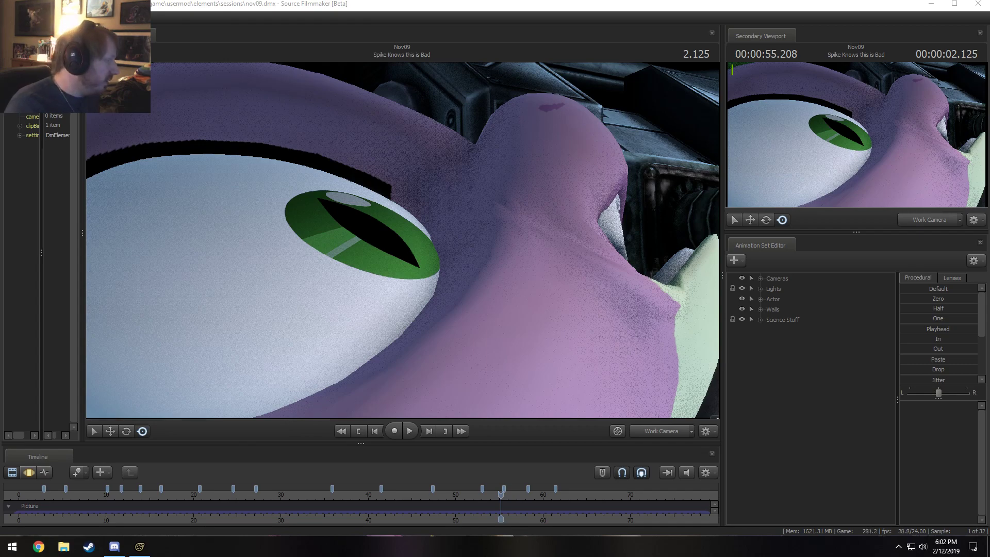
Step: Enlarge the timeline area so the shot blocks are shown, and widen the element viewer beside the primary viewport
left_click(313, 436)
left_click_drag(313, 436, 315, 378)
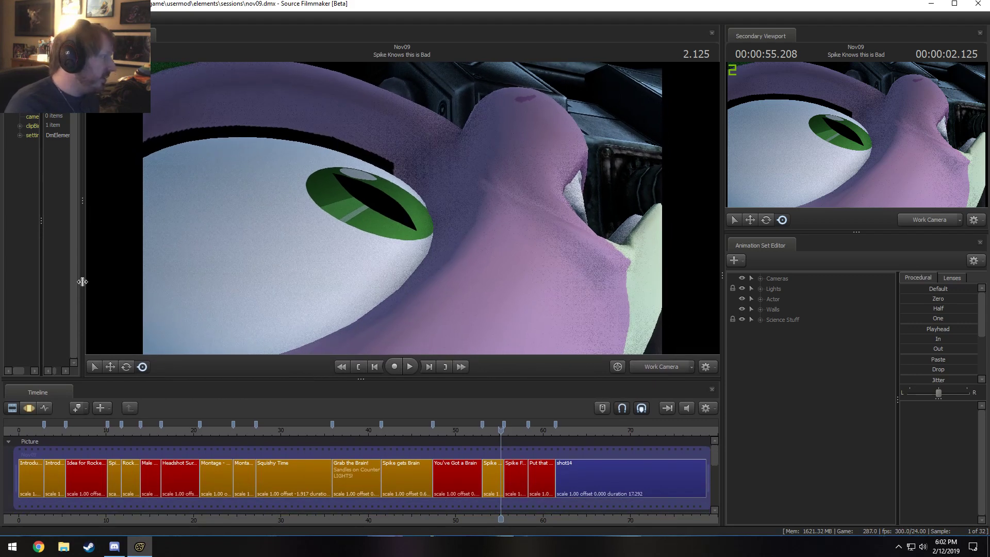
left_click_drag(83, 281, 182, 322)
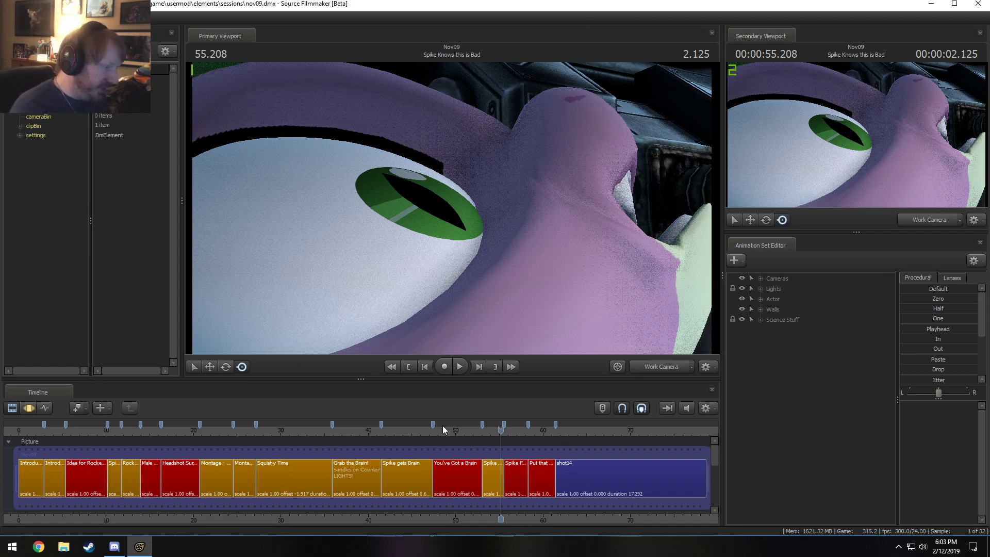
Step: Show the primary viewport through the Main Camera, then play and select the "Put that Spike in the Rocket" shot
left_click_drag(497, 434, 486, 434)
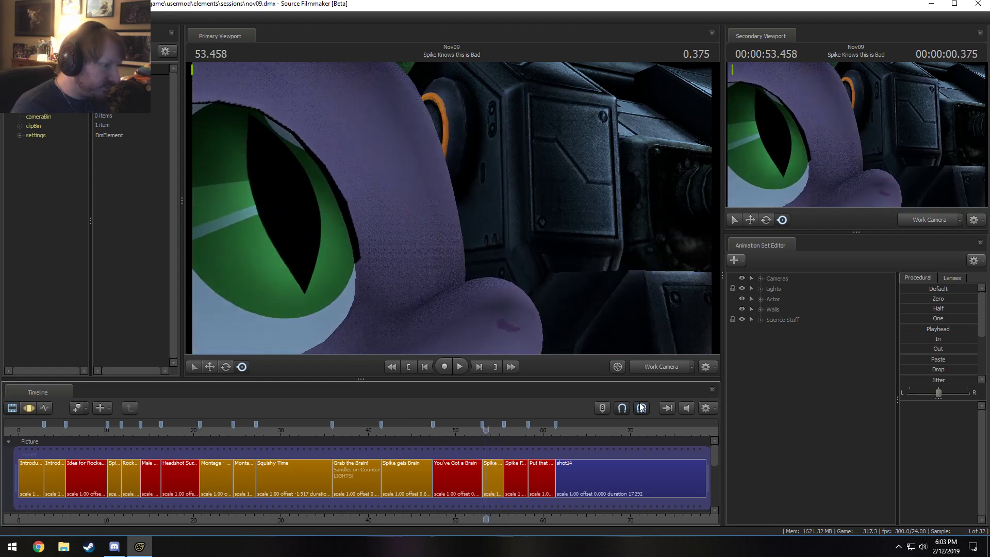
left_click(658, 367)
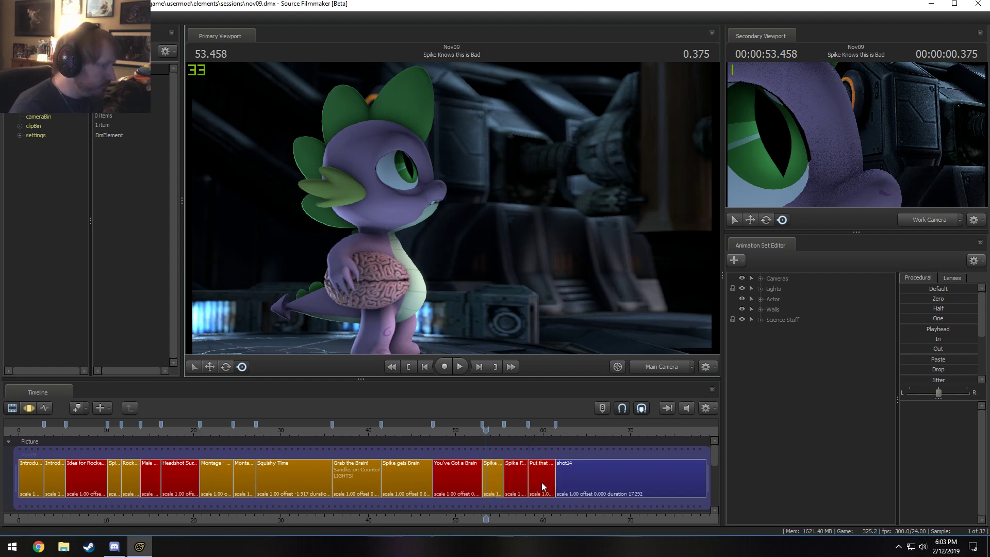
left_click(558, 427)
left_click_drag(559, 428, 535, 429)
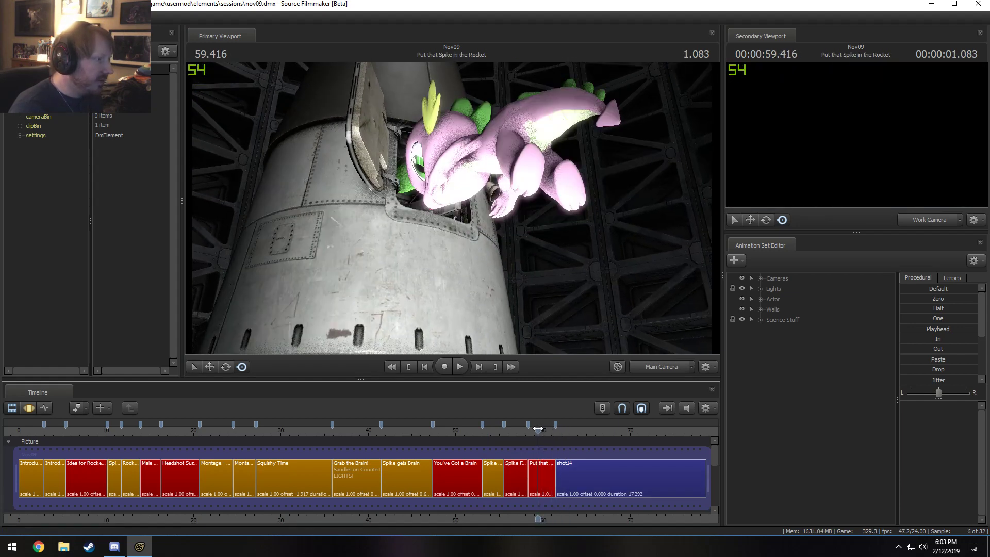
key("space")
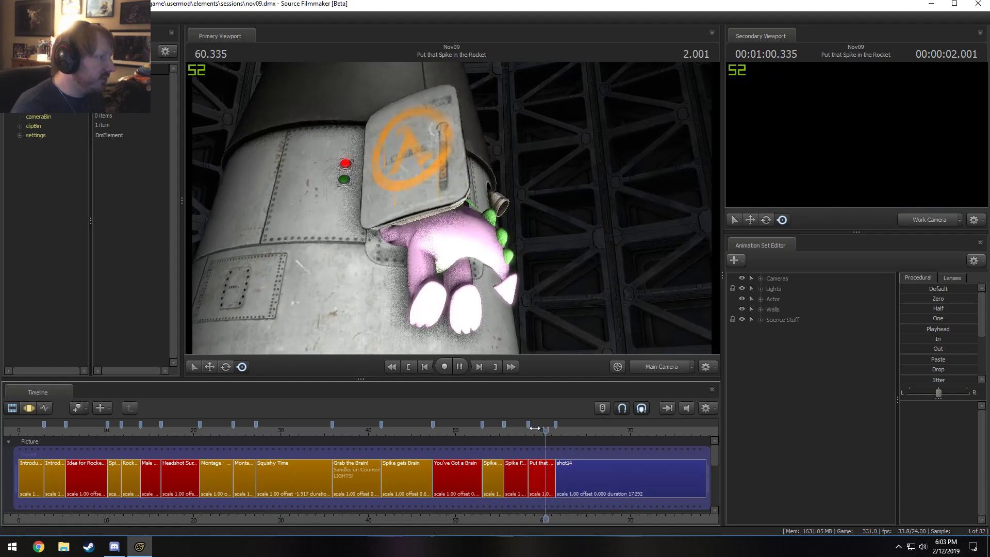
key("space")
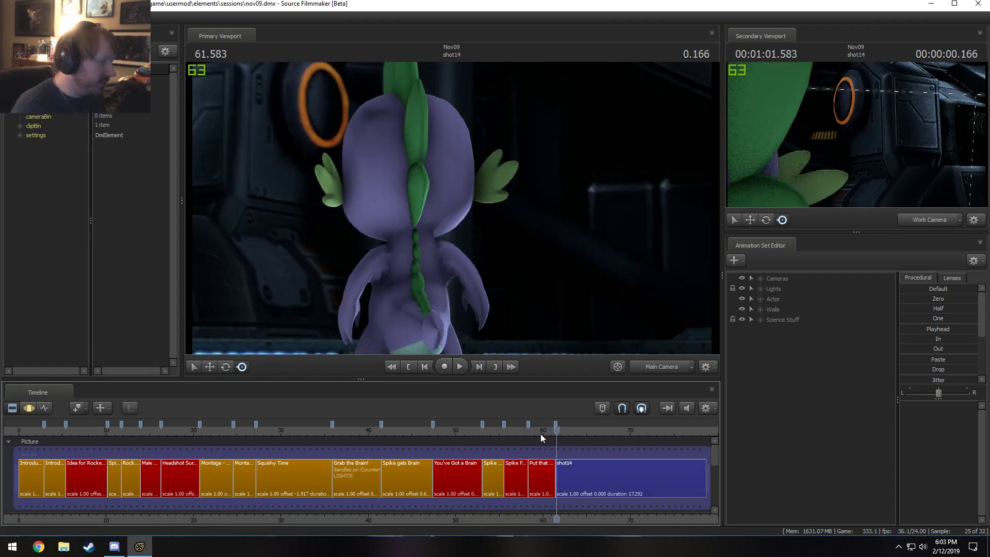
left_click(542, 478)
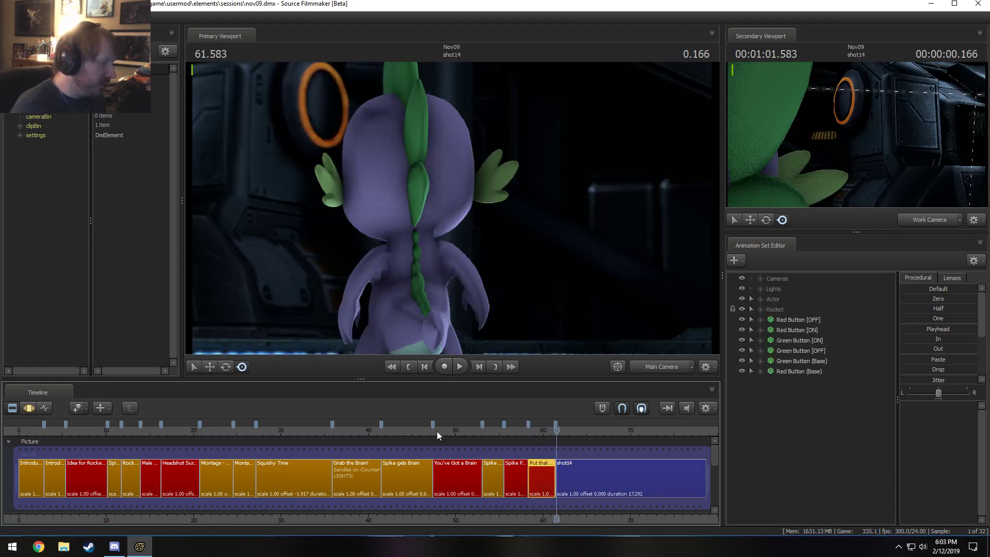
Step: Review the "Spike Knows this is Bad" shot, then select and preview the "Grab the Brain!" shot near its start
left_click_drag(437, 431, 486, 430)
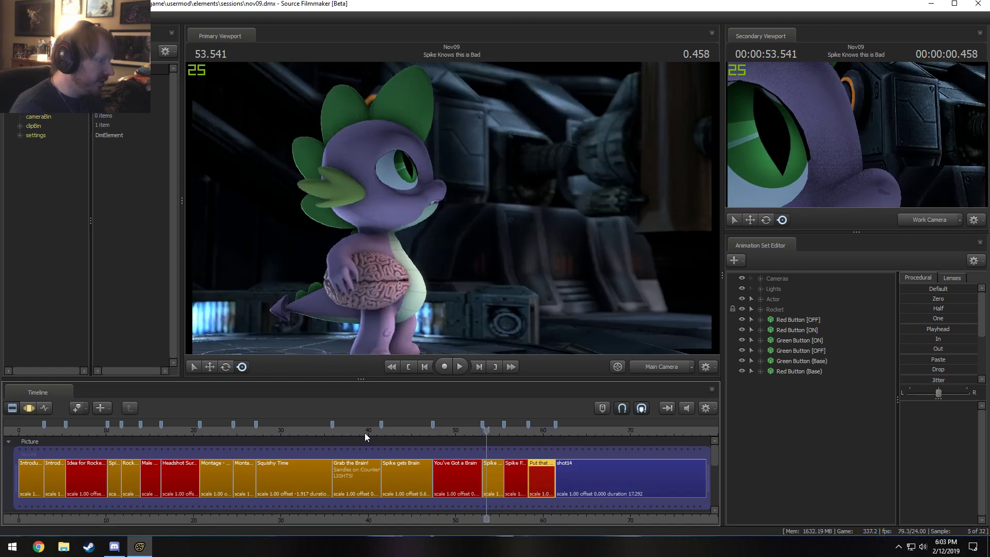
left_click(339, 429)
scroll(351, 443, "up", 3)
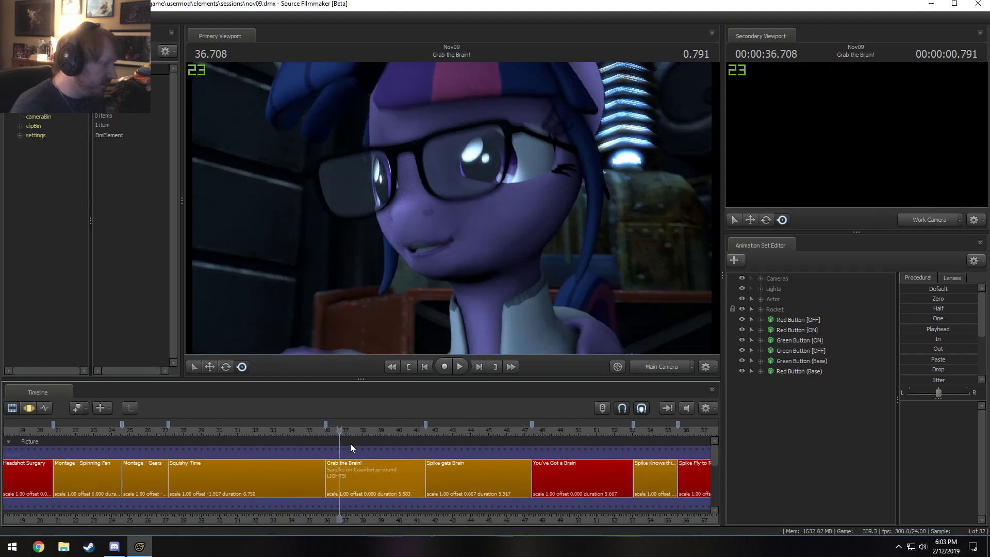
key("space")
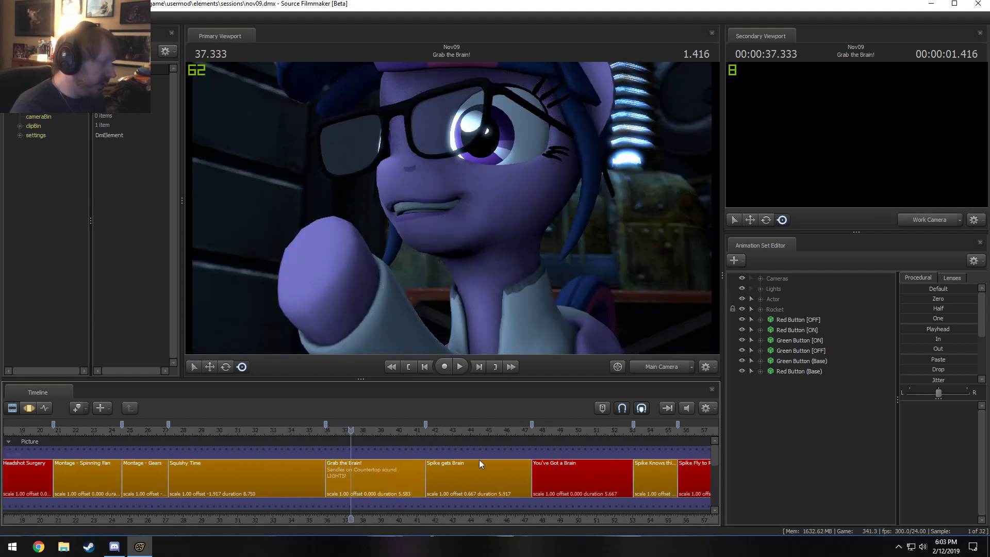
left_click(371, 462)
left_click(329, 430)
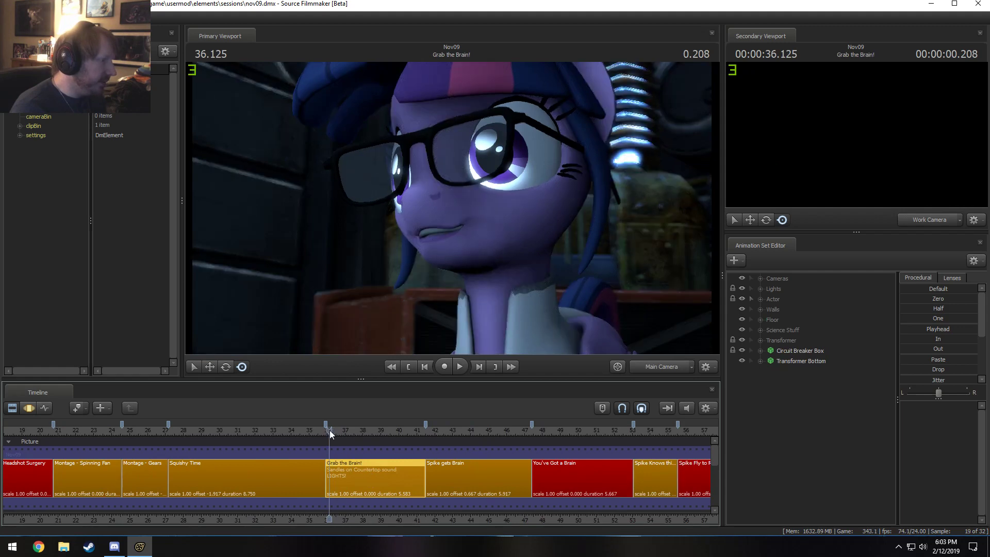
Step: Compare the lighting of the "You've Got a Brain" and "Grab the Brain!" shots at several points on the timeline
left_click(545, 470)
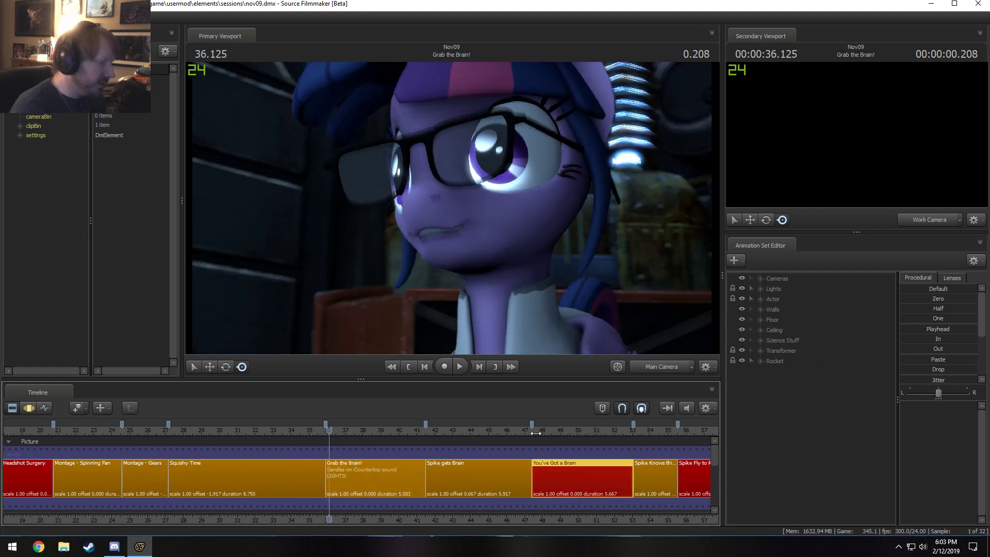
left_click_drag(535, 433, 534, 433)
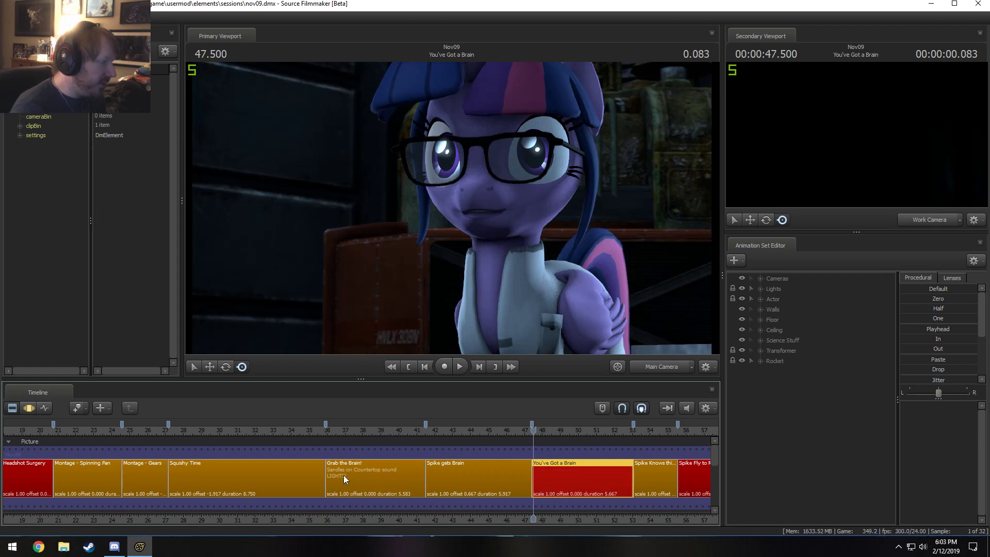
left_click(379, 431)
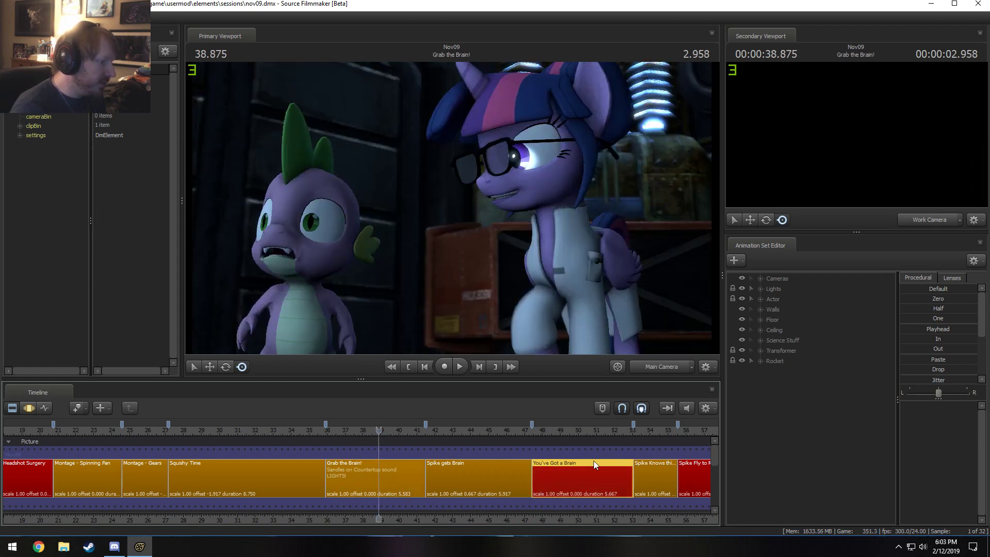
left_click(569, 427)
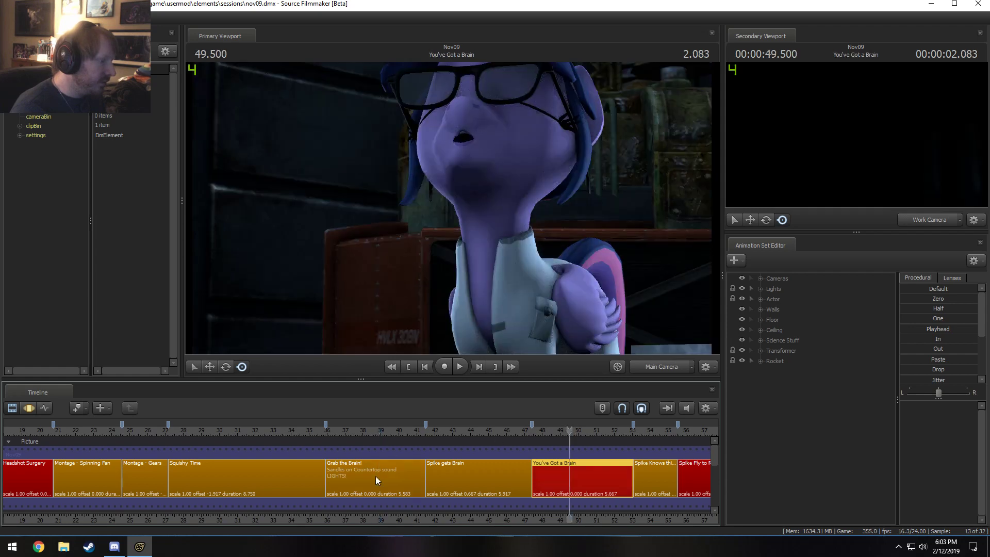
left_click(385, 432)
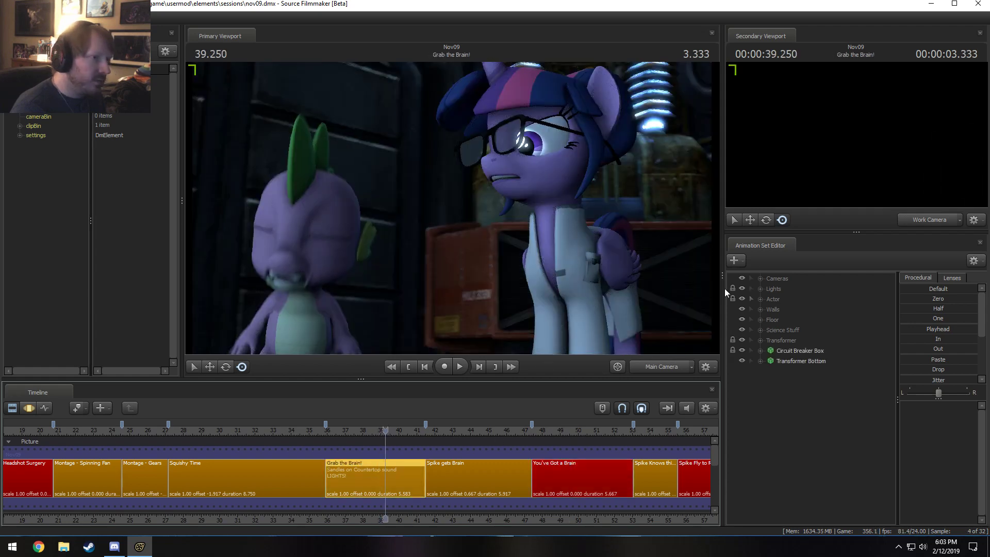
Step: Expand the Lights group of "Grab the Brain!" and view the scene through Blue Ambient 4, 1 and 3
left_click(760, 289)
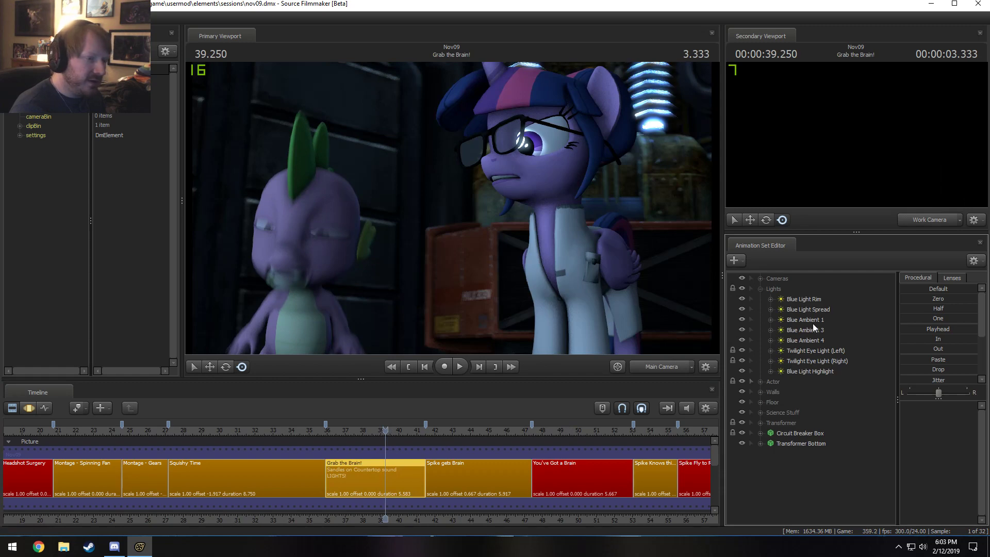
double_click(807, 339)
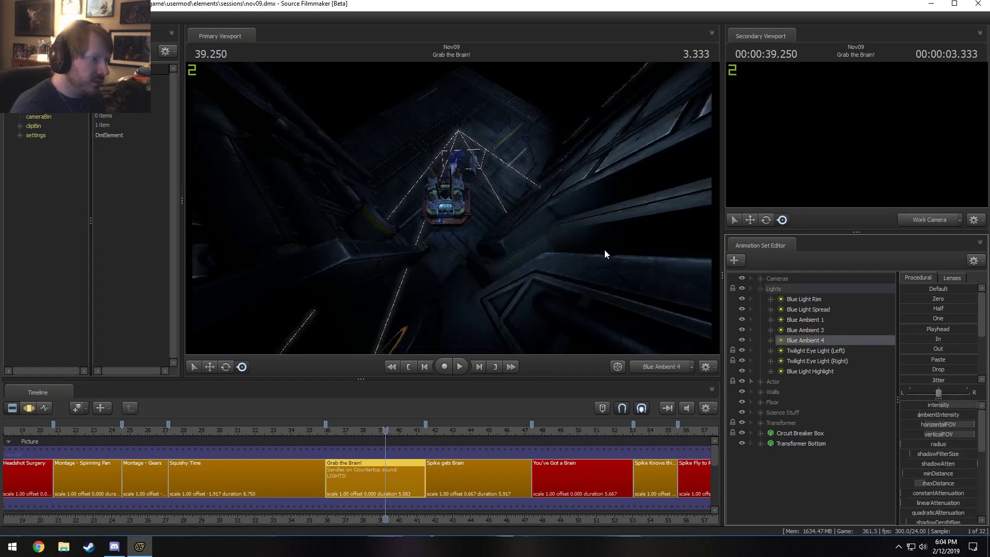
left_click_drag(797, 317, 561, 215)
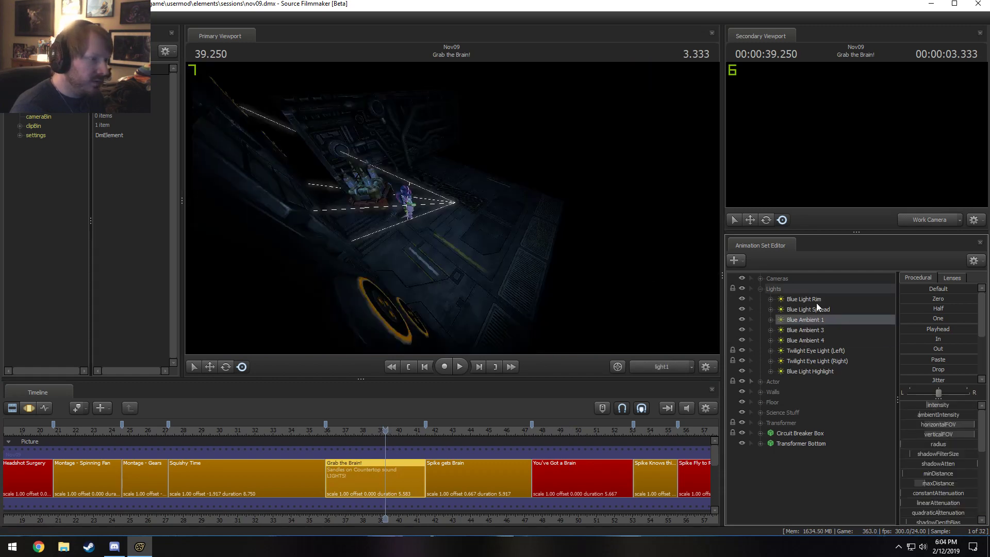
left_click_drag(817, 299, 483, 211)
Step: Open the "You've Got a Brain" shot's animation sets and select all lights from Blue Ambient 1 through Actor Under
left_click(619, 479)
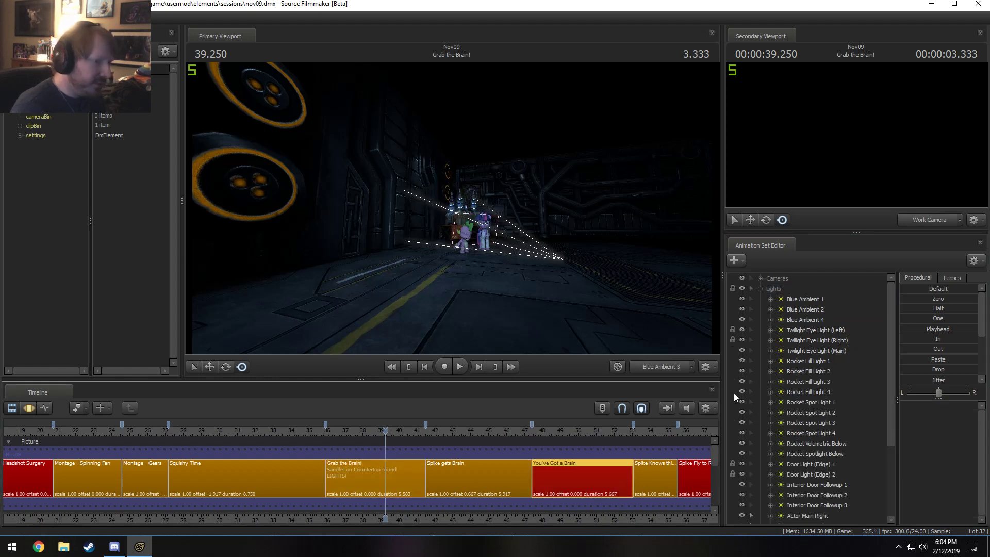
left_click(799, 302)
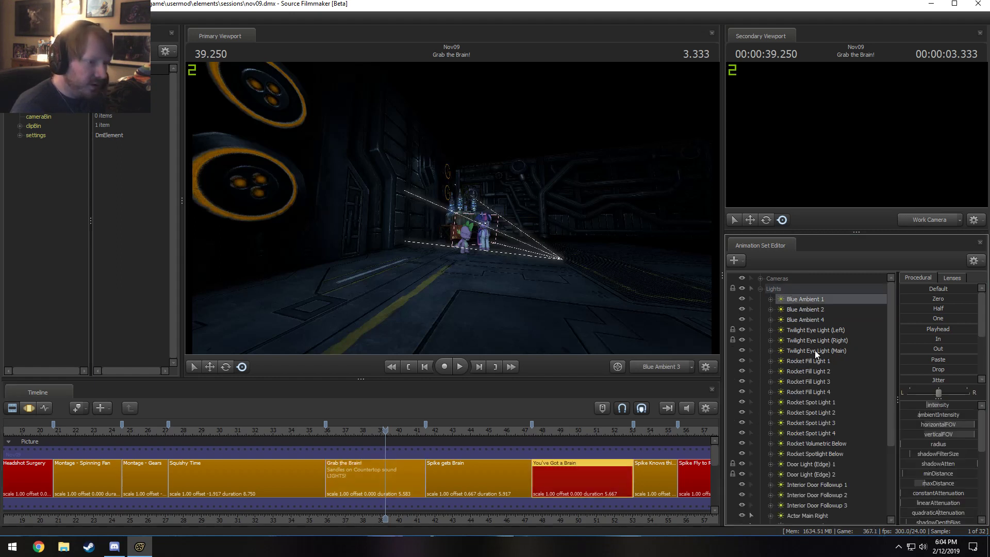
scroll(812, 447, "down", 2)
left_click(807, 479, "shift")
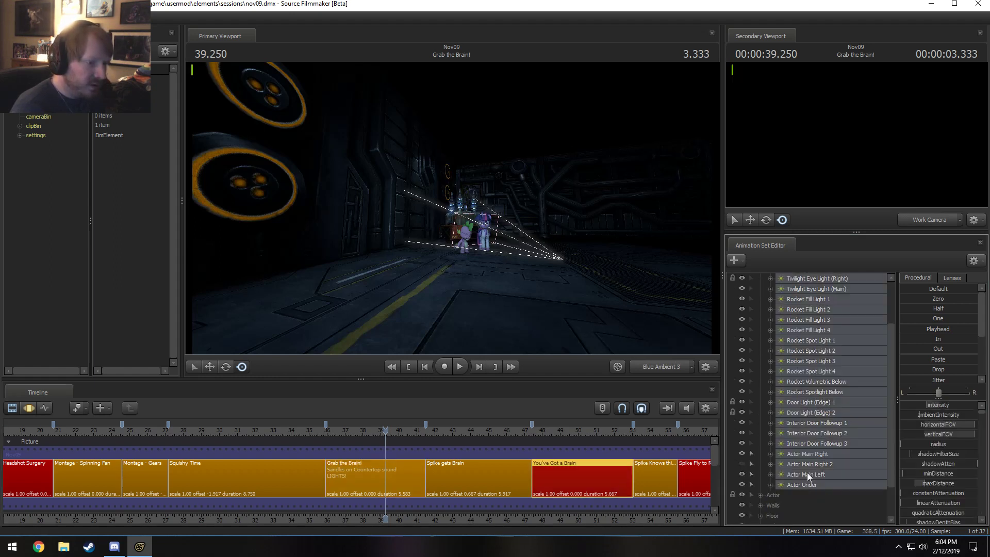
Step: Deselect both Door Light (Edge) lights and the three Interior Door Followup lights, with the playhead at 50.250 in "You've Got a Brain"
left_click(817, 411, "ctrl")
left_click(817, 402, "ctrl")
left_click(573, 432)
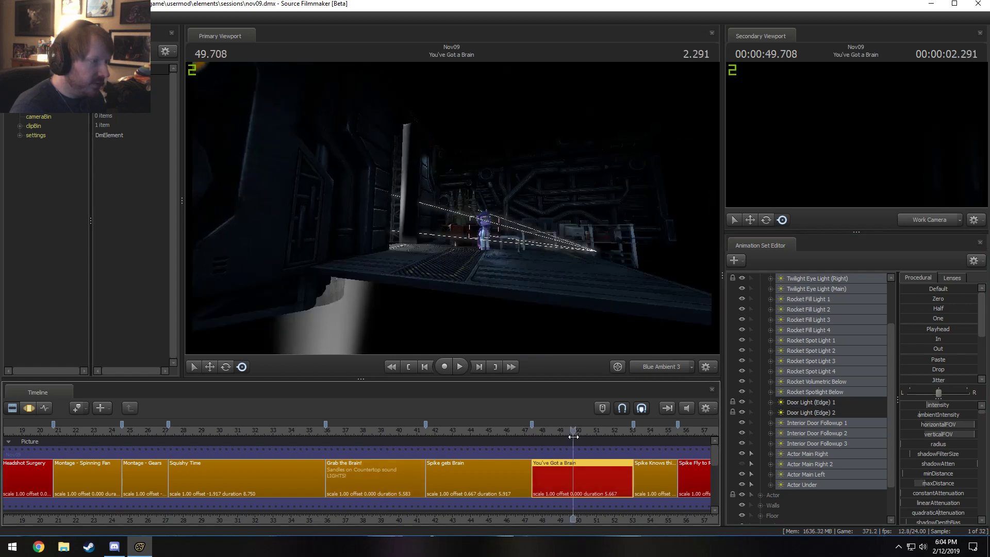
left_click_drag(573, 437, 582, 434)
left_click(818, 435, "ctrl")
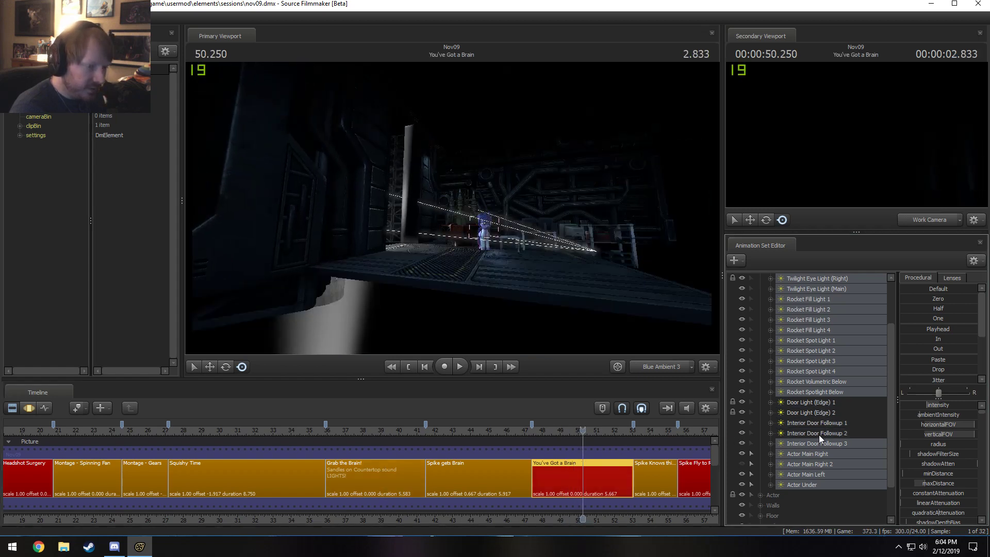
left_click(819, 443, "ctrl")
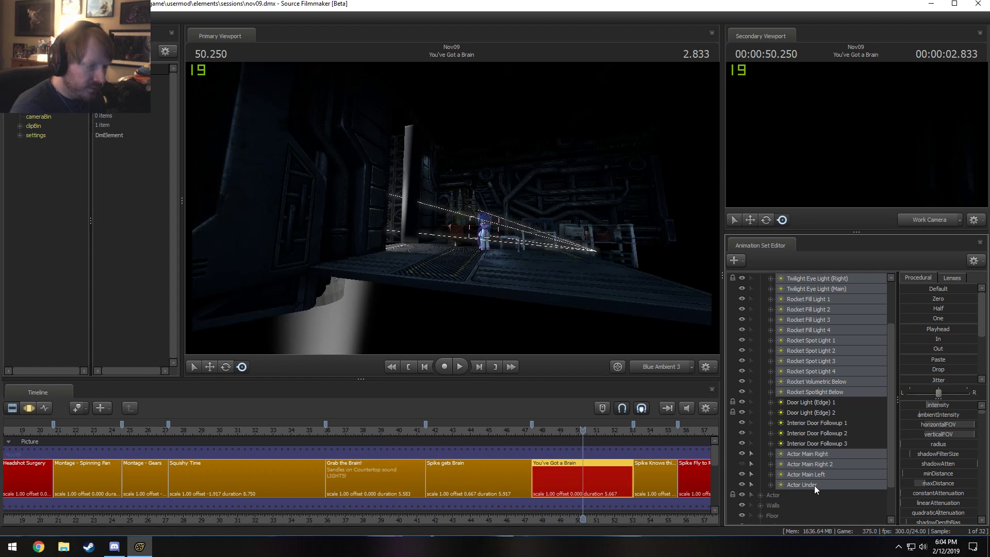
Step: Try to remove the rocket spotlight, volumetric and spot lights from the current light selection
scroll(809, 471, "up", 2)
left_click(811, 452, "ctrl")
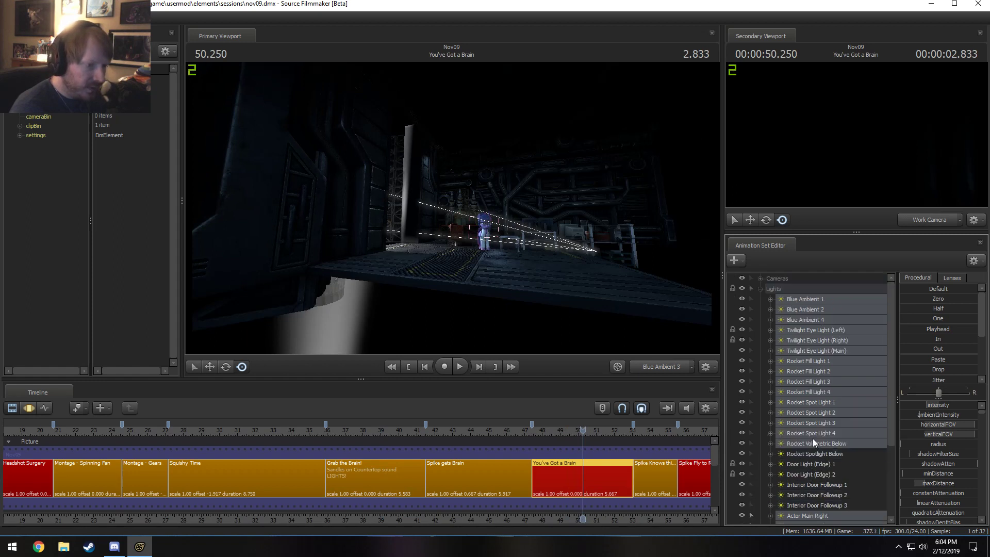
left_click(813, 440, "ctrl")
left_click(812, 425, "ctrl")
left_click(817, 444, "ctrl")
left_click(817, 444, "ctrl")
left_click_drag(817, 434, 815, 427, "ctrl")
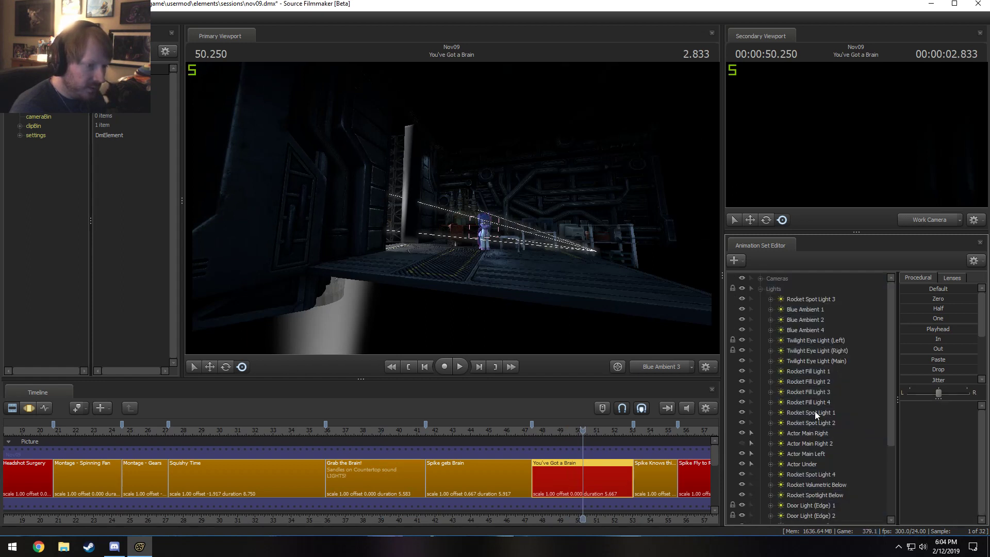
Step: Reselect the shot's lights from Rocket Spot Light 3 through Interior Door Followup 3
left_click(814, 413)
scroll(807, 322, "down", 1)
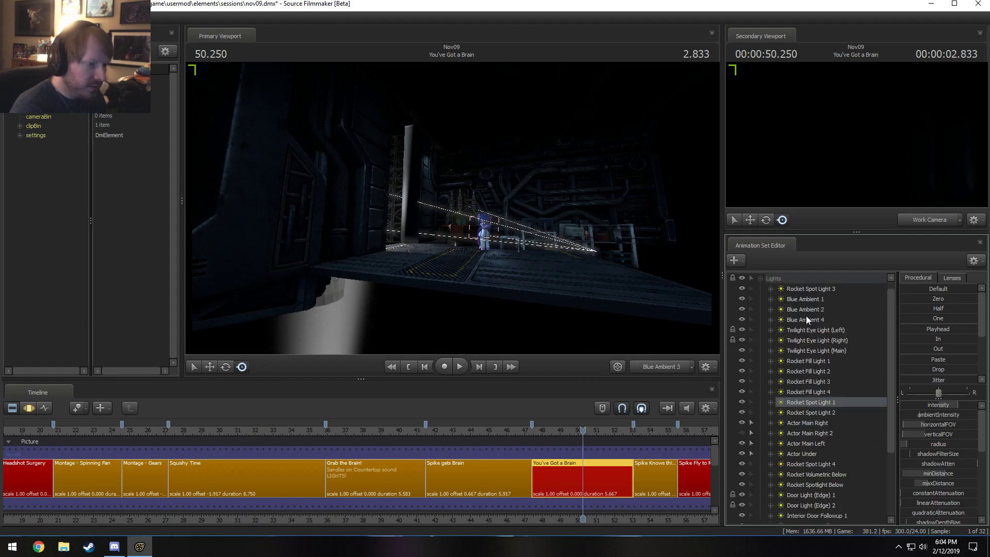
scroll(806, 316, "up", 1)
left_click(802, 291)
scroll(811, 356, "down", 3)
scroll(816, 398, "up", 1)
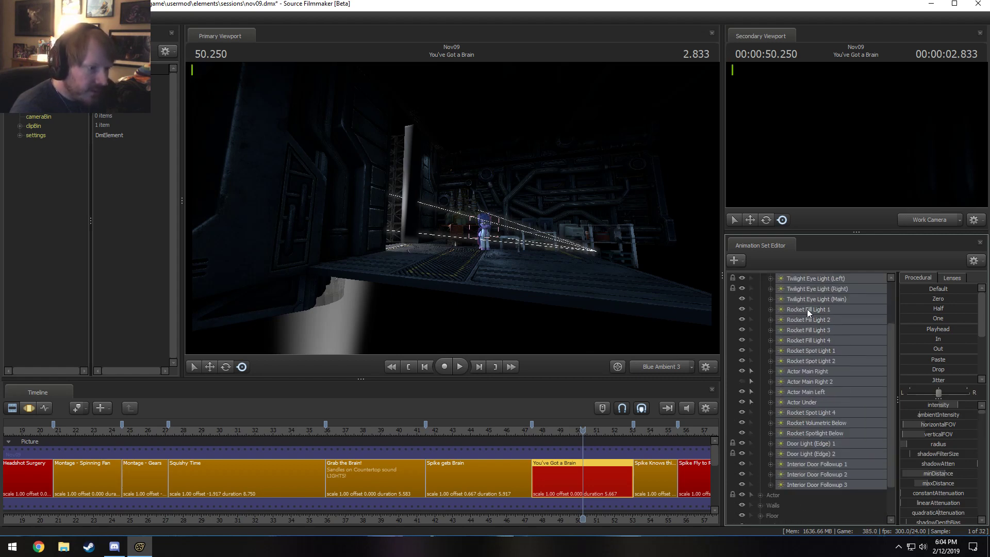
Step: Deselect Rocket Fill Lights 1–4, Rocket Spot Lights 1, 2 and 4, Rocket Volumetric Below, Rocket Spotlight Below and both Door Light (Edge) lights
left_click_drag(806, 308, 816, 361, "ctrl")
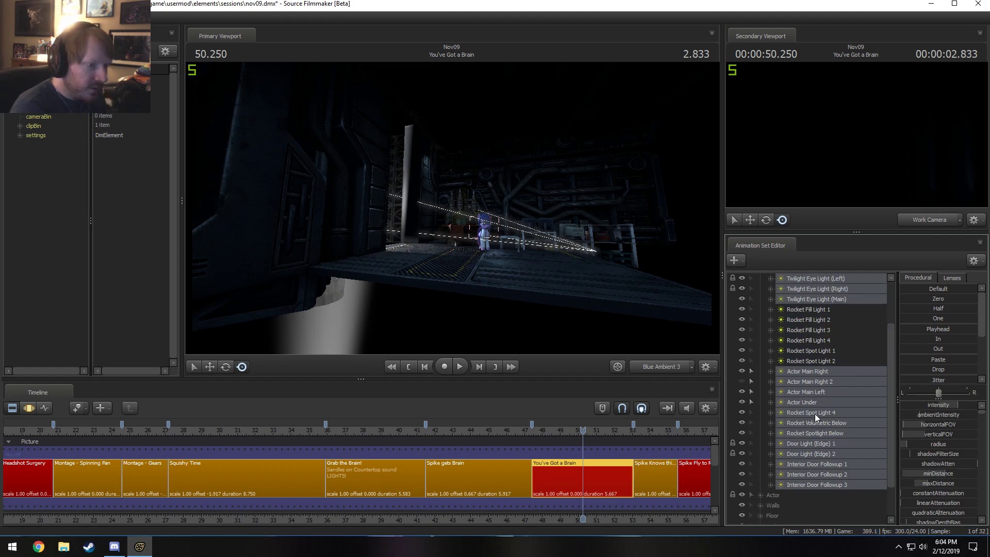
left_click_drag(814, 413, 813, 450, "ctrl")
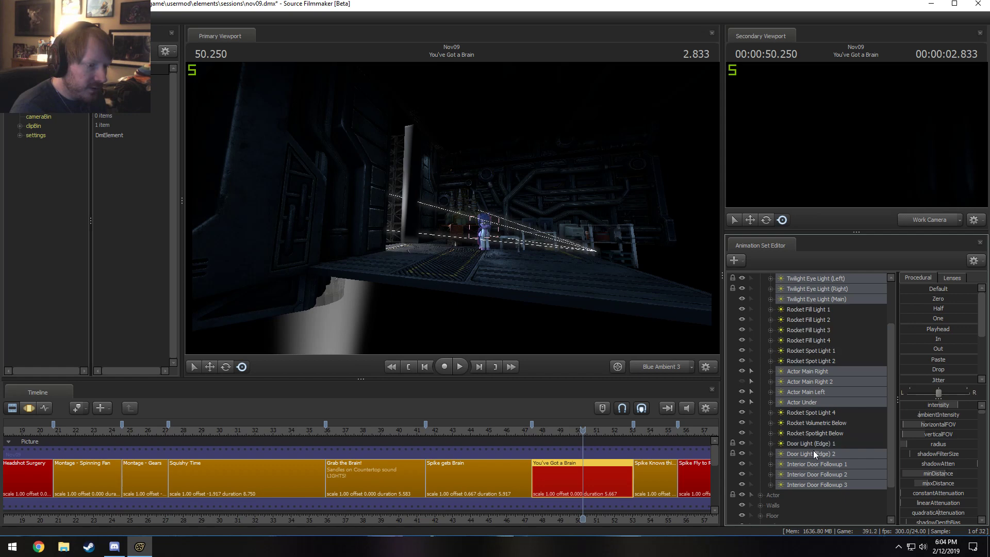
left_click(813, 443, "ctrl")
left_click(812, 453, "ctrl")
left_click(813, 445, "ctrl")
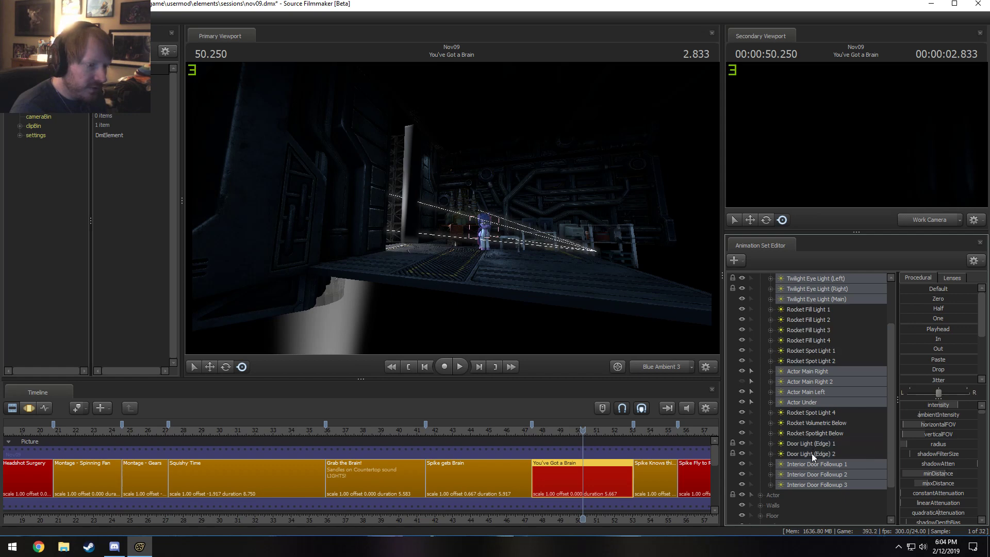
Step: Remove Interior Door Followup 1, 2 and 3 and Rocket Spot Light 3 from the light selection
left_click(813, 464, "ctrl")
left_click(813, 475, "ctrl")
left_click(813, 484, "ctrl")
scroll(810, 464, "up", 2)
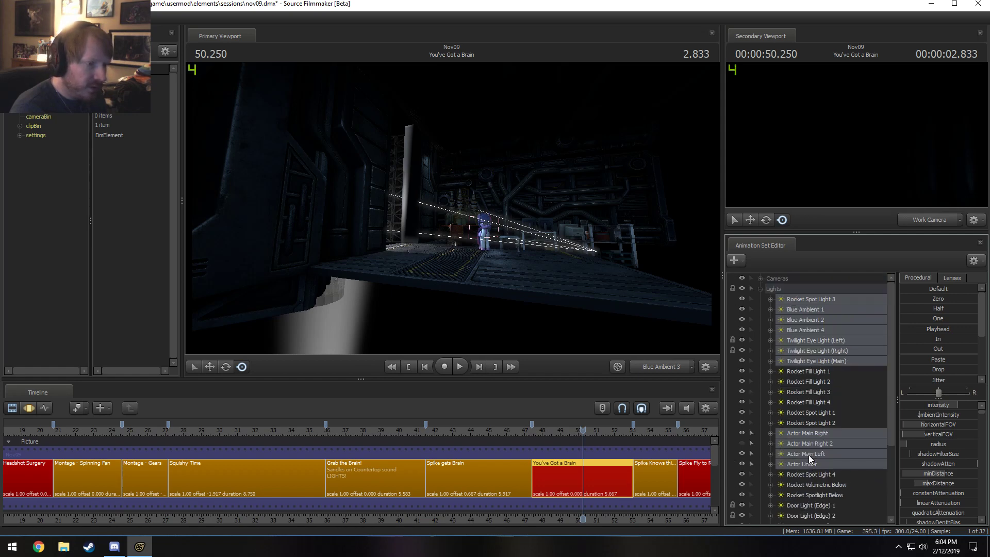
left_click(816, 302, "ctrl")
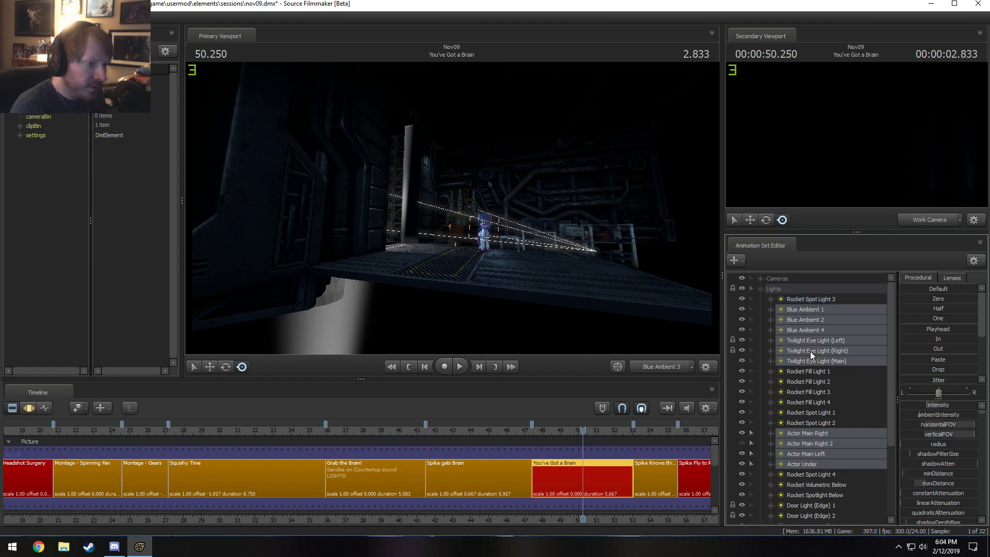
Step: Remove the Twilight Eye Light Left, Right and Main lights from the current light selection
left_click(800, 341, "ctrl")
left_click(795, 351, "ctrl")
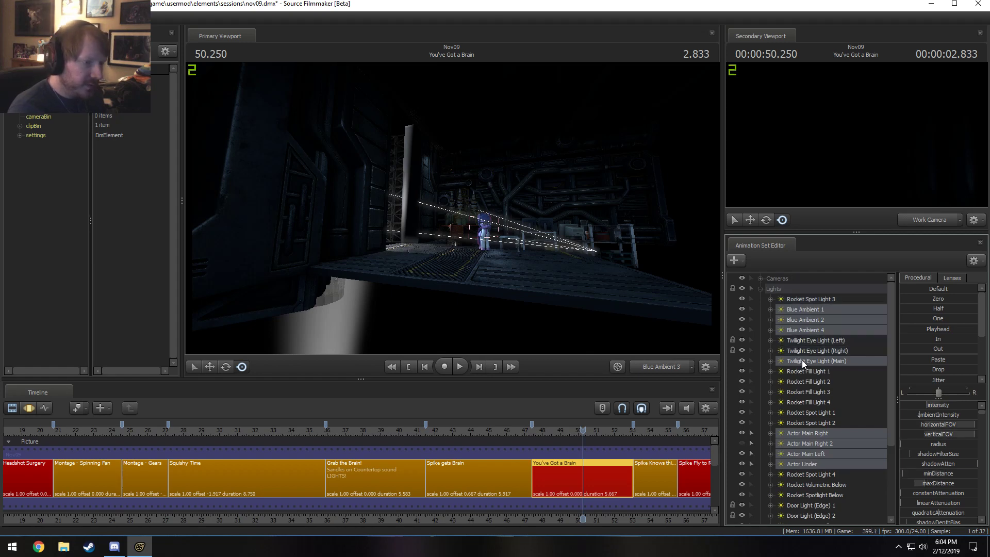
left_click(802, 361, "ctrl")
scroll(803, 367, "down", 3)
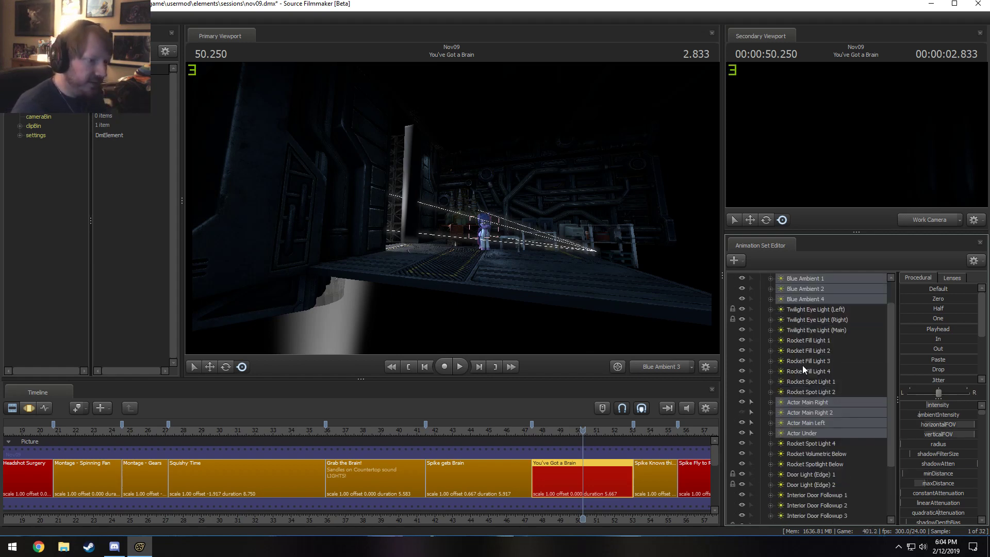
scroll(802, 365, "up", 3)
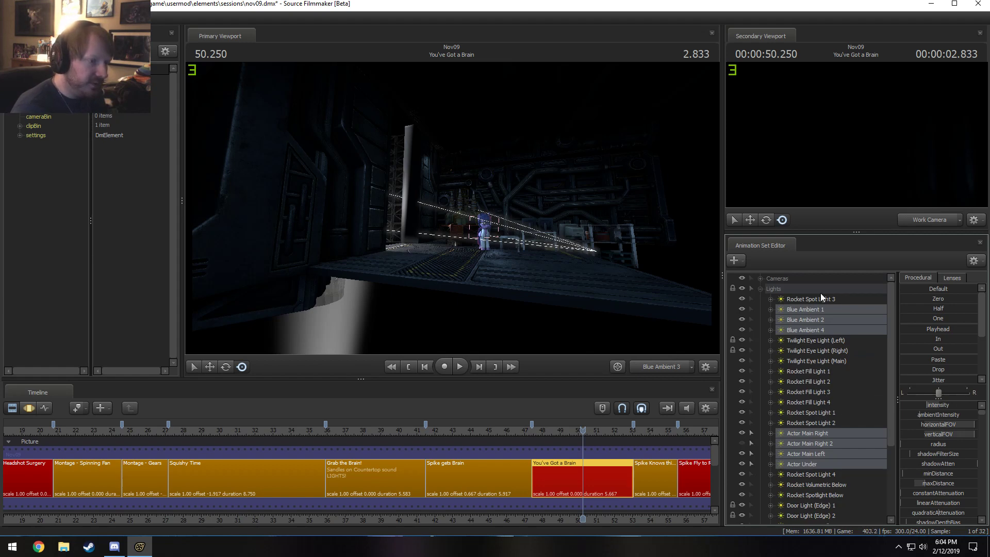
Step: Copy the selected Blue Ambient and Actor lights and paste them into the "Grab the Brain!" shot
right_click(820, 317)
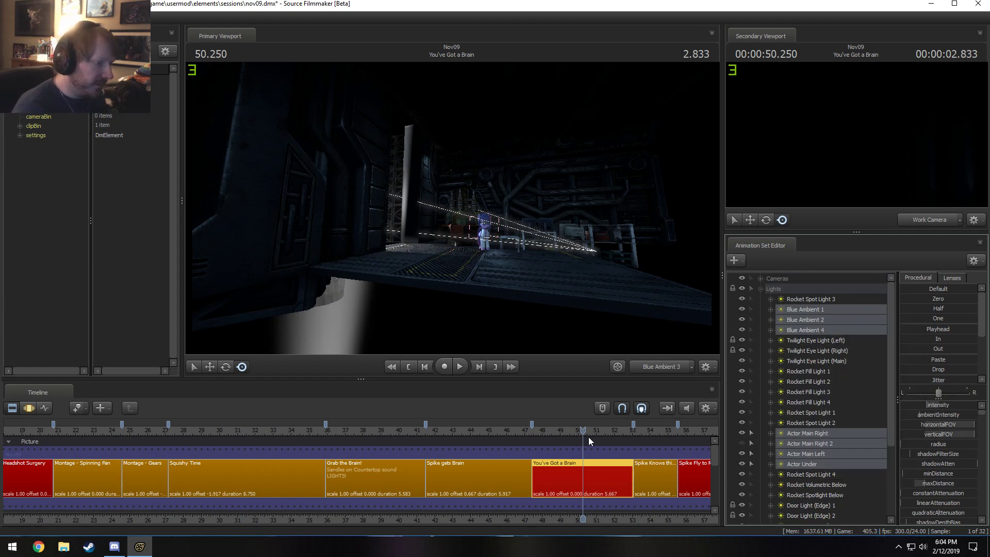
left_click(366, 431)
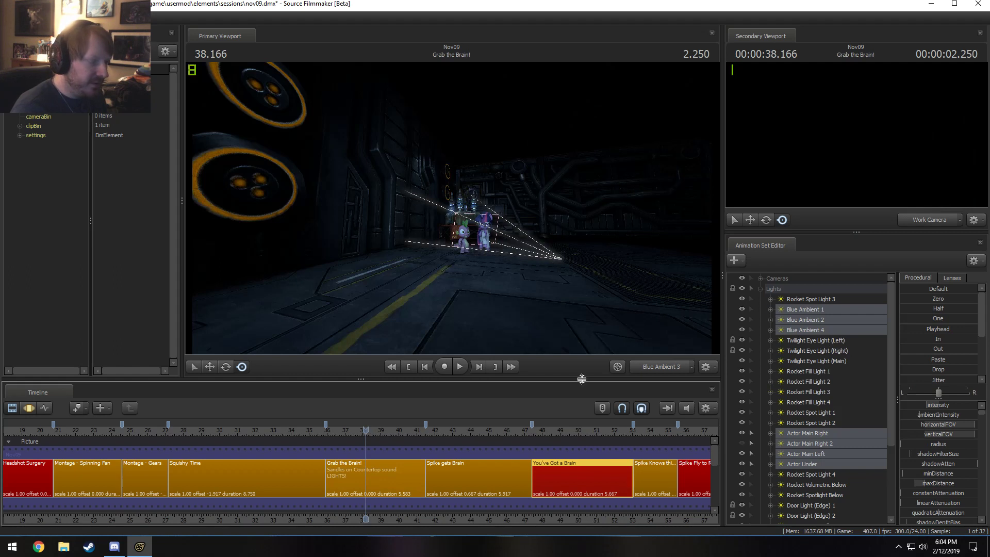
left_click(376, 485)
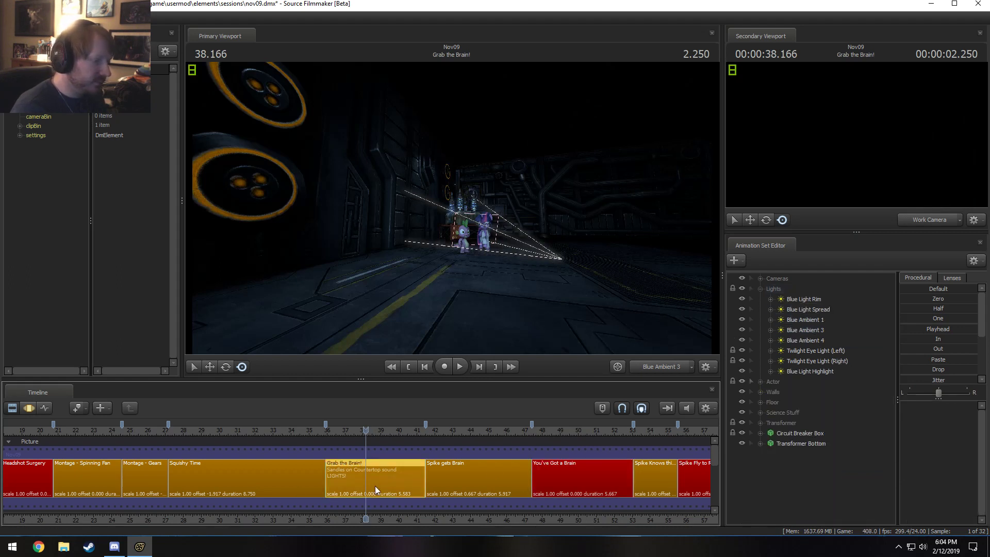
right_click(781, 487)
left_click(816, 442)
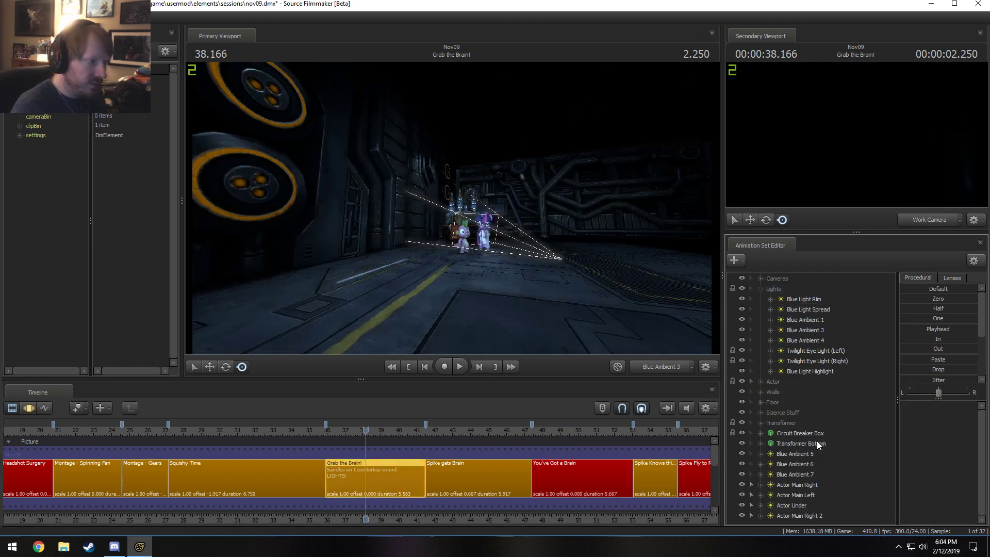
Step: Delete the old Blue Light Rim, Spread and Highlight and Blue Ambient 1, 3 and 4 lights from "Grab the Brain!"
left_click(828, 369)
left_click(810, 341, "ctrl")
left_click(808, 330, "ctrl")
left_click(808, 319, "ctrl")
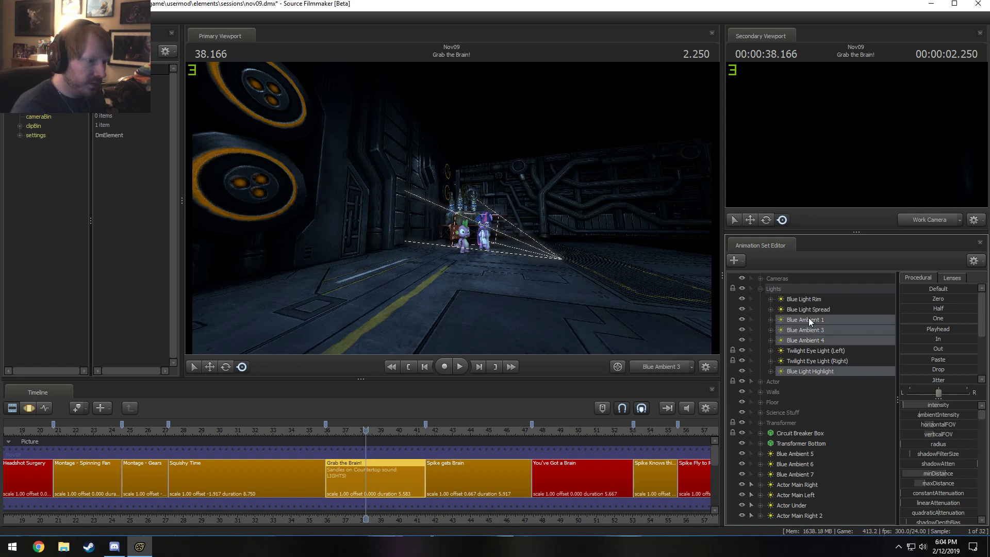
left_click(808, 309, "ctrl")
left_click(808, 299, "ctrl")
right_click(808, 299)
left_click(813, 395)
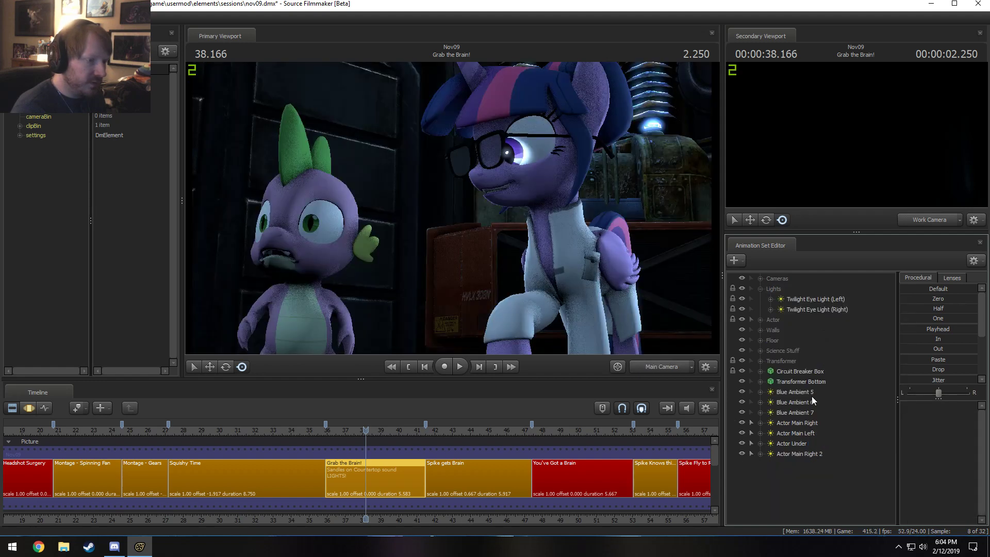
Step: Move the pasted lights, Blue Ambient 5 through Actor Main Right 2, into the Lights group
left_click(788, 453)
left_click(793, 394, "shift")
left_click_drag(788, 415, 794, 286)
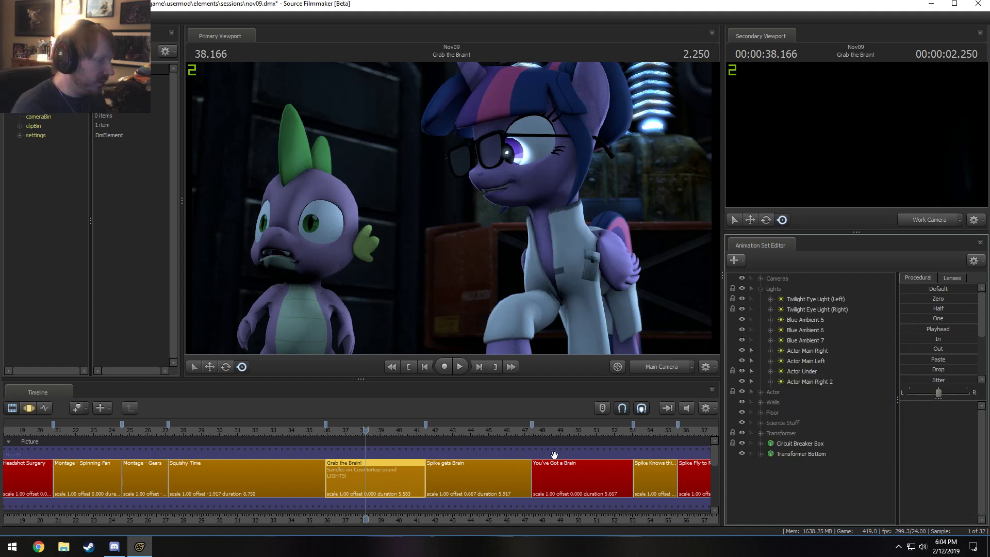
Step: Compare the lighting of "You've Got a Brain" with that of "Grab the Brain!"
left_click(547, 432)
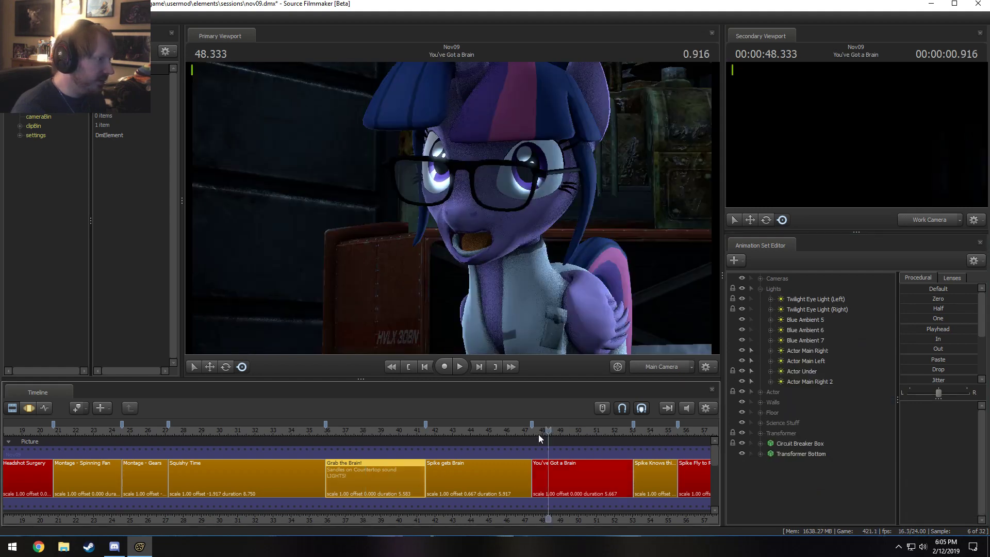
left_click(393, 430)
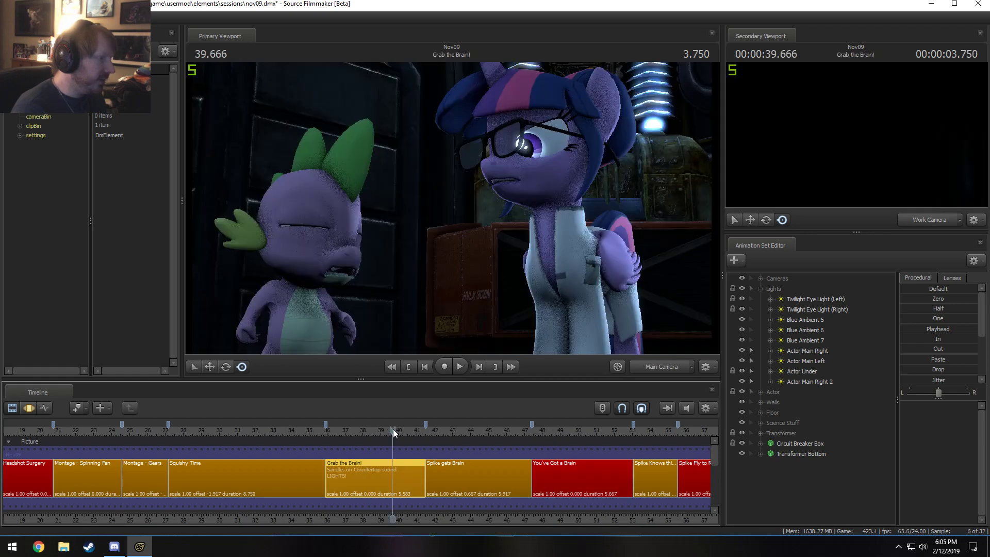
left_click_drag(393, 430, 366, 430)
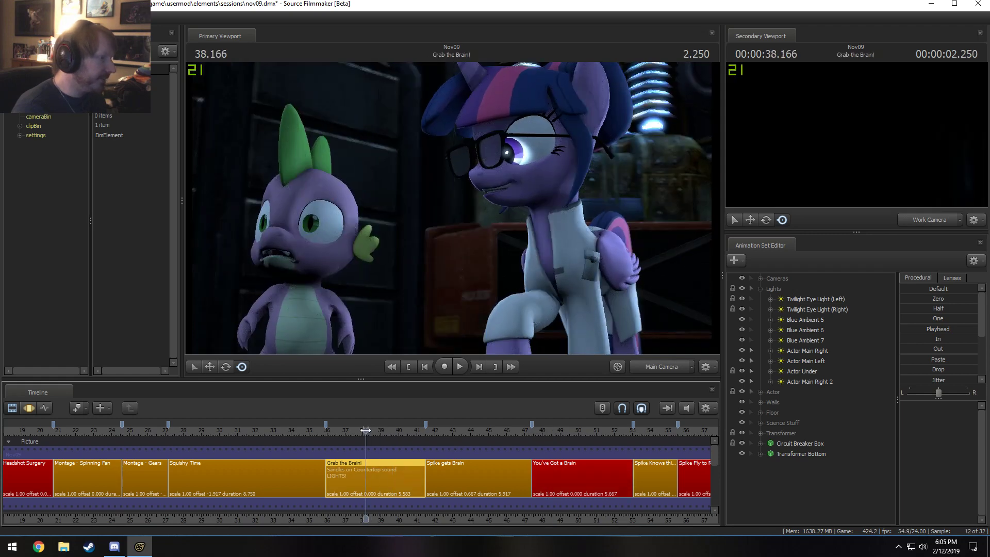
Step: Hide the Floor group and re-aim the Actor Under light in the Motion Editor so it covers both characters from below
left_click(804, 372)
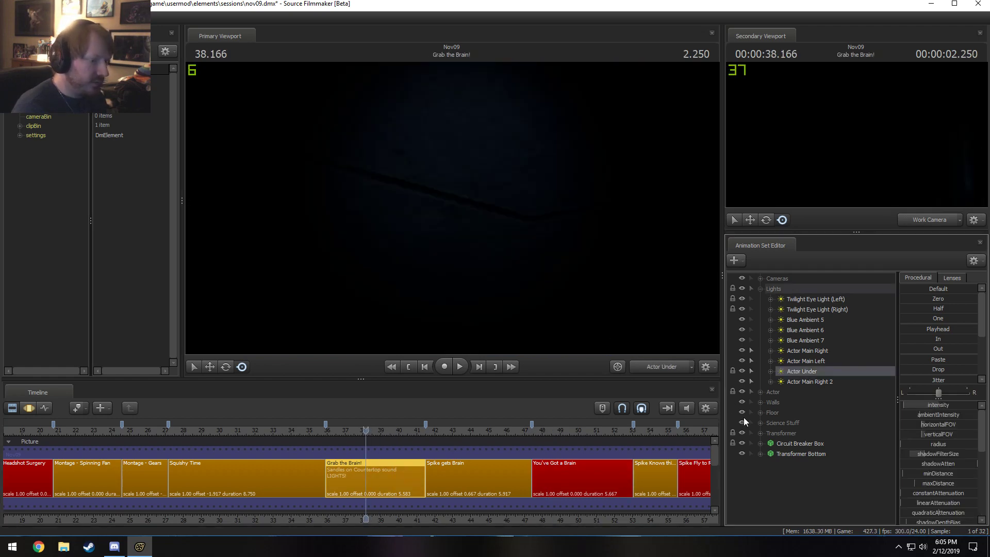
left_click(743, 413)
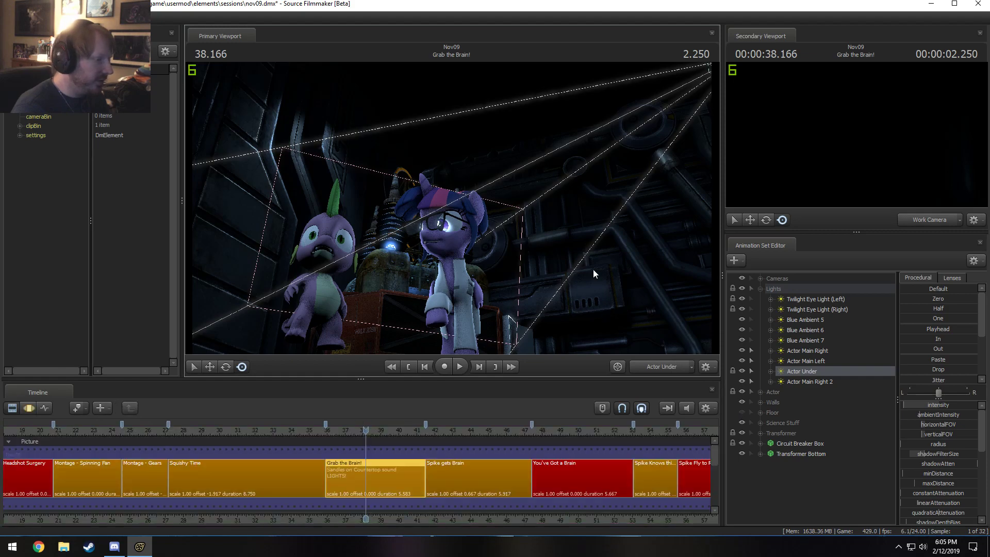
key("F3")
left_click_drag(593, 272, 491, 282)
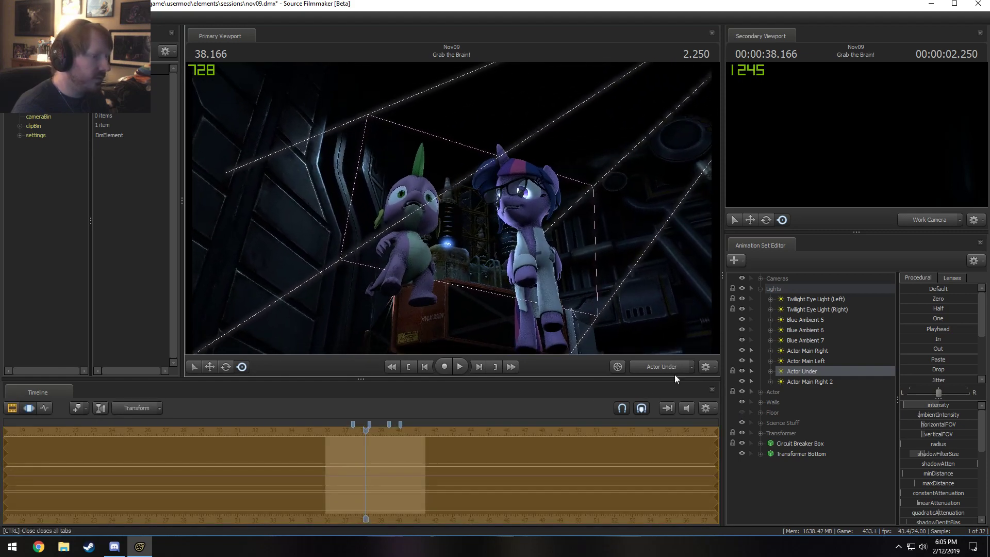
scroll(452, 207, "down", 3)
left_click_drag(452, 208, 455, 196)
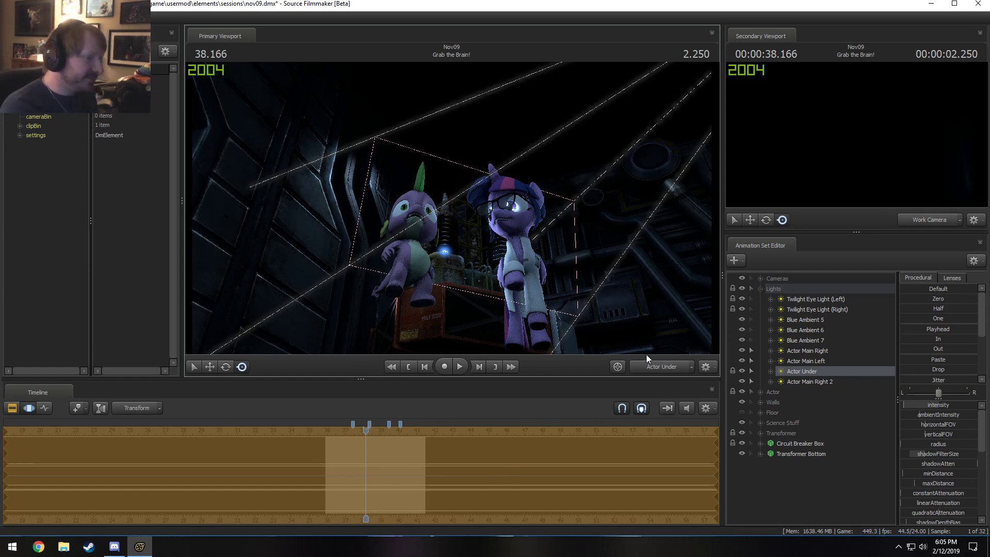
left_click(660, 368)
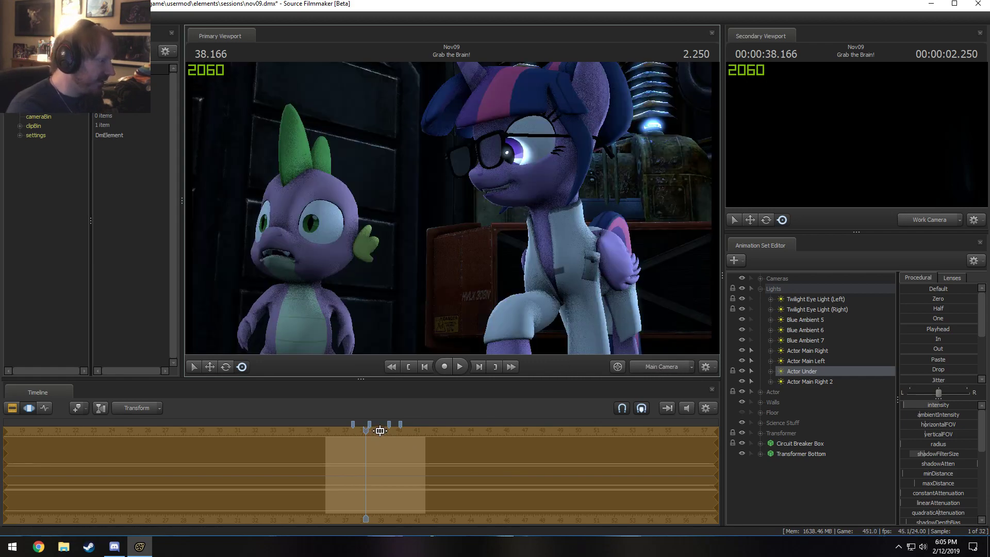
Step: Play and scrub through "Grab the Brain!" from the main camera to check the adjusted lighting
left_click_drag(366, 431, 358, 433)
key("space")
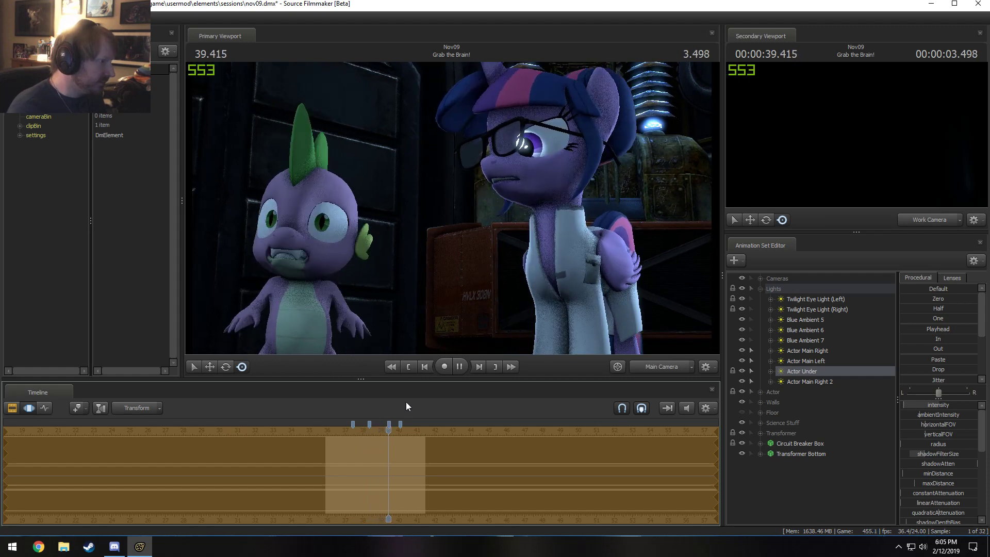
key("space")
left_click_drag(393, 431, 367, 436)
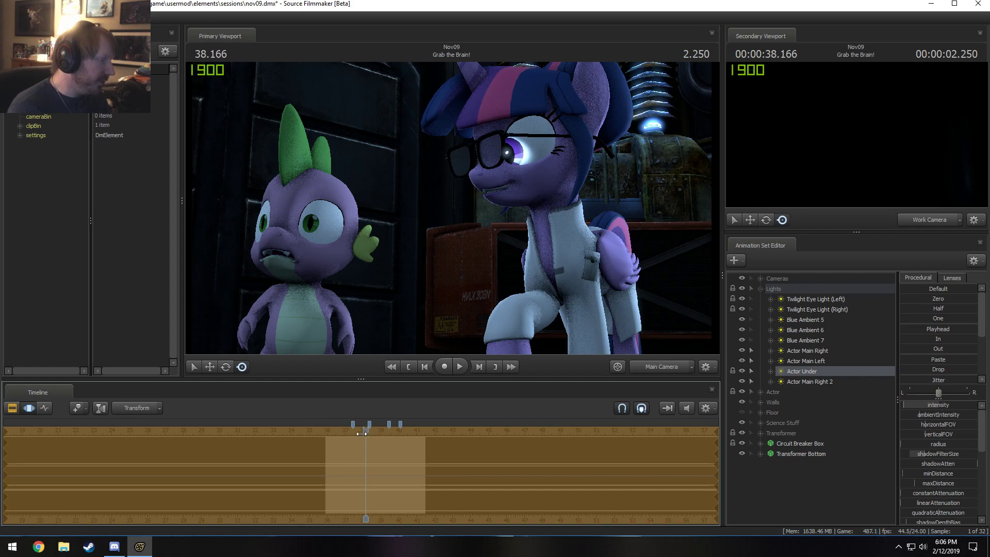
mouse_move(366, 433)
left_mouse_down()
mouse_move(354, 439)
mouse_move(371, 444)
left_mouse_up()
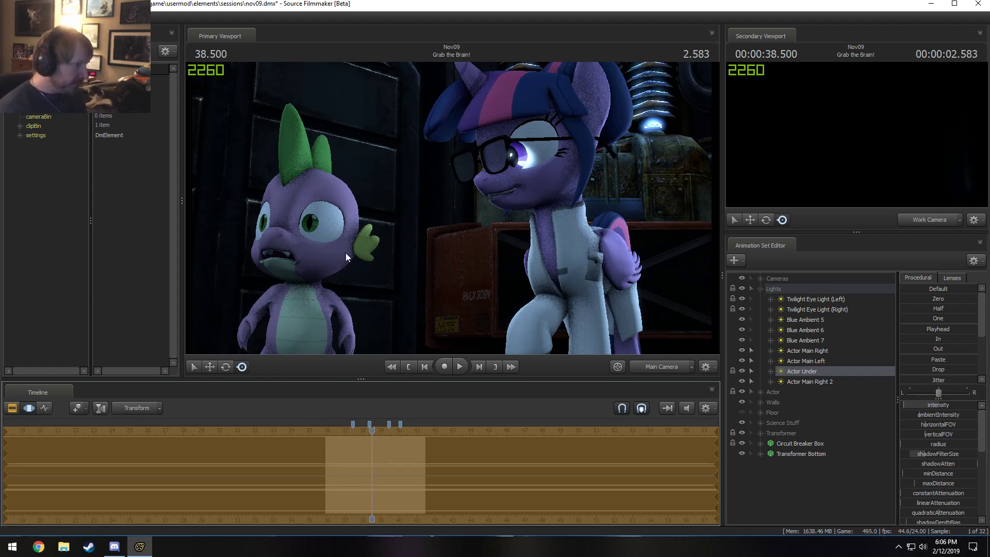
Step: Return to the Clip Editor, play part of "You've Got a Brain", and collapse that shot's Lights group
key("F2")
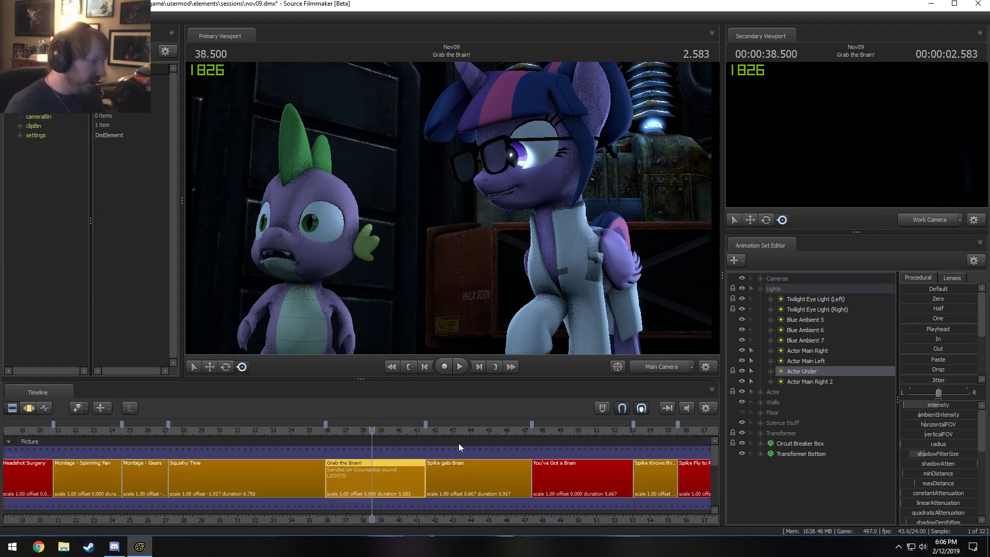
left_click(550, 430)
key("space")
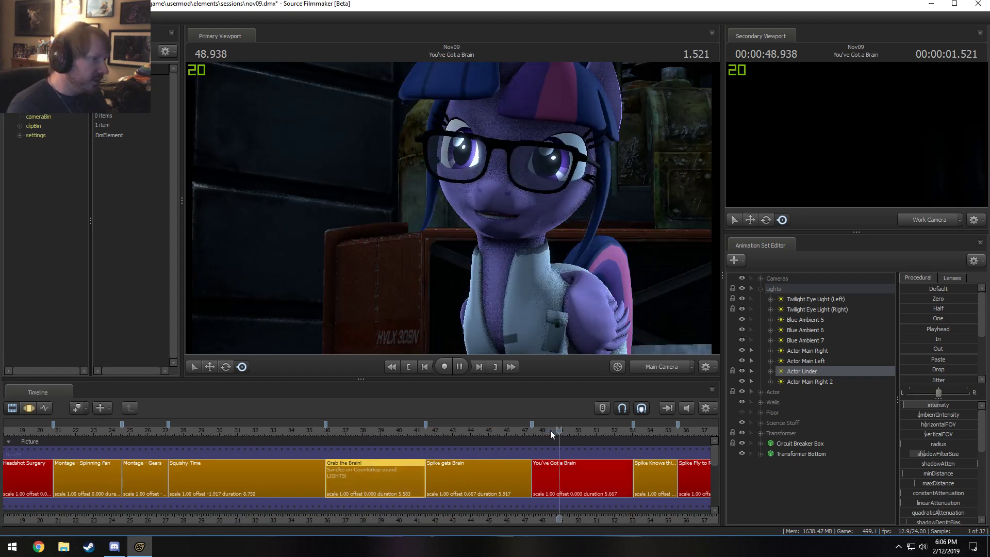
key("space")
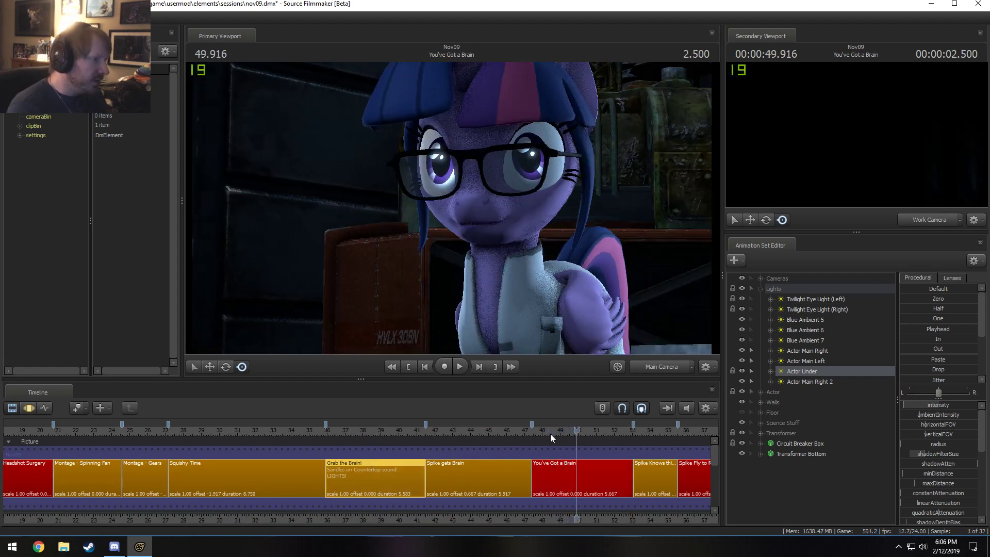
left_click(568, 466)
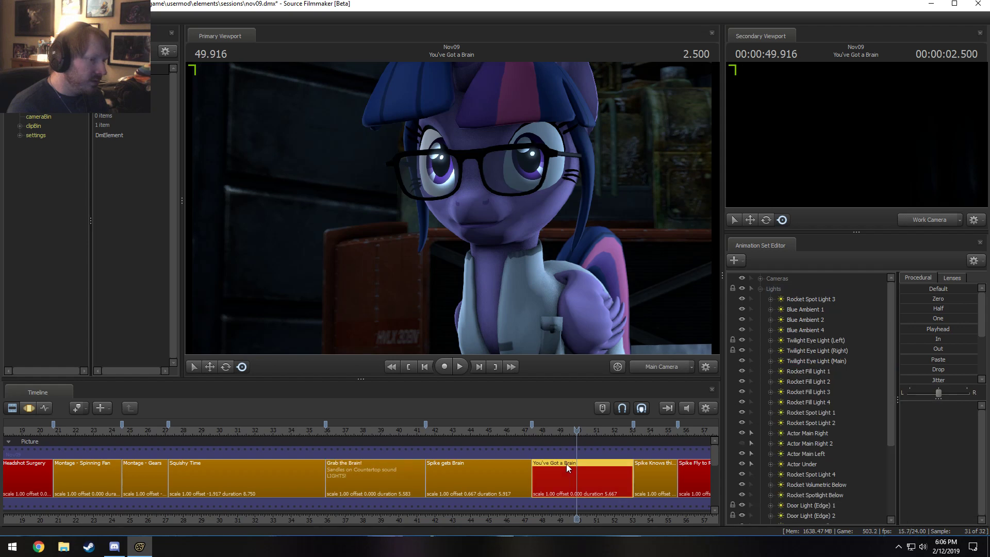
left_click(761, 289)
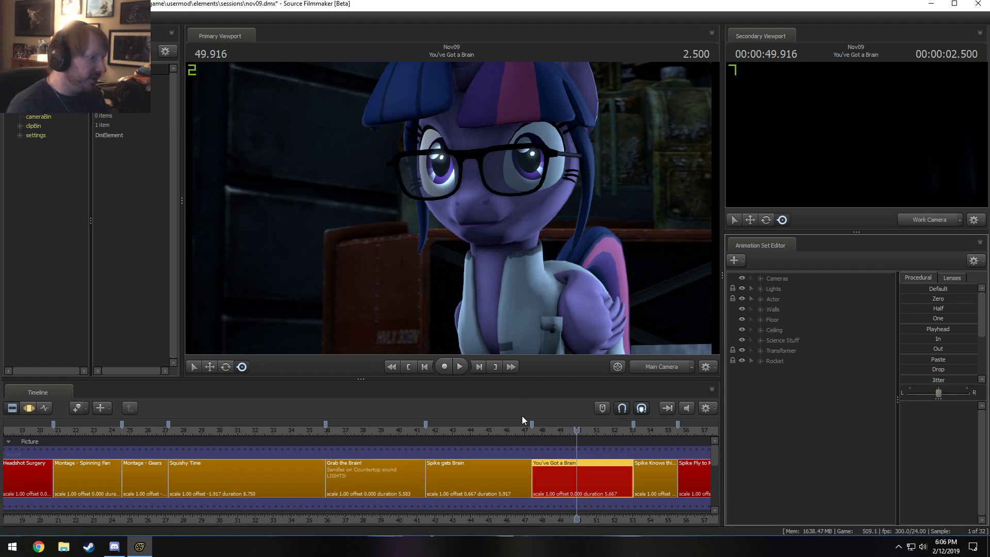
Step: Go back to "Grab the Brain!" at 38.333, select the shot and expand its Lights group
mouse_move(373, 430)
left_mouse_down()
mouse_move(352, 432)
mouse_move(369, 434)
left_mouse_up()
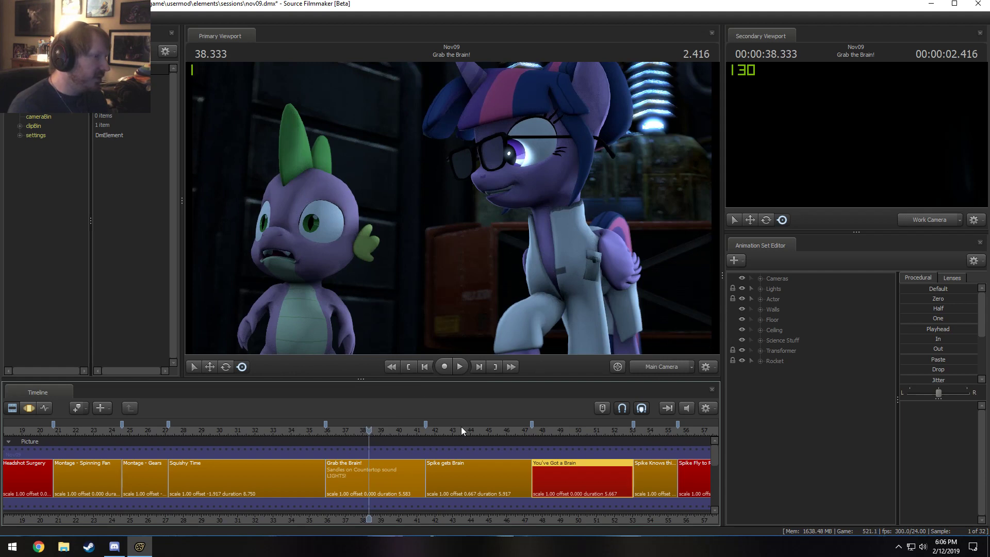
left_click(382, 471)
left_click(760, 299)
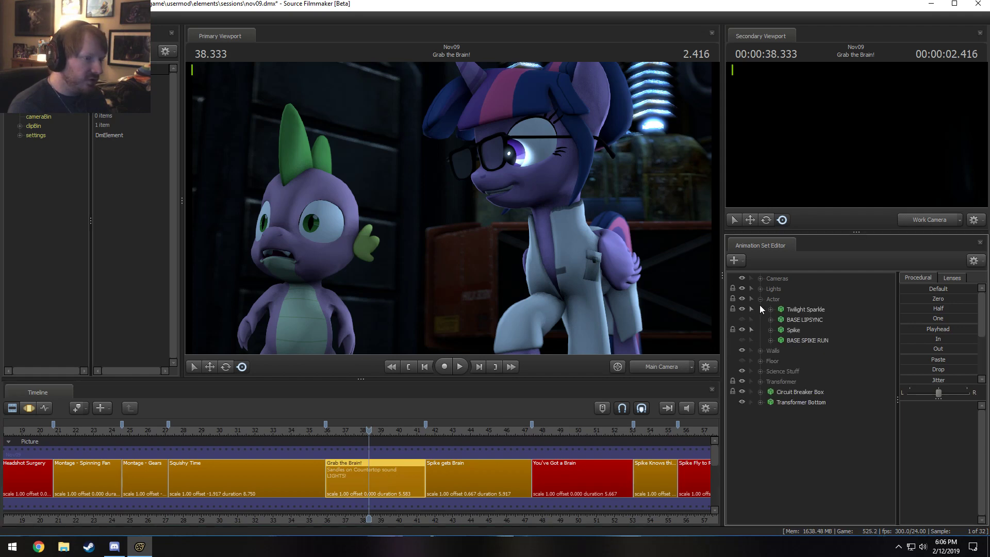
left_click(761, 299)
left_click(761, 289)
Step: Toggle Blue Ambient 6, 7 and 5 off and on in turn to examine each light's contribution
left_click(741, 330)
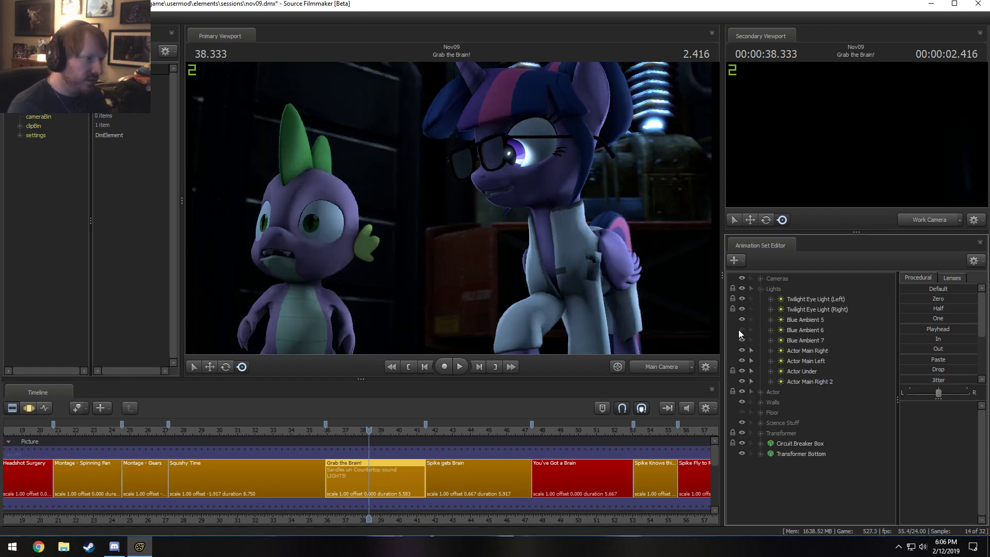
left_click(741, 330)
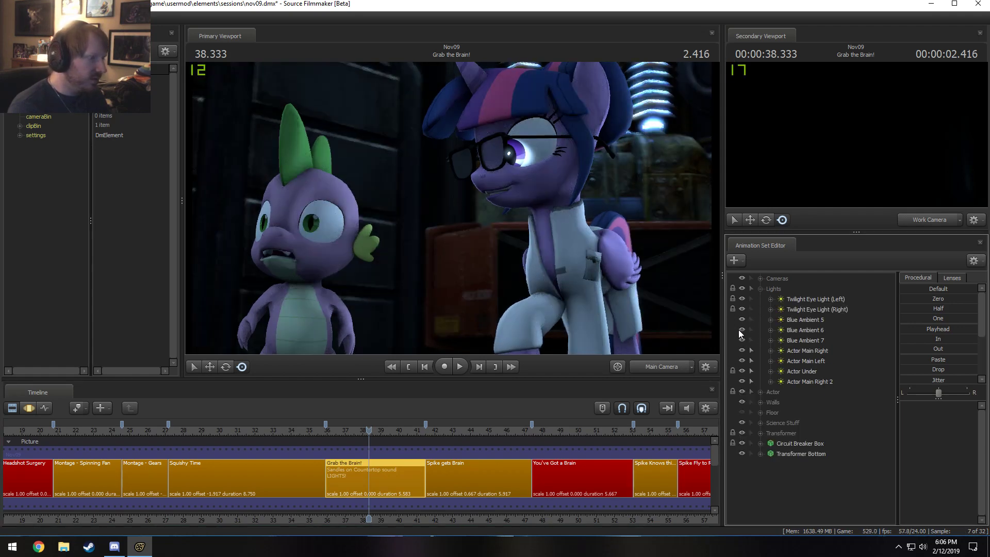
left_click(741, 340)
left_click(741, 340)
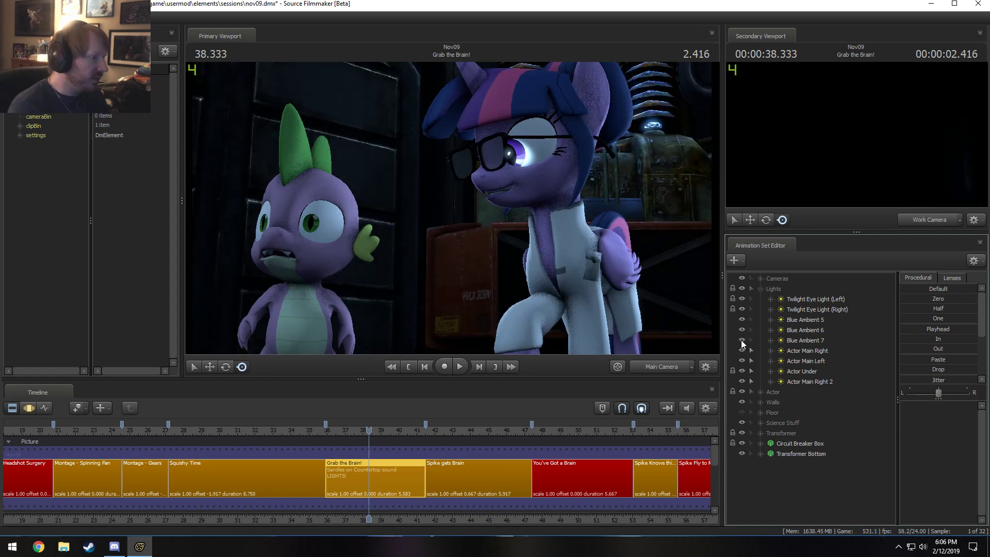
left_click(741, 319)
left_click(741, 320)
left_click(741, 320)
left_click(741, 319)
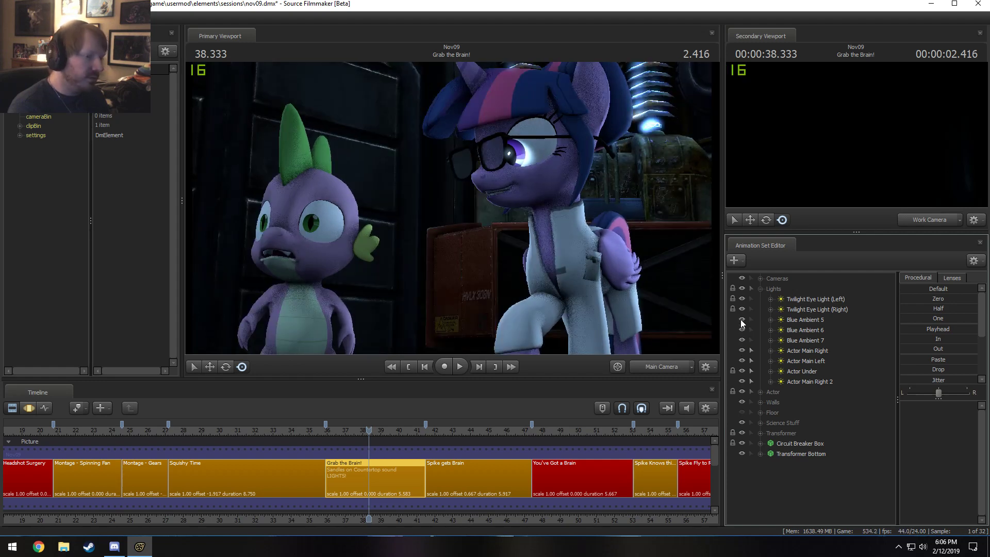
Step: Toggle the visibility of Actor Main Left and Actor Main Right 2 to examine their effect on the characters
left_click(741, 360)
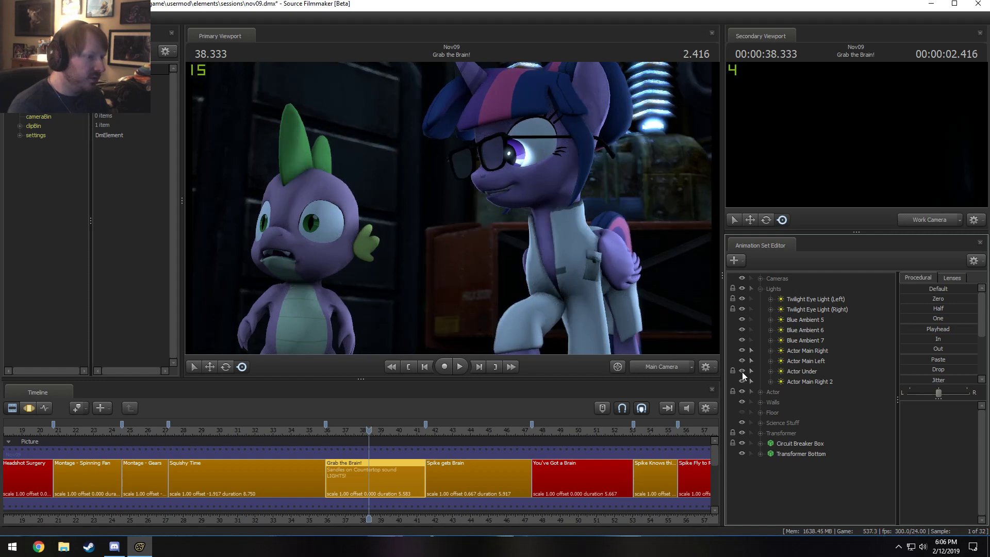
left_click(742, 381)
left_click(742, 382)
left_click(742, 381)
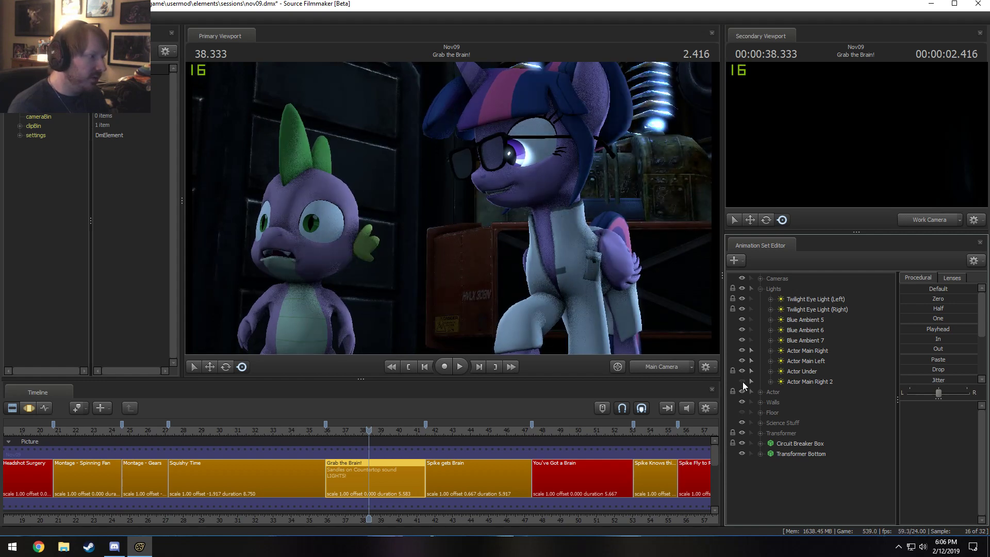
left_click(743, 381)
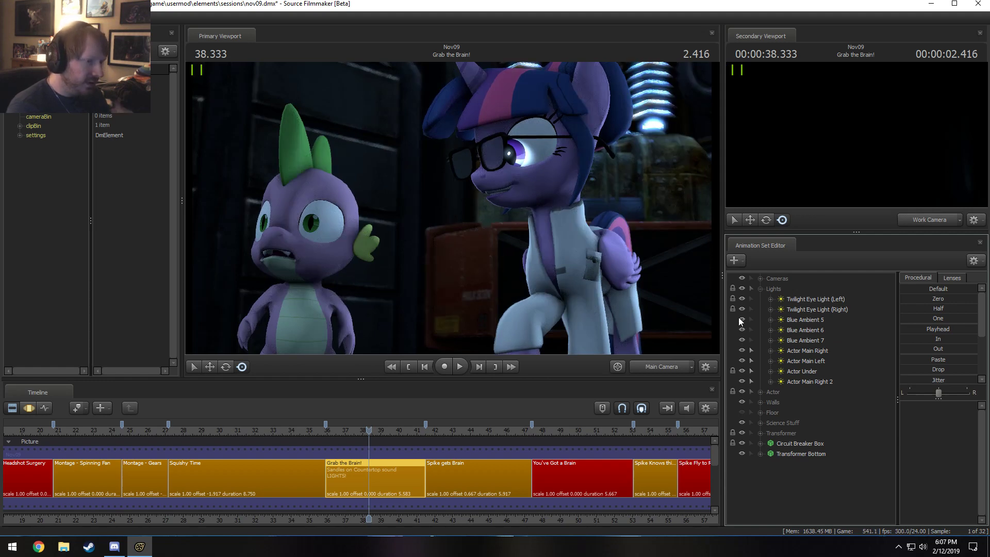
Step: Toggle the visibility of Actor Main Right to examine its effect on the characters
left_click(741, 349)
left_click(742, 349)
left_click(742, 349)
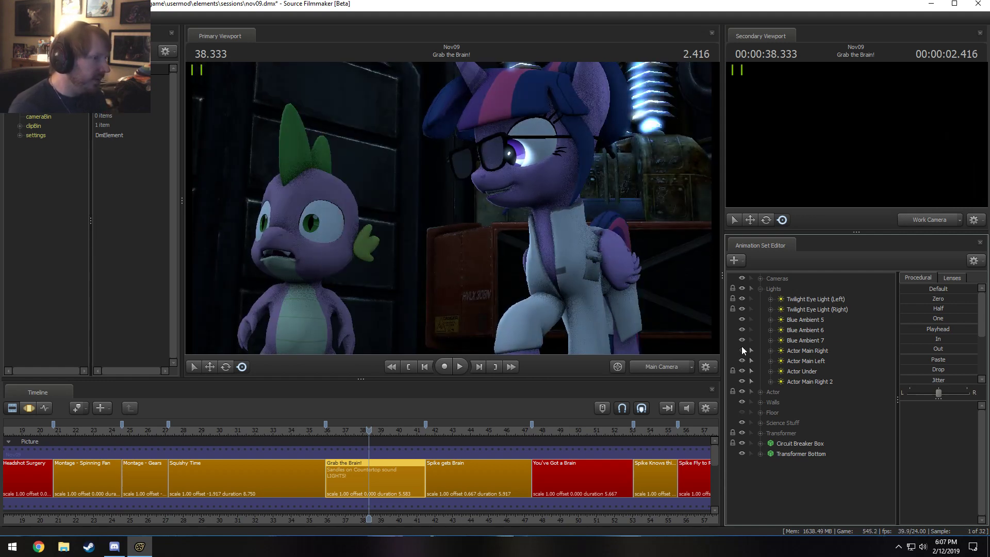
left_click(742, 349)
left_click(742, 349)
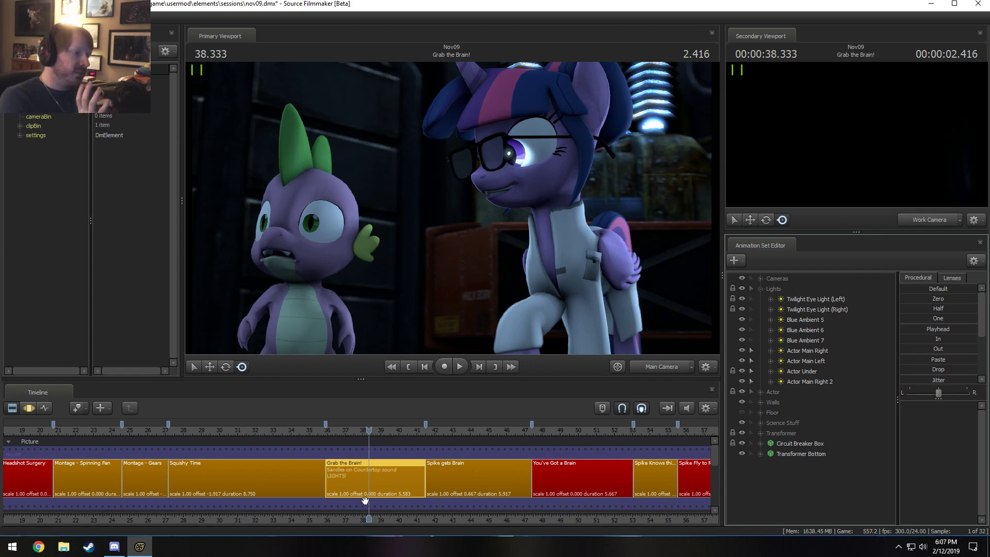
Step: View the scene through the work camera, unhide the Floor group, and return to the main camera
left_click_drag(526, 4, 482, 1)
left_click_drag(567, 316, 568, 392)
left_click_drag(691, 289, 698, 322)
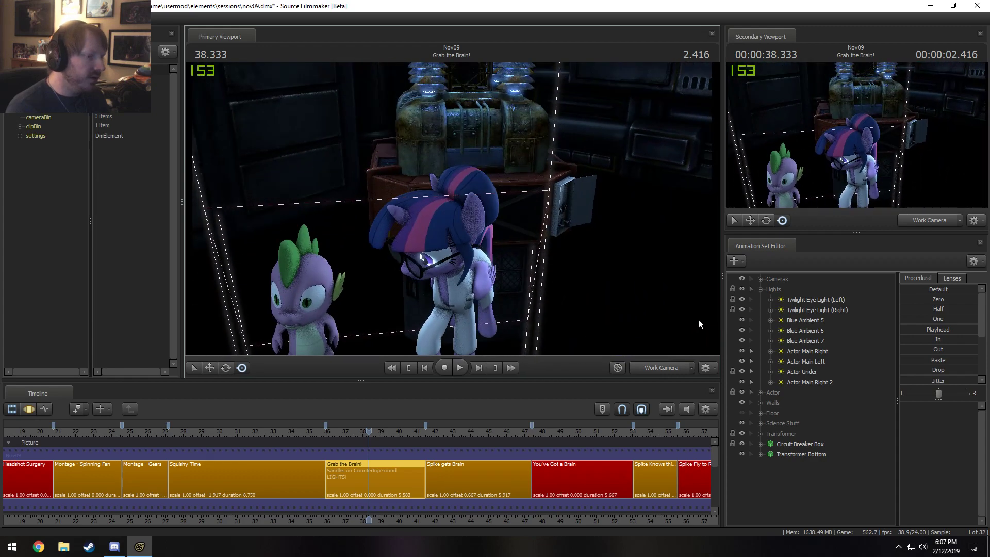
left_click(740, 413)
left_click_drag(567, 258, 696, 278)
key("s")
left_click_drag(587, 234, 438, 230)
left_click(652, 371)
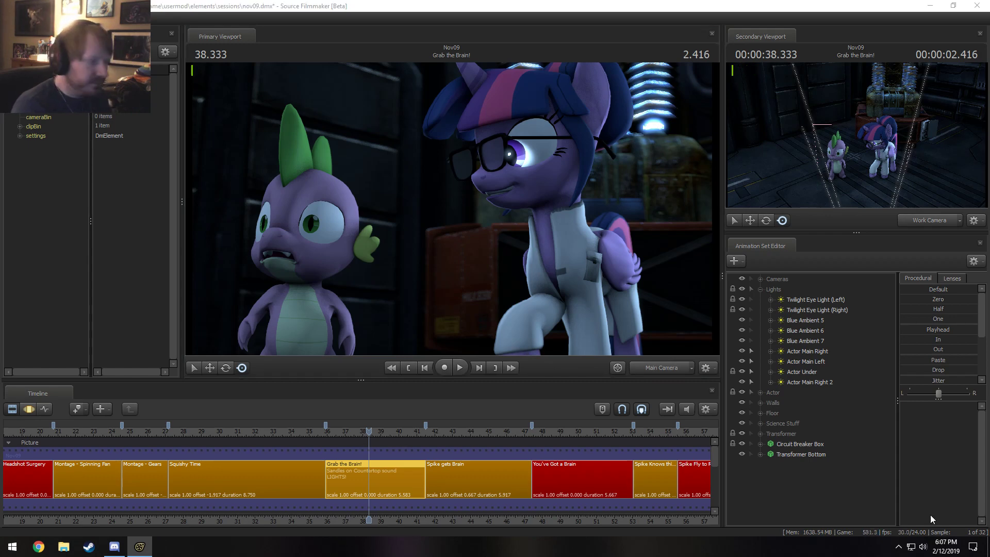
Step: Move to 39.375 in "Grab the Brain!" and toggle Actor Main Right and Actor Main Left to compare their contributions
mouse_move(379, 433)
left_mouse_down()
mouse_move(401, 437)
mouse_move(387, 438)
left_mouse_up()
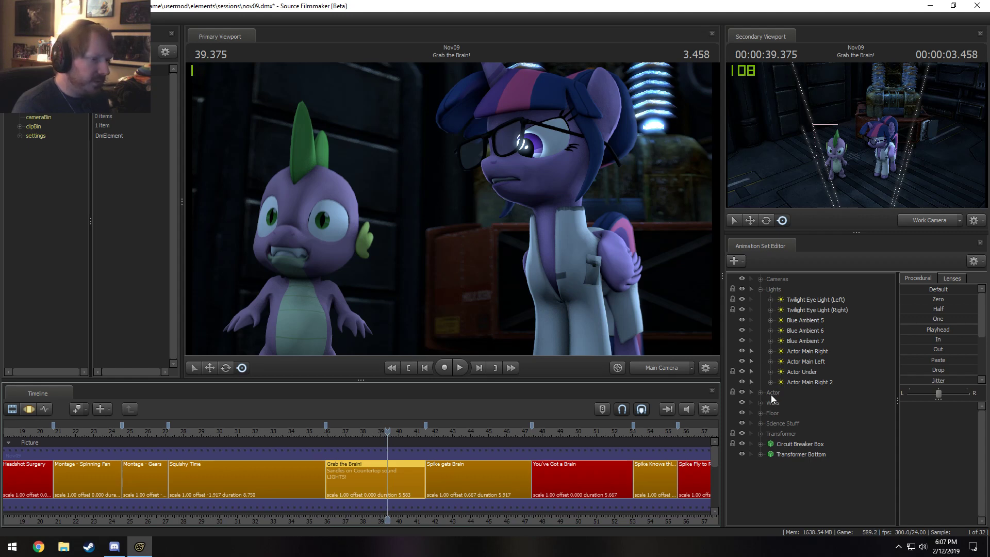
left_click(741, 351)
left_click(740, 351)
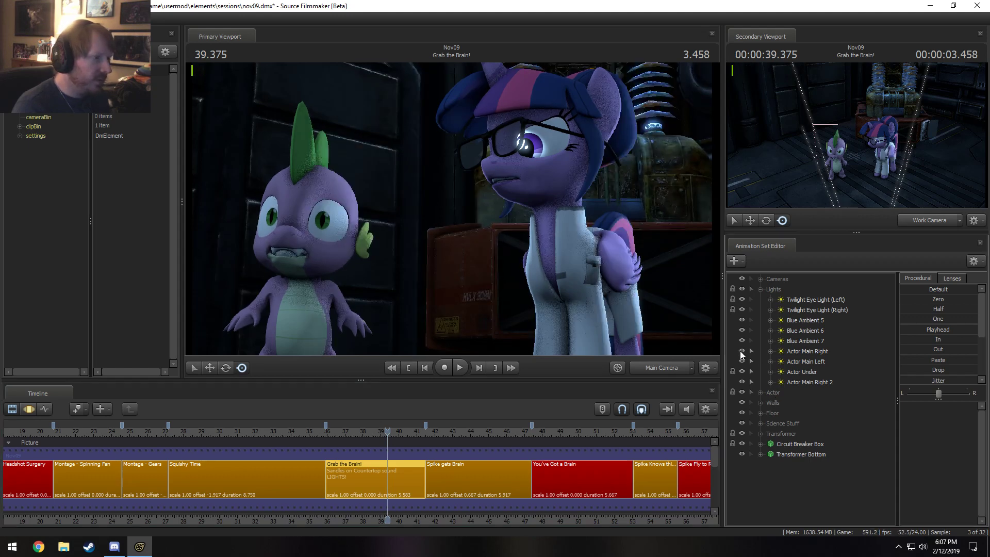
left_click(740, 358)
left_click(741, 357)
left_click(740, 358)
left_click(740, 357)
Step: Reposition the Actor Main Left light from its own view over the characters, checking it through the main camera in the secondary viewport
left_click_drag(795, 362, 565, 252)
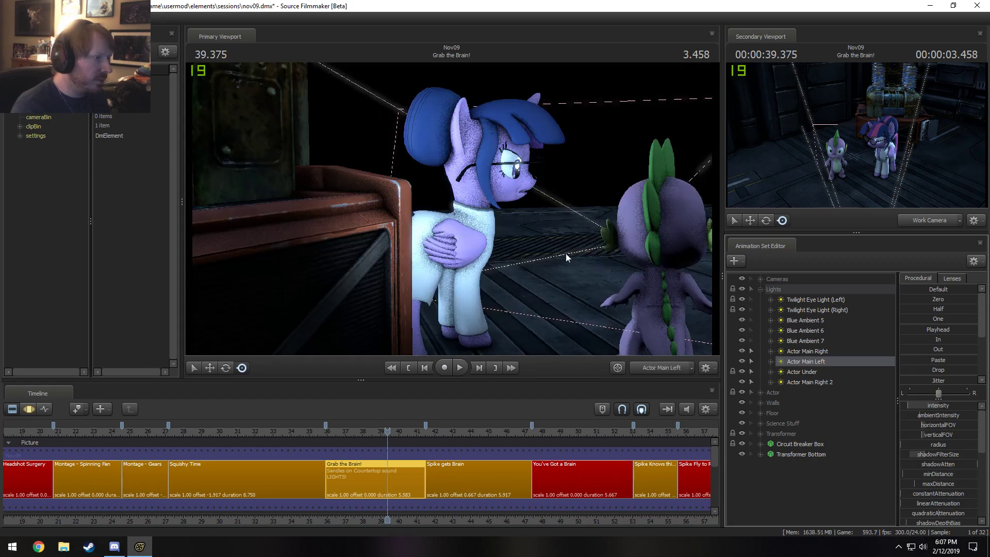
left_click(922, 221)
key("F3")
left_click_drag(465, 237, 450, 207)
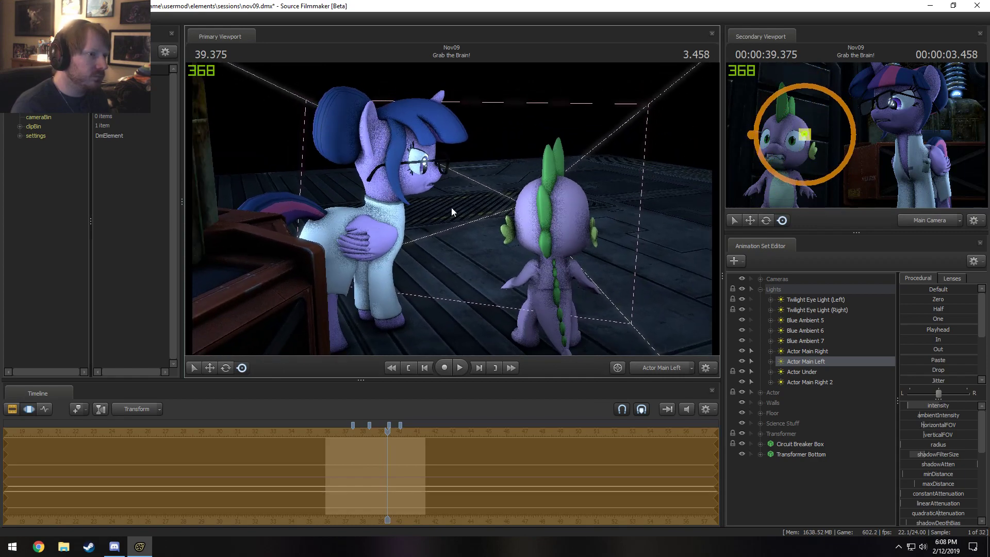
left_click(667, 367)
left_click(665, 367)
key("F2")
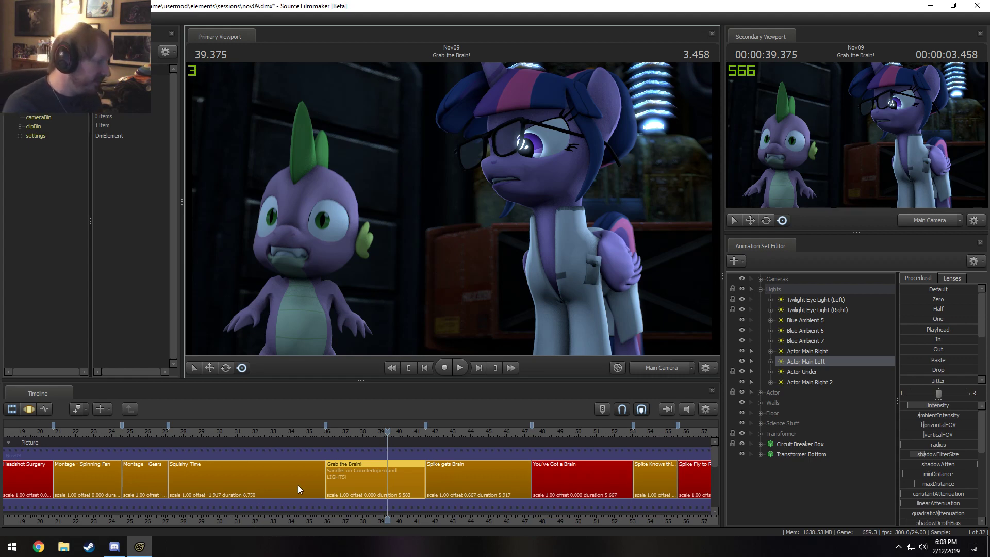
Step: Check the lighting of "Grab the Brain!" at several moments between 36.833 and 39.083
left_click(350, 431)
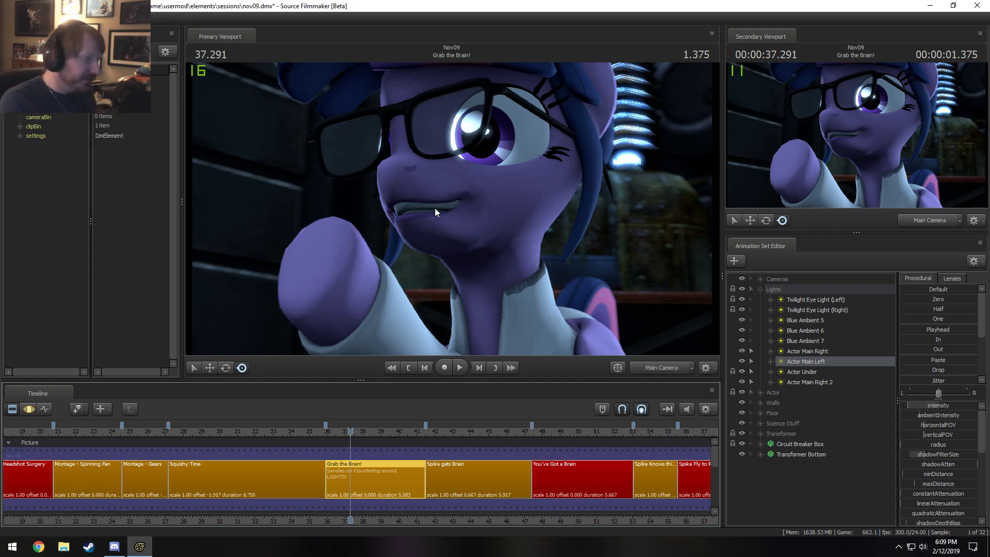
left_click(382, 434)
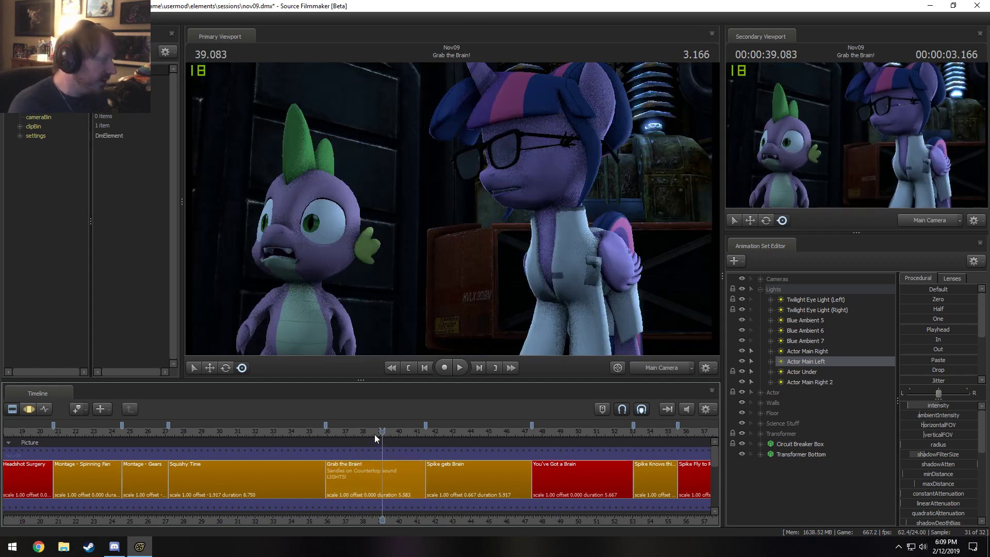
left_click(374, 434)
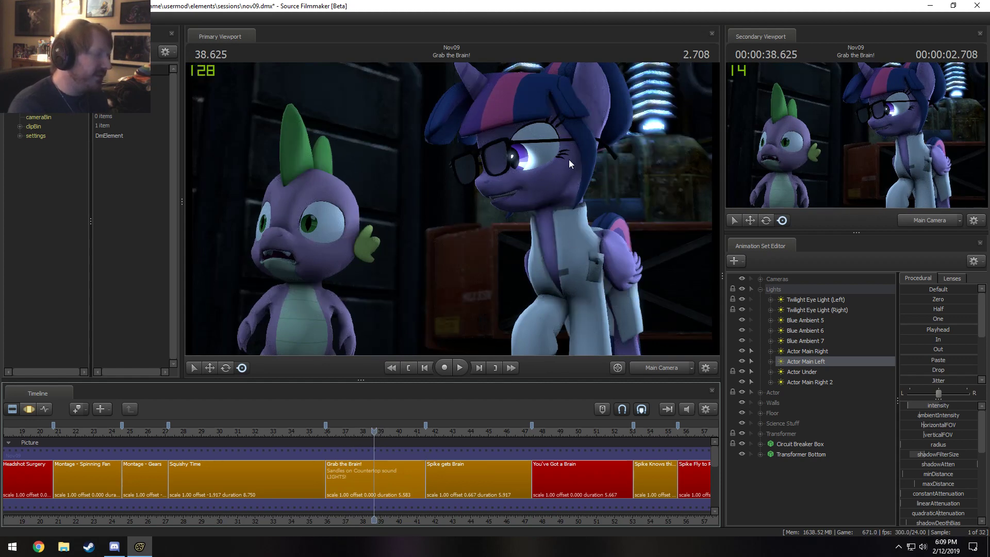
left_click(378, 488)
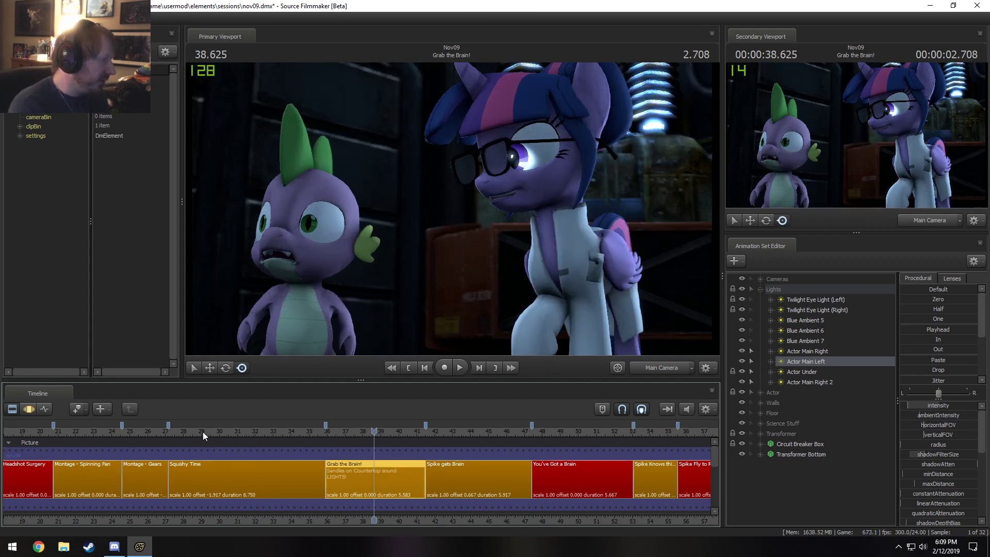
left_click_drag(203, 431, 342, 433)
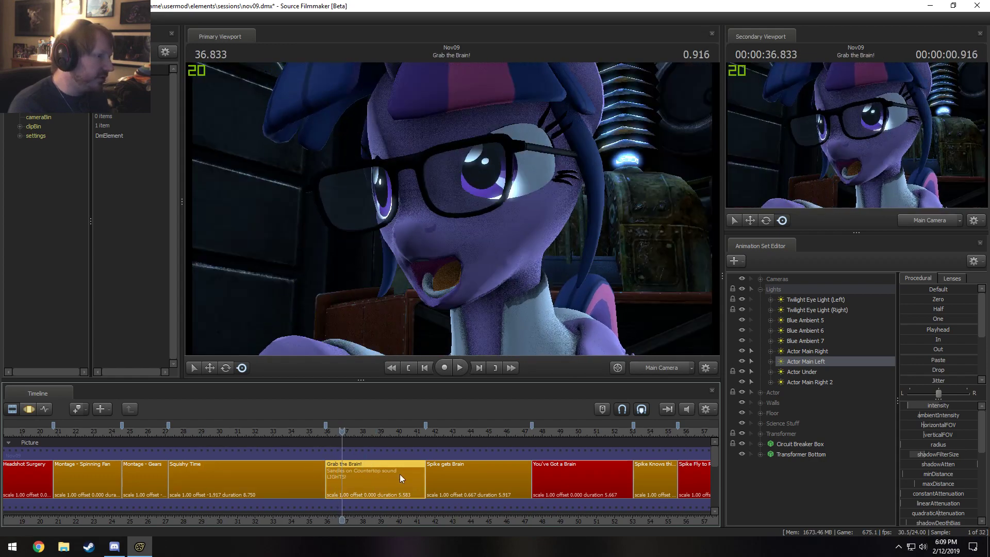
Step: Inspect the transformer coils with the work camera and expand the Transformer group
left_click(665, 367)
key("s")
left_click_drag(642, 308, 662, 245)
key("w")
key("w")
key("w")
mouse_move(609, 165)
left_mouse_down()
mouse_move(604, 198)
mouse_move(604, 182)
left_mouse_up()
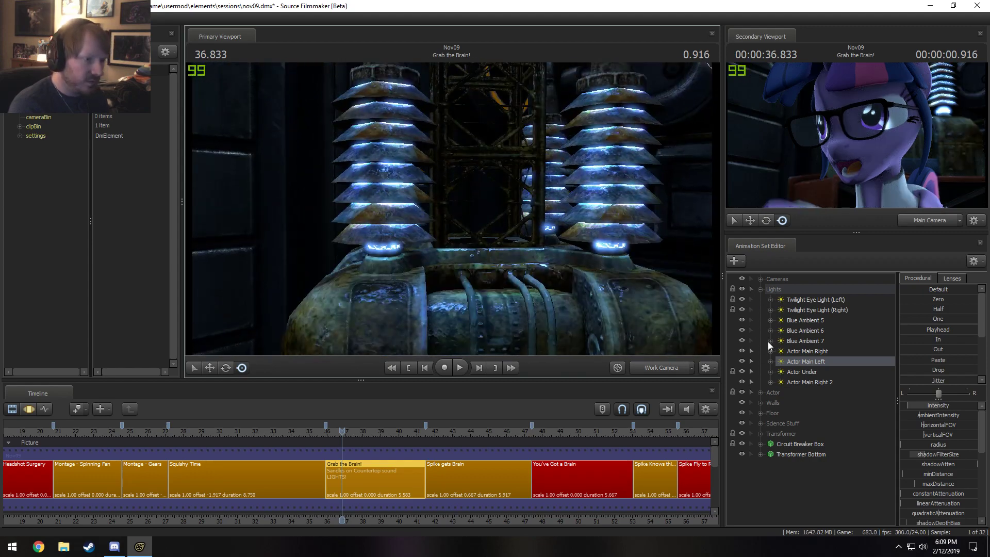
left_click(759, 434)
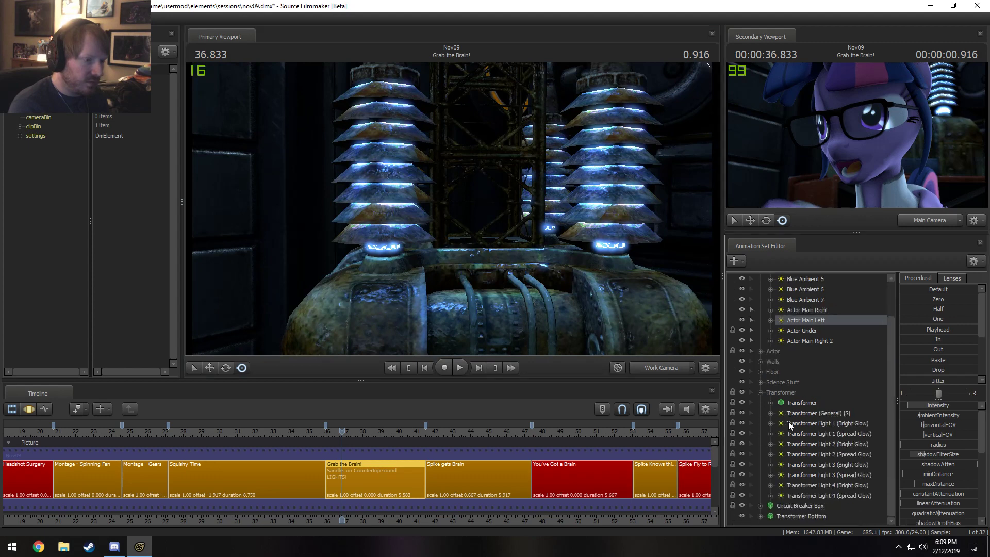
Step: Toggle Transformer (General) off and on and examine its glow on the transformer from a lower angle
left_click(741, 413)
left_click(741, 414)
left_click(741, 413)
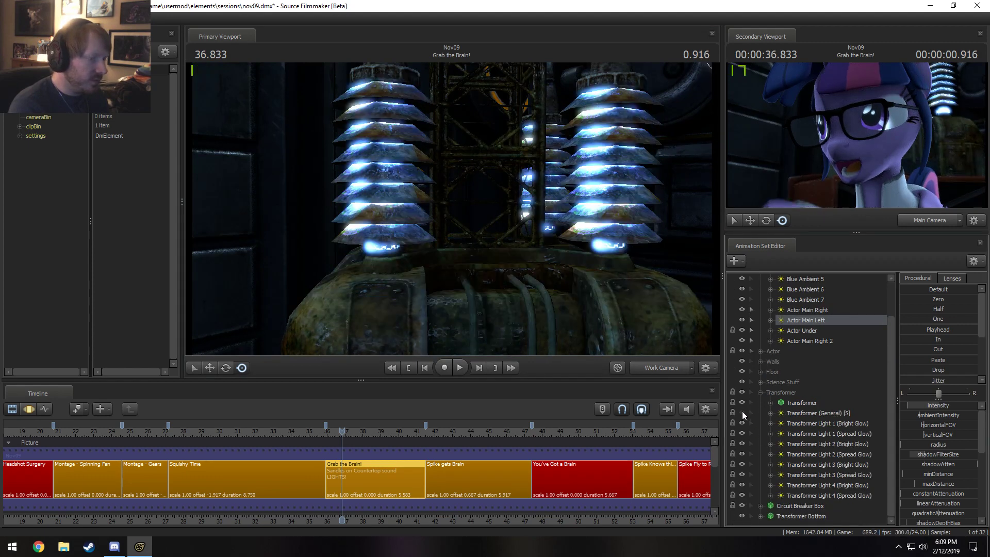
left_click(741, 412)
left_click_drag(452, 209, 454, 204)
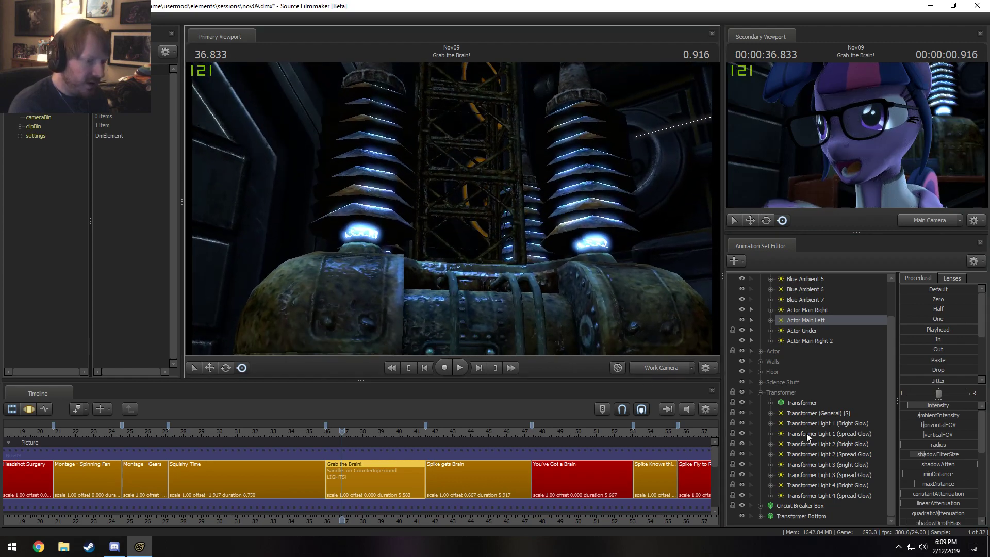
right_click(799, 496)
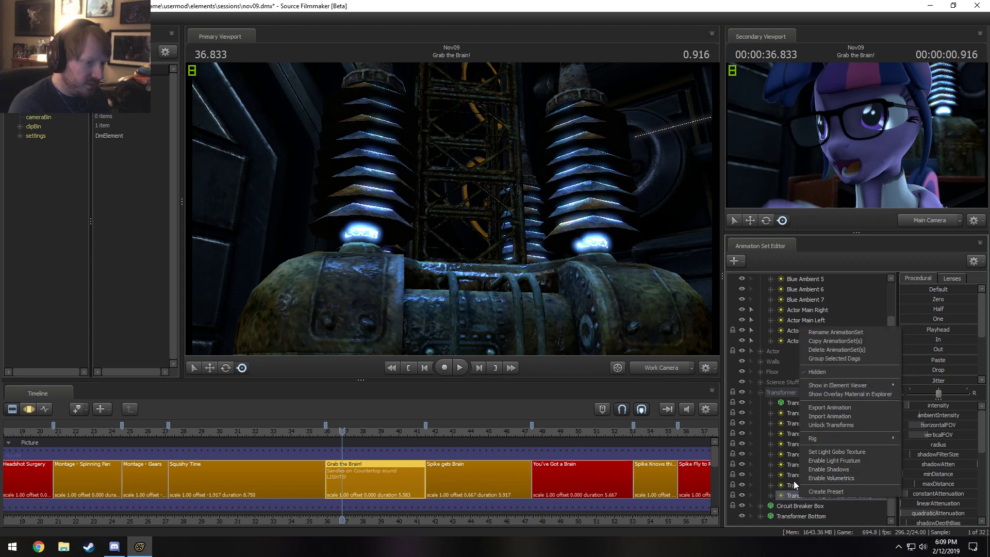
right_click(793, 485)
left_click(787, 475)
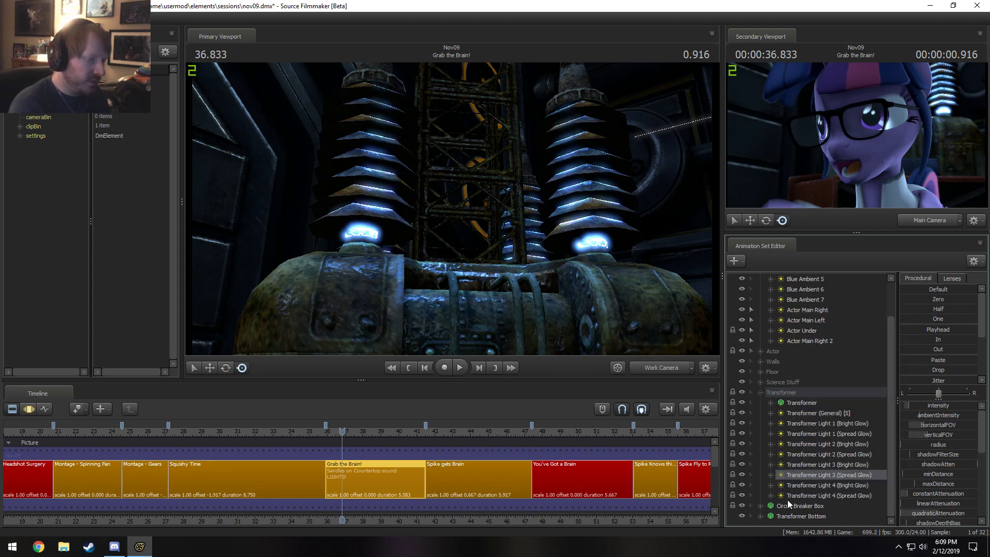
Step: Expand Transformer (General) and the Bright Glow and Spread Glow entries of Transformer Lights 1 to 4 to reach their control groups
left_click(772, 496)
left_click(772, 486)
left_click(771, 475)
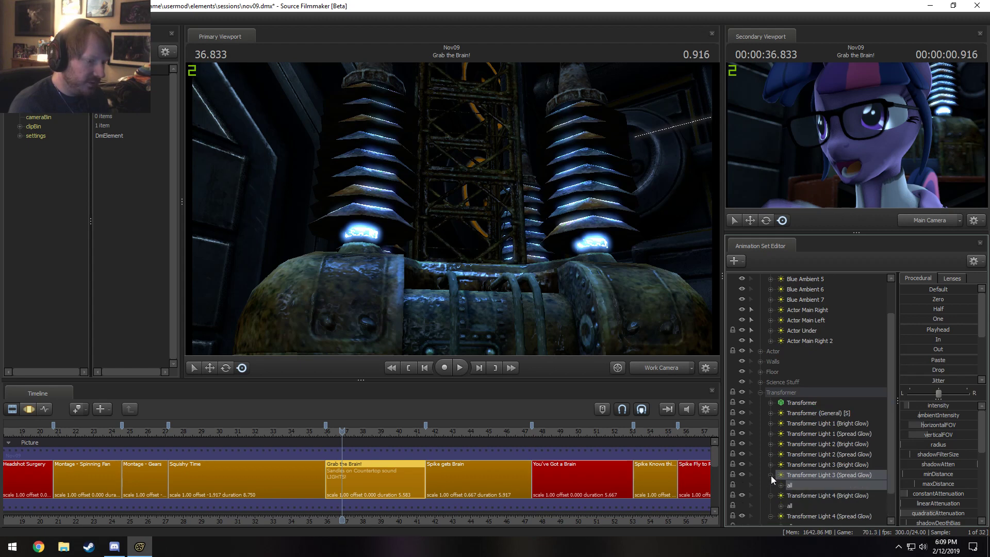
left_click(772, 465)
left_click(771, 455)
left_click(771, 444)
left_click(772, 434)
left_click(771, 424)
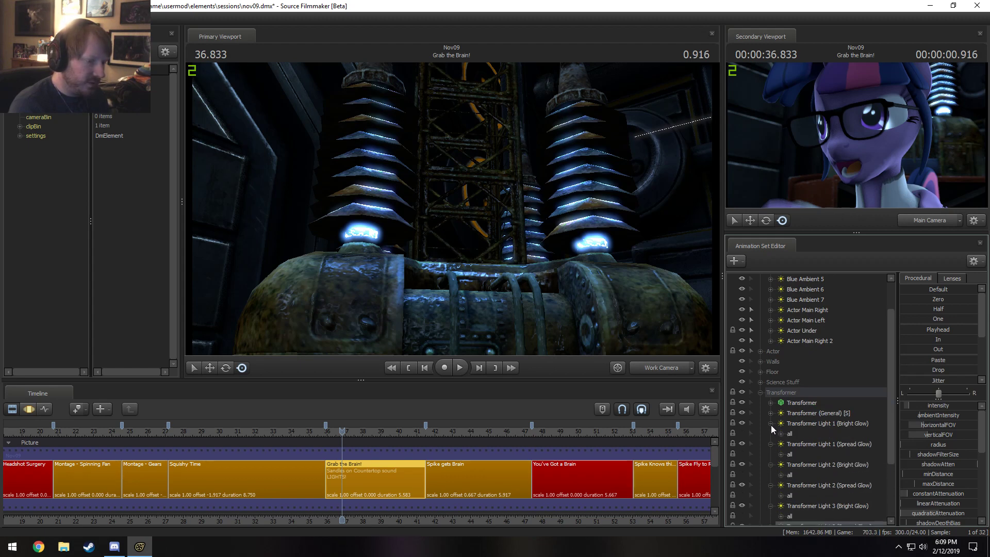
left_click(770, 414)
Step: Select the intensity controls of the Bright Glow and Spread Glow lights of Transformer Lights 4 and 3 together
scroll(776, 490, "down", 3)
left_click(781, 496)
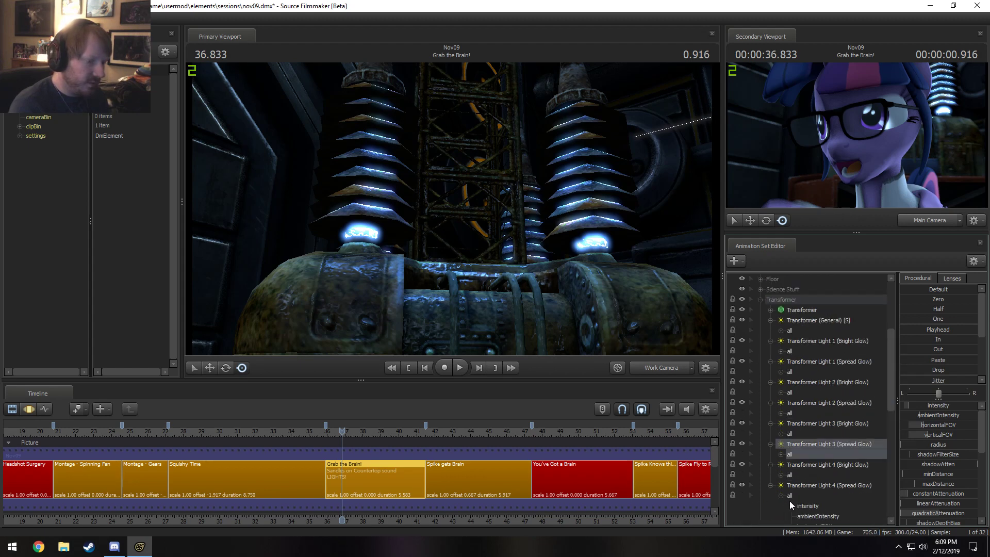
left_click(781, 475)
left_click(807, 486, "ctrl")
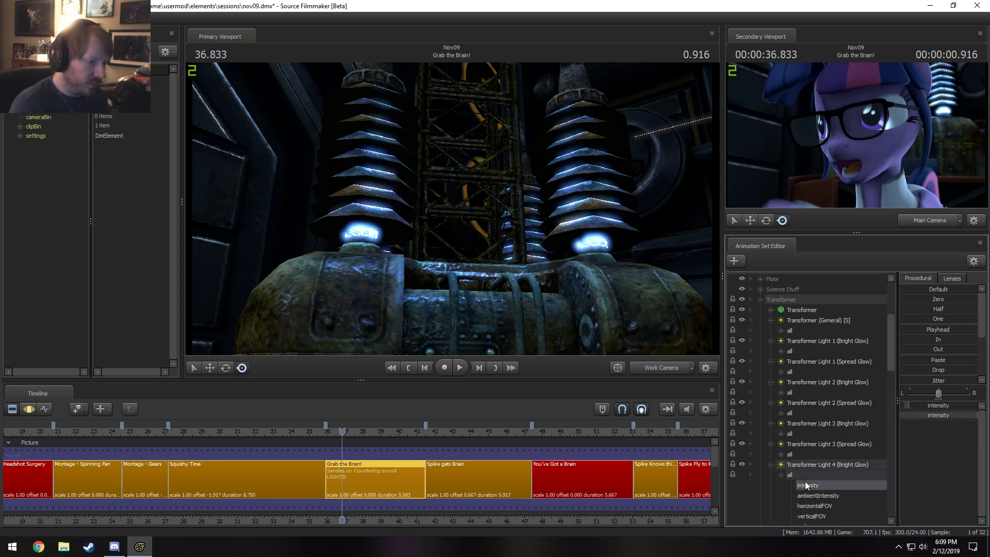
left_click(782, 455)
left_click(805, 466, "ctrl")
left_click(781, 434)
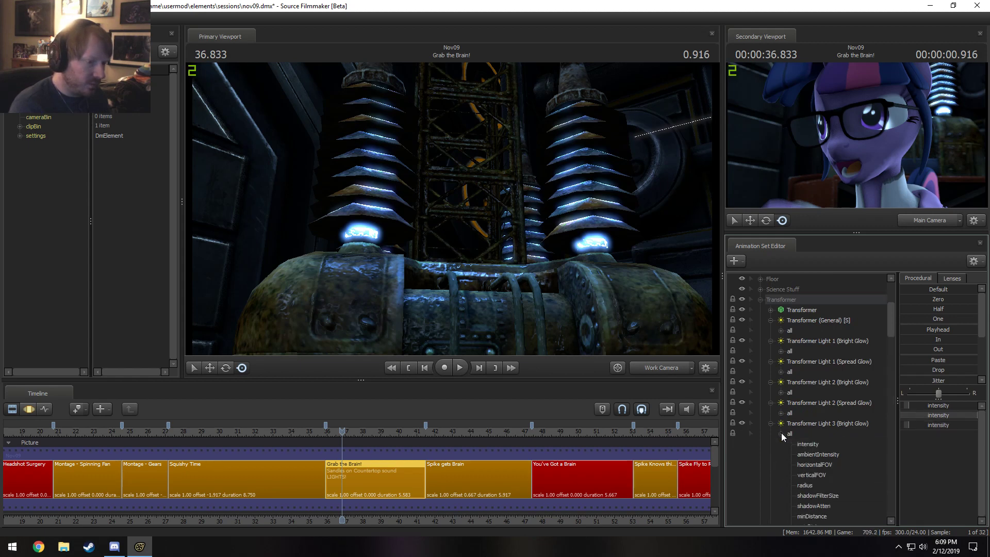
left_click(806, 442, "ctrl")
Step: Add the intensity controls of Transformer Lights 2 and 1, both glows, and Transformer (General) to the selection
left_click(782, 413)
left_click(803, 424, "ctrl")
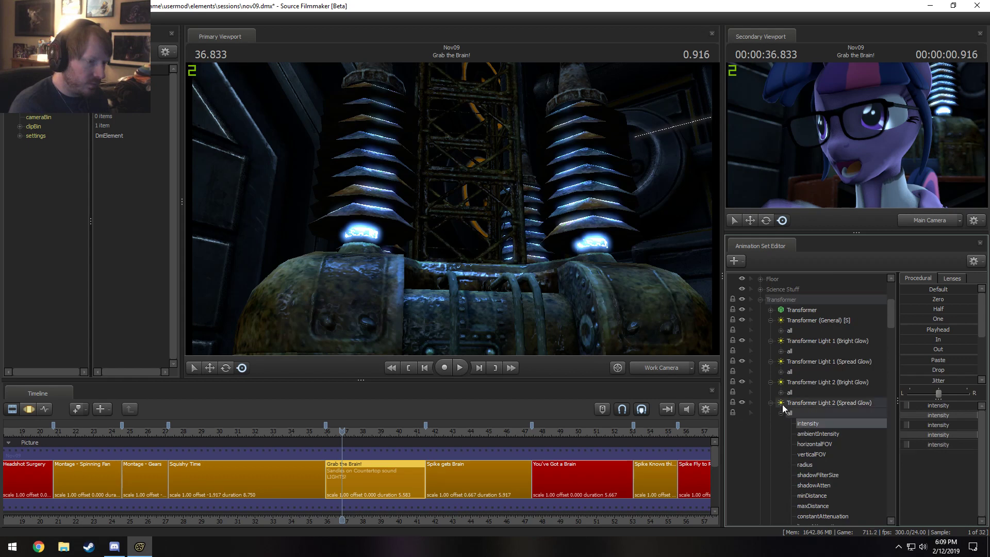
left_click(782, 393)
left_click(807, 403, "ctrl")
left_click(781, 372)
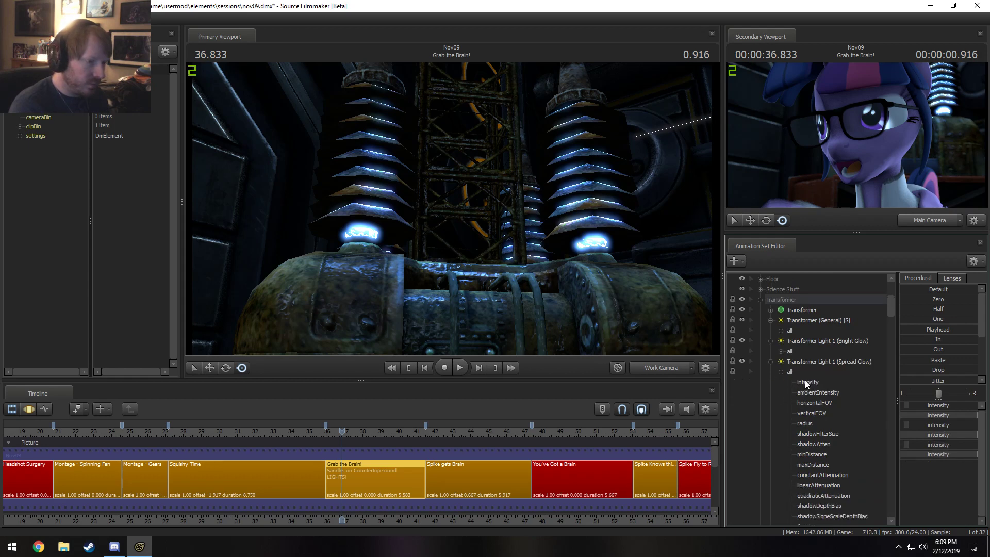
left_click(805, 383, "ctrl")
left_click(782, 351)
left_click(805, 362, "ctrl")
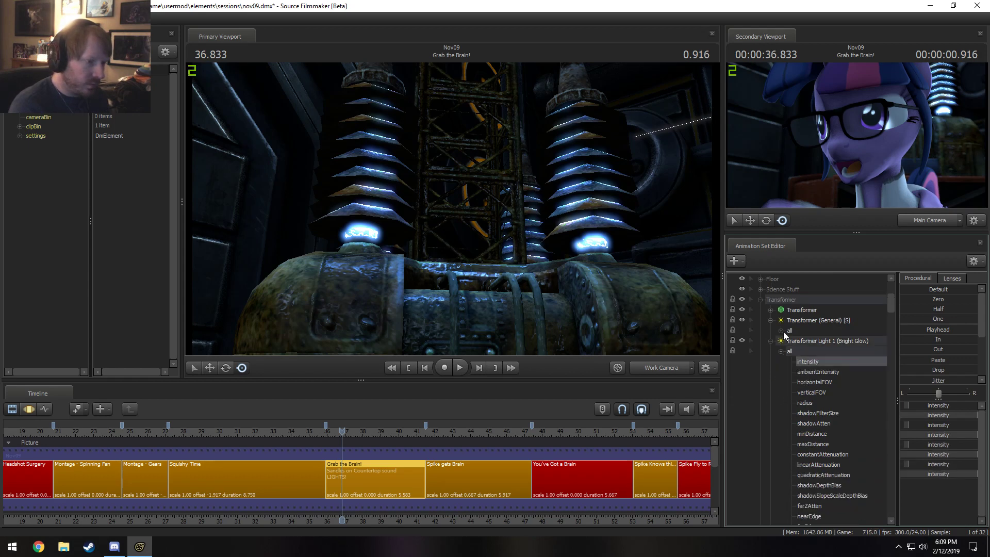
left_click(781, 330)
left_click(799, 341, "ctrl")
Step: Reduce the selected transformer light intensities toward zero across the shot in the Motion Editor, and return to the Clip Editor
key("F3")
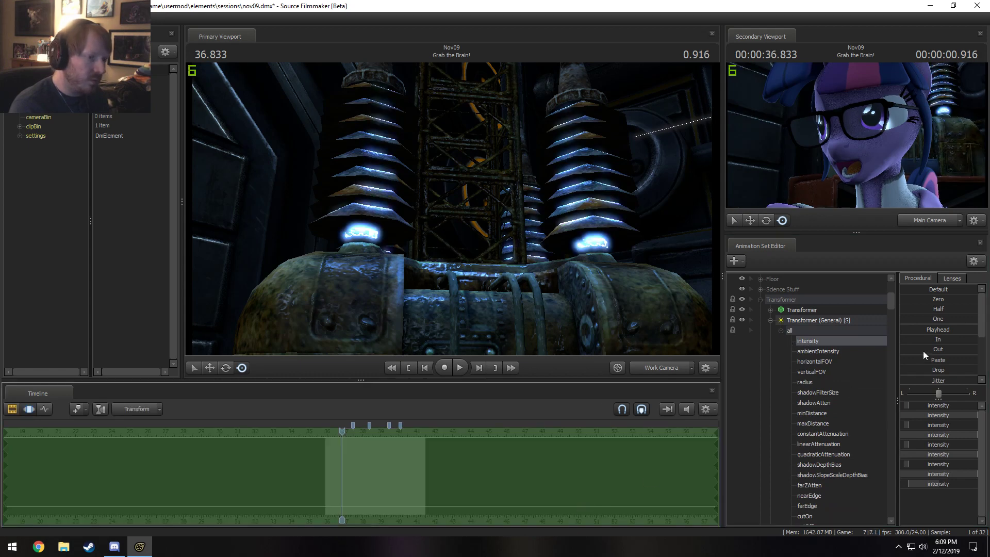
left_click_drag(932, 297, 973, 299)
key("F2")
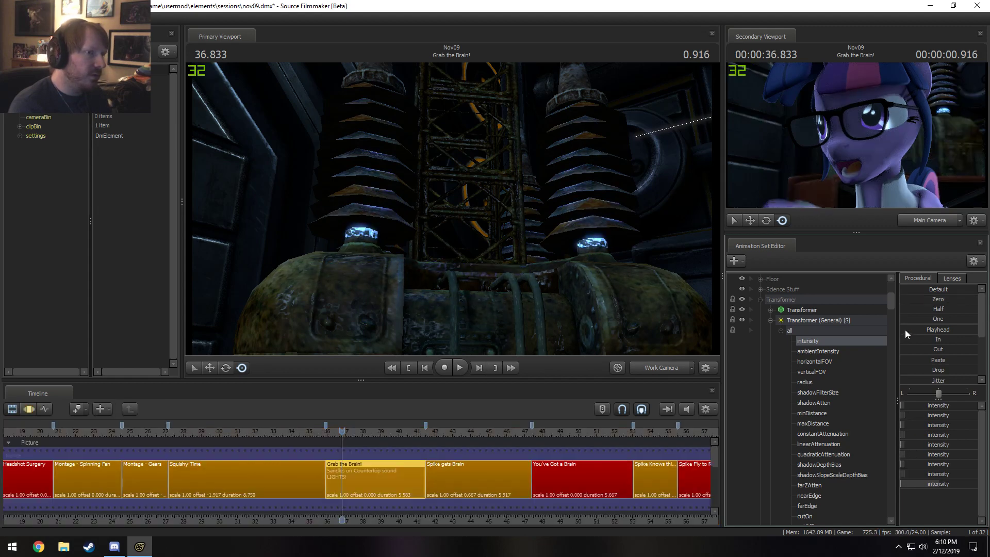
key("F3")
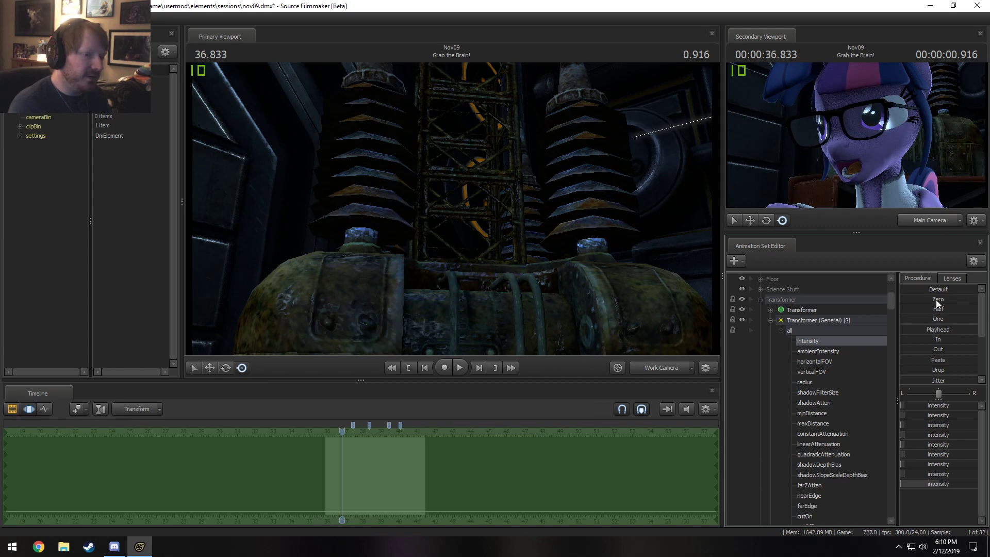
key("F2")
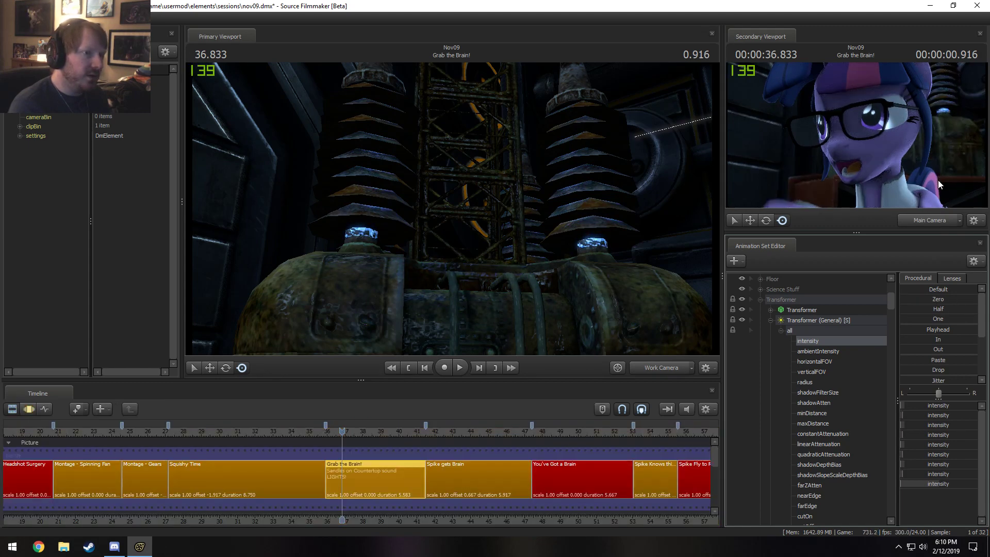
key("F3")
key("F2")
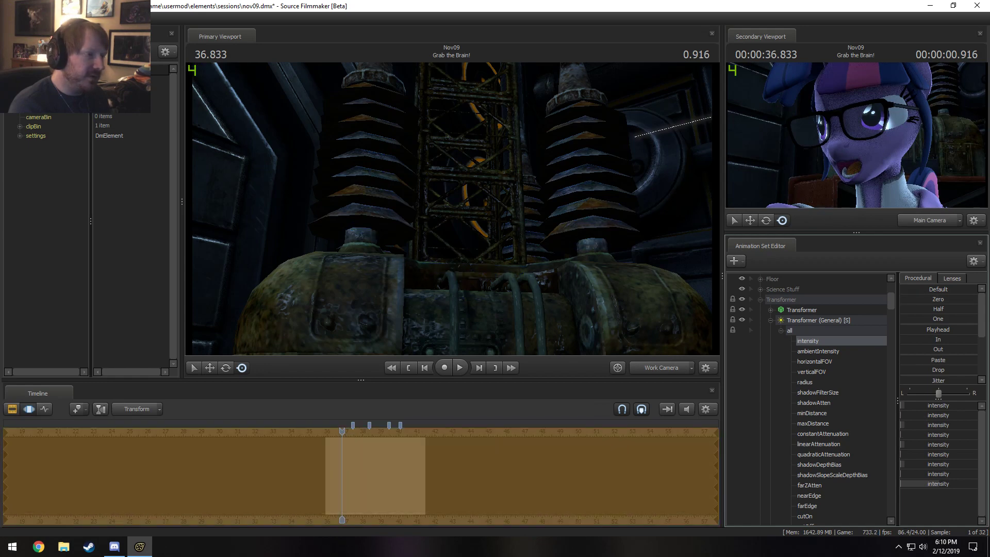
Step: Play a little of "Grab the Brain!", and delete the Transformer (General) light together with all Bright Glow and Spread Glow transformer light sets
key("space")
key("space")
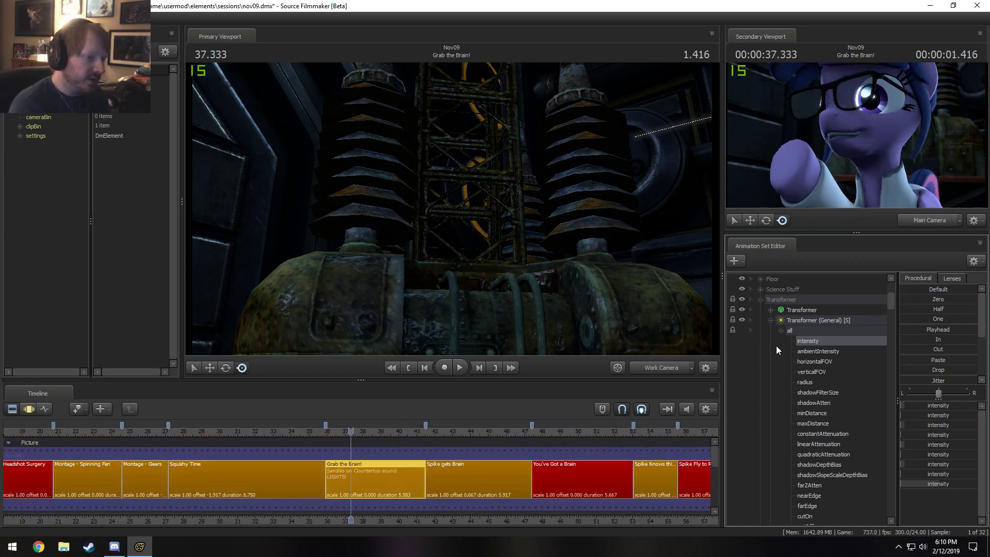
left_click(771, 320)
left_click(782, 341)
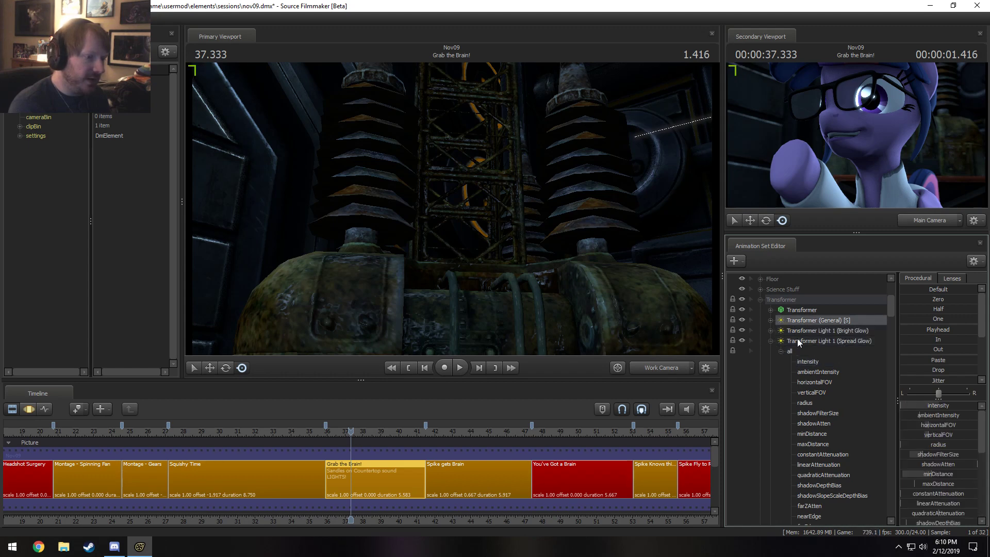
scroll(797, 392, "down", 6)
scroll(797, 445, "down", 10)
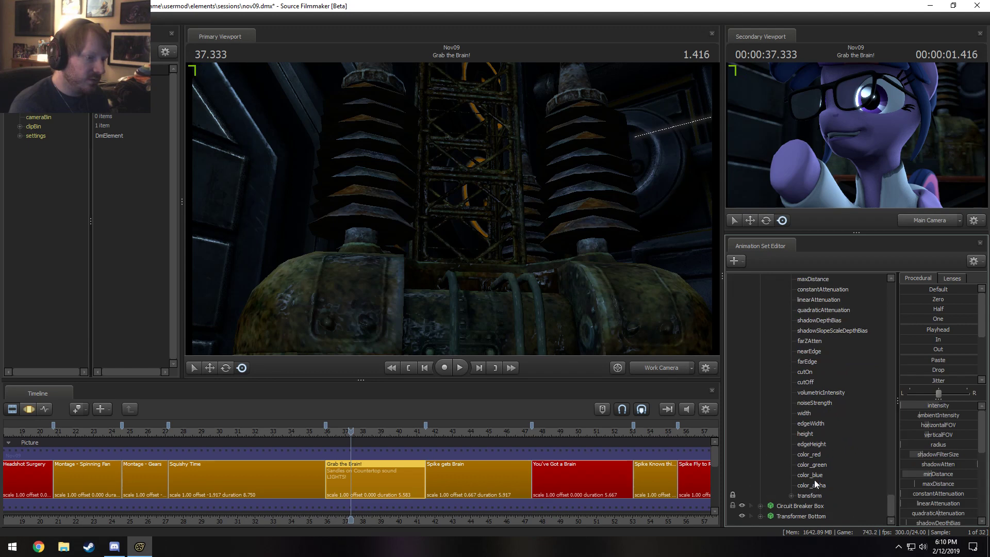
scroll(814, 477, "up", 6)
left_click(815, 361, "shift")
right_click(815, 360)
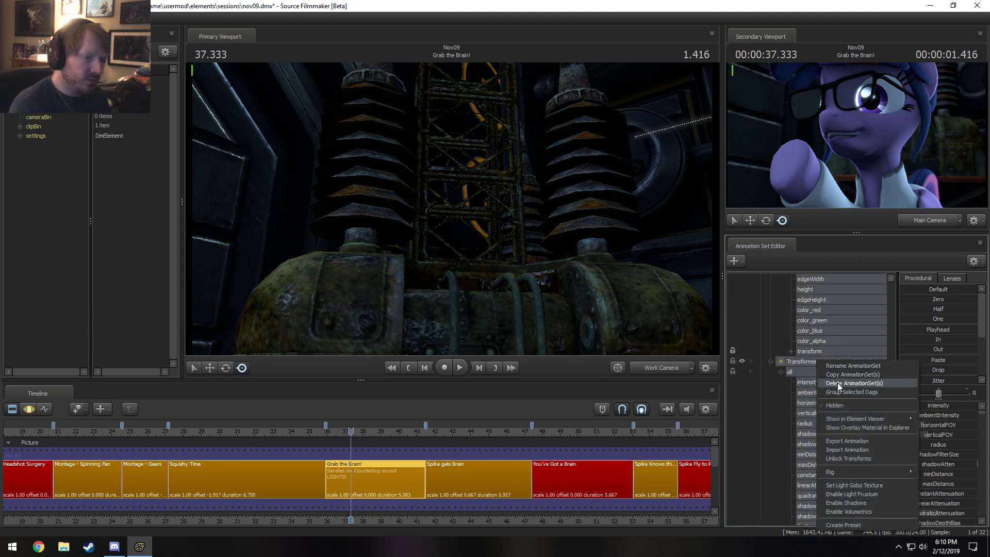
left_click(837, 382)
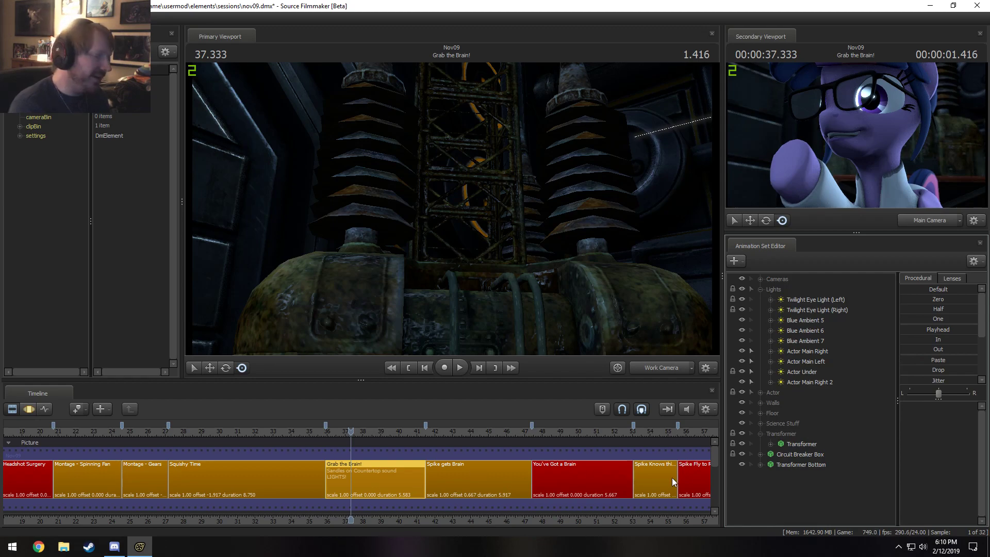
Step: Examine which light and transformer sets the shots "Spike gets Brain", "You've Got a Brain" and the following Spike shot contain
key("F3")
key("F2")
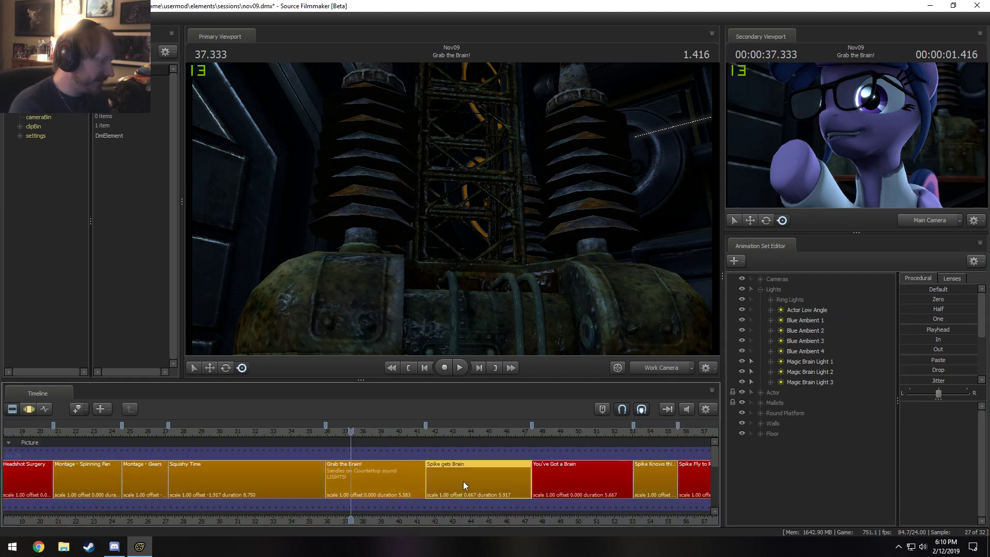
left_click(503, 432)
left_click(550, 431)
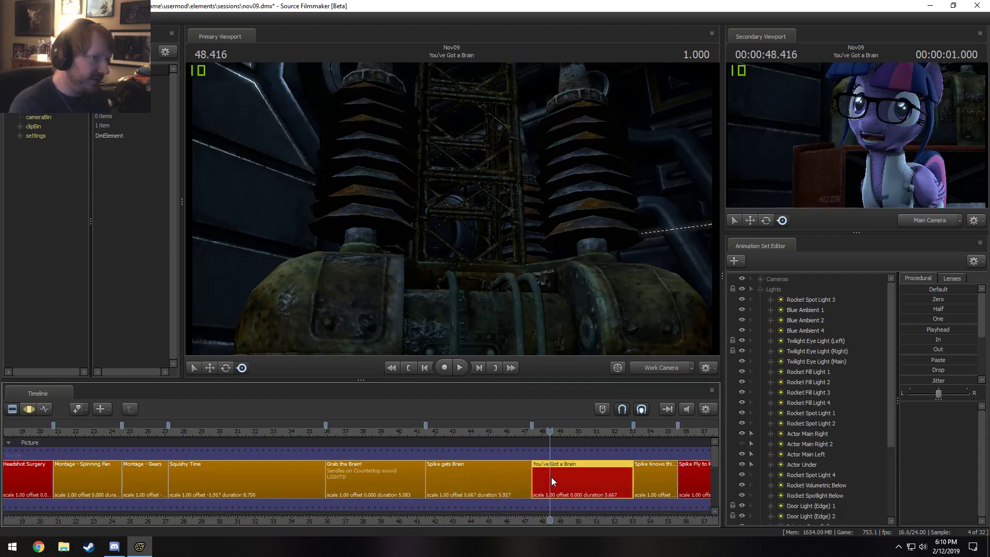
scroll(808, 481, "down", 3)
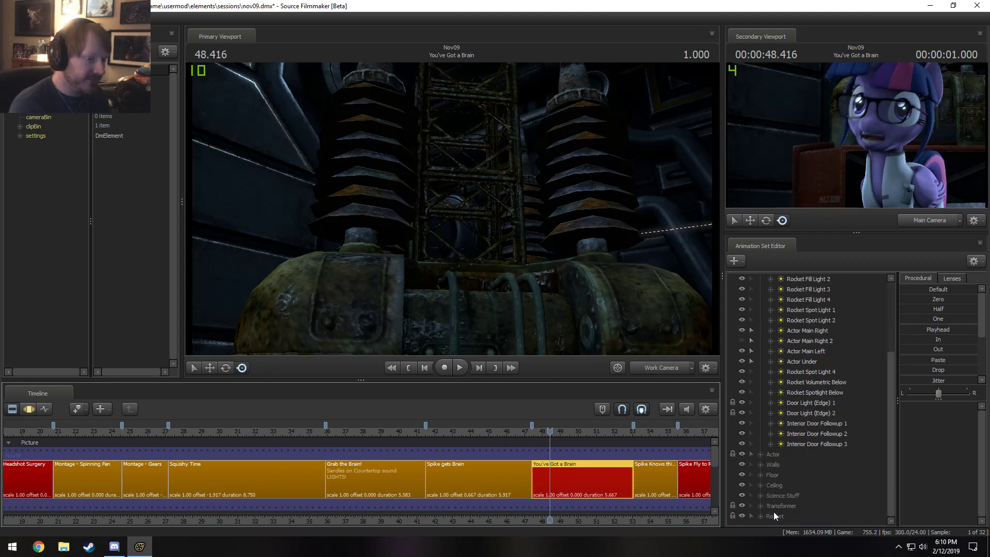
left_click(760, 506)
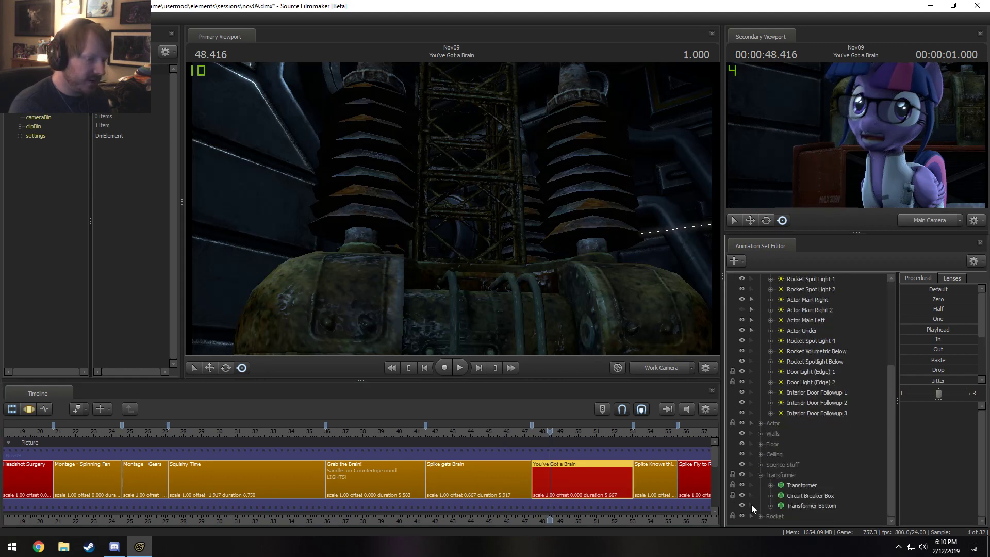
scroll(759, 471, "up", 5)
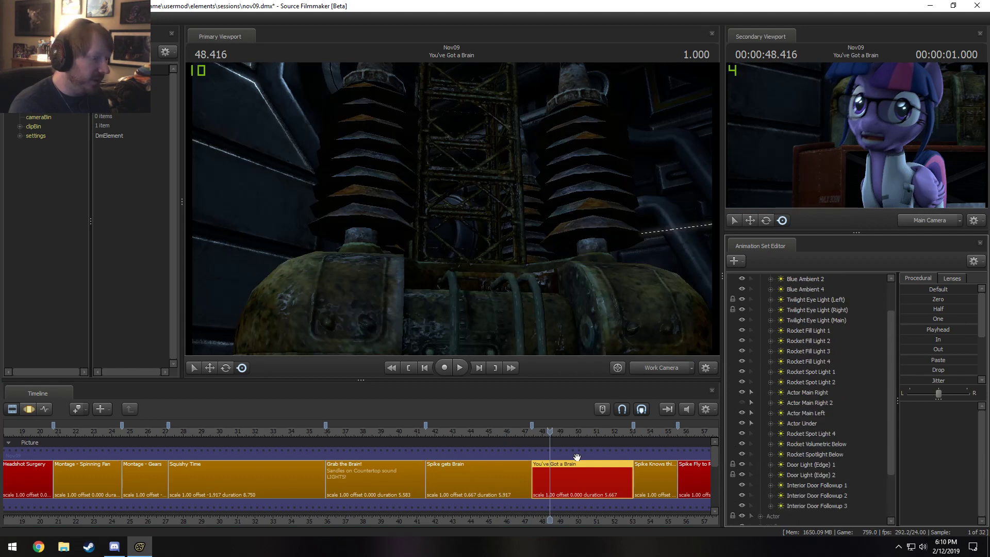
left_click(651, 478)
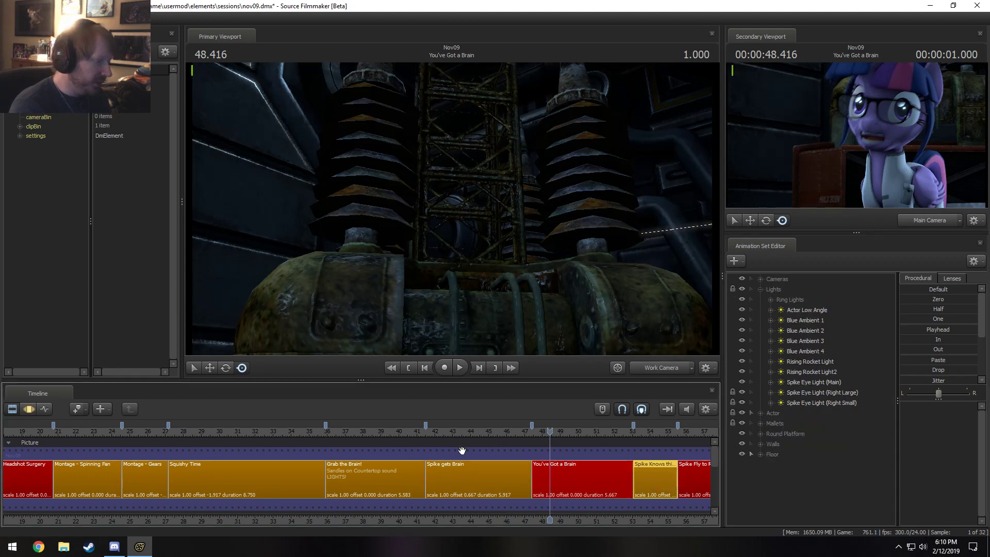
Step: Review "Montage - Gears" and play parts of "Grab the Brain!", leaving the playhead at 39.166 seconds
left_click(401, 431)
left_click(375, 462)
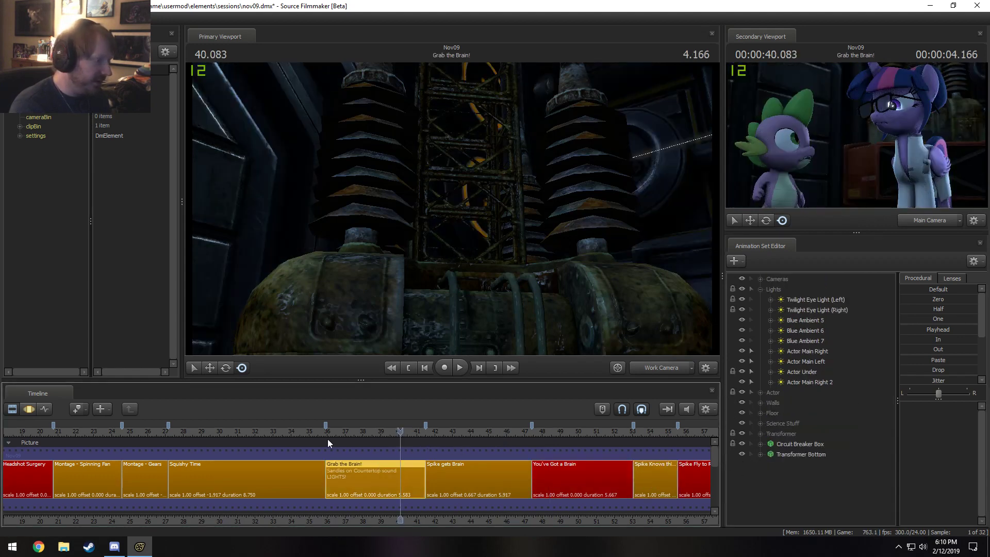
left_click(277, 431)
left_click(153, 430)
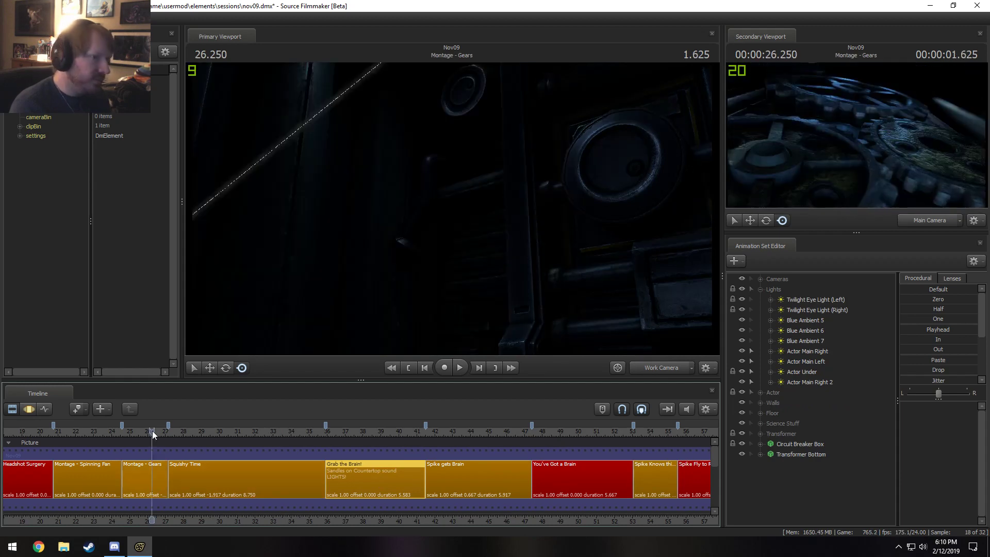
left_click(343, 431)
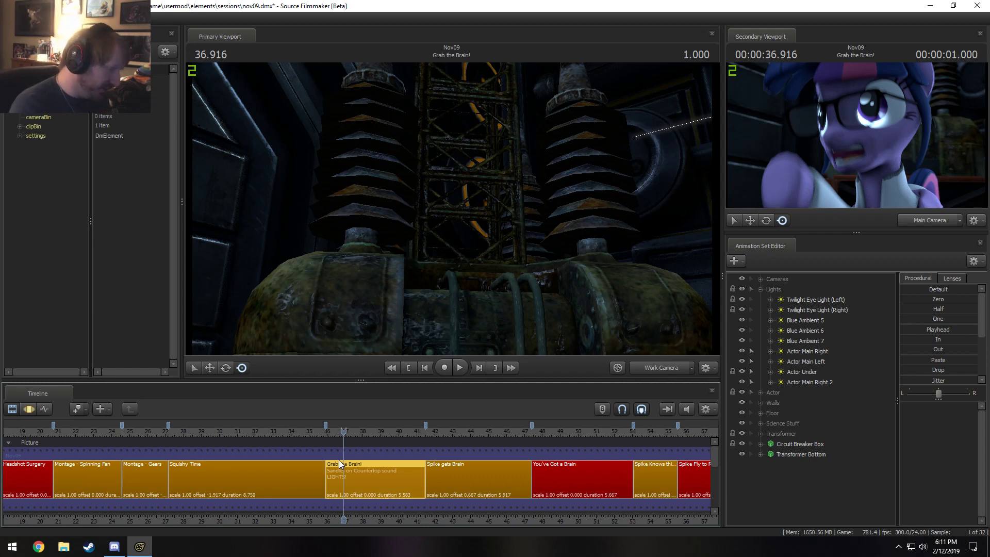
middle_click_drag(385, 517, 304, 493)
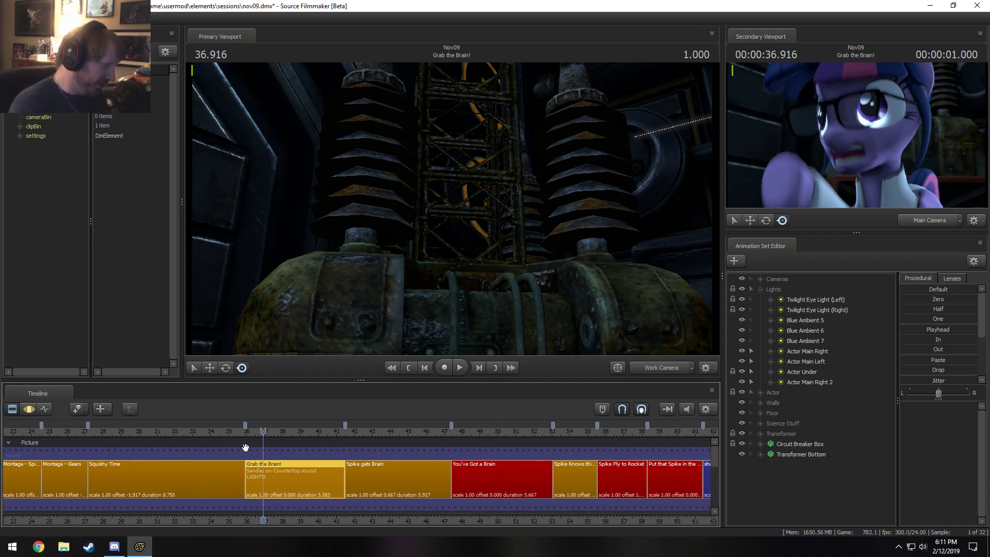
key("space")
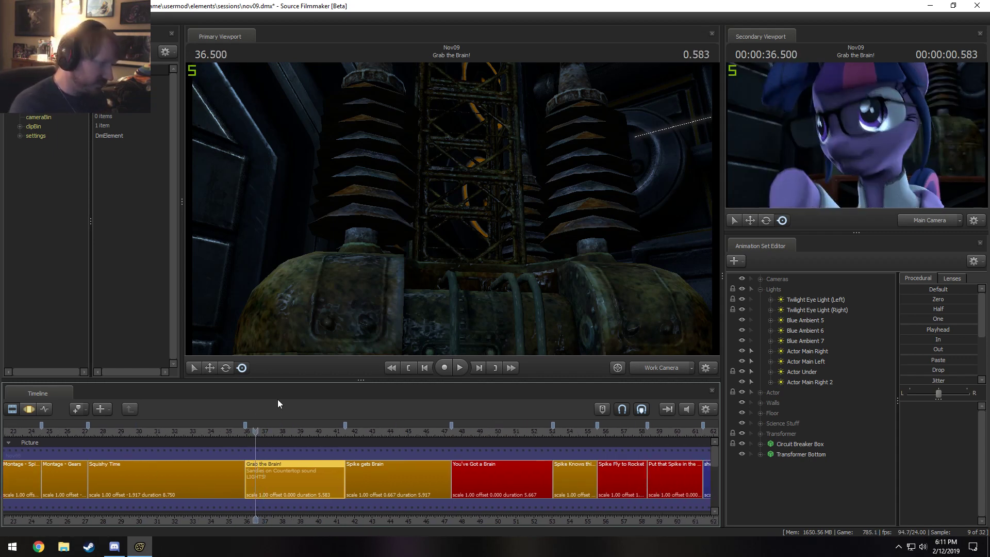
key("space")
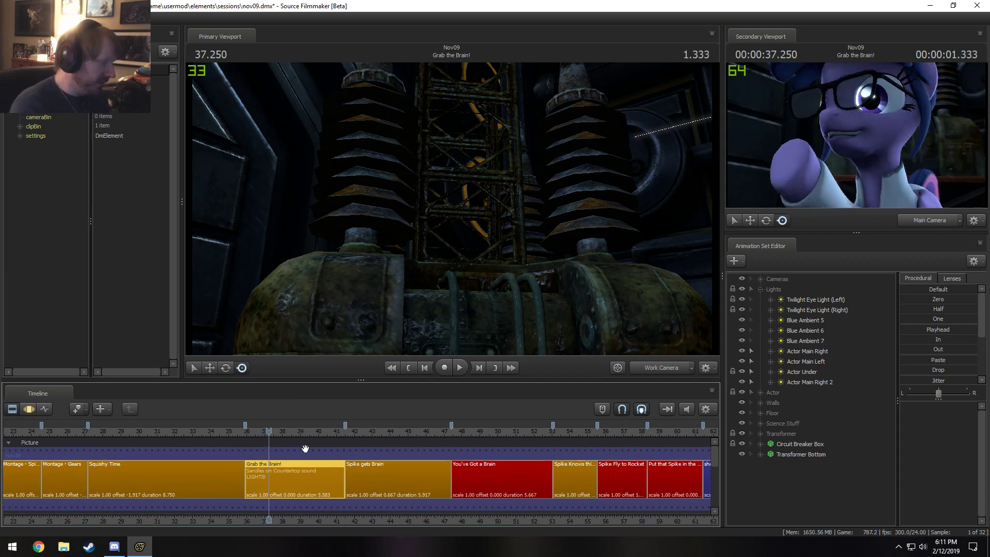
left_click(317, 430)
key("space")
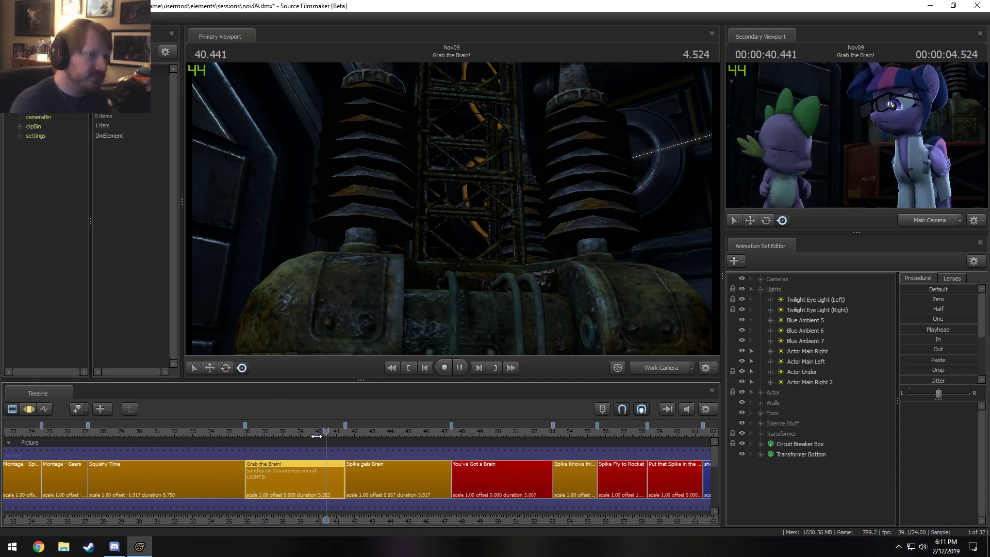
key("space")
left_click_drag(317, 434, 304, 434)
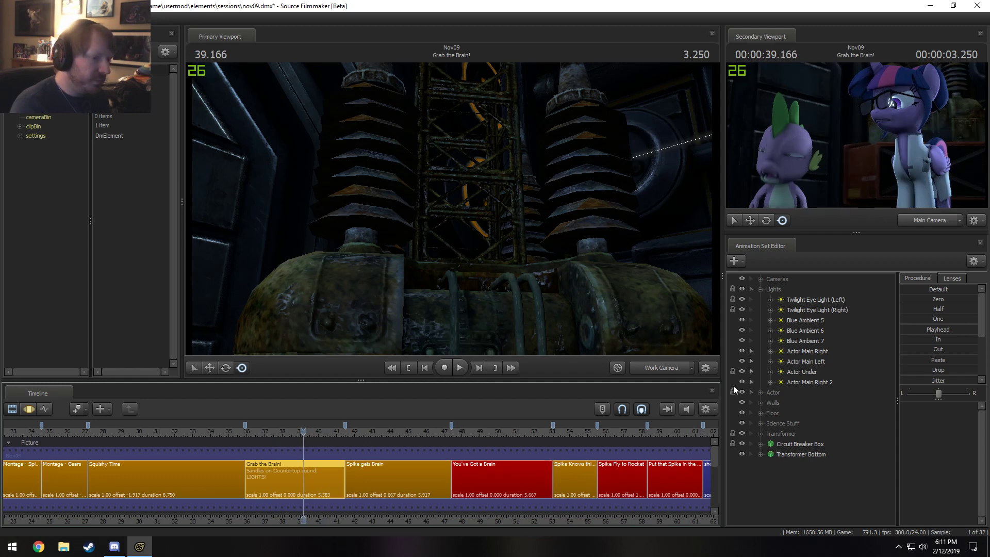
Step: View the shot through Blue Ambient 5 and Actor Main Right, and paste a copy of Actor Main Right into "Grab the Brain!"
double_click(812, 321)
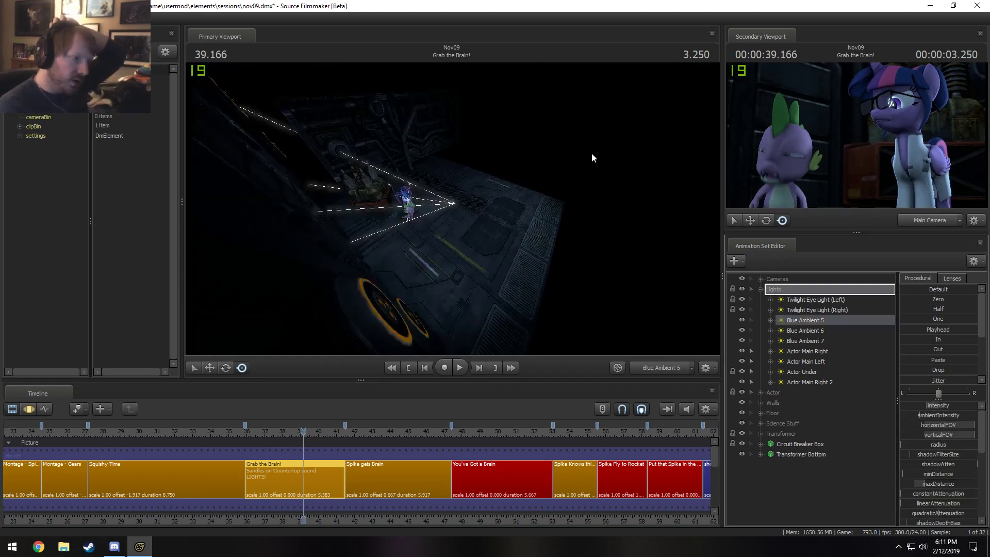
double_click(807, 351)
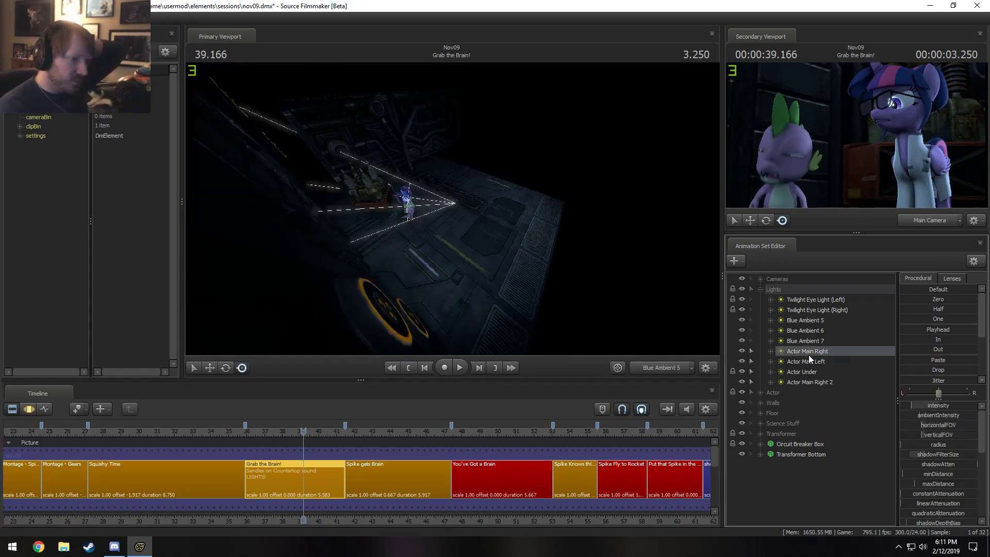
right_click(821, 348)
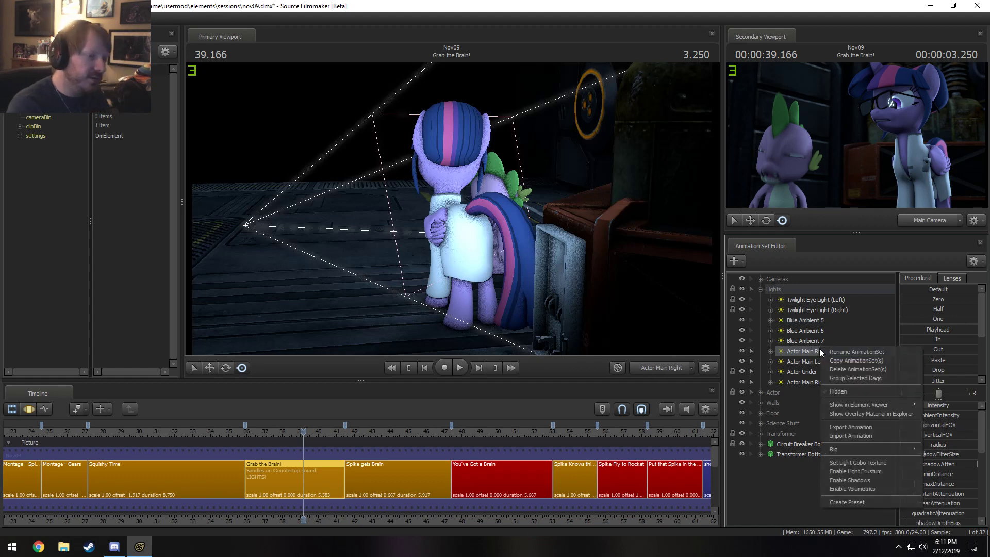
right_click(819, 353)
left_click(835, 367)
left_click(761, 290)
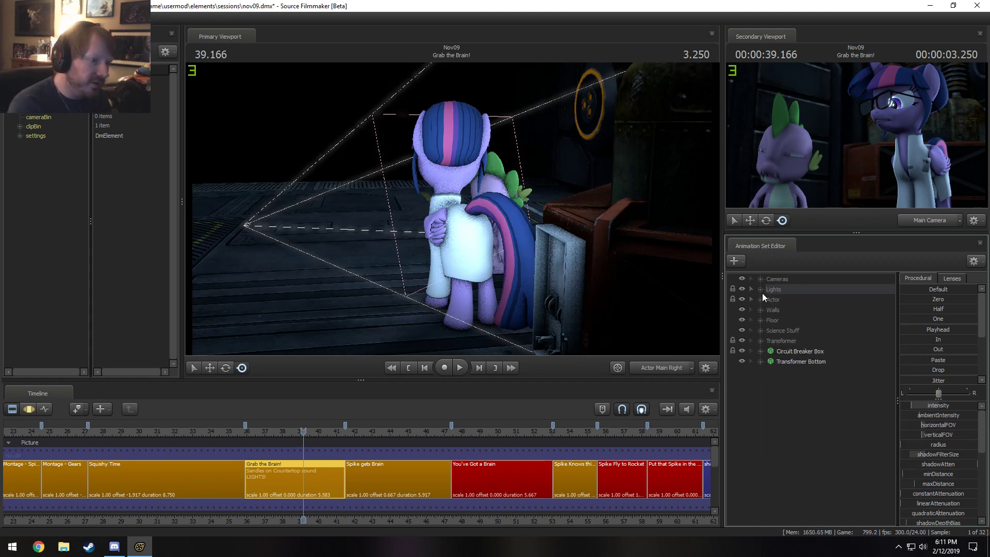
right_click(769, 383)
left_click(798, 436)
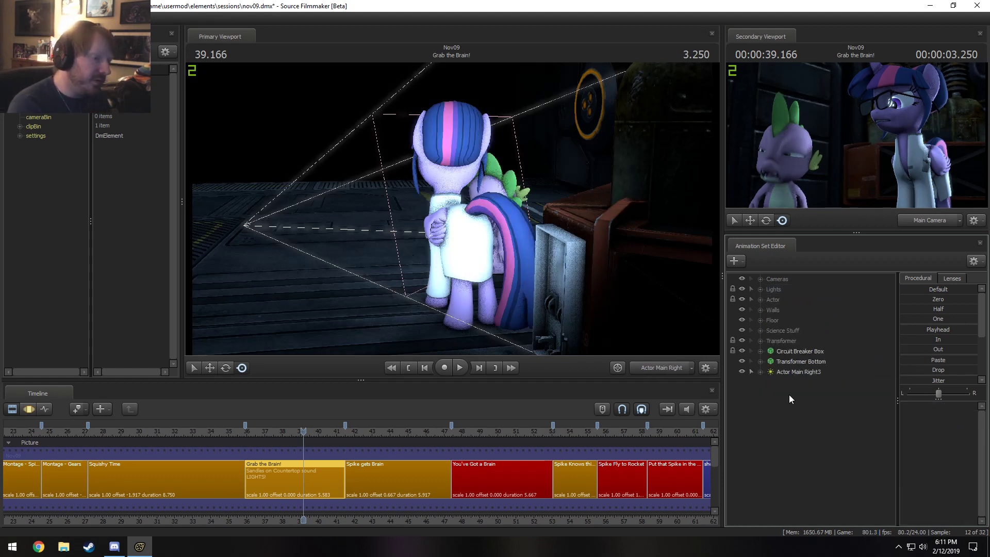
Step: Rename the copied Actor Main Right light as Background Fill
left_click(789, 373)
right_click(804, 379)
left_click(804, 380)
type("B")
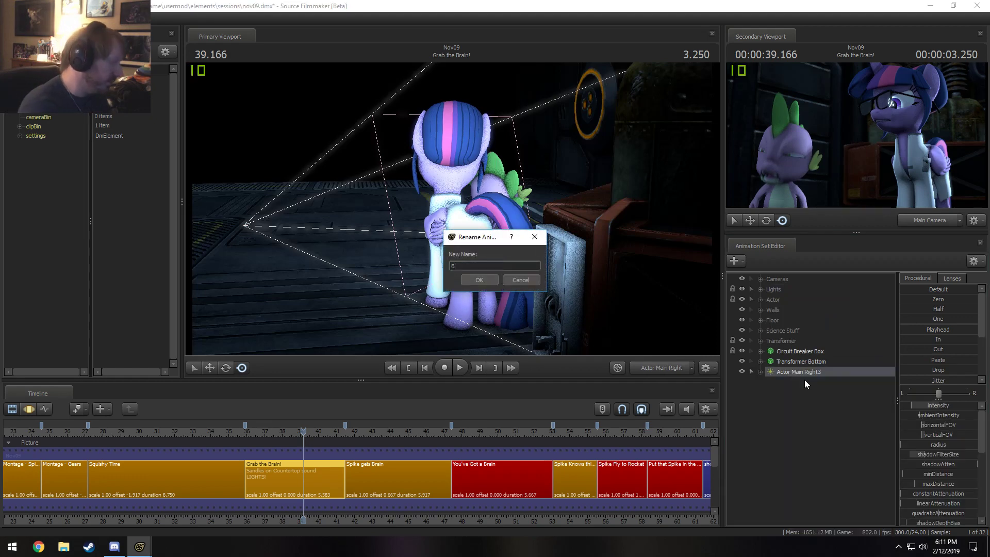
type("ackground F")
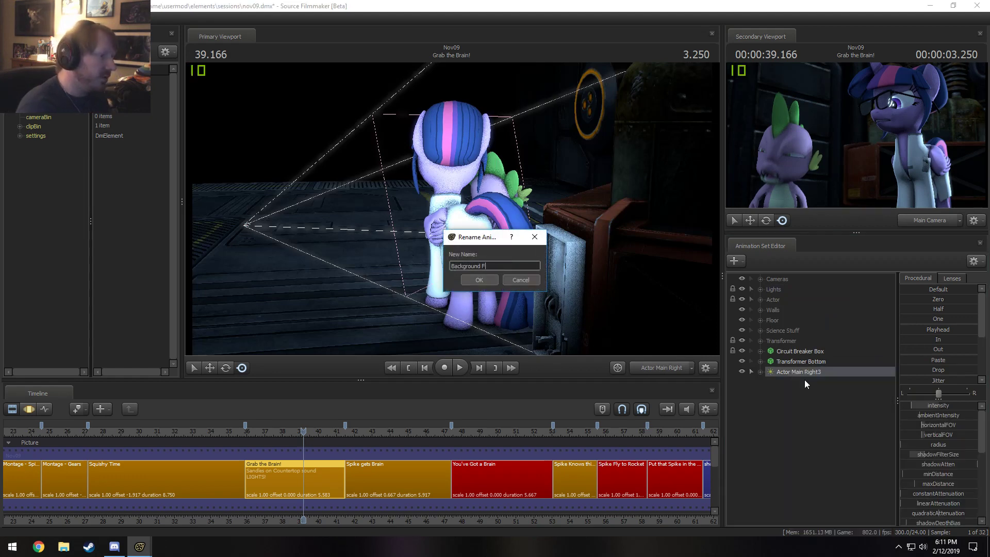
type("ill")
key("Return")
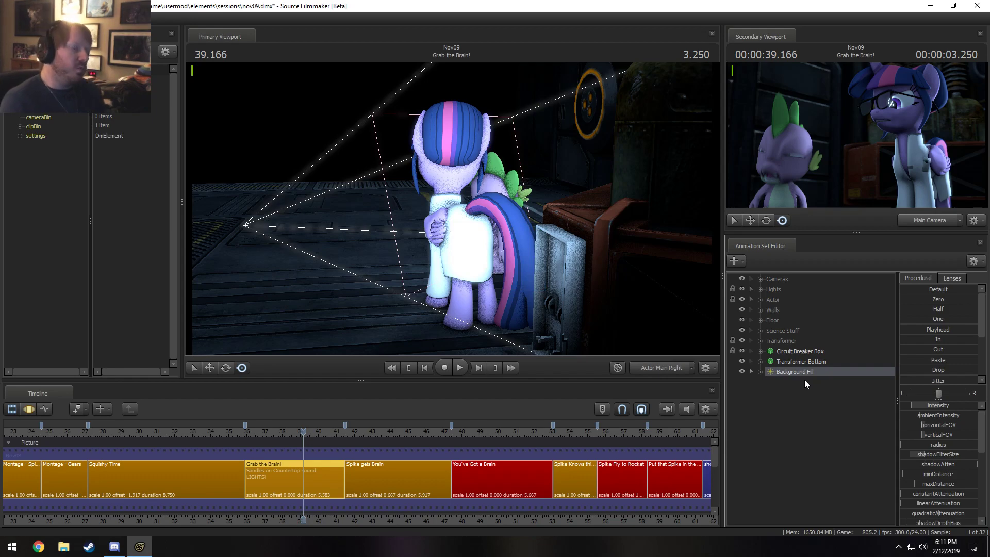
Step: Look through Background Fill in the Primary Viewport and move it in the Motion Editor so it lights the transformer base behind the actors
left_click_drag(807, 373, 488, 262)
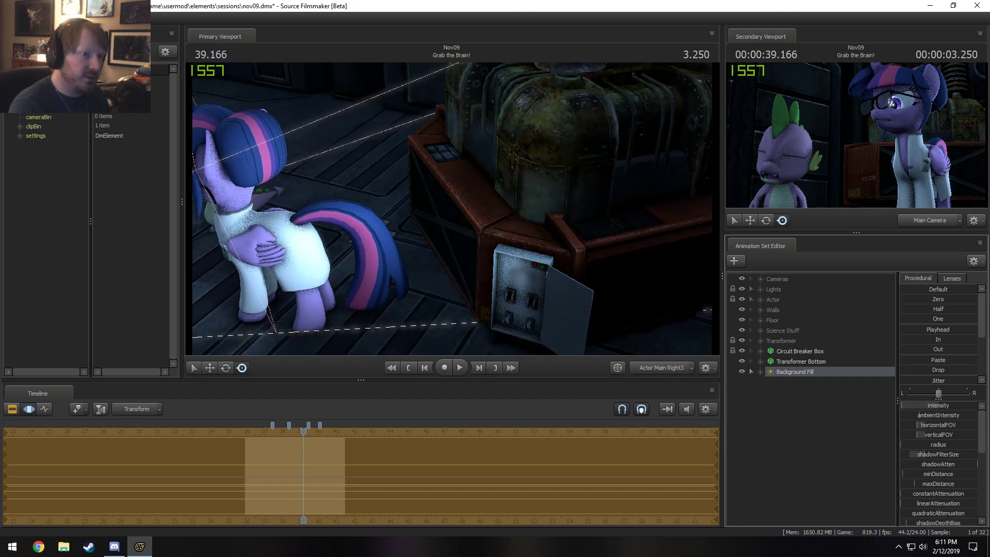
key("F2")
key("F3")
left_click_drag(576, 203, 600, 207)
key("s")
key("w")
key("w")
key("s")
left_click_drag(452, 209, 457, 213)
key("F2")
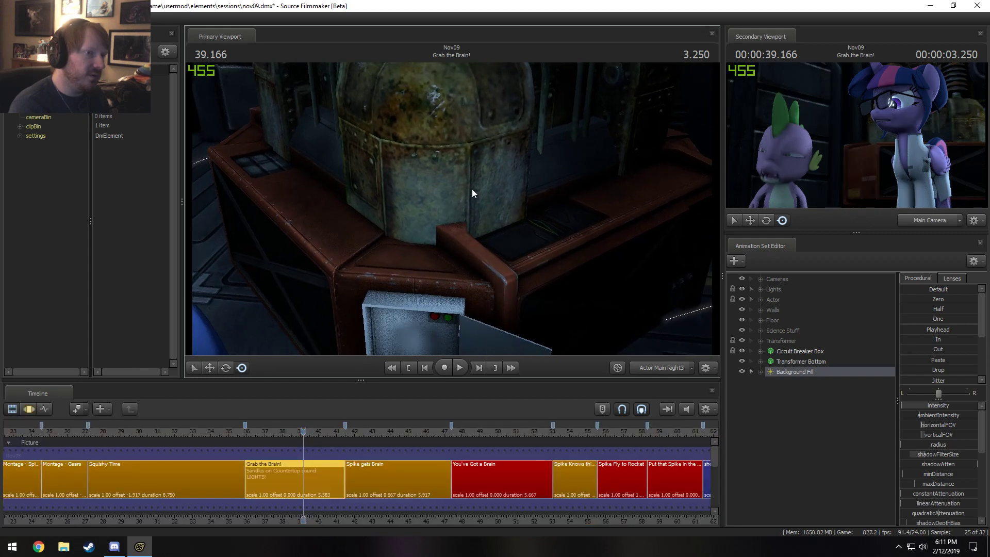
Step: Reposition Background Fill farther back from the circuit breaker box and widen its field of view across the transformer base and floor
key("F3")
mouse_move(542, 185)
left_mouse_down()
mouse_move(530, 205)
mouse_move(544, 204)
left_mouse_up()
key("s")
key("w")
scroll(533, 201, "down", 5)
key("a")
left_click_drag(457, 219, 451, 213)
scroll(452, 213, "down", 4)
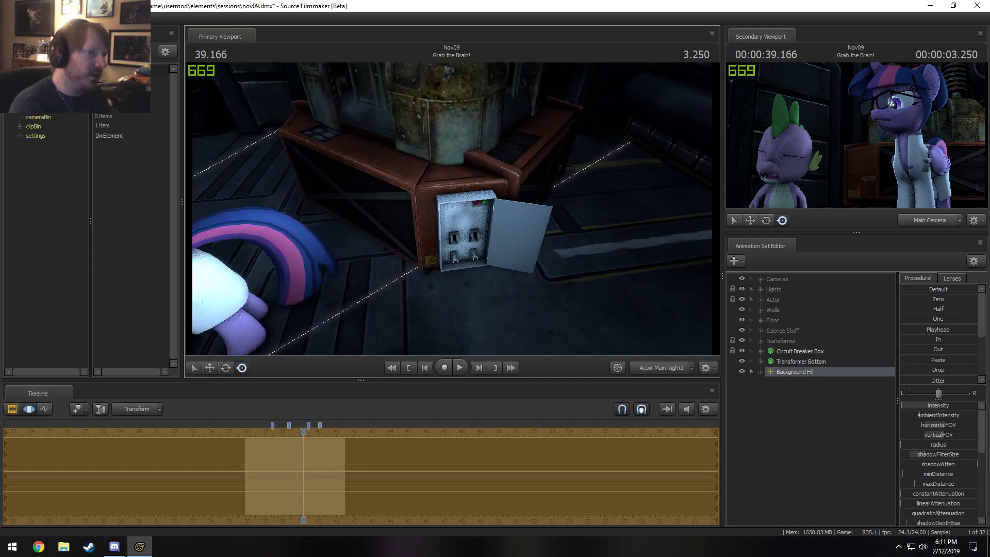
Step: Set the maximum of Background Fill's intensity range to 20, lower its intensity, and return to the Clip Editor
right_click(918, 407)
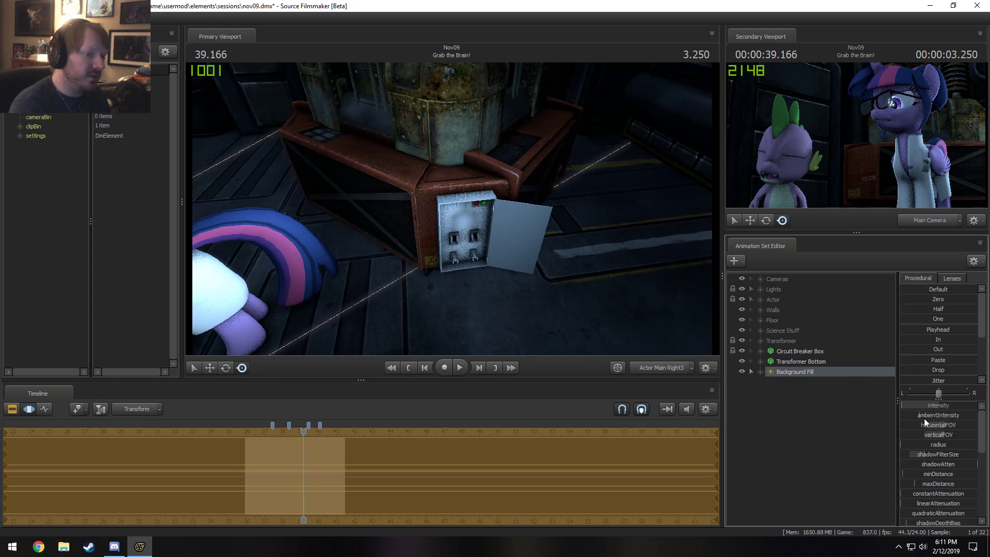
left_click(924, 419)
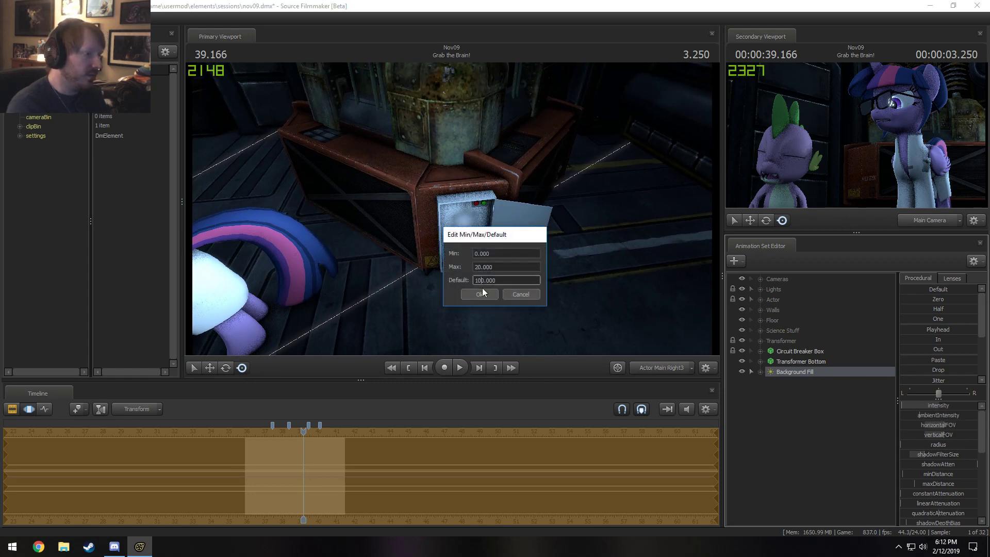
left_click(481, 295)
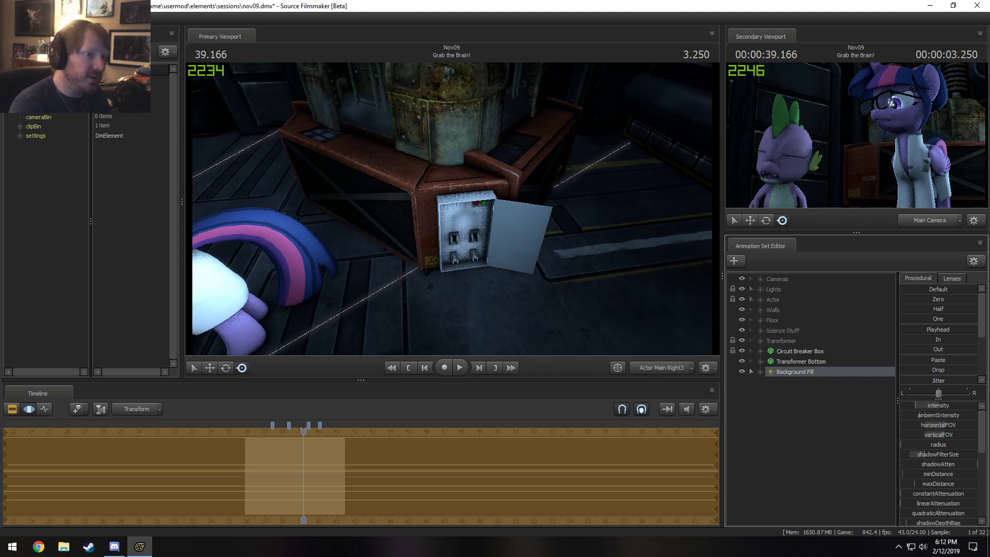
left_click_drag(921, 407, 912, 408)
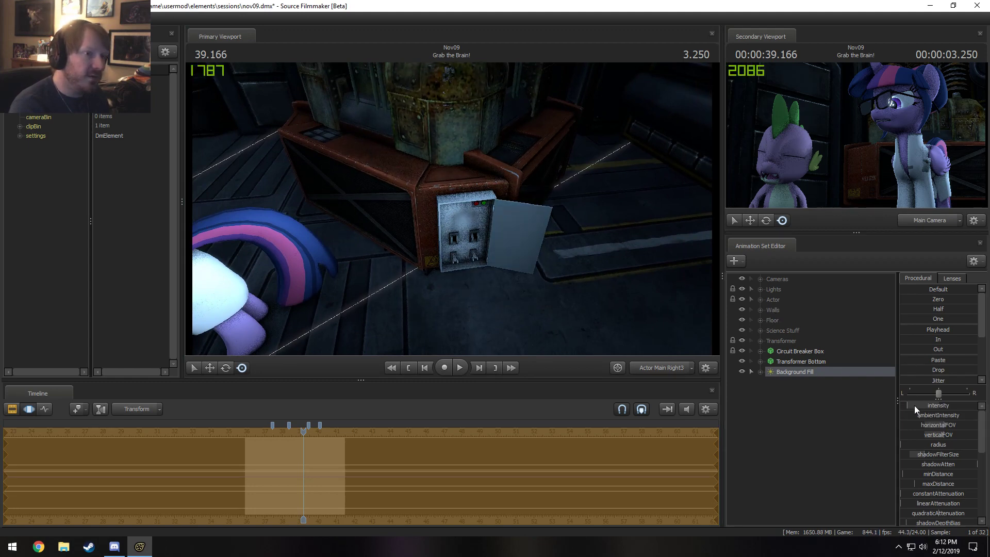
key("F2")
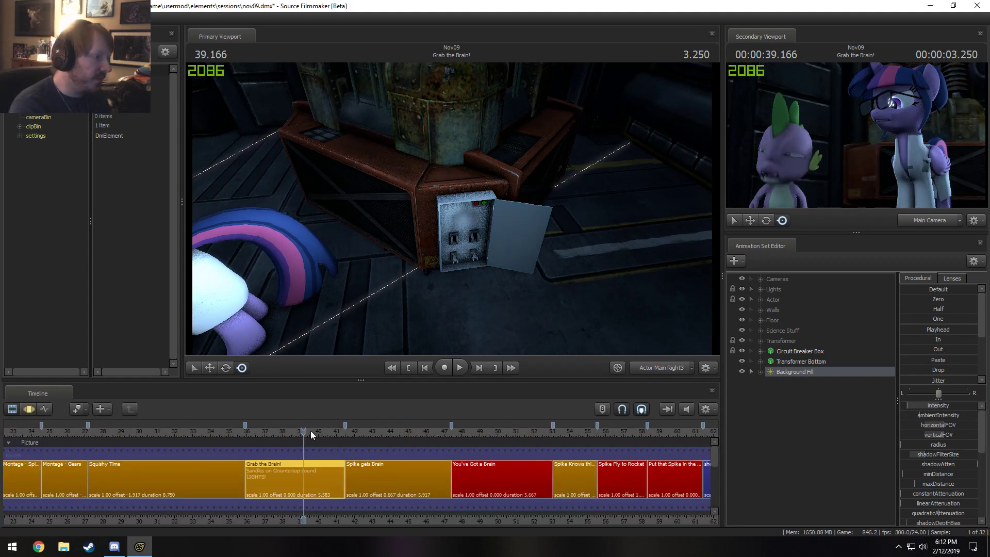
Step: Look through Twilight Eye Light (Right) in the Primary Viewport and shift it over Twilight's eye in the Motion Editor
left_click_drag(304, 431, 293, 429)
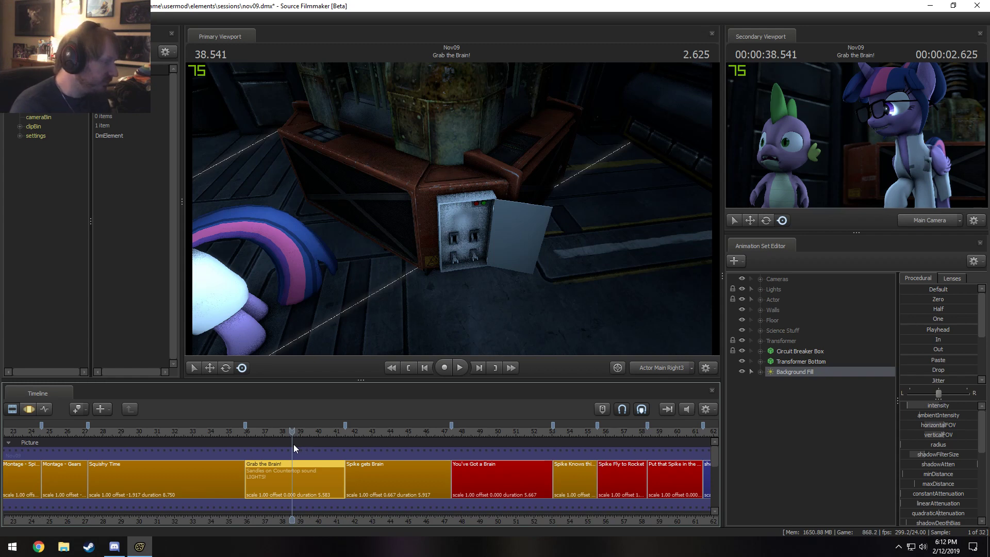
left_click(760, 289)
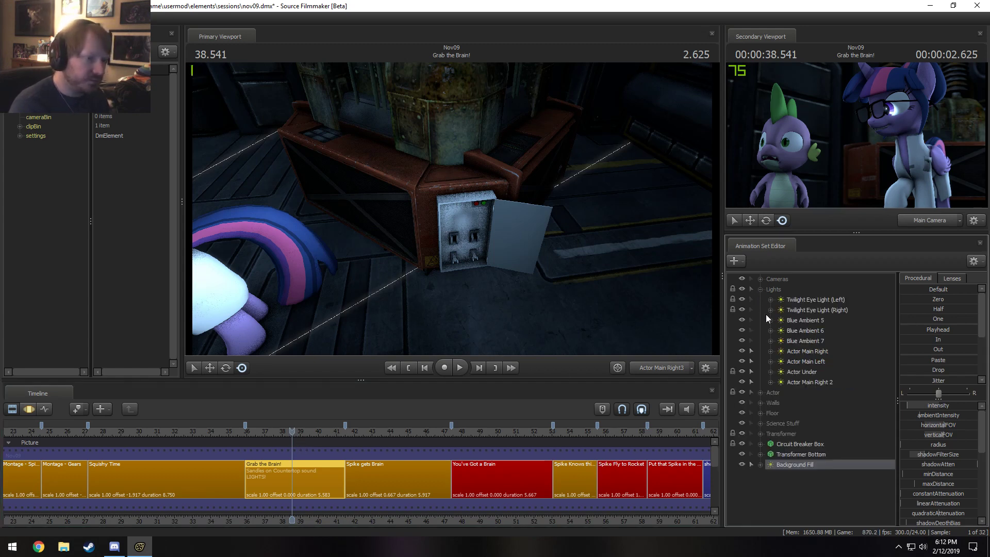
double_click(827, 310)
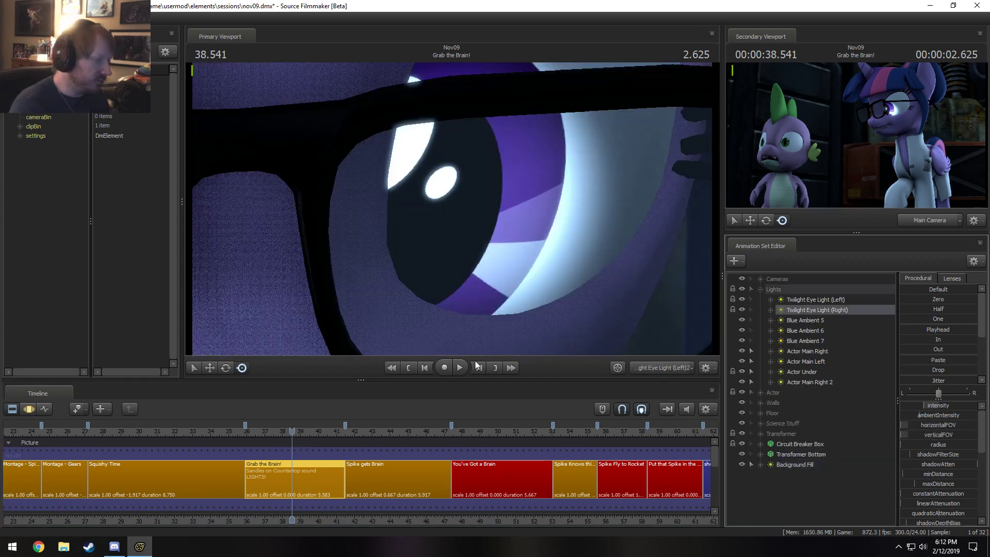
key("F3")
left_click_drag(531, 278, 447, 230)
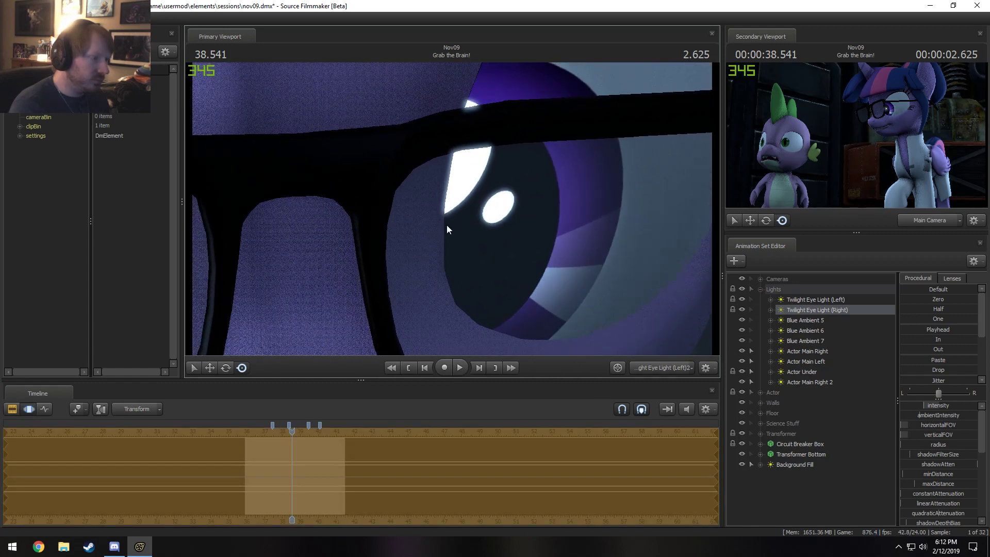
Step: Go to 36.083 near the shot's start and reposition Twilight Eye Light (Right) so it frames Twilight's eye behind the glasses
scroll(278, 480, "up", 4)
key("shift")
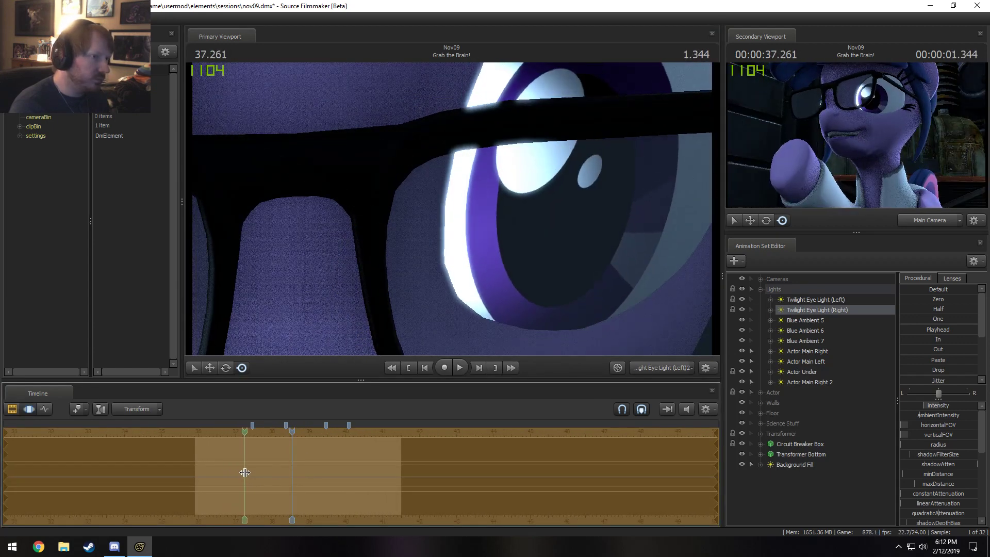
left_click(202, 471)
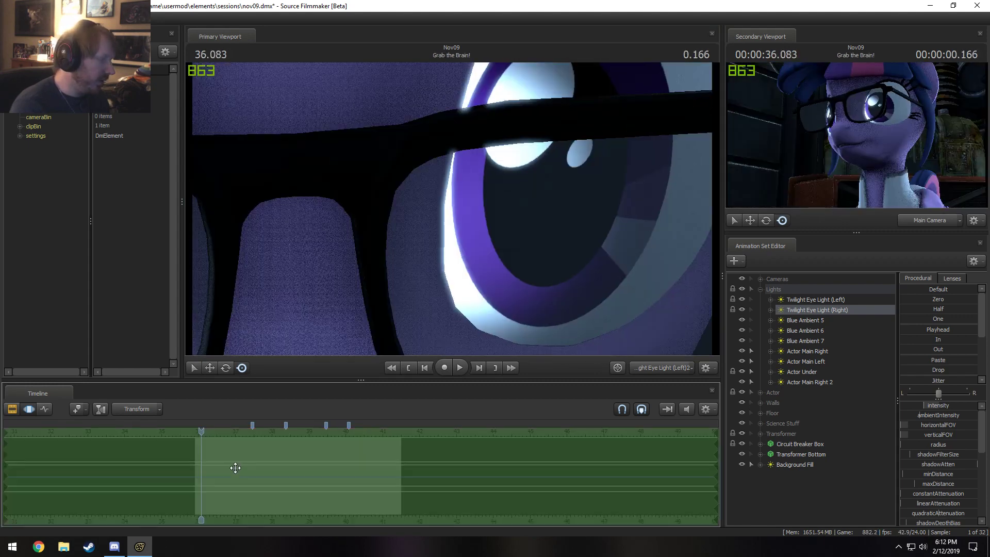
left_click_drag(526, 348, 609, 337)
key("w")
key("w")
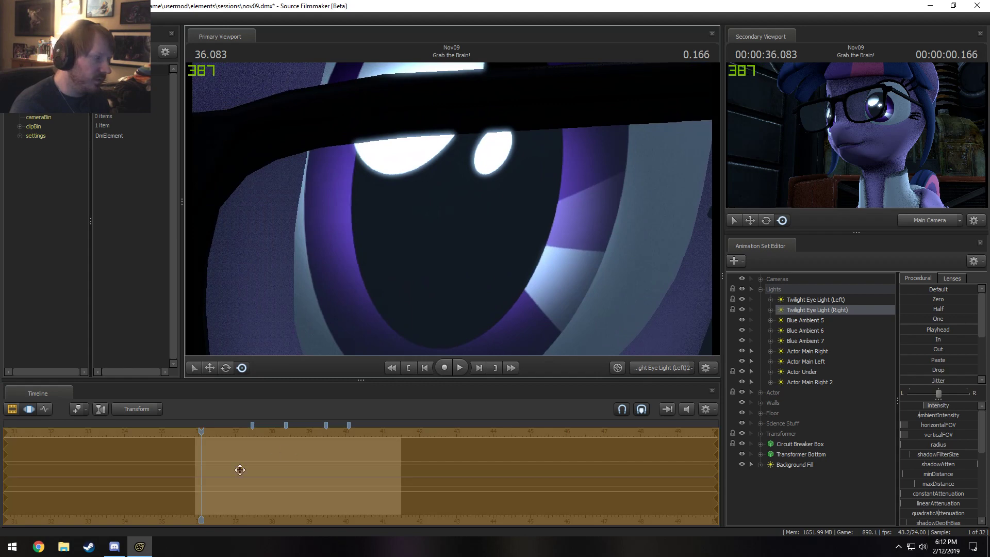
left_click_drag(240, 469, 185, 476)
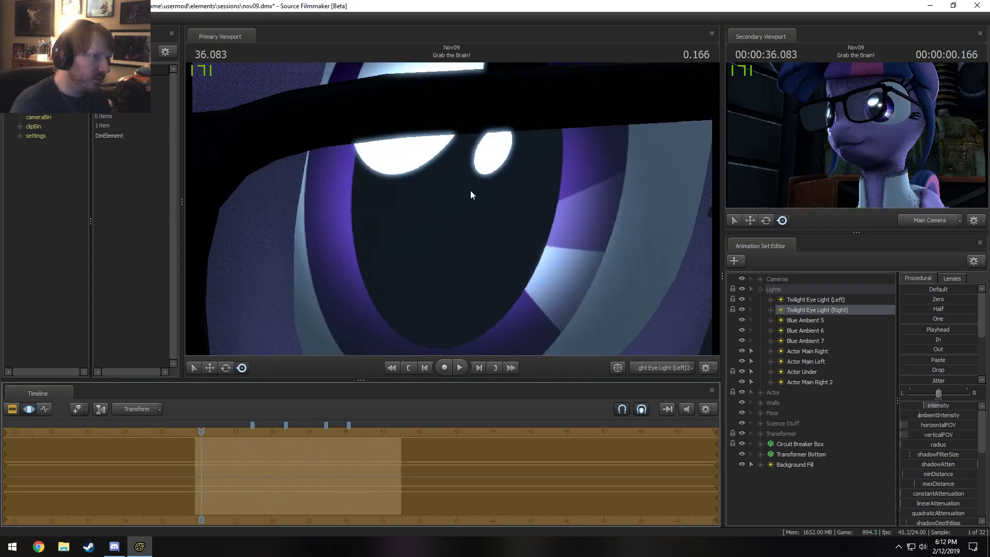
left_click_drag(470, 191, 482, 212)
key("w")
key("s")
key("F3")
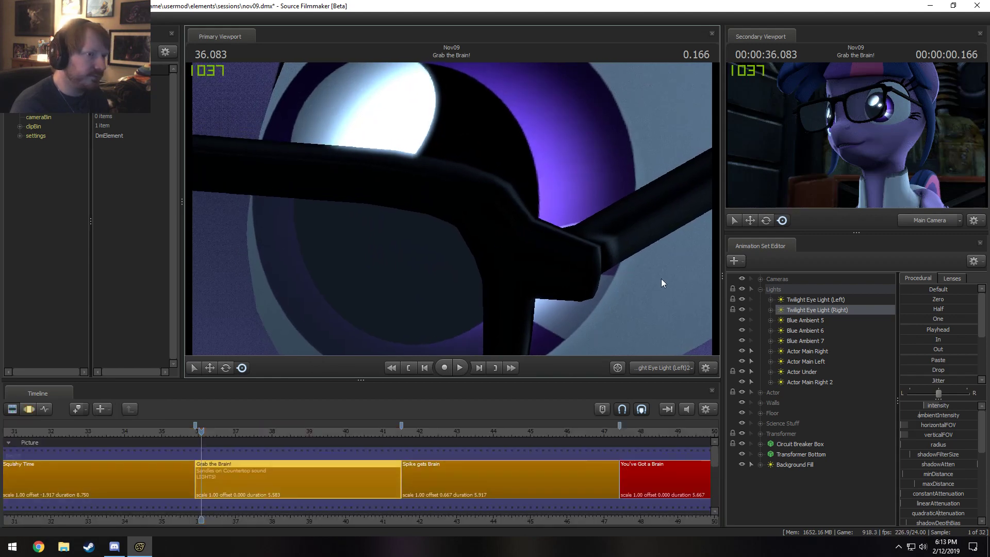
Step: In the Motion Editor, make the time selection start at about 36.25 seconds, where Twilight blinks
key("F3")
scroll(206, 486, "up", 6)
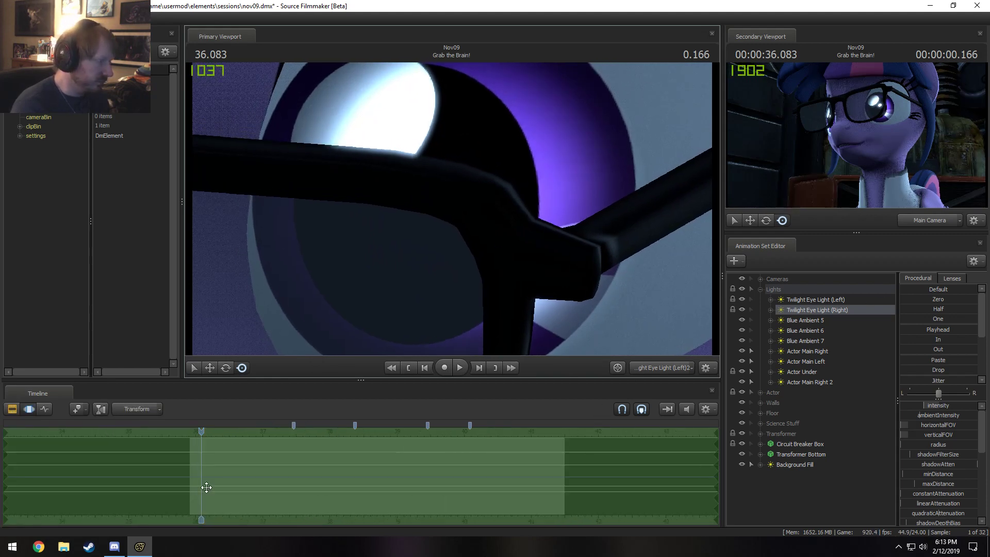
key("shift")
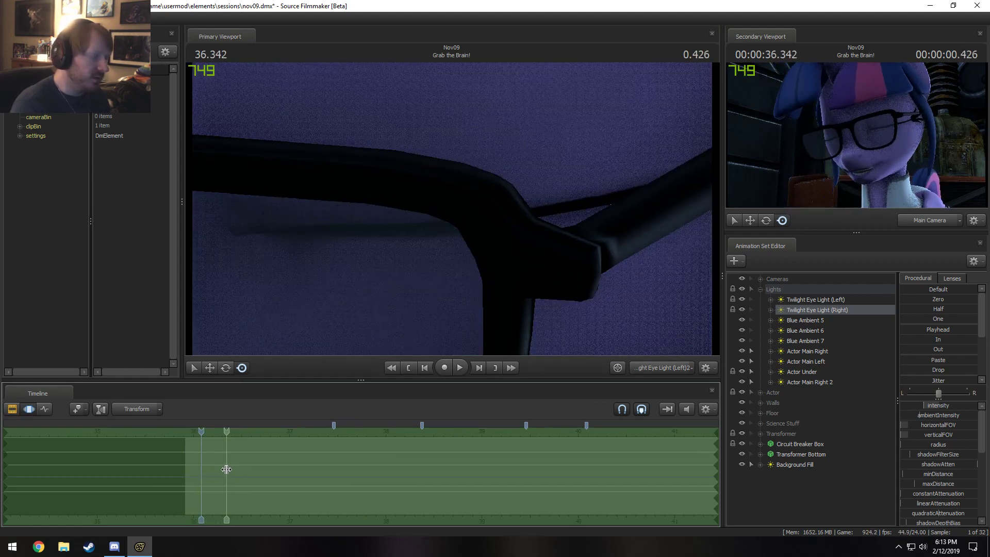
scroll(225, 469, "up", 3)
scroll(225, 480, "up", 1)
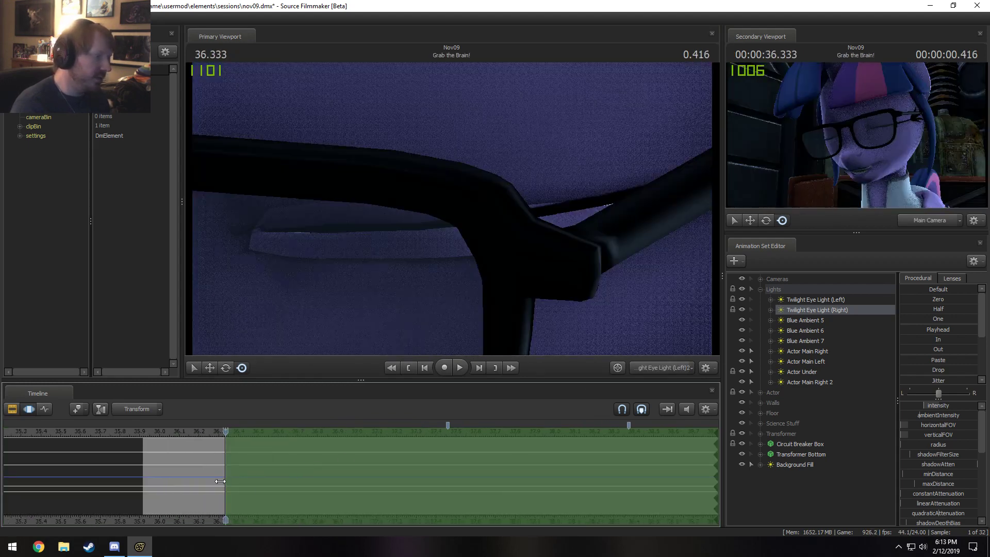
left_click_drag(221, 481, 208, 480)
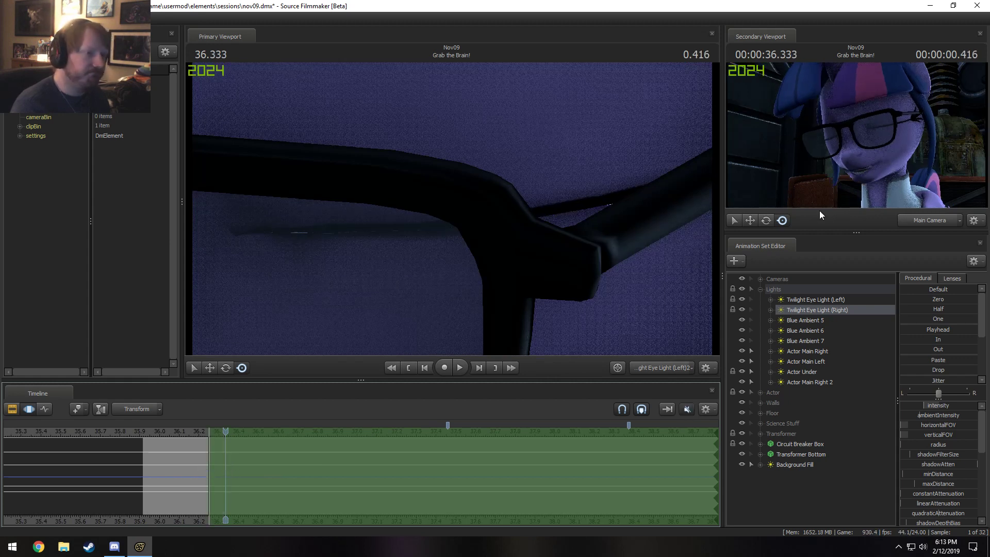
Step: Enlarge the Secondary Viewport and narrow the element viewer to make room for both viewports
left_click_drag(839, 233, 840, 280)
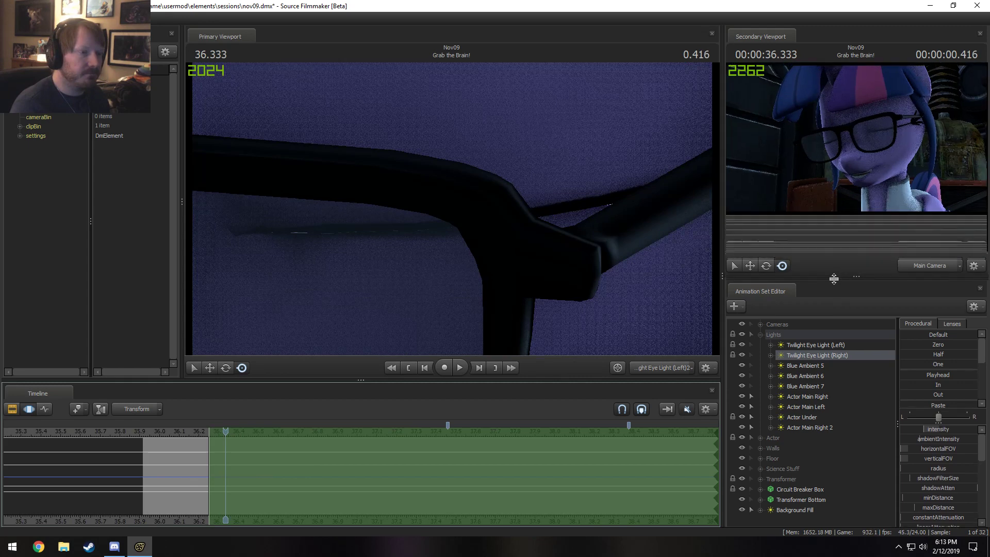
left_click_drag(721, 282, 661, 282)
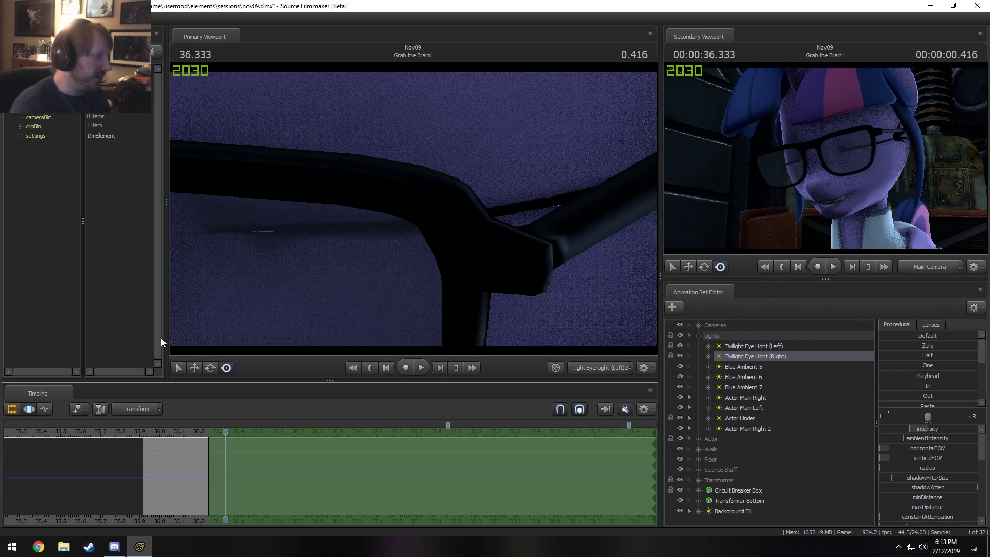
left_click_drag(164, 305, 123, 335)
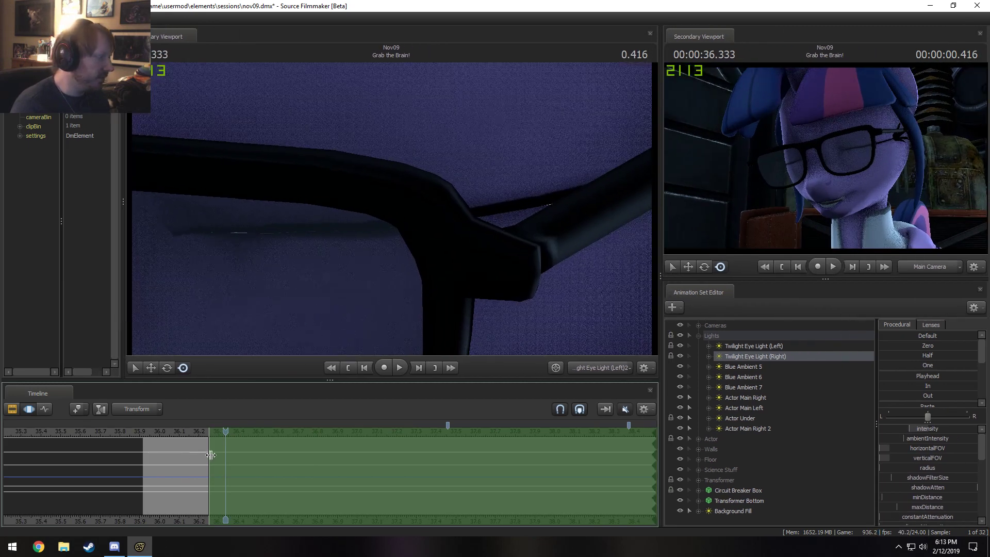
Step: Add a falloff from about 36.1 to 36.25 seconds to the time selection and try nudging the eye light at 36.208
left_click_drag(202, 468, 204, 446)
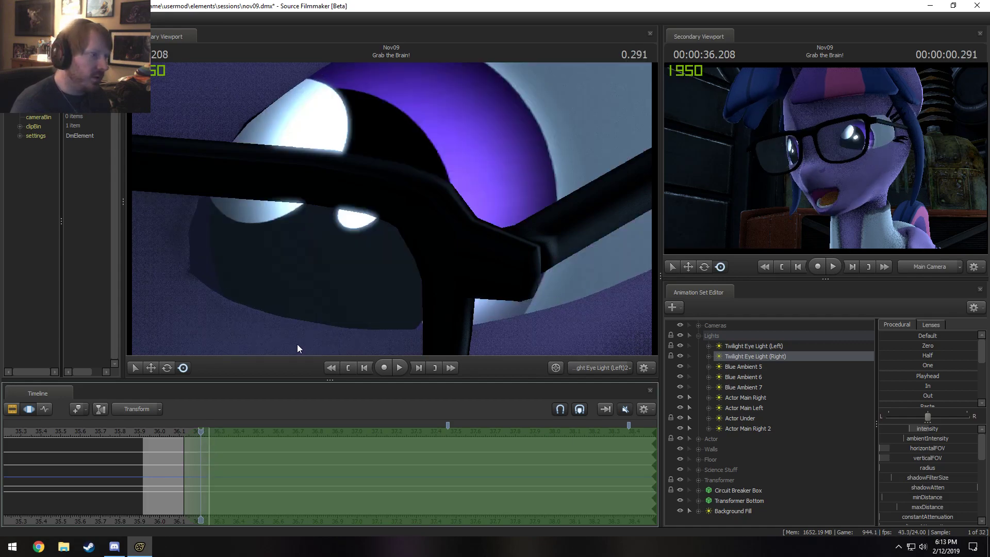
left_click(427, 193)
left_click(428, 193)
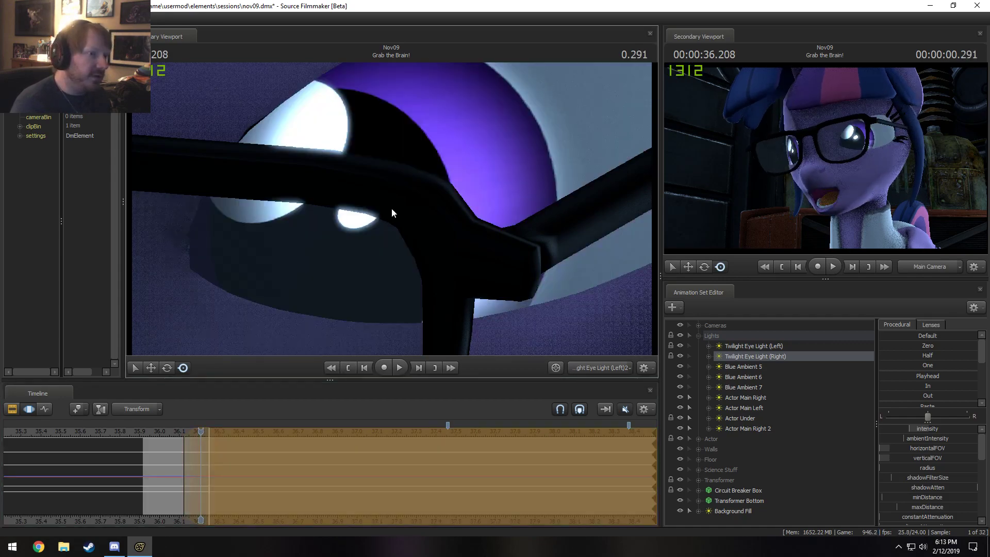
left_click(394, 208)
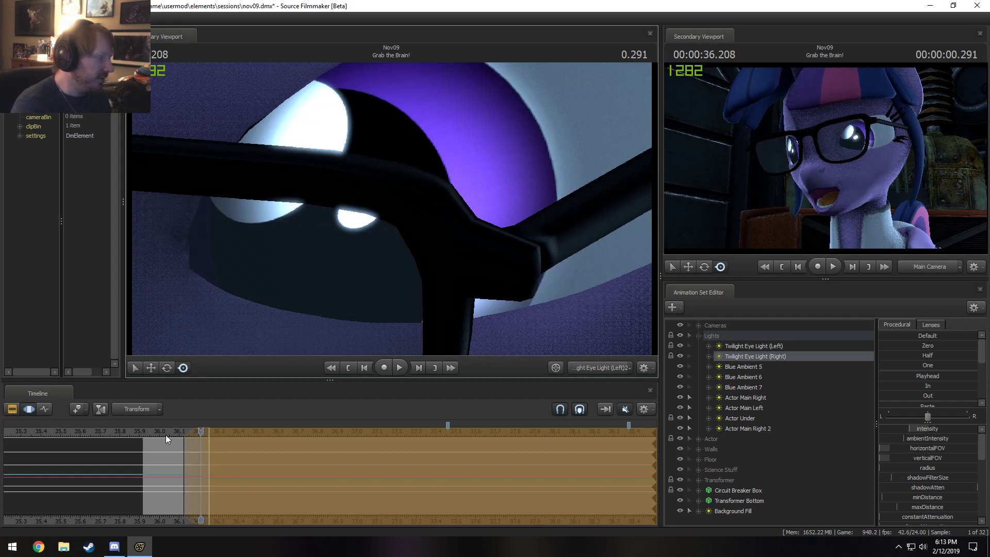
left_click_drag(202, 433, 209, 433)
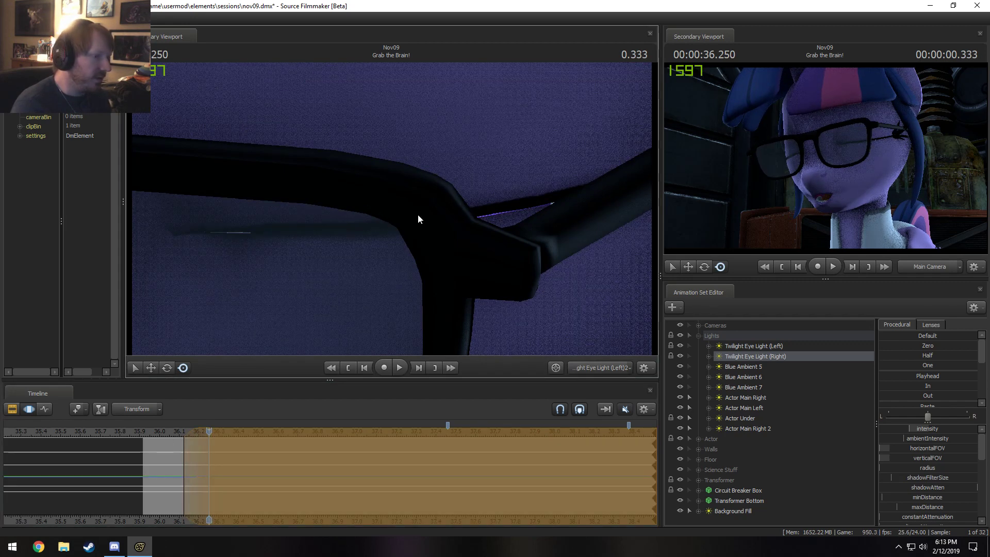
Step: Reselect Twilight Eye Light (Right) and try to reposition it over the eye at 36.250
left_click(405, 240)
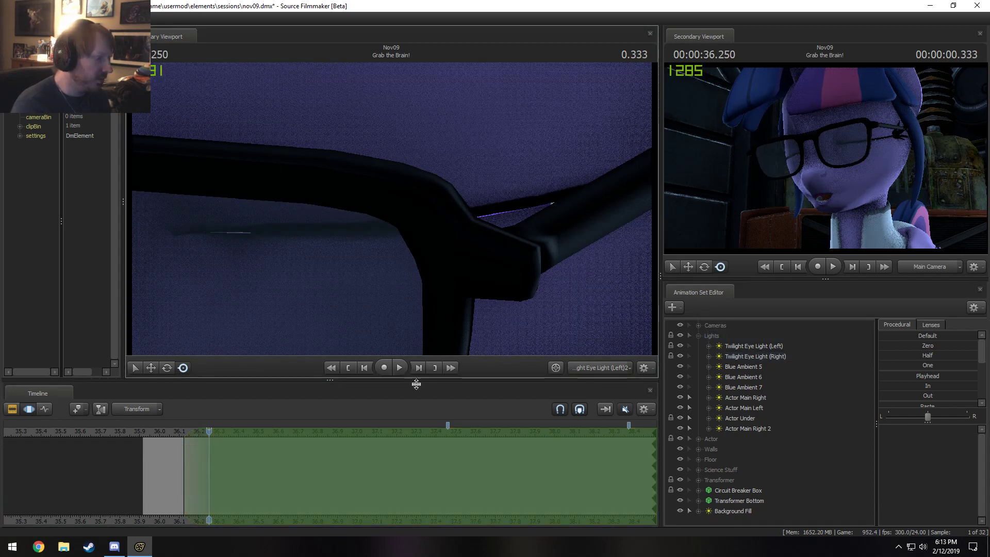
left_click(768, 356)
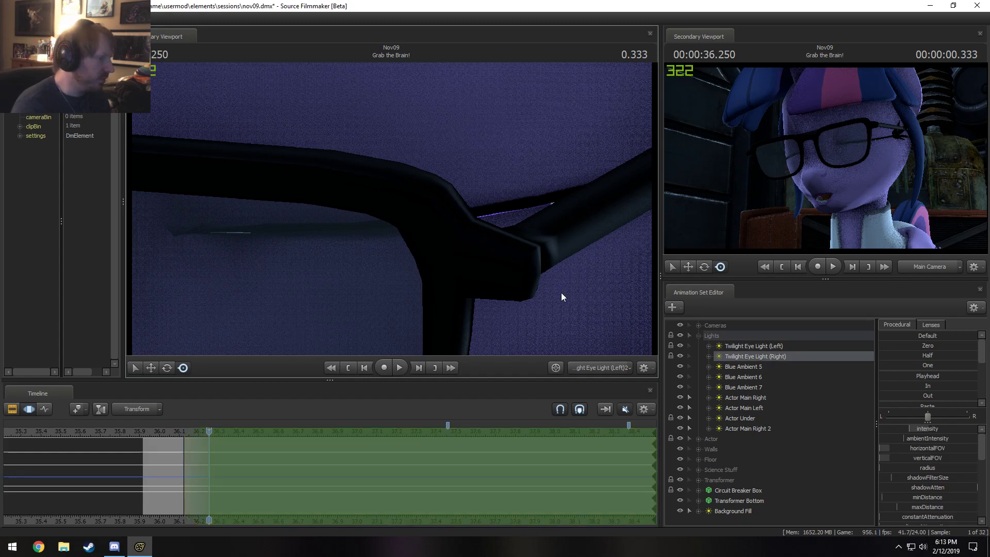
left_click(741, 358)
left_click_drag(459, 185, 460, 186)
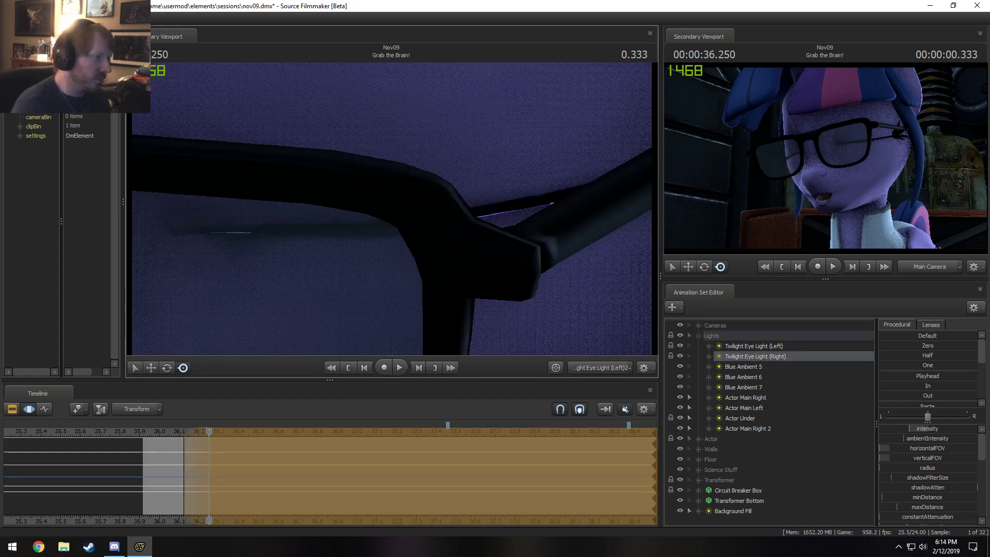
left_click_drag(392, 209, 392, 209)
left_click(192, 457)
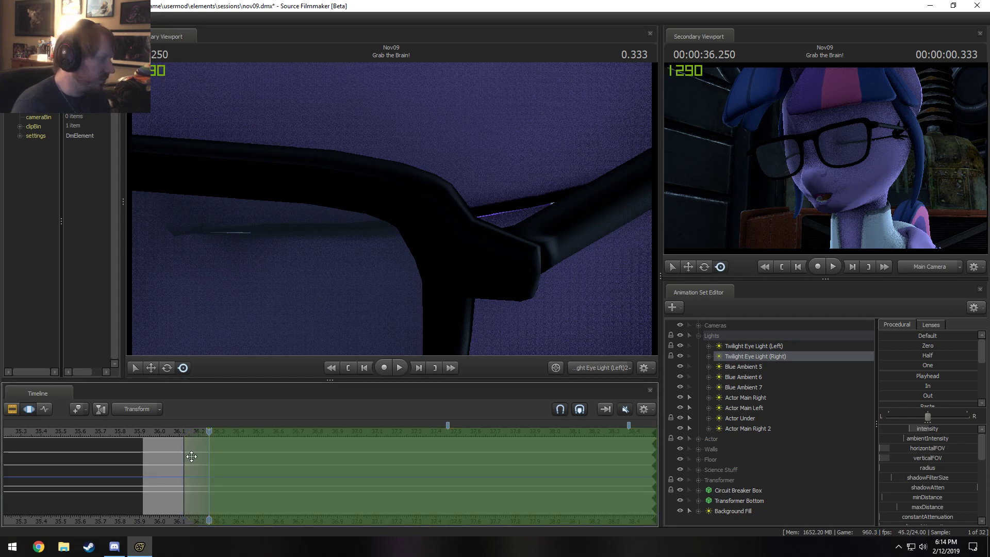
left_click_drag(304, 273, 306, 273)
left_click_drag(392, 210, 392, 209)
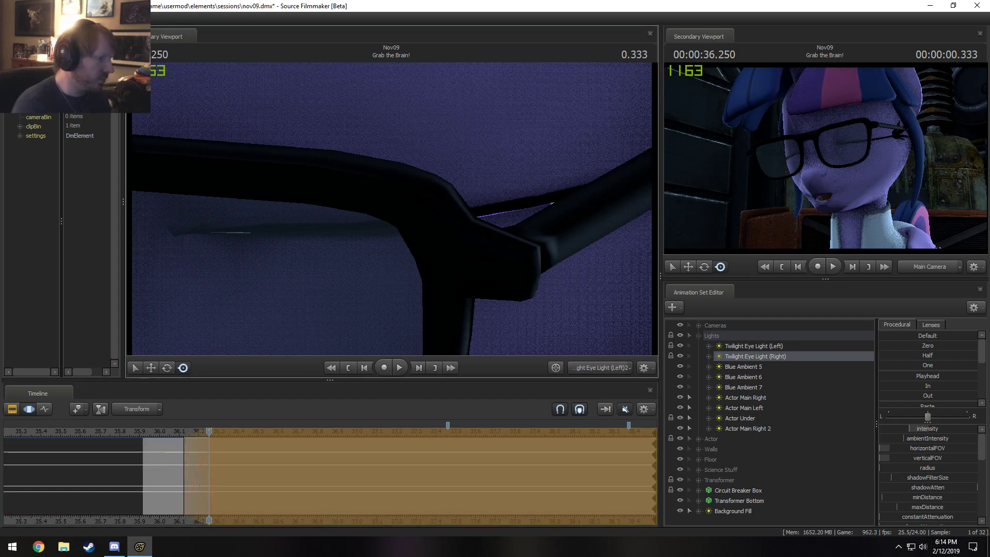
Step: Inside the Grab the Brain! shot, extend the Twilight Eye Light (Left) and (Right) clips to the end of the Circuit Breaker Box clip
key("F2")
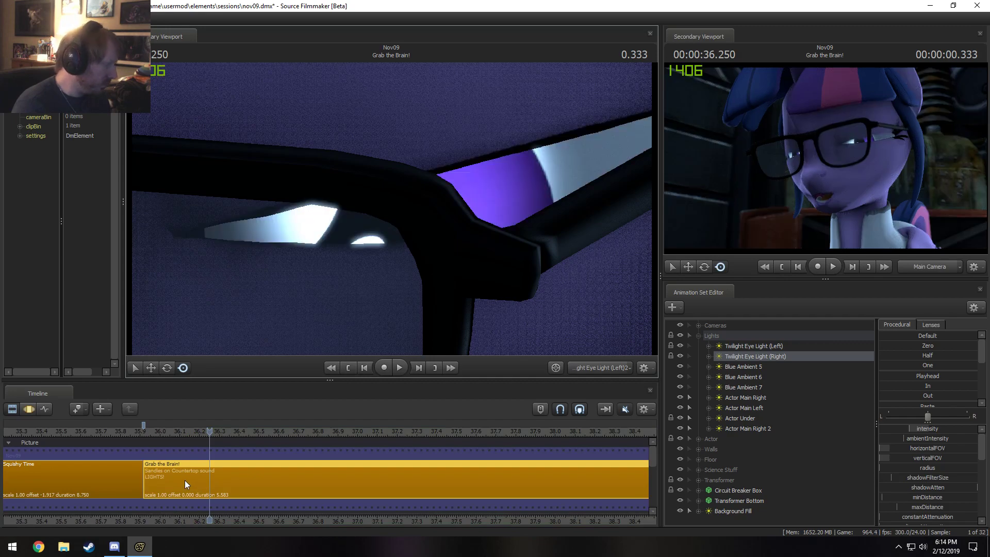
left_click(185, 480)
double_click(185, 481)
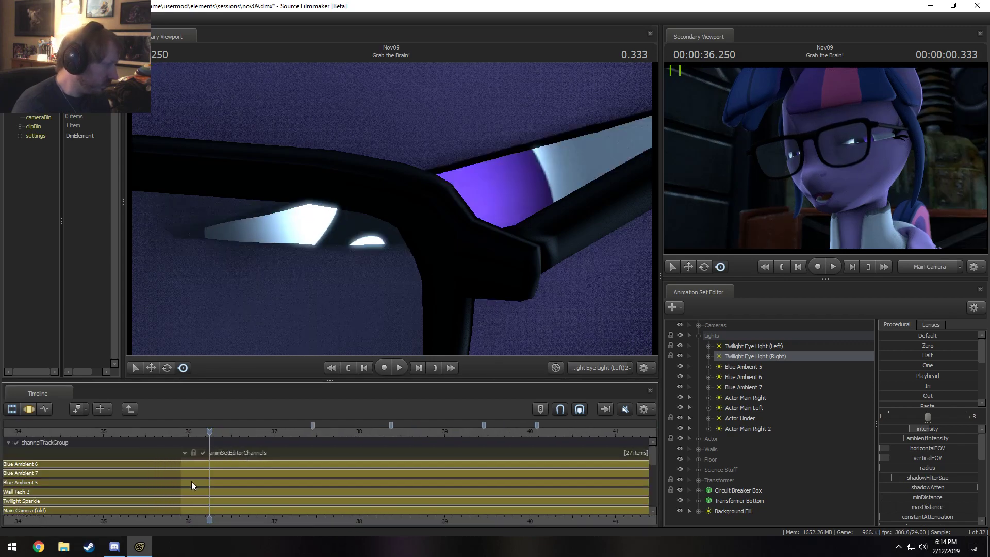
scroll(653, 489, "down", 5)
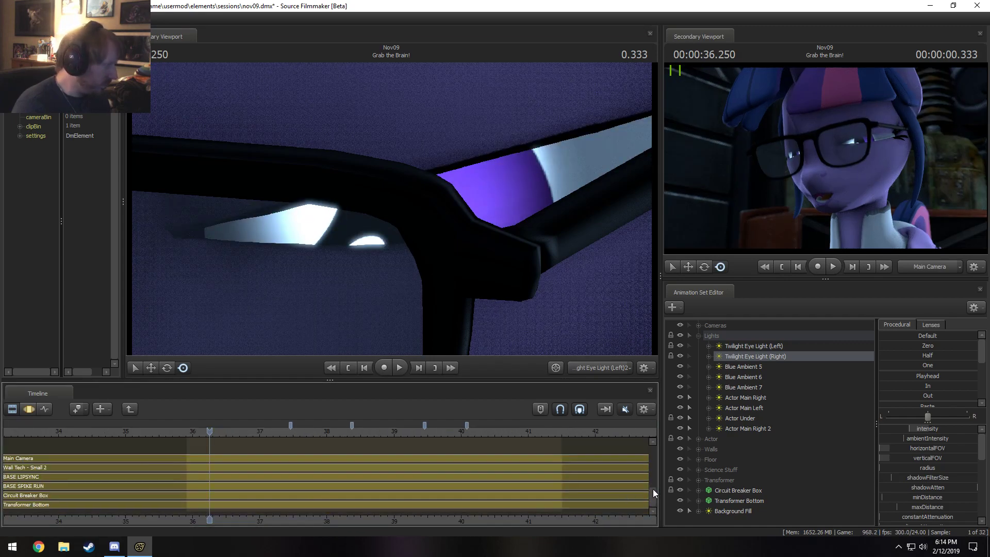
scroll(614, 436, "down", 5)
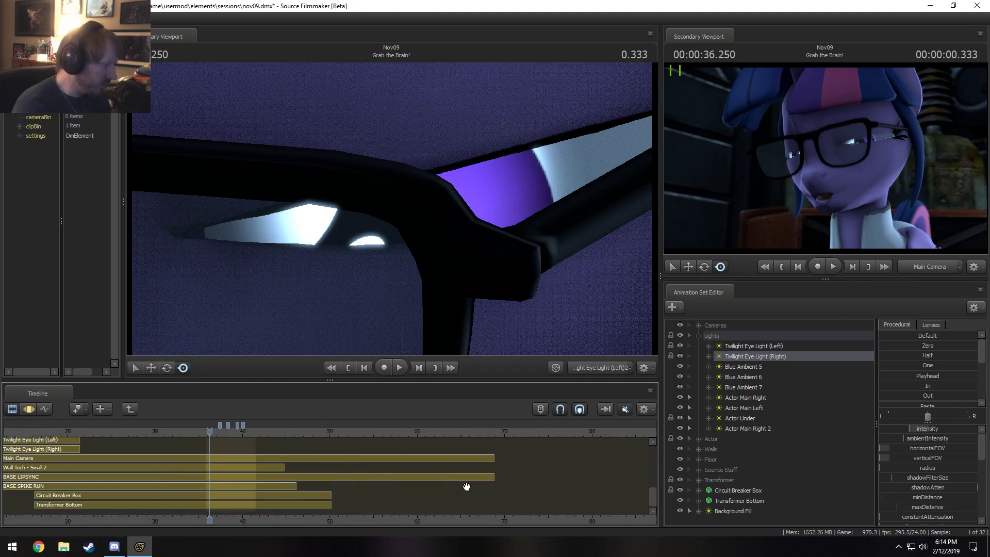
left_click_drag(206, 459, 323, 448)
scroll(302, 442, "up", 2)
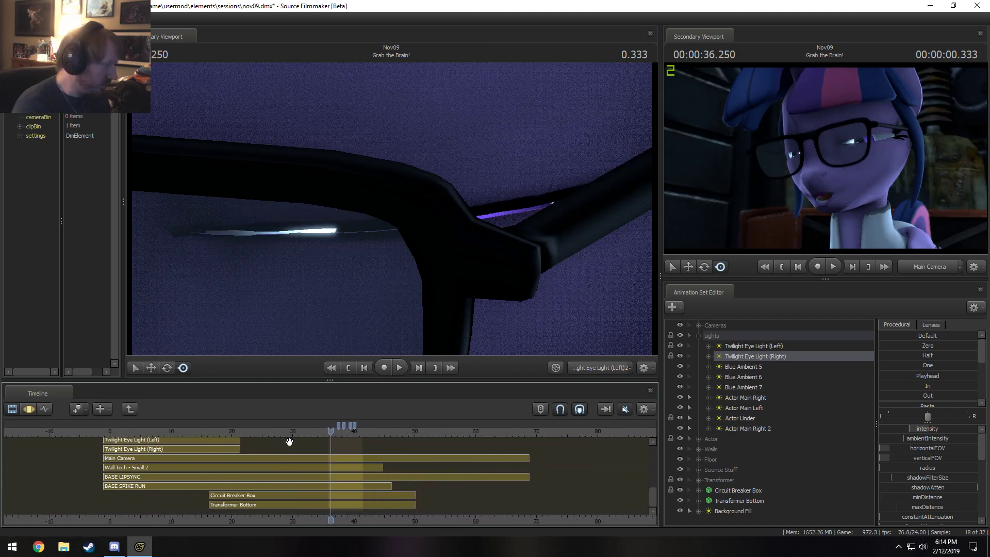
left_click_drag(236, 448, 415, 450)
left_click_drag(237, 441, 415, 449)
Step: Return to the shot level of the Clip Editor and place the playhead at 36.208 in Grab the Brain!
left_click_drag(655, 501, 654, 460)
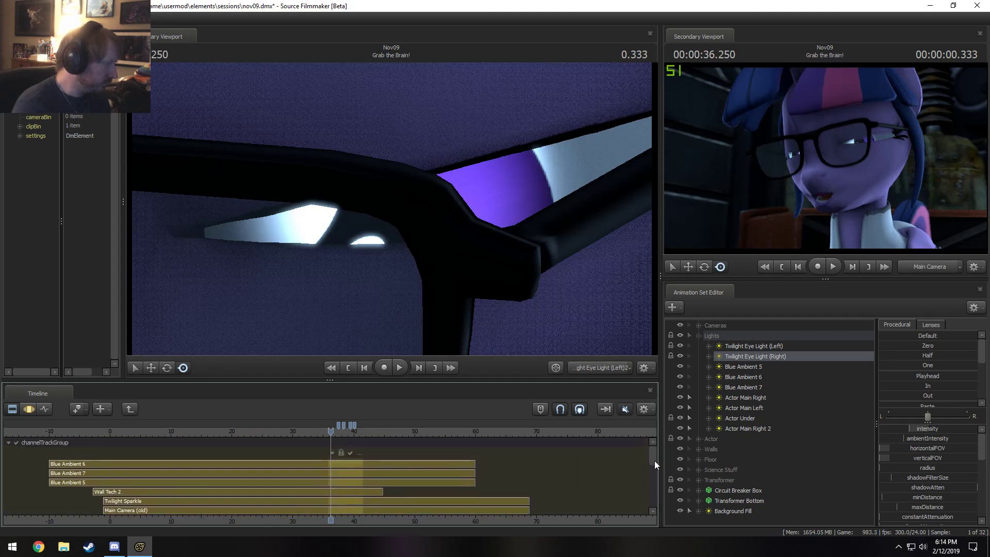
left_click(133, 407)
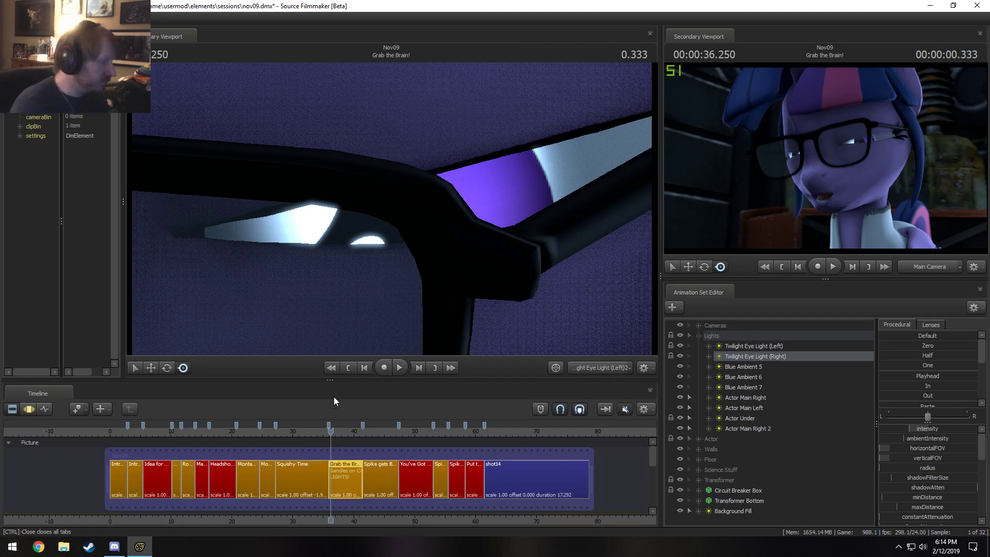
scroll(340, 464, "up", 3)
middle_click_drag(382, 520, 278, 491)
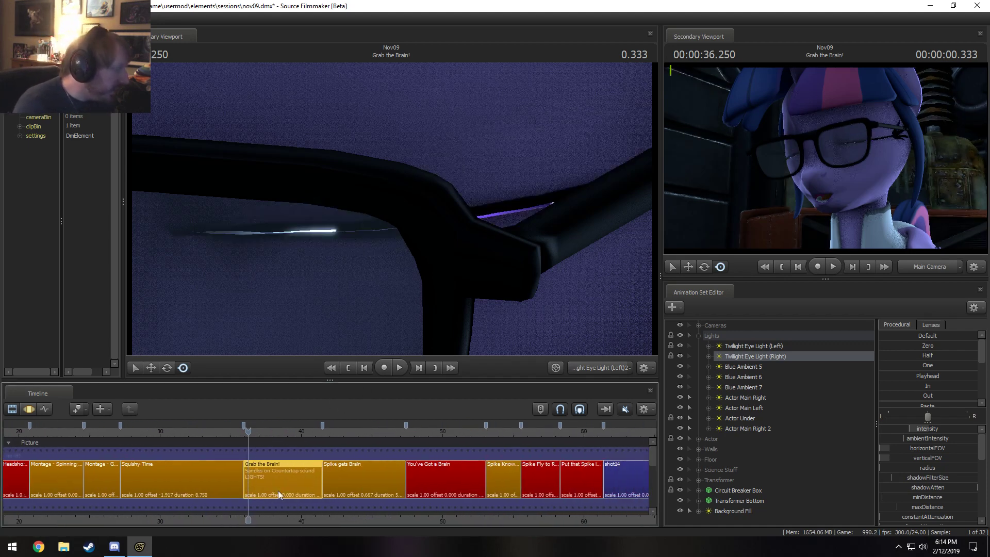
scroll(250, 428, "up", 3)
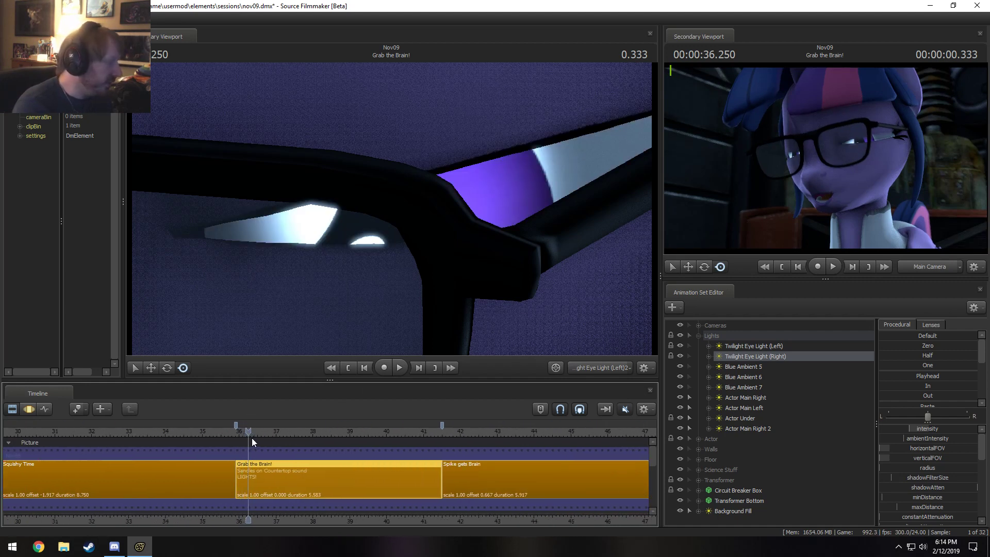
left_click(247, 432)
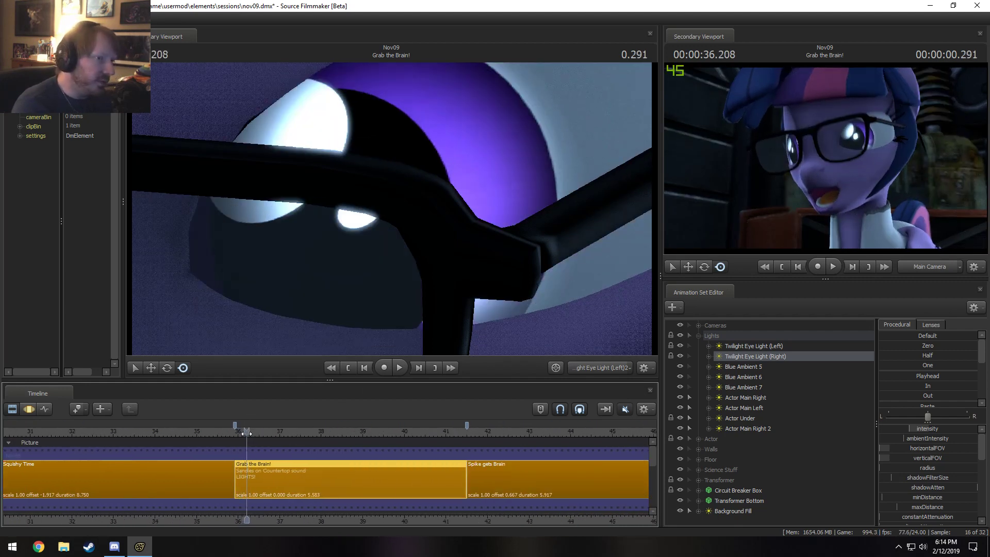
Step: In the Motion Editor, realign Twilight Eye Light (Right) with the eye at 36.250, and again at 36.458 within a short time selection
left_click(249, 430)
key("F3")
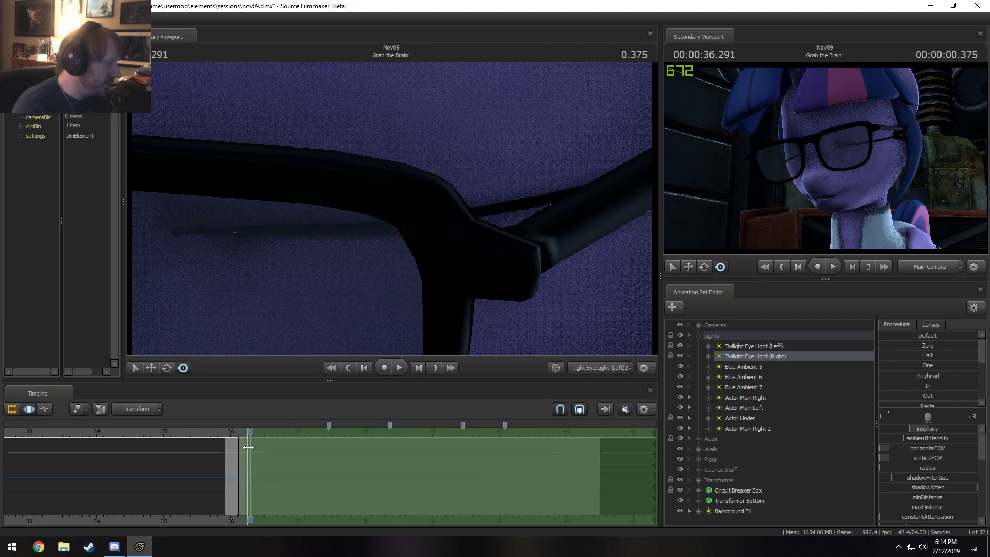
left_click_drag(249, 428, 246, 429)
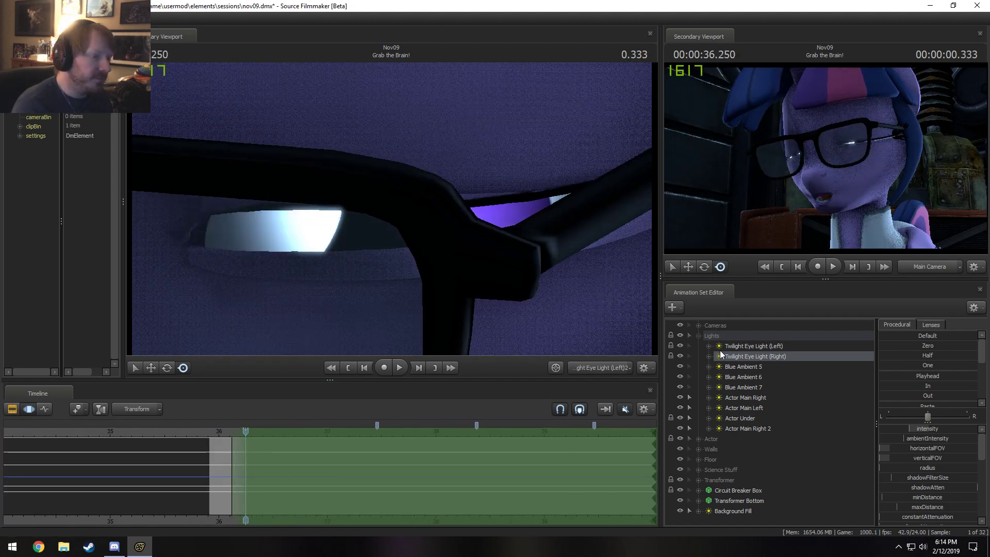
left_click_drag(404, 209, 391, 213)
mouse_move(233, 452)
left_mouse_down("shift")
mouse_move(347, 467)
mouse_move(262, 460)
mouse_move(285, 460)
mouse_move(268, 436)
left_mouse_up("shift")
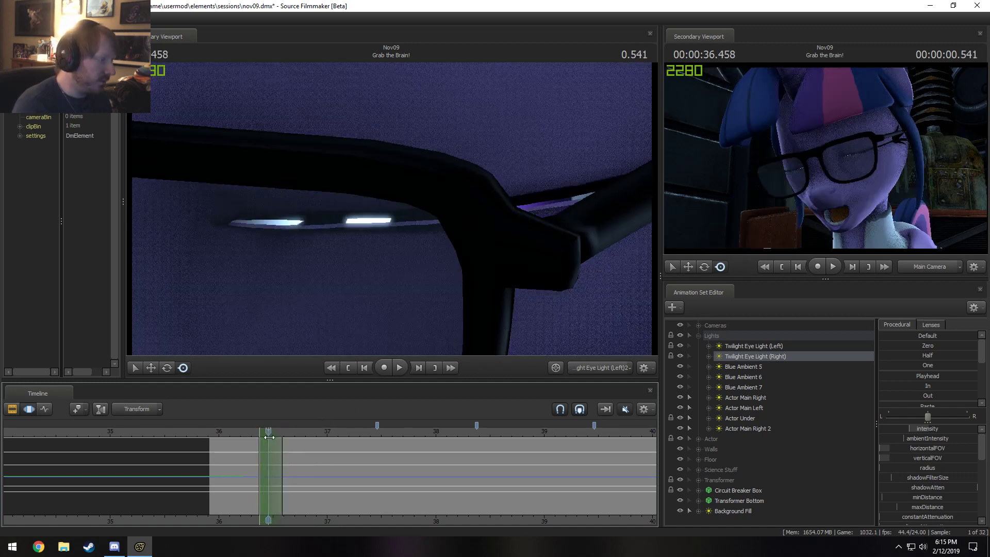
mouse_move(357, 285)
left_mouse_down()
mouse_move(358, 255)
mouse_move(359, 279)
left_mouse_up()
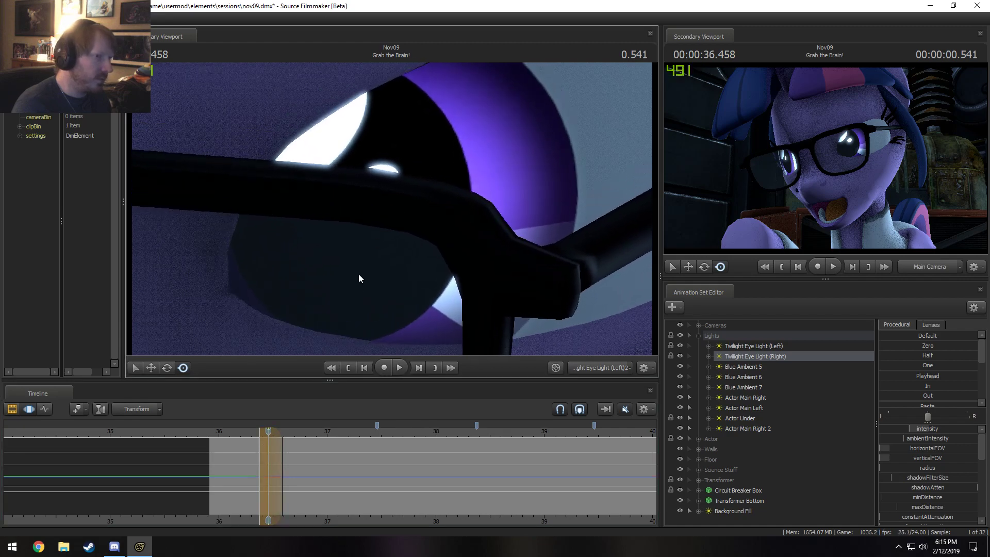
Step: Set a time selection of about 36.65 to 36.95 seconds and realign the right eye light with Twilight's eye at 36.833
mouse_move(265, 452)
left_mouse_down()
mouse_move(321, 453)
mouse_move(299, 453)
mouse_move(307, 450)
left_mouse_up()
left_click_drag(307, 449, 332, 459)
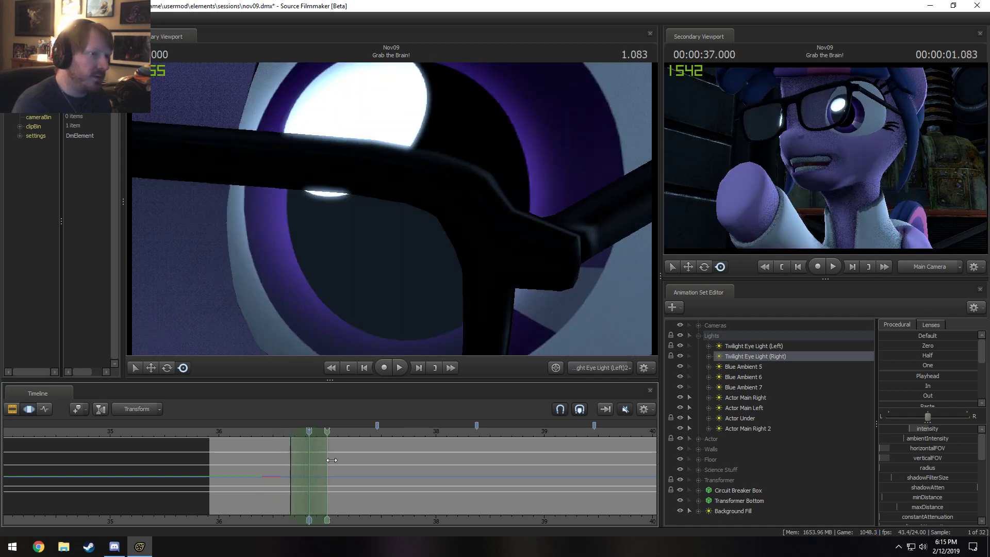
key("Left")
key("Left")
key("Left")
key("Left")
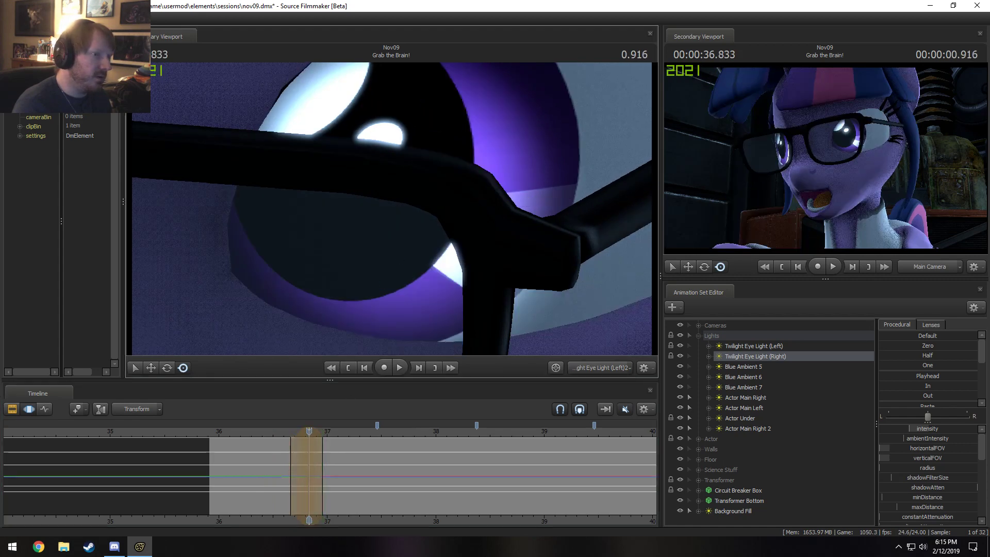
left_click_drag(385, 254, 379, 229)
left_click_drag(297, 476, 318, 472)
key("Right")
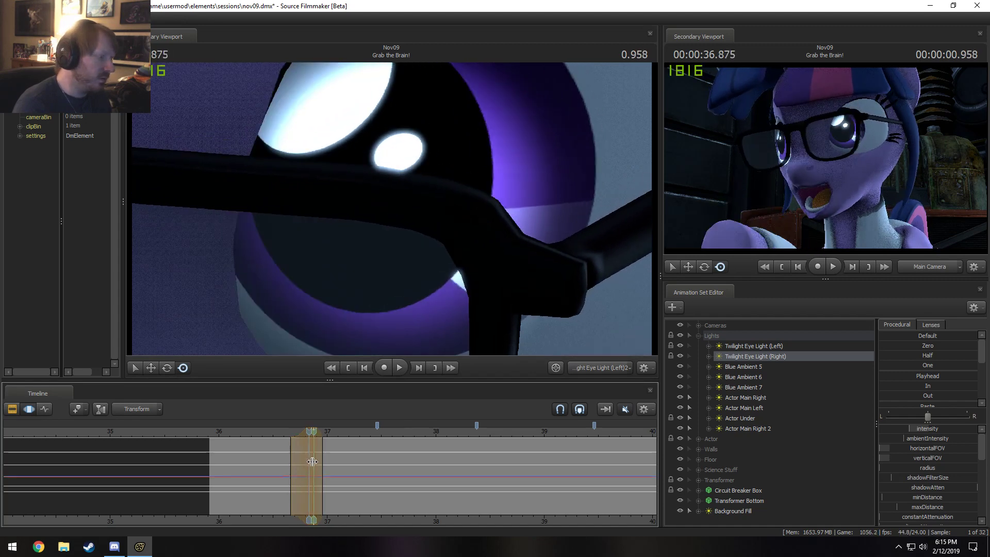
key("Left")
Step: Set a time selection of about 36.9 to 37.75 seconds and reposition the right eye light over the eye at 37.041
left_click_drag(309, 452, 331, 439)
left_click_drag(392, 209, 422, 238)
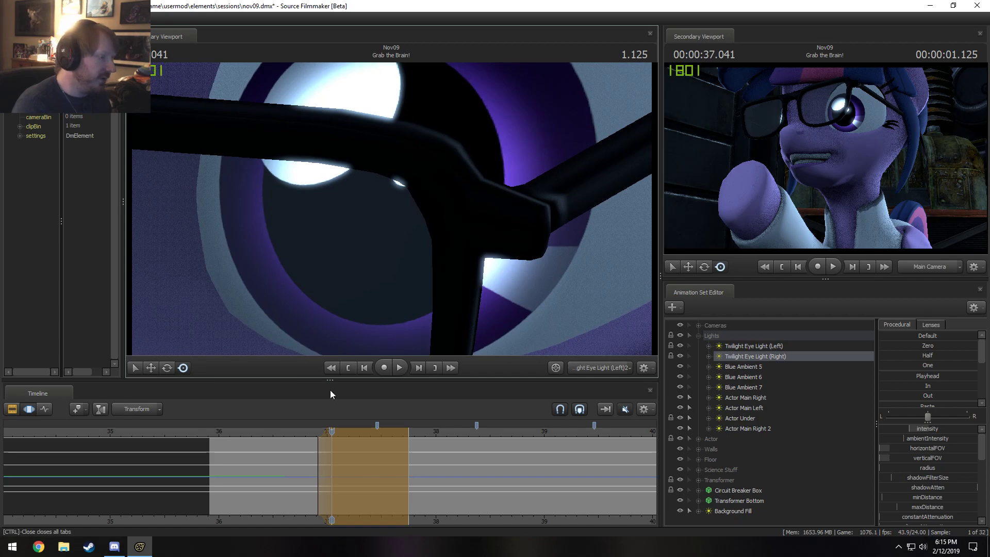
left_click_drag(311, 490, 394, 482)
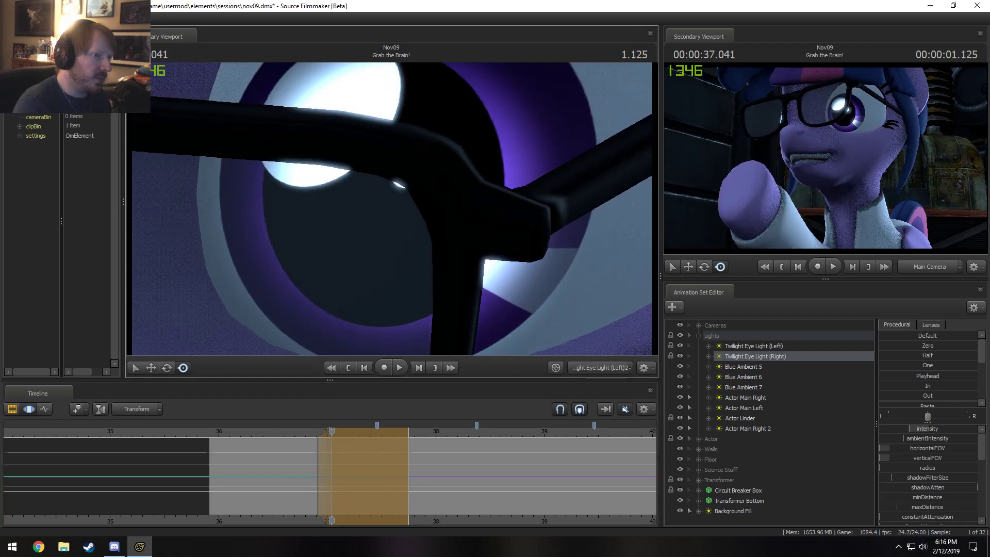
Step: Set a time selection of about 37.5 to 37.8 seconds and adjust the right eye light's position on the nearly closed eye at 37.750
left_click_drag(324, 475, 381, 466)
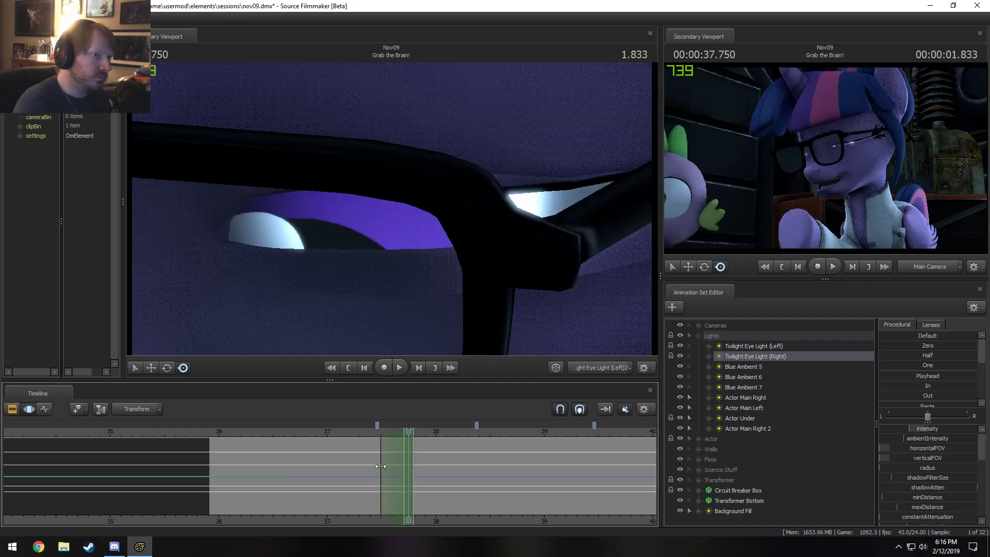
mouse_move(391, 209)
left_mouse_down()
mouse_move(391, 220)
mouse_move(391, 212)
left_mouse_up()
key("ctrl+z")
left_click_drag(374, 478, 409, 479)
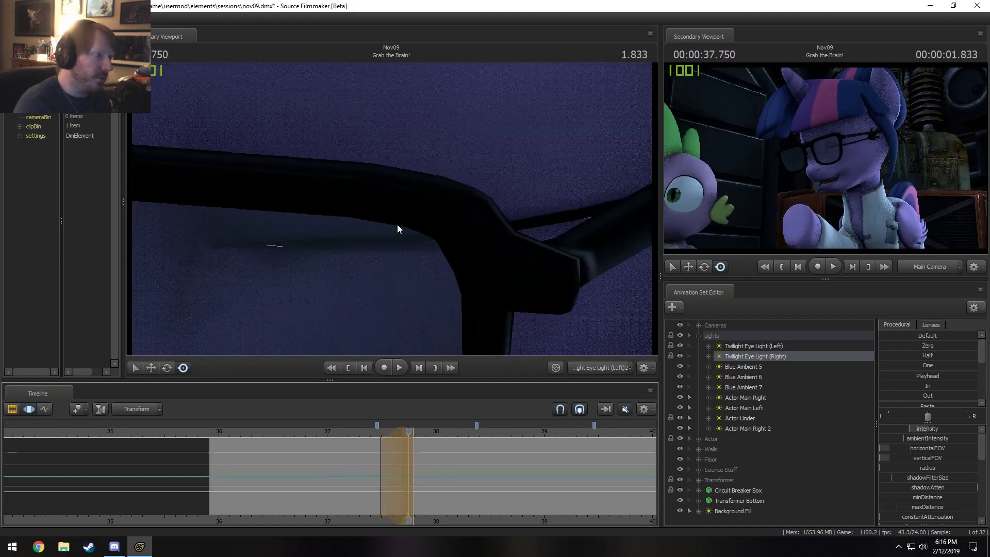
left_click(389, 465)
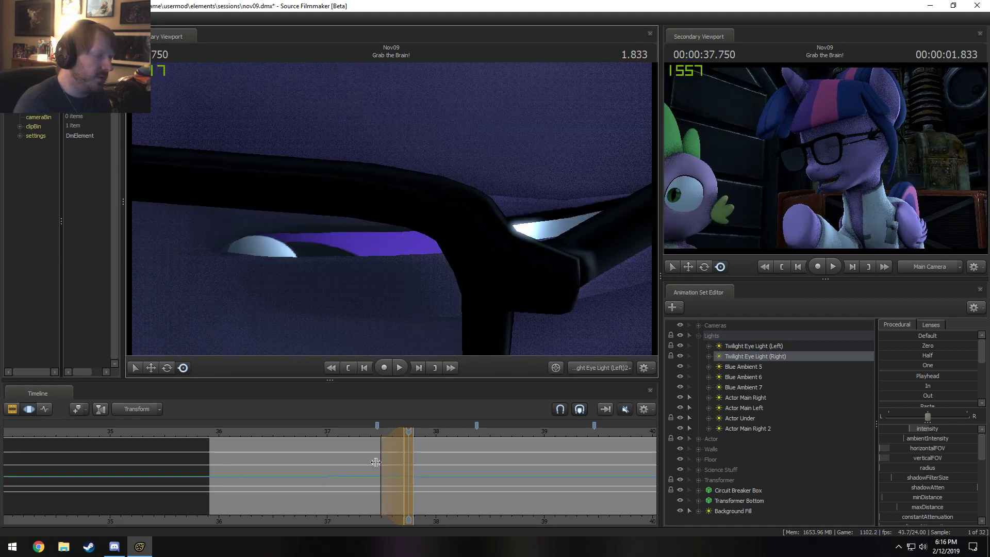
Step: Set a time selection from about 37.8 seconds through the end of the shot and reposition the right eye light over the eye at 38.000
left_click_drag(389, 465, 426, 485)
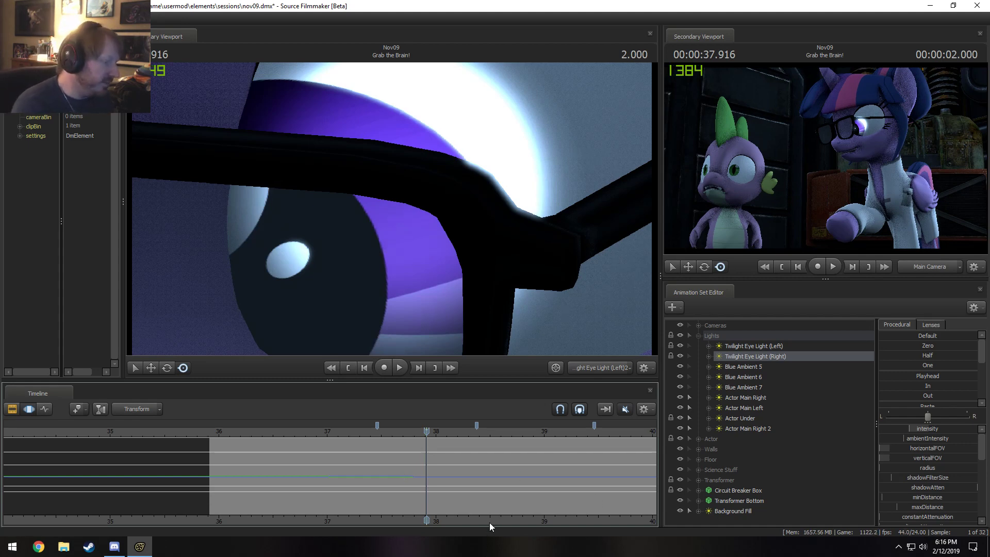
middle_click_drag(490, 522, 304, 512)
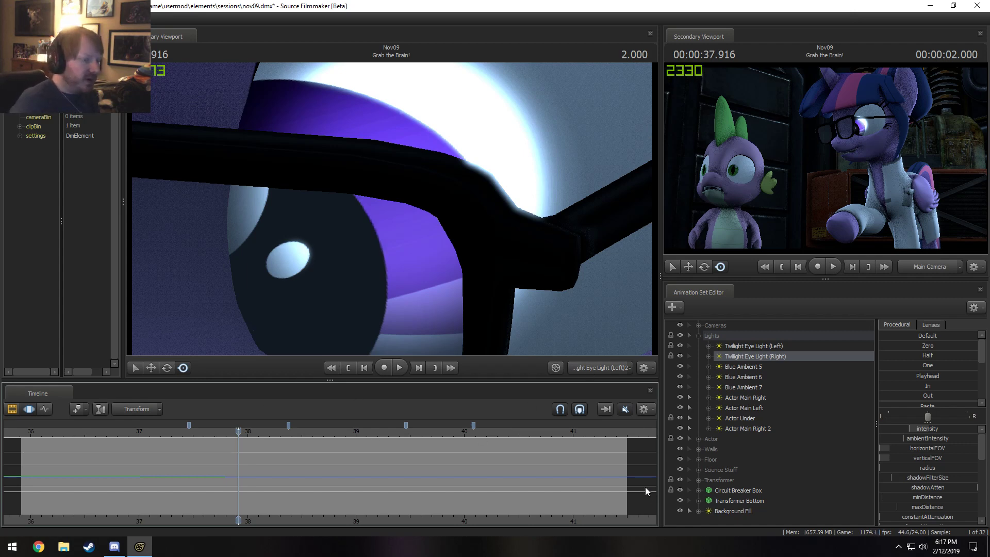
middle_click_drag(632, 521, 621, 519)
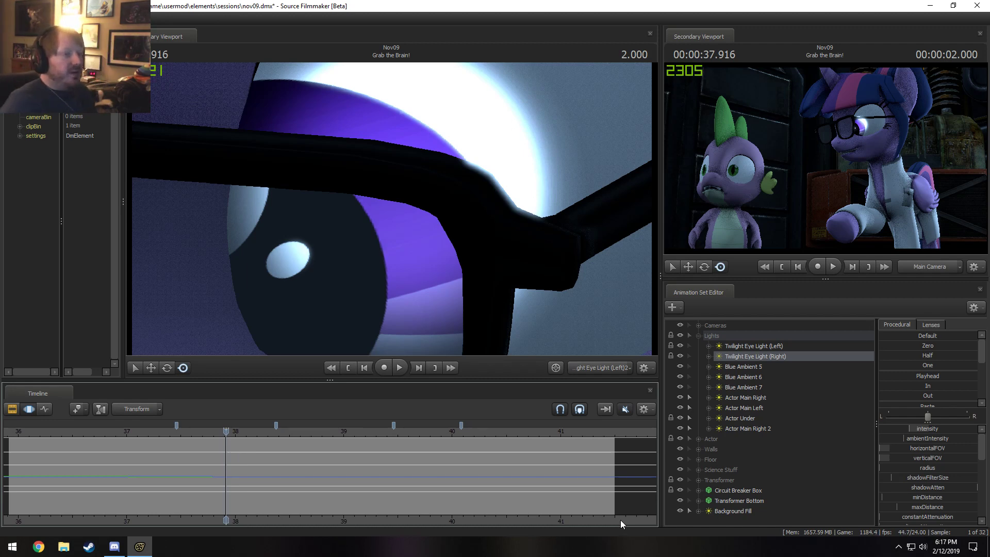
middle_click_drag(586, 523, 568, 521)
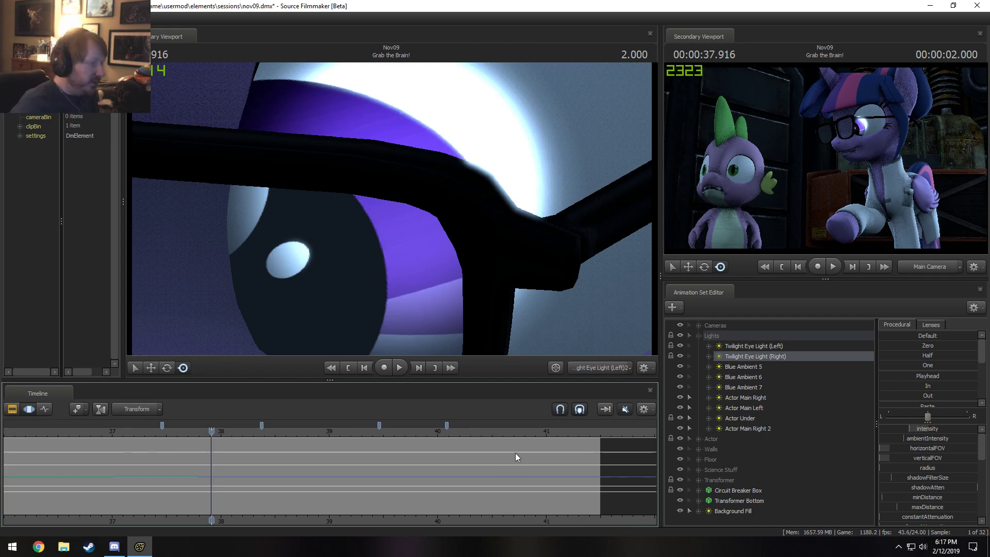
left_click_drag(214, 449, 490, 467)
left_click_drag(552, 471, 612, 475)
left_click_drag(192, 439, 222, 444)
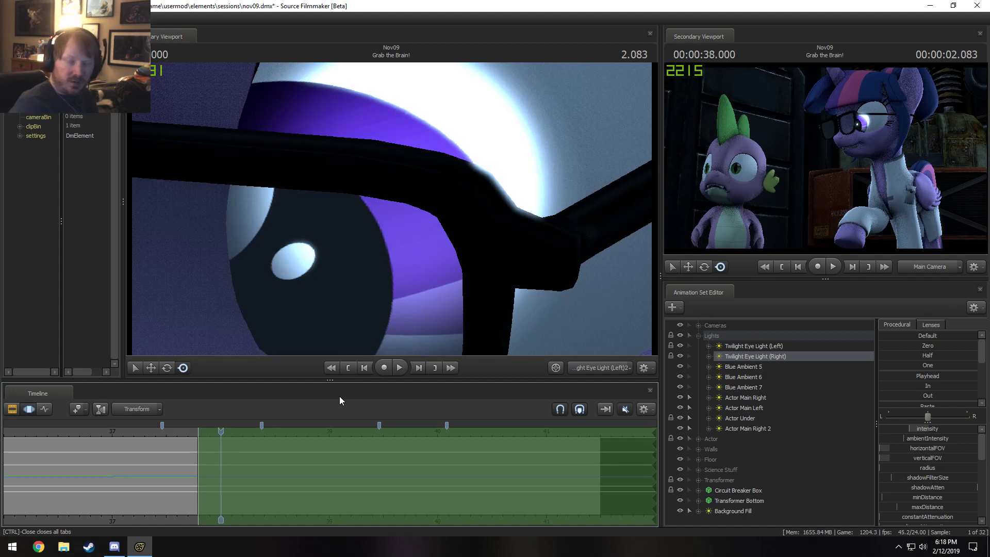
left_click_drag(440, 272, 400, 280)
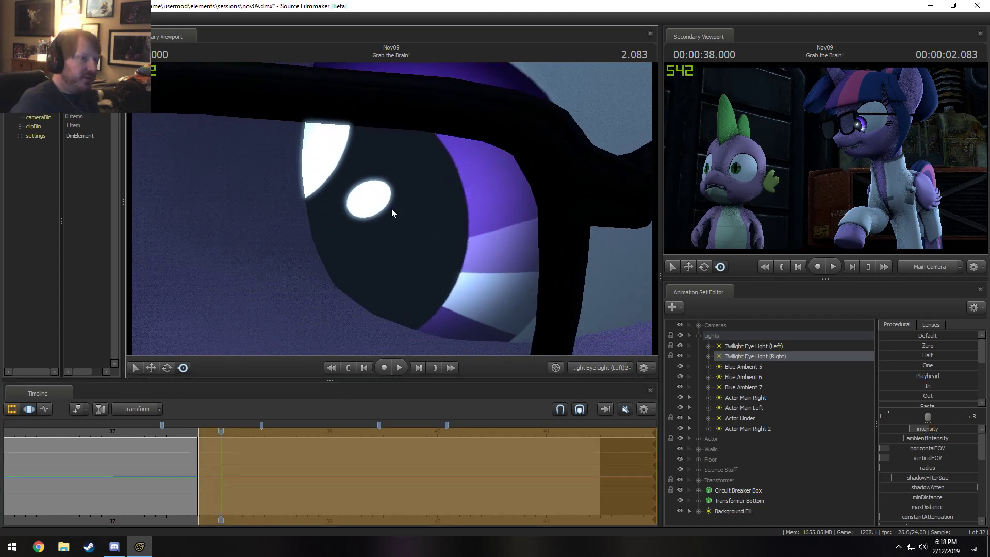
Step: Set a time selection of about 37.8 to 38.05 seconds and fine-tune the right eye light at 37.916
mouse_move(217, 444)
left_mouse_down()
mouse_move(198, 447)
mouse_move(223, 460)
mouse_move(205, 438)
mouse_move(206, 474)
mouse_move(226, 476)
mouse_move(203, 472)
mouse_move(225, 462)
mouse_move(199, 460)
mouse_move(232, 457)
mouse_move(213, 454)
left_mouse_up()
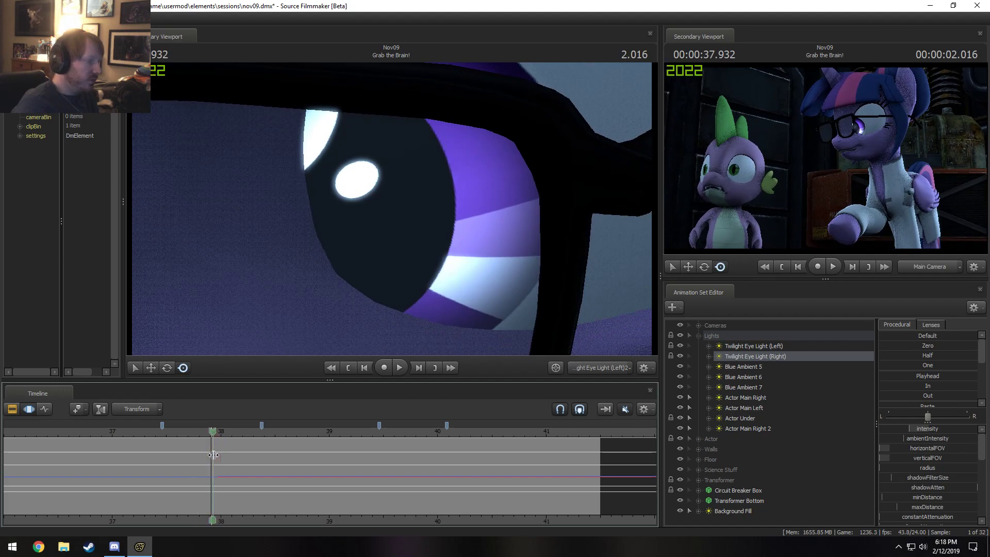
mouse_move(392, 209)
left_mouse_down()
mouse_move(373, 206)
mouse_move(383, 209)
left_mouse_up()
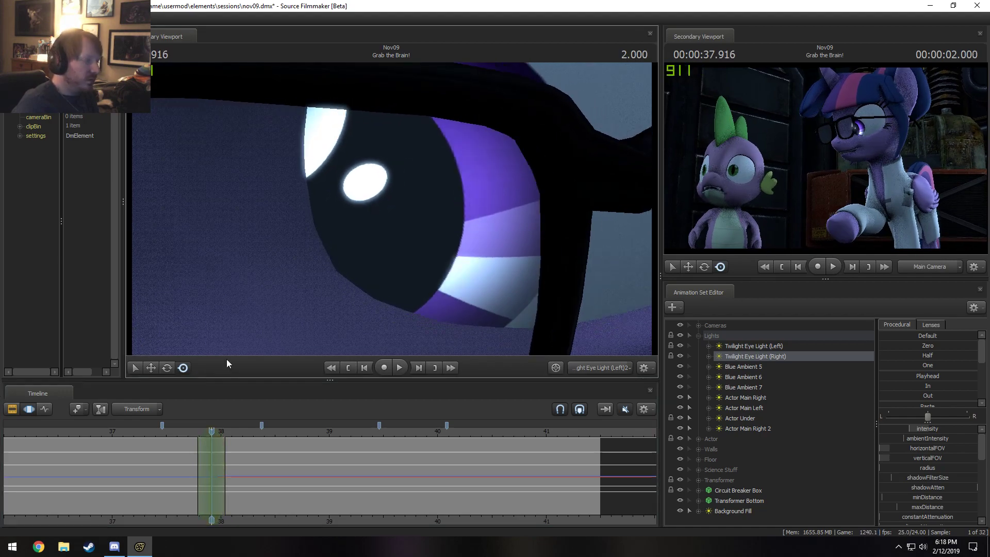
left_click_drag(212, 461, 293, 457)
Step: Set a short time selection of about 38.85 to 39.05 seconds and rework the right eye light's placement at 39.000
mouse_move(314, 452)
left_mouse_down()
mouse_move(334, 454)
mouse_move(312, 458)
left_mouse_up()
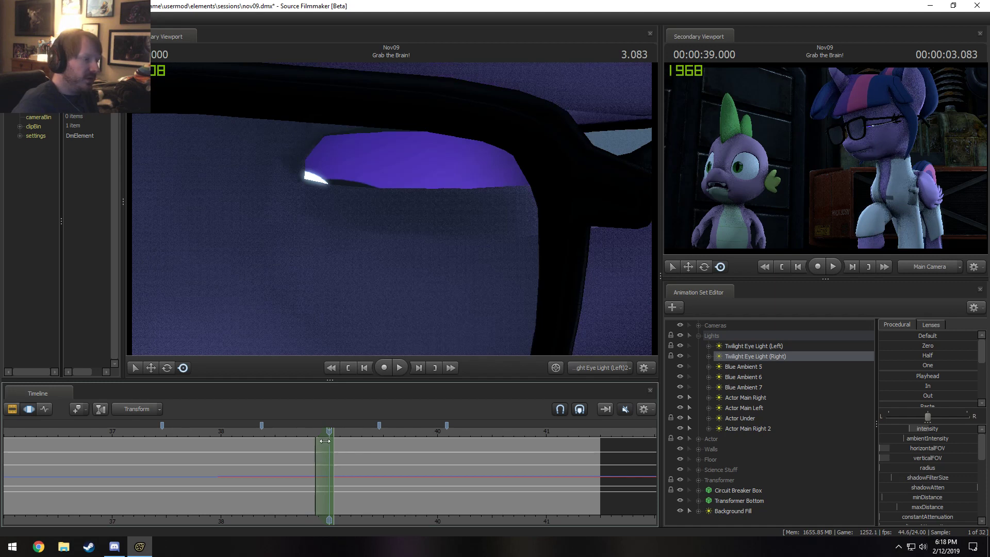
left_click_drag(417, 210, 405, 210)
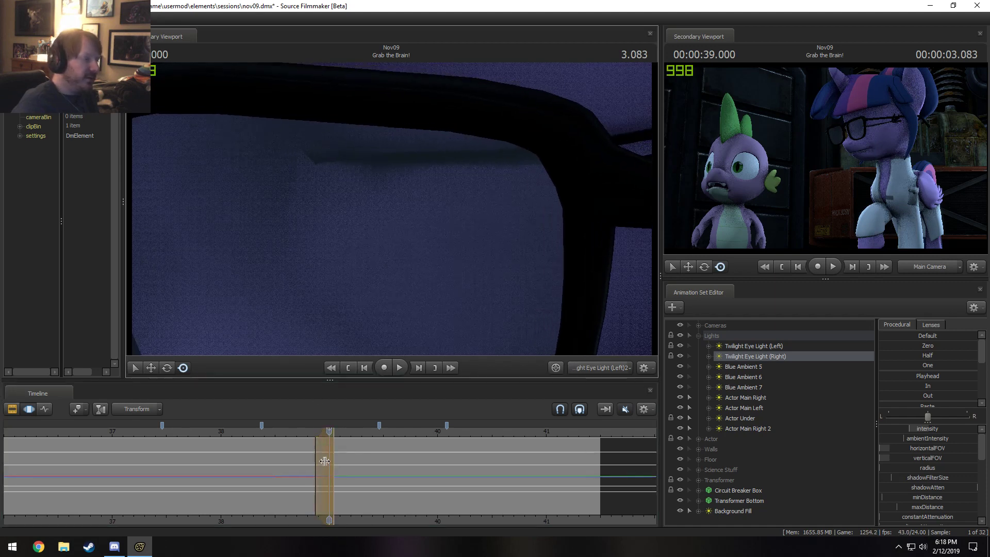
mouse_move(325, 461)
left_mouse_down()
mouse_move(316, 460)
mouse_move(329, 458)
left_mouse_up()
left_click_drag(390, 222, 395, 242)
left_click_drag(316, 456, 326, 432)
left_click_drag(356, 222, 392, 209)
left_click_drag(387, 248, 392, 209)
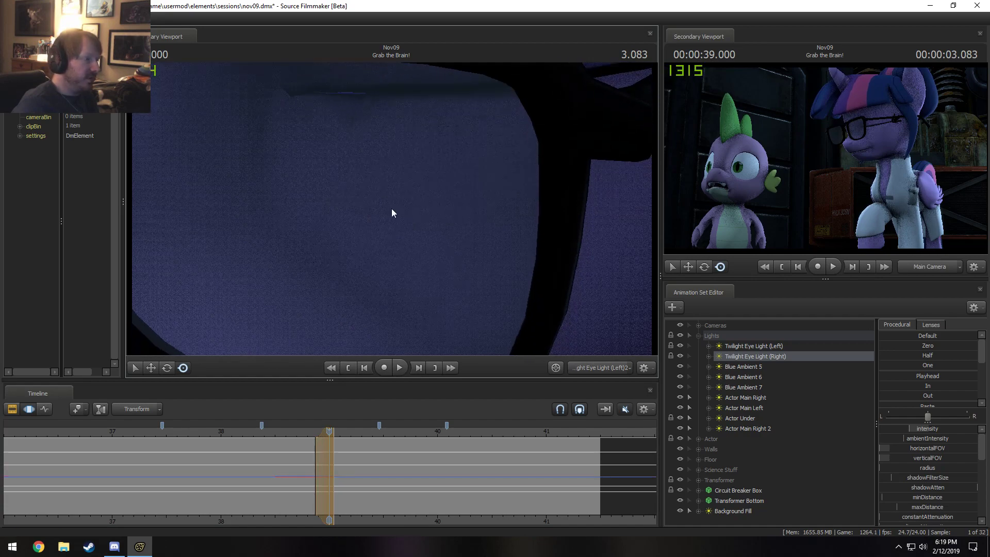
Step: Set a time selection from 39.041 through the end of the shot and move the right eye light onto the eye, closer in, at 39.250
mouse_move(323, 457)
left_mouse_down()
mouse_move(312, 458)
mouse_move(356, 460)
mouse_move(335, 457)
left_mouse_up()
key("space")
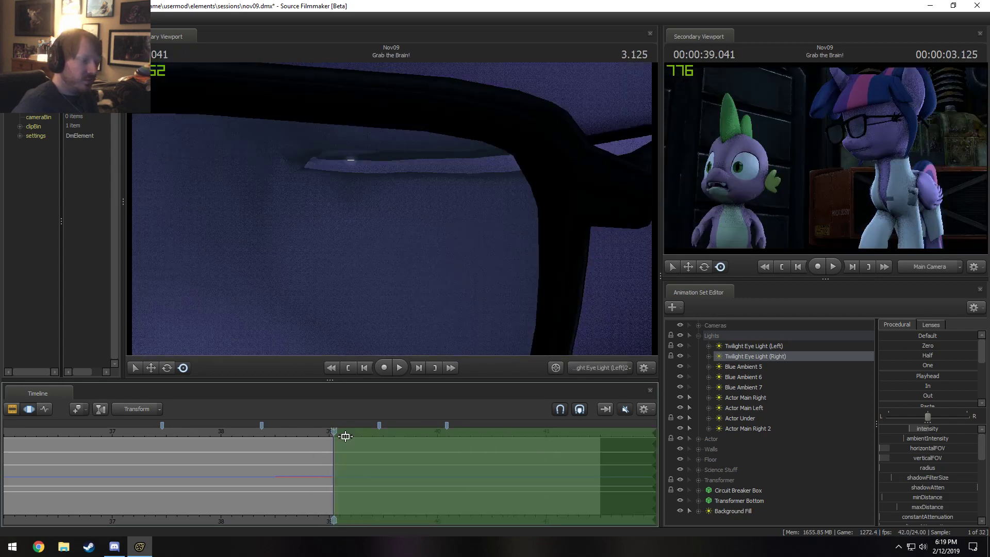
key("space")
left_click_drag(431, 200, 493, 222)
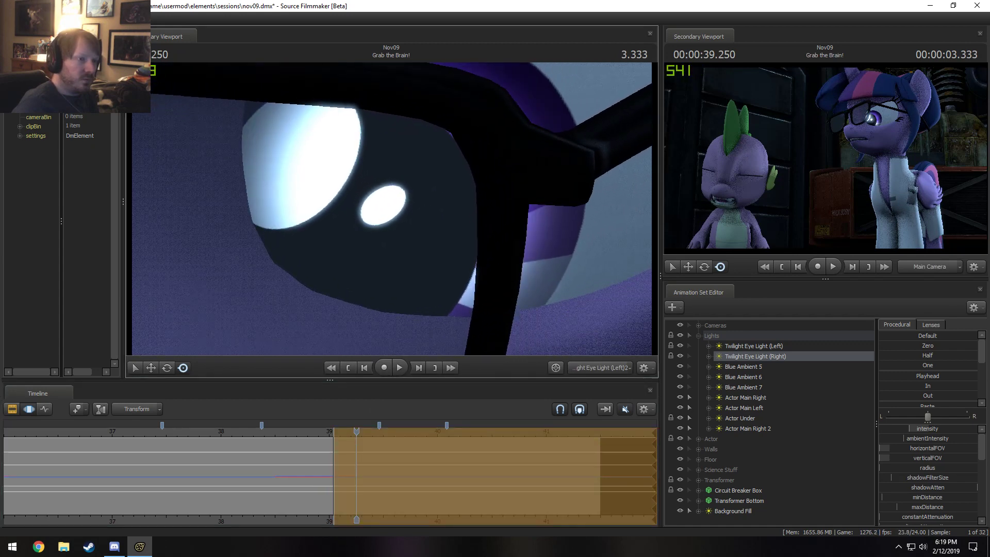
key("w")
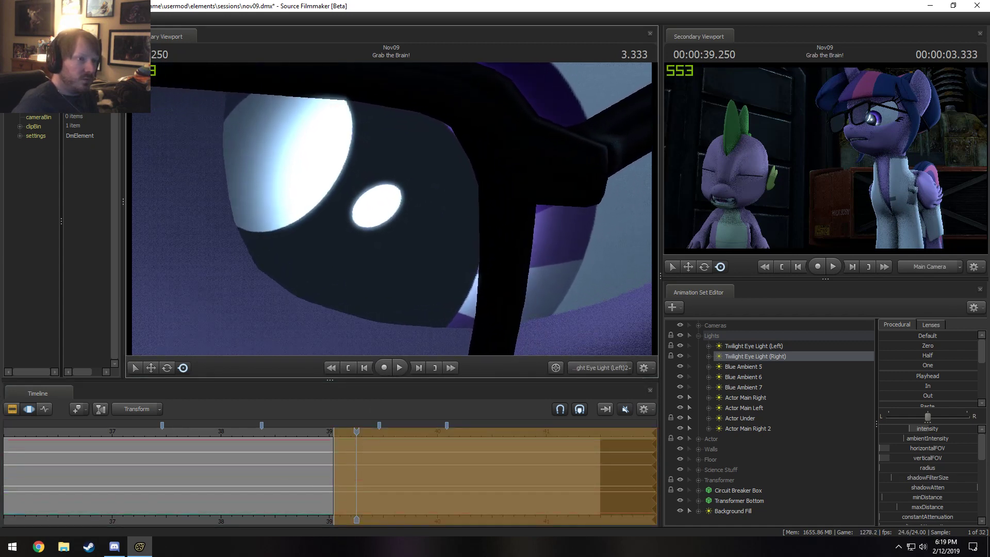
key("w")
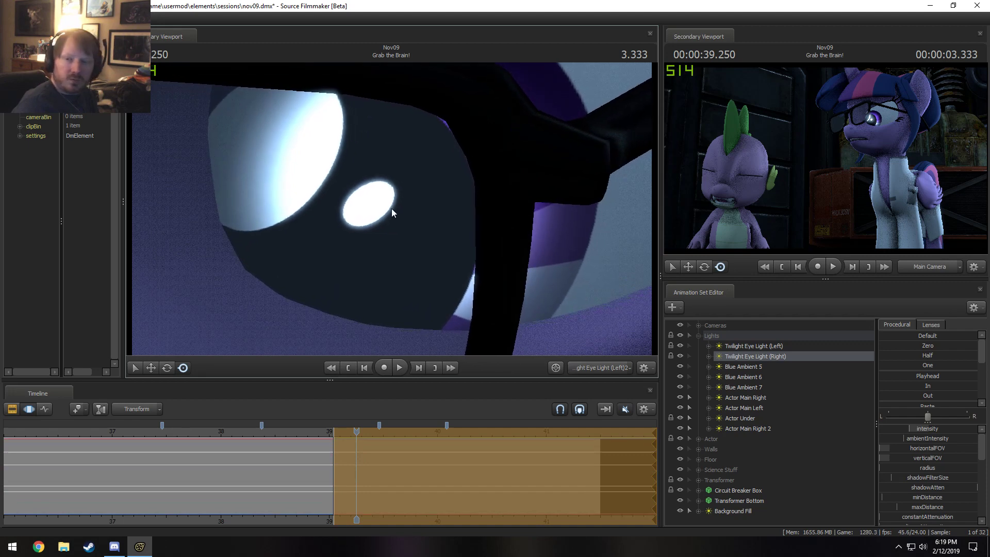
Step: Set a time selection from about 39.9 seconds onward and adjust the right eye light to follow the eye at 40.000
key("F2")
key("F3")
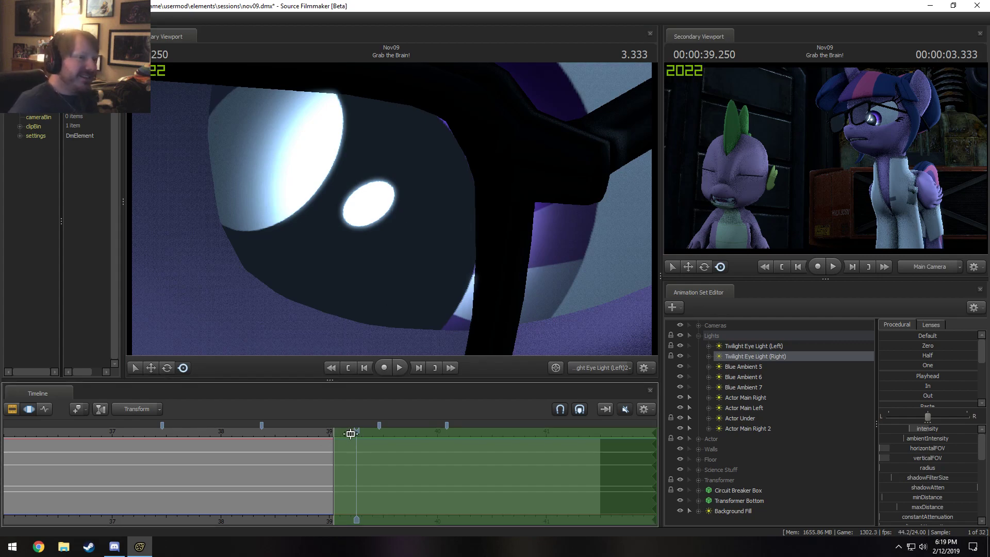
left_click_drag(356, 433, 418, 477)
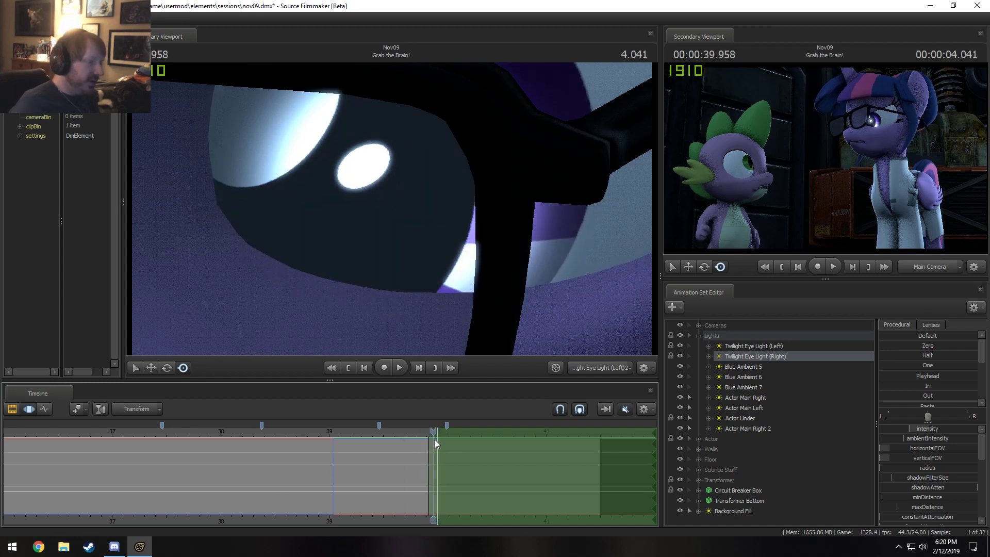
left_click_drag(456, 304, 453, 269)
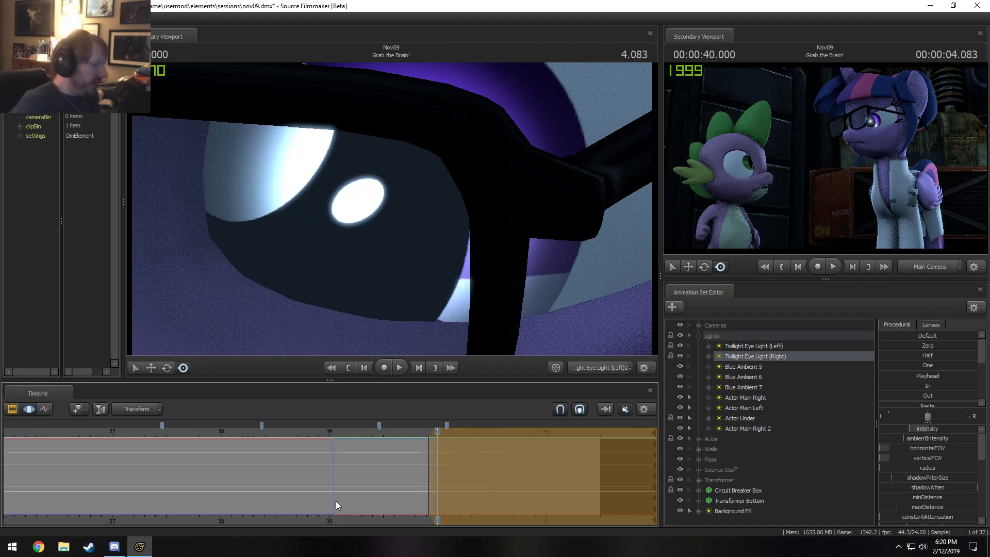
Step: Switch to Chrome, move its window into clear view and open YouTube
left_click(47, 546)
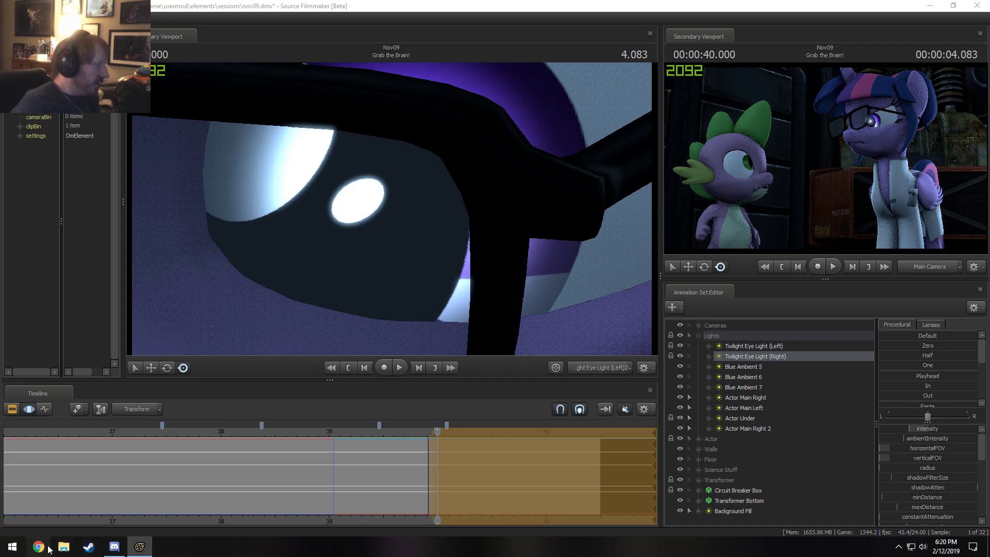
left_click_drag(989, 268, 429, 42)
left_click(435, 25)
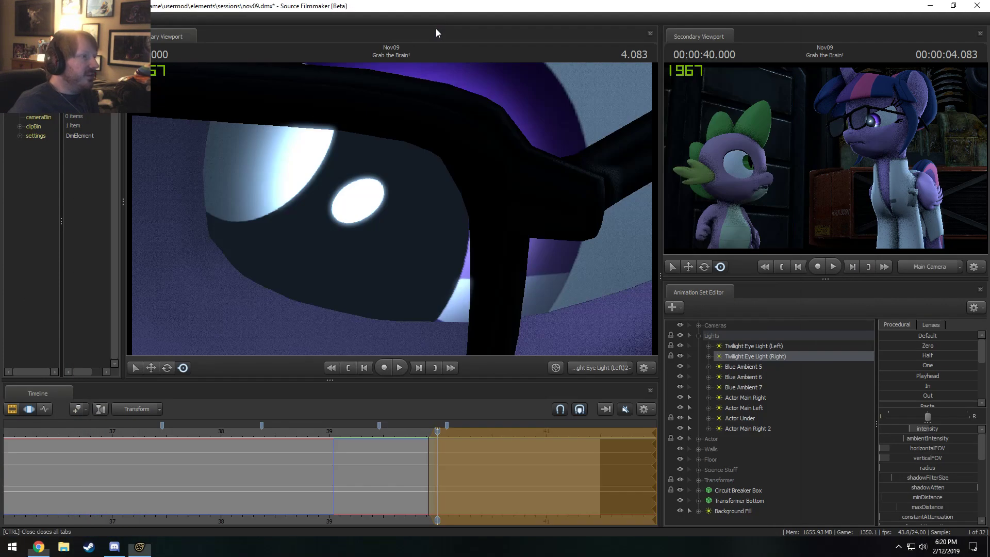
key("alt+Tab")
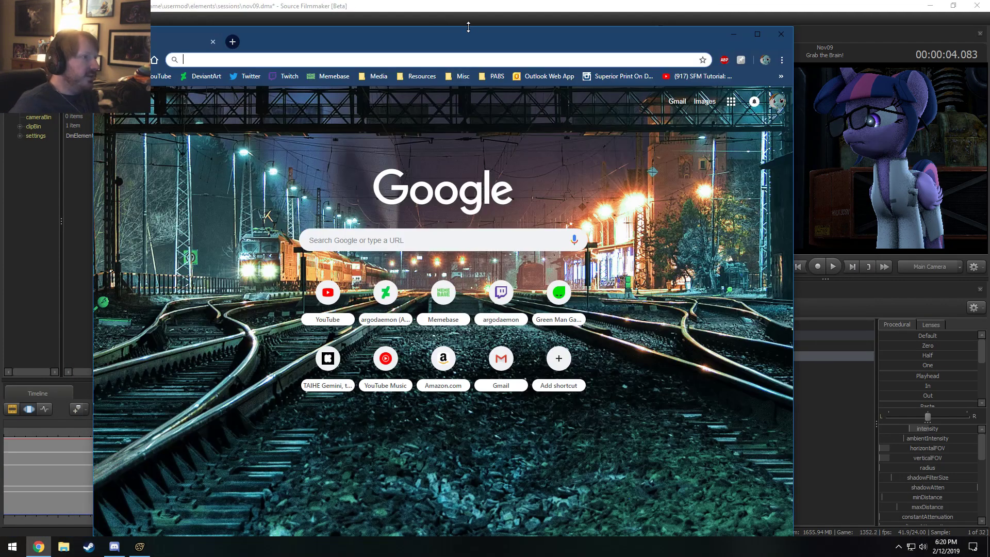
left_click_drag(468, 23, 520, 84)
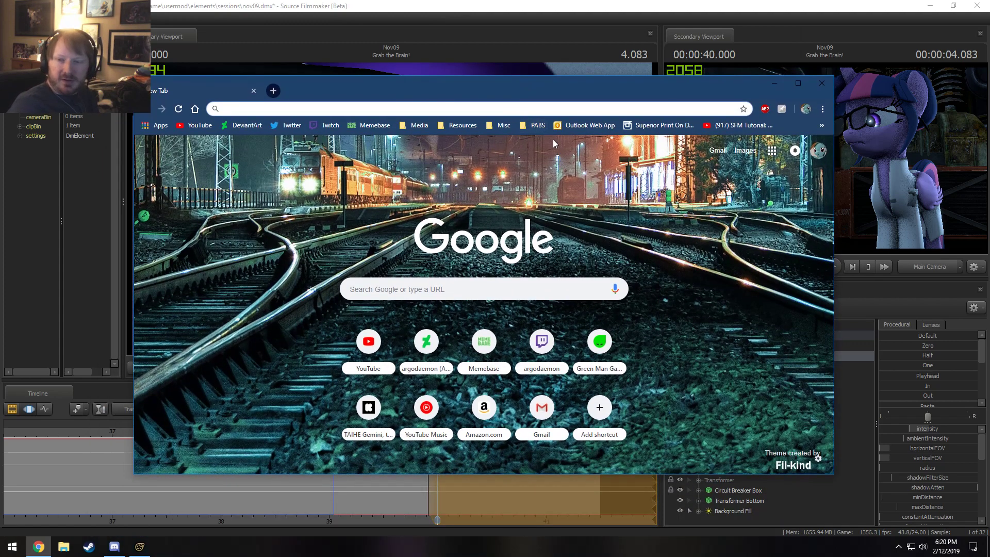
left_click(368, 342)
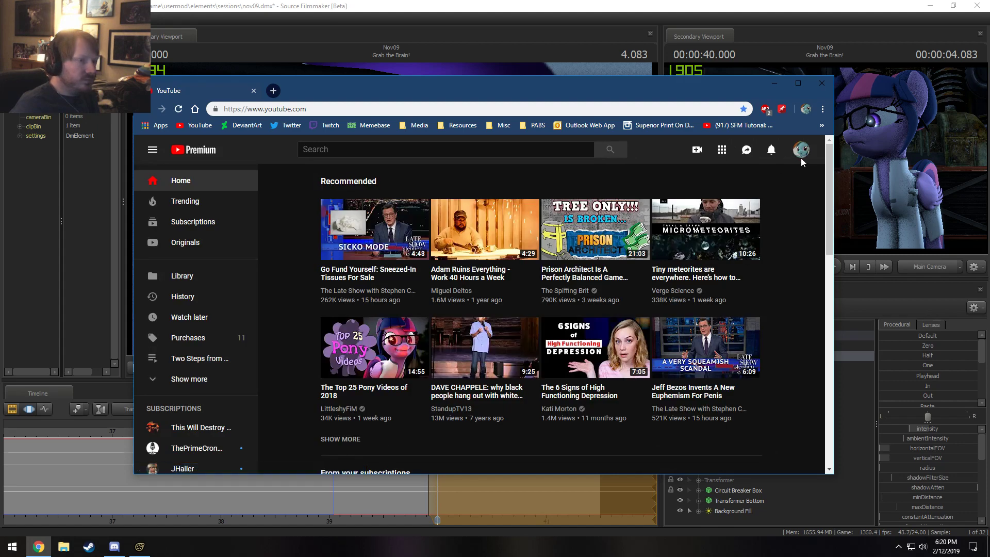
Step: Open YouTube Studio from the account options and bring up the channel's list of uploaded videos
left_click(801, 153)
left_click(707, 230)
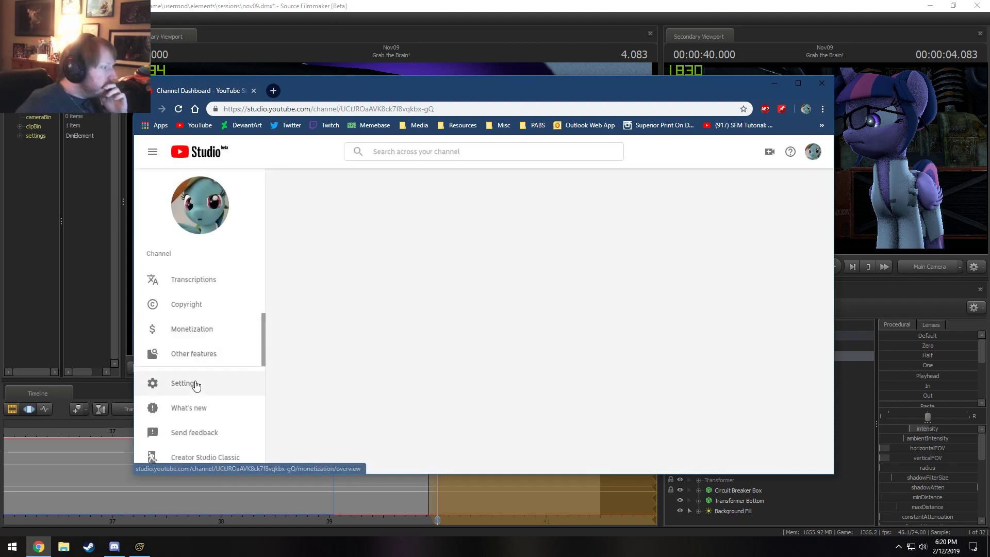
scroll(278, 382, "down", 4)
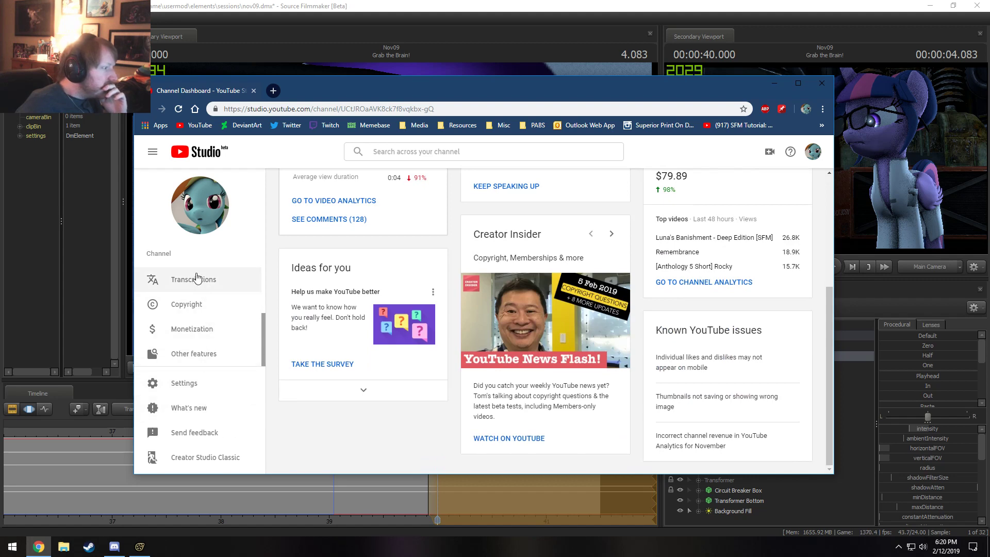
scroll(199, 281, "up", 2)
left_click(186, 304)
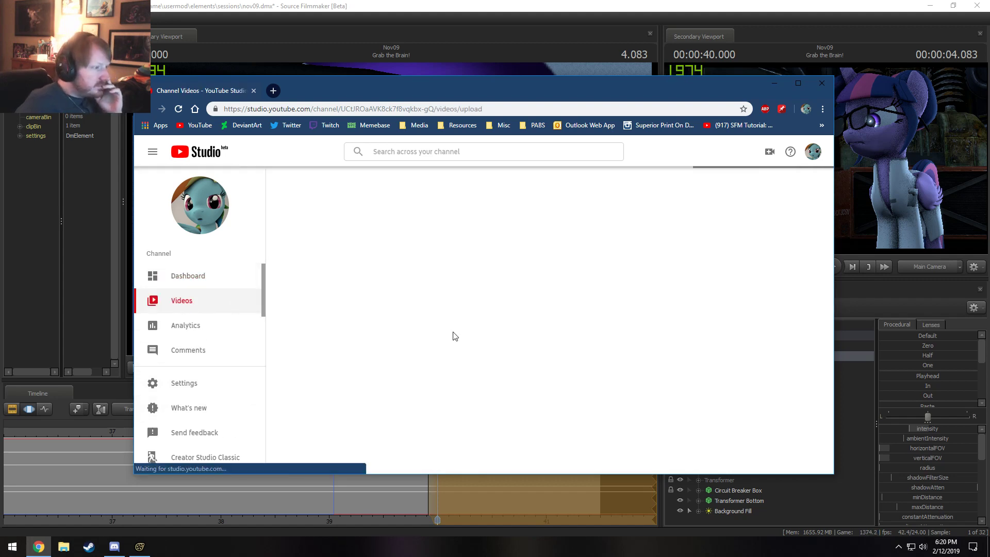
Step: Examine the titles and dates of the channel's uploads from 2017 and 2018, and close the browser window
scroll(367, 338, "down", 12)
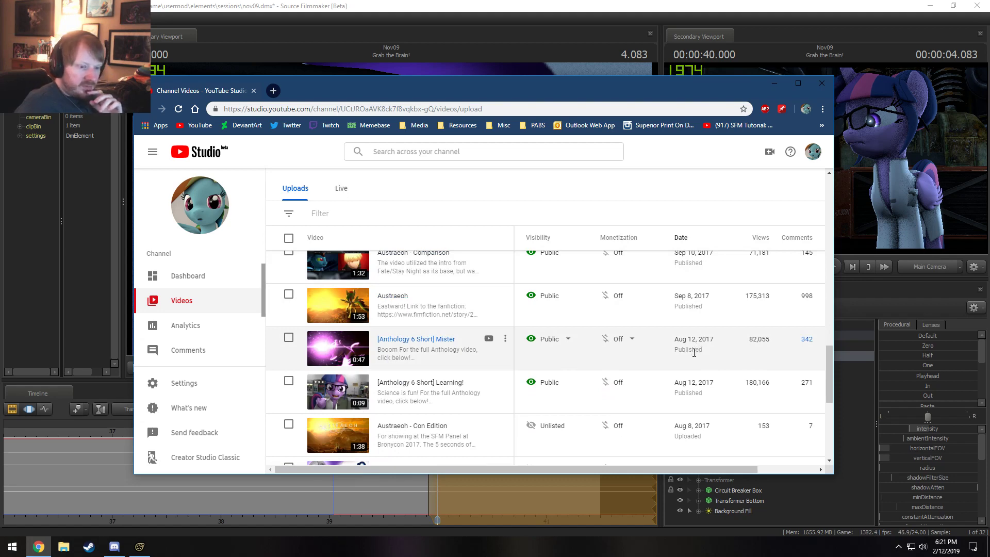
scroll(694, 353, "down", 5)
scroll(694, 354, "up", 10)
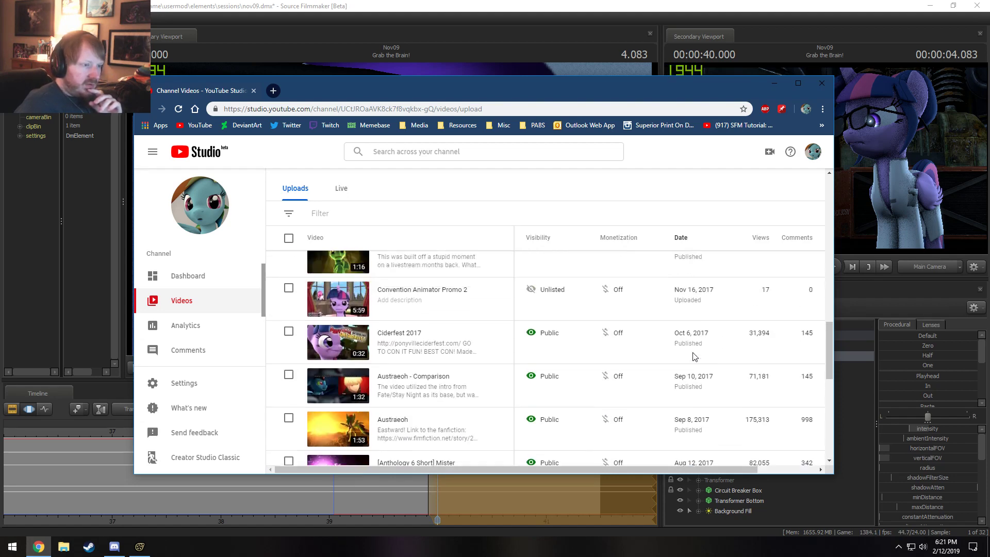
scroll(694, 356, "up", 5)
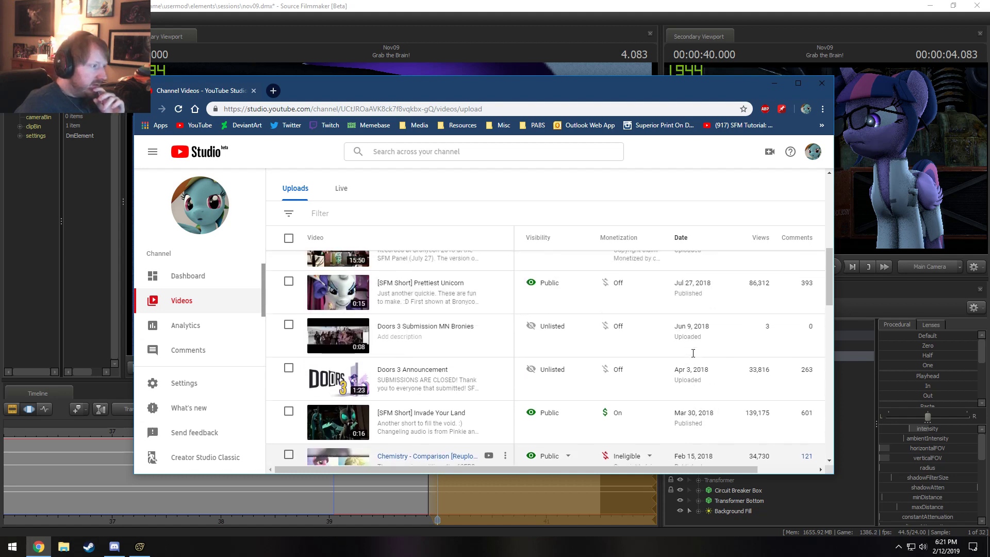
scroll(694, 356, "up", 3)
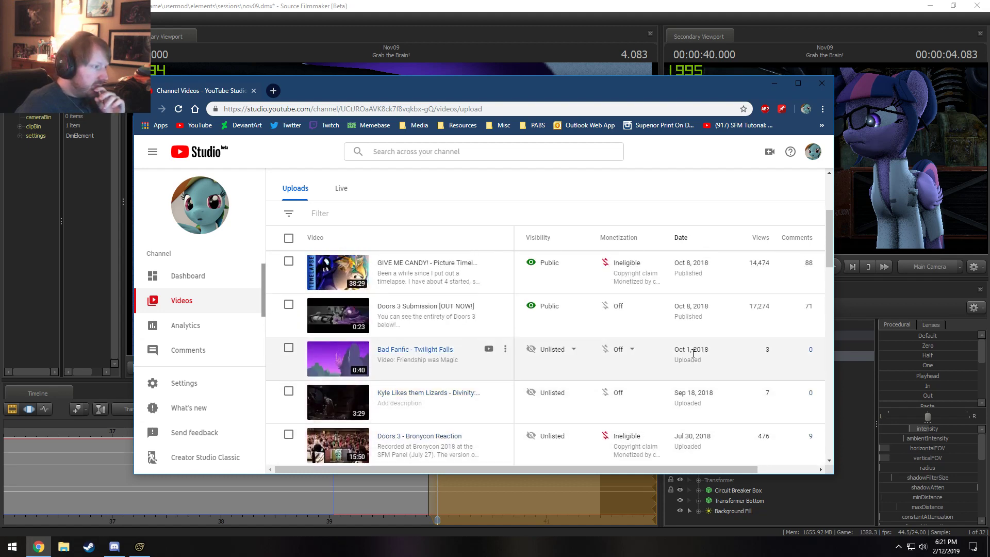
scroll(693, 353, "down", 8)
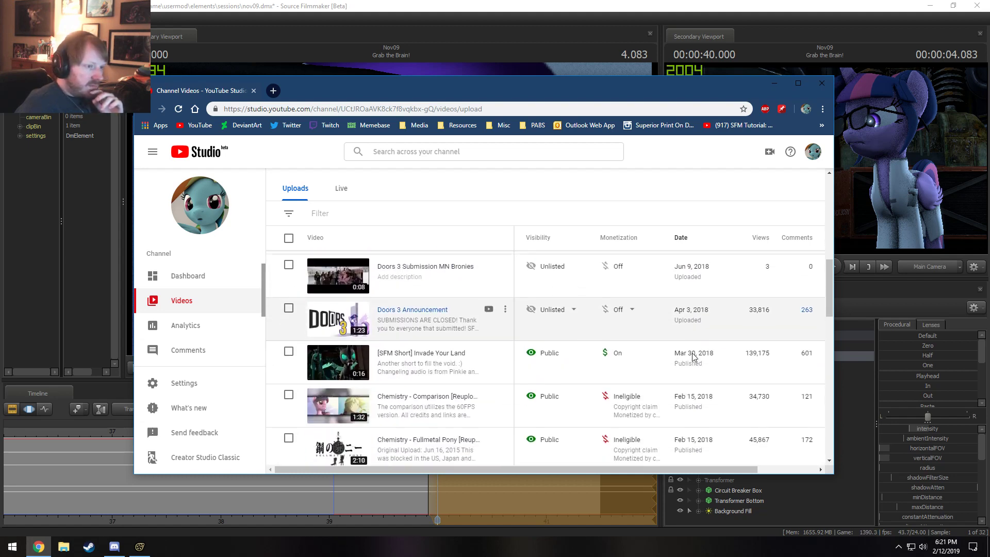
scroll(693, 353, "down", 2)
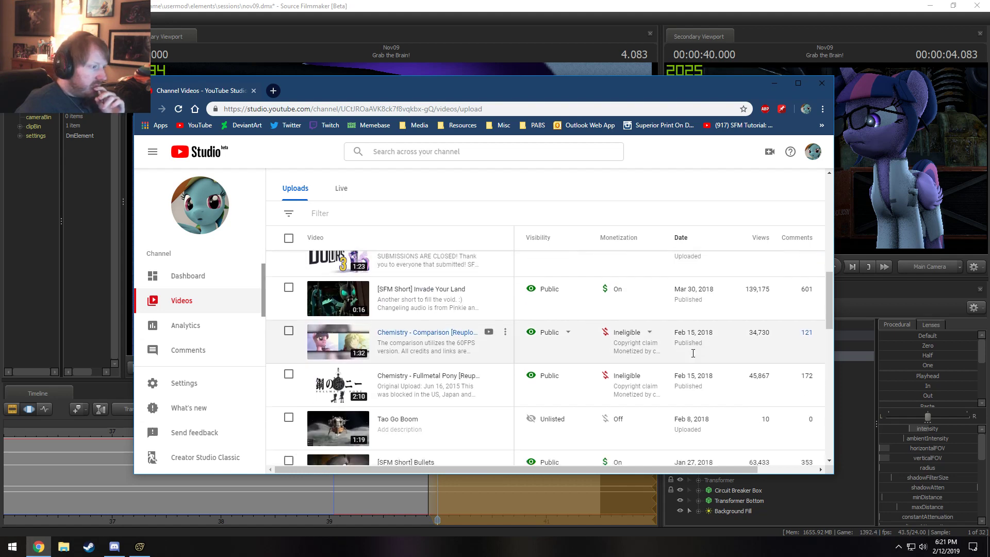
scroll(674, 361, "down", 1)
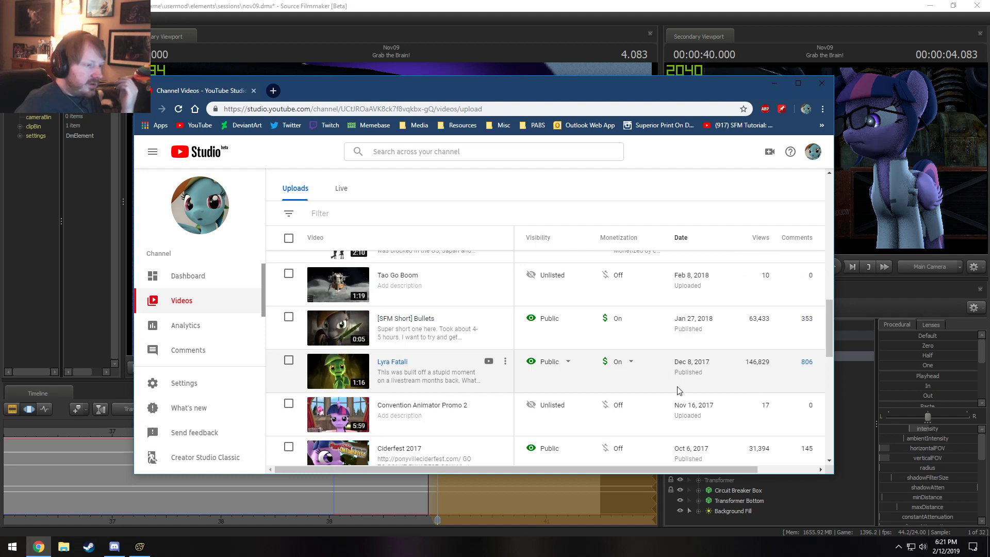
scroll(699, 427, "up", 2)
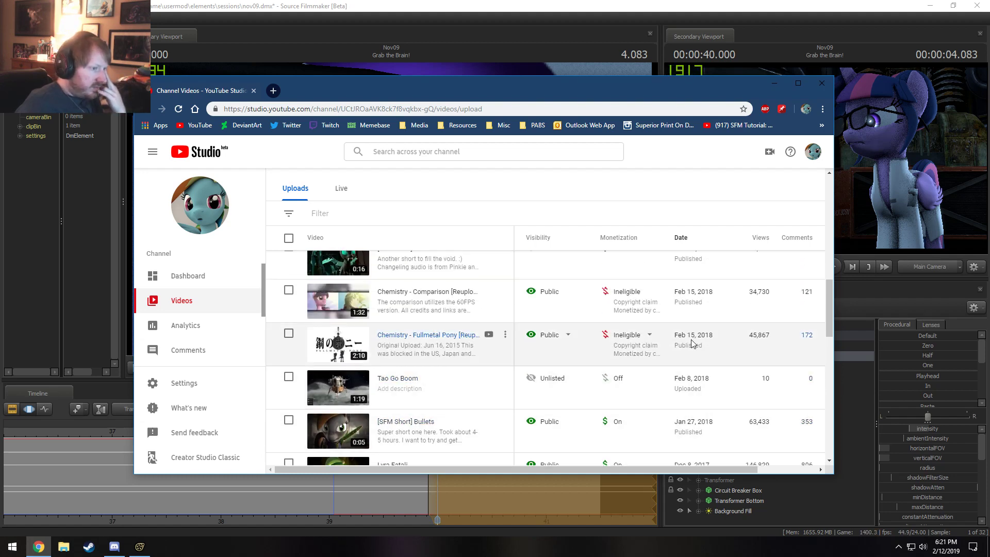
scroll(464, 344, "up", 3)
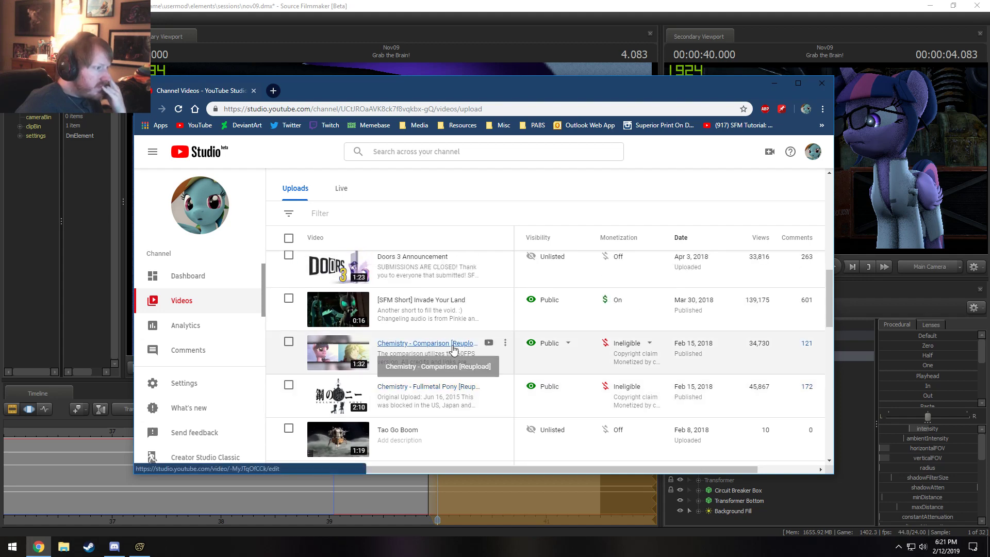
scroll(453, 350, "up", 2)
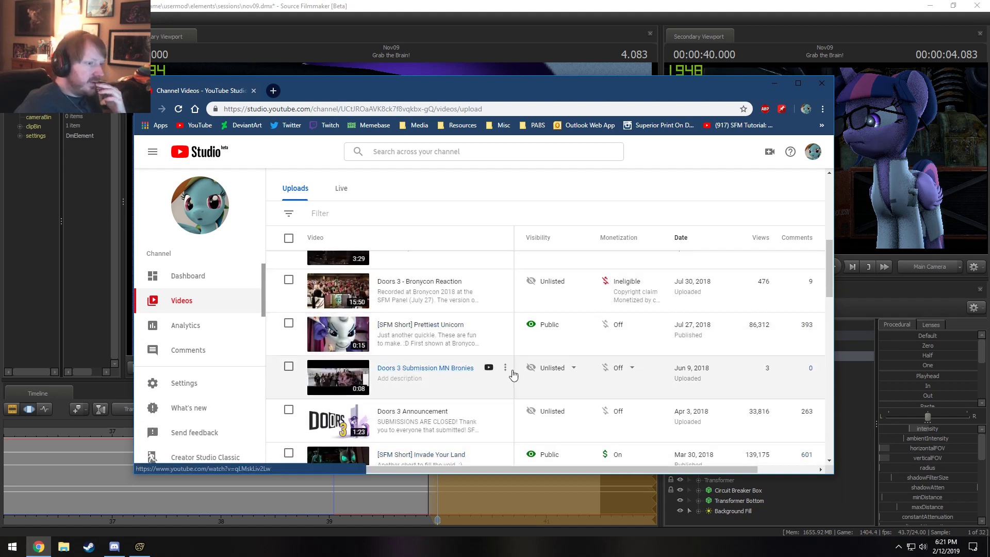
scroll(659, 362, "down", 2)
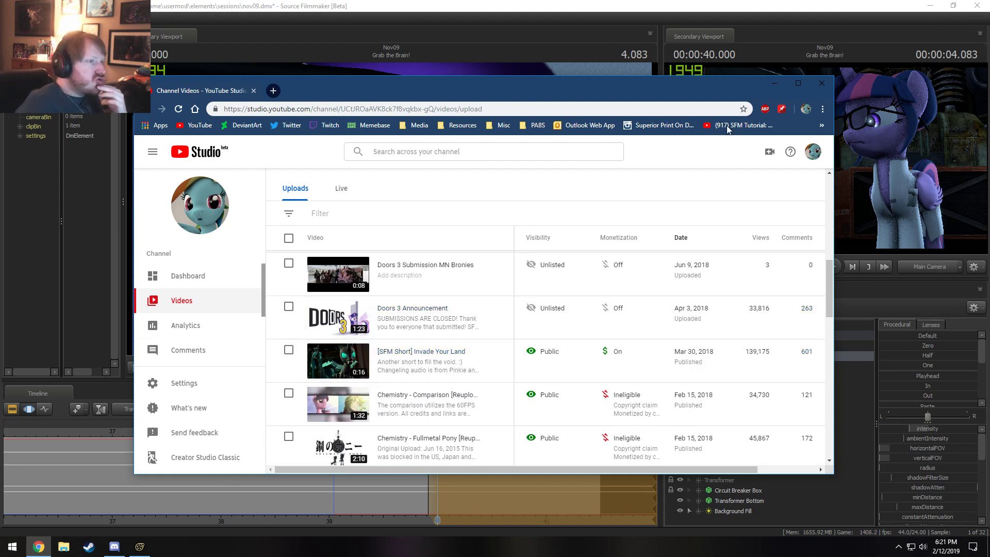
left_click(828, 85)
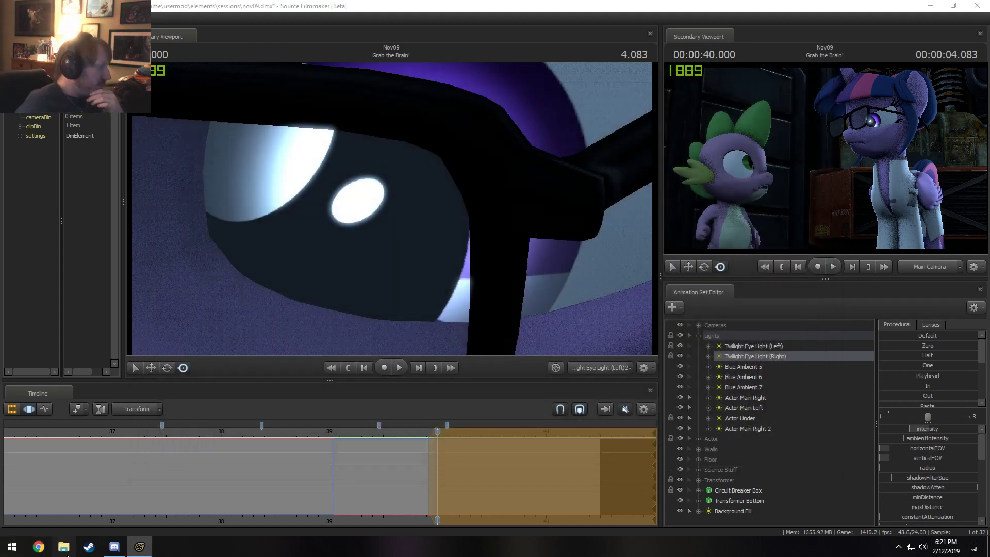
Step: Switch to File Explorer, check the Pictures folder inside Pony SFM, and open the Extras folder inside Videos
left_click(63, 547)
left_click(276, 178)
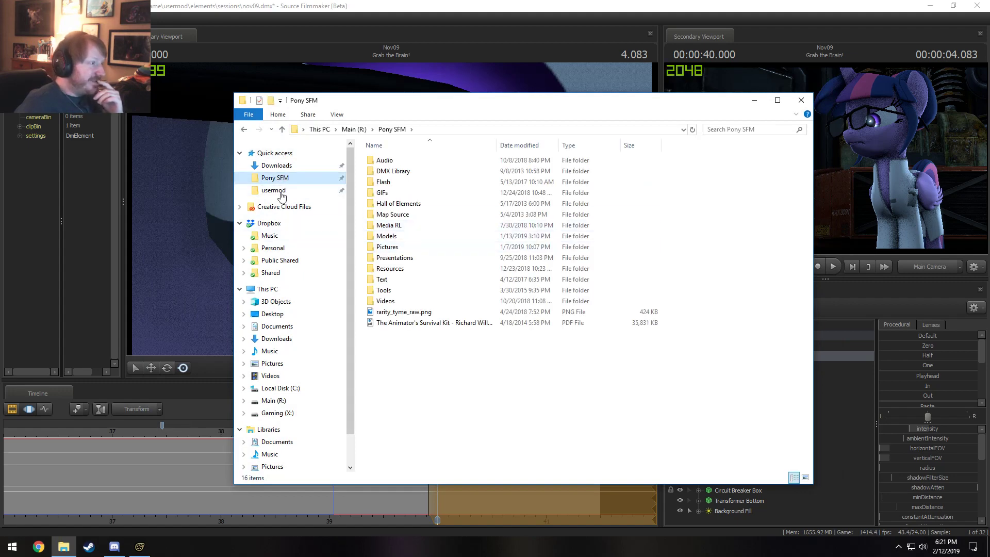
double_click(400, 249)
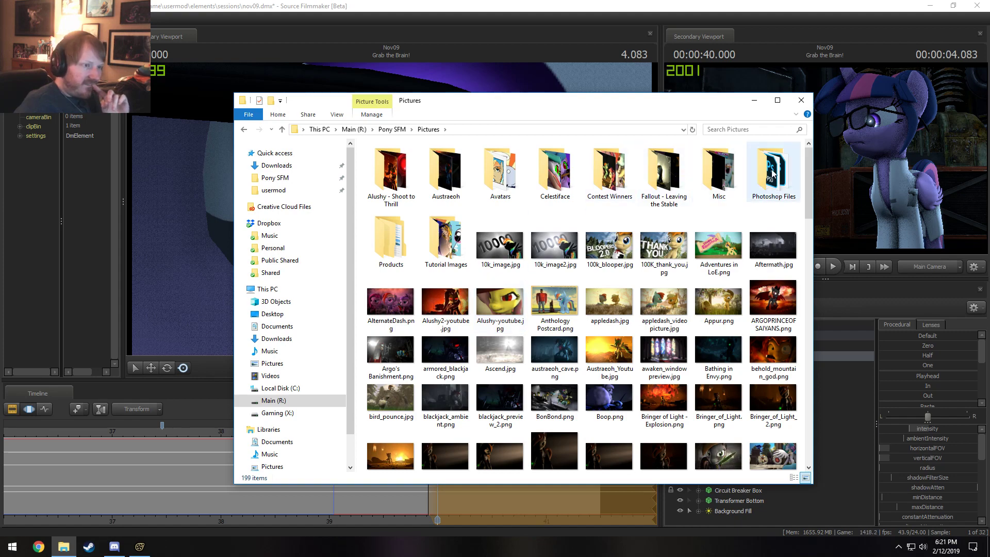
left_click(391, 129)
double_click(423, 303)
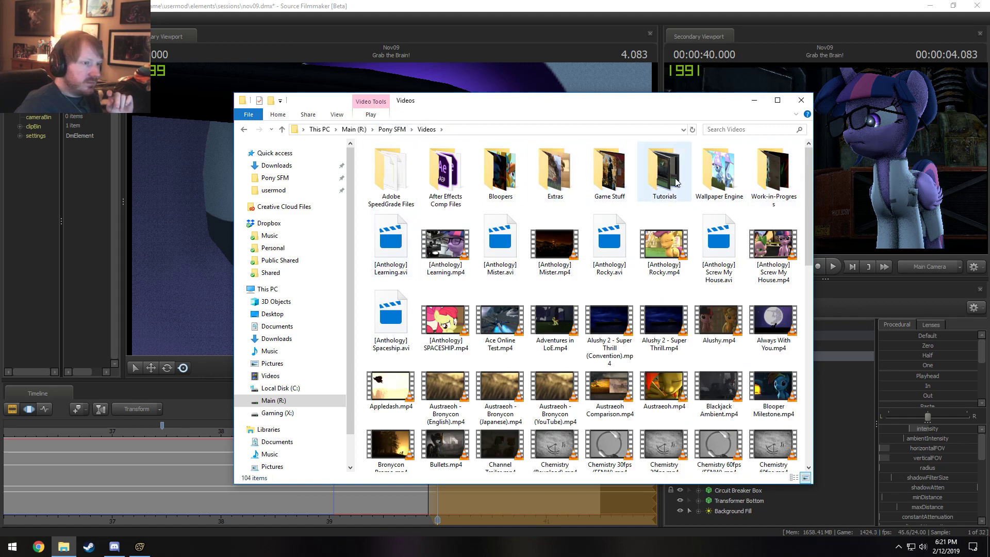
double_click(555, 173)
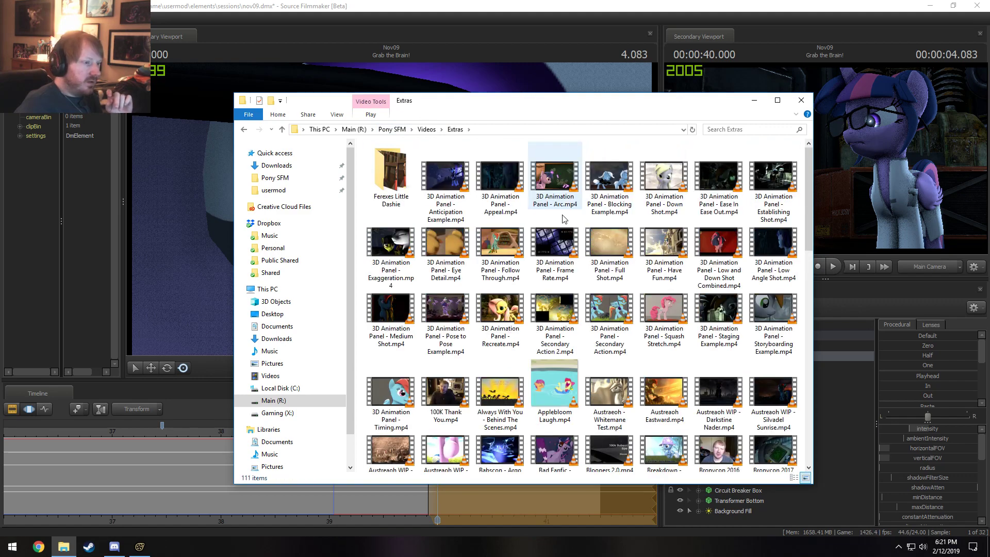
Step: Play Stream Announcement - 3yr Anniversary.mp4 in VLC, pause it on the stream date text, and close the player
scroll(619, 335, "down", 15)
left_click(680, 406)
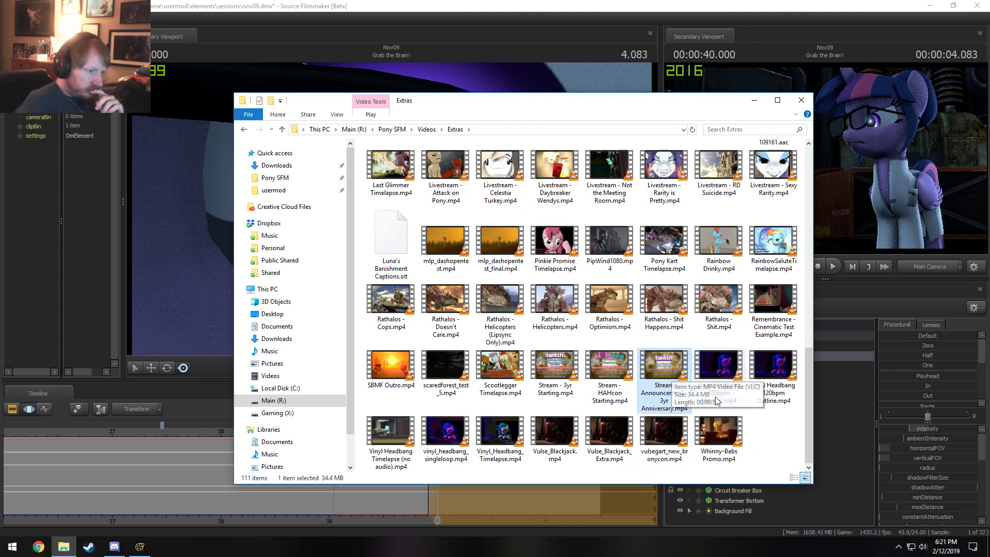
double_click(679, 395)
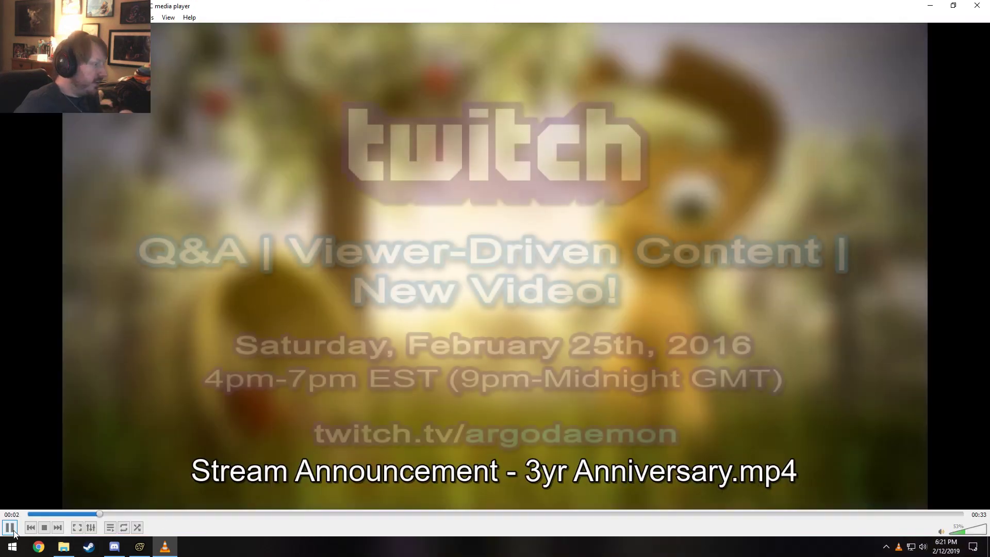
left_click(13, 529)
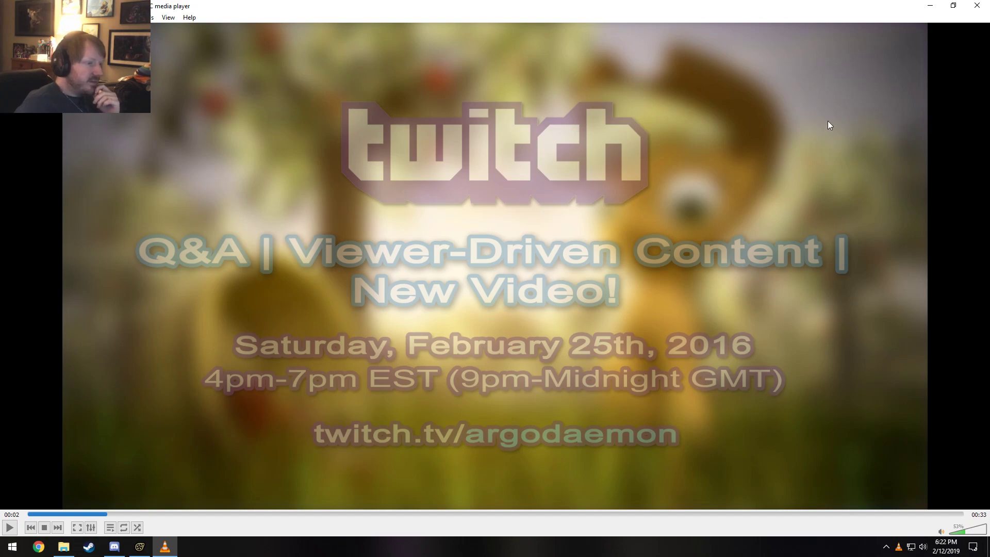
left_click(977, 5)
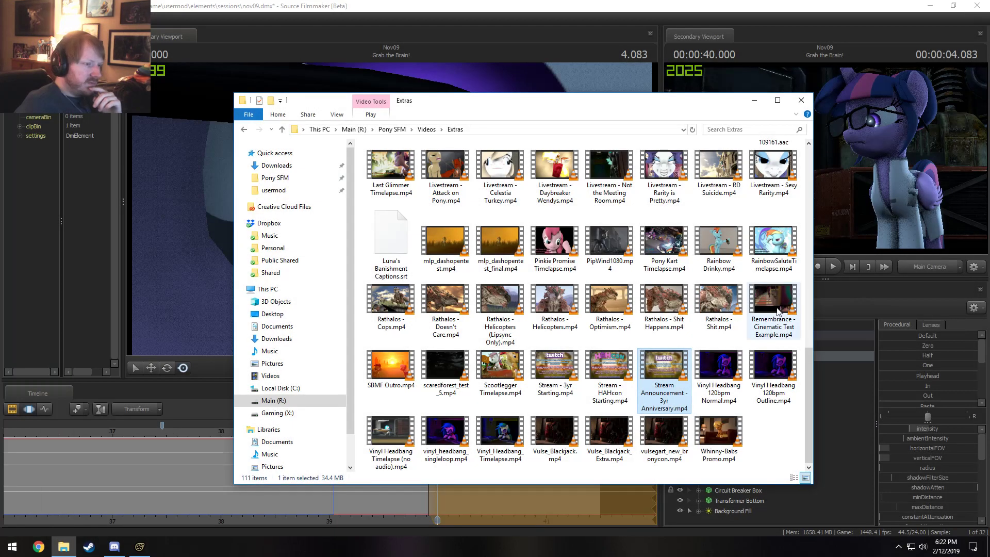
Step: Look over the other videos in the Extras folder and return to Source Filmmaker
left_click(792, 454)
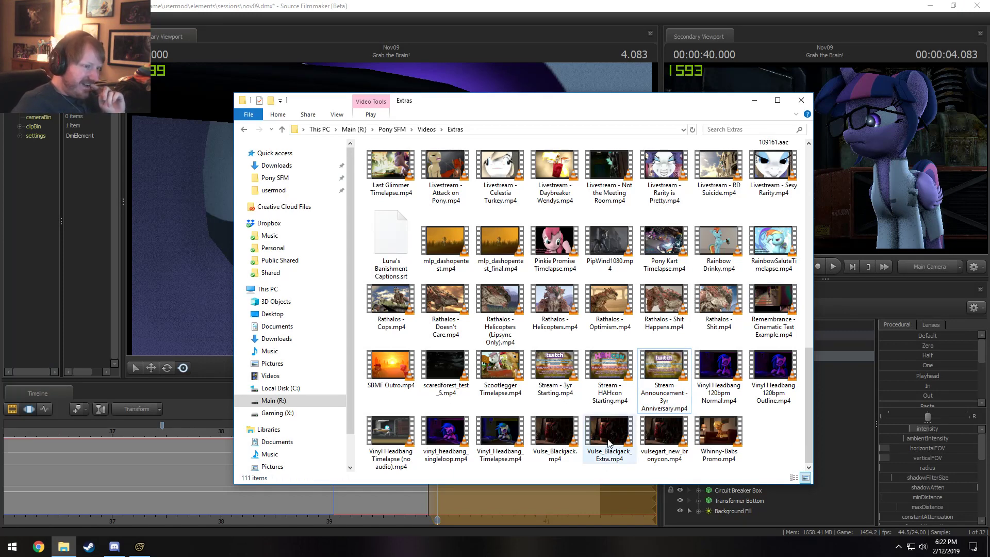
scroll(648, 403, "up", 10)
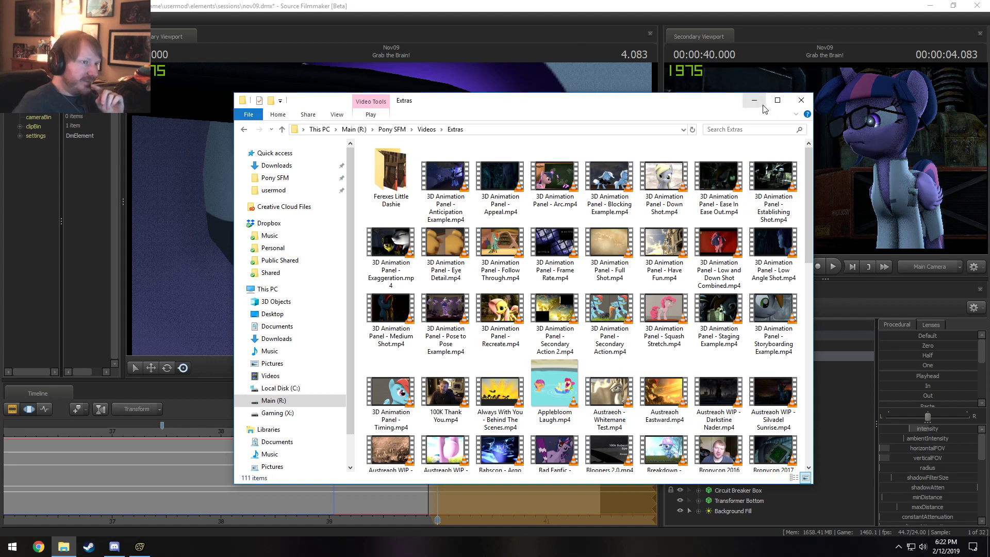
left_click(670, 4)
key("shift")
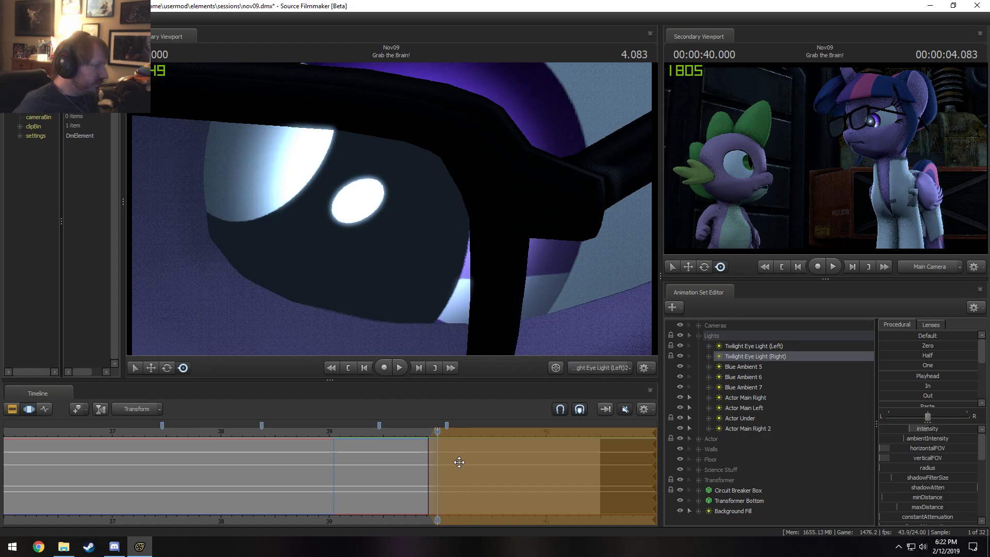
Step: Switch to Chrome, open YouTube and go to the signed-in account's channel page
left_click(38, 551)
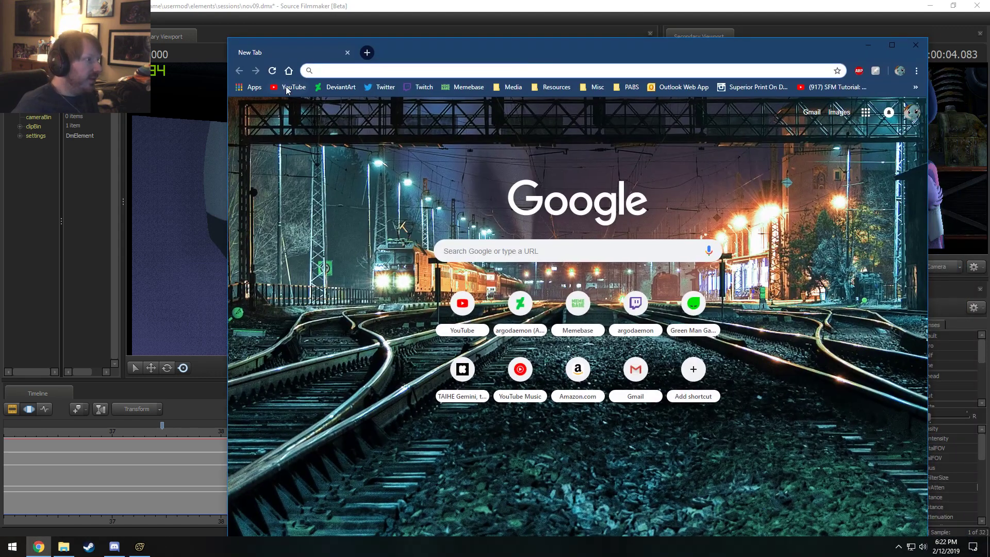
left_click(287, 89)
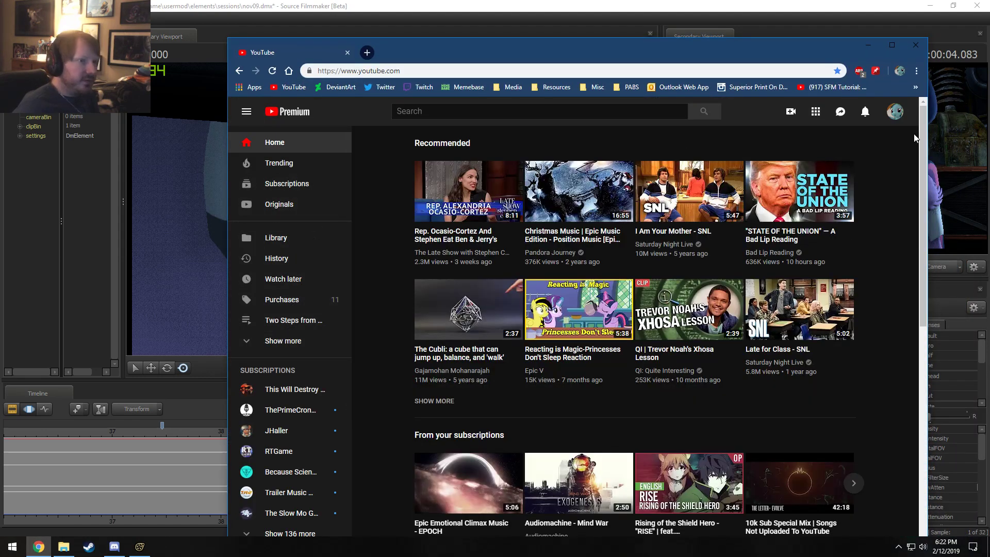
left_click(897, 114)
left_click(819, 178)
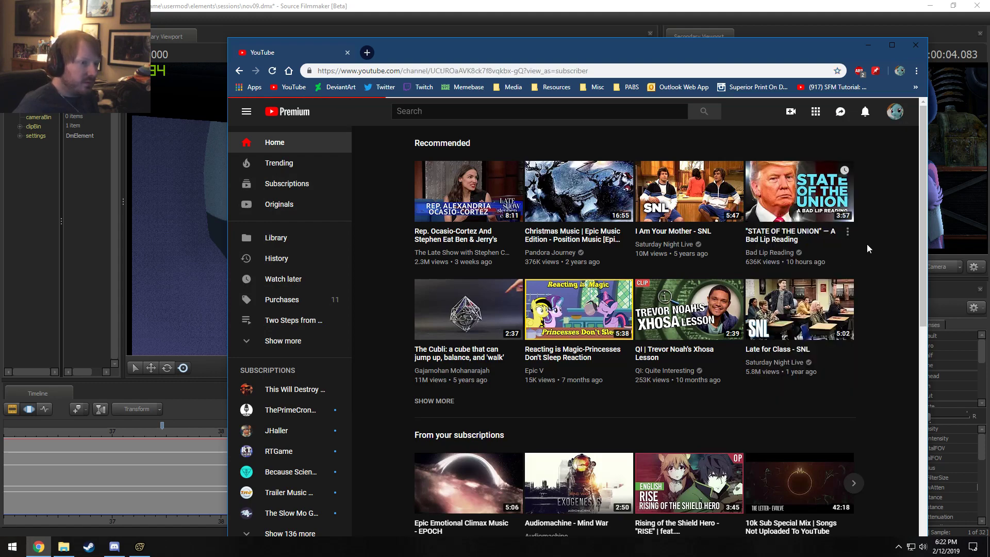
Step: Open the "4-Year Streaming Anniversary!" video from the channel's Extra Content section, pause it and check its stream date and description
scroll(727, 327, "down", 9)
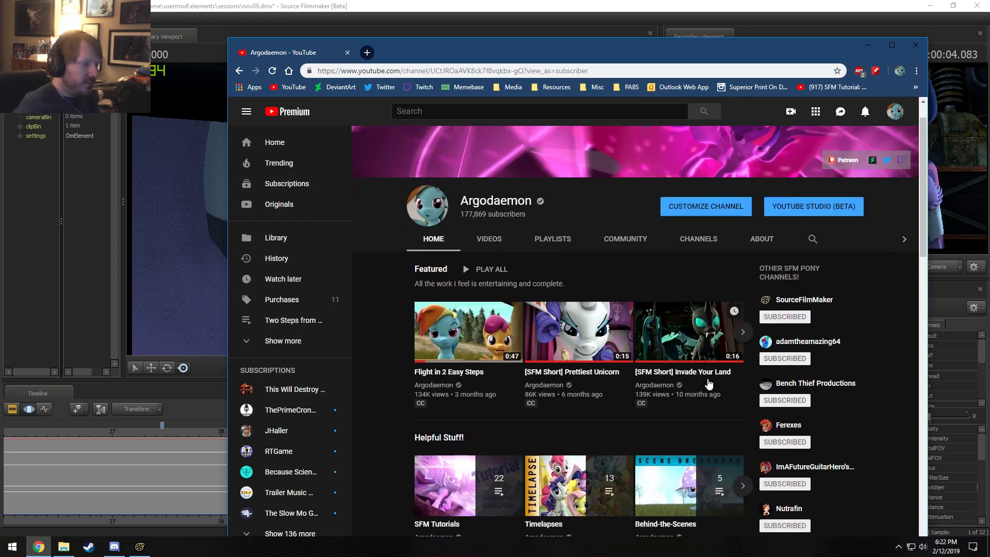
scroll(700, 391, "down", 10)
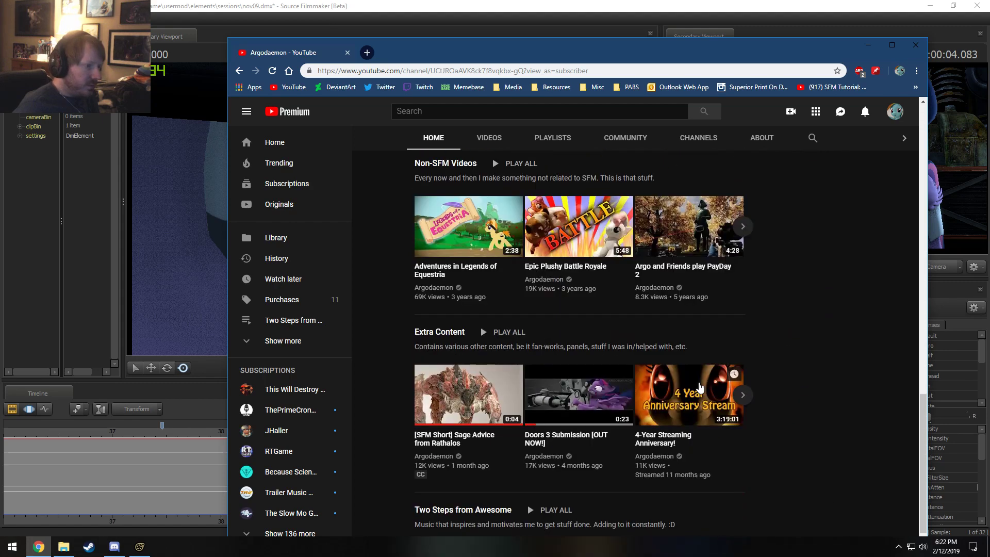
scroll(700, 386, "down", 2)
scroll(700, 387, "up", 2)
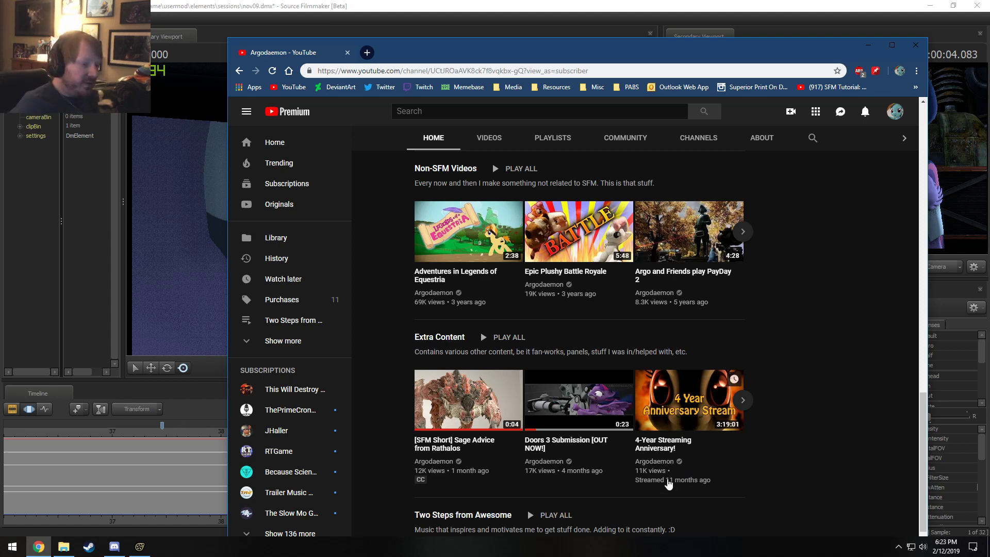
left_click(672, 429)
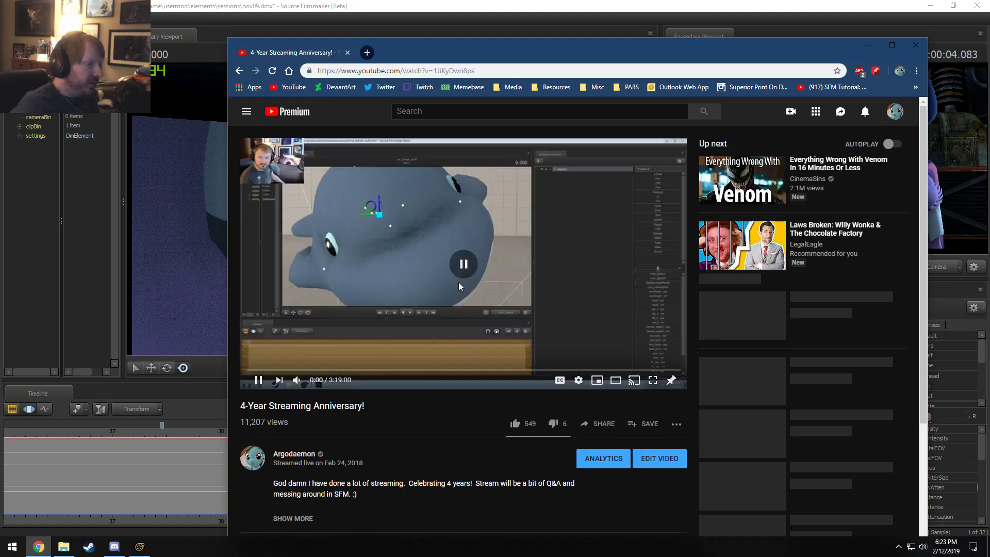
scroll(320, 399, "down", 2)
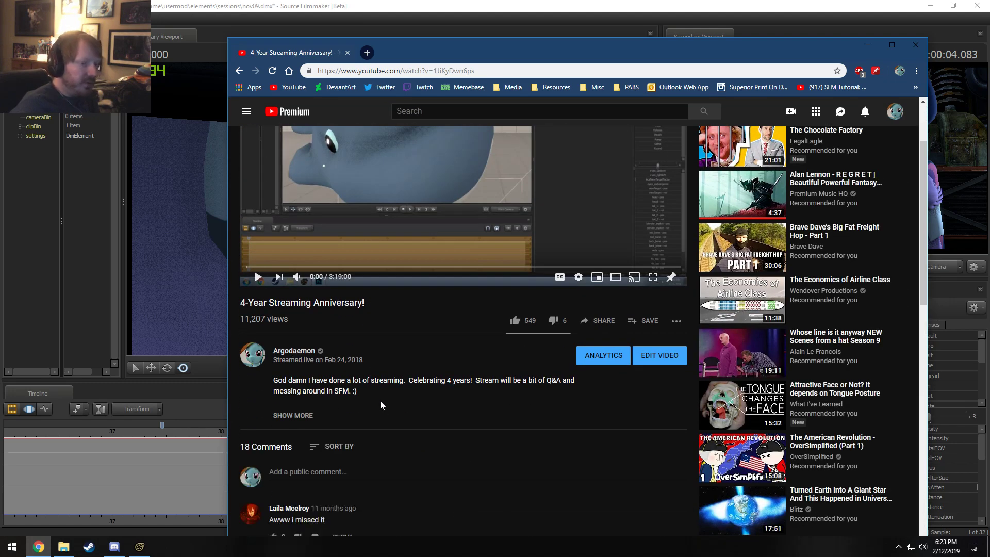
scroll(533, 200, "up", 2)
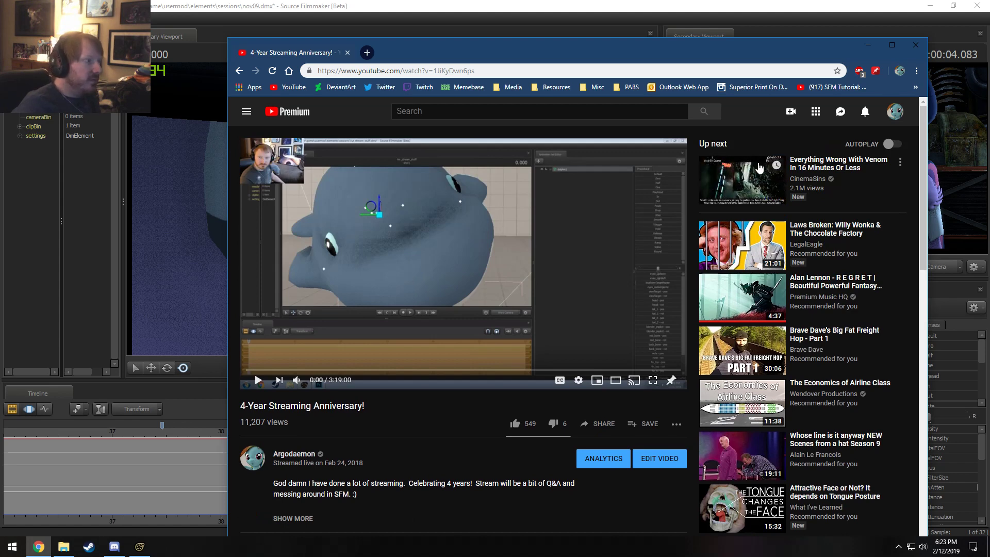
Step: Close the browser and reposition Twilight Eye Light (Right) over a short time range around 40.7 seconds in "Grab the Brain!"
left_click(917, 46)
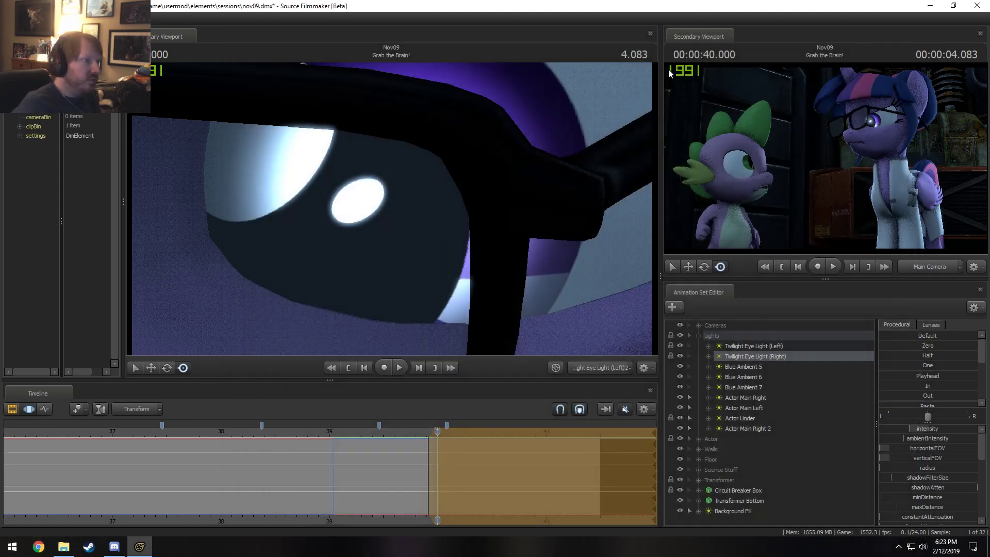
left_click(424, 431)
key("shift")
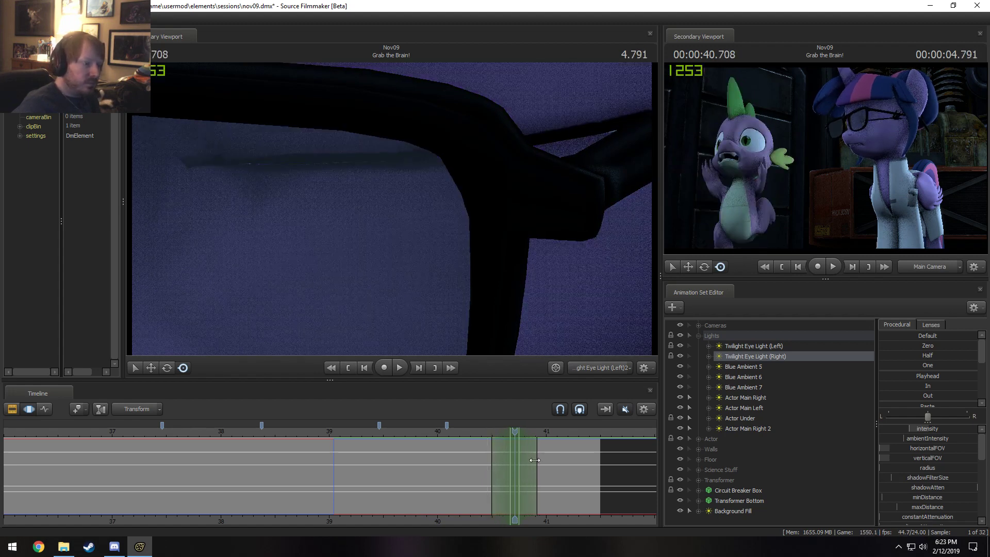
left_click_drag(454, 217, 392, 209)
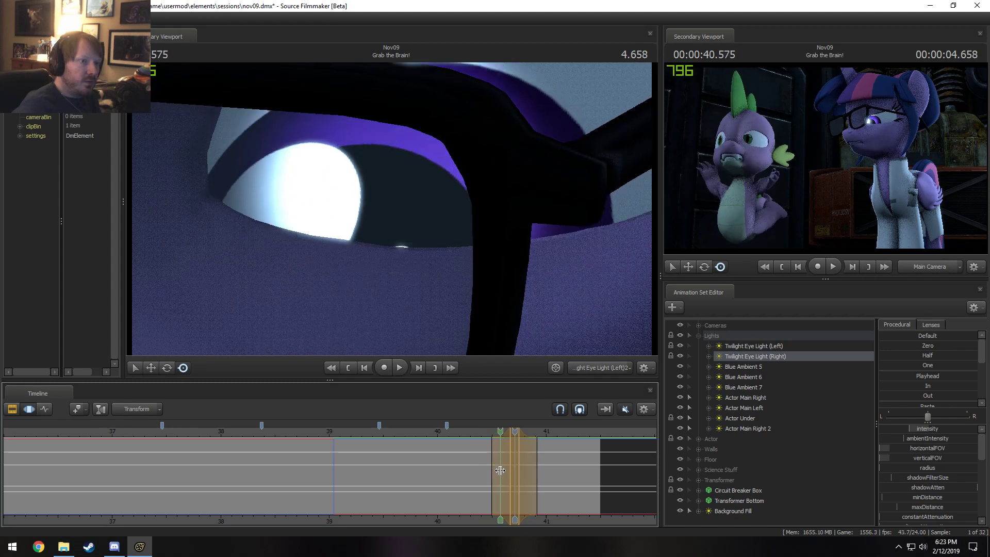
left_click_drag(391, 209, 391, 217)
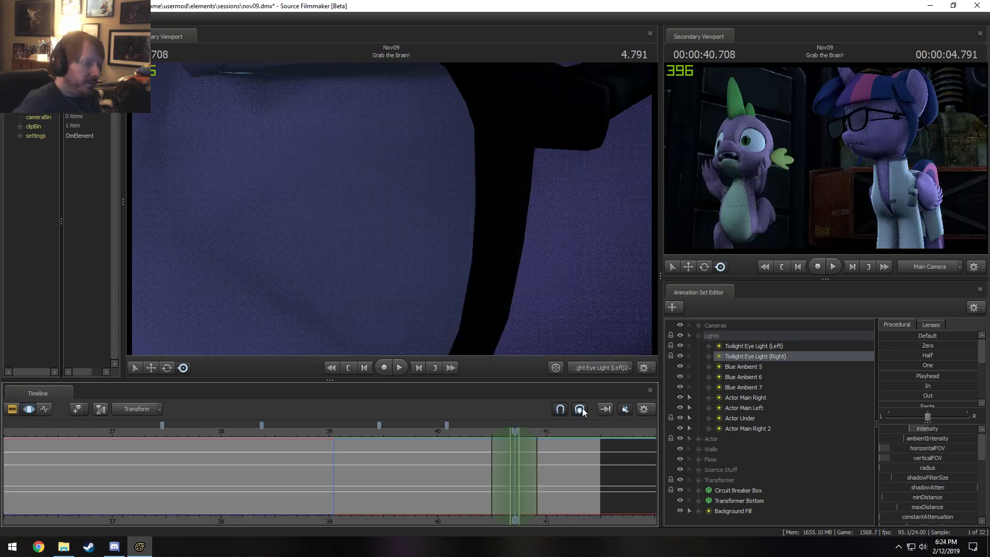
Step: Play "Grab the Brain!" from about 36.7 seconds to review the eye lights on Twilight
scroll(438, 443, "down", 3)
left_click(302, 430)
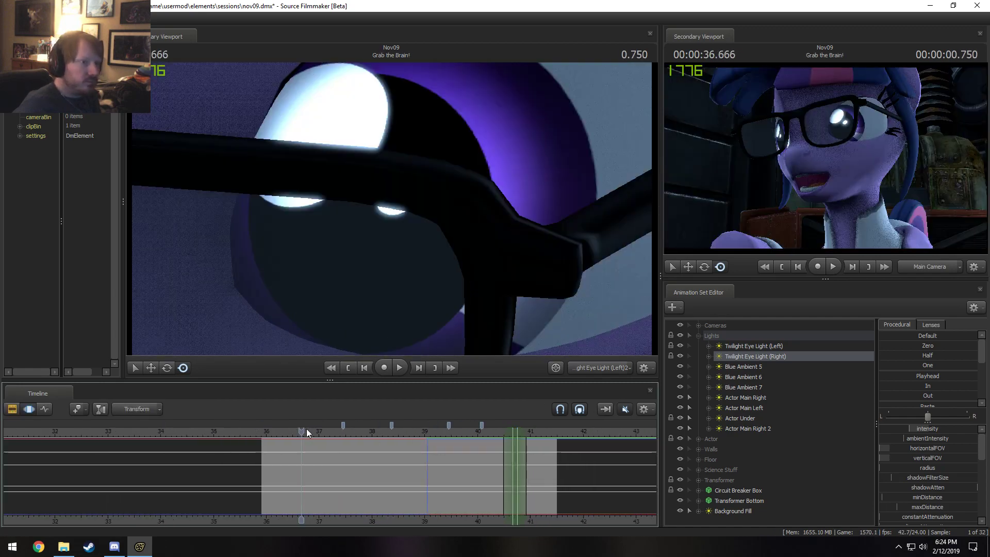
key("space")
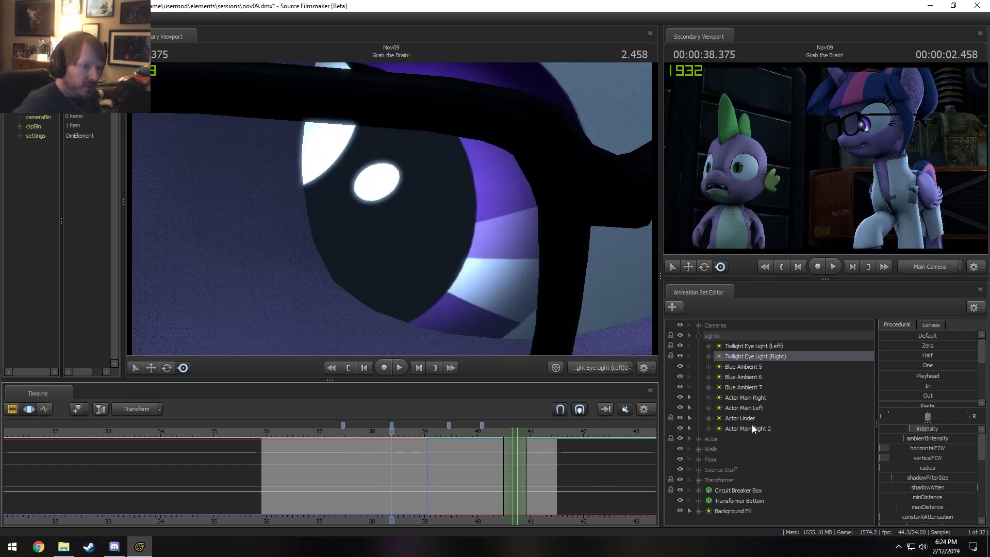
Step: Copy Twilight Eye Light (Main) from "You've Got a Brain" into "Grab the Brain!" and move Background Fill into the Lights group
key("F2")
scroll(580, 481, "down", 5)
left_click(554, 480)
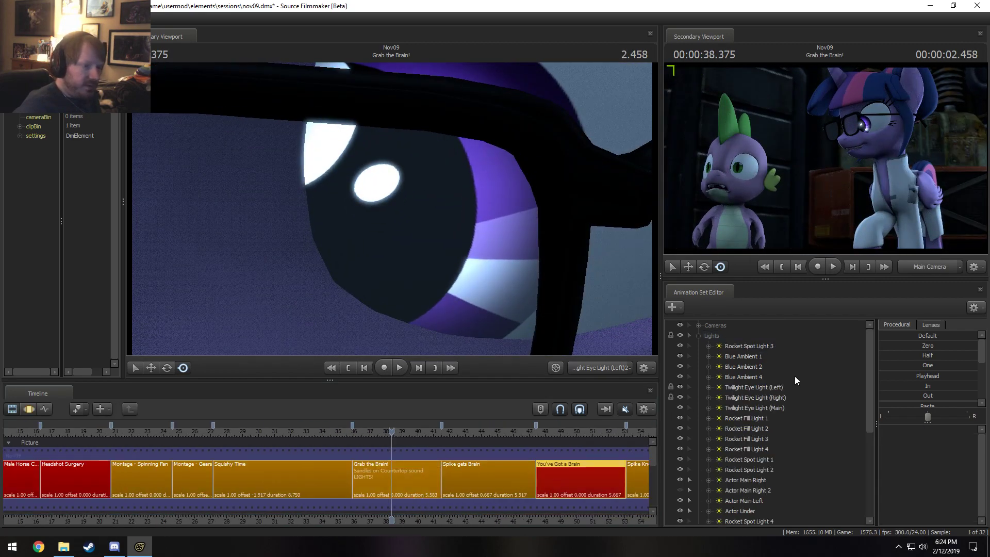
right_click(743, 406)
left_click(825, 257)
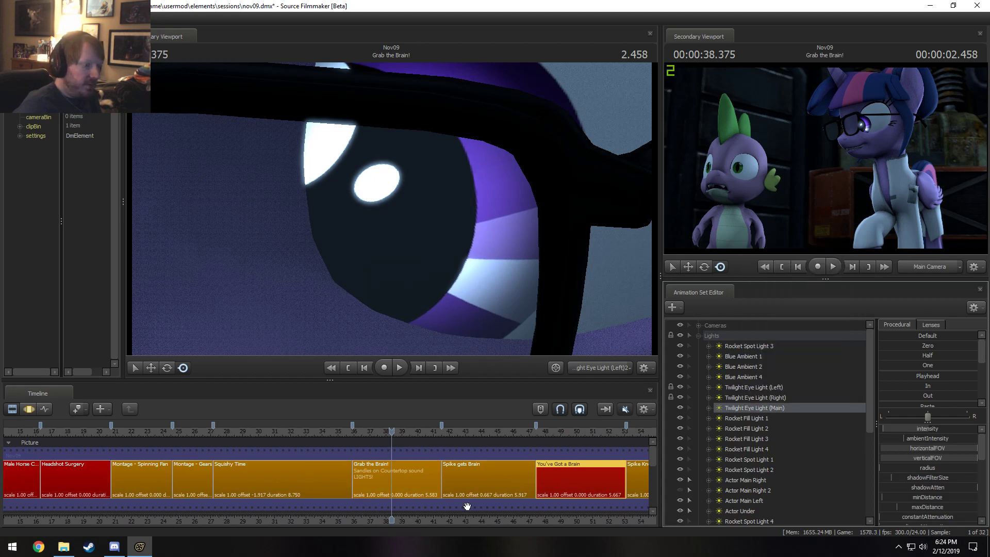
left_click(437, 475)
left_click(698, 336)
right_click(737, 398)
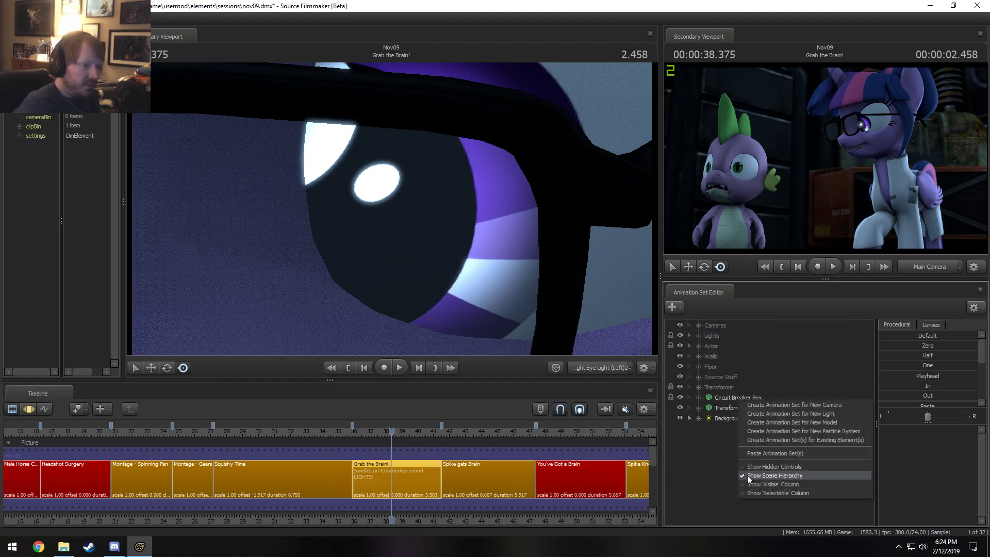
left_click(763, 452)
right_click(727, 419)
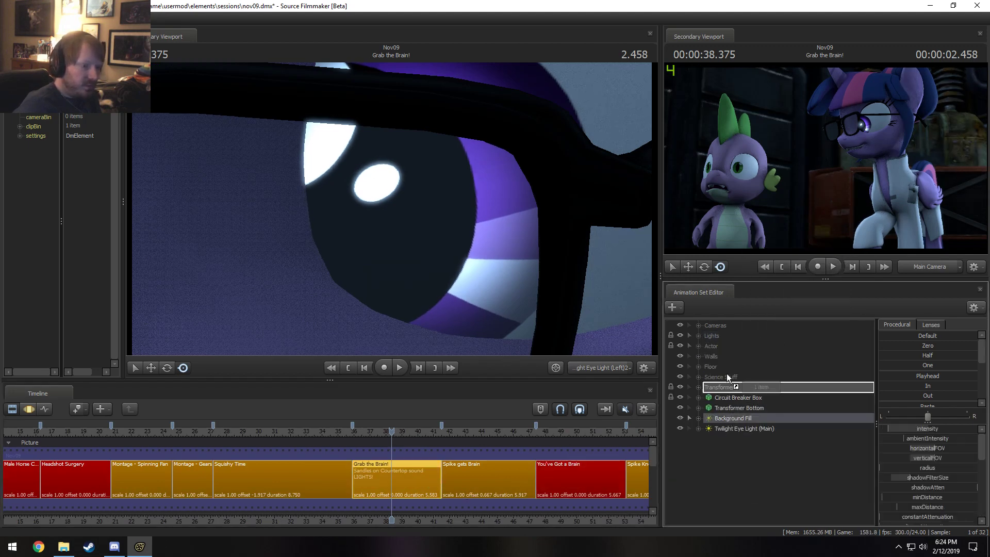
left_click(720, 340)
Step: Look through Twilight Eye Light (Main) in the primary viewport and reposition it in front of the characters for the entire time range
left_click(729, 417)
left_click_drag(729, 417, 575, 288)
key("F3")
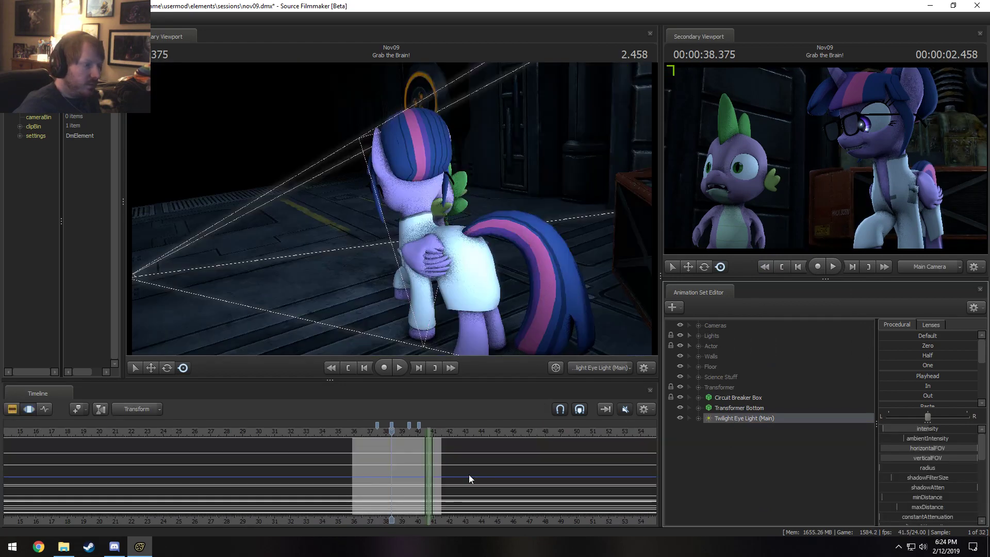
key("ctrl+a")
left_click_drag(412, 248, 616, 286)
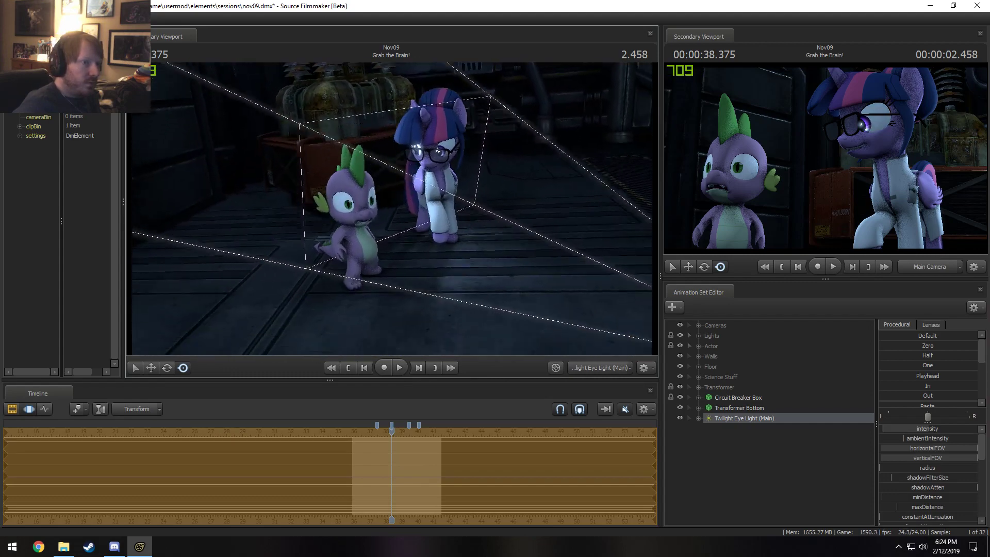
mouse_move(392, 209)
left_mouse_down()
mouse_move(366, 212)
mouse_move(391, 209)
left_mouse_up()
Step: Preview the shot, go to about 37.3 seconds and re-aim Twilight Eye Light (Main) at Twilight from her front side
key("space")
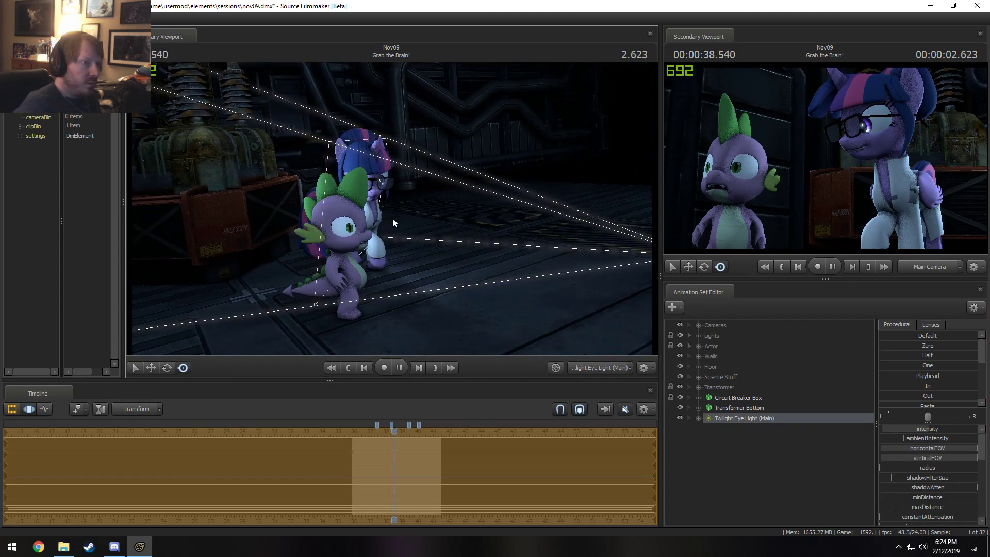
key("space")
left_click_drag(407, 432, 375, 433)
left_click_drag(447, 276, 361, 256)
key("F2")
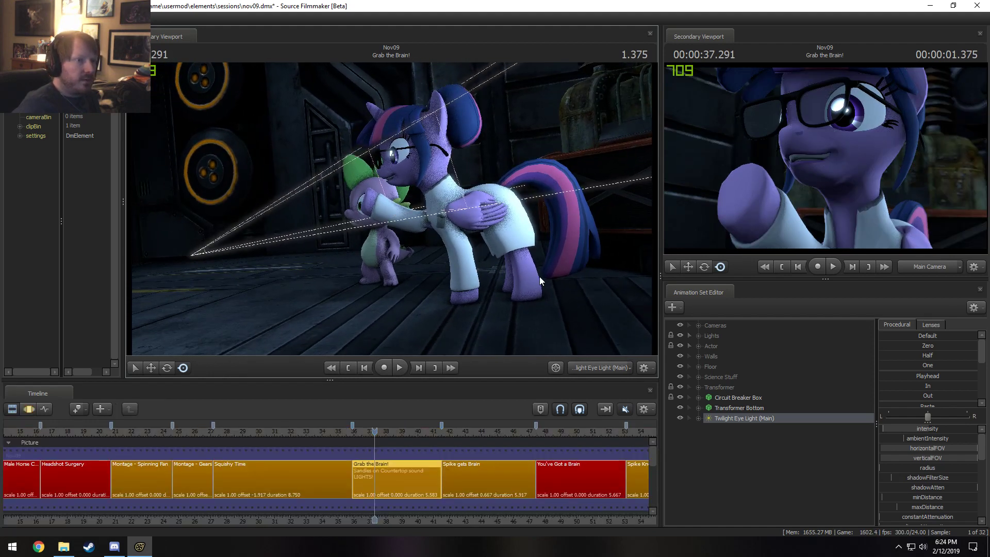
Step: Scrub and play "Grab the Brain!" between about 39 and 40.3 seconds to check the new main eye light
left_click(423, 432)
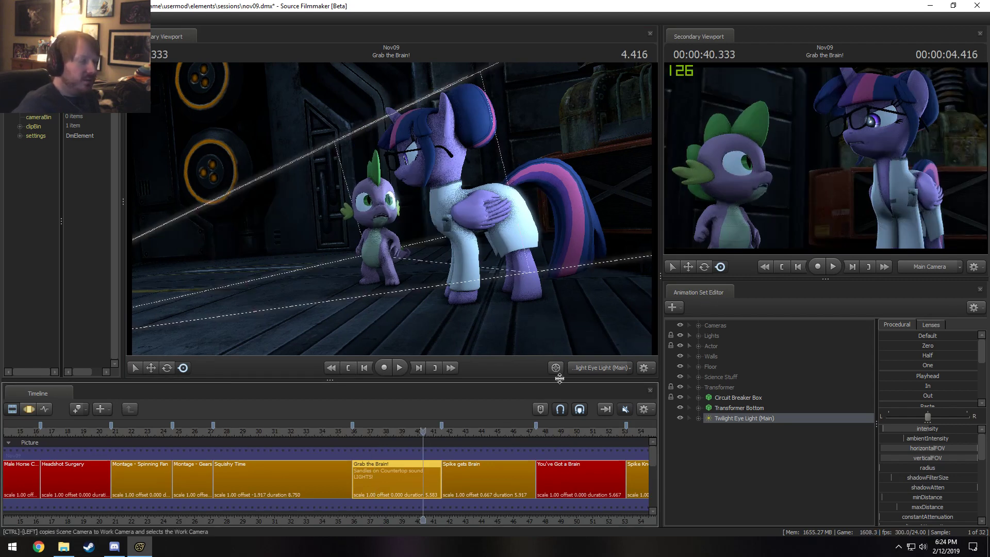
mouse_move(406, 432)
left_mouse_down()
mouse_move(375, 425)
mouse_move(397, 427)
left_mouse_up()
key("space")
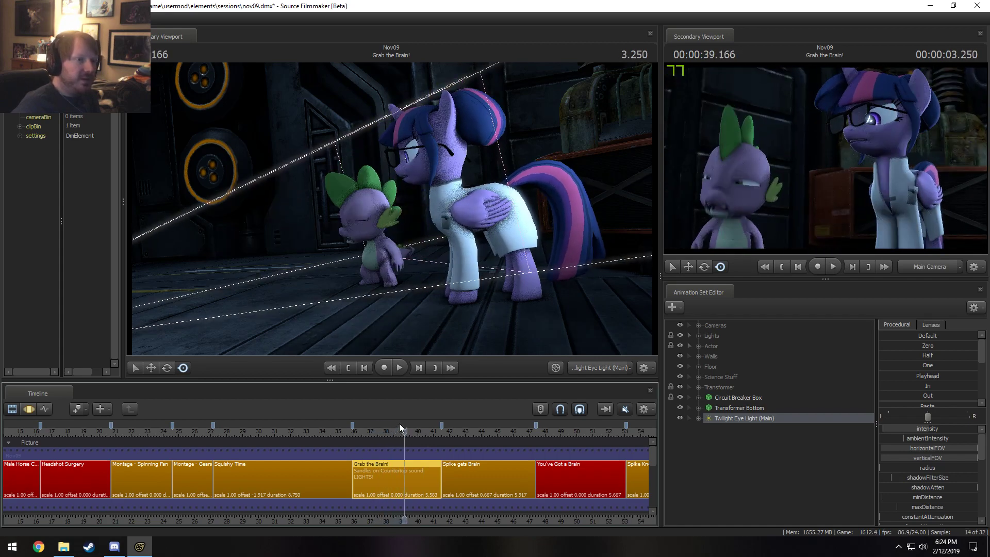
key("space")
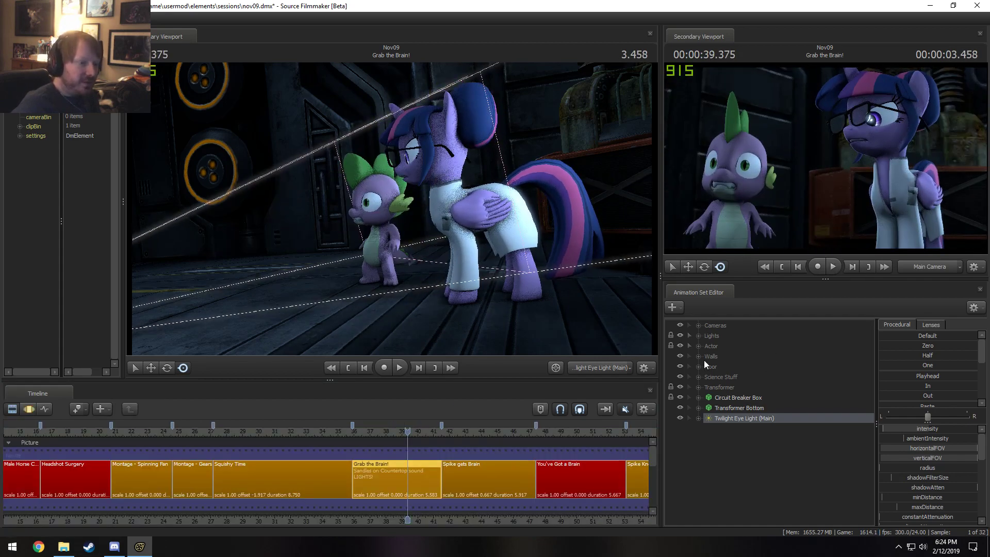
Step: Lower the intensity of both Twilight Eye Light (Left) and Twilight Eye Light (Right) toward zero over the whole shot
left_click(699, 335)
left_click(747, 357)
left_click(709, 357)
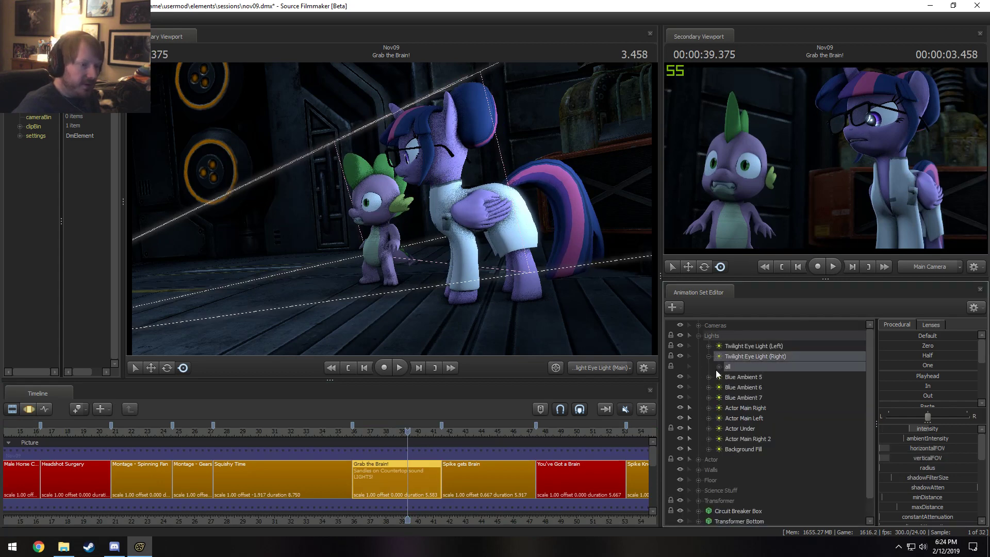
left_click(718, 366)
left_click(744, 378)
left_click(708, 346)
left_click(718, 356)
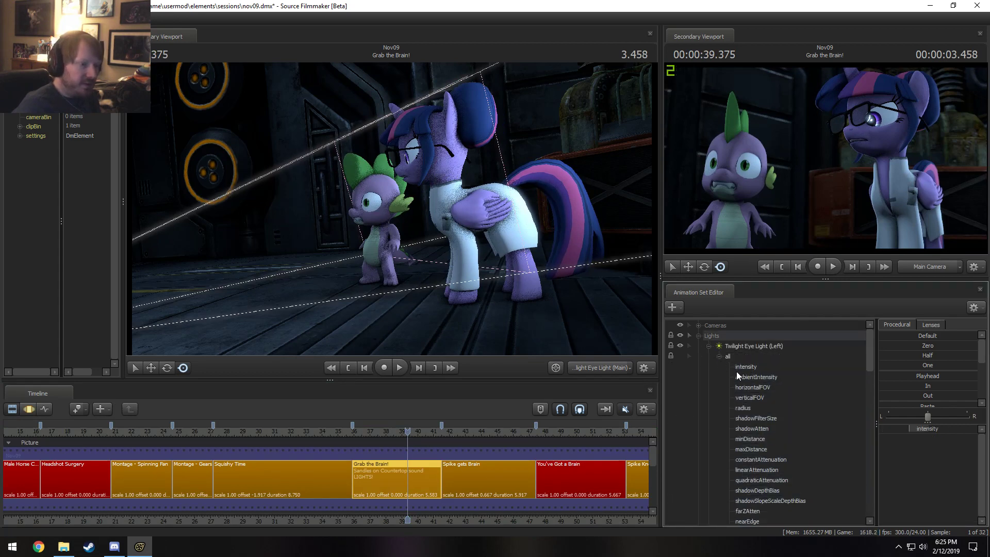
left_click(738, 369, "ctrl")
key("F3")
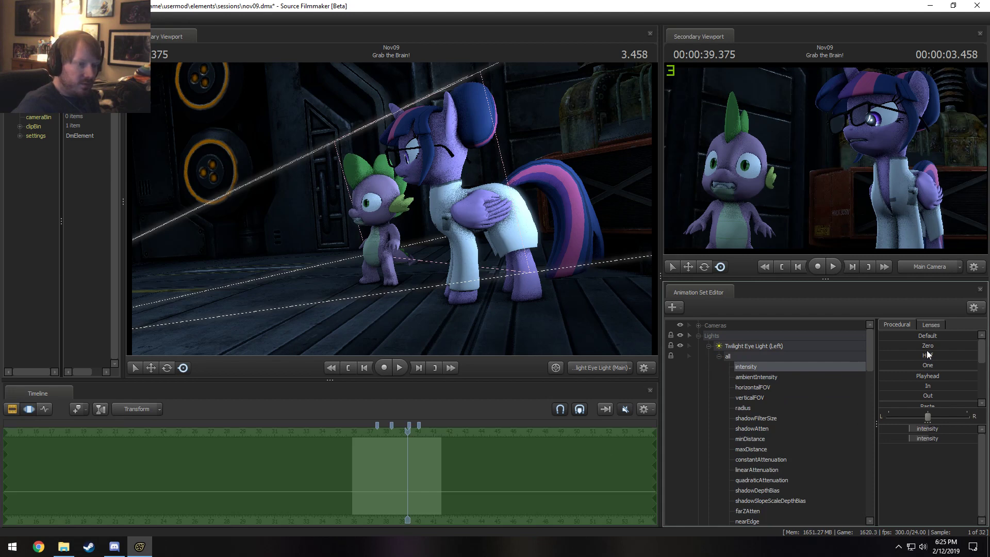
mouse_move(927, 348)
left_mouse_down()
mouse_move(980, 347)
mouse_move(937, 349)
left_mouse_up()
key("F2")
key("F3")
key("F2")
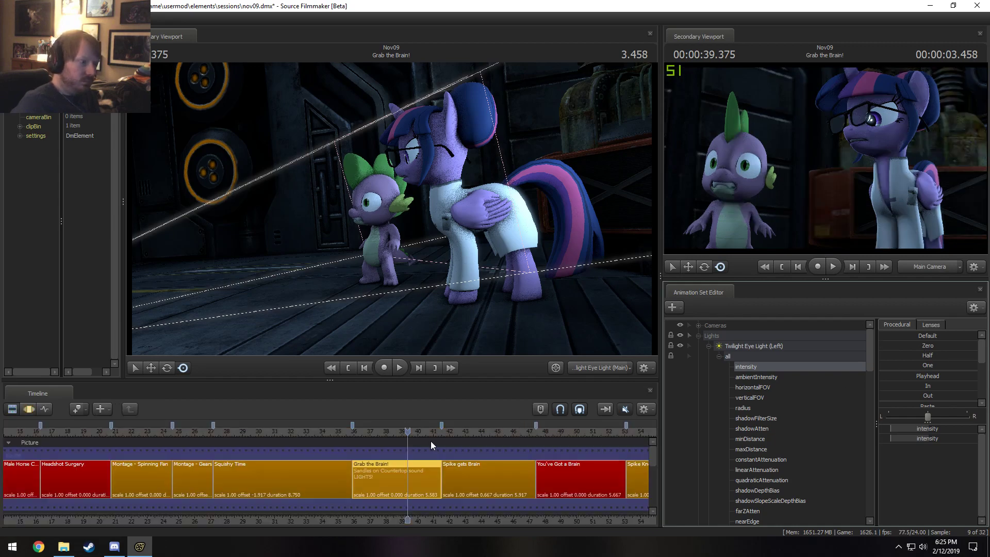
Step: Go to about 37.1 seconds, collapse Twilight Eye Light (Left) and select Background Fill among the lights
left_click_drag(407, 431, 371, 431)
key("F3")
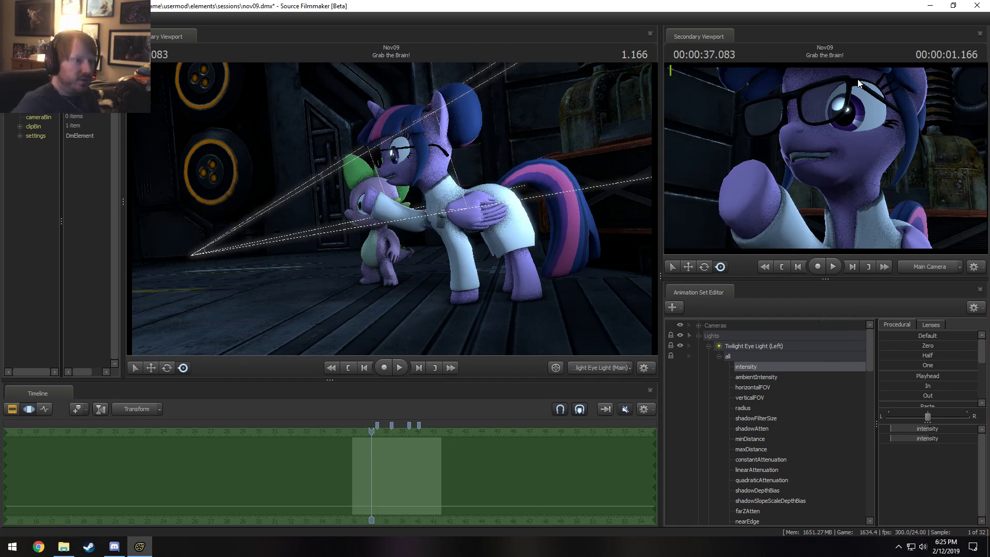
left_click(707, 346)
left_click(738, 438)
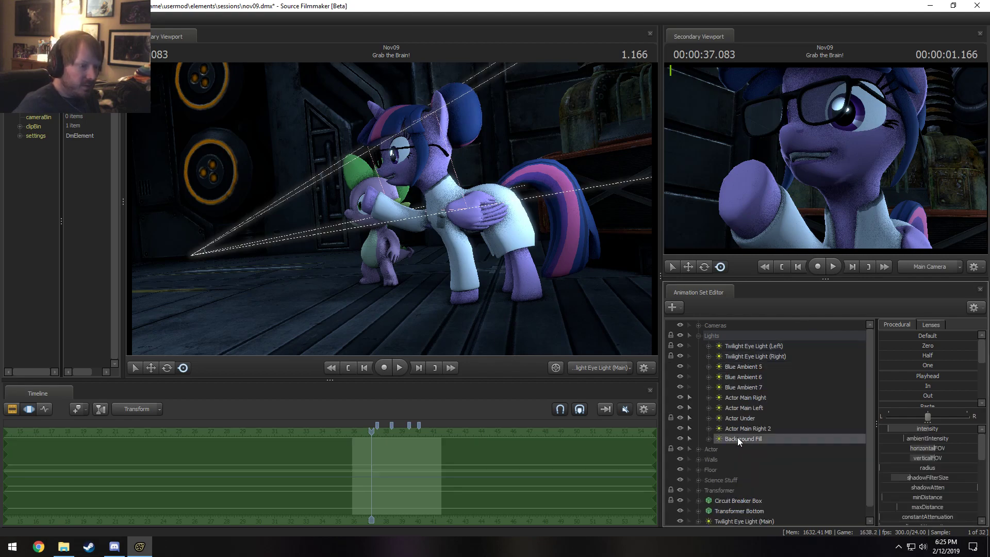
Step: Try removing the Actor Main Right light from the shot
left_click(748, 398)
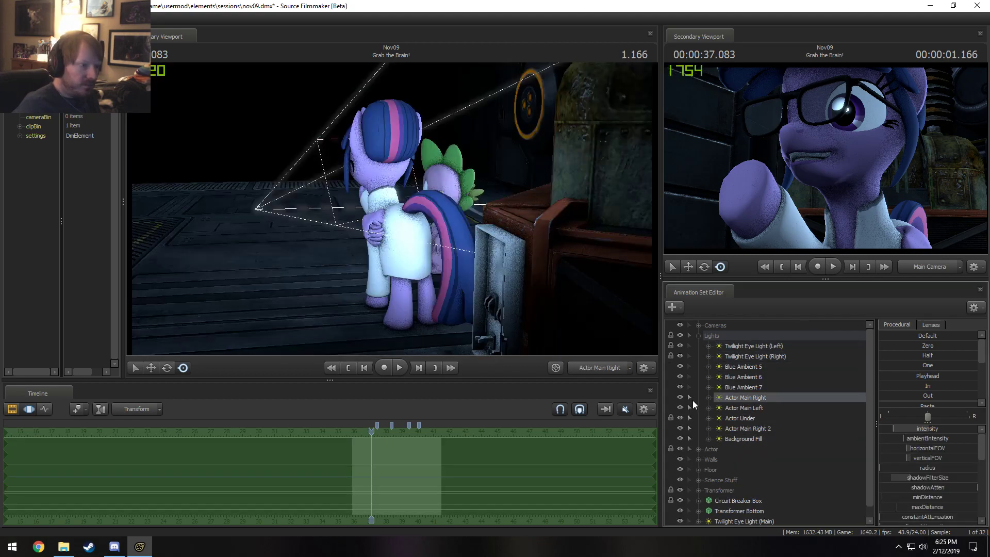
right_click(745, 397)
left_click(765, 260)
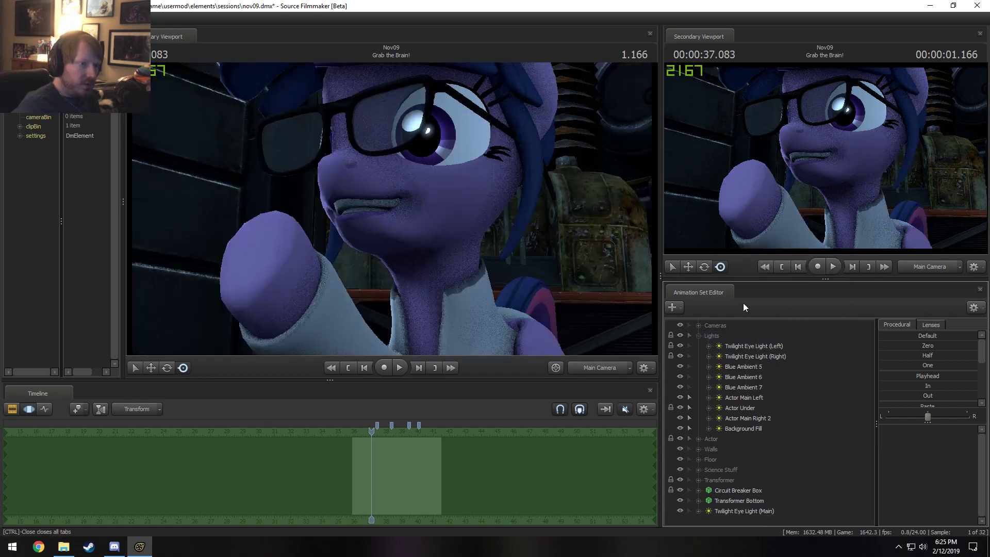
right_click(747, 398)
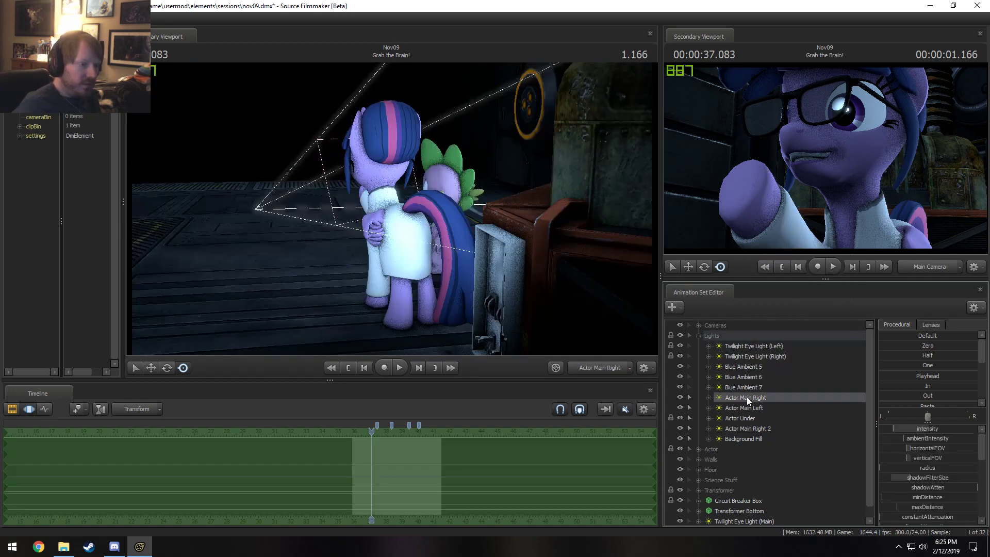
Step: Raise the intensity of Actor Main Right 2 over the whole shot and undo the last excess change
left_click(749, 425)
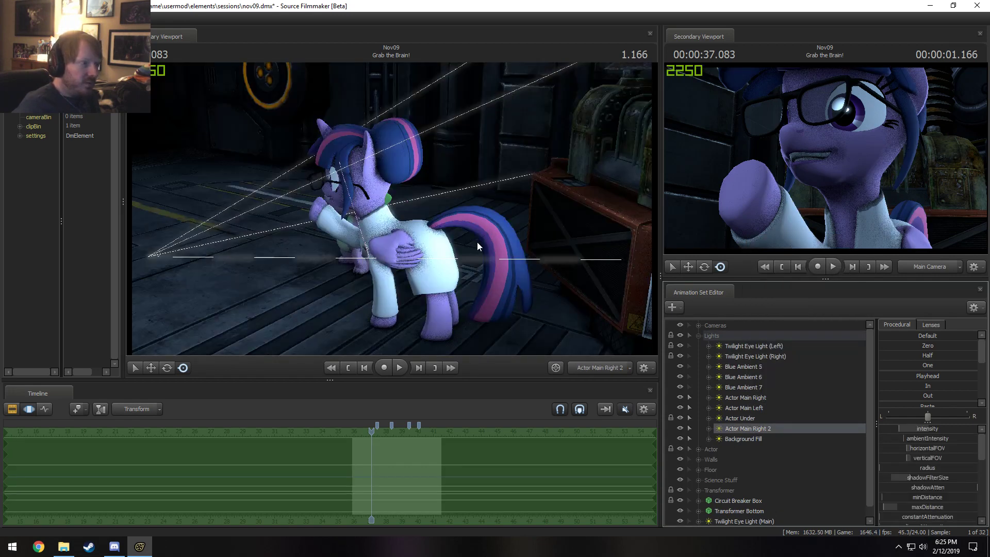
key("F2")
key("F3")
left_click_drag(506, 219, 498, 248)
left_click_drag(503, 299, 504, 286)
left_click_drag(899, 428, 912, 428)
key("ctrl+z")
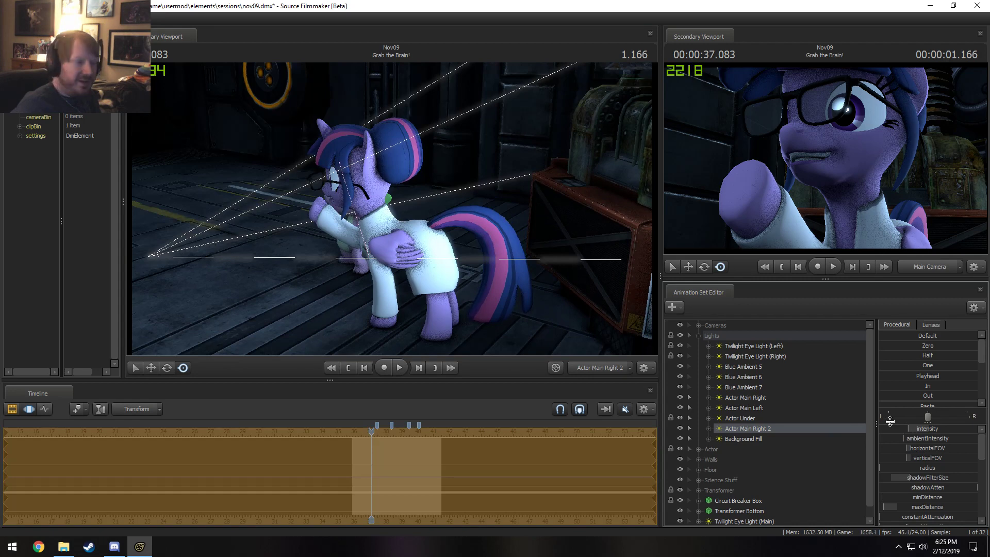
Step: Re-aim Actor Main Right 2 slightly to shift how it lights Twilight across the whole shot
left_click_drag(393, 213, 371, 211)
key("F2")
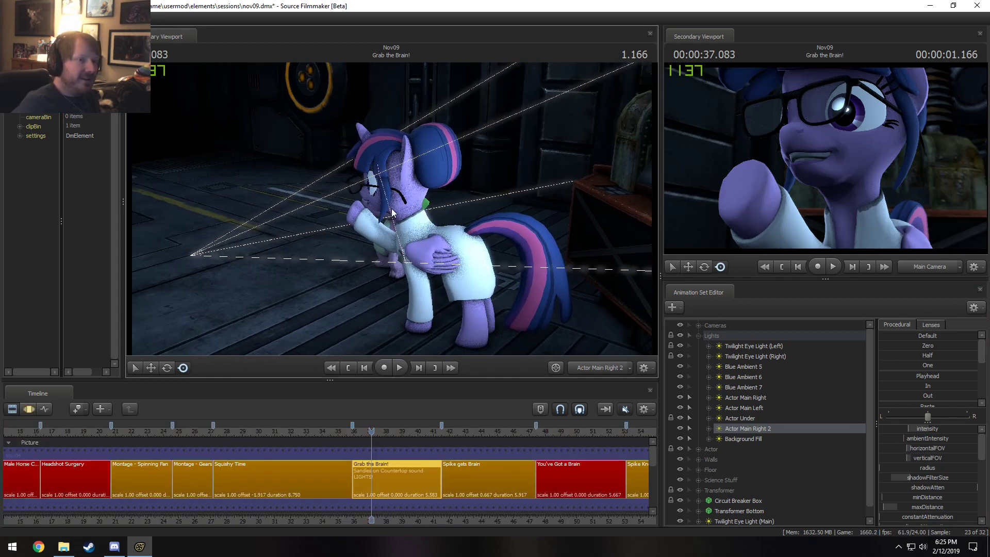
key("F3")
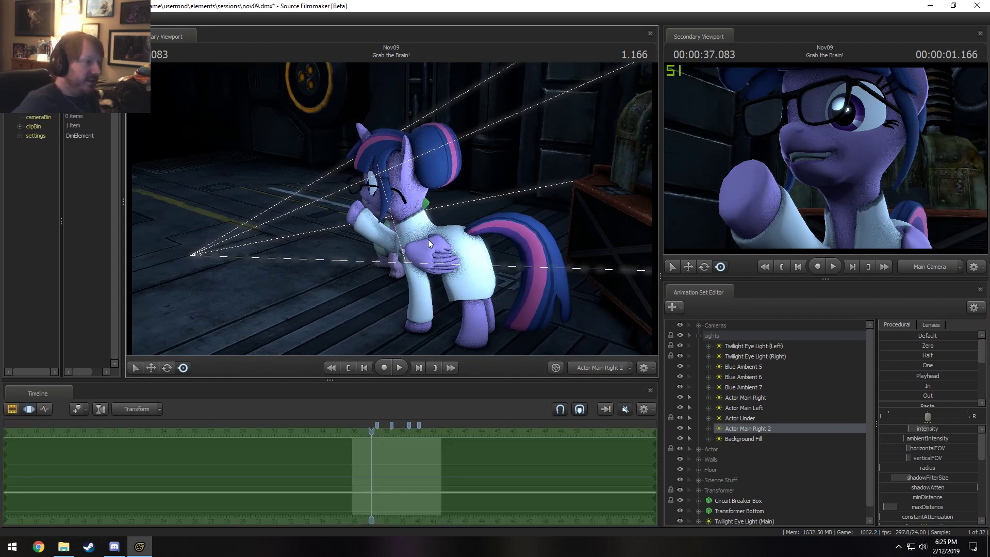
left_click_drag(428, 239, 392, 213)
key("F2")
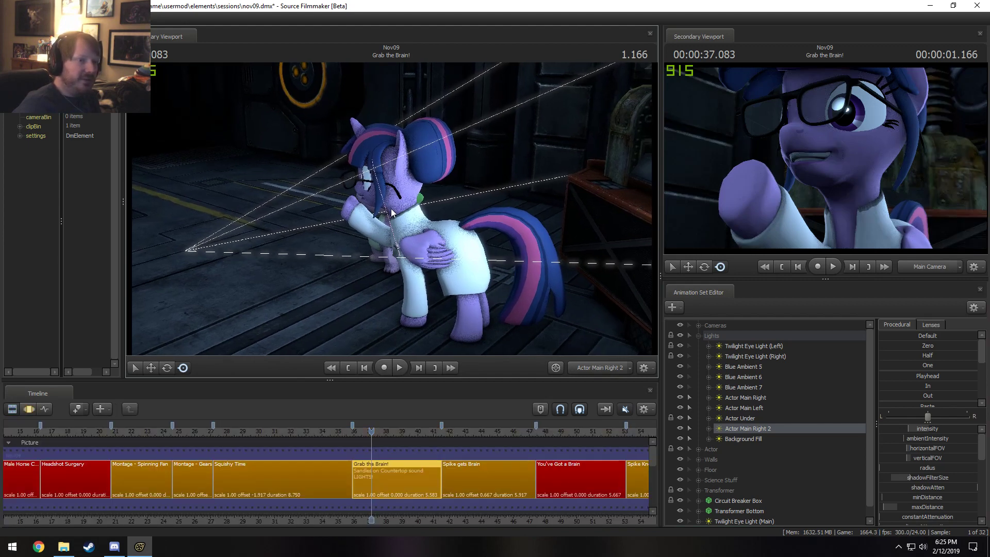
Step: Set the maximum of Actor Under's intensity to 5 and raise that light's intensity for the whole shot
left_click(754, 416)
key("F3")
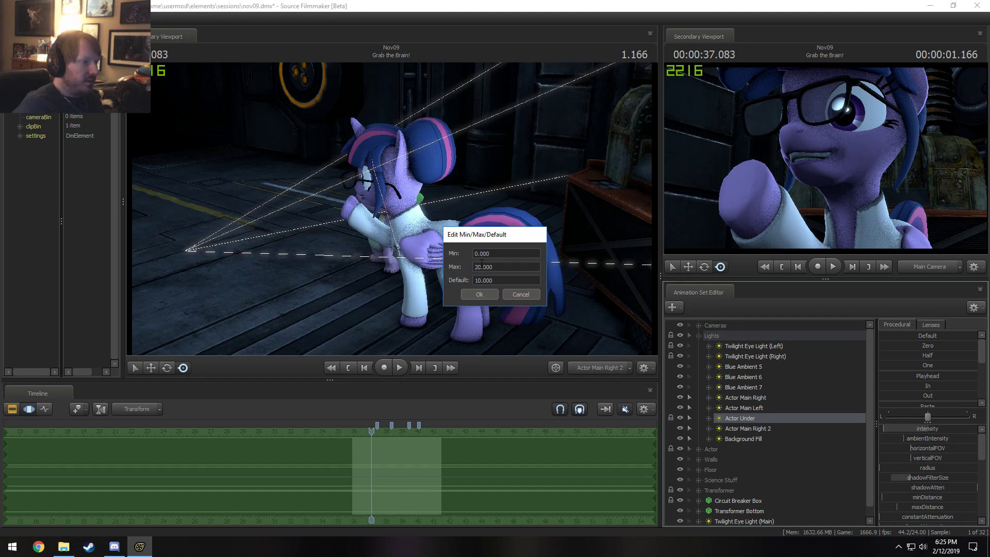
type("5")
key("Tab")
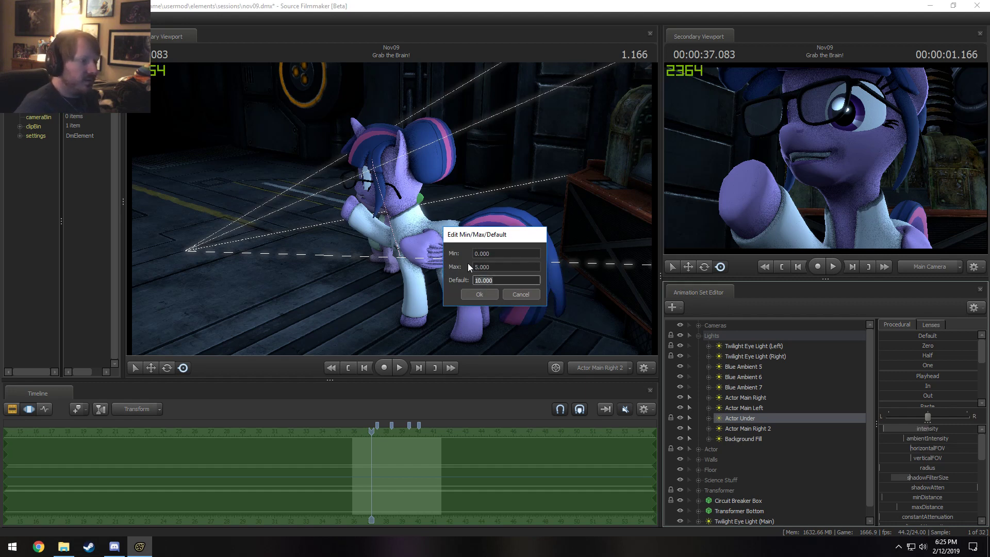
key("Return")
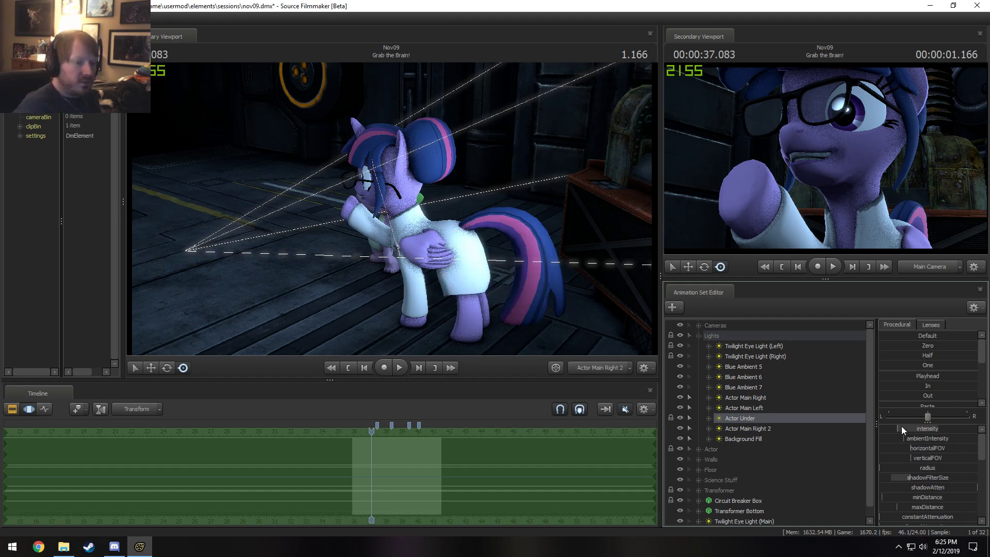
mouse_move(901, 428)
left_mouse_down()
mouse_move(927, 428)
mouse_move(897, 432)
left_mouse_up()
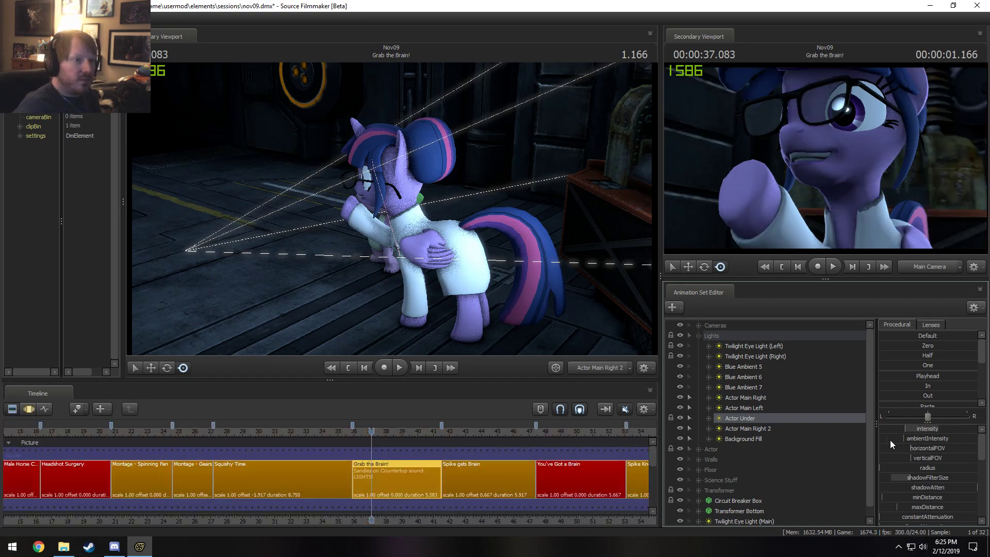
Step: Play and scrub the first seconds of "Grab the Brain!" to check how the lights fall on Twilight
key("space")
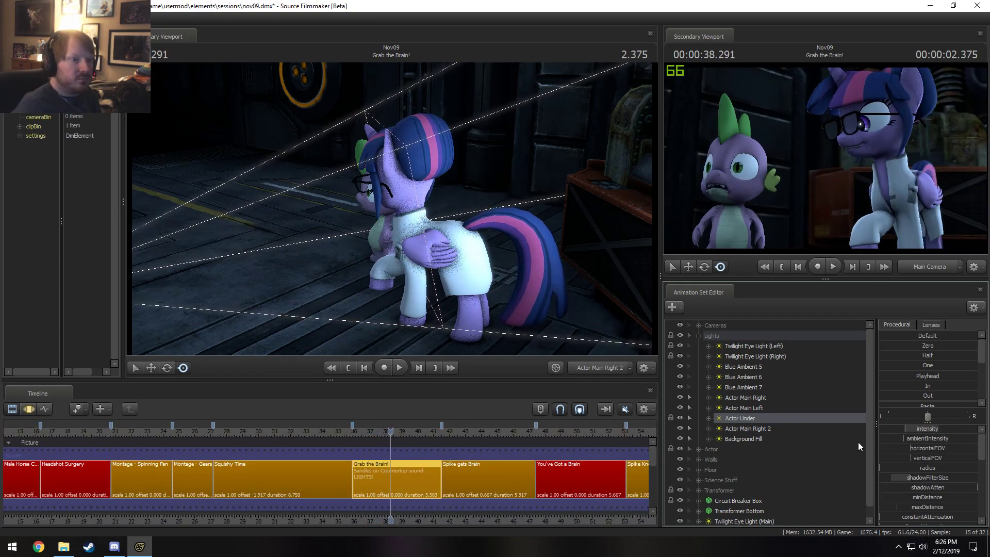
left_click(384, 430)
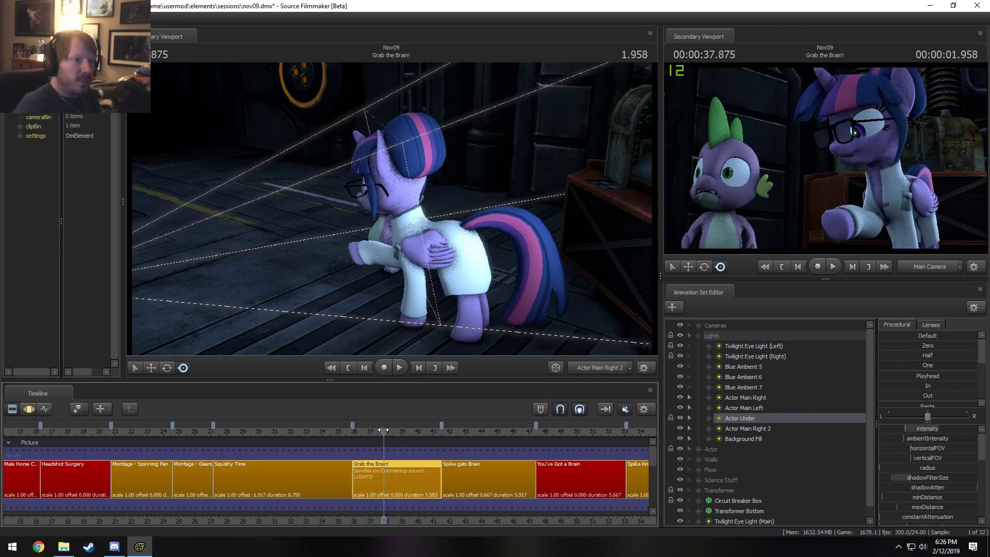
left_click_drag(384, 430, 379, 430)
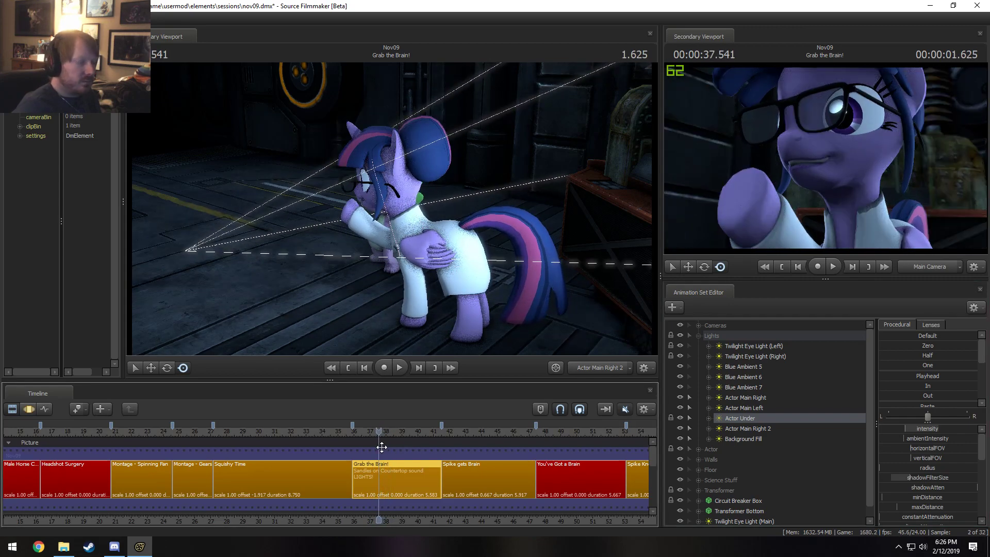
key("F3")
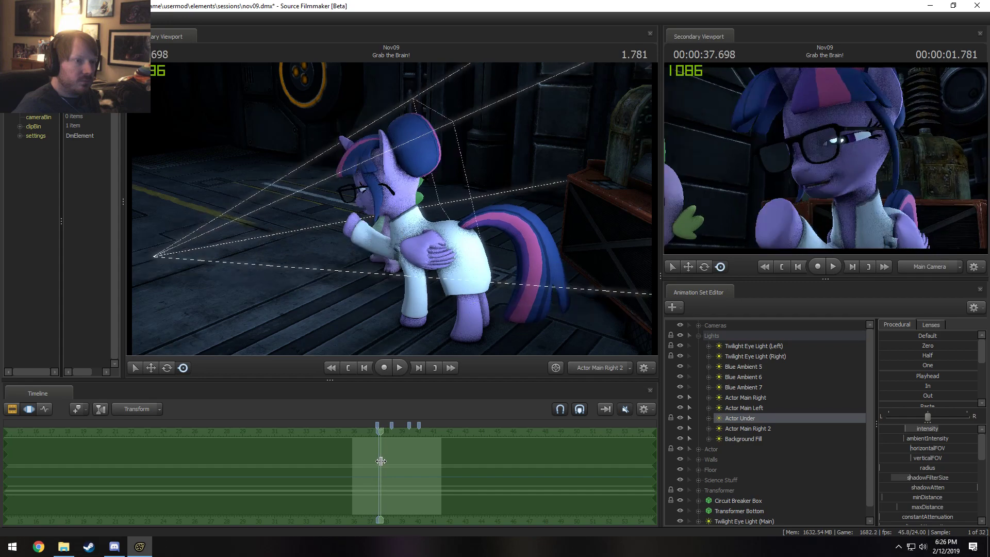
Step: Show the Work Camera in the secondary viewport and toggle Actor Main Right 2 off and on to judge its effect on Twilight
left_click(927, 262, "ctrl")
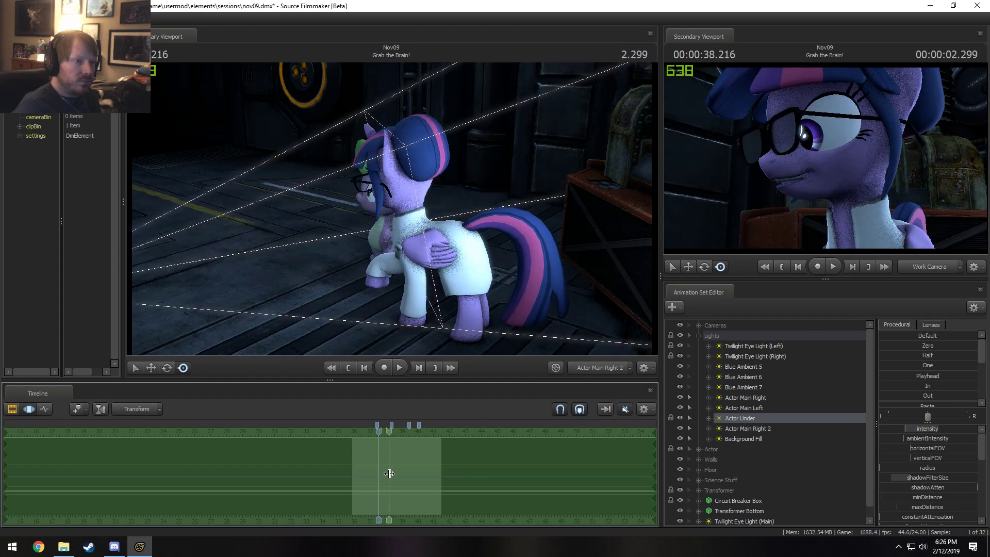
left_click(388, 474)
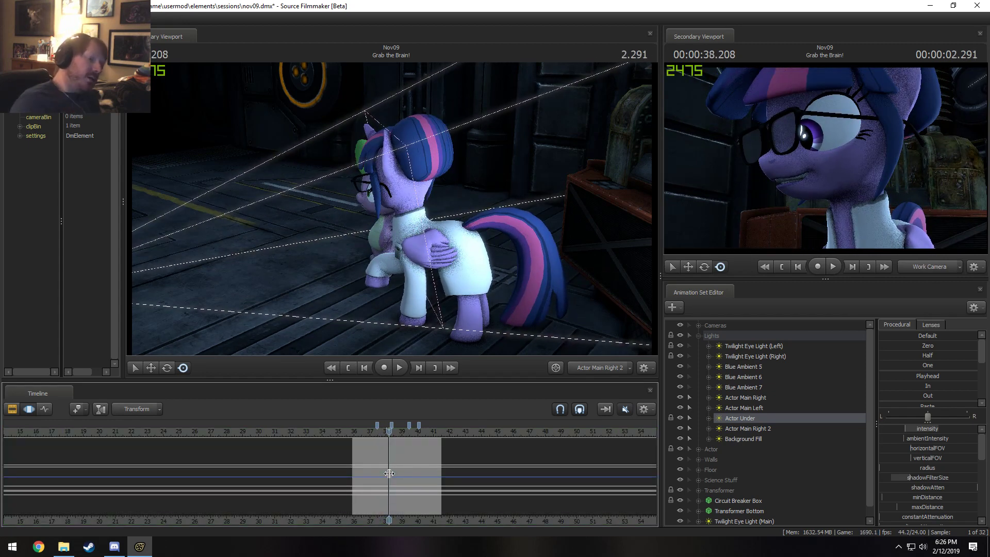
left_click(681, 427)
left_click(681, 427)
left_click(681, 427)
left_click(682, 428)
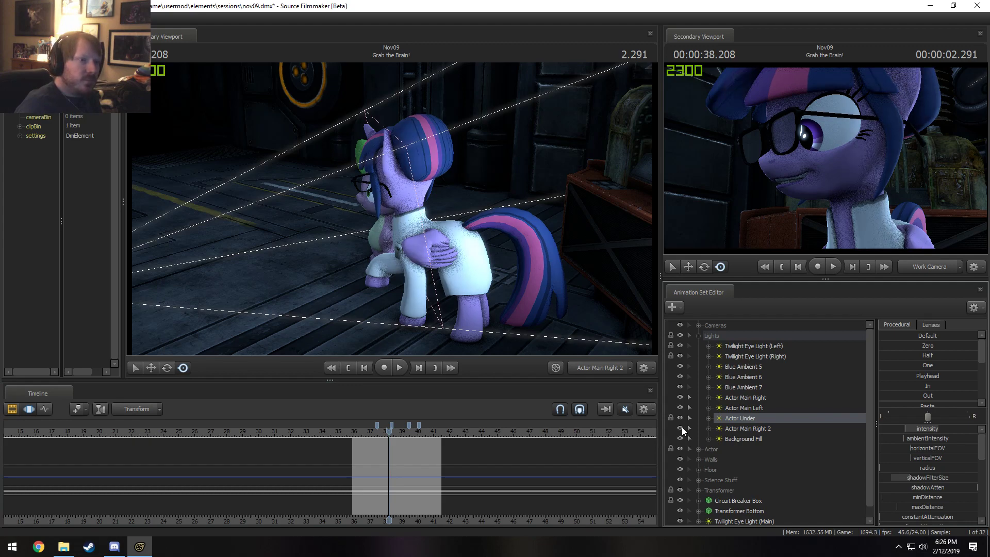
Step: Re-aim Actor Main Right 2 from its own view across the whole shot and play back the result
left_click_drag(763, 425, 462, 246)
key("F2")
key("F3")
key("ctrl+a")
key("a")
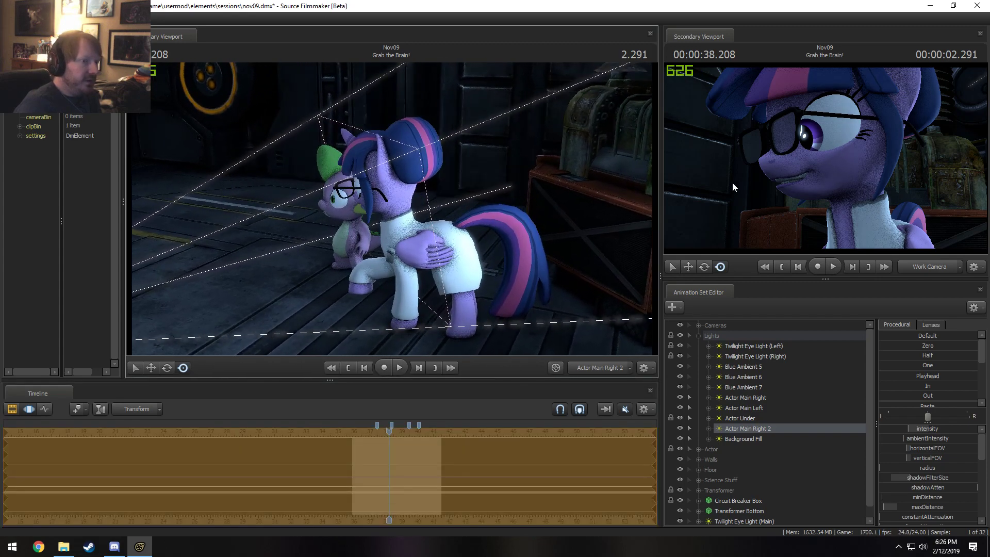
left_click_drag(370, 431, 366, 431)
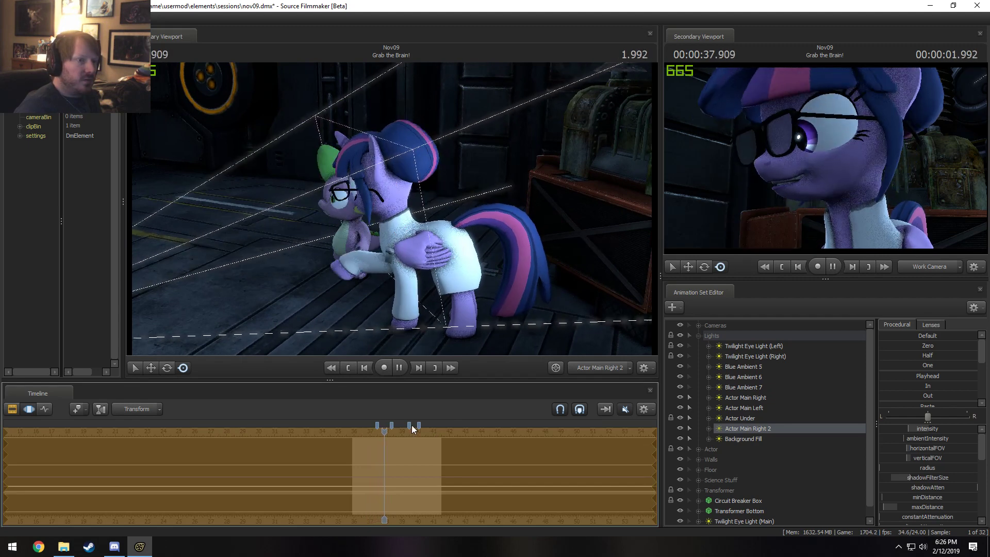
key("space")
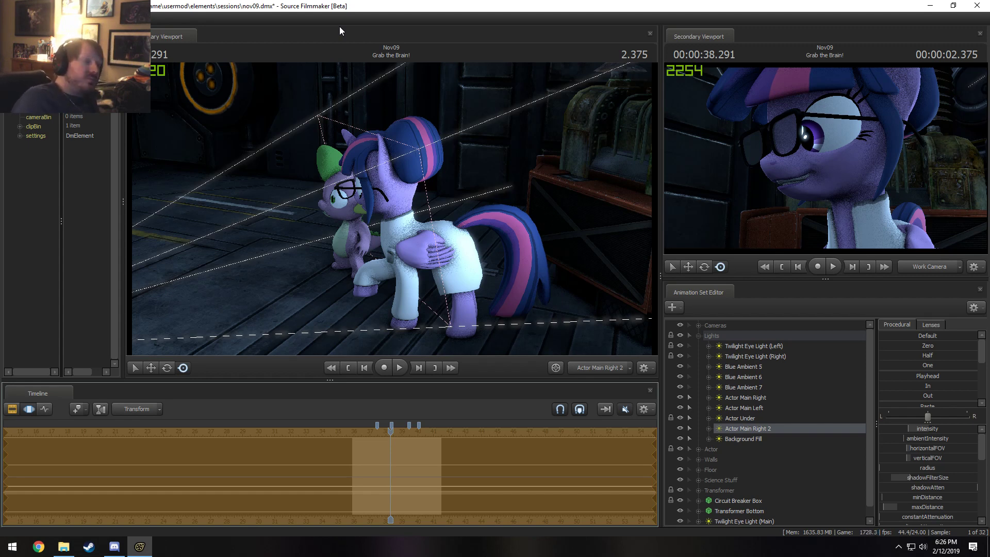
Step: Switch to File Explorer to check the free space on the computer's drives, and close the window
left_click(64, 546)
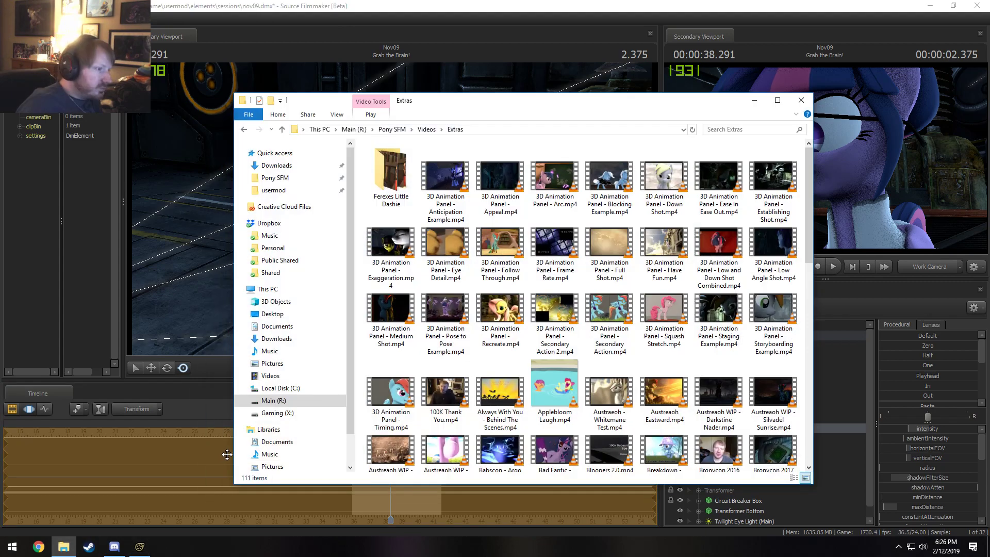
left_click(275, 178)
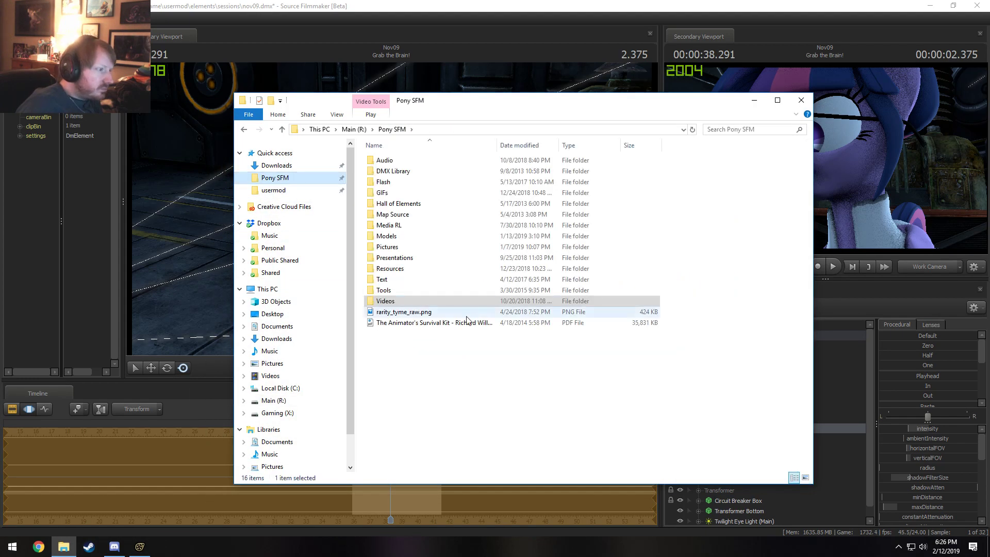
scroll(273, 382, "down", 2)
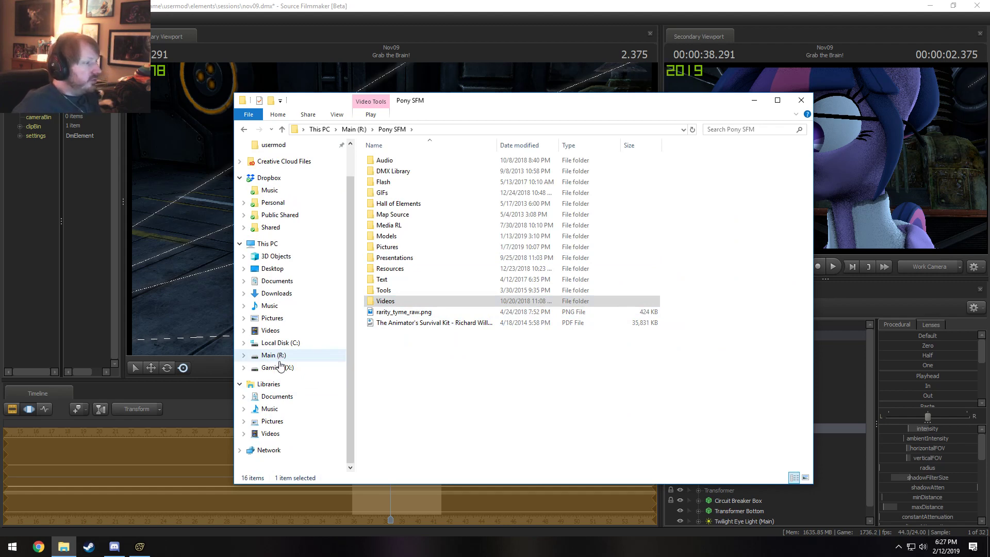
left_click(276, 244)
left_click(559, 351)
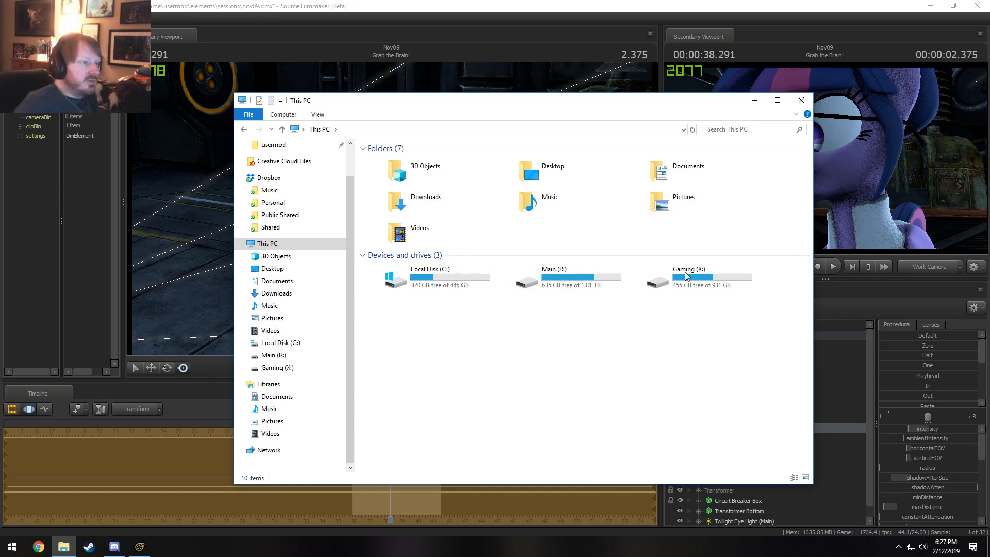
left_click(810, 98)
Step: Play "Grab the Brain!" from its start to review the re-aimed light on Twilight's close-up
left_click_drag(401, 432, 379, 431)
key("F2")
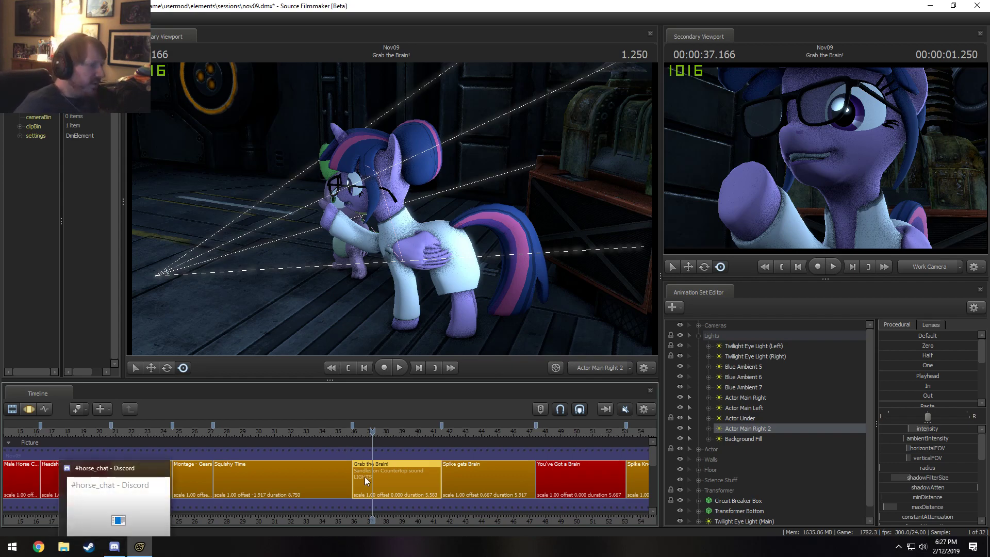
left_click_drag(372, 431, 359, 430)
key("space")
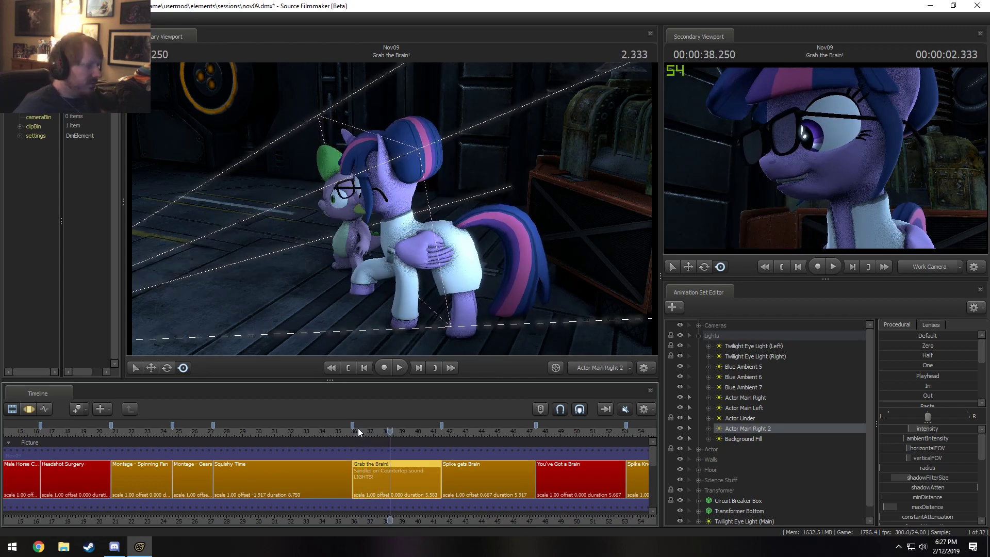
left_click_drag(357, 428, 392, 430)
key("space")
key("space")
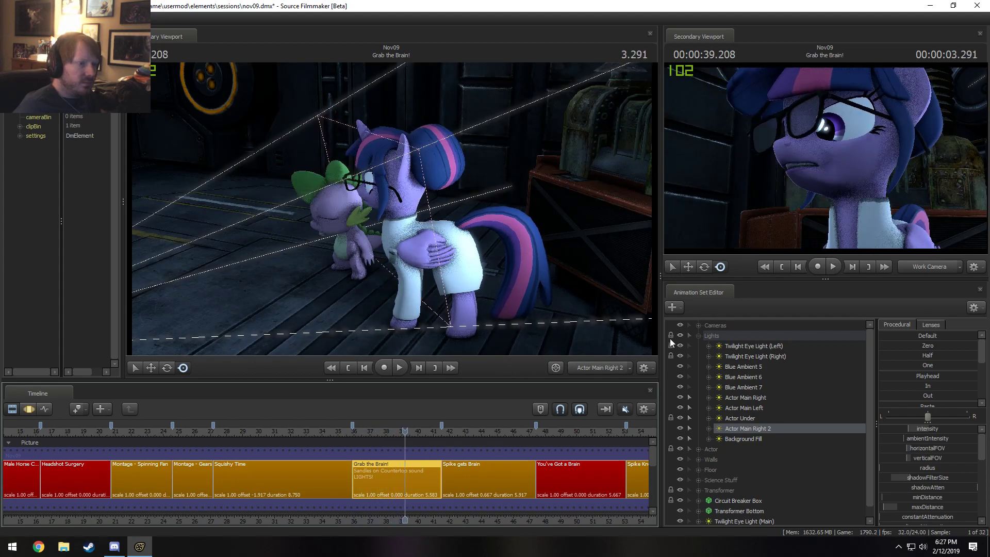
Step: Set both viewports to the Main Camera and resume playback of the shot
left_click(611, 367)
left_click(612, 368)
left_click(928, 266)
key("space")
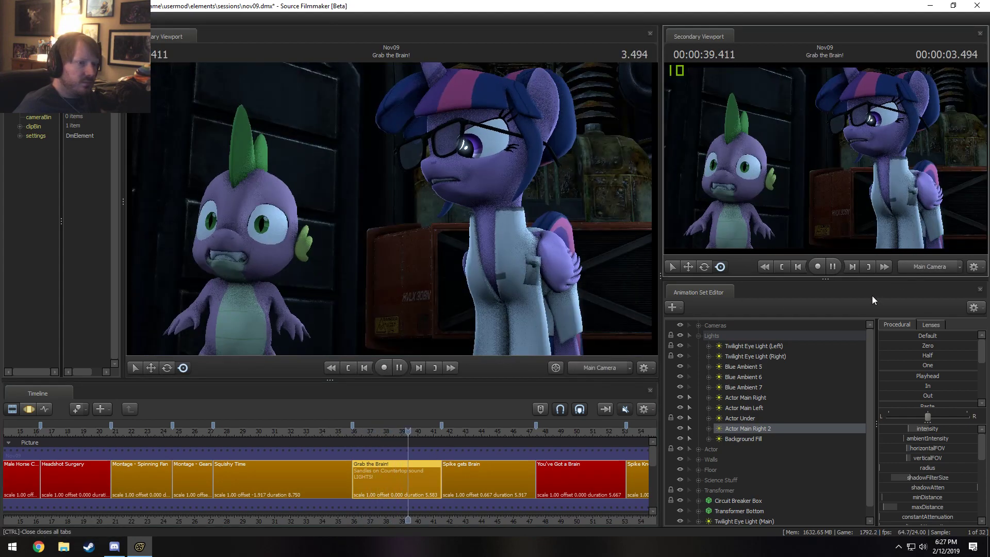
Step: Replay the second half of "Grab the Brain!" repeatedly to examine Spike's movement beside Twilight
left_click(402, 428)
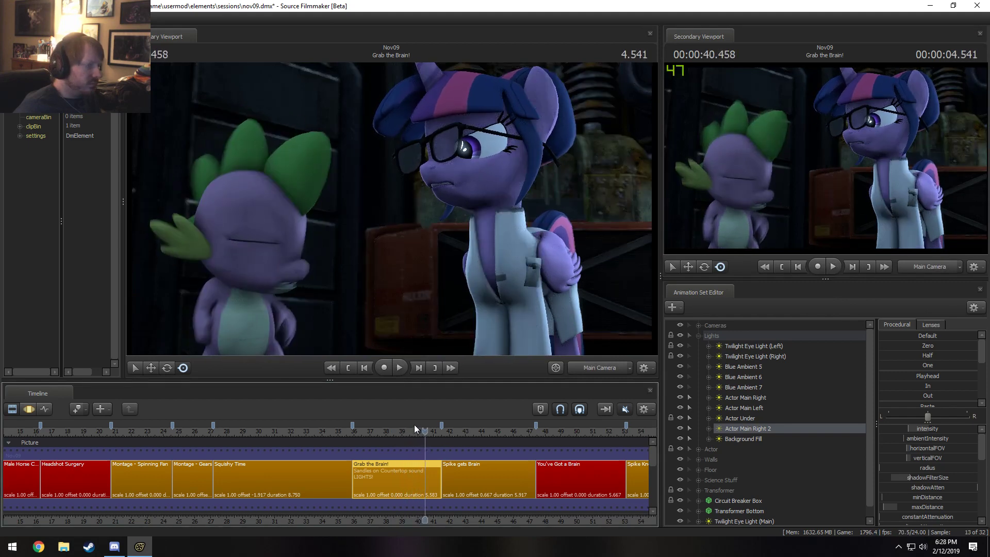
left_click(414, 429)
left_click(415, 429)
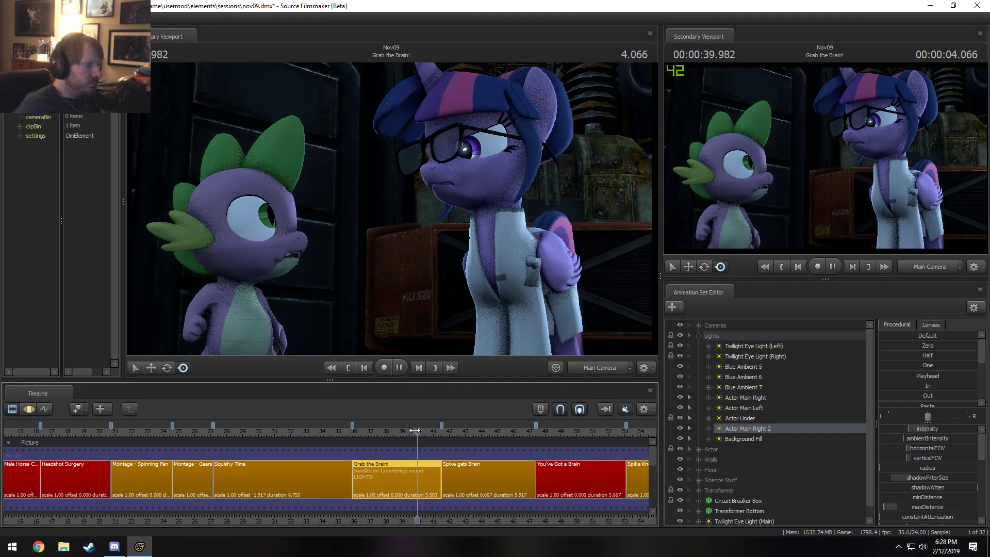
left_click(398, 429)
key("space")
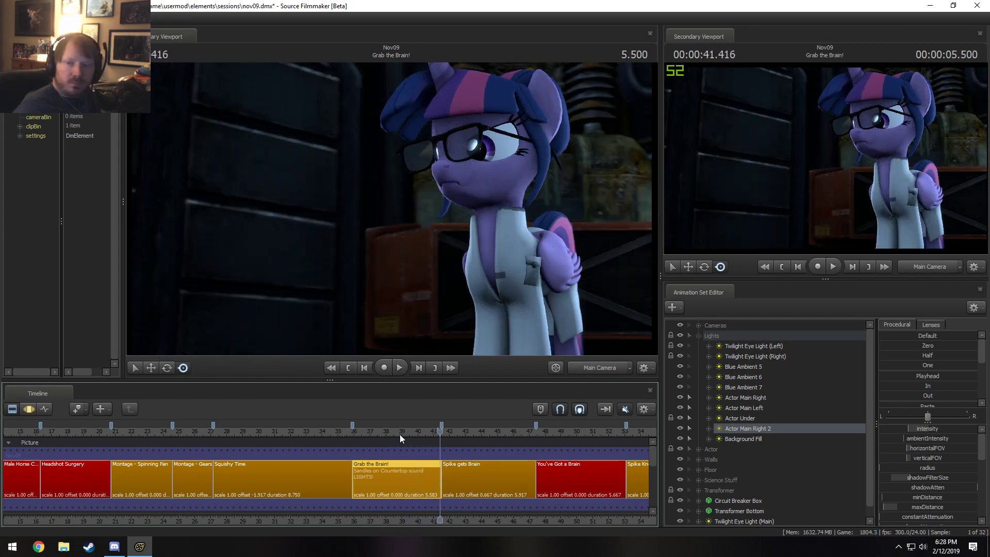
left_click(419, 433)
key("space")
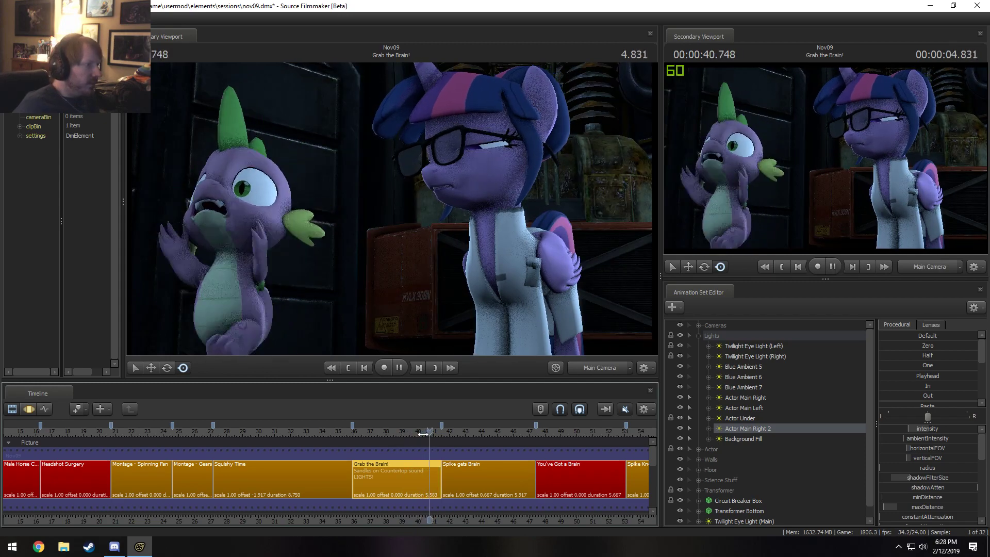
left_click(404, 433)
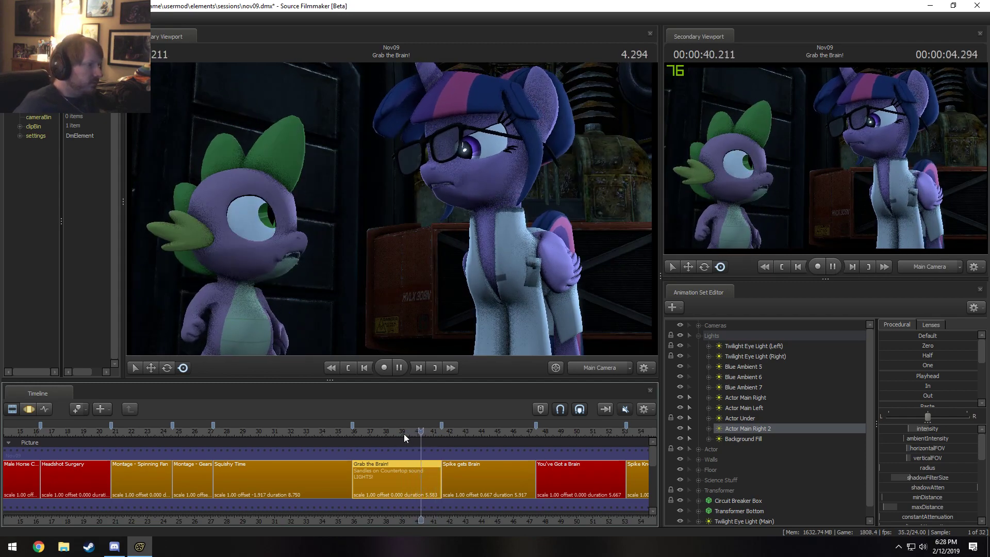
key("space")
left_click(400, 433)
key("space")
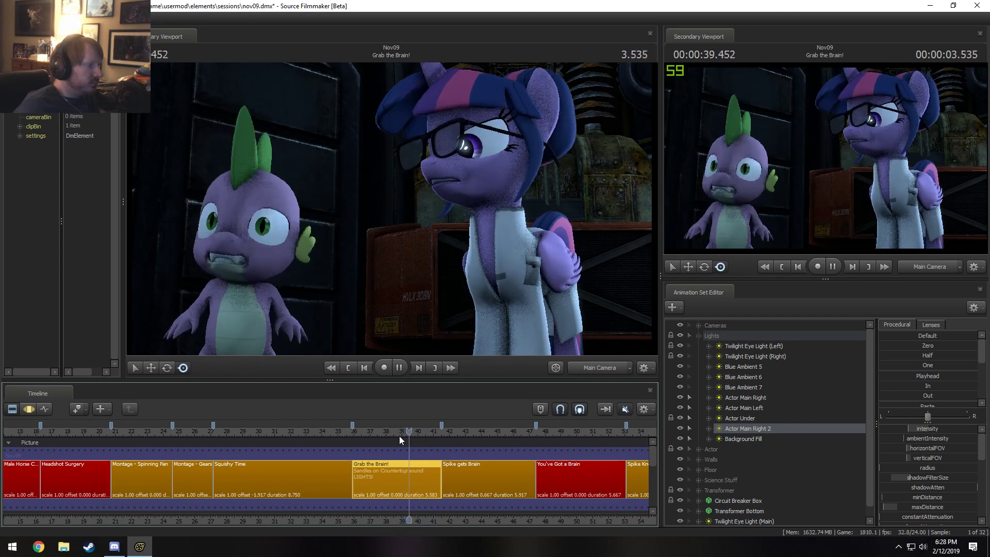
left_click(400, 433)
key("space")
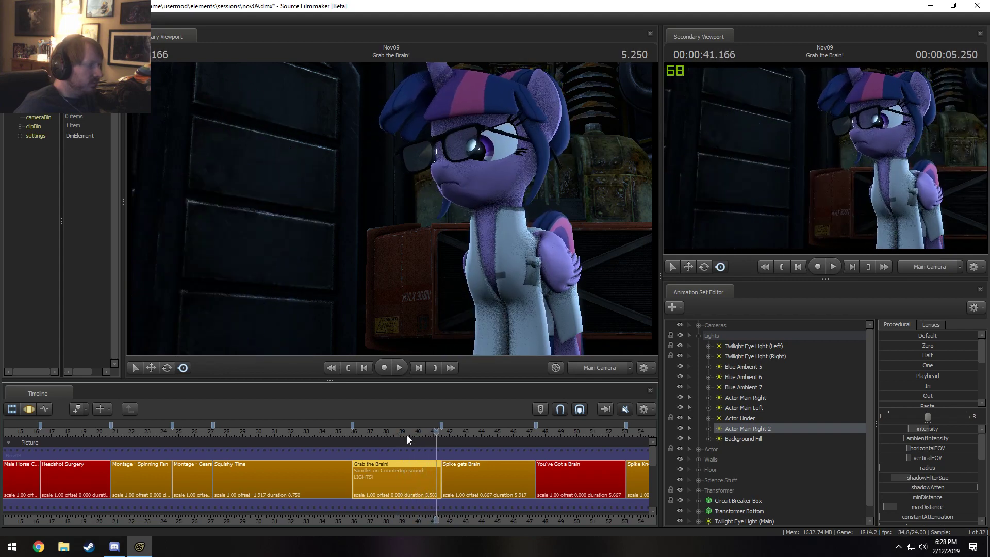
left_click(407, 435)
key("space")
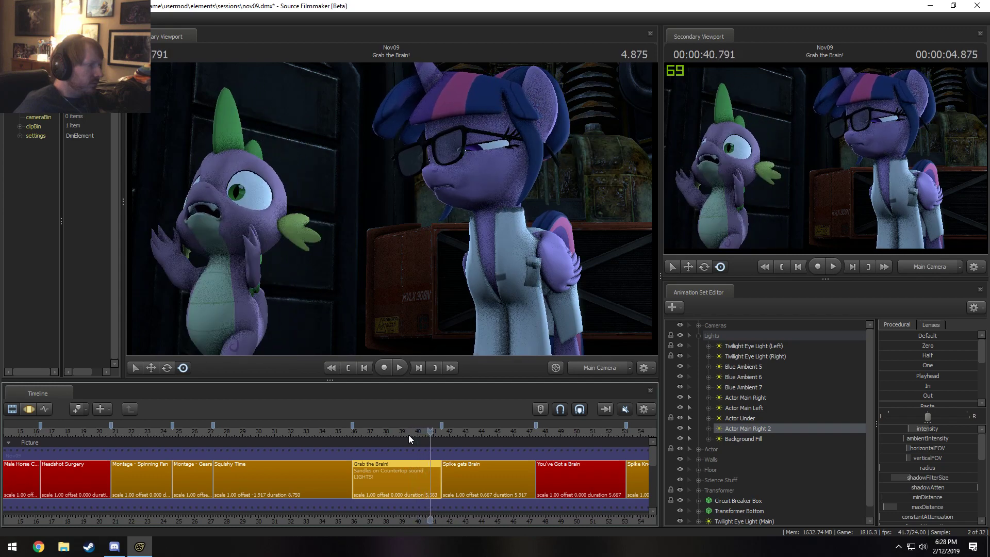
Step: Switch the primary viewport to the Work Camera and make a short time selection with falloff around 40.5 seconds in the Motion Editor
key("F3")
left_click(420, 465)
mouse_move(420, 464)
left_mouse_down()
mouse_move(428, 467)
mouse_move(400, 470)
mouse_move(423, 476)
left_mouse_up()
left_click(588, 369)
scroll(399, 487, "up", 5)
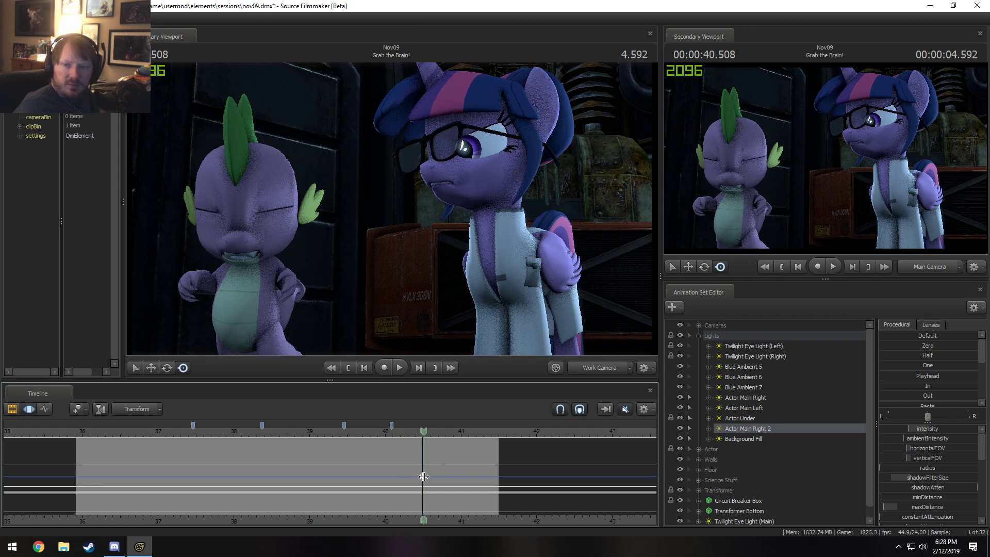
scroll(423, 477, "up", 4, "shift")
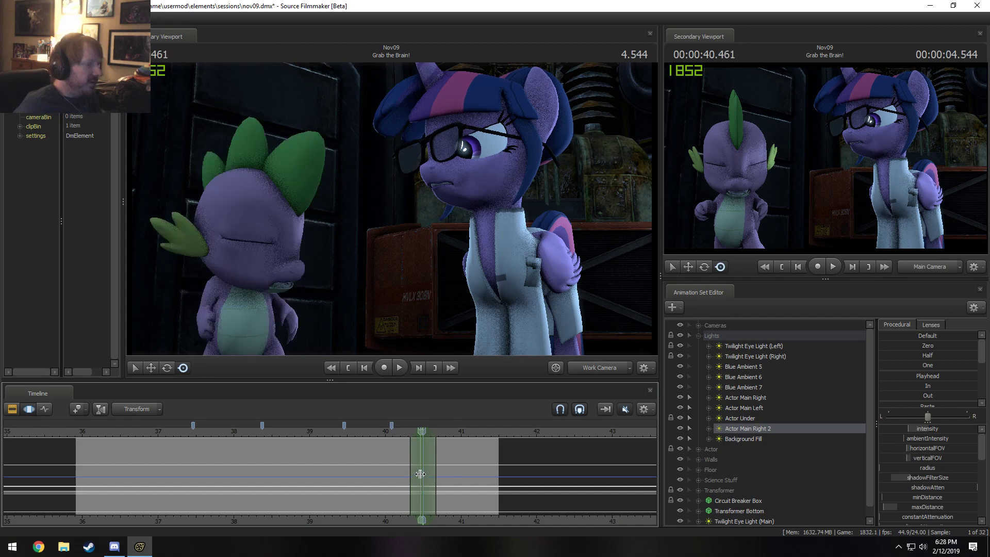
scroll(420, 473, "up", 1, "shift")
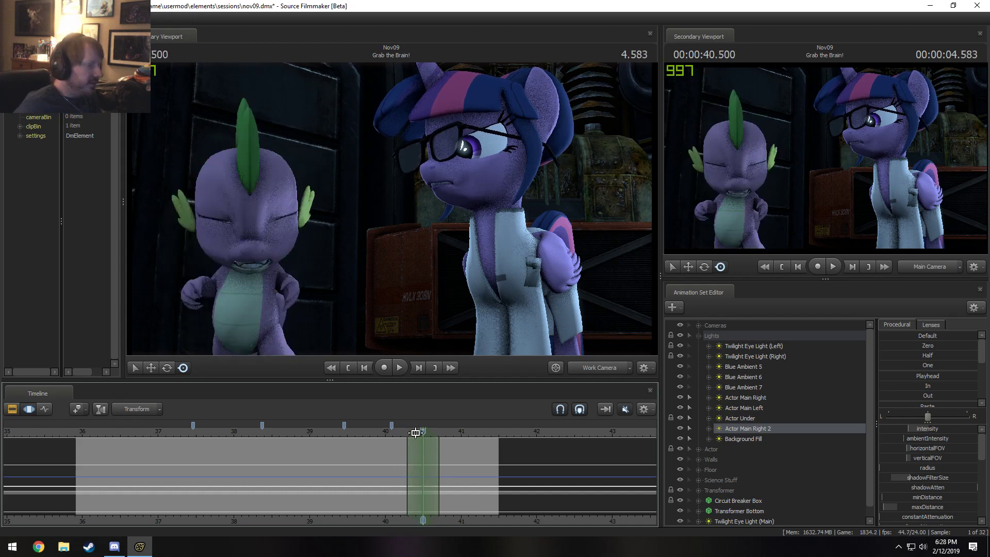
left_click_drag(415, 433, 417, 434)
scroll(415, 432, "down", 1, "shift")
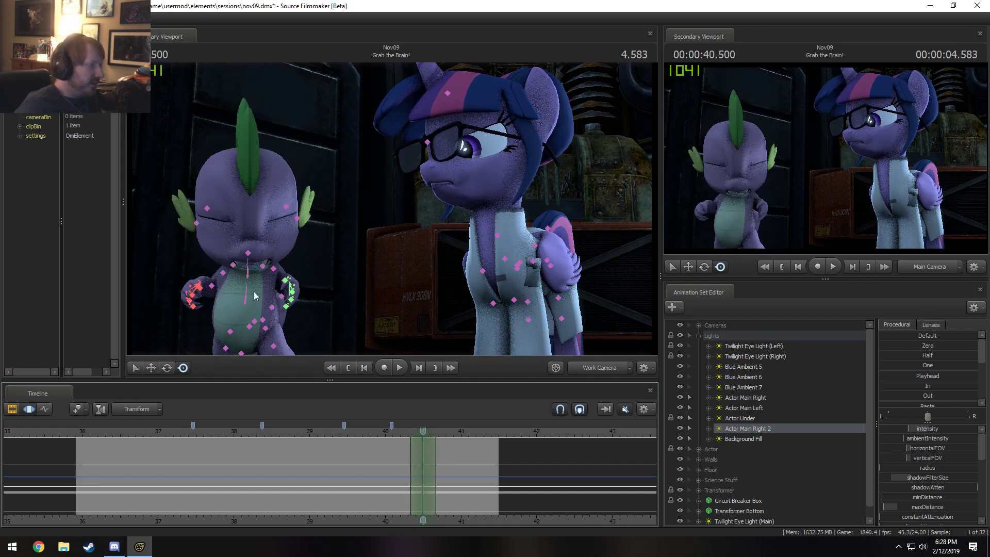
Step: Rotate Spike's Spine2 within the short time selection to tilt his upper body, and replay the movement
left_click(248, 276)
key("e")
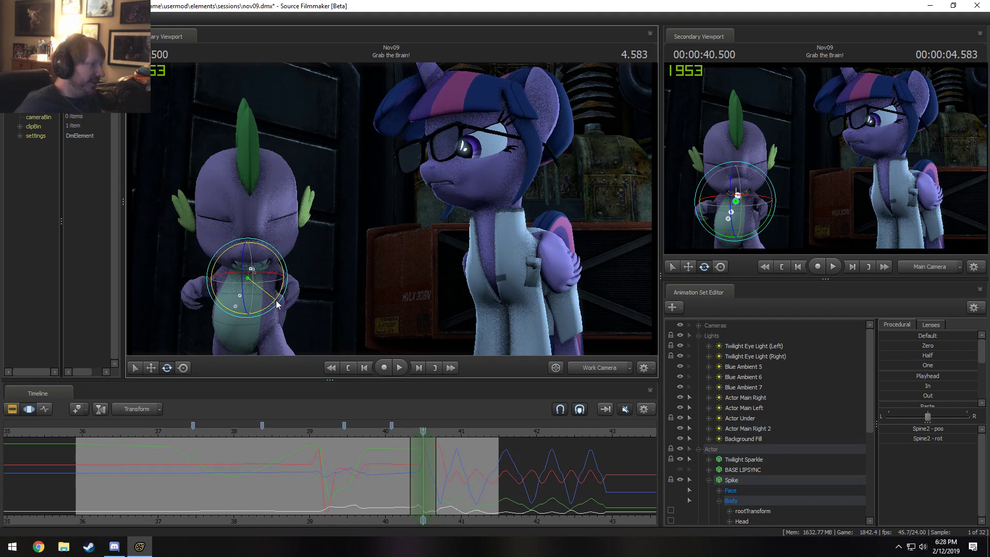
left_click_drag(273, 301, 268, 283)
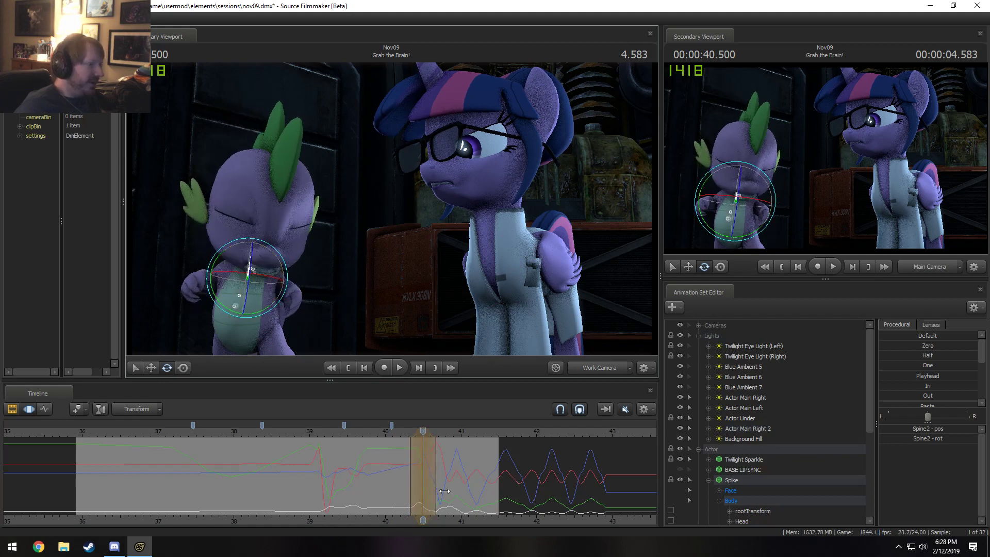
scroll(415, 464, "up", 4)
left_click_drag(413, 464, 424, 446)
key("space")
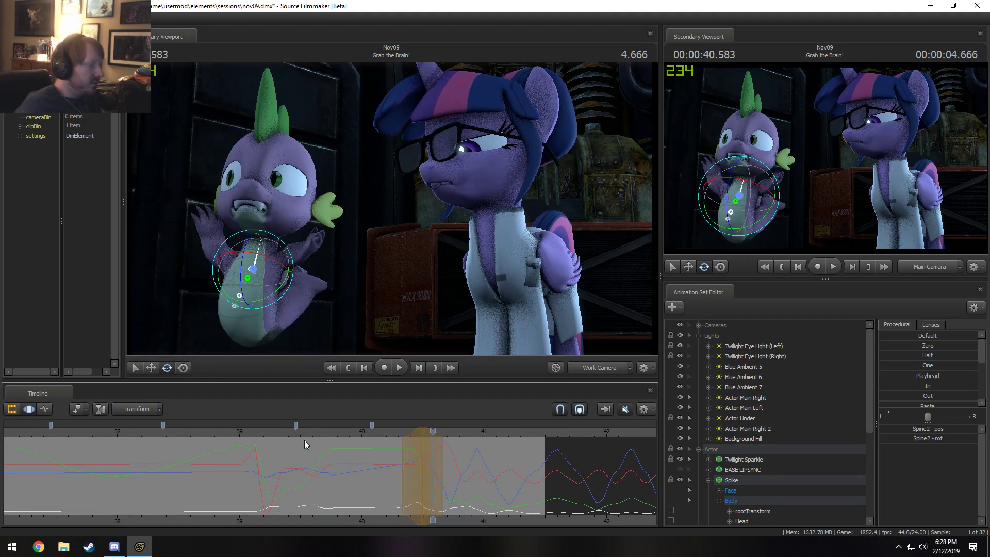
key("space")
key("space")
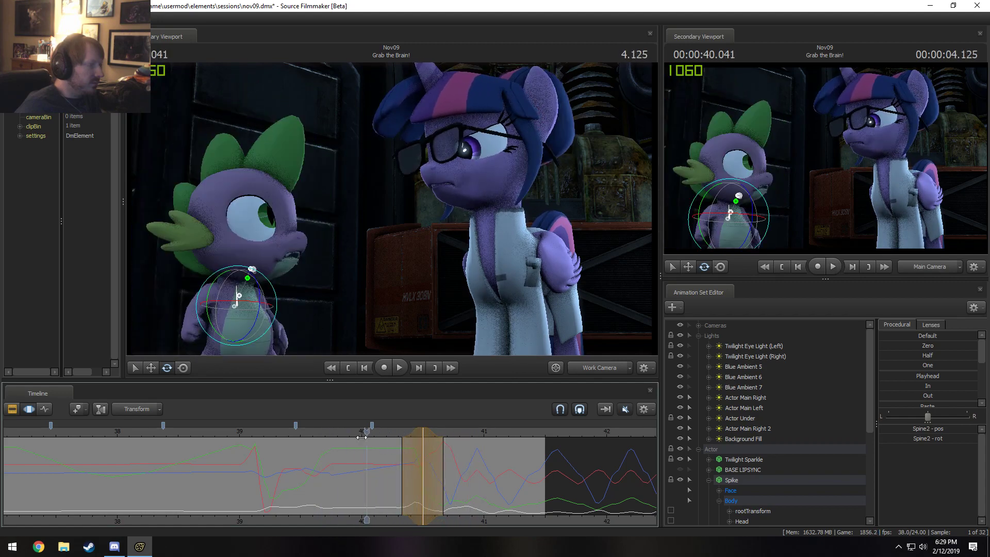
left_click(228, 441)
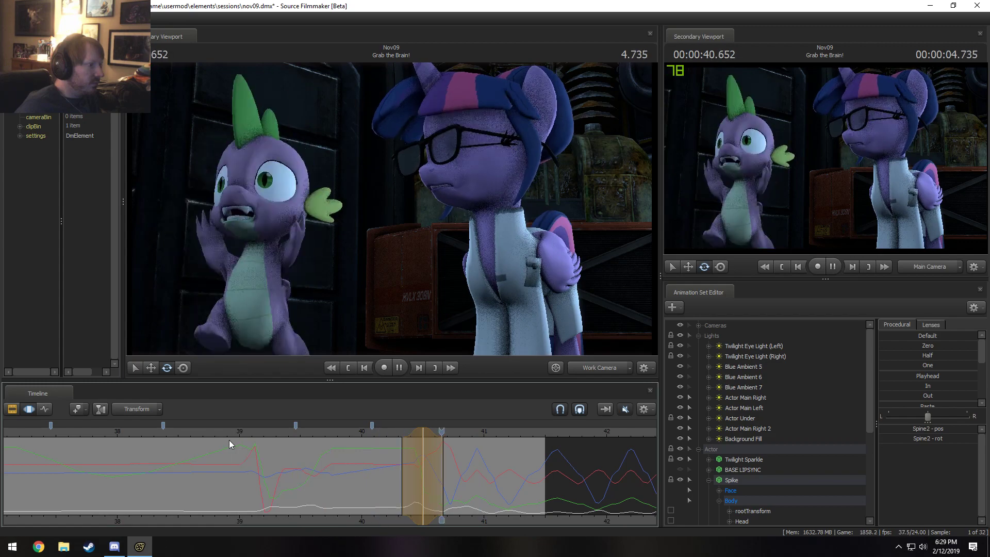
Step: Replay "Grab the Brain!" from about 39.2 to 40.3 seconds repeatedly to examine Spike's turn toward Twilight
key("space")
left_click(394, 430)
mouse_move(396, 430)
left_mouse_down()
mouse_move(426, 447)
mouse_move(403, 449)
left_mouse_up()
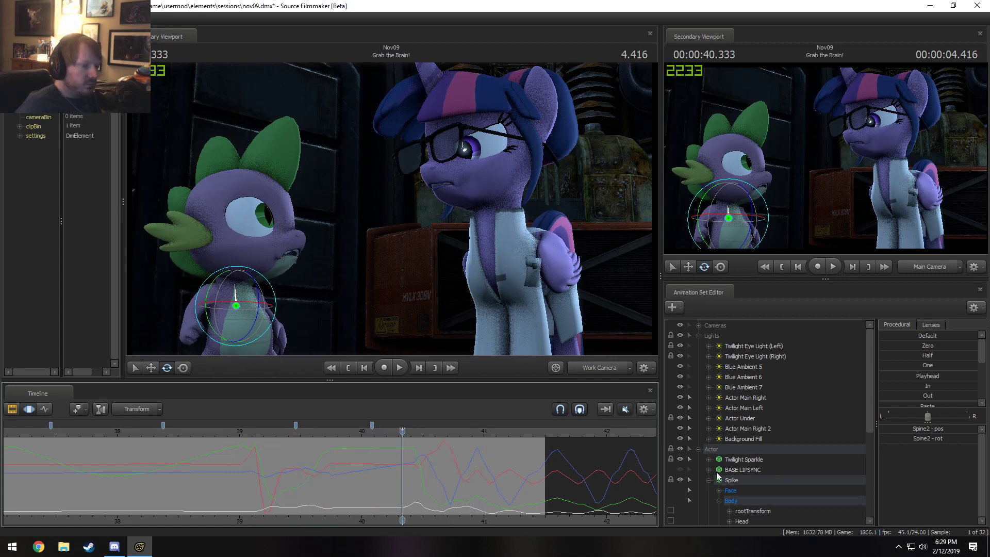
left_click(318, 437)
key("space")
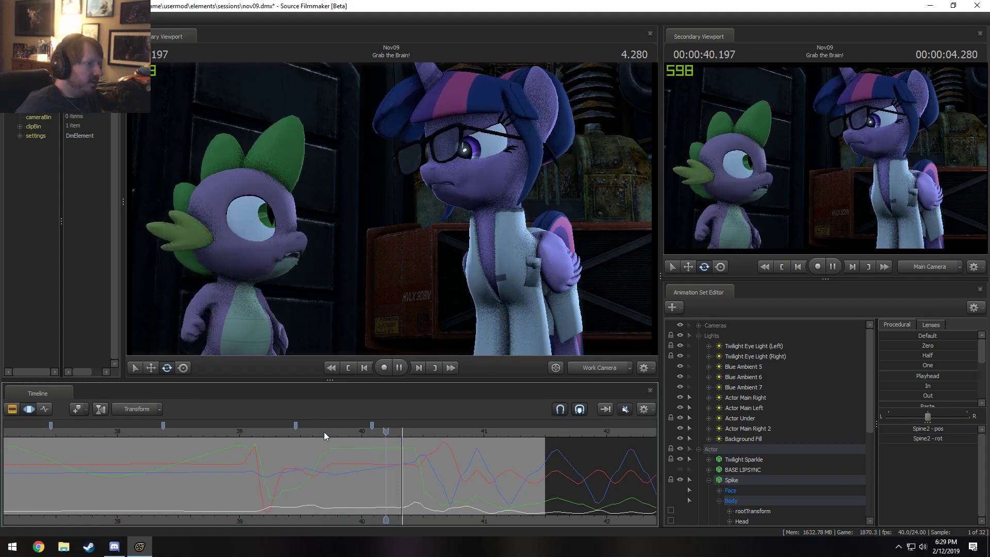
key("space")
key("space")
key("space")
key("space")
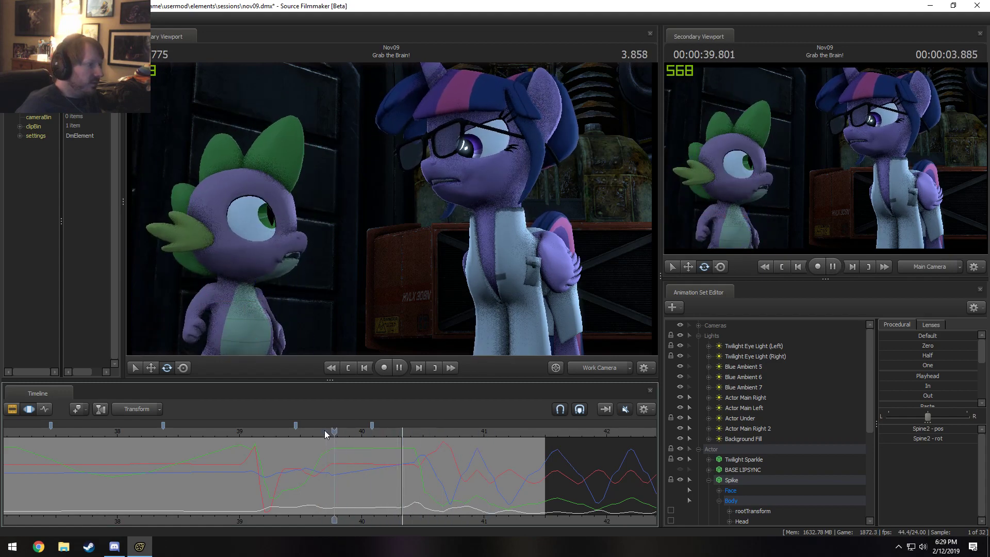
key("space")
left_click_drag(324, 430, 267, 422)
key("space")
key("space")
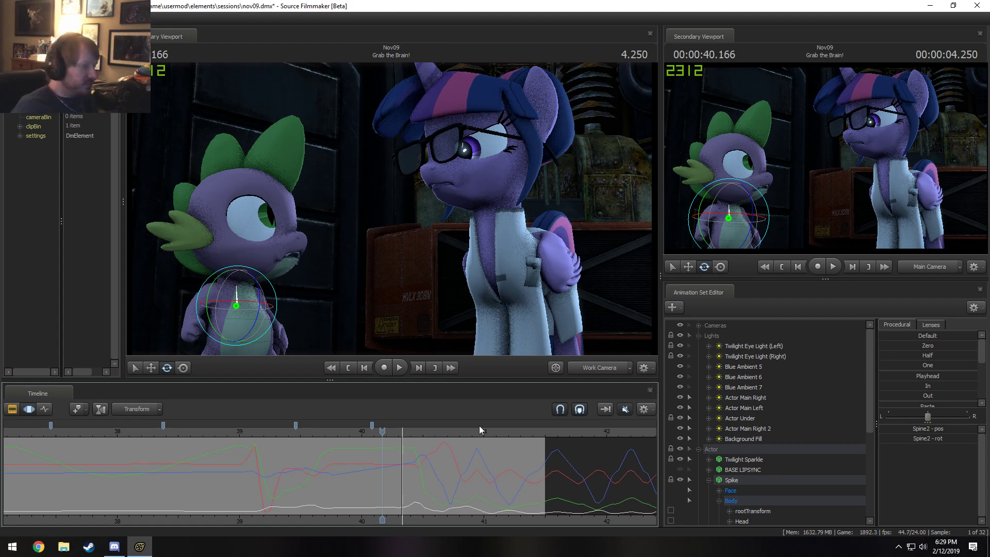
Step: Scrub and replay the shot from about 39 seconds to examine Spike's blinks and head turn
left_click(352, 434)
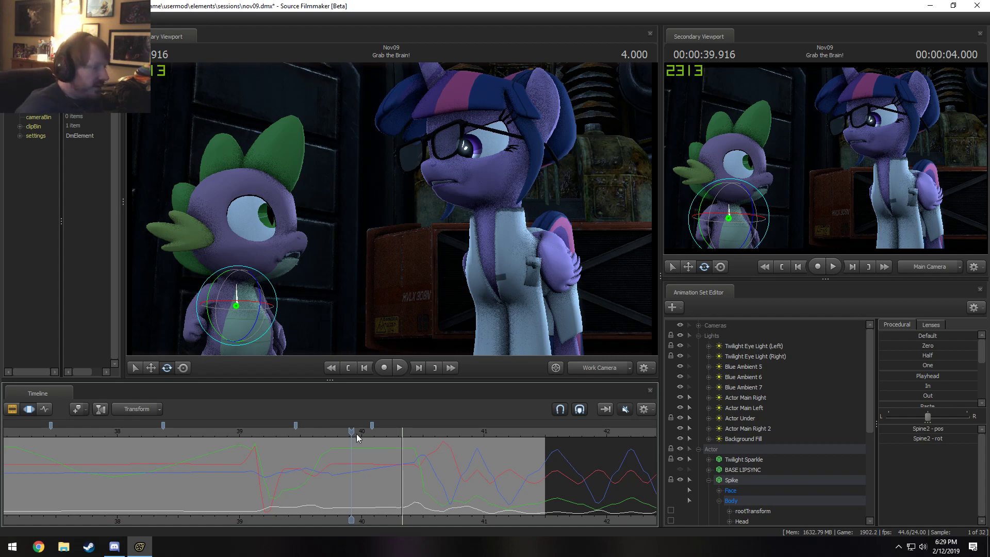
left_click(357, 434)
key("space")
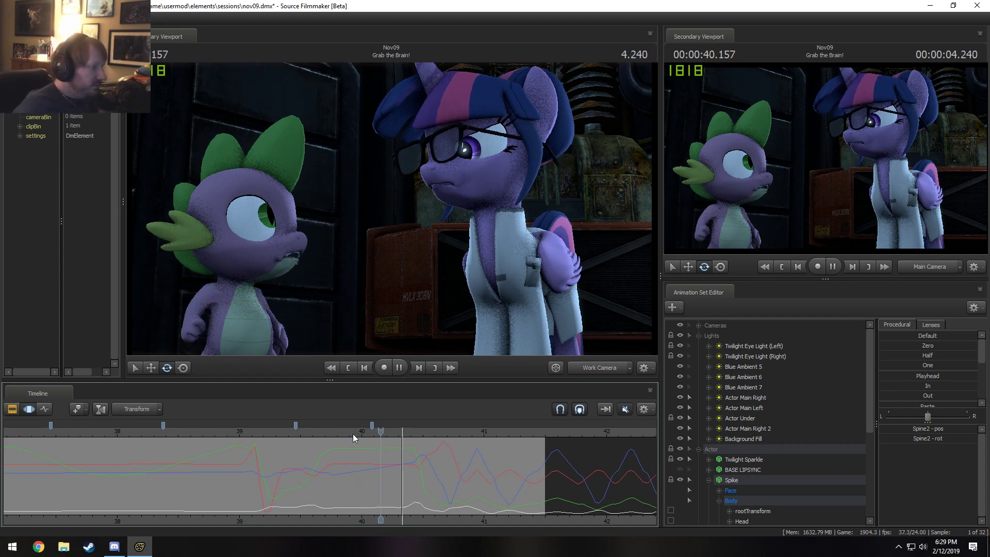
left_click(264, 431)
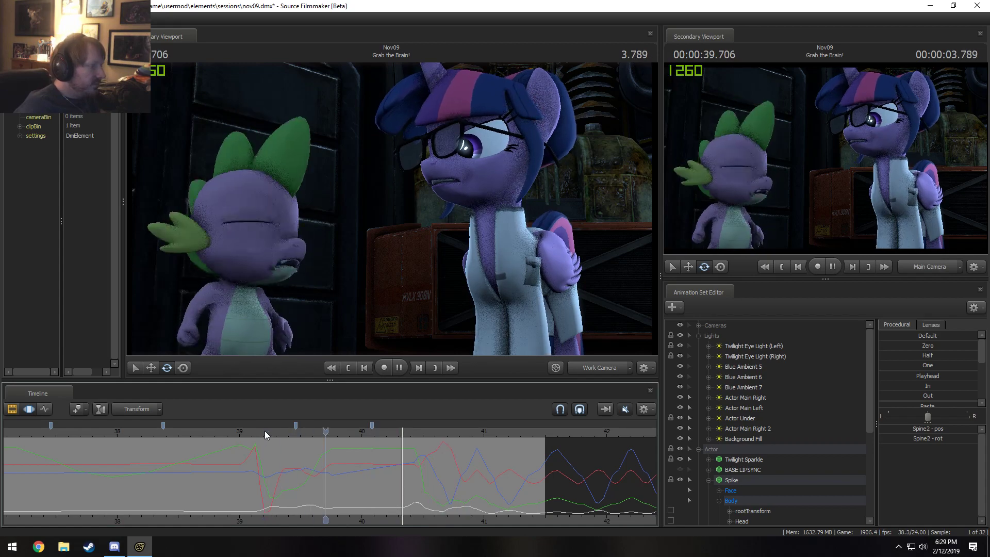
left_click(255, 431)
left_click_drag(254, 427, 249, 426)
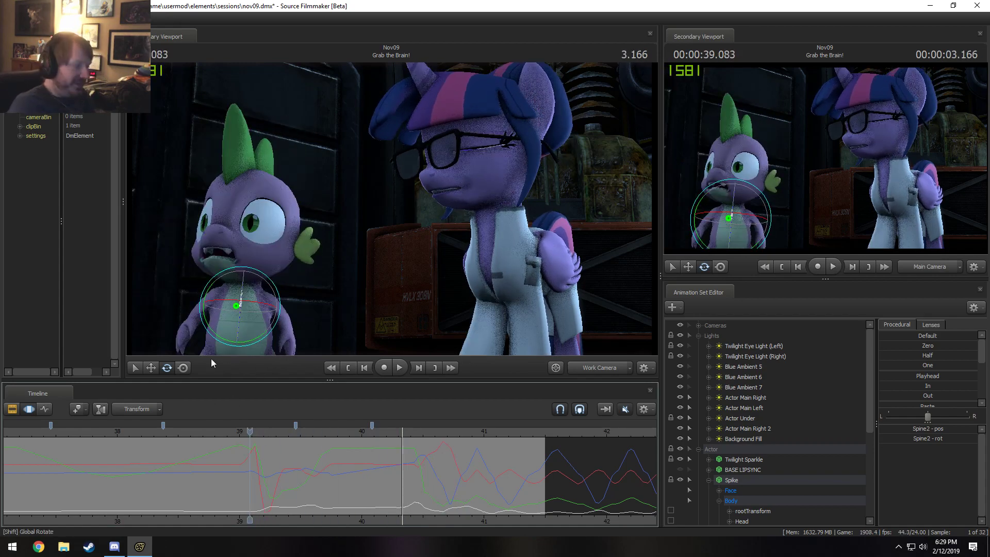
key("space")
left_click(242, 432)
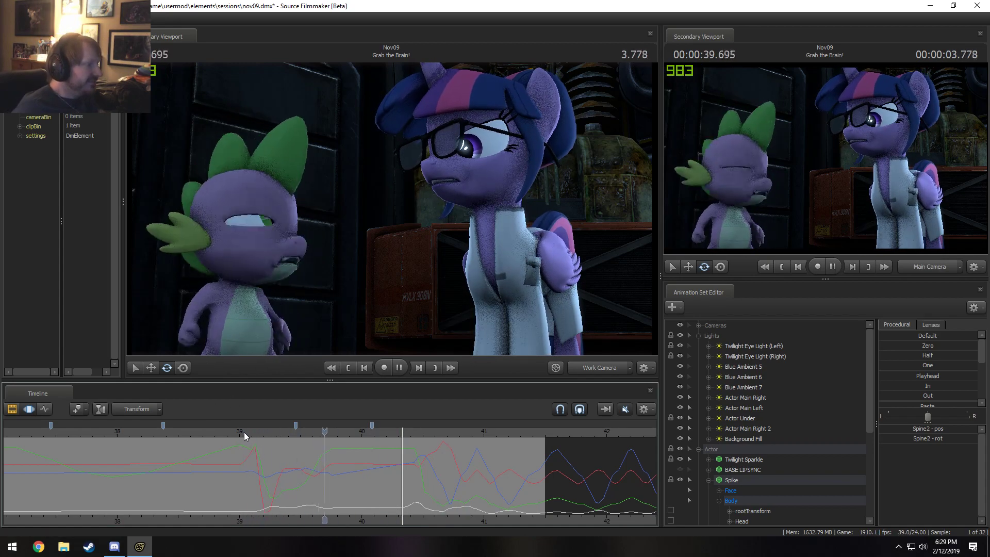
left_click(244, 432)
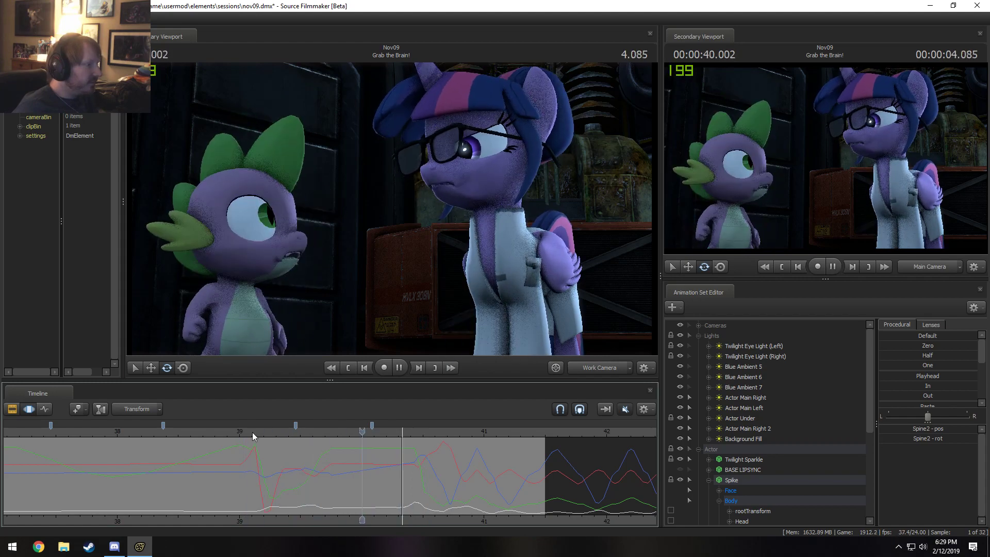
key("space")
Step: Move the playhead to 39.166 seconds, expand Spike's Face group and select his Eyes controls
mouse_move(309, 465)
left_mouse_down()
mouse_move(331, 469)
mouse_move(259, 466)
left_mouse_up()
scroll(725, 462, "down", 4)
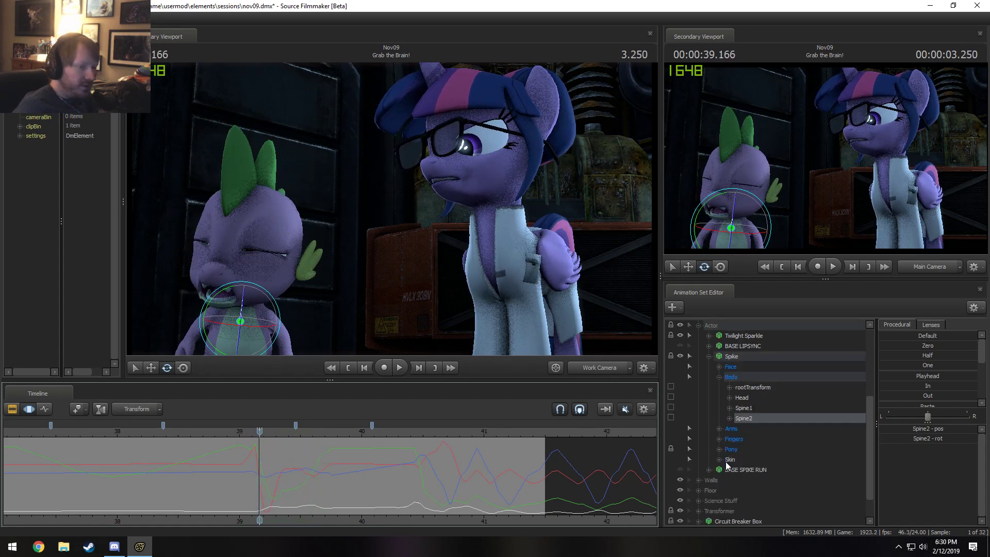
left_click(713, 367)
left_click(718, 367)
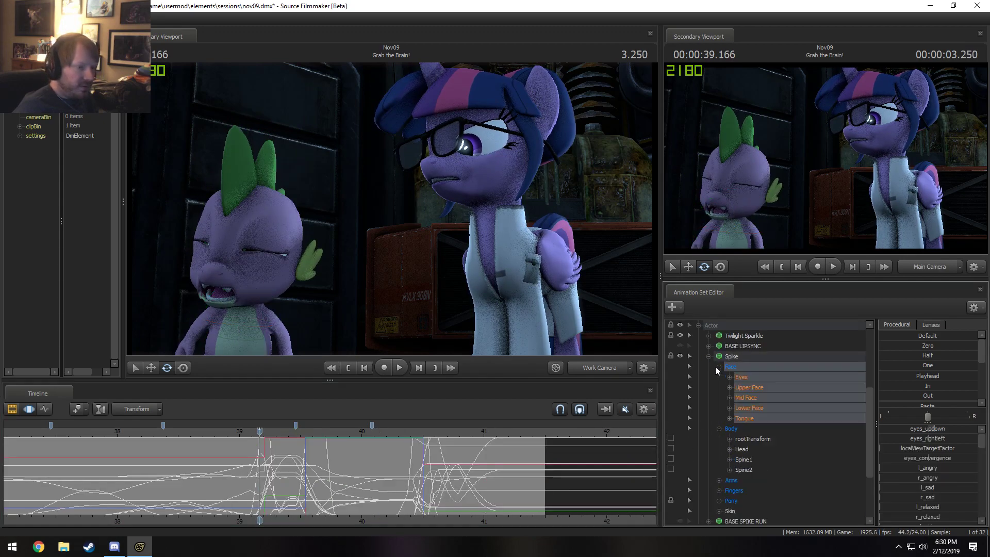
left_click(742, 379)
scroll(728, 443, "up", 3)
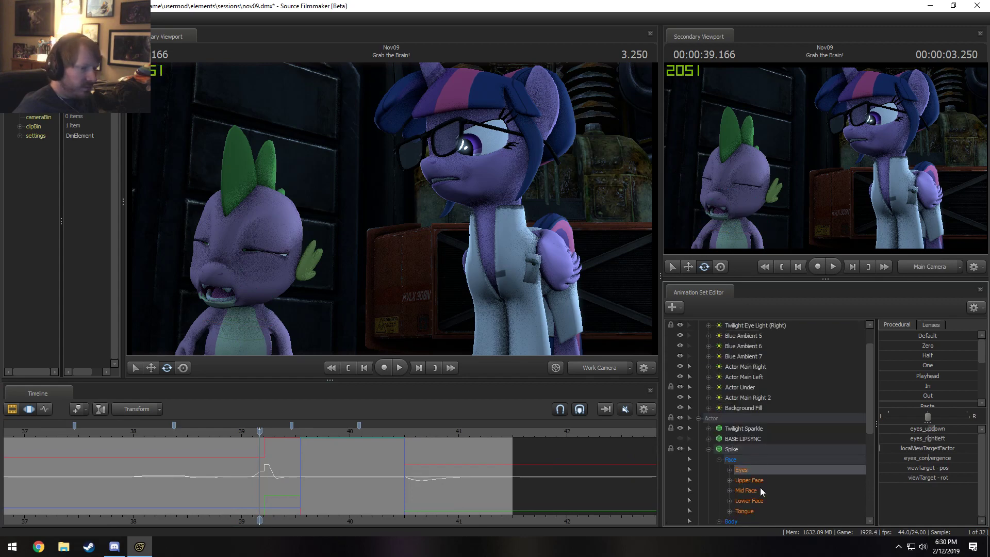
scroll(372, 482, "up", 4)
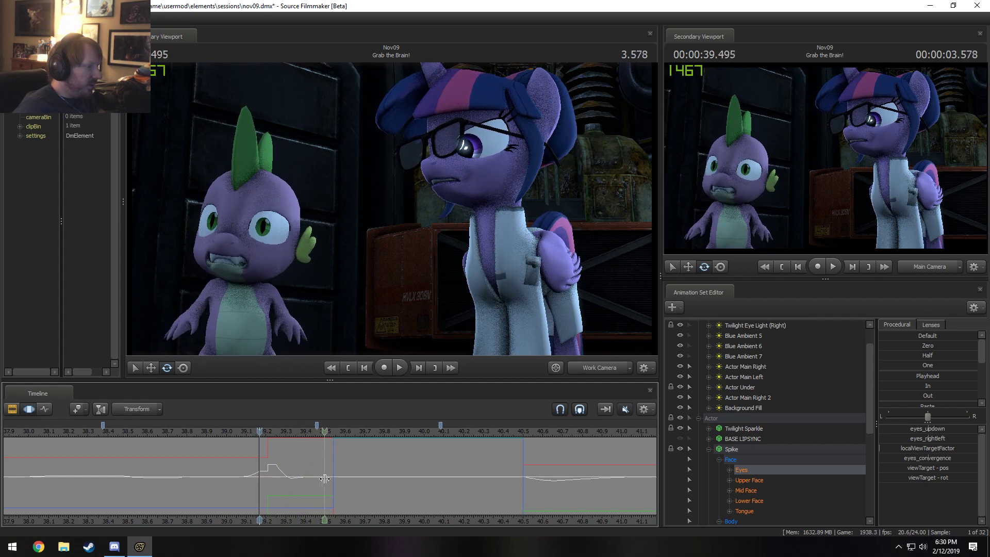
Step: Select Spike's Upper Face controls and make a time selection from about 39.54 to 39.71 seconds with falloff on both sides
left_click(333, 479)
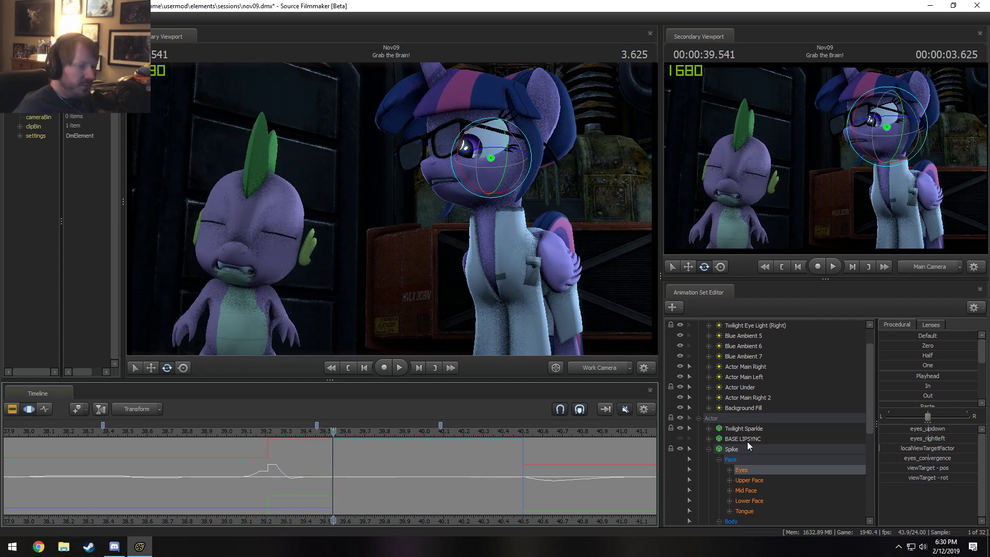
left_click(736, 480)
scroll(356, 459, "up", 5)
left_click_drag(333, 457, 416, 467, "shift")
scroll(385, 457, "up", 3, "shift")
scroll(385, 459, "down", 1, "shift")
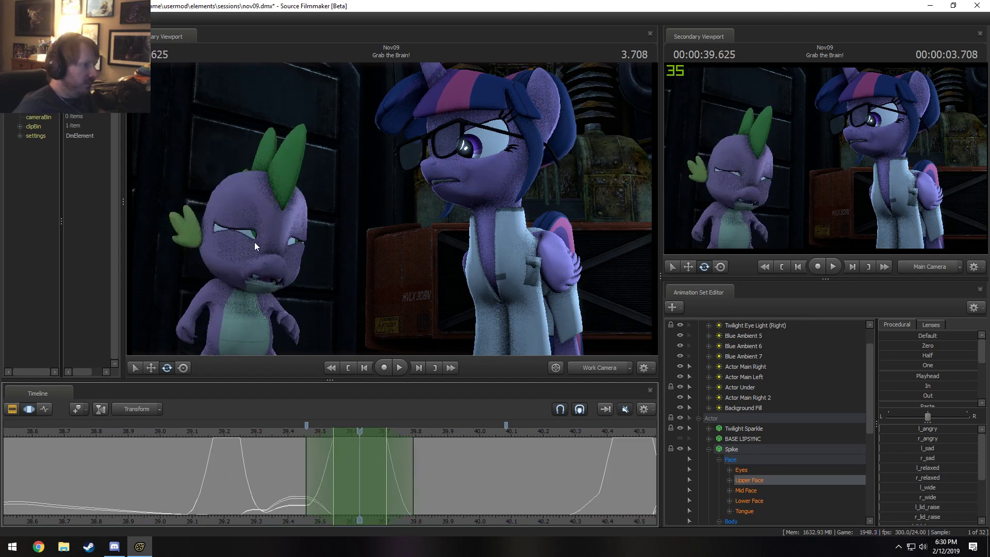
Step: Adjust eyes_updown in Spike's Eyes controls over the closed-eye time selection and check the result up to about 39.62 seconds
left_click(743, 469)
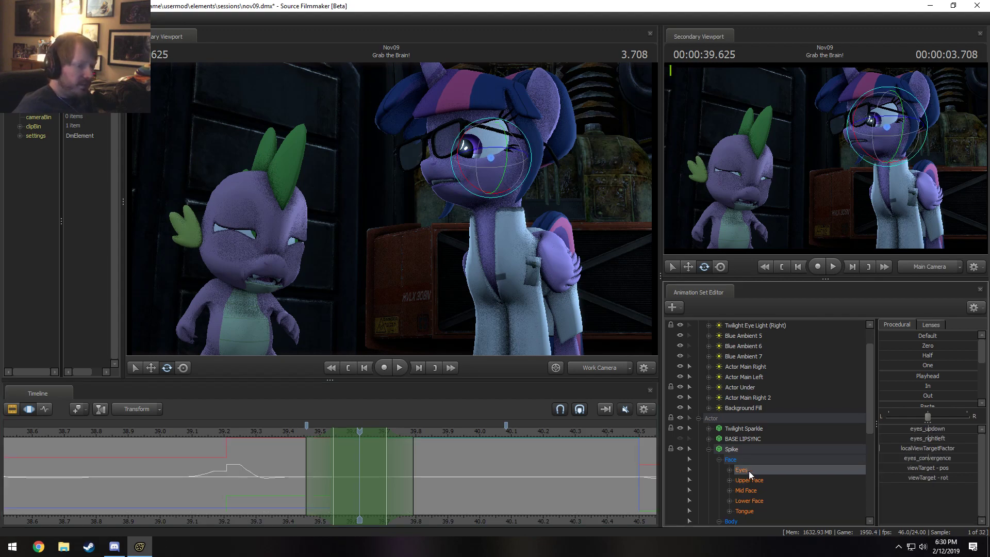
left_click_drag(927, 431, 923, 431)
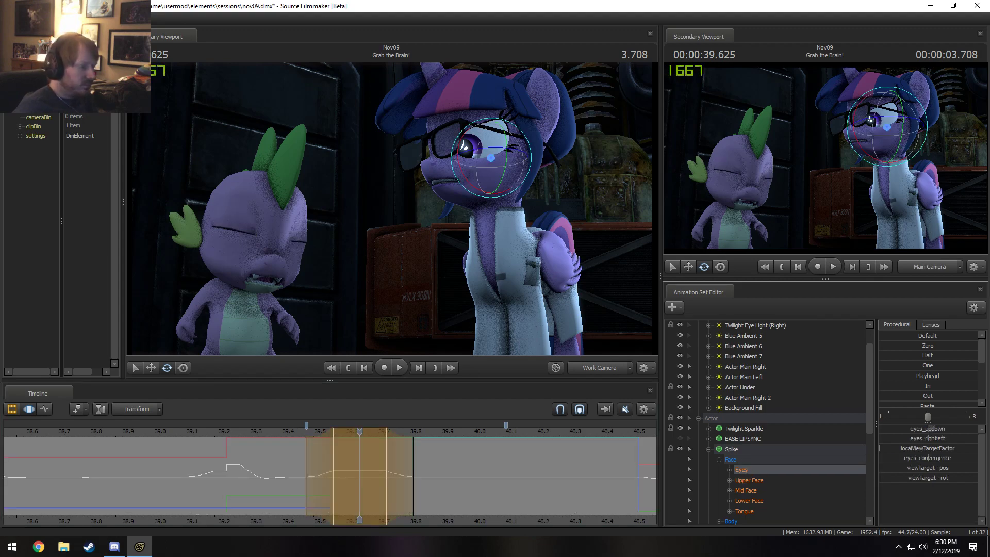
left_click_drag(314, 470, 622, 464)
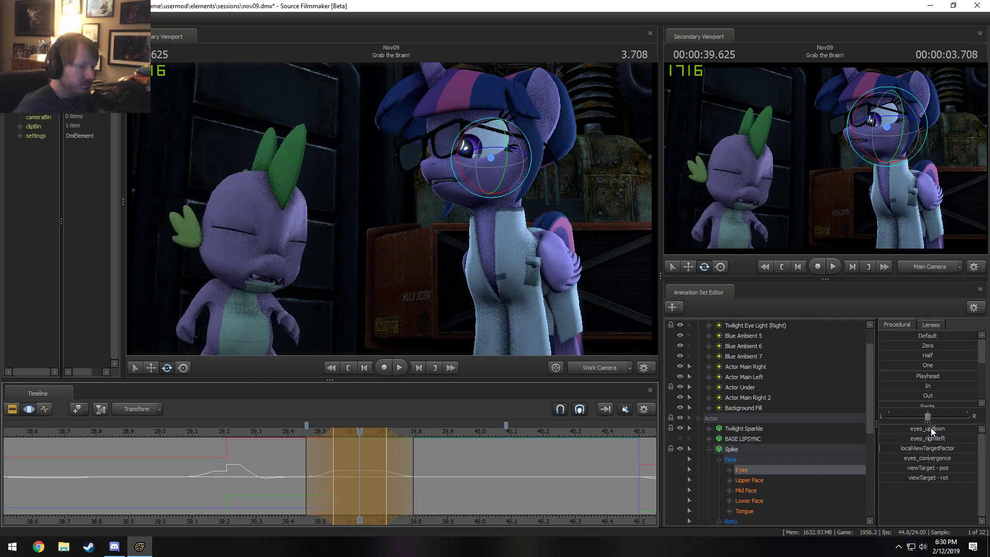
left_click_drag(312, 464, 360, 466)
left_click_drag(422, 458, 359, 463)
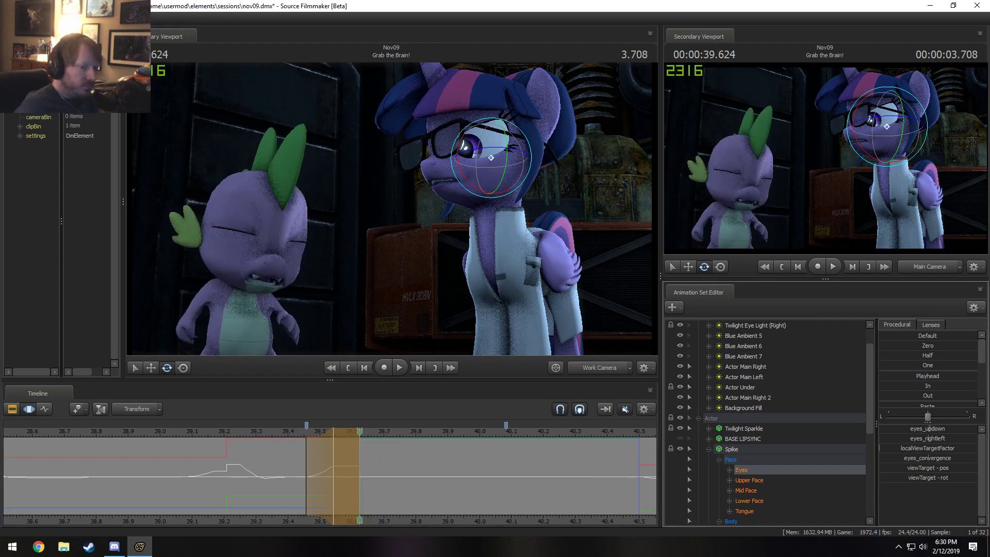
Step: Adjust Spike's eyes_updown and eyes_rightleft from about 39.62 to 39.71 seconds with falloff to 39.79 seconds, and review the eye movement
left_click_drag(299, 459, 420, 489)
key("Escape")
left_click_drag(367, 434, 401, 447)
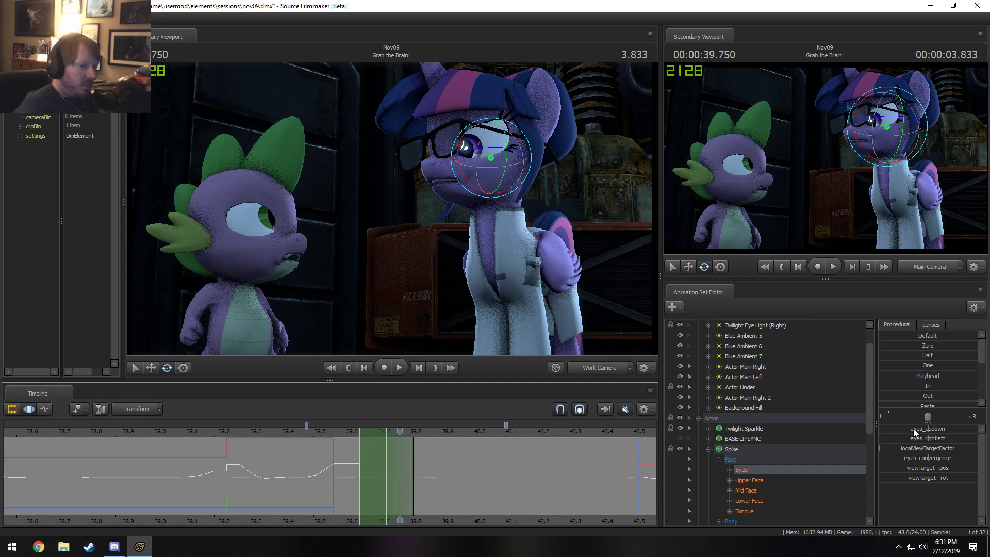
left_click_drag(914, 429, 919, 430)
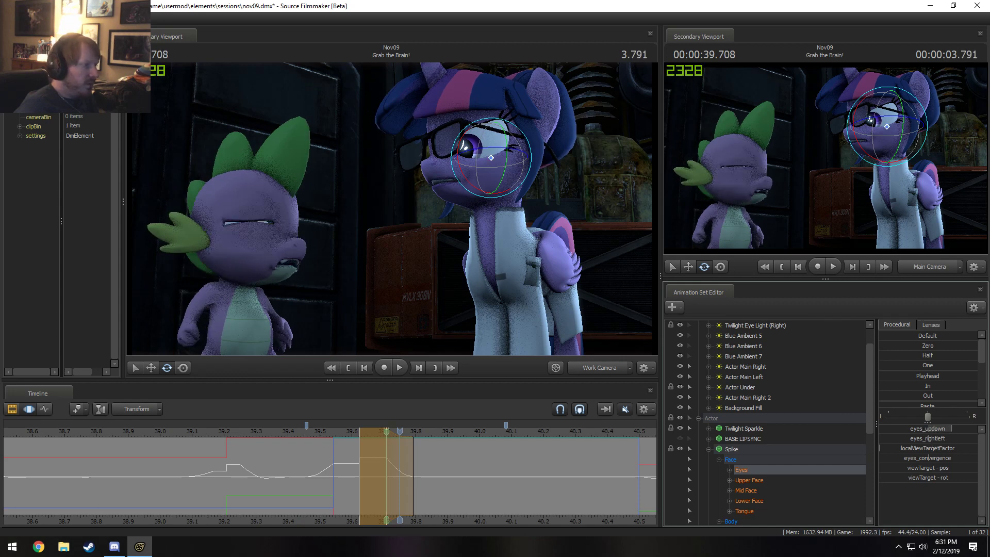
left_click_drag(928, 437, 926, 437)
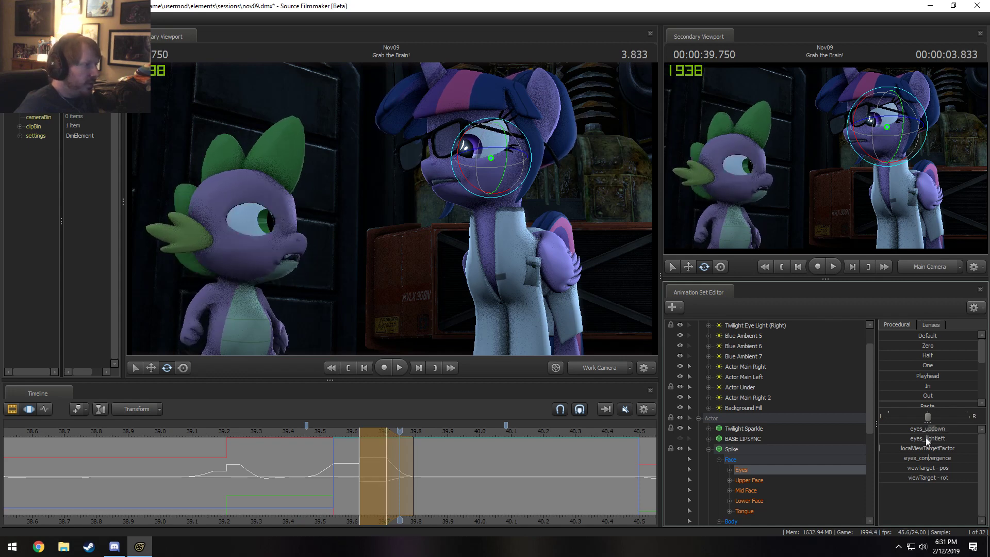
key("shift")
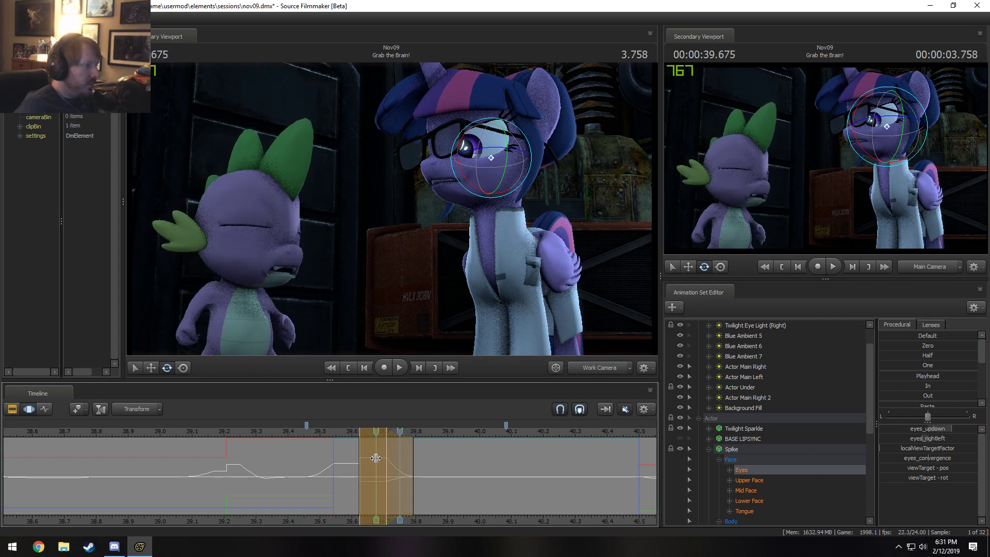
key("space")
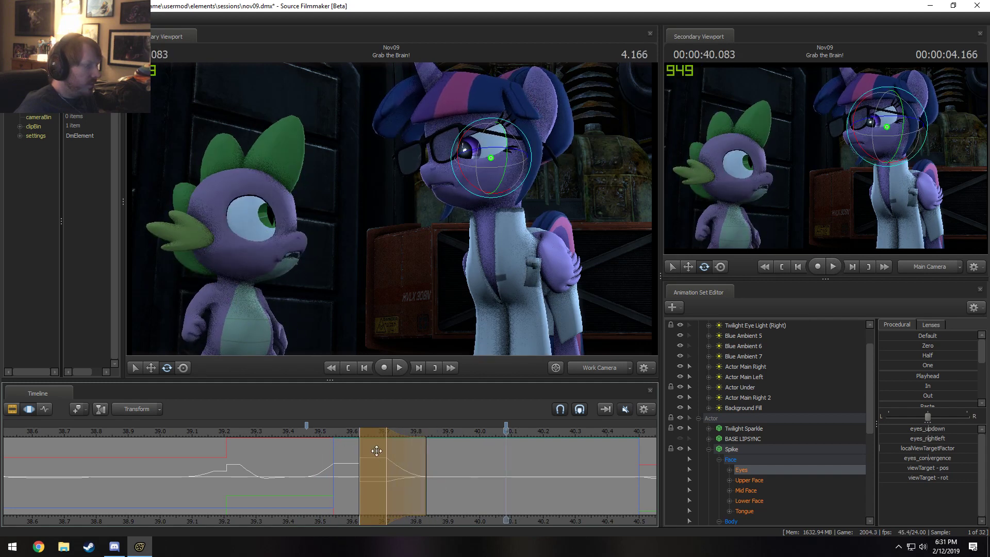
key("space")
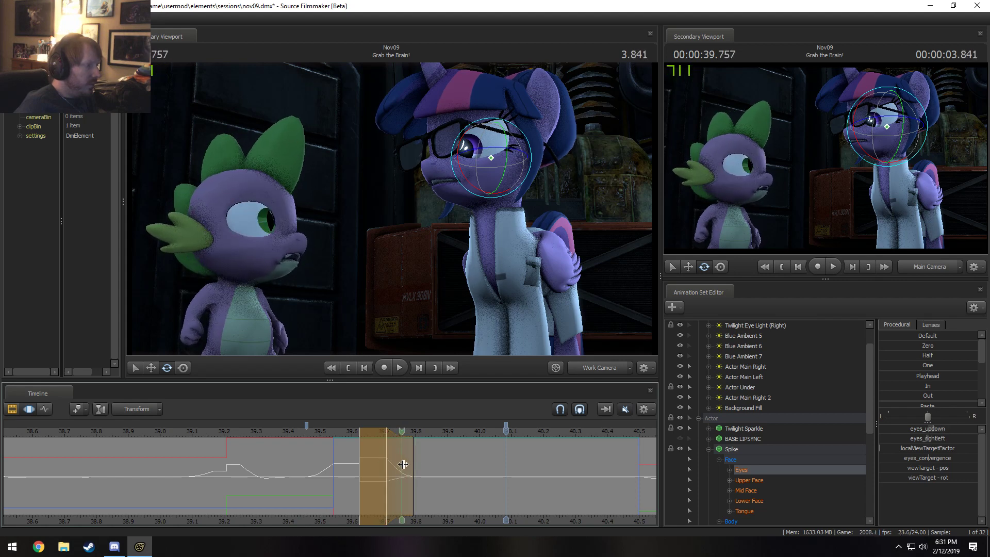
Step: Make a time selection from about 39.7 to 40.04 seconds and select Spike's Upper Face controls
left_click(421, 467)
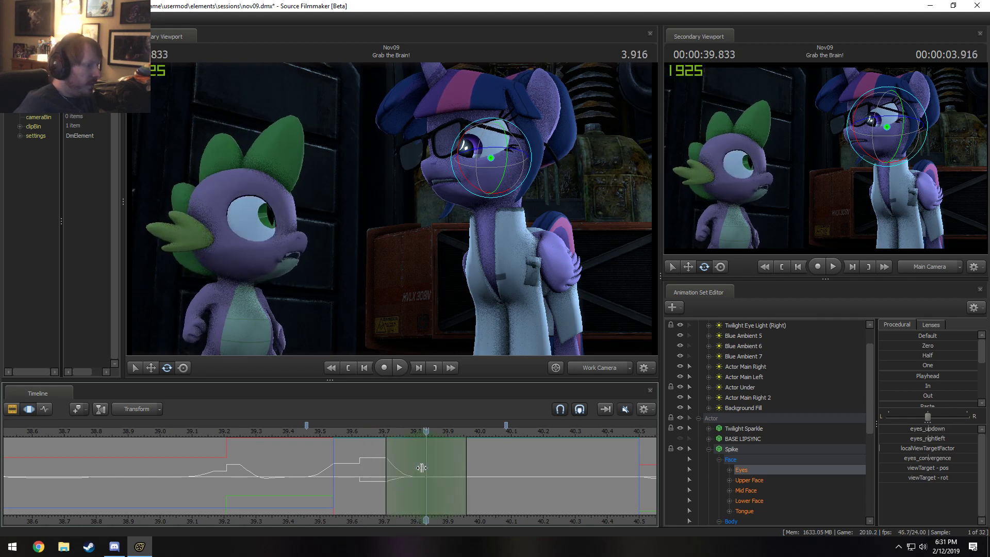
left_click_drag(473, 471, 508, 471)
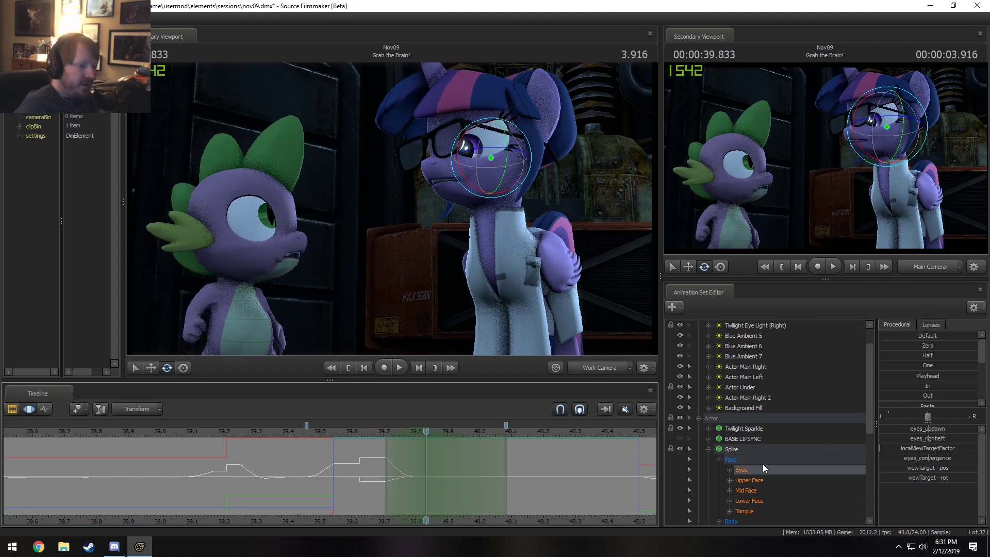
left_click(757, 480)
scroll(910, 470, "down", 3)
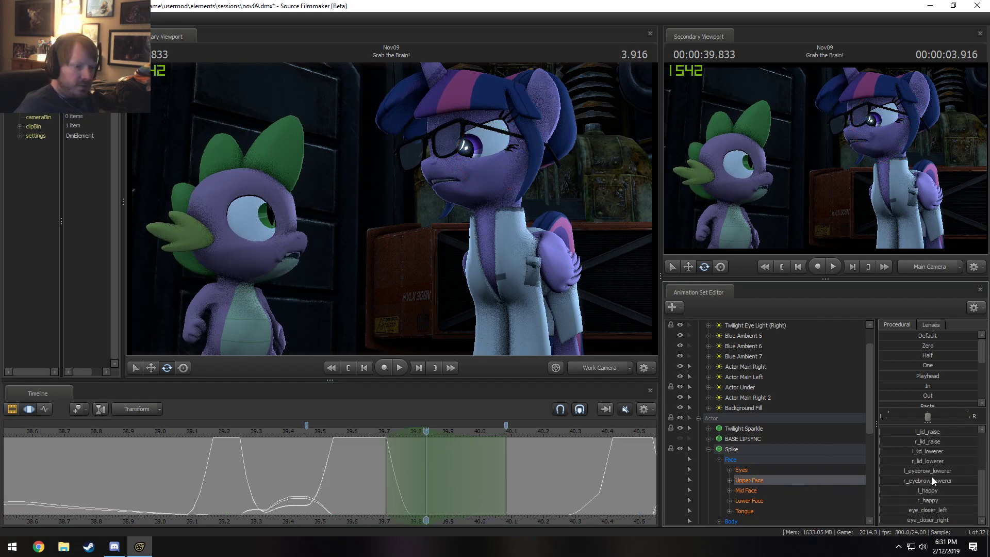
key("space")
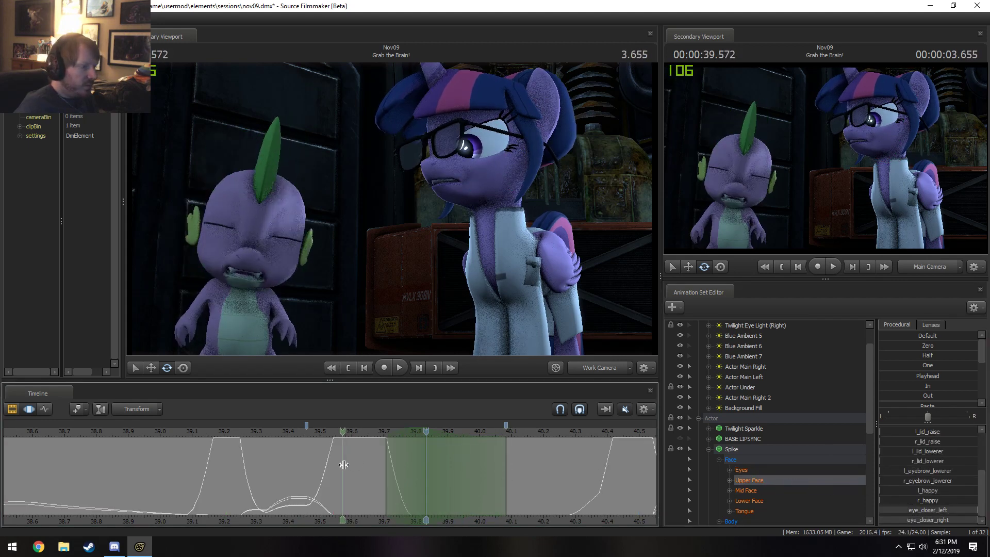
left_click_drag(478, 486, 472, 487)
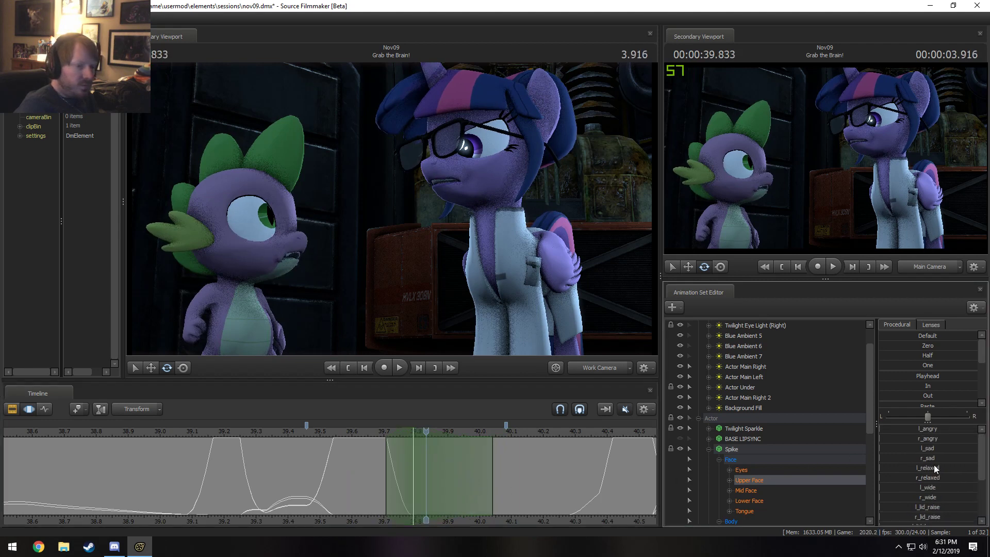
Step: Try adjusting Spike's l_wide eyelid control within the time selection, and undo the change
scroll(933, 466, "up", 3)
scroll(933, 491, "down", 1)
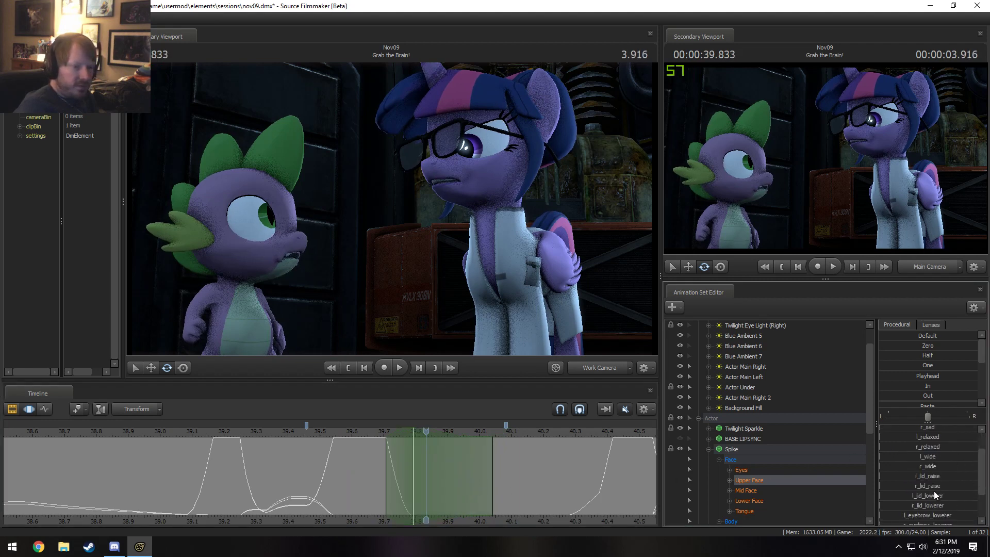
left_click_drag(928, 459, 906, 465)
key("ctrl+z")
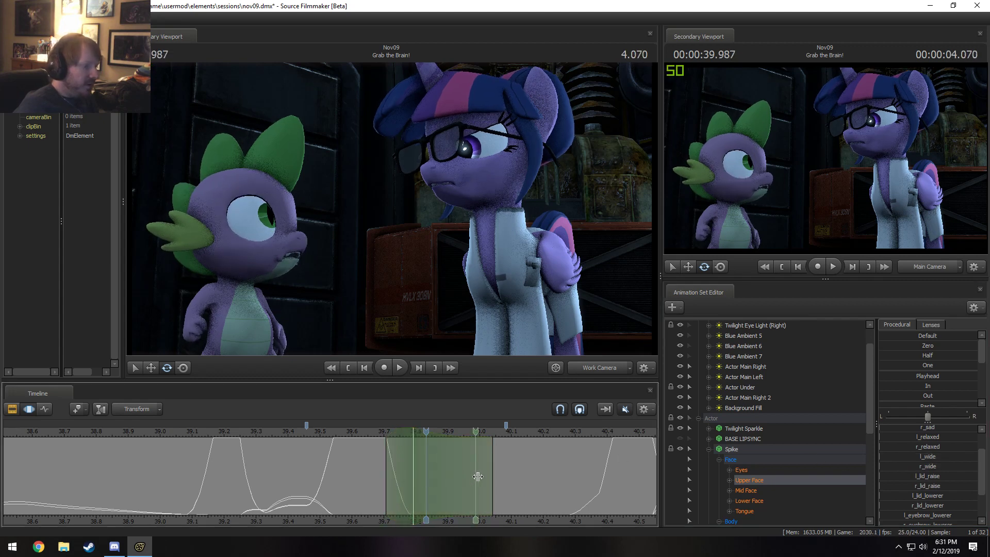
Step: Make a time selection from about 40.0 to 40.29 seconds, with falloff starting near 39.75 and ending near 40.41 seconds
left_click_drag(482, 478, 572, 488, "shift")
scroll(572, 488, "up", 3, "shift")
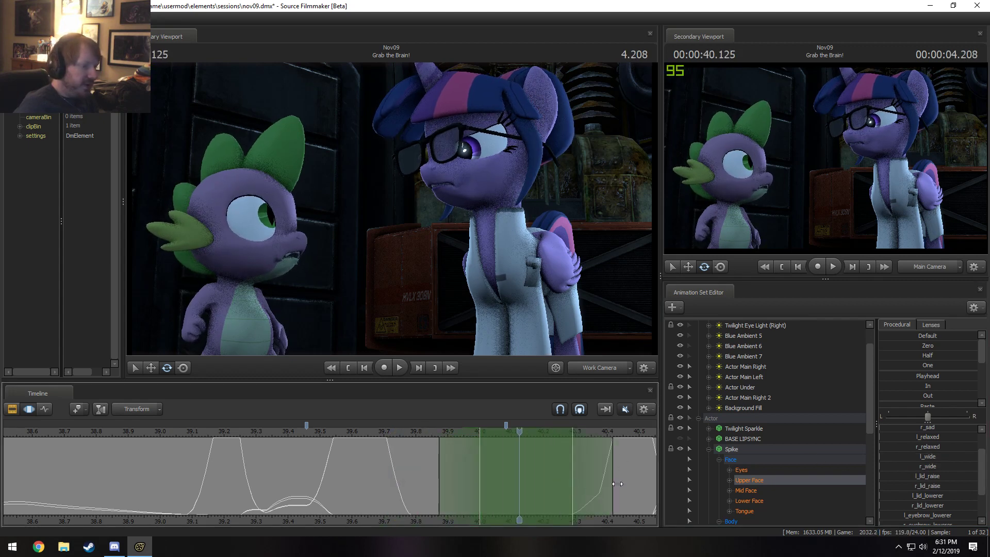
left_click_drag(443, 470, 400, 480)
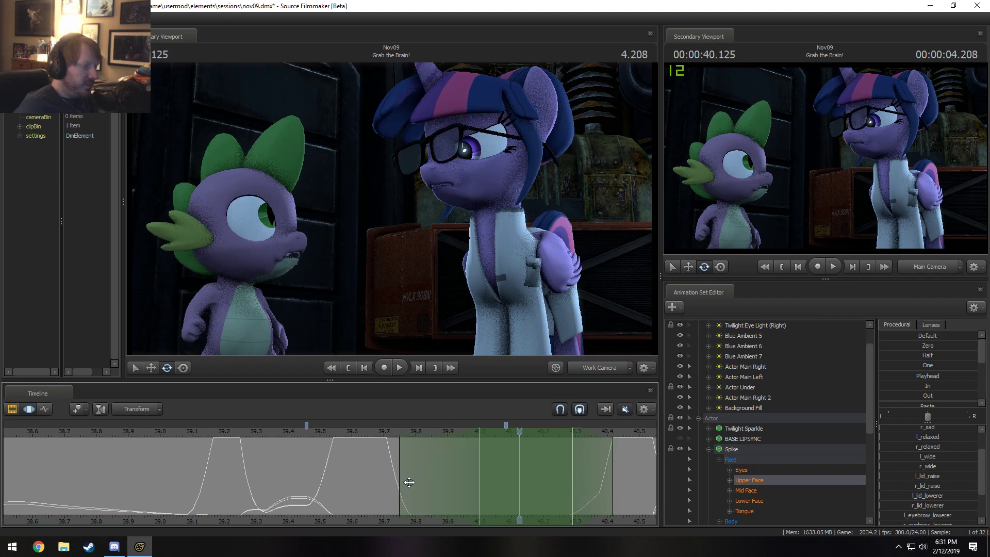
Step: Raise Spike's eye_closer_left and eye_closer_right slightly, move the selection's hold start to about 39.96 seconds, and review the result
scroll(935, 513, "down", 3)
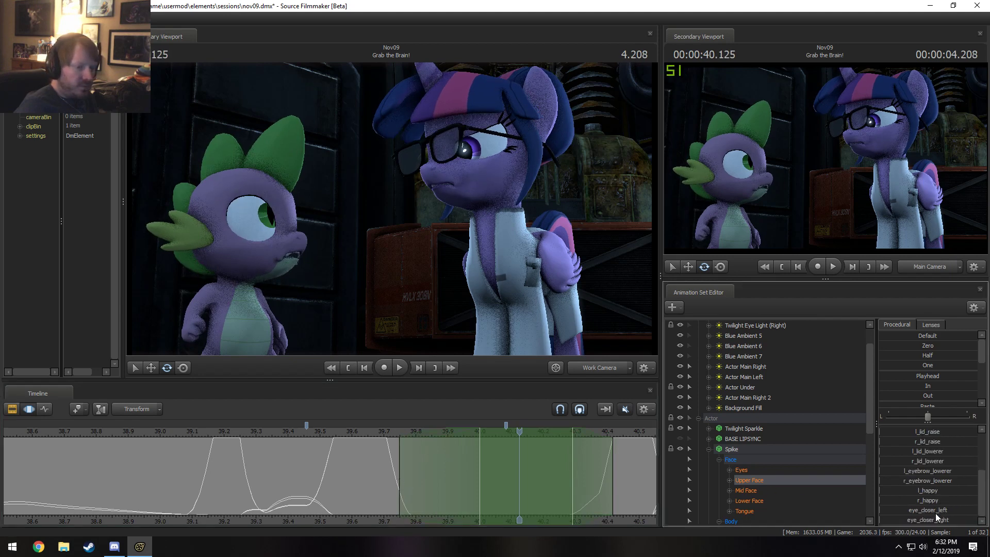
left_click_drag(936, 512, 952, 518)
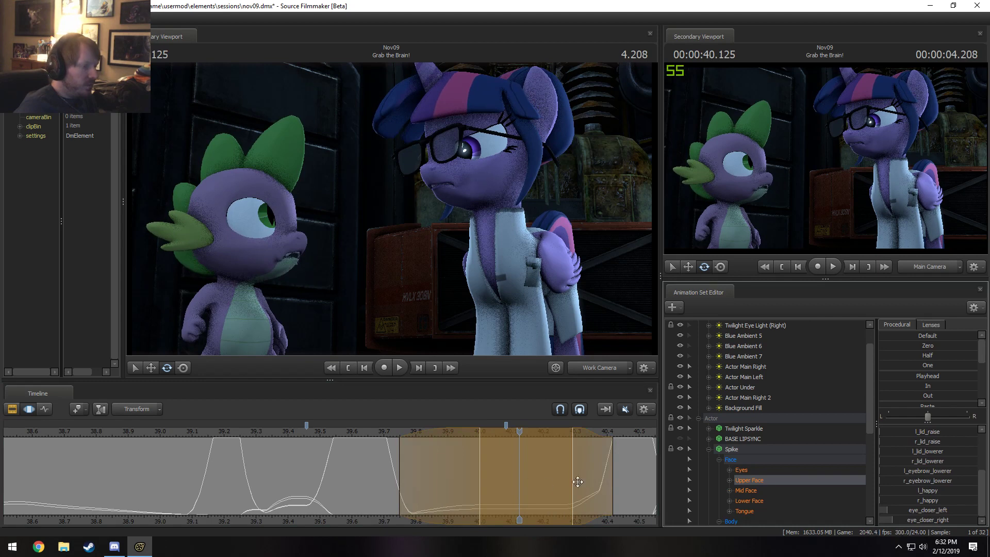
left_click(359, 436)
left_click_drag(479, 470, 465, 472)
key("space")
key("space")
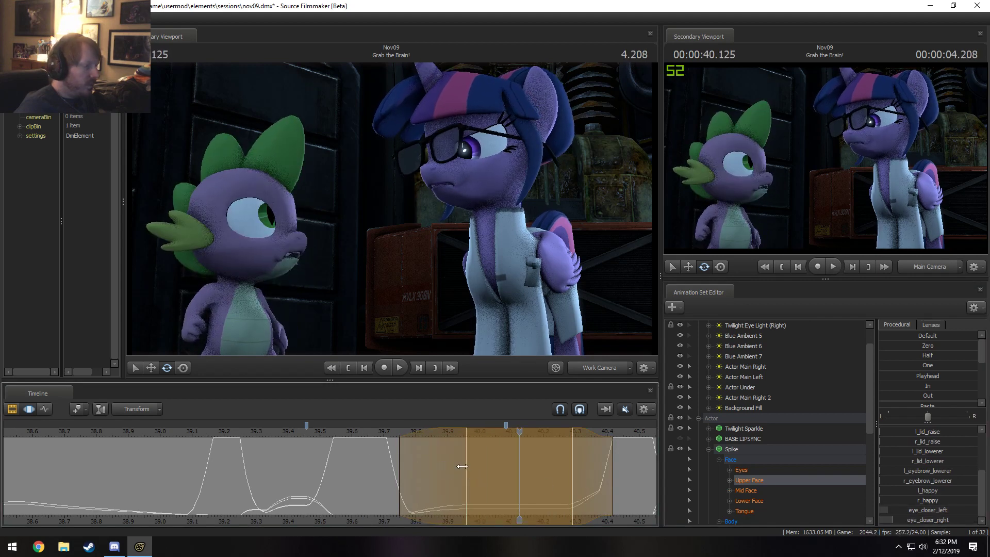
Step: Adjust Spike's eyes_updown slightly from about 40.08 to 40.5 seconds, with falloff starting near 39.75 seconds, and review the motion
mouse_move(351, 435)
left_mouse_down()
mouse_move(289, 433)
mouse_move(369, 469)
mouse_move(490, 486)
mouse_move(411, 483)
mouse_move(501, 477)
mouse_move(632, 493)
mouse_move(391, 473)
left_mouse_up()
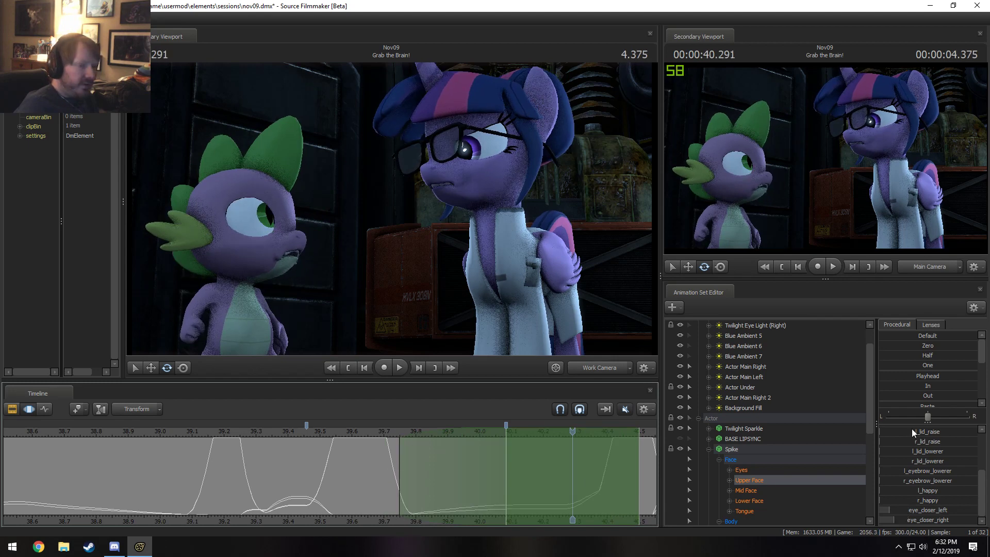
scroll(739, 364, "up", 1)
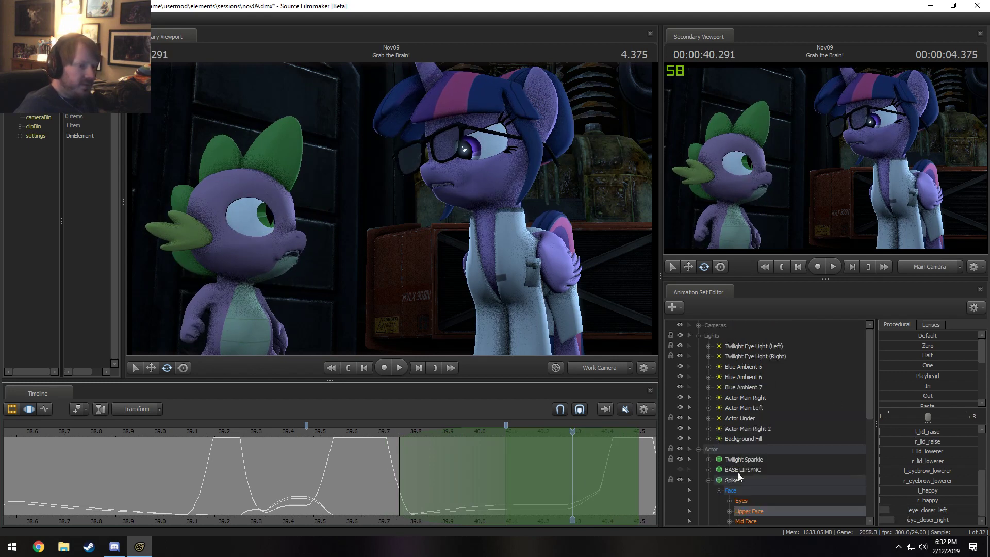
left_click(745, 502)
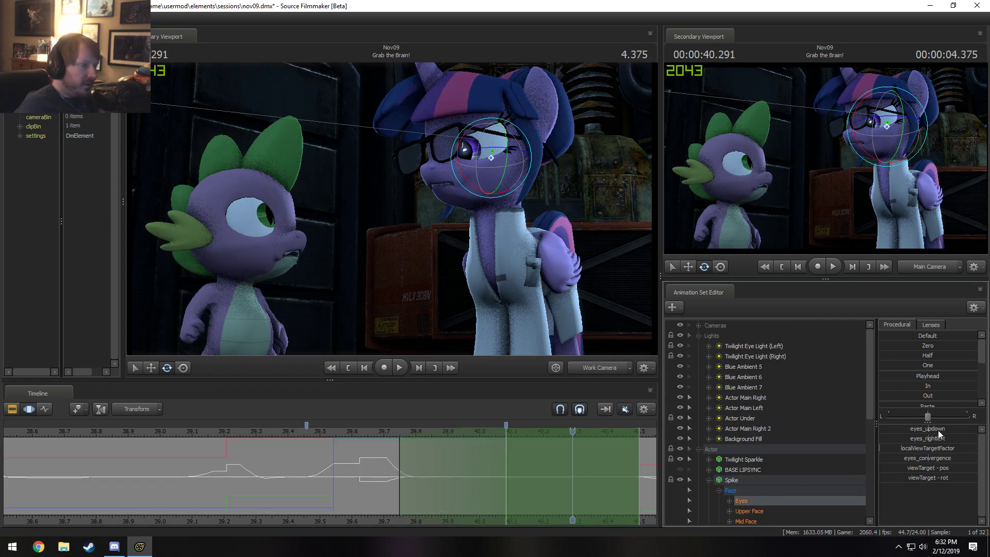
left_click_drag(938, 430, 939, 430)
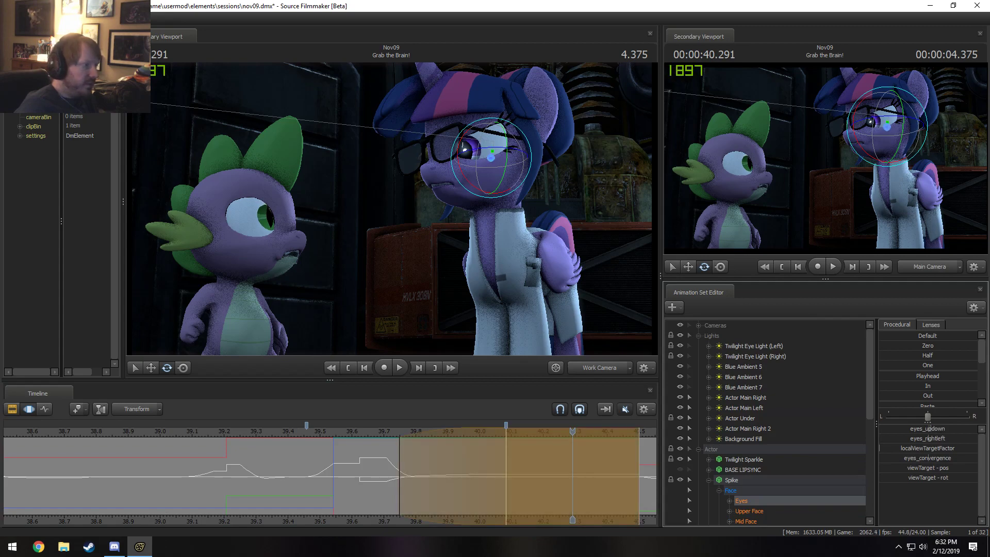
key("space")
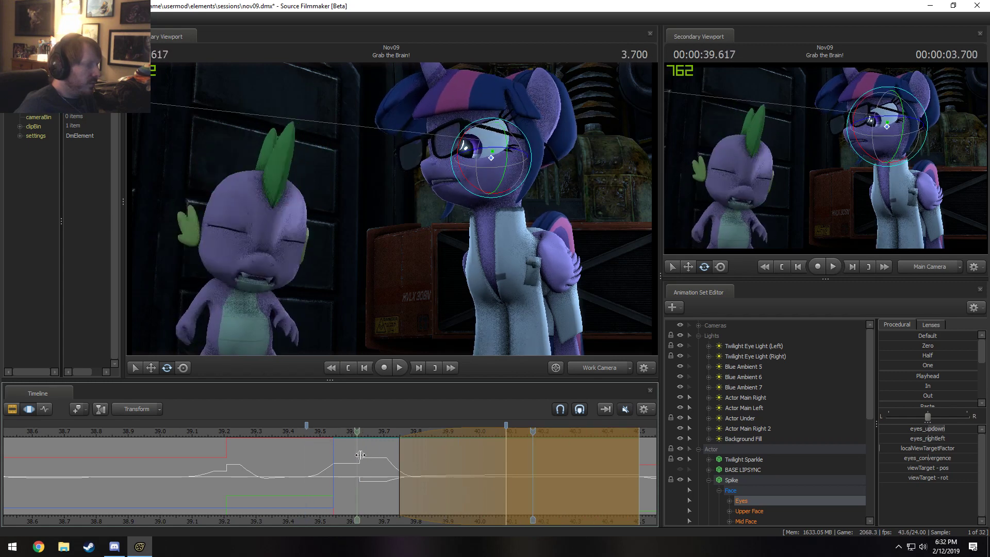
key("space")
Step: Clear the time selection and play back Spike's head turn and eye movement
left_click_drag(397, 475, 370, 475)
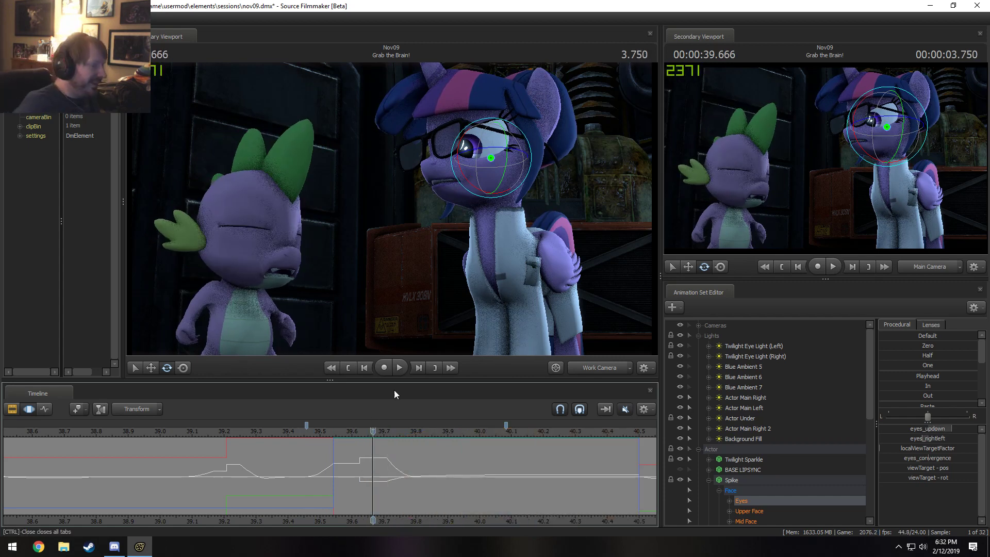
key("space")
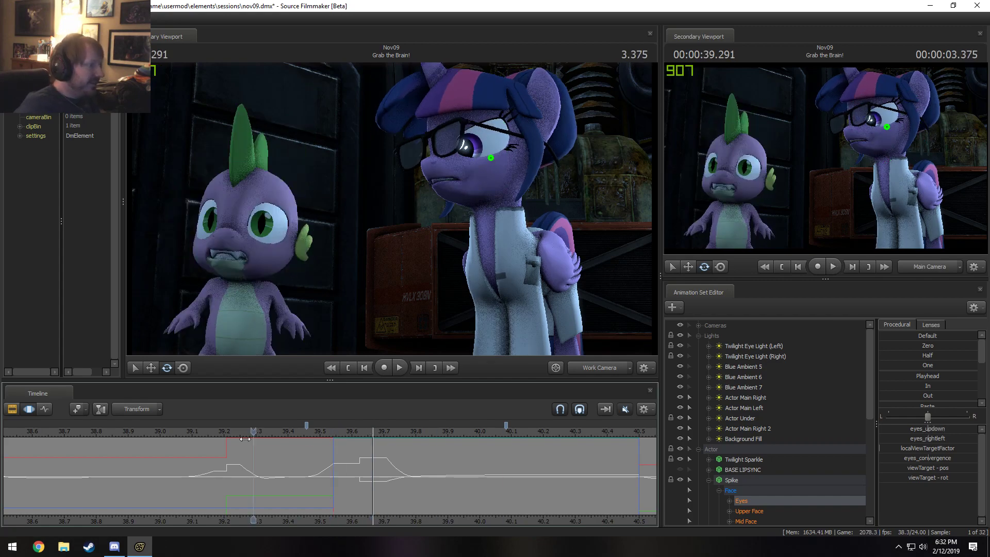
key("space")
left_click(141, 429)
key("space")
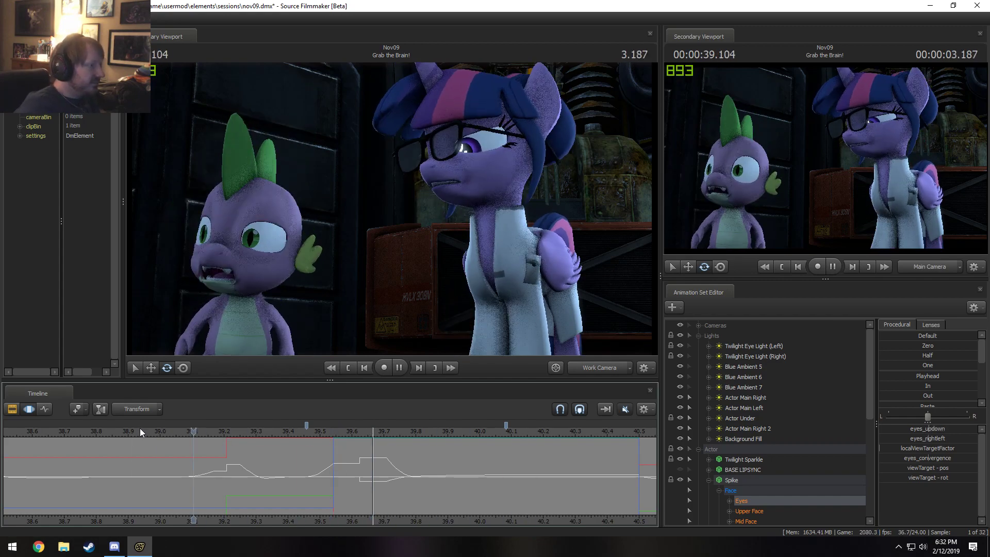
key("space")
Step: Make a time selection centred near 39.79 seconds, with falloff from about 39.5 to 40.29 seconds
left_click_drag(304, 464, 376, 478)
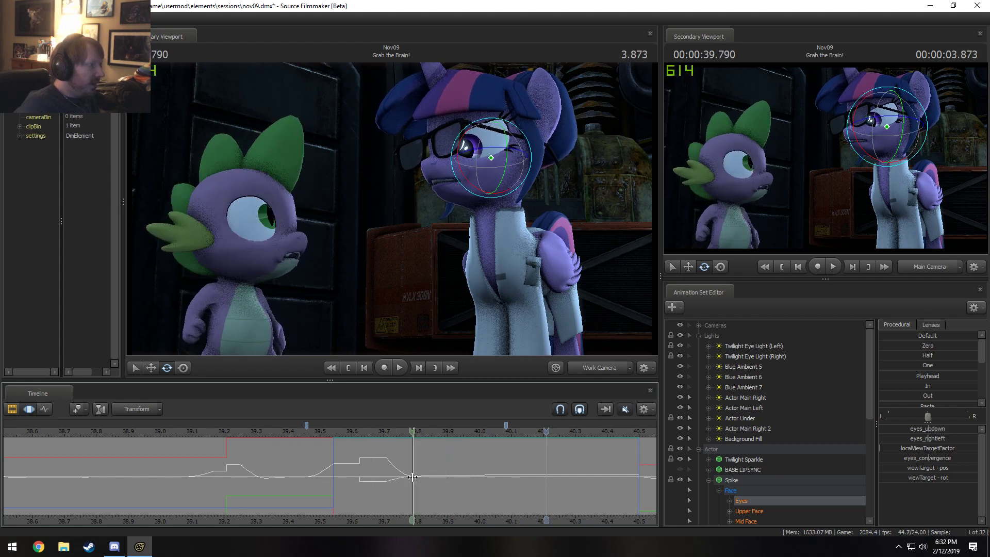
left_click(413, 476, "shift")
scroll(412, 477, "up", 4, "shift")
scroll(411, 476, "down", 1, "shift")
left_click_drag(512, 473, 572, 486)
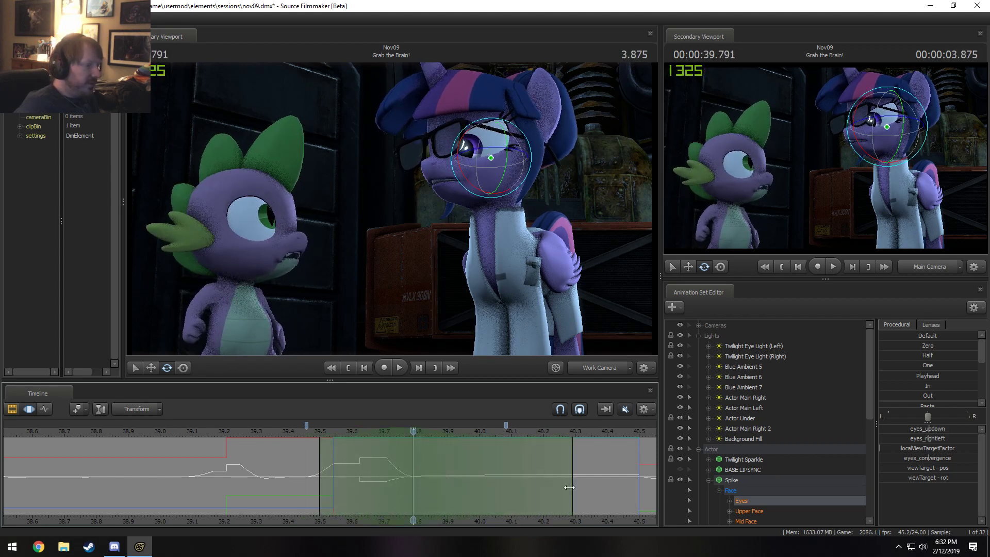
Step: Rotate Spike's head bone slightly at about 39.79 seconds and play back the head turn
left_click(255, 254, "ctrl")
left_click_drag(261, 270, 34, 228, "ctrl")
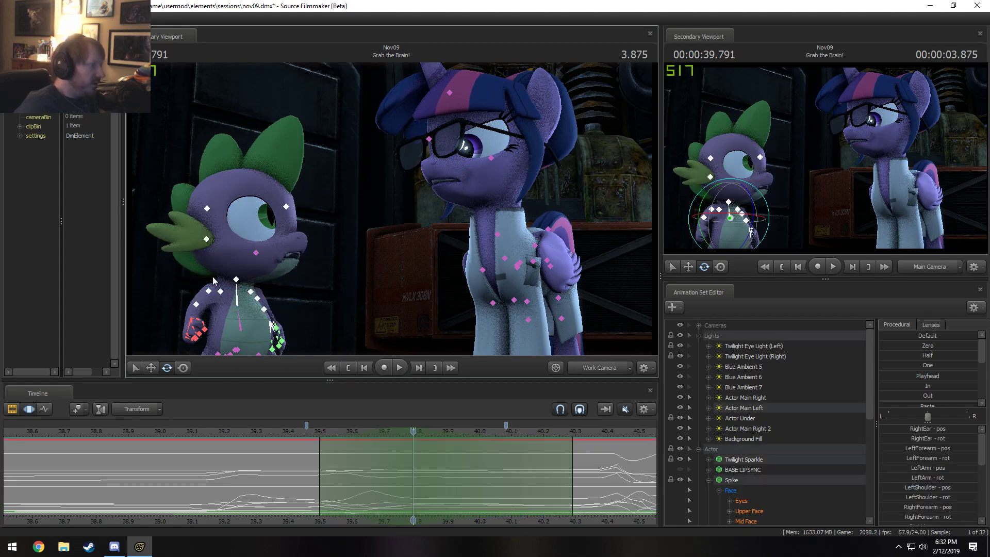
left_click(237, 278)
left_click_drag(266, 295, 270, 295)
left_click(286, 434)
key("space")
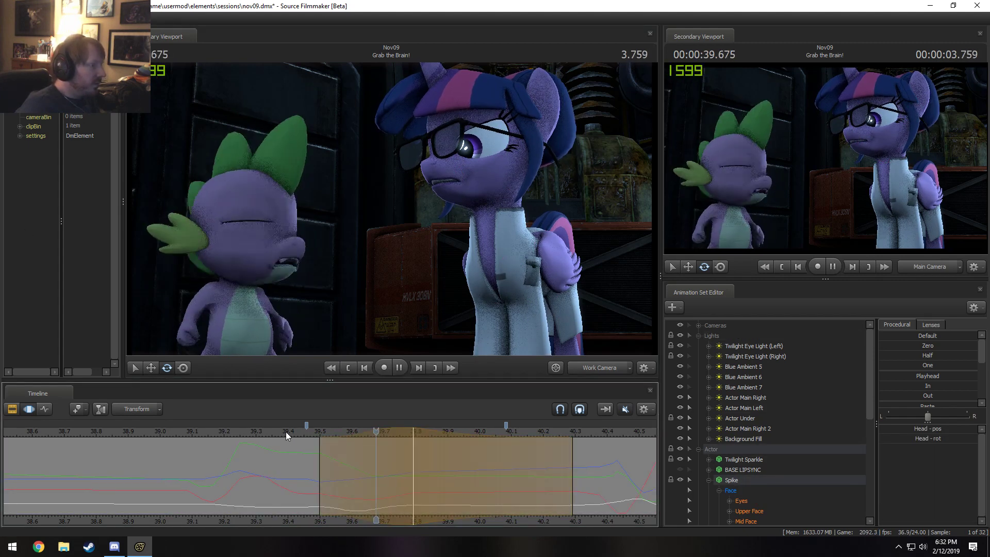
key("space")
Step: Shift the head adjustment's peak to about 39.83 seconds and its falloff end to about 40.33 seconds, and review the motion
left_click_drag(516, 474, 527, 492)
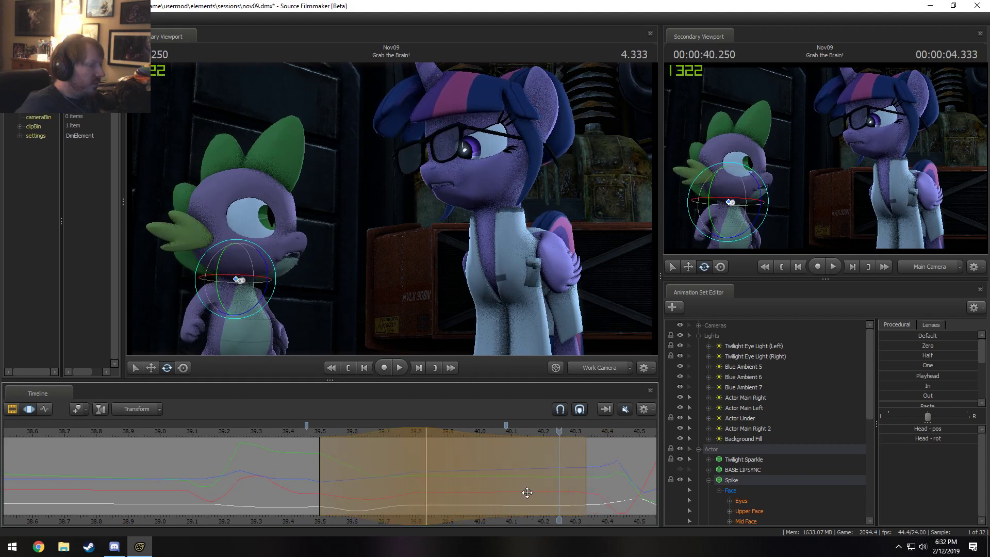
left_click(252, 433)
key("space")
key("space")
left_click(262, 433)
key("space")
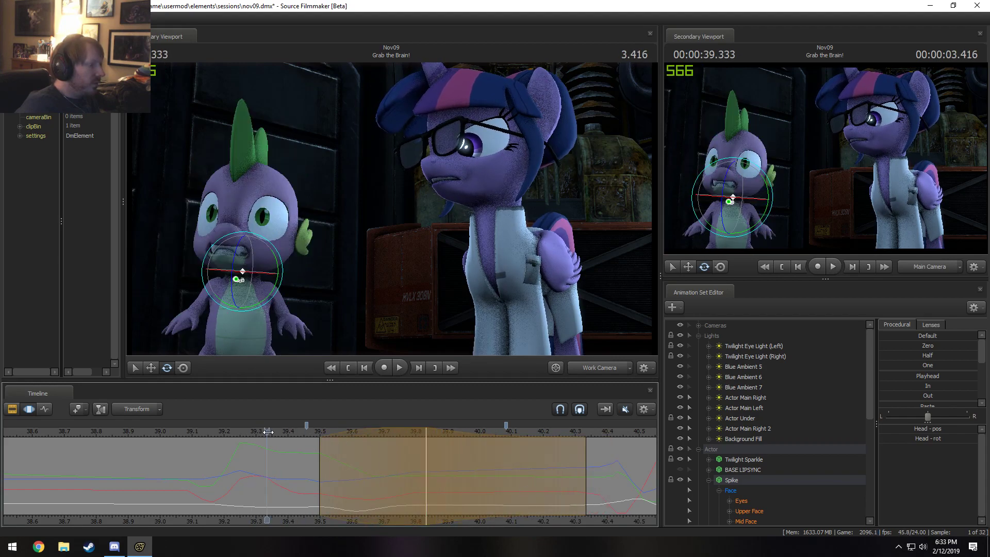
left_click(205, 432)
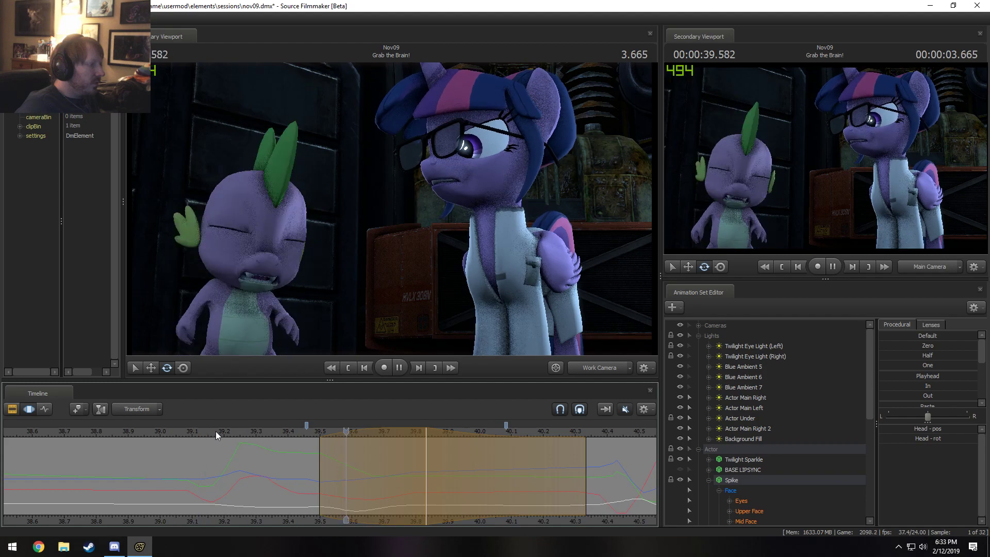
key("space")
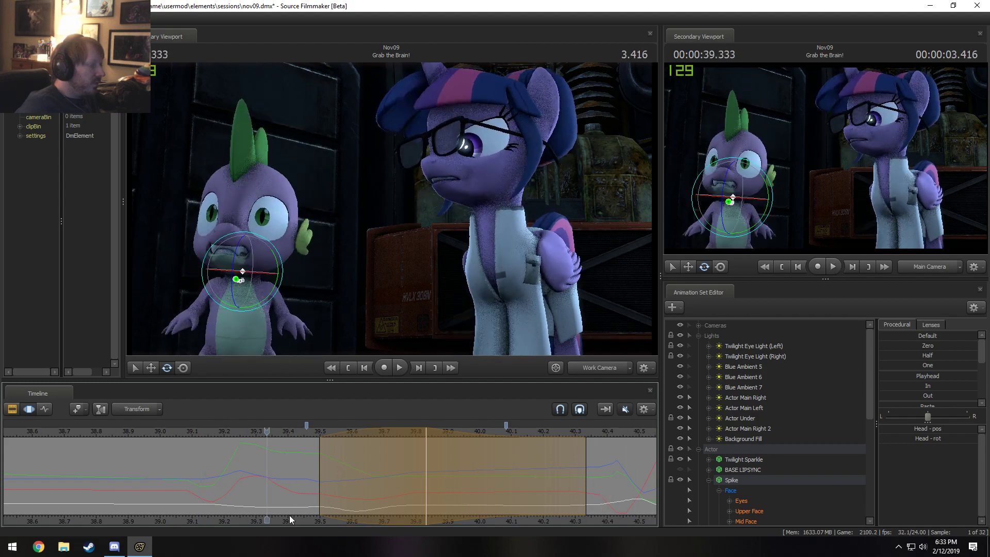
Step: Extend the head adjustment's falloff end to about 40.5 seconds and play back the result
middle_click_drag(289, 515, 187, 513)
key("shift")
left_click_drag(485, 491, 536, 499, "shift")
key("space")
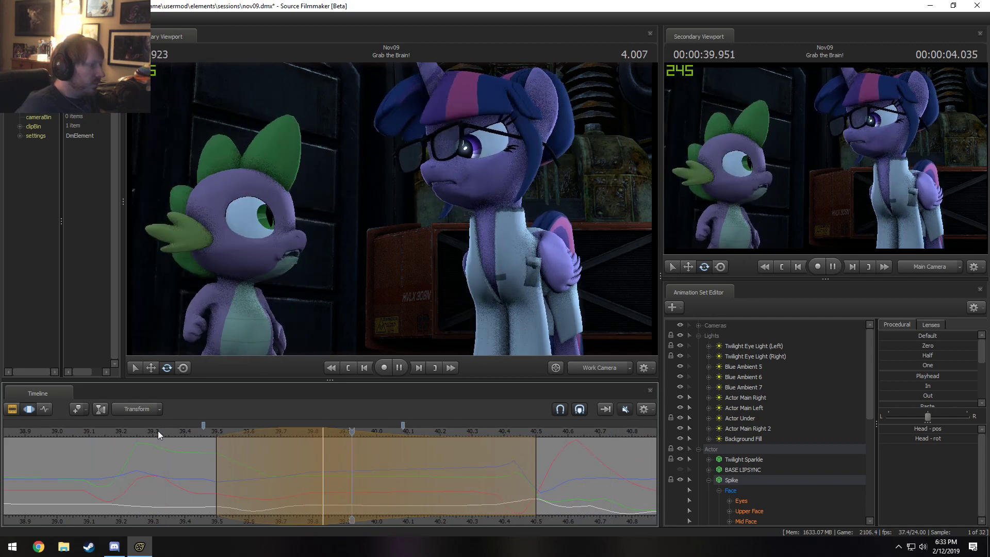
key("space")
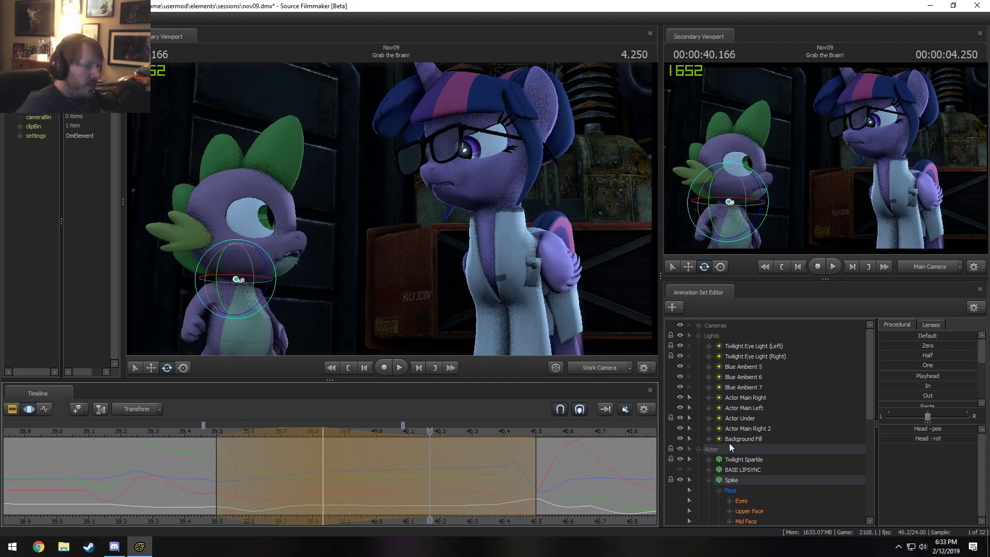
Step: Select Spike's Lower Face controls and make a time selection peaking near 40.42 seconds, with falloff from about 39.7 to 40.54 seconds
scroll(742, 475, "down", 4)
left_click(754, 407)
left_click_drag(286, 478, 548, 474)
left_click(504, 481, "shift")
left_click_drag(483, 469, 298, 466)
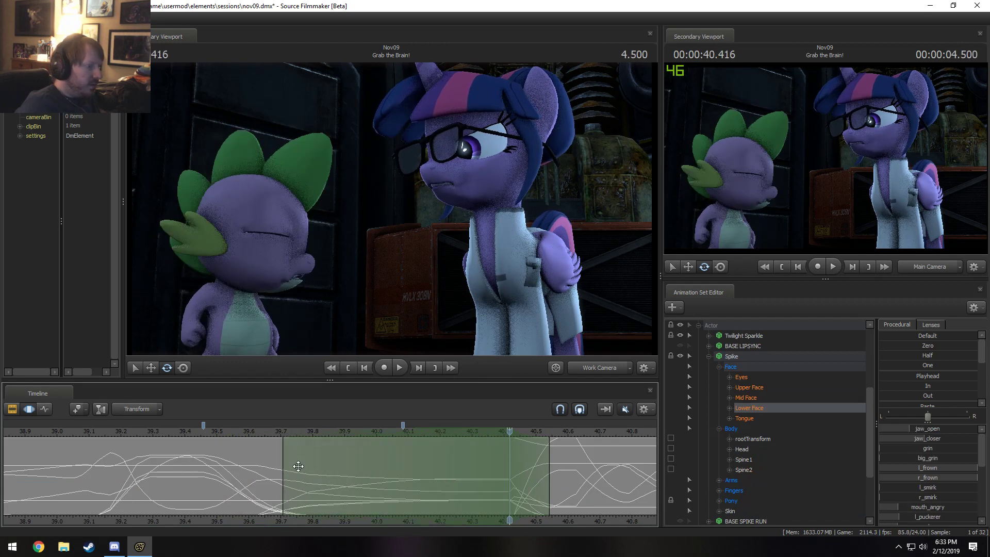
left_click_drag(253, 436, 505, 480)
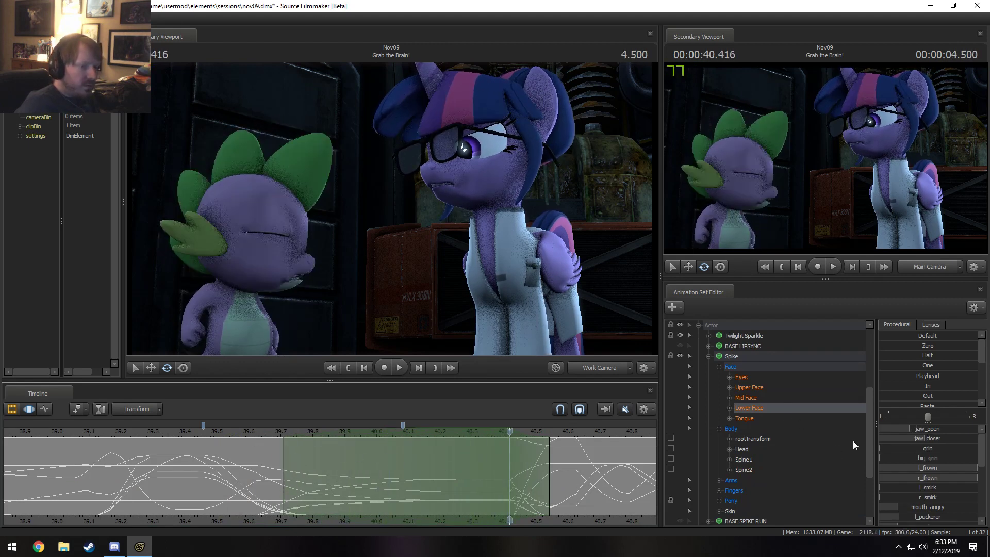
Step: Lower Spike's jaw_closer and mouth_o2, adjust jaw_open and raise grin at about 40.42 seconds, and review the mouth motion
left_click_drag(926, 435, 923, 438)
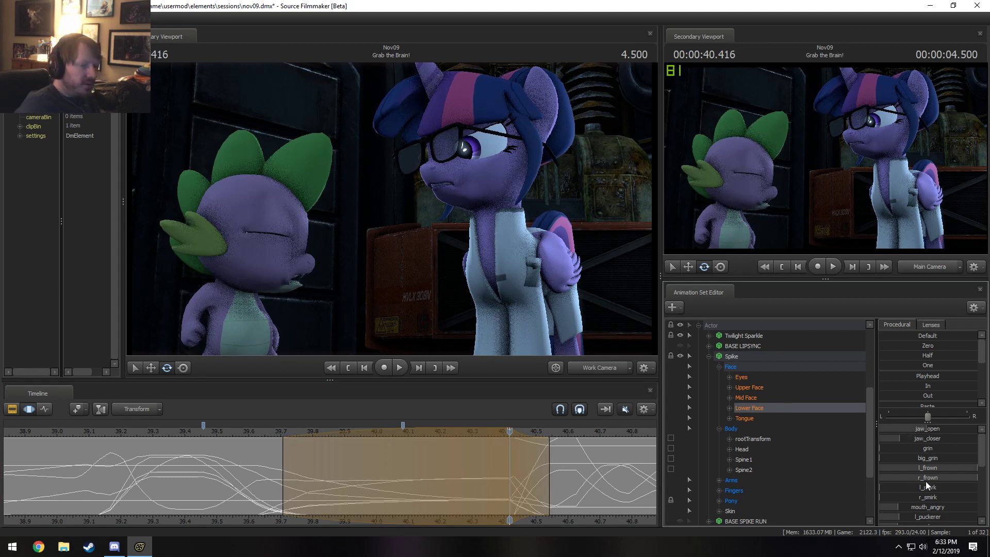
scroll(927, 484, "down", 3)
scroll(943, 455, "down", 1)
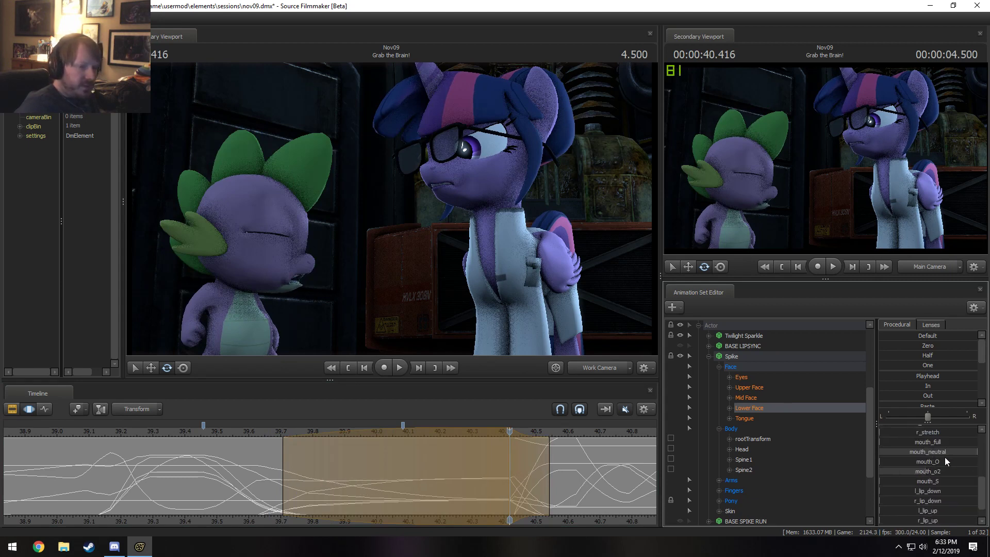
left_click_drag(945, 470, 931, 470)
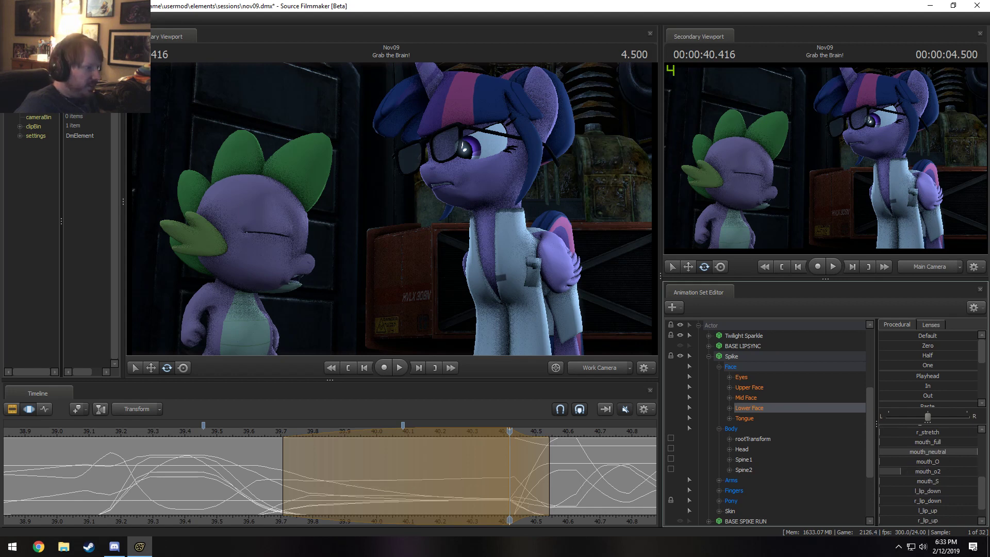
scroll(921, 466, "up", 4)
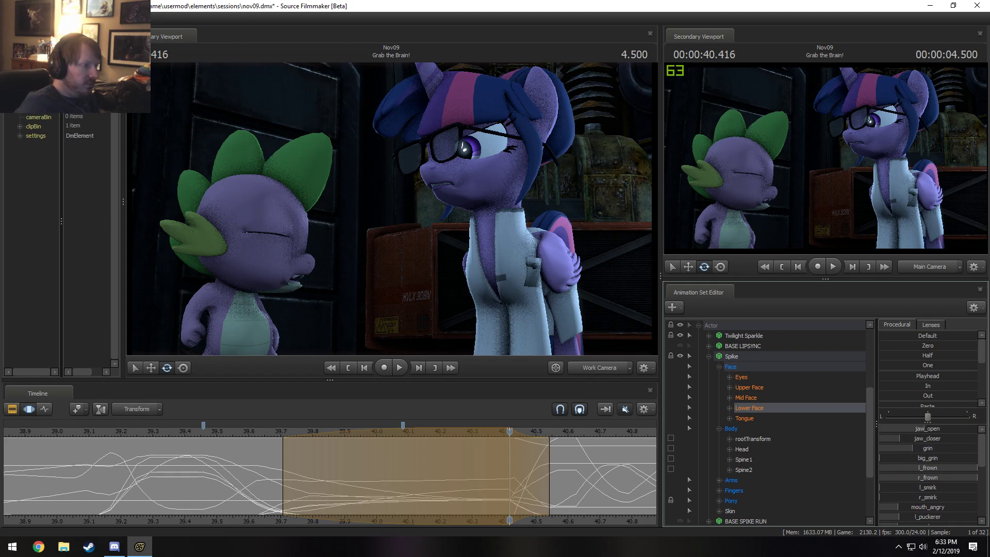
left_click(252, 431)
key("space")
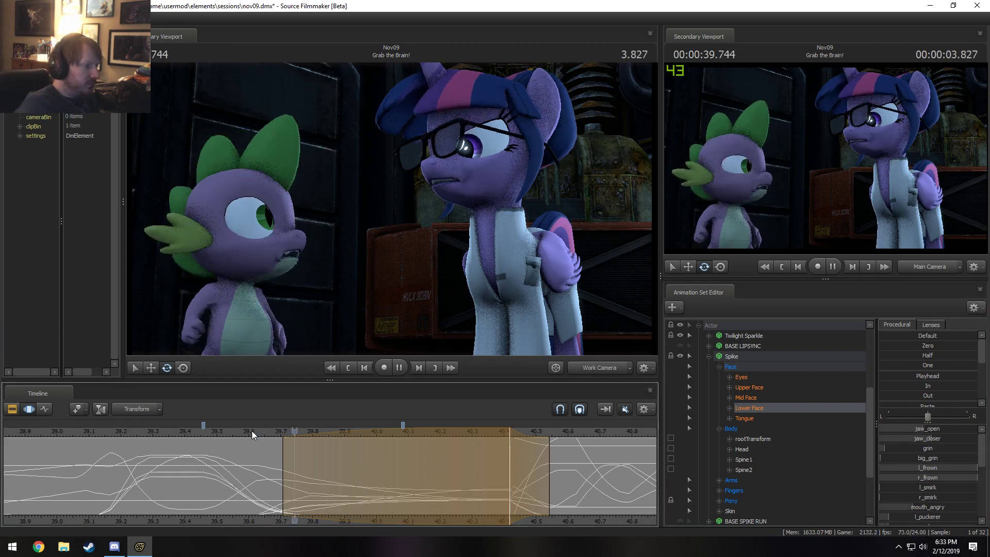
left_click(251, 431)
key("space")
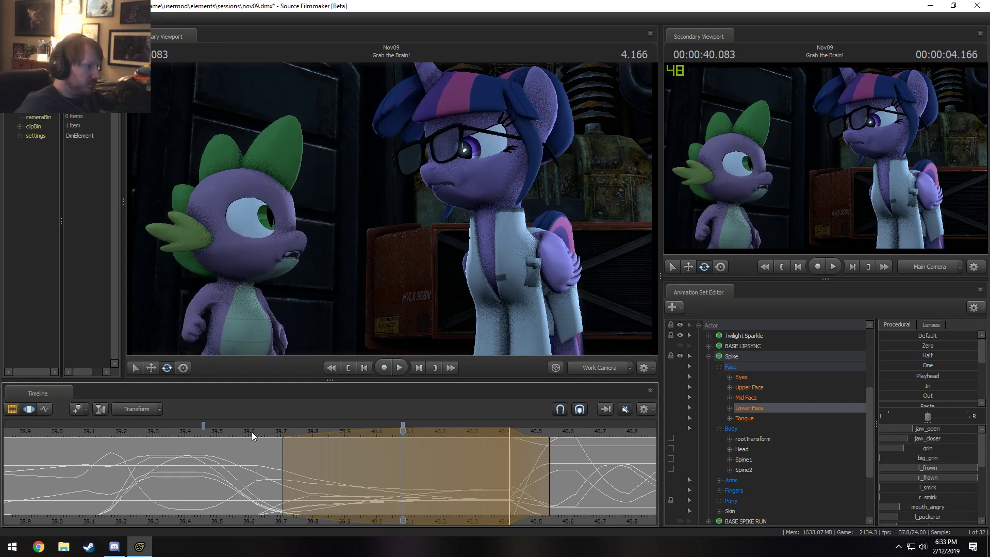
Step: Lower Spike's jaw_open and jaw_closer at about 40.42 seconds and play back the mouth motion
left_click_drag(252, 431, 509, 474)
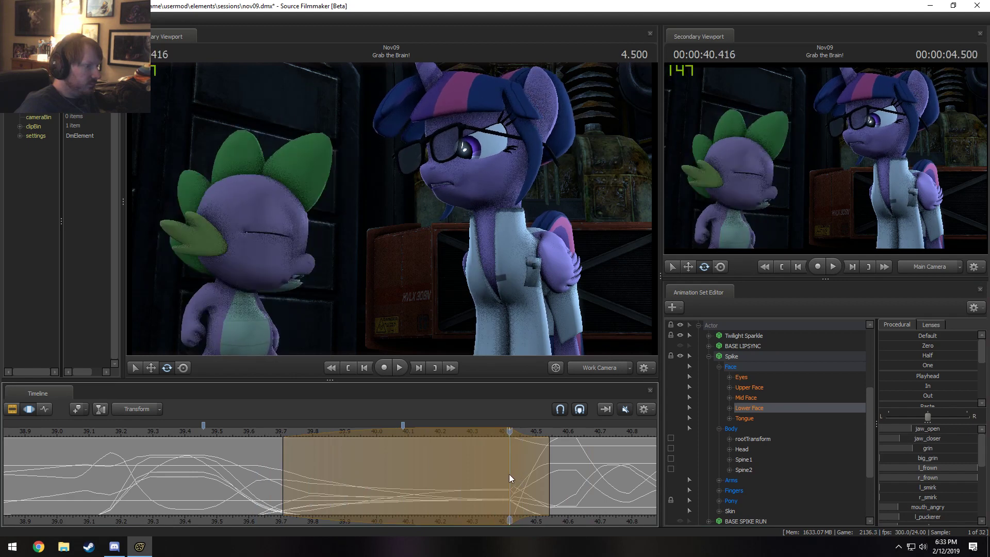
left_click_drag(922, 432, 905, 432)
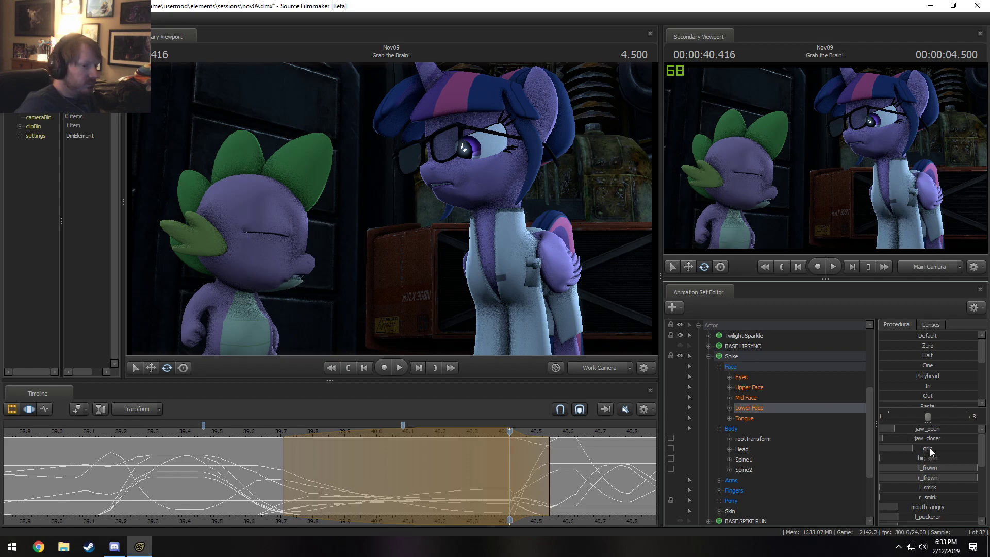
left_click(279, 433)
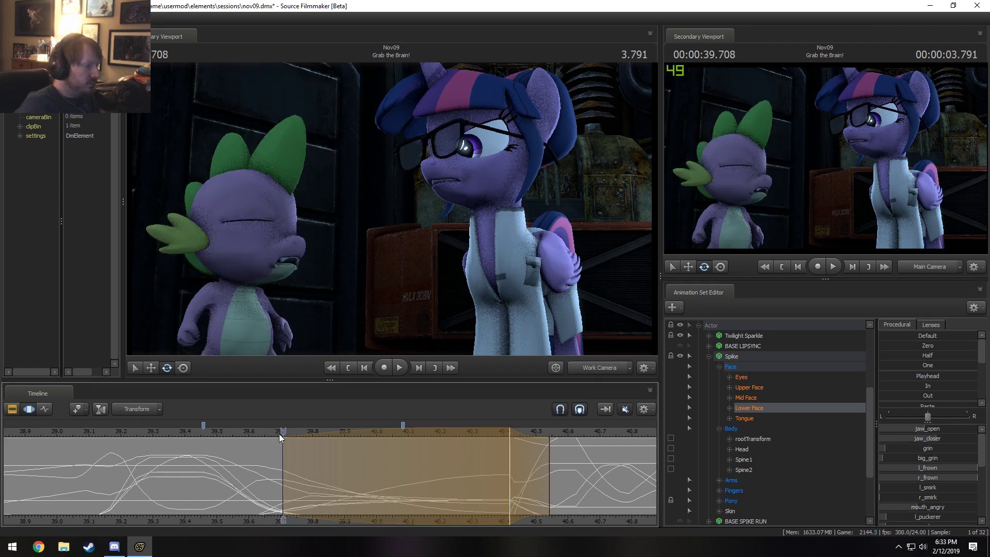
key("space")
key("space")
Step: Move the mouth adjustment's falloff start to about 39.67 seconds and review the shot
left_click(263, 429)
key("space")
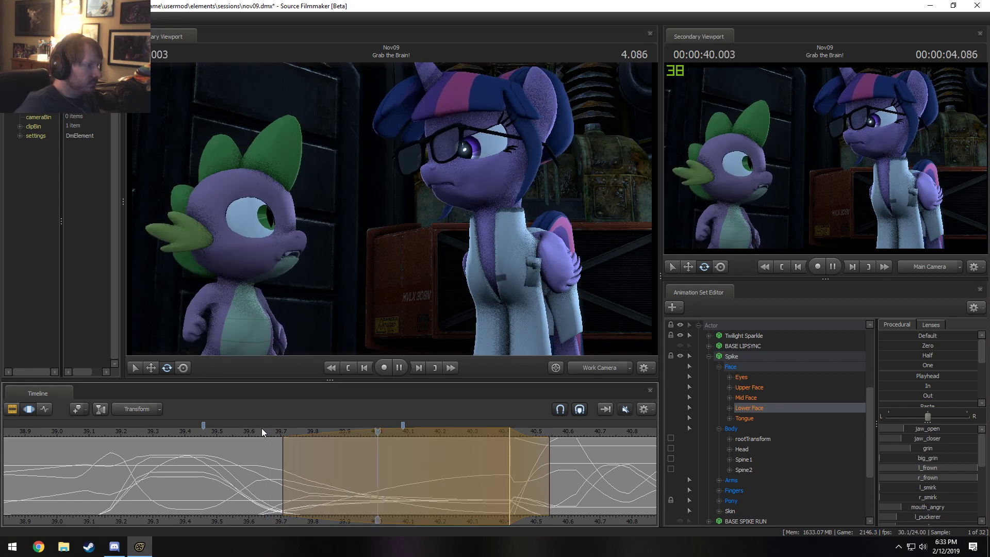
left_click_drag(276, 445, 269, 444)
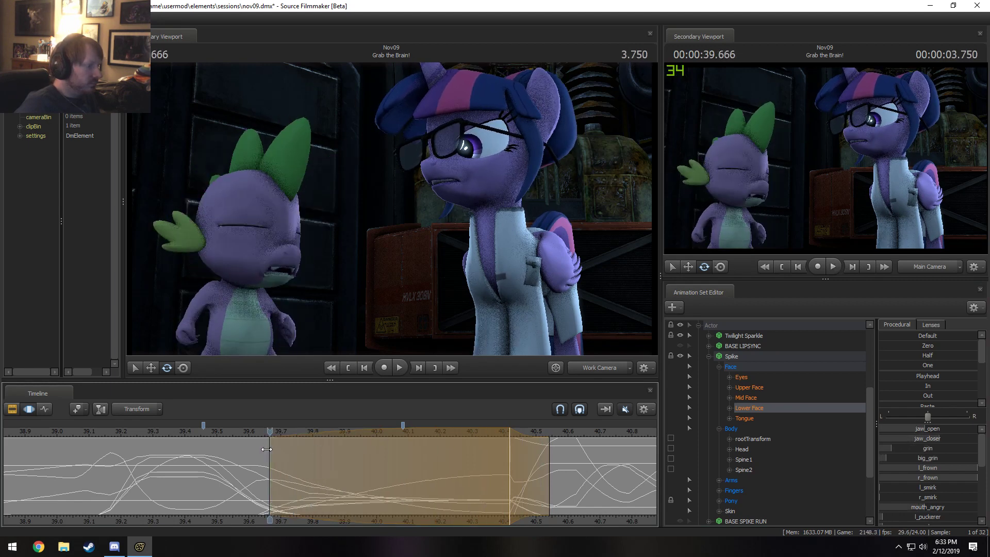
key("space")
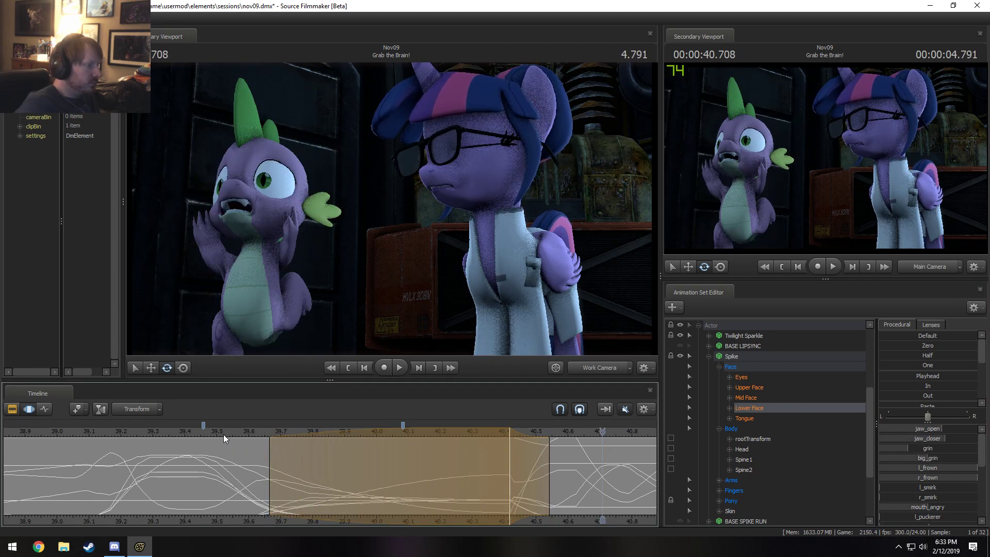
Step: Raise Spike's jaw_open at about 39.67 seconds, with falloff from about 39.54 to 39.79 seconds, and play back the mouth motion
left_click(213, 434)
left_click(212, 435)
left_click(272, 478)
key("space")
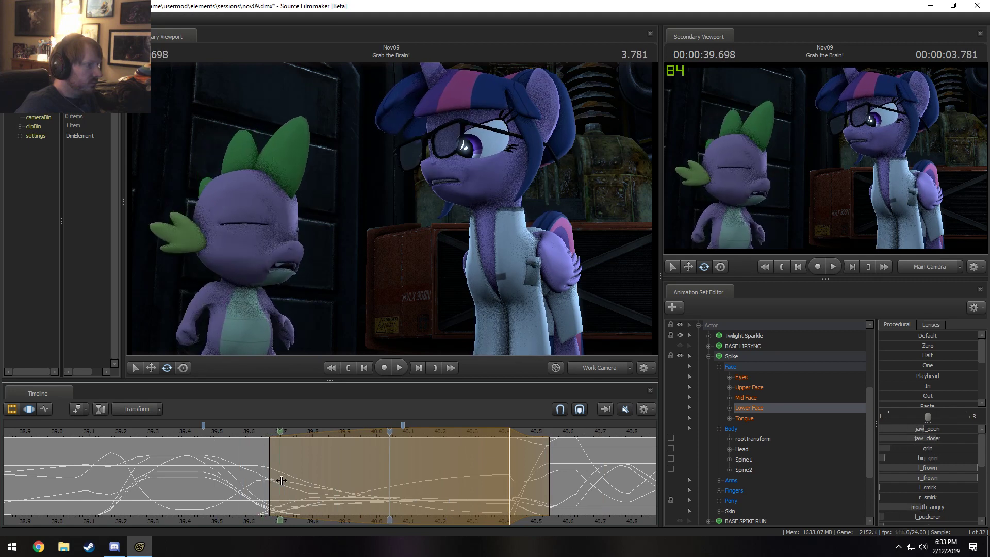
left_click(208, 463)
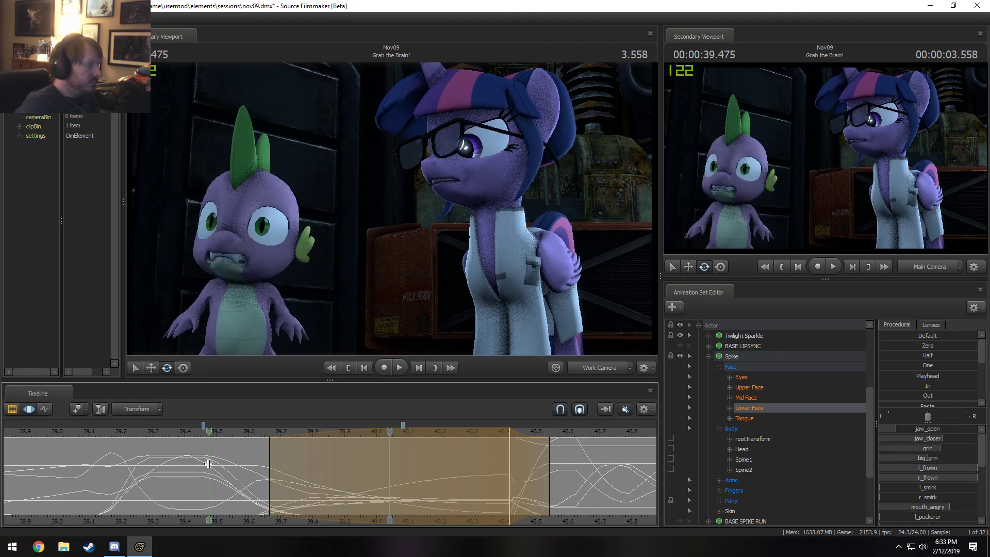
left_click(269, 468)
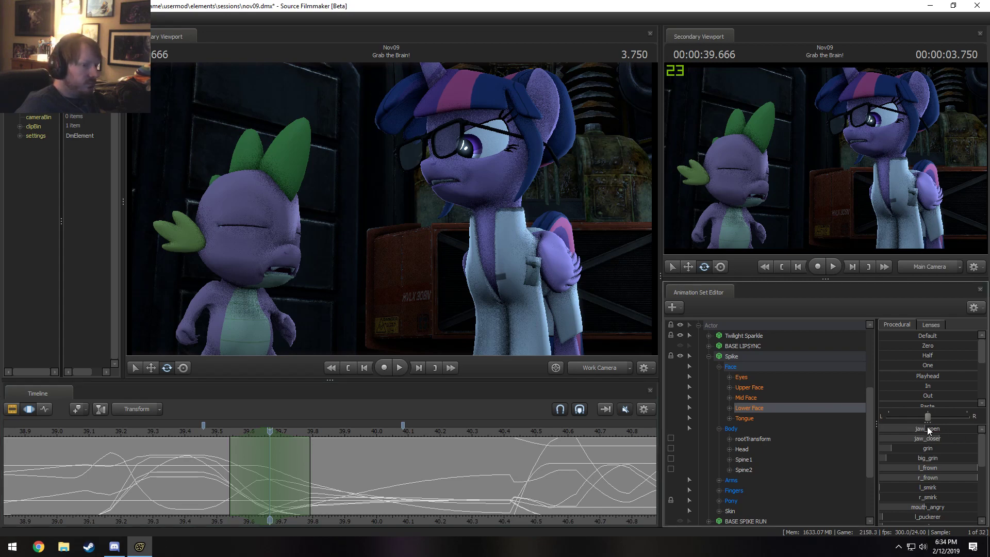
left_click_drag(928, 431, 952, 430)
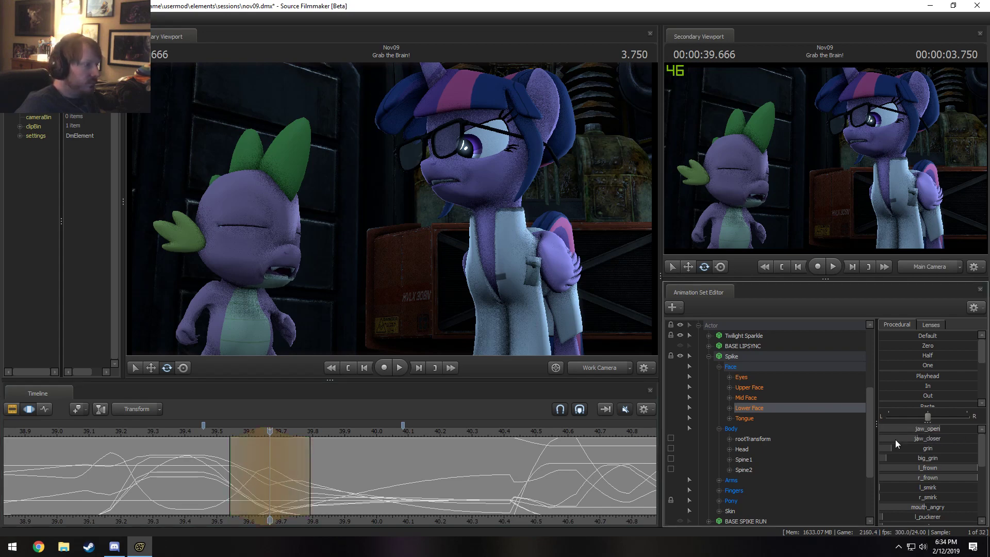
left_click(206, 432)
key("space")
left_click(189, 433)
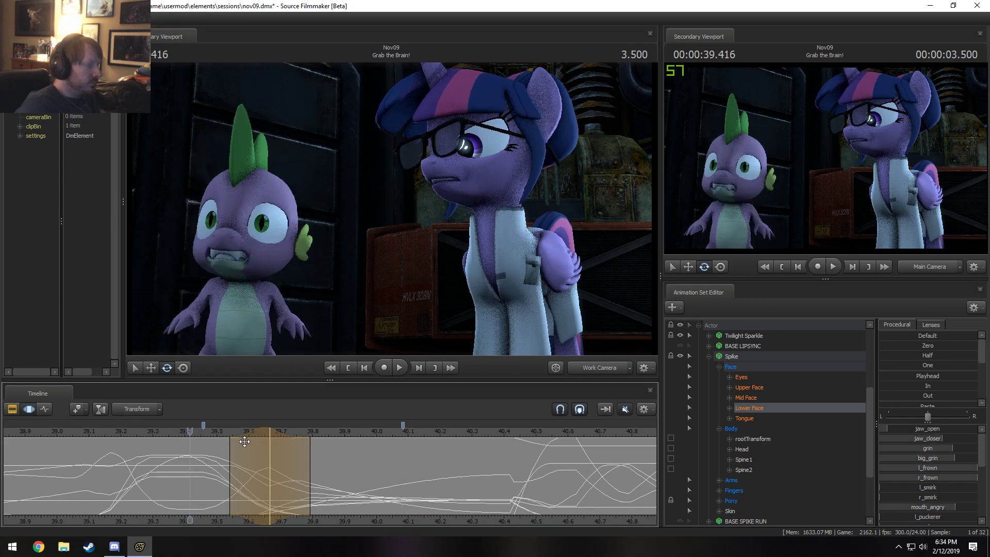
key("space")
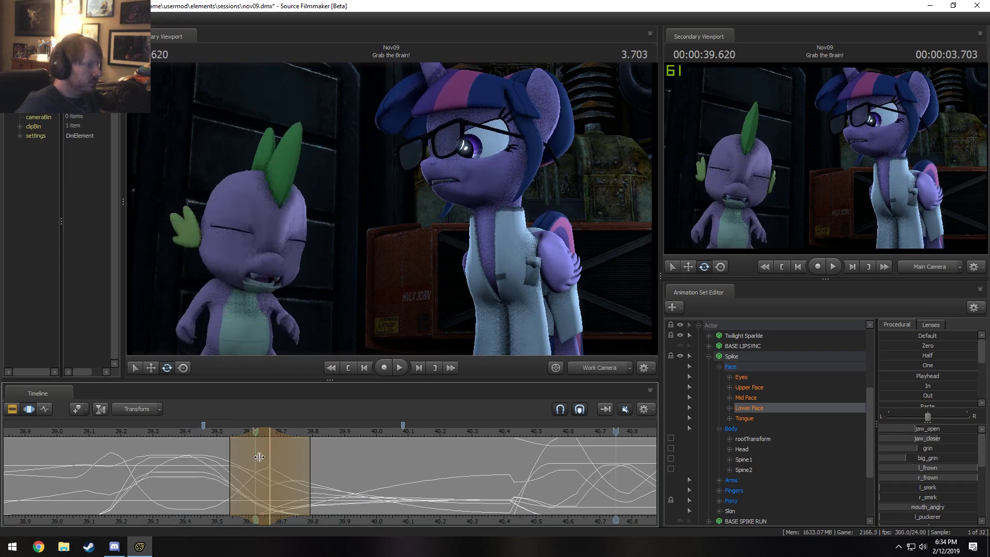
Step: Lower Spike's jaw_open at about 39.83 seconds, with falloff from about 39.62 to 40.04 seconds, and play back the shot
left_click(314, 465)
left_click(326, 466)
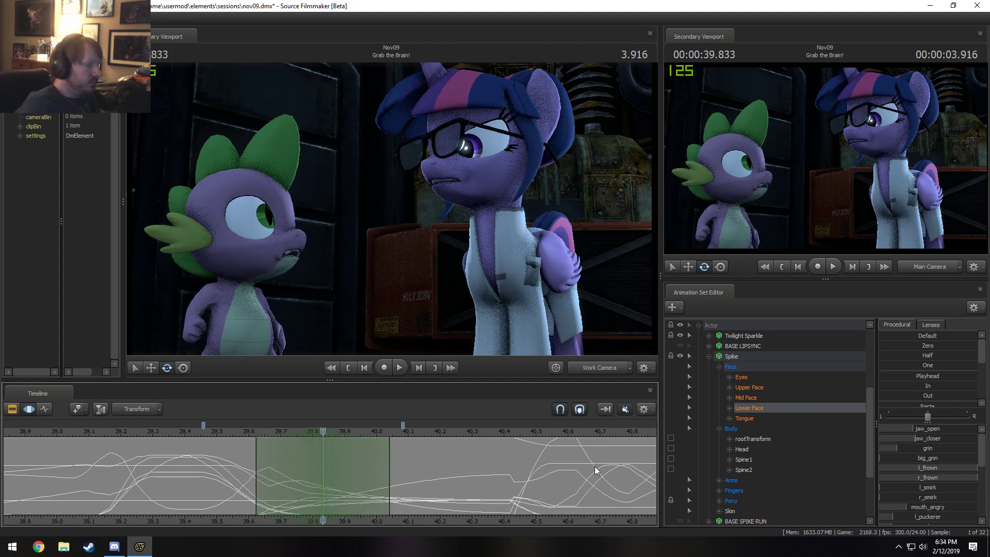
left_click_drag(912, 429, 880, 428)
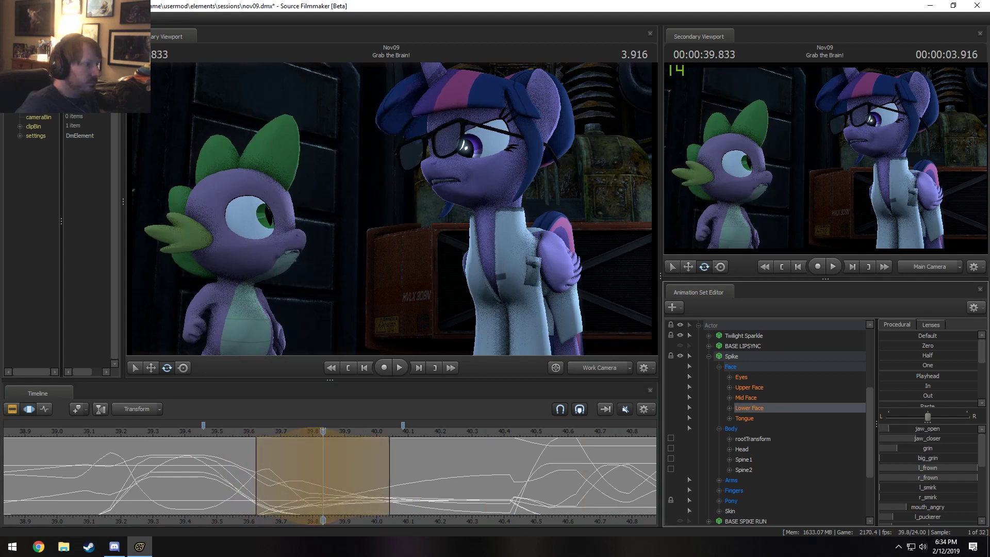
left_click(240, 432)
key("space")
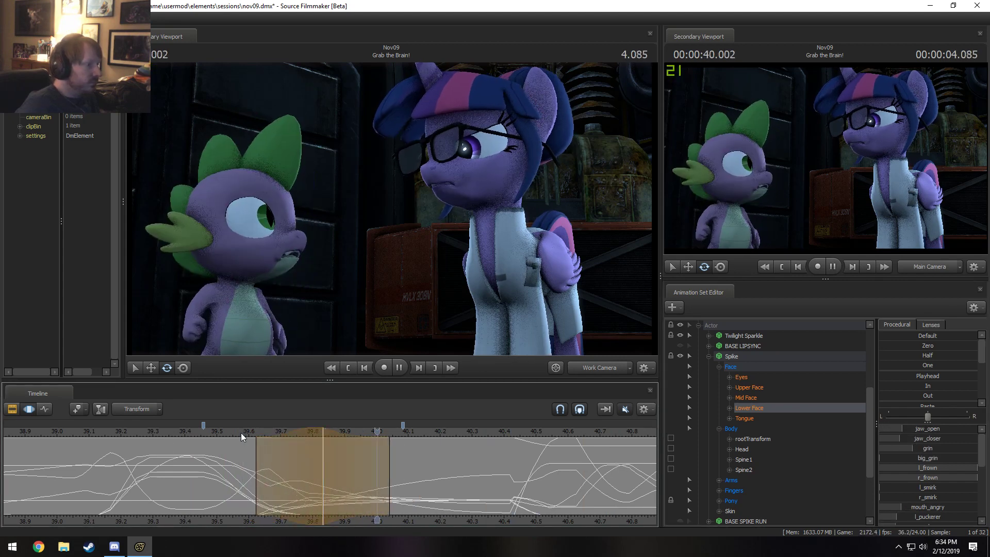
Step: Extend the jaw adjustment's falloff end to about 40.21 and finally 40.33 seconds, reviewing the mouth motion
key("space")
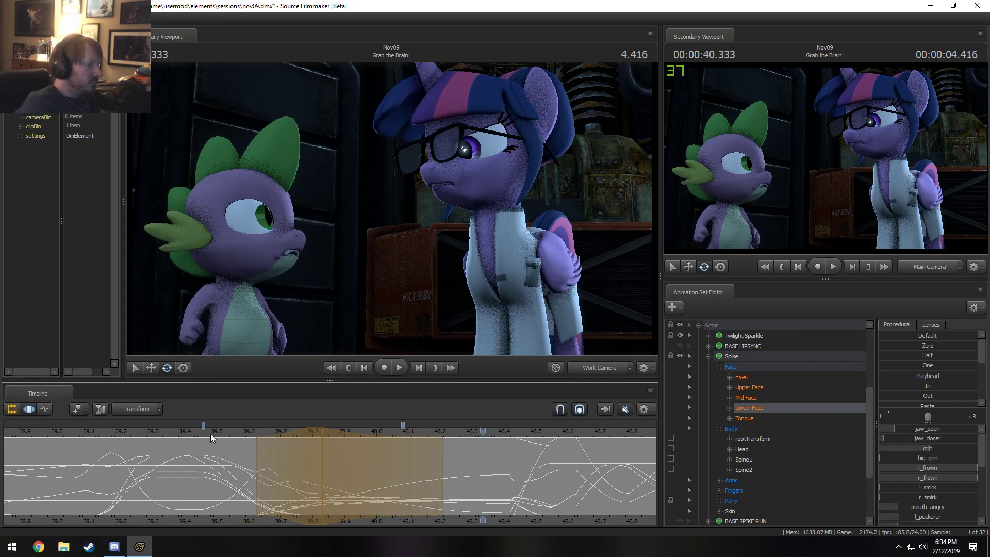
left_click(212, 432)
key("space")
left_click(219, 432)
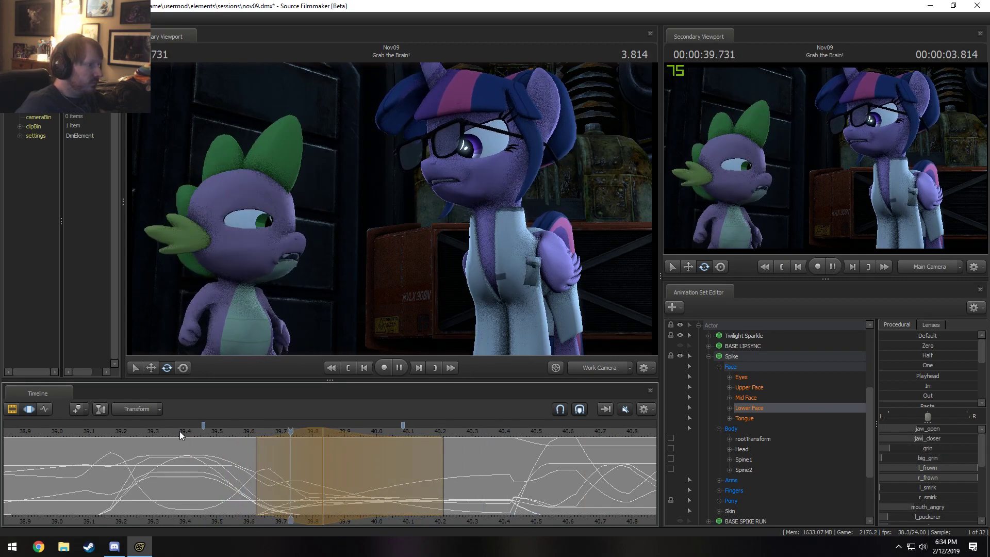
key("space")
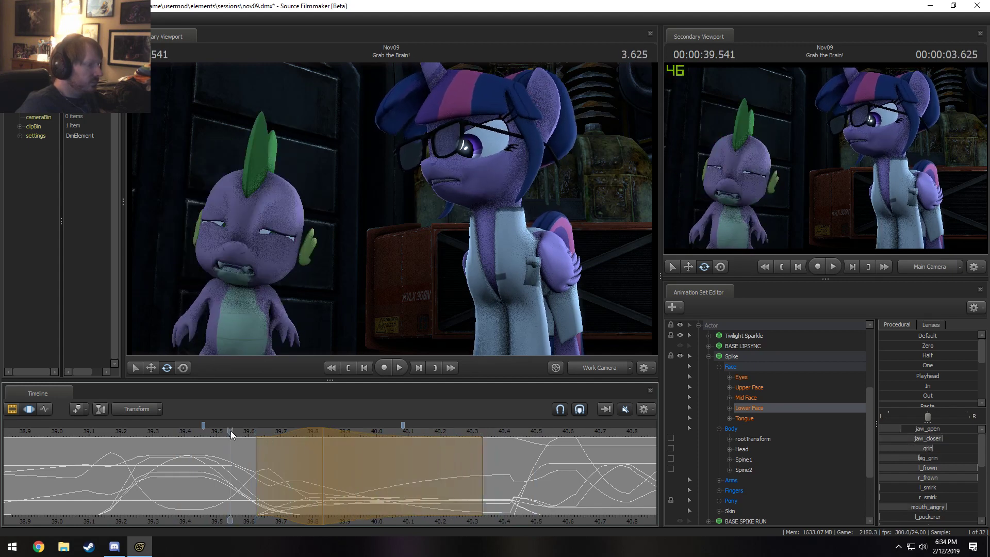
key("space")
Step: Raise Spike's lip_bite at about 39.83 seconds, with falloff from about 39.62 to 40.08 seconds, and play back the mouth motion
left_click(303, 466)
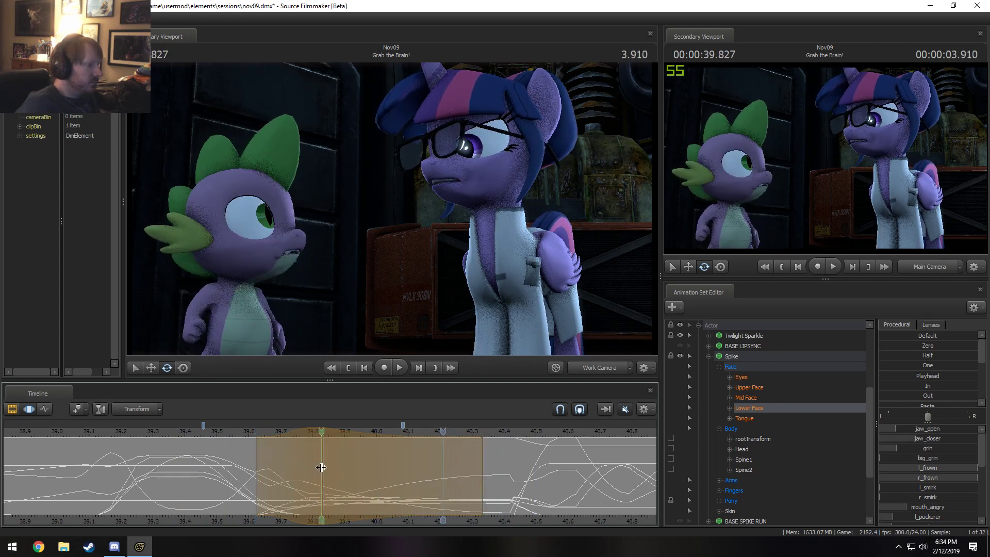
left_click(322, 468, "shift")
scroll(323, 467, "up", 6, "shift")
left_click_drag(389, 473, 403, 473)
scroll(967, 484, "down", 3)
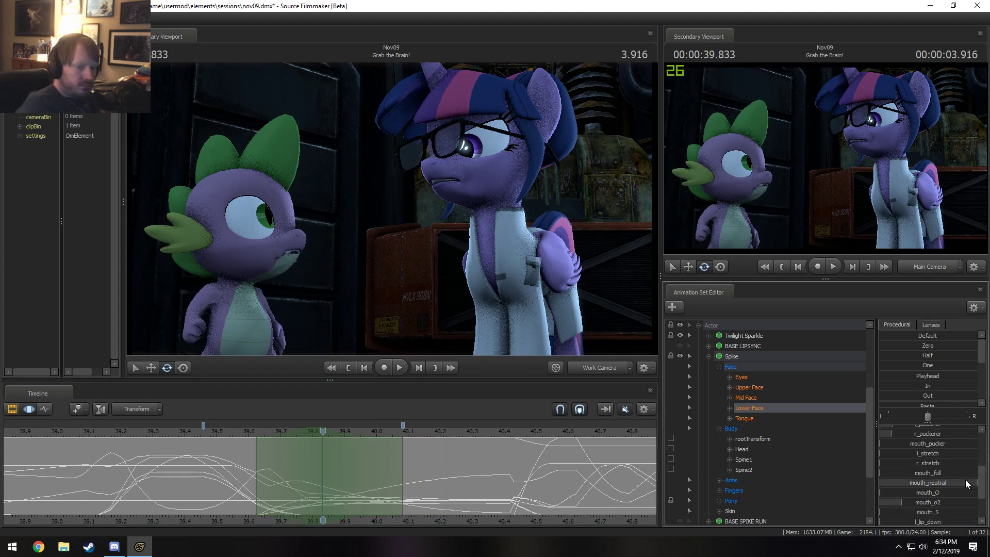
scroll(965, 480, "down", 3)
left_click_drag(927, 516, 972, 516)
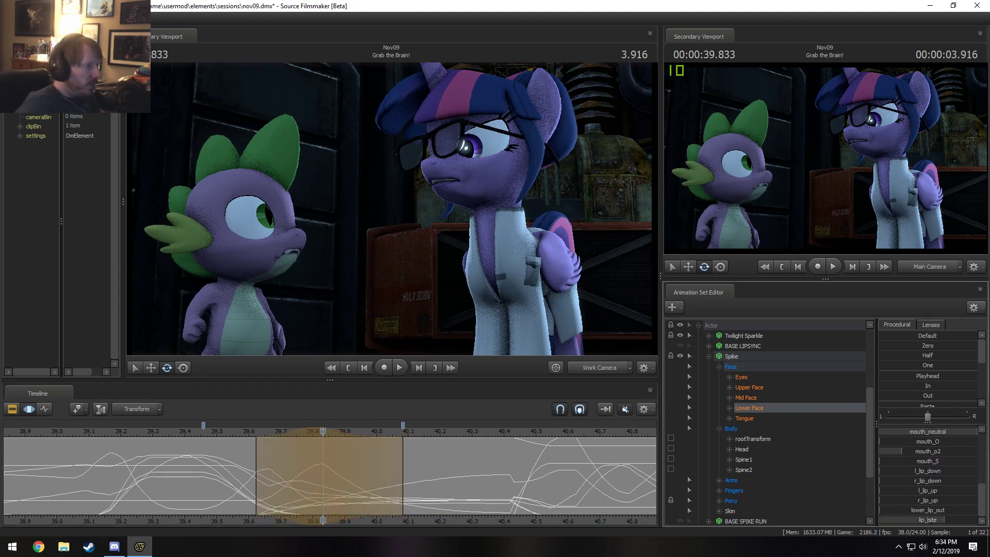
key("space")
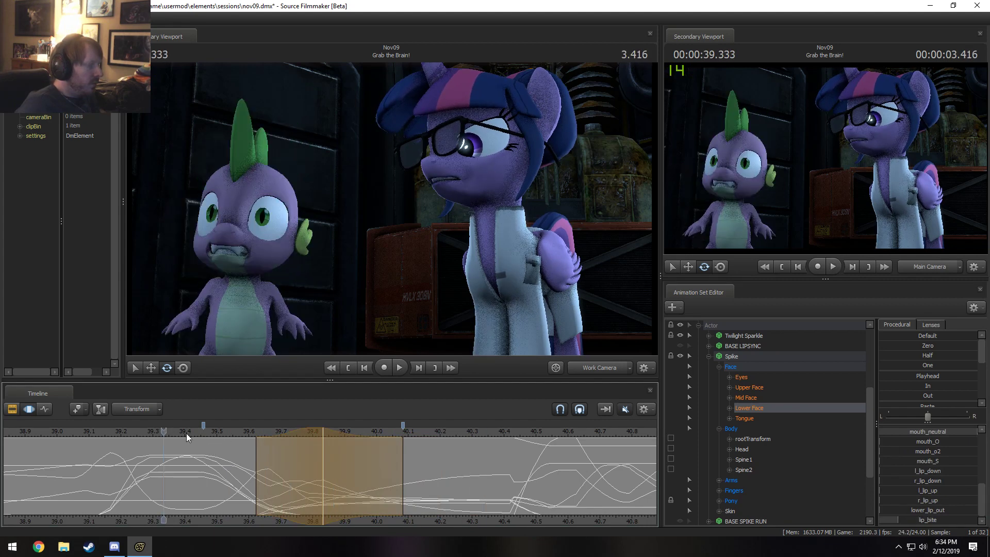
Step: Move the time selection for Spike's Lower Face so it centres on about 39.7 s, and play back the mouth motion
key("space")
left_click_drag(290, 430, 246, 434)
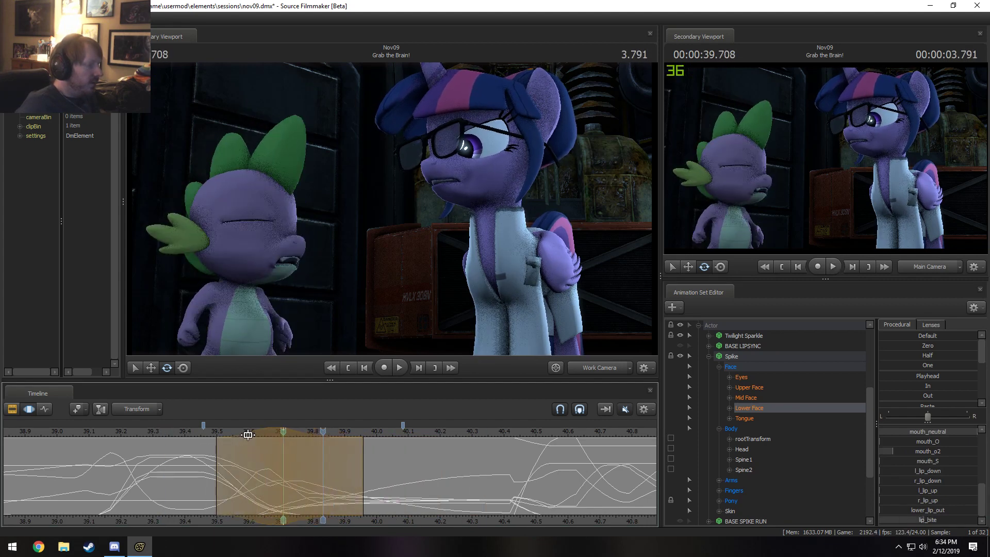
key("space")
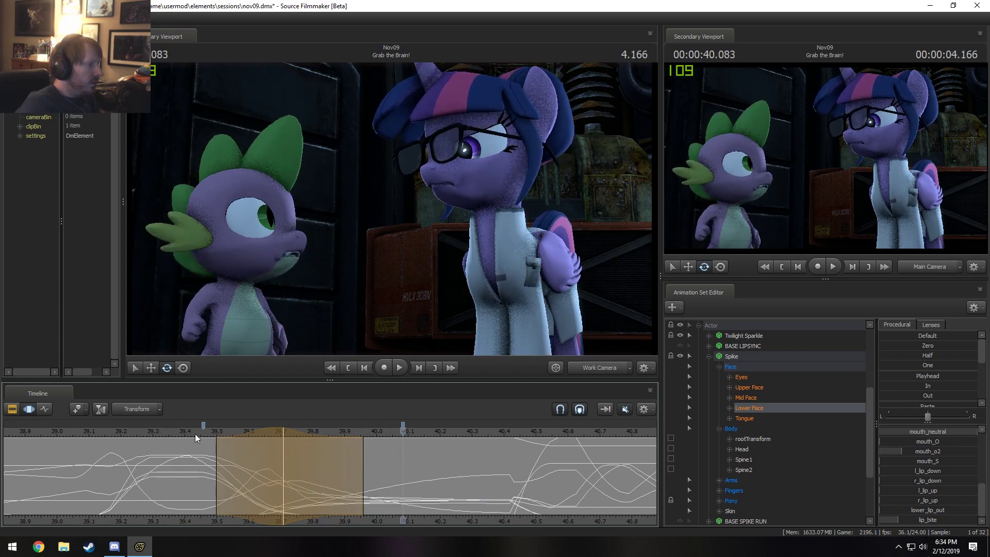
key("space")
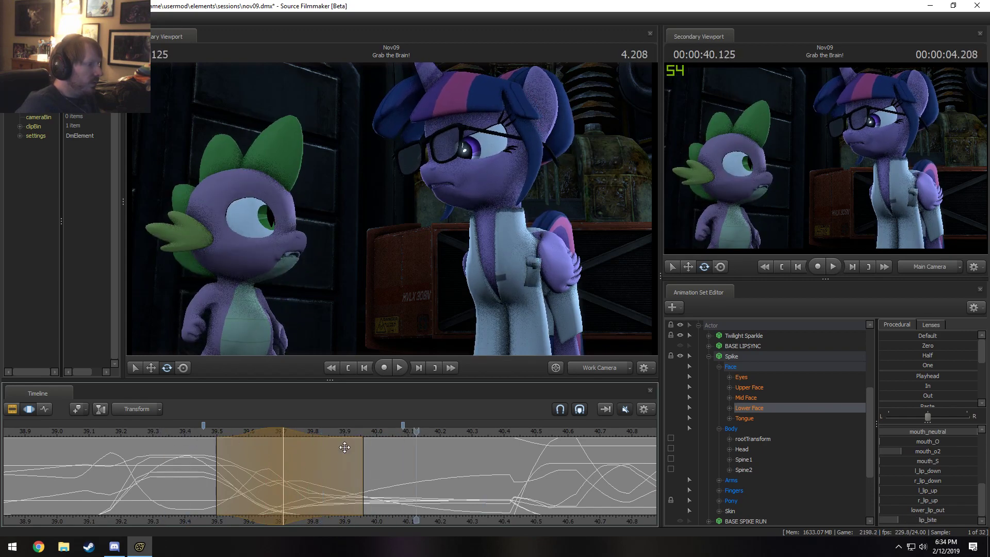
Step: Raise Spike's r_sad in the Upper Face controls over a time selection from about 39.8 to 40.4 s
left_click(749, 387)
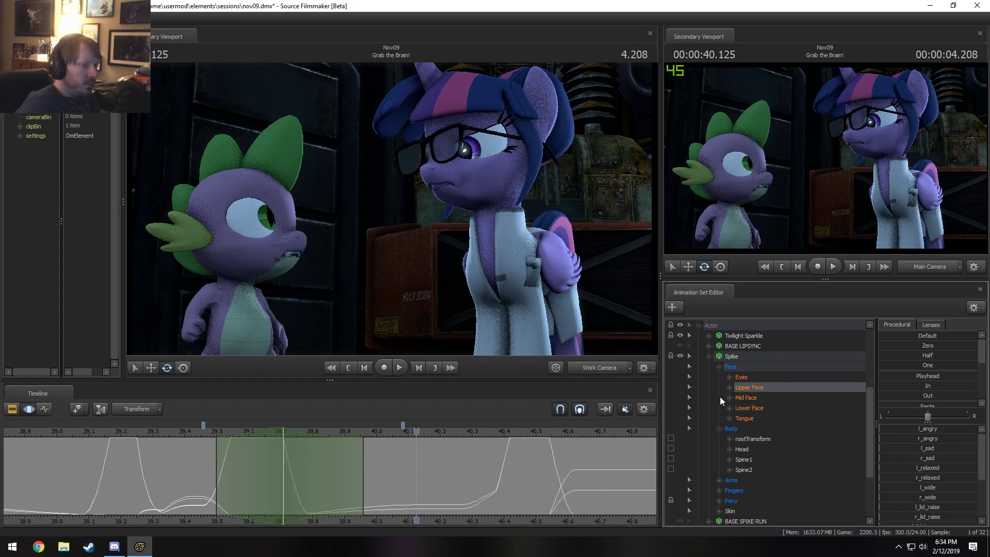
left_click_drag(416, 462, 309, 467)
left_click(479, 484)
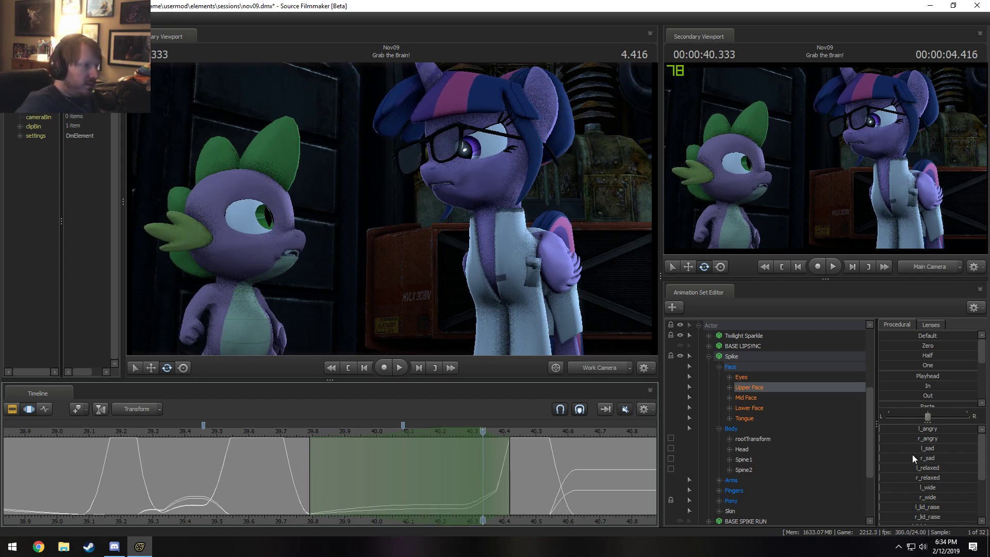
left_click_drag(901, 457, 928, 457)
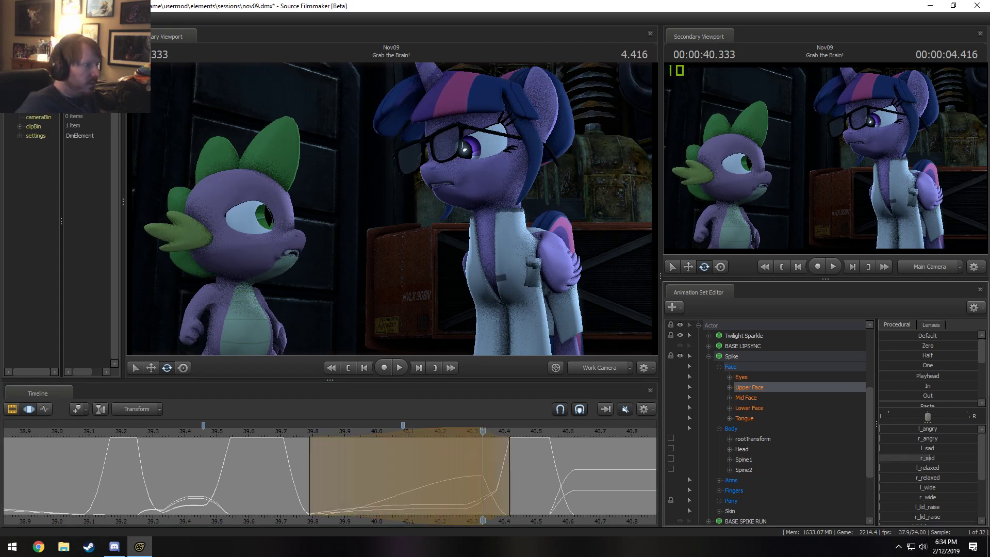
Step: Raise Spike's r_lid_raise slightly over the same time selection and play back the expression
scroll(930, 469, "down", 3)
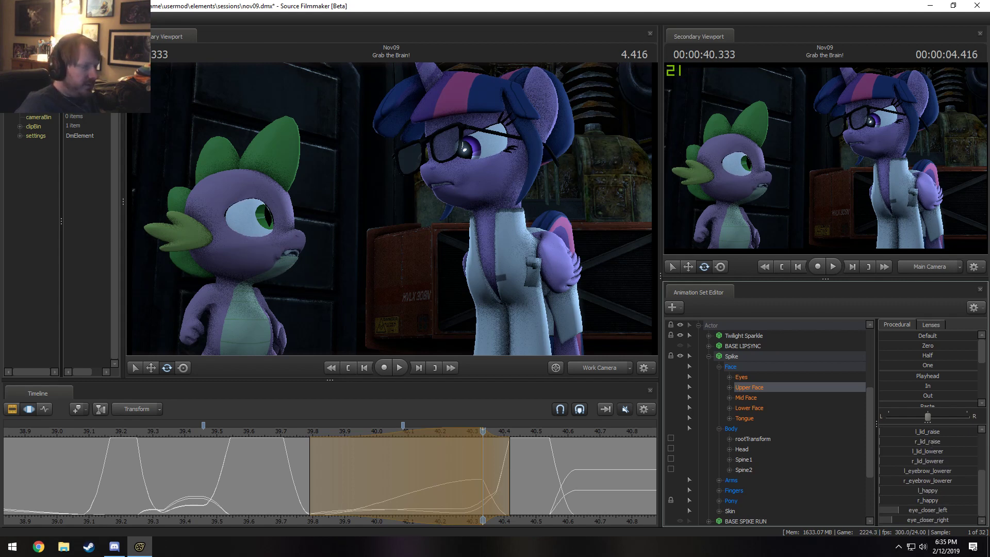
key("shift")
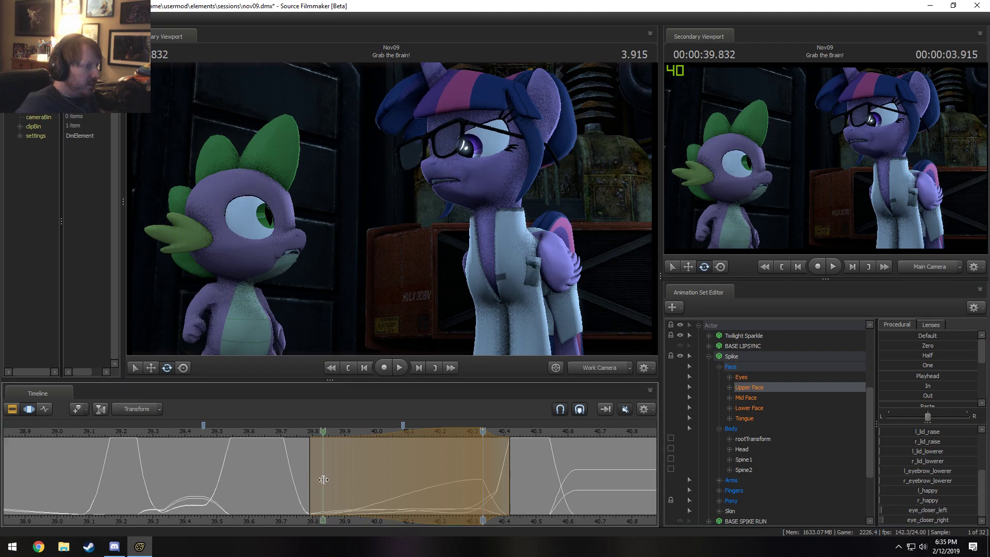
key("space")
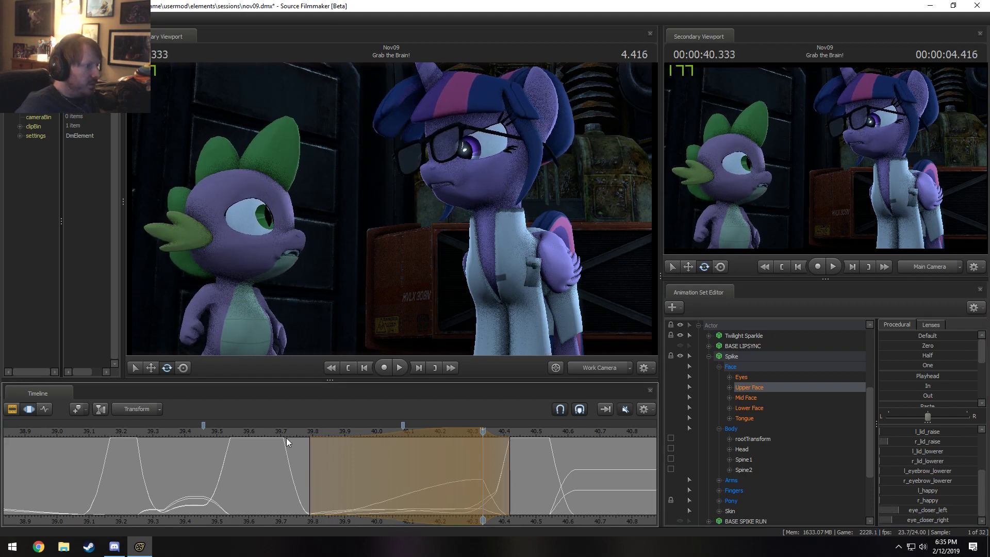
key("space")
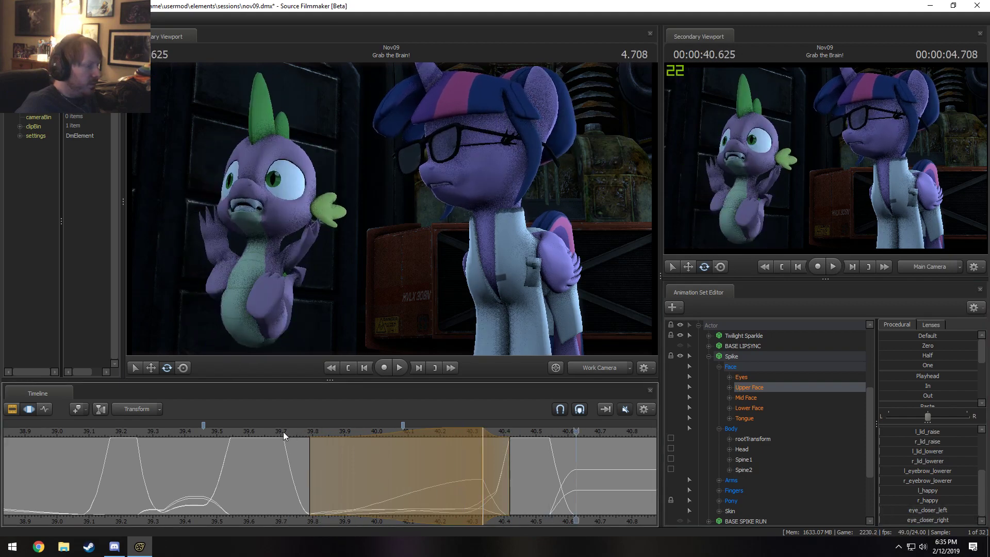
Step: Extend the start of the Upper Face time selection to about 39.75 s and change the shape of its lead-in falloff
left_click_drag(302, 464, 289, 445)
key("space")
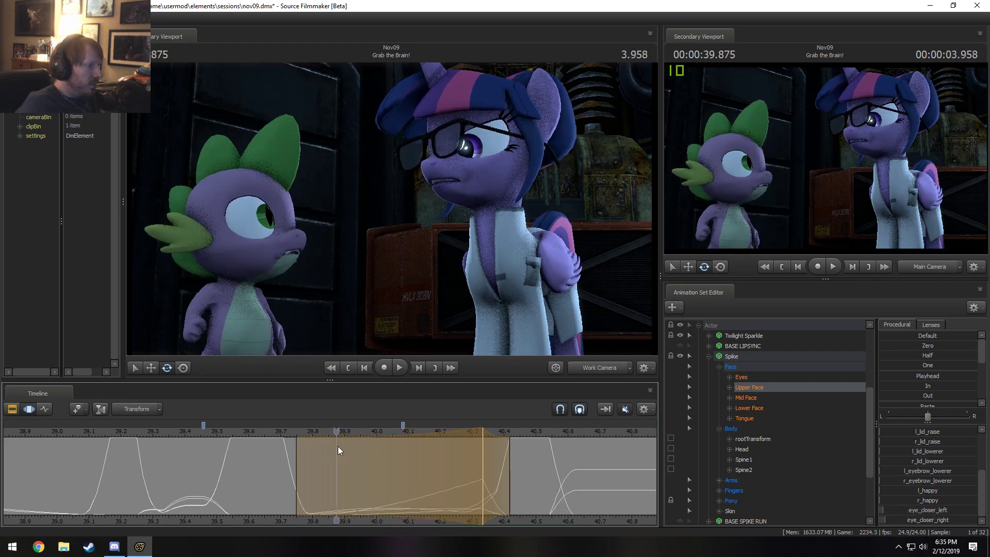
left_click(402, 460)
key("3")
left_click_drag(365, 466, 260, 432)
Step: Play Spike's upper-face change repeatedly from about 39.65 s to judge how the expression eases in
key("space")
left_click(264, 432)
key("space")
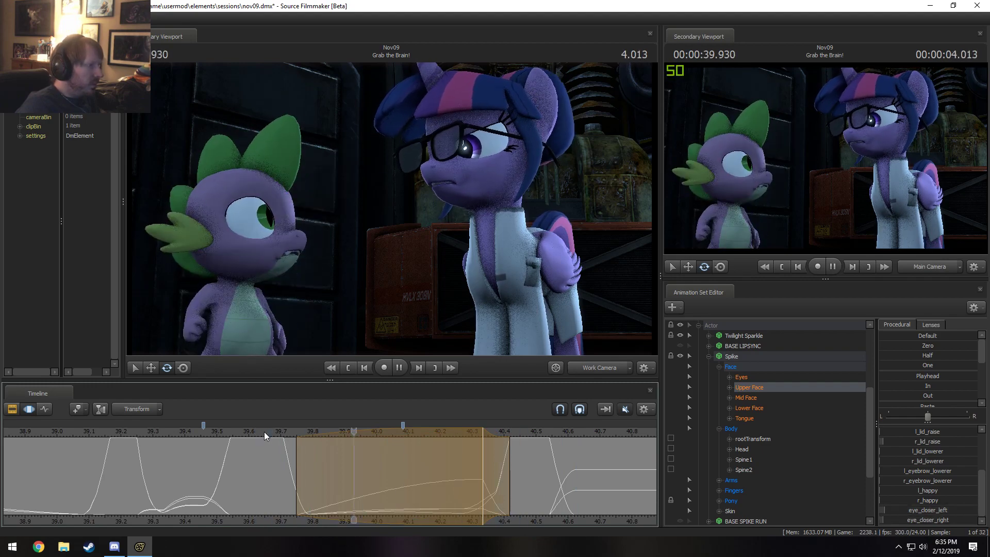
left_click(264, 432)
key("space")
left_click(264, 431)
key("space")
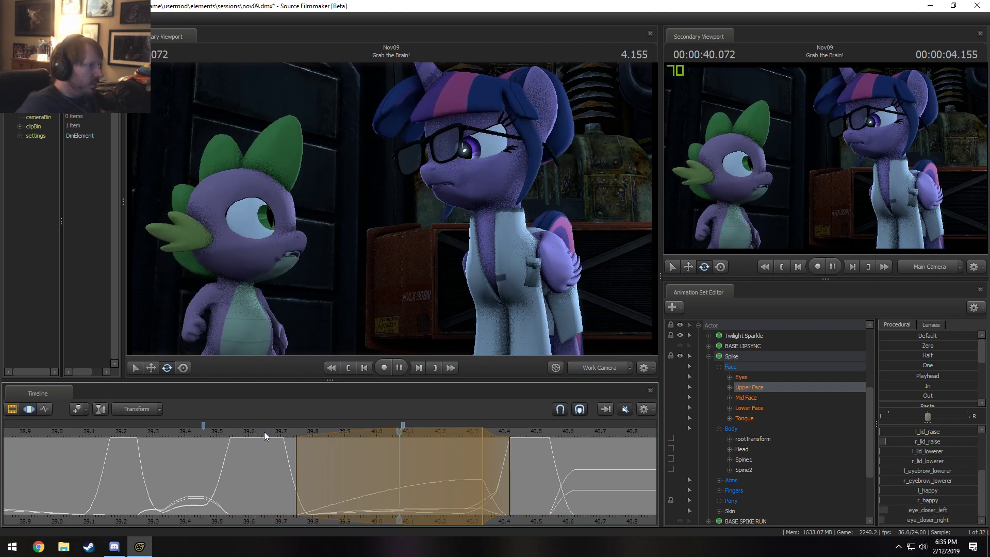
key("space")
key("space")
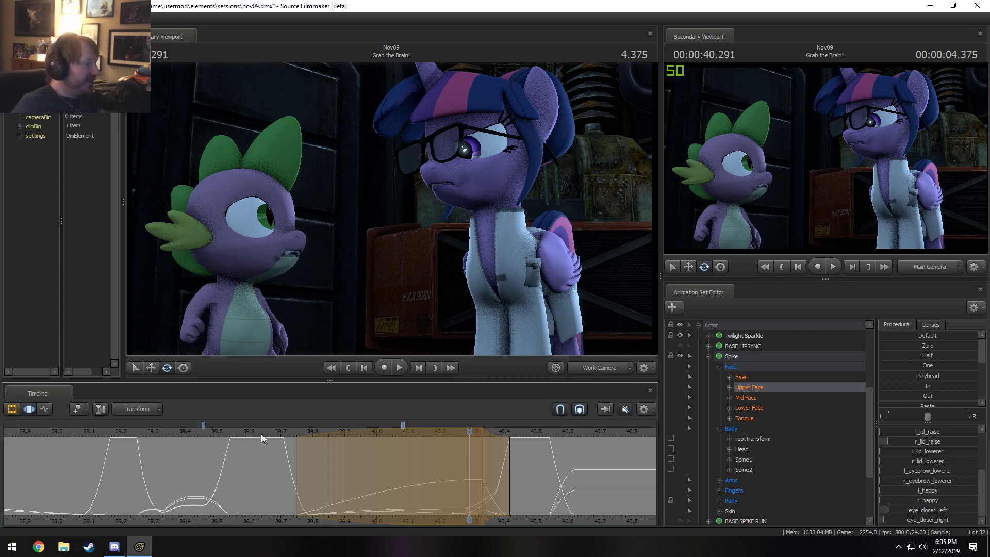
Step: Commit the pending Upper Face edit by switching to the Clip Editor and back to the Motion Editor
left_click(261, 432)
key("F2")
key("F3")
key("space")
key("space")
Step: Review Spike's performance in a wider stretch of the shot by replaying it from about 37.9 s
scroll(289, 454, "down", 5)
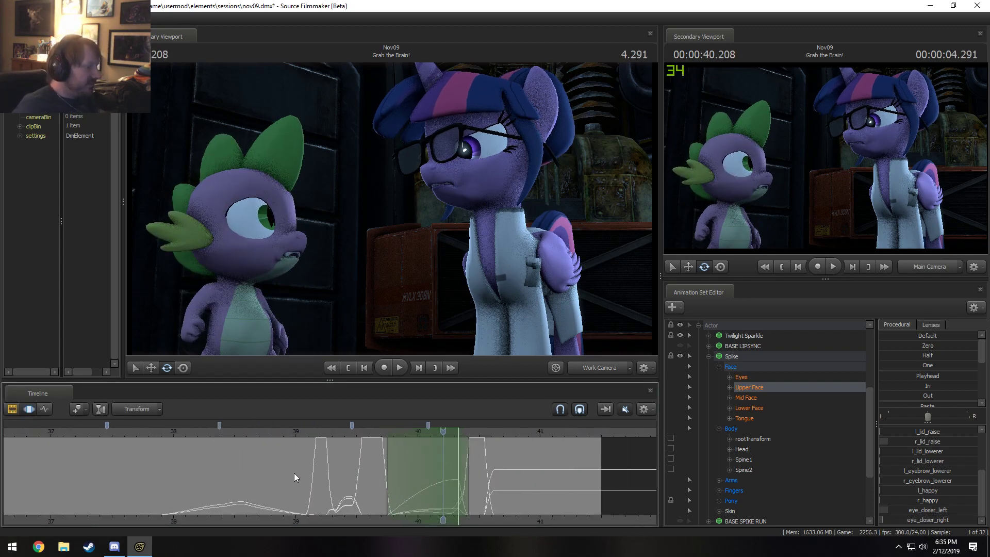
left_click(305, 431)
key("space")
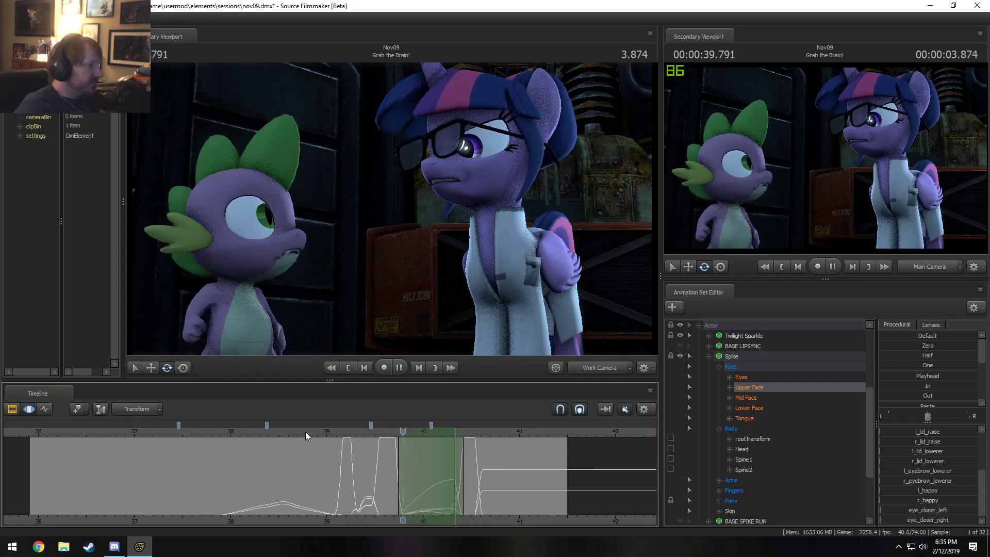
left_click(215, 433)
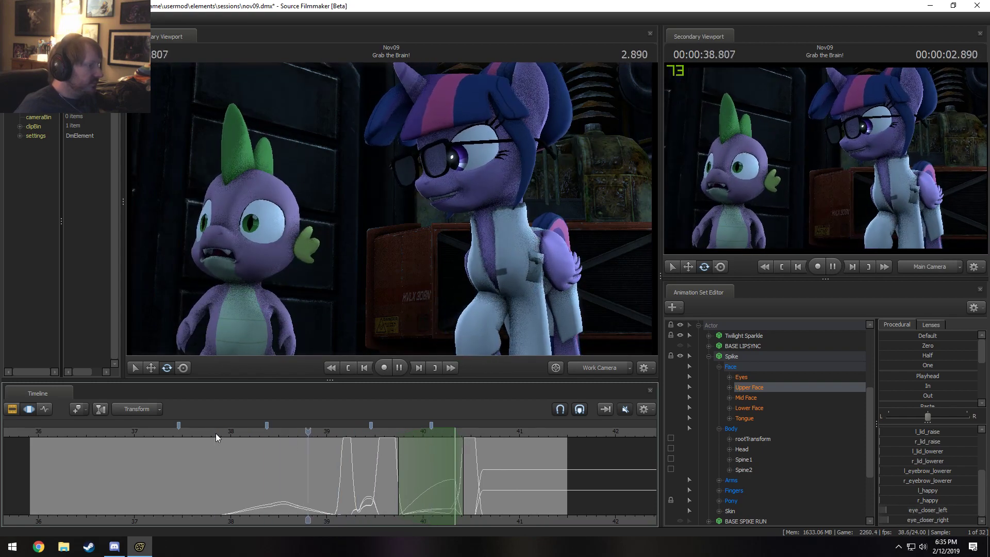
key("space")
left_click(219, 432)
key("space")
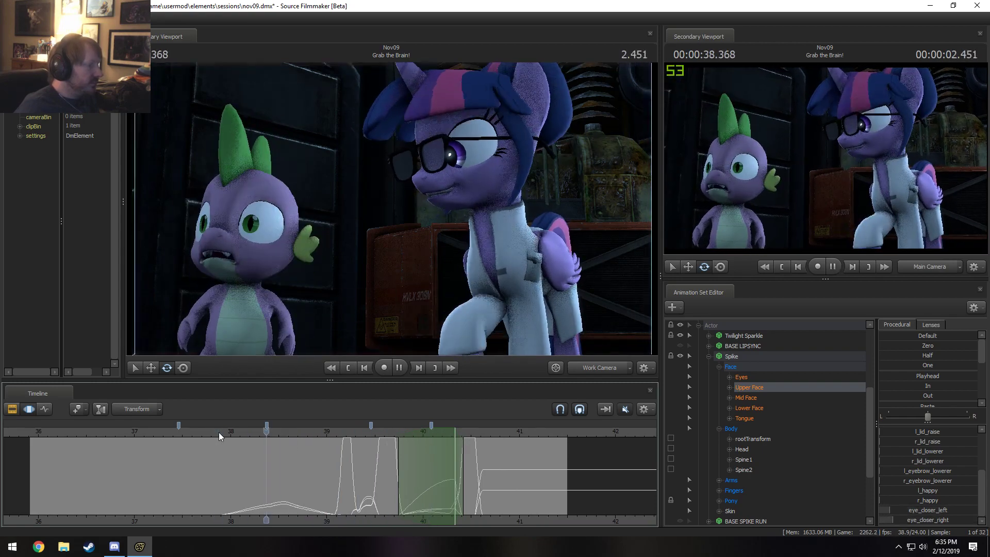
key("space")
left_click(218, 432)
key("space")
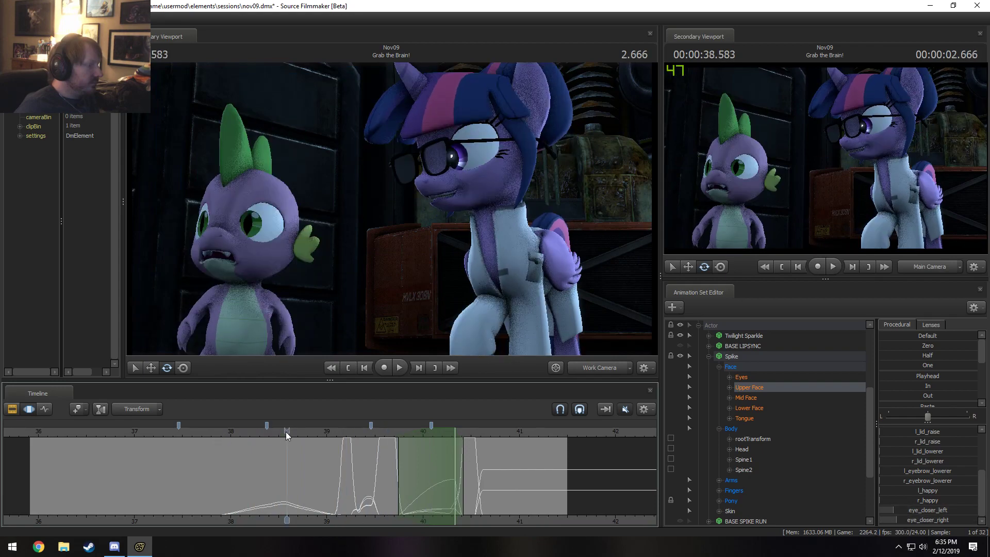
key("space")
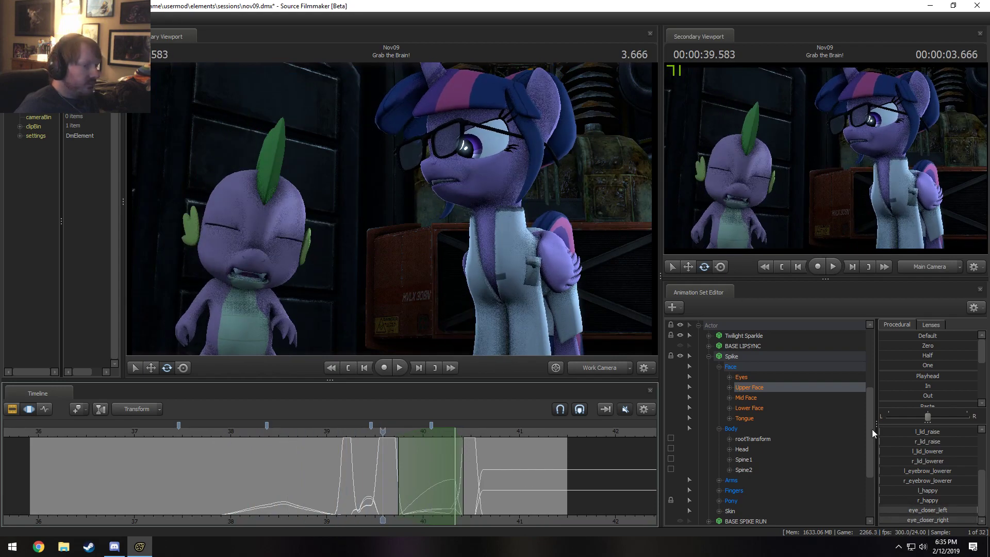
Step: Shift all of Spike's animation slightly earlier within a time selection from about 39.1 to 39.8 s
left_click(743, 357)
scroll(356, 468, "up", 1)
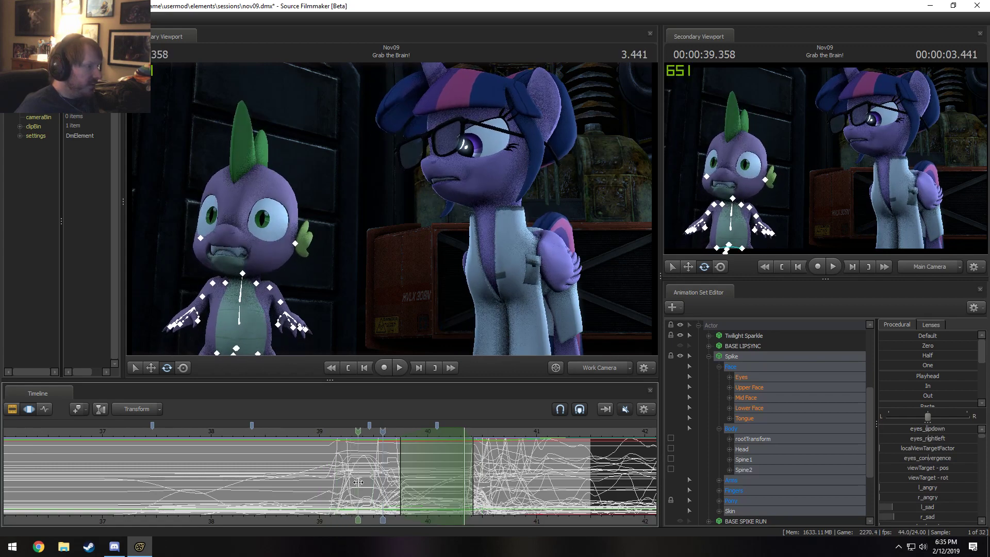
left_click(358, 482)
scroll(359, 482, "up", 4)
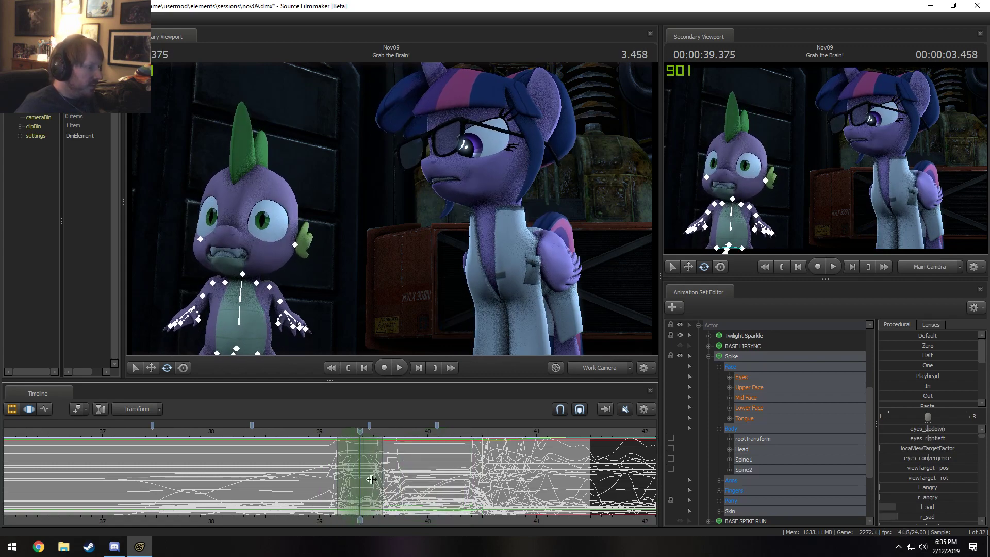
left_click_drag(383, 479, 405, 482)
left_click_drag(337, 482, 354, 470)
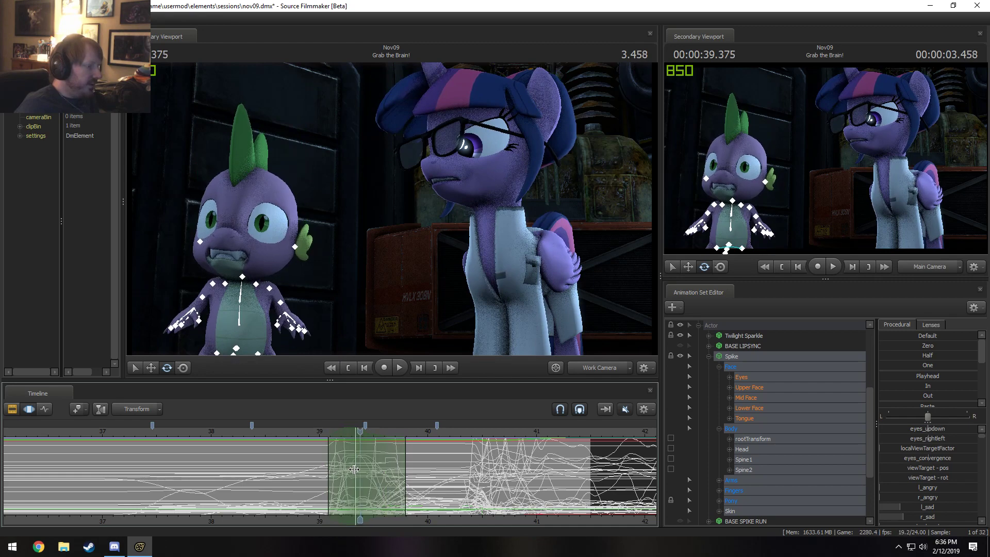
Step: Play back Spike's retimed head turn from about 38.8 s to check its timing
key("space")
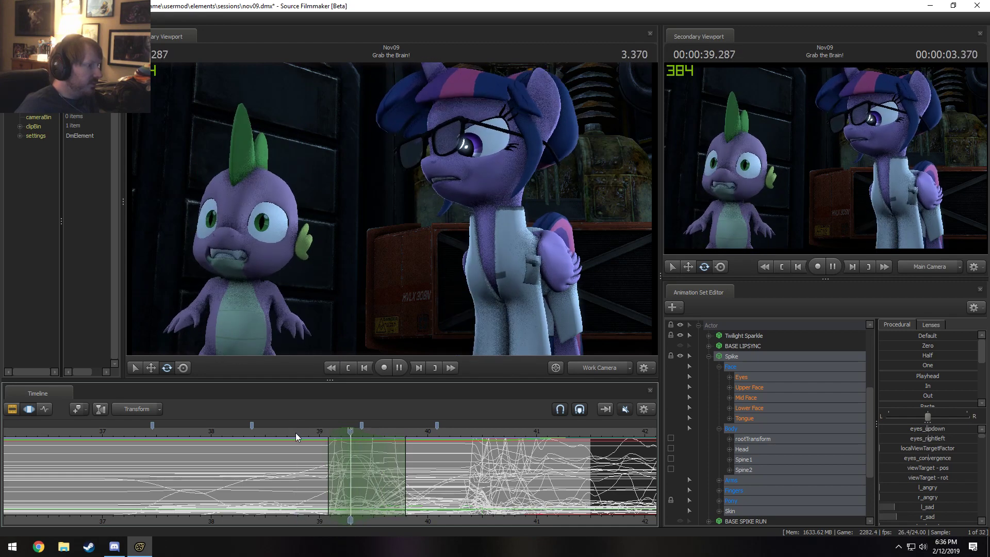
key("space")
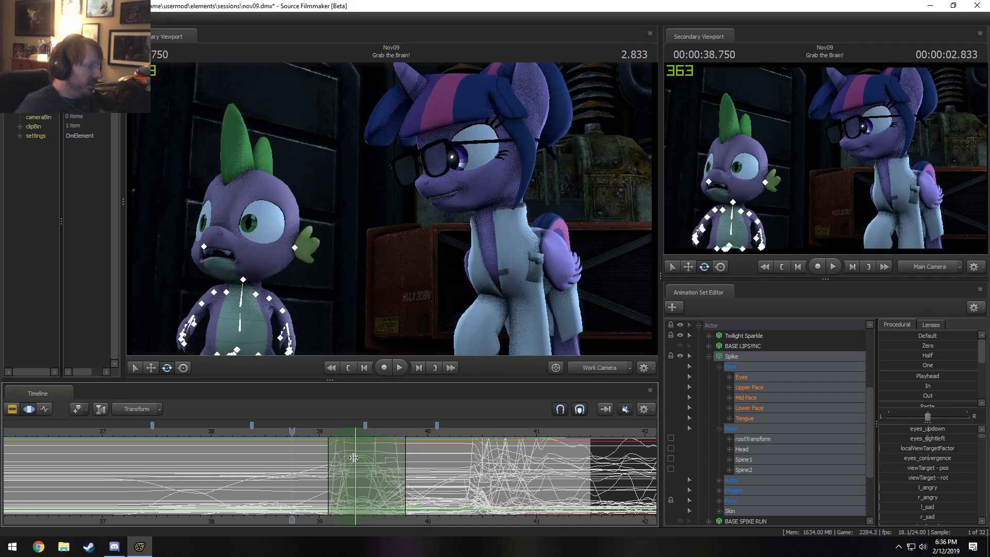
key("space")
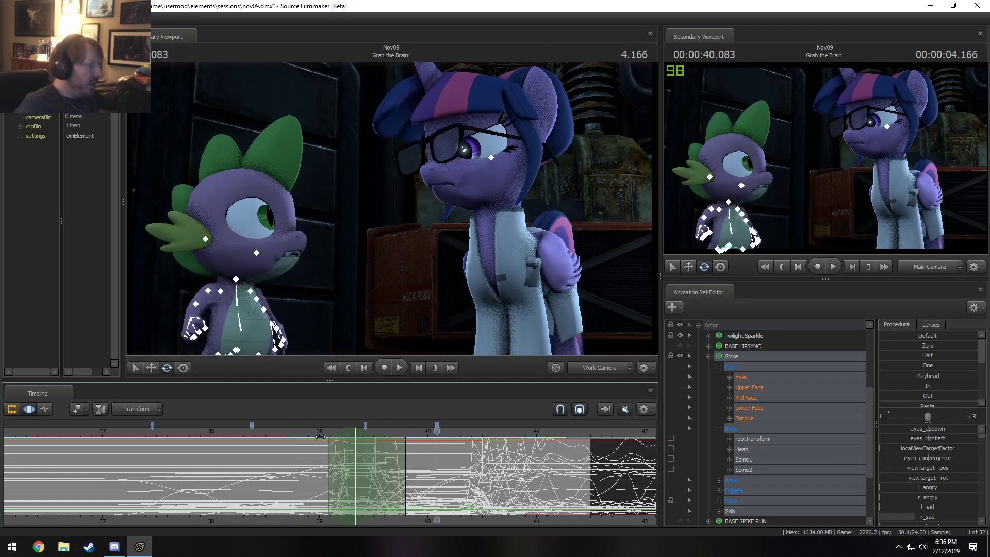
key("space")
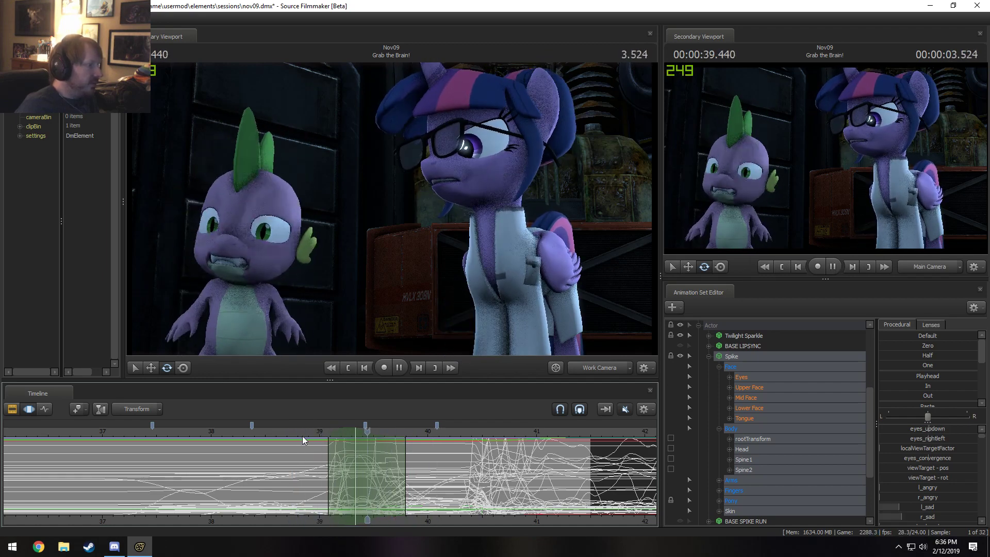
key("space")
left_click(303, 436)
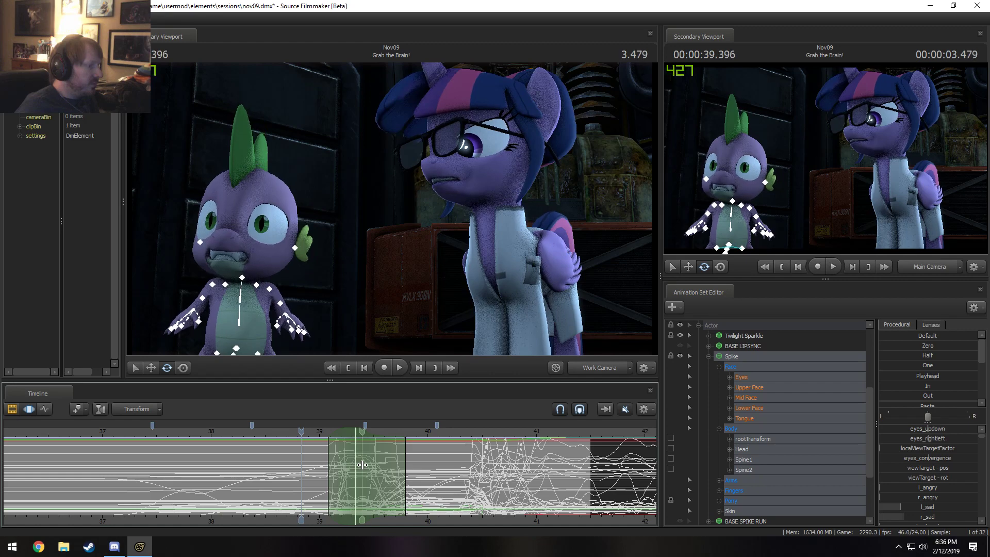
Step: Shift Spike's motion slightly later within a time selection from about 39.3 to 40.3 s, and play it back
mouse_move(362, 465)
left_mouse_down()
mouse_move(346, 464)
mouse_move(367, 457)
mouse_move(356, 453)
mouse_move(477, 467)
mouse_move(344, 468)
mouse_move(357, 479)
mouse_move(371, 472)
mouse_move(364, 468)
mouse_move(386, 472)
mouse_move(355, 458)
mouse_move(400, 472)
left_mouse_up()
key("space")
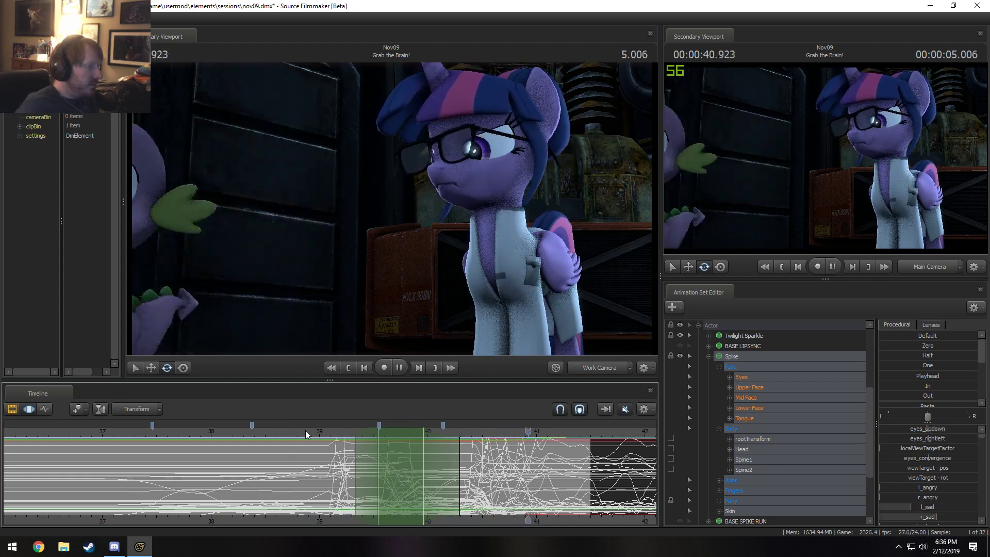
left_click(305, 430)
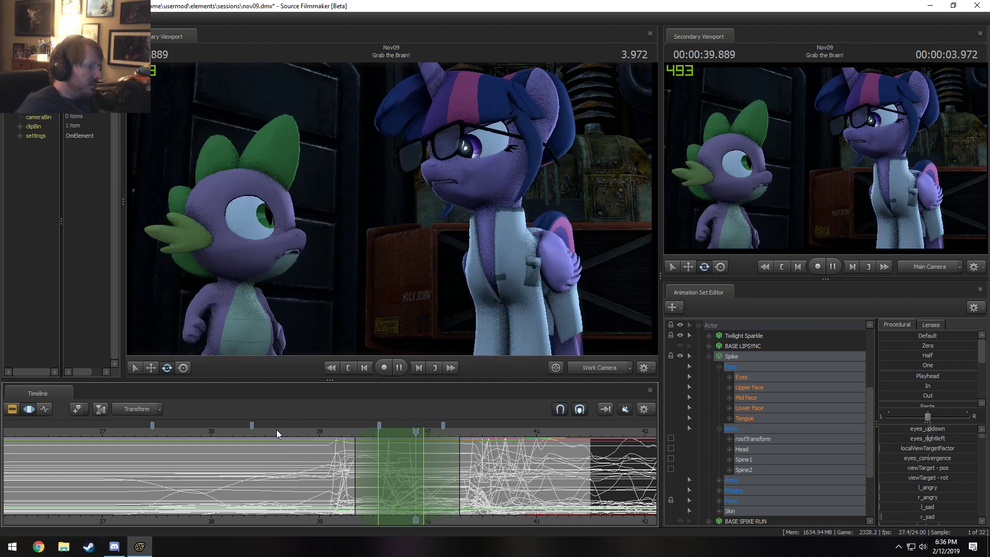
key("space")
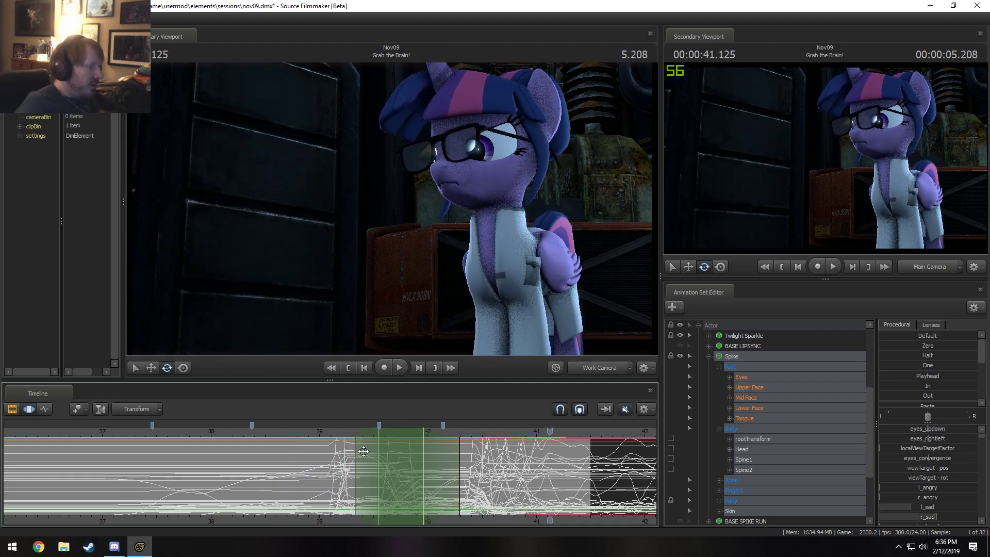
Step: Try Spike's retimed motion slightly earlier and play it from about 39 s
left_click(317, 432)
key("space")
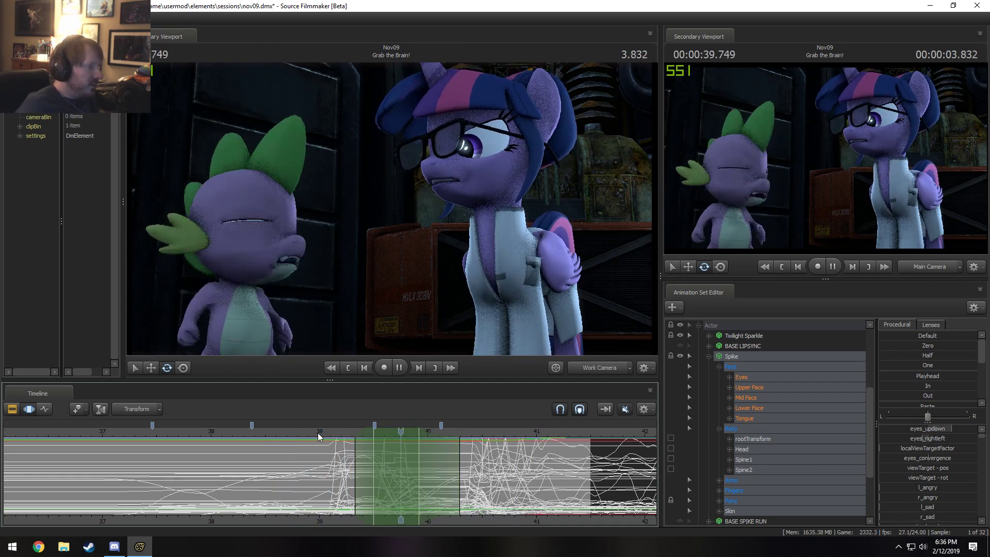
key("space")
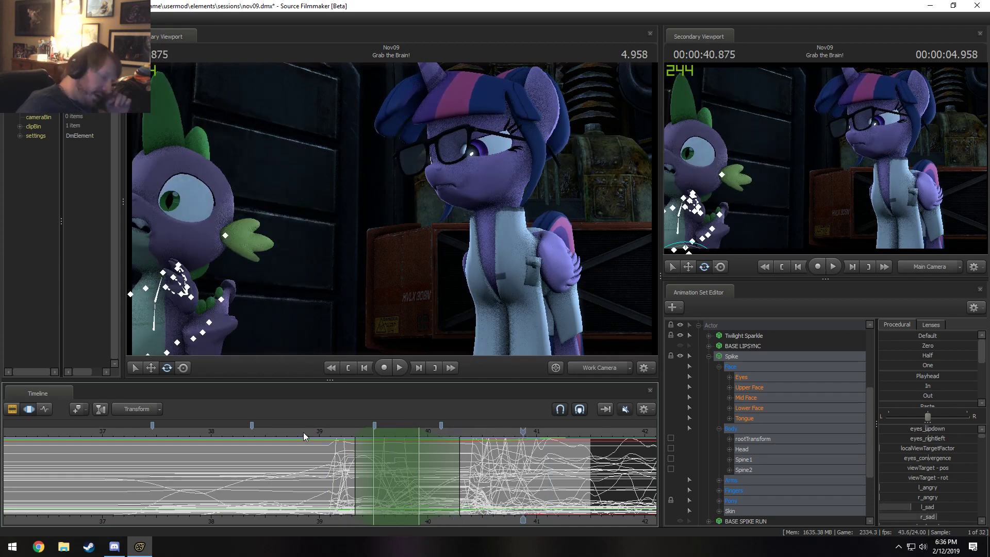
Step: Nudge Spike's selected motion slightly later and play it through the end of the Grab the Brain! shot
left_click_drag(300, 429, 329, 457)
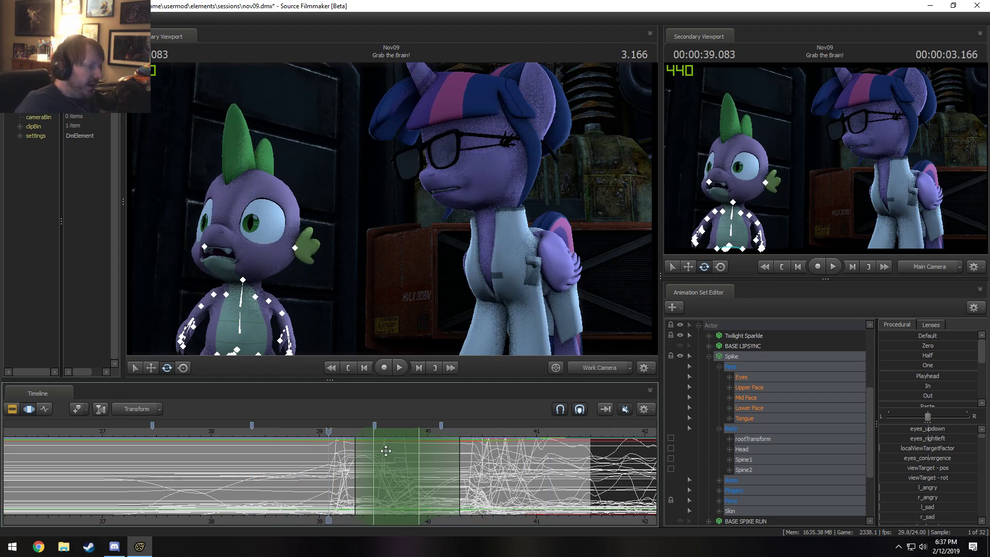
left_click_drag(395, 454, 400, 455)
left_click_drag(297, 433, 286, 435)
key("space")
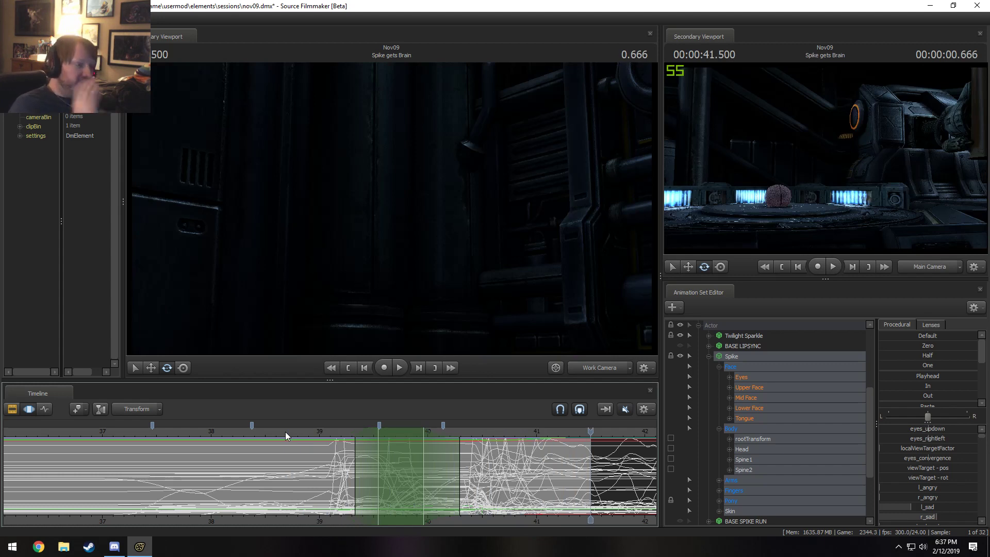
Step: Undo the last shifts of Spike's selected motion and play the result through the end of the shot
key("ctrl+z")
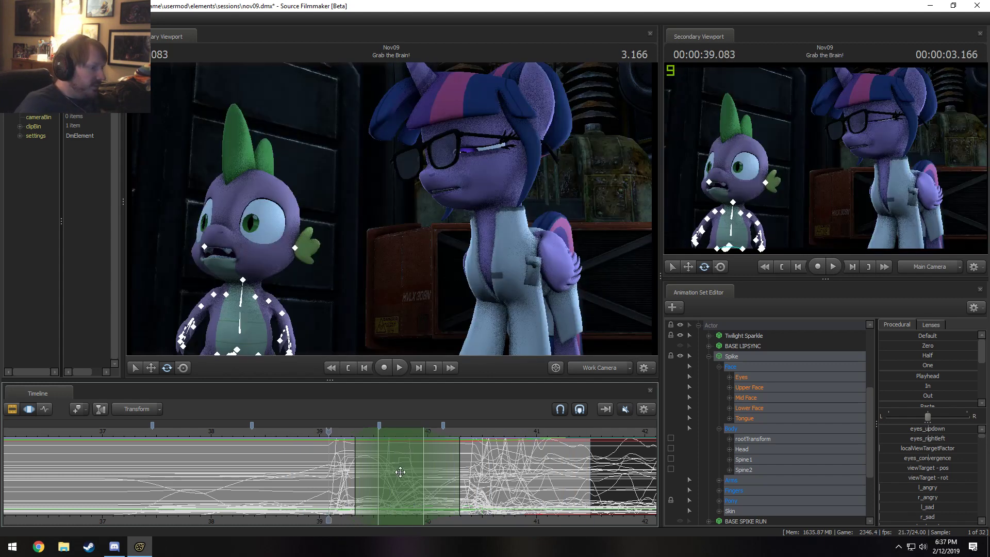
key("ctrl+z")
key("space")
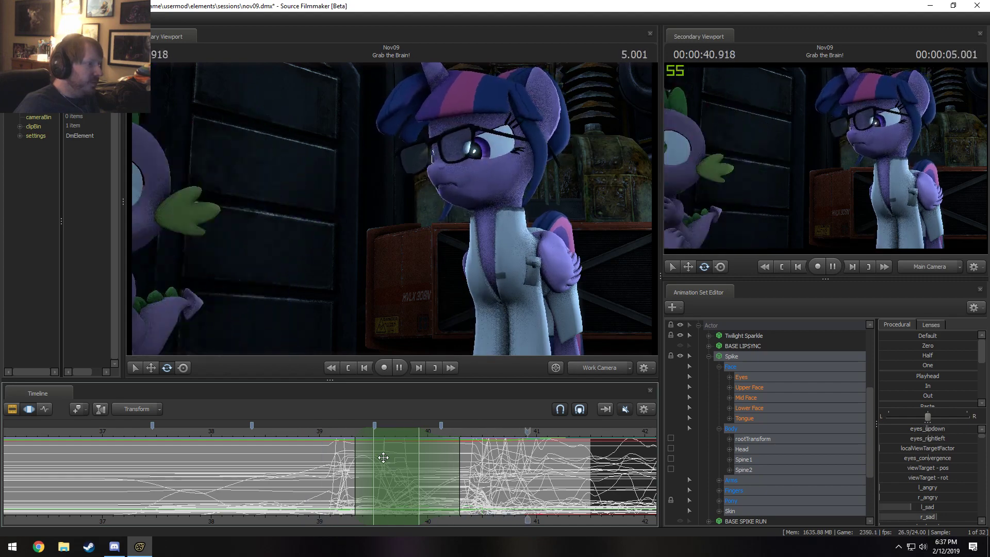
key("space")
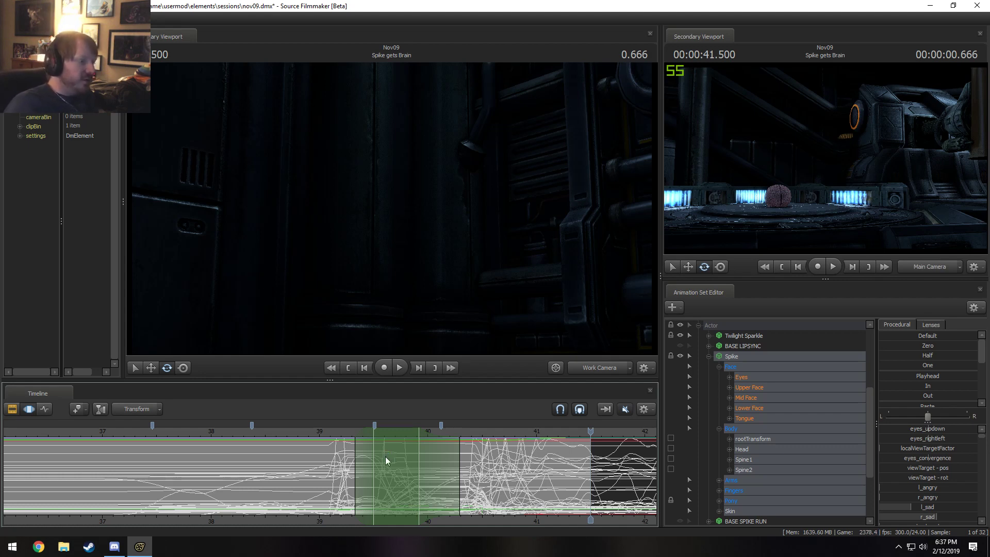
Step: Realign the timeline bookmarks across the Grab the Brain! shot, placing the third one at 39.5 s
left_click(375, 428)
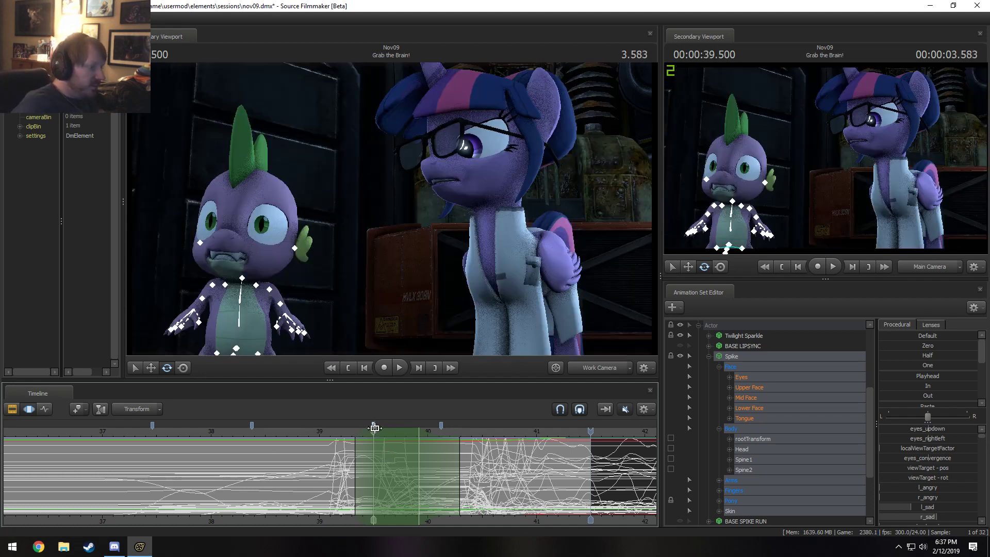
left_click(441, 428)
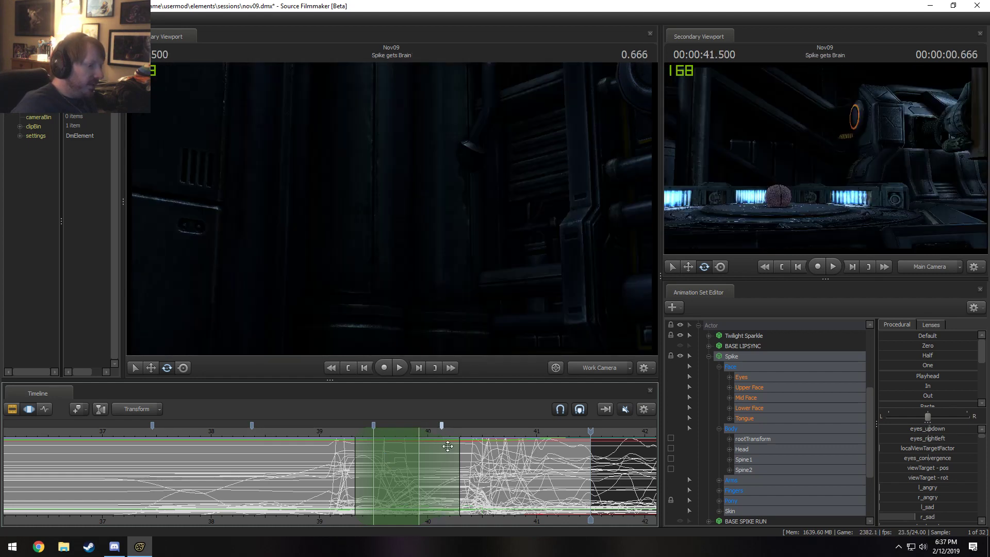
left_click(251, 428)
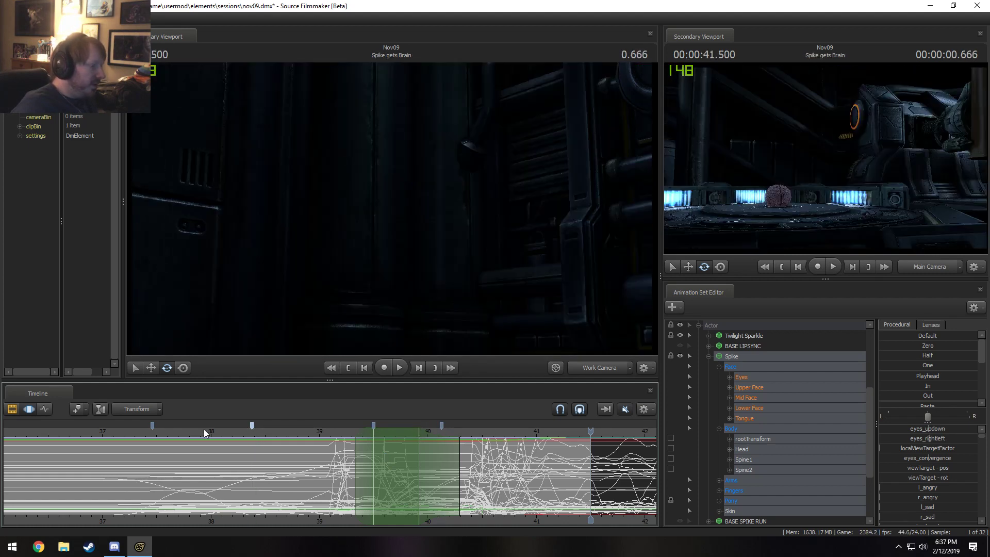
left_click_drag(148, 425, 153, 440)
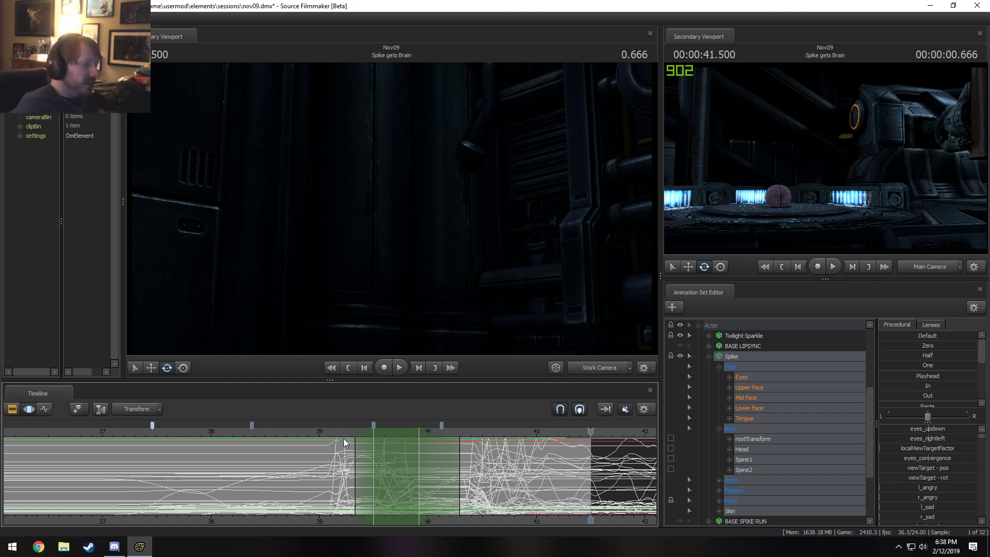
Step: Play back Spike's motion from about 38 s and again from about 40.3 s, and inspect his pose around 40.4 to 40.5 s
left_click(319, 430)
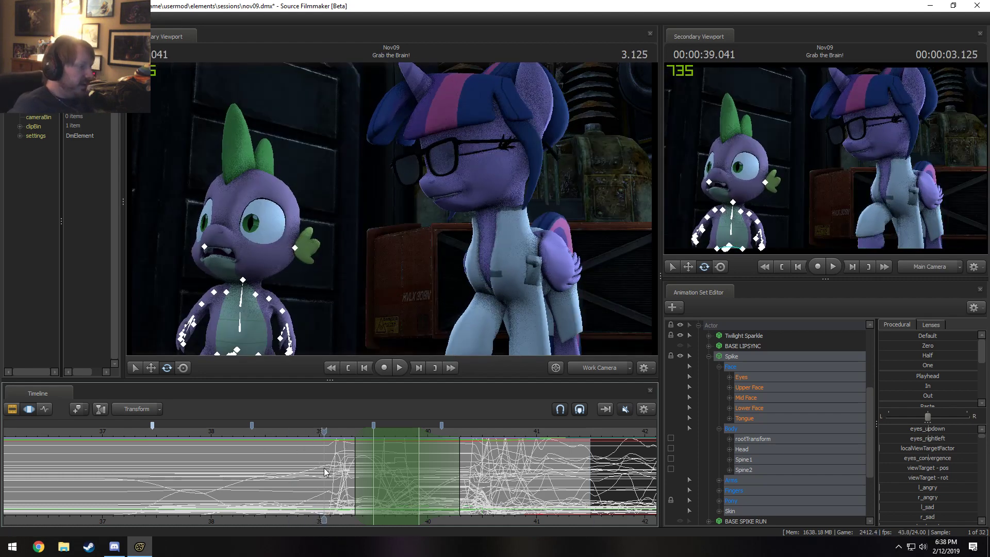
left_click(208, 428)
key("space")
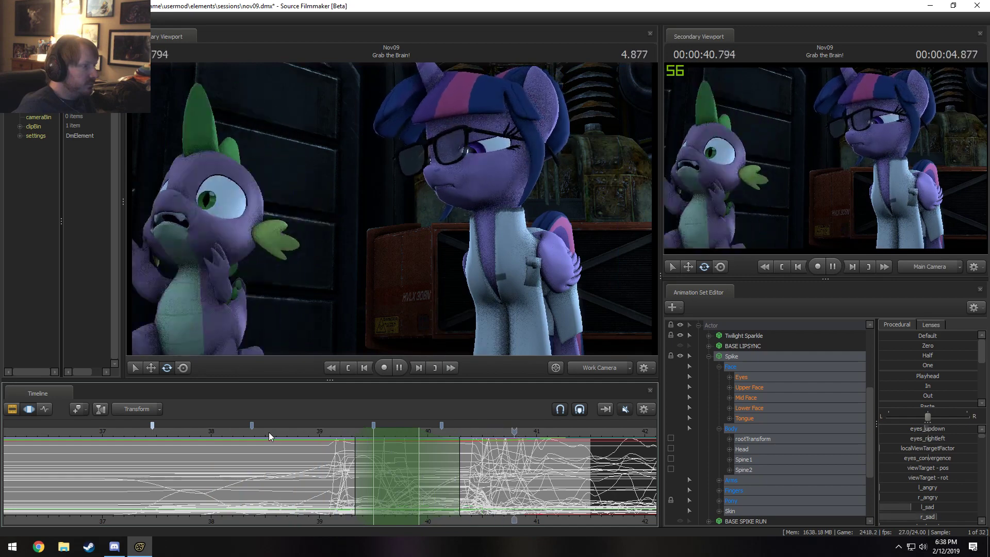
key("space")
left_click(464, 430)
key("space")
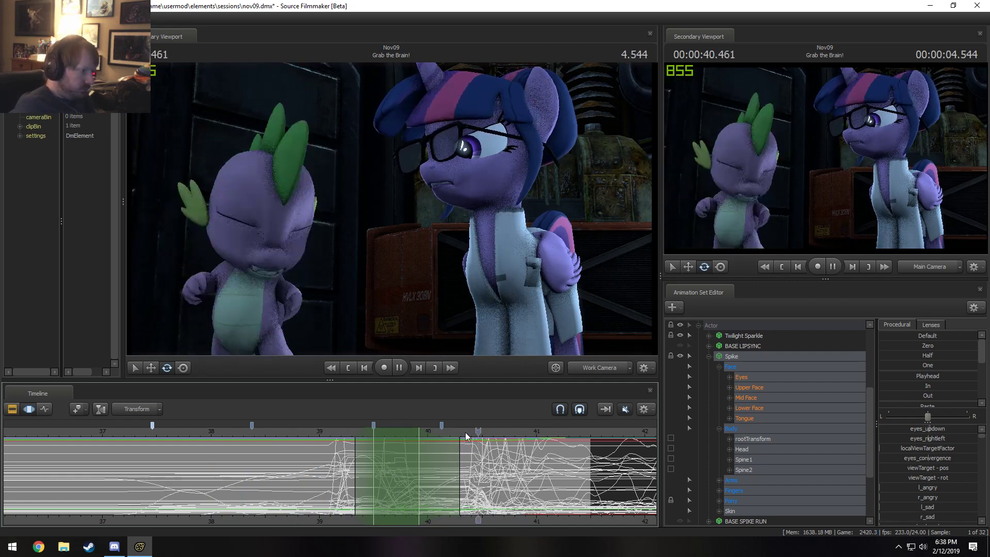
key("space")
left_click(477, 437)
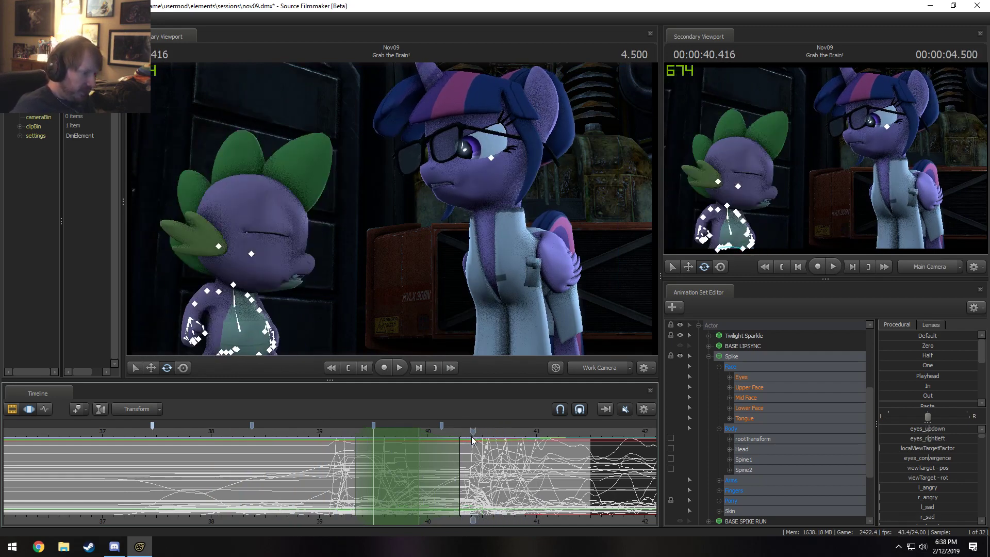
left_click(482, 432)
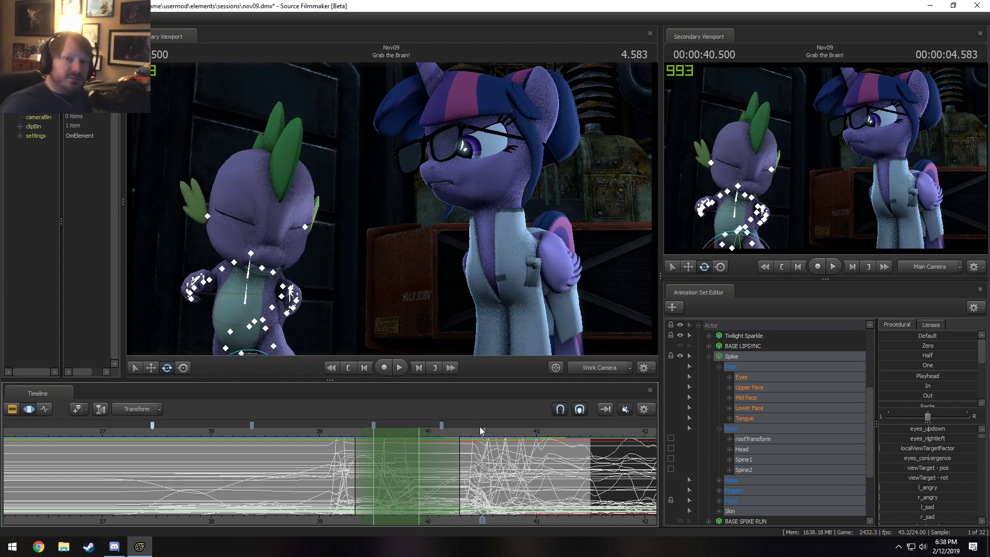
Step: Select all time after 41.5 s and flatten Spike's motion there by fully applying the In preset
key("space")
scroll(585, 500, "down", 3)
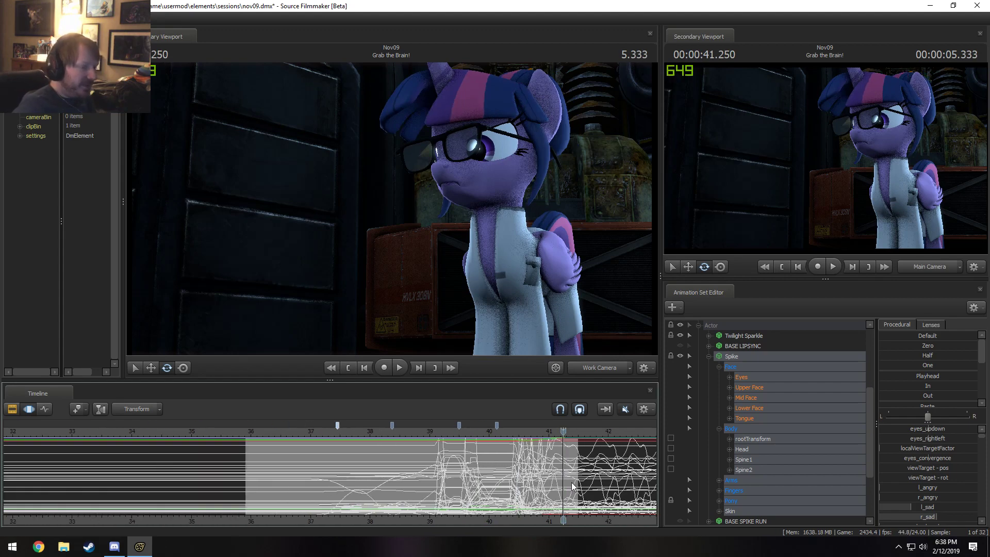
key("space")
scroll(614, 515, "down", 2)
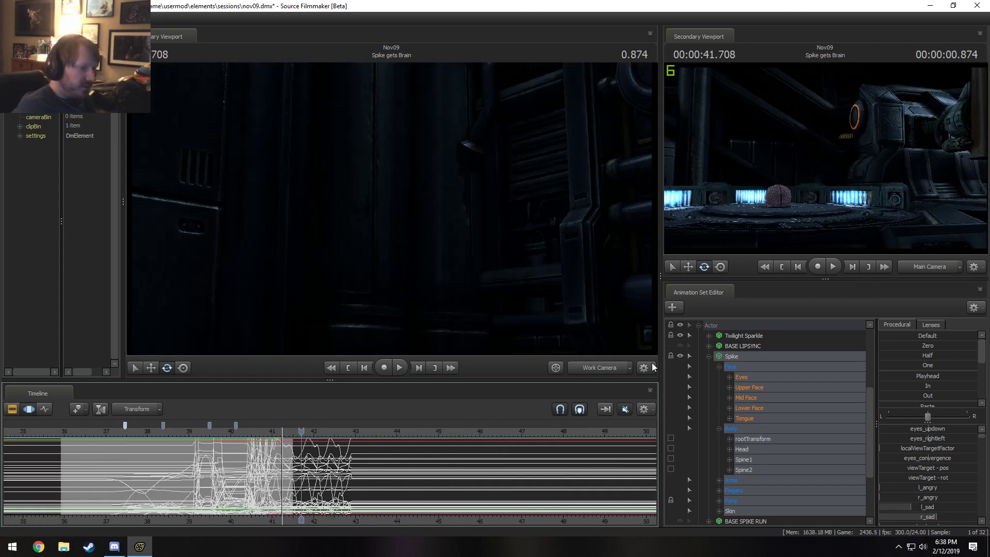
scroll(264, 487, "up", 4)
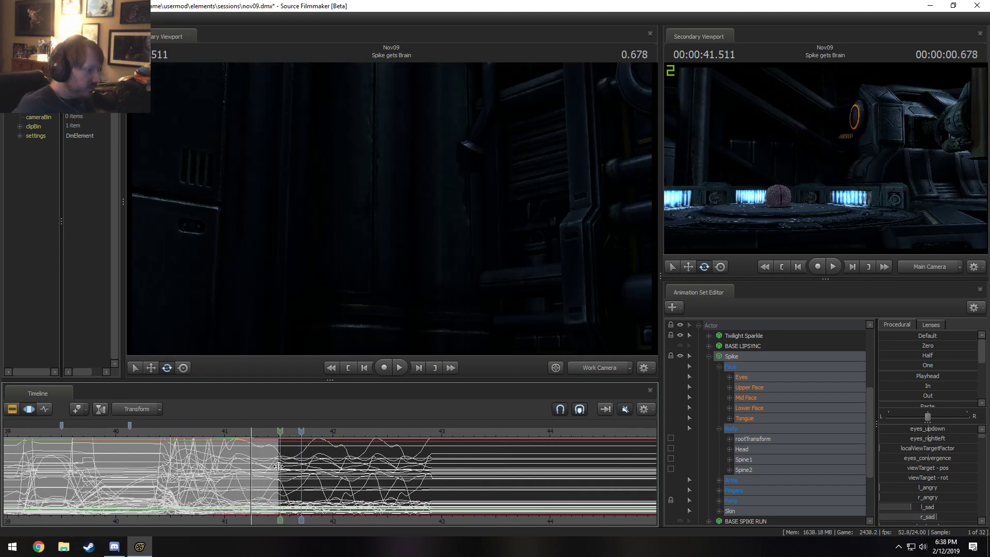
left_click_drag(280, 475, 872, 465, "shift")
left_click_drag(898, 386, 975, 386)
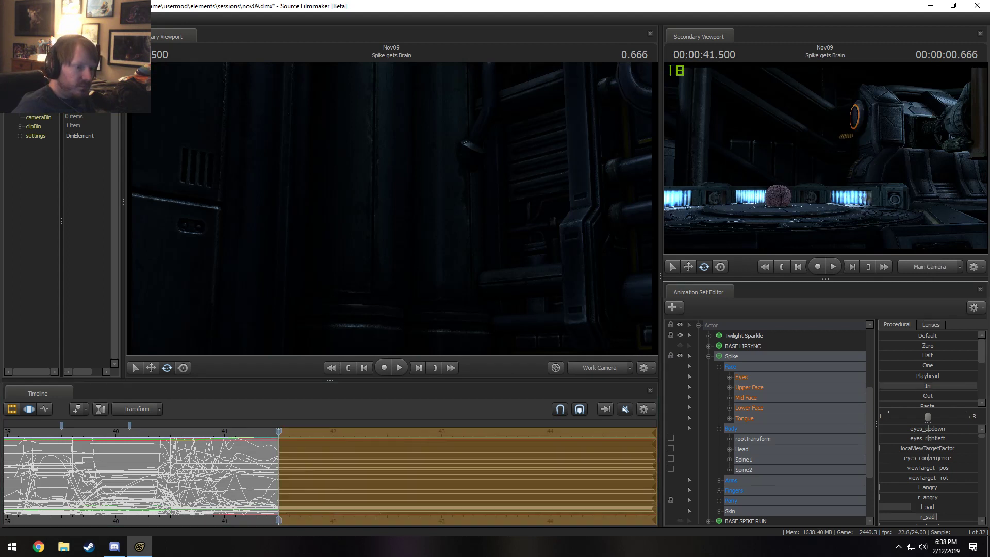
scroll(361, 484, "down", 1)
scroll(353, 483, "down", 1)
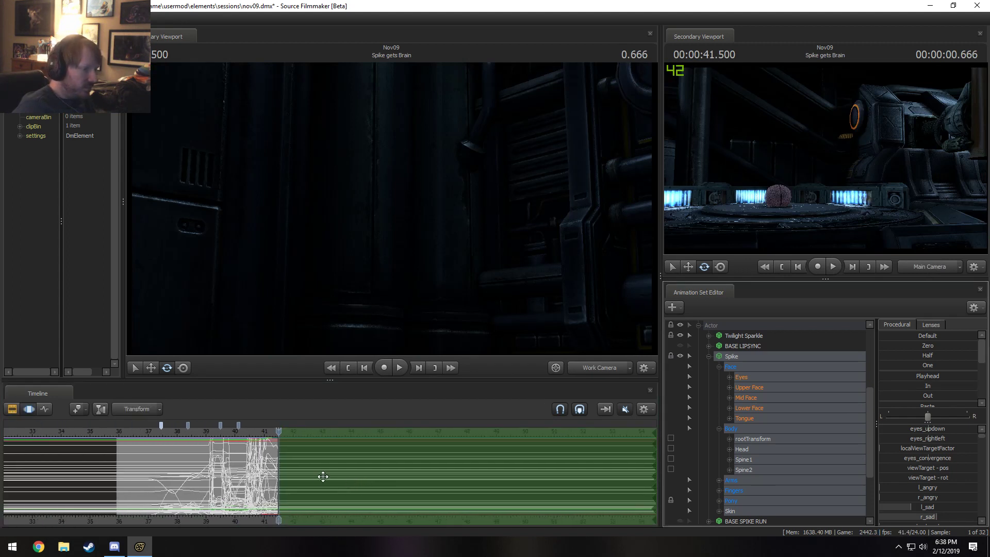
Step: Check the Actor group's curves past the shot's end and delete the BASE SPIKE RUN animation set
left_click(726, 326)
scroll(471, 453, "up", 5)
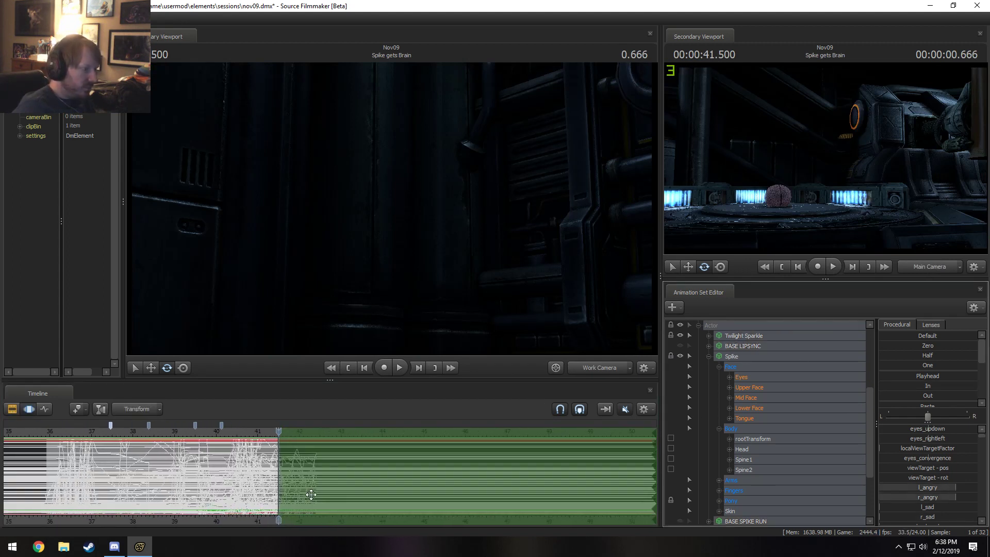
left_click(743, 336)
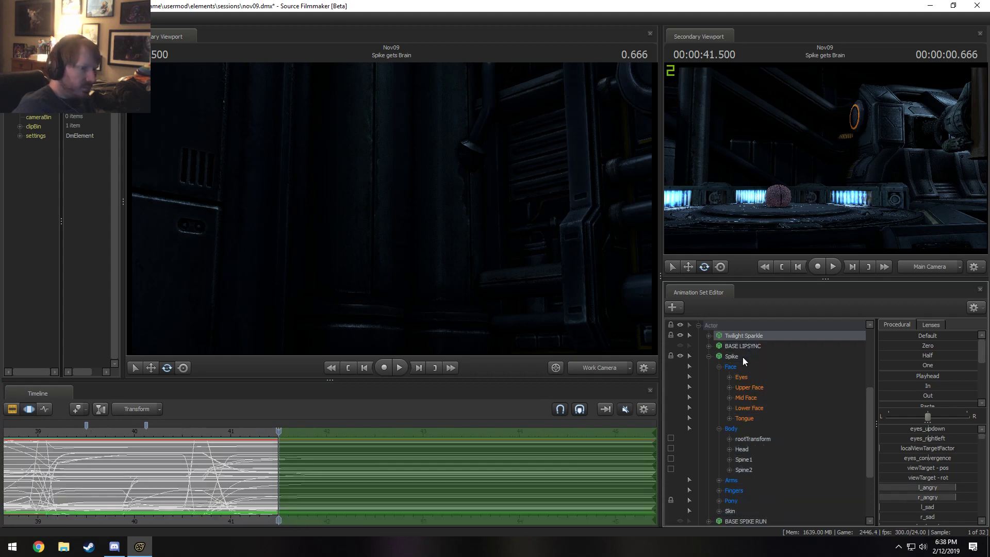
left_click(747, 347)
scroll(711, 361, "up", 2)
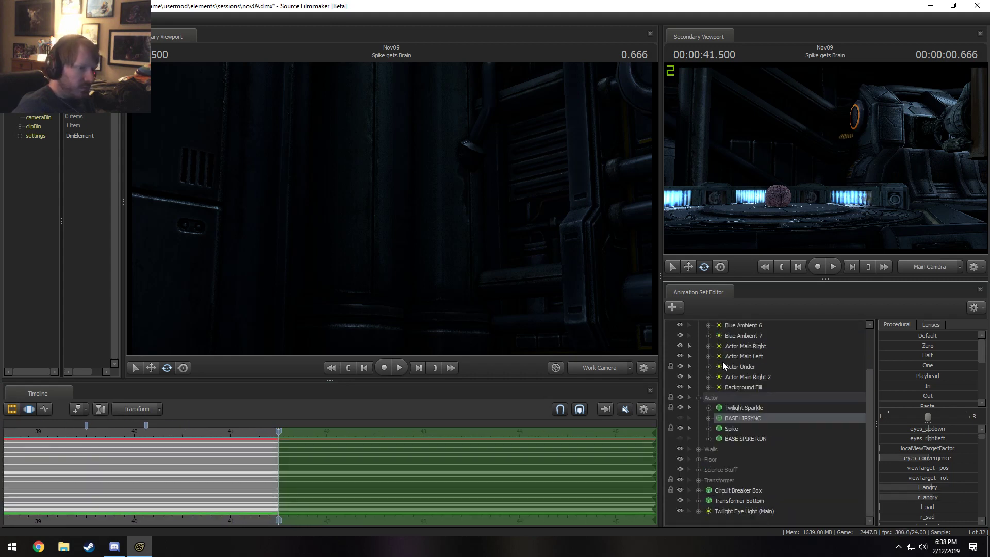
right_click(747, 442)
left_click(768, 294)
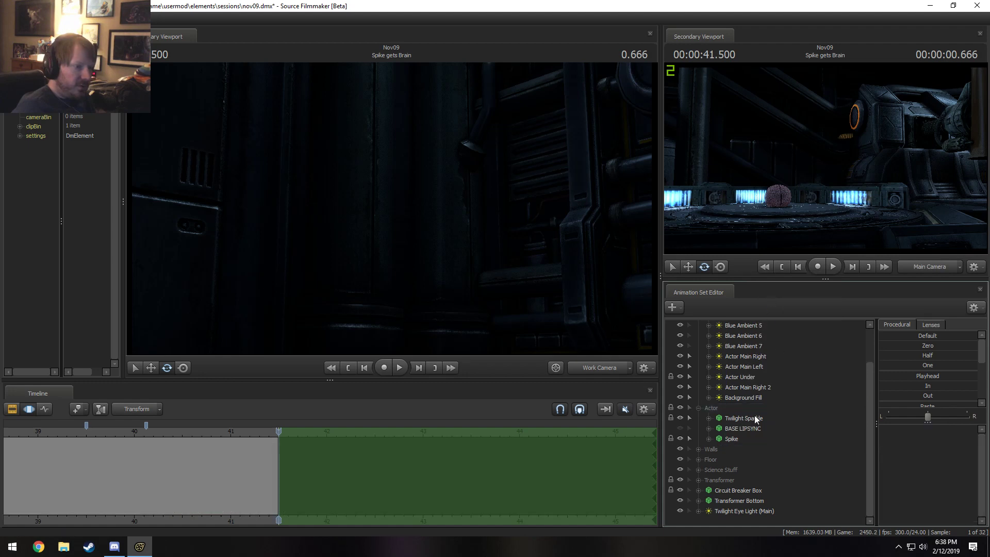
Step: Inspect Spike's pose at 40.625 s and play back the shot in the work camera
left_click(194, 433)
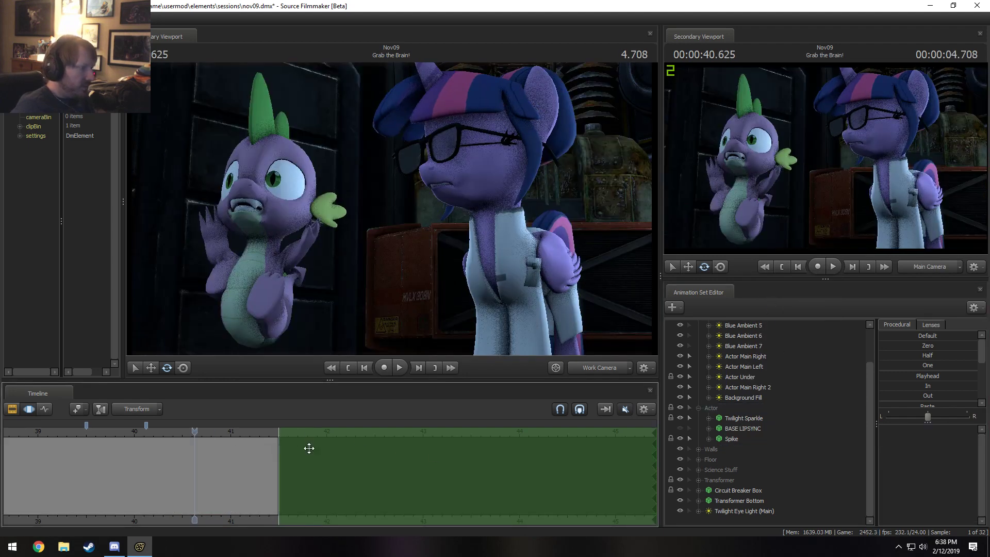
scroll(311, 442, "down", 1)
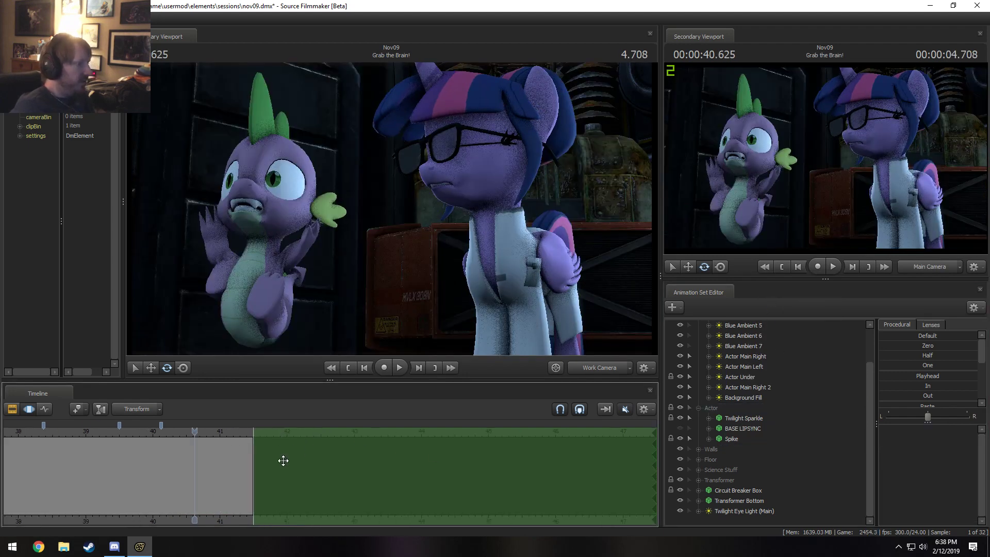
scroll(280, 496, "down", 1)
middle_click_drag(182, 518, 384, 528)
key("space")
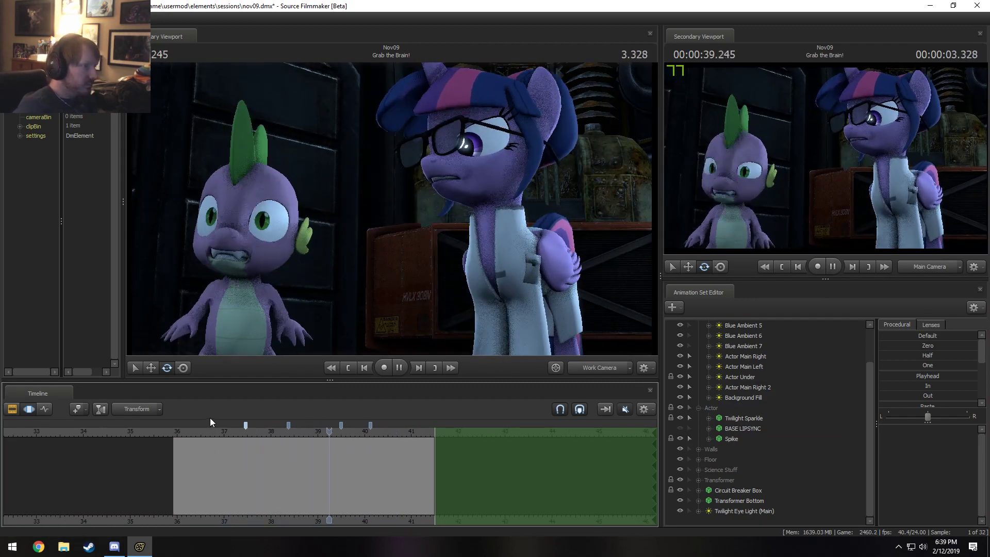
key("space")
Step: Play the shot through the main camera from about 37 s, and replay it from its start near 36 s
left_click_drag(341, 431, 221, 431)
key("space")
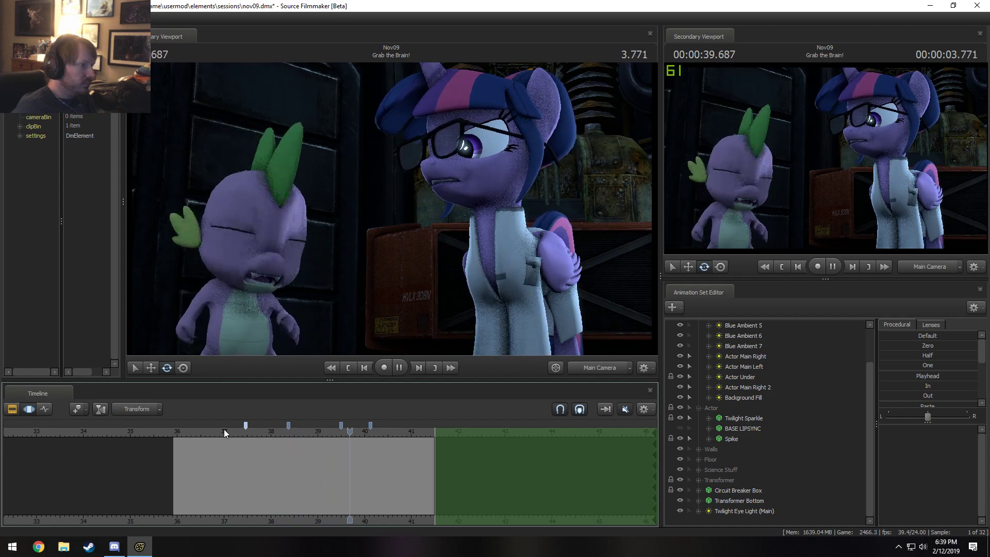
left_click(262, 436)
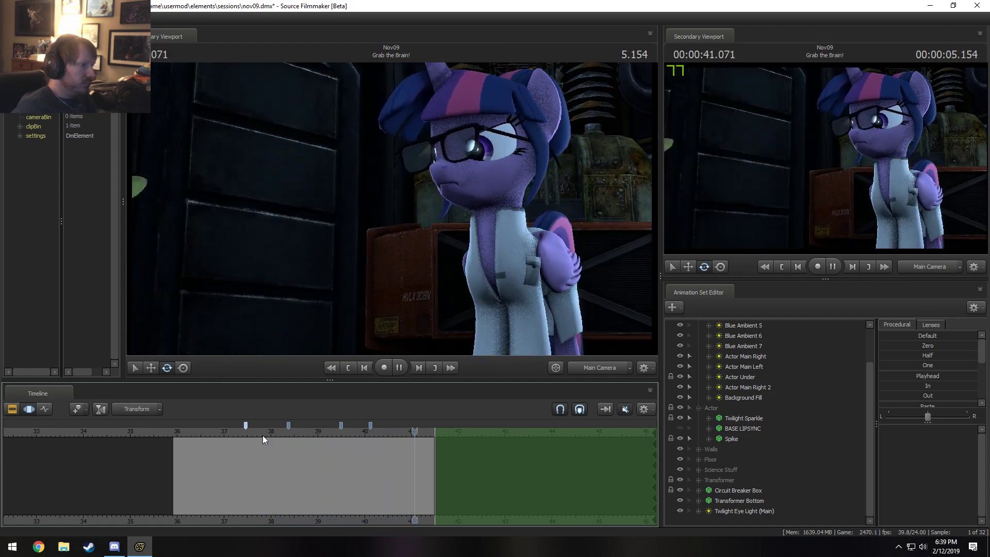
left_click(401, 435)
key("space")
left_click(397, 436)
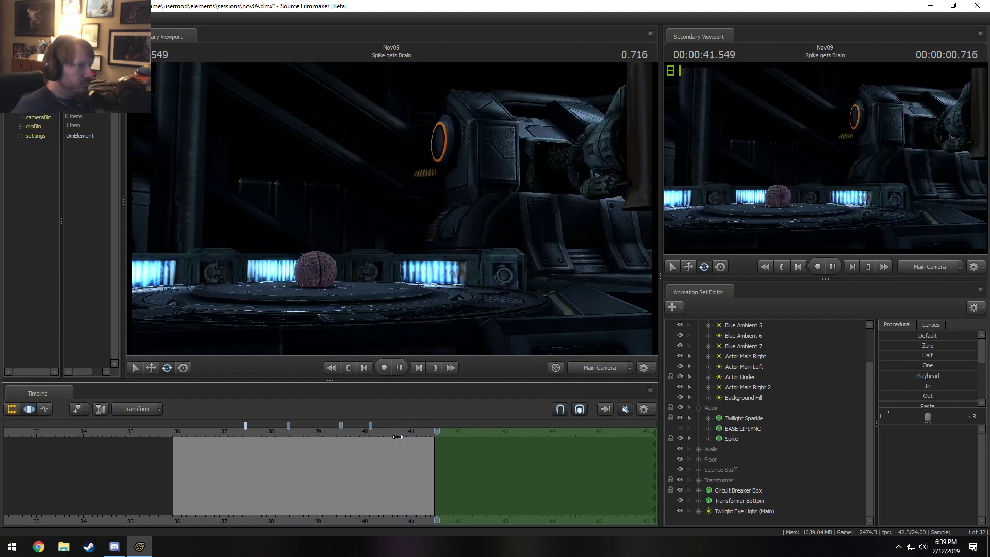
left_click(181, 430)
key("space")
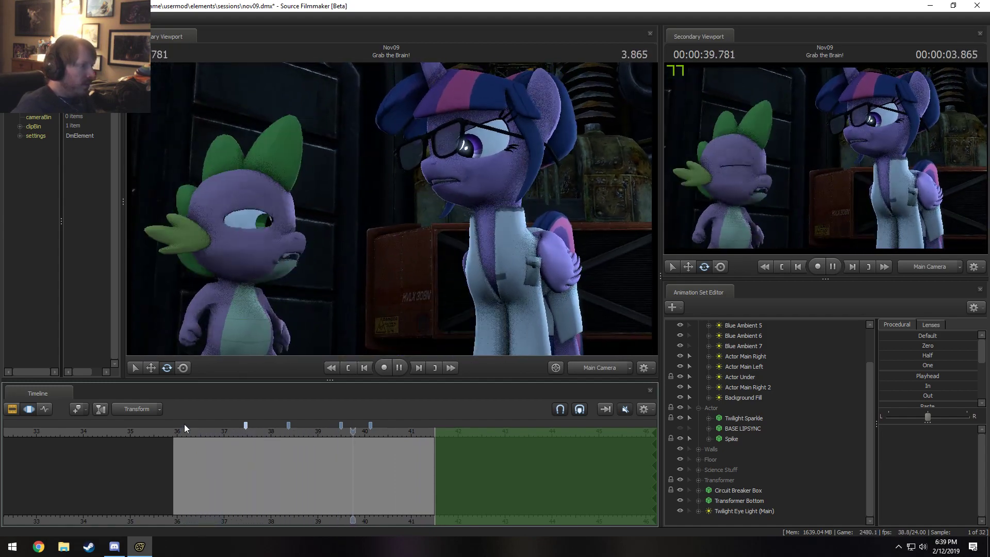
key("space")
Step: Clear the time selection, go to about 40.54 s, and show the curves of Spike's Eyes and Upper Face controls
mouse_move(302, 442)
left_mouse_down()
mouse_move(412, 437)
mouse_move(380, 460)
mouse_move(404, 460)
mouse_move(390, 463)
left_mouse_up()
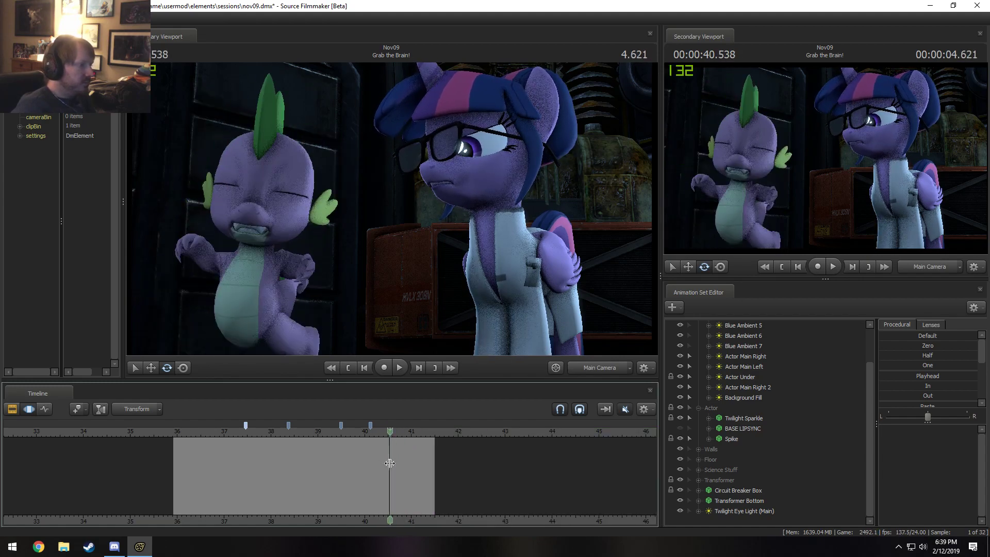
scroll(711, 426, "up", 2)
left_click(710, 480)
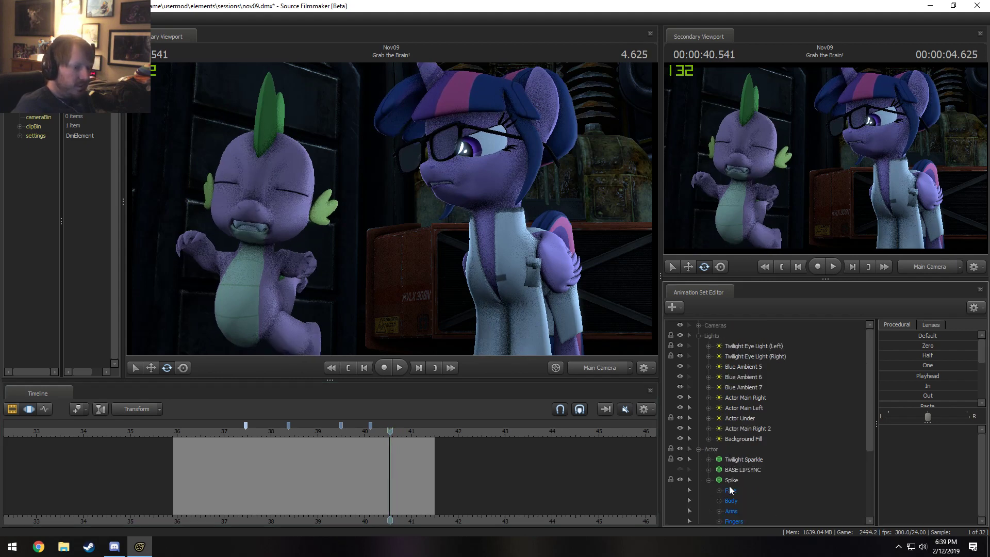
left_click(749, 501)
scroll(711, 507, "down", 3)
scroll(426, 461, "up", 2)
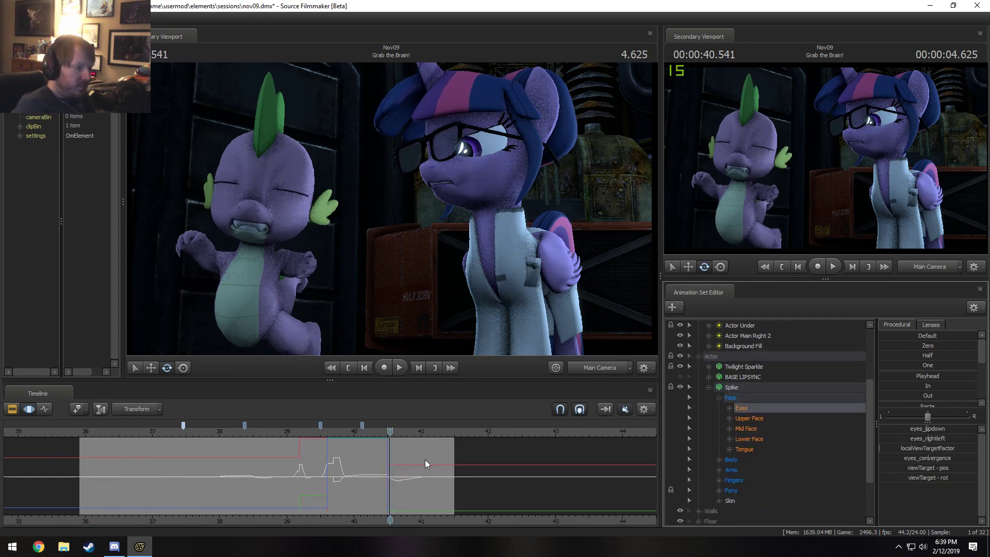
left_click(749, 420)
scroll(424, 489, "up", 2)
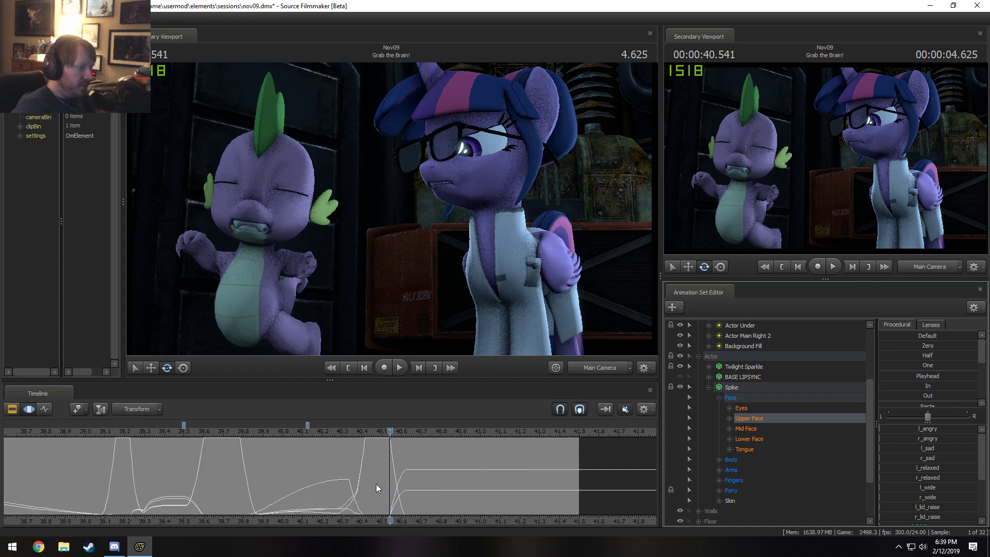
Step: Adjust Spike's eyes_updown control within a time selection from about 40.33 to 40.46 s
left_click_drag(376, 484, 342, 477)
left_click_drag(342, 432, 368, 447)
left_click(365, 430)
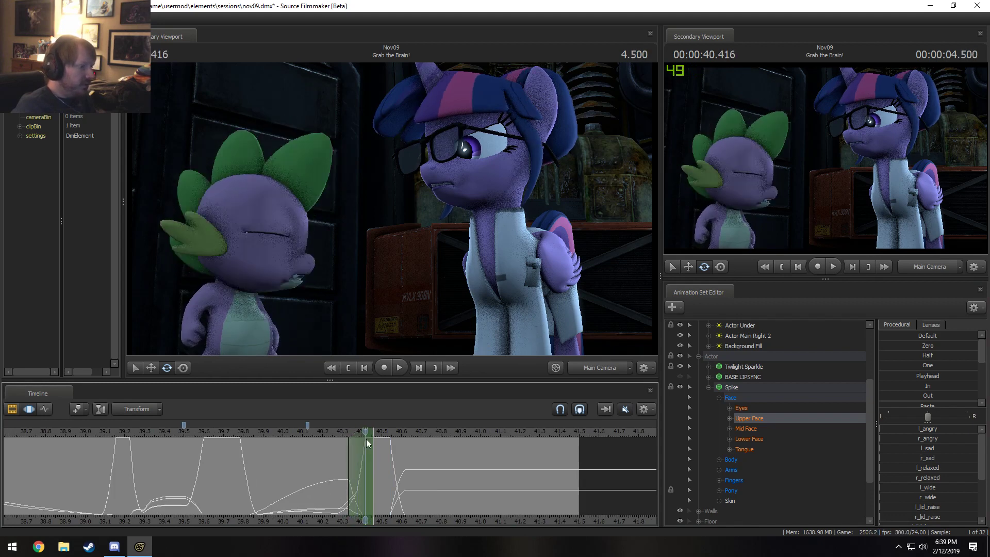
left_click(735, 407)
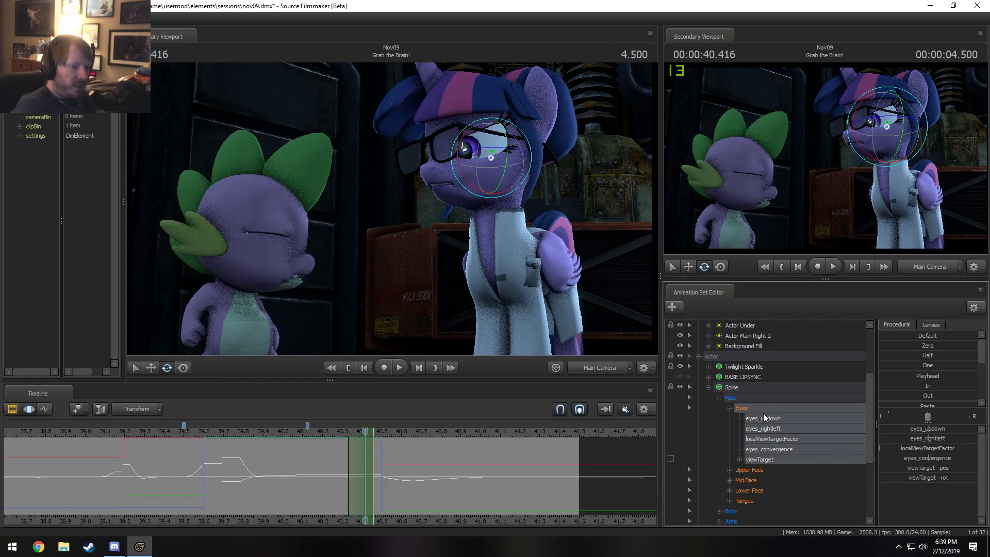
left_click_drag(924, 429, 933, 429)
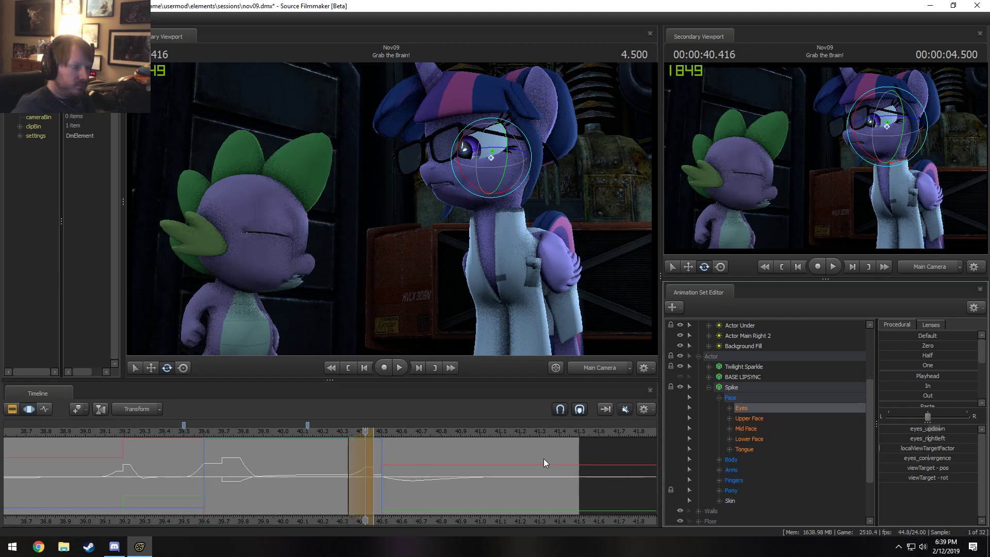
Step: Undo the last eyes_updown change and try another eyes_updown offset within the selection from about 40.33 to 40.46 s
key("ctrl+z")
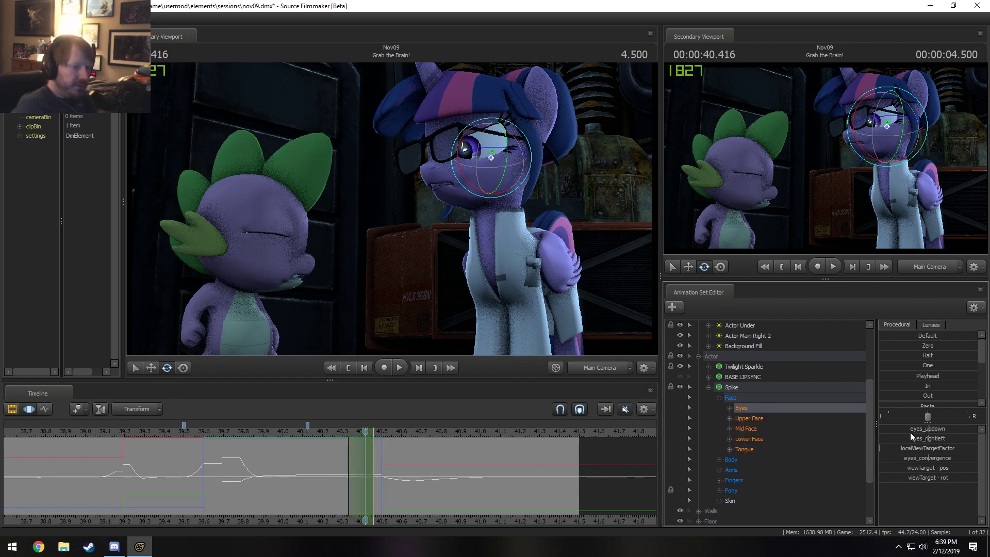
left_click_drag(910, 432, 922, 432)
left_click_drag(346, 489, 365, 490)
left_click_drag(912, 430, 912, 430)
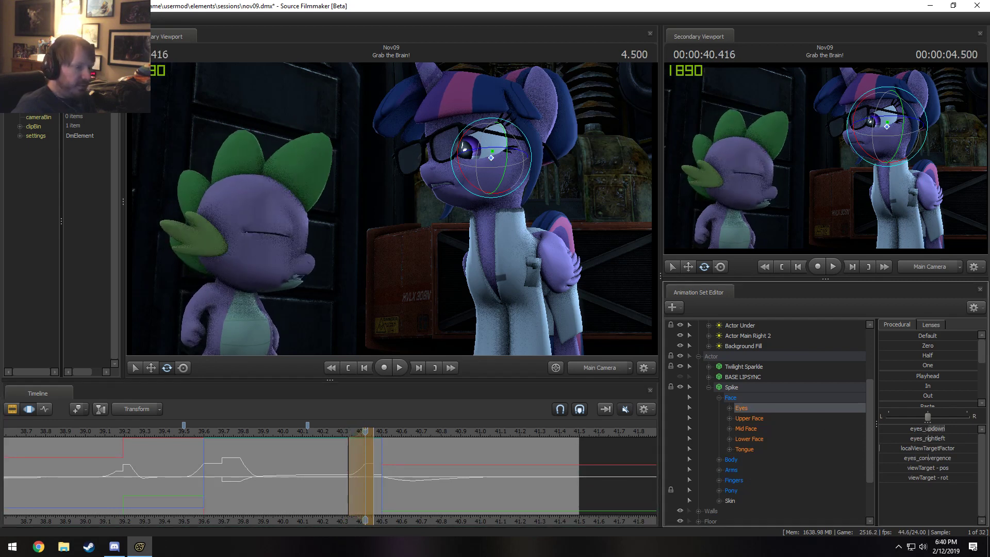
left_click(342, 468)
left_click_drag(352, 470, 361, 488)
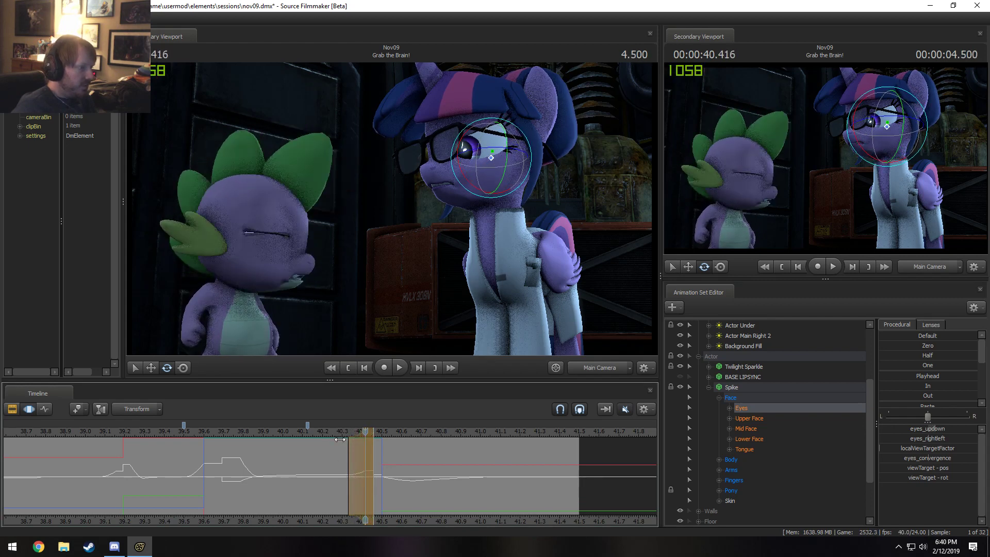
left_click_drag(340, 439, 350, 443)
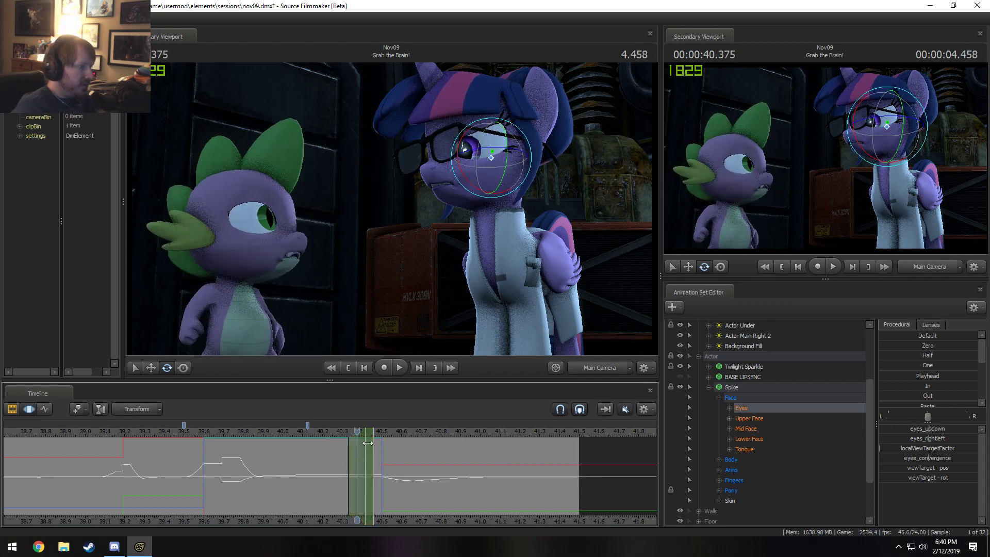
key("Right")
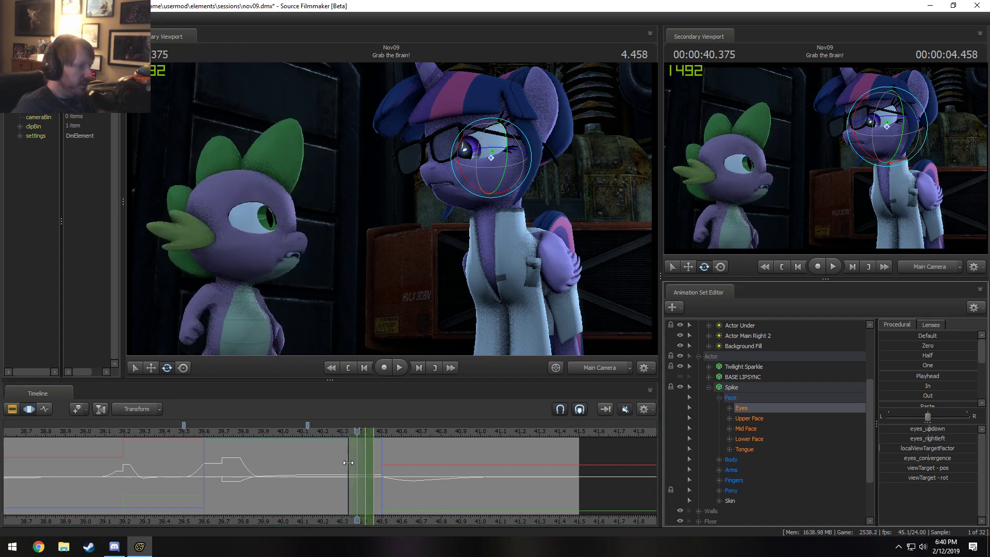
Step: Go to 40.416 s, increase Spike's eyes_updown within the selection ending near 40.46 s, and check the surrounding frames
left_click_drag(358, 432, 364, 434)
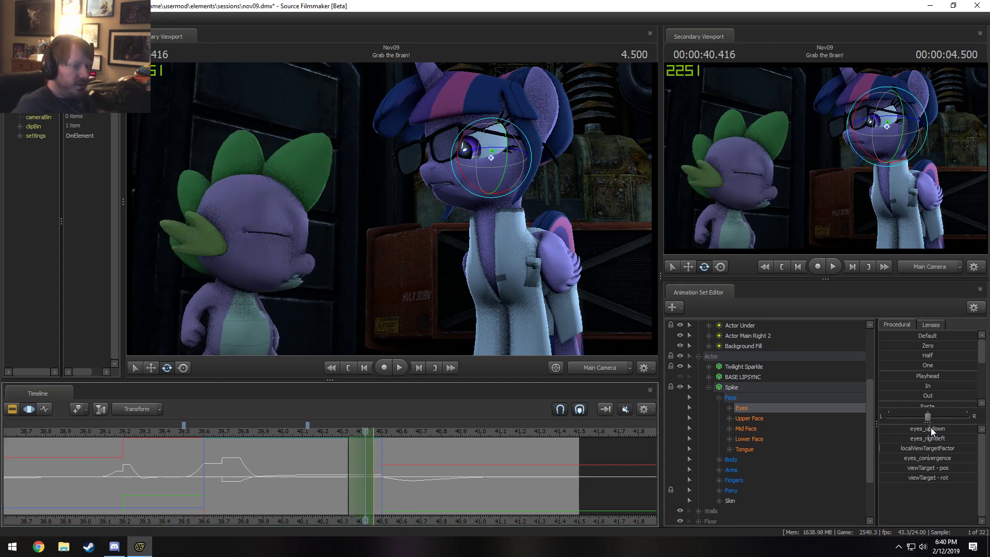
left_click_drag(930, 428, 947, 435)
mouse_move(356, 443)
left_mouse_down()
mouse_move(365, 451)
mouse_move(350, 450)
mouse_move(365, 446)
left_mouse_up()
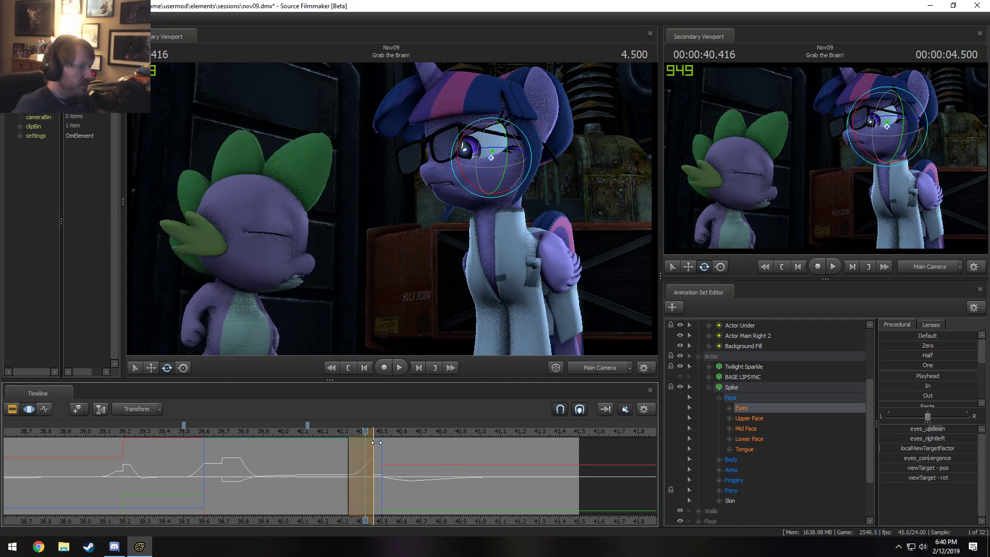
key("Right")
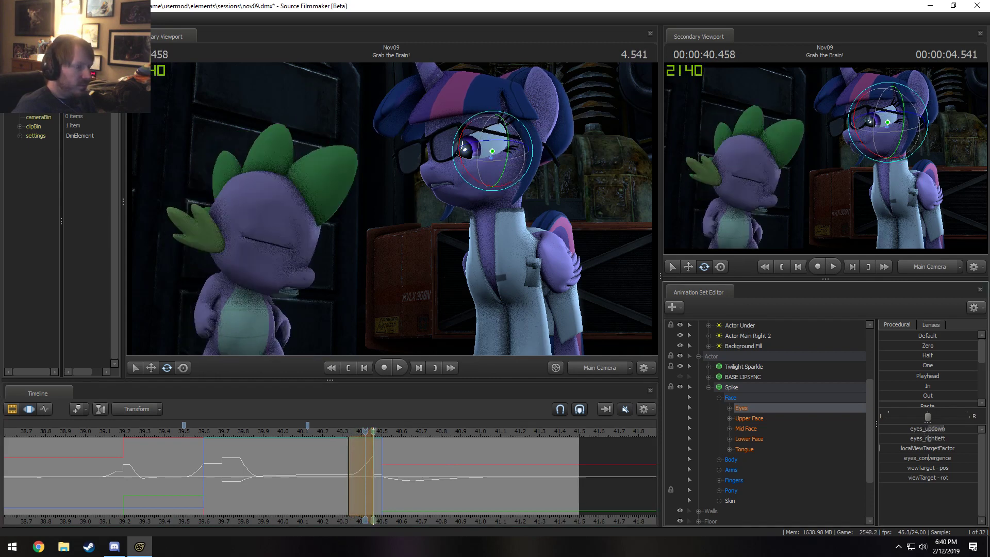
key("Left")
Step: Make a time selection from about 40.46 to 40.63 s and increase Spike's eyes_updown control within it
key("shift")
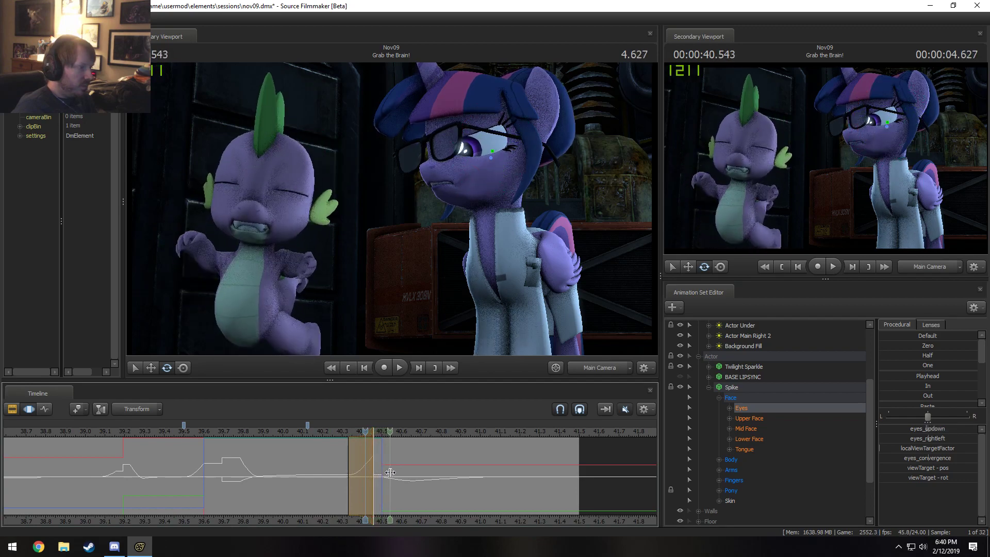
left_click_drag(387, 467, 407, 465, "shift")
key("Right")
key("Left")
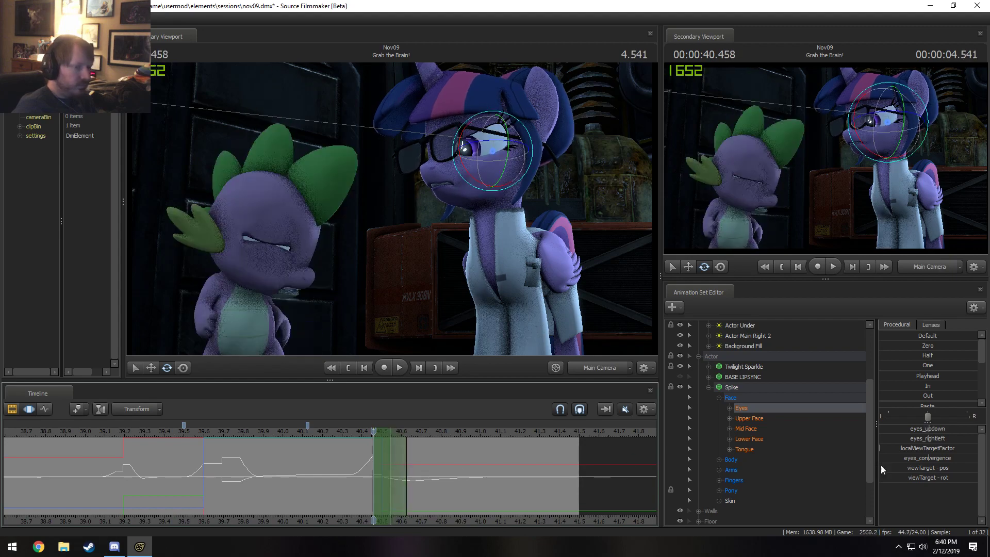
left_click_drag(920, 430, 927, 432)
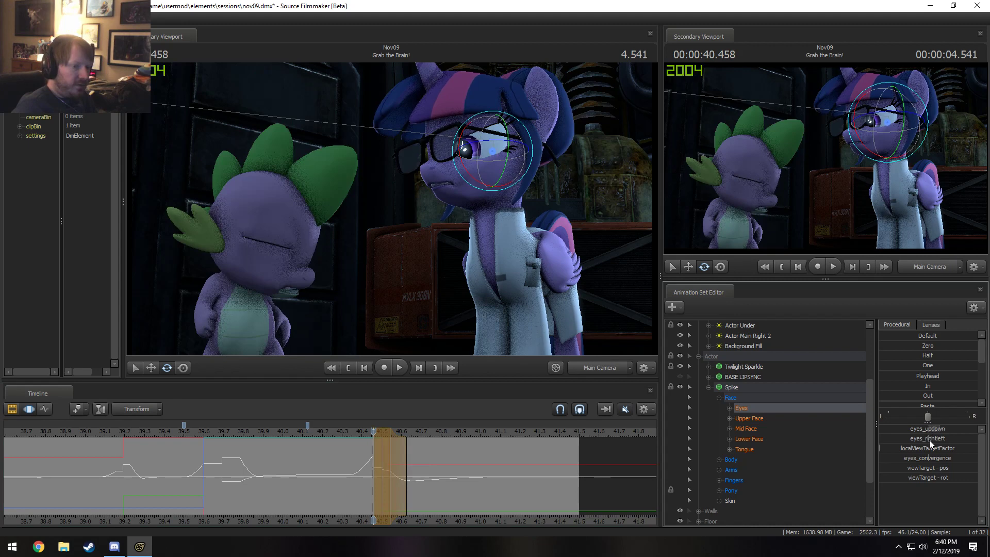
left_click(384, 460)
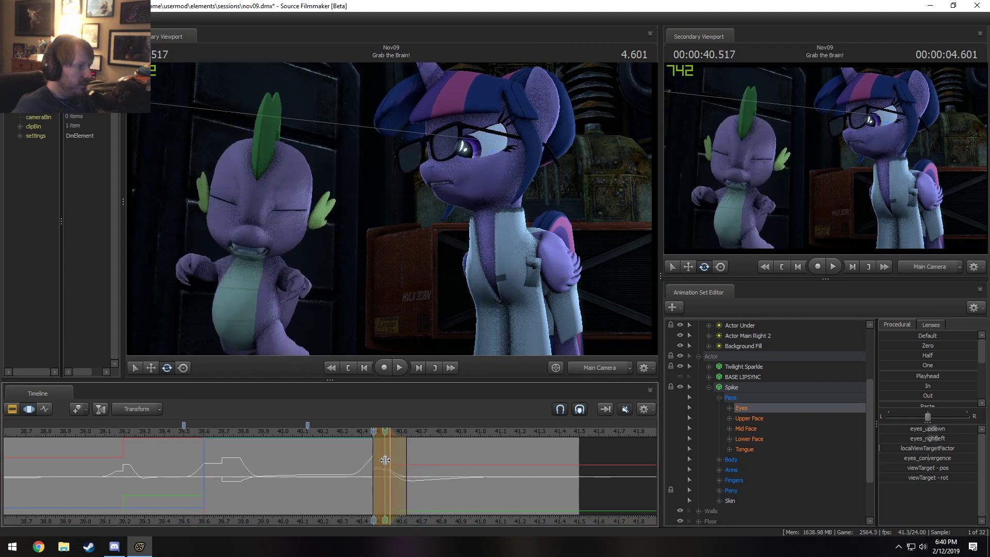
Step: Extend the time selection to about 40.67 s and adjust Spike's eyes_rightleft control, checking the blink while scrubbing
left_click_drag(385, 460, 406, 469)
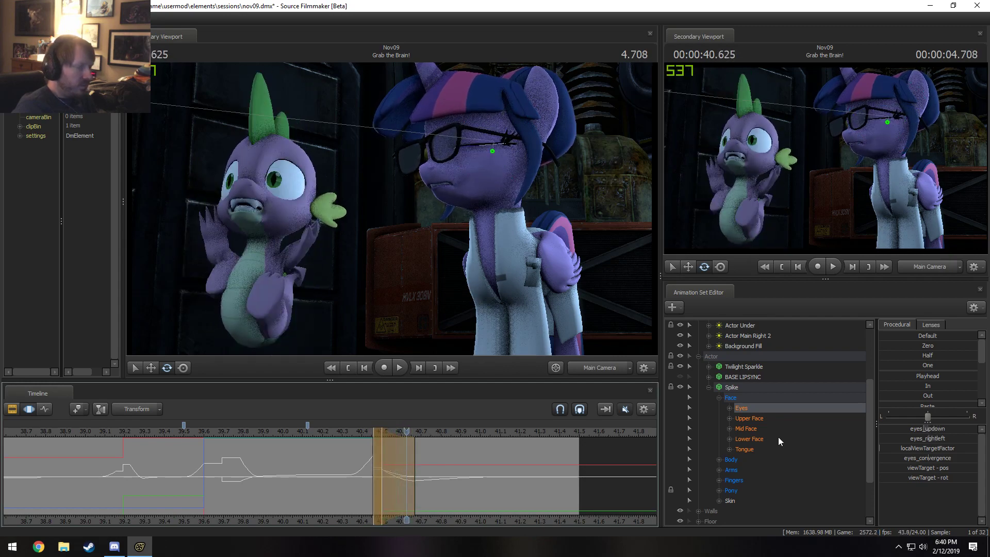
left_click_drag(928, 441, 935, 440)
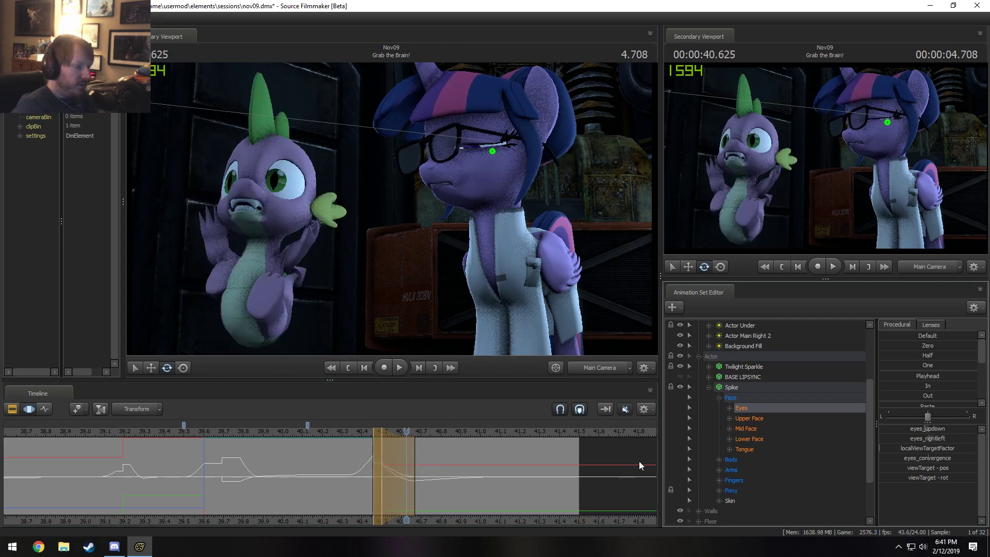
left_click_drag(394, 480, 426, 466)
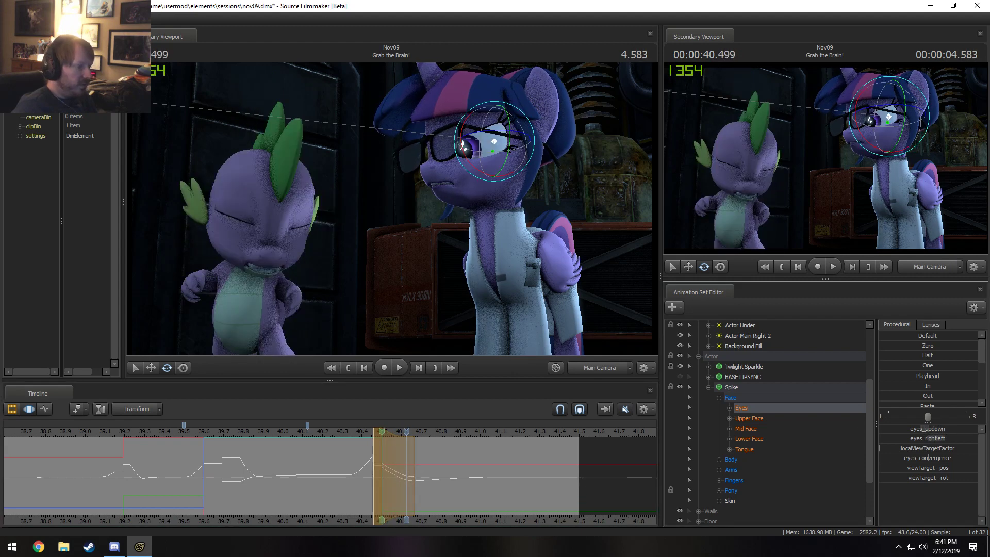
left_click_drag(908, 440, 893, 440)
mouse_move(393, 457)
left_mouse_down()
mouse_move(379, 458)
mouse_move(397, 463)
left_mouse_up()
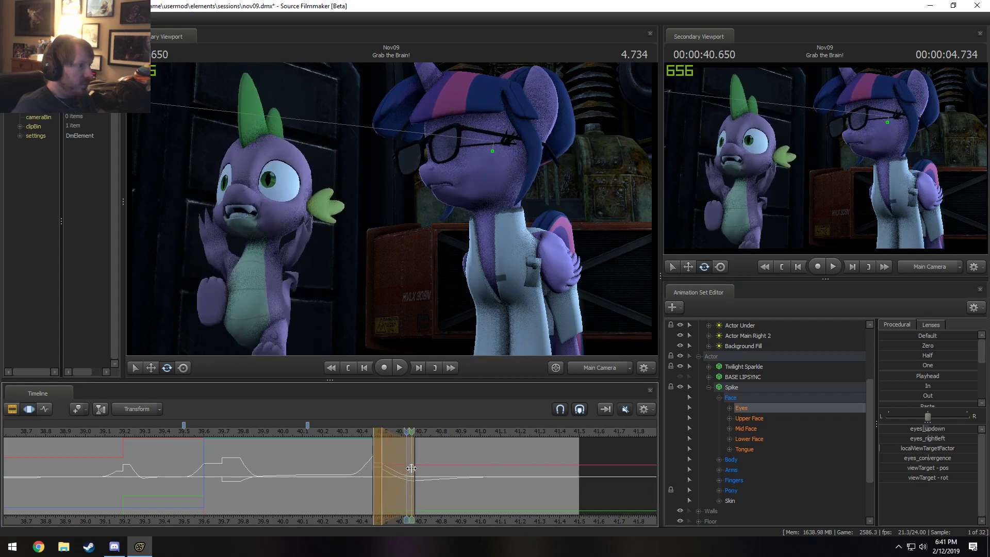
Step: Review Spike's eye motion around 40.6 s, clear the time selection, and replay from about 39.875 s
key("space")
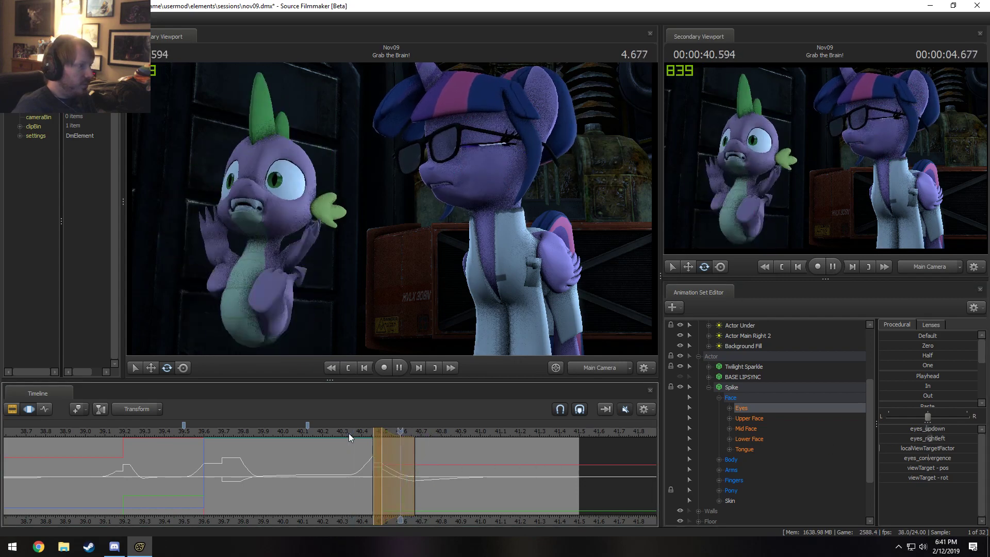
key("space")
left_click_drag(305, 447, 405, 465)
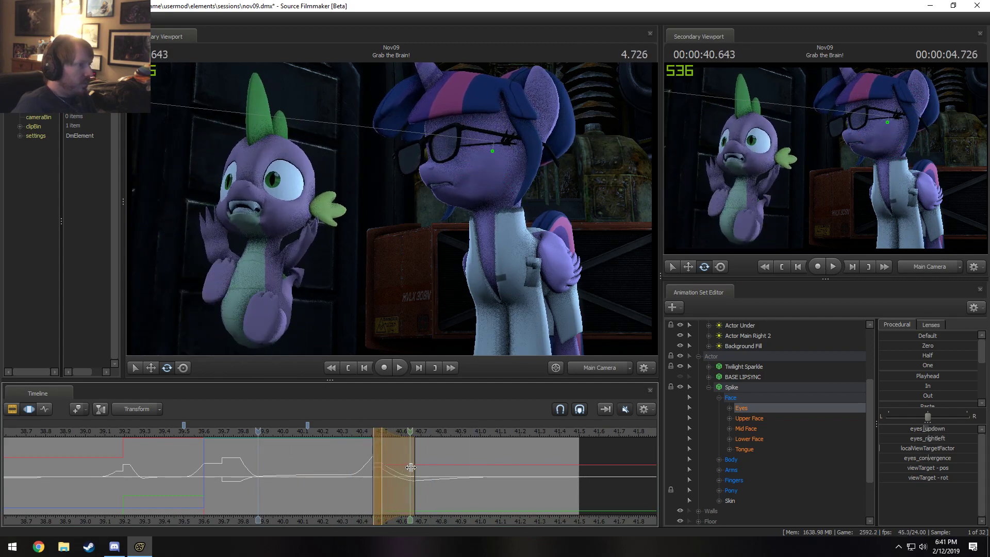
left_click(529, 479)
key("F2")
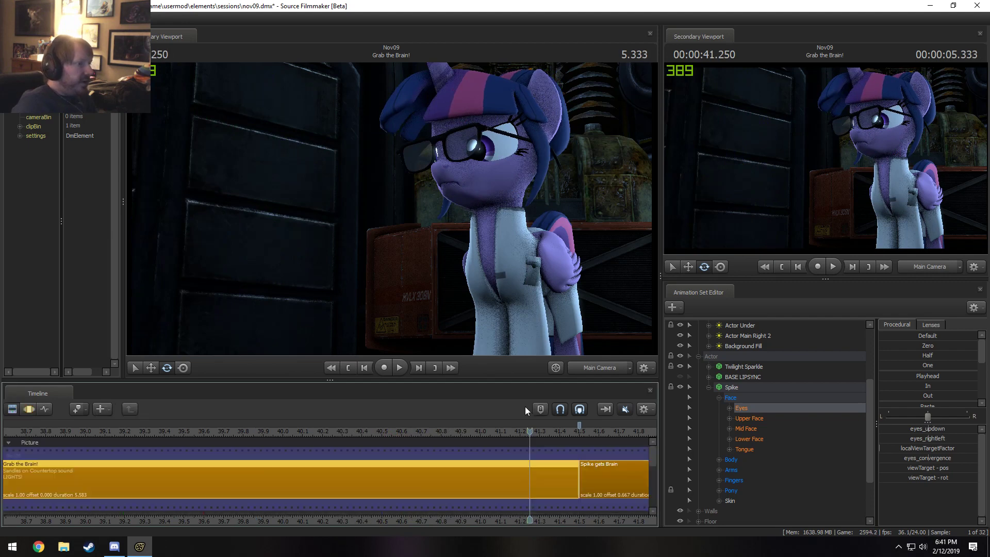
key("F4")
left_click(260, 434)
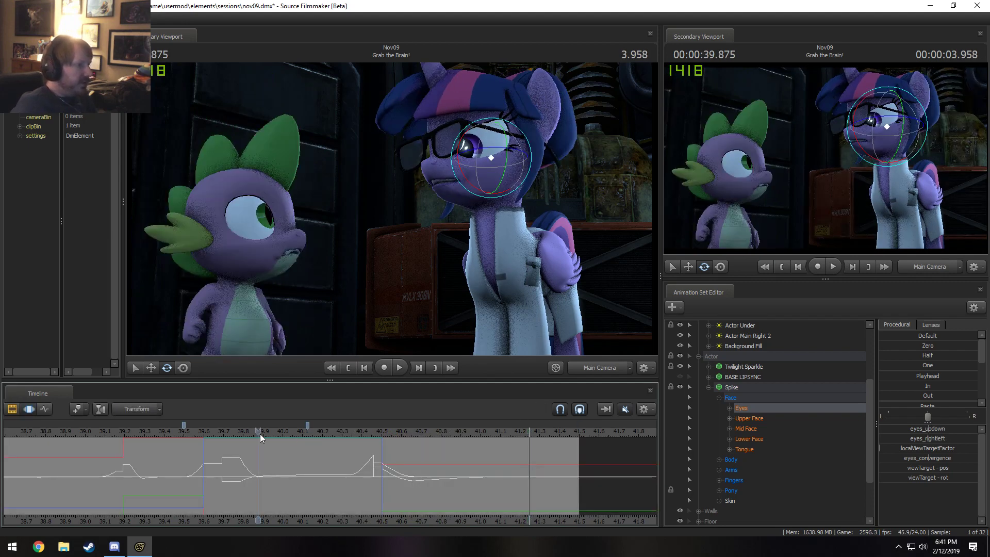
key("space")
Step: Toggle the visibility of Twilight Eye Light (Left) to see its effect, and play the shot from about 36.1 s
scroll(698, 414, "up", 3)
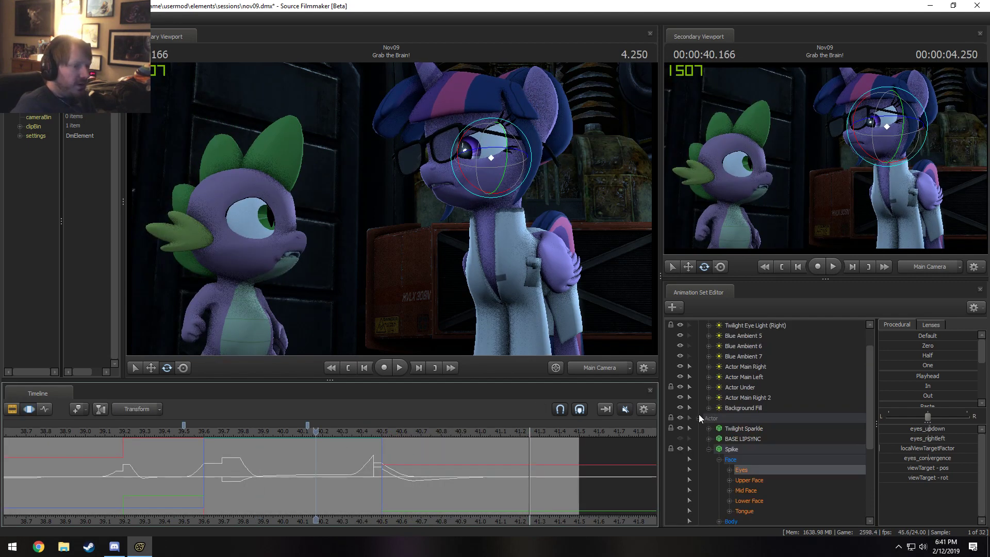
left_click(680, 355)
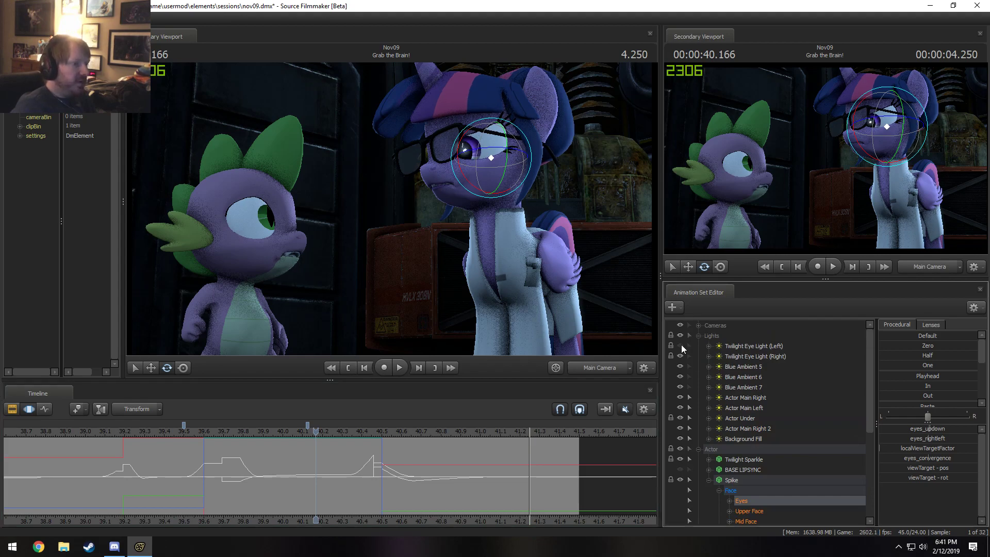
scroll(237, 446, "down", 3)
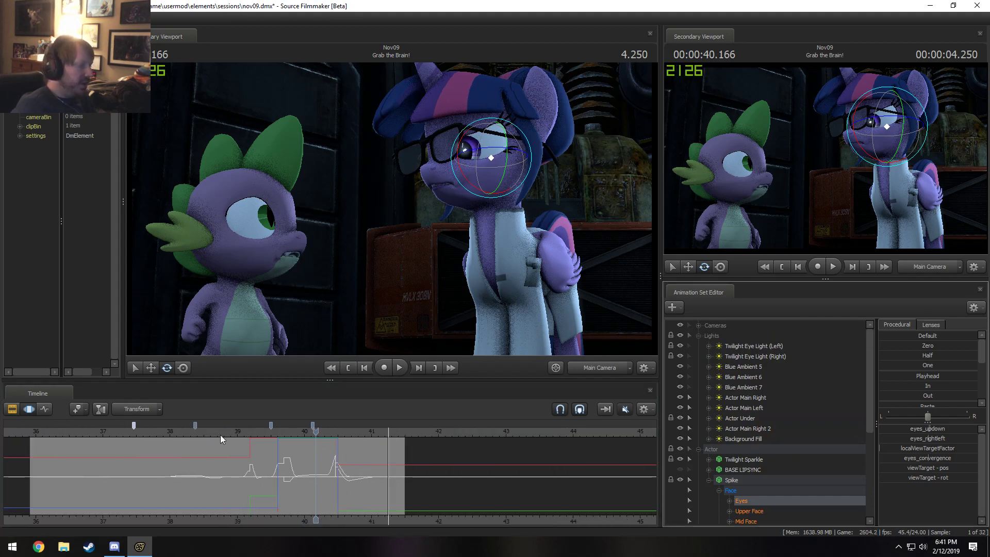
left_click(221, 435)
scroll(204, 444, "down", 1)
left_click(98, 440)
key("space")
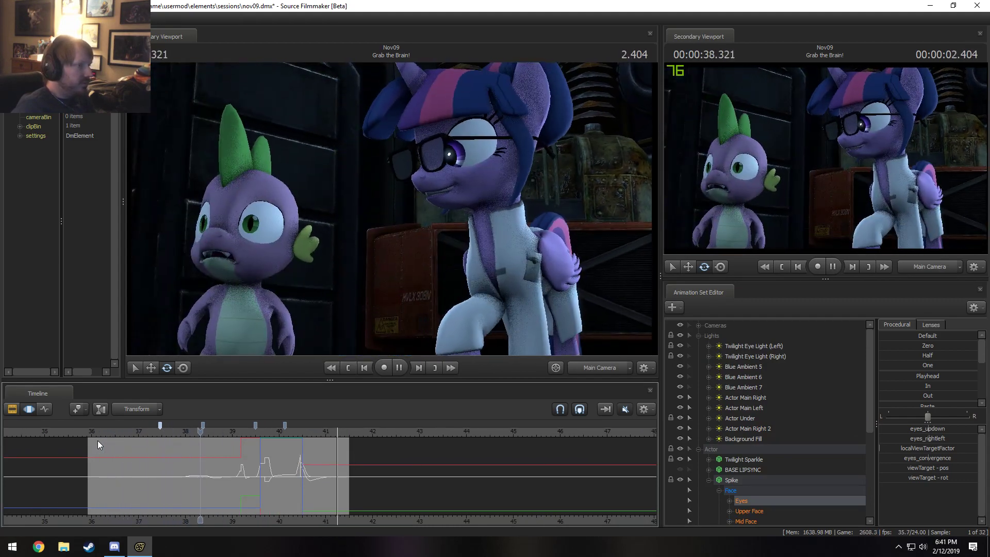
key("space")
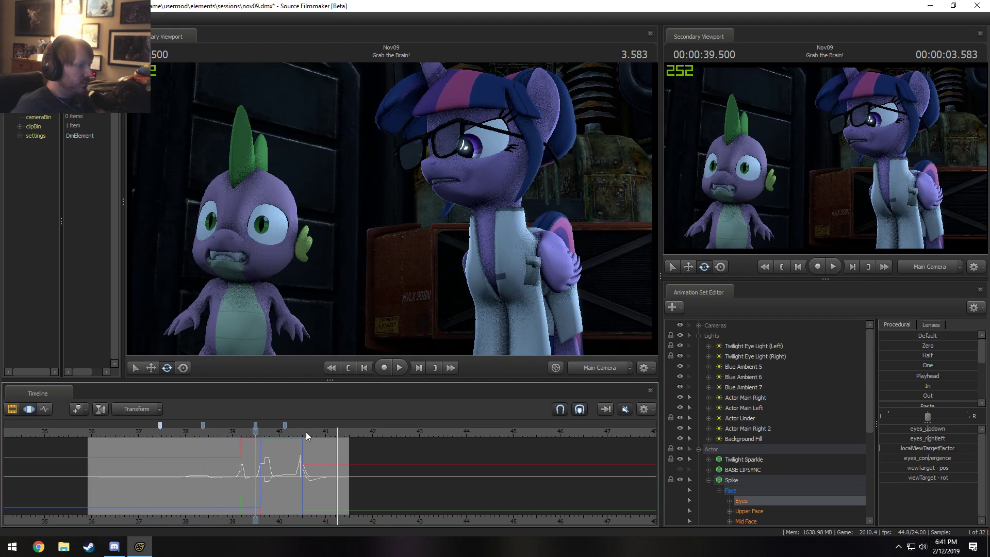
Step: Select the time from 37.833 s onward and select the intensity controls of both Twilight Eye Light (Left) and (Right)
left_click_drag(305, 431, 147, 465)
scroll(227, 447, "up", 2)
key("]")
left_click(708, 356)
left_click(708, 346)
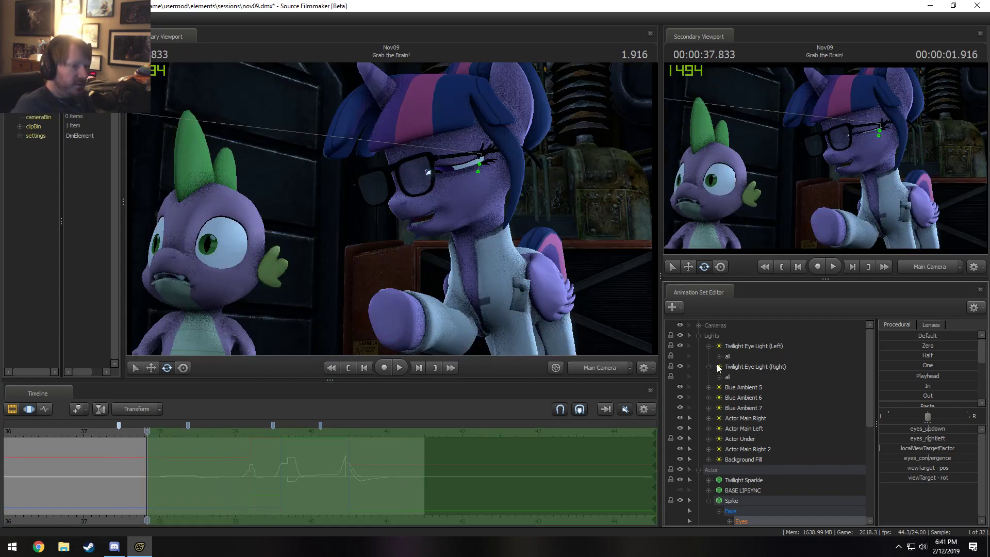
left_click(719, 377)
left_click(754, 386)
left_click(720, 356)
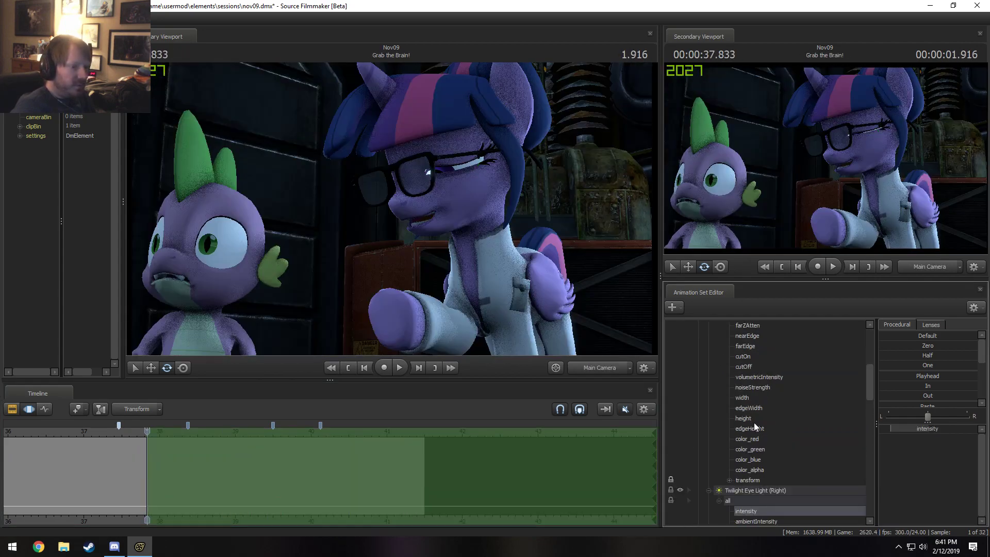
scroll(754, 413, "up", 6)
left_click(754, 369, "ctrl")
Step: Lower the intensity of both Twilight eye lights partway toward zero from 37.833 s onward, checking the result around 39.6 s
key("F2")
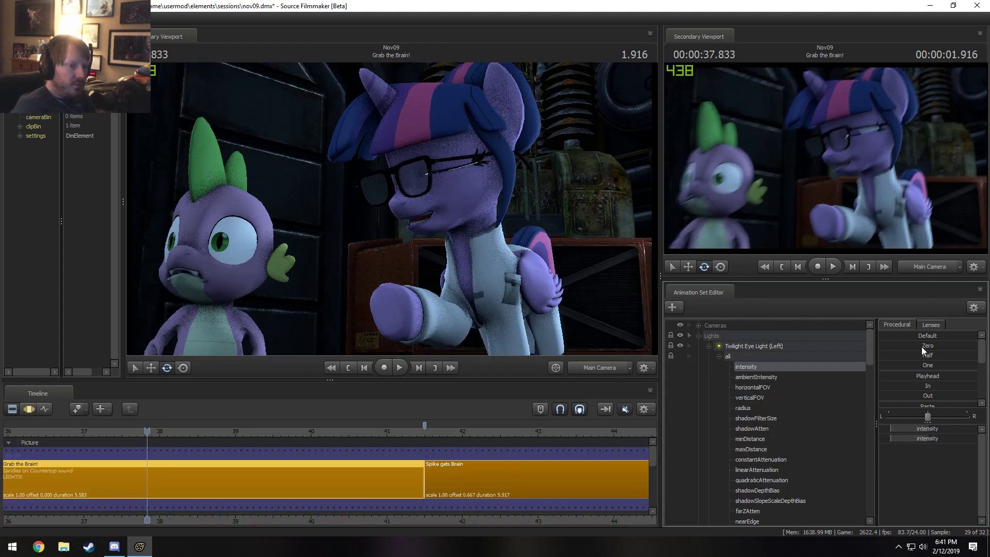
key("F3")
left_click(933, 345)
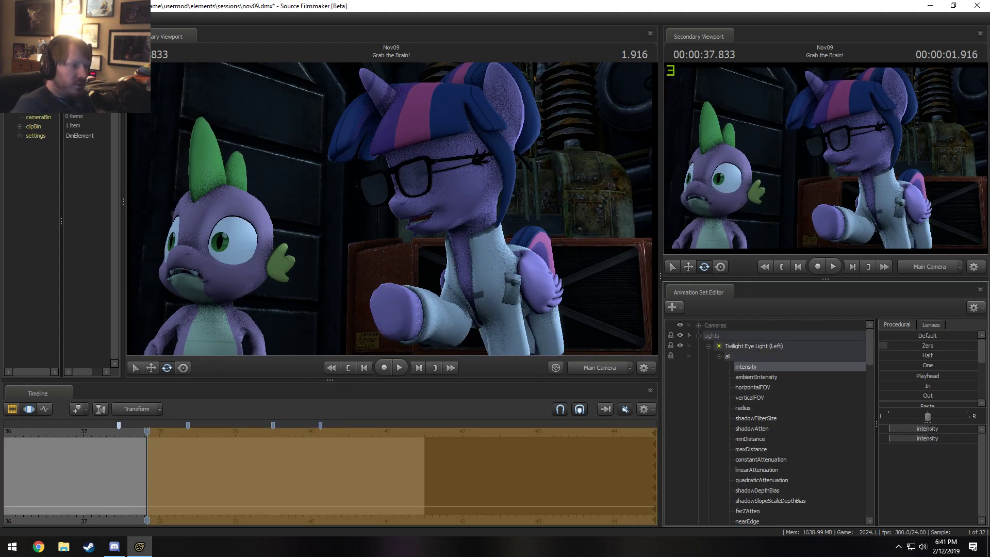
key("shift")
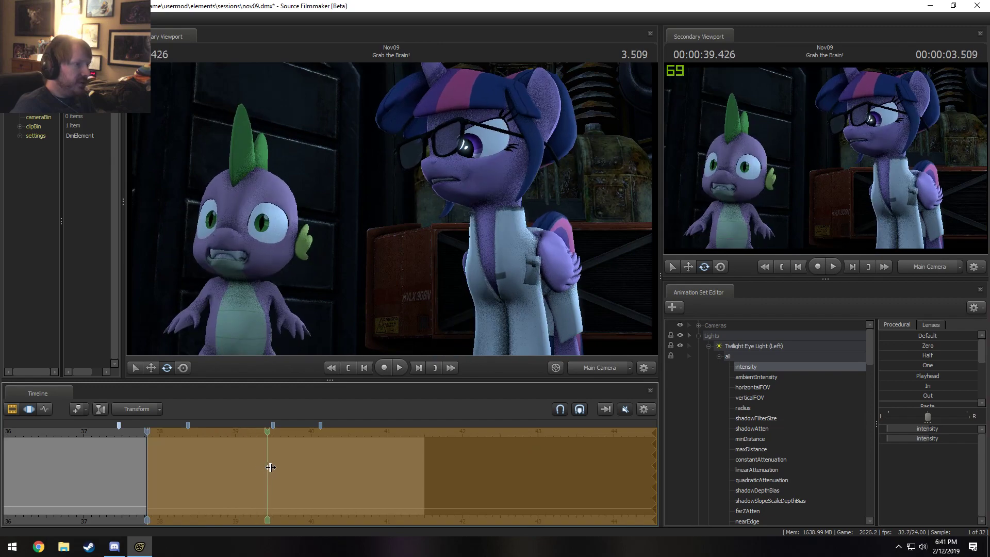
key("space")
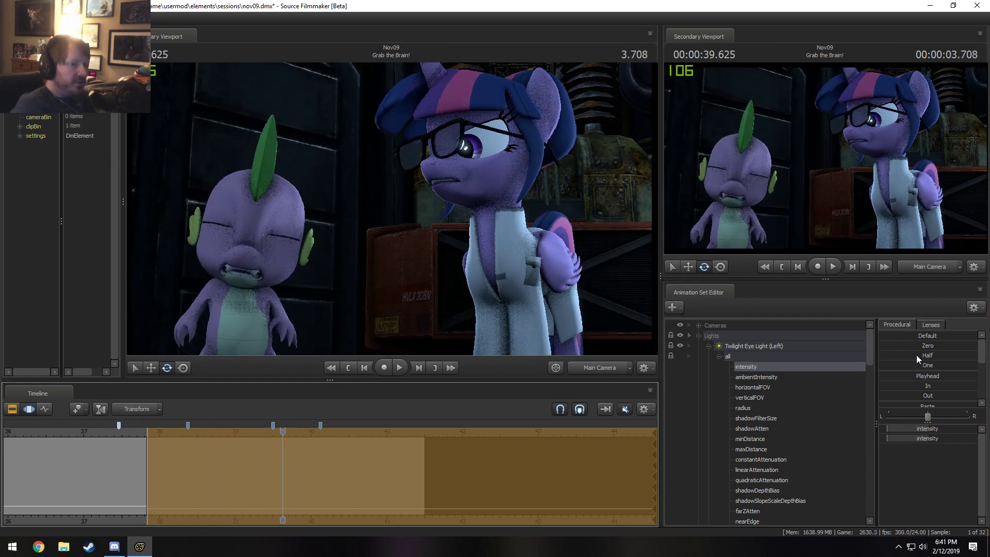
left_click_drag(917, 346, 923, 346)
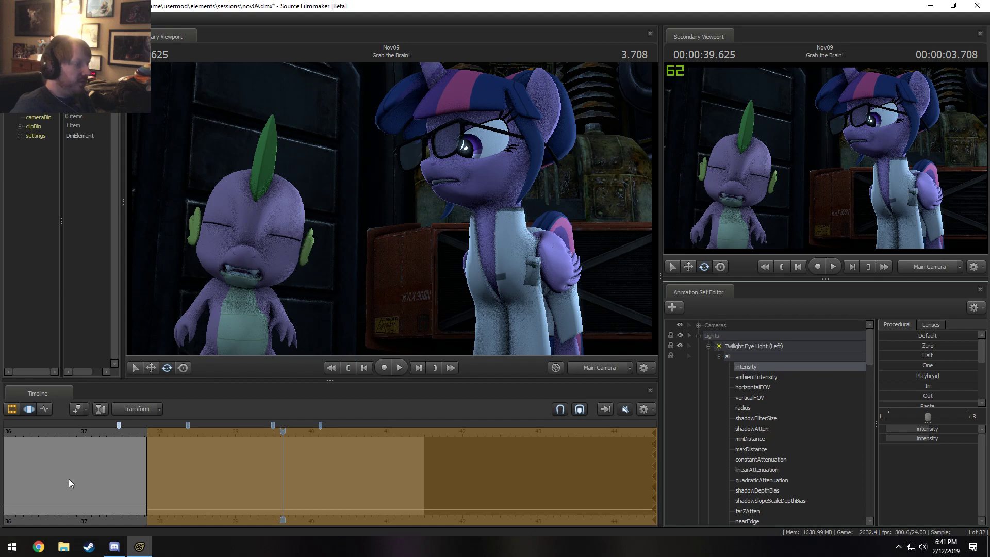
Step: Clear the time selection and play the shot from about 36.6 s to review the eye lights and Spike's turn
left_click(53, 472)
key("space")
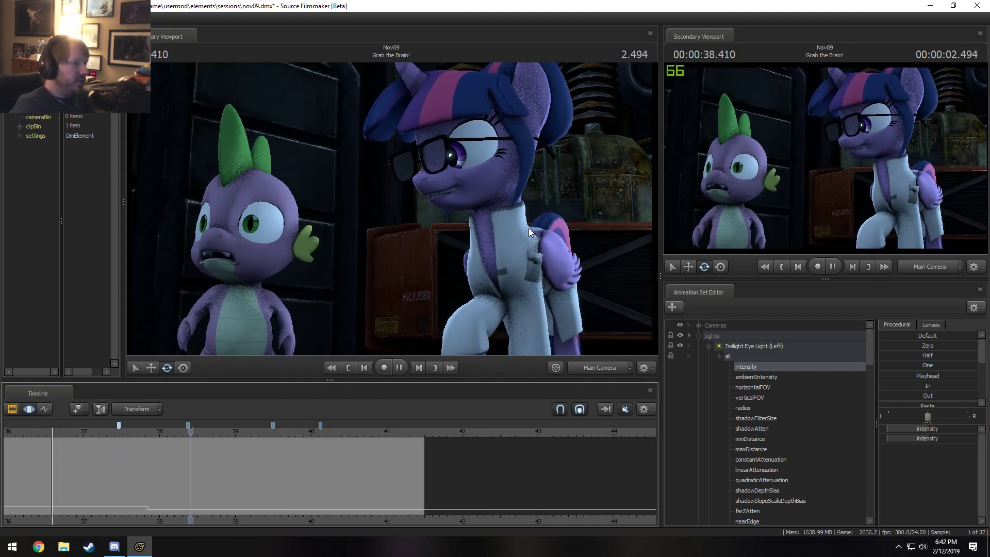
key("space")
key("space")
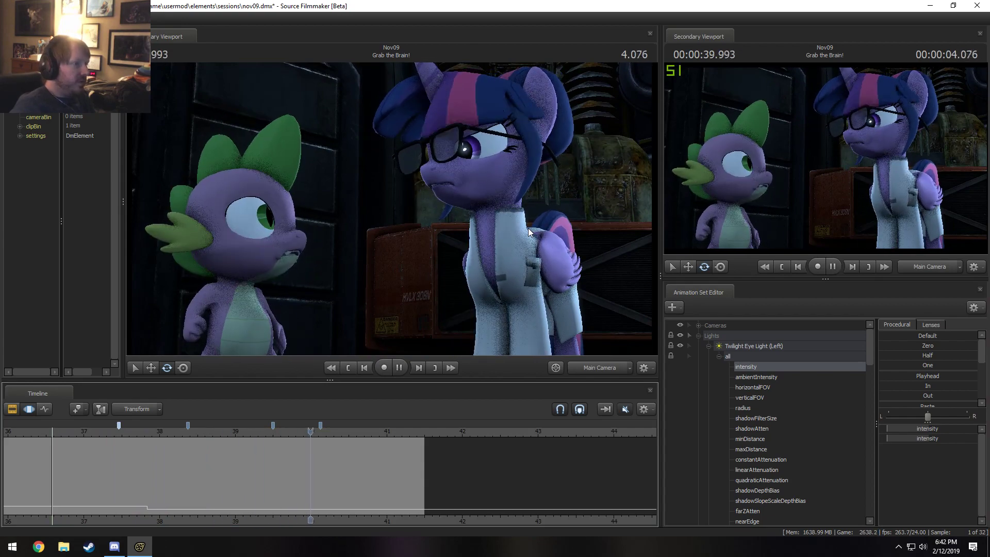
key("space")
key("space")
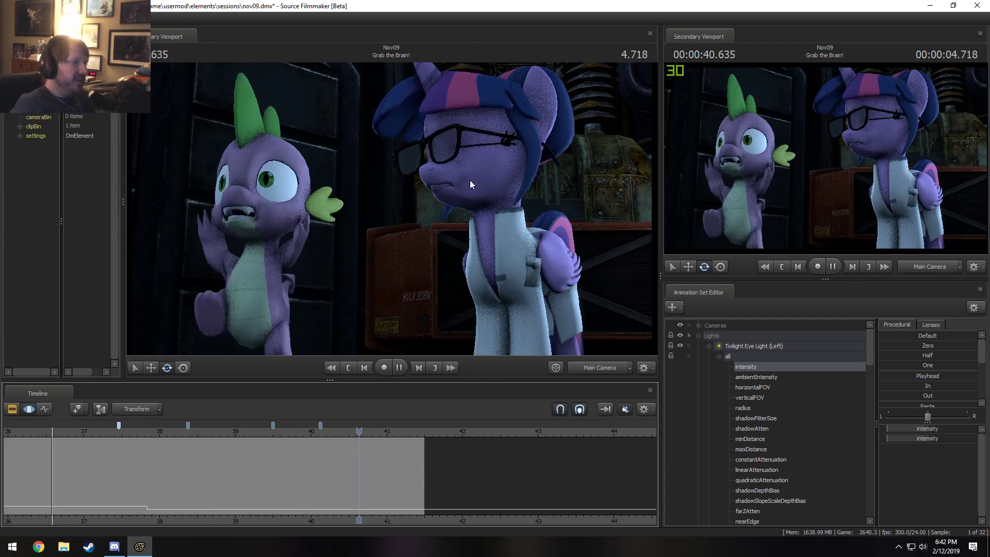
Step: Play the Grab the Brain! shot from about 36.25 s and switch the timeline to the Clip Editor
key("space")
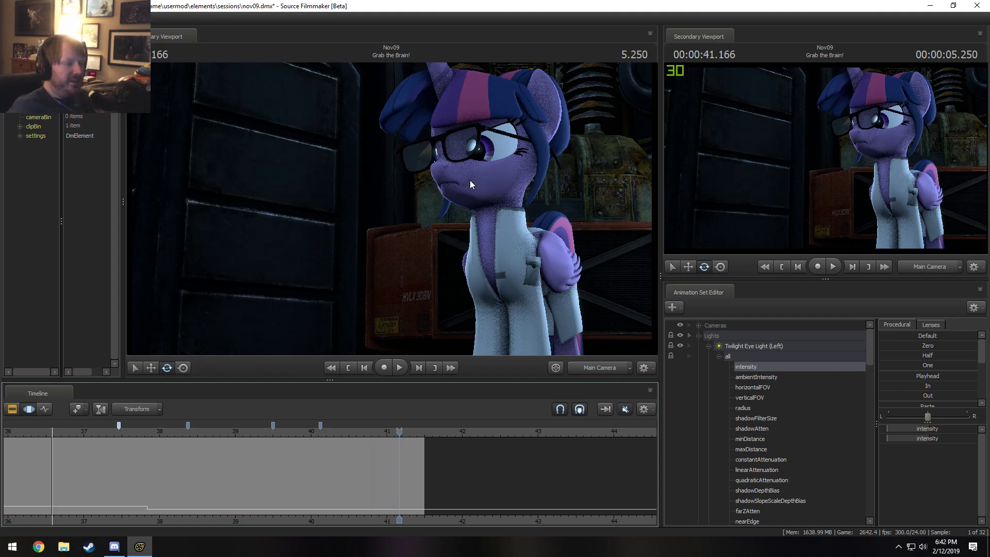
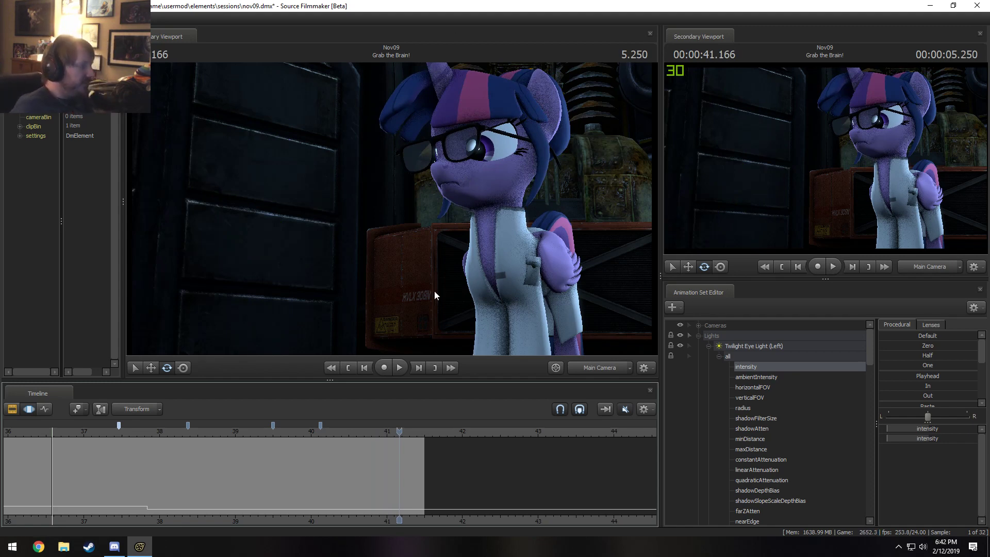
scroll(131, 490, "down", 3)
key("space")
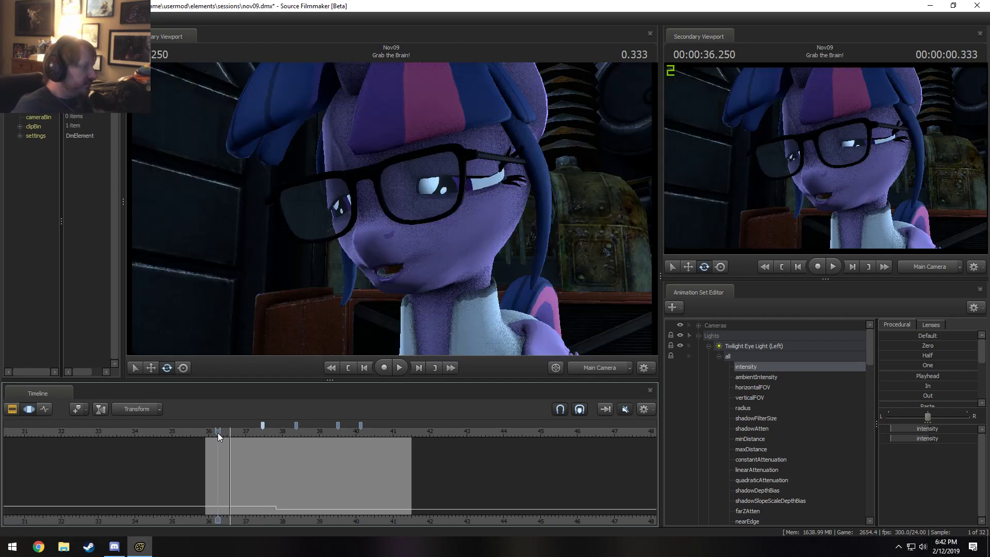
left_click_drag(264, 432, 317, 440)
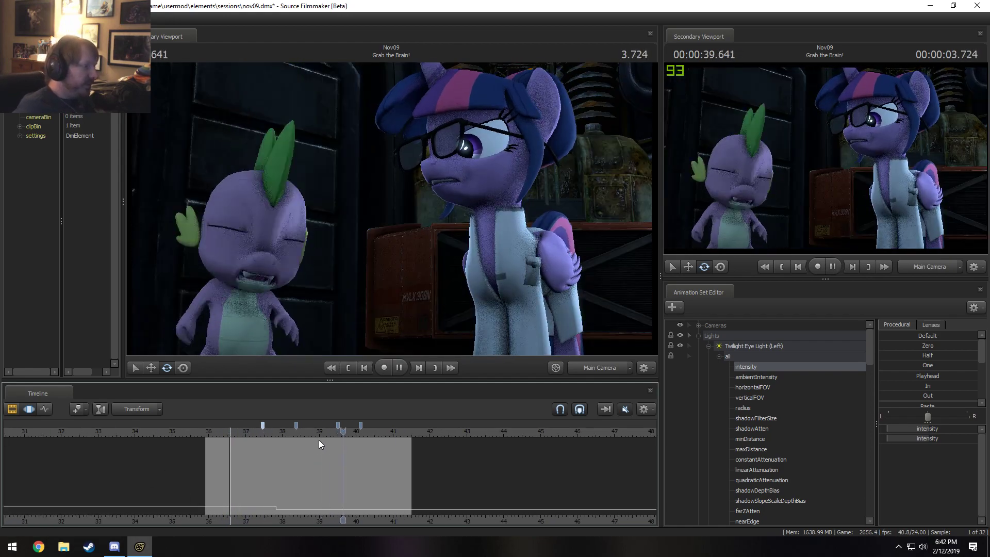
key("space")
key("F2")
key("space")
key("space")
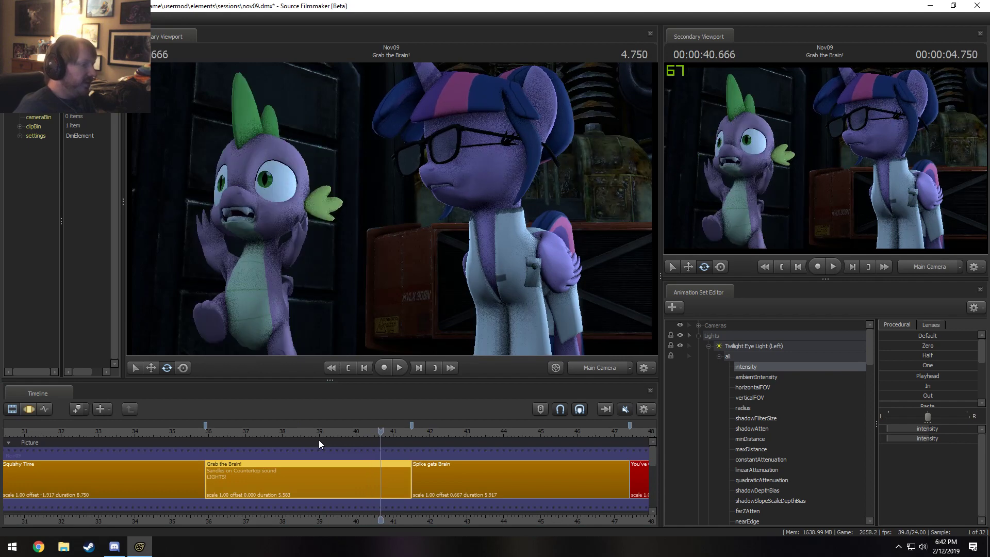
Step: Replay Spike's turn and exit around 40.5 s several times to check its timing
left_click_drag(380, 431, 370, 429)
key("space")
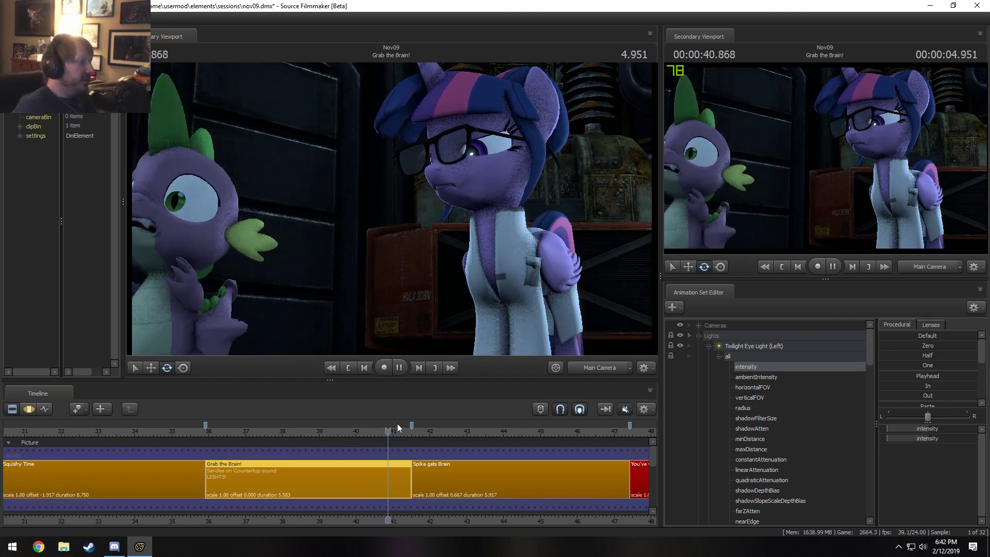
key("space")
left_click_drag(393, 431, 375, 431)
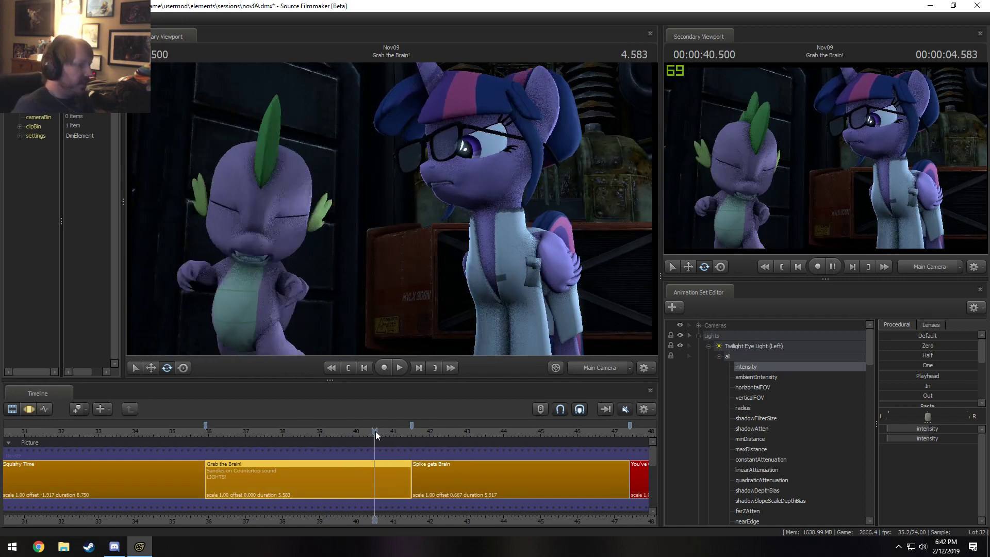
key("space")
key("space")
left_click(291, 432)
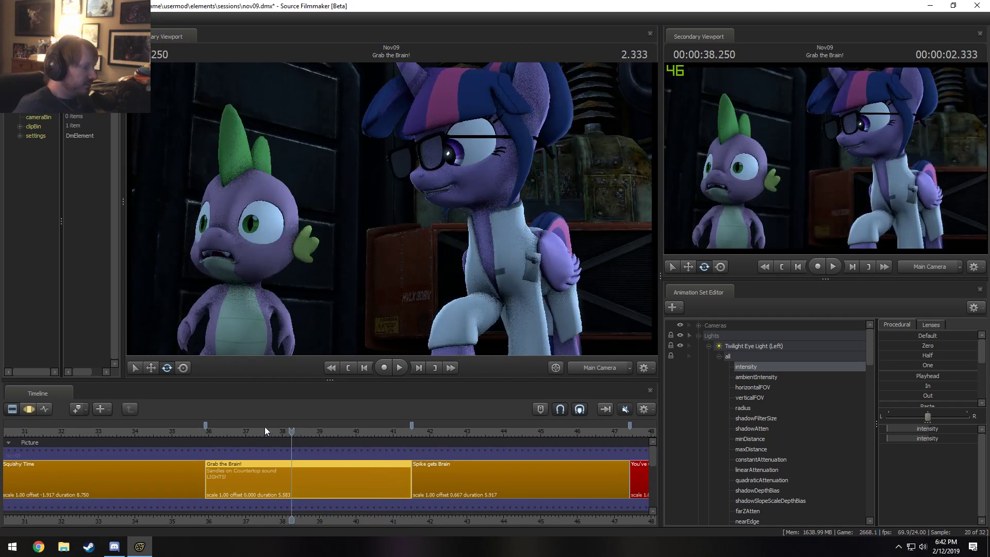
Step: Play from late in the Squishy Time shot, and check Spike's landing around 43 s in Spike gets Brain
left_click(154, 435)
key("space")
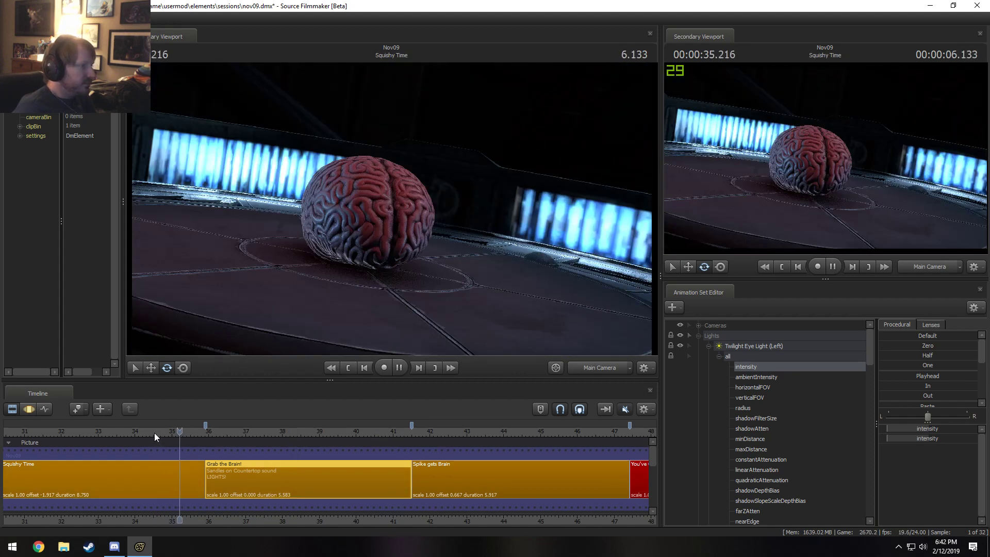
key("space")
scroll(261, 487, "down", 5)
left_click_drag(287, 433, 275, 435)
key("space")
key("space")
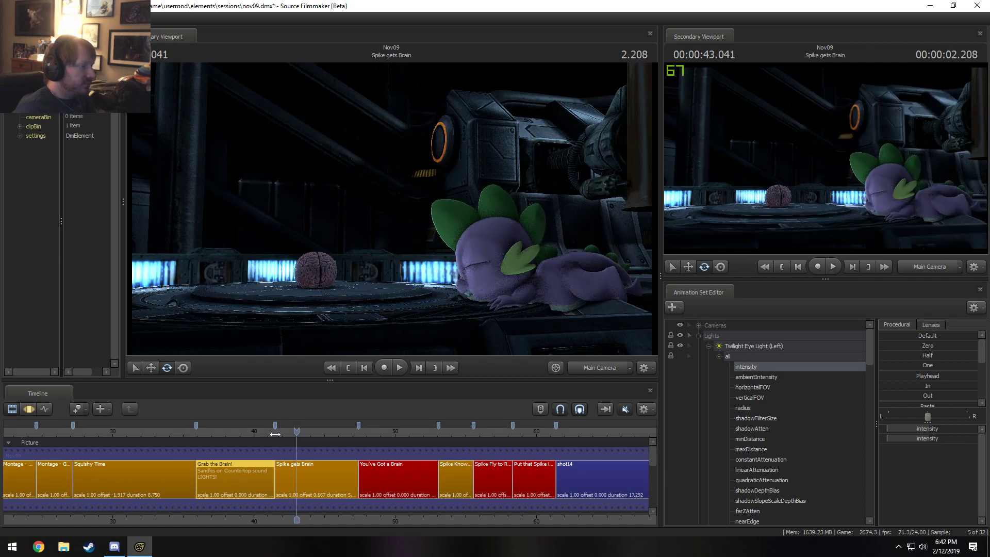
Step: Review the Spike gets Brain shot through its title card and replay the opening of Grab the Brain!
left_click(223, 436)
key("space")
left_click(275, 433)
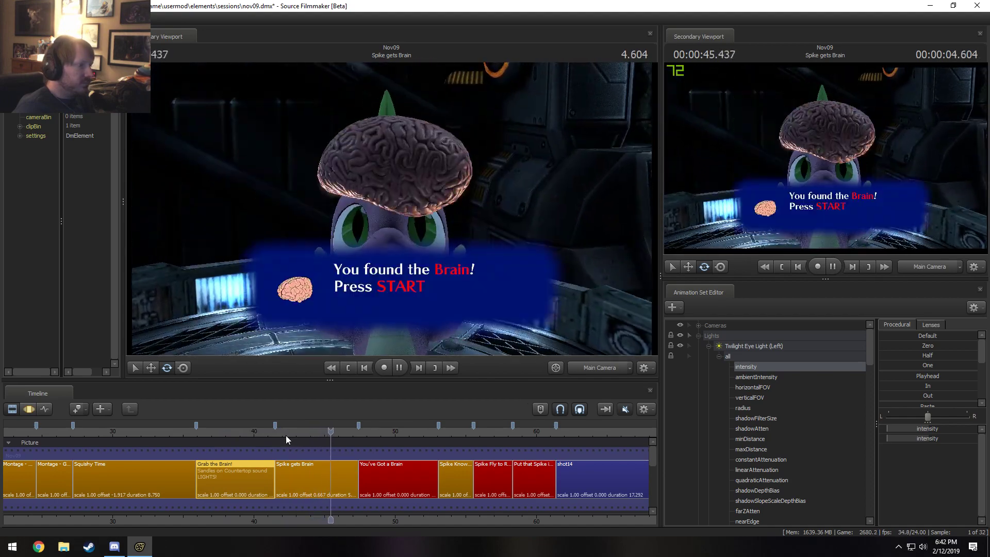
key("space")
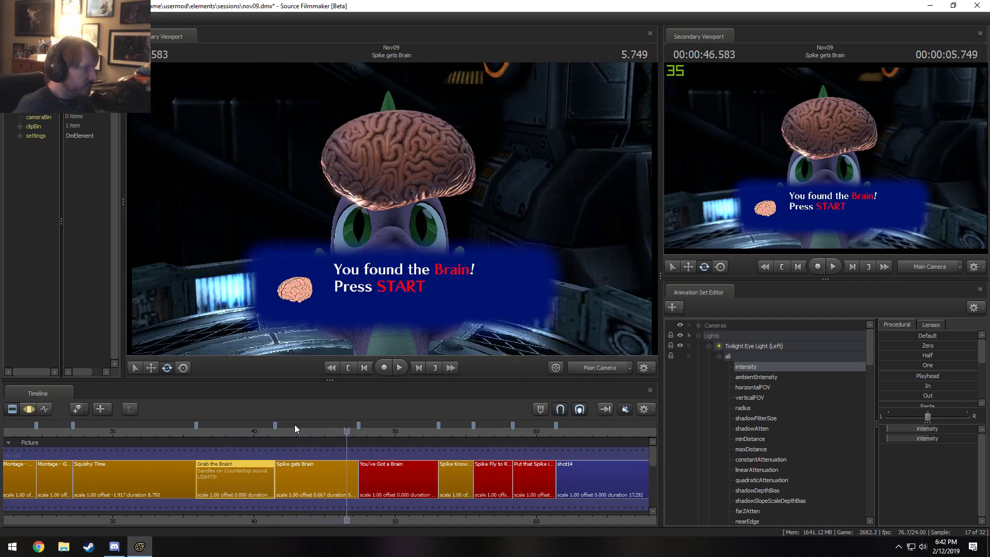
scroll(295, 425, "down", 2)
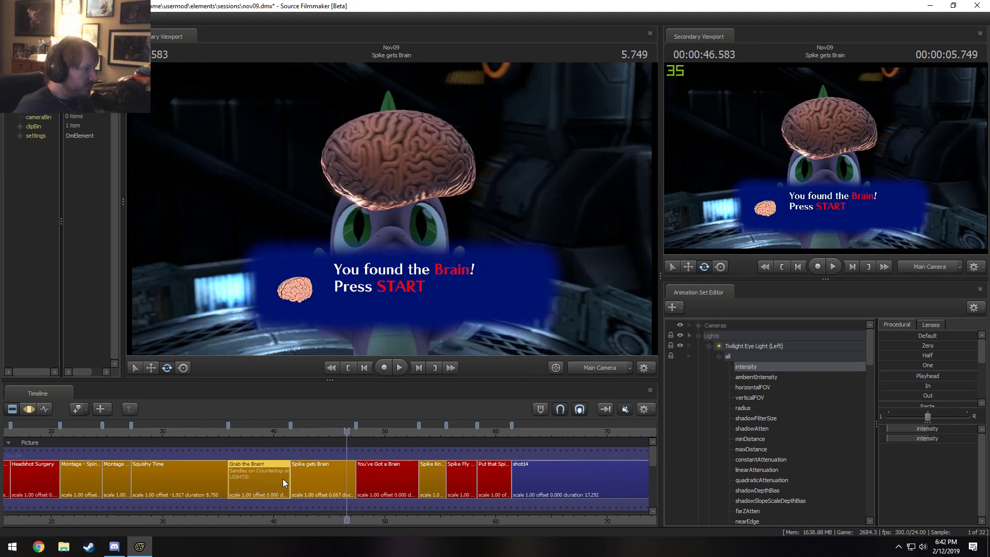
left_click(228, 428)
key("space")
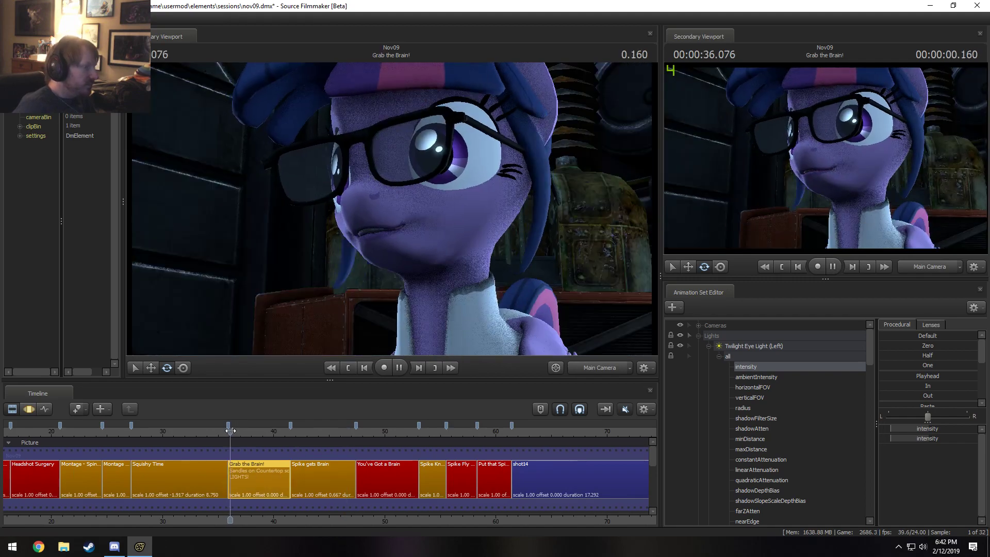
key("space")
Step: Open the text note of the Grab the Brain! clip for editing
right_click(256, 469)
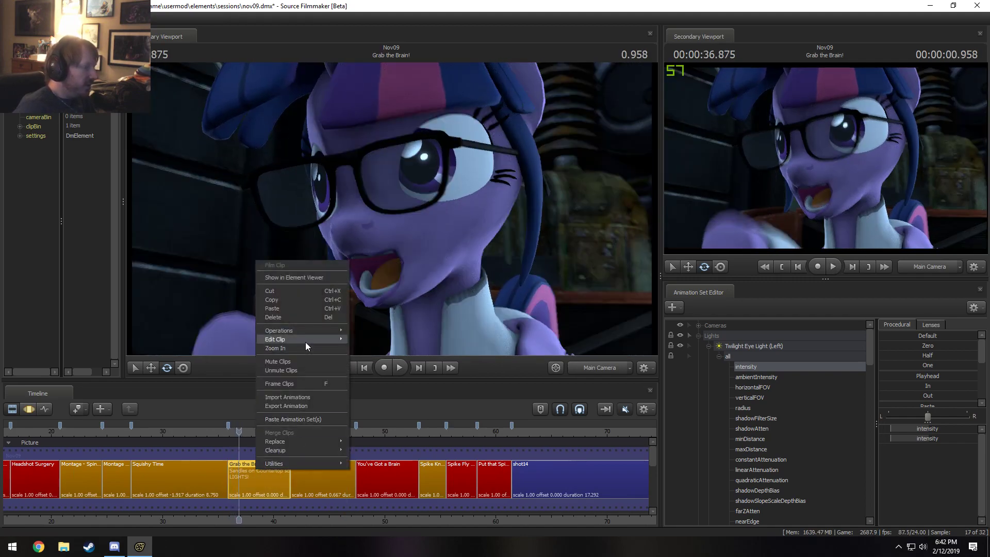
mouse_move(305, 339)
left_click(394, 360)
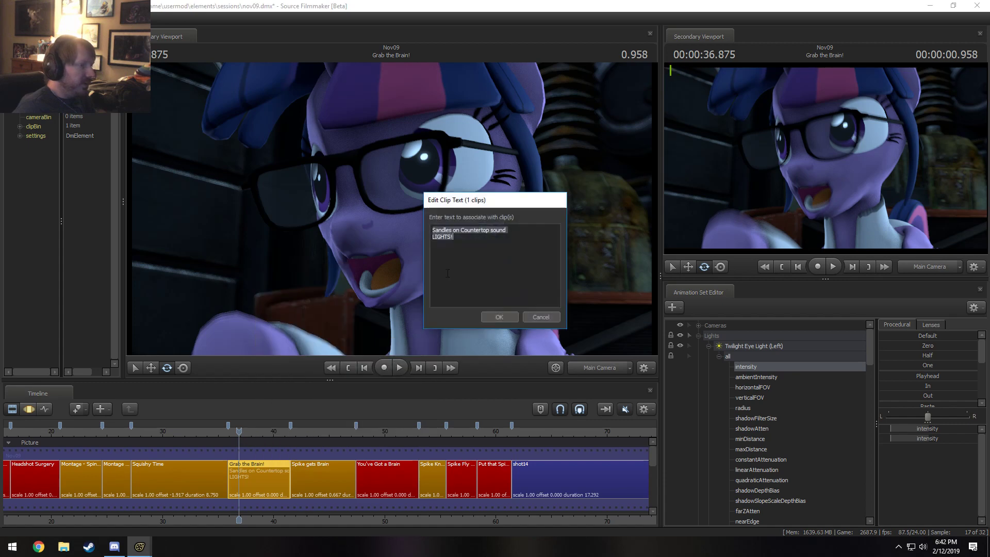
left_click(473, 238)
key("ctrl+a")
key("Delete")
key("ctrl+z")
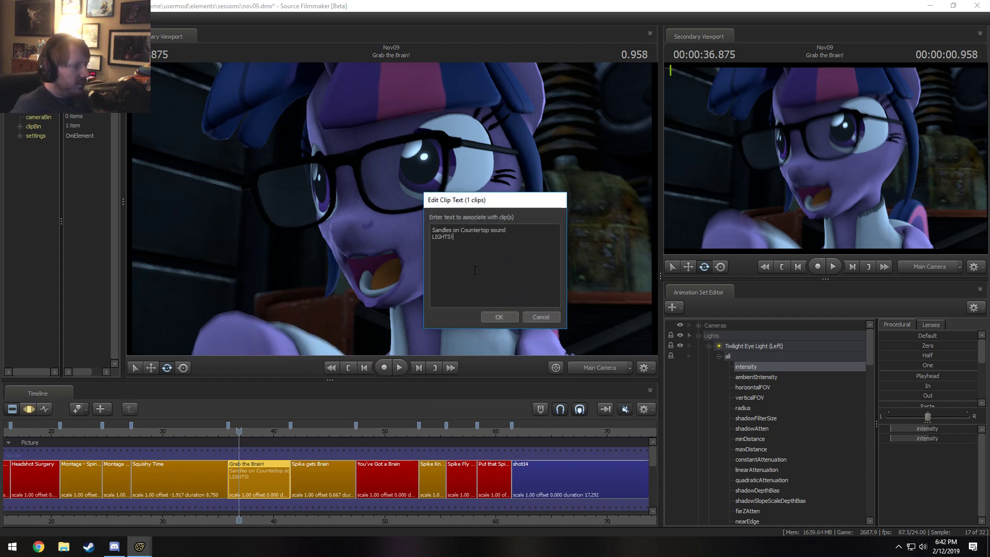
key("Delete")
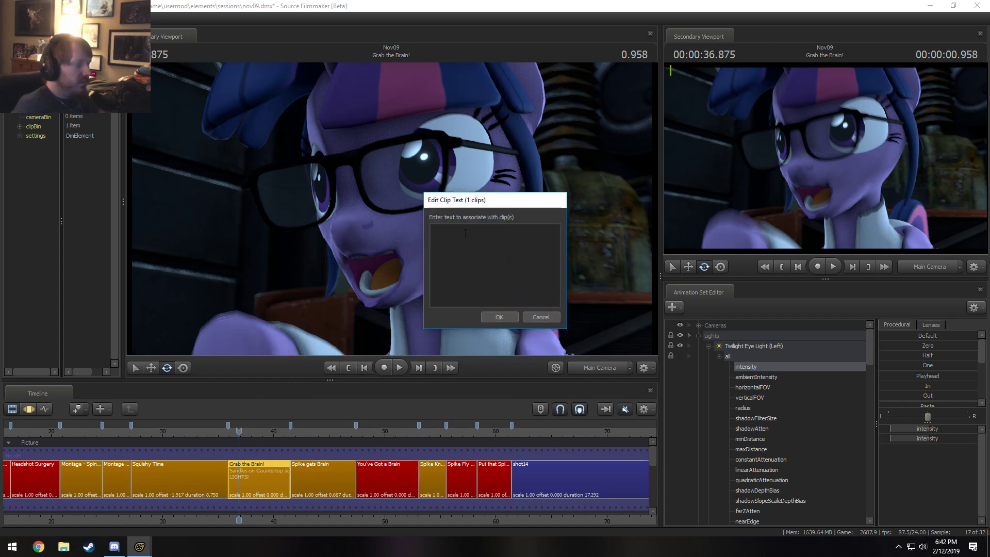
key("ctrl+z")
Step: Remove only the LIGHTS! line from the clip's text and apply the change
double_click(447, 237)
key("Delete")
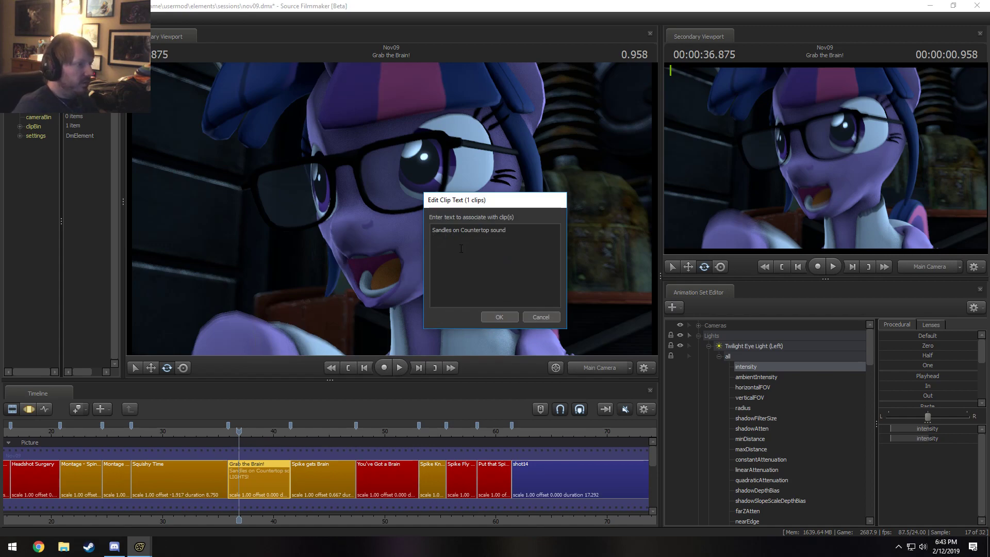
left_click(491, 319)
Step: Go to 44.5 s in the Spike gets Brain shot and look around the set through the Work Camera
scroll(304, 446, "down", 3)
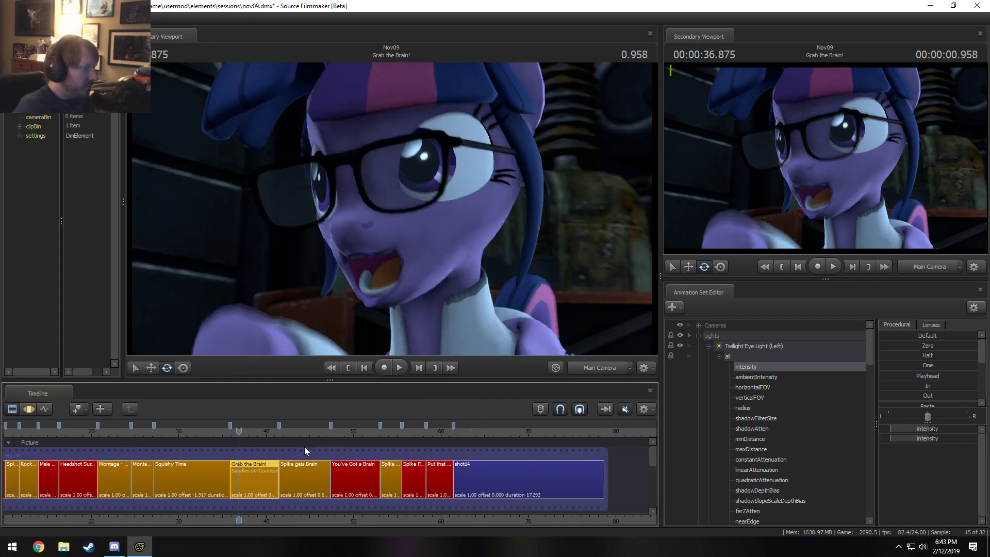
left_click(297, 431)
left_click_drag(297, 431, 299, 433)
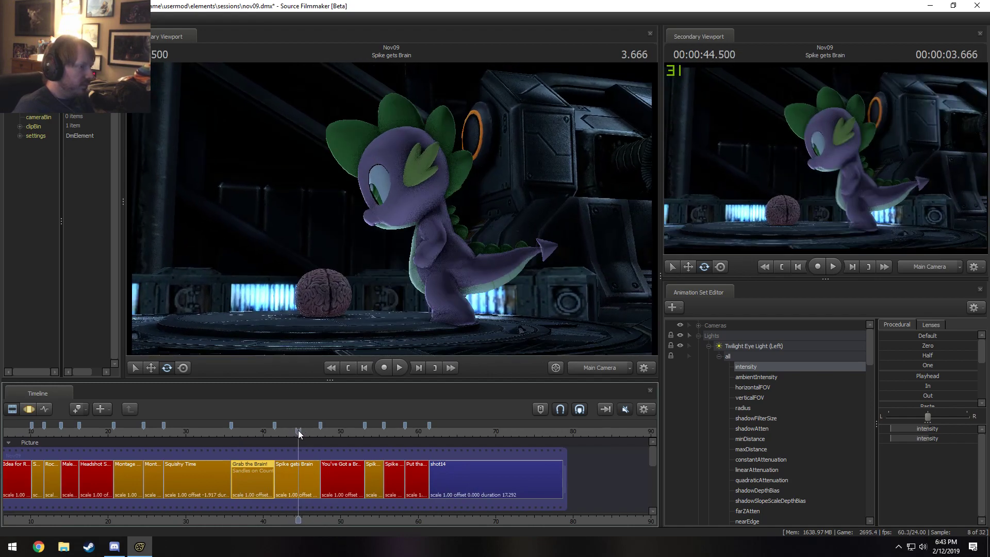
left_click(578, 367)
key("w")
left_click_drag(559, 310, 609, 303)
key("s")
key("w")
key("w")
key("s")
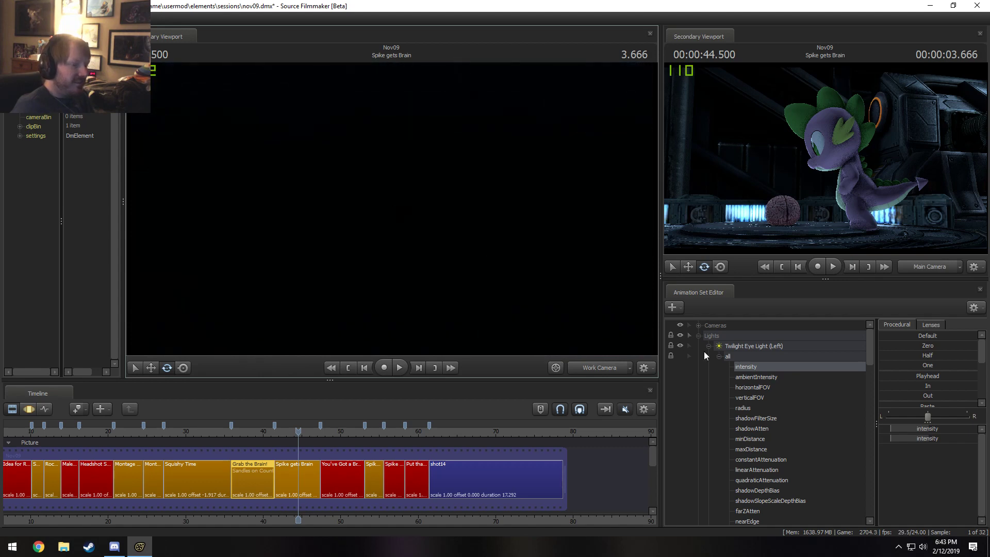
Step: Collapse the Lights and Actor groups and make Spike gets Brain the selected shot
left_click(699, 335)
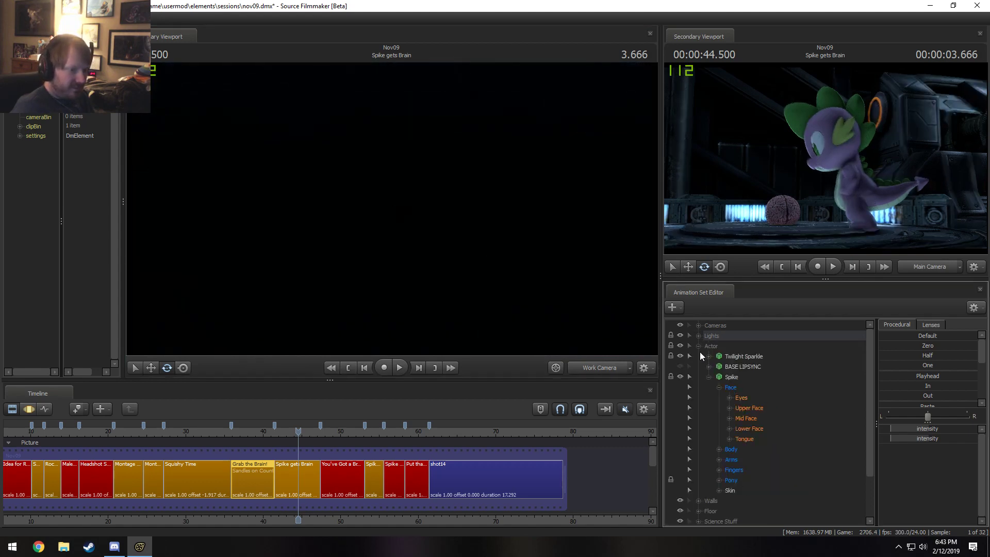
left_click(699, 346)
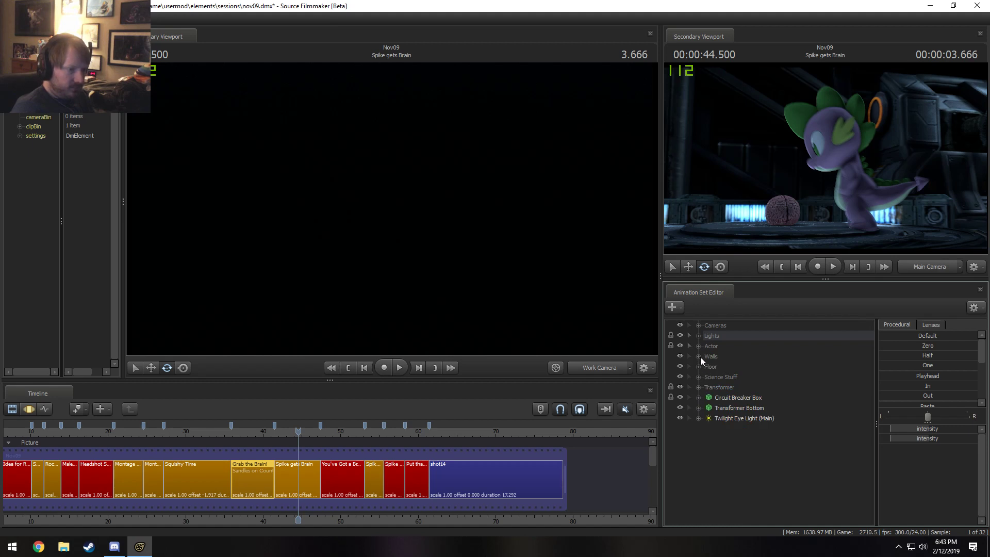
left_click(289, 486)
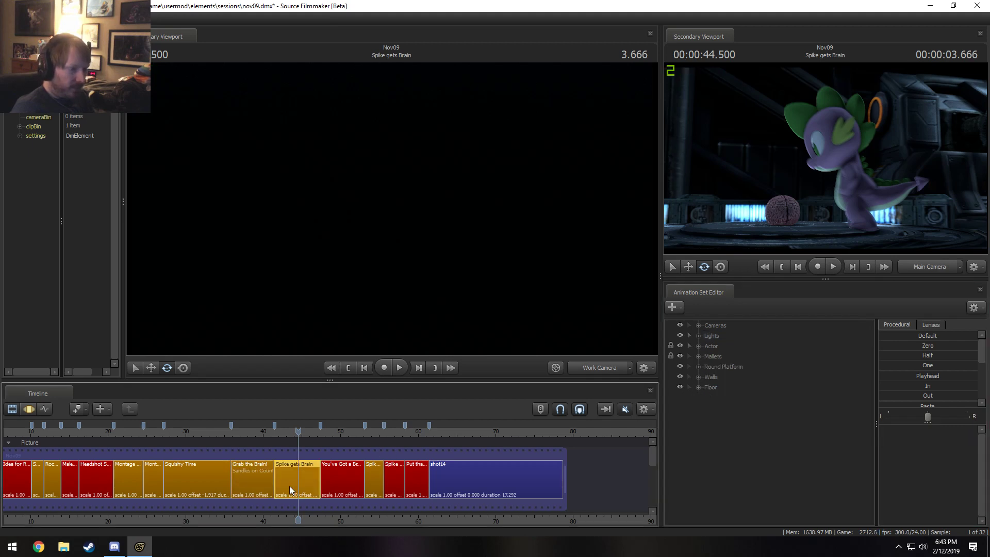
Step: Temporarily hide the Round Platform to inspect Spike and the brain through the Work Camera, ending with the Main Camera and platform restored
left_click(680, 366)
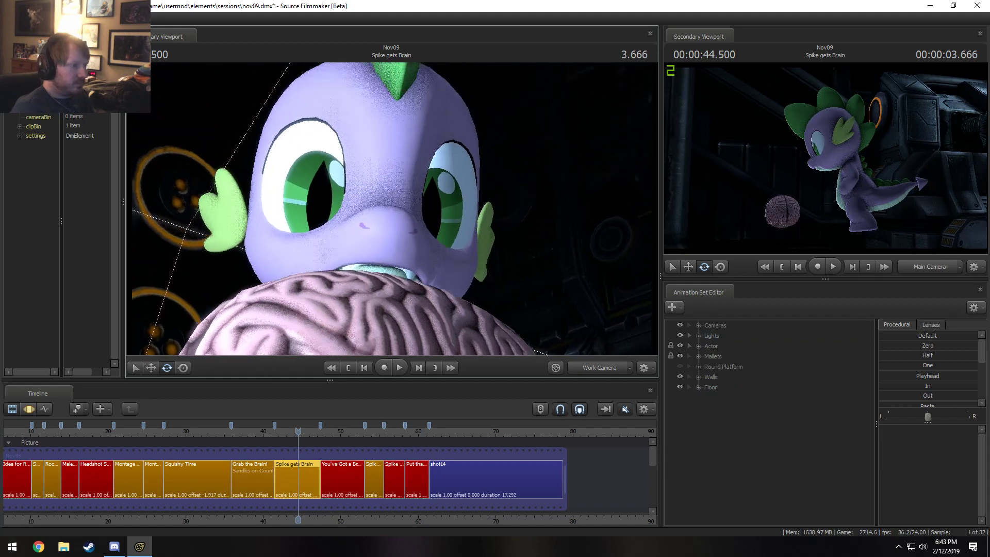
mouse_move(391, 209)
left_mouse_down()
mouse_move(392, 155)
mouse_move(393, 183)
mouse_move(377, 189)
mouse_move(378, 180)
mouse_move(389, 219)
left_mouse_up()
key("s")
key("w")
left_click(589, 374)
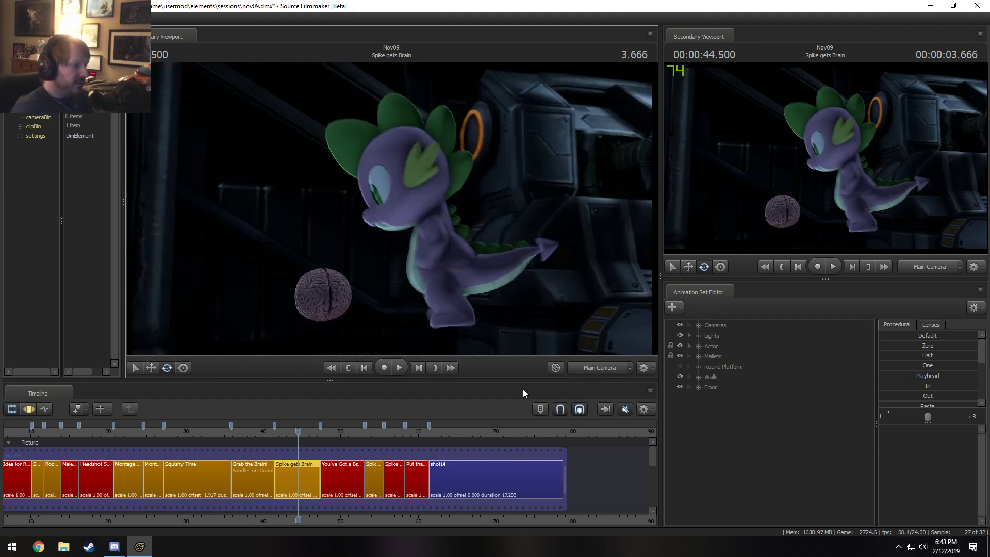
key("F3")
left_click(677, 367)
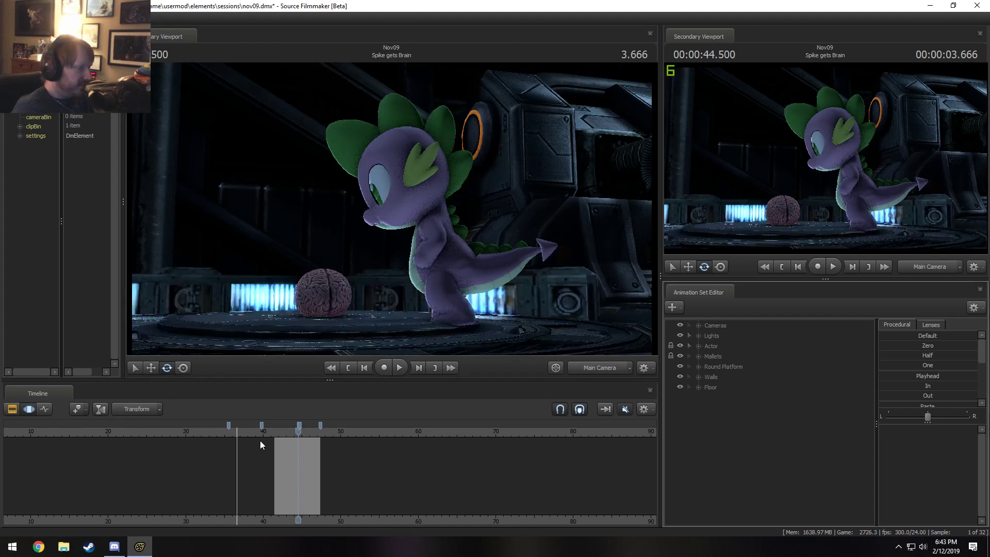
Step: Return to the Clip Editor and play Spike gets Brain from about 44.9 s into the title card
key("F2")
left_click_drag(225, 432, 301, 430)
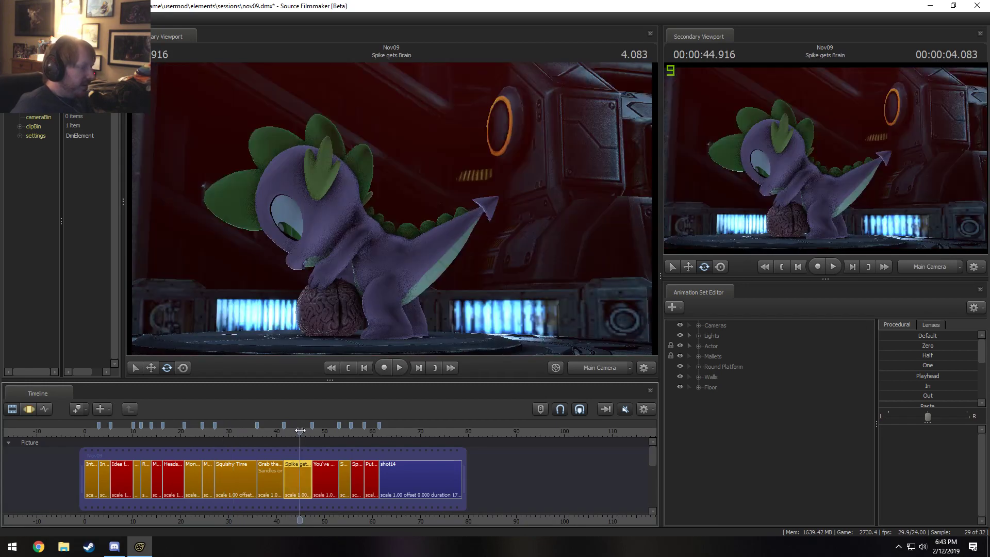
key("space")
scroll(303, 475, "up", 8)
key("space")
key("space")
key("space")
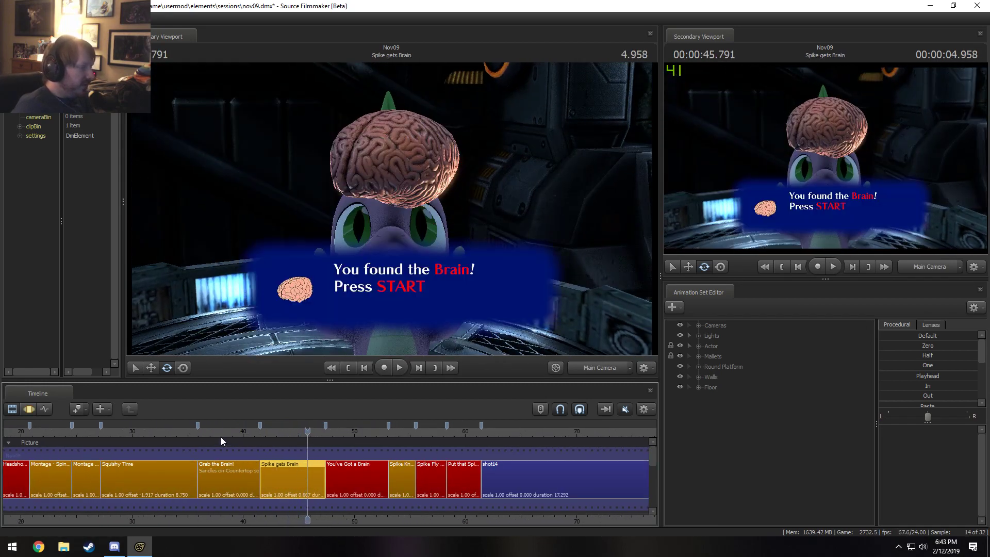
Step: Replay the Grab the Brain! shot from about 37 s to review Twilight and Spike's performance
left_click(218, 434)
key("space")
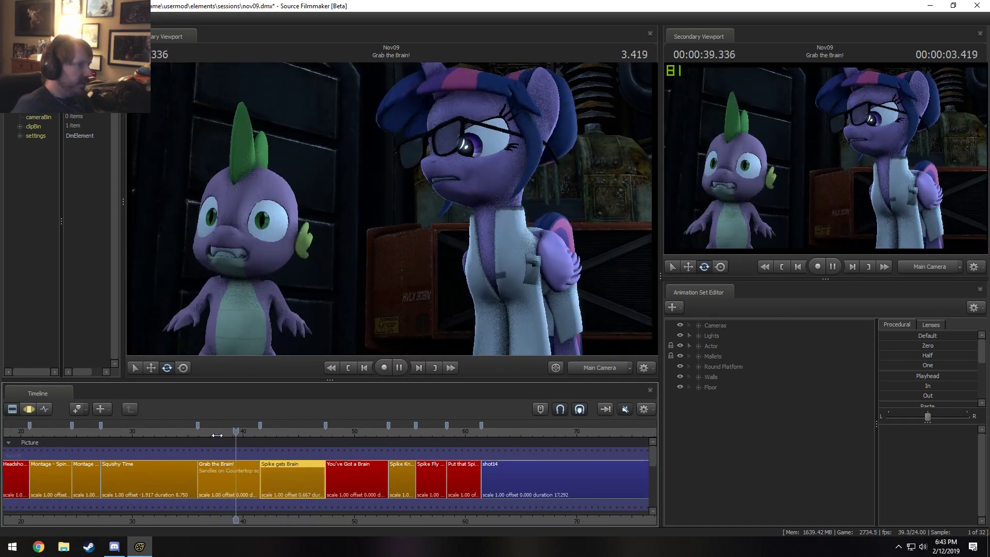
key("space")
key("space")
key("space")
left_click(209, 436)
key("space")
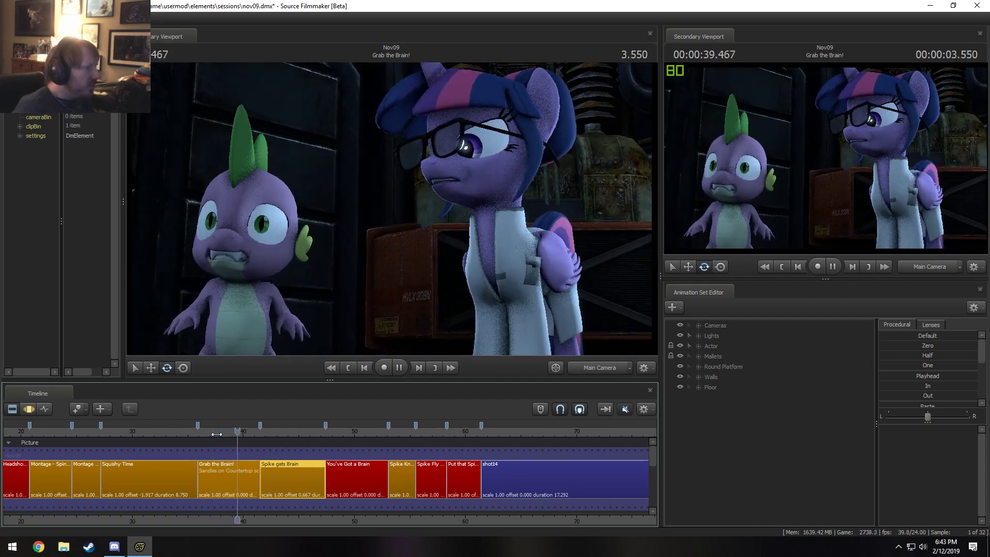
key("space")
Step: Park the playhead at 38.291 s and select the Blue Ambient 1 light in the Lights group of Spike gets Brain
left_click_drag(218, 434, 224, 433)
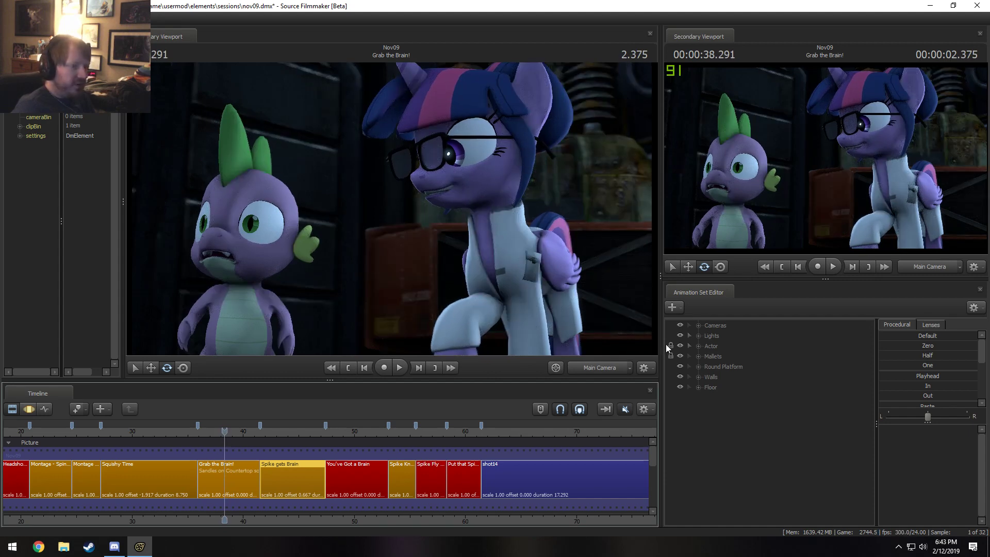
left_click(698, 335)
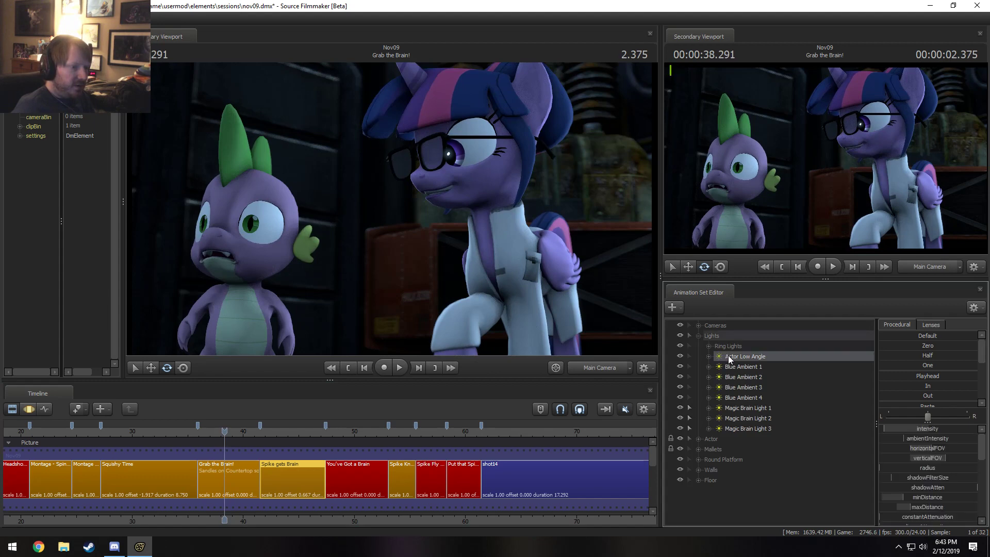
left_click(730, 370)
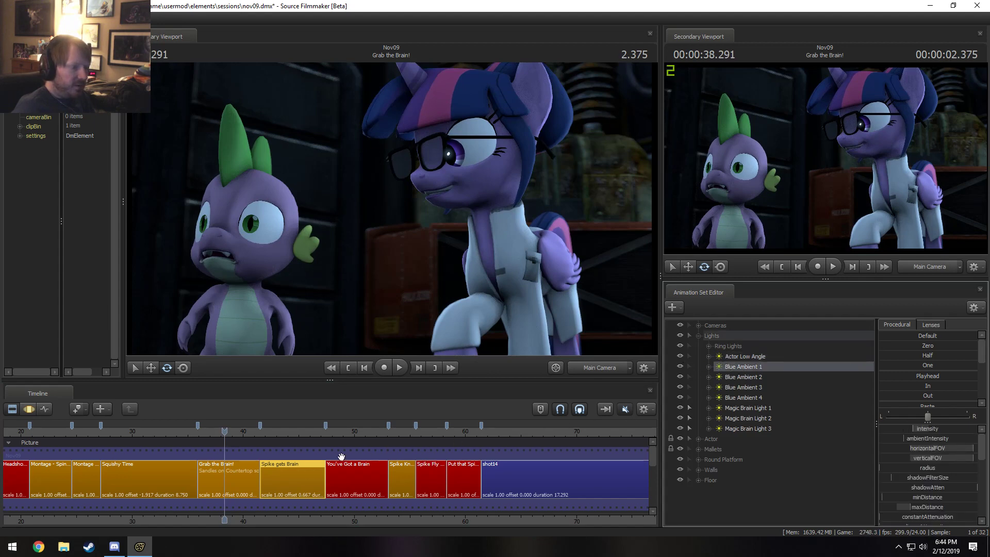
Step: Select the Grab the Brain! shot with the playhead at 39.458 s and toggle Actor Main Right's visibility to inspect its contribution
left_click_drag(302, 434, 238, 434)
left_click(239, 477)
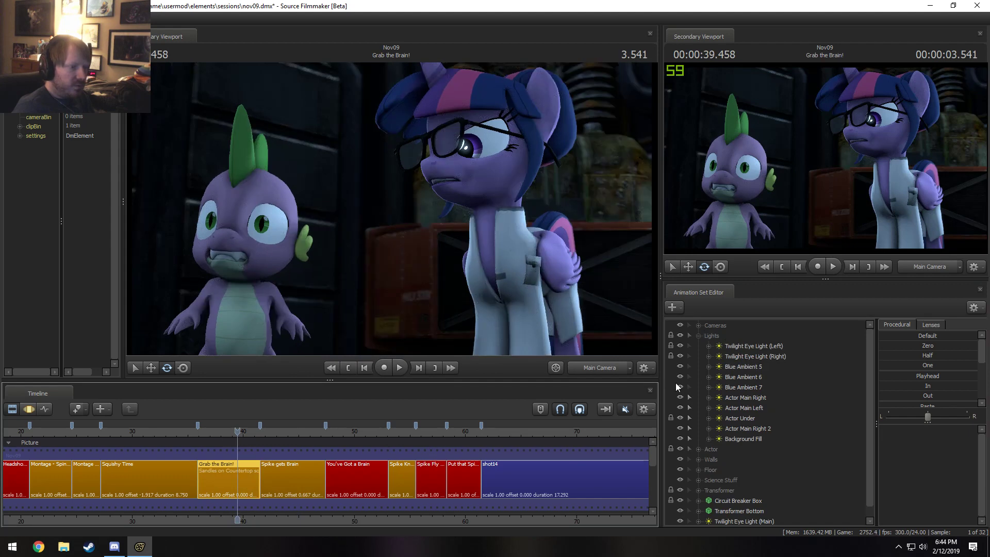
left_click(679, 397)
left_click(680, 397)
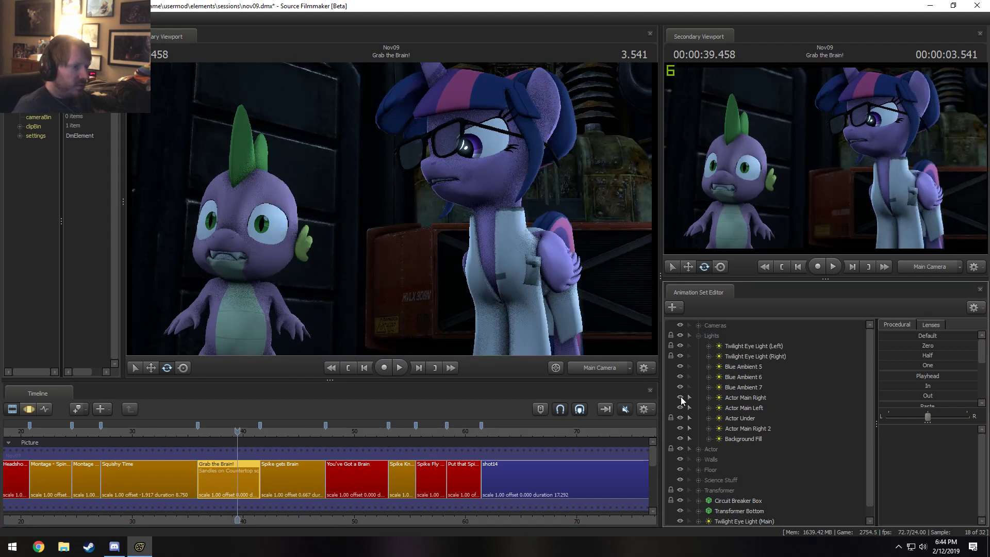
Step: Turn the Actor Main Right light's shadows off and back on to compare their effect on Twilight and Spike
left_click(742, 398)
right_click(742, 396)
left_click(774, 367)
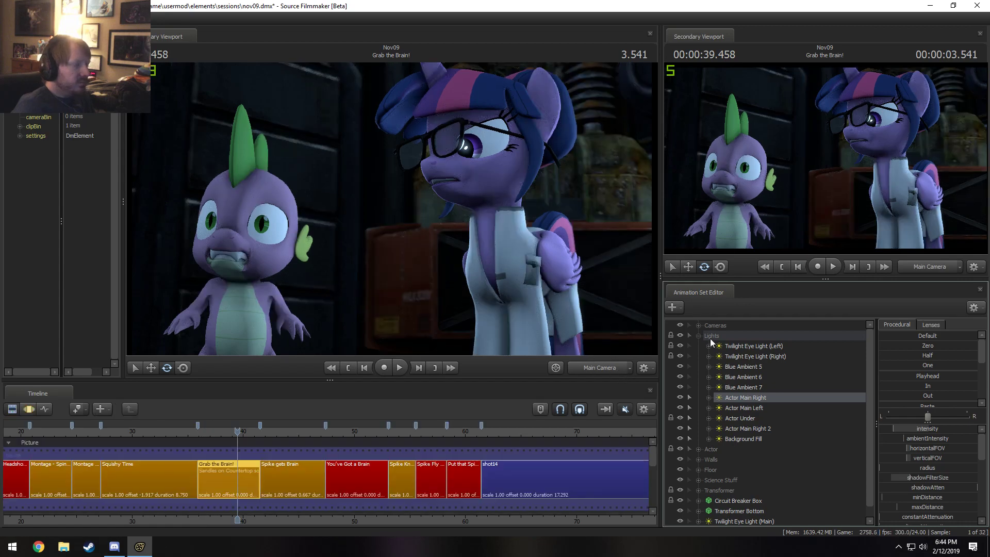
right_click(753, 394)
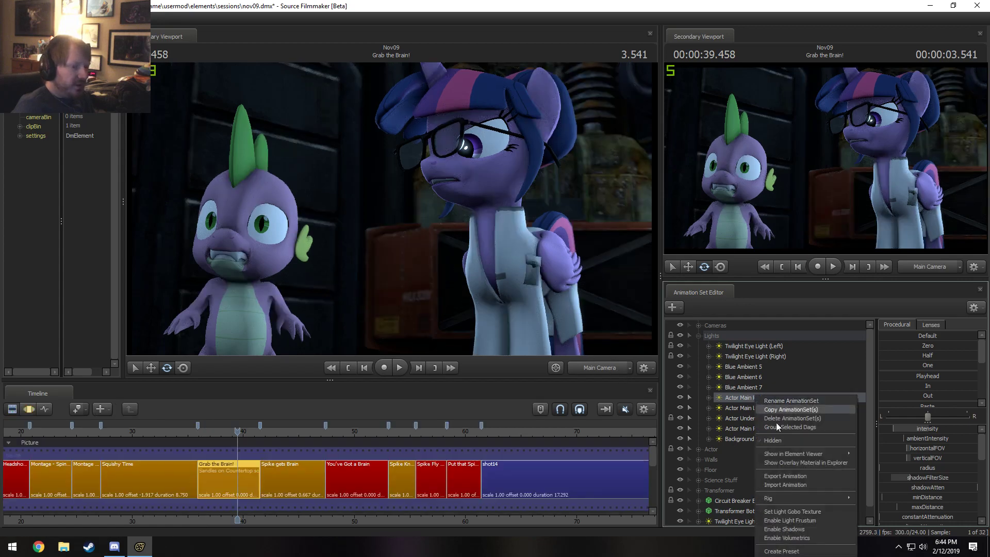
left_click(781, 531)
Step: Increase the Actor Main Right light's shadowFilterSize in the Motion Editor across the whole Grab the Brain! shot
key("F2")
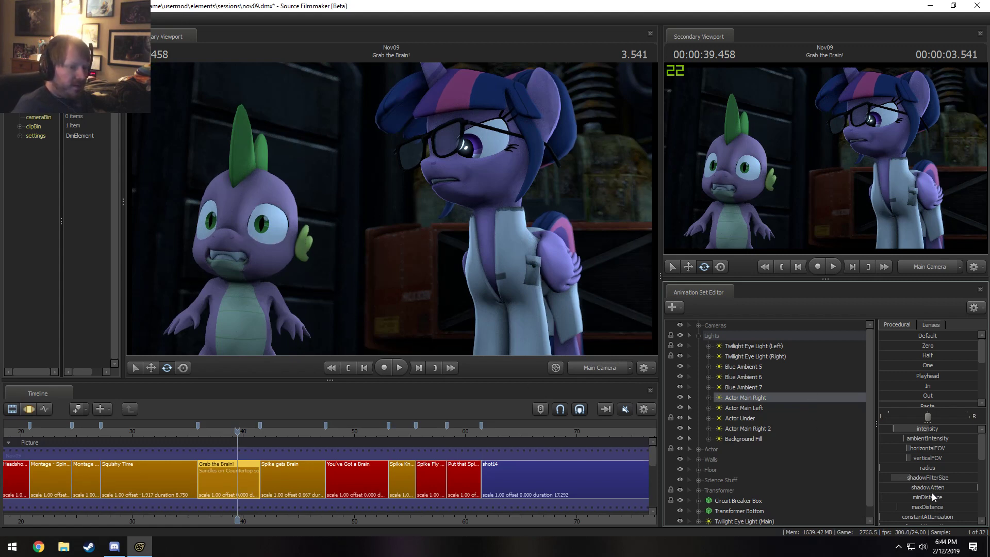
key("F3")
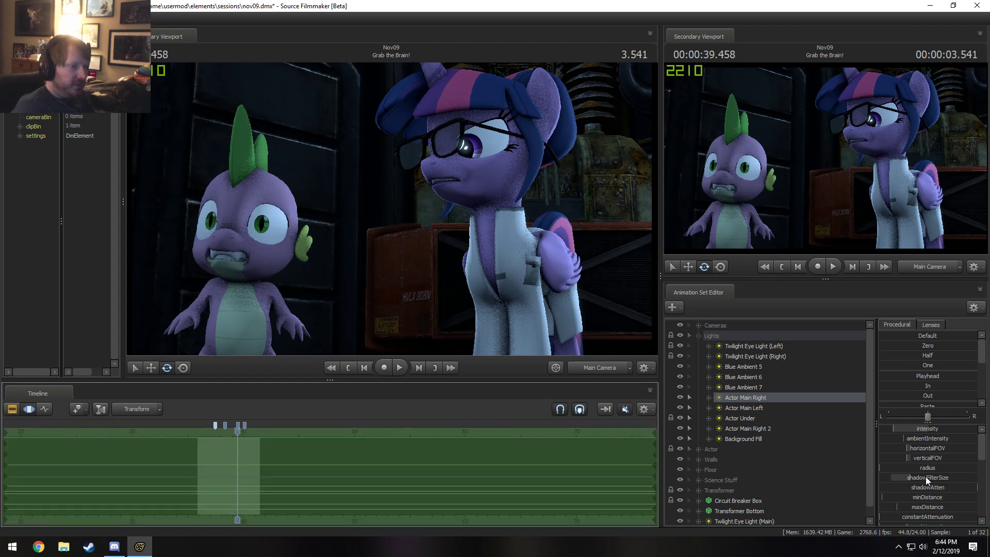
left_click_drag(926, 477, 943, 477)
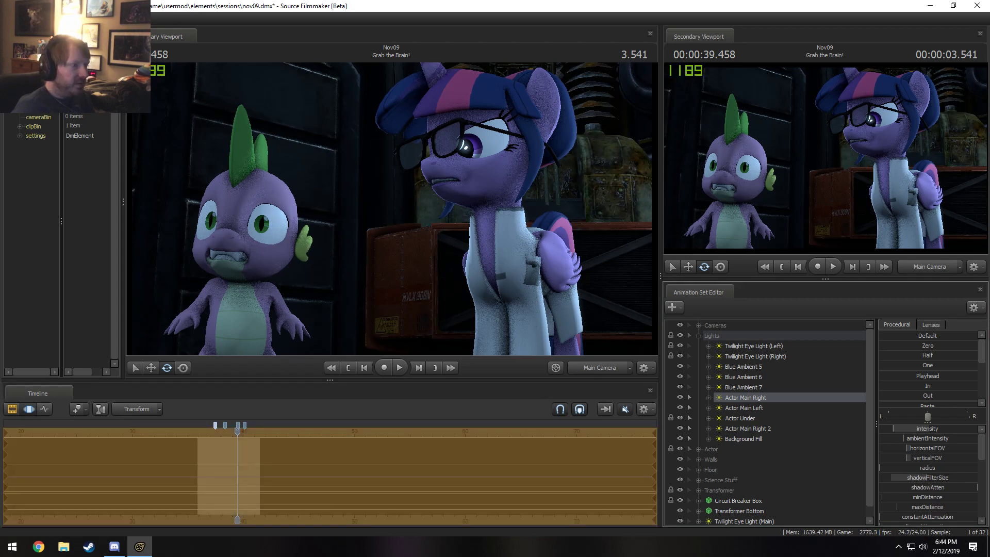
key("F2")
Step: Replay Grab the Brain! from about 38 s several times to review the softened shadows on Twilight and Spike
left_click(220, 432)
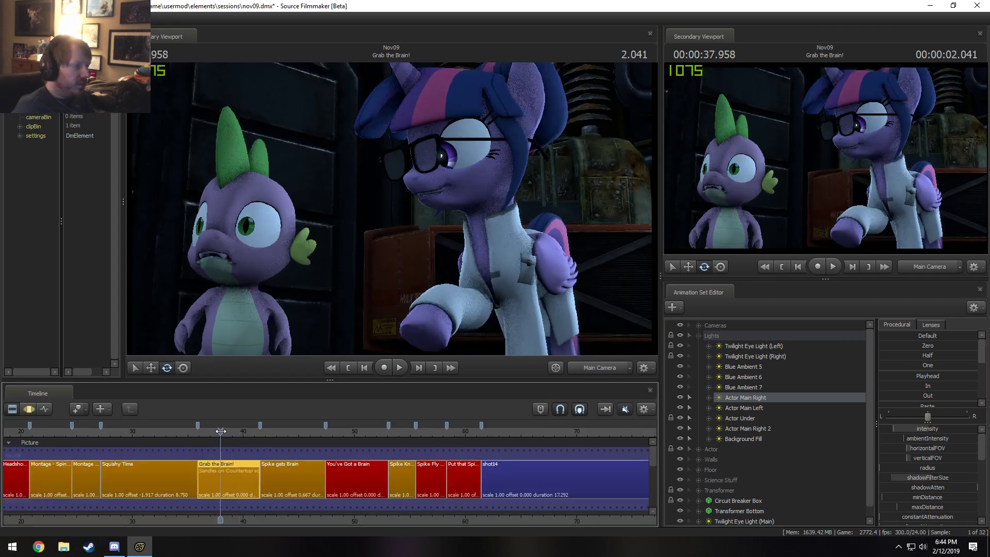
left_click_drag(221, 431, 219, 431)
key("space")
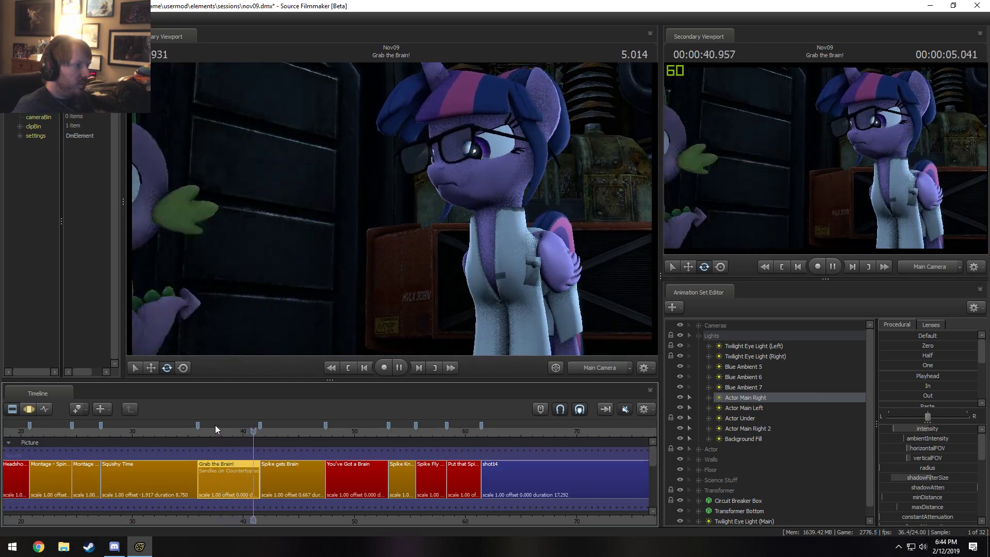
left_click(222, 431)
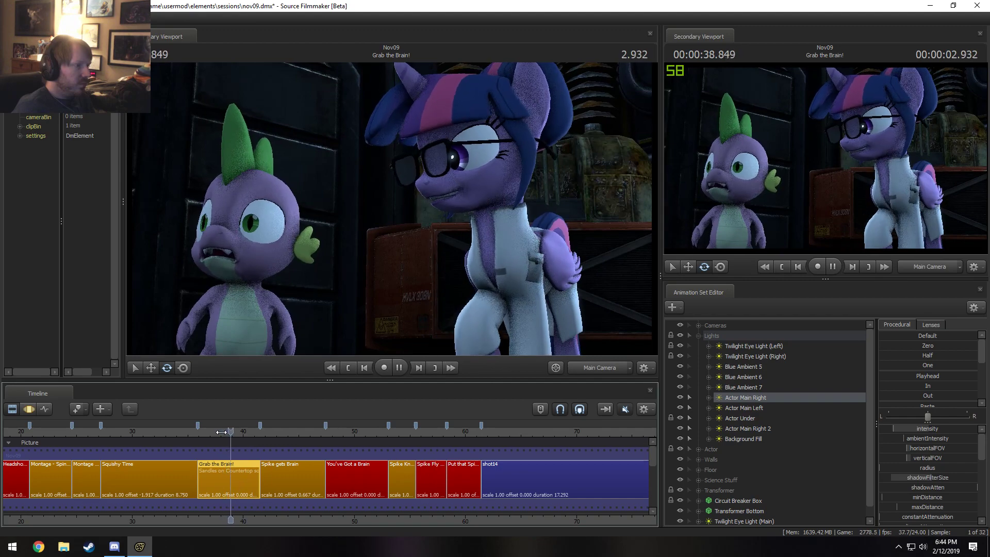
left_click(221, 431)
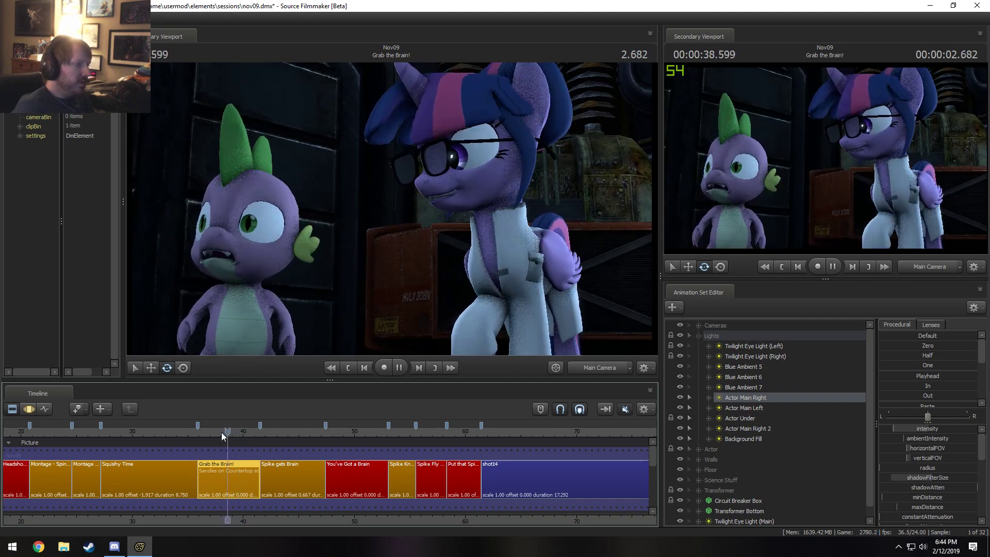
key("space")
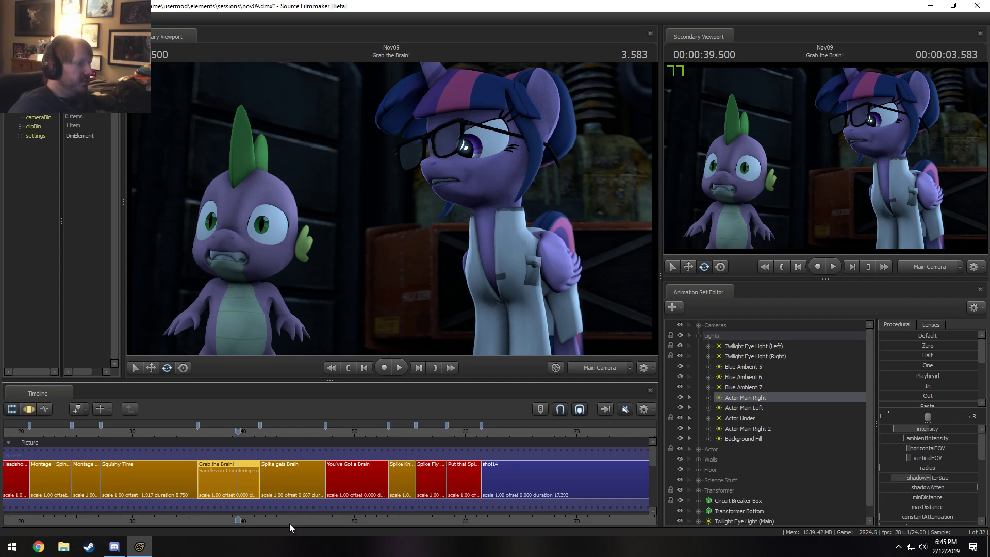
Step: Play Spike gets Brain through the title card and park the playhead at 45.375 s
left_click_drag(289, 524, 234, 521)
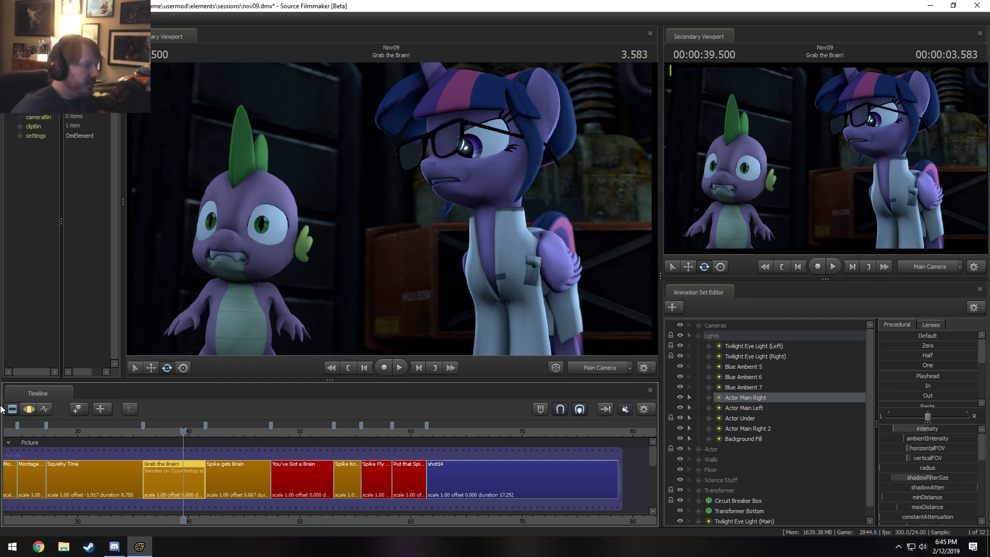
left_click(264, 435)
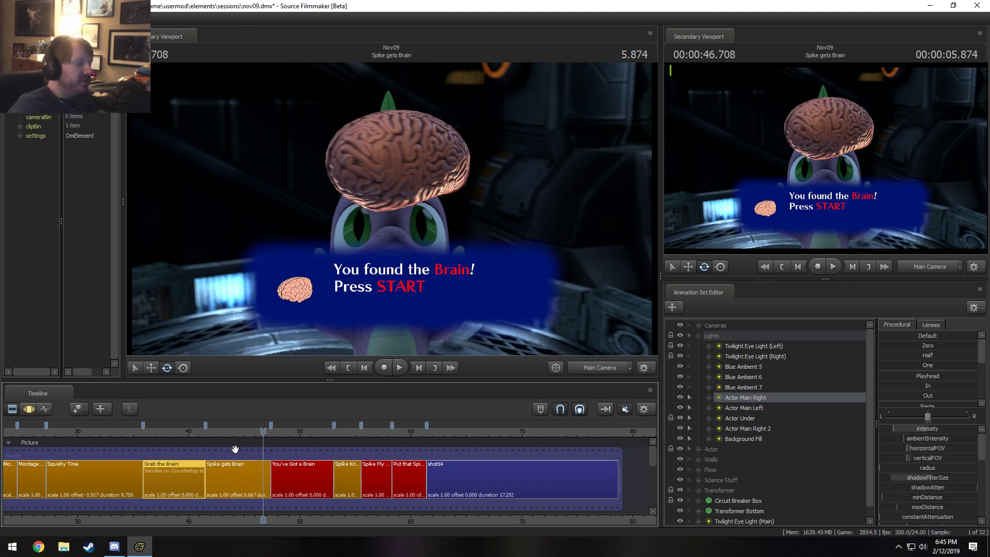
left_click_drag(263, 429, 241, 430)
key("space")
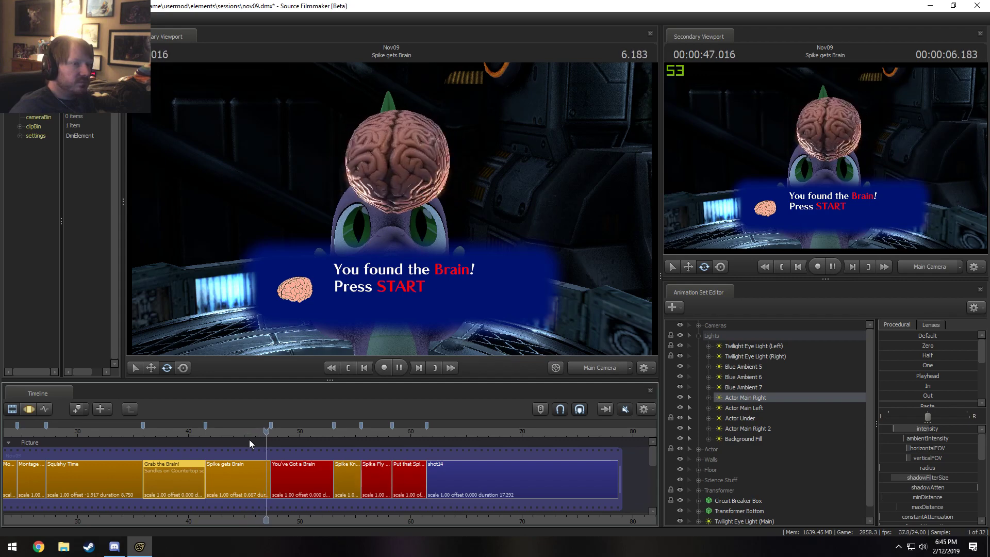
key("space")
left_click_drag(249, 438, 248, 437)
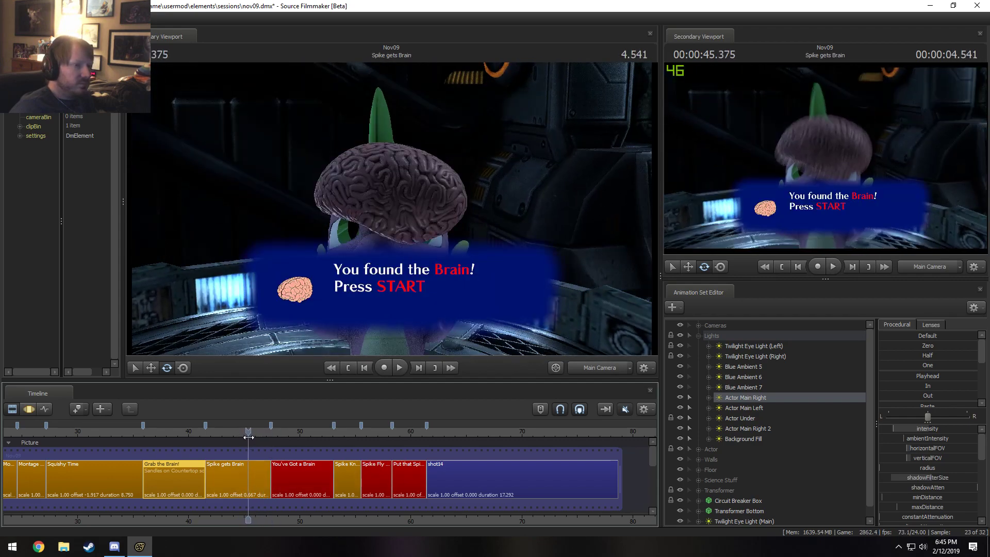
Step: Select Spike gets Brain and examine frame by frame in the Motion Editor how the brain's lighting changes around 45.5 s
scroll(246, 465, "up", 4)
scroll(245, 466, "up", 1)
left_click(244, 469)
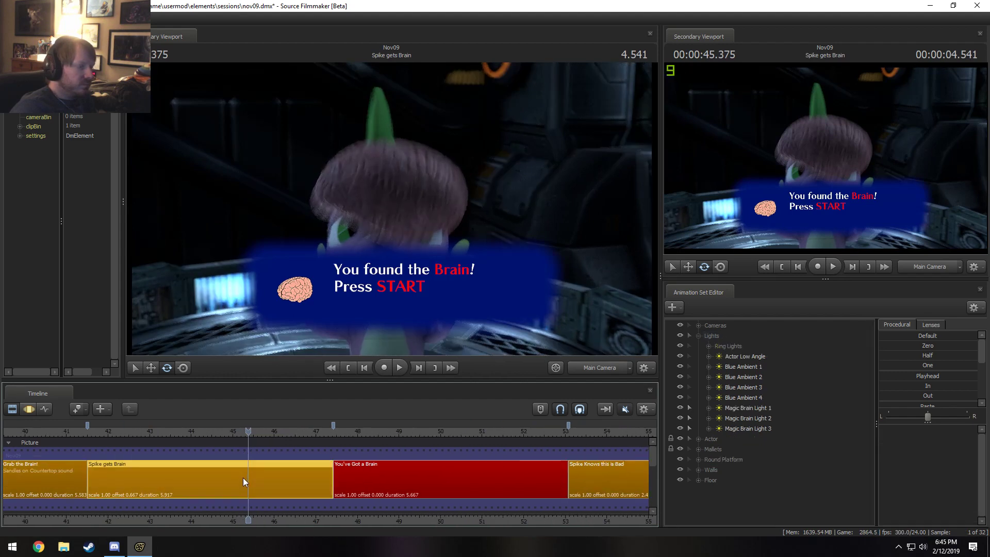
key("F3")
key("shift")
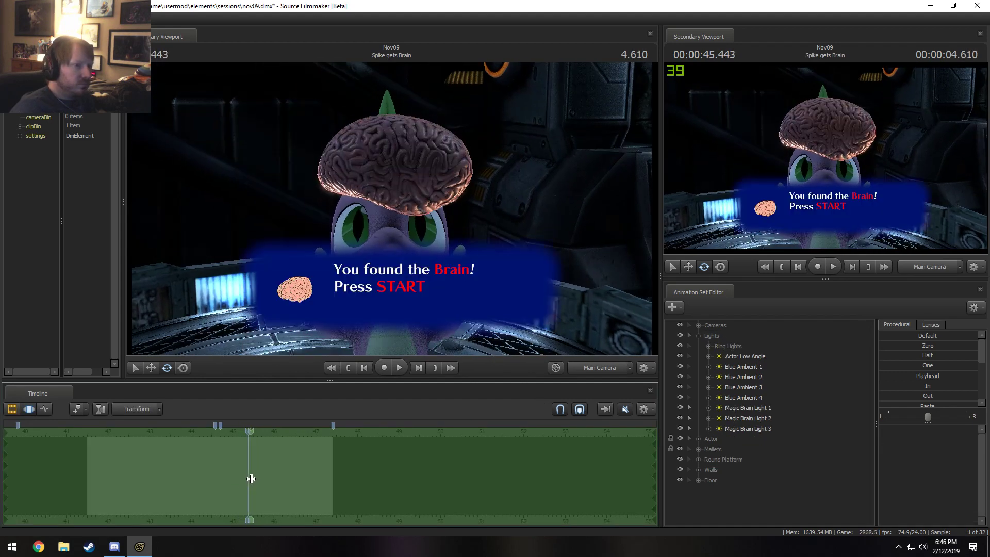
left_click(254, 481, "shift")
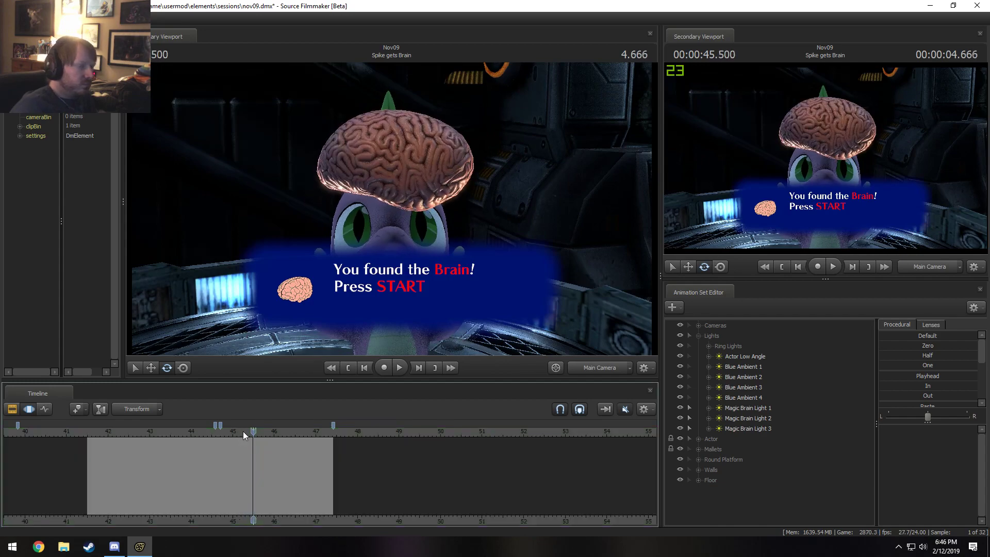
key("space")
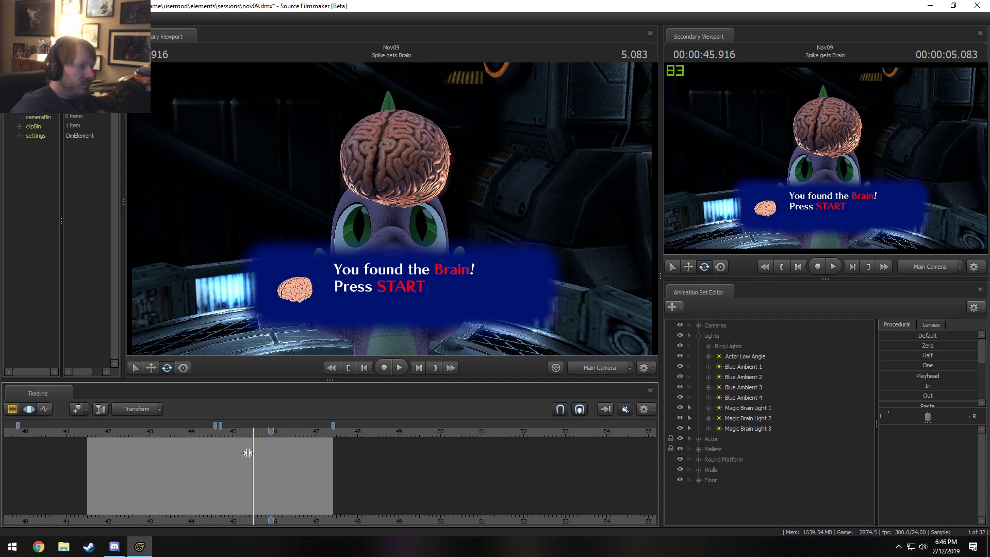
key("shift")
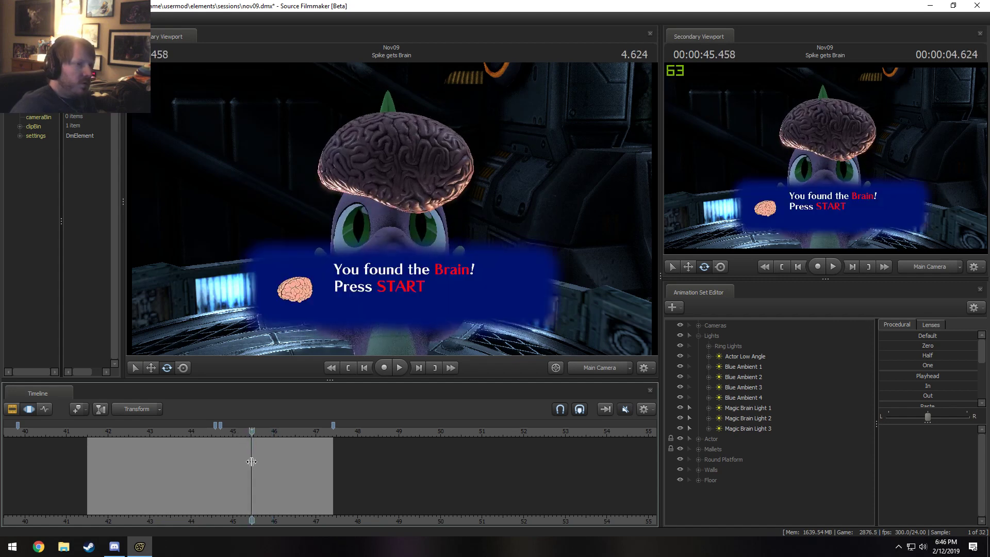
key("Right")
key("Left")
key("Left")
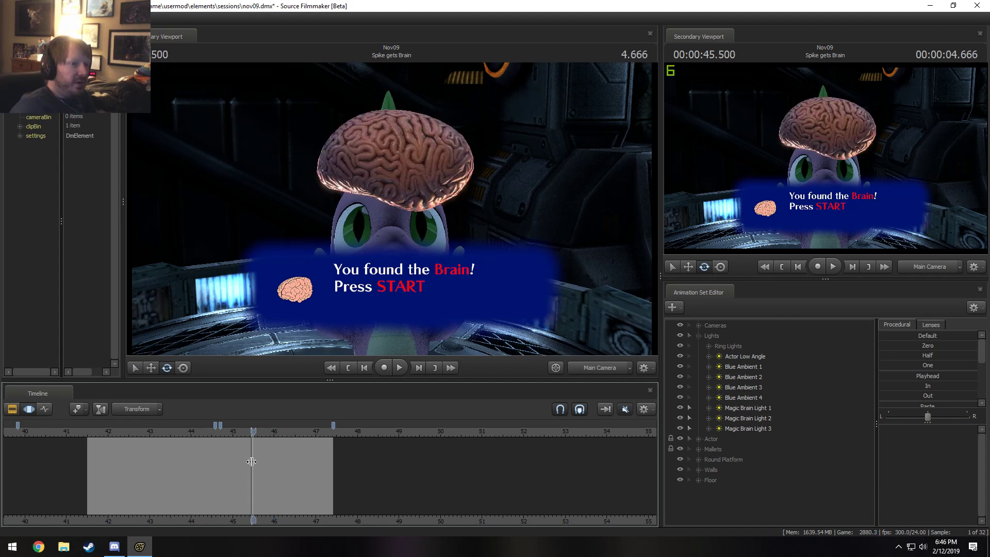
Step: Hide Magic Brain Light 3 to test its effect on the brain at 45.5 s, and select that light
left_click(744, 407)
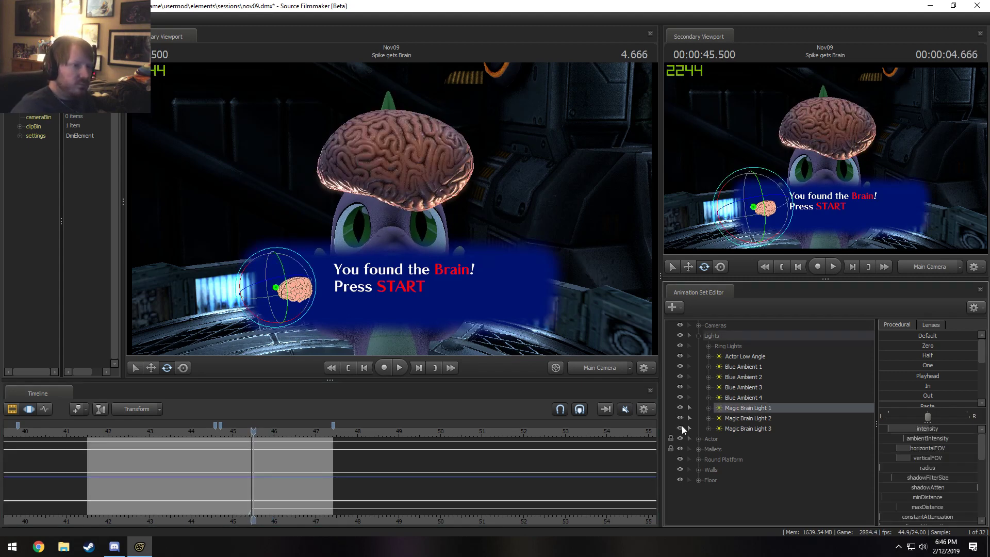
left_click(680, 428)
left_click(733, 429)
scroll(283, 446, "up", 5)
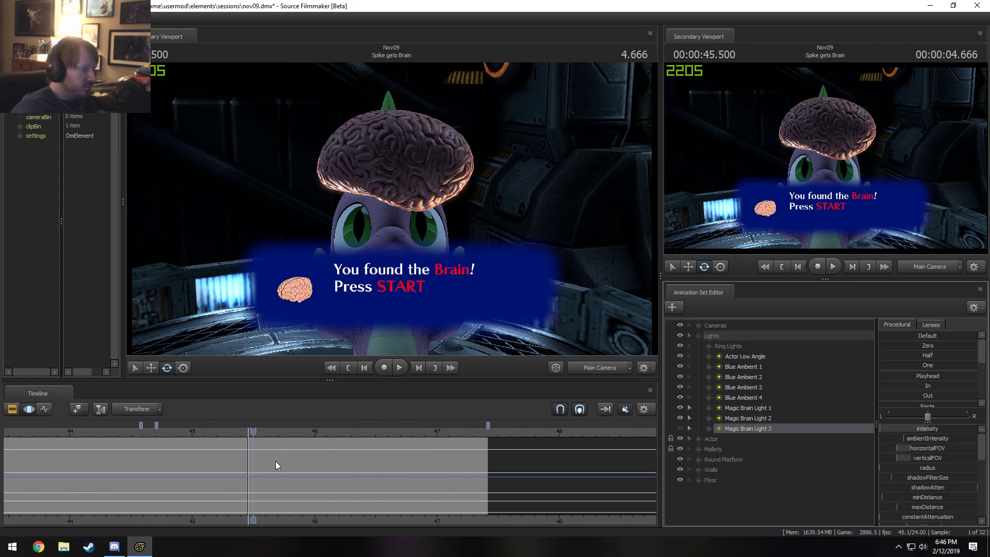
Step: Select Magic Brain Light 3's animation from 45.5 s onward and shift its start earlier to about 45.33 s, with the light visible
mouse_move(253, 465)
left_mouse_down()
mouse_move(278, 471)
mouse_move(245, 468)
mouse_move(275, 471)
mouse_move(256, 470)
mouse_move(260, 457)
mouse_move(250, 457)
mouse_move(382, 495)
left_mouse_up()
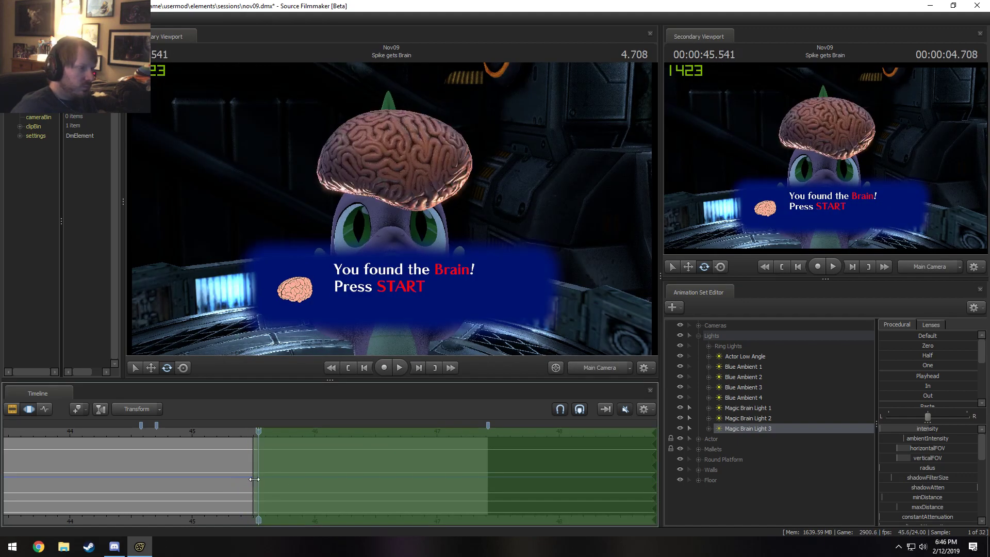
left_click_drag(248, 474, 242, 474)
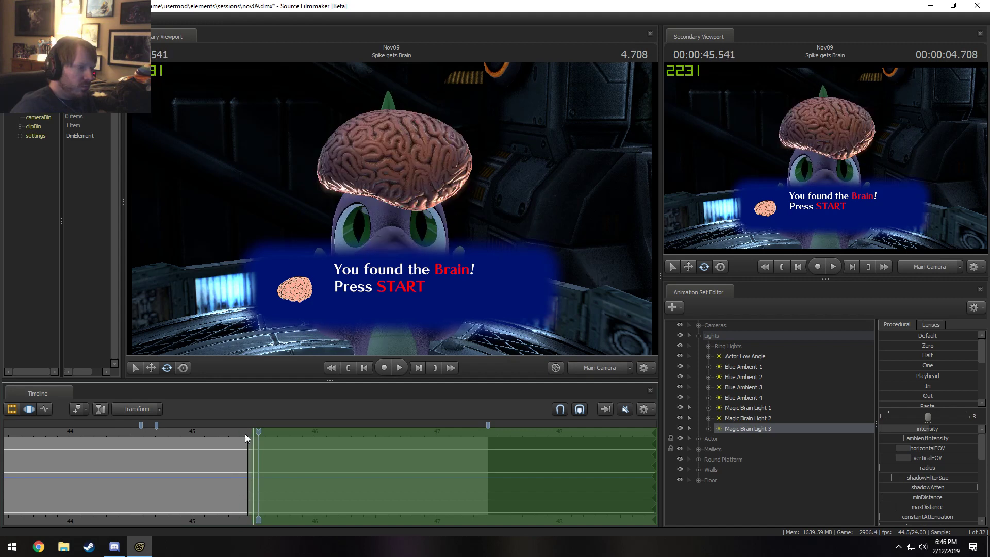
left_click_drag(245, 438, 240, 453)
key("ctrl+z")
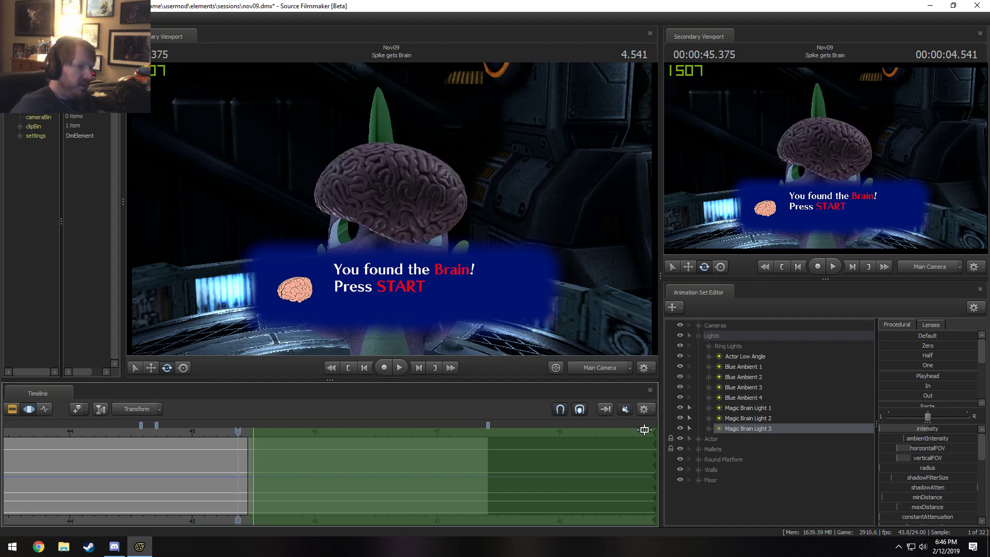
left_click(644, 409)
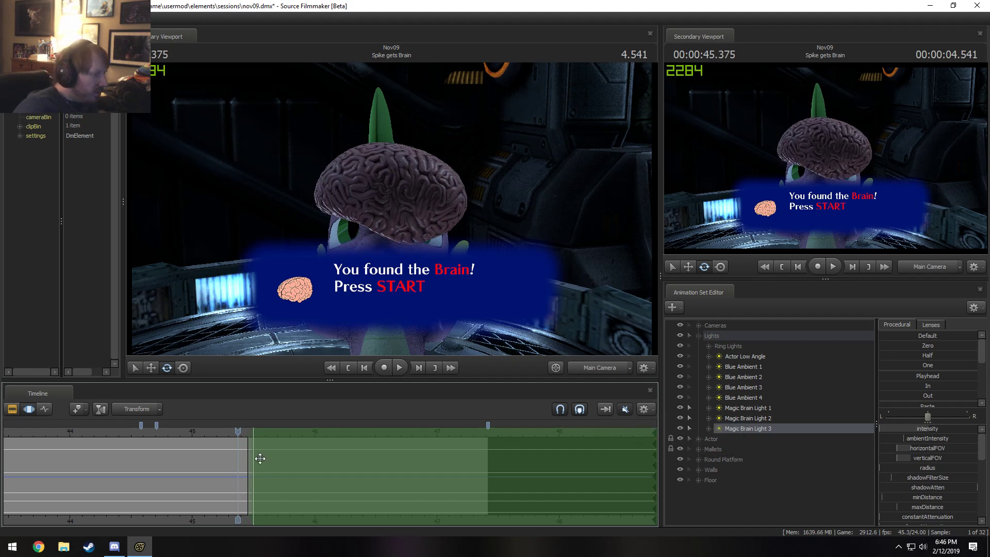
left_click_drag(248, 468, 235, 449)
key("space")
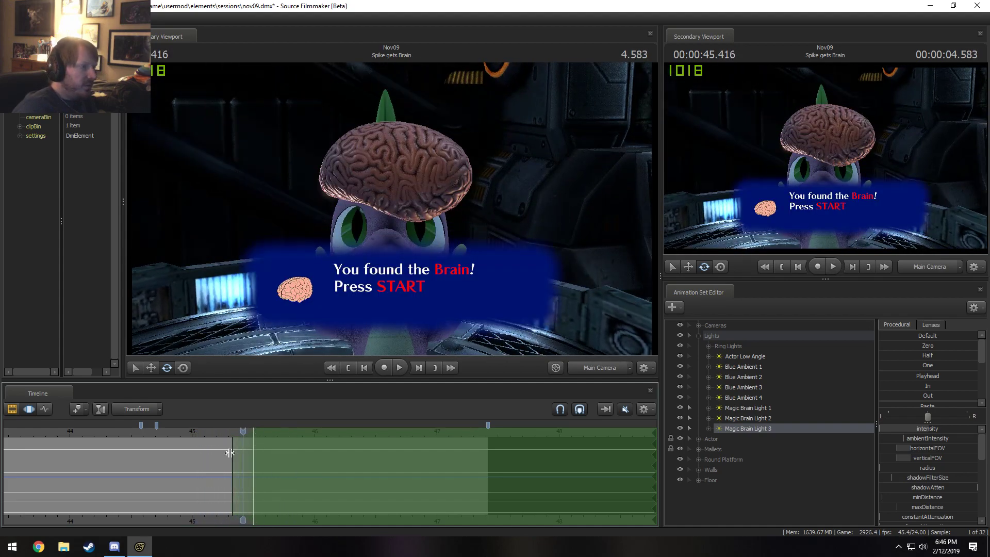
left_click_drag(232, 455, 314, 466)
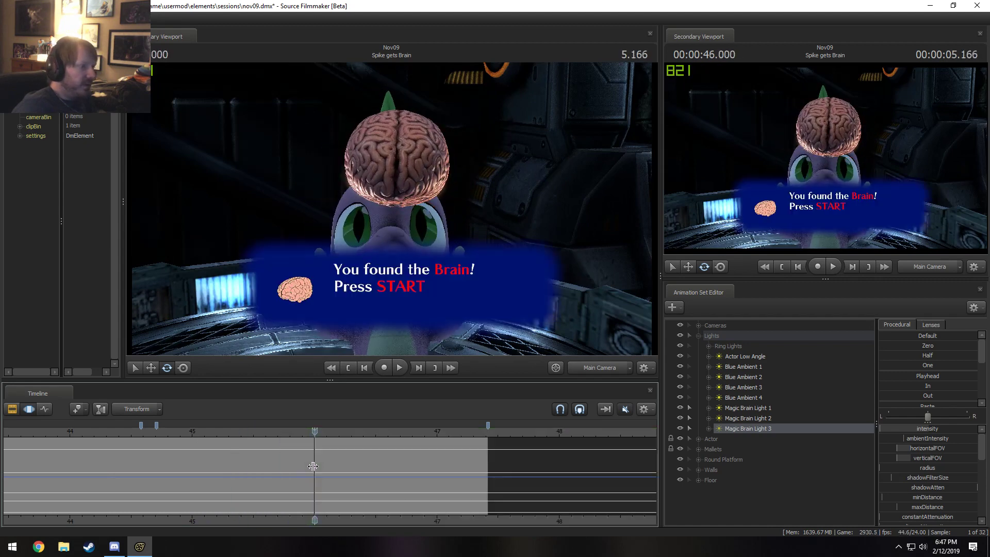
Step: Check the Magic Brain Lights' options, copy the Magic Brain Light 3 animation set, and collapse the Lights group
key("F1")
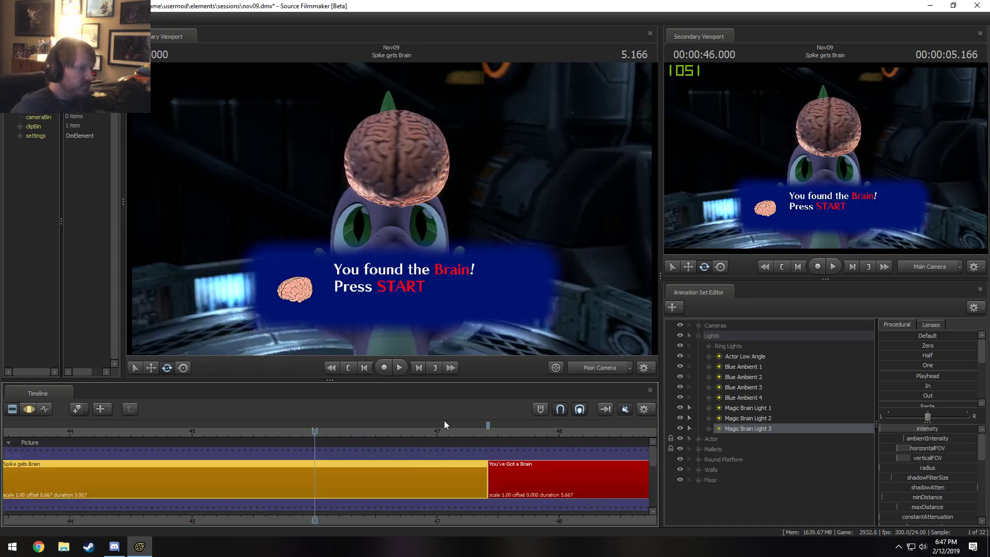
scroll(345, 471, "down", 1)
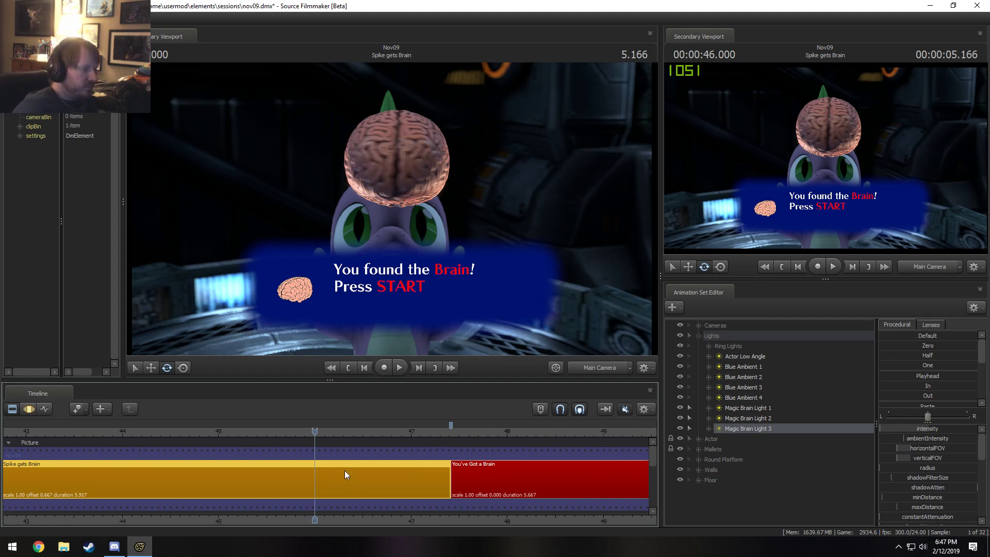
right_click(744, 409)
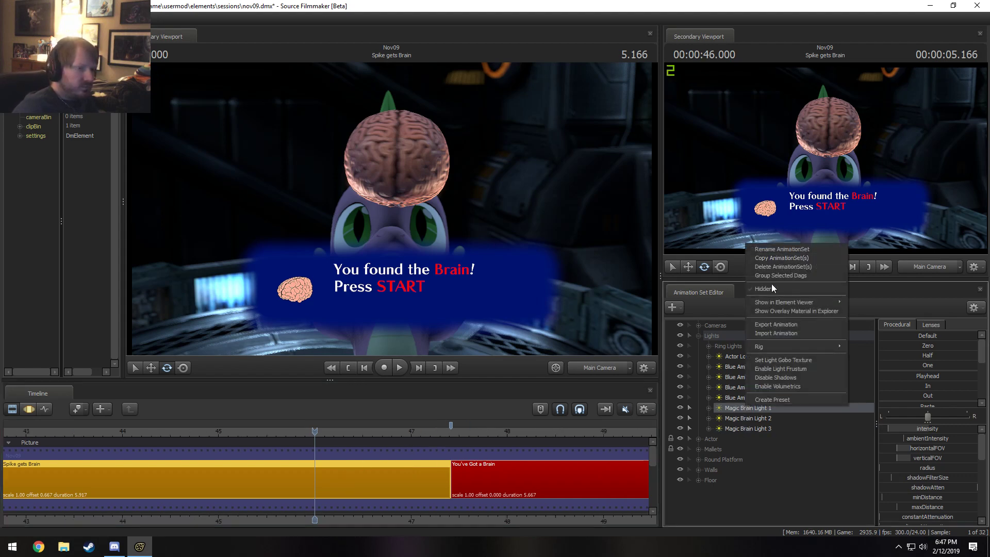
right_click(750, 422)
right_click(750, 424)
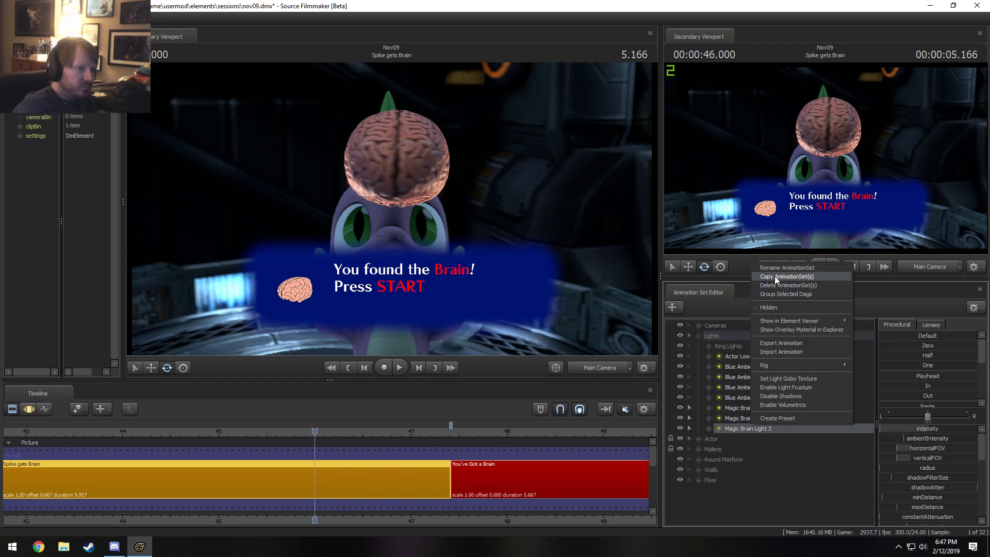
left_click(774, 276)
left_click(698, 336)
key("F3")
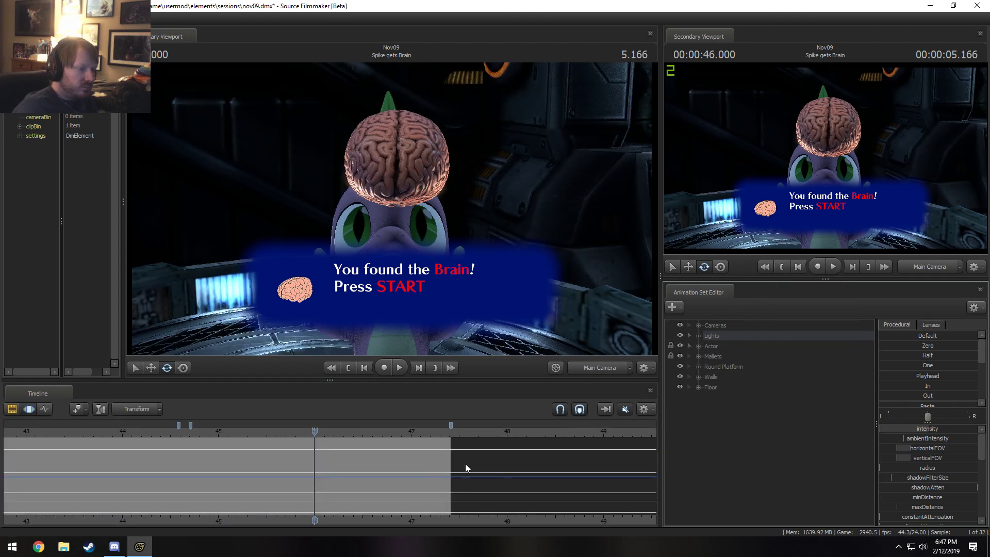
Step: Paste the copied animation set as Magic Brain Light 4 and, looking through it, move it around to face Spike from the front
right_click(762, 446)
left_click(793, 500)
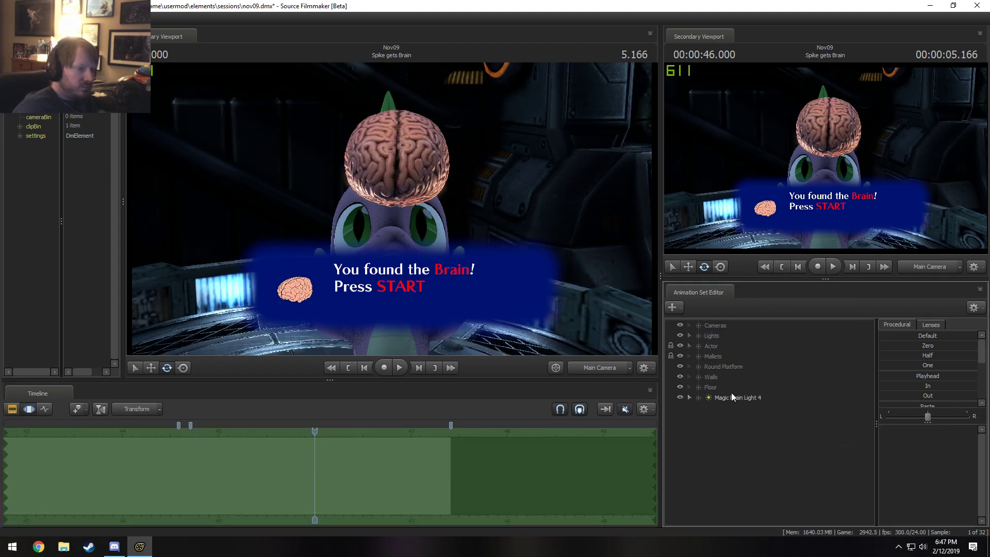
double_click(732, 396)
key("F2")
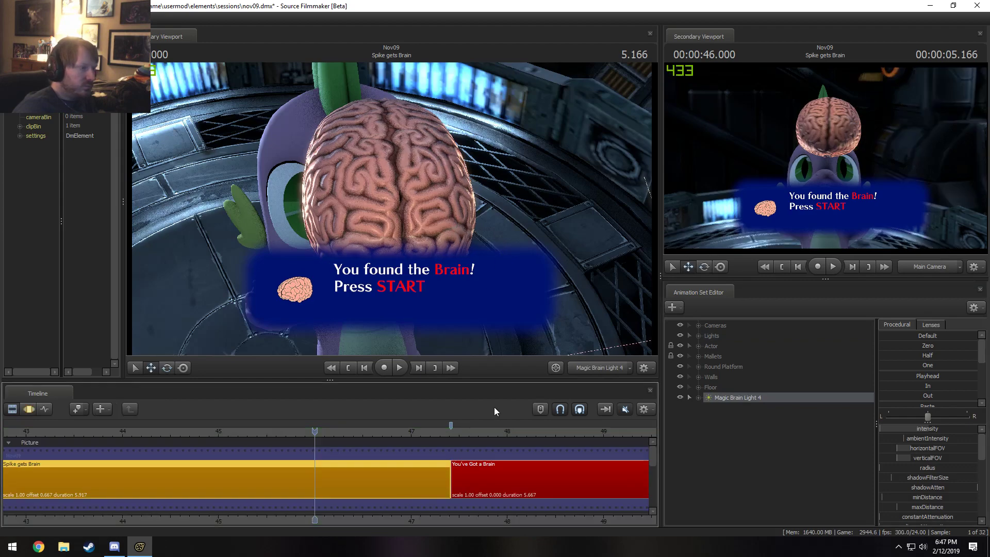
key("F3")
left_click_drag(540, 324, 650, 313)
Step: Disable Magic Brain Light 4's shadows and make it shine more strongly up at Spike from below
right_click(771, 398)
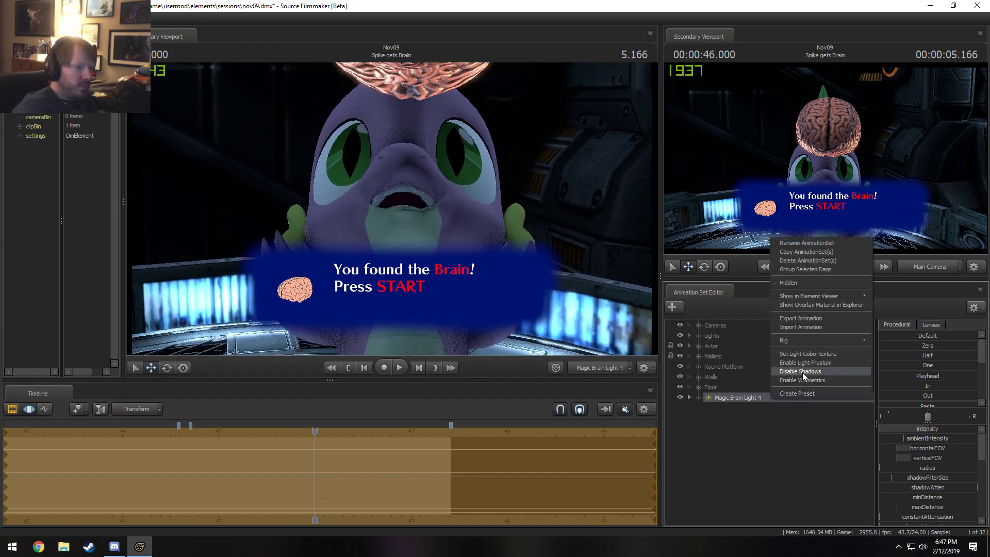
left_click(802, 372)
left_click_drag(517, 227, 518, 216)
left_click_drag(379, 227, 380, 240)
scroll(944, 503, "down", 4)
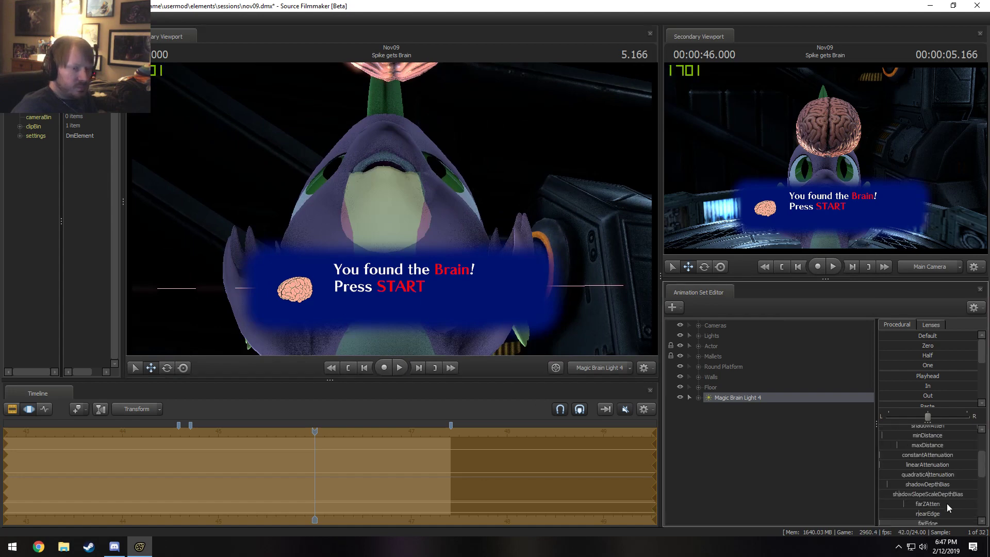
left_click_drag(932, 483, 944, 483)
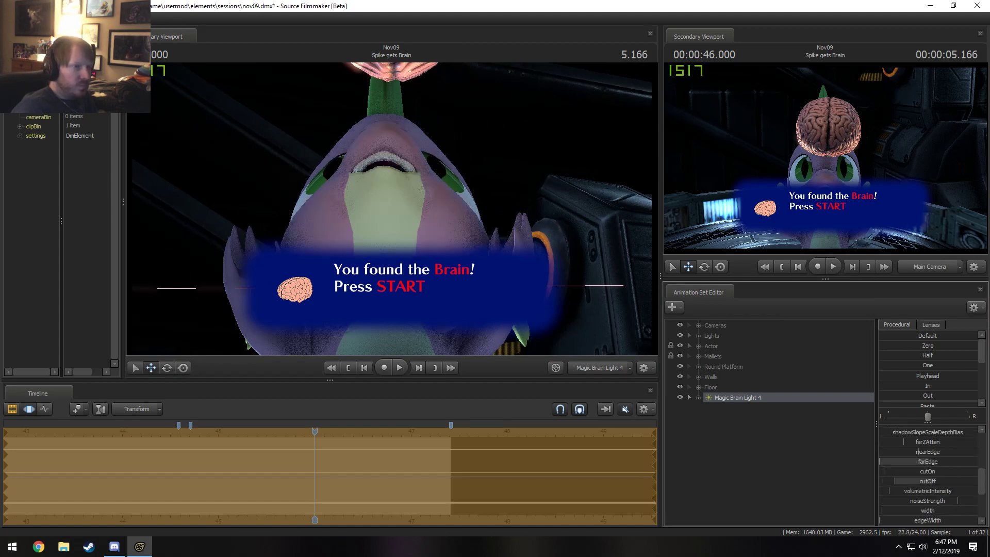
Step: Refine Magic Brain Light 4's distance and angle so it frames Spike's upturned face from a low front position
mouse_move(413, 321)
left_mouse_down()
mouse_move(413, 330)
mouse_move(412, 316)
left_mouse_up()
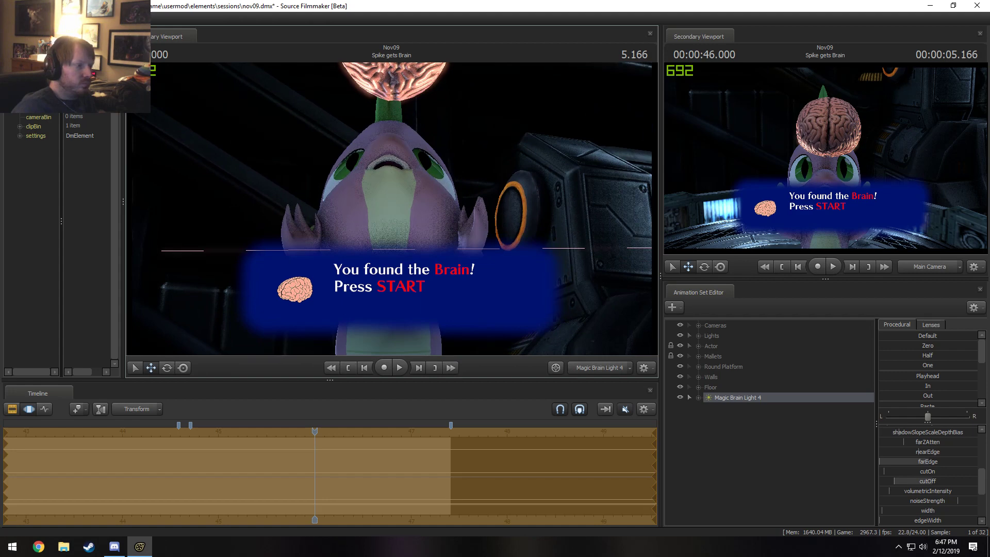
left_click_drag(413, 316, 413, 311)
mouse_move(371, 211)
left_mouse_down()
mouse_move(372, 238)
mouse_move(373, 217)
mouse_move(372, 235)
mouse_move(373, 227)
left_mouse_up()
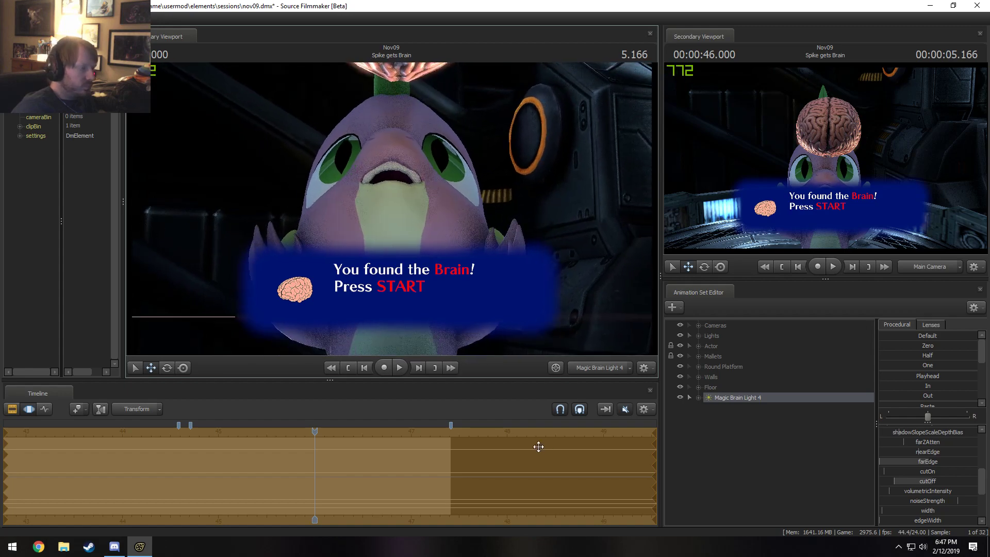
key("F2")
key("F3")
Step: Select the time from 45.541 s onward for Magic Brain Light 4, with a falloff starting at about 45.375 s
left_click_drag(315, 485, 283, 497)
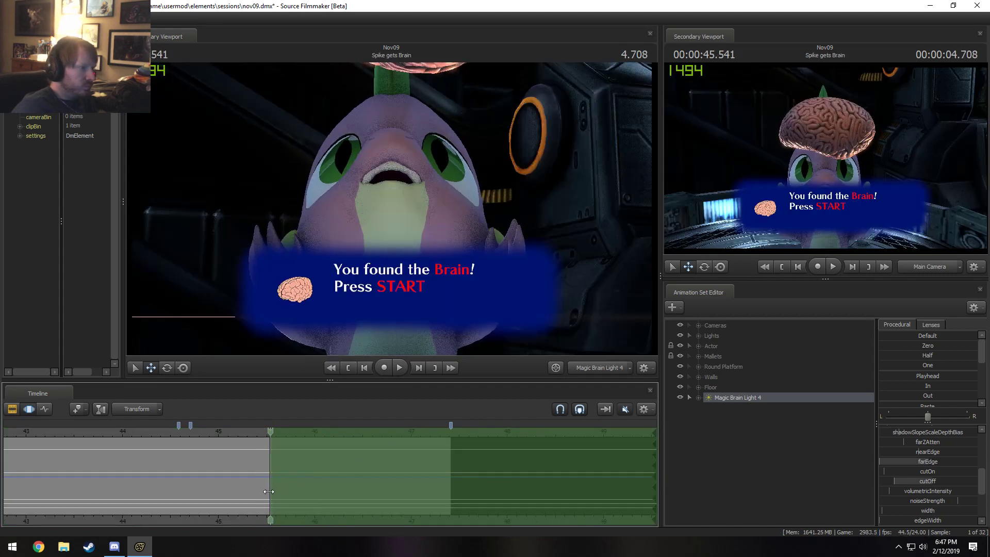
key("Left")
key("Right")
left_click_drag(266, 485, 251, 484)
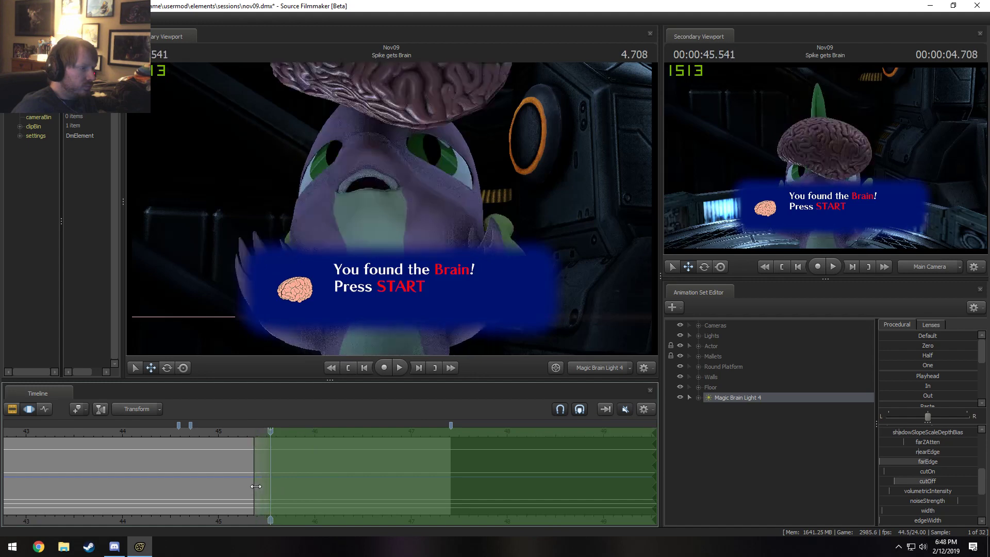
Step: Examine frame by frame between about 45.375 s and 45.541 s how the lighting changes as the brain lands on Spike's head
key("Left")
key("Right")
key("Left")
key("Left")
key("Left")
key("Left")
key("Left")
key("Right")
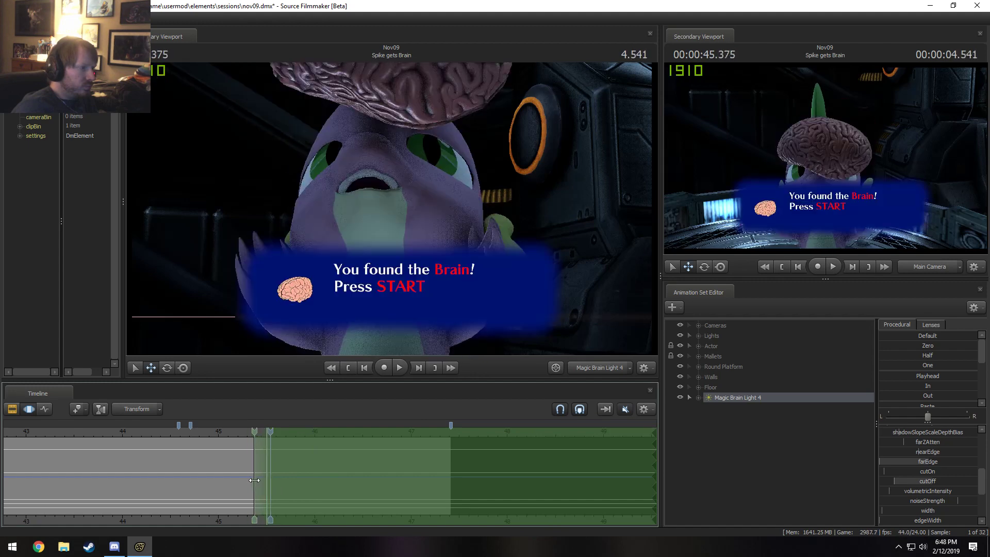
key("Right")
key("Right")
key("Right")
key("Right")
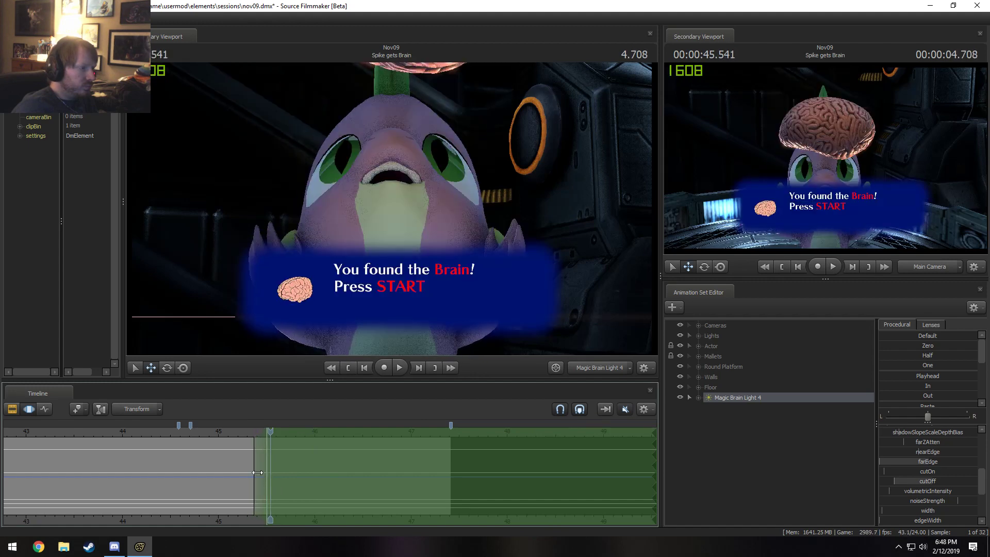
key("Left")
key("Right")
Step: Remap Magic Brain Light 4's intensity range to a maximum of 10 and raise its intensity within the selected time
scroll(912, 436, "up", 5)
right_click(919, 429)
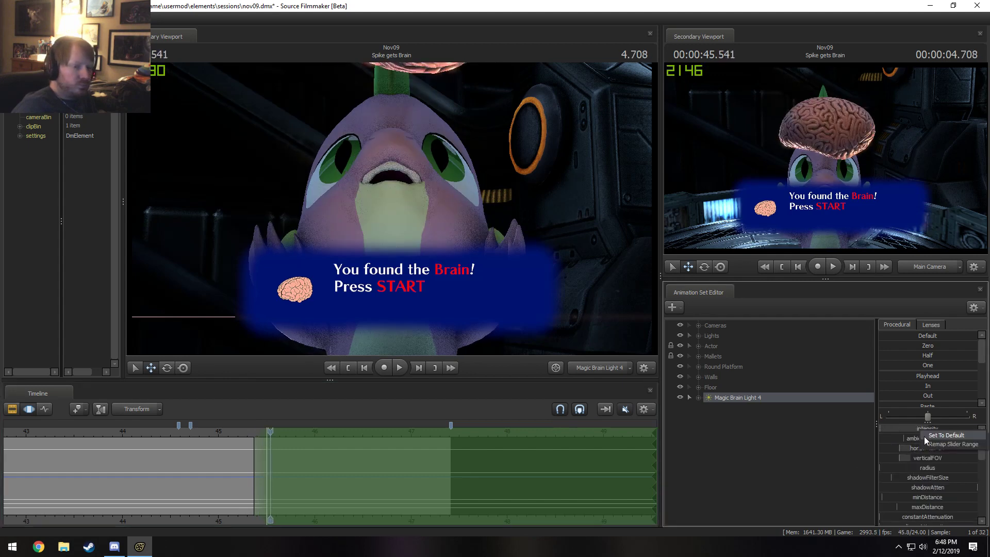
left_click(928, 439)
left_click(477, 267)
key("BackSpace")
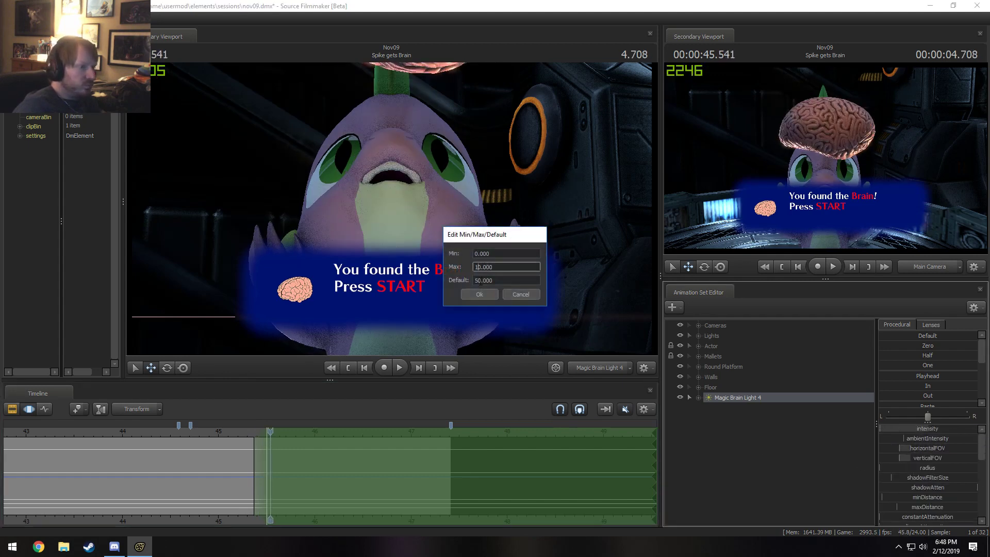
left_click(480, 294)
left_click_drag(898, 429, 911, 429)
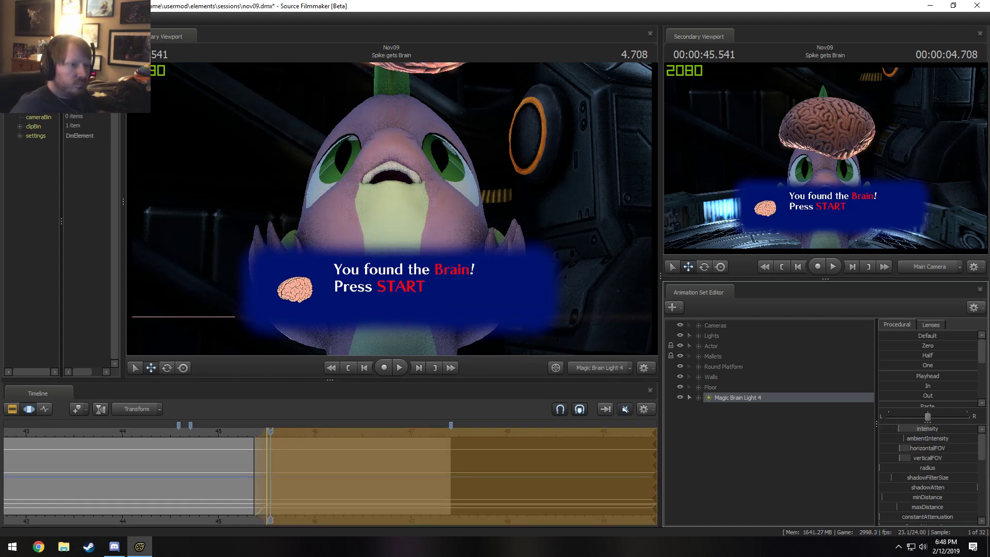
Step: Re-enable Magic Brain Light 4's shadows and try its minDistance setting
right_click(784, 401)
left_click(806, 374)
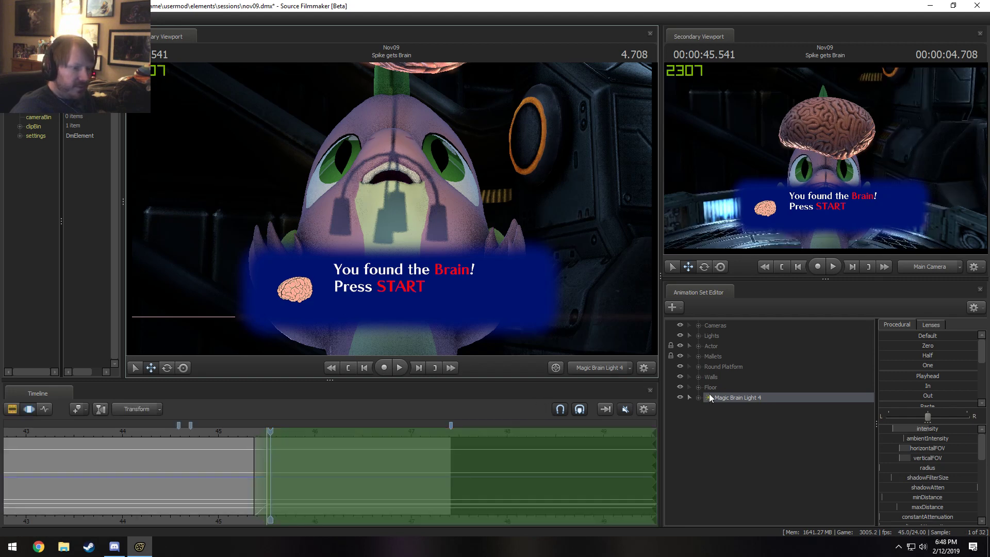
scroll(928, 476, "down", 2)
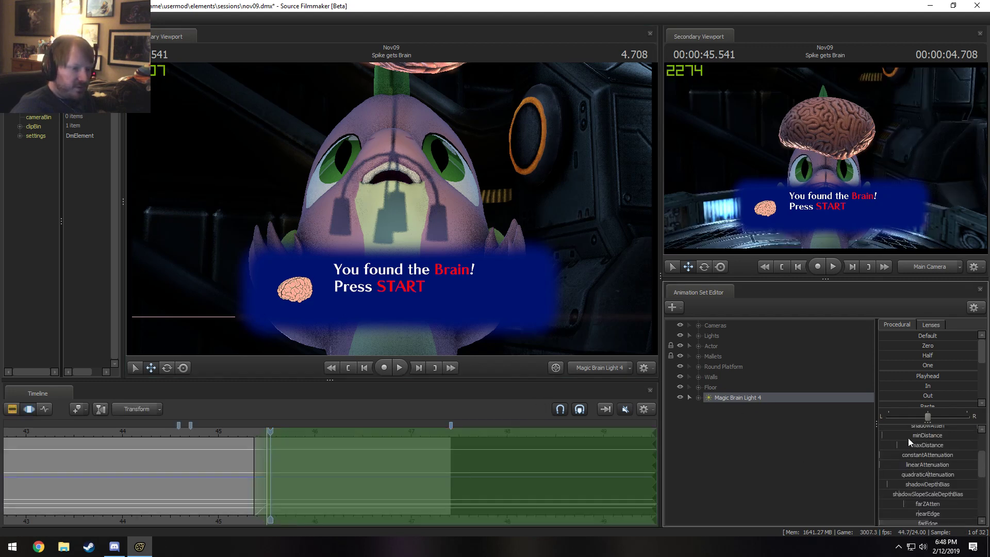
left_click_drag(909, 439, 912, 439)
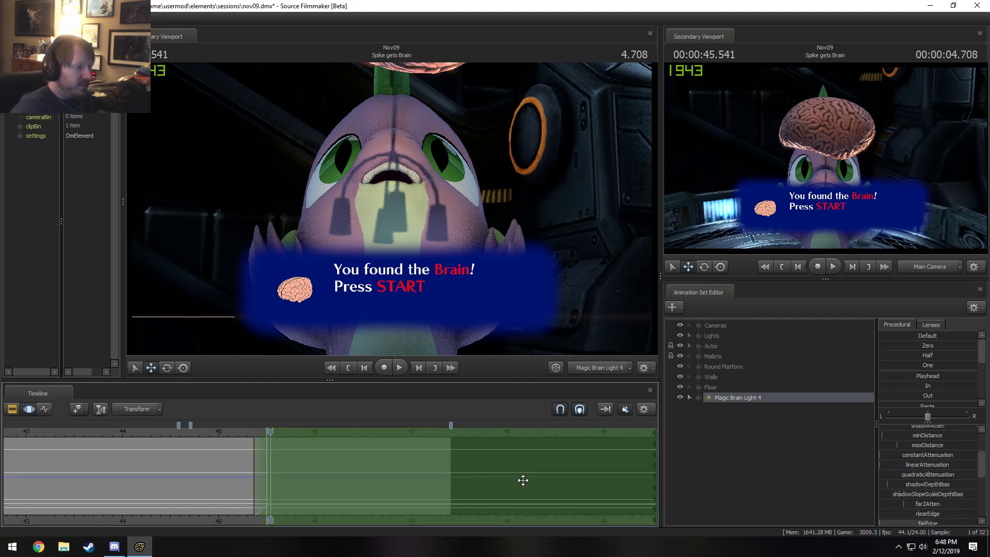
Step: Apply the Playhead preset to Magic Brain Light 4's transform across the whole time range
scroll(938, 446, "up", 2)
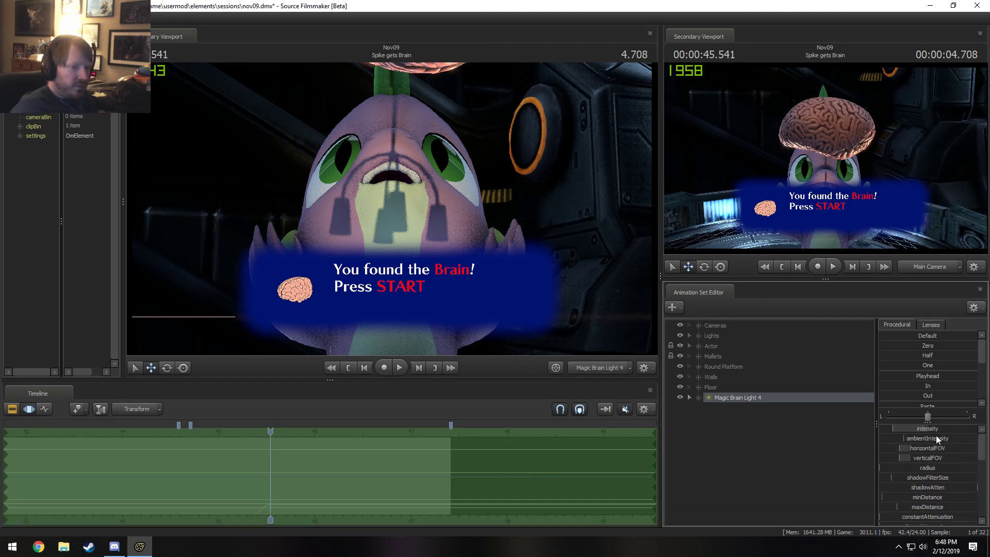
left_click(691, 397)
scroll(735, 459, "down", 5)
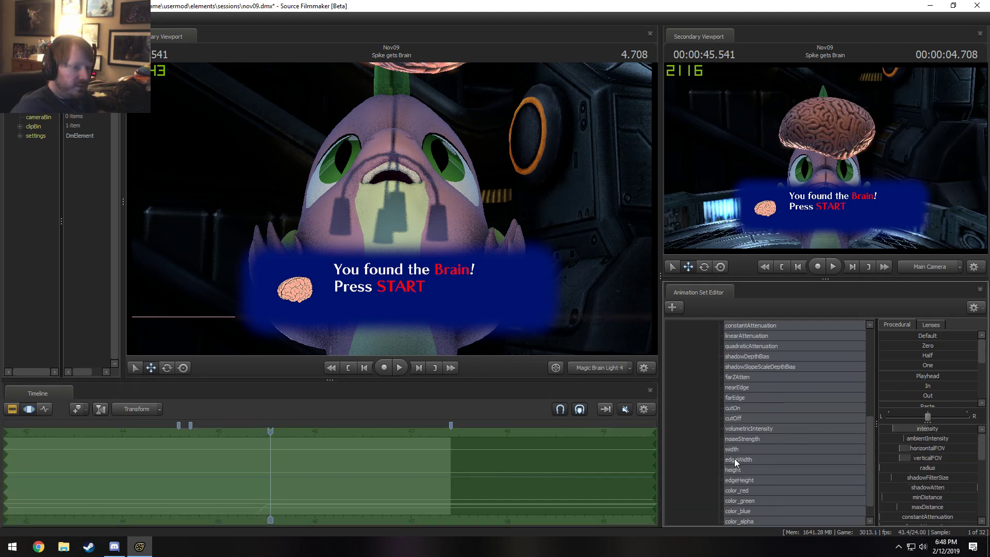
left_click(762, 509)
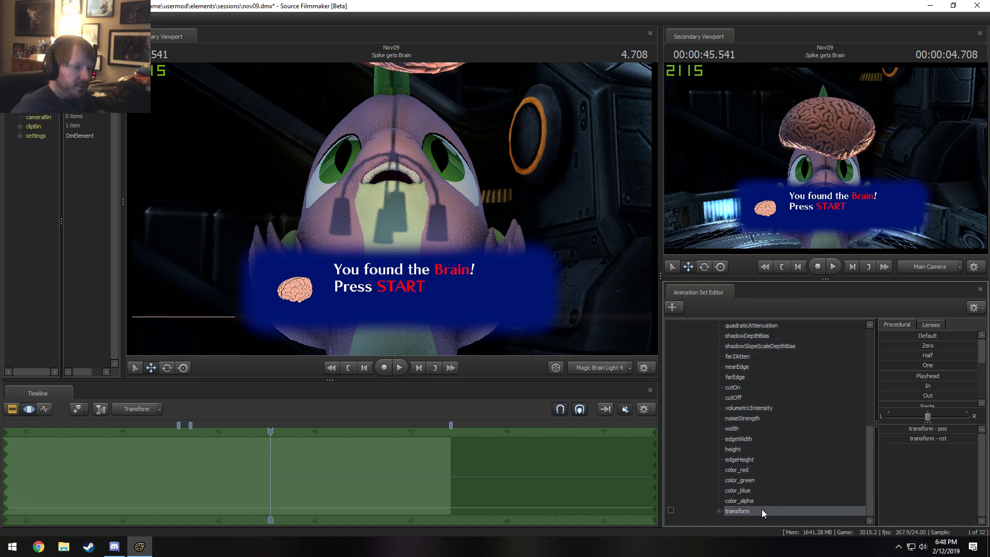
left_click(915, 376)
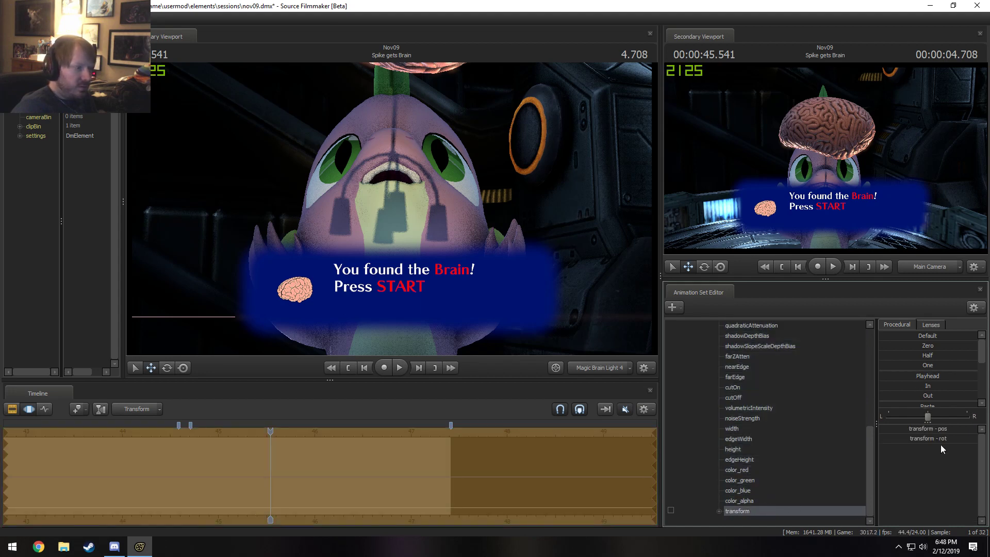
Step: Raise minDistance across all of Magic Brain Light 4's time range until the mallet shadows clear Spike's face
scroll(739, 356, "up", 5)
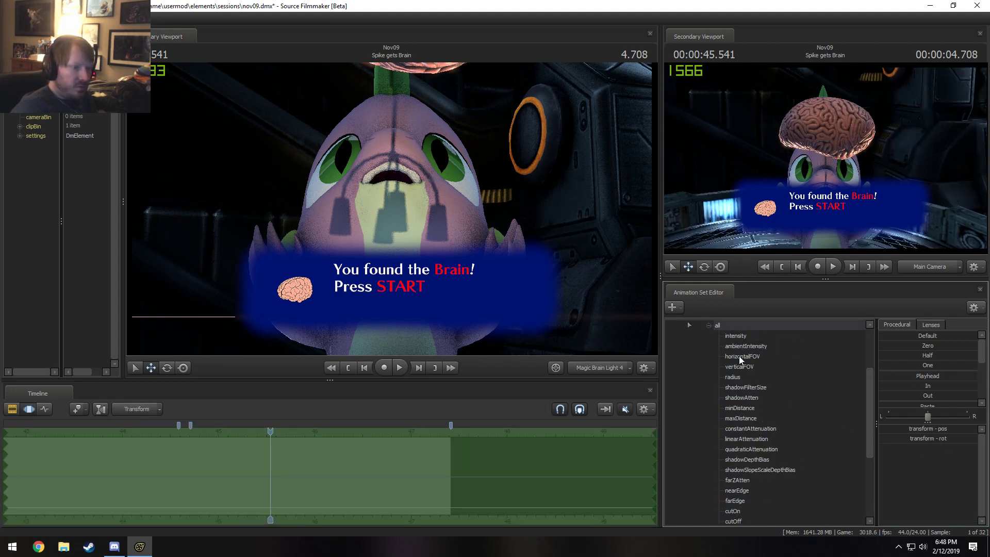
left_click(738, 326)
scroll(732, 334, "up", 3)
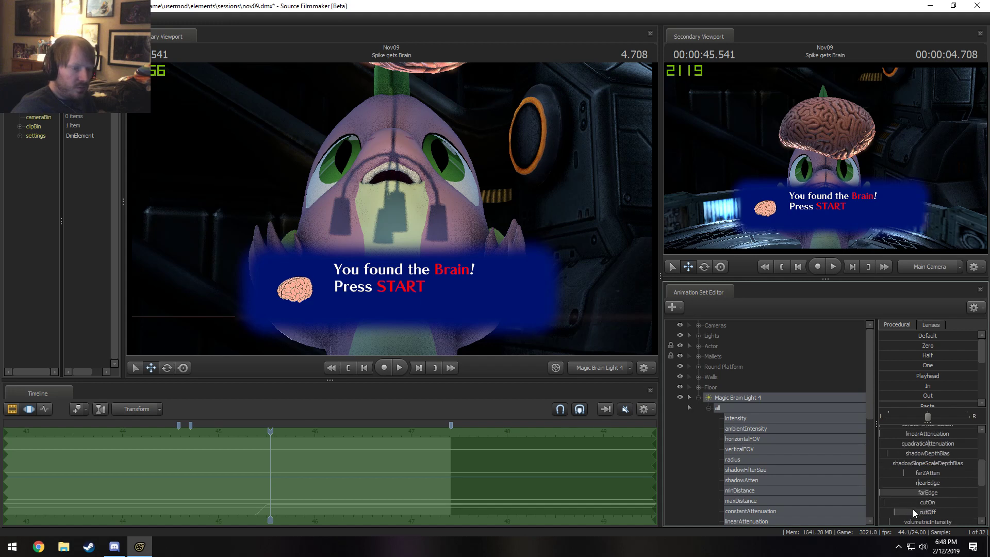
scroll(923, 473, "up", 1)
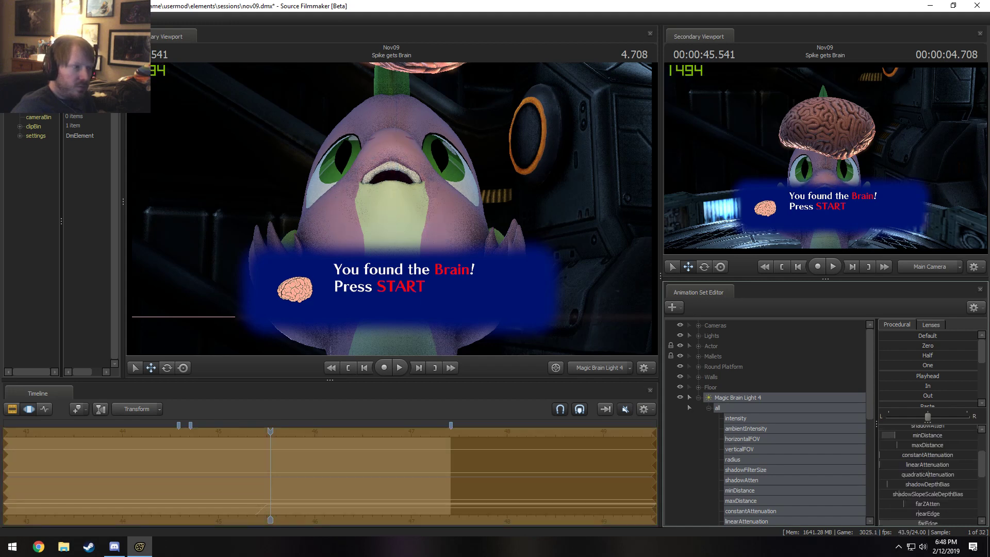
mouse_move(272, 467)
left_mouse_down("shift")
mouse_move(250, 467)
mouse_move(294, 468)
mouse_move(271, 463)
left_mouse_up("shift")
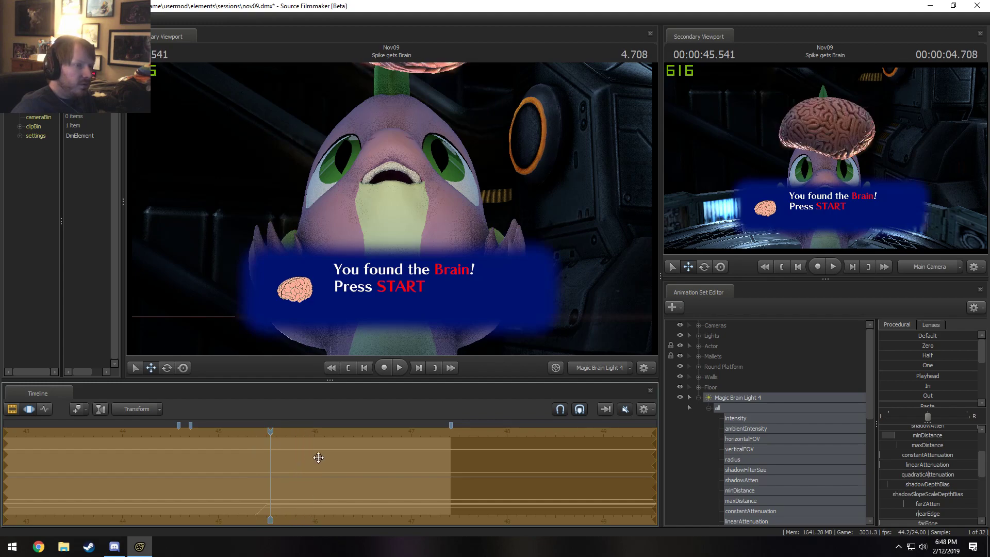
Step: Play Spike gets Brain from about 45 s to 46.4 s to check the new light
key("F2")
left_click(210, 432)
key("space")
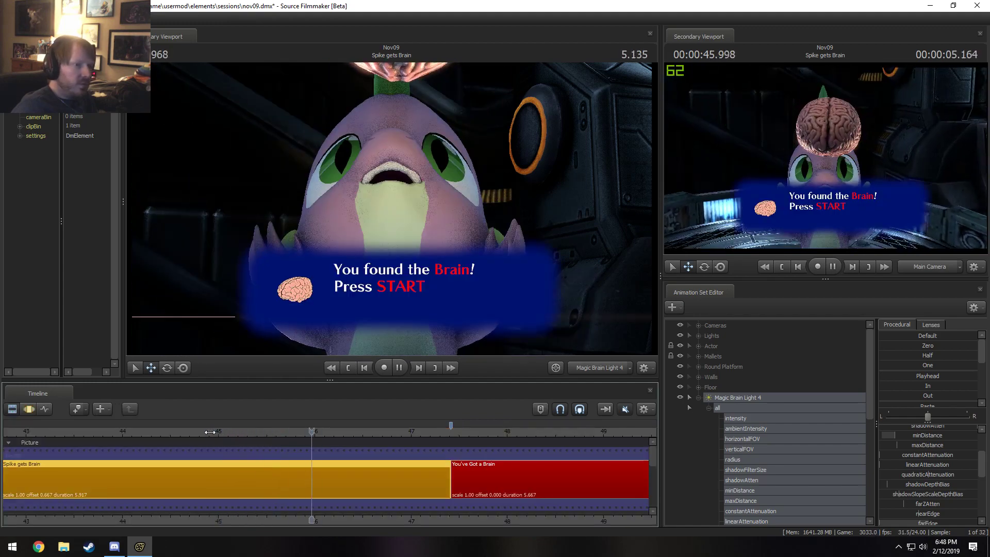
key("space")
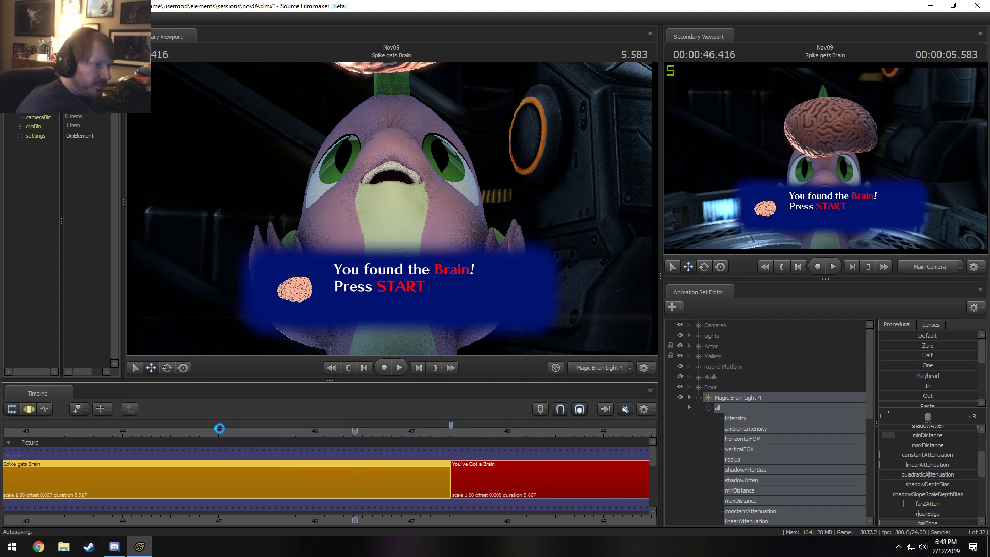
Step: Move Magic Brain Light 4 lower and aim it more steeply up at Spike's chin and the brain
key("F2")
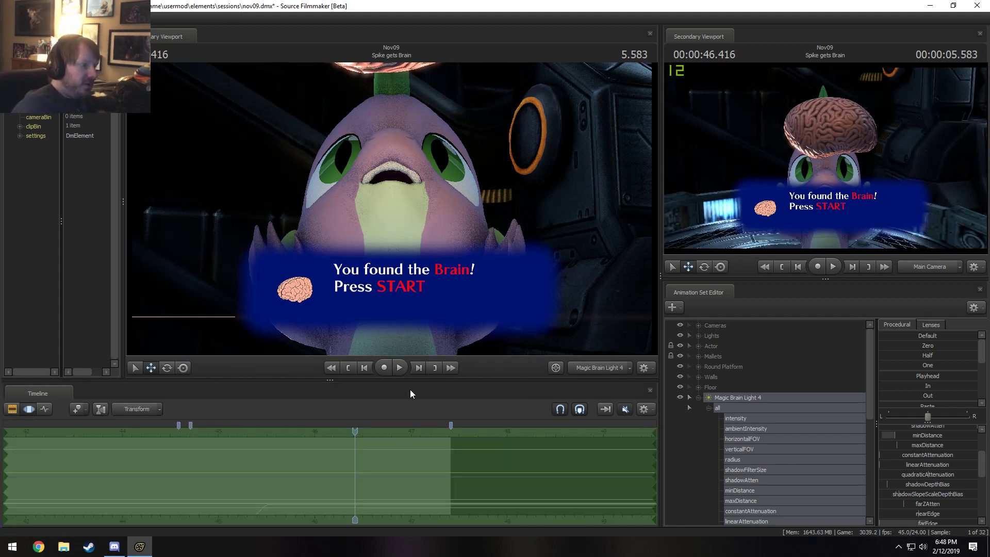
left_click_drag(418, 285, 424, 175)
key("x")
left_click_drag(450, 206, 450, 217)
key("F2")
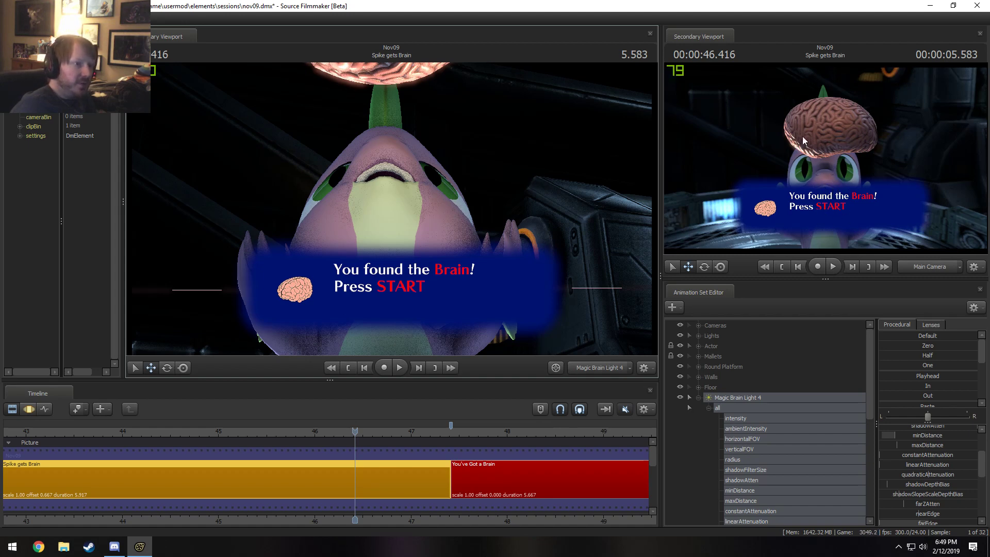
Step: Play the shot from 46.416 s to 46.916 s to check the brain's lighting
key("F3")
key("space")
key("space")
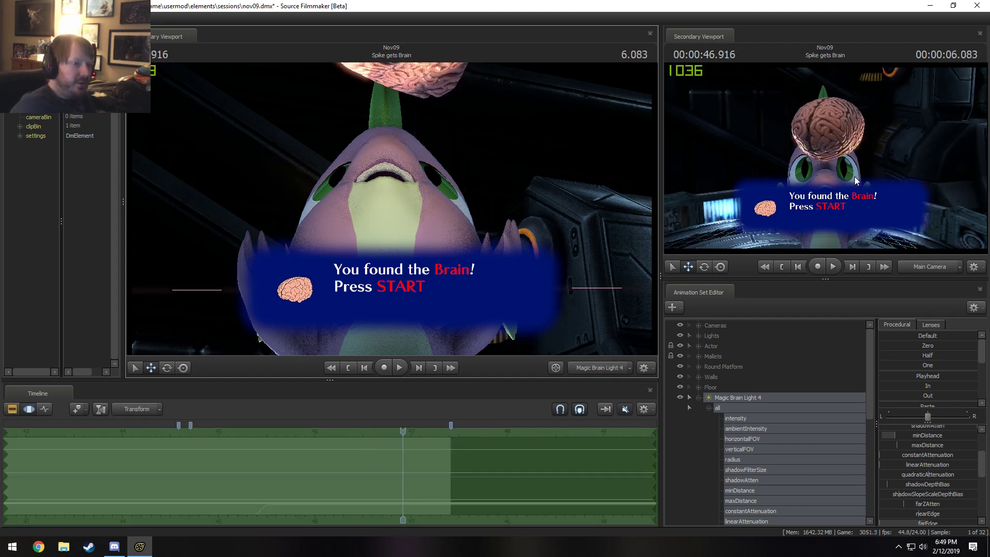
Step: Increase Magic Brain Light 4's shadowFilterSize to soften its shadows
scroll(927, 431, "up", 3)
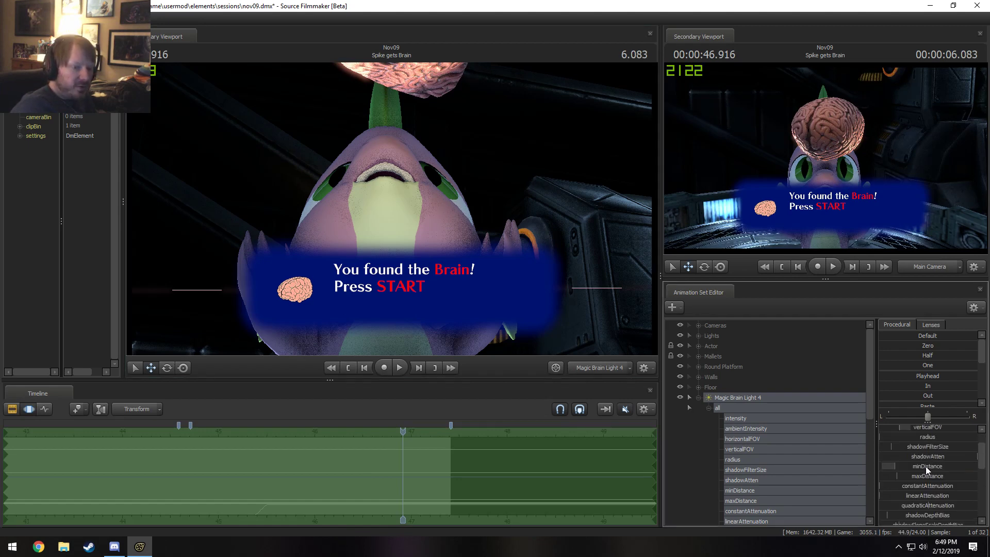
scroll(926, 466, "down", 2)
scroll(926, 464, "up", 1)
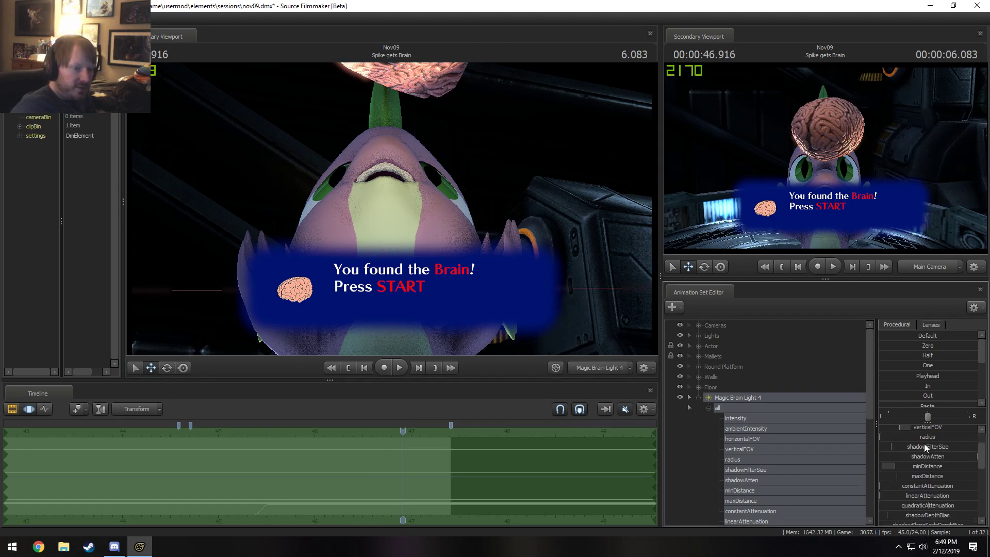
left_click_drag(925, 445, 944, 449)
key("F2")
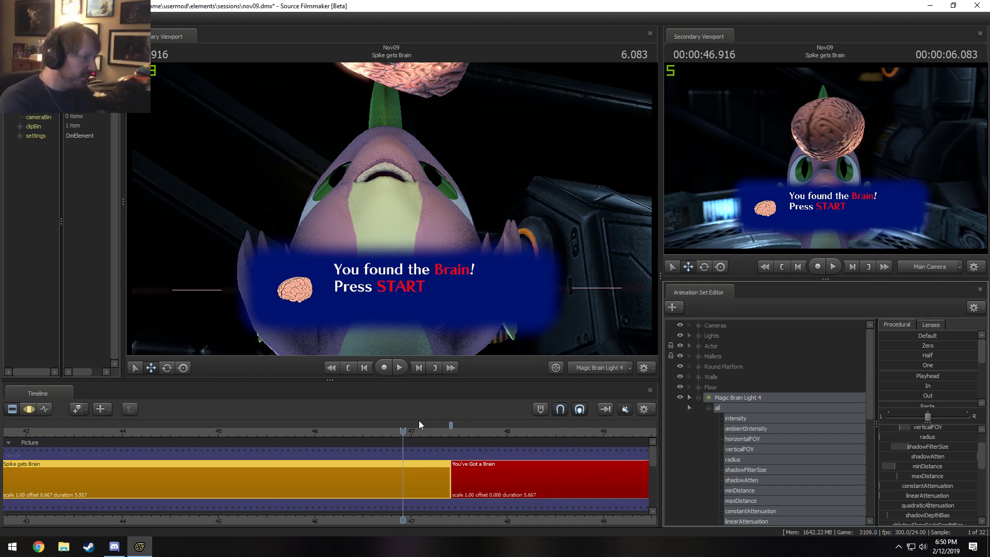
Step: Scrub Spike gets Brain back to about 45.8 s and forward to 47.041 s to check the brain's lighting
left_click_drag(412, 430, 265, 444)
key("F3")
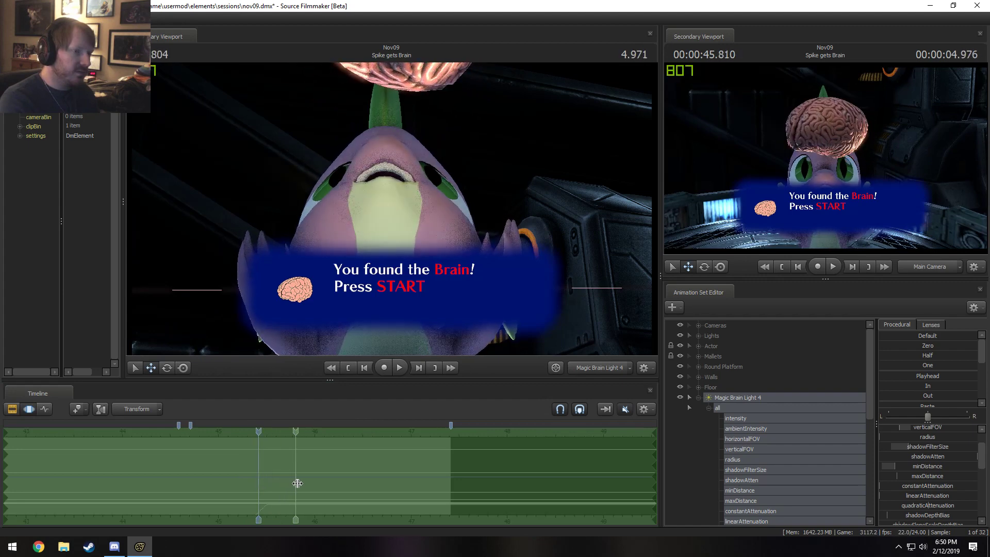
left_click(414, 474)
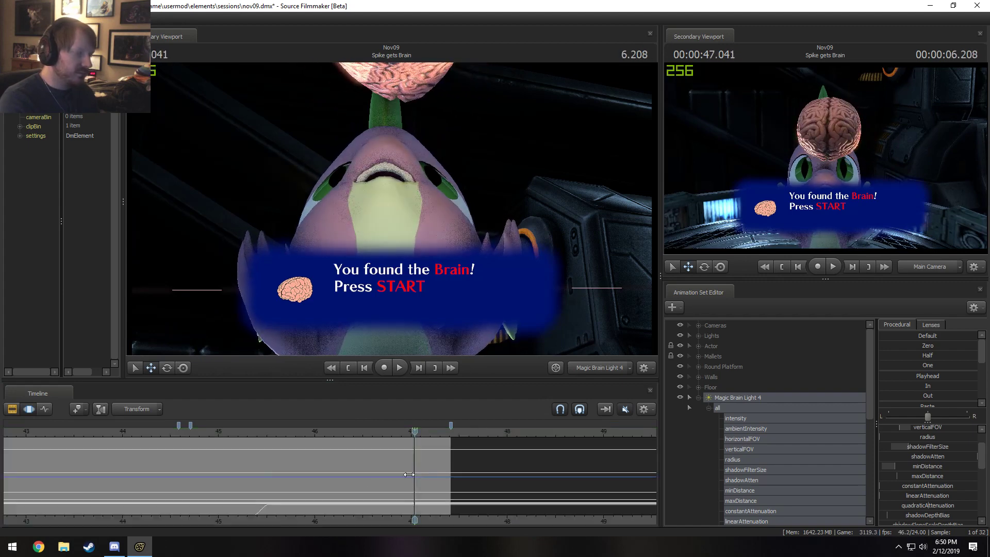
Step: Move Magic Brain Light 4 into the Lights group and expand the group
left_click(699, 397)
left_click_drag(721, 397, 716, 346)
left_click(699, 335)
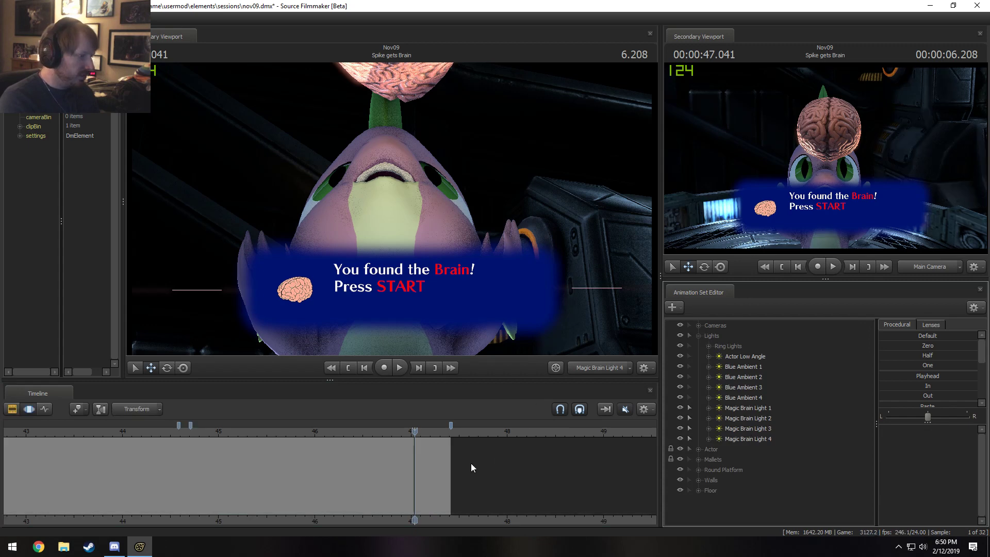
Step: Rename Magic Brain Light 4 as Actor Brain Light
right_click(762, 439)
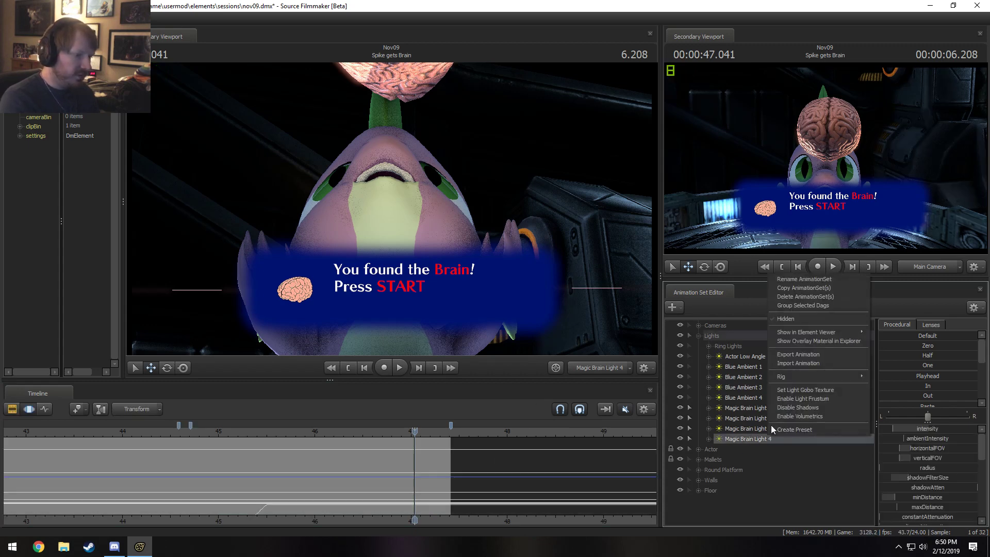
left_click(788, 278)
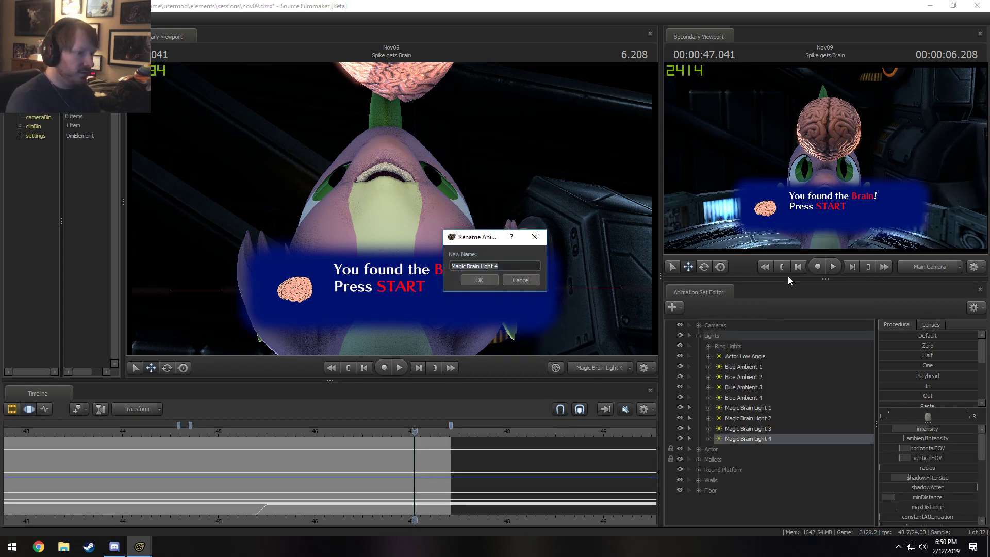
key("BackSpace")
type("Ac")
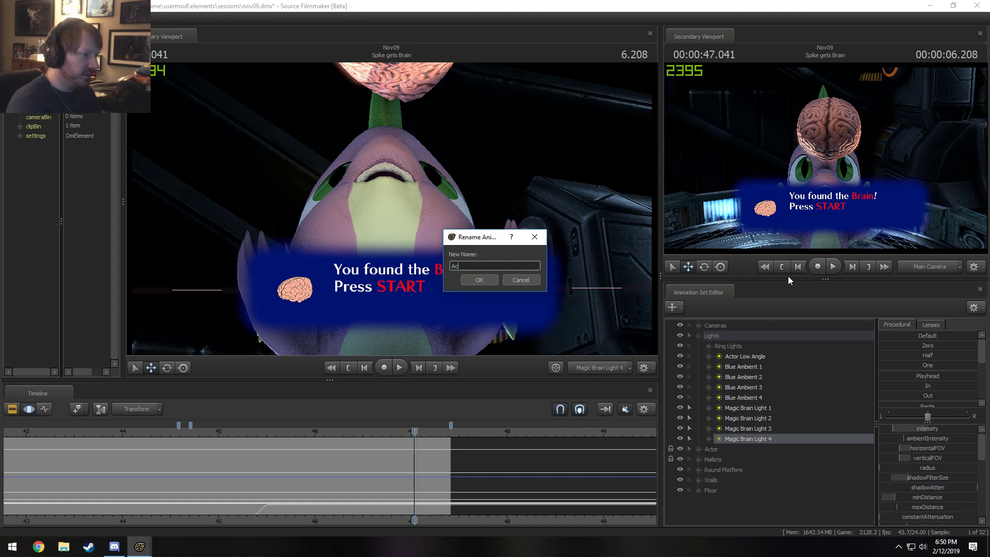
type("otror ")
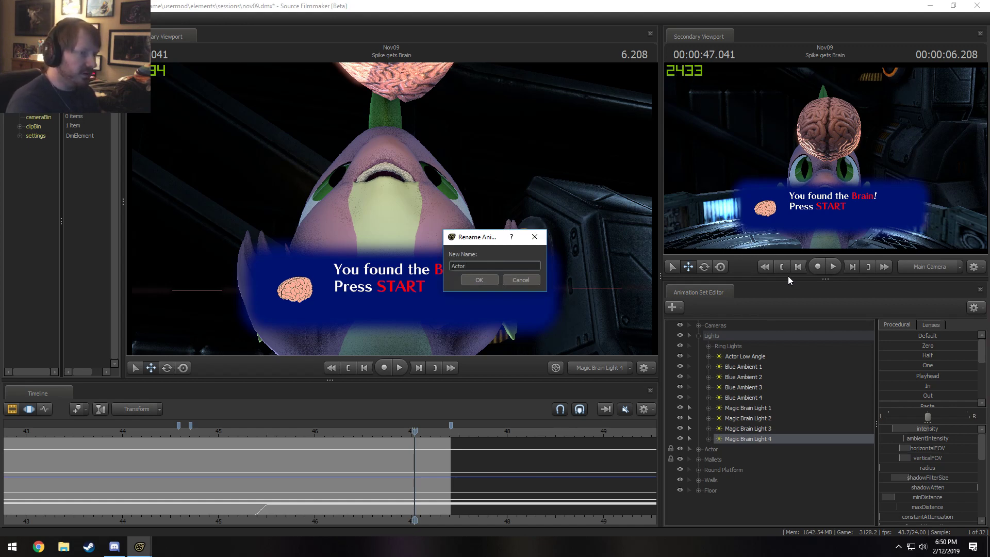
type("Brain Light")
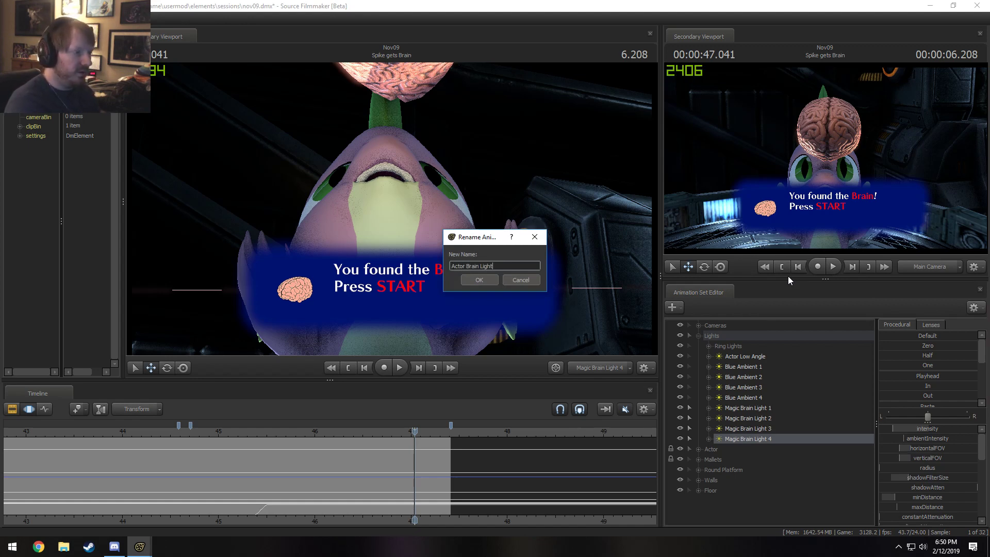
key("Return")
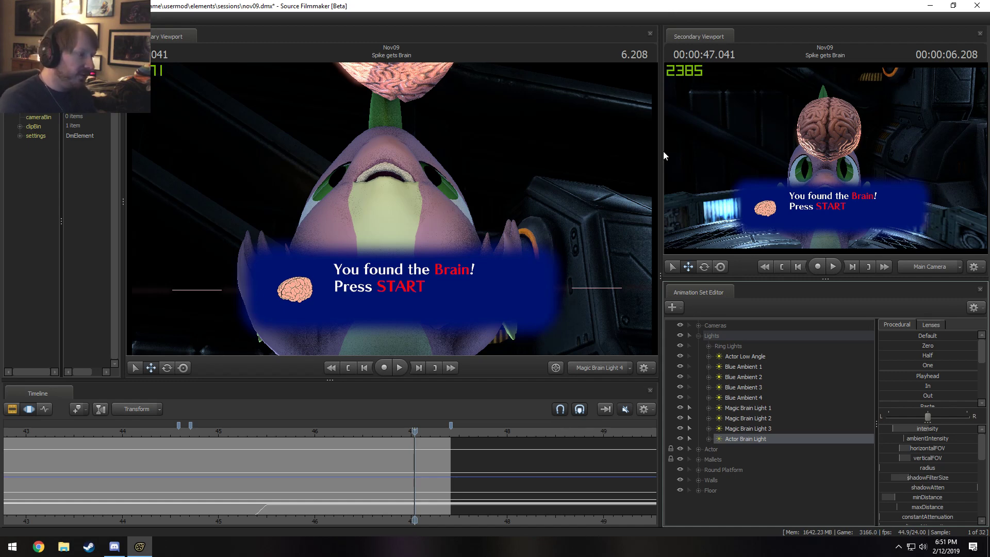
Step: Check Spike gets Brain near 45.541 s, and examine Spike Eye Light (Right Large) and (Right Small) in the Spike Gives No Fuks shot
left_click(279, 433)
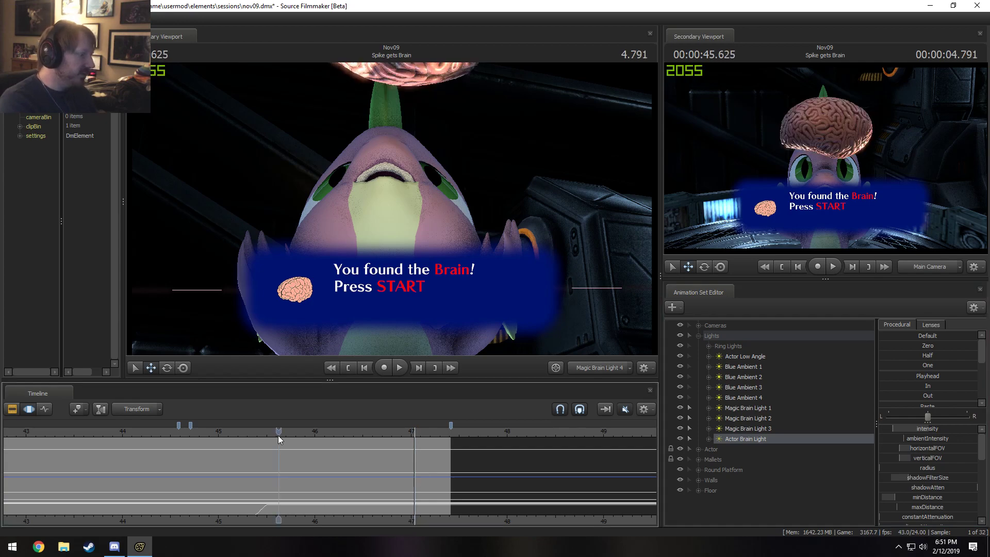
mouse_move(279, 455)
left_mouse_down()
mouse_move(402, 472)
mouse_move(243, 471)
mouse_move(270, 472)
left_mouse_up()
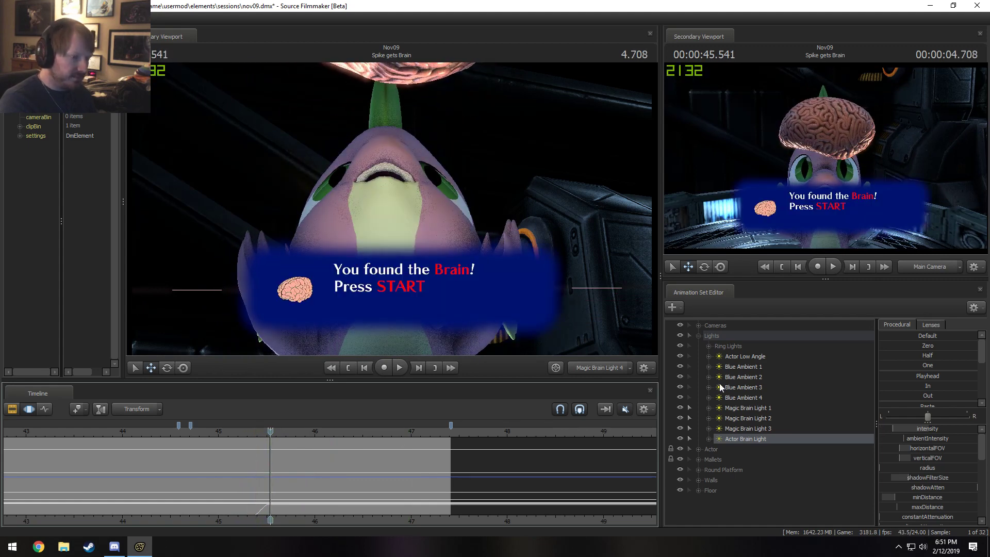
key("F2")
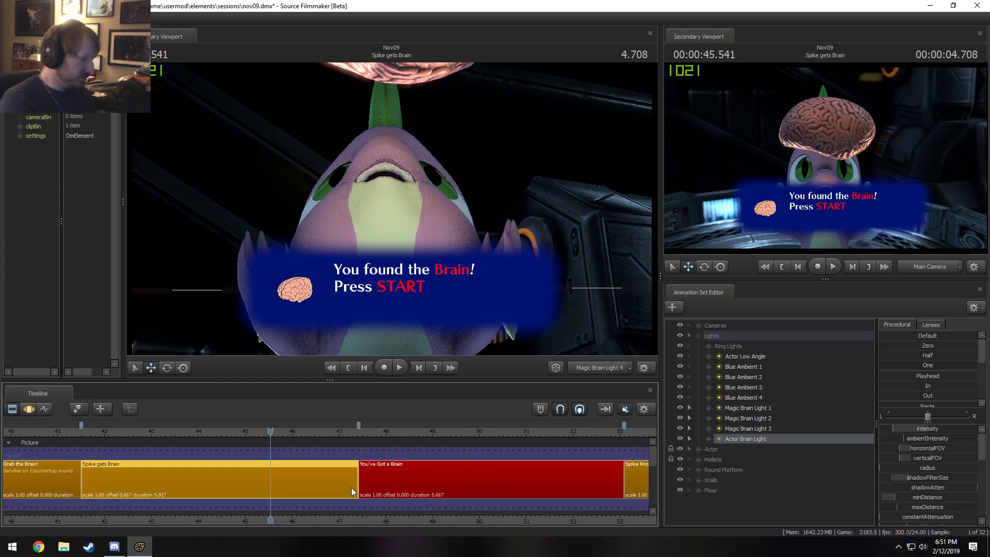
scroll(363, 487, "down", 6)
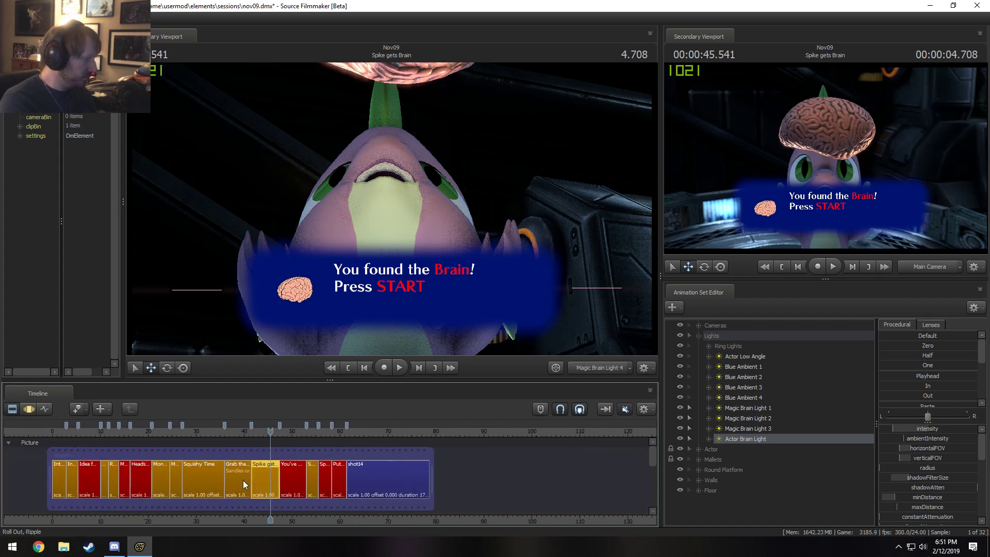
left_click(104, 443)
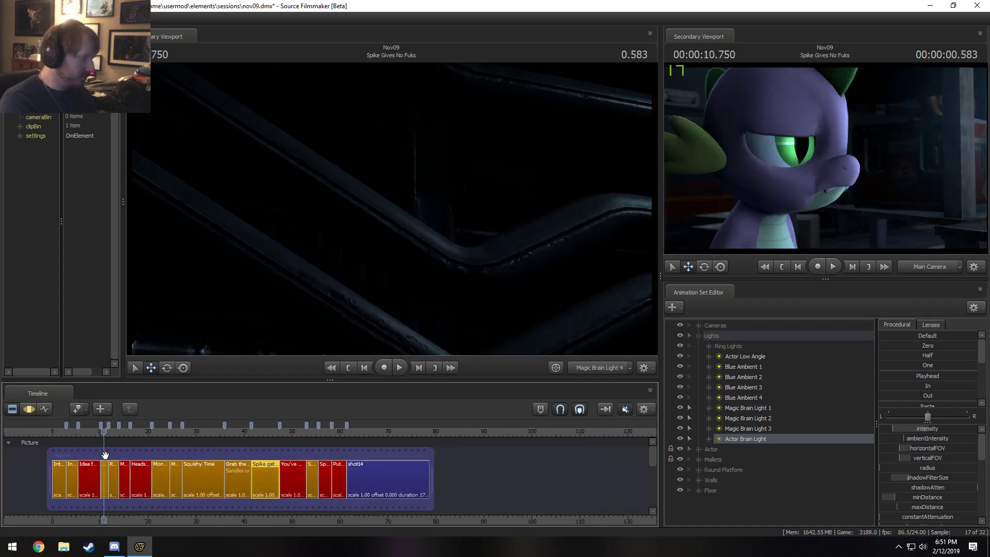
scroll(101, 478, "up", 3)
left_click(104, 478)
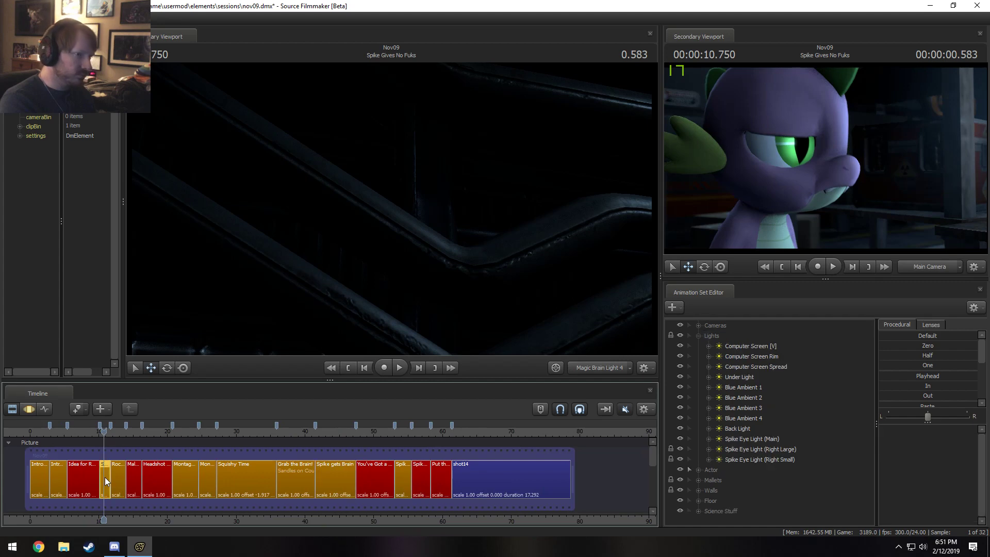
left_click(763, 449)
left_click(763, 458, "ctrl")
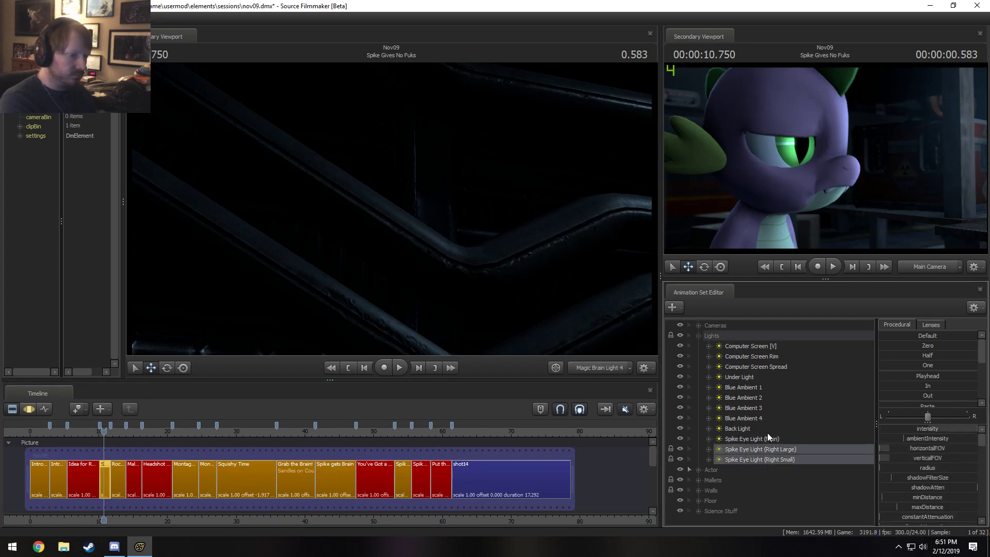
Step: Copy Twilight Eye Light (Left) and Twilight Eye Light (Right) from the Grab the Brain! shot
left_click(117, 432)
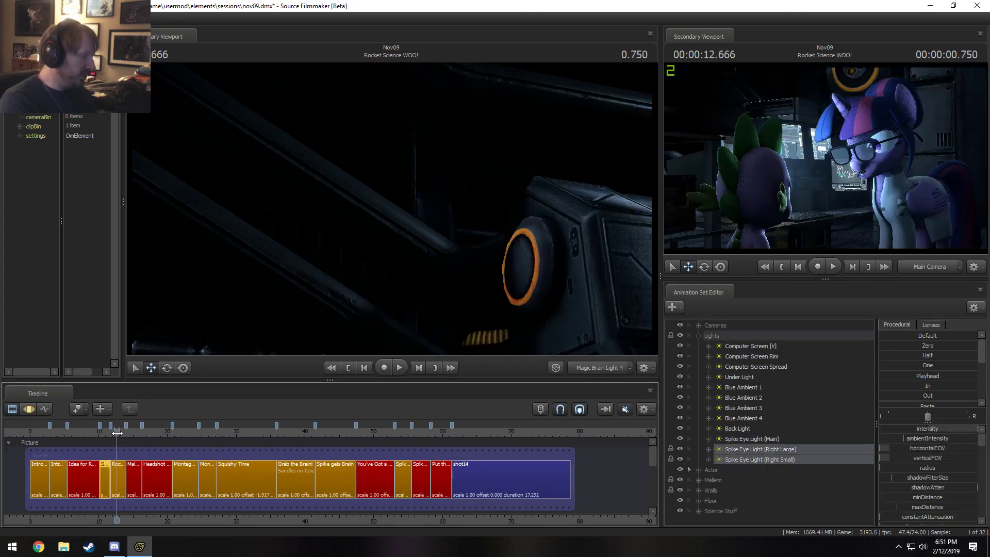
left_click_drag(117, 433, 299, 473)
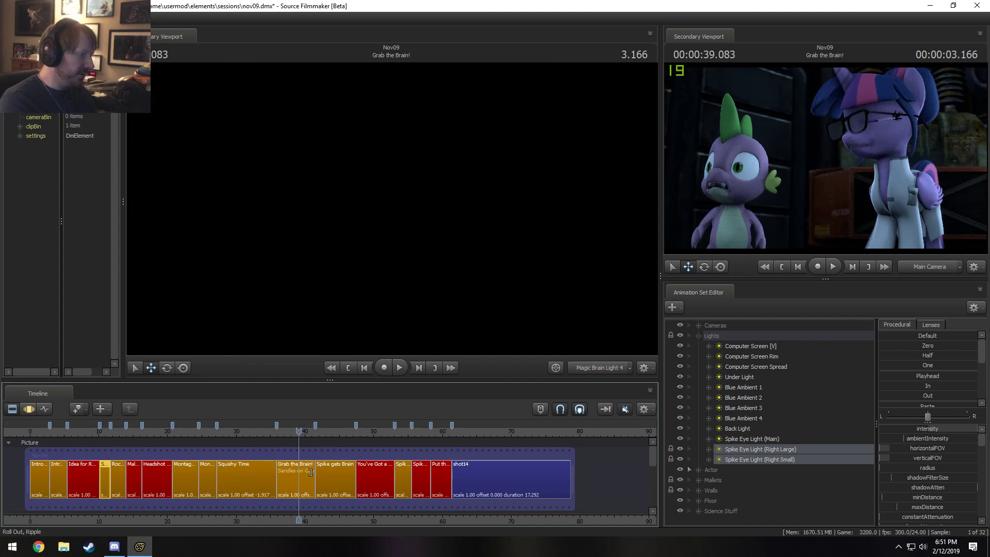
left_click(302, 488)
left_click(769, 355)
left_click(769, 345, "ctrl")
right_click(768, 344)
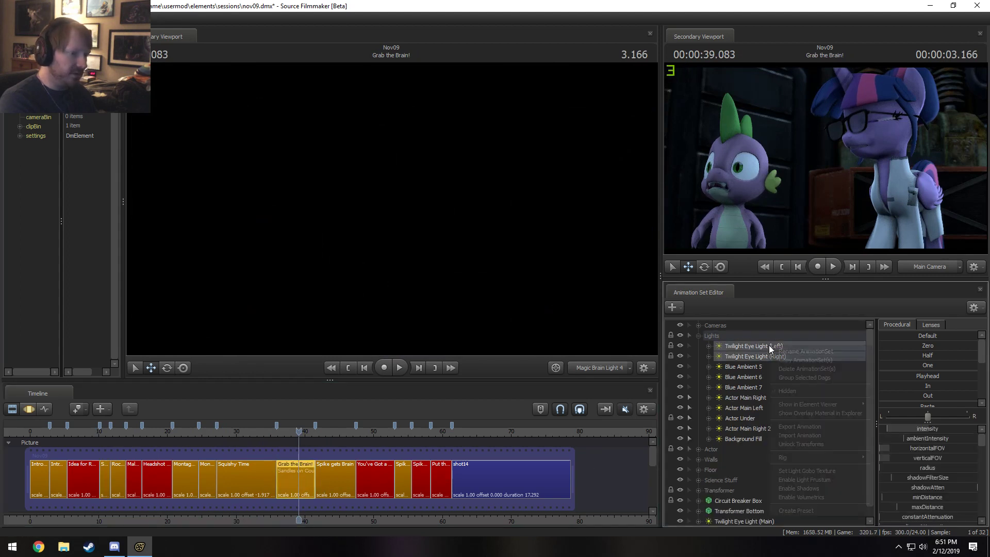
left_click(794, 360)
left_click(483, 282)
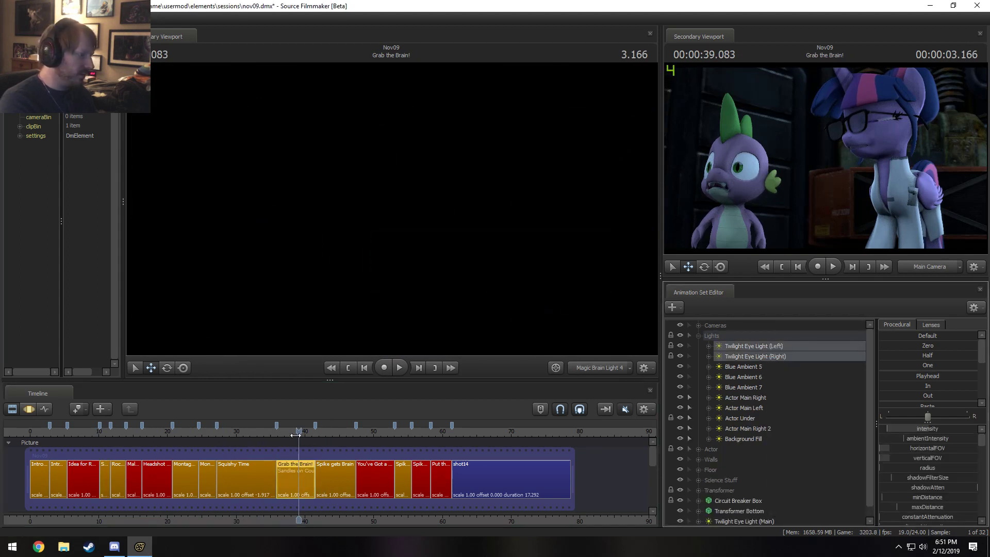
Step: Paste the two copied Twilight eye lights into the Spike gets Brain shot
left_click(244, 432)
left_click_drag(245, 432, 329, 457)
scroll(333, 462, "up", 6)
left_click(332, 472)
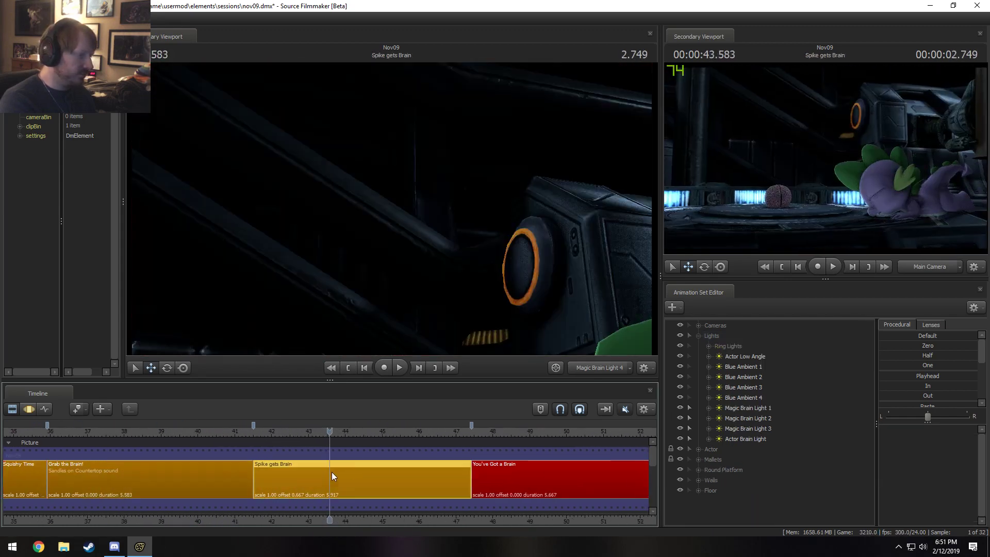
right_click(742, 447)
left_click(774, 501)
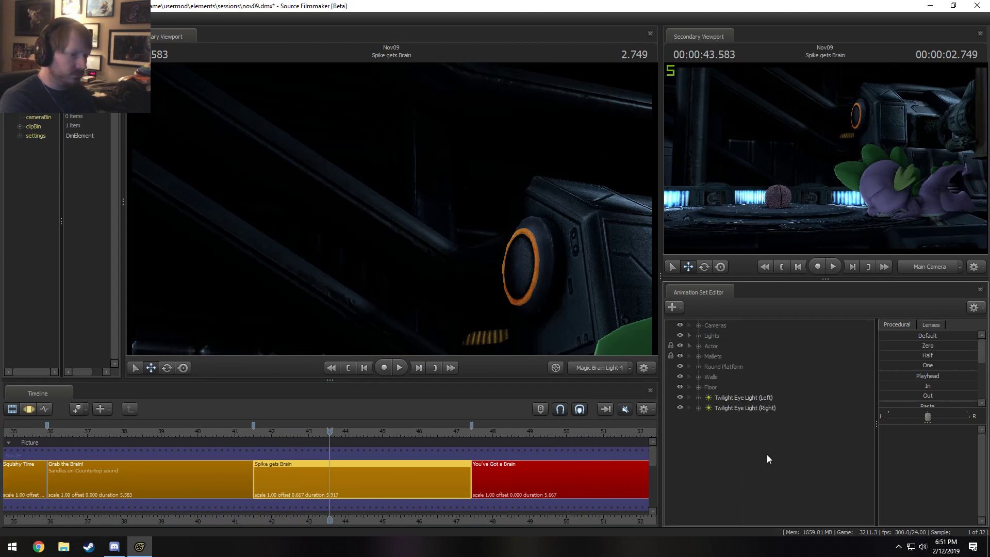
Step: Rename the pasted Twilight Eye Light (Left) as Spike Eye Light (Left)
right_click(729, 400)
left_click(764, 244)
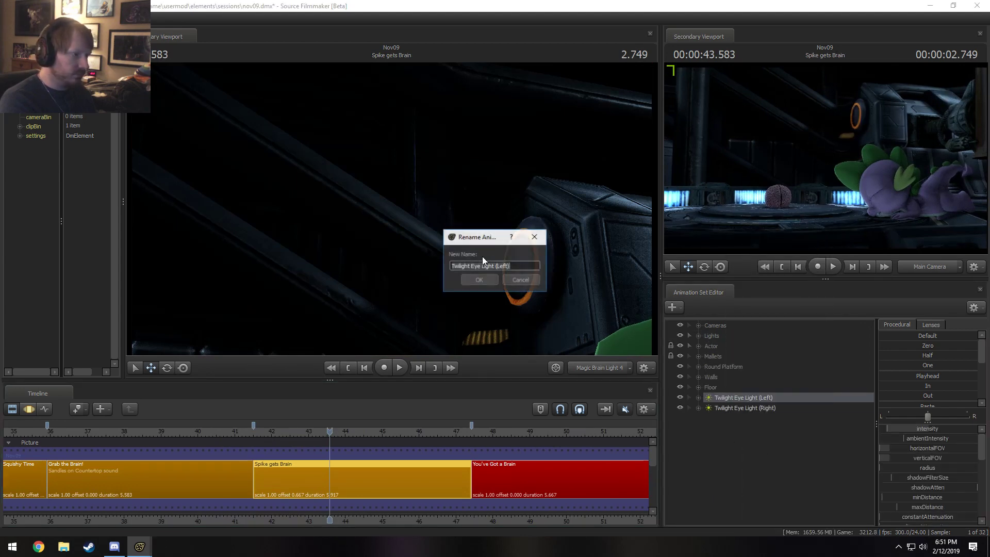
left_click_drag(451, 266, 470, 266)
type("Spike")
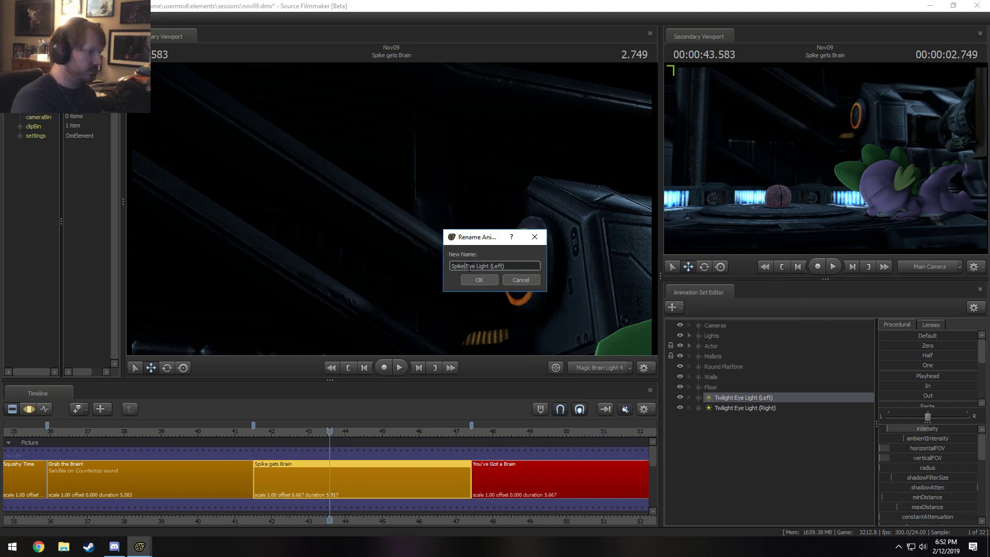
left_click(481, 279)
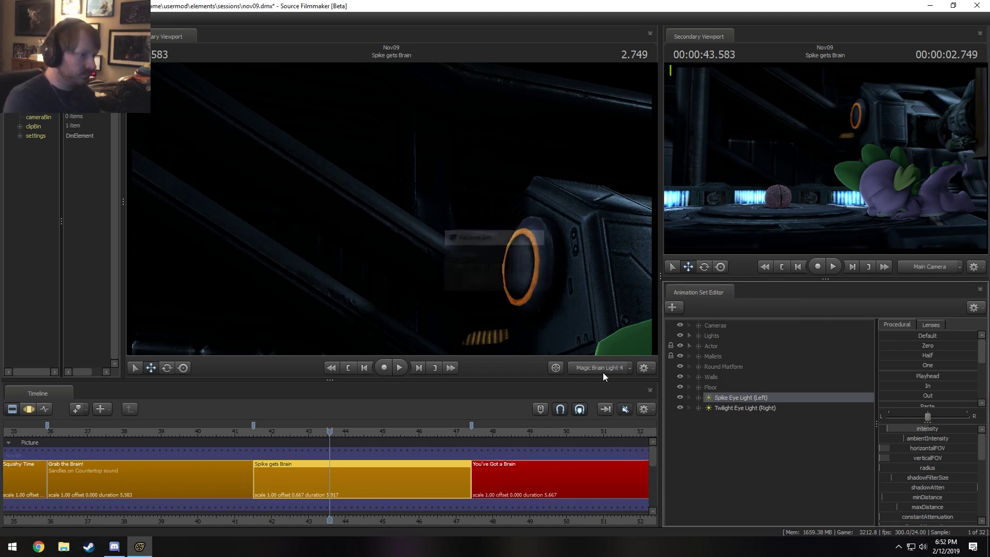
Step: Rename the pasted Twilight Eye Light (Right) as Spike Eye Light (Right)
right_click(766, 408)
left_click(822, 252)
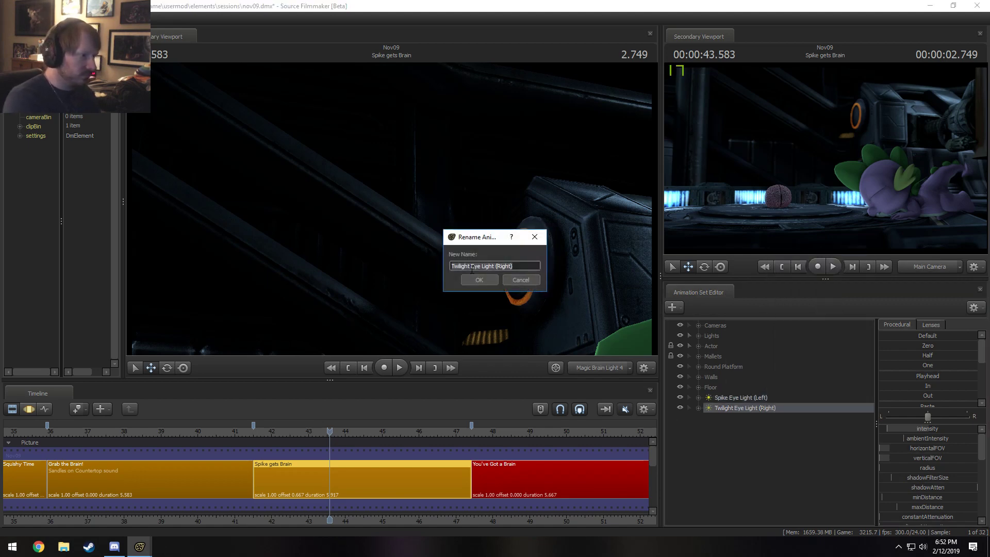
left_click_drag(451, 266, 468, 266)
type("Spike")
key("Return")
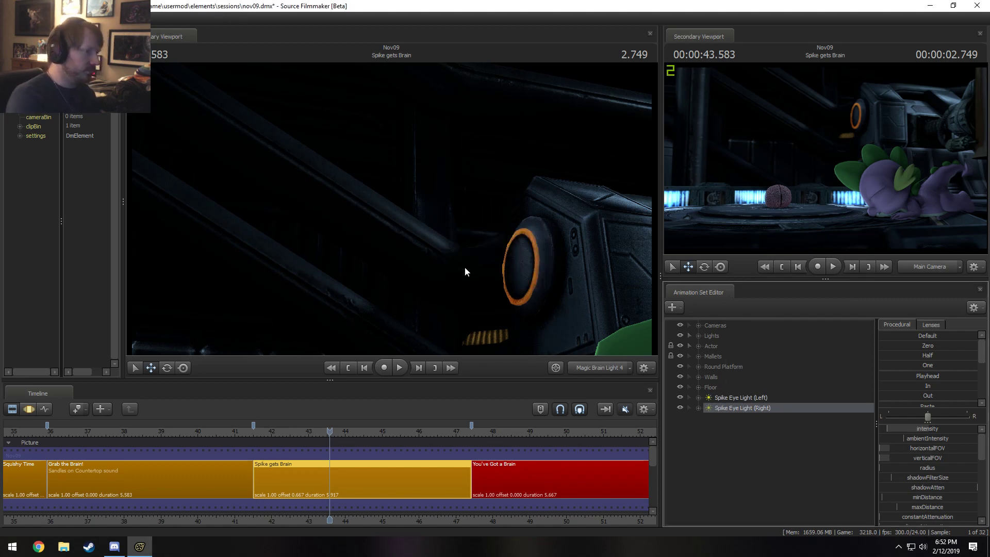
Step: View through Spike Eye Light (Left) and flatten both Spike eye lights' animation to their playhead values at 43.583 s
left_click_drag(444, 188, 443, 192)
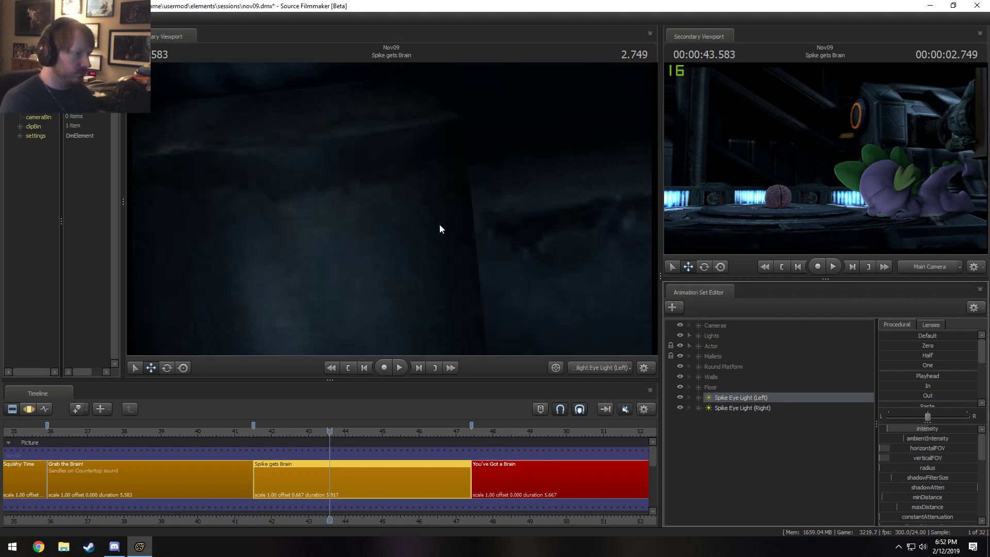
key("F3")
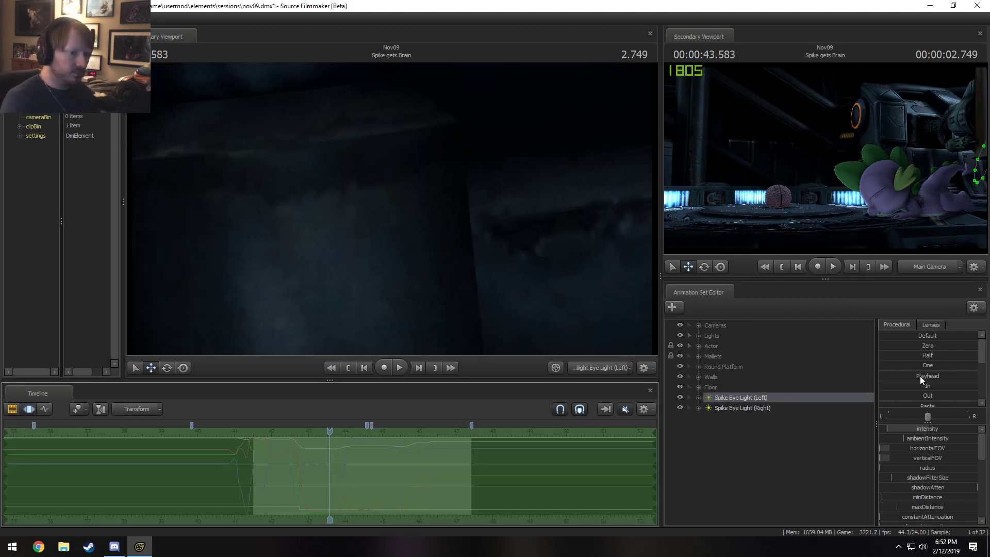
left_click(920, 376)
left_click(760, 409)
left_click(928, 375)
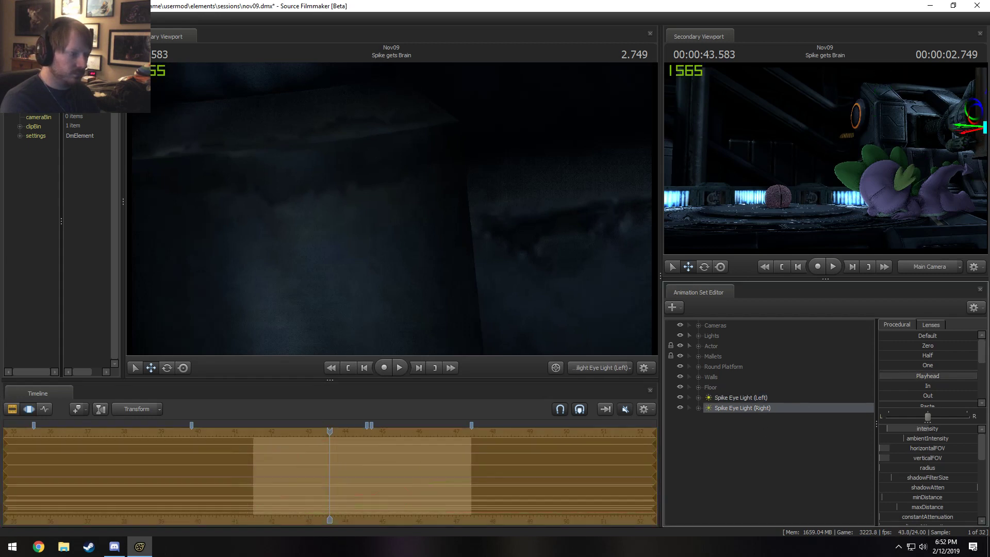
left_click(730, 399)
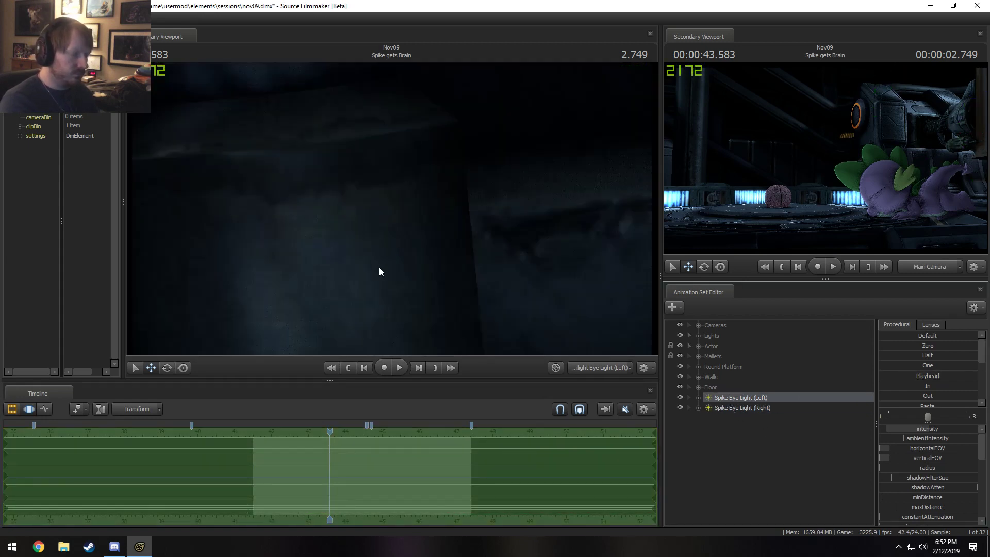
Step: Move Spike Eye Light (Left) up and out in front of Spike, and hide the Walls group
left_click_drag(464, 247, 454, 222)
key("w")
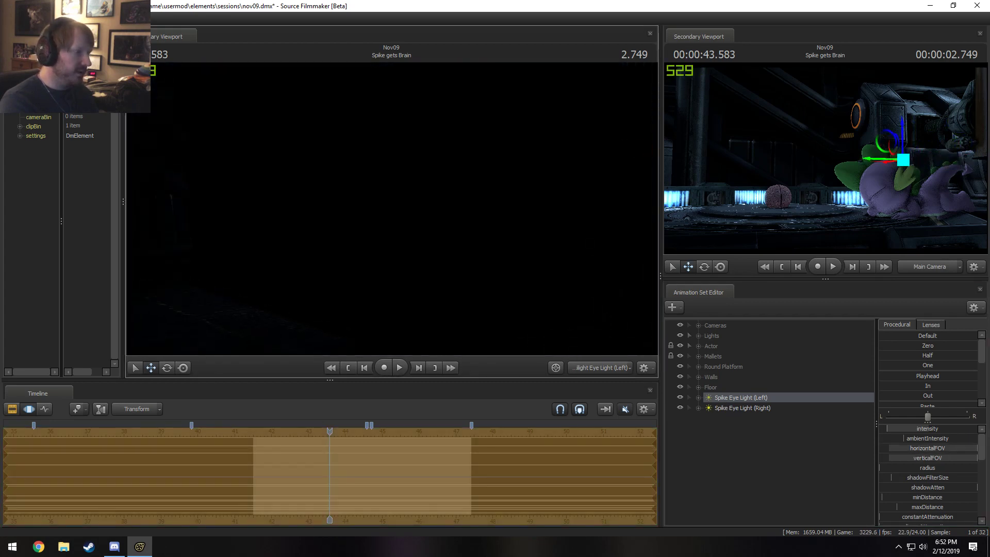
key("z")
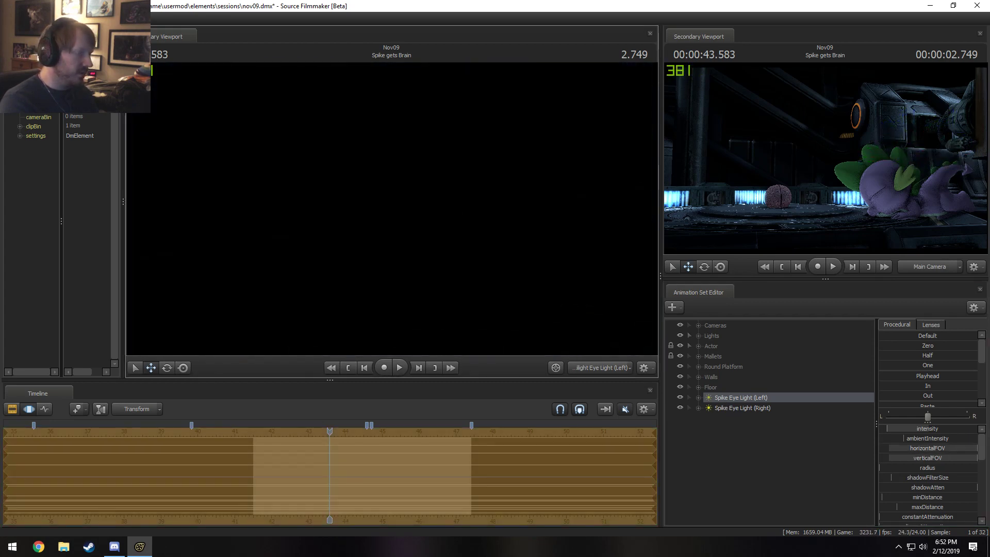
key("z")
left_click_drag(418, 226, 418, 225)
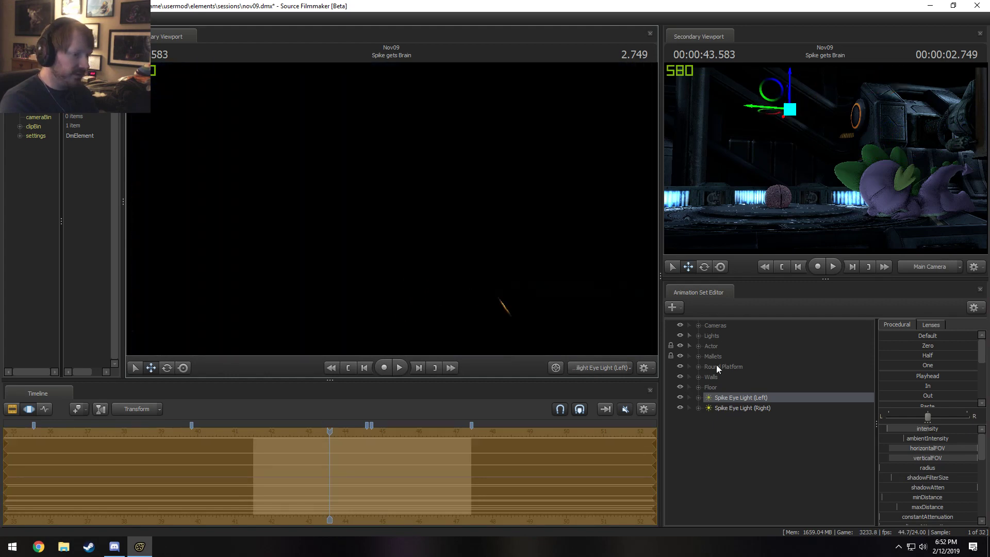
left_click(680, 376)
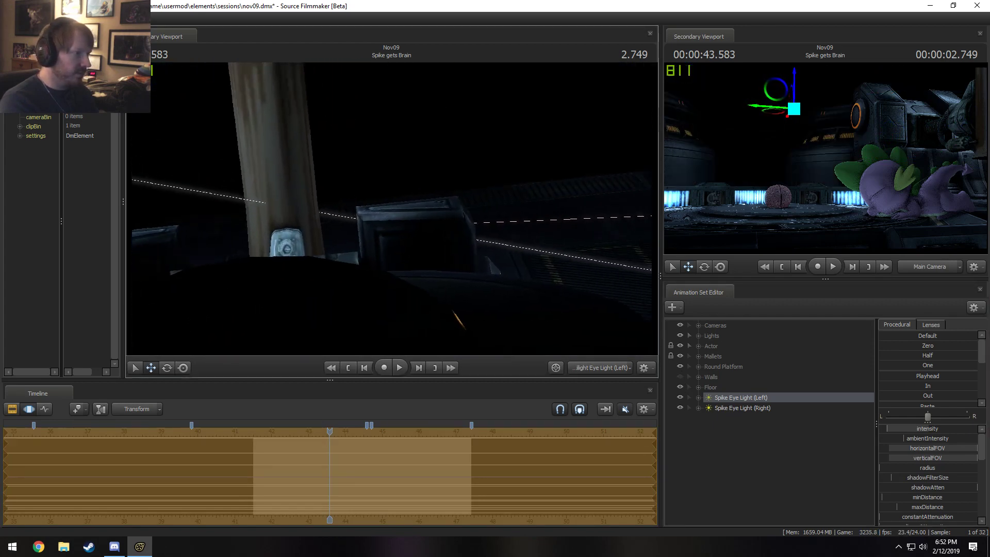
Step: Move the playhead to 44.166 s and aim Spike Eye Light (Left) closely at Spike's eye
left_click_drag(418, 226, 397, 194)
key("space")
key("space")
key("w")
key("w")
key("s")
key("s")
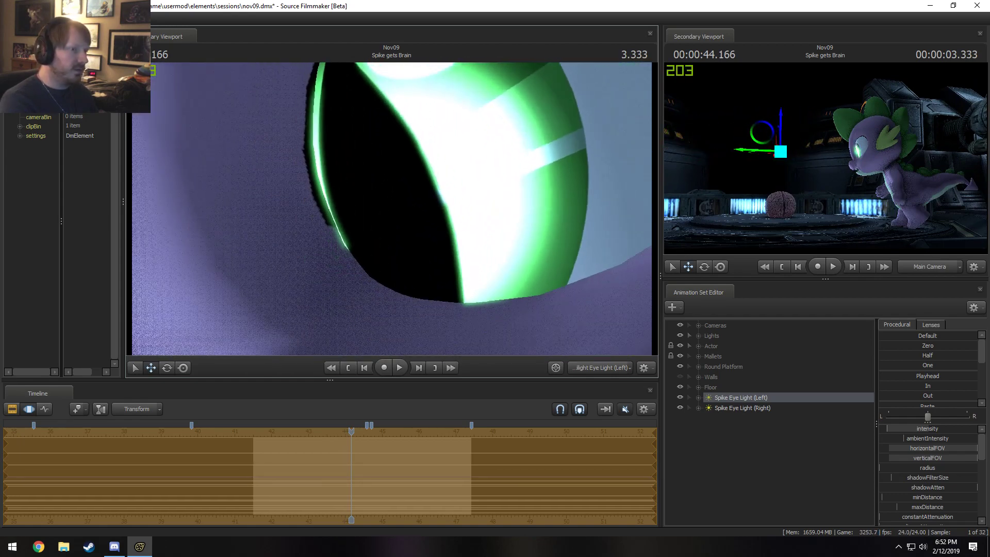
Step: View through Spike Eye Light (Right), hide the Floor group, and aim the light closely at Spike's other eye
left_click(728, 409)
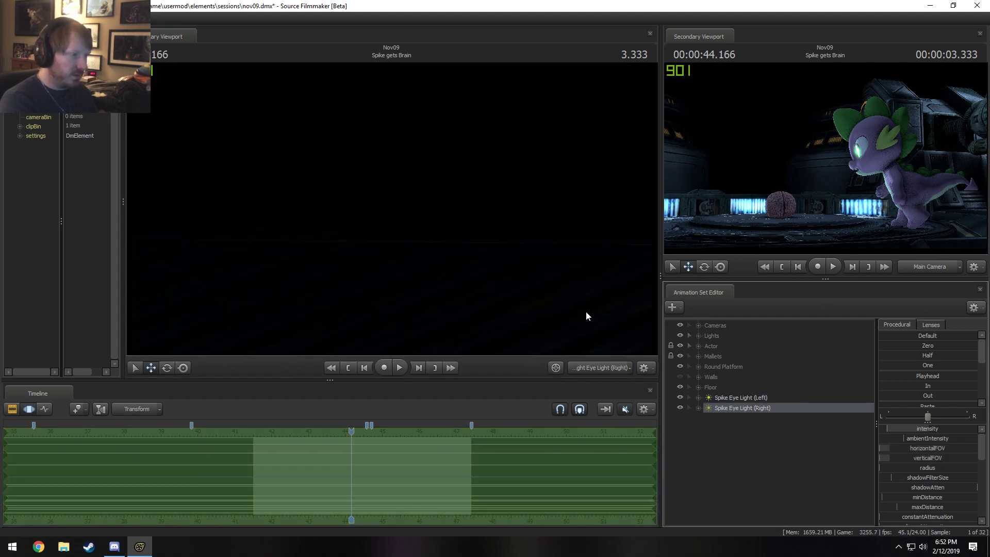
left_click_drag(464, 258, 464, 289)
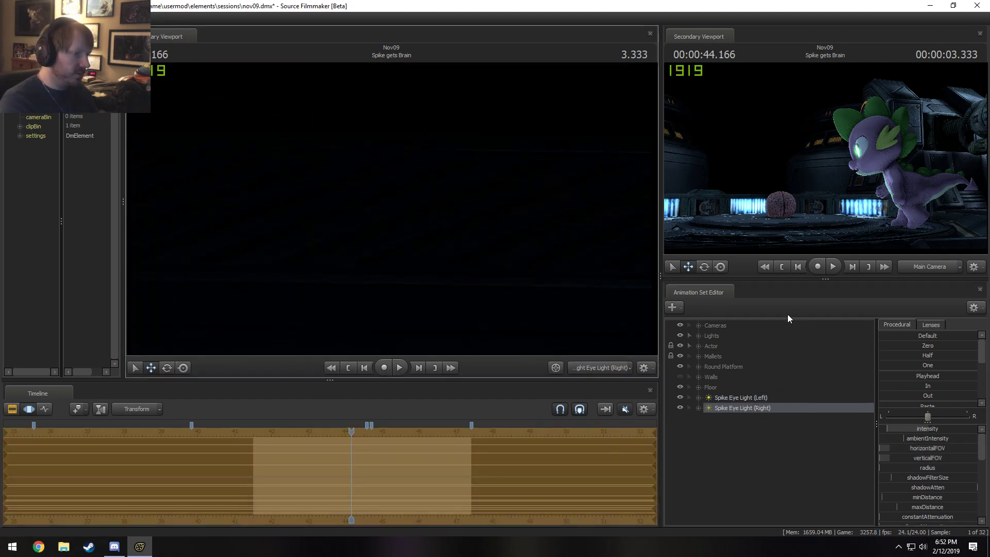
left_click(680, 387)
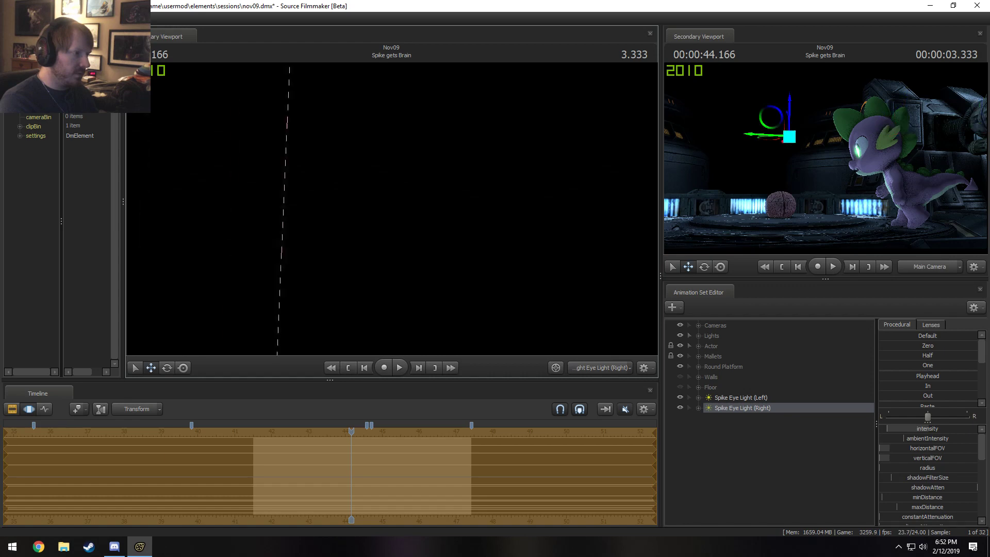
left_click_drag(392, 208, 515, 356)
key("w")
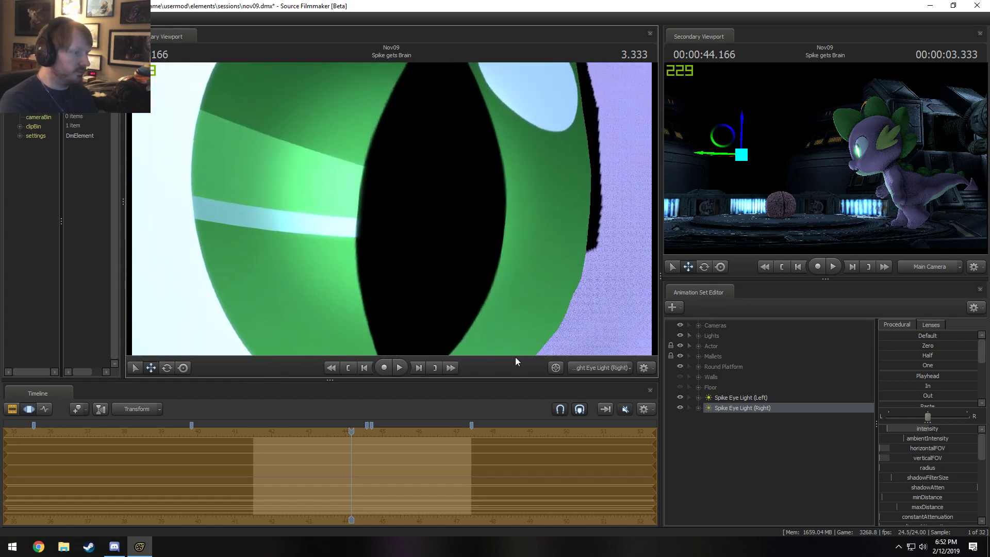
Step: Lock the transform of Spike Eye Light (Left) to Spike's Head control
left_click(698, 408)
left_click(698, 398)
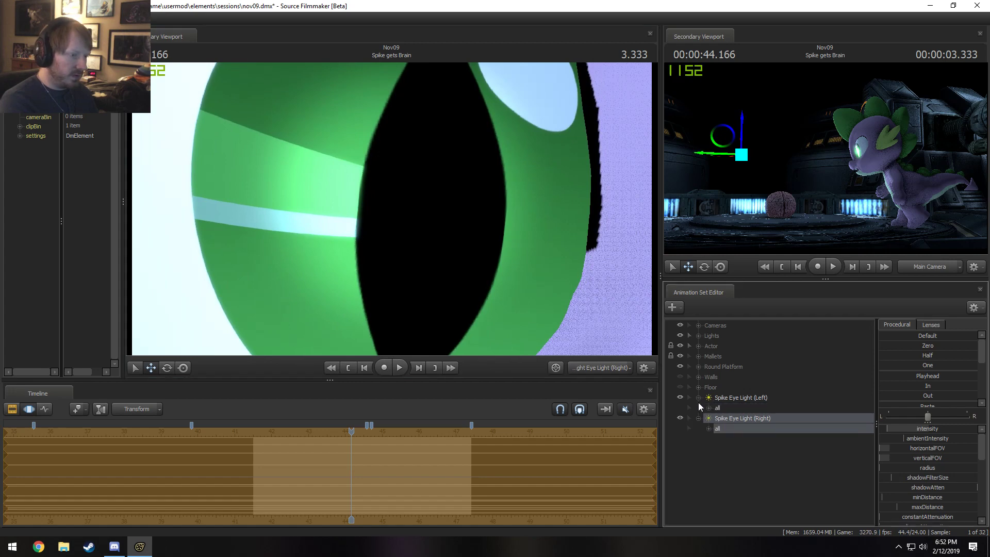
left_click(698, 346)
left_click(709, 356)
left_click(718, 377)
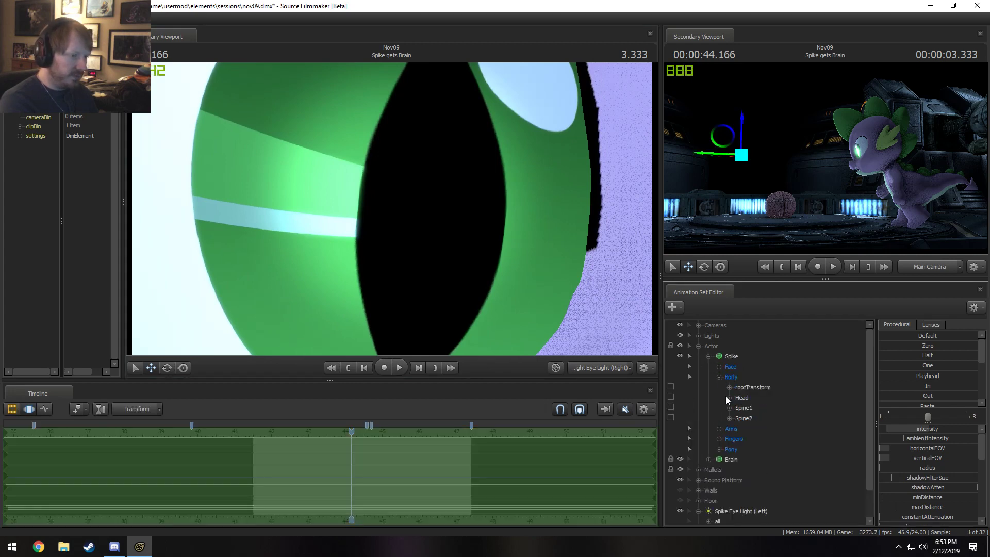
scroll(741, 478, "down", 1)
left_click(708, 490)
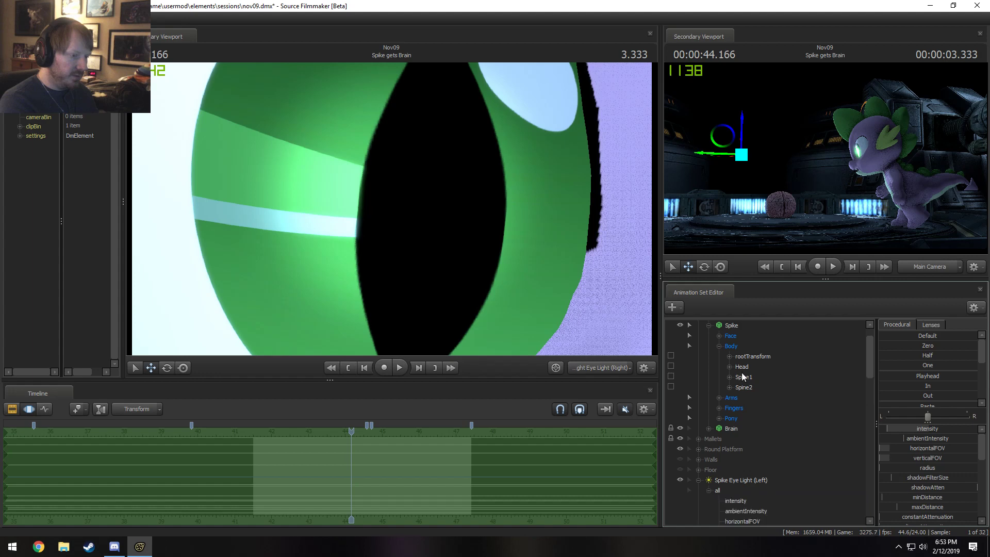
left_click(741, 367)
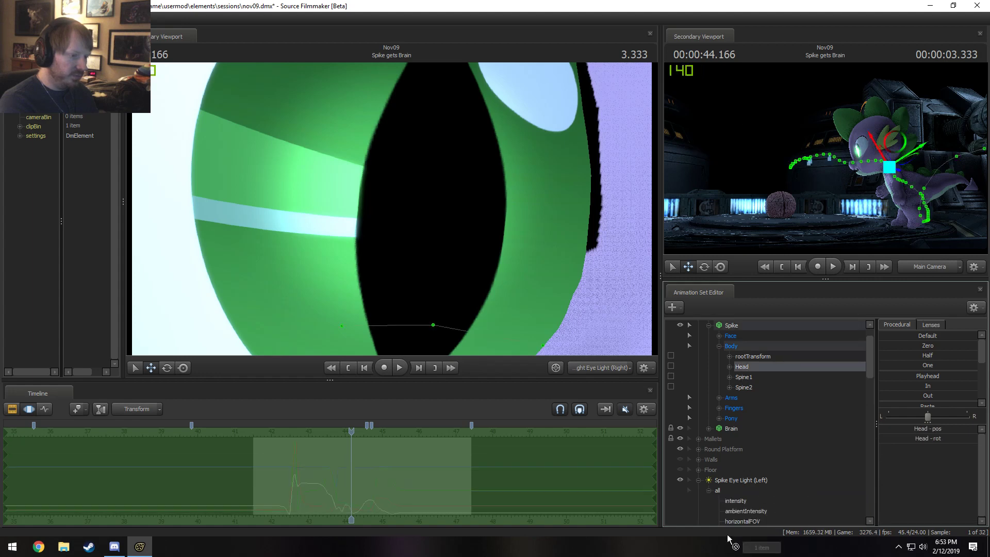
scroll(744, 524, "down", 10)
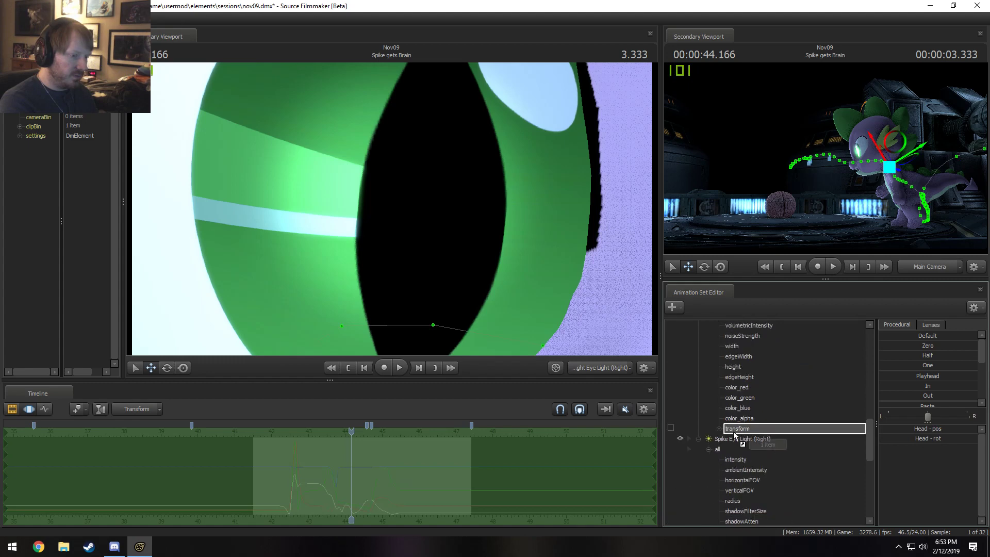
scroll(733, 431, "up", 8)
left_click(699, 417)
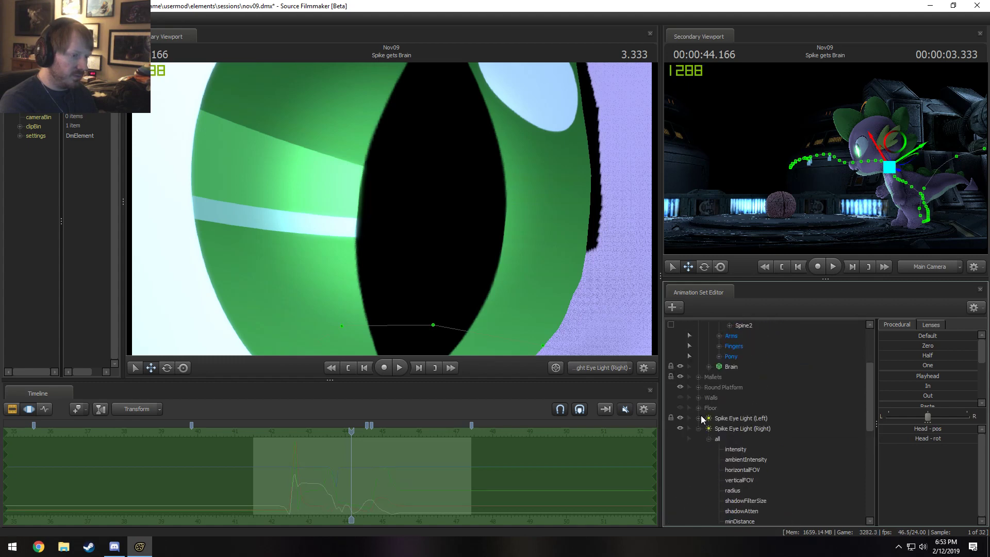
Step: Lock Spike Eye Light (Right) to Spike's Head control as well
scroll(747, 333, "up", 2)
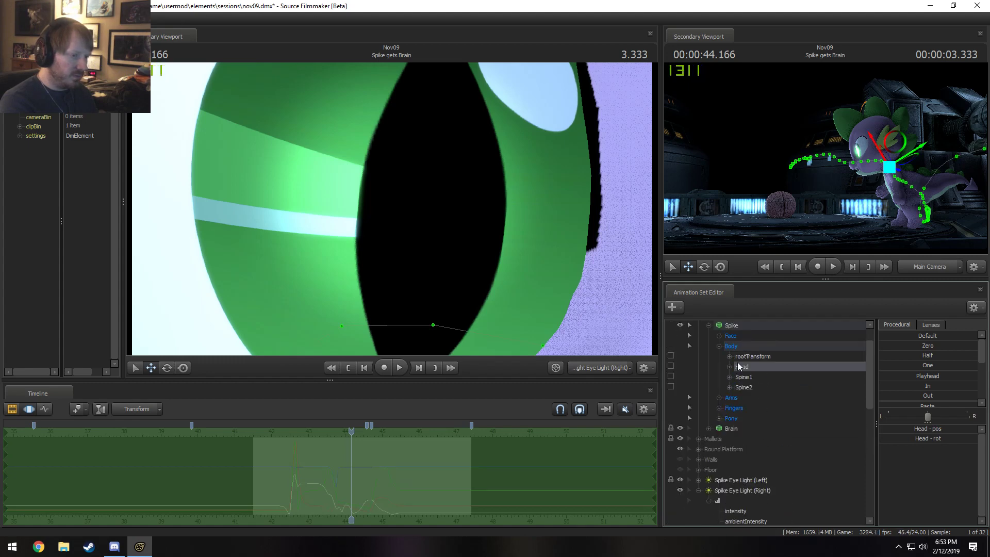
left_click_drag(738, 363, 738, 512)
scroll(738, 511, "up", 5)
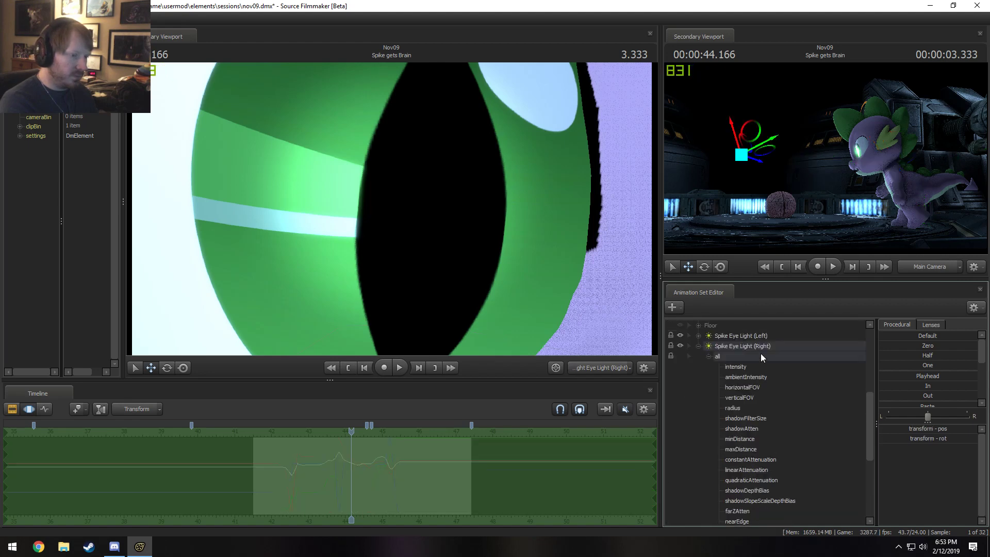
Step: Flatten the transforms of both Spike eye lights to their playhead values at 44.166 s and collapse their controls
left_click(699, 336)
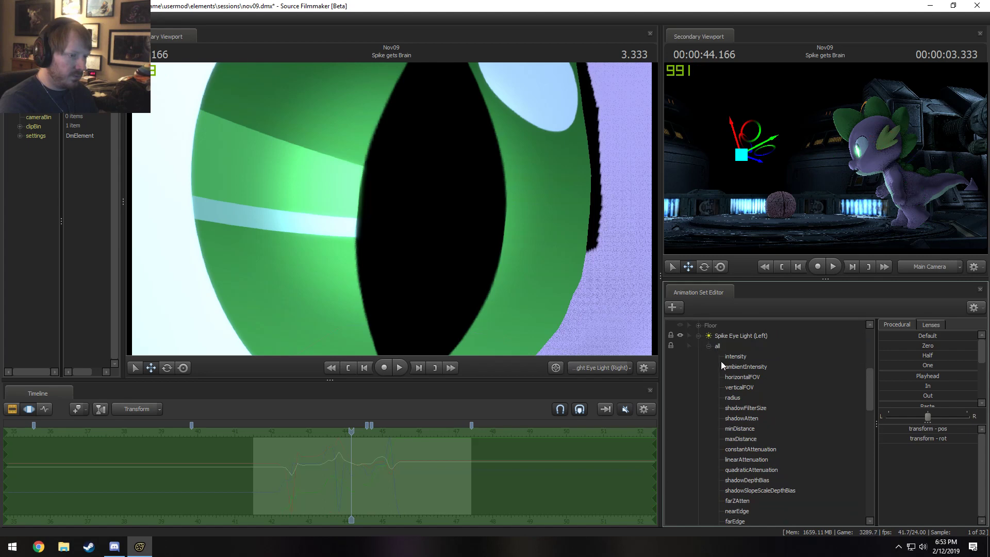
scroll(732, 413, "down", 6)
left_click(744, 472)
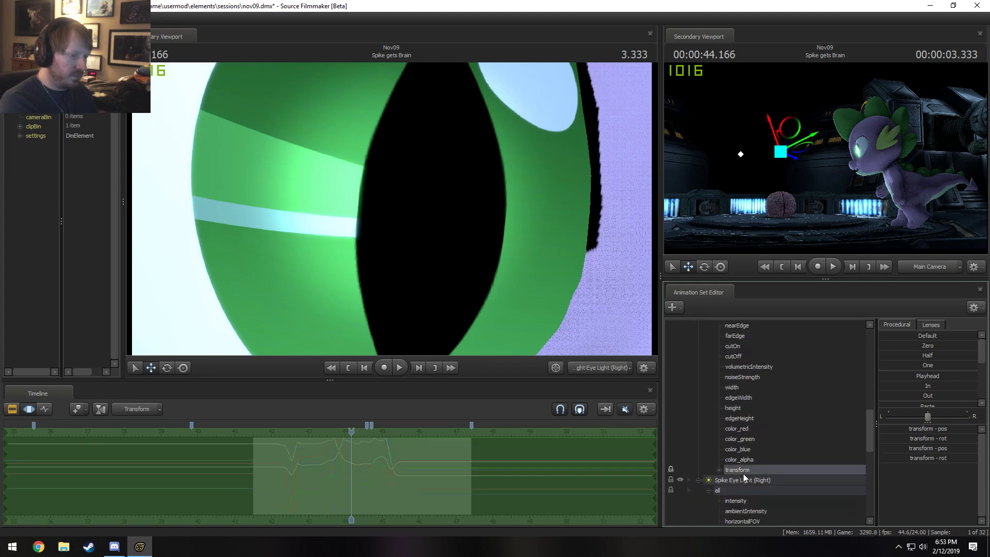
left_click(898, 376)
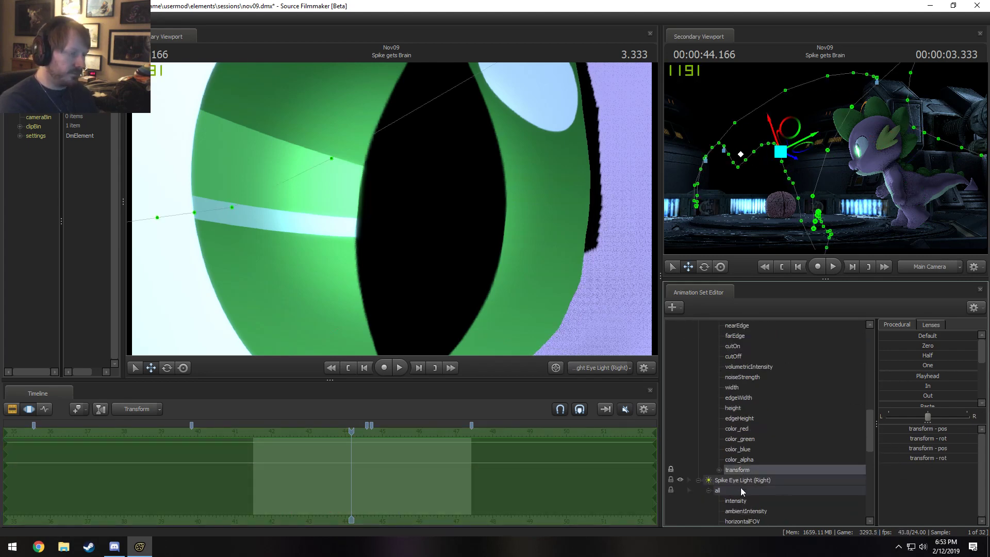
scroll(740, 488, "up", 10)
left_click(699, 491)
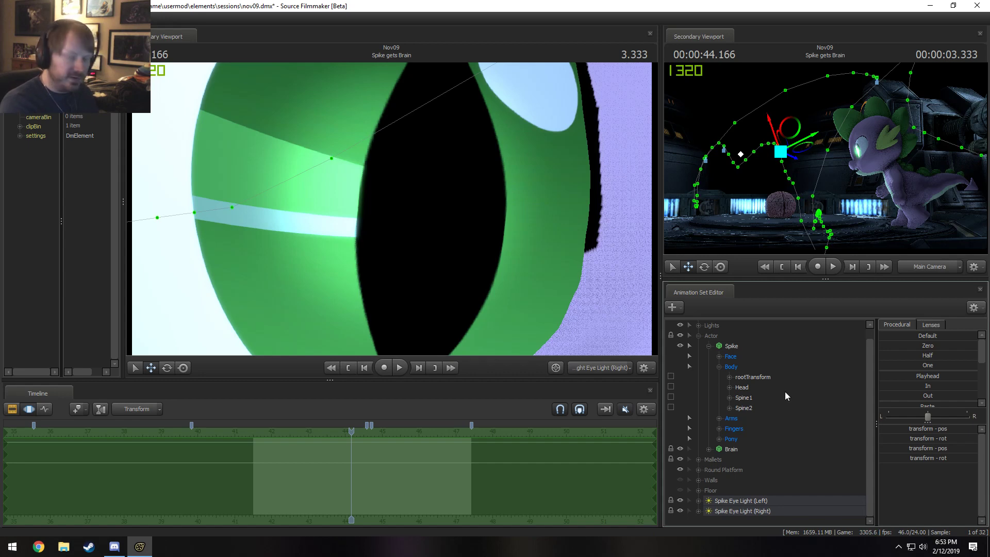
Step: Lower the intensity of Spike Eye Light (Left), hold it at the playhead value, and reduce the intensity slider's maximum
left_click(747, 504)
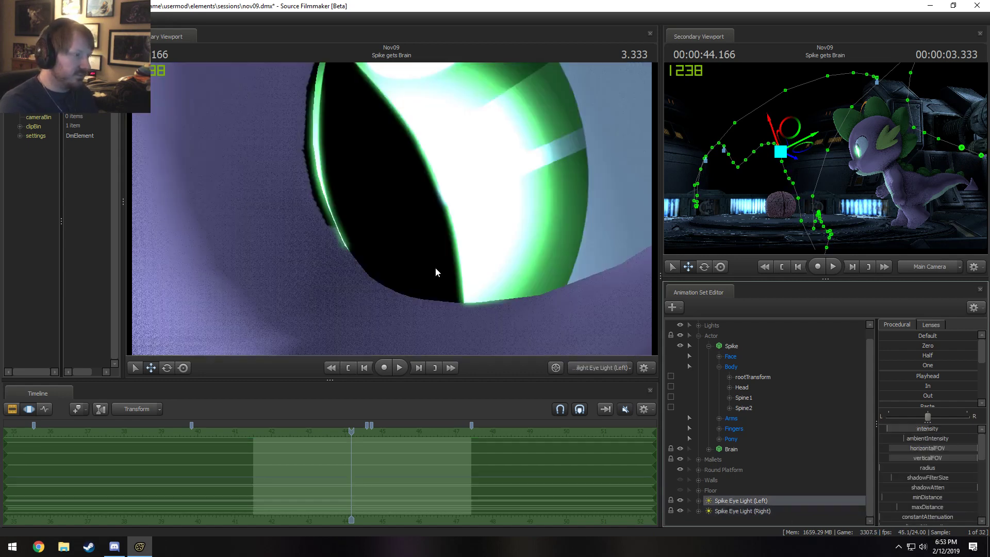
key("F2")
key("F3")
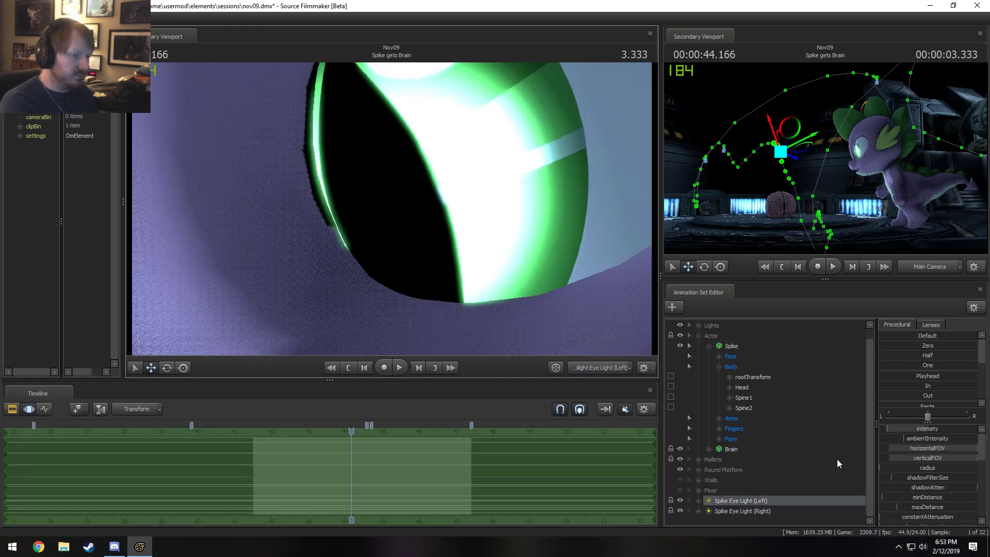
left_click_drag(934, 427, 928, 429)
double_click(912, 379)
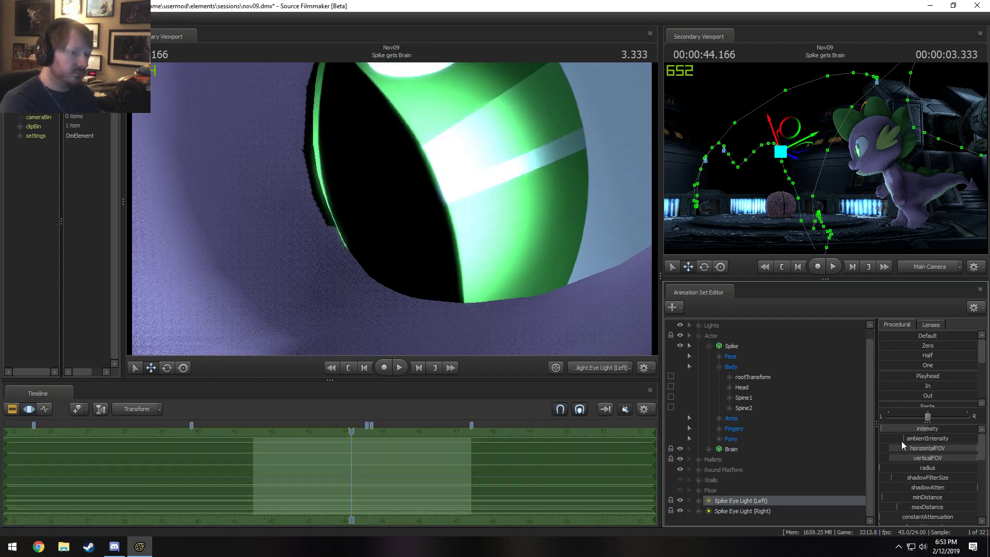
left_click(908, 443)
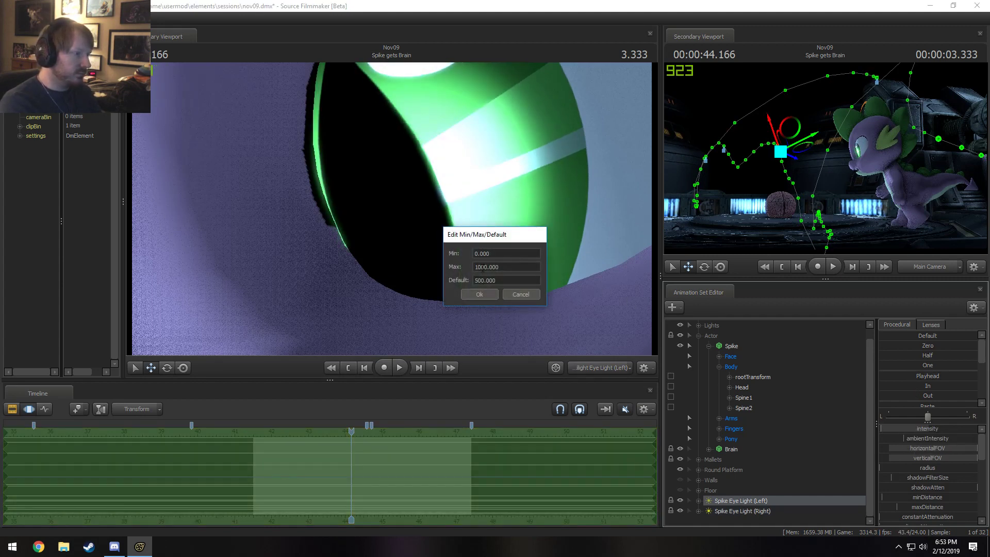
left_click(485, 294)
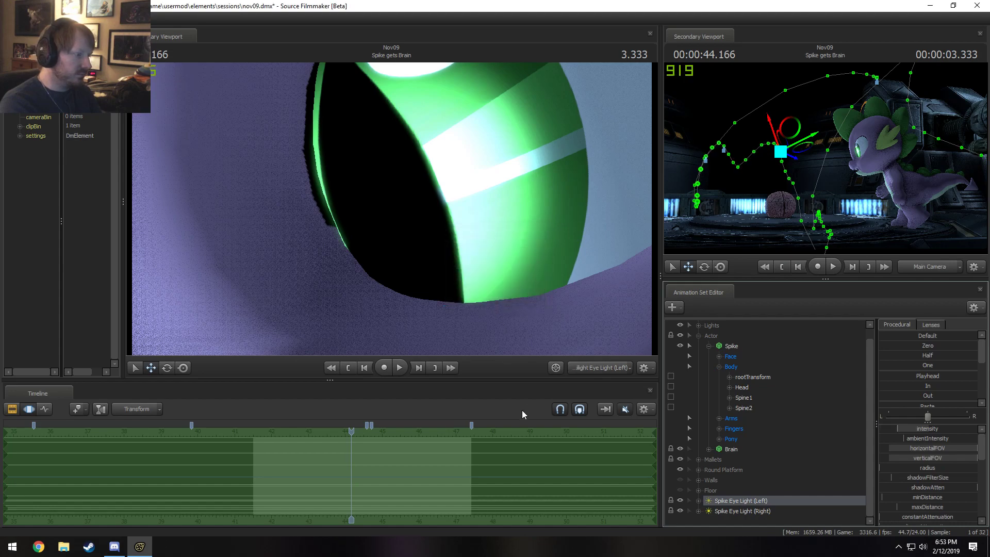
Step: View through Spike Eye Light (Left) and reframe it on Spike's eye with a narrower field of view
left_click_drag(751, 497, 516, 258)
left_click_drag(515, 257, 513, 237)
key("w")
scroll(516, 239, "up", 5)
key("s")
scroll(515, 239, "up", 5)
key("s")
key("s")
scroll(513, 237, "up", 3)
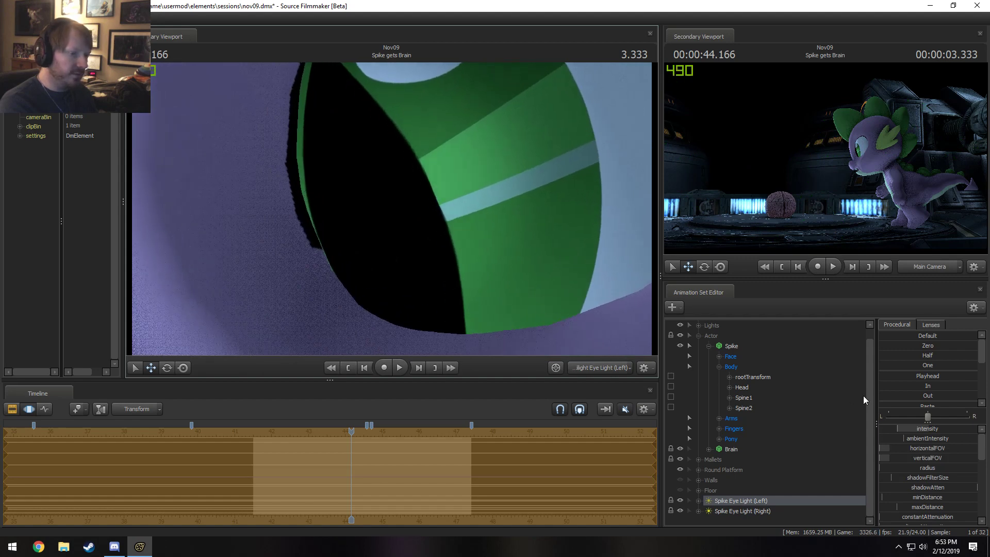
Step: Raise the intensity of Spike Eye Light (Left) and fine-tune its aim at the eye
left_click_drag(899, 428, 922, 428)
left_click_drag(413, 209, 418, 219)
key("s")
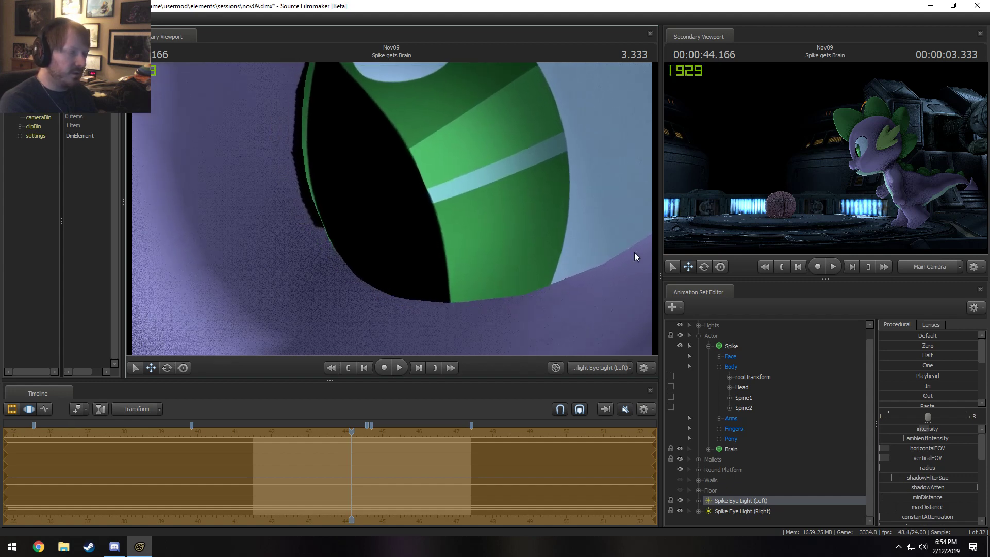
Step: View through Spike Eye Light (Right) and adjust its aim so that it covers the lower part of Spike's eye
left_click(742, 511)
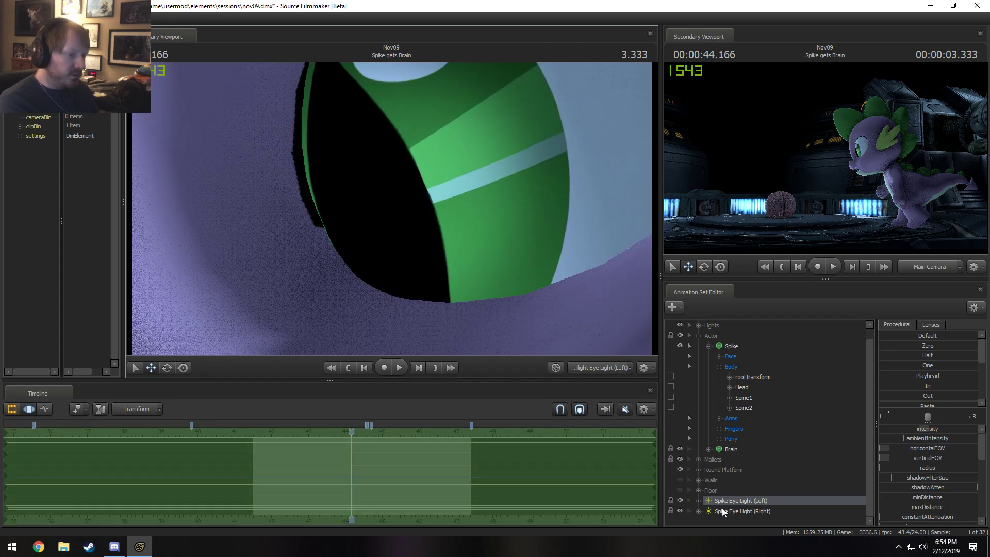
left_click_drag(438, 238, 433, 237)
left_click_drag(437, 186, 437, 187)
key("F2")
key("F3")
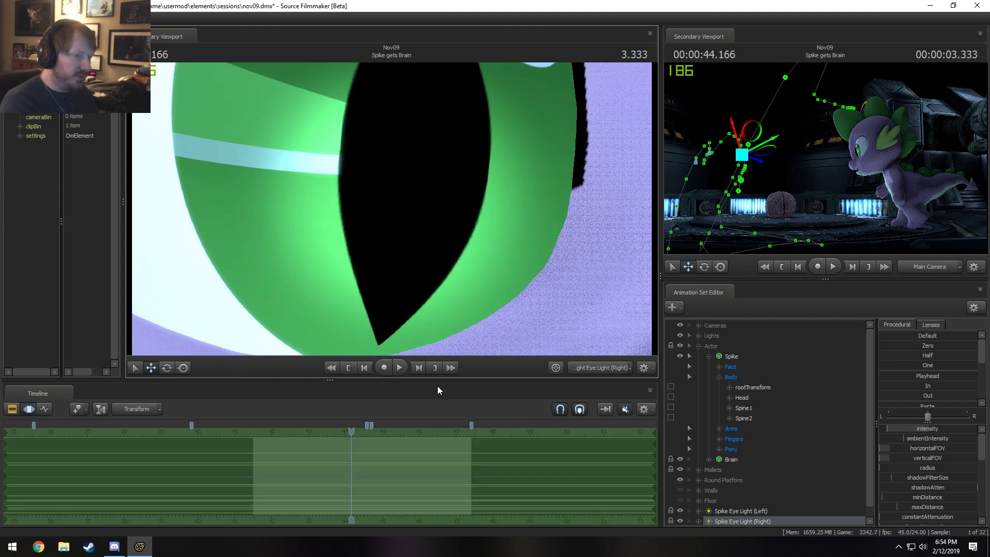
Step: Move both Spike eye lights into the Cameras group and collapse the Actor group
scroll(720, 452, "down", 1)
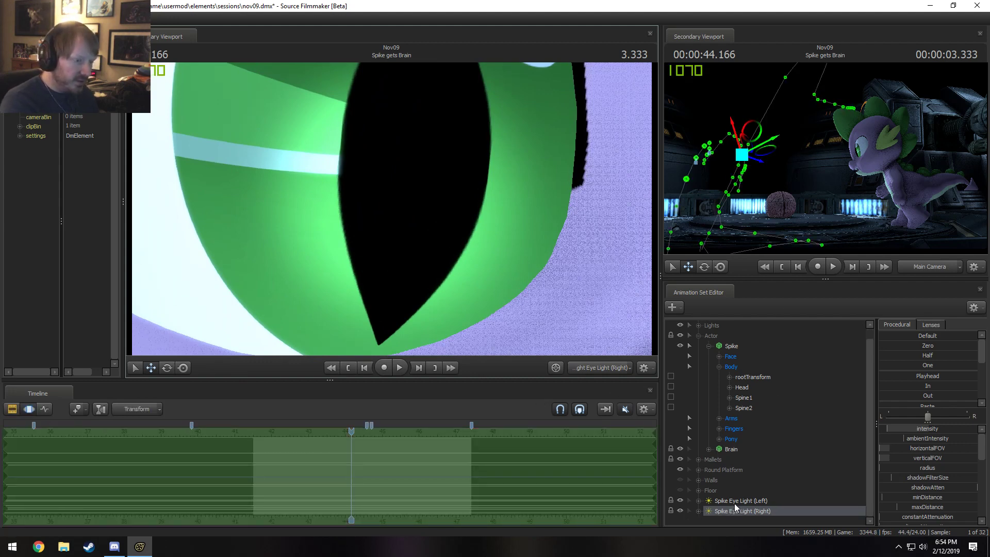
left_click(735, 502, "ctrl")
left_click_drag(734, 503, 713, 326)
left_click(698, 347)
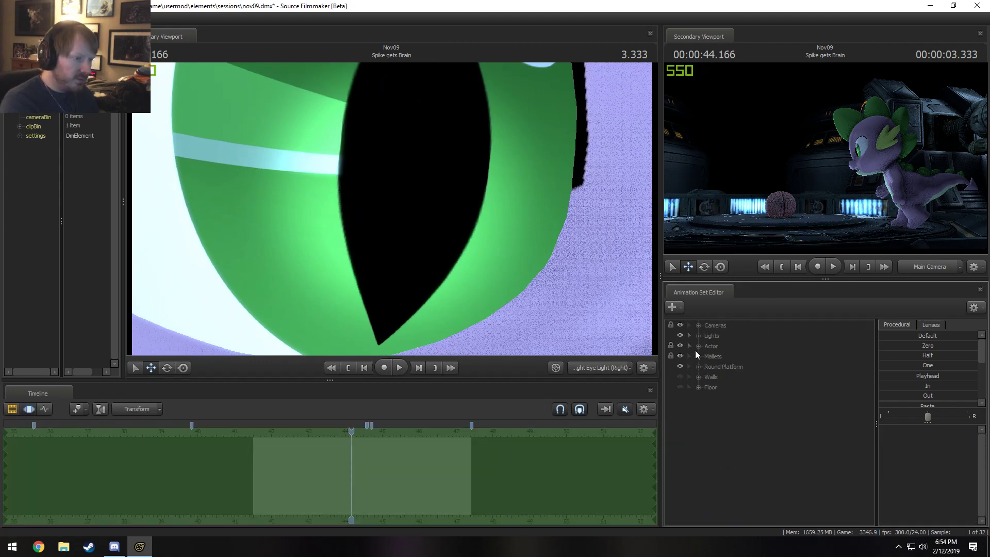
Step: Switch to the clip editor and examine the Lights groups of the You've Got a Brain and Spike gets Brain shots
key("F2")
scroll(571, 465, "down", 5)
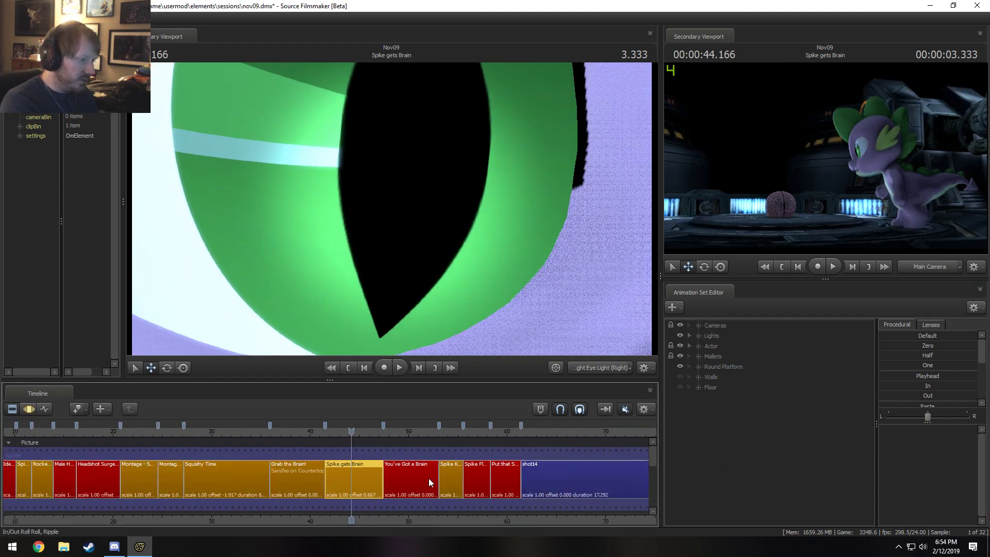
left_click(699, 335)
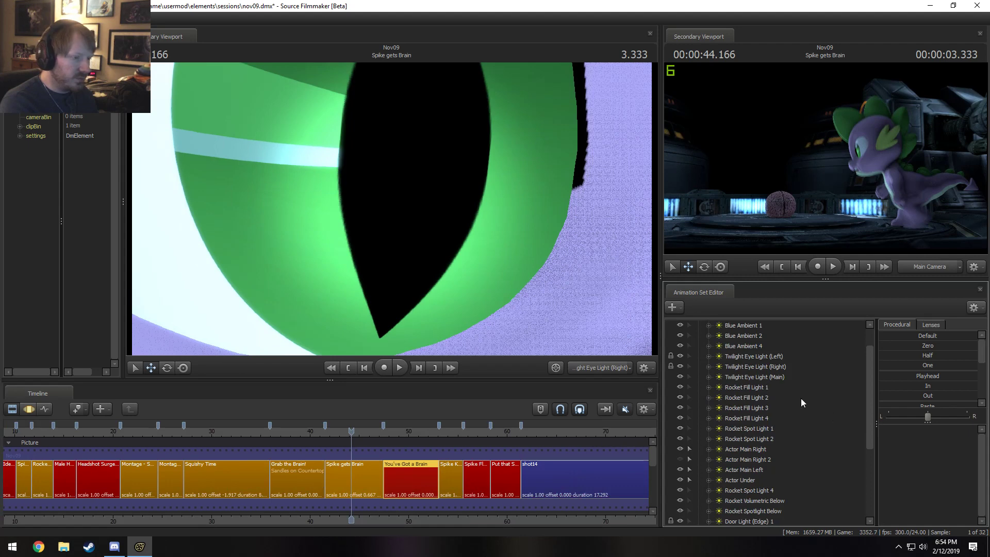
left_click(344, 464)
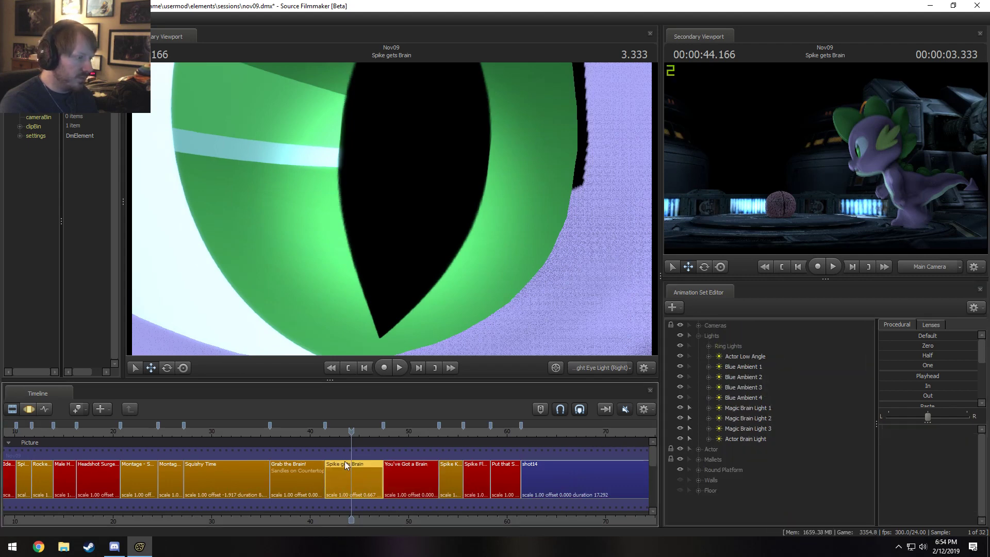
Step: Paste the copied Twilight Eye Light (Main) into Spike gets Brain and rename it Spike Eye Light (Main)
right_click(719, 509)
left_click(747, 467)
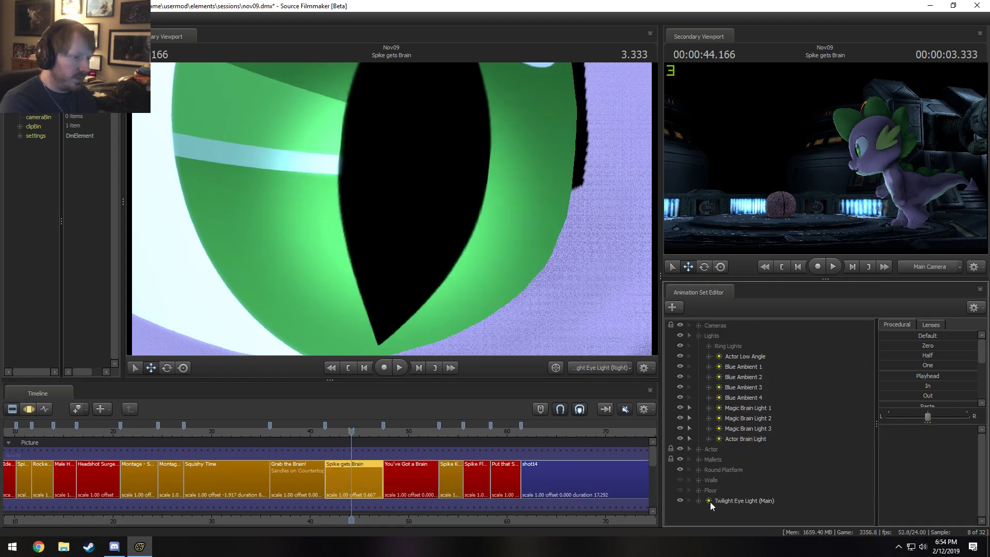
left_click_drag(710, 501, 466, 298)
right_click(785, 500)
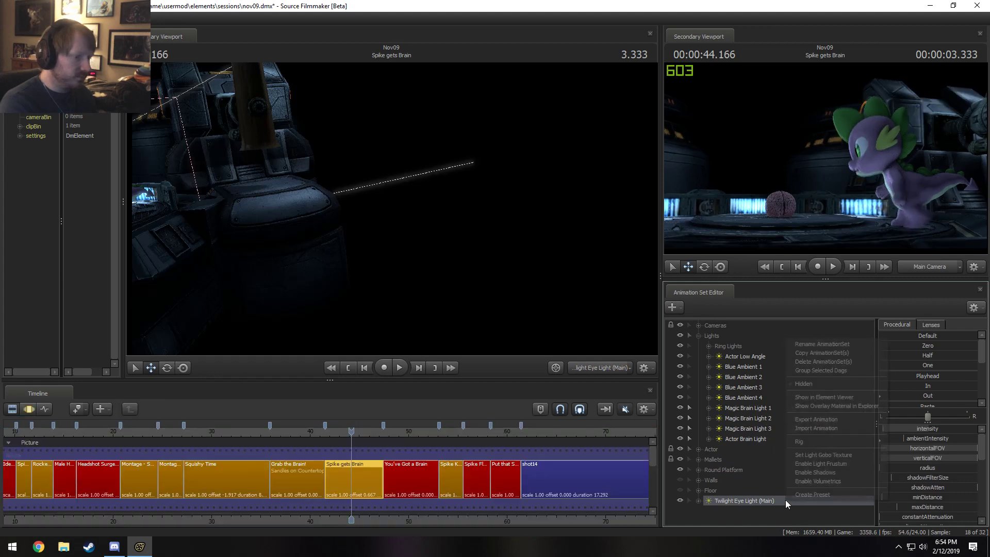
left_click(801, 343)
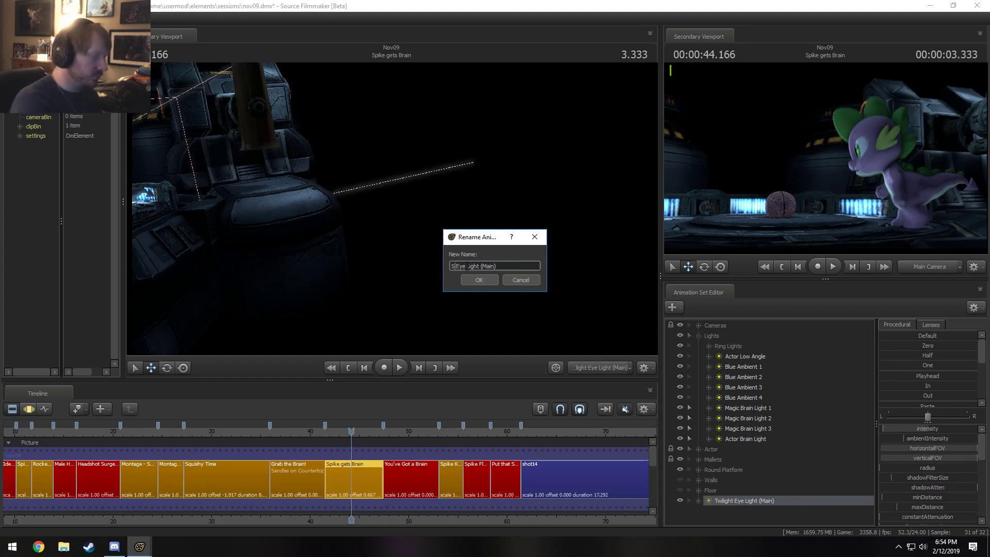
key("Return")
Step: View through Spike Eye Light (Main), hide the Round Platform and aim the light up at Spike from below
key("F3")
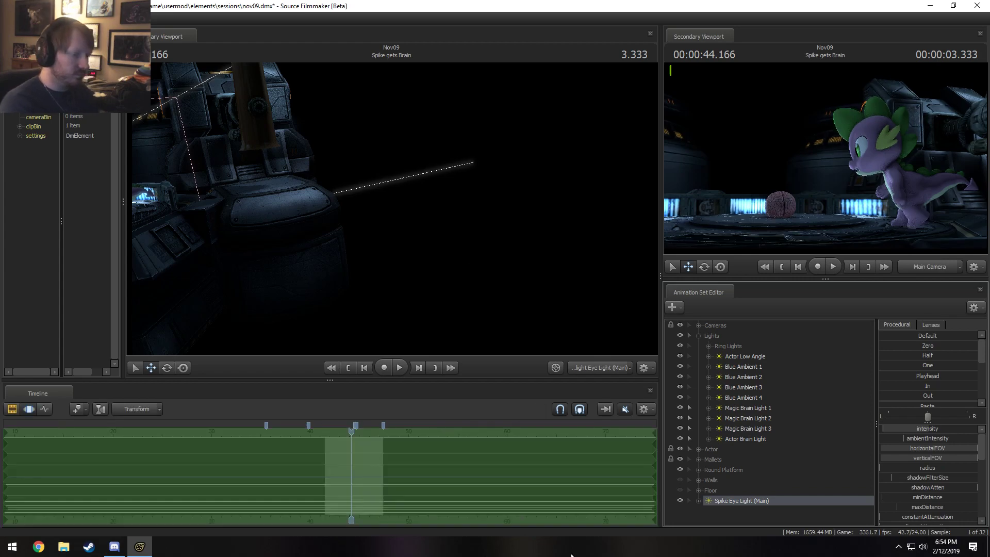
left_click_drag(762, 501, 405, 227)
key("w")
key("x")
key("s")
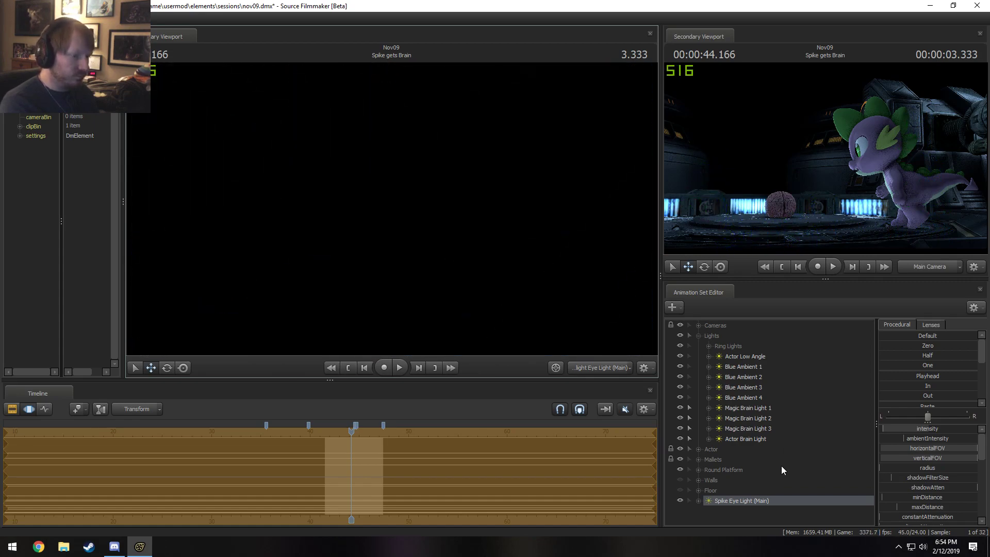
left_click(680, 469)
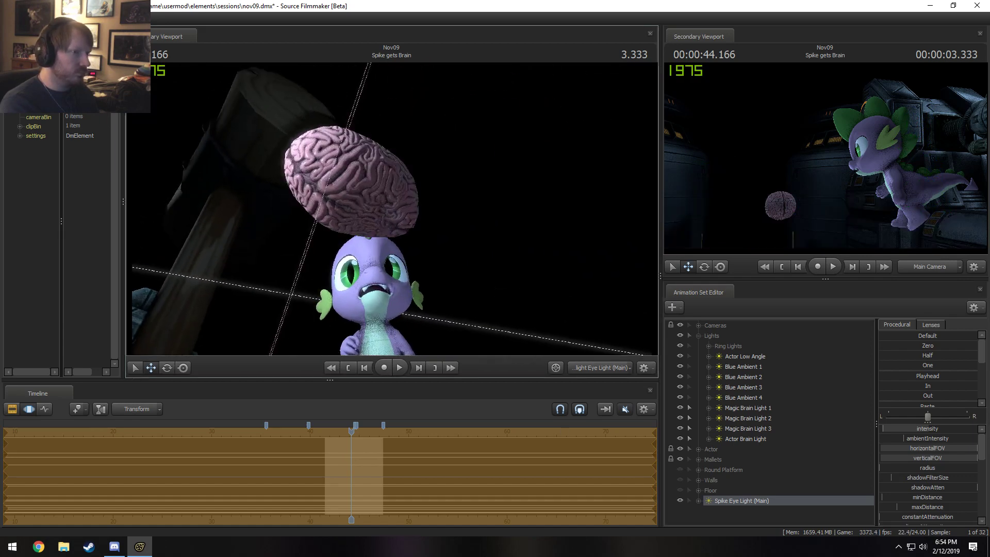
left_click_drag(392, 207, 488, 272)
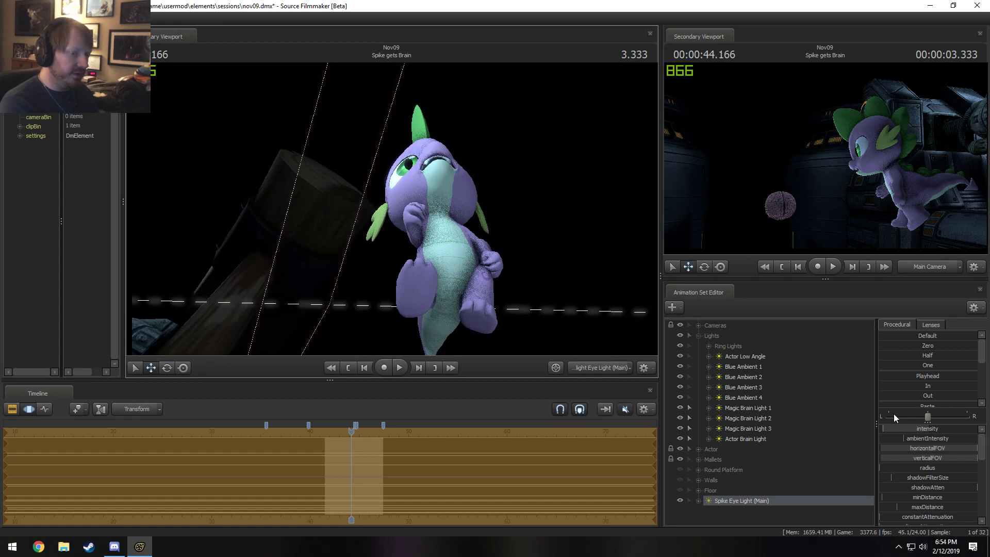
Step: Play back Spike's leap and move Spike Eye Light (Main) farther back so that it also covers him at 00:00:45.000
key("F2")
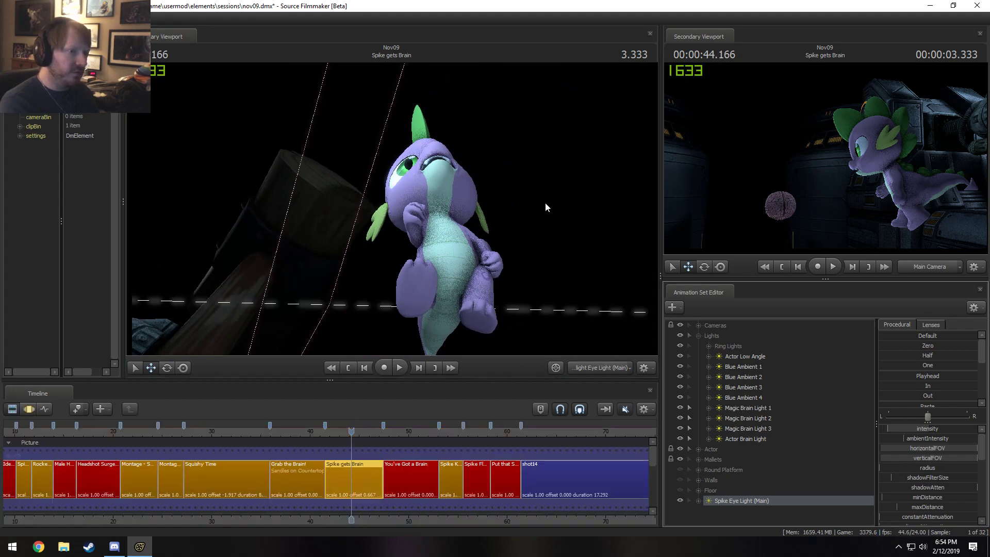
key("space")
key("space")
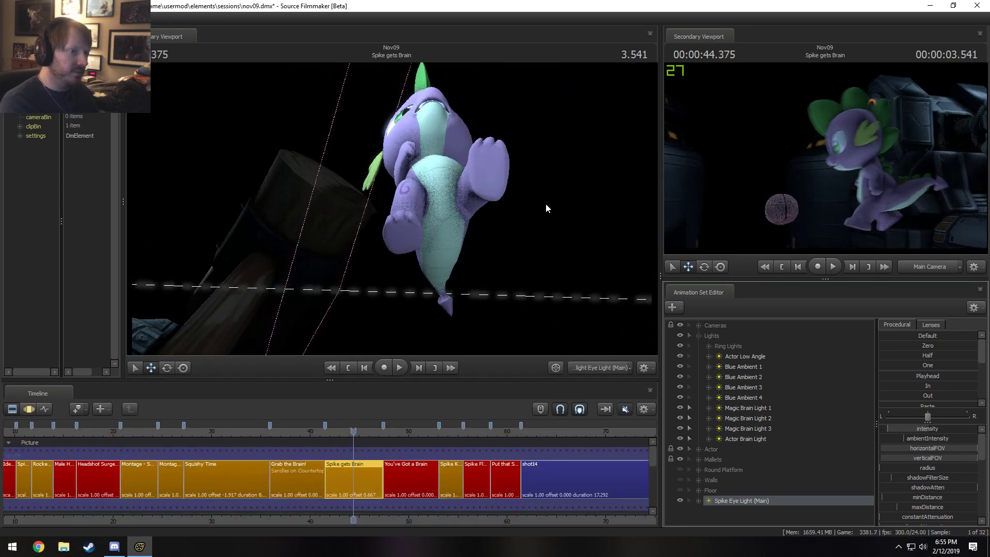
key("F3")
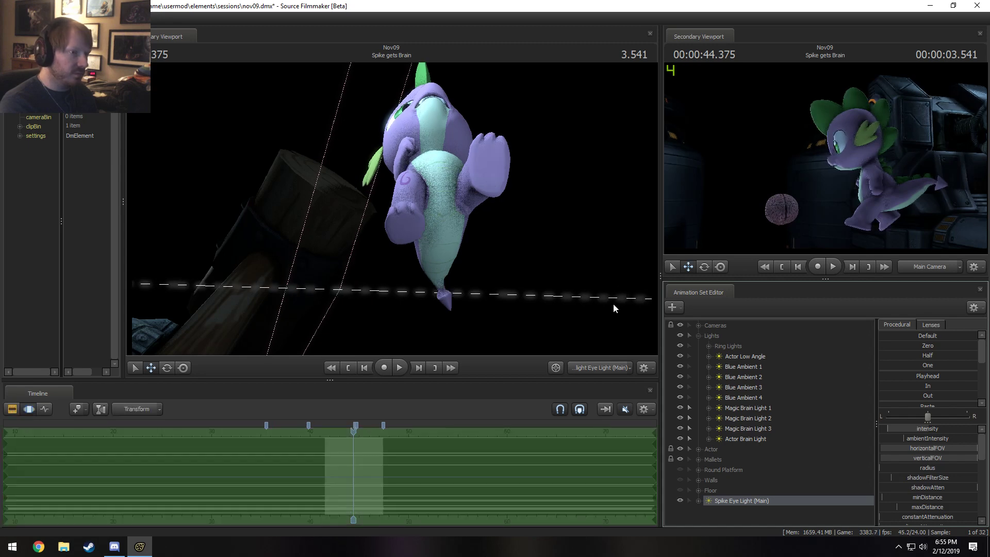
key("space")
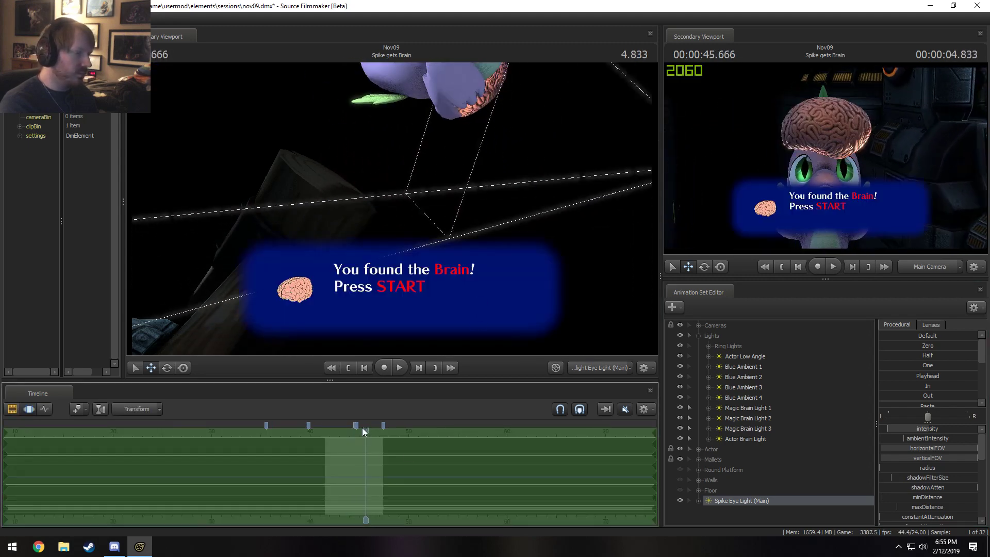
left_click_drag(361, 428, 360, 436)
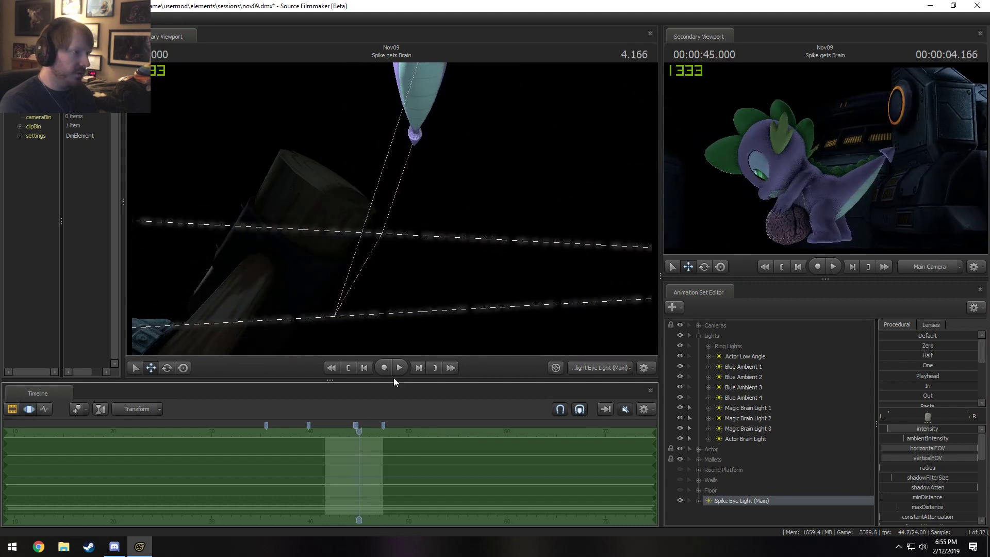
right_click_drag(483, 242, 484, 243)
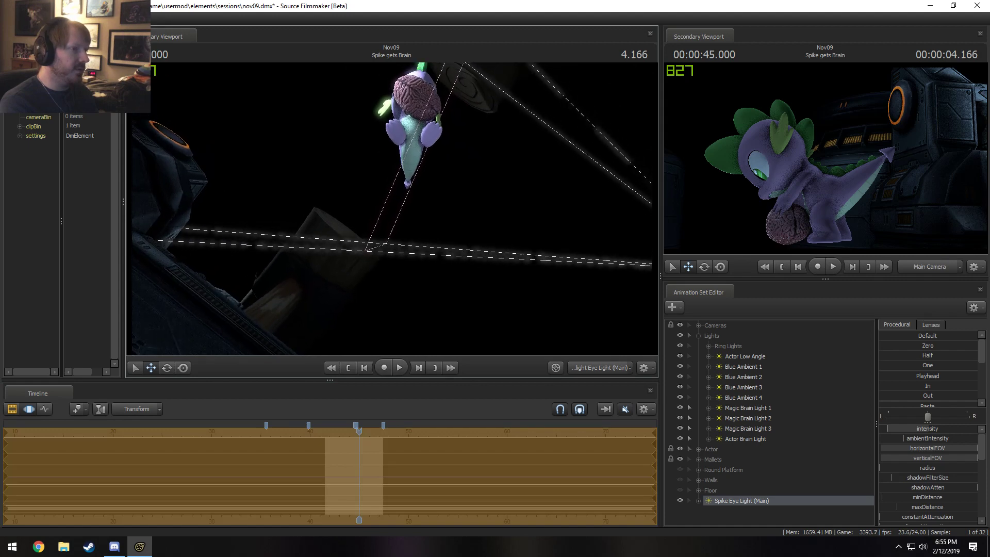
left_click_drag(483, 243, 483, 243)
Step: Raise the intensity of Spike Eye Light (Main) while previewing the frame at 00:00:44.333
key("F2")
left_click_drag(359, 433, 353, 433)
key("F3")
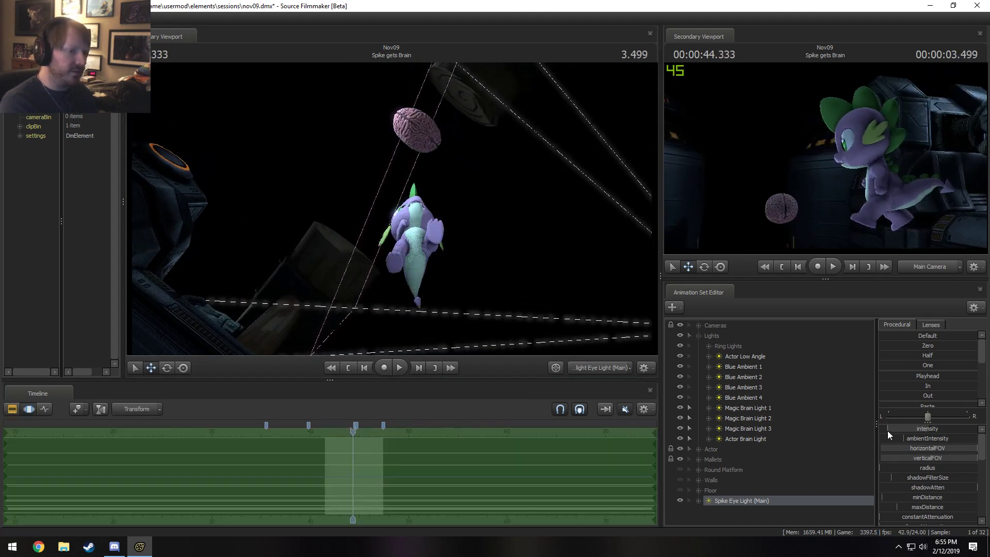
key("F2")
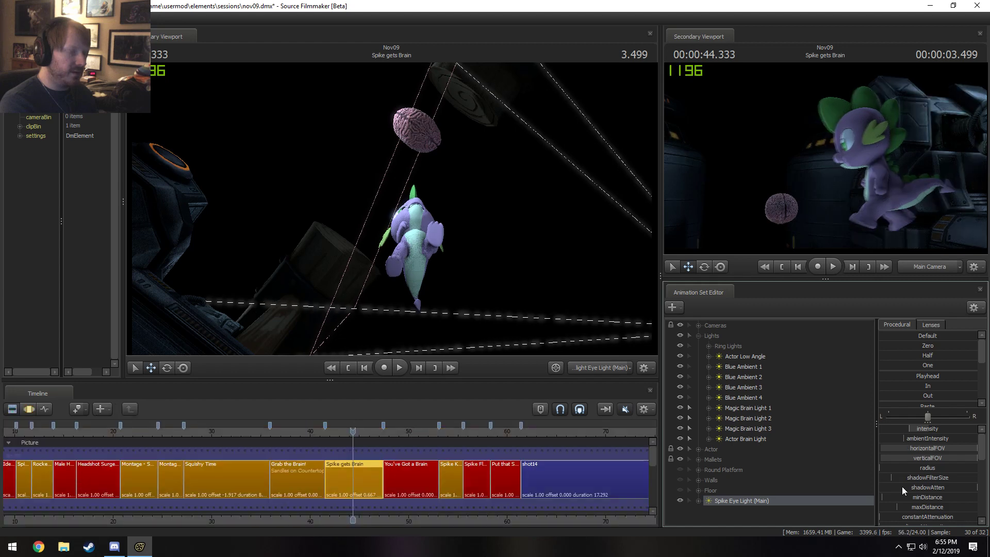
key("F3")
Step: Fine-tune the aim of Spike Eye Light (Main) over Spike's whole jump and show the Round Platform again
left_click_drag(350, 431, 335, 428)
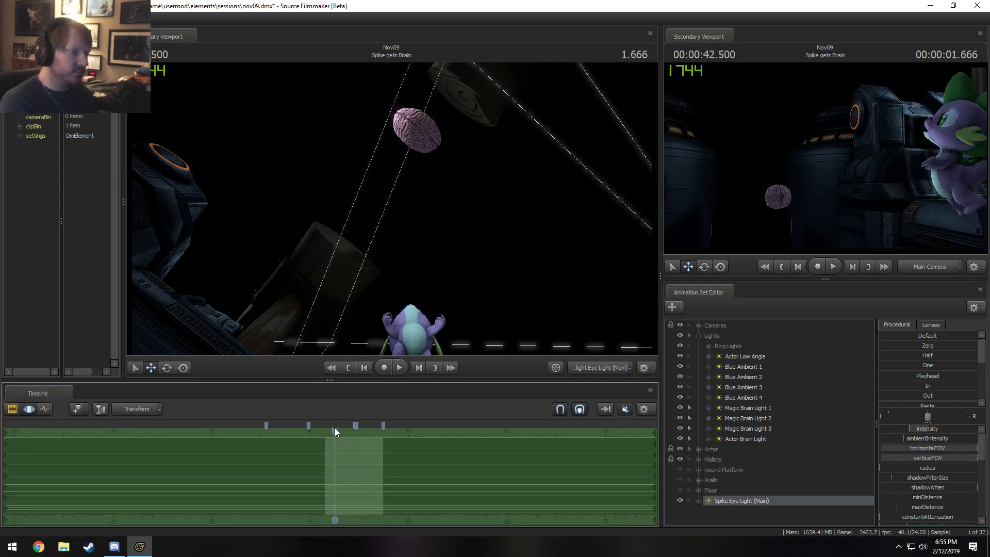
left_click_drag(470, 287, 391, 210)
key("space")
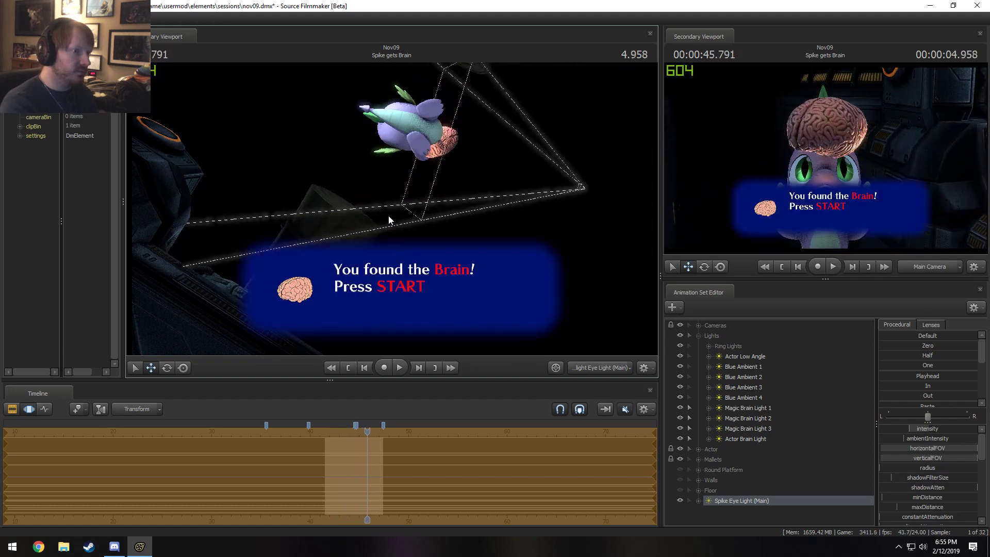
key("F2")
key("F3")
left_click_drag(364, 427, 345, 425)
key("F2")
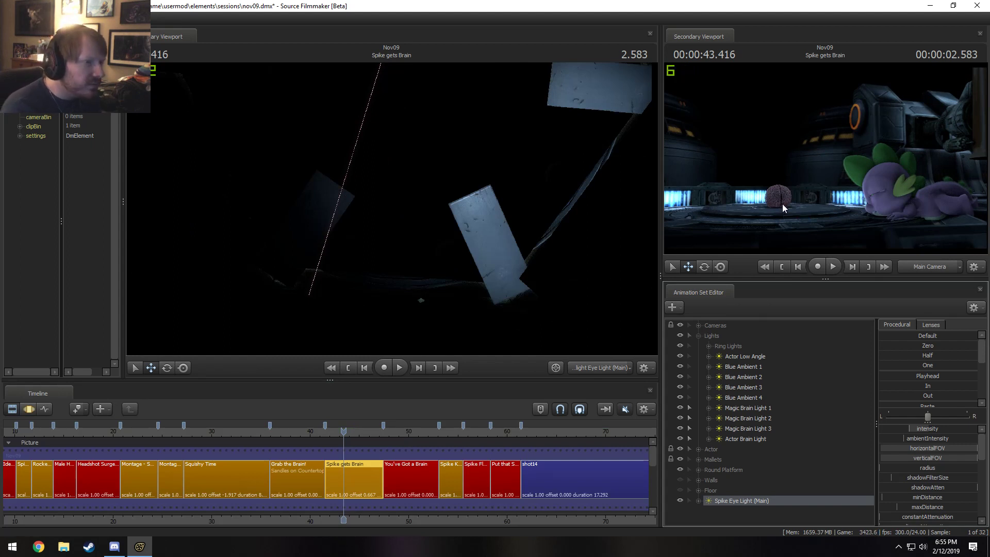
Step: Look through the lights of the Ring Lights group and adjust the aim of the Ring Blue Light - Spread lights at the platform
left_click(709, 346)
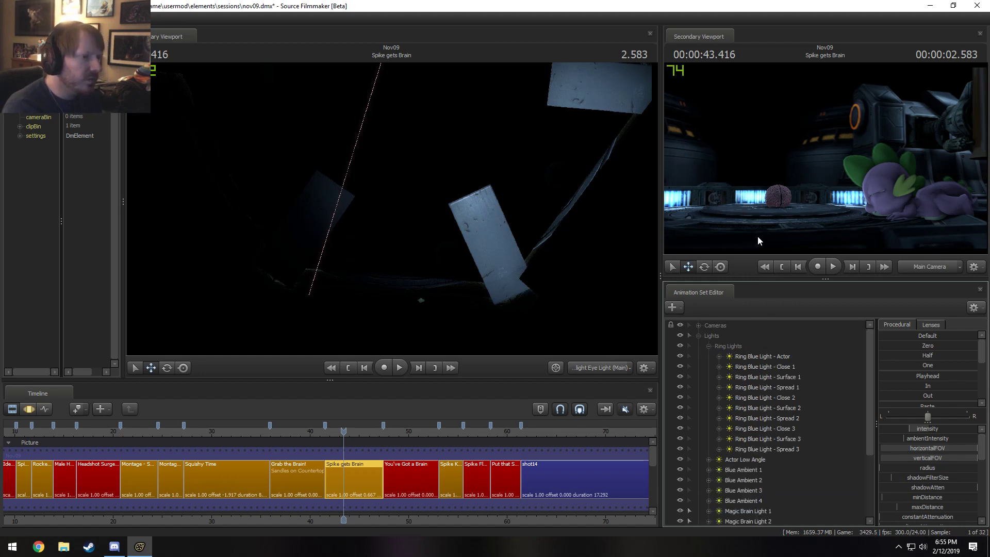
left_click(757, 357)
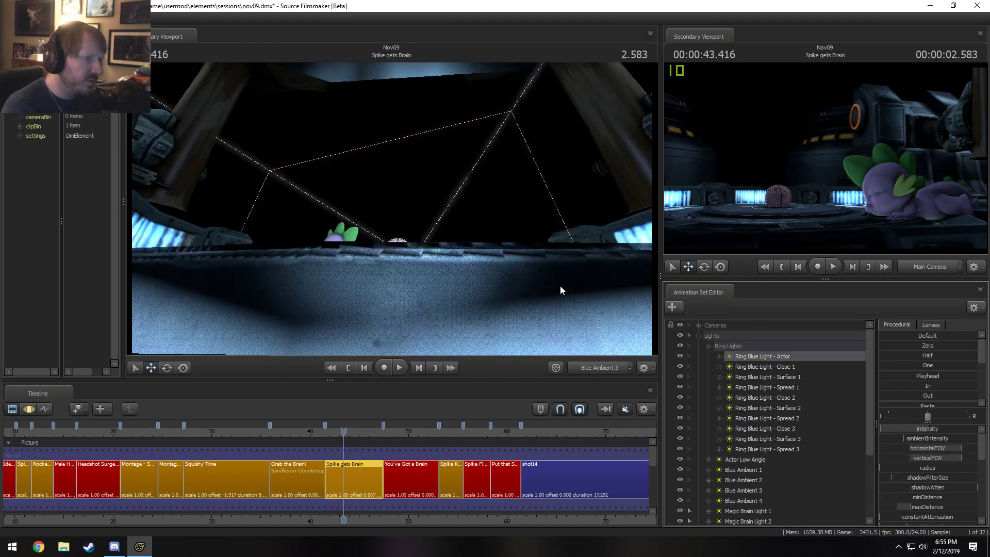
left_click(766, 367)
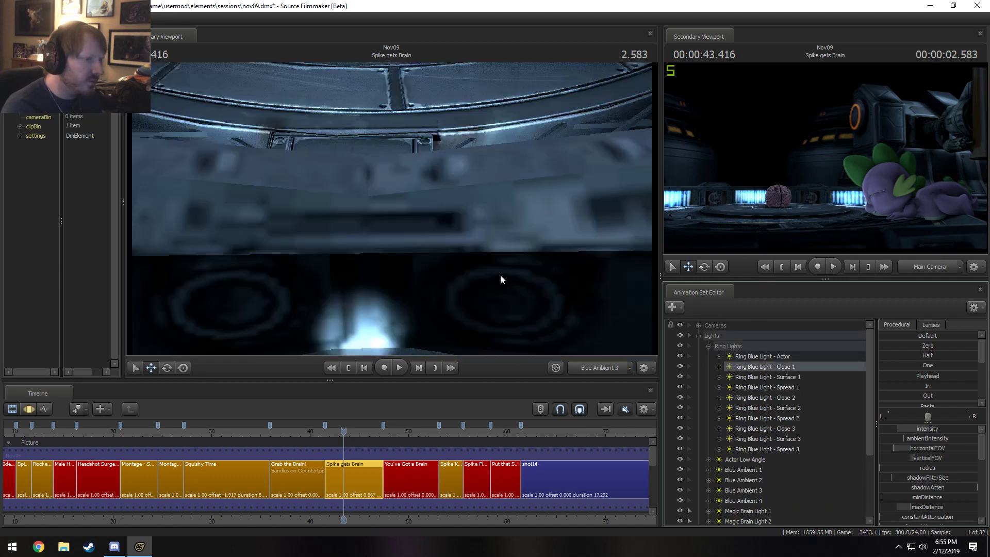
left_click(762, 355)
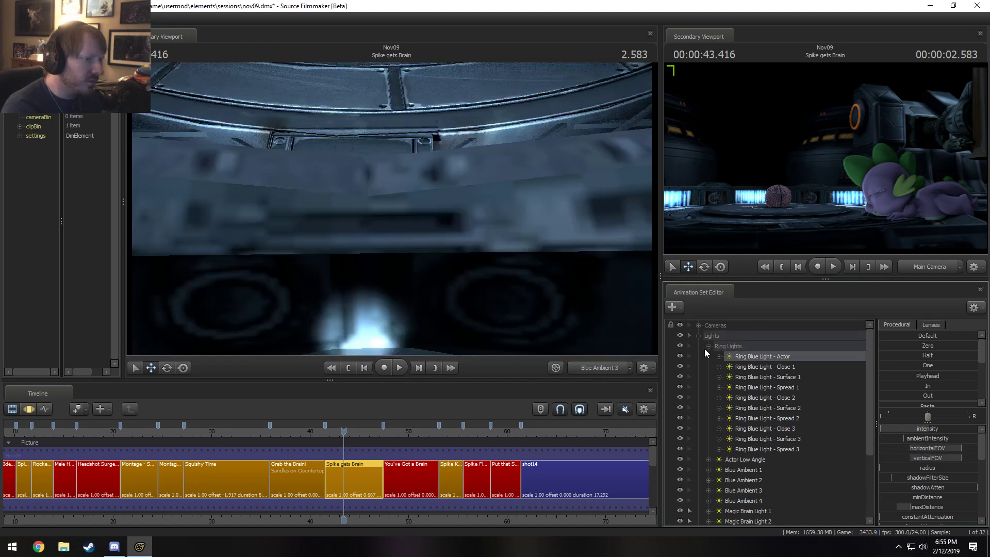
left_click(748, 377)
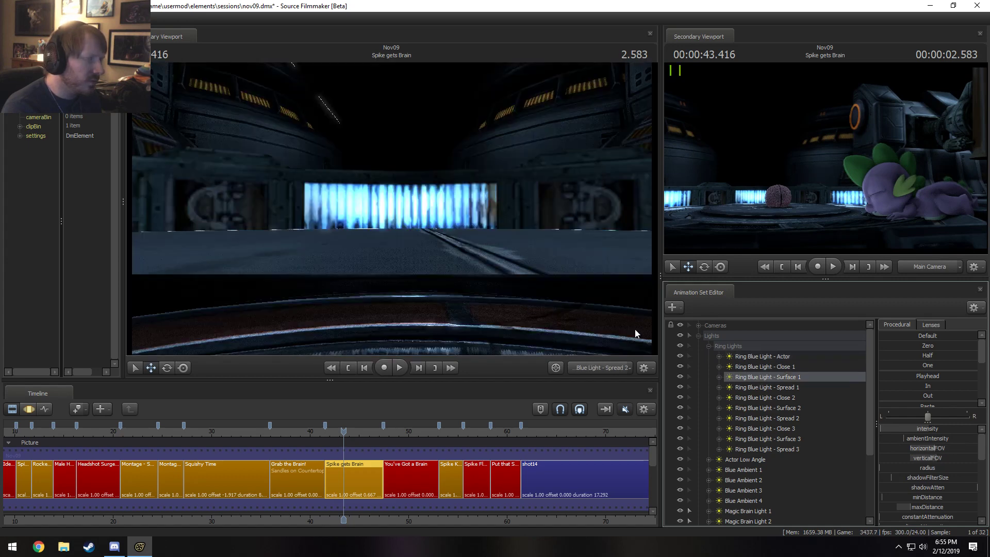
key("F3")
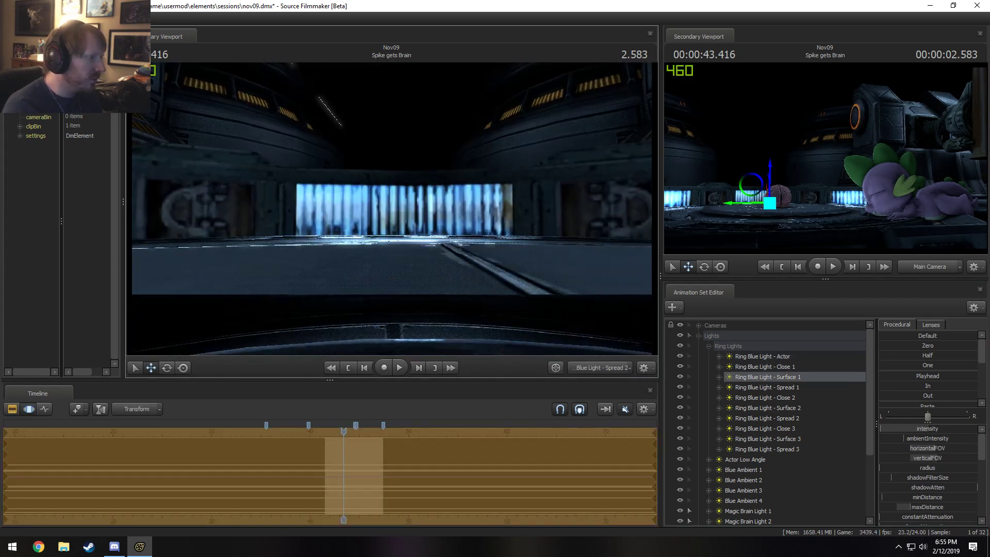
left_click_drag(391, 208, 543, 280)
left_click(763, 387)
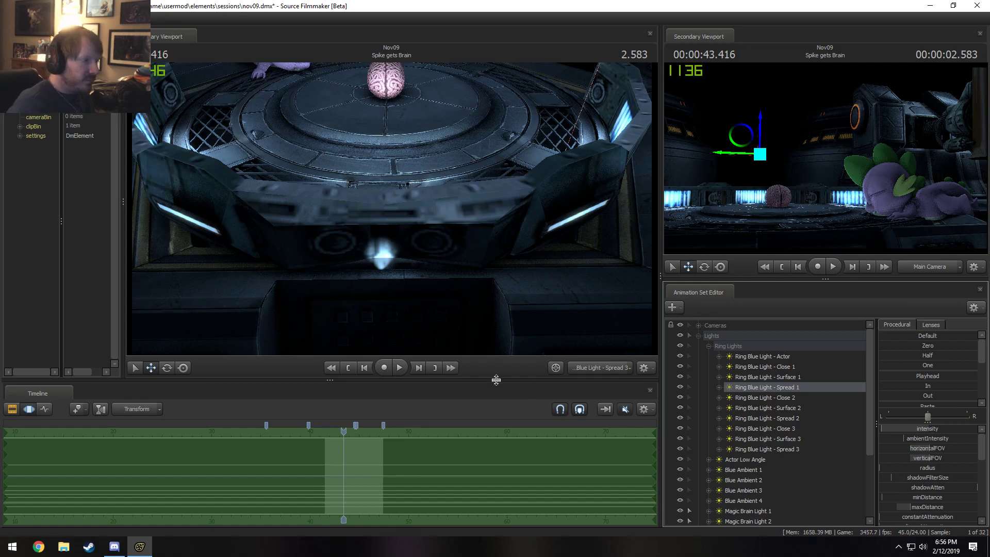
Step: Switch the primary viewport to Main Camera and show the rendered frame at 00:00:42.333 in the clip editor
left_click(629, 368)
left_click(617, 370)
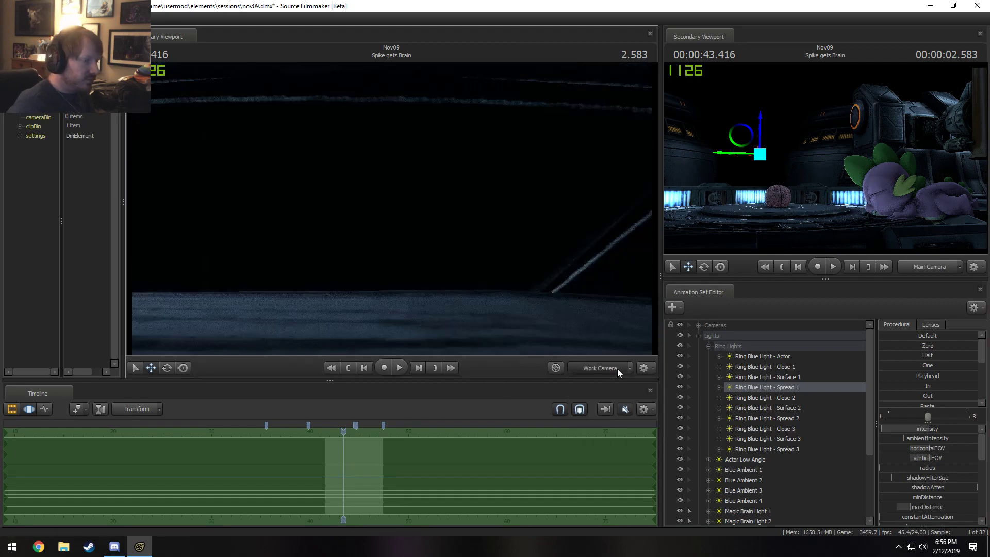
left_click(617, 369)
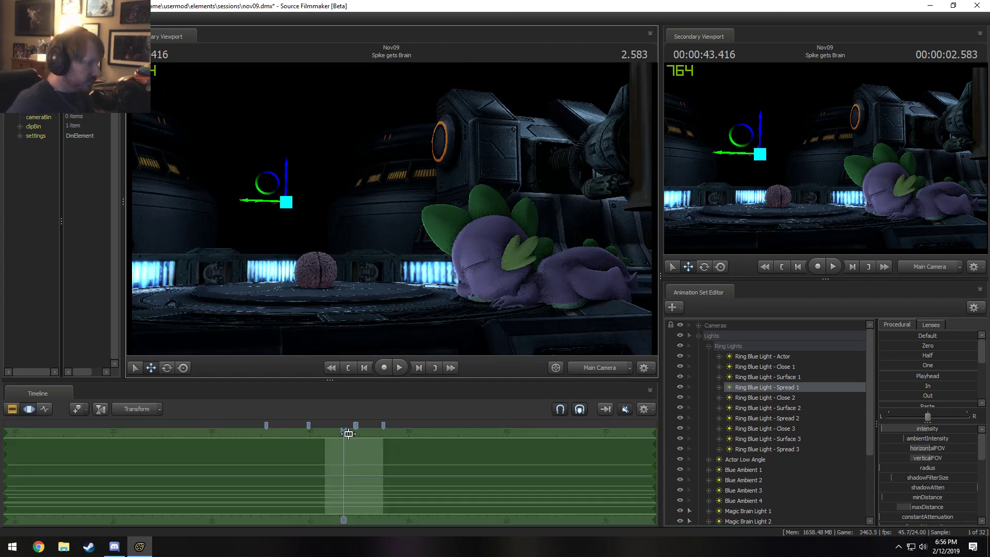
left_click_drag(343, 432, 333, 433)
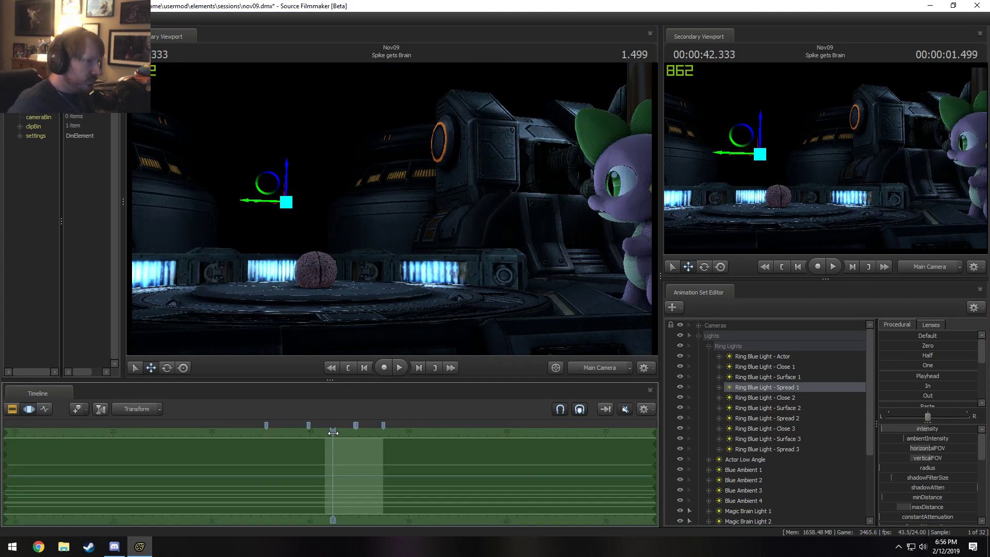
key("F2")
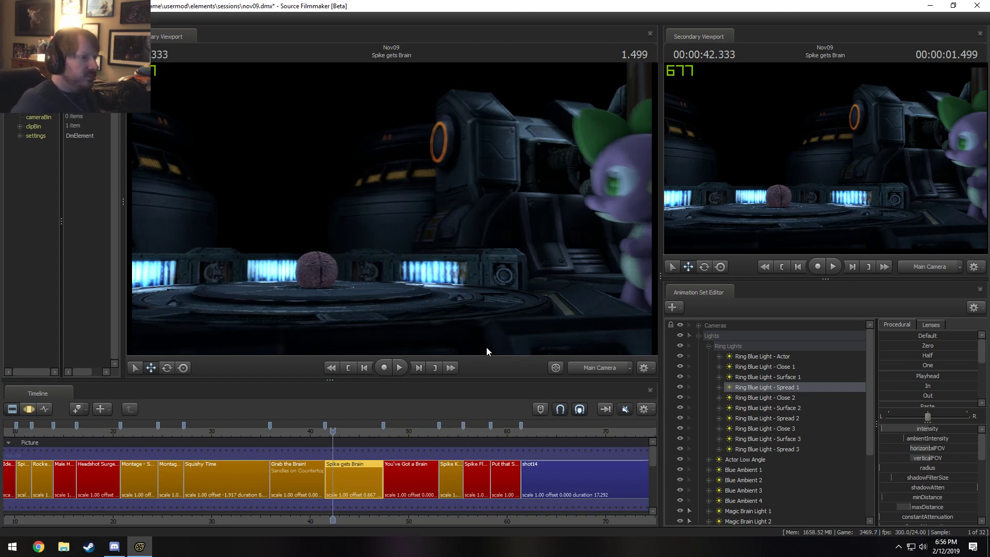
Step: Step back and forth through the frames where Spike starts his leap and examine the lighting on him
key("Right")
key("Right")
key("Right")
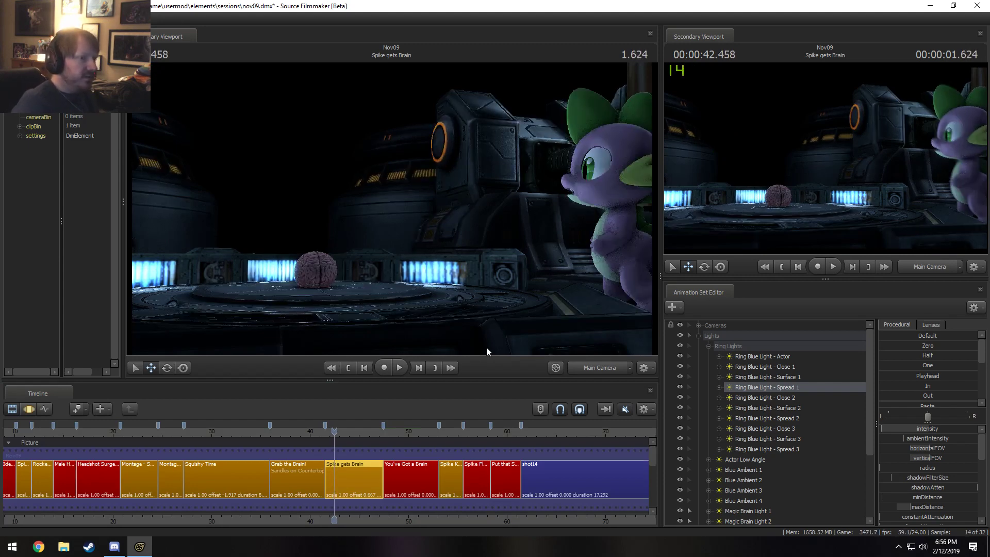
key("Right")
key("Right")
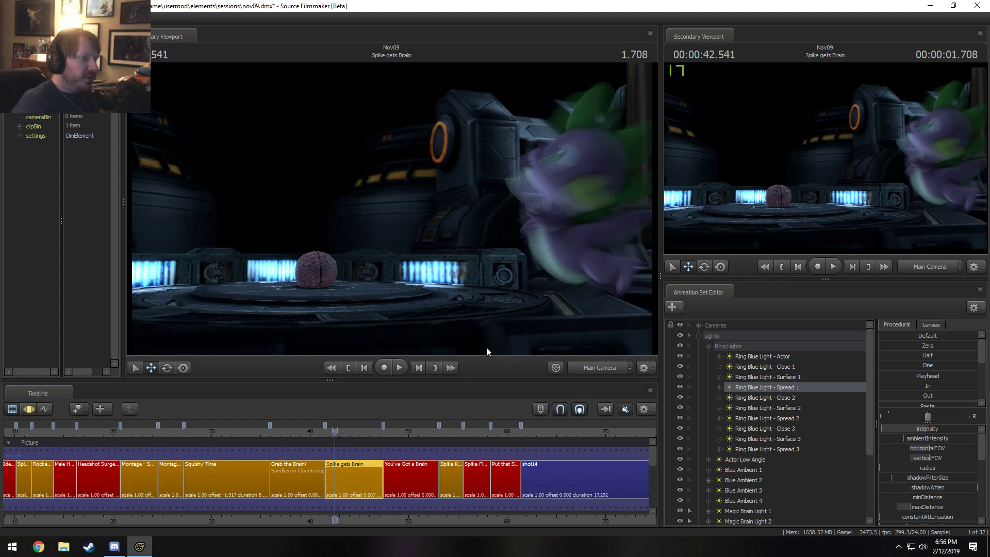
key("Left")
key("Left")
key("Left")
key("Left")
key("Left")
key("Left")
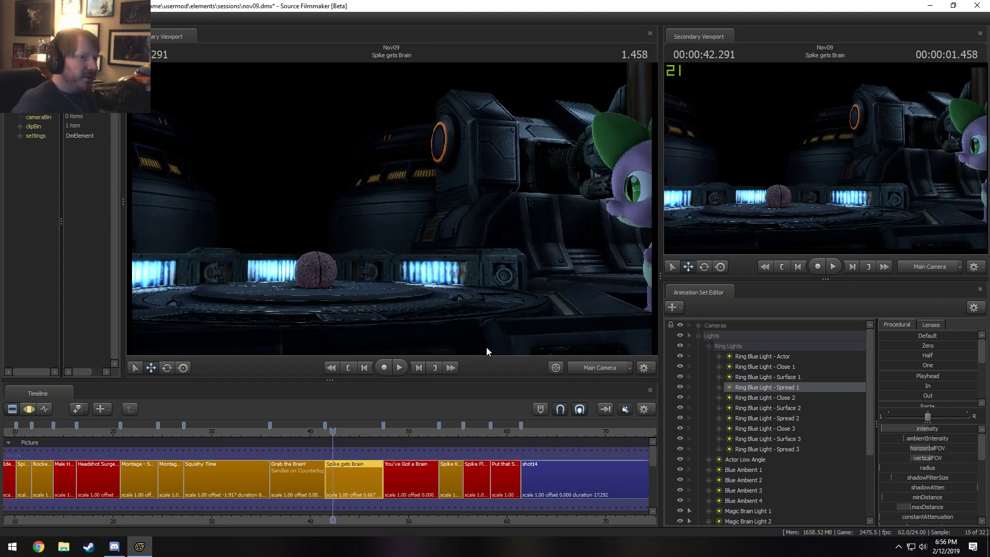
key("Right")
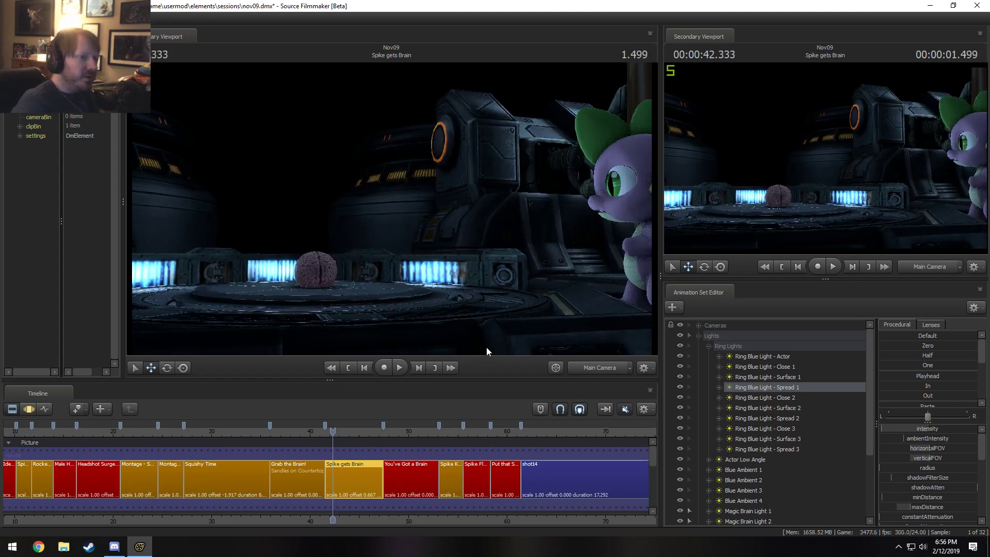
key("Right")
key("Right")
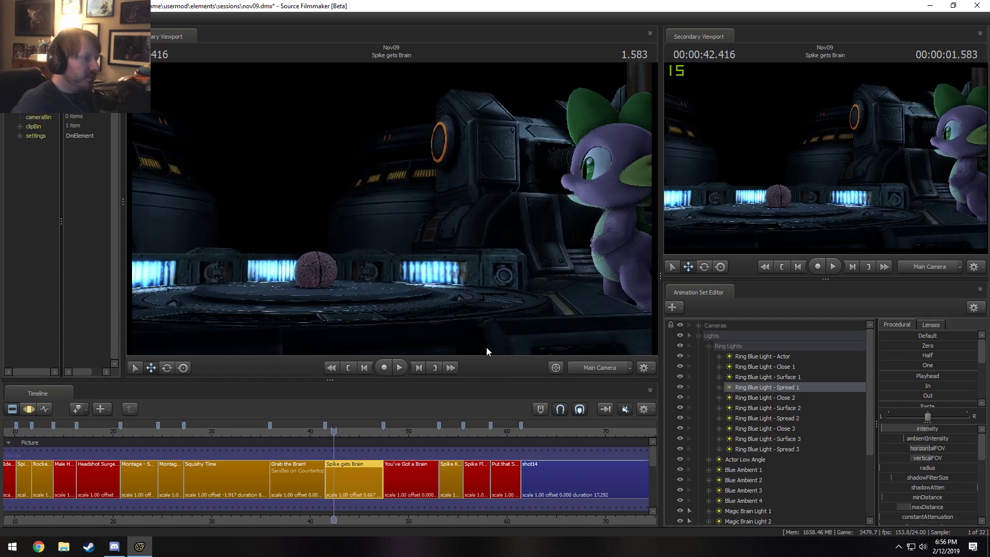
key("Right")
key("Right")
key("Right")
key("Right")
key("Right")
key("Right")
key("Right")
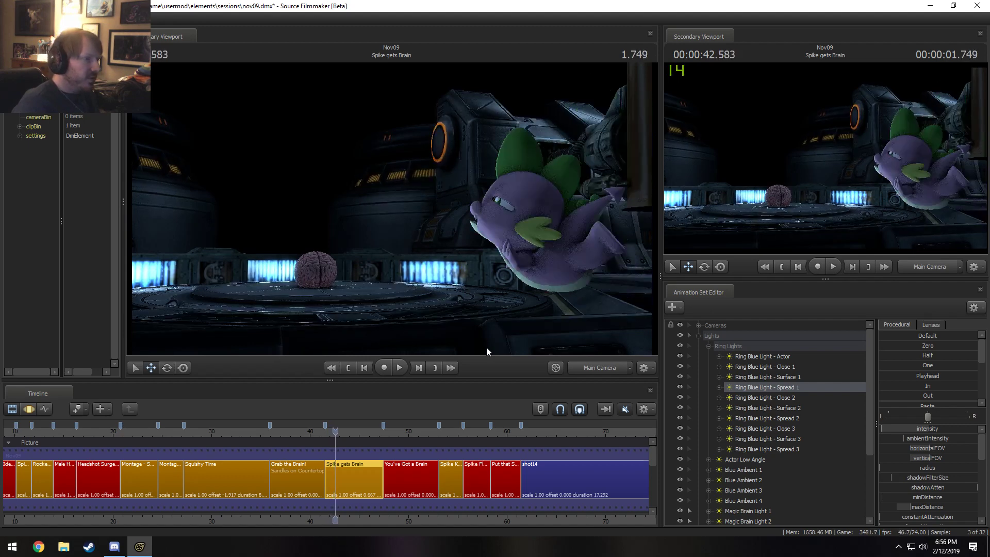
Step: Step frame by frame through Spike's landing, rise and walk to the brain, and examine the lighting on him
key("Right")
key("Right")
key("Right")
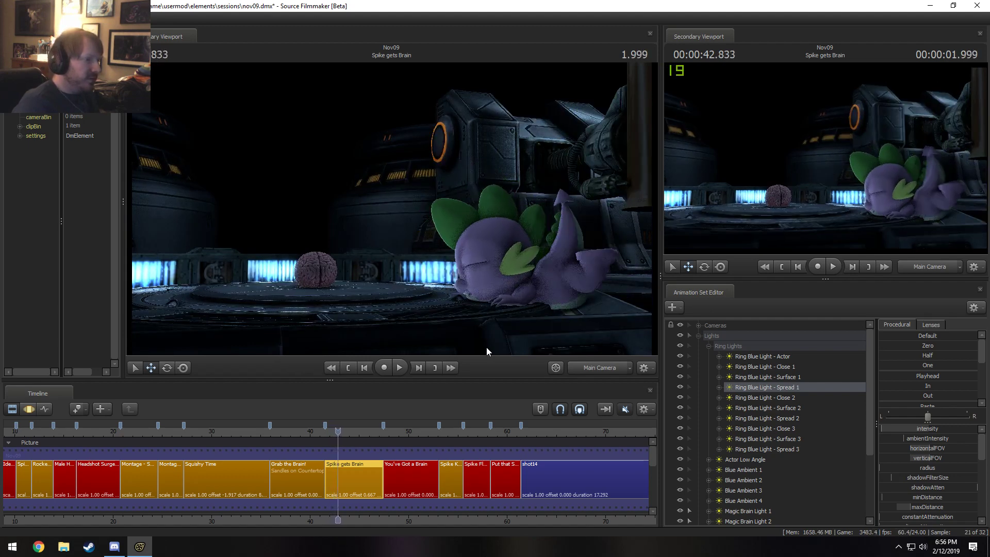
key("Right")
key("Right")
key("Right")
key("Right")
key("Right")
key("Right")
key("Right")
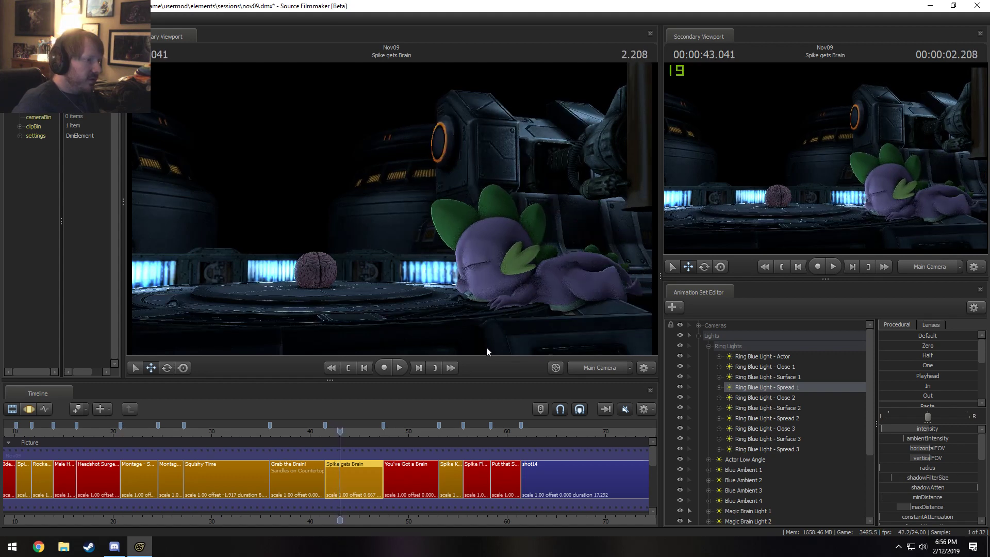
key("Right")
key("Right")
key("Right")
key("Right")
key("Right")
key("Right")
key("Right")
key("Right")
key("Right")
key("Right")
key("Right")
key("Right")
key("Right")
key("Right")
key("Right")
key("Right")
key("Right")
key("Right")
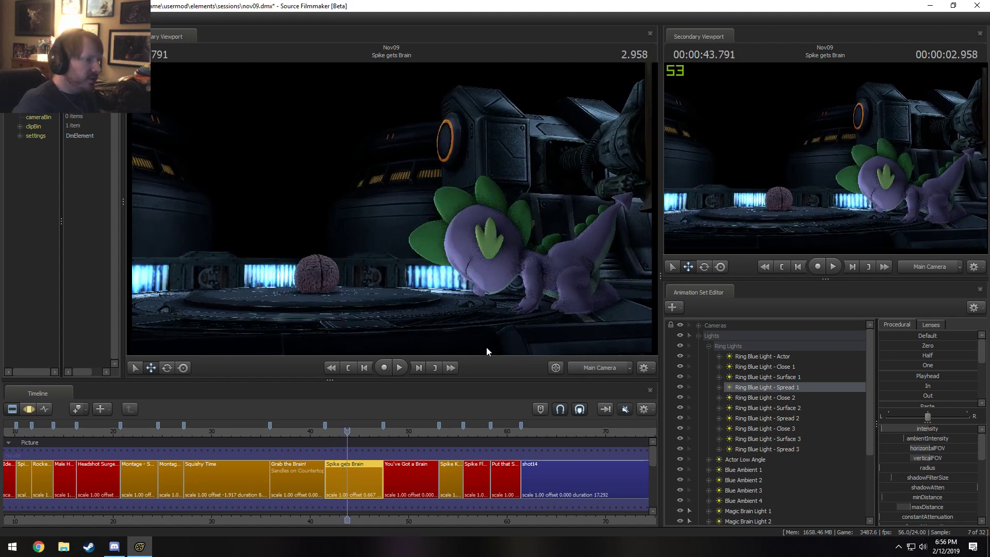
key("Right")
key("Right")
key("Right")
key("Right")
key("Right")
key("Right")
key("Right")
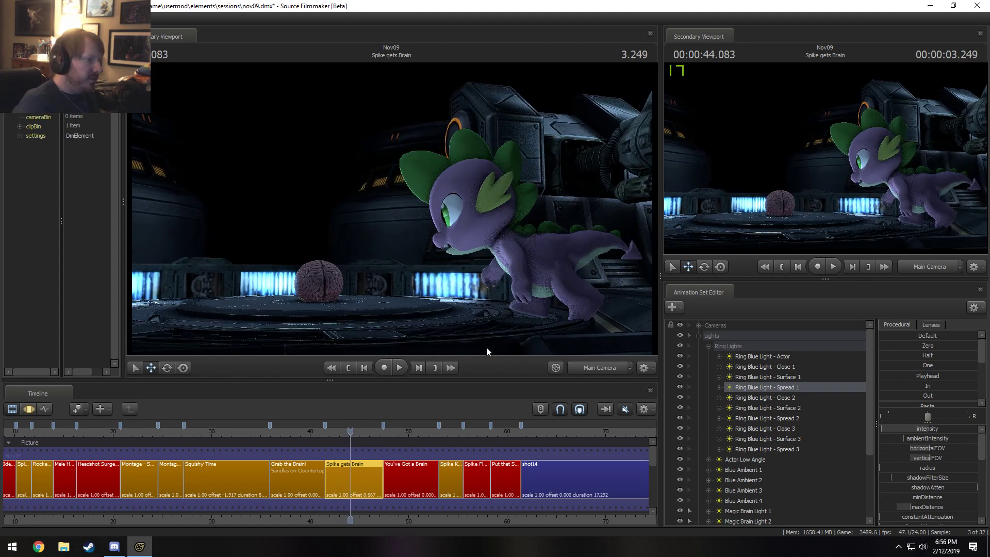
key("Right")
key("Right")
key("Right")
key("Right")
key("Right")
key("Right")
key("Right")
key("Right")
key("Right")
key("Right")
key("Right")
key("Right")
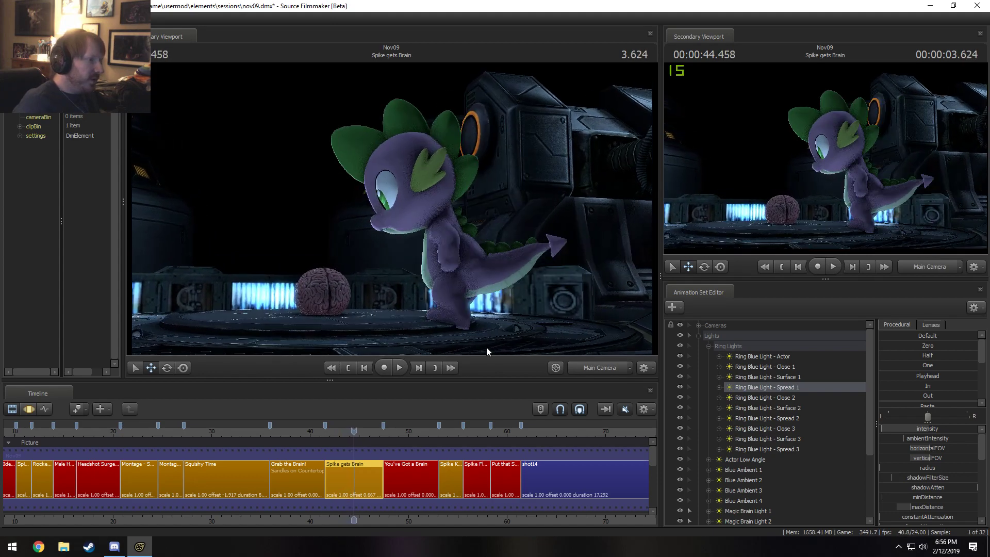
key("Right")
key("Right")
key("Right")
key("Right")
key("Right")
key("Right")
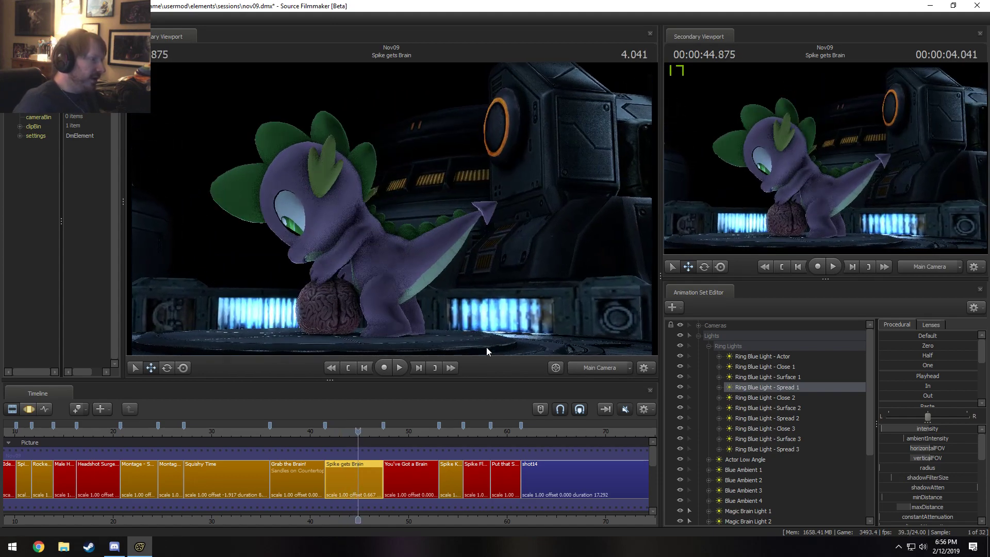
key("Right")
key("Right")
key("Right")
key("Right")
key("Right")
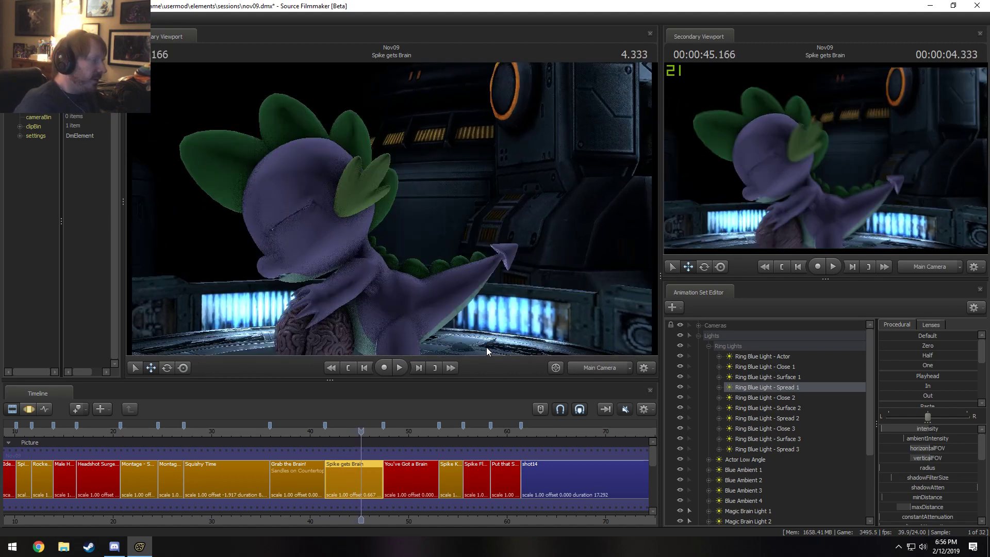
key("Left")
key("Left")
key("Left")
key("Left")
key("Left")
key("Left")
key("Left")
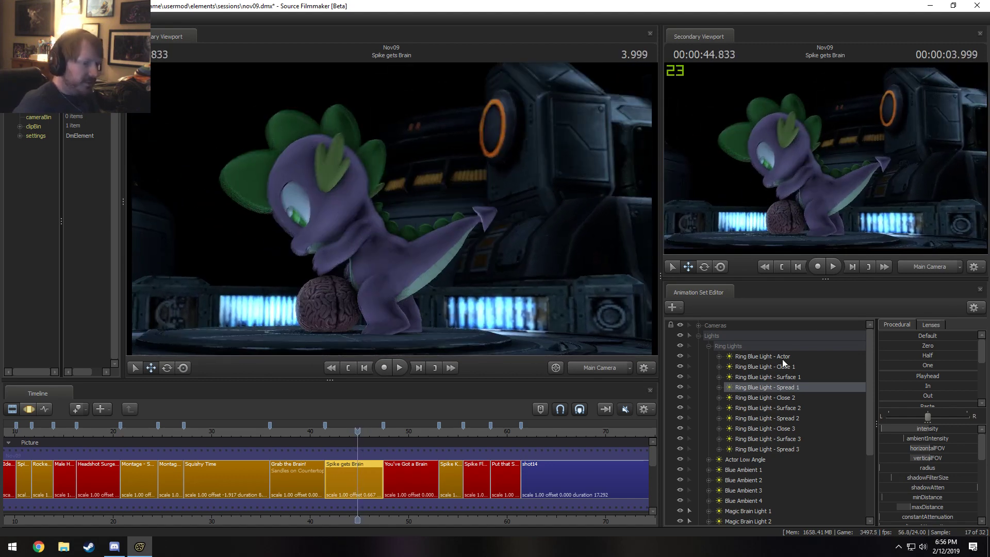
Step: Move Spike Eye Light (Main) into the Lights group and leave the Ring Lights and platform groups collapsed
left_click(709, 346)
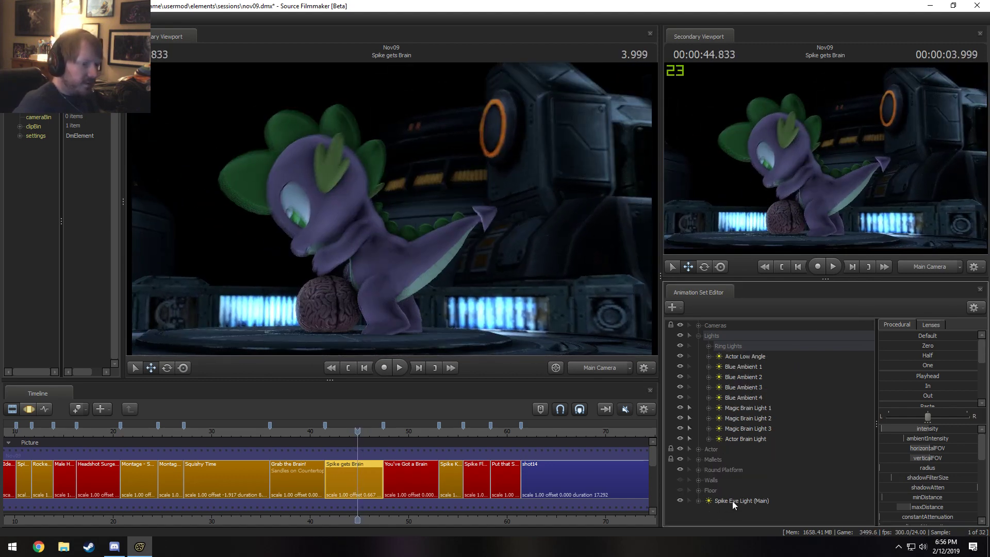
left_click_drag(734, 504, 733, 335)
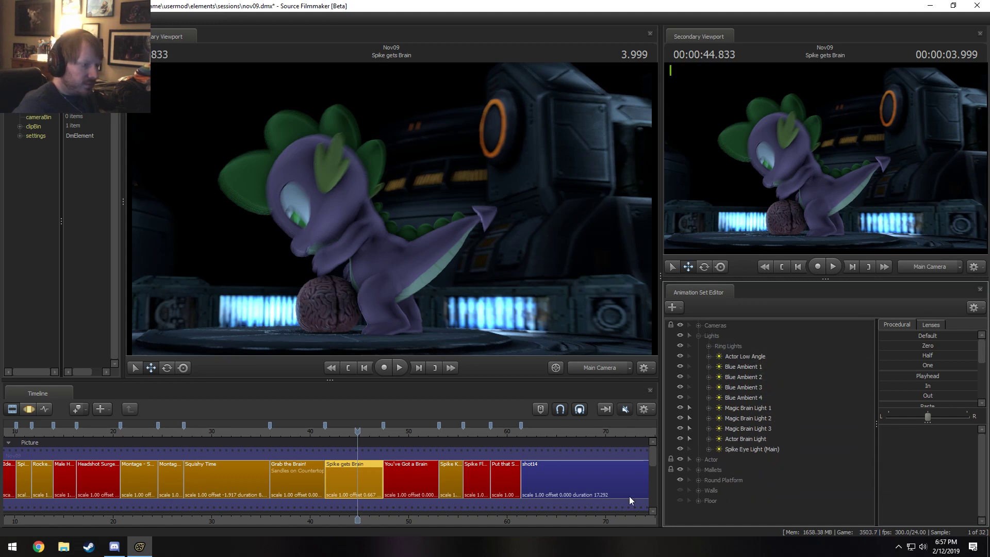
left_click(752, 449)
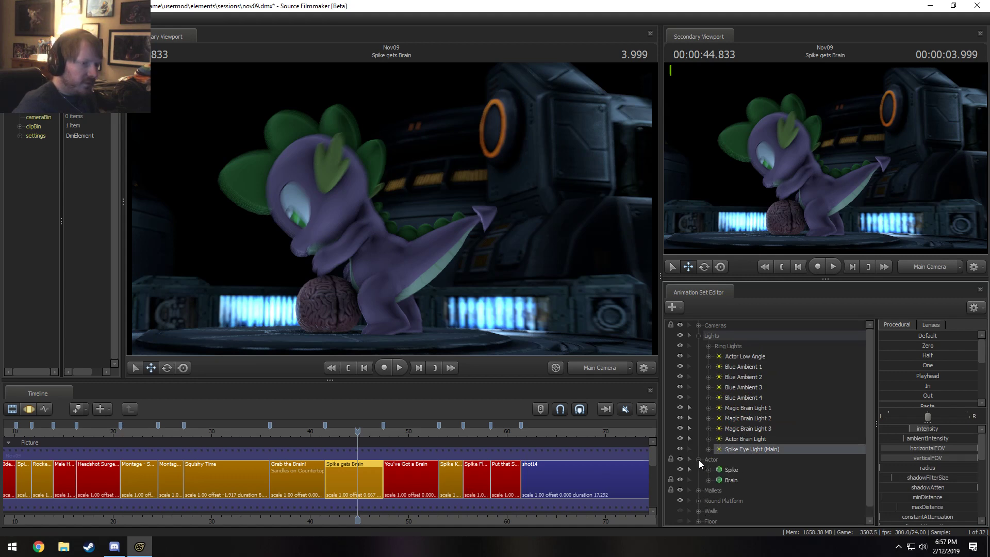
left_click(706, 345)
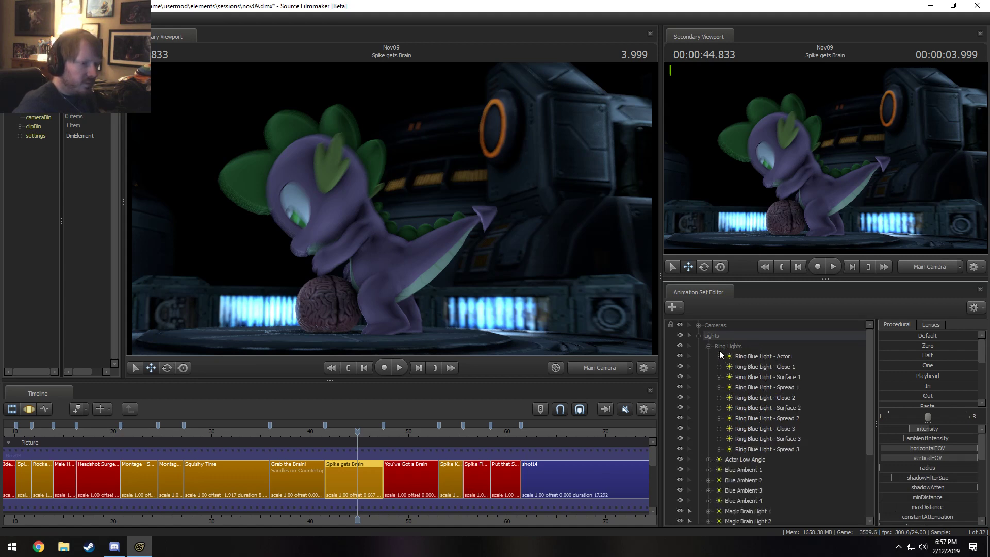
left_click(708, 347)
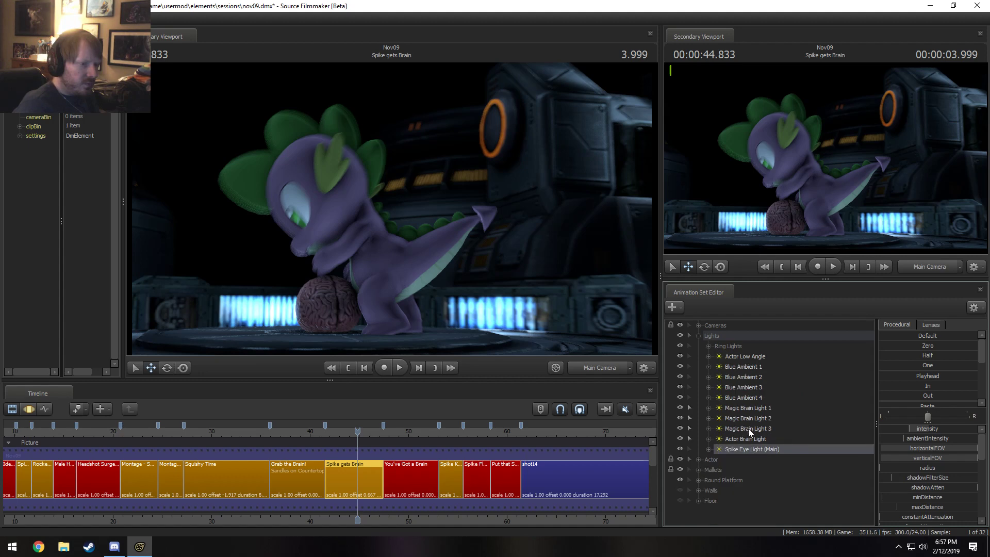
left_click(697, 480)
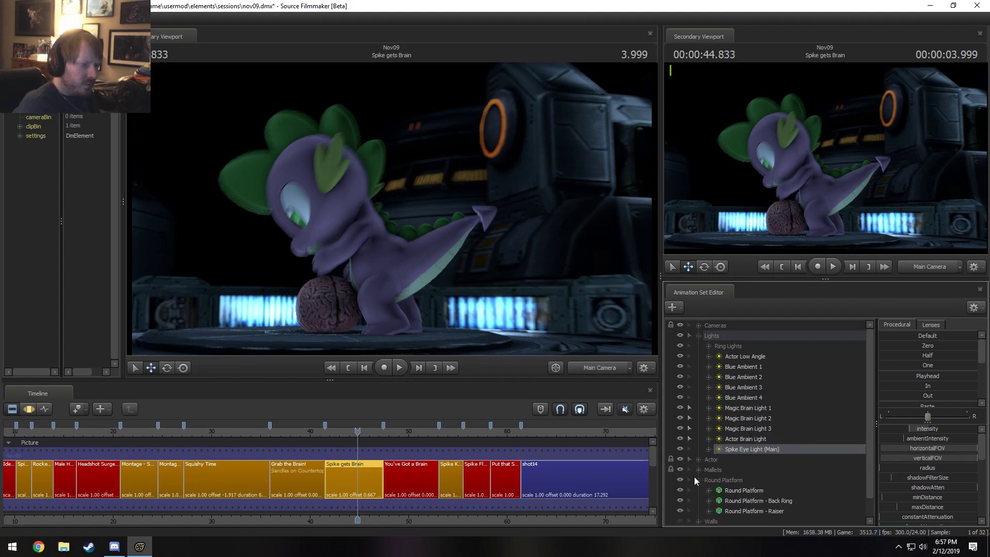
left_click(695, 478)
left_click(697, 469)
left_click(698, 469)
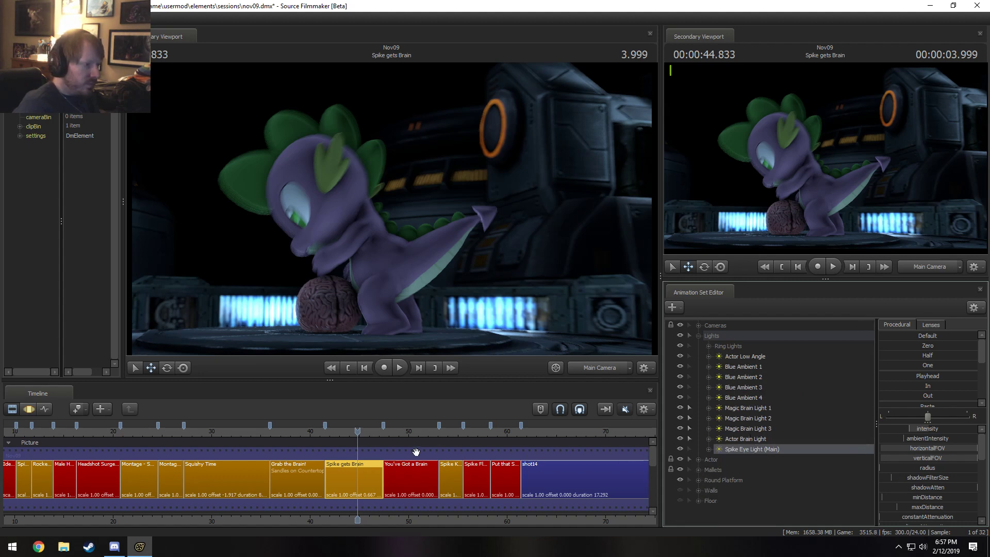
Step: Go to 00:00:44.250 and make the Floor and Walls groups visible in the scene
left_click_drag(357, 431, 351, 432)
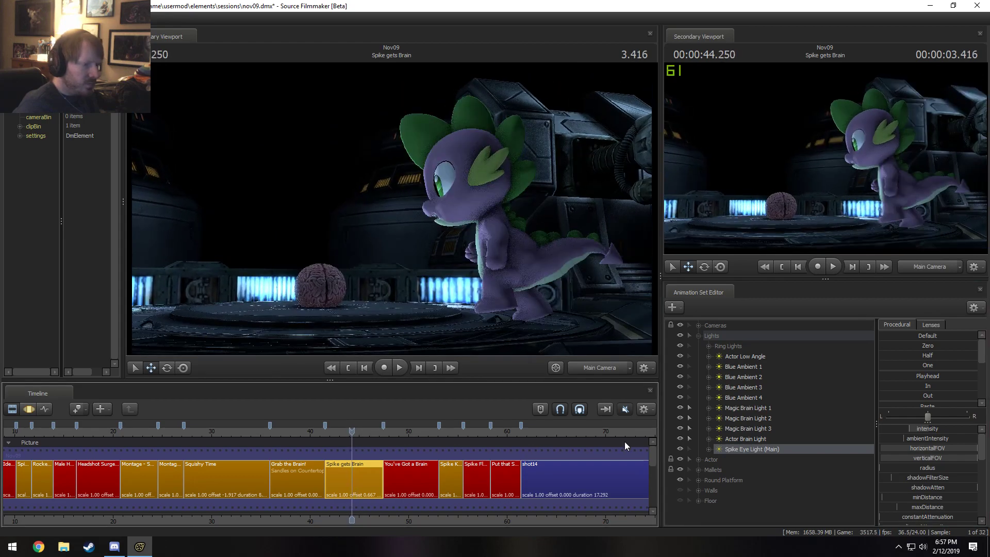
left_click(705, 501)
left_click(700, 501)
scroll(702, 500, "down", 2)
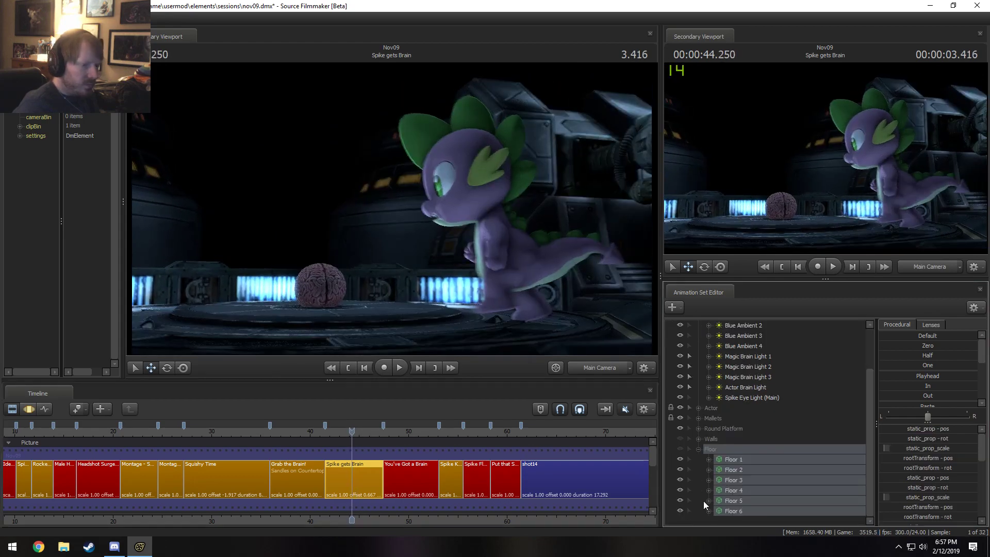
left_click(698, 449)
left_click(680, 500)
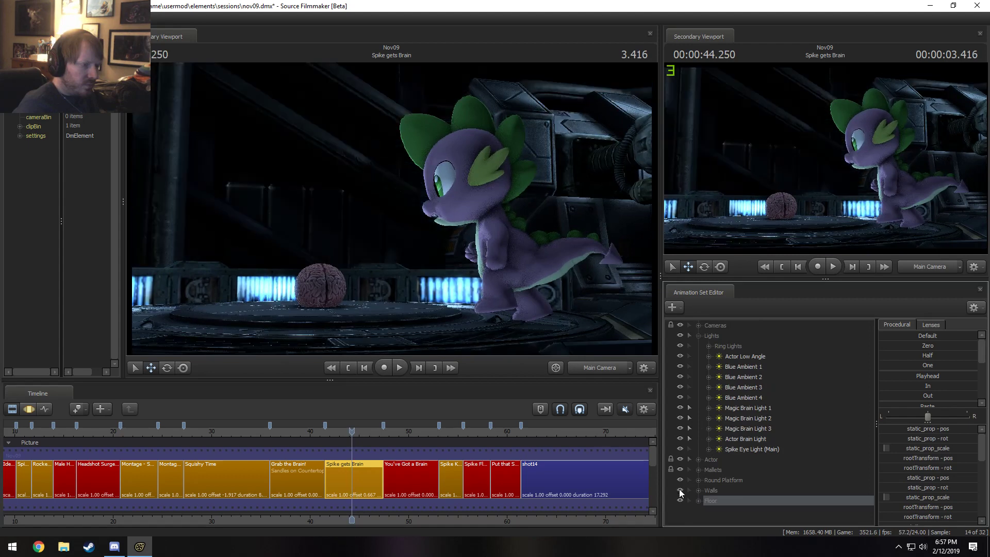
left_click(679, 490)
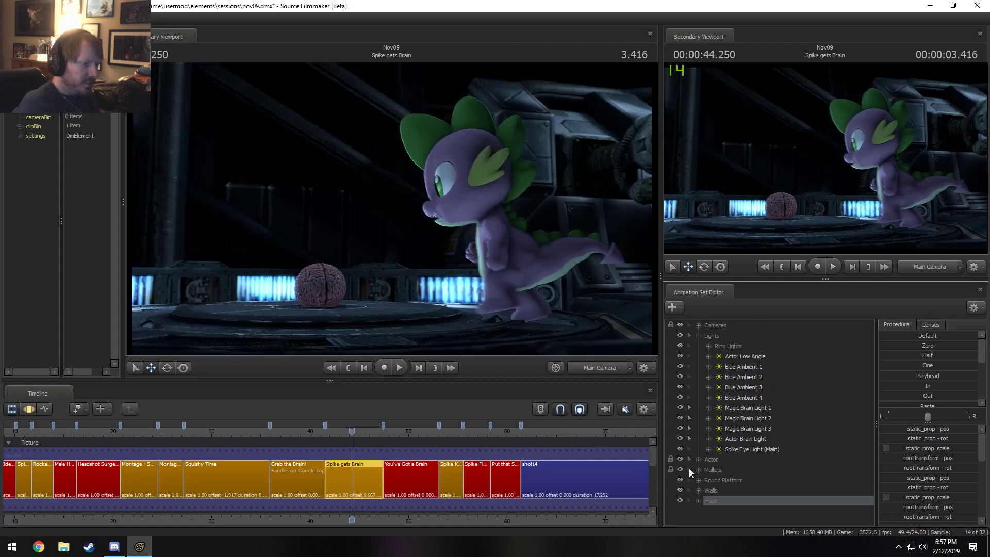
Step: Move Spike Eye Light (Left) and (Right) from the Cameras group into Lights and place Spike Eye Light (Main) after them
left_click(699, 325)
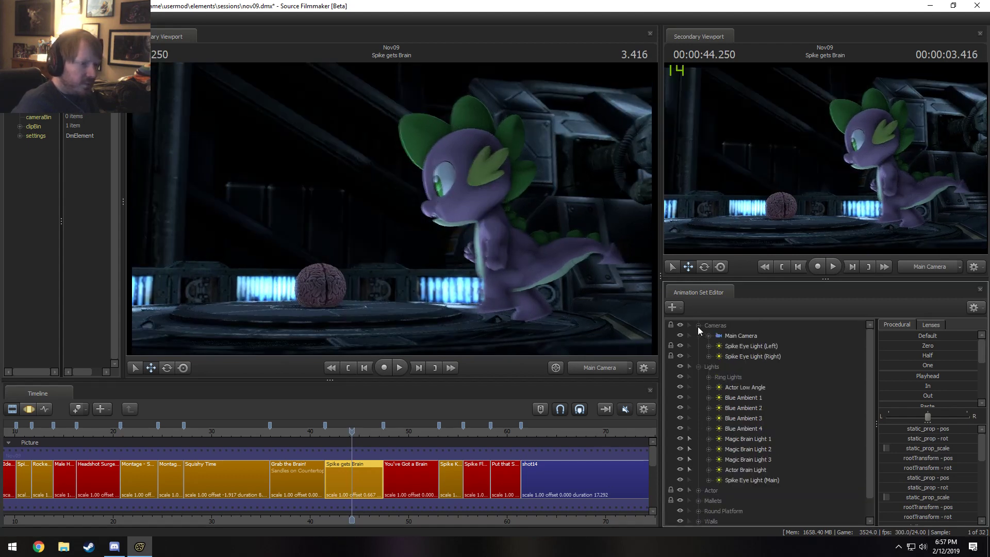
left_click(741, 357)
left_click(739, 345, "ctrl")
left_click_drag(739, 345, 721, 367)
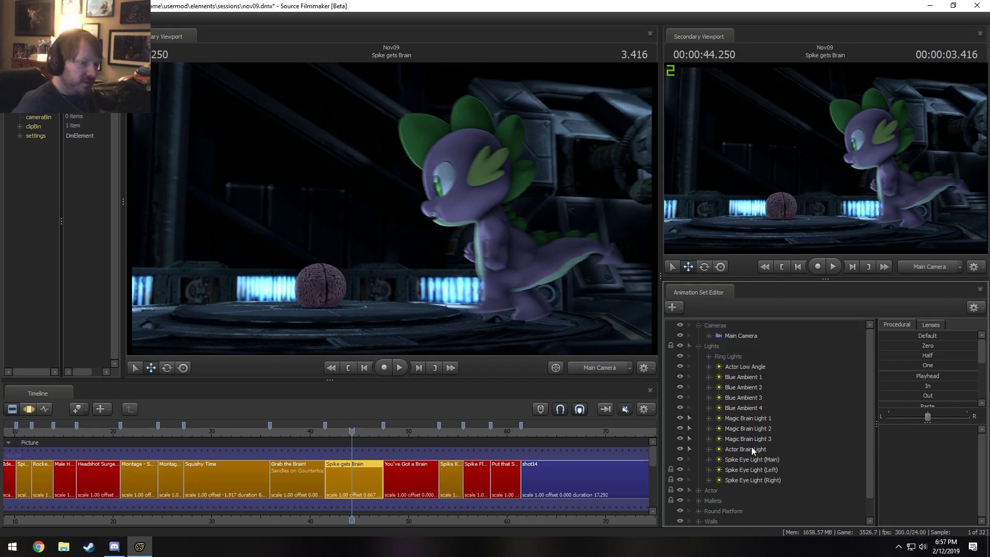
left_click_drag(747, 457, 750, 484)
Step: Look through Spike Eye Light (Left) in the primary viewport and play a short stretch of the shot from 00:00:44.416
left_click_drag(363, 434, 353, 431)
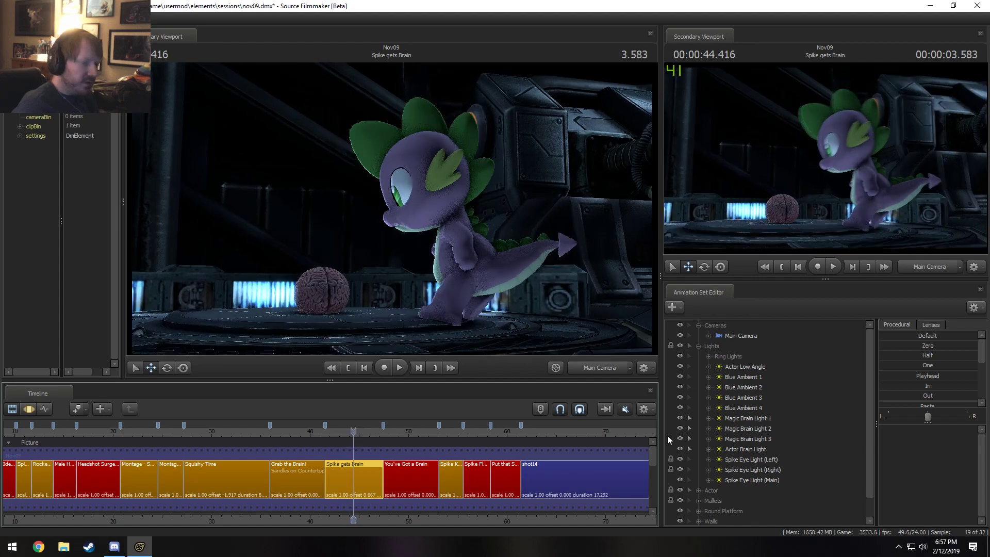
left_click(754, 459)
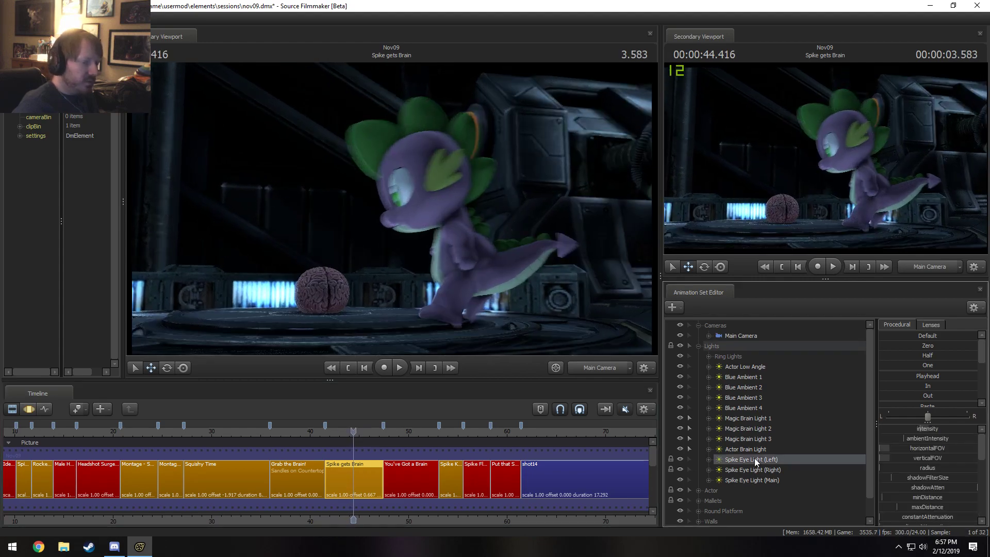
left_click_drag(754, 459, 515, 303)
key("space")
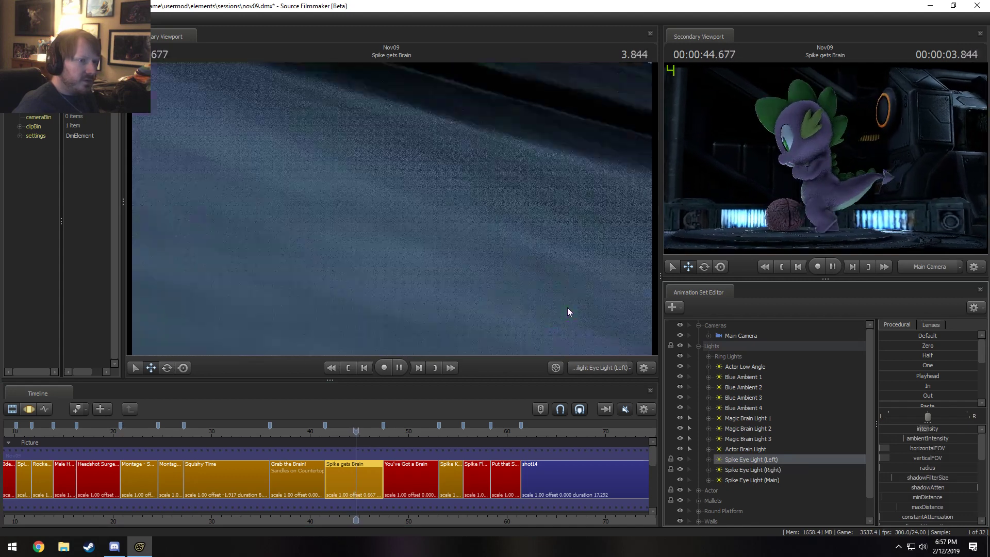
key("space")
Step: Switch the timeline to the motion editor and select the Eyes controls in Spike's Face group
scroll(356, 474, "up", 6)
key("F3")
key("shift")
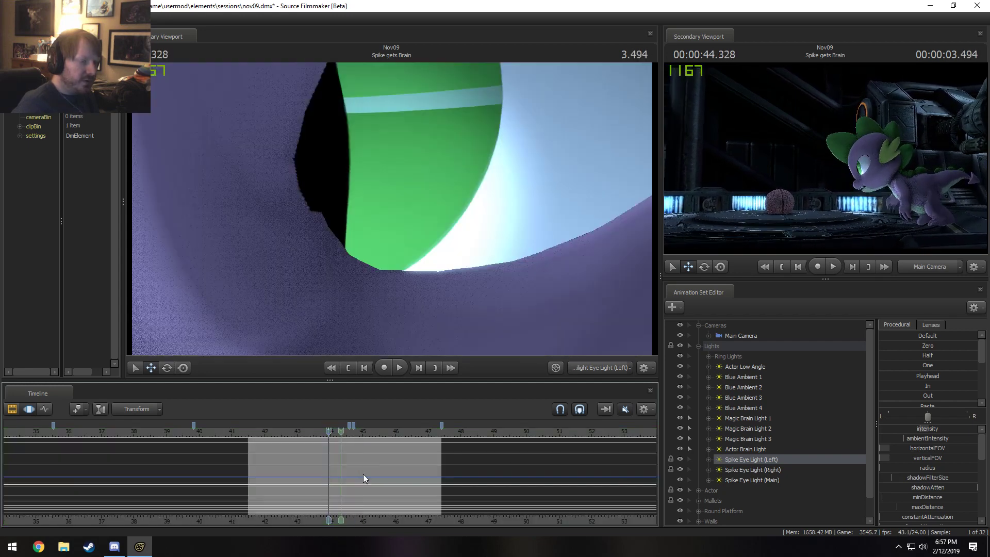
scroll(689, 452, "down", 1)
left_click(698, 470)
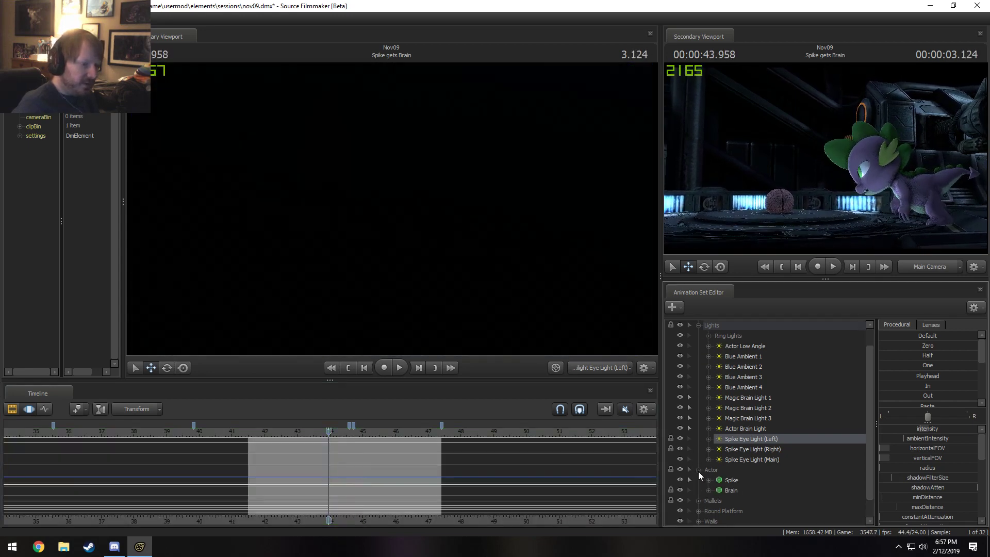
scroll(702, 464, "down", 1)
left_click(709, 459)
left_click(727, 468)
left_click(719, 470)
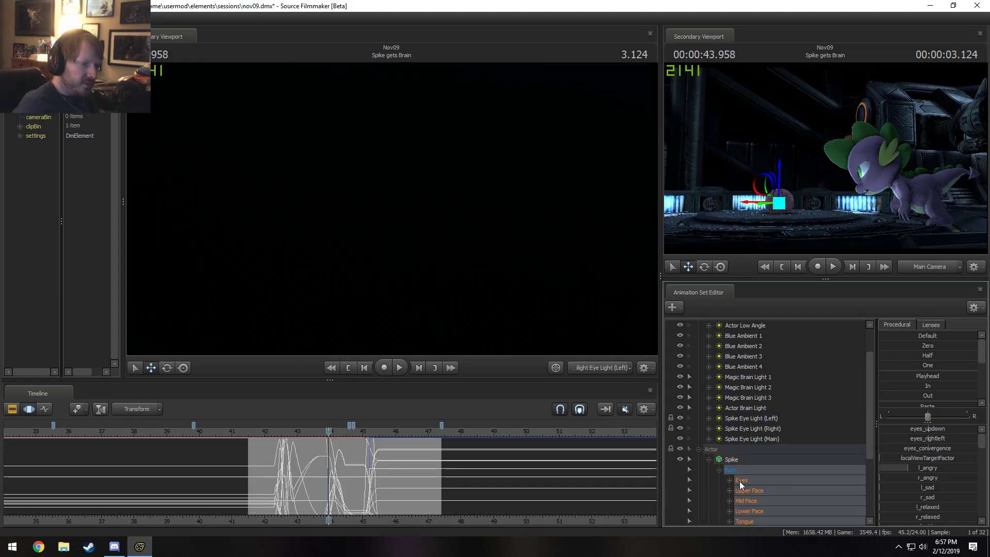
left_click(740, 480)
scroll(393, 464, "down", 2)
scroll(393, 460, "up", 2)
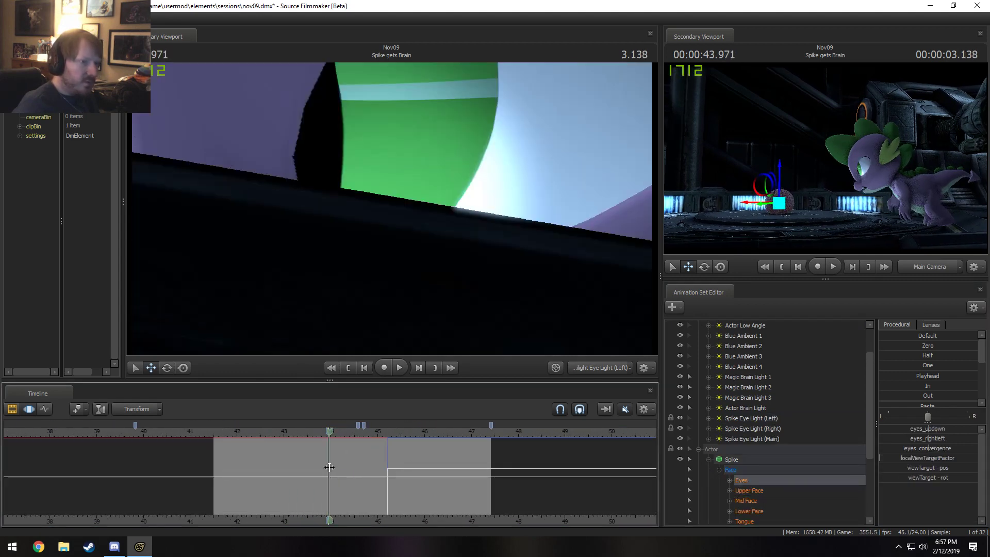
Step: Switch the secondary viewport to the Work Camera, copied from the Main Camera, and frame Spike's head closely
left_click(934, 269)
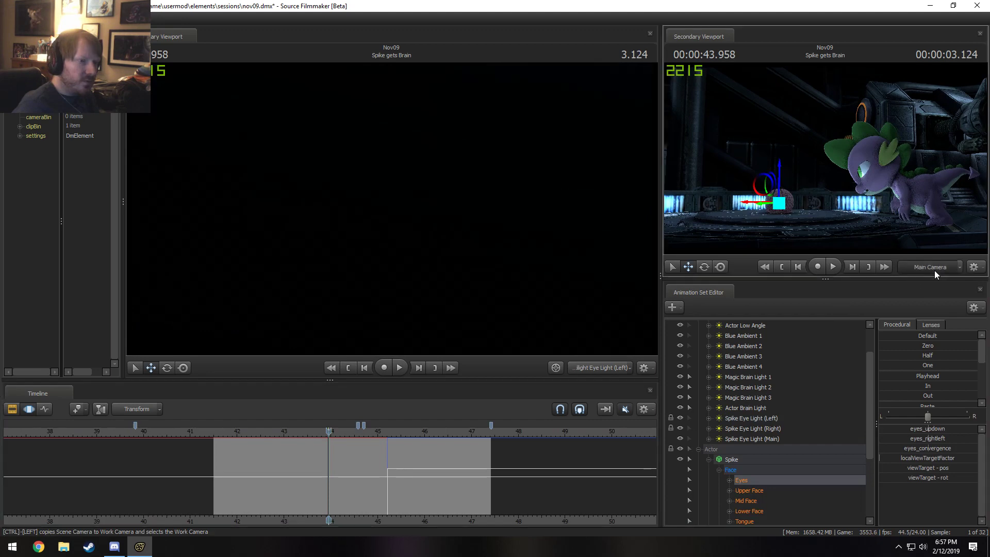
left_click(930, 265, "ctrl")
key("w")
left_click_drag(883, 200, 944, 218)
key("w")
scroll(351, 498, "up", 1)
key("shift")
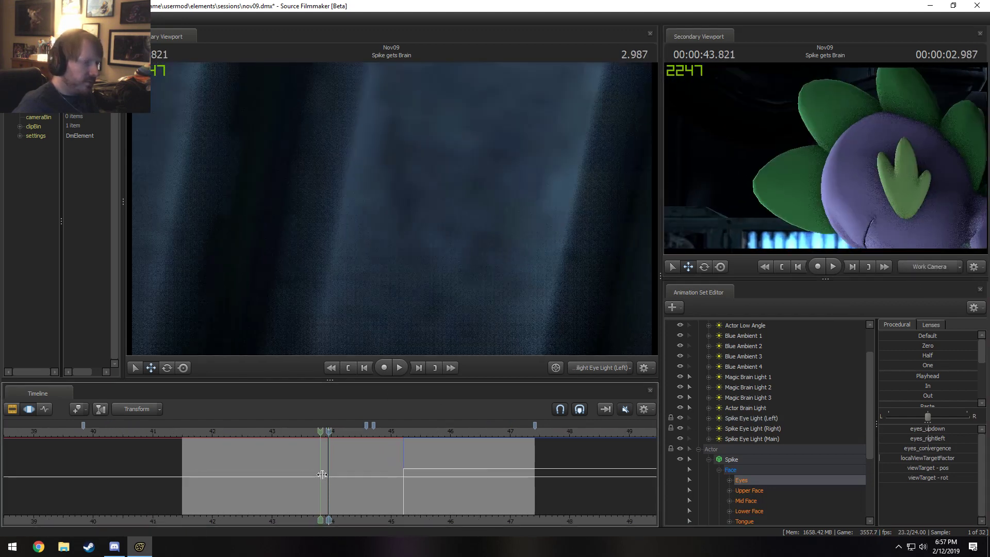
Step: Adjust Spike's eyes_updown in a short time selection around 00:00:43.791 and lengthen its outgoing falloff to about 44.25 seconds
left_click_drag(324, 477, 336, 479, "shift")
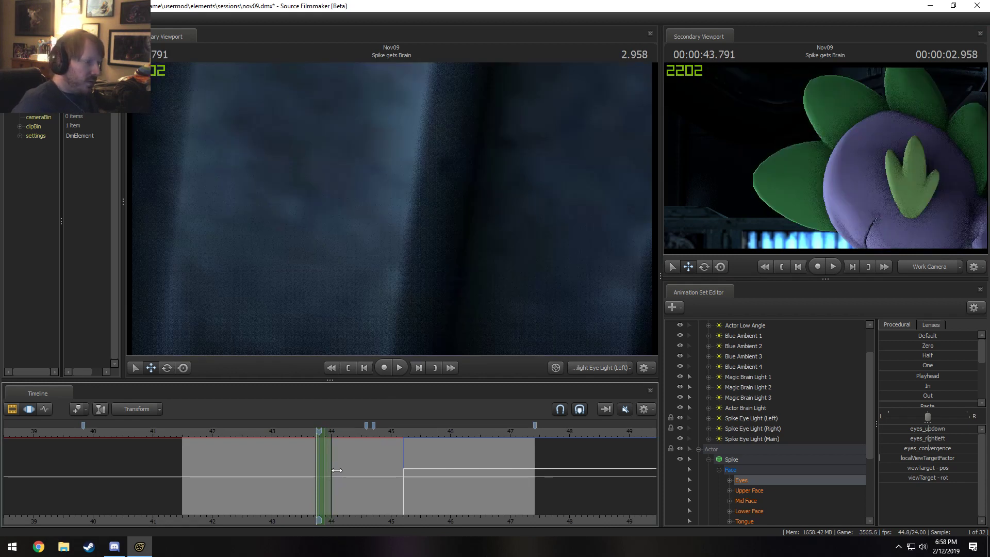
scroll(337, 471, "up", 3)
left_click_drag(938, 428, 935, 429)
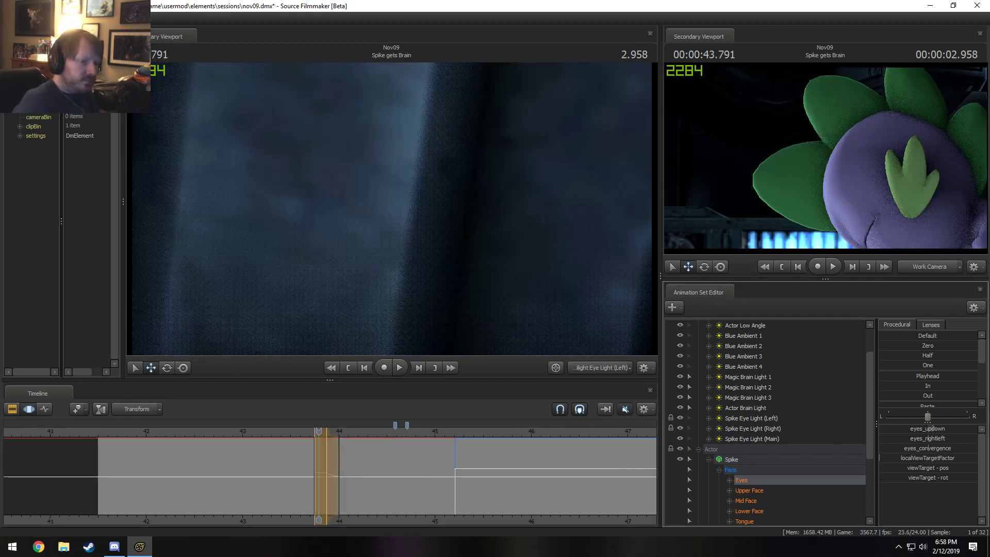
left_click_drag(325, 467, 330, 467, "shift")
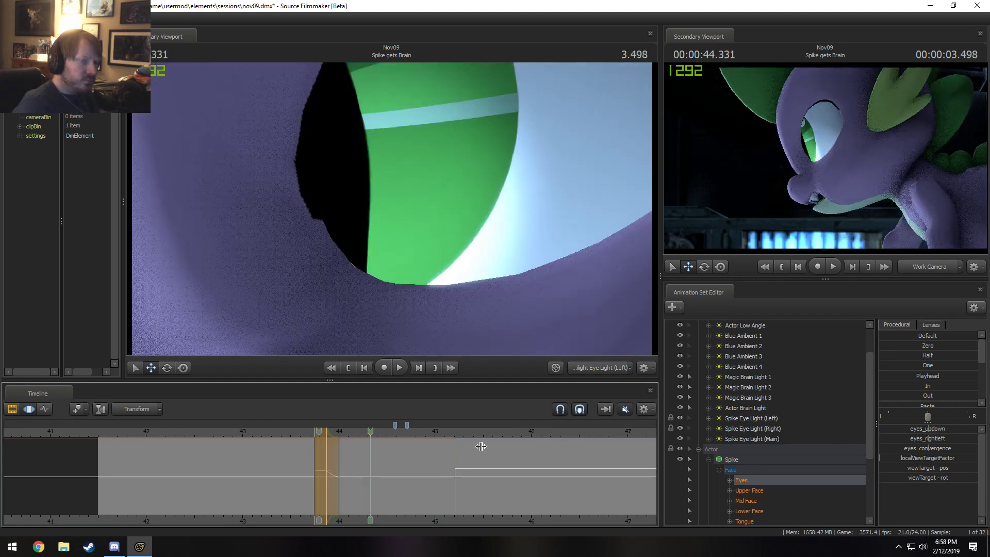
left_click_drag(901, 427, 911, 427)
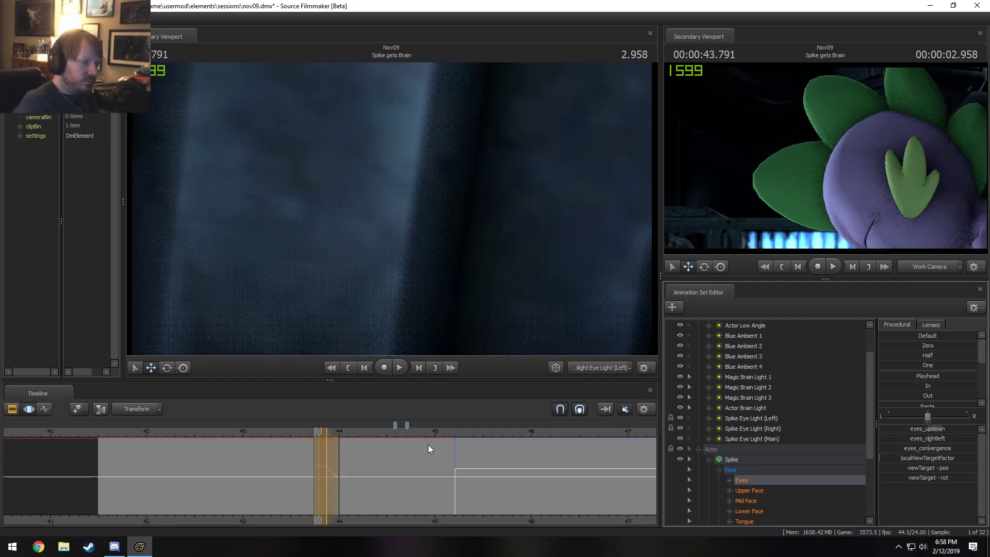
left_click_drag(323, 472, 345, 469, "shift")
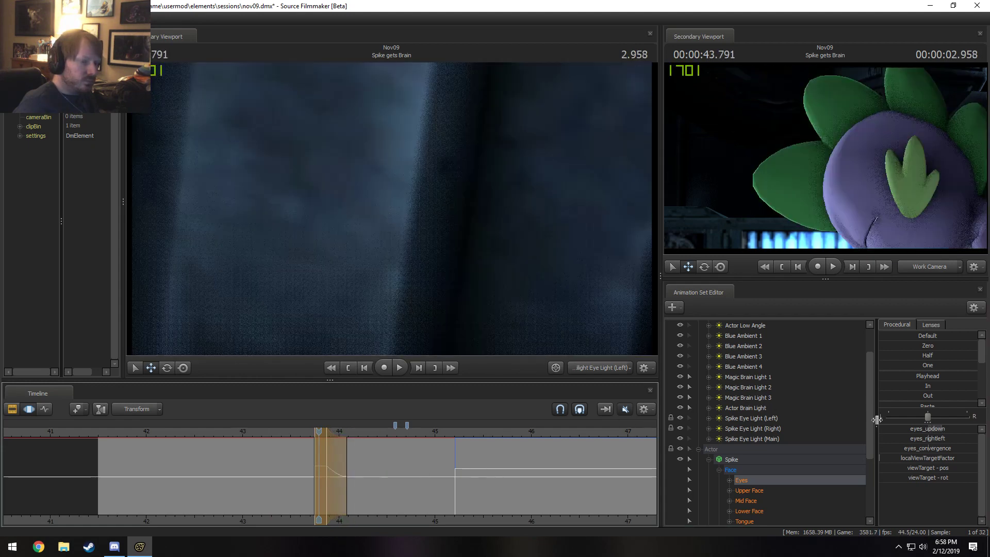
mouse_move(335, 461)
left_mouse_down("shift")
mouse_move(325, 462)
mouse_move(362, 461)
mouse_move(327, 464)
mouse_move(363, 472)
left_mouse_up("shift")
Step: Switch the primary viewport to the Main Camera and review Spike's eye movement from 00:00:43.583 to 00:00:45.541
left_click(299, 433)
left_click(592, 368)
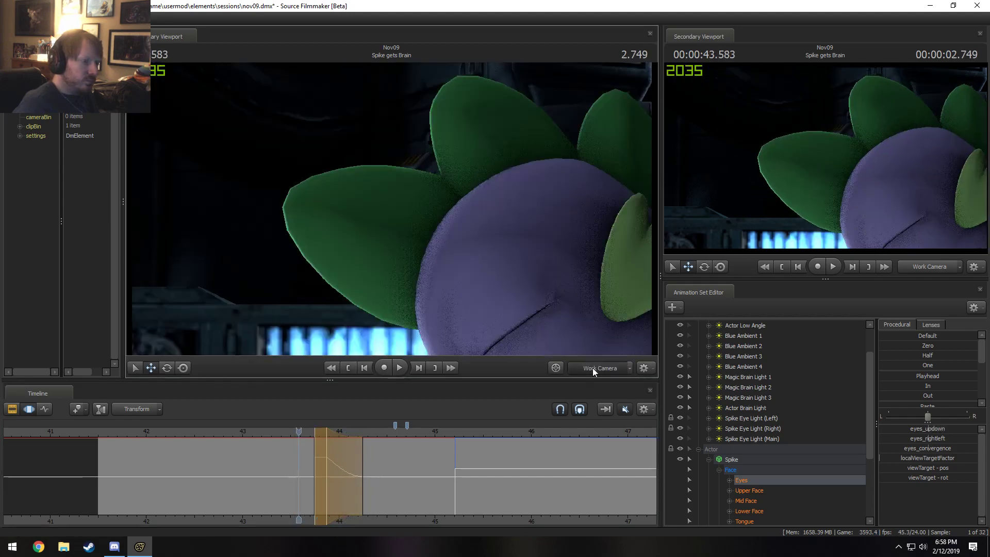
left_click(592, 369)
key("space")
key("space")
mouse_move(315, 451)
left_mouse_down("shift")
mouse_move(385, 468)
mouse_move(436, 458)
mouse_move(408, 478)
mouse_move(486, 474)
left_mouse_up("shift")
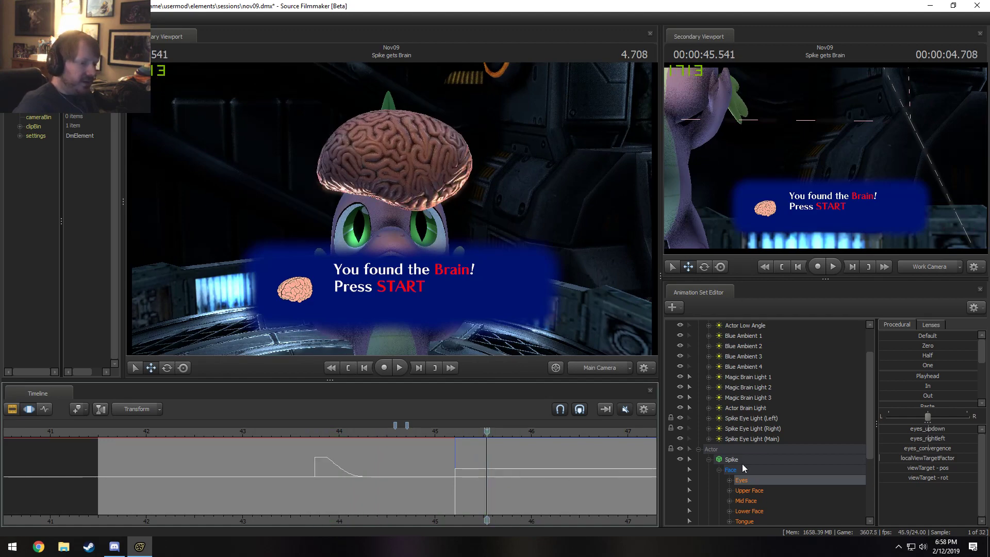
Step: Show Spike Eye Light (Left) in the primary viewport and Main Camera in the secondary, with time selected from 00:00:45.291 onward
scroll(744, 464, "up", 1)
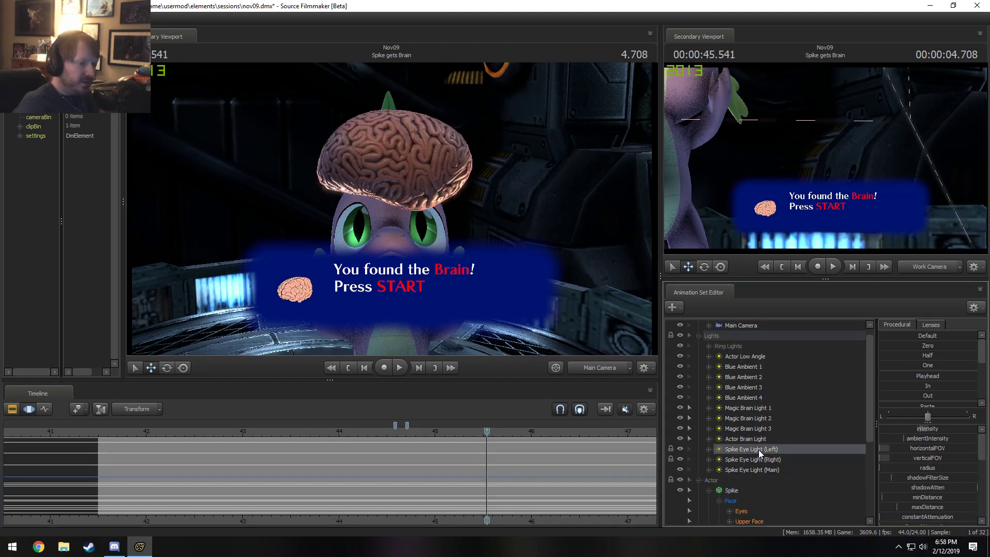
left_click(759, 449)
left_click_drag(474, 463, 597, 432)
left_click(936, 266)
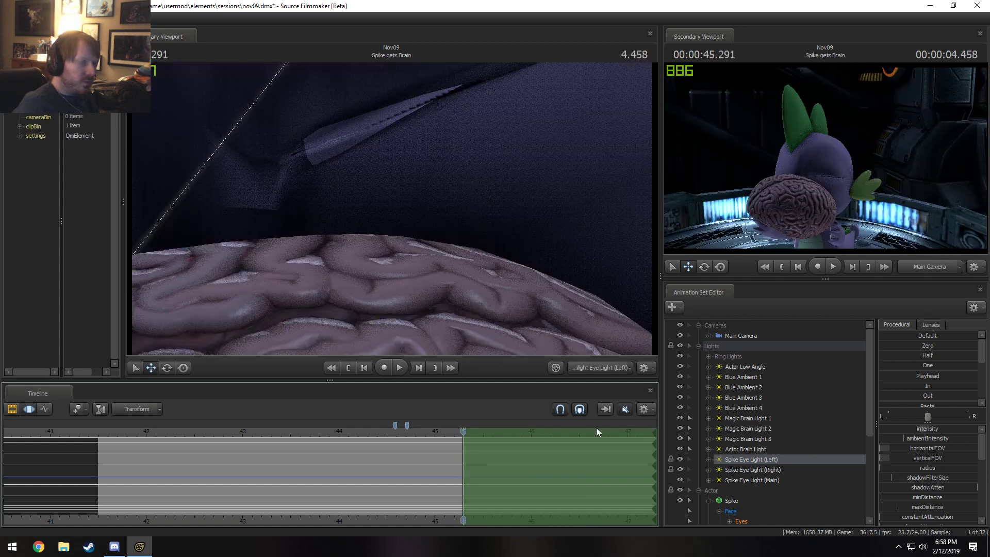
Step: At 00:00:45.958, aim Spike Eye Light (Left) tightly at Spike's eye with a narrow field of view and commit the change
left_click_drag(458, 432, 529, 448)
left_click_drag(510, 310, 384, 220)
scroll(400, 201, "down", 5)
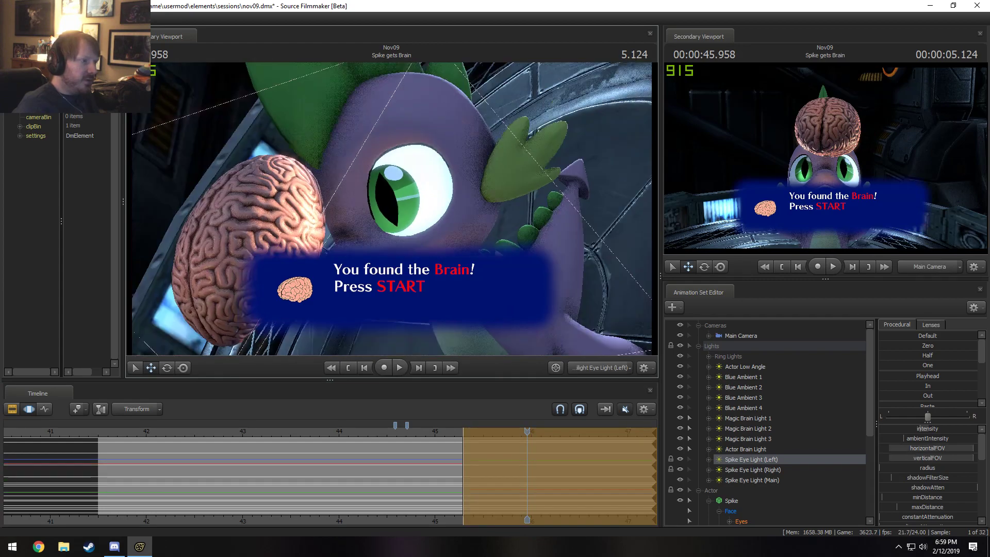
left_click_drag(415, 206, 438, 170)
scroll(399, 204, "up", 7)
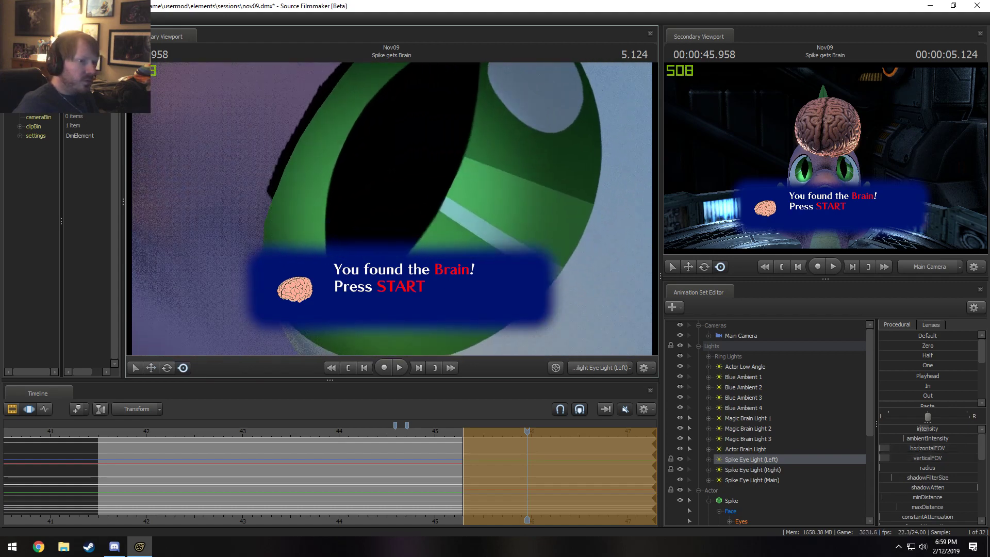
mouse_move(399, 204)
left_mouse_down()
mouse_move(401, 193)
mouse_move(395, 204)
left_mouse_up()
key("F2")
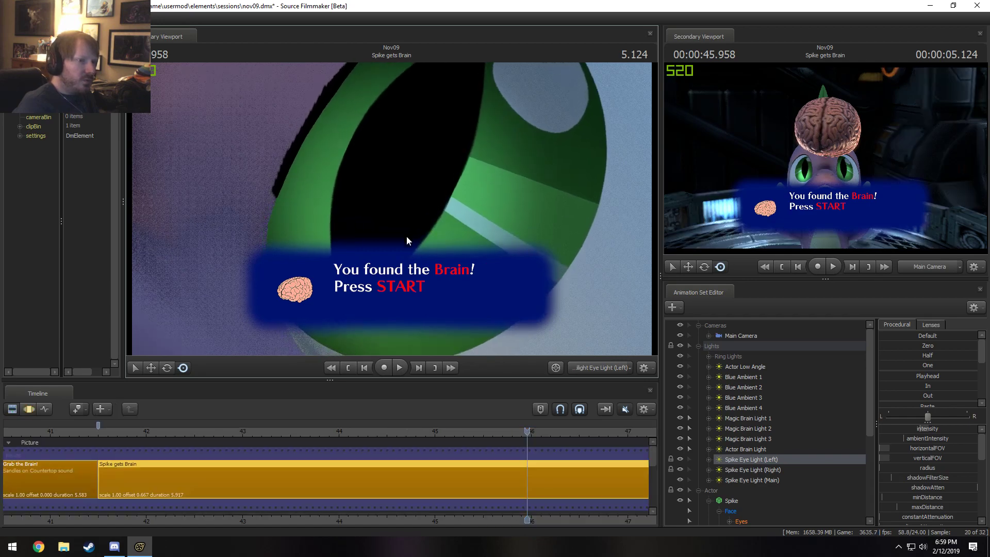
key("F3")
Step: Look through Spike Eye Light (Right), aim it tightly at Spike's other eye at 00:00:45.958, and commit the change
left_click(769, 469)
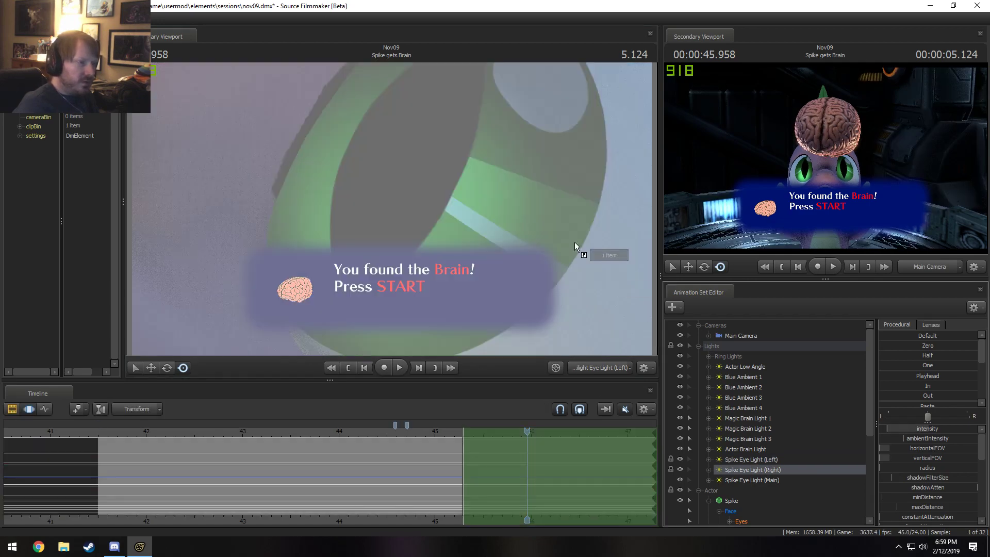
mouse_move(392, 209)
left_mouse_down()
mouse_move(367, 240)
mouse_move(371, 222)
mouse_move(394, 222)
mouse_move(369, 214)
mouse_move(407, 212)
mouse_move(449, 179)
mouse_move(393, 207)
mouse_move(389, 194)
mouse_move(391, 208)
left_mouse_up()
scroll(397, 209, "up", 10)
key("s")
key("w")
key("s")
key("w")
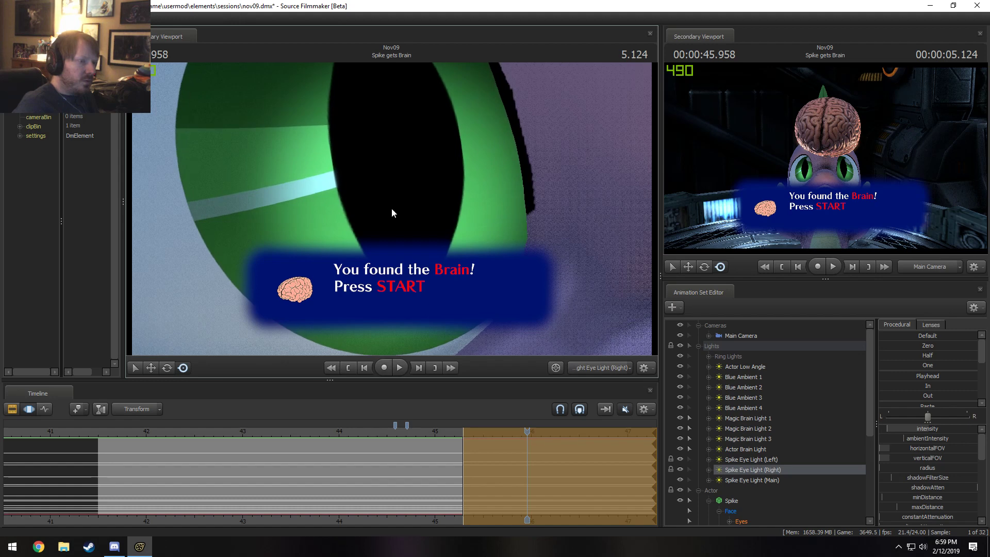
key("F2")
key("F3")
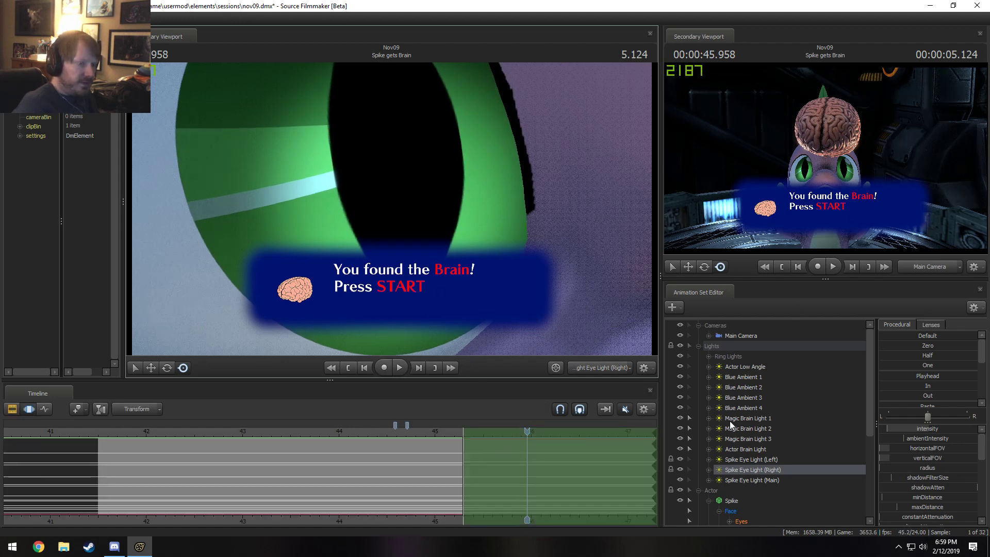
Step: Examine the intensity channel of Spike Eye Light (Right) and compare its settings with the Left and Main eye lights
left_click(705, 470)
scroll(727, 484, "down", 2)
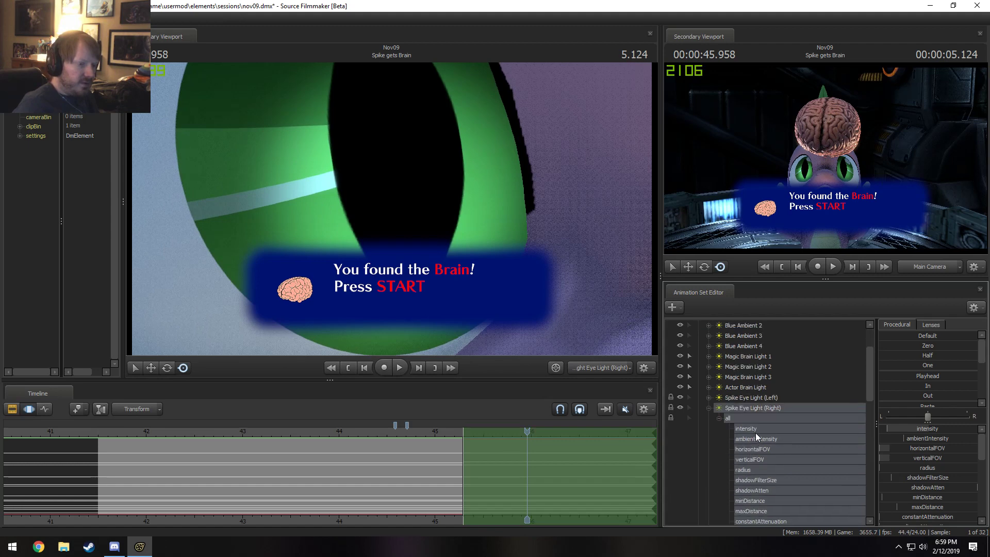
left_click(748, 429)
double_click(728, 408)
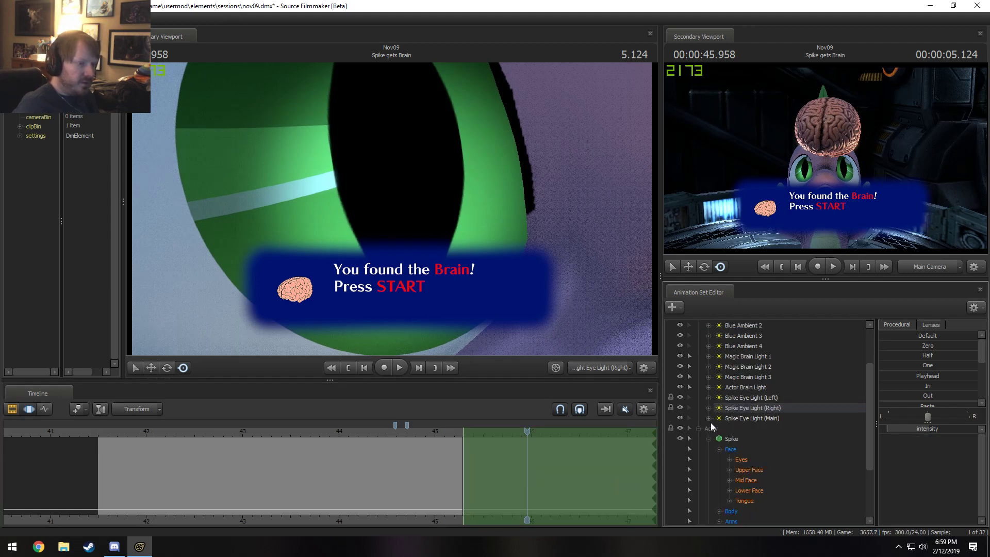
left_click(752, 419)
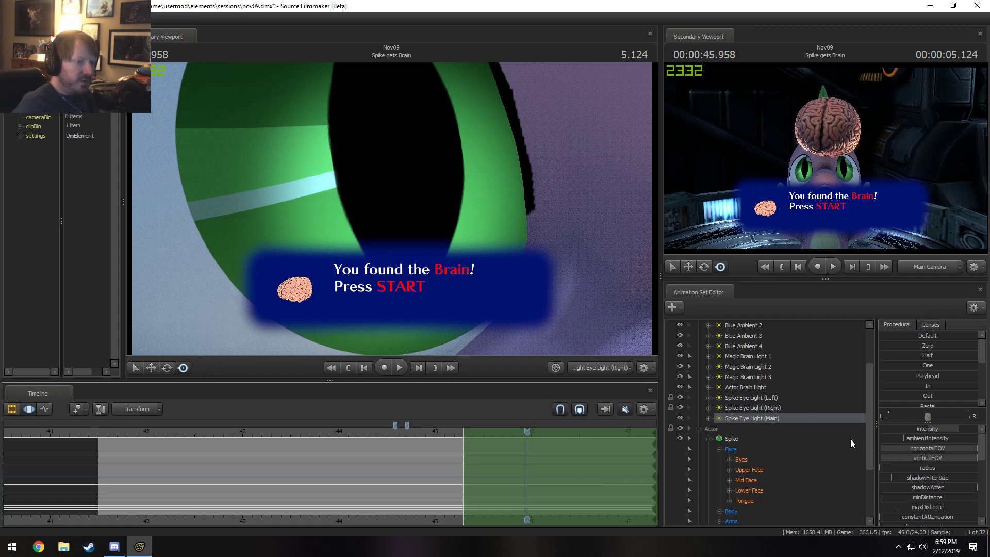
left_click(748, 407)
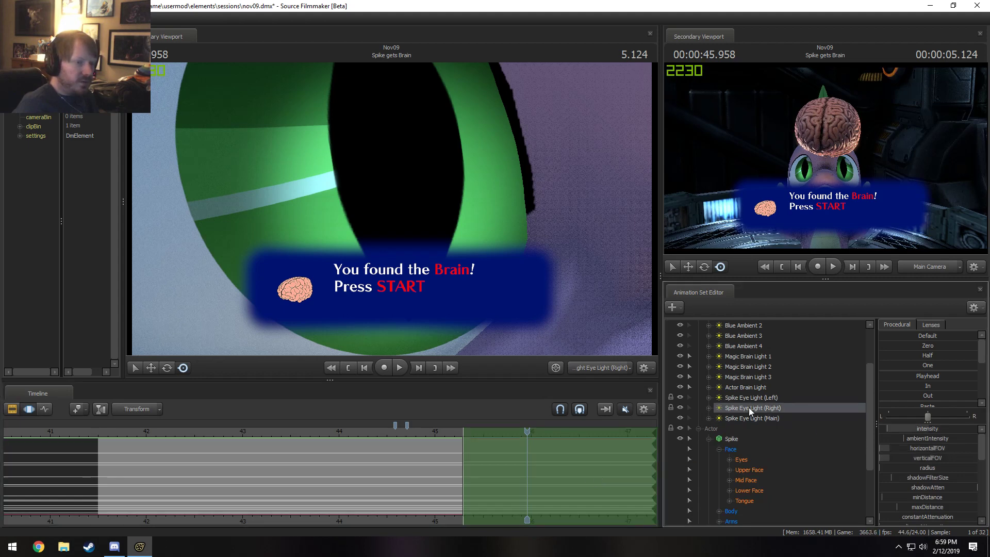
left_click(752, 399)
left_click(753, 407)
key("F2")
key("F3")
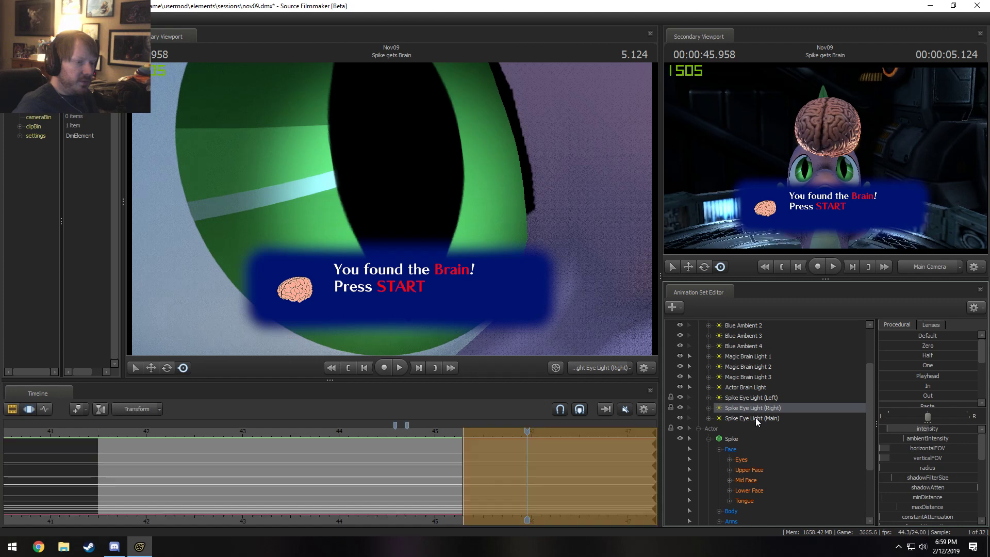
left_click(756, 397)
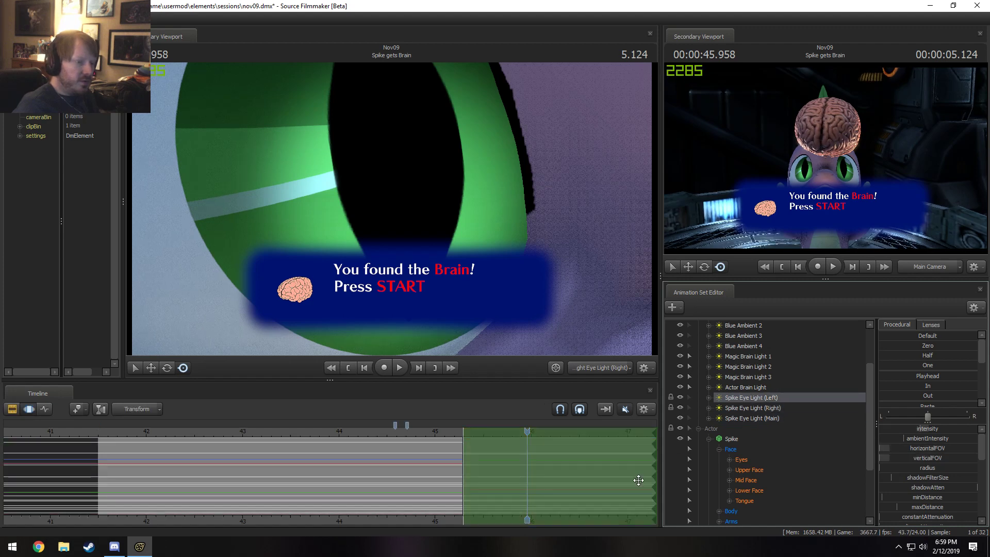
left_click(761, 407)
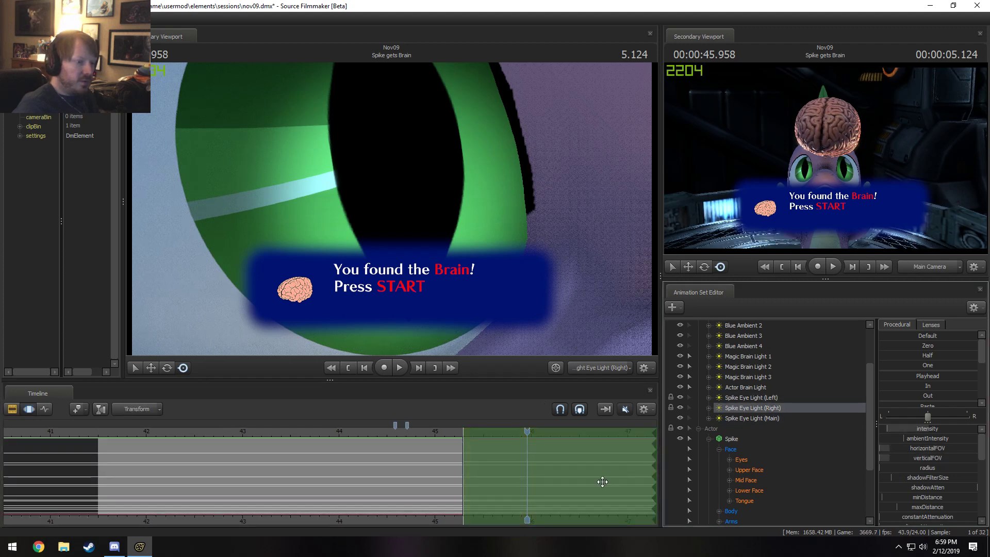
Step: Inspect the intensity channel of Spike Eye Light (Left) in the motion editor
left_click(715, 397)
left_click(710, 398)
left_click(719, 408)
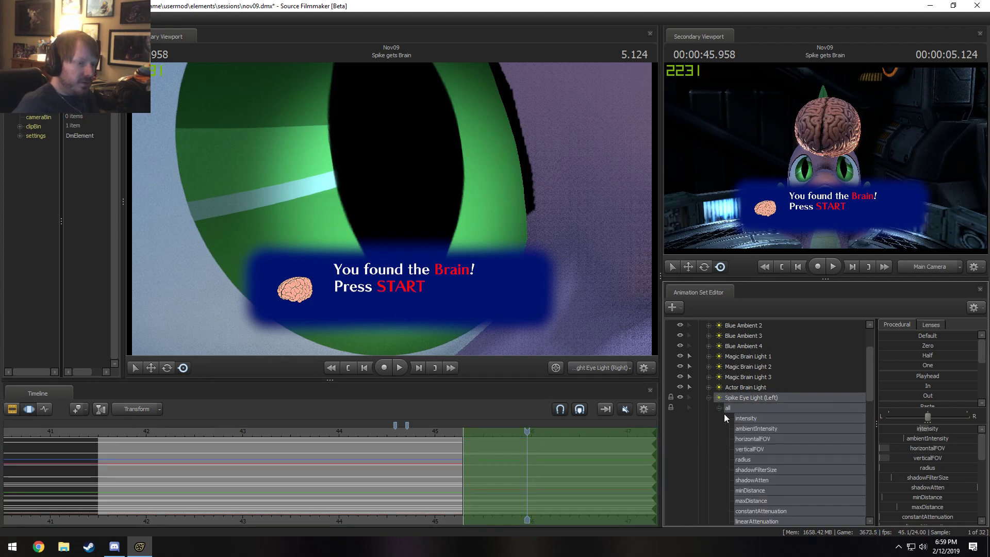
left_click(742, 418)
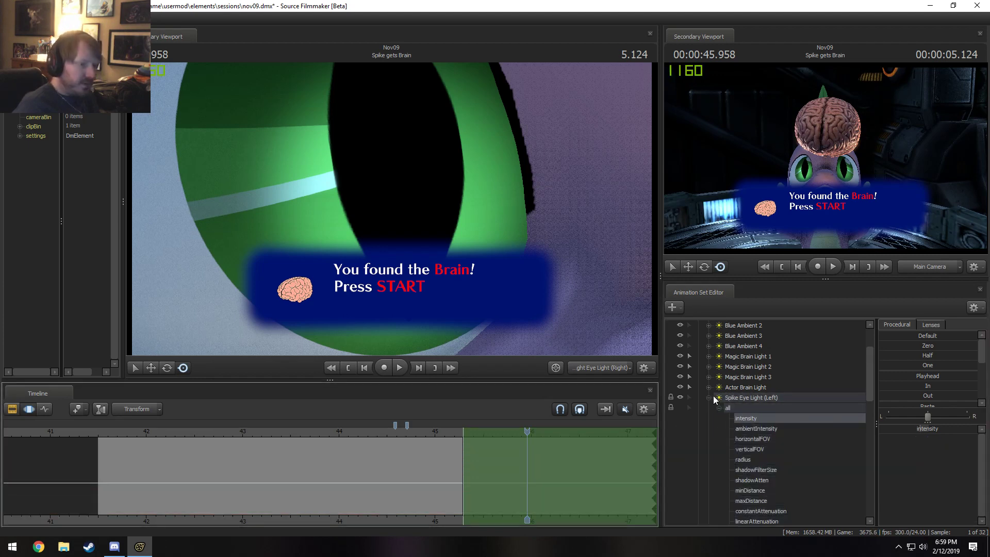
left_click(709, 397)
Step: Lower the intensity of Spike Eye Light (Right) across the time selection and check its intensity channel
left_click(752, 408)
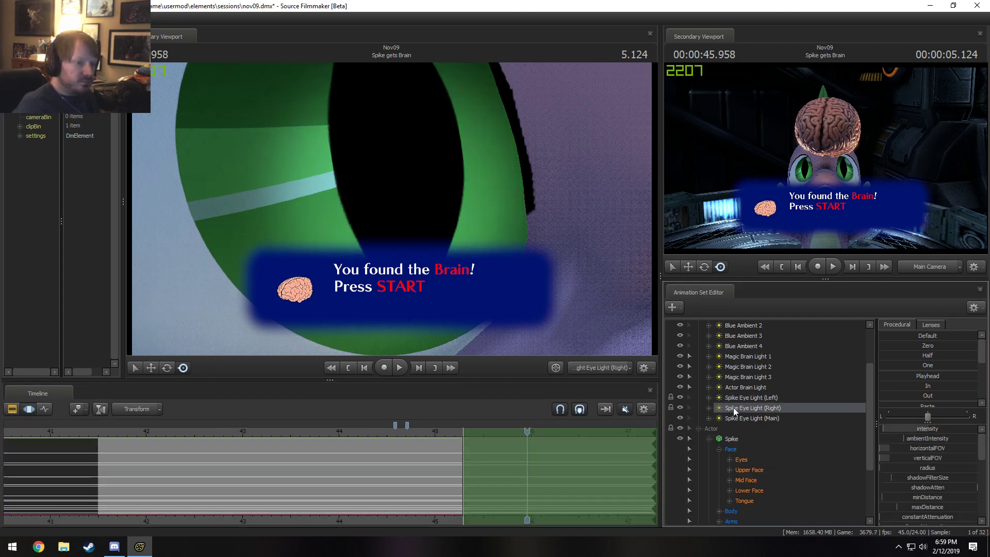
left_click(709, 408)
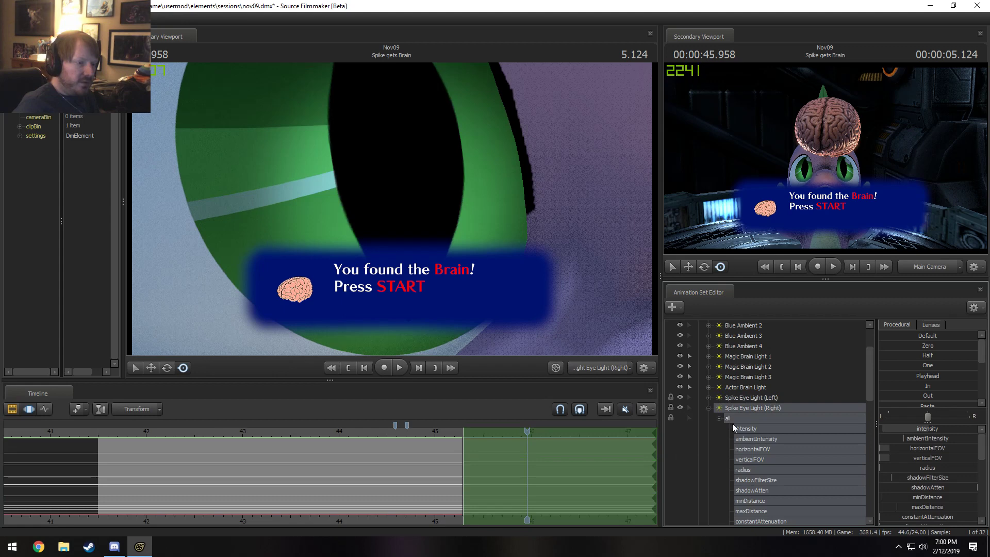
left_click(733, 427)
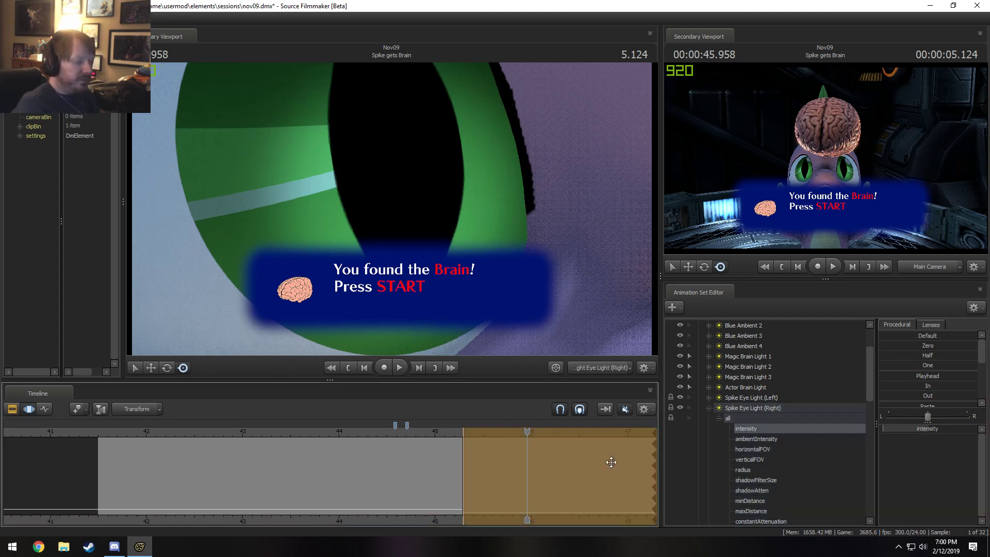
left_click(731, 417)
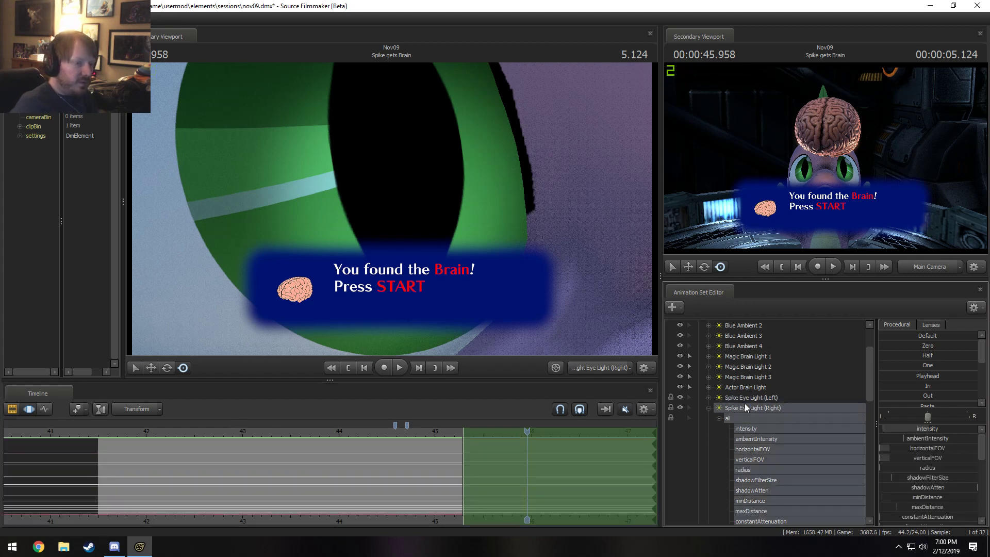
Step: Confirm the intensity slider range of Spike Eye Light (Right) with minimum 0, maximum 100 and default 500
right_click(896, 428)
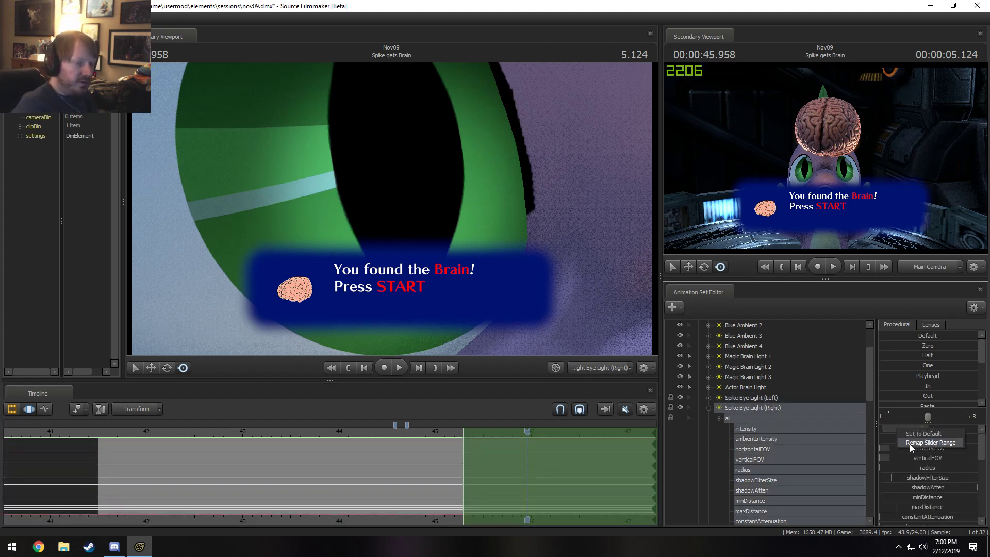
left_click(909, 444)
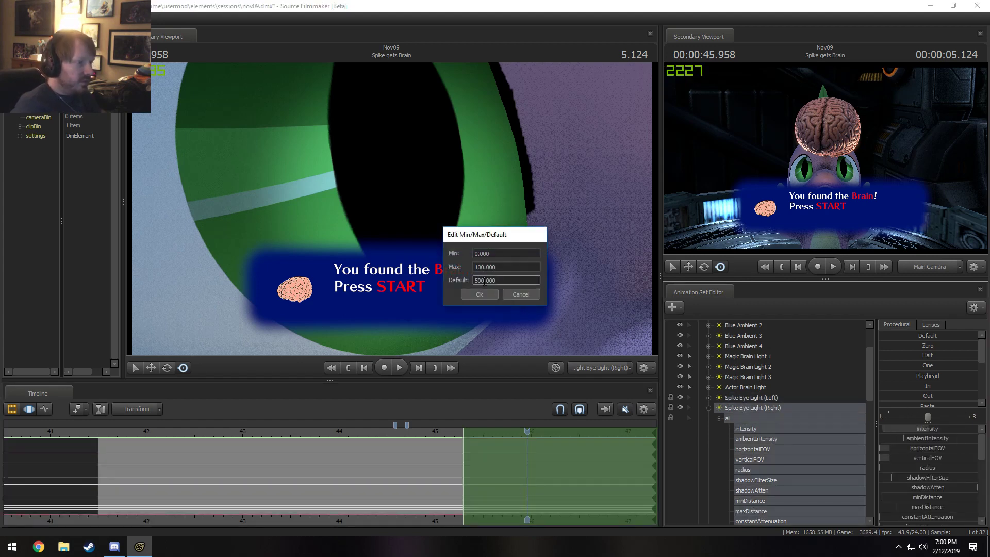
left_click(484, 294)
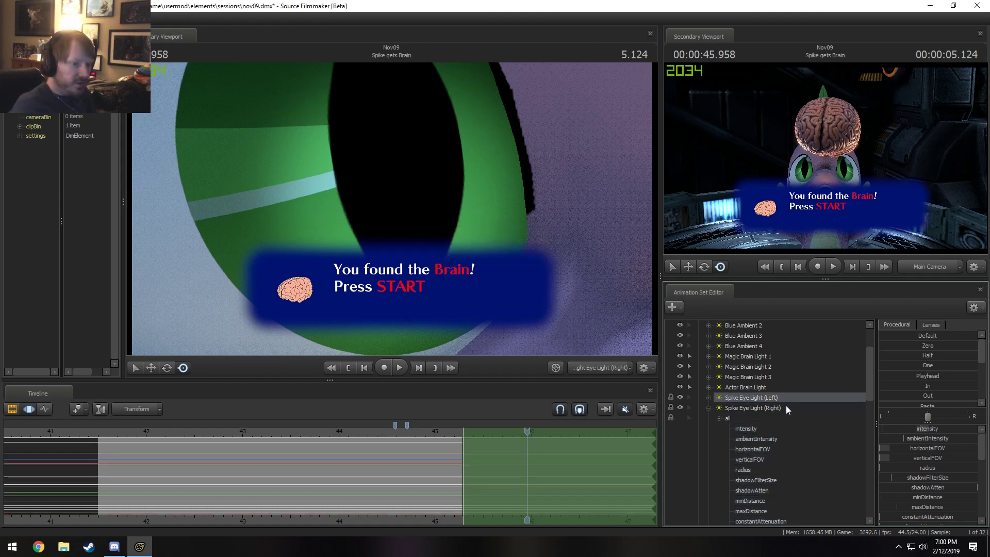
key("F2")
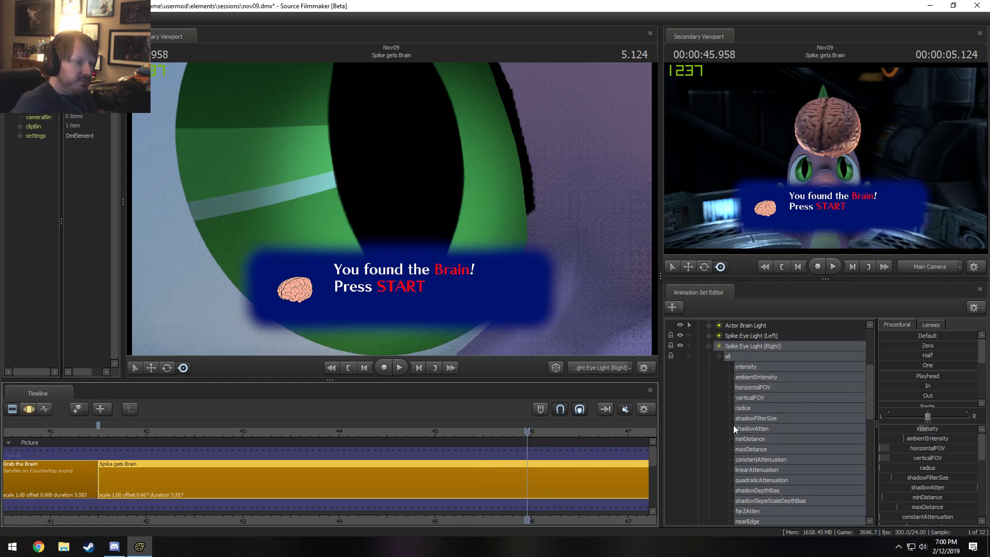
left_click(710, 407)
Step: Look through Spike Eye Light (Main) in the primary viewport and hide the Round Platform group
left_click(743, 416)
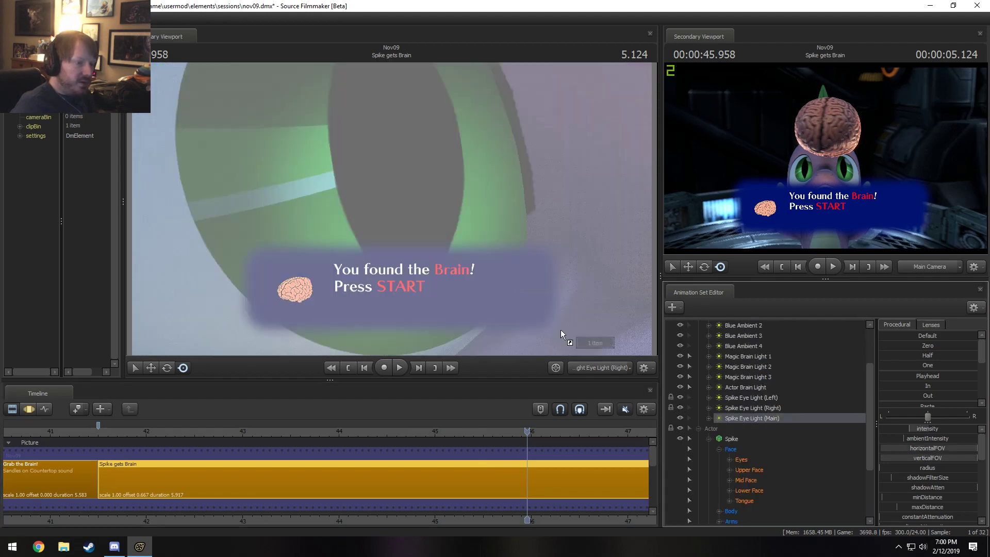
left_click_drag(551, 233, 394, 209)
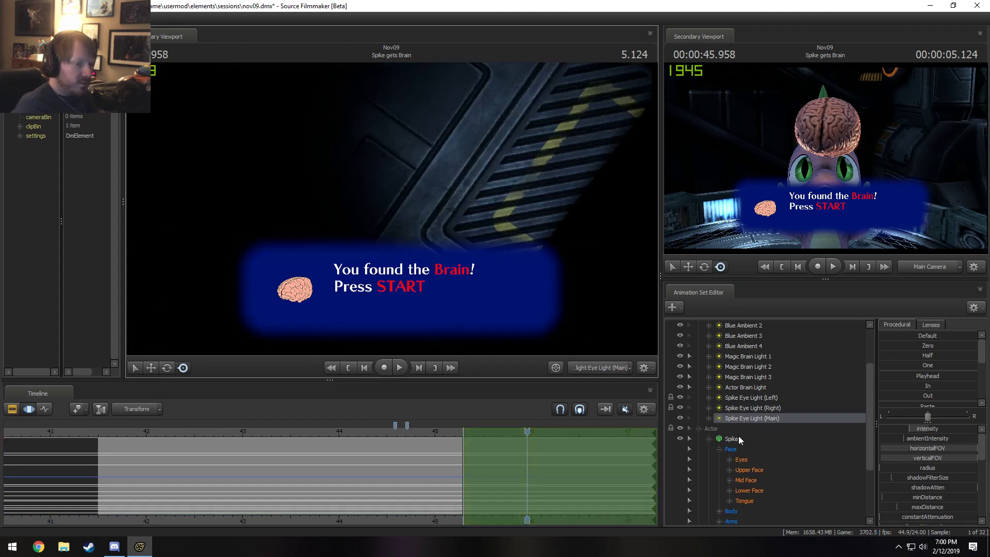
scroll(708, 462, "down", 3)
left_click(680, 489)
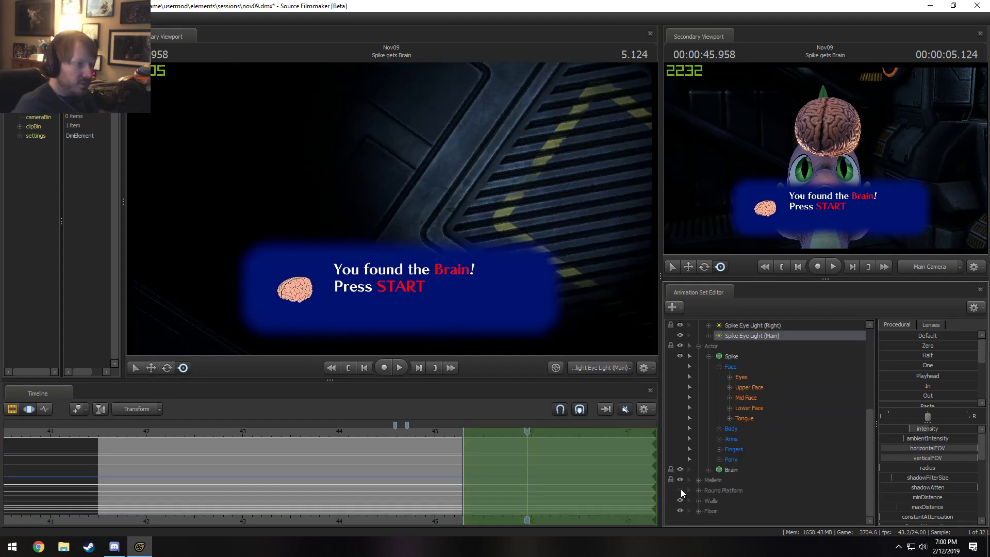
Step: Hide the Floor group and aim Spike Eye Light (Main) up at Spike and the brain with a narrower field of view and higher intensity
left_click(680, 512)
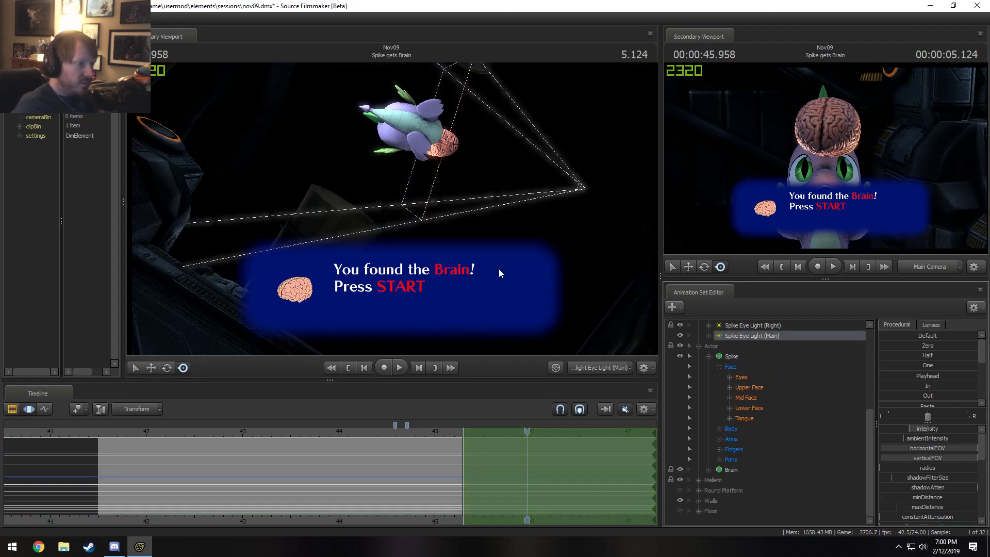
left_click_drag(499, 268, 515, 239)
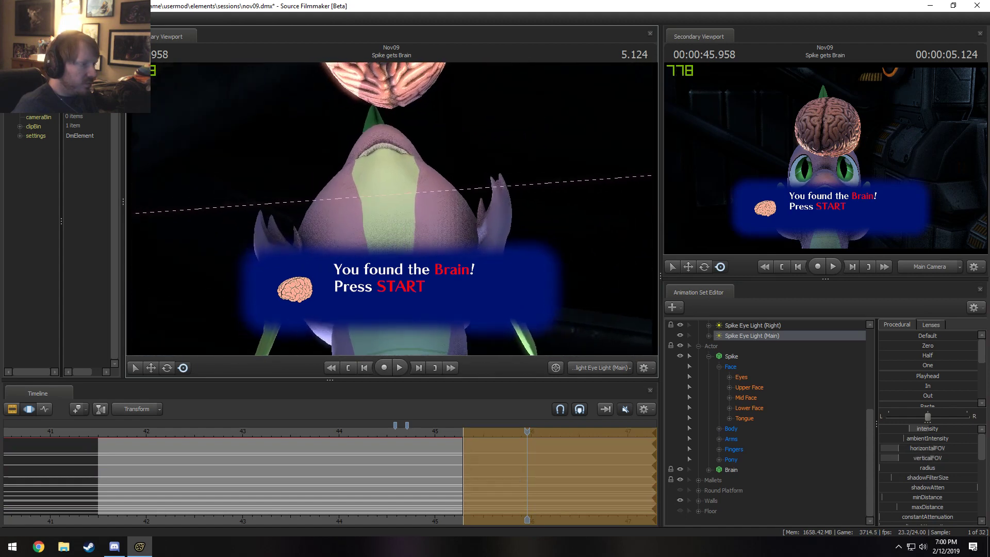
left_click_drag(920, 429, 948, 429)
left_click_drag(400, 218, 400, 190)
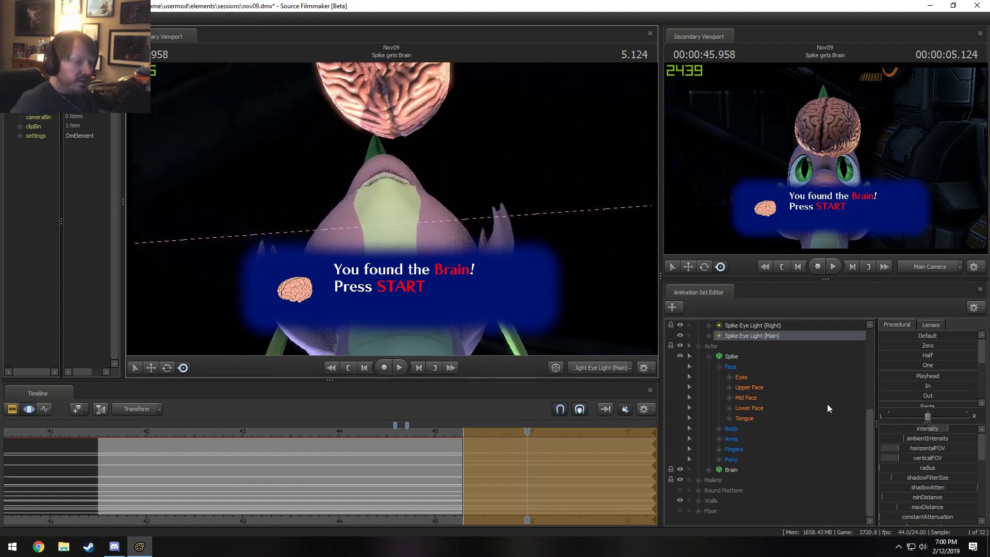
Step: Raise the color_red value of Spike Eye Light (Main) across the time selection and lower its intensity to about mid-range
scroll(930, 491, "down", 5)
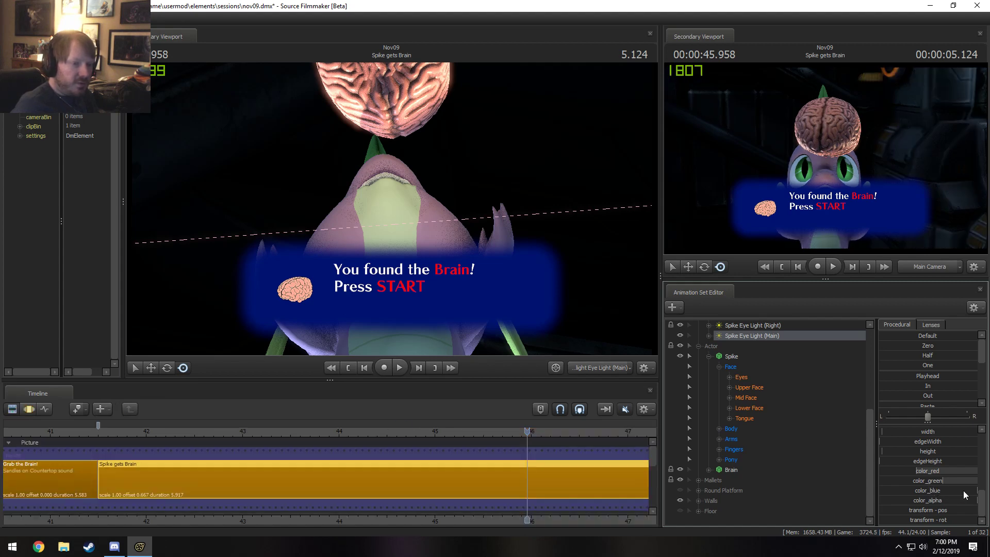
left_click_drag(963, 490, 984, 472)
key("F2")
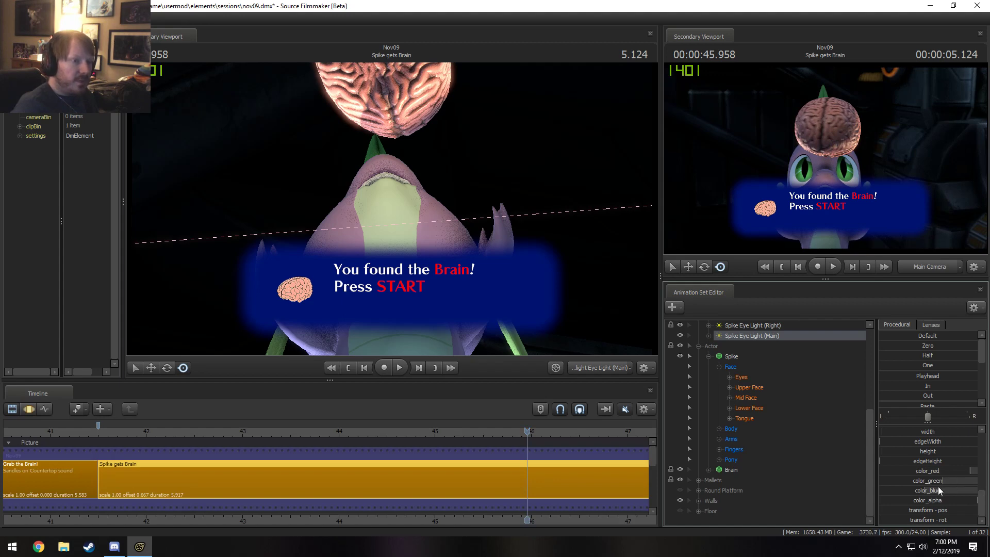
key("F3")
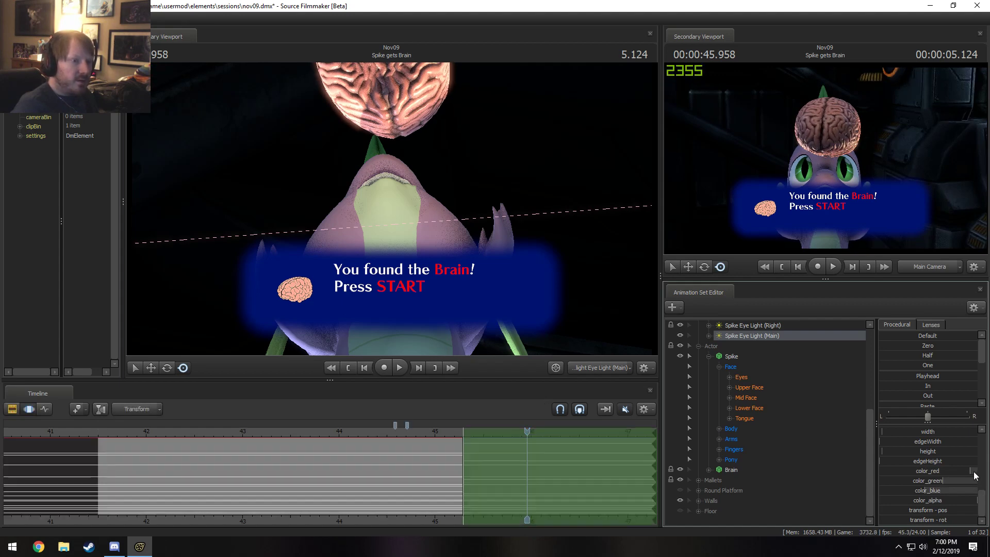
left_click_drag(974, 472, 984, 472)
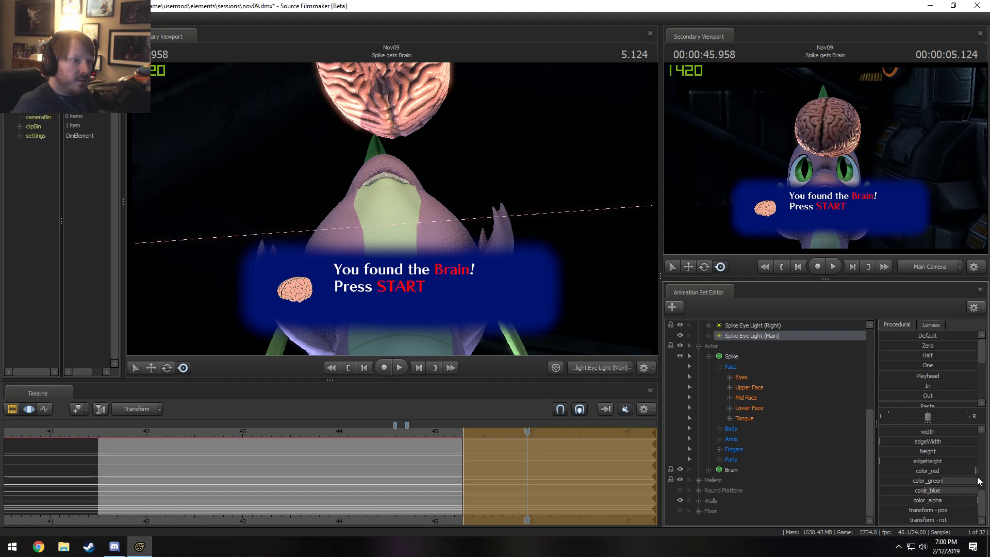
scroll(923, 480, "down", 5)
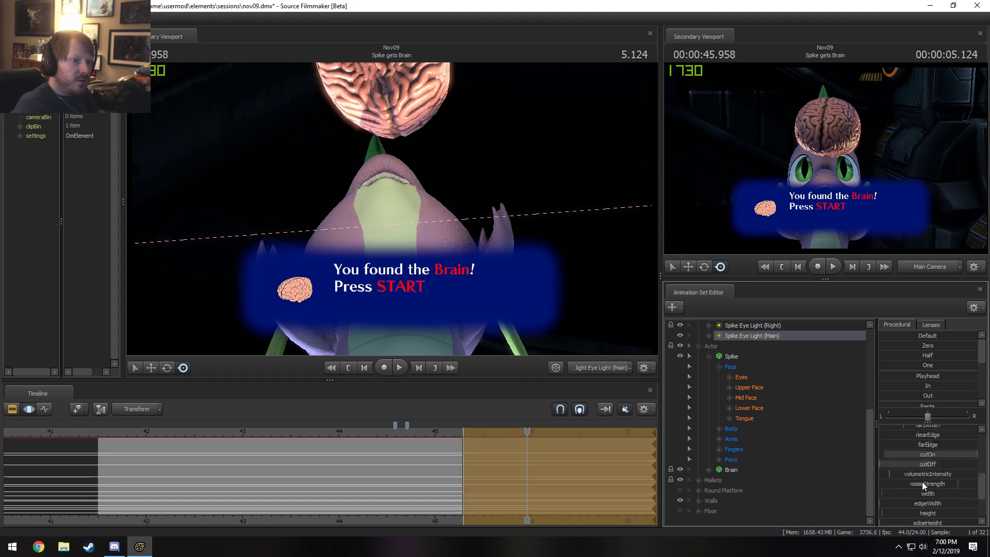
left_click_drag(948, 429, 931, 429)
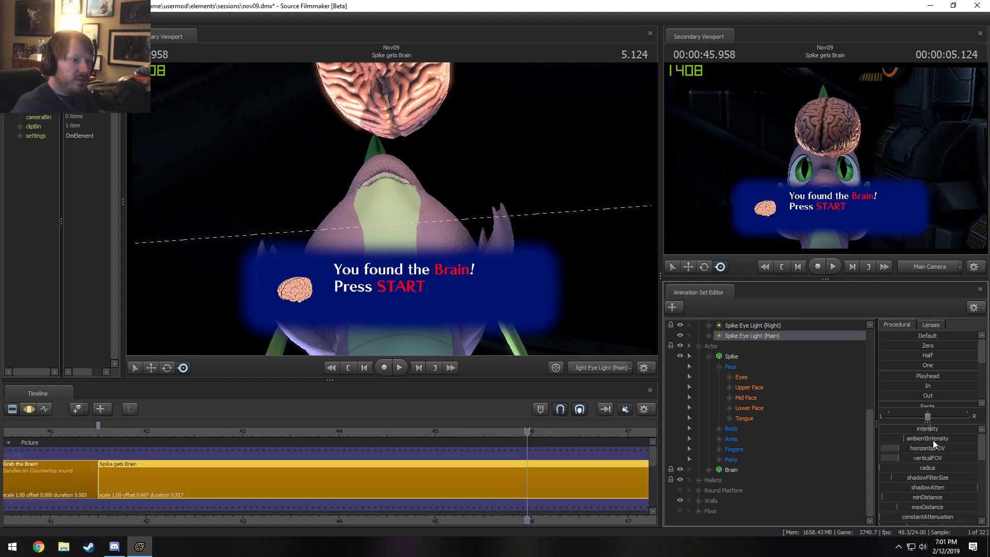
key("F2")
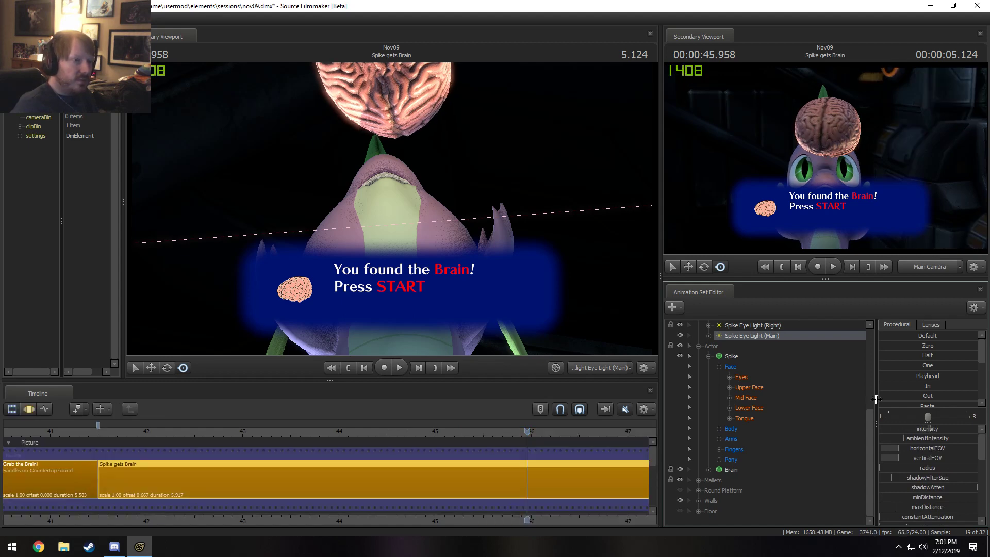
Step: Inspect the color_red, color_green and color_blue channels of Spike Eye Light (Main) in the motion editor
left_click(708, 336)
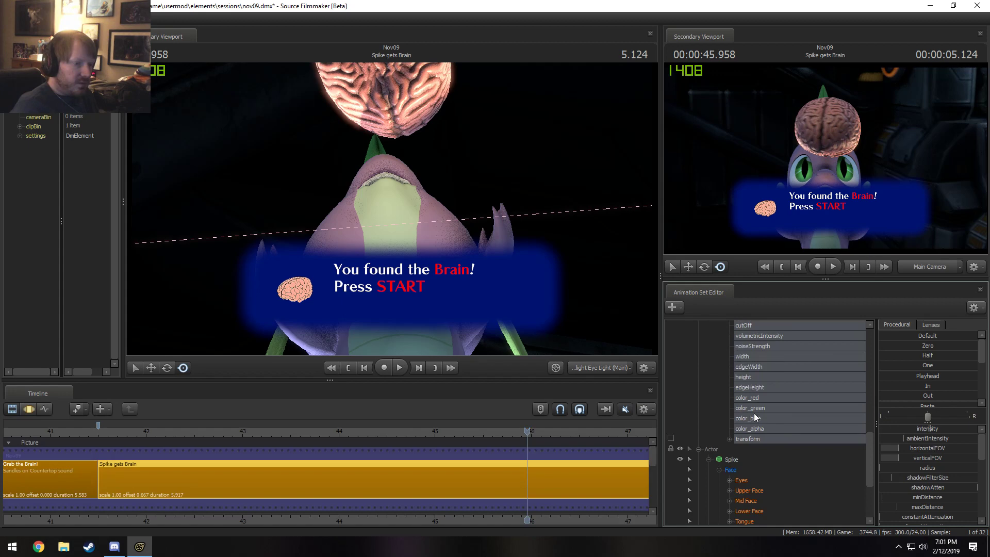
left_click(754, 398)
left_click(754, 416, "shift")
key("F3")
scroll(530, 480, "up", 2)
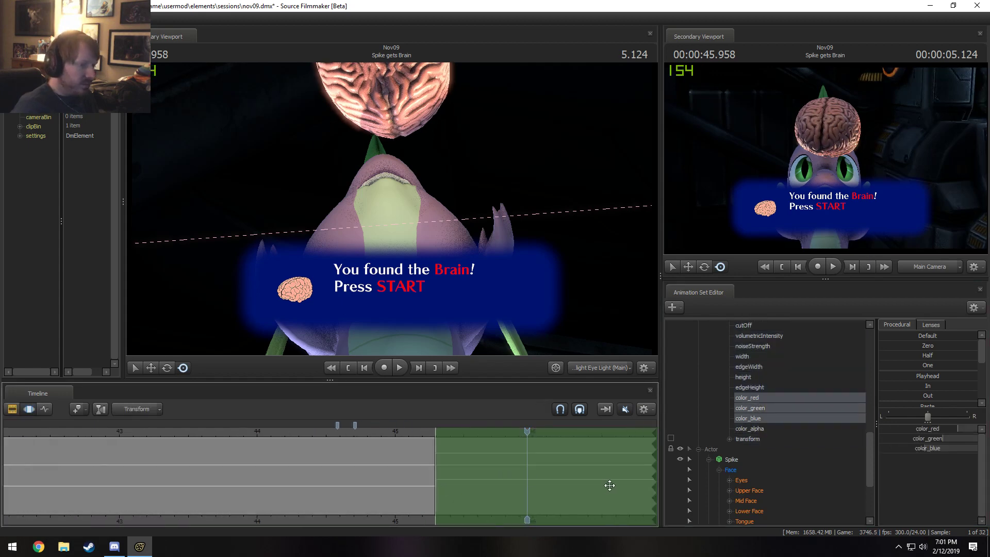
scroll(672, 482, "up", 5)
left_click(710, 429)
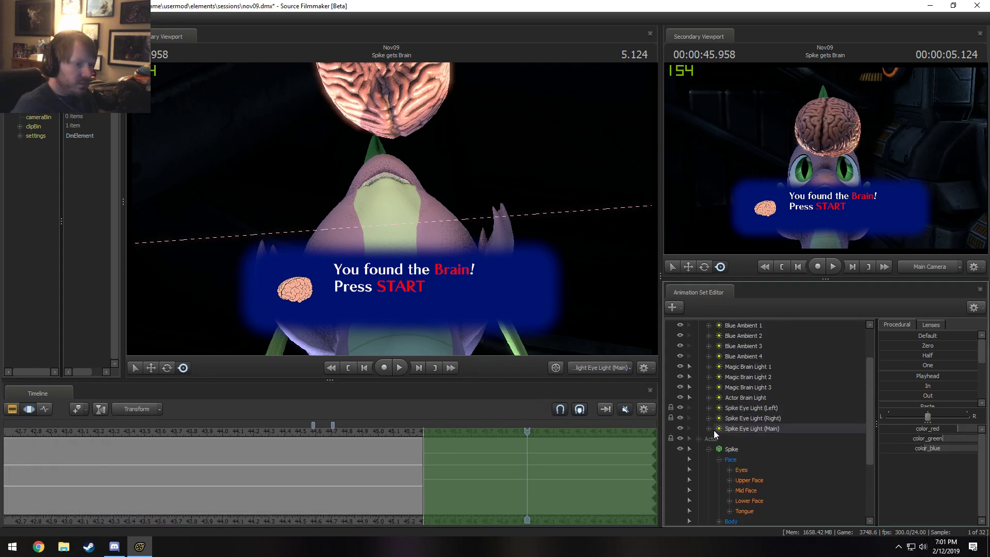
Step: Check the channels of Spike Eye Light (Right) and Spike Eye Light (Left) in the motion editor, and return to the clip editor
left_click(732, 419)
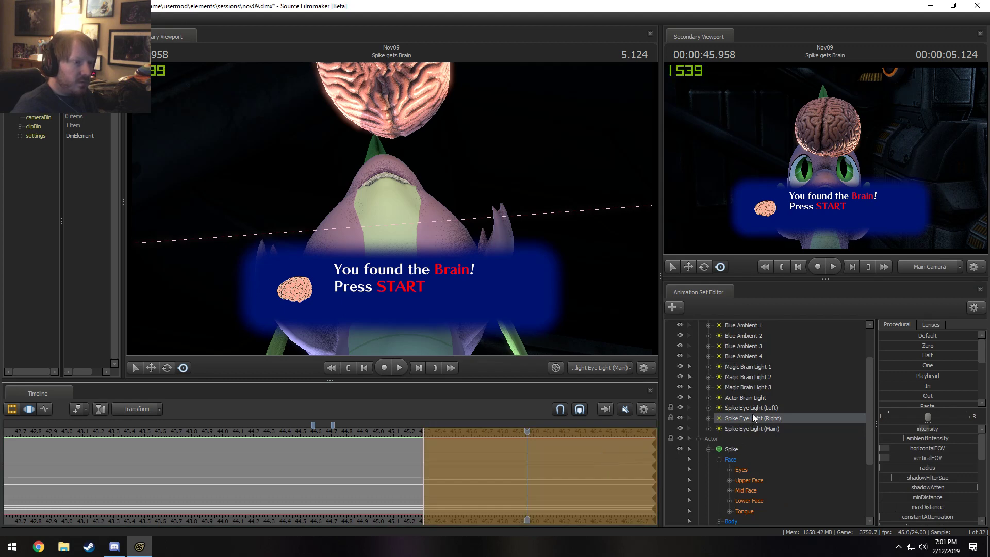
left_click(750, 407)
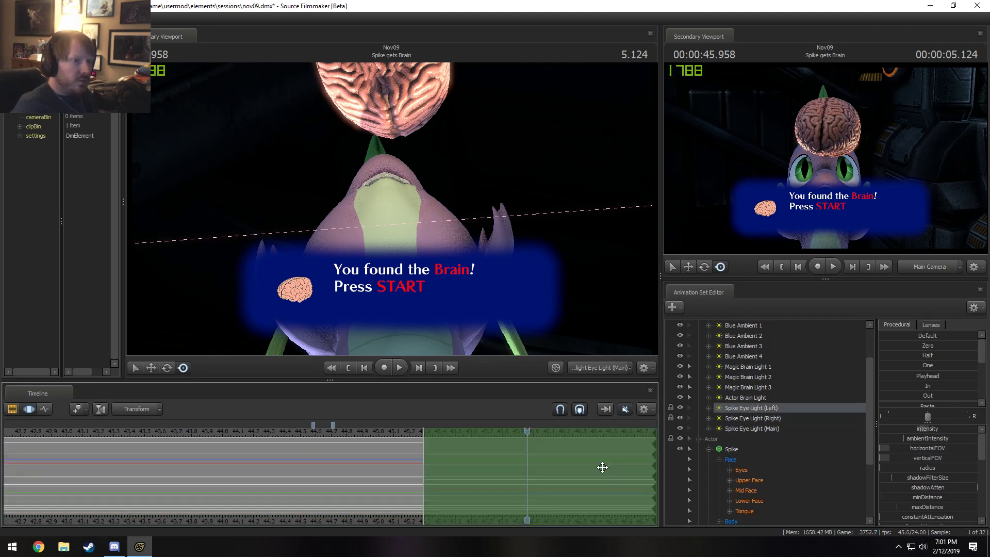
key("F2")
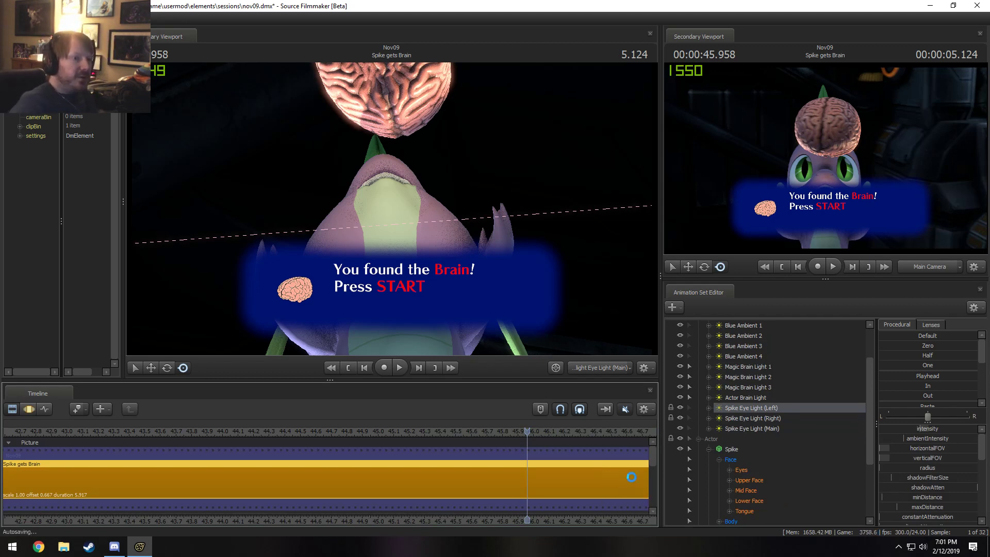
Step: Scrub the Spike gets Brain shot back to about 44.1 s and play a short stretch to review the lighting
left_click_drag(456, 427, 383, 434)
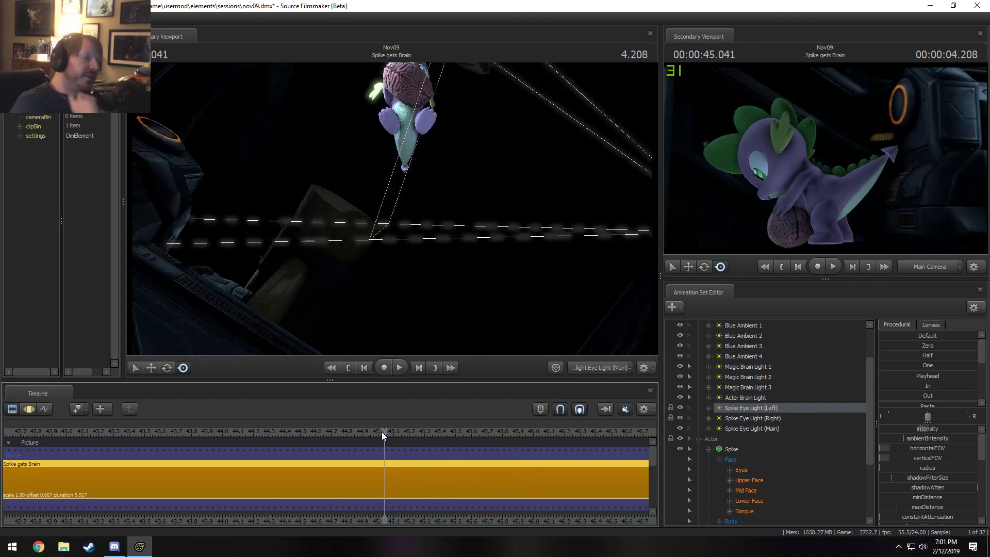
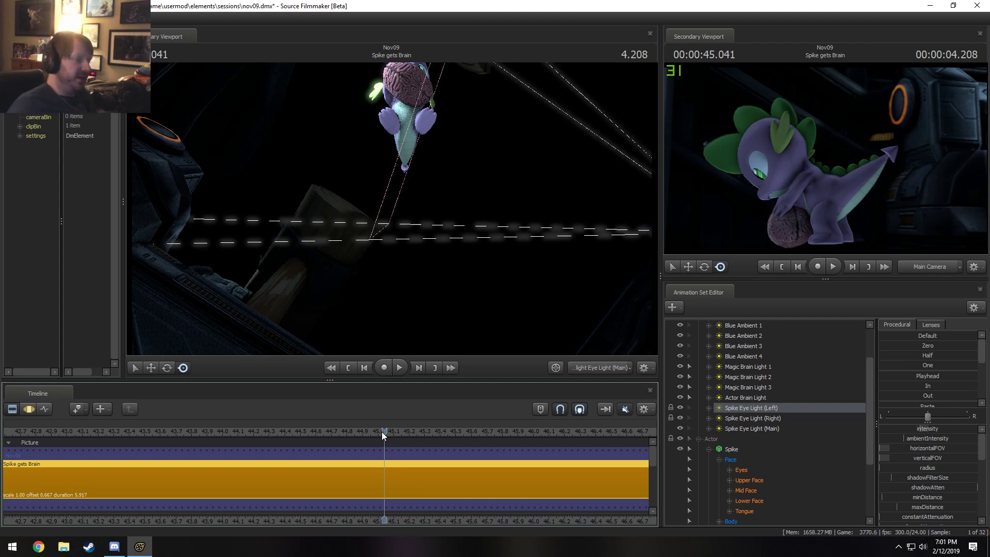
left_click_drag(380, 436, 227, 419)
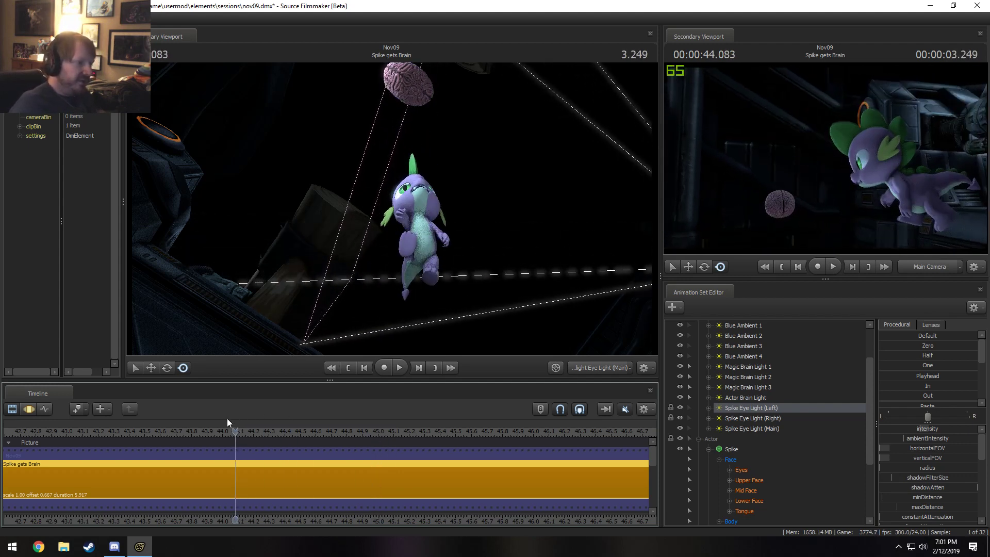
key("space")
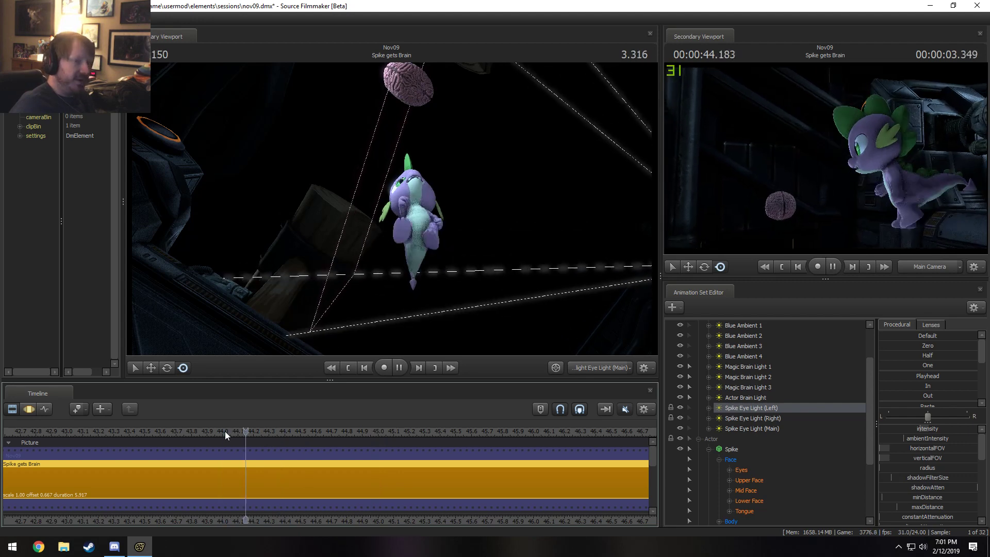
key("space")
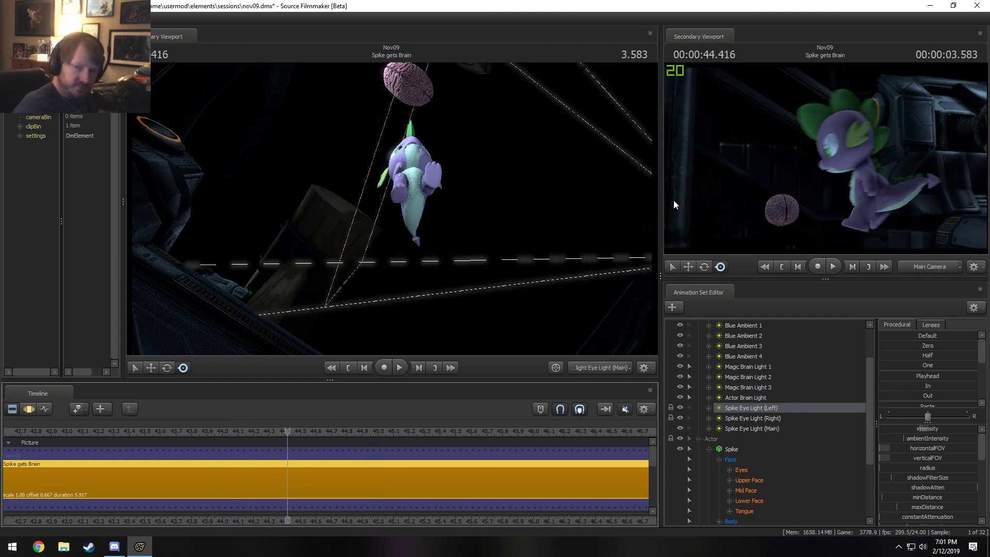
Step: Collapse the Actor group and unhide the Round Platform and Floor groups
scroll(747, 364, "down", 3)
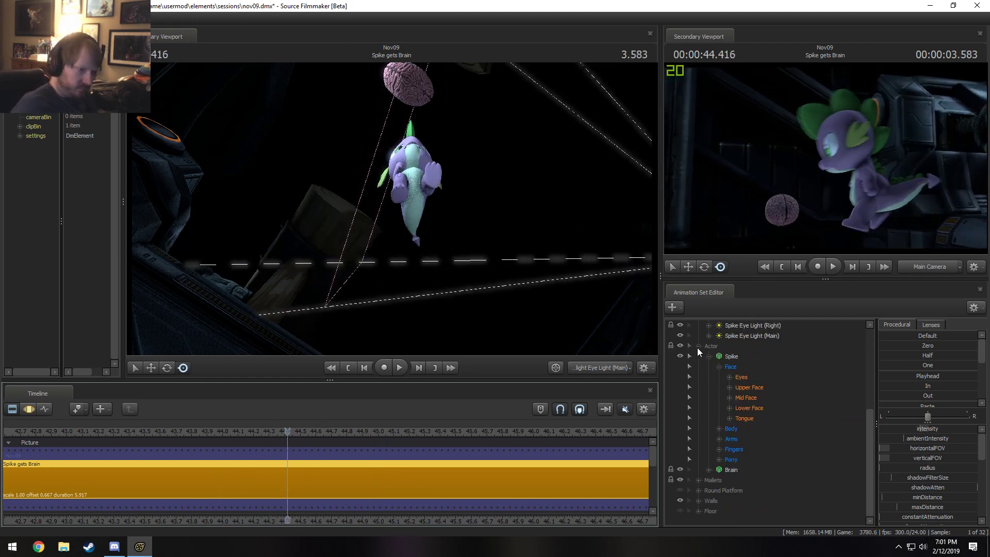
left_click(698, 346)
left_click(680, 490)
left_click(680, 510)
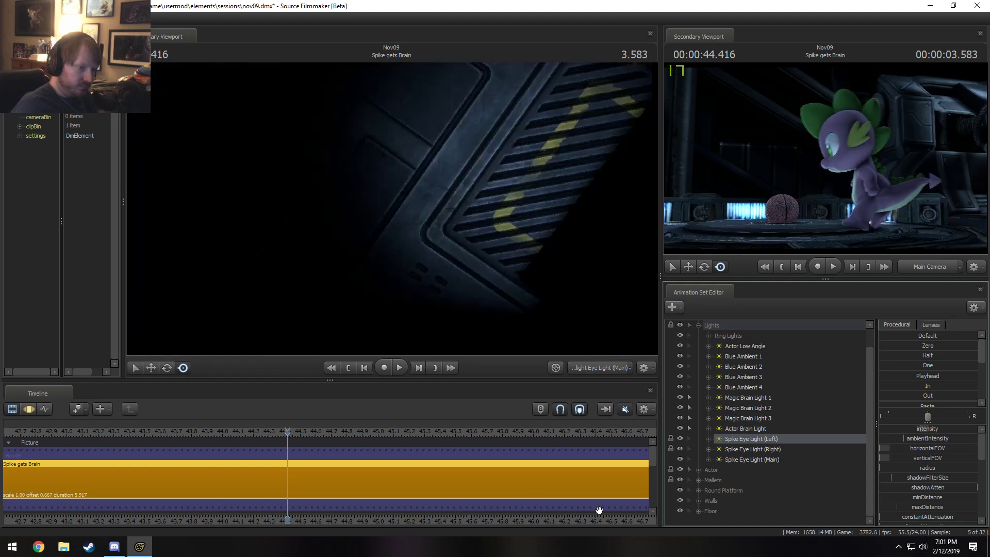
Step: Play the shot through the brain pickup and replay it from about 44.5 s with the full set visible
key("space")
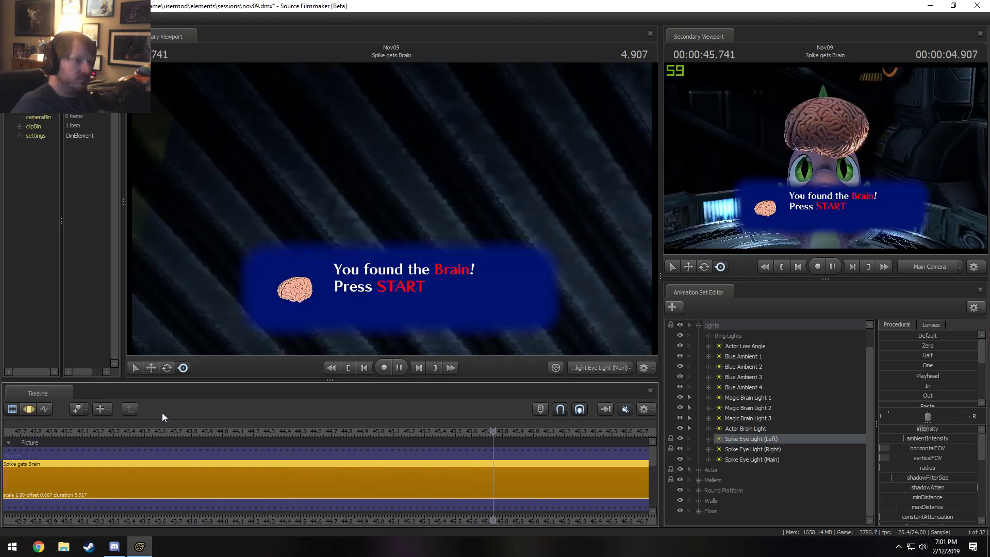
left_click(295, 428)
key("space")
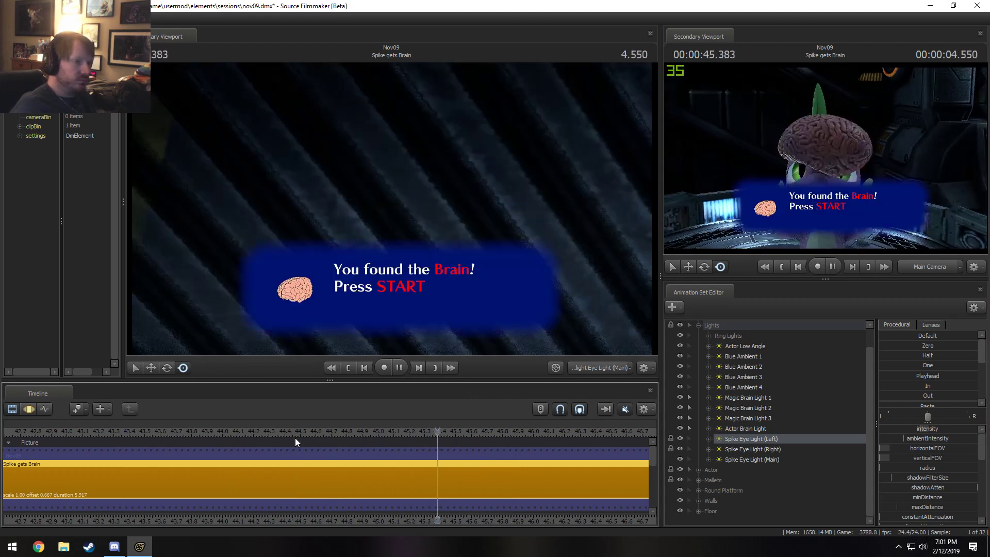
Step: Play back the Spike gets Brain shot several times to examine Spike's movement and eyes as he gets the brain
key("space")
left_click(320, 432)
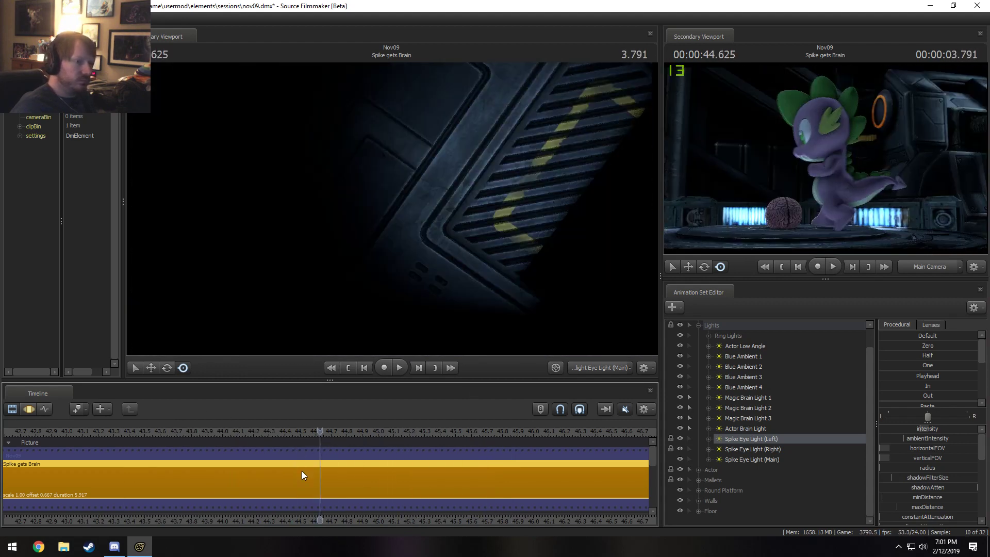
key("F3")
key("shift")
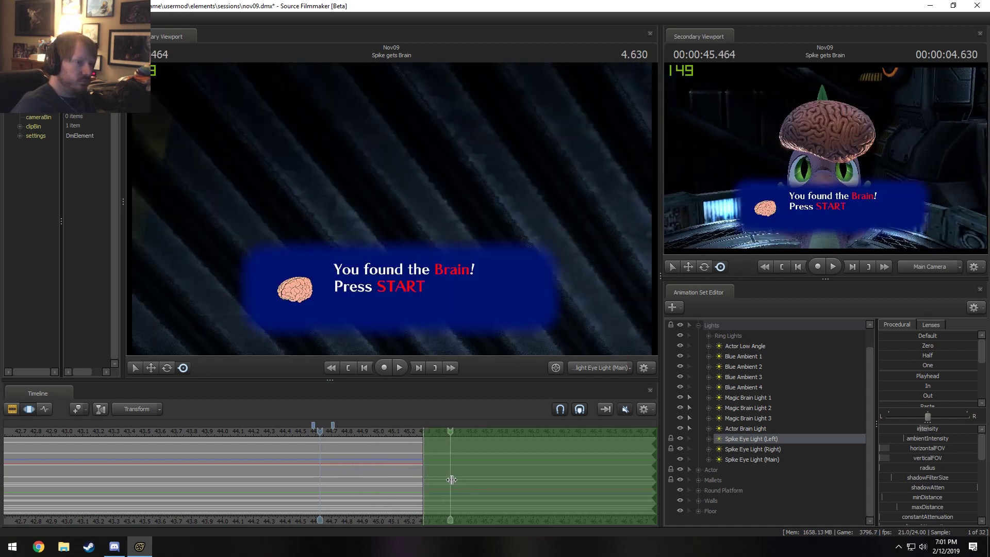
key("space")
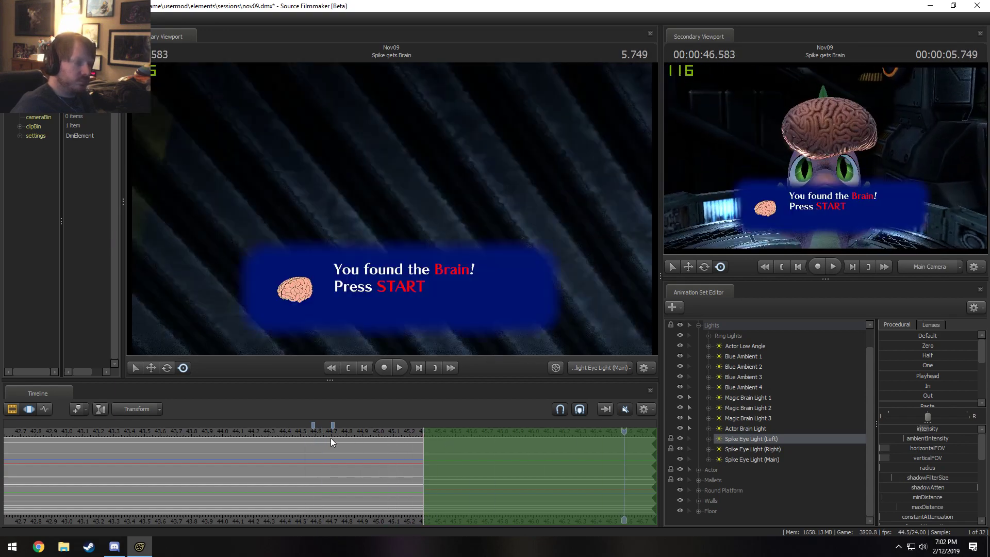
left_click(263, 431)
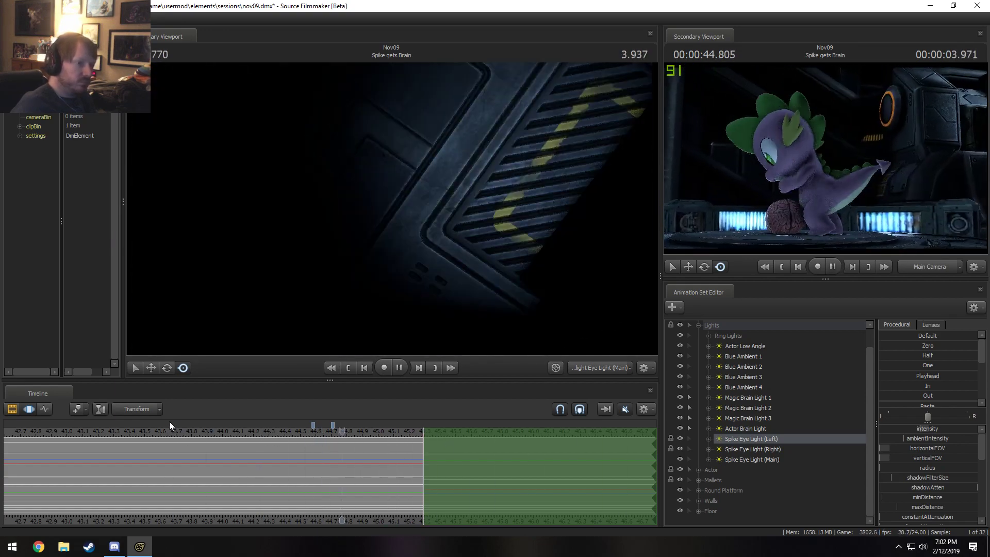
key("space")
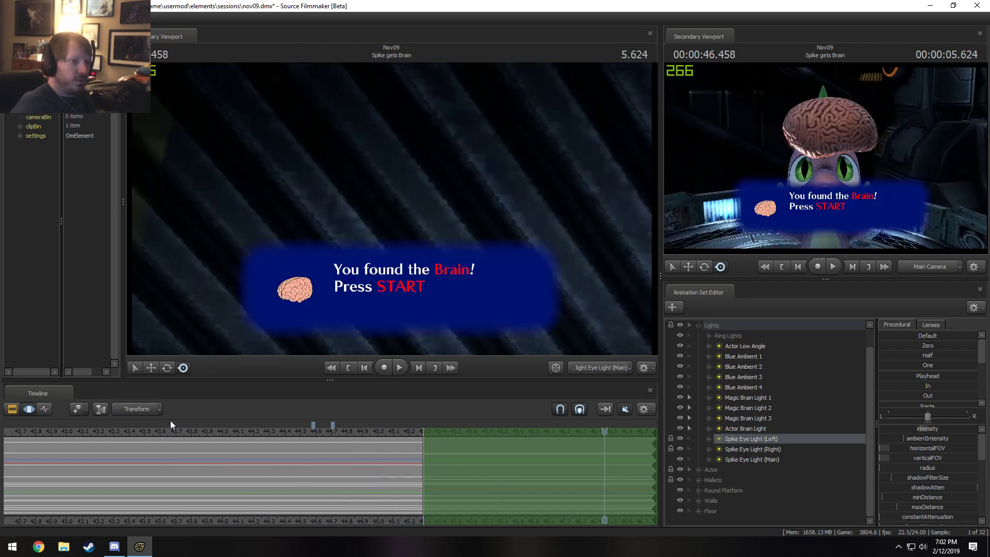
key("F2")
key("space")
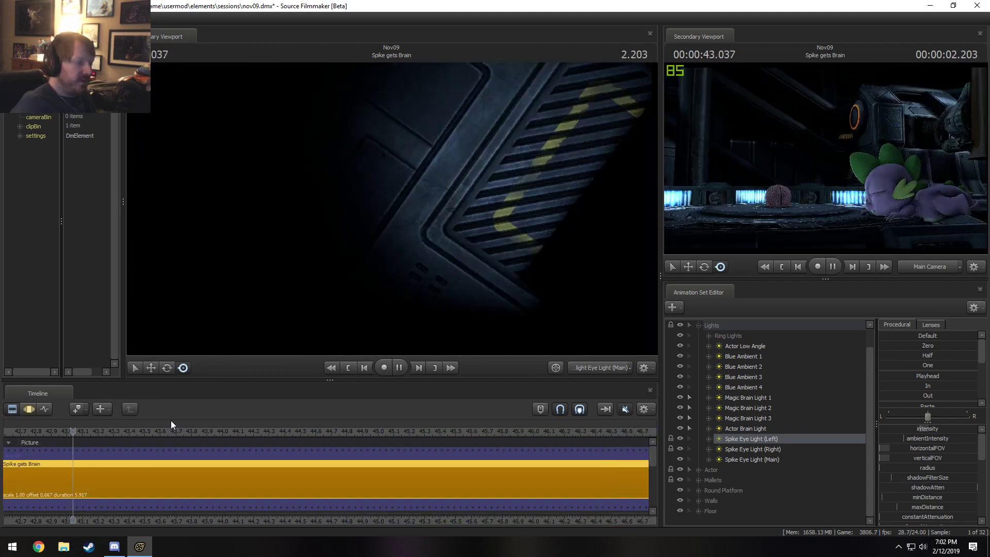
key("space")
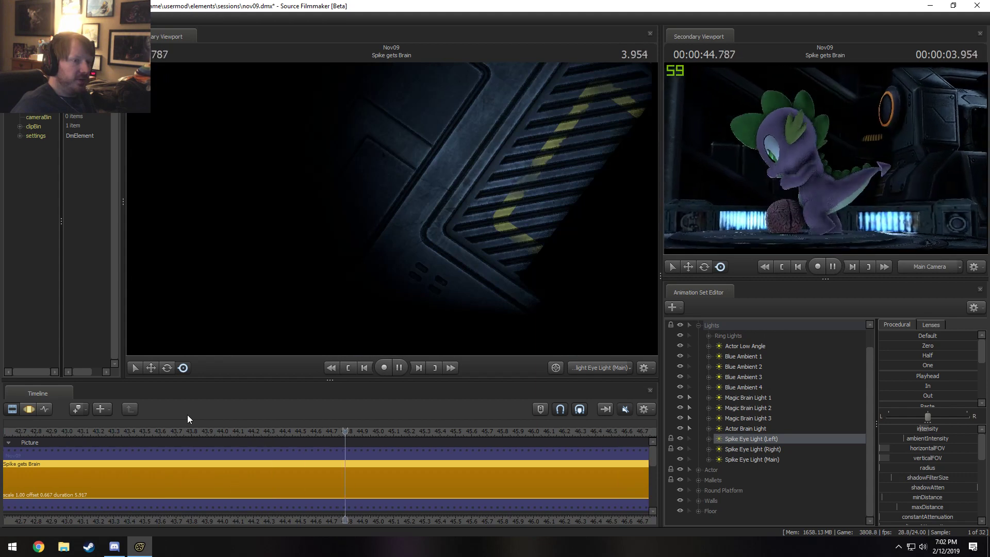
key("space")
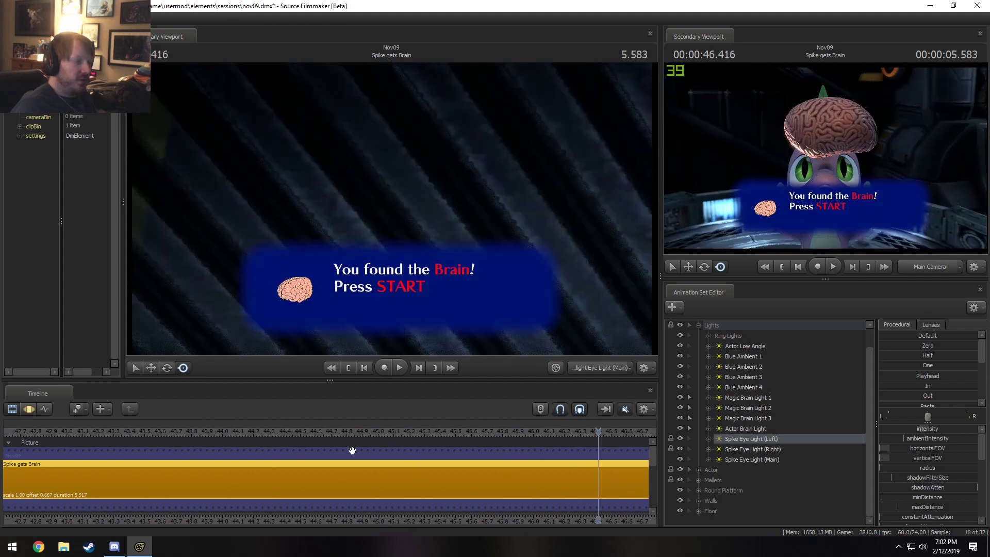
Step: Set the time selection to hold from about 45.46 s onward, with a falloff starting at about 45.3 s
key("F3")
key("shift")
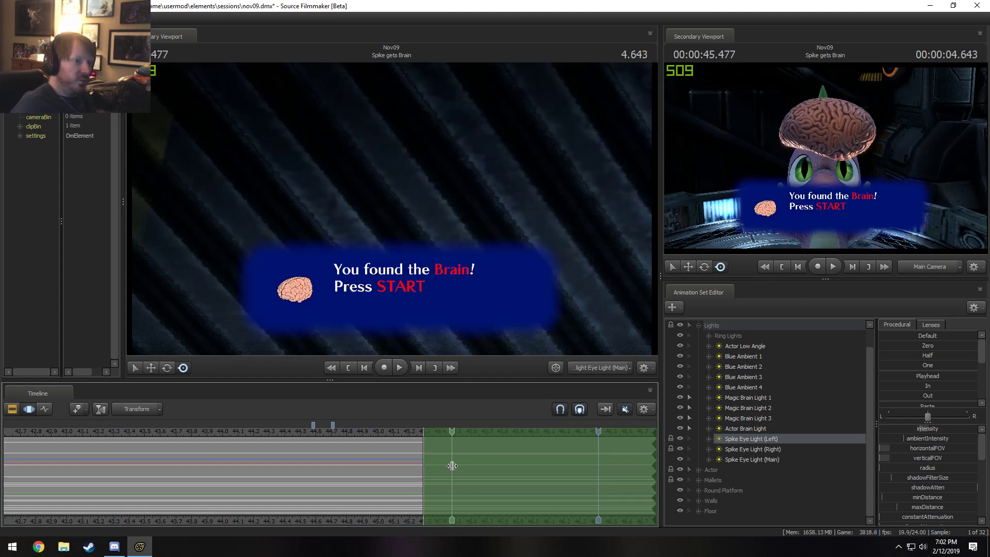
left_click_drag(453, 464, 528, 444, "shift")
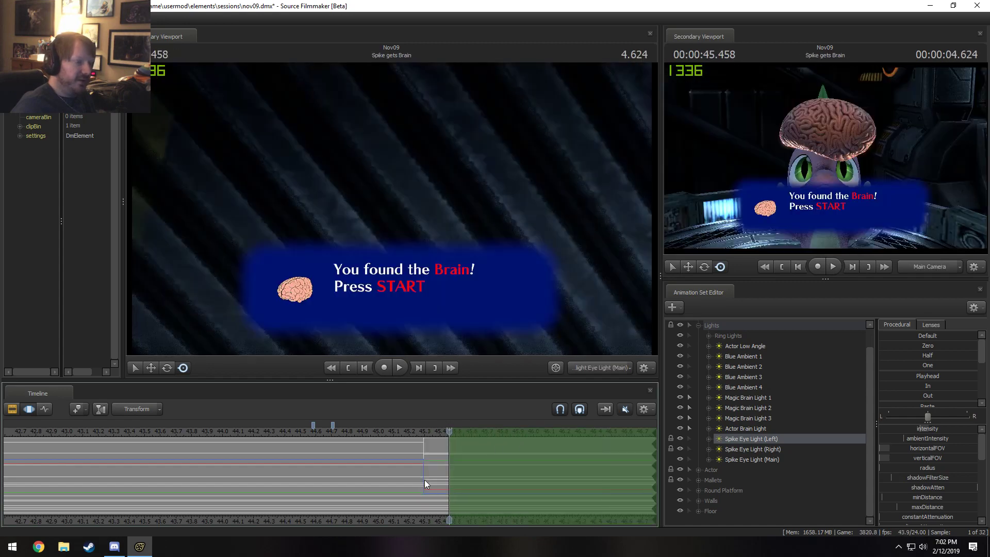
mouse_move(443, 476)
left_mouse_down()
mouse_move(426, 474)
mouse_move(446, 466)
left_mouse_up()
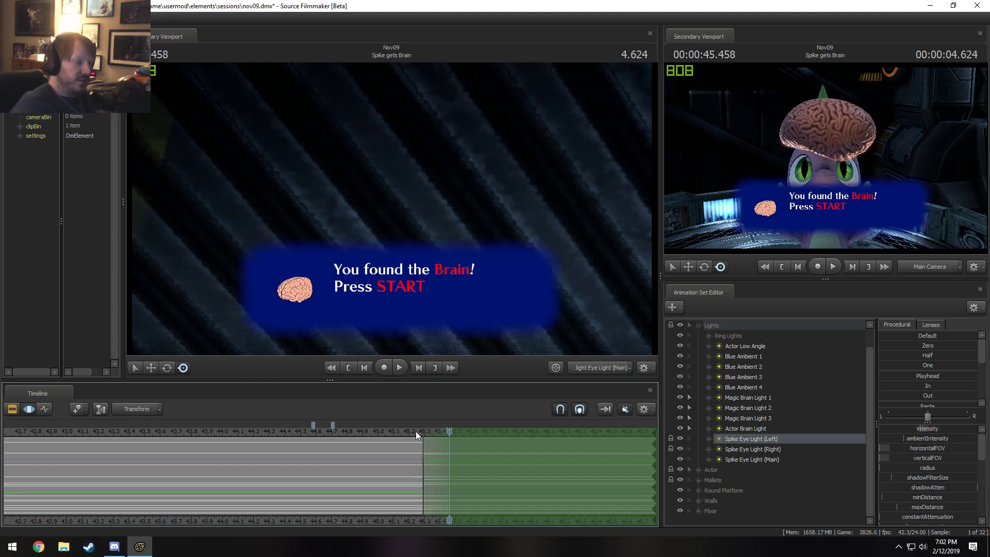
Step: Adjust the Actor's eyes_updown and eyes_rightleft controls at 45.375 s within the time selection
left_click_drag(417, 435, 439, 450)
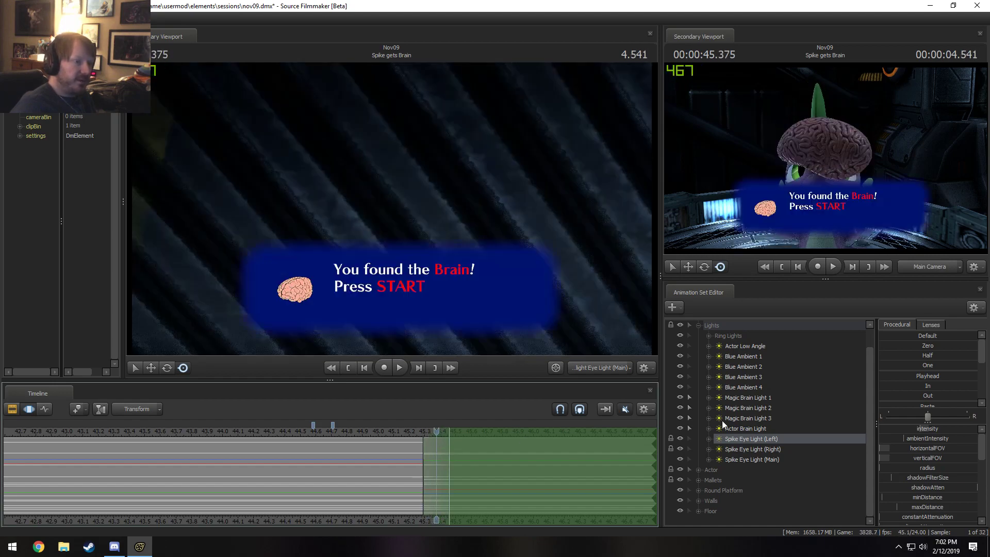
left_click(712, 470)
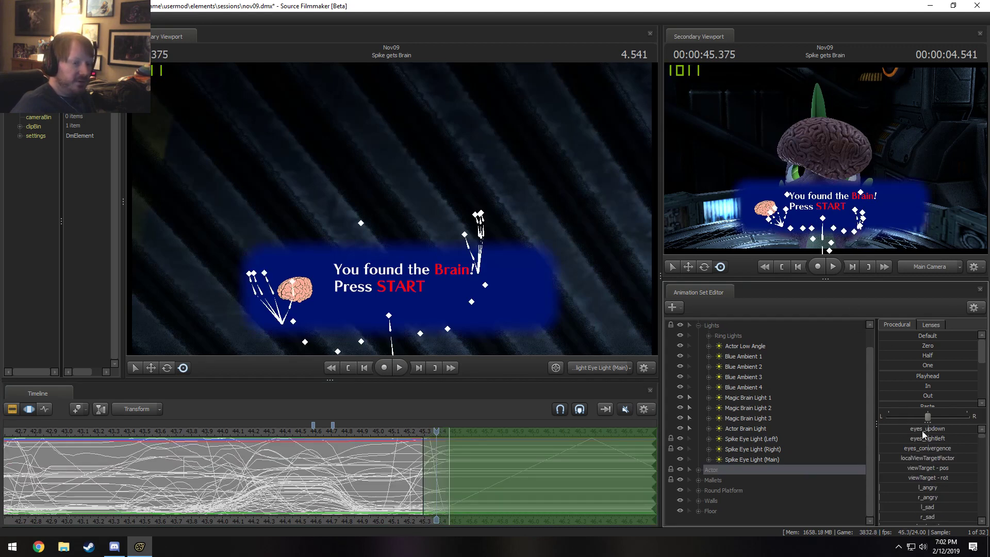
left_click_drag(922, 431, 931, 438)
left_click_drag(930, 437, 934, 440)
key("shift")
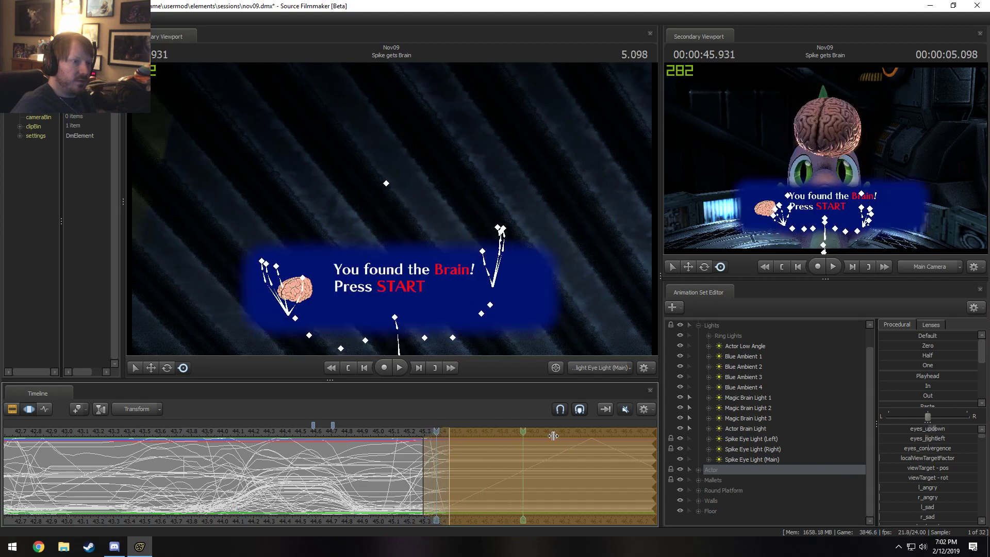
Step: Play back the eye movement from about 45.2 s and undo the last adjustment to the Actor
left_click(414, 431)
key("space")
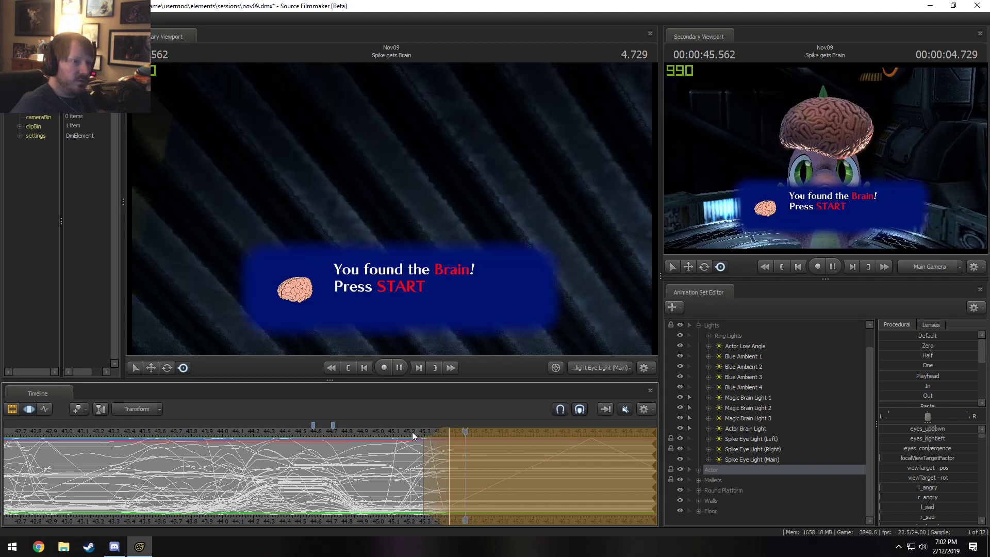
key("ctrl+z")
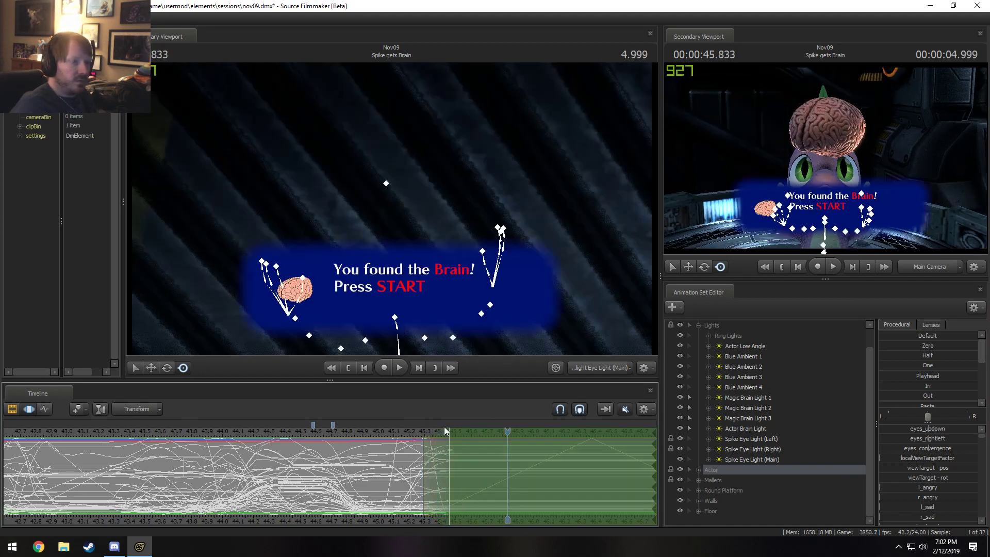
Step: Redo the Actor's eye adjustment and narrow the time selection to the transition between about 45.25 and 45.46 s
key("ctrl+y")
left_click_drag(653, 465, 422, 465)
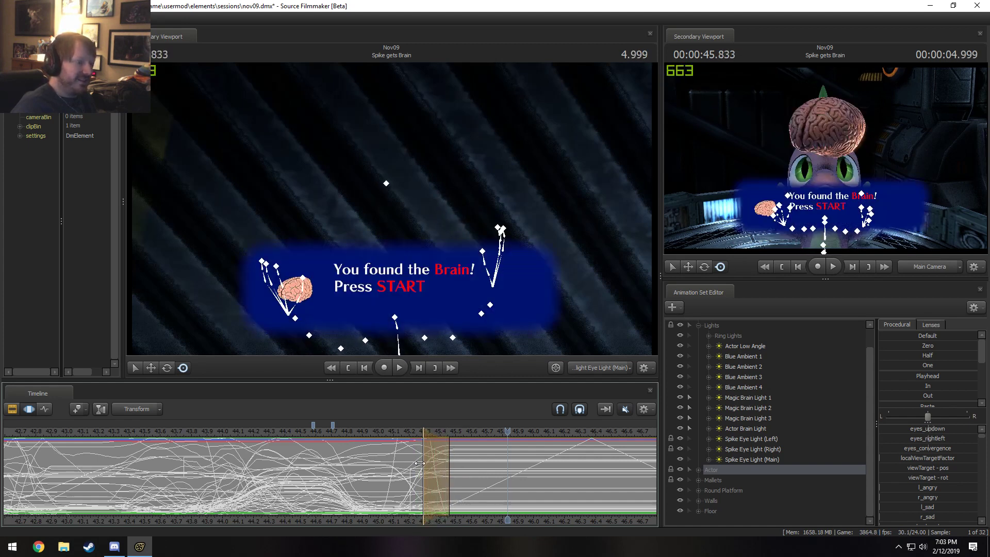
left_click_drag(420, 463, 417, 463)
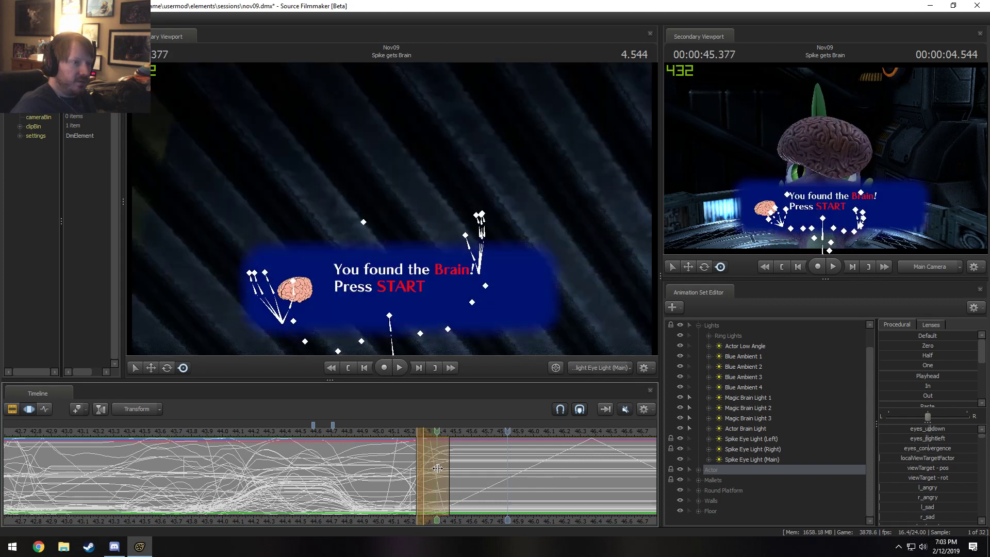
Step: Play back the Actor's transition and extend the end of the time selection to about 45.5 s
left_click(395, 438)
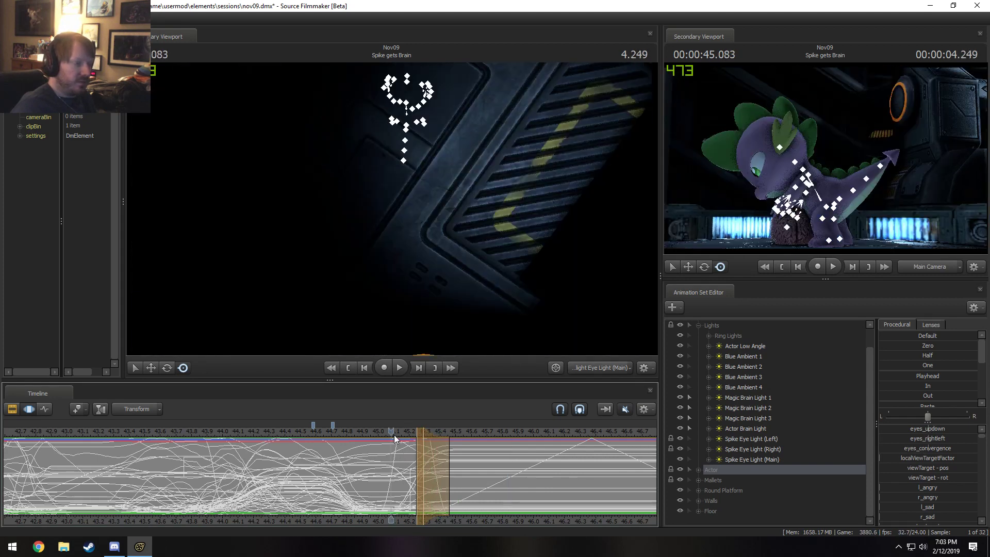
key("space")
left_click(378, 422)
key("space")
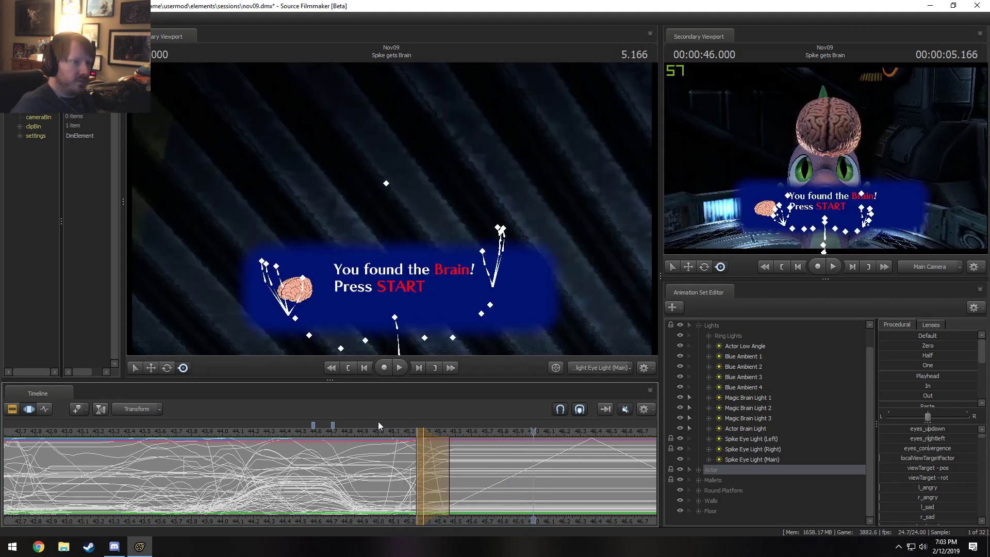
left_click(358, 431)
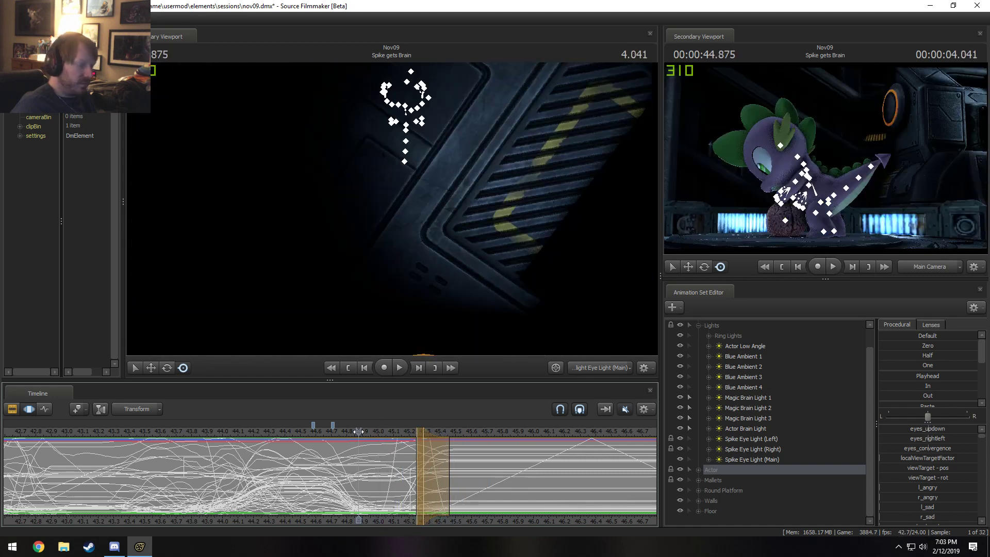
key("space")
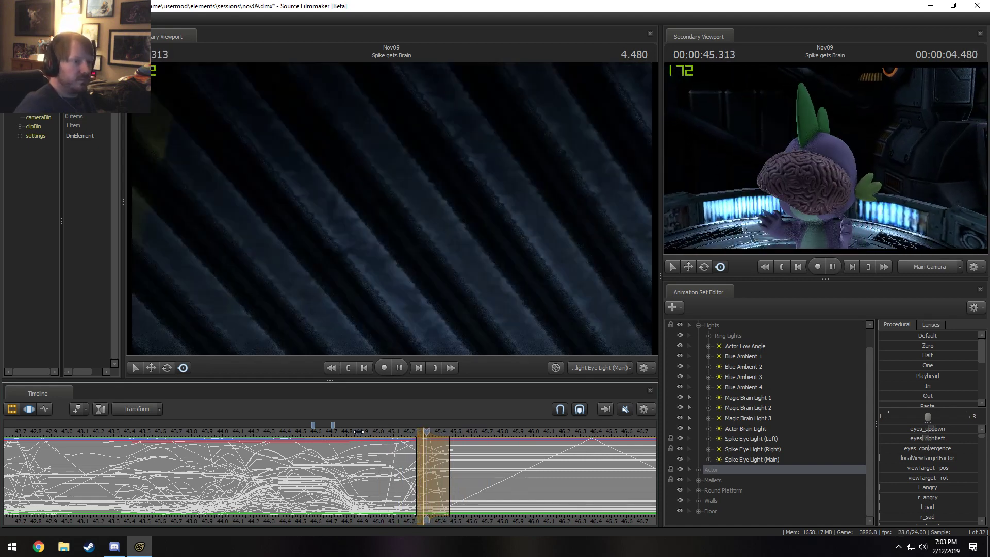
key("space")
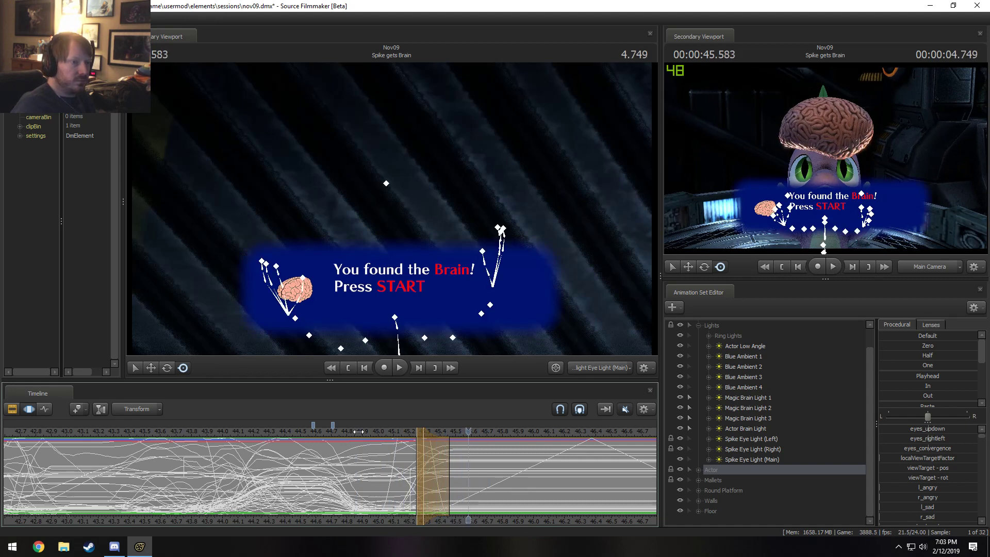
left_click_drag(451, 458, 456, 458)
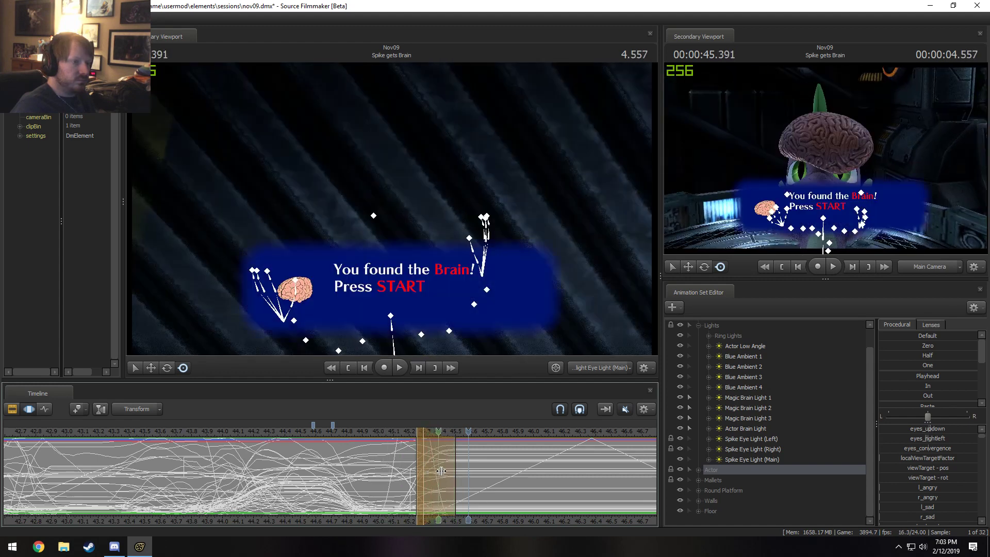
Step: Play back the Spike gets Brain shot from about 44.9 s to review the adjusted eye transition
key("F2")
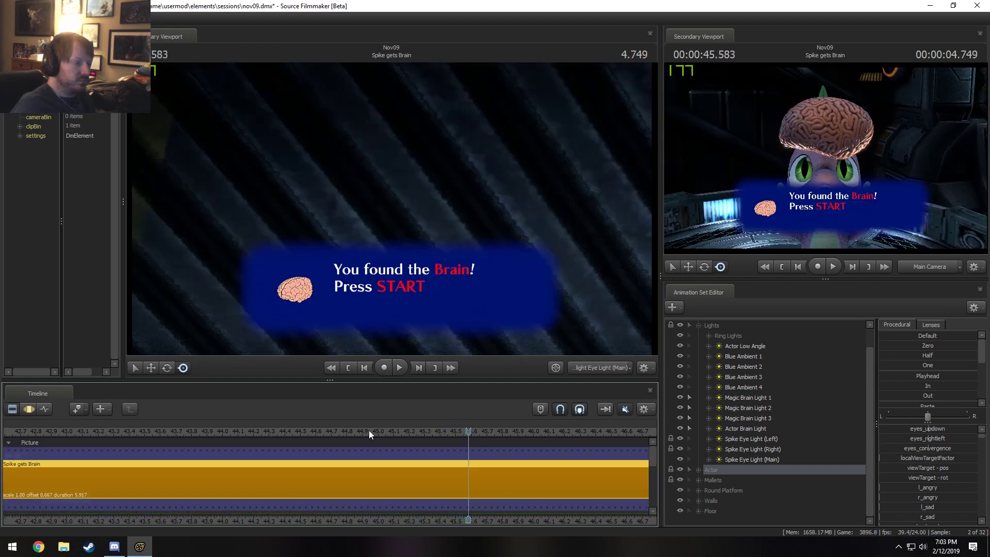
left_click(368, 430)
key("space")
left_click(365, 427)
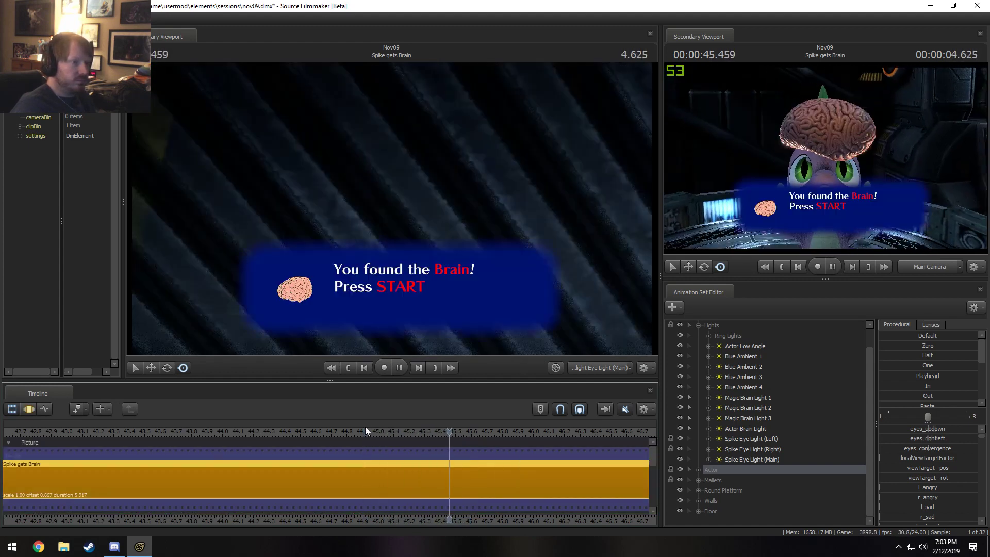
key("space")
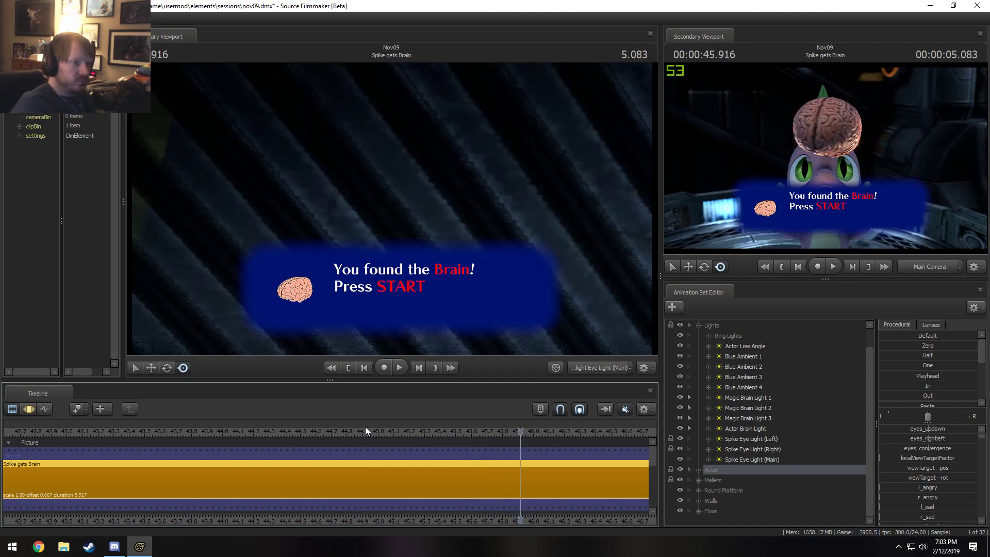
key("space")
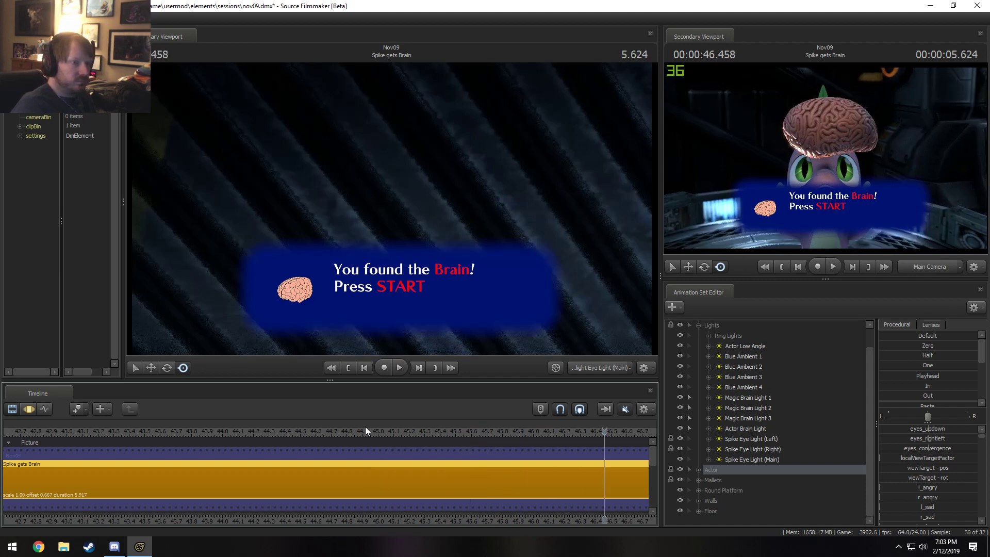
Step: Play past the end of the Spike gets Brain shot and select the You've Got a Brain shot
key("F3")
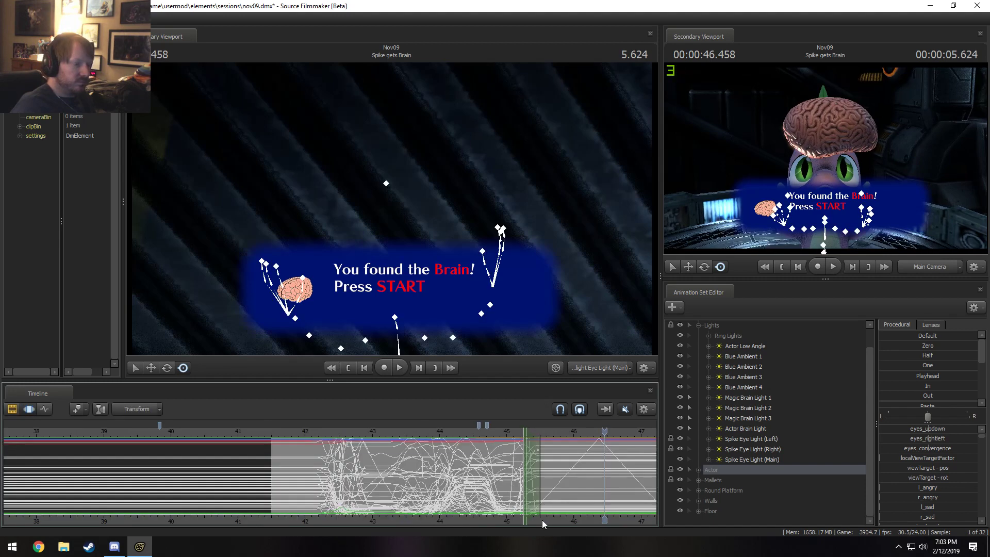
middle_click_drag(556, 519, 372, 480)
key("space")
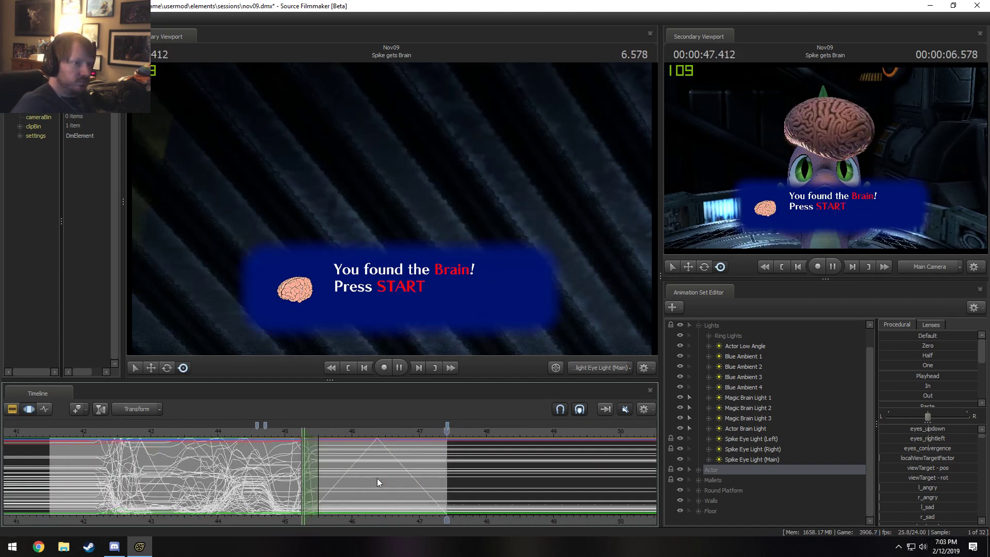
key("F2")
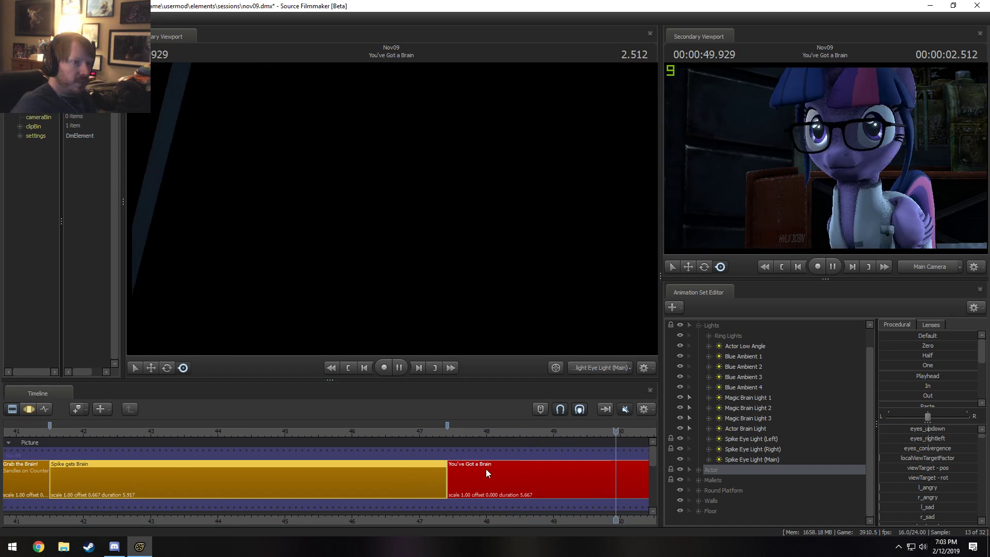
left_click(567, 466)
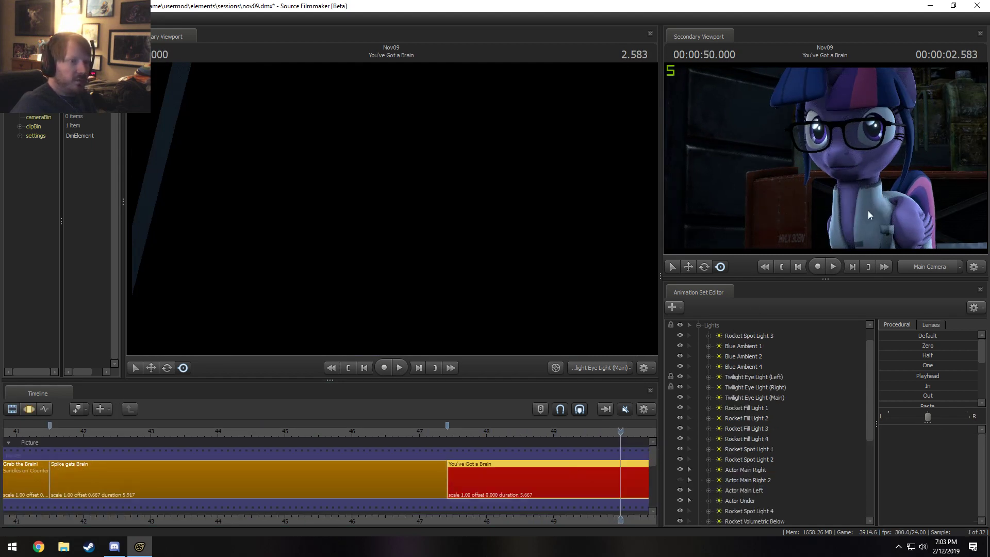
Step: Play back part of the You've Got a Brain shot and return the playhead to the shot's start
left_click(857, 266)
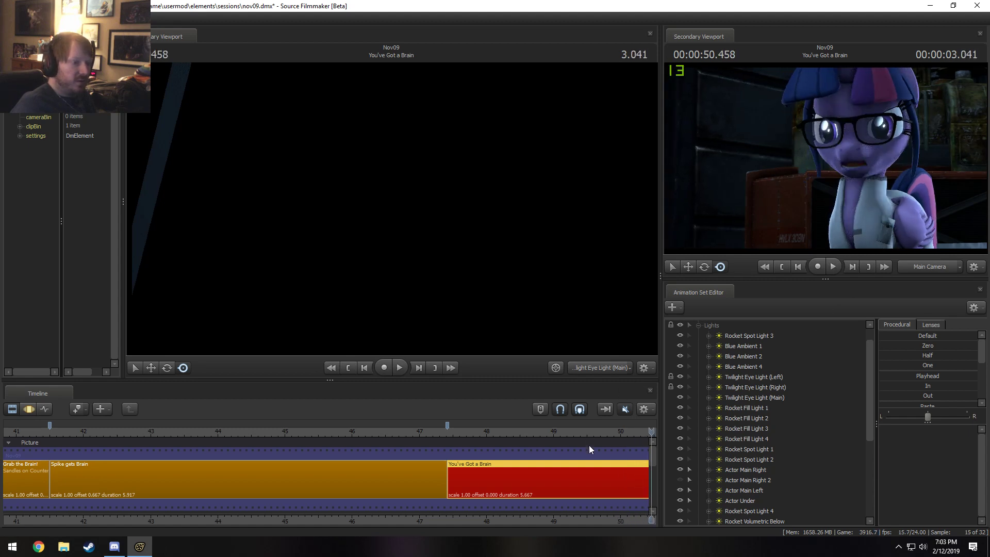
left_click(601, 482)
middle_click_drag(602, 508, 531, 506)
key("space")
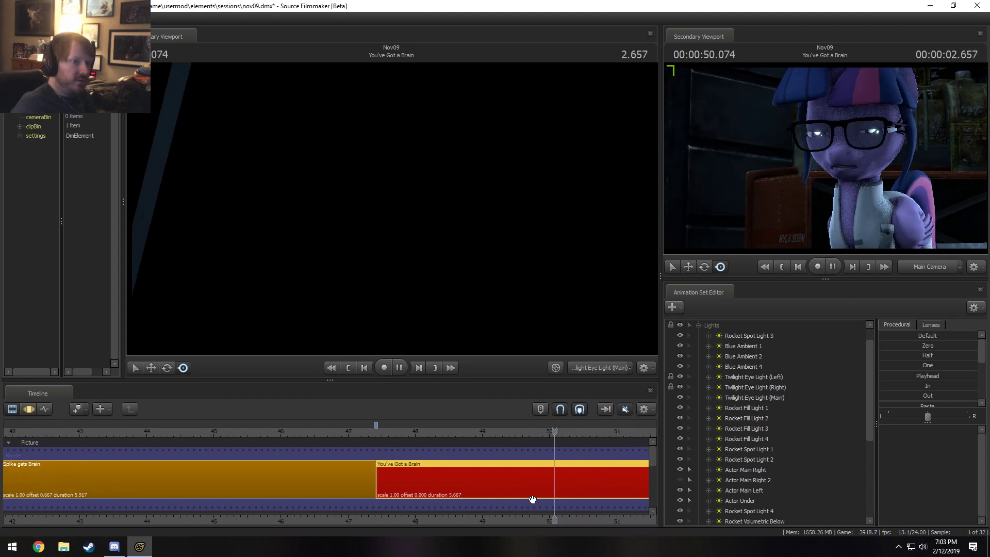
key("space")
left_click(378, 432)
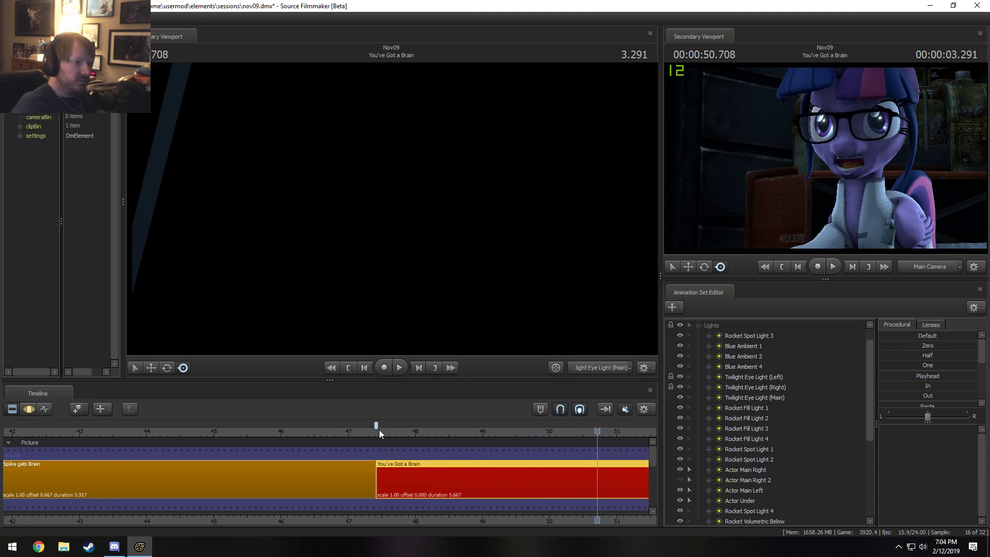
Step: Switch the timeline to the Motion Editor and play back the You've Got a Brain shot
key("space")
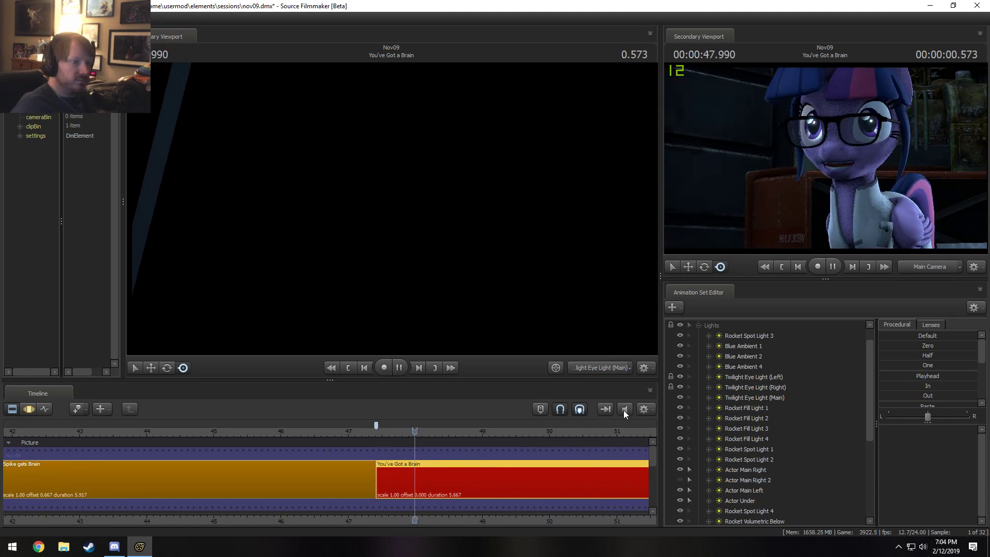
key("F3")
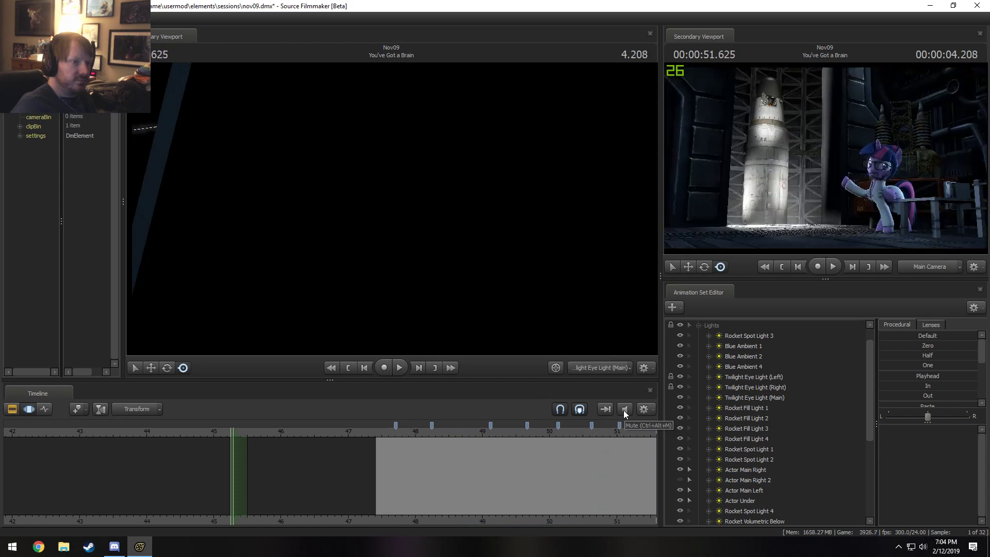
left_click(391, 429)
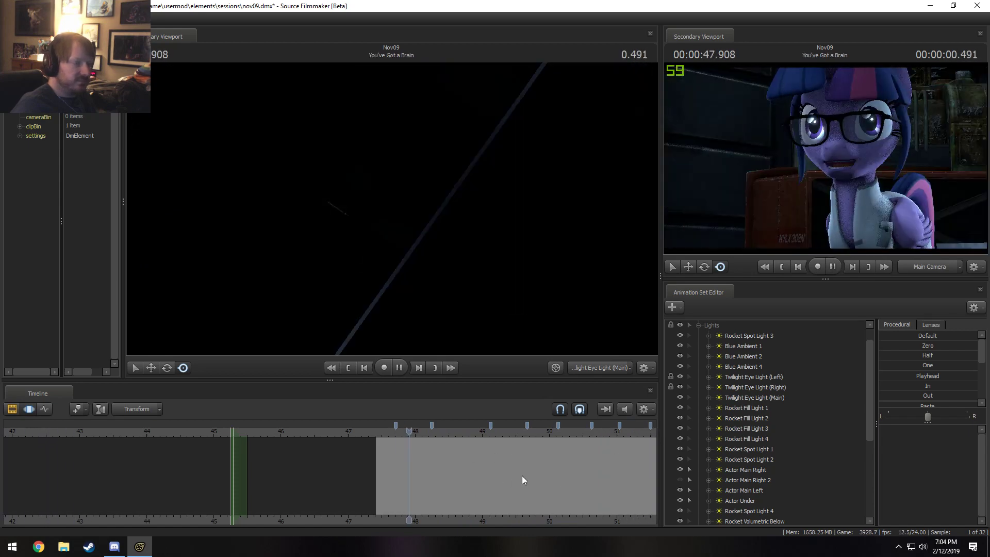
key("space")
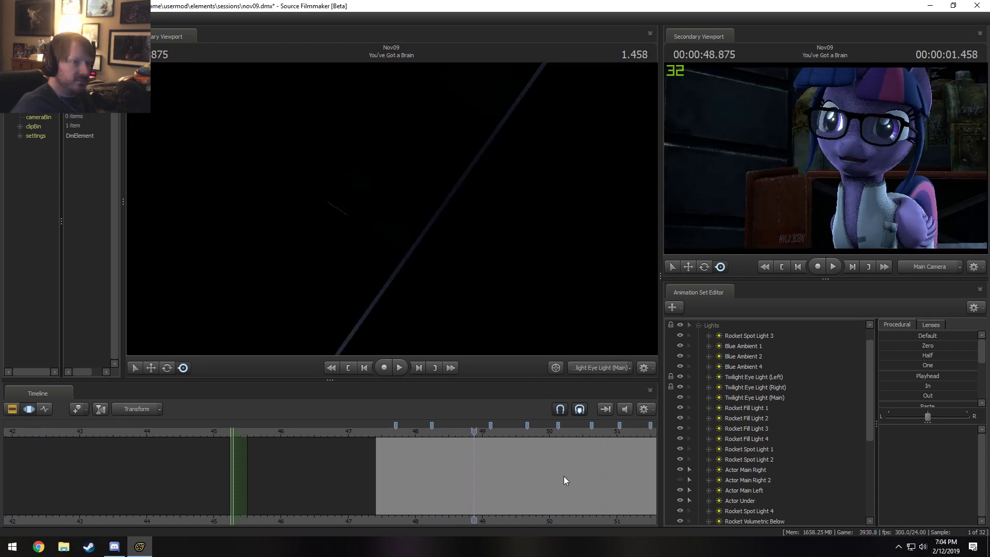
Step: Turn off lighting in the viewports, then show the Work Camera in the secondary viewport and the Main Camera in the primary one
scroll(564, 475, "up", 2)
right_click(582, 269)
left_click(598, 296)
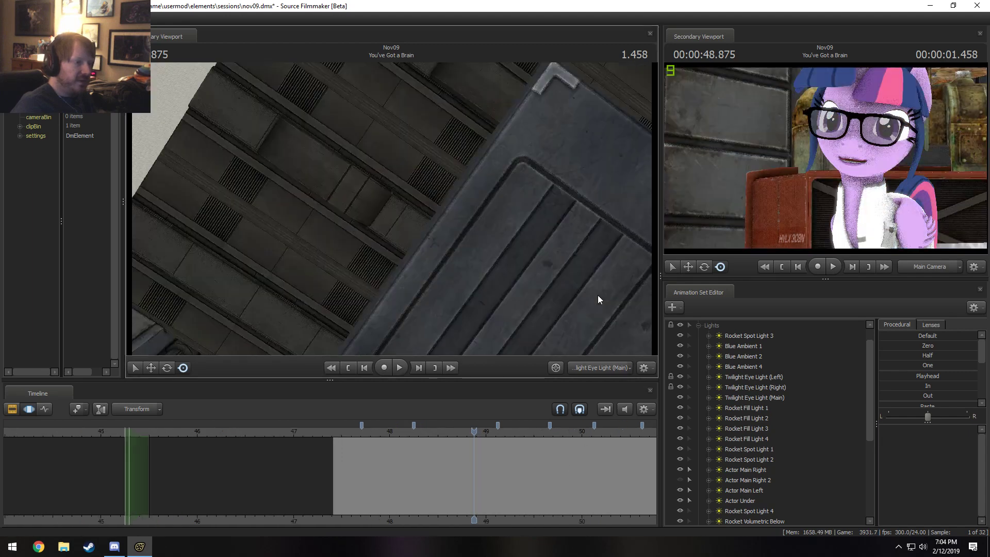
right_click(493, 264)
left_click(929, 270)
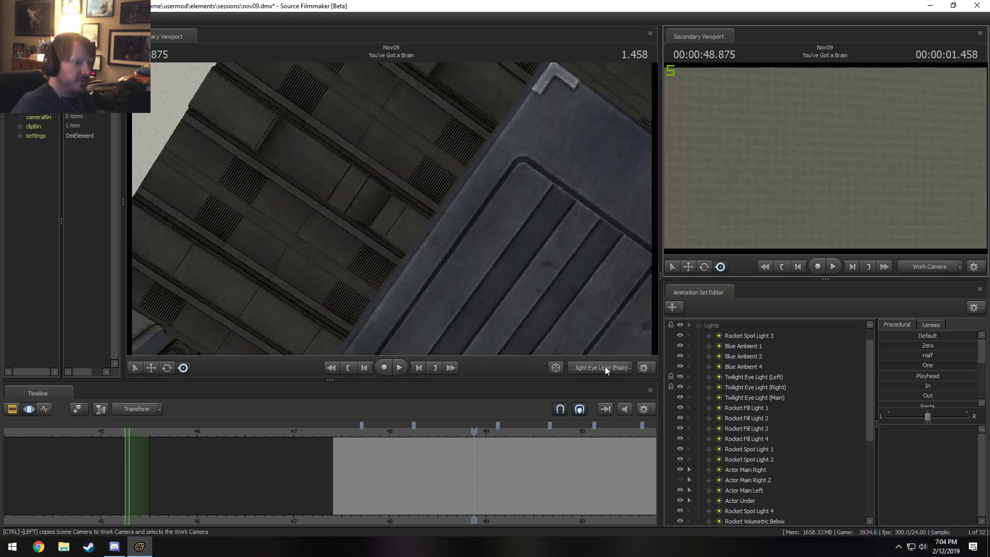
left_click(605, 369)
left_click(604, 369)
Step: Play back the unlit You've Got a Brain shot from about 47.6 s and stop at 48.333 s
left_click(354, 434)
key("space")
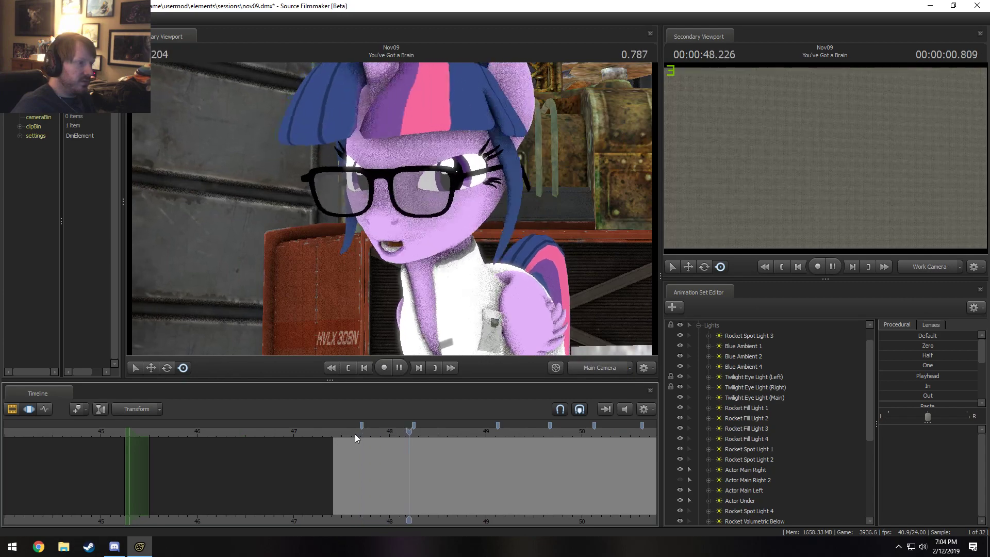
key("space")
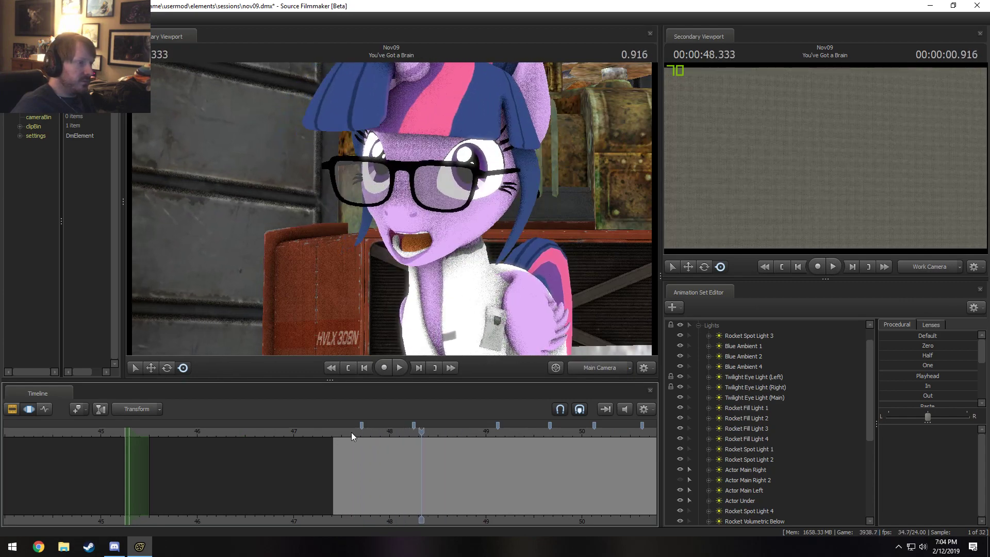
Step: Collapse the Lights group and select Twilight Sparkle's Lower Face controls under Actor
left_click(698, 345)
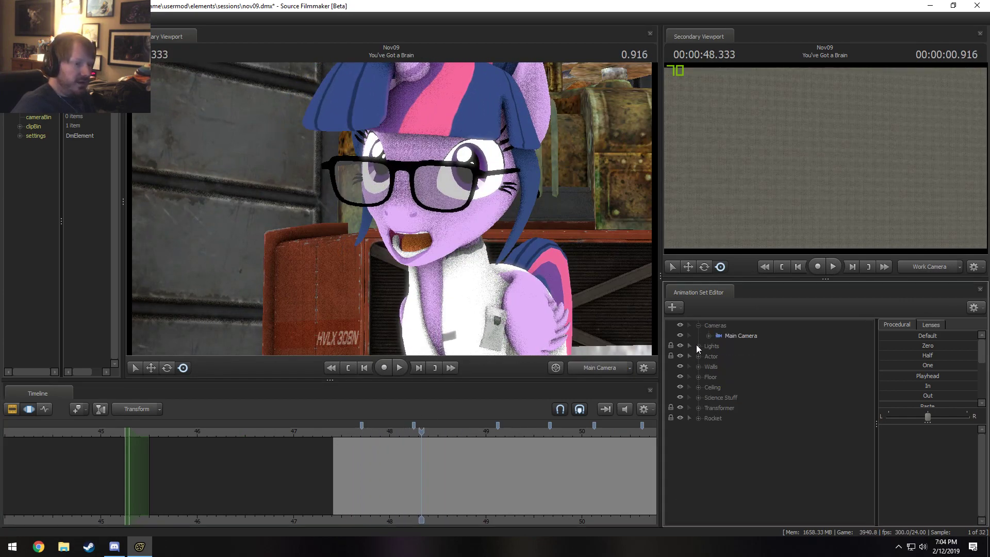
left_click(701, 356)
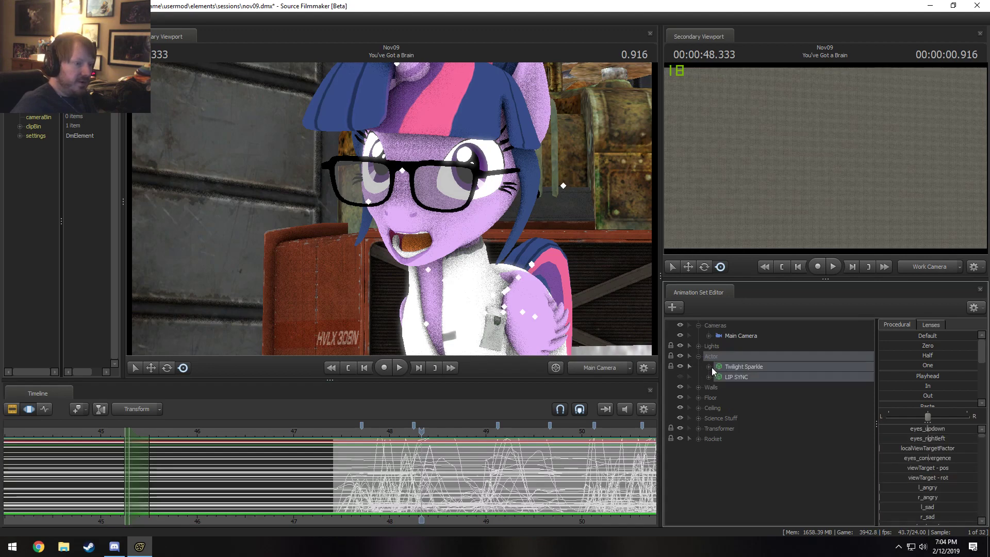
left_click(710, 367)
left_click(719, 377)
left_click(748, 418)
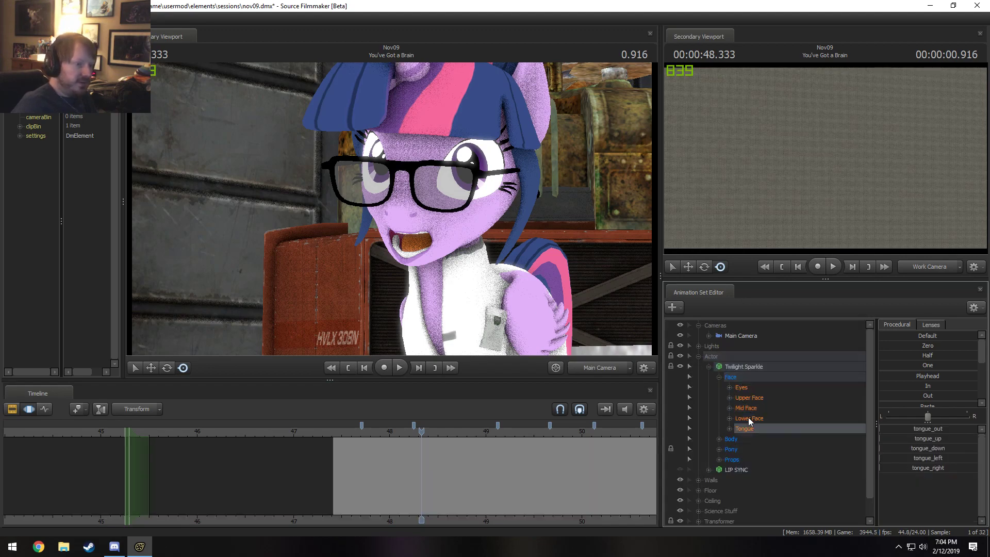
Step: Scrub the start of the shot and place a time selection of about 48.2 to 48.46 s around 48.333 s
scroll(447, 453, "up", 2)
left_click_drag(413, 458, 320, 469)
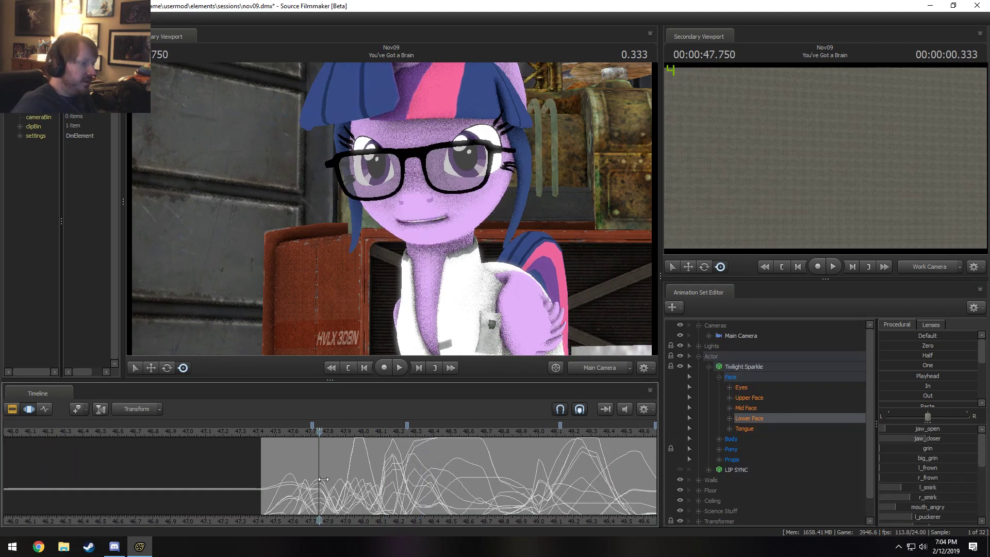
key("space")
mouse_move(383, 477)
left_mouse_down()
mouse_move(370, 477)
mouse_move(438, 485)
mouse_move(422, 485)
left_mouse_up()
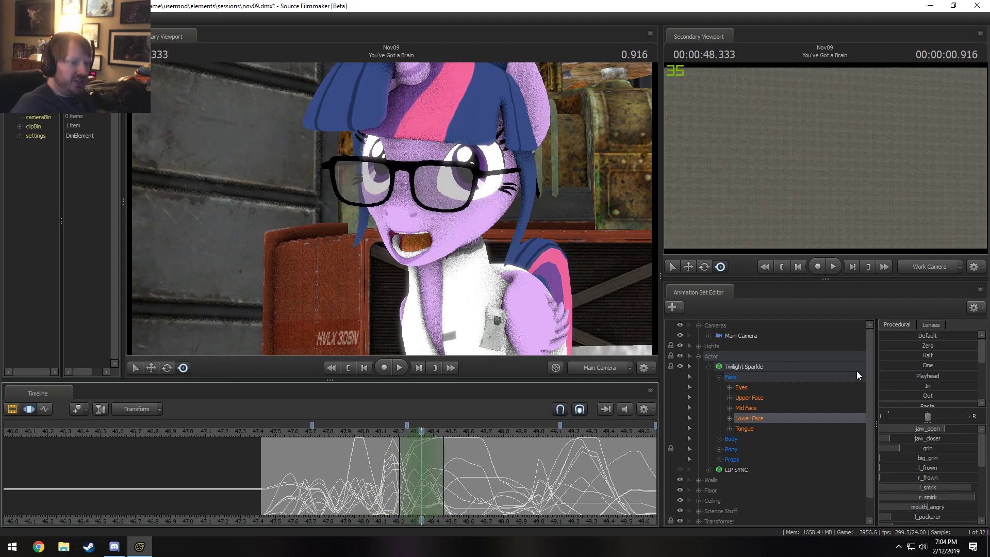
Step: Lower the l_puckerer, r_puckerer and mouth_O values and raise l_stretch and r_stretch at 48.333 s
scroll(942, 439, "down", 3)
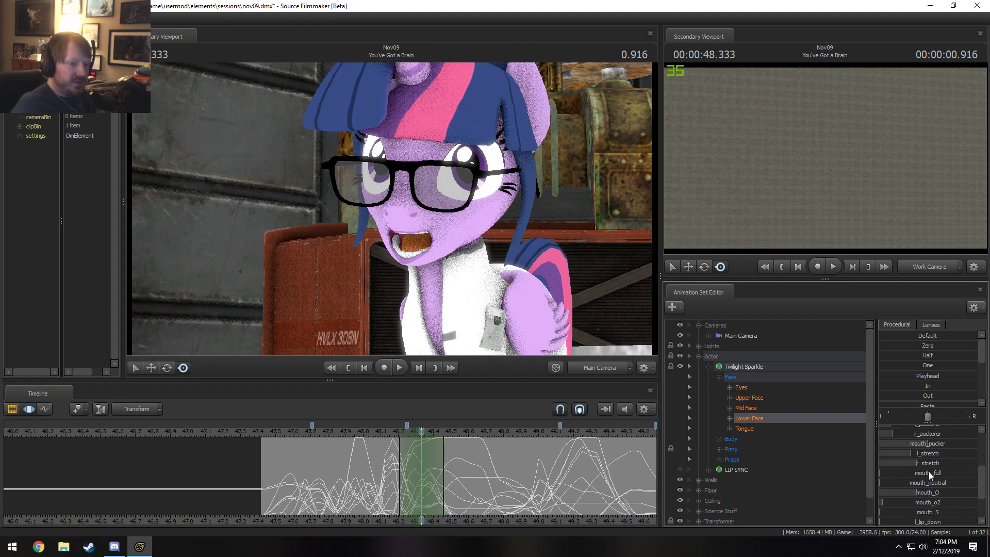
scroll(932, 434, "up", 3)
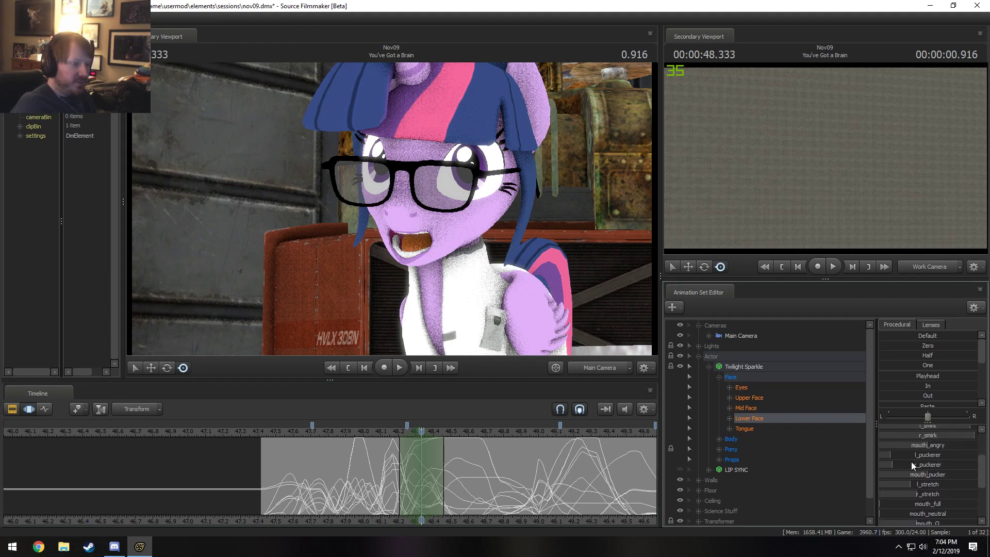
left_click_drag(911, 462, 902, 463)
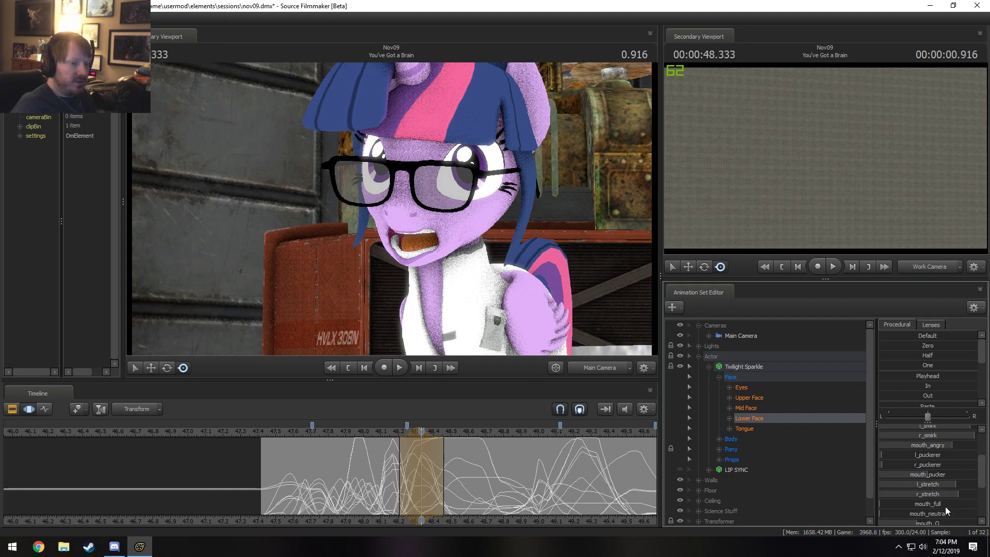
scroll(946, 511, "down", 3)
left_click_drag(940, 495, 930, 495)
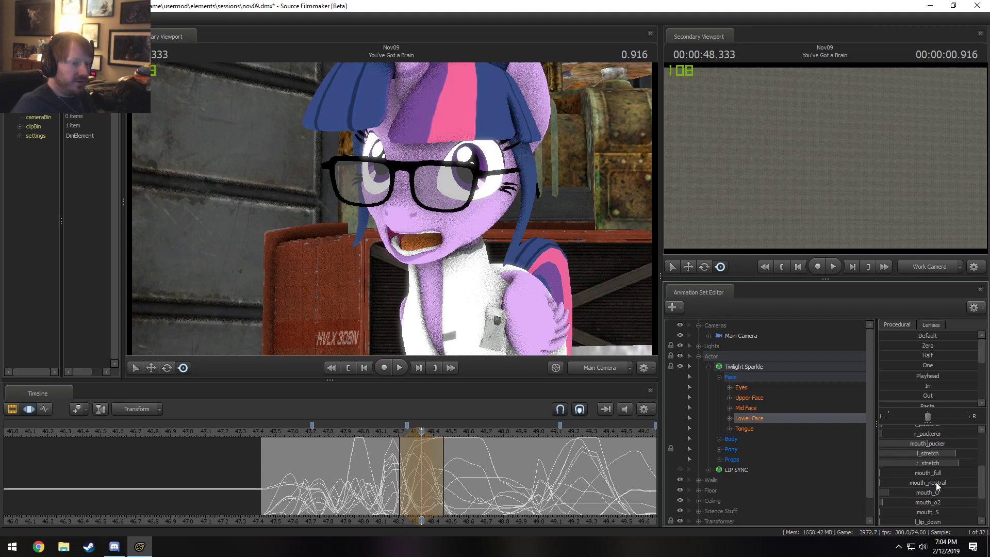
scroll(936, 444, "up", 3)
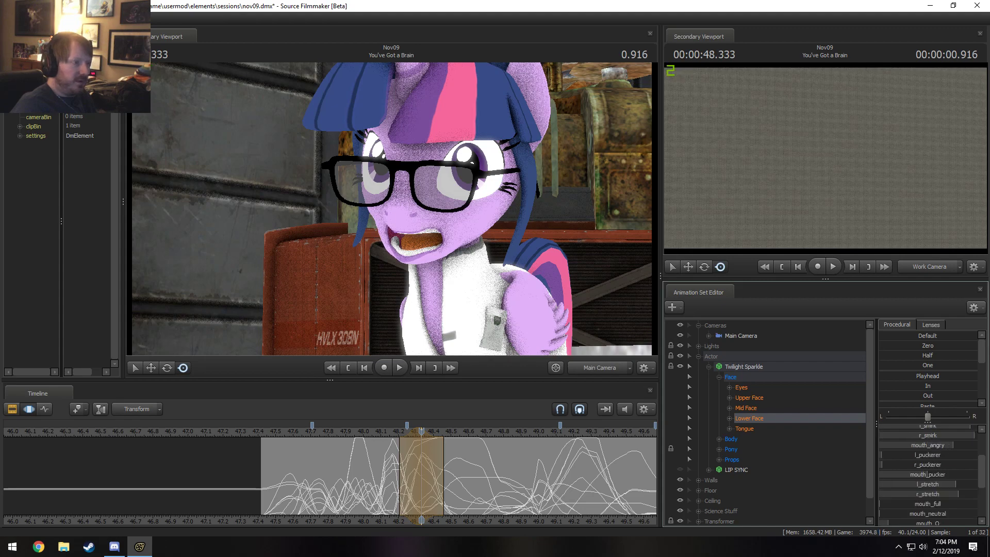
Step: Play back the mouth change and widen its time selection to about 48.17 to 48.5 s
left_click(359, 430)
key("space")
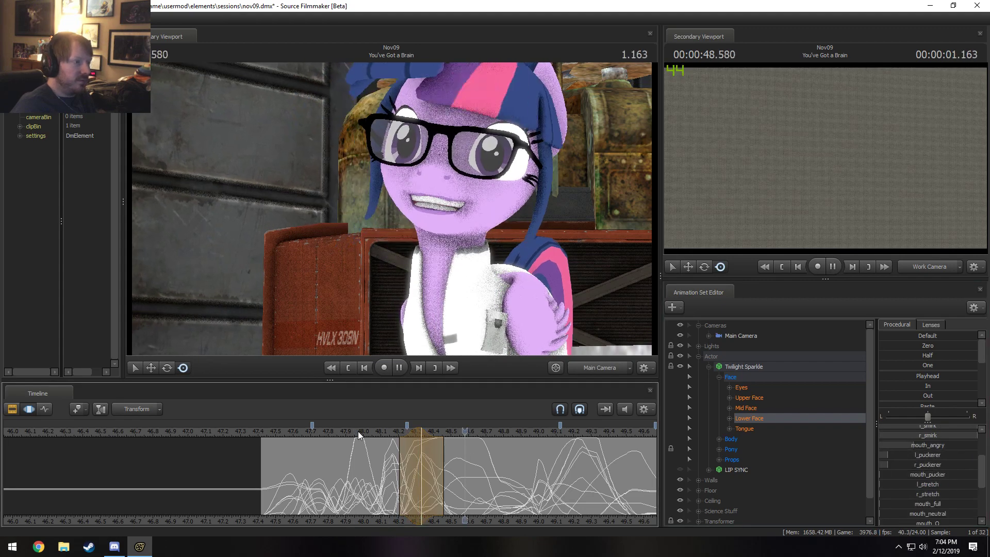
key("space")
left_click_drag(421, 448, 414, 450, "shift")
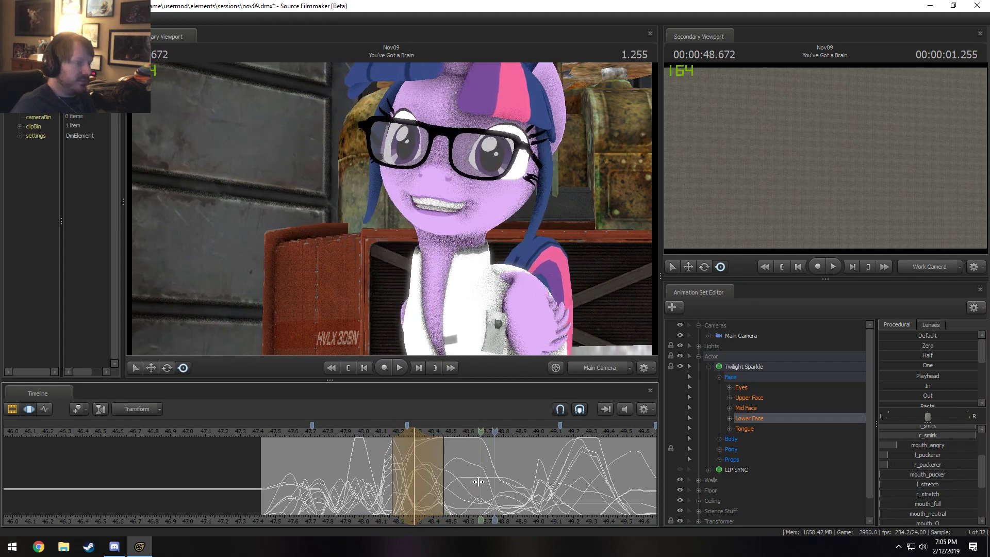
left_click_drag(444, 473, 451, 473)
Step: Replay the shot's opening line to review Twilight's mouth shapes with the widened time selection
key("space")
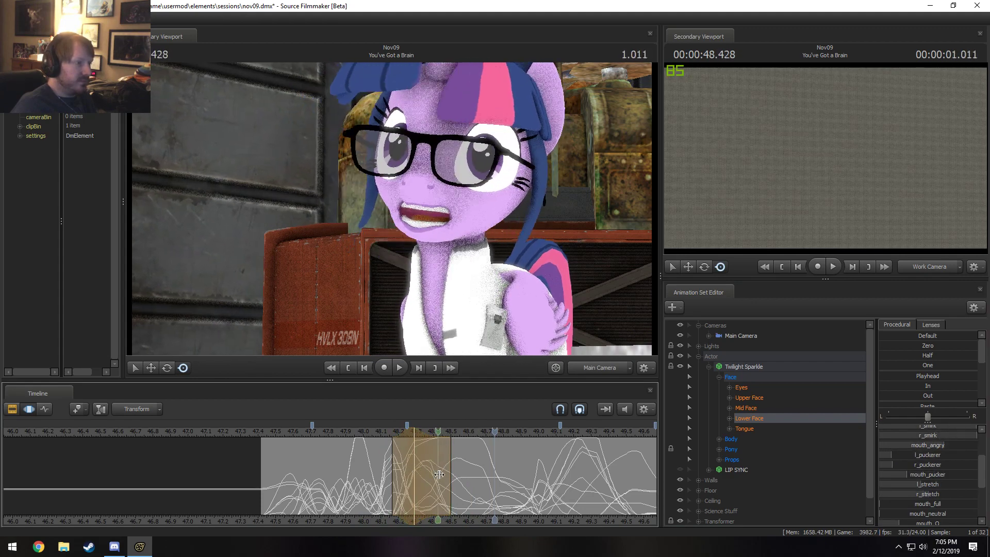
left_click(342, 432)
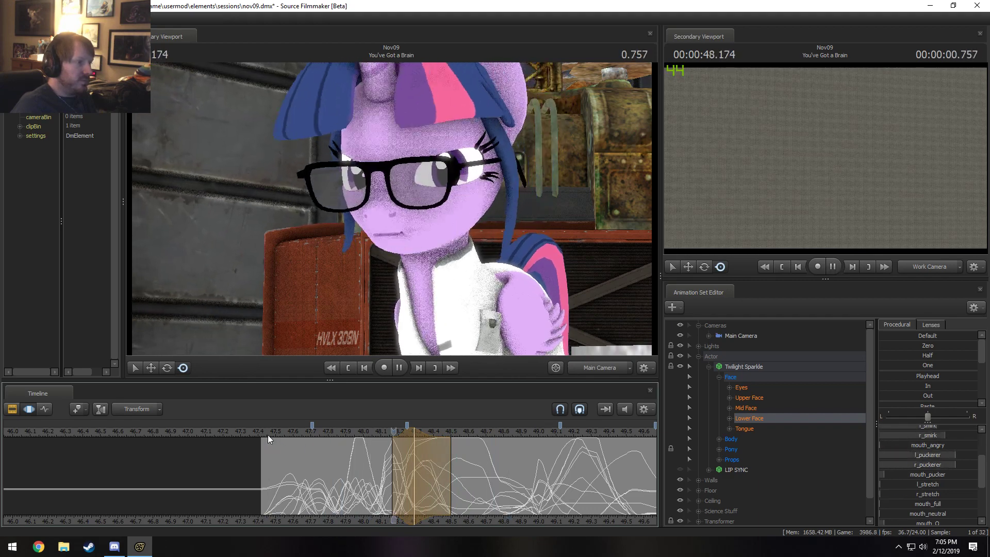
key("space")
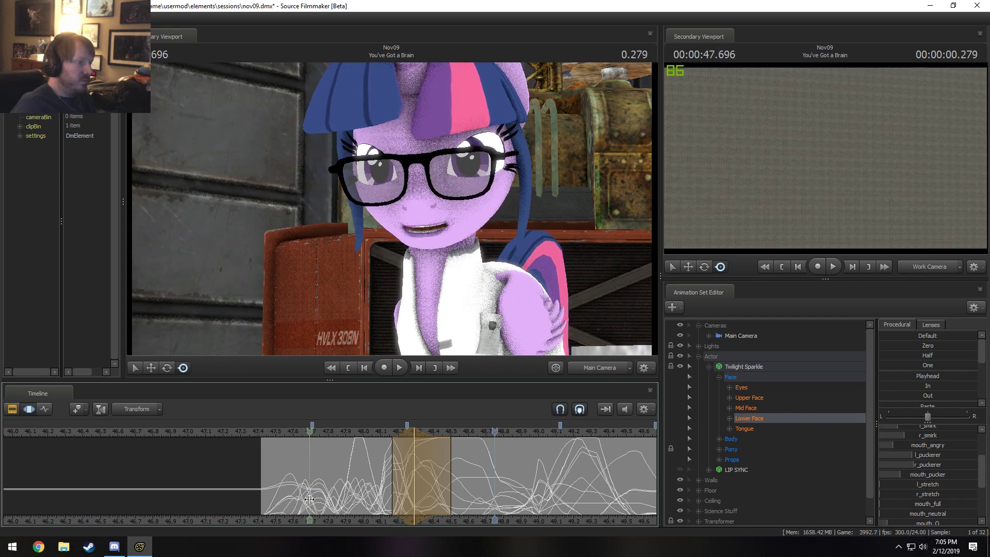
Step: Place a time selection around 47.708 s and widen it to about 47.5 to 47.83 s
key("Escape")
left_click(310, 499)
scroll(311, 499, "up", 3)
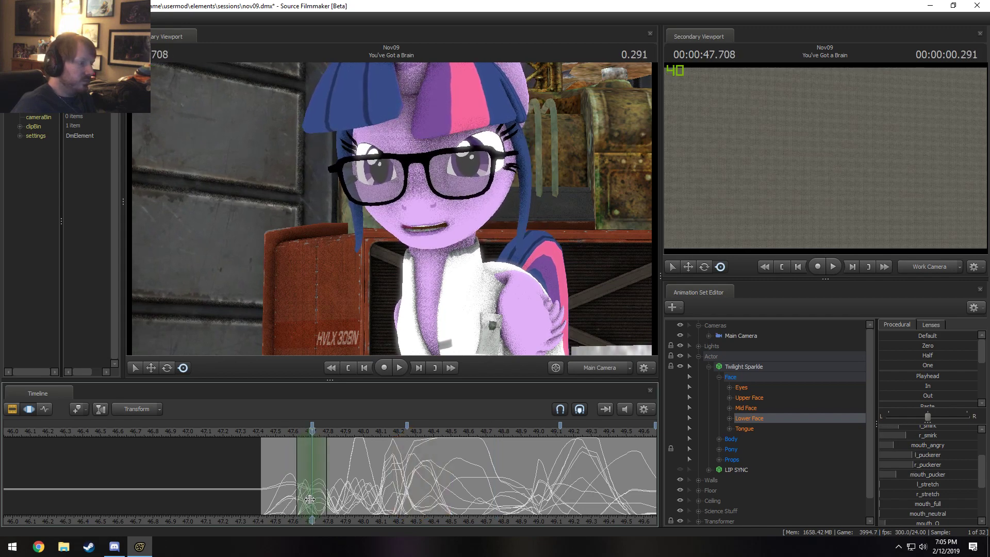
scroll(292, 491, "up", 2)
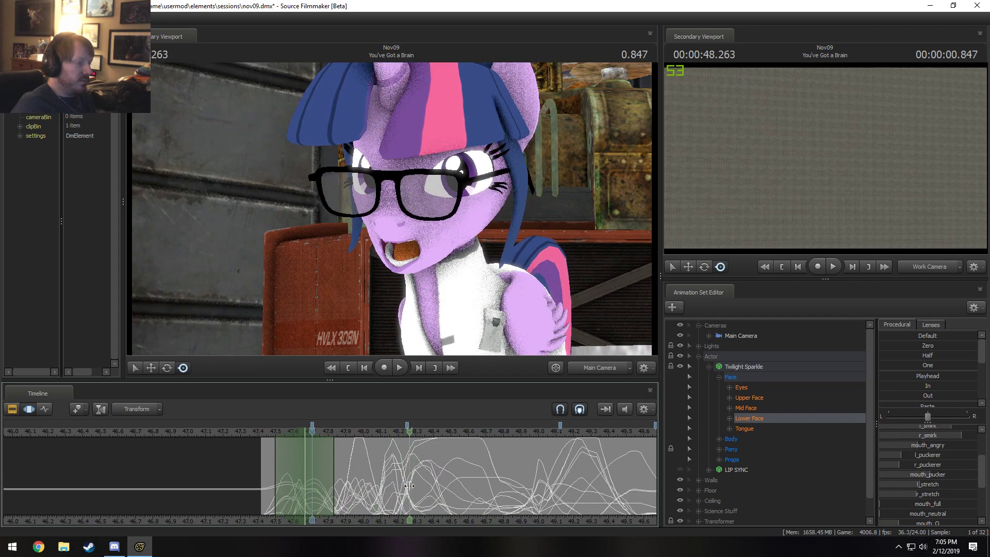
Step: Reduce Twilight's jaw opening around 48.25 s and play back the result
left_click(409, 486)
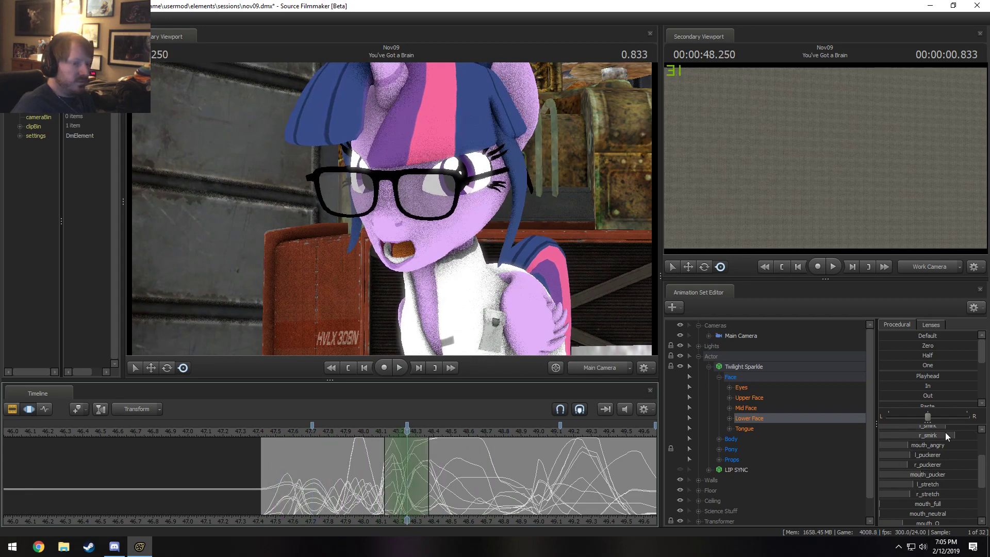
scroll(946, 432, "up", 2)
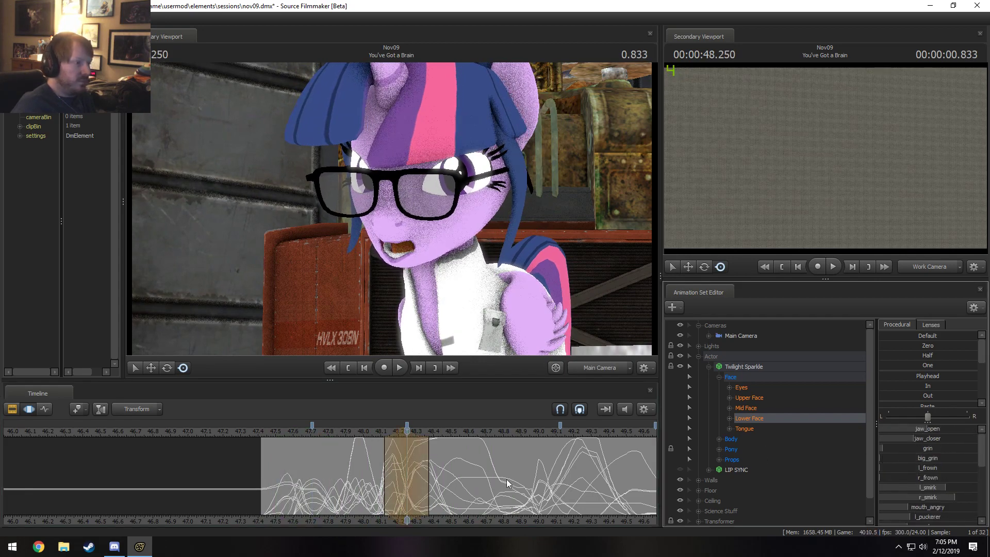
key("space")
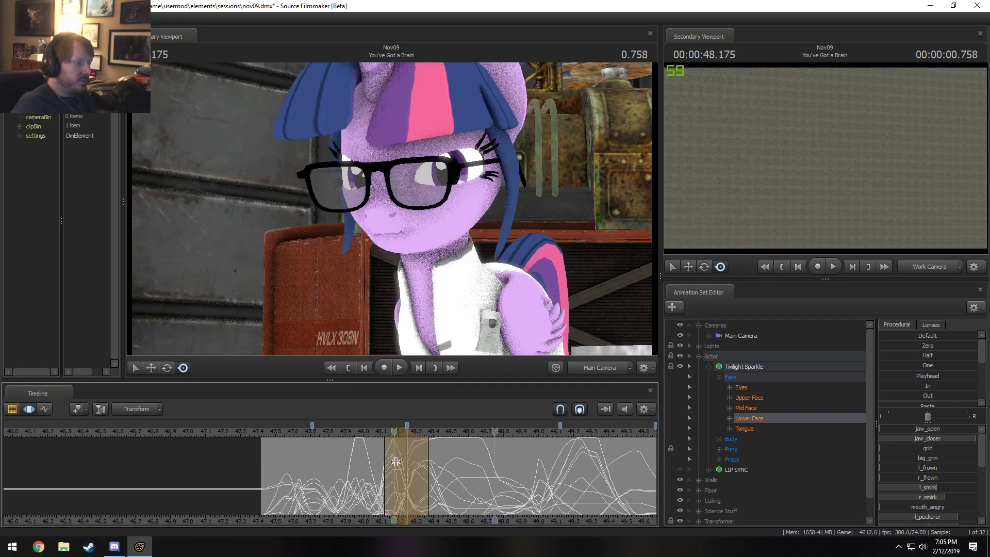
Step: Place a time selection around 48.375 s, raise jaw_open there, and play back from the shot's start
key("Escape")
left_click(434, 469)
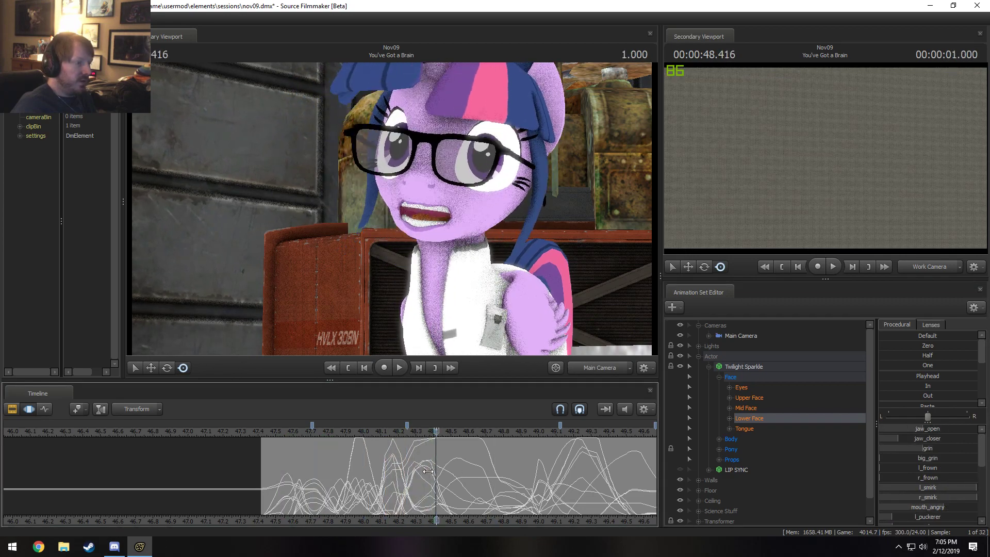
left_click(430, 469)
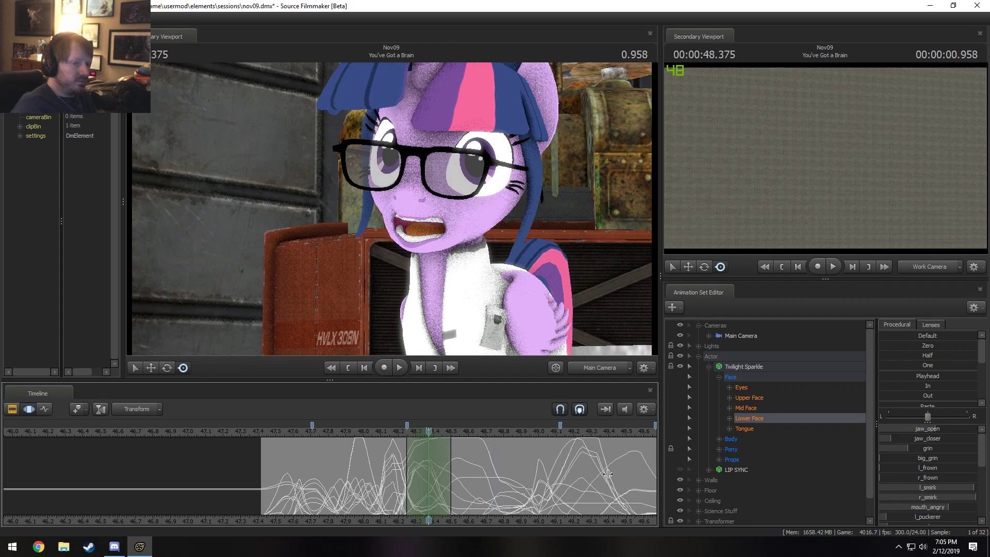
left_click_drag(947, 429, 967, 442)
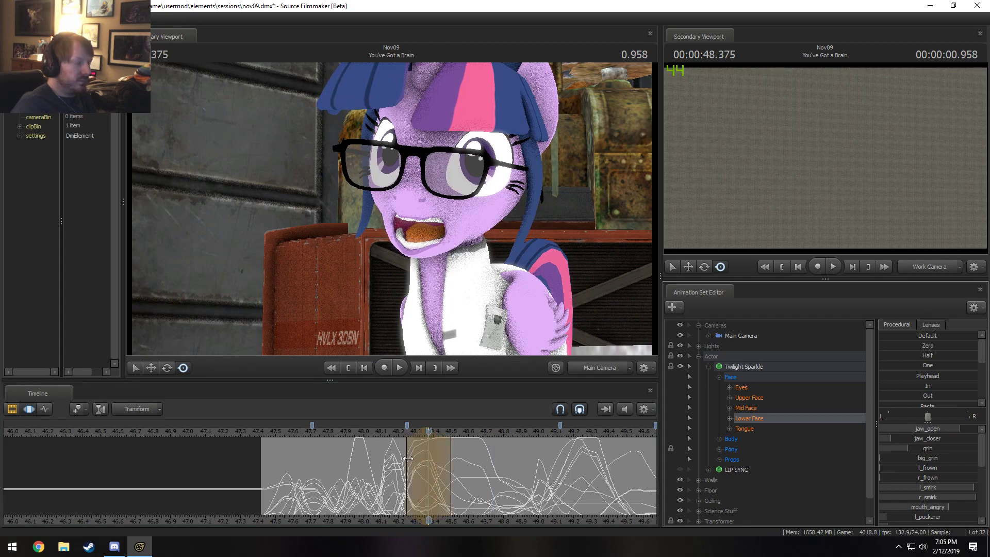
key("space")
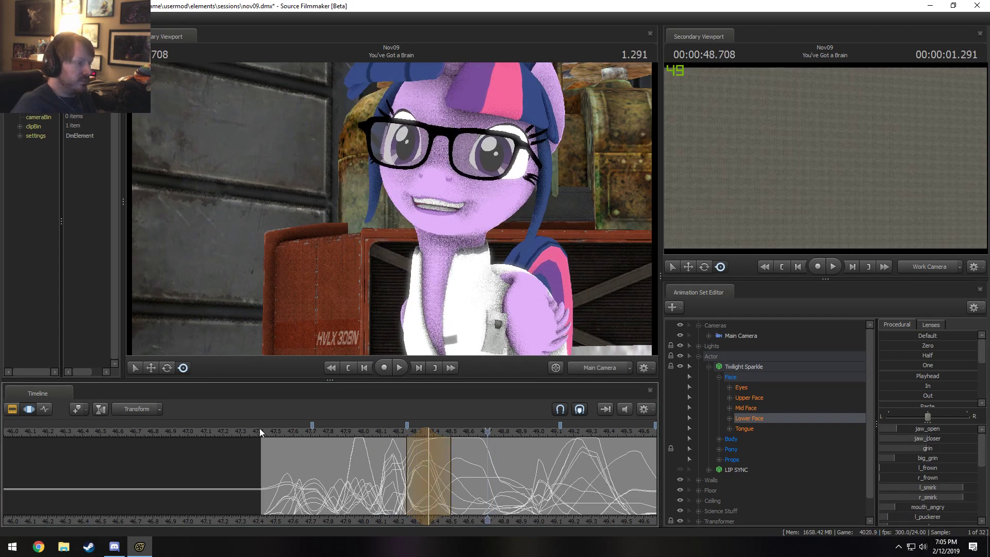
left_click(259, 430)
Step: Raise mouth_O on Twilight's lower face around 47.916 s and play back the opening line
left_click(289, 457)
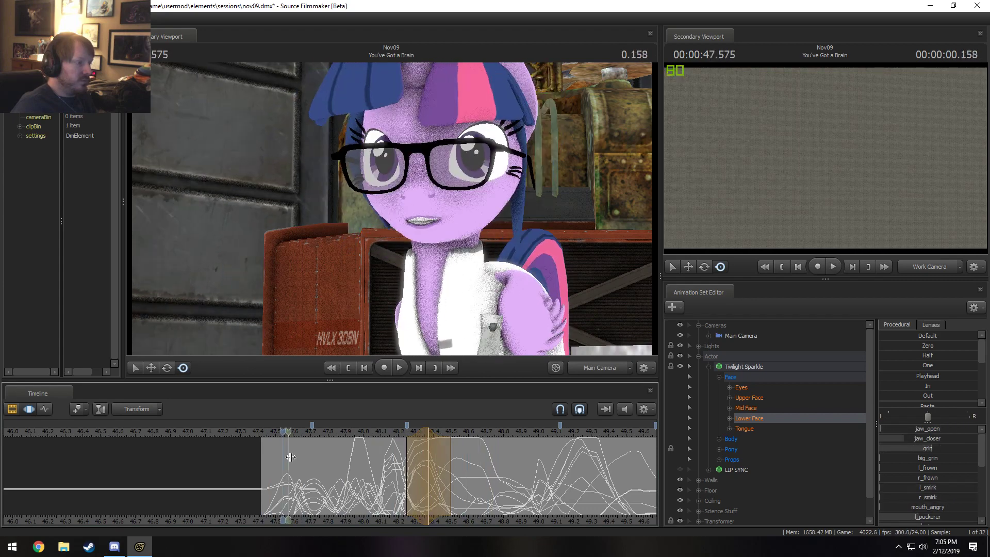
left_click_drag(291, 457, 347, 472)
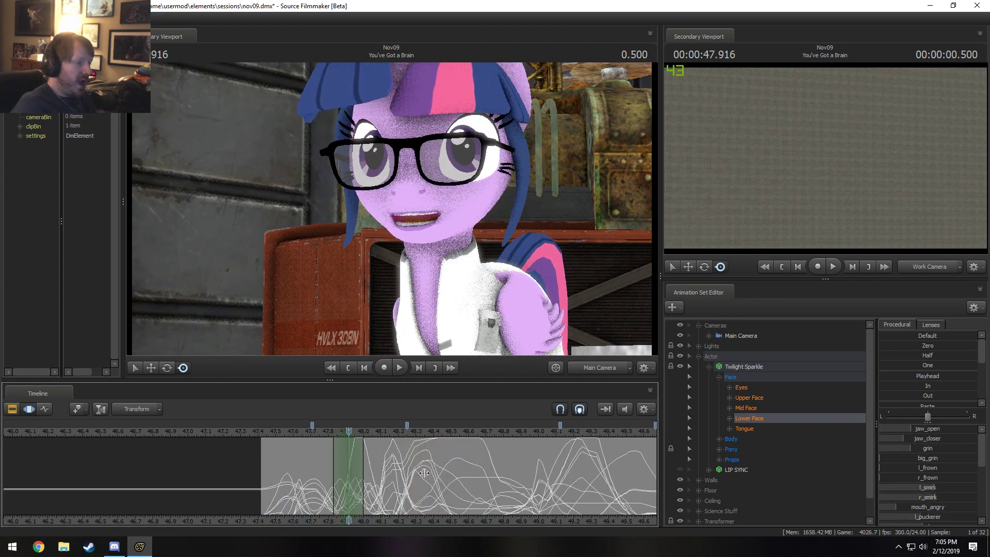
scroll(930, 497, "down", 3)
scroll(932, 487, "down", 2)
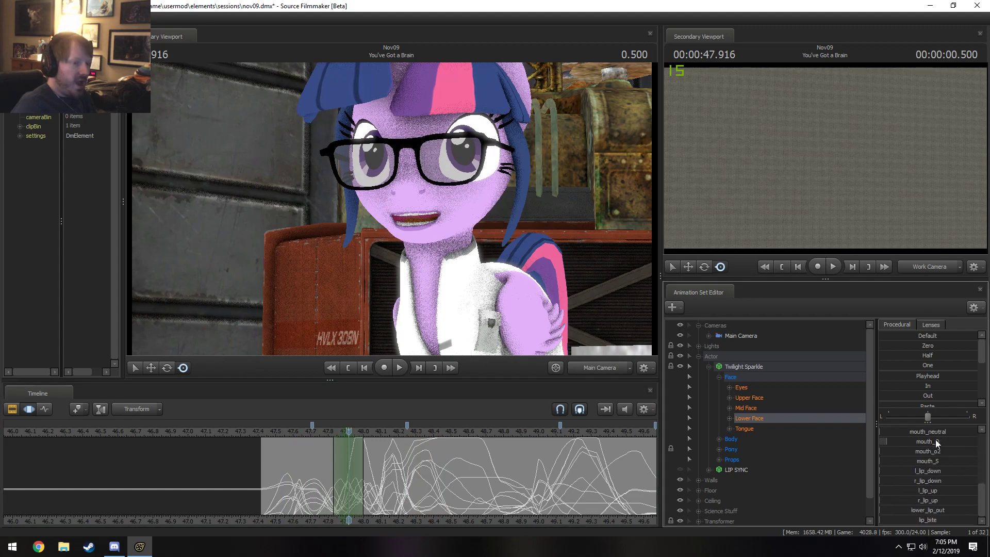
left_click_drag(937, 443, 954, 443)
scroll(938, 436, "up", 5)
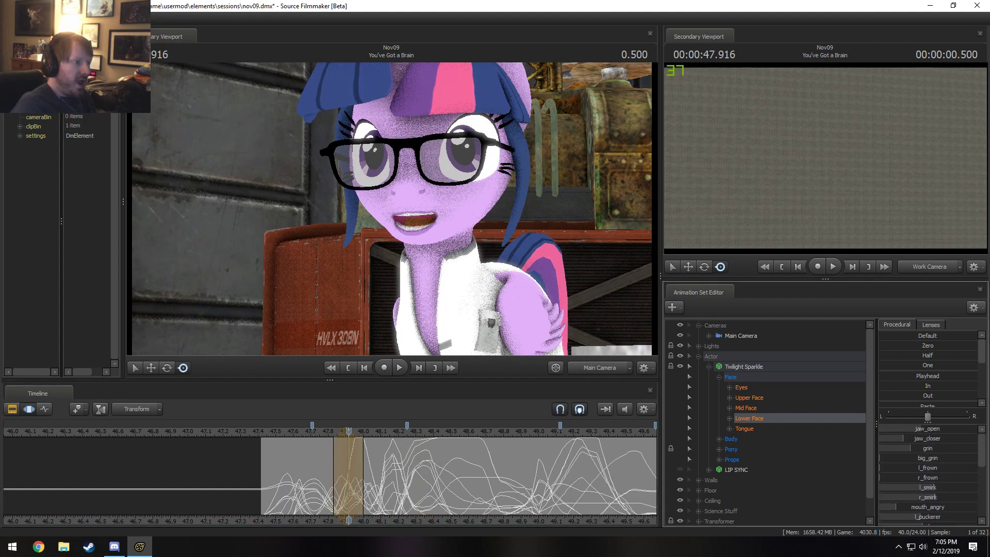
key("space")
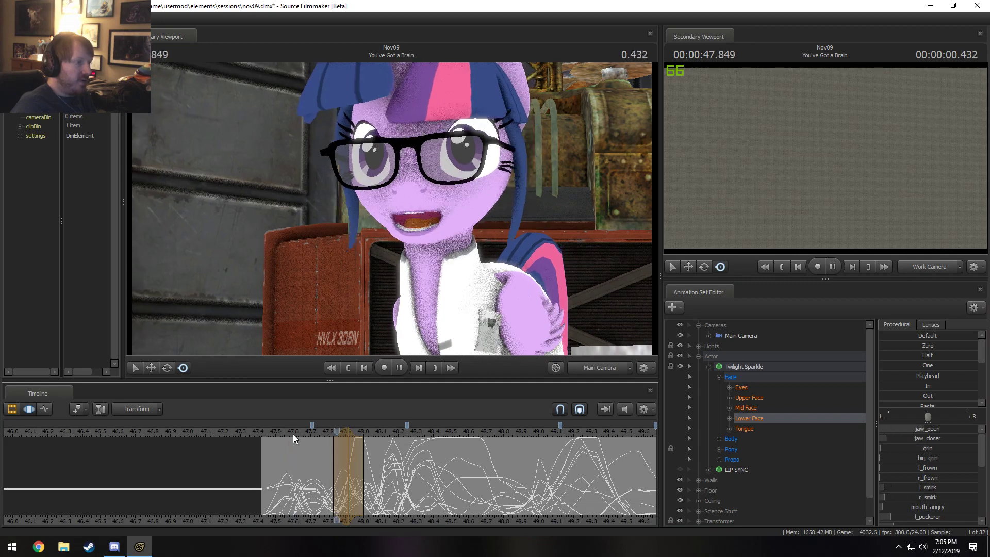
left_click(276, 435)
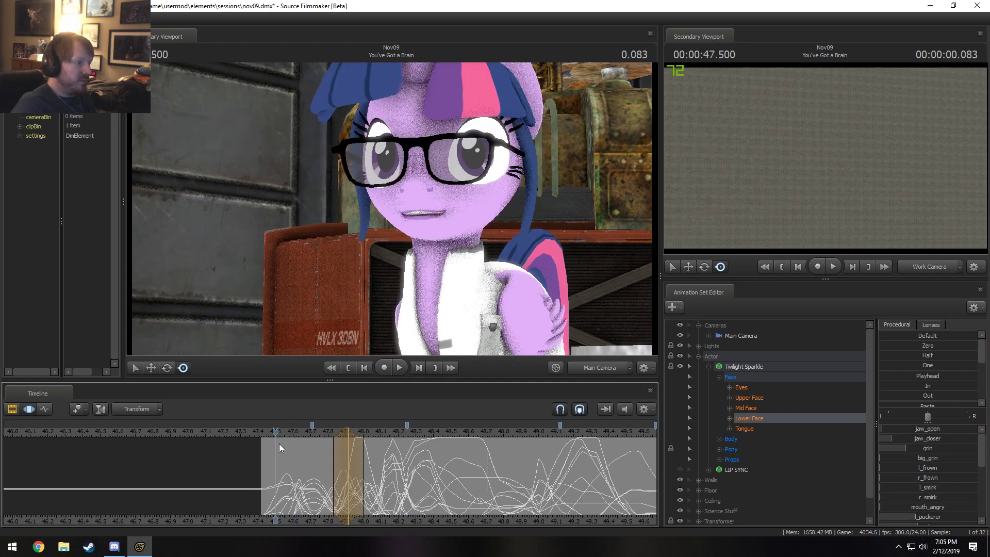
key("space")
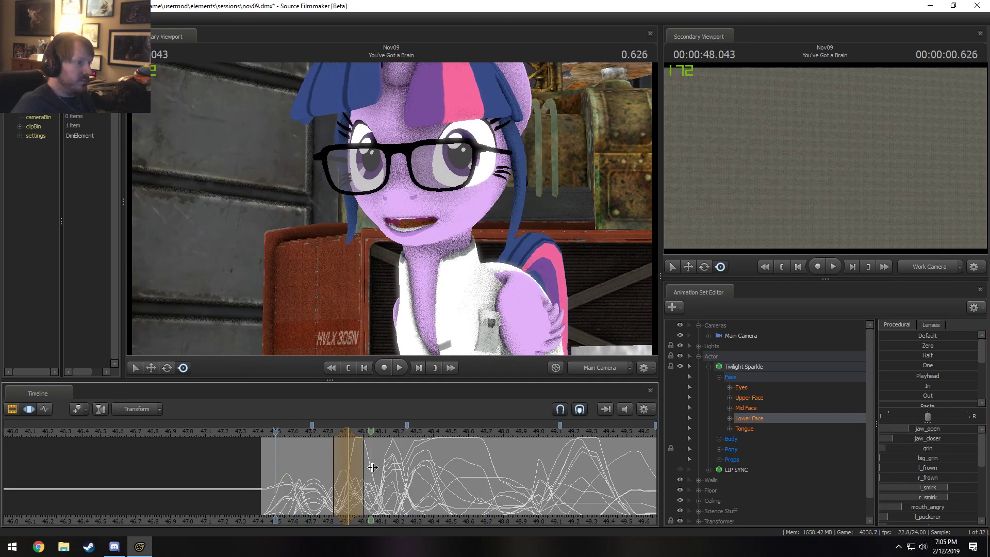
Step: Place a time selection around 47.958 s, lower jaw_open there, and replay from the shot's start
left_click(314, 466)
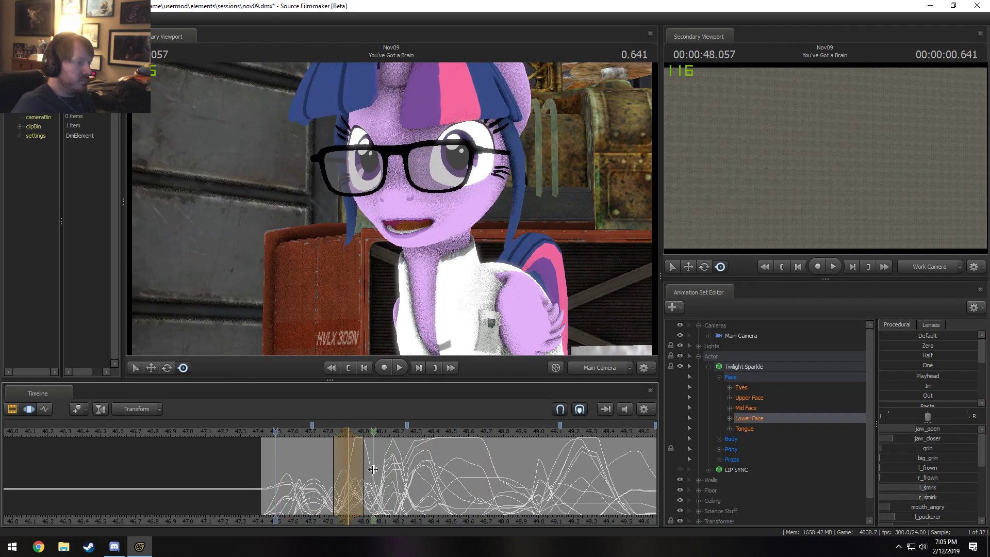
left_click(315, 467)
left_click_drag(315, 466, 354, 469)
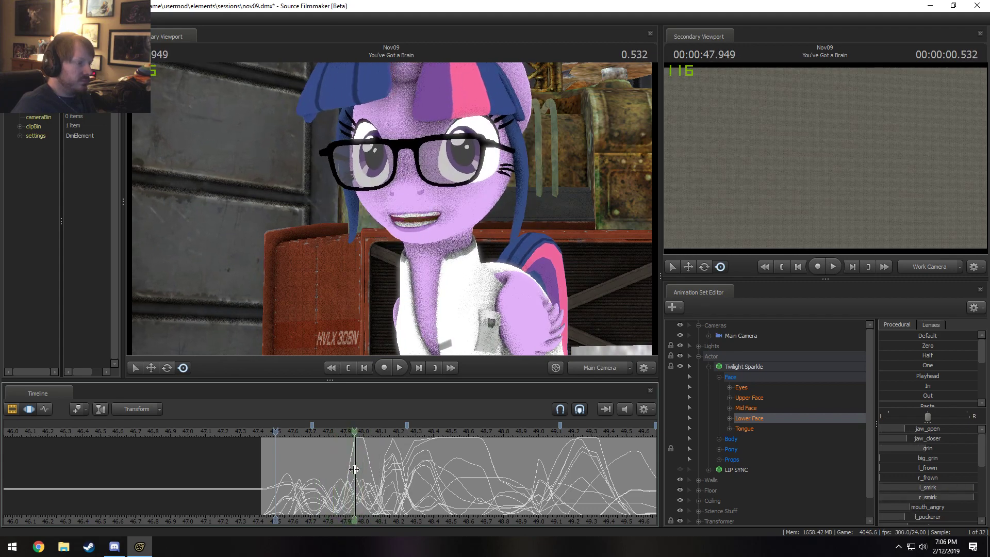
left_click(356, 469)
scroll(356, 469, "up", 3)
scroll(356, 470, "down", 1)
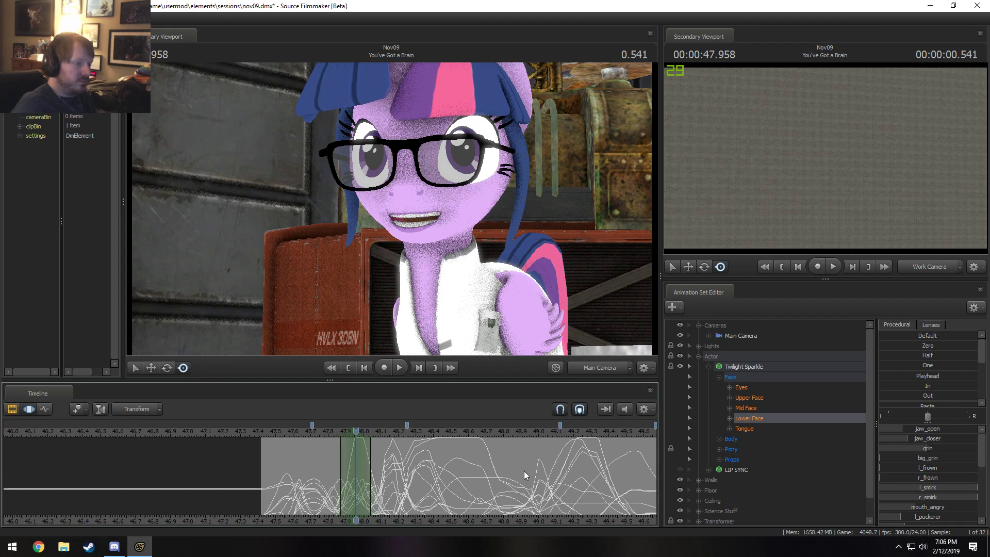
left_click_drag(936, 428, 926, 428)
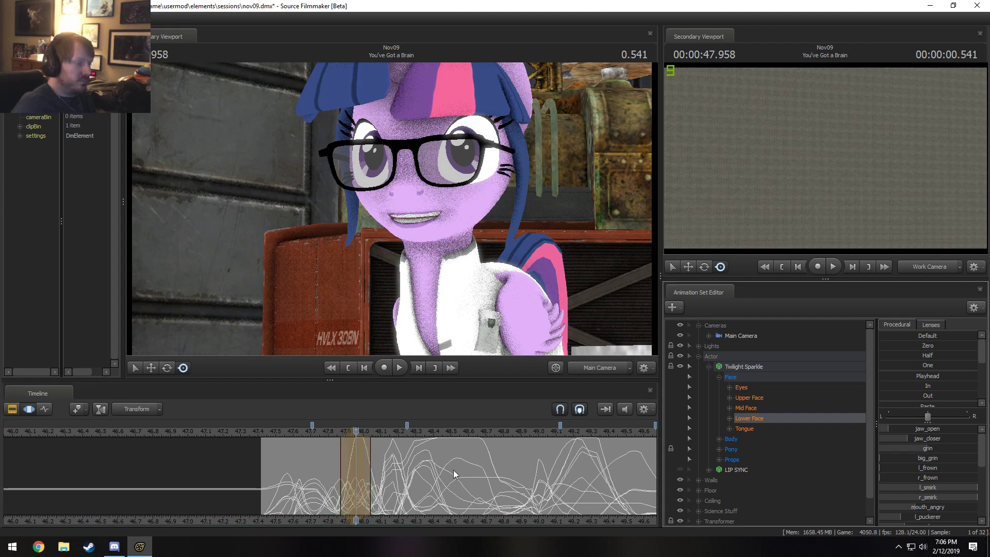
key("space")
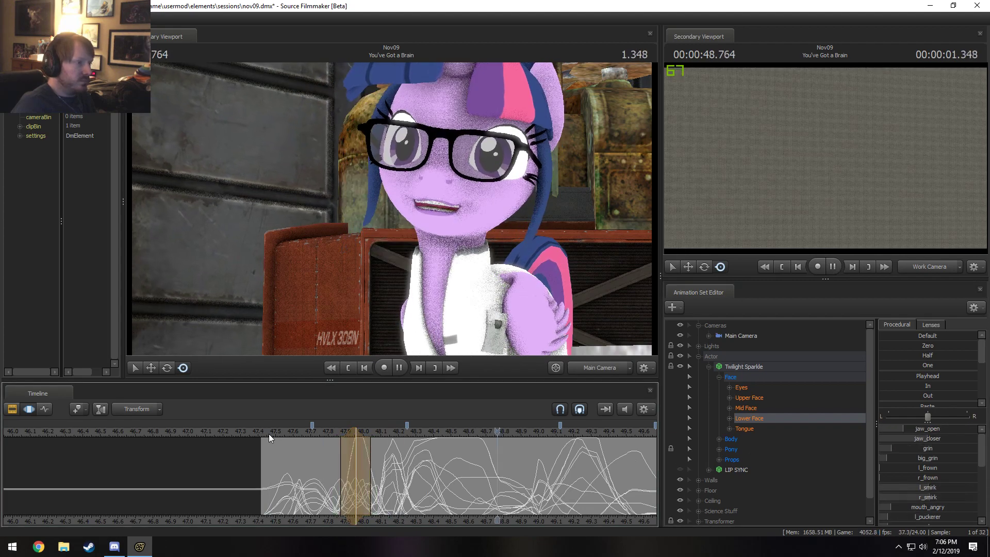
left_click(268, 434)
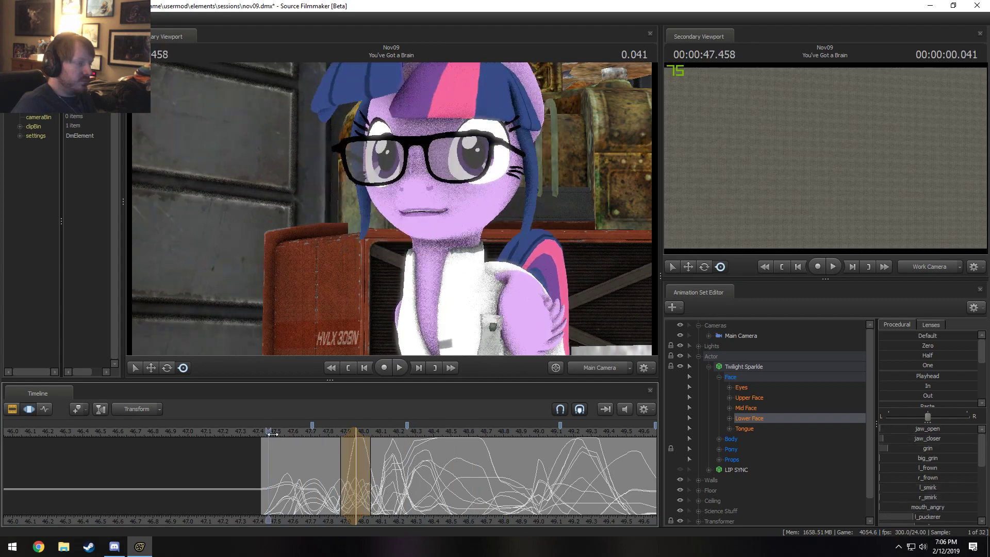
Step: Raise jaw_open and reduce grin on Twilight's mouth around 47.625 s, and play back the result
left_click_drag(272, 434, 299, 488)
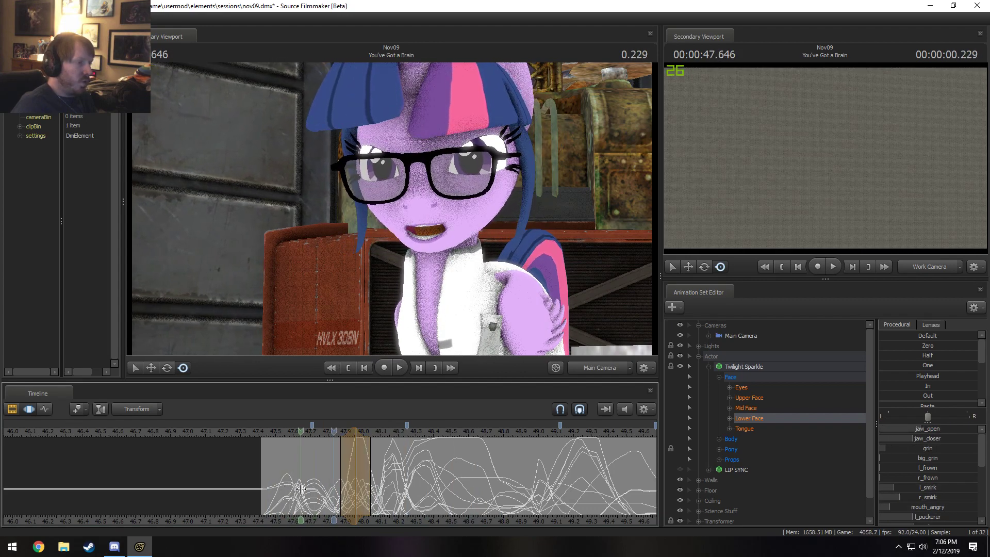
left_click(300, 489, "shift")
scroll(300, 488, "up", 2, "shift")
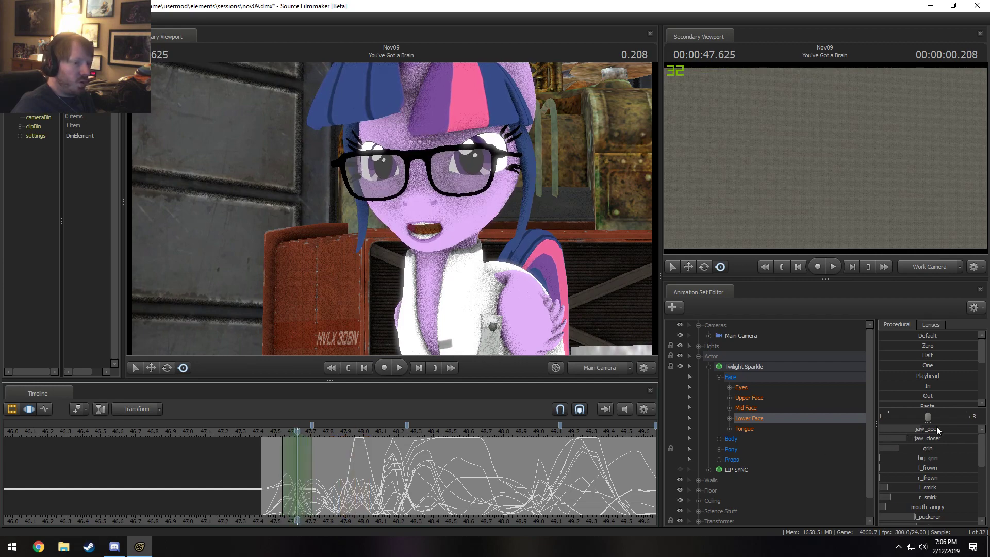
left_click_drag(935, 431, 935, 431)
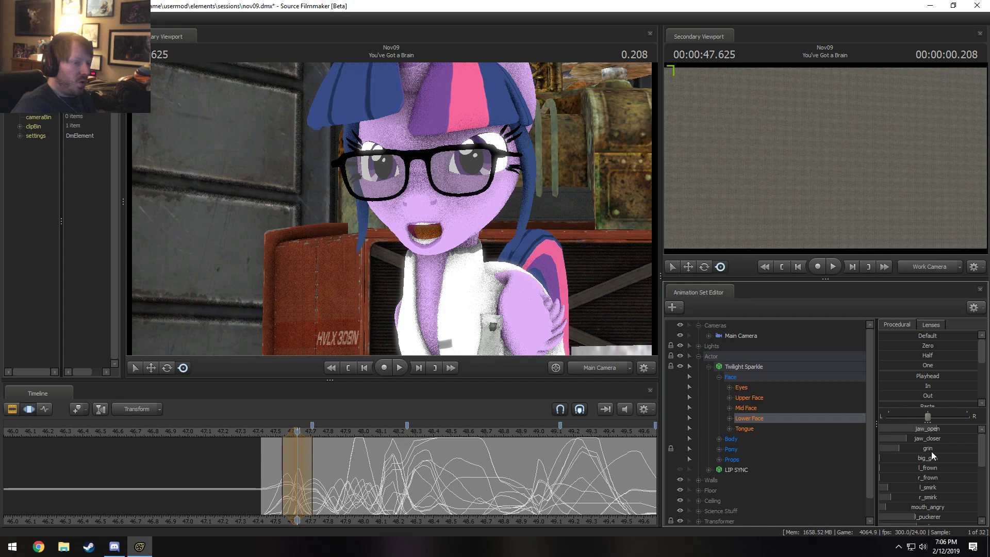
left_click_drag(932, 449, 914, 448)
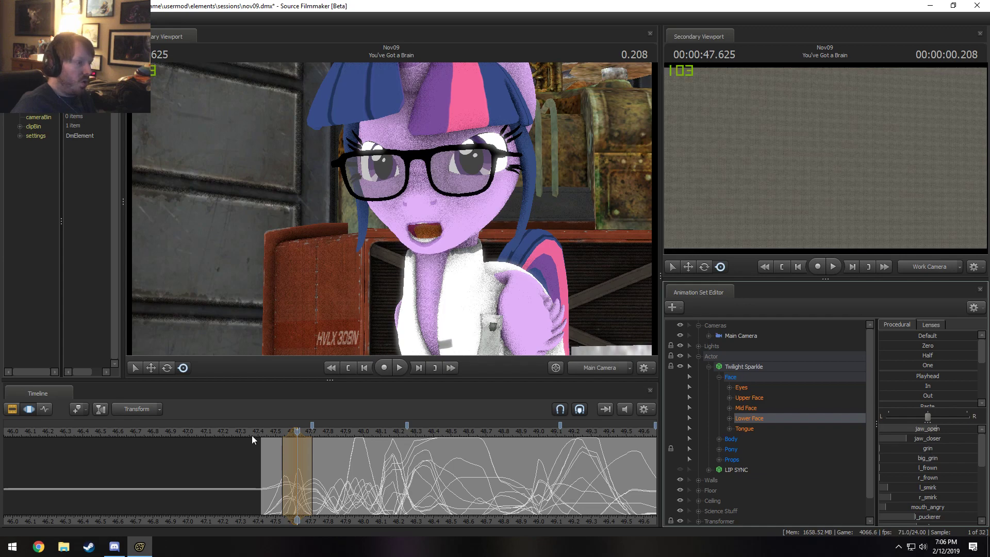
left_click_drag(290, 434, 321, 459)
key("space")
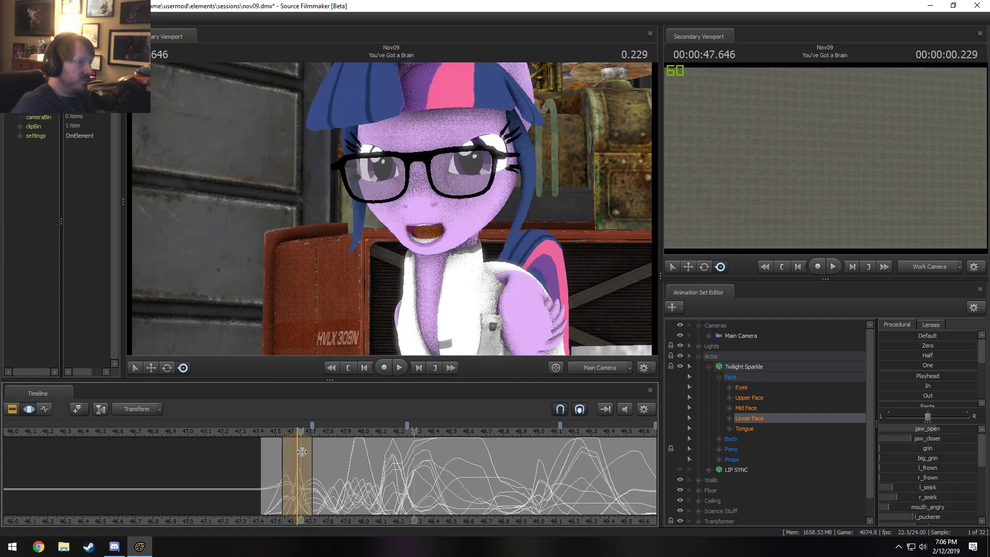
Step: Place a time selection around 47.875 s for Twilight's lower face
left_click(339, 462)
mouse_move(339, 462)
left_mouse_down()
mouse_move(348, 462)
mouse_move(339, 462)
left_mouse_up()
left_click(339, 462)
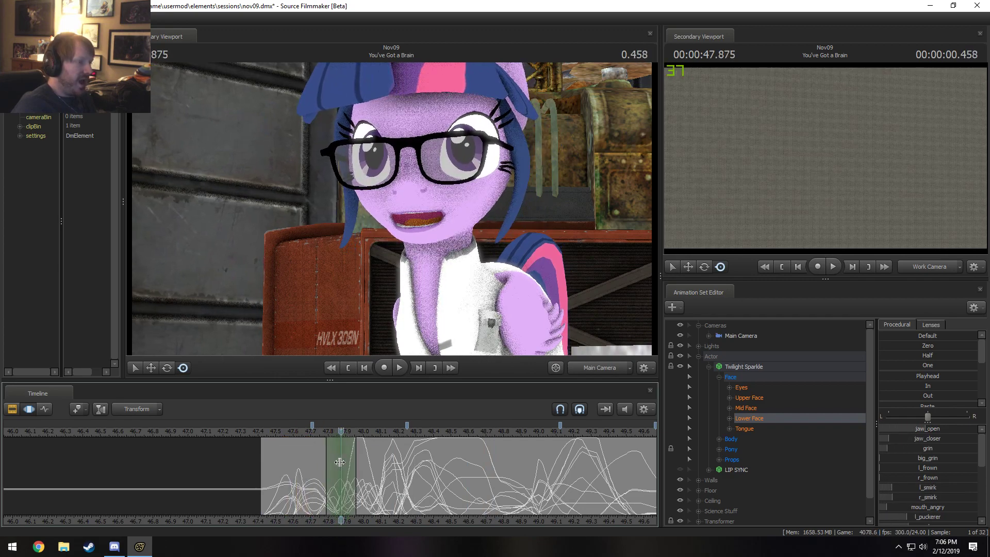
Step: Try a stronger mouth_pucker around 47.875 s and undo it
scroll(937, 516, "down", 1)
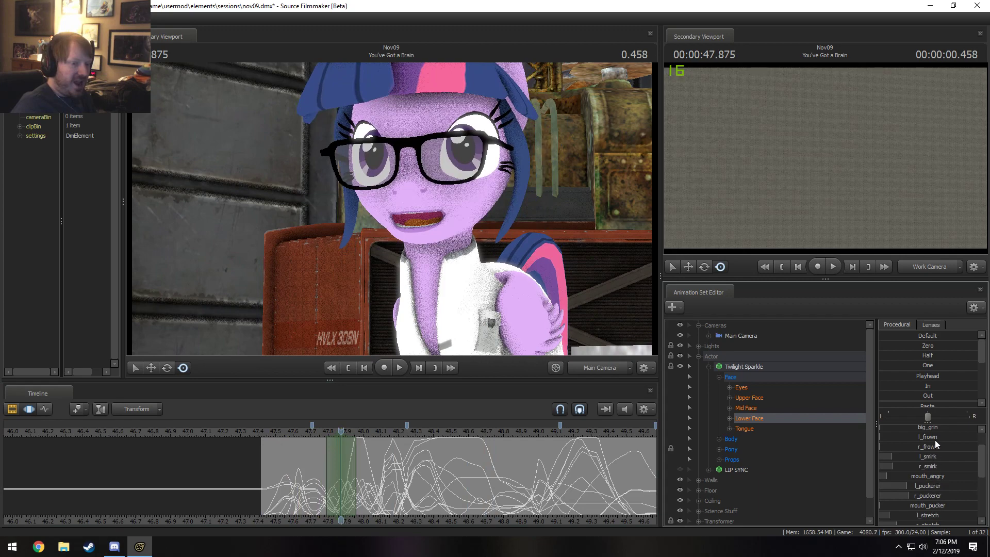
scroll(935, 441, "up", 1)
scroll(933, 469, "down", 1)
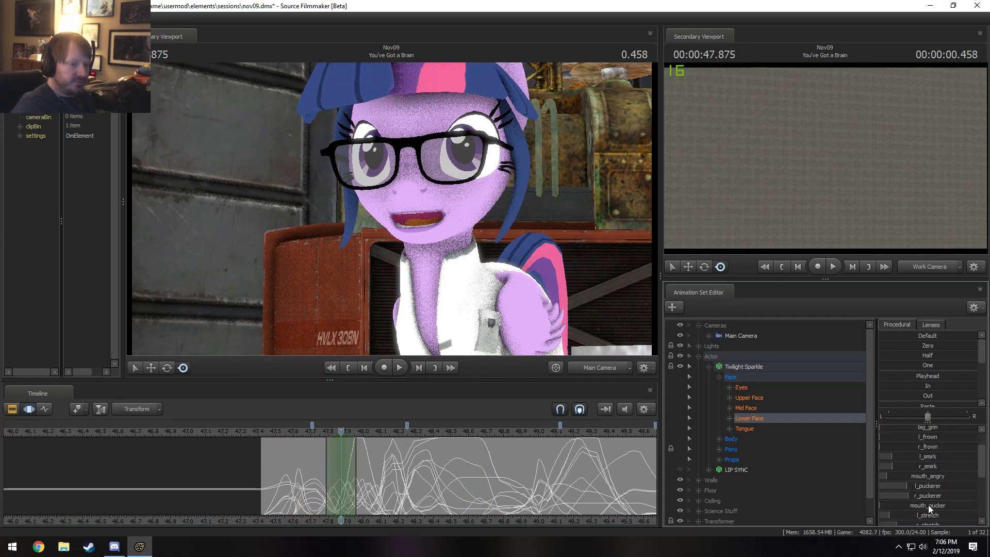
left_click_drag(928, 504, 944, 505)
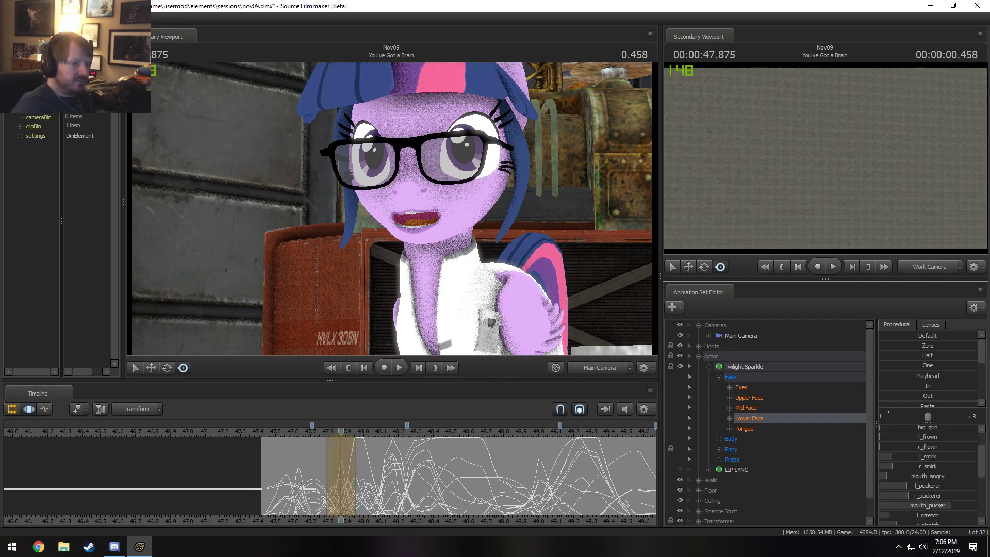
key("ctrl+z")
Step: Raise l_smirk, r_smirk and mouth_angry around 47.875 s and play back the line repeatedly
left_click_drag(926, 478, 968, 478)
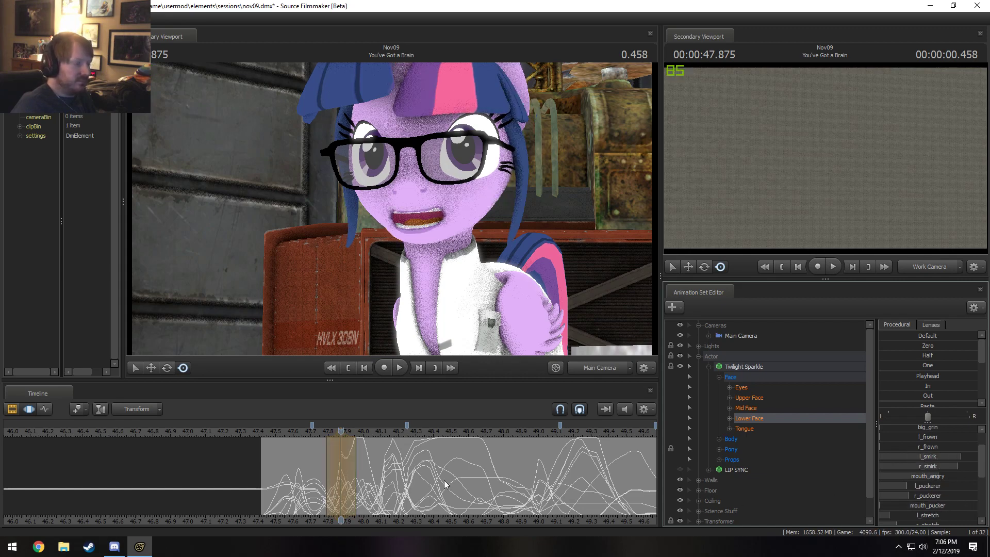
key("space")
key("space")
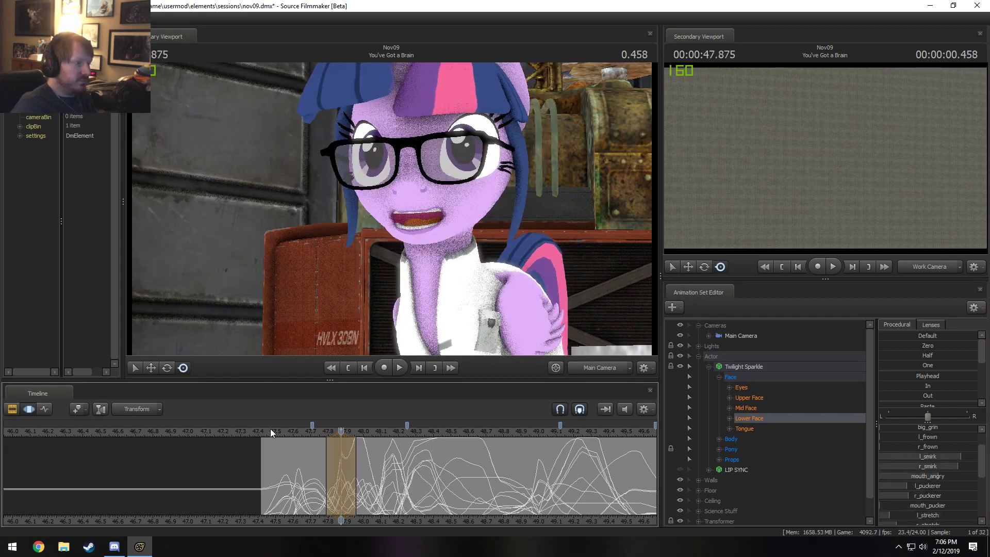
key("space")
key("space")
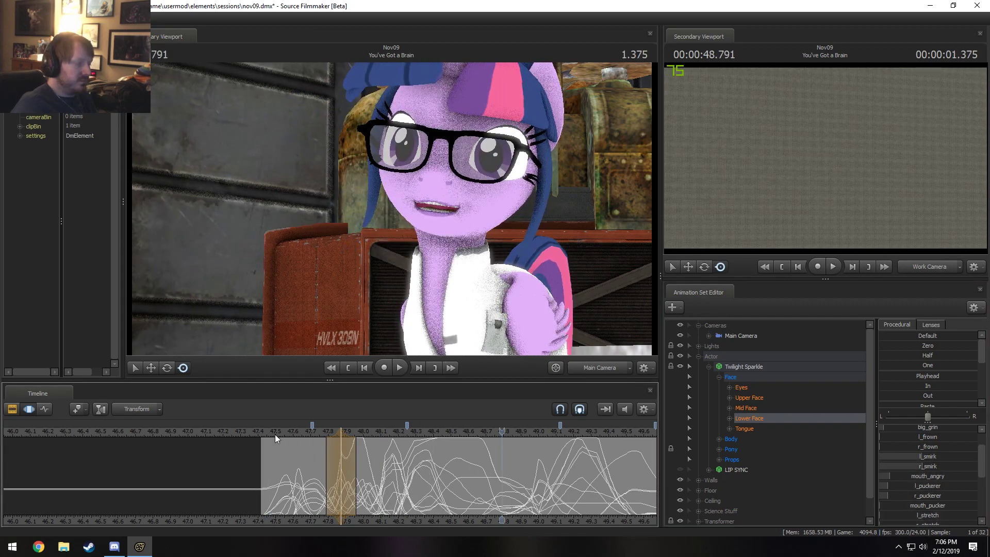
key("space")
key("space")
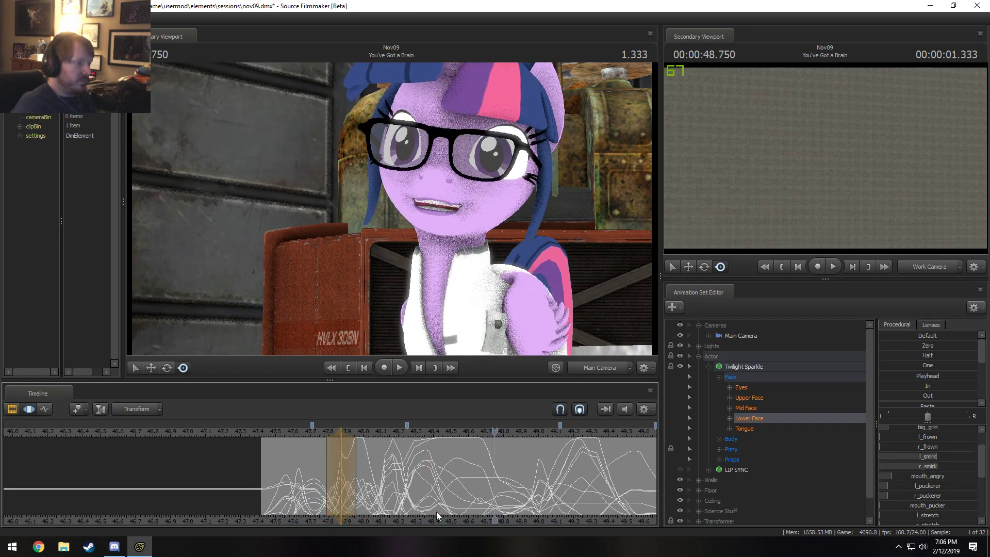
Step: Place a time selection around 48.375 s for Twilight's wide-open mouth shape
mouse_move(436, 508)
left_mouse_down()
mouse_move(449, 494)
mouse_move(420, 492)
mouse_move(431, 492)
left_mouse_up()
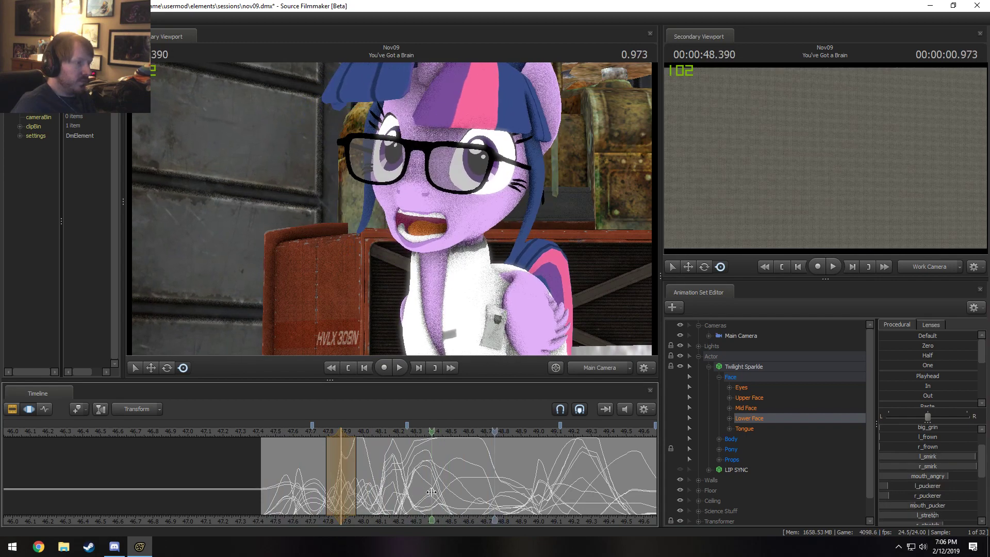
left_click(432, 492, "shift")
scroll(432, 493, "up", 2, "shift")
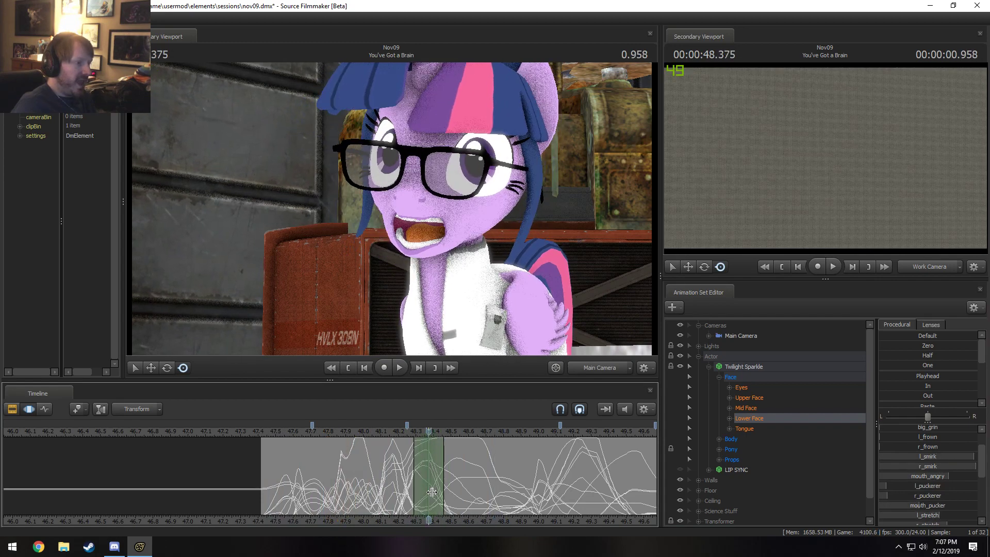
Step: Try adjusting mouth_pucker and lower_lip_out on Twilight's lower face around 48.375 s
scroll(939, 494, "down", 2)
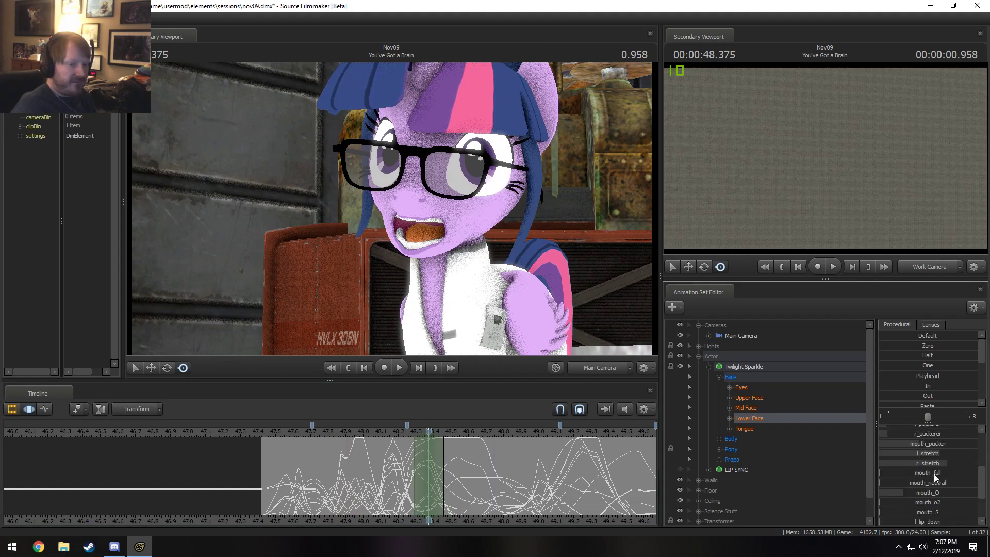
left_click_drag(944, 448, 962, 445)
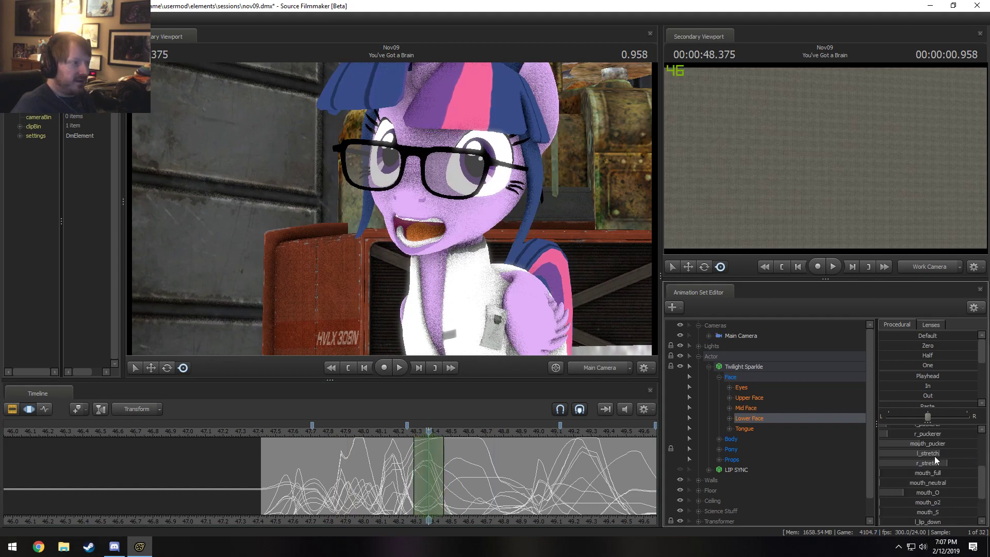
scroll(934, 458, "up", 3)
scroll(929, 469, "down", 3)
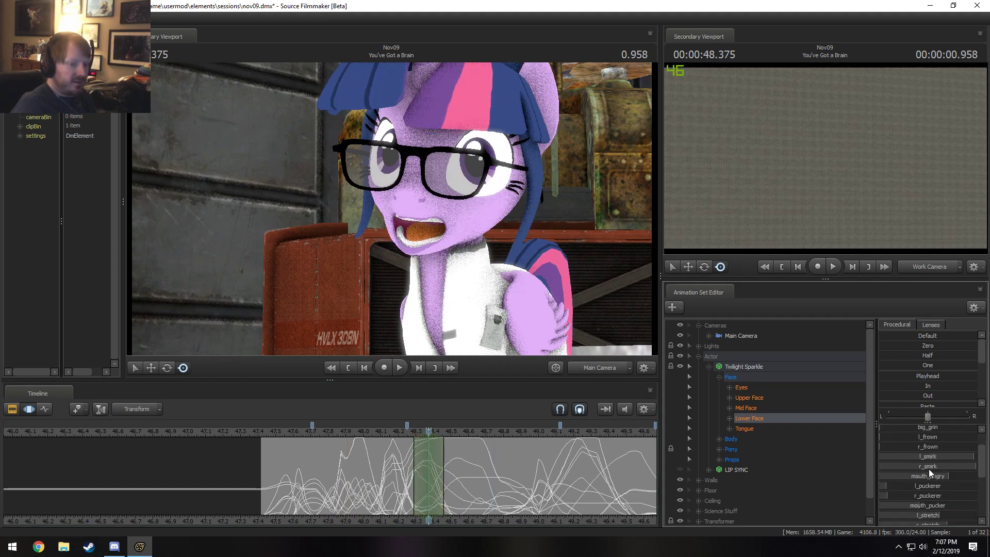
scroll(935, 456, "down", 1)
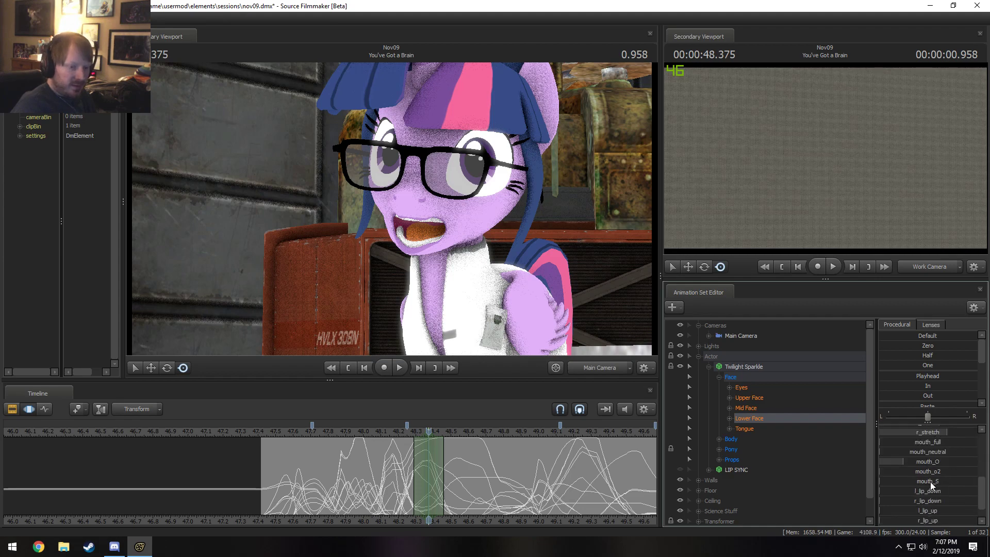
scroll(927, 497, "down", 1)
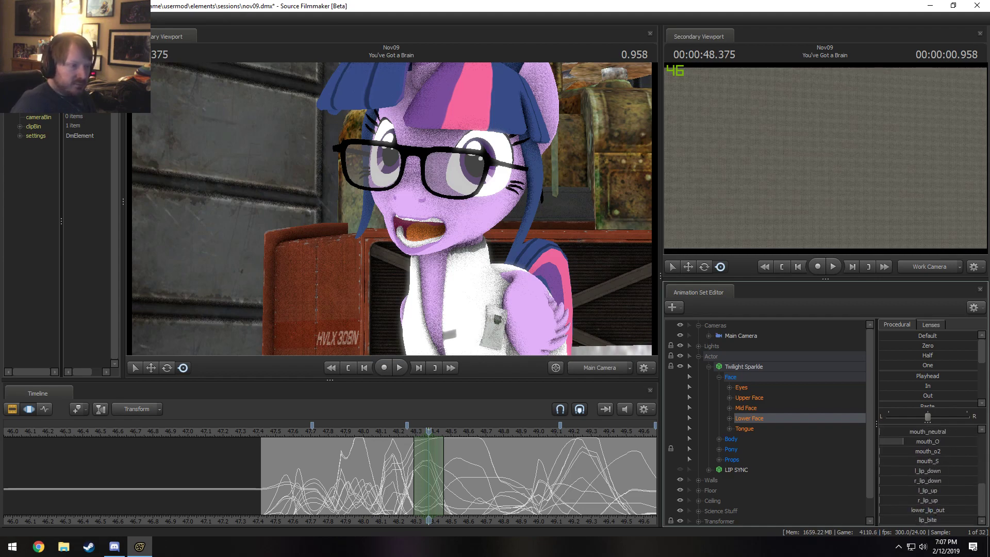
left_click_drag(928, 510, 912, 511)
scroll(923, 489, "up", 5)
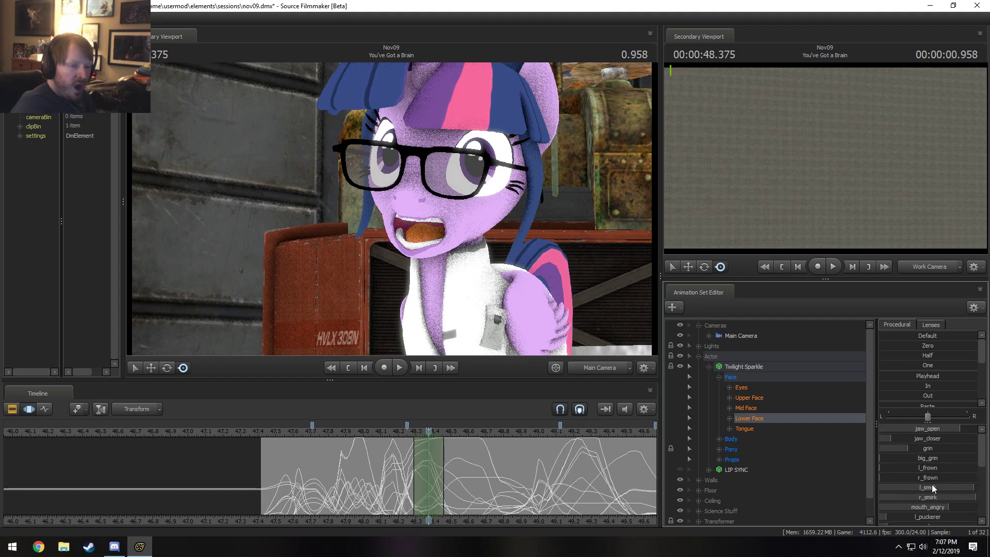
Step: Play back Twilight's line from about 48.083 s to check the mouth shapes
middle_click_drag(423, 462, 394, 444)
left_click(379, 432)
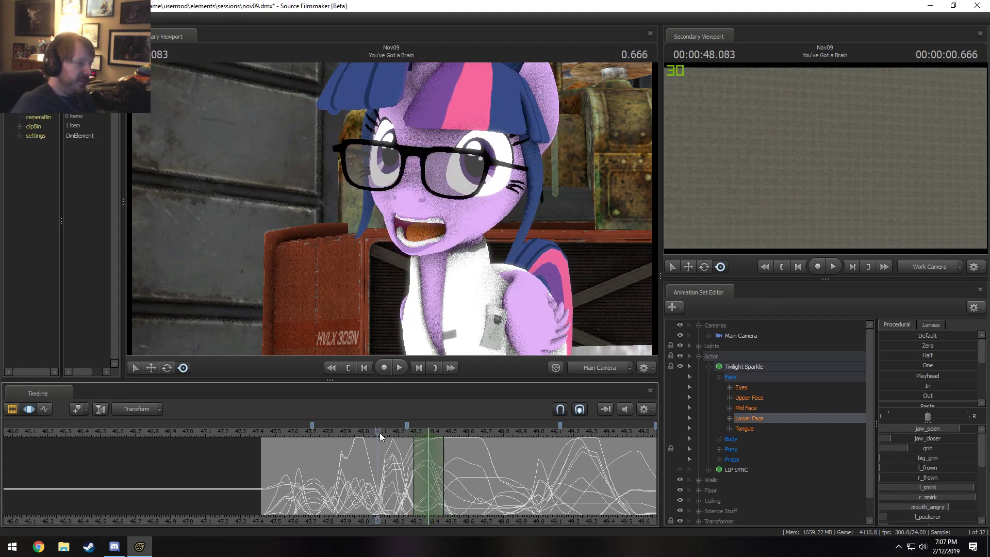
key("space")
key("space")
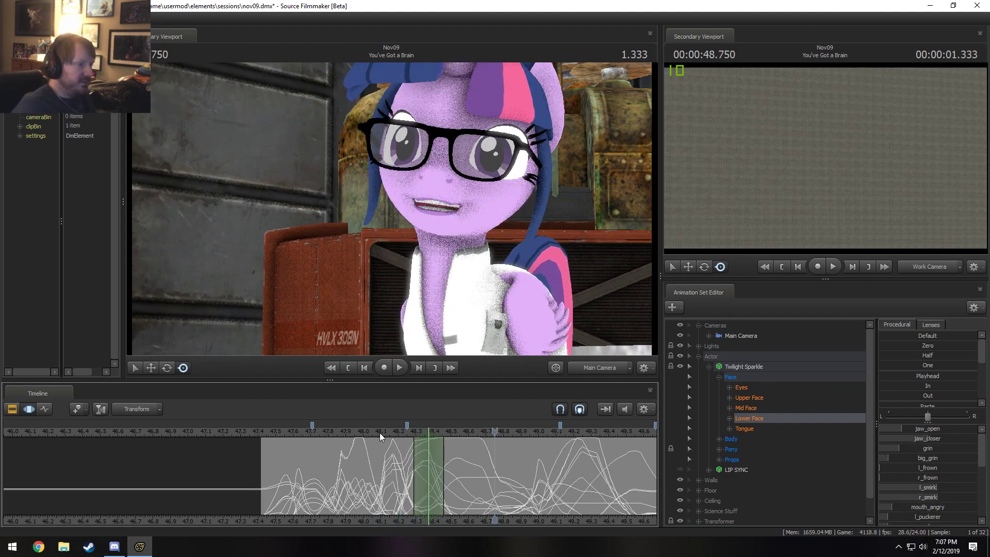
key("space")
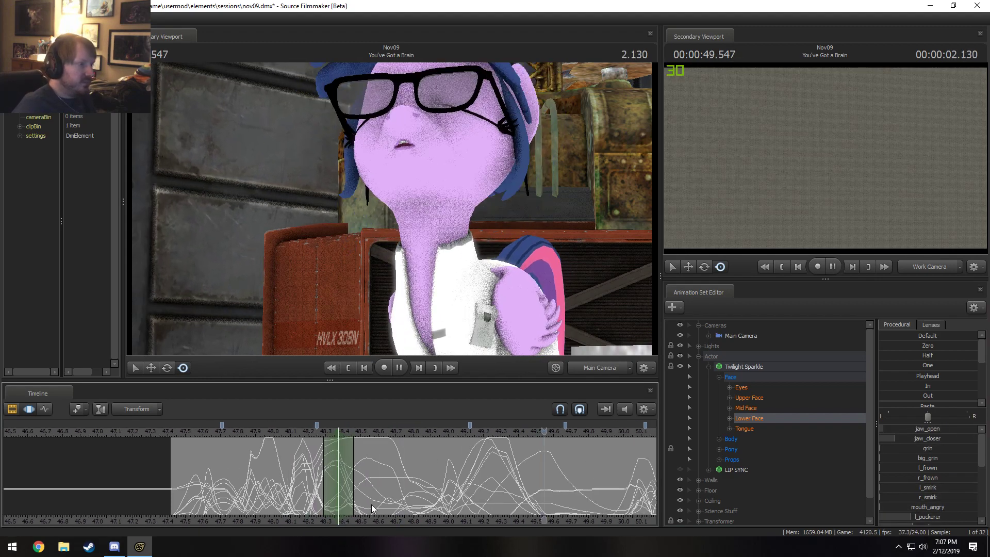
key("space")
Step: Try a time selection around 49.208 s with a falloff to about 49.6 s, and replay the line
middle_click_drag(400, 425, 516, 487)
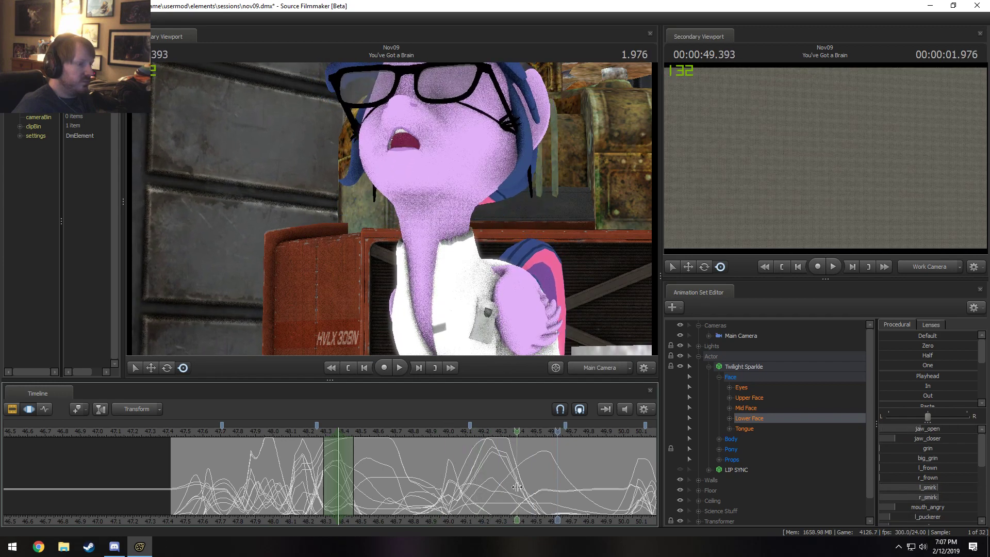
left_click_drag(515, 486, 456, 483, "shift")
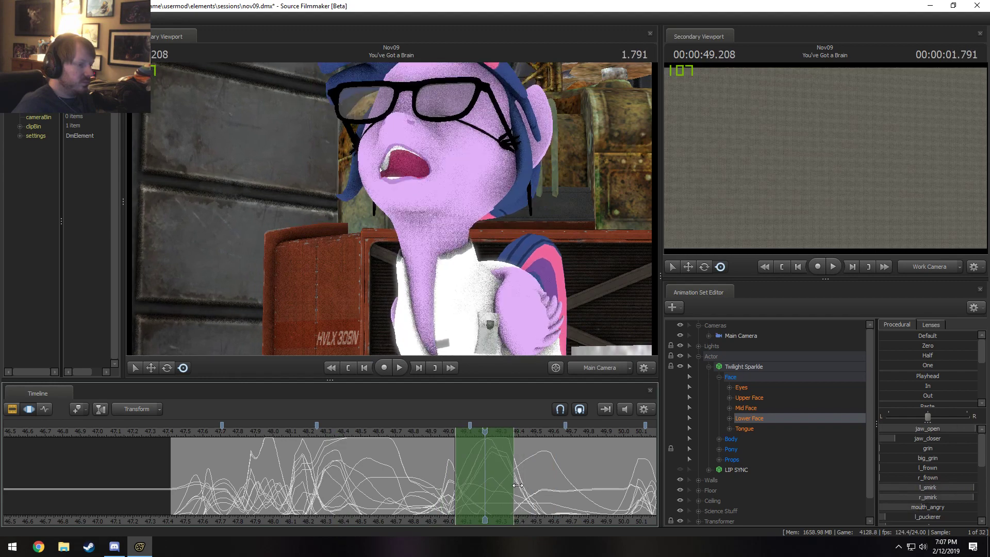
left_click_drag(518, 486, 544, 487)
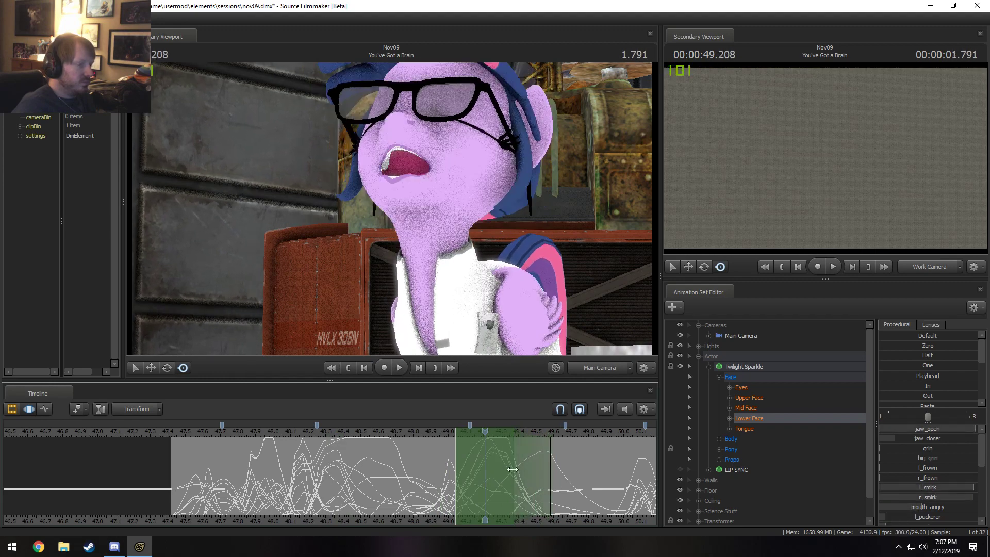
key("space")
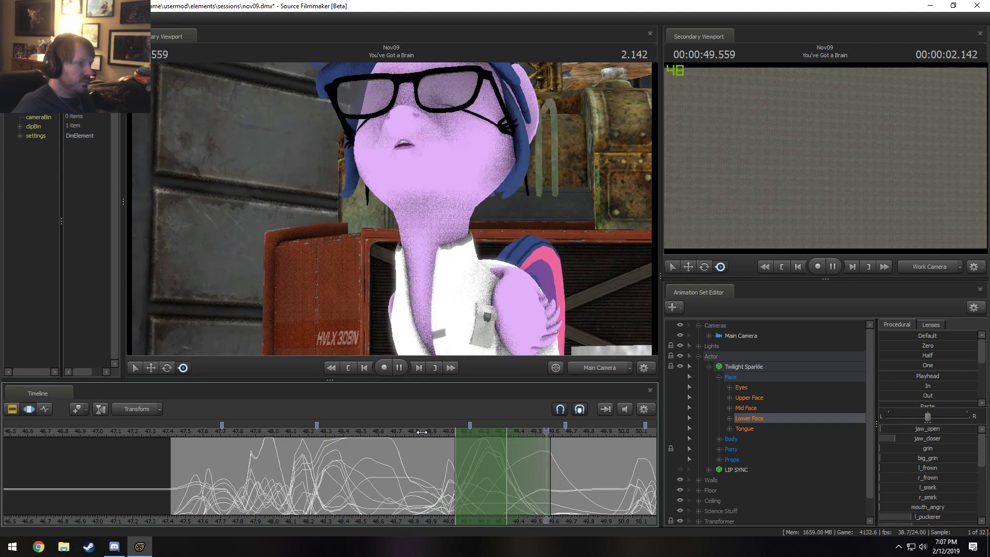
key("space")
key("shift")
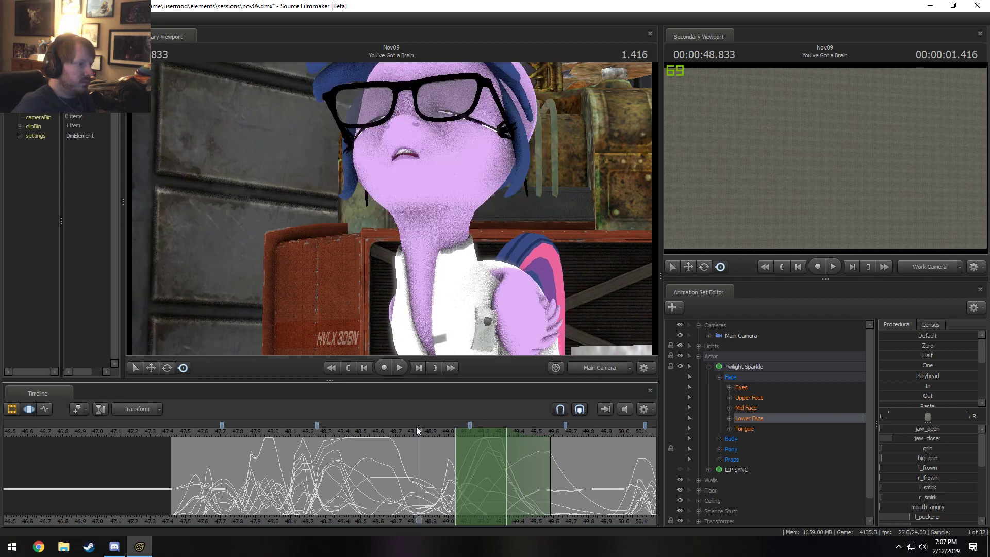
key("space")
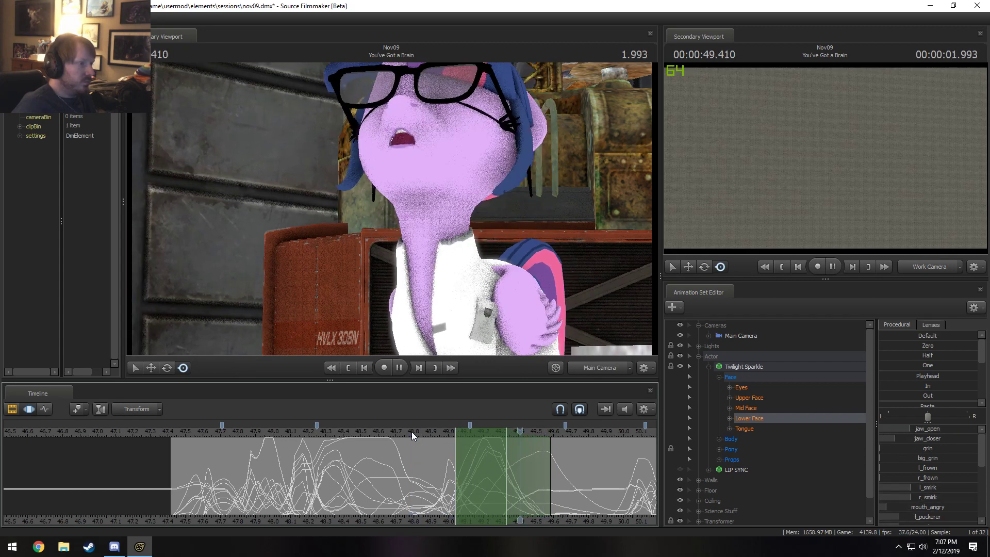
Step: Try a time selection from about 48.95 to 49.33 s and replay that part of the line
left_click(459, 465)
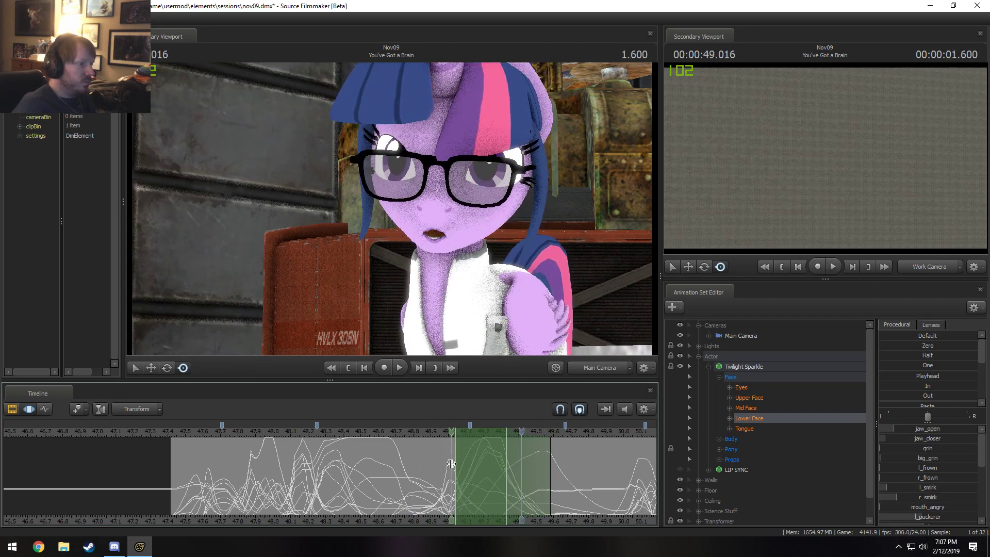
left_click_drag(457, 465, 509, 471, "shift")
scroll(457, 466, "up", 2)
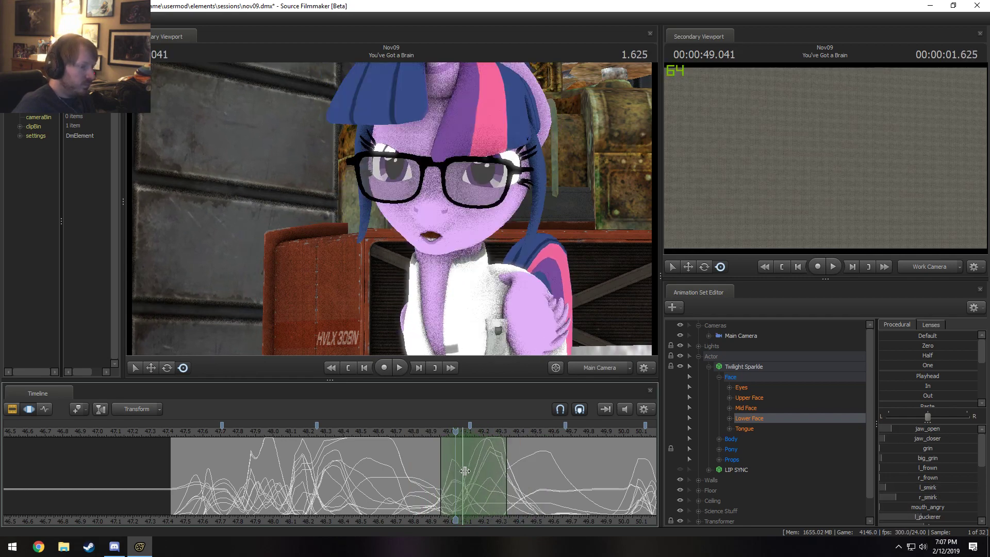
key("space")
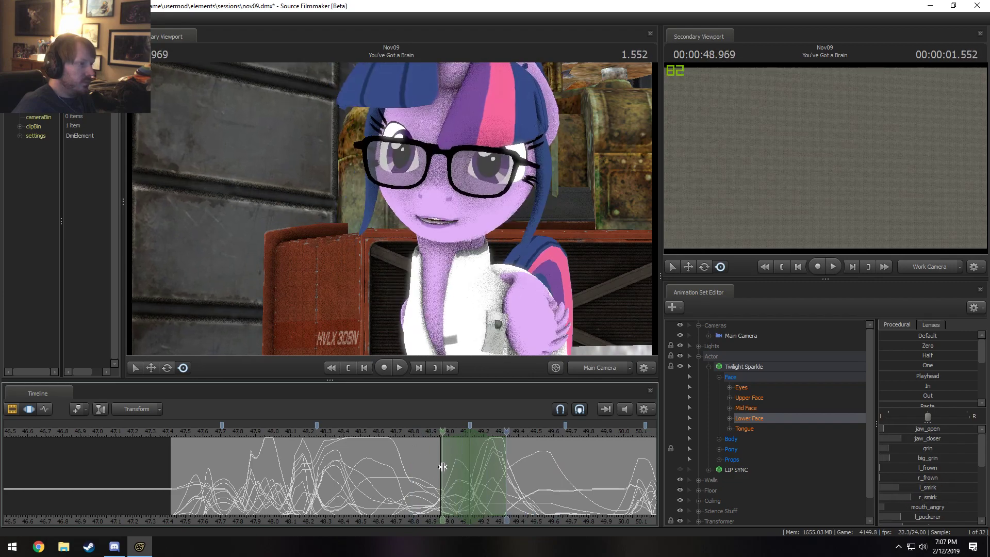
key("space")
key("space")
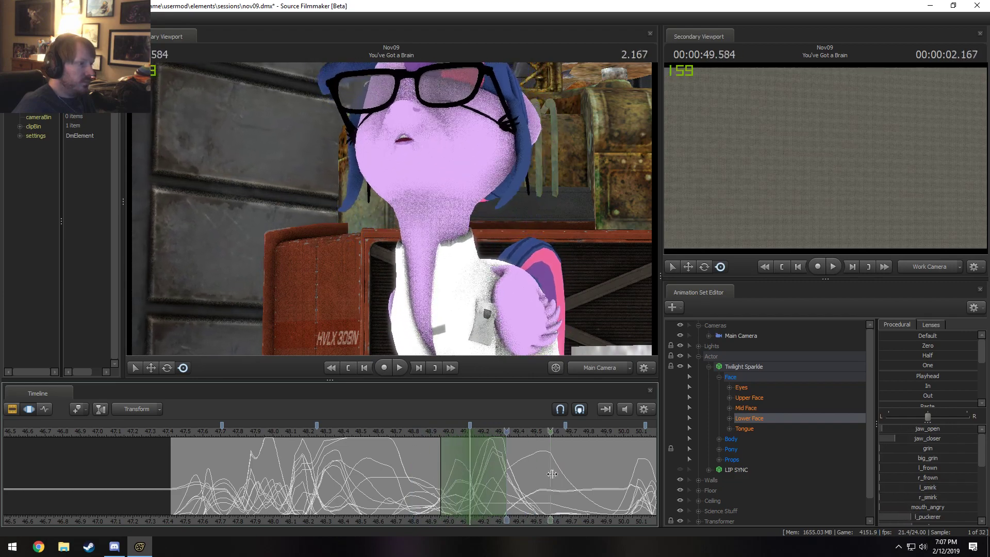
key("space")
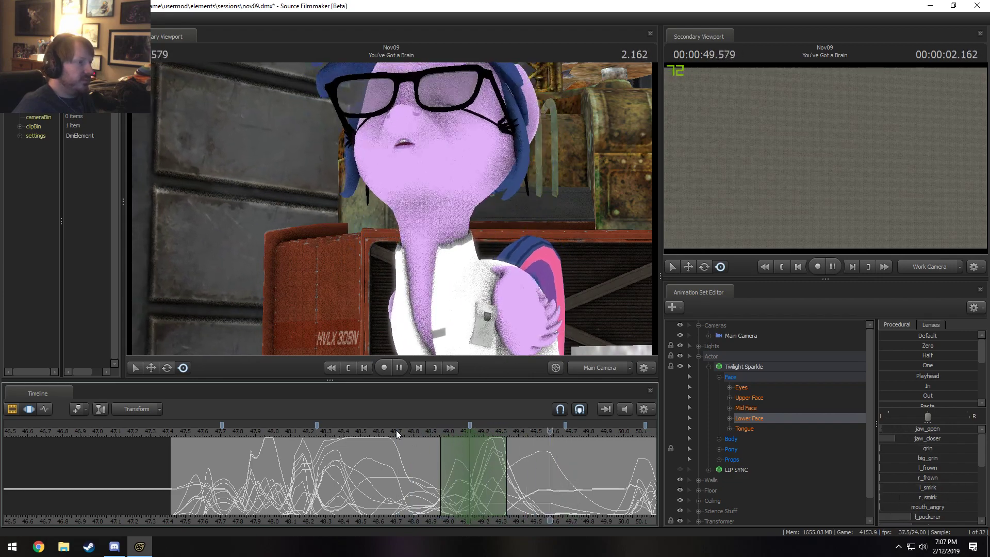
Step: Place a time selection around 49.208 s, adjust jaw_closer, raise l_stretch and r_stretch on the lower face, and replay the shape
left_click_drag(339, 431, 485, 431)
left_click(484, 466)
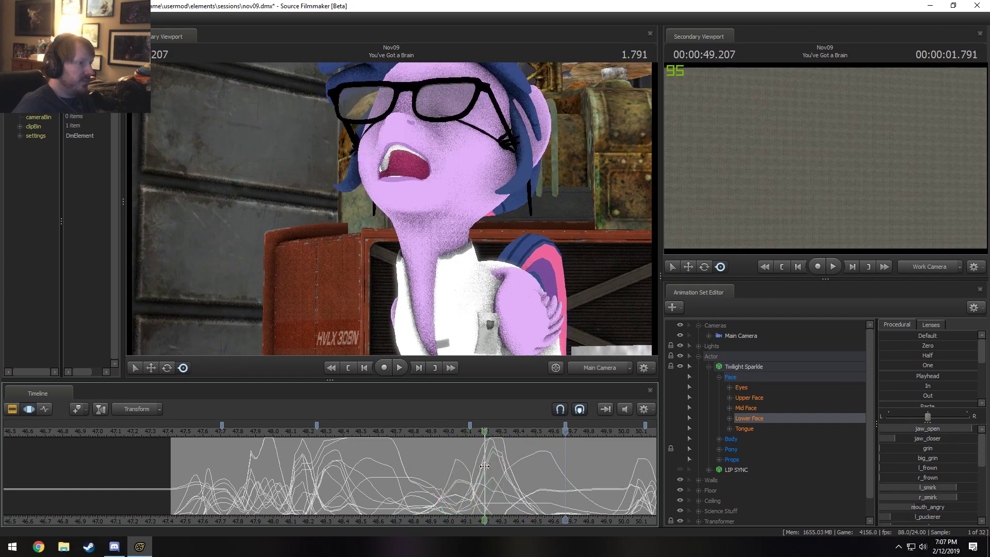
scroll(484, 466, "up", 2)
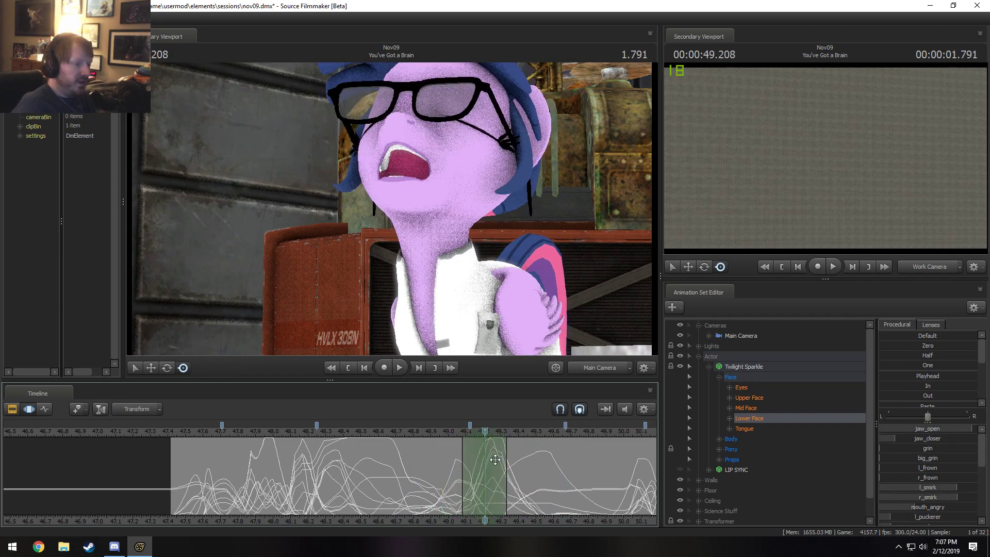
left_click_drag(923, 440, 909, 441)
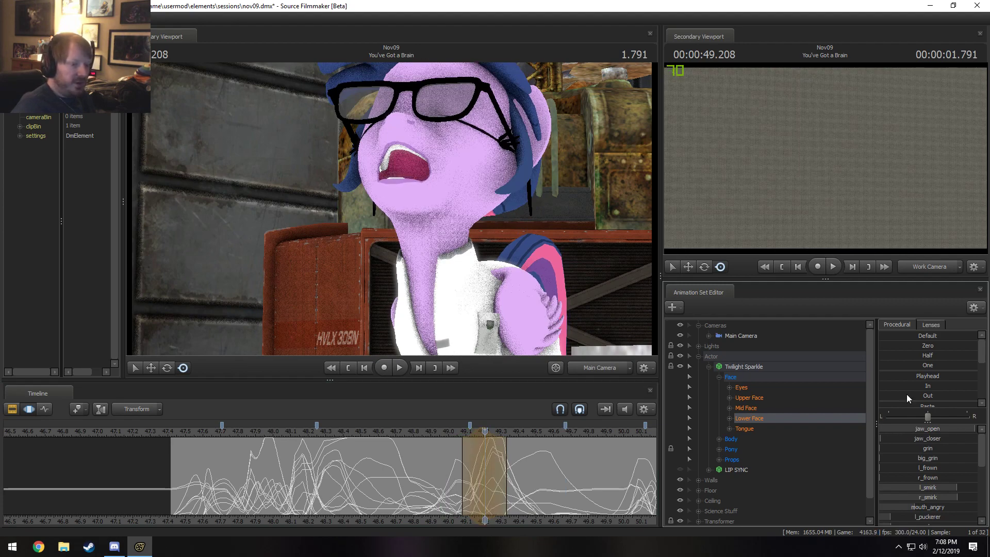
scroll(937, 491, "down", 1)
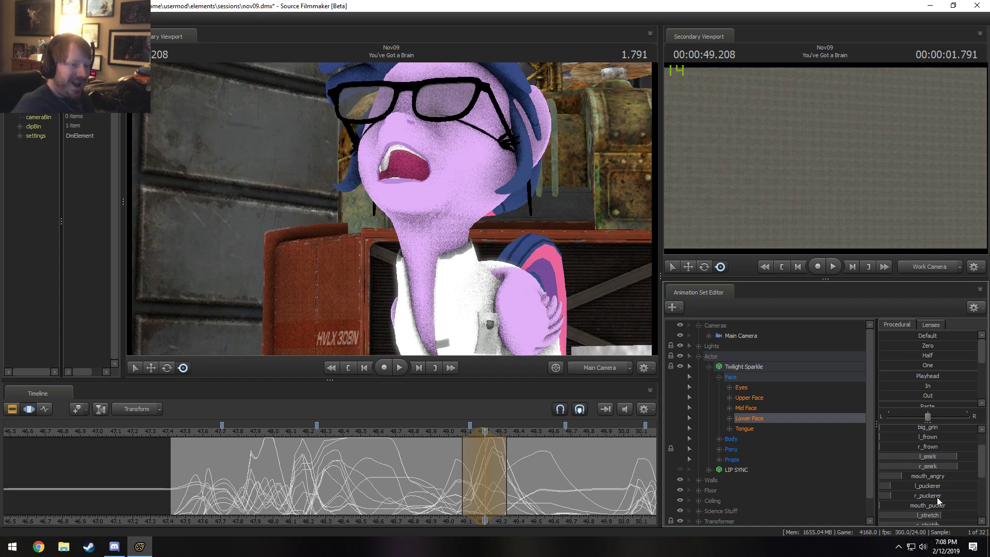
scroll(937, 505, "down", 1)
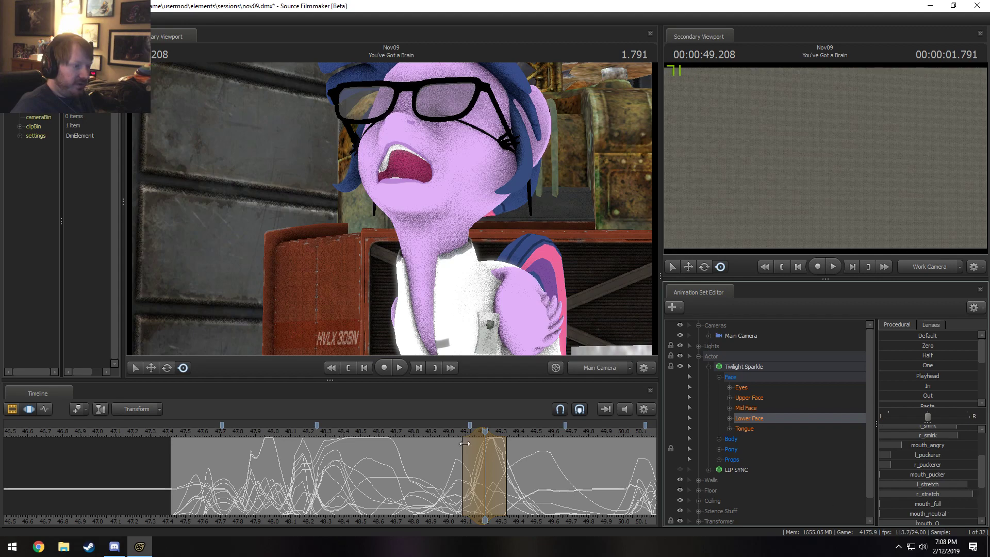
key("shift")
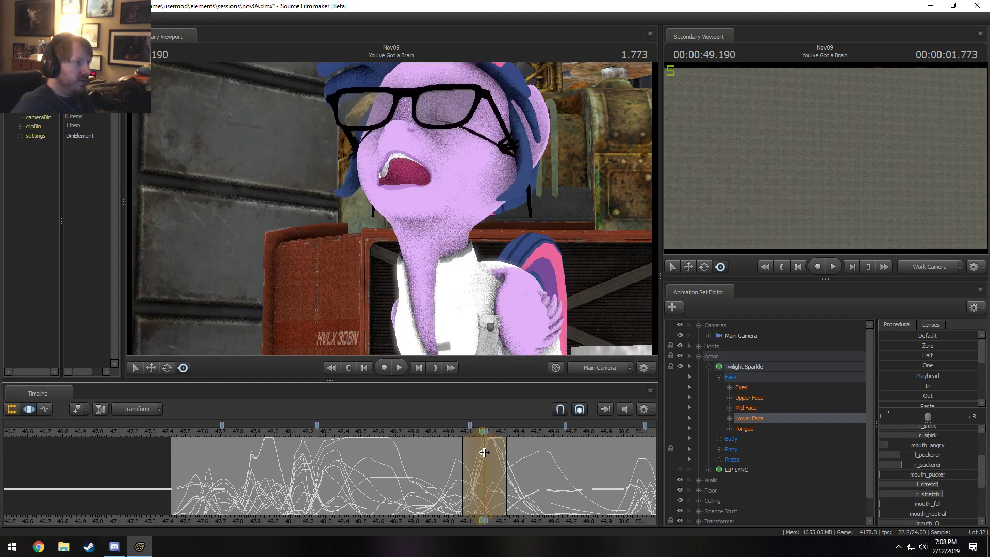
key("space")
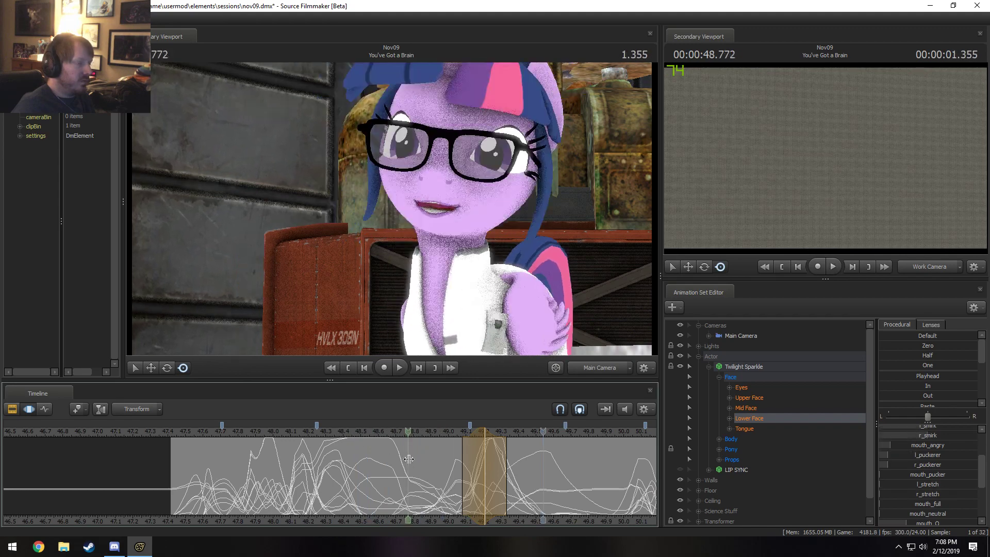
Step: Raise tongue_out and tongue_down on Twilight's tongue within a time selection around 49.208 s
left_click(487, 489)
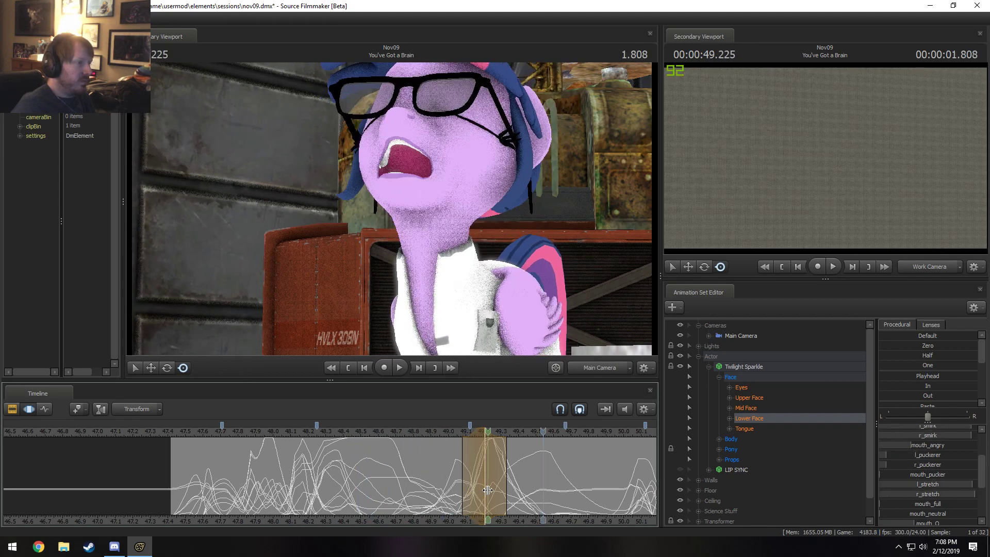
left_click(487, 490, "shift")
scroll(488, 490, "up", 4)
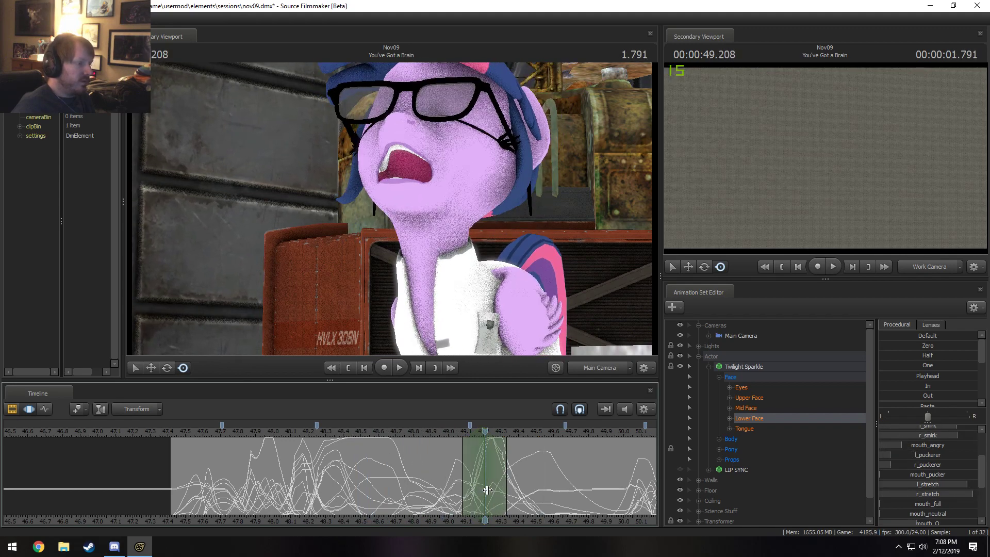
left_click(751, 430)
left_click_drag(934, 431, 964, 448)
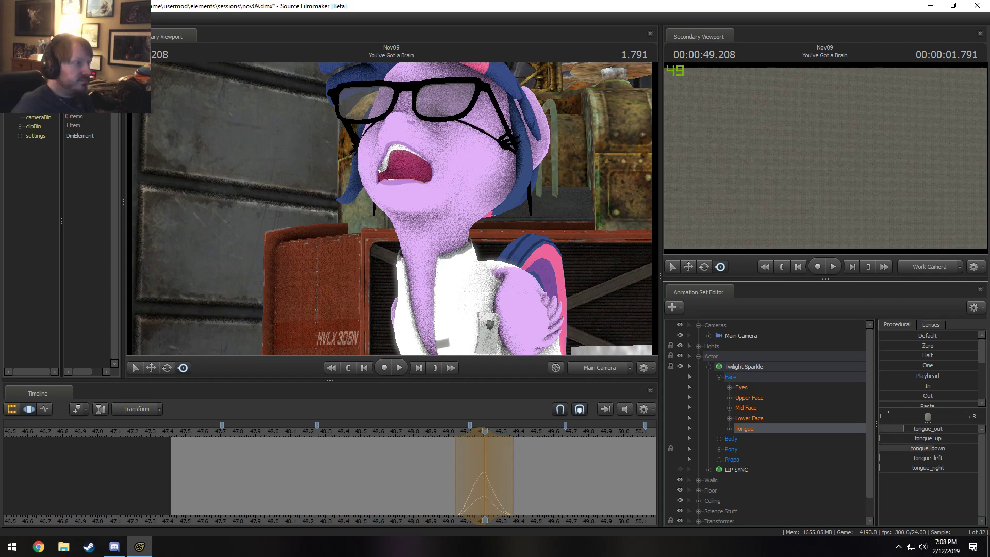
left_click_drag(456, 470, 536, 487)
Step: Replay the line from about 48.4 s to check the tongue movement
key("space")
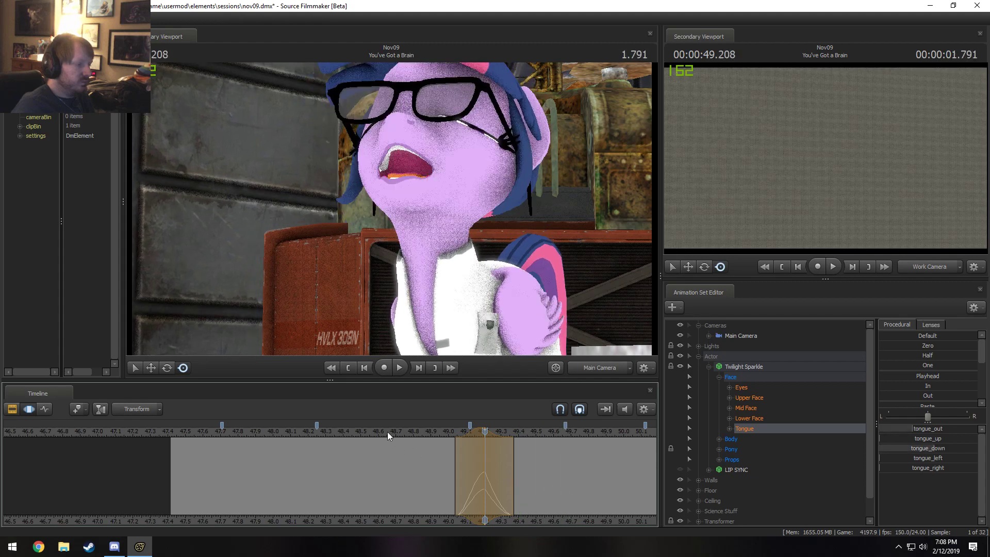
key("space")
left_click(355, 431)
key("space")
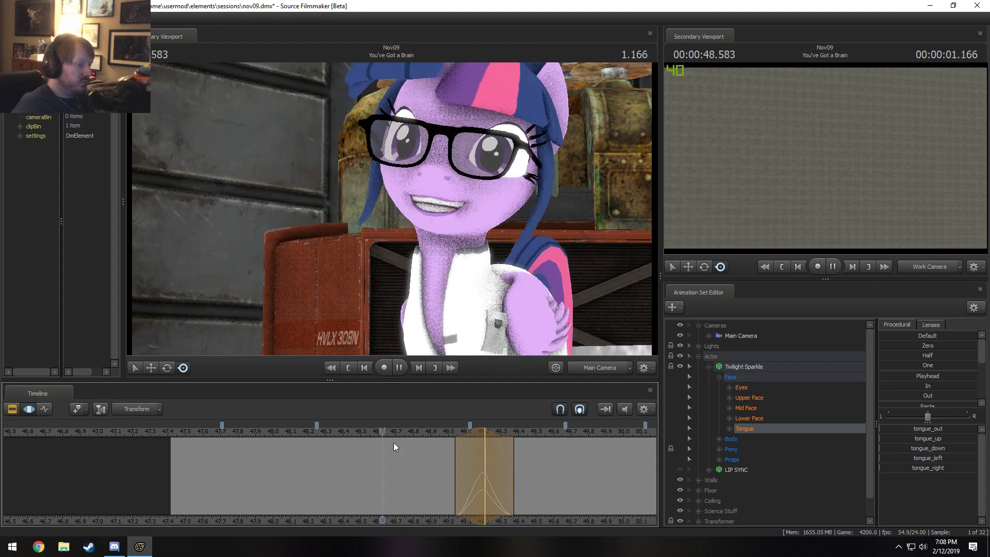
key("space")
Step: Change the falloff curve of the tongue edit around 49.208 s and apply it
left_click_drag(453, 470, 462, 435)
key("3")
key("shift")
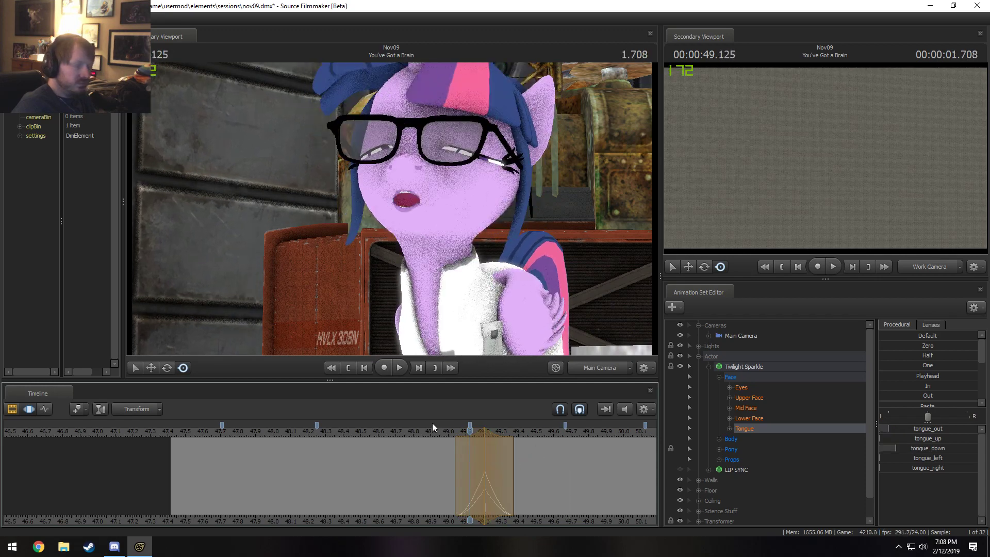
key("F2")
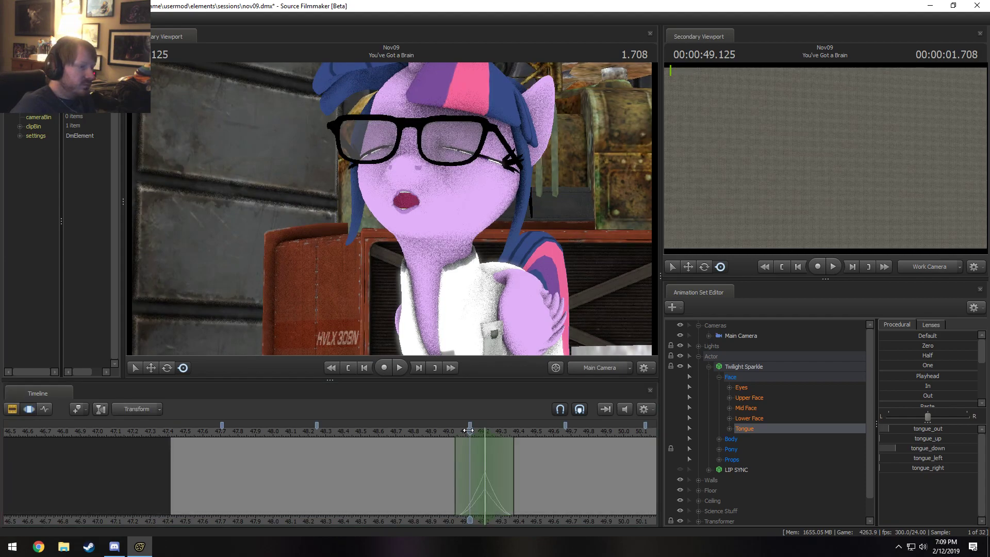
key("F2")
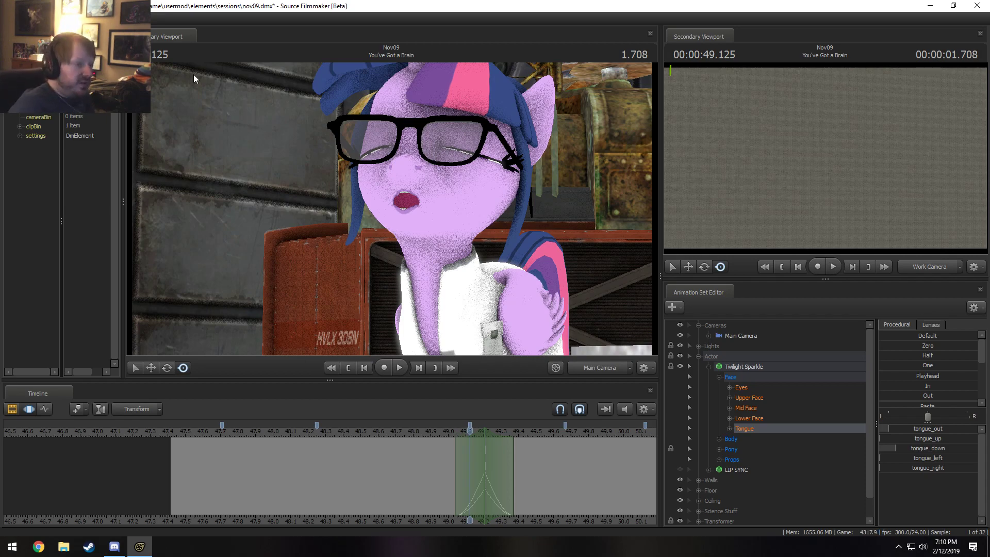
Step: Switch the primary viewport to the Work Camera and frame Twilight's left wing close up
left_click(589, 367)
mouse_move(382, 201)
left_mouse_down()
mouse_move(387, 248)
mouse_move(376, 197)
left_mouse_up()
key("w")
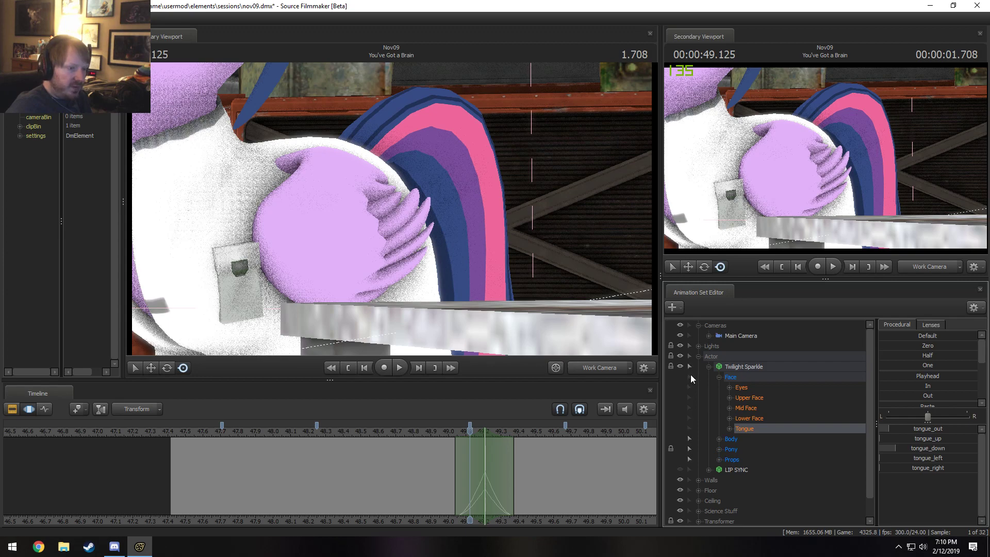
Step: Expand Twilight's Pony controls, limit viewport picking to Pony Wings, and select the LeftWingOpen bone
left_click(719, 449)
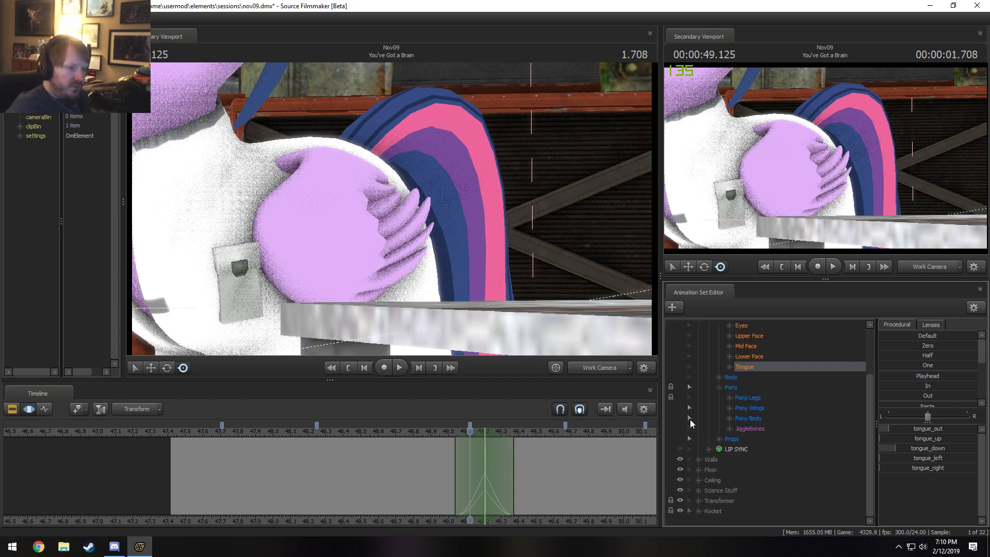
left_click(333, 222, "ctrl")
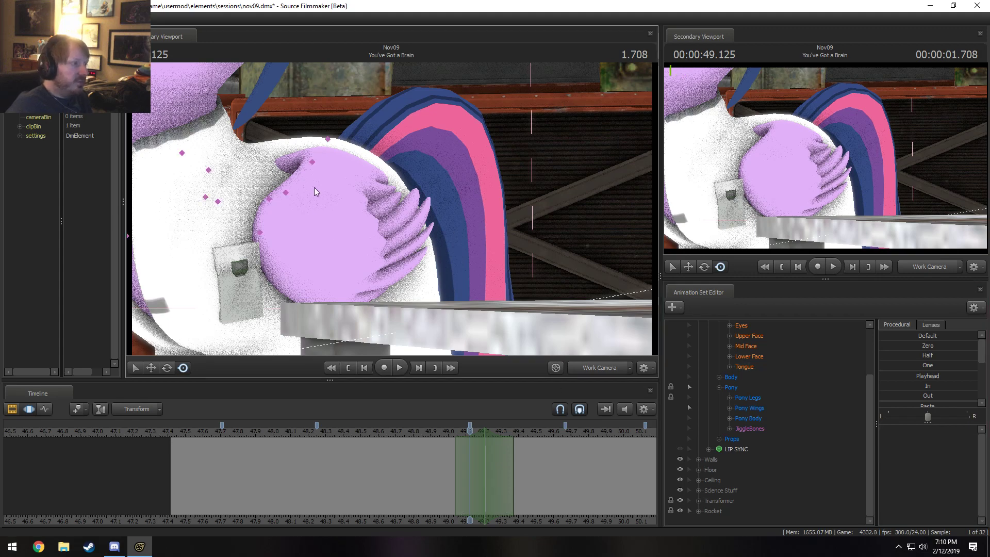
left_click(289, 192)
left_click(266, 198)
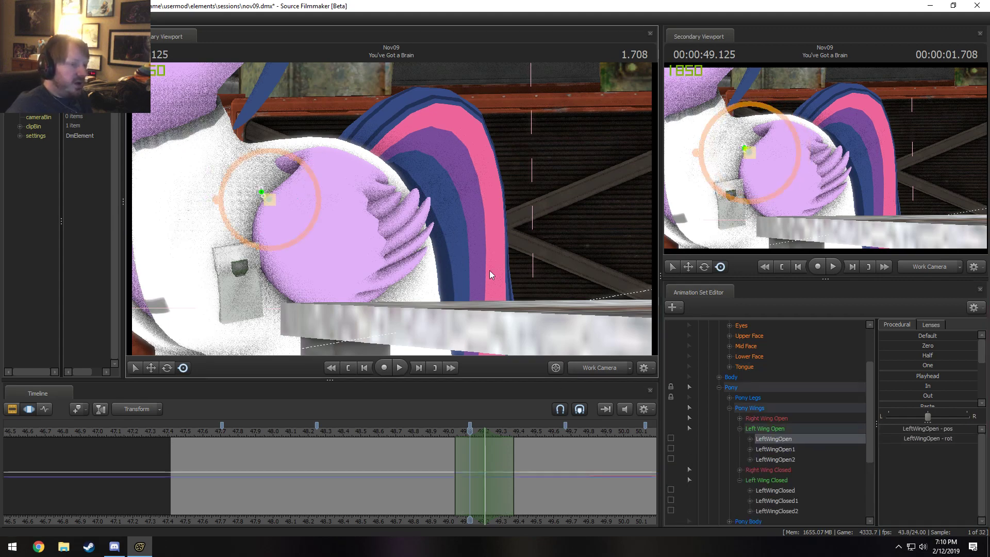
Step: Expand the Right Wing Closed group and select the LeftWingClosed1 bone
scroll(768, 444, "down", 4)
scroll(742, 374, "up", 3)
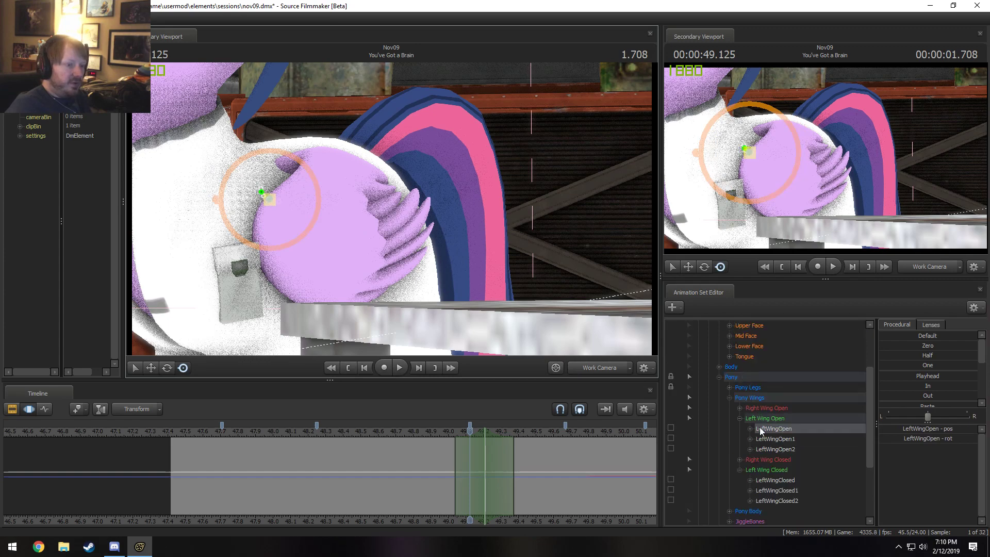
left_click(740, 459)
scroll(800, 485, "down", 2)
left_click(789, 459)
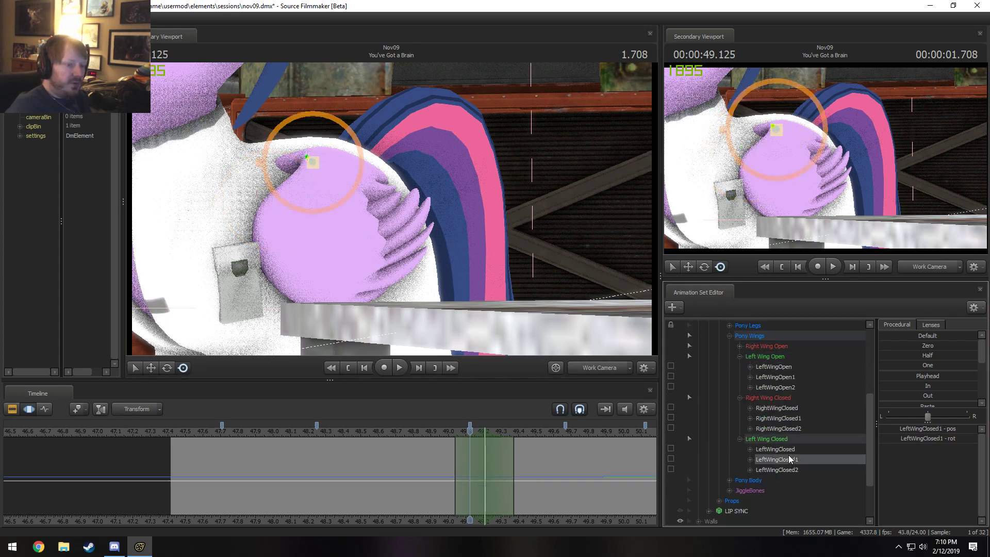
Step: Select Twilight's LeftWingClosed2 bone and collapse the Left Wing Open, Right Wing Closed and Left Wing Closed groups
left_click(788, 469)
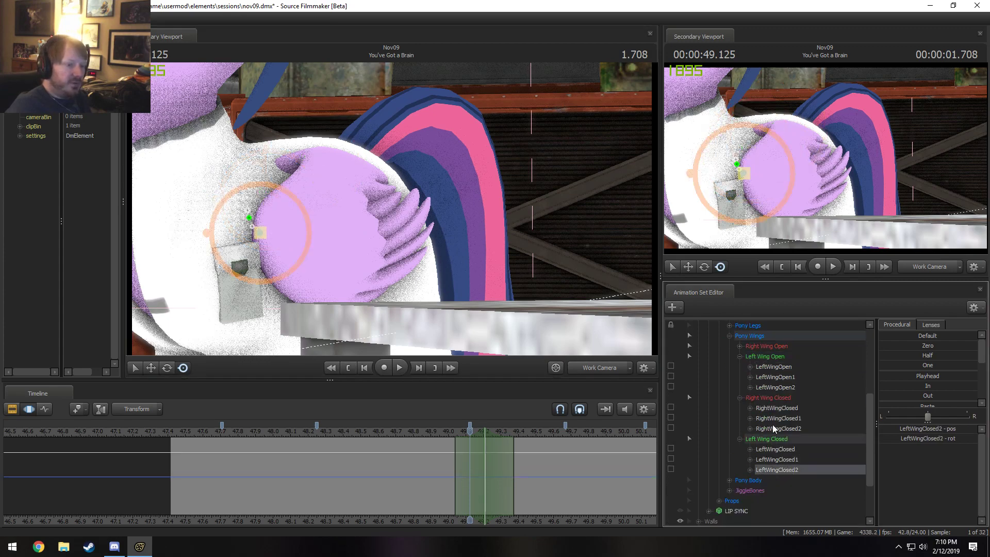
left_click(739, 357)
left_click(740, 367)
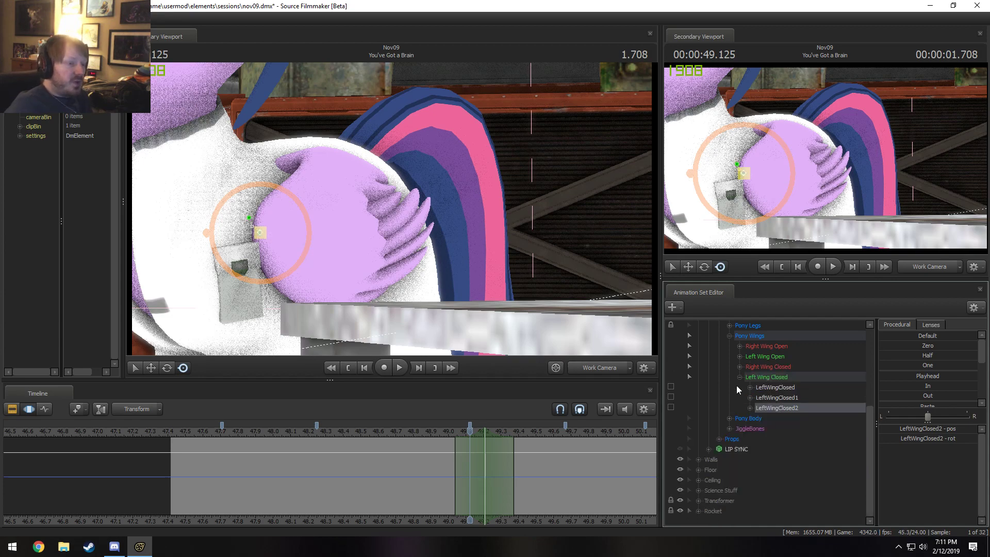
left_click(738, 376)
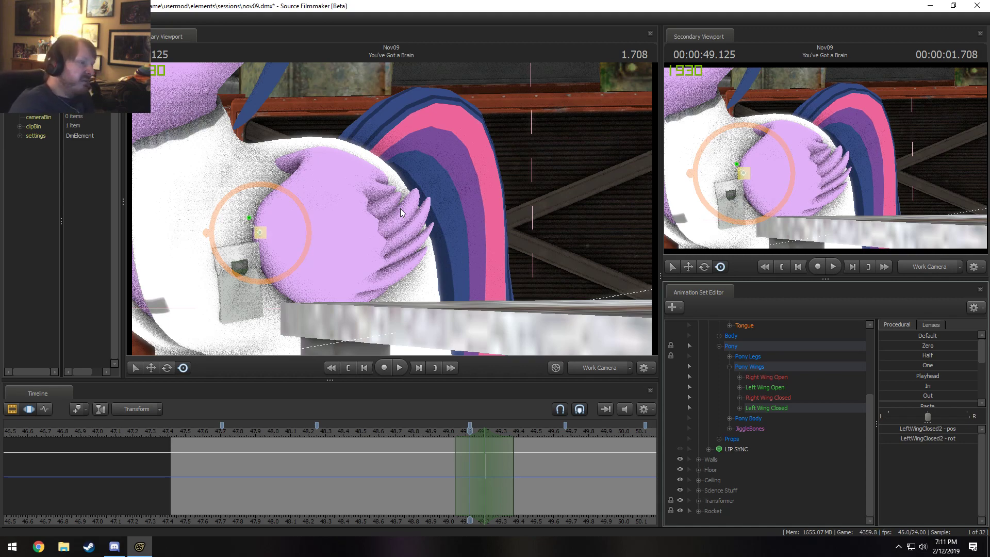
Step: Return the primary viewport to the Main Camera and collapse Twilight's Pony Wings and Pony control groups
left_click(589, 367)
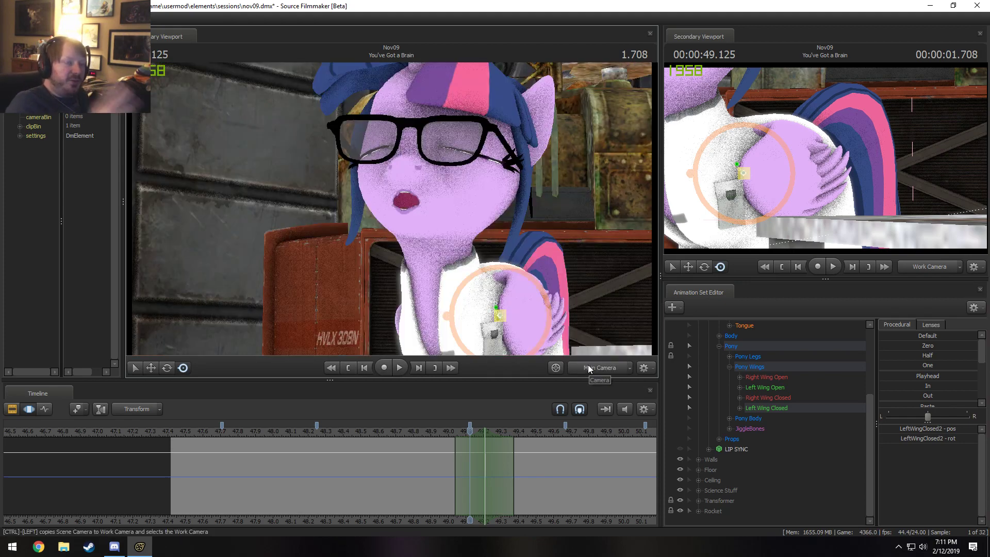
left_click(337, 431)
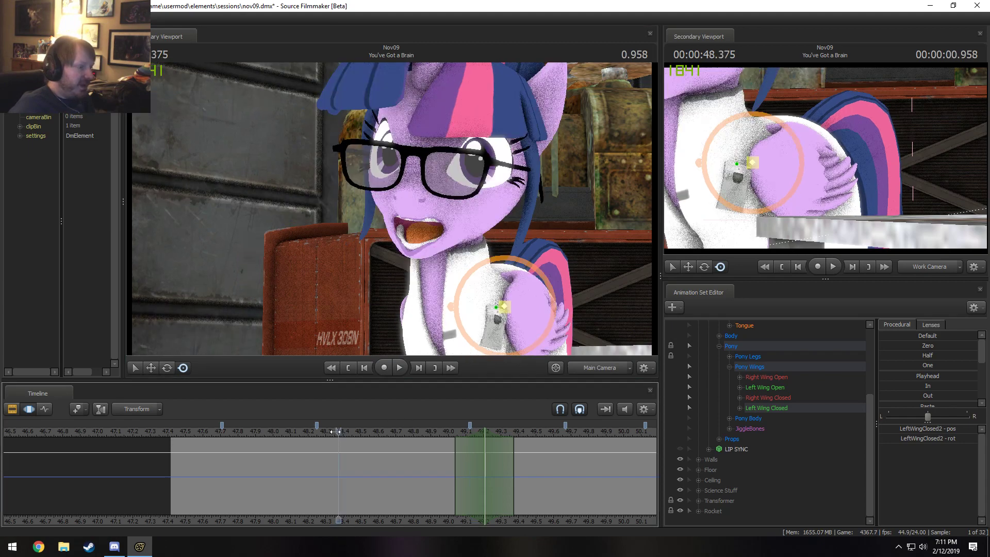
left_click(729, 366)
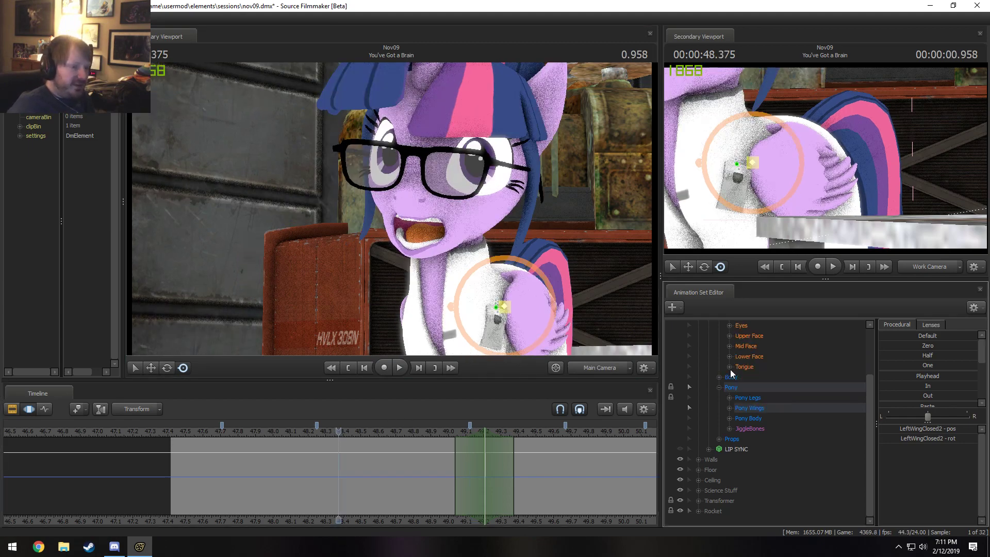
left_click(719, 390)
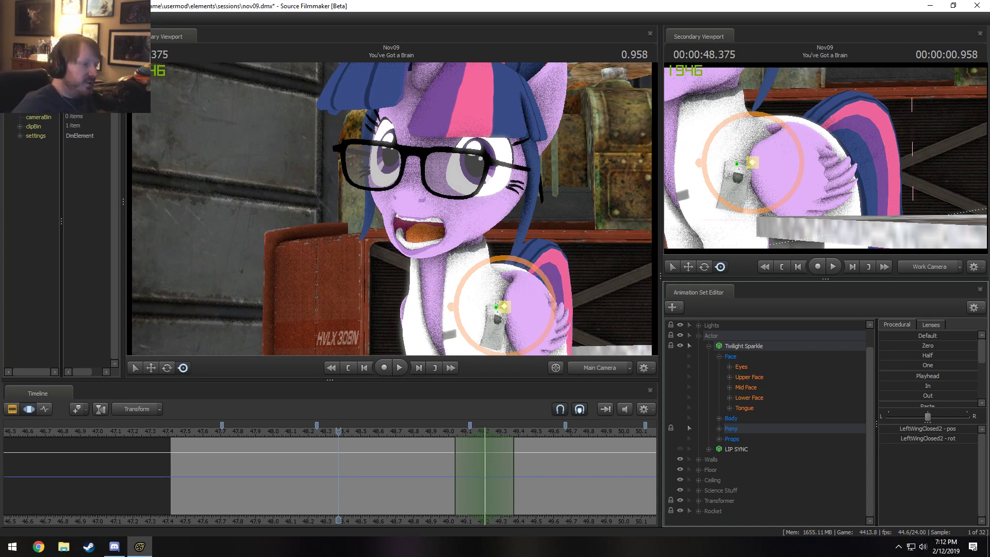
Step: Play the start of the shot repeatedly from about 47.5 s to examine Twilight's head motion against her dialogue
left_click(266, 431)
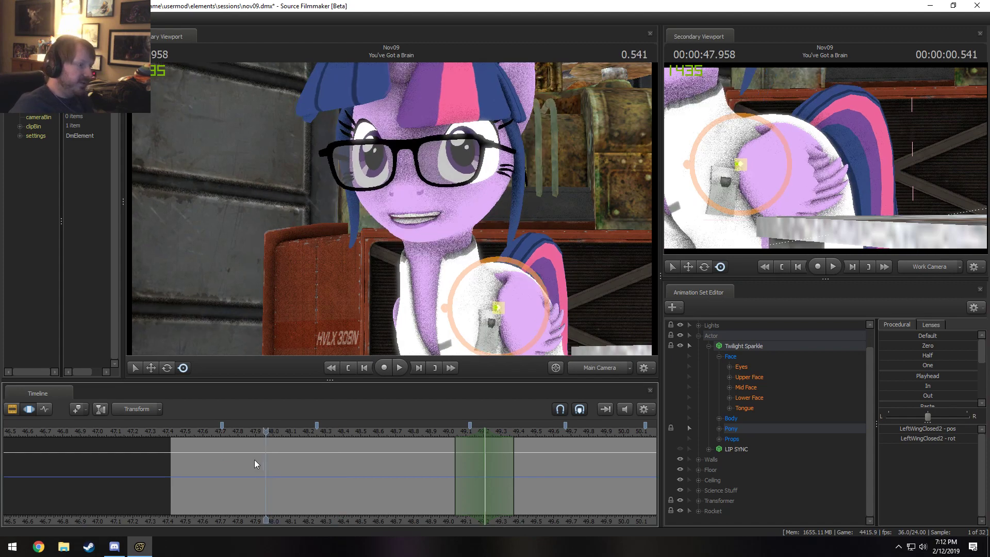
key("Right")
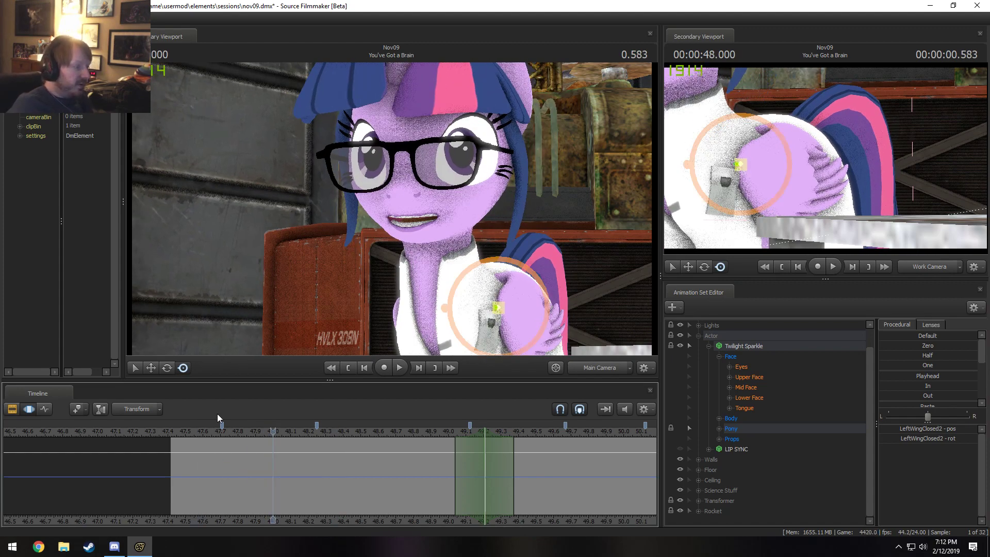
key("space")
key("space")
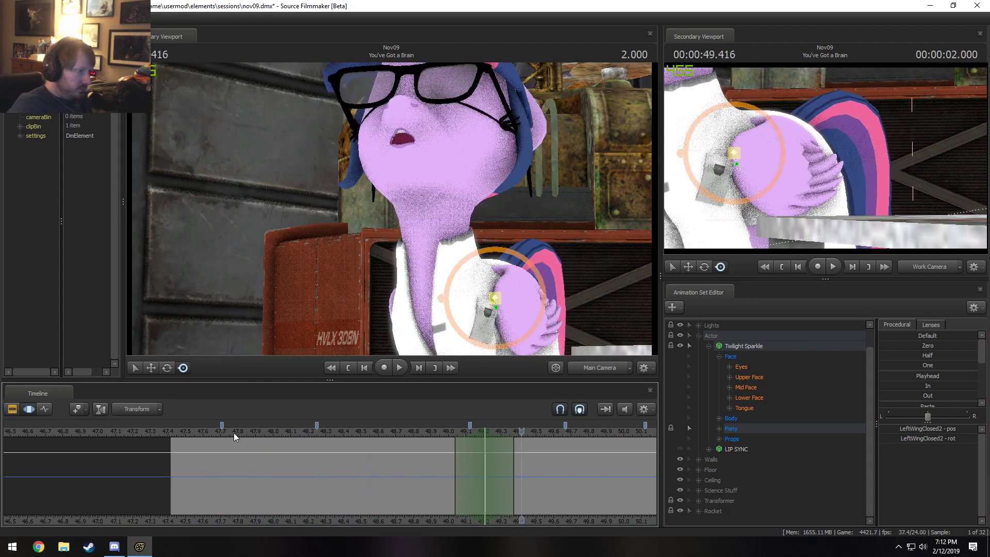
key("space")
left_click(241, 434)
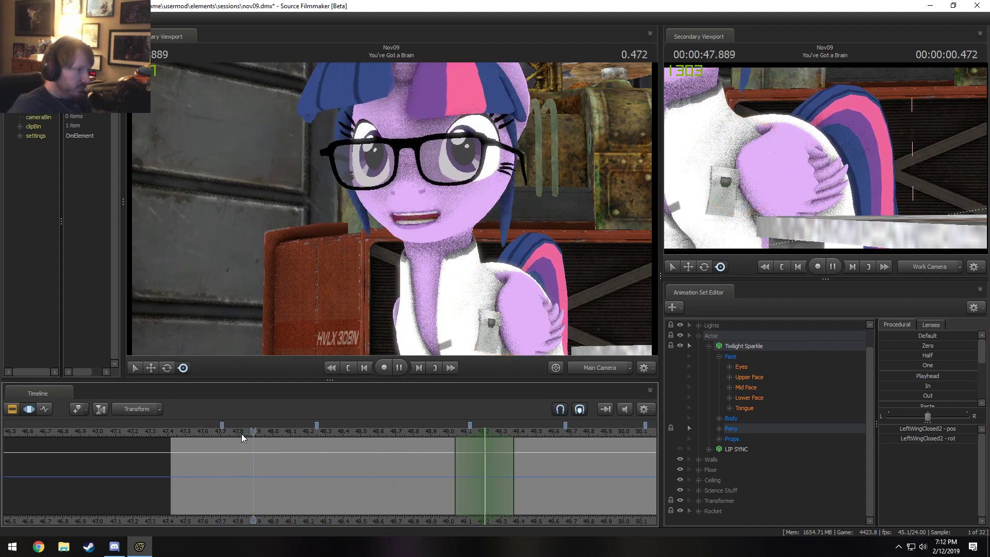
left_click(187, 431)
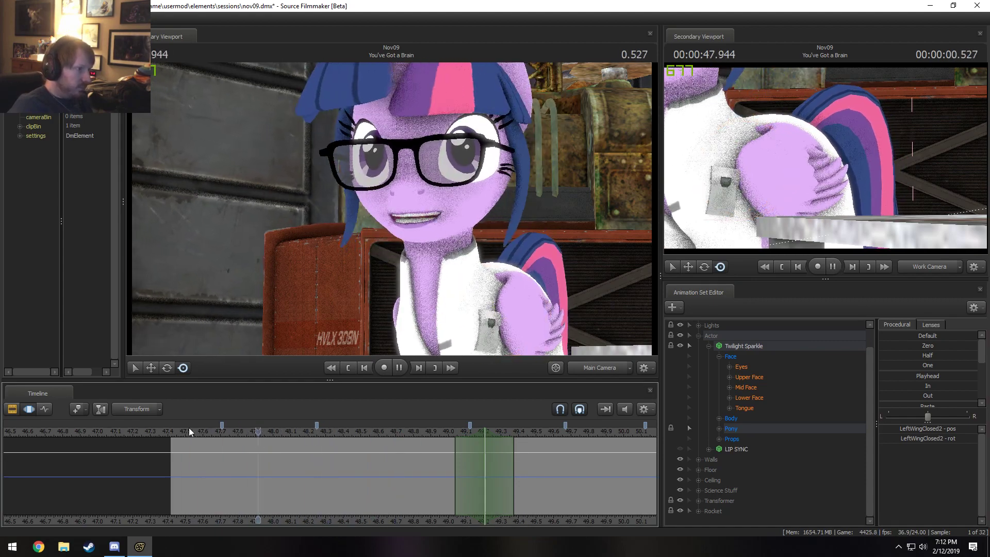
left_click(190, 427)
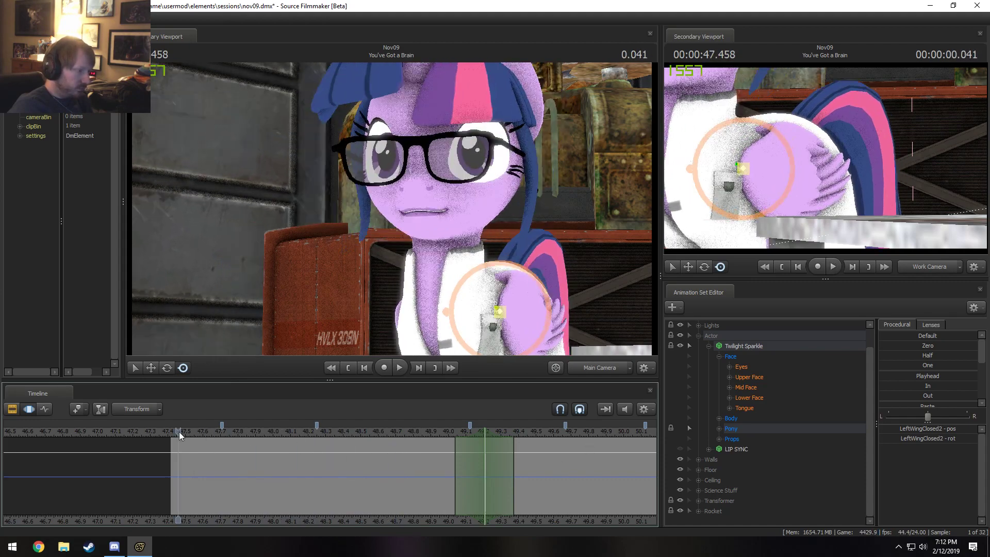
key("space")
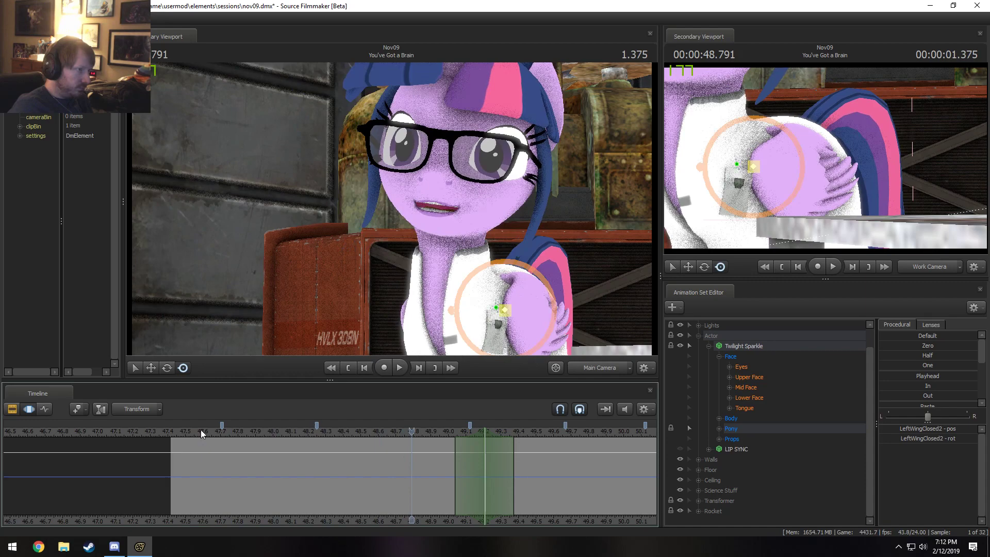
left_click(270, 437)
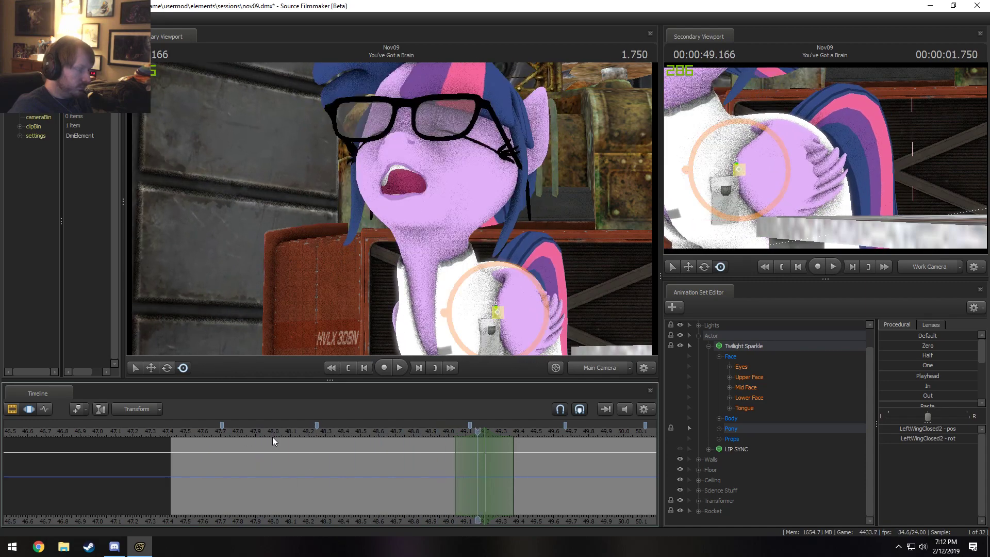
left_click(301, 433)
key("space")
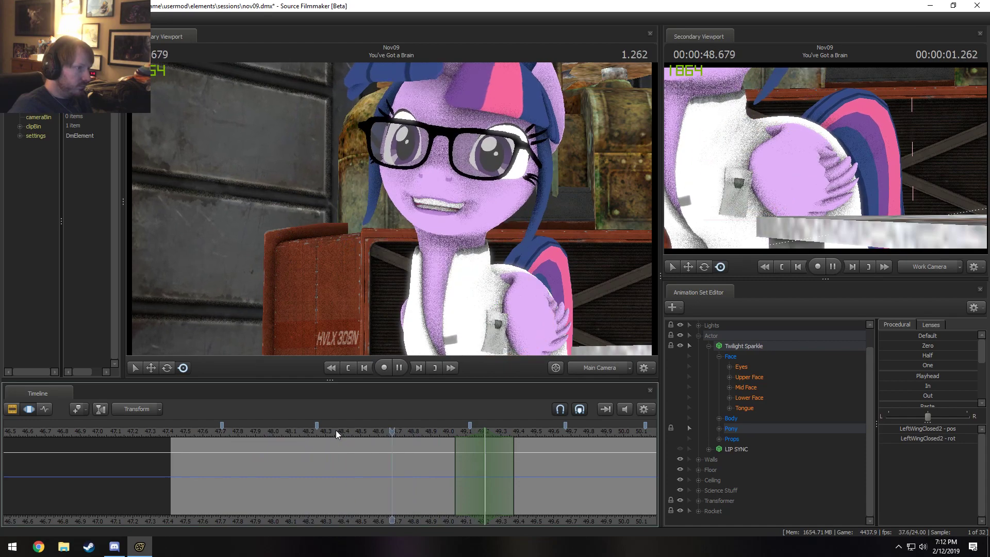
left_click(243, 432)
key("space")
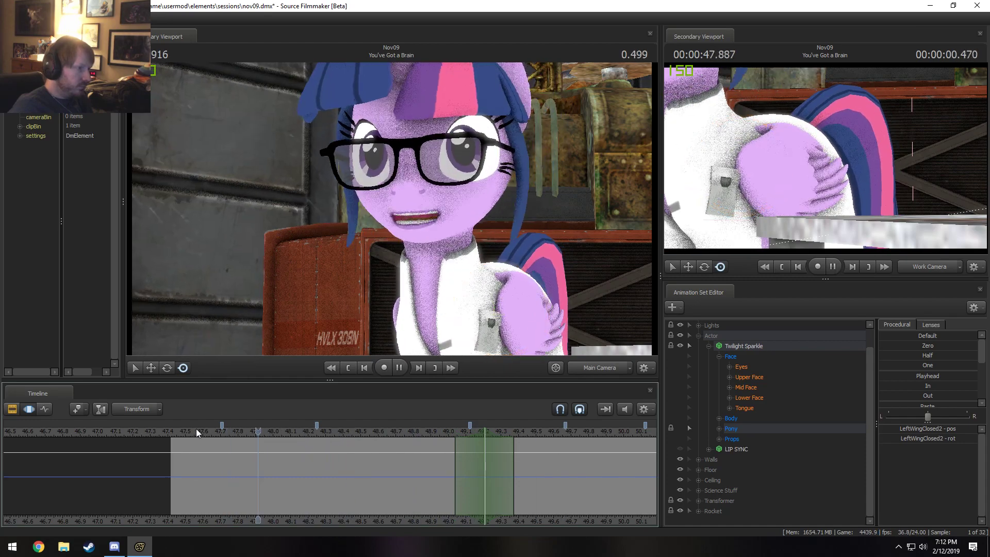
left_click(196, 432)
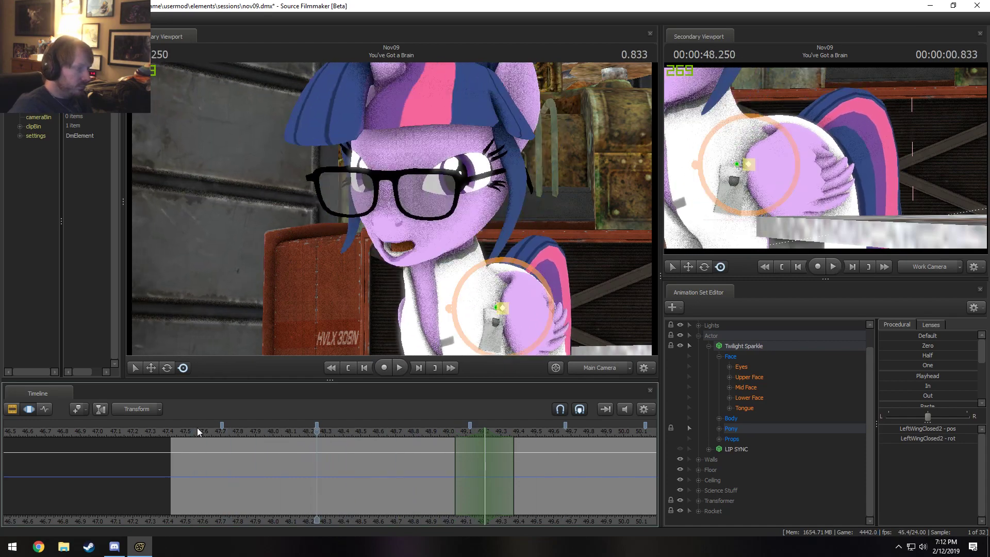
left_click(199, 433)
key("space")
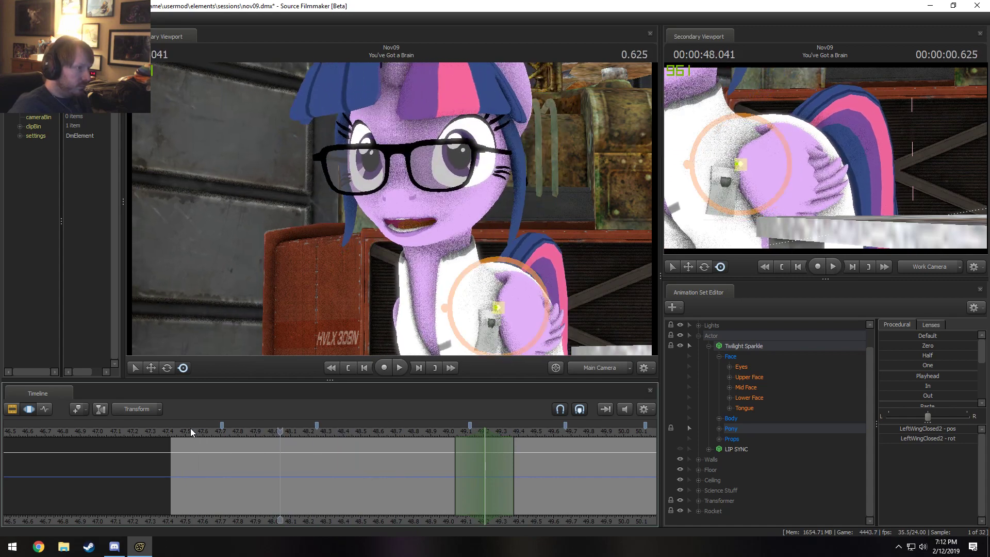
left_click(186, 433)
key("space")
key("space")
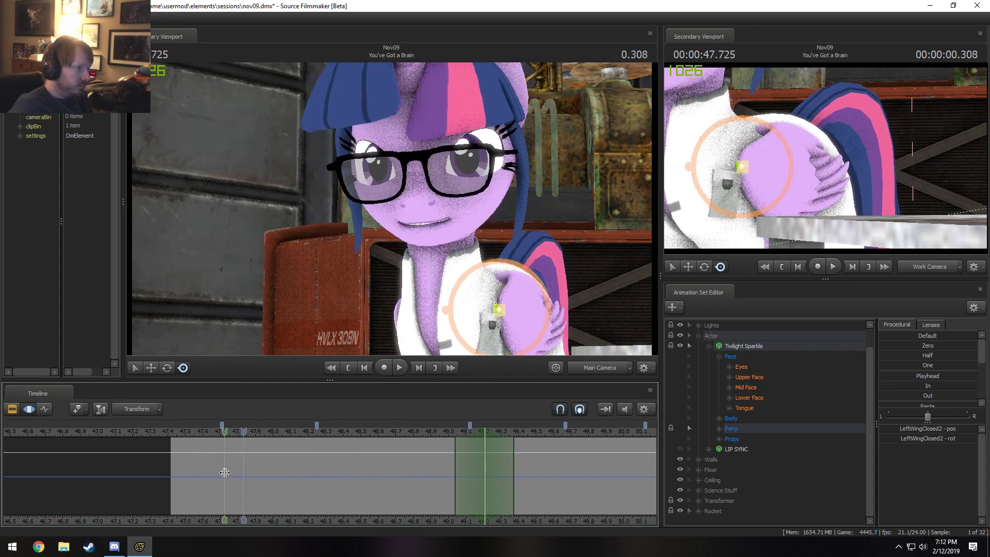
Step: Centre the time selection at 47.708 s with falloff to about 48.0 s, and rotate Twilight's Head bone slightly downward
left_click(222, 472)
left_click_drag(256, 466, 273, 466)
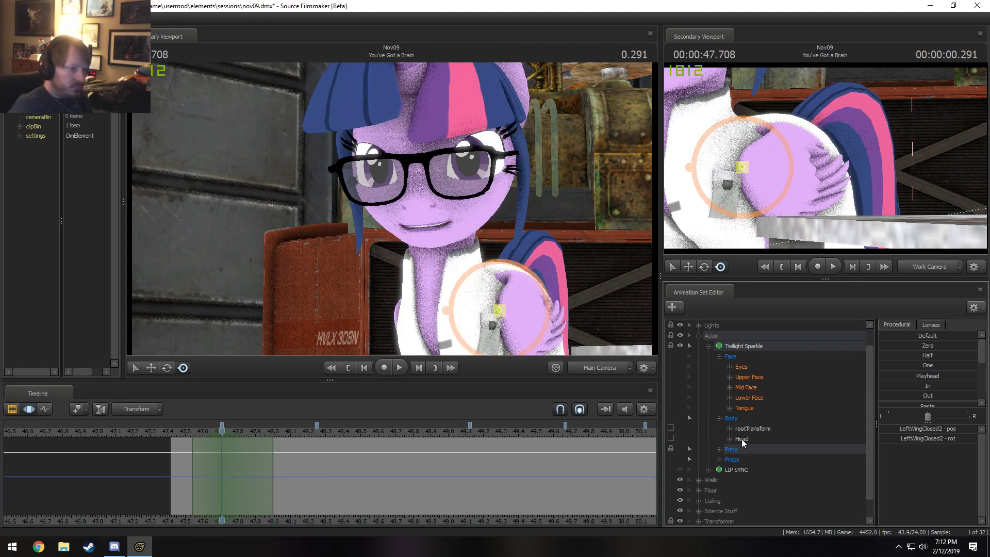
left_click(741, 438)
left_click_drag(435, 233, 434, 238)
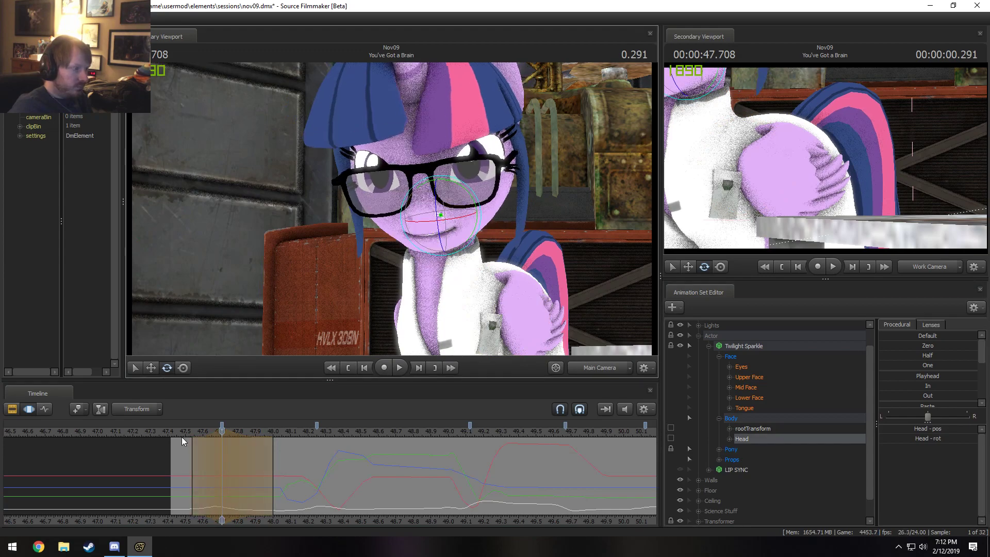
key("space")
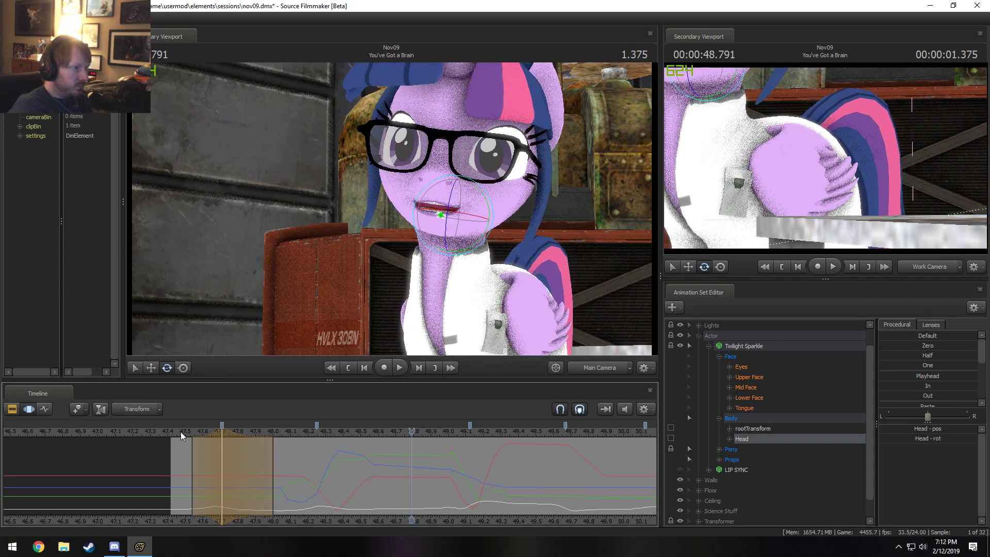
key("space")
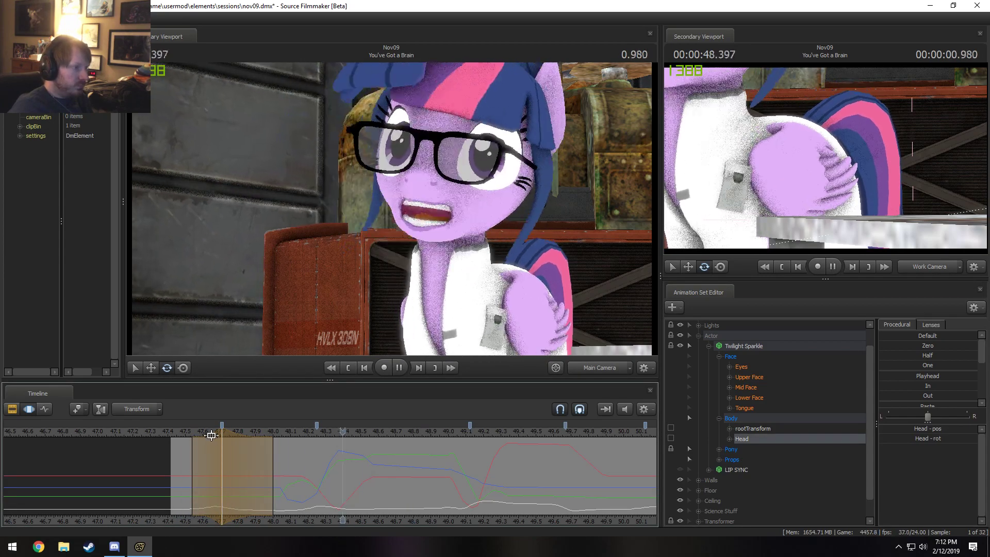
Step: Centre the time selection at 48.333 s and rotate Twilight's Head bone there
left_click(330, 469)
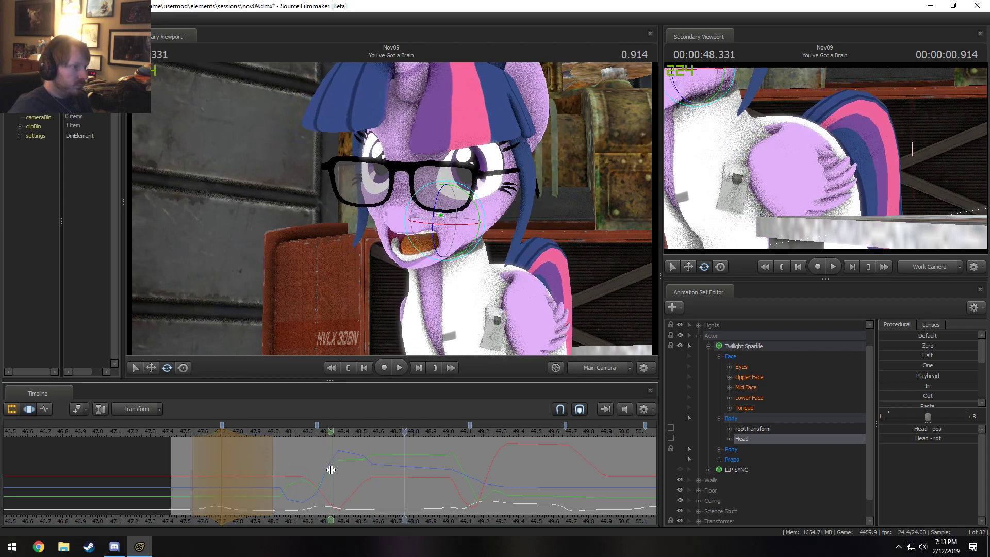
left_click(330, 470)
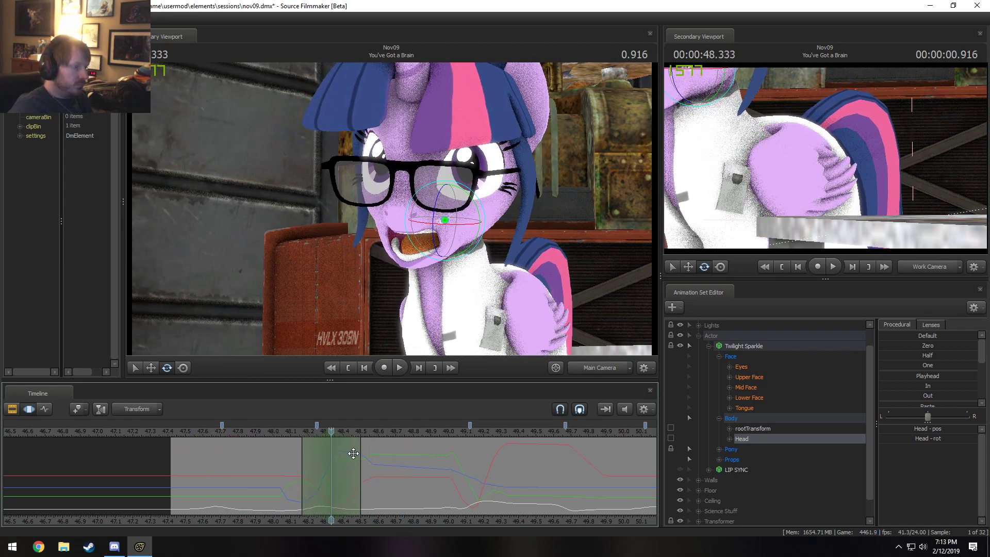
left_click_drag(453, 233, 448, 249)
Step: Play back the shot and its stretch around 49 s to examine the edited head motion
key("space")
key("space")
key("space")
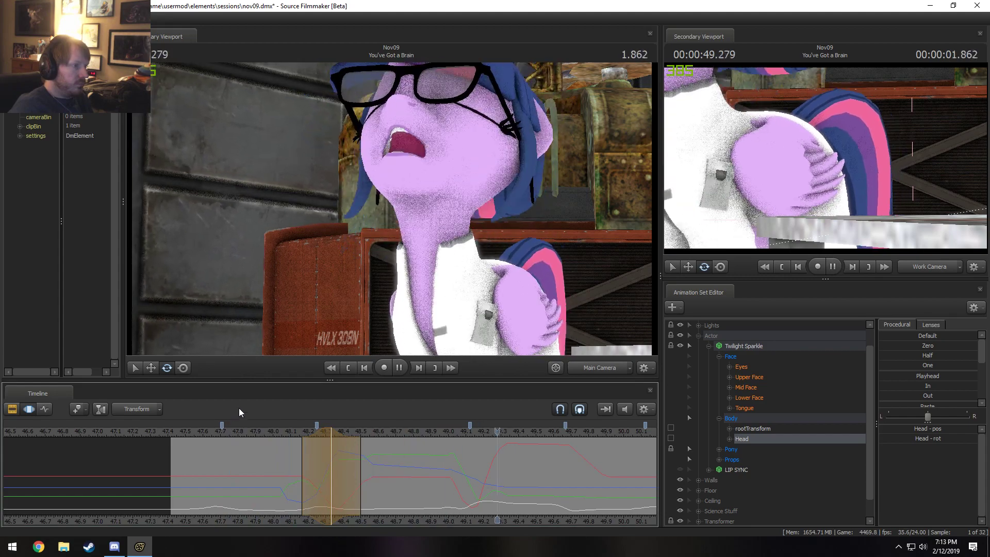
key("space")
left_click(472, 435)
key("space")
left_click(443, 432)
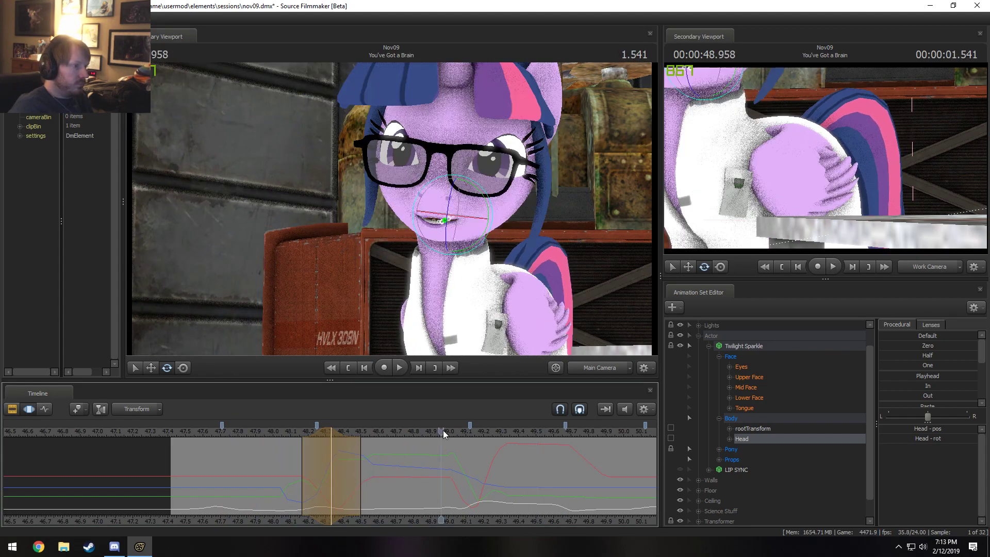
key("space")
key("space")
Step: Try a slight rotation of Twilight's Head bone around 49.041 s, and undo the edit
mouse_move(469, 458)
left_mouse_down()
mouse_move(490, 467)
mouse_move(423, 467)
mouse_move(458, 472)
left_mouse_up()
scroll(458, 473, "up", 3)
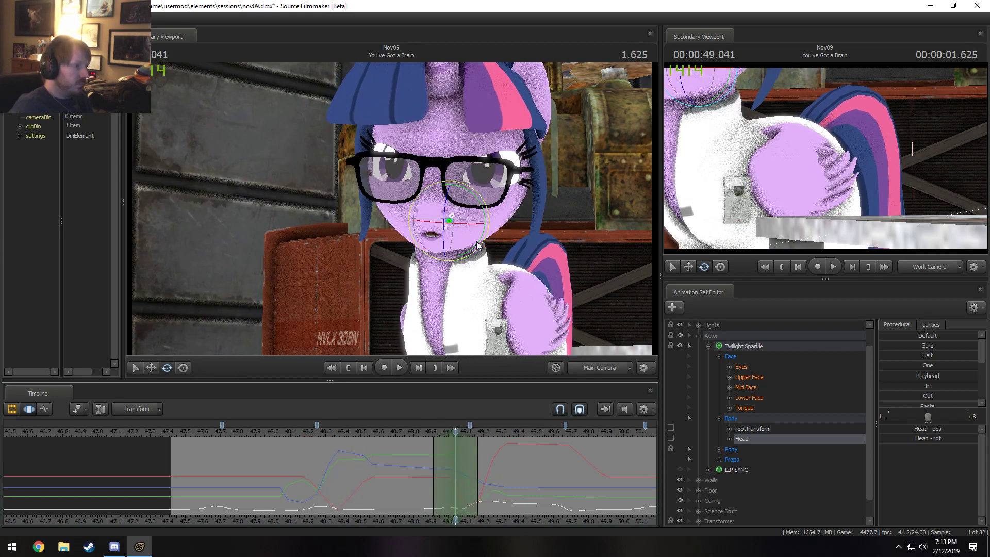
left_click_drag(451, 196, 454, 200)
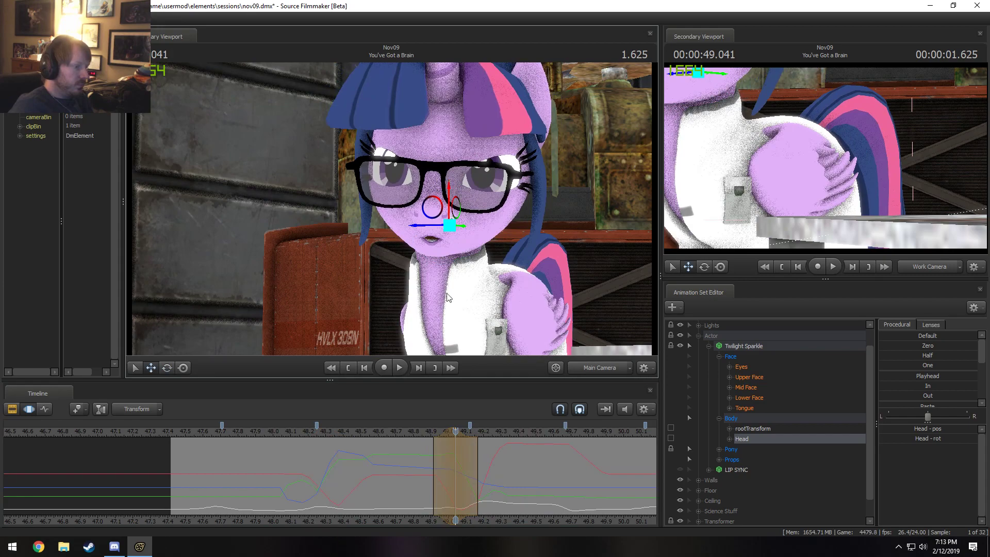
key("ctrl+z")
Step: Play the shot onward from about 48.7 s to 50.166 s to examine the head motion in its second half
left_click_drag(457, 468, 500, 471)
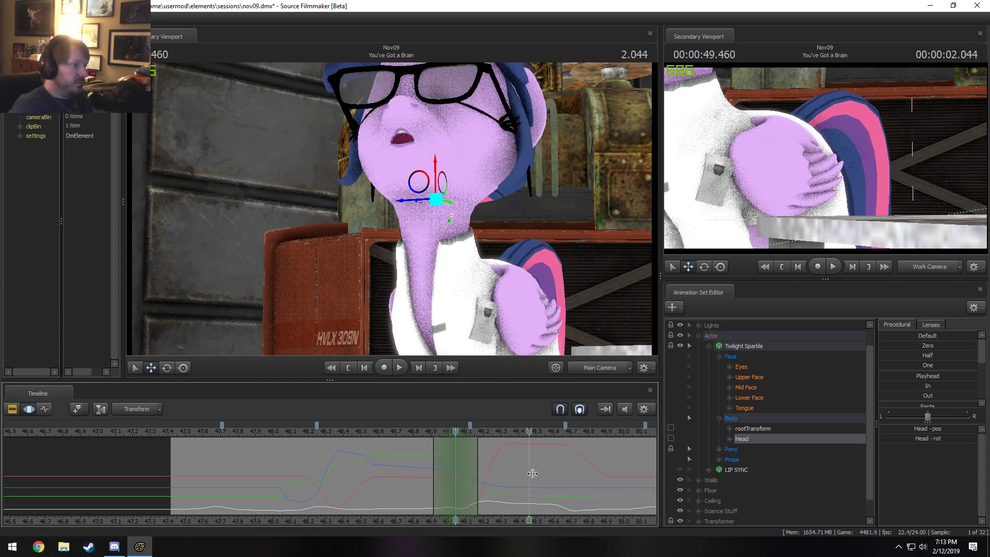
left_click_drag(456, 433, 390, 432)
key("space")
key("space")
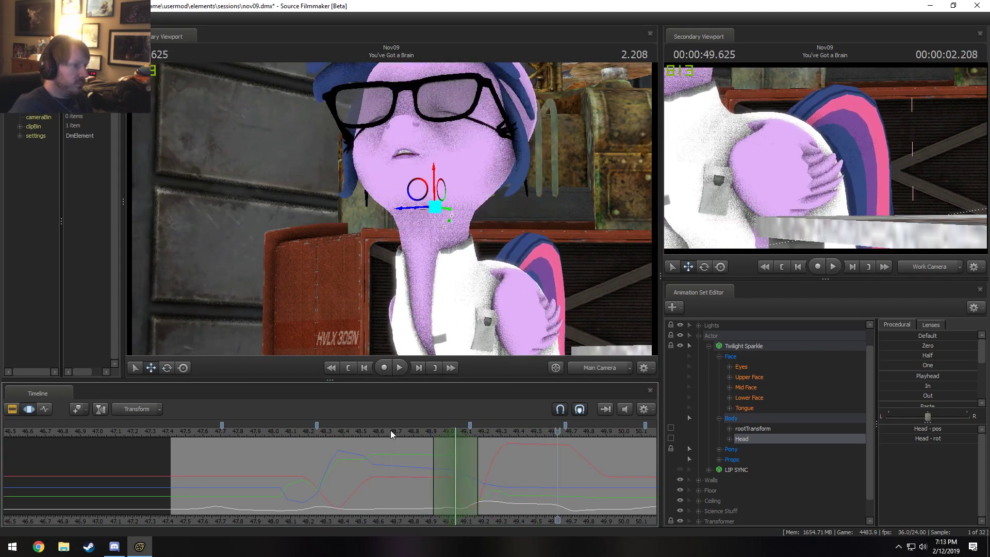
key("space")
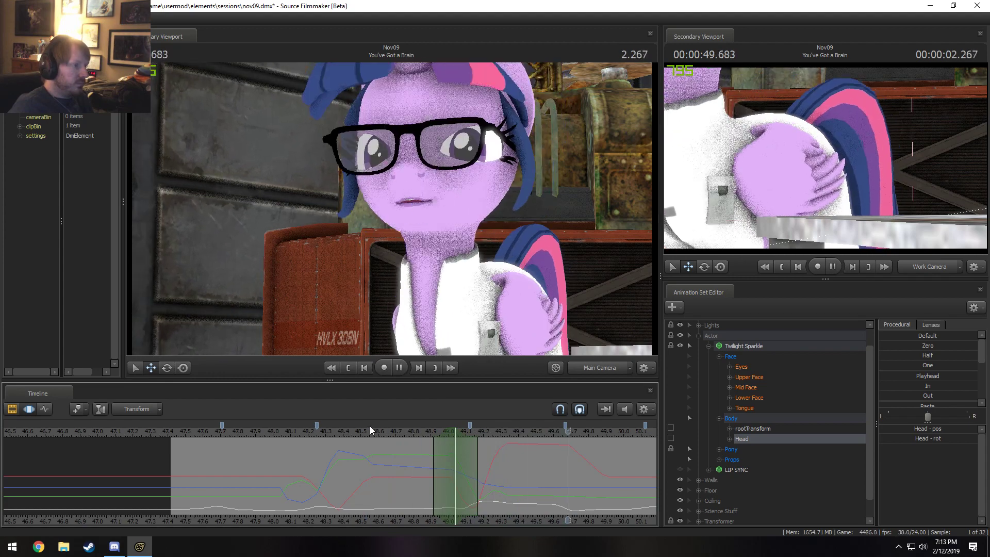
key("space")
middle_click_drag(517, 512, 402, 512)
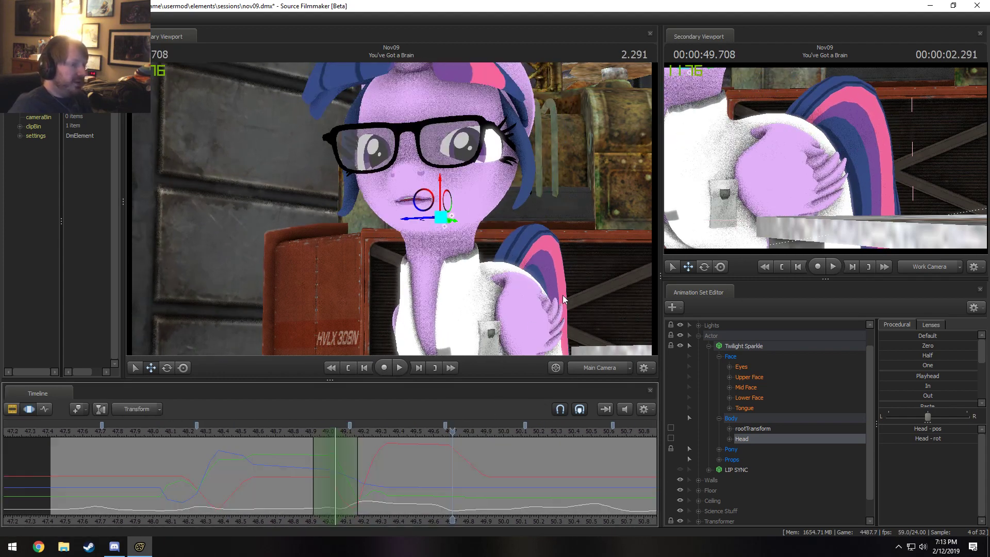
key("space")
key("space")
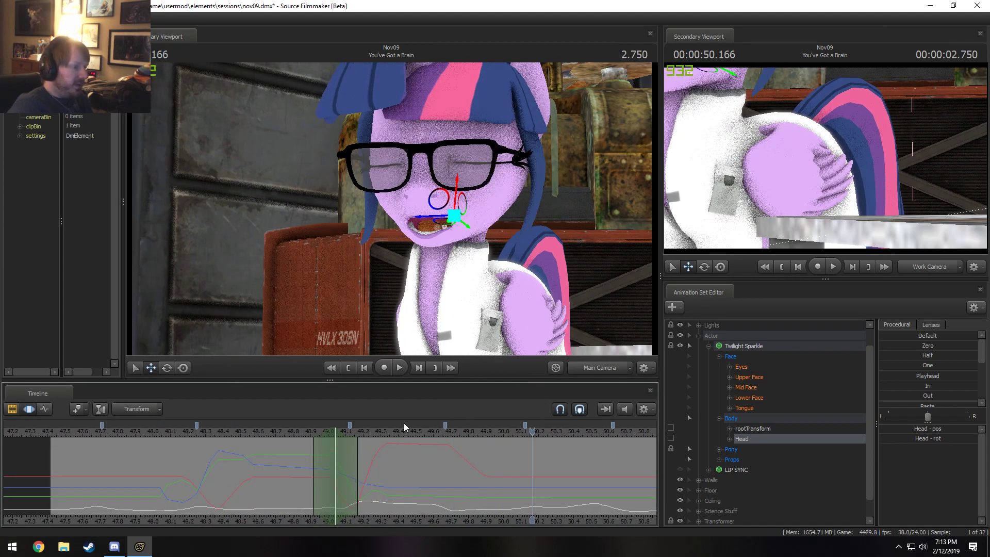
Step: Play the shot from about 47.4 s through 52.1 s to examine Twilight's motion across the full line
left_click(52, 433)
key("space")
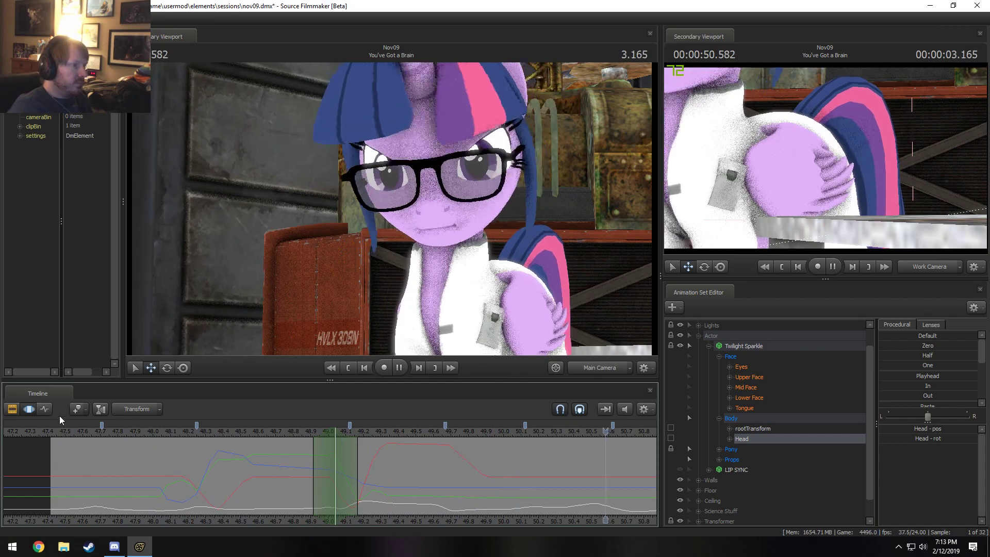
key("space")
key("space")
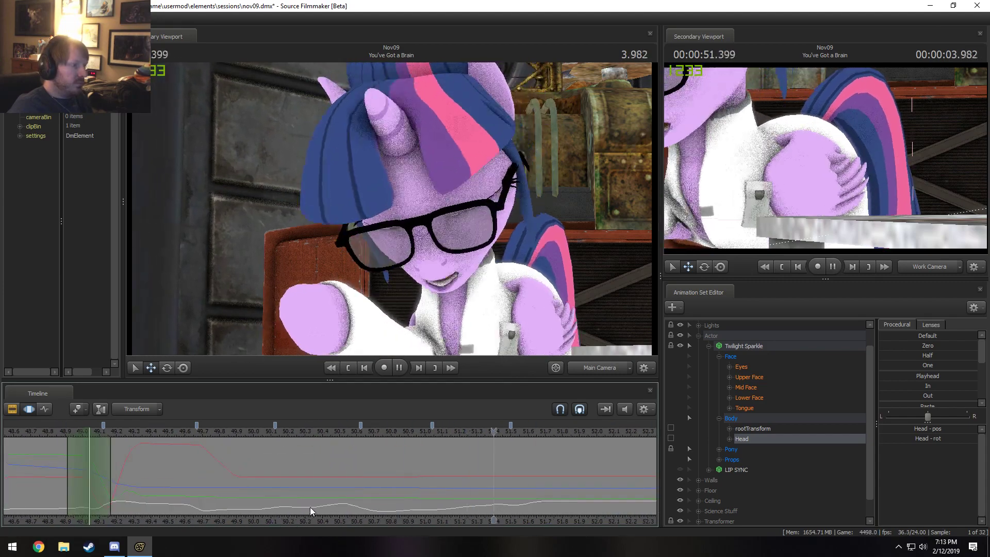
left_click(348, 438)
key("space")
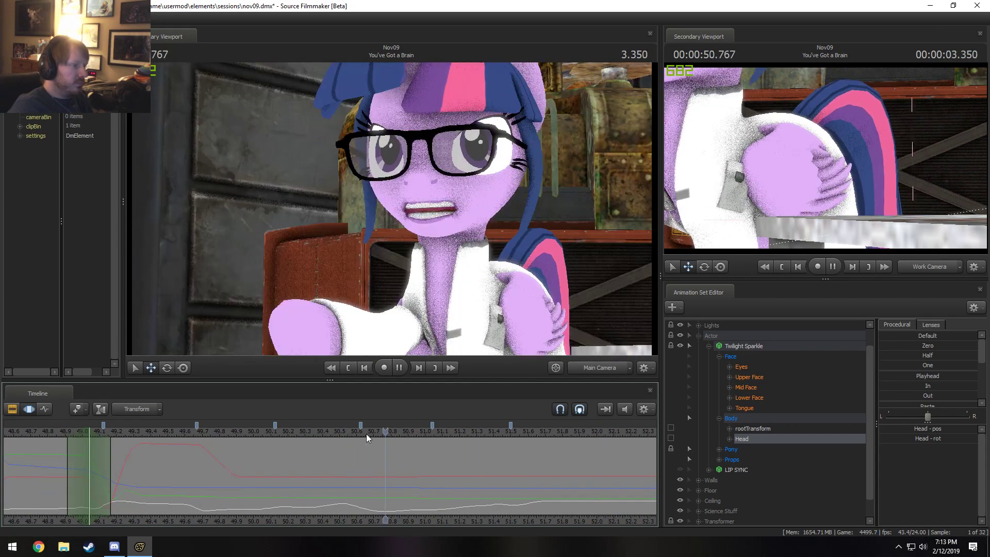
key("space")
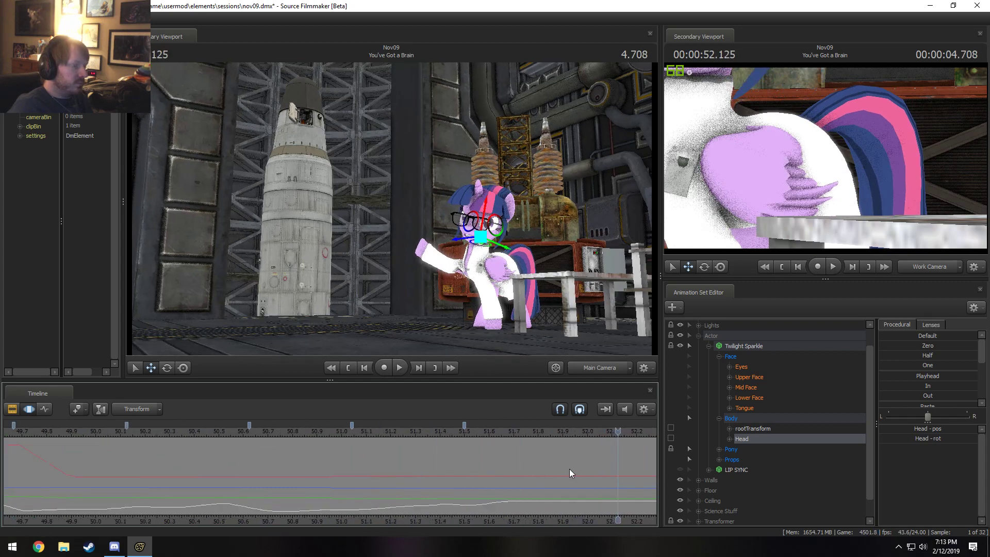
left_click_drag(569, 471, 478, 479)
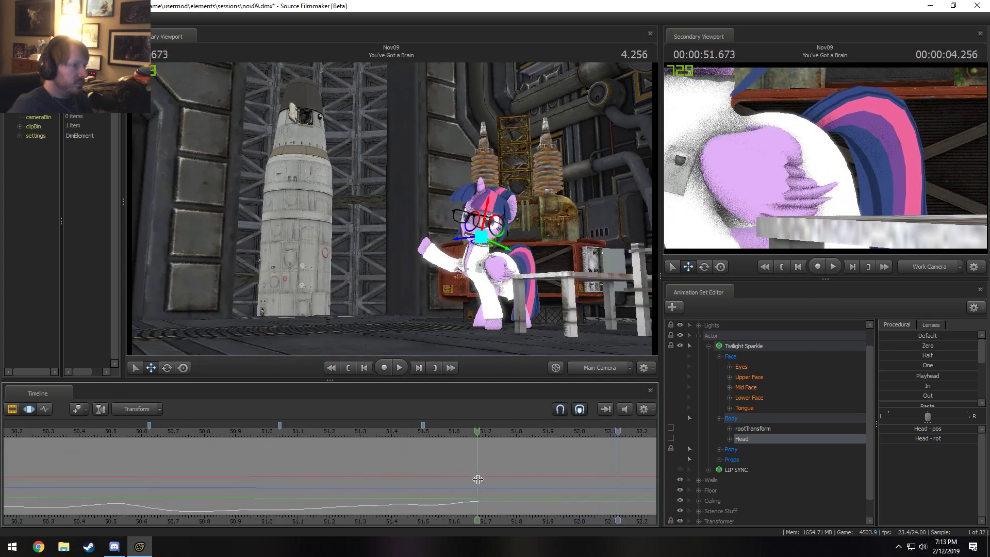
Step: Blend Twilight's Upper Face controls toward Zero around 51.625 s, with a time selection held to about 51.79 s and fading out by 51.96 s
left_click(746, 378)
scroll(486, 457, "up", 3)
left_click_drag(486, 459, 426, 472)
left_click(426, 472, "shift")
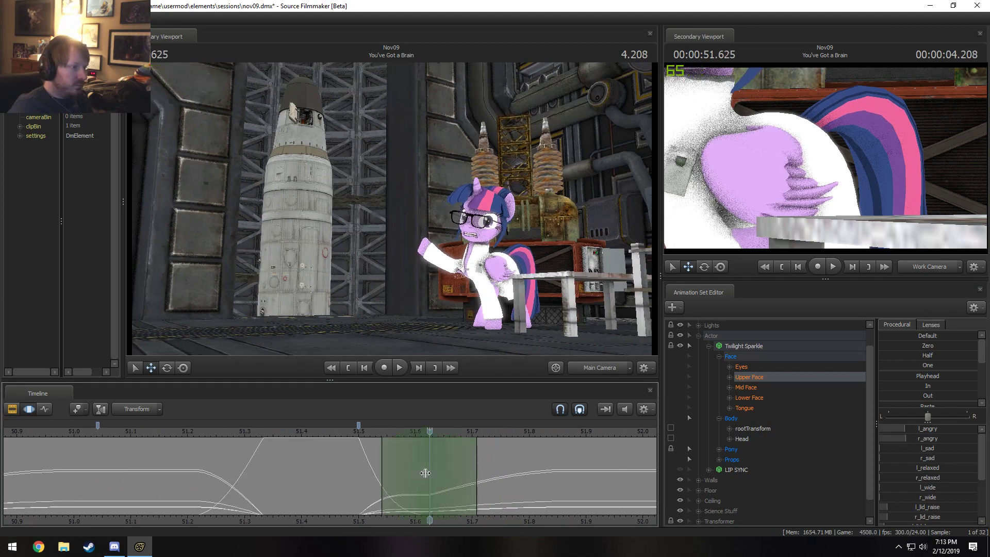
scroll(423, 473, "down", 1, "shift")
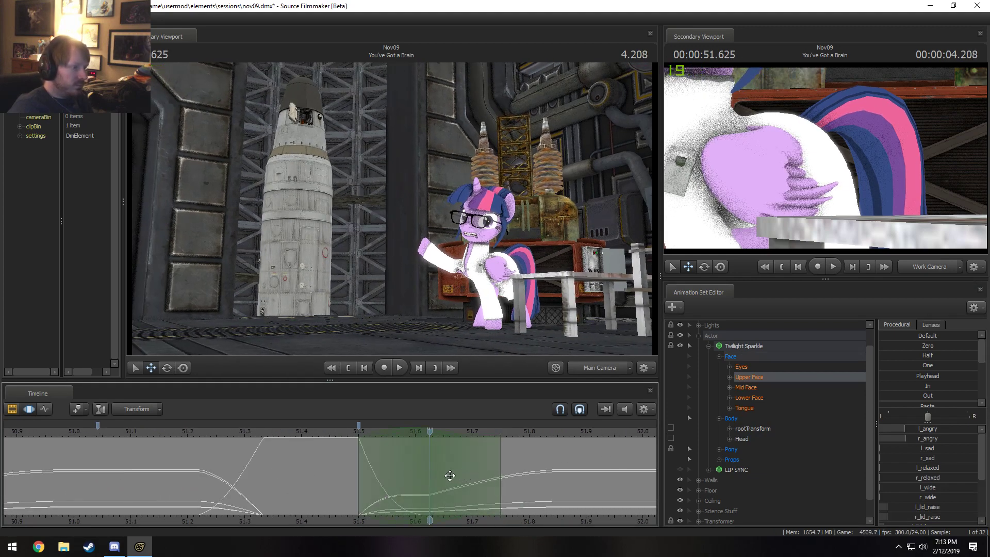
left_click_drag(433, 476, 631, 498)
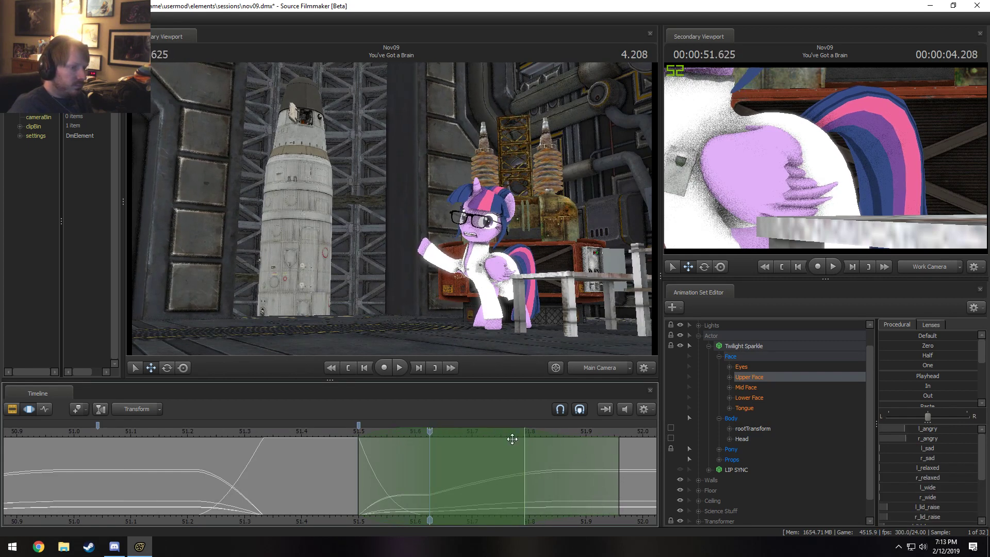
left_click(912, 342)
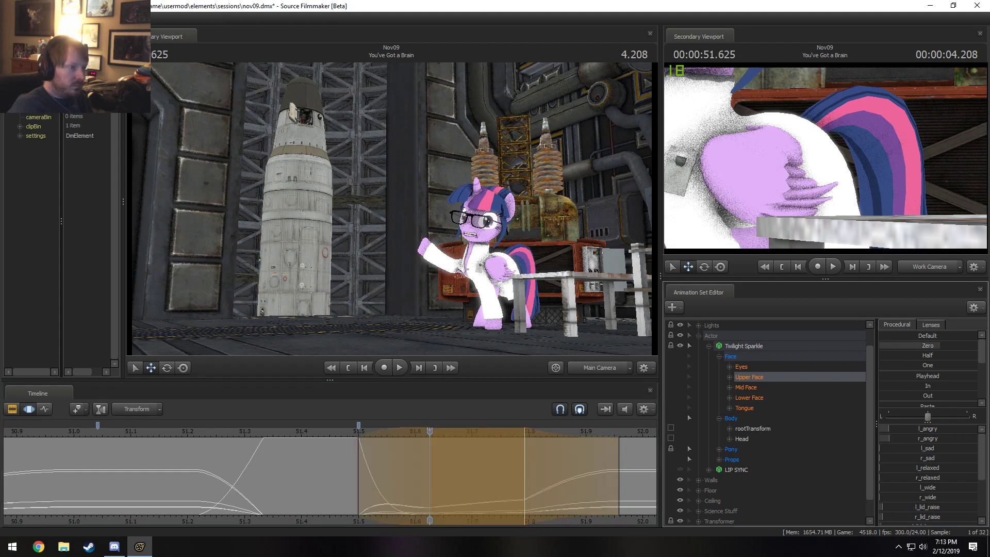
Step: Play back the Upper Face edit around 51.5 s through the shot camera and a close-up Work Camera view
left_click(333, 430)
key("space")
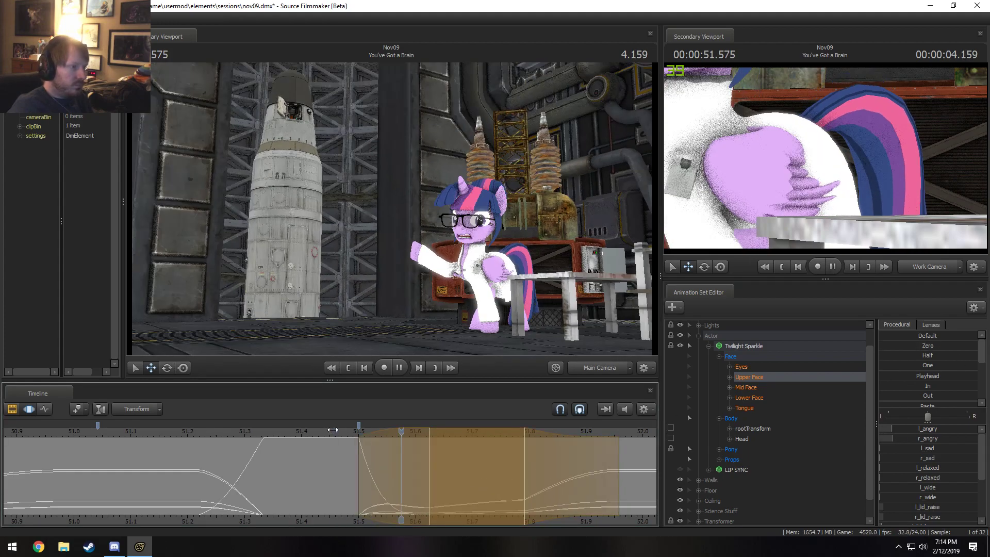
key("space")
left_click(144, 430)
scroll(145, 430, "down", 1)
key("space")
key("space")
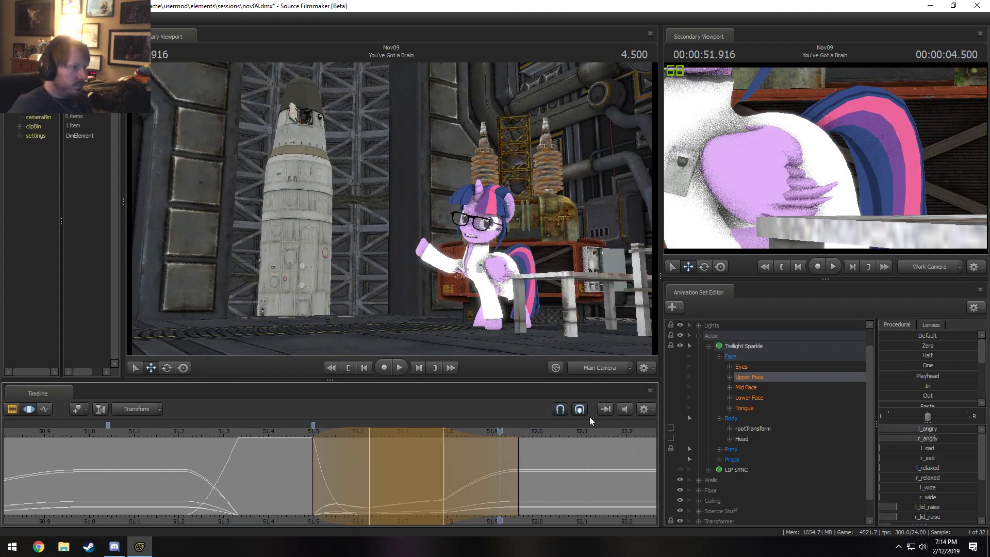
left_click(599, 368)
left_click_drag(516, 310, 361, 250)
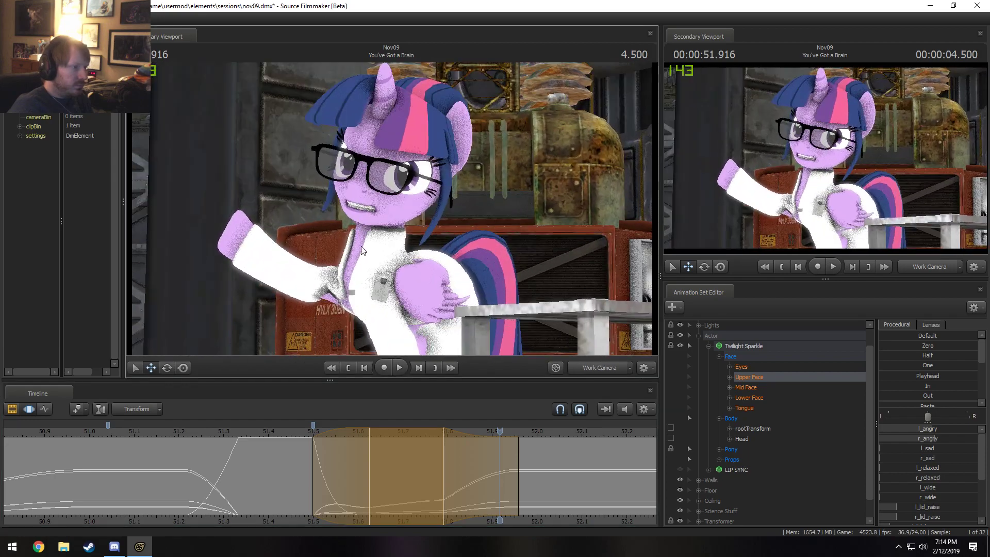
key("space")
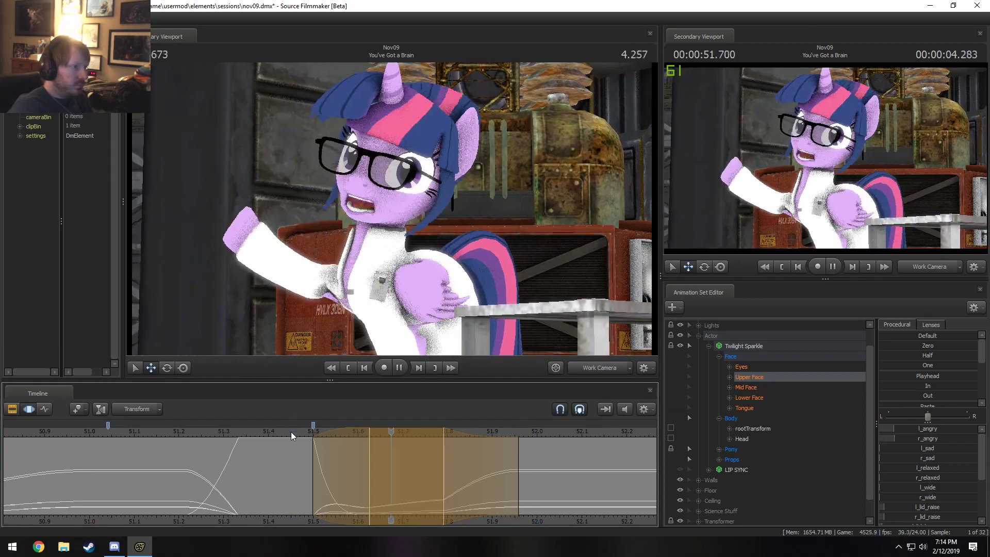
Step: Try ending the Upper Face blend at about 51.92 s and at about 52.08 s, playing back each version
left_click_drag(517, 479, 501, 492)
key("space")
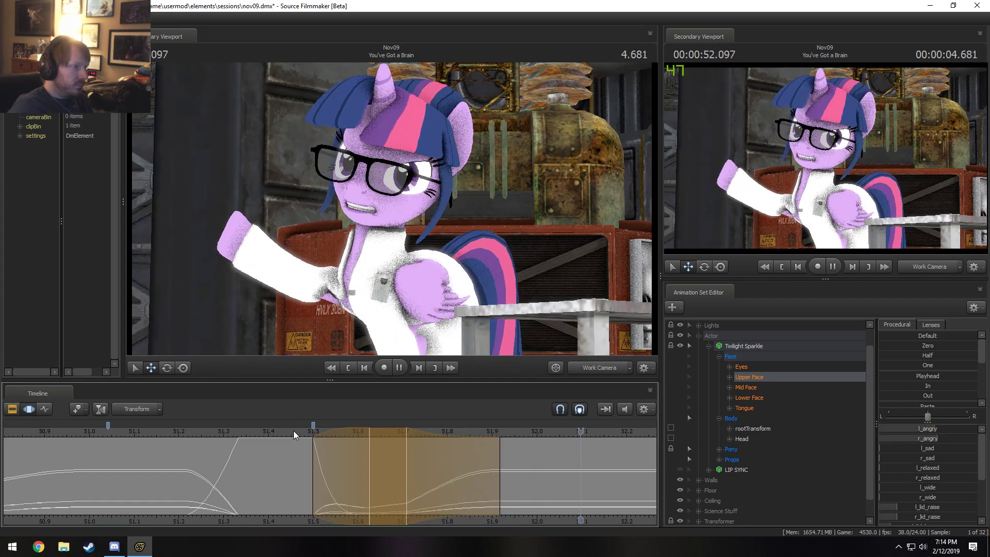
key("space")
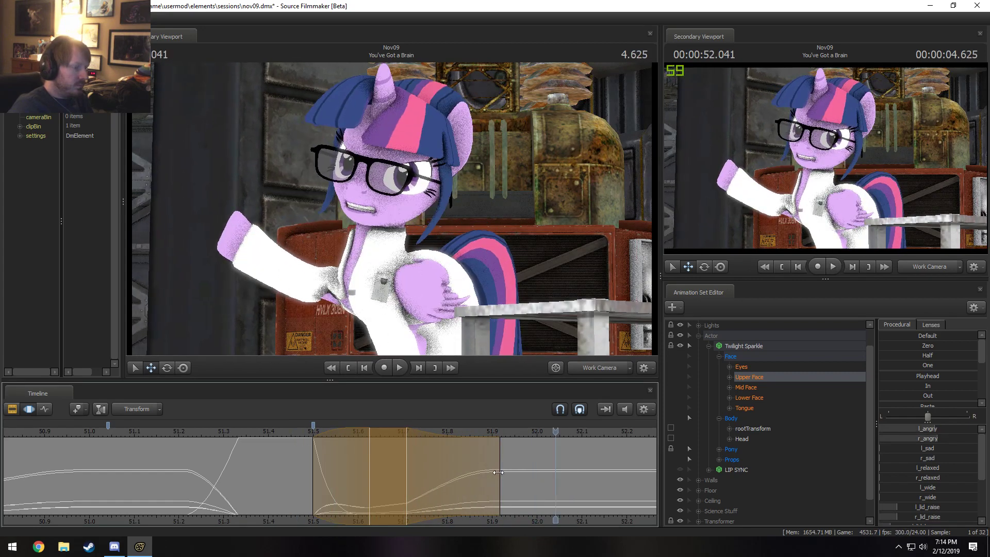
left_click_drag(499, 485, 589, 487)
left_click(300, 434)
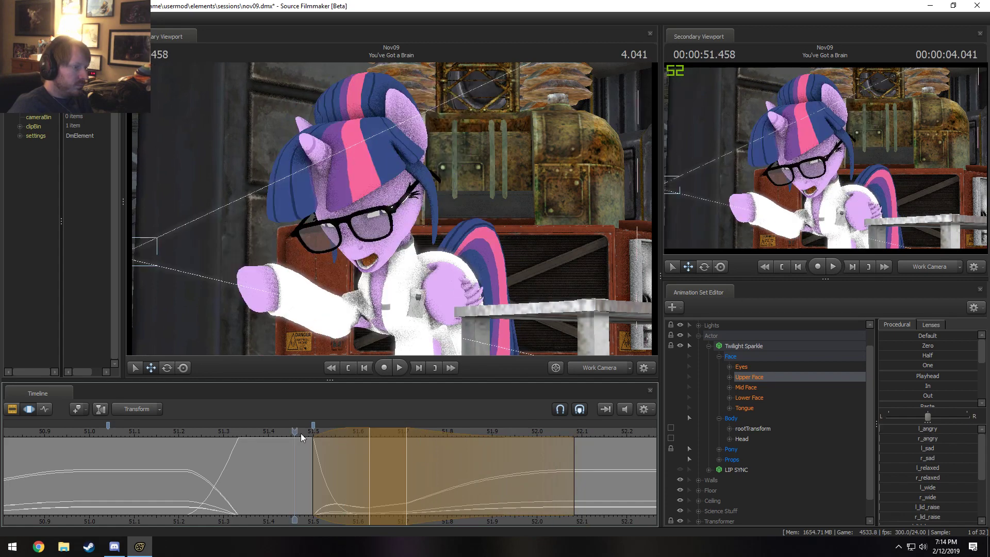
key("space")
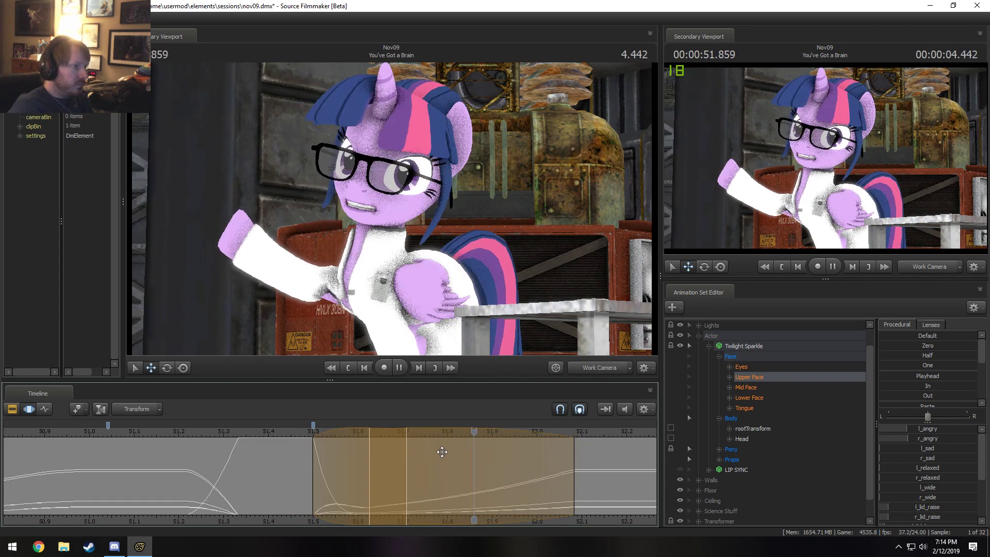
Step: Shorten the Upper Face blend to end at about 51.875 s, remove its hold after 51.625 s, and play it back
left_click_drag(562, 471, 469, 471)
key("space")
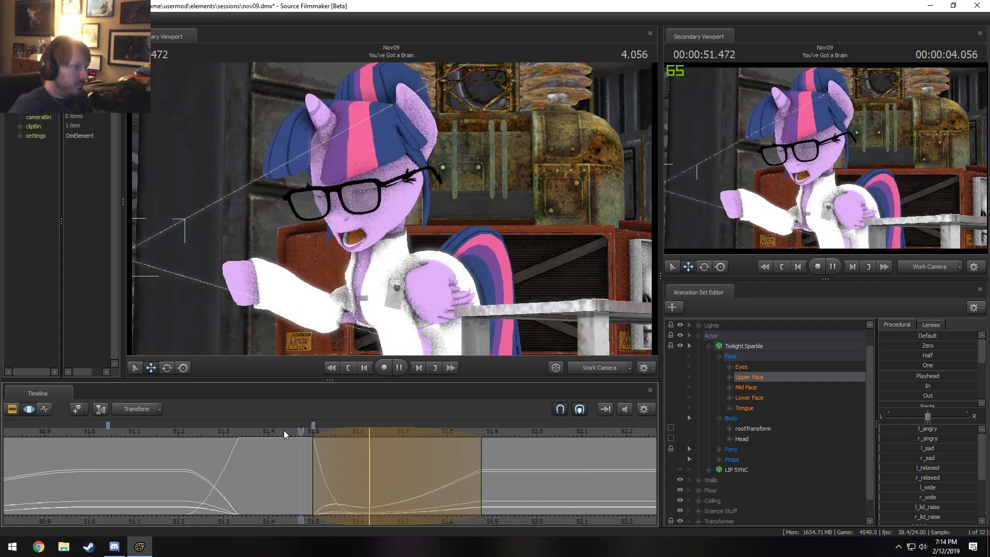
key("space")
Step: Try a slight rotation of Twilight's Head bone centred at 51.625 s, with a selection from about 51.46 to 51.83 s, and play it back
mouse_move(374, 467)
left_mouse_down()
mouse_move(443, 467)
mouse_move(304, 467)
mouse_move(369, 468)
left_mouse_up()
key("Escape")
scroll(371, 467, "up", 4, "shift")
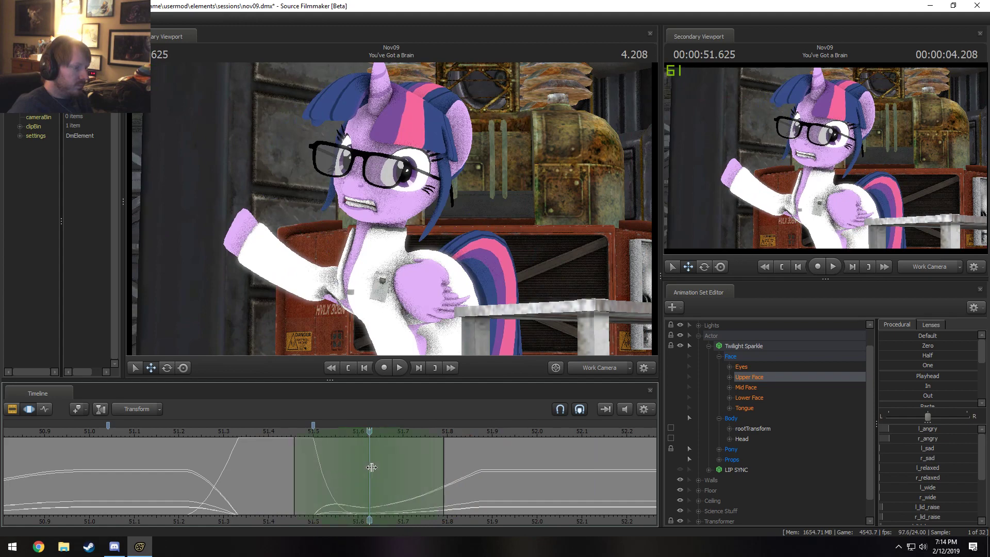
left_click_drag(443, 461, 463, 452)
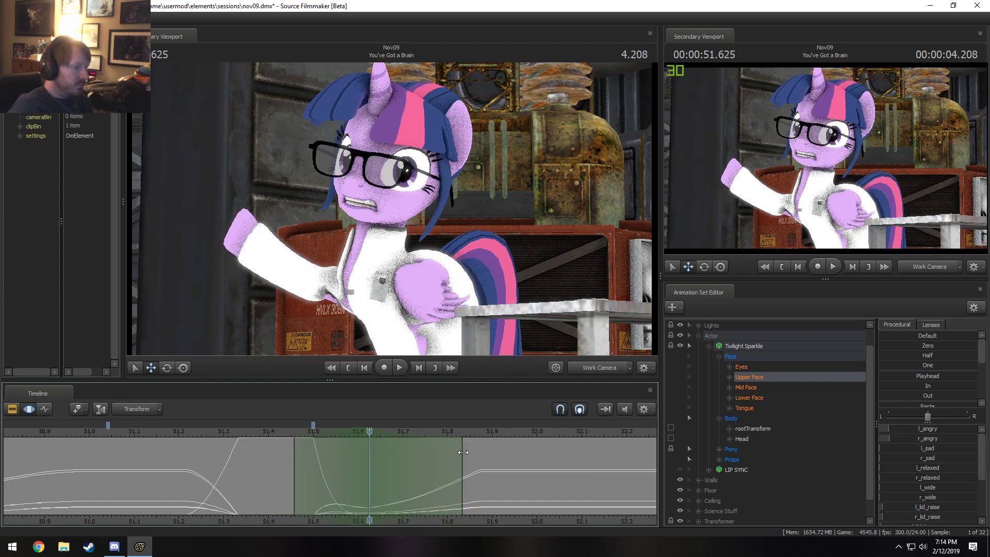
left_click(374, 221)
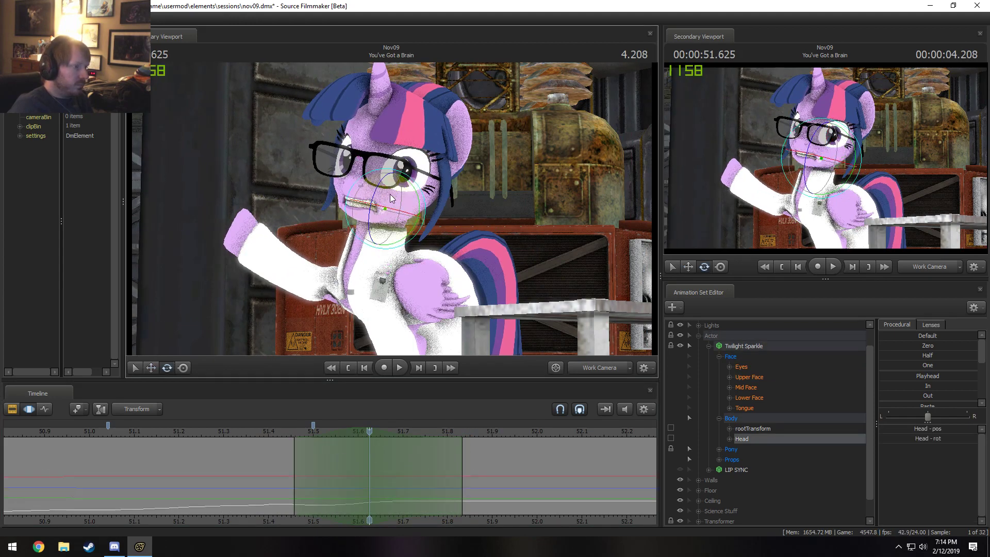
left_click_drag(390, 198, 391, 193)
key("space")
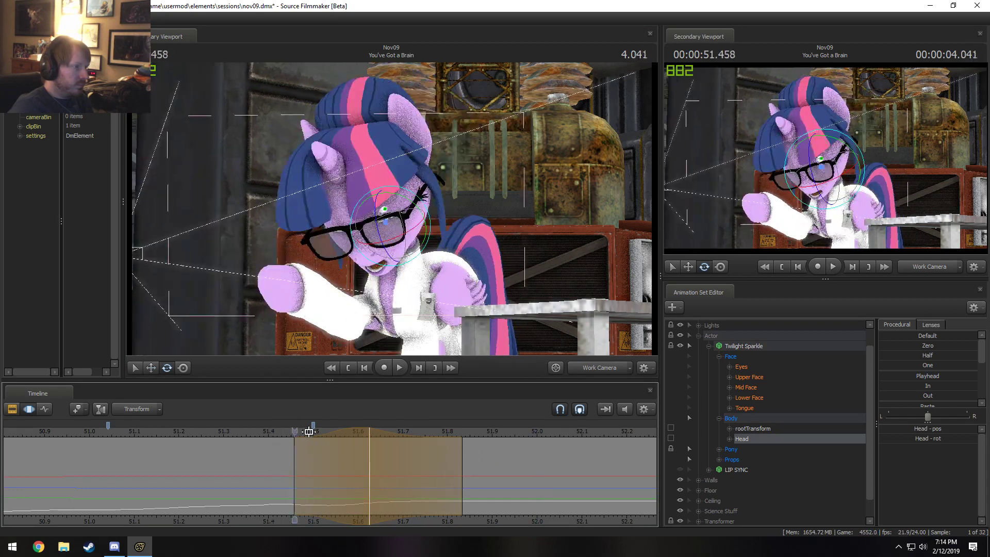
key("space")
Step: Try rotating the Head bone further at 51.625 s, play back the result, and undo the last rotation
left_click_drag(386, 185, 382, 184)
left_click(279, 435)
key("space")
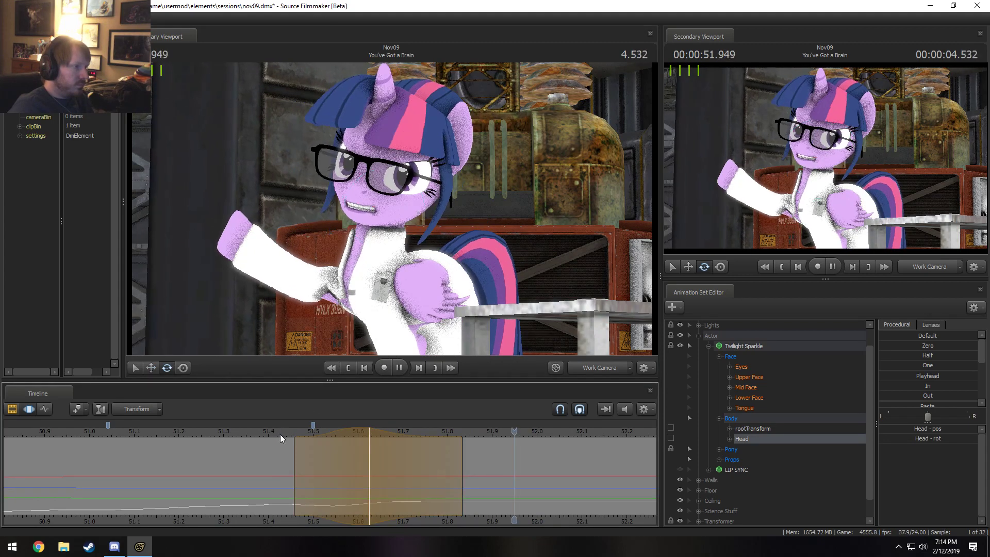
key("space")
left_click(334, 434)
left_click(368, 444)
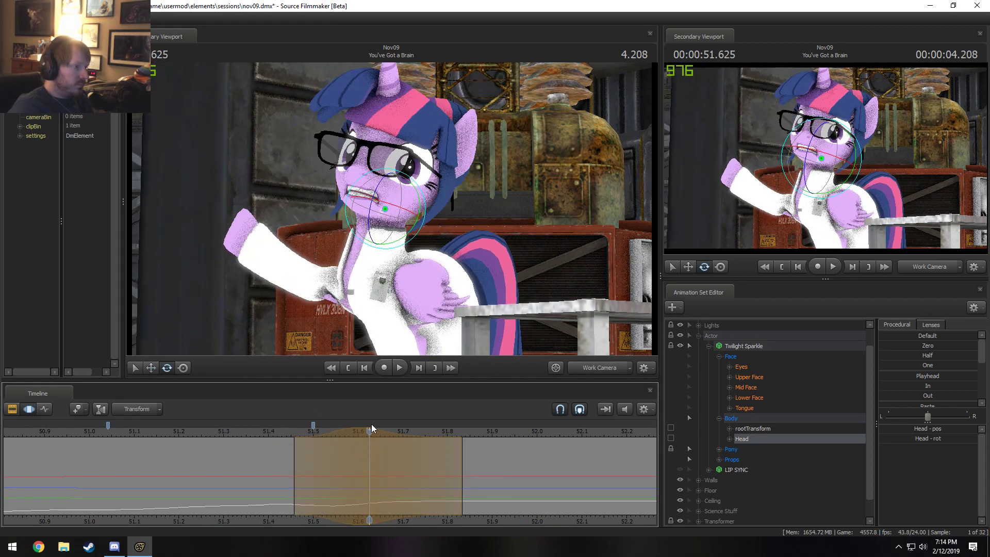
key("ctrl+z")
Step: Try a different Head bone rotation around 51.625 s, play it back, and undo it
left_click_drag(416, 196, 373, 189)
left_click(271, 431)
key("space")
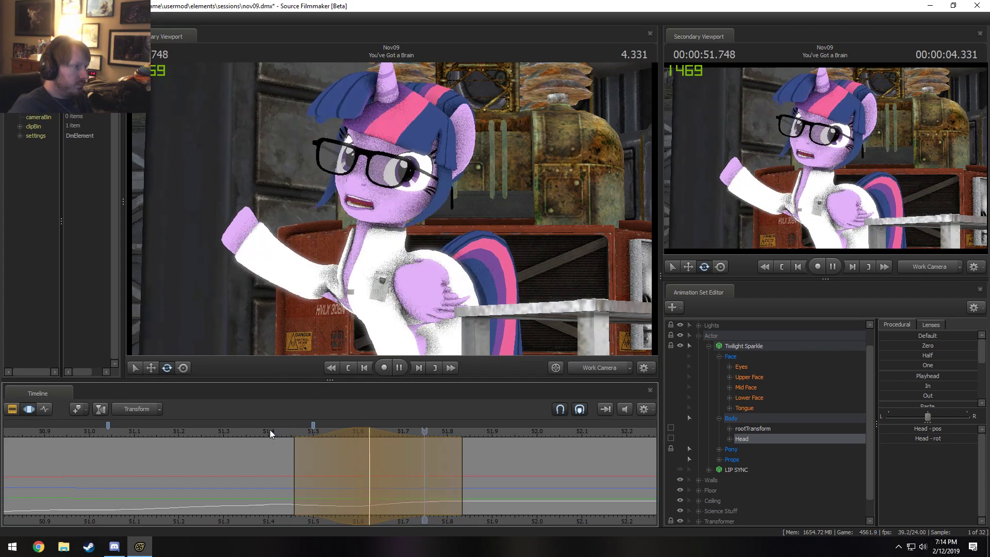
left_click(270, 430)
key("space")
left_click_drag(271, 430, 292, 436)
key("ctrl+z")
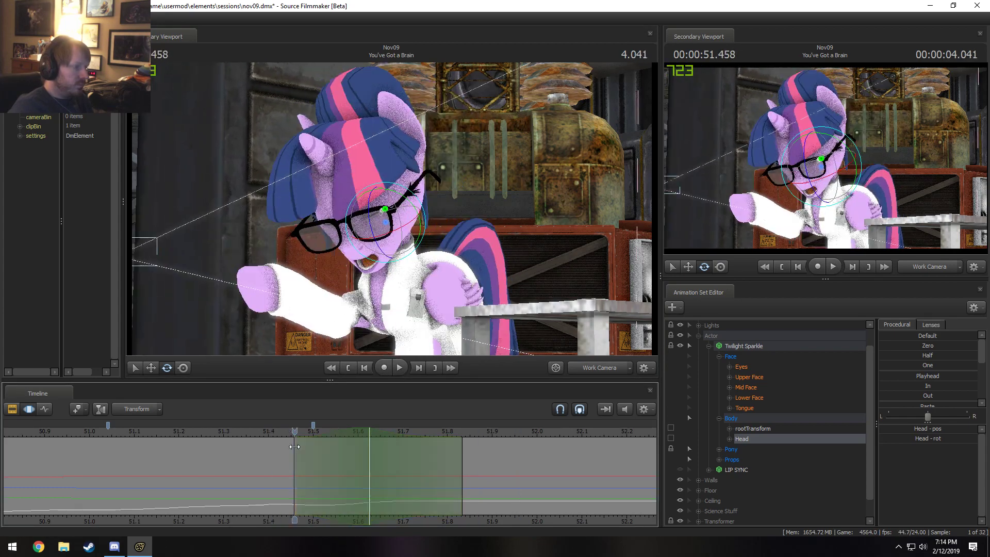
Step: Centre the time selection at 51.708 s, spanning about 51.5 to 51.92 s, rotate Twilight's Head bone slightly there, and play it back
left_click(277, 432)
key("shift")
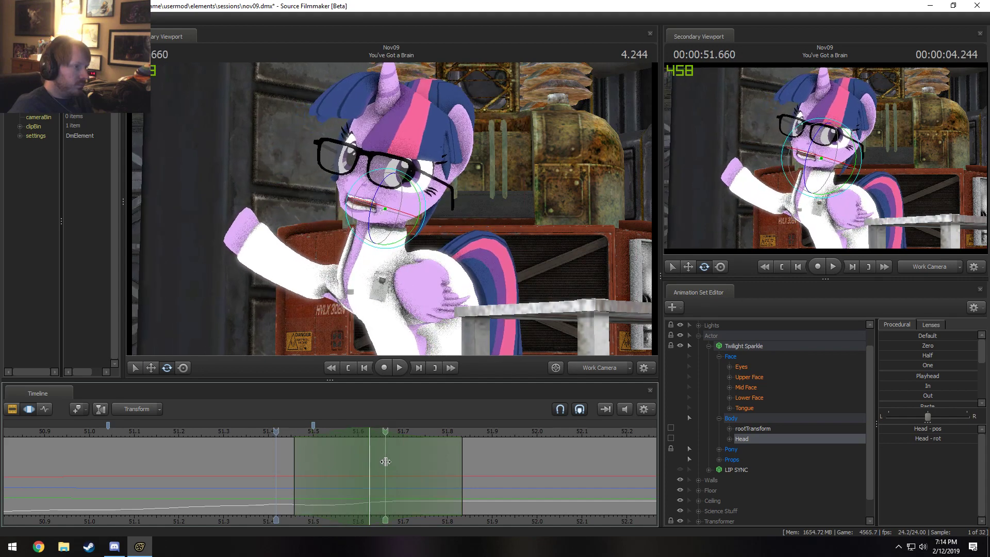
left_click(407, 461)
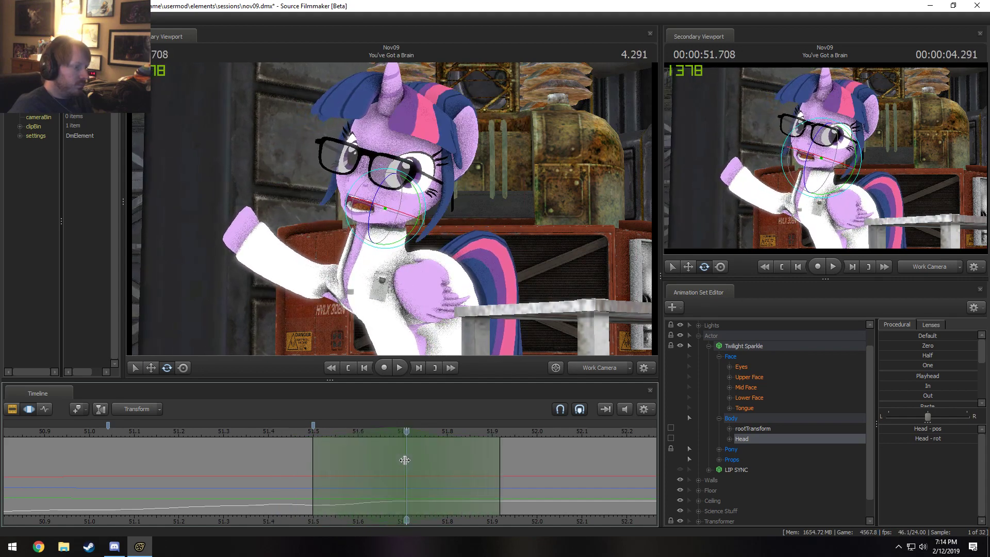
left_click_drag(381, 187, 384, 183)
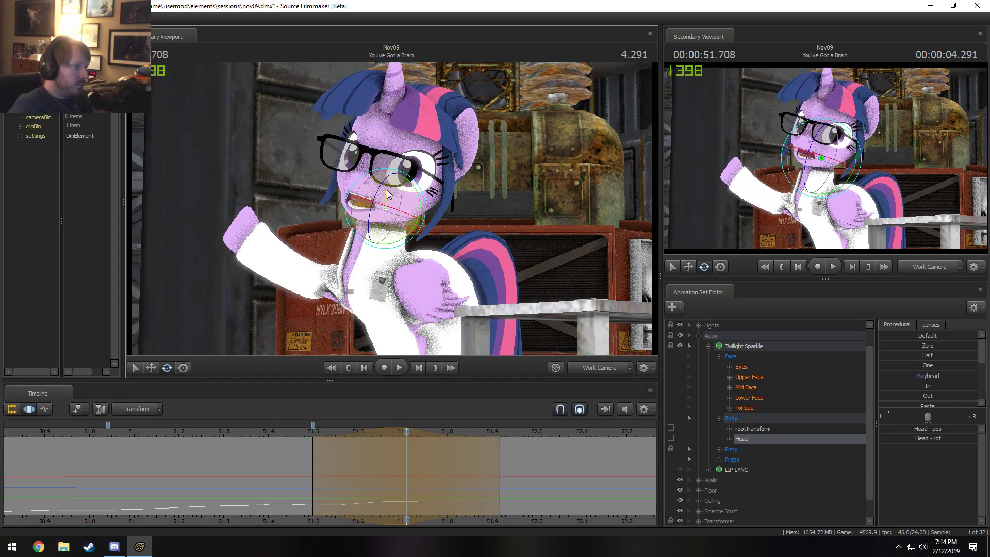
key("space")
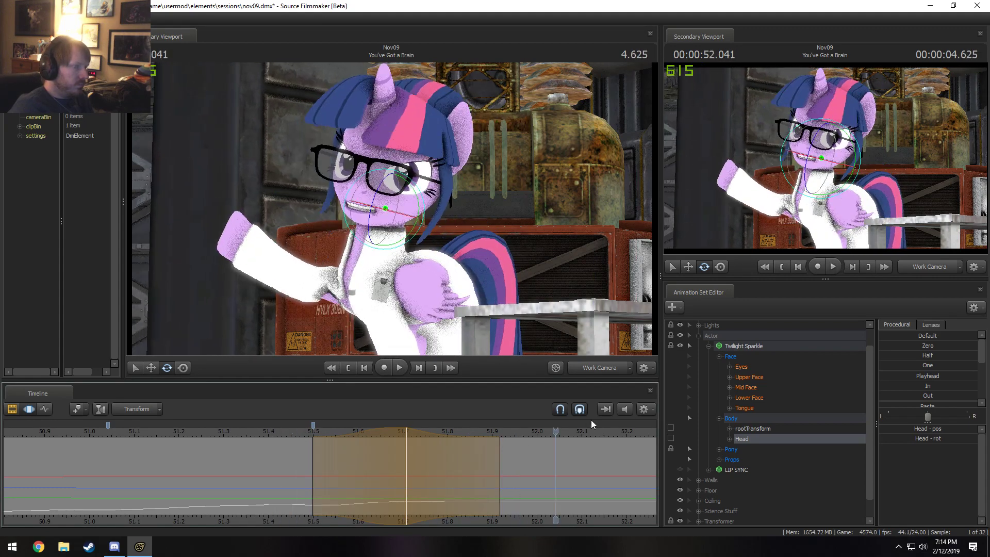
Step: Replay the stretch from about 51.1 s to 52.1 s through the Main Camera and Work Camera to examine the head accent
left_click(598, 367)
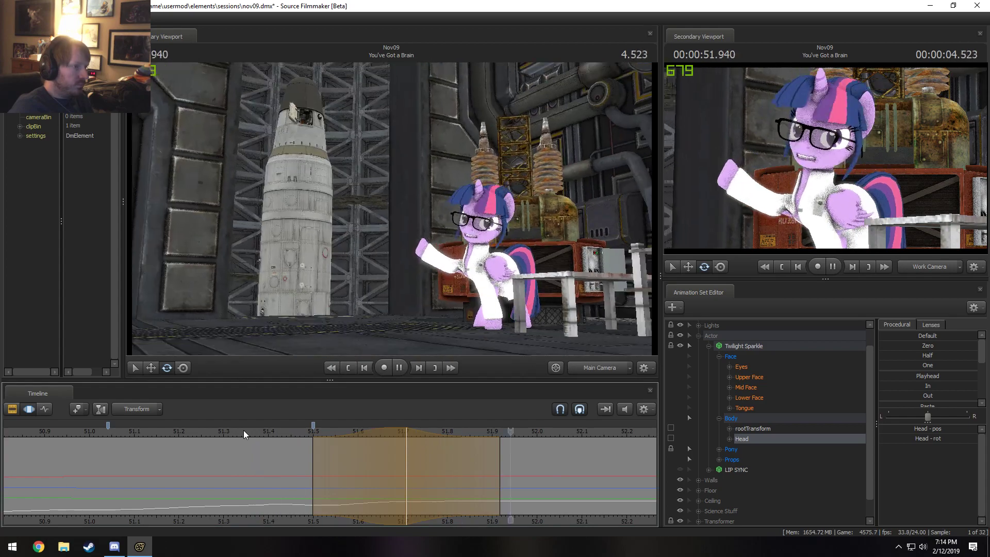
left_click_drag(244, 430, 208, 430)
key("space")
scroll(258, 426, "down", 1)
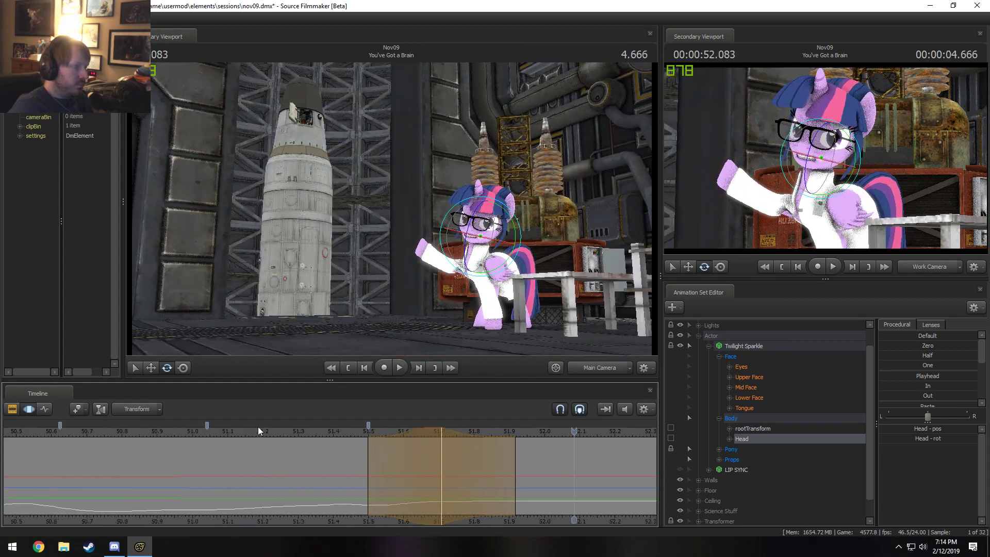
left_click(294, 431)
left_click(593, 366)
key("space")
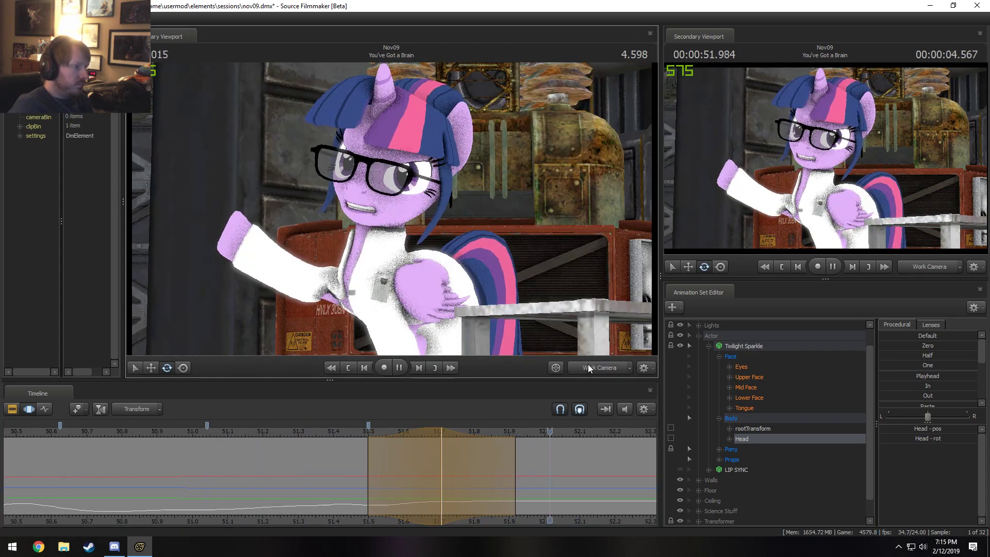
left_click(289, 429)
key("space")
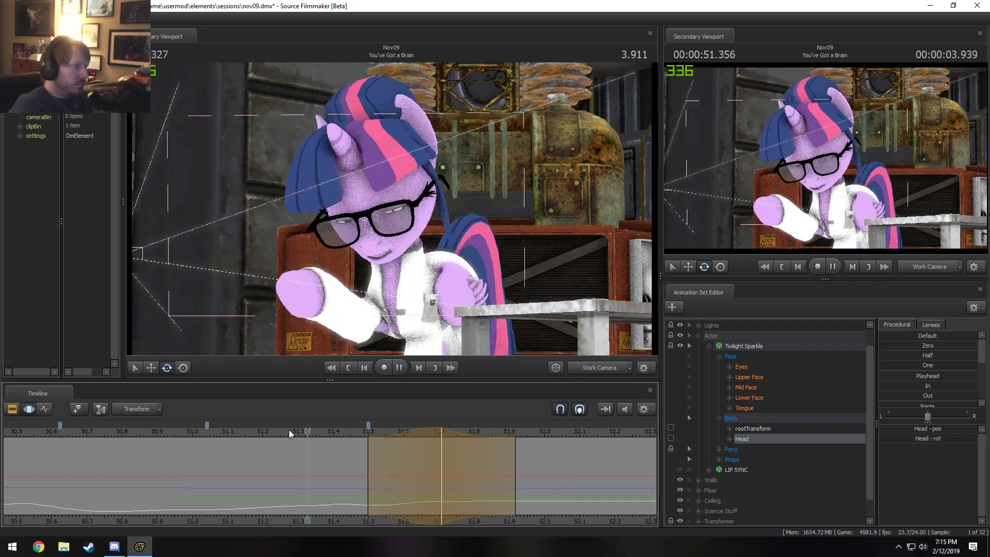
key("space")
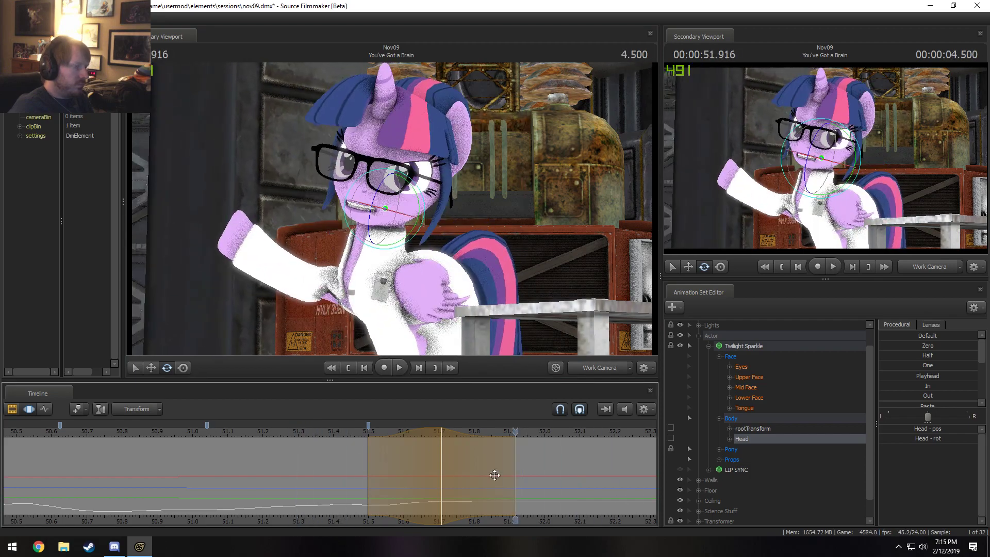
Step: Centre the time selection at about 51.92 s, spanning about 51.58 to 52.38 s
left_click(417, 489)
left_click_drag(418, 489, 516, 498)
left_click(516, 497)
scroll(534, 504, "up", 8)
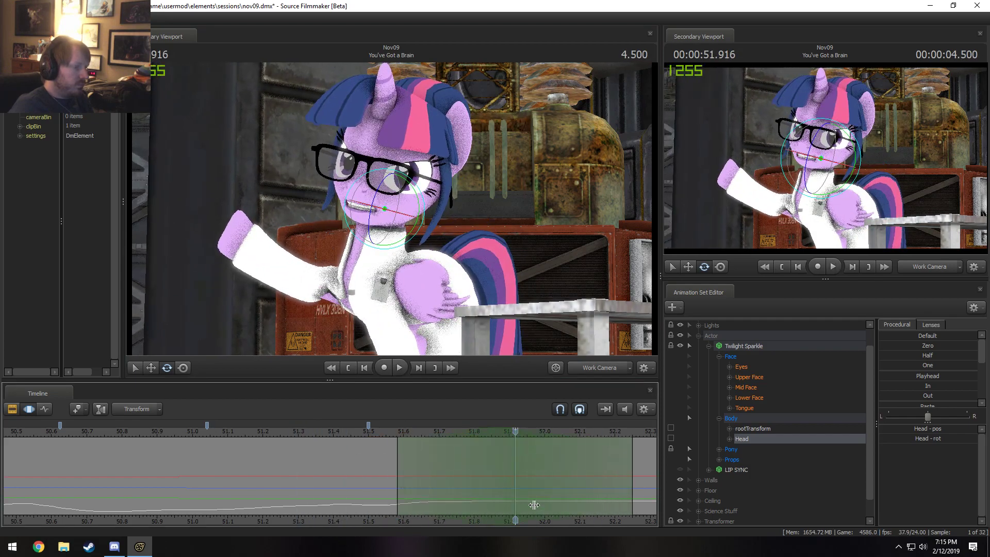
middle_click_drag(638, 492, 506, 490)
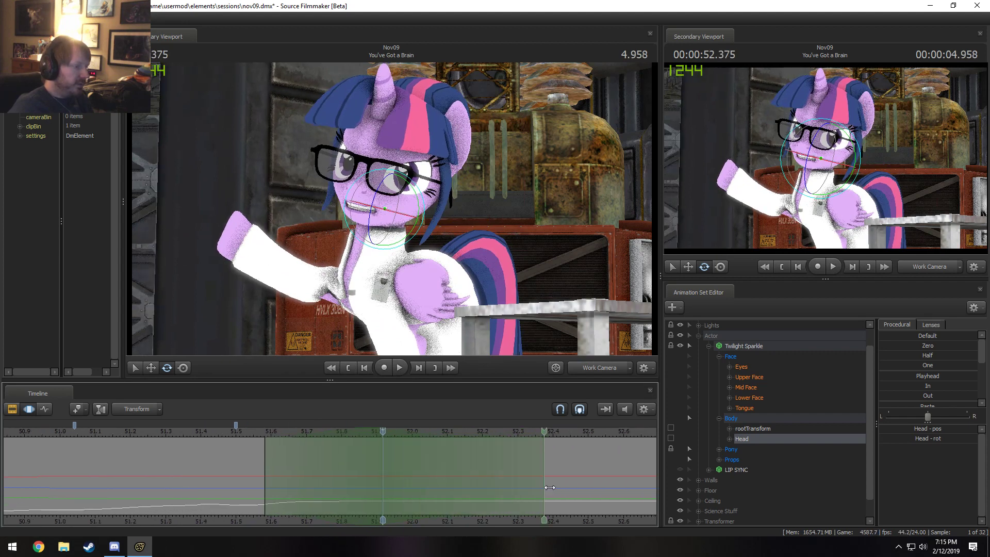
left_click_drag(500, 481, 544, 467)
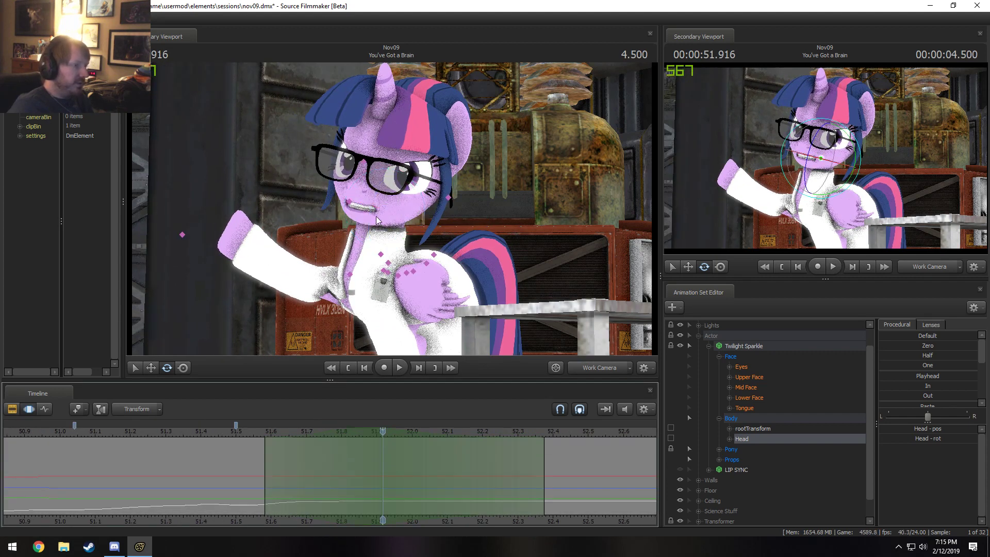
Step: Select the RightWingOpen1 bone and play the shot from about 51.4 s past 52.2 s
left_click(380, 255)
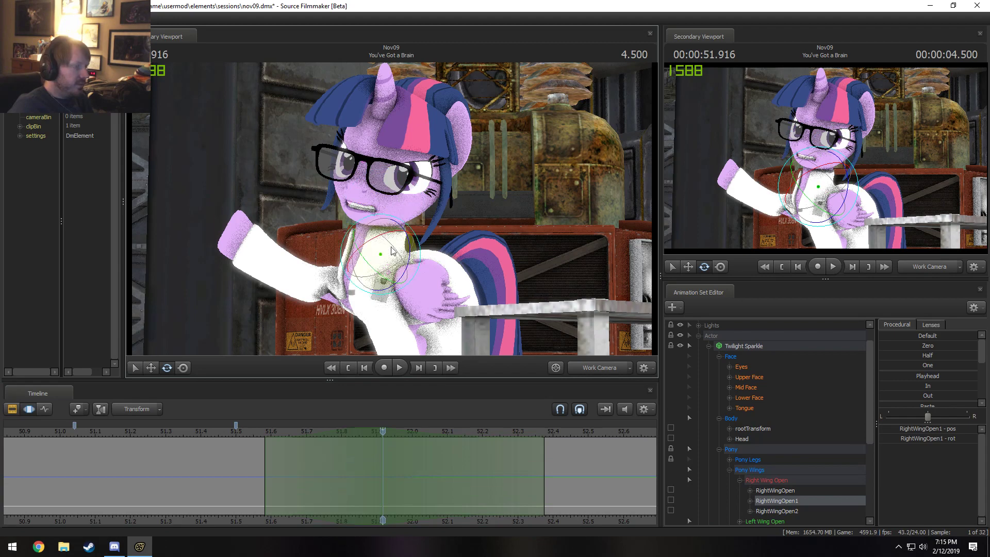
left_click(211, 435)
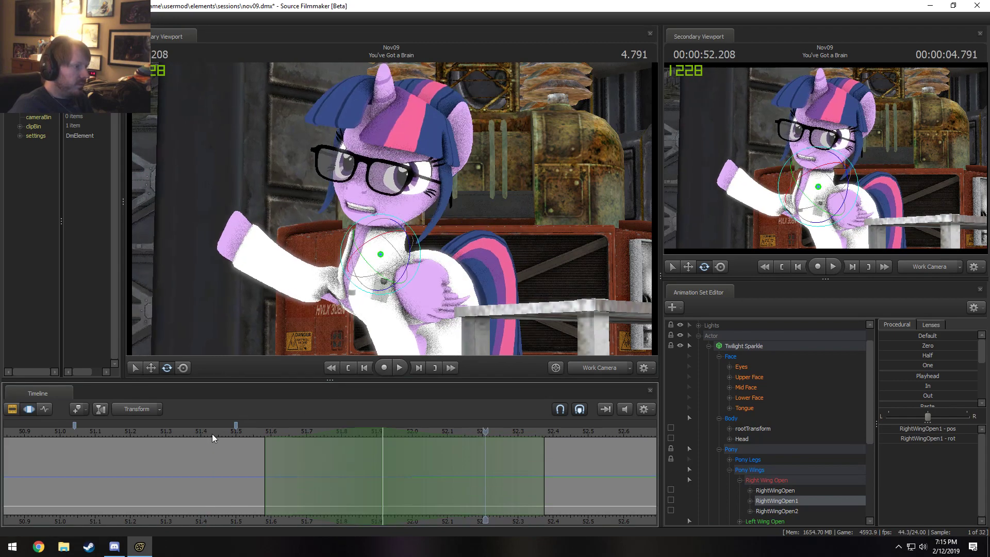
key("space")
key("space")
scroll(497, 461, "down", 4)
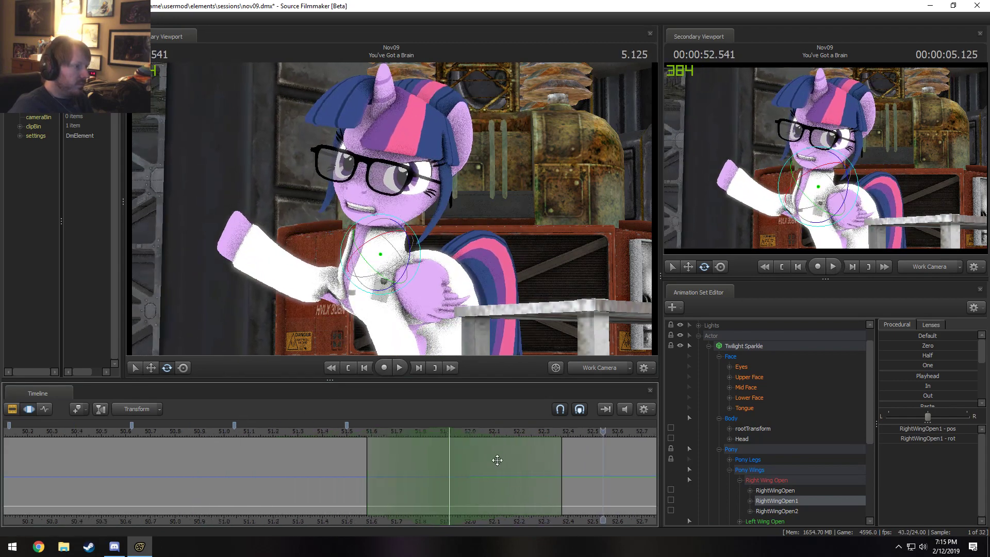
Step: Extend the time selection from about 51.83 s indefinitely past the shot's end, with full influence starting at about 52.83 s
middle_click_drag(615, 516, 294, 475)
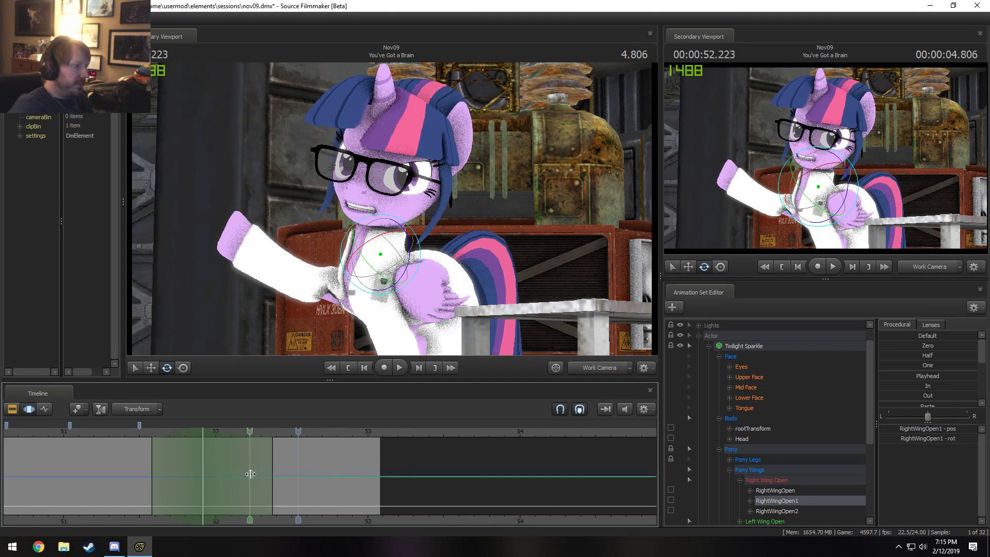
left_click_drag(305, 468, 660, 457, "shift")
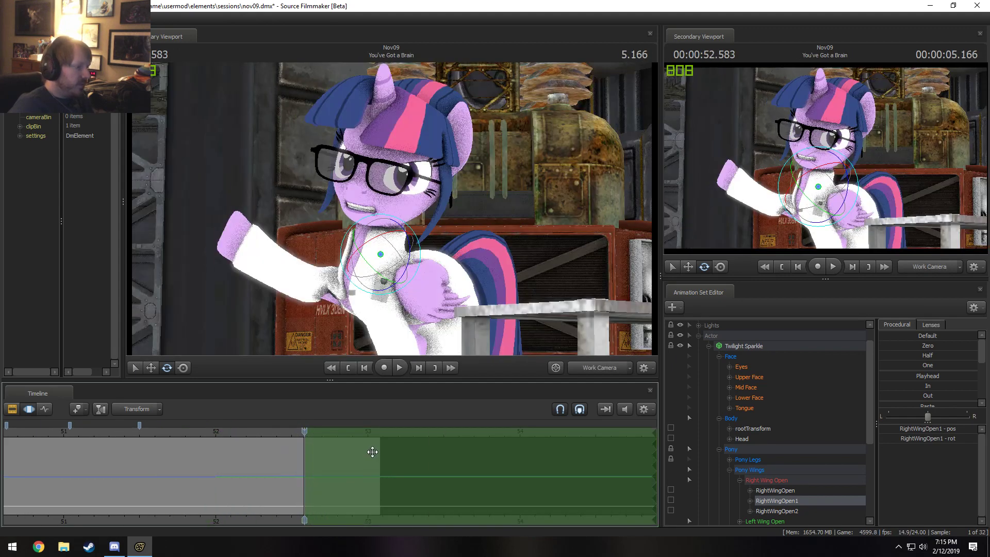
left_click_drag(342, 458, 658, 457, "shift")
scroll(294, 462, "up", 5, "shift")
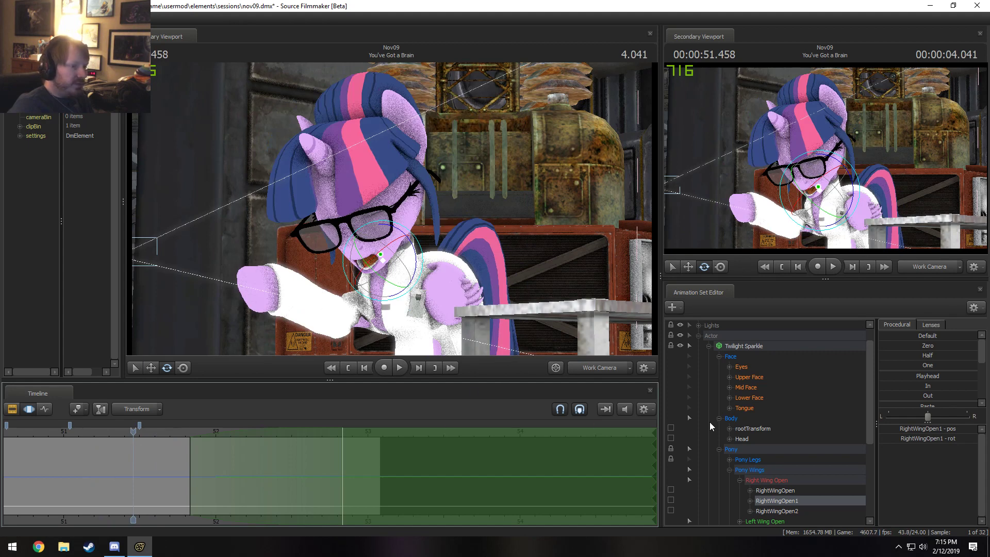
Step: Select Twilight Sparkle's body, leg and wing controls, leaving out the Head bone and the Right Front Leg
left_click(749, 347)
scroll(751, 407, "down", 1)
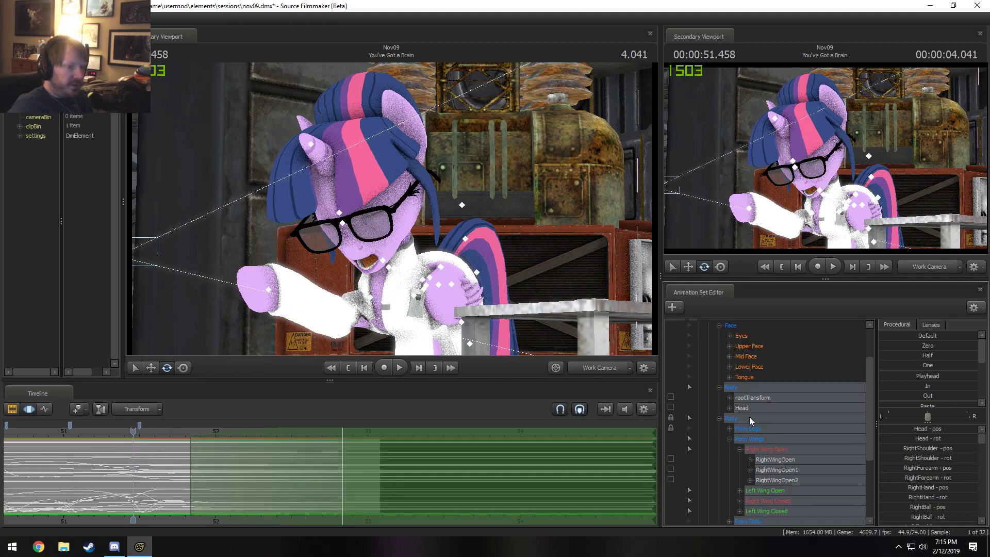
left_click(747, 408, "ctrl")
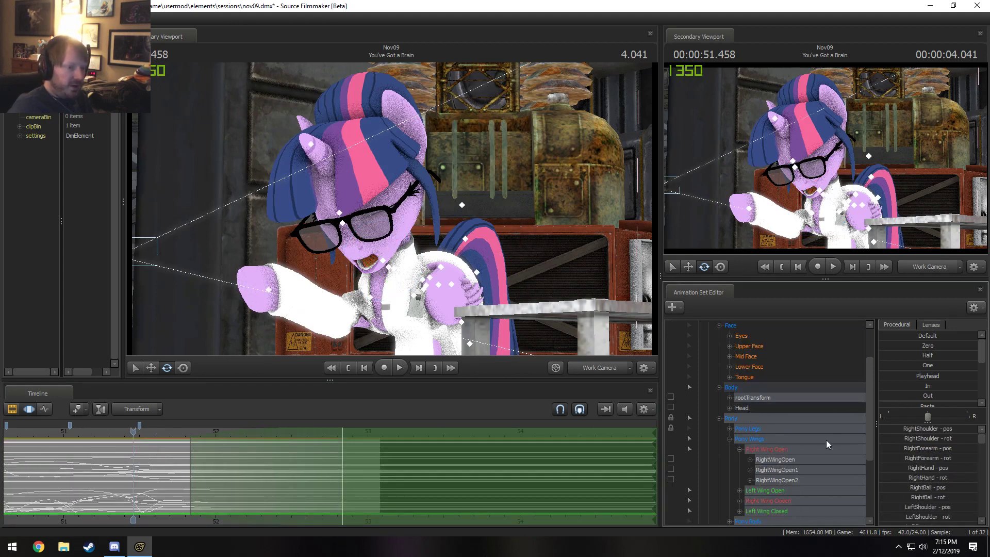
scroll(770, 465, "down", 1)
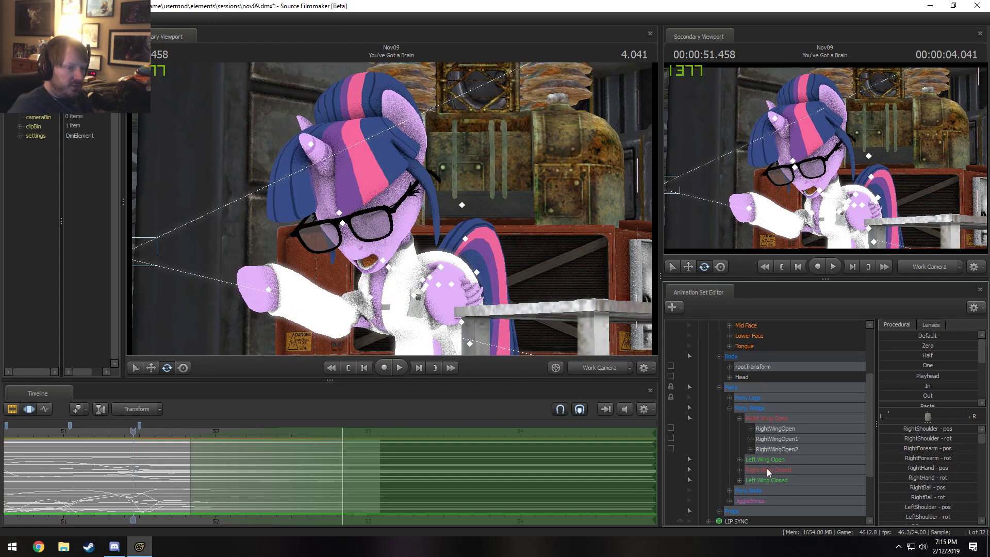
left_click(730, 397)
left_click(757, 428, "ctrl")
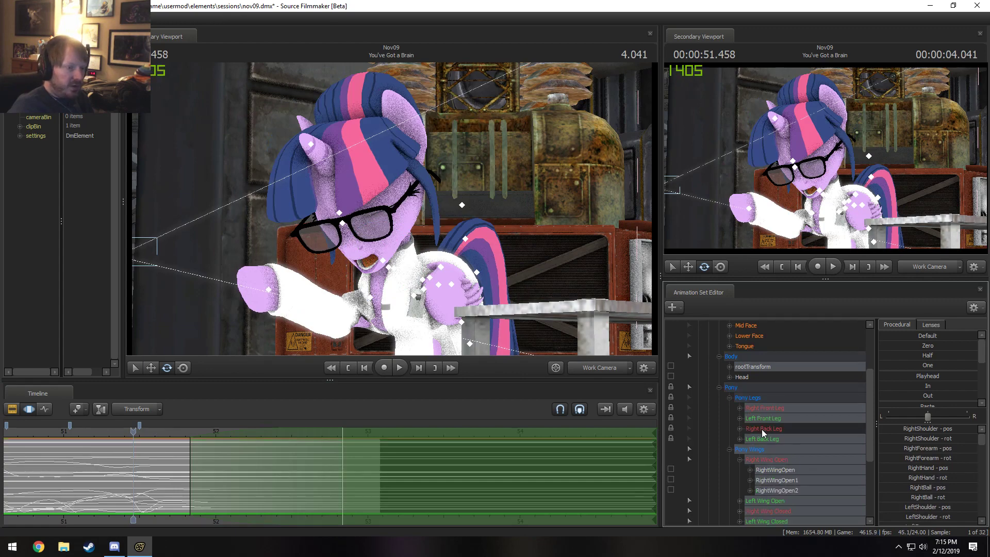
left_click(762, 429, "ctrl")
left_click(768, 408, "ctrl")
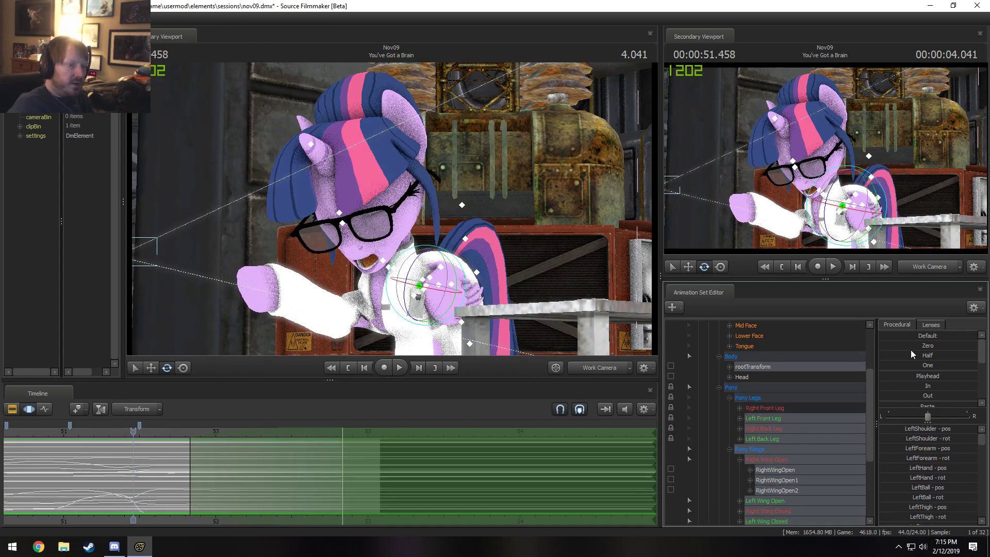
Step: Preview the Playhead preset on the selected controls and unlock the LeftThigh and RightThigh bones
left_click_drag(903, 374, 899, 365)
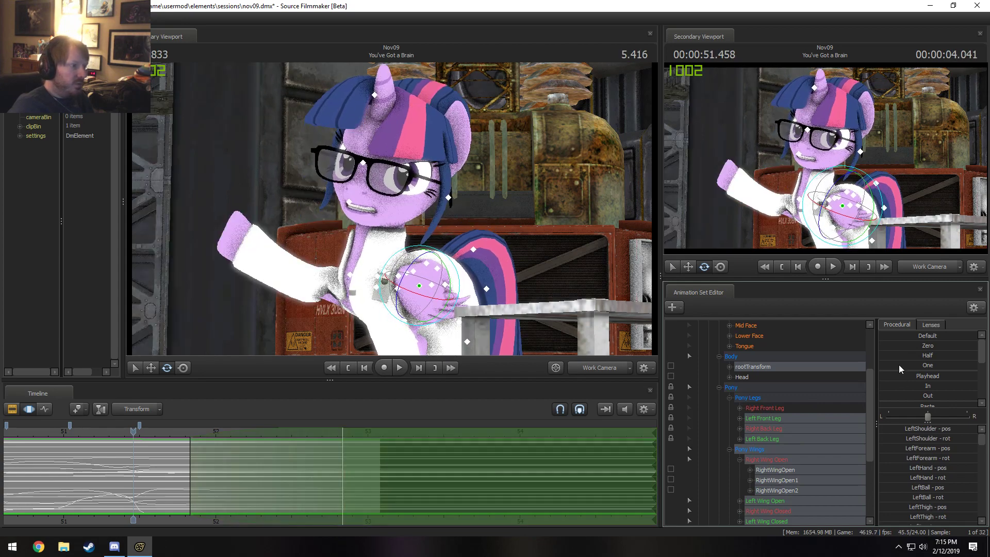
scroll(796, 446, "down", 1)
left_click(740, 377)
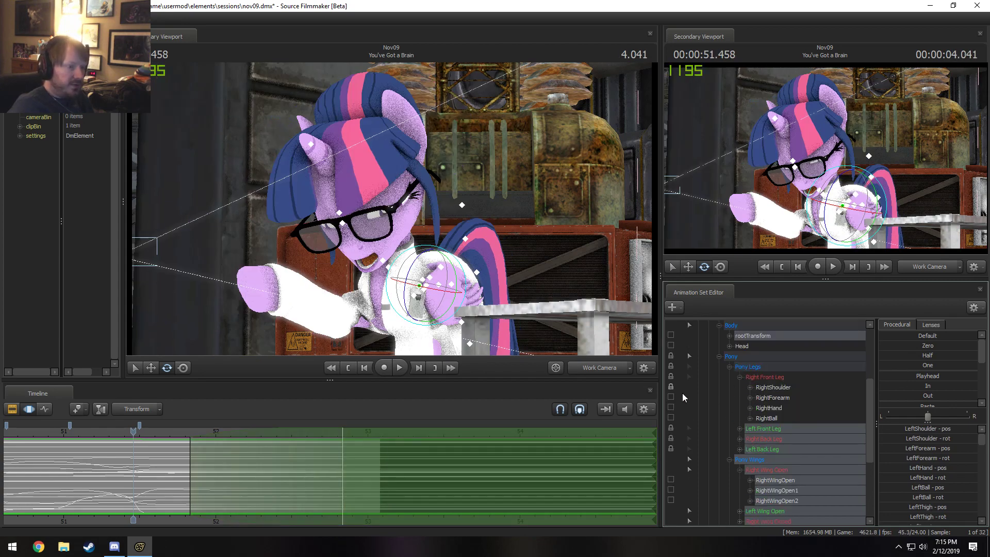
left_click(740, 377)
left_click(740, 387)
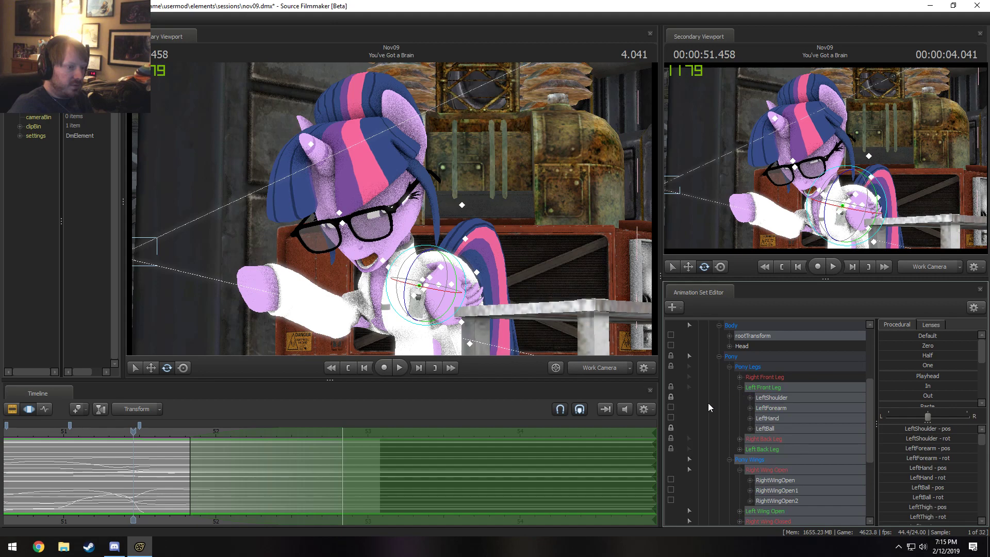
left_click(740, 387)
left_click(740, 408)
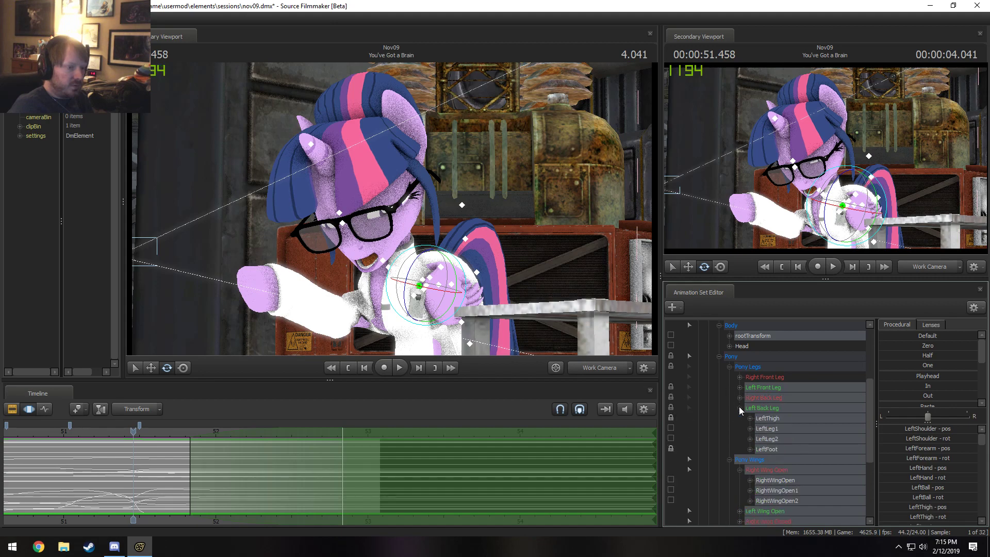
left_click(740, 397)
left_click(671, 458)
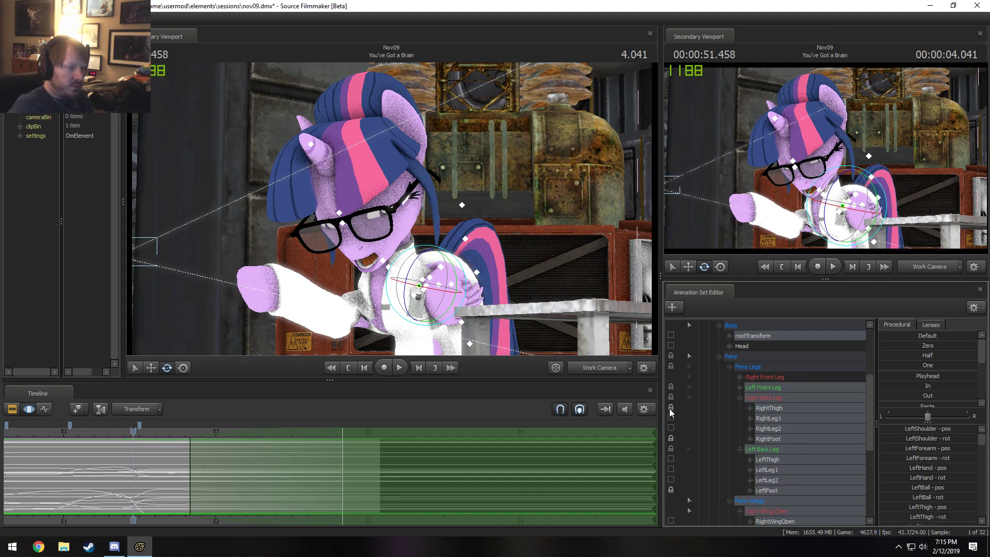
left_click(671, 407)
Step: Blend the selected controls toward their pose at 51.458 s with the Playhead preset and play back the result
left_click(924, 377)
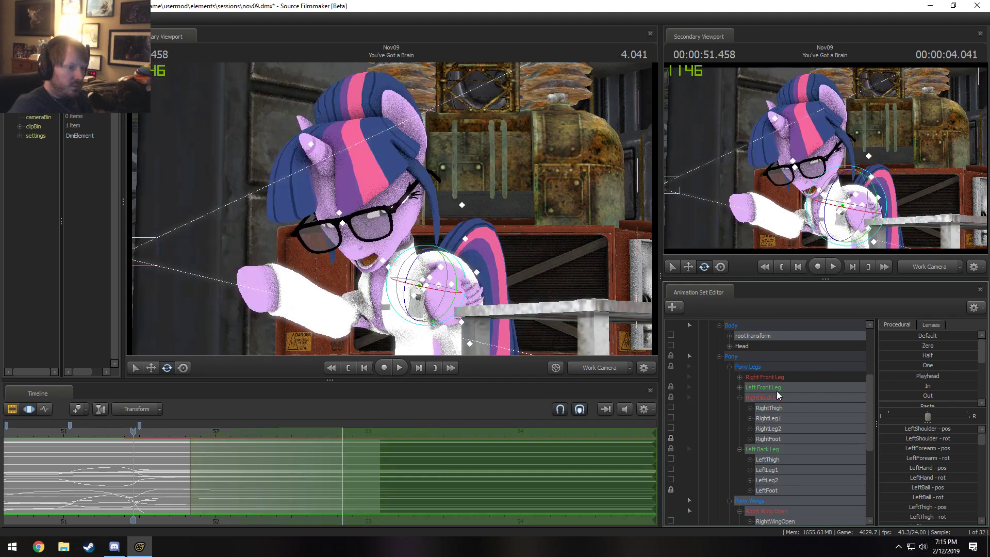
left_click(740, 377)
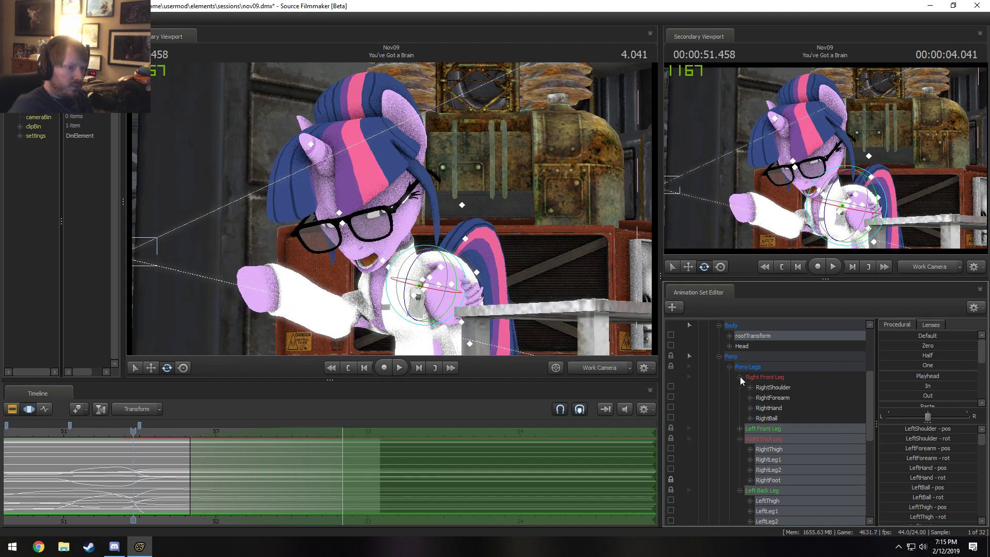
left_click(738, 377)
left_click(738, 377)
left_click(737, 377)
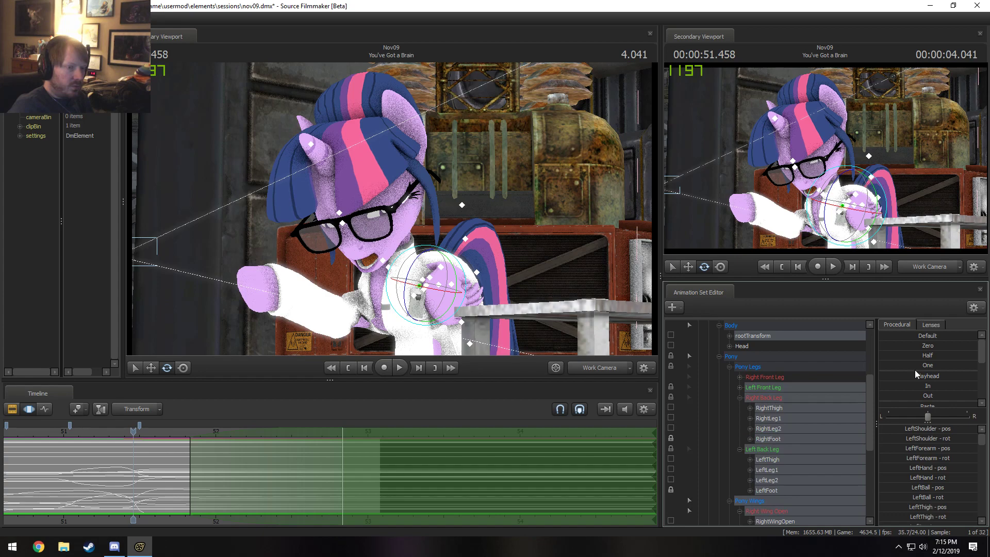
left_click(916, 376)
left_click_drag(917, 376, 927, 380)
key("space")
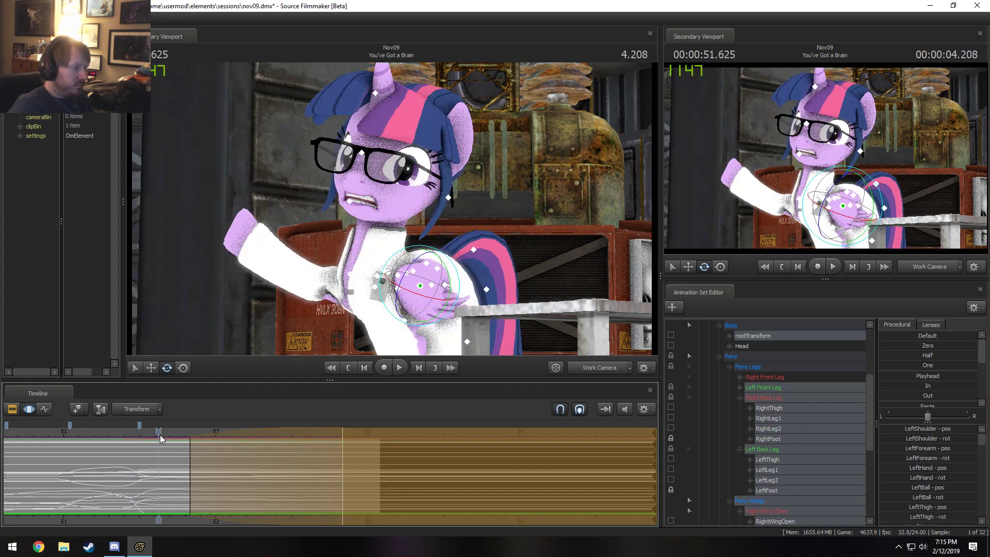
key("space")
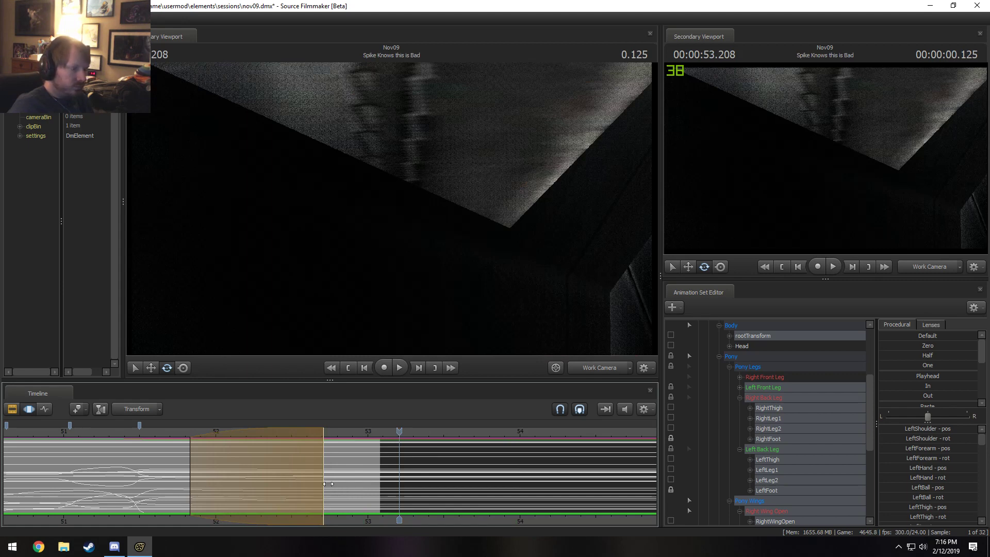
Step: Limit the time selection to a peak at about 52.71 s with falloff ending near 53.92 s, and replay the shot's ending
left_click_drag(331, 484, 510, 500)
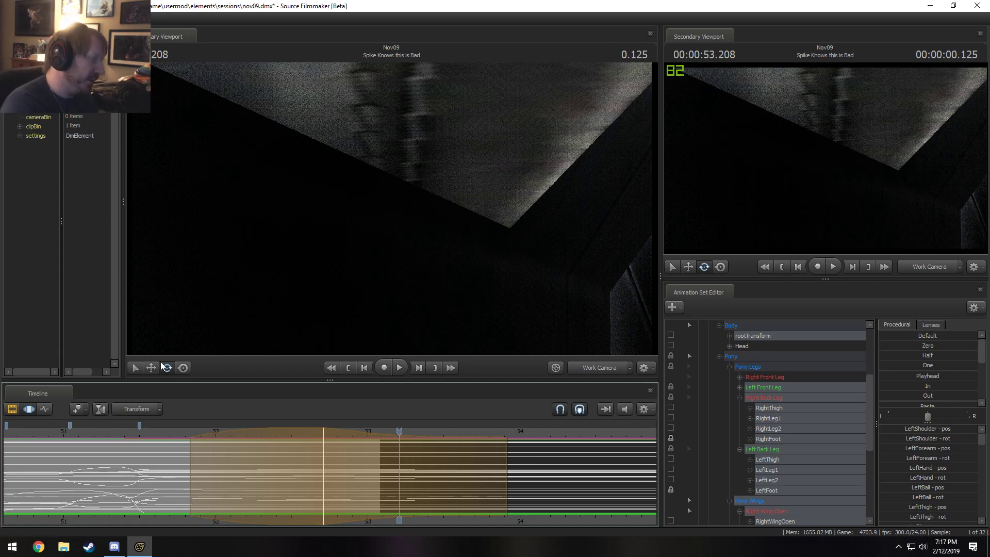
left_click(110, 434)
key("space")
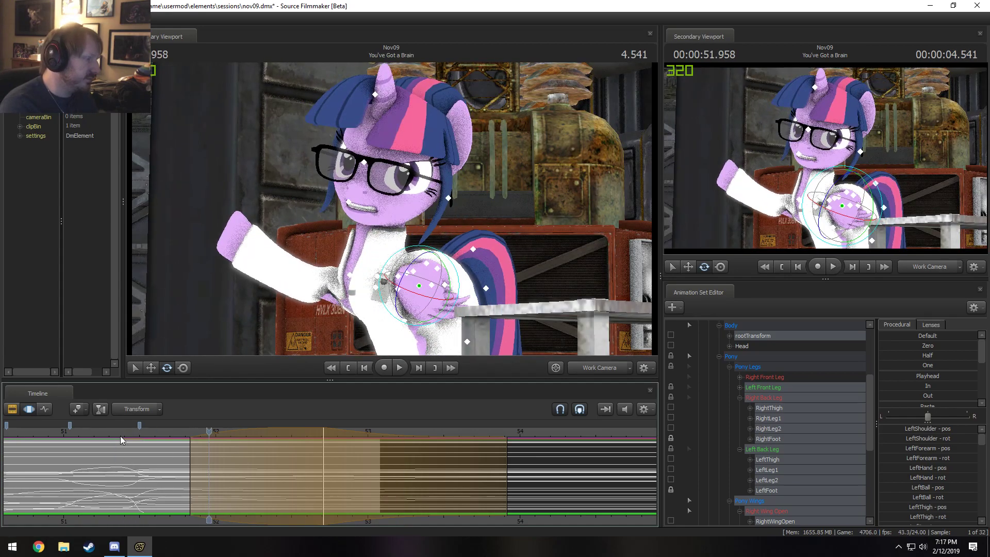
left_click(120, 435)
key("space")
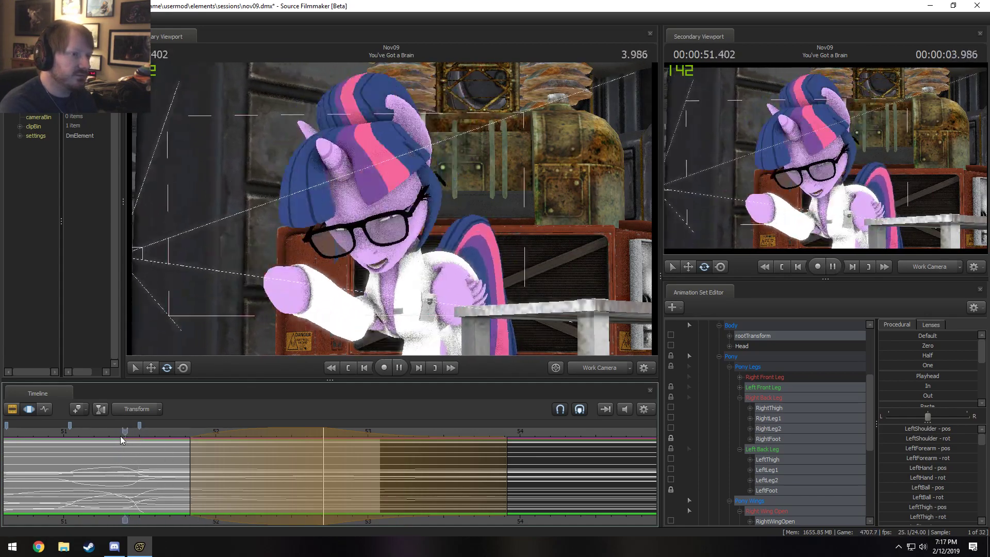
key("space")
key("space")
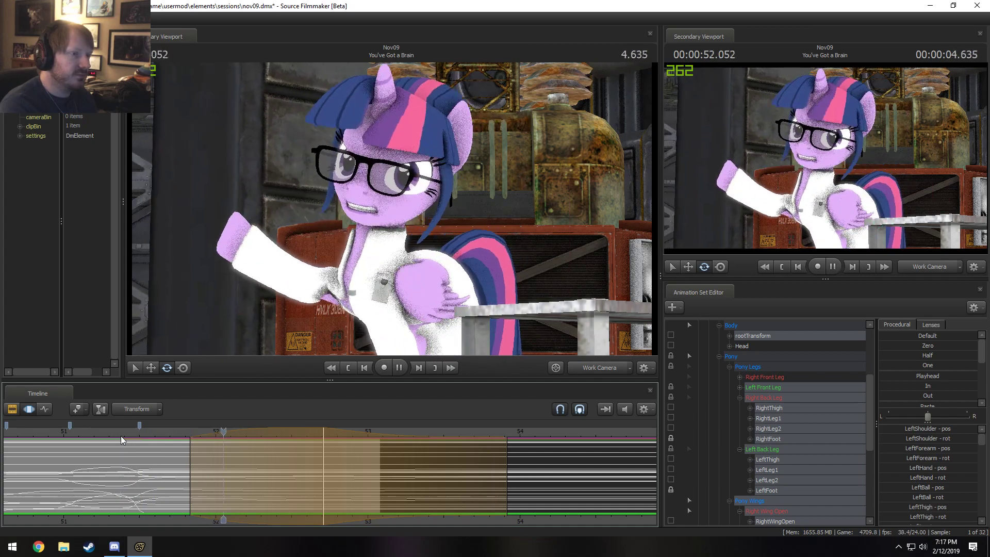
key("space")
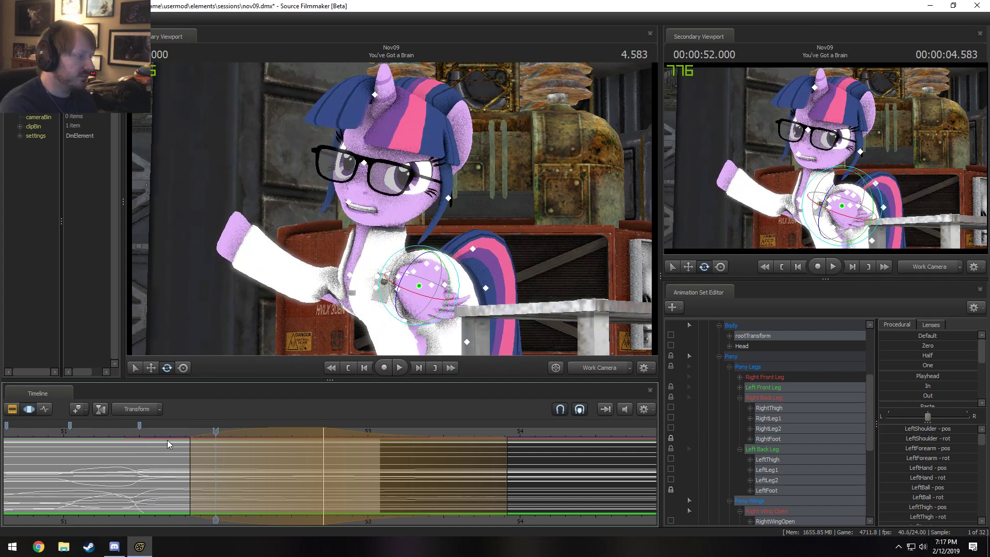
key("space")
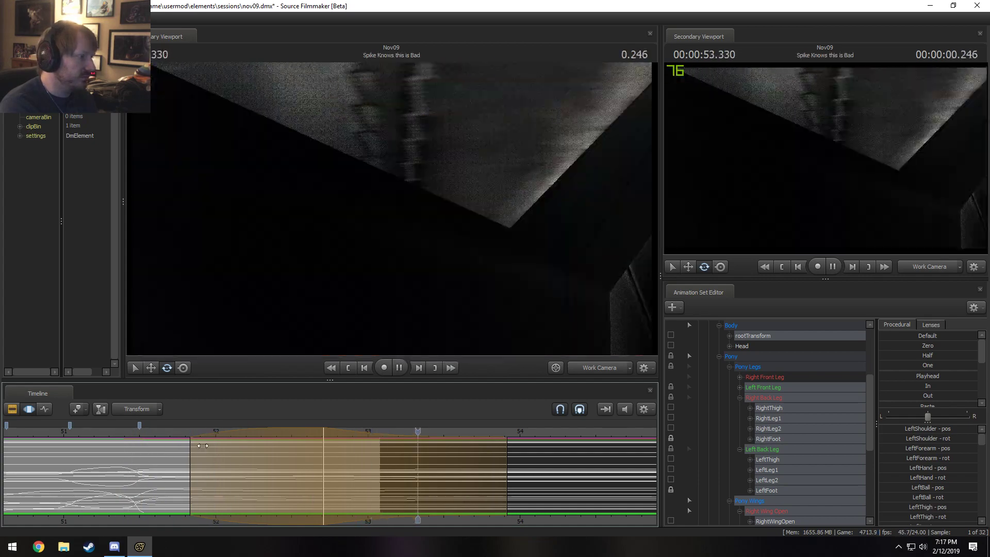
key("space")
Step: Move the time selection's peak to about 52.29 s, spanning about 51.7 to 53.62 s, and play it back
left_click_drag(352, 497, 259, 440)
left_click(133, 431)
key("space")
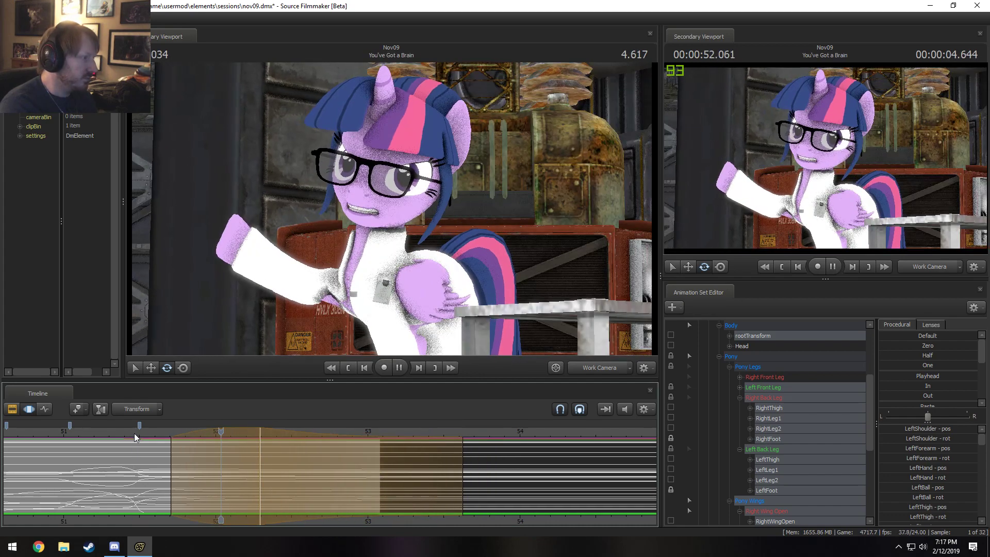
key("space")
Step: Shift the time selection's peak to about 52.17 s, extend its falloff to about 54.25 s, and replay the body motion
left_click_drag(303, 485, 284, 491)
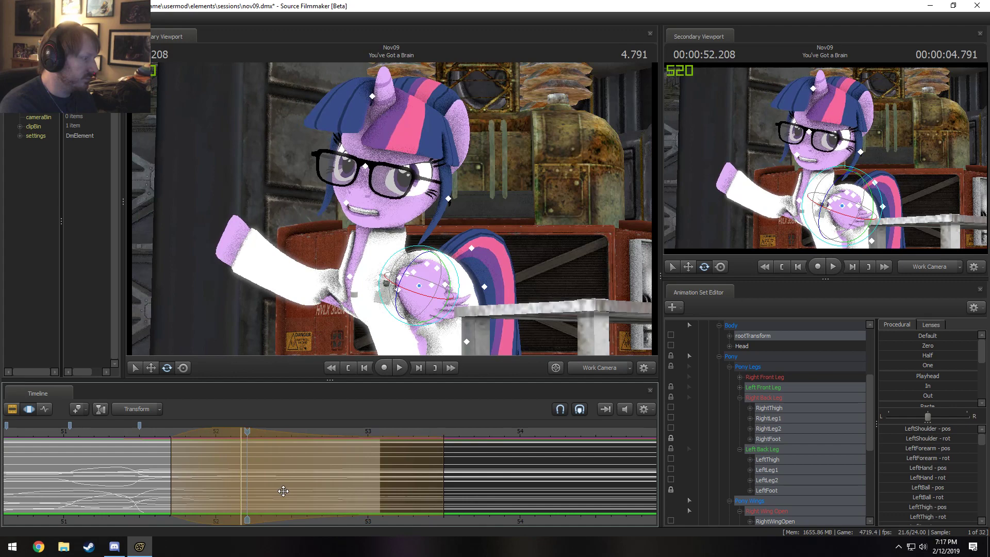
left_click(149, 434)
key("space")
key("space")
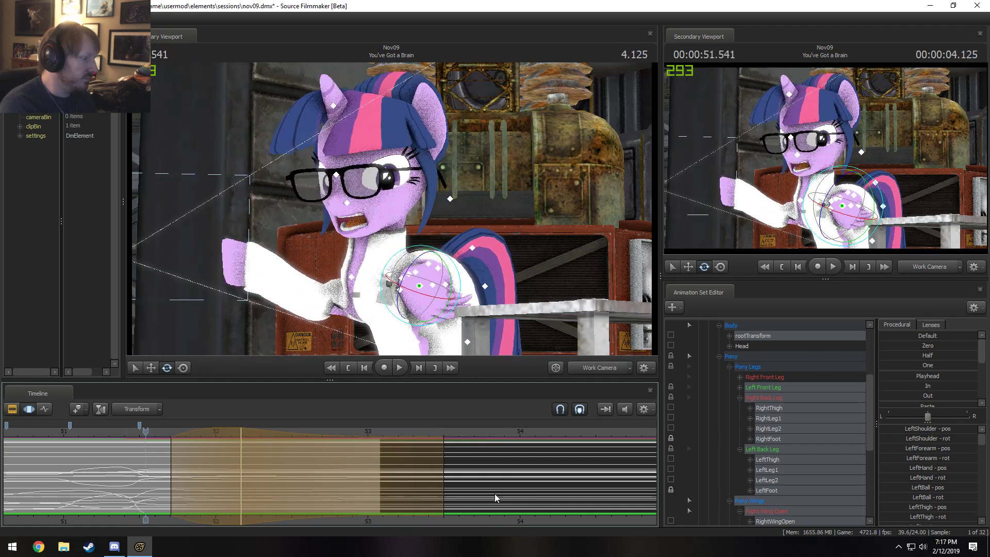
key("space")
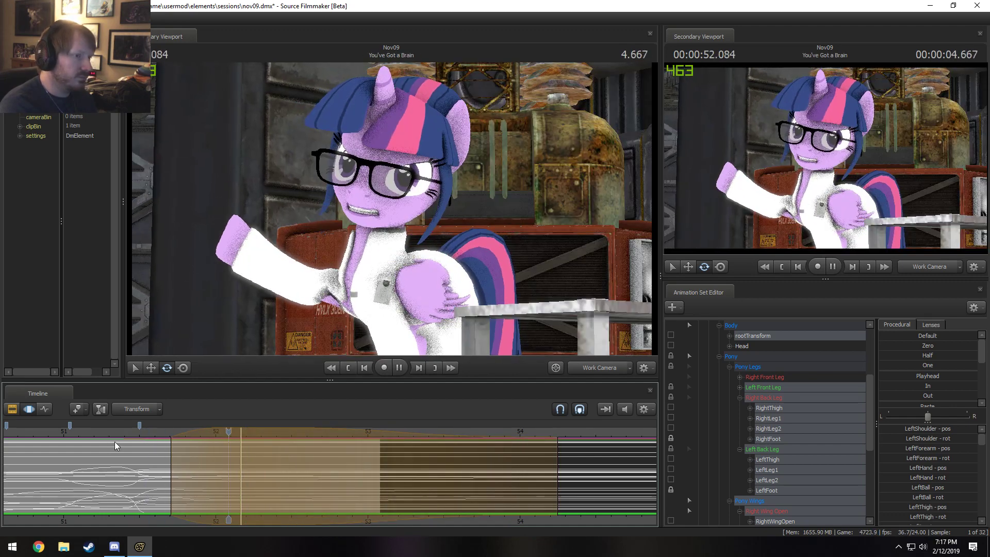
key("space")
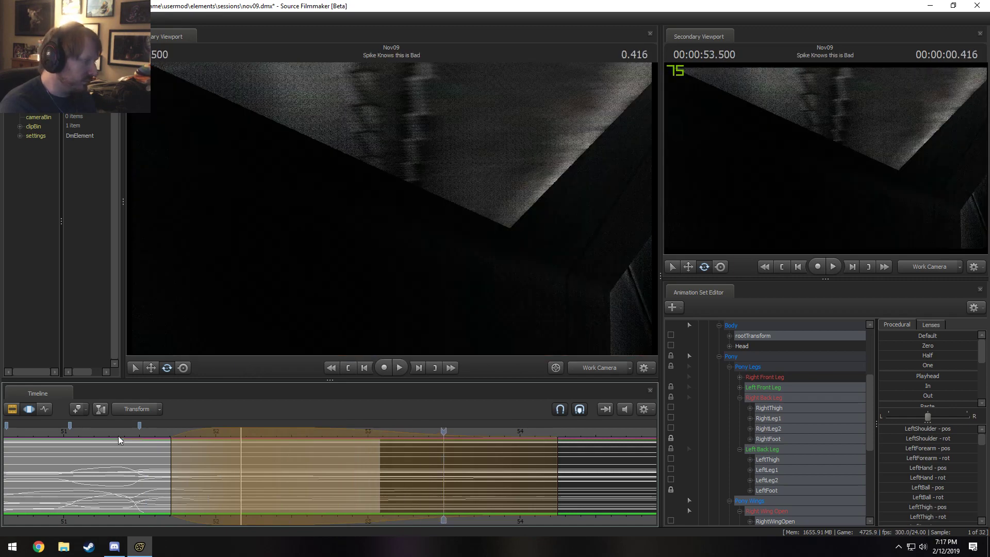
Step: Replay the shot's ending from about 51.58 s to check the body follow-through
key("space")
key("space")
left_click(152, 436)
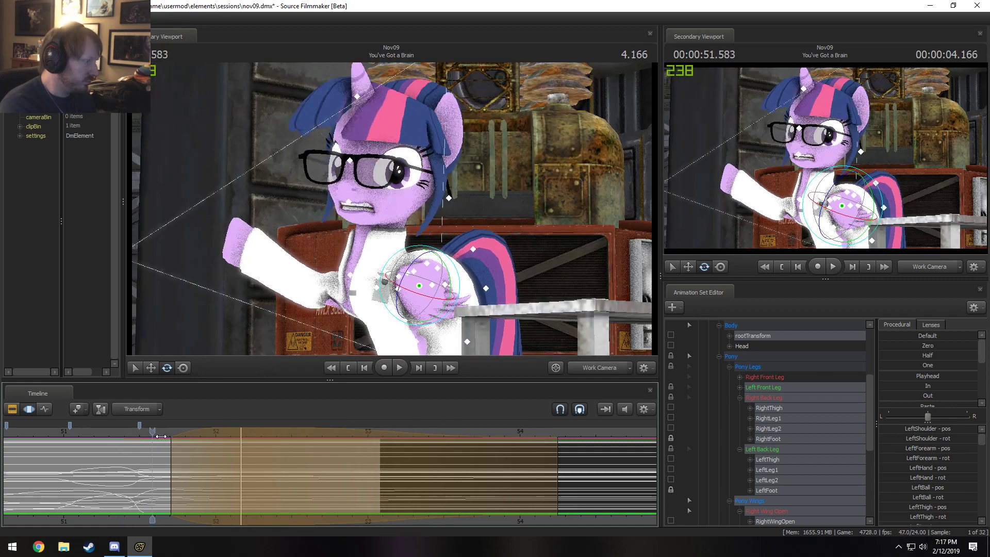
key("space")
key("space")
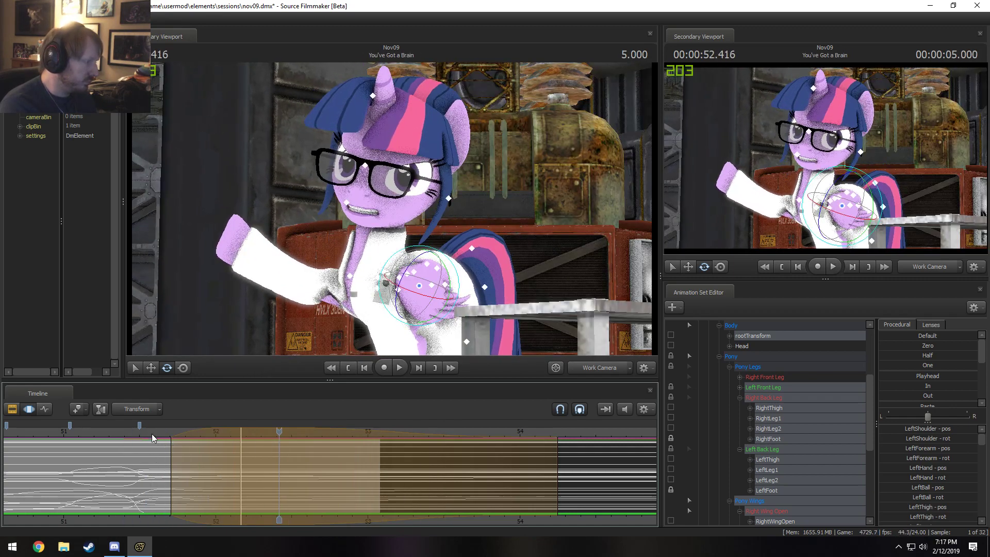
Step: Tilt the Head control slightly, with the time selection easing in from about 51.79 s to 52.17 s and held onward
left_click_drag(155, 453, 559, 473)
left_click(242, 499, "shift")
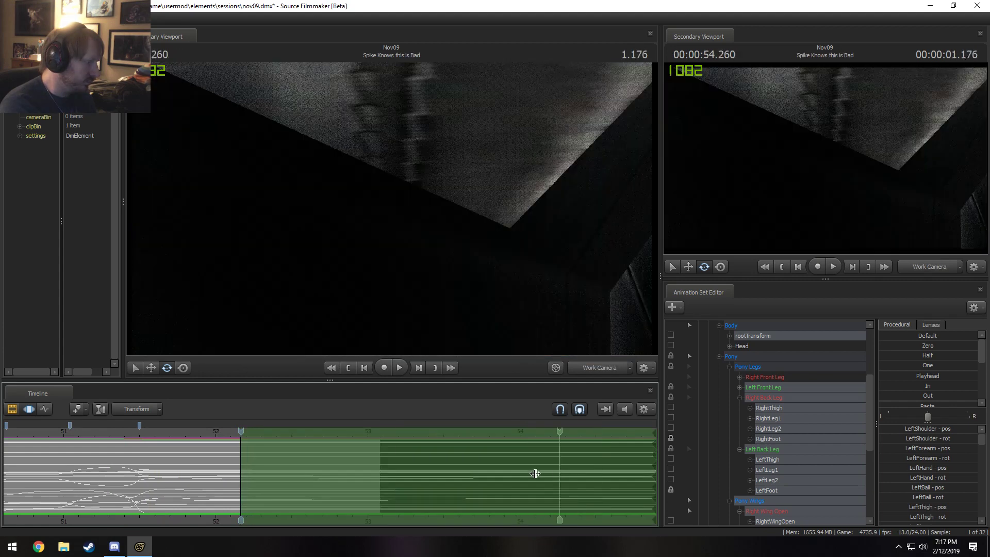
left_click_drag(237, 498, 172, 497)
left_click_drag(171, 437, 260, 443)
left_click(377, 222, "ctrl")
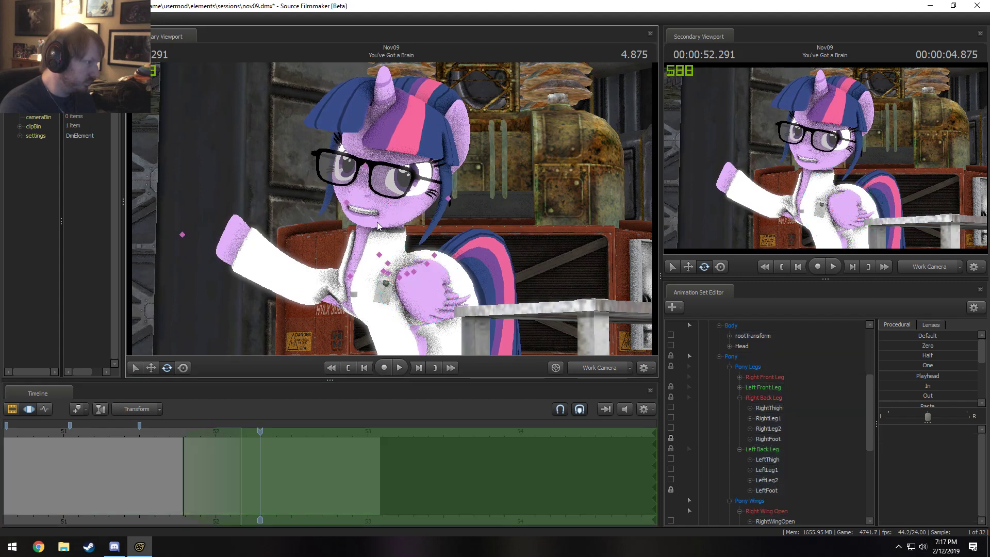
left_click(388, 209)
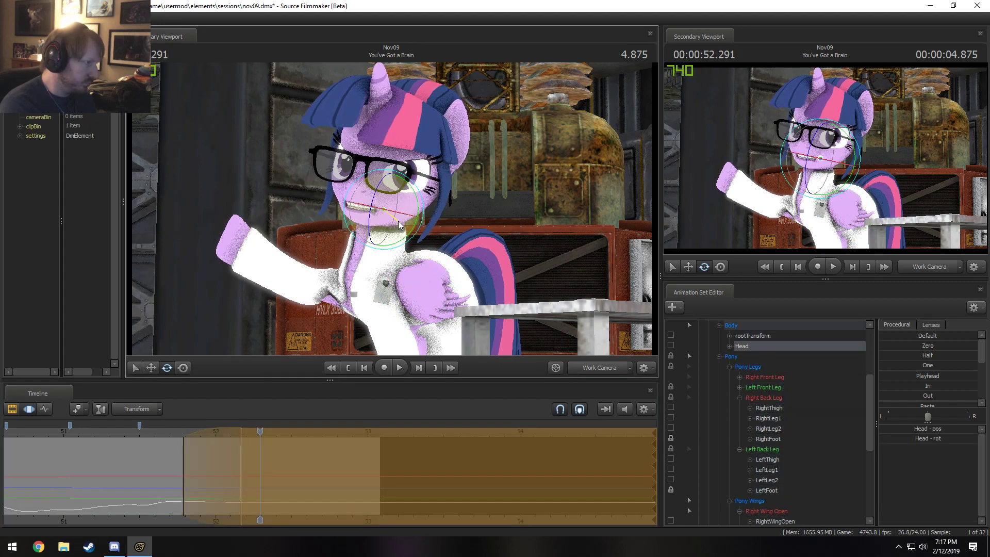
Step: Stretch the head move's ease-in to run from about 51.67 s to 52.5 s and replay it
left_click(166, 435)
key("space")
key("space")
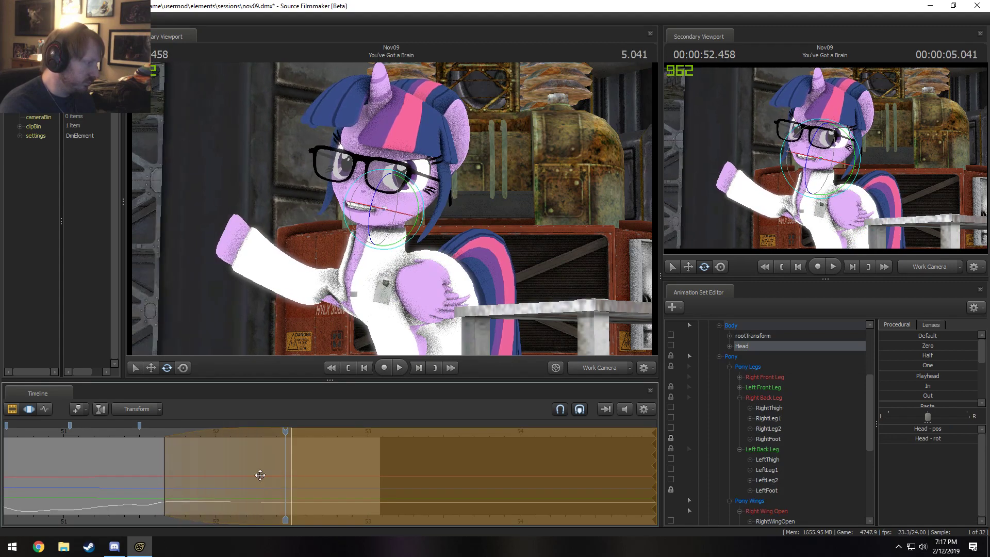
left_click(141, 434)
key("space")
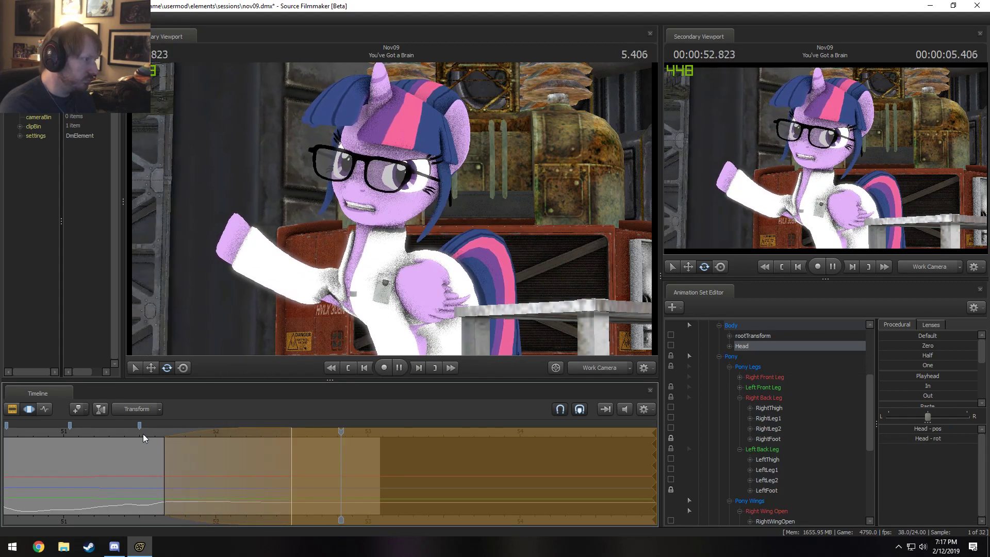
key("space")
left_click(144, 434)
key("space")
key("space")
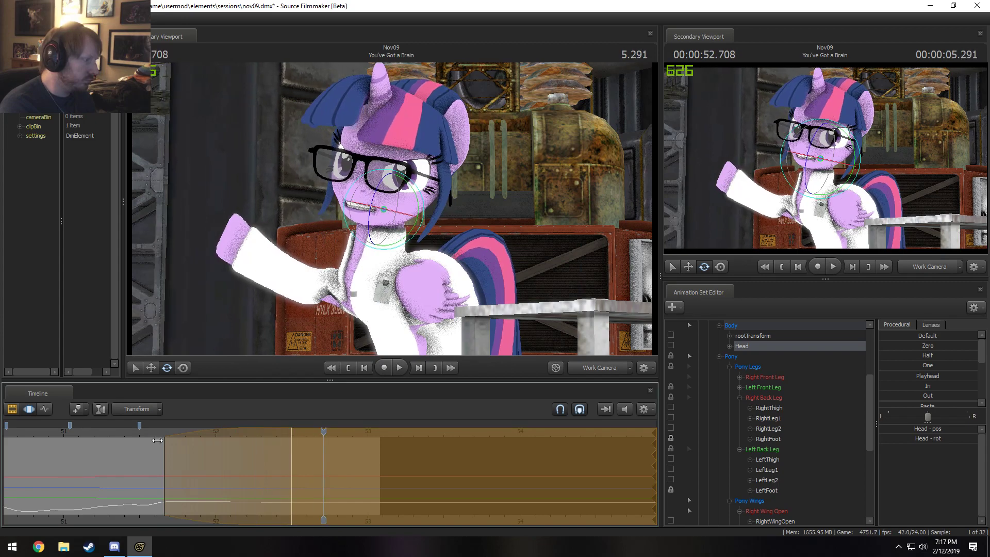
Step: Limit the head move's time selection to a peak at about 52.46 s with falloff ending near 54.58 s
left_click(144, 434)
key("space")
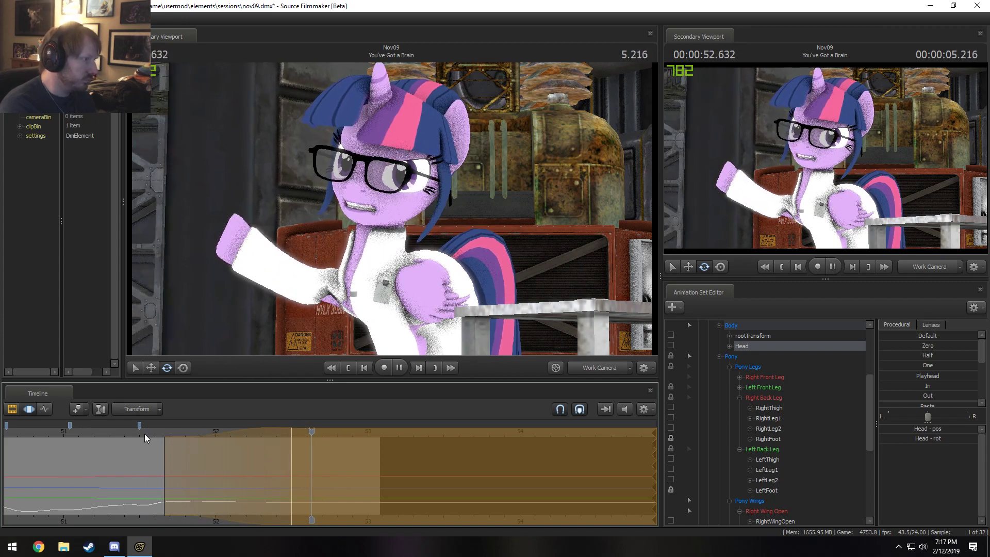
key("space")
left_click(151, 434)
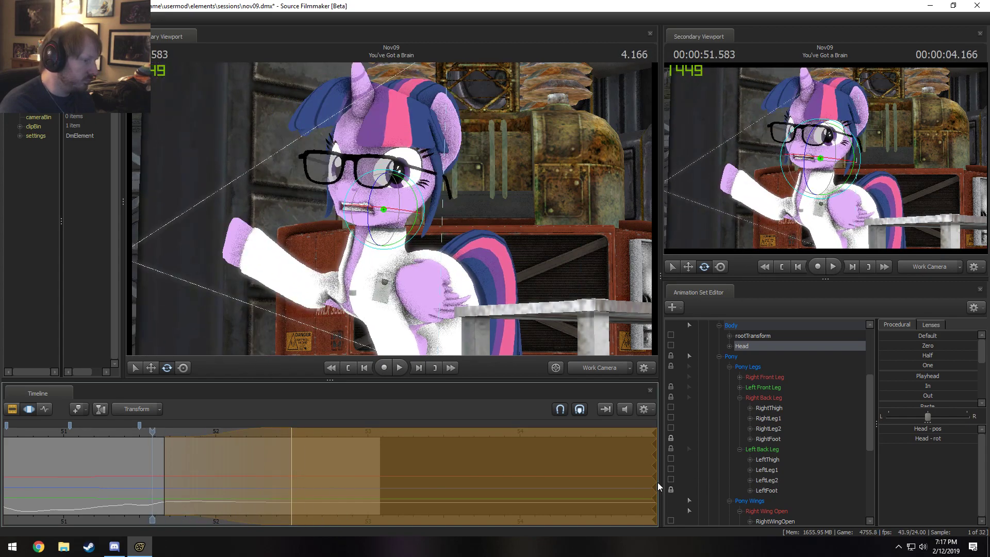
left_click_drag(654, 482, 291, 494)
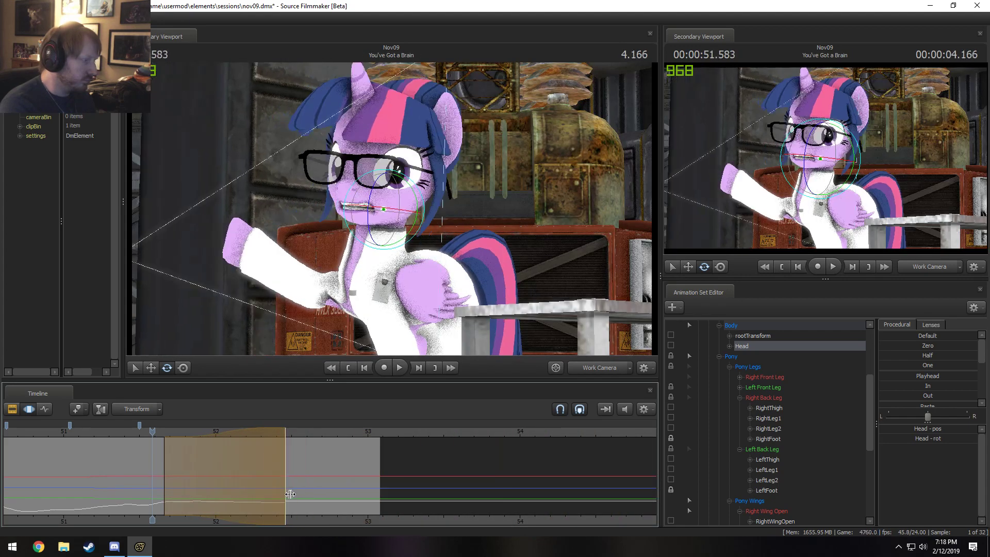
left_click_drag(287, 456, 608, 461)
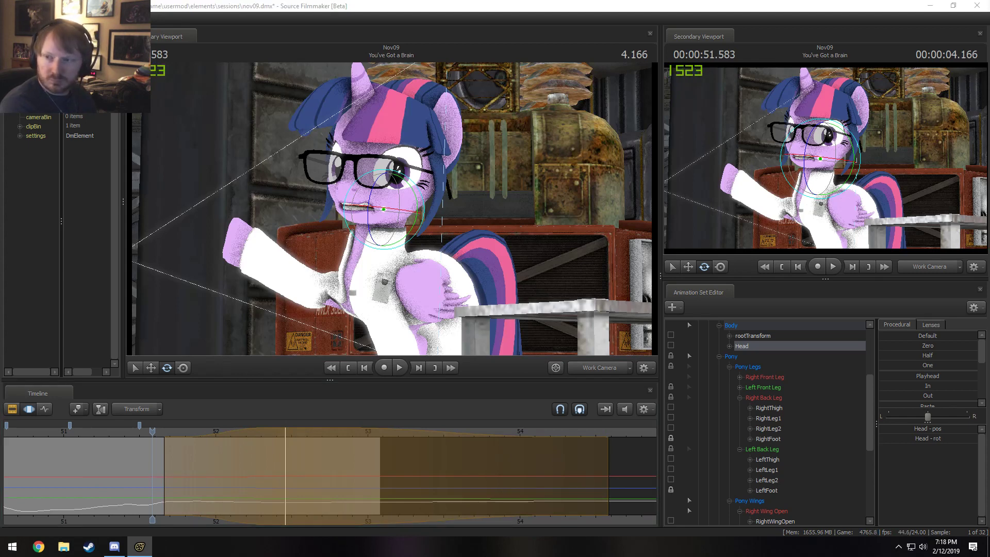
Step: Switch to Chrome, zoom face_rig.png out to 125% to examine the facial bone layout, and close the image
left_click_drag(989, 34, 248, 15)
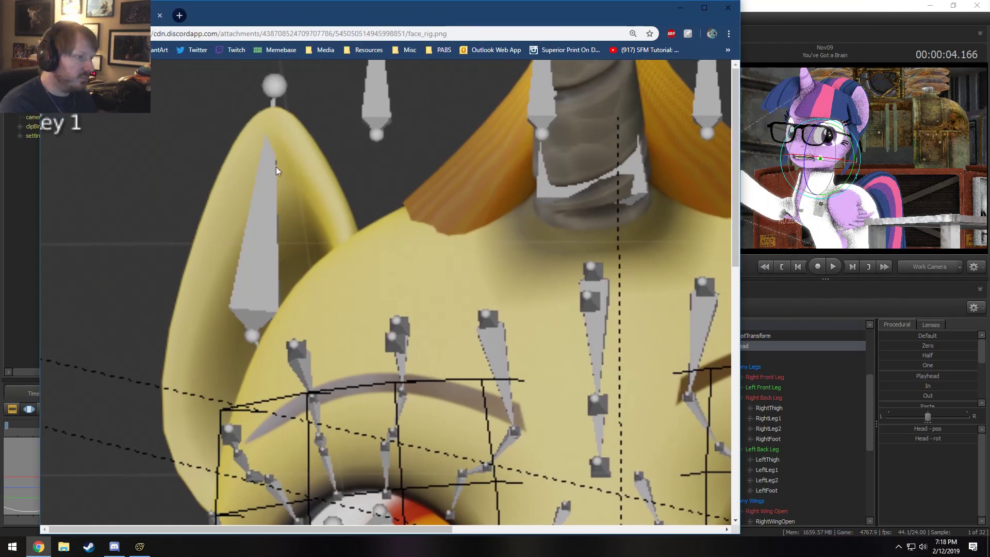
scroll(329, 274, "down", 3, "ctrl")
scroll(329, 276, "down", 2, "ctrl")
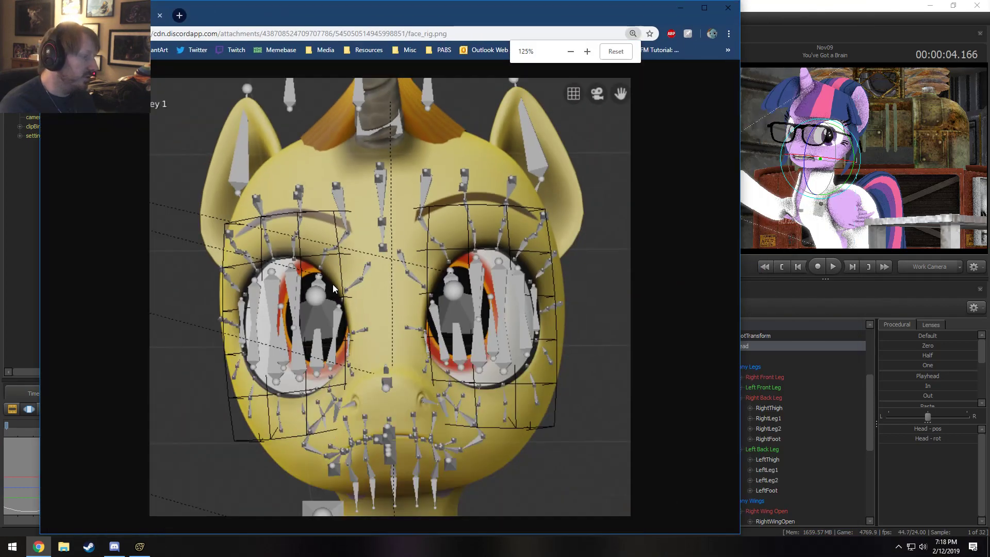
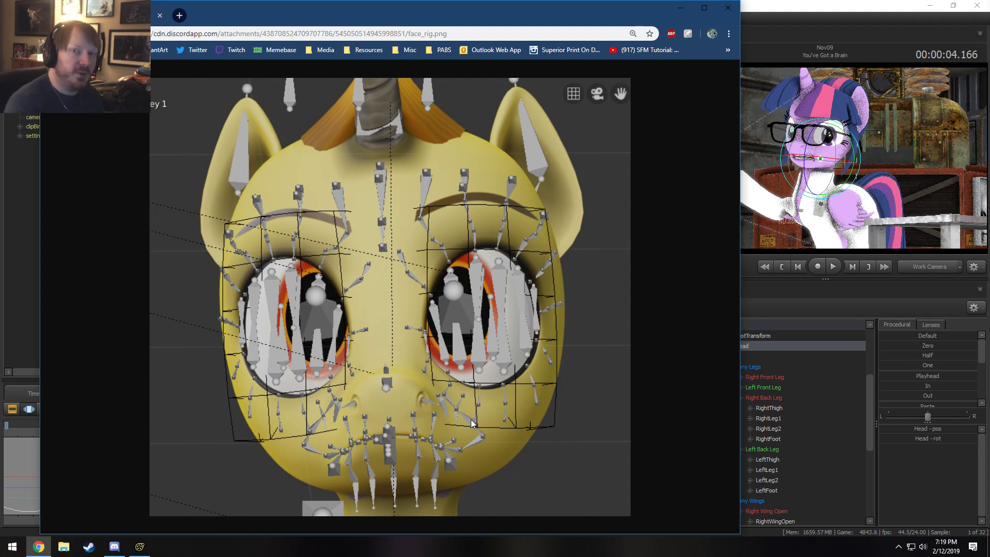
left_click(727, 8)
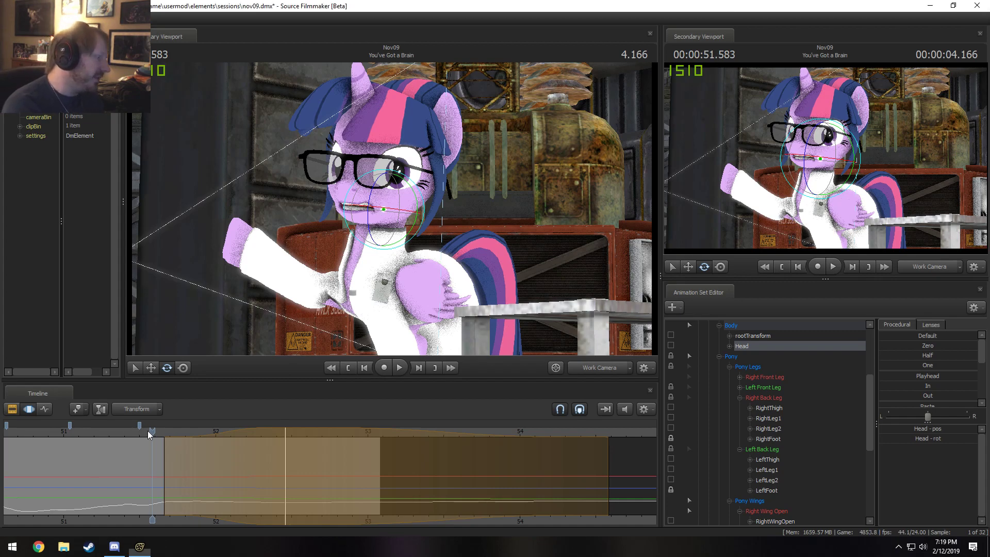
Step: Replay the head settling repeatedly from about 51.5 s to judge its timing
left_click(147, 431)
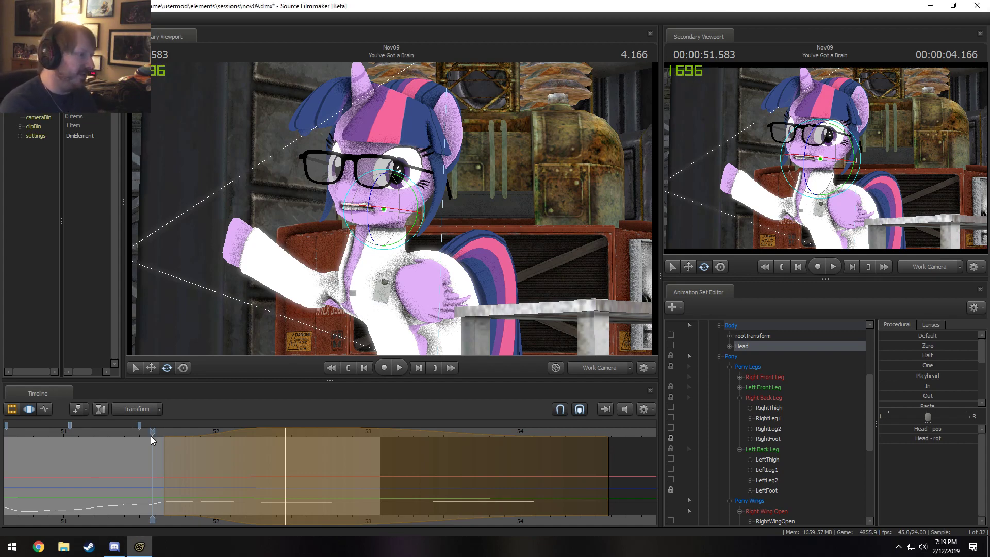
key("space")
key("space")
key("space")
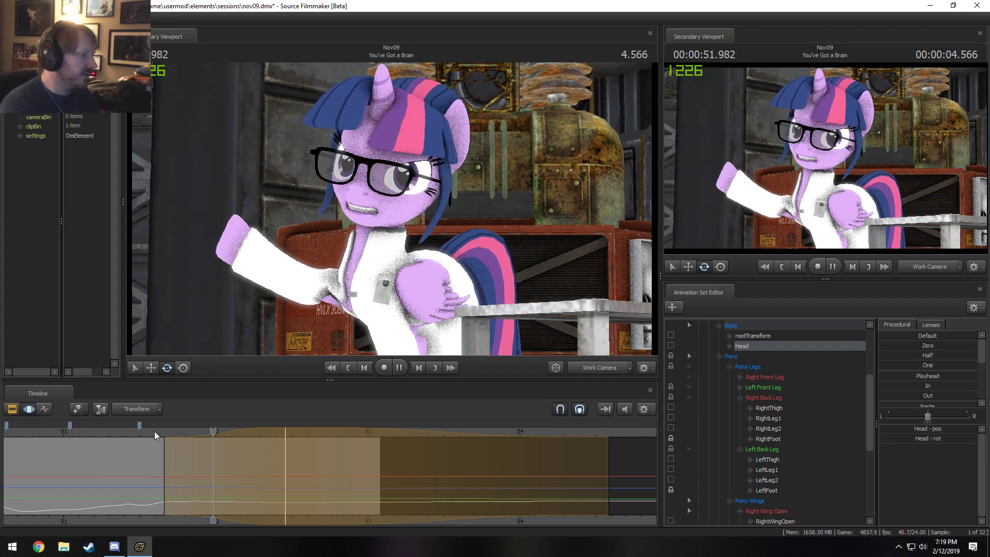
left_click(105, 425)
key("space")
left_click(149, 435)
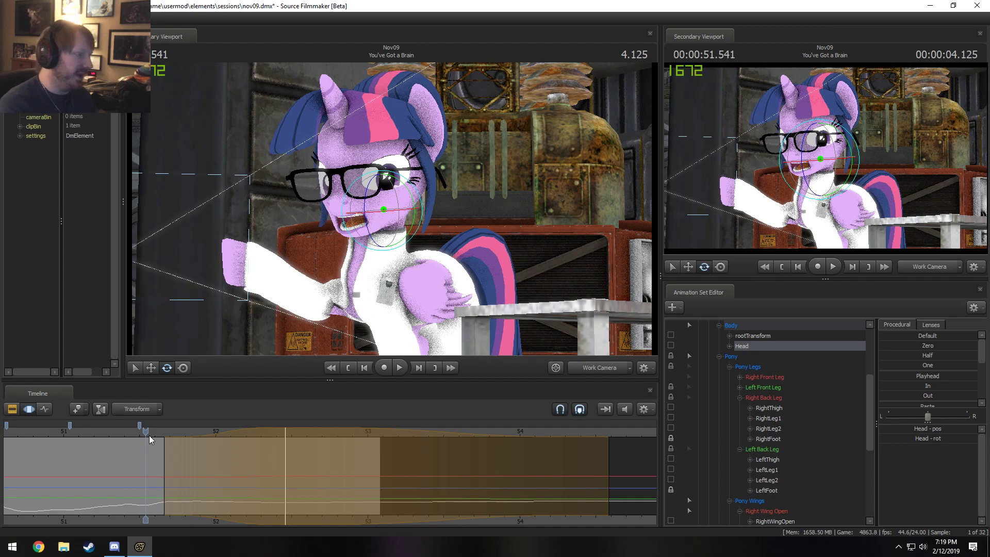
key("space")
key("space")
left_click_drag(149, 434, 142, 434)
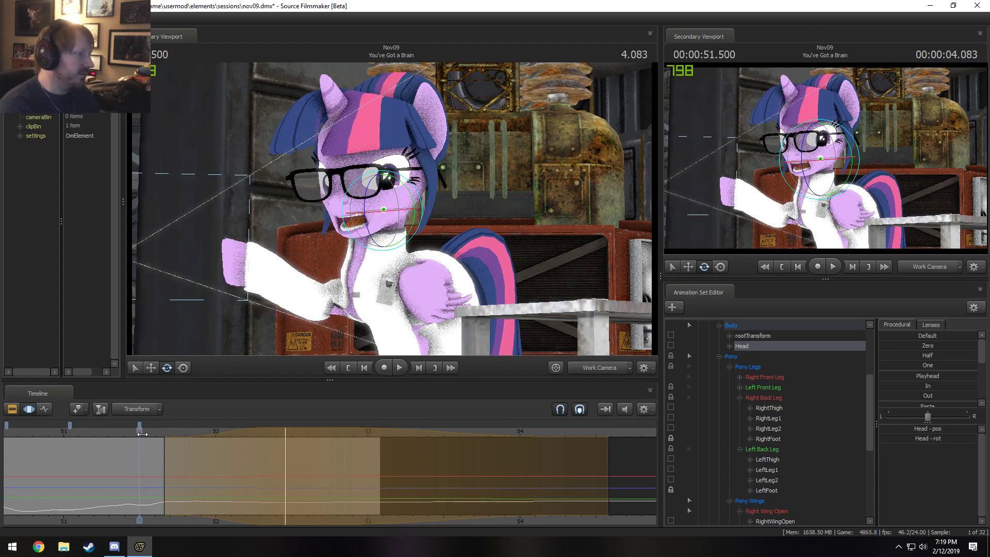
key("space")
left_click(130, 429)
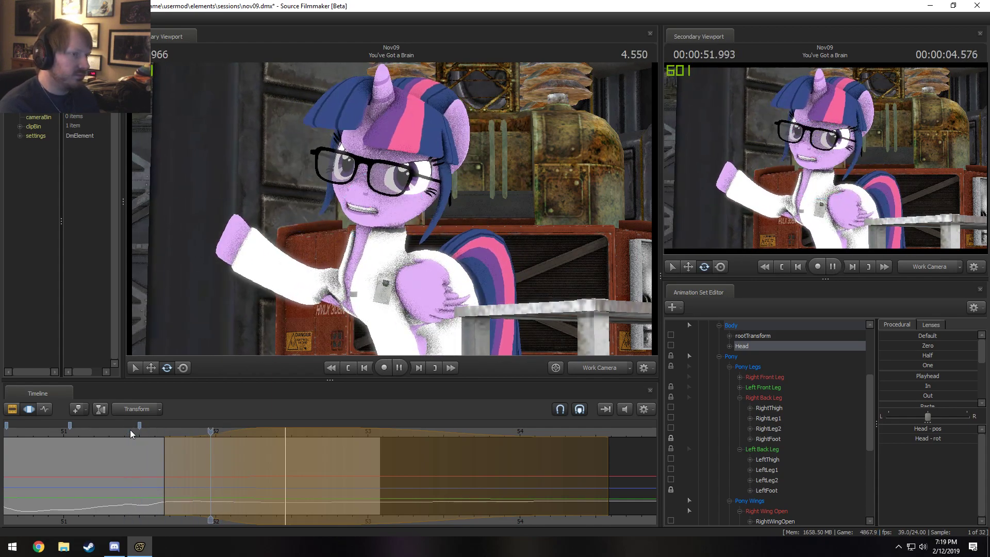
key("space")
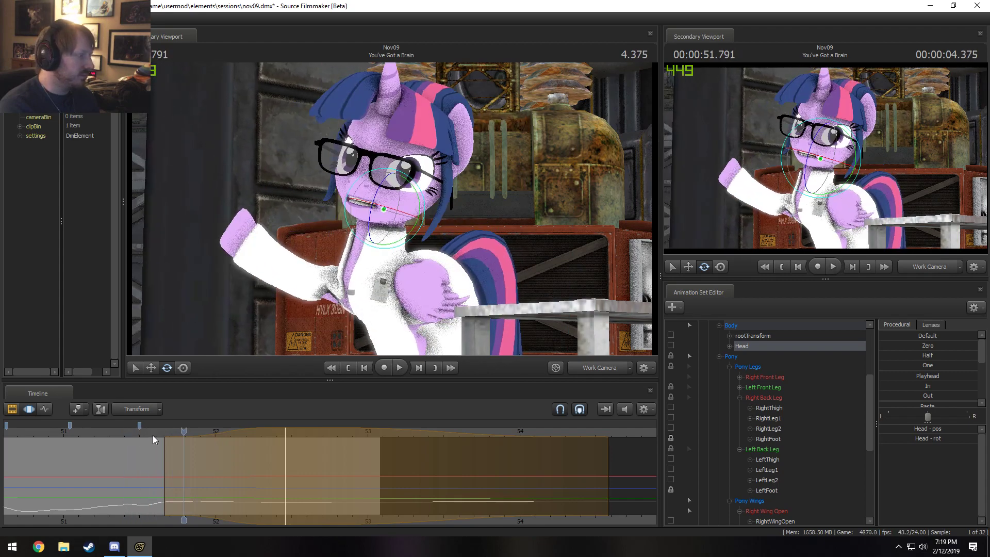
Step: Shift the peak of the head move's time selection to about 52.83 s and replay it
key("space")
key("space")
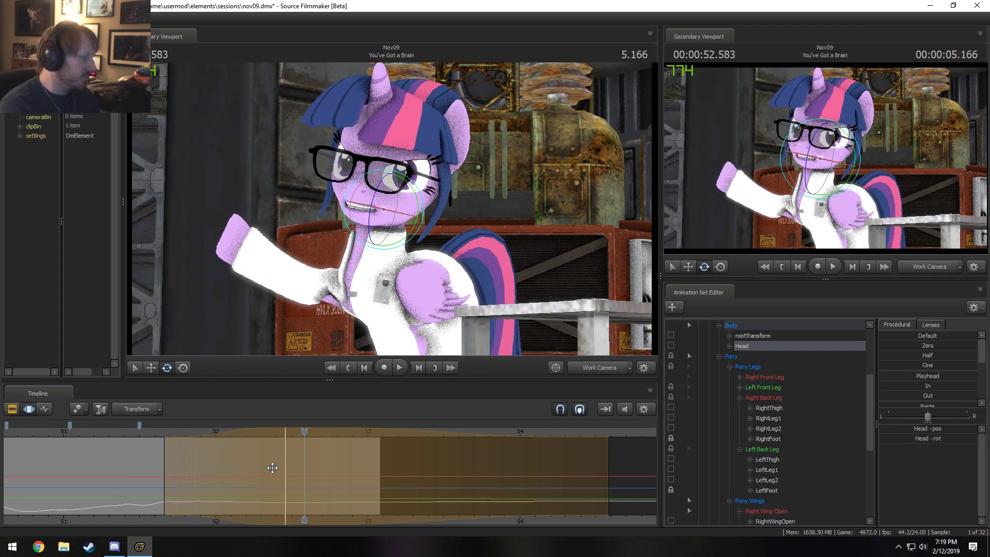
left_click(150, 428)
key("space")
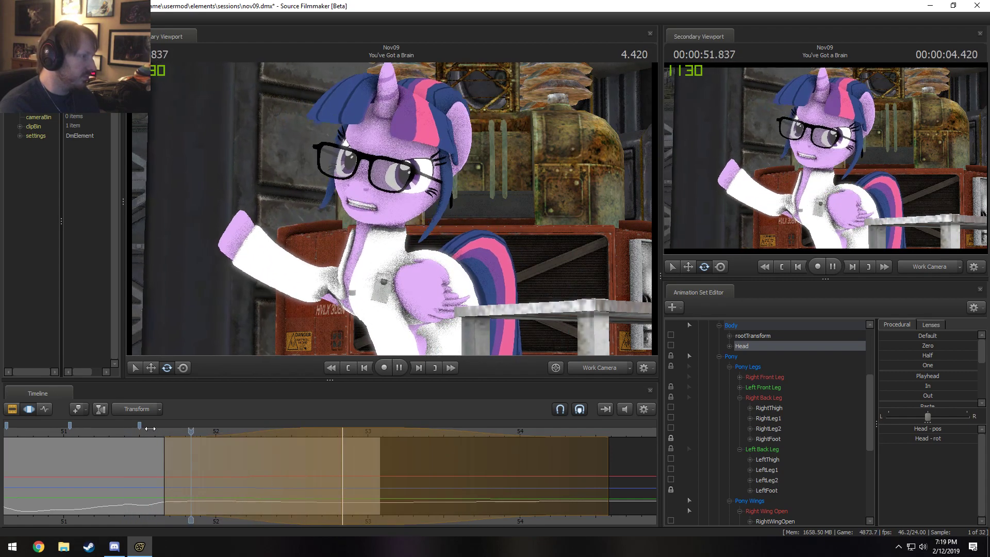
Step: Set a new time selection peaking at about 51.83 s, with falloff from about 51.46 s to 52.33 s
left_click(167, 475)
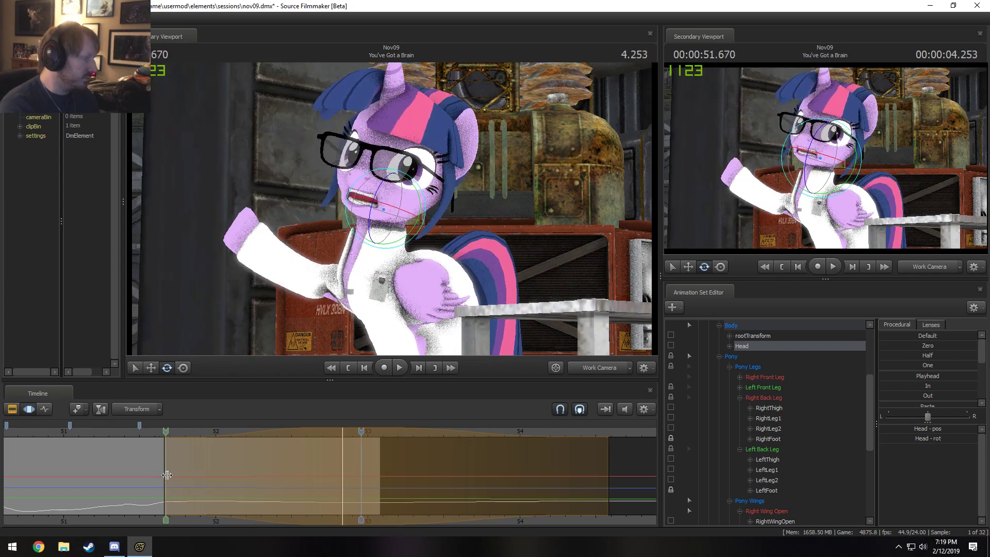
left_click_drag(167, 475, 266, 487)
key("Escape")
scroll(191, 492, "up", 9)
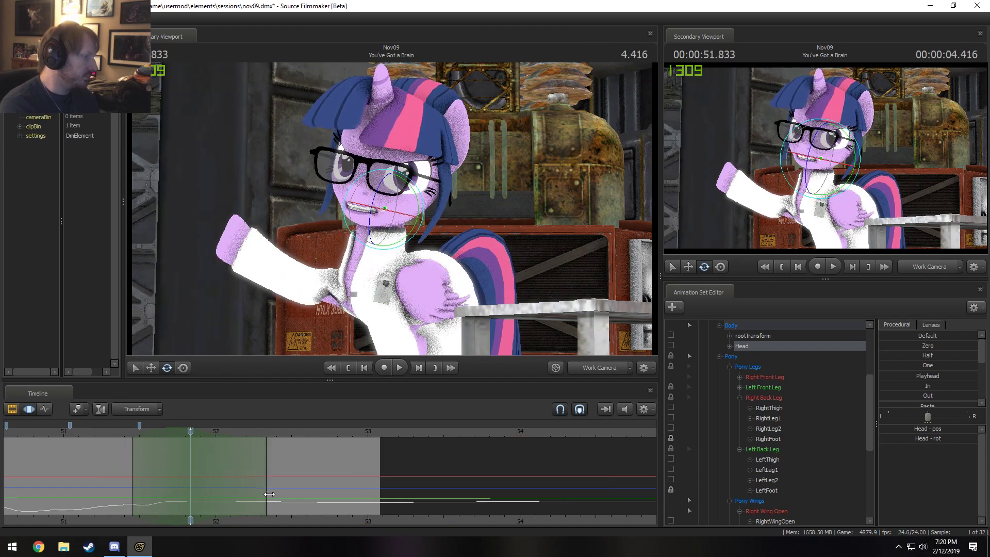
Step: Expand the Right Front Leg group and rotate RightShoulder to raise the outstretched foreleg slightly
left_click(351, 275, "ctrl")
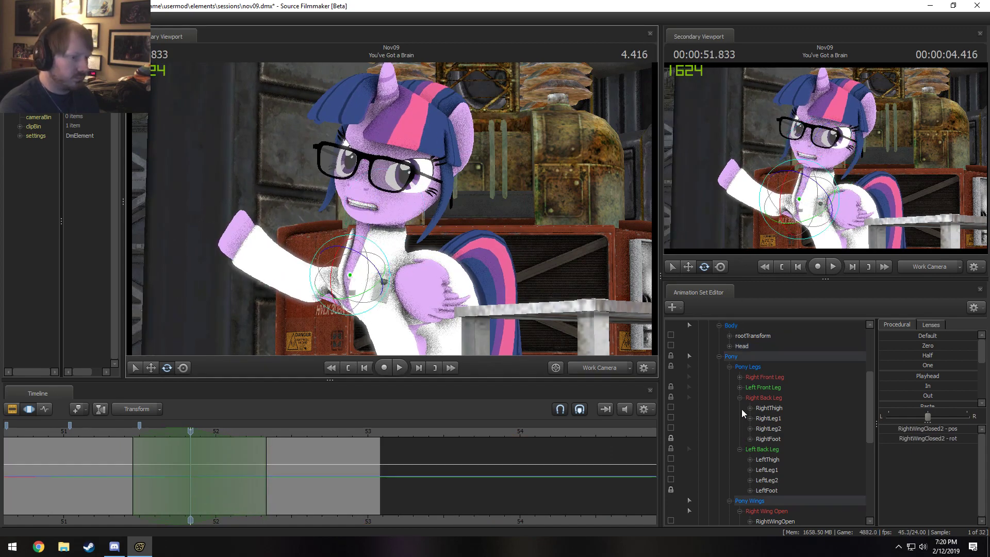
left_click(750, 376)
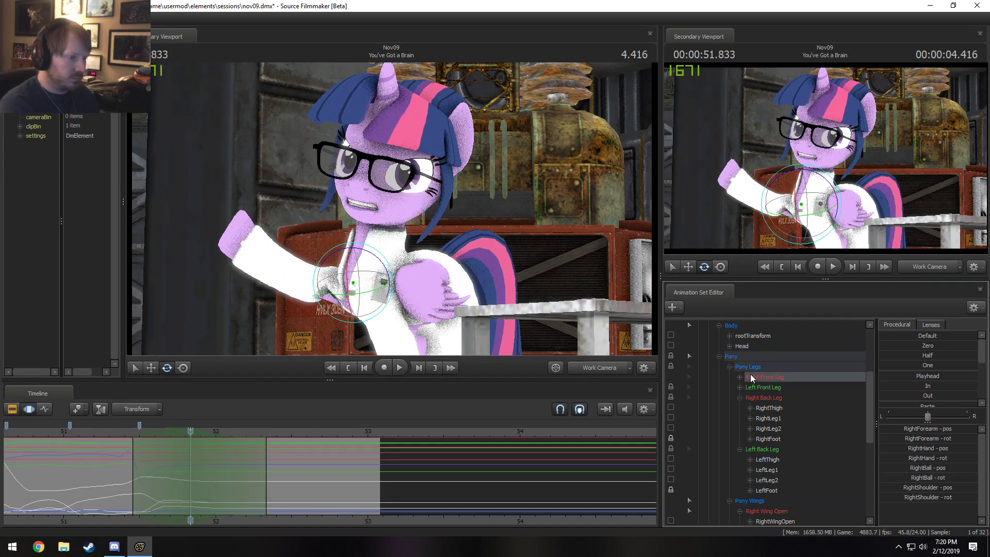
left_click(744, 376)
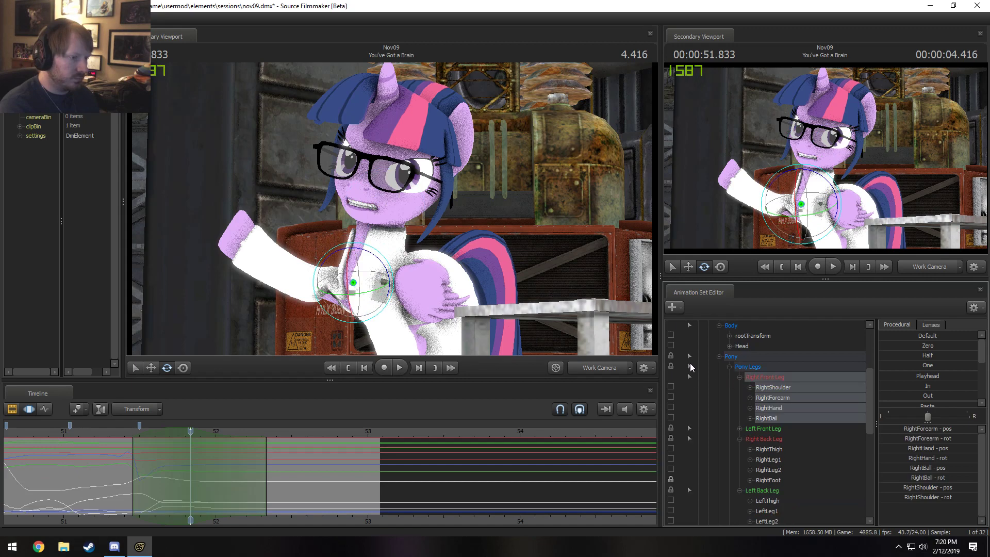
left_click(353, 304, "ctrl")
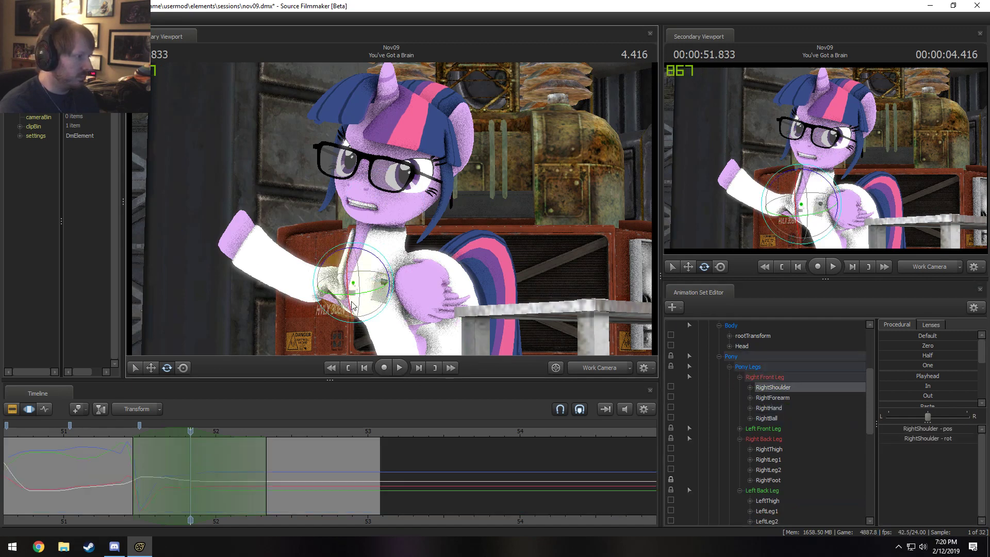
left_click_drag(340, 322, 334, 319)
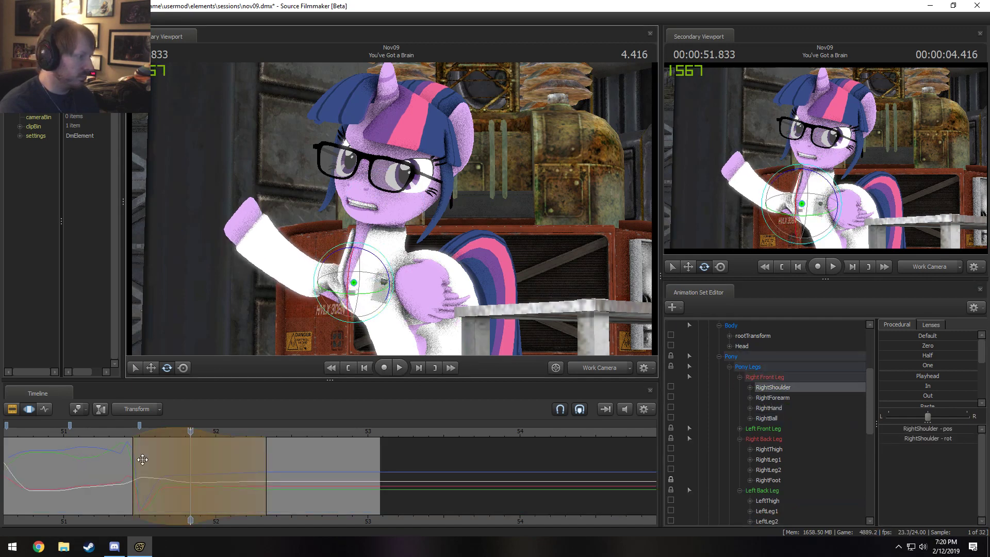
Step: Play back the foreleg's raise twice from about 51.4 s
left_click(123, 437)
key("space")
key("space")
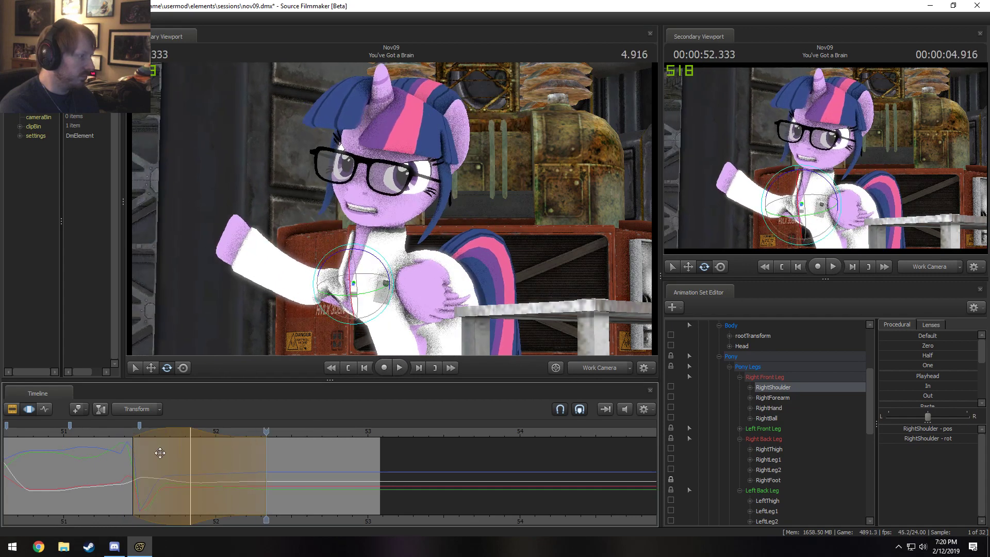
left_click(127, 438)
key("space")
key("space")
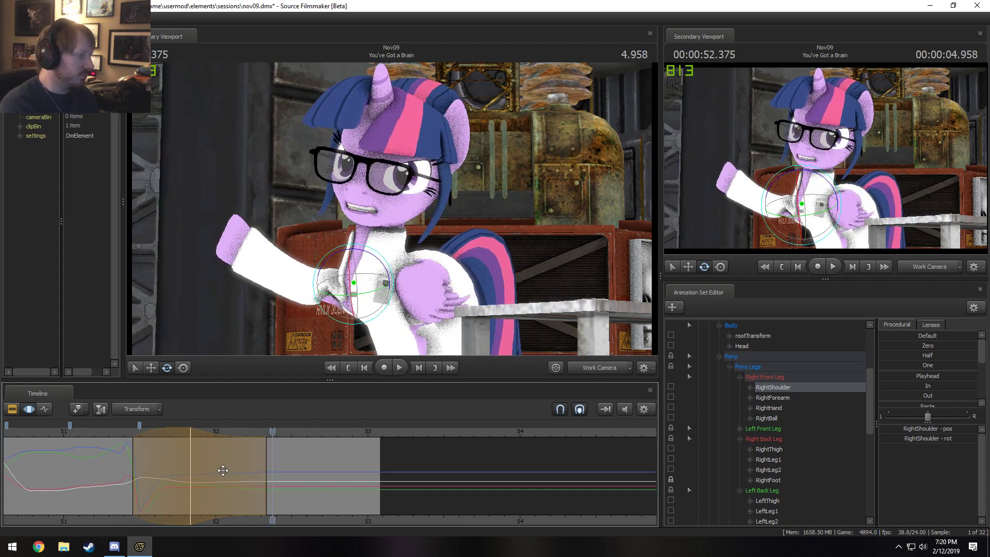
Step: Move the foreleg adjustment's peak to about 51.79 s, extend its falloff to about 52.46 s, and replay it
key("space")
left_click(102, 437)
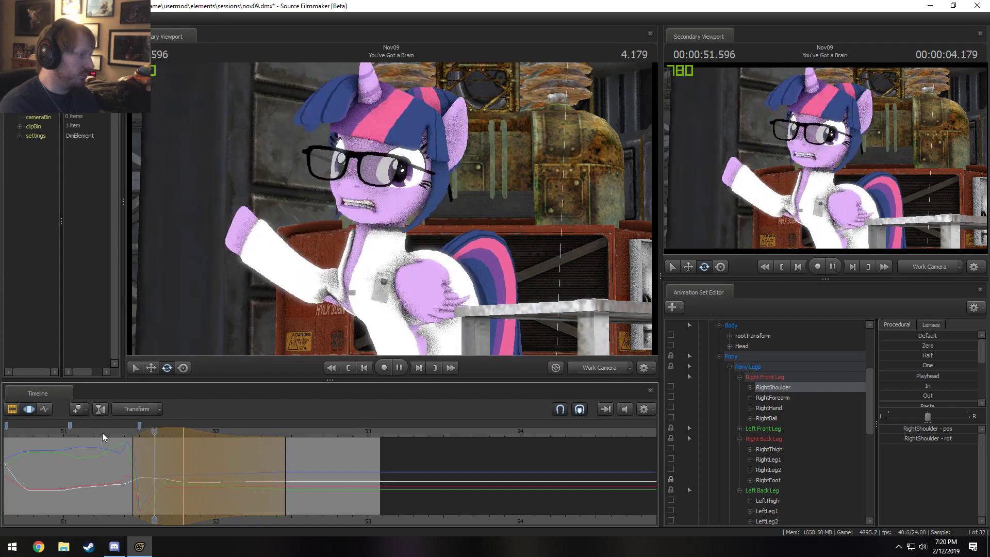
key("space")
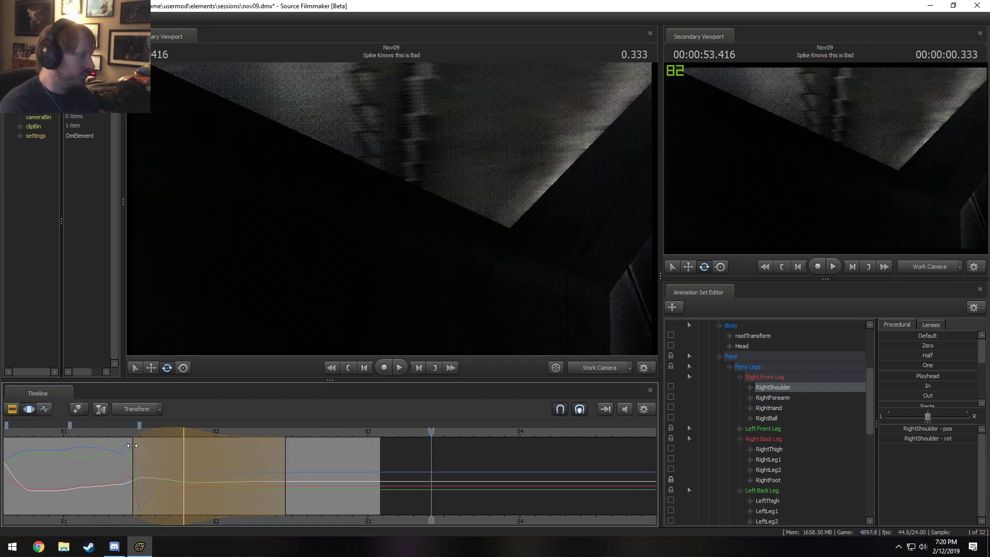
Step: Set a time selection peaking at 52.375 s, with falloff from about 51.62 to 53.5 s, and rotate RightHand and RightBall slightly in Local rotation mode
key("shift")
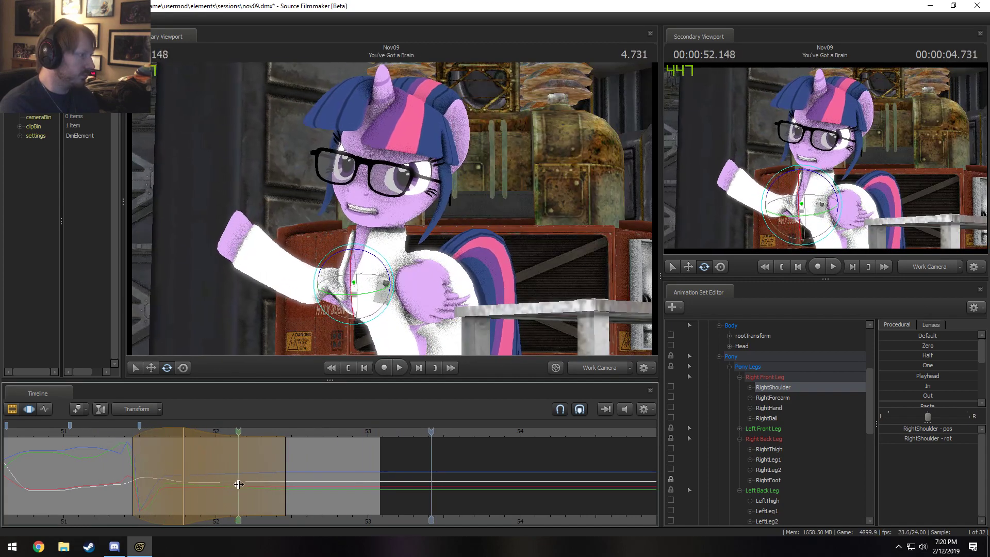
left_click(273, 474)
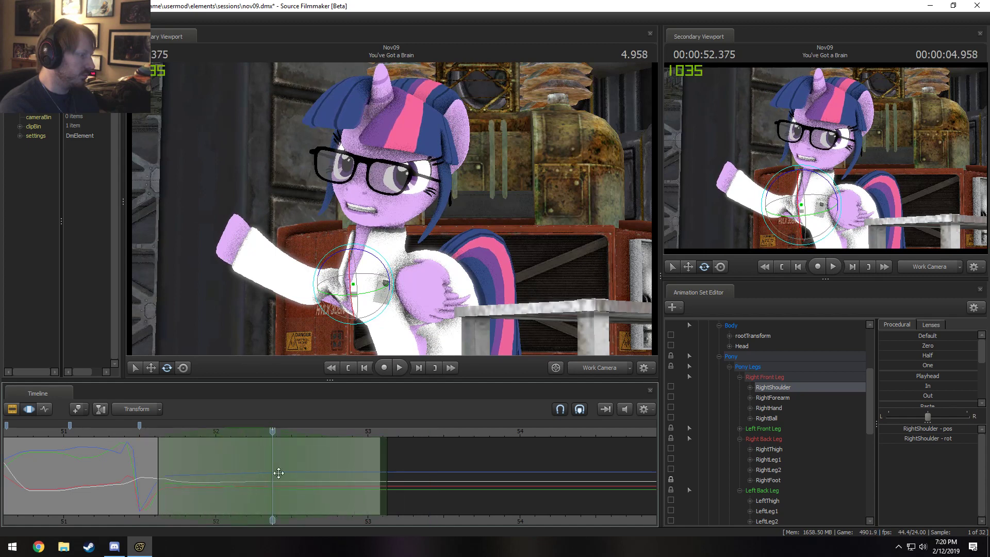
left_click(244, 223)
mouse_move(288, 290)
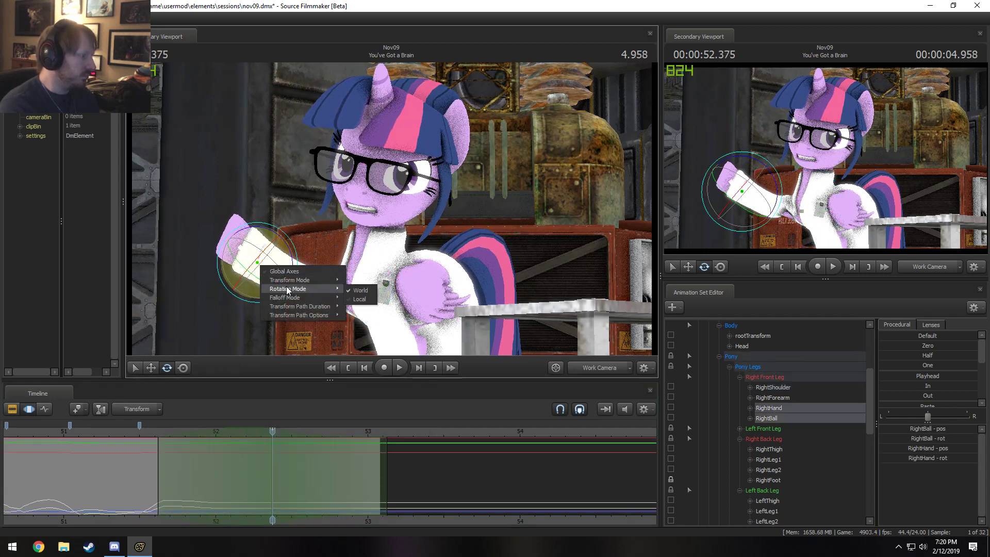
left_click(365, 299)
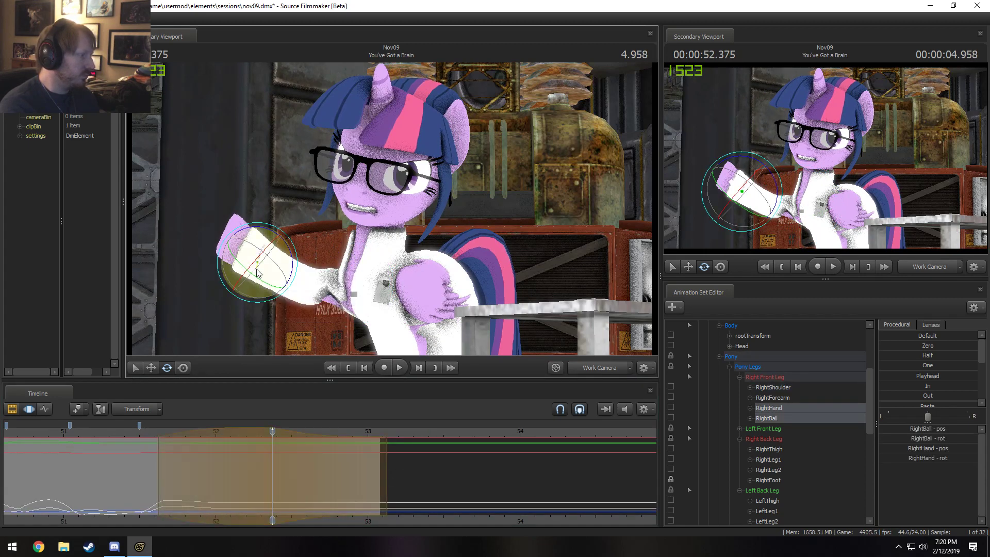
left_click_drag(366, 470, 442, 468)
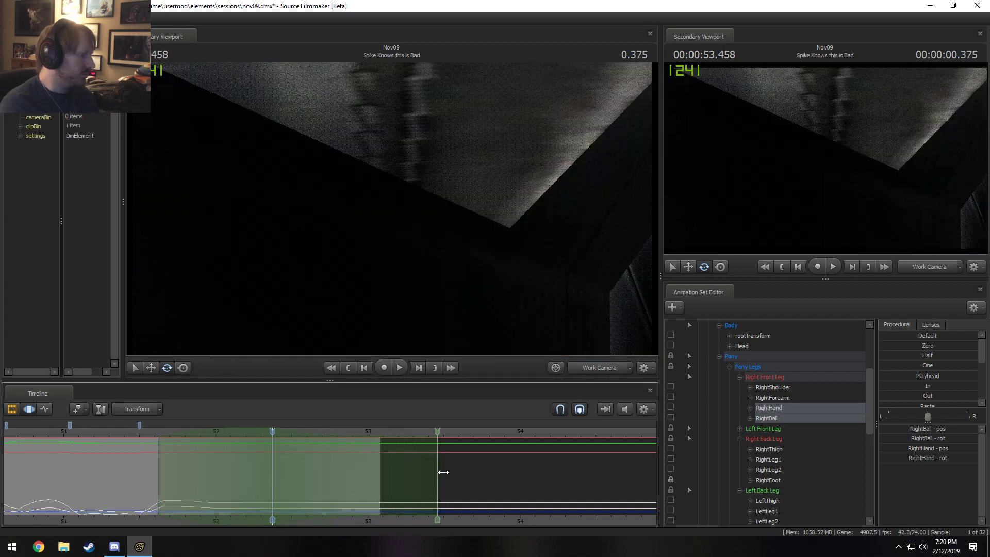
left_click_drag(280, 296, 276, 303)
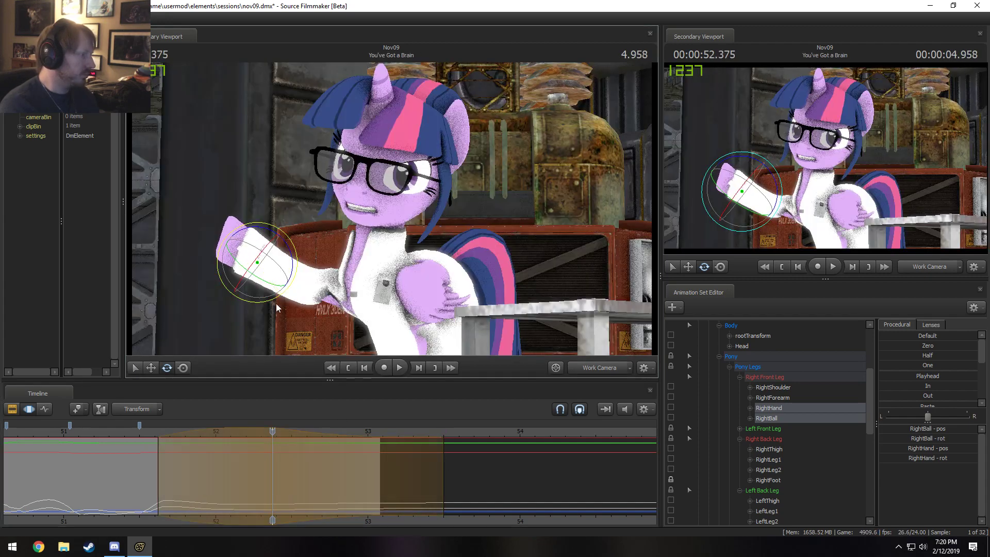
Step: Play back the hoof motion, move the adjustment's peak to about 52.96 s with falloff to about 54.08 s, and replay it
key("space")
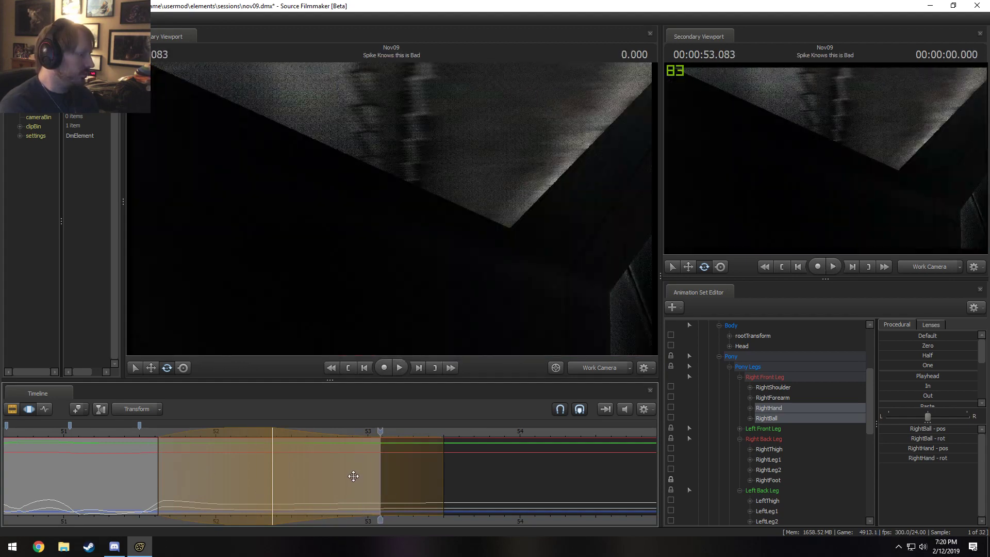
left_click_drag(353, 475, 444, 486)
left_click(143, 433)
key("space")
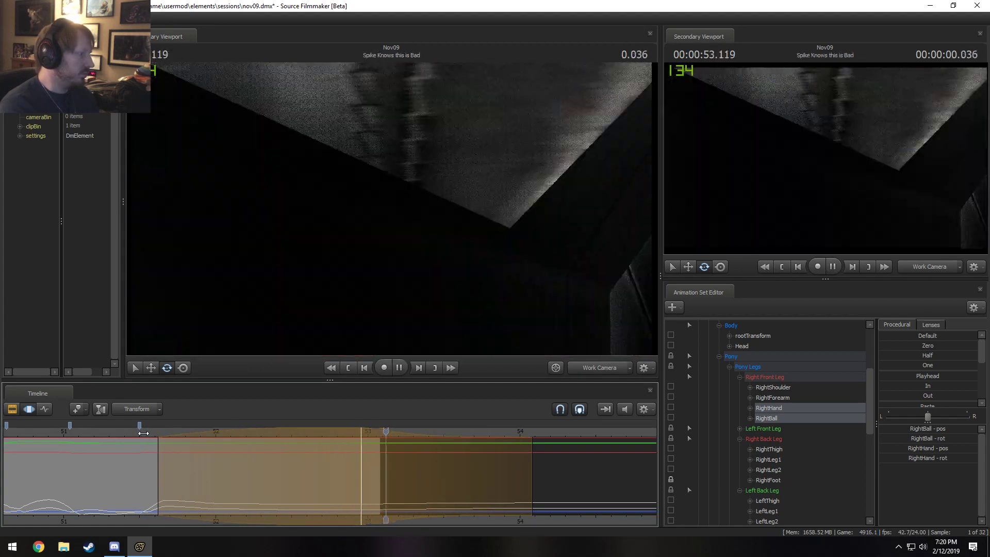
key("space")
Step: Switch the secondary viewport to the Main Camera and play back the foreleg gesture through the end of the shot
left_click(108, 433)
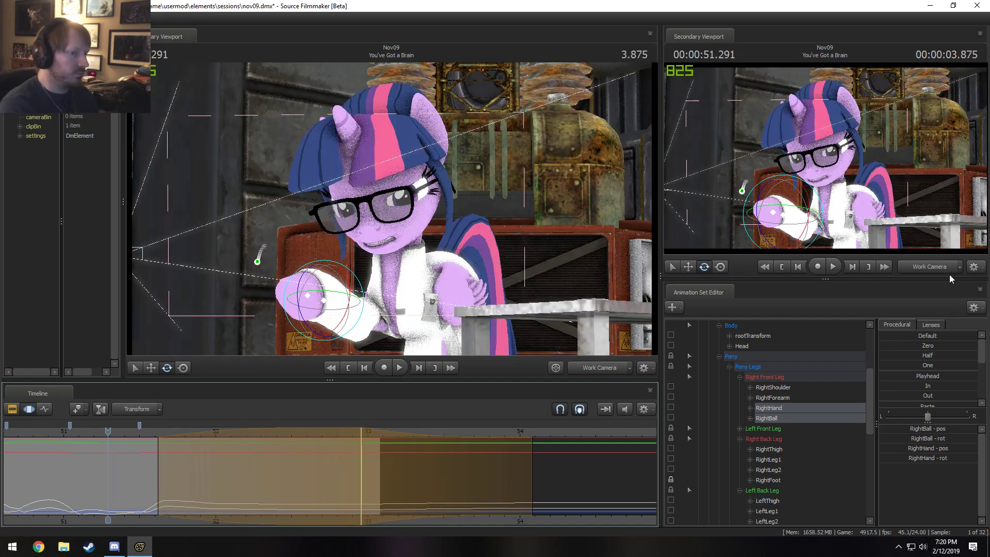
key("space")
left_click(938, 267)
key("space")
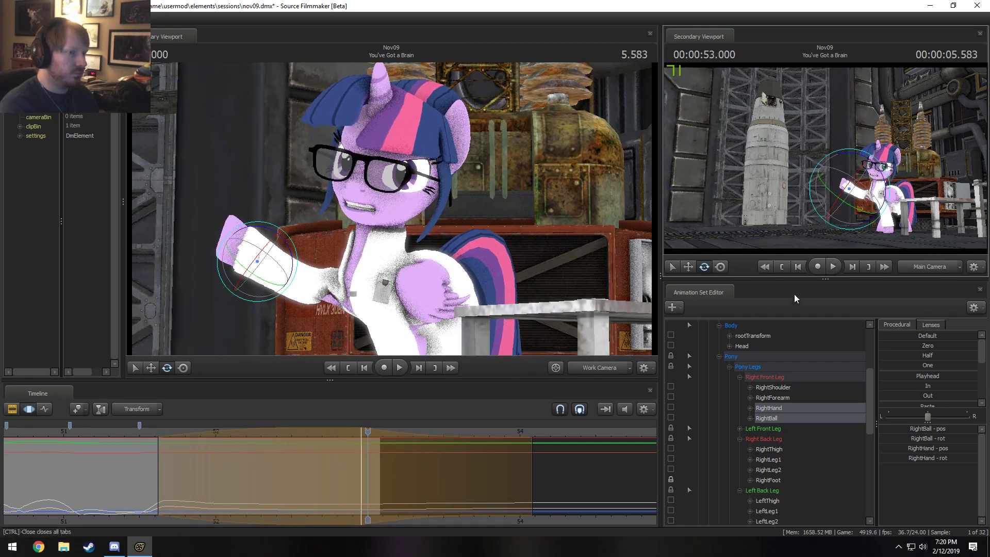
left_click(37, 433)
key("space")
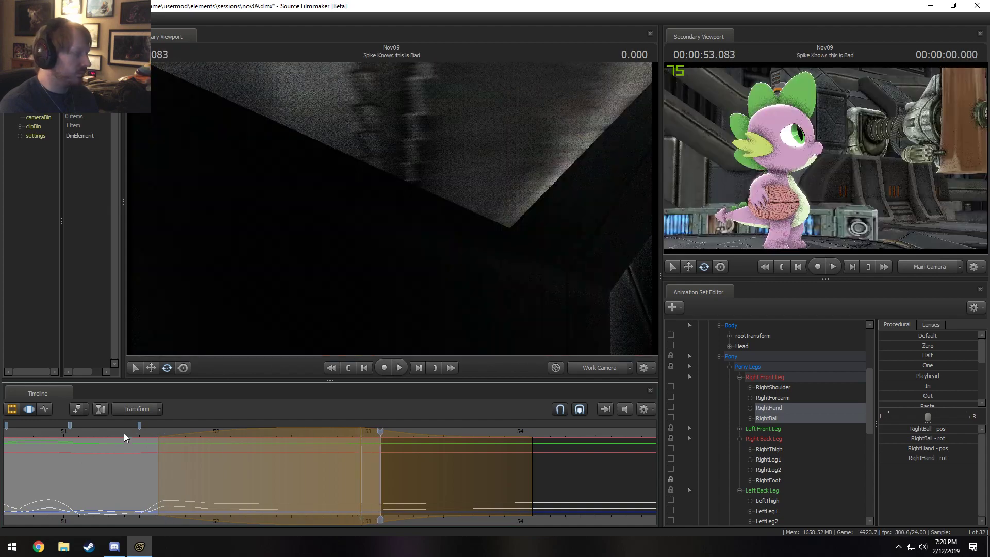
Step: Replay the foreleg's outward swing repeatedly from about 51.4 s and examine its timing in both viewports
left_click(125, 433)
key("space")
mouse_move(165, 489)
left_mouse_down("shift")
mouse_move(177, 493)
mouse_move(120, 488)
mouse_move(148, 495)
left_mouse_up("shift")
key("space")
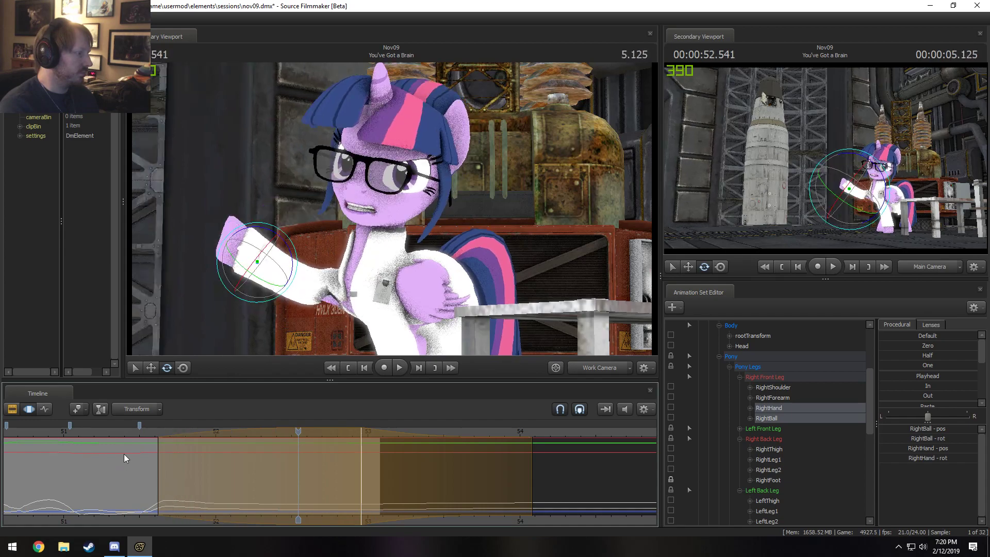
left_click(130, 432)
left_click(130, 432)
left_click(130, 432)
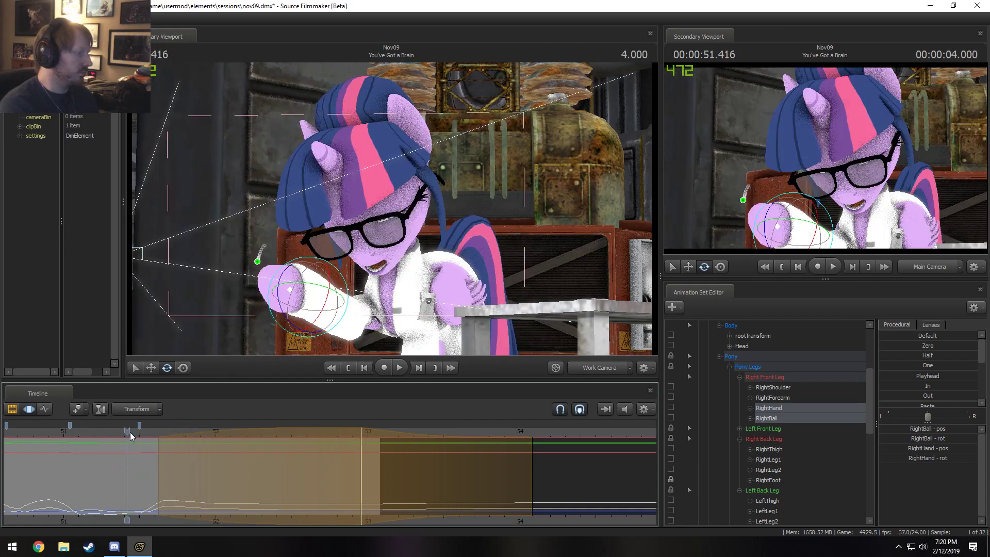
left_click(130, 432)
left_click(56, 434)
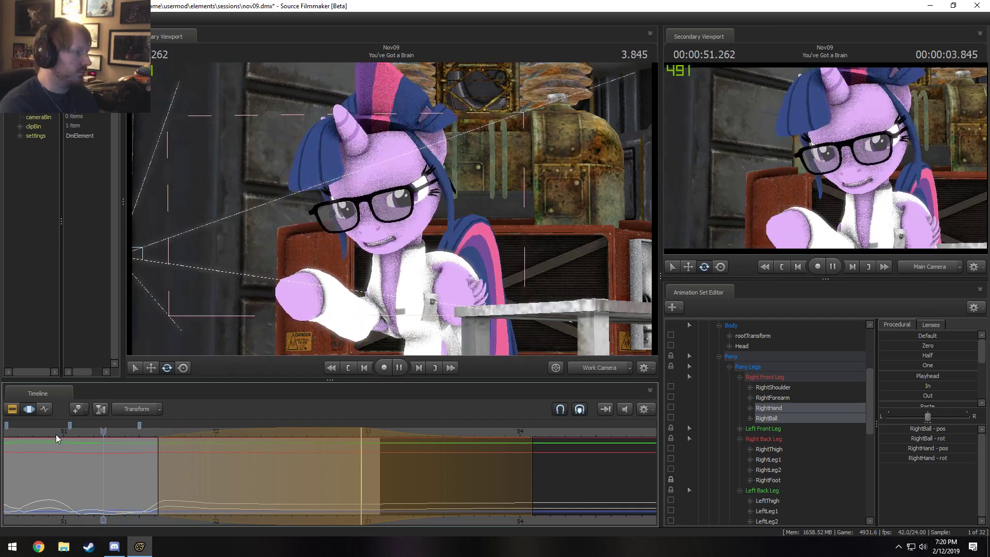
key("space")
key("shift")
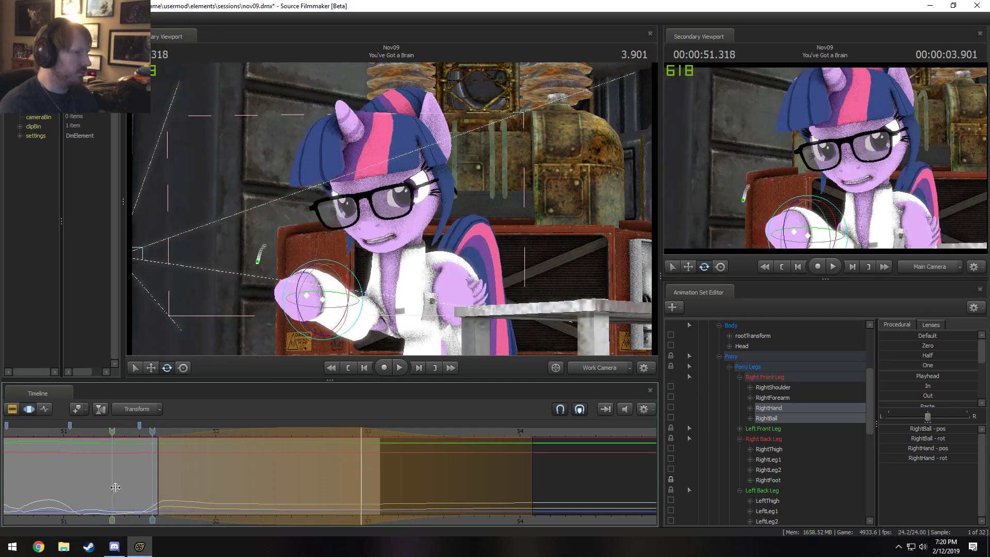
left_click(124, 489, "shift")
scroll(125, 489, "up", 4)
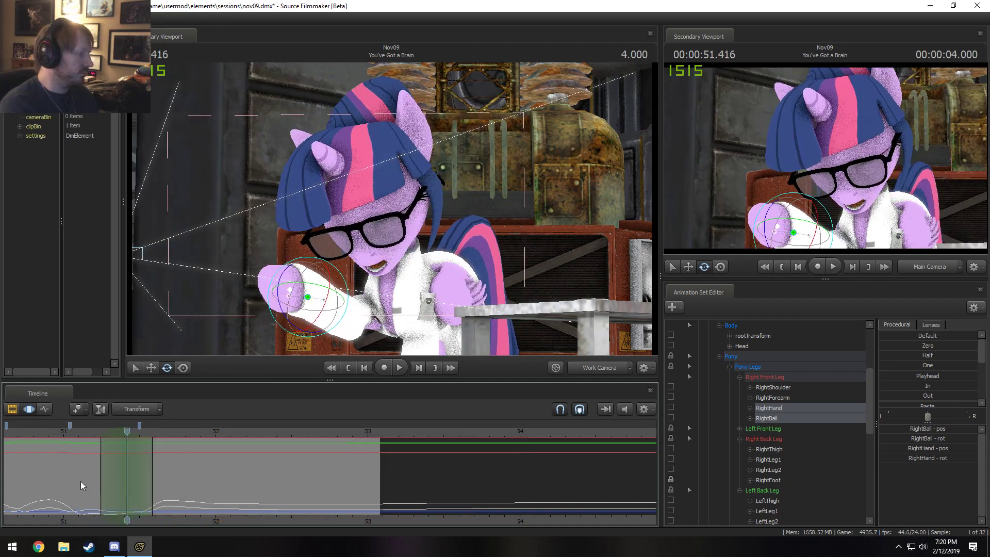
Step: Set a time selection peaking at 51.5 s, with falloff from about 51.2 s to 51.71 s
key("shift")
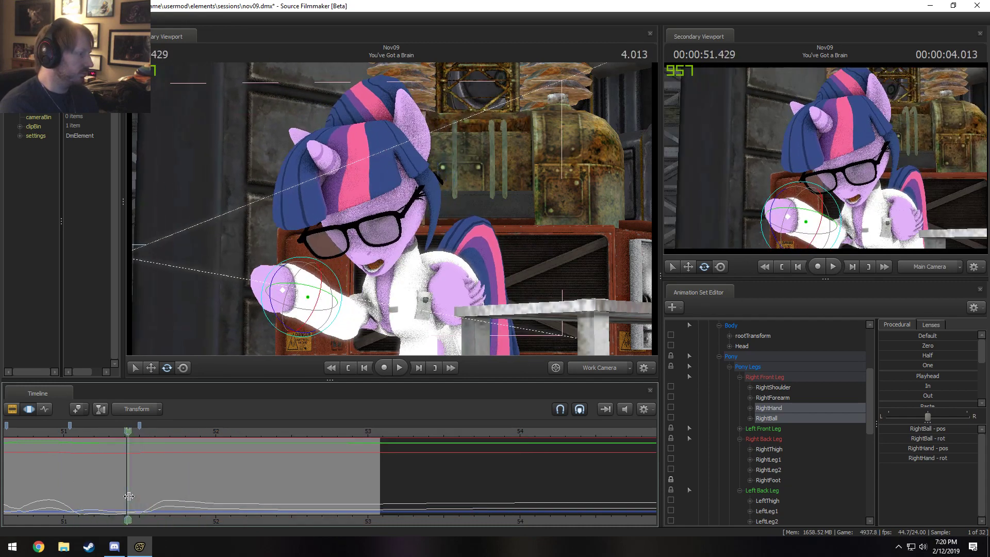
left_click(140, 500, "shift")
scroll(140, 499, "up", 7)
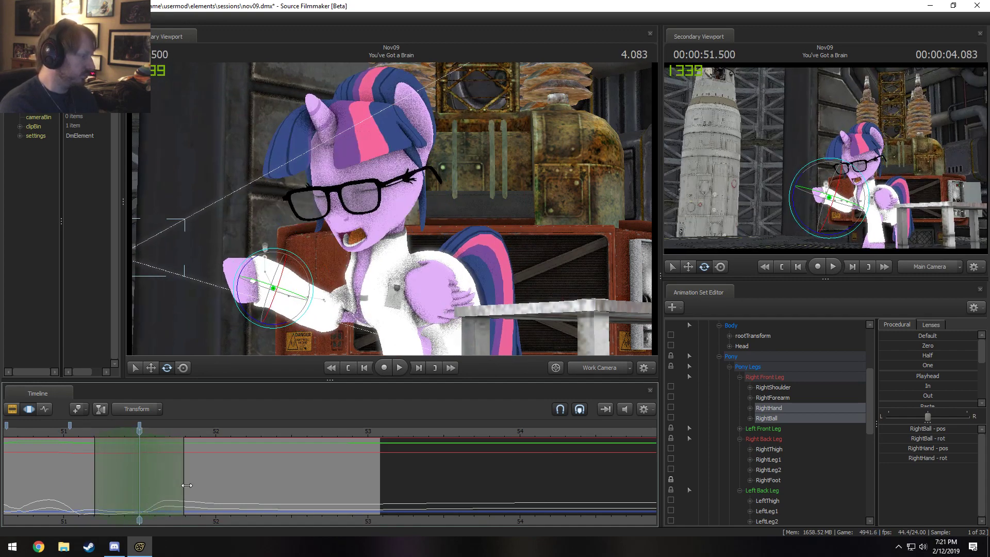
left_click_drag(185, 484, 172, 484)
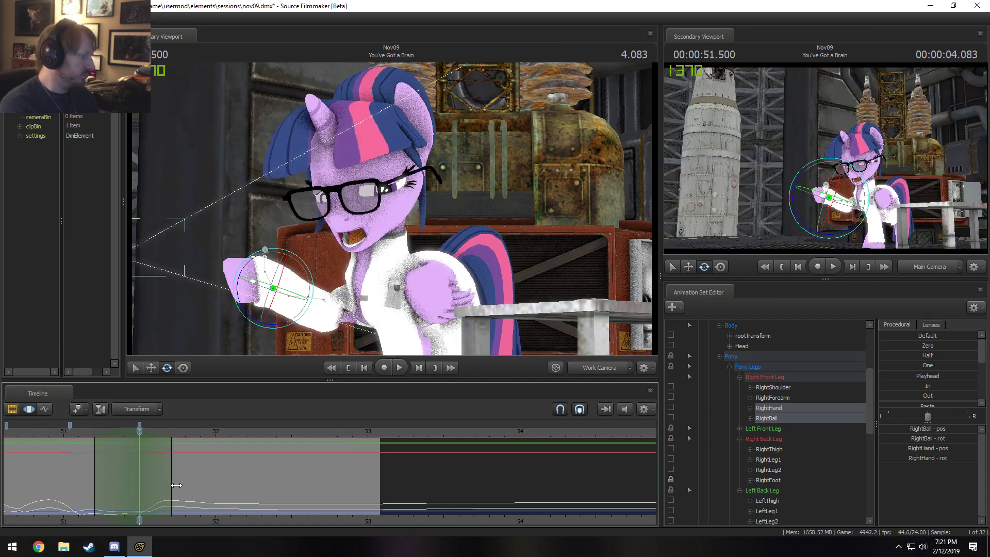
Step: Try to pull the right foreleg inward at 51.5 s by rotating RightShoulder, RightForearm and RightHand with RightBall, and play it back
left_click(361, 293)
left_click_drag(397, 288, 329, 306)
left_click(348, 327, "ctrl")
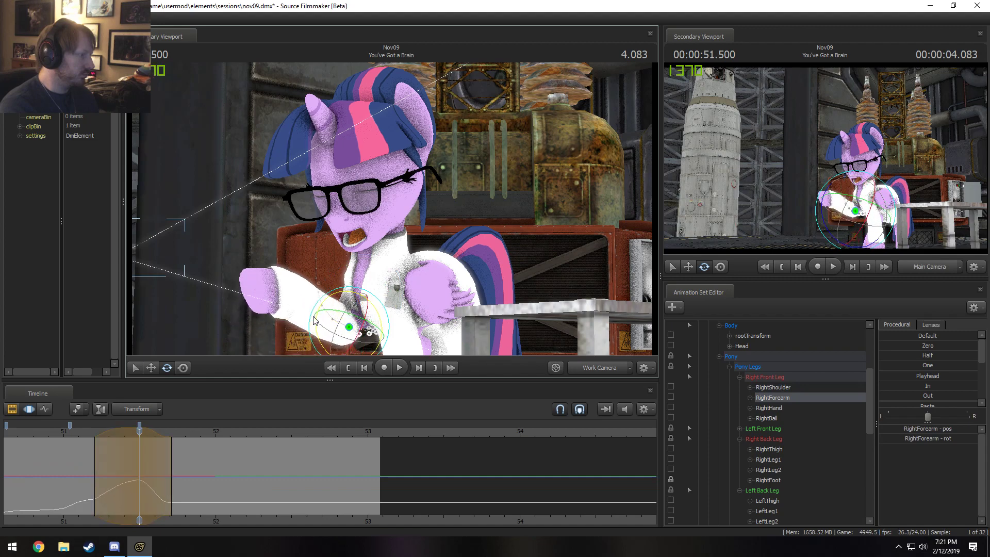
left_click(269, 294, "ctrl")
left_click_drag(258, 321, 275, 336)
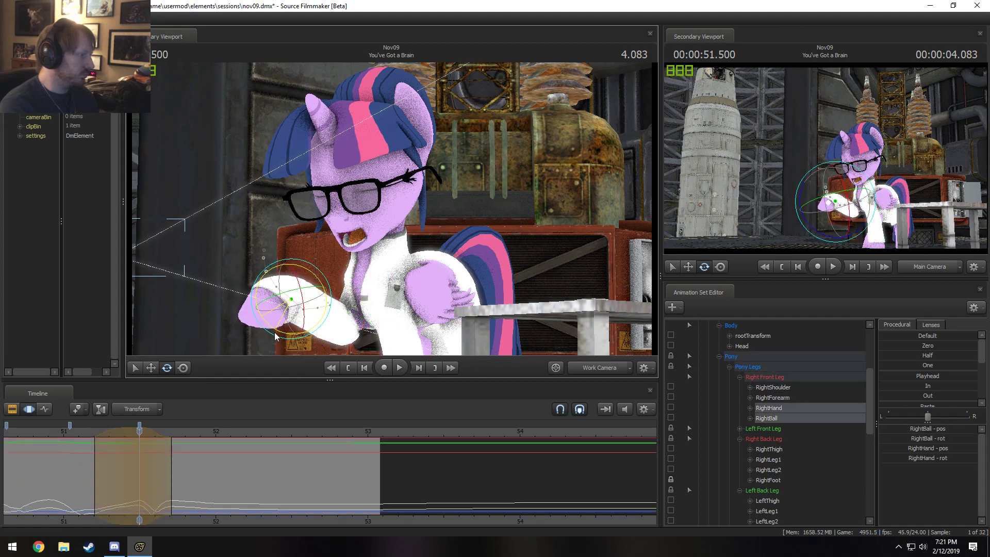
left_click_drag(128, 437, 57, 438)
key("space")
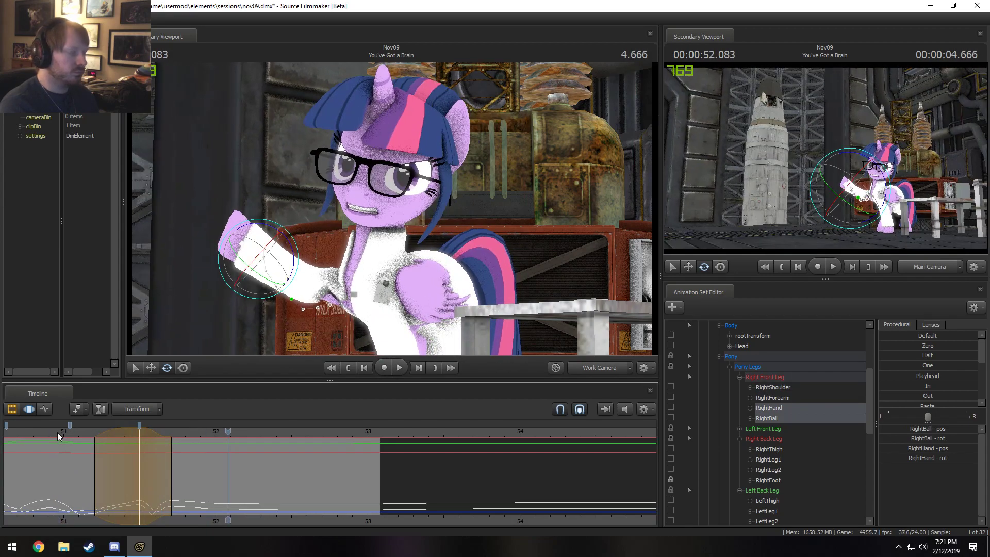
key("space")
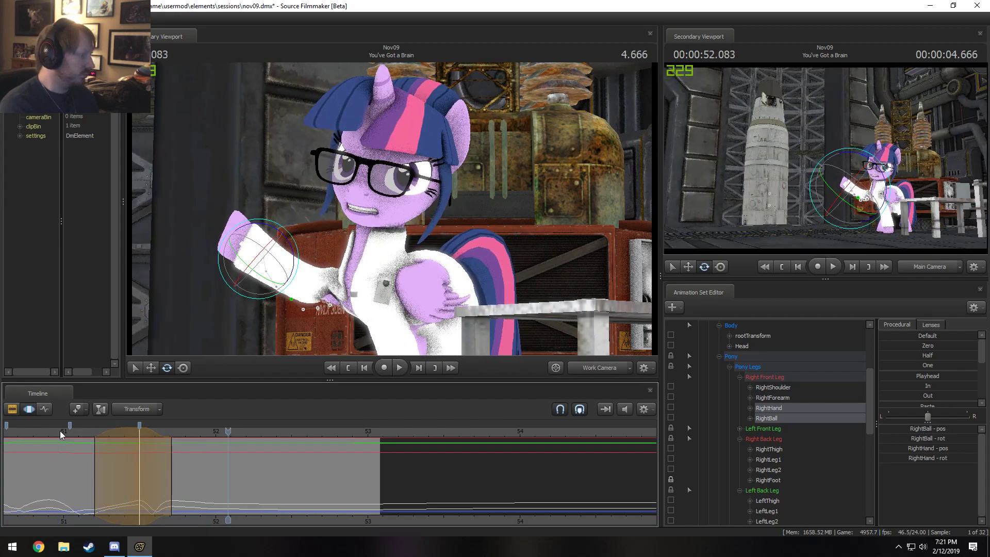
Step: Undo the right foreleg rotations made at 51.5 s, stepping back and forth through the edit history
key("ctrl+z")
key("ctrl+z")
key("ctrl+z")
mouse_move(110, 460)
left_mouse_down()
mouse_move(163, 462)
mouse_move(104, 454)
left_mouse_up()
key("ctrl+y")
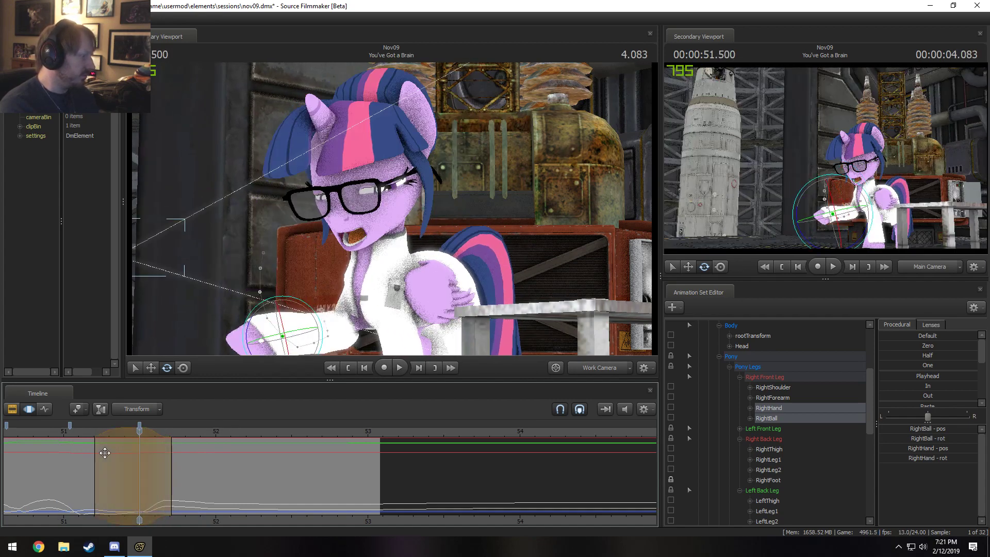
key("ctrl+z")
key("ctrl+z")
key("ctrl+y")
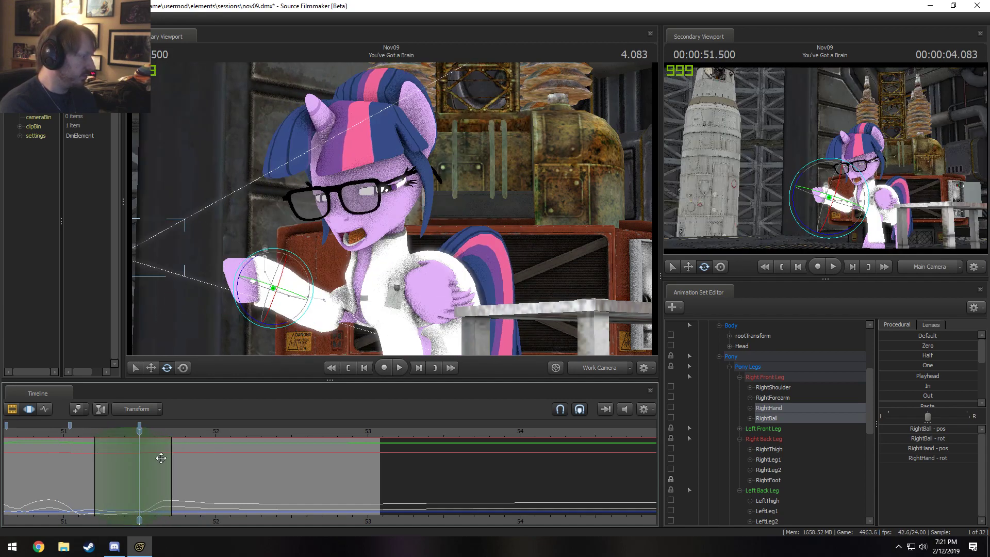
Step: Shorten the falloff end to about 51.66 s and rotate RightShoulder and RightForearm to draw the foreleg inward at 51.5 s
left_click_drag(165, 462, 140, 446)
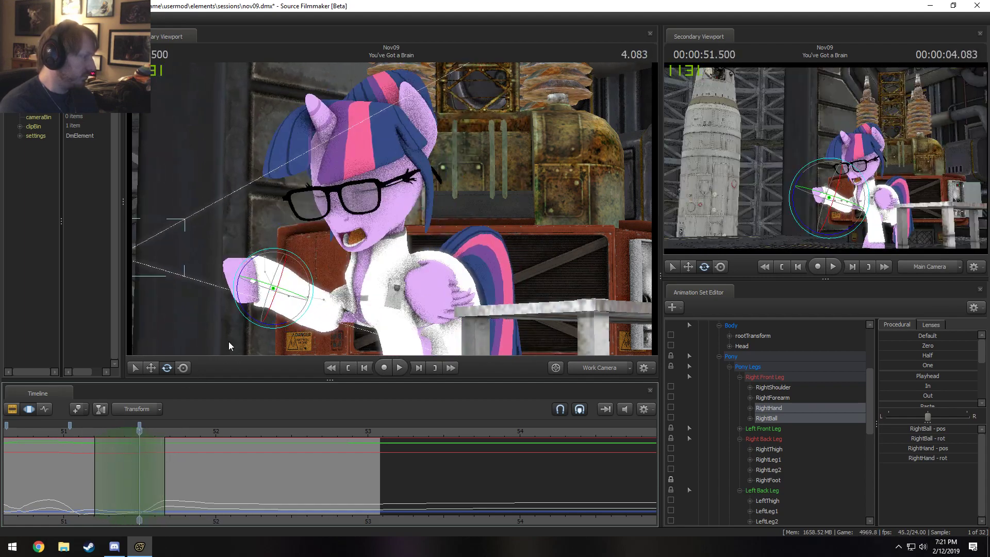
left_click(364, 297)
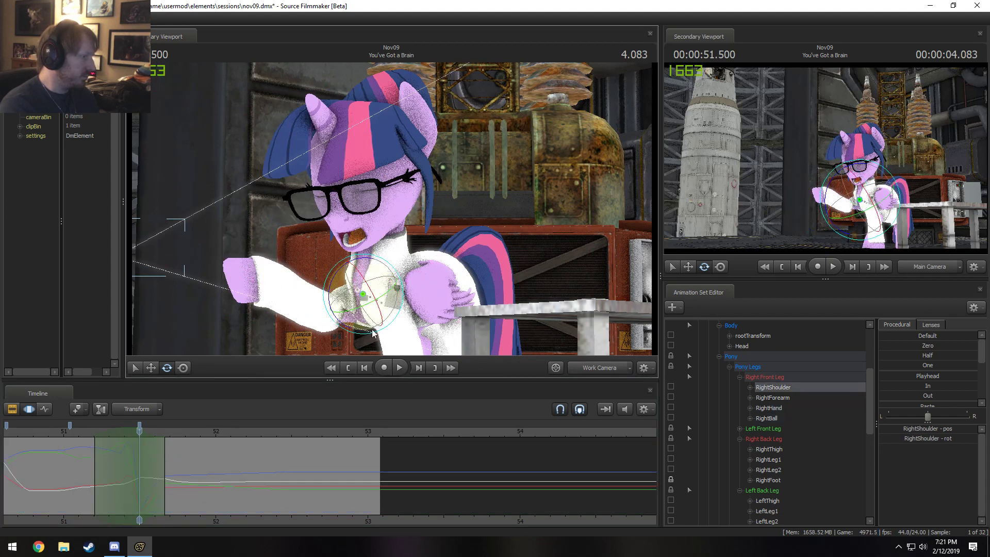
left_click_drag(373, 333, 332, 295)
left_click(351, 329, "ctrl")
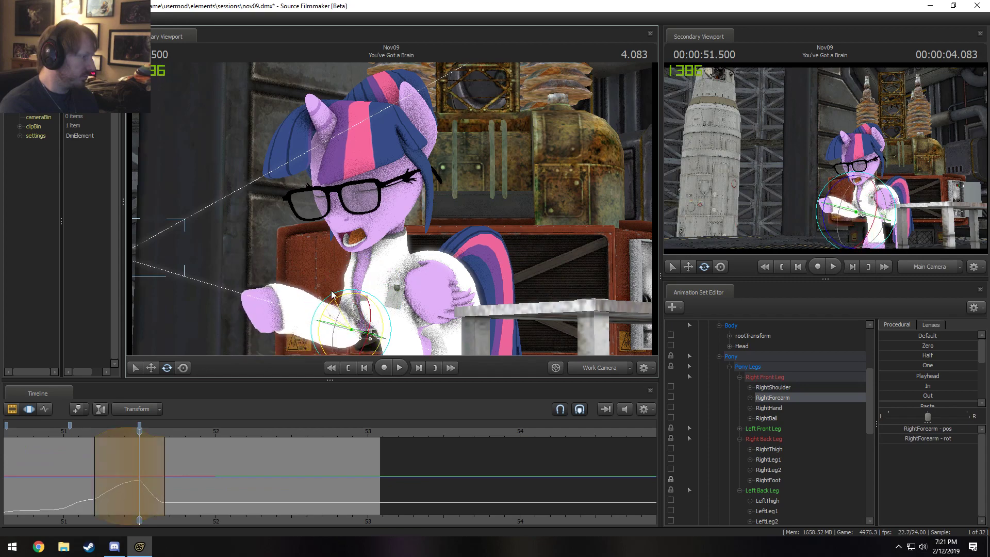
left_click(368, 329)
left_click(349, 328)
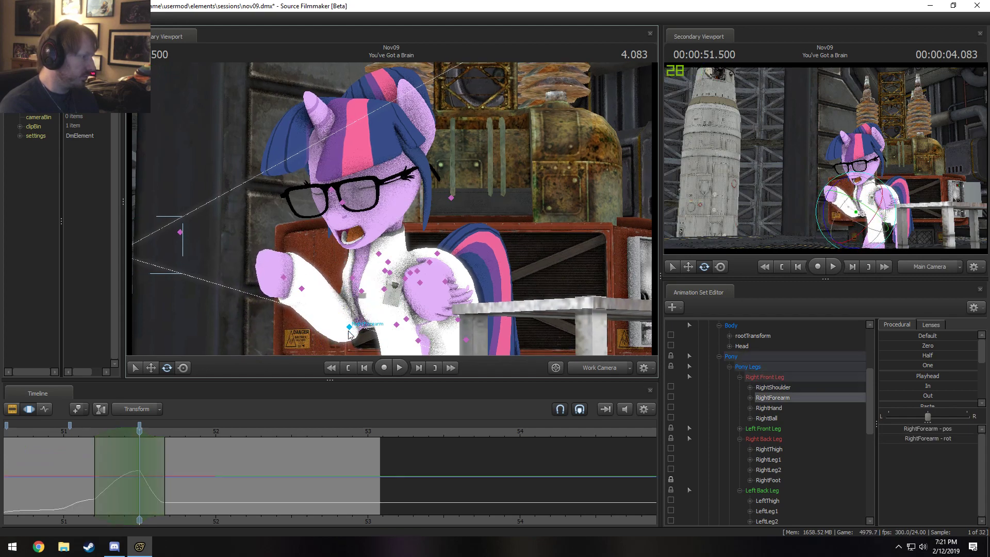
left_click_drag(347, 345, 355, 356)
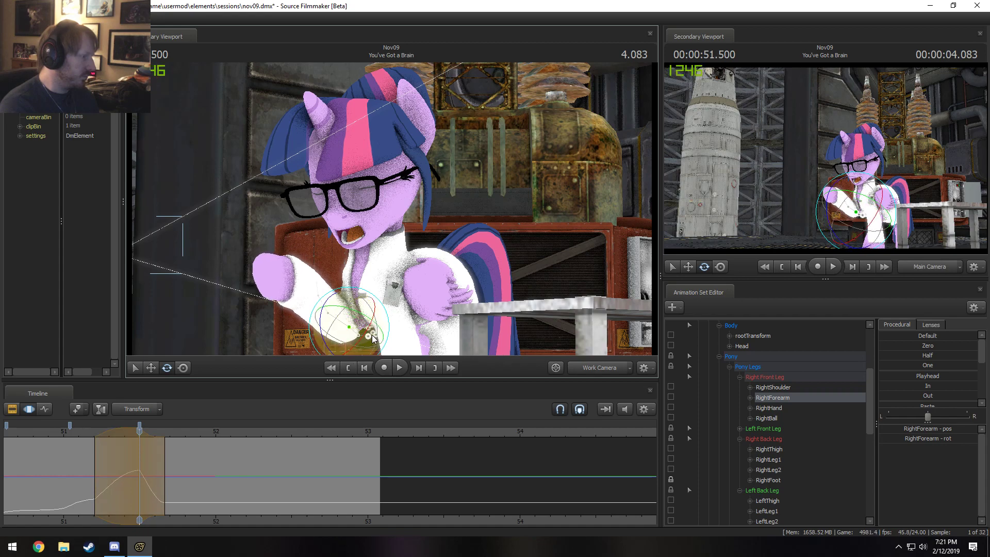
Step: Rotate RightHand and RightBall together, and RightHand alone, to bend the hoof downward at 51.5 s
left_click(307, 283)
left_click_drag(294, 272, 286, 304)
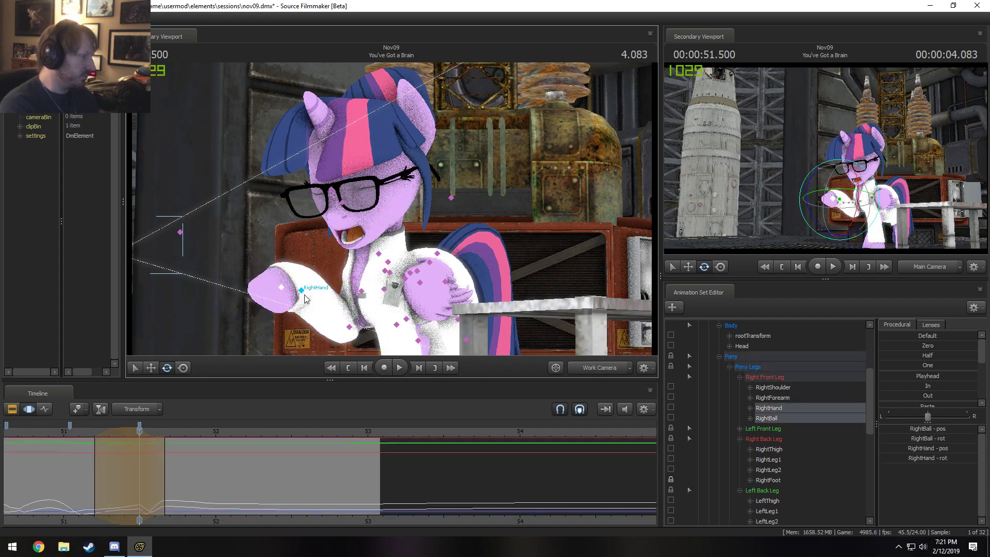
left_click(303, 292)
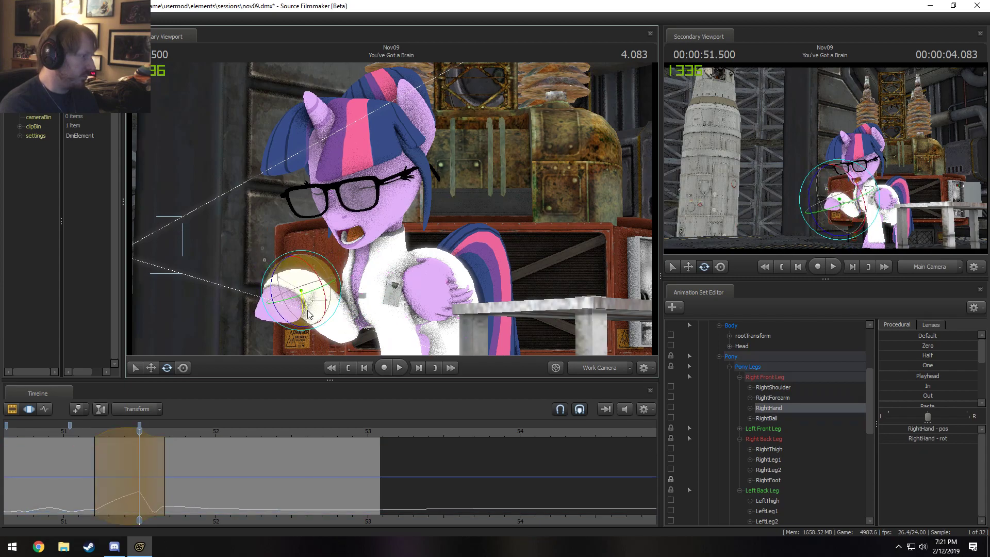
Step: Play back the foreleg's inward wind-up from just before 51.2 s and return the playhead to 51.5 s
key("space")
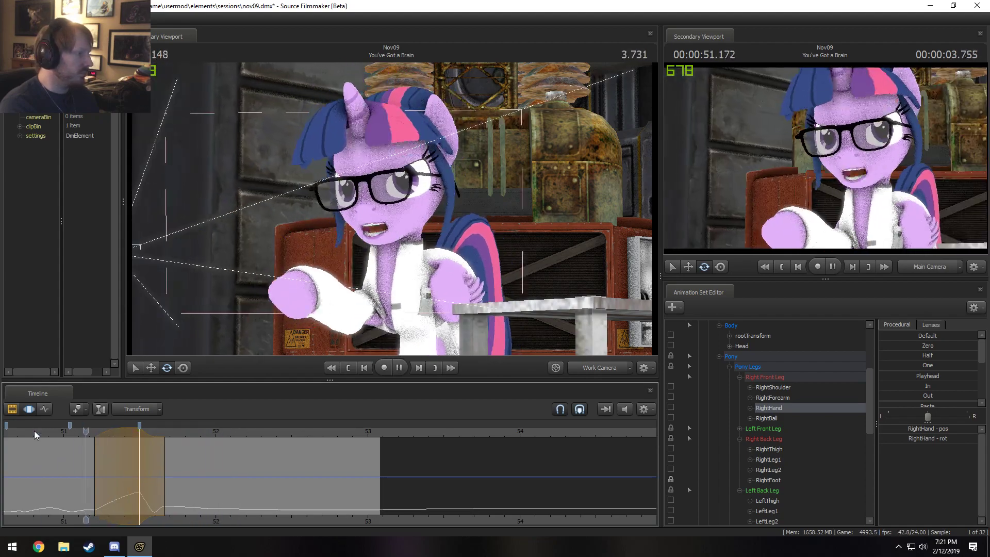
key("space")
key("space")
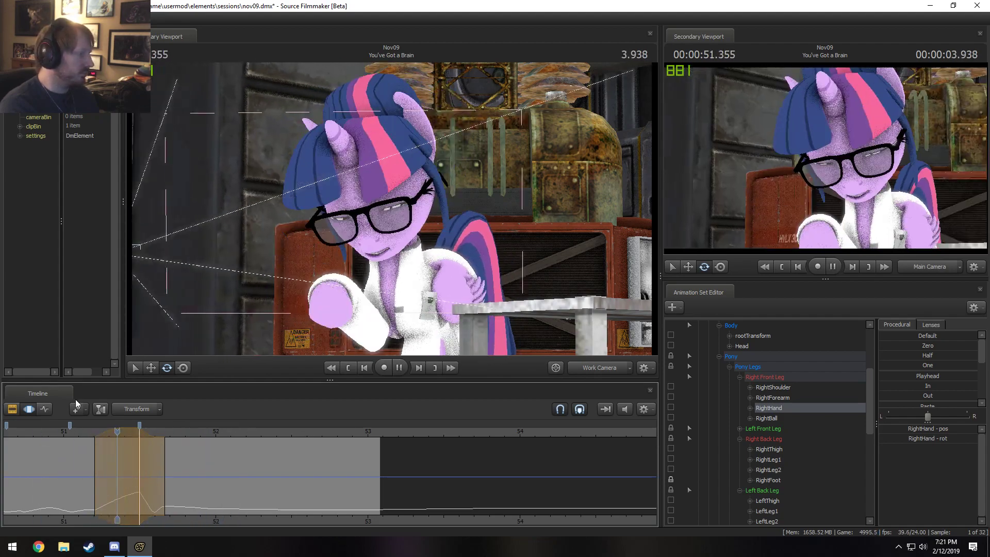
key("space")
left_click_drag(91, 453, 139, 459)
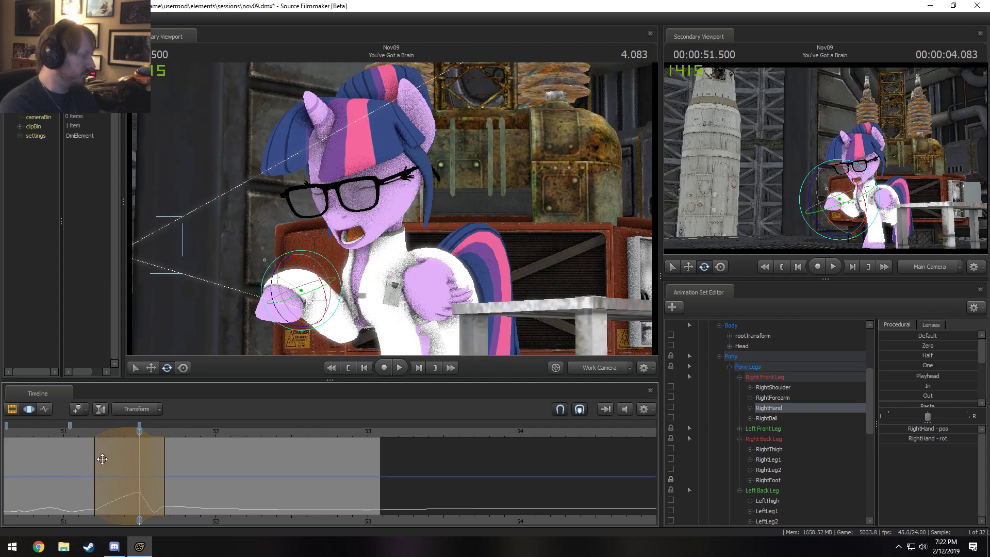
Step: Shorten the falloff start to about 51.29 s, rotate RightShoulder to lower the foreleg at 51.5 s, and play it back
key("Return")
left_click_drag(95, 456, 108, 459)
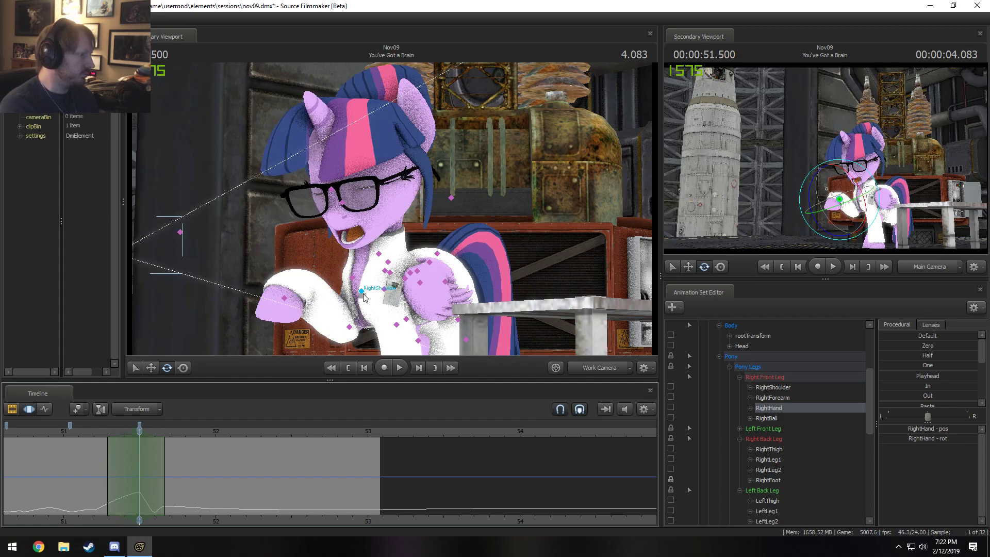
left_click(361, 290)
left_click_drag(385, 328, 392, 317)
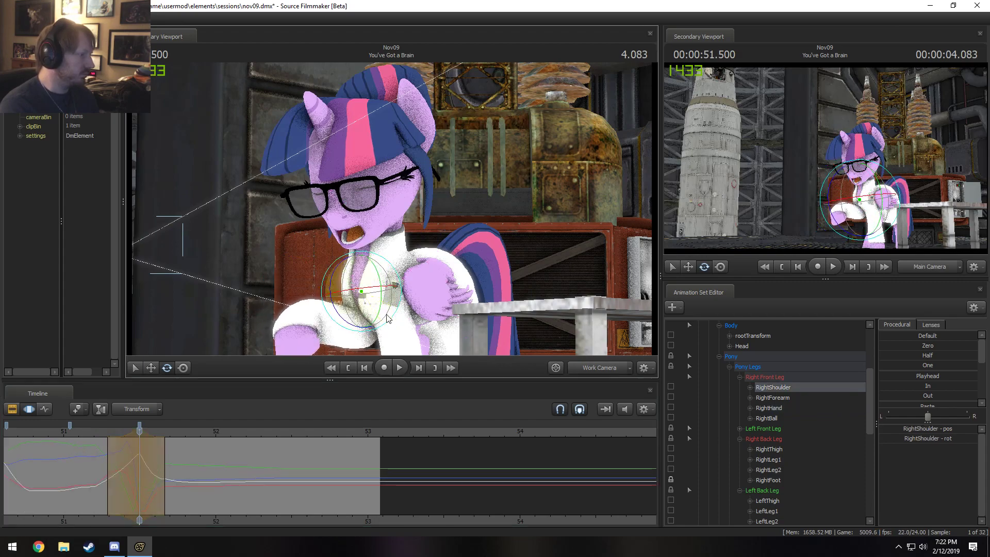
key("space")
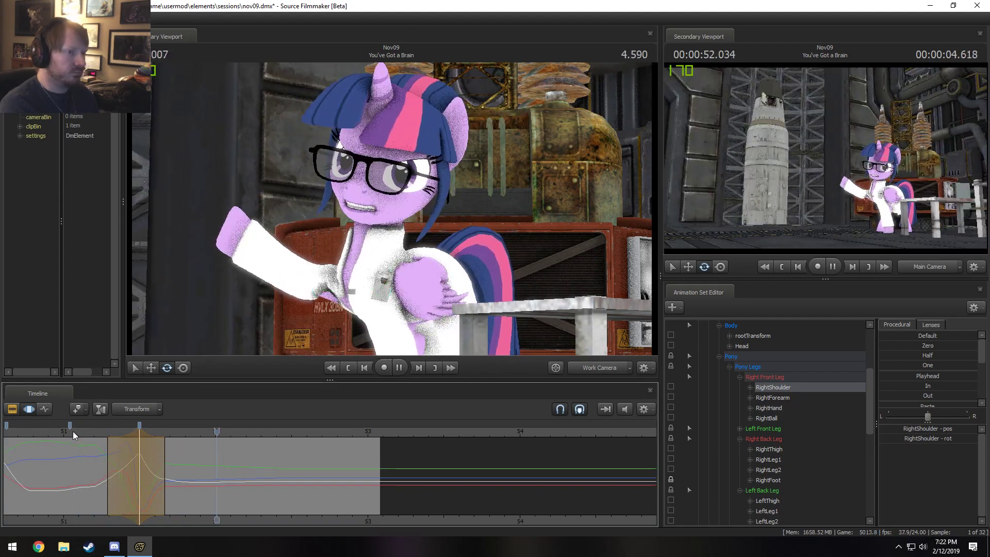
key("space")
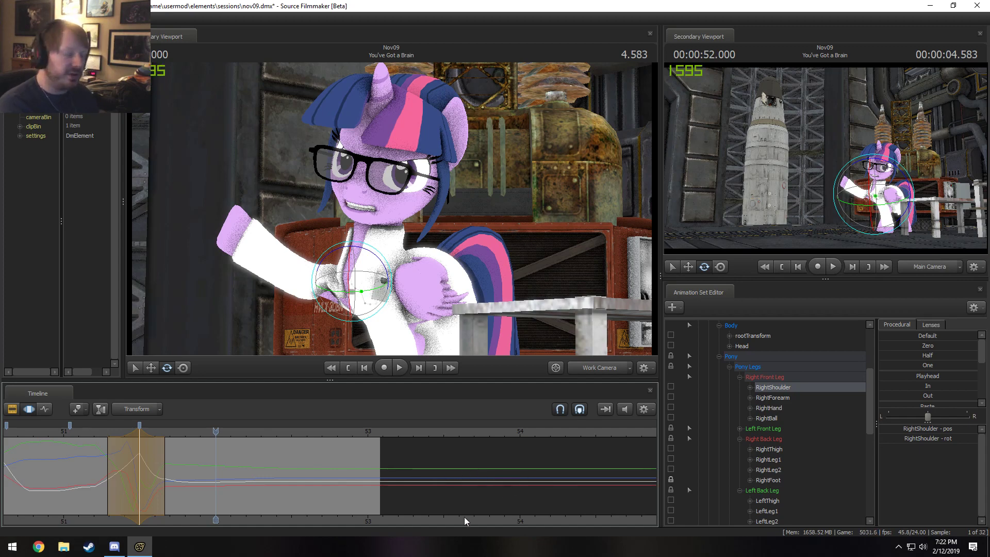
Step: Play back the shot repeatedly from about 50.5 s to review the wind-up and outward foreleg gesture
key("F2")
key("F3")
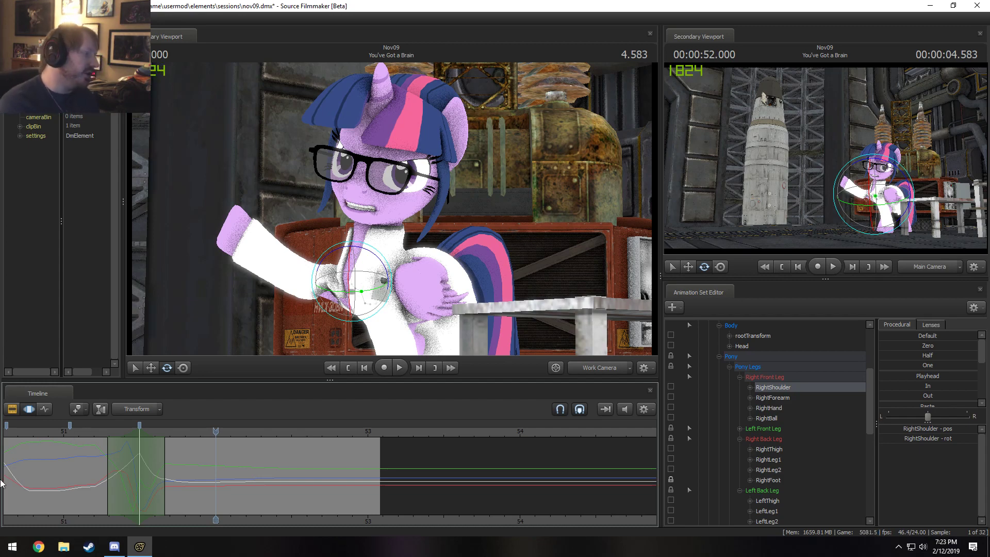
middle_click_drag(82, 519, 261, 503)
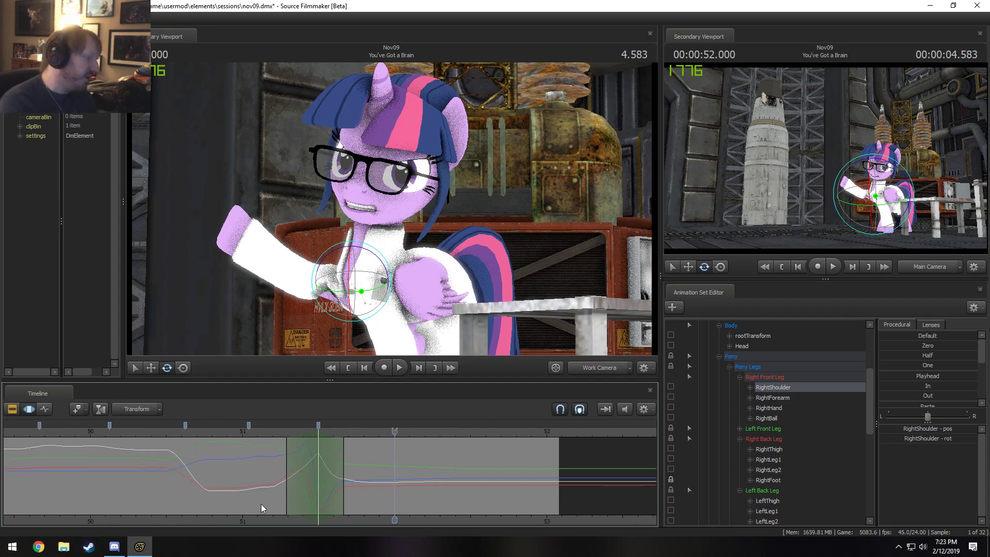
scroll(273, 493, "up", 4)
scroll(270, 488, "down", 1)
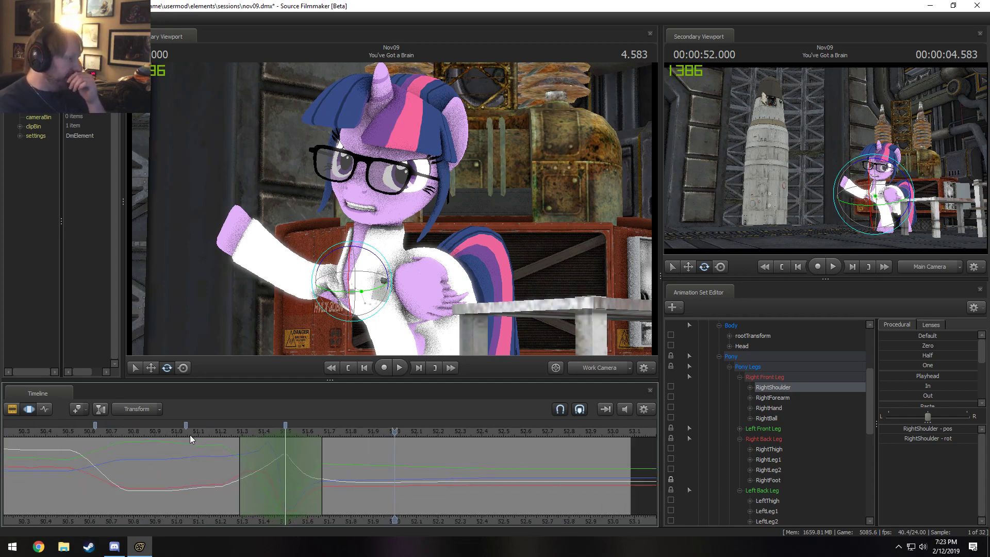
left_click(175, 431)
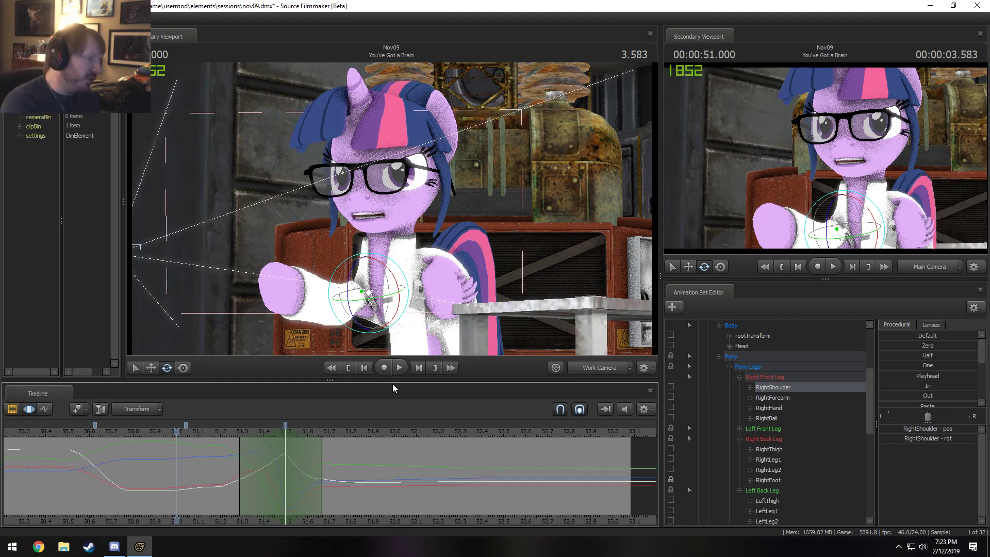
left_click(139, 437)
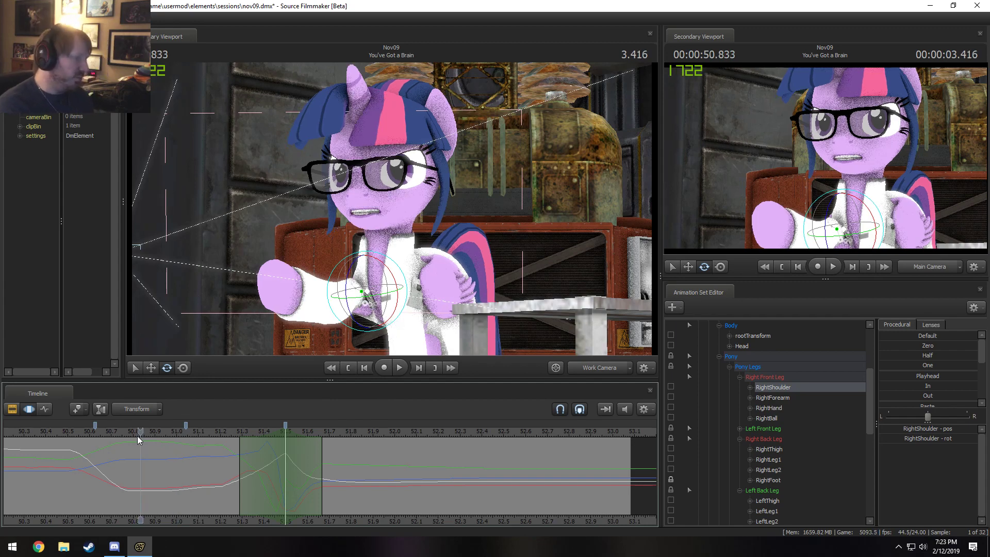
key("space")
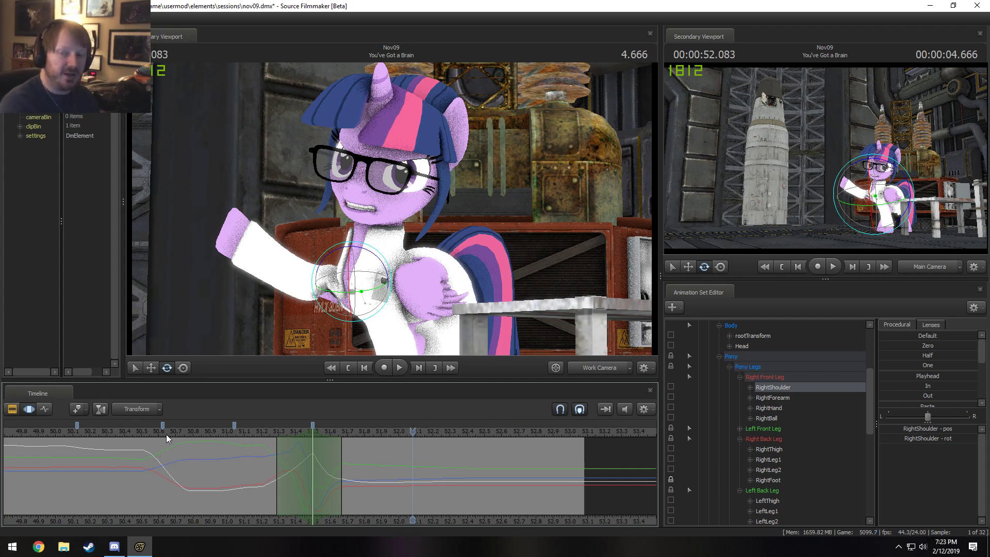
left_click(144, 428)
key("space")
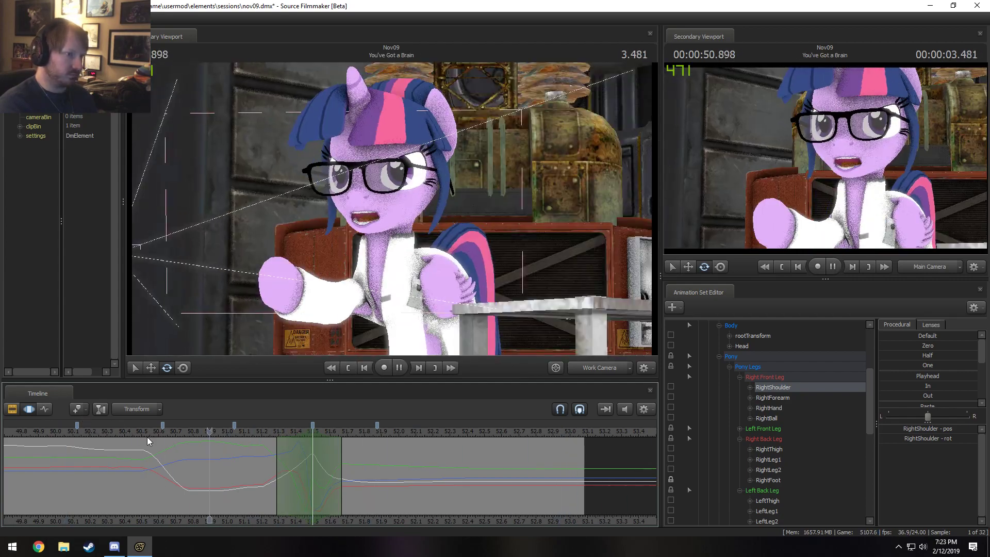
key("space")
left_click(147, 437)
key("space")
key("space")
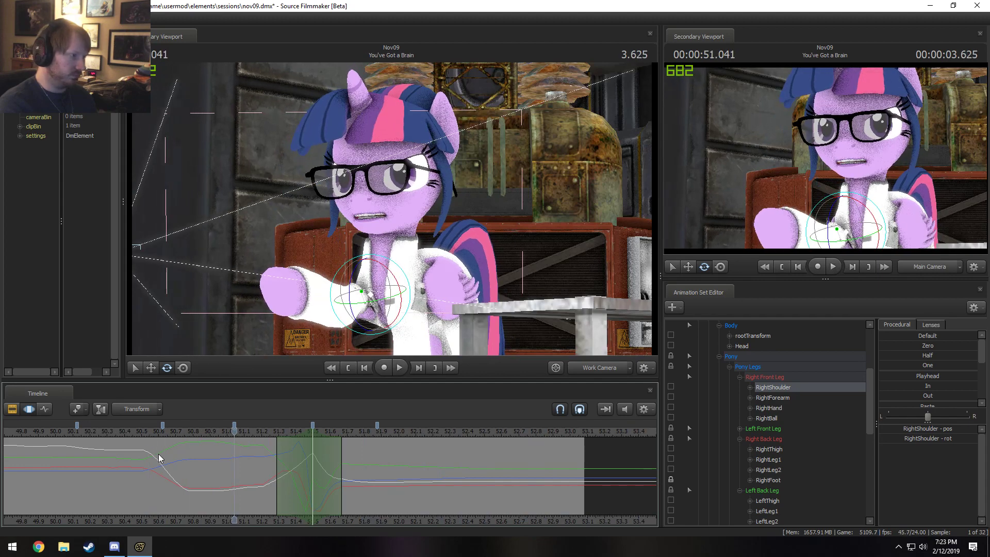
Step: Rotate Head downward around 51.1 s with a falloff reaching back to about 50.67 s, and play the motion back
left_click(175, 464)
left_click_drag(175, 464, 256, 480)
scroll(257, 480, "up", 4)
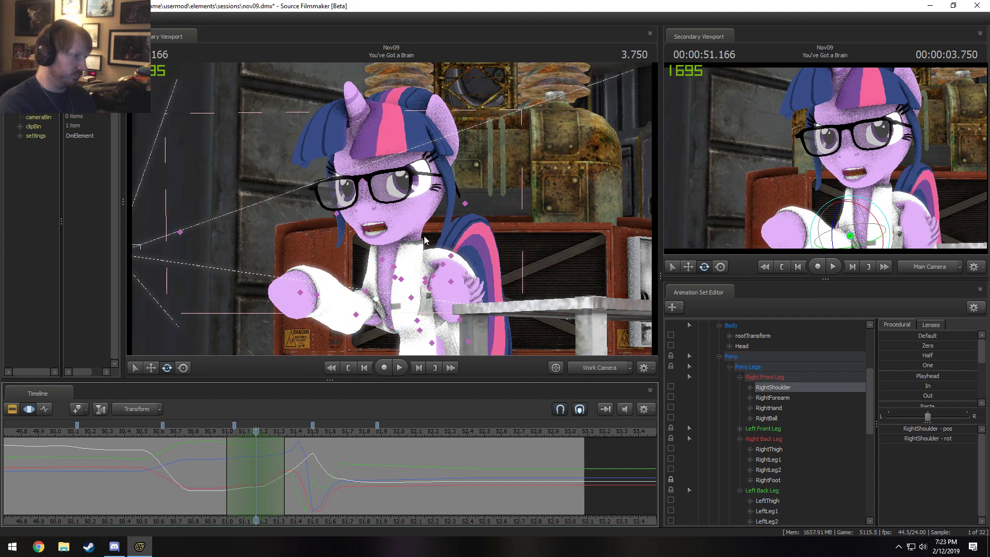
left_click(403, 223, "ctrl")
left_click(402, 222, "ctrl")
left_click_drag(393, 243, 397, 256)
left_click_drag(227, 457, 203, 434)
left_click(170, 431)
key("space")
key("space")
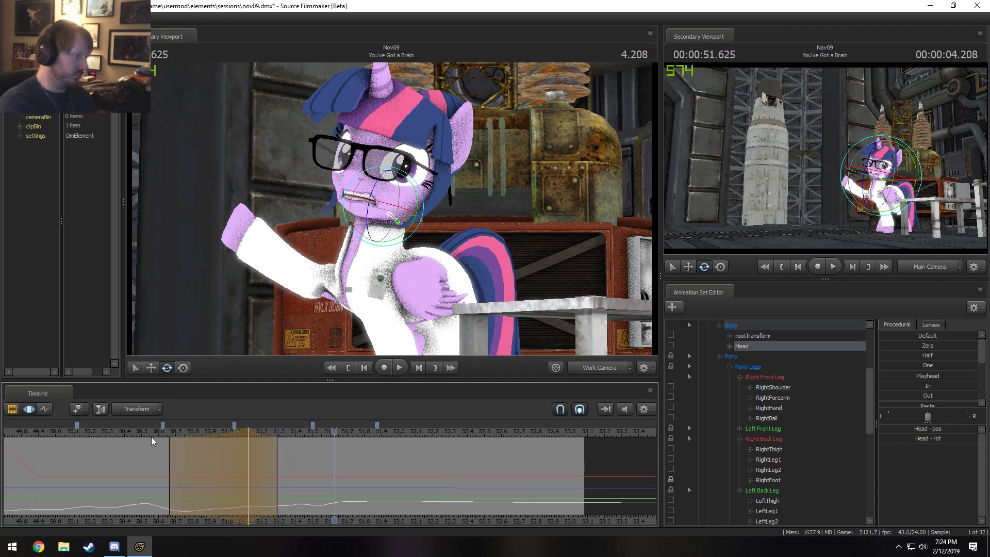
Step: Play and scrub through the head dip between about 50.3 s and 51.9 s to check its timing
left_click(152, 434)
key("space")
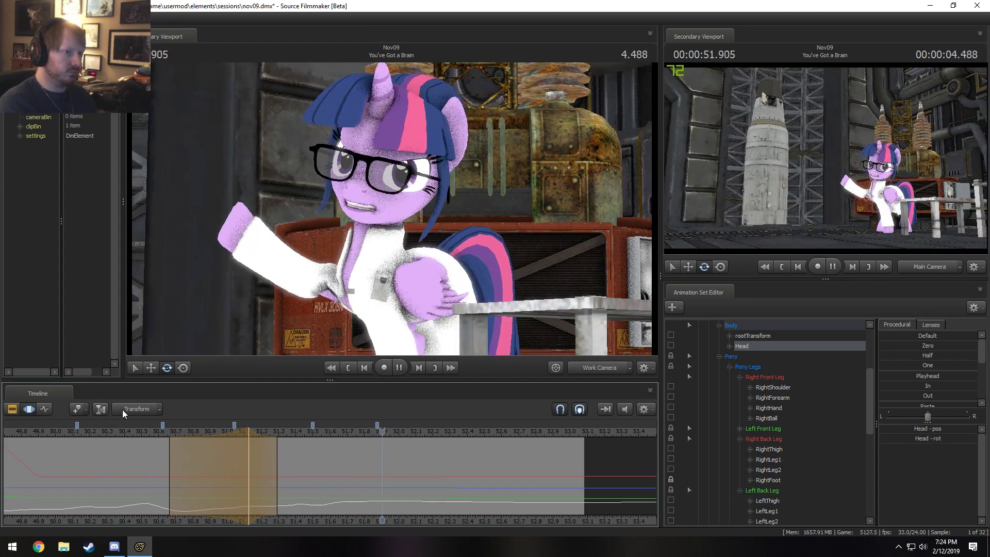
key("space")
left_click(112, 431)
key("space")
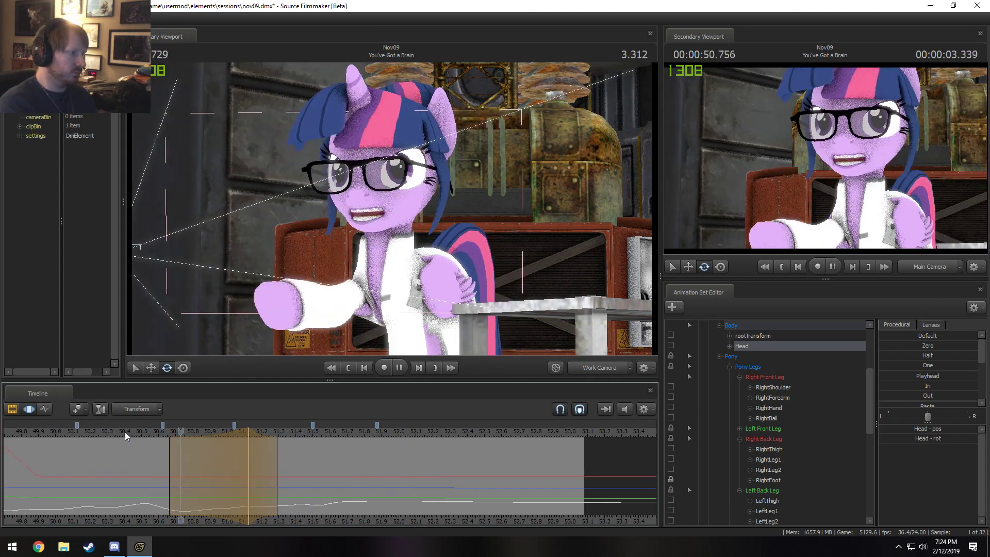
key("space")
left_click_drag(154, 475, 240, 483)
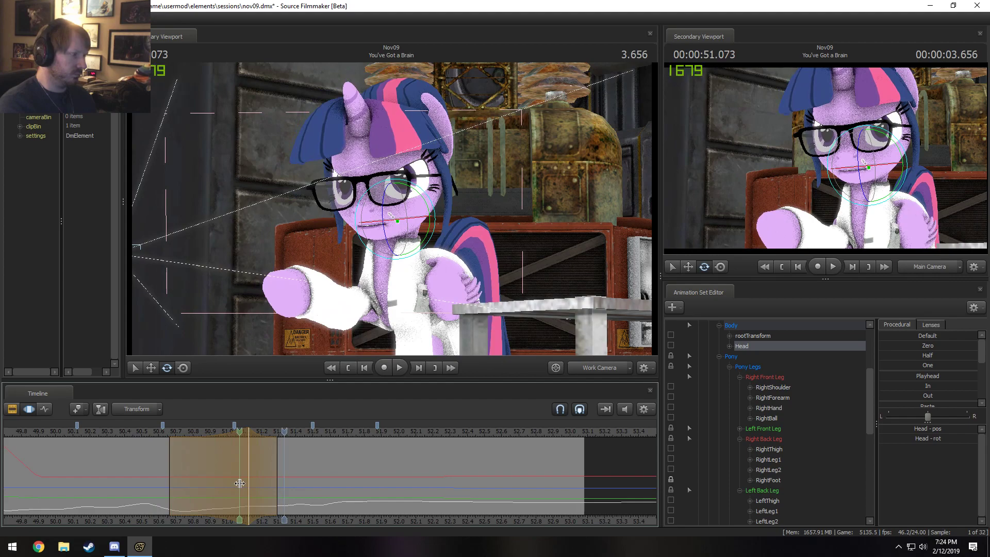
key("space")
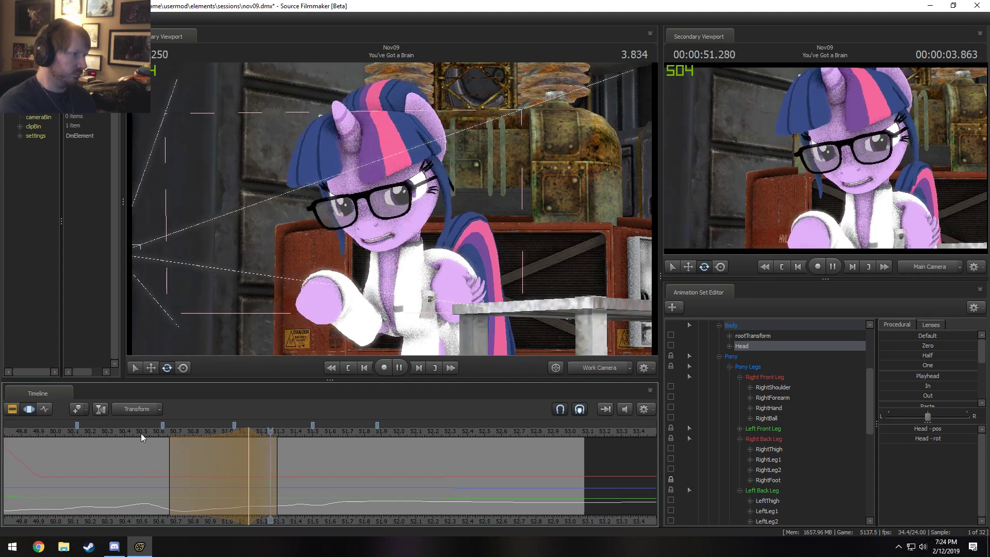
Step: Undo the last head change, adjust Head again around 51.1 s, and play back from 50.541 s
left_click_drag(227, 450, 244, 456)
key("ctrl+z")
left_click_drag(397, 221, 398, 228)
left_click(148, 434)
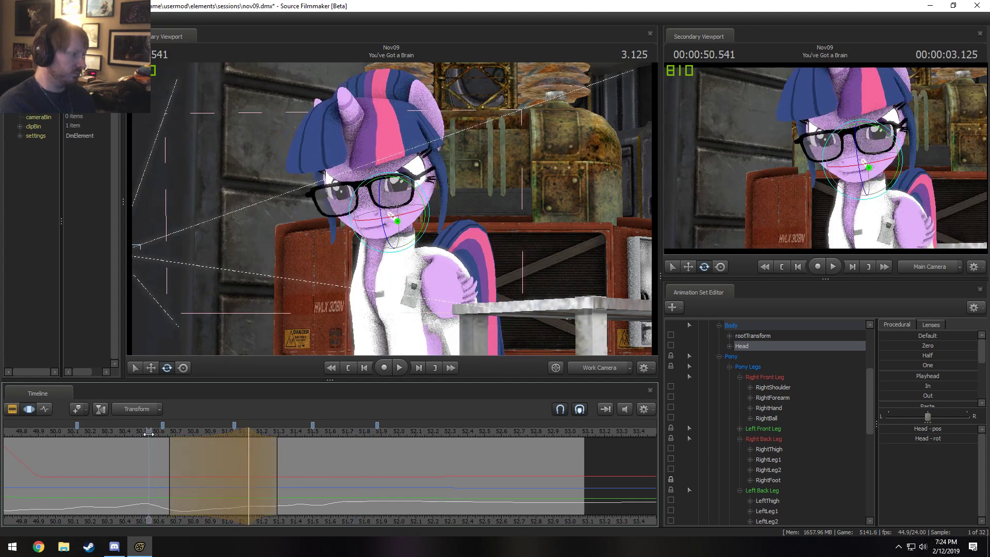
key("space")
Step: Rotate Head slightly upward at 50.791 s with falloffs from about 50.4 to 51.17 s, and play back the shot
left_click(190, 453)
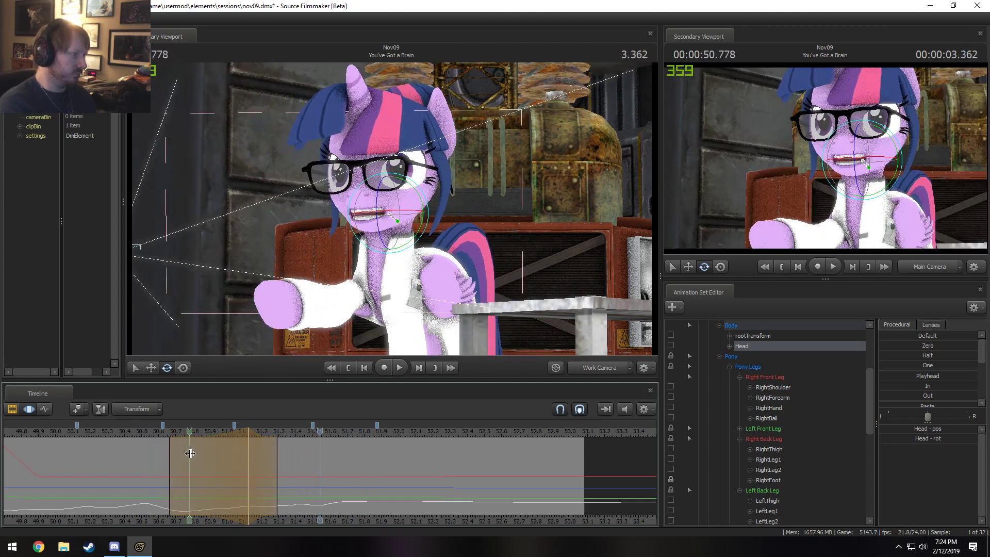
left_click(191, 453, "shift")
scroll(192, 453, "up", 6, "shift")
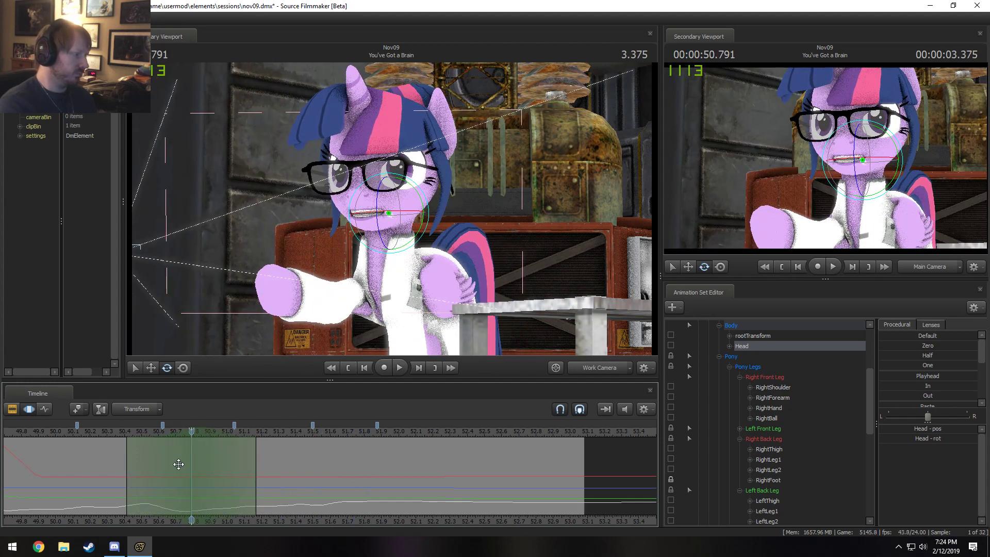
left_click_drag(380, 199, 380, 195)
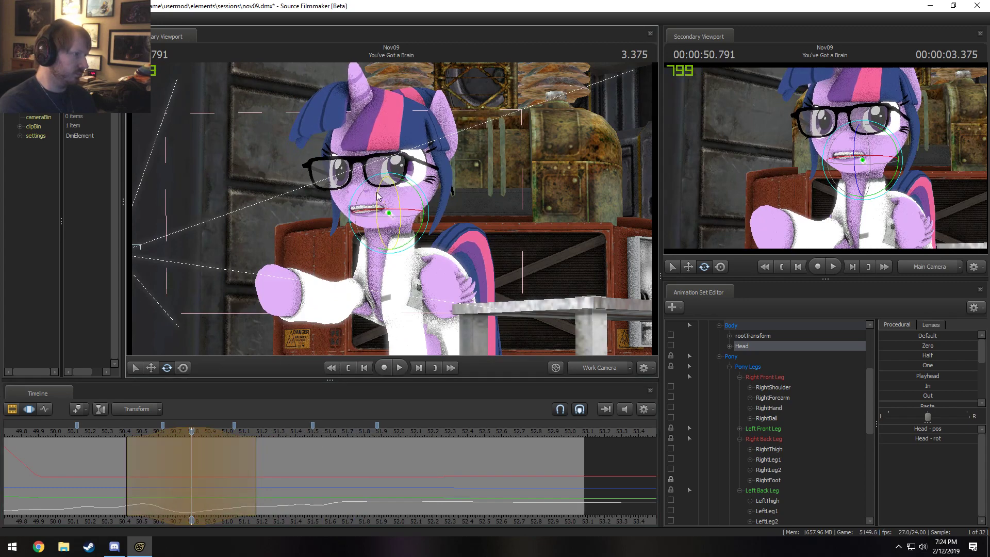
key("space")
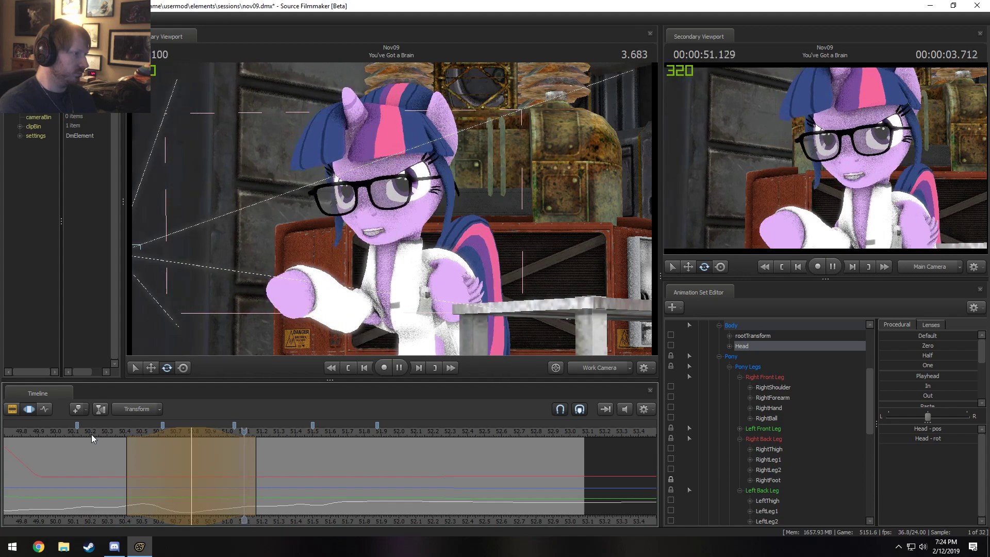
left_click(67, 434)
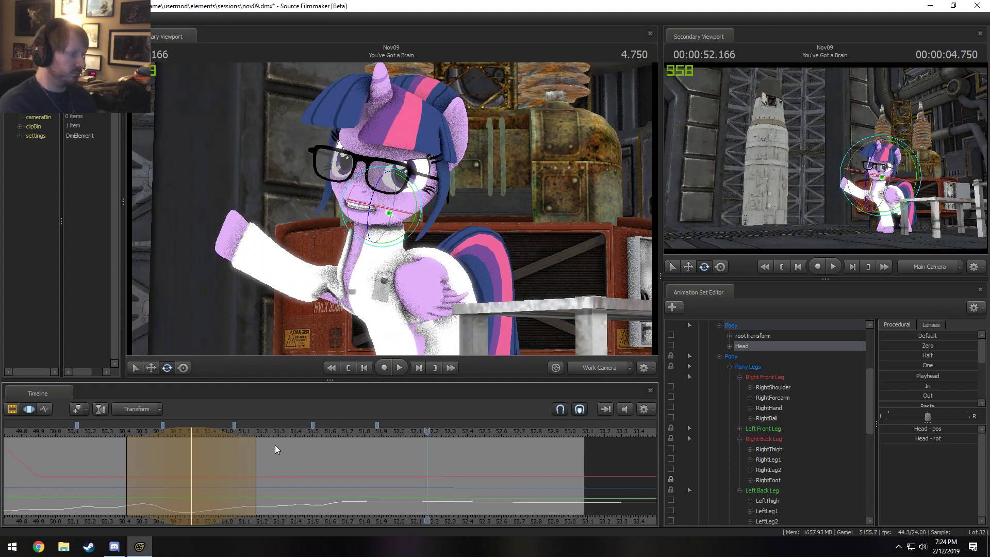
left_click(305, 432)
key("space")
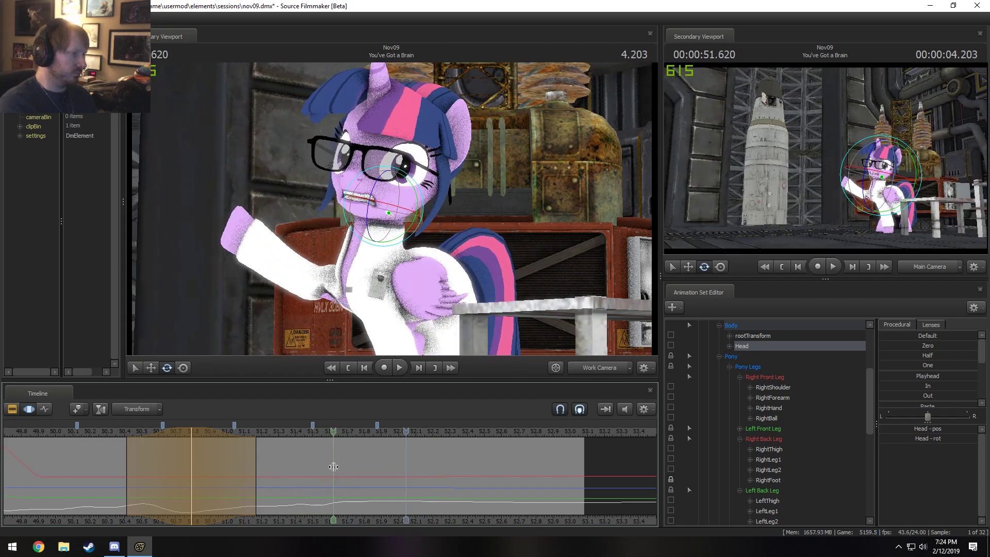
Step: Centre a time selection on 51.583 s with falloffs from about 51.33 to 51.83 s, and lock RightShoulder and LeftShoulder
left_click(333, 467)
left_click(328, 469)
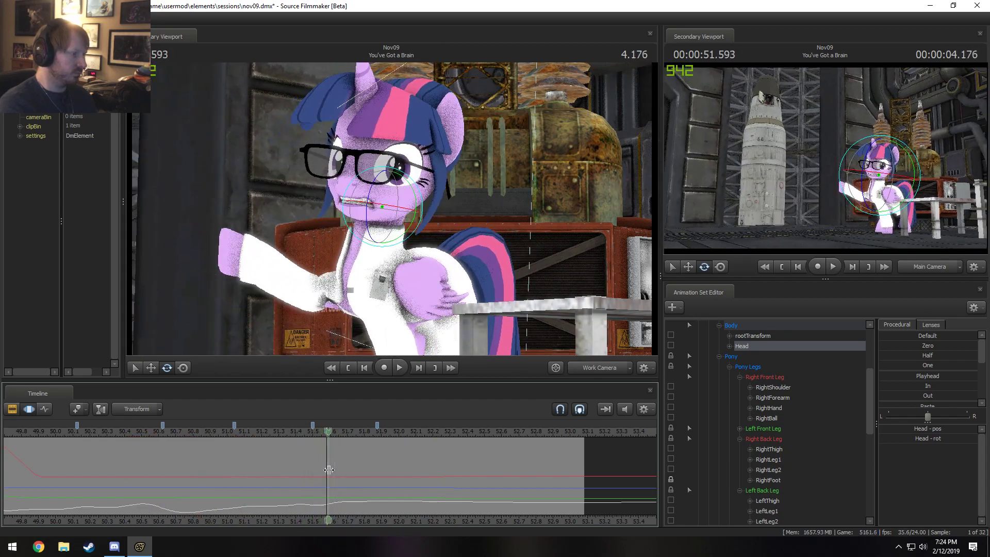
scroll(329, 471, "up", 3)
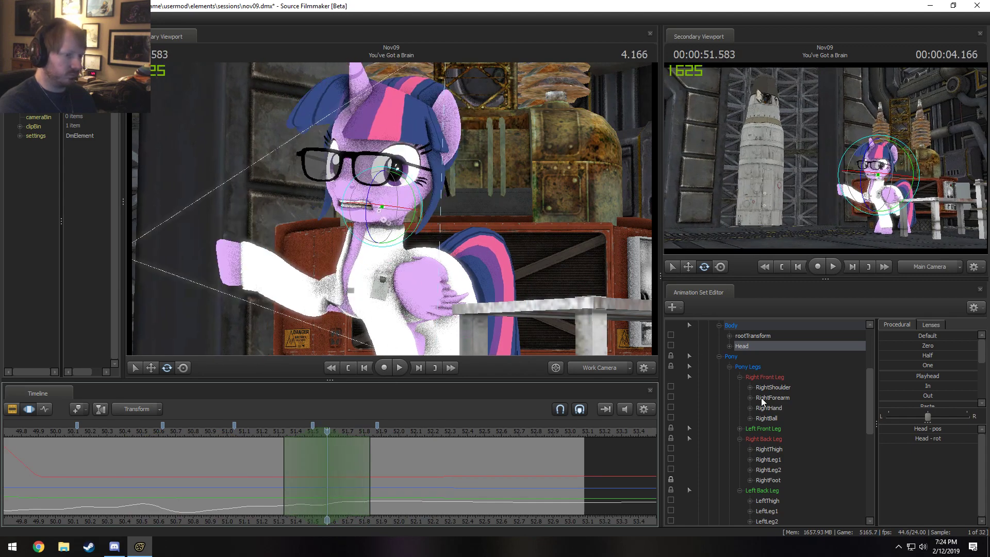
left_click(739, 429)
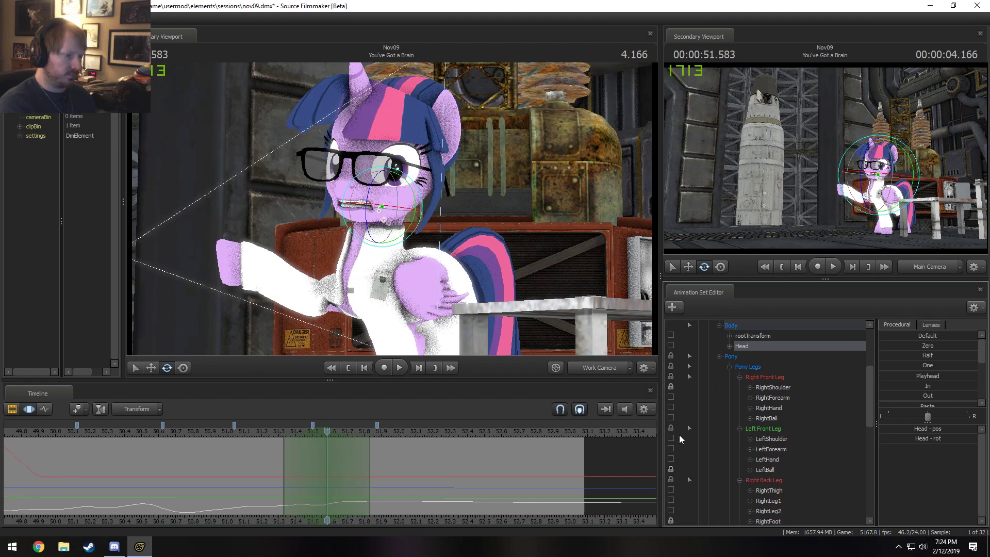
left_click(671, 438)
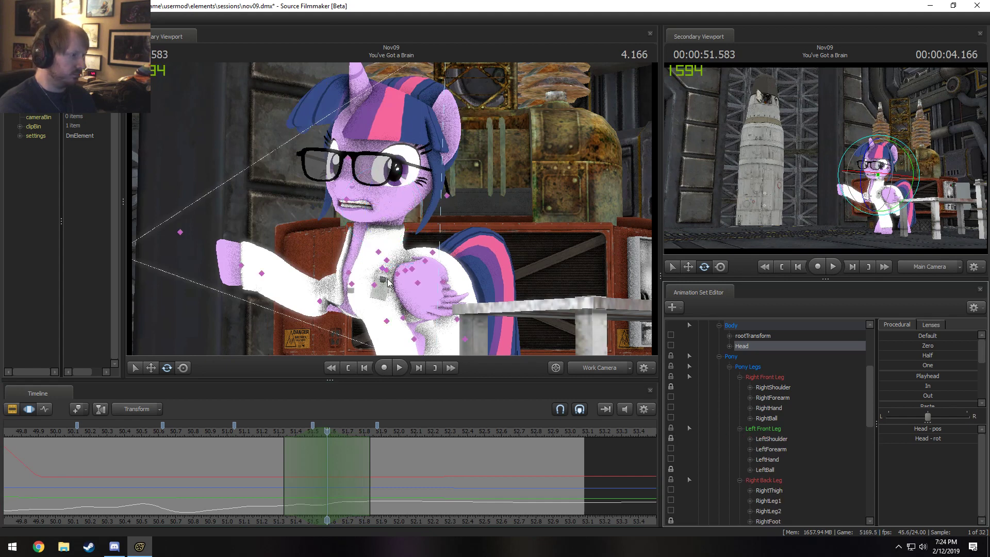
left_click(375, 283)
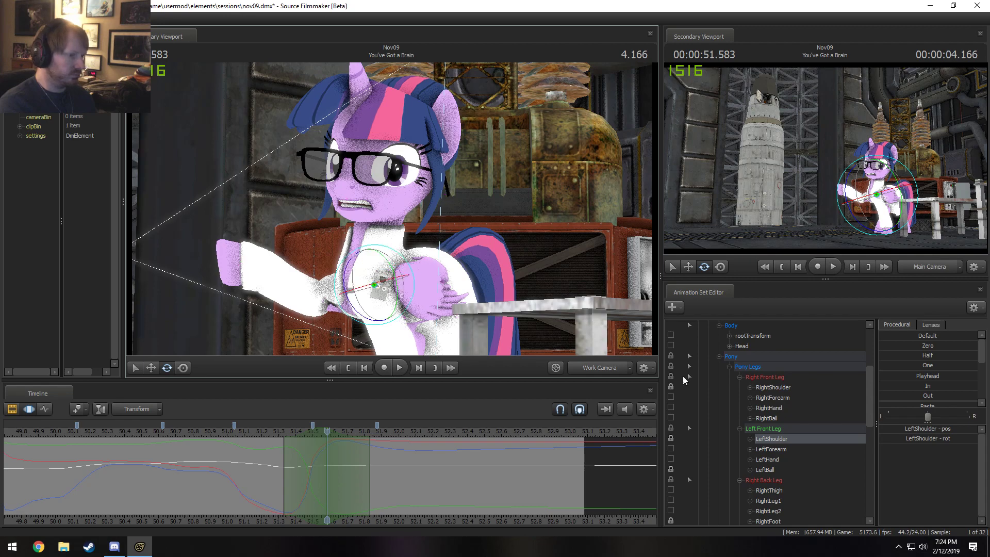
Step: Rotate Chest2 to lean the upper body forward at 51.583 s and move Neck slightly further forward
scroll(779, 437, "down", 5)
scroll(774, 437, "down", 4)
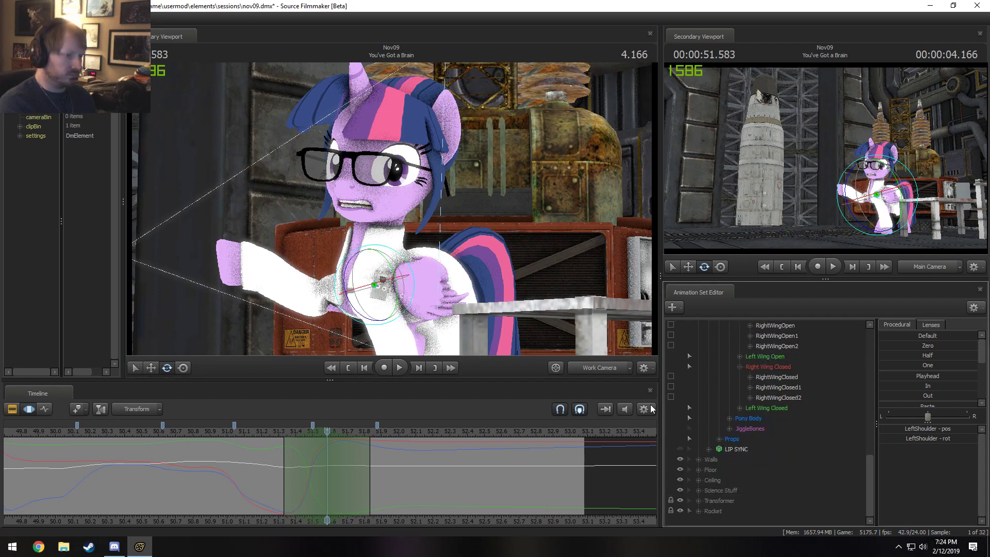
left_click(376, 276)
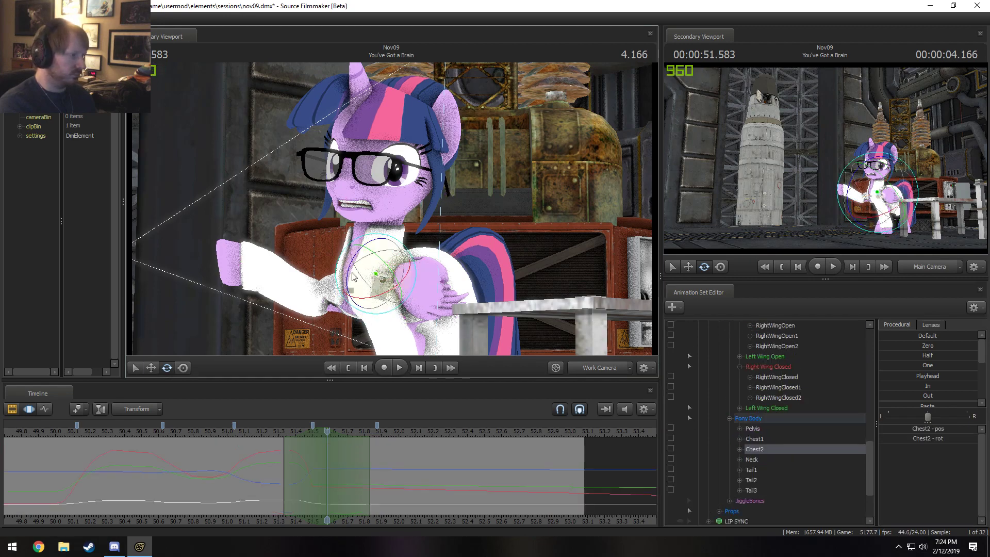
mouse_move(361, 281)
left_mouse_down()
mouse_move(348, 291)
mouse_move(374, 279)
mouse_move(383, 300)
mouse_move(376, 281)
left_mouse_up()
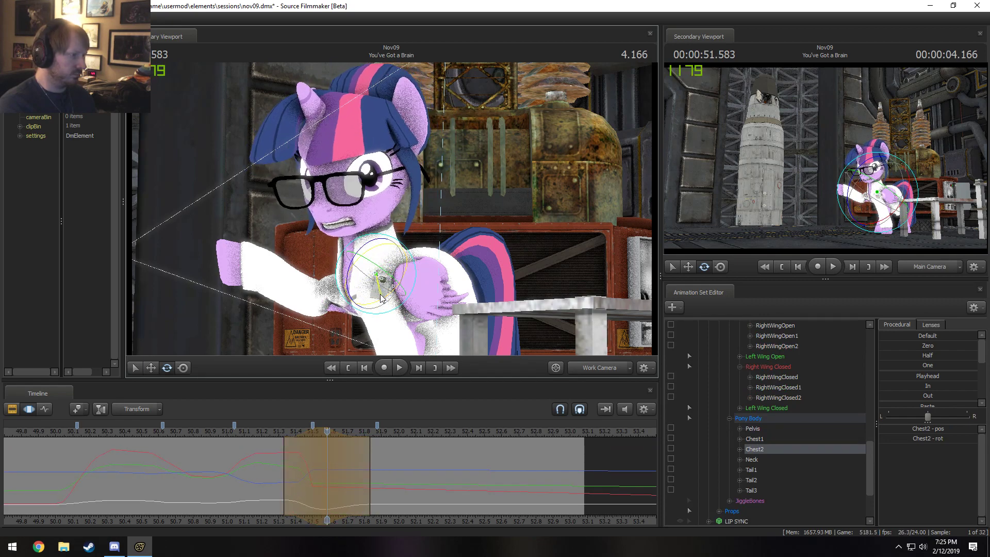
key("ctrl")
left_click(368, 253)
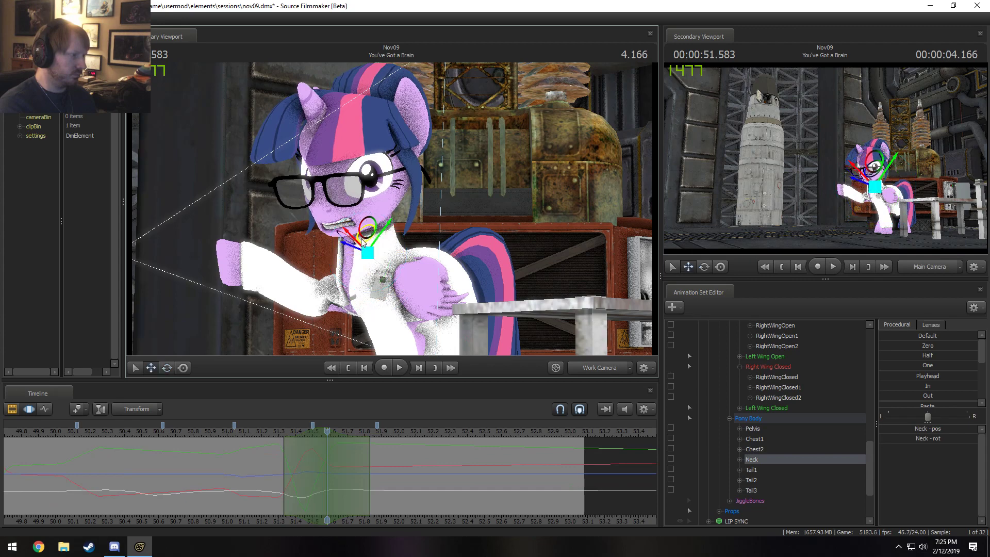
left_click_drag(362, 225, 359, 246)
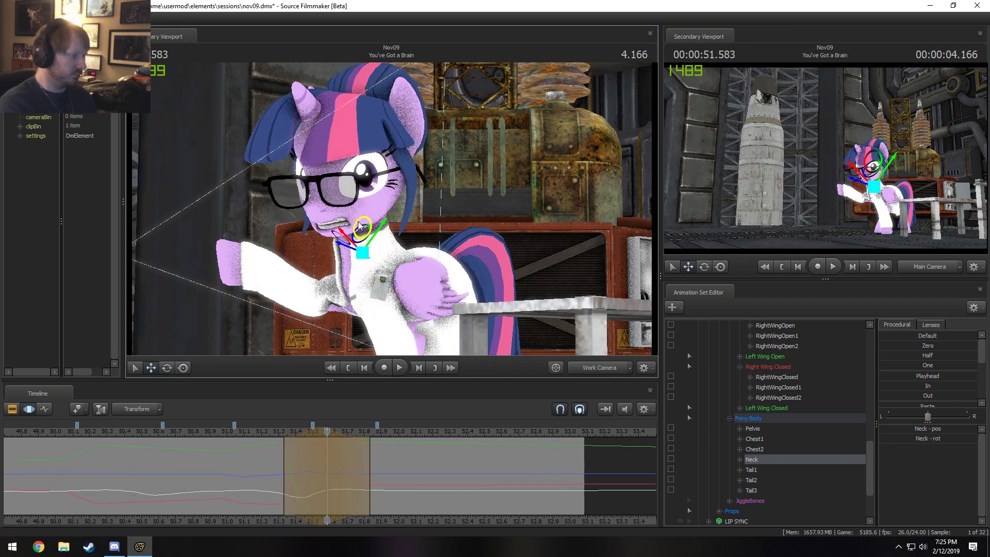
Step: Try rotating Head upward at 51.583 s and play back the motion from about 51.25 s
key("ctrl")
left_click(360, 210)
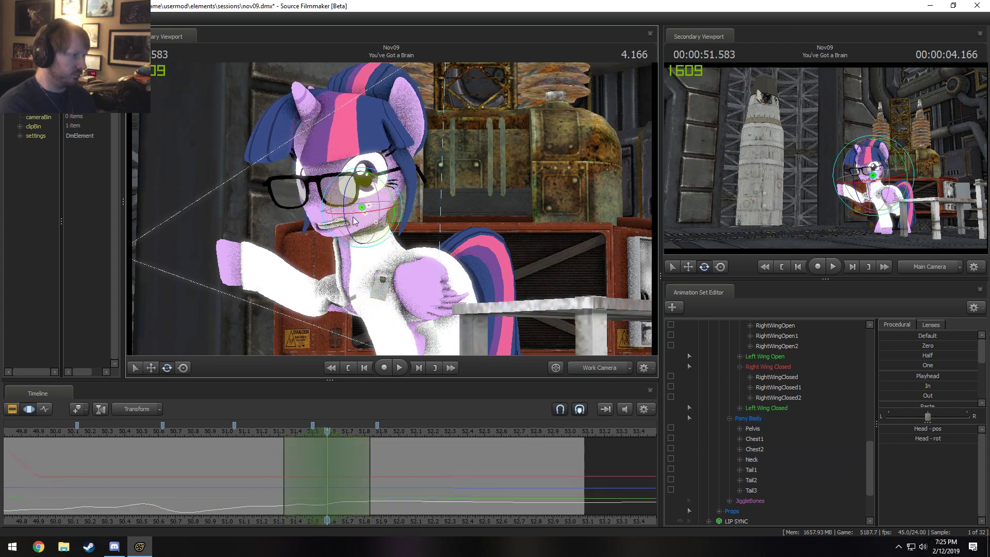
left_click_drag(355, 220, 345, 219)
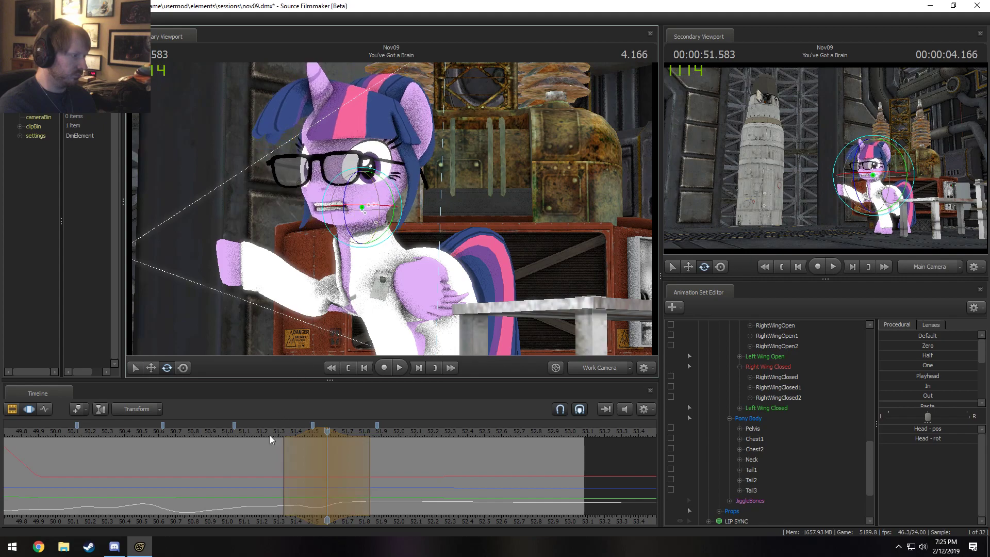
key("space")
left_click(270, 432)
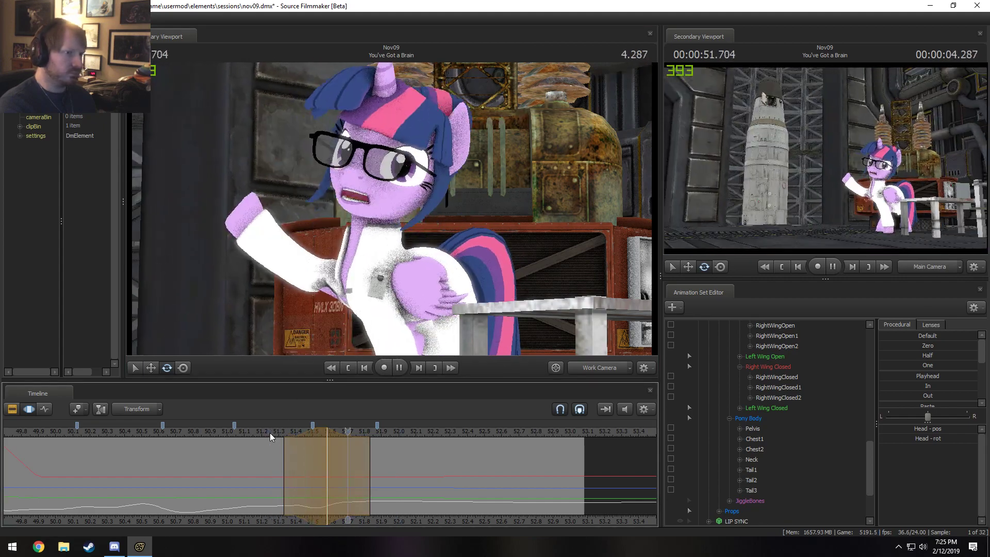
key("space")
key("space")
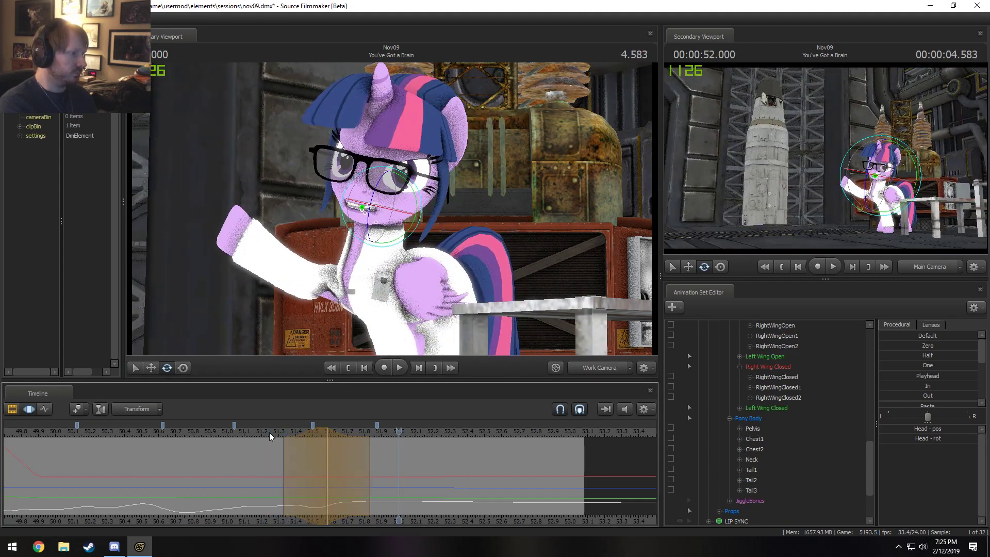
left_click_drag(269, 432, 327, 440)
key("space")
key("space")
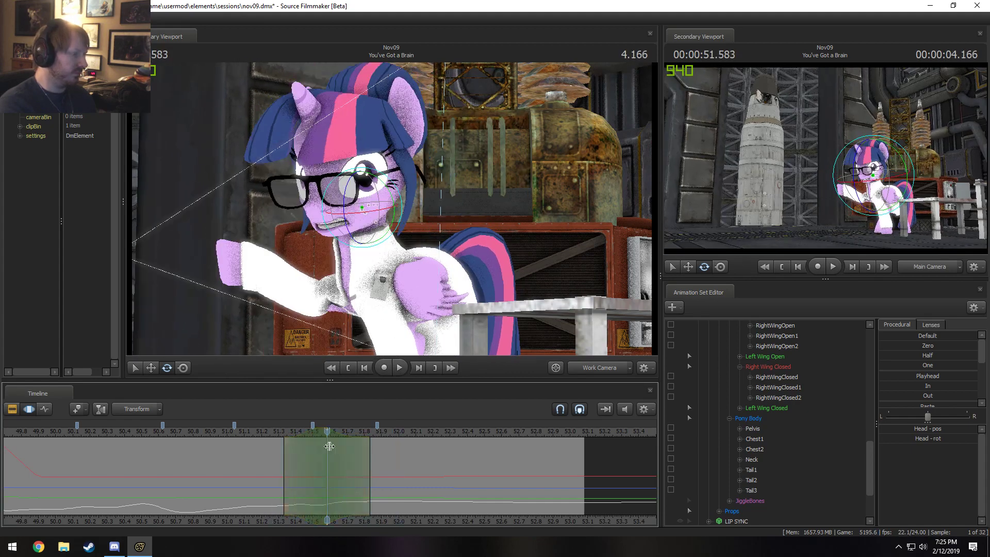
Step: Undo the last Head, Neck and Chest2 changes at 51.583 s
key("ctrl+z")
key("ctrl+z")
key("ctrl+z")
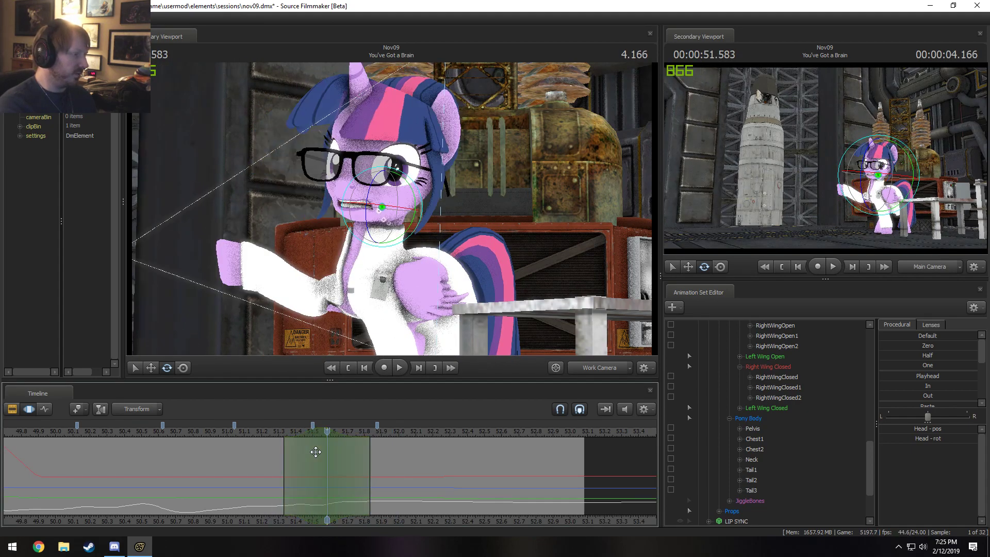
Step: Centre a new time selection on 51.541 s with falloffs from about 51.33 to 51.75 s
mouse_move(315, 452)
left_mouse_down()
mouse_move(327, 453)
mouse_move(319, 455)
left_mouse_up()
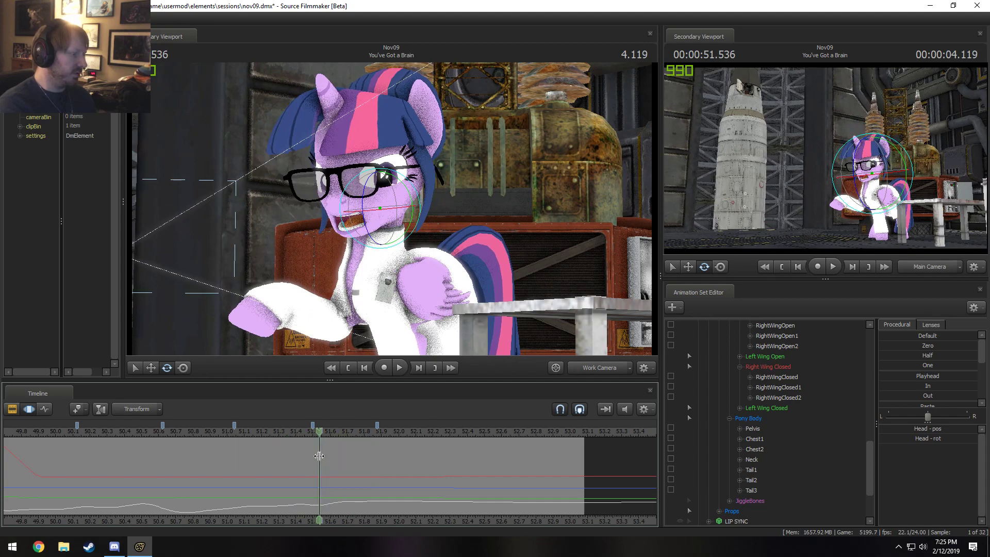
scroll(319, 456, "up", 4, "shift")
scroll(319, 455, "up", 1, "shift")
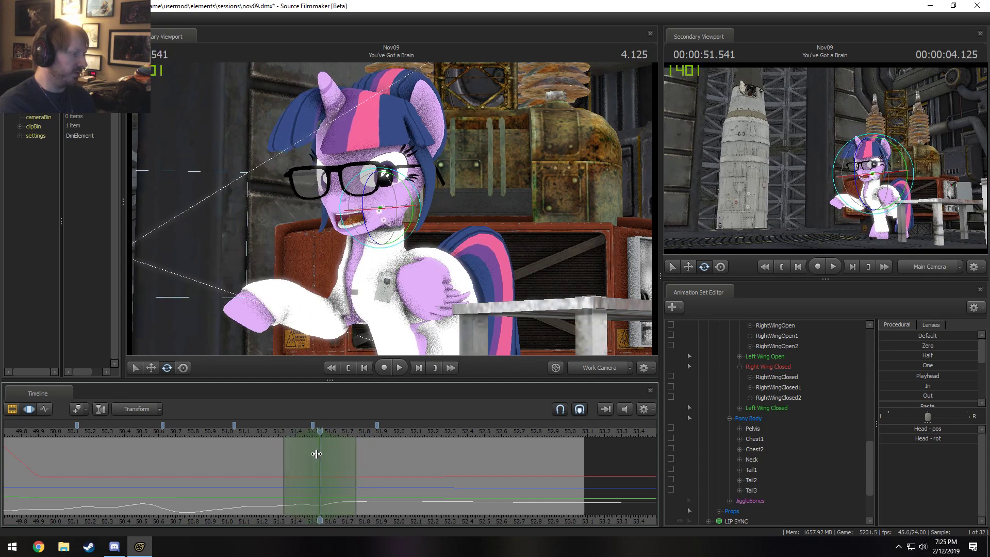
left_click(326, 436)
left_click_drag(326, 436, 319, 437)
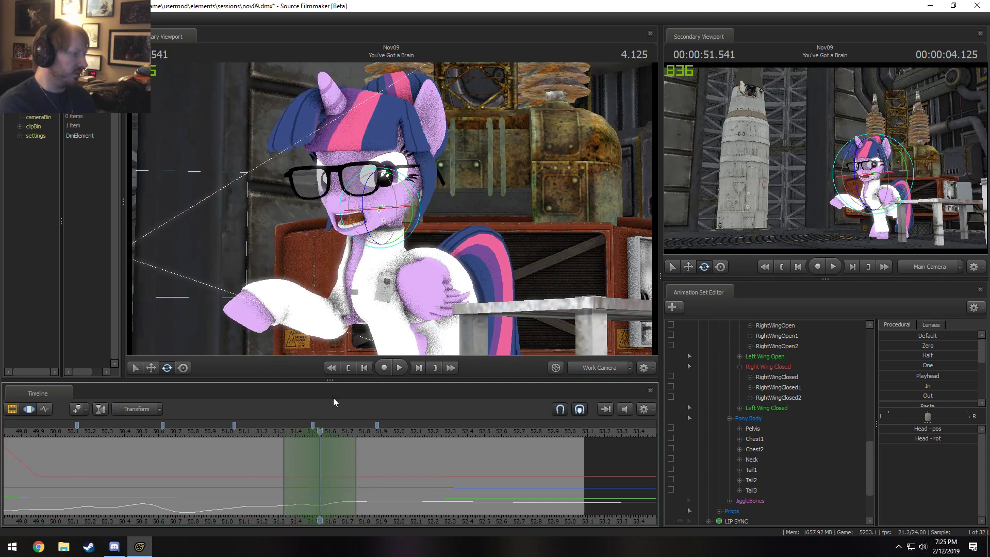
Step: Rotate Chest2 to lean the upper body forward at 51.541 s, then ease the lean back slightly
left_click(379, 286)
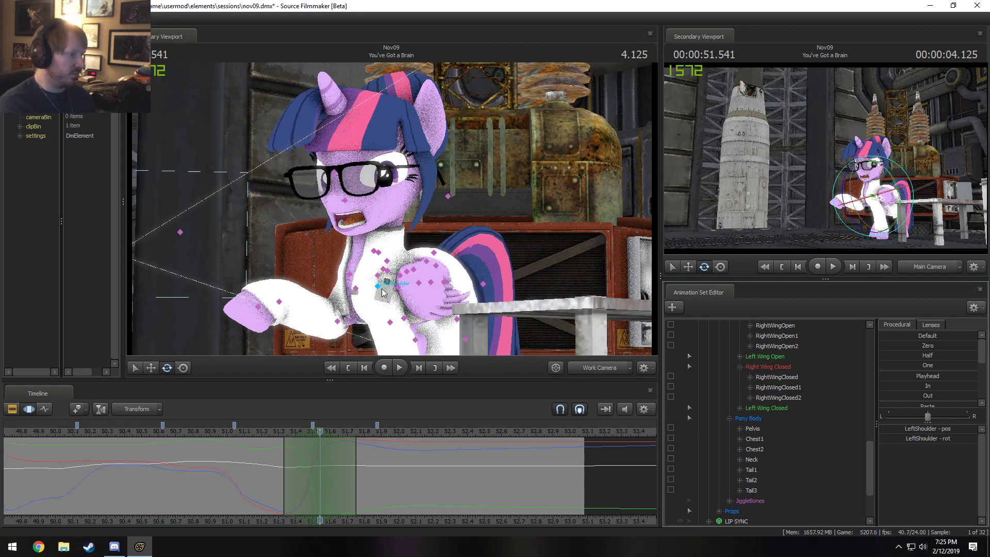
left_click(379, 277)
left_click_drag(355, 276, 334, 341)
key("space")
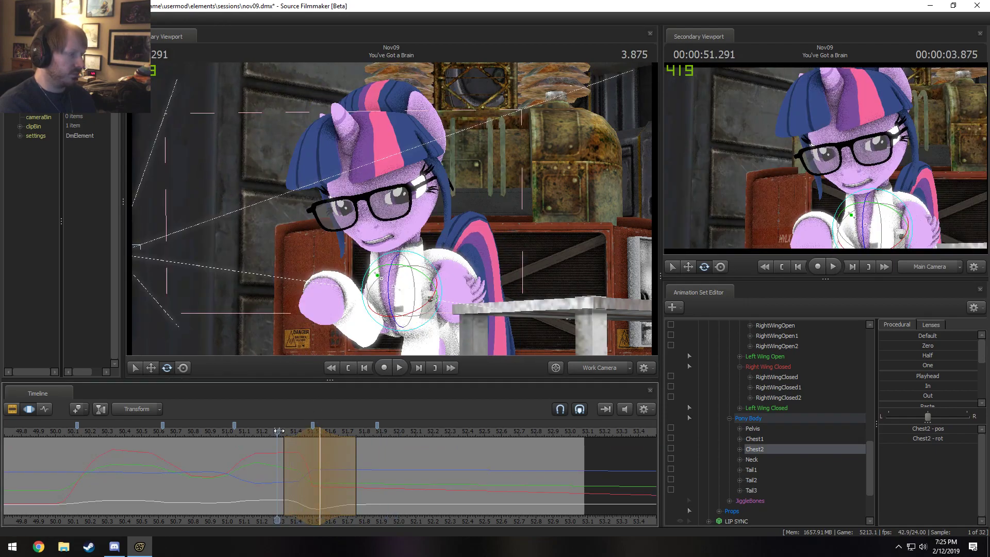
left_click(320, 437)
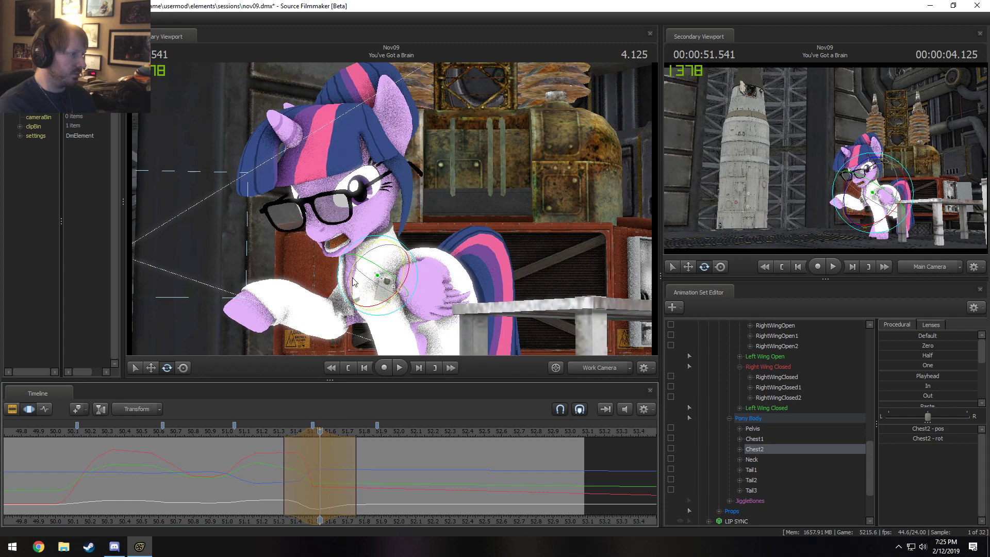
left_click_drag(353, 282, 361, 258)
Step: Rotate Head upward at 51.541 s to counter the chest lean, and play back from 51.25 s
left_click(367, 212)
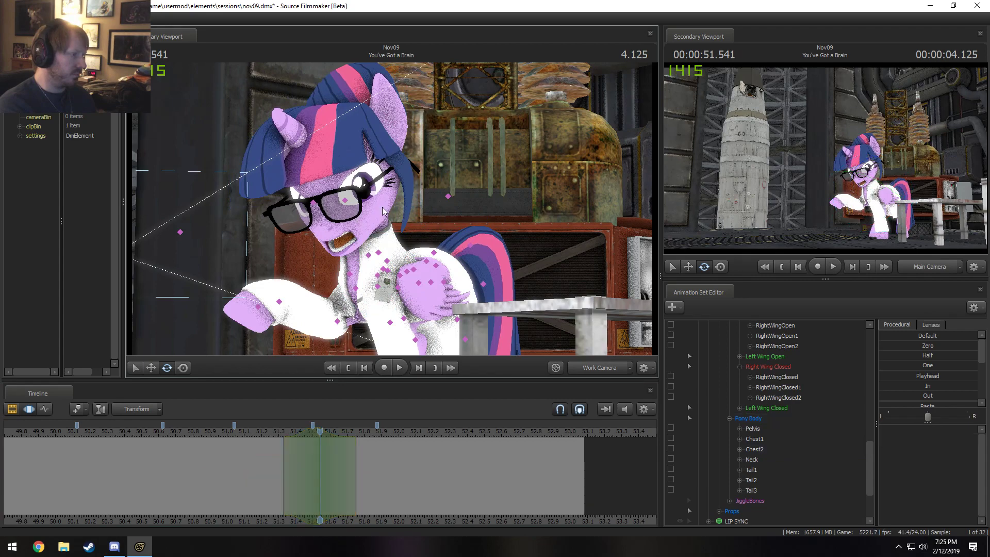
left_click(363, 212, "ctrl")
left_click_drag(355, 231, 363, 200)
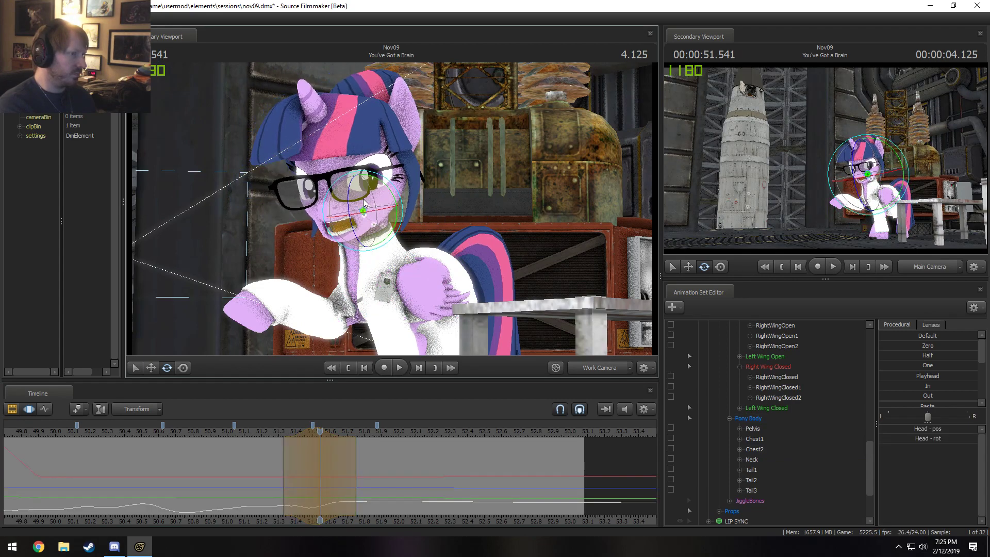
left_click(271, 433)
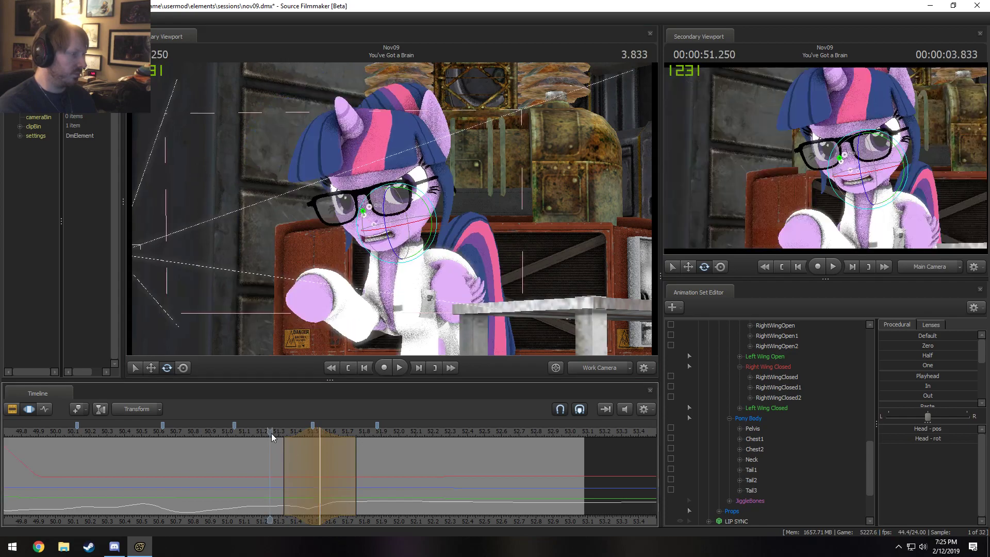
key("space")
left_click(271, 433)
key("space")
left_click(271, 433)
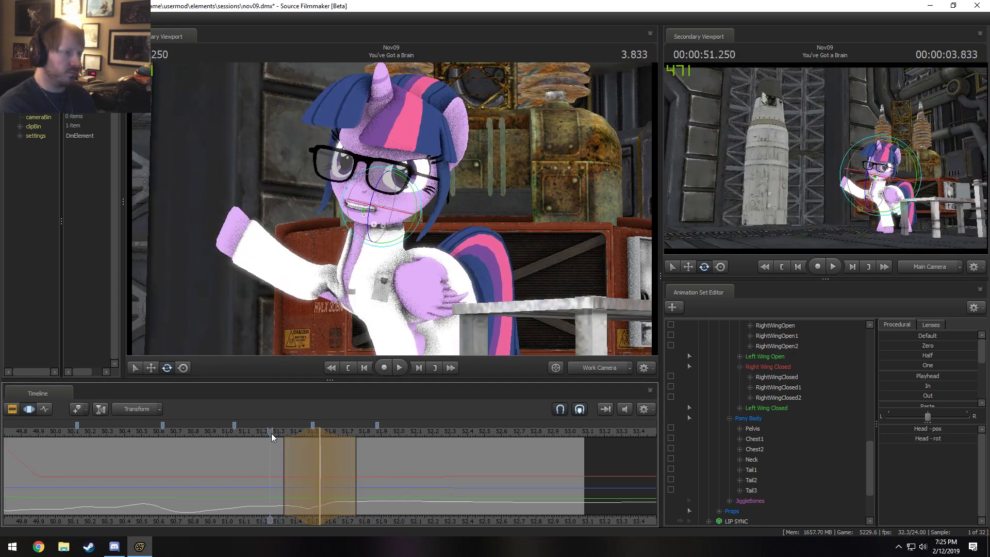
key("space")
key("space")
Step: Try starting the head falloff earlier at about 51.17 s, undo it, and play back the shot several times
left_click_drag(283, 443, 254, 443)
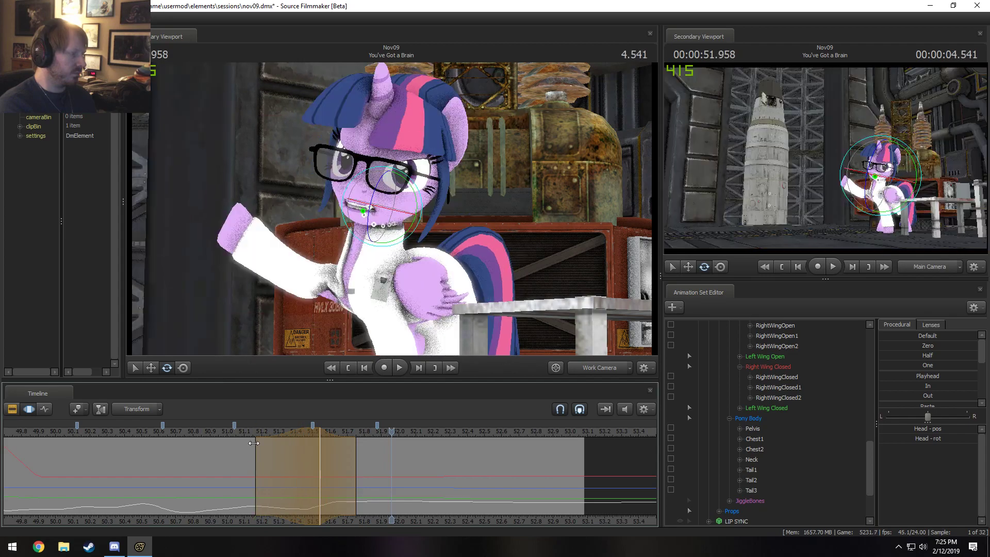
key("ctrl+z")
key("space")
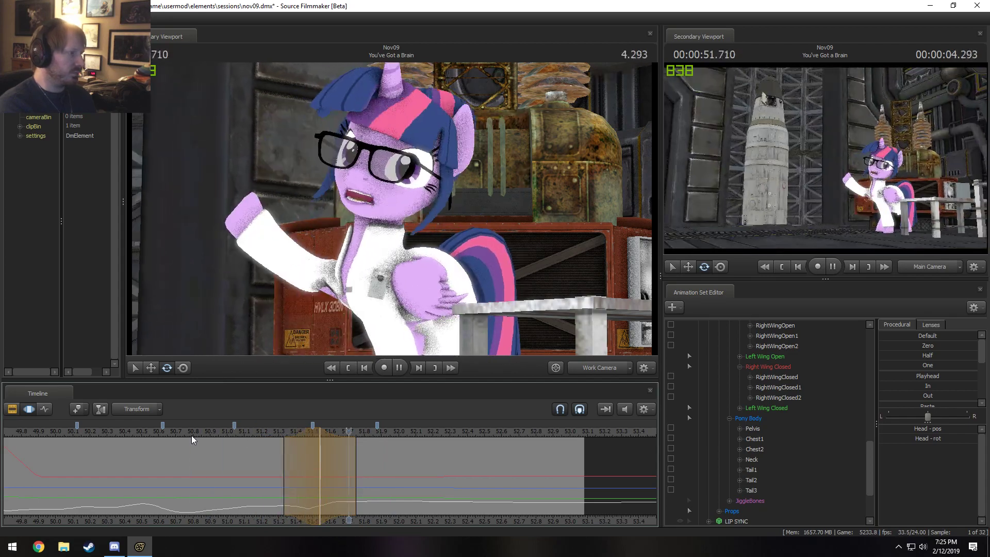
key("space")
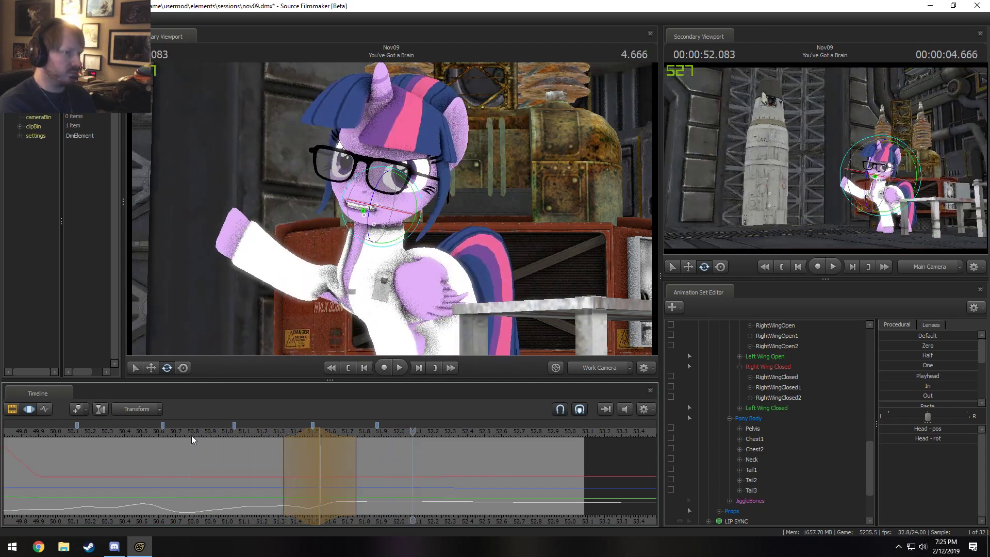
key("space")
key("space")
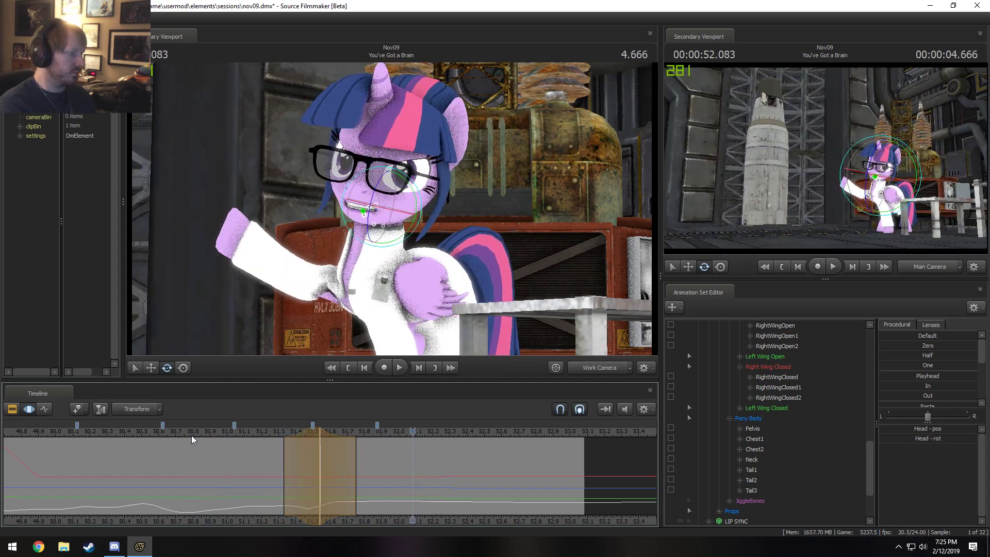
key("space")
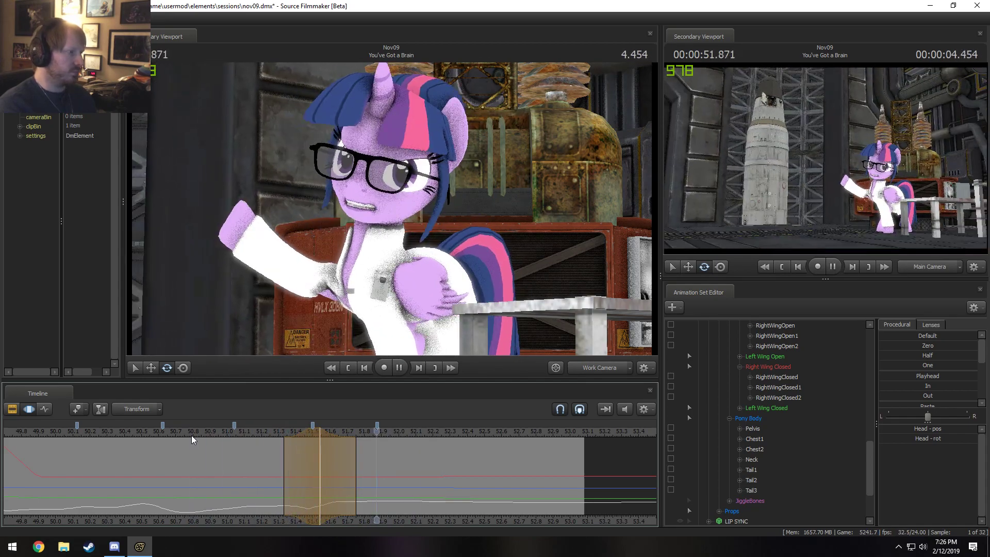
key("space")
Step: Set a time selection around 51.458 s with falloffs from about 51.42 to 51.62 s, and select the Eyes controls
left_click(244, 468)
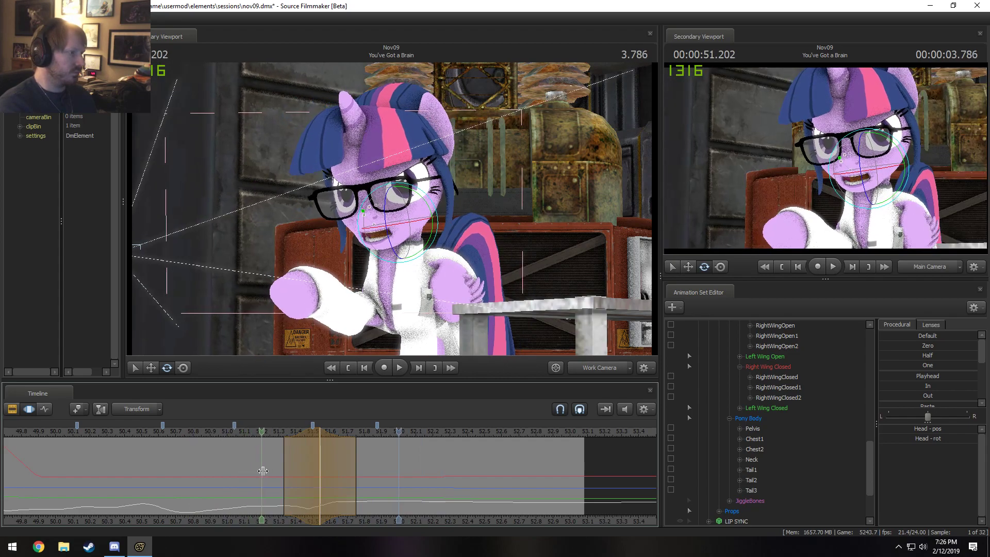
left_click_drag(284, 474, 334, 477)
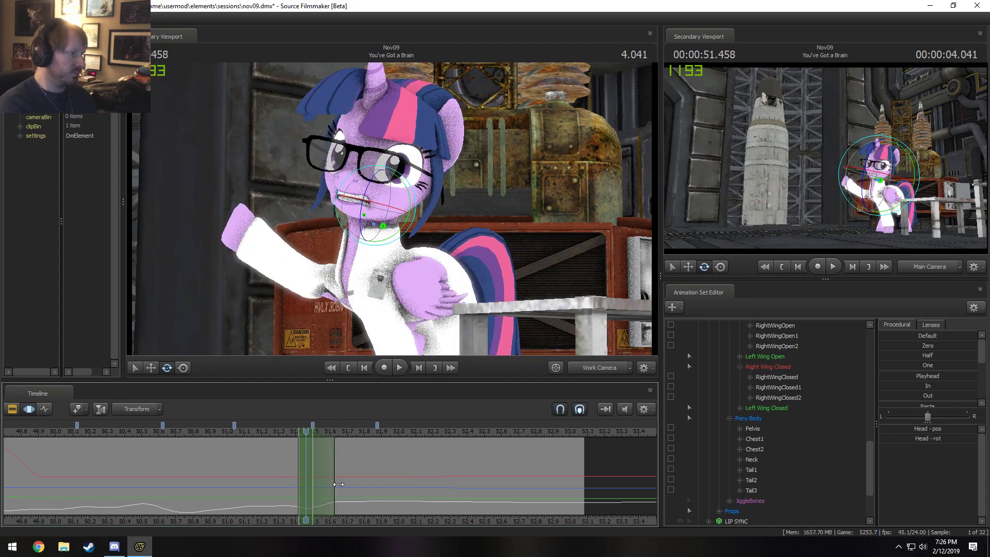
scroll(771, 366, "up", 10)
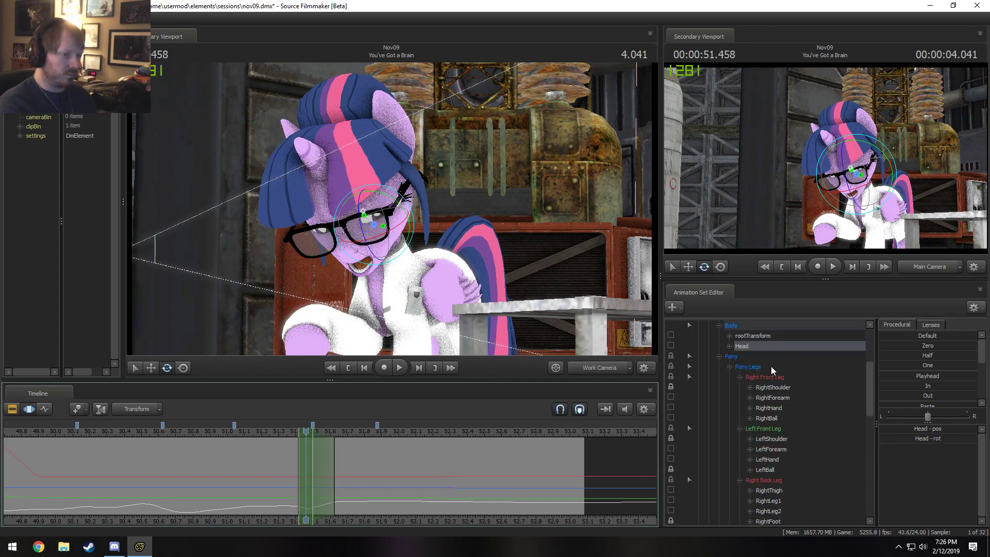
left_click(747, 337)
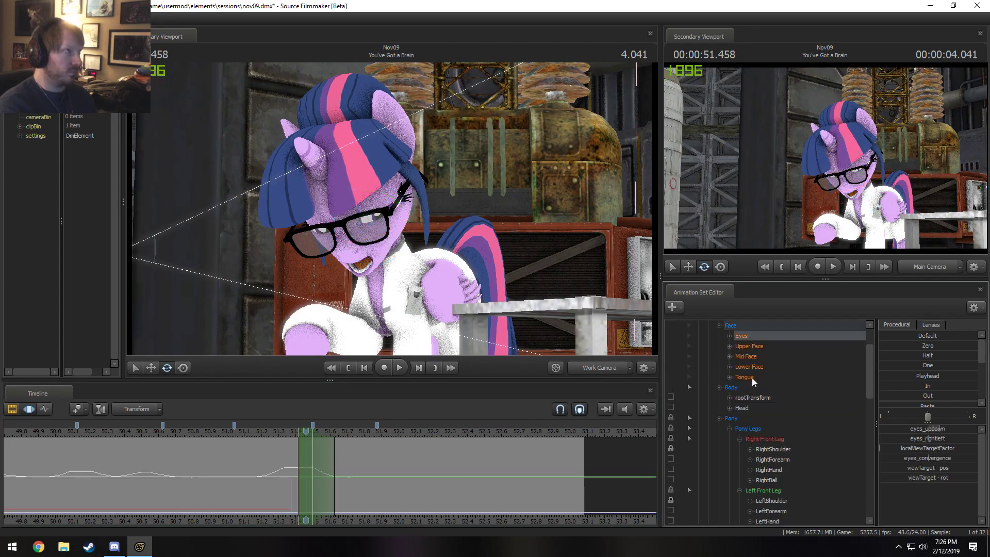
Step: Shift the gaze with eyes_rightleft around 51.458 s and extend the trailing falloff to about 51.71 s
left_click_drag(940, 445, 941, 445)
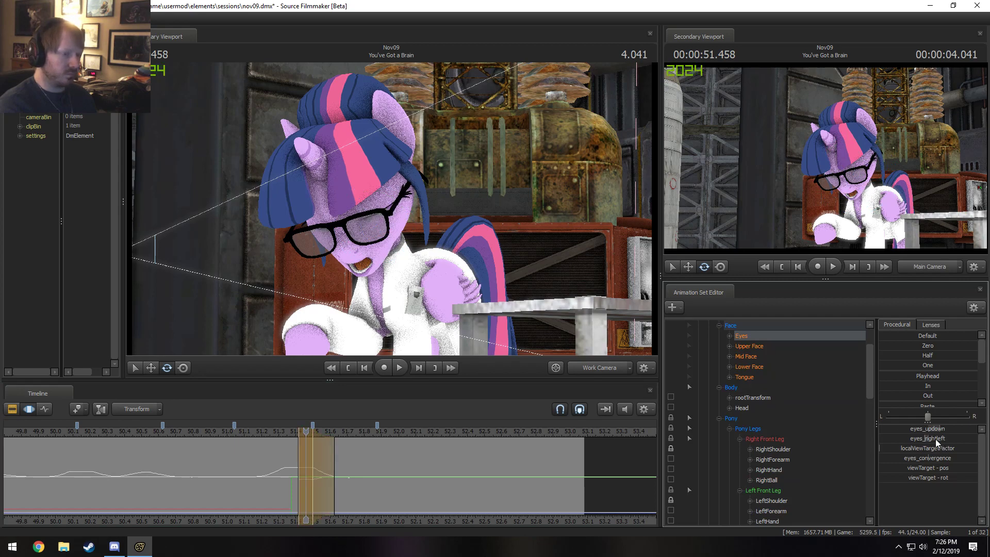
left_click_drag(320, 473, 333, 476)
key("space")
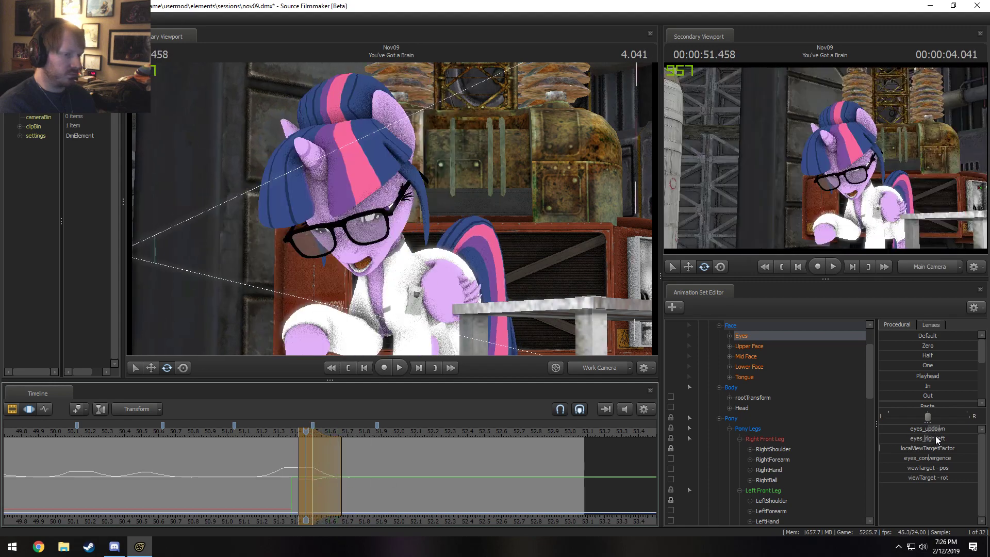
left_click_drag(937, 439, 937, 439)
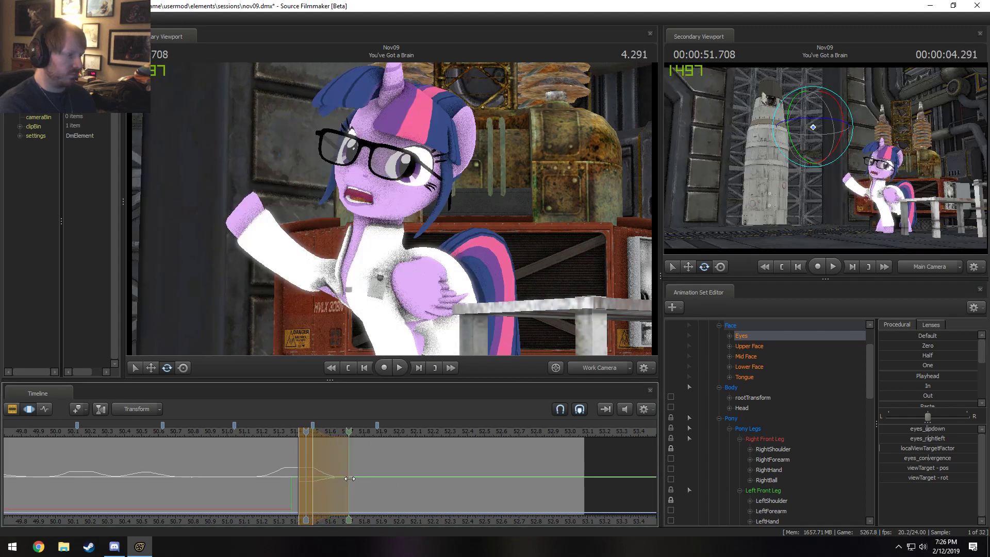
key("space")
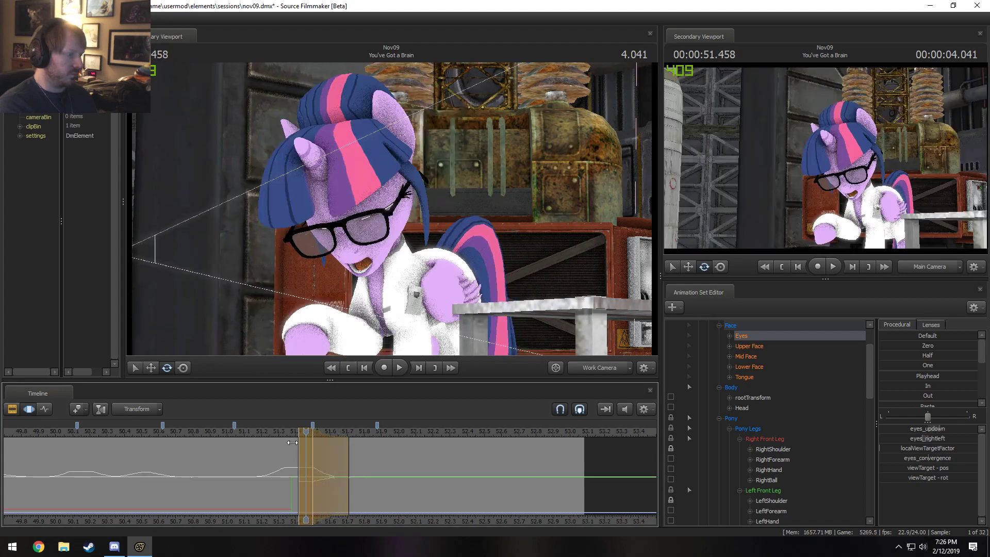
Step: Play back the eye motion from about 51.29 s and fine-tune eyes_rightleft while viewing 51.541 s
left_click(277, 431)
key("space")
key("space")
left_click_drag(287, 450, 336, 458)
left_click_drag(280, 432, 319, 447)
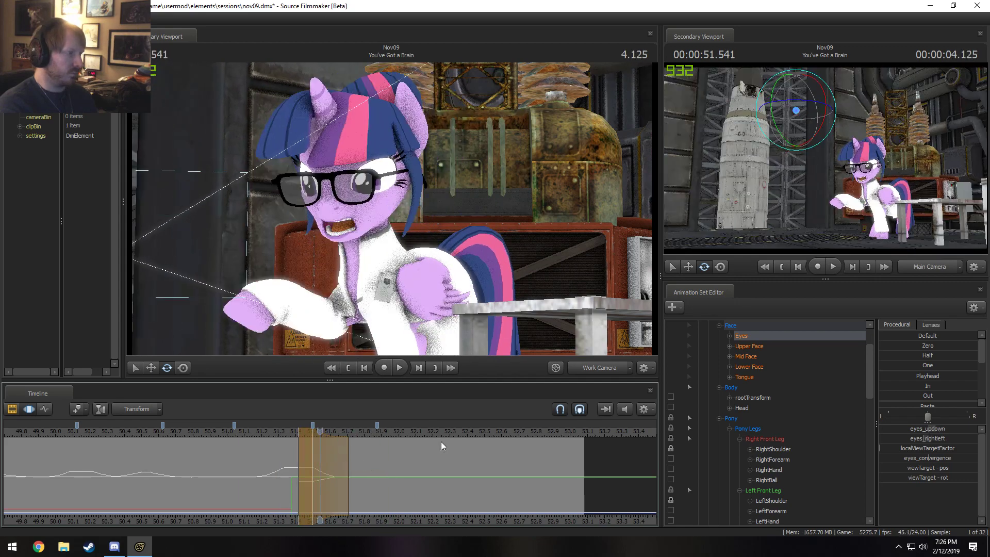
left_click_drag(918, 438, 914, 437)
Step: Centre a time selection on 52.000 s with falloffs on both sides and slightly adjust eyes_updown
mouse_move(306, 426)
left_mouse_down()
mouse_move(330, 444)
mouse_move(376, 450)
mouse_move(336, 460)
left_mouse_up()
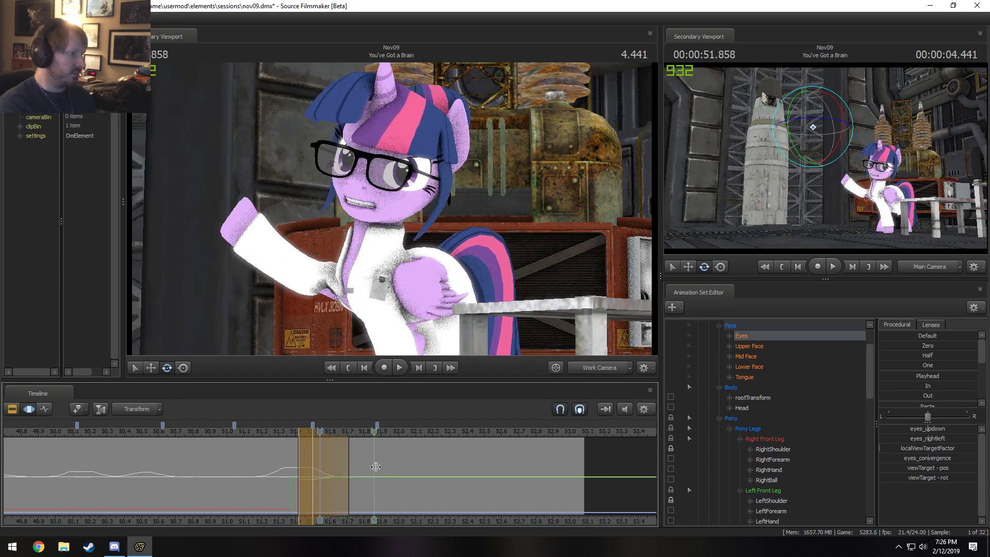
left_click(395, 468)
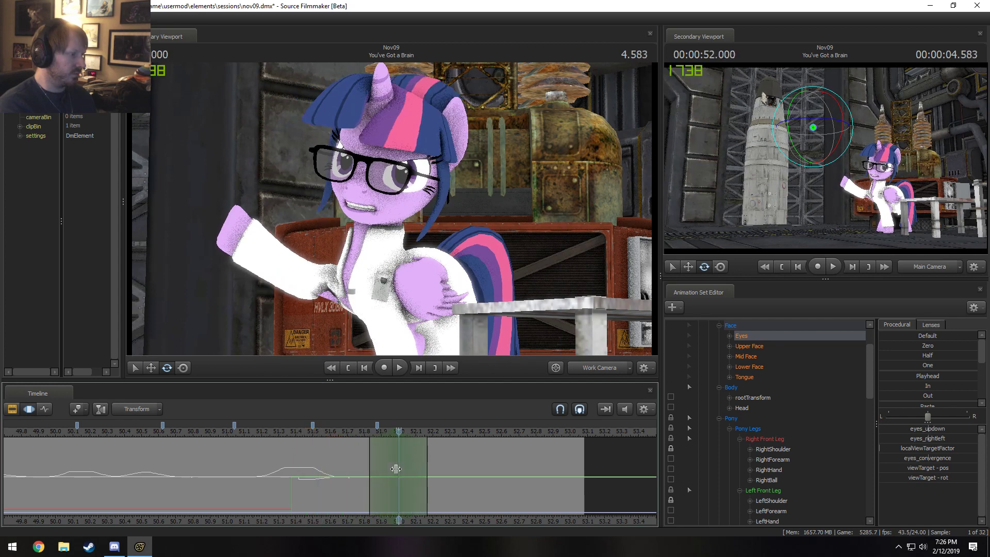
left_click_drag(951, 431, 936, 430)
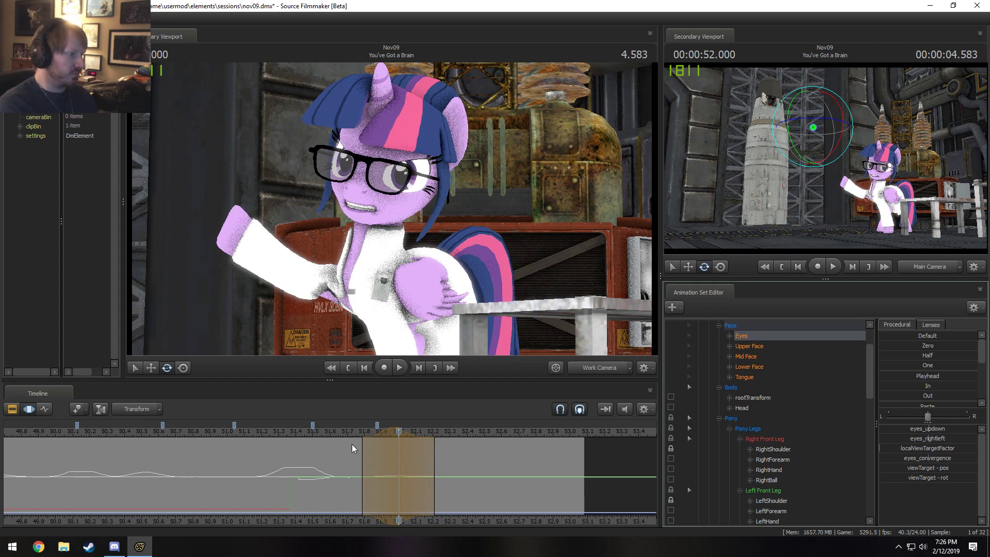
Step: Shift the active eye adjustment to about 51.875 s with falloffs from about 51.67 to 52.17 s, and play it back
left_click(339, 432)
key("space")
key("space")
mouse_move(389, 436)
left_mouse_down()
mouse_move(376, 436)
mouse_move(449, 464)
mouse_move(375, 430)
left_mouse_up()
left_click(334, 435)
key("space")
key("space")
Step: Play back the shot repeatedly from progressively earlier points between about 51.55 and 51.28 s to review the eye motion
left_click(328, 433)
left_click(321, 435)
key("space")
key("space")
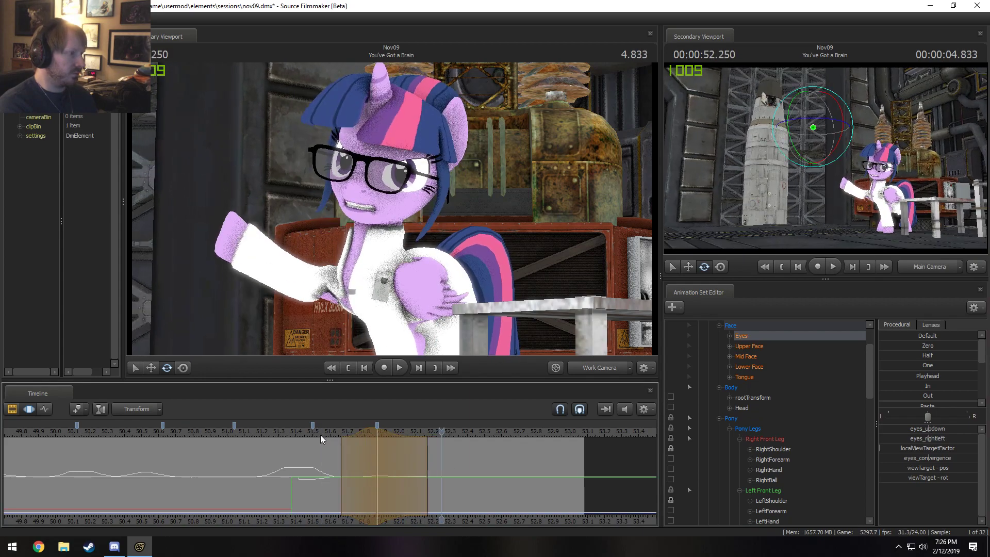
left_click(299, 434)
key("space")
key("space")
left_click(275, 432)
key("space")
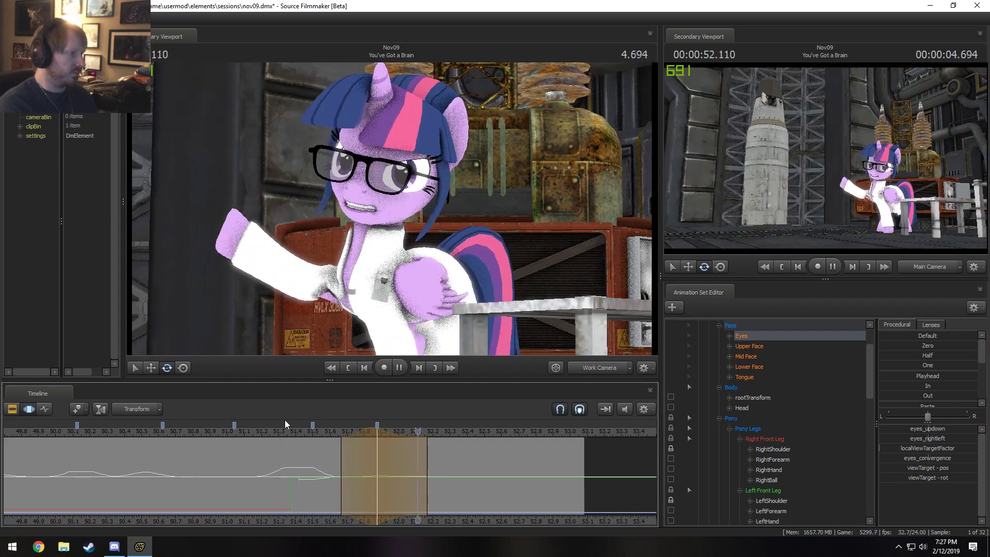
Step: Play back the shot from about 51.0 s to review the adjusted eye motion
key("space")
left_click(230, 431)
key("space")
key("space")
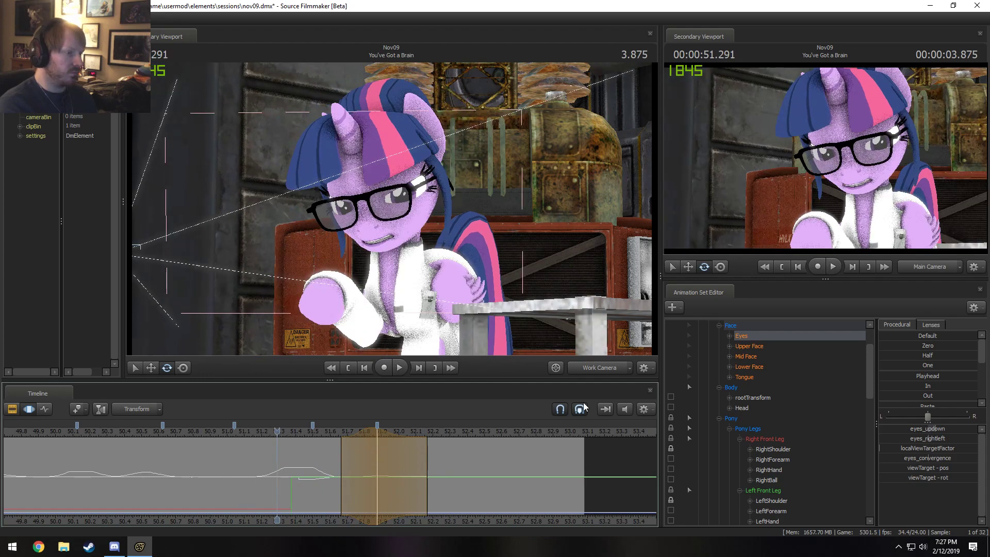
Step: View the primary viewport through the Main Camera and replay the shot from about 51.35 s and 50.4 s
left_click(596, 367)
key("space")
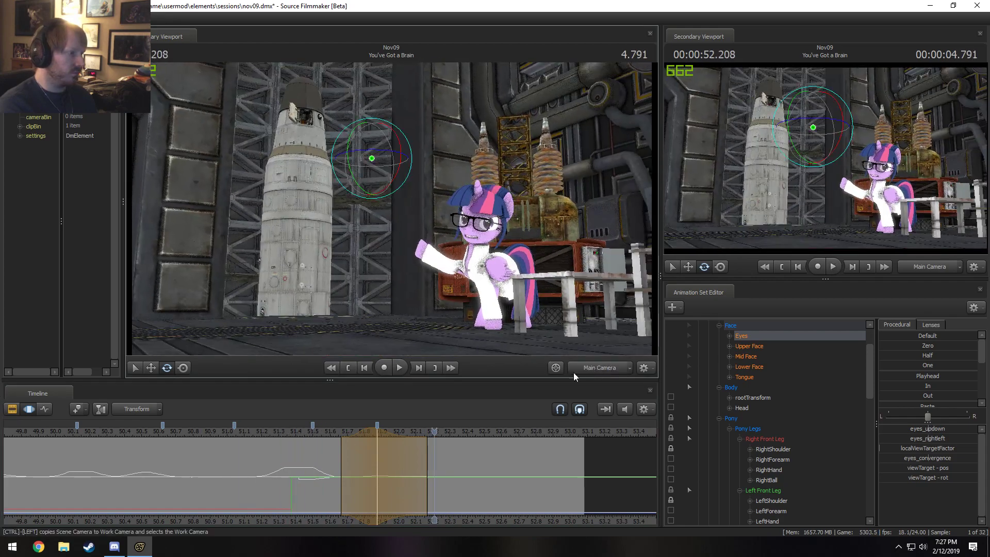
left_click(287, 431)
key("space")
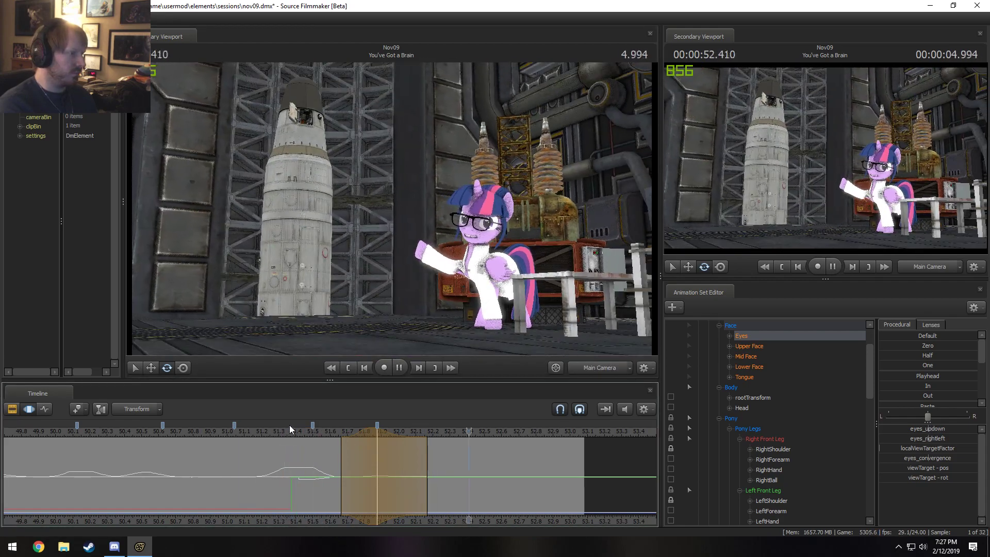
key("space")
left_click(120, 431)
key("space")
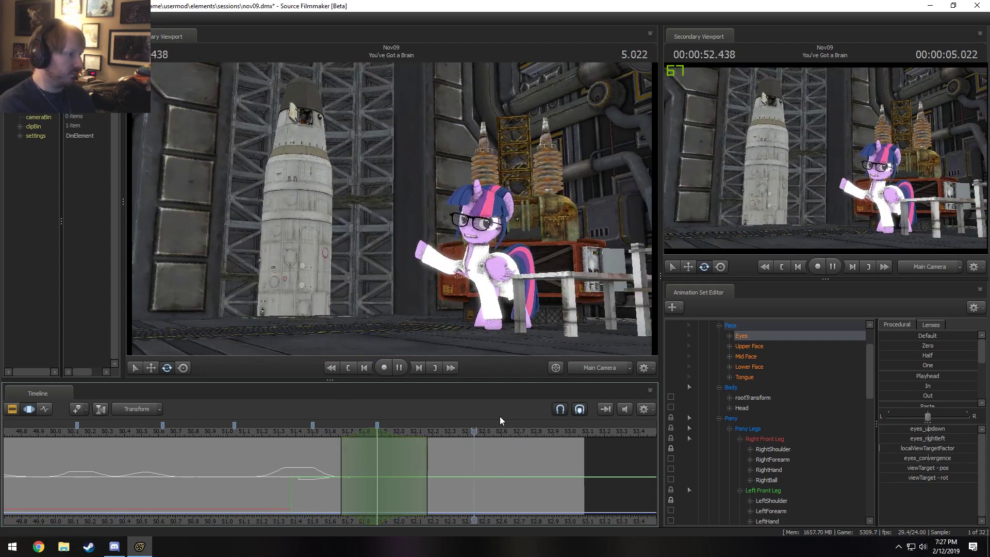
key("space")
Step: Select Twilight's Lower Face controls in the Work Camera view and set a time selection from about 51.75 to 52.5 s around 51.875 s
left_click(758, 367)
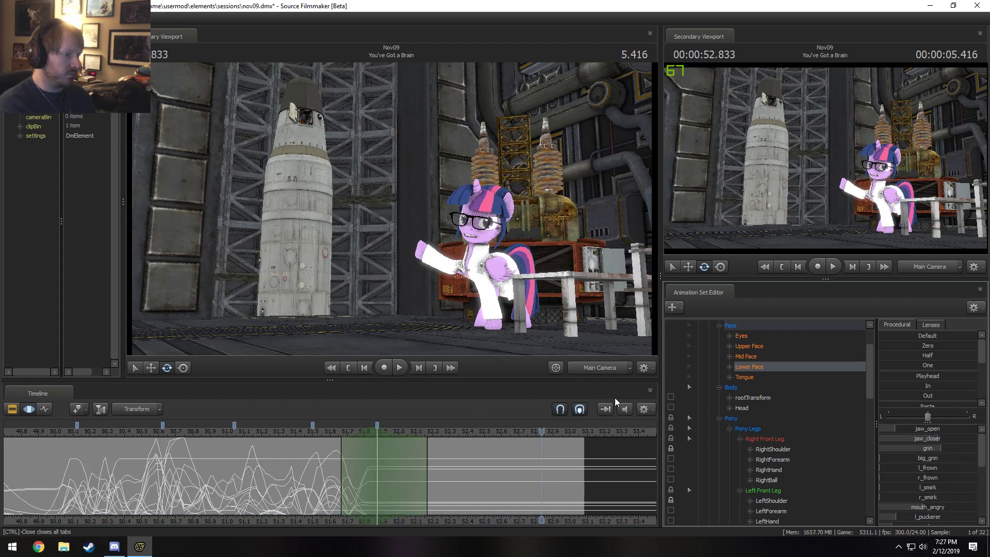
left_click(588, 367)
key("shift")
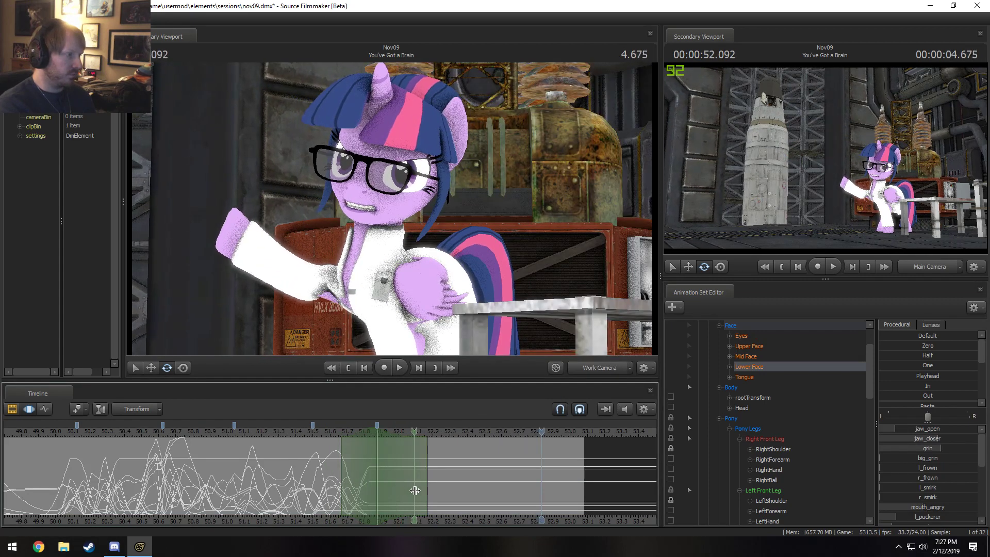
left_click(378, 491, "shift")
scroll(378, 491, "up", 4, "shift")
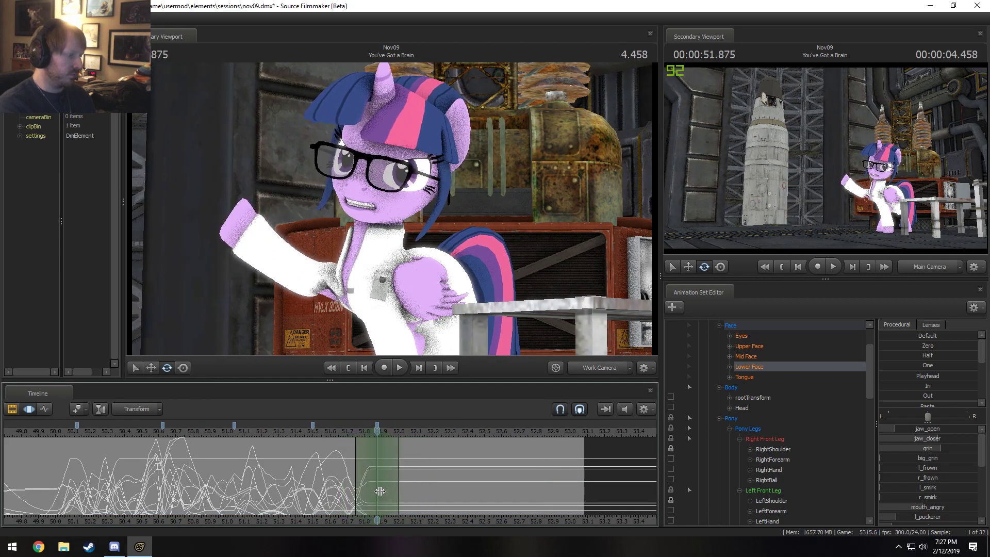
left_click_drag(360, 431, 356, 454)
left_click_drag(421, 469, 484, 469)
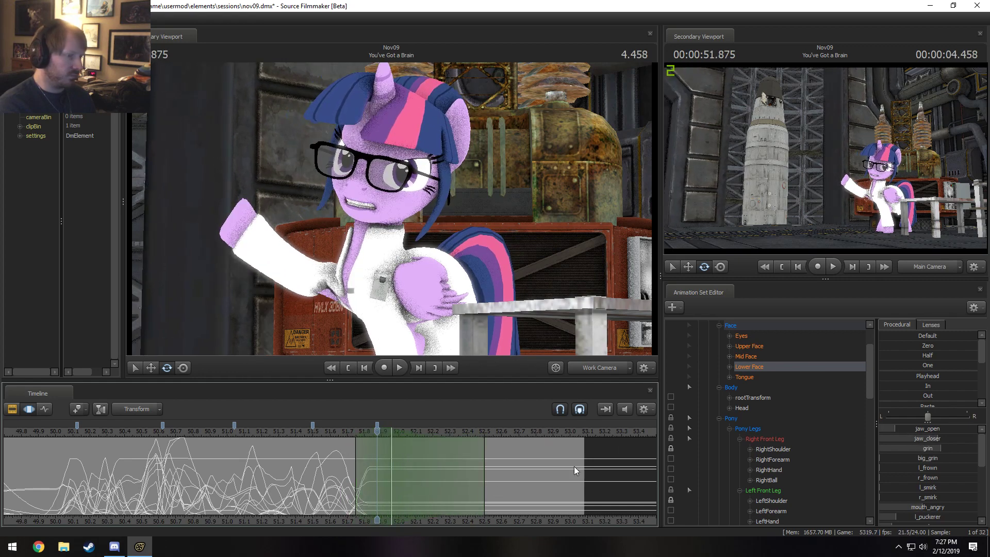
Step: Increase the grin and the left and right puckerer values at 51.875 s, and play back the mouth change
left_click_drag(934, 449, 954, 447)
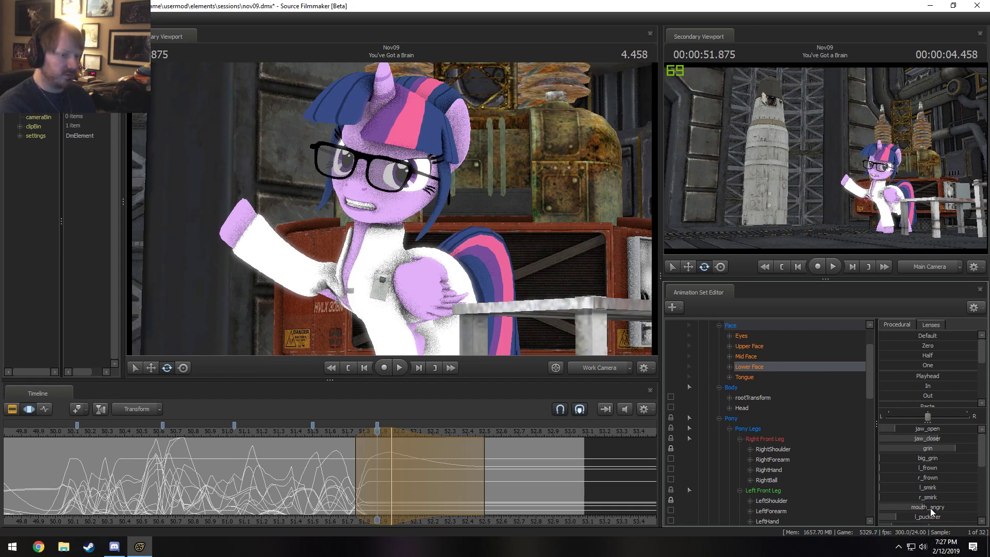
scroll(930, 508, "down", 3)
mouse_move(932, 487)
left_mouse_down()
mouse_move(946, 487)
mouse_move(922, 495)
left_mouse_up()
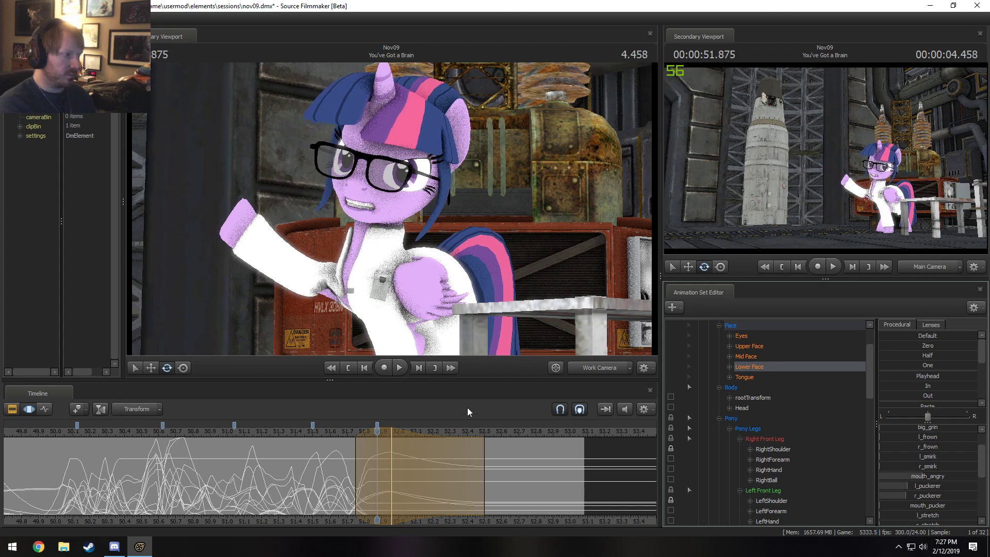
key("space")
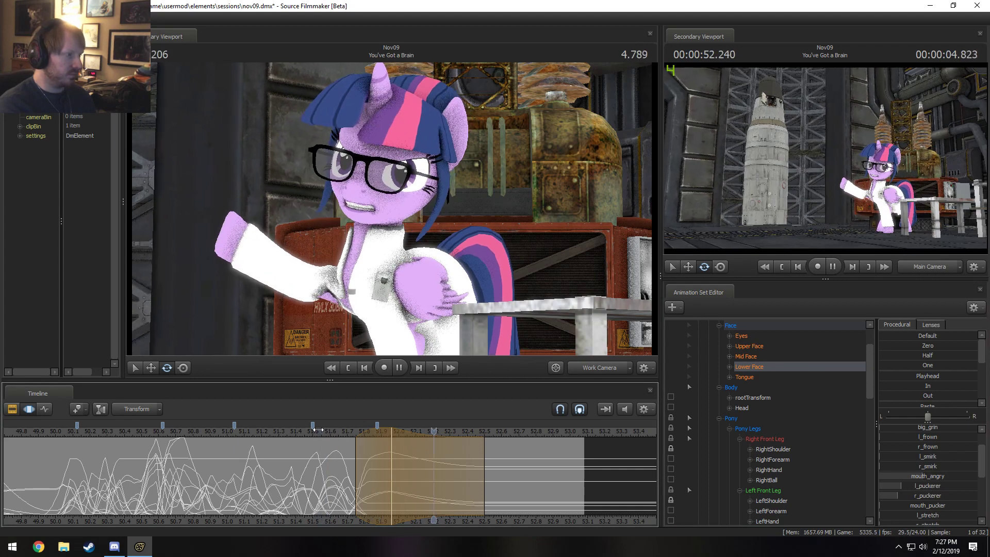
Step: Centre a time selection on 52.625 s with falloffs from about 51.875 s to beyond the end of the shot
left_click_drag(462, 463, 506, 470)
key("Escape")
scroll(506, 470, "up", 10)
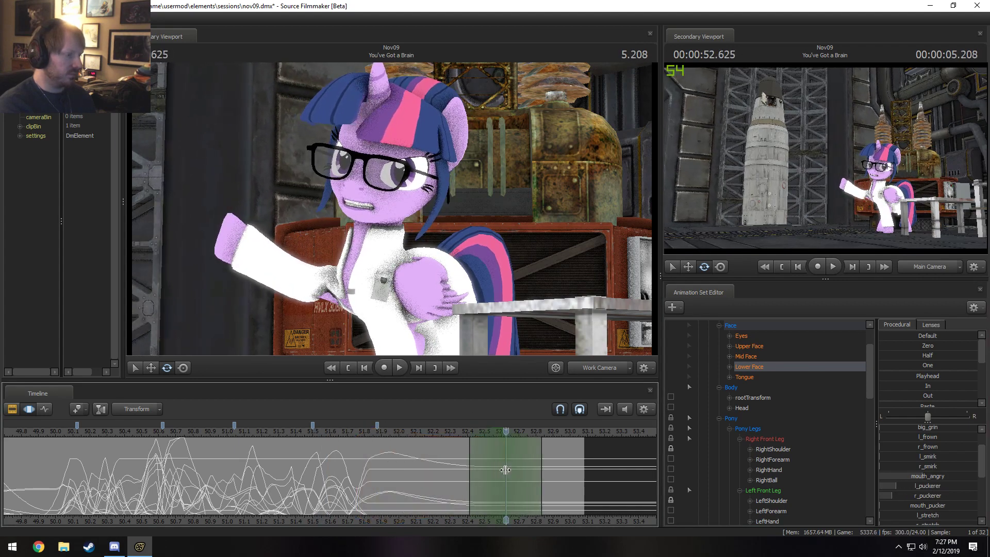
scroll(543, 478, "up", 4)
left_click_drag(640, 478, 830, 472)
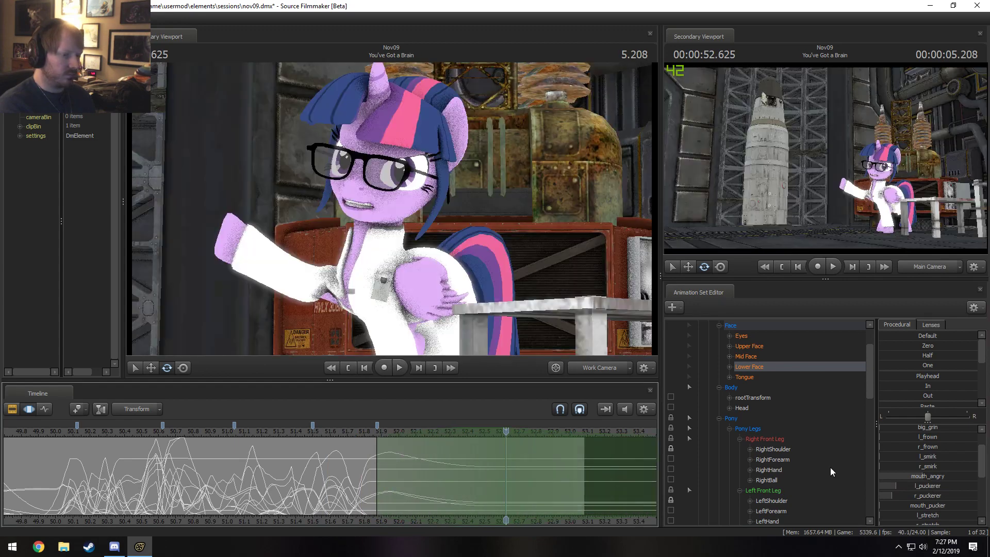
Step: Reduce the Lower Face grin at 52.625 s to relax Twilight's held smile
scroll(920, 451, "up", 3)
mouse_move(920, 449)
left_mouse_down()
mouse_move(931, 432)
mouse_move(942, 466)
mouse_move(914, 430)
mouse_move(905, 449)
left_mouse_up()
scroll(926, 507, "down", 4)
scroll(930, 453, "up", 4)
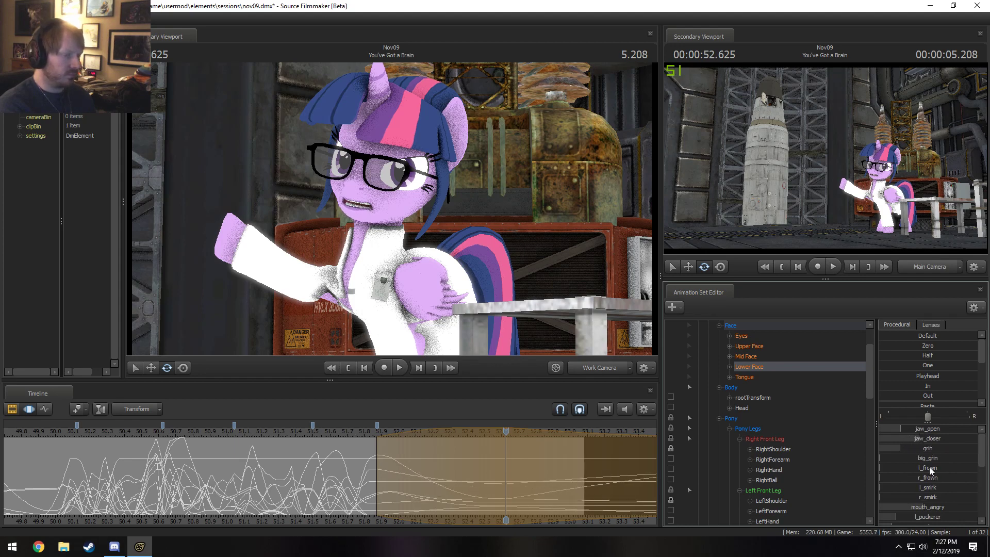
Step: Reduce mouth_angry and fine-tune mouth_O and jaw_open at 52.625 s, and play back through the end of the shot
scroll(928, 518, "down", 3)
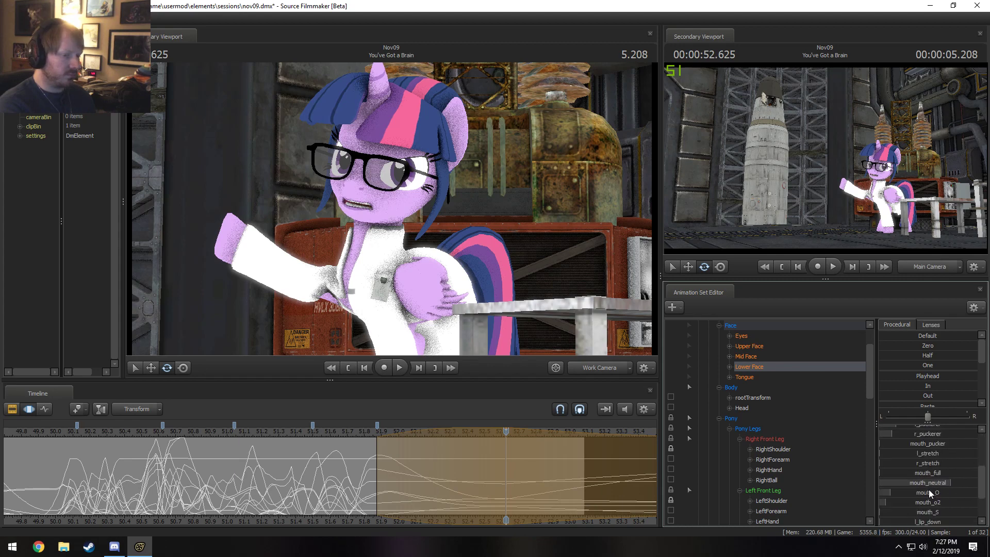
left_click_drag(900, 492, 893, 492)
scroll(933, 499, "up", 3)
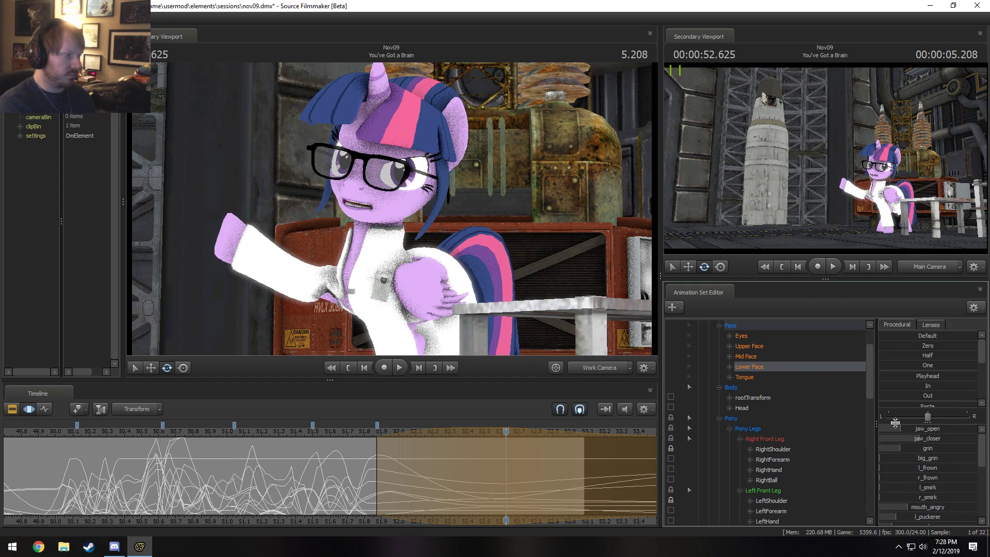
left_click_drag(918, 430, 910, 430)
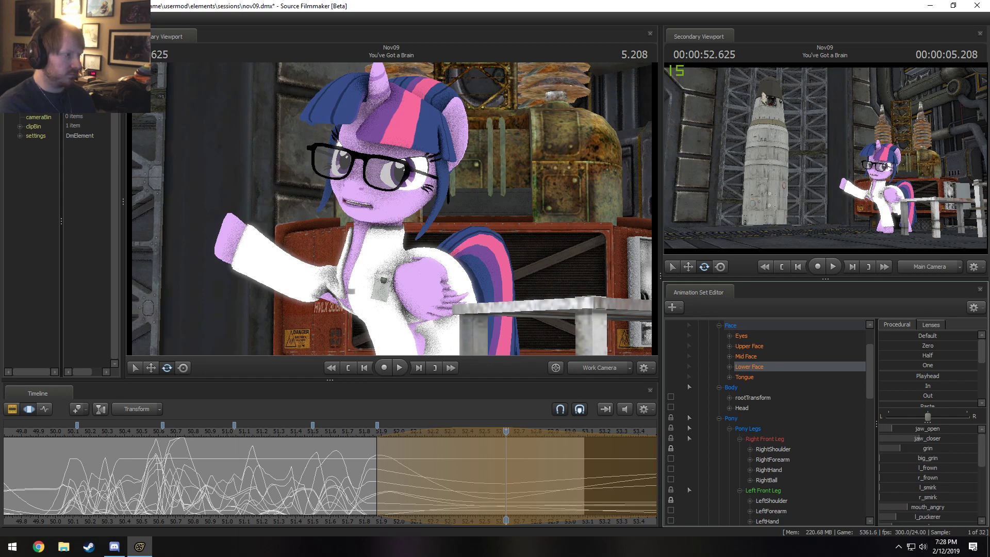
key("space")
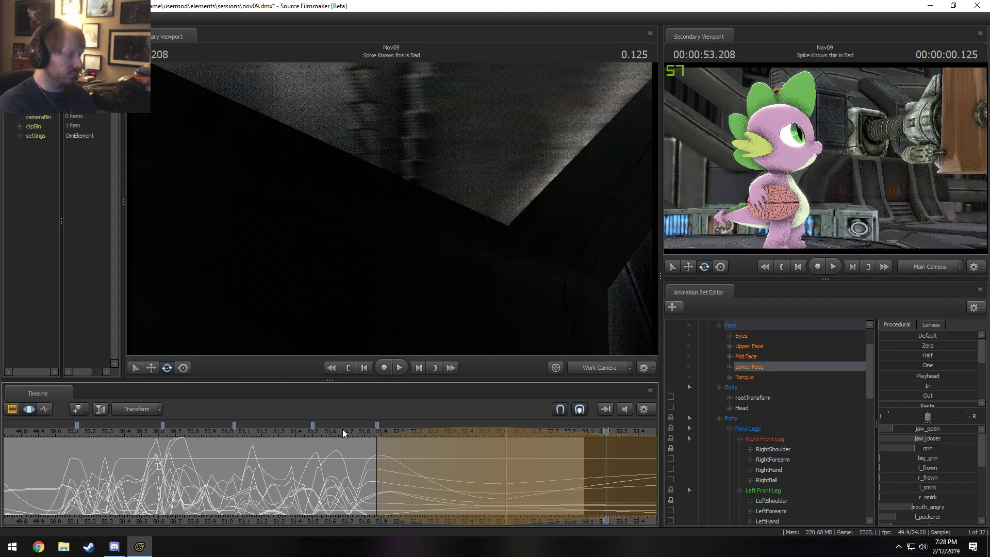
Step: Raise mouth_o2 slightly for Twilight Sparkle's lower face around 52.375 s with a short falloff on both sides, and play it back
left_click(384, 463)
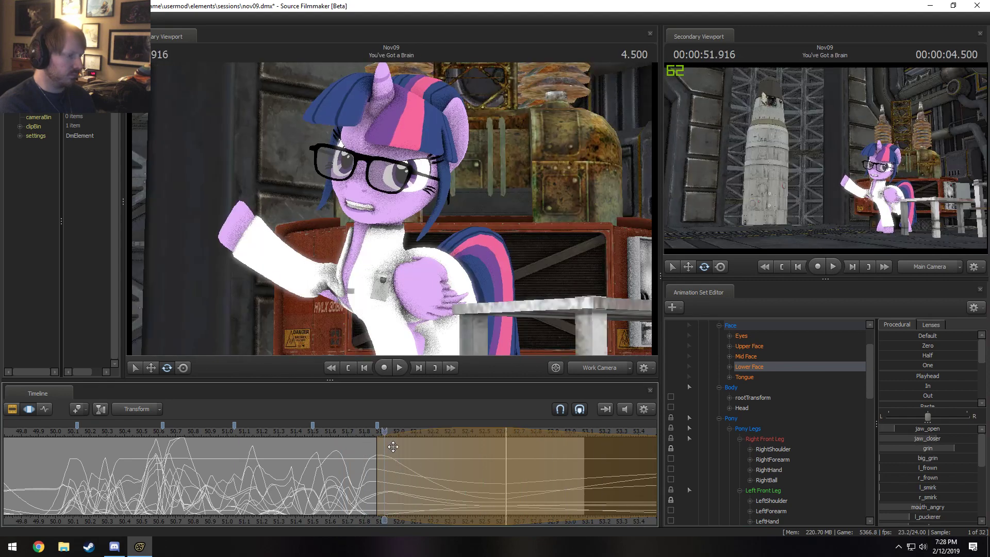
mouse_move(391, 463)
left_mouse_down()
mouse_move(439, 463)
mouse_move(462, 480)
left_mouse_up()
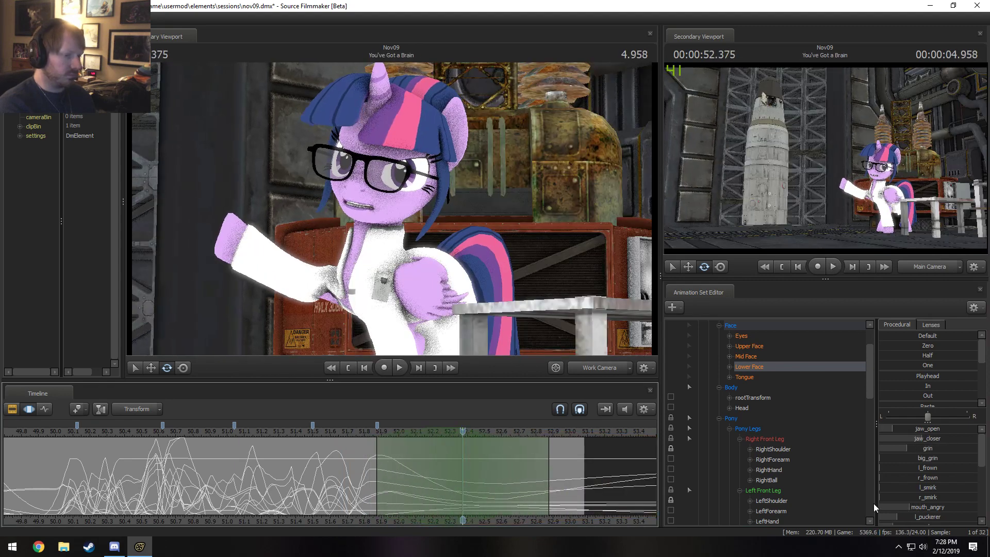
scroll(933, 475, "down", 5)
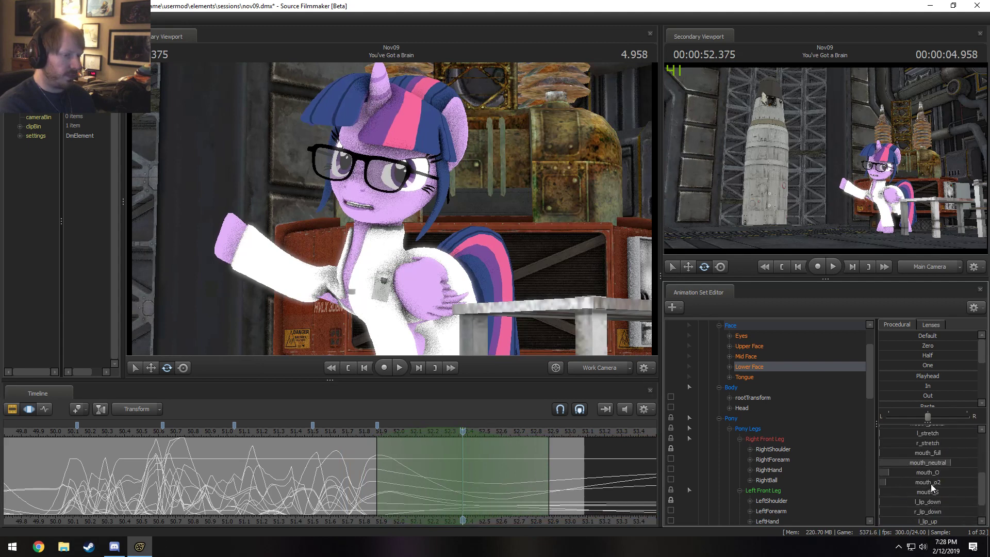
left_click_drag(931, 485, 939, 485)
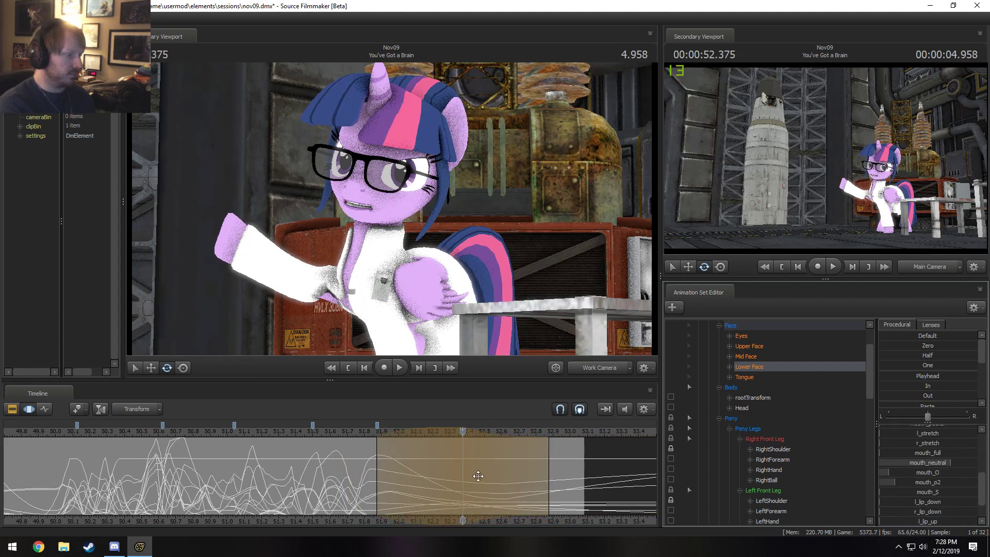
scroll(917, 435, "up", 5)
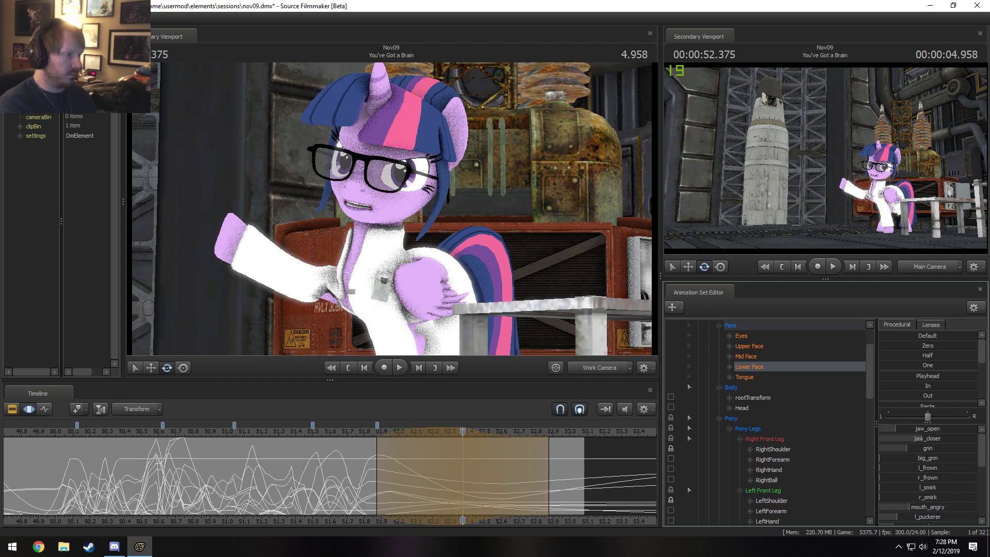
left_click(363, 431)
key("space")
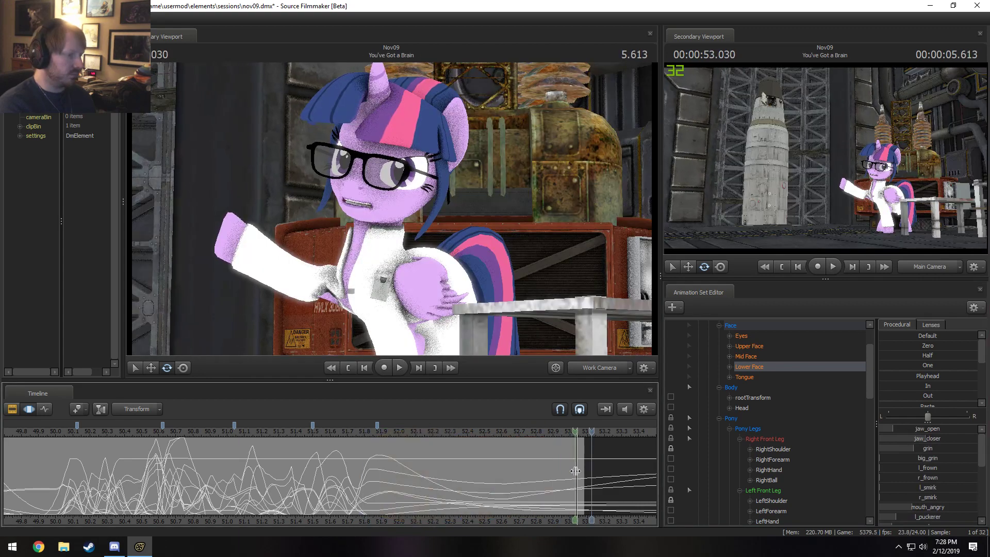
Step: Lower jaw_open slightly from about 53.04 s to the shot's end with a falloff starting near 52.5 s, and review the playback
scroll(612, 469, "up", 5)
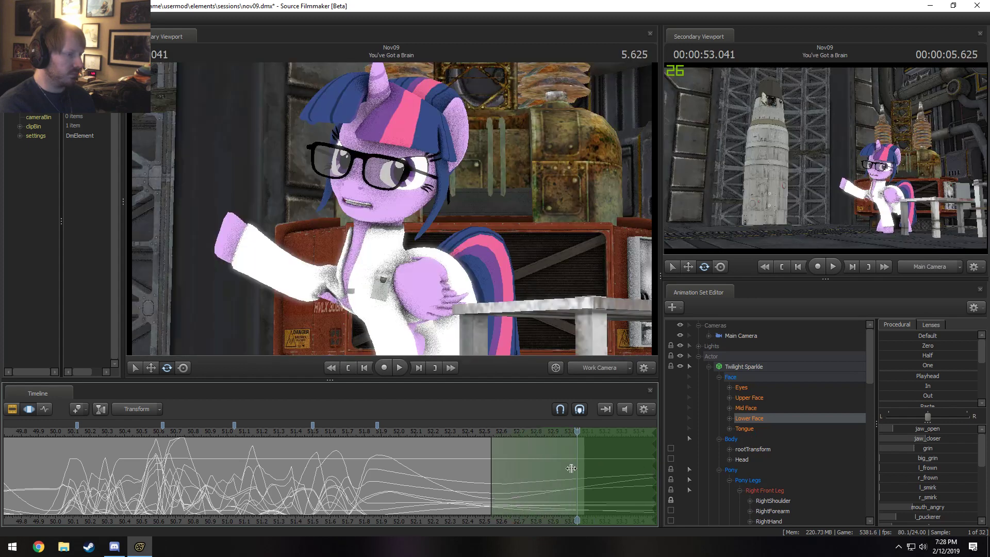
left_click_drag(932, 430, 931, 430)
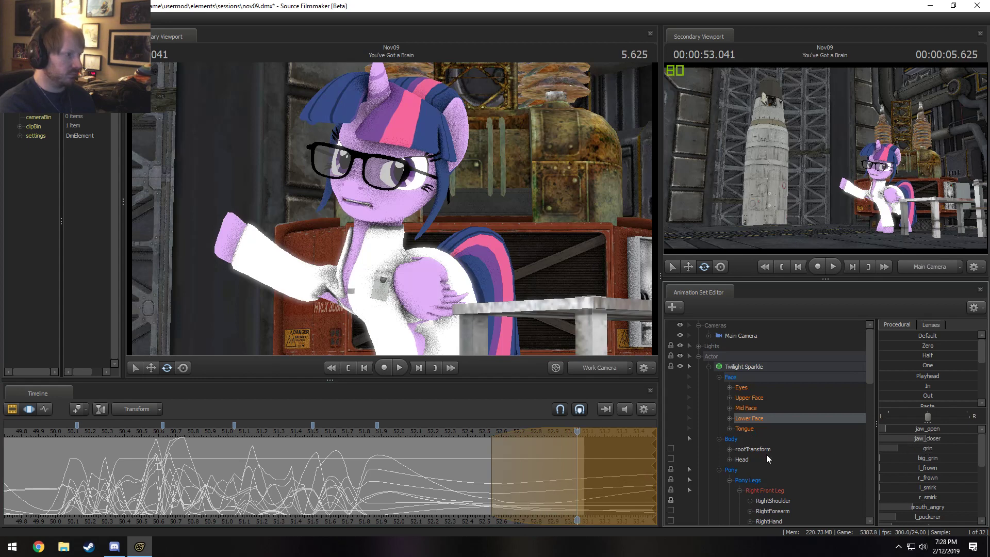
left_click(416, 430)
key("space")
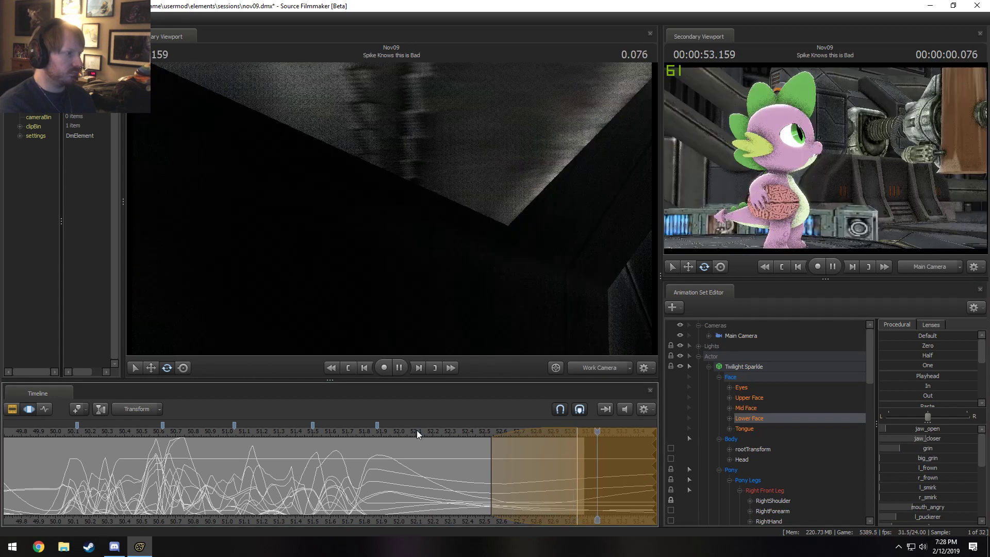
left_click(363, 434)
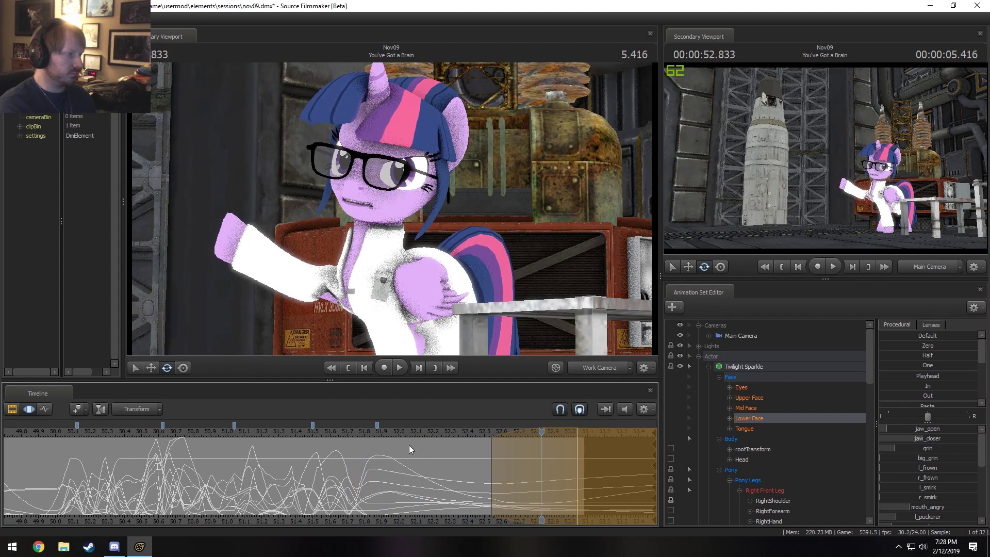
Step: Select about 52.4 to 52.8 s with falloff, shift Twilight Sparkle's eyes slightly using eyes_rightleft, and play the shot
left_click(503, 467)
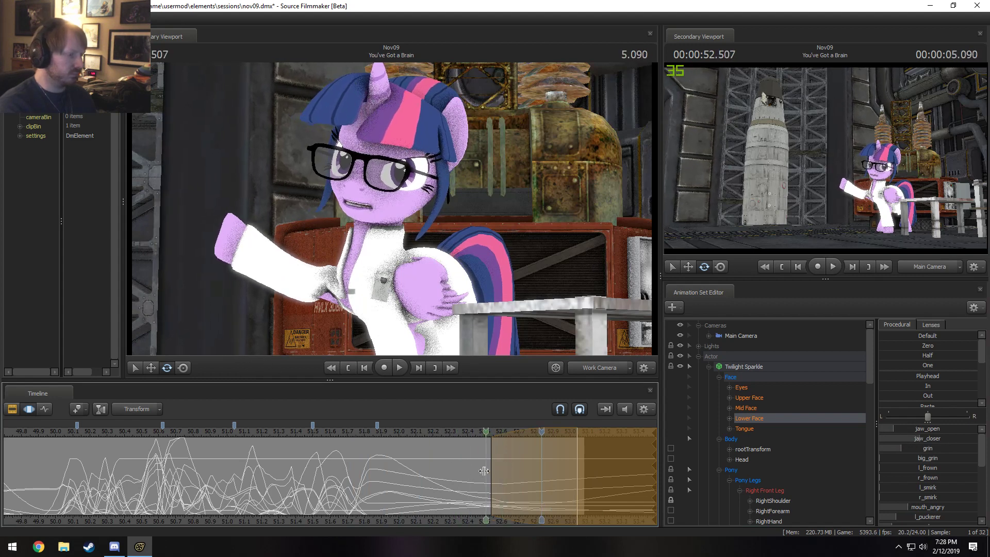
left_click_drag(470, 472, 535, 484, "shift")
scroll(534, 484, "up", 1, "shift")
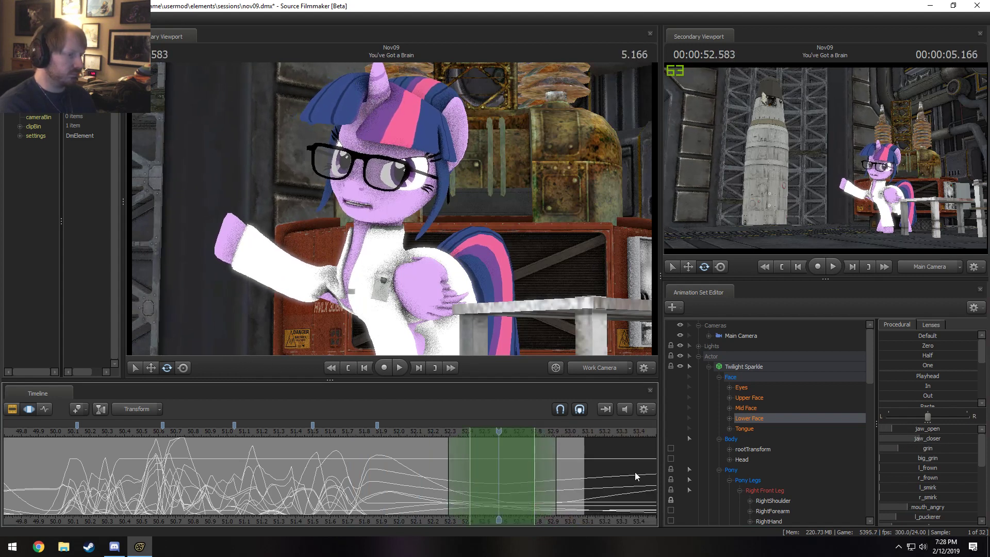
left_click(743, 388)
left_click_drag(929, 442, 930, 442)
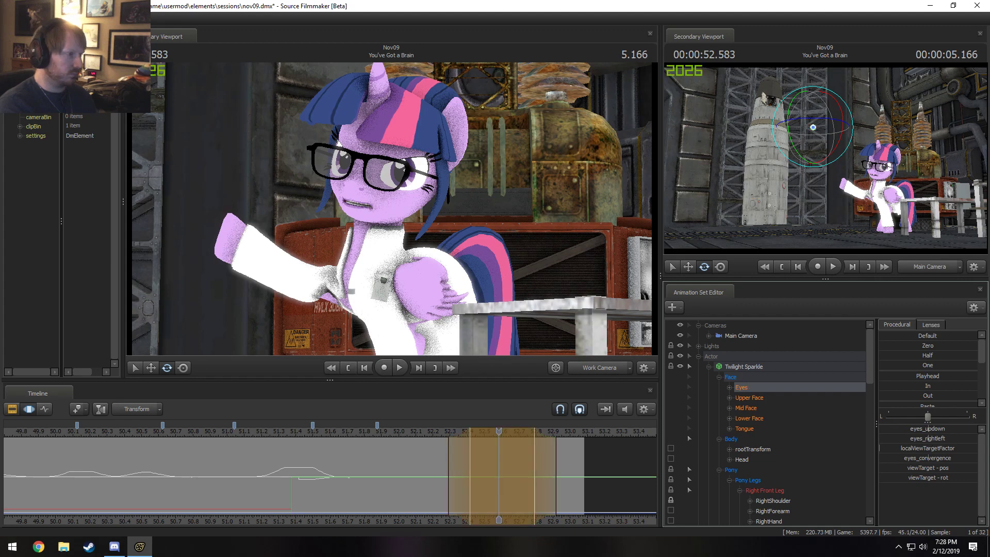
left_click(395, 435)
key("space")
key("space")
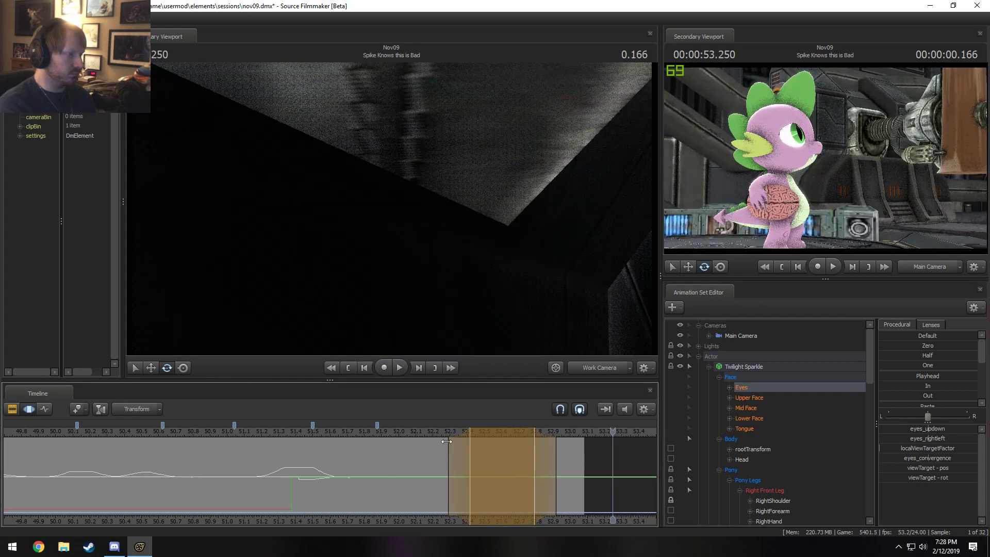
Step: Extend the time selection past the end of the shot and fine-tune eyes_rightleft around 52.67 s
left_click_drag(543, 448, 575, 446)
left_click(380, 433)
key("space")
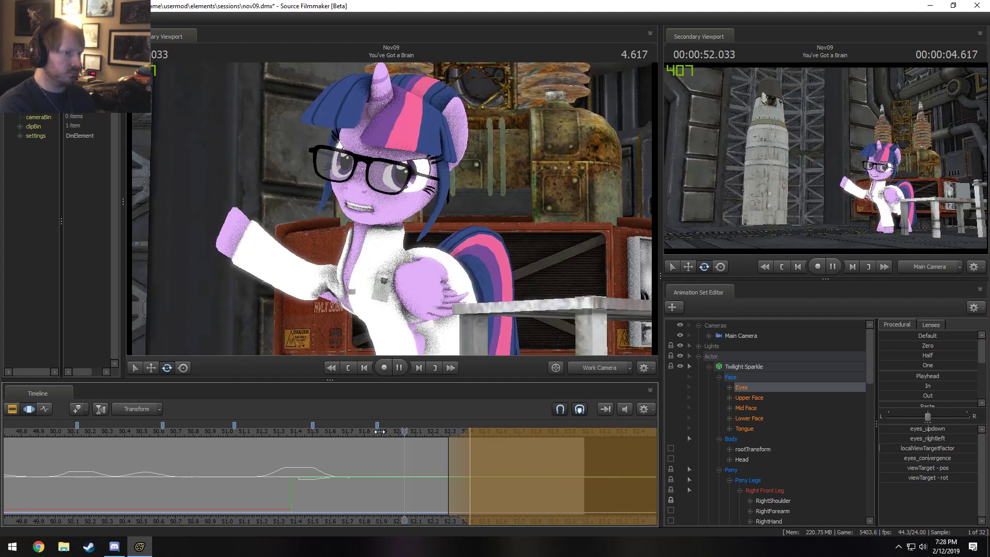
key("space")
left_click(513, 449)
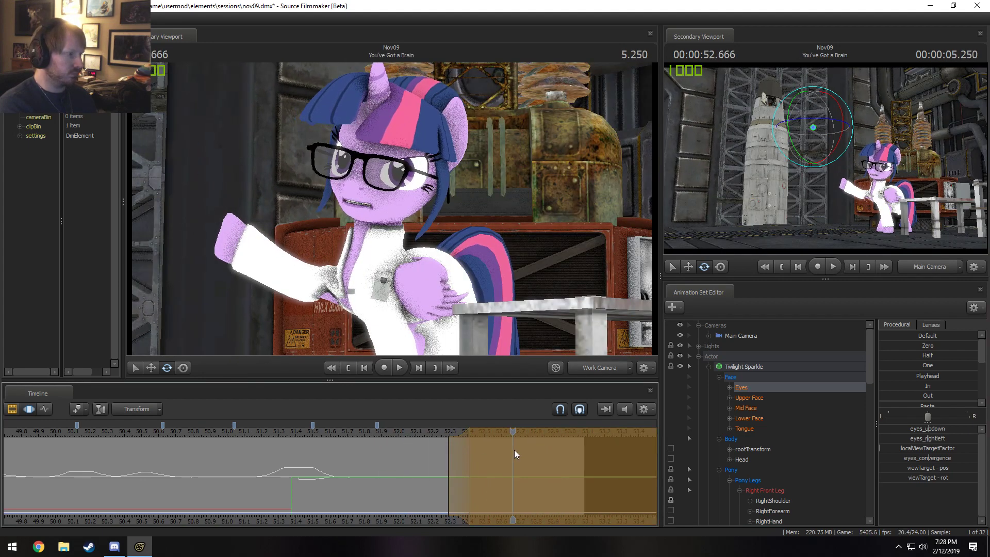
left_click_drag(932, 439, 932, 439)
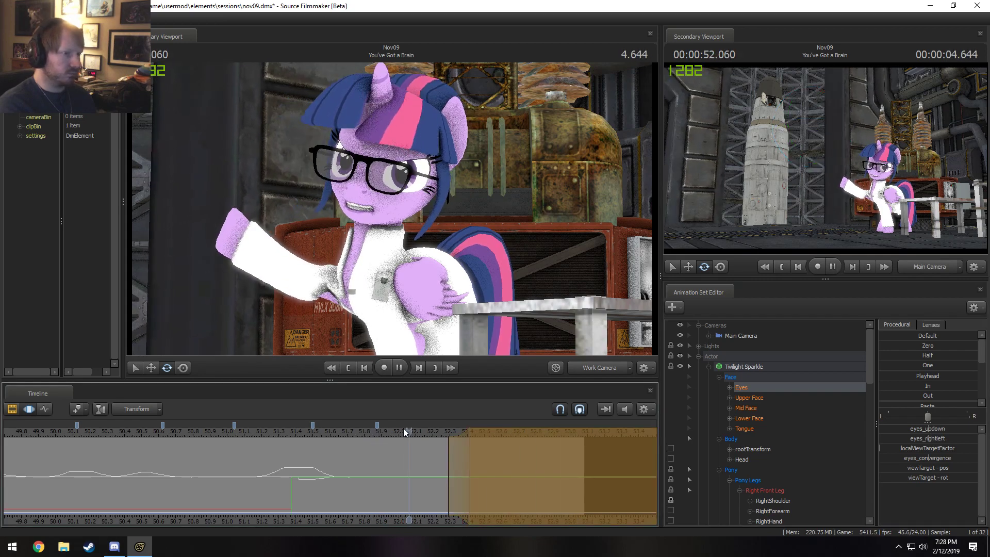
Step: Review the end of the shot through the Main Camera, then return the primary viewport to the Work Camera
left_click(595, 369)
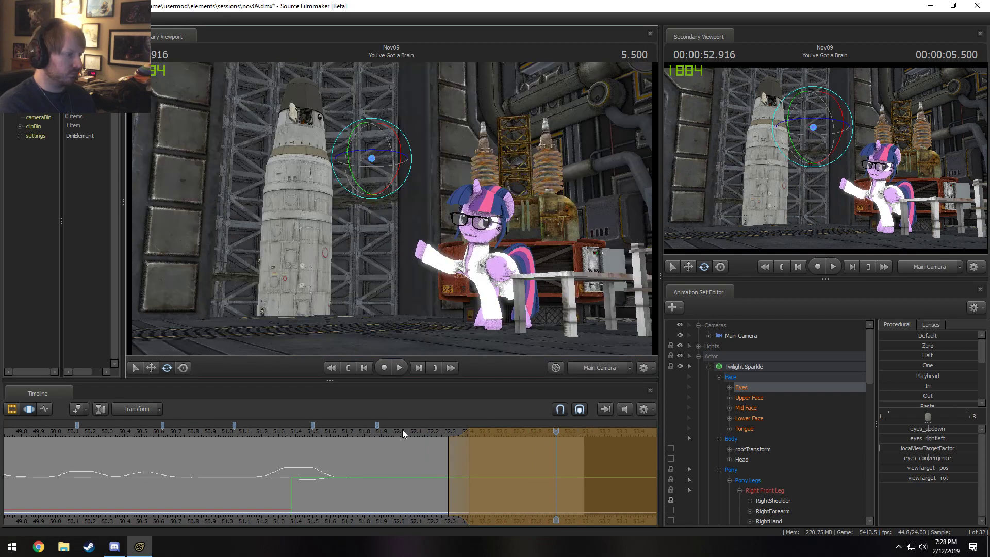
left_click(329, 432)
key("space")
key("space")
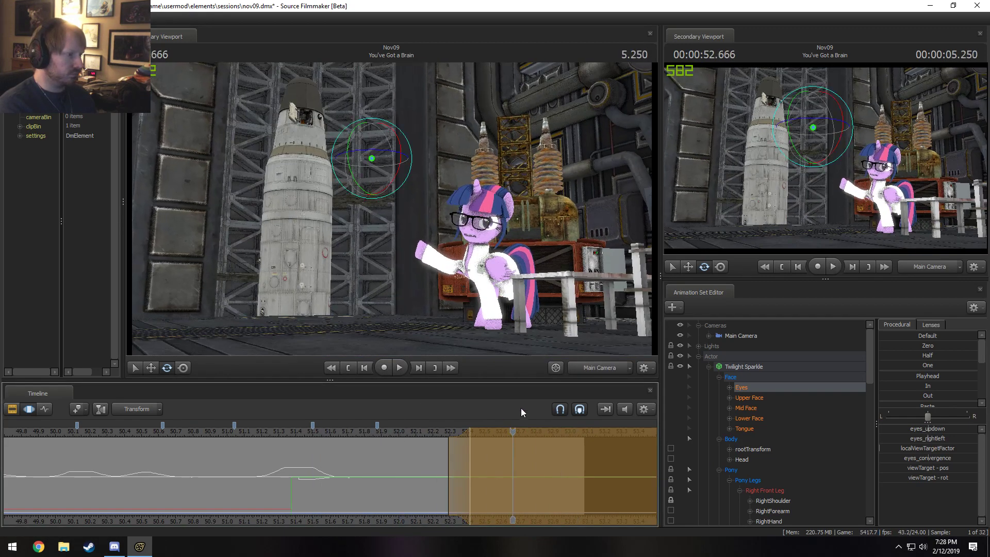
left_click(597, 370)
Step: Rotate Twilight Sparkle's head slightly from 52.5 s onward with a falloff starting near 52.25 s, and play it back
left_click(409, 452)
left_click_drag(408, 452, 559, 482)
scroll(535, 483, "up", 6)
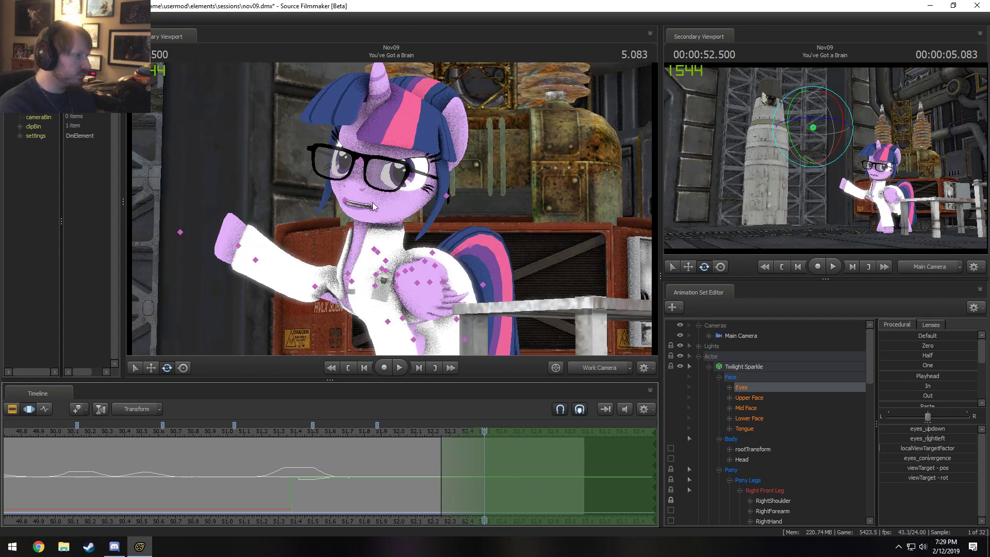
left_click(406, 209)
left_click(397, 206)
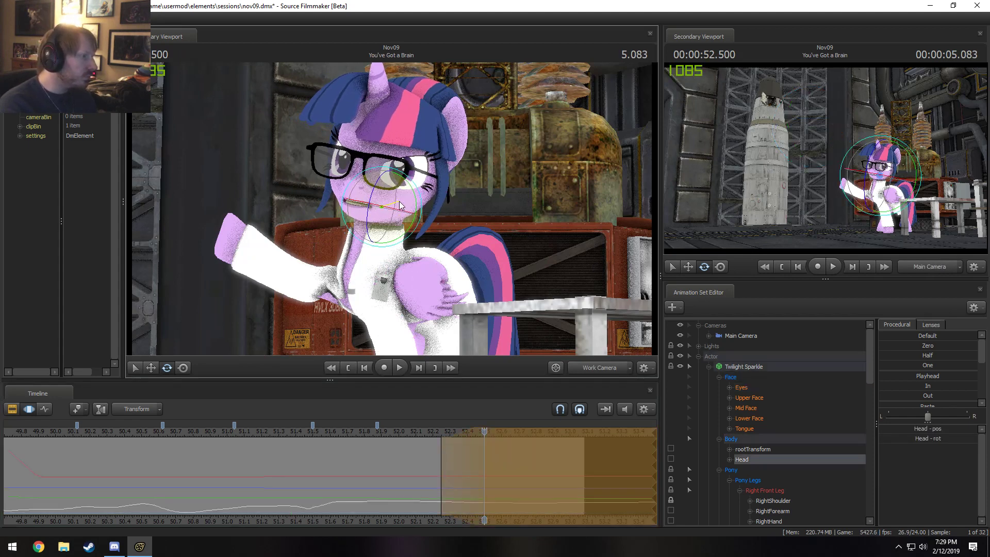
left_click(400, 431)
key("space")
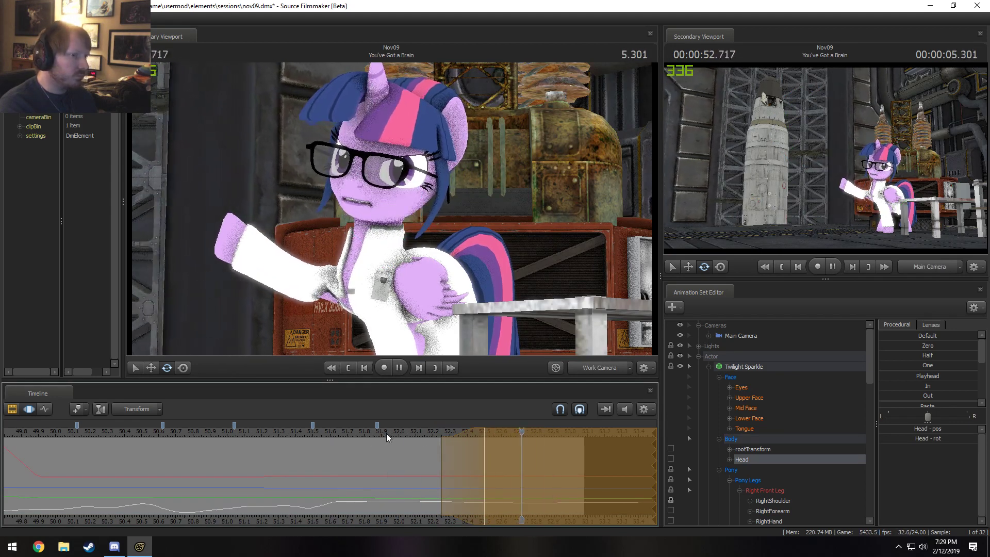
key("space")
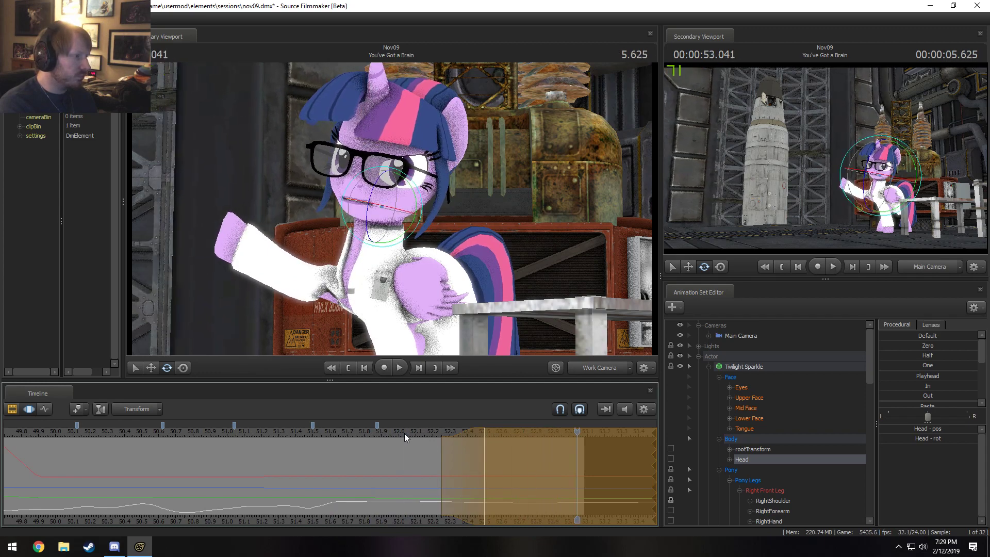
Step: Increase l_lid_raise slightly on the upper face from about 52.5 s onward and review the playback
key("shift")
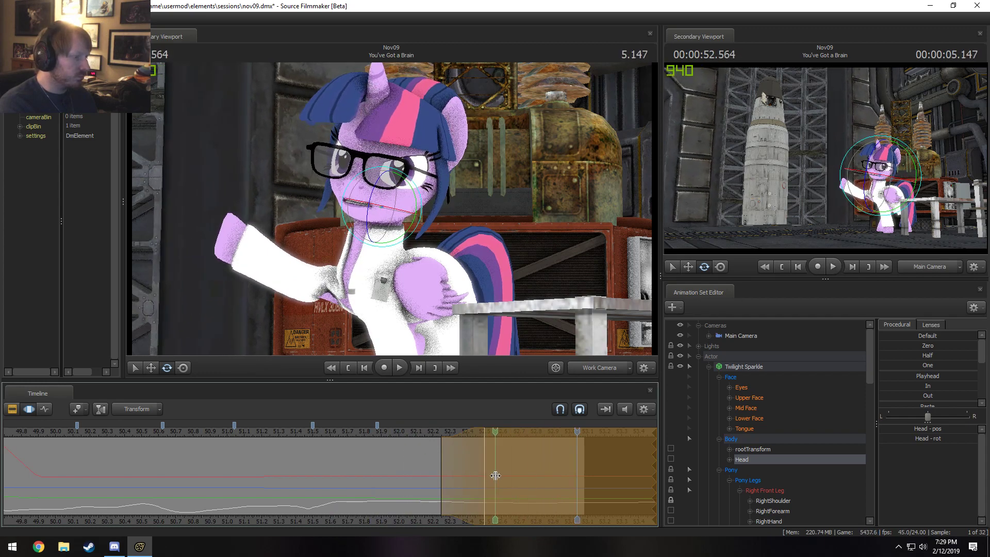
left_click(750, 401)
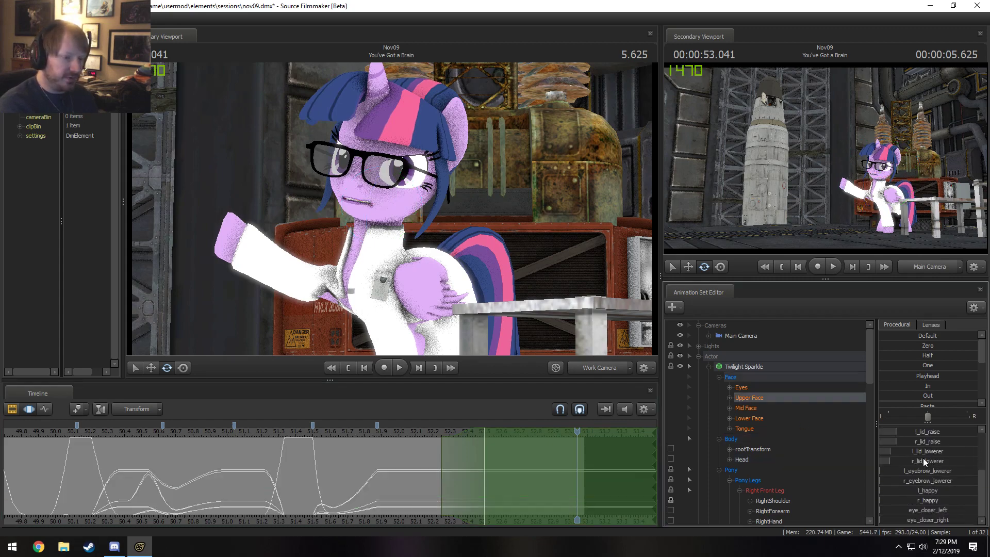
left_click_drag(917, 434, 921, 435)
left_click(415, 434)
key("space")
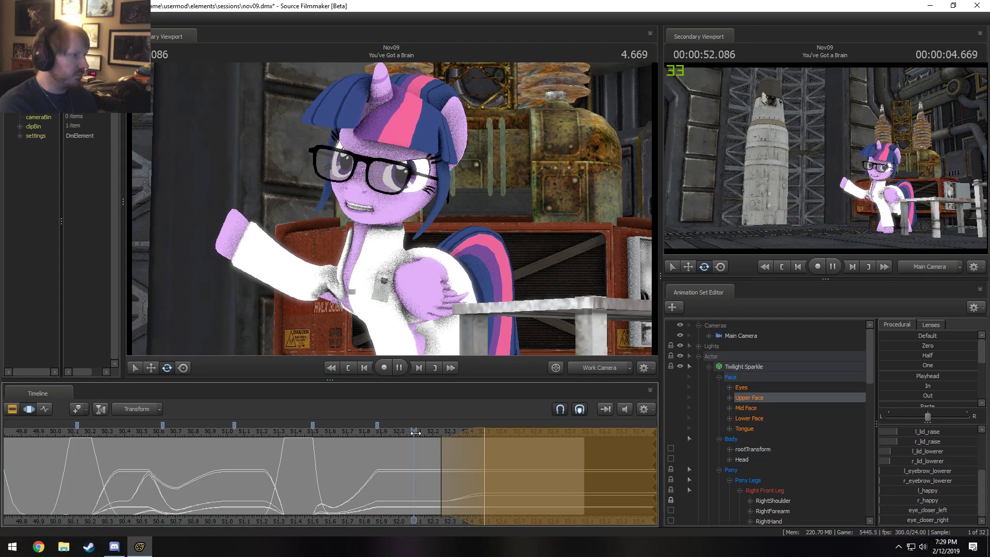
key("space")
Step: Make a short time selection around 52.375 s, adjust eyes_updown slightly for the Eyes group, and play the result
left_click_drag(436, 454, 463, 461)
left_click(463, 460, "shift")
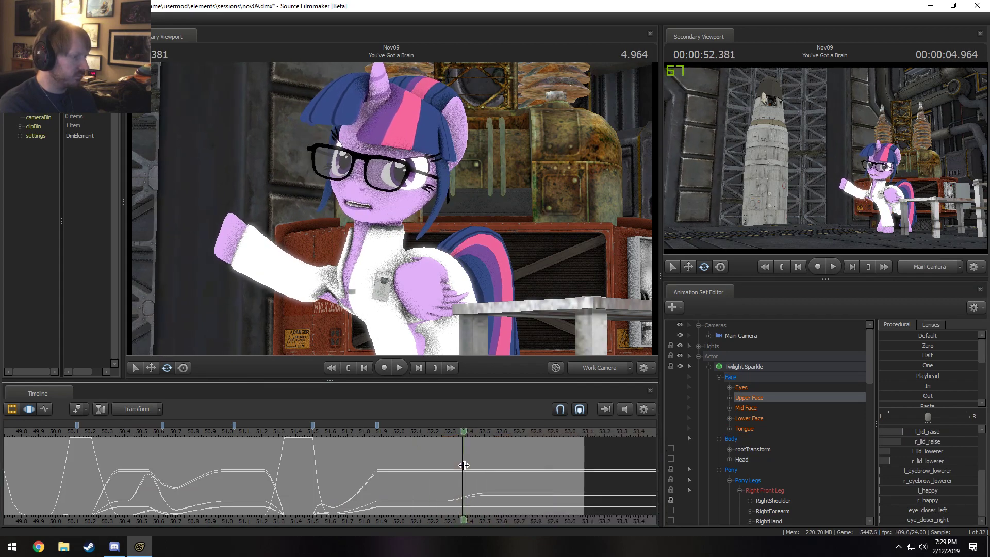
scroll(463, 460, "up", 4, "shift")
left_click(729, 387)
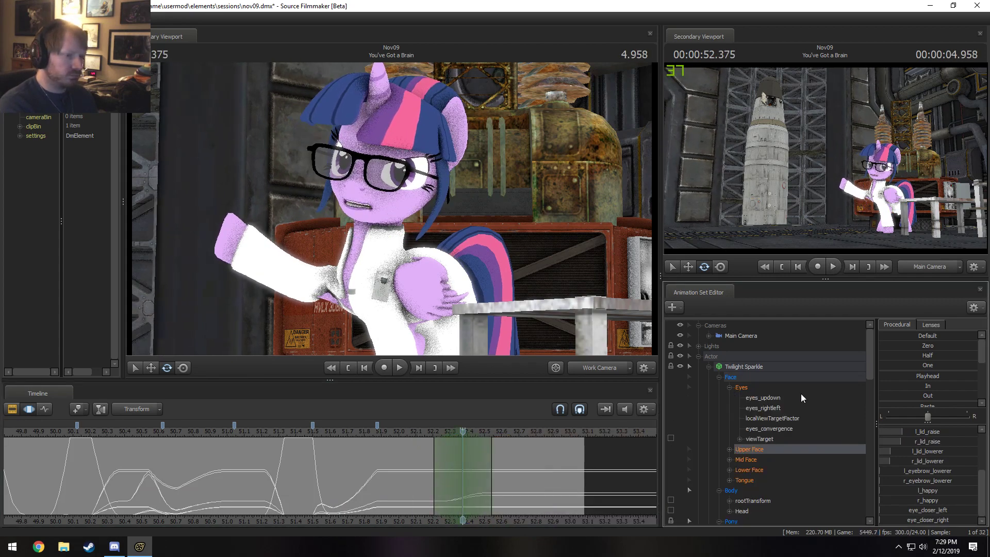
left_click(794, 389)
left_click_drag(928, 429, 929, 429)
left_click(407, 430)
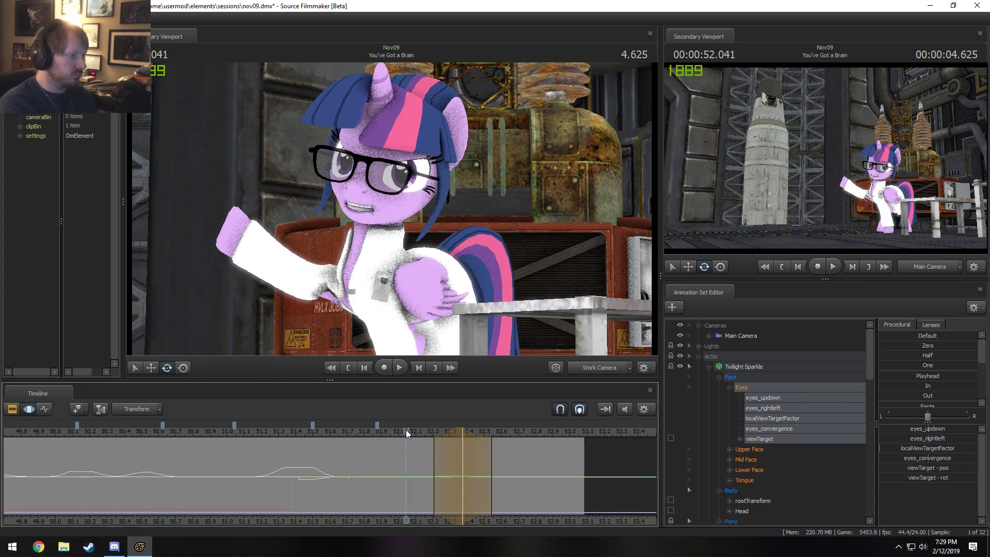
key("space")
key("space")
Step: Return to 52.375 s, readjust eyes_updown within the same time selection, and play it back
left_click_drag(449, 440, 462, 441)
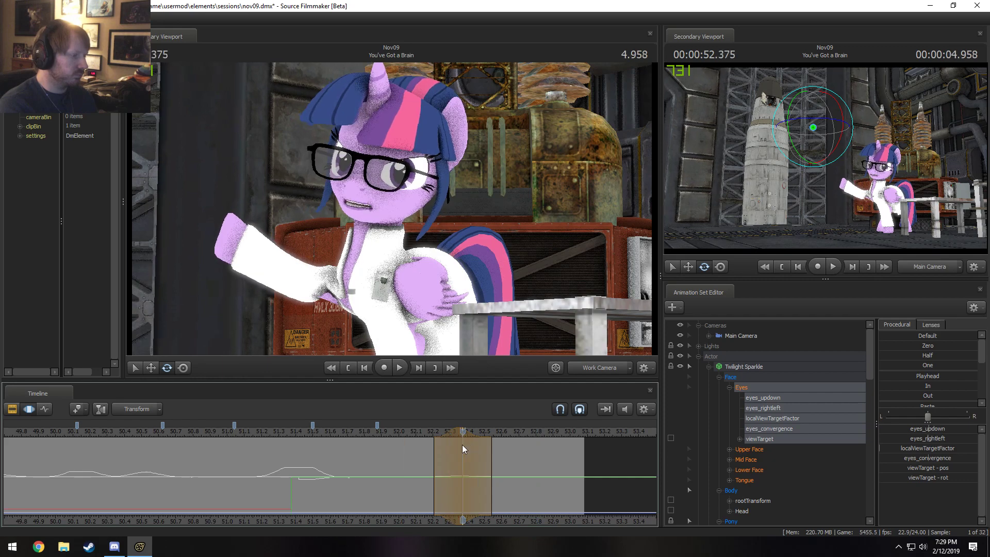
left_click(462, 445)
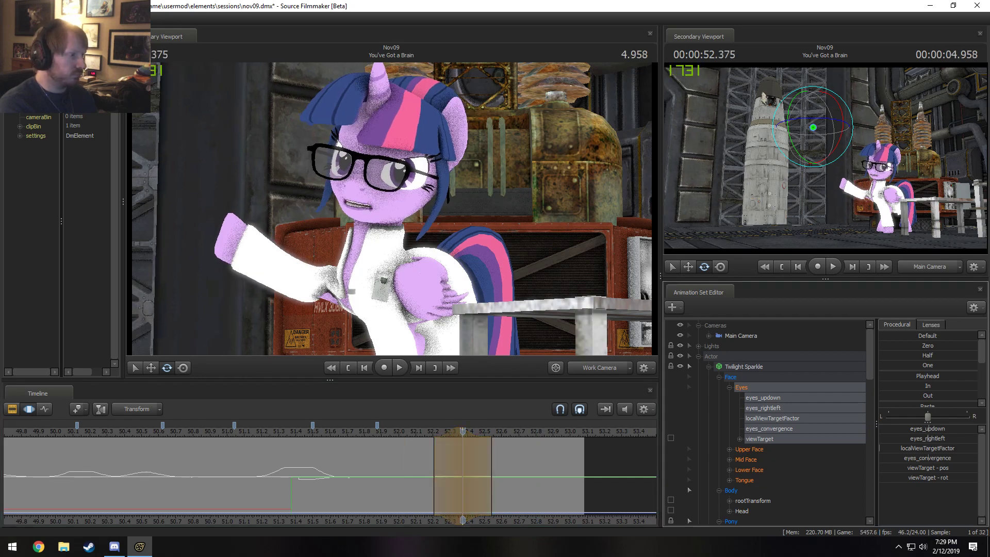
left_click_drag(928, 428, 931, 429)
left_click(425, 437)
key("space")
key("space")
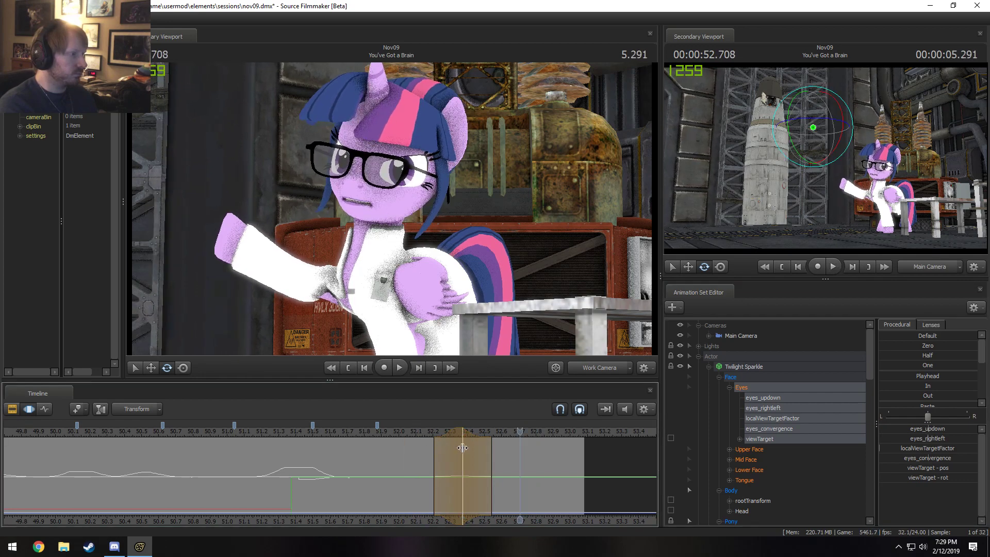
Step: Widen the falloff of the time selection around 52.375 s slightly and replay the eye motion
left_click_drag(451, 454, 444, 455)
key("space")
left_click(400, 428)
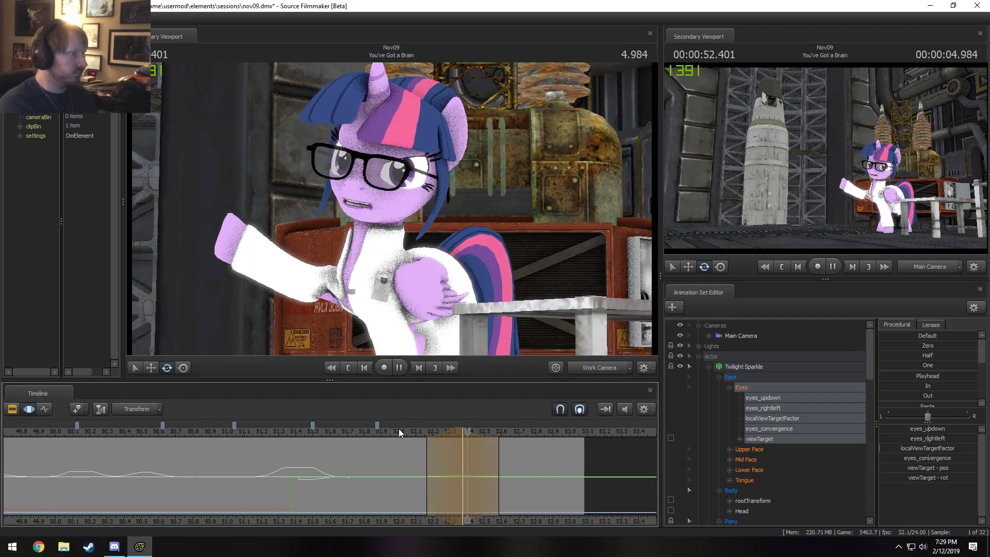
key("space")
Step: Place the playhead back at 52.375 s and widen the Animation Set Editor's slider area for finer control
left_click(470, 446)
left_click(467, 445)
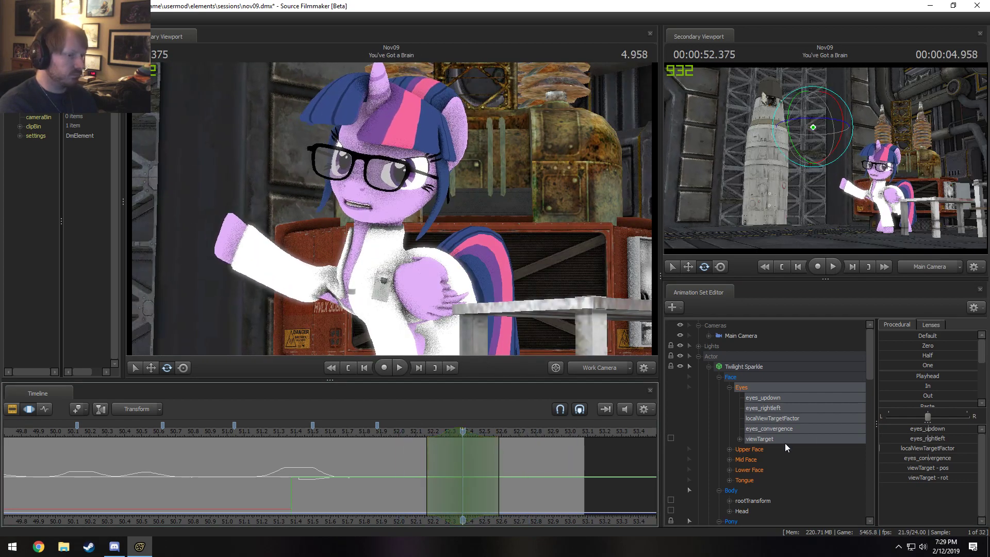
left_click_drag(875, 454, 727, 439)
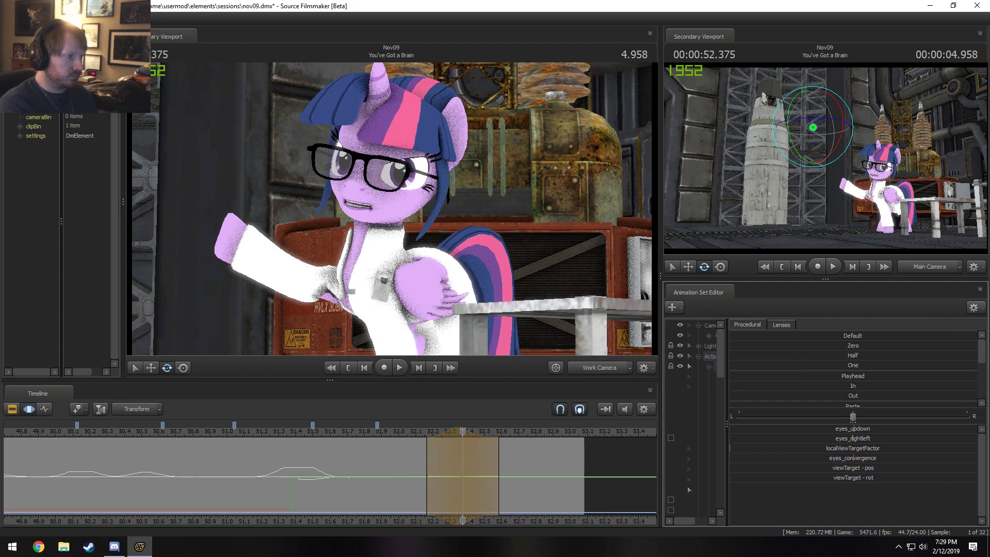
Step: Nudge eyes_updown slightly at 52.375 s, undoing the first try and adjusting it again, and replay the eye motion
left_click_drag(854, 429, 857, 429)
key("ctrl+z")
left_click_drag(784, 432, 786, 432)
key("space")
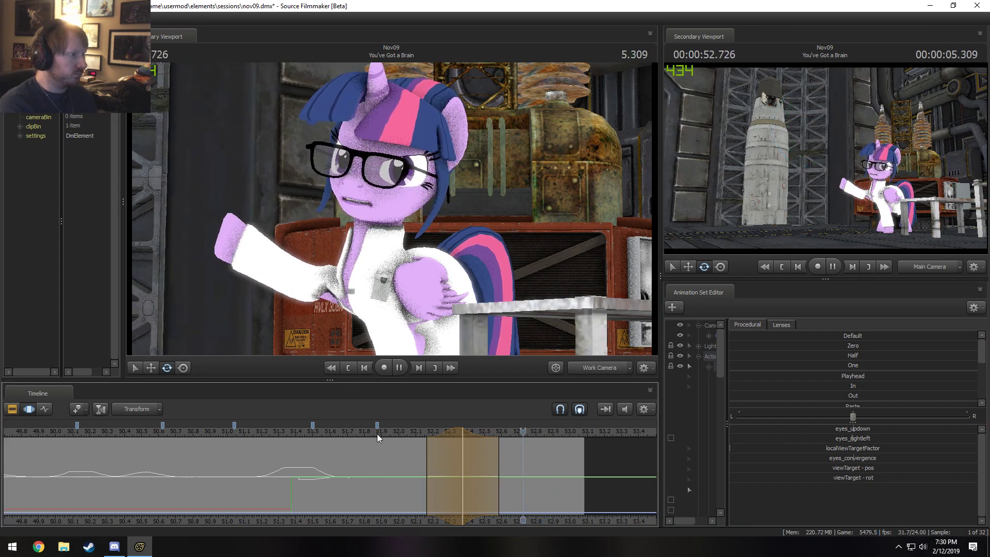
key("space")
key("space")
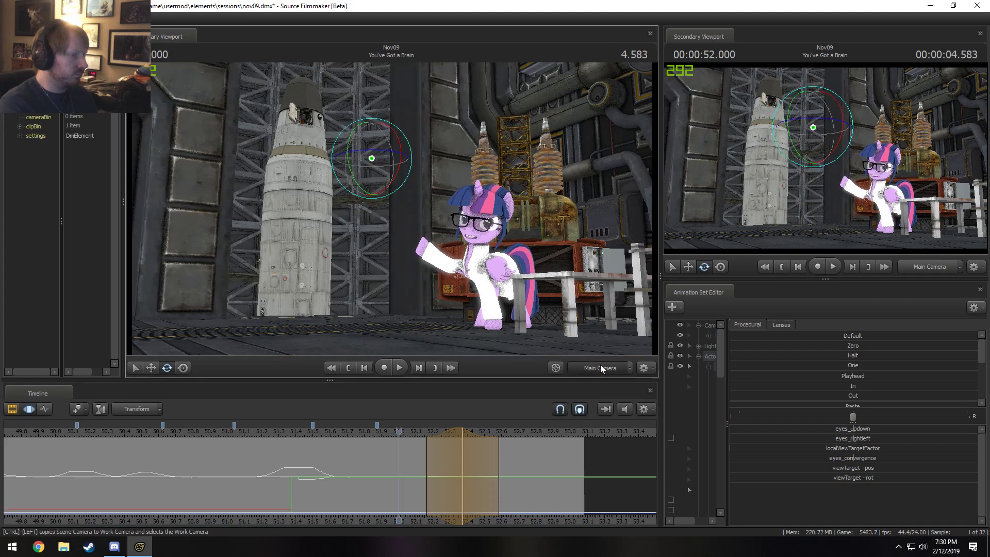
key("space")
Step: Make a time selection around 52.208 s, slightly adjust eye_closer_left, and blend the Upper Face controls a little toward Zero
left_click(435, 458, "shift")
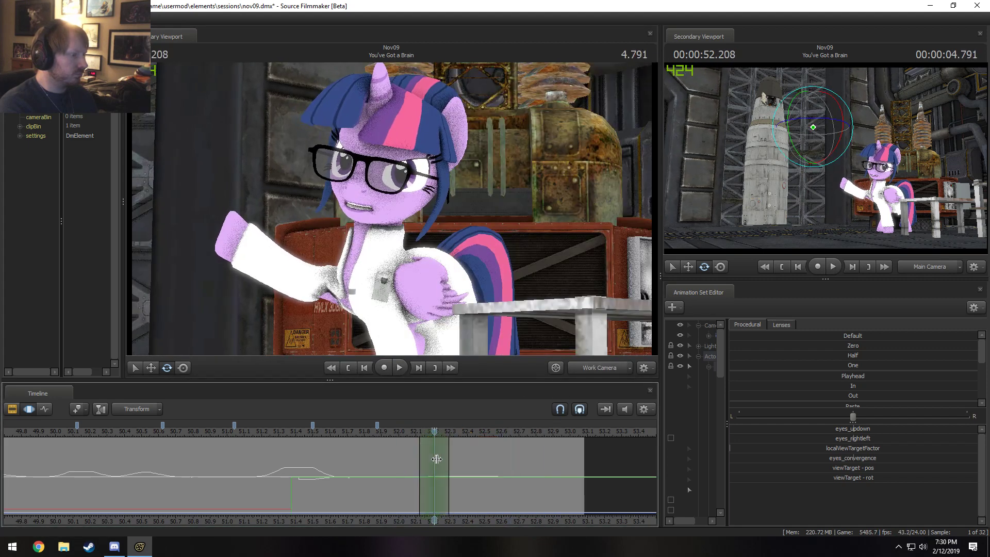
left_click_drag(725, 350, 818, 351)
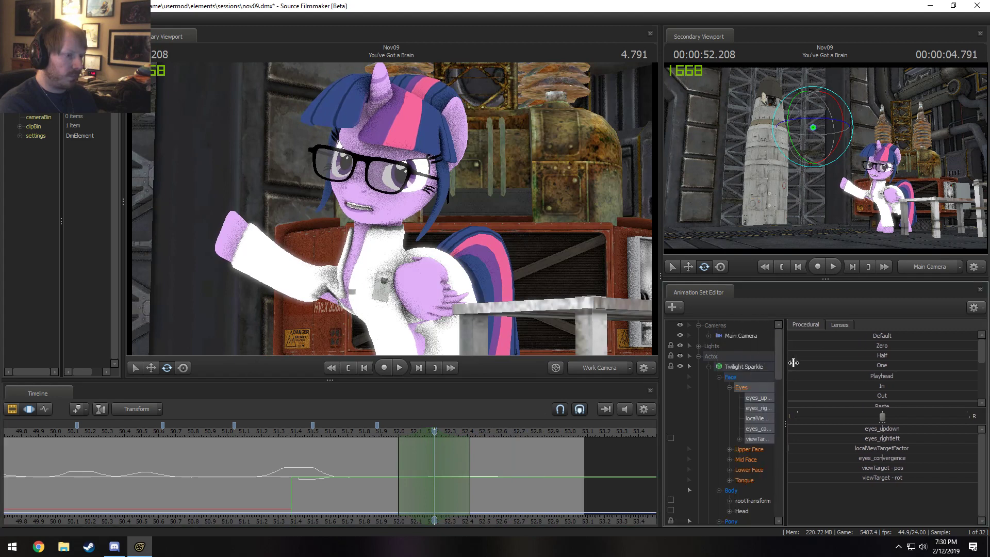
left_click(759, 451)
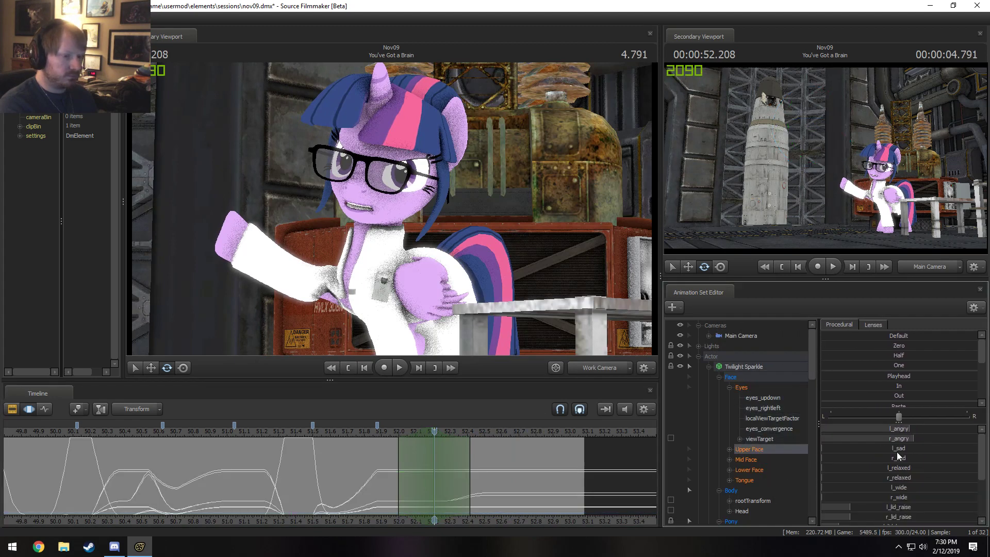
scroll(898, 459, "down", 3)
left_click_drag(883, 510, 889, 511)
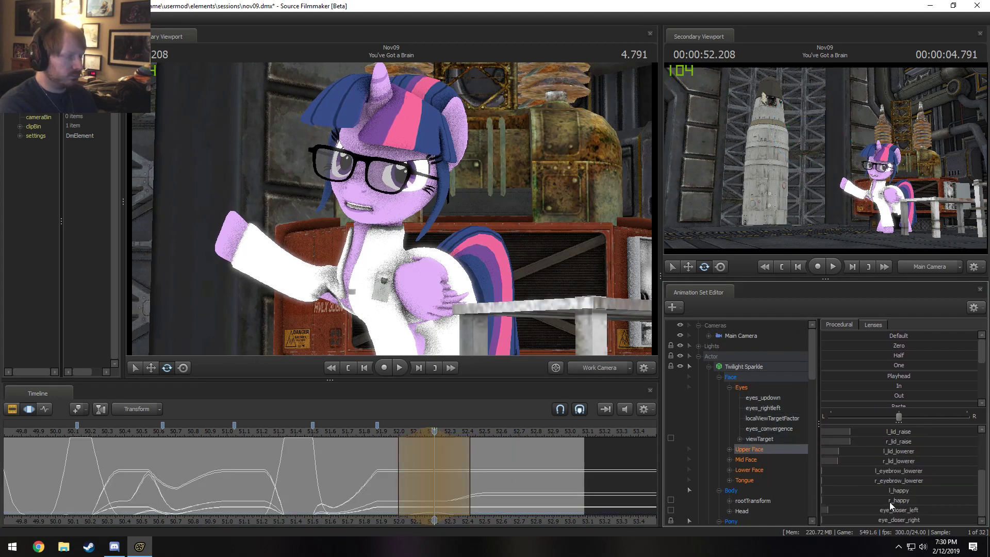
left_click_drag(883, 347, 887, 346)
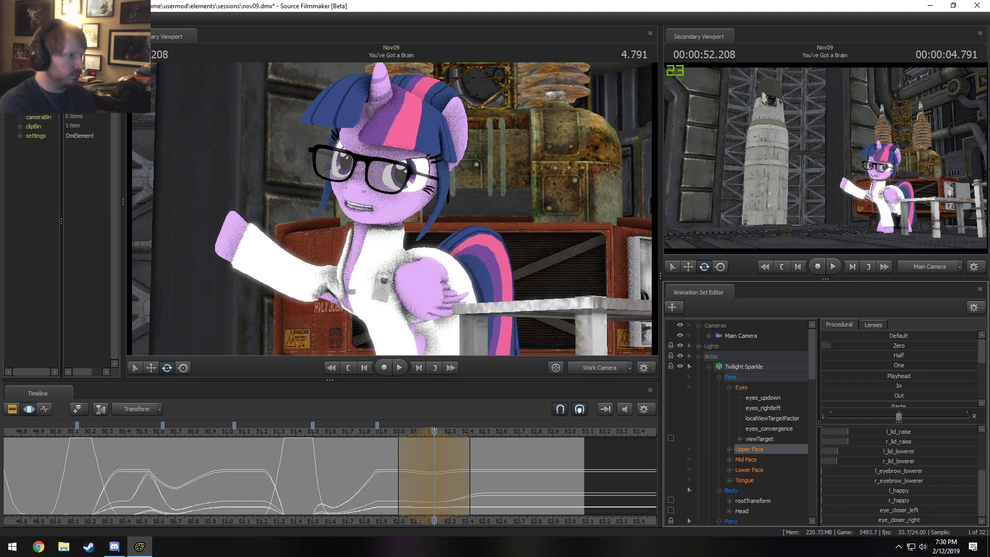
Step: Shift the Upper Face time selection to centre on about 52.3 s and replay the eyelid motion from 51.916 s
left_click_drag(413, 445, 426, 447)
left_click(388, 431)
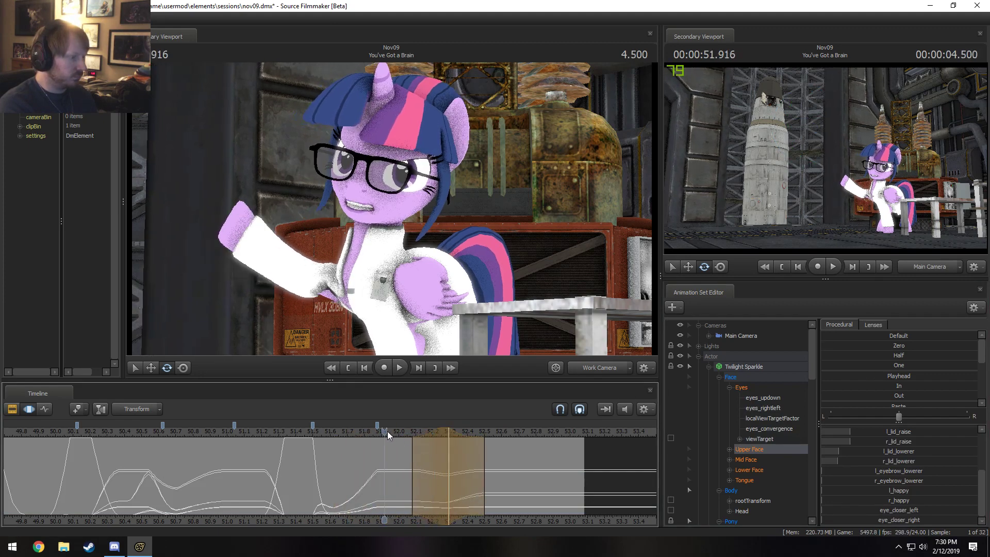
key("space")
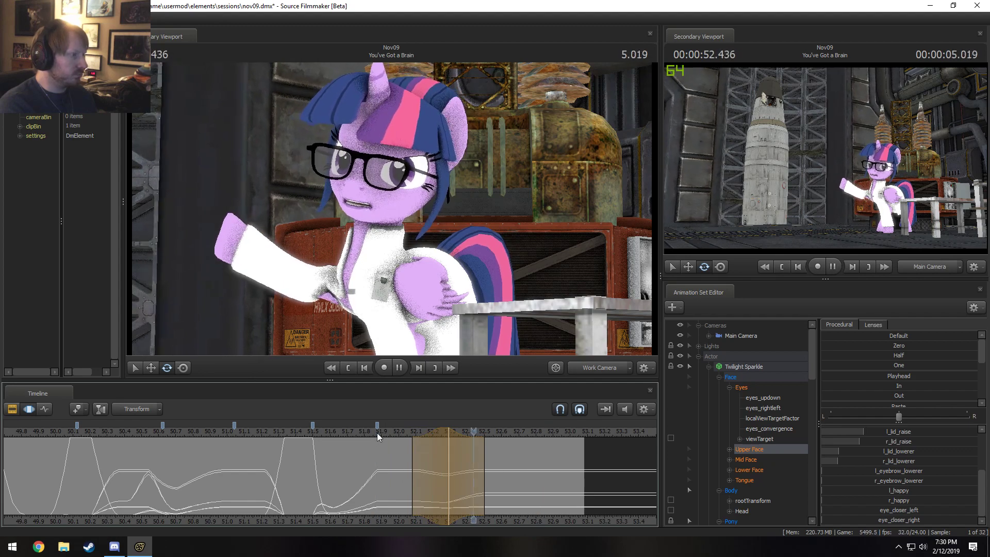
key("space")
Step: Move and stretch the time selection to run from about 52.3 s to the shot's end, and replay the Upper Face motion
left_click_drag(441, 471, 588, 483)
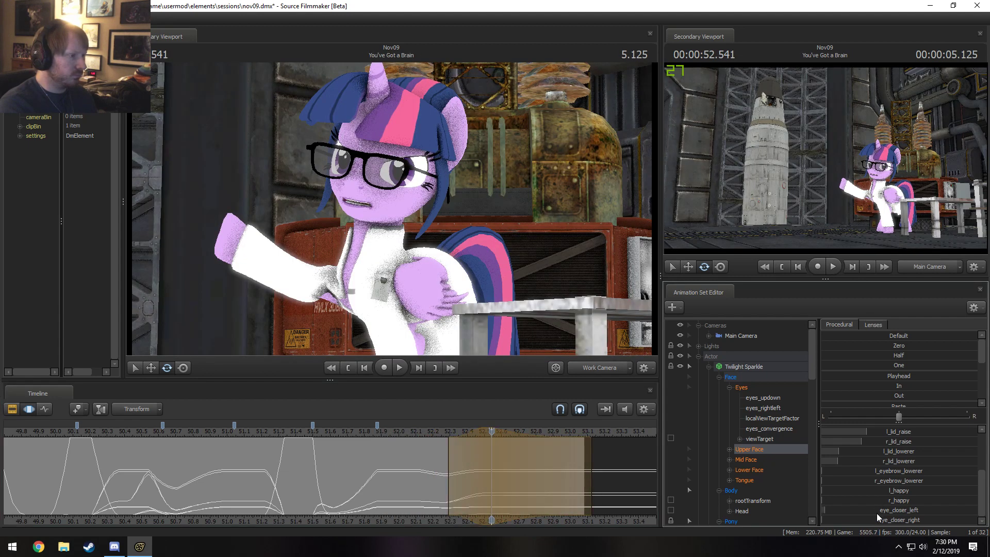
key("space")
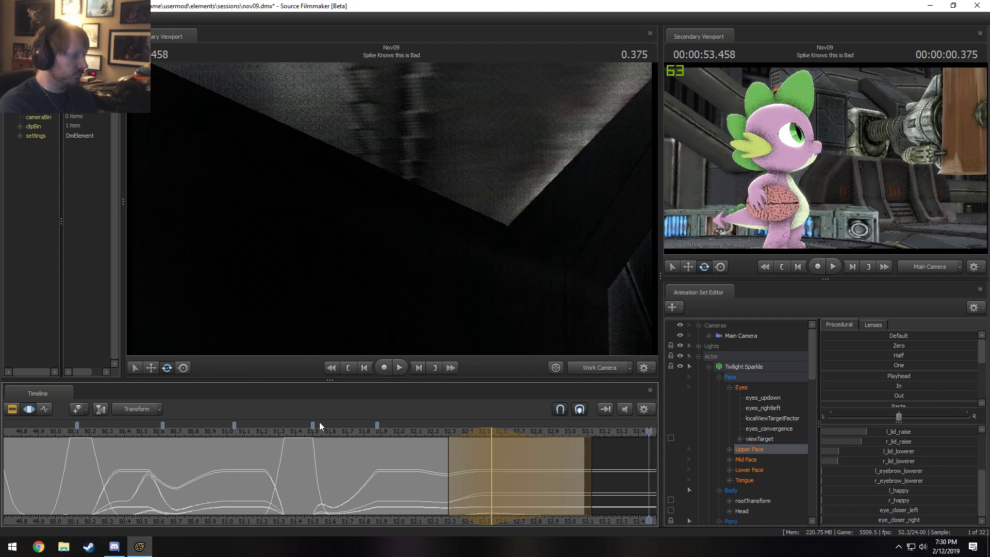
left_click(328, 431)
key("space")
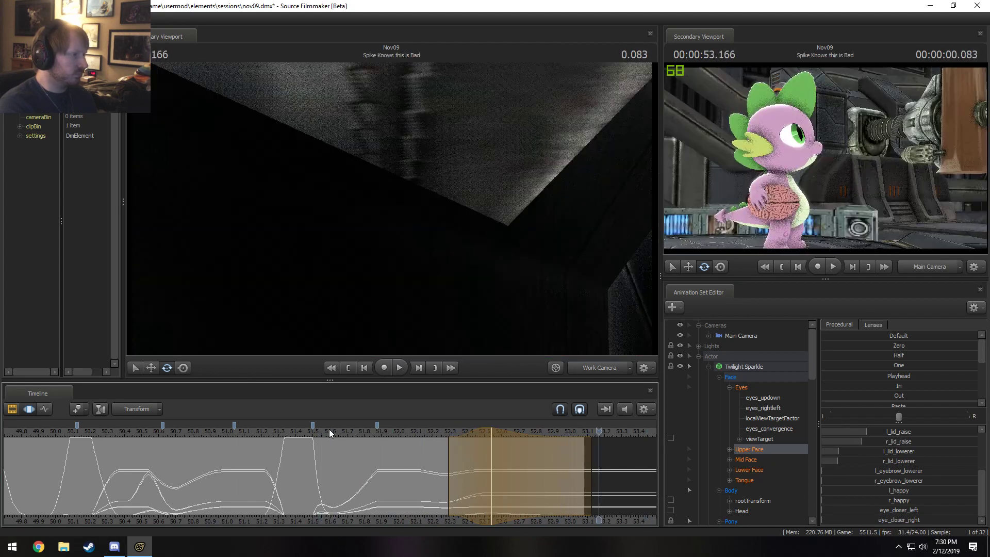
Step: Make a time selection around 52.541 s extending past the shot's end, and reduce jaw_open in the Lower Face group
key("shift")
left_click(477, 474, "shift")
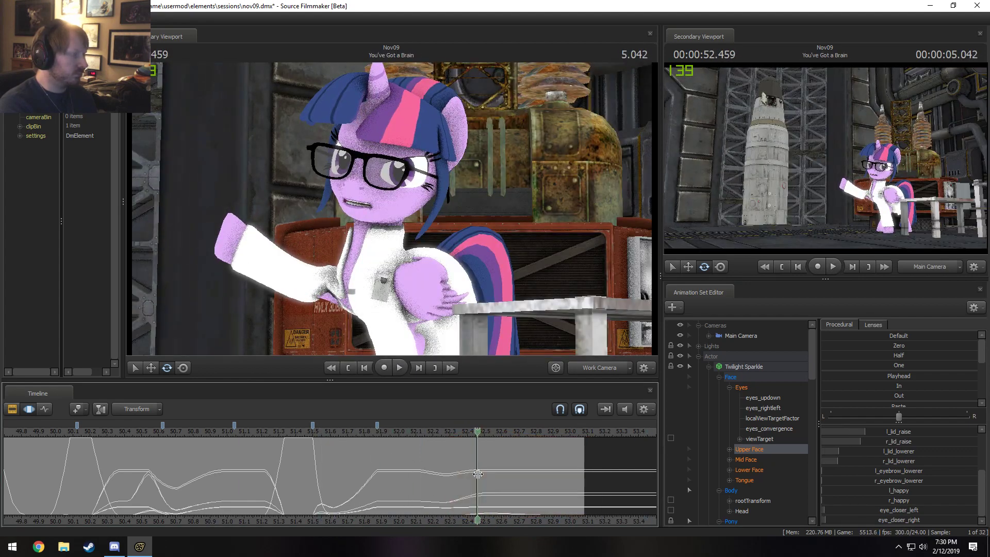
left_click(492, 473, "shift")
scroll(493, 473, "up", 7)
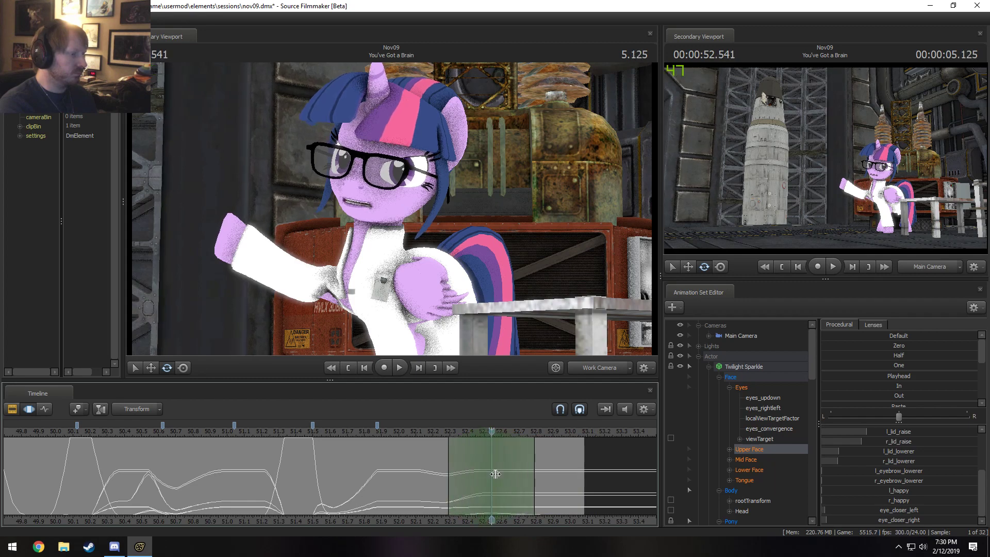
left_click_drag(517, 477, 573, 473)
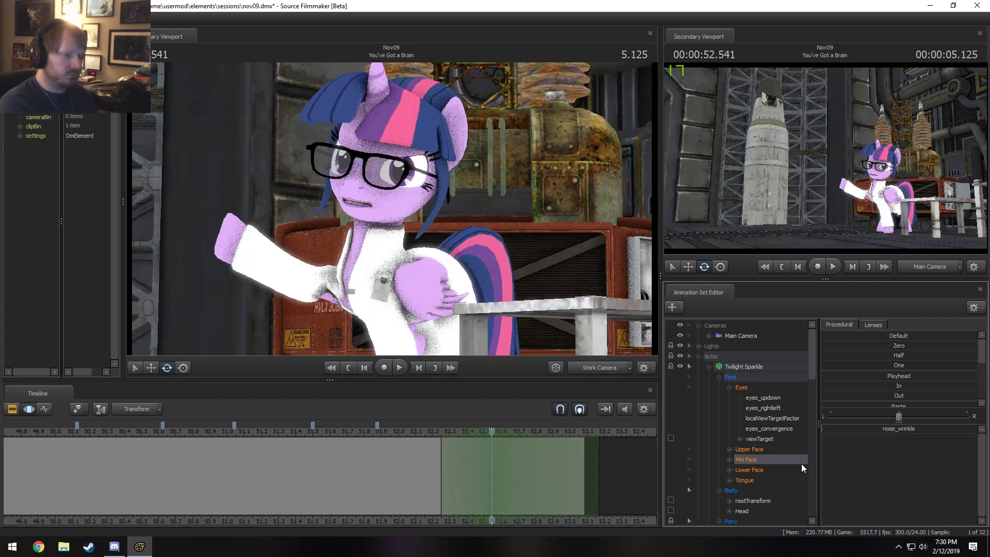
left_click(754, 470)
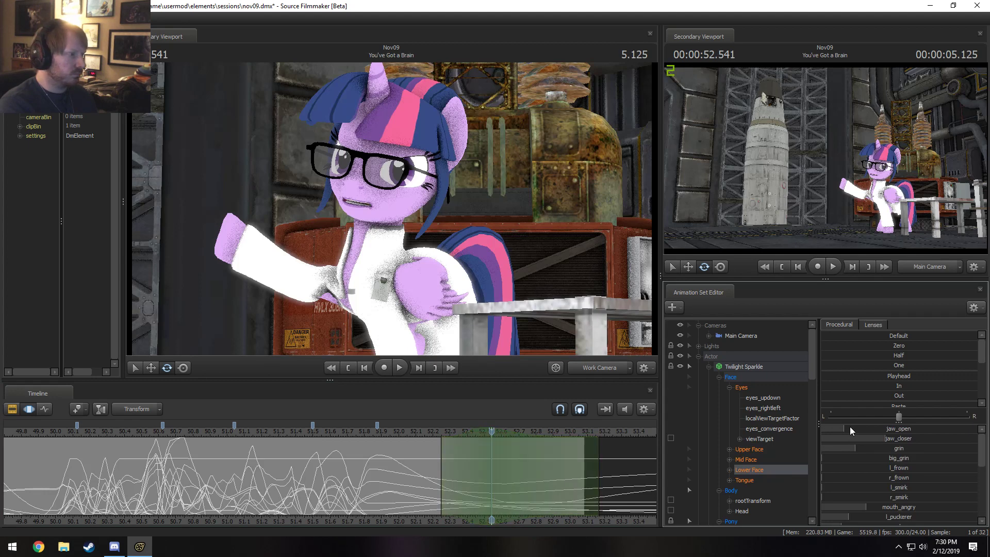
left_click_drag(850, 426, 847, 426)
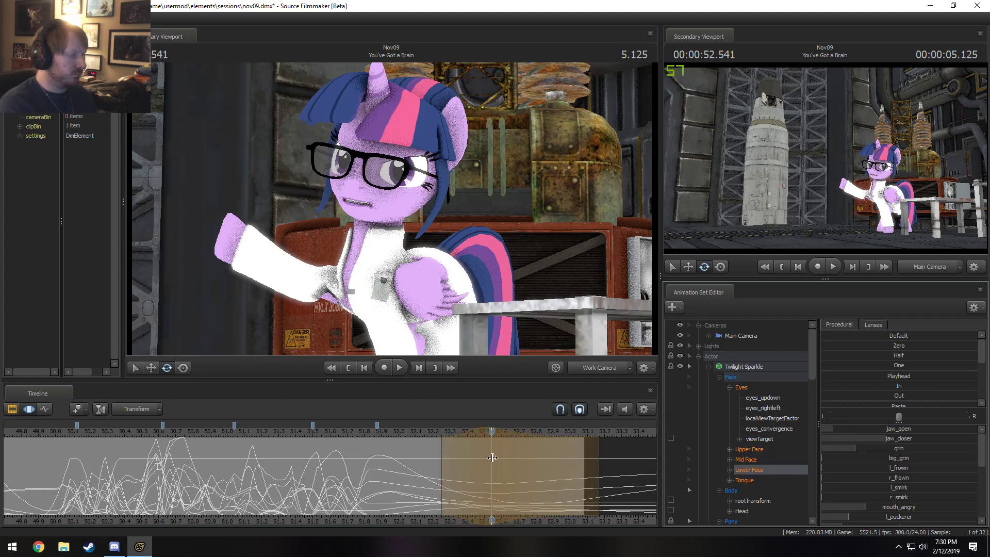
Step: Replay the end of the shot several times from around 52 s to check the mouth closing
left_click(412, 432)
key("space")
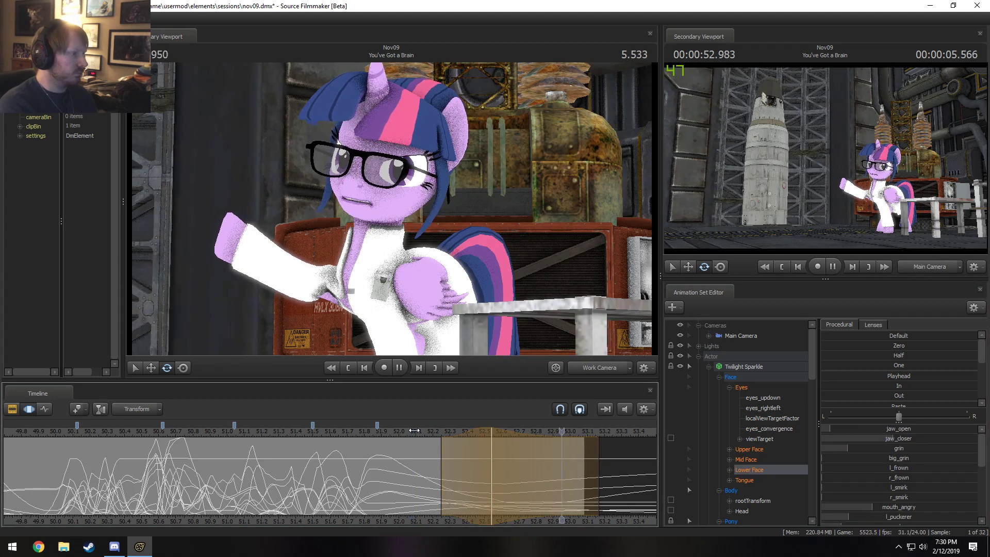
left_click(389, 433)
key("space")
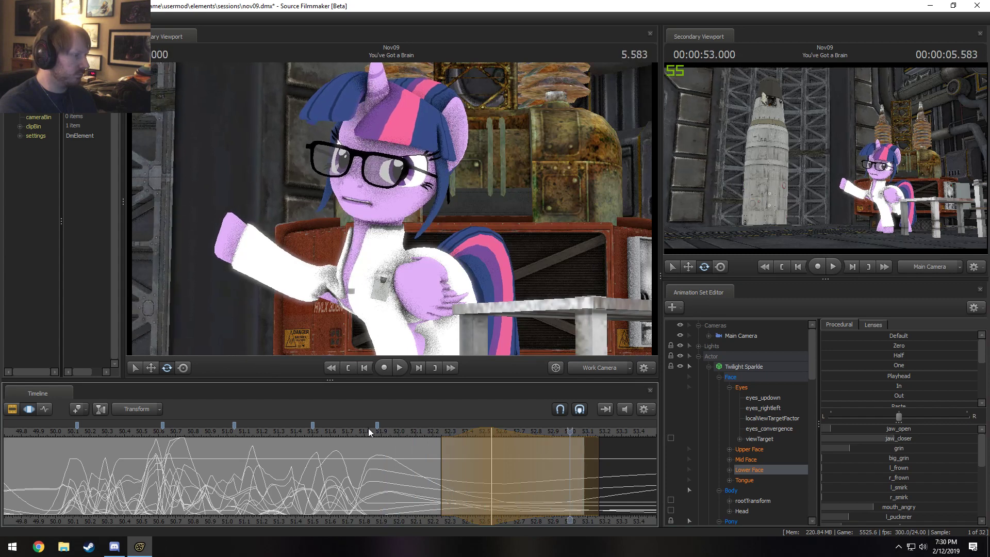
left_click(364, 431)
key("space")
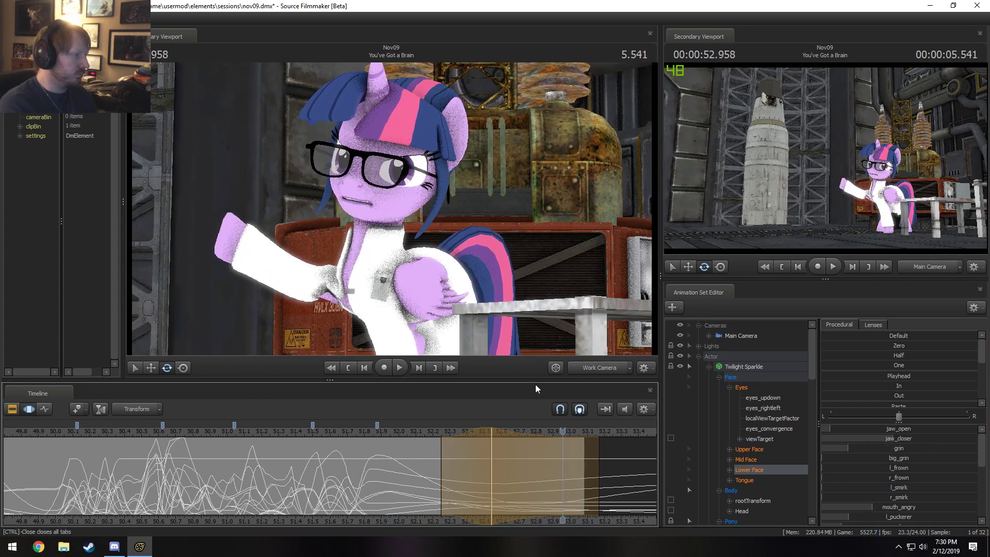
Step: Switch the primary viewport to the Main Camera and replay the end of the shot from progressively different start points
left_click(594, 372)
left_click(344, 434)
key("space")
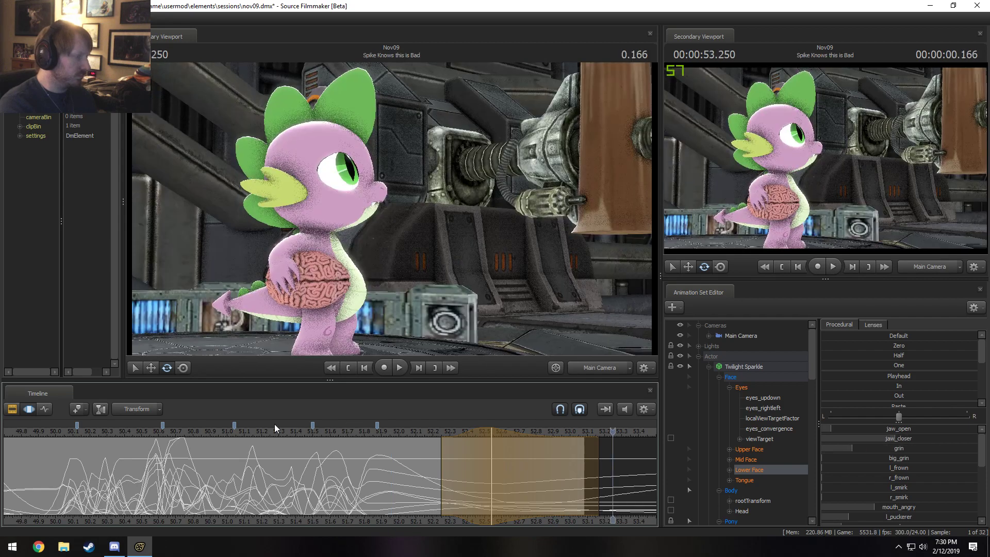
left_click(284, 431)
key("space")
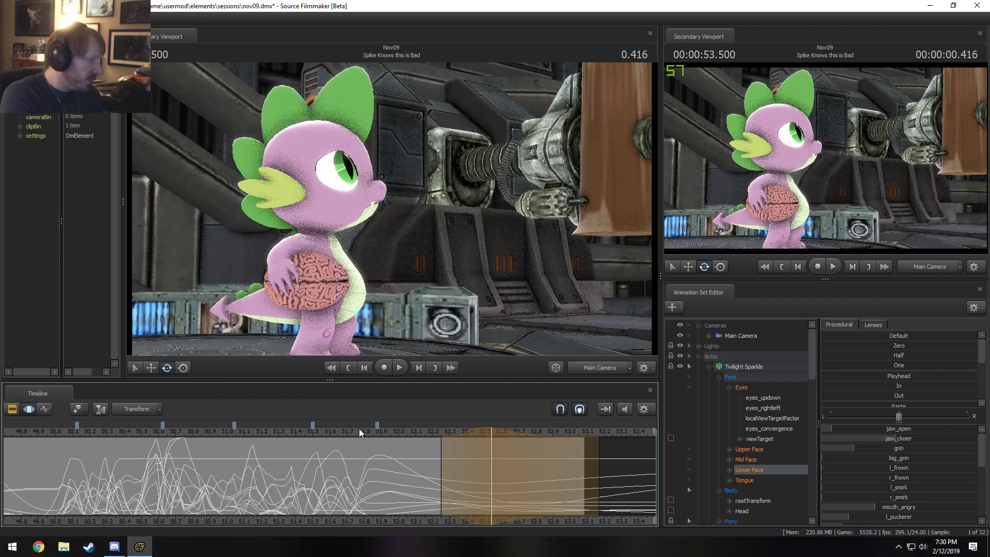
left_click(359, 428)
key("space")
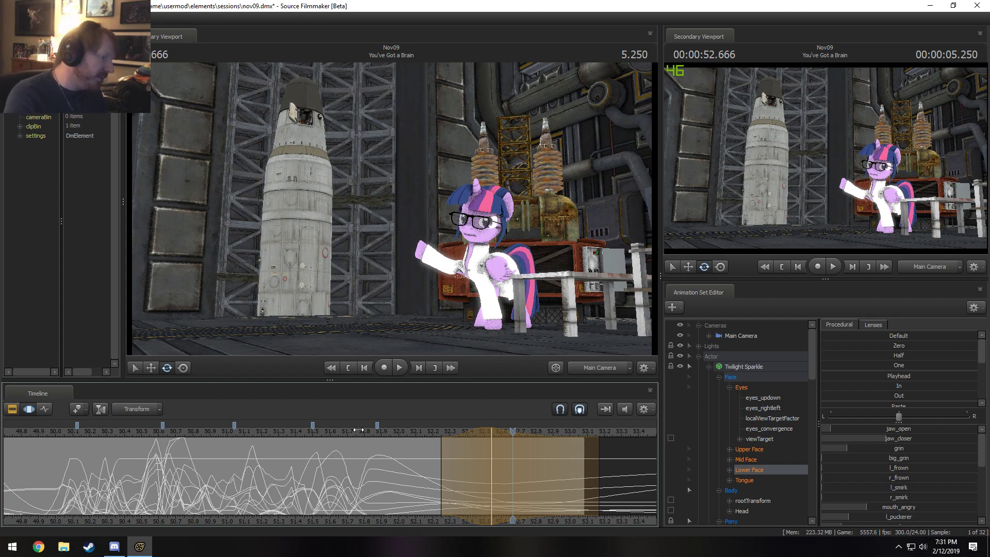
Step: Commit the Lower Face edit and play back a longer stretch of the shot, starting before the camera pulls out
key("Return")
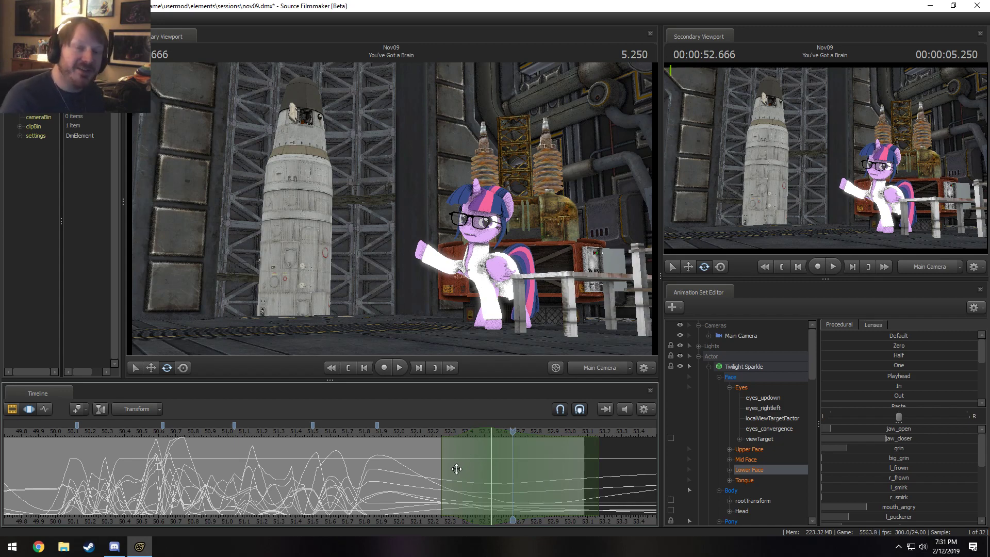
scroll(255, 484, "down", 5)
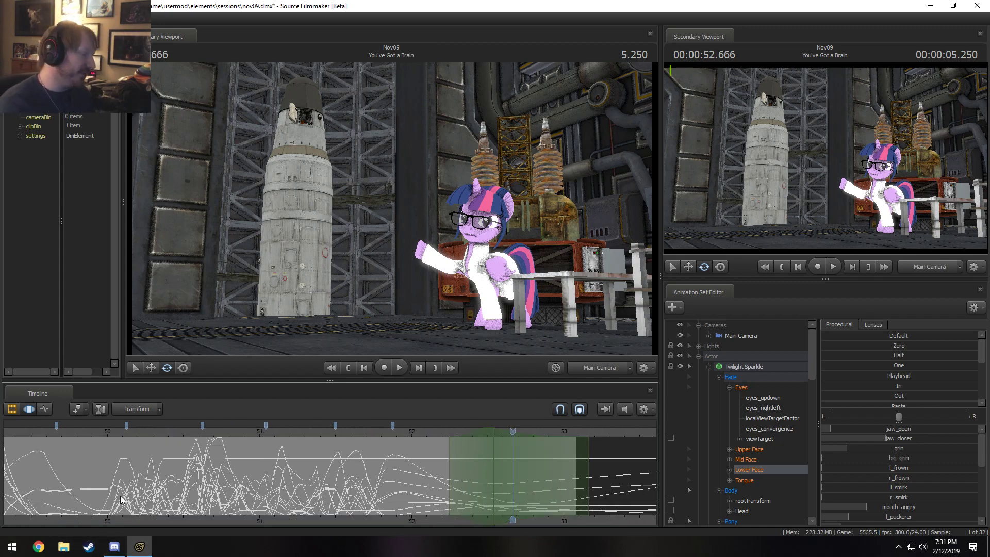
left_click(286, 431)
key("space")
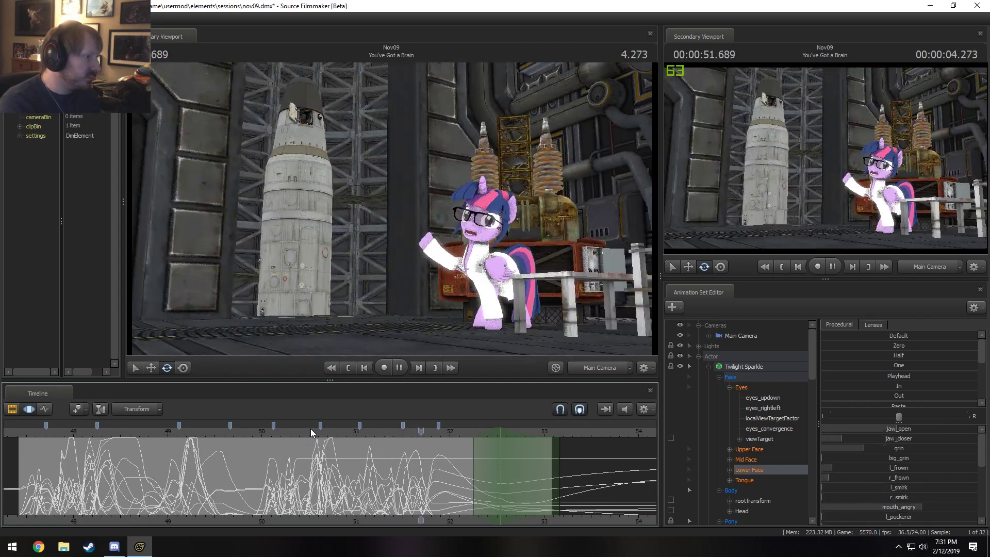
left_click(310, 429)
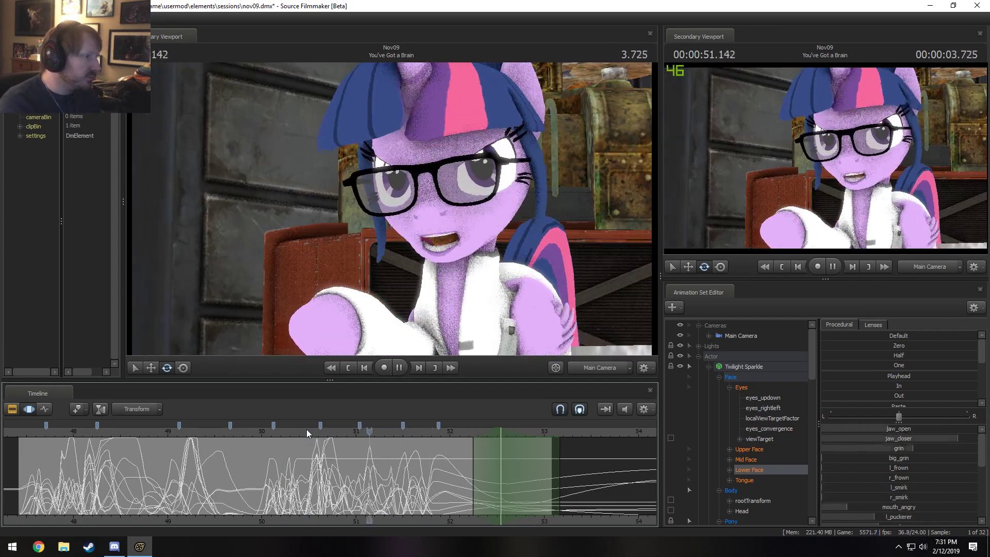
key("space")
Step: Make a time selection around 51.208 s for the Upper Face group and extend its start back to about 50.96 s
key("shift")
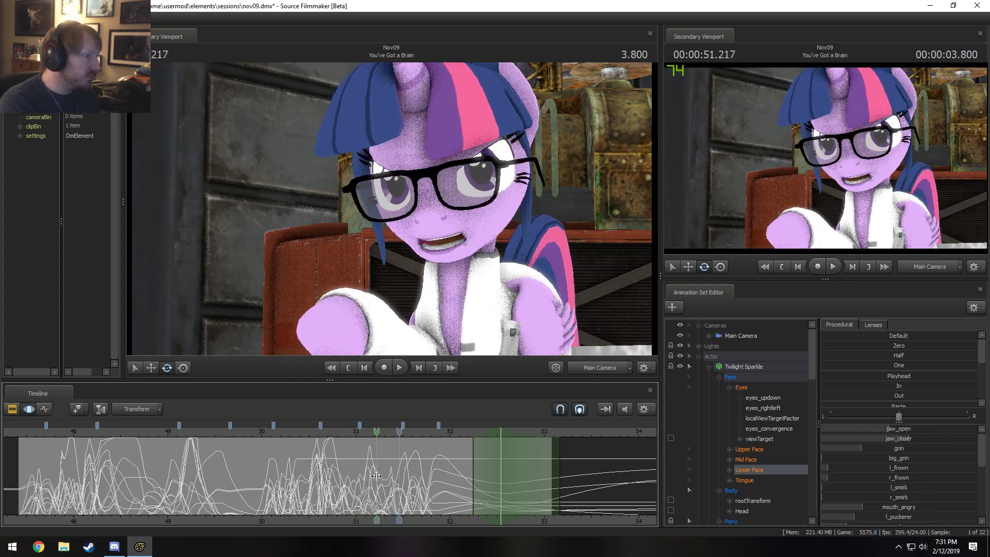
left_click(378, 476)
scroll(377, 475, "up", 3)
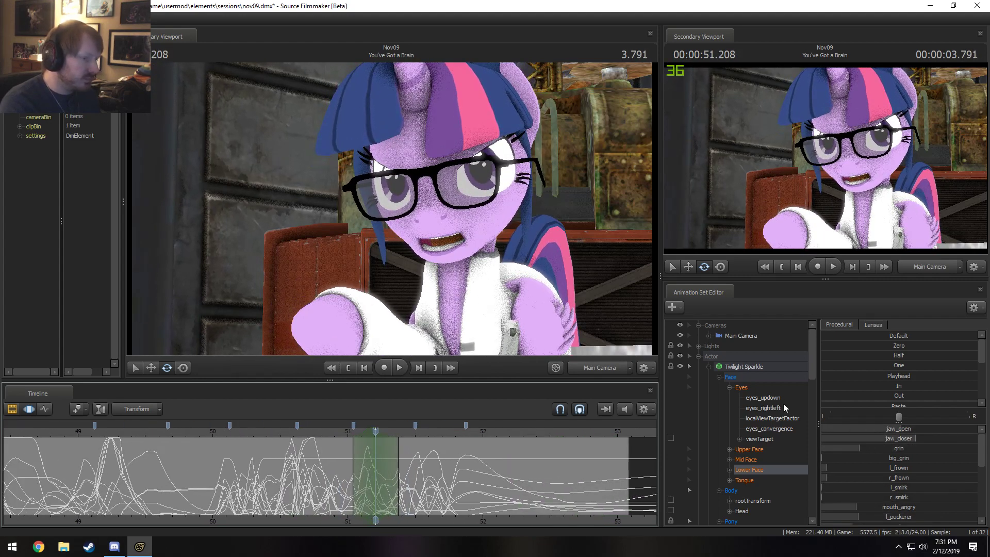
left_click(762, 450)
scroll(398, 464, "up", 3)
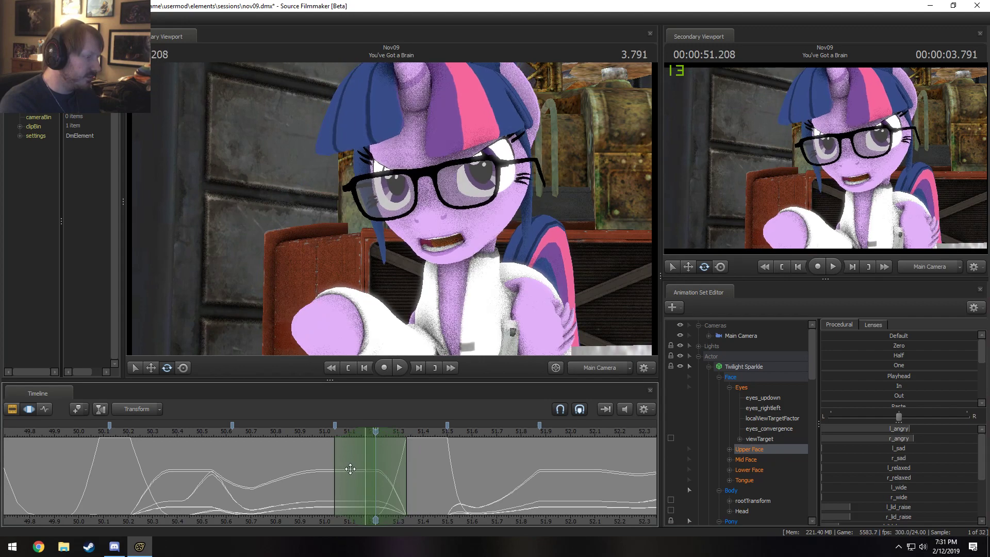
left_click_drag(339, 468, 316, 468)
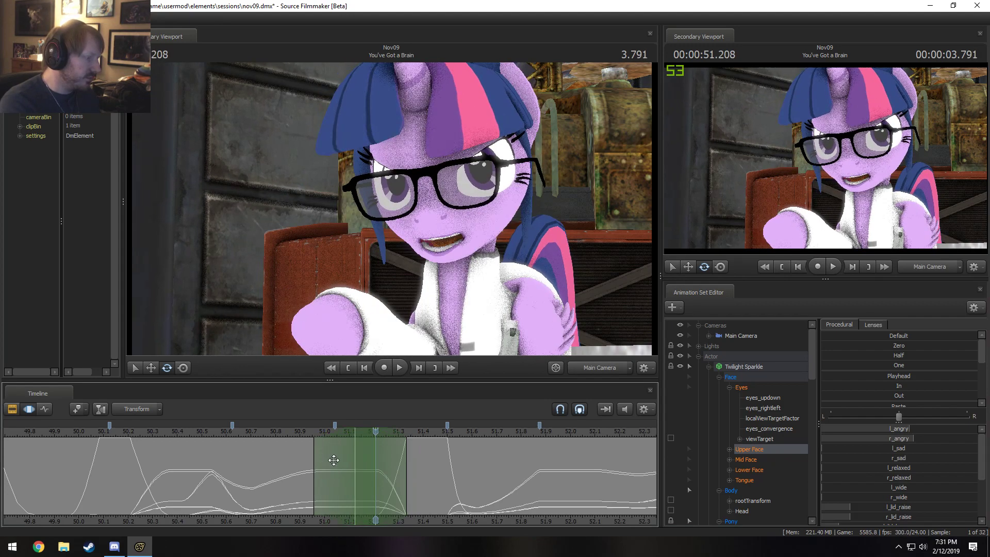
Step: Increase l_lid_raise and r_lid_raise at 51.125 s and replay the eyelid motion
left_click_drag(378, 431, 354, 437)
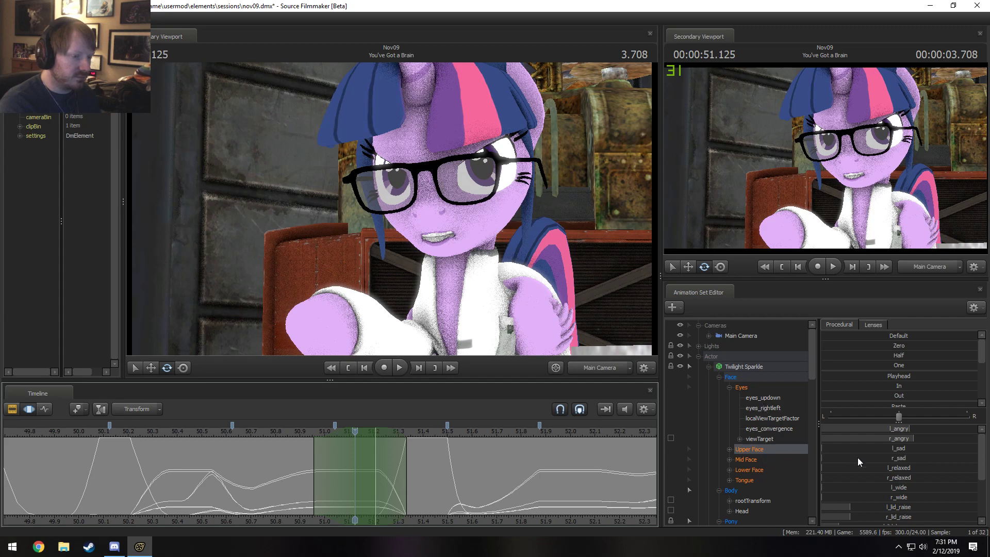
scroll(863, 464, "down", 3)
mouse_move(876, 441)
left_mouse_down()
mouse_move(900, 441)
mouse_move(885, 431)
left_mouse_up()
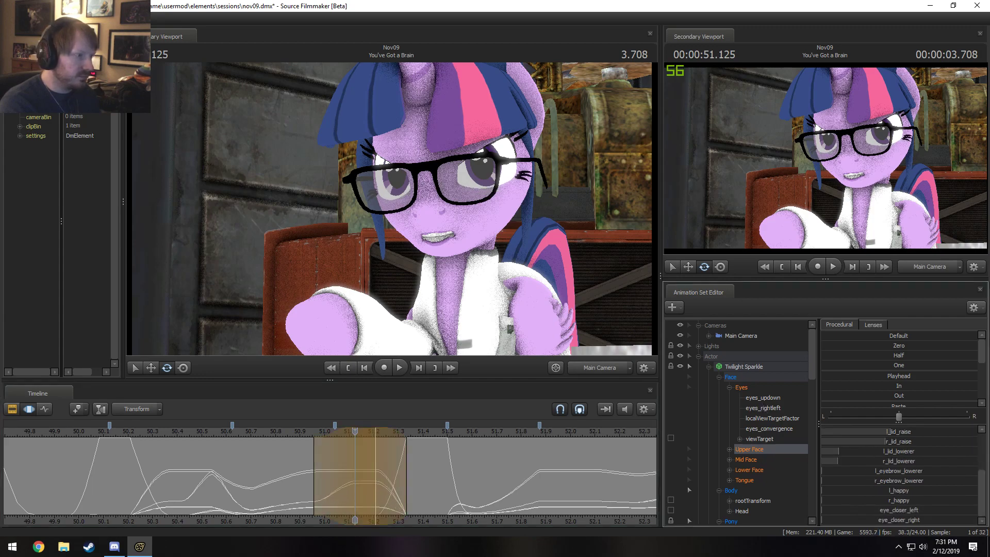
key("space")
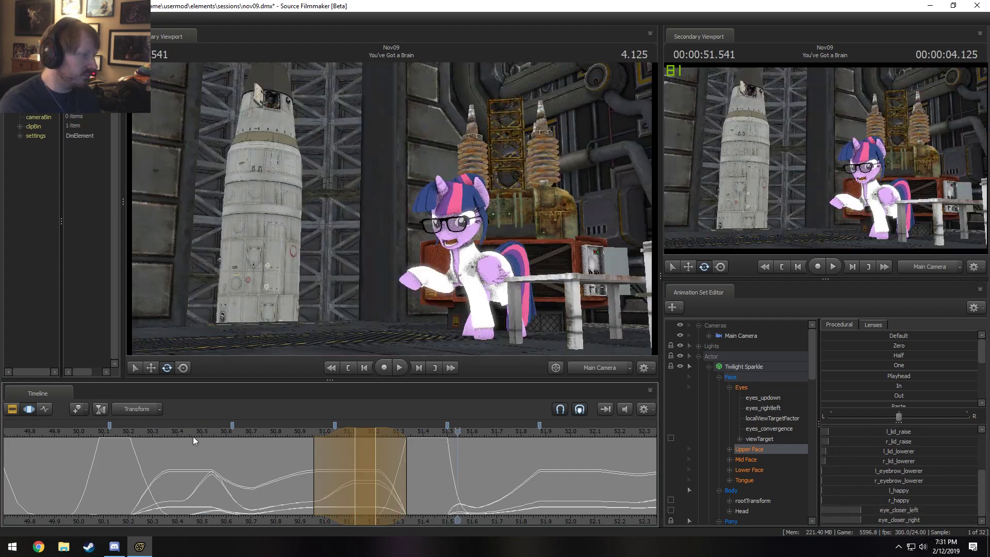
left_click(194, 437)
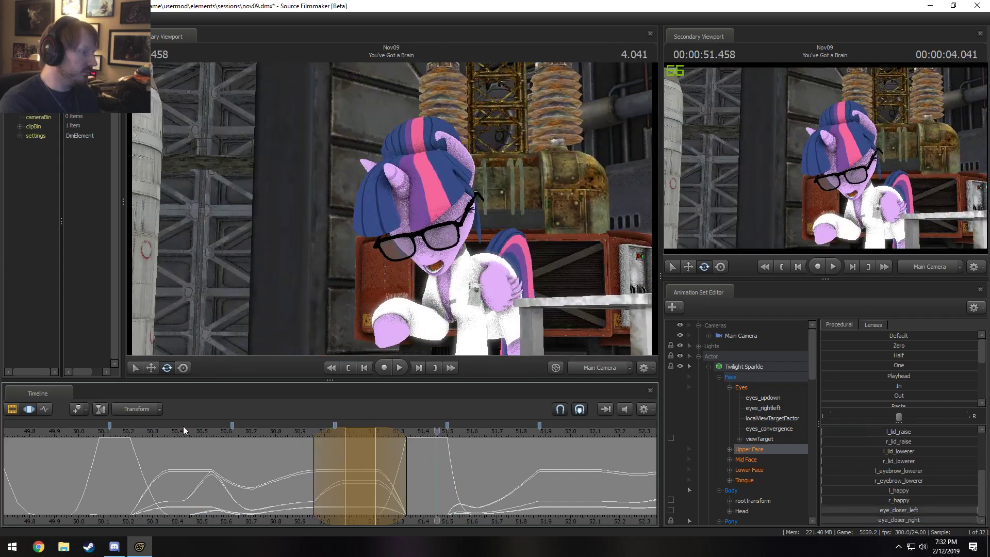
Step: Replay the blink, extend the start of the Upper Face time selection back to about 50.92 s, and replay
left_click(182, 431)
key("space")
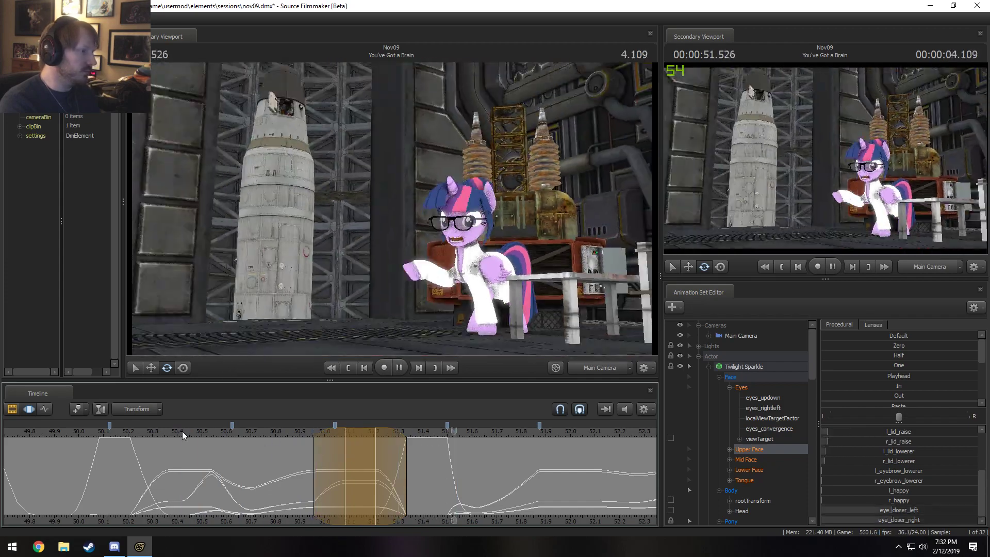
key("space")
key("shift")
left_click_drag(317, 494, 345, 490)
left_click_drag(162, 433, 116, 432)
key("space")
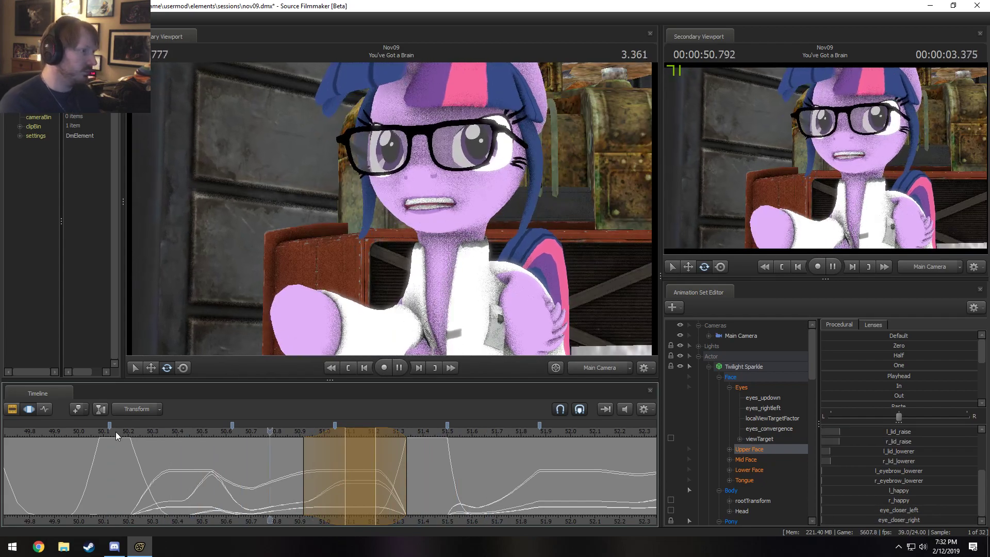
key("space")
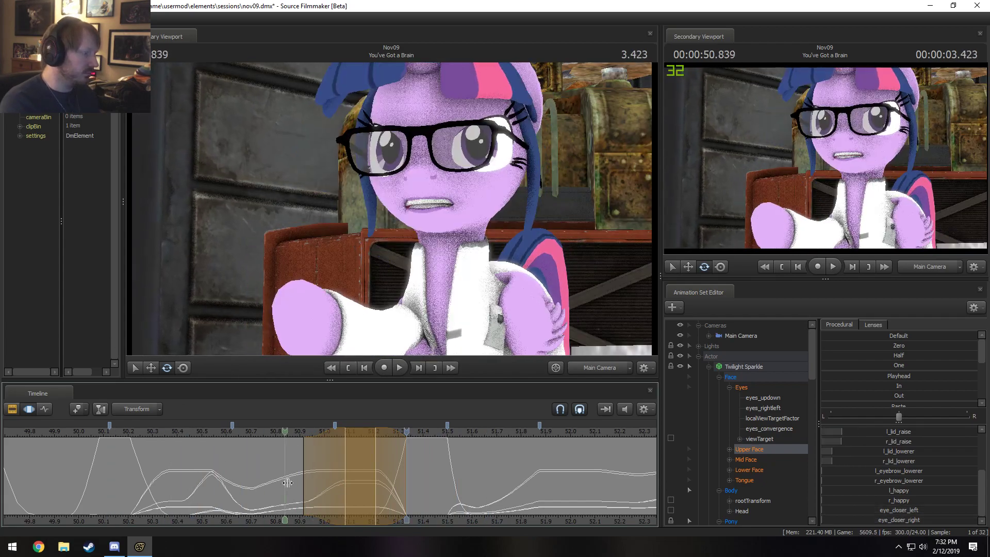
Step: Move the start of the Upper Face time selection to about 50.96 s and replay the motion from two earlier points
left_click_drag(318, 489, 329, 490)
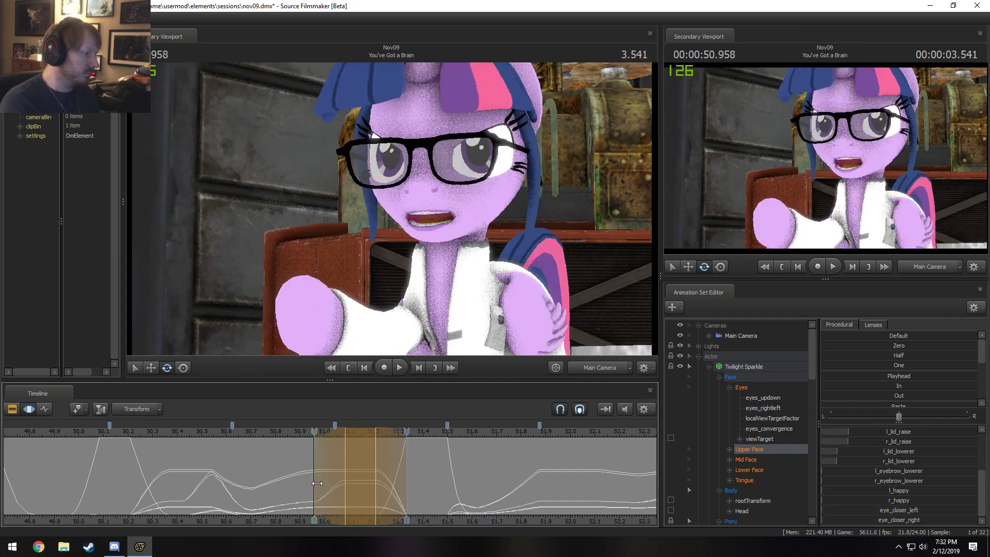
left_click(242, 434)
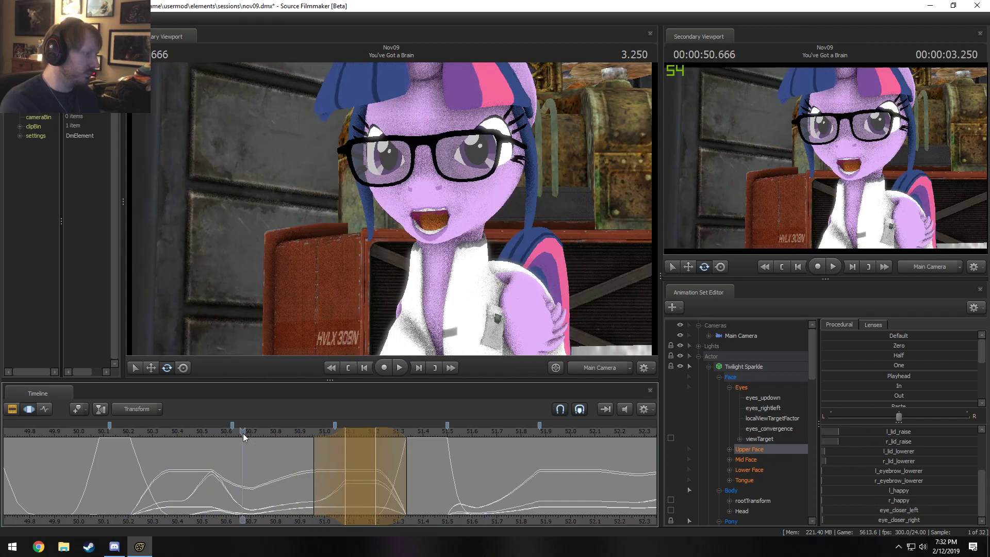
key("space")
key("space")
key("space")
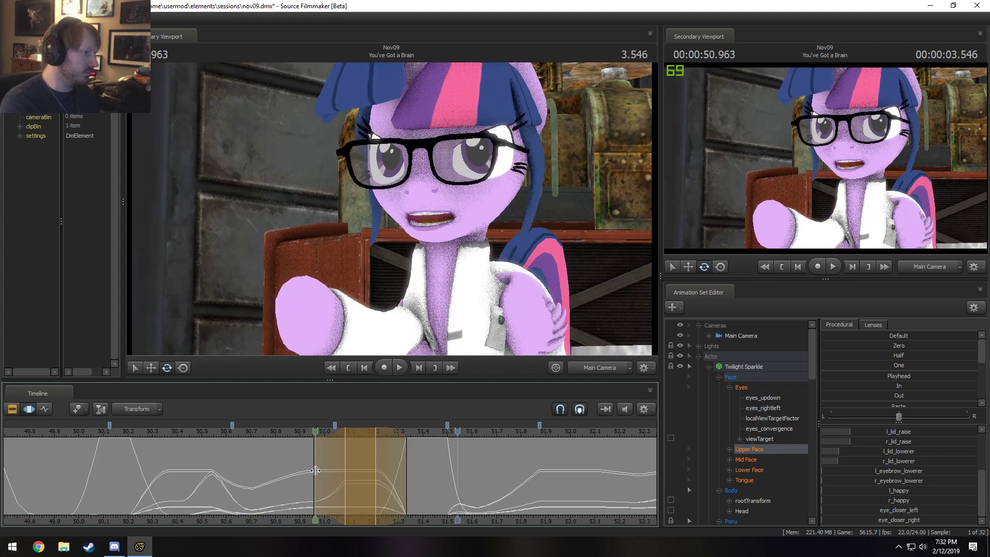
key("space")
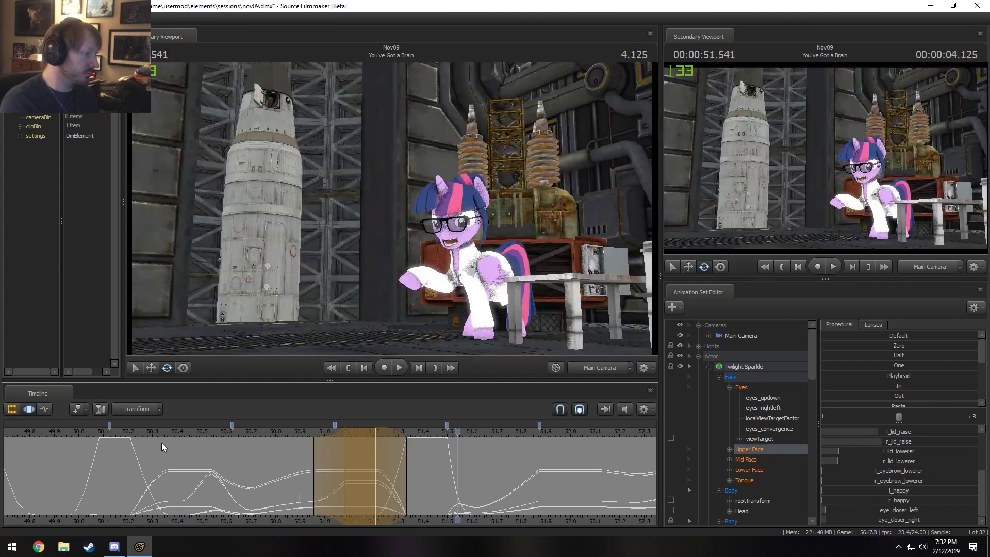
left_click(128, 434)
key("space")
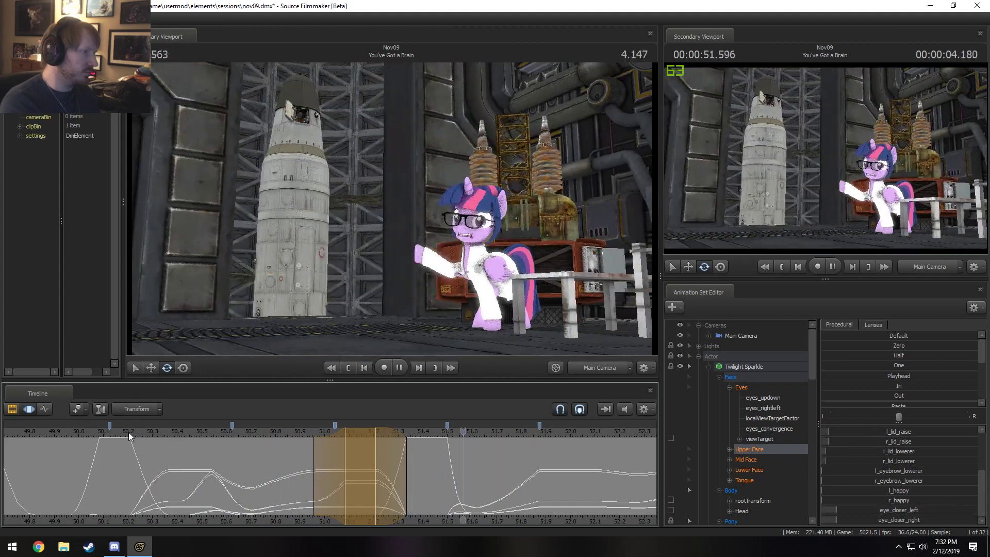
key("space")
Step: Extend the start of the Upper Face time selection back to about 50.92 s and replay the shot in the Clip Editor
left_click_drag(306, 472, 296, 476)
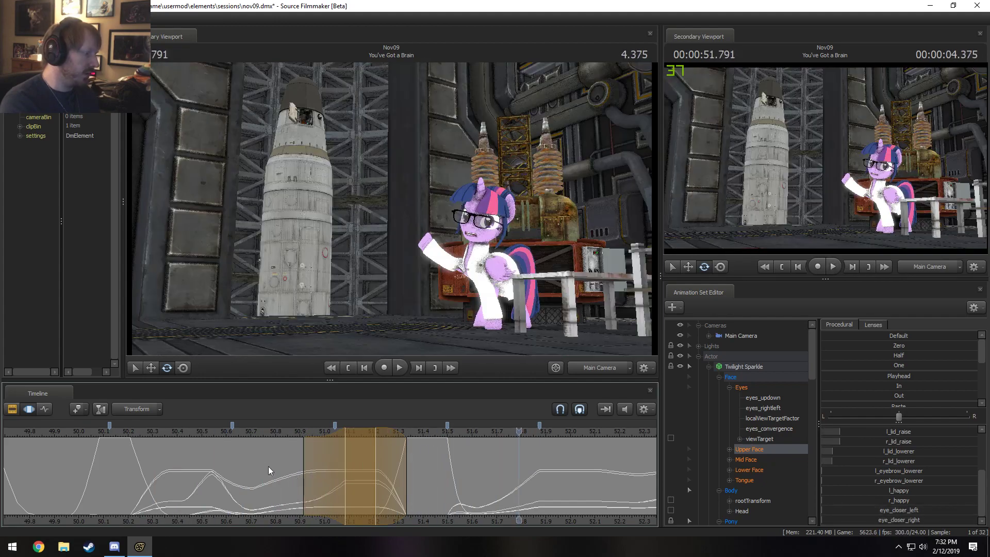
key("space")
key("F2")
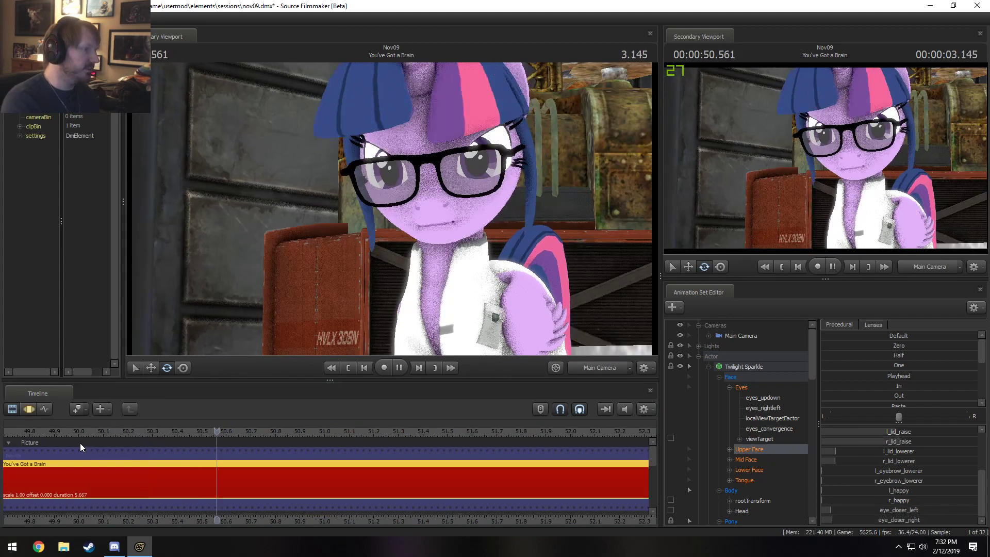
key("space")
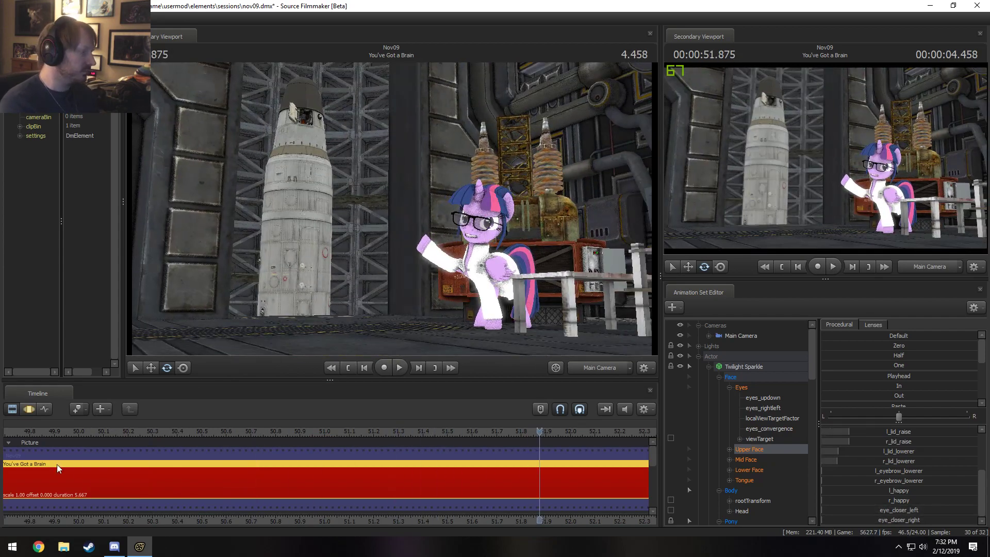
Step: Return to the Motion Editor and play the shot from about 48.9 s through the camera pull-out
key("F3")
left_click(81, 428)
key("space")
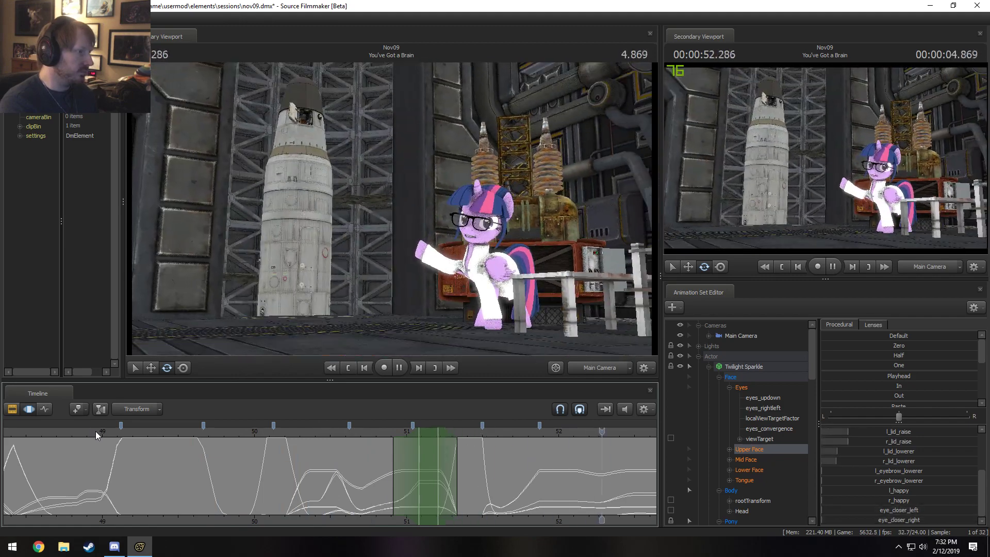
key("space")
scroll(95, 431, "down", 4)
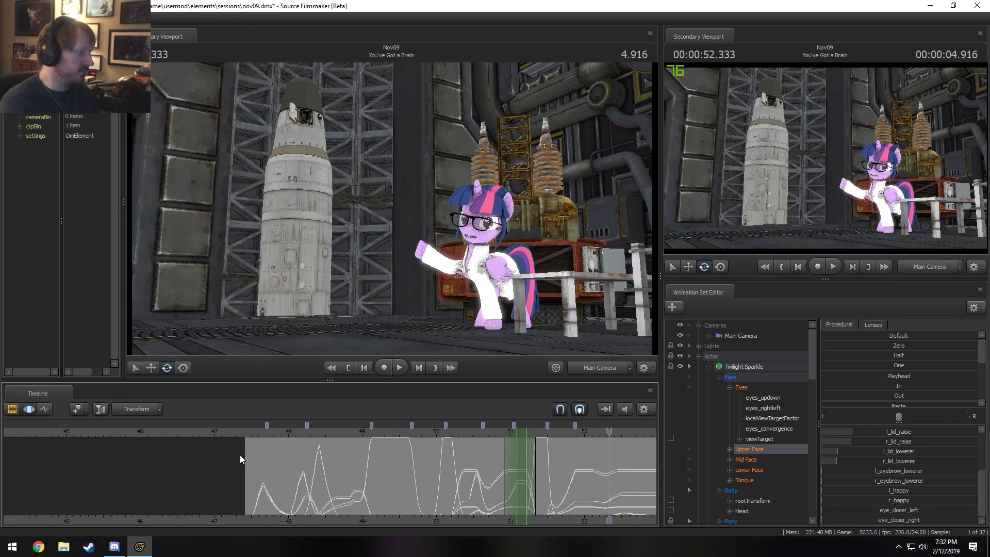
Step: Inspect Twilight's expression near the beginning of the shot at 47.541, 48.041 and 47.625 s
left_click(254, 435)
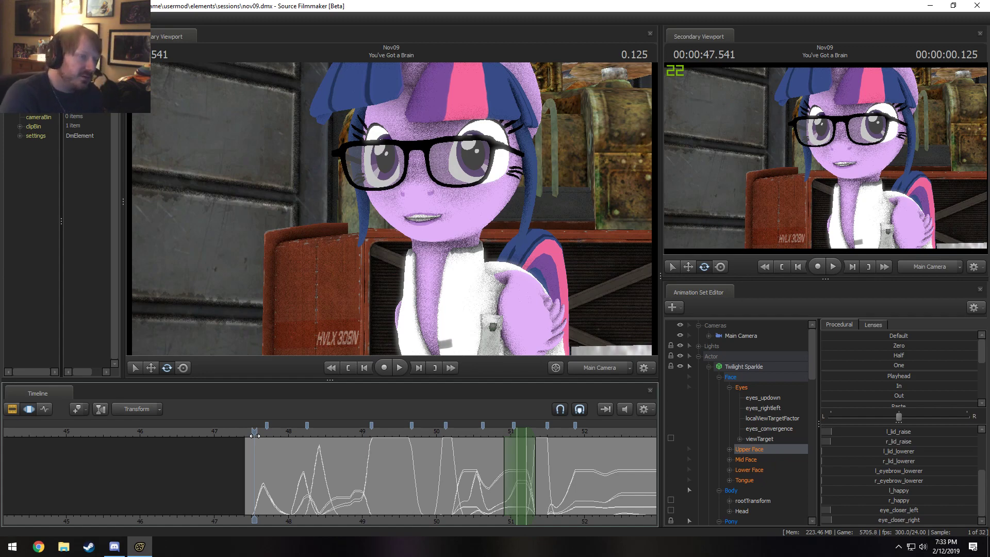
left_click(292, 437)
scroll(339, 495, "down", 5)
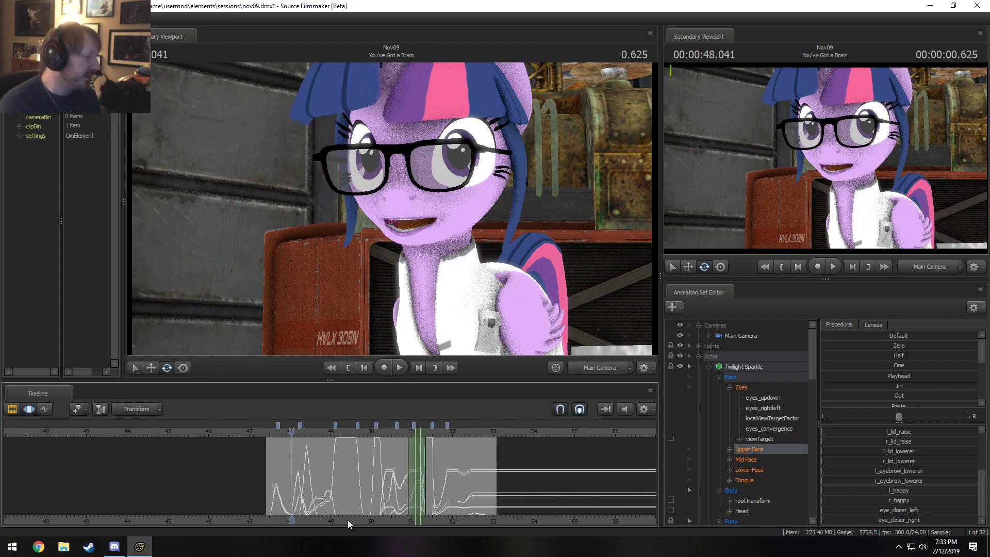
left_click(153, 437)
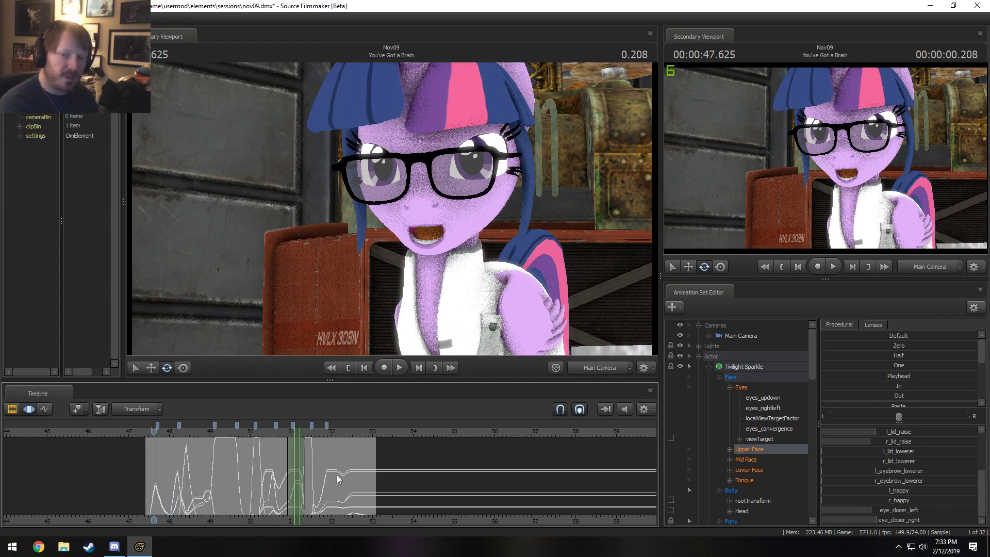
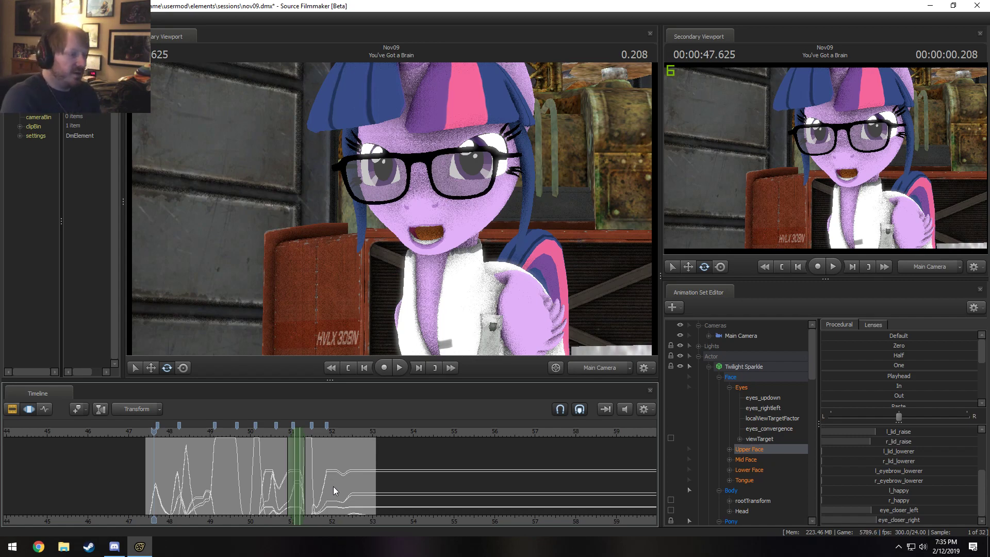
Step: Switch to the Clip Editor, play part of shot14, and roll the parent sequence's out point slightly later
key("F2")
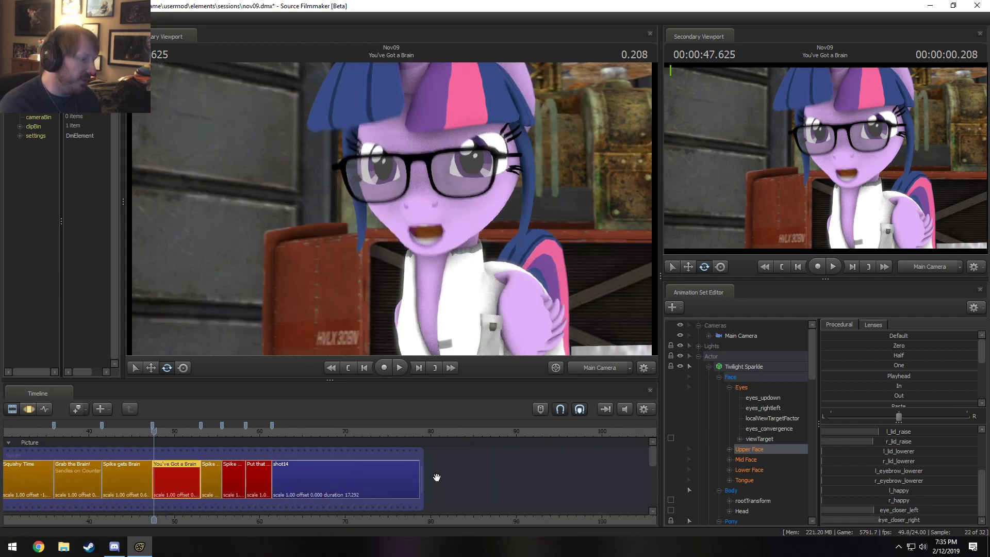
mouse_move(361, 432)
left_mouse_down()
mouse_move(352, 433)
mouse_move(386, 432)
mouse_move(367, 437)
left_mouse_up()
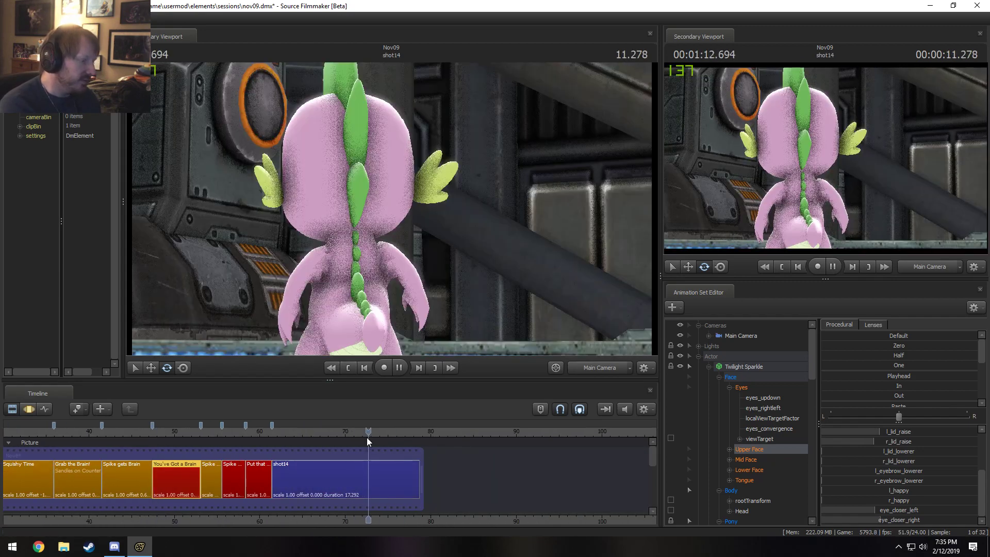
scroll(522, 499, "up", 1)
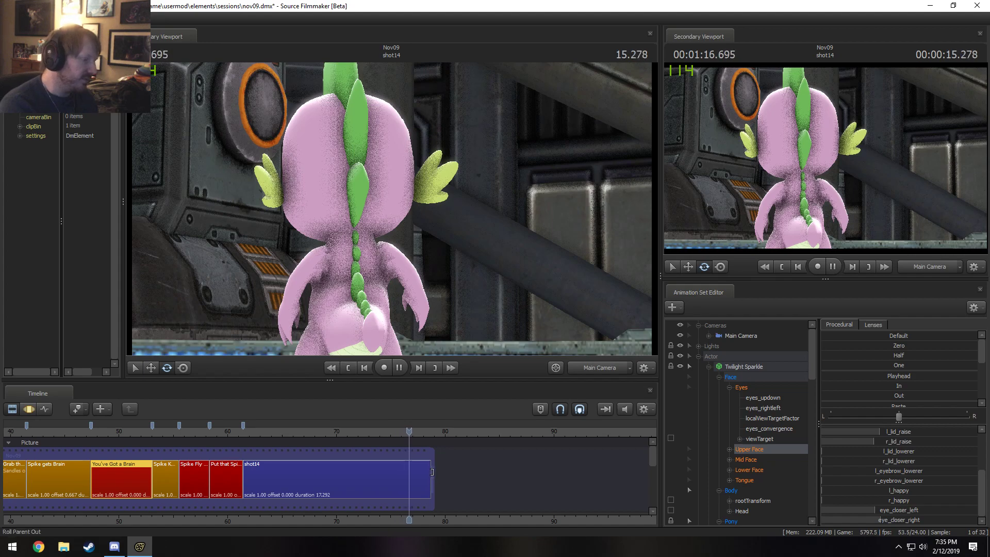
key("space")
left_click_drag(431, 472, 433, 471)
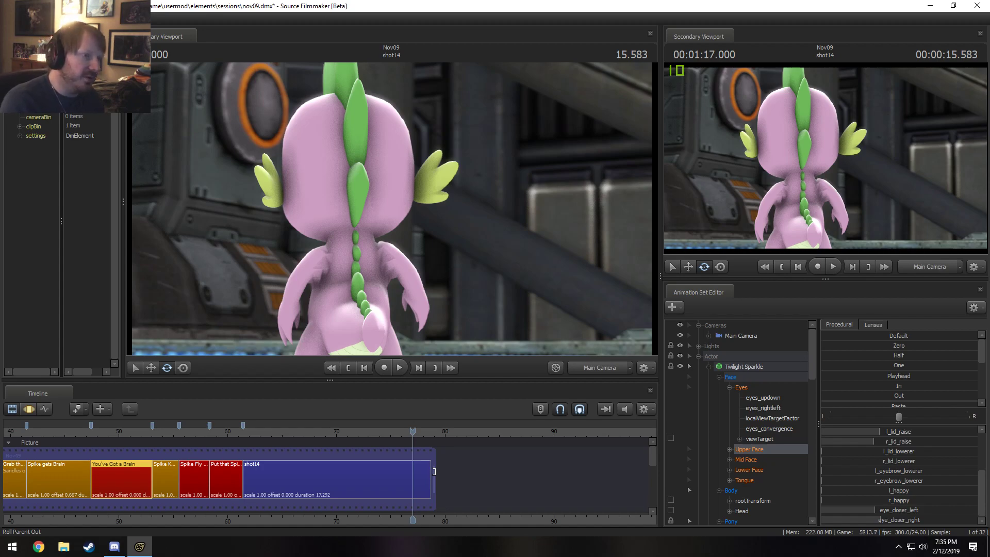
Step: Review the shots from "Spike Knows this is Bad" through "Put that Spike in the Rocket"
left_click(169, 434)
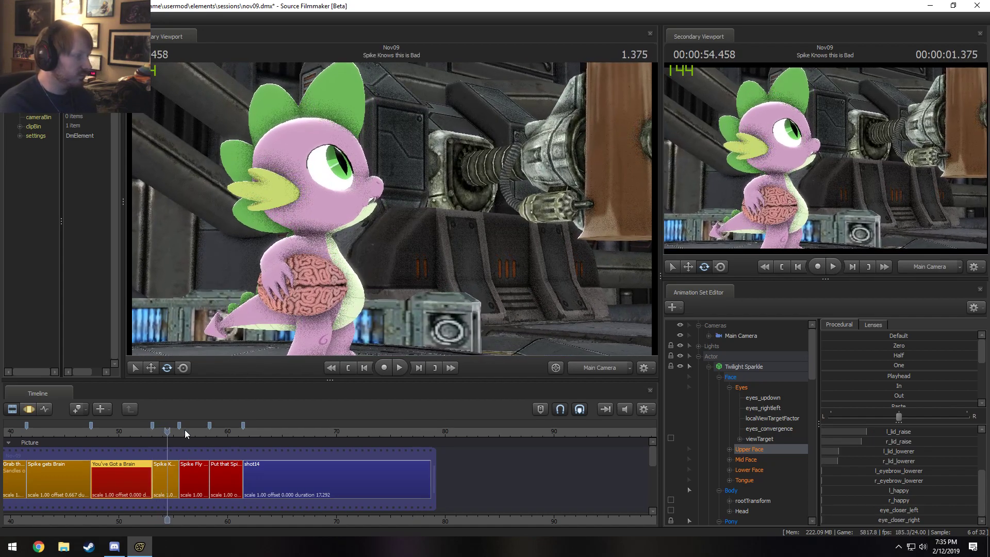
left_click(185, 431)
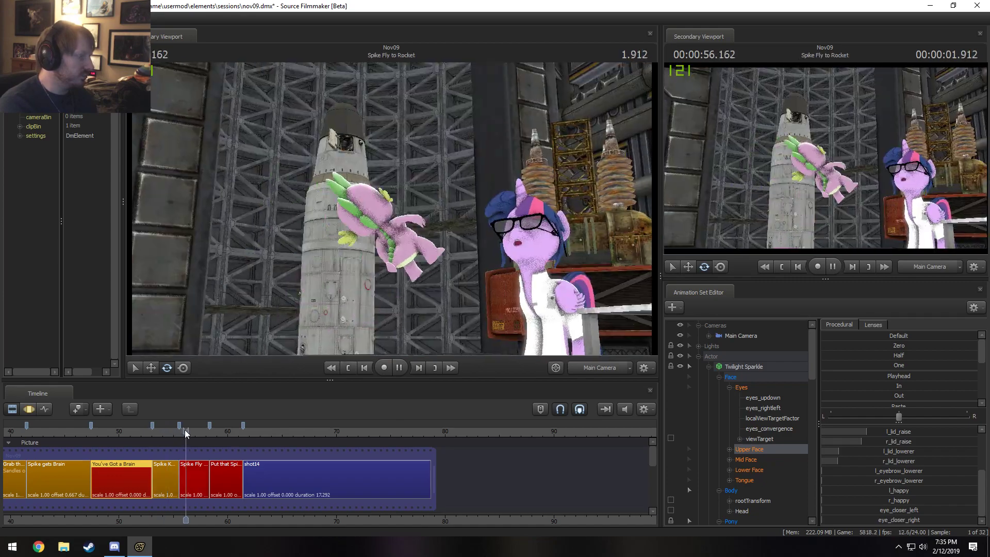
left_click(216, 431)
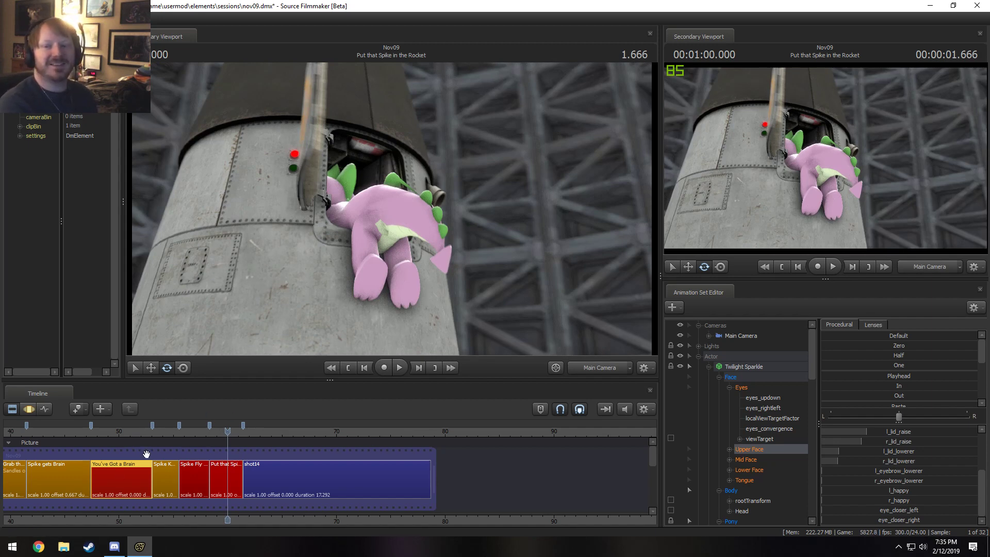
scroll(146, 454, "up", 3)
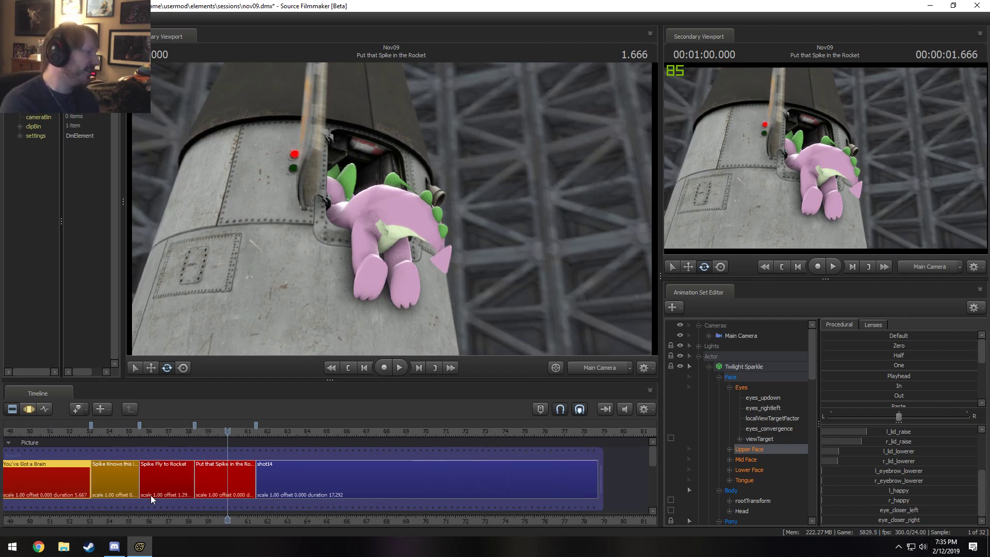
key("space")
key("space")
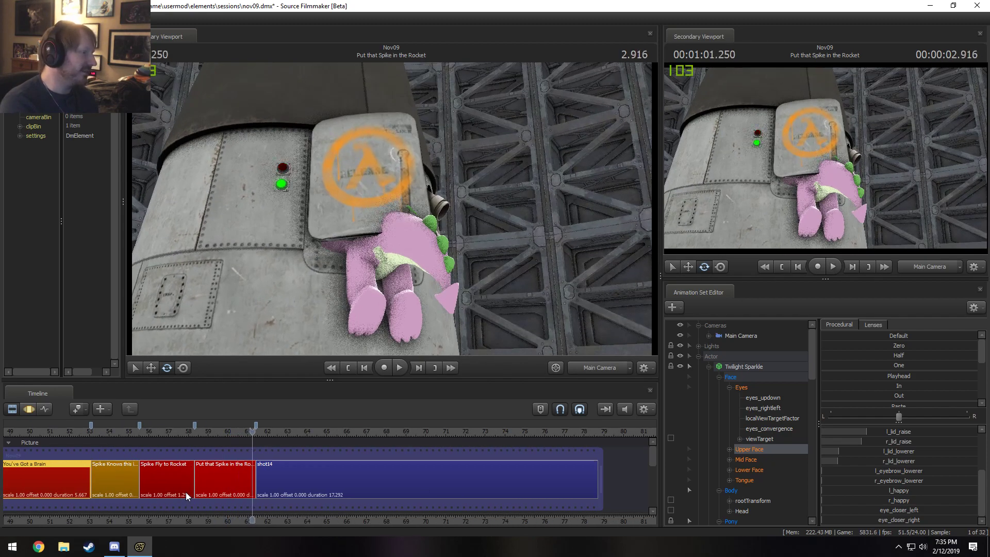
Step: Replay portions of the sequence again, ending on the hatch closing in "Put that Spike in the Rocket"
scroll(185, 492, "down", 1)
middle_click_drag(199, 522, 245, 500)
left_click_drag(284, 428, 181, 427)
key("space")
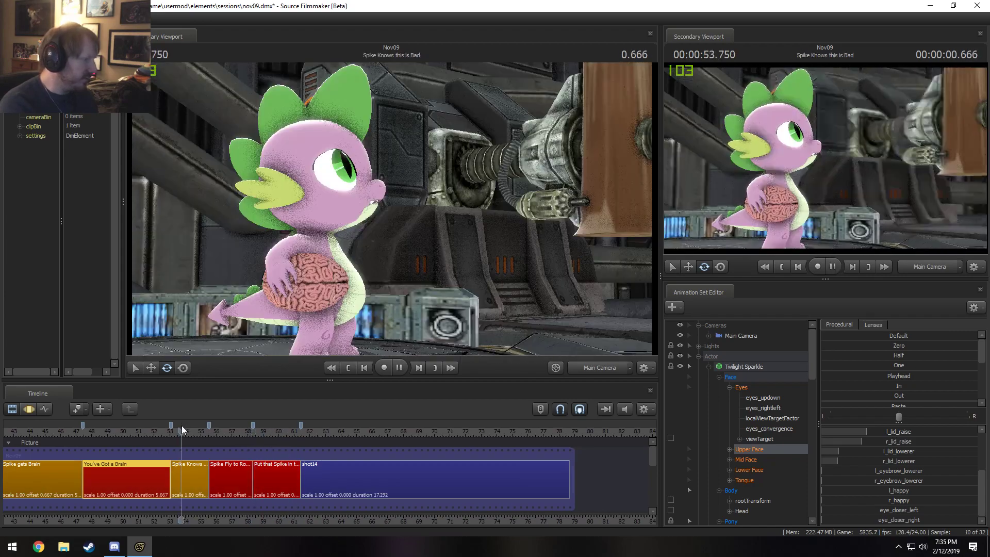
left_click(113, 432)
left_click(258, 426)
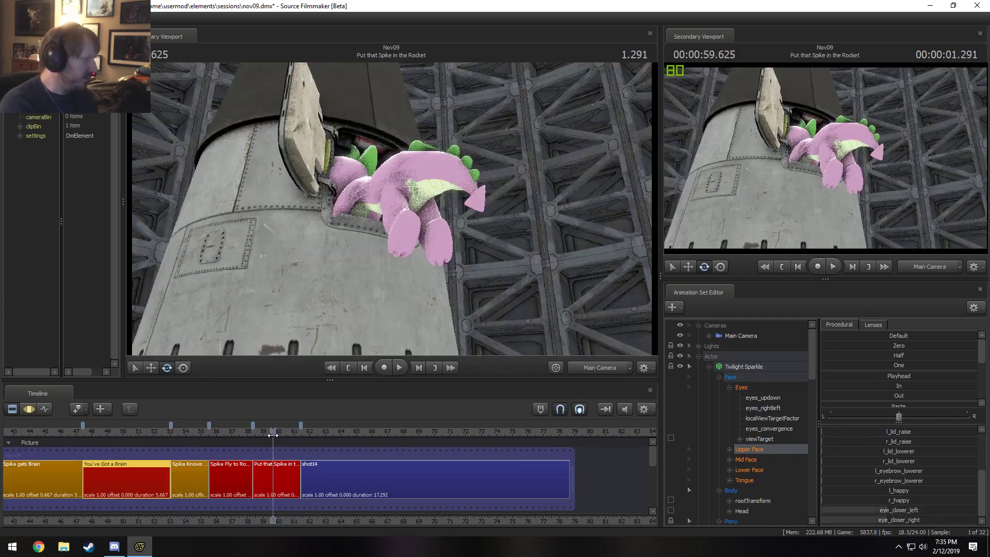
key("space")
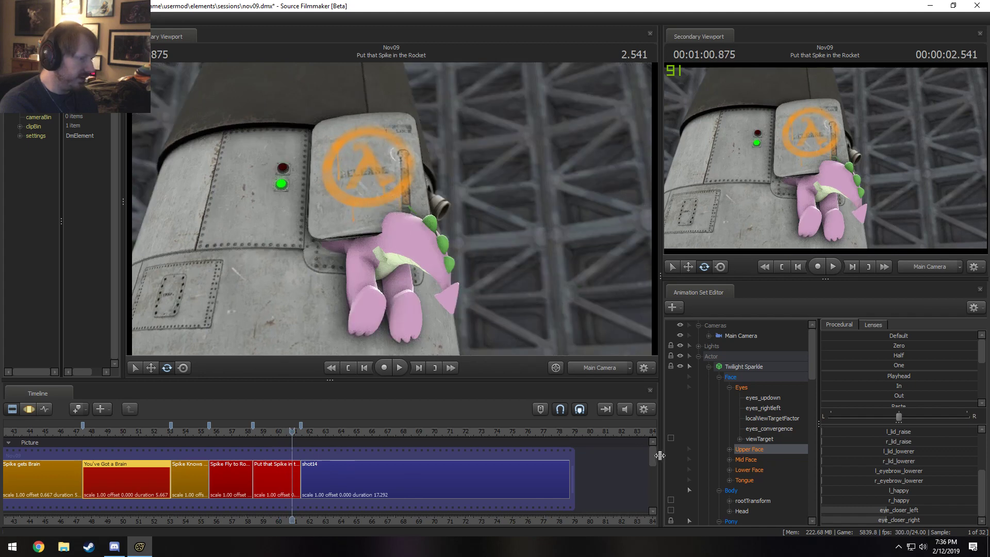
Step: Check the volume of the physics\metal clip just before the ui\tutorial_ui_ding_01.wav clip on the Sound Effects track
left_click_drag(655, 457, 656, 493)
scroll(303, 481, "up", 8)
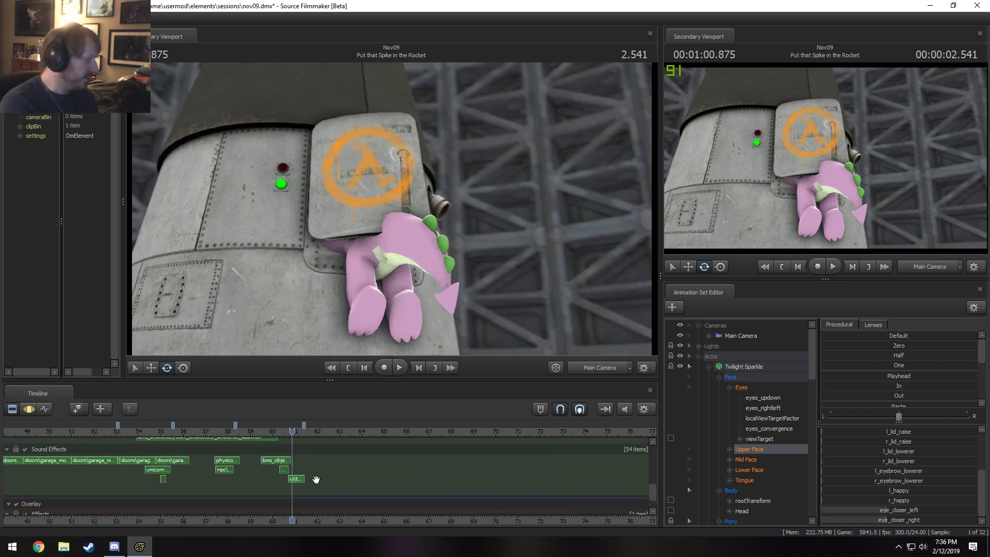
scroll(299, 483, "up", 2)
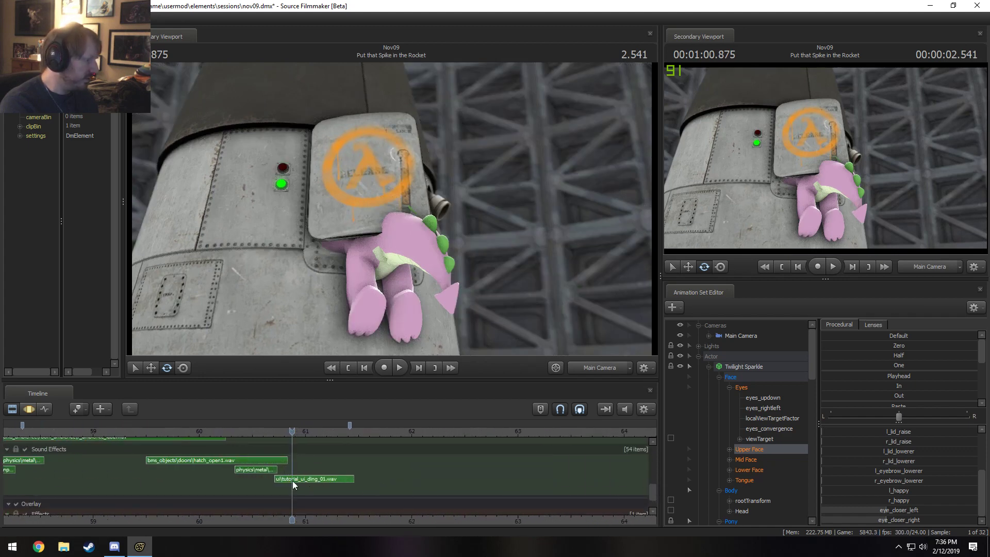
right_click(253, 469)
left_click(304, 418)
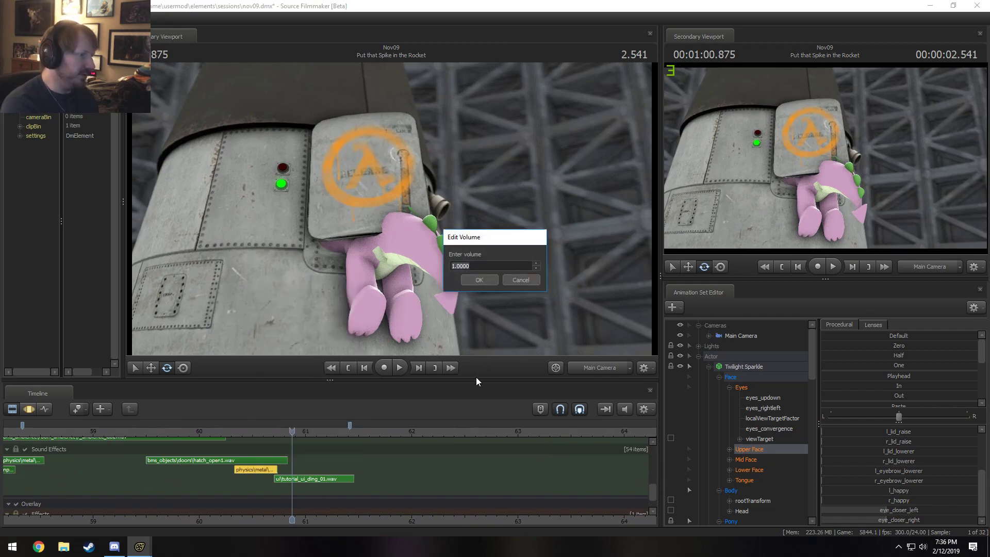
key("Return")
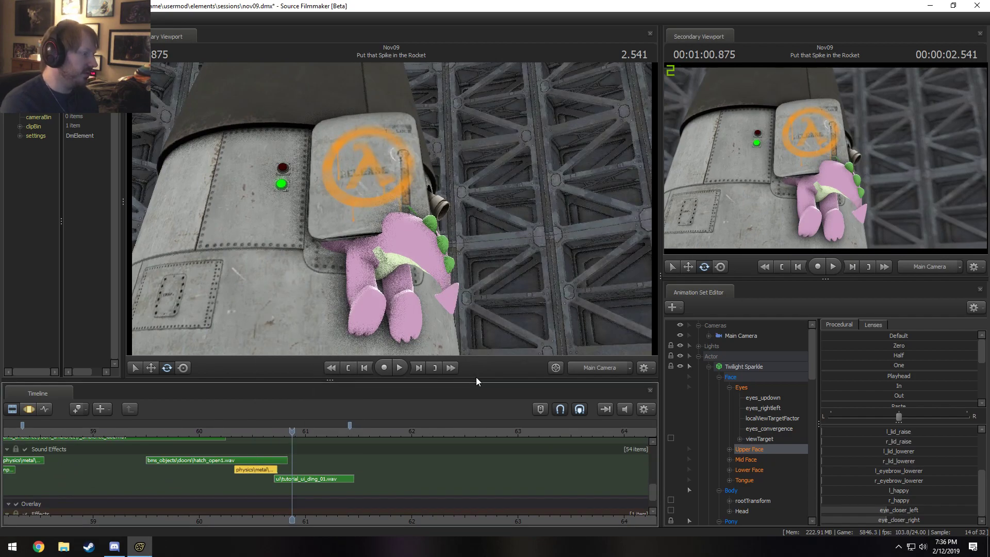
Step: Play the hatch closing, set the volume of the bms_objects\doors\hatch_open1.wav clip to a fraction below 1, and replay it
left_click(242, 457)
left_click(165, 433)
key("space")
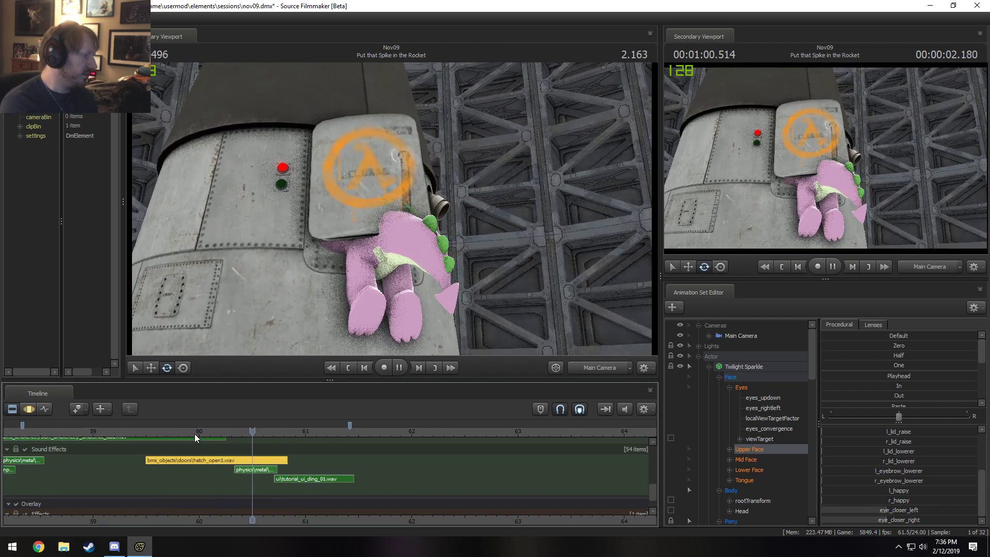
key("space")
right_click(236, 457)
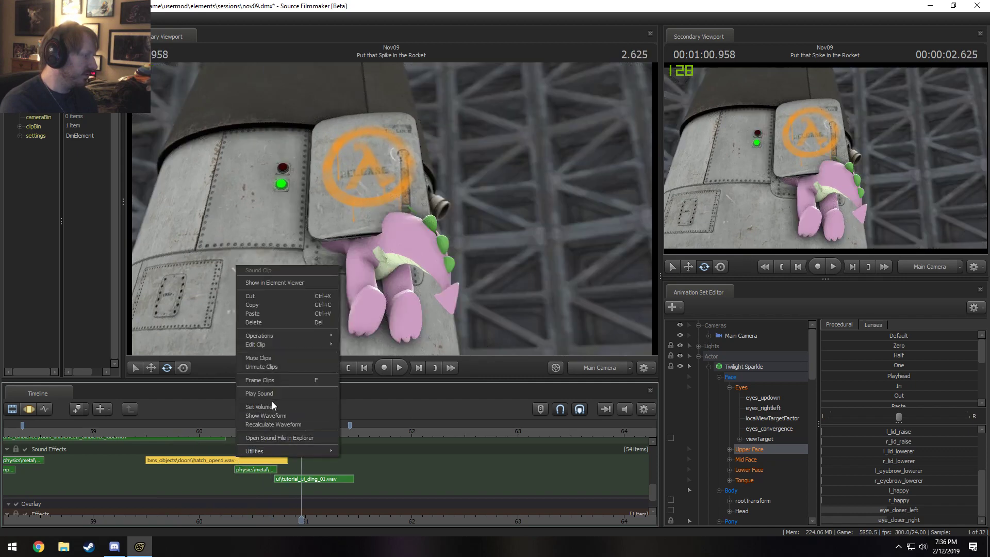
left_click(271, 407)
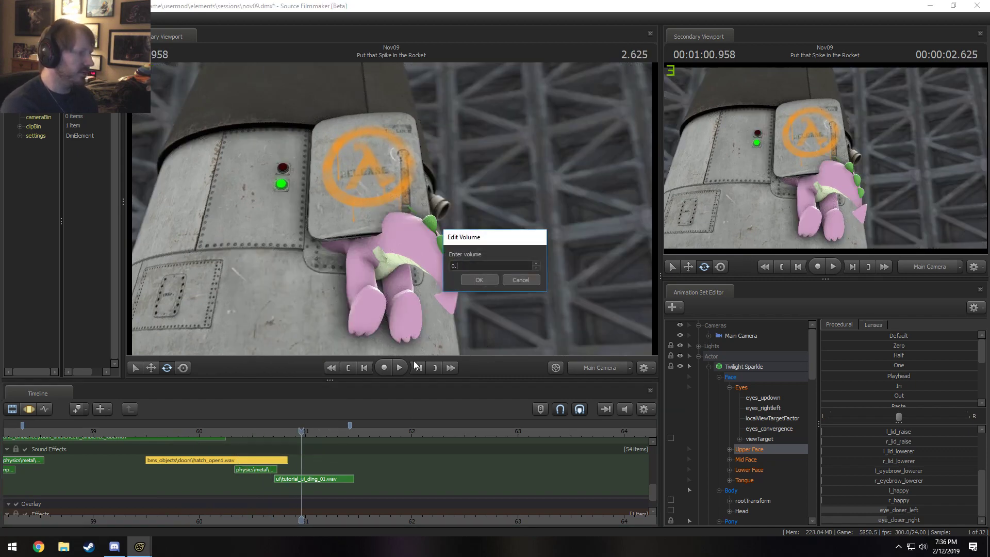
key("Return")
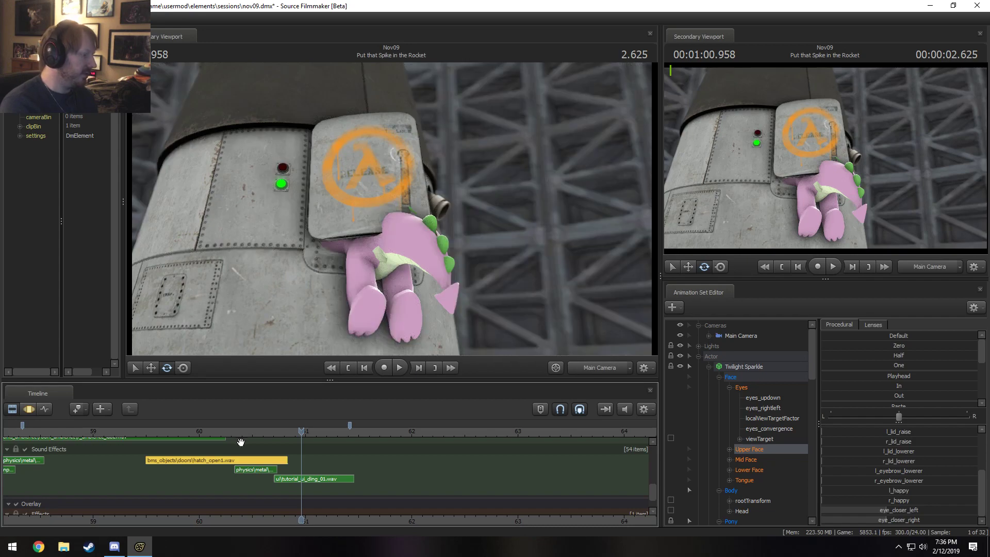
left_click(144, 433)
key("space")
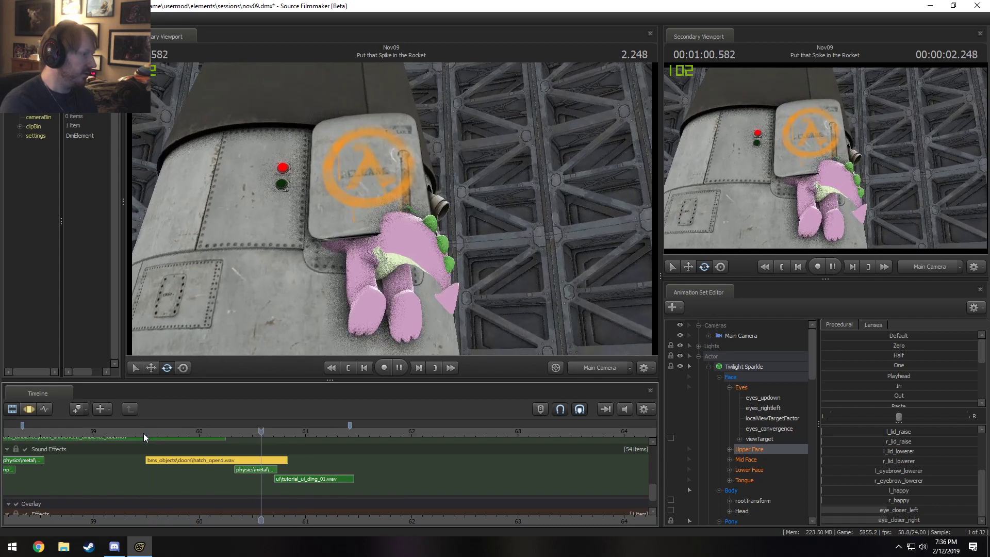
key("space")
Step: Set the volume of the physics\metal clip just before ui\tutorial_ui_ding_01.wav to 0.25 and replay the hatch closing
right_click(247, 469)
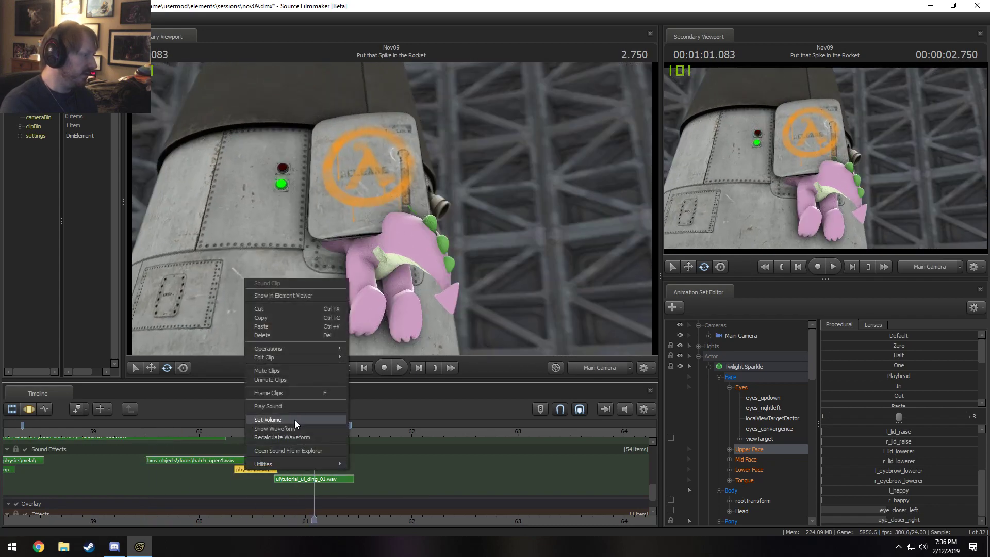
left_click(295, 420)
type("0.25")
key("Return")
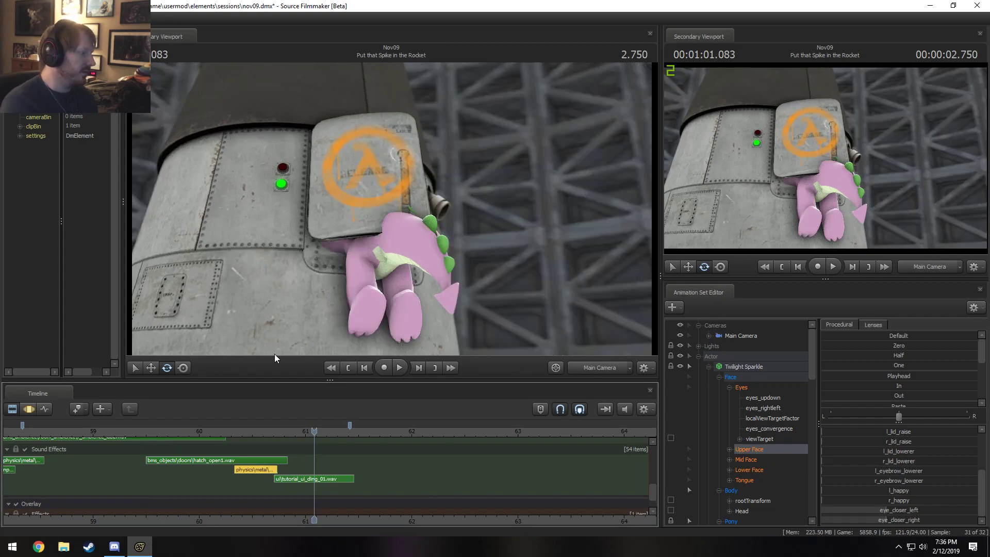
left_click(200, 433)
key("space")
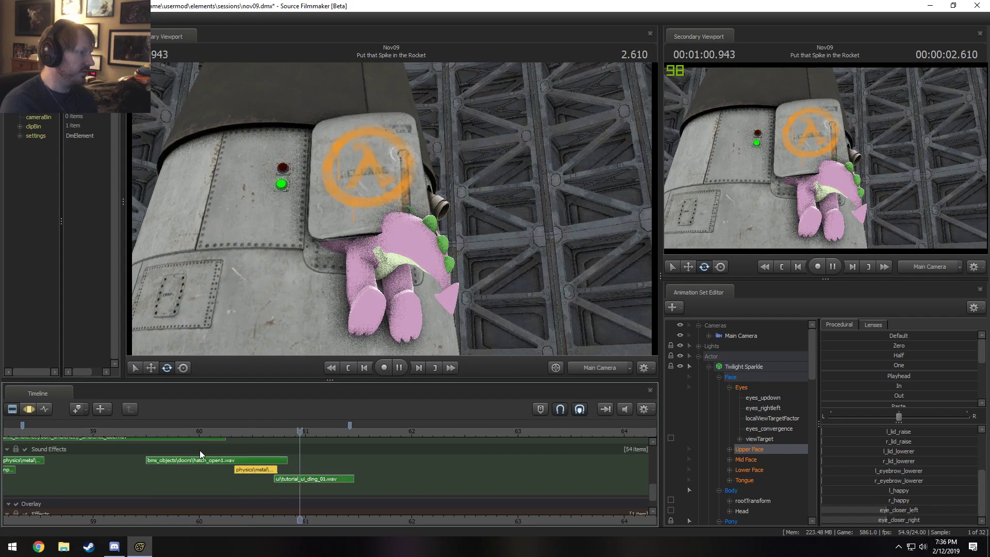
key("space")
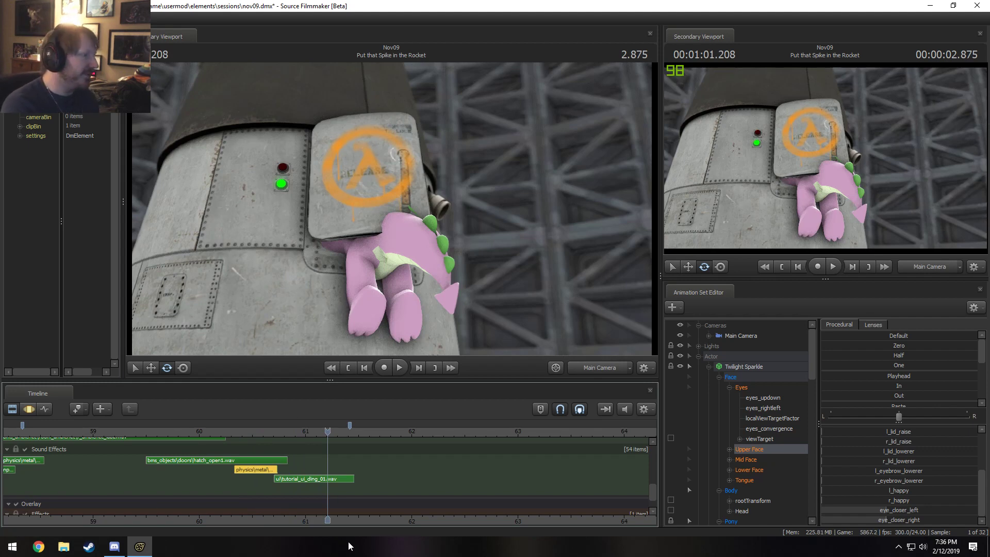
Step: Review portions of "Put that Spike in the Rocket" and "Spike Knows this is Bad", then play "You've Got a Brain"
scroll(166, 452, "down", 3)
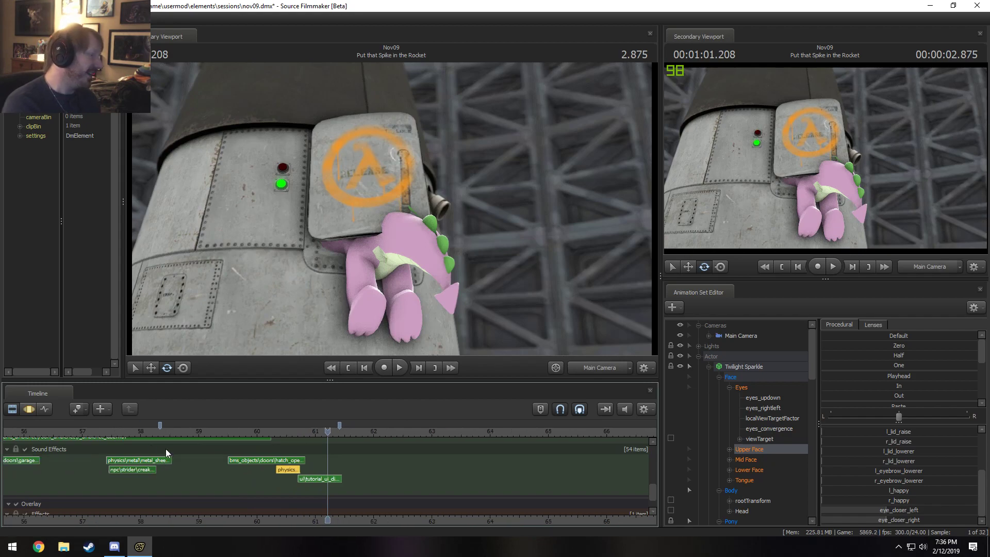
left_click(128, 431)
key("space")
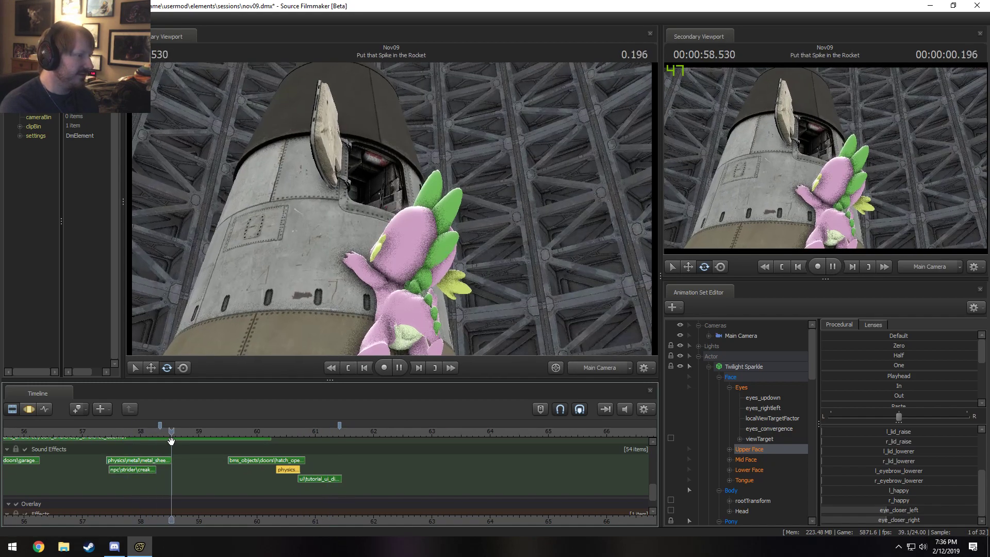
scroll(171, 441, "down", 4)
left_click(66, 431)
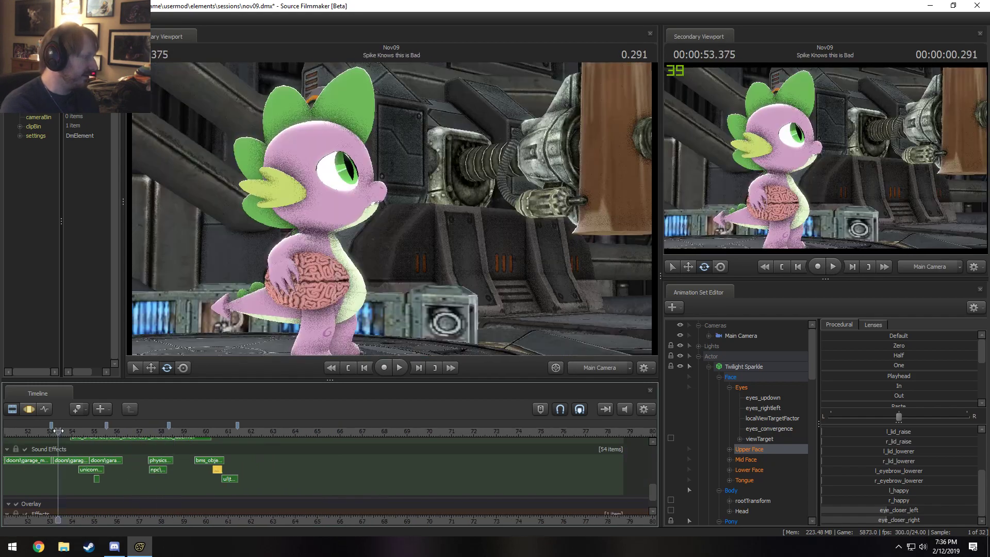
key("space")
left_click_drag(24, 438, 1, 442)
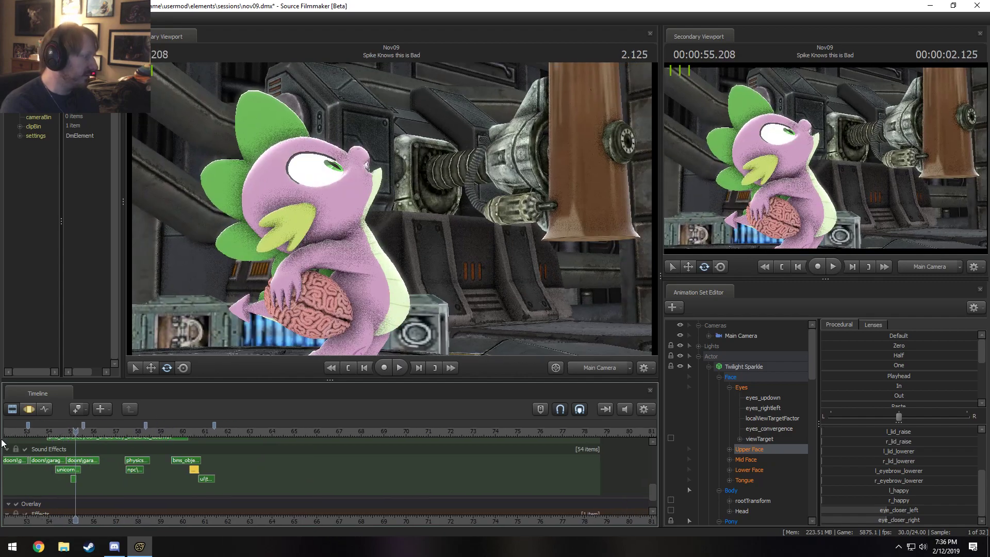
left_click(49, 432)
middle_click_drag(34, 435, 351, 435)
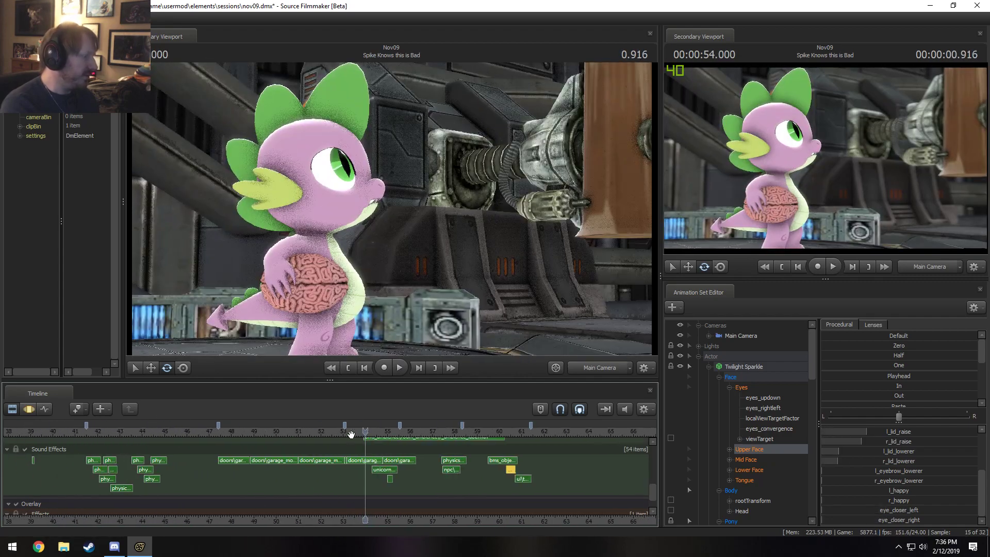
left_click(232, 430)
key("space")
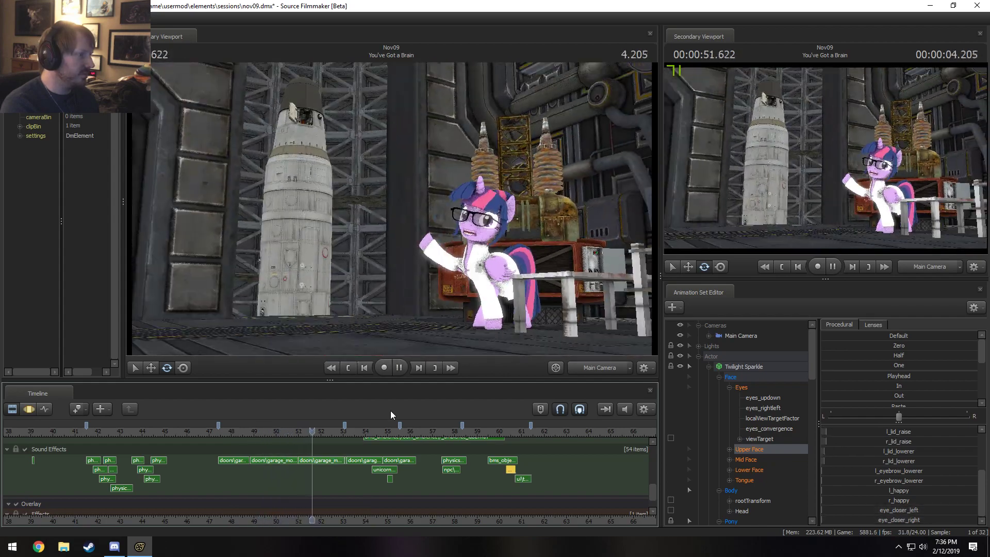
Step: Replay Twilight's close-up line in "You've Got a Brain" from about 49 seconds, stopping to check her facial animation
left_click(262, 431)
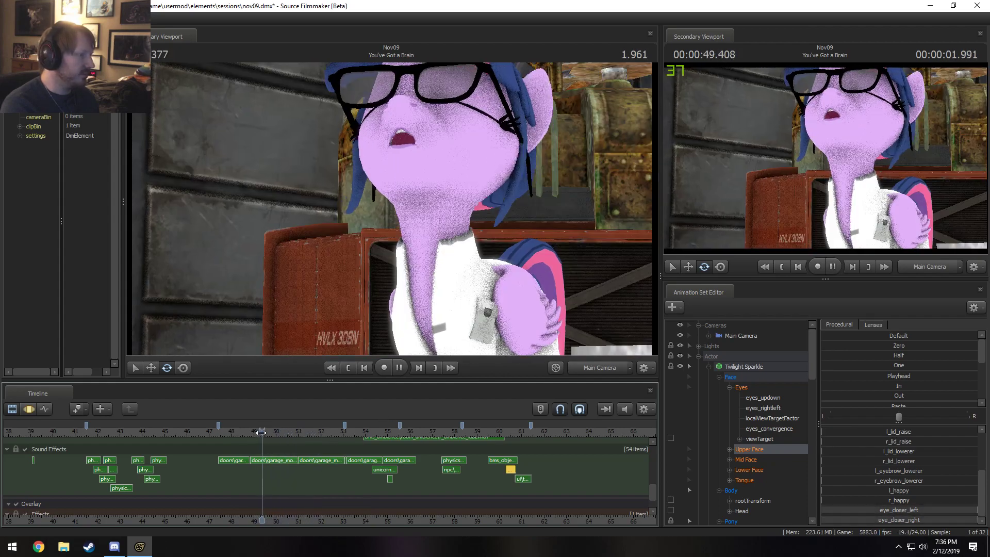
key("space")
scroll(271, 433, "up", 4)
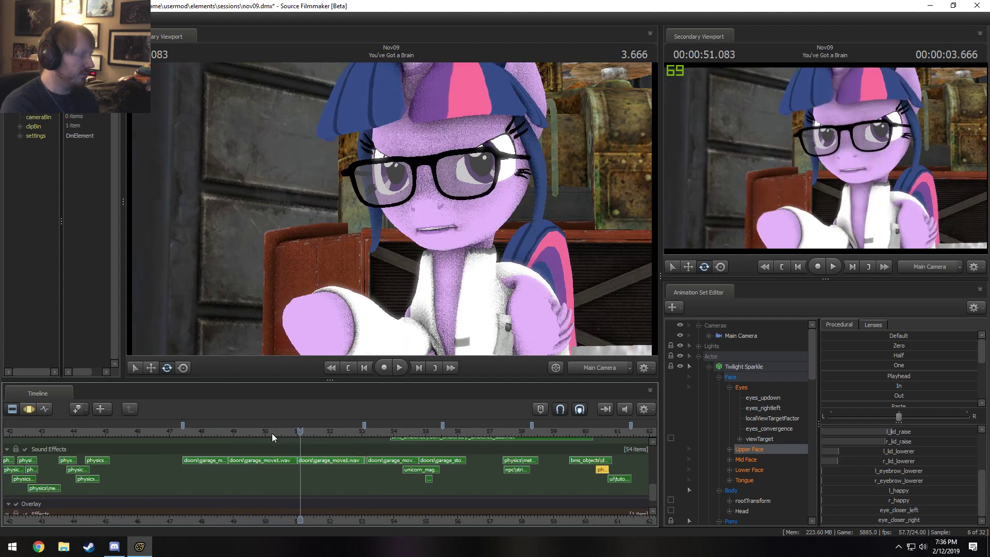
left_click(252, 432)
key("space")
key("space")
Step: Switch to the Motion Editor, replay the end of Twilight's line, and place a short time selection around 3.750 in the shot
key("F3")
scroll(252, 444, "up", 3)
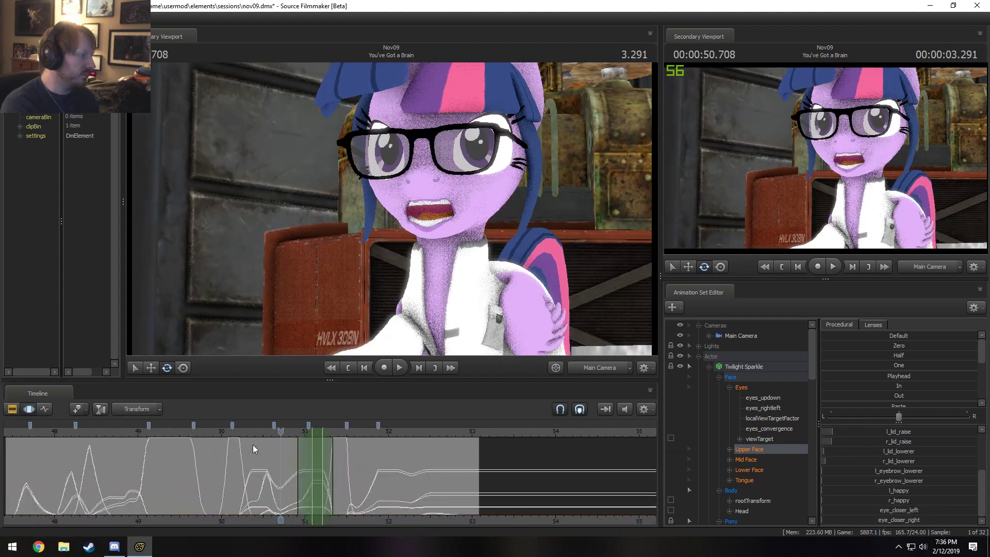
key("shift")
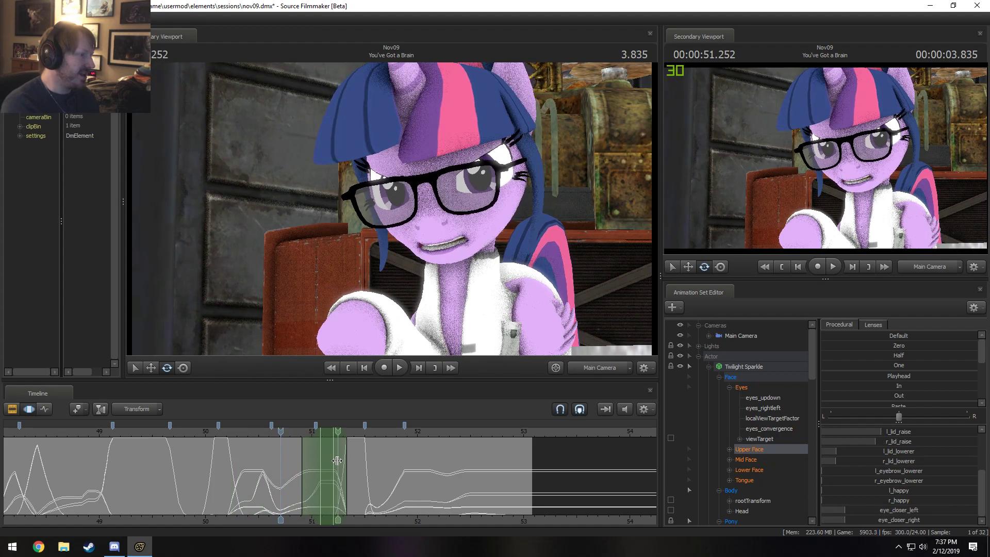
left_click(262, 429)
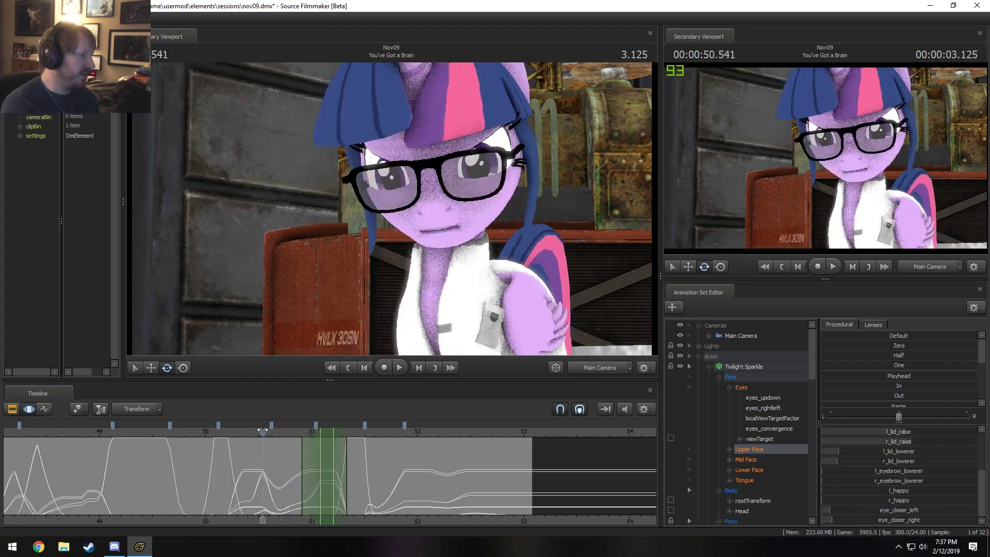
key("space")
key("space")
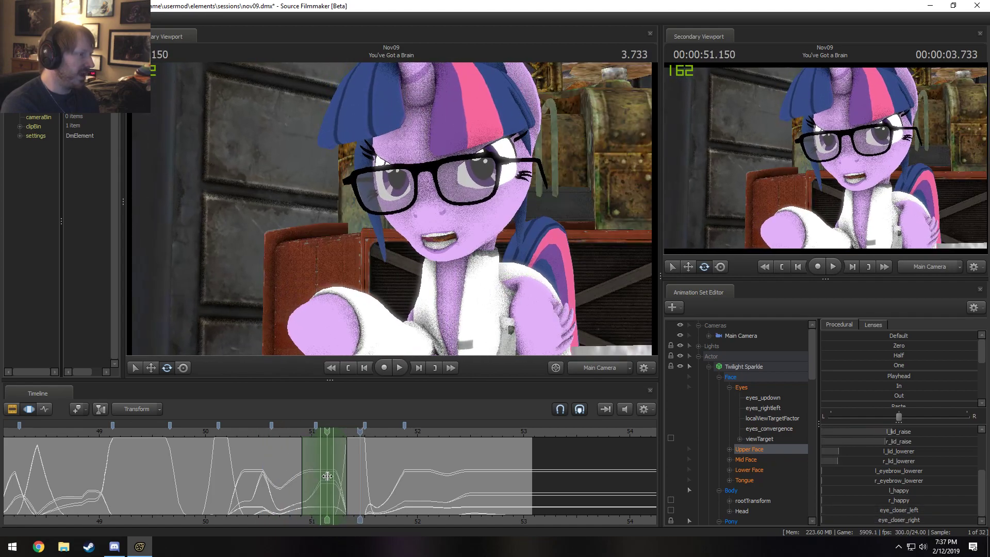
left_click(329, 479)
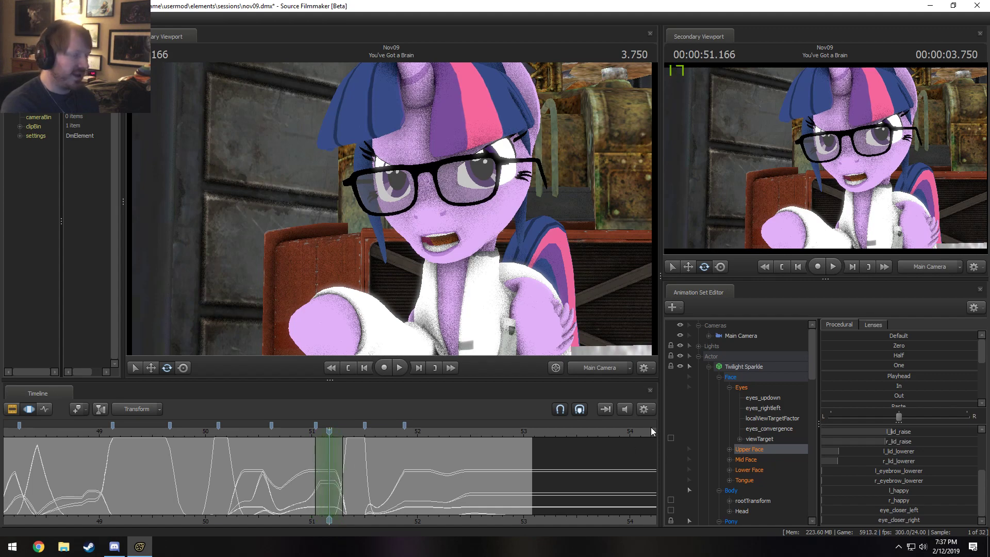
Step: Adjust Twilight's Lower Face controls over the selected range around 3.750, including a reduction of mouth_O
left_click(752, 469)
left_click_drag(907, 434, 848, 448)
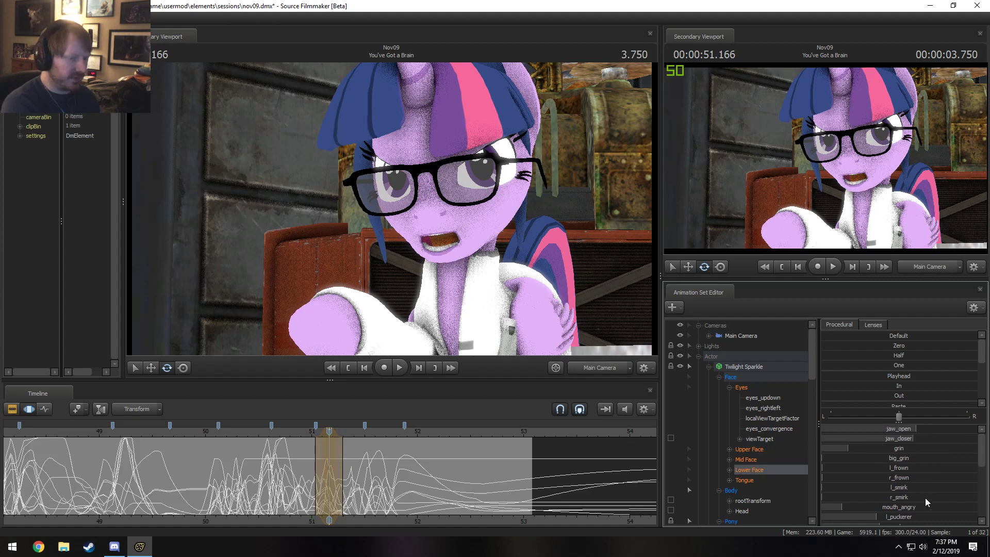
scroll(892, 464, "down", 2)
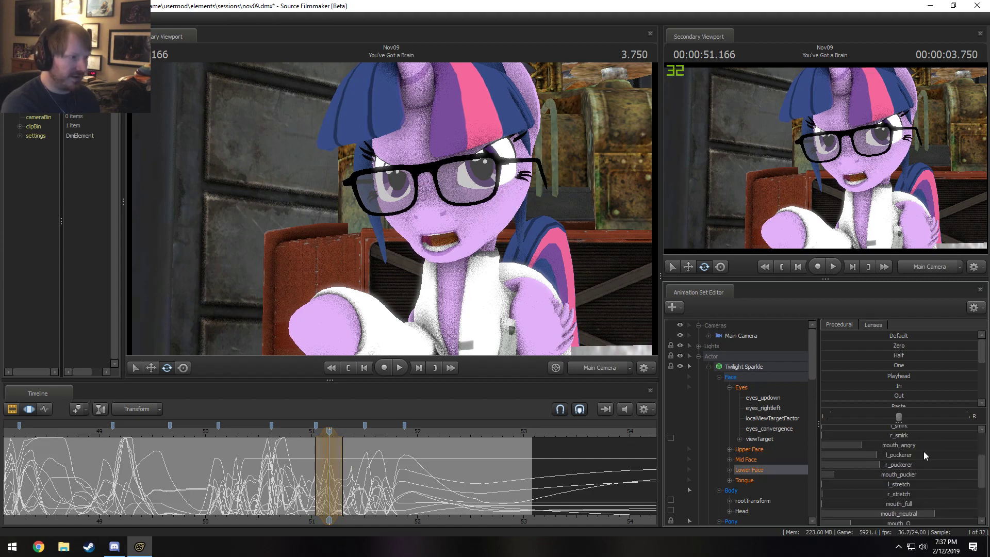
scroll(902, 471, "down", 1)
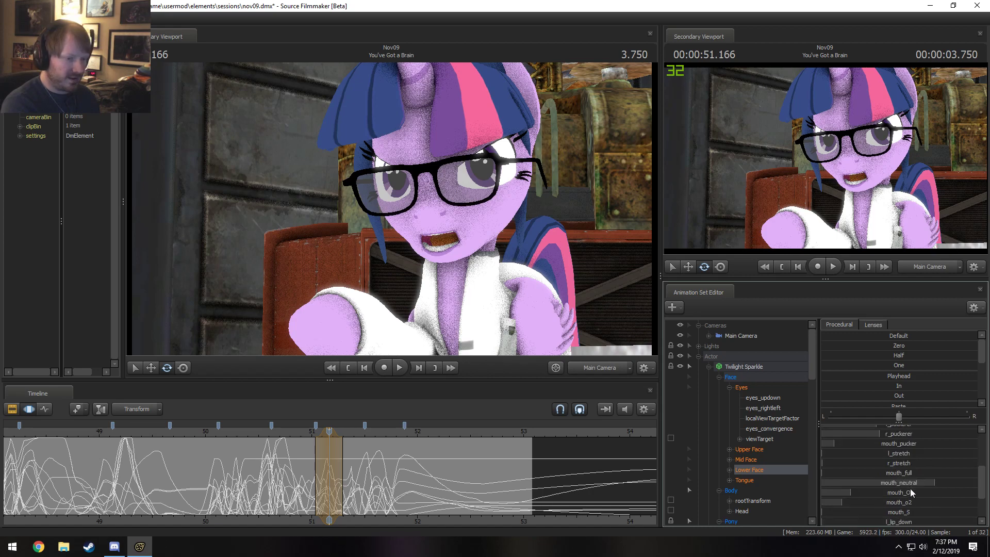
left_click_drag(911, 489, 914, 489)
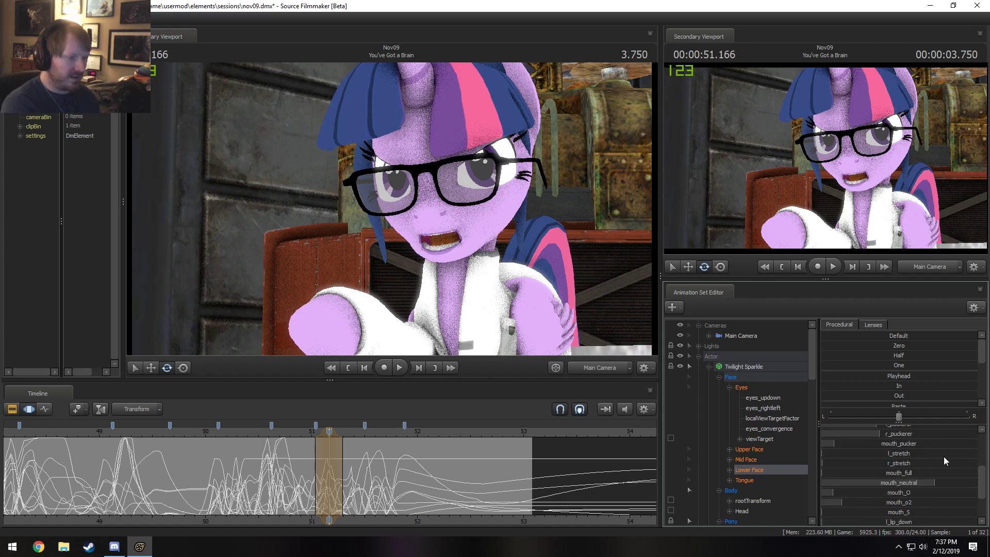
Step: Reduce l_puckerer and r_puckerer, then raise l_stretch, r_stretch and mouth_angry in the same time selection
scroll(903, 490, "up", 2)
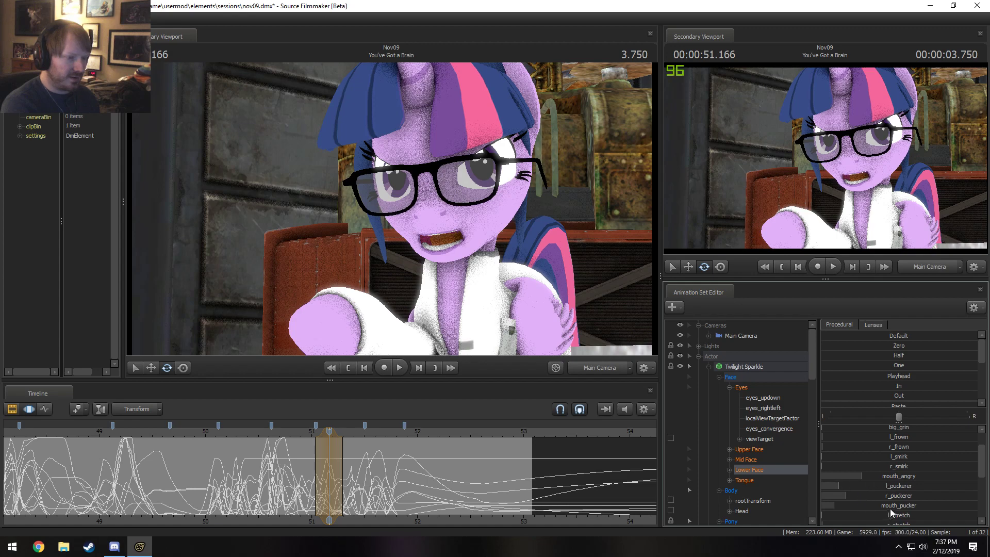
scroll(844, 472, "down", 2)
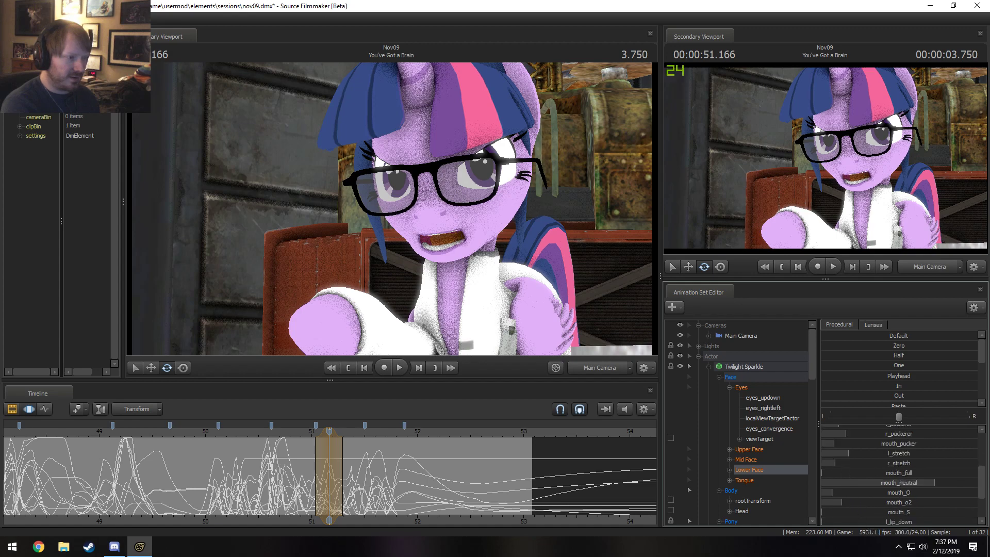
scroll(871, 463, "up", 1)
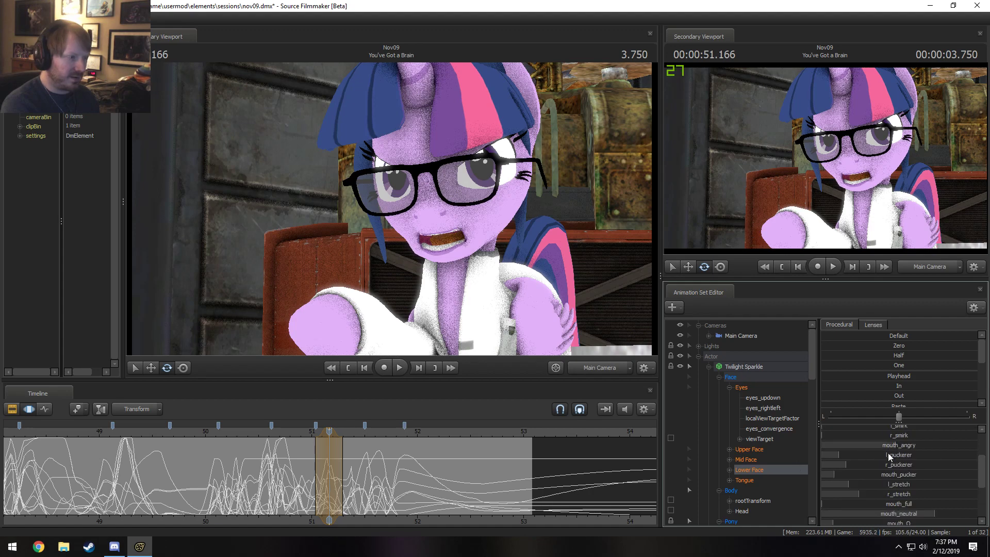
key("shift")
scroll(306, 458, "up", 2)
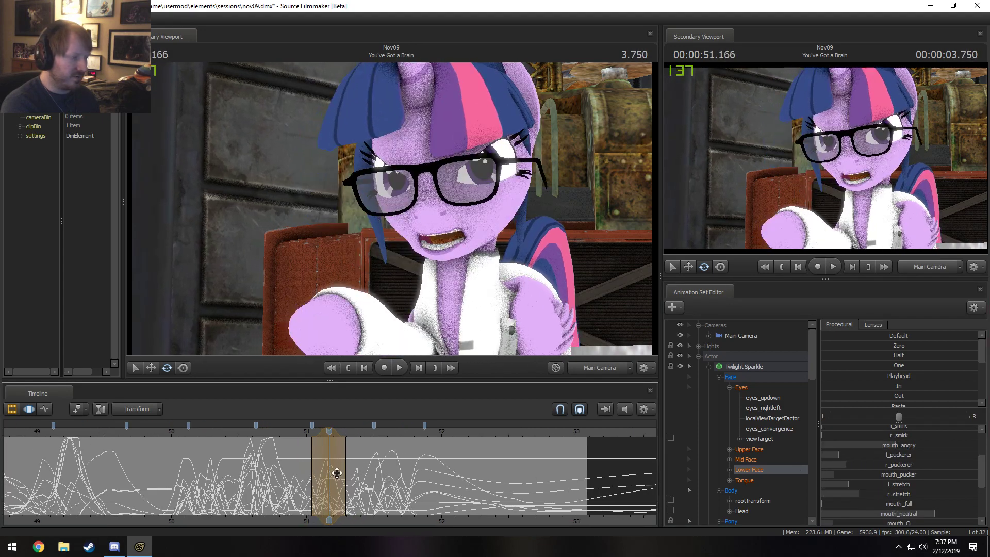
Step: Replay Twilight's line, place a time selection around 3.500 in the shot, and raise jaw_open there to open her mouth wider
key("shift")
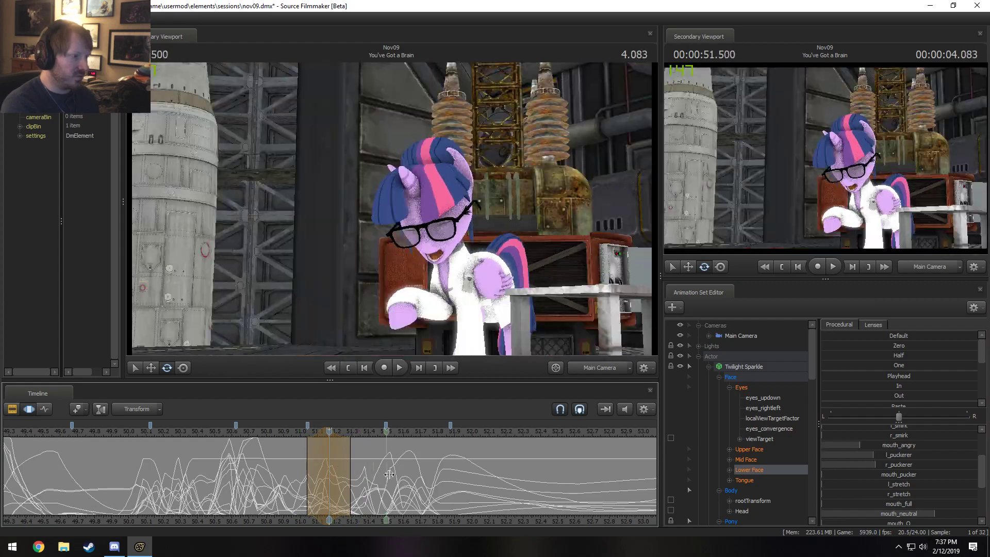
key("space")
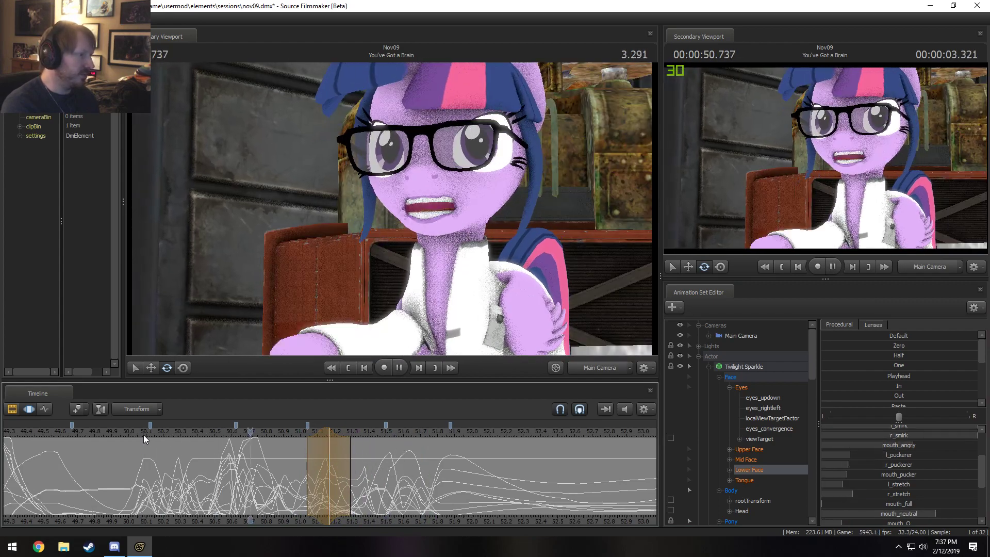
key("shift")
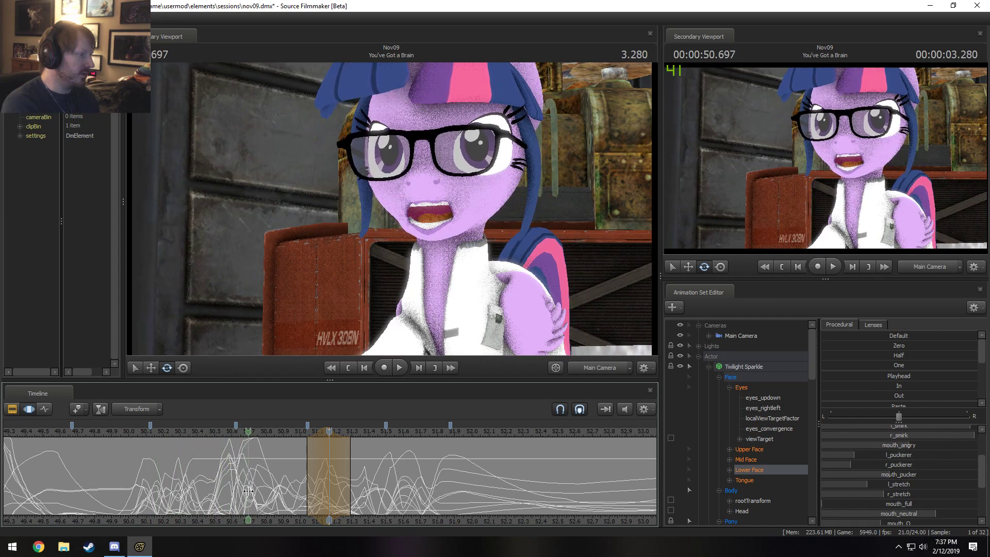
left_click(287, 498)
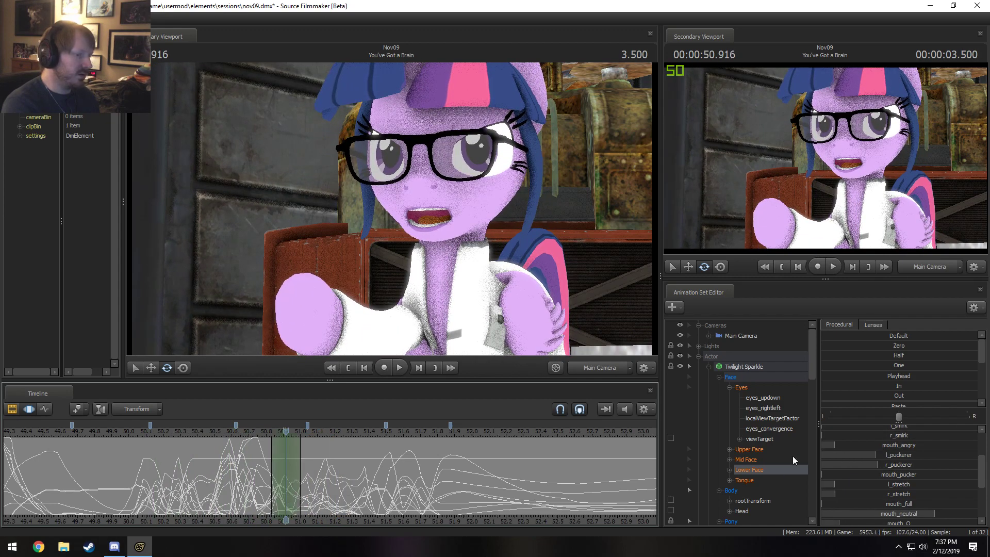
scroll(865, 435, "up", 3)
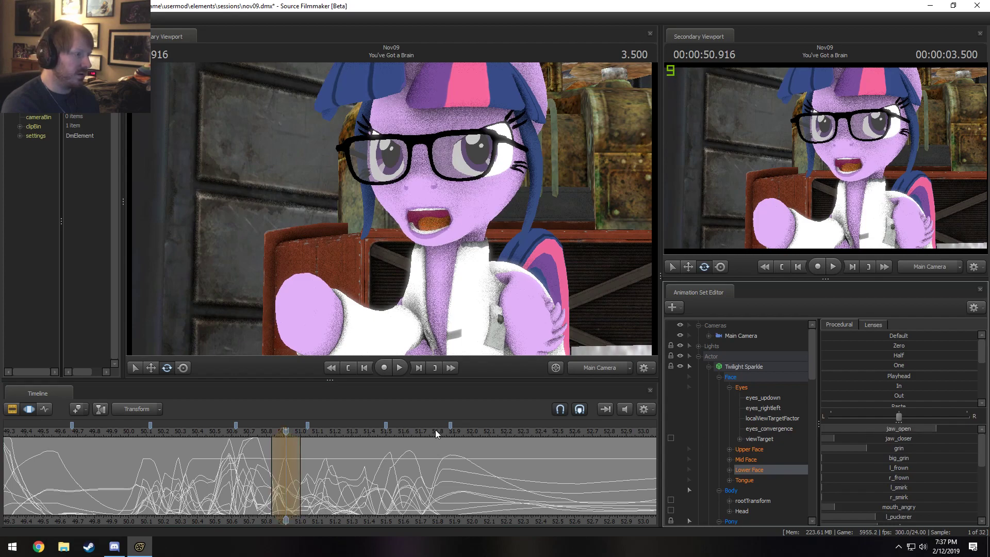
Step: Replay the line's end and place a time selection around 51.2 seconds on Twilight's facial animation
key("space")
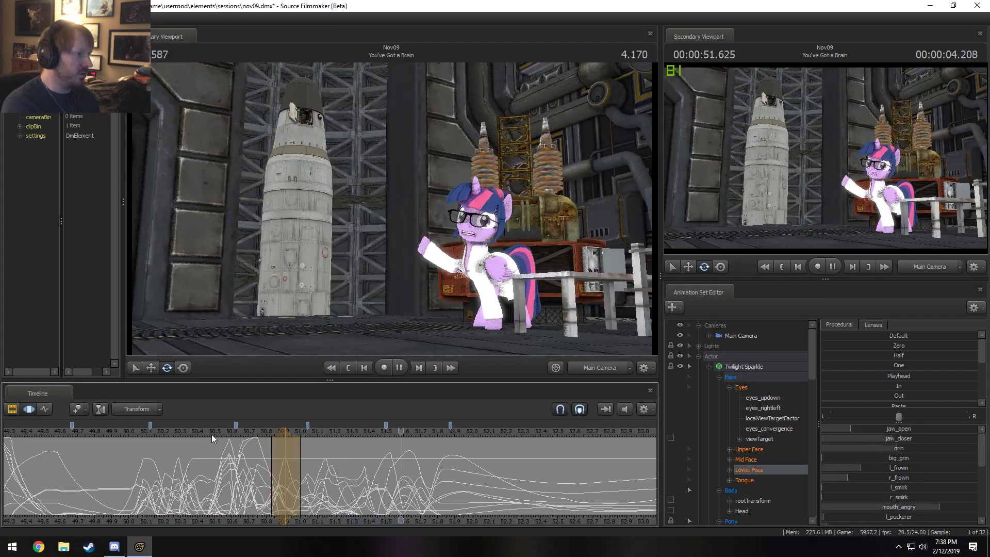
left_click(272, 467)
left_click_drag(273, 467, 329, 492)
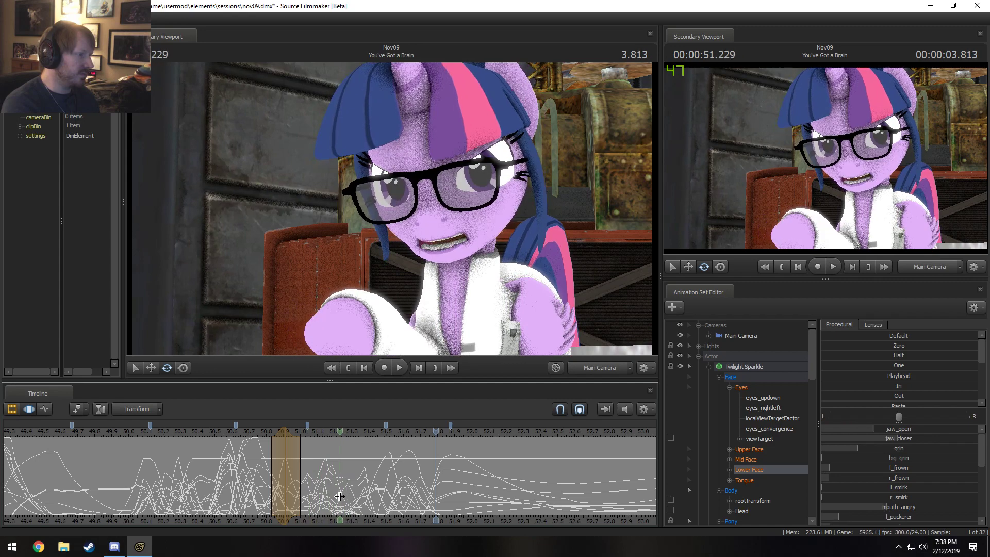
left_click_drag(340, 496, 320, 443)
Step: Replay Twilight's close-up line from about 50 seconds and again from slightly earlier to check the mouth movement
key("space")
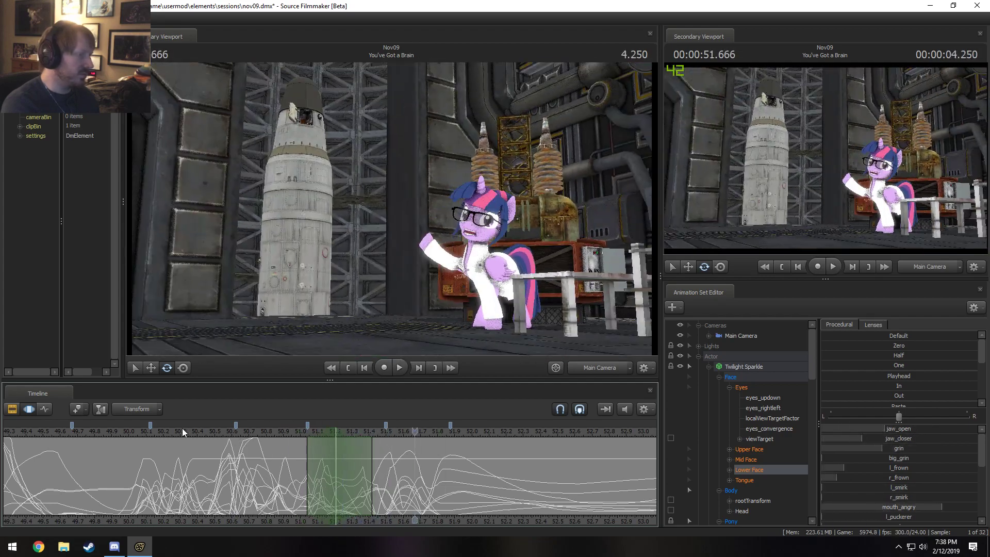
left_click(129, 433)
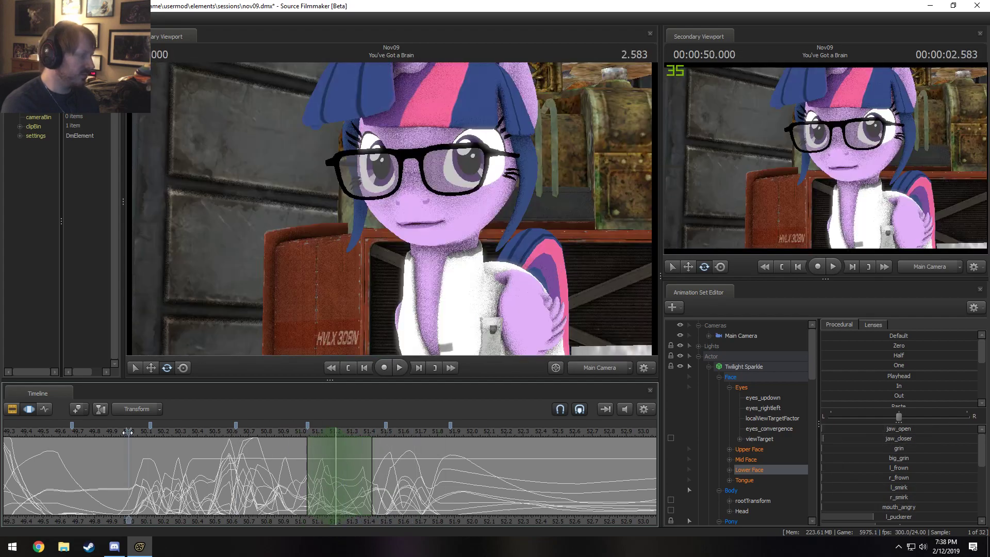
key("space")
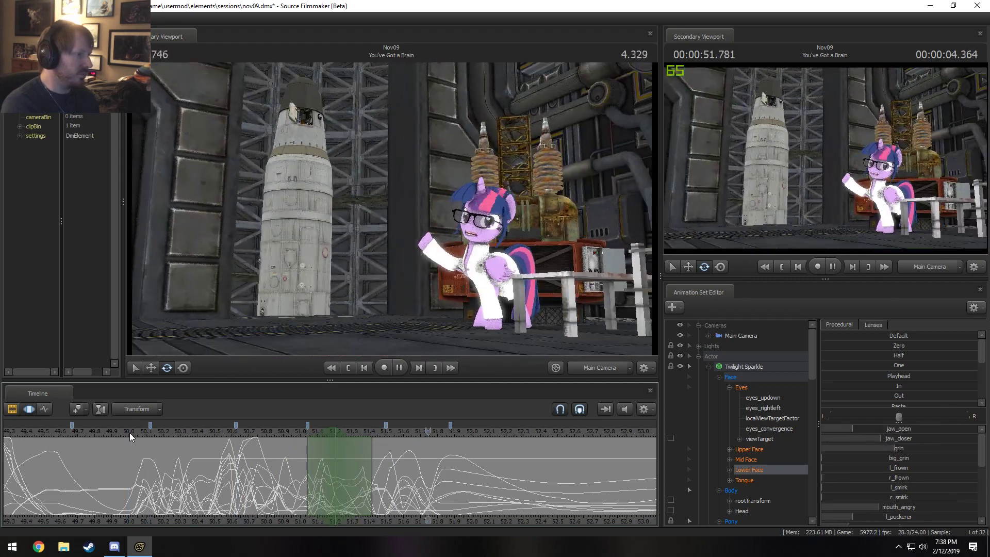
left_click(85, 427)
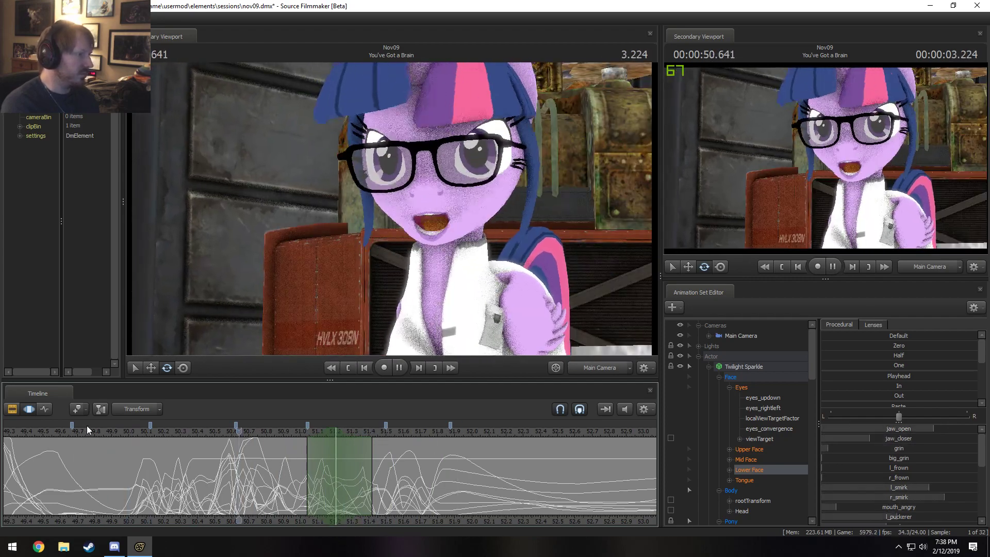
key("space")
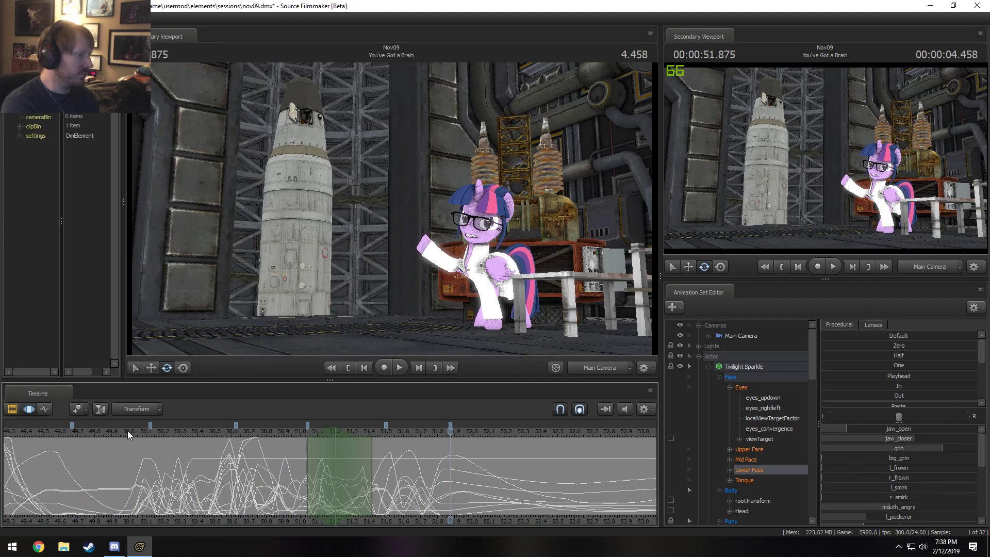
Step: Place a short time selection around 3.083 in the shot and reduce Twilight's l_puckerer and r_puckerer
left_click(225, 466)
mouse_move(225, 468)
left_mouse_down()
mouse_move(185, 466)
mouse_move(211, 468)
left_mouse_up()
left_click(214, 467, "shift")
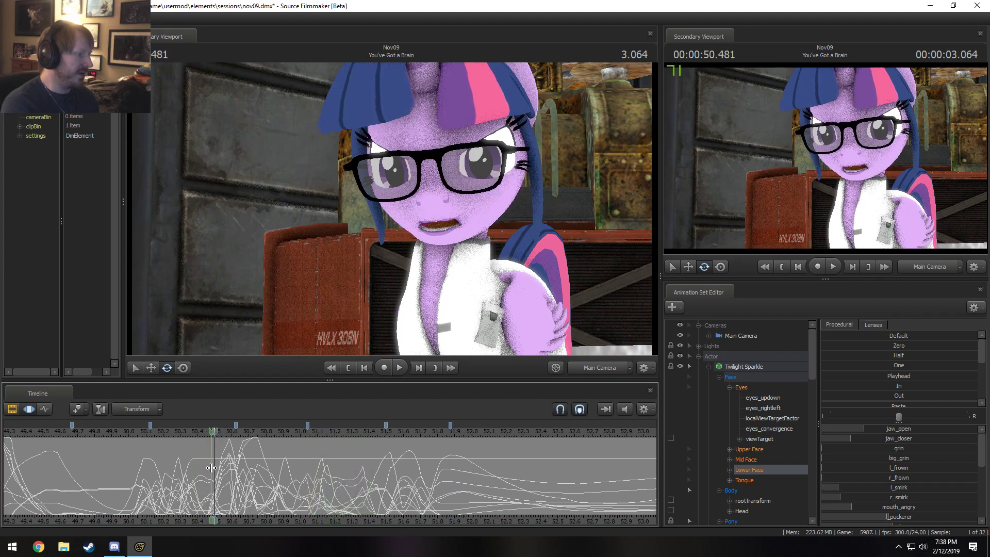
scroll(214, 468, "up", 4, "shift")
scroll(877, 492, "down", 1)
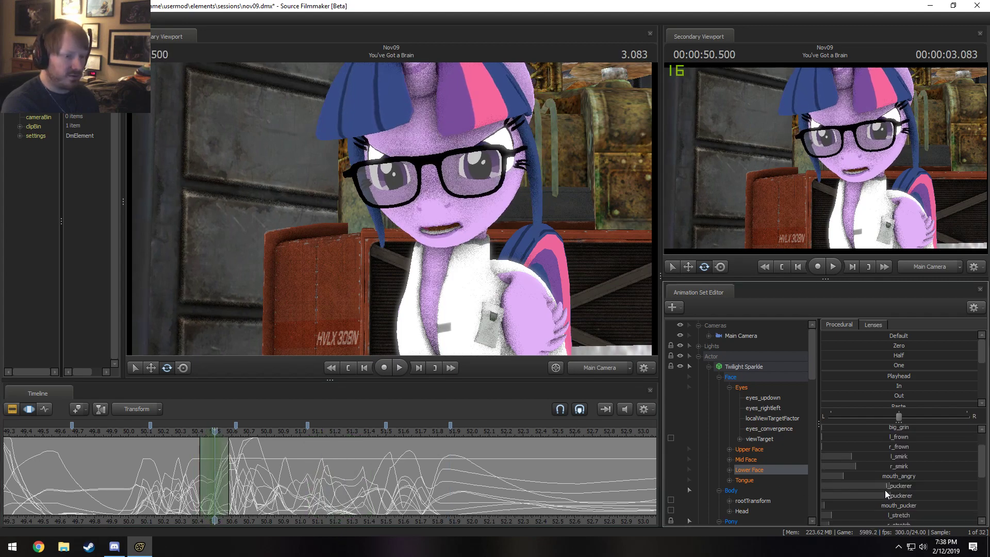
left_click_drag(884, 490, 840, 490)
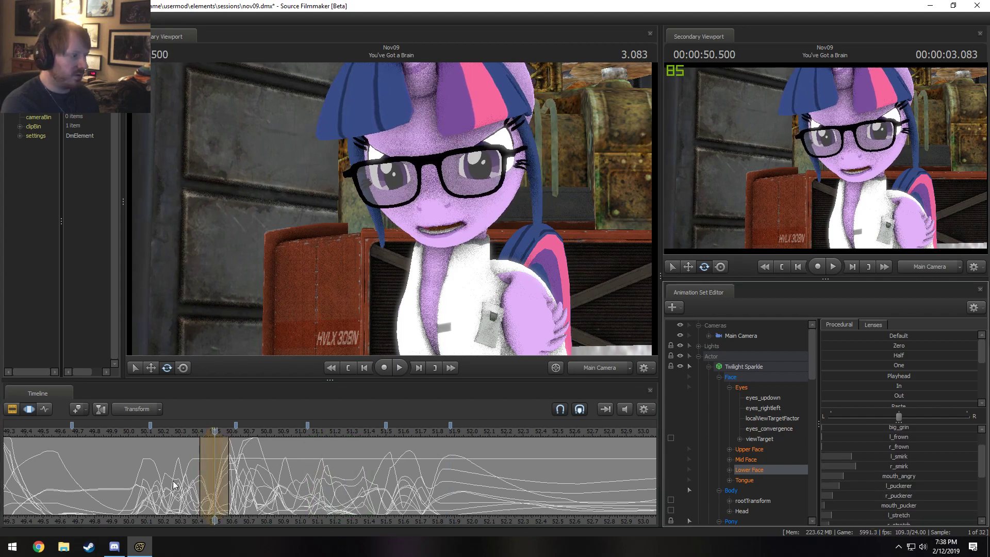
Step: Replay the line, place a time selection around 3.666, and raise l_puckerer and r_puckerer there
key("space")
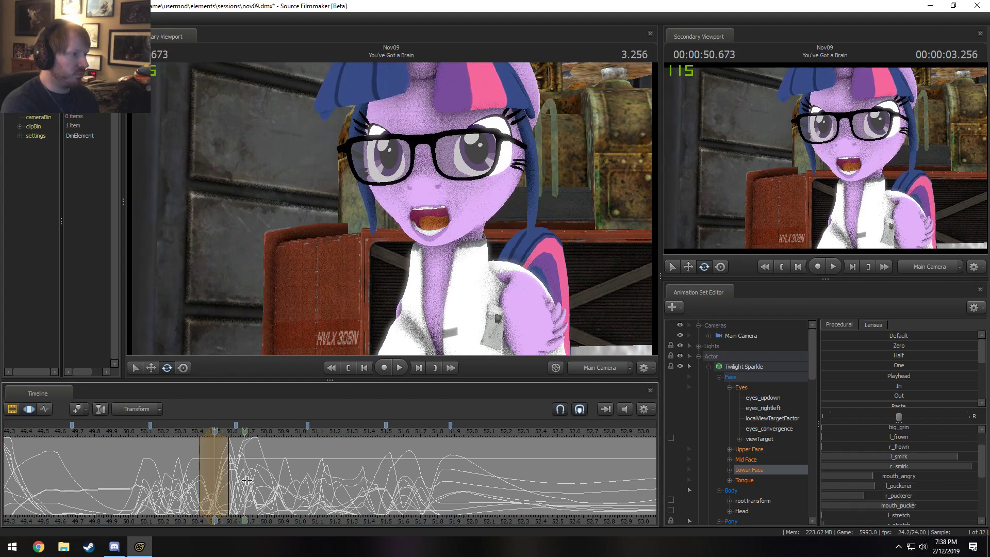
left_click(315, 488)
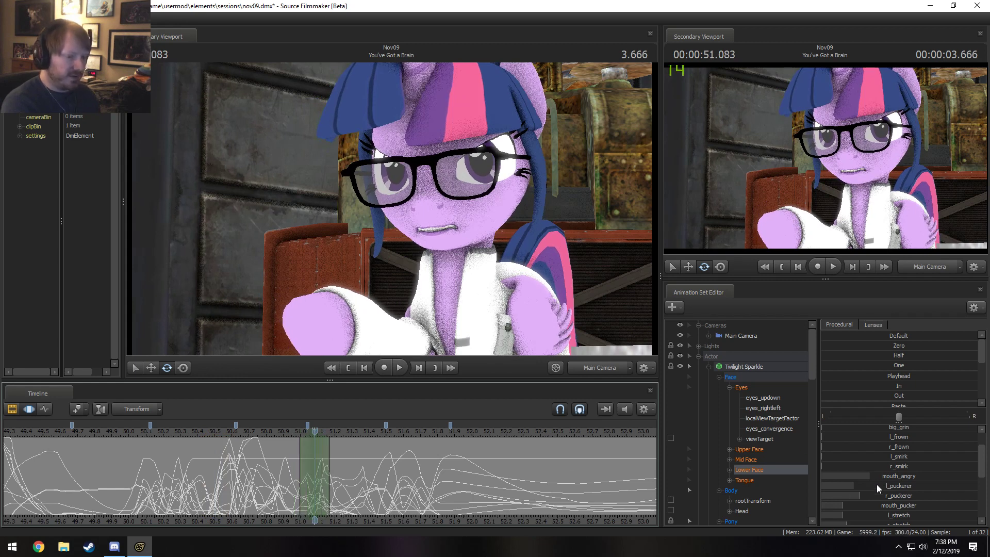
left_click_drag(878, 488, 904, 488)
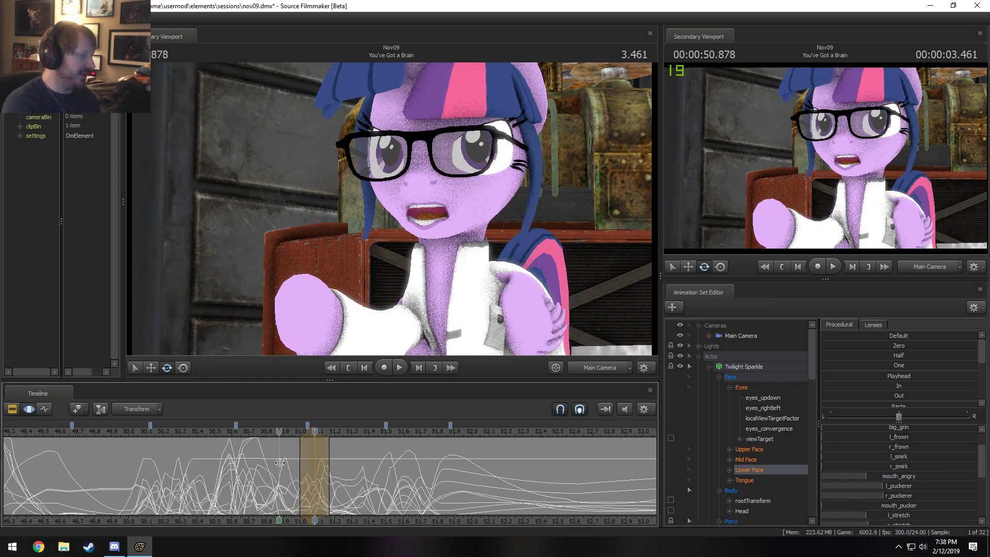
Step: Place a time selection around 4.125 in the shot and raise jaw_open there to nearly its maximum
left_click_drag(324, 468, 415, 479)
left_click(390, 477)
scroll(898, 444, "up", 1)
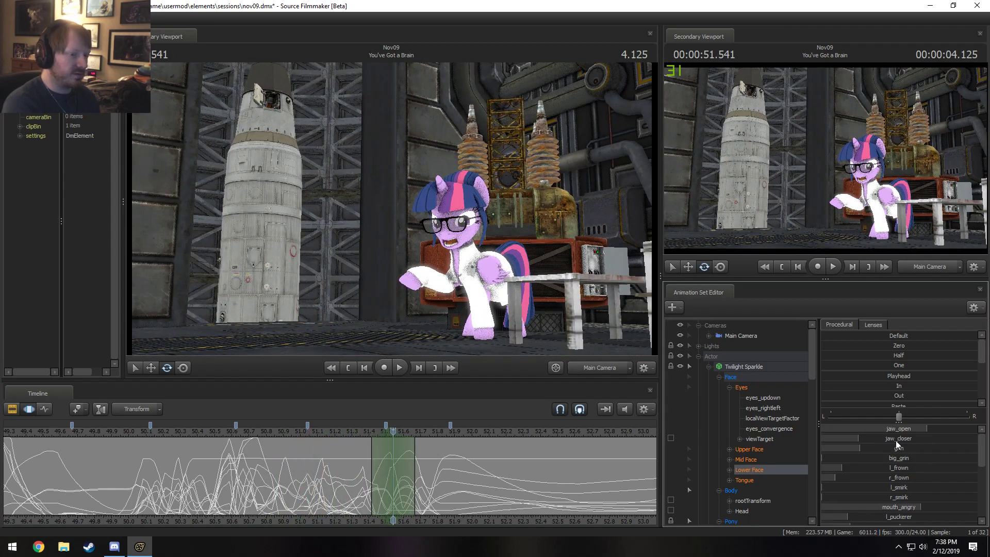
left_click_drag(902, 430, 937, 430)
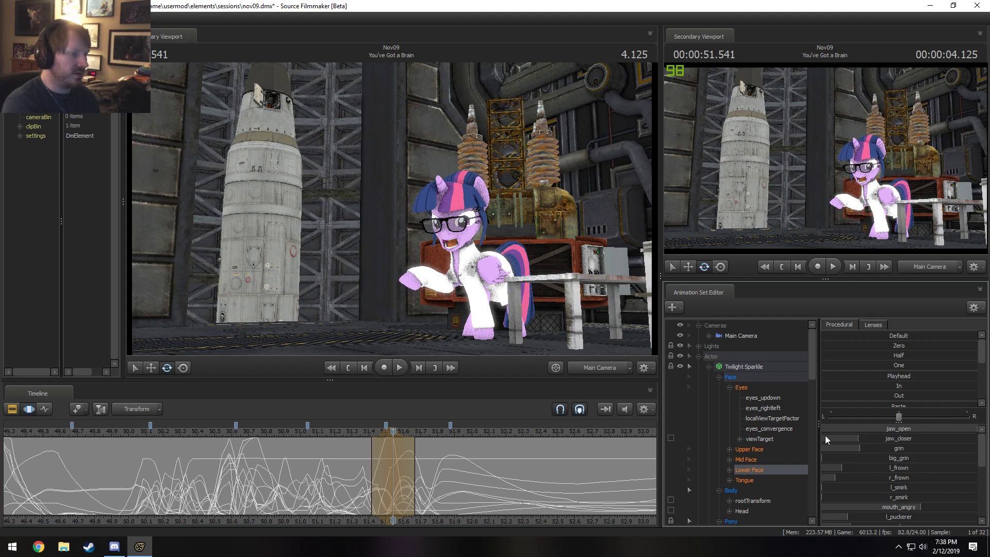
key("ctrl+z")
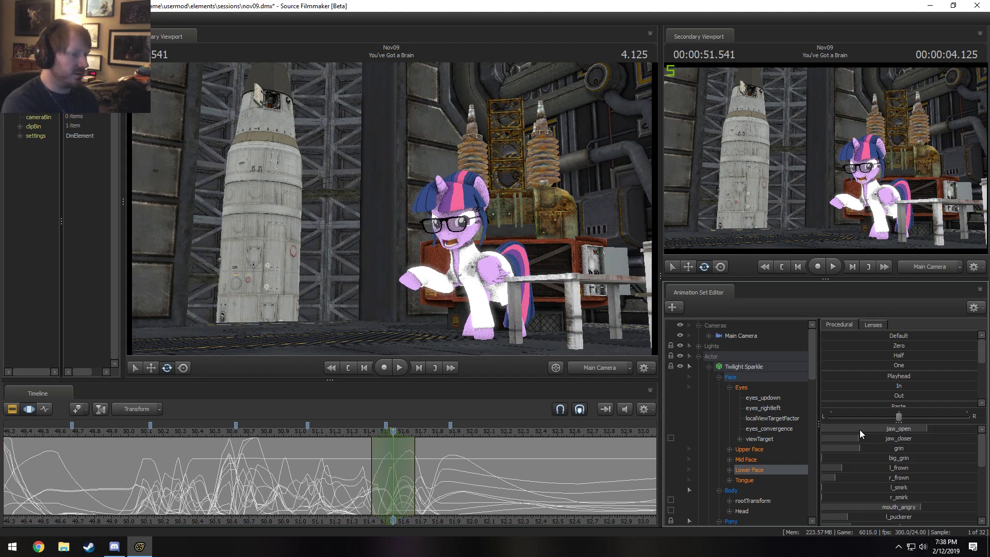
left_click_drag(858, 431, 903, 432)
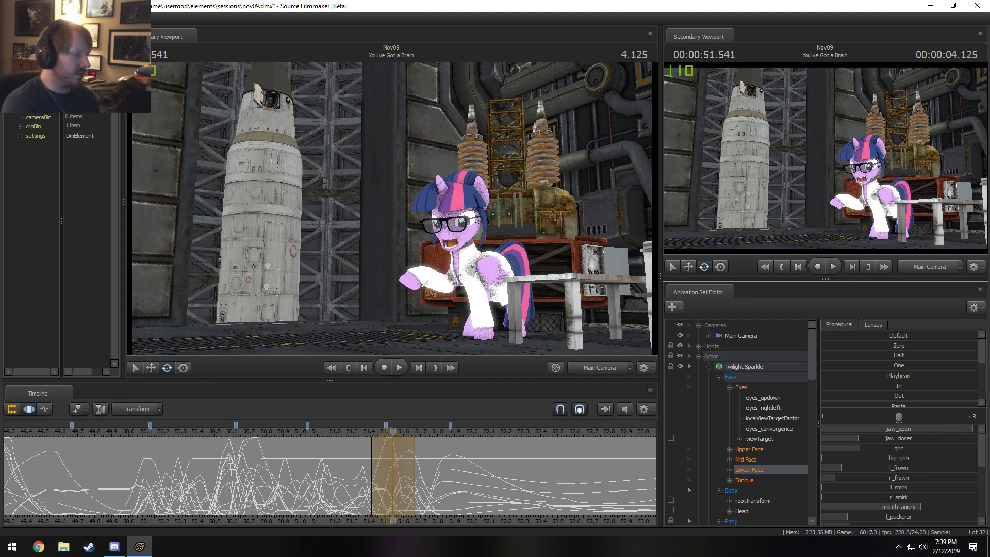
Step: Replay the end of Twilight's line from about 51.1 seconds, viewing it through the Work Camera in the primary viewport
left_click_drag(355, 461, 462, 468)
left_click(329, 435)
key("space")
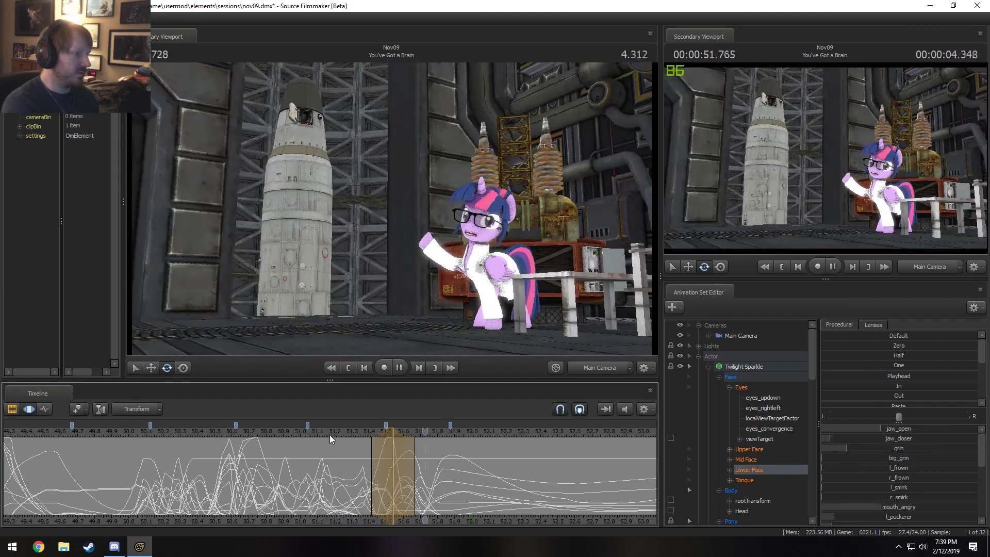
left_click_drag(329, 435, 319, 434)
key("space")
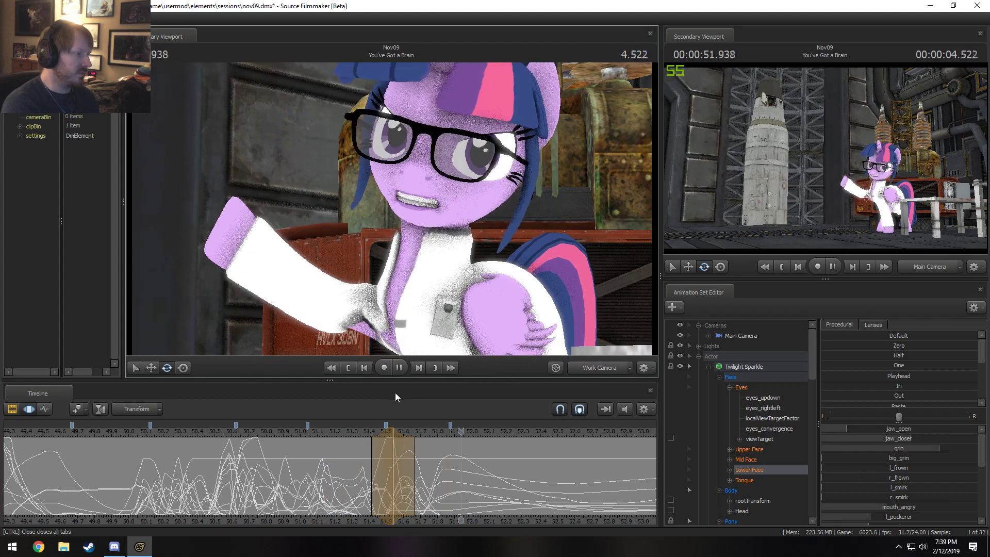
key("space")
Step: Place a wider time selection around 4.375 in the shot, spanning about 51.5 to 52.0 seconds
key("shift")
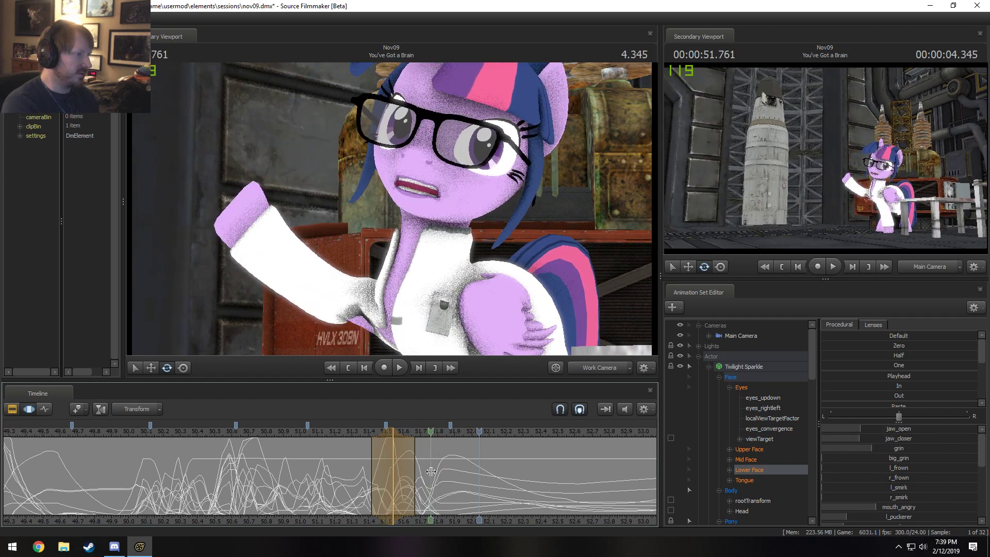
left_click(437, 470, "shift")
scroll(437, 470, "up", 6, "shift")
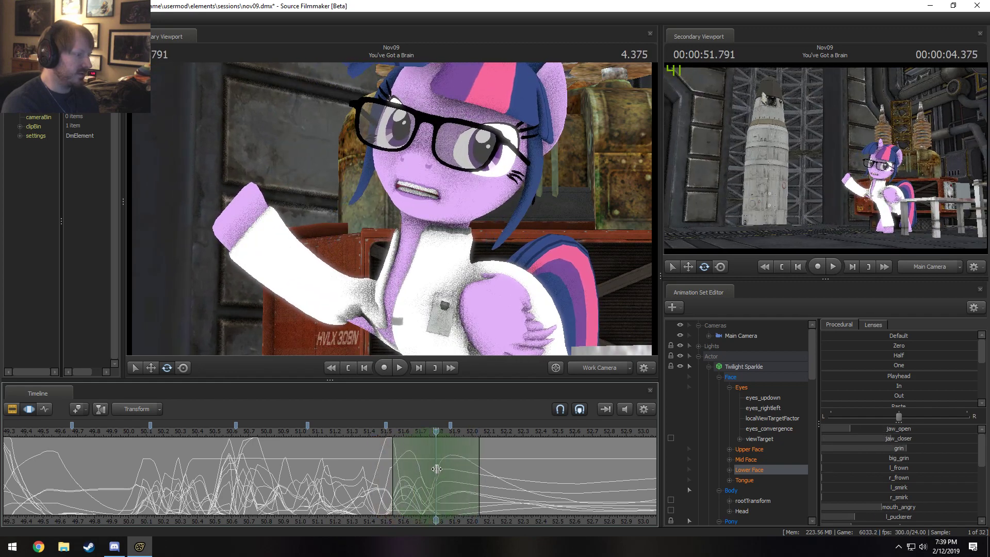
Step: Replay the end of the line several times through the Work Camera to check the timing of Twilight's final mouth shapes
key("space")
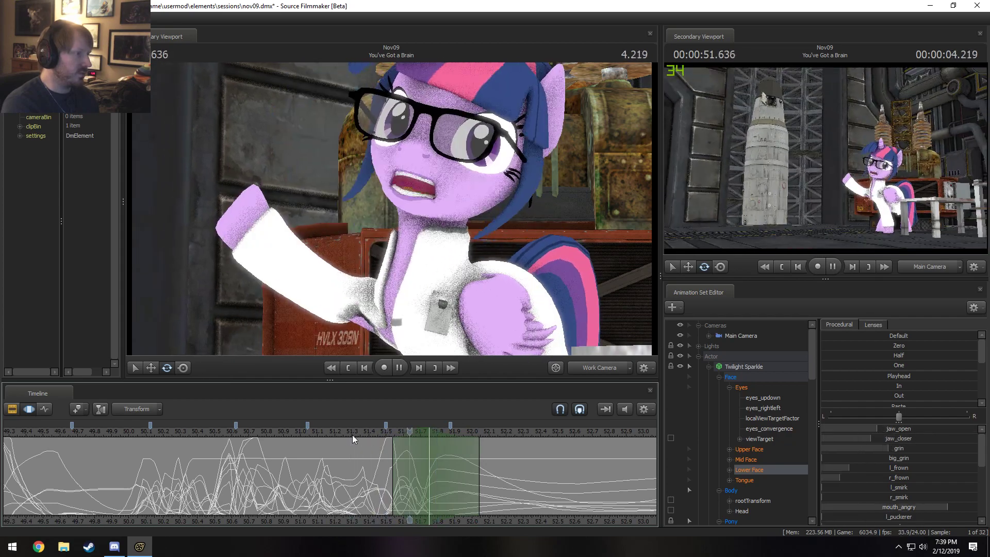
left_click(351, 457)
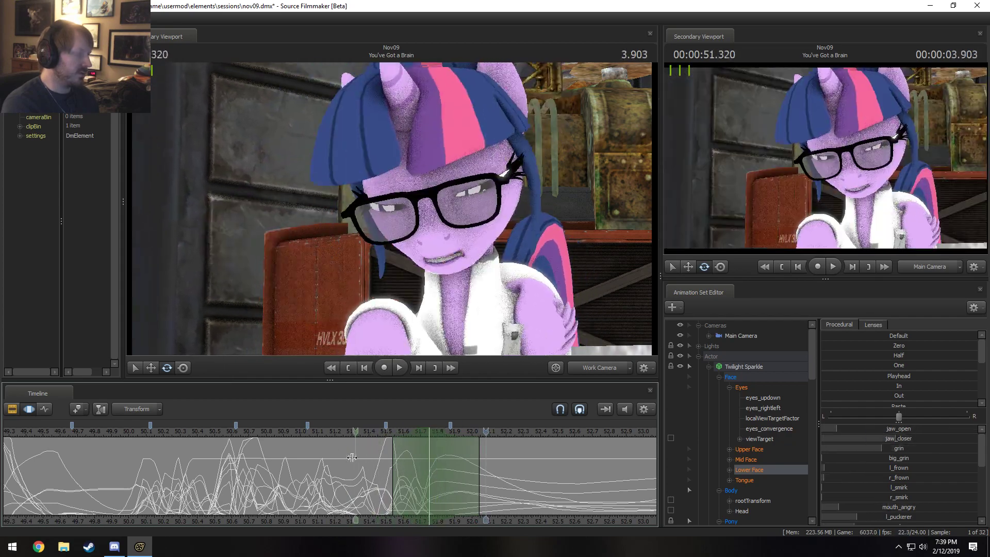
key("space")
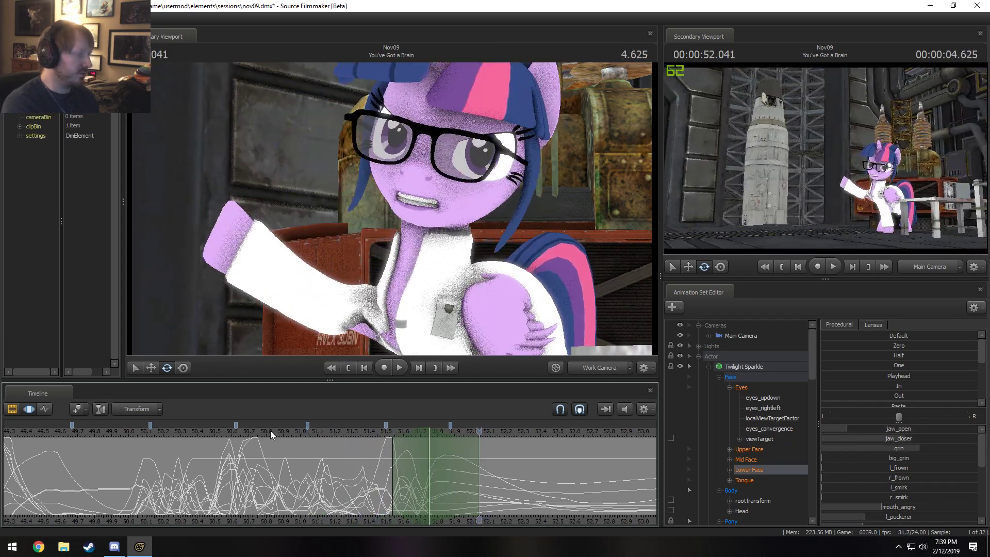
left_click(298, 457)
key("space")
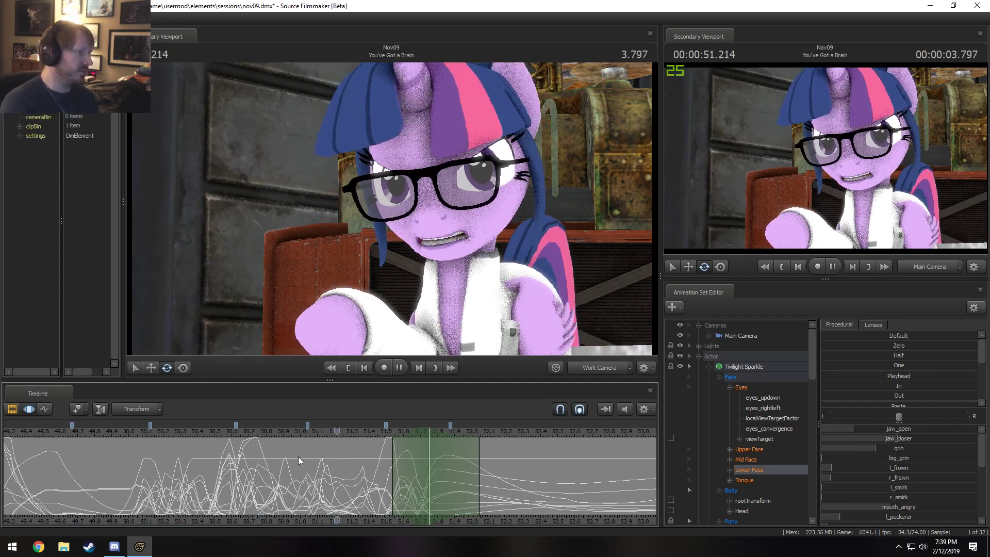
key("space")
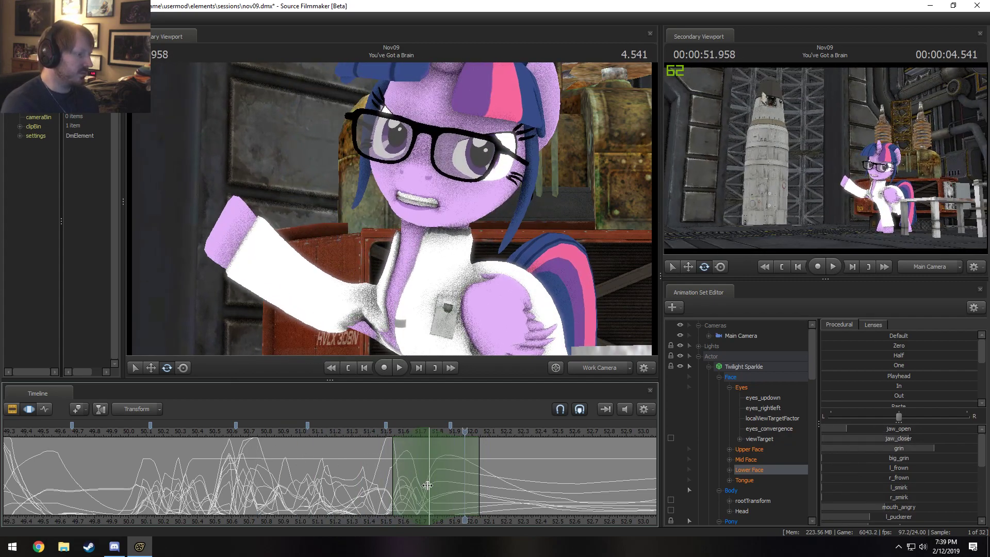
Step: Shift the selected Lower Face motion about two frames earlier around 4.375, and play the line's end again
left_click(436, 470)
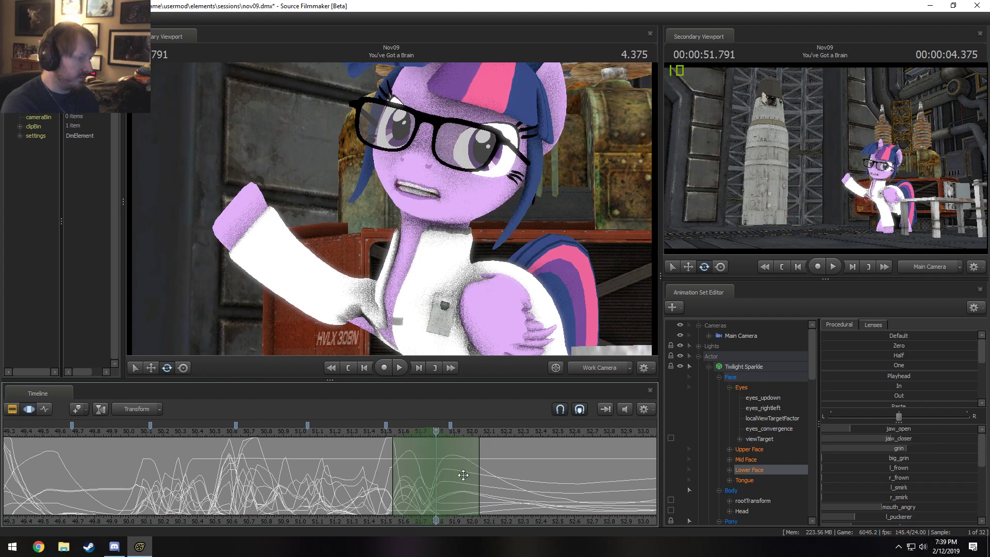
left_click_drag(480, 474, 438, 474)
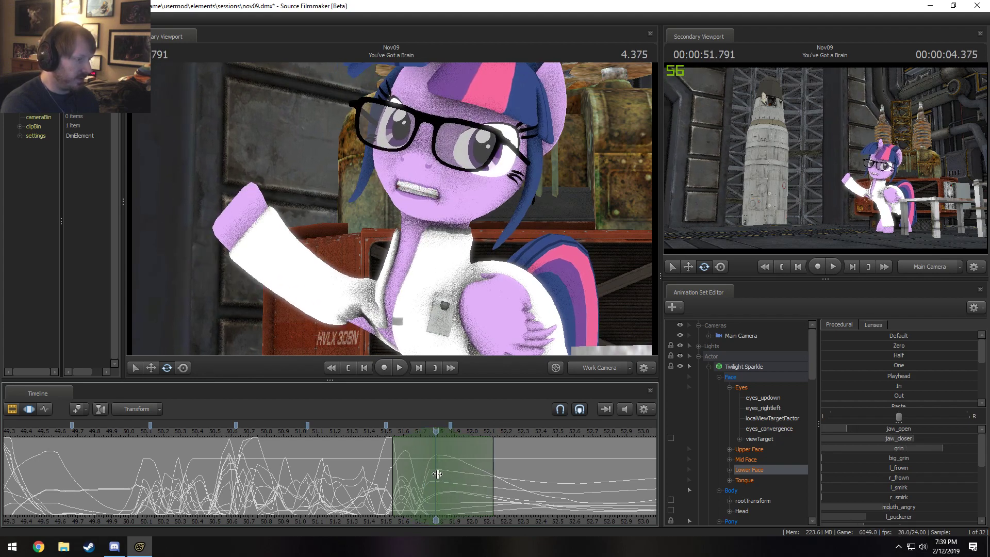
key("space")
key("space")
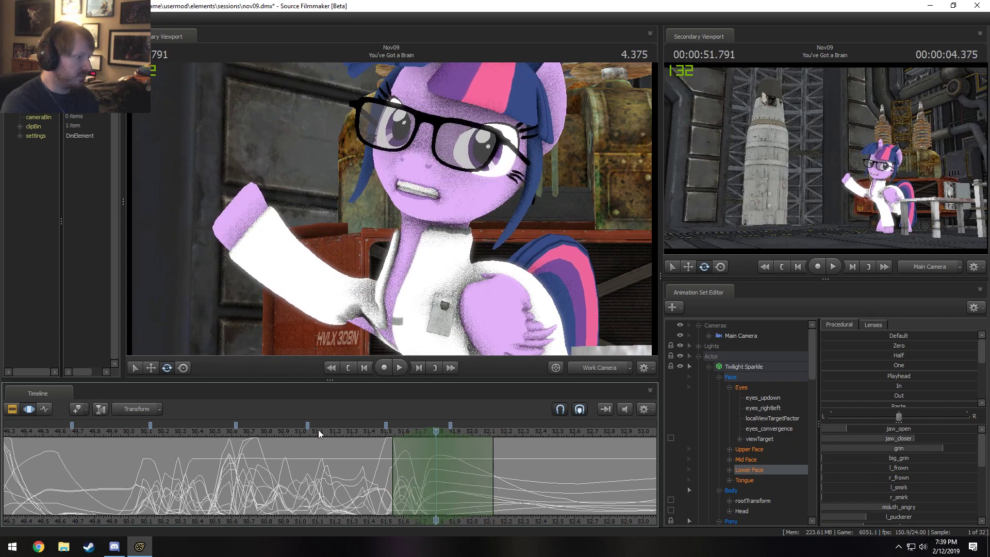
key("space")
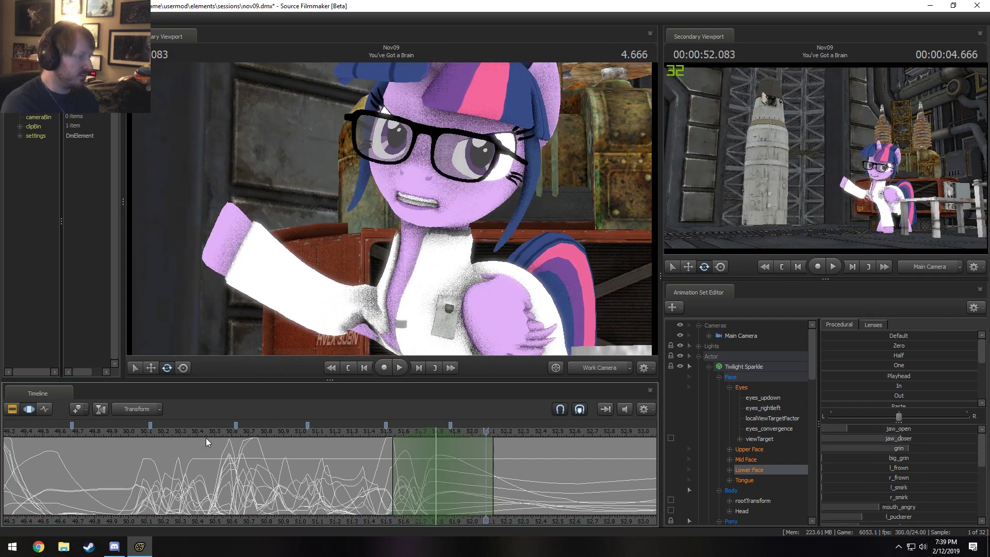
Step: Replay the end of Twilight's line through the Main Camera in the primary viewport, and clear the time selection
left_click(192, 431)
left_click(593, 371)
key("space")
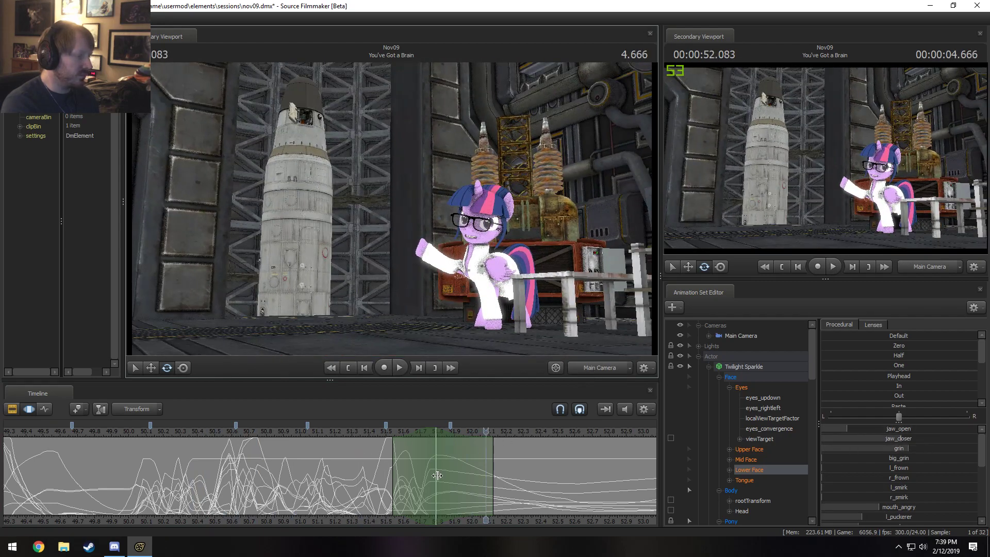
key("space")
left_click(368, 432)
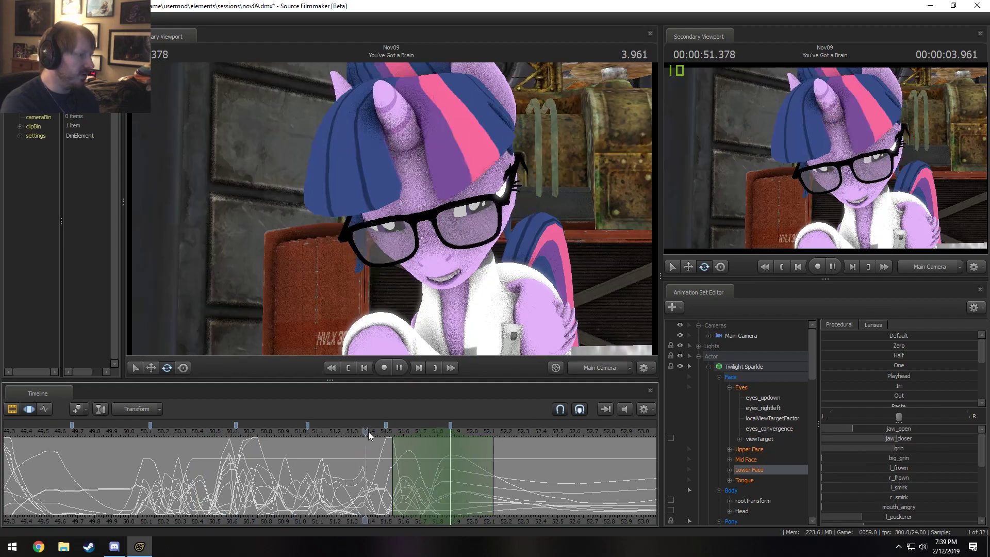
key("space")
left_click_drag(415, 470, 446, 473)
key("Escape")
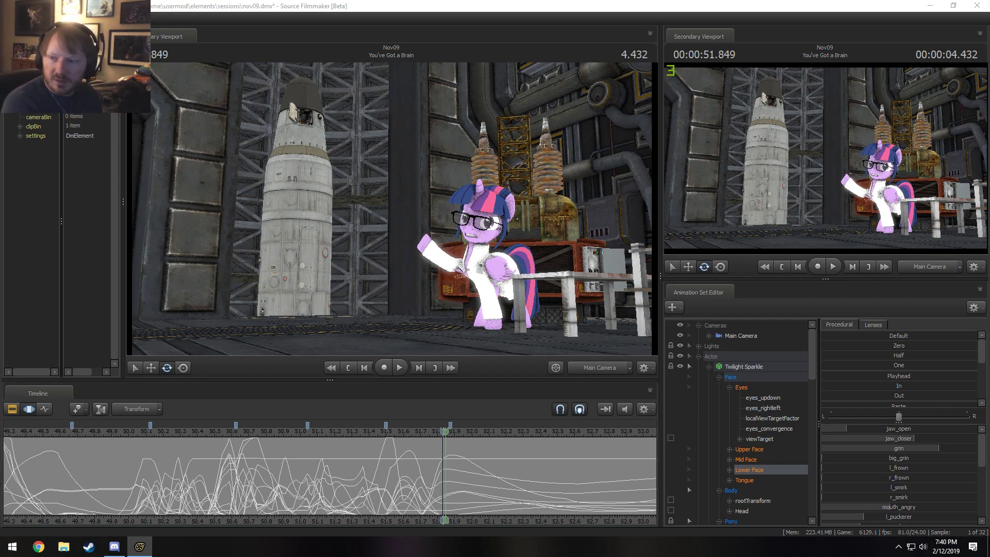
Step: Bring the Chrome window with the GIPHY cinema GIF into view, and close it
left_click_drag(989, 258, 367, 52)
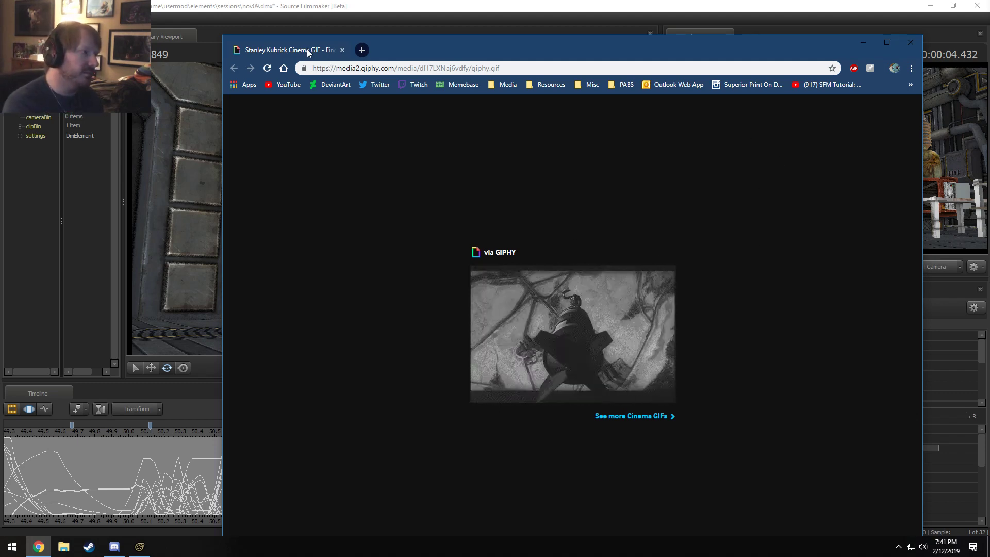
left_click(342, 50)
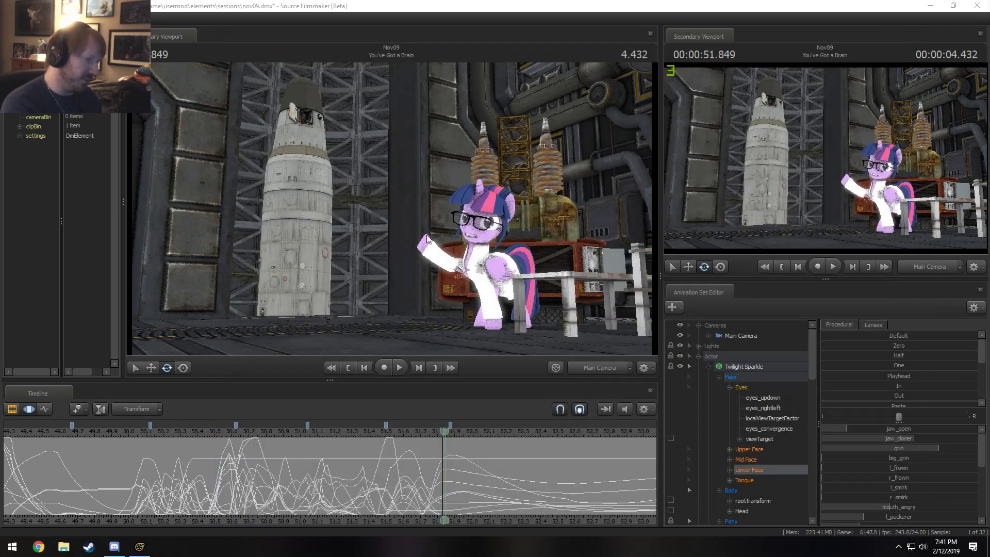
Step: Scrub back through Twilight's line and replay it from about 50.8 seconds to check her facial expression
key("F5")
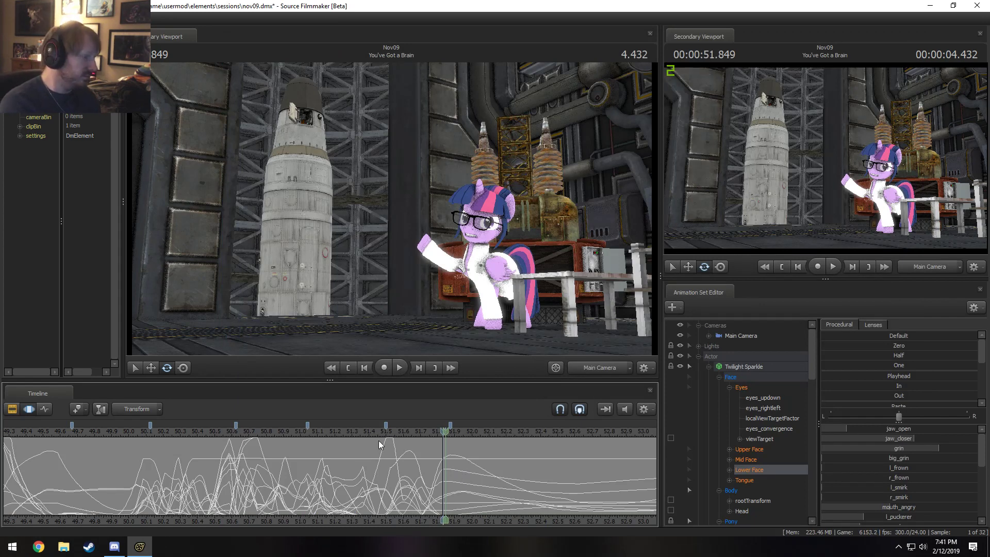
left_click_drag(378, 437, 371, 435)
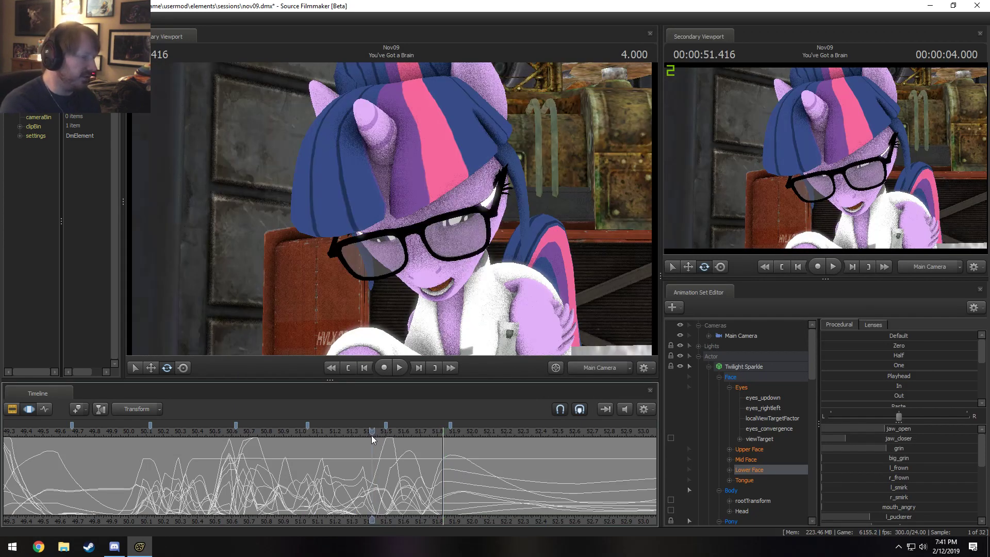
left_click(275, 430)
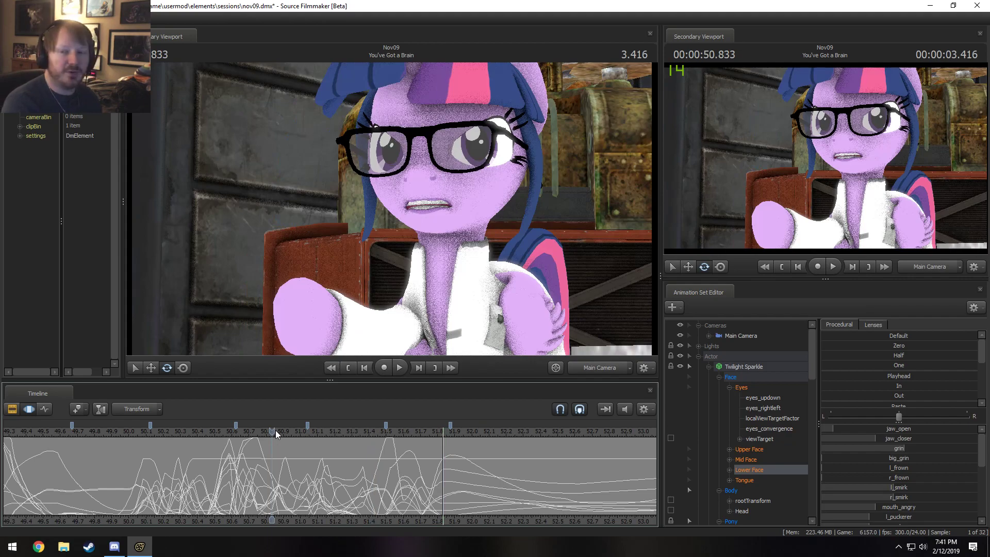
key("space")
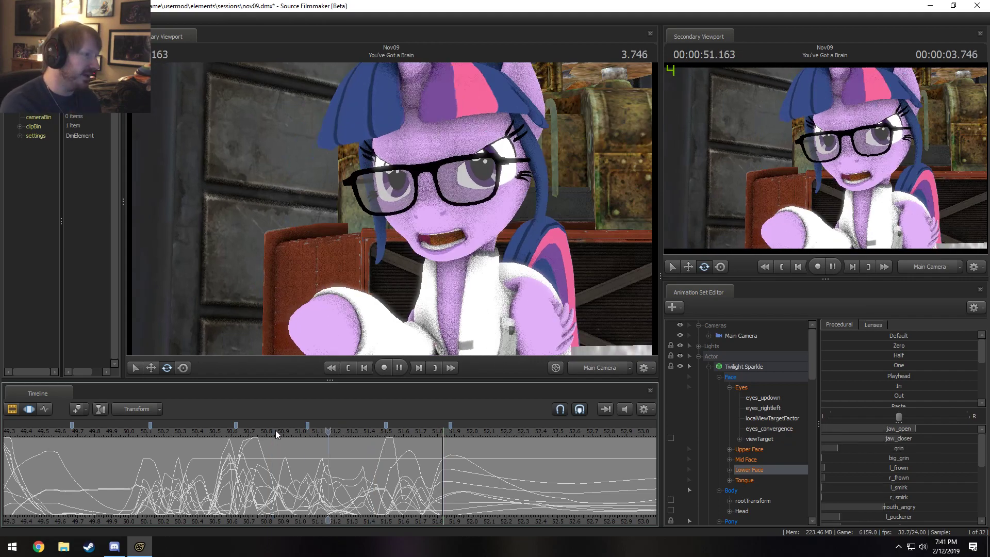
left_click(121, 433)
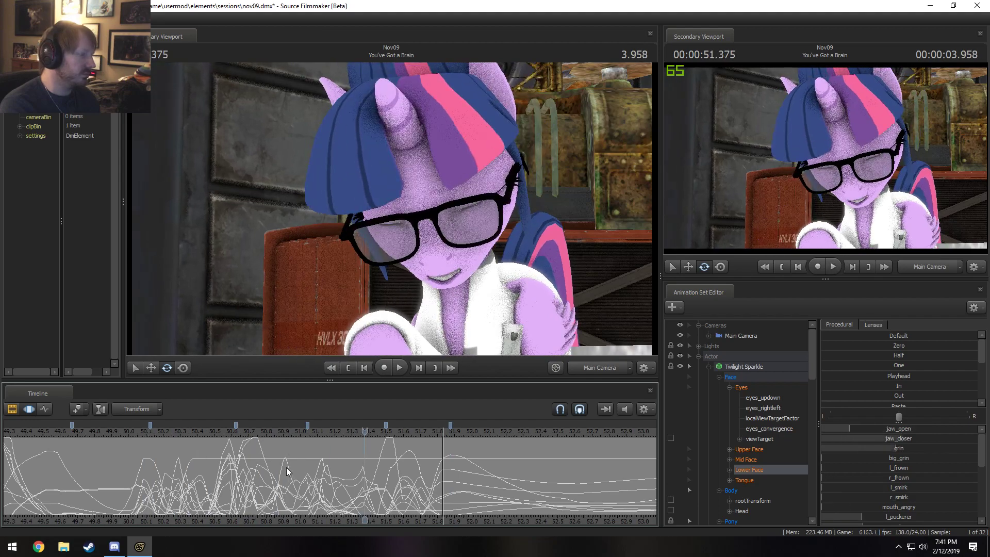
Step: Blend Twilight's Upper Face partway toward Zero in a time selection spanning about 50.9 to 51.3 seconds, and replay the line
key("shift")
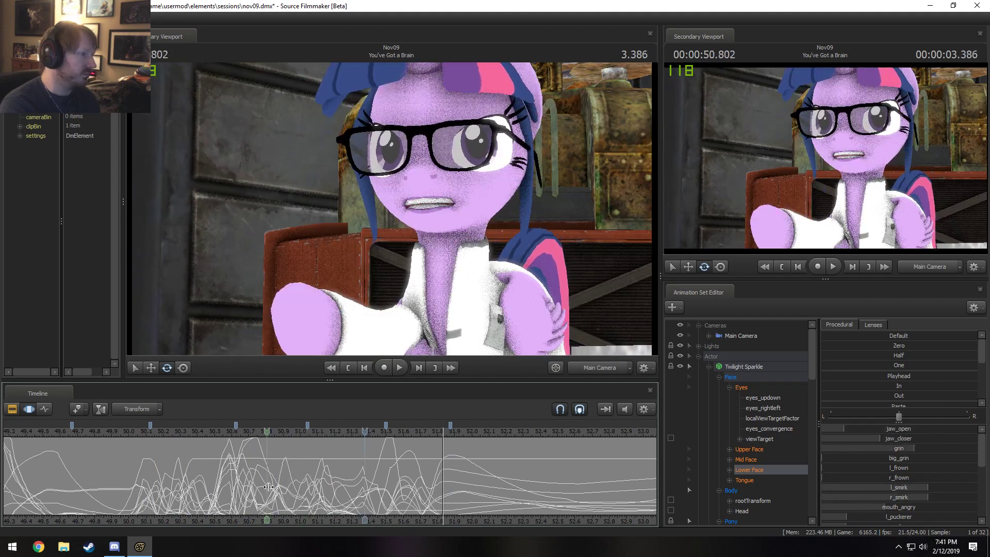
left_click(322, 496)
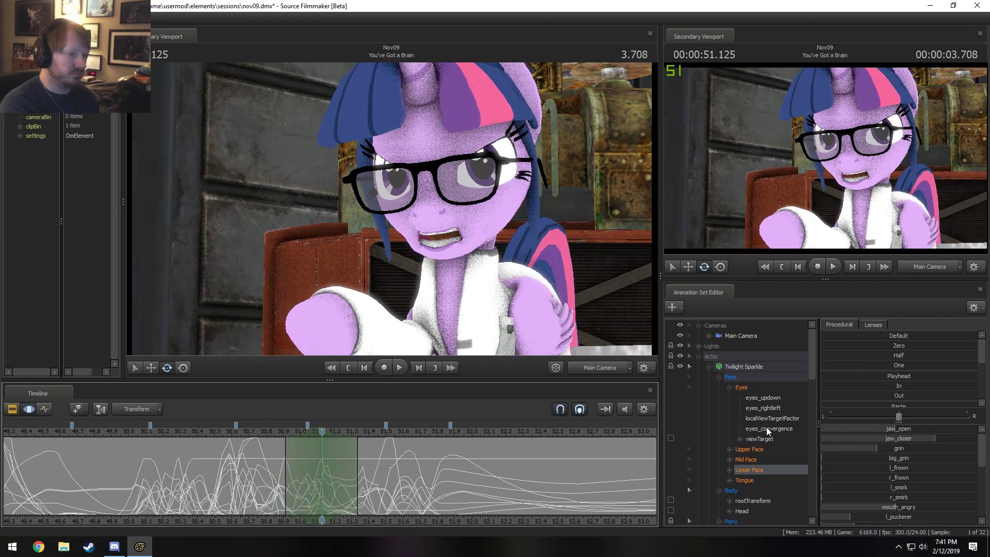
left_click(762, 451)
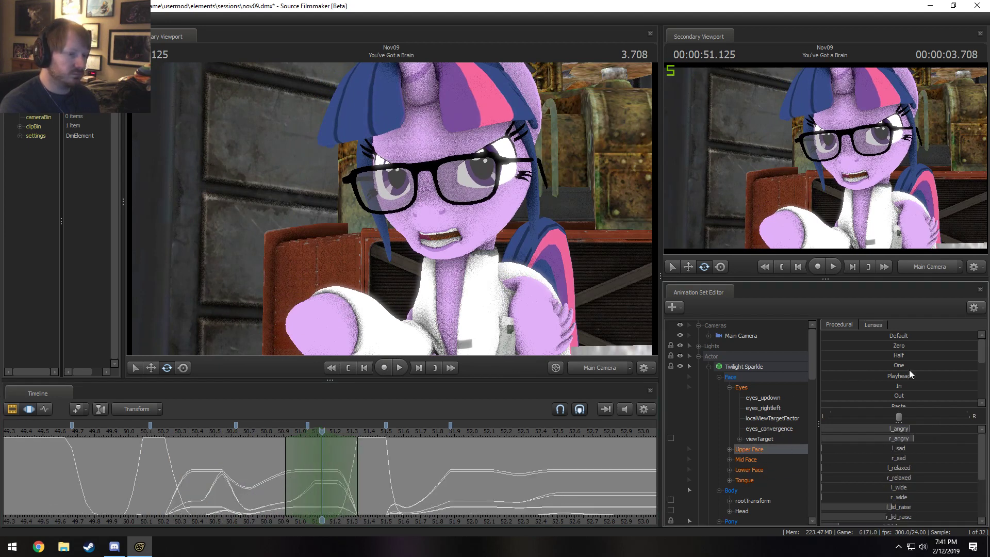
left_click_drag(904, 346, 949, 346)
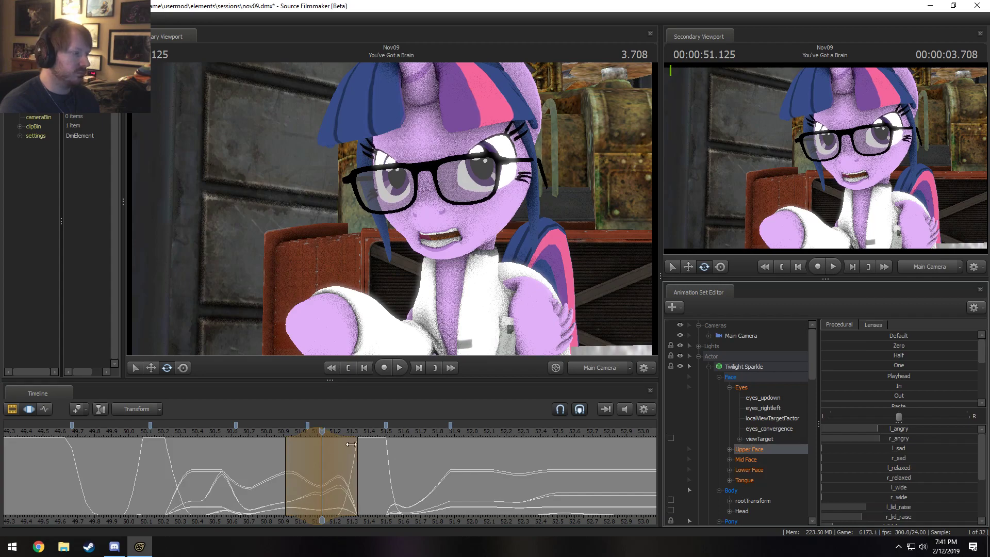
left_click(235, 437)
key("space")
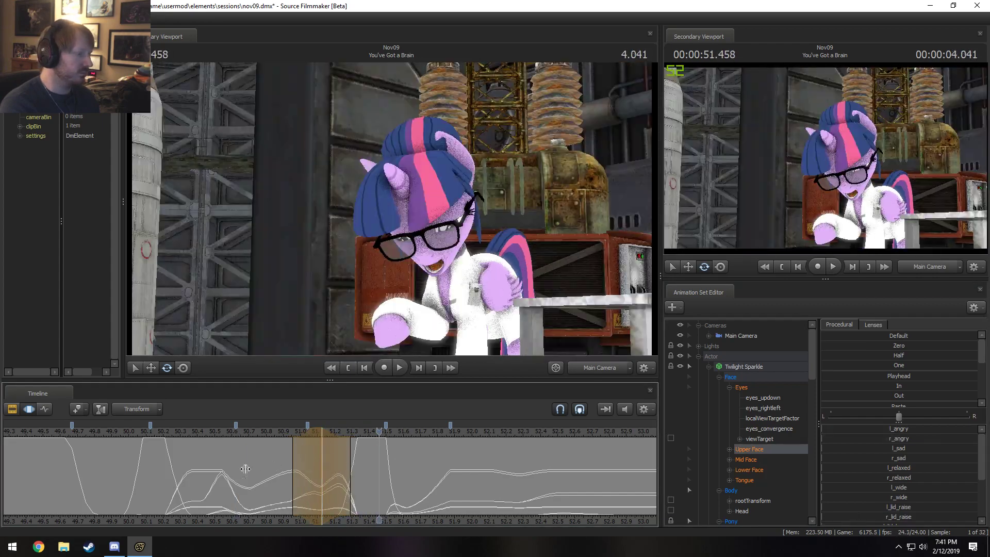
Step: Stretch the Upper Face adjustment to span about 50.65 to 51.25 seconds, and replay the line to check the expression
left_click_drag(309, 437, 241, 463)
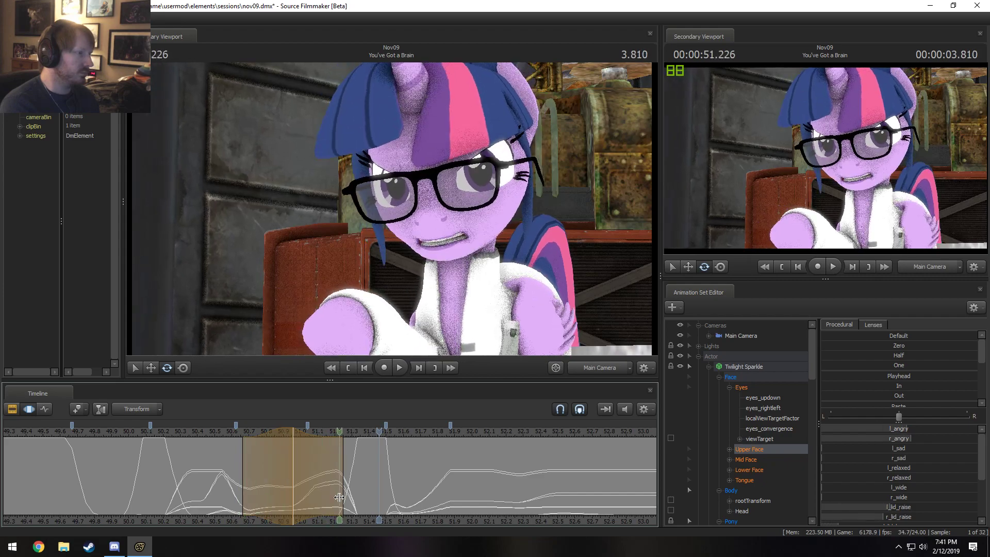
left_click(194, 435)
key("space")
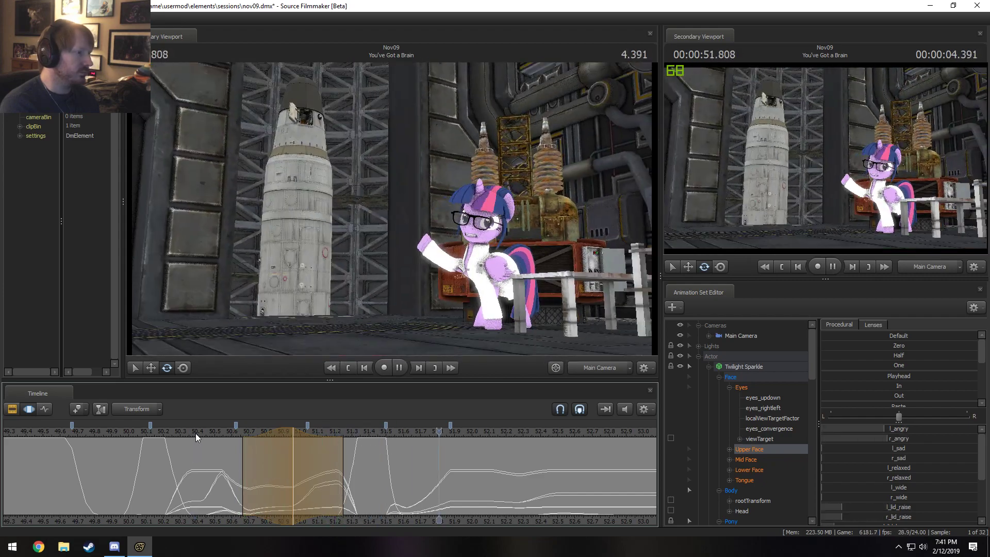
key("space")
left_click(158, 438)
key("space")
key("space")
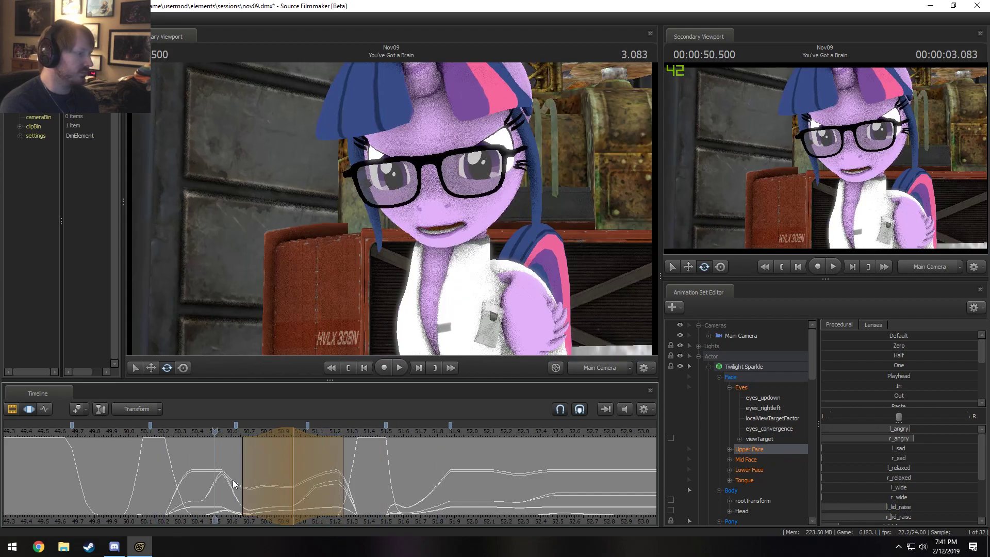
Step: Pull the end of the Upper Face adjustment back to about 51.15 seconds, and play the line again
key("Escape")
key("ctrl+y")
key("shift")
key("3")
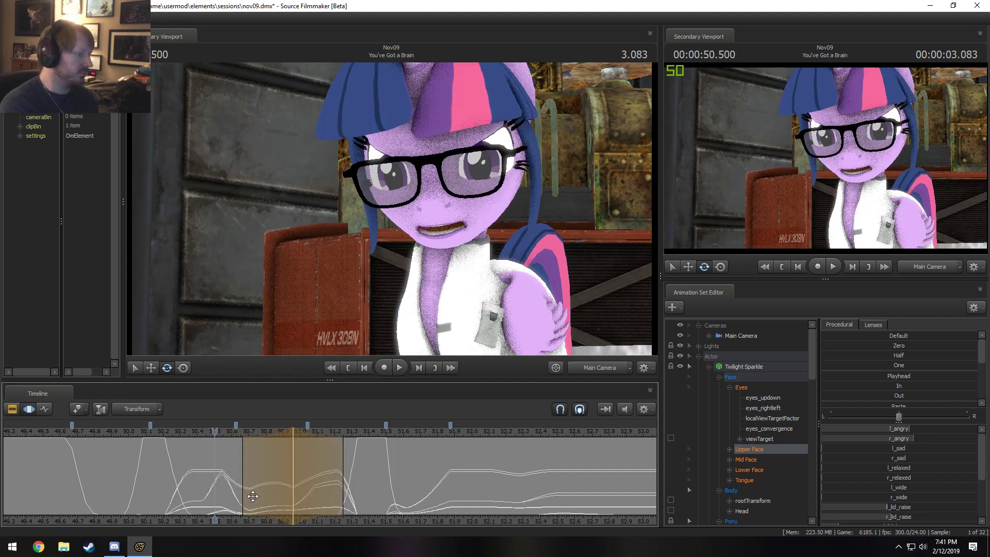
left_click_drag(246, 496, 328, 495)
key("shift")
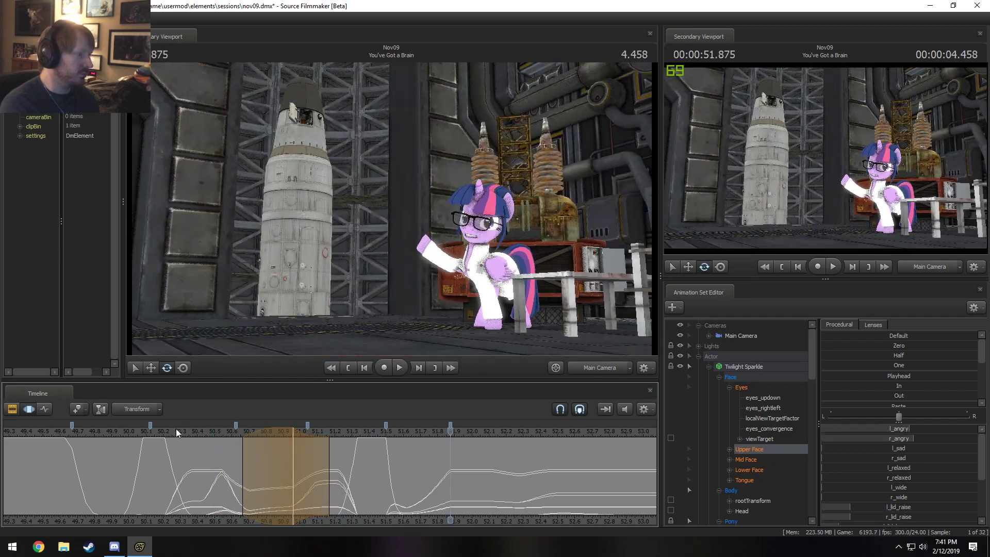
left_click_drag(175, 429, 76, 437)
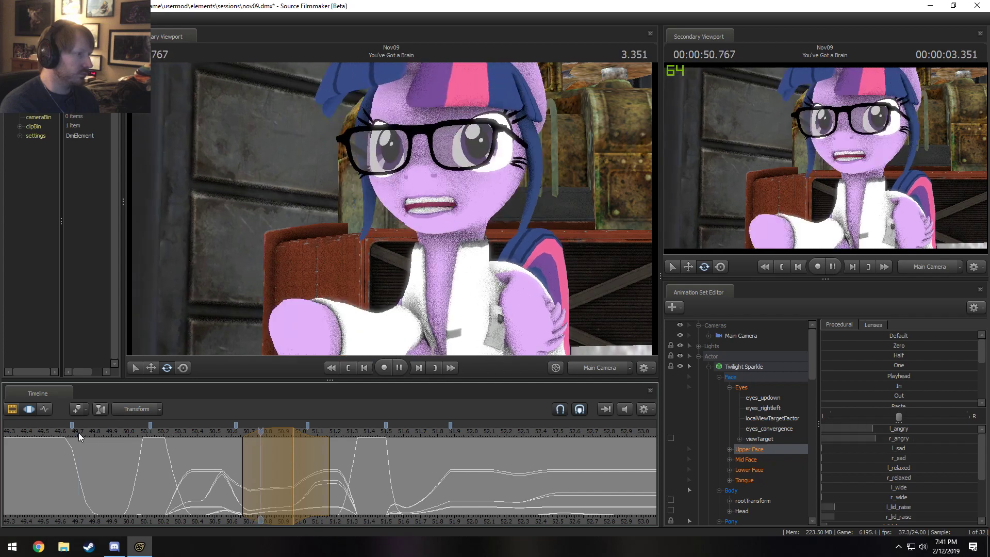
key("space")
Step: Display the sound effect clips on the timeline and replay "You've Got a Brain" to near its end
scroll(104, 433, "down", 2)
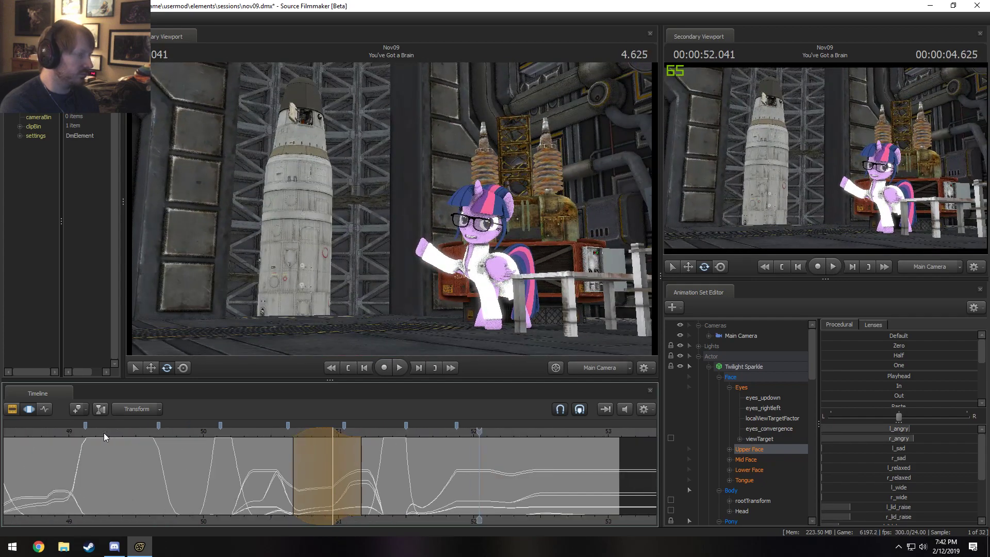
left_click_drag(145, 436, 122, 432)
key("F2")
key("space")
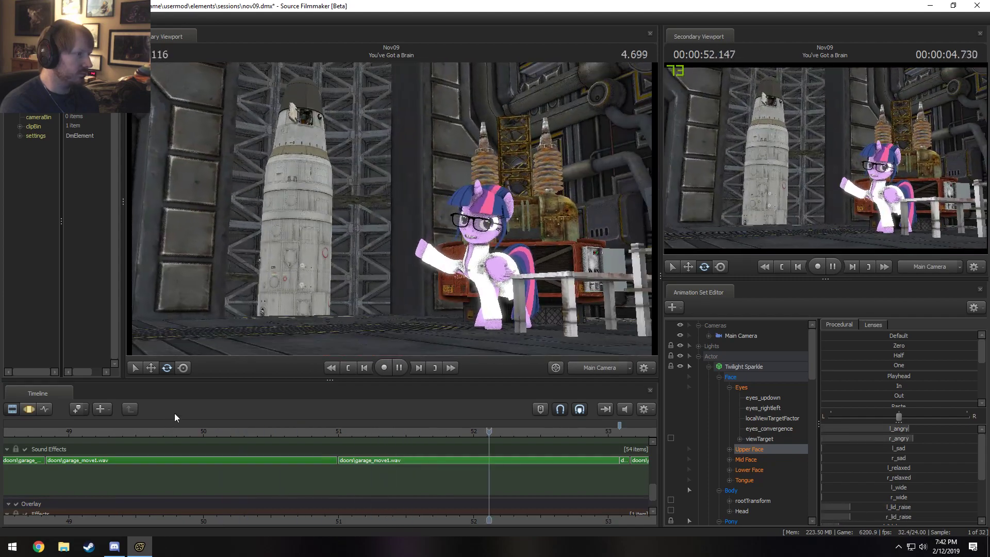
key("space")
Step: Play from about 51.3 seconds through "Spike Knows this is Bad" and on into "Spike Fly to Rocket"
scroll(531, 448, "down", 3)
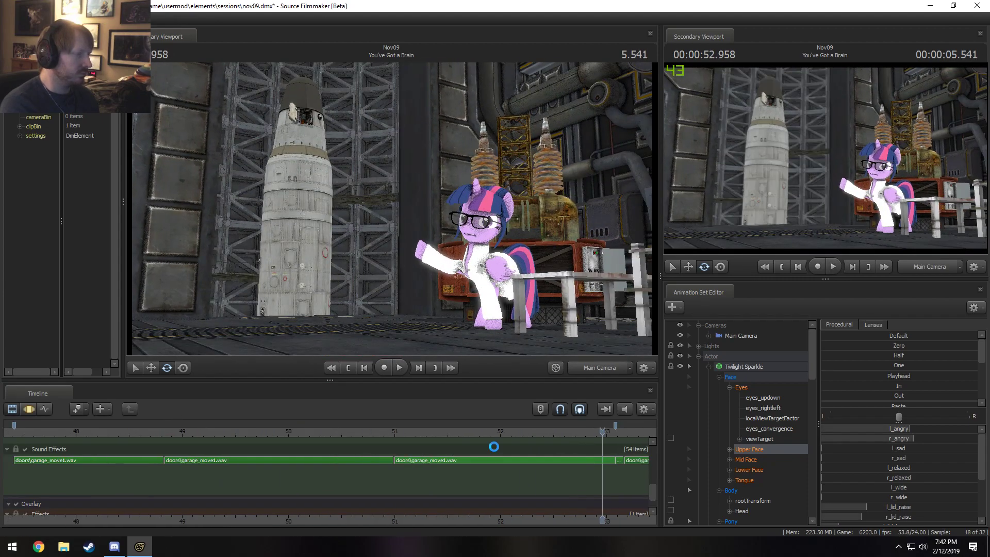
scroll(448, 481, "down", 2)
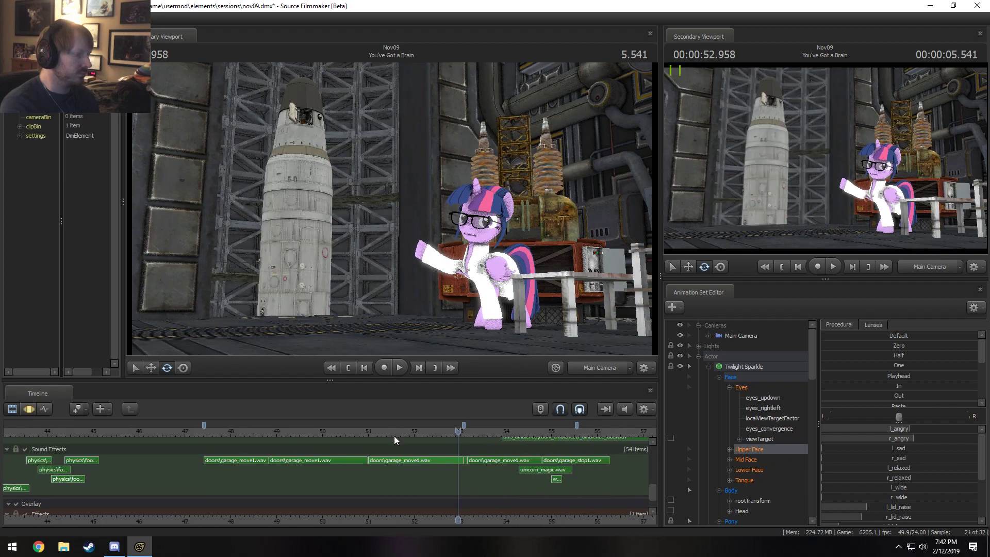
left_click(382, 432)
key("space")
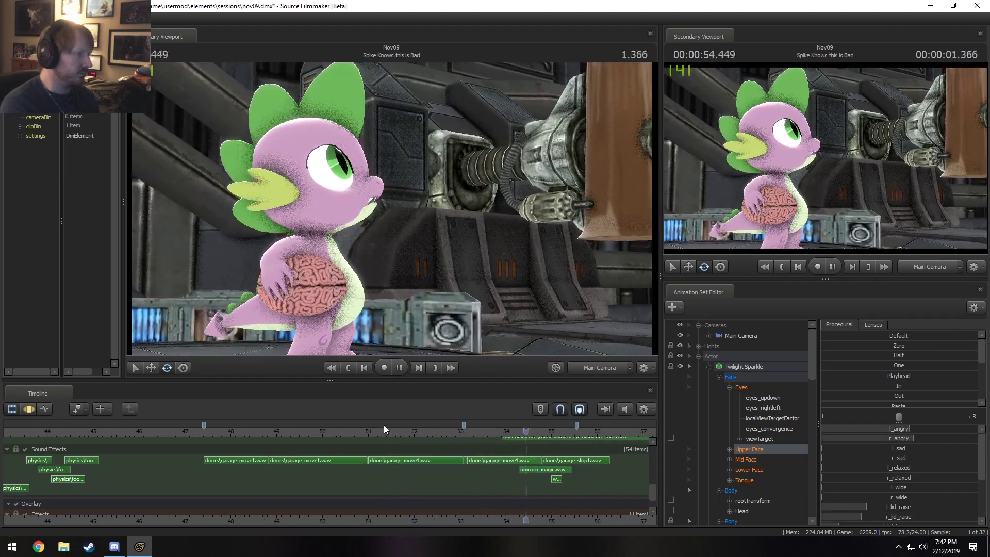
key("space")
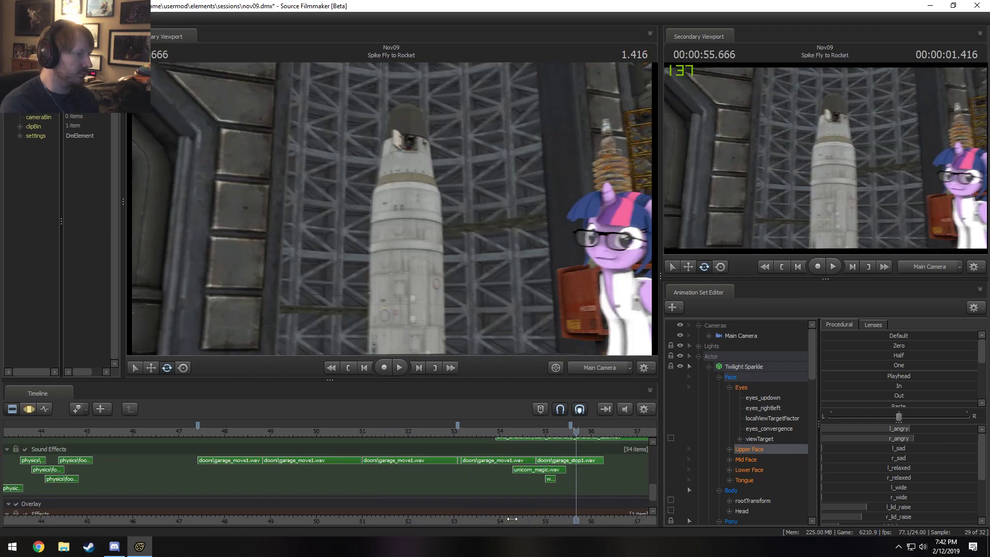
key("space")
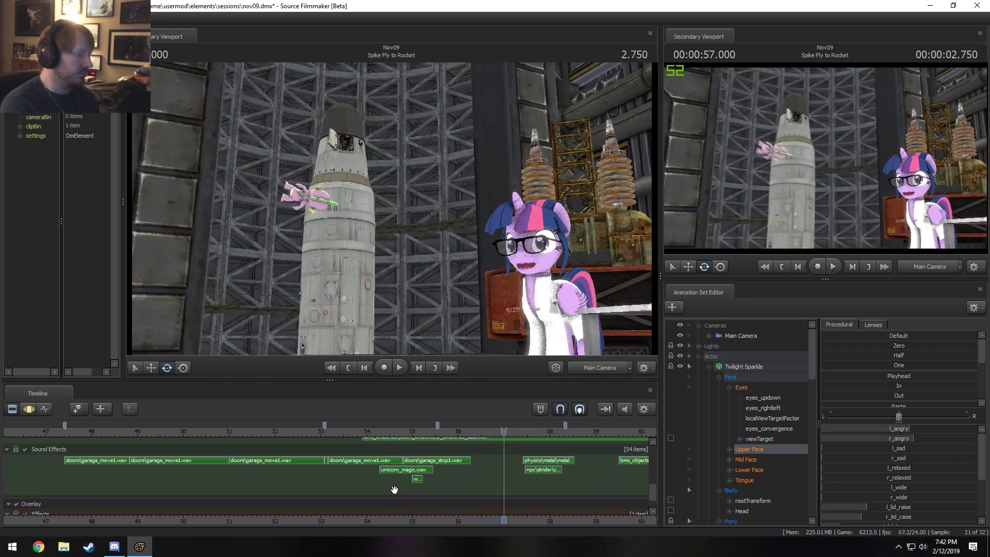
Step: Replay the opening of "Spike Fly to Rocket" several times to check Spike's flight and the camera movement
left_click(425, 432)
key("space")
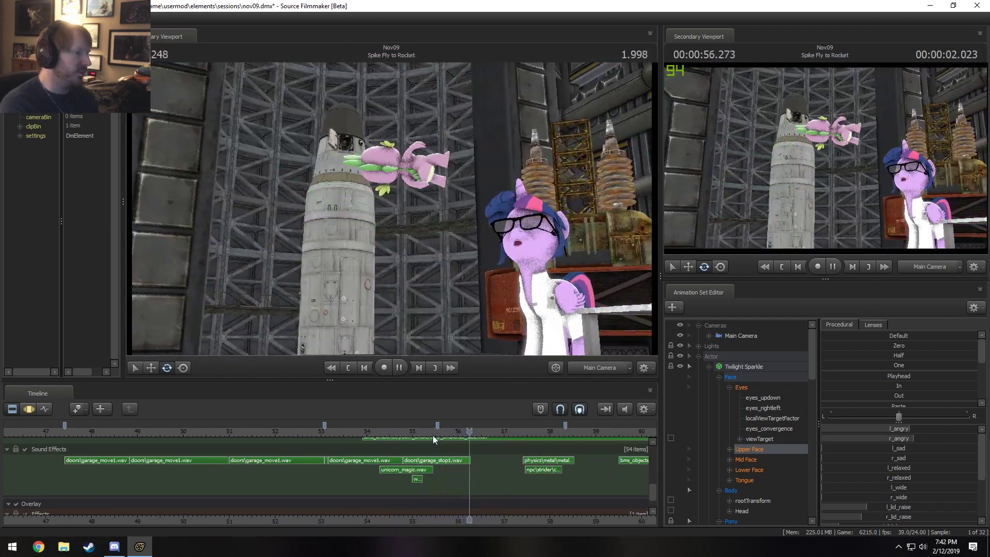
left_click(438, 430)
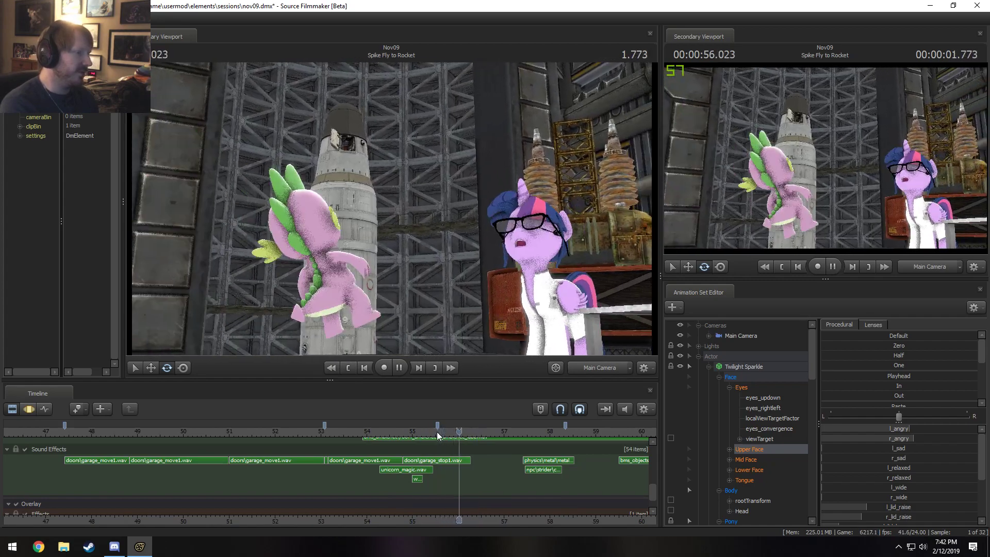
left_click(437, 433)
key("space")
left_click(447, 434)
key("space")
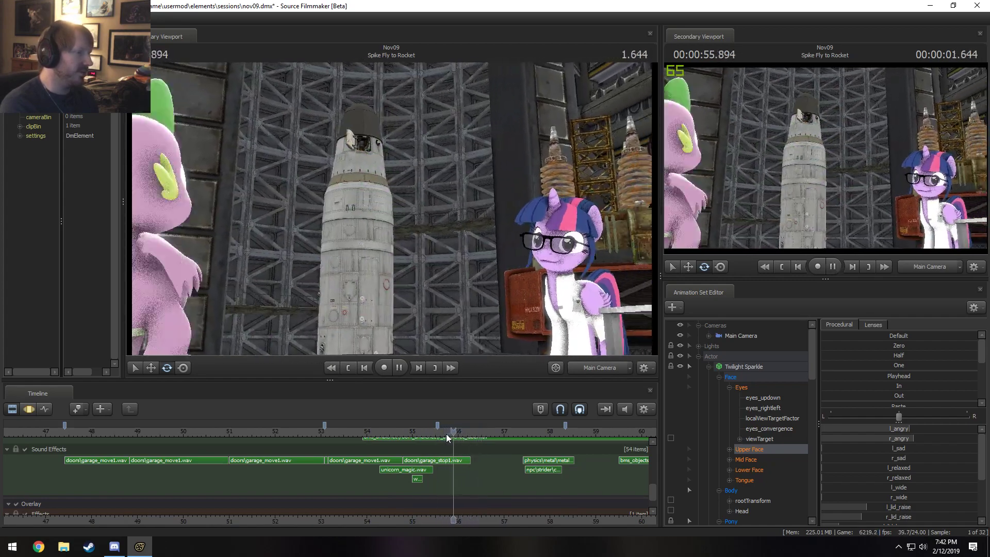
key("space")
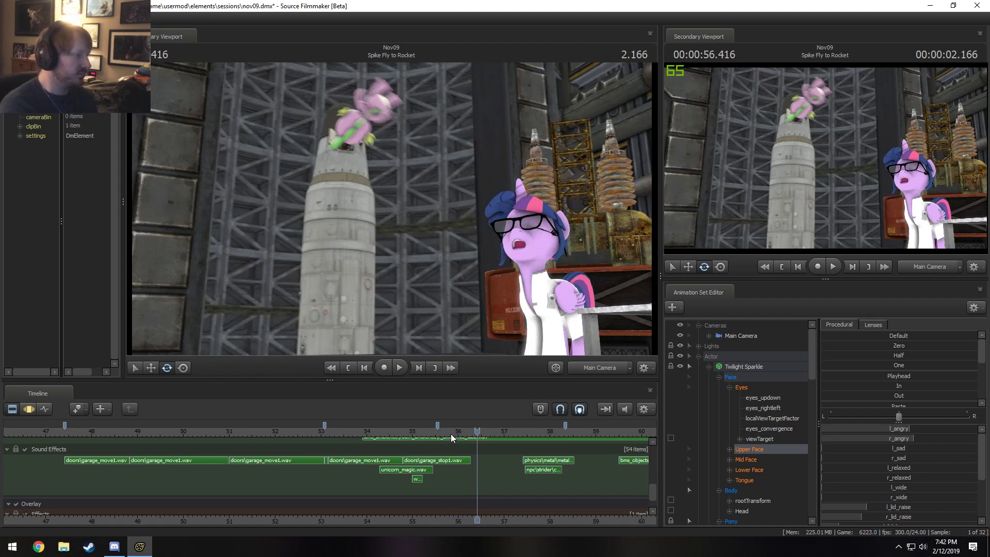
key("space")
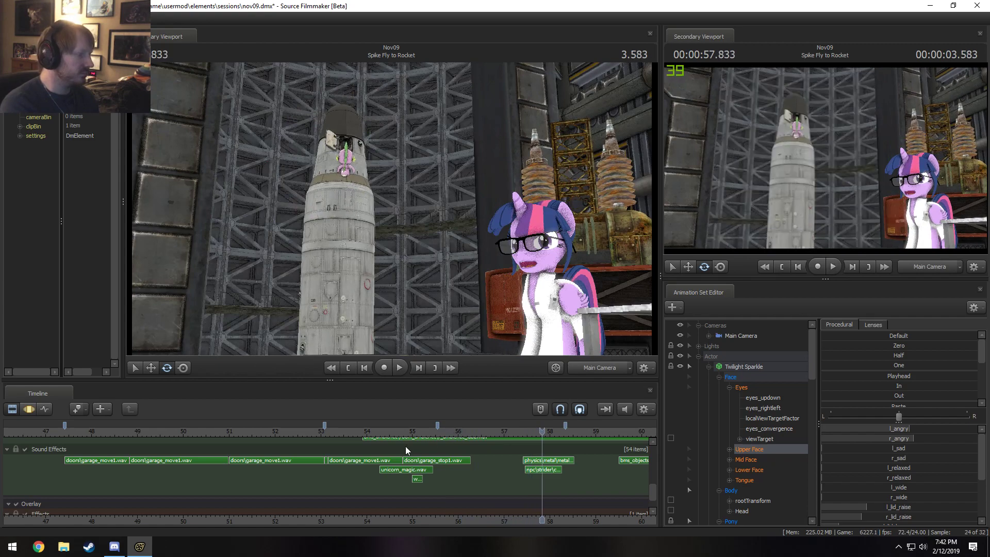
left_click(433, 431)
key("space")
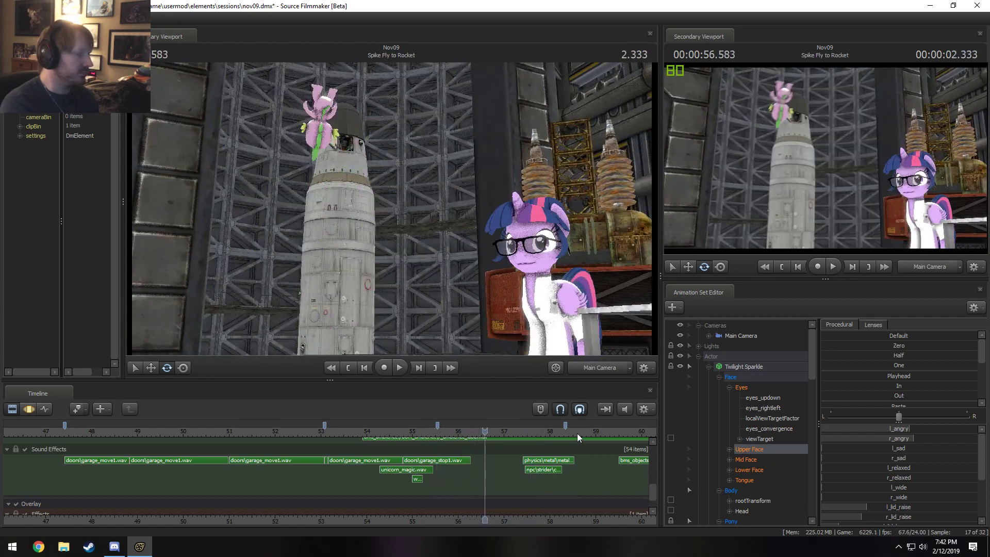
Step: Reframe the Main Camera in "Spike Fly to Rocket" slightly closer, applying the change from about 55.75 seconds to the shot's end
left_click(741, 336)
scroll(542, 456, "up", 2)
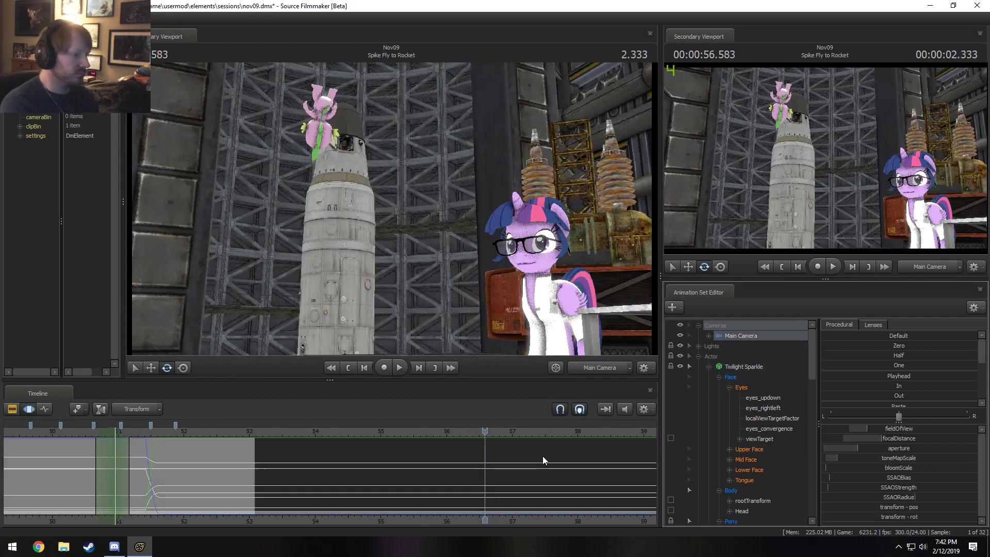
left_click_drag(654, 493, 652, 446)
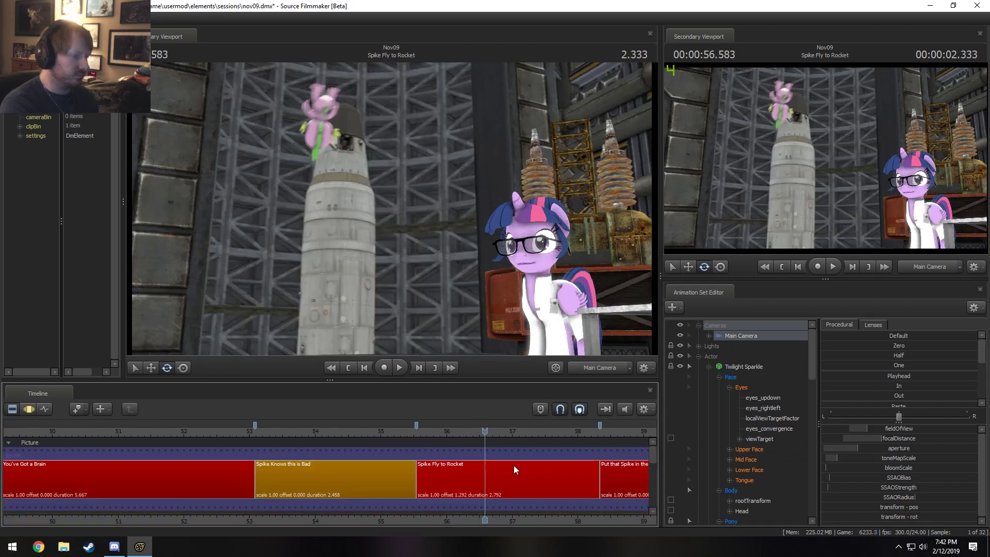
left_click(514, 466)
left_click(741, 337)
key("F3")
key("shift")
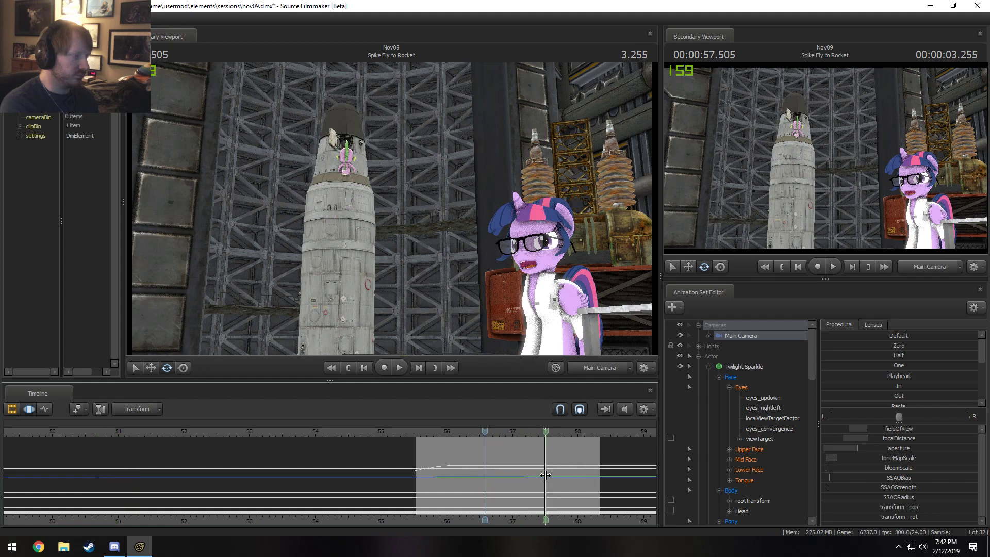
left_click_drag(545, 473, 430, 480, "shift")
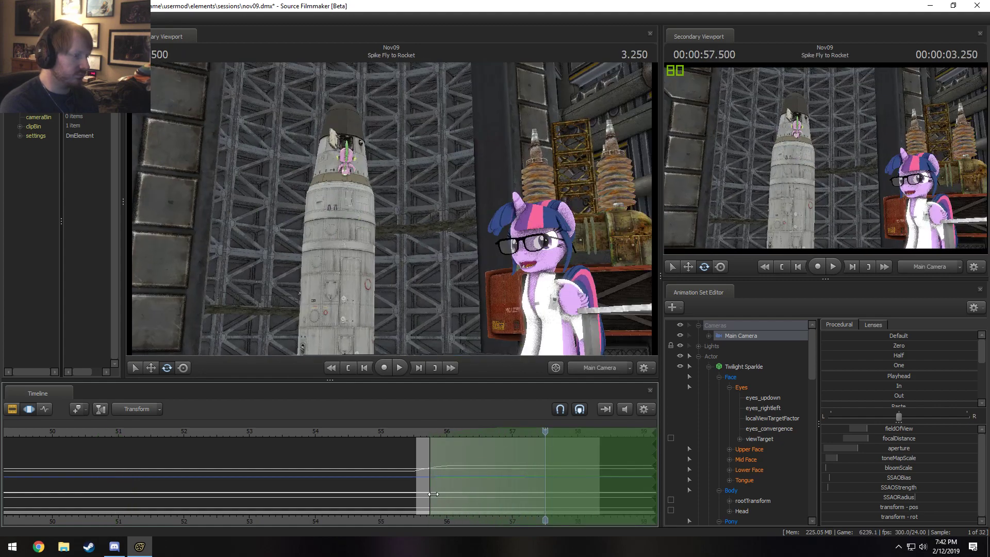
left_click_drag(434, 287, 393, 213)
key("w")
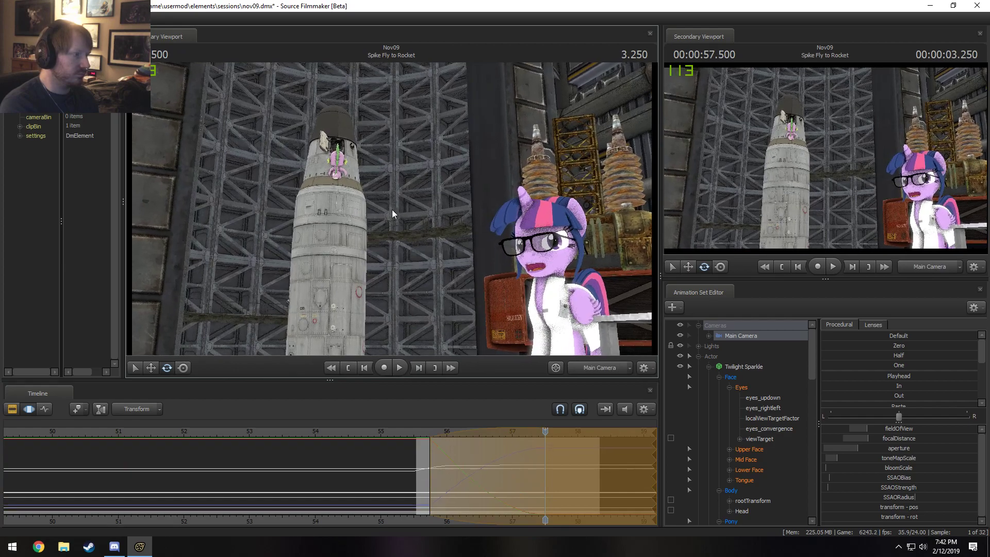
Step: Replay "Spike Fly to Rocket" several times to check the reframed camera movement
key("space")
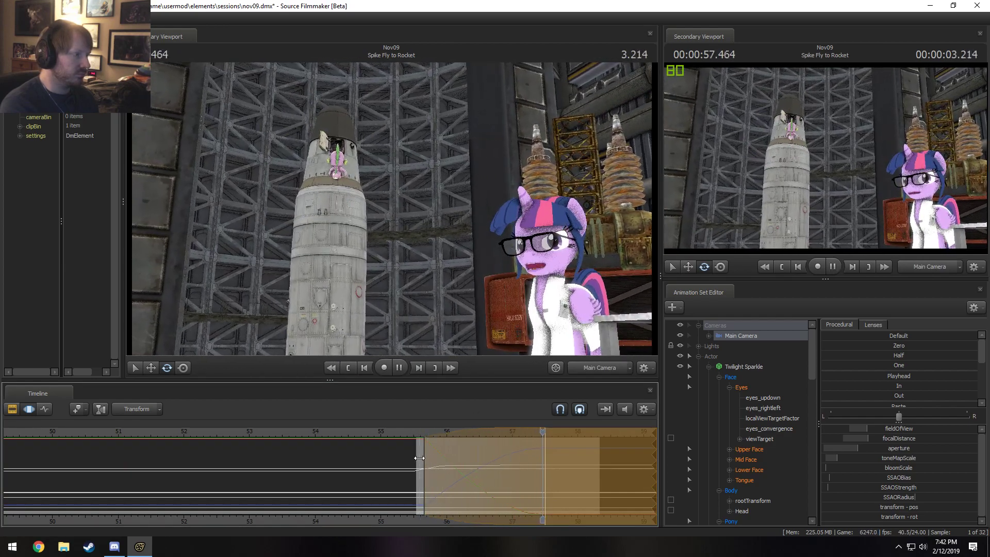
key("space")
key("space")
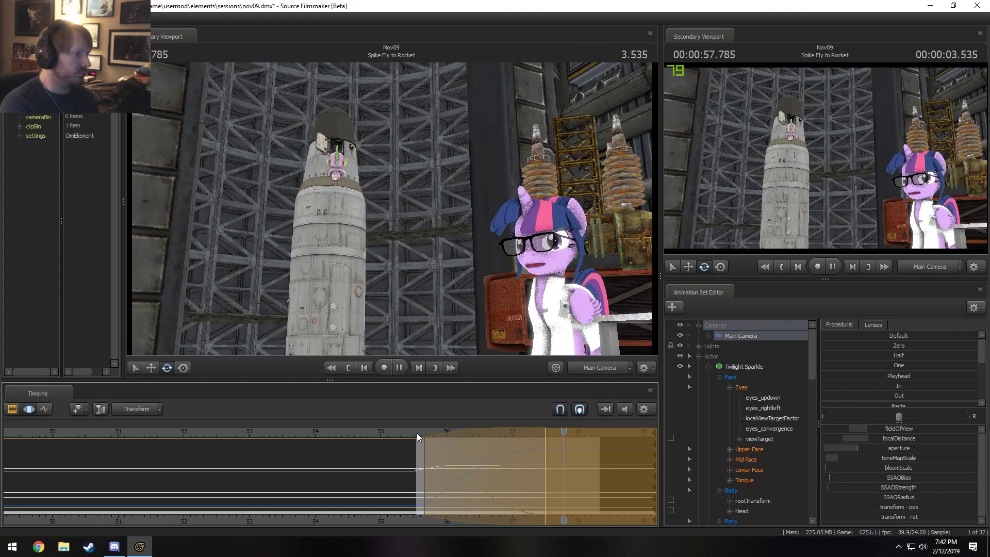
key("space")
key("space")
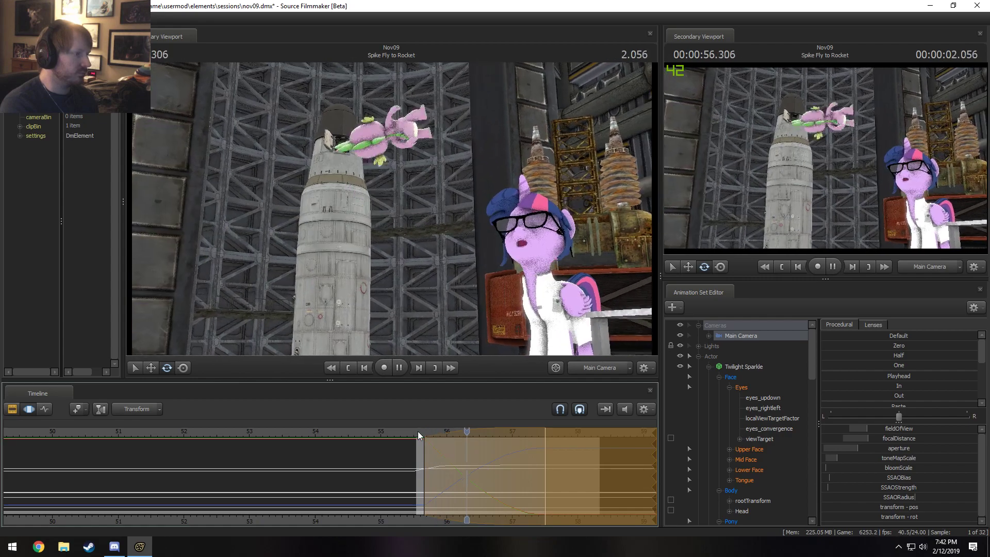
Step: Set a time selection of about 56.0 to 56.45 seconds with falloff, and select all Main Camera controls except focalDistance
key("shift")
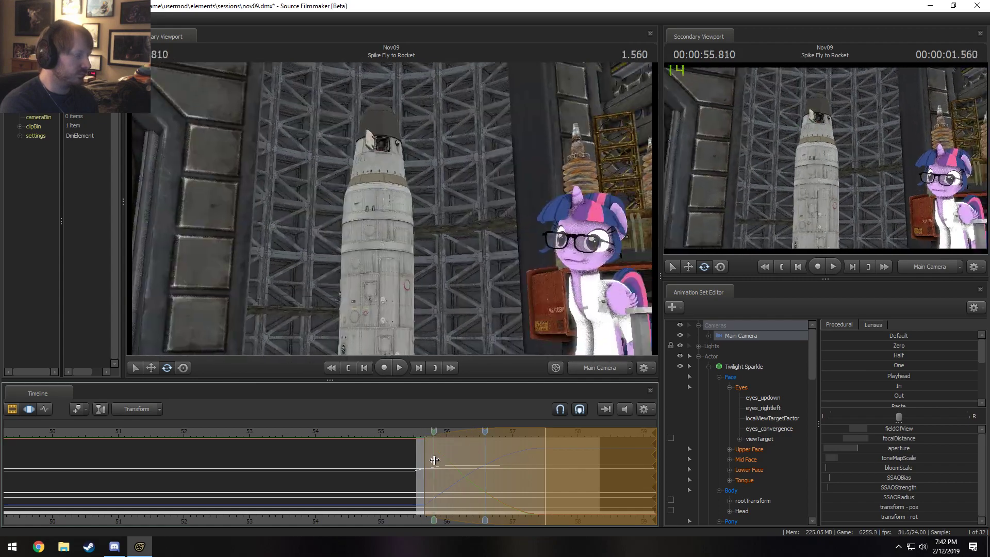
left_click_drag(450, 462, 473, 463, "shift")
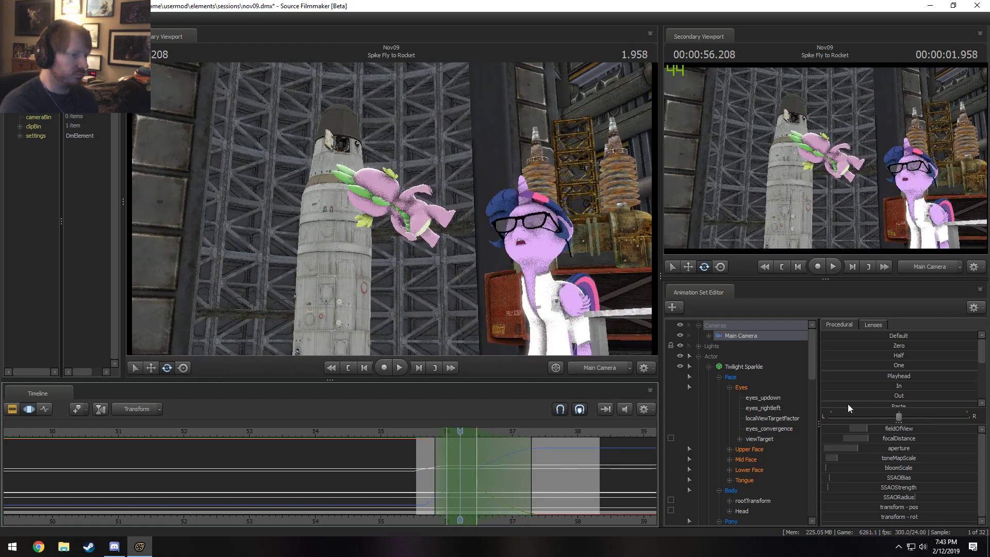
scroll(888, 402, "down", 5)
left_click(709, 337)
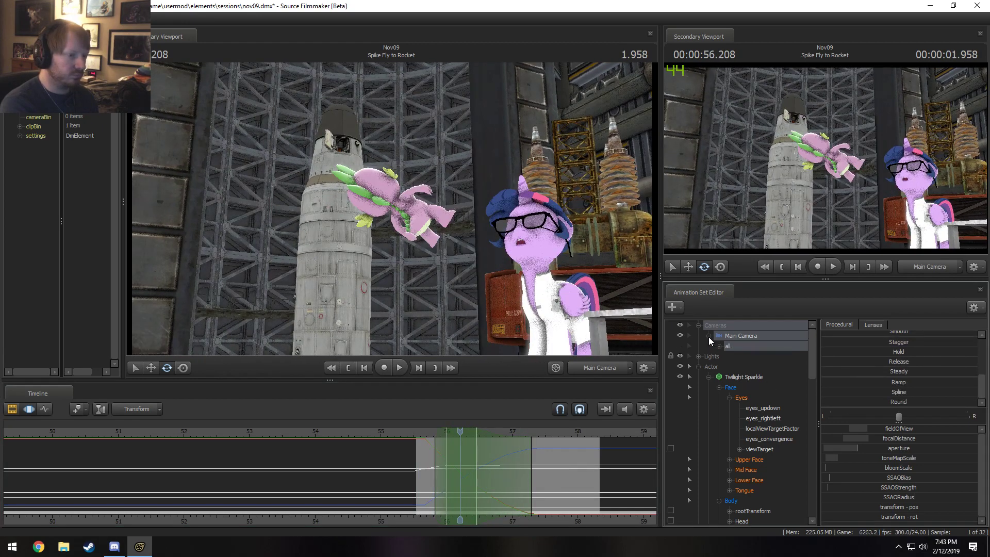
left_click(719, 346)
left_click(771, 366, "ctrl")
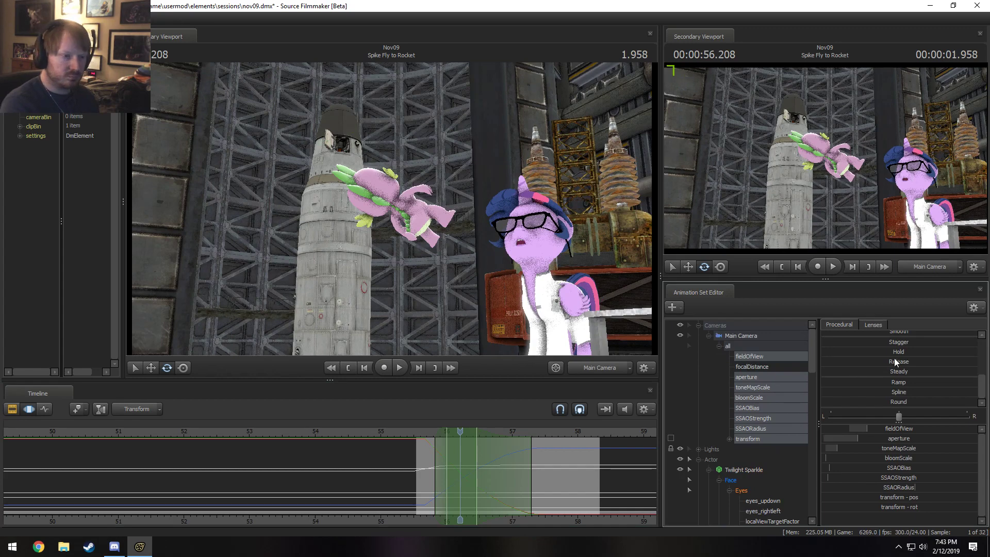
scroll(905, 388, "up", 5)
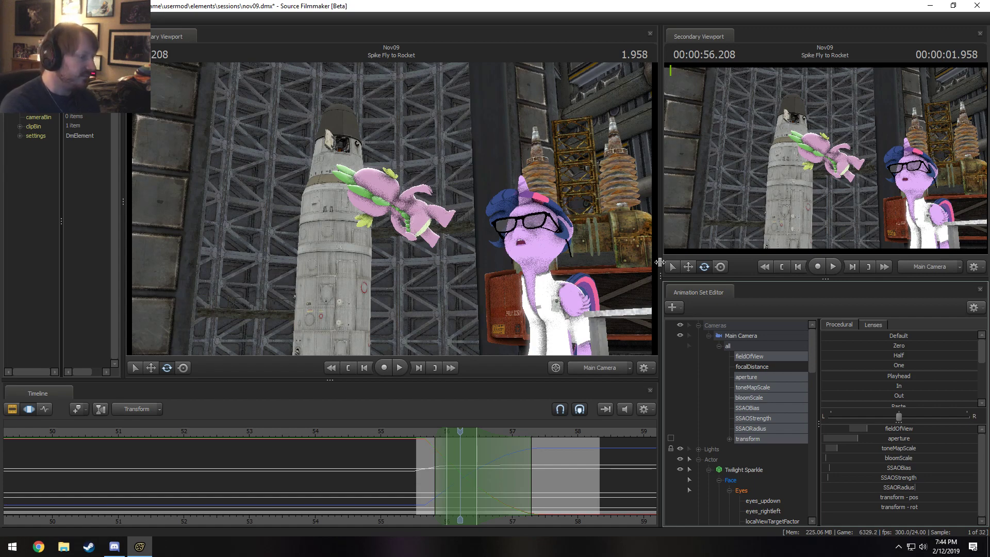
left_click_drag(454, 436, 425, 437)
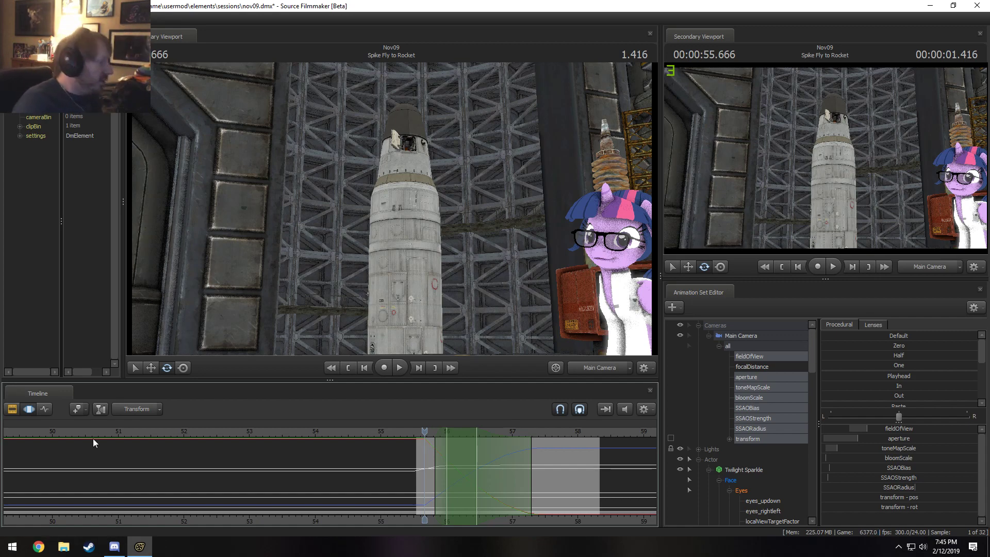
Step: Open Excel and move its start window over to the other monitor
left_click(14, 554)
left_click(70, 407)
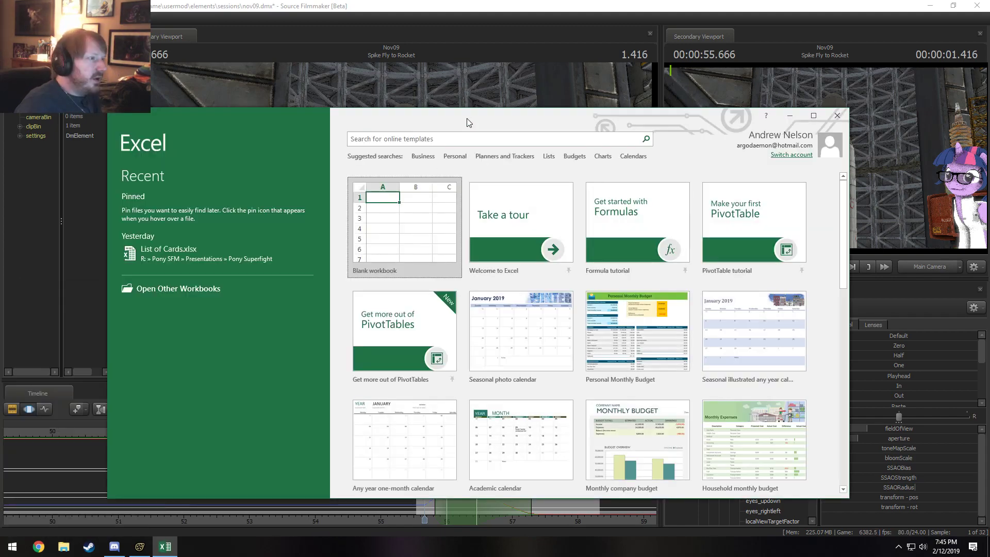
left_click_drag(467, 119, 989, 178)
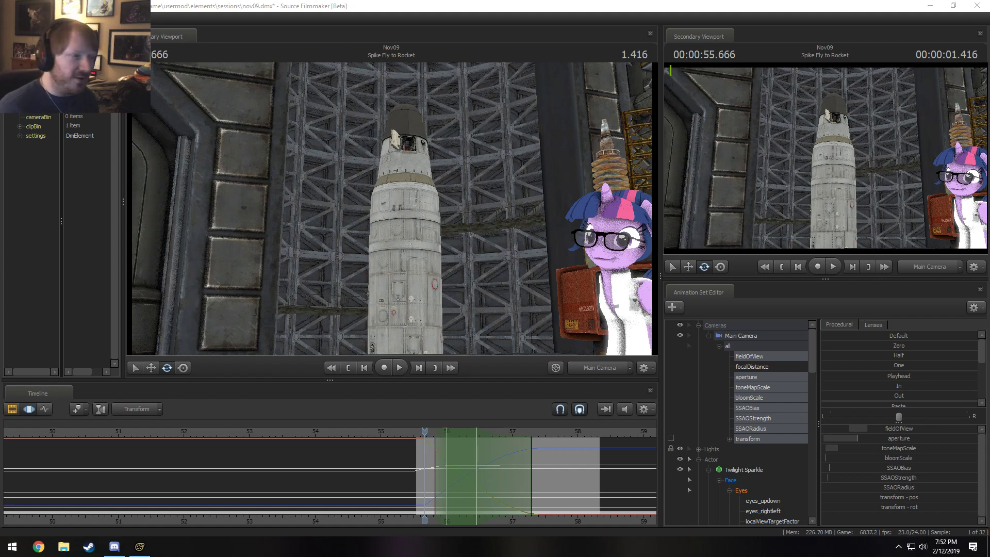
Step: Enlarge the primary viewport and examine Twilight Sparkle's face up close through the Work Camera
left_click(580, 367)
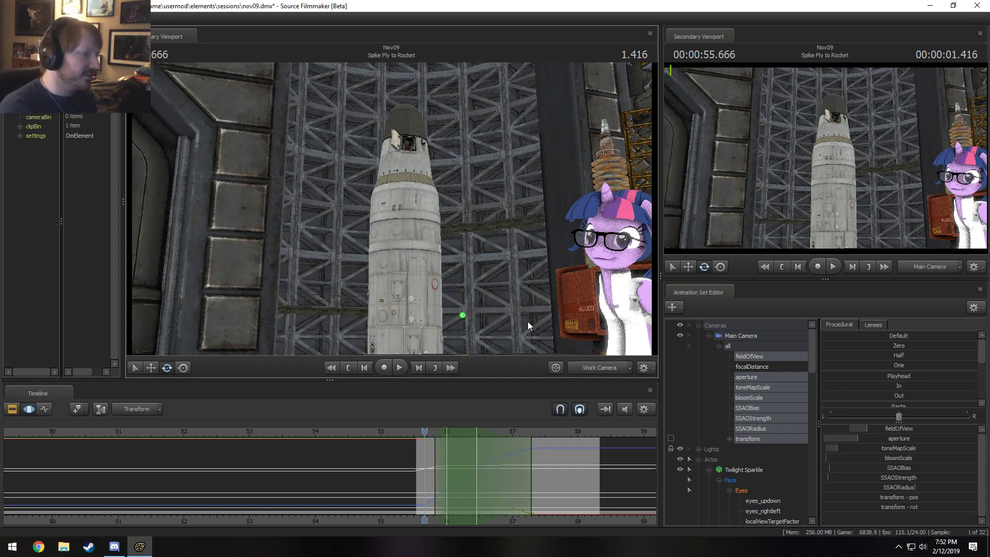
left_click_drag(521, 315, 611, 324)
key("w")
key("w")
mouse_move(392, 209)
left_mouse_down()
mouse_move(402, 212)
mouse_move(392, 209)
left_mouse_up()
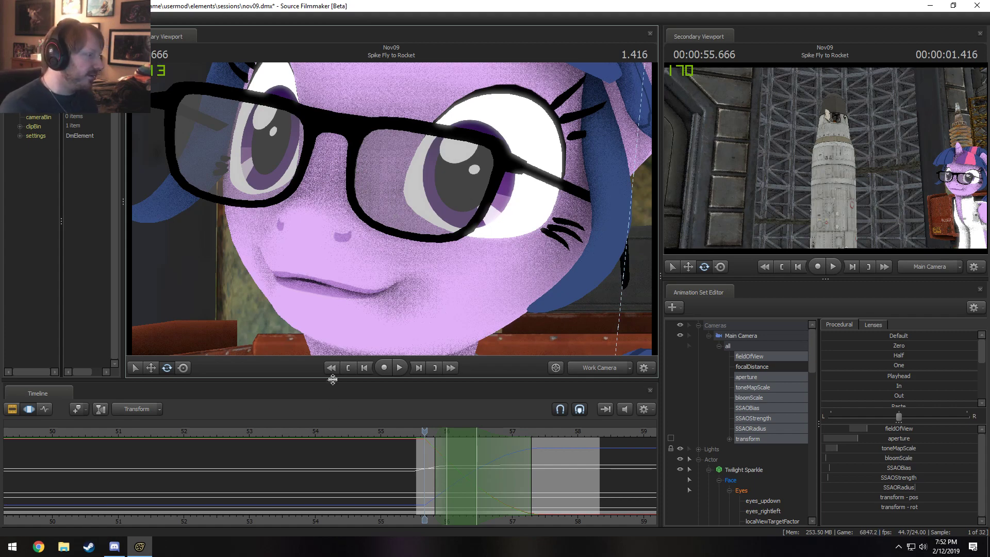
left_click_drag(330, 380, 330, 456)
left_click_drag(475, 315, 459, 320)
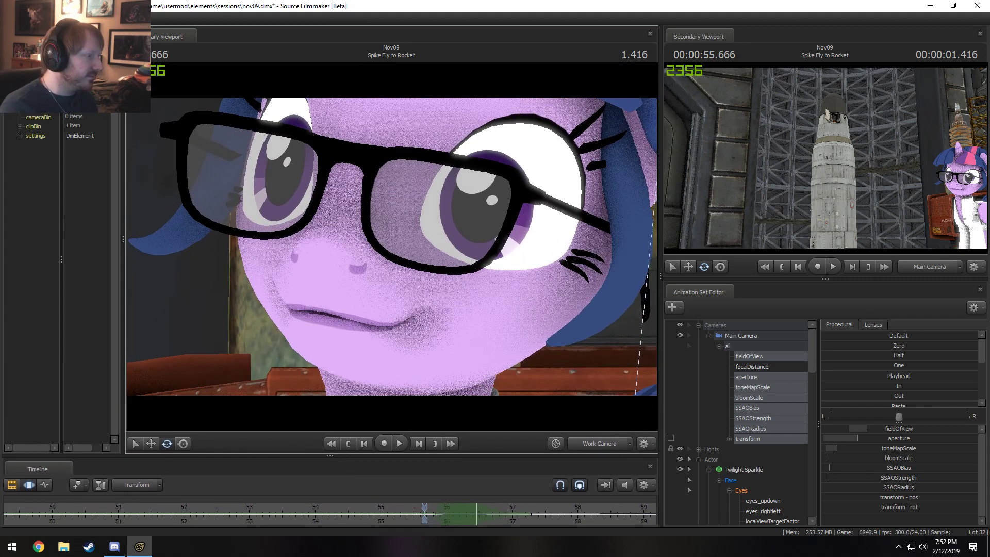
key("s")
left_click_drag(380, 259, 391, 247)
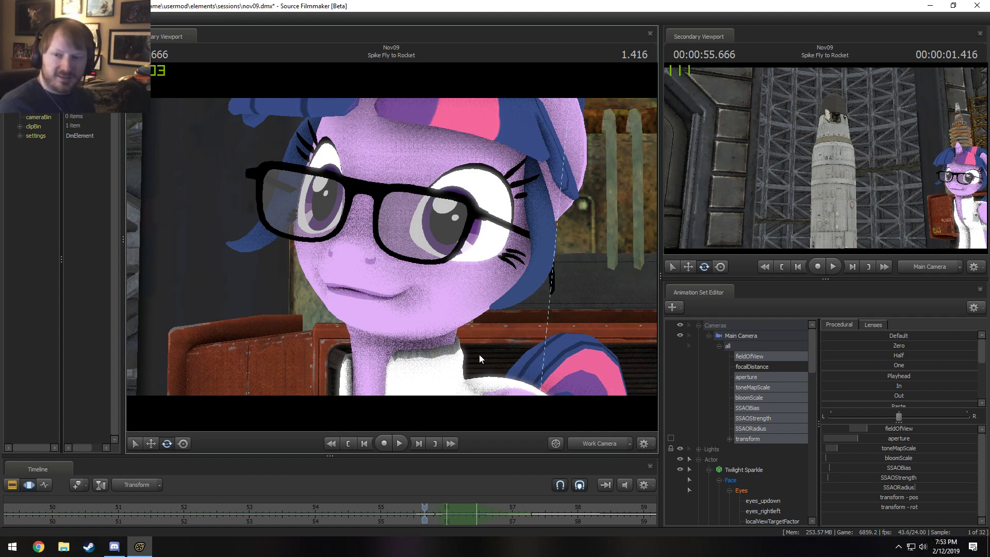
Step: Copy the Main Camera view to the Work Camera and fly around Twilight Sparkle with an extremely wide field of view
left_click(594, 446)
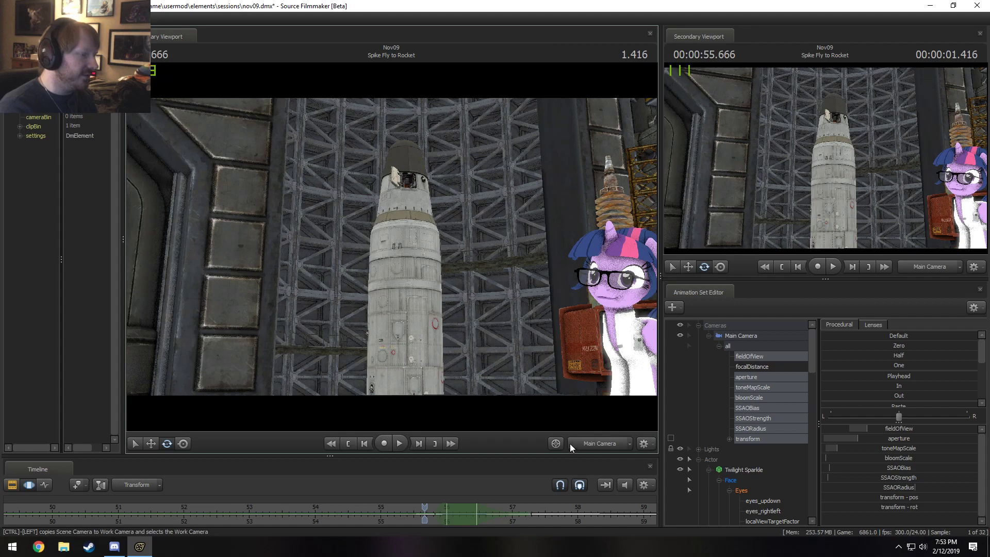
left_click(599, 444)
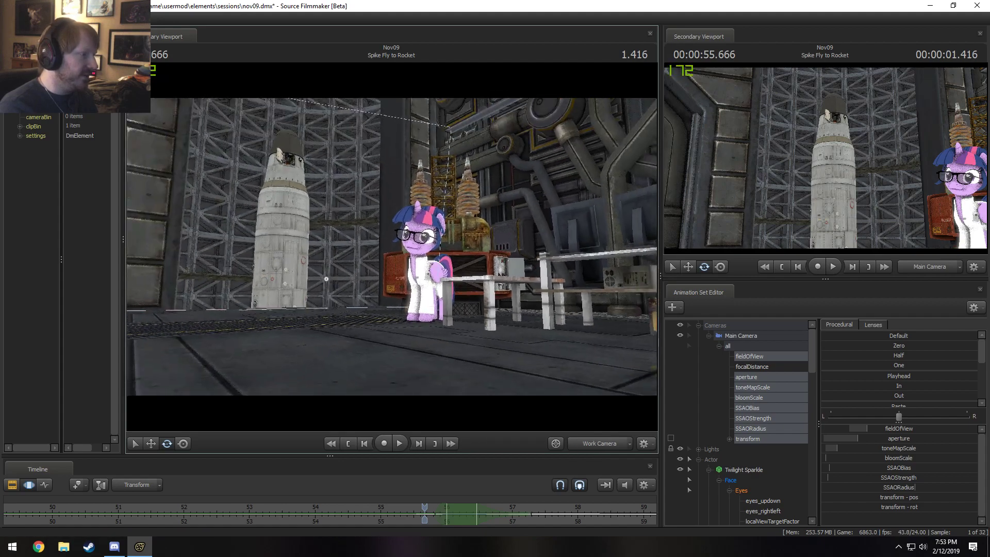
key("s")
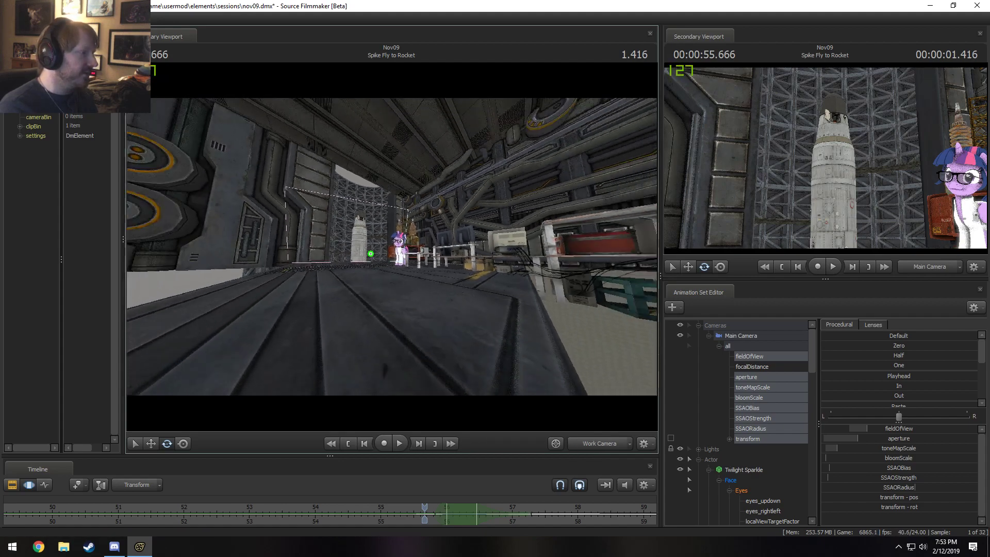
key("w")
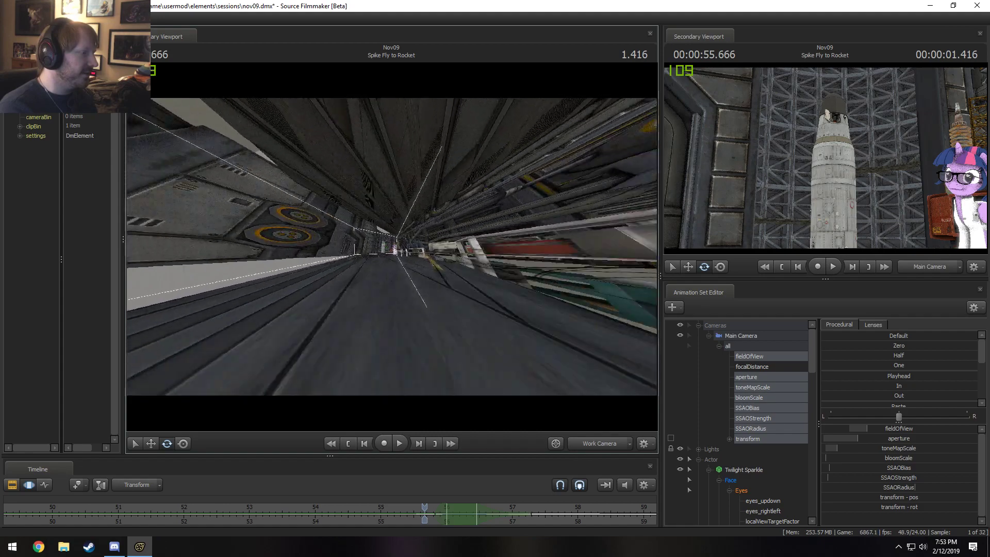
key("w")
key("a")
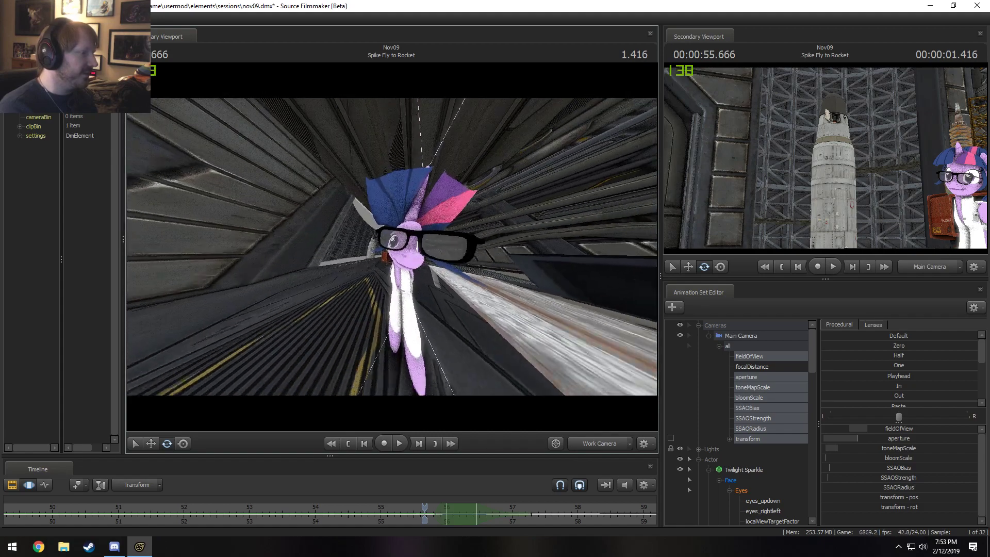
key("d")
key("a")
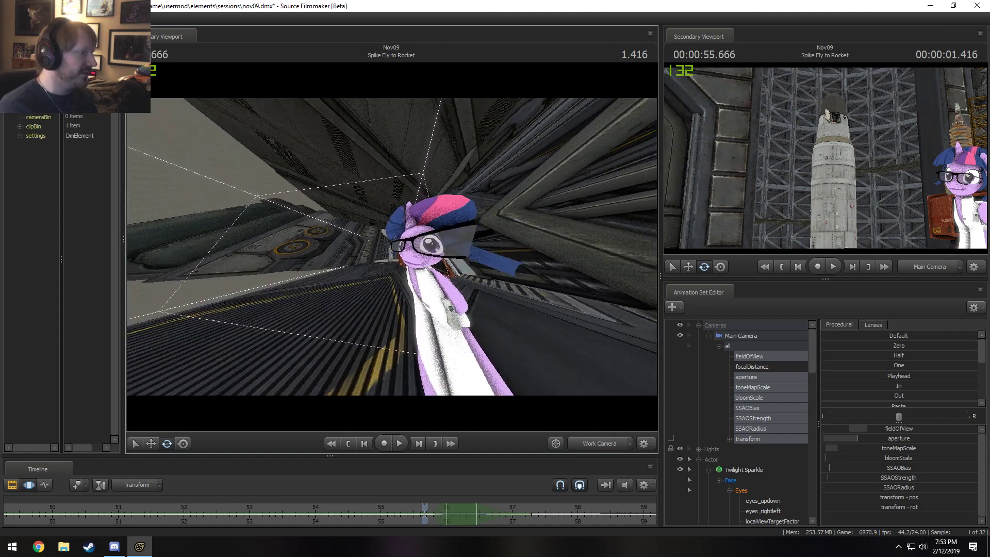
key("d")
key("s")
key("w")
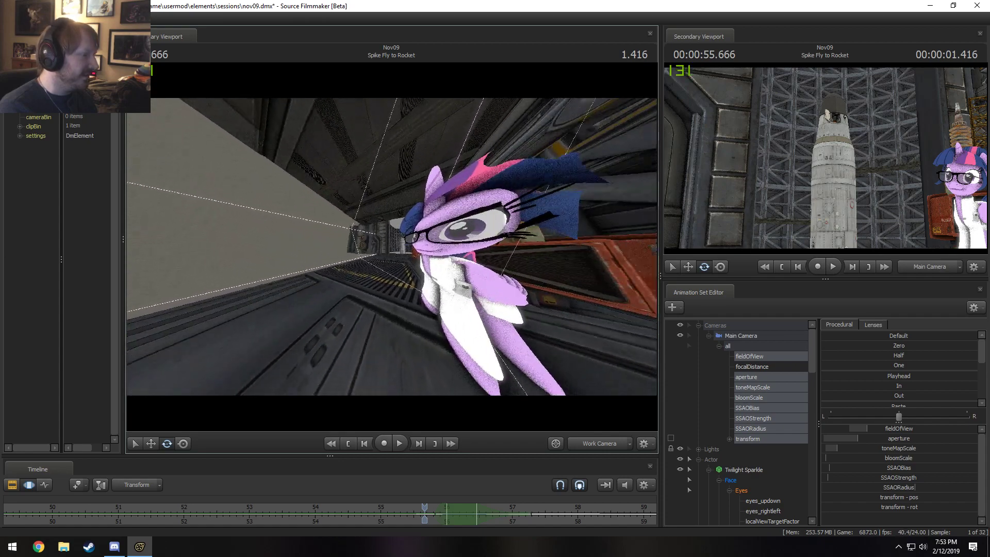
key("s")
key("z")
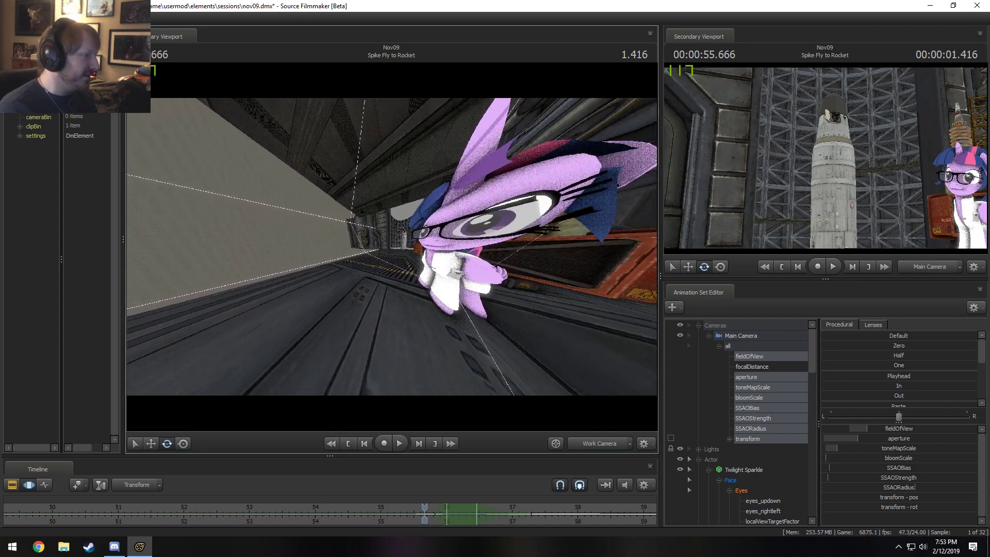
key("s")
key("w")
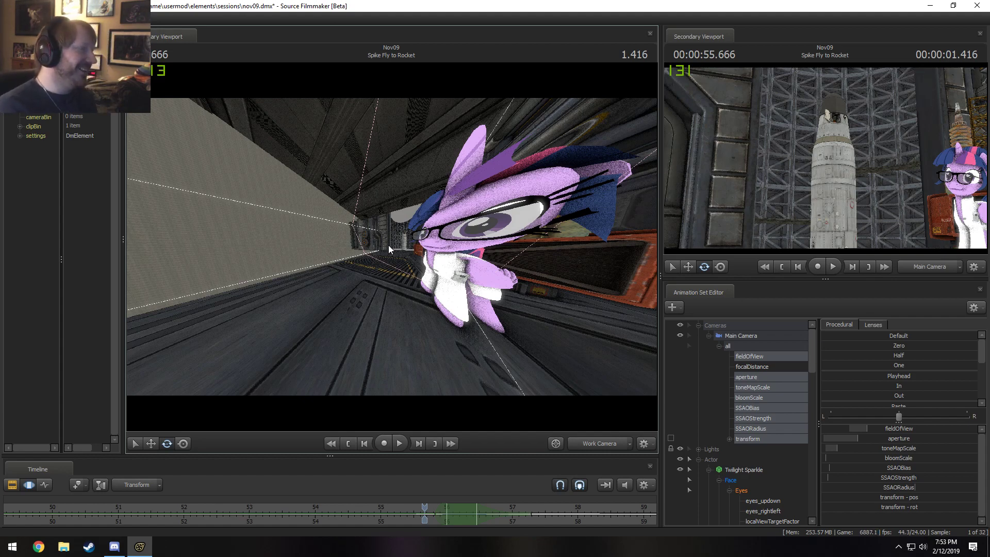
left_click_drag(385, 83, 386, 82)
key("s")
key("s")
key("s")
key("w")
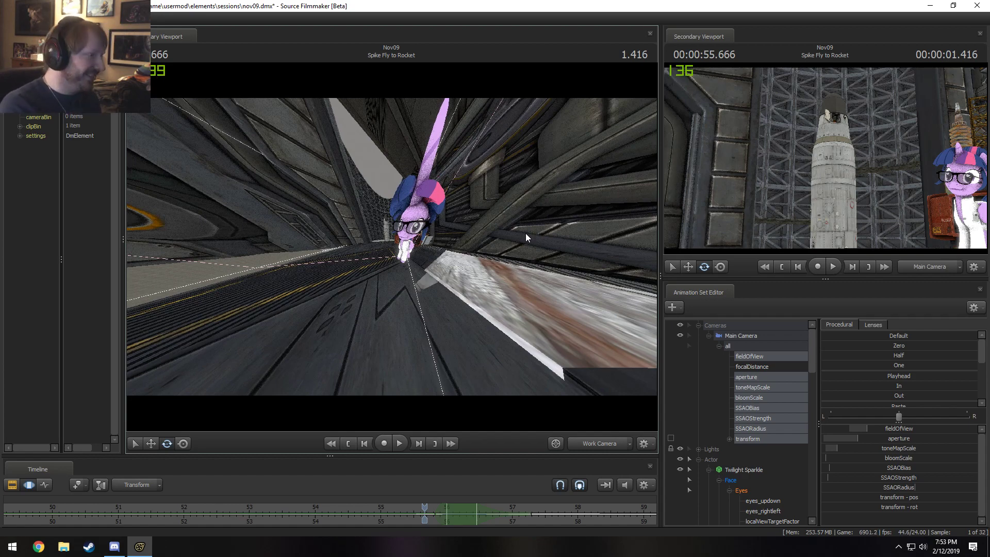
left_click_drag(525, 233, 561, 366)
key("w")
key("s")
key("w")
Step: Reset the Work Camera to the Main Camera's view and turn it to show Twilight Sparkle at full height
left_click(605, 447)
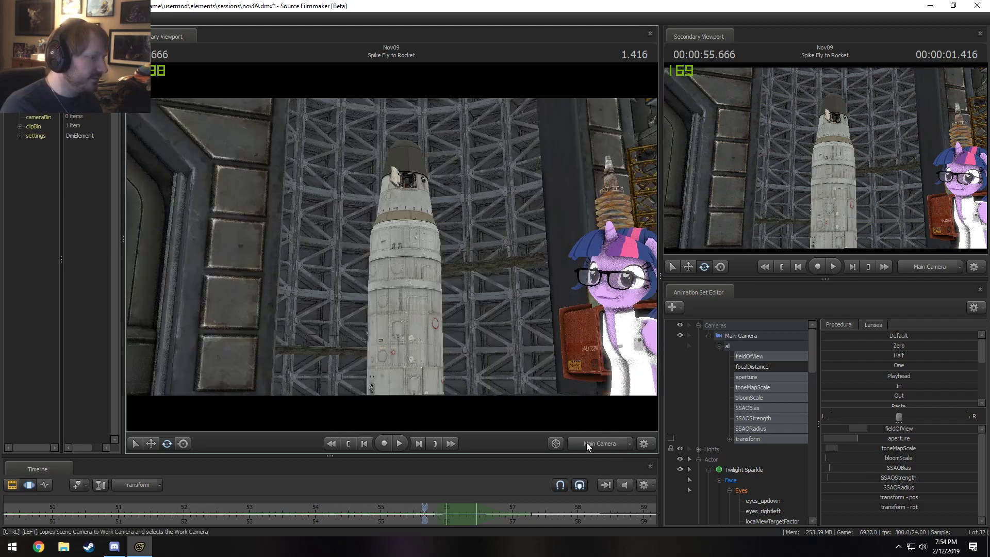
left_click(586, 442, "ctrl")
left_click_drag(382, 340, 382, 340)
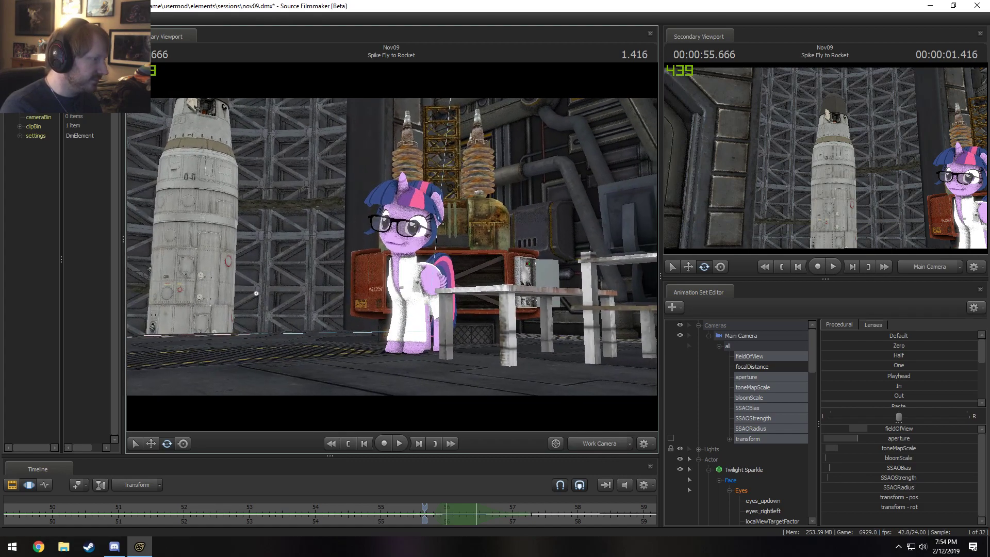
Step: Hide the Science Stuff group and collapse the Actor and Cameras groups in the animation set list
key("F3")
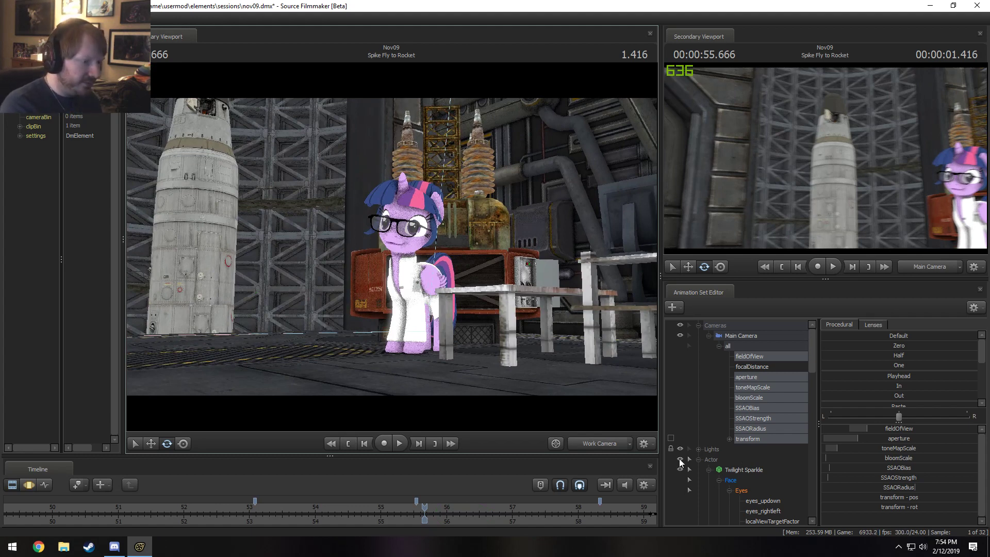
left_click(699, 460)
left_click(677, 500)
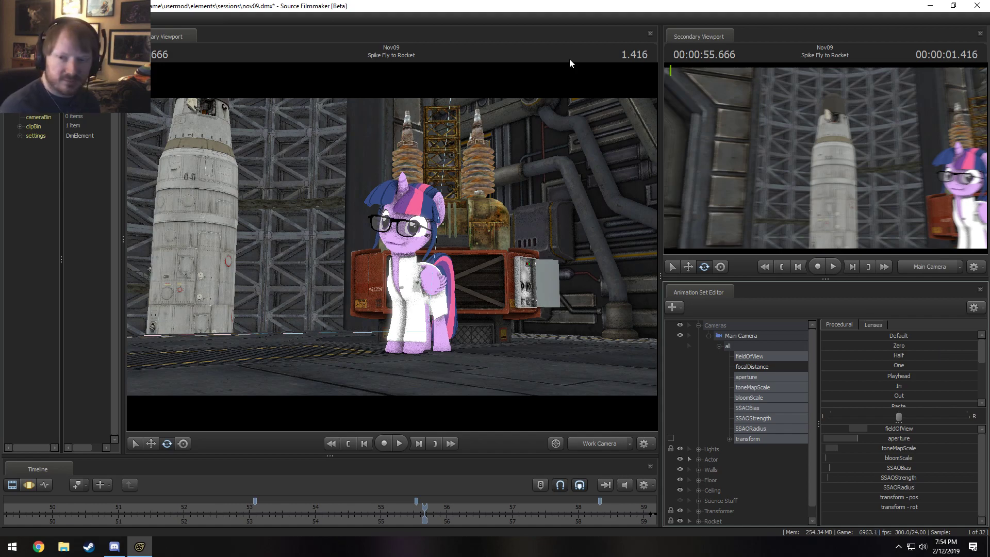
left_click(699, 325)
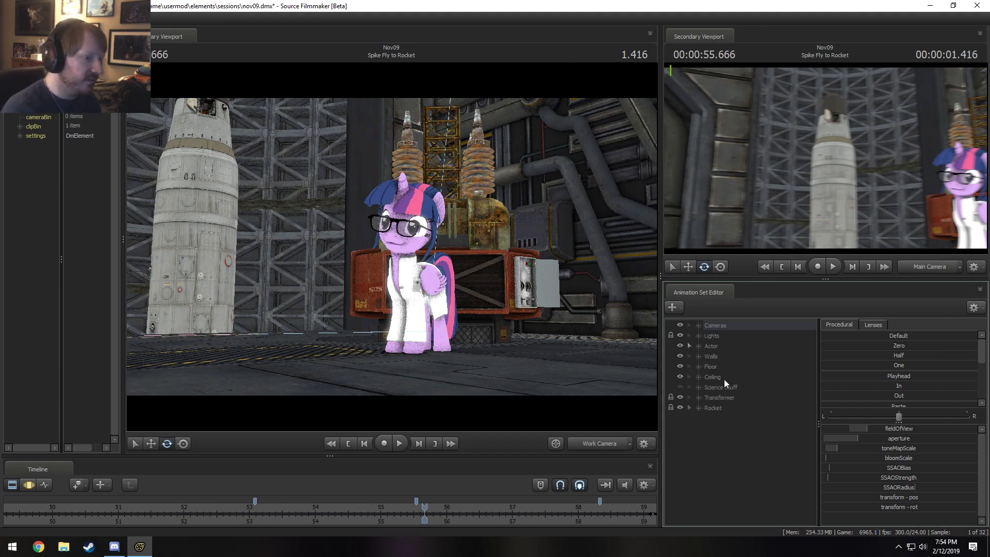
Step: Duplicate the Twilight Sparkle animation set from the Actor group and select the copy
left_click(699, 347)
right_click(729, 356)
left_click(709, 356)
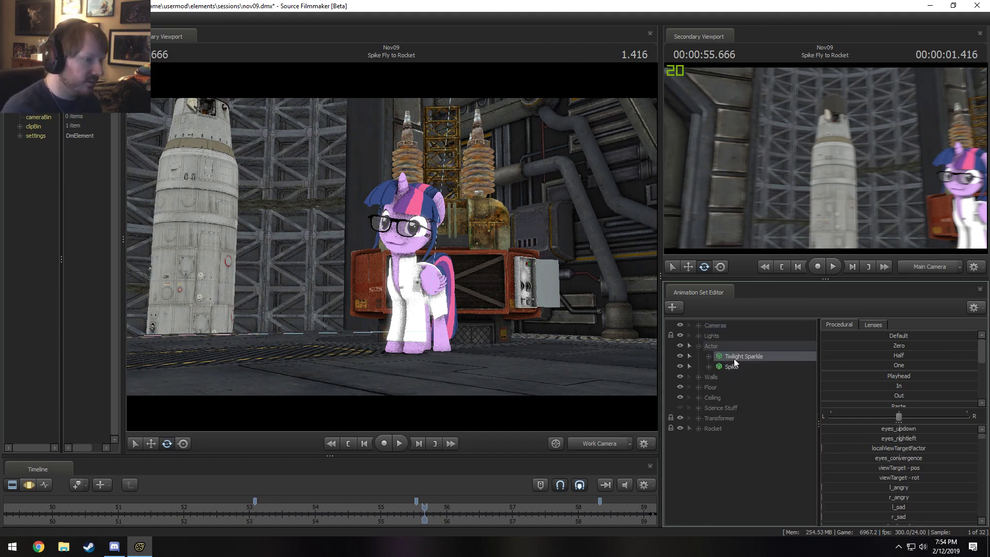
right_click(734, 358)
left_click(771, 373)
right_click(748, 365)
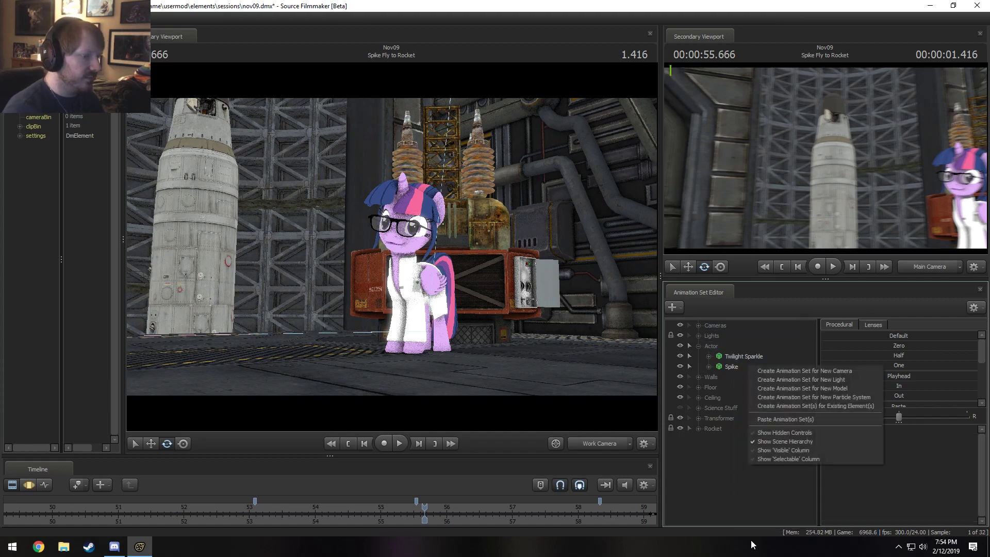
left_click(786, 419)
left_click(733, 439)
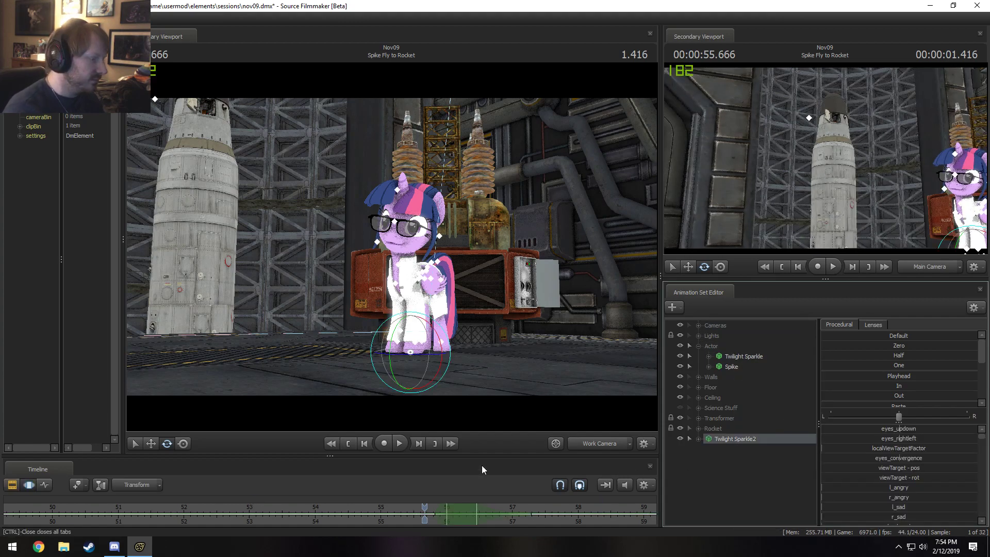
Step: Enlarge the timeline area and move the Twilight Sparkle2 copy sideways so it stands beside the original
left_click_drag(484, 454, 482, 418)
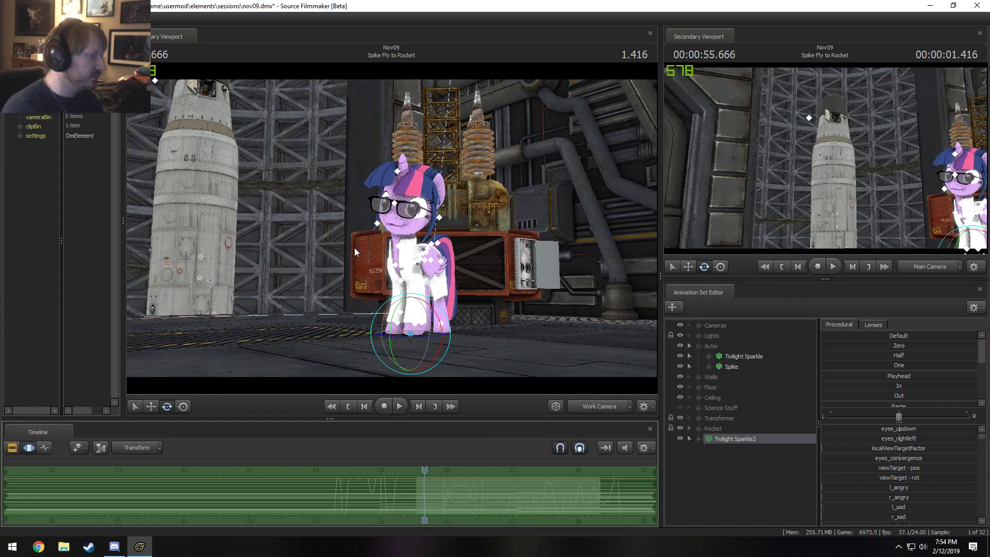
key("w")
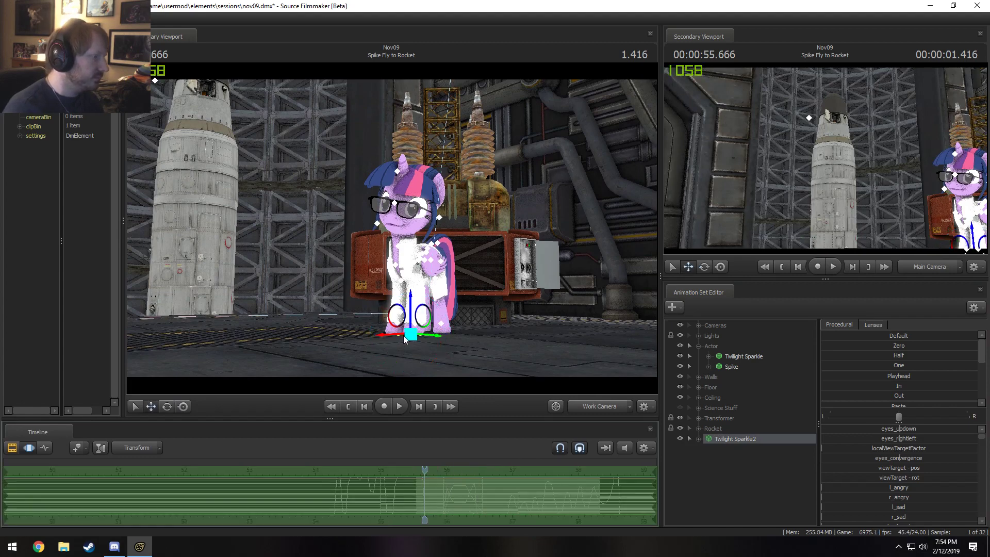
left_click_drag(403, 335, 341, 334)
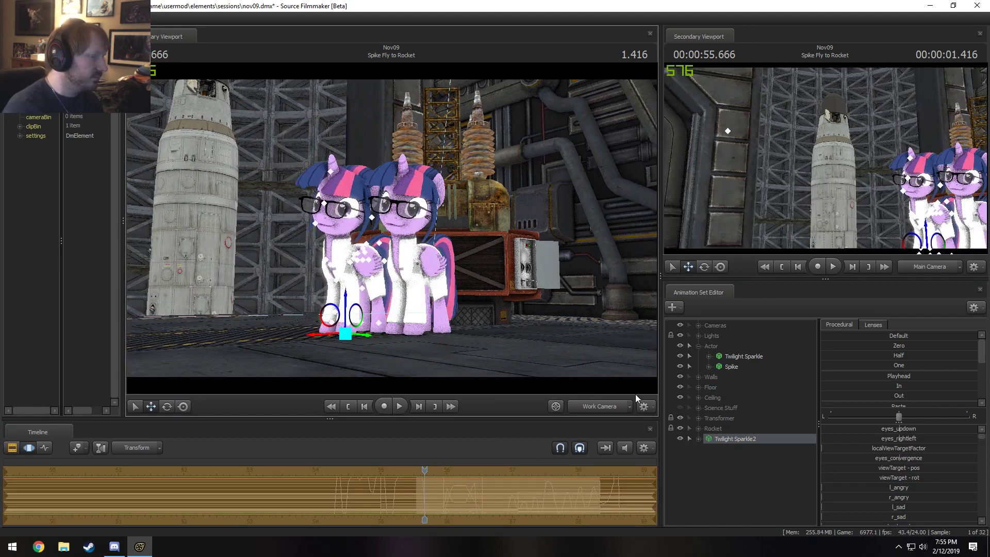
Step: Duplicate both Twilight Sparkle sets and move the two copies to the opposite side of the original pair
left_click(733, 437)
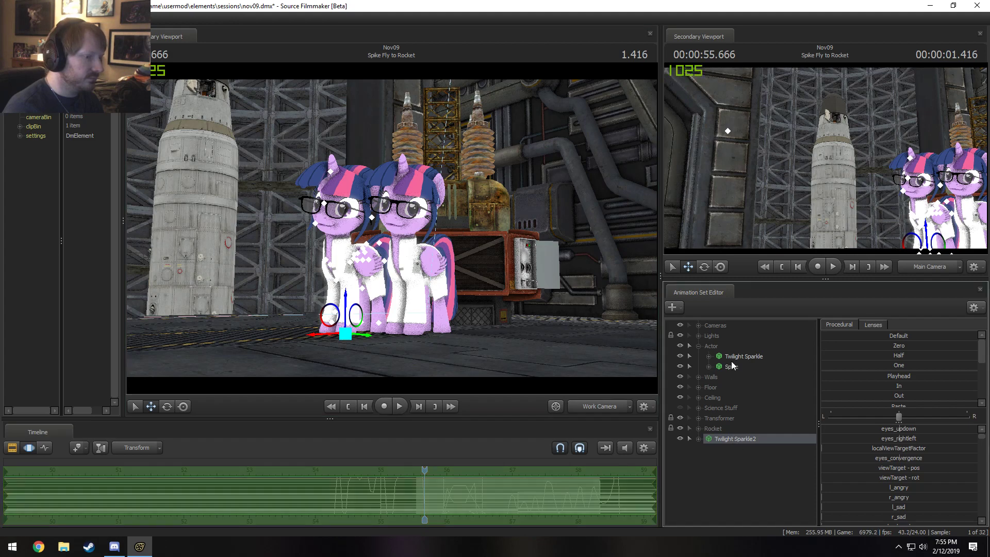
right_click(732, 355)
left_click(744, 371)
right_click(738, 458)
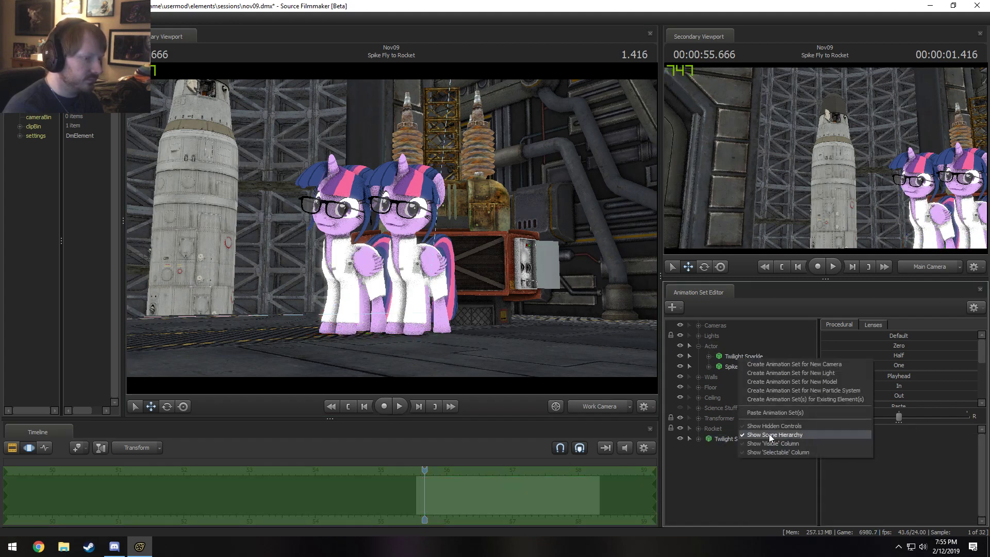
left_click(768, 413)
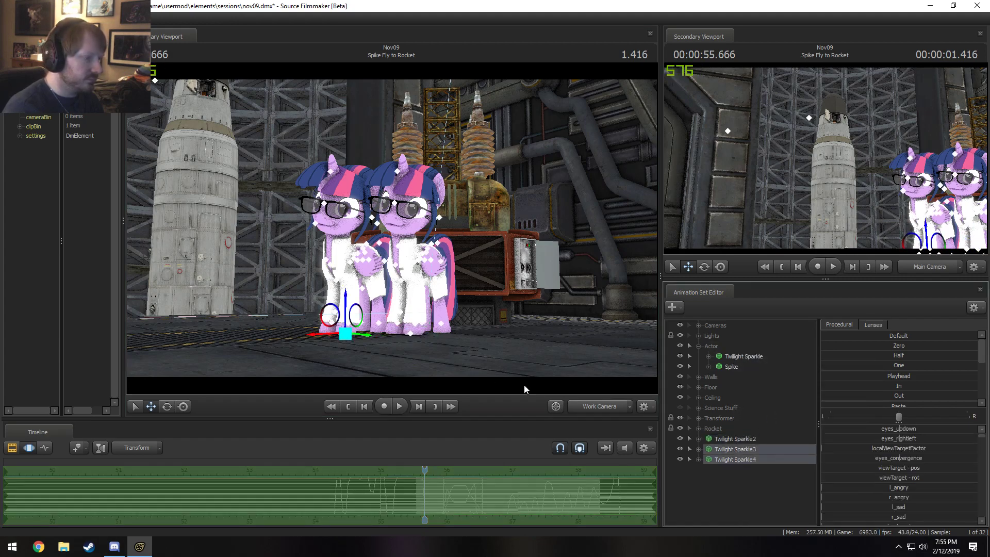
left_click_drag(334, 338, 457, 333)
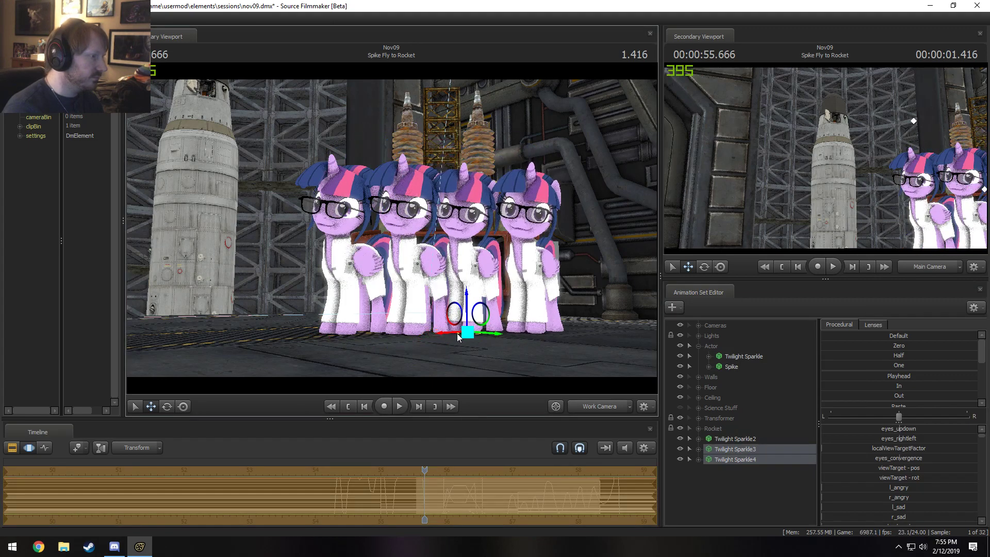
Step: Duplicate all four Twilight Sparkle sets and move the four copies toward the rocket to extend the row
left_click(733, 439)
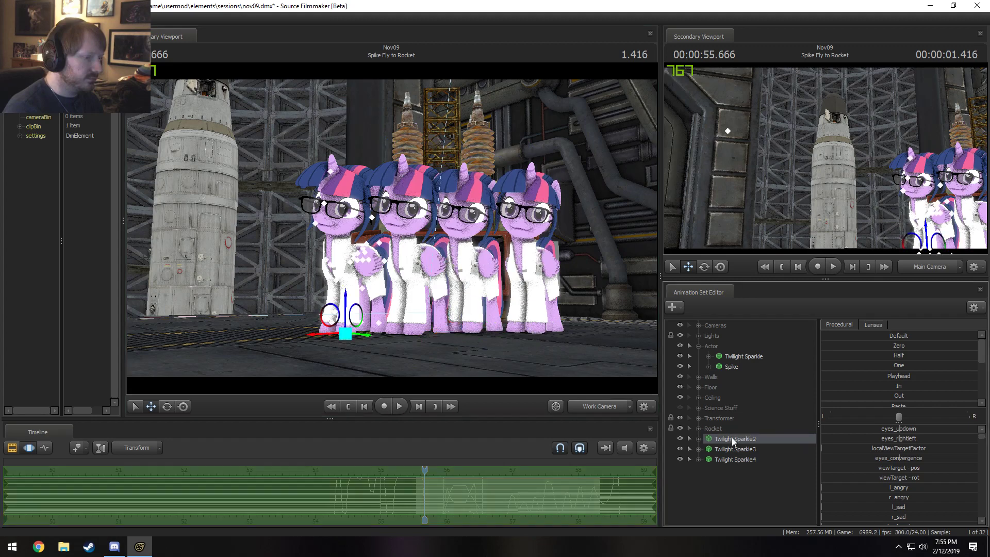
left_click(733, 356)
left_click(733, 439, "ctrl")
left_click(735, 460, "shift")
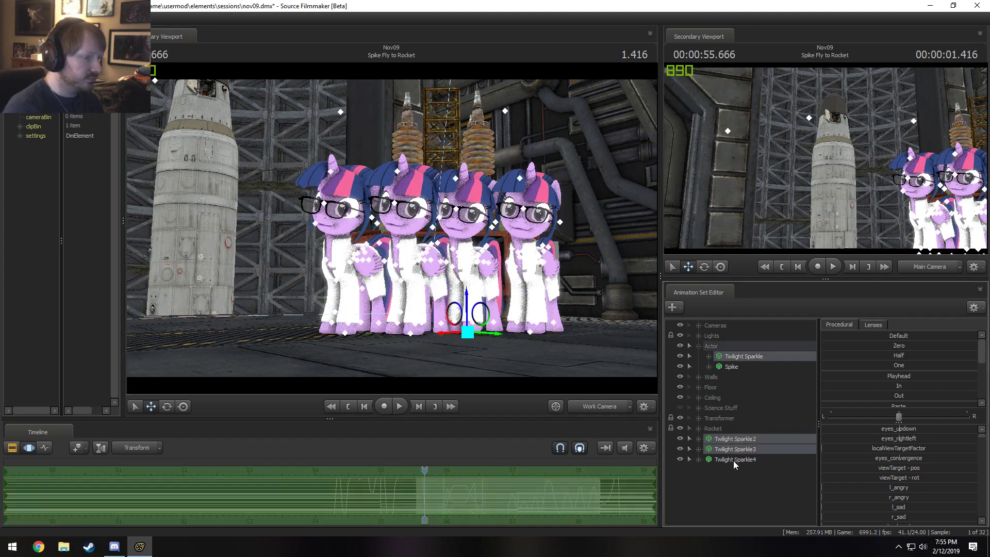
right_click(734, 460)
left_click(750, 305)
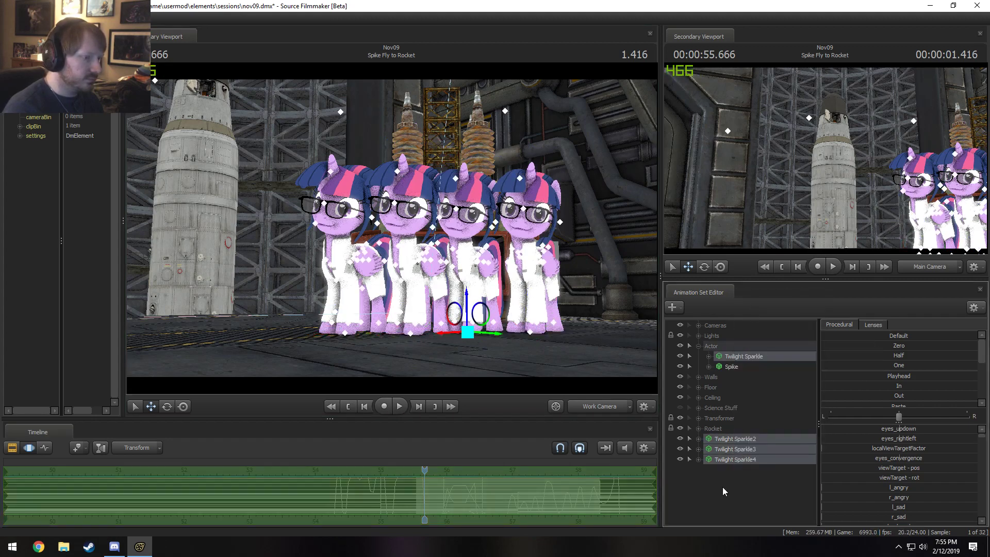
right_click(722, 487)
left_click(753, 445)
left_click(736, 470)
left_click(735, 501, "shift")
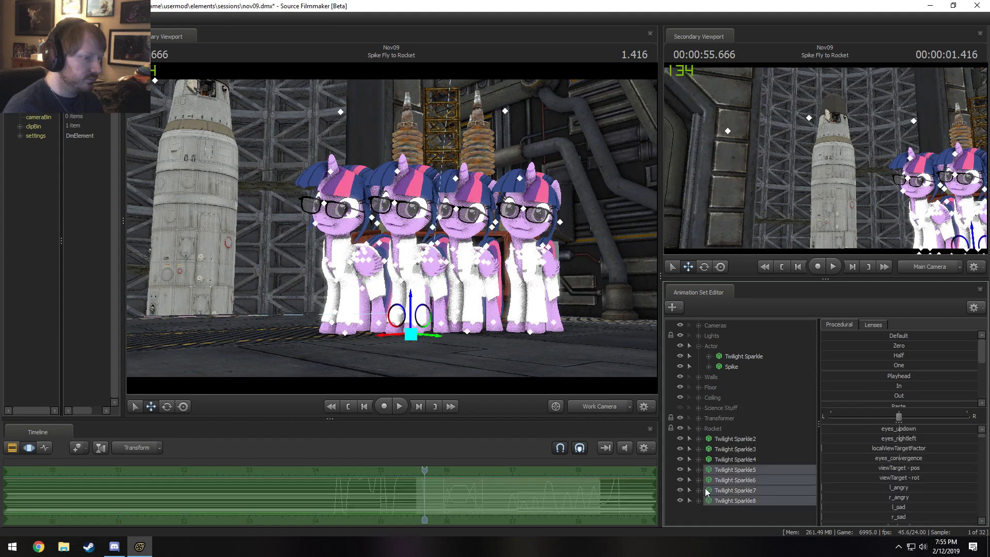
left_click_drag(403, 336, 300, 333)
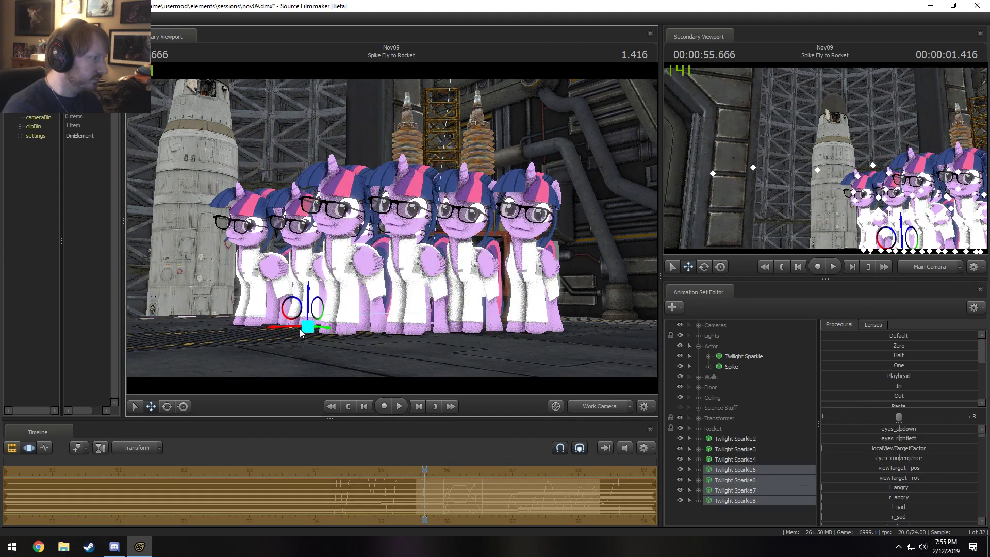
Step: Duplicate Twilight Sparkle2 through Twilight Sparkle8 and move the seven copies to the end of the row away from the rocket
left_click(736, 439)
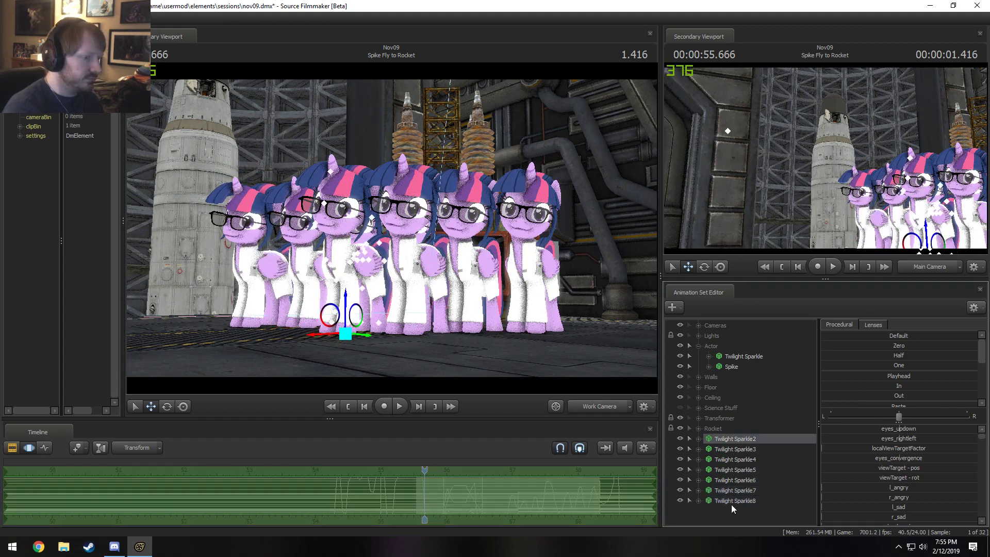
left_click(731, 500, "shift")
right_click(731, 500)
left_click(741, 345)
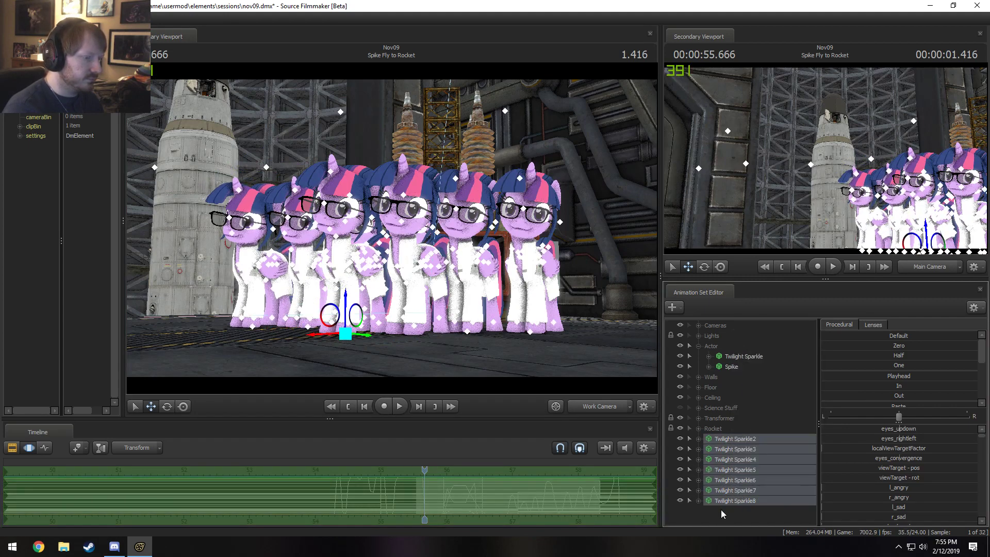
right_click(722, 511)
left_click(738, 464)
scroll(727, 511, "down", 2)
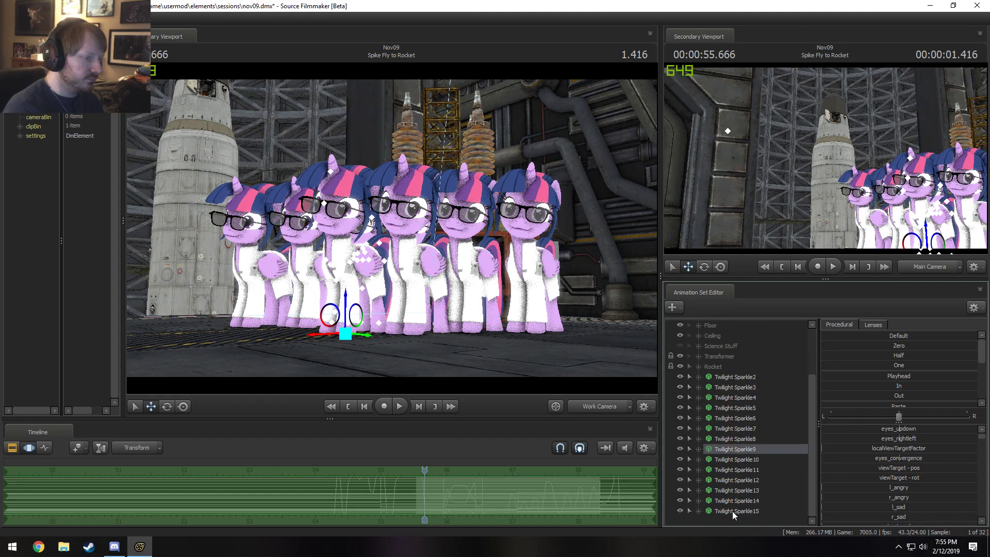
left_click(732, 511, "shift")
left_click_drag(336, 338, 620, 336)
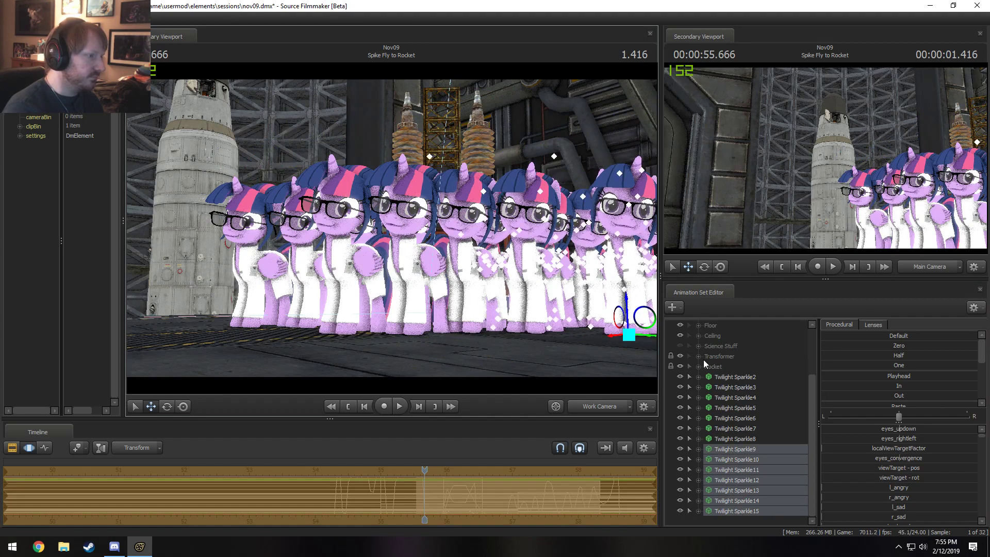
Step: Duplicate Twilight Sparkle2 through Twilight Sparkle15 and move the fourteen copies toward the rocket
left_click(723, 377)
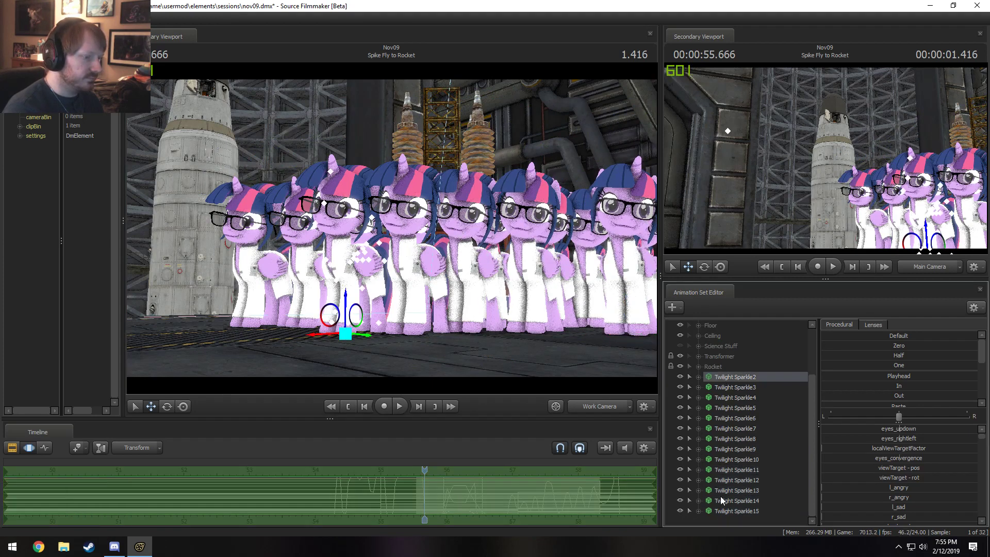
left_click(719, 511, "shift")
right_click(719, 511)
left_click(737, 357)
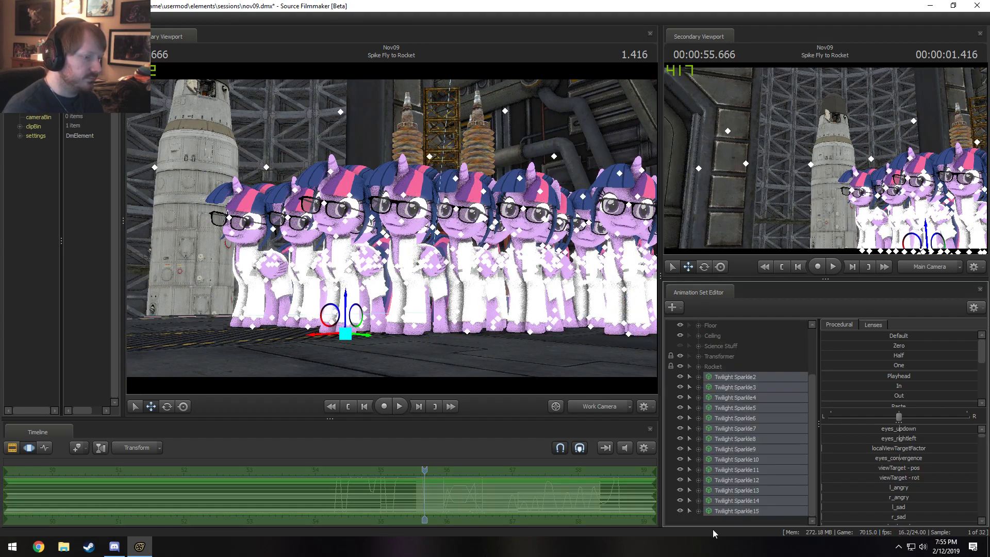
right_click(715, 518)
left_click(738, 474)
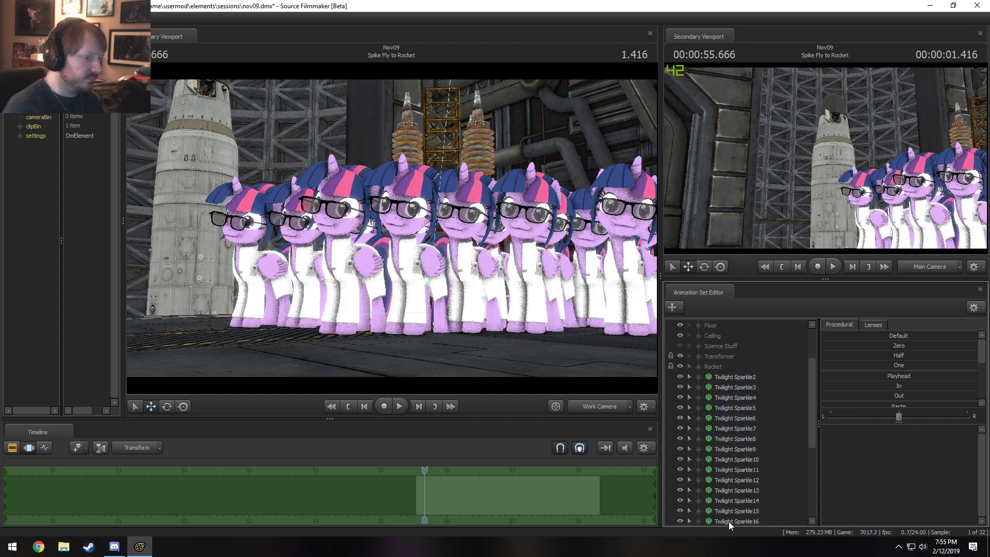
left_click(728, 511, "shift")
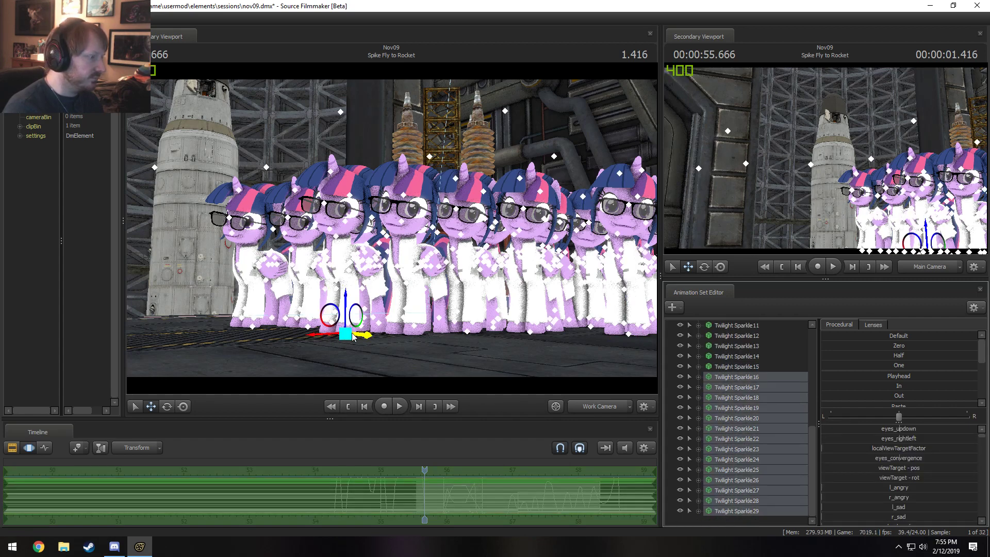
left_click_drag(336, 339, 205, 336)
Step: Rotate the fourteen selected copies to turn their row and adjust their position near the rocket
key("e")
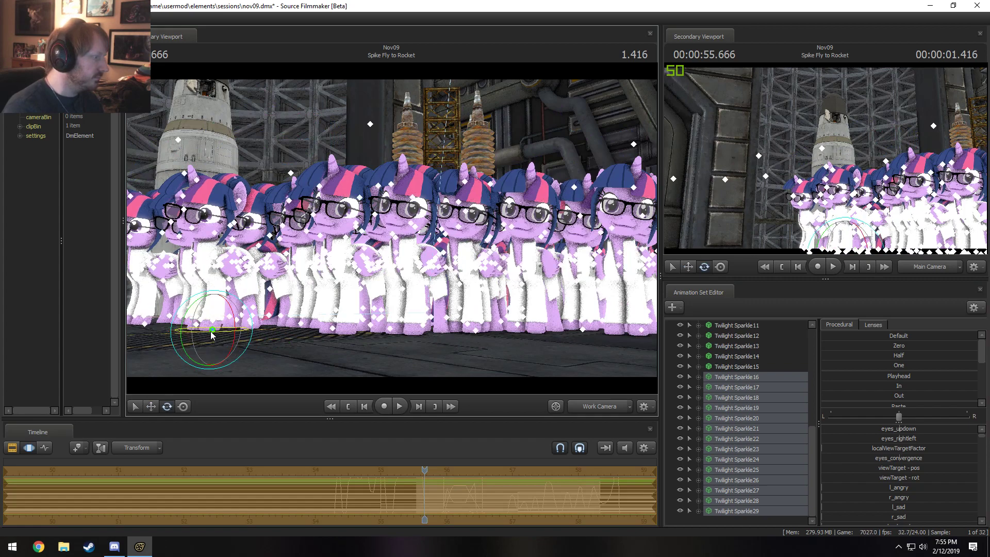
right_click(211, 335)
mouse_move(233, 356)
left_click(298, 358)
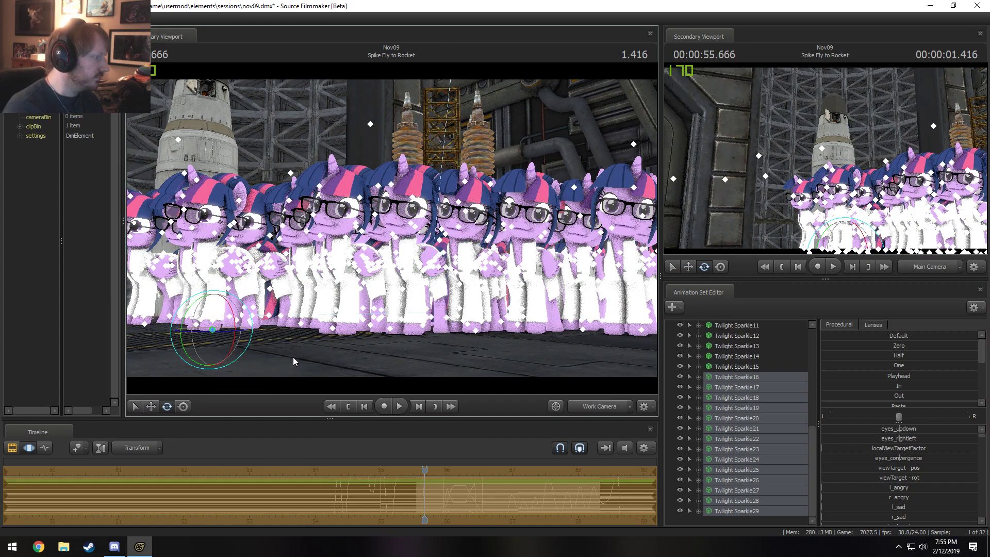
left_click_drag(205, 334, 223, 336)
key("w")
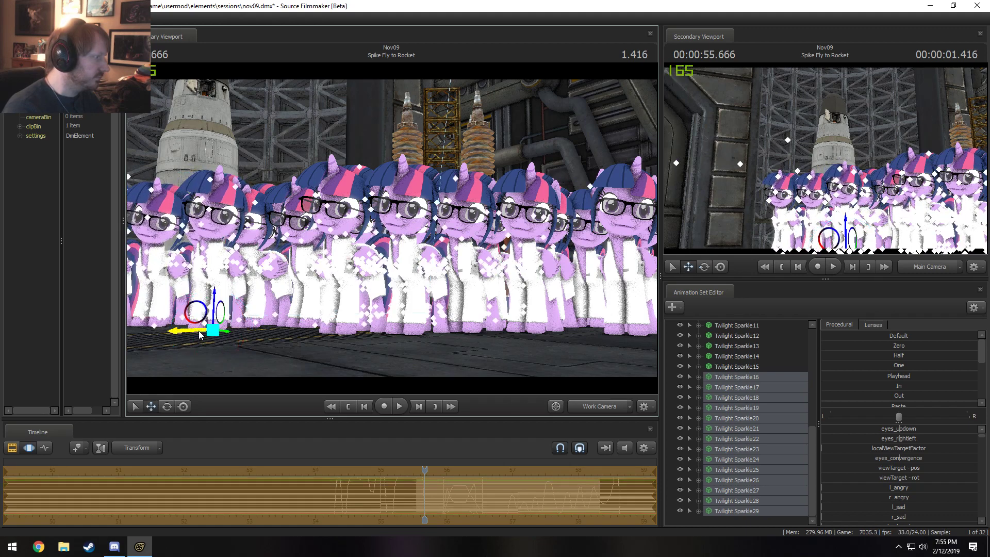
left_click_drag(199, 332, 199, 327)
Step: Inspect the crowd of Twilight Sparkles through the Main Camera and a pulled-back Work Camera, and play the "Spike Fly to Rocket" shot
left_click(601, 407)
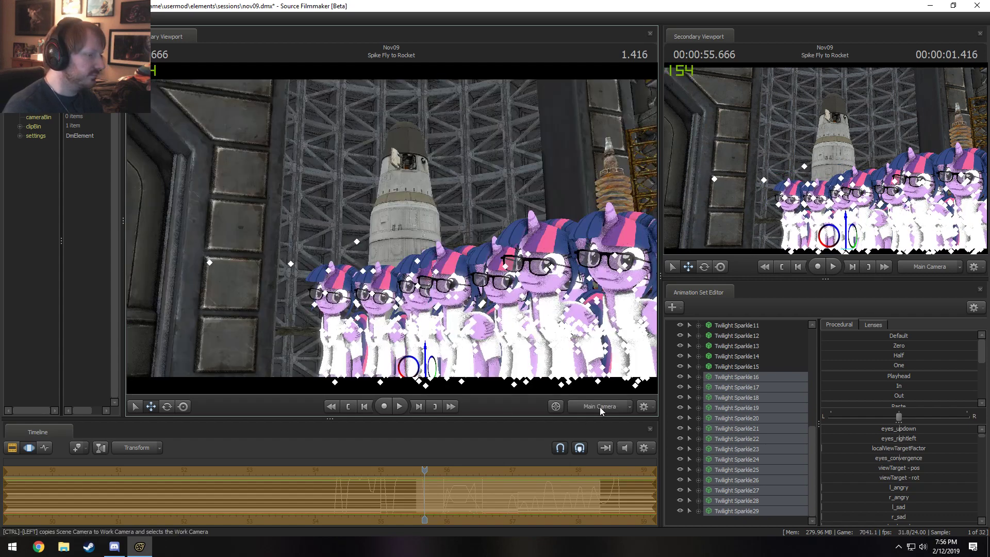
key("F2")
left_click_drag(474, 199, 514, 226)
key("s")
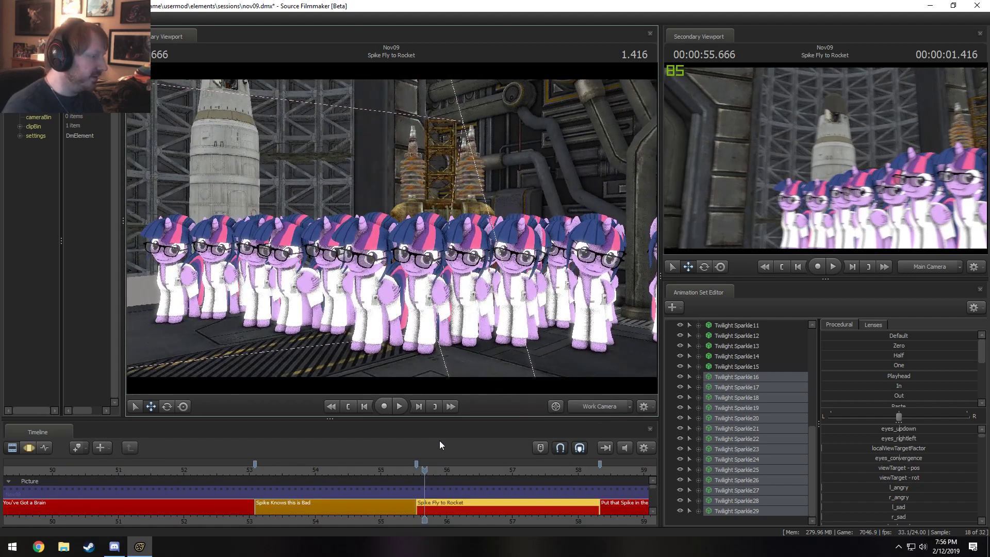
key("space")
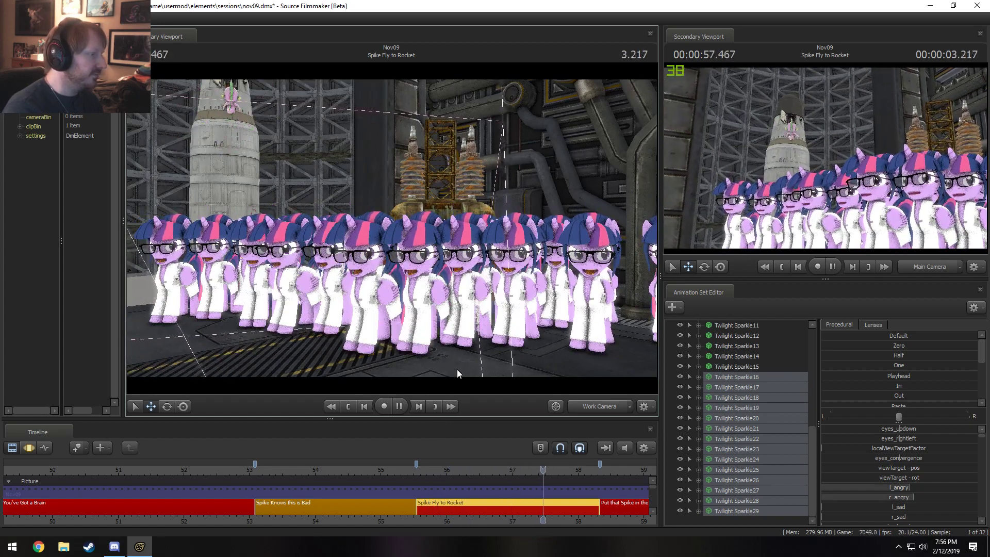
key("space")
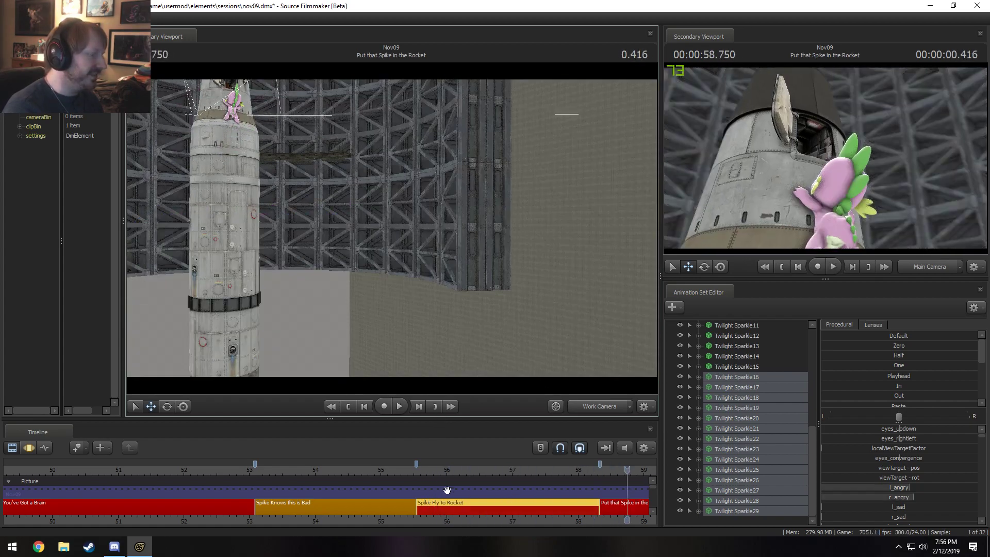
Step: Replay the start of "Spike Fly to Rocket" repeatedly through the Main Camera to check Spike flying past the crowd
left_click(421, 471)
left_click(604, 404)
key("space")
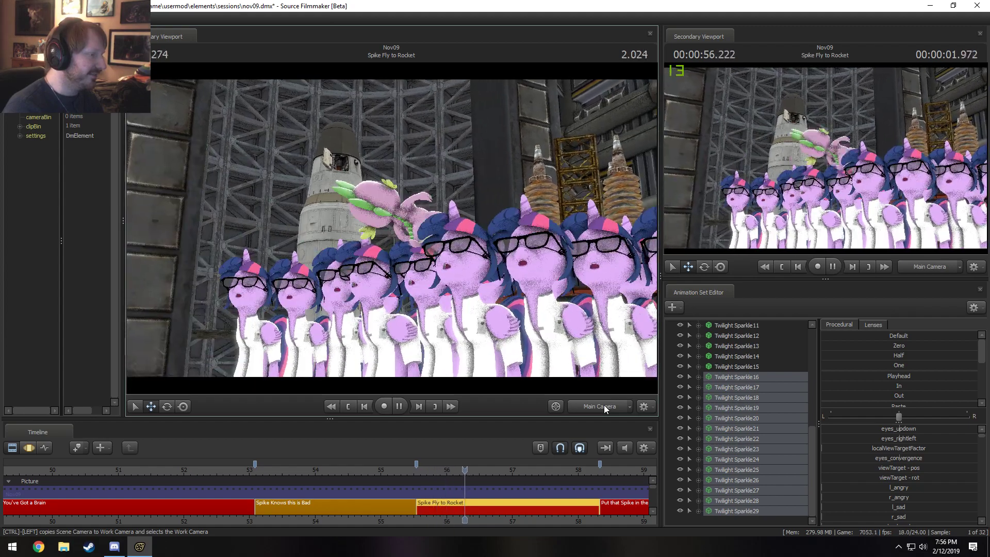
left_click(423, 472)
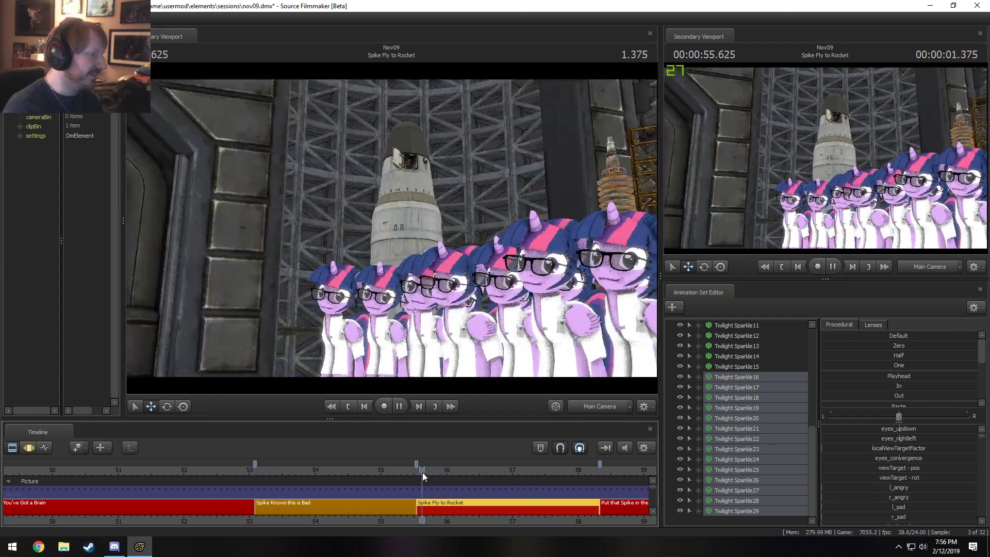
left_click(423, 473)
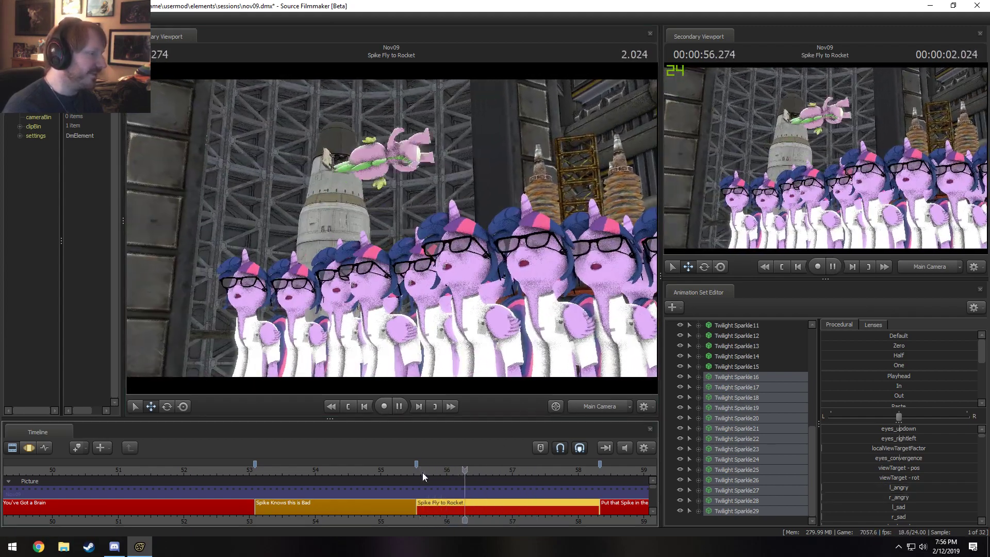
key("space")
left_click(428, 470)
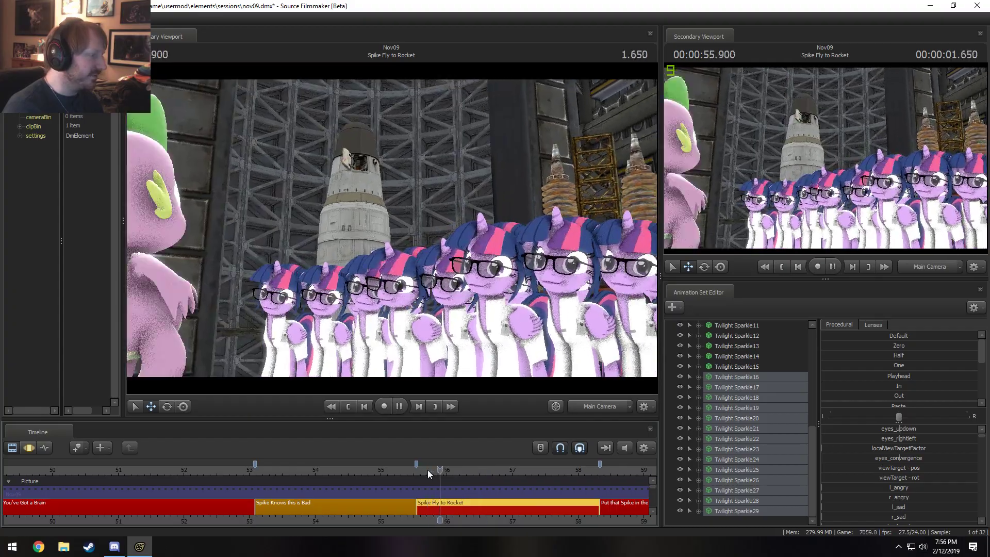
key("space")
left_click(431, 468)
key("space")
left_click(432, 468)
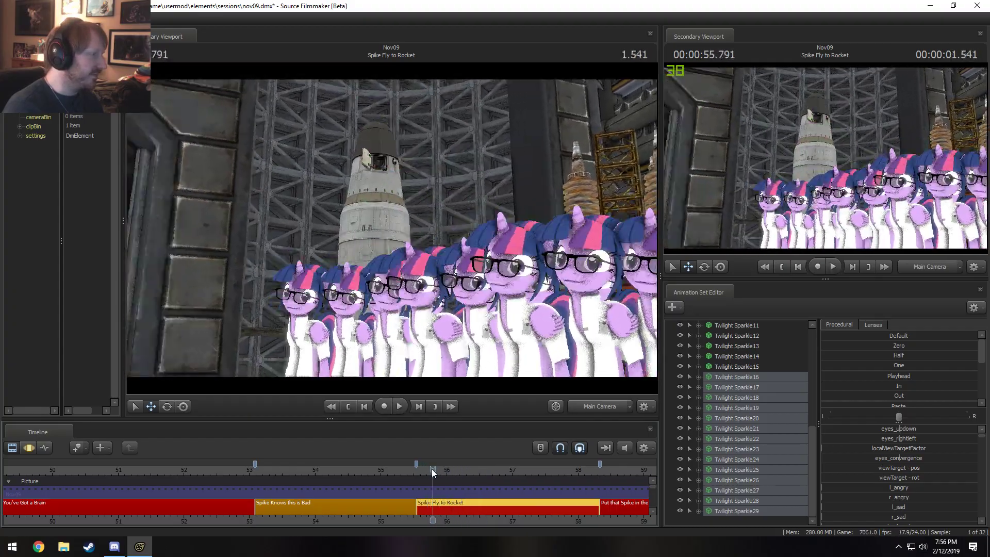
Step: Play "Spike Fly to Rocket" and step back through its frames to examine Spike passing the crowd of Twilight Sparkles
key("space")
key("space")
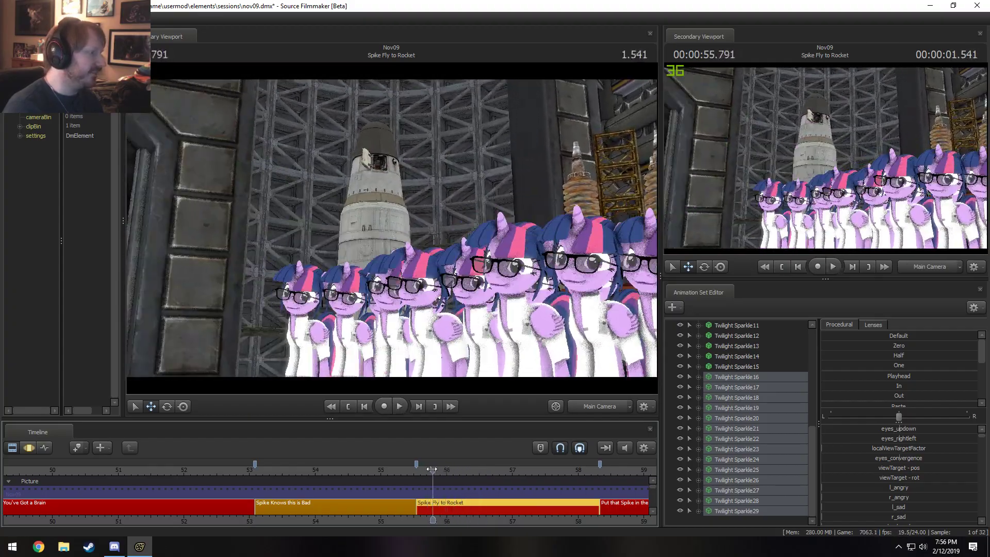
key("space")
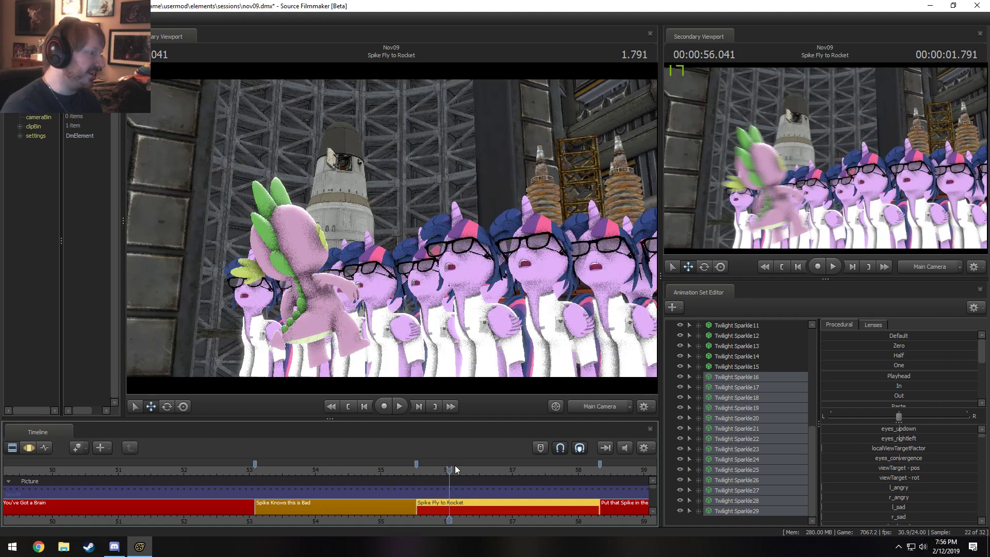
key("Left")
key("Left")
key("Left")
key("Left")
key("Left")
key("Left")
key("Left")
key("Left")
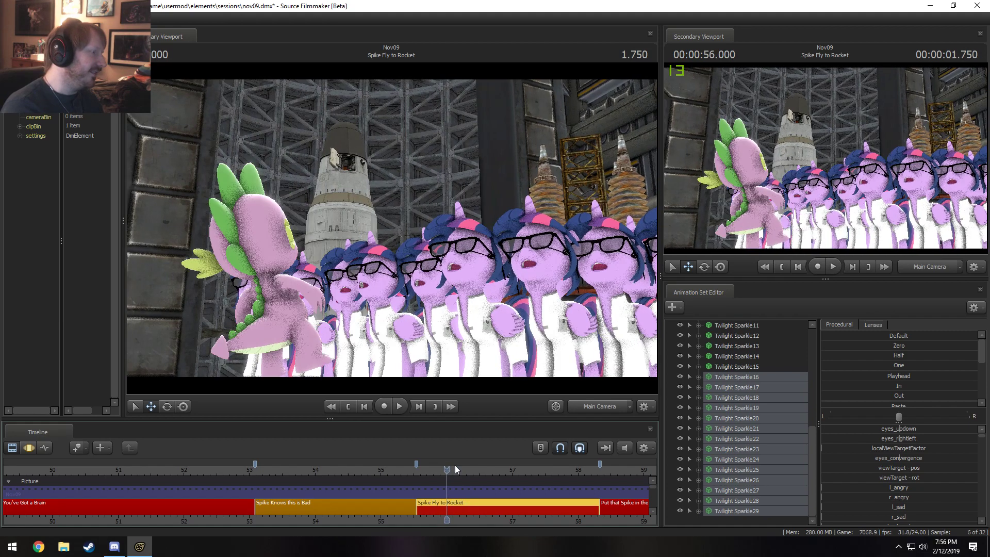
key("Left")
key("Left")
key("Left")
key("Left")
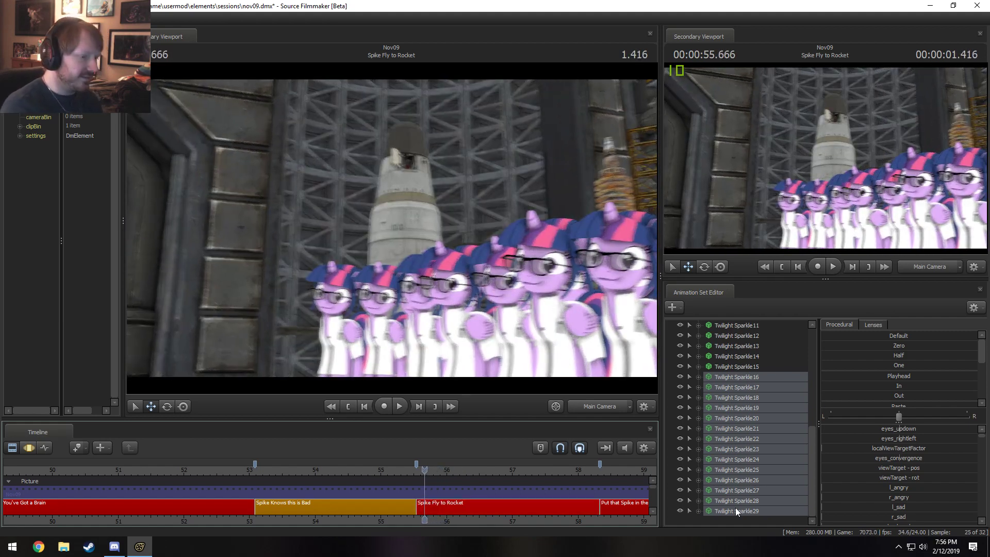
Step: Delete the duplicates Twilight Sparkle2 through Twilight Sparkle29 from "Spike Fly to Rocket" and check the shot at 1.750
left_click(735, 510)
scroll(750, 478, "up", 7)
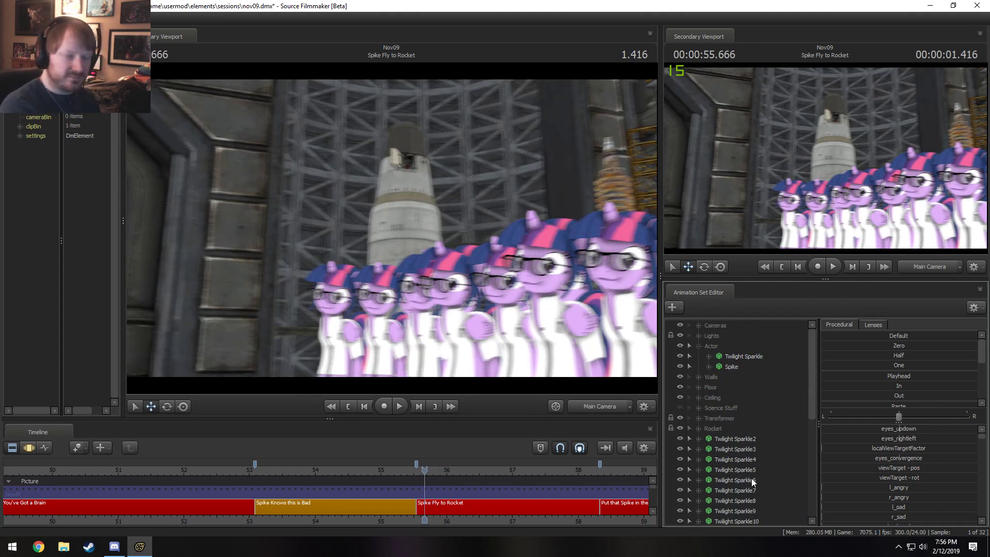
right_click(725, 436)
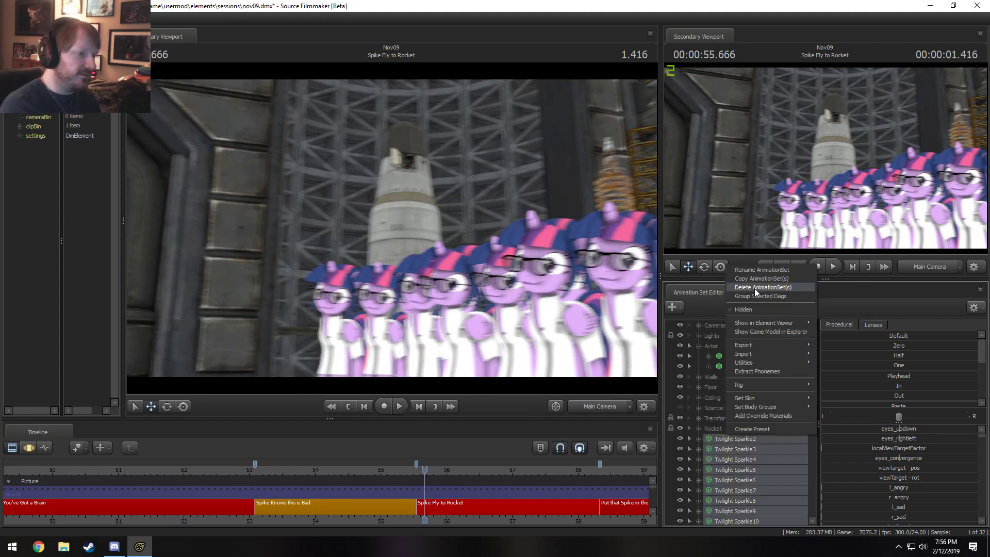
left_click(754, 289)
left_click_drag(438, 478, 451, 479)
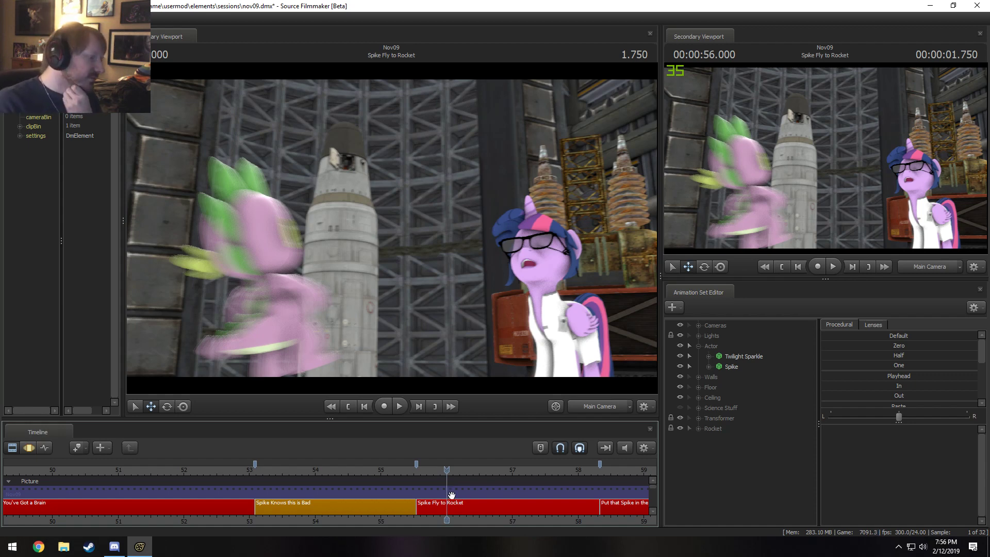
Step: Unlock the transforms of Twilight Sparkle in the "You've Got a Brain" shot for motion editing
left_click(89, 507)
left_click(14, 474)
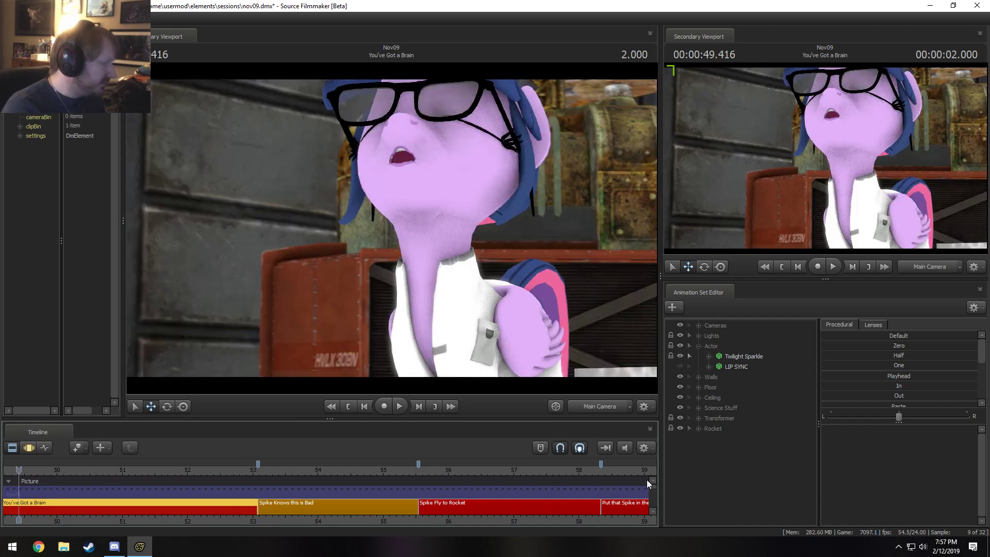
key("F3")
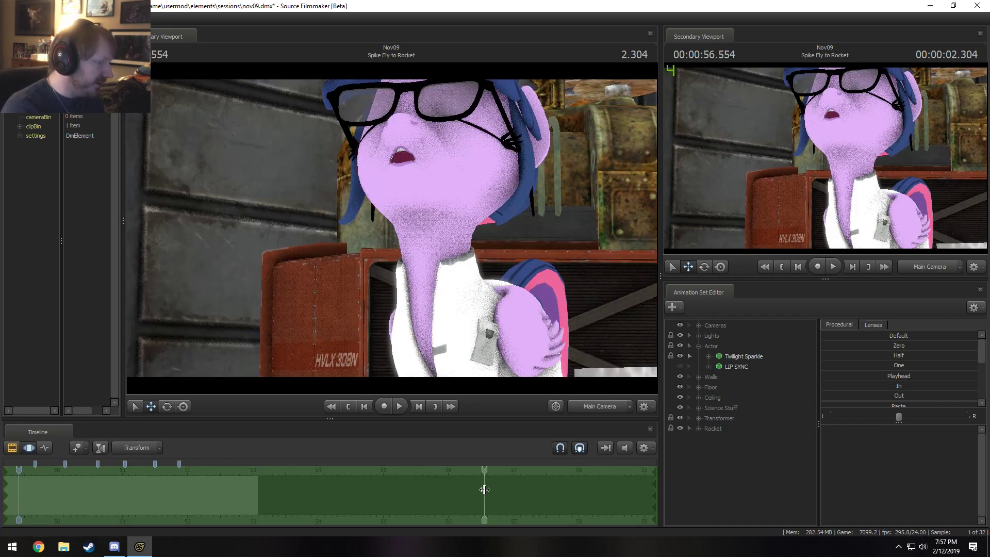
key("Home")
scroll(455, 491, "down", 4)
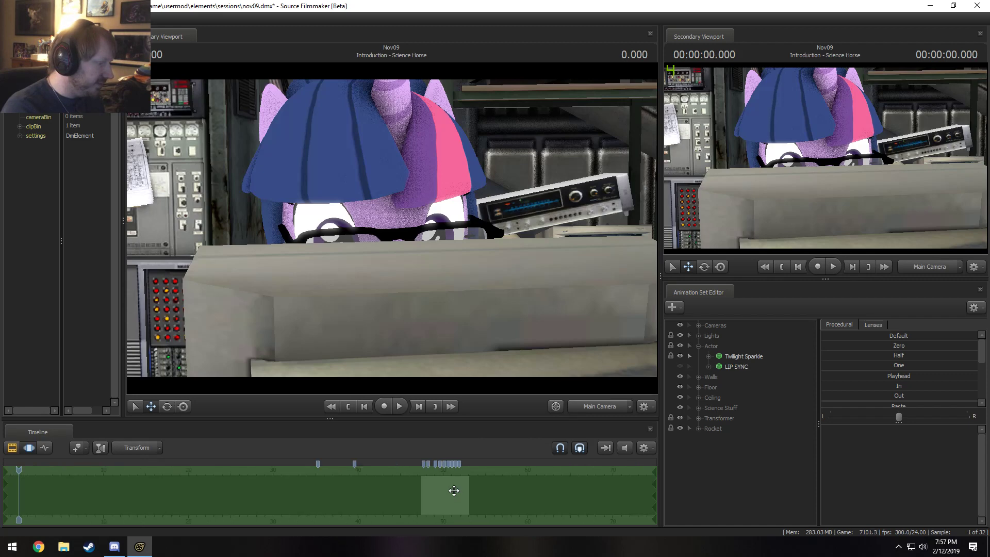
left_click(448, 491)
scroll(452, 499, "up", 8)
left_click(741, 358)
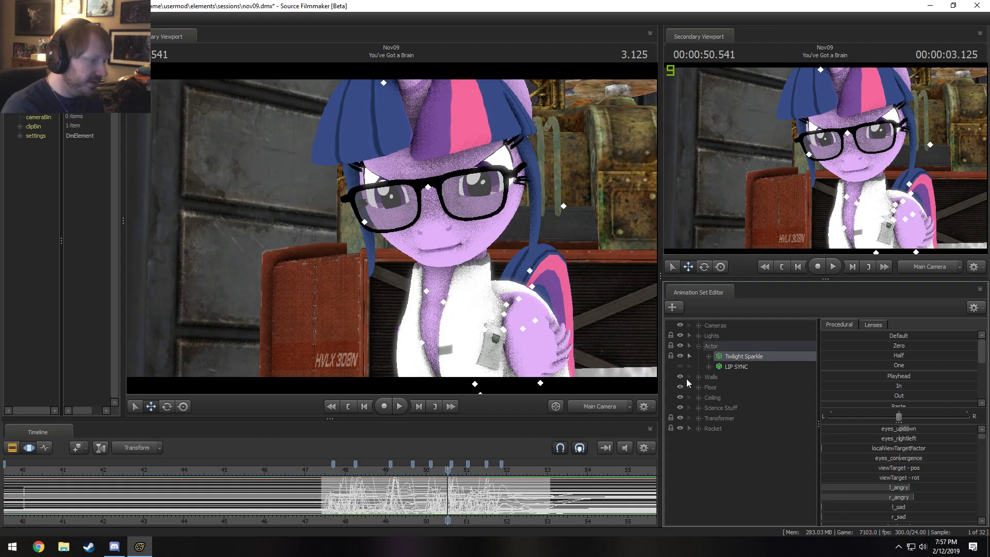
right_click(751, 355)
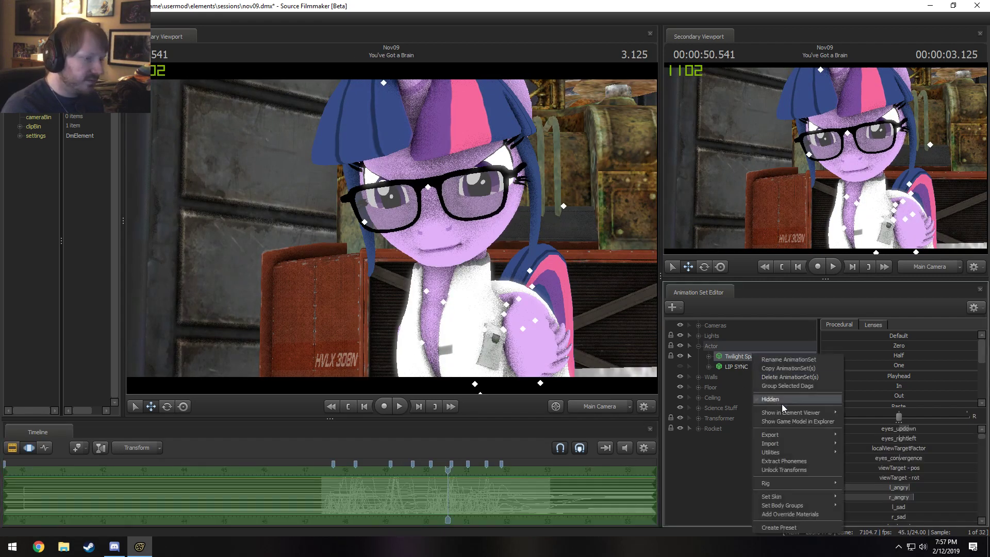
left_click(776, 469)
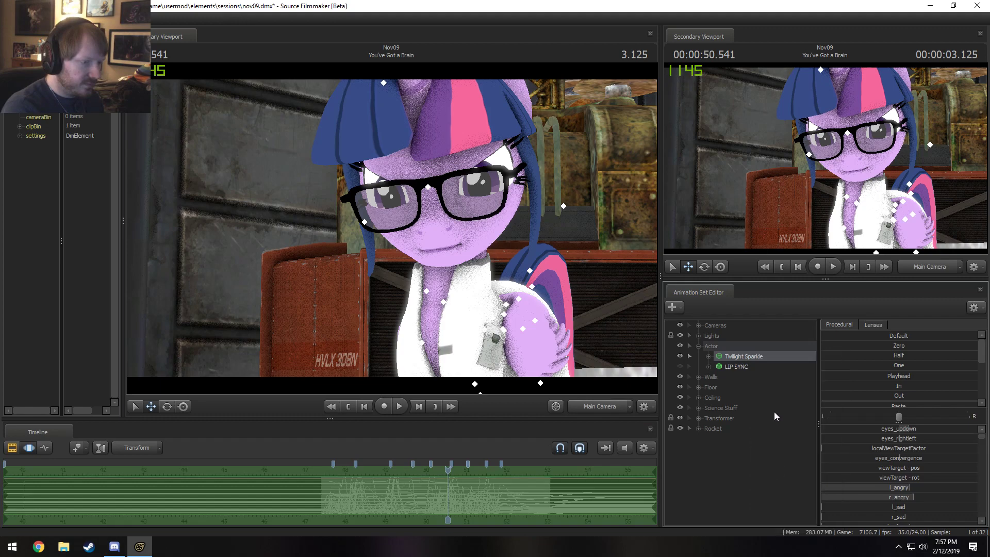
Step: Duplicate Twilight Sparkle in "You've Got a Brain" and, through the Work Camera, move the copy beside and slightly behind the original
right_click(760, 355)
left_click(765, 369)
right_click(746, 462)
left_click(769, 513)
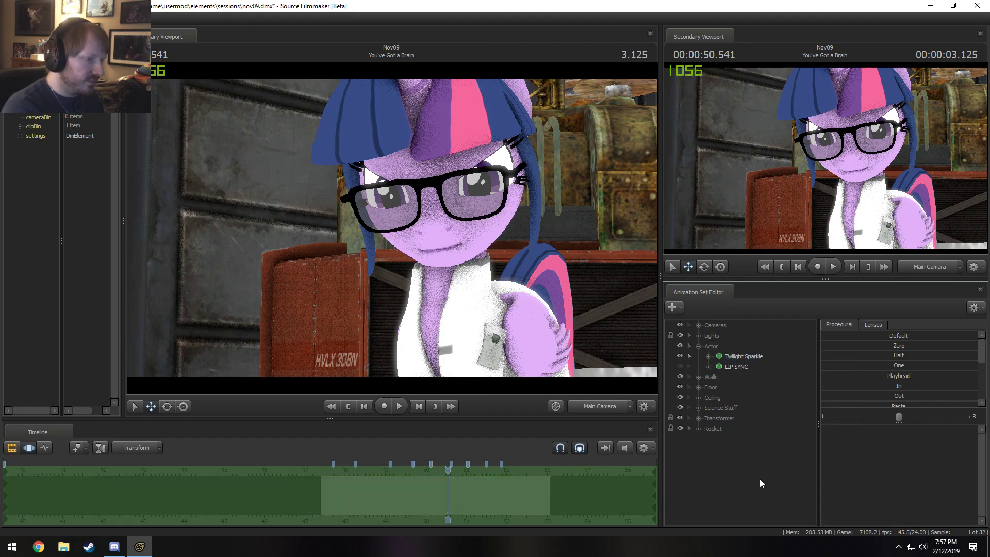
left_click(608, 407, "ctrl")
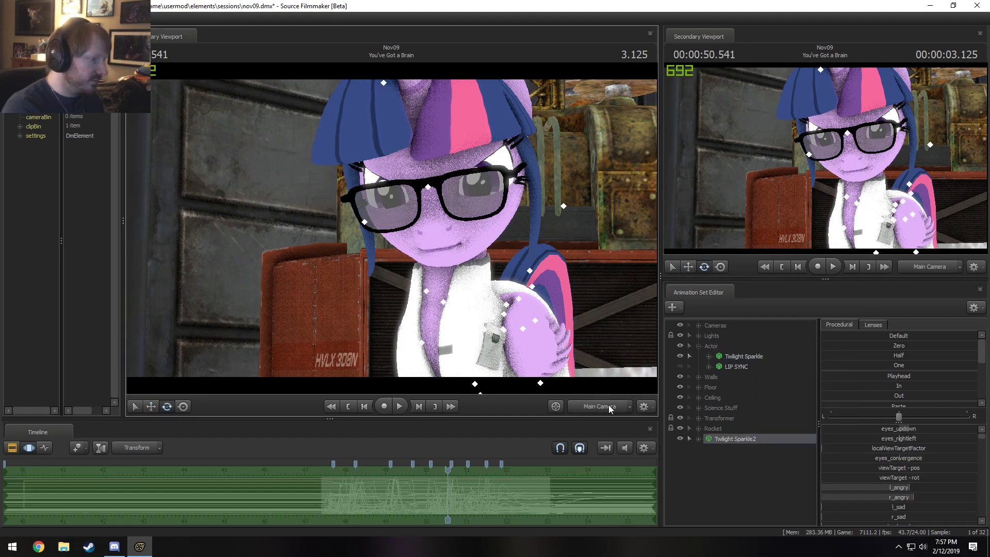
key("s")
left_click_drag(397, 239, 397, 253)
key("w")
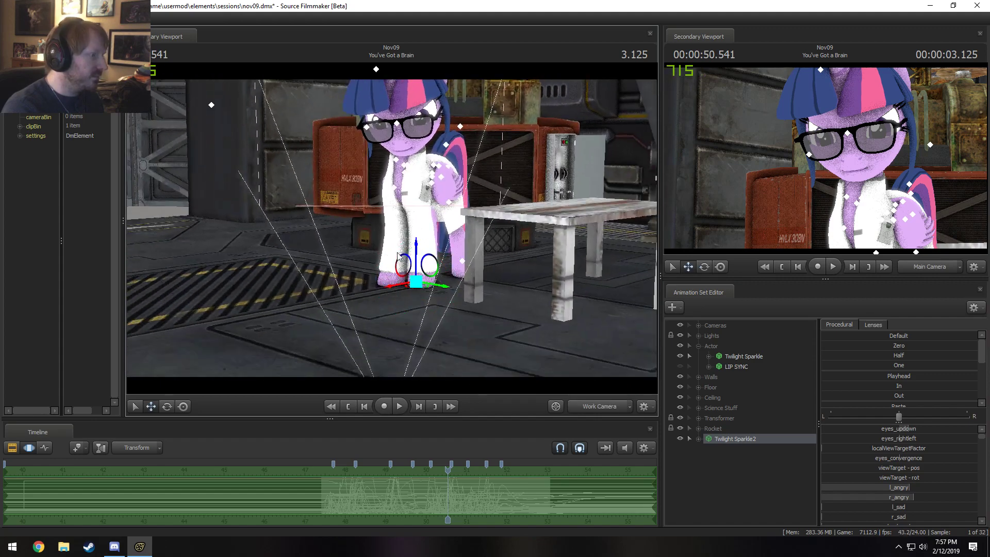
left_click_drag(416, 291, 359, 271)
key("e")
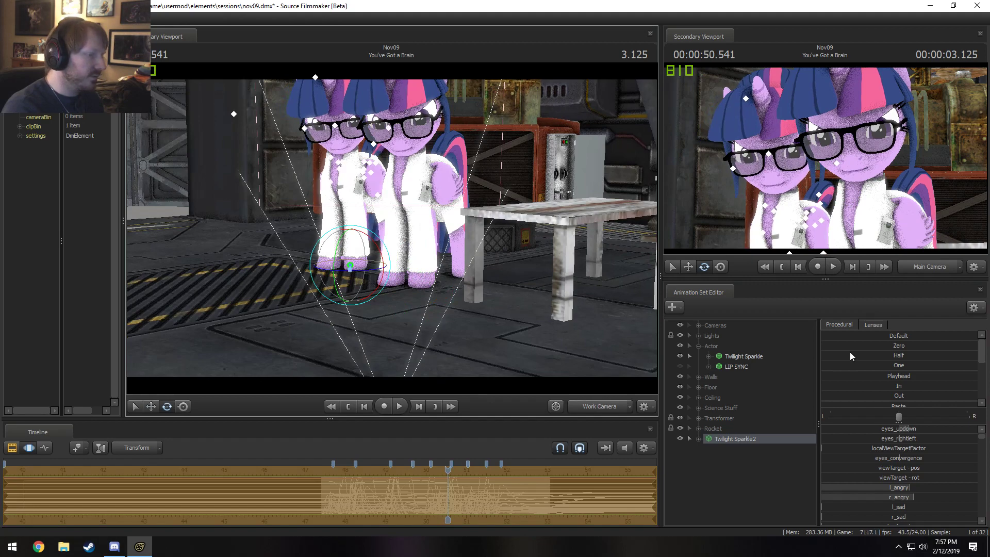
Step: Duplicate Twilight Sparkle and Twilight Sparkle2 together and move the two new copies further back to extend the row
left_click(731, 354)
right_click(731, 353)
left_click(741, 492)
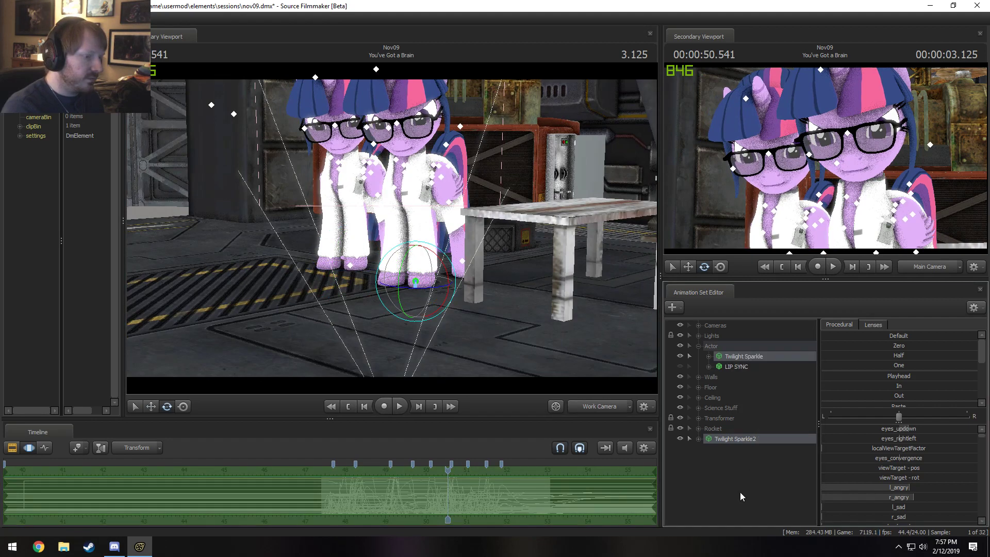
right_click(740, 492)
left_click(777, 447)
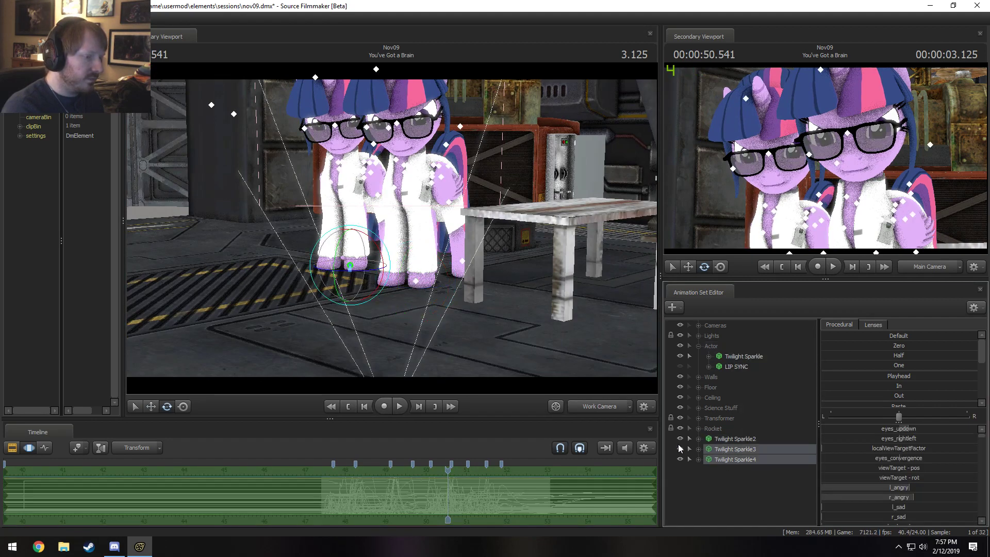
left_click_drag(348, 288, 236, 246)
key("w")
key("e")
key("w")
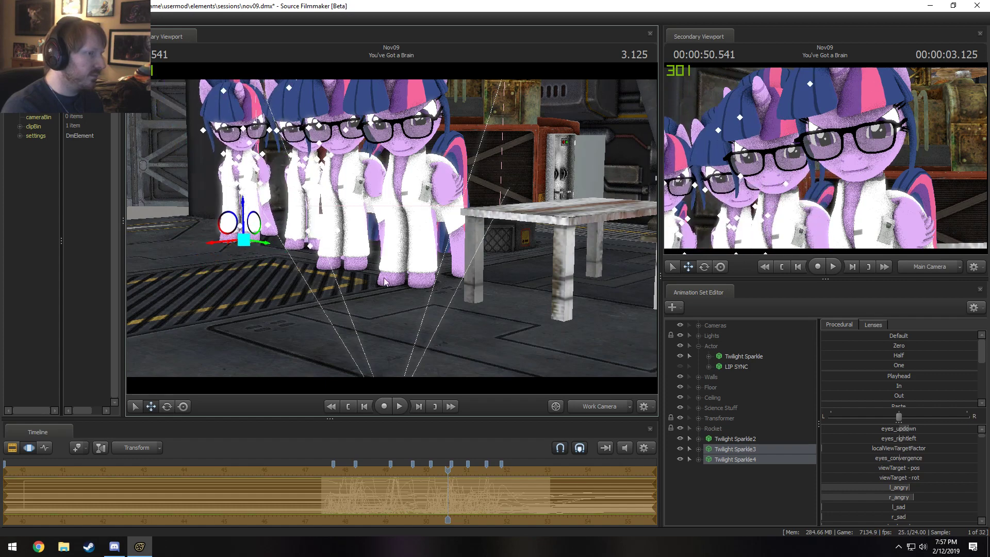
Step: Paste another pair of Twilight Sparkles and move both to the original's other side, behind the table
right_click(752, 490)
left_click(772, 444)
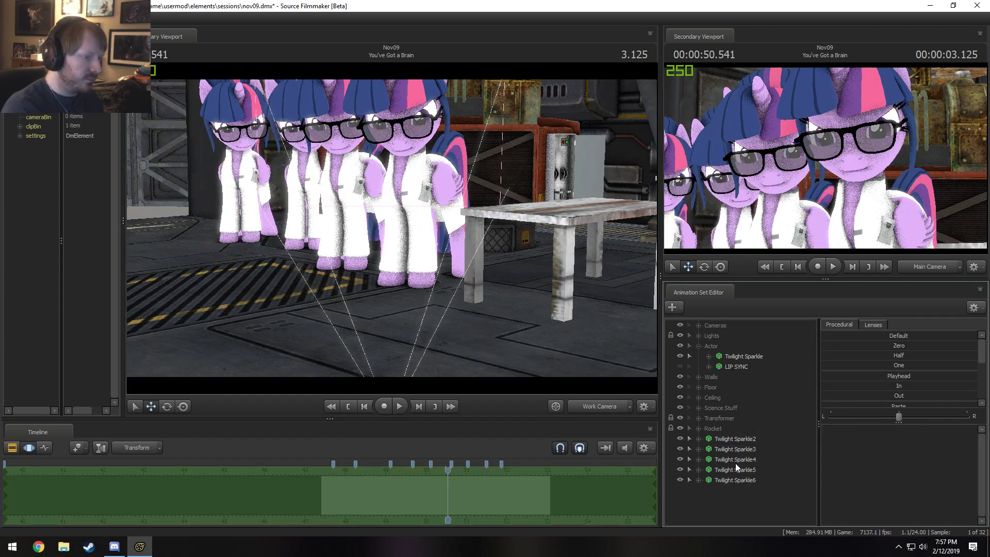
left_click(734, 481, "ctrl")
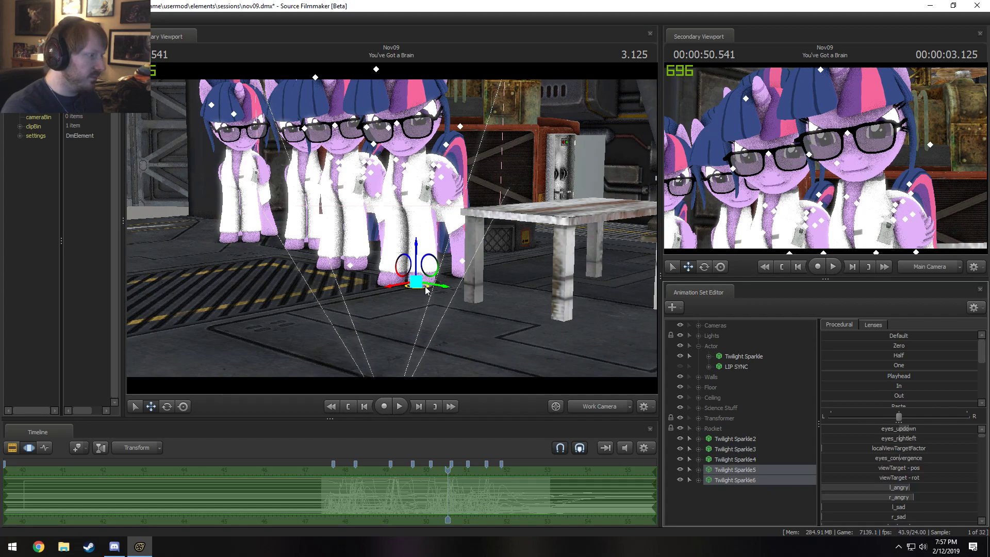
left_click_drag(426, 290, 511, 268)
Step: Play "You've Got a Brain" from its start and review the group of Twilight Sparkles through the Main Camera
key("F2")
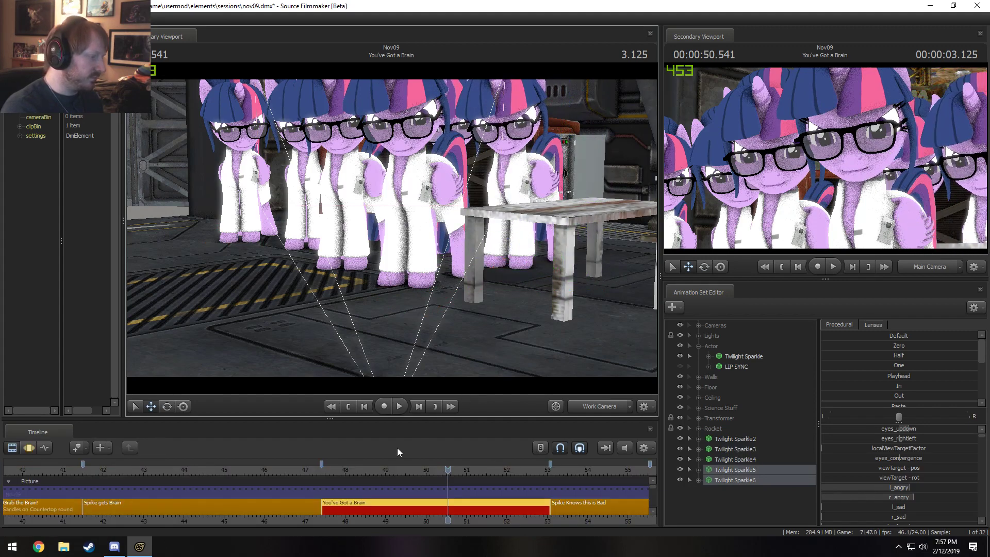
left_click(324, 469)
key("space")
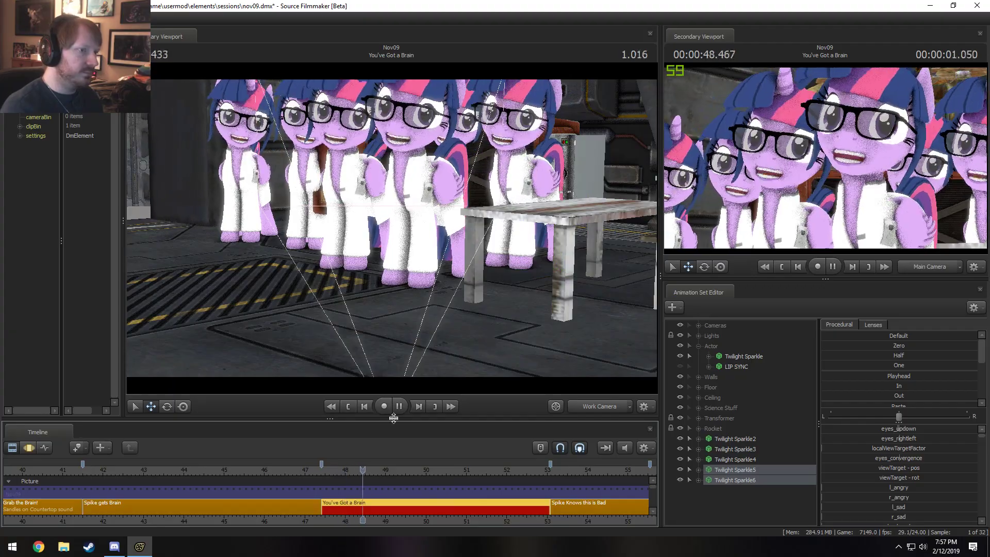
left_click(600, 406)
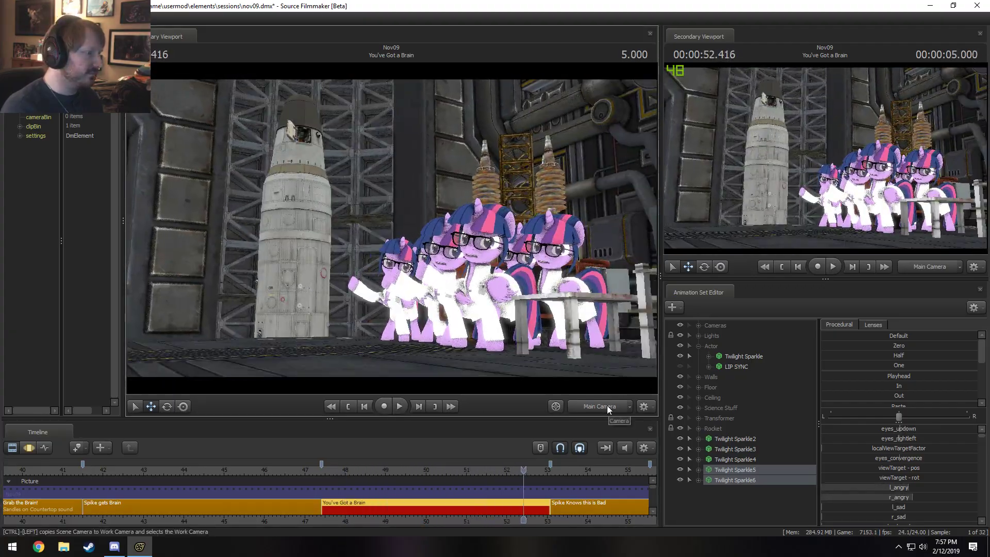
key("space")
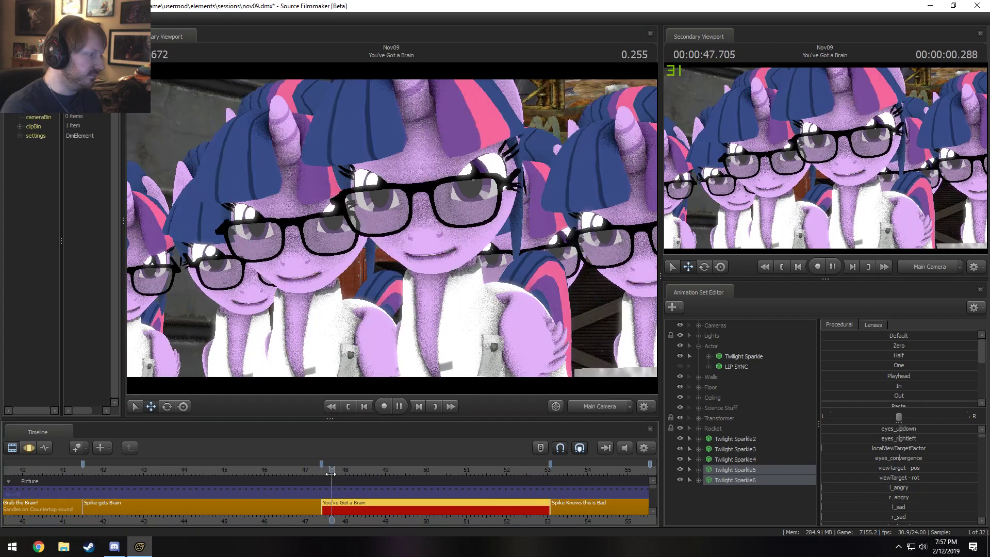
key("space")
Step: Shift the animation of Twilight Sparkle2 through Twilight Sparkle6 slightly in time, one copy after another, to desynchronize the group
key("F3")
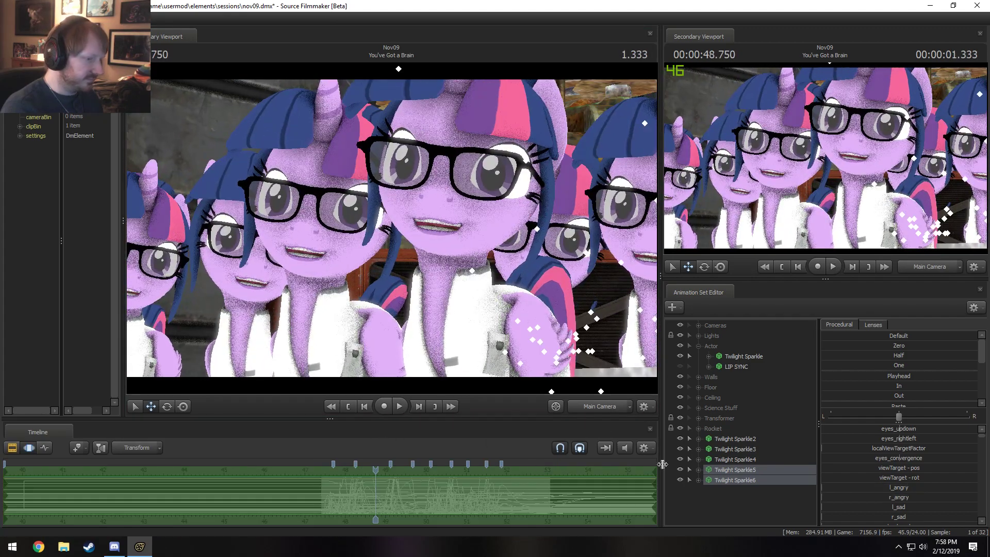
left_click(726, 439)
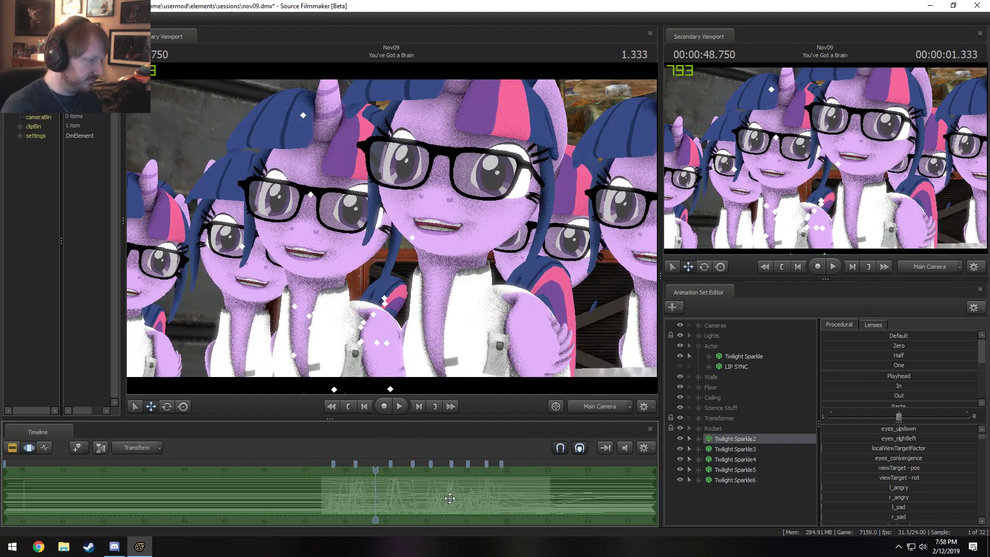
left_click_drag(451, 499, 452, 499)
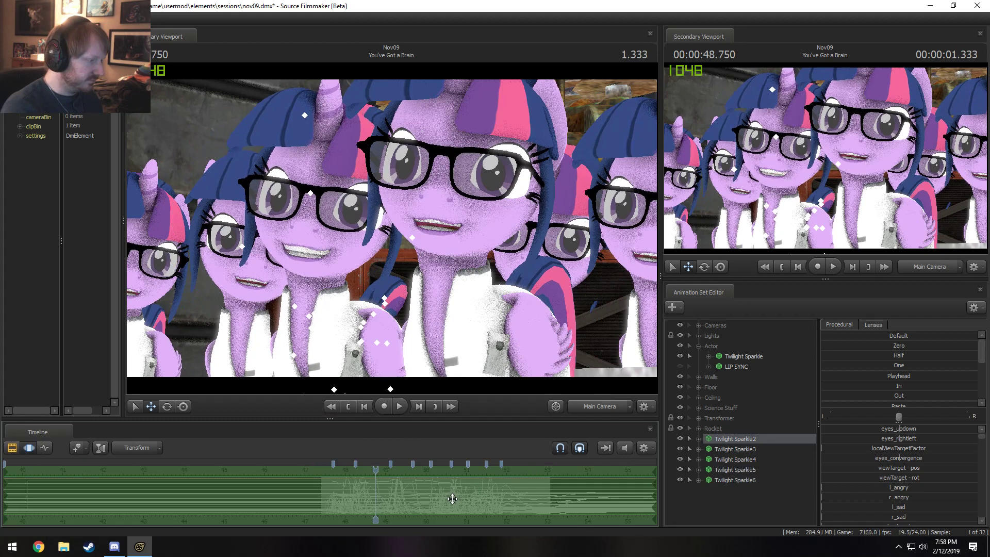
left_click(756, 451)
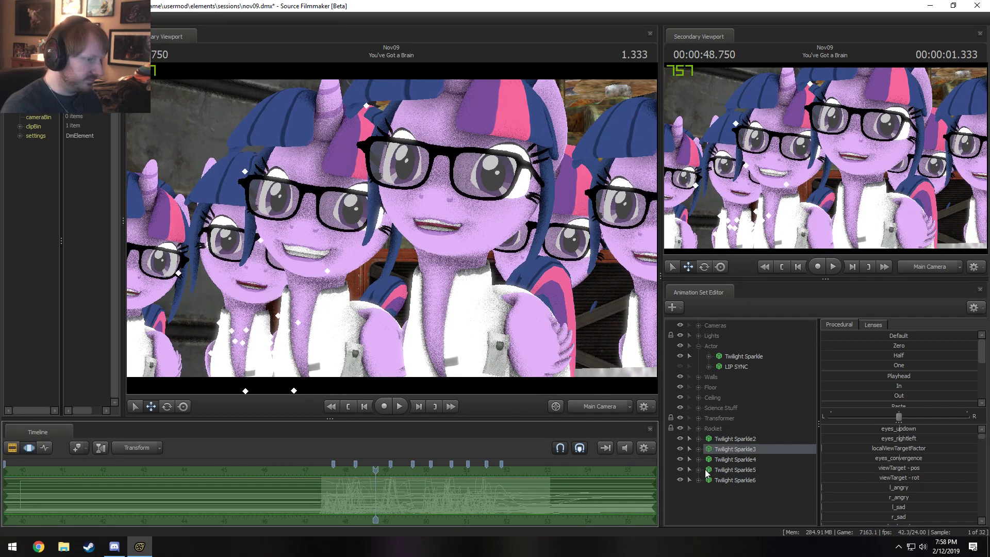
left_click(741, 460)
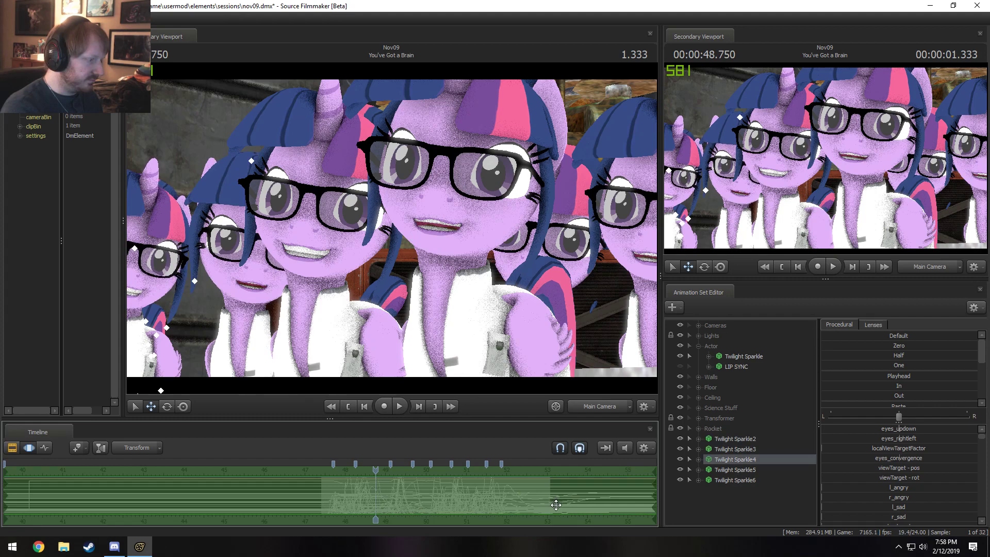
left_click_drag(551, 500, 557, 505)
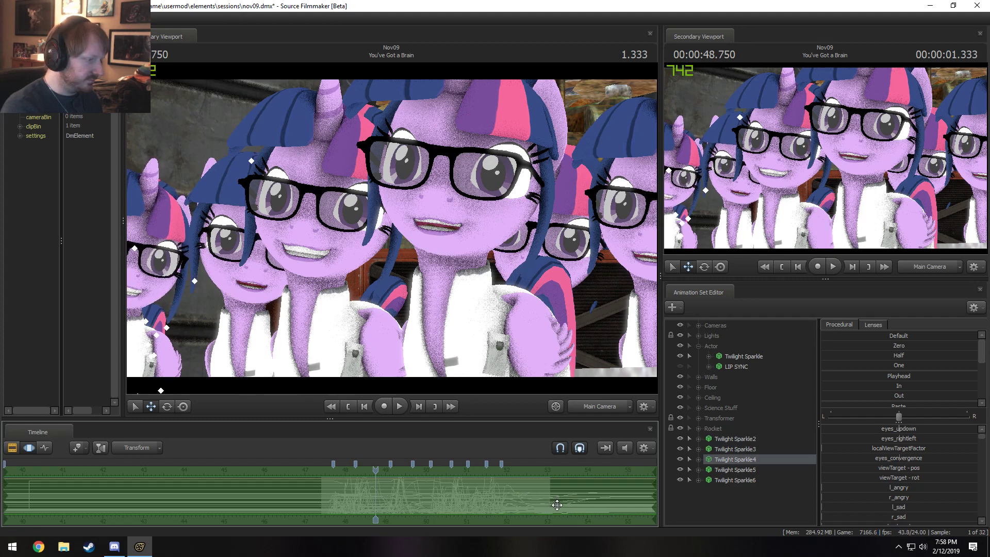
left_click(752, 470)
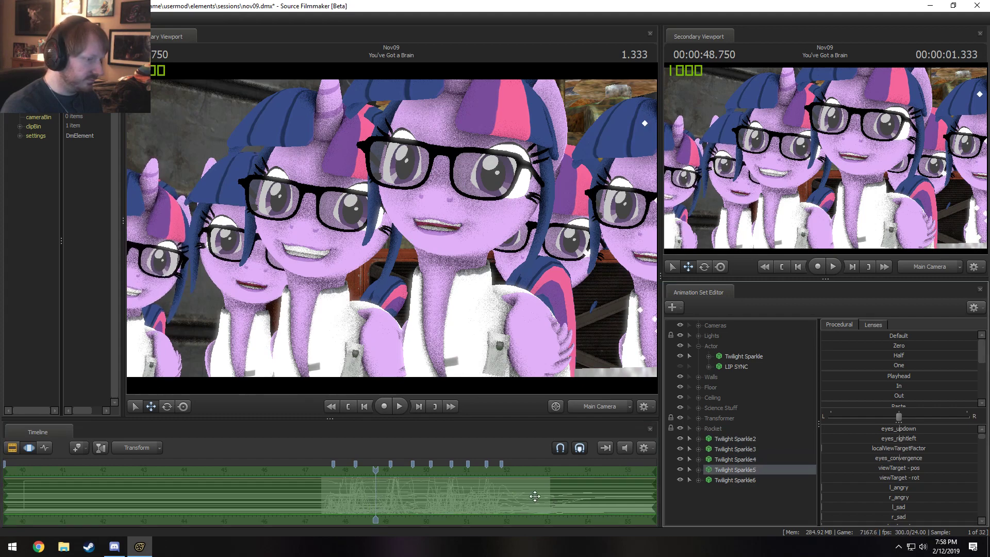
left_click(736, 481)
Step: Duplicate the "Twilight - You've Got a Brain!" dialog clip and place the copy slightly after the original
key("F2")
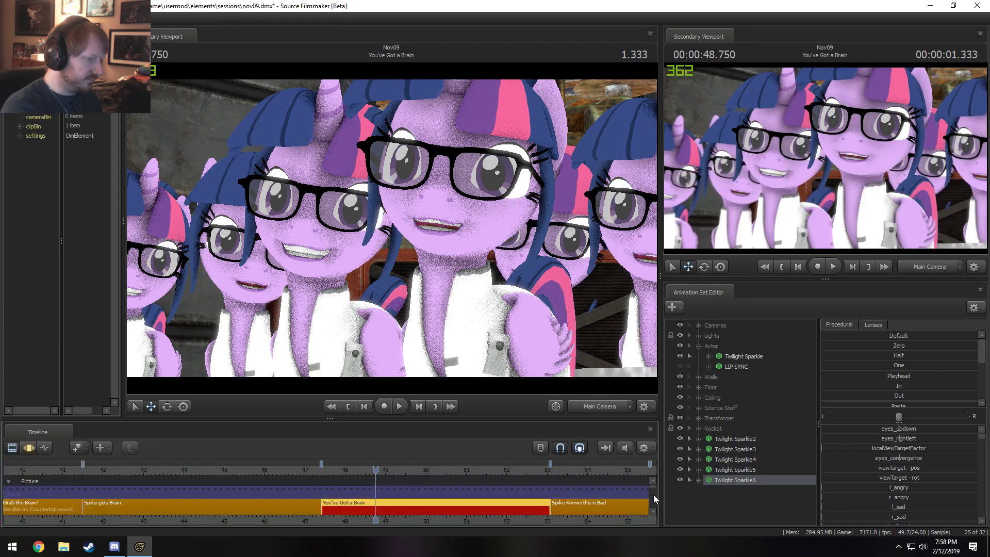
left_click(654, 495)
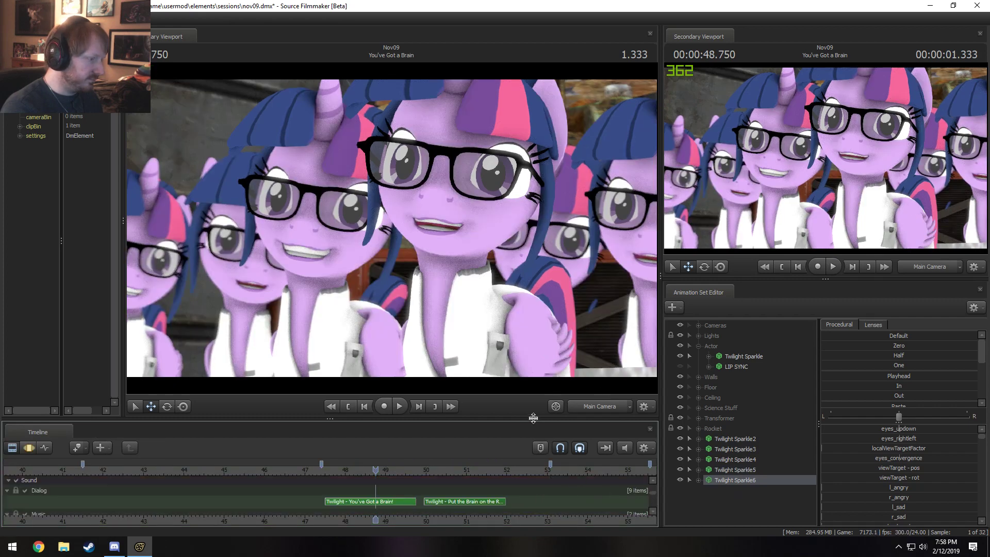
left_click_drag(533, 418, 514, 374)
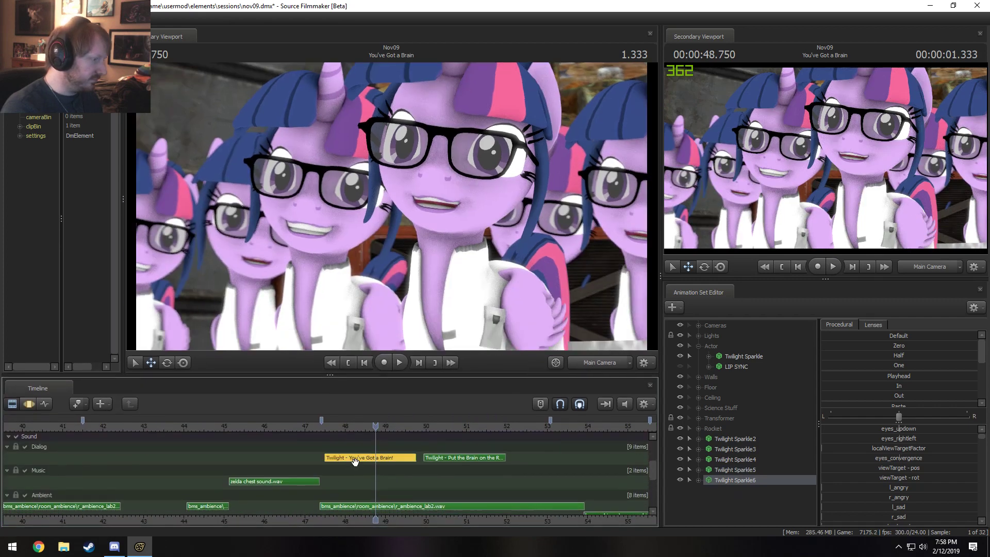
key("ctrl+v")
left_click_drag(410, 467, 360, 471)
left_click(438, 459)
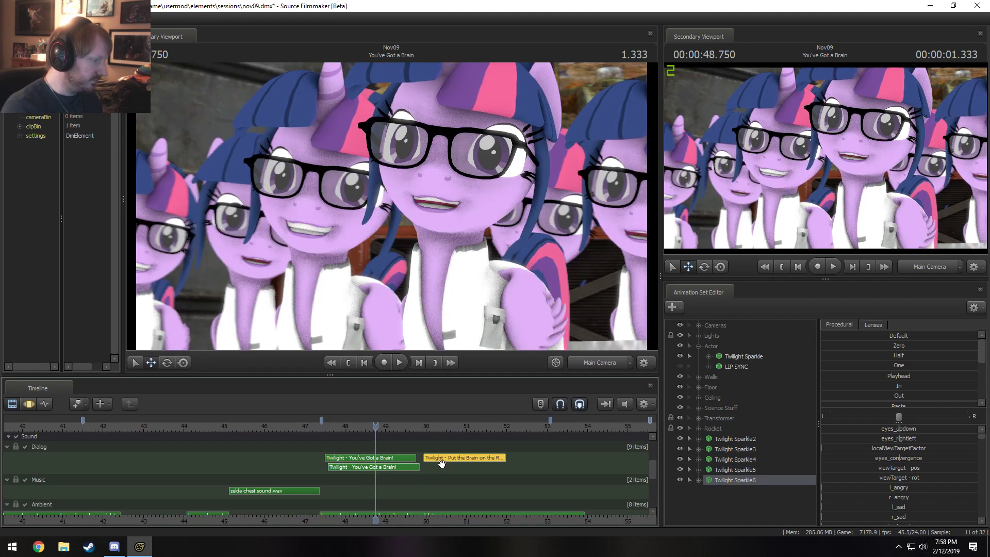
key("Delete")
key("ctrl+z")
key("ctrl+z")
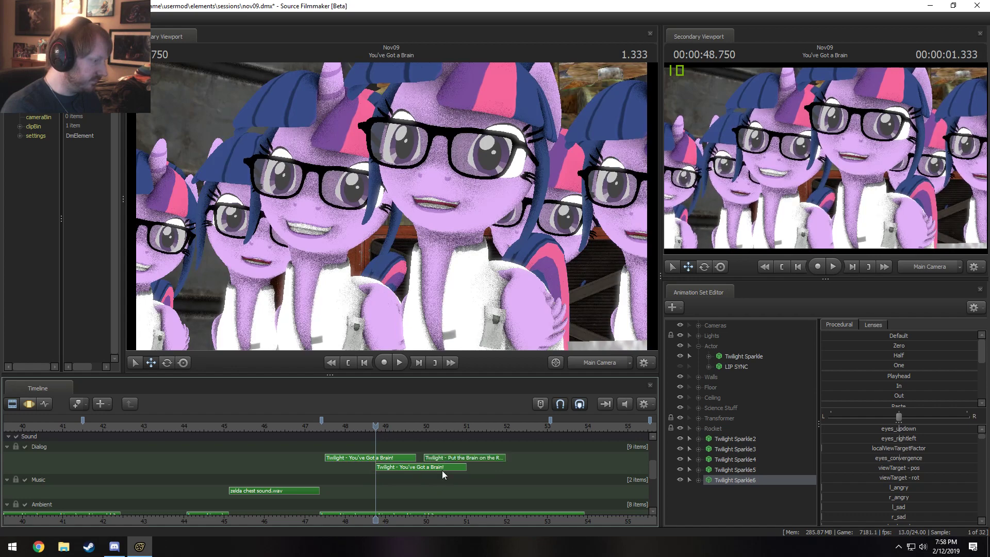
left_click_drag(372, 469, 362, 471)
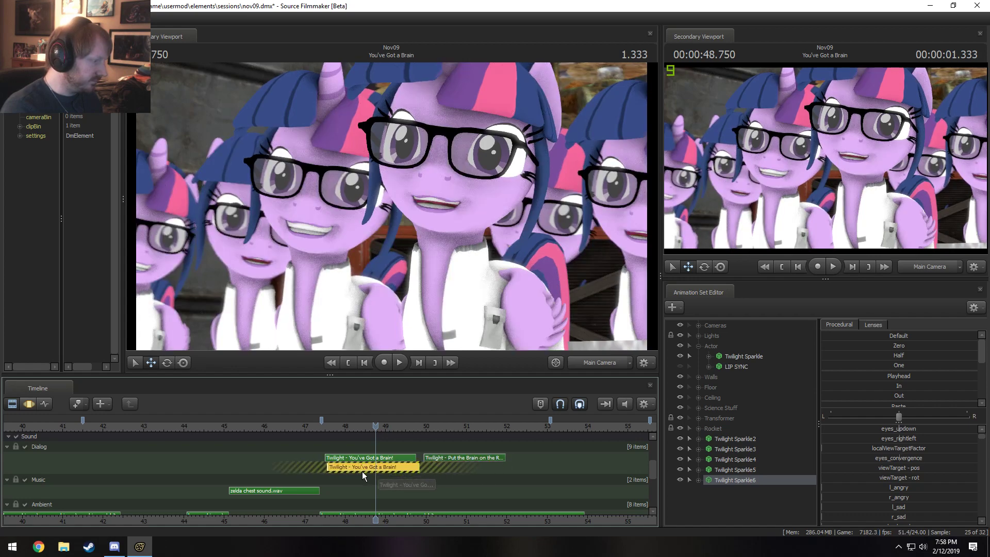
Step: Duplicate the "Twilight - Put the Brain on the Rocket" dialog clip twice, placing one copy slightly after and one slightly before the original
left_click(465, 457)
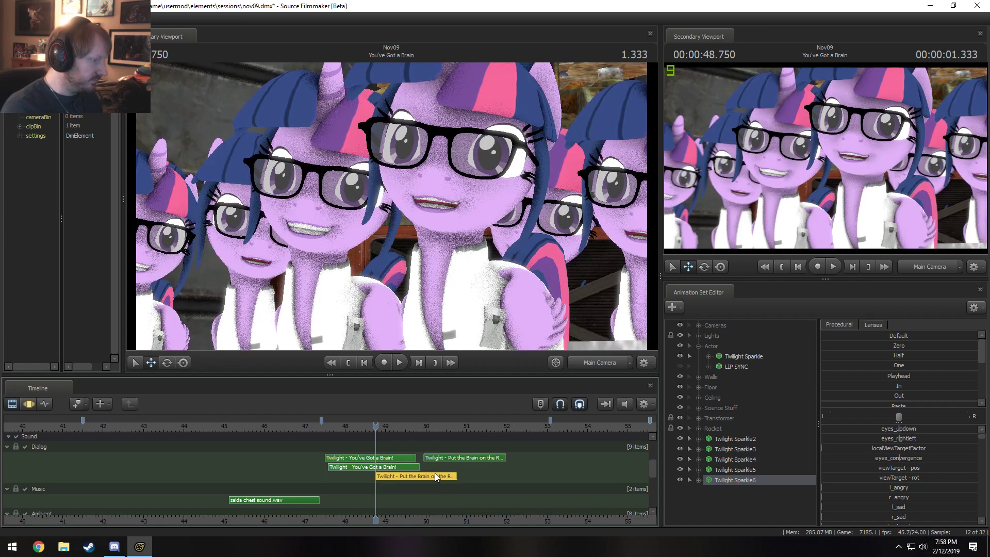
left_click_drag(485, 458, 486, 483)
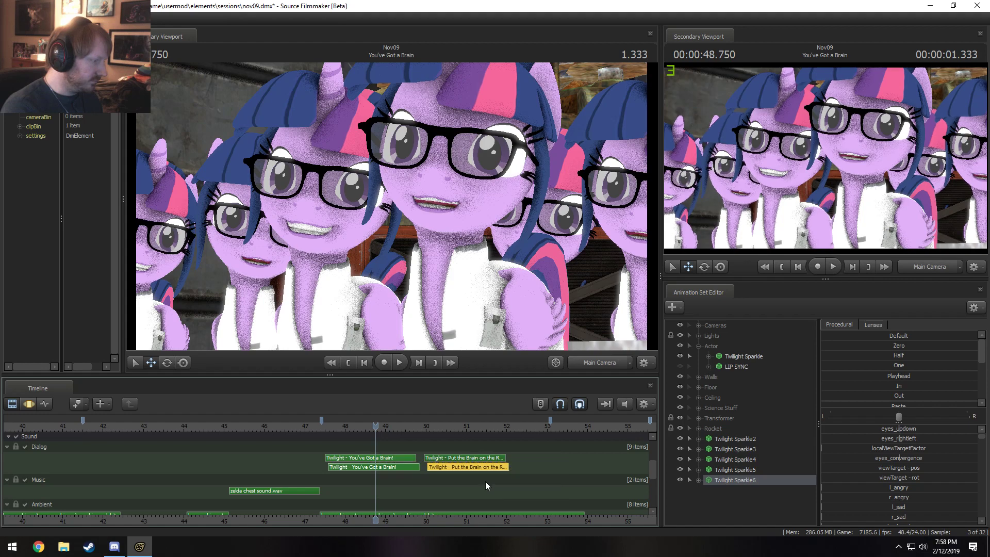
left_click_drag(431, 467, 422, 487)
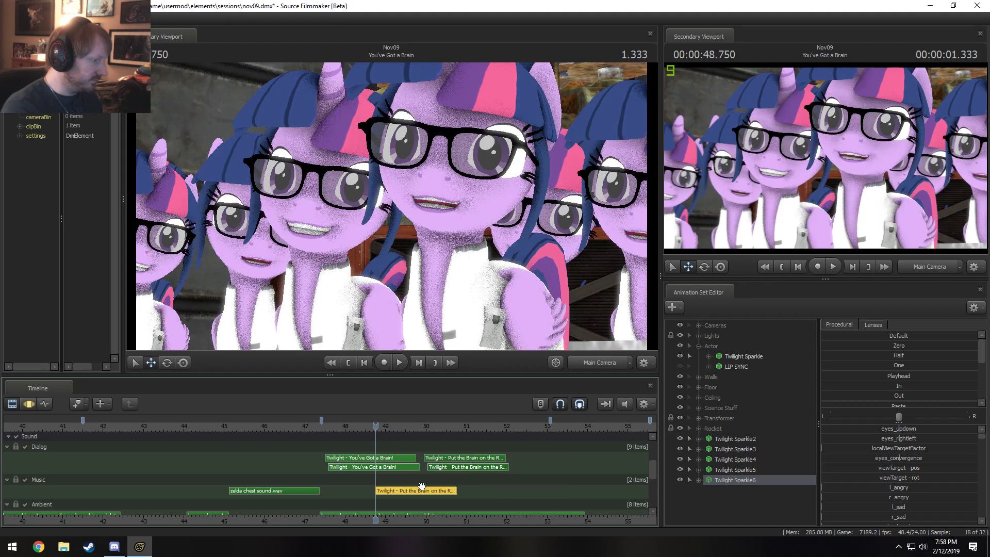
left_click_drag(484, 478, 489, 474)
key("ctrl+z")
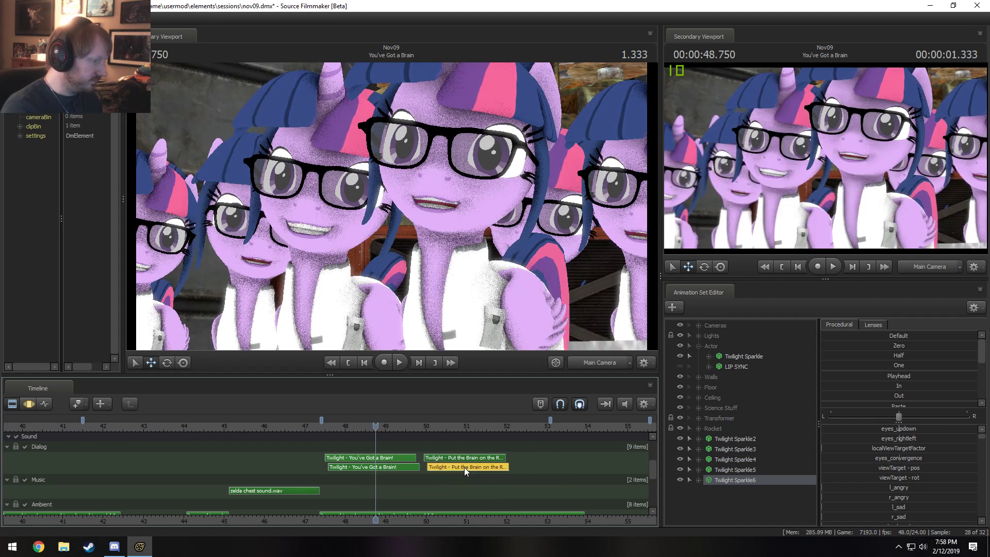
key("ctrl+v")
left_click_drag(483, 481, 469, 478)
Step: Add another copy of the "Twilight - You've Got a Brain!" dialog clip slightly ahead of the original
left_click(370, 467)
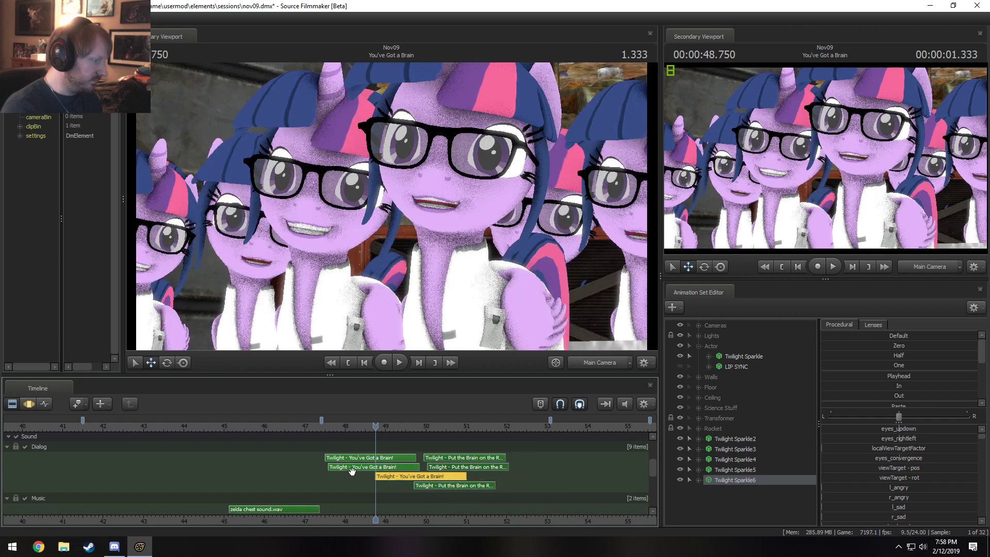
key("ctrl+v")
left_click_drag(349, 478, 354, 479)
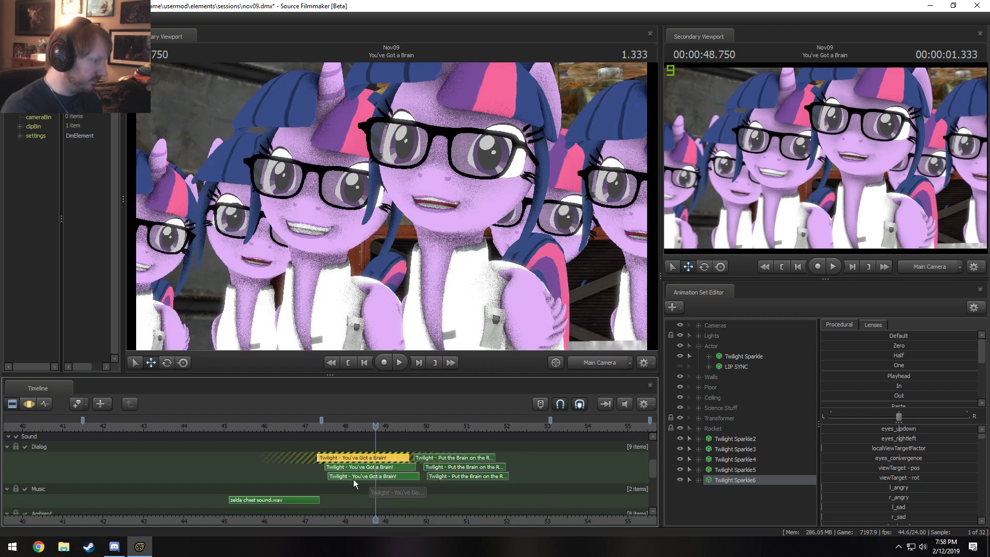
Step: Play "You've Got a Brain" from its start and scrub to the group's shouting to review the layered dialog
left_click(292, 426)
key("space")
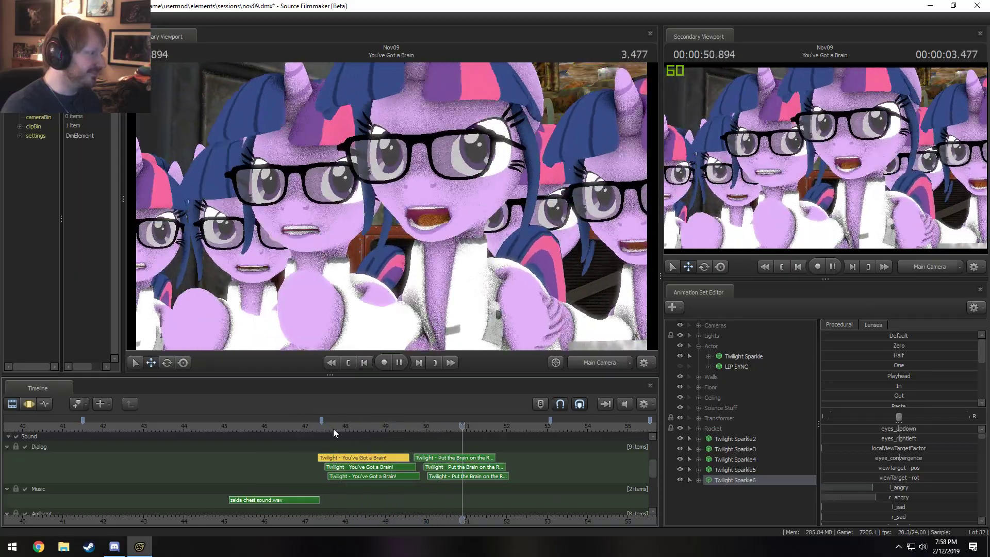
key("space")
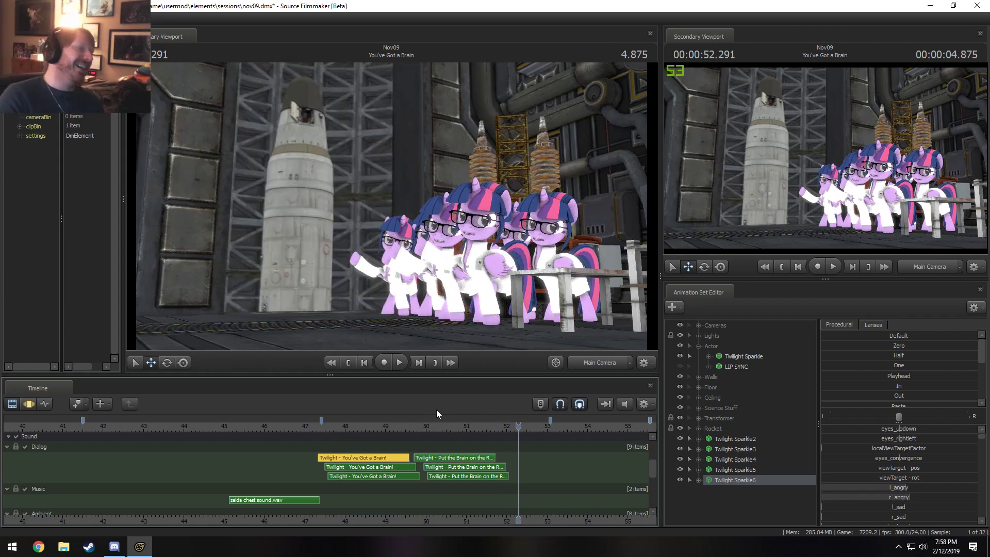
left_click(311, 425)
key("space")
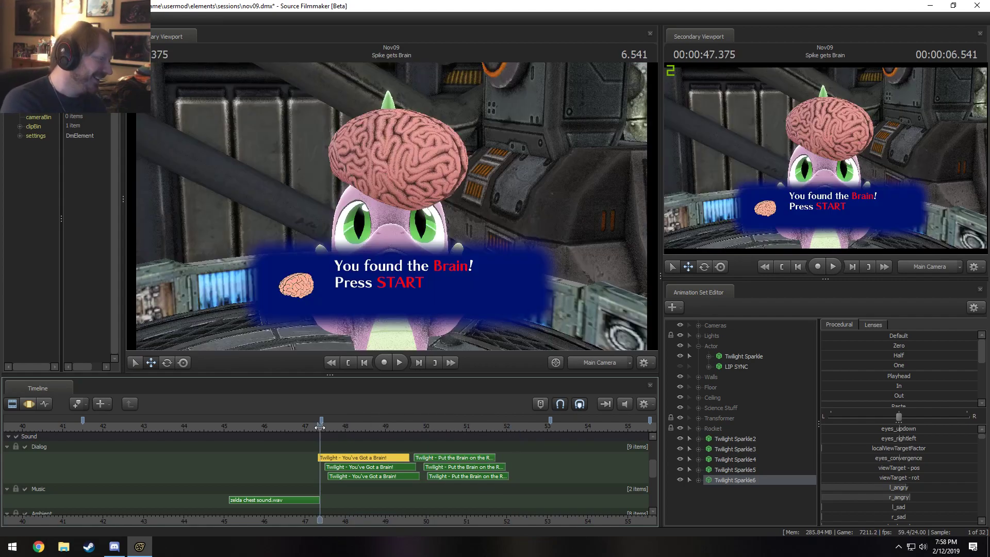
left_click(339, 426)
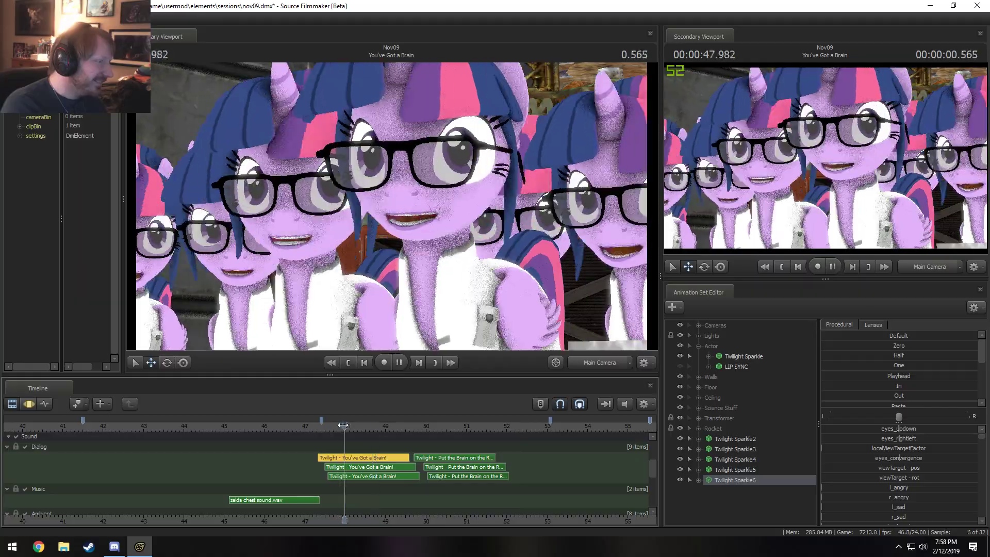
left_click(379, 424)
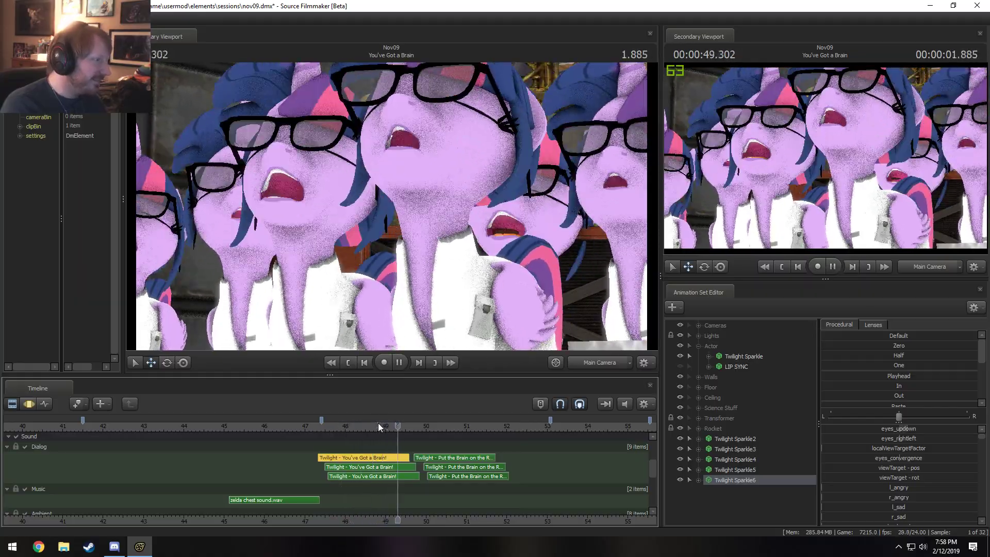
left_click(379, 423)
key("space")
key("space")
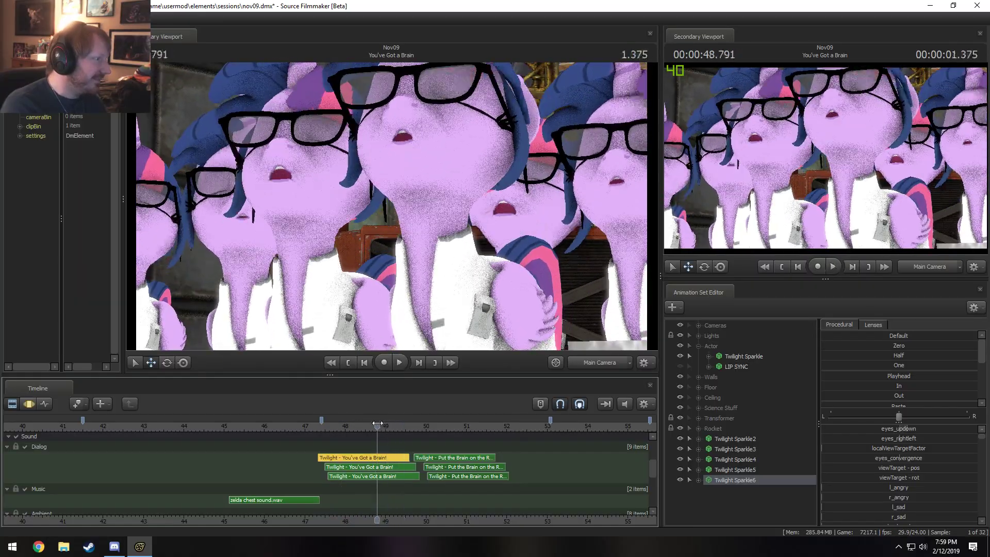
left_click(378, 423)
key("space")
Step: Enable looped playback, repeat the stretch of the shot around 49 seconds, and stop the playback
scroll(464, 464, "up", 6)
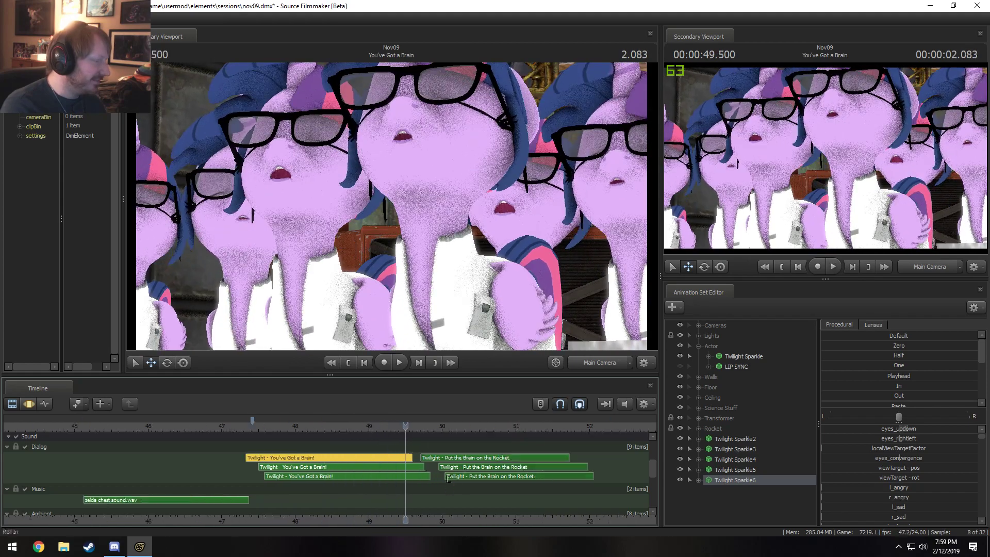
scroll(449, 515, "up", 3)
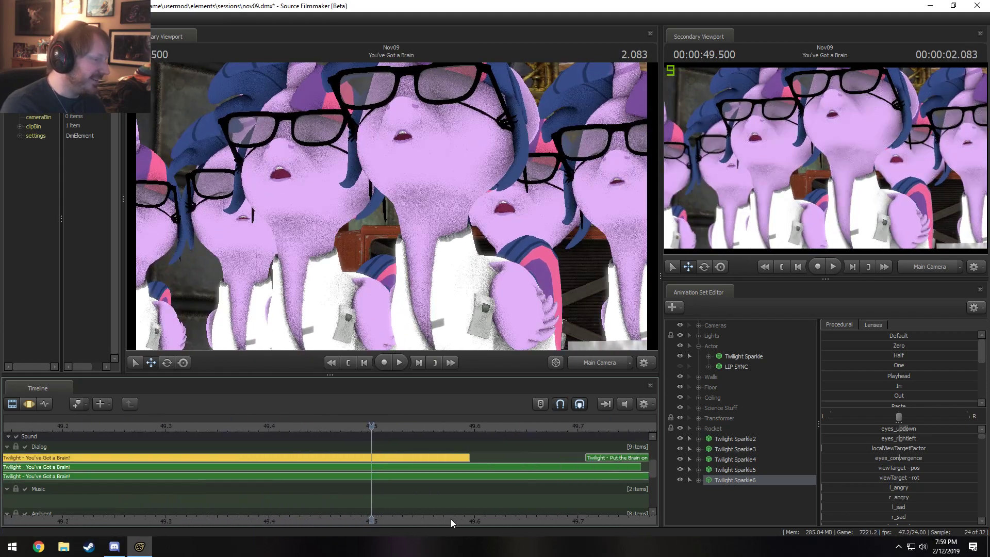
left_click(606, 404)
key("space")
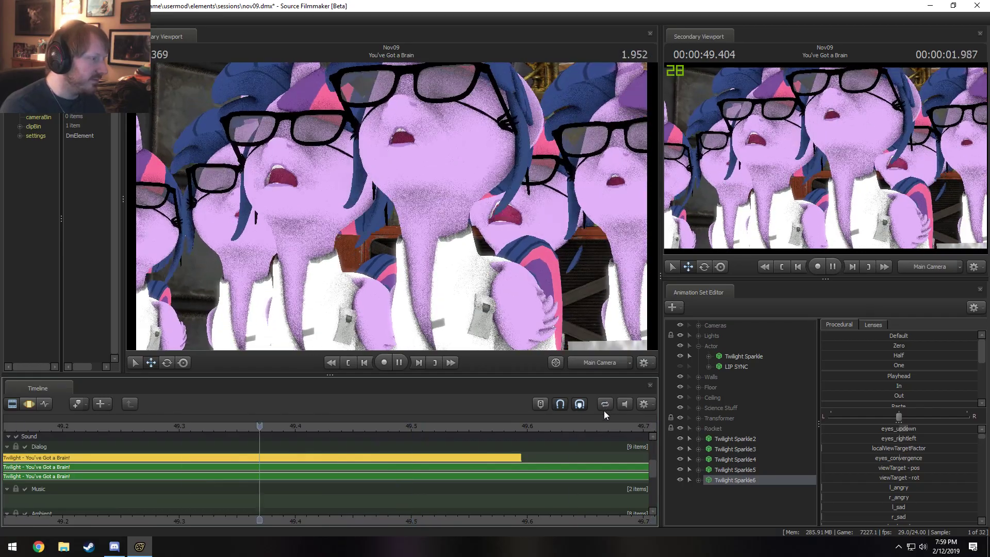
scroll(566, 520, "down", 2)
mouse_move(555, 520)
left_mouse_down()
mouse_move(521, 522)
mouse_move(569, 520)
left_mouse_up()
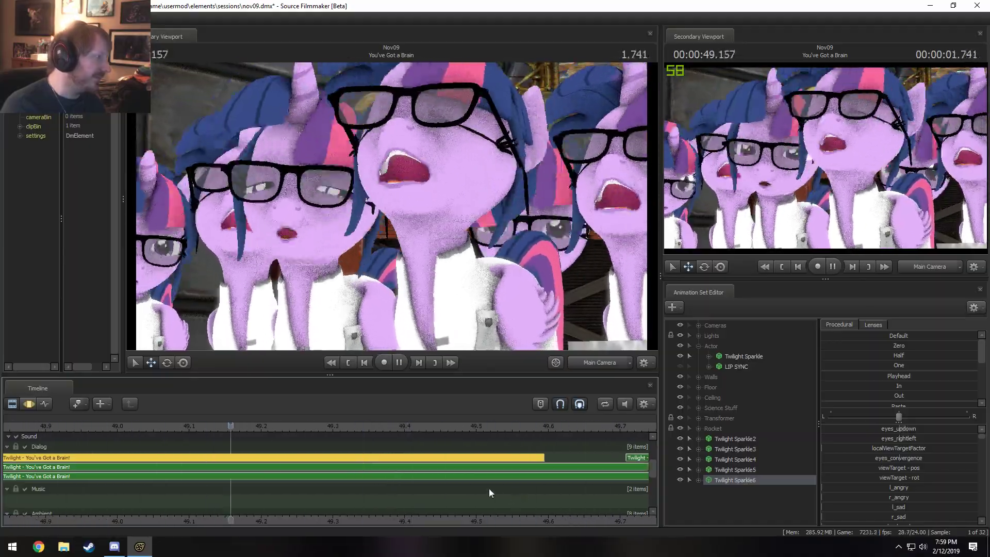
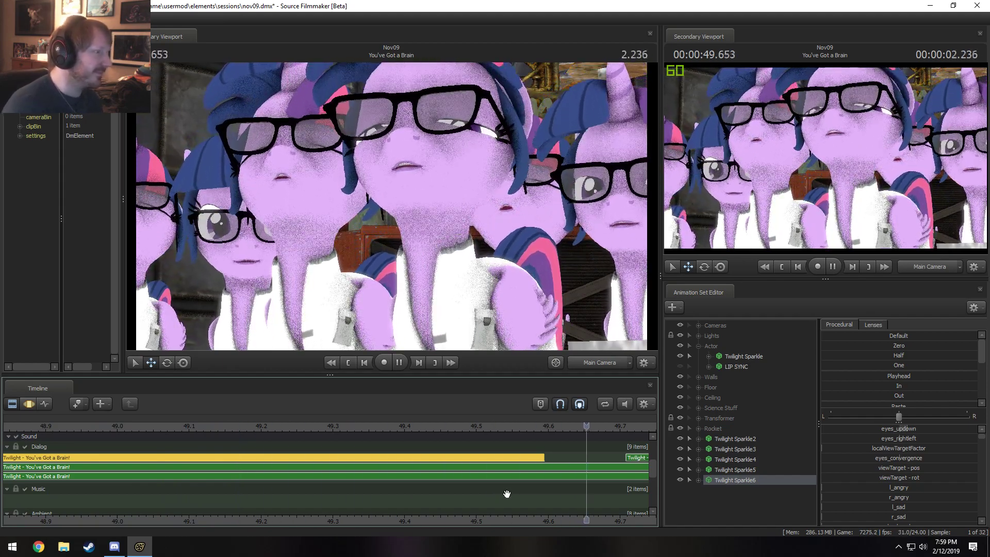
key("space")
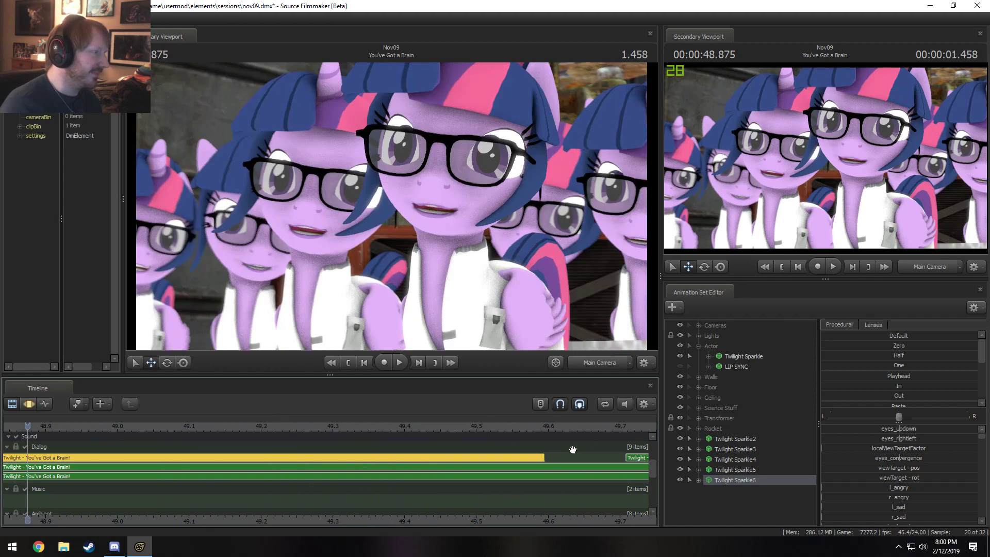
Step: Show the group through the Work Camera and undo the recent edits back to before the first Twilight Sparkle duplicate
left_click(619, 361)
key("s")
left_click_drag(581, 289, 392, 206)
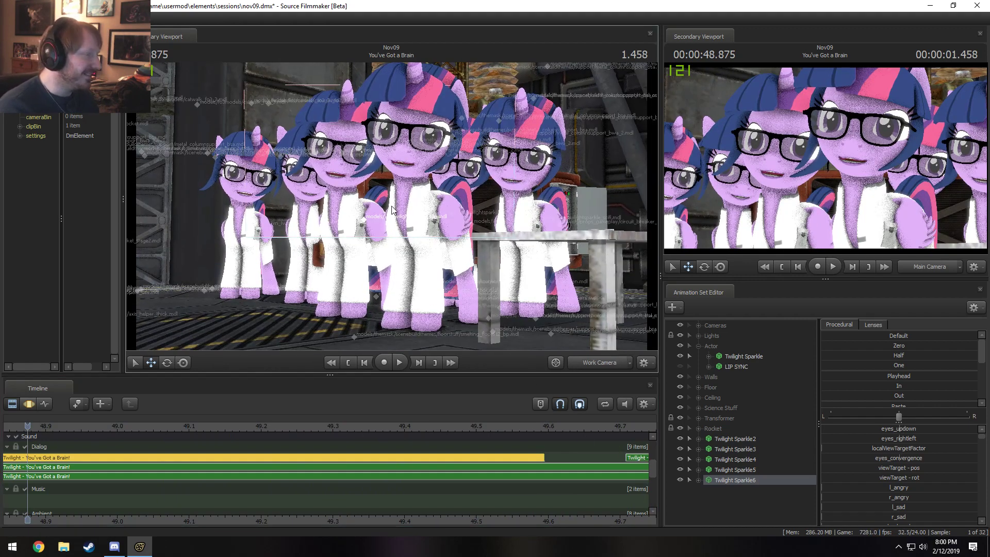
key("ctrl+z")
key("ctrl+z")
key("F2")
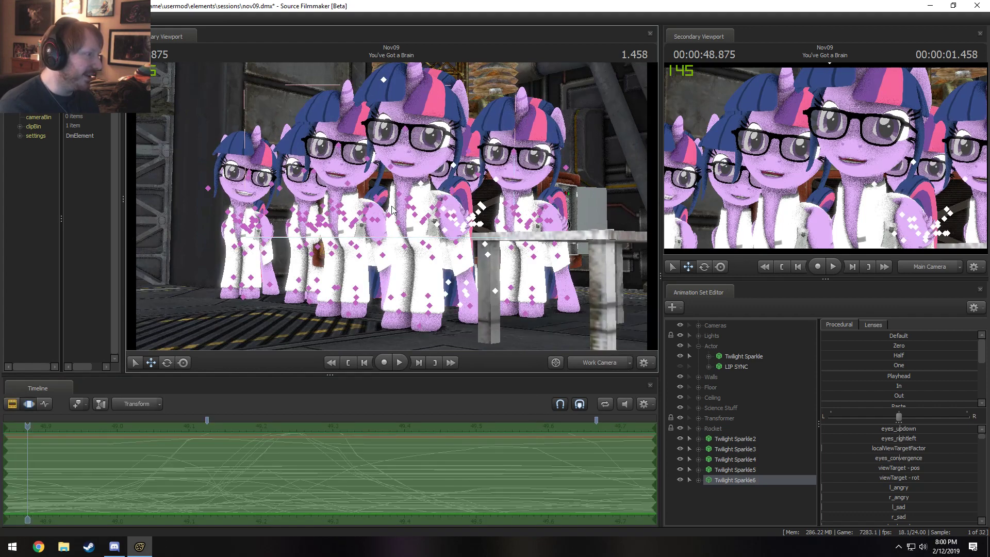
key("ctrl+z")
key("ctrl+z")
key("ctrl+z")
key("ctrl+z")
key("ctrl+z")
key("ctrl+z")
key("ctrl+z")
key("ctrl+z")
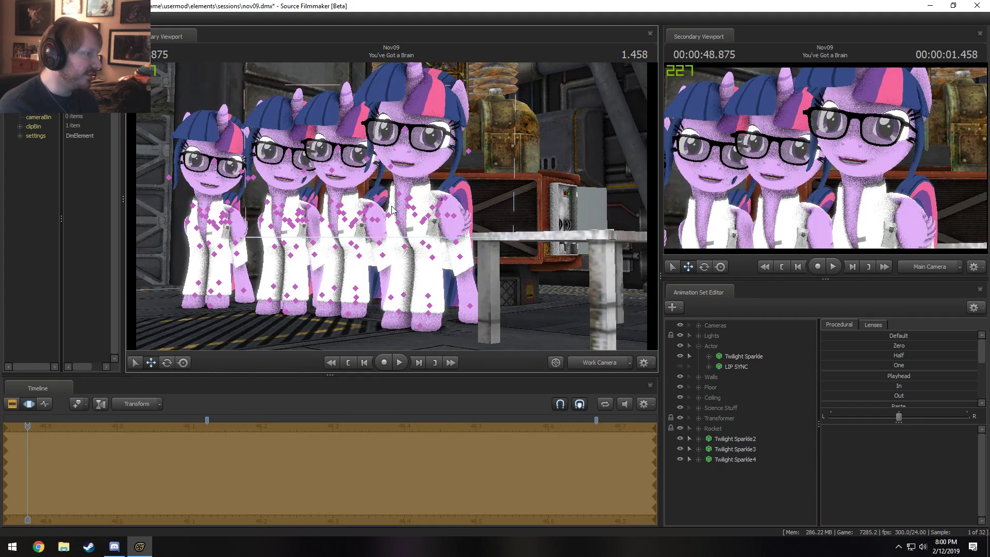
key("ctrl+z")
key("ctrl+z")
key("ctrl+z")
key("ctrl+z")
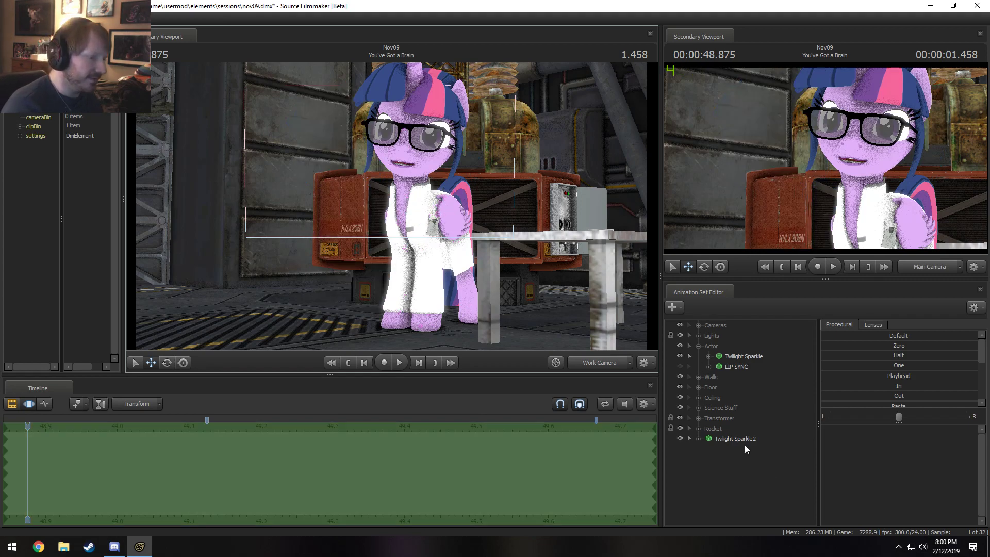
key("ctrl+z")
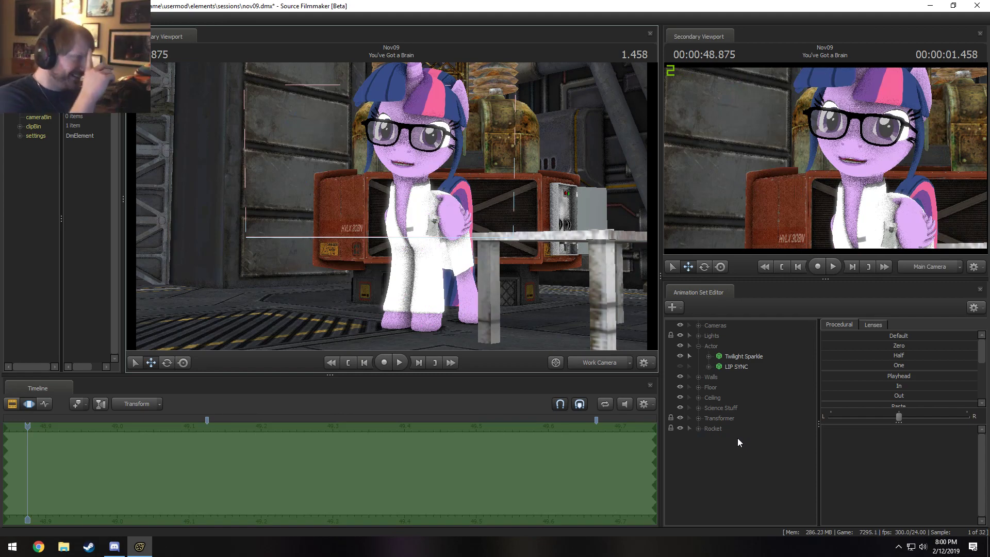
Step: Duplicate the Twilight Sparkle animation set and shift the copy very slightly sideways from the original
left_click(763, 358)
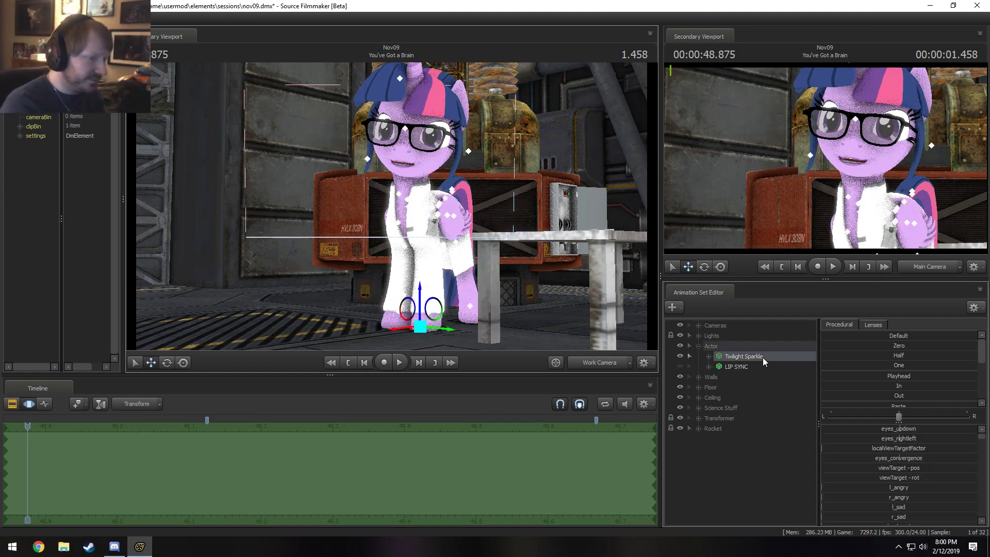
right_click(773, 355)
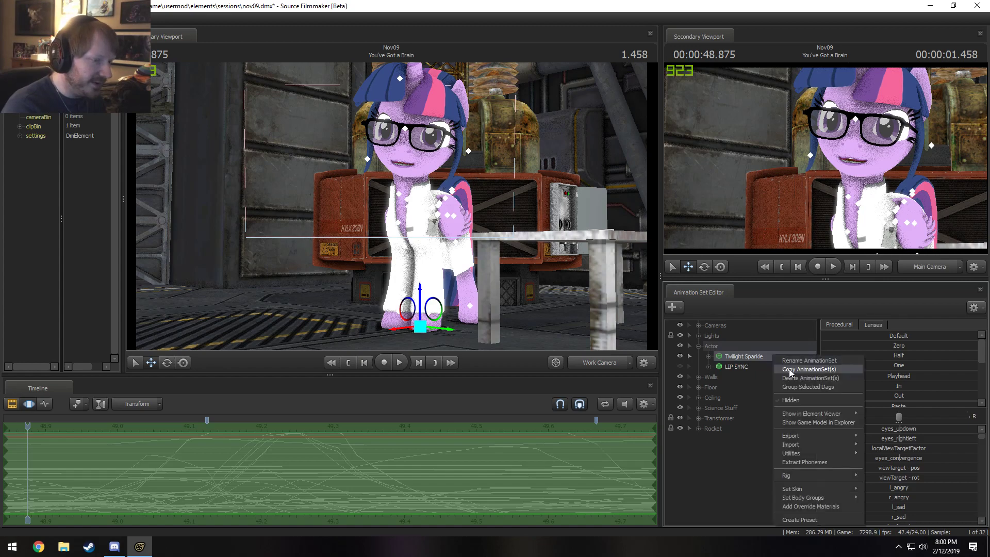
right_click(771, 457)
left_click(809, 496)
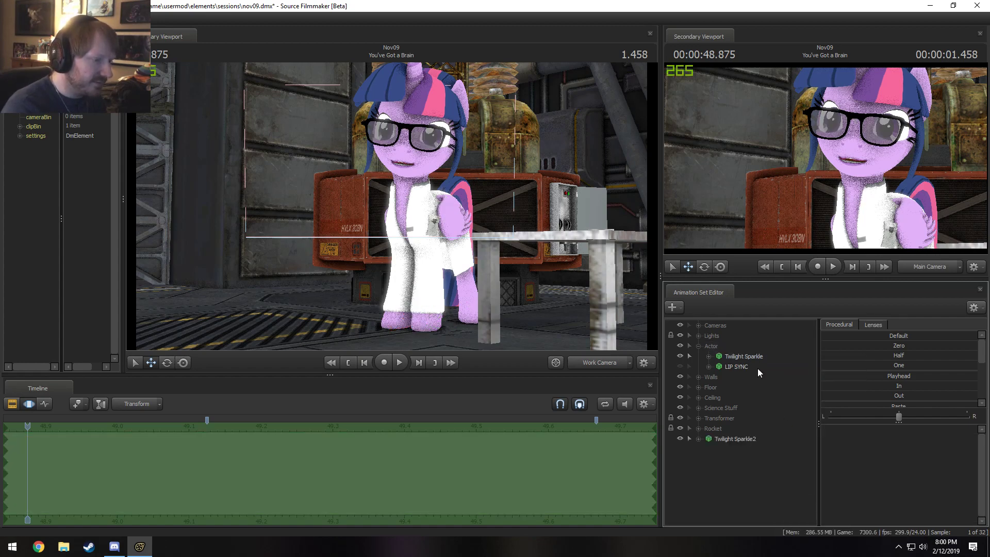
left_click(733, 441)
left_click_drag(449, 335, 446, 335)
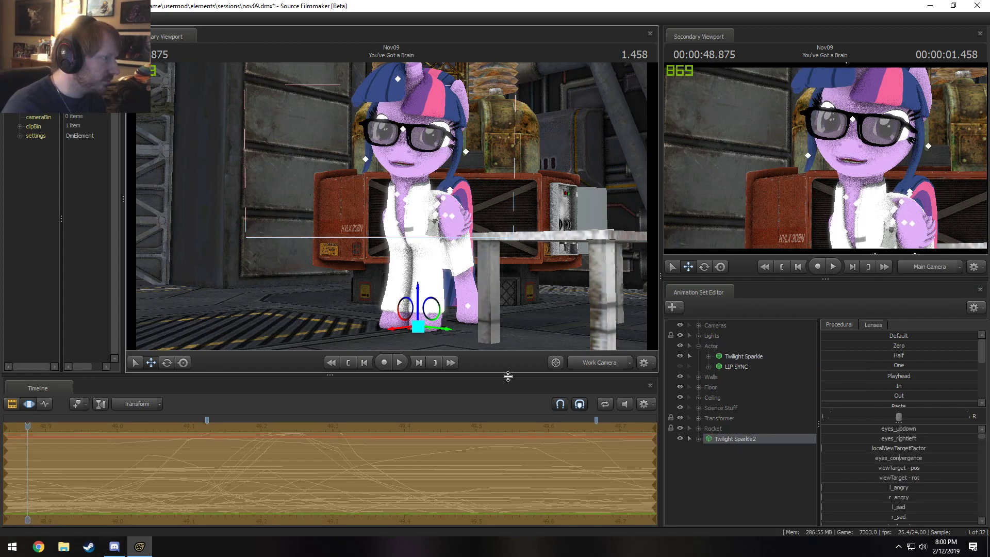
Step: Paste another copy of the Twilight Sparkle animation set and shift it very slightly sideways from the original
right_click(748, 486)
left_click(785, 443)
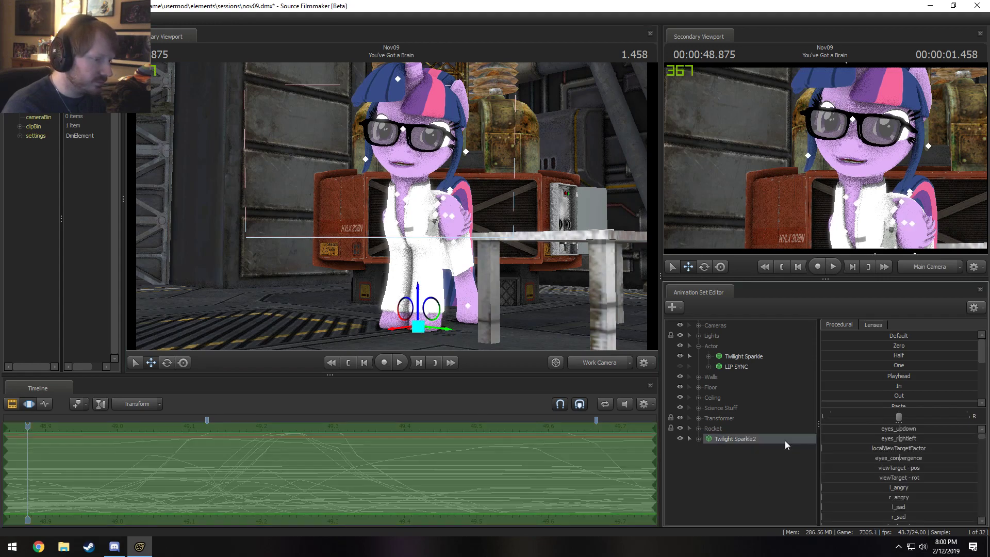
right_click(751, 467)
right_click(727, 479)
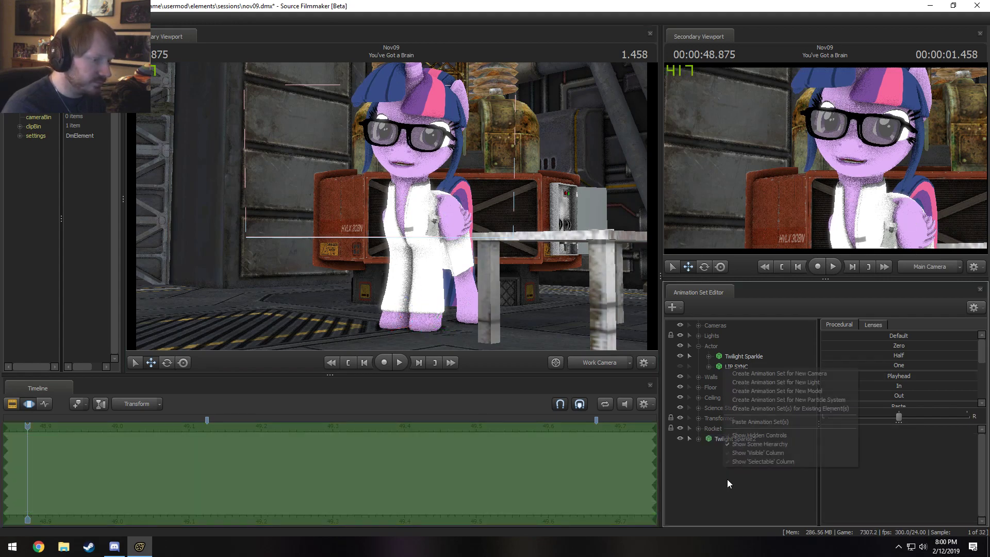
left_click(761, 422)
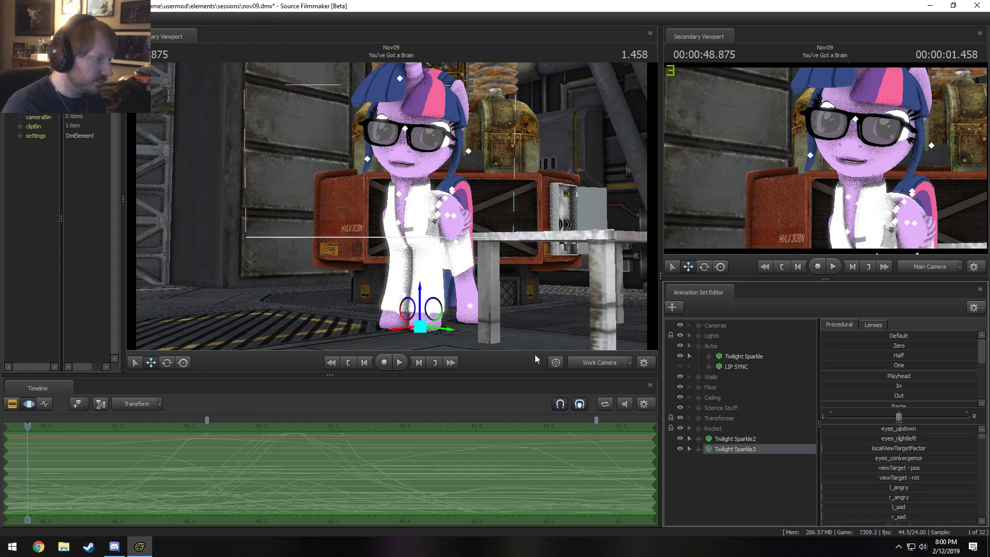
left_click_drag(436, 332, 439, 333)
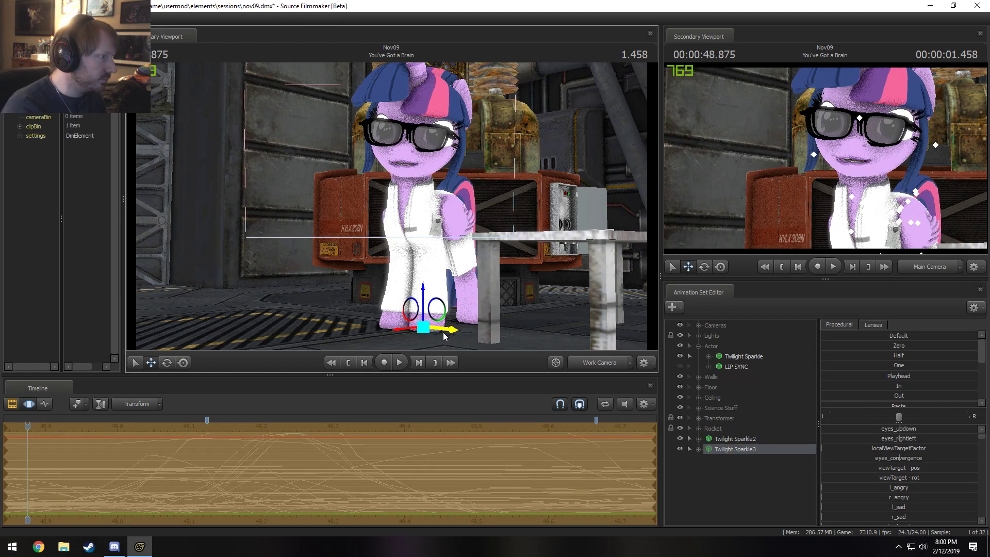
Step: Paste a third copy of the Twilight Sparkle animation set and move it slightly upward
right_click(746, 515)
left_click(768, 464)
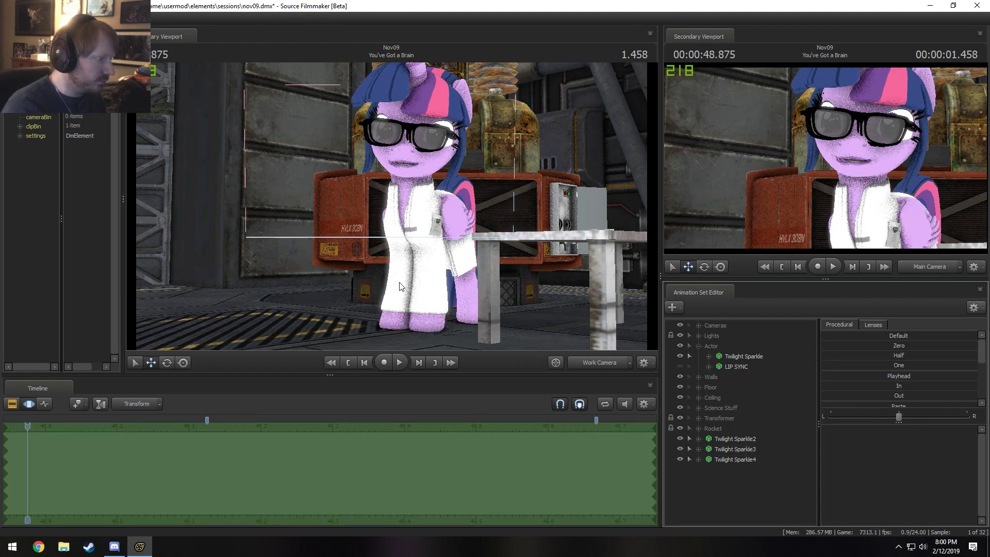
left_click(744, 459)
left_click(421, 292)
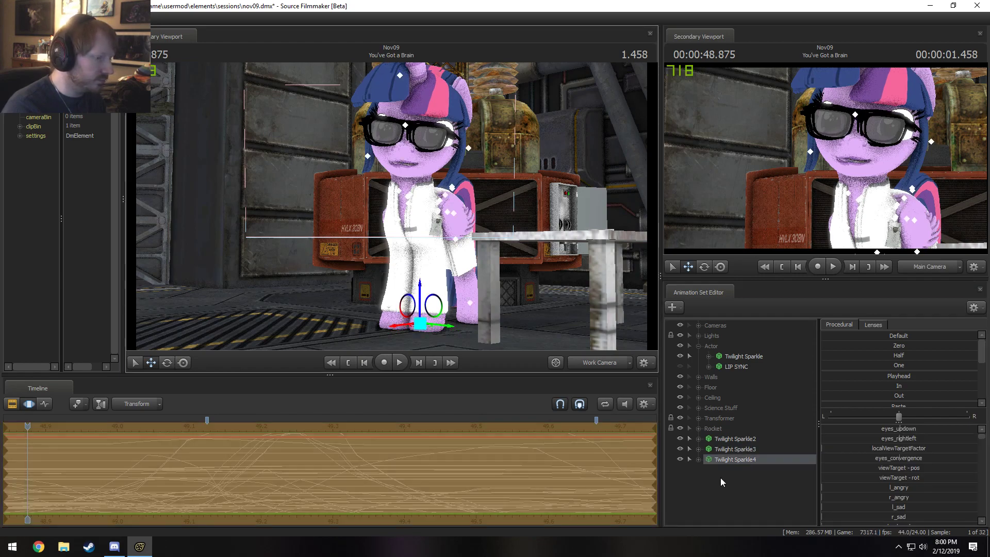
Step: Paste a fourth copy of the Twilight Sparkle animation set and move it slightly downward
right_click(724, 382)
left_click(759, 434)
left_click(720, 471)
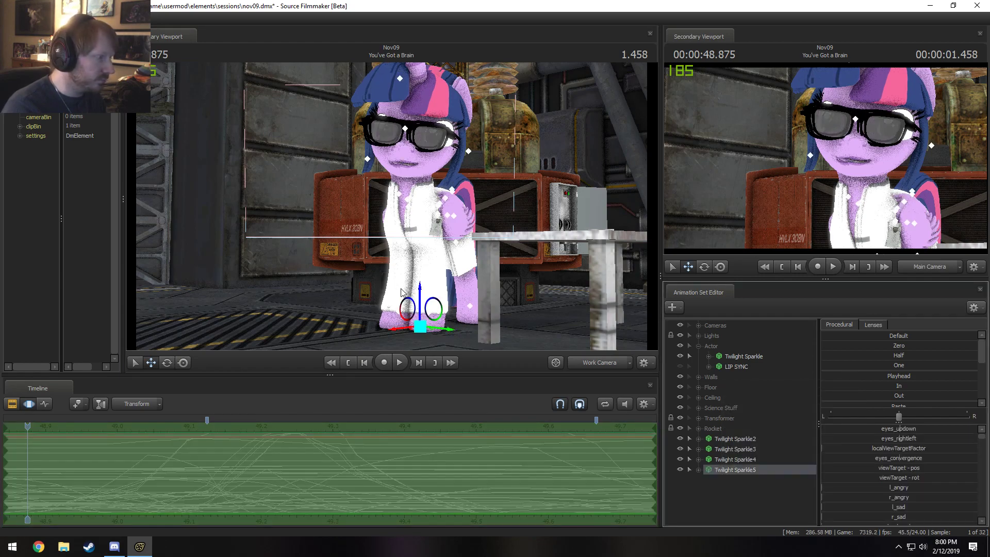
left_click_drag(418, 292, 419, 295)
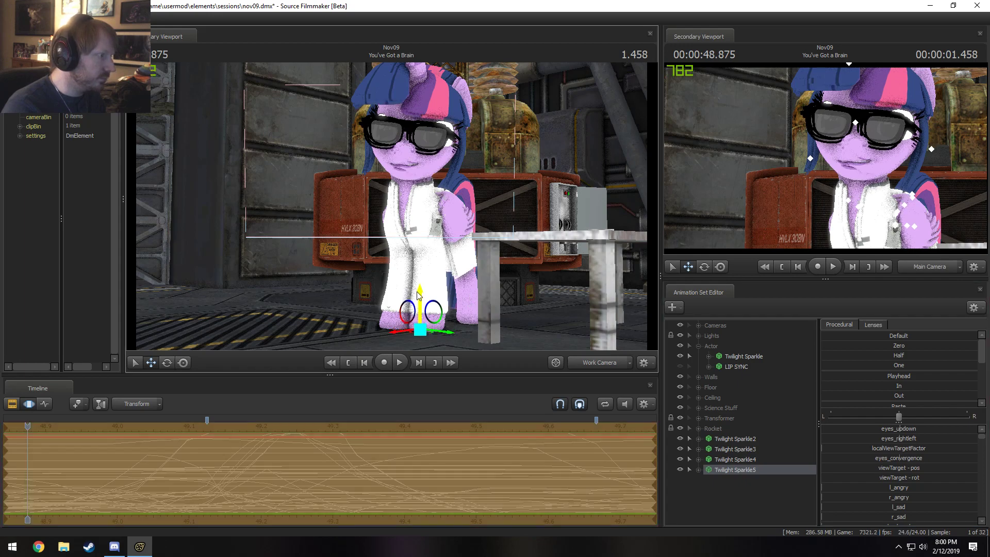
Step: Play "You've Got a Brain" from its start through the Main Camera to review the overlapping Twilight Sparkle copies
key("F2")
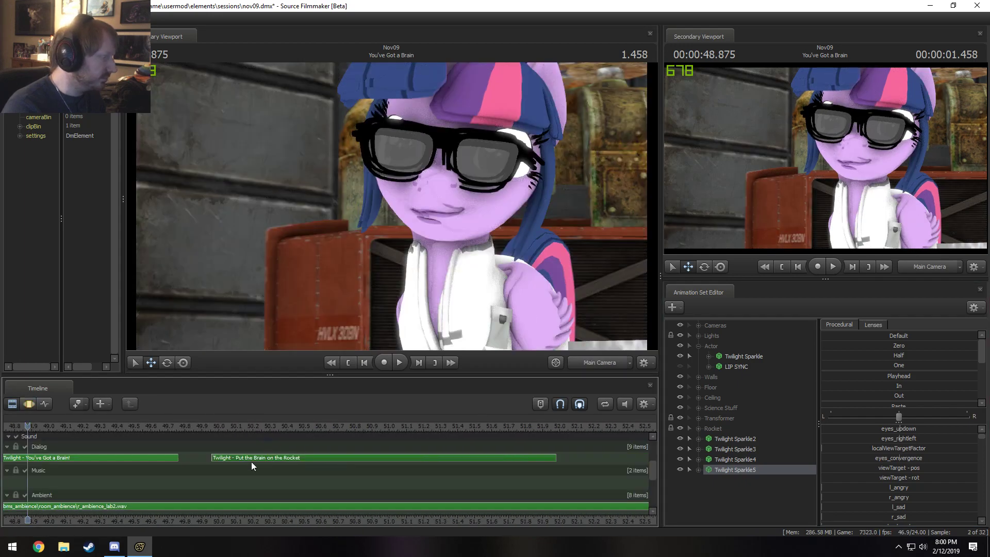
left_click_drag(273, 522, 449, 527)
scroll(449, 527, "down", 2)
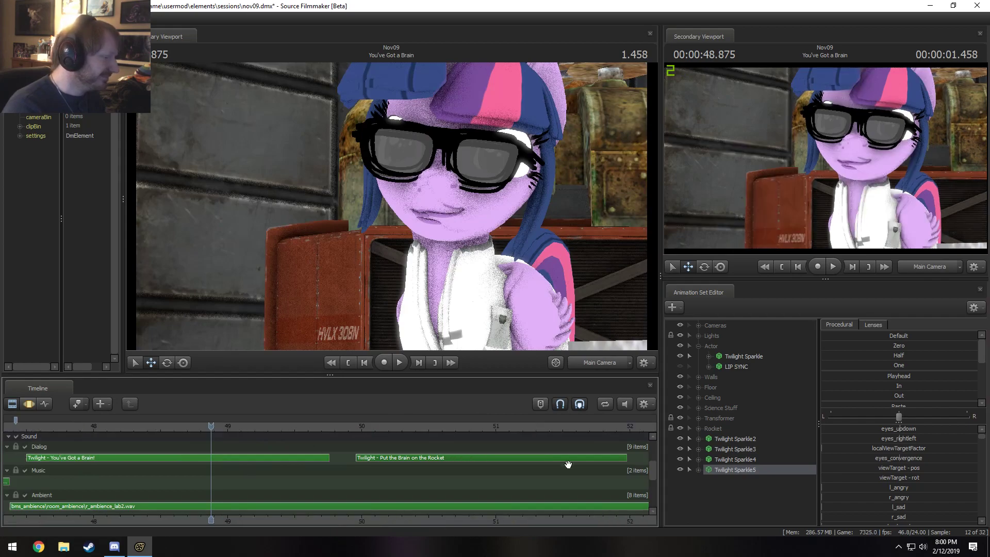
scroll(651, 478, "up", 3)
scroll(110, 444, "down", 2)
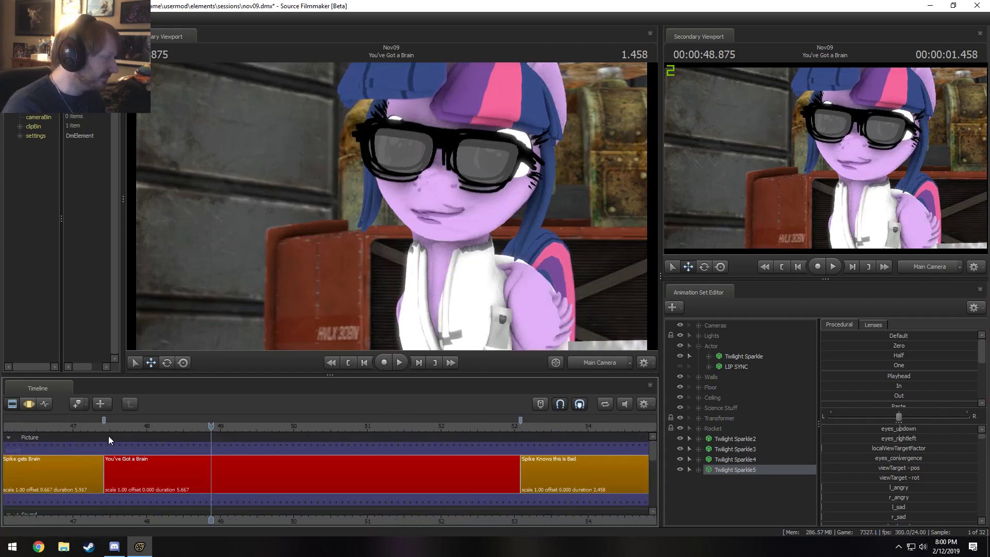
left_click(104, 428)
key("space")
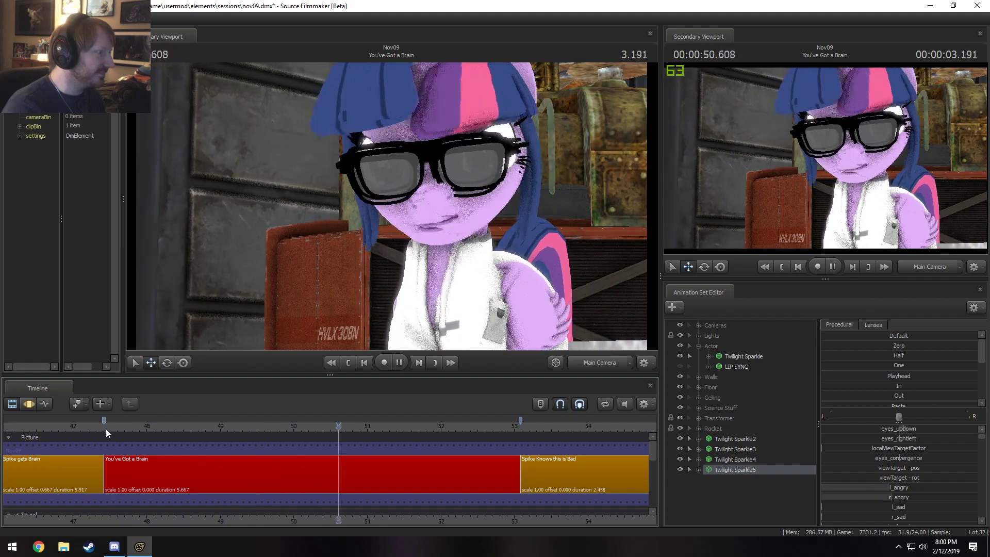
key("space")
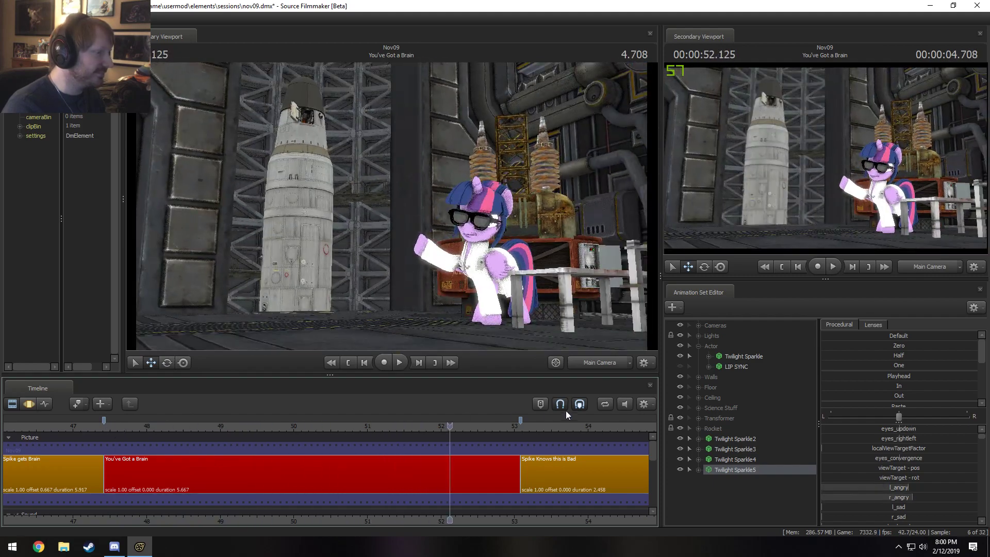
Step: Examine the overlapping Twilight Sparkle copies up close through the Work Camera at about 52 seconds
left_click(605, 357)
key("w")
left_click_drag(567, 289, 549, 298)
key("s")
key("d")
key("w")
key("a")
key("z")
key("s")
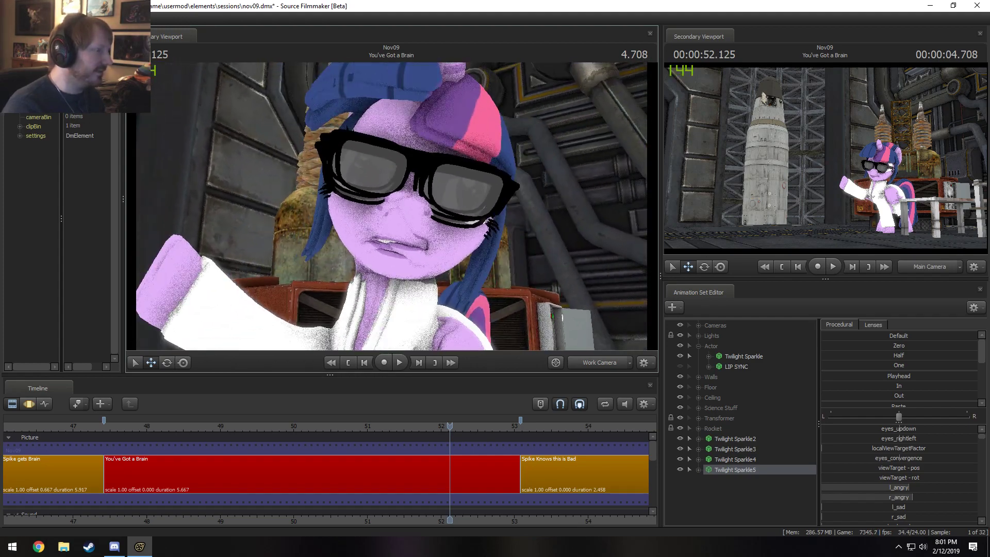
Step: Delete the four duplicate animation sets, Twilight Sparkle2 through Twilight Sparkle5
left_click(741, 441)
left_click(738, 470, "shift")
right_click(737, 470)
left_click(771, 327)
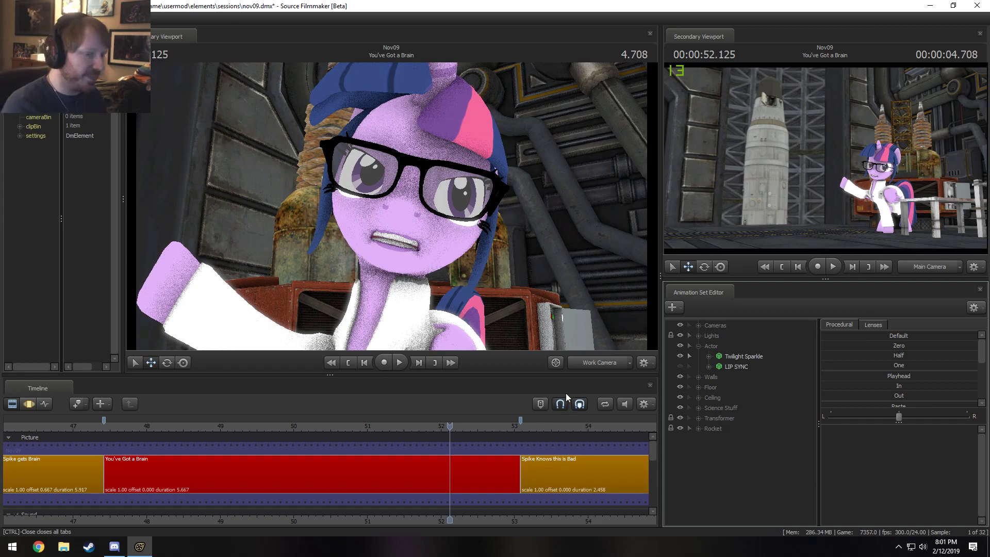
Step: Replay the opening of "You've Got a Brain" and make a short Motion Editor time selection around 47.6 seconds
scroll(449, 462, "down", 3)
left_click(219, 427)
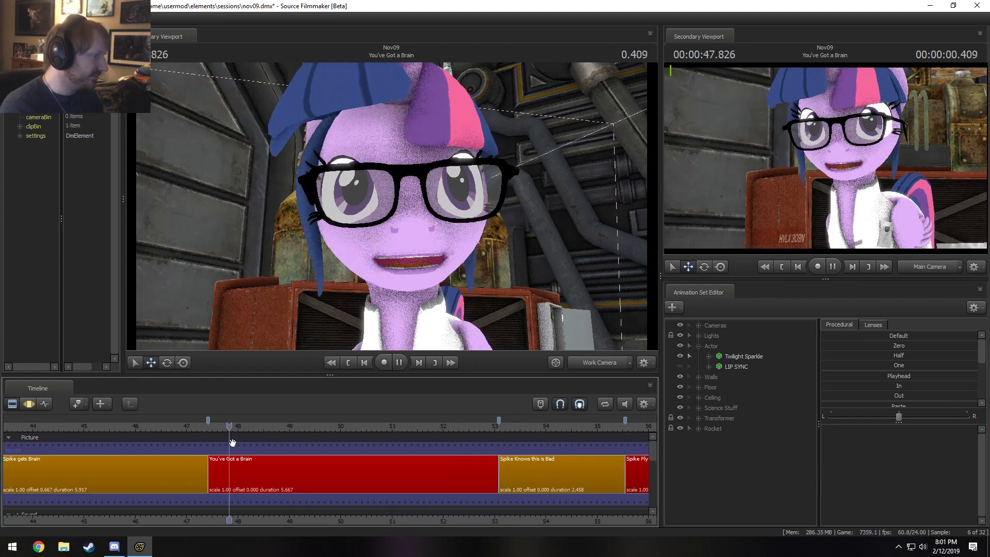
left_click(212, 428)
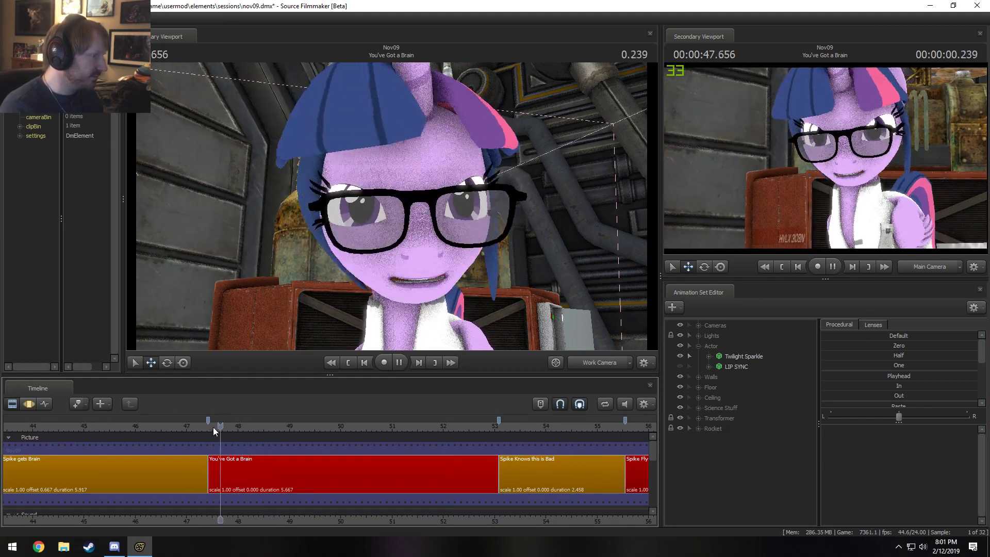
left_click(214, 431)
key("F3")
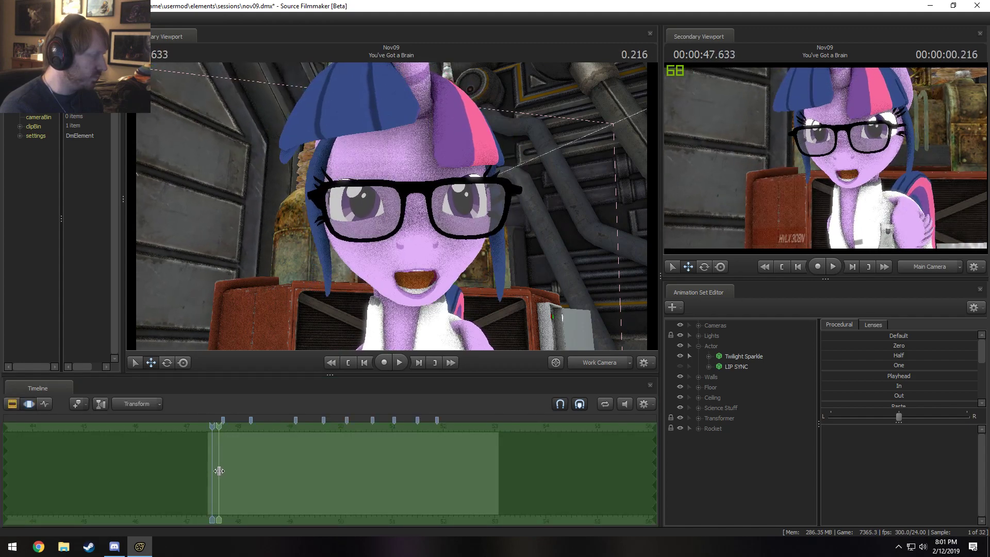
key("F4")
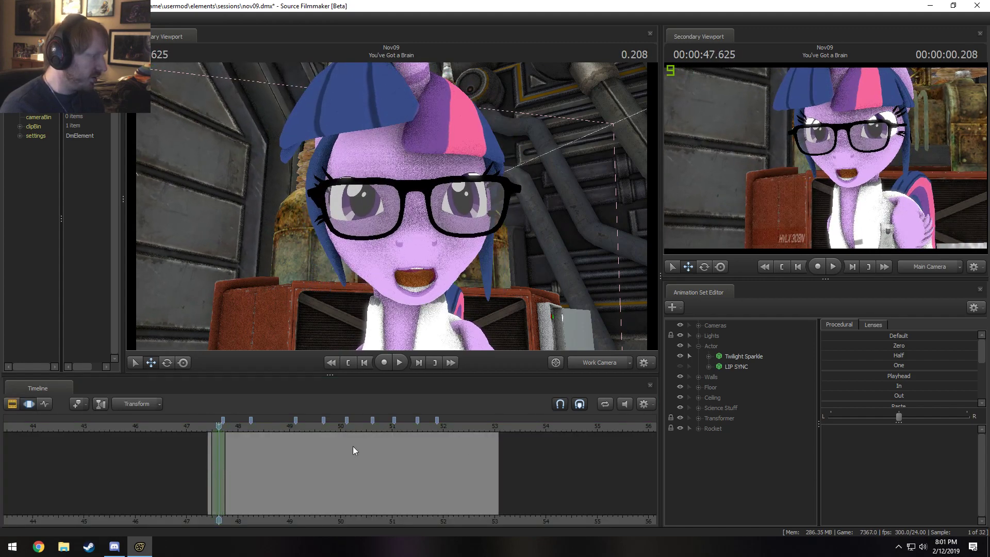
Step: Increase mouth_o2 in Twilight Sparkle's Lower Face controls within the short time selection
left_click(747, 357)
left_click(709, 357)
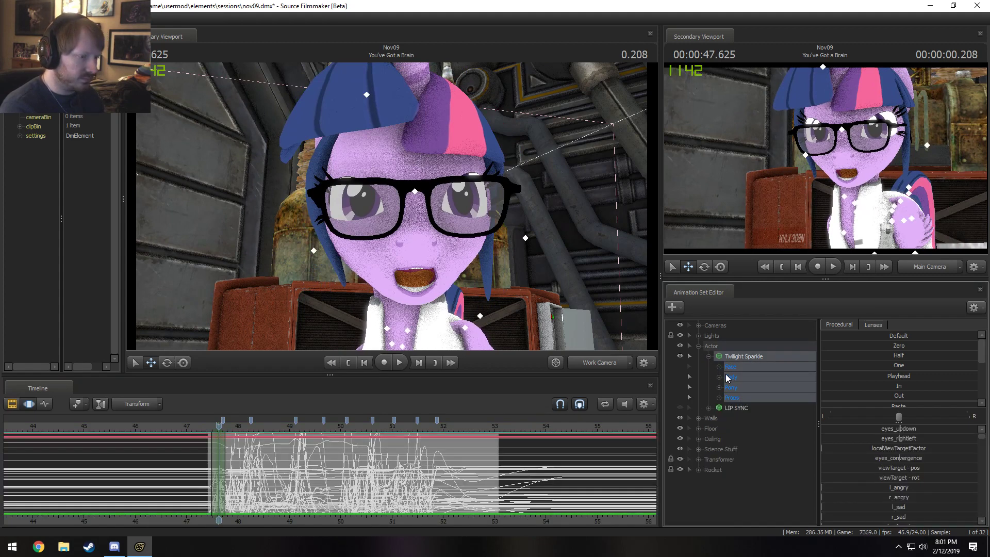
left_click(728, 367)
left_click(719, 367)
left_click(749, 407)
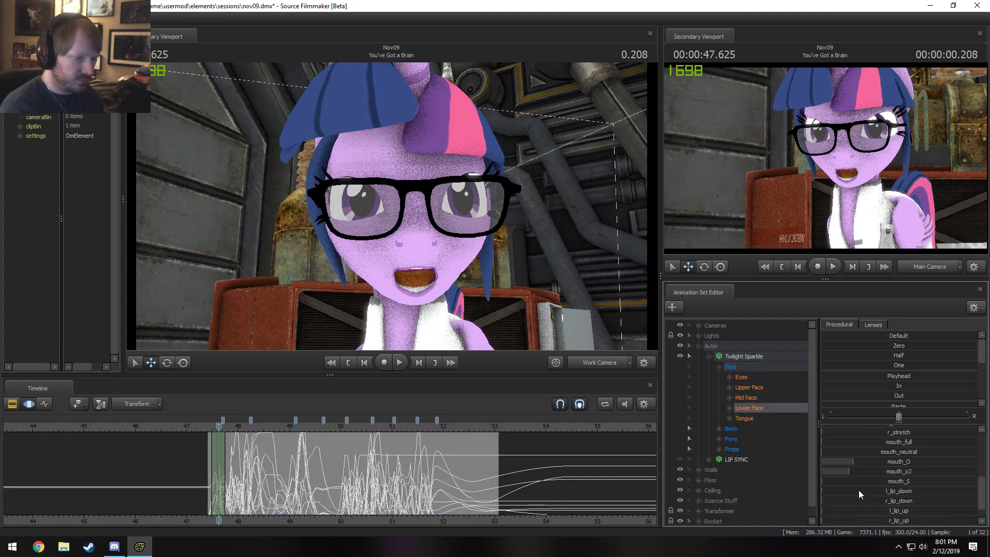
left_click_drag(900, 475, 909, 475)
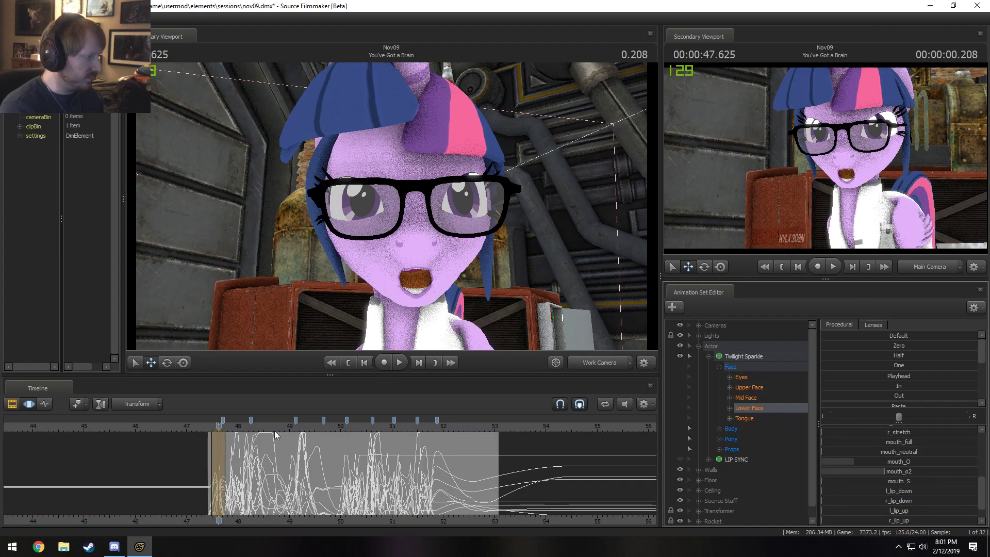
Step: Scrub and replay the opening second of "You've Got a Brain" to review the adjusted mouth shape
scroll(275, 435, "up", 4)
key("shift")
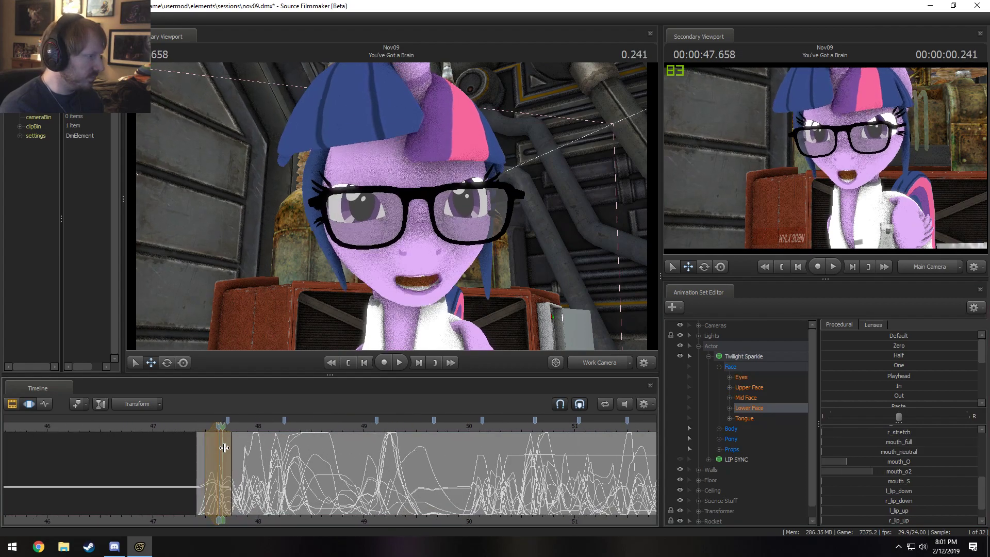
key("space")
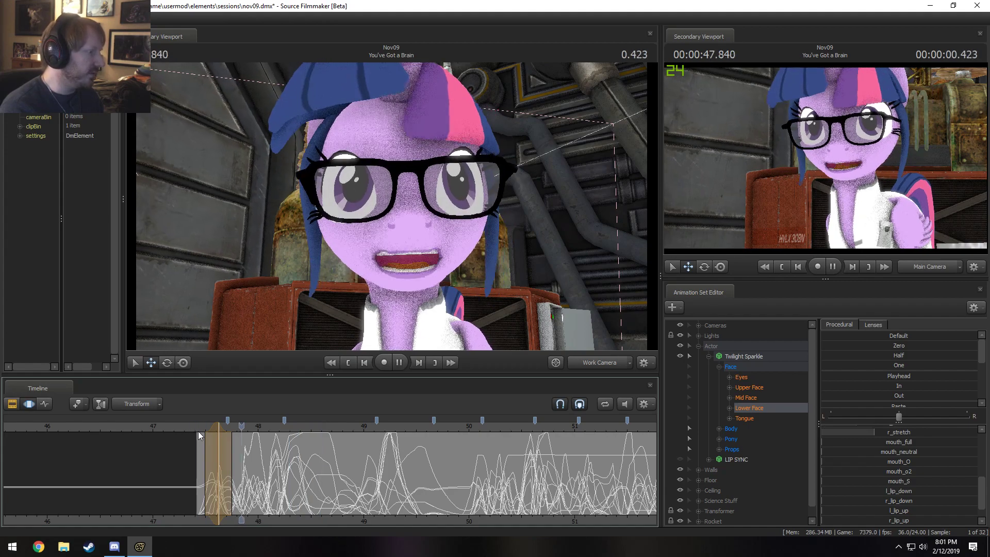
key("space")
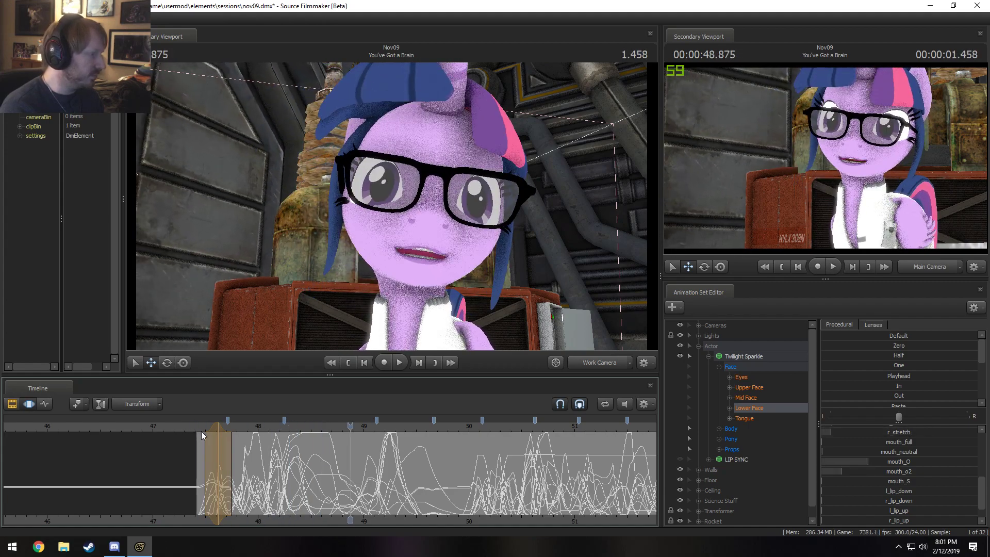
key("F3")
key("space")
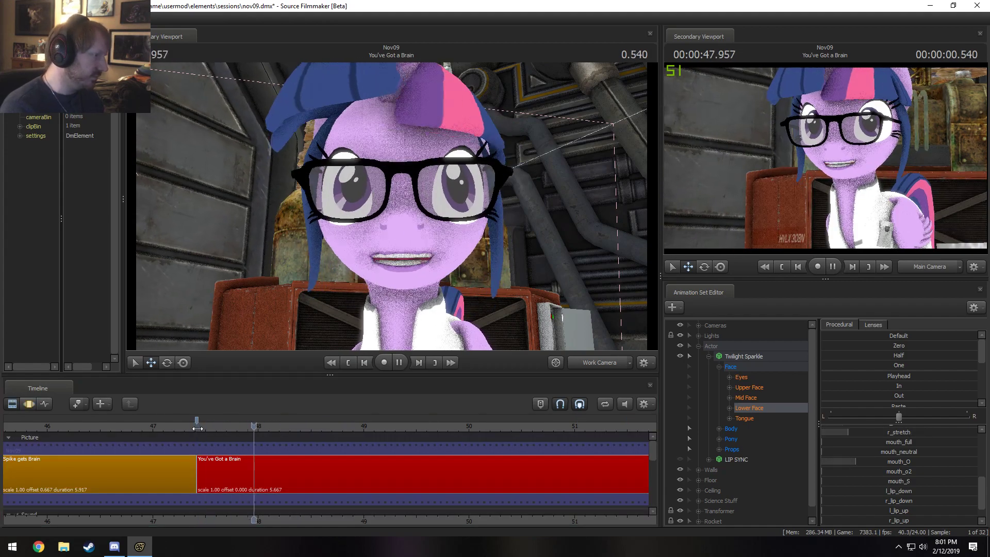
key("space")
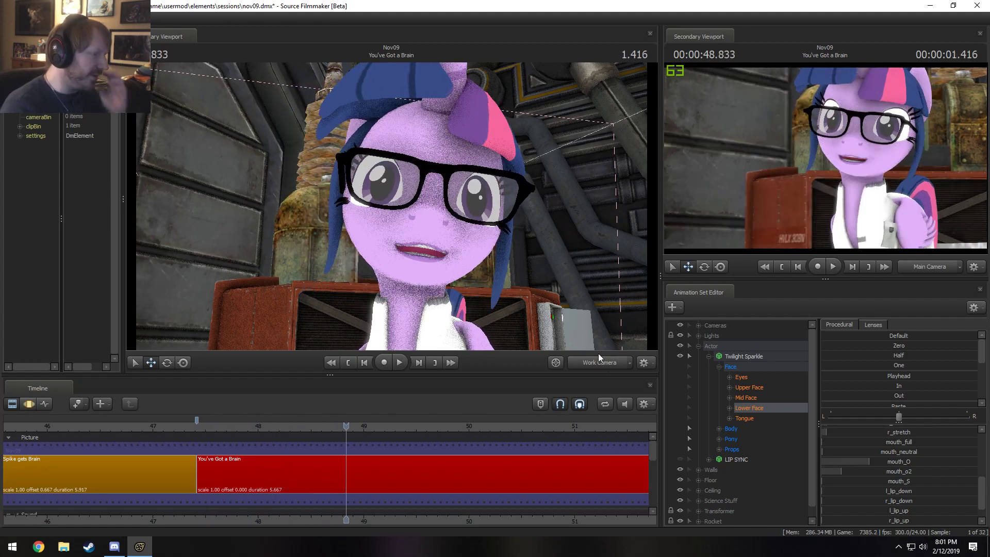
Step: Frame Twilight Sparkle wider through the Work Camera and play "You've Got a Brain" from its start
key("s")
mouse_move(391, 206)
left_mouse_down()
mouse_move(391, 219)
mouse_move(371, 216)
mouse_move(409, 206)
left_mouse_up()
key("d")
key("a")
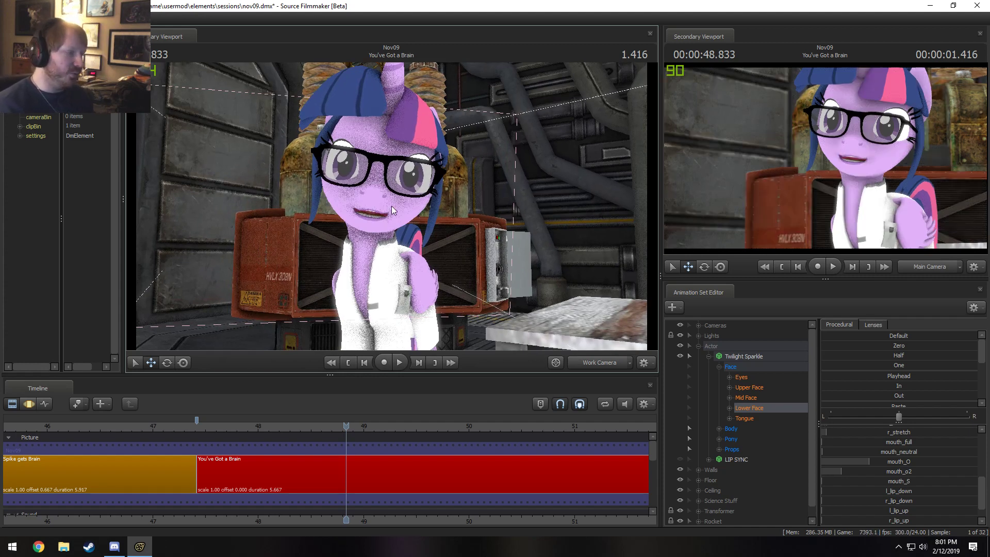
left_click(203, 422)
key("space")
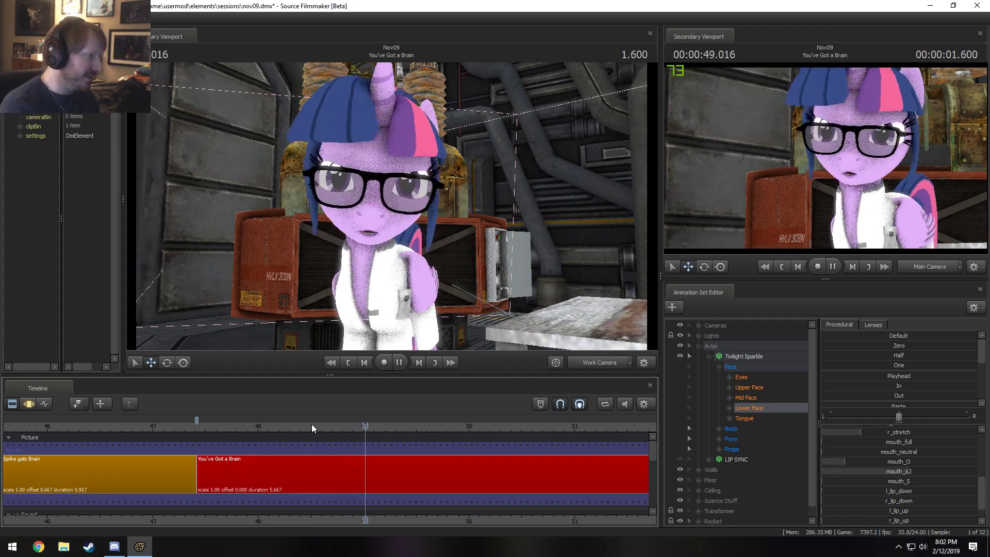
key("space")
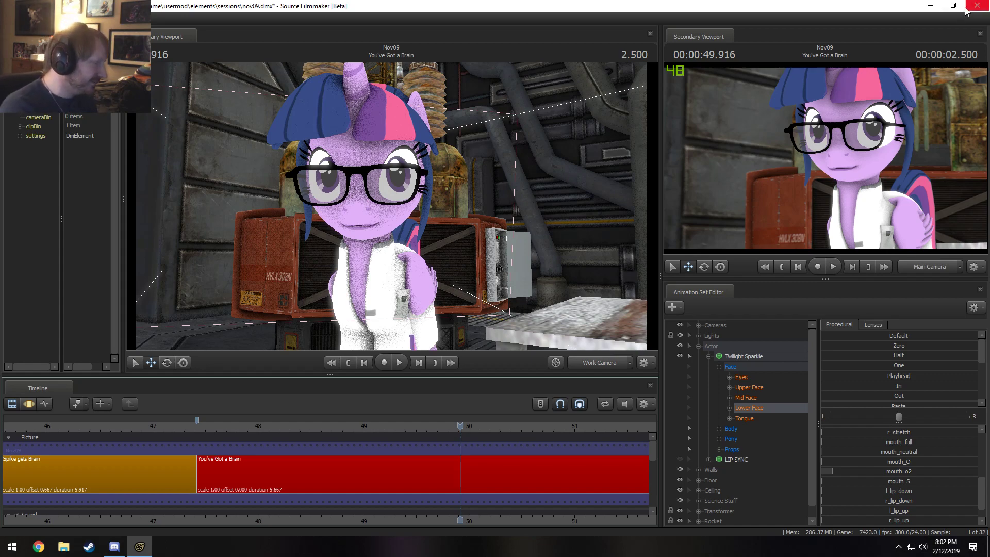
Step: Play "You've Got a Brain" through the Main Camera up to the start of "Spike Knows this is Bad"
left_click(308, 481)
scroll(351, 509, "down", 4)
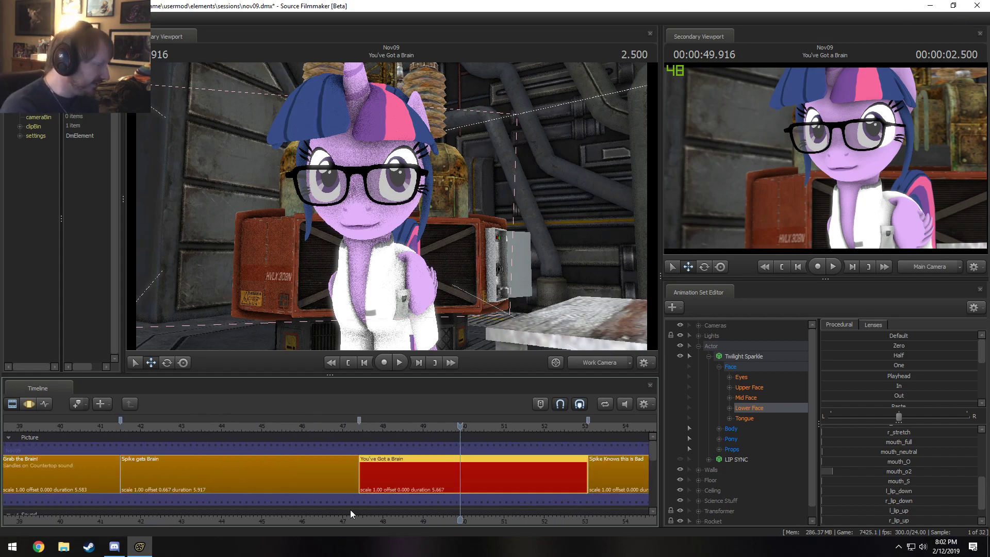
left_click(159, 425)
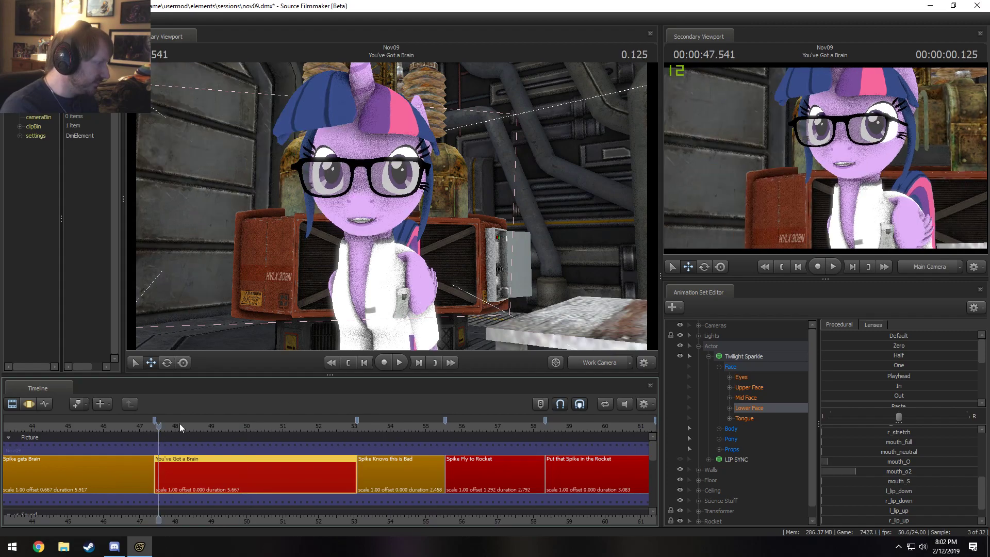
left_click(586, 361)
key("space")
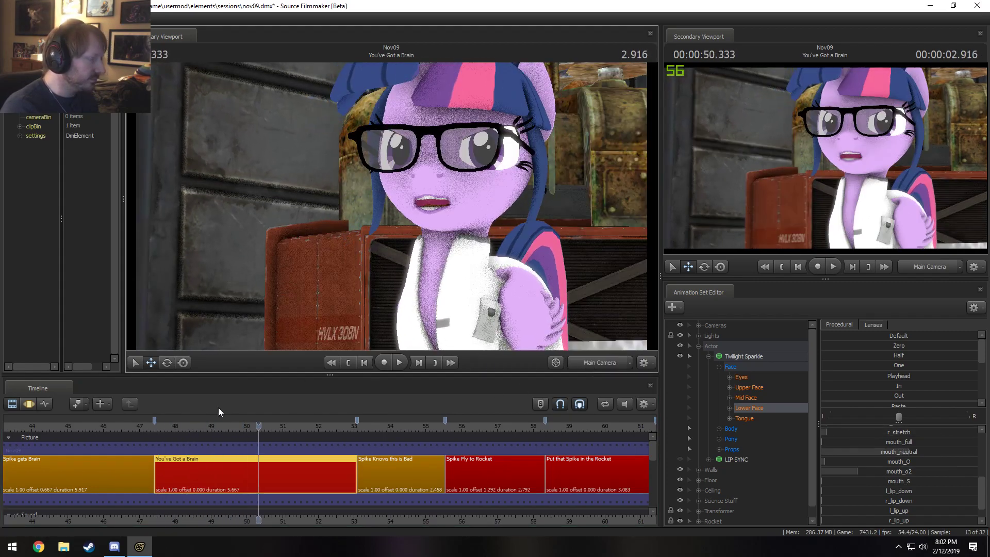
left_click(174, 425)
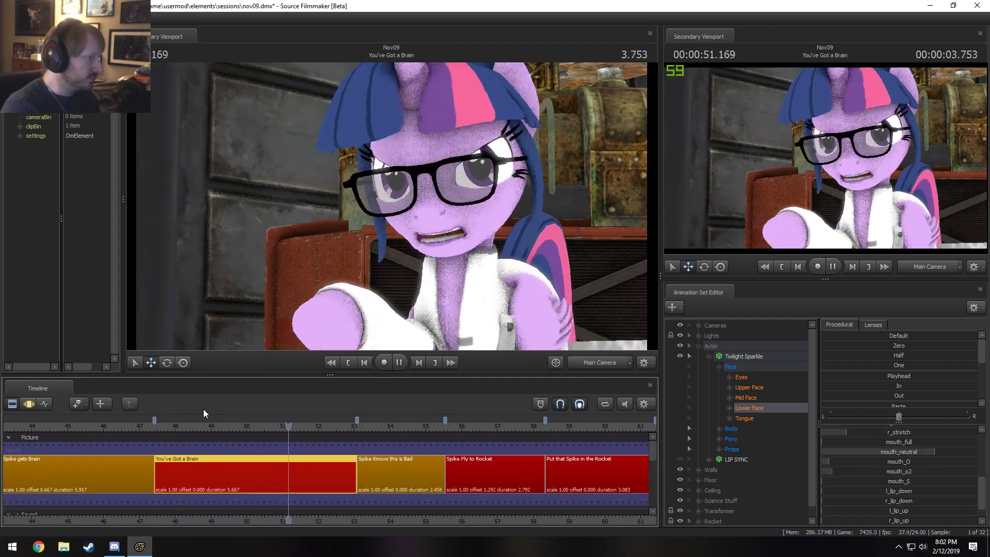
key("space")
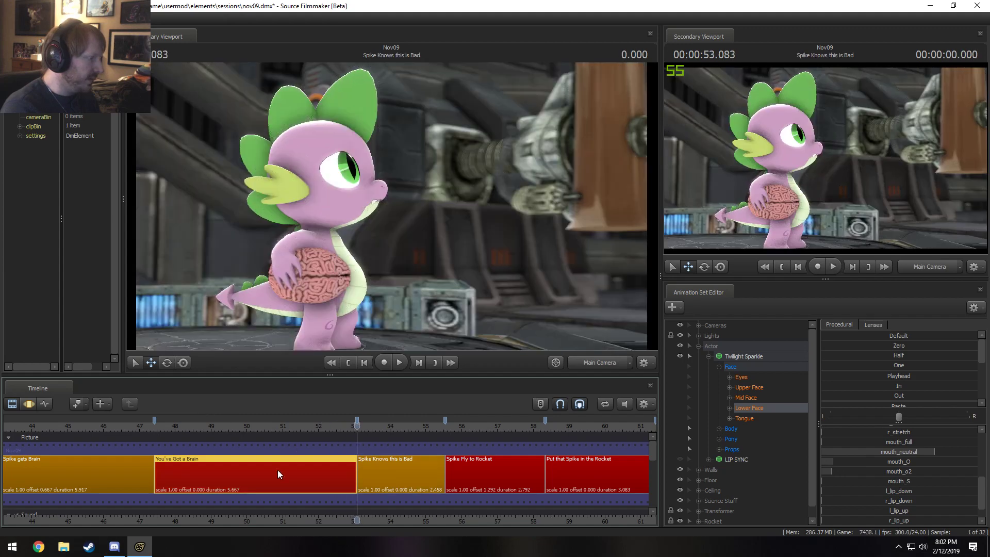
Step: Enable lighting in the primary viewport and play "You've Got a Brain" from about 2.1 seconds in
right_click(278, 471)
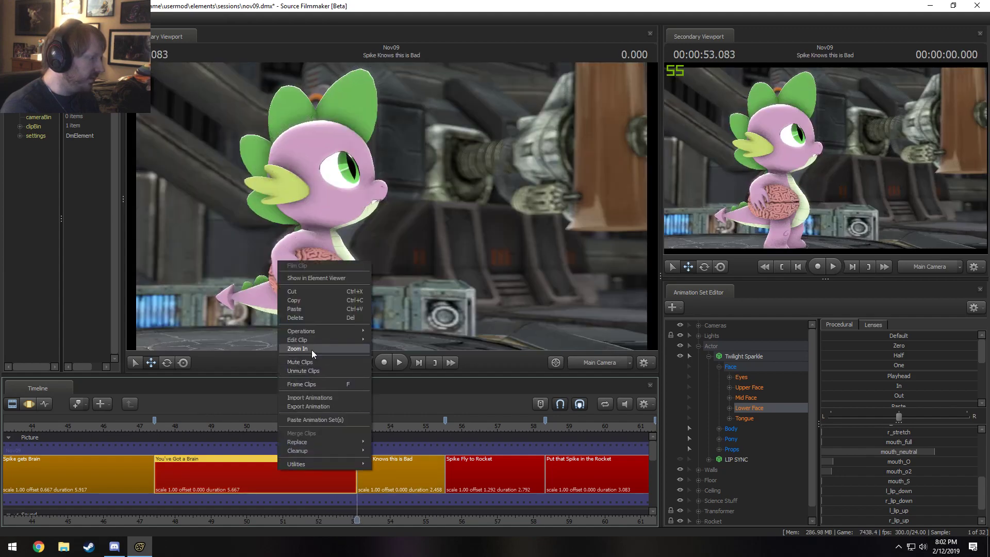
left_click(253, 479)
left_click(229, 429)
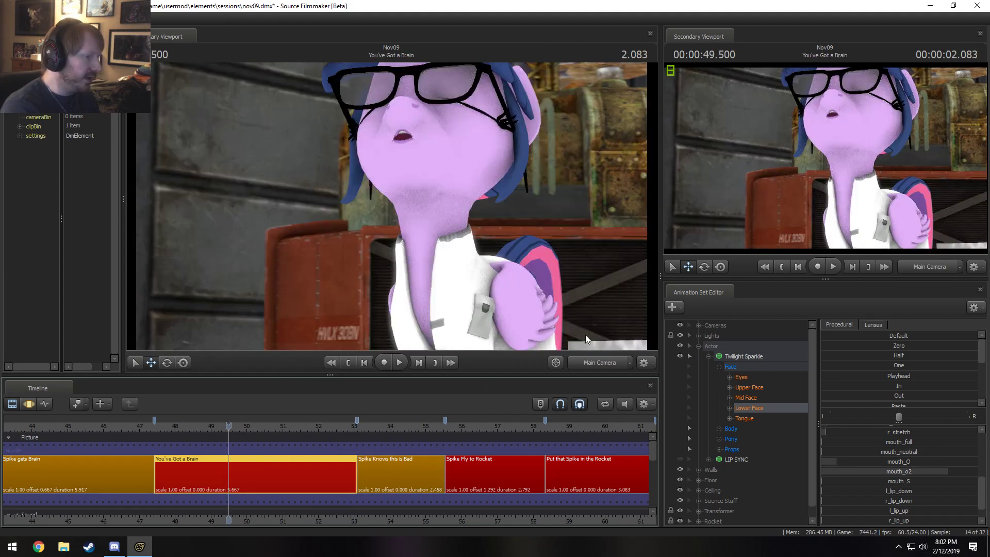
right_click(588, 295)
left_click(582, 322)
key("space")
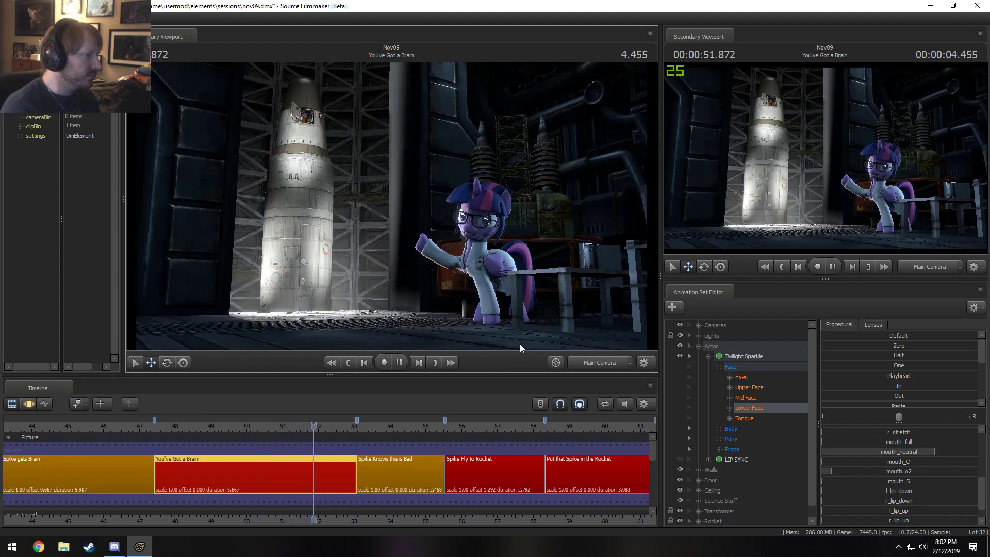
key("space")
Step: Jump to about 0.9 seconds into "You've Got a Brain" with lighting disabled, re-enable lighting and replay to about 2.2 seconds
key("F2")
right_click(386, 302)
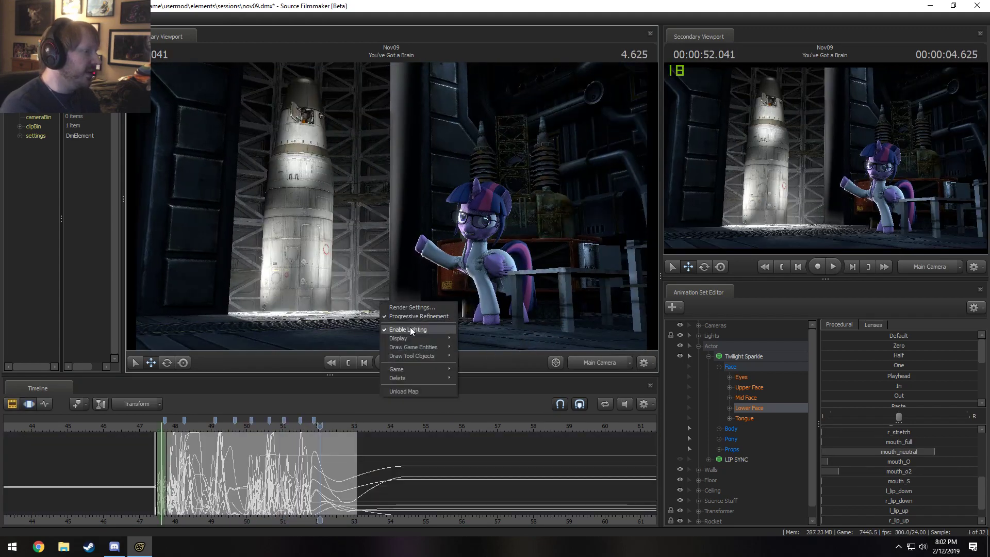
left_click(409, 328)
key("F1")
left_click(186, 426)
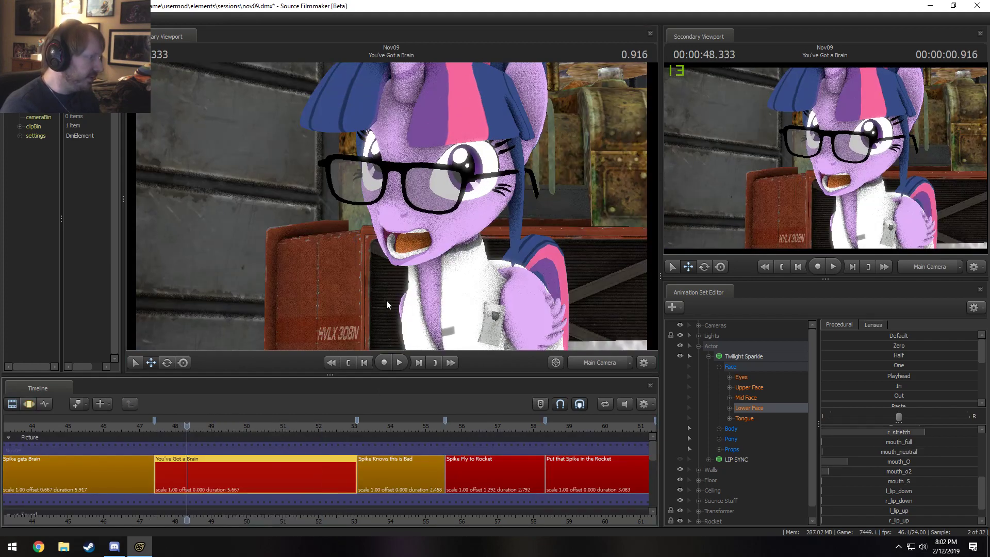
right_click(399, 290)
left_click(439, 317)
key("space")
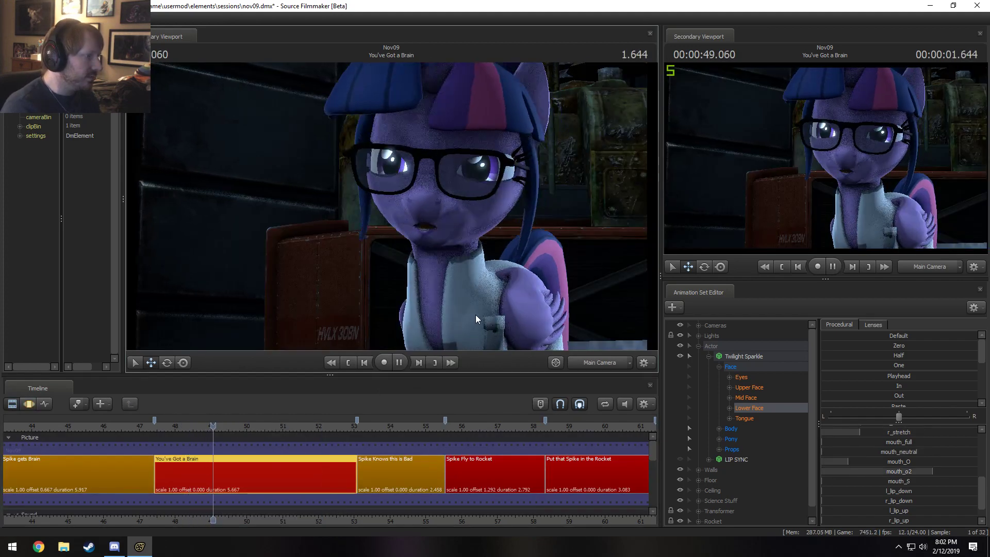
key("space")
Step: Locate Twilight Eye Light (Main) among the scene lights and look through it in the primary viewport
key("F2")
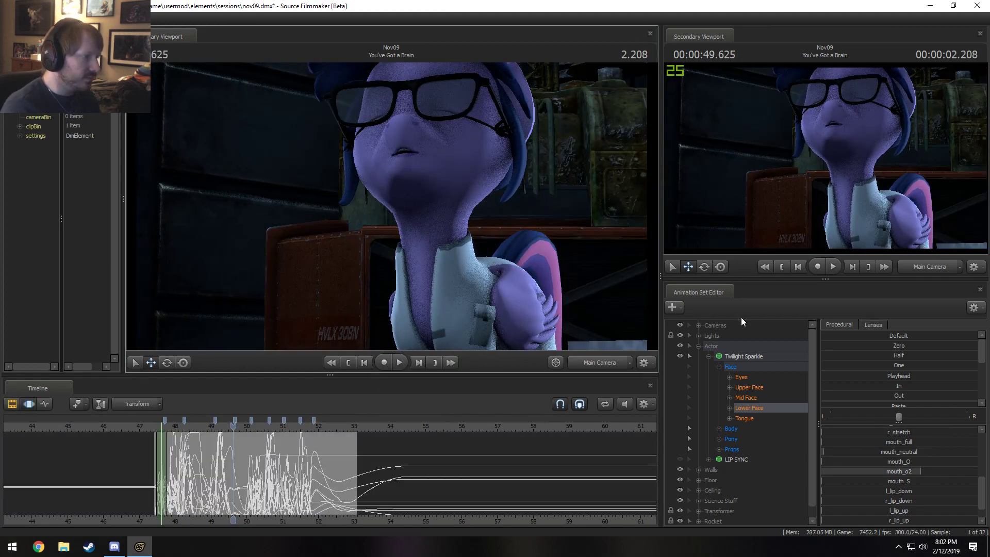
left_click(707, 355)
left_click(700, 336)
scroll(753, 393, "down", 1)
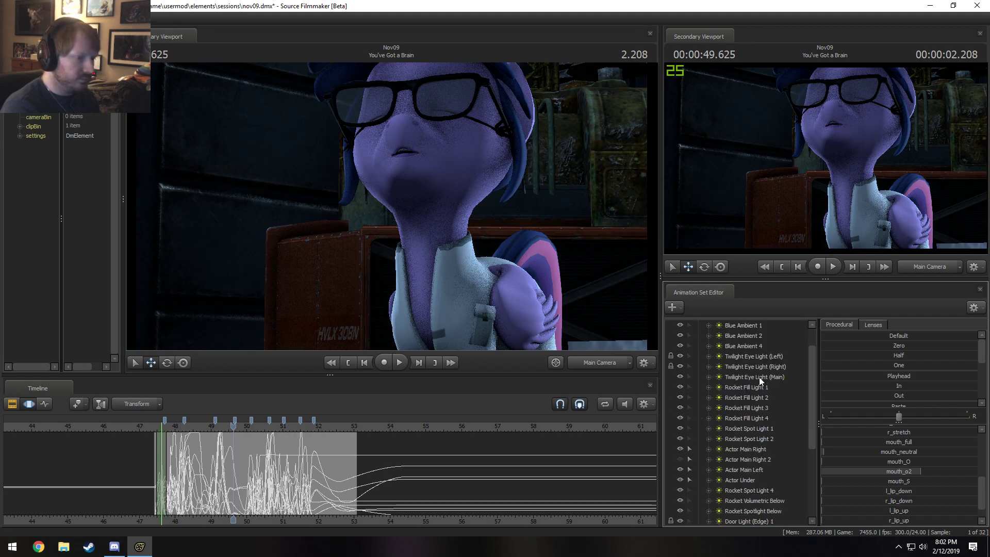
left_click(760, 376)
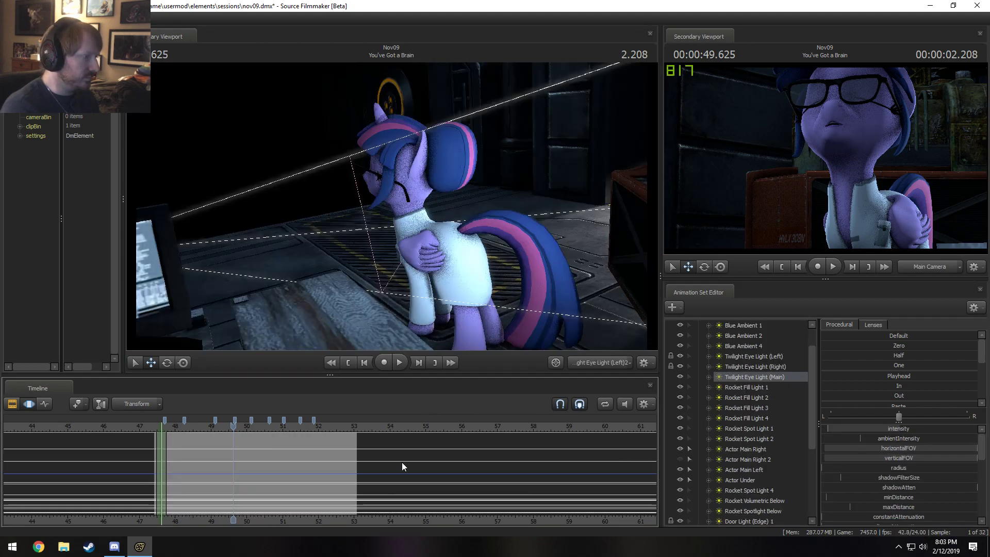
Step: Extend the time selection across the whole timeline, move to 0.083 in "You've Got a Brain" and return to the Main Camera
key("ctrl+a")
left_click_drag(233, 427, 177, 426)
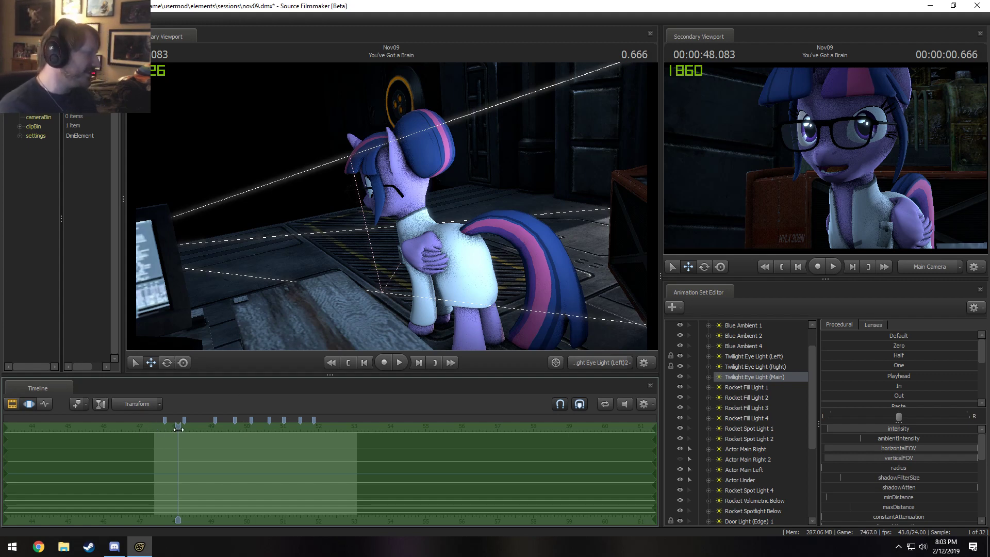
left_click_drag(179, 430, 157, 430)
left_click(601, 365)
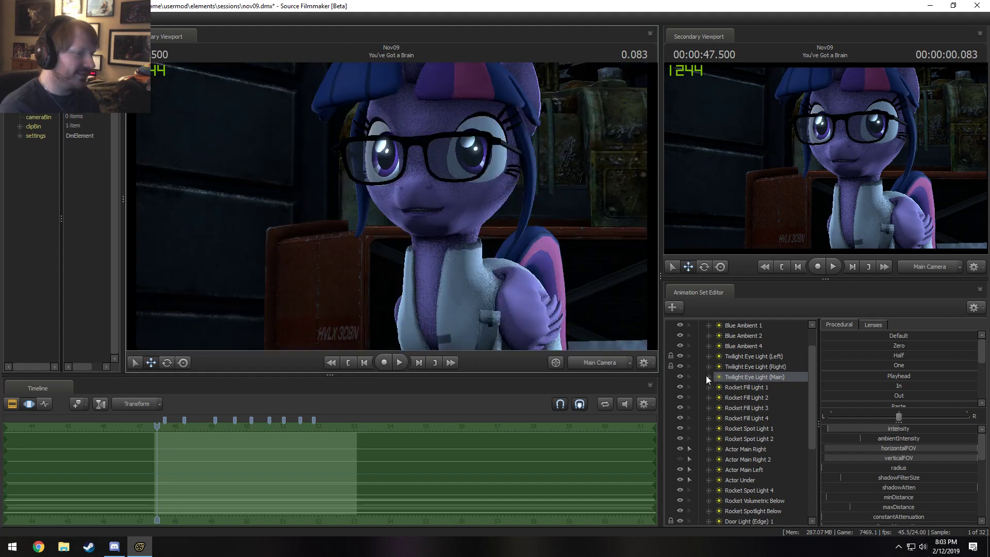
Step: Look through Twilight Eye Light (Left) to check its aim on Twilight Sparkle's eye at the start of the shot
double_click(773, 359)
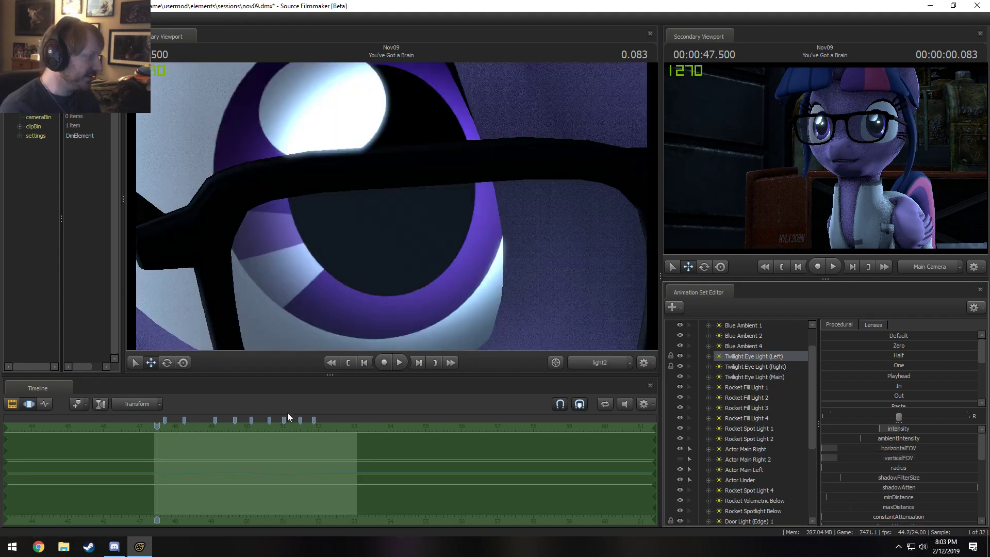
mouse_move(157, 431)
left_mouse_down()
mouse_move(169, 437)
mouse_move(156, 437)
left_mouse_up()
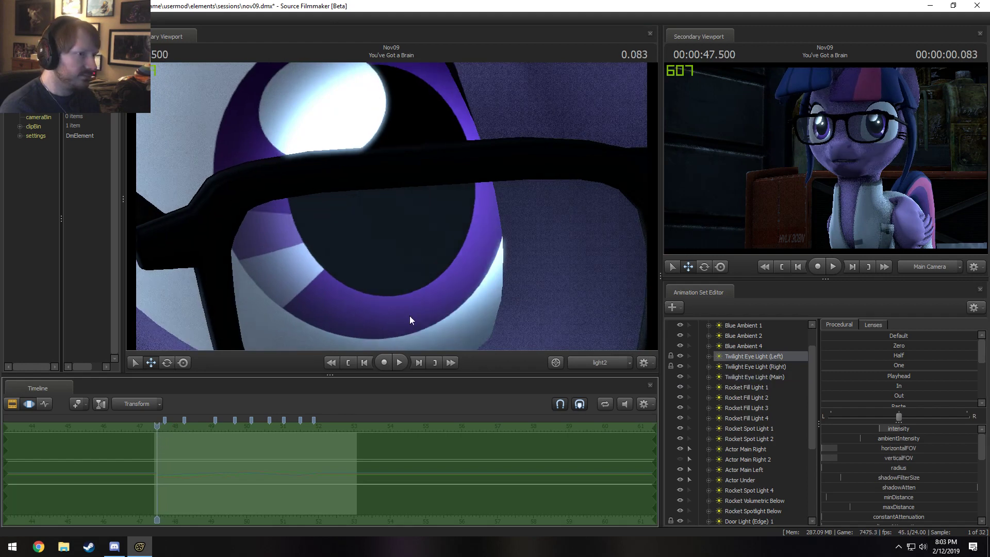
left_click(428, 252)
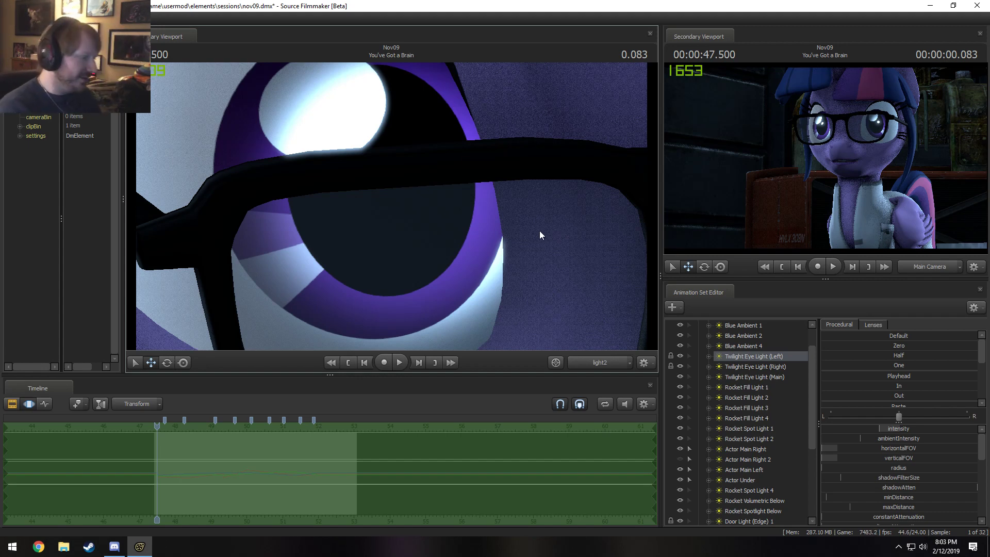
Step: Collapse the lights group and browse Twilight Sparkle's Upper Face controls under Actor
scroll(731, 387, "up", 1)
left_click(699, 336)
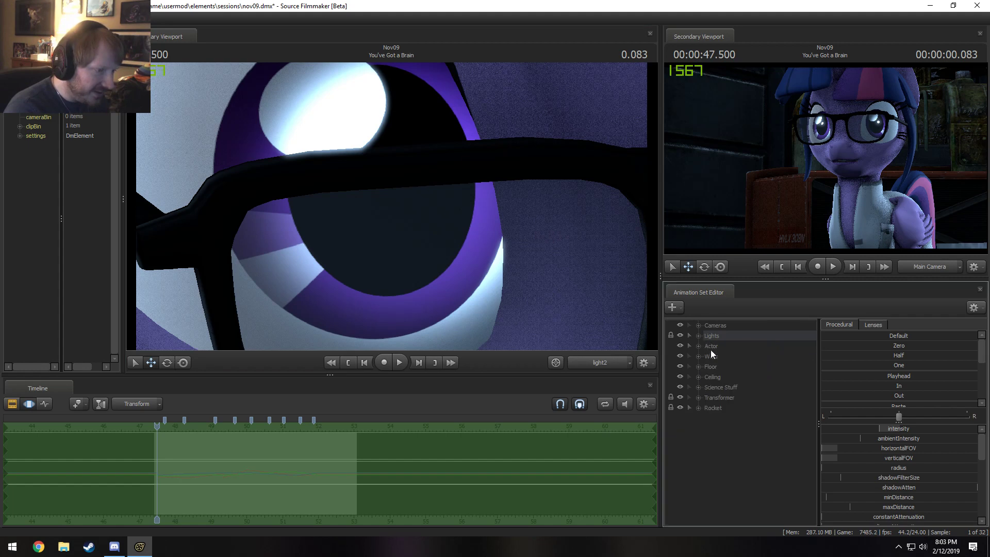
left_click(699, 346)
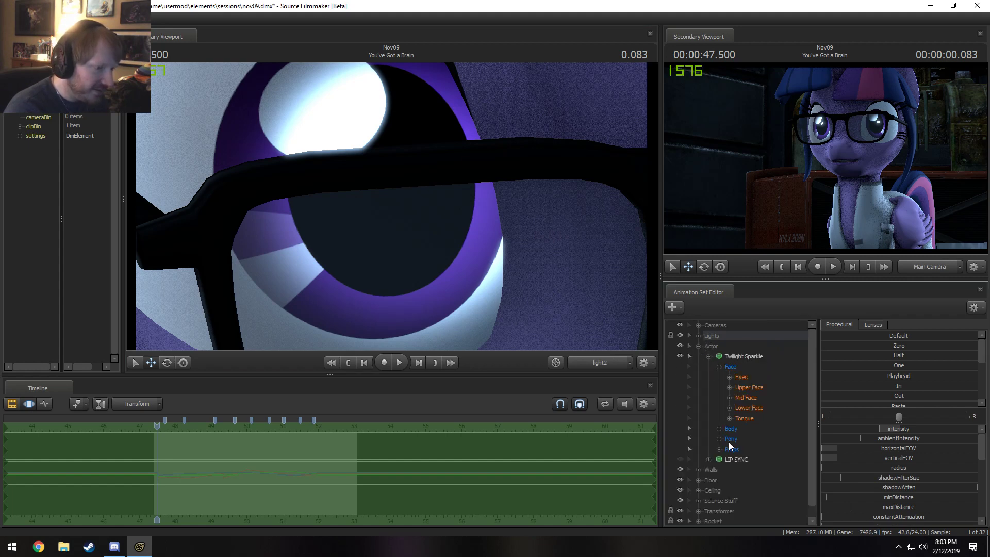
left_click(720, 449)
left_click(719, 449)
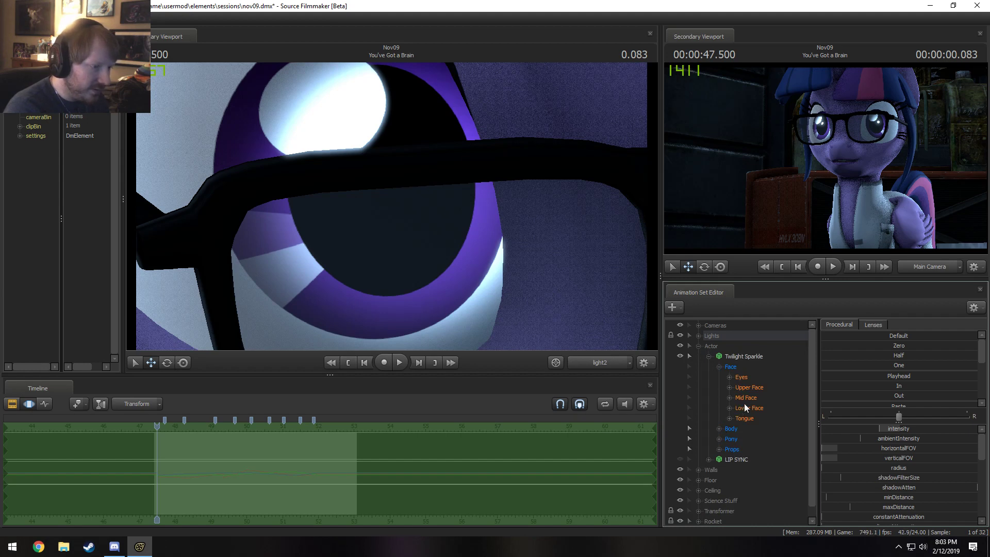
left_click(748, 387)
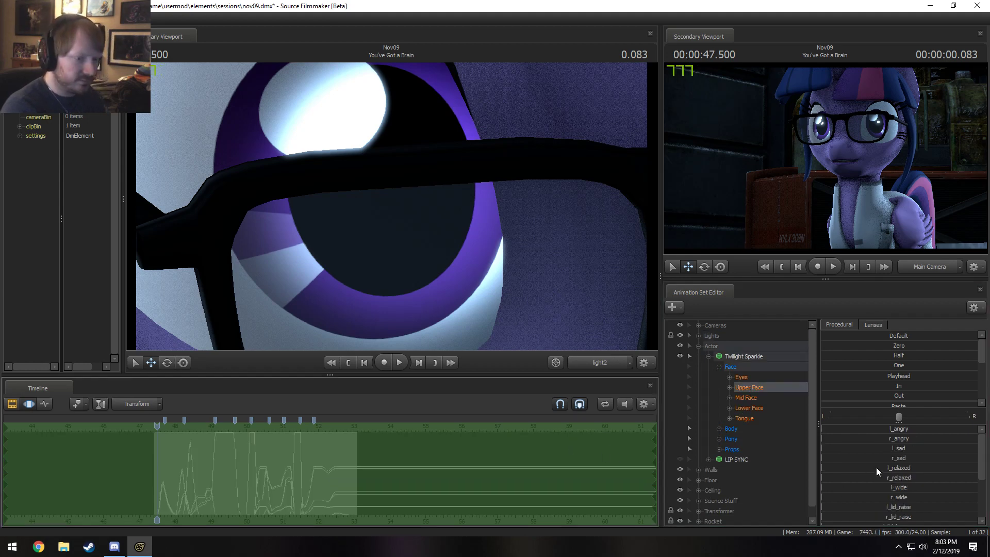
scroll(887, 482, "down", 3)
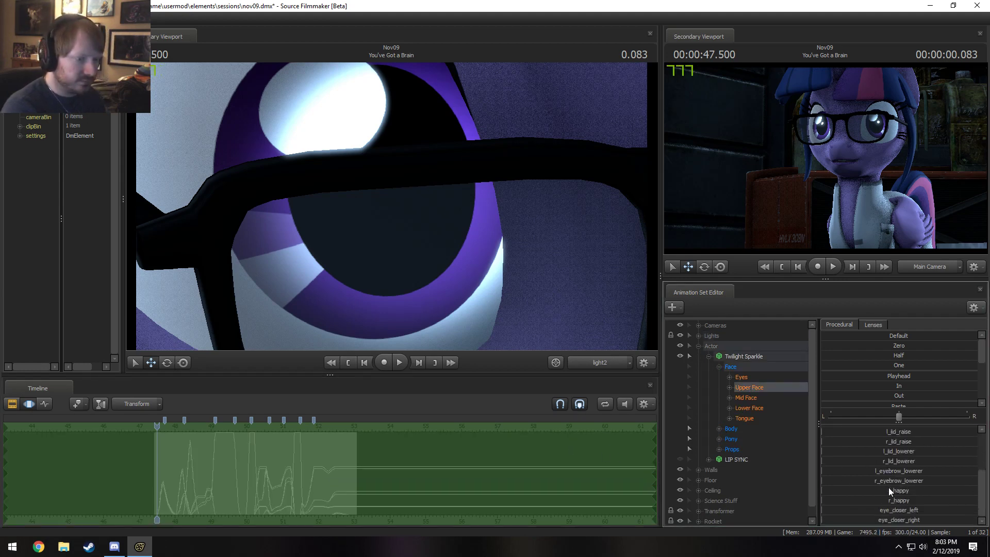
Step: Raise l_frown and r_frown in Twilight Sparkle's Lower Face controls to slightly over half and check the expression through the Main Camera
left_click(744, 407)
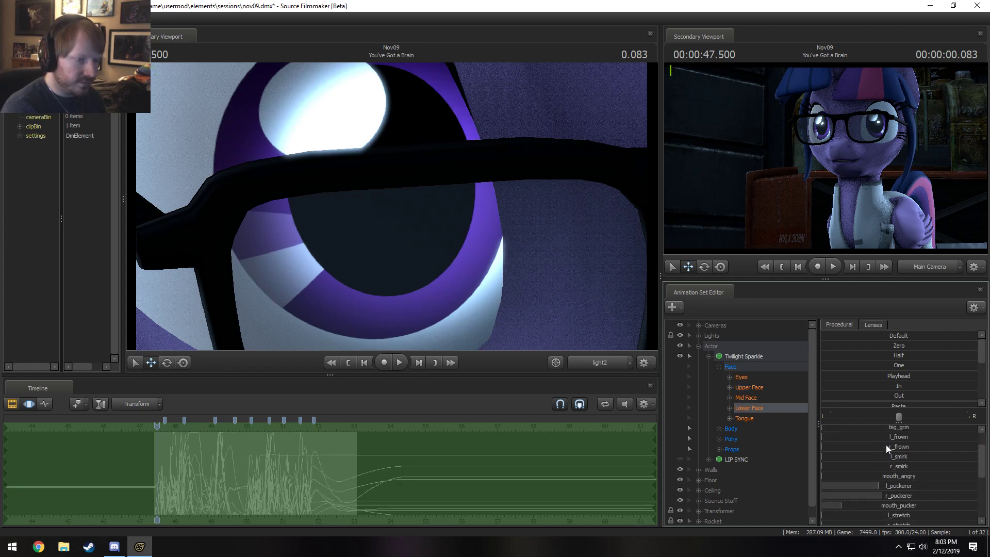
left_click_drag(886, 444, 907, 437)
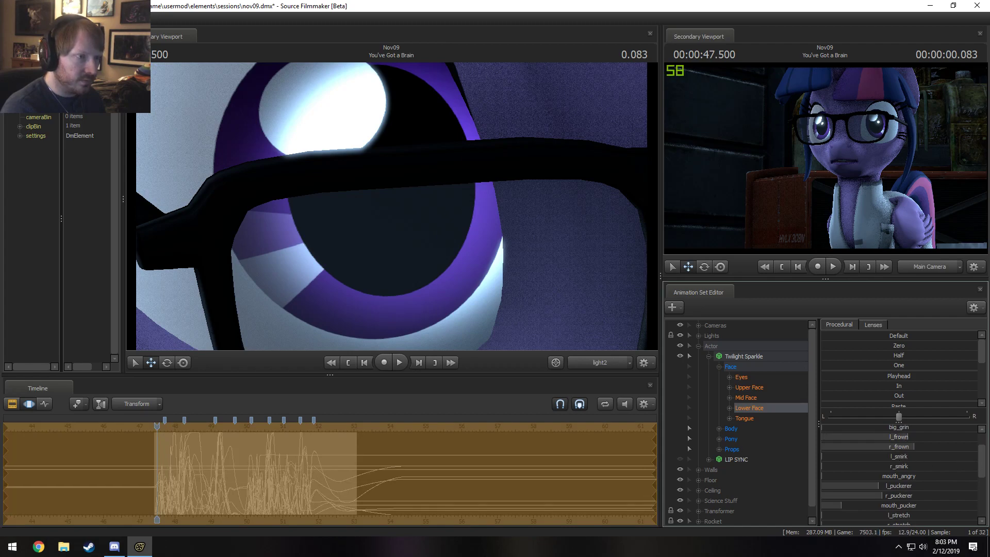
left_click(604, 362)
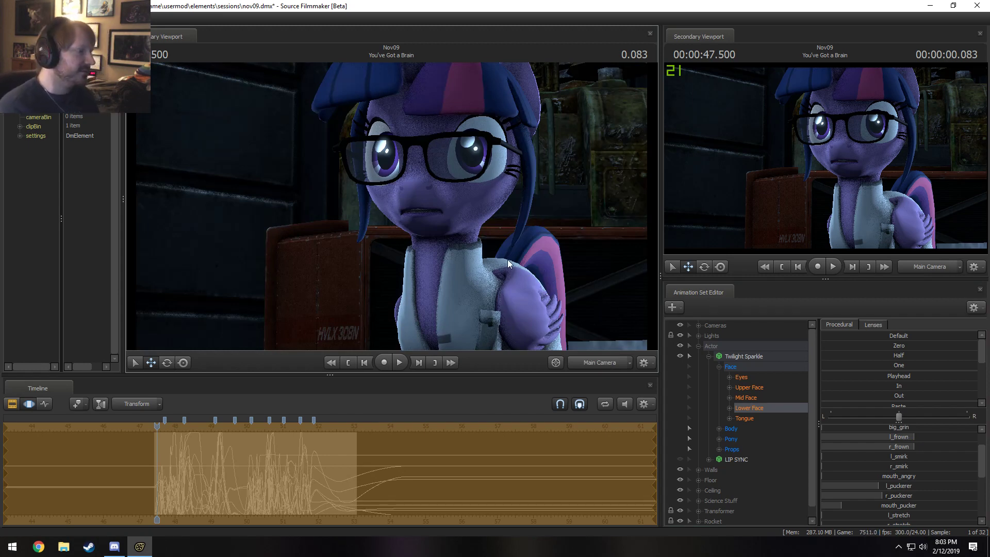
Step: Select Twilight Sparkle's Head control, try raising it slightly, and commit the pending motion edits
left_click(447, 215)
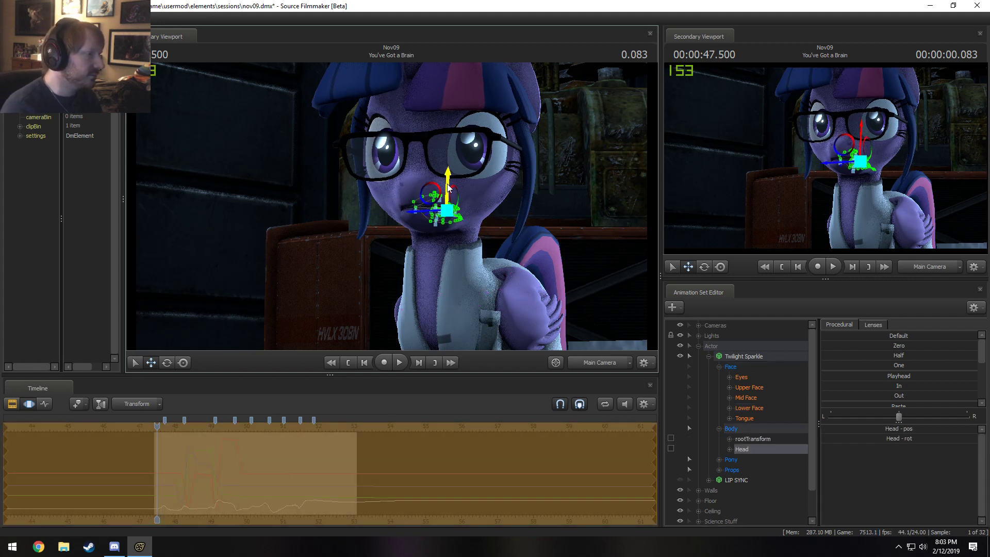
key("F2")
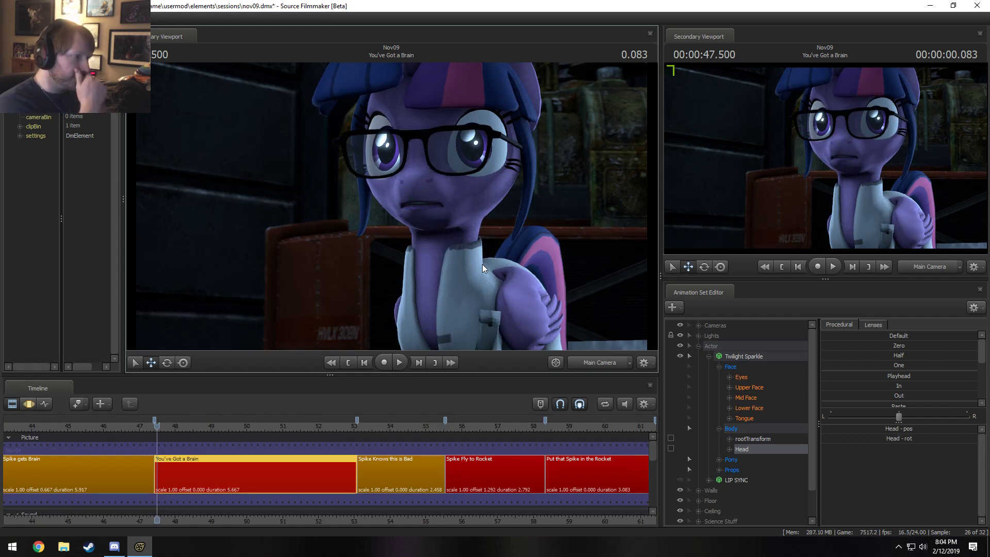
key("F3")
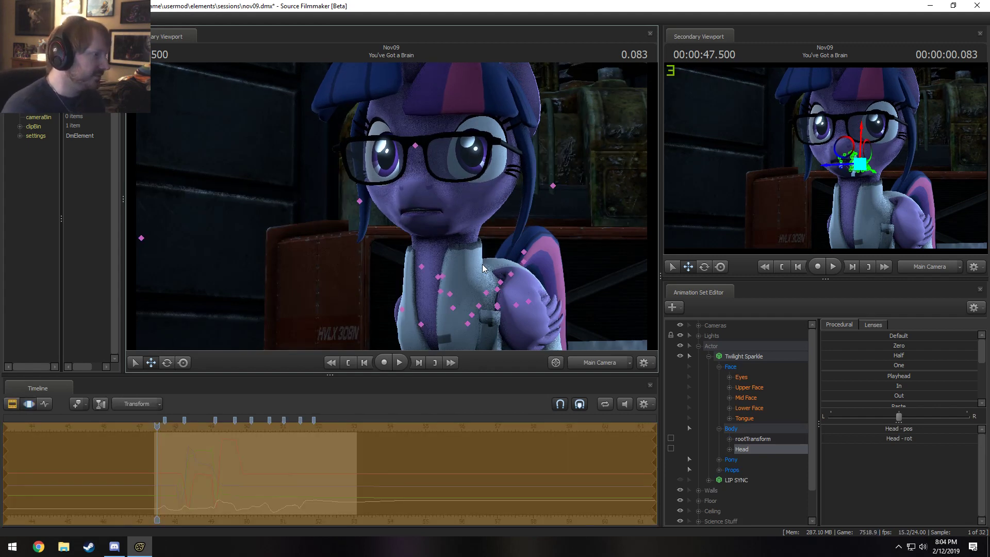
key("F2")
key("F3")
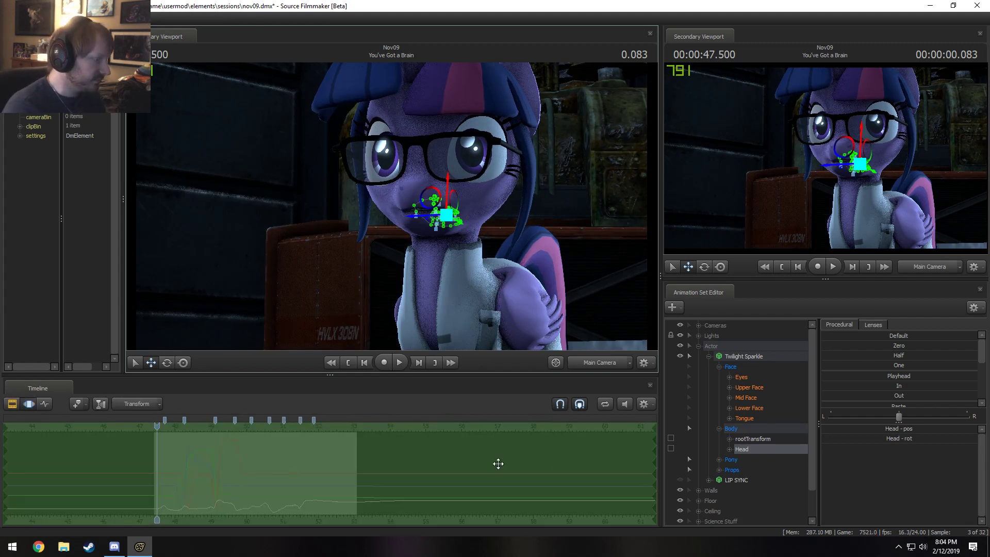
key("F2")
key("F3")
key("Down")
key("Down")
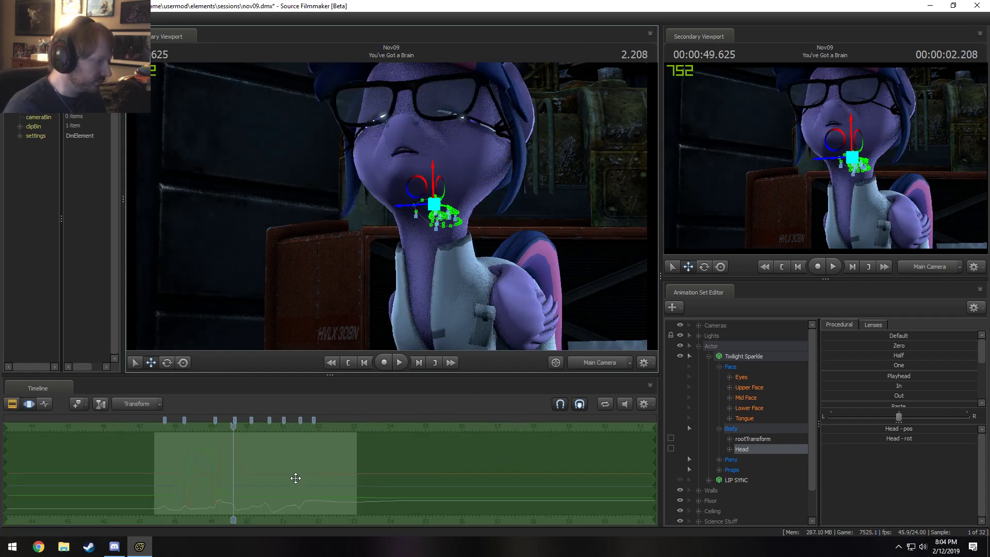
left_click(619, 362)
left_click(618, 362)
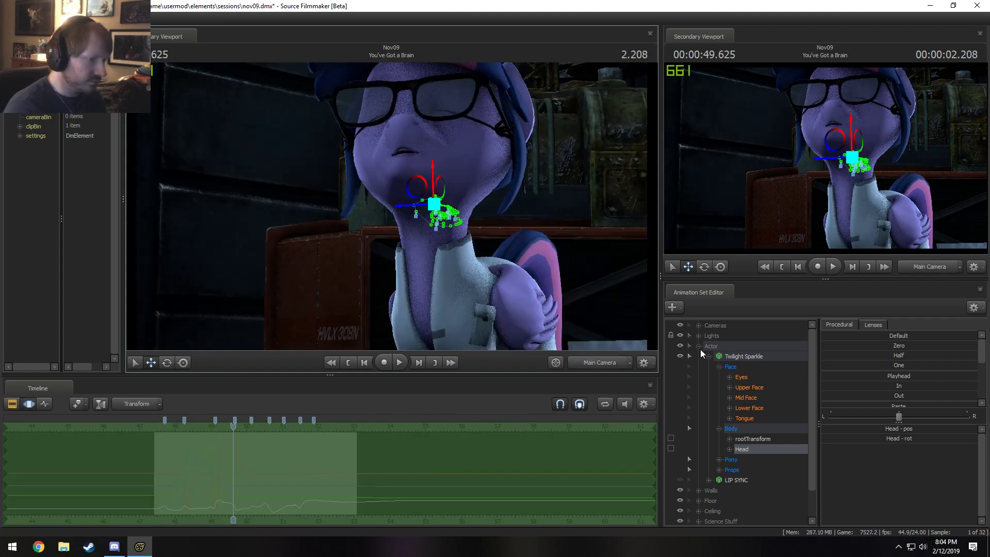
Step: Collapse the Actor group, expand Lights and look through Twilight Eye Light (Left) in the primary viewport
left_click(700, 346)
left_click(700, 335)
scroll(731, 400, "down", 10)
scroll(734, 403, "up", 9)
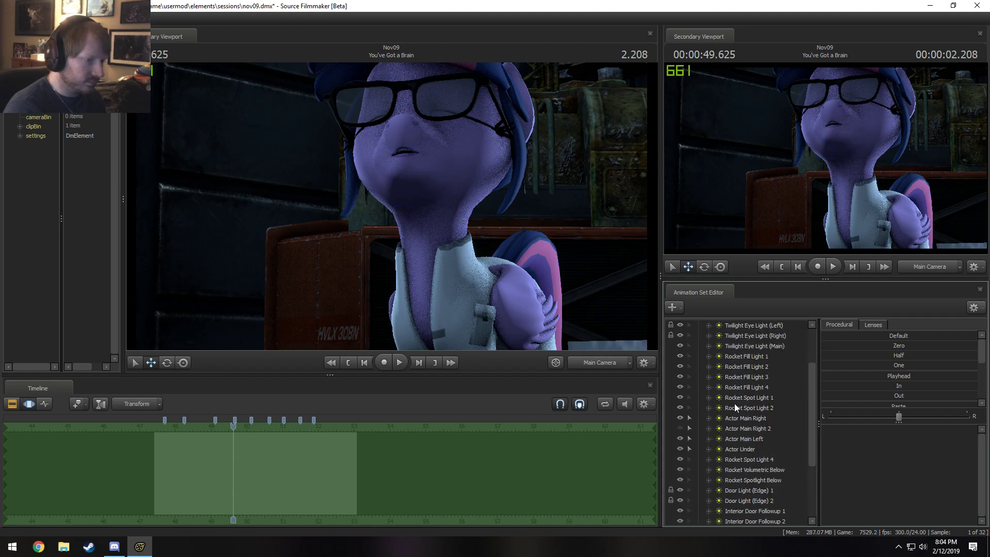
double_click(755, 354)
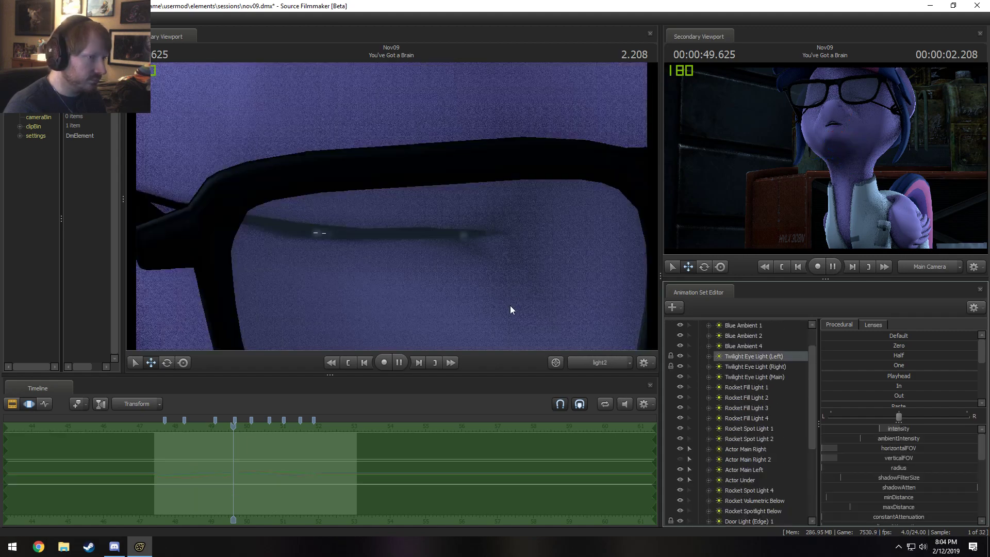
Step: Aim Twilight Eye Light (Left) at its eye at 47.541 s, keeping a narrow field of view around the iris
left_click_drag(233, 429, 160, 444)
left_click_drag(539, 262, 503, 245)
key("ctrl+z")
left_click_drag(394, 207, 387, 205)
scroll(387, 205, "down", 8)
scroll(387, 205, "up", 10)
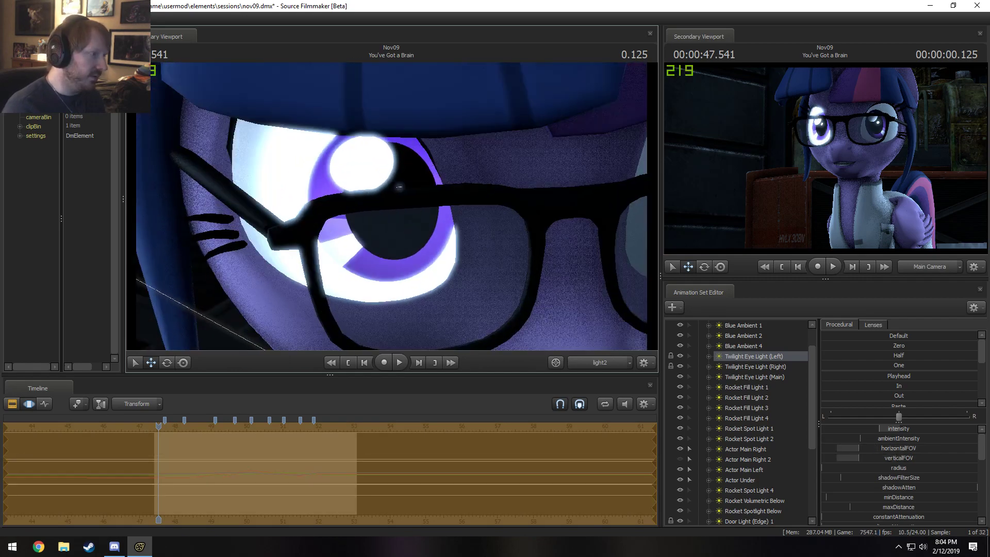
left_click_drag(391, 205, 392, 210)
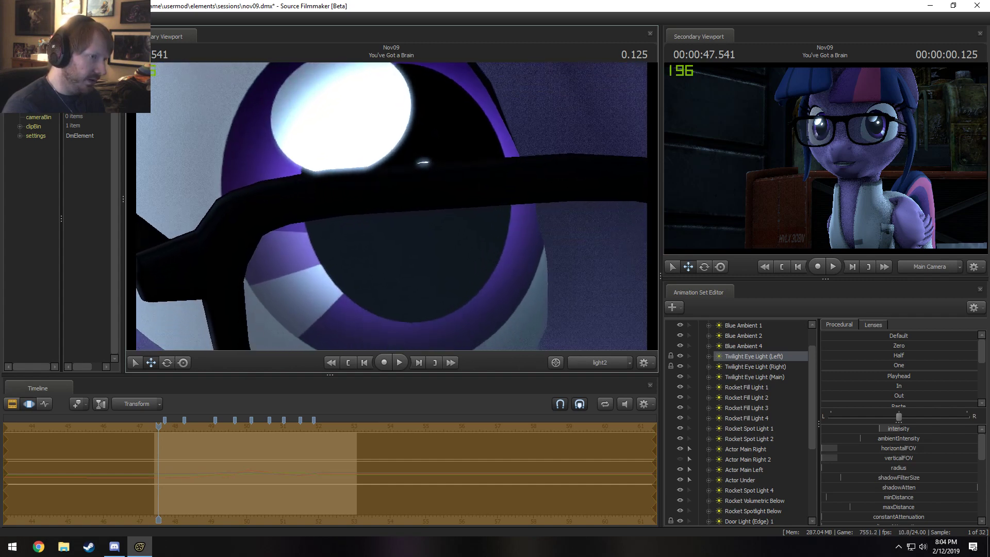
Step: Show the view from Twilight Eye Light (Right) in the primary viewport with the Motion Editor active
key("F2")
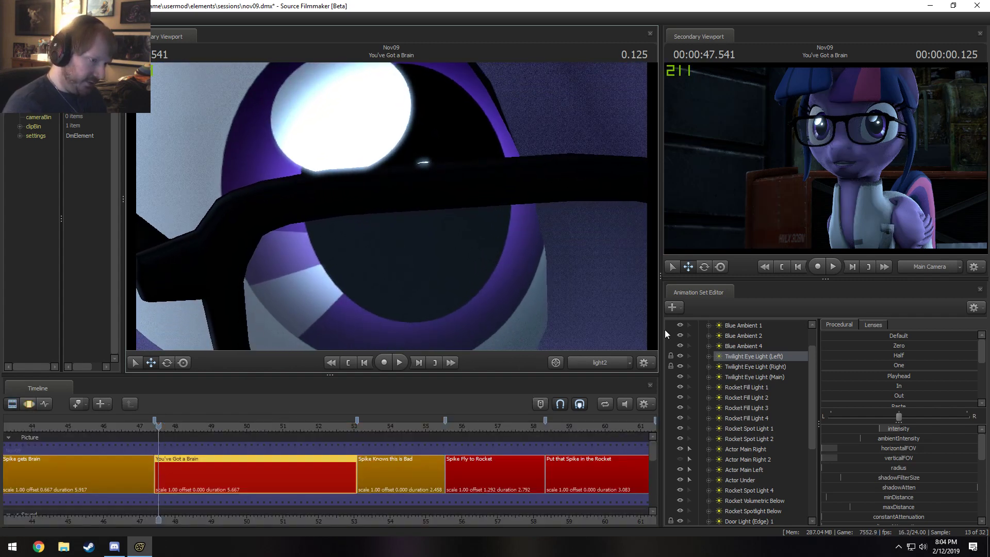
left_click(769, 367)
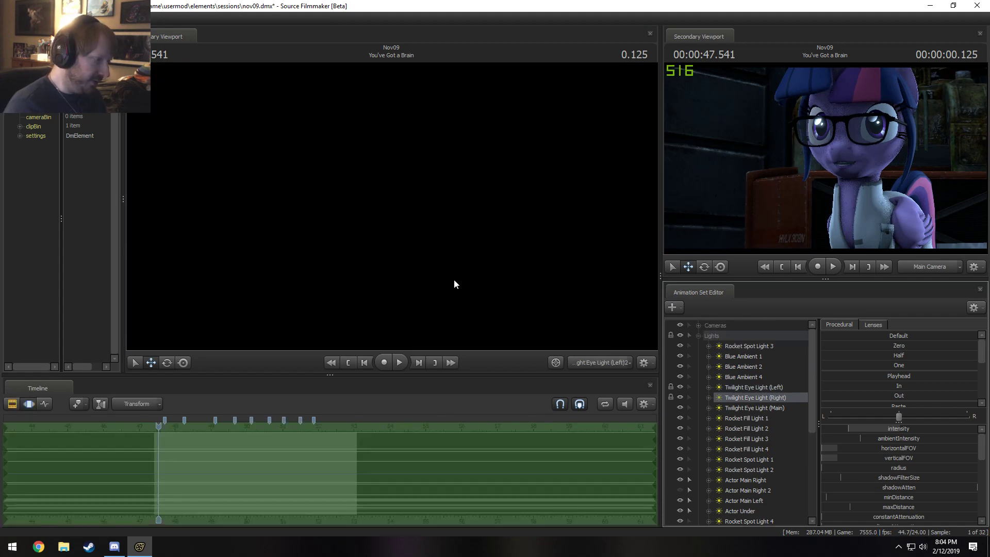
key("F2")
left_click(497, 286)
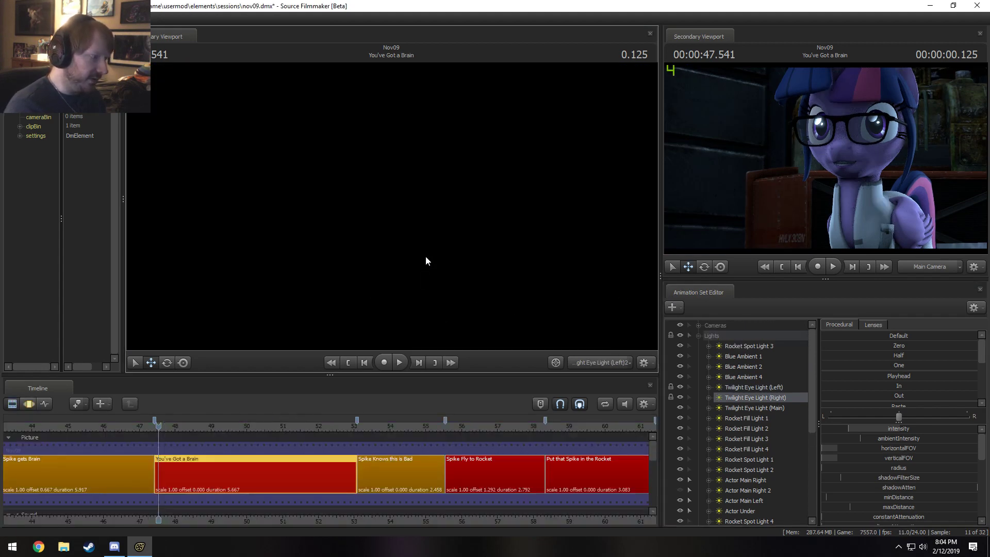
key("F3")
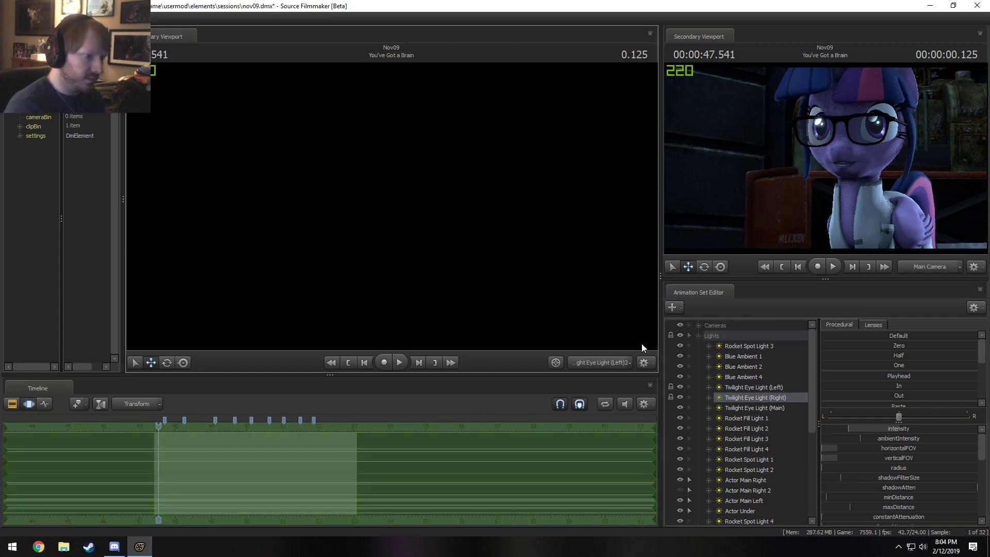
Step: Hide the Floor group to clear the eye light's view, keeping the Ceiling group visible
scroll(740, 460, "down", 5)
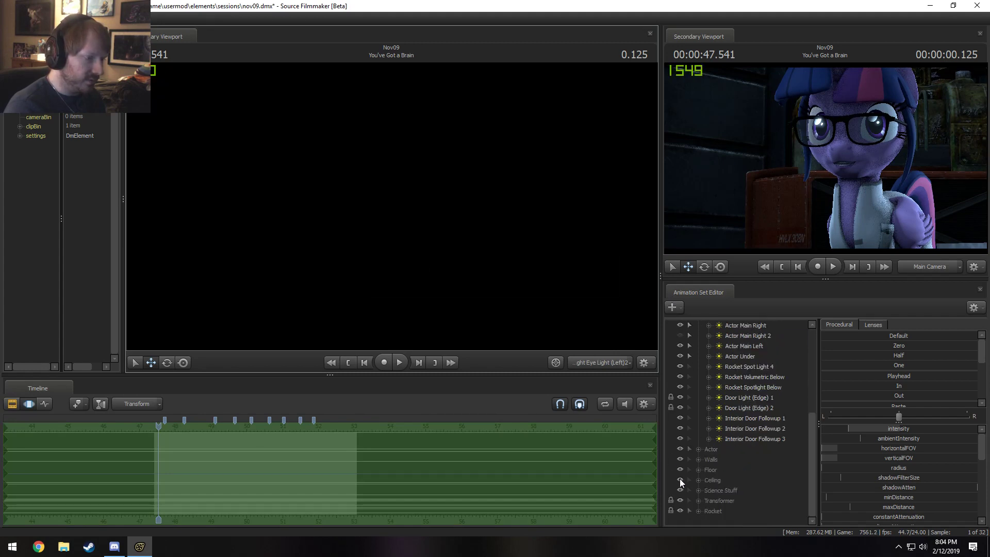
left_click(679, 479)
left_click(679, 479)
left_click(680, 469)
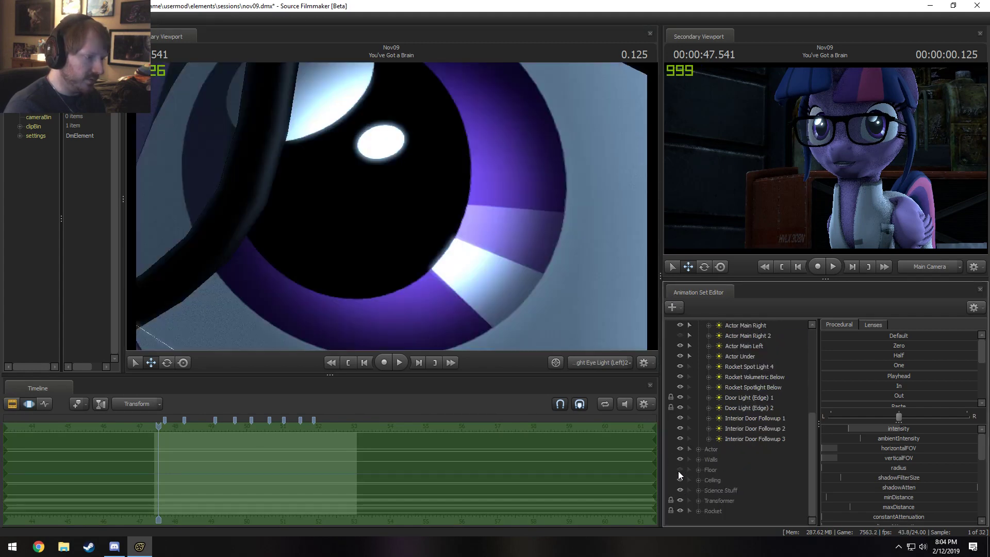
Step: Aim Twilight Eye Light (Right) at its eye at 47.541 s, widening the field of view temporarily to locate the eye
scroll(391, 207, "down", 5)
left_click_drag(392, 206, 320, 199)
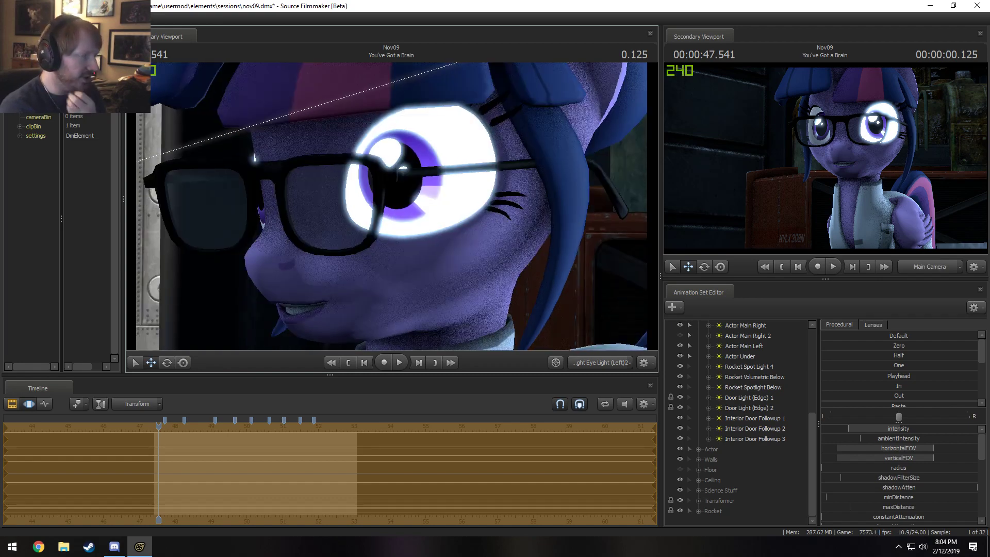
scroll(320, 199, "up", 10)
left_click_drag(320, 198, 315, 164)
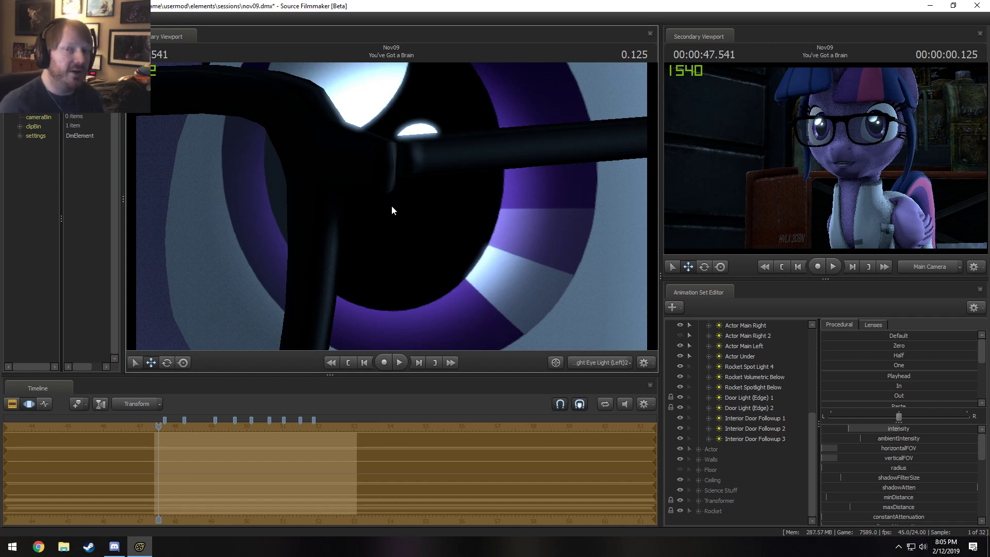
left_click_drag(433, 151, 392, 206)
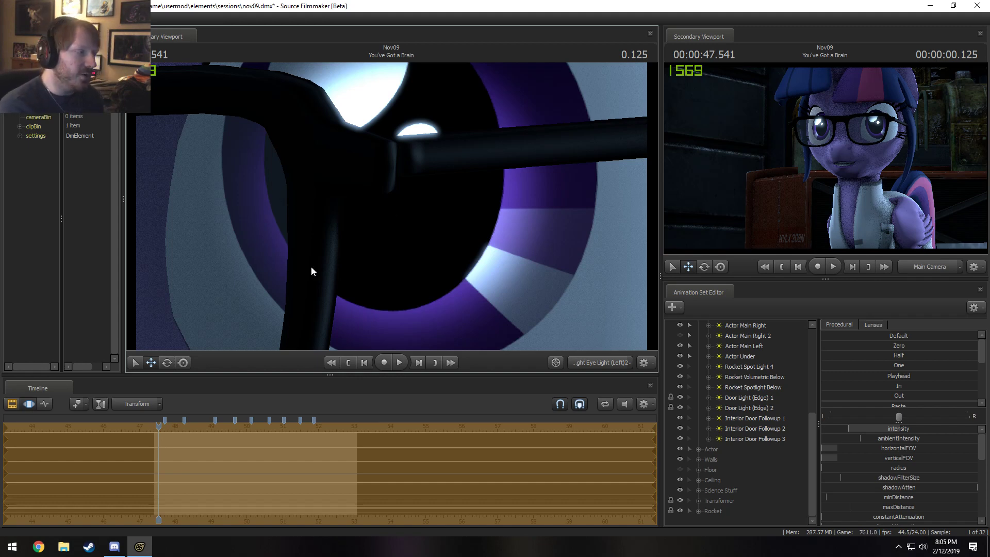
mouse_move(312, 268)
left_mouse_down()
mouse_move(298, 286)
mouse_move(306, 279)
left_mouse_up()
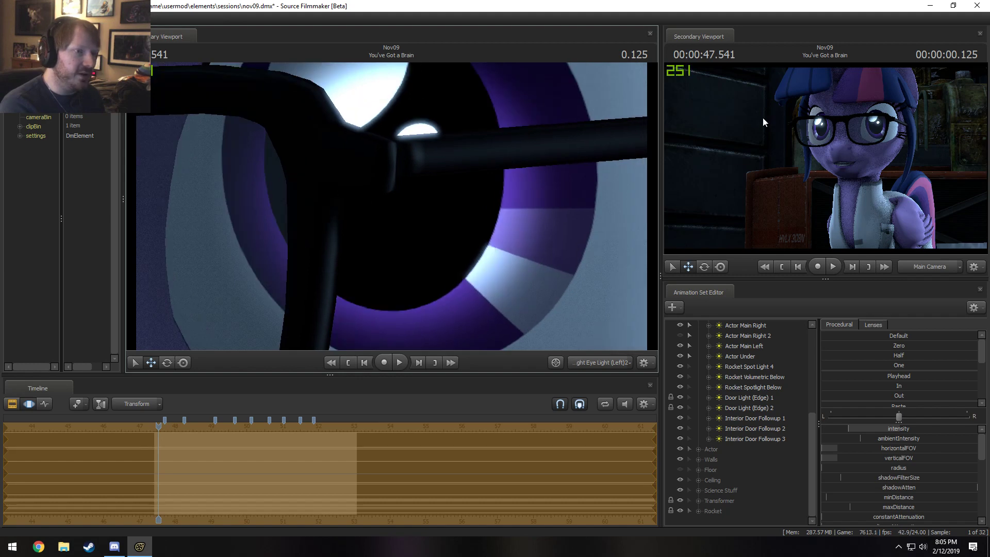
left_click_drag(453, 222, 437, 235)
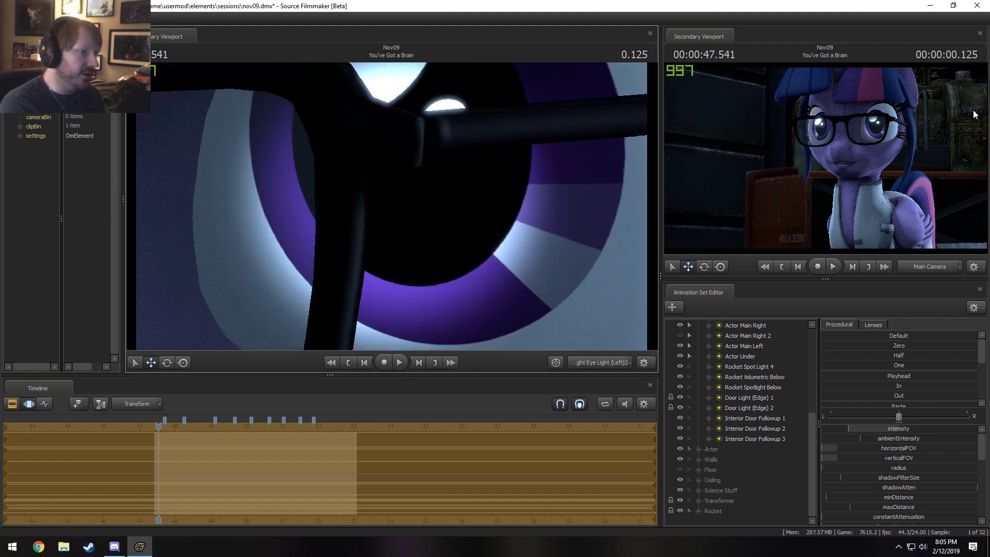
left_click_drag(388, 270, 378, 258)
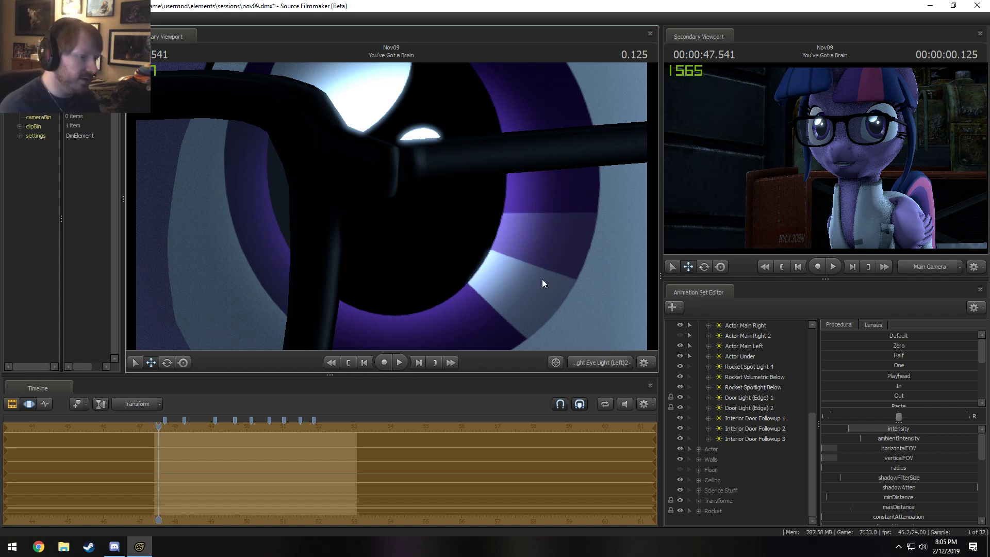
Step: Start the time selection early in the shot with a short falloff, extending onward, and place the playhead at 47.875 s
scroll(791, 446, "up", 5)
scroll(179, 460, "up", 3)
key("shift")
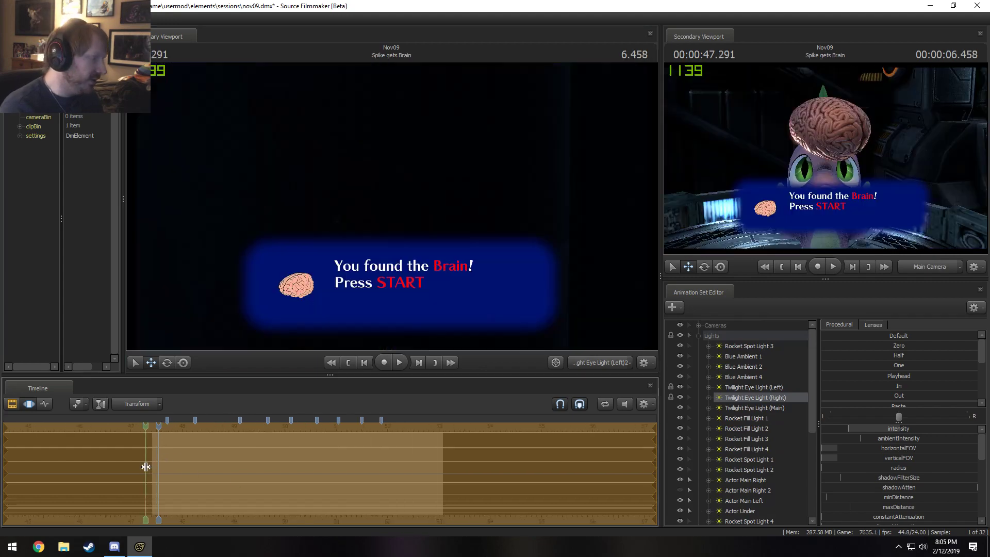
left_click(163, 466, "shift")
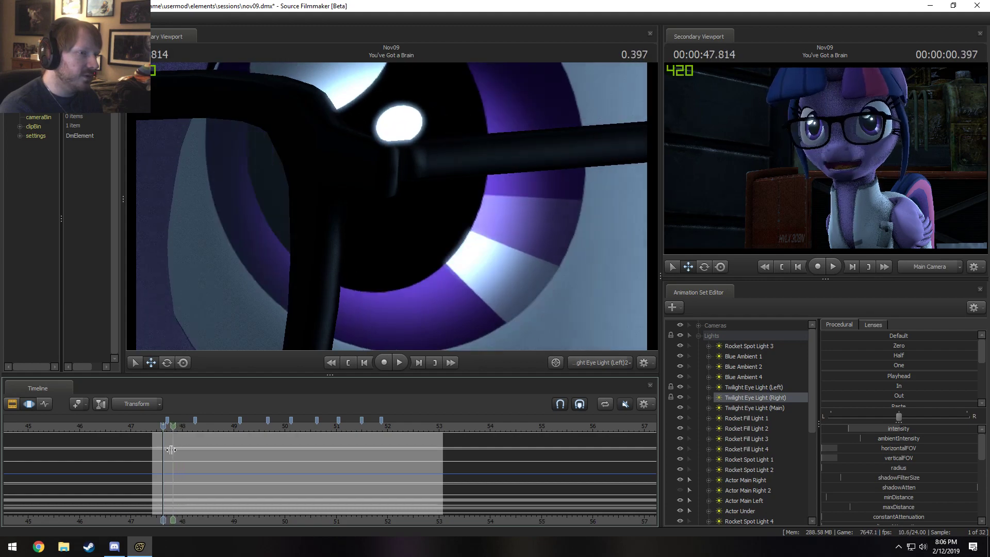
left_click(176, 453)
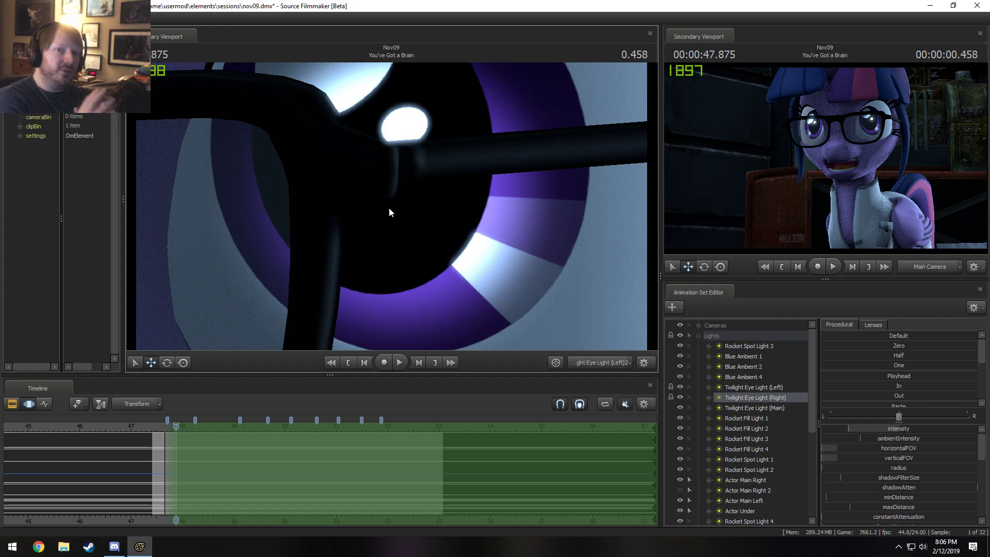
mouse_move(389, 207)
left_mouse_down()
mouse_move(398, 191)
mouse_move(390, 204)
left_mouse_up()
right_click_drag(369, 205, 393, 209)
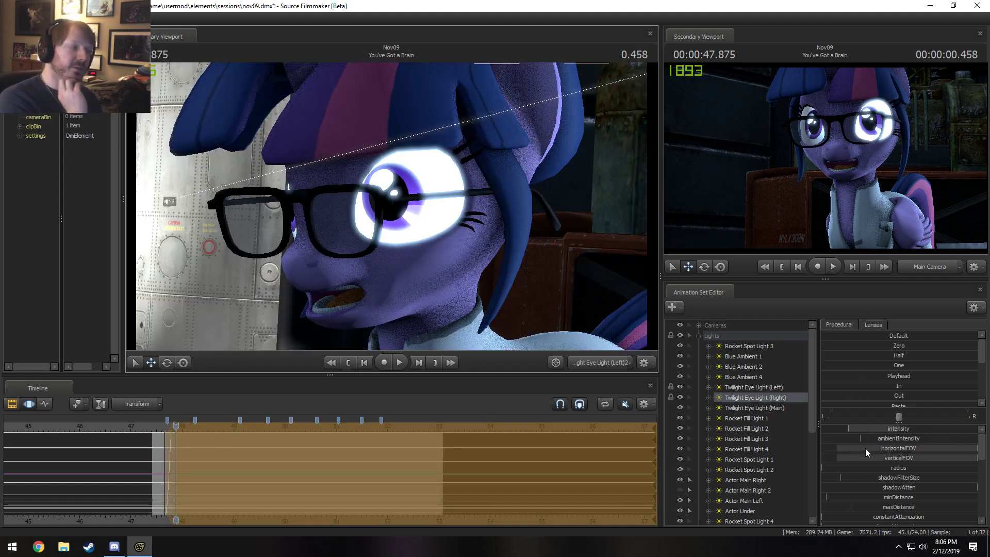
key("ctrl+z")
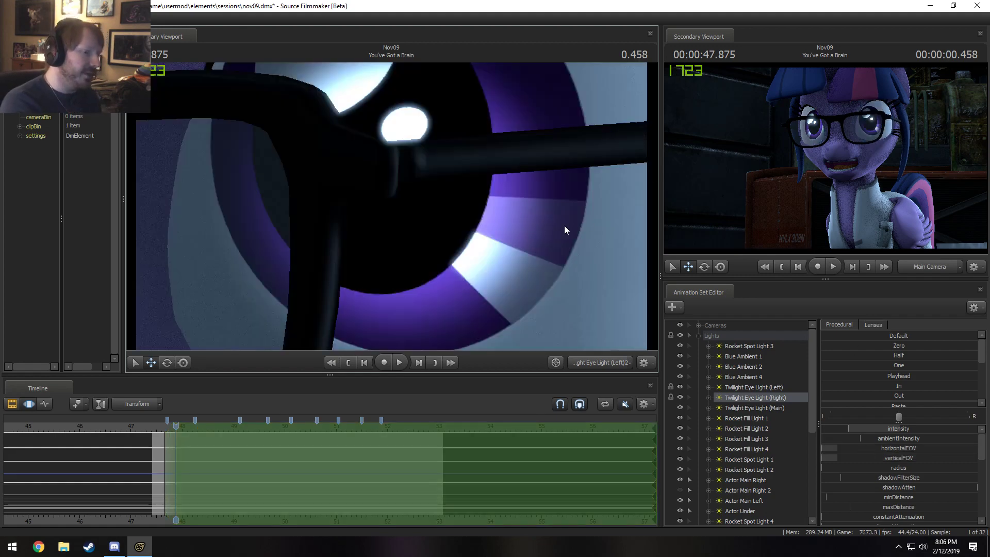
Step: Re-aim Twilight Eye Light (Right) at the eye at 47.875 s and partially blend the change with the Drop preset
left_click_drag(541, 198, 542, 197)
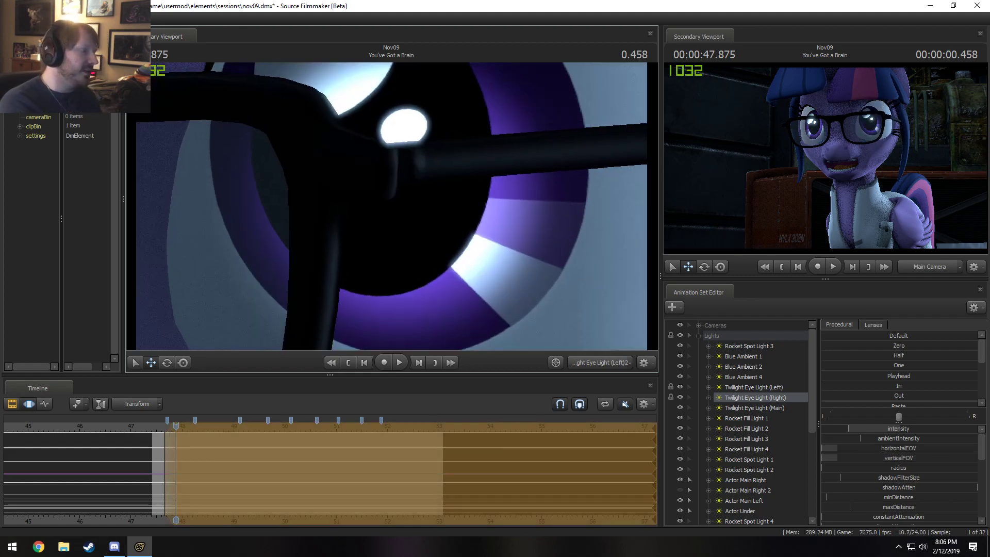
left_click_drag(387, 213, 387, 213)
left_click_drag(387, 213, 389, 207)
key("ctrl+z")
key("ctrl+z")
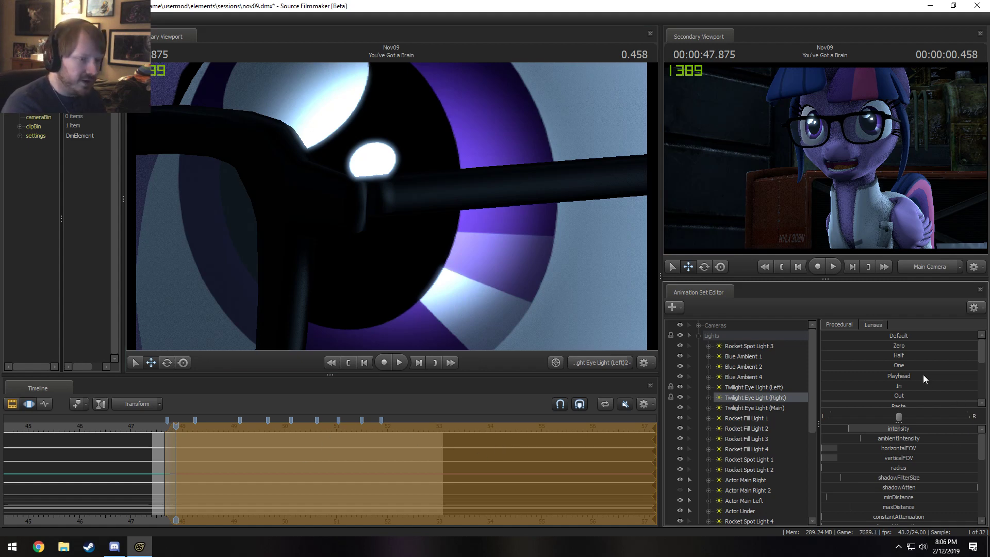
scroll(890, 390, "down", 1)
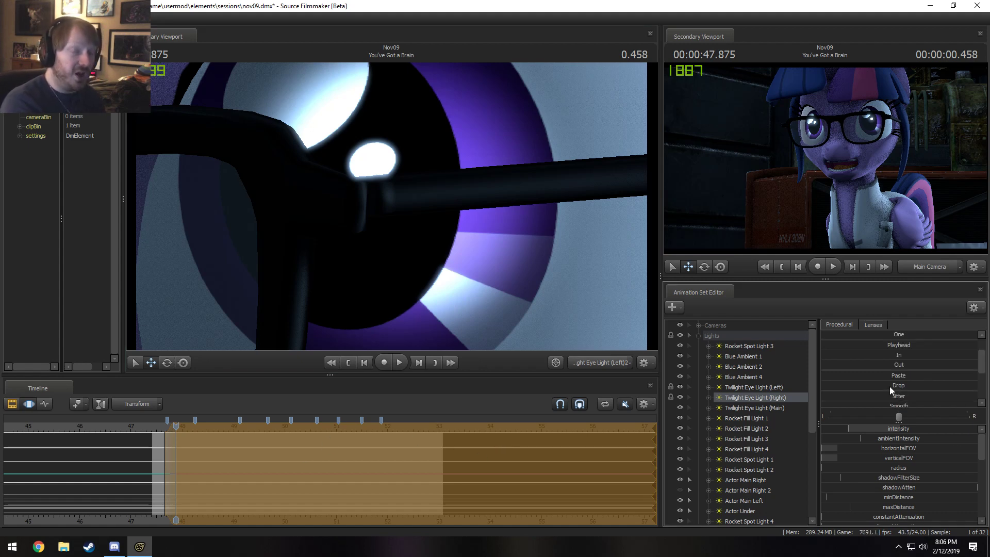
left_click_drag(890, 385, 915, 385)
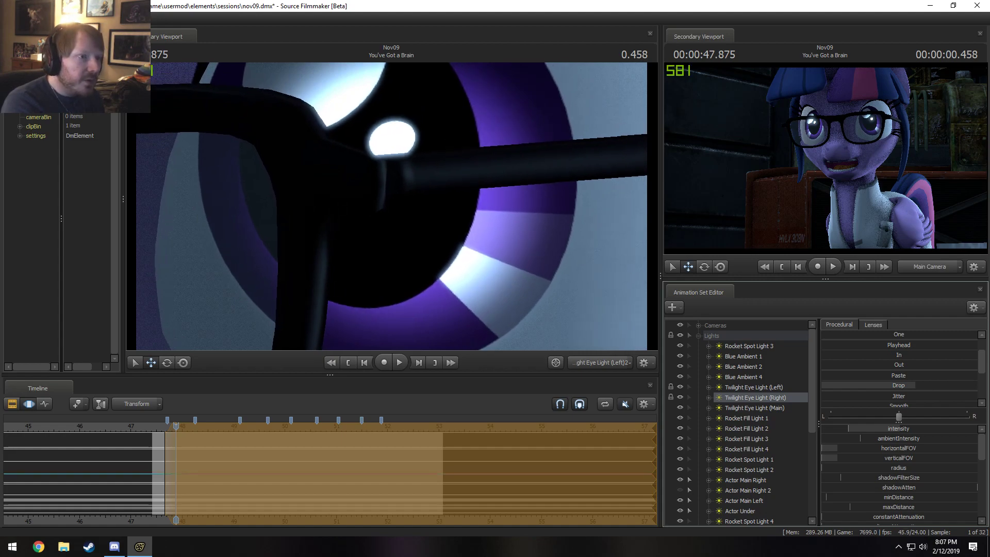
Step: Shift the start of the time selection to about 48 s and re-aim Twilight Eye Light (Right) at the eye at 48.166 s
left_click_drag(158, 475, 985, 515)
left_click_drag(184, 475, 174, 474)
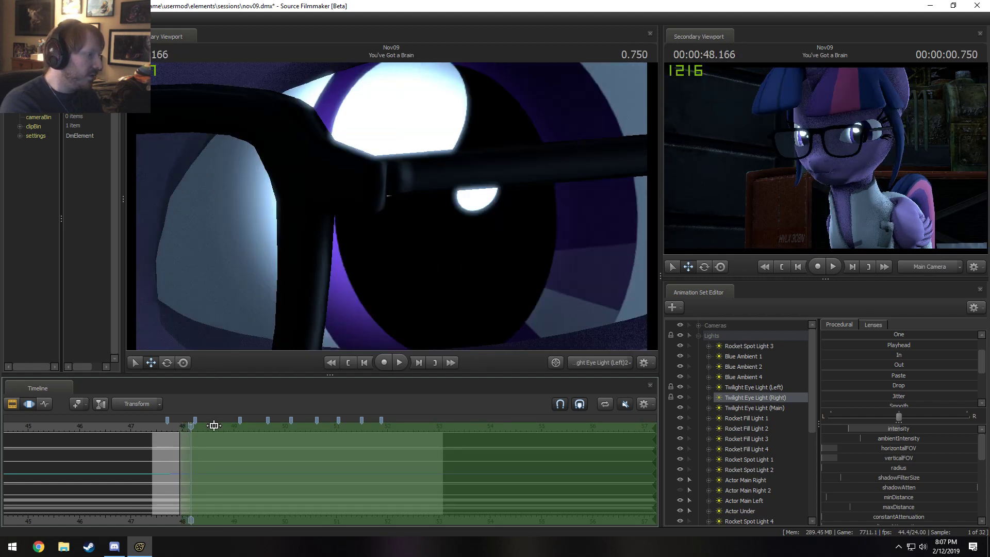
left_click_drag(433, 263, 489, 299)
left_click_drag(384, 206, 390, 207)
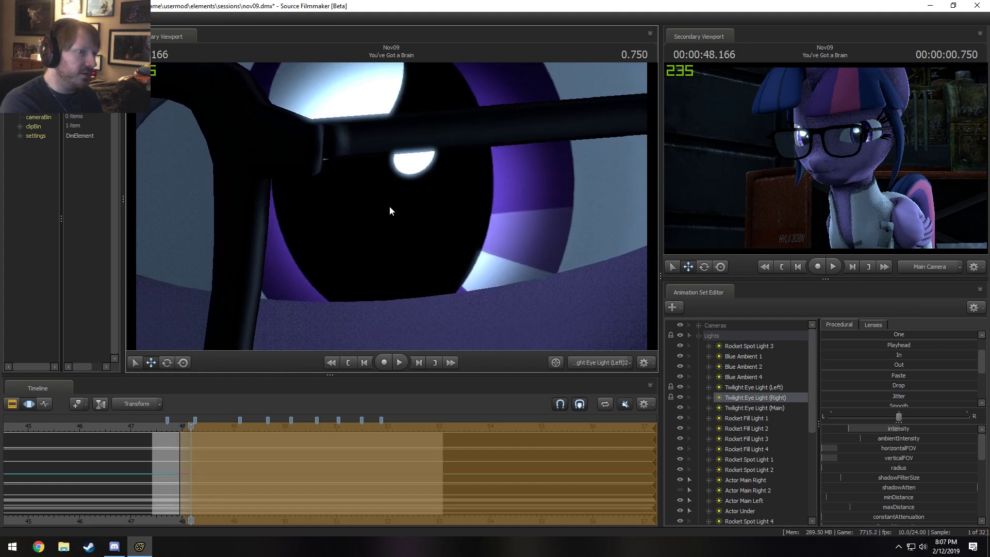
Step: Move the time selection's start later and re-aim Twilight Eye Light (Right) at the eye at 48.333 s
left_click_drag(173, 454, 204, 468)
left_click(205, 468)
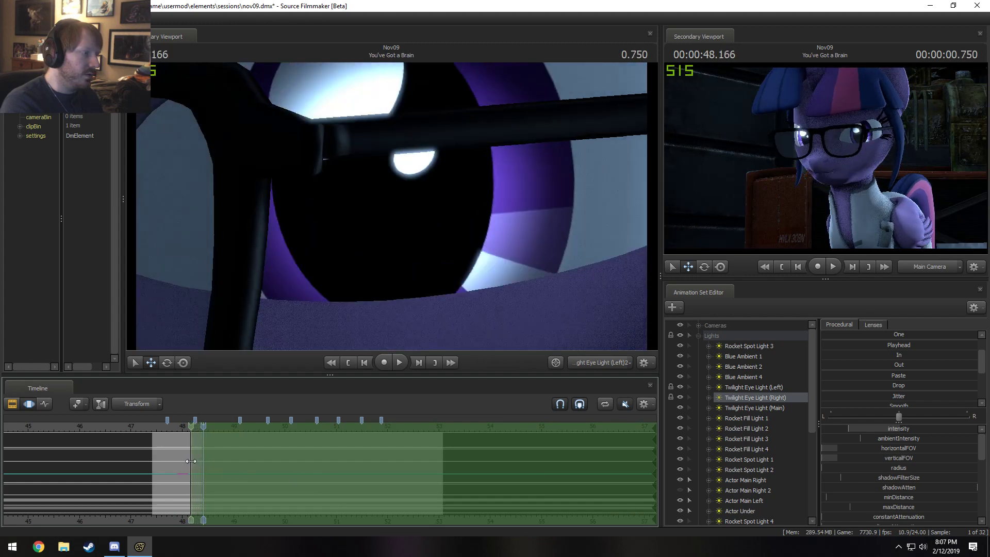
scroll(185, 474, "up", 3)
key("space")
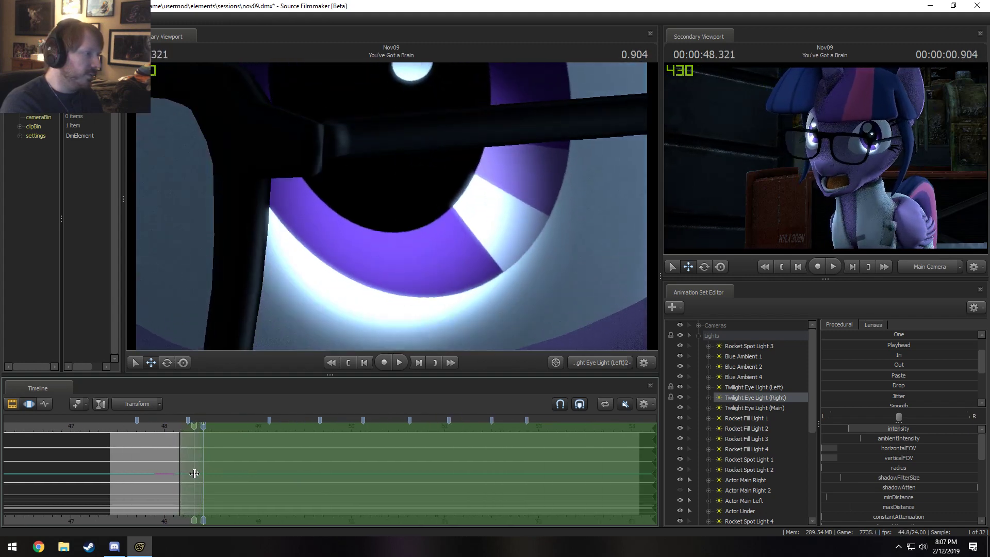
key("space")
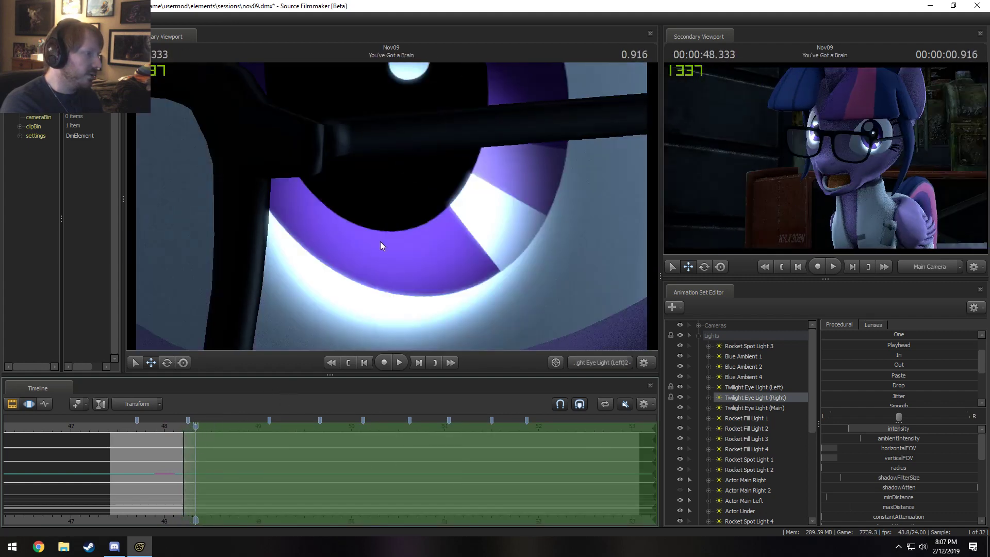
left_click_drag(380, 241, 382, 155)
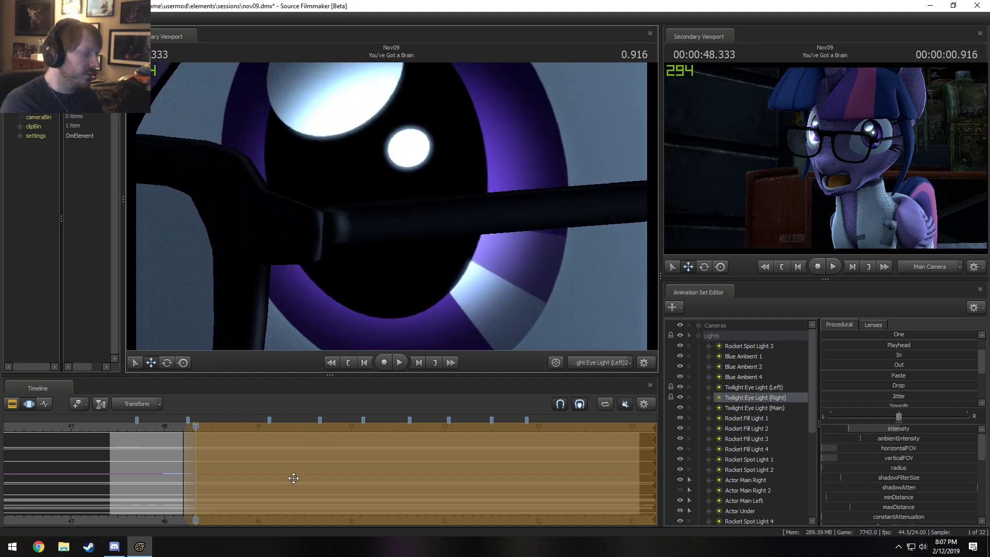
Step: Advance the time selection's start again and re-aim Twilight Eye Light (Right) to center the iris at 48.583 s
mouse_move(196, 476)
left_mouse_down()
mouse_move(179, 469)
mouse_move(217, 487)
mouse_move(215, 474)
mouse_move(197, 472)
left_mouse_up()
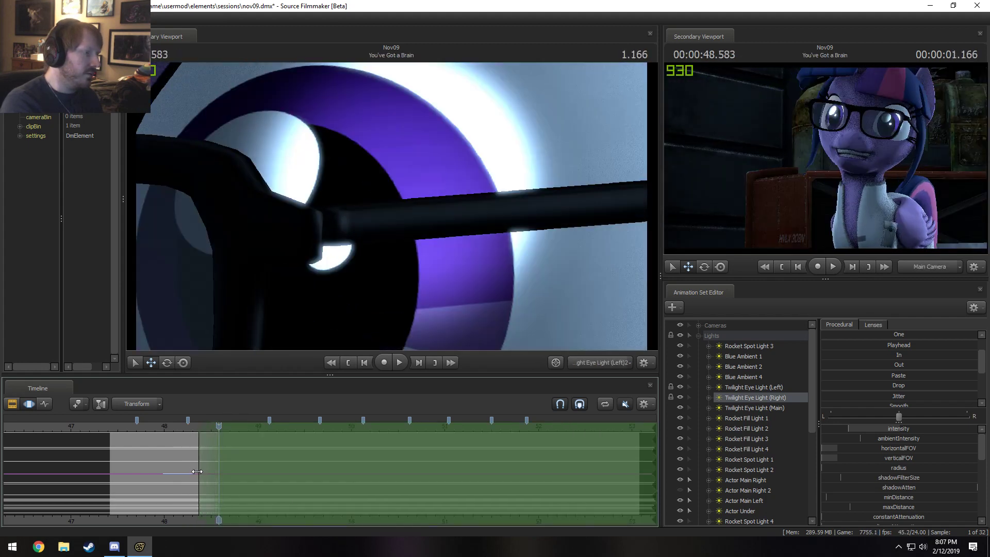
left_click_drag(462, 220, 390, 316)
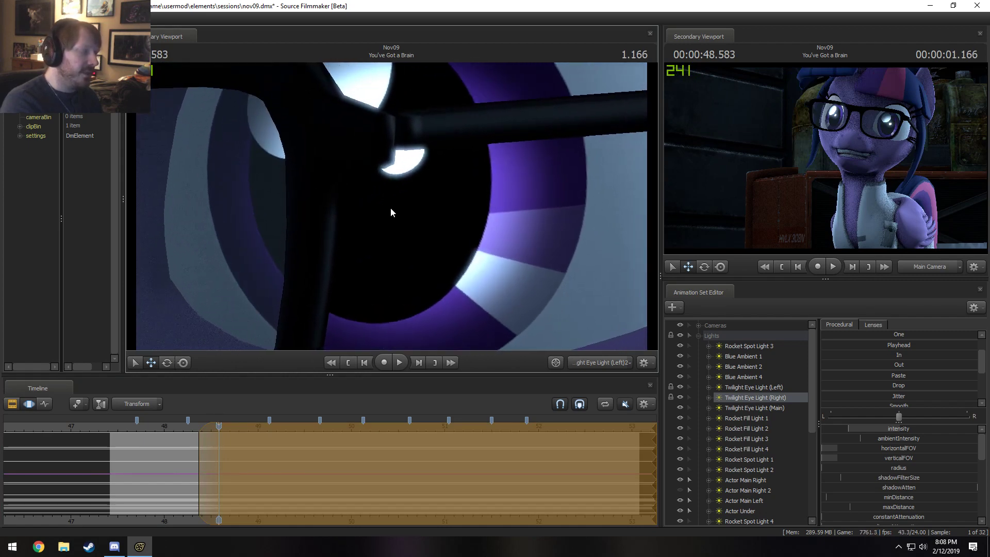
Step: Start the time selection at about 48.9 s and re-aim Twilight Eye Light (Right) at the eye at 49.000 s
mouse_move(183, 437)
left_mouse_down()
mouse_move(260, 453)
mouse_move(220, 457)
mouse_move(260, 466)
left_mouse_up()
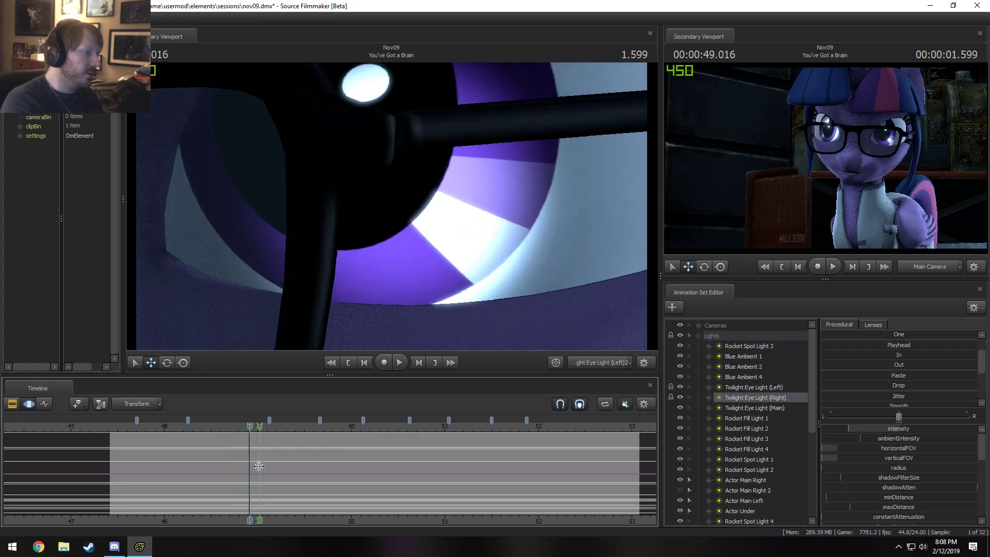
key("space")
key("space")
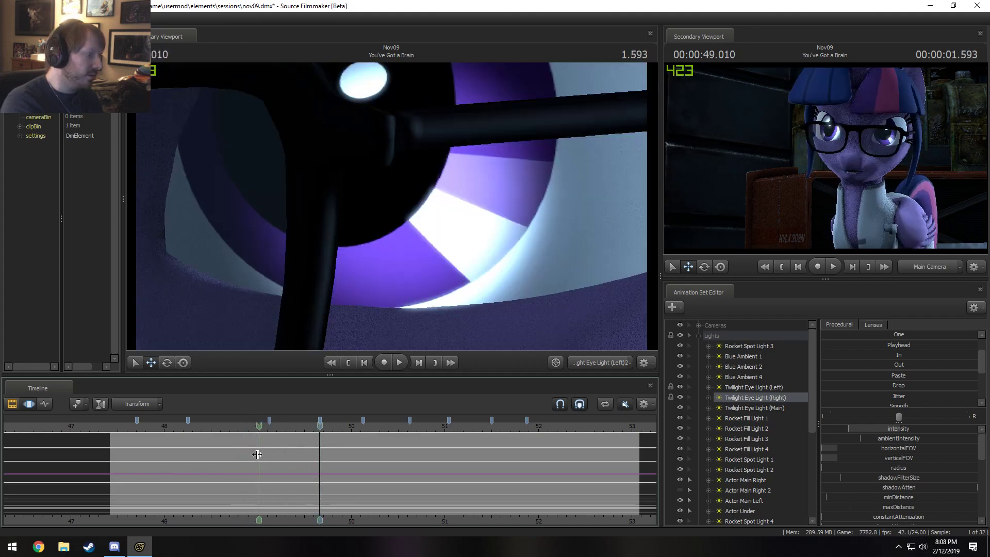
left_click_drag(257, 456, 367, 451)
left_click(261, 437)
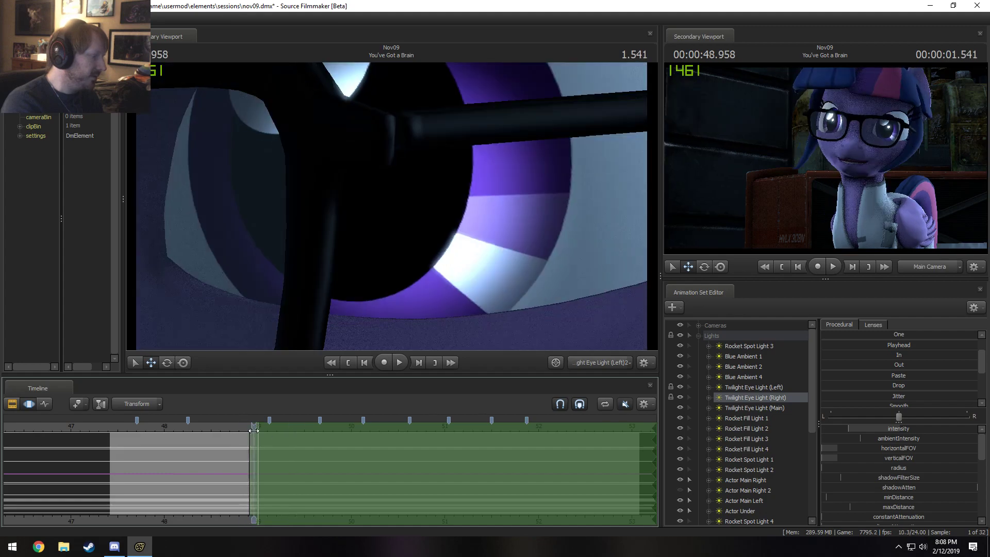
left_click_drag(424, 294, 401, 269)
key("ctrl+z")
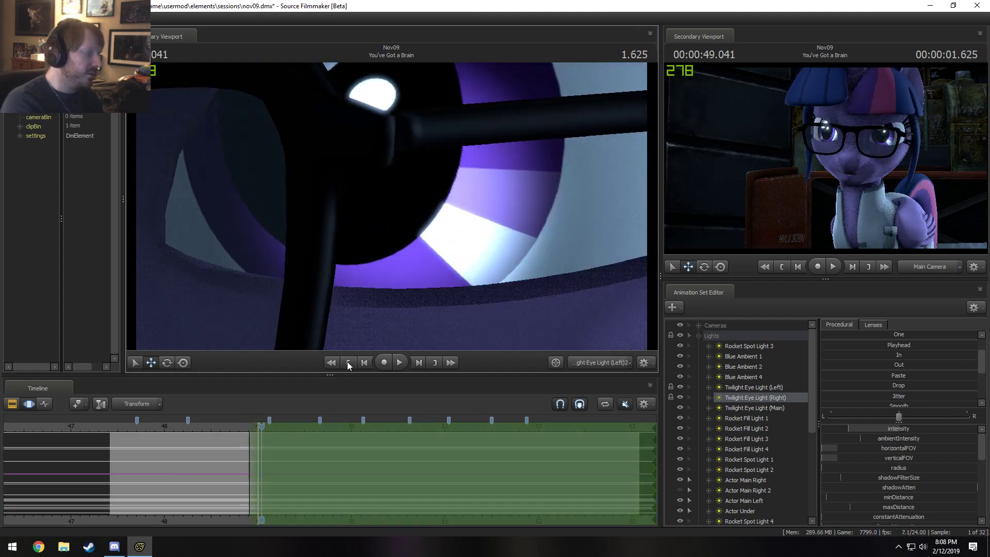
key("shift")
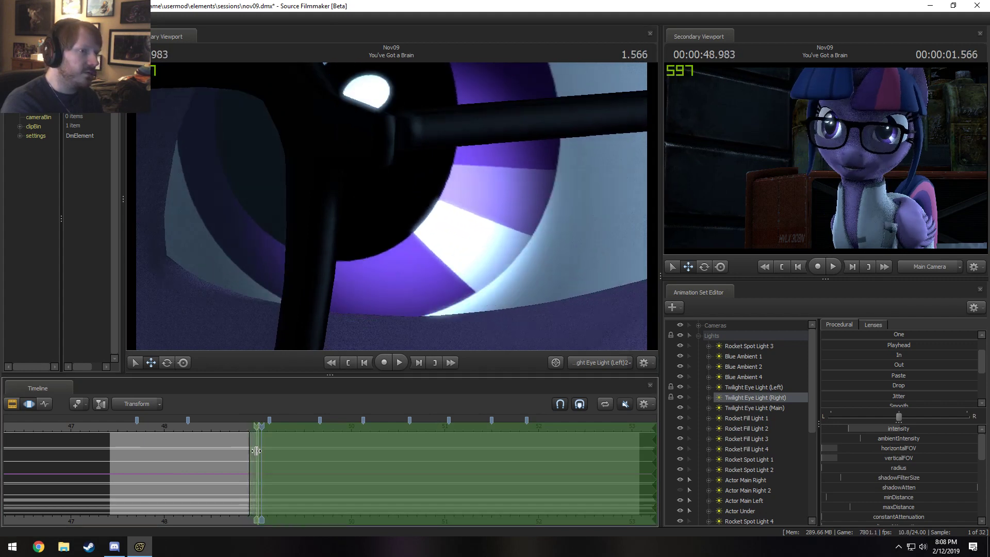
left_click(251, 429)
left_click_drag(252, 430, 258, 432)
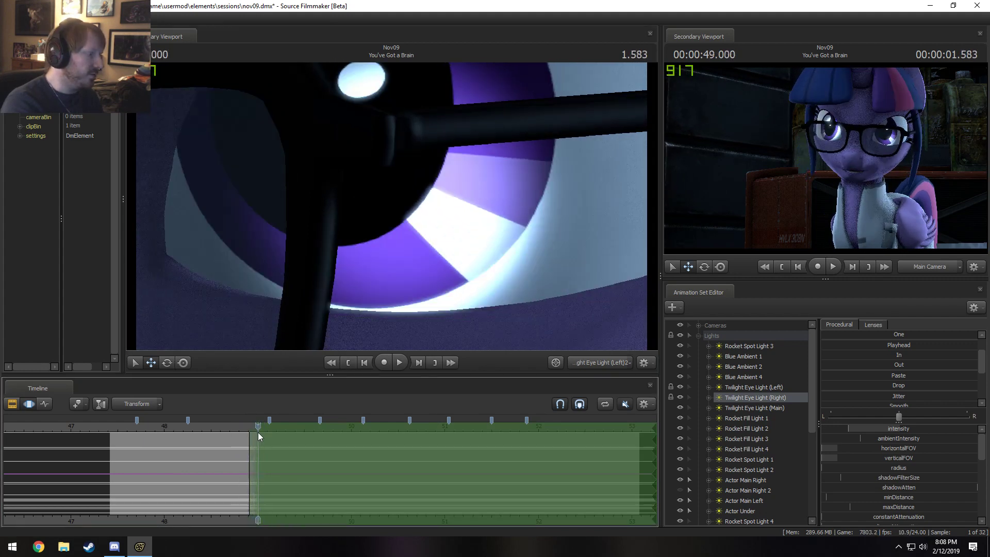
left_click_drag(376, 268, 386, 257)
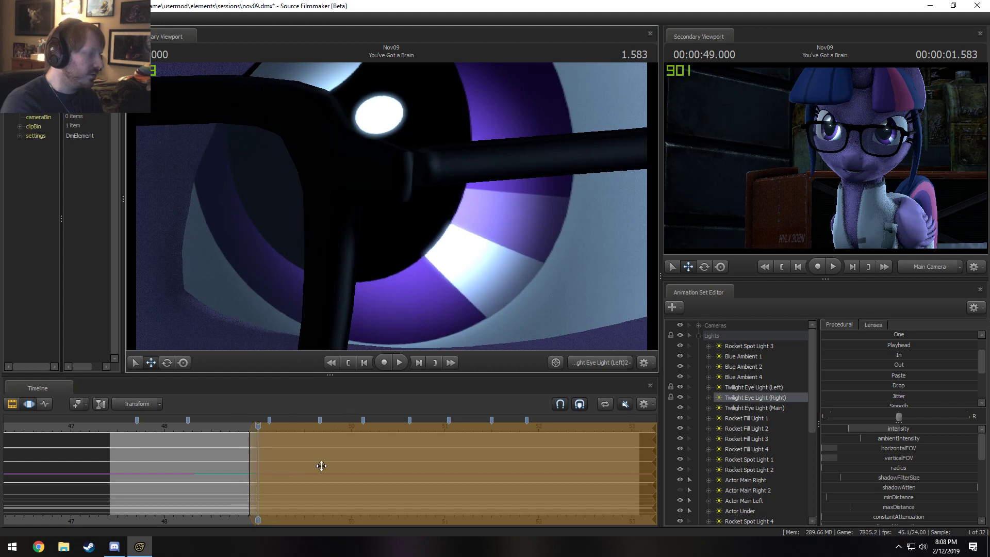
Step: Move the time selection's start to about 49.6 s and re-aim Twilight Eye Light (Right) to center the iris at 49.791 s
key("shift")
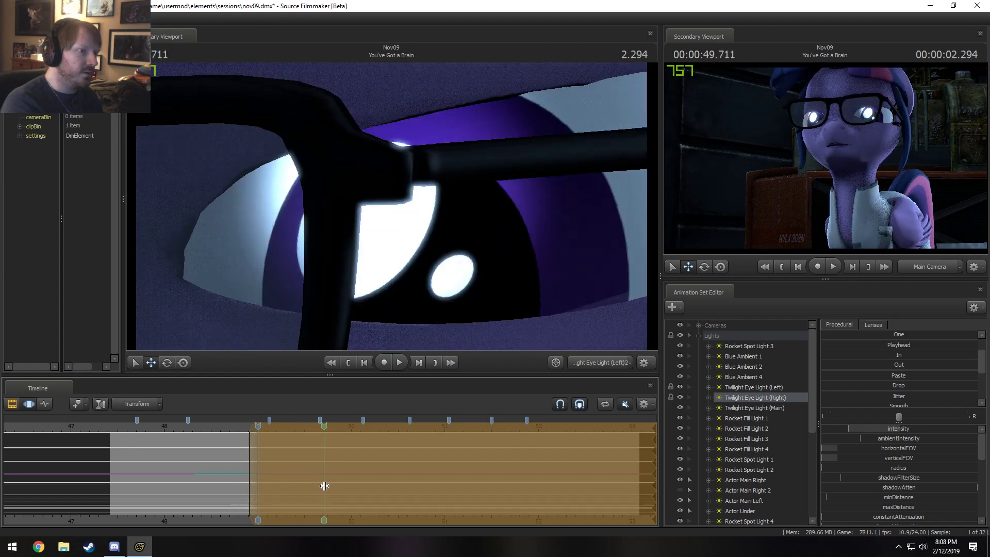
left_click(332, 485)
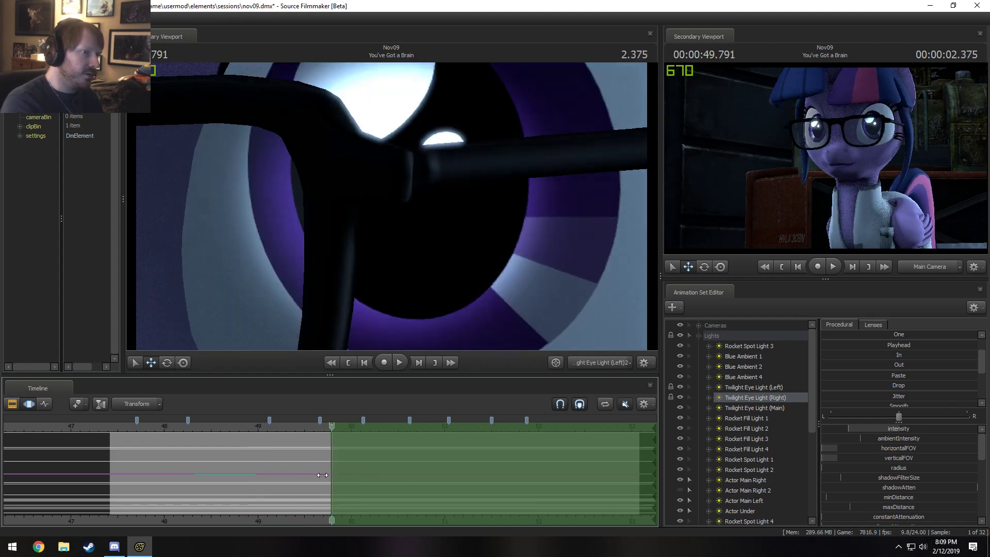
left_click_drag(322, 475, 310, 473)
left_click_drag(356, 311, 360, 315)
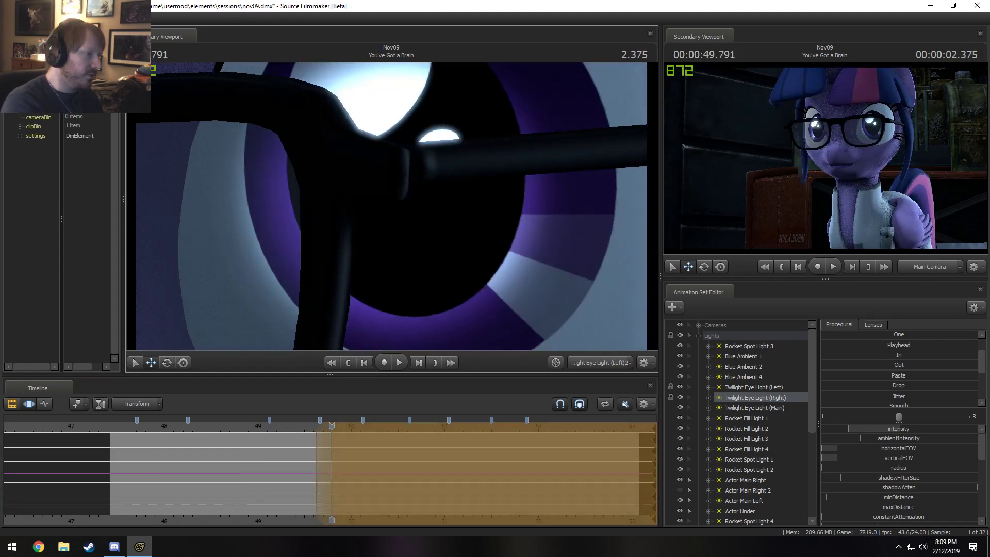
left_click_drag(355, 204, 391, 209)
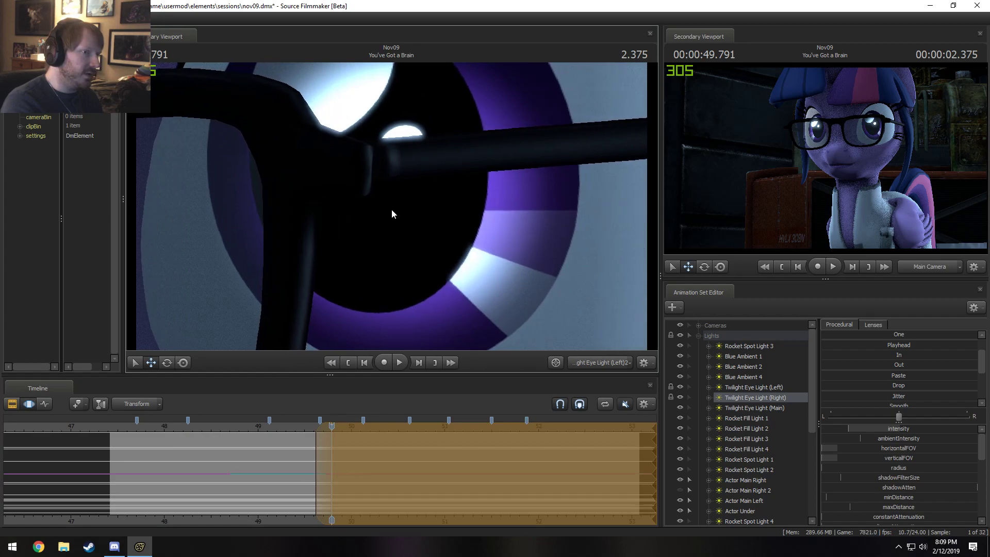
Step: Select the blink from about 49.5 to 49.8 s and re-aim Twilight Eye Light (Right) at the closed eye at 49.583 s
left_click(314, 460)
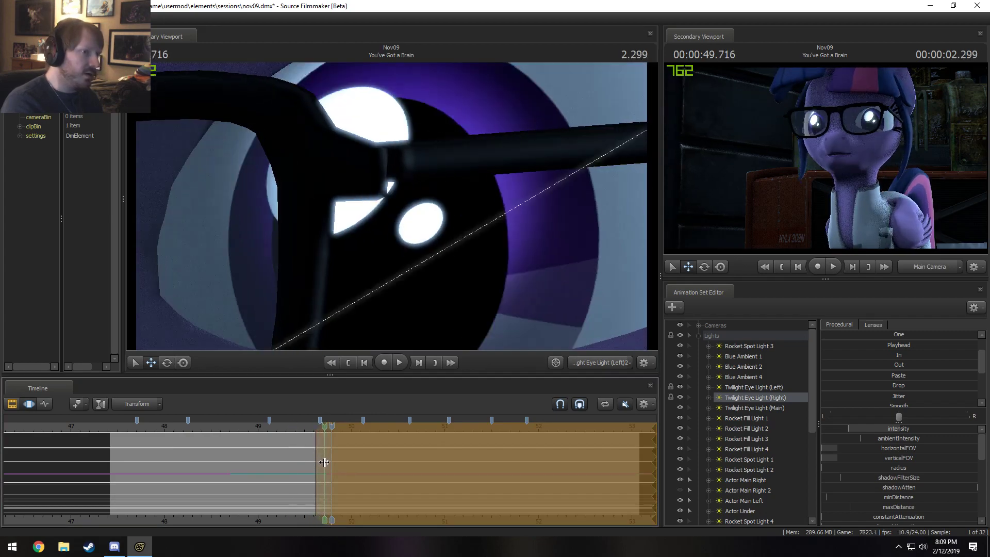
left_click(315, 460)
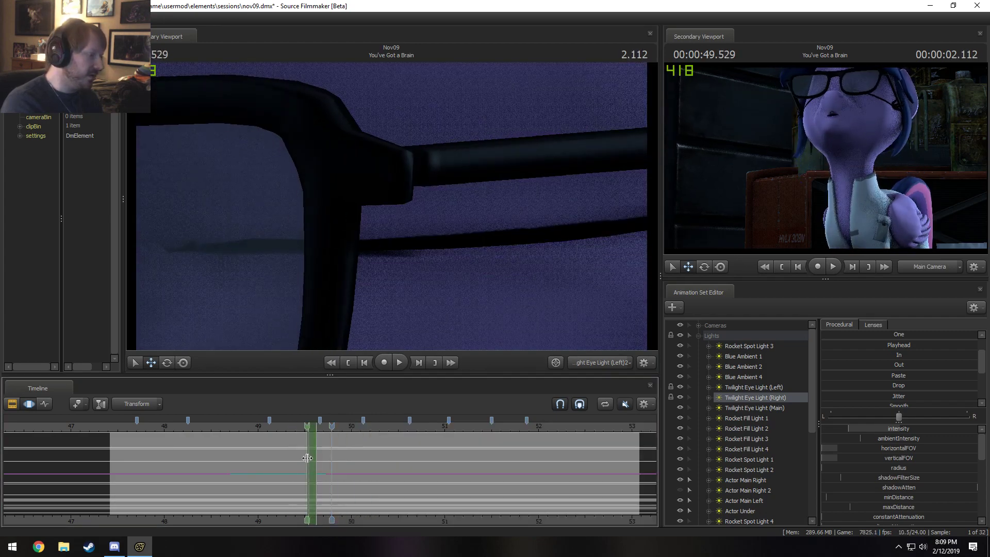
left_click_drag(308, 458, 335, 463)
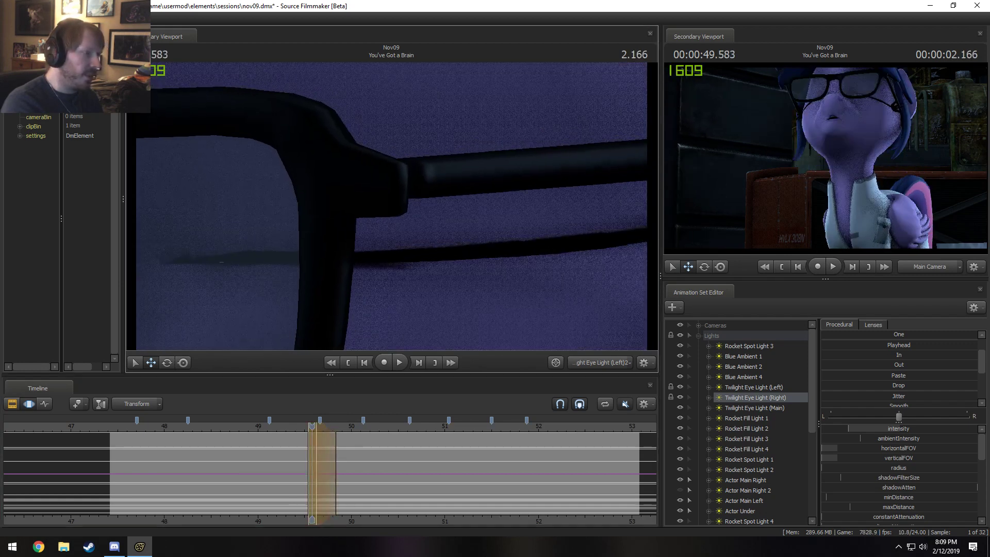
left_click(311, 449)
Step: Over about 51.0 to 51.4 s, re-aim Twilight Eye Light (Right) at 51.250 s and partially blend the change with the Drop preset
left_click_drag(311, 449, 479, 478)
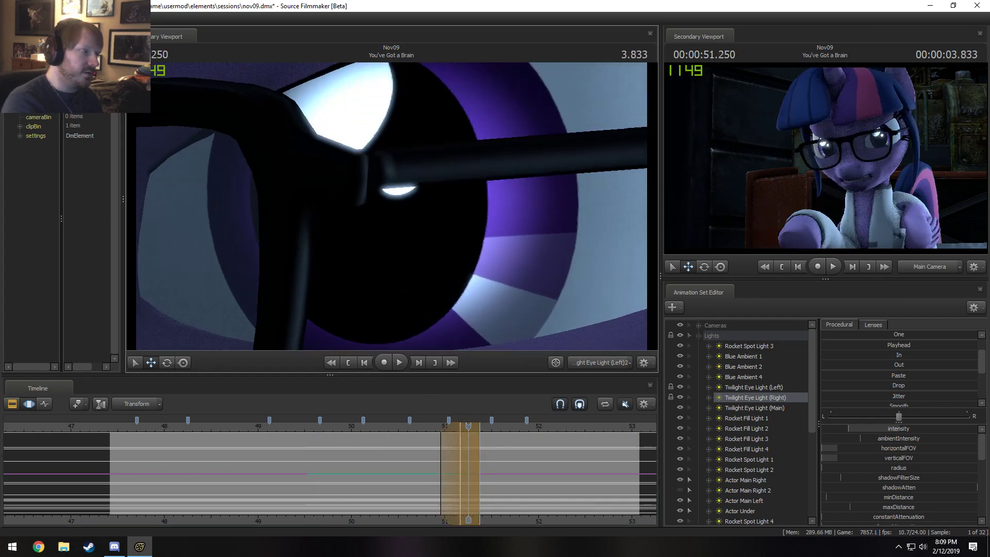
left_click_drag(420, 261, 433, 222)
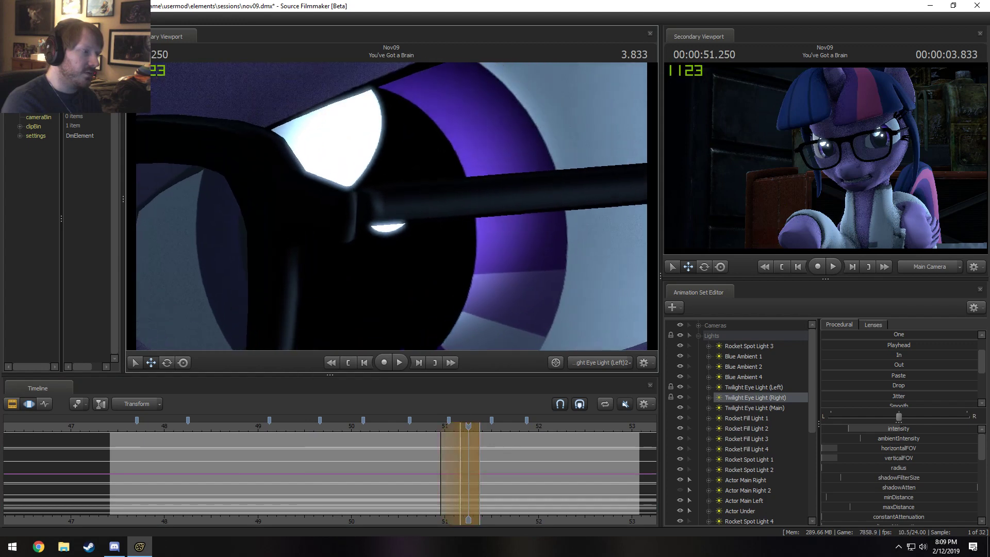
left_click_drag(881, 385, 870, 385)
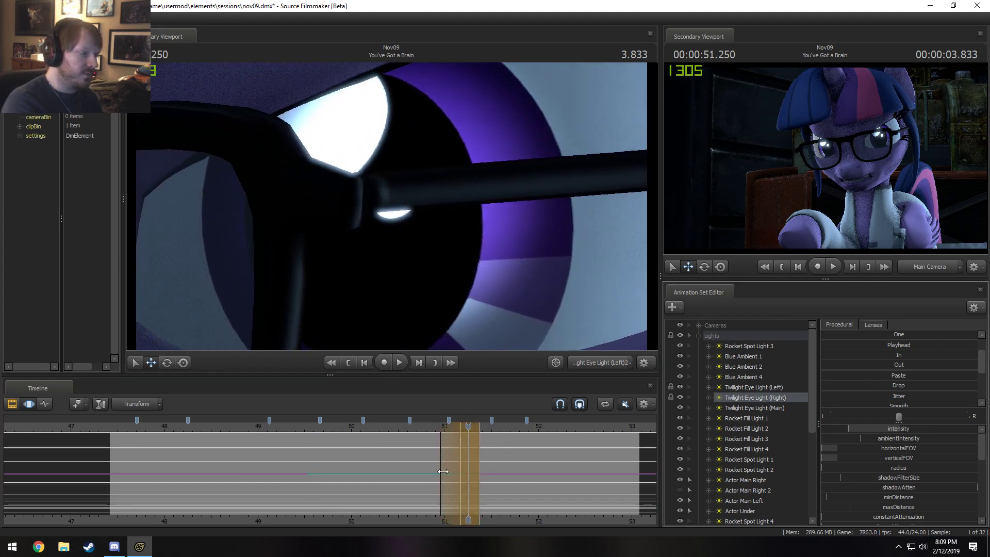
Step: Show the Work Camera in the secondary viewport at 51.833 s and fly it close to Twilight's face
left_click_drag(443, 471, 523, 468)
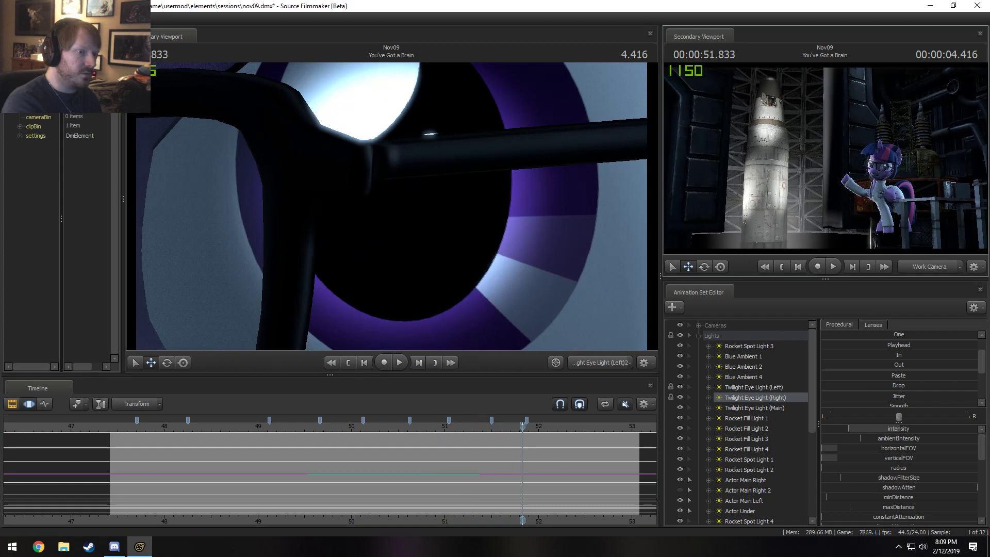
key("w")
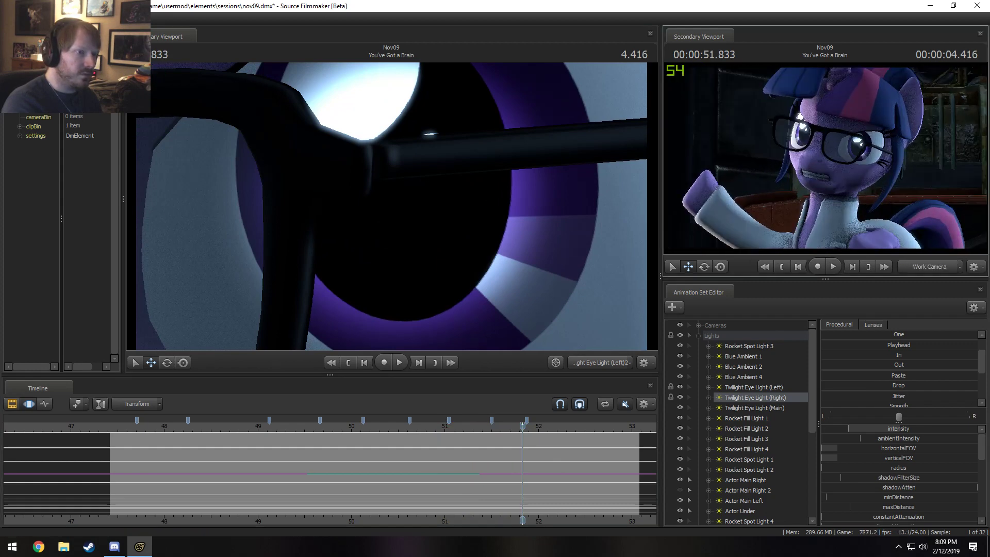
key("w")
Step: From about 51.5 s onward, re-aim Twilight Eye Light (Right) at 51.666 s and partially blend the change with the Drop preset
left_click_drag(500, 464, 526, 464)
left_click_drag(527, 464, 659, 474, "shift")
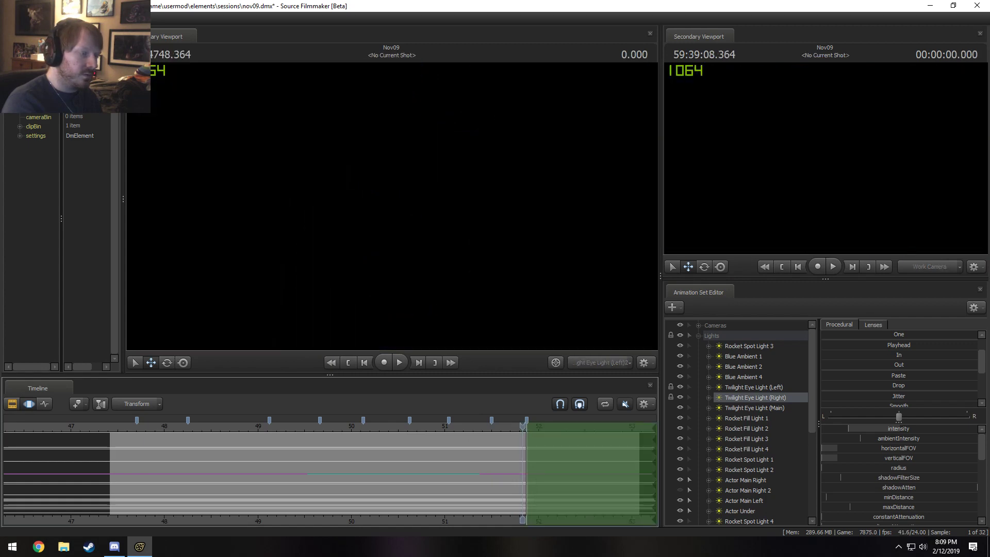
left_click_drag(526, 480, 659, 473)
left_click_drag(593, 473, 540, 474)
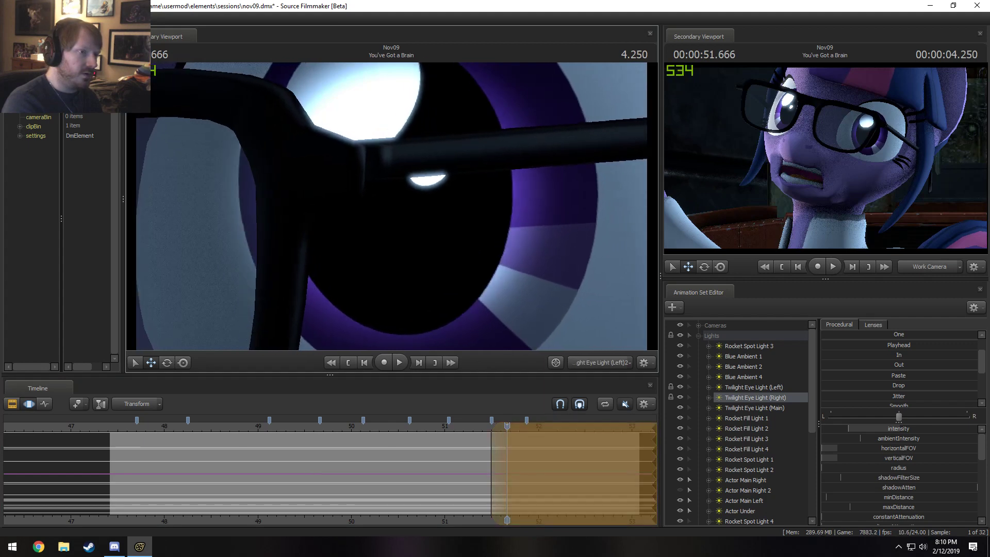
left_click_drag(392, 206, 424, 211)
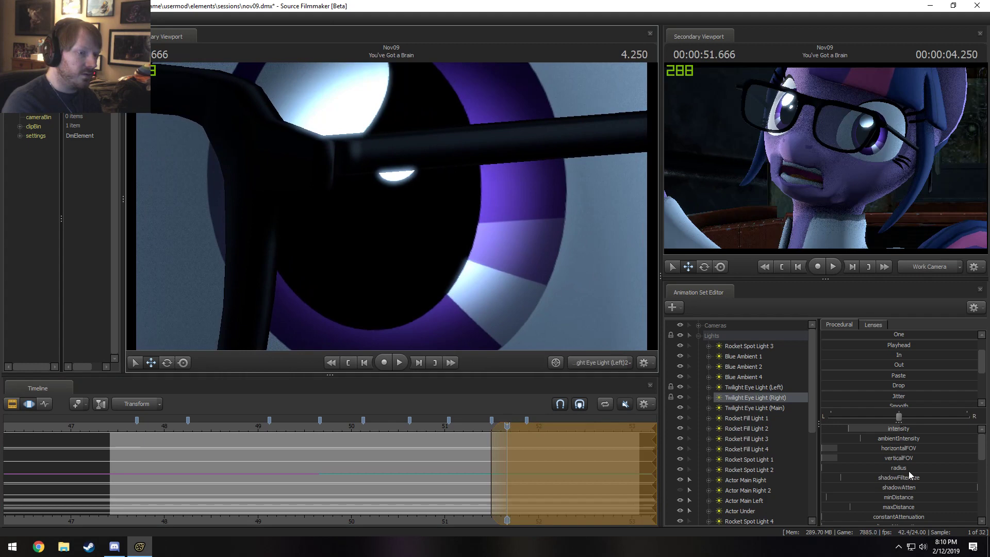
left_click_drag(905, 384, 912, 385)
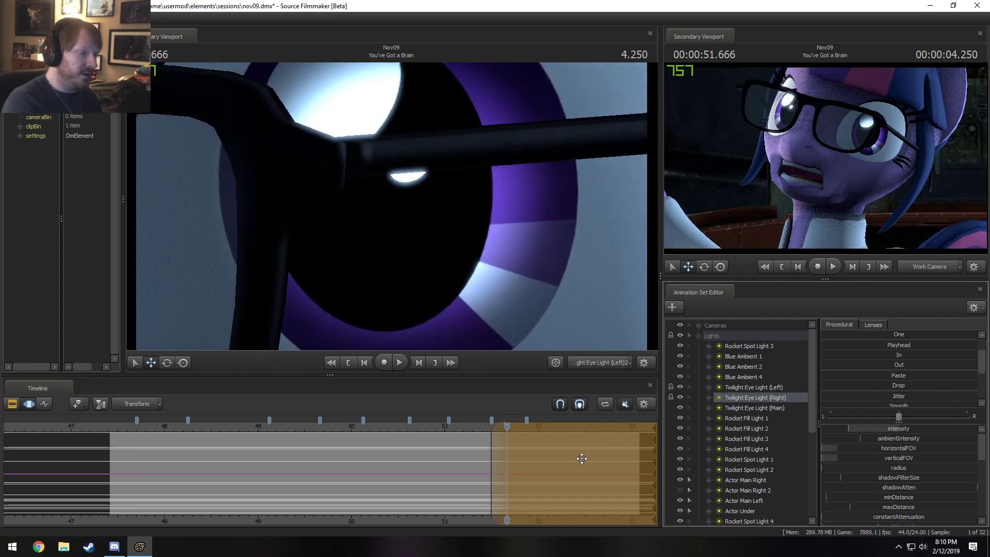
key("shift")
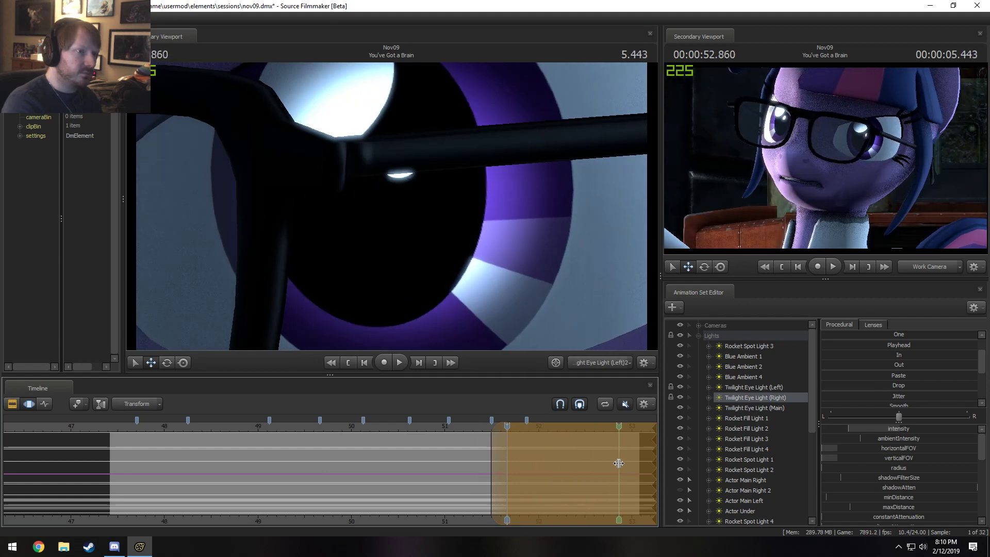
key("F2")
key("F3")
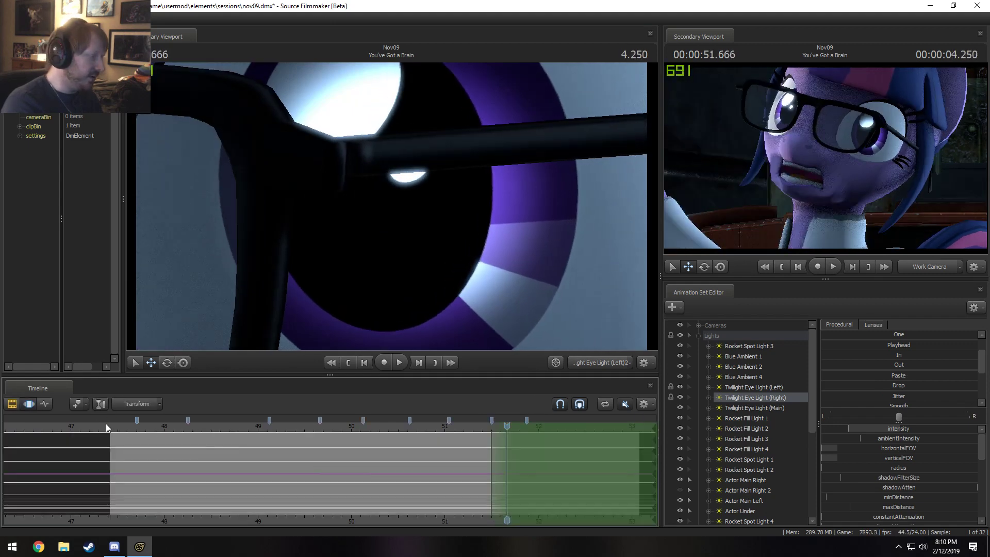
Step: Play back the shot and, over about 51.4 to 51.6 s, re-aim Twilight Eye Light (Right) at the closed eye at 51.500 s
left_click_drag(106, 427, 119, 429)
key("space")
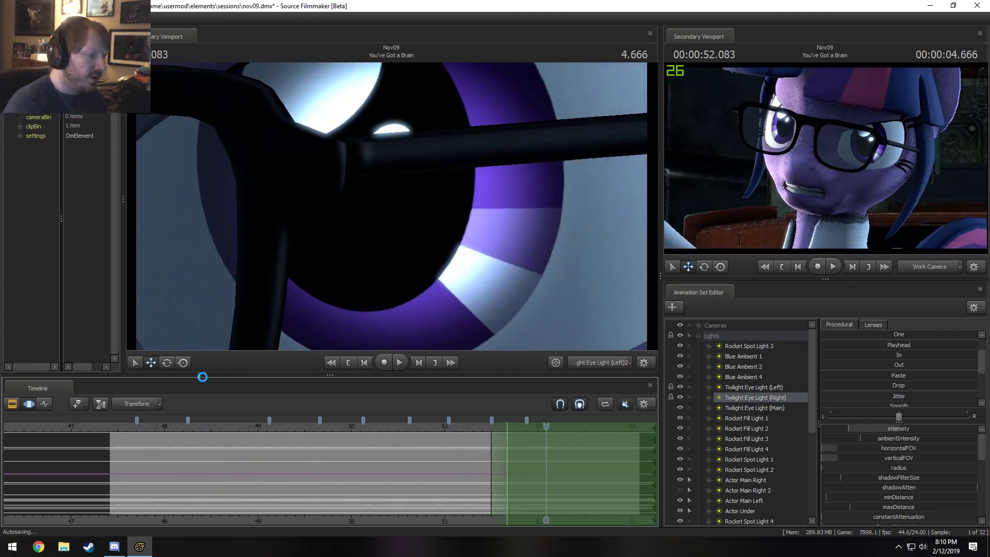
left_click_drag(552, 489, 506, 466)
scroll(506, 456, "up", 2)
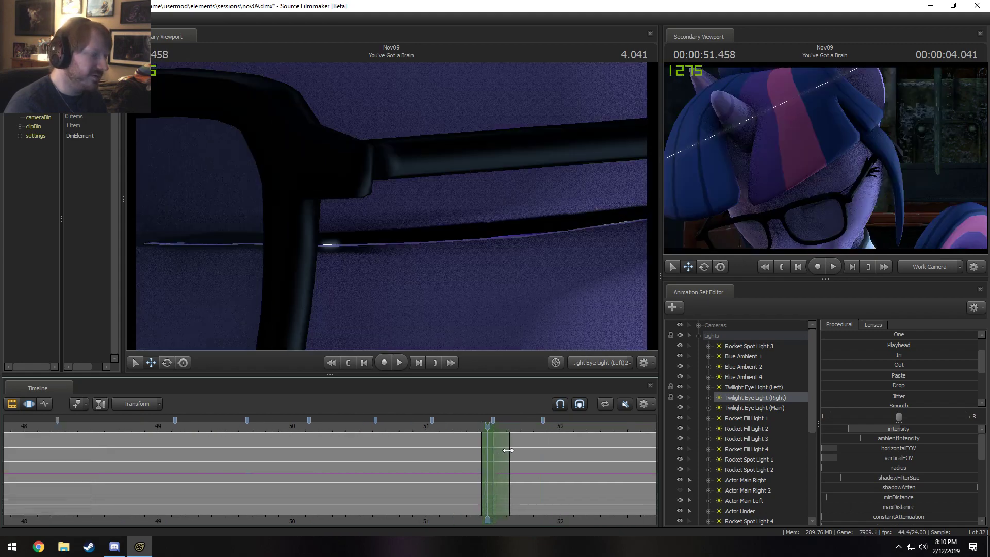
left_click_drag(490, 426, 494, 426)
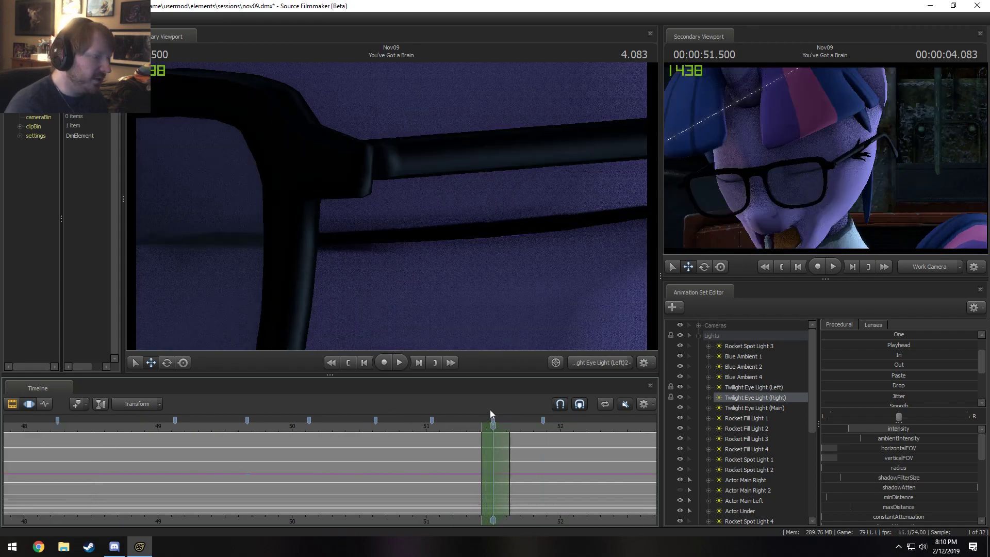
mouse_move(450, 225)
left_mouse_down()
mouse_move(439, 227)
mouse_move(443, 237)
left_mouse_up()
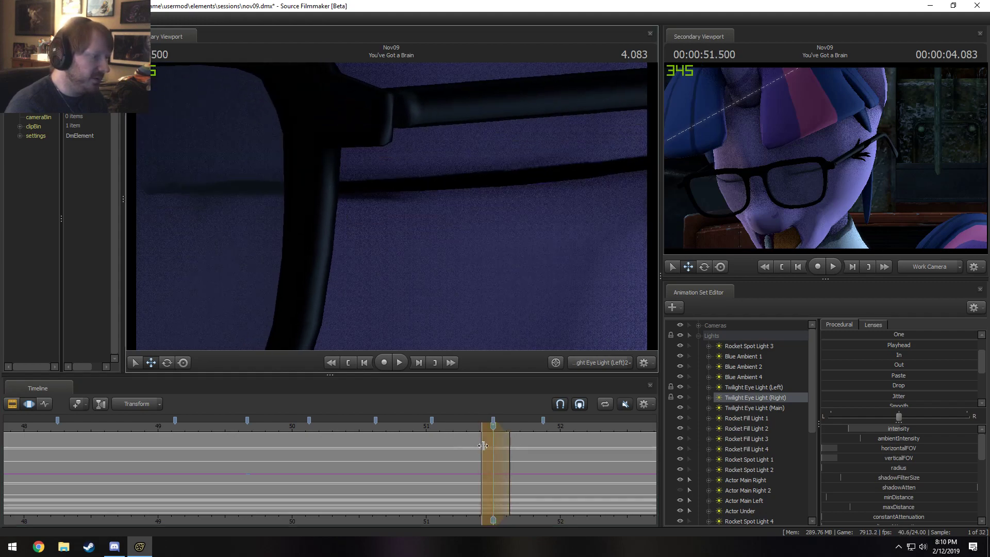
left_click_drag(483, 446, 520, 454)
key("F2")
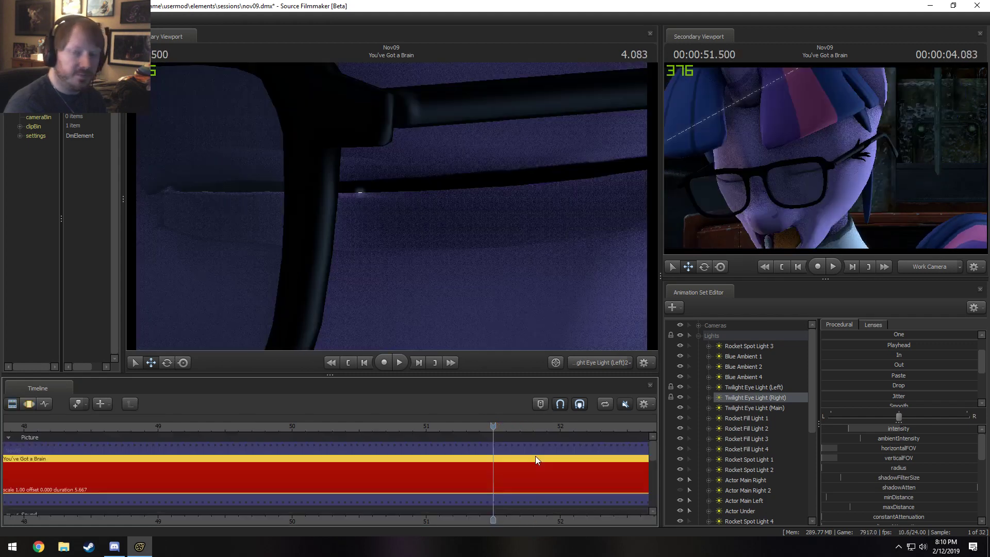
key("F3")
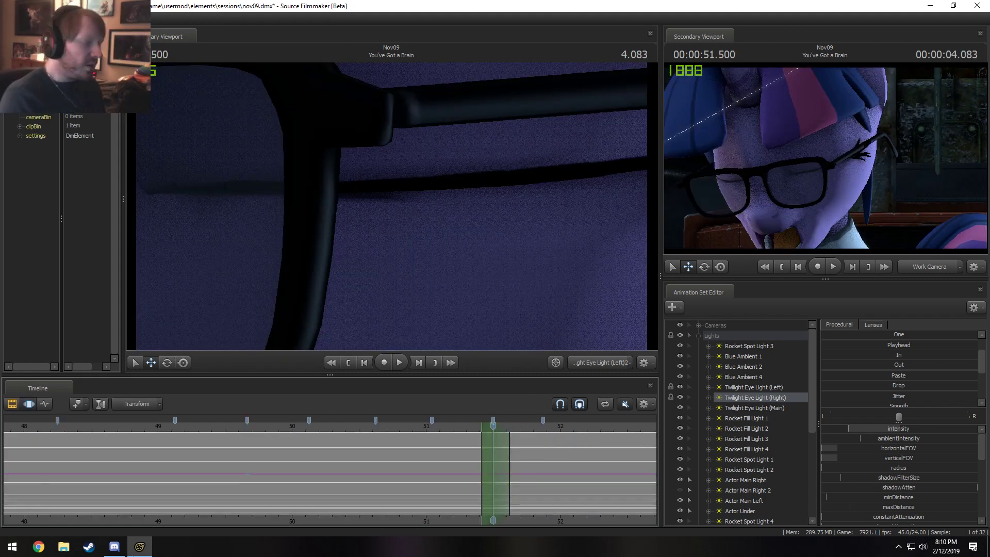
Step: Play back the shot through the Main Camera and lower the intensity of Twilight Eye Light (Right) across the entire timeline
left_click(585, 359)
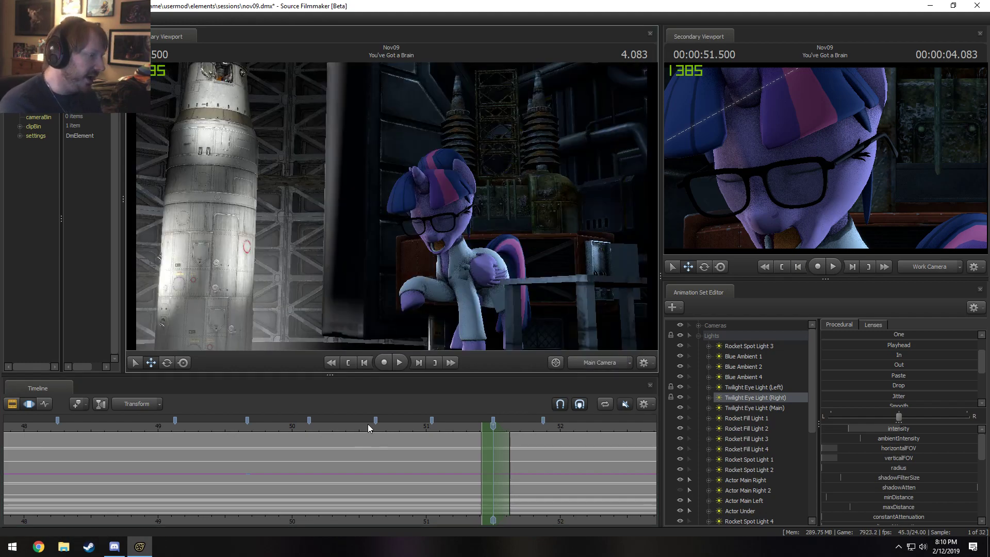
key("space")
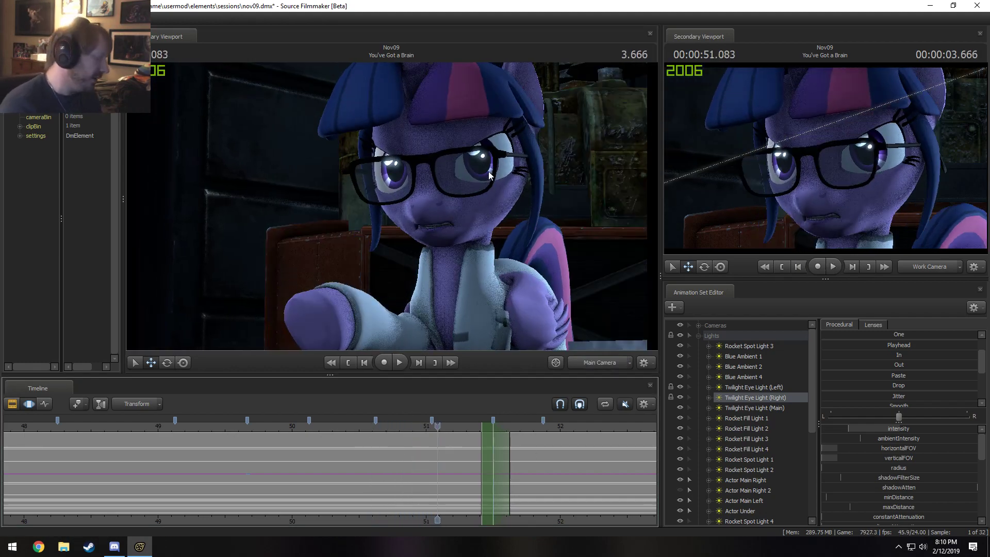
scroll(448, 471, "down", 4)
key("ctrl+a")
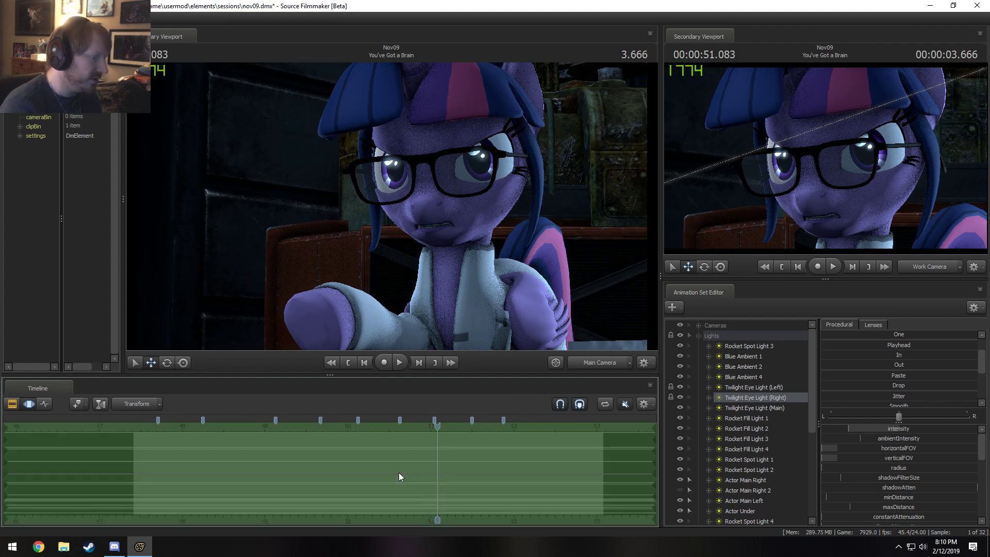
left_click_drag(856, 430, 853, 429)
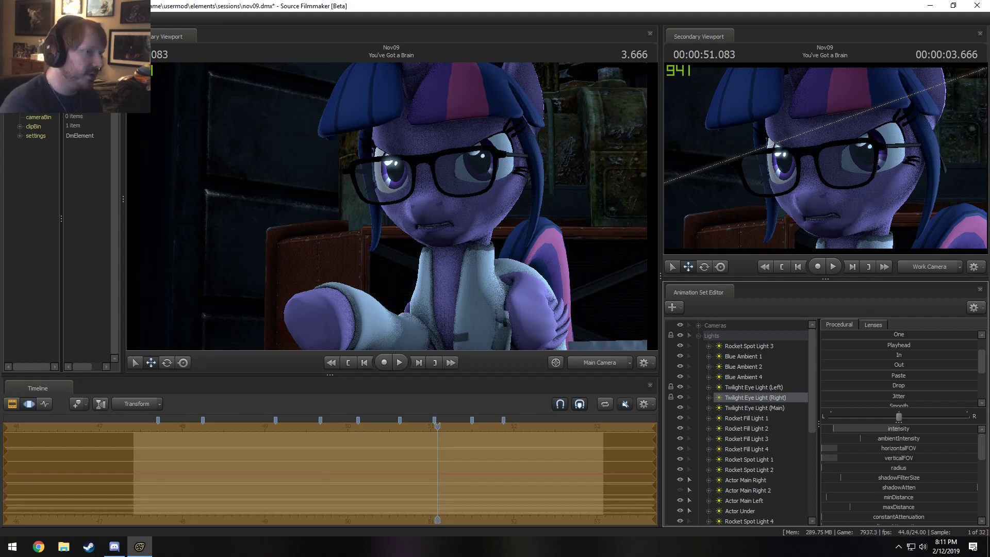
Step: Review the shot between about 48 and 49 s and lower the intensity of Twilight Eye Light (Right) across the entire timeline
key("F2")
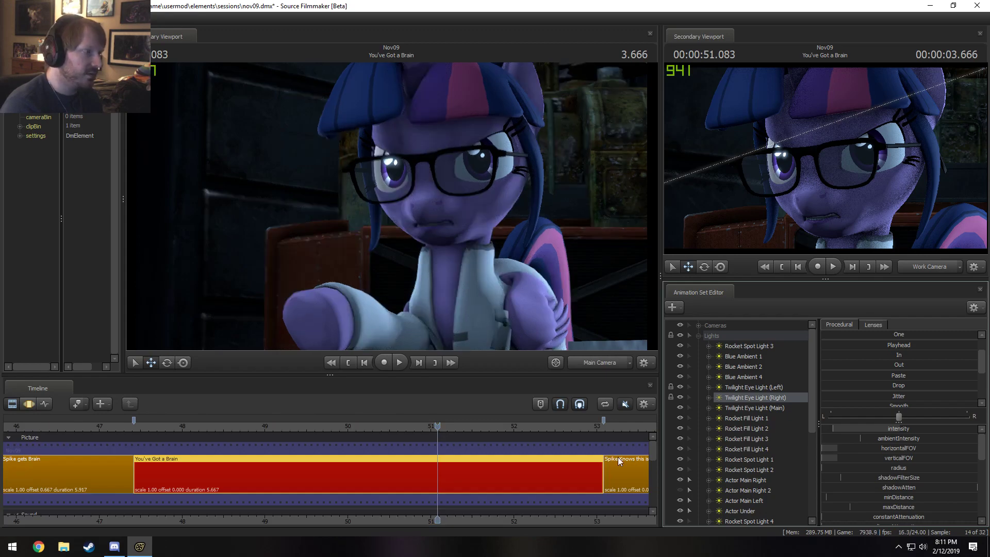
left_click_drag(253, 431, 184, 430)
key("space")
key("space")
key("F3")
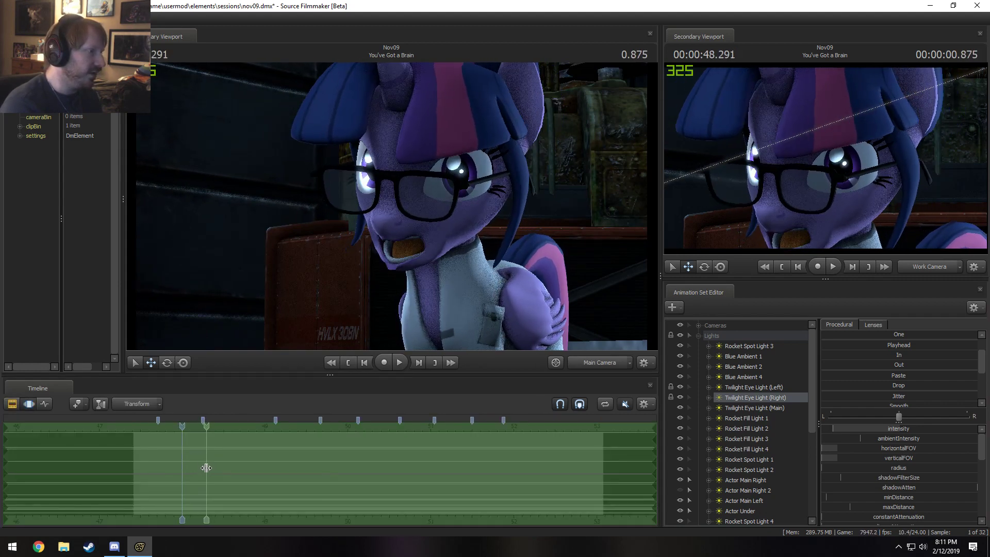
left_click(207, 467)
key("F2")
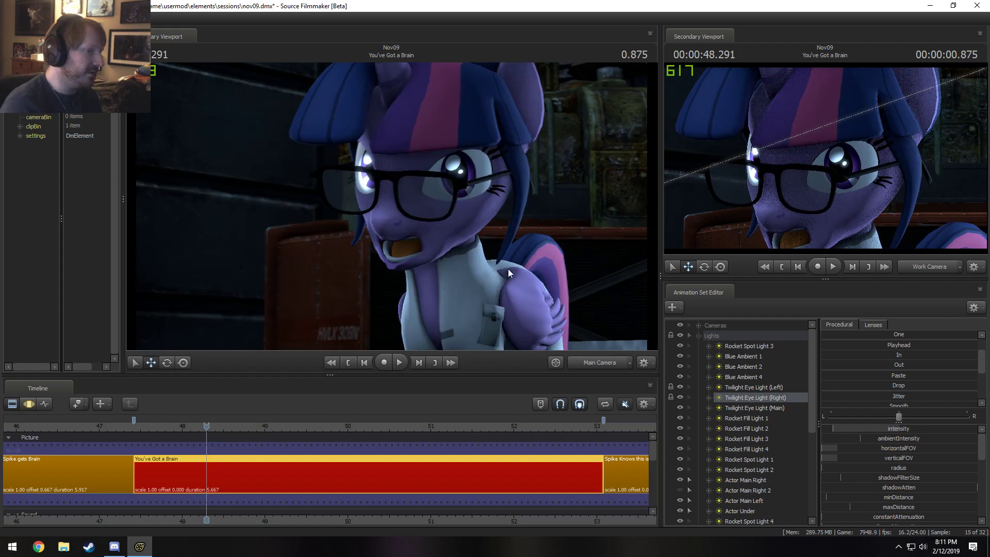
key("F3")
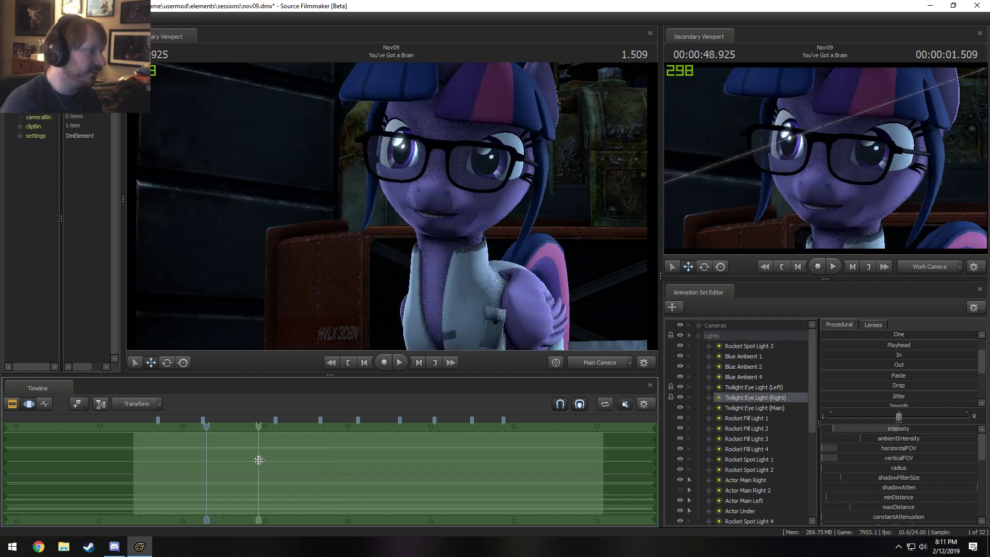
left_click(261, 460)
key("ctrl+a")
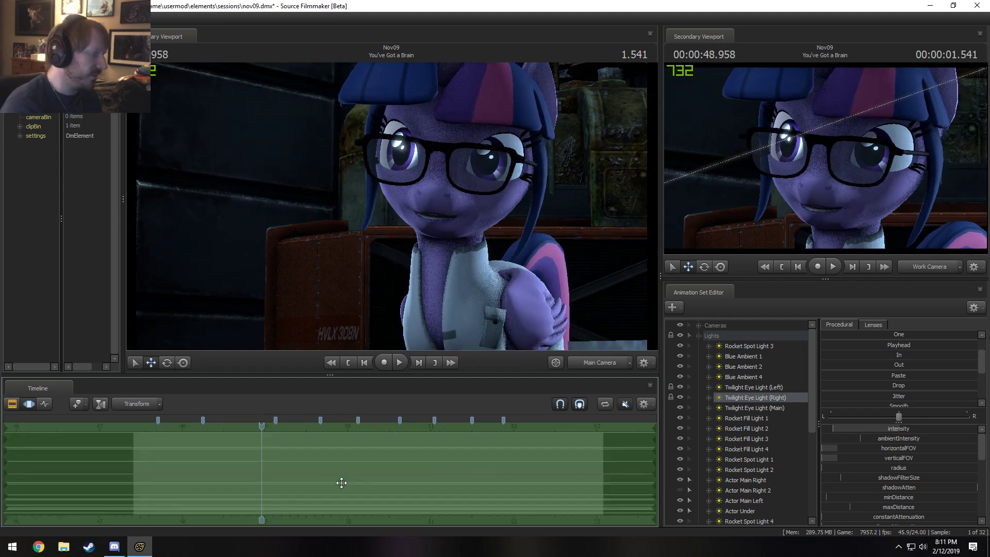
left_click_drag(846, 431, 845, 431)
key("F2")
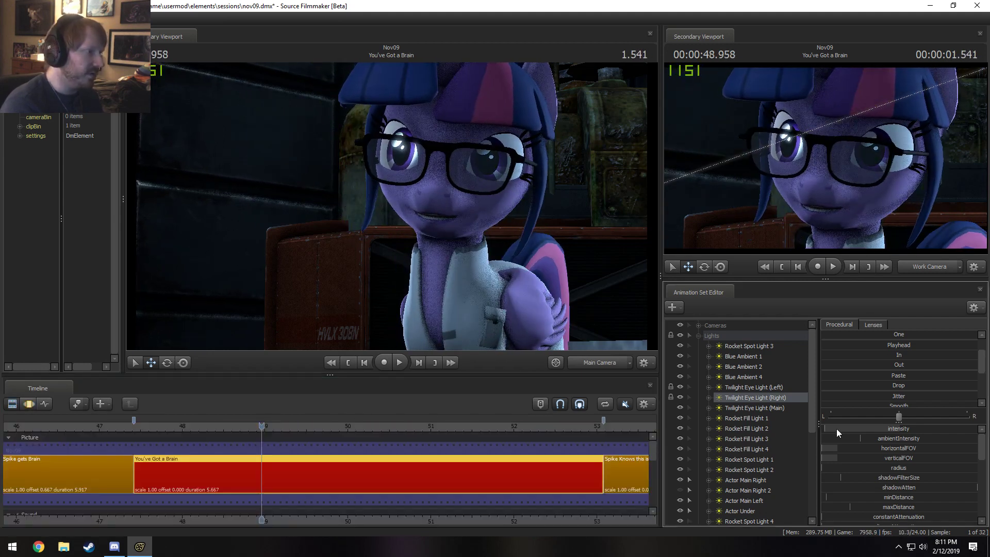
Step: Play back the rest of the You've Got a Brain shot and compare Twilight's eye highlights in the Grab the Brain! shot
key("space")
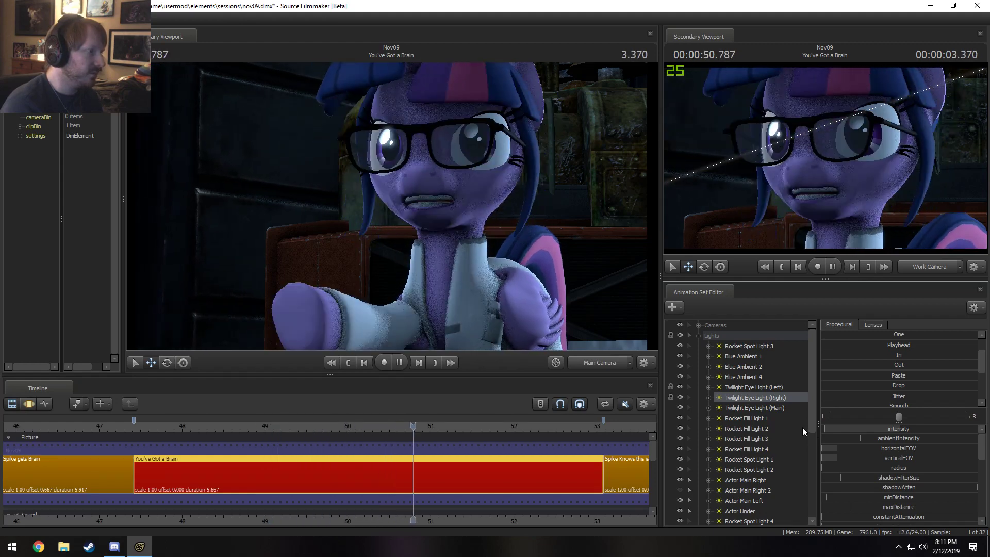
key("space")
scroll(230, 446, "down", 5)
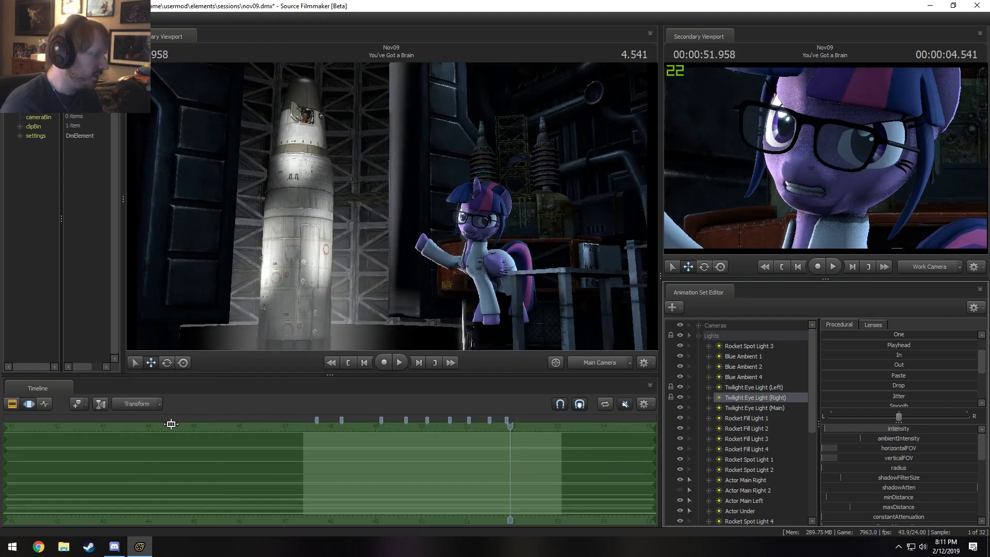
left_click(165, 425)
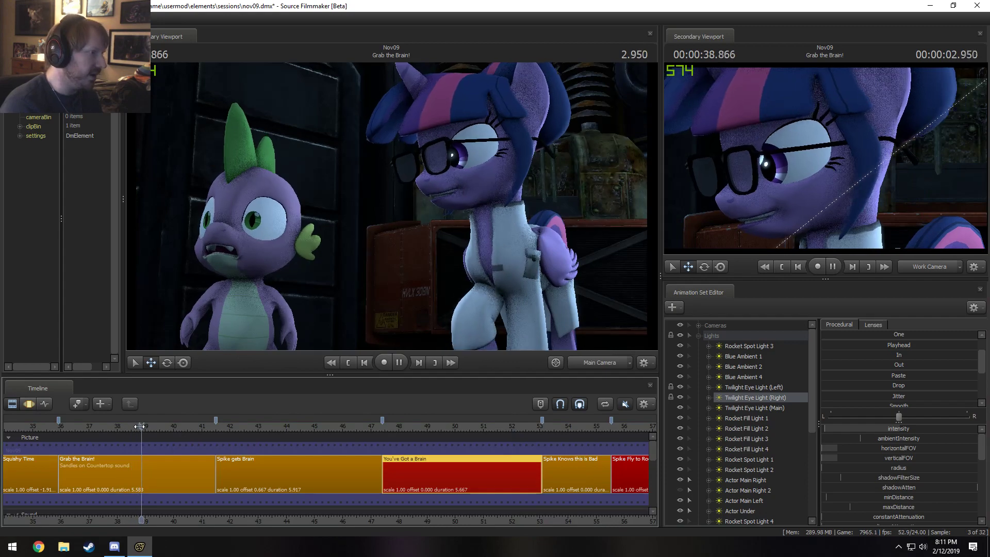
key("space")
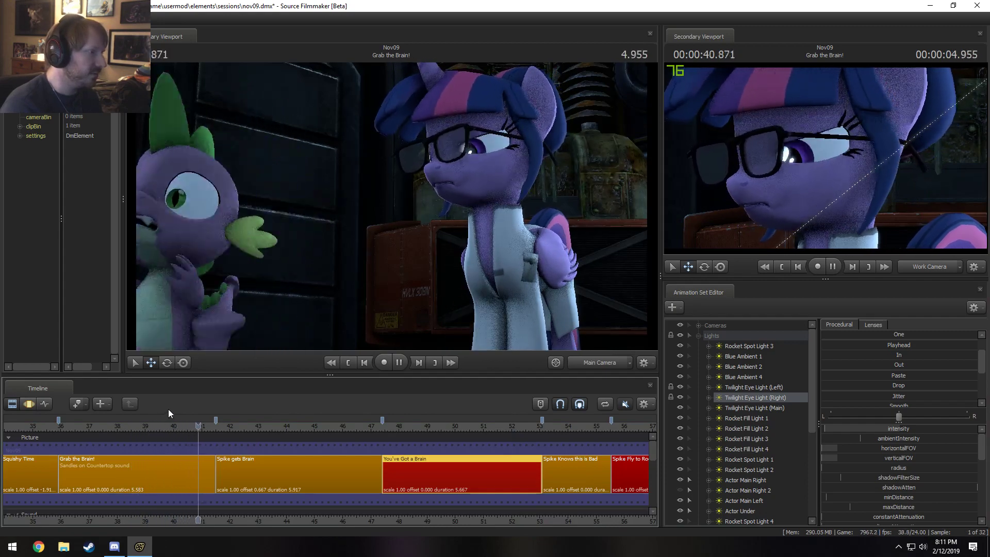
key("space")
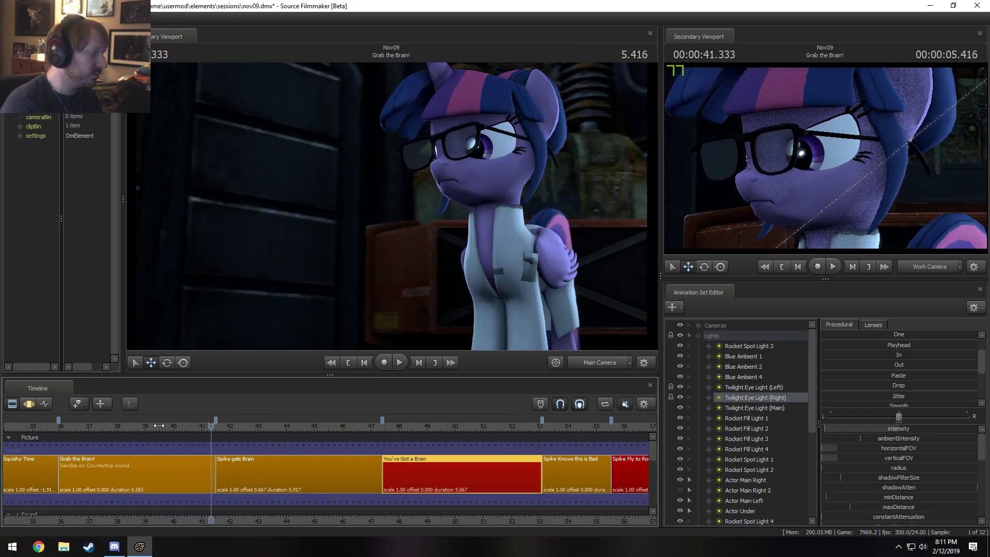
left_click(120, 425)
left_click(93, 425)
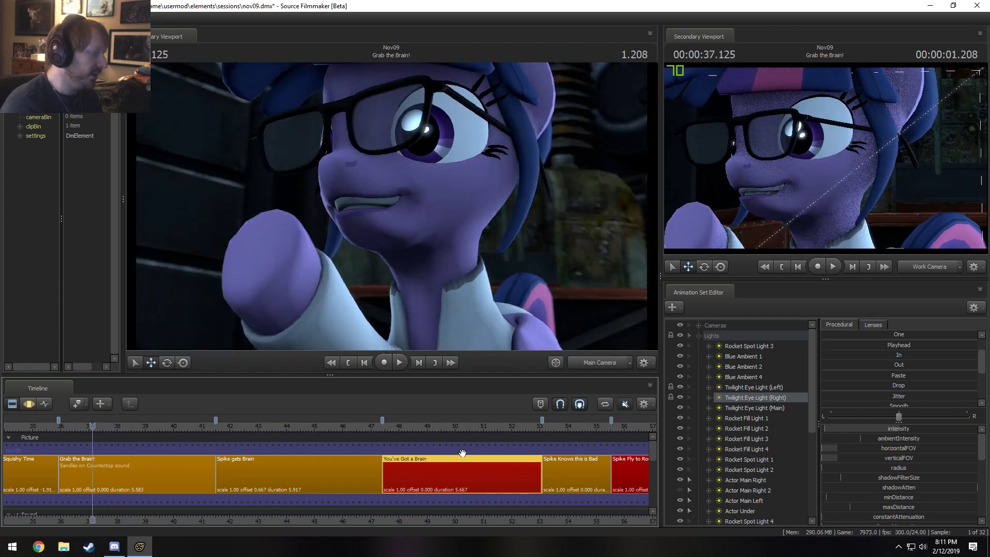
Step: Copy the animation set of the Actor Main Right 2 light in the Grab the Brain! shot at 40.291 s
left_click(408, 424)
left_click_drag(409, 425, 181, 425)
left_click(199, 483)
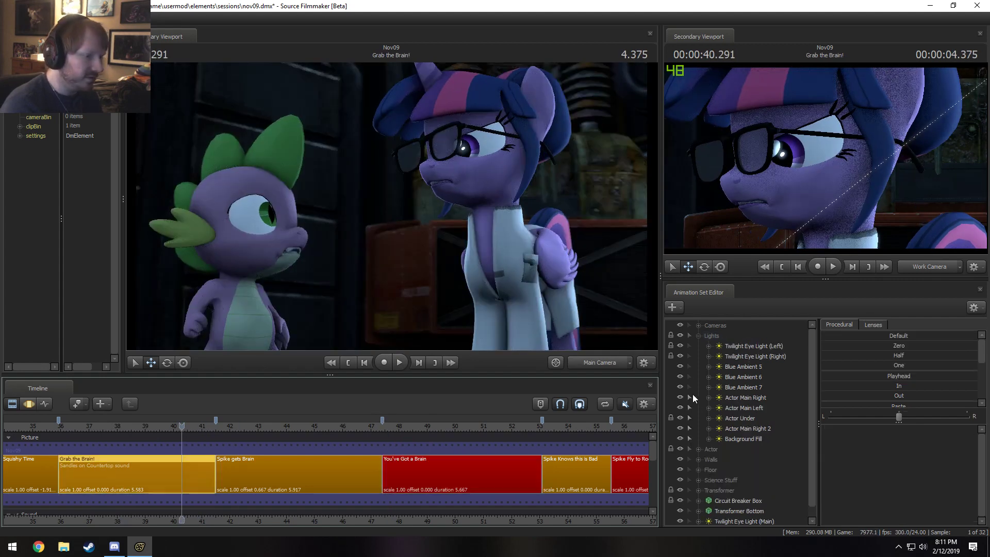
right_click(746, 428)
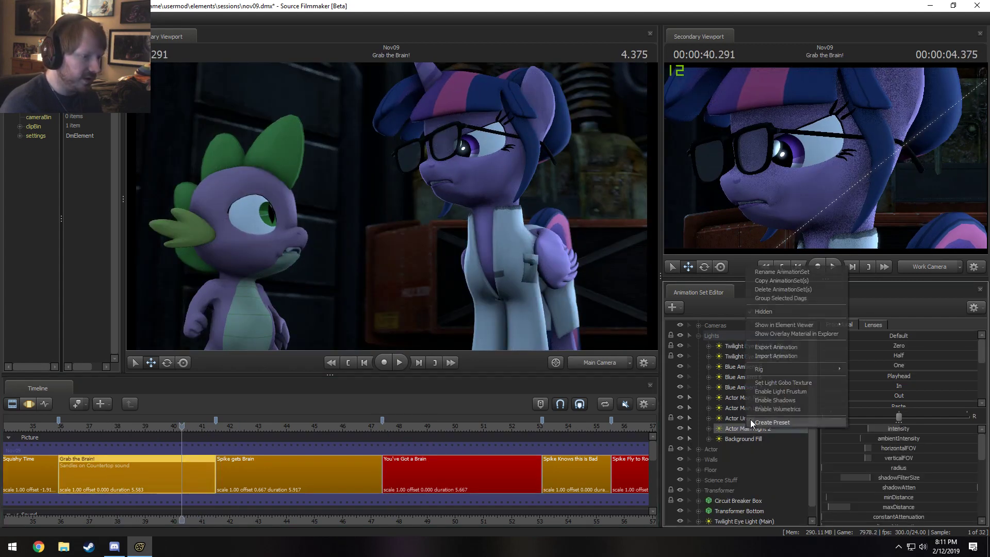
left_click(769, 283)
Step: In the You've Got a Brain shot at 48.541 s, make the hidden Actor Main Right 2 light visible
left_click(405, 489)
left_click(414, 428)
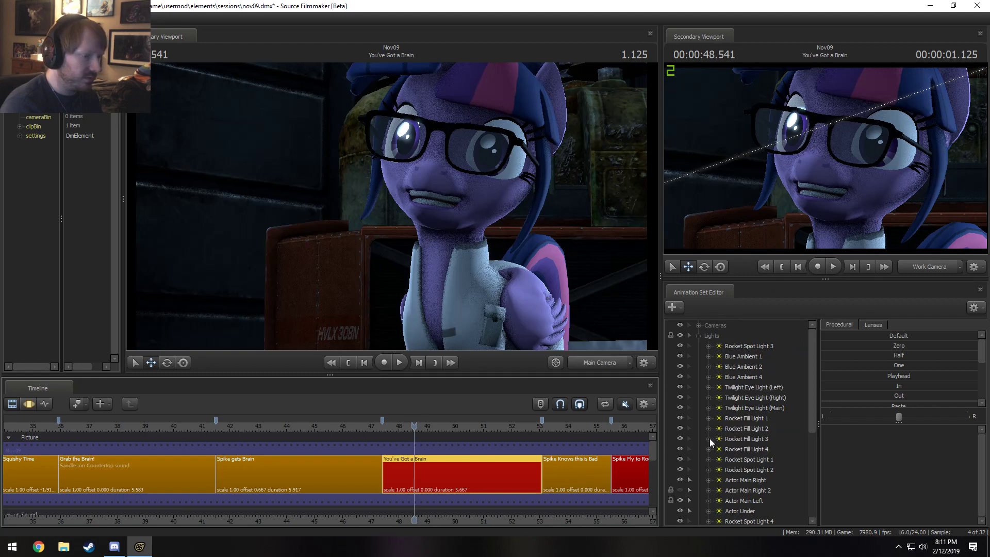
scroll(758, 475, "down", 3)
left_click(753, 397)
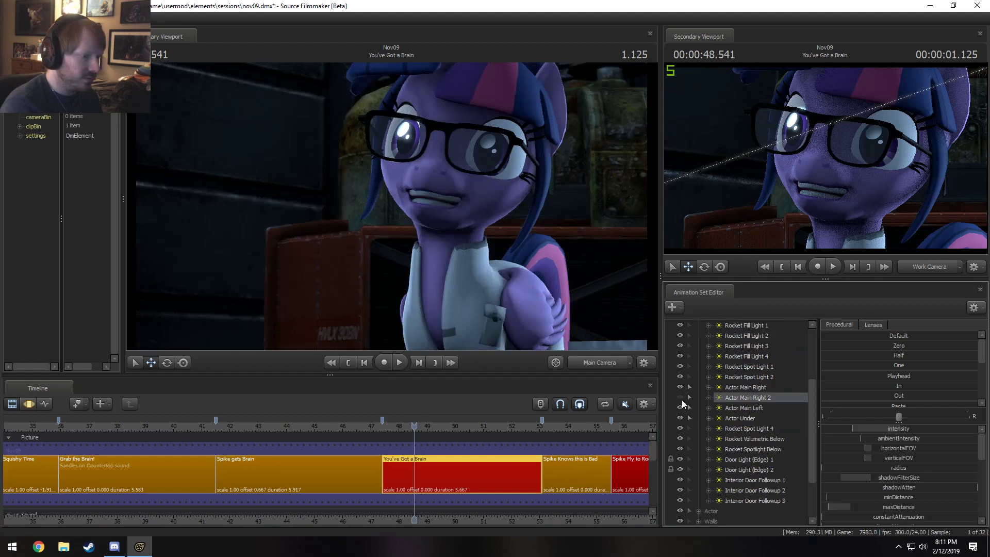
left_click(682, 397)
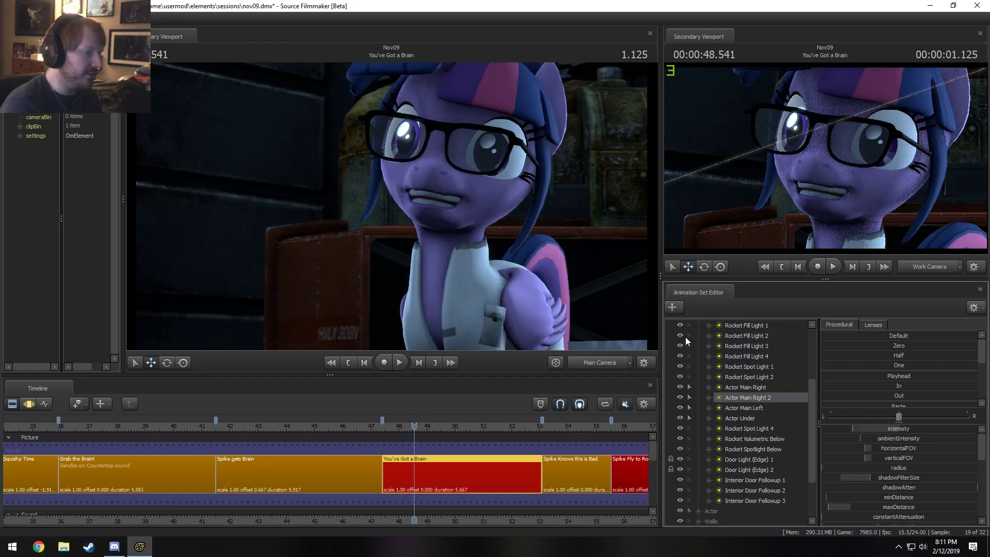
scroll(691, 370, "up", 4)
left_click(698, 335)
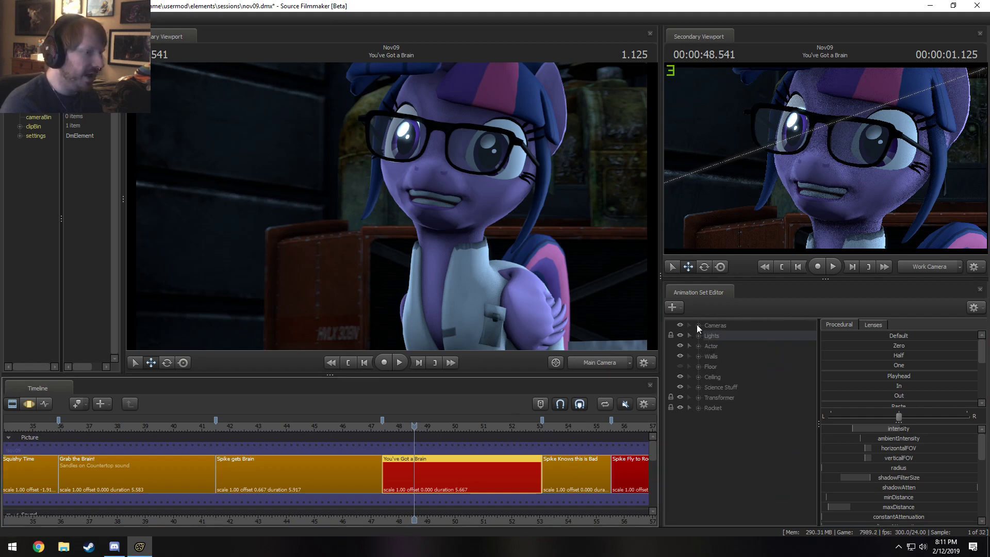
left_click(698, 335)
left_click(700, 337)
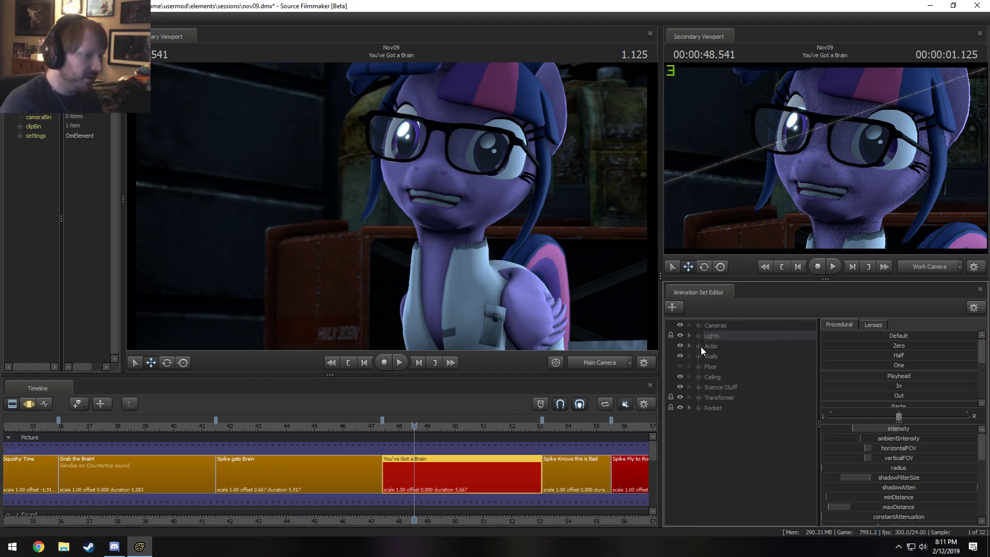
left_click(698, 336)
Step: Raise the intensity of Twilight Eye Light (Left) and Twilight Eye Light (Right) across the entire timeline
scroll(748, 471, "down", 2)
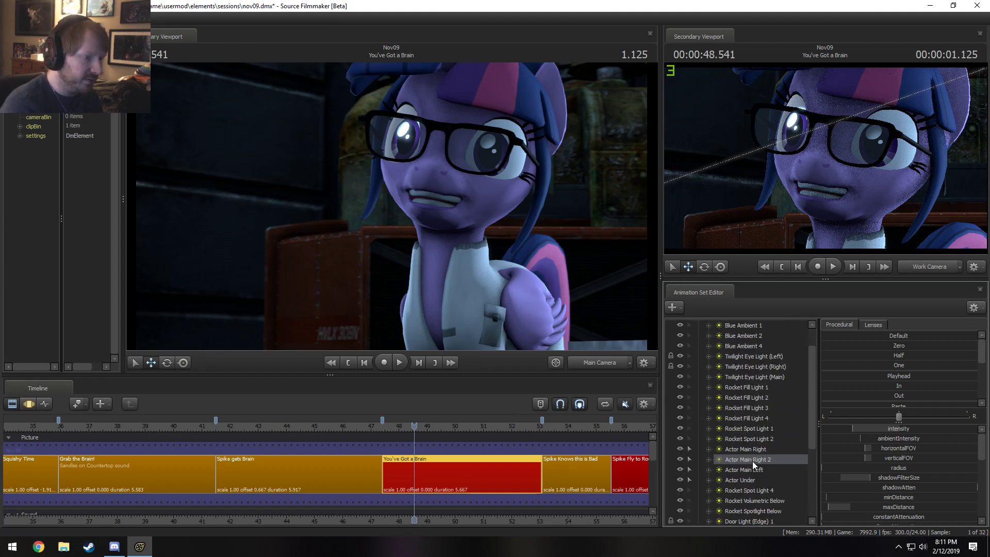
left_click(768, 358)
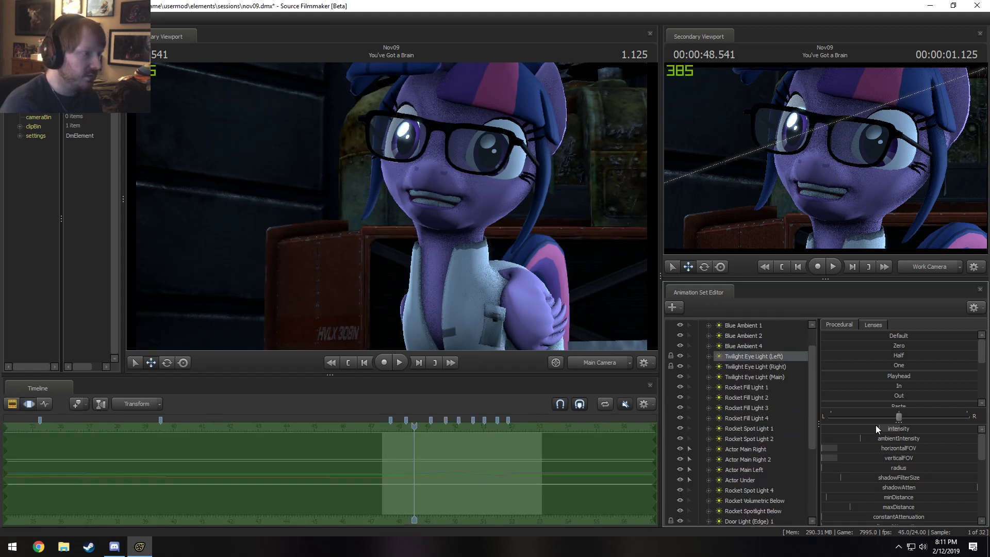
left_click_drag(877, 429, 882, 429)
left_click(755, 367)
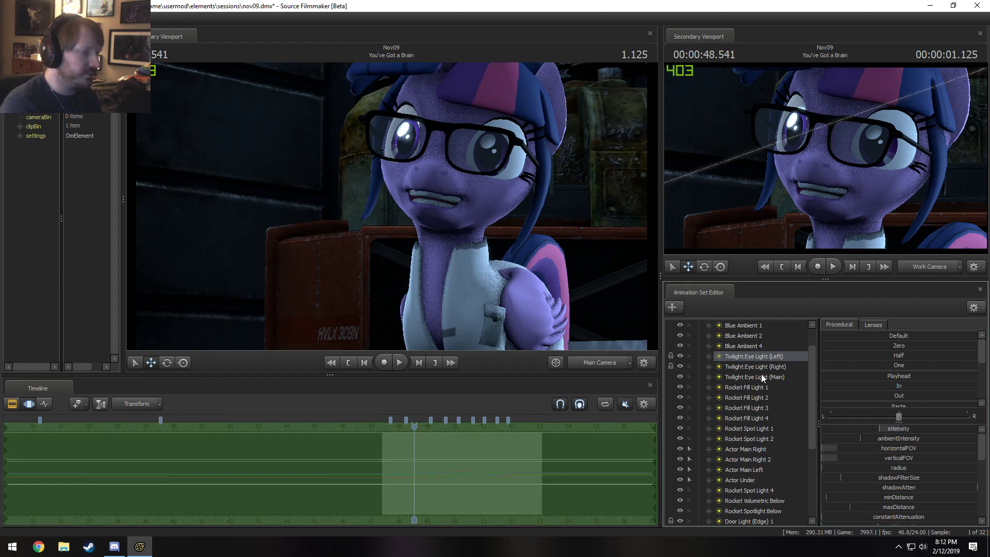
left_click_drag(871, 428, 884, 429)
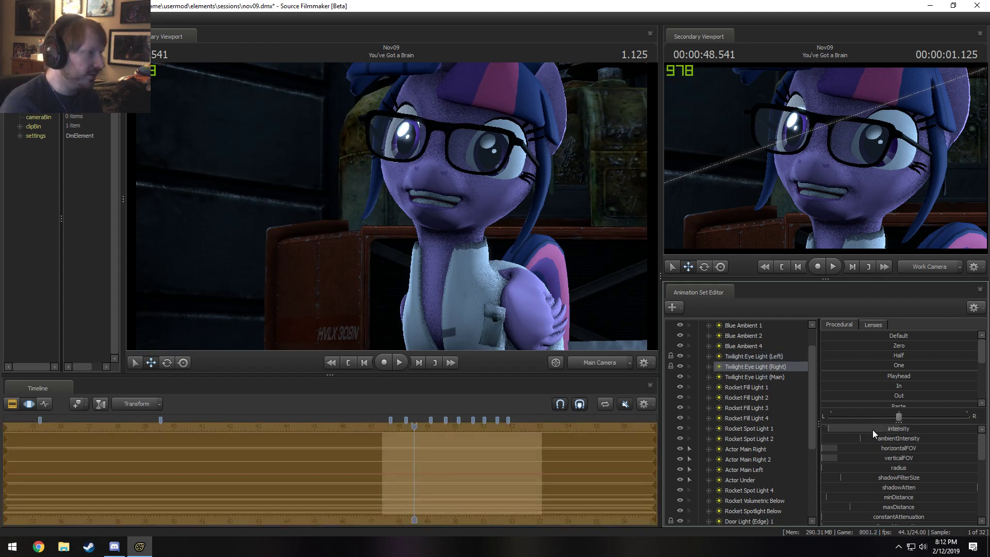
Step: Play back the shot to 49.875 s and raise the intensity of Twilight Eye Light (Right) further
key("F3")
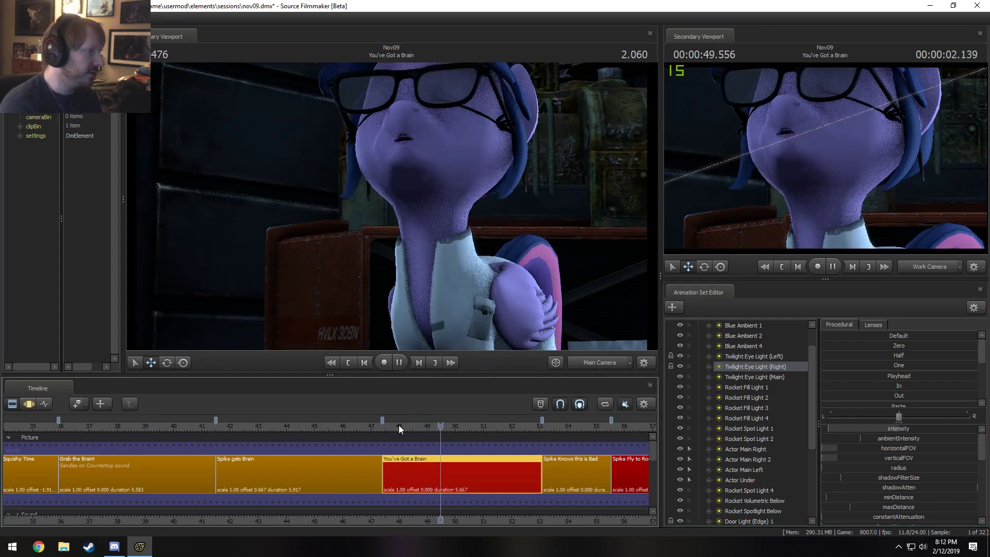
key("space")
mouse_move(834, 430)
left_mouse_down()
mouse_move(847, 437)
mouse_move(842, 431)
left_mouse_up()
key("F3")
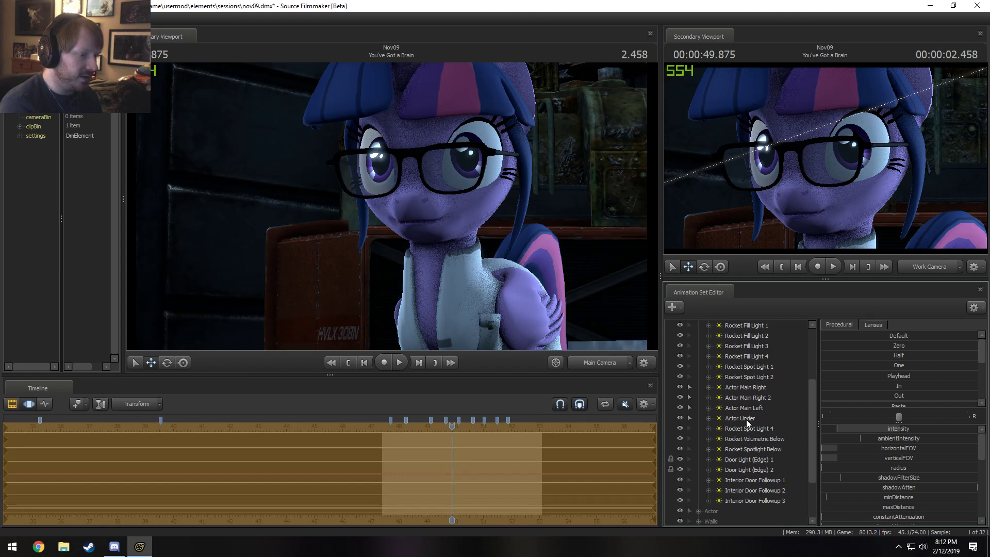
Step: Play back the shot from 48.041 s to 48.833 s and lower the intensity of Twilight Eye Light (Main) across the entire timeline
scroll(748, 458, "up", 1)
left_click(755, 407)
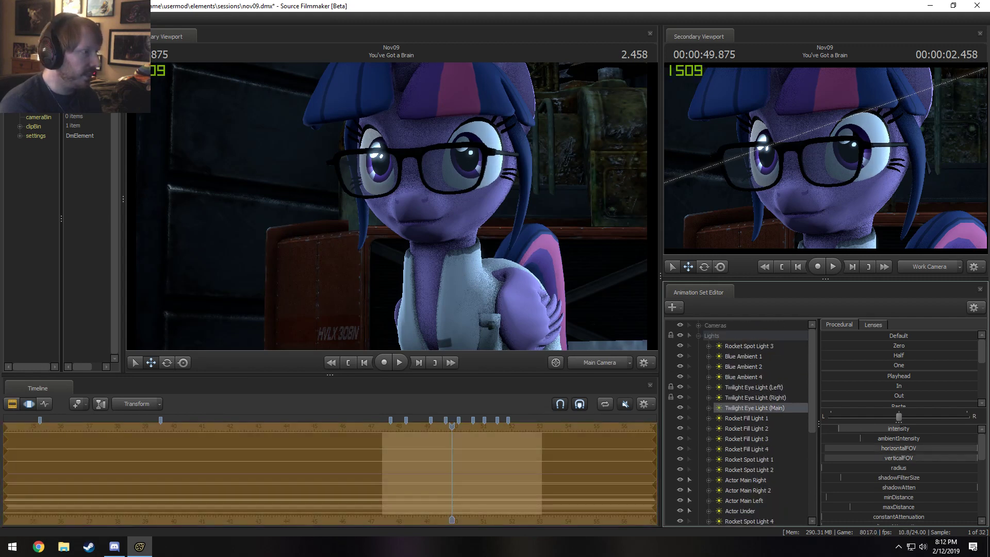
key("F2")
left_click(400, 425)
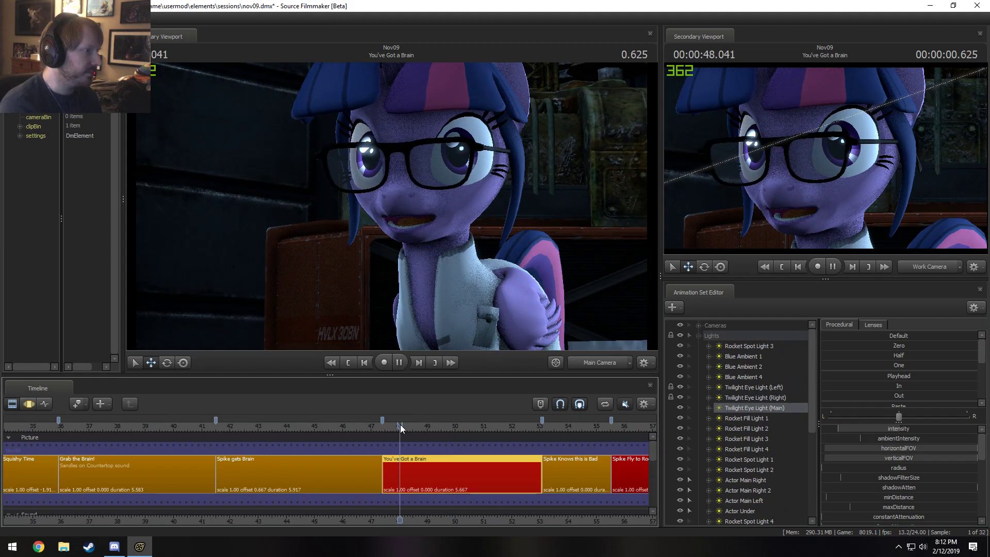
key("space")
key("space")
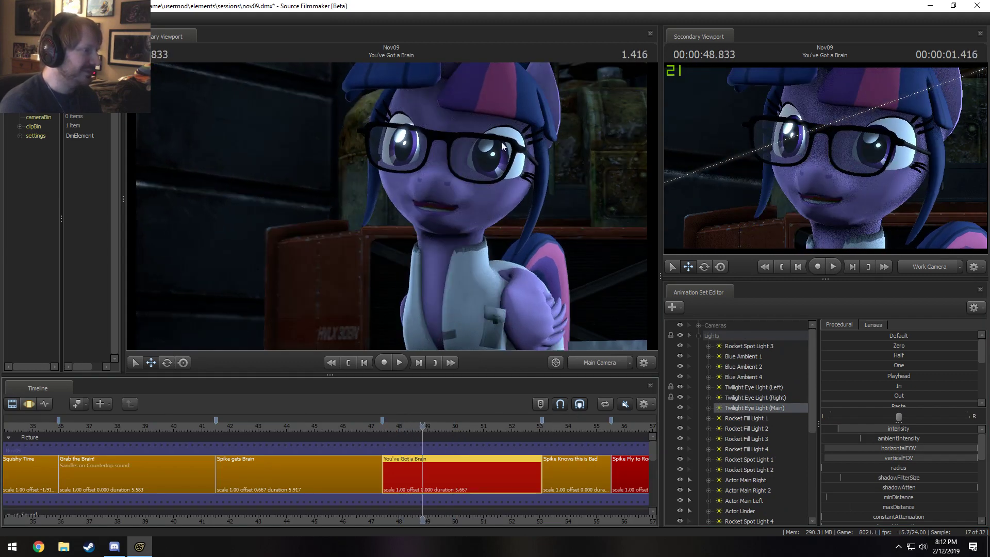
key("F3")
left_click_drag(866, 431, 854, 431)
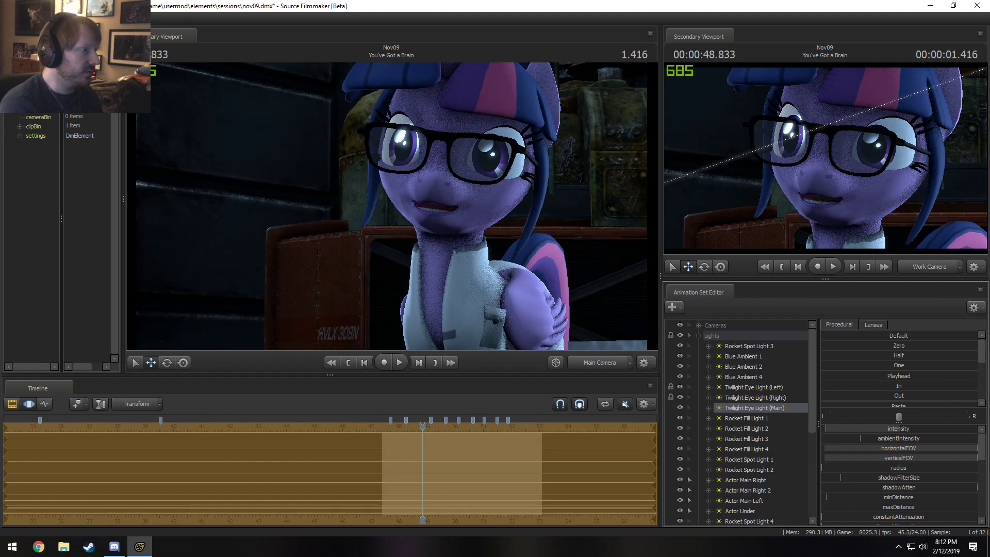
key("F2")
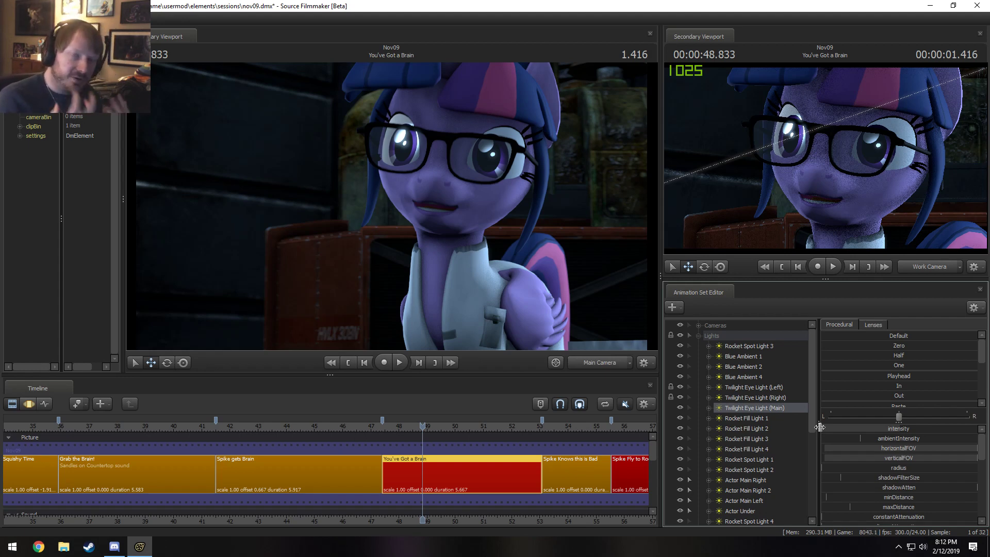
Step: Look through Twilight Eye Light (Main) in the primary viewport and try a new light position with a much higher intensity
left_click(600, 363)
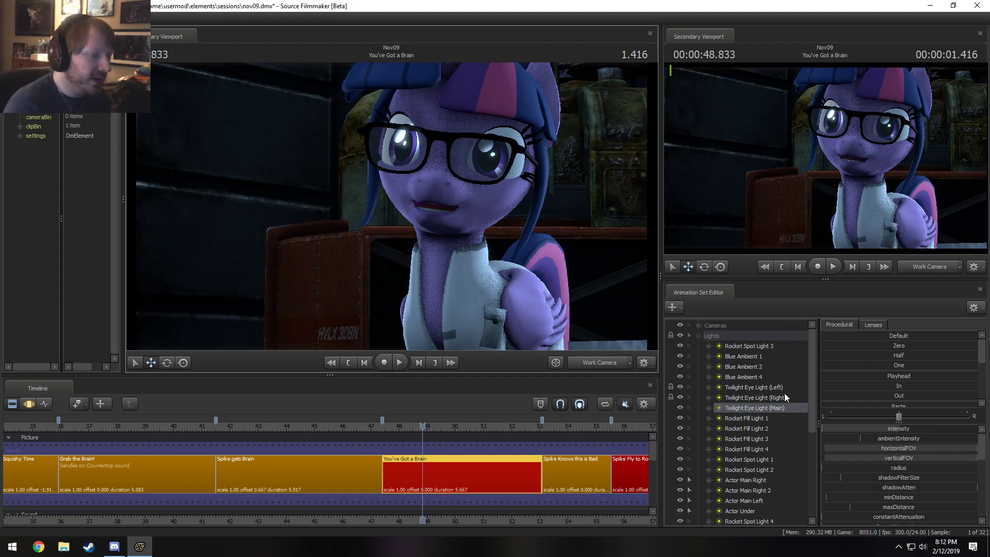
left_click_drag(762, 407, 601, 265)
key("F3")
left_click(607, 417)
key("a")
key("w")
key("z")
scroll(601, 265, "up", 4)
scroll(601, 266, "up", 2)
left_click_drag(848, 433, 957, 435)
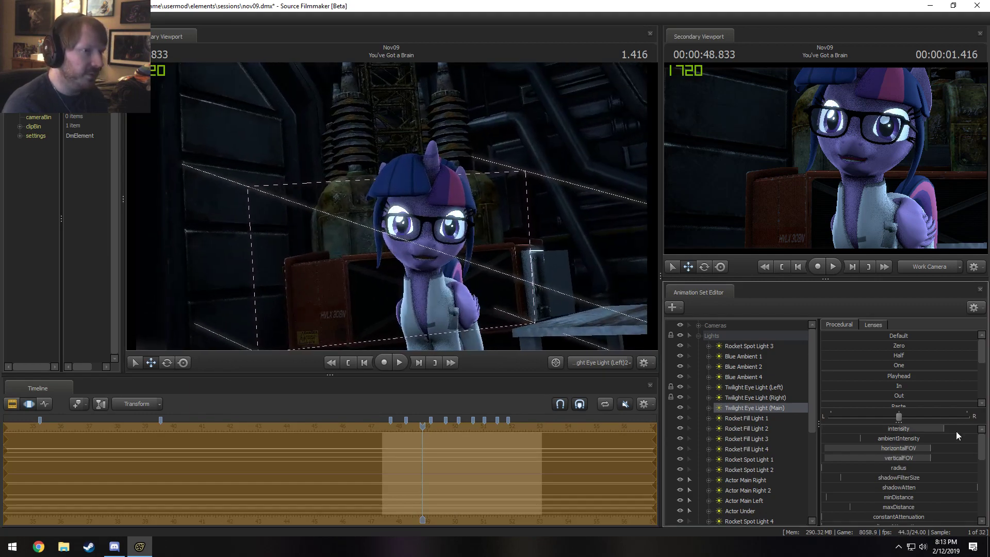
Step: Undo the trial changes to Twilight Eye Light (Main) and return the primary viewport to the work camera
left_click(432, 364)
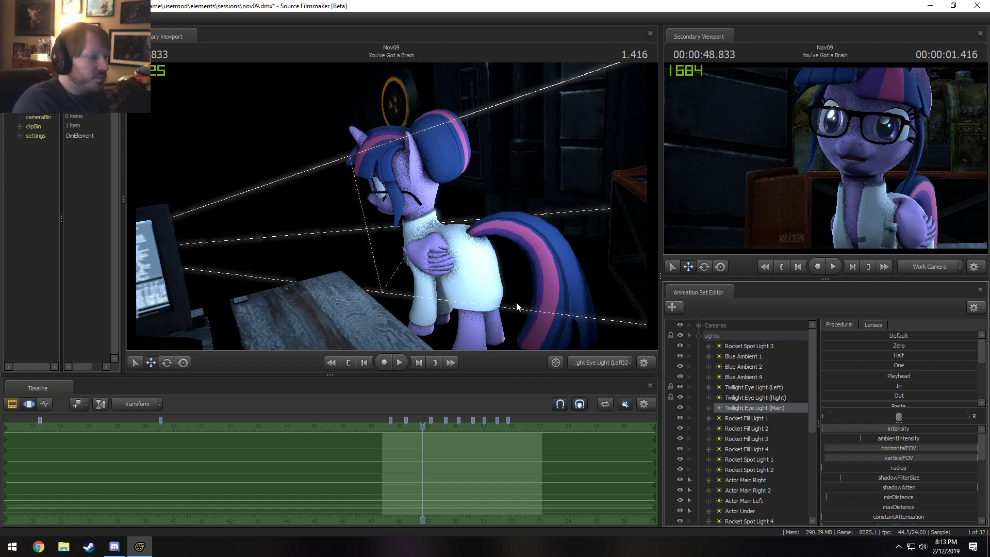
left_click(607, 366)
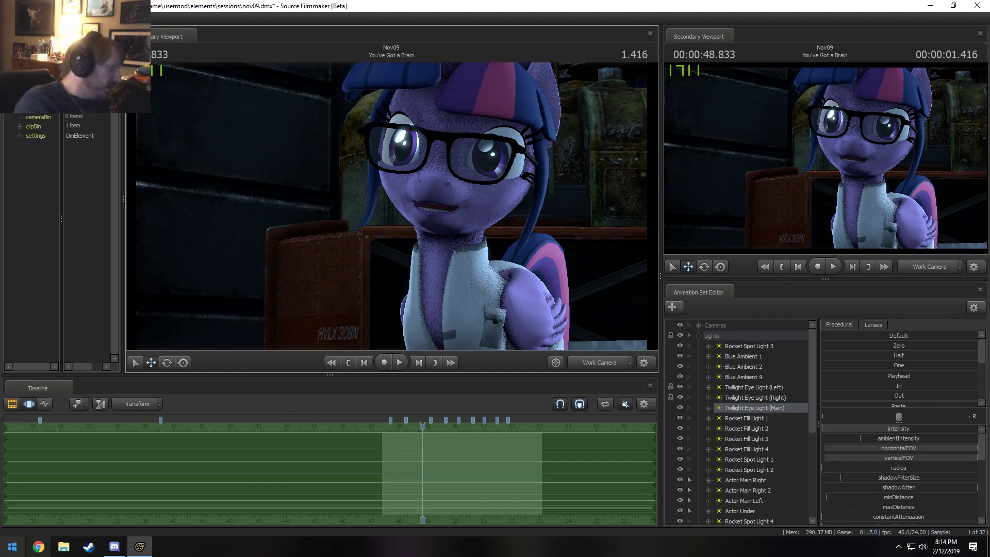
Step: Open Notepad++ and examine the shader type, phong parameters and $selfillum setting in push_button.vmt
left_click(13, 546)
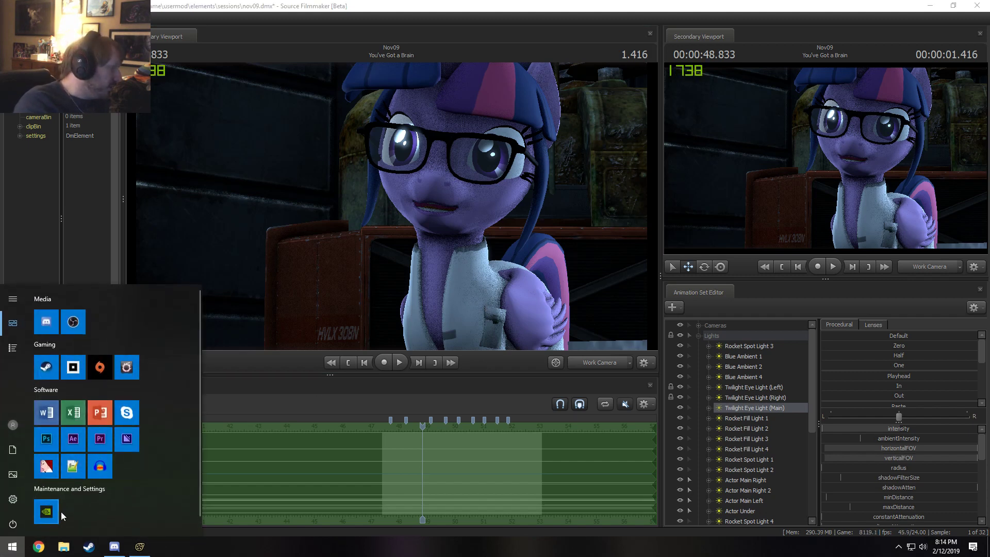
left_click(73, 468)
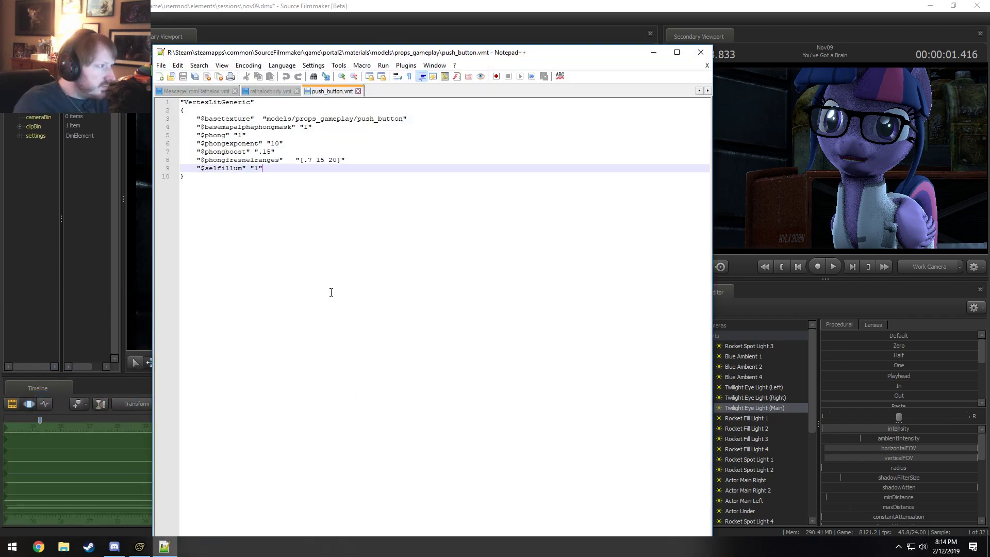
double_click(214, 102)
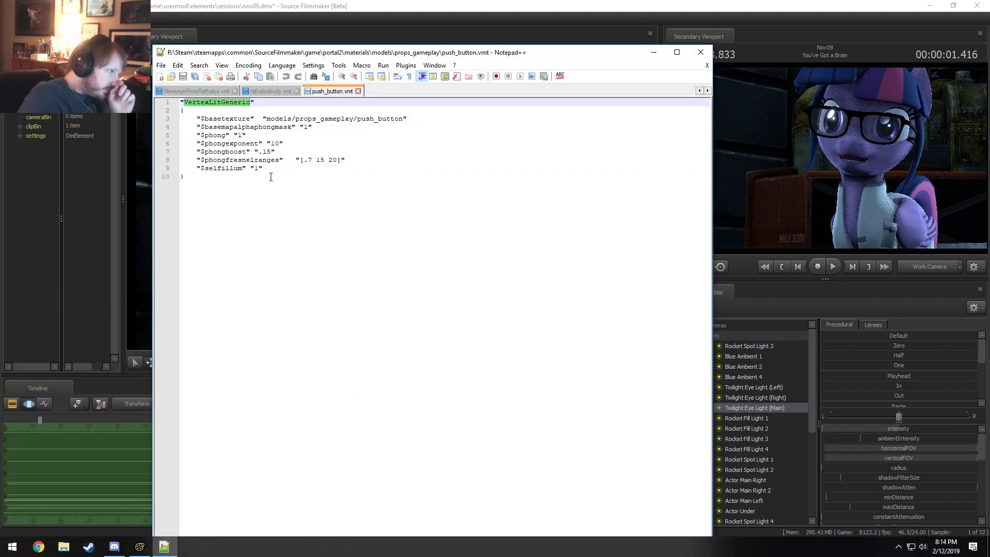
left_click(300, 128)
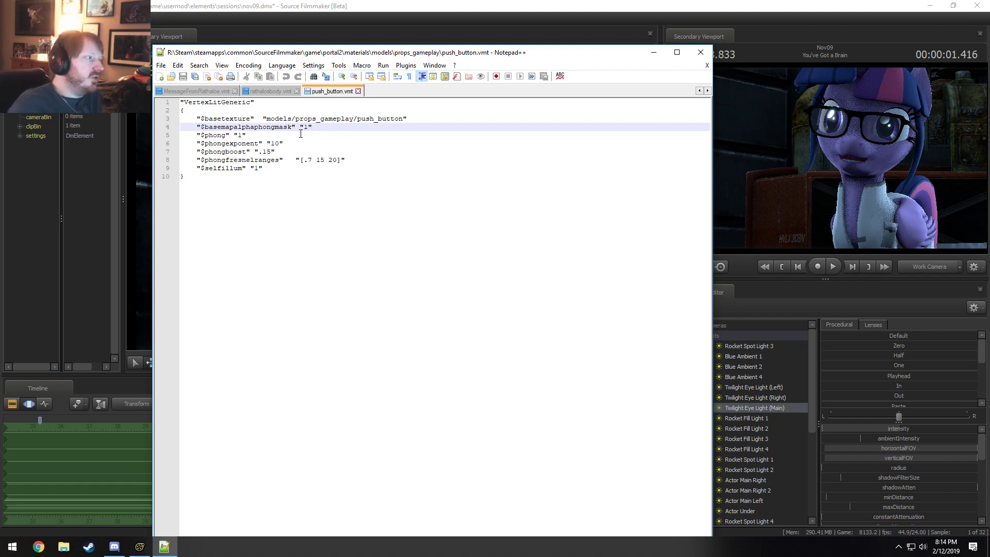
left_click_drag(275, 118, 284, 160)
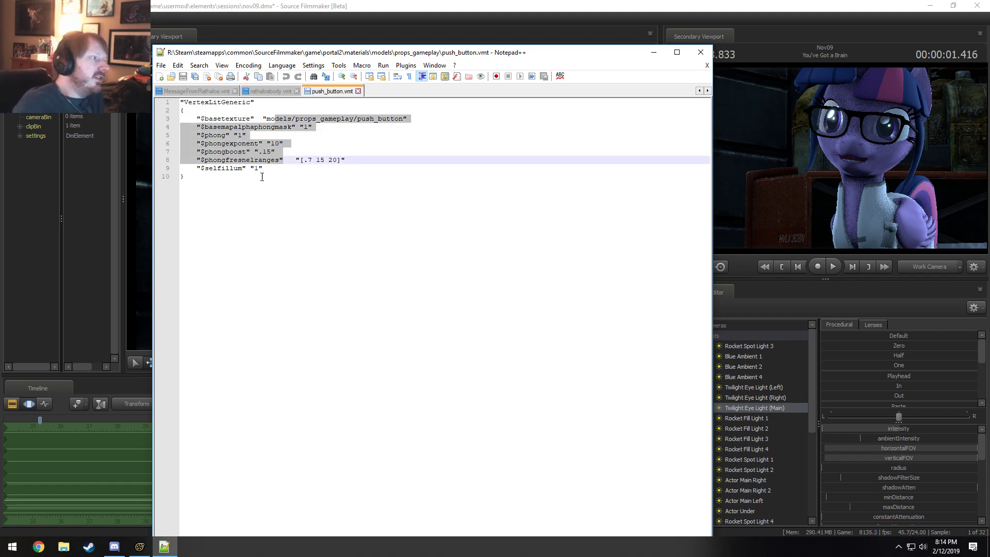
left_click(259, 169)
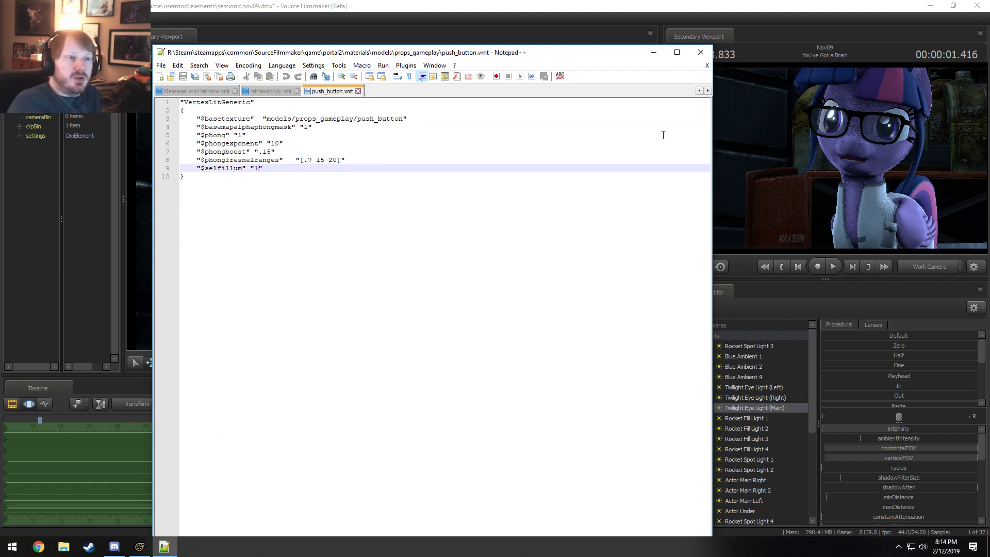
left_click(708, 5)
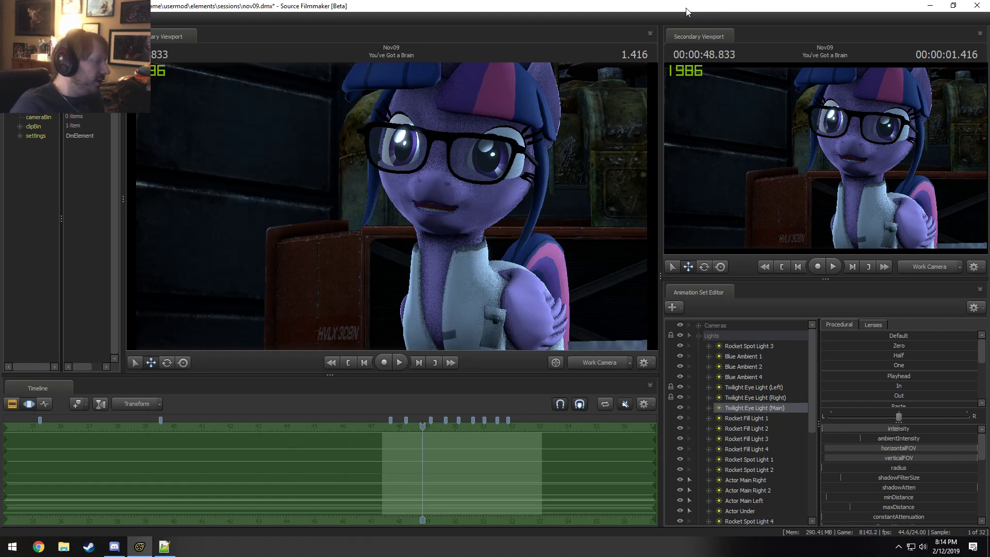
Step: In Notepad++, review $selfillum and $basemapalphaphongmask in push_button.vmt and compare with $alphatest and $bumpmap in rathalosbody.vmt
key("alt+Tab")
double_click(231, 168)
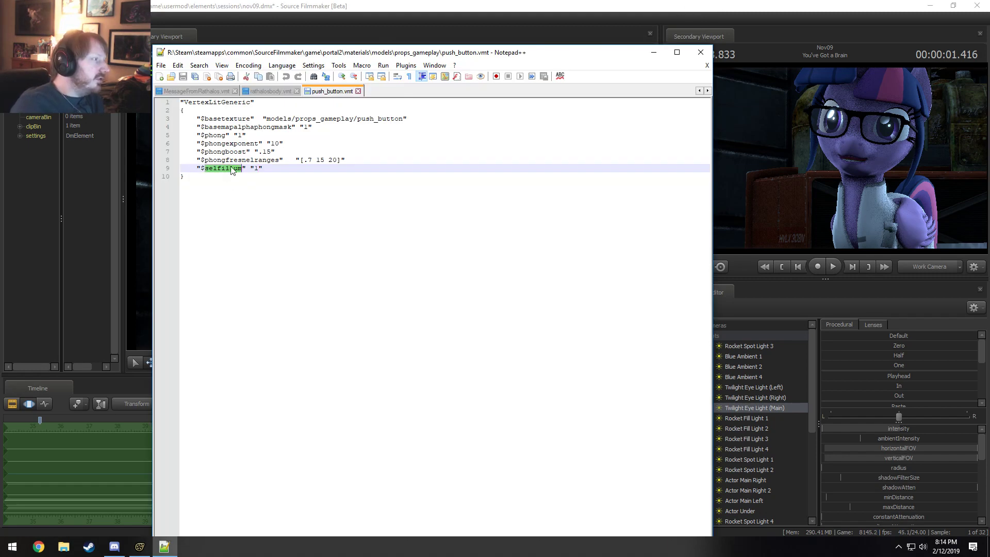
double_click(235, 158)
double_click(246, 128)
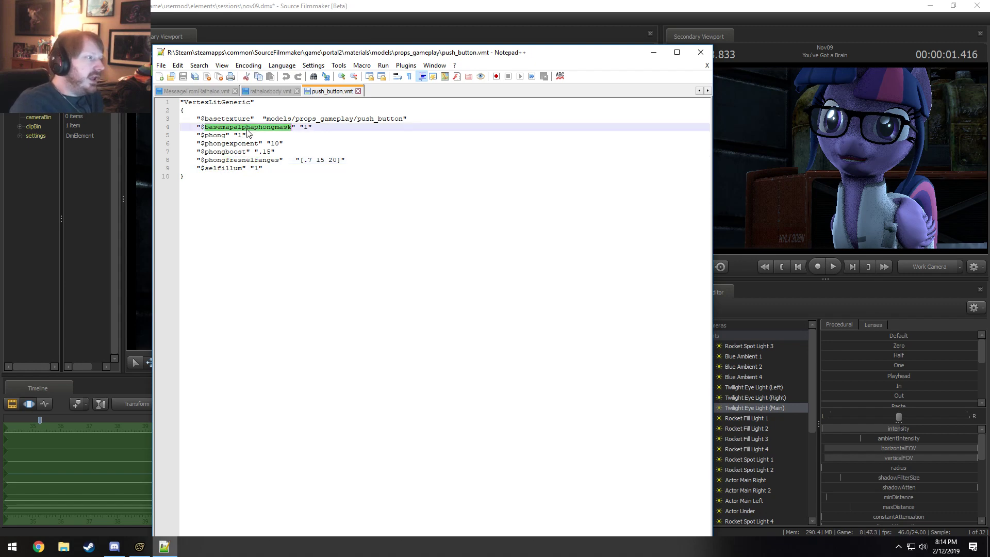
left_click(271, 91)
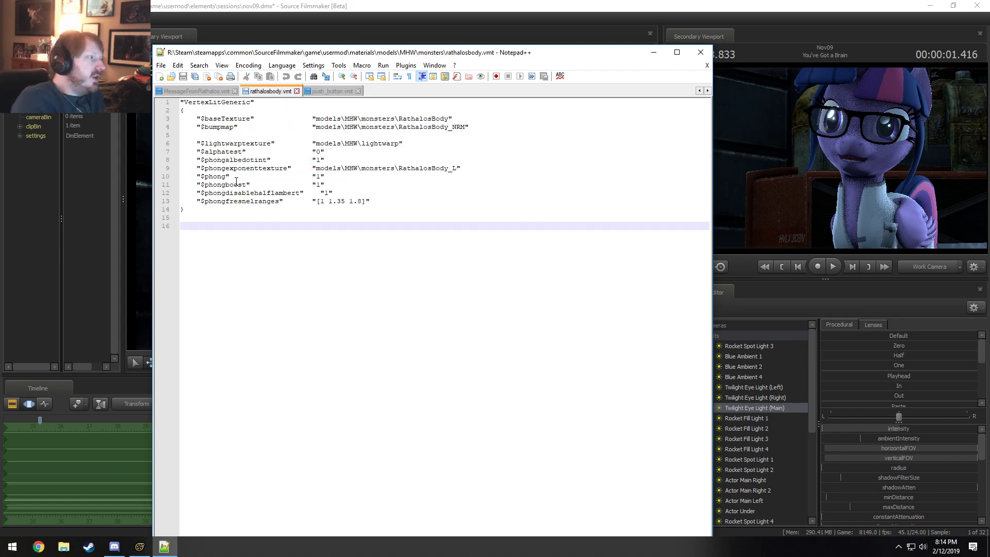
double_click(239, 152)
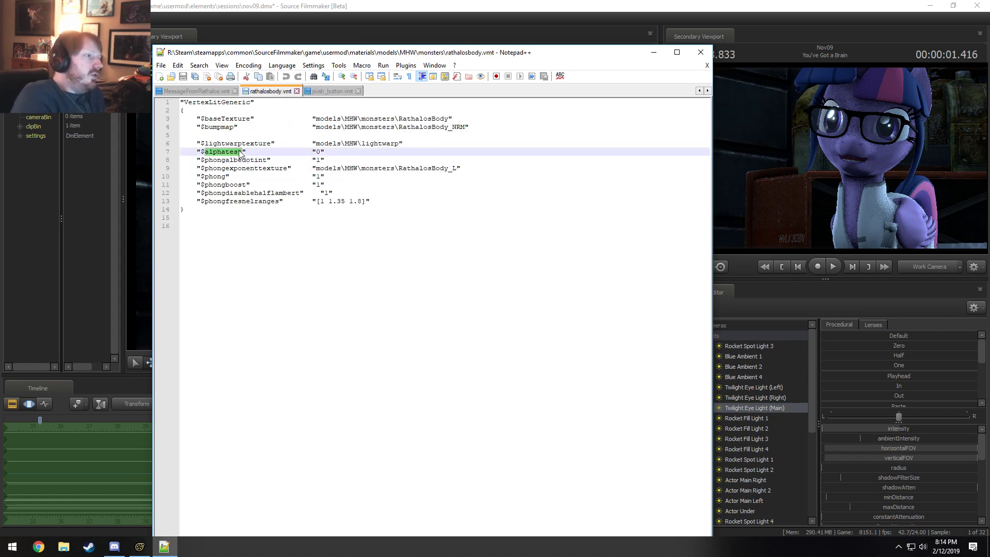
left_click(239, 127)
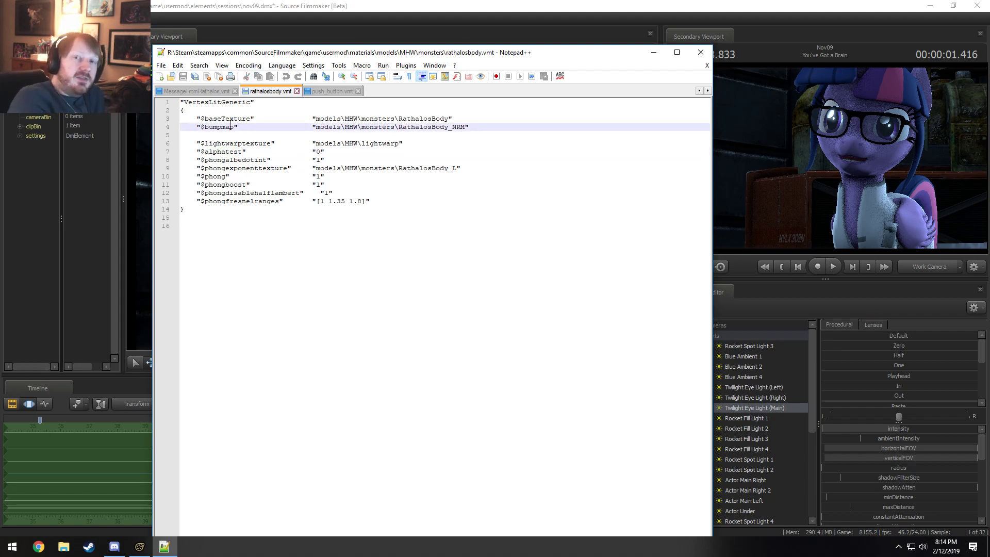
Step: Switch back to Source Filmmaker, disable lighting in the primary viewport and collapse the Lights group
left_click(750, 149)
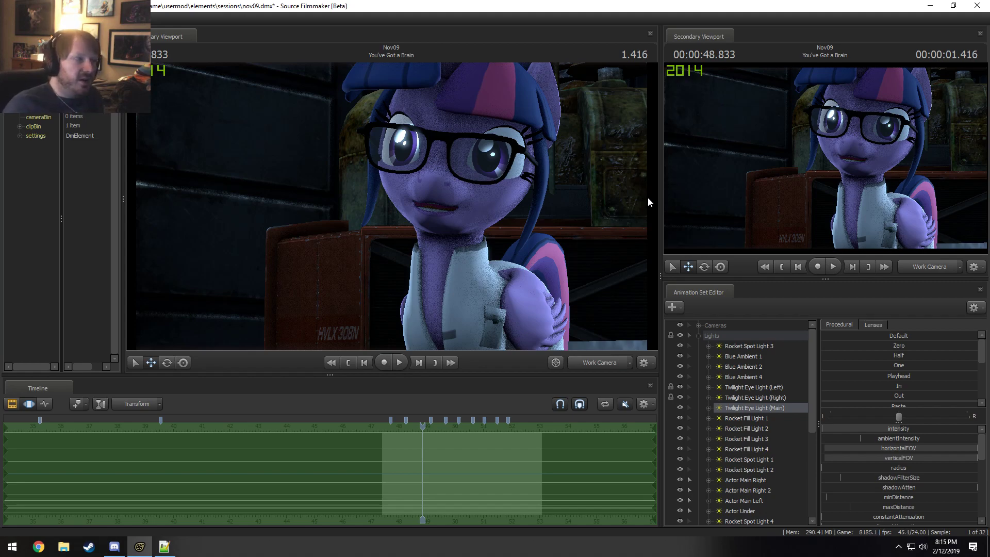
right_click(629, 224)
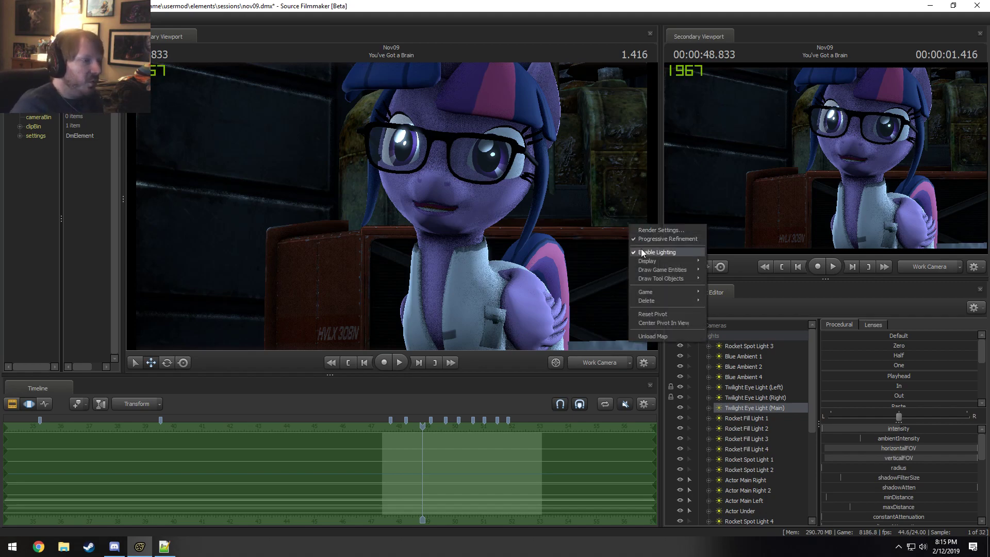
left_click(638, 277)
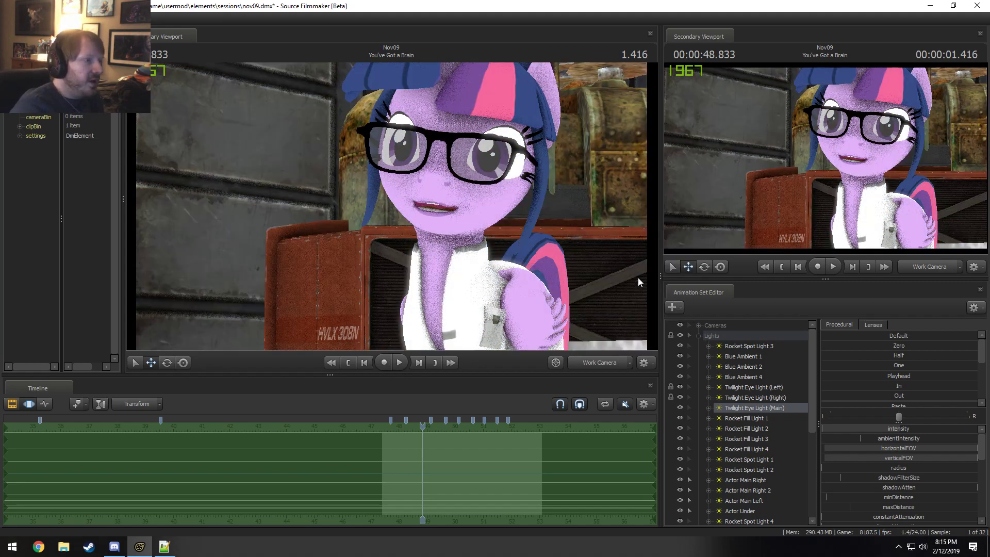
left_click(698, 335)
key("F2")
left_click(516, 299)
key("F3")
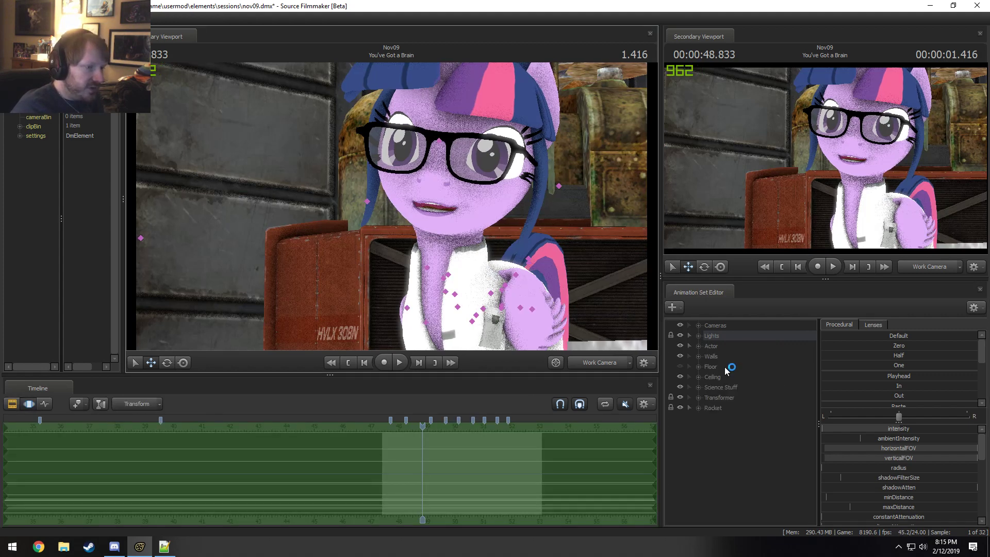
Step: Add override materials to Twilight Sparkle and show her model's materials in the Element Viewer
left_click(699, 345)
right_click(741, 356)
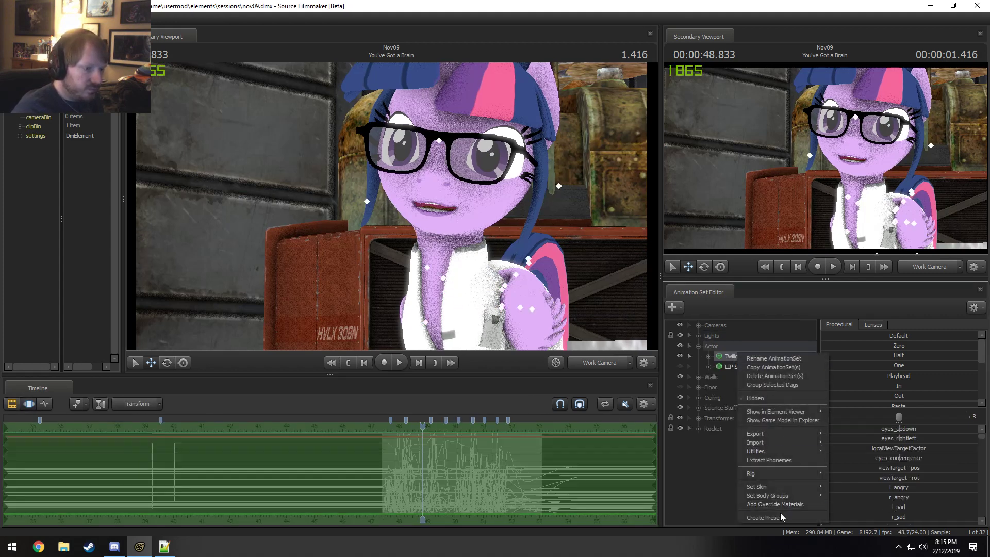
left_click(775, 505)
right_click(750, 358)
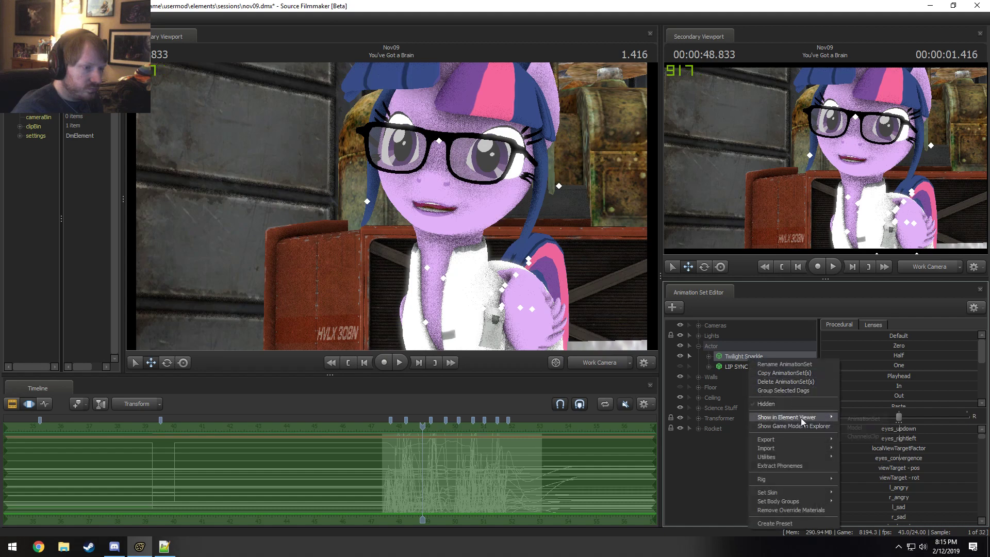
mouse_move(802, 418)
left_click(855, 427)
left_click(20, 285)
scroll(26, 279, "down", 1)
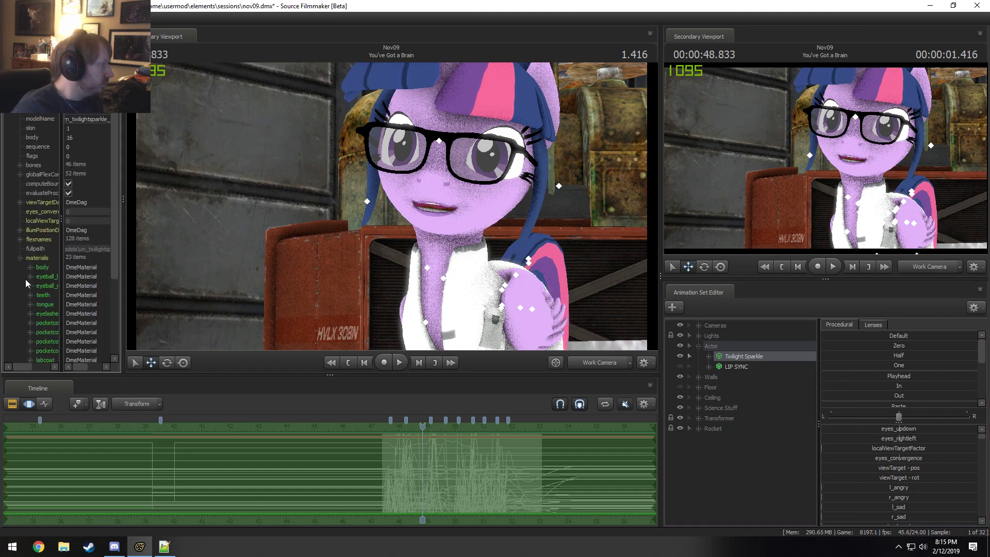
Step: Add a float attribute named $alpha to Twilight Sparkle's body material to hide the body surface
right_click(39, 255)
mouse_move(103, 342)
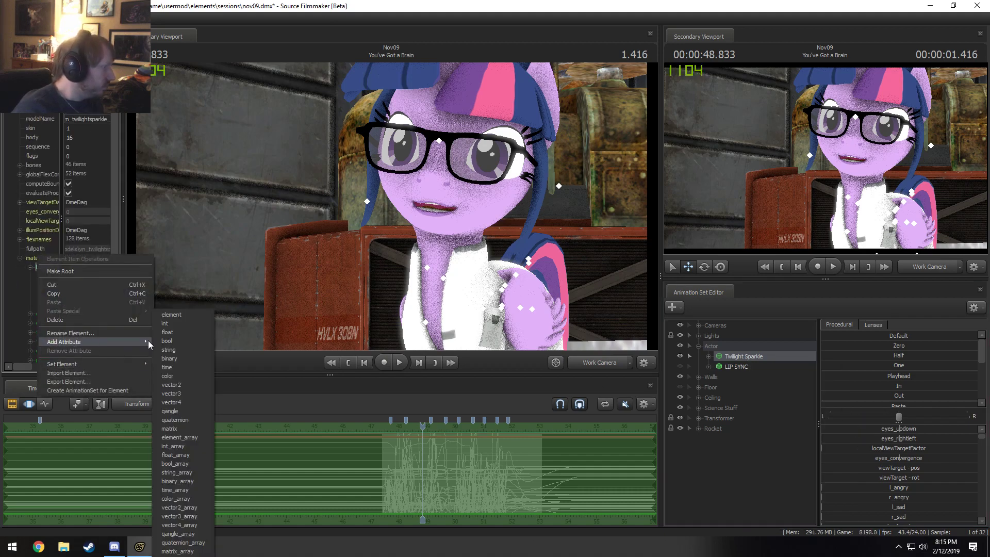
left_click(171, 338)
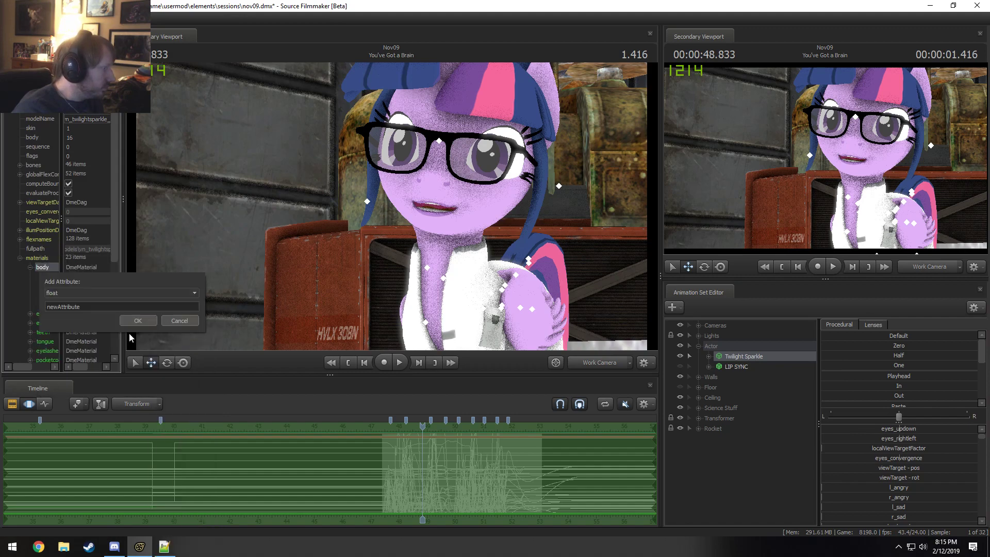
left_click(108, 315)
type("$alpha")
key("Return")
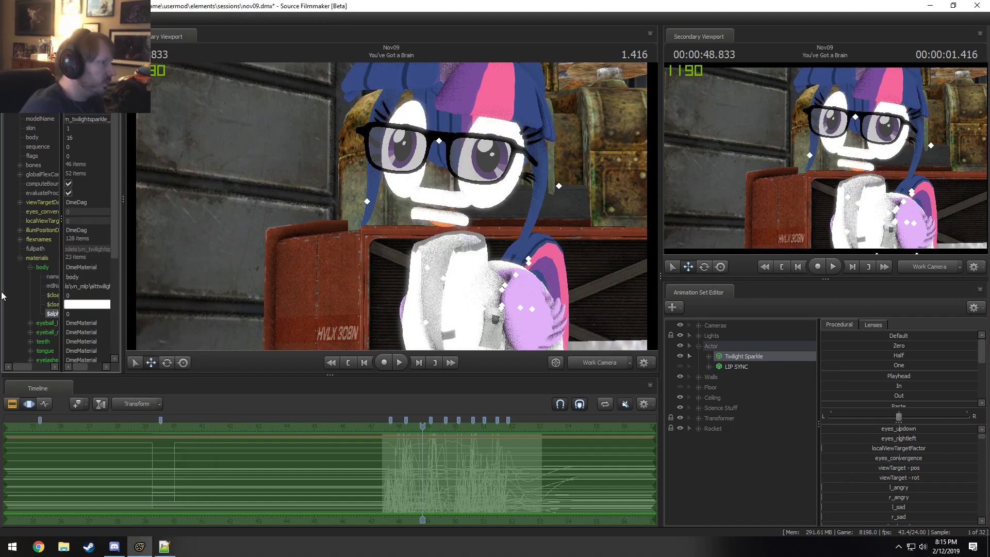
Step: Examine the exposed eyeball up close with the work camera while playing and scrubbing the shot to 50.041 s
left_click(595, 363, "ctrl")
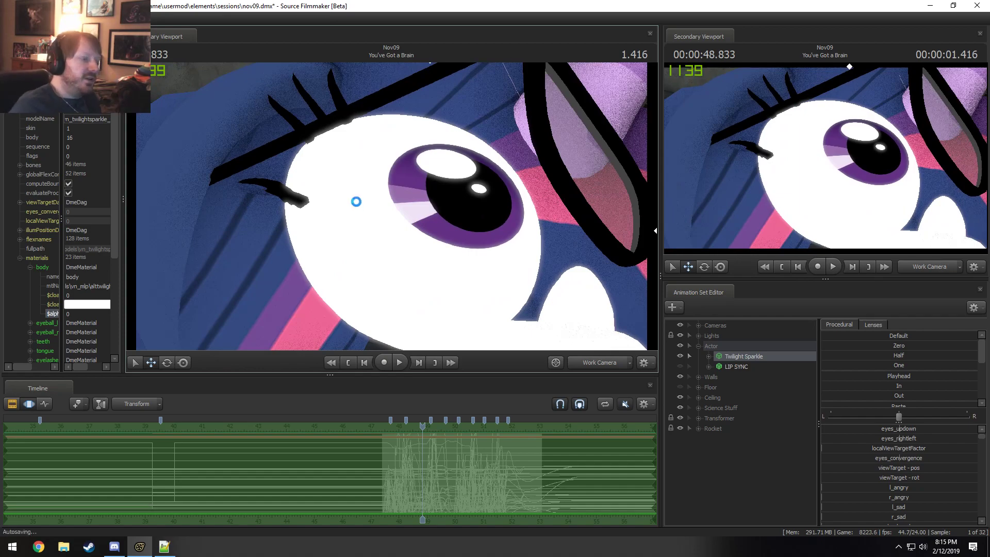
key("space")
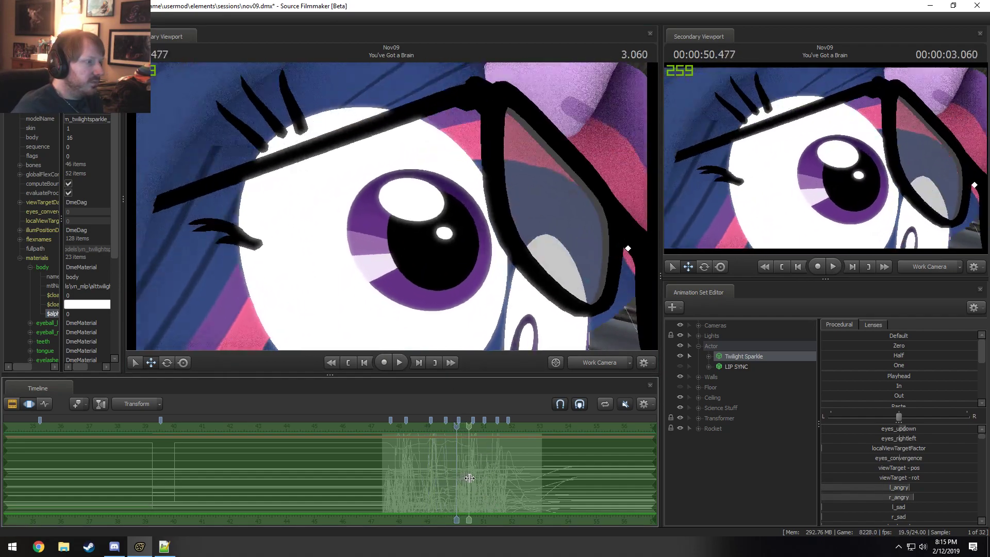
left_click_drag(470, 478, 428, 480)
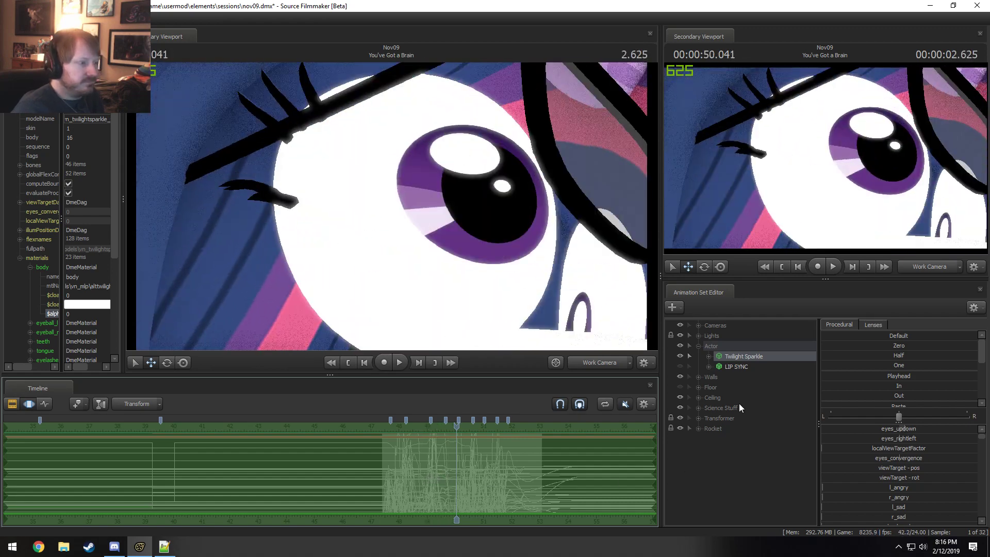
Step: Remove the override materials from Twilight Sparkle and view the shot through the Main Camera in the Clip Editor
left_click(594, 366)
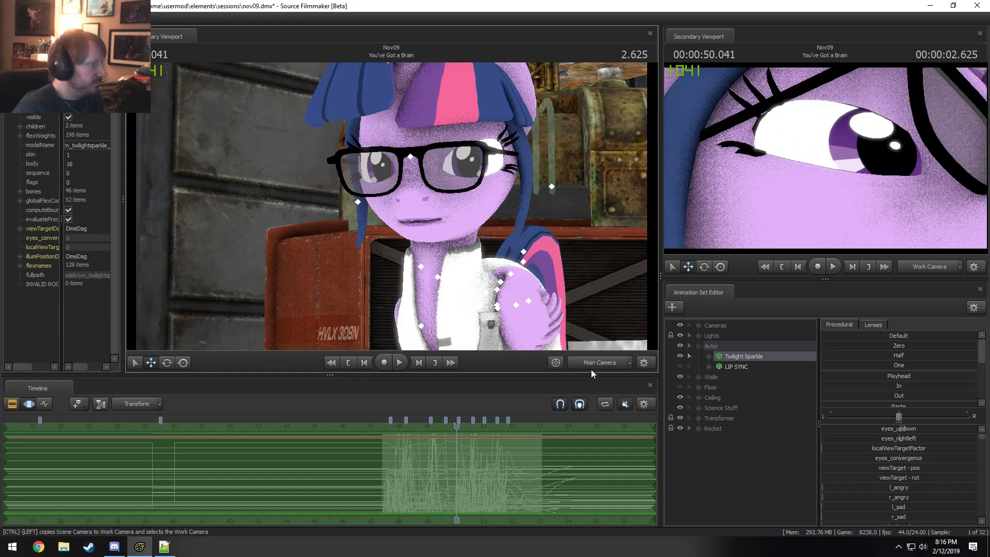
key("F2")
right_click(735, 360)
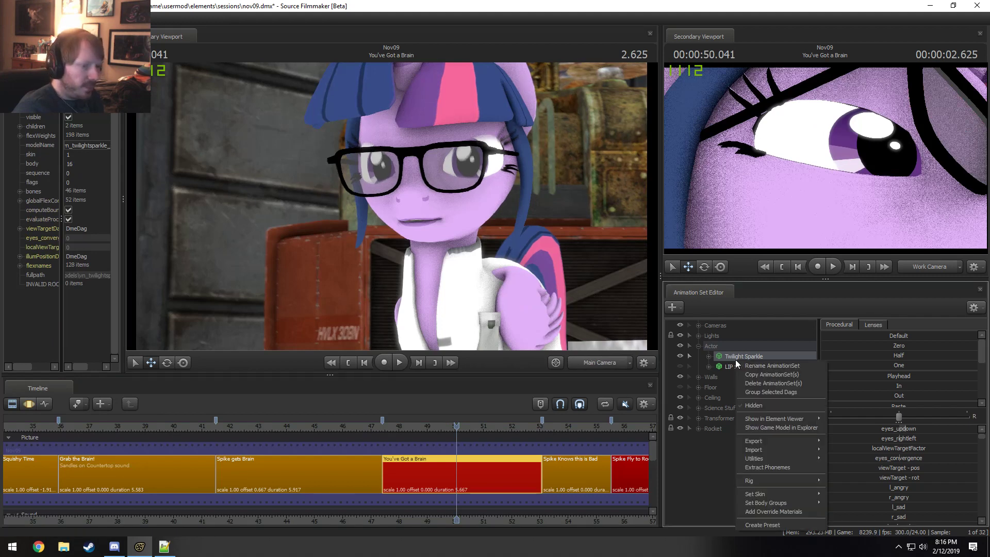
left_click(699, 462)
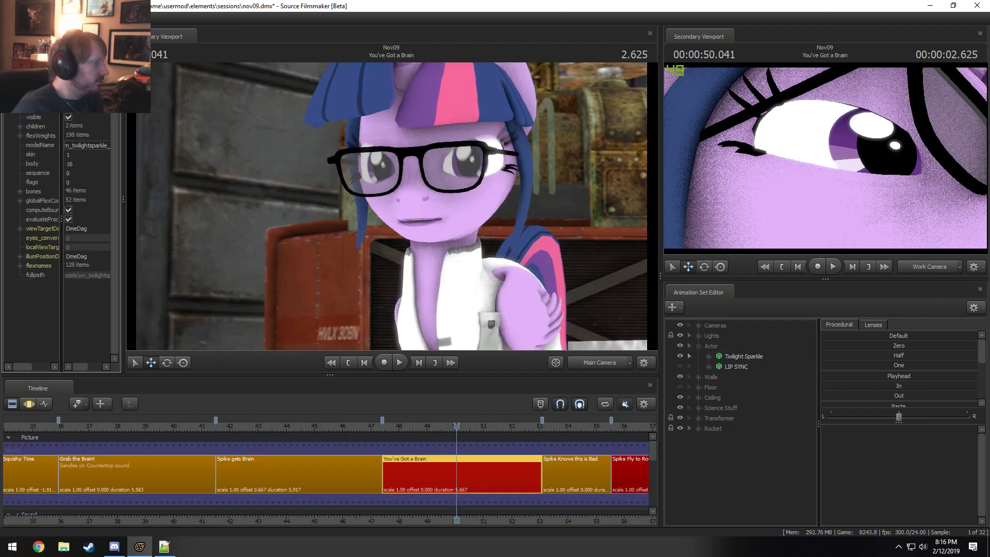
Step: Play back the shot to 51.000 s, replay it to 50.375 s, and expand Twilight Sparkle's control groups
key("space")
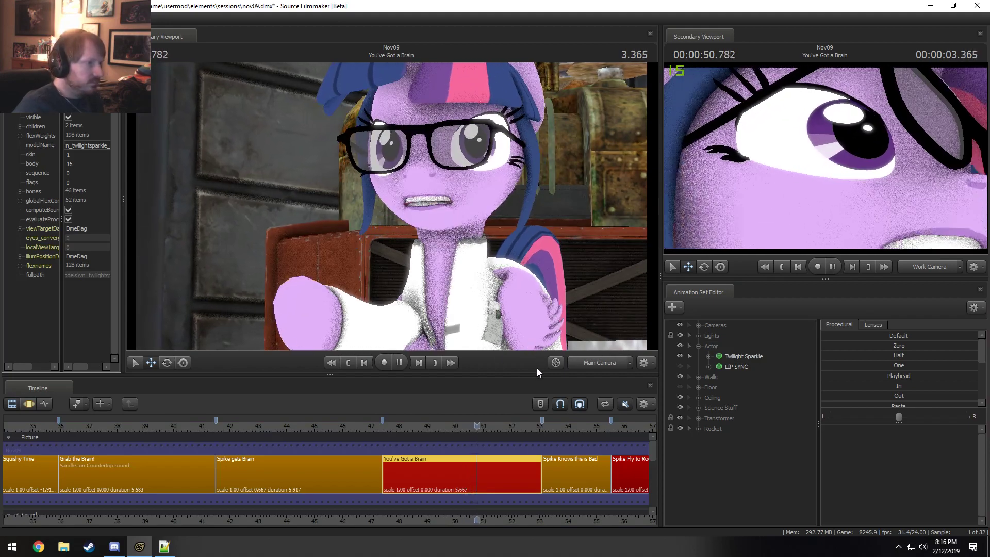
key("space")
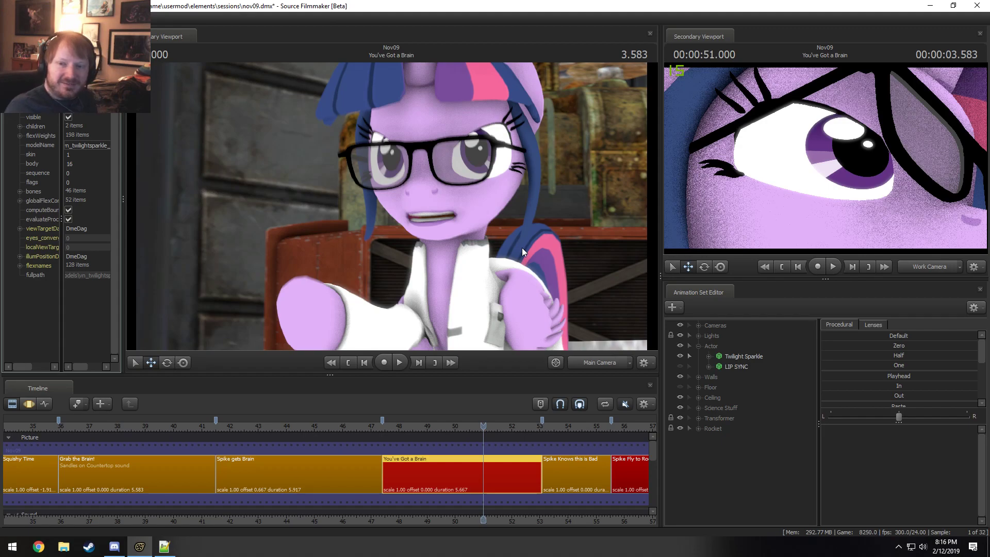
left_click(392, 426)
key("space")
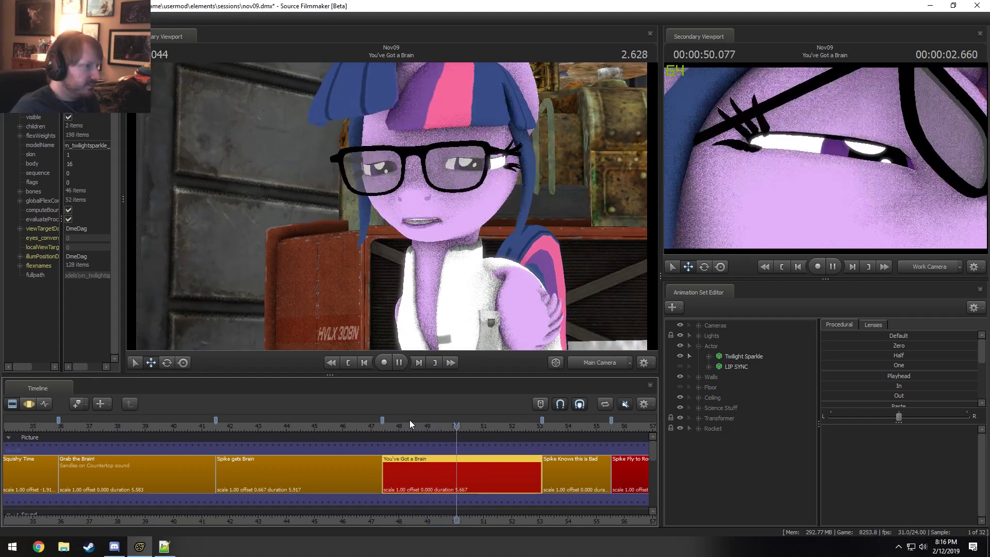
key("space")
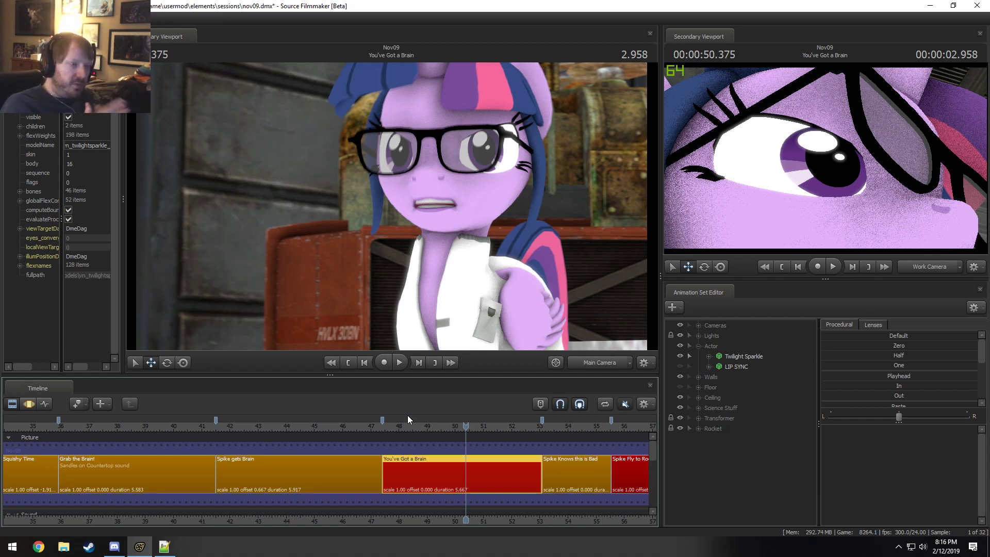
left_click(709, 356)
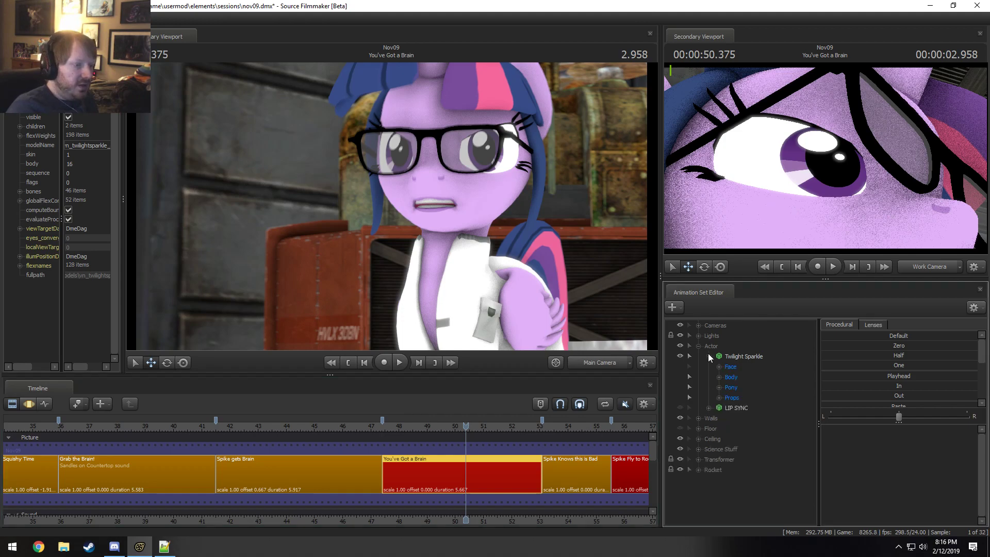
Step: Select the viewTarget control among Twilight Sparkle's eye controls and copy the scene camera to the work camera
left_click(718, 367)
double_click(741, 377)
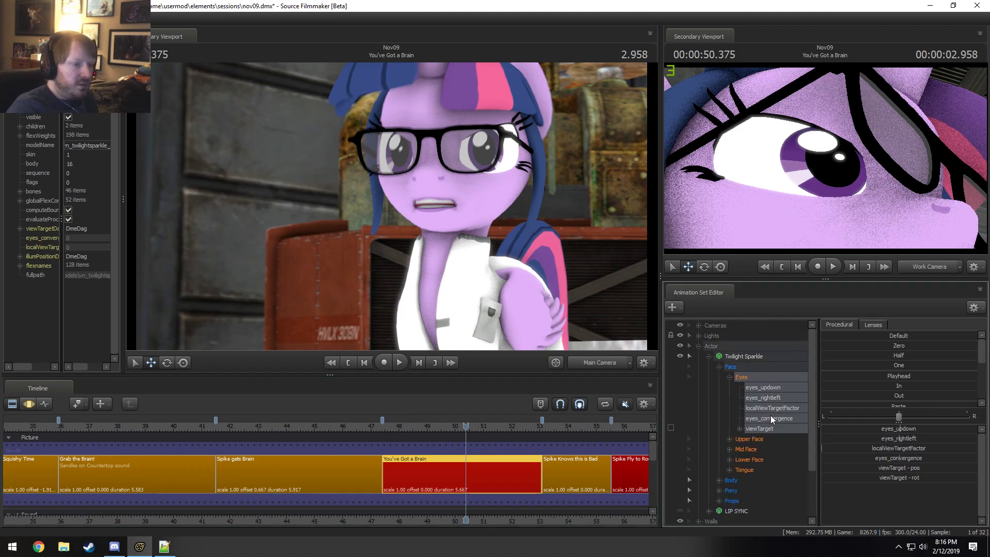
left_click(763, 429)
left_click(600, 363, "ctrl")
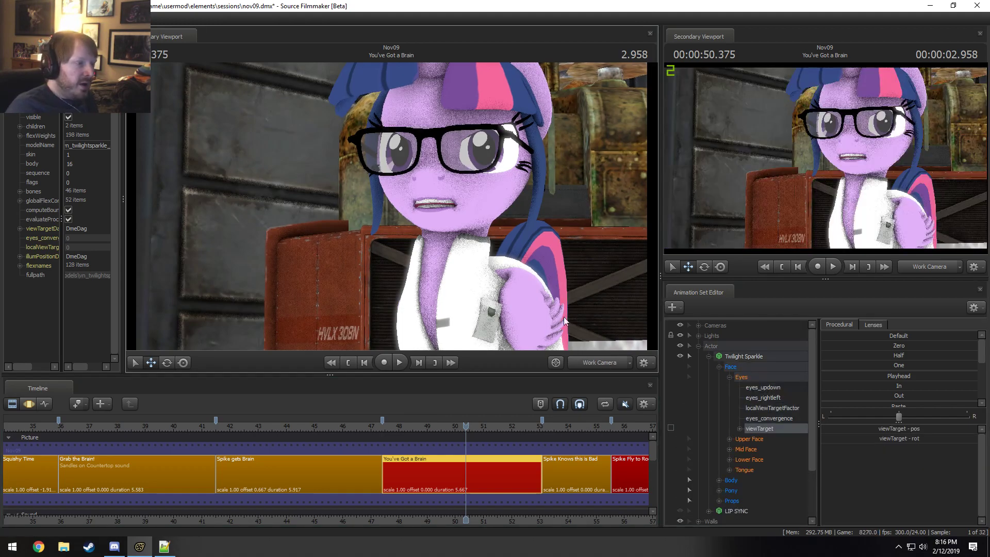
Step: Examine where Twilight Sparkle's view target sits in the scene from farther back, comparing the work camera with the Main Camera
left_click_drag(547, 268, 493, 249)
key("s")
key("s")
key("F3")
key("w")
left_click_drag(391, 207, 427, 425)
key("d")
left_click_drag(345, 545, 350, 531)
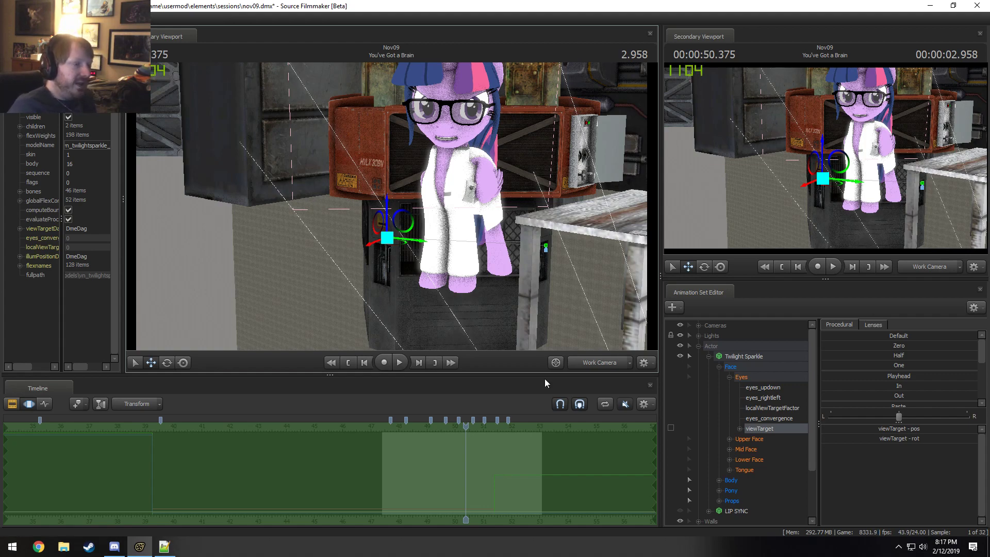
left_click(591, 361)
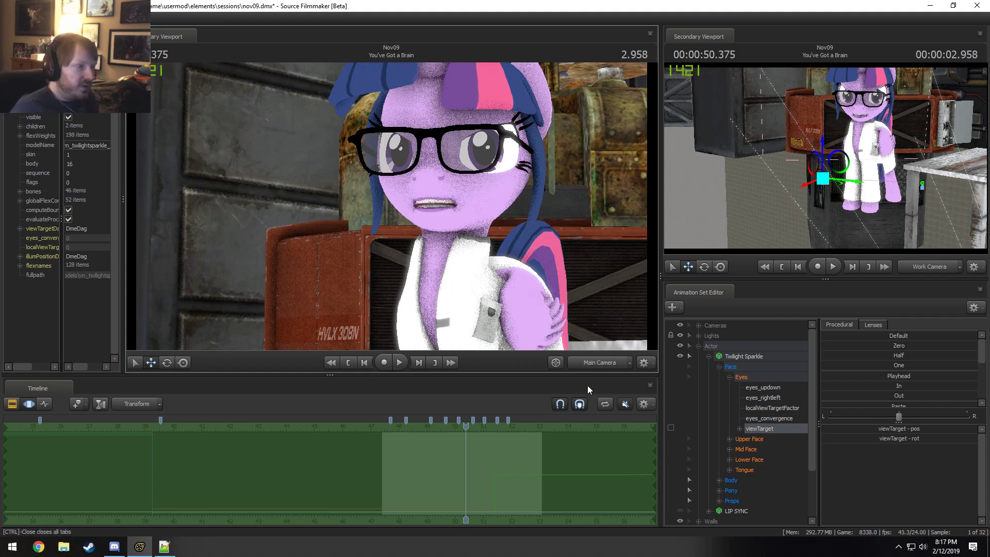
left_click(607, 363)
left_click(604, 364)
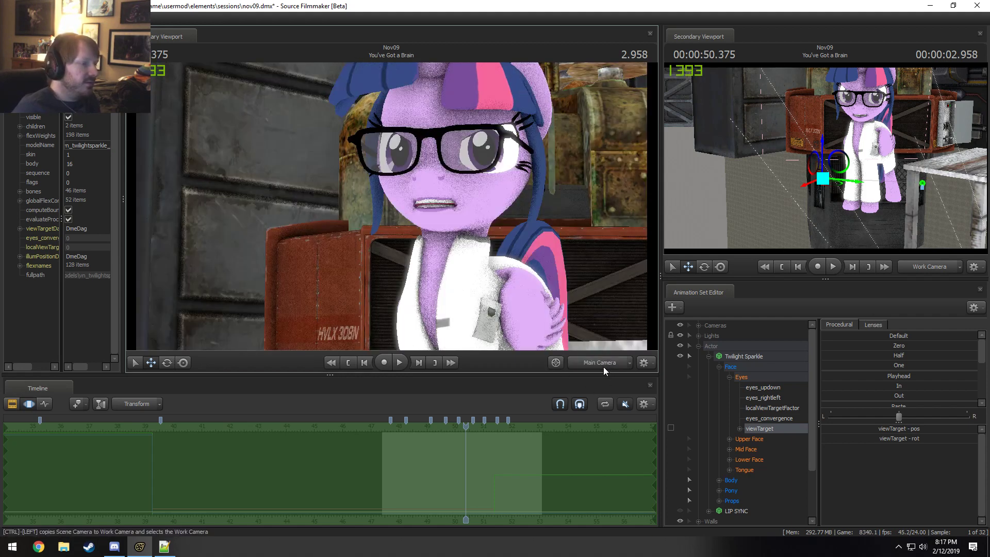
left_click(603, 366)
left_click_drag(456, 258, 456, 254)
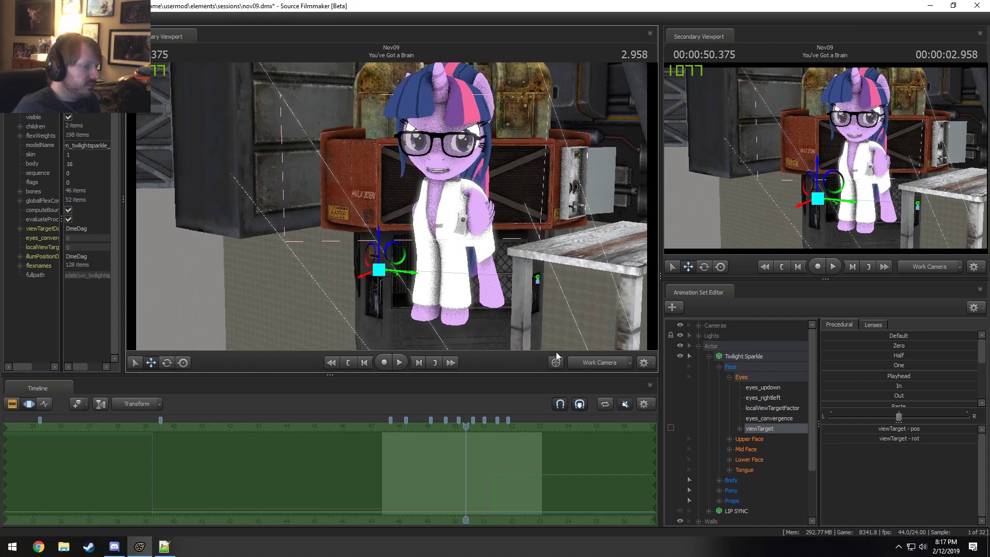
Step: Return to the Main Camera, turn on scene lighting in the viewport, and play the shot to 51.083 s
left_click(584, 362)
right_click(456, 274)
left_click(490, 300)
key("F2")
key("F3")
key("space")
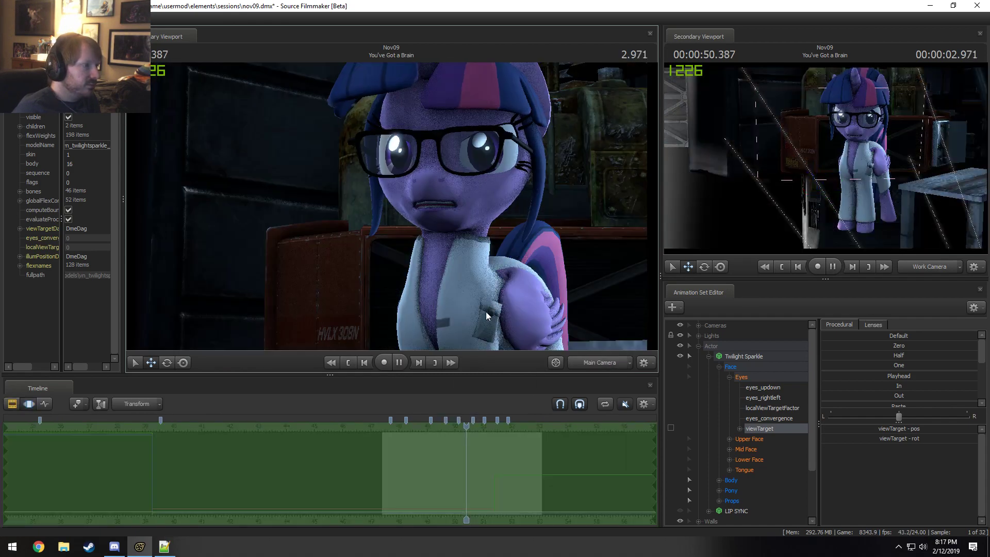
key("space")
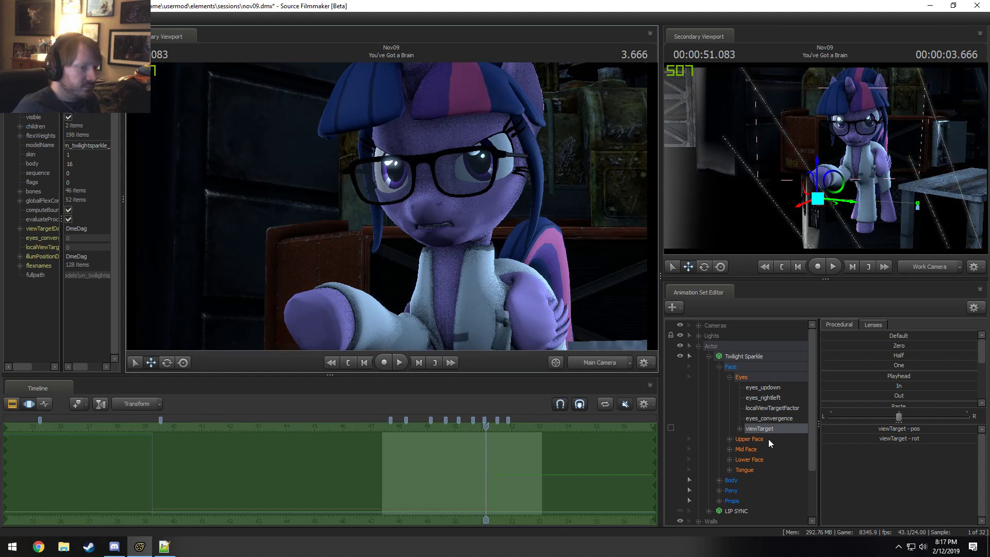
Step: Select Twilight Eye Light (Right) in the Lights group and move the playhead to 47.500 s
left_click(720, 366)
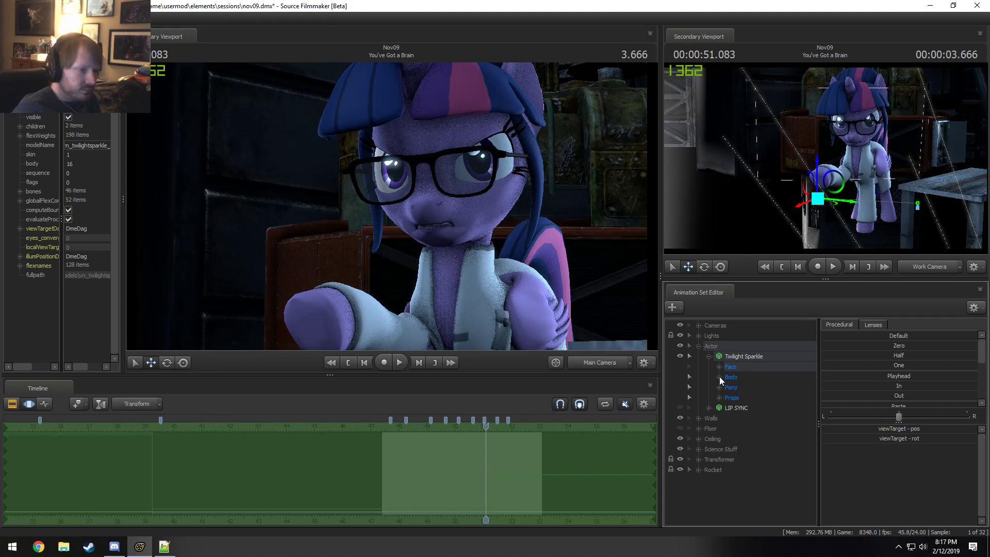
left_click(700, 336)
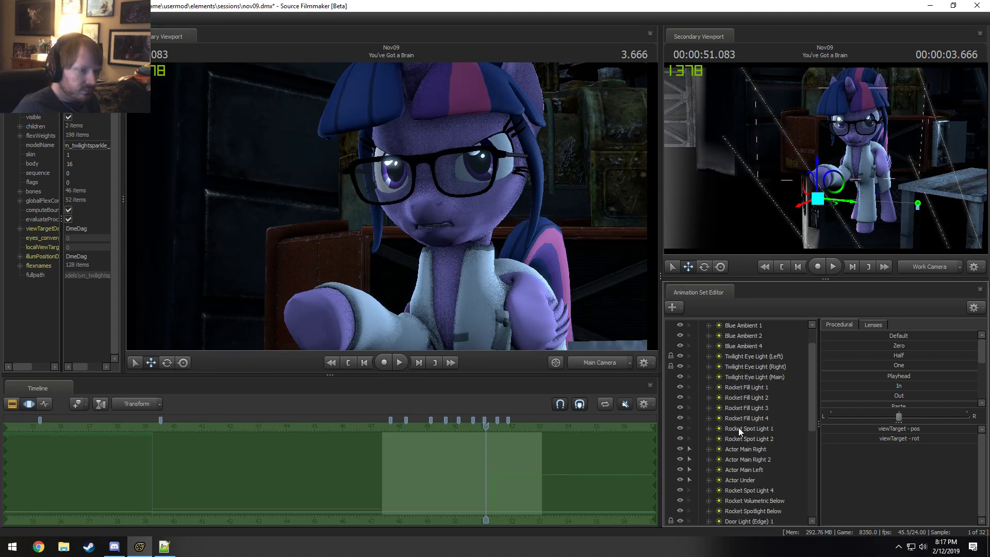
scroll(738, 428, "down", 2)
scroll(750, 439, "up", 3)
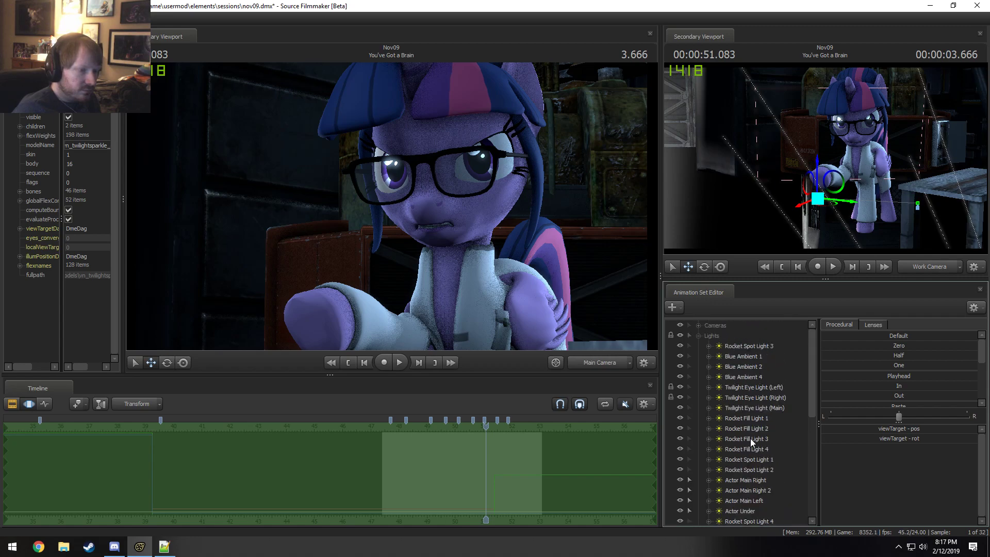
left_click(771, 398)
scroll(397, 476, "up", 5)
left_click_drag(338, 486, 302, 481, "shift")
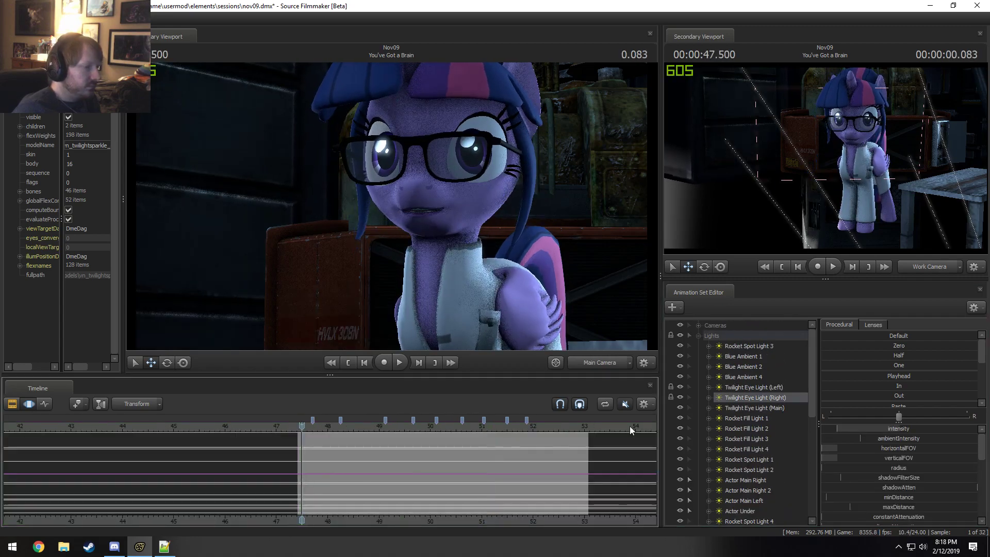
Step: Look through Twilight Eye Light (Right) in the primary viewport and frame the eyes up close with the work camera in the secondary viewport
left_click_drag(761, 394, 389, 258)
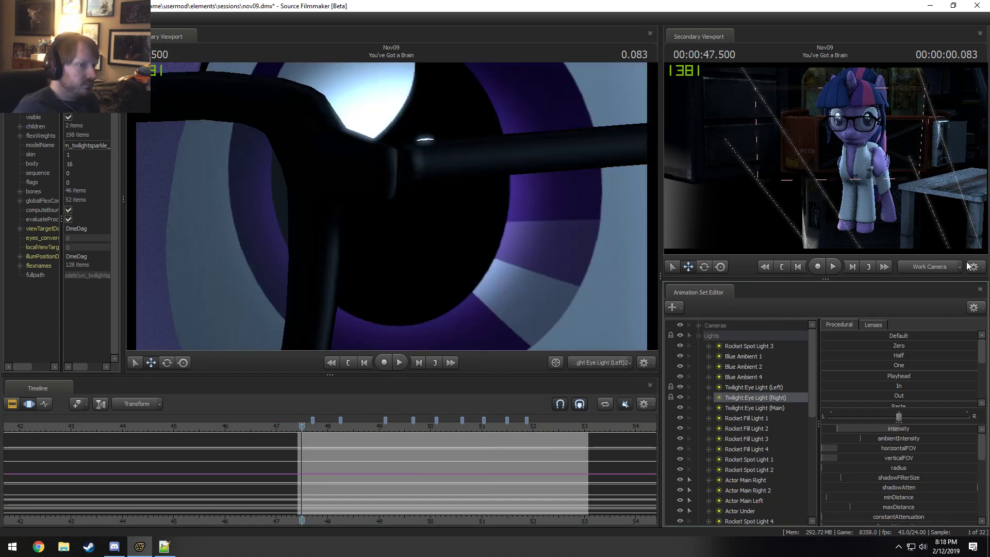
left_click(938, 268, "ctrl")
left_click_drag(888, 206, 885, 206)
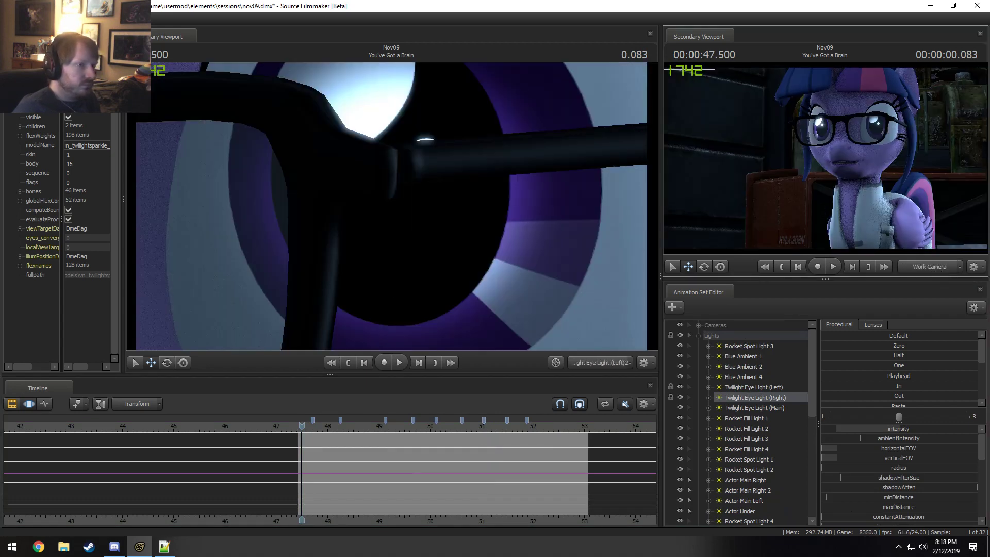
right_click_drag(886, 205, 759, 273)
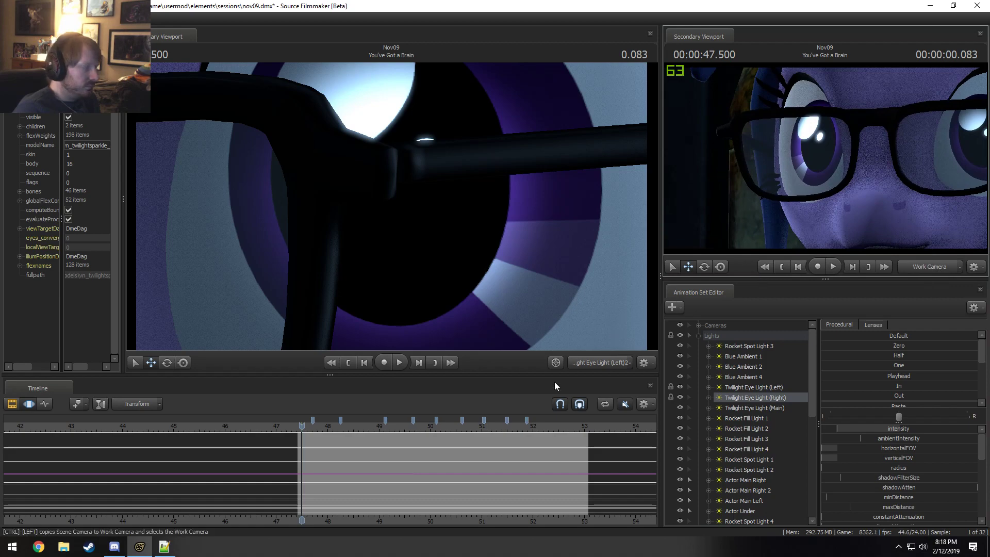
Step: Try re-aiming Twilight Eye Light (Right) at 47.708 s within a time selection of about 47.6 to 48.0 s, and undo it
mouse_move(302, 464)
left_mouse_down()
mouse_move(312, 477)
mouse_move(325, 480)
mouse_move(304, 471)
mouse_move(334, 475)
mouse_move(293, 466)
mouse_move(355, 477)
mouse_move(313, 477)
left_mouse_up()
scroll(319, 486, "up", 2)
scroll(320, 486, "up", 3)
left_click_drag(447, 282, 387, 212)
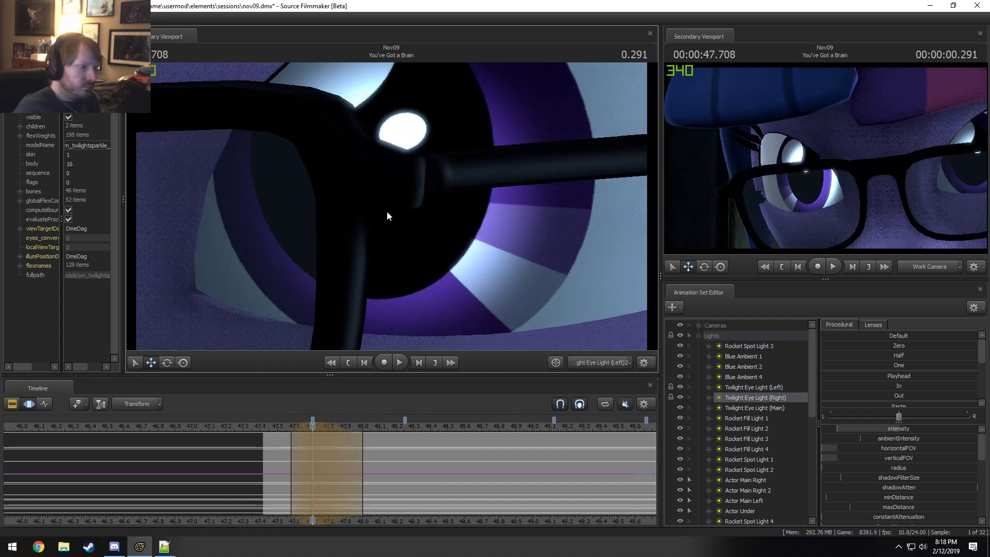
key("ctrl+z")
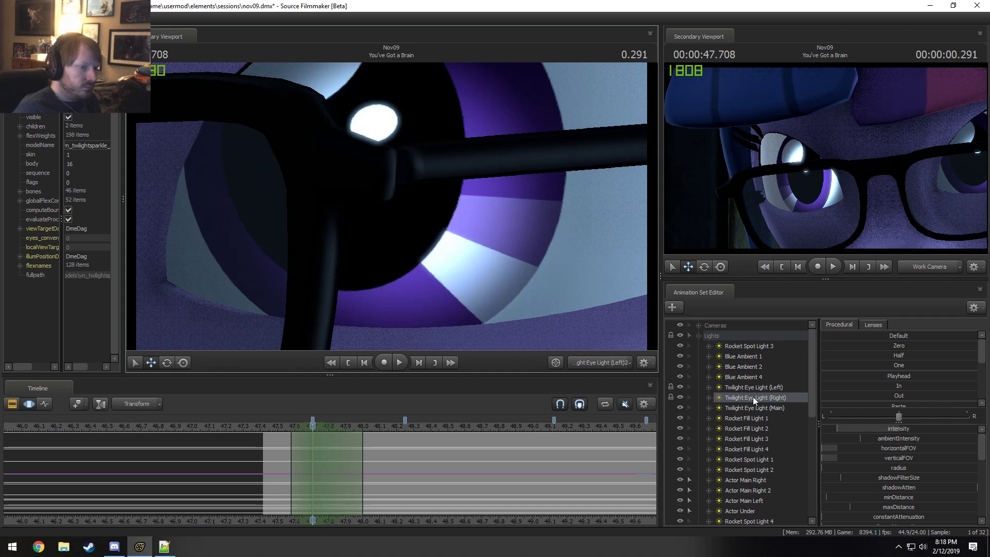
left_click_drag(476, 299, 477, 299)
Step: Look through Twilight Eye Light (Left) and re-aim it at the eye over the entire time range
left_click(783, 388)
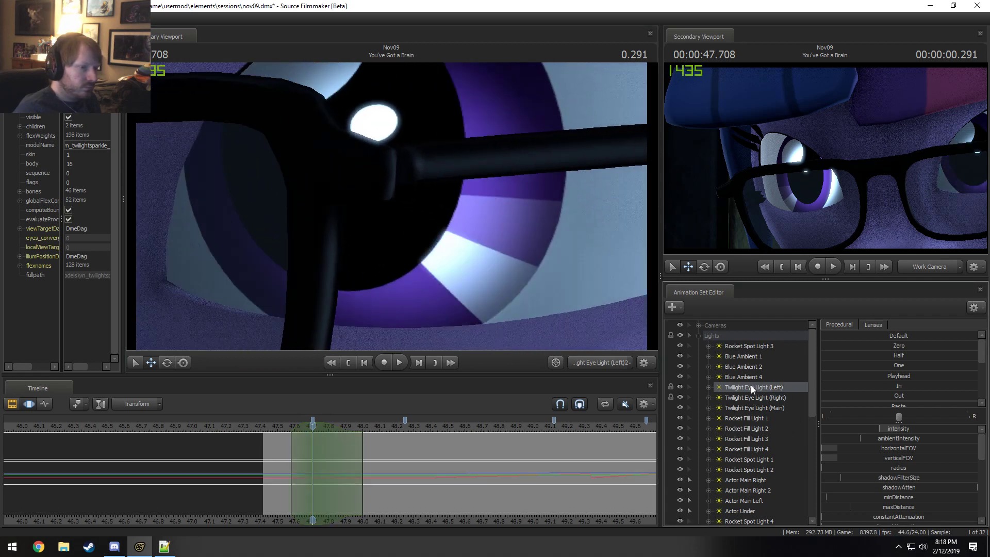
left_click_drag(751, 385, 473, 262)
left_click_drag(392, 206, 379, 393)
key("ctrl+a")
left_click_drag(371, 136, 322, 137)
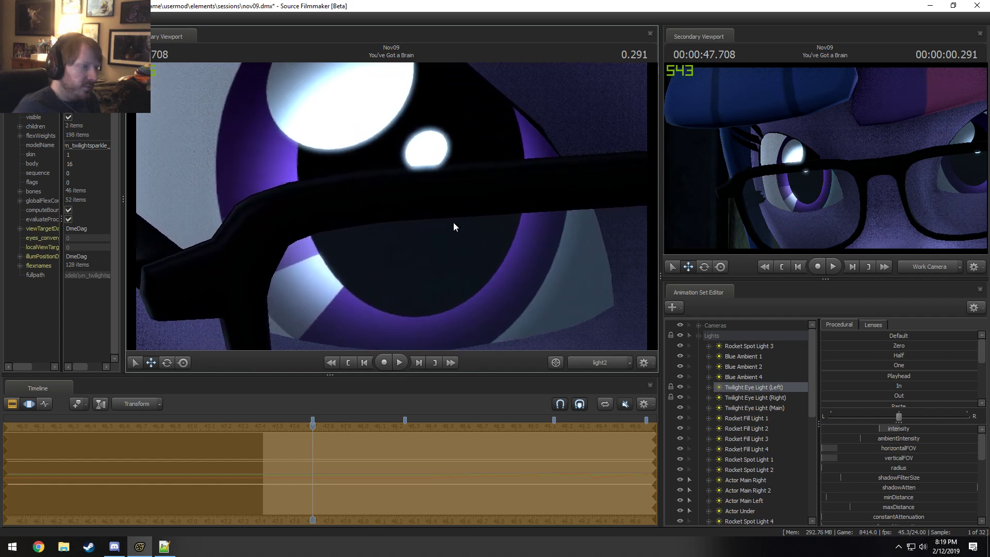
key("F2")
key("F3")
Step: Re-center Twilight Eye Light (Left) on the eye at the shot's first frame, 47.416 s, across the entire time range
left_click_drag(313, 434, 266, 425)
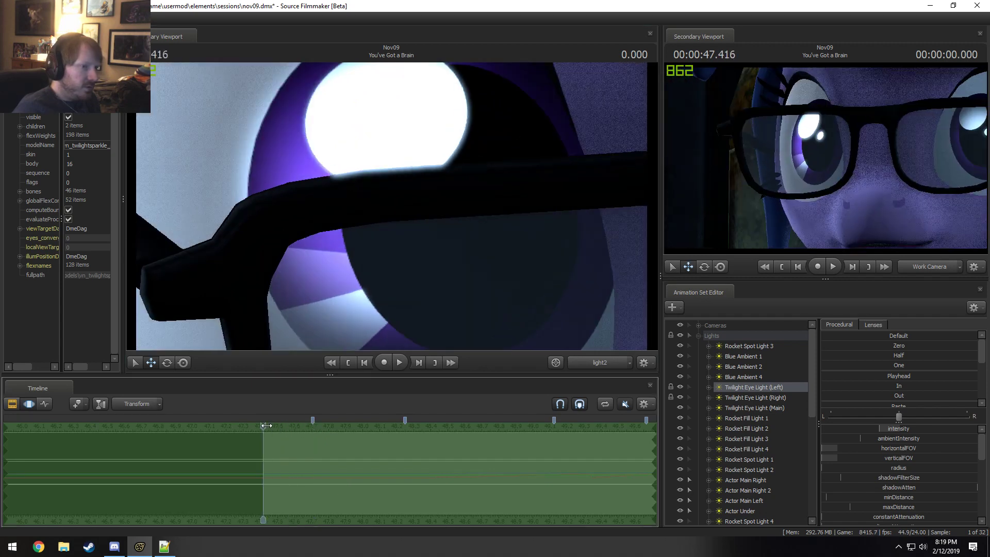
left_click_drag(389, 268, 434, 305)
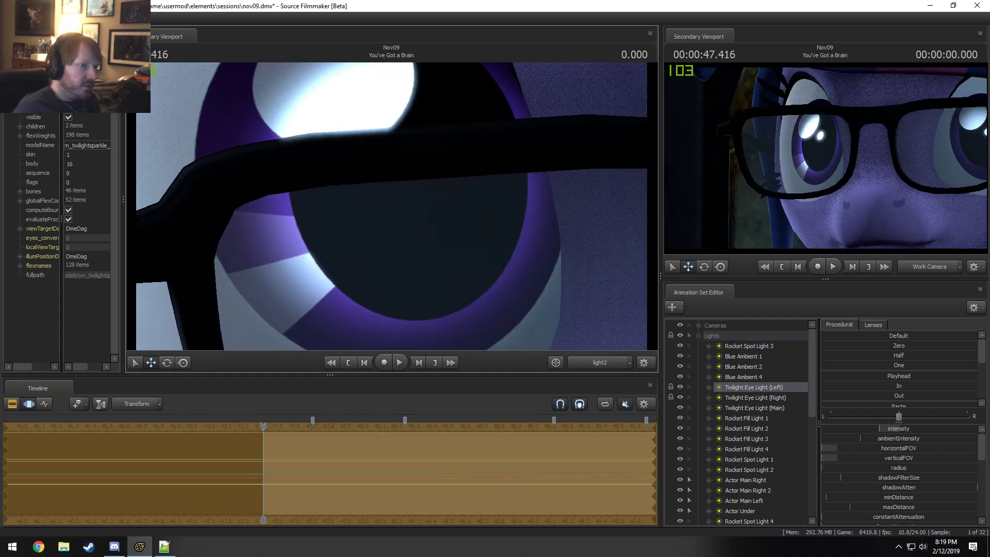
key("F2")
key("F3")
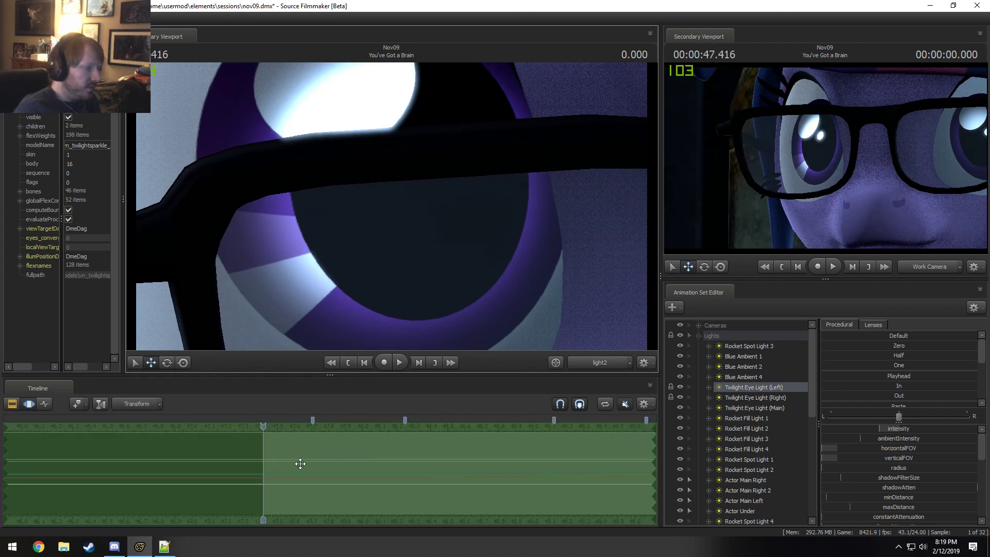
Step: Re-aim Twilight Eye Light (Left) at the eye at 47.708 s within a time selection of about 47.5 to 48.0 s
left_click_drag(263, 463, 363, 464)
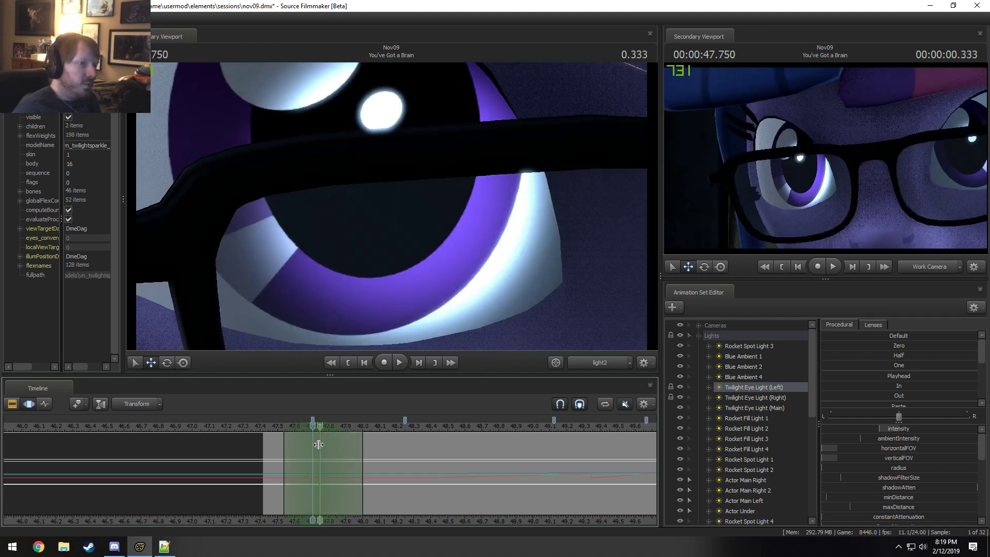
left_click_drag(307, 442, 314, 447)
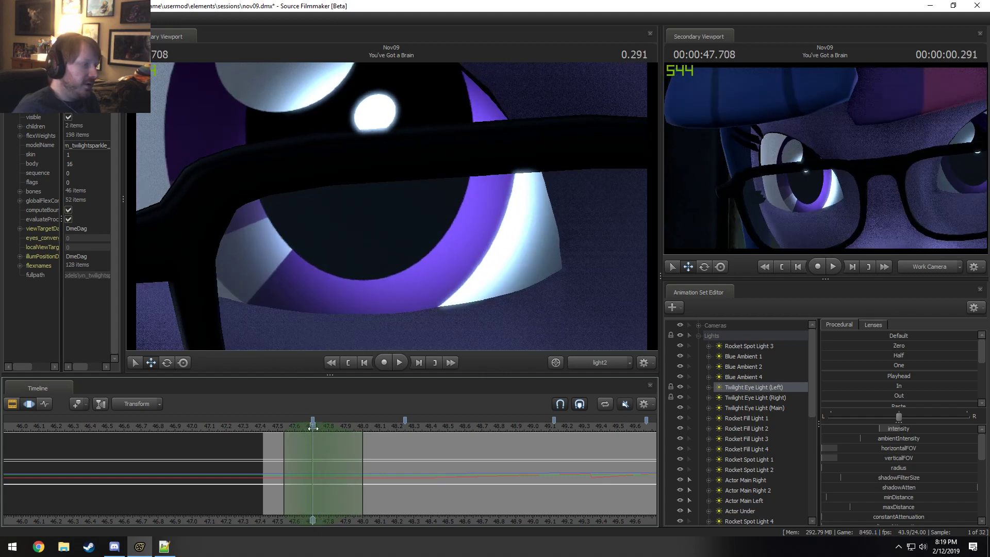
left_click_drag(584, 312, 546, 296)
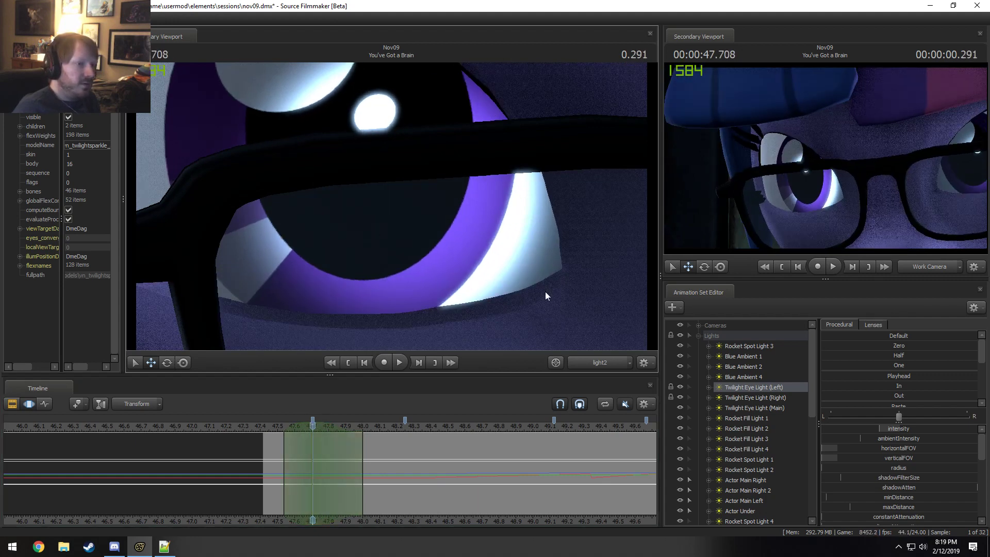
left_click_drag(509, 255, 475, 220)
Step: Re-aim Twilight Eye Light (Left) at the eye from 48.000 s onward, with a falloff starting at about 47.75 s
left_click_drag(285, 459, 744, 473)
right_click_drag(509, 474, 452, 471, "shift")
left_click_drag(454, 289, 455, 275)
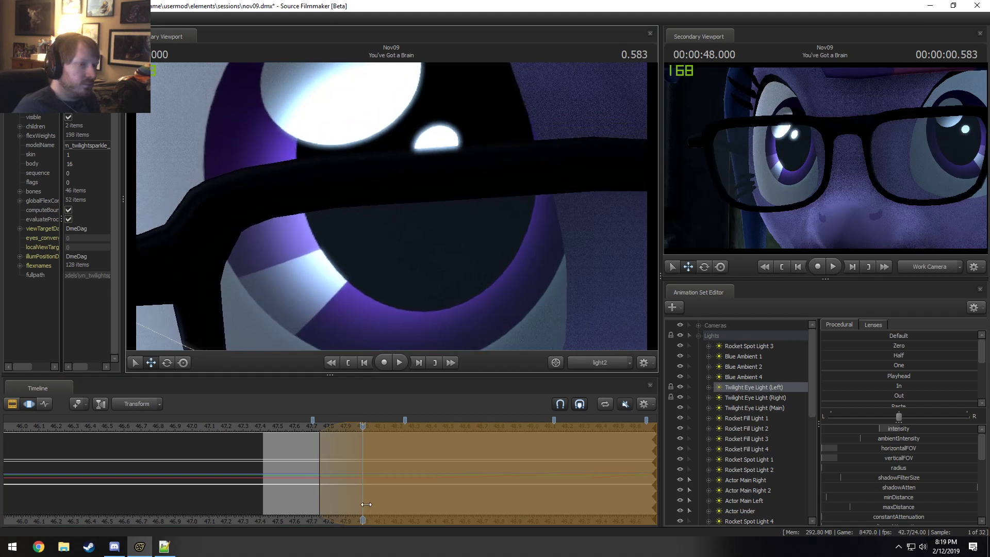
key("shift")
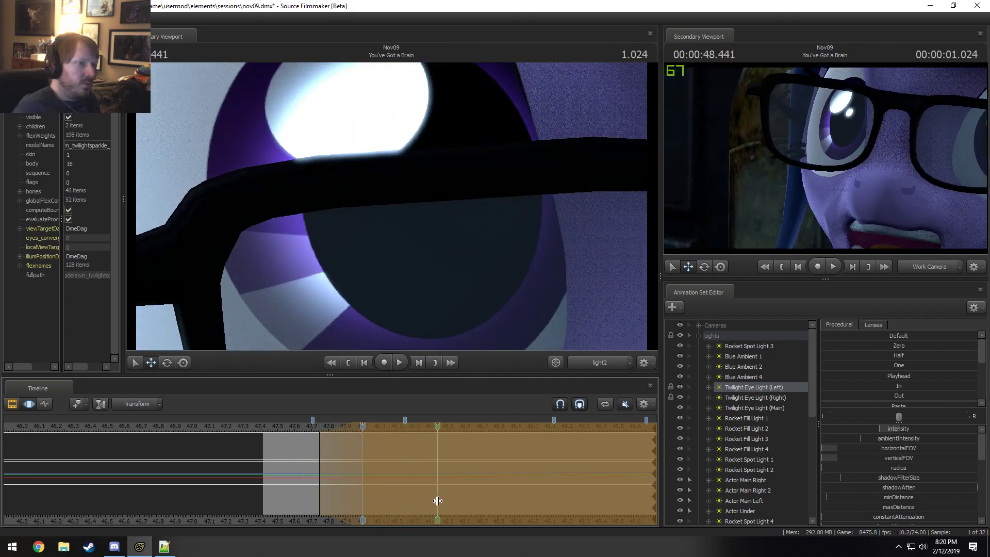
Step: Re-aim Twilight Eye Light (Left) at 48.250 s within a time selection of about 48.1 to 48.45 s
left_click(438, 501)
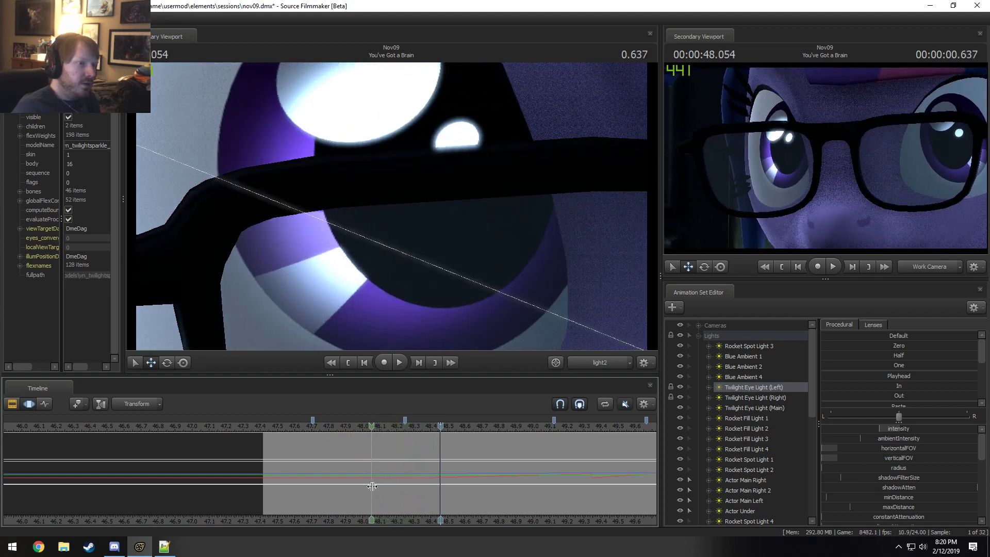
left_click(375, 487, "shift")
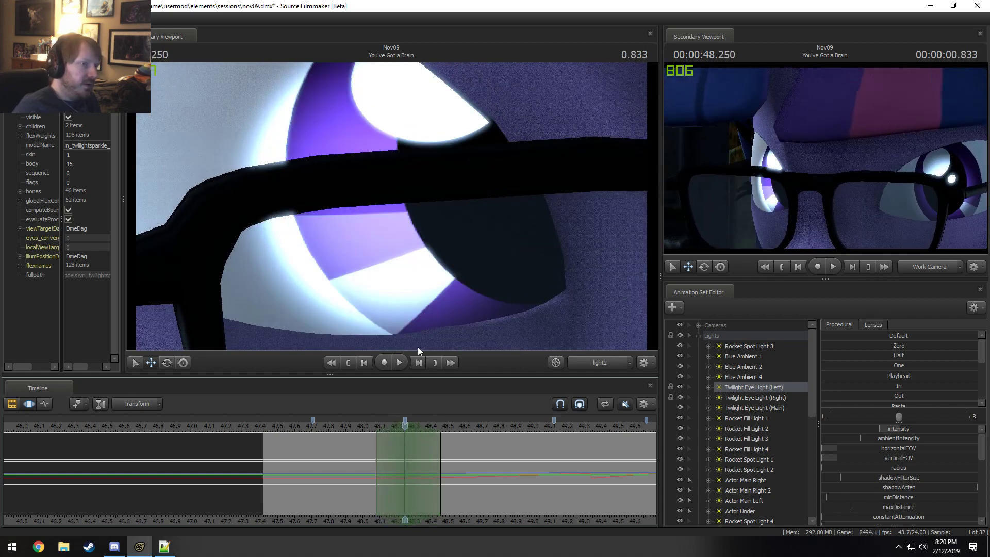
left_click_drag(391, 206, 458, 185)
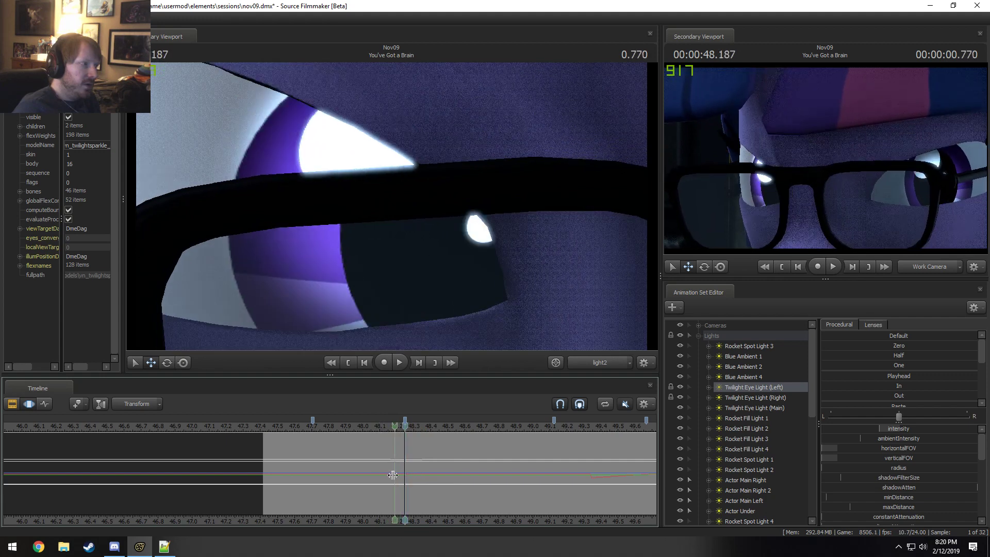
Step: Correct the aim of Twilight Eye Light (Left) at 48.166 s and at 48.333 s, using a short time selection for each
key("bracketleft")
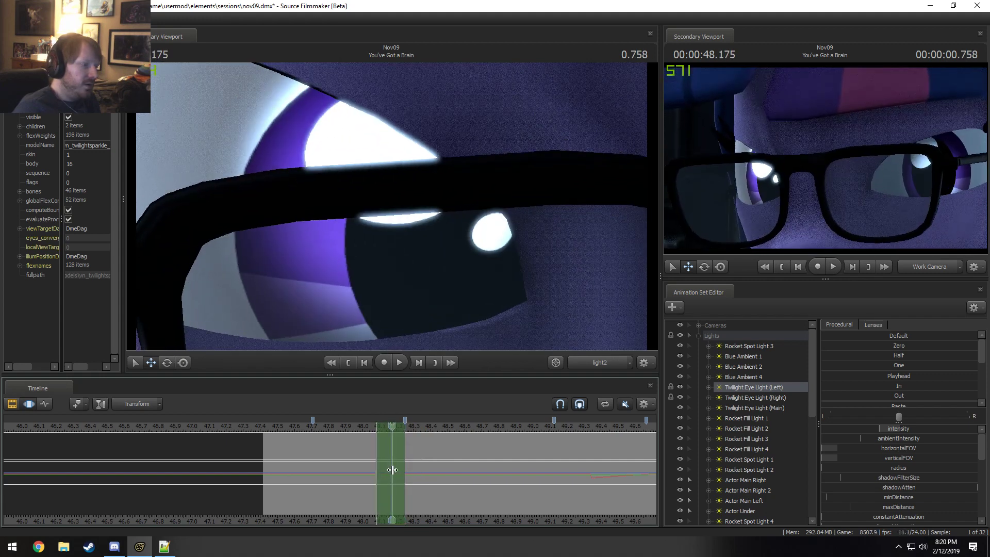
scroll(392, 471, "up", 2)
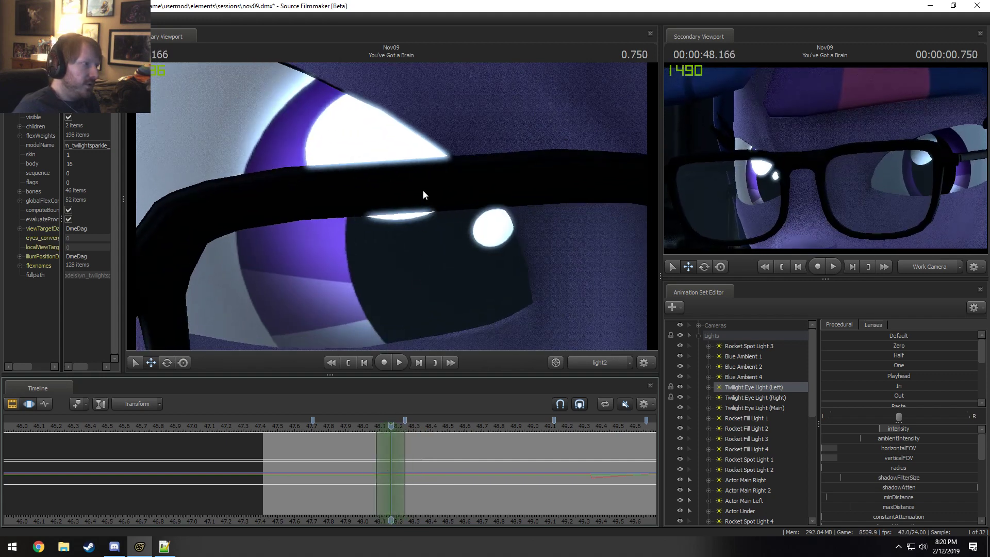
left_click_drag(423, 192, 432, 209)
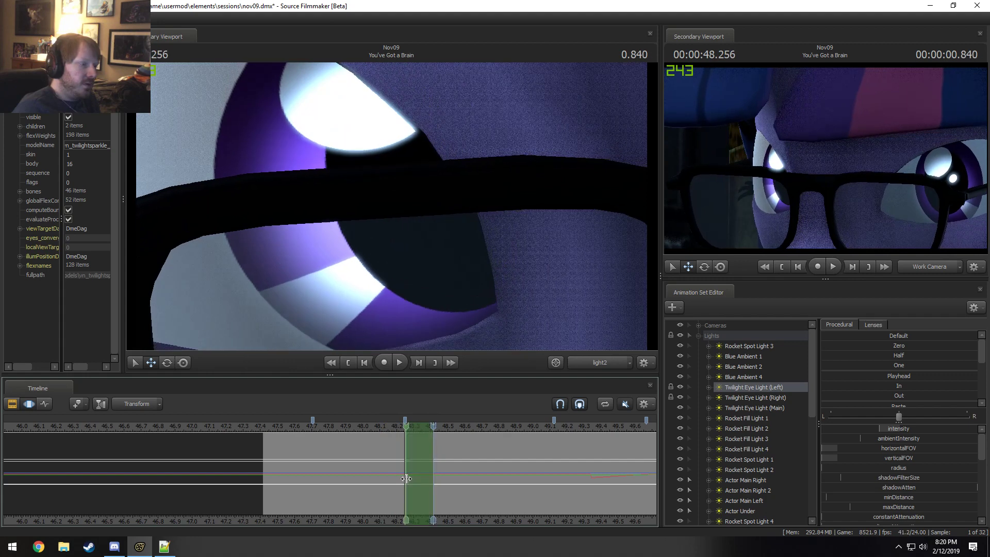
left_click(420, 474)
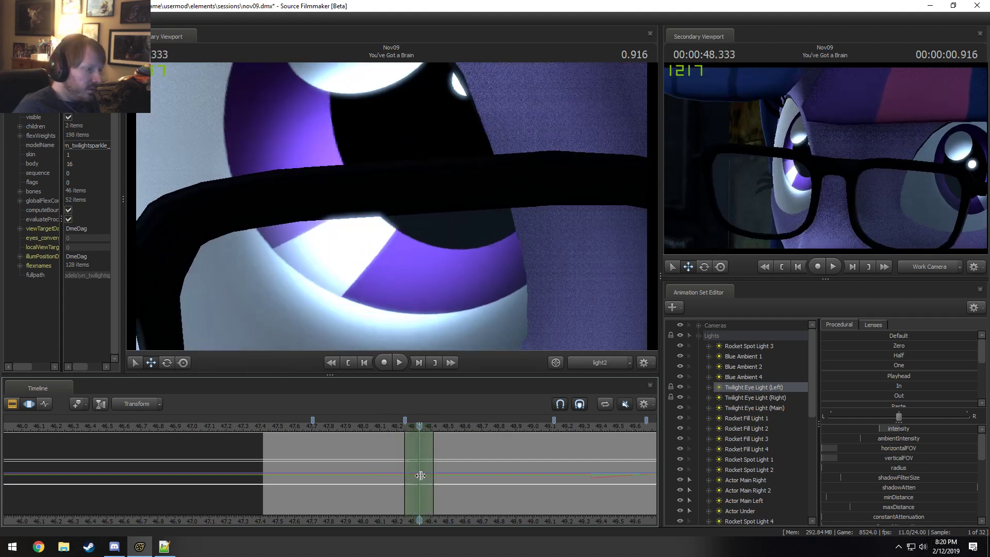
left_click_drag(391, 187, 407, 148)
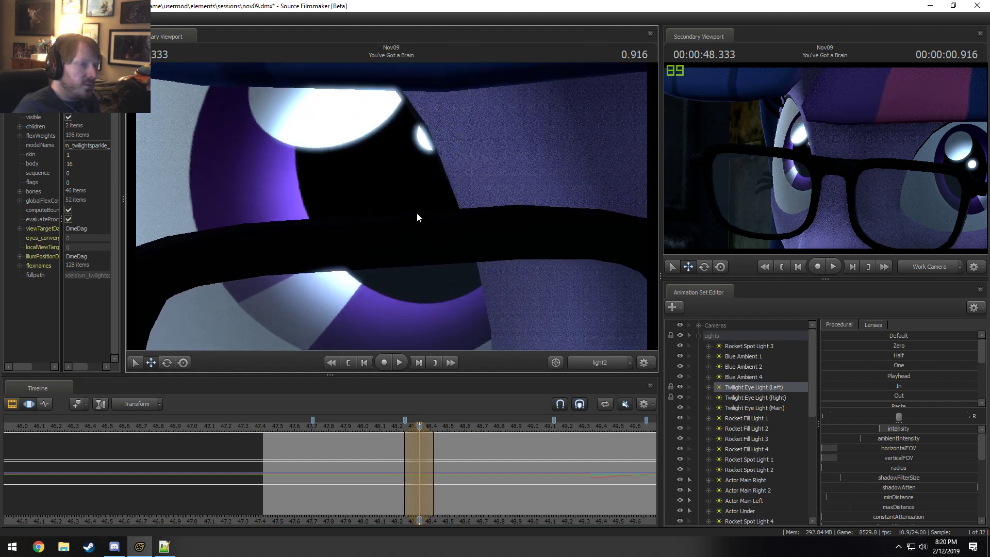
Step: Re-aim Twilight Eye Light (Left) at the eye at 48.708 s, with the time selection running from about 48.4 s onward
left_click_drag(397, 478, 481, 489)
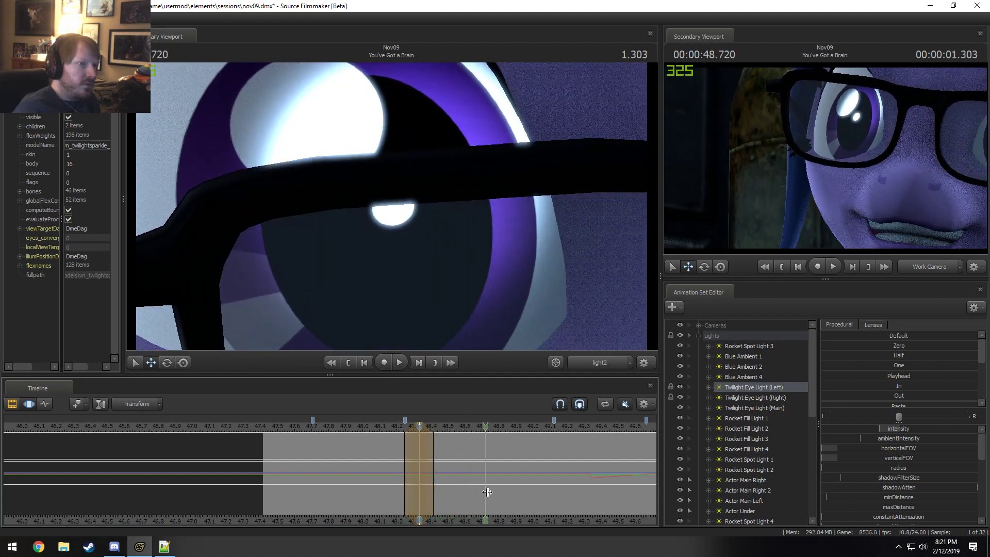
key("space")
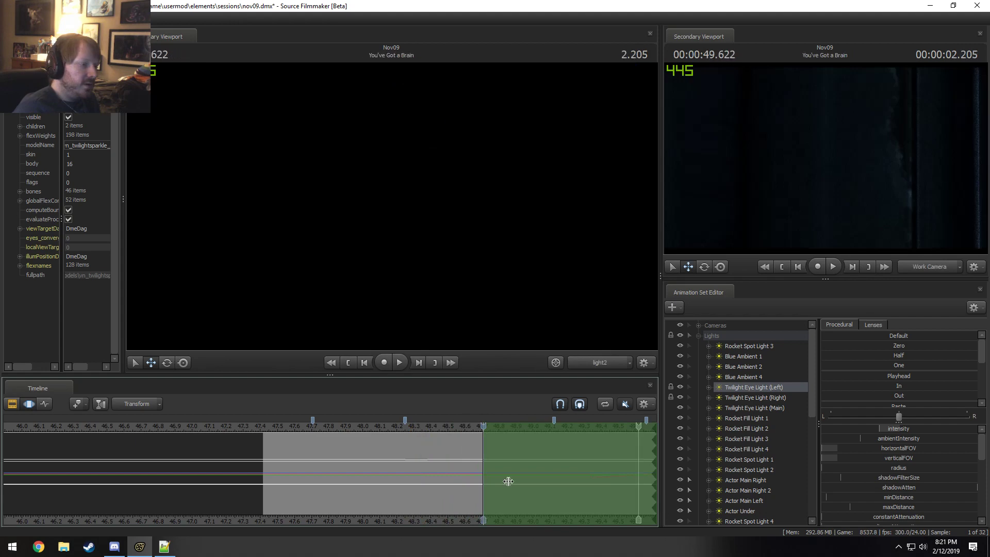
key("space")
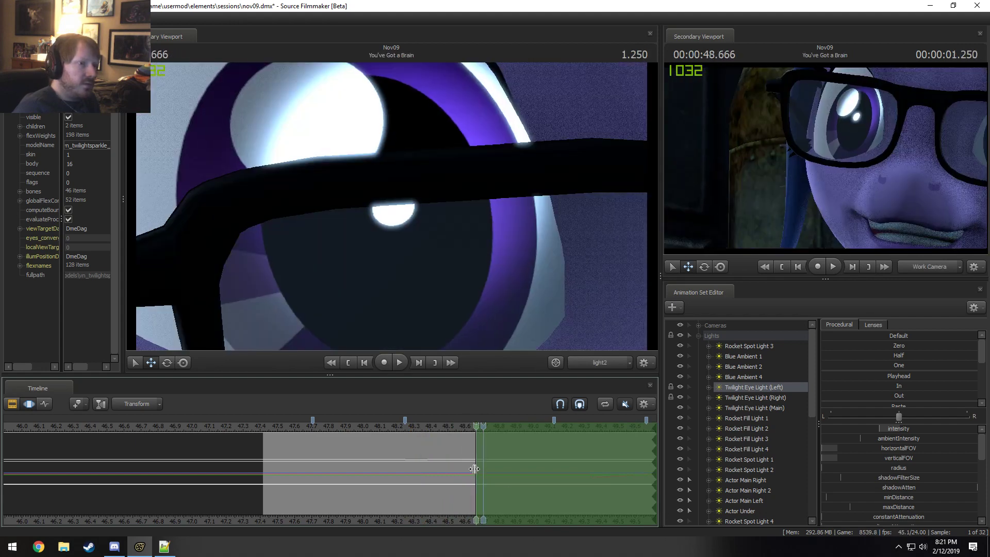
left_click_drag(474, 468, 423, 479)
left_click_drag(420, 278, 391, 319)
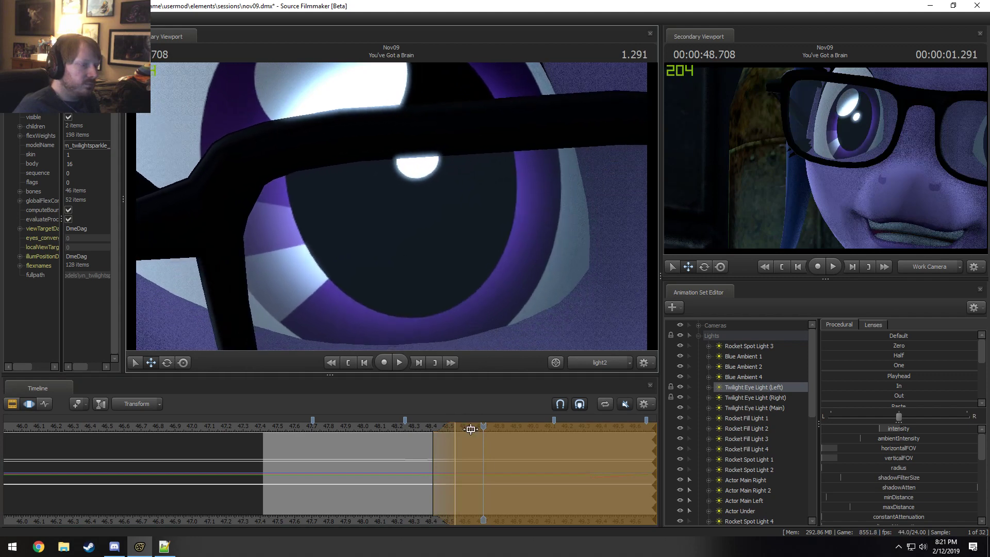
Step: Re-aim Twilight Eye Light (Left) at 49.041 s and again at 49.000 s, with a falloff starting at about 48.9 s
left_click(470, 429)
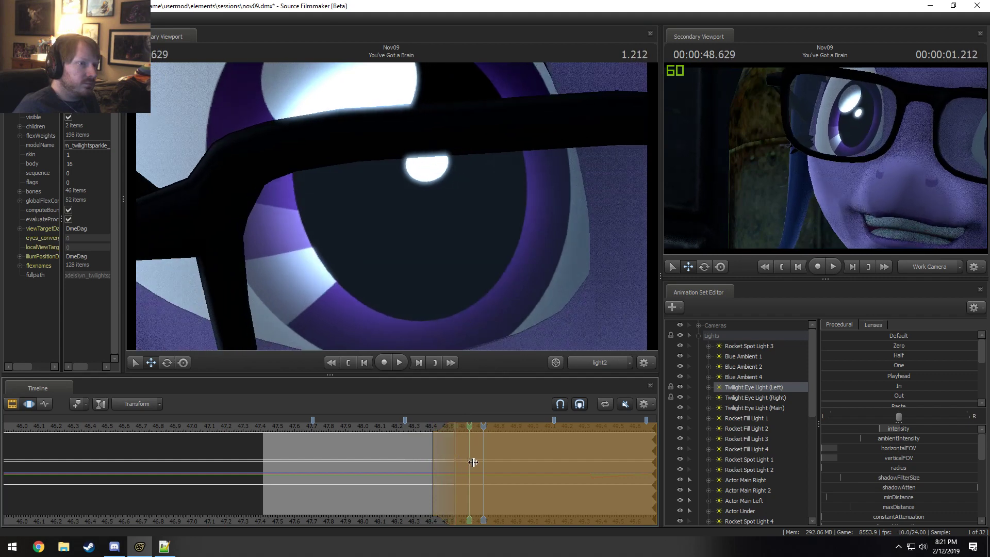
mouse_move(473, 462)
left_mouse_down()
mouse_move(572, 463)
mouse_move(512, 464)
left_mouse_up()
left_click_drag(392, 206, 364, 189)
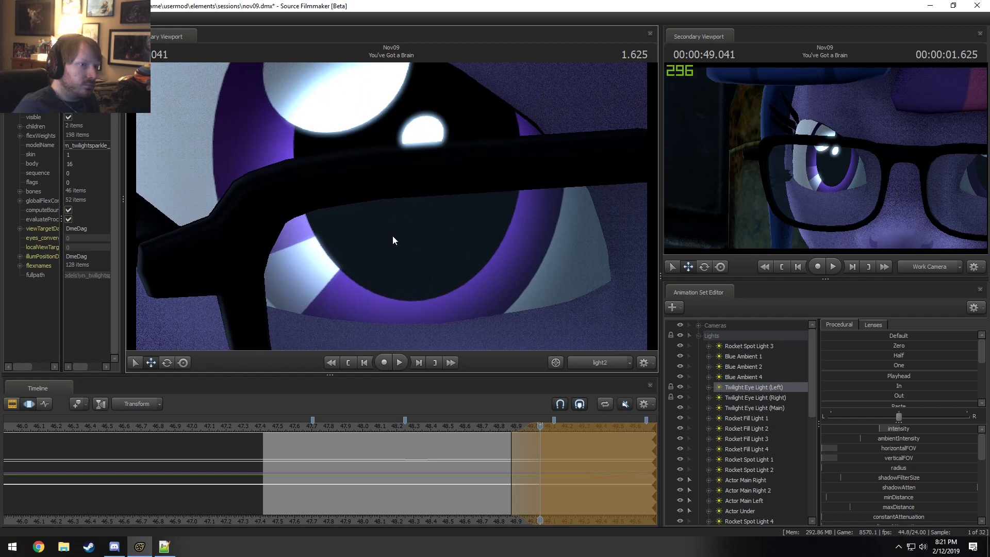
mouse_move(535, 485)
left_mouse_down()
mouse_move(505, 463)
mouse_move(533, 473)
left_mouse_up()
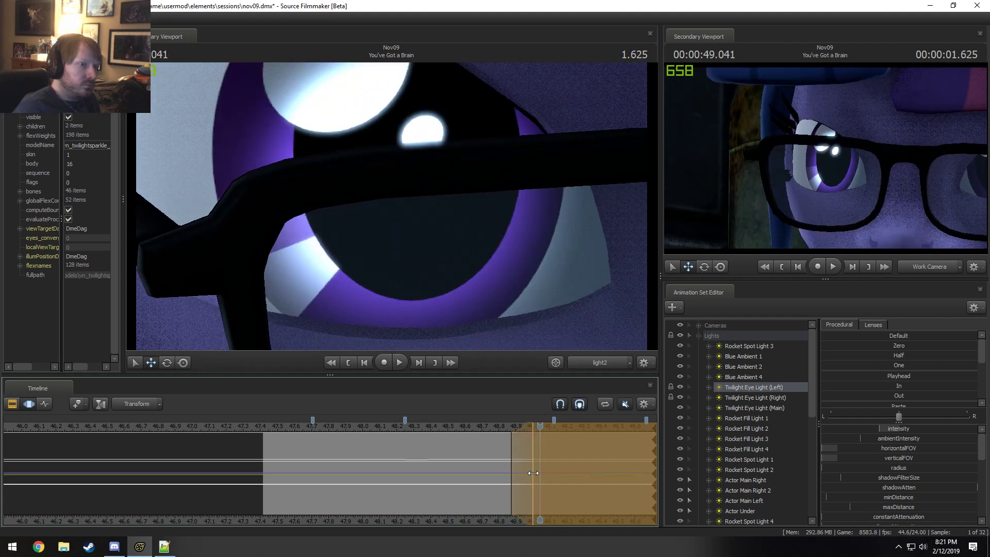
left_click_drag(540, 428, 535, 427)
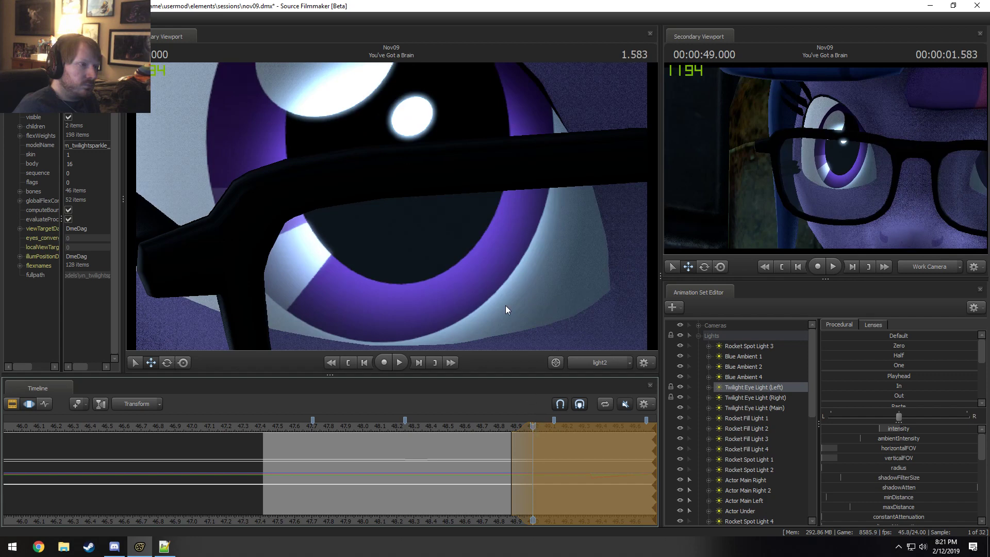
left_click_drag(391, 206, 387, 199)
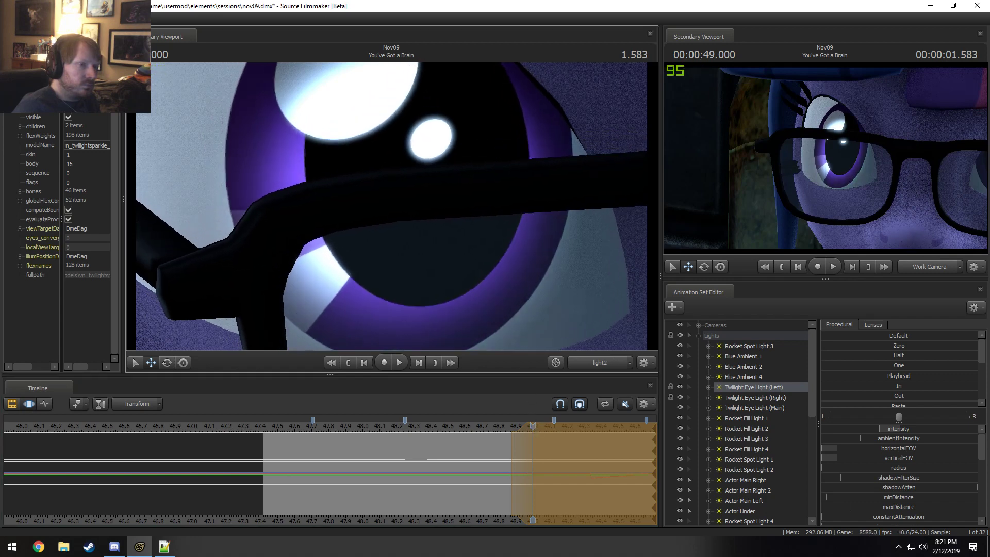
left_click_drag(480, 440, 531, 467)
key("ctrl+z")
Step: Re-aim Twilight Eye Light (Left) at 49.625 s within a time selection of about 49.5 to 49.85 s
left_click_drag(538, 470, 623, 483)
middle_click_drag(583, 521, 302, 475)
mouse_move(296, 468)
left_mouse_down()
mouse_move(347, 474)
mouse_move(271, 481)
mouse_move(364, 499)
mouse_move(593, 490)
mouse_move(362, 483)
mouse_move(310, 470)
mouse_move(313, 446)
left_mouse_up()
left_click_drag(531, 217, 592, 209)
left_click_drag(392, 207, 398, 209)
left_click_drag(298, 451, 353, 469)
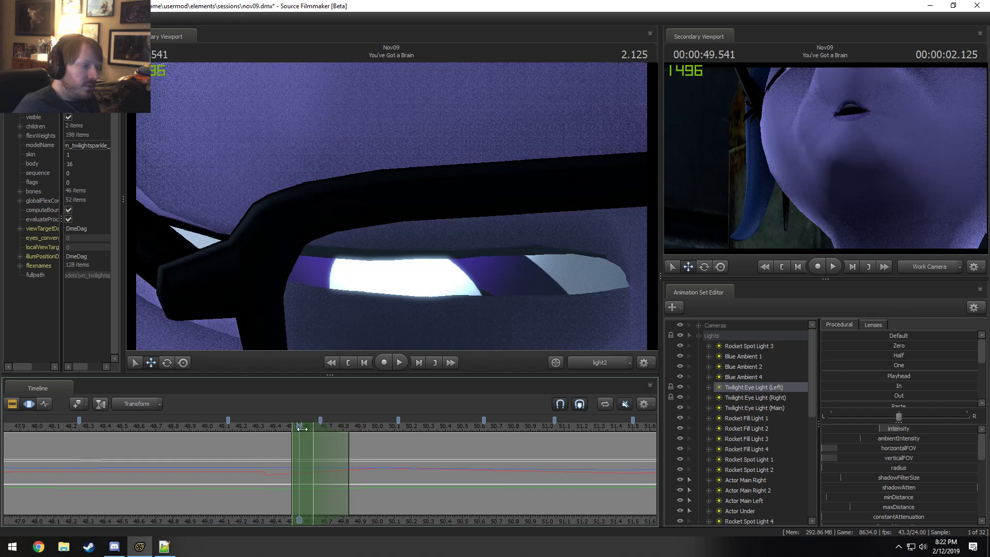
left_click_drag(302, 428, 328, 438)
left_click_drag(397, 199, 397, 239)
Step: Re-aim Twilight Eye Light (Left) at 50.125 s within a time selection of about 49.95 to 50.2 s
key("shift")
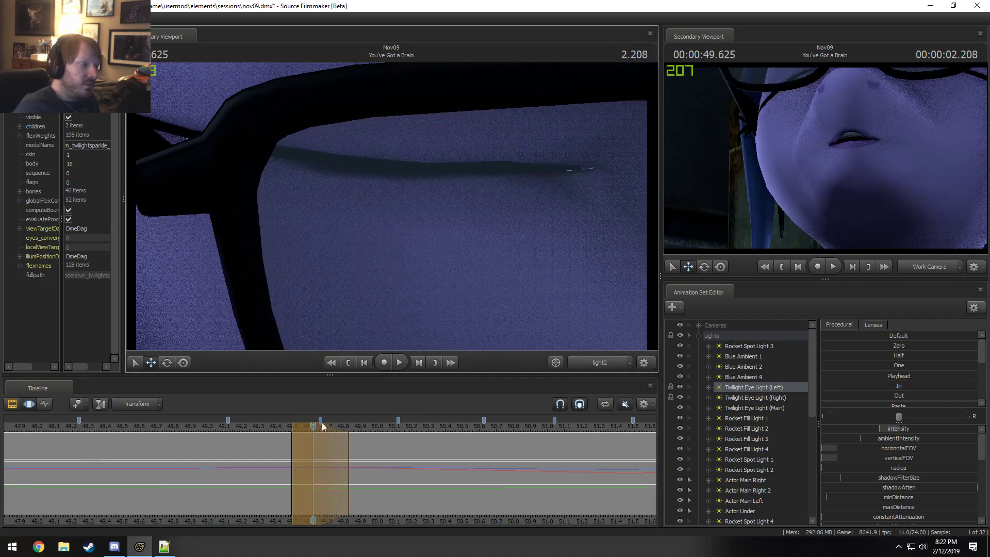
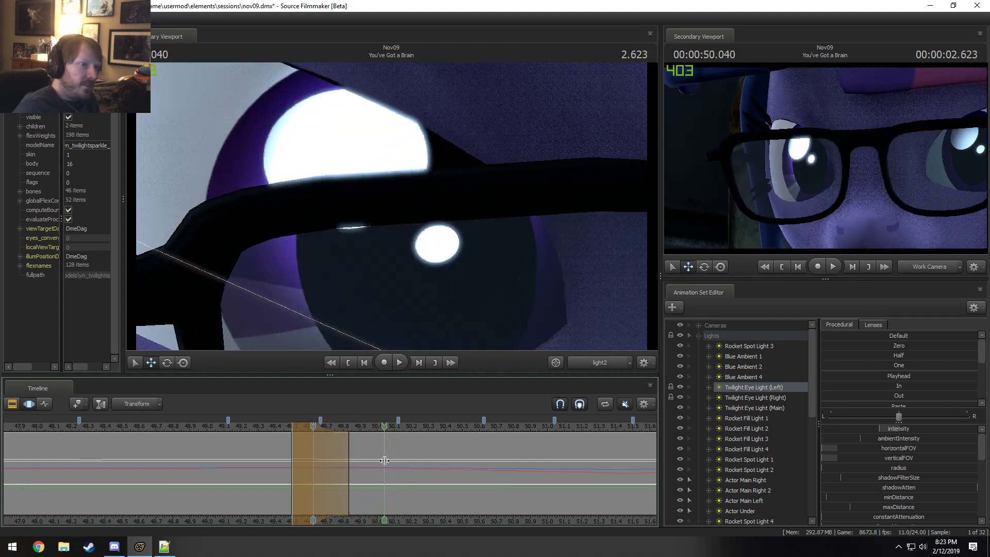
left_click_drag(398, 462, 364, 464, "shift")
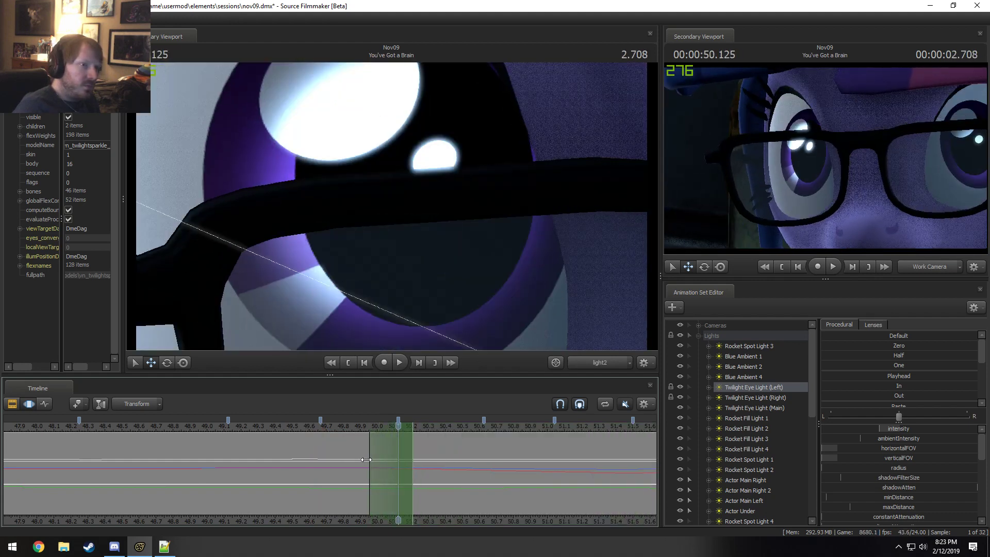
left_click_drag(387, 294, 391, 330)
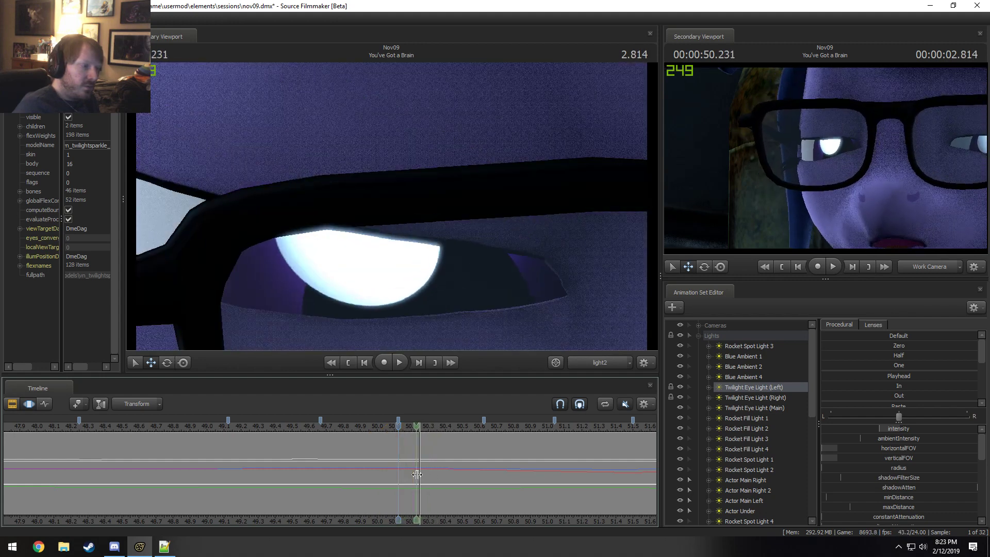
Step: Re-aim Twilight Eye Light (Left) at 50.333 s with a time selection from about 50.2 s onward
left_click_drag(417, 474, 614, 454, "shift")
left_click_drag(418, 428, 434, 442)
left_click_drag(450, 213, 391, 209)
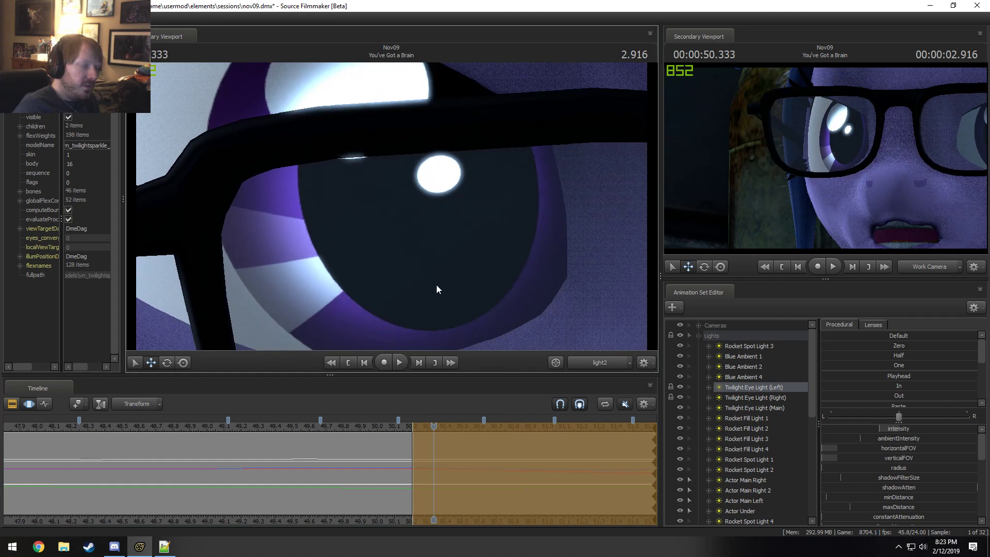
Step: Re-aim Twilight Eye Light (Left) at 50.583 s within a time selection of about 50.4 to 50.75 s
left_click_drag(434, 456, 477, 474)
scroll(478, 475, "down", 1, "shift")
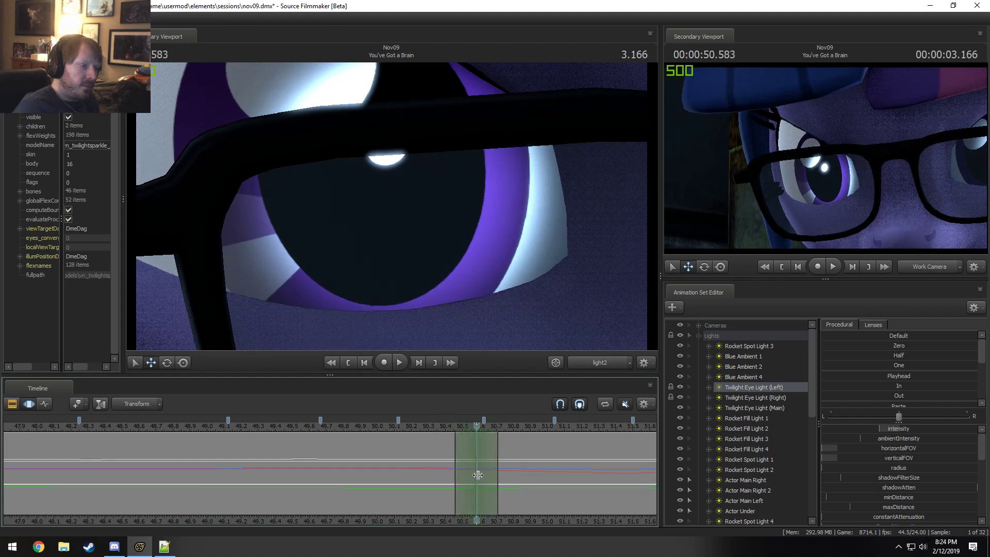
left_click_drag(548, 263, 515, 245)
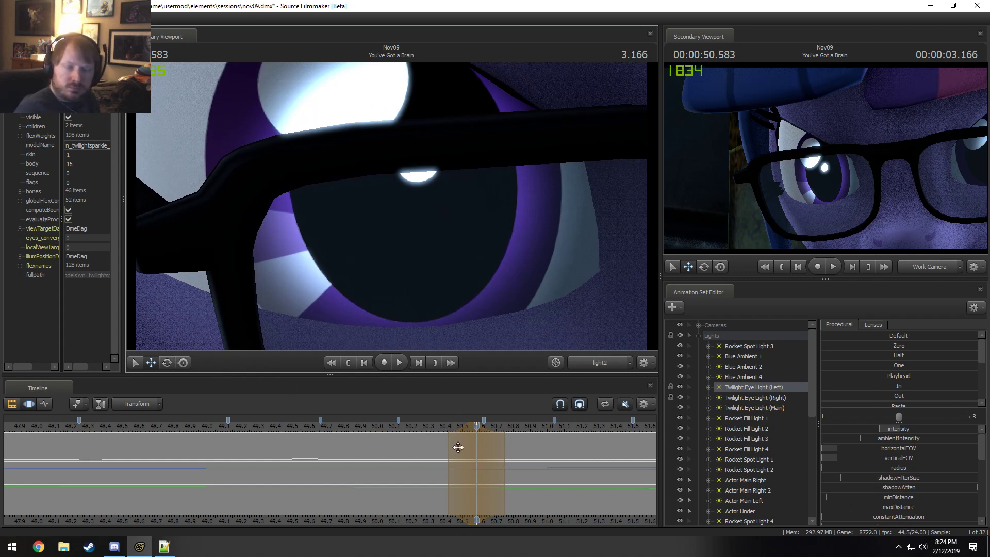
key("shift")
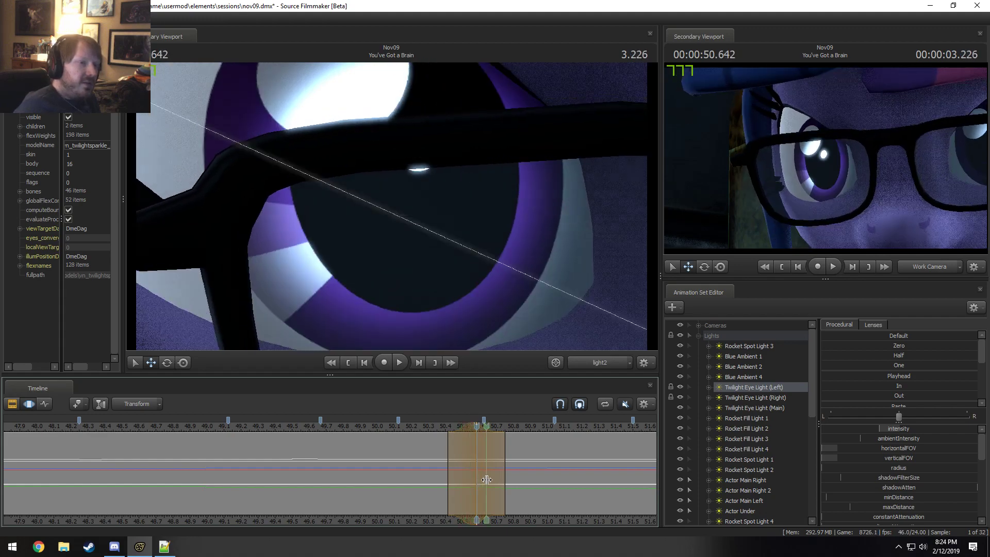
Step: Switch to Notepad++ and highlight the VertexLitGeneric shader name in rathalosbody.vmt
left_click(167, 548)
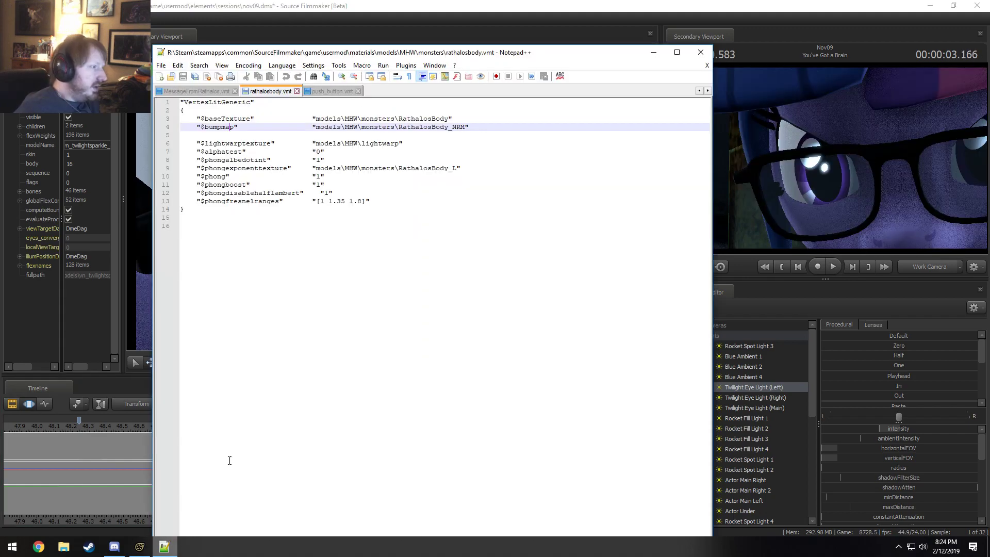
double_click(221, 102)
Step: Switch to File Explorer and browse to the VN_mlp folder under usermod\materials\models
left_click(63, 547)
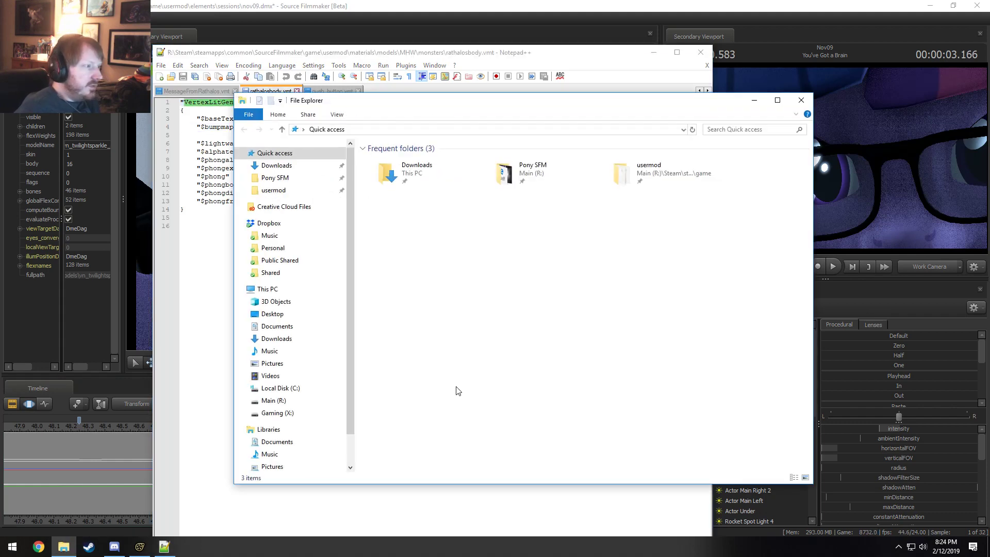
left_click(273, 178)
left_click(273, 190)
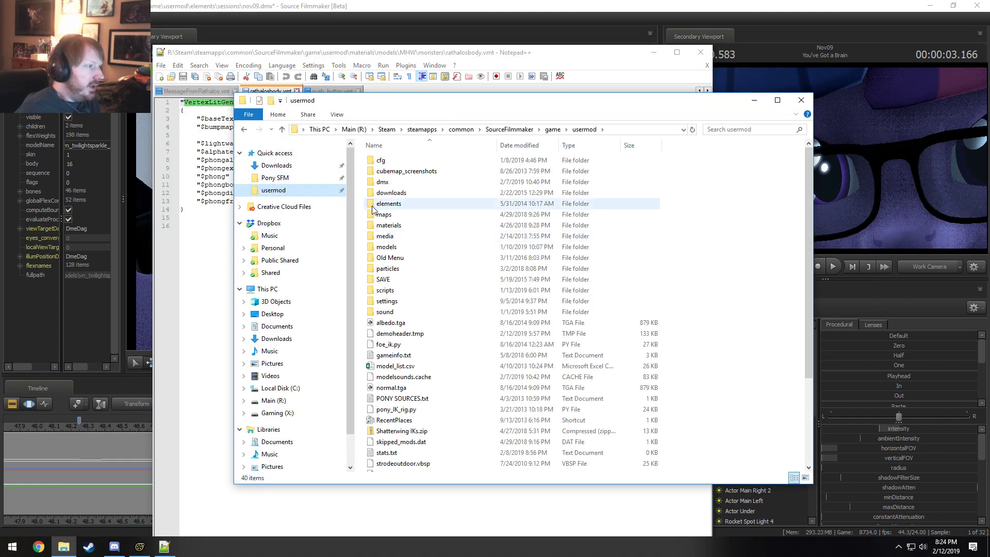
double_click(392, 226)
scroll(406, 355, "down", 3)
scroll(406, 354, "down", 9)
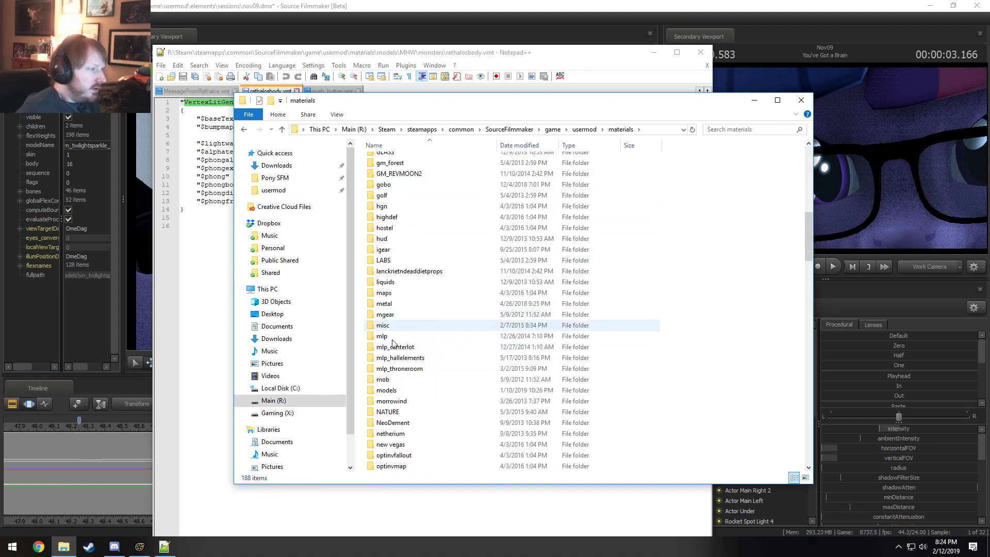
double_click(387, 390)
scroll(397, 401, "down", 13)
scroll(397, 401, "down", 16)
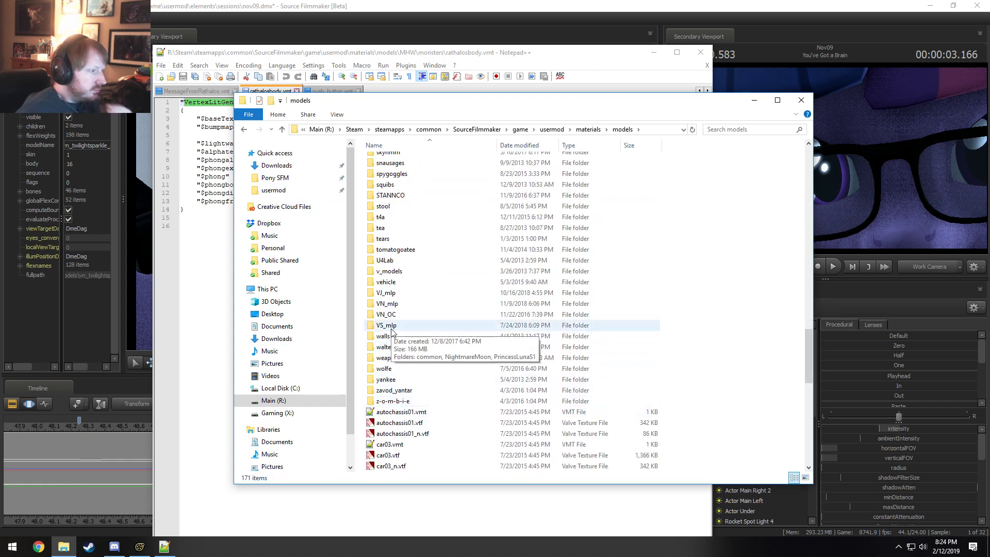
double_click(387, 303)
scroll(404, 271, "down", 5)
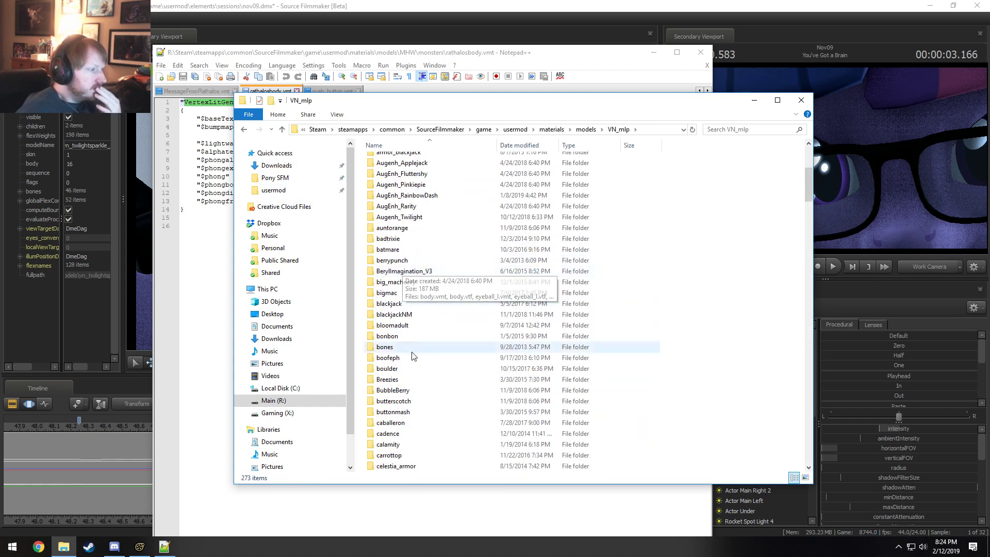
Step: Open eyeball_r.vmt from the bonbon folder in Notepad++ and highlight its $basetexture parameter
double_click(386, 368)
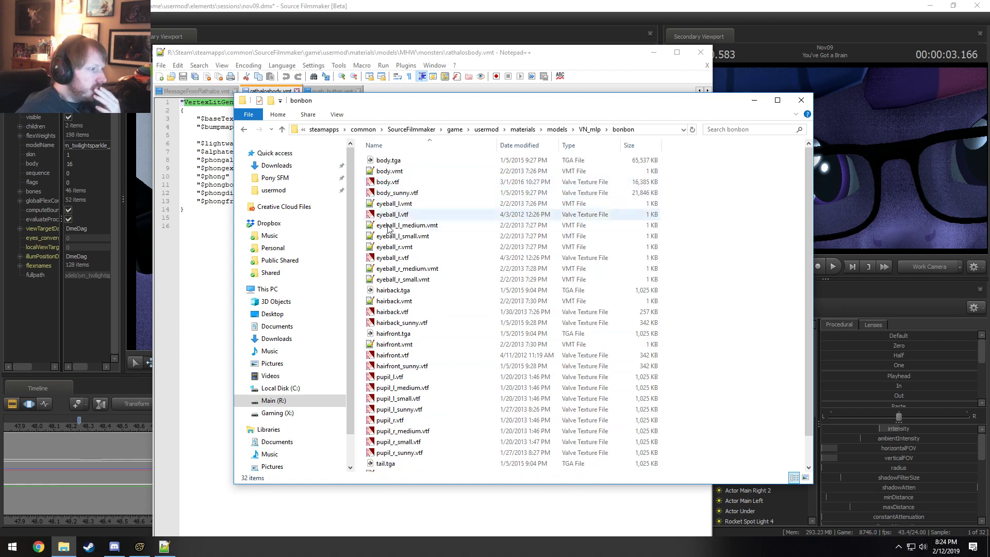
scroll(382, 237, "down", 1)
scroll(407, 304, "up", 1)
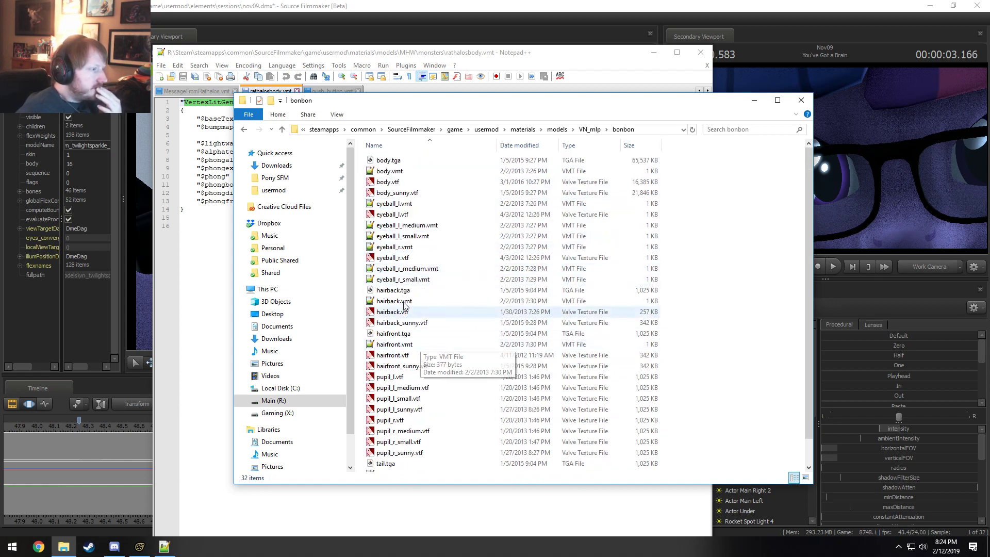
double_click(407, 247)
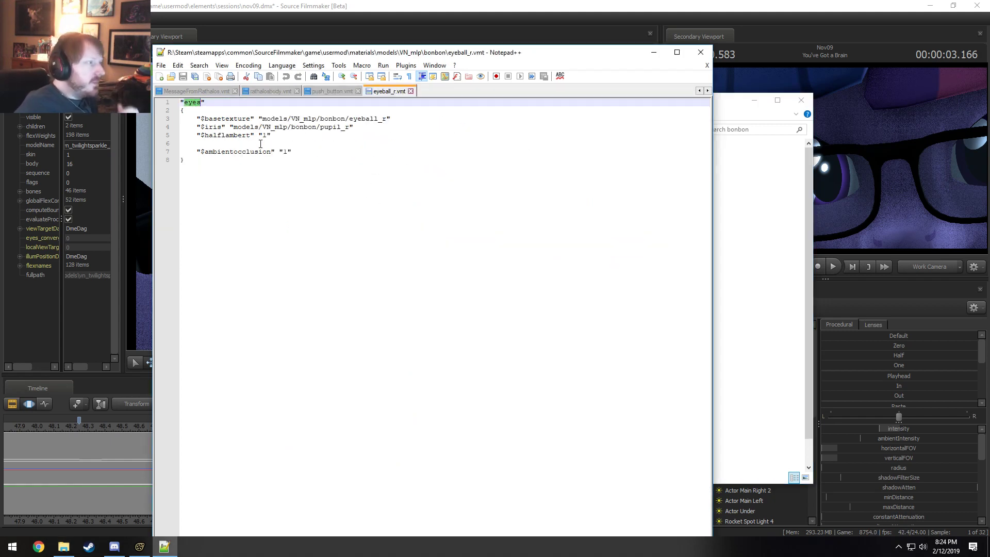
left_click(242, 119)
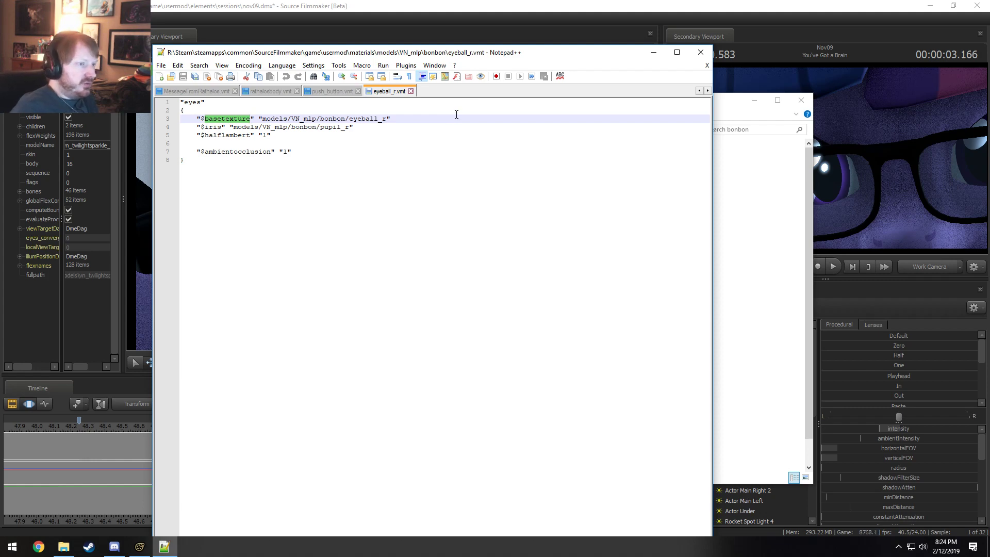
Step: Open the bonbon texture eyeball_r.vtf, inspect its image information, and close the texture editor
left_click(721, 223)
left_click(405, 258)
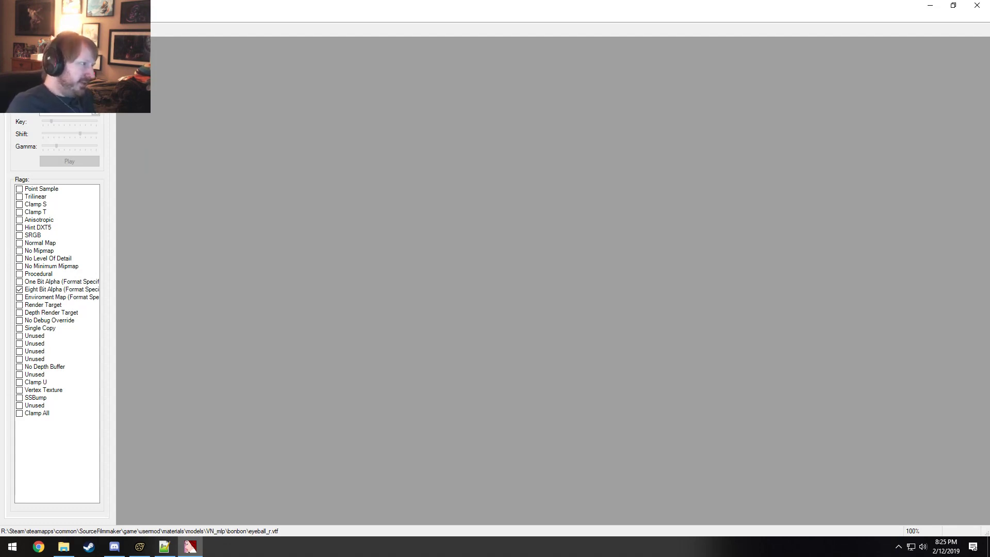
left_click(67, 44)
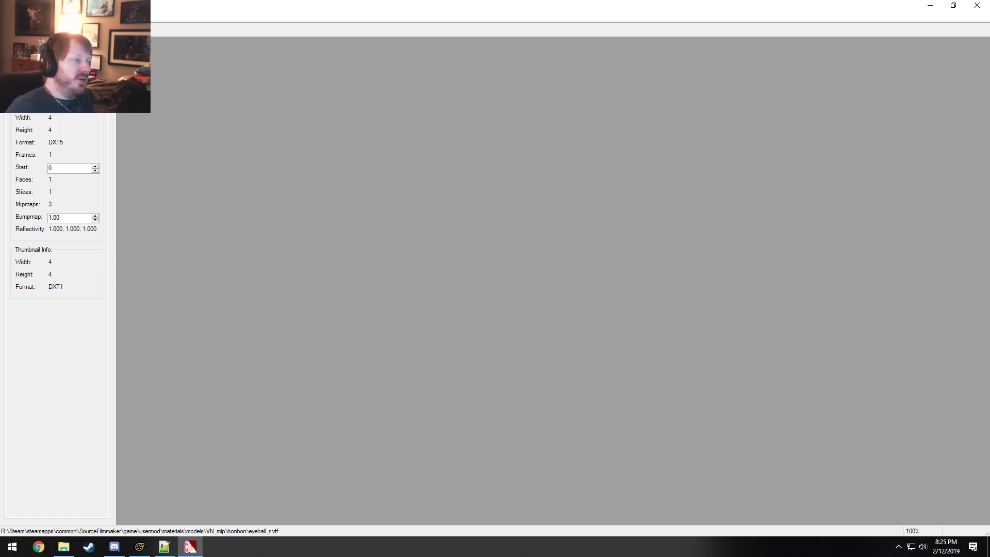
left_click(975, 5)
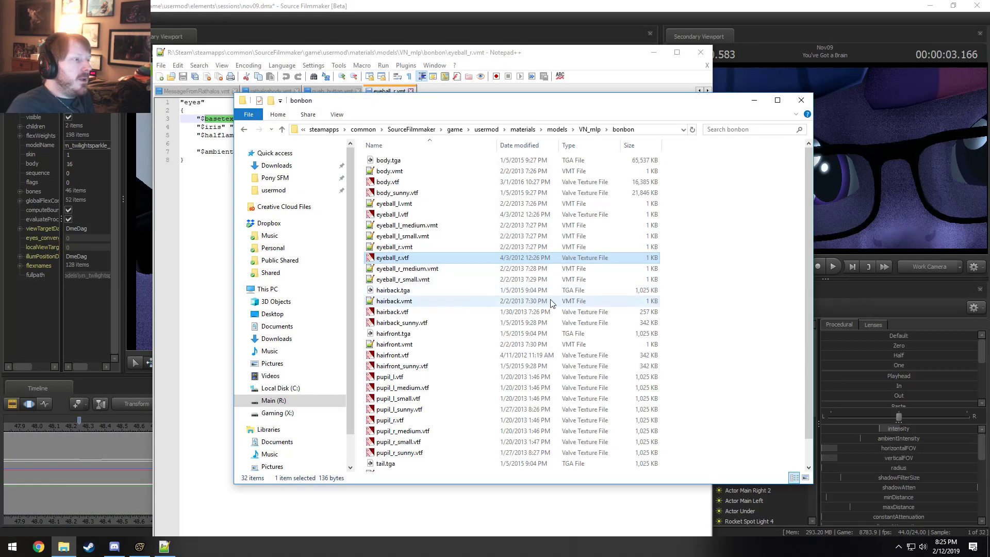
Step: Compare the $iris lines of eyeball_r_medium.vmt and eyeball_r.vmt, and highlight $basetexture in eyeball_r.vmt
left_click(413, 271)
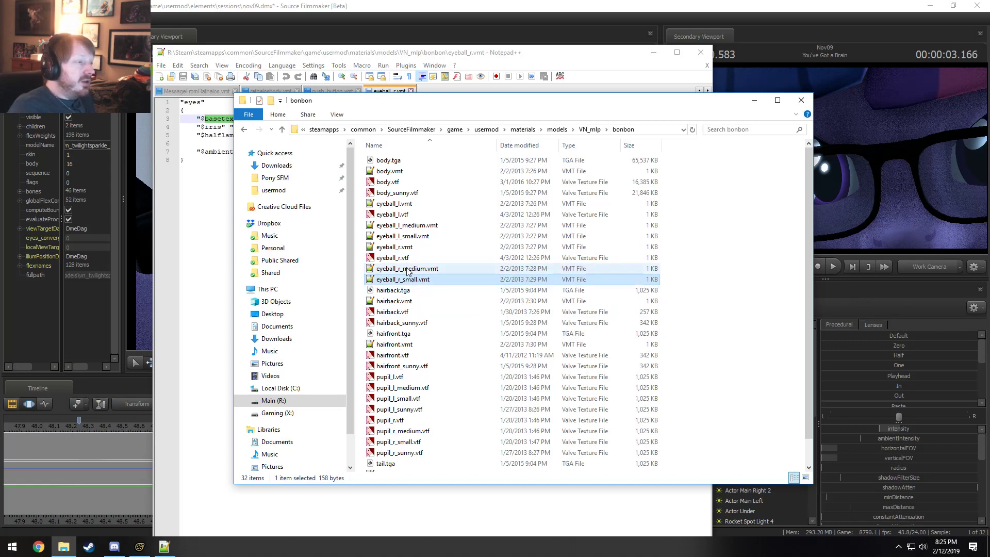
double_click(407, 269)
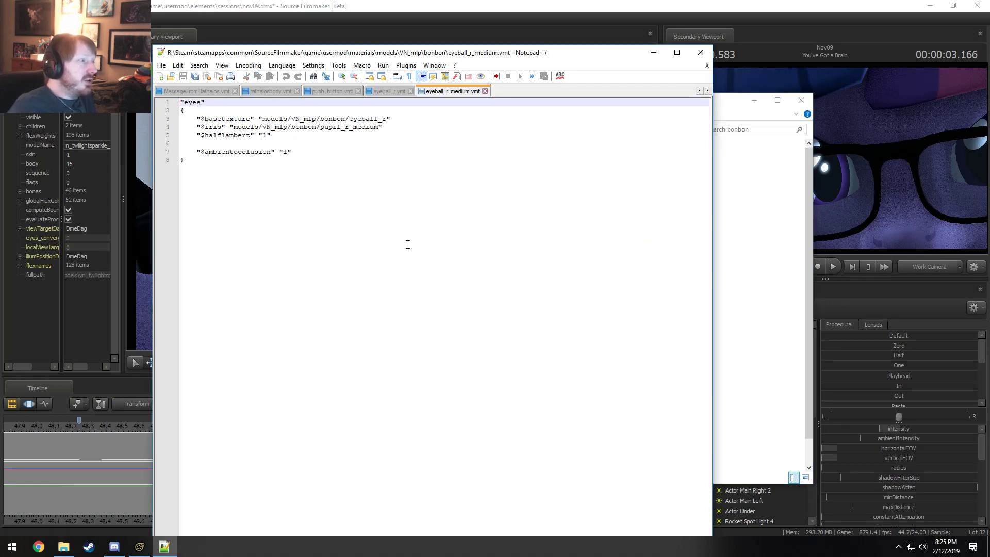
left_click(386, 91)
left_click(346, 128)
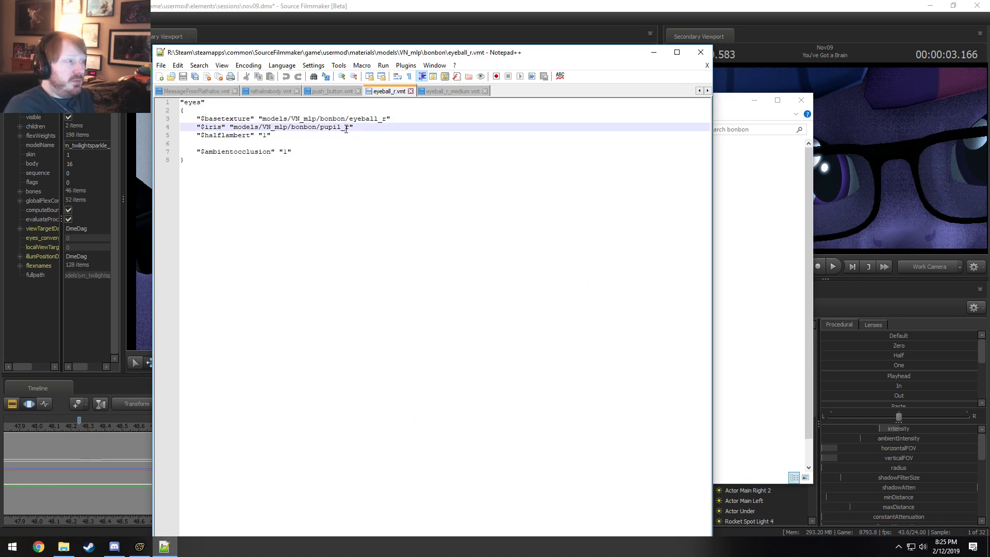
left_click(225, 118)
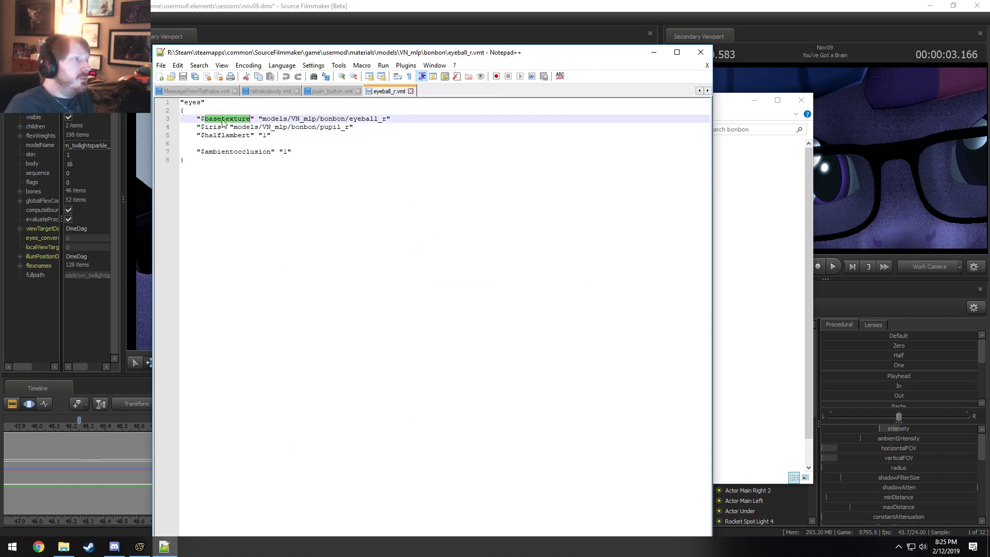
Step: Check the $iris line in eyeball_r.vmt, and select the textures pupil_l.vtf through pupil_r_sunny.vtf in the bonbon folder
left_click(218, 125)
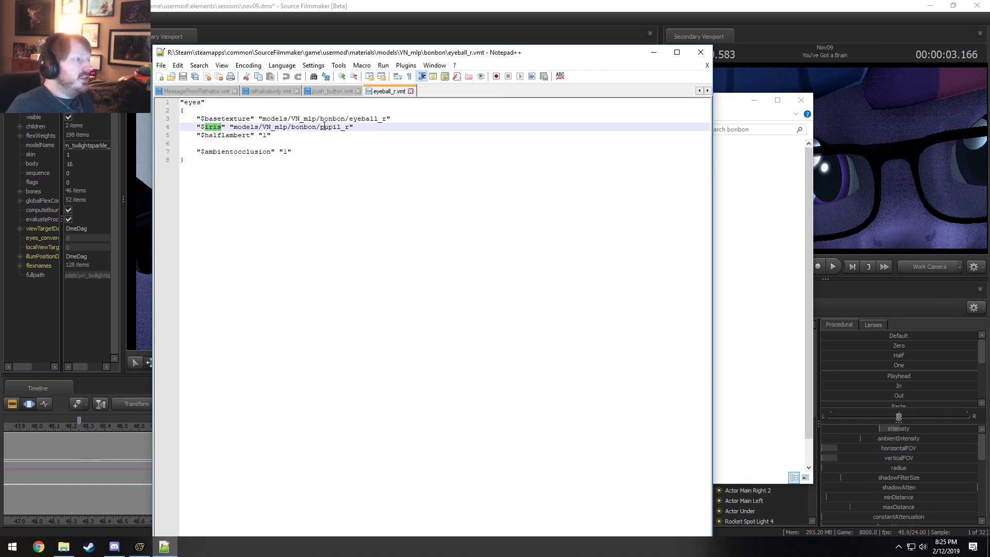
left_click(794, 322)
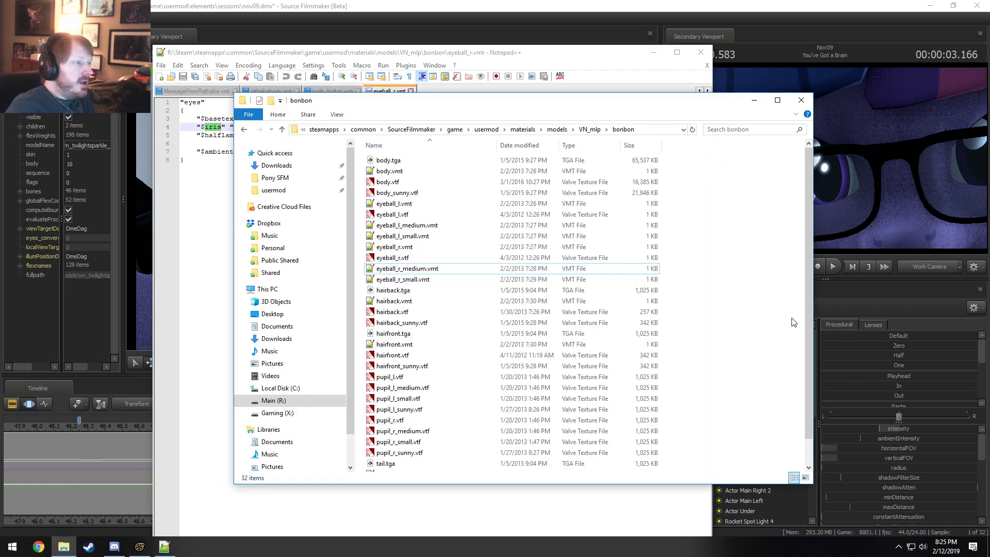
scroll(402, 356, "down", 1)
left_click(396, 338)
left_click(396, 347)
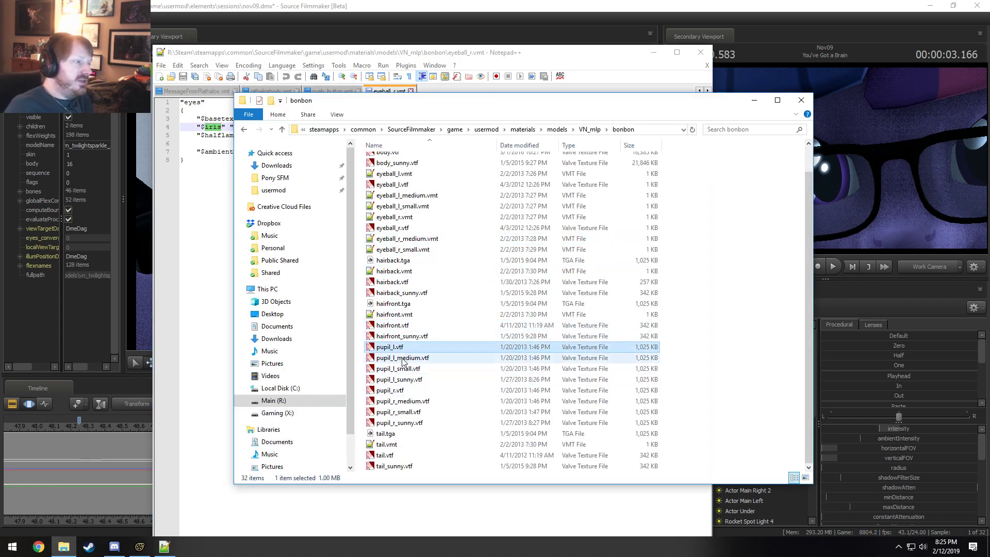
left_click(395, 425, "shift")
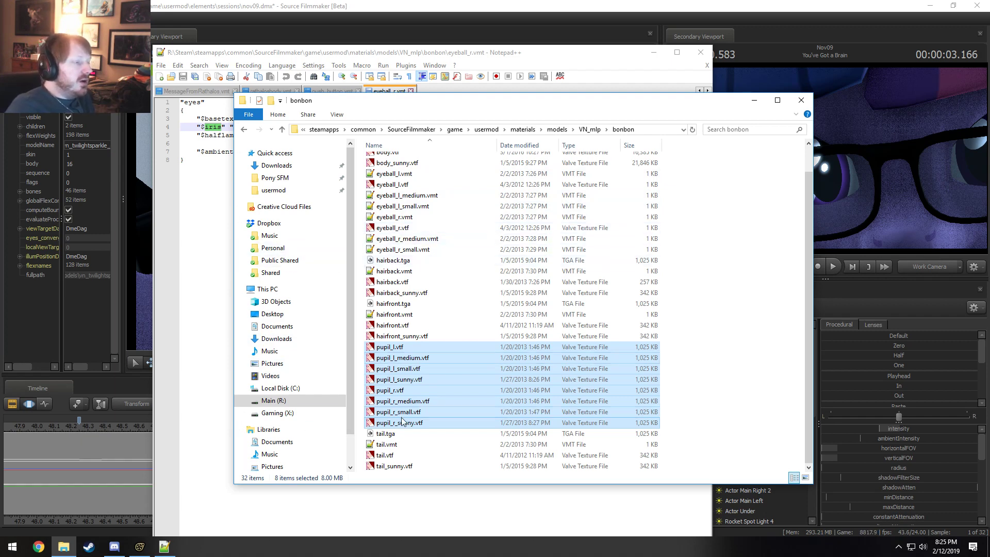
Step: Open pupil_l.vtf, view its alpha channel, return to the colour view, and close the texture editor
double_click(406, 347)
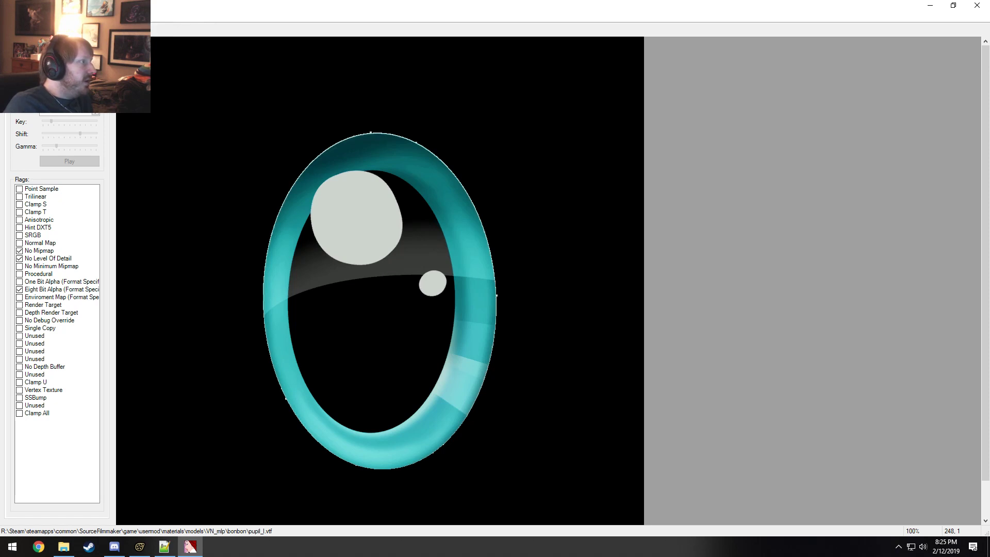
mouse_move(77, 29)
left_click(150, 76)
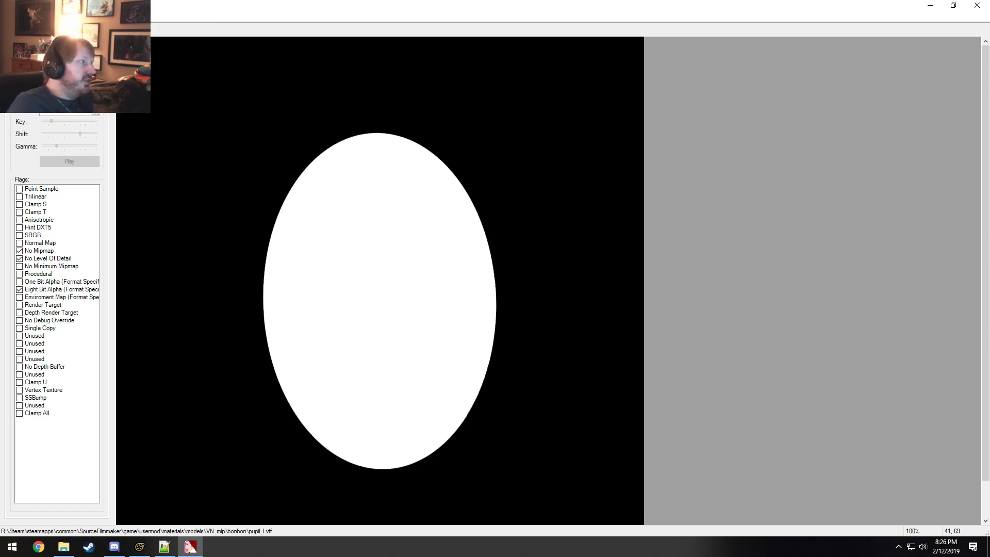
mouse_move(67, 28)
left_click(175, 29)
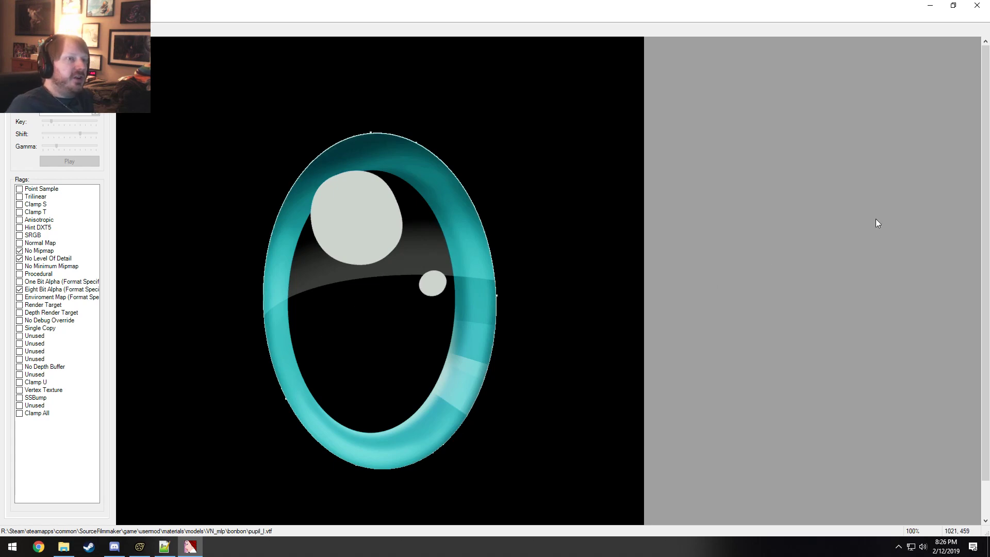
left_click(986, 4)
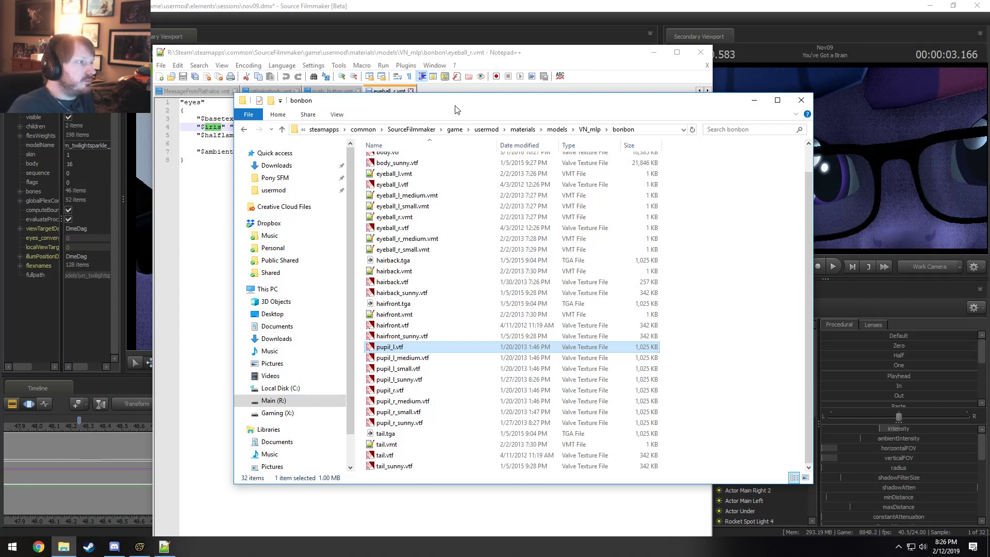
Step: Review the $basetexture, $iris, $halflambert and $ambientocclusion lines in the bonbon eyeball_r.vmt
left_click(210, 151)
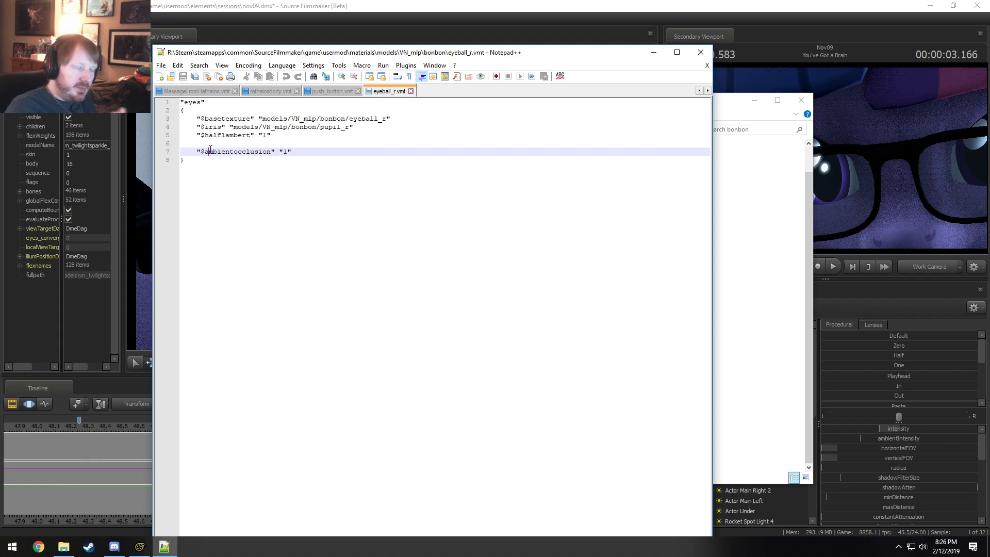
left_click(261, 135)
left_click(283, 120)
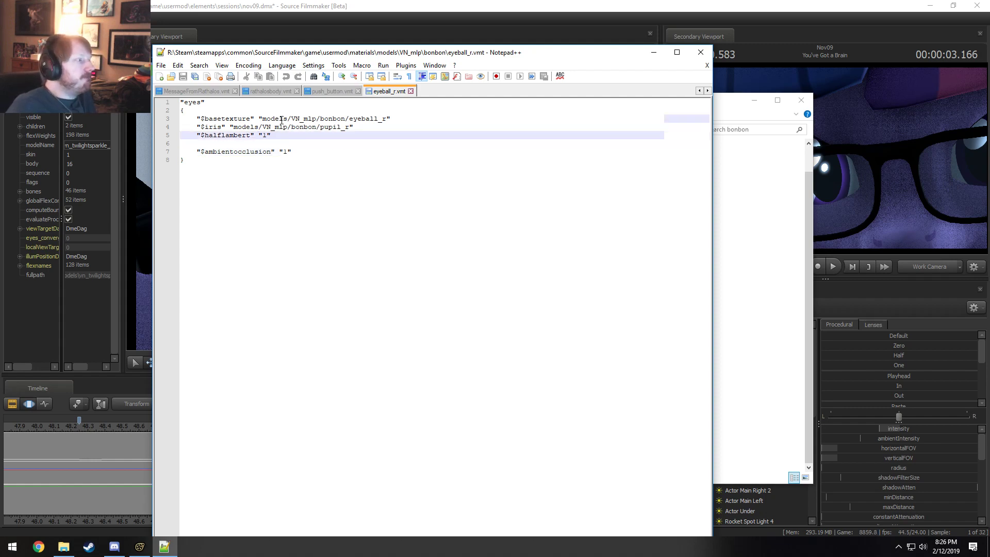
left_click(284, 124)
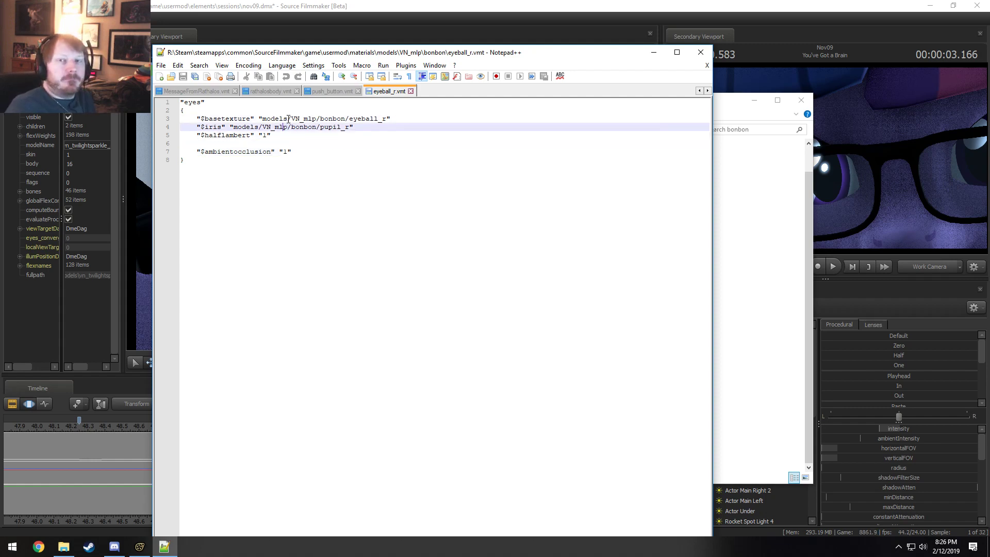
left_click(317, 129)
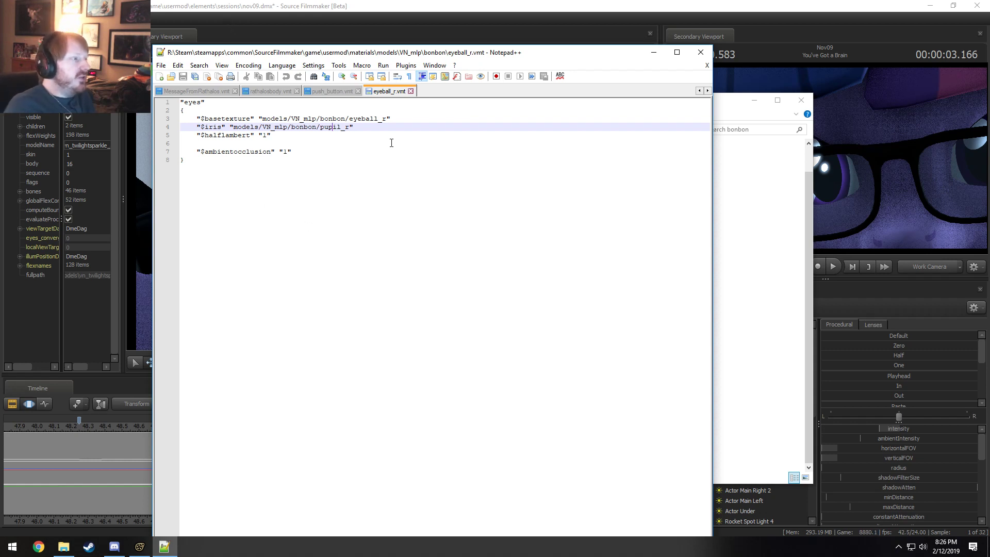
triple_click(373, 119)
left_click(373, 119)
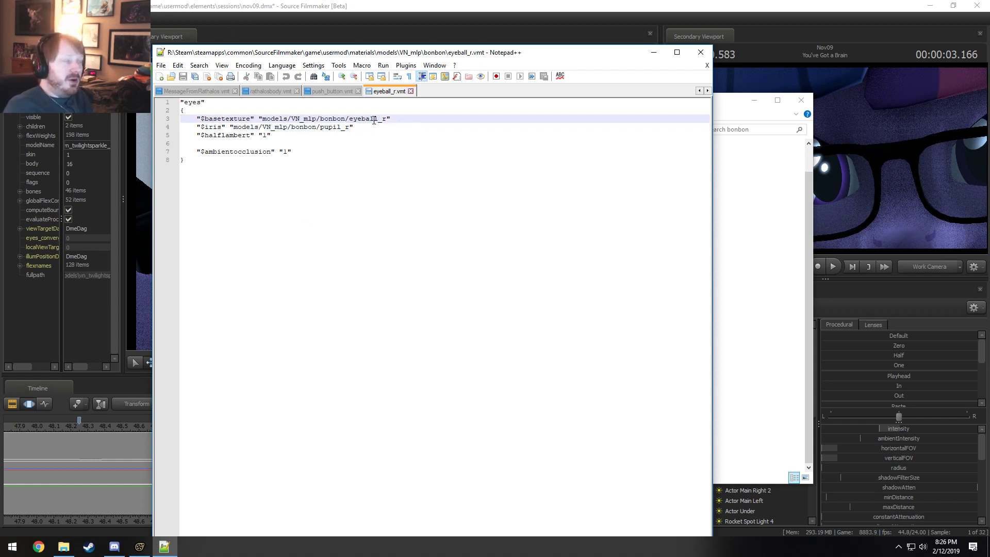
Step: Switch to Source Filmmaker and re-aim Twilight Eye Light (Left) over time ranges between about 50.8 and 51.4 seconds
left_click(396, 5)
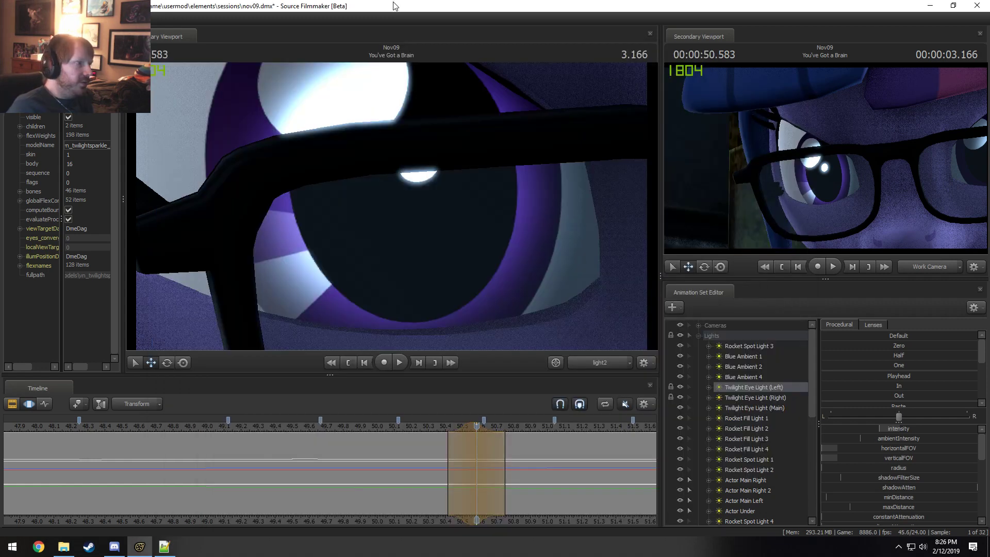
left_click_drag(435, 437, 510, 474)
left_click_drag(498, 273, 498, 231)
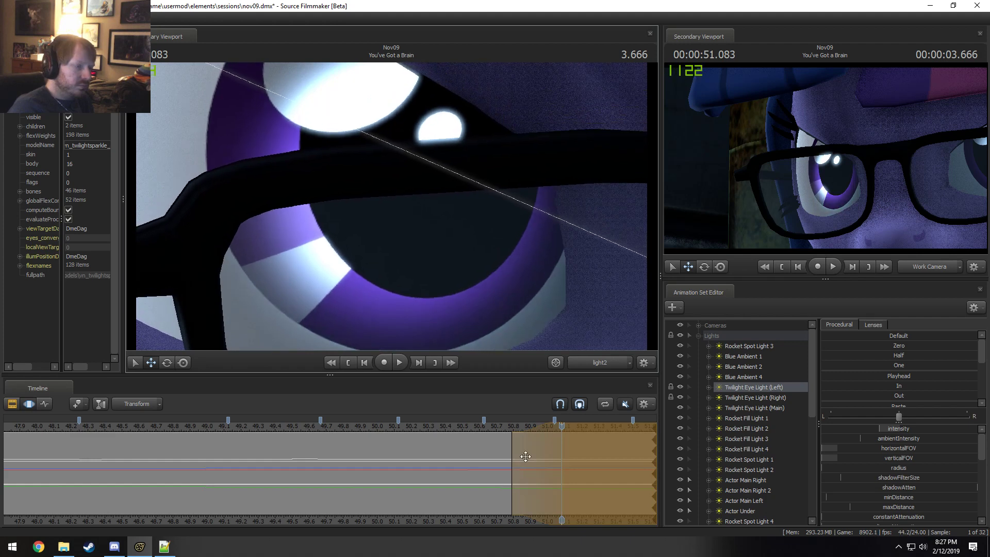
key("space")
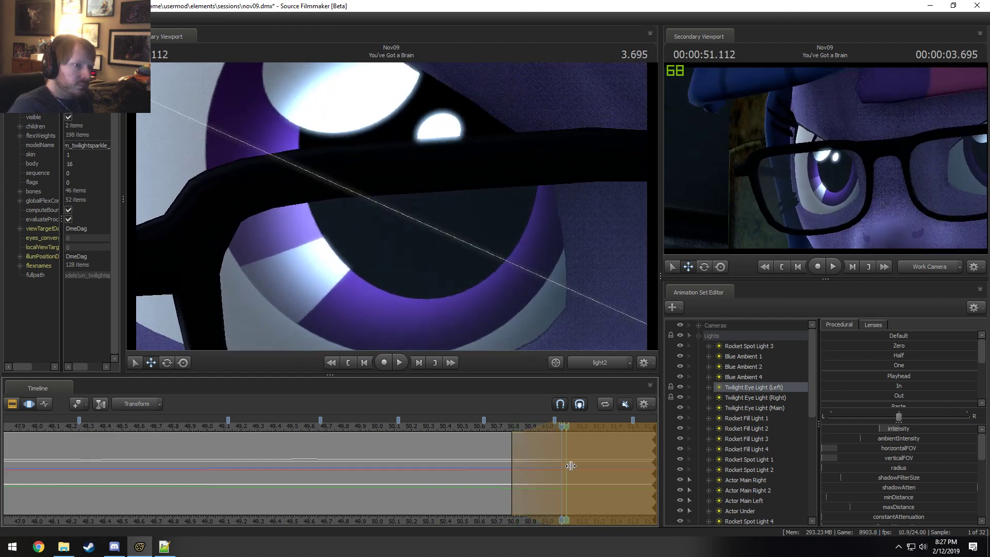
mouse_move(571, 466)
left_mouse_down()
mouse_move(626, 469)
mouse_move(576, 471)
left_mouse_up()
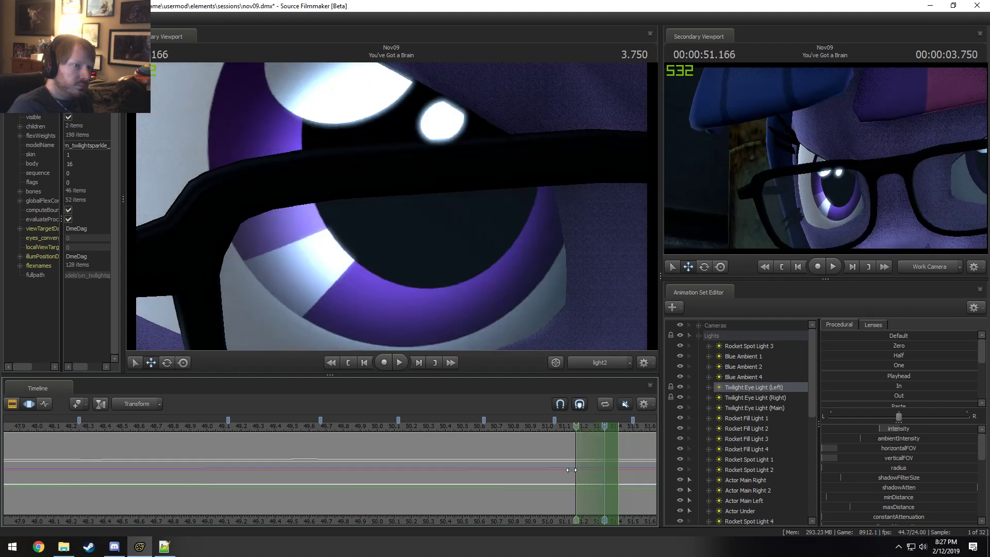
left_click_drag(439, 191, 440, 258)
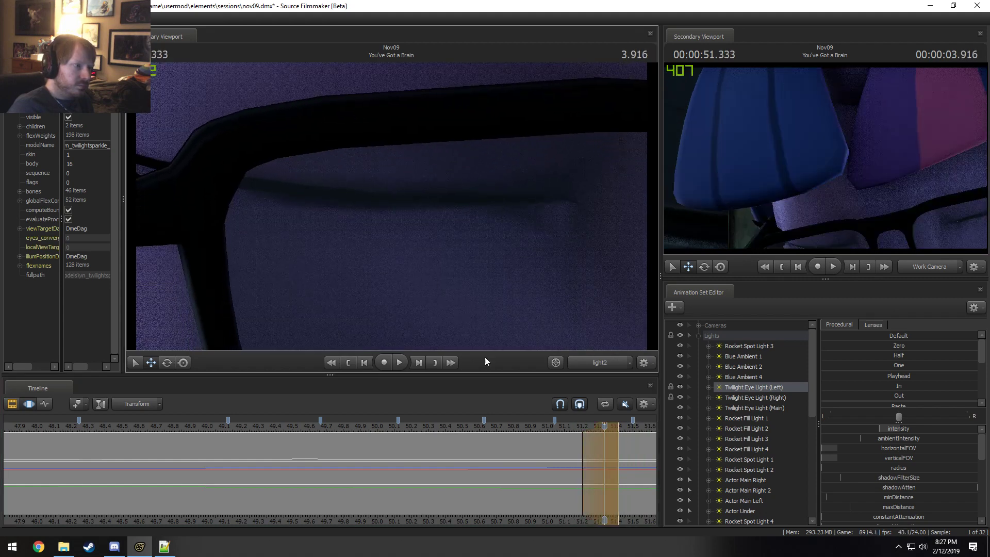
Step: Set short time selections between about 51.4 and 51.6 seconds and check the left eye light's aim through the blink
left_click_drag(591, 482, 618, 480)
middle_click_drag(636, 515, 273, 457)
left_click_drag(273, 457, 288, 466)
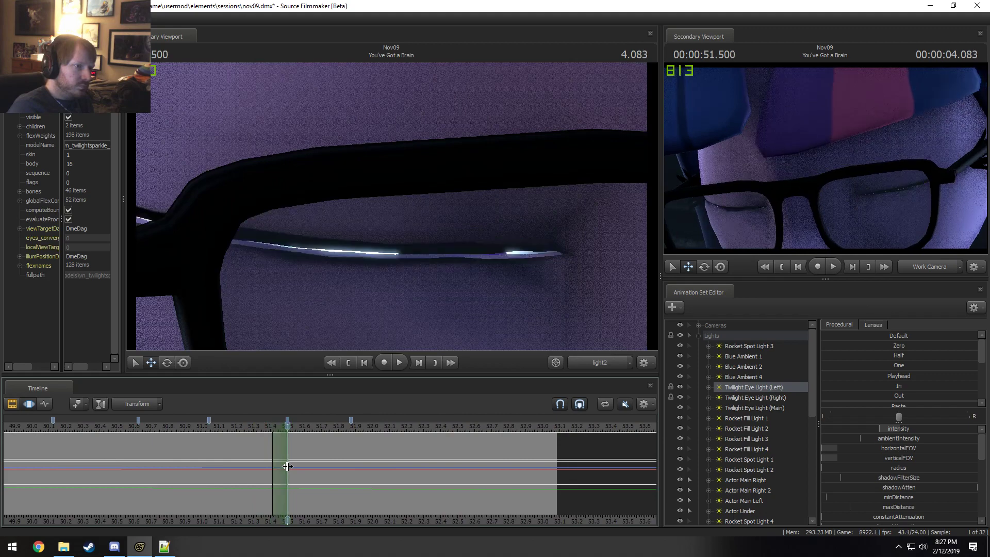
key("Left")
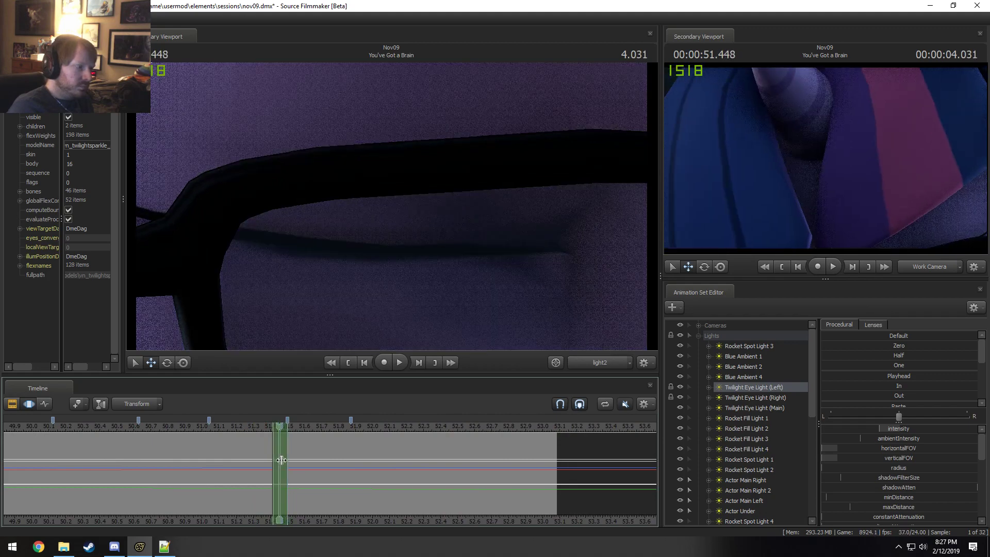
mouse_move(292, 461)
left_mouse_down()
mouse_move(305, 466)
mouse_move(301, 457)
left_mouse_up()
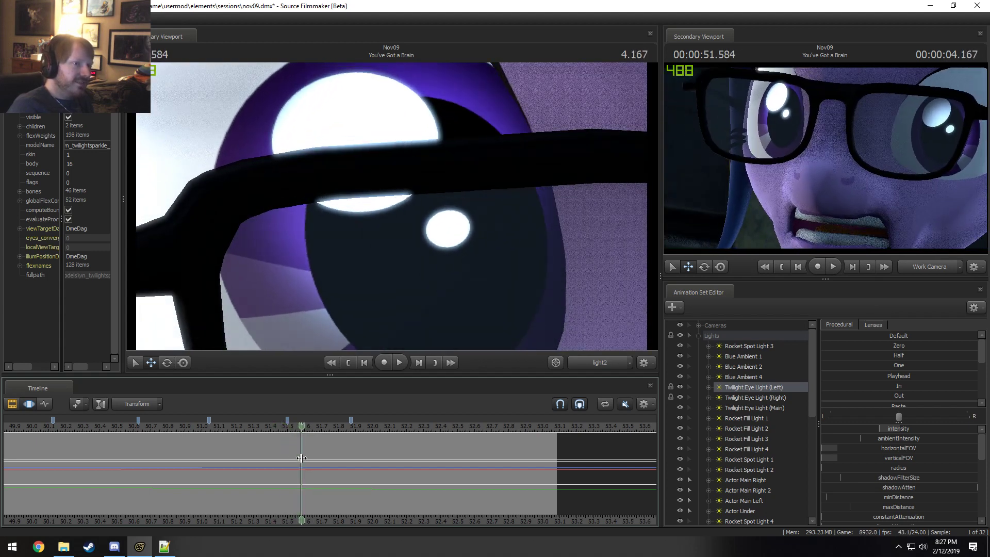
Step: Advance to 51.75 seconds, show the Work Camera in the primary viewport, and examine the blink around 51.46 seconds
key("space")
key("space")
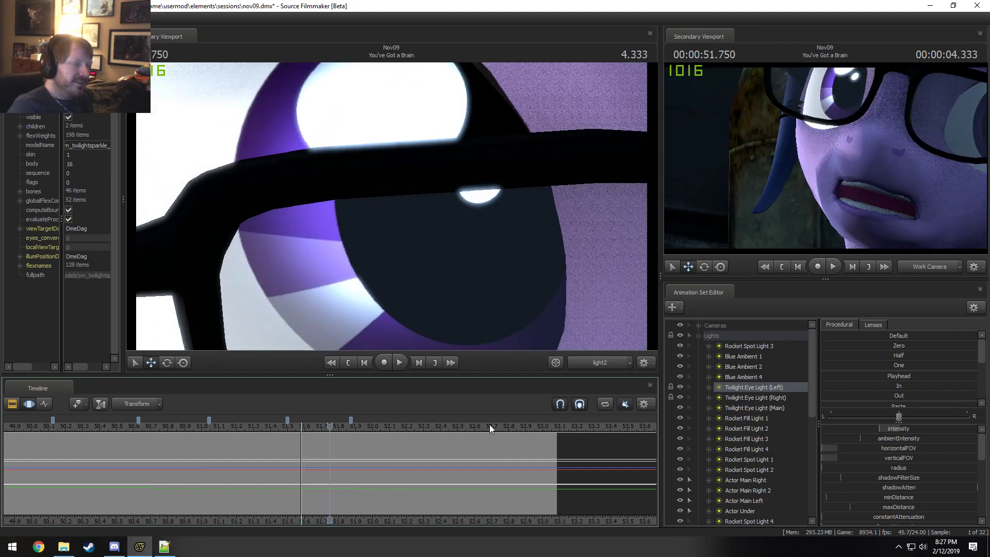
left_click_drag(579, 375, 580, 372)
left_click(584, 363)
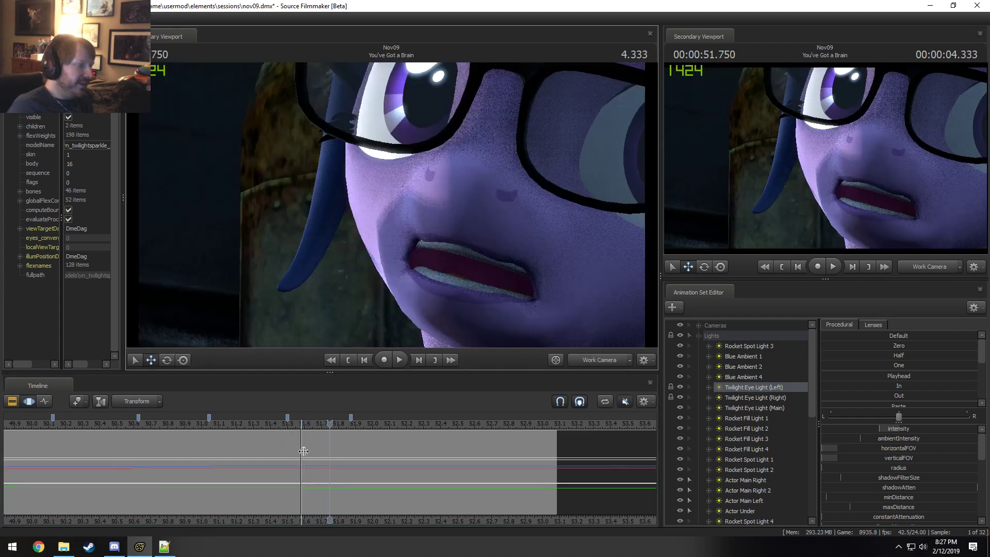
mouse_move(304, 451)
left_mouse_down()
mouse_move(278, 444)
mouse_move(332, 451)
mouse_move(275, 443)
mouse_move(312, 454)
left_mouse_up()
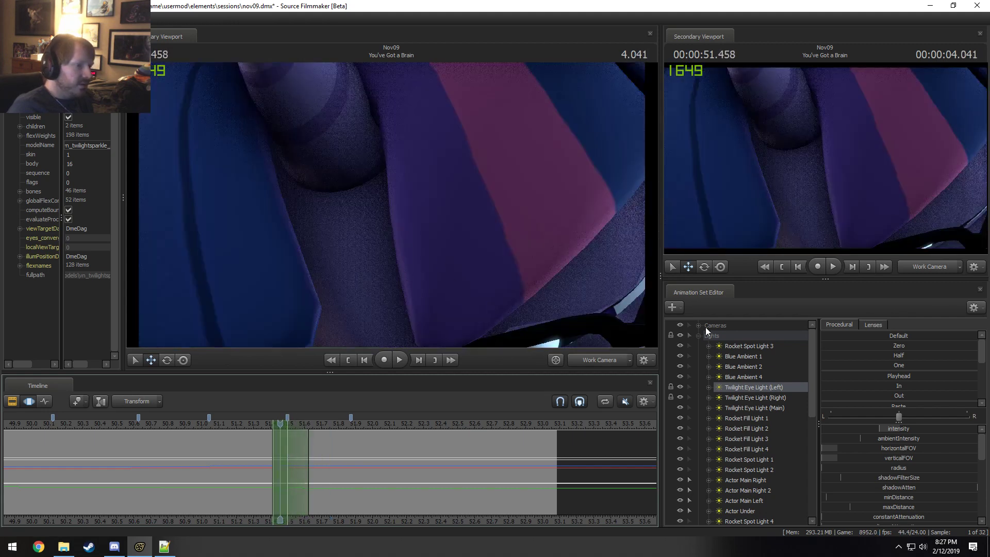
left_click_drag(728, 390, 409, 264)
left_click_drag(292, 455, 595, 401)
key("F2")
left_click(606, 360)
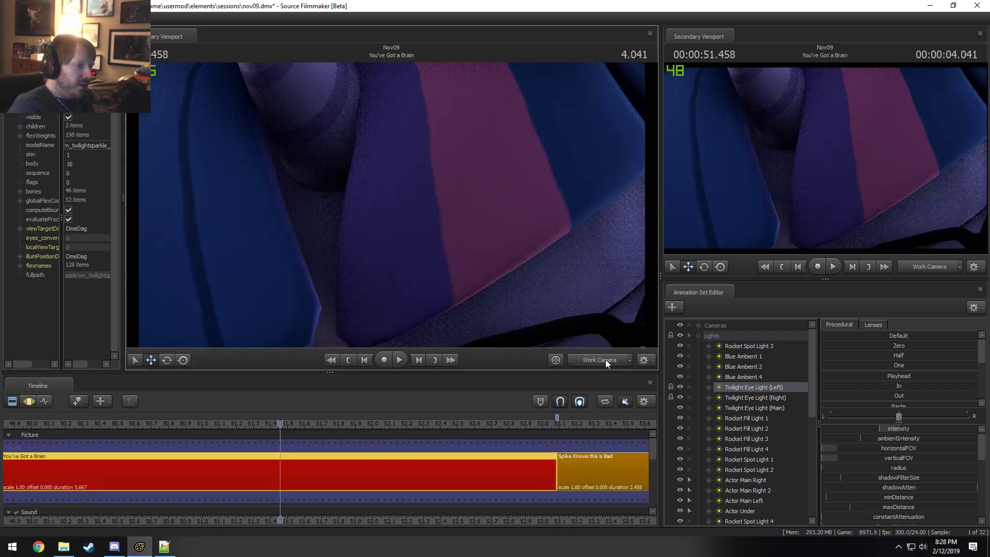
Step: Return the playhead to 47.541 seconds, show the Main Camera in the primary viewport, and play the shot's opening to 48.083 seconds
key("F3")
scroll(476, 432, "down", 4)
left_click(102, 423)
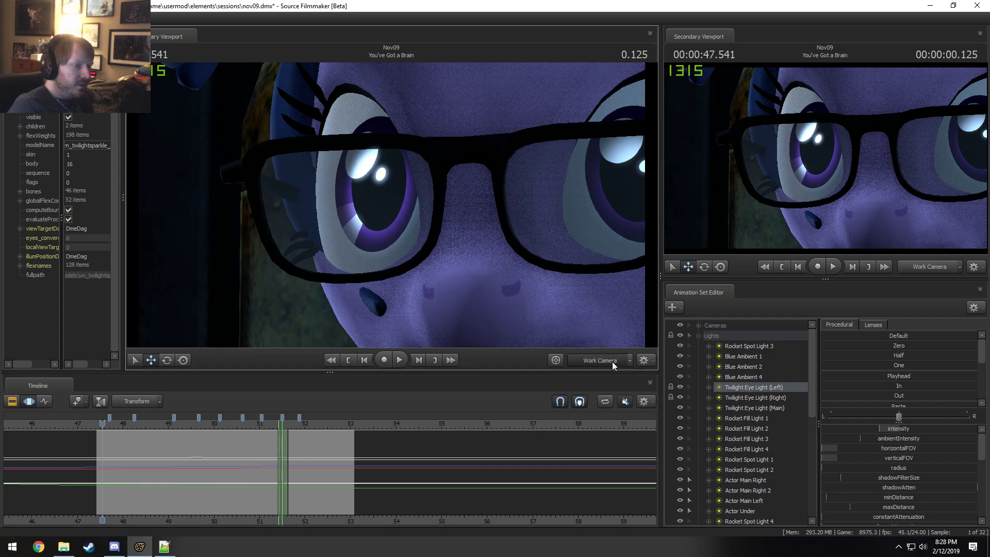
left_click(612, 362)
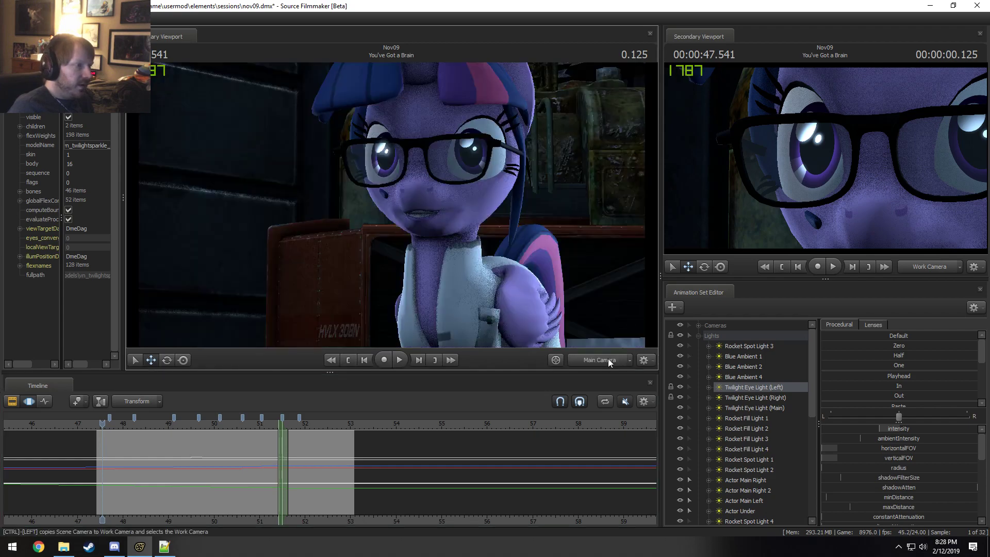
key("space")
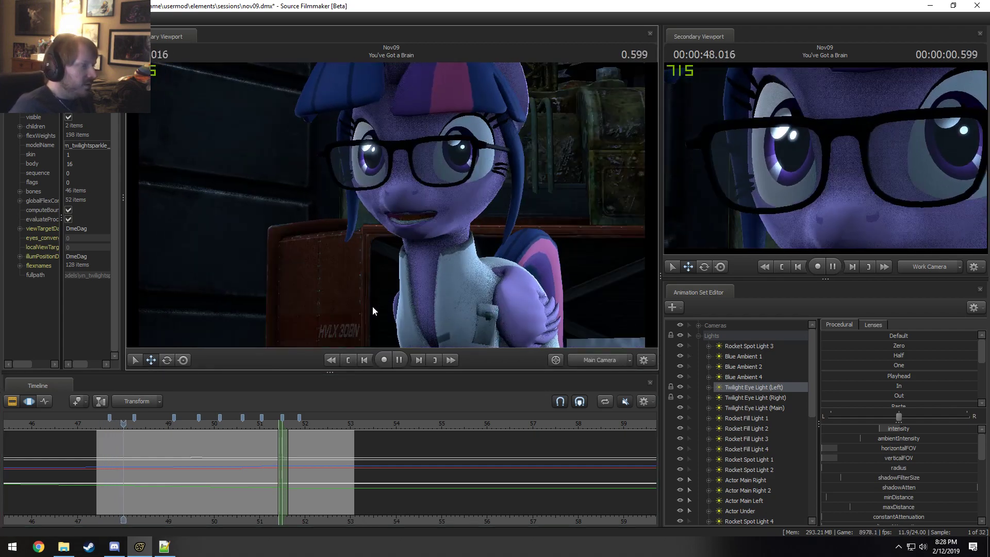
key("space")
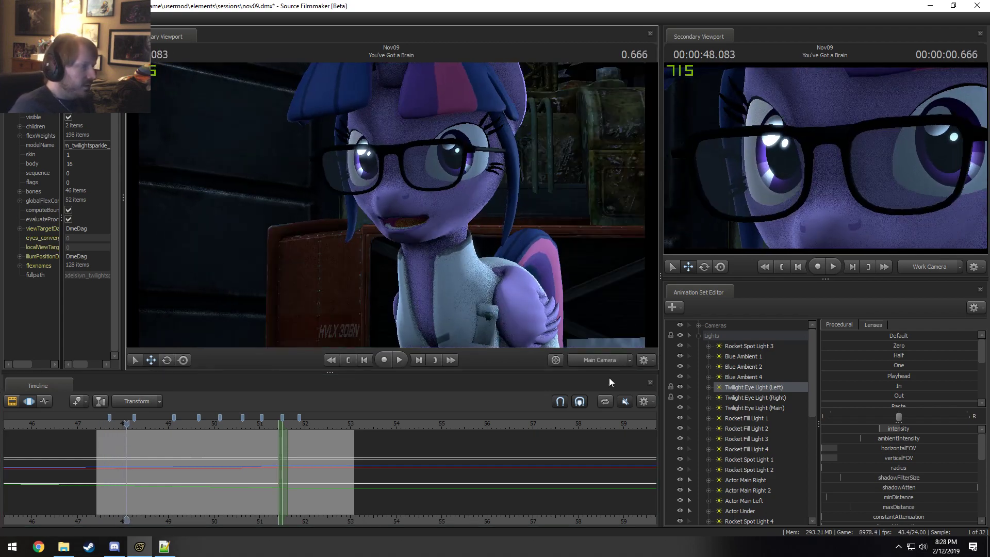
Step: Inspect the intensity curve of Twilight Eye Light (Right) across the shot and collapse its controls
left_click(709, 398)
left_click(719, 408)
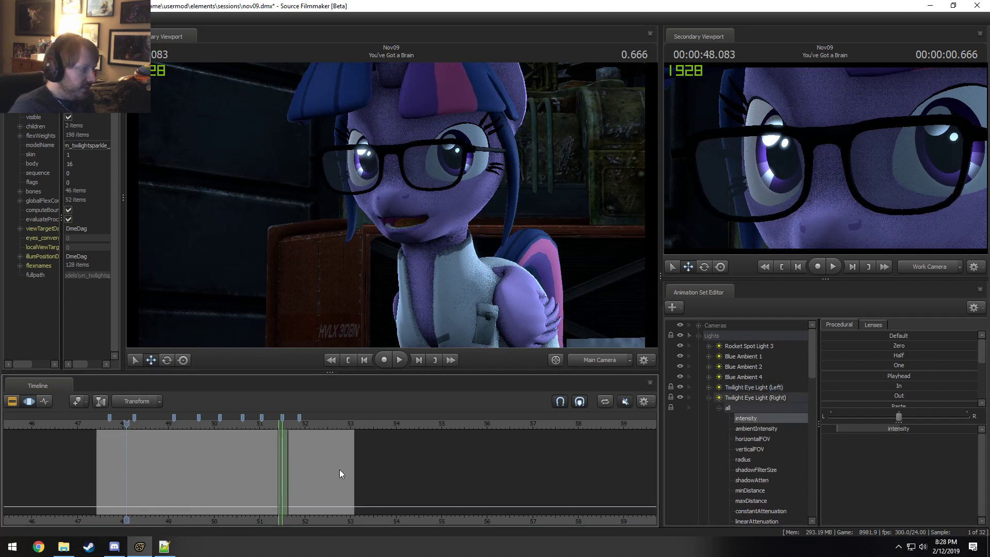
key("F2")
left_click(717, 392)
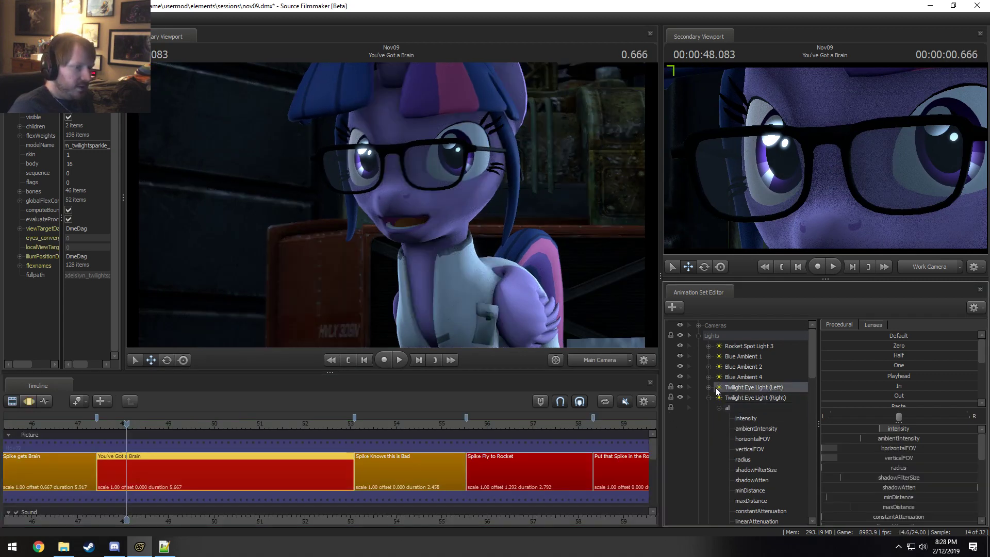
left_click(709, 397)
Step: Lower the intensity of Twilight Eye Light (Left) for all the time before about 51.46 seconds
left_click(709, 388)
left_click(719, 398)
left_click(752, 409)
key("F3")
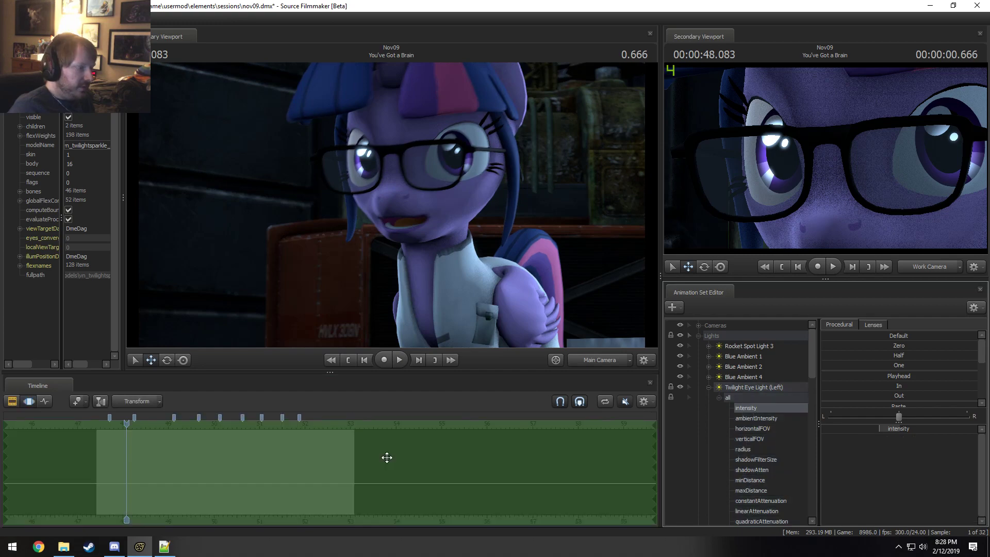
left_click(261, 464)
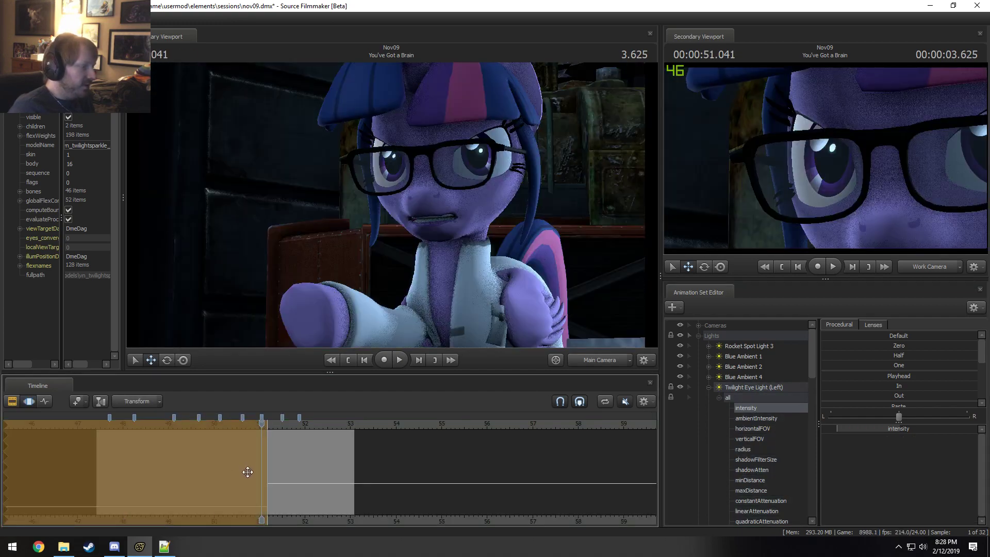
key("shift")
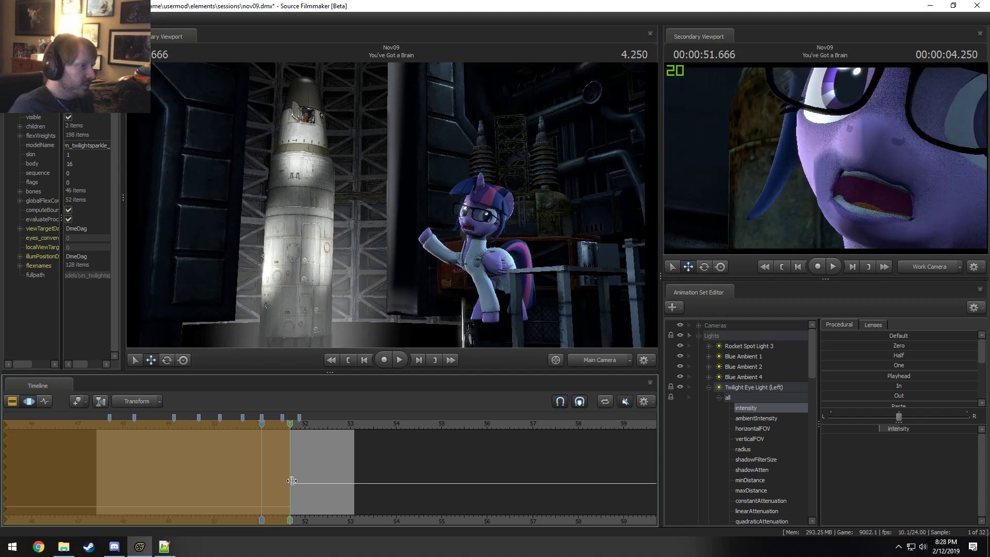
left_click_drag(292, 481, 373, 460)
Step: Raise Twilight Eye Light (Left) intensity from about 52 seconds onward, easing in until about 52.4 seconds
key("F2")
key("F3")
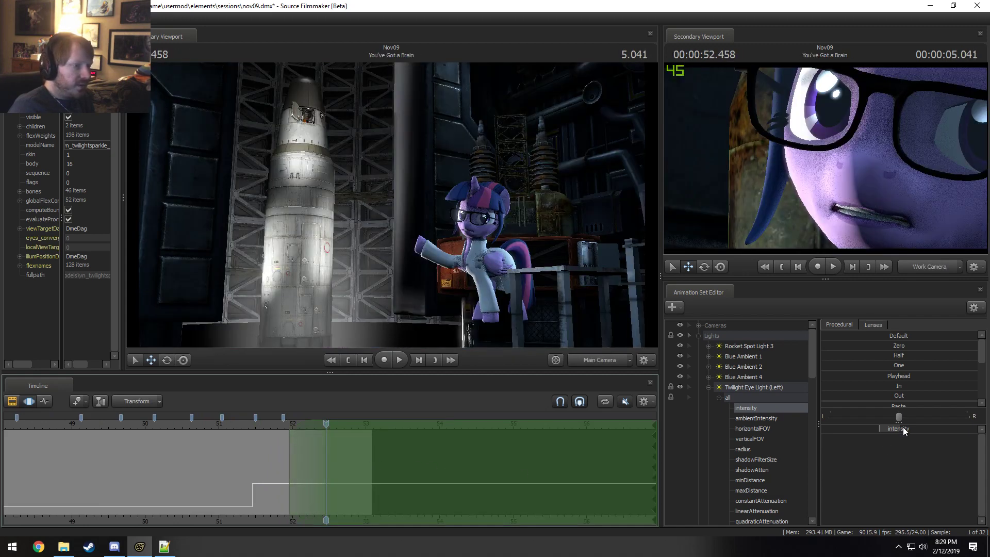
key("F2")
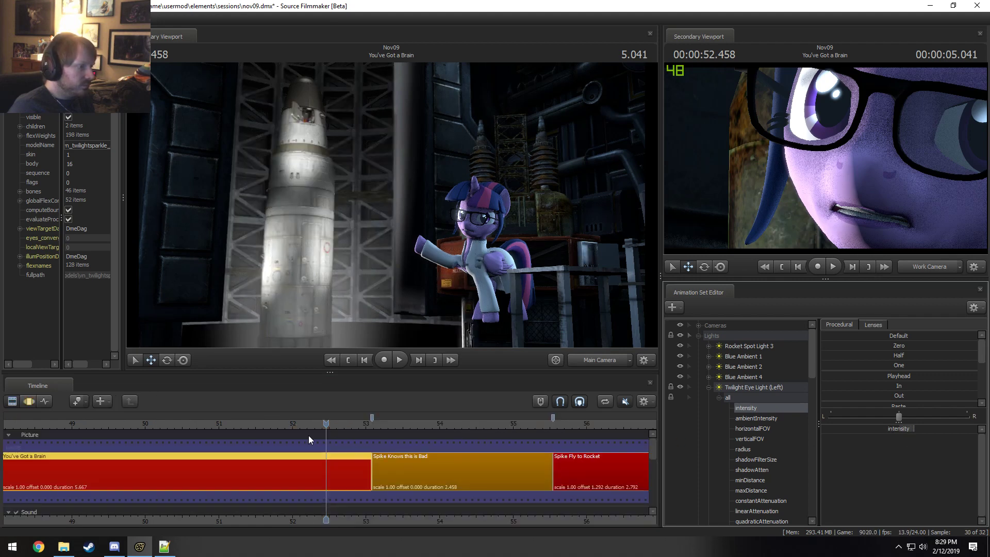
Step: Collapse the left eye light's controls, make the Floor group visible and collapse the Actor group
left_click(718, 397)
scroll(708, 423, "down", 5)
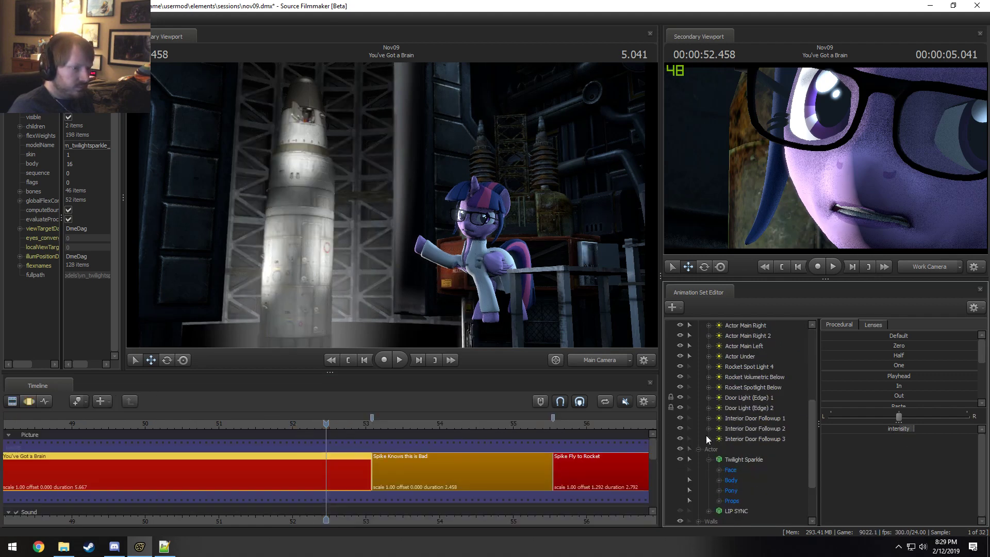
left_click(680, 499)
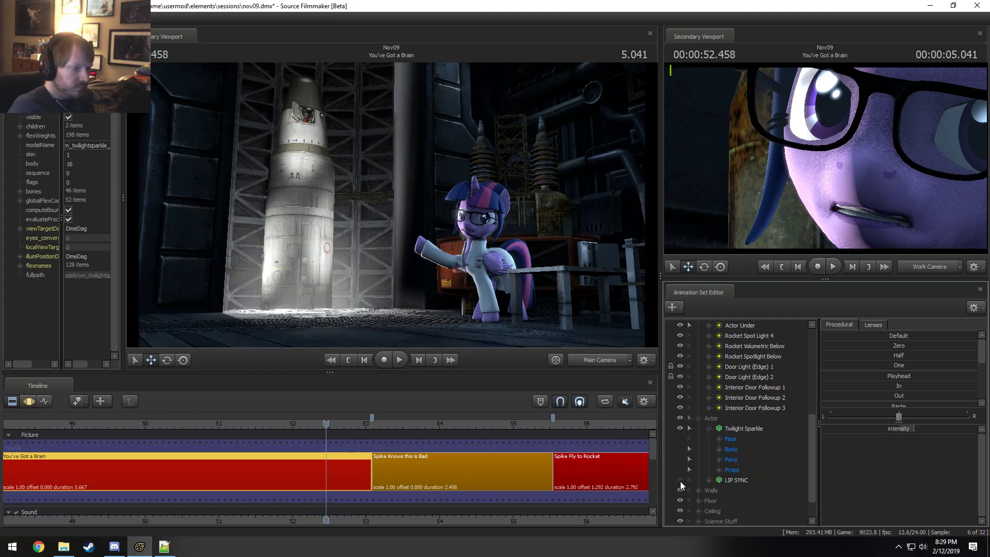
left_click(699, 419)
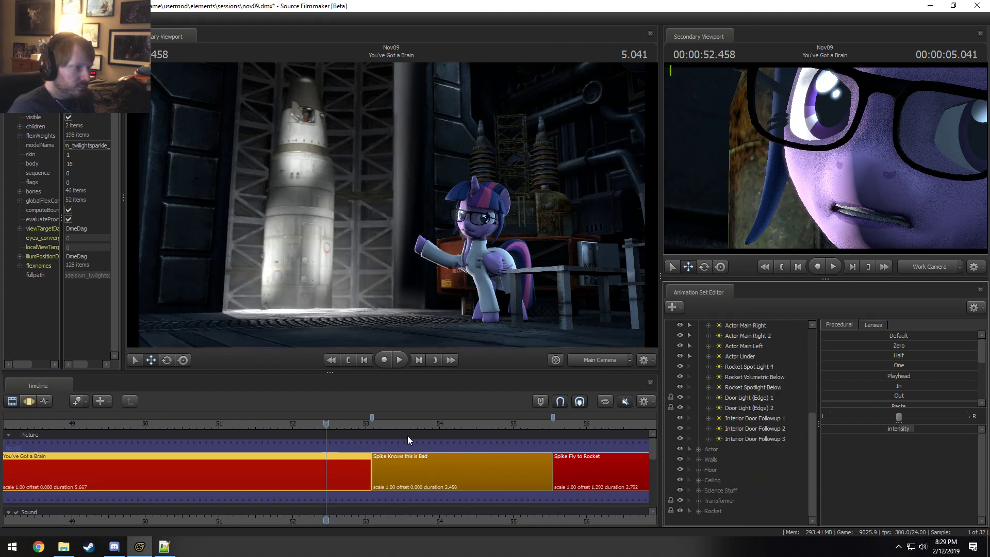
Step: Play the shot from about 50 seconds to 52.291 seconds to review the eye lighting
left_click(141, 423)
key("space")
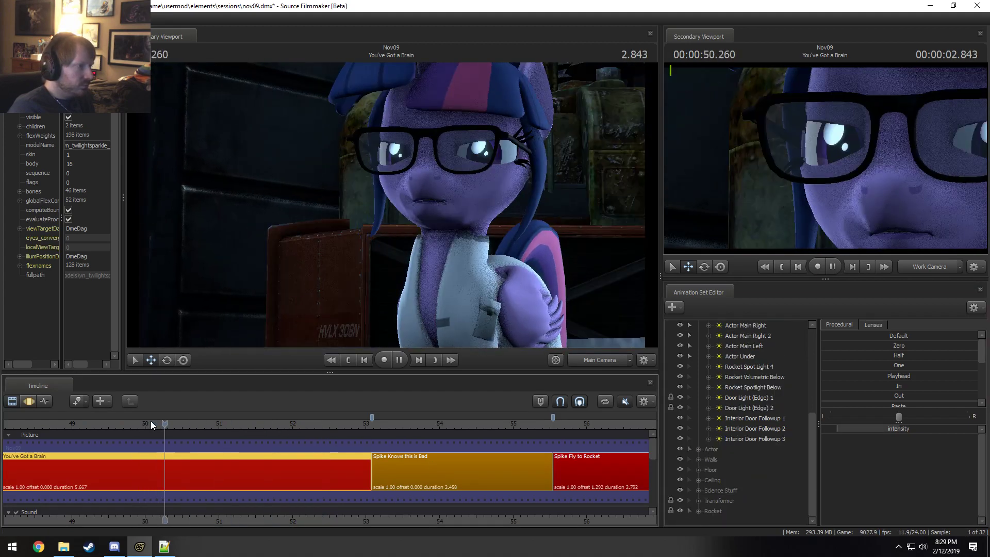
key("space")
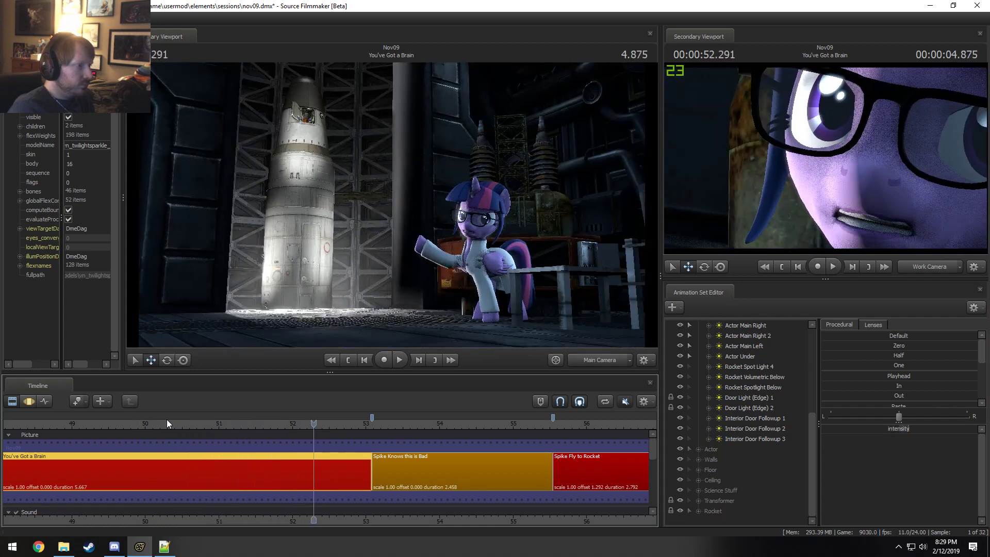
Step: Select the intensity controls of both Twilight Eye Light (Left) and (Right) and show their curves for editing
scroll(711, 456, "up", 5)
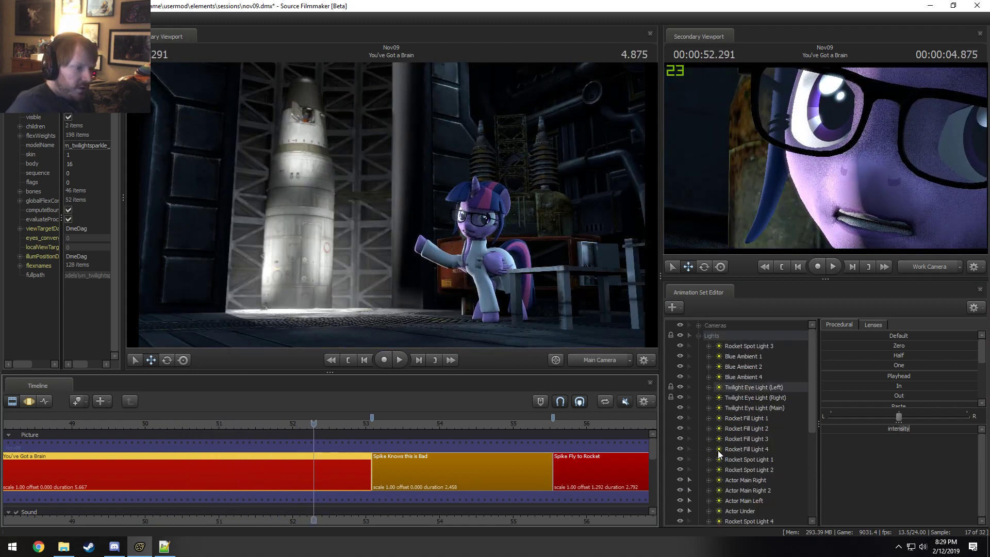
left_click(709, 387)
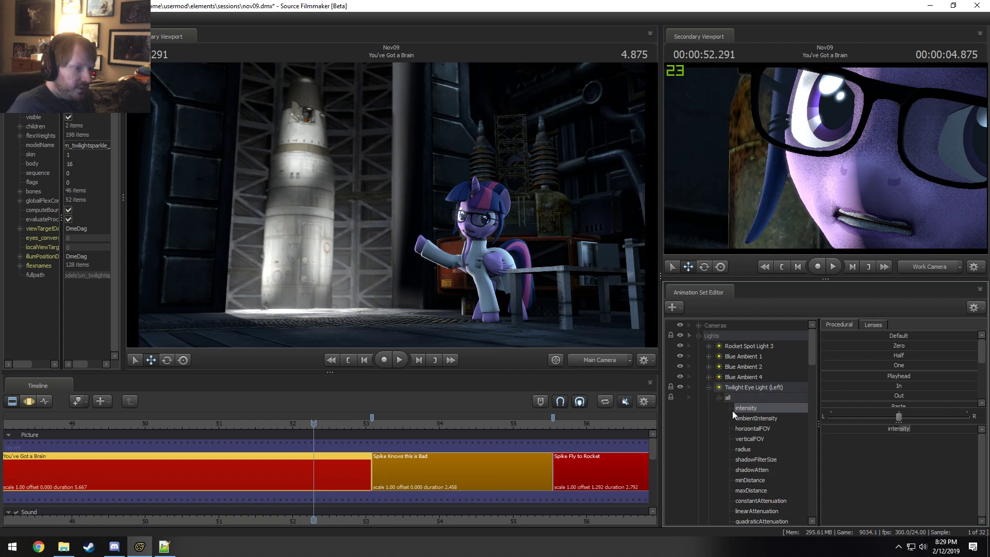
scroll(736, 411, "down", 10)
left_click(738, 430, "ctrl")
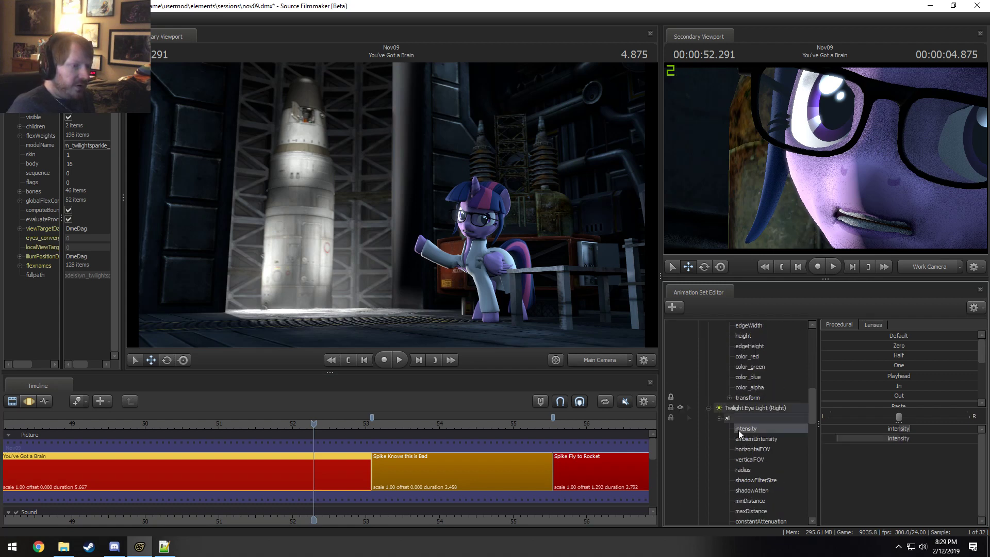
scroll(707, 410, "up", 10)
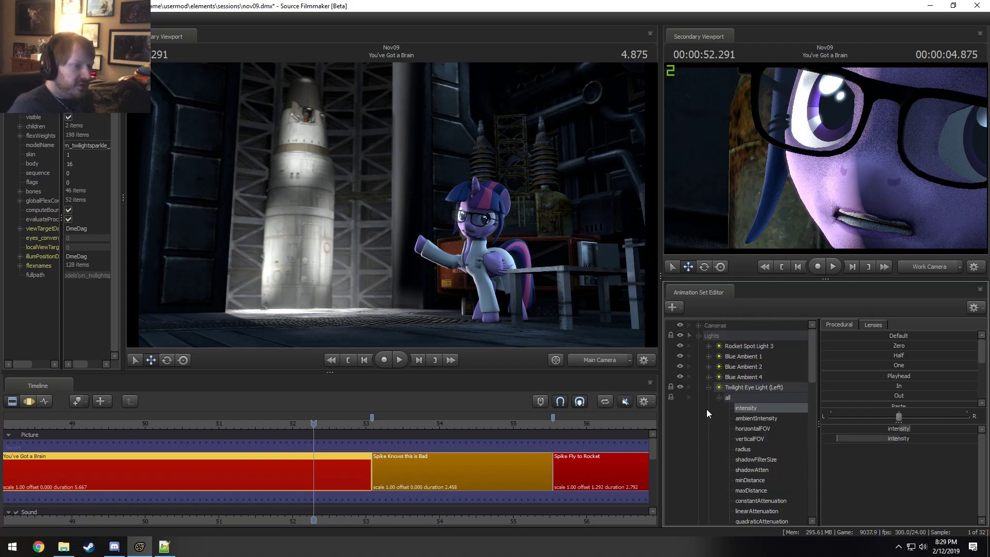
left_click(708, 387)
key("F3")
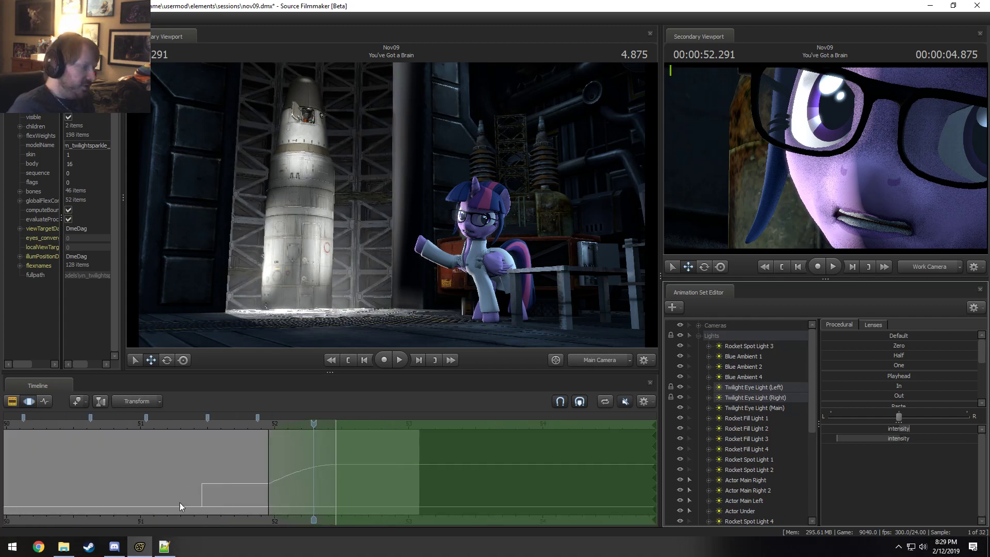
Step: Zero both eye lights' intensity between about 51.33 and 51.45 seconds, with falloffs reaching to about 51.2 and 51.58 seconds
middle_click_drag(180, 502, 429, 529)
key("shift")
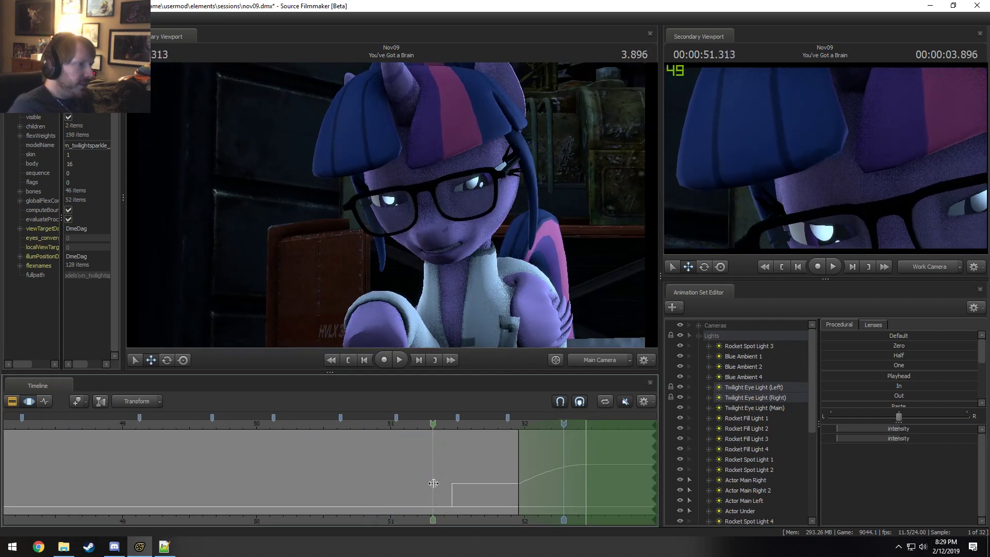
left_click_drag(435, 483, 455, 491)
scroll(451, 491, "up", 2, "shift")
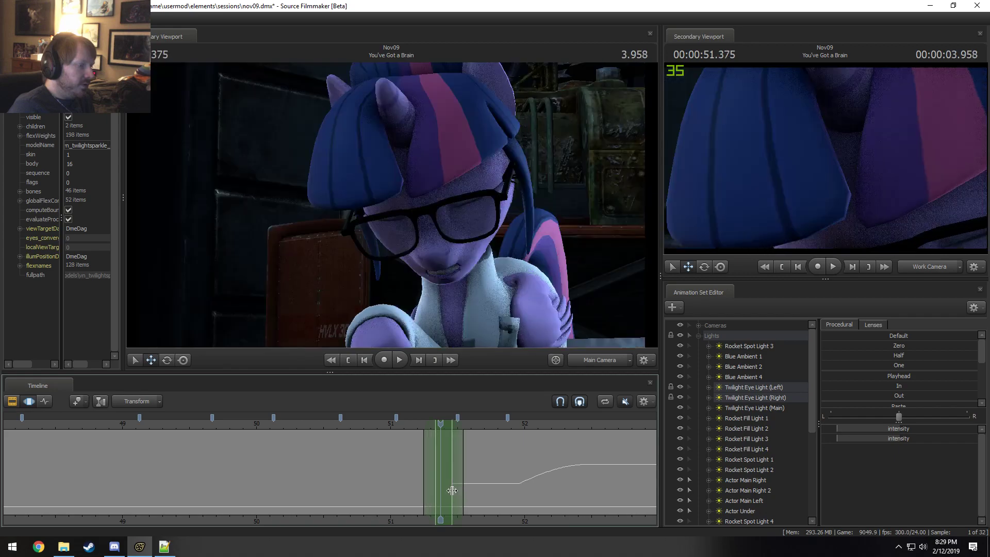
scroll(452, 491, "up", 1, "shift")
left_click_drag(419, 456, 470, 465)
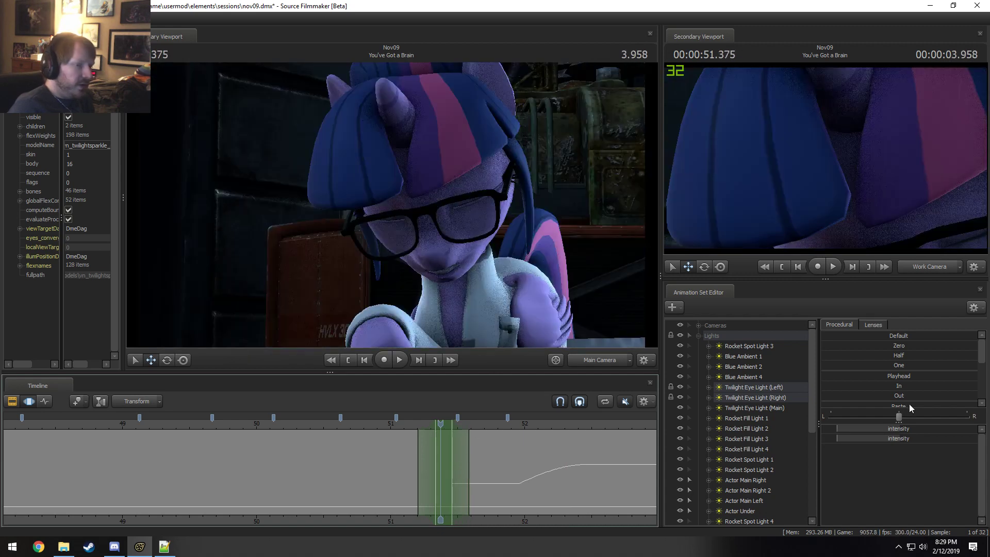
left_click(887, 348)
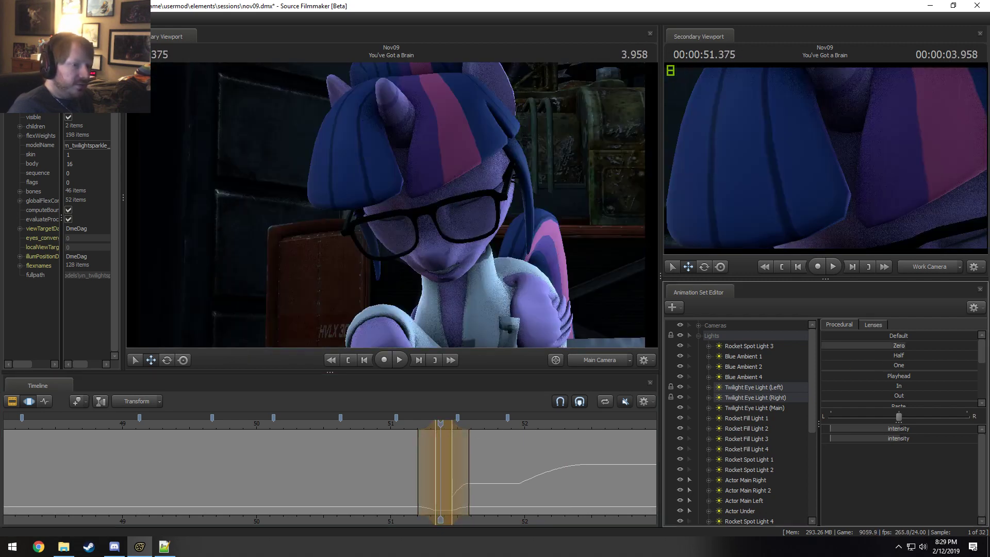
left_click_drag(419, 451, 441, 454)
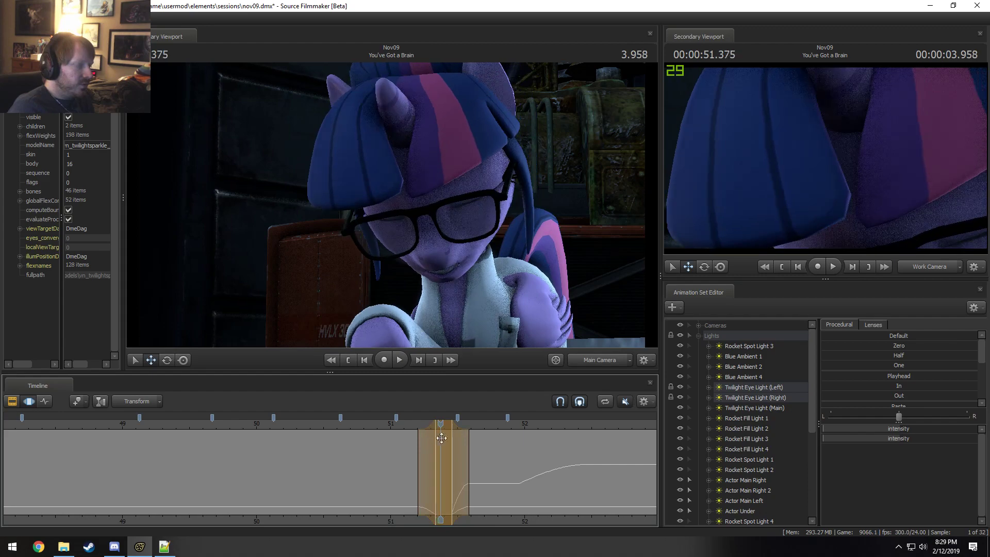
left_click(893, 346)
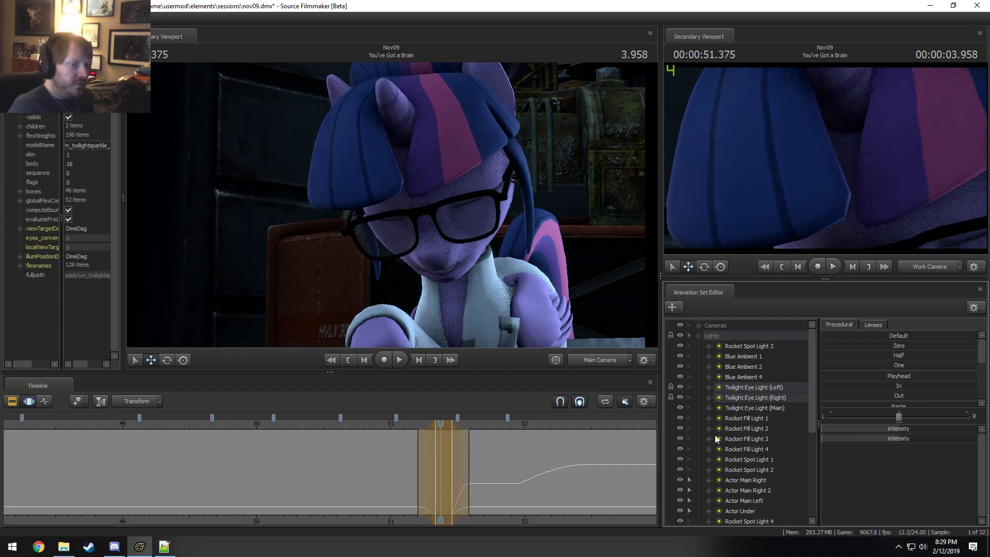
Step: Extend the zero-intensity hold to about 51.46 seconds and its falloff to about 51.62 seconds, and commit the edit
left_click(430, 454)
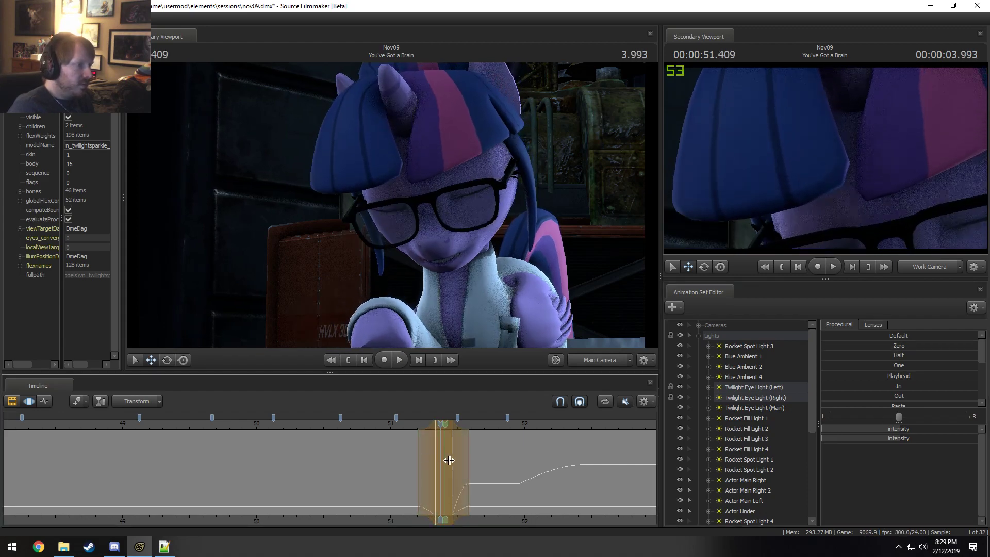
mouse_move(448, 460)
left_mouse_down()
mouse_move(464, 463)
mouse_move(436, 460)
left_mouse_up()
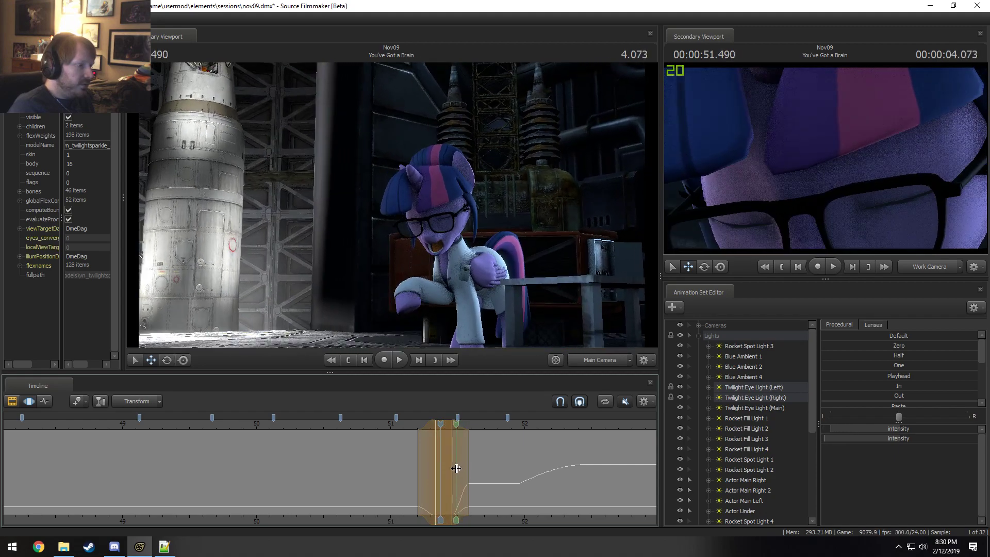
scroll(456, 468, "up", 3)
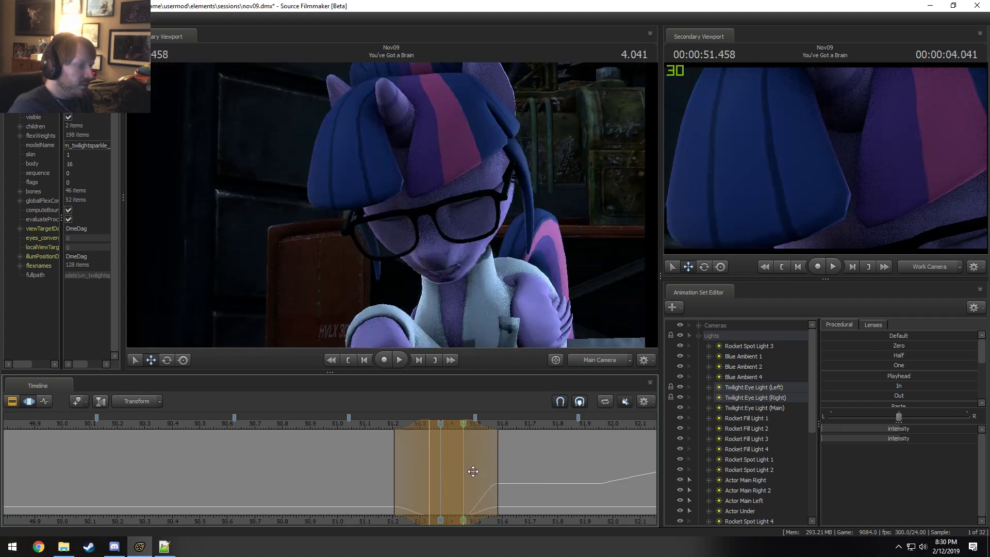
key("Left")
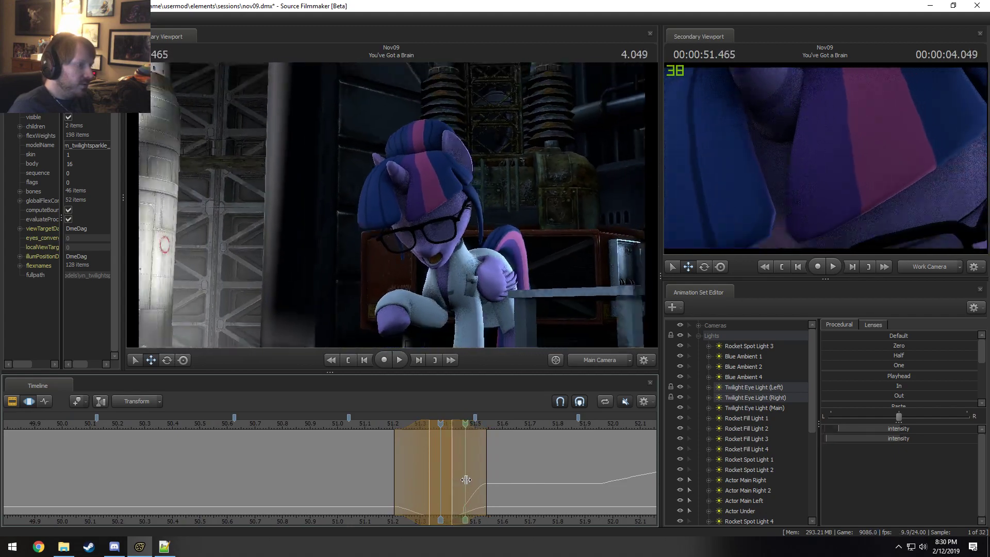
left_click_drag(472, 484, 572, 490)
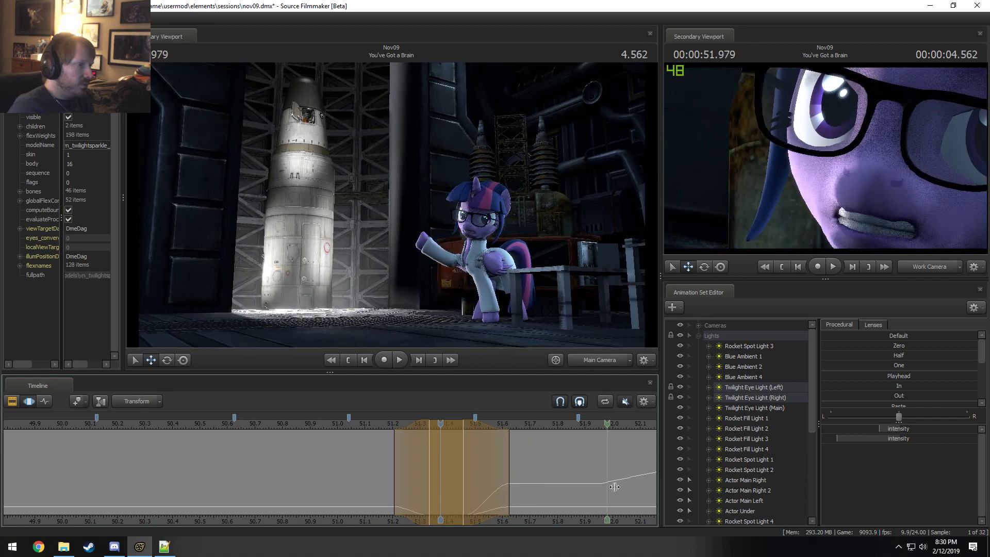
key("F2")
Step: Zero both eye lights' intensity between about 49.17 and 49.62 seconds, with falloffs from 49 to about 49.8 seconds, and check the blink
scroll(463, 467, "down", 3)
key("F3")
scroll(342, 477, "down", 2)
left_click_drag(342, 478, 228, 485)
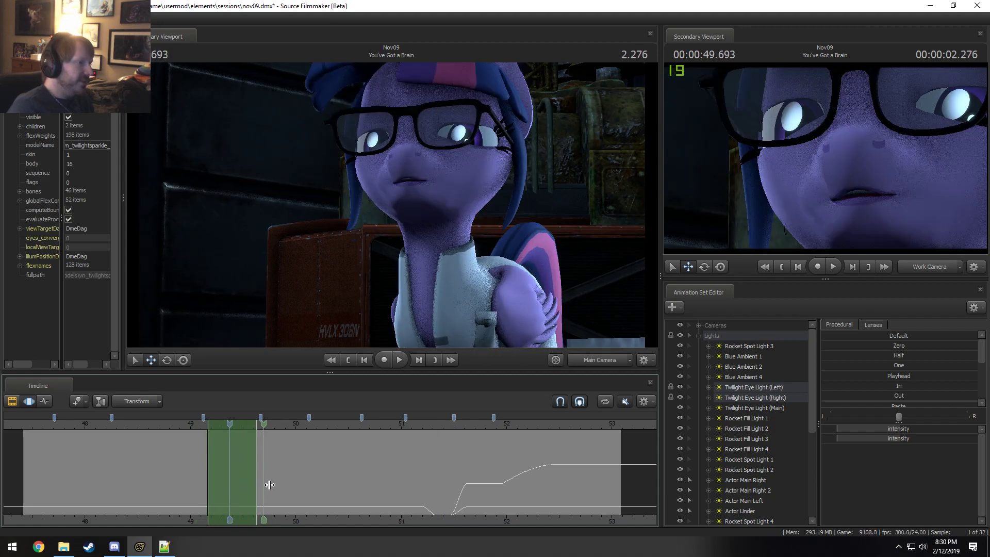
mouse_move(234, 478)
left_mouse_down()
mouse_move(193, 483)
mouse_move(215, 474)
mouse_move(186, 468)
mouse_move(280, 488)
left_mouse_up()
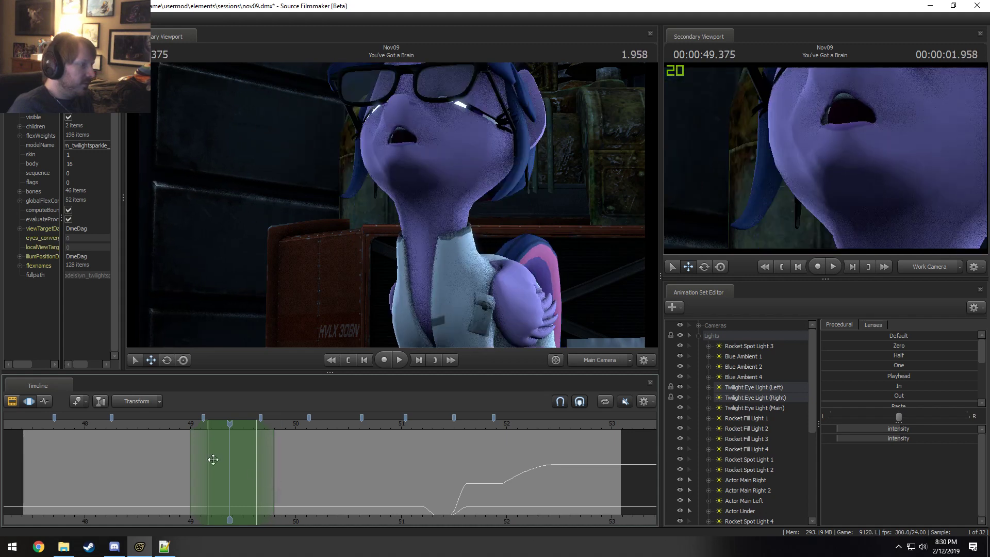
left_click(192, 428)
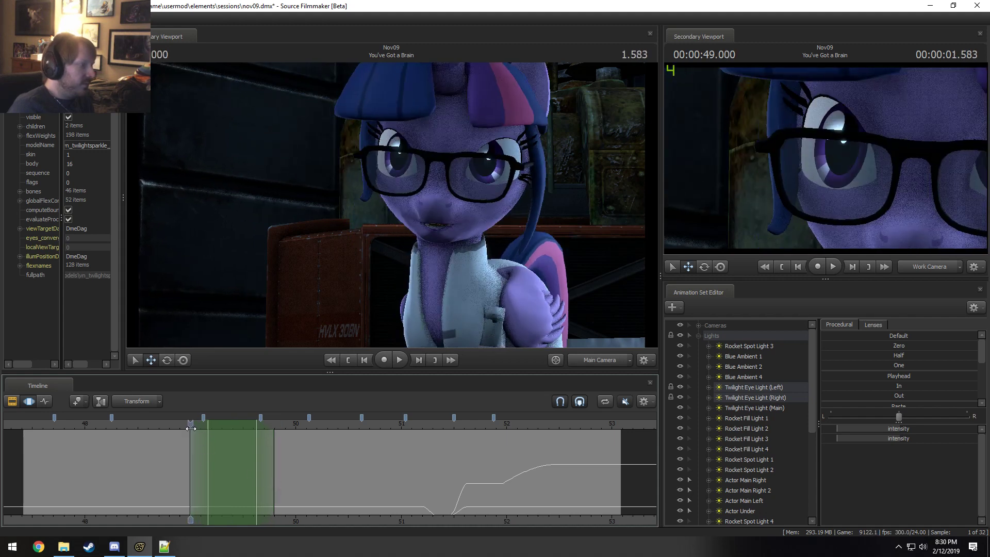
left_click_drag(189, 429, 268, 462)
left_click_drag(872, 348, 975, 348)
left_click(207, 455)
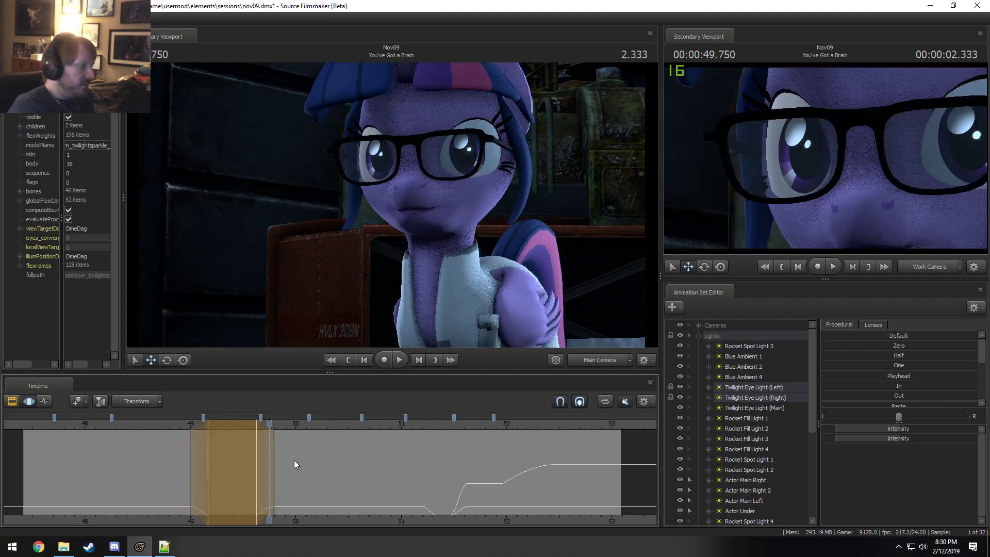
left_click_drag(294, 464, 198, 460)
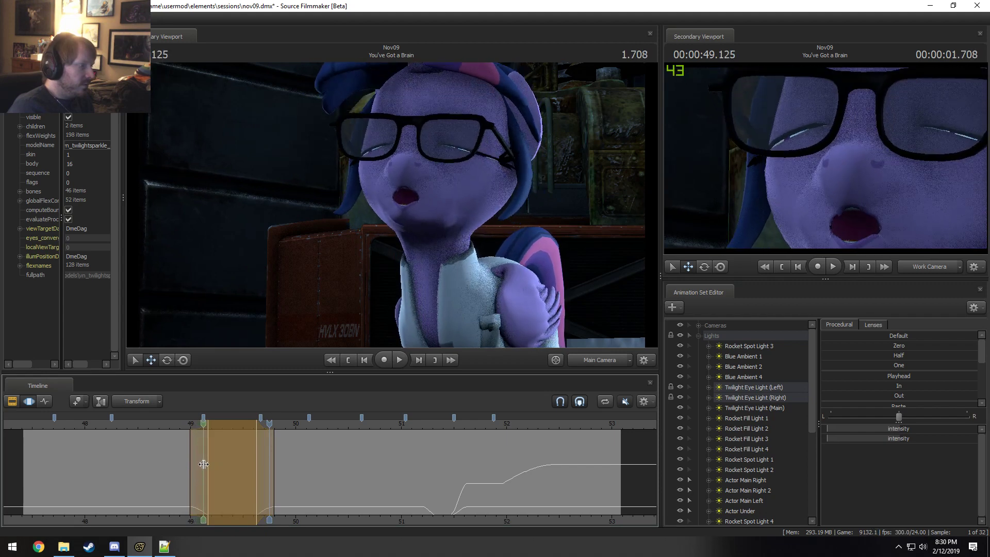
key("space")
Step: Partly reduce both eye lights' intensity between about 48.08 and 48.34 seconds, with falloffs from about 47.9 to 48.5 seconds
left_click_drag(194, 455, 94, 459)
scroll(99, 461, "up", 2, "shift")
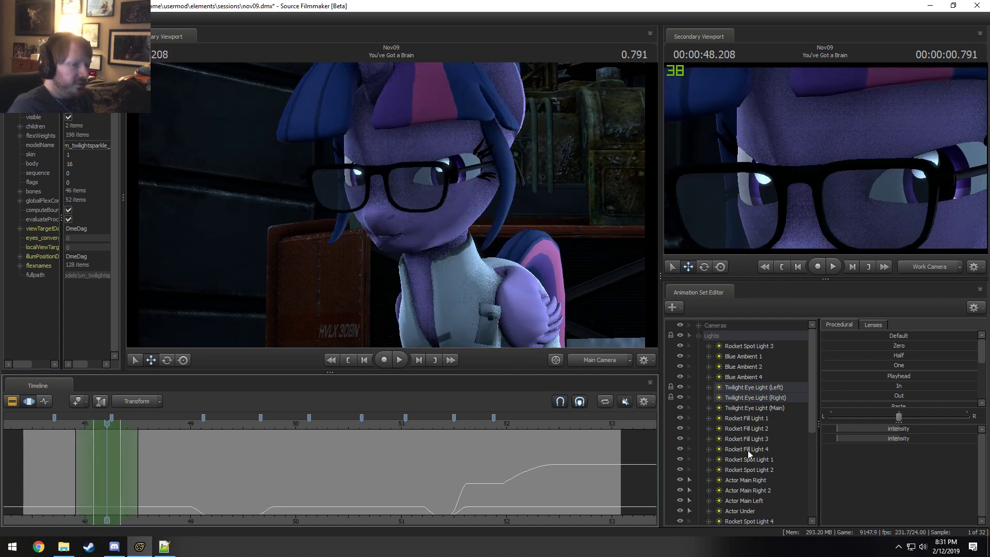
left_click(899, 337)
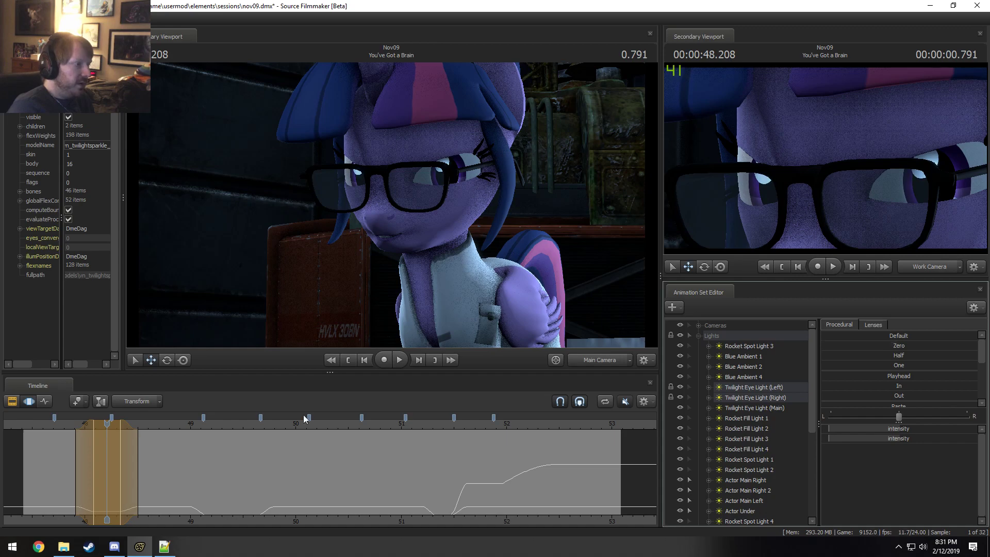
Step: Play on to 48.75 seconds and scrub through the shot to 52.1 seconds to check the eye light intensity
key("space")
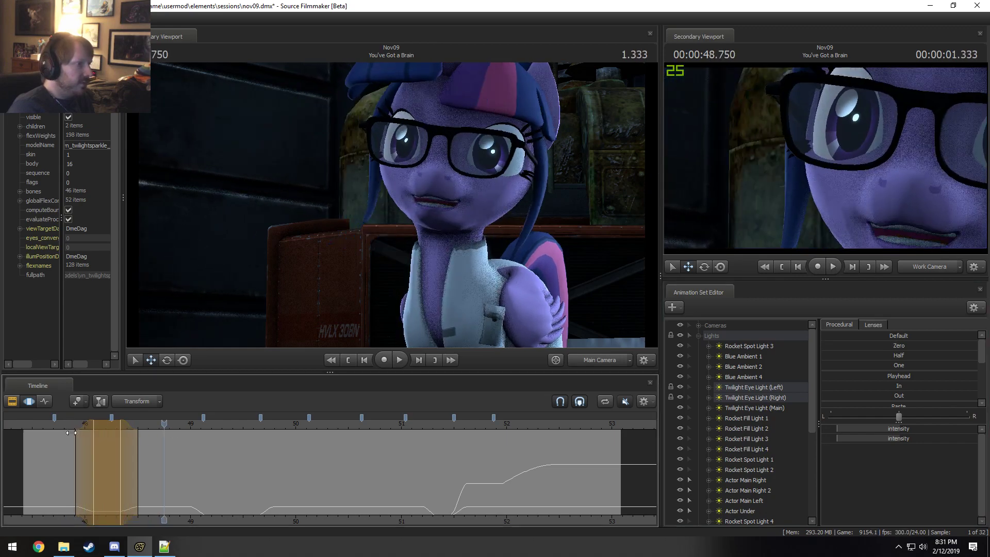
left_click(166, 452)
left_click_drag(166, 453, 516, 458)
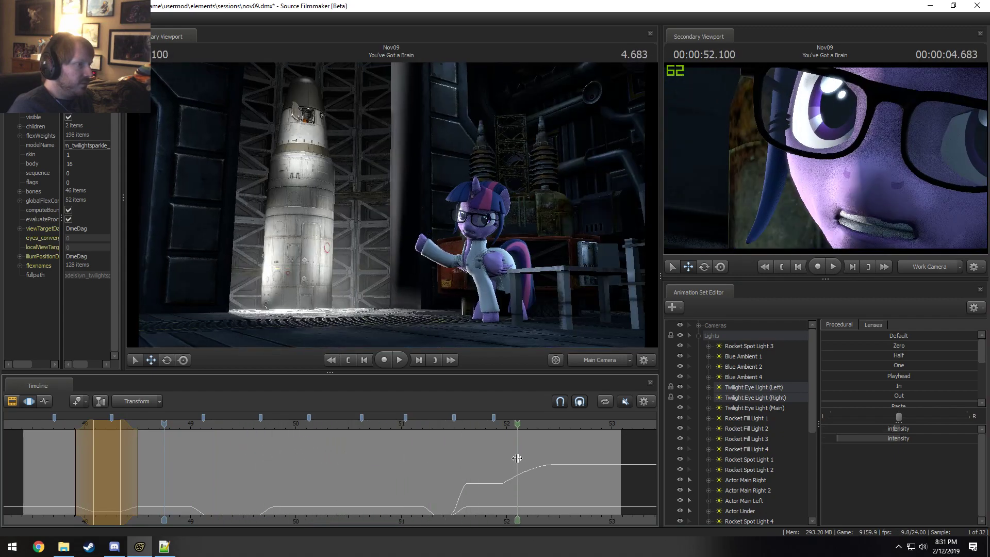
Step: Duplicate the Twilight Eye Light (Main) at the root of the animation sets, outside the Lights group, and look through the copy
left_click(754, 408)
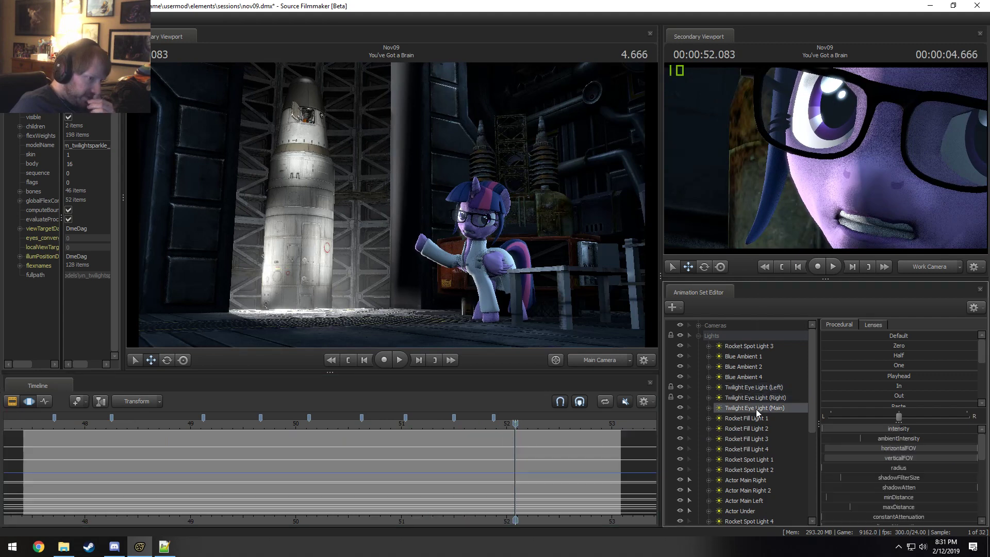
right_click(755, 410)
left_click(797, 267)
left_click(700, 336)
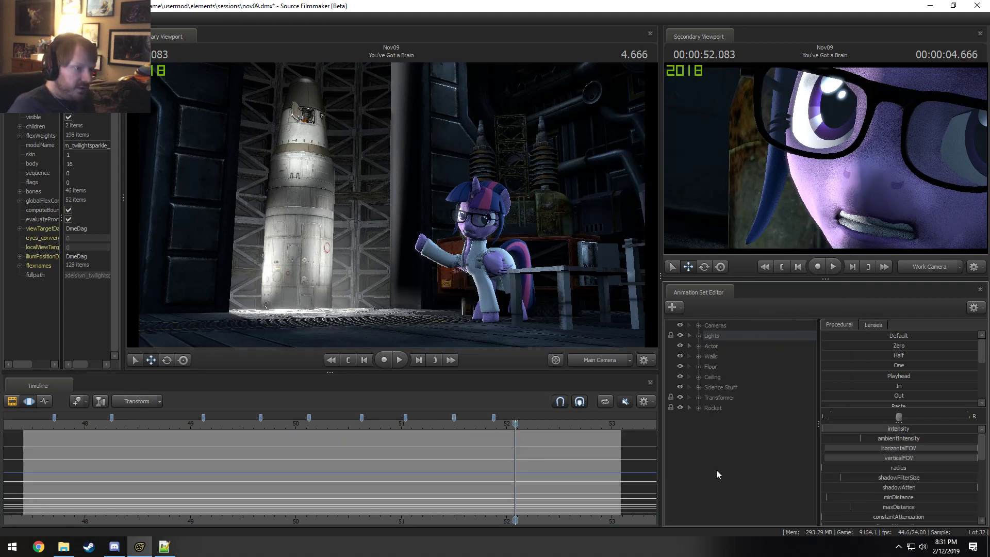
right_click(716, 469)
left_click(767, 424)
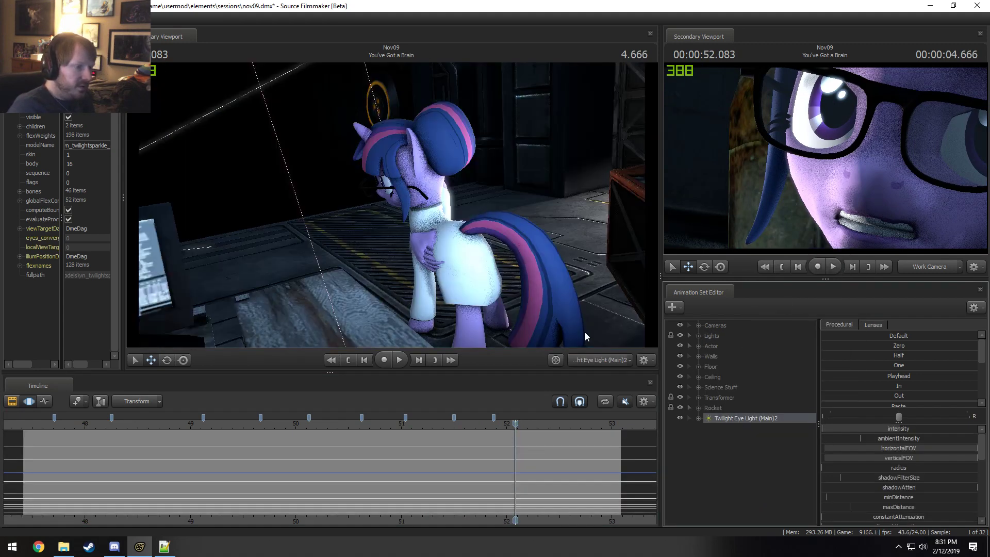
Step: Select the shot's whole time range, re-aim the copied light at Twilight and switch the primary view back to the Main Camera
key("ctrl+a")
left_click_drag(464, 258, 492, 250)
key("w")
left_click(598, 360)
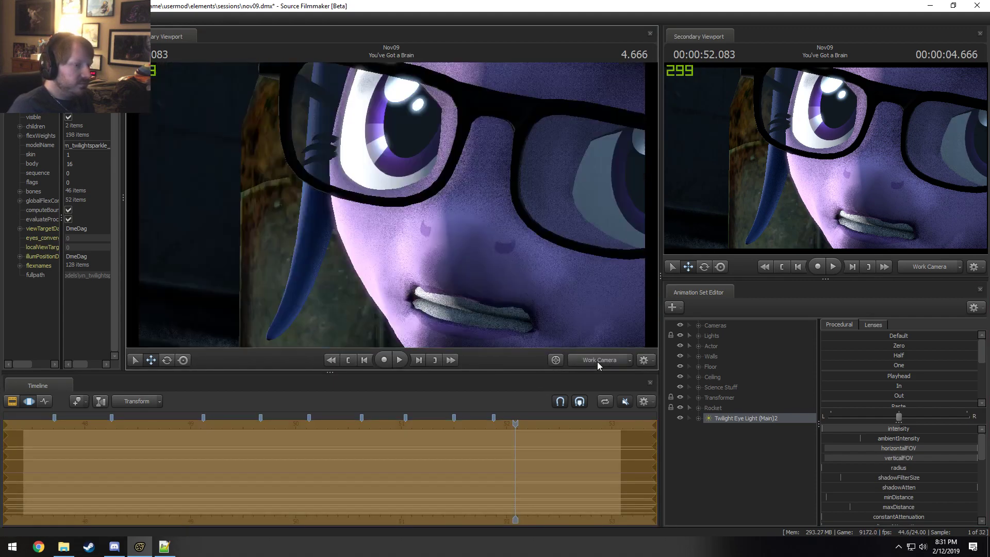
left_click(598, 360)
Step: Remap the copied light's intensity range and show the Main Camera in the secondary viewport
right_click(841, 431)
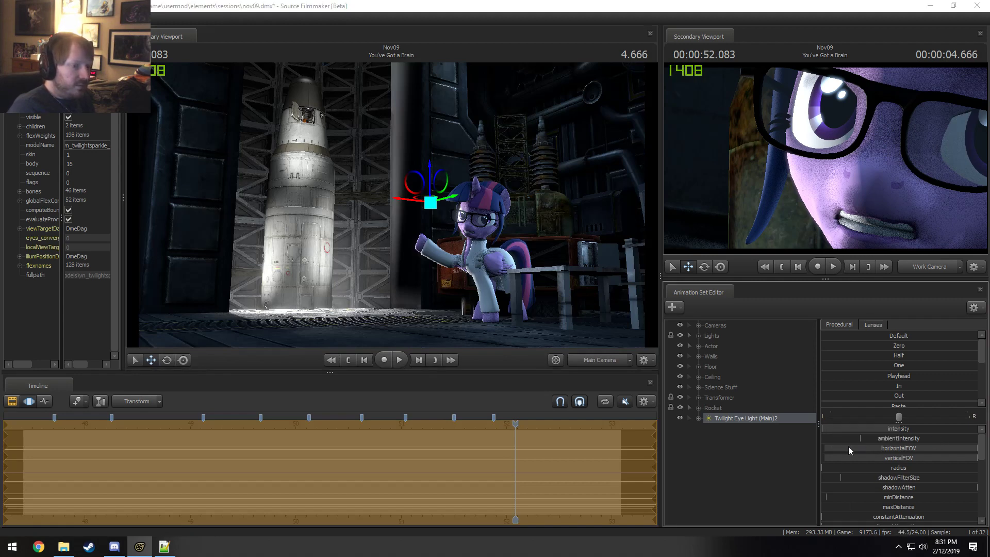
left_click(849, 447)
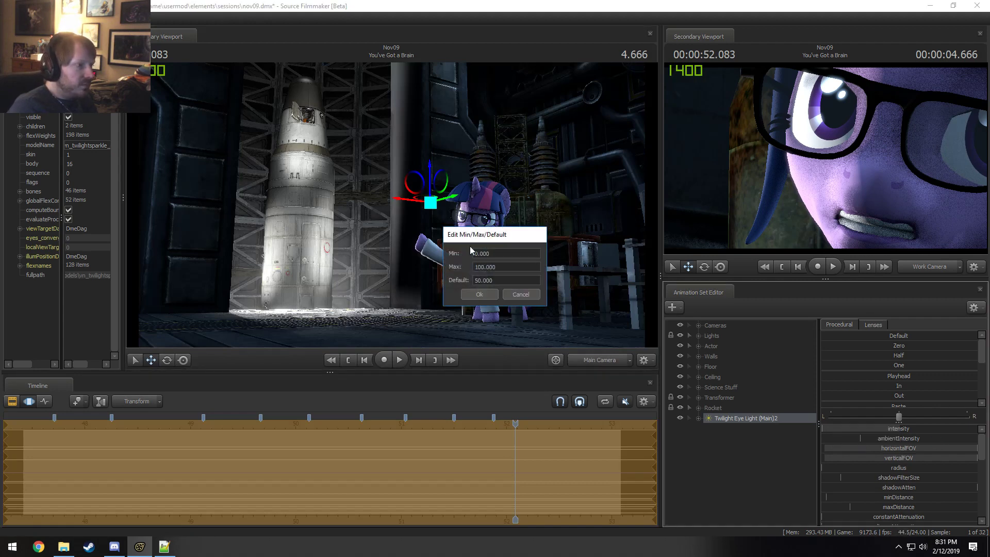
left_click(479, 294)
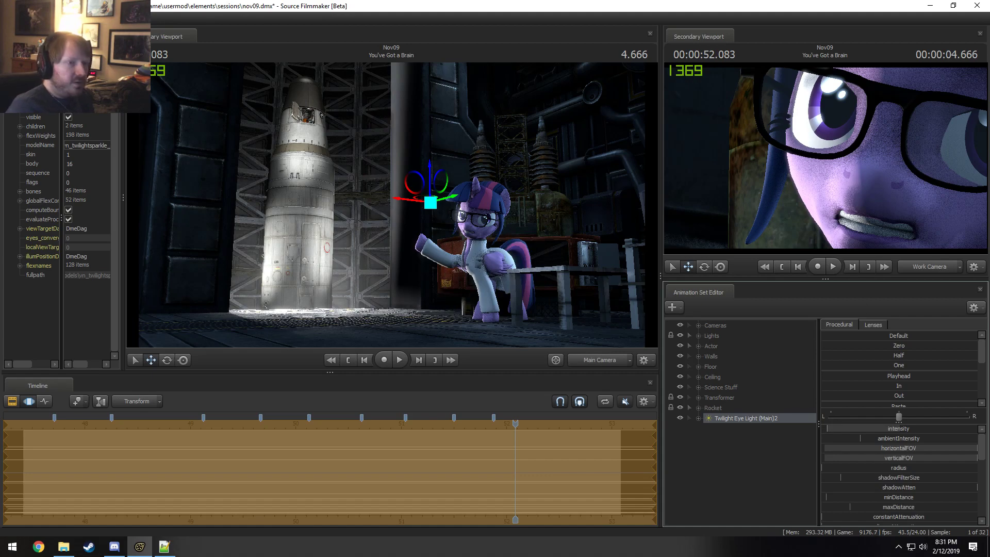
left_click(915, 265)
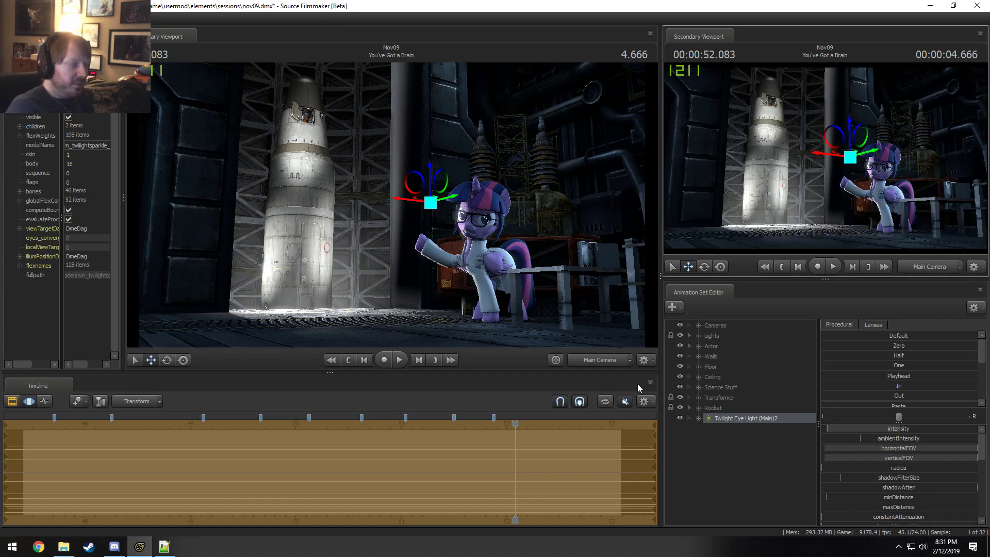
Step: Move to about 48.7 seconds, play on to 49.958 seconds and adjust the copied light's intensity there
left_click_drag(517, 424, 159, 424)
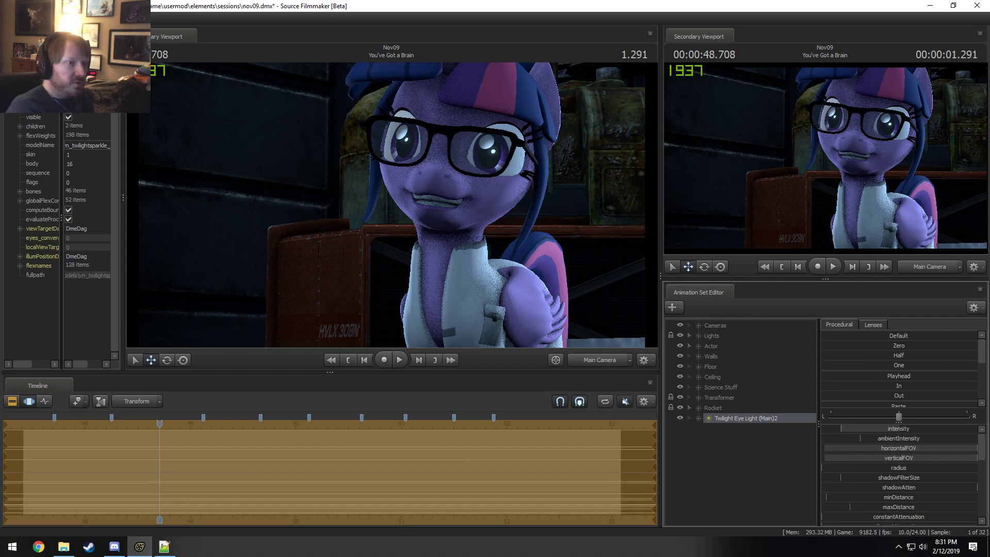
key("F2")
key("space")
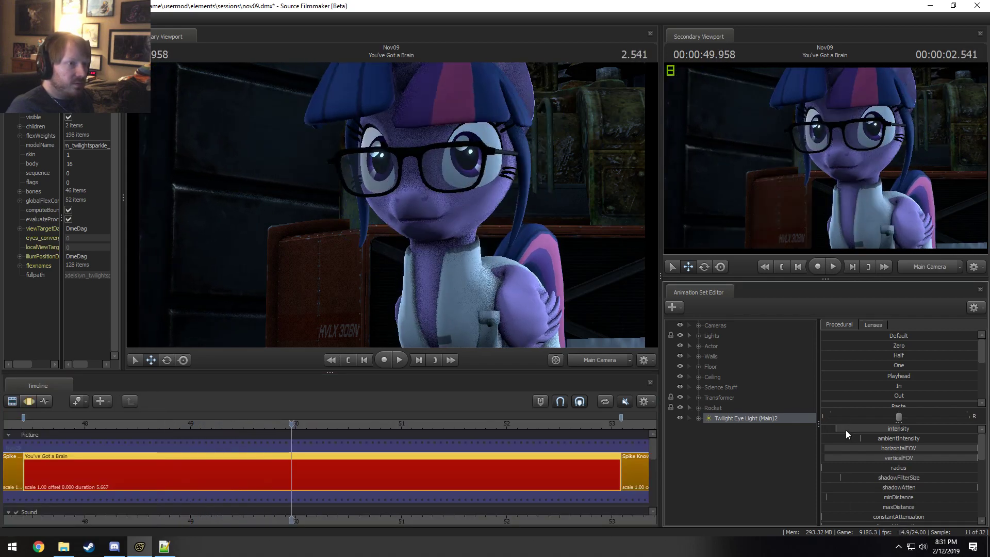
key("F3")
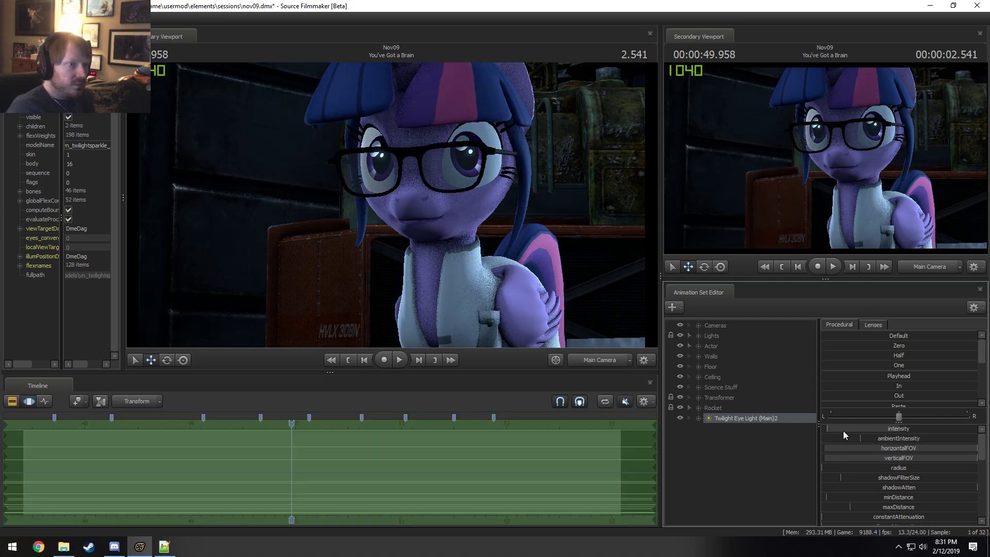
mouse_move(842, 426)
left_mouse_down()
mouse_move(881, 434)
mouse_move(833, 440)
left_mouse_up()
Step: Look through the copied light, raise its intensity slightly and play the shot on to 52.125 seconds
left_click_drag(739, 421, 428, 240)
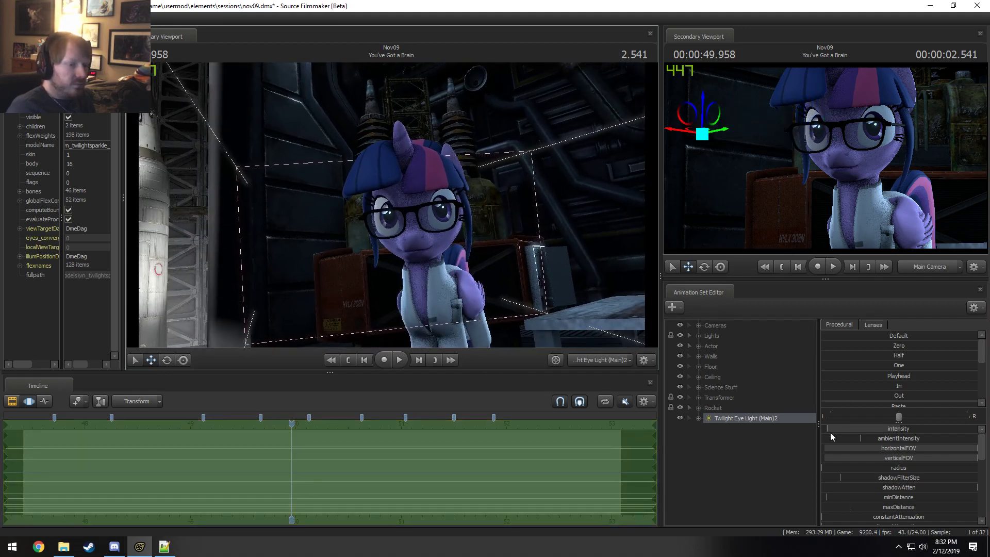
left_click_drag(830, 432, 835, 432)
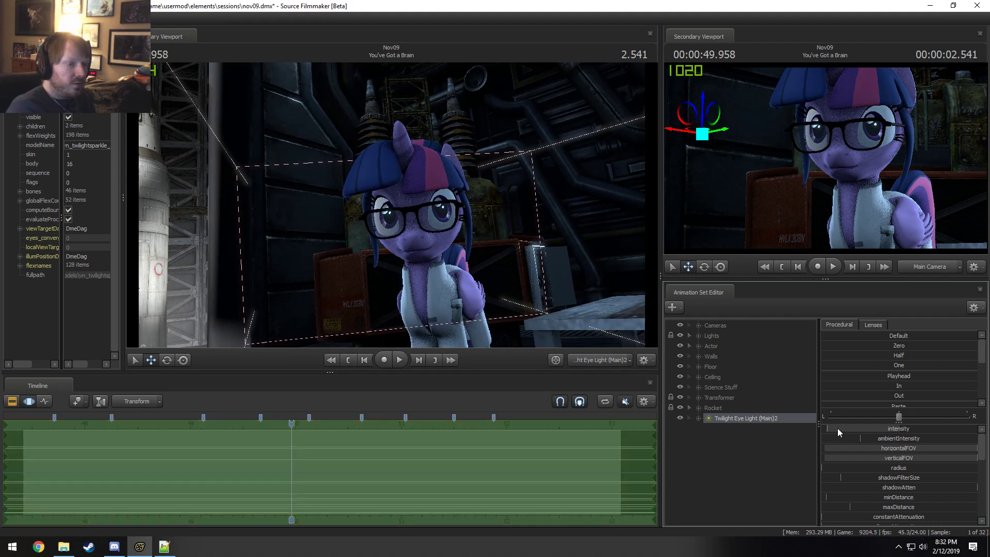
left_click_drag(837, 428, 843, 430)
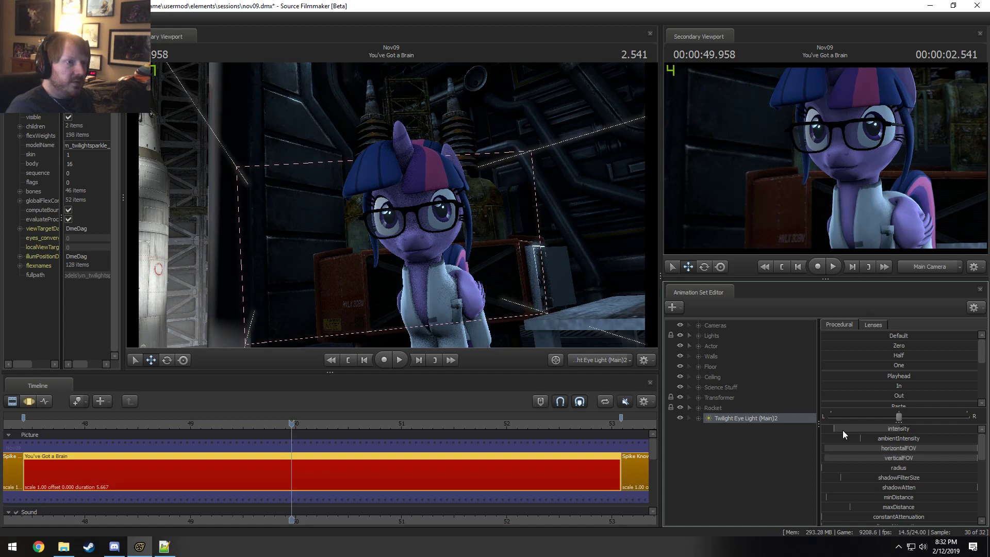
key("space")
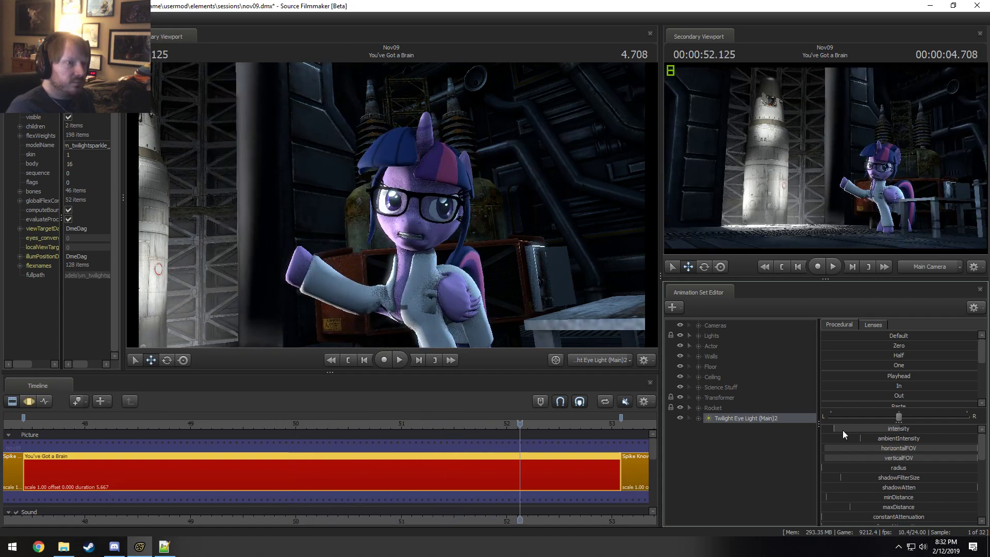
Step: Scrub and play through the "Grab the Brain!" shot between about 36 and 40 seconds to compare Twilight's eye lighting
scroll(225, 453, "down", 5)
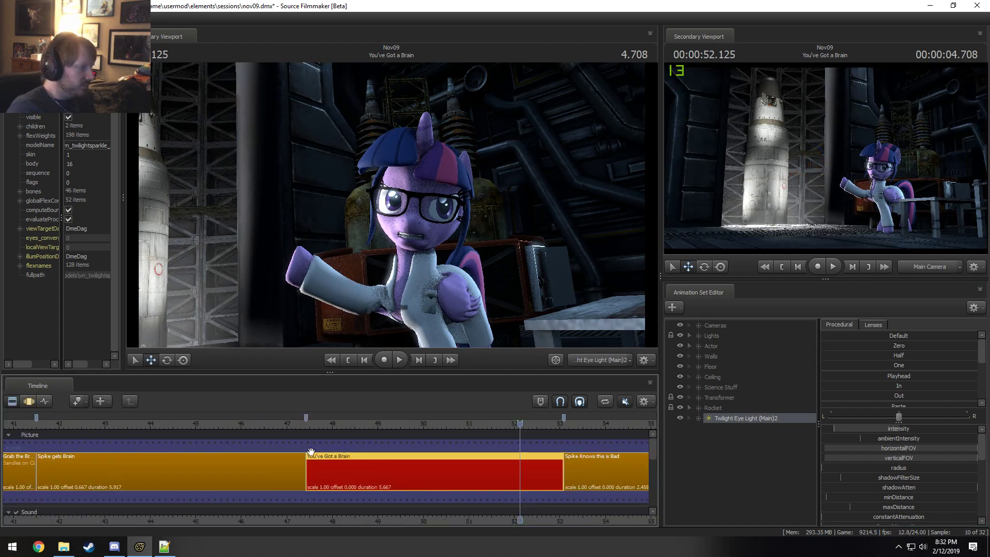
middle_click_drag(549, 516, 619, 515)
left_click(99, 424)
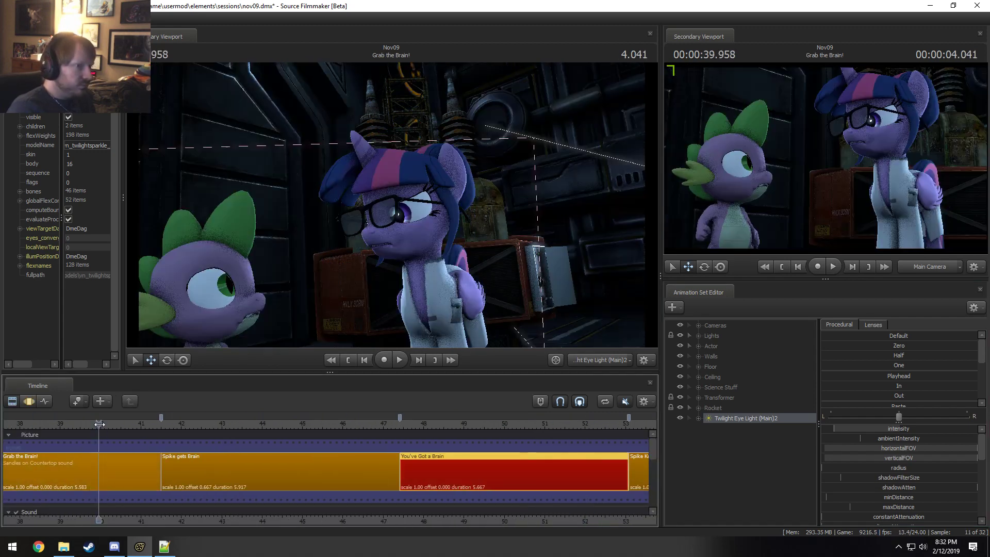
left_click_drag(99, 424, 51, 431)
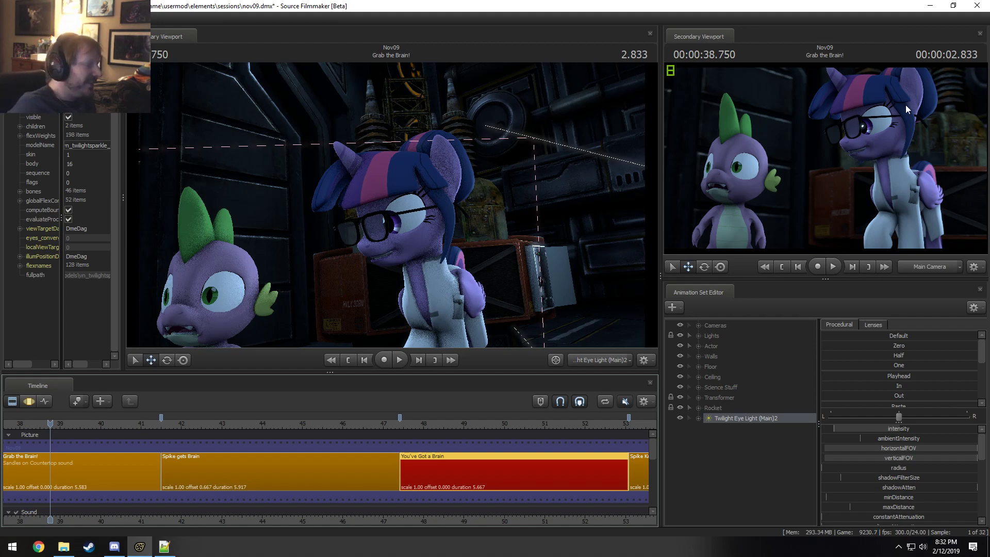
scroll(187, 458, "down", 5)
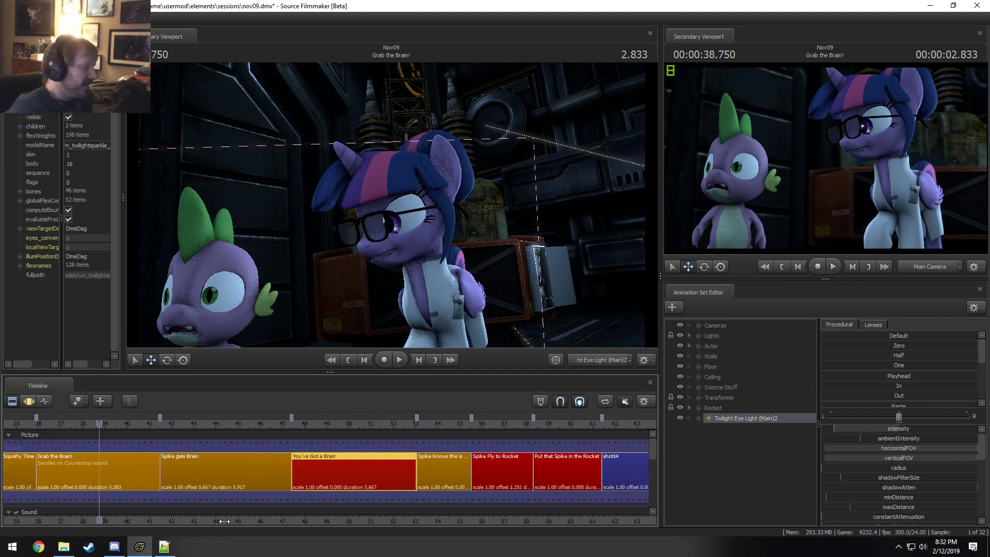
left_click_drag(248, 424, 193, 438)
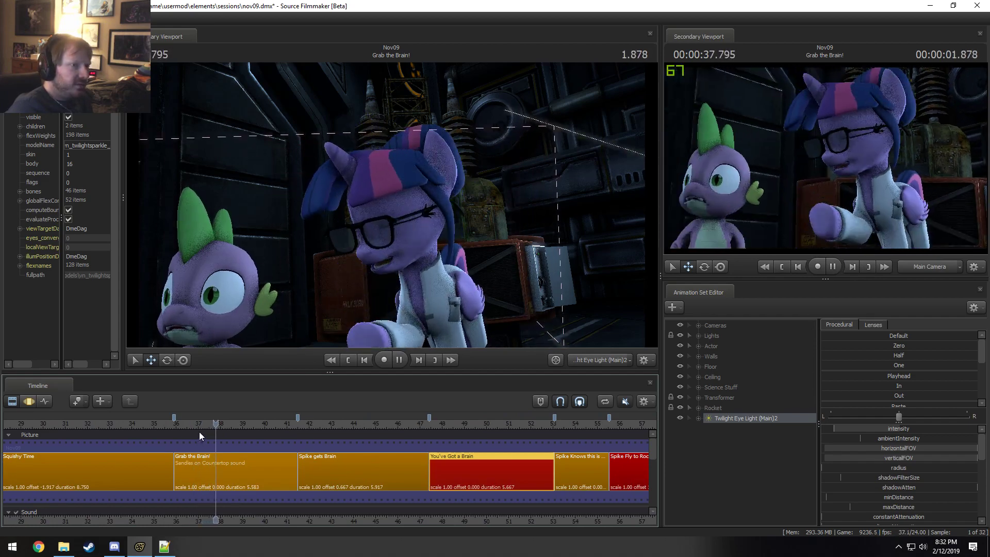
key("space")
left_click(178, 421)
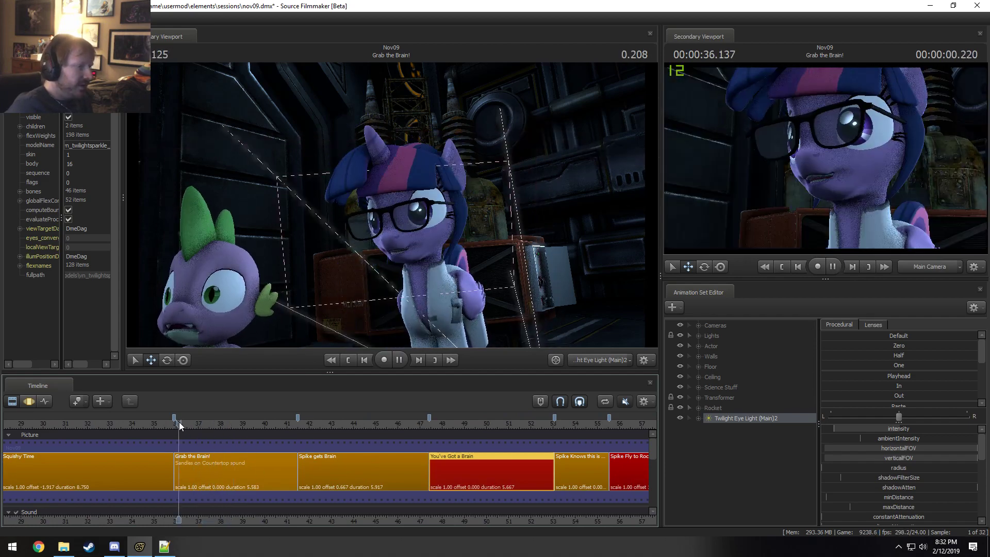
key("space")
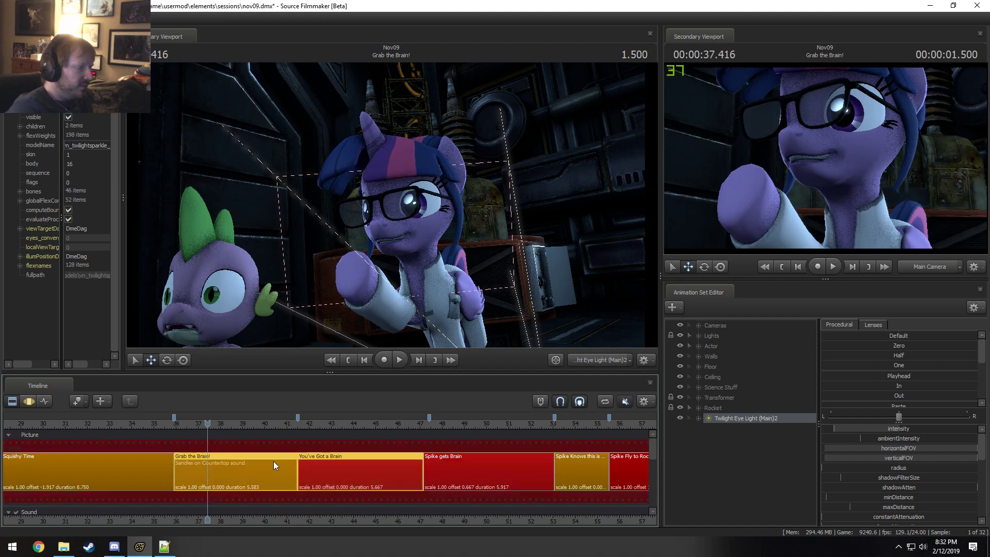
Step: Make "Grab the Brain!" the active shot and watch its light placement from a distant work camera, continuing into "You've Got a Brain"
double_click(220, 467)
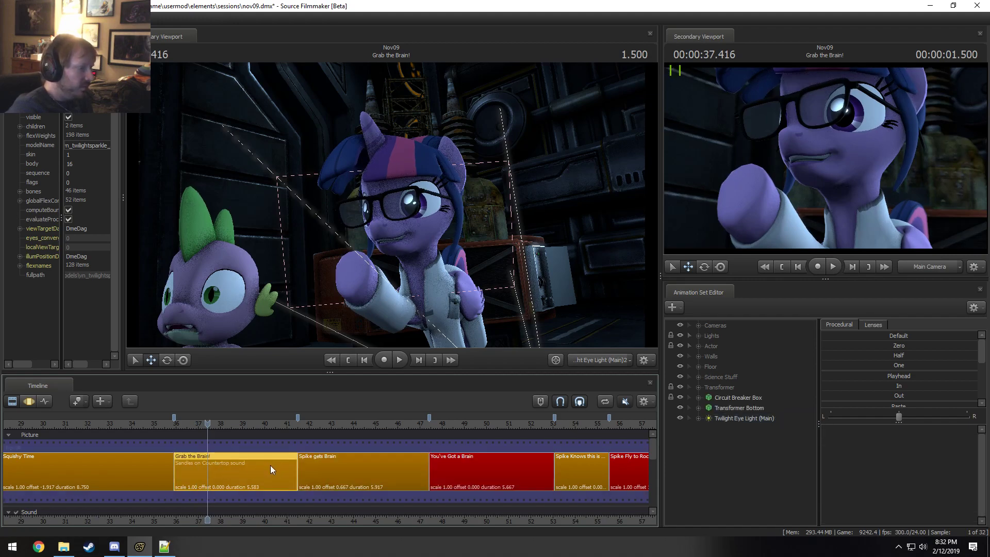
left_click(612, 364)
left_click_drag(542, 268, 554, 314)
key("s")
key("z")
key("w")
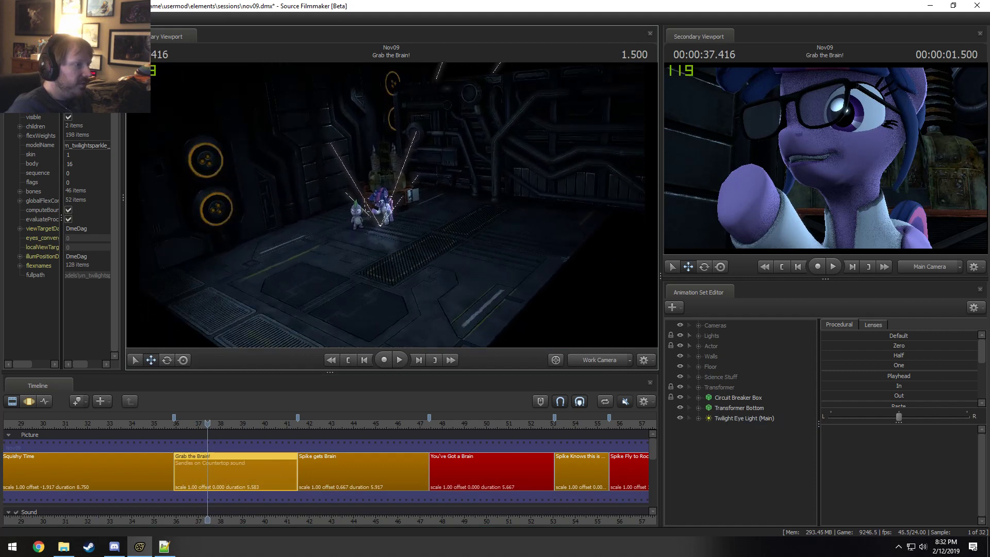
key("space")
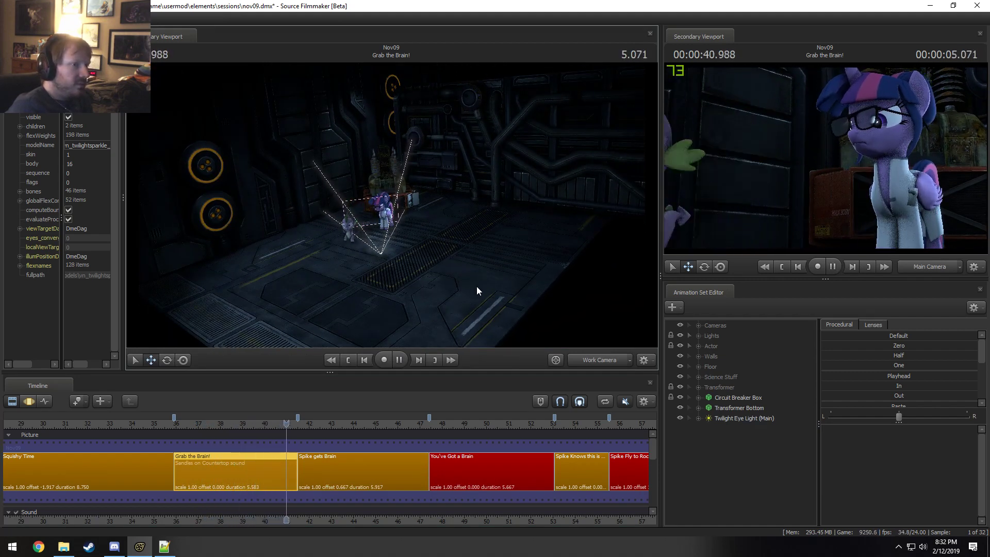
key("space")
left_click_drag(313, 426, 454, 439)
key("space")
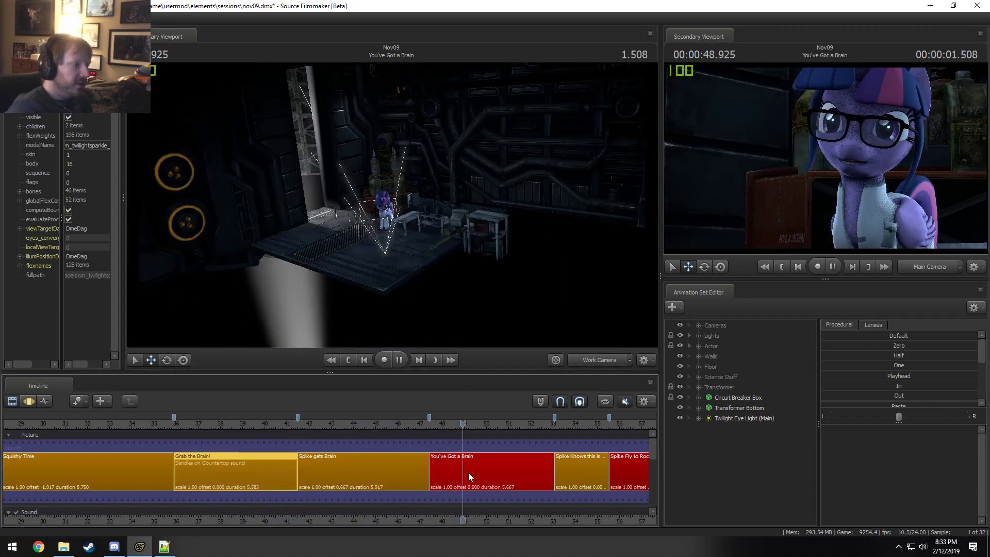
Step: Make "You've Got a Brain" the active shot and play it to 52.833 seconds, watching the light follow Twilight from the work camera
key("space")
left_click(485, 476)
left_click_drag(439, 248, 392, 205)
key("w")
key("space")
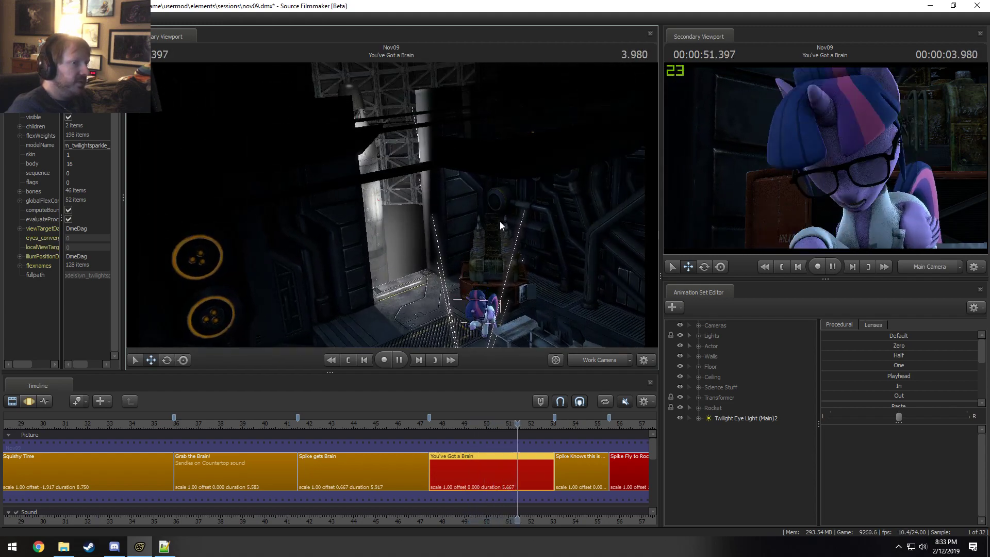
key("space")
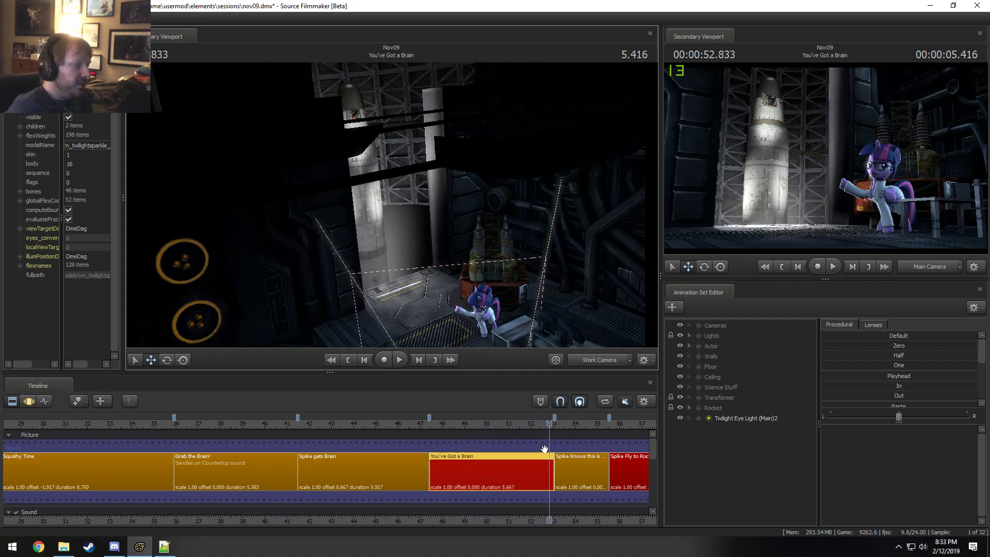
Step: Match the work camera to the Main Camera, fly it above the rocket silo and set the playhead to 52.916 seconds
left_click(602, 356)
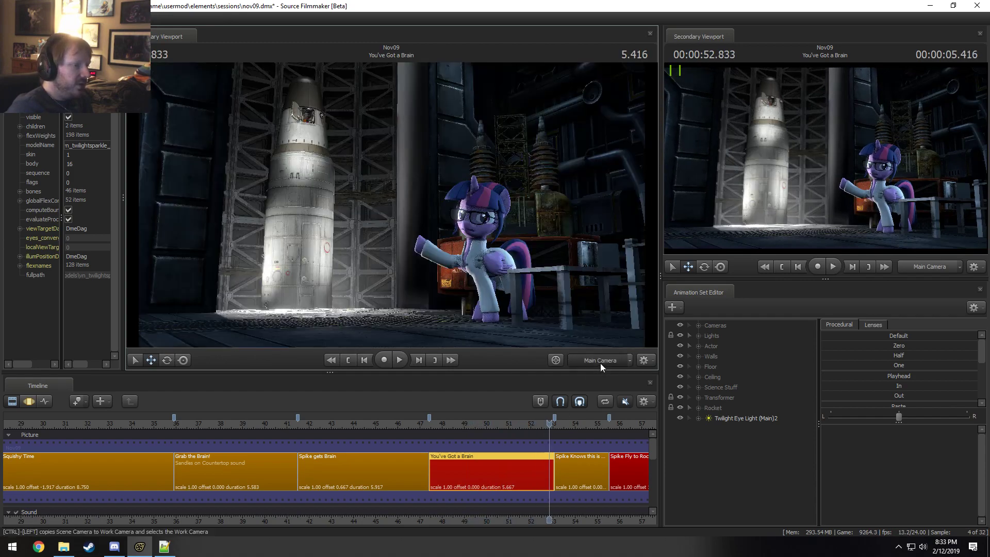
left_click(600, 363, "ctrl")
left_click_drag(557, 289, 498, 196)
left_click_drag(595, 524, 293, 510)
double_click(340, 426)
left_click_drag(341, 426, 249, 429)
Step: Disable lighting in the viewport and reframe the overhead view of the rocket silo and lab set
right_click(608, 284)
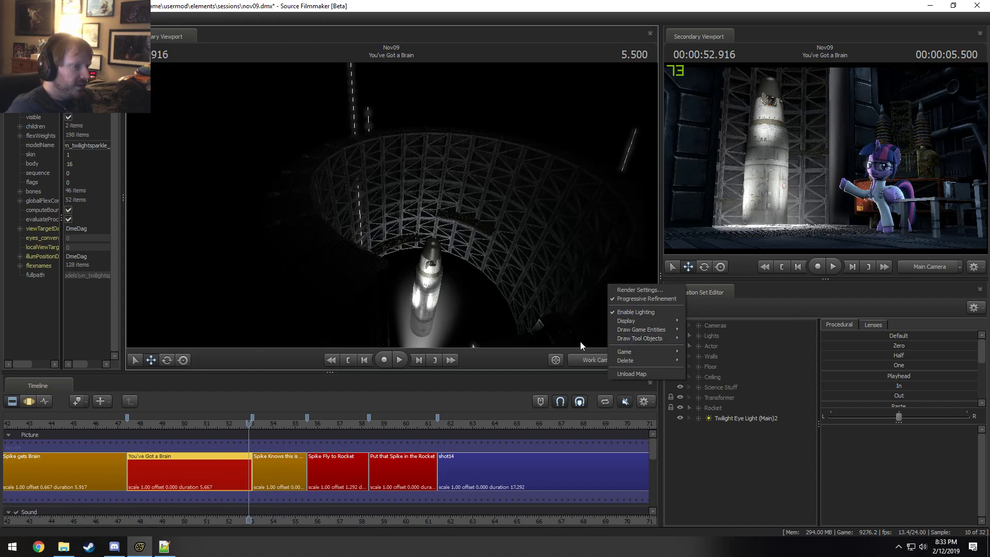
left_click(634, 311)
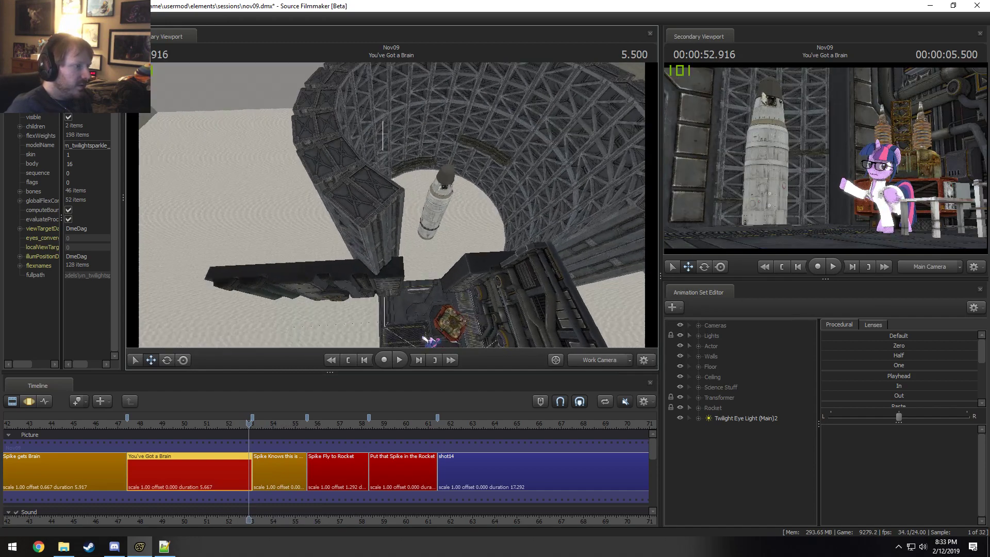
left_click_drag(634, 312, 632, 338)
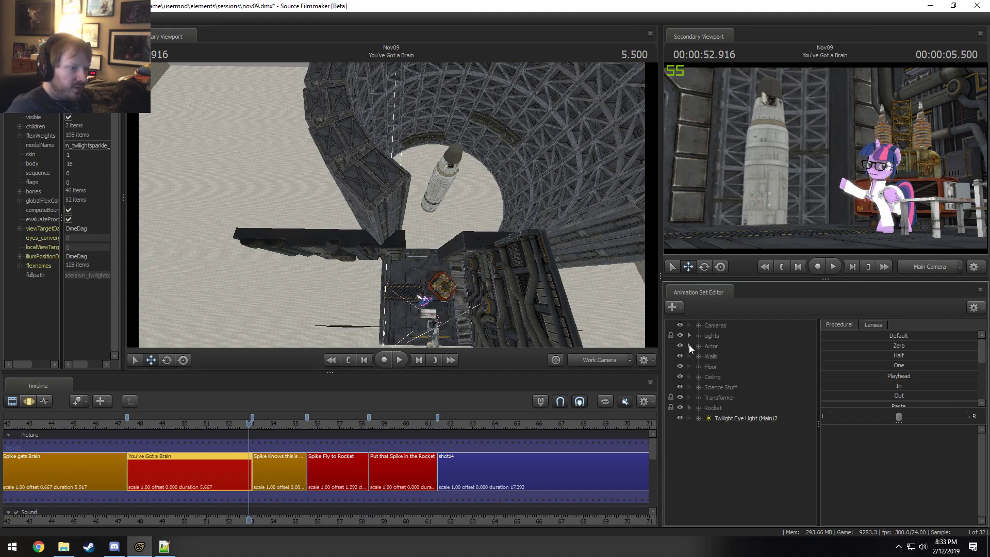
Step: Expand the Rocket group, toggle Rocket Part 2's visibility off and on, and expand the Rocket Wall group to identify its parts
left_click(720, 408)
left_click(698, 407)
left_click(754, 426)
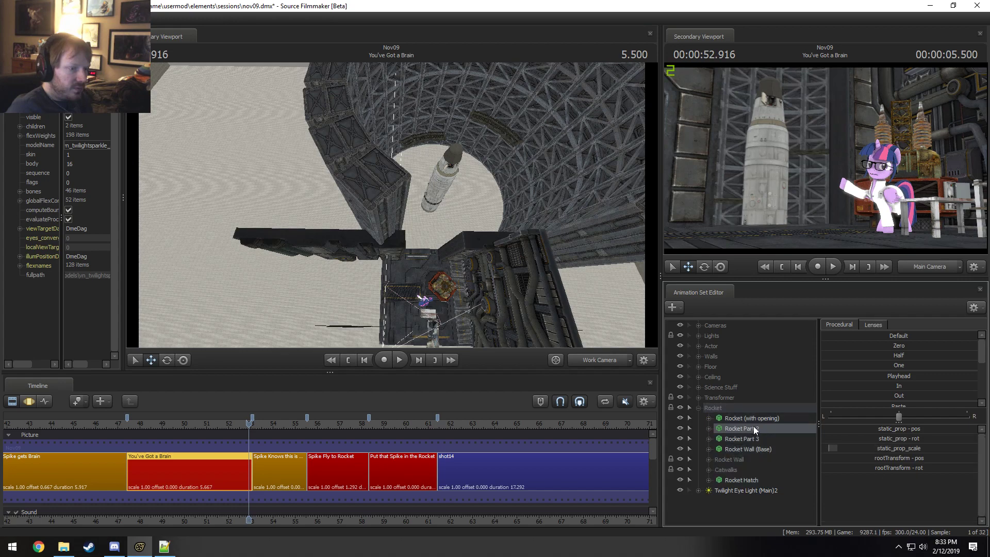
left_click(753, 418)
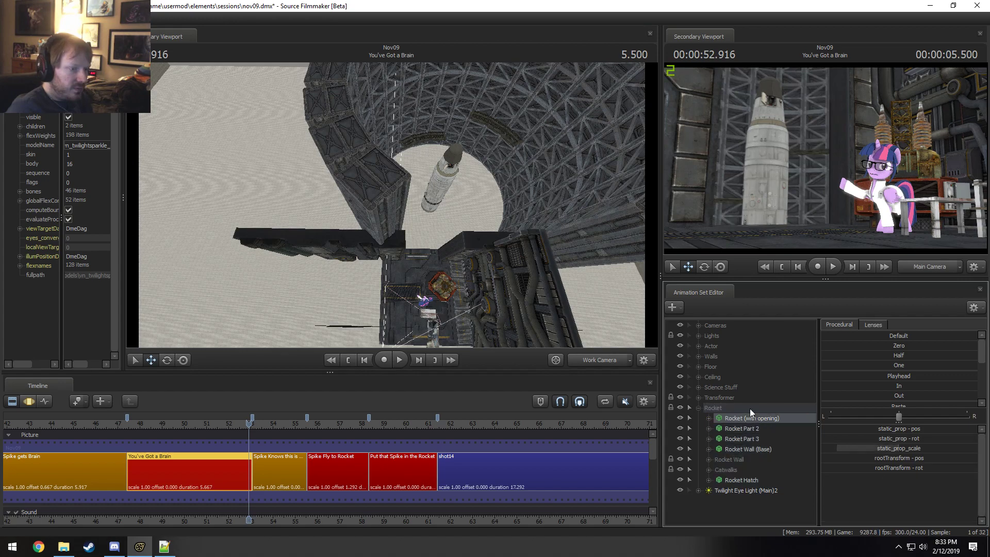
left_click(680, 428)
left_click(680, 427)
left_click(710, 461)
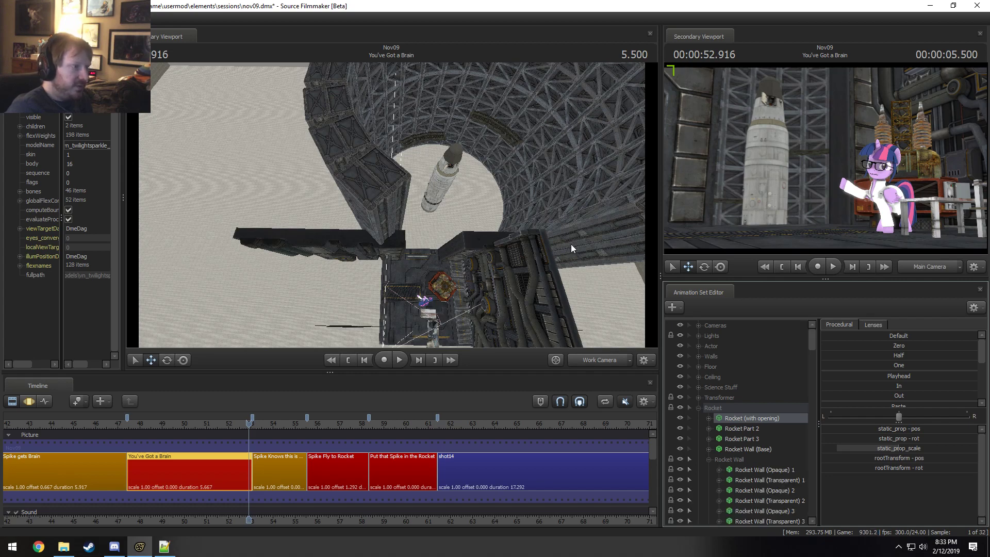
Step: Switch to the Motion Editor and box-select the hidden silo wall pieces beside the lab set
left_click_drag(571, 244, 495, 273)
key("s")
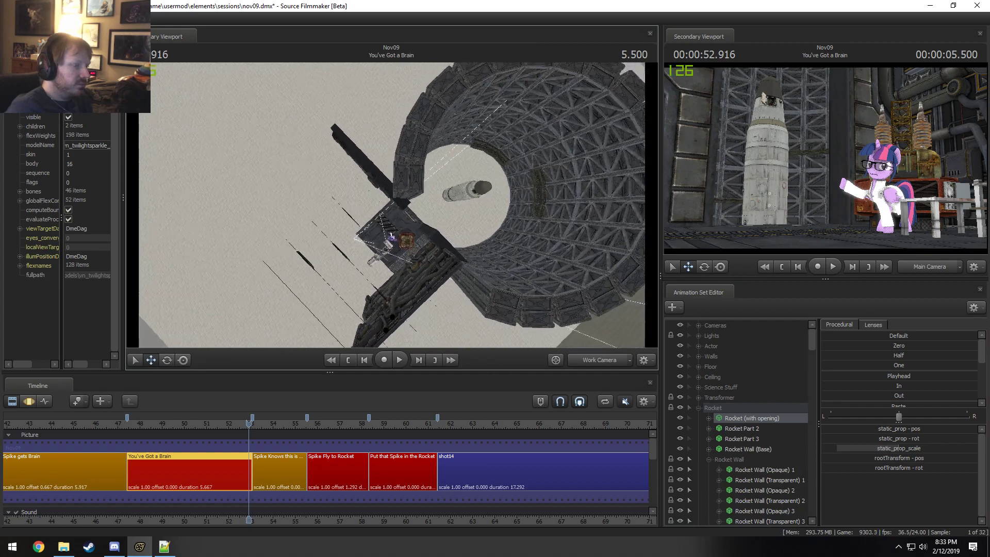
key("F3")
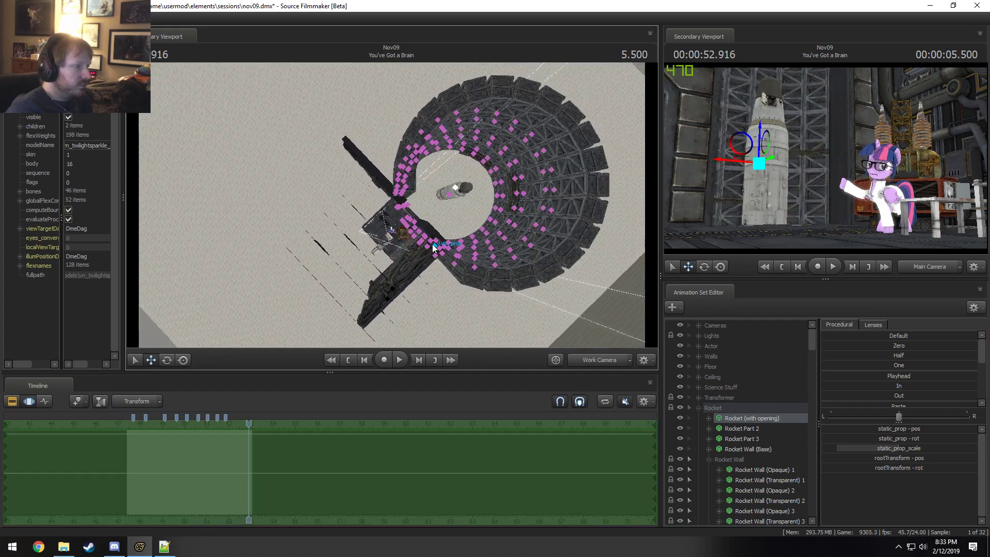
left_click_drag(432, 243, 393, 232)
key("ctrl")
key("ctrl")
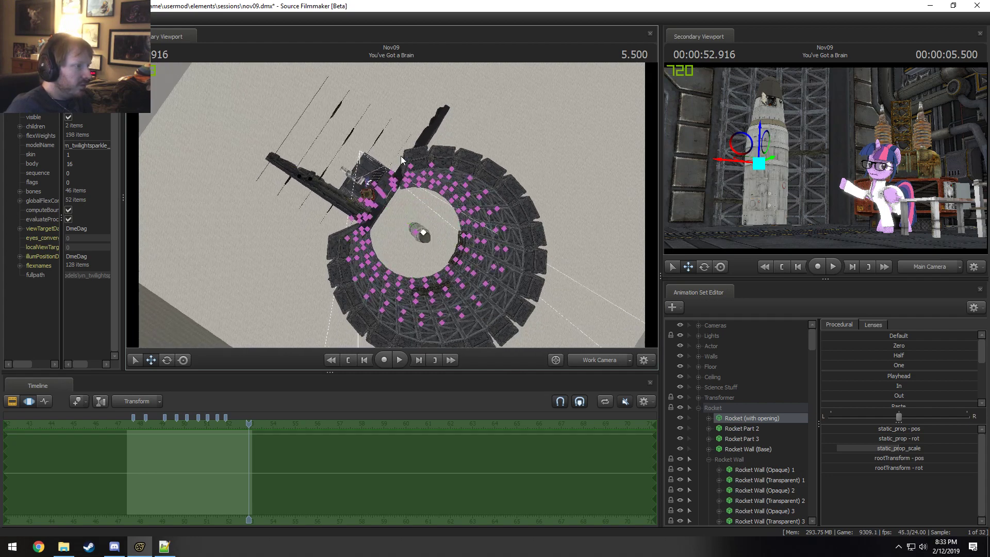
left_click_drag(390, 153, 341, 205, "ctrl")
left_click_drag(408, 206, 410, 208, "ctrl")
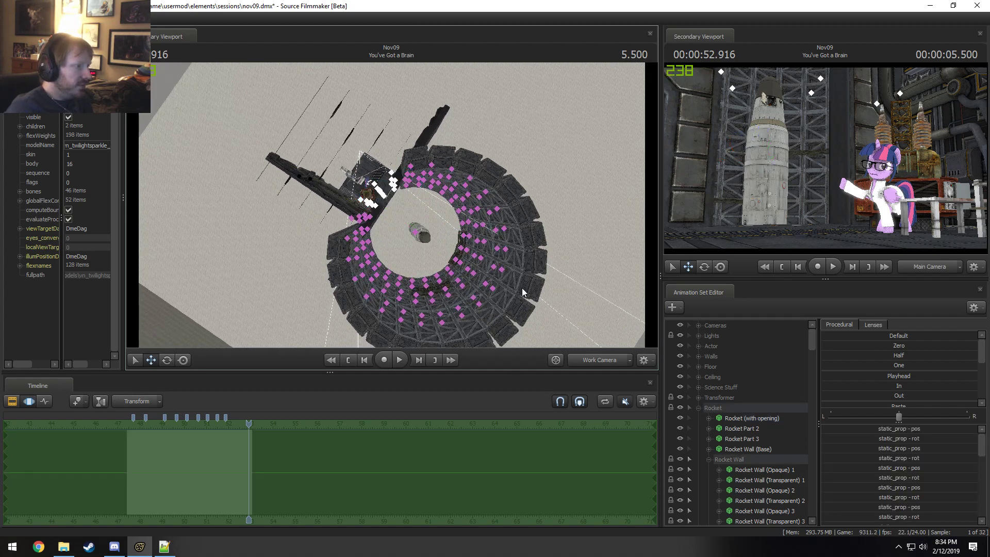
Step: Add the opaque and transparent versions of Rocket Wall 10, 11 and 12 to the animation set selection
scroll(746, 481, "down", 10)
scroll(761, 440, "up", 1)
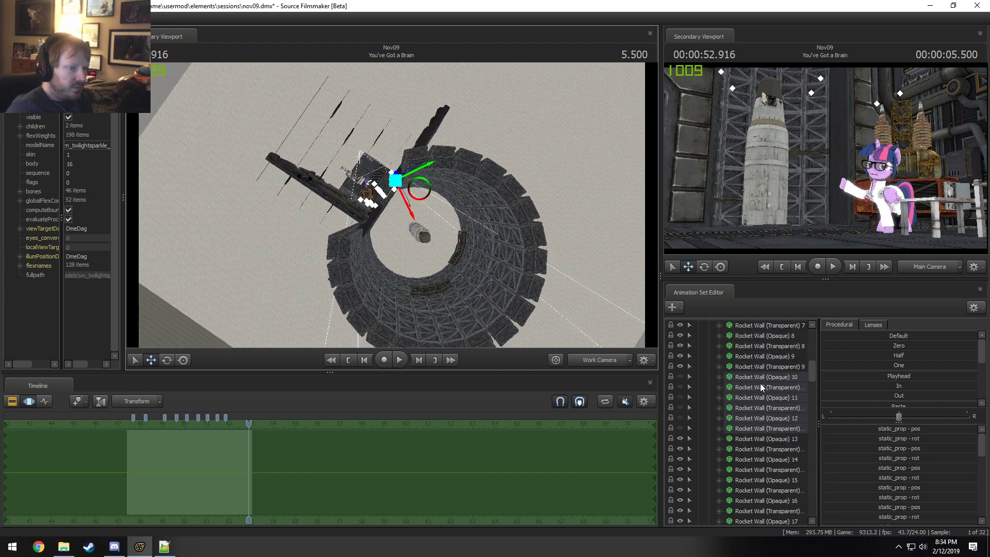
left_click(761, 377, "ctrl")
left_click(761, 388, "ctrl")
left_click(761, 398, "ctrl")
left_click(760, 403, "ctrl")
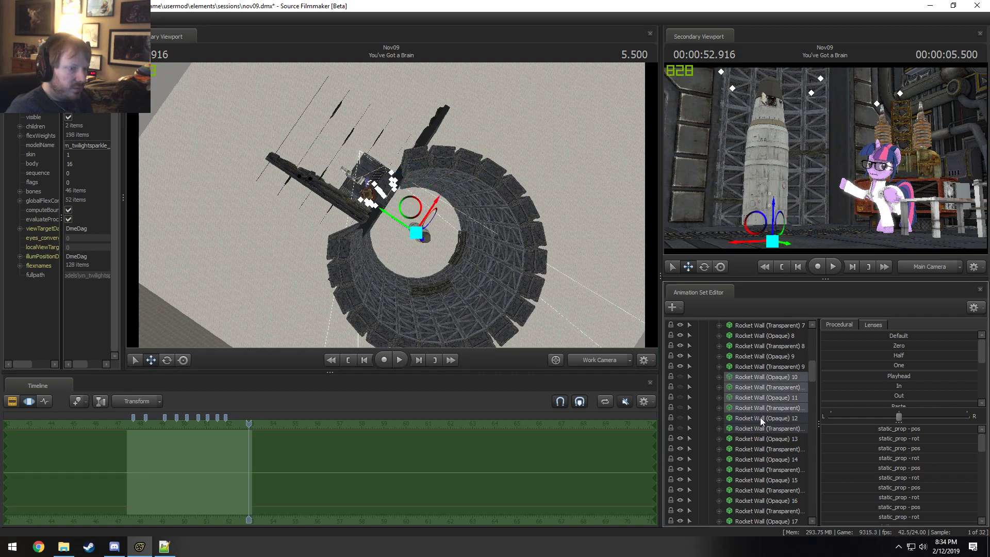
left_click(760, 417, "ctrl")
left_click(762, 429, "ctrl")
Step: Add the hidden opaque and transparent Rocket Wall 34, 35 and 36 to the selection
scroll(765, 432, "down", 15)
scroll(765, 434, "up", 1)
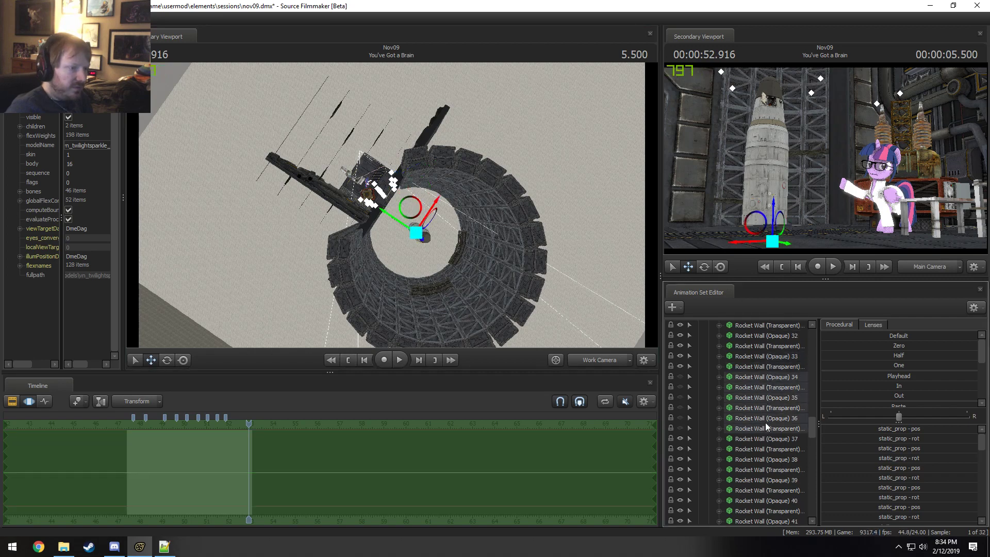
left_click(756, 387, "ctrl")
left_click(757, 408, "ctrl")
left_click(757, 398, "ctrl")
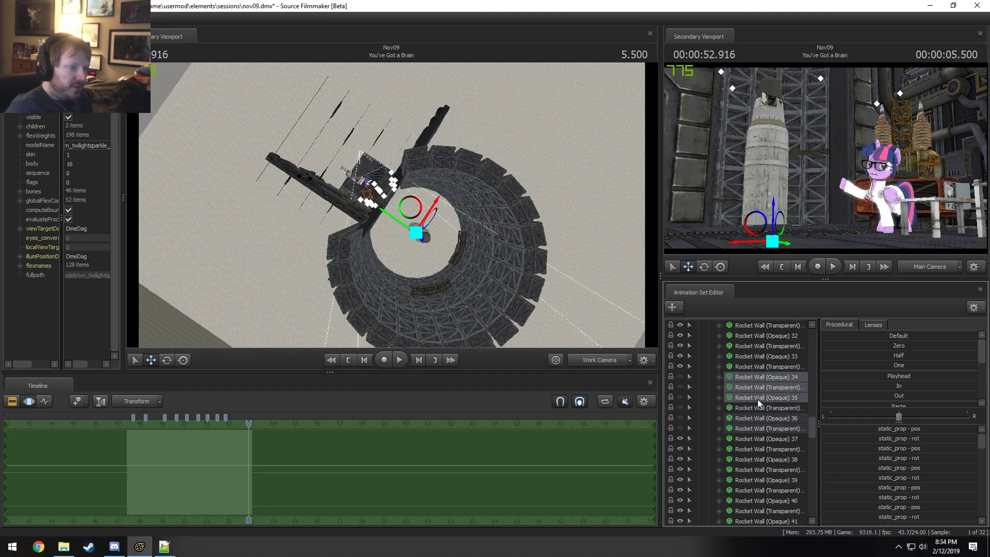
left_click(758, 418, "ctrl")
left_click(759, 426, "ctrl")
Step: Extend the selection with the hidden opaque and transparent Rocket Wall 52, 53 and 54
scroll(762, 434, "down", 1)
scroll(762, 435, "down", 11)
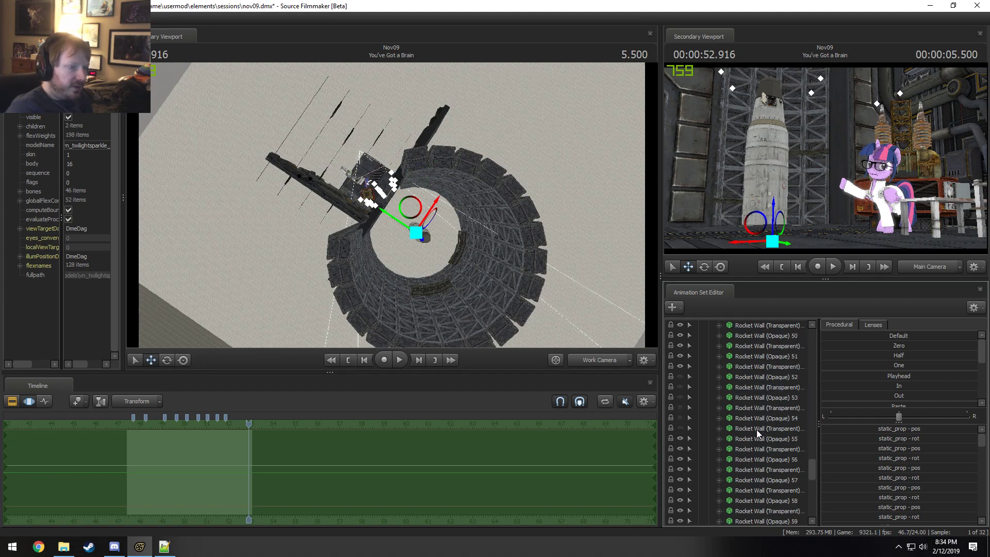
left_click(757, 377, "ctrl")
left_click(757, 387, "ctrl")
left_click(755, 397, "ctrl")
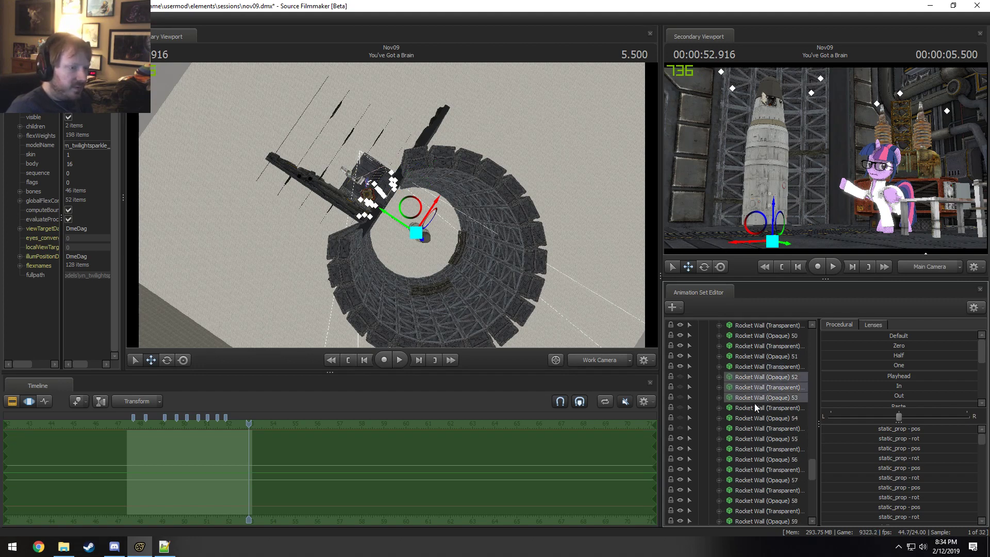
left_click(754, 407, "ctrl")
left_click(751, 418, "ctrl")
left_click(752, 428, "ctrl")
Step: Add the opaque and transparent Rocket Wall 70 to 72 and delete all the selected wall animation sets
scroll(752, 429, "down", 3)
scroll(752, 429, "down", 7)
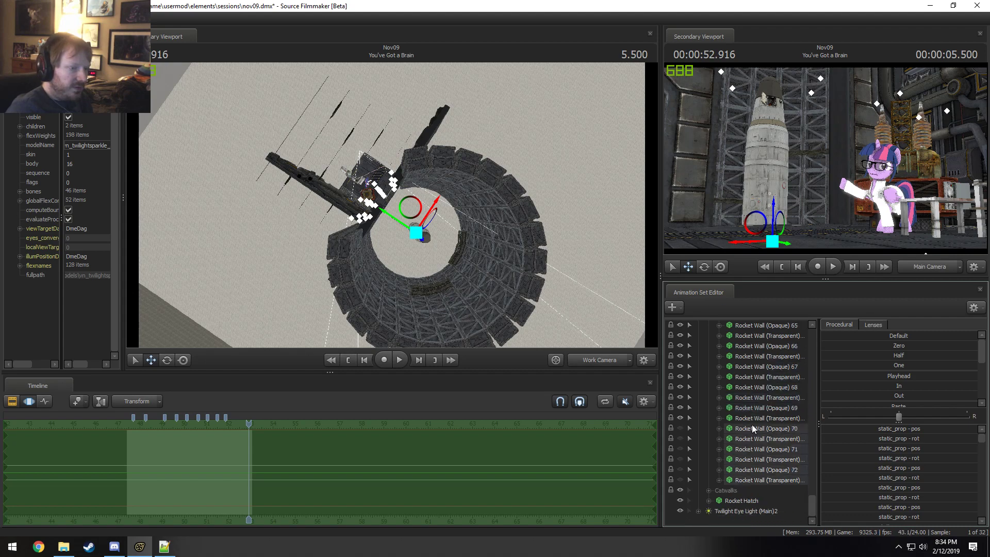
left_click(759, 470, "ctrl")
left_click(759, 480, "ctrl")
right_click(762, 480)
left_click(804, 342)
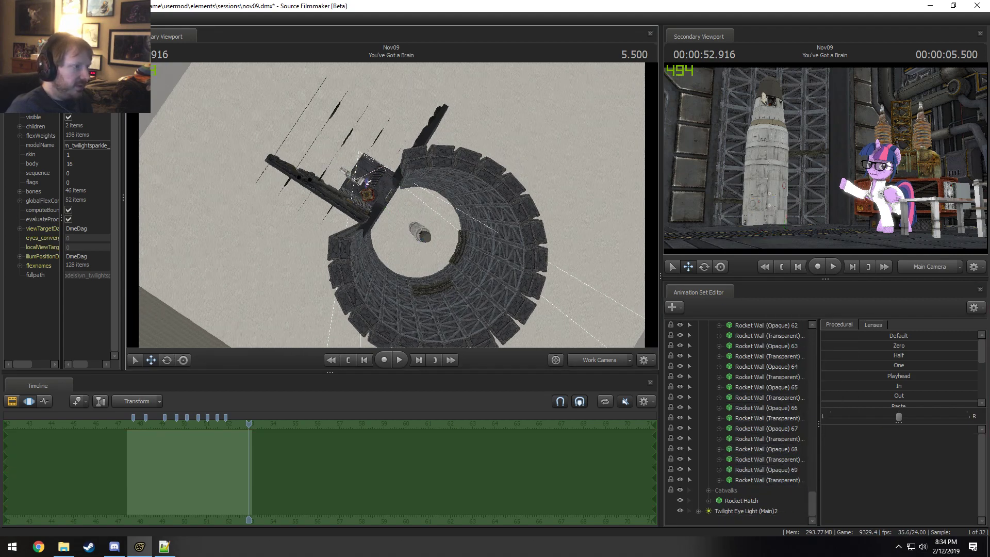
Step: Inspect the silo from above and box-select the curved wall section next to the lab set
left_click_drag(361, 205, 395, 205)
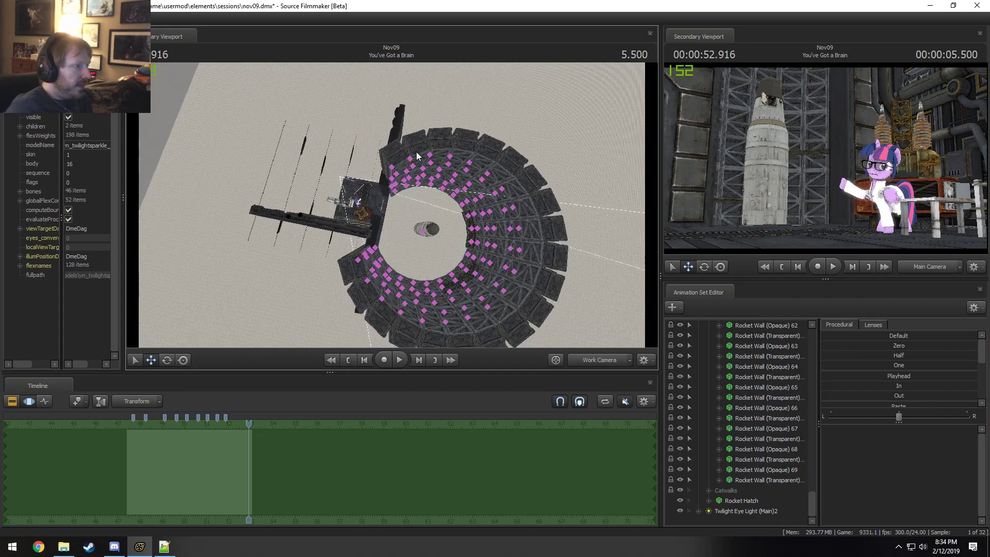
left_click_drag(365, 149, 416, 143)
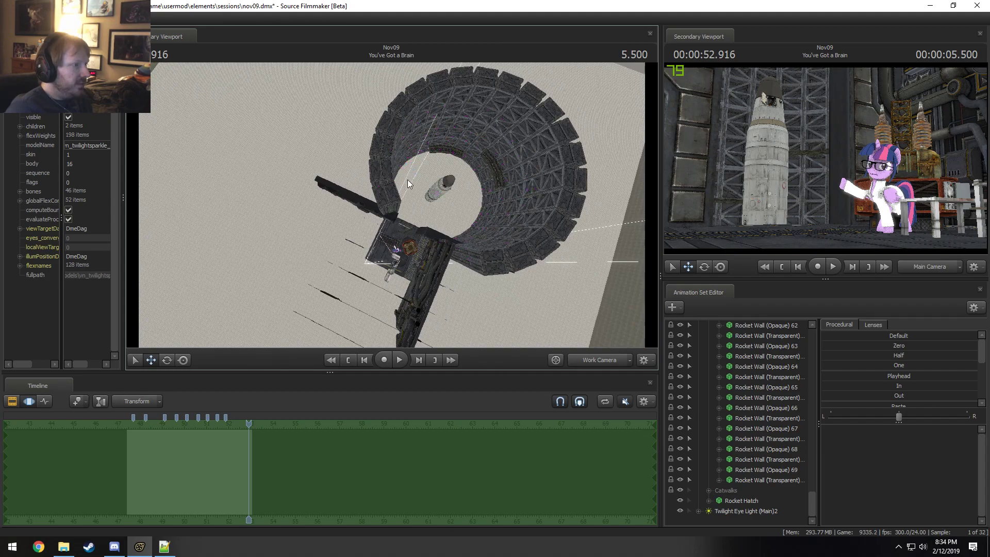
left_click_drag(409, 181, 429, 203)
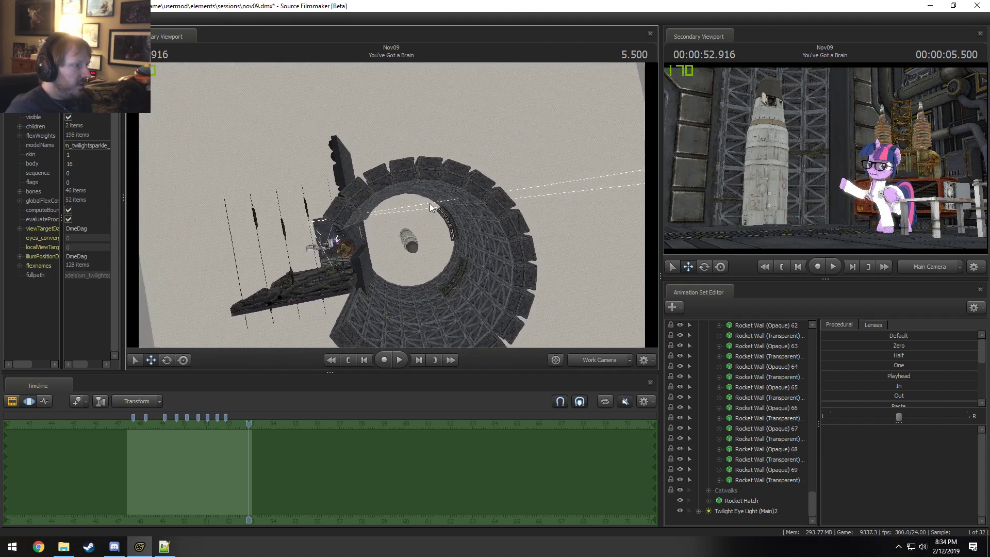
left_click_drag(248, 446, 282, 446)
mouse_move(407, 138)
left_mouse_down("ctrl")
mouse_move(323, 240)
mouse_move(387, 245)
mouse_move(436, 198)
mouse_move(397, 194)
left_mouse_up("ctrl")
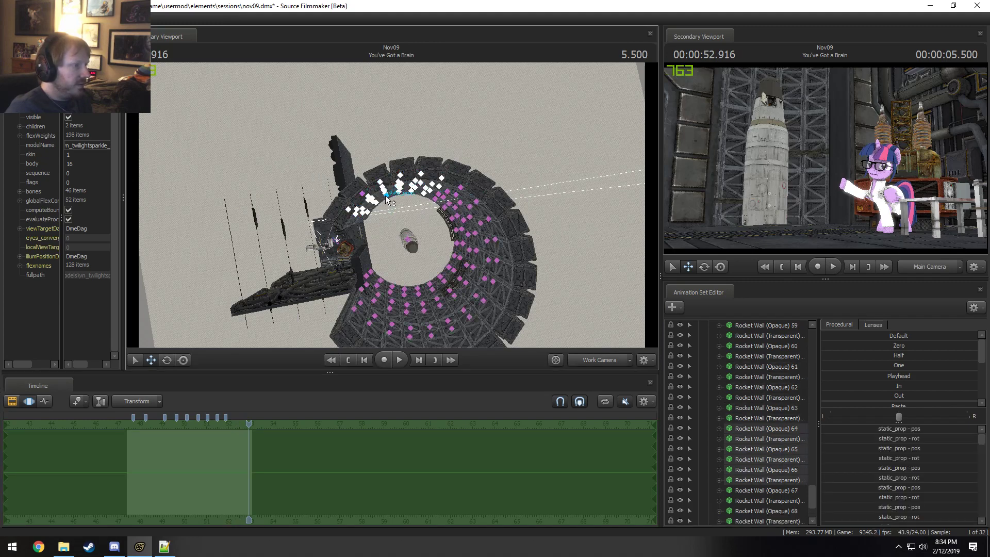
left_click(361, 193, "ctrl+shift")
Step: Move the selected silo wall section outward as a test, and check it in the shot at 52.708 seconds
left_click_drag(501, 251, 454, 227, "alt")
left_click_drag(384, 202, 385, 153)
left_click_drag(457, 167, 402, 216, "alt")
key("space")
key("space")
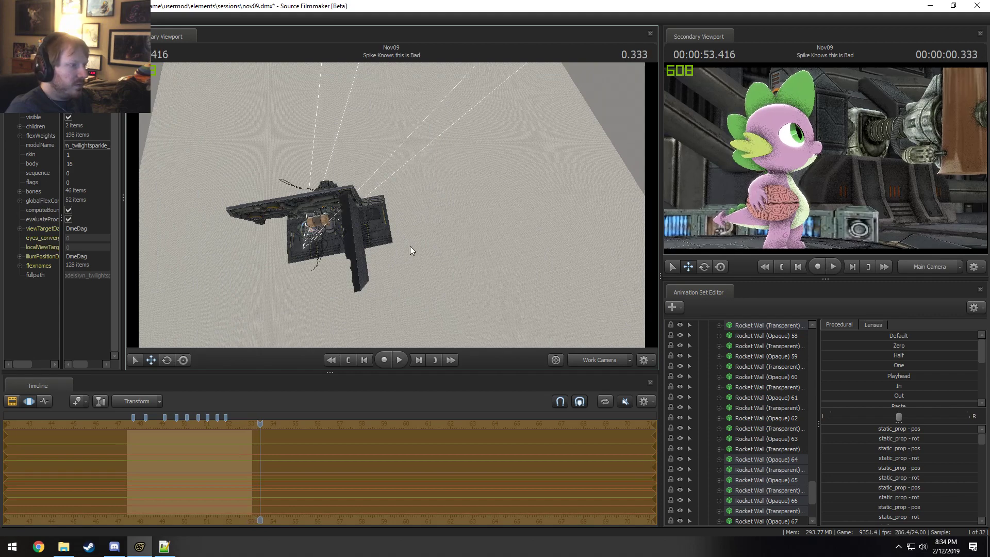
left_click_drag(260, 424, 244, 425)
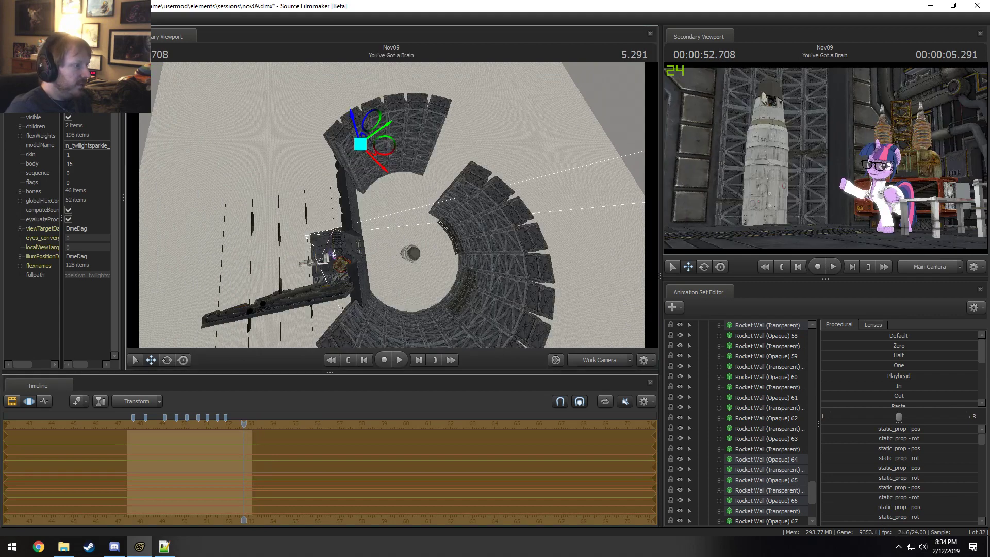
left_click_drag(409, 127, 471, 132, "alt")
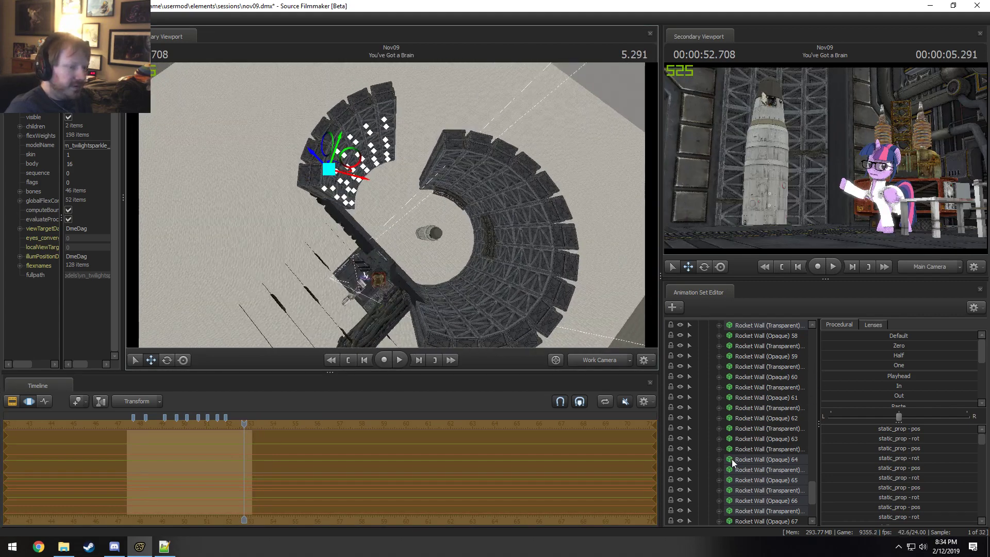
Step: Find the moved pieces in the animation set list and select the opaque and transparent Rocket Wall 4 to 6
scroll(736, 461, "up", 5)
scroll(742, 450, "up", 20)
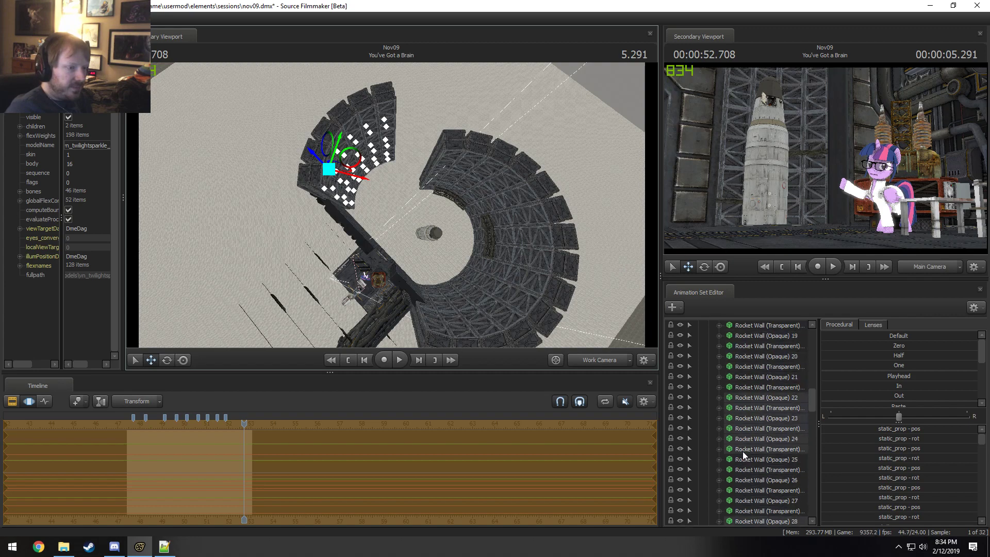
scroll(745, 450, "down", 6)
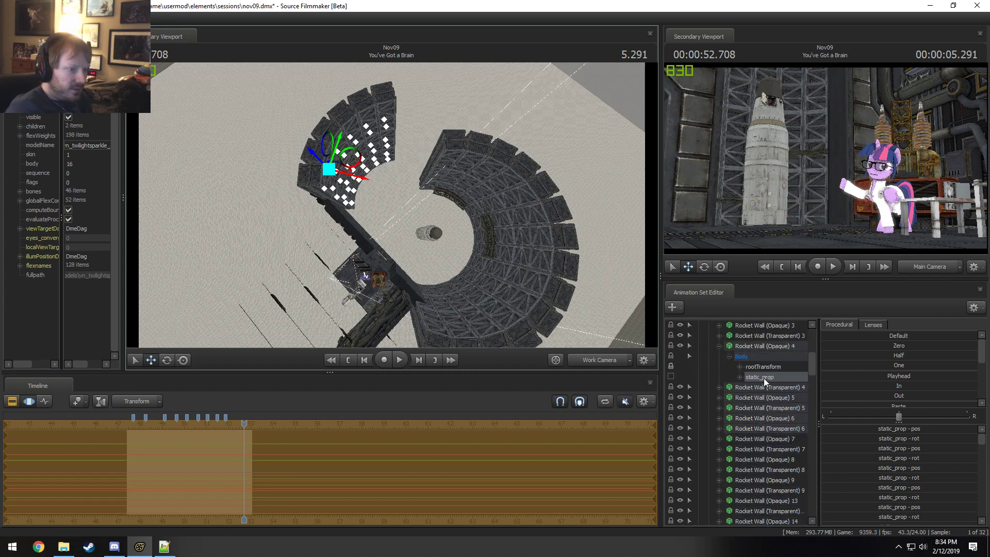
left_click(757, 345)
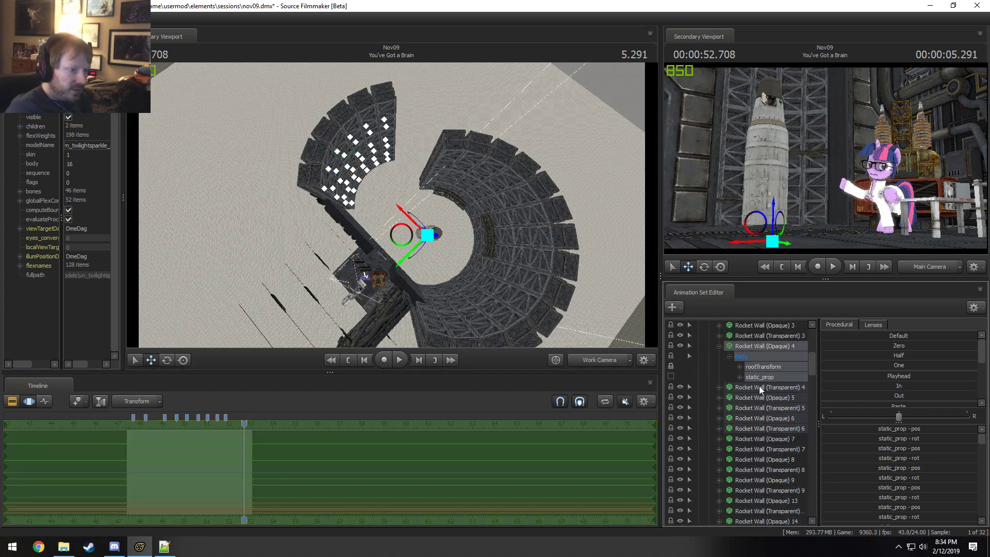
left_click(761, 418, "ctrl")
left_click(763, 427, "ctrl")
scroll(768, 426, "up", 4)
Step: Add the opaque and transparent Rocket Wall 22, 23 and 24 to the selection
scroll(771, 423, "down", 12)
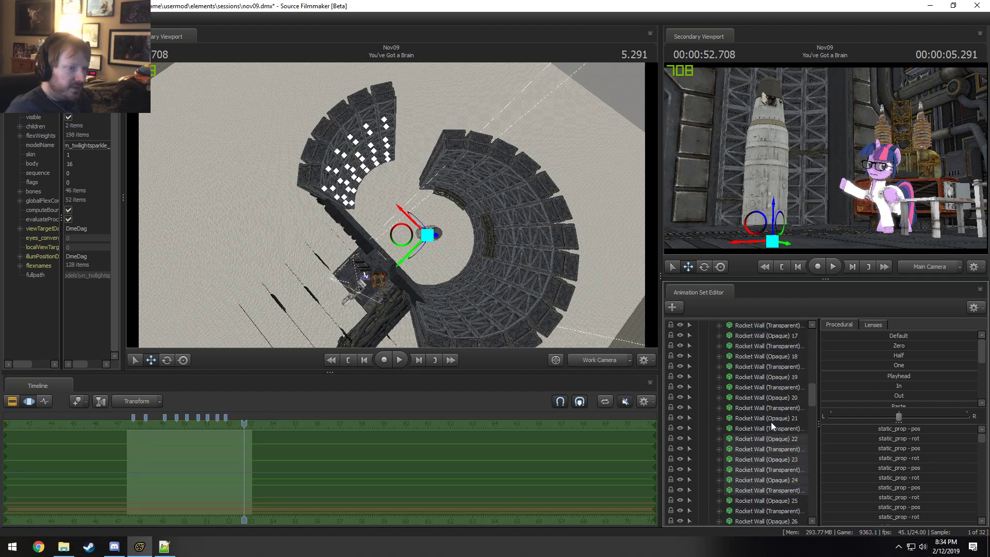
scroll(772, 422, "down", 1)
left_click(771, 411, "ctrl")
left_click(771, 419, "ctrl")
left_click(771, 429, "ctrl")
left_click(770, 439, "ctrl")
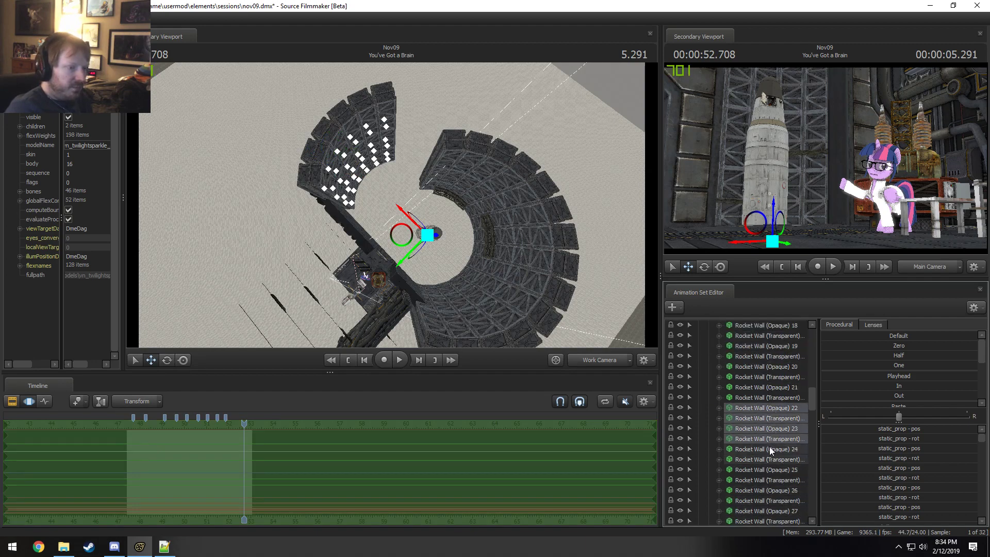
left_click(772, 450, "ctrl")
left_click(770, 458, "ctrl")
Step: Extend the selection with the opaque and transparent Rocket Wall 28, 29 and 30
scroll(773, 451, "down", 7)
scroll(774, 371, "up", 1)
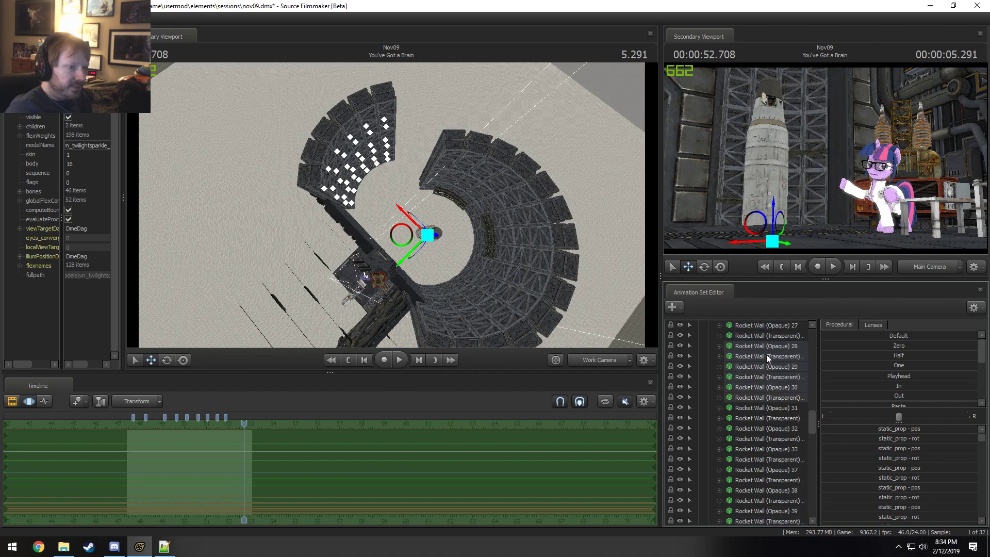
left_click(768, 347, "ctrl")
left_click(767, 356, "ctrl")
left_click(769, 368, "ctrl")
left_click(771, 377, "ctrl")
left_click(775, 389, "ctrl")
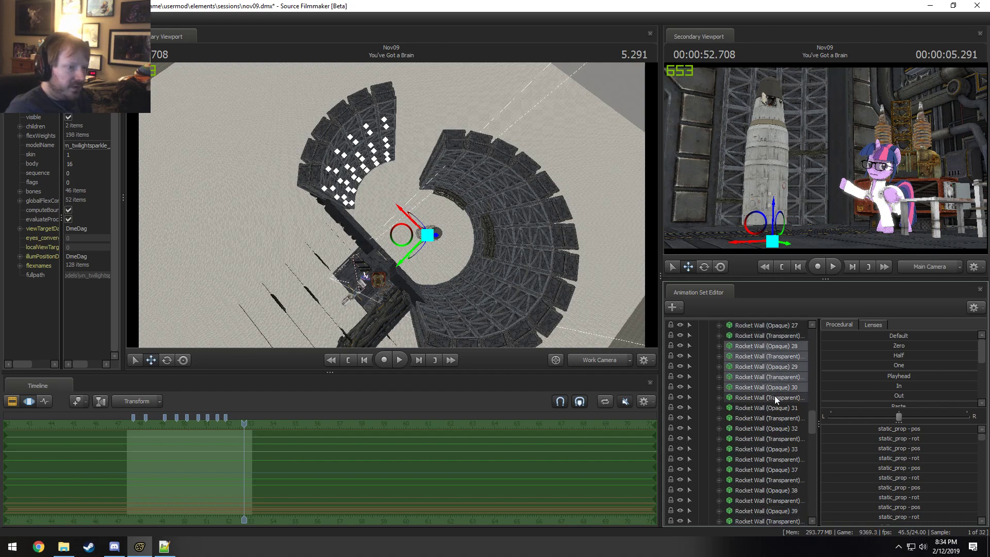
left_click(775, 396, "ctrl")
Step: Add the opaque and transparent Rocket Wall 40, 41 and 42 and collapse the expanded Rocket Wall 42 entry
scroll(774, 396, "down", 5)
left_click(772, 379, "ctrl")
left_click(775, 388, "ctrl")
left_click(776, 397, "ctrl")
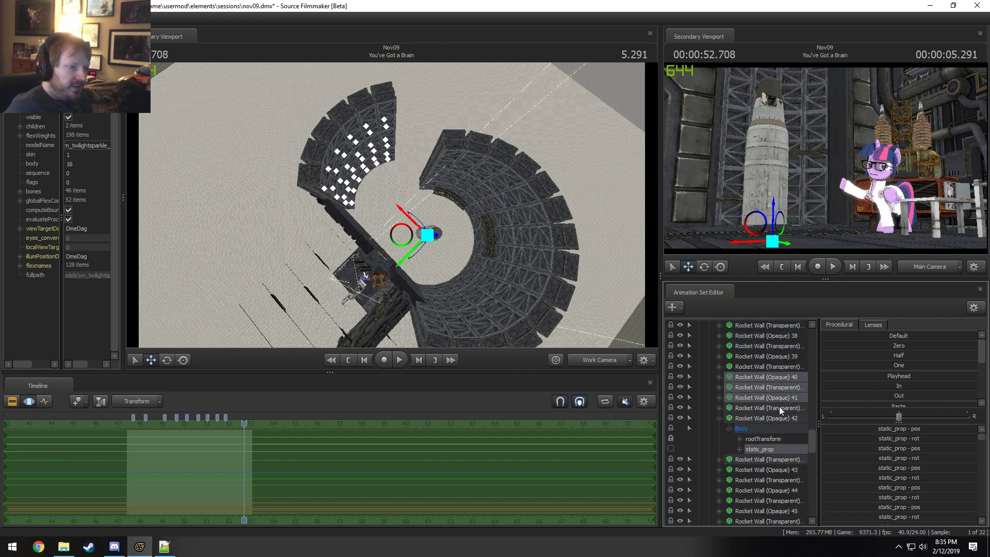
left_click(778, 407, "ctrl")
left_click(781, 416, "ctrl")
left_click(764, 459, "ctrl")
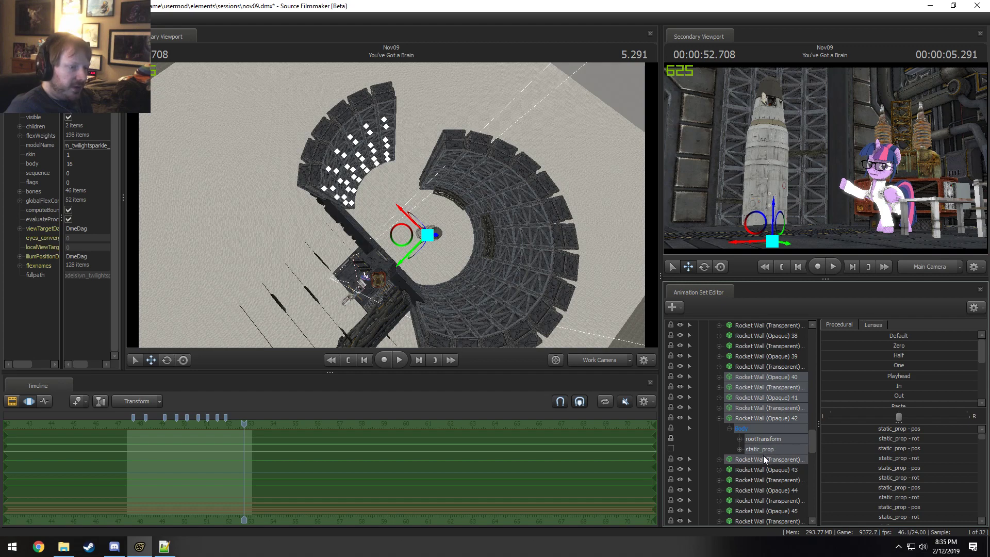
left_click(721, 418)
Step: Add the opaque and transparent Rocket Wall 55 to 57 to the selection
scroll(747, 394, "down", 8)
left_click(760, 379, "ctrl")
left_click(762, 388, "ctrl")
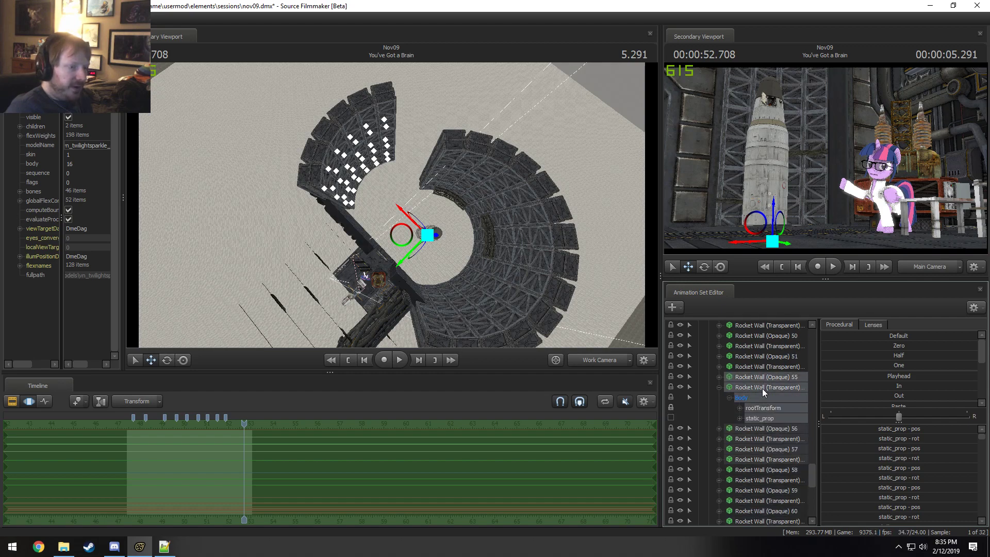
left_click(761, 448, "ctrl")
left_click(762, 459, "ctrl")
Step: Add the opaque and transparent Rocket Wall 64 to 66 and delete all the selected wall animation sets
scroll(770, 412, "down", 9)
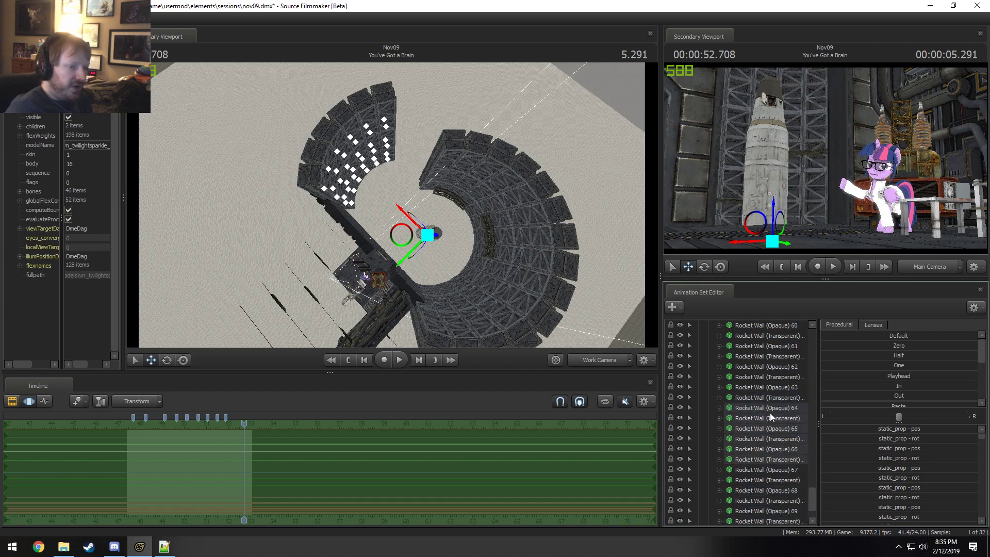
left_click(749, 367, "ctrl")
left_click(749, 378, "ctrl")
left_click(749, 388, "ctrl")
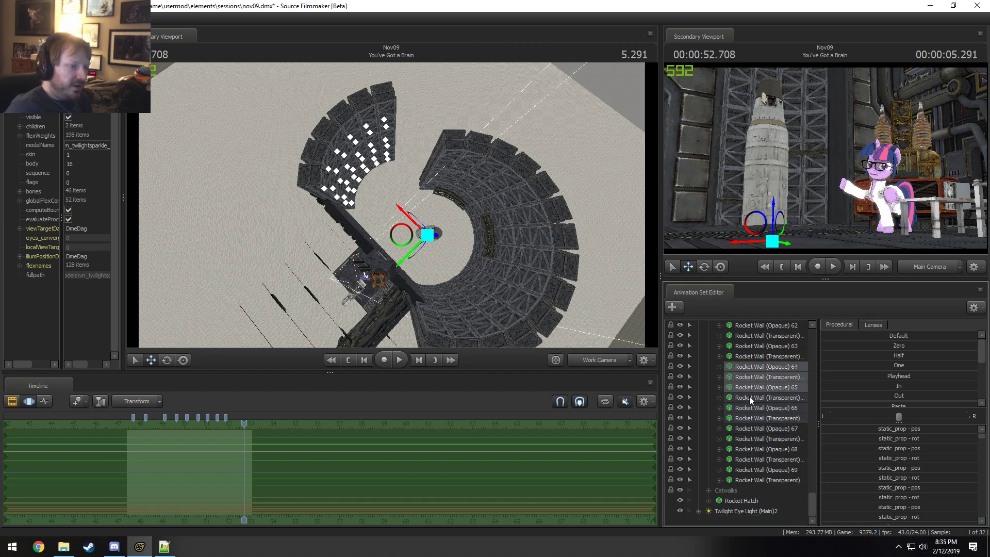
left_click(750, 397, "ctrl")
left_click(750, 407, "ctrl")
left_click(749, 416, "ctrl")
right_click(759, 410)
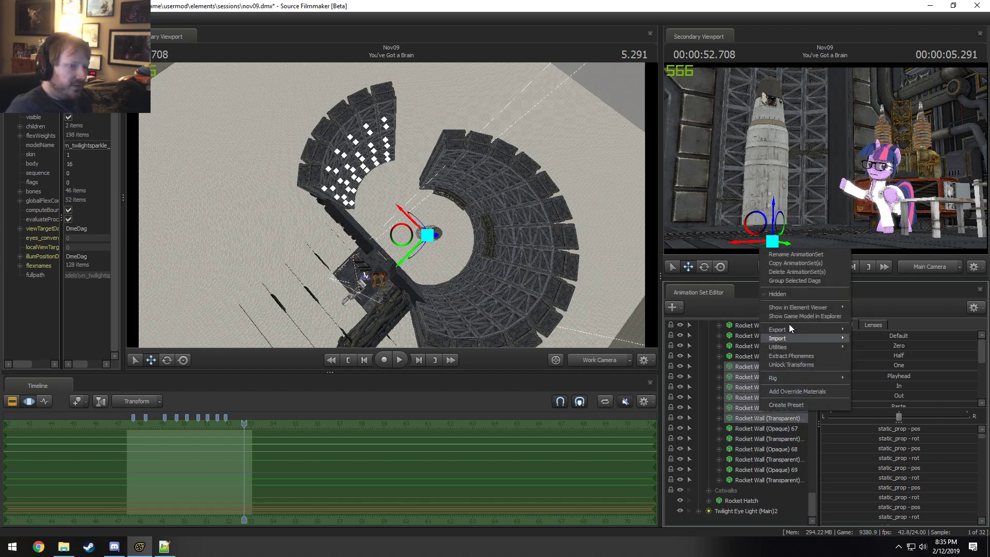
left_click(783, 272)
Step: Set the playhead to 52.916 seconds and reframe the overhead view on the remaining silo walls
left_click_drag(463, 196, 463, 196)
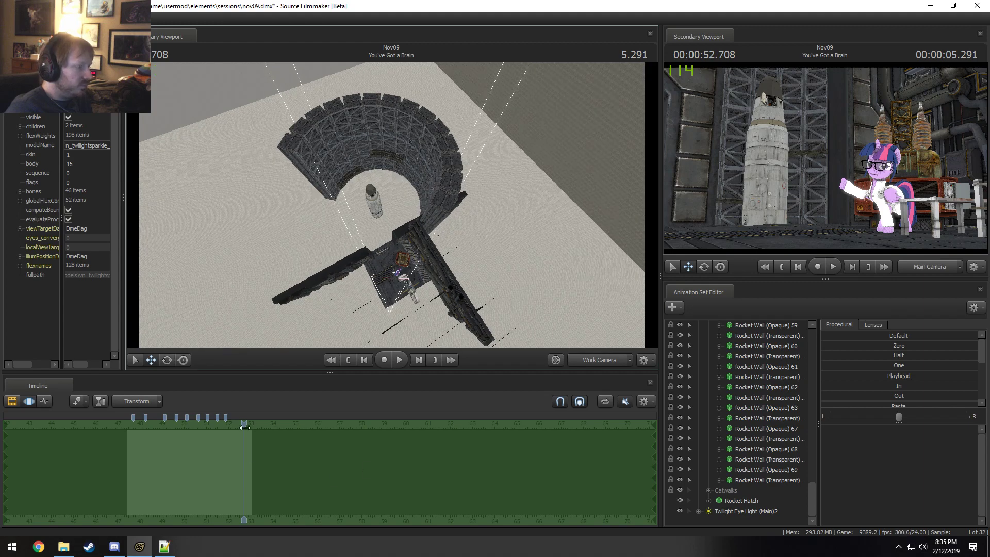
left_click_drag(244, 428, 249, 436)
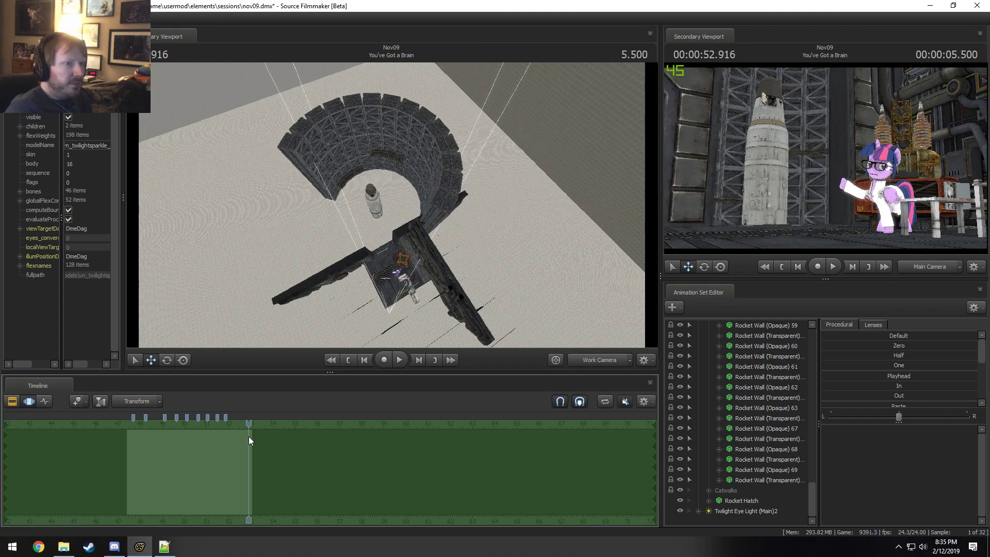
left_click_drag(457, 146, 392, 205)
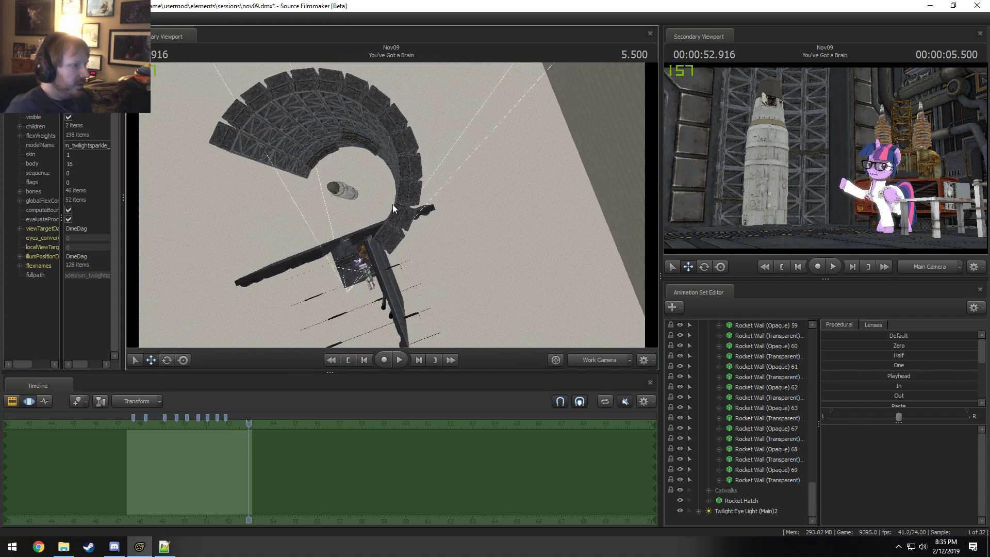
Step: Select the silo wall pieces at the lower end of the arc, including the opaque and transparent Rocket Wall 61 to 63
left_click_drag(453, 160, 453, 160)
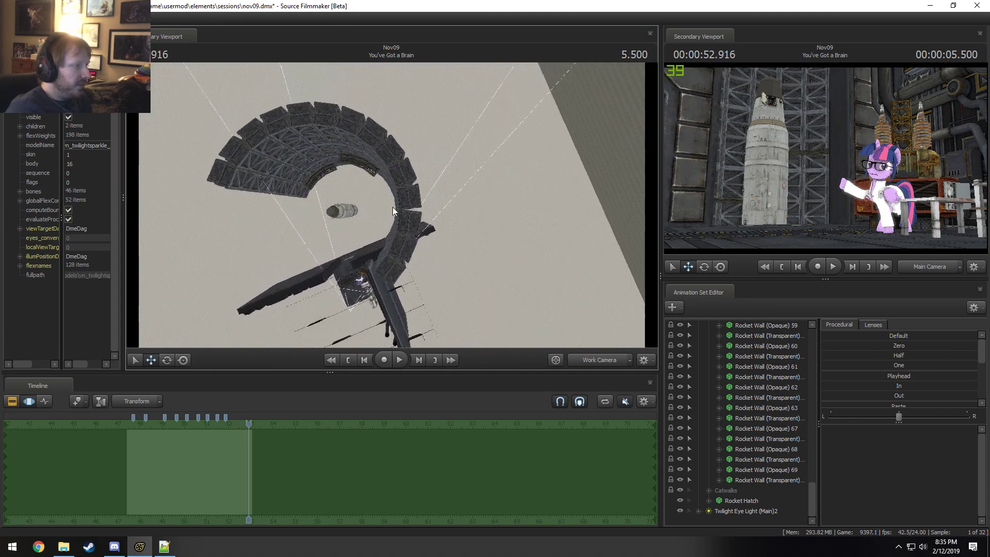
left_click_drag(411, 191, 346, 286, "ctrl")
left_click_drag(488, 254, 484, 244, "ctrl")
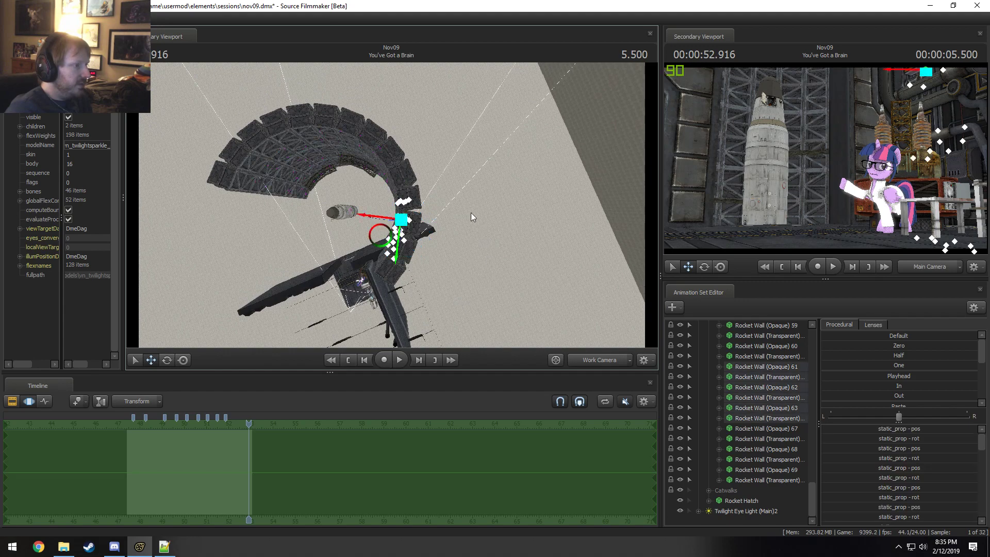
left_click(783, 418, "ctrl")
left_click_drag(782, 417, 794, 370)
scroll(787, 432, "up", 6)
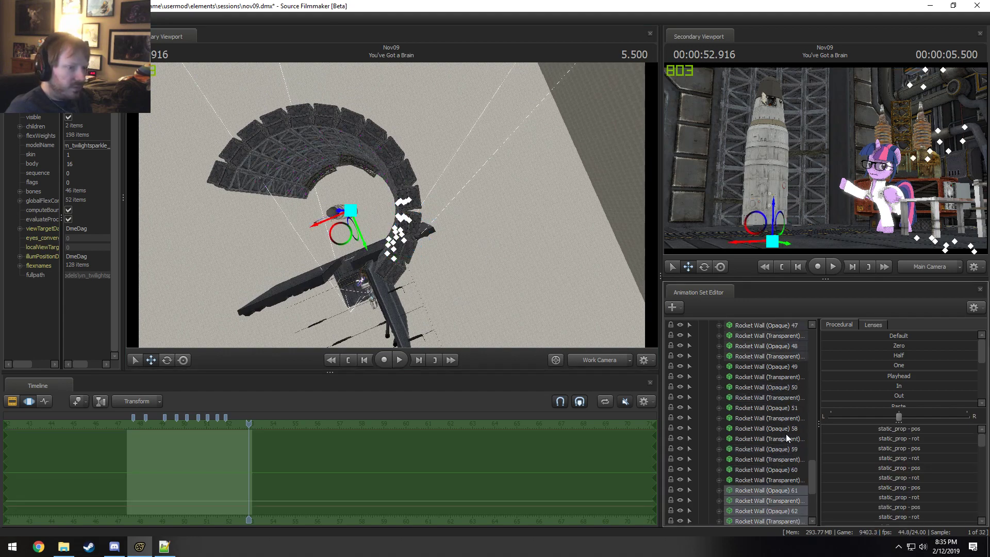
Step: Add the matching lower-numbered wall pieces through the opaque and transparent Rocket Wall 13 to 15, and delete all the selected animation sets
left_click_drag(788, 417, 793, 338, "ctrl")
scroll(782, 421, "up", 6)
scroll(777, 413, "up", 8)
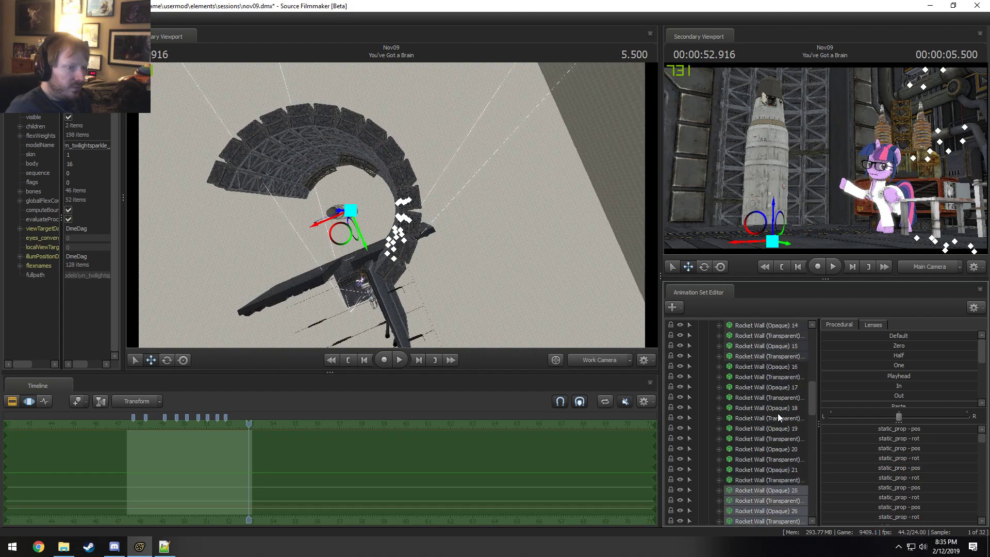
left_click_drag(775, 447, 785, 407, "ctrl")
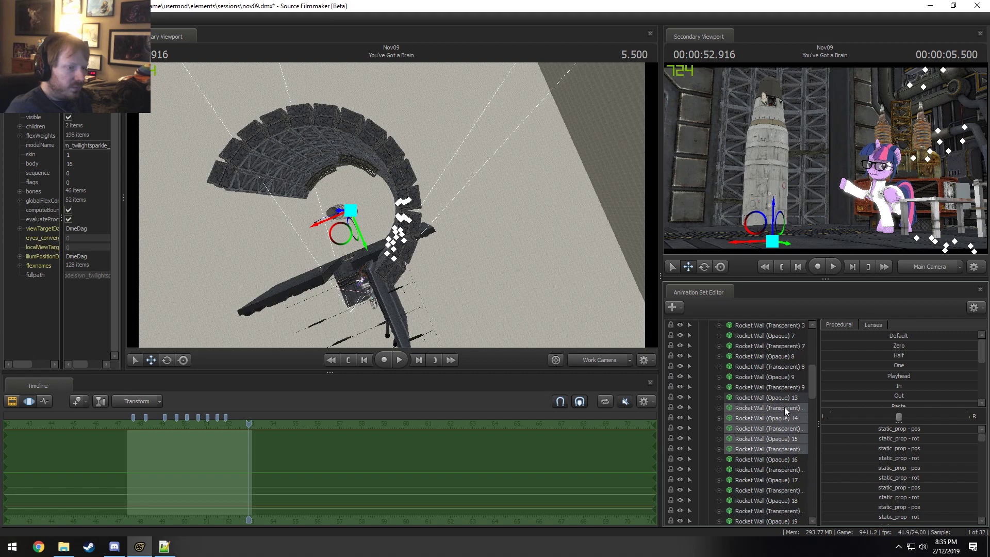
scroll(781, 415, "up", 5)
scroll(774, 428, "down", 5)
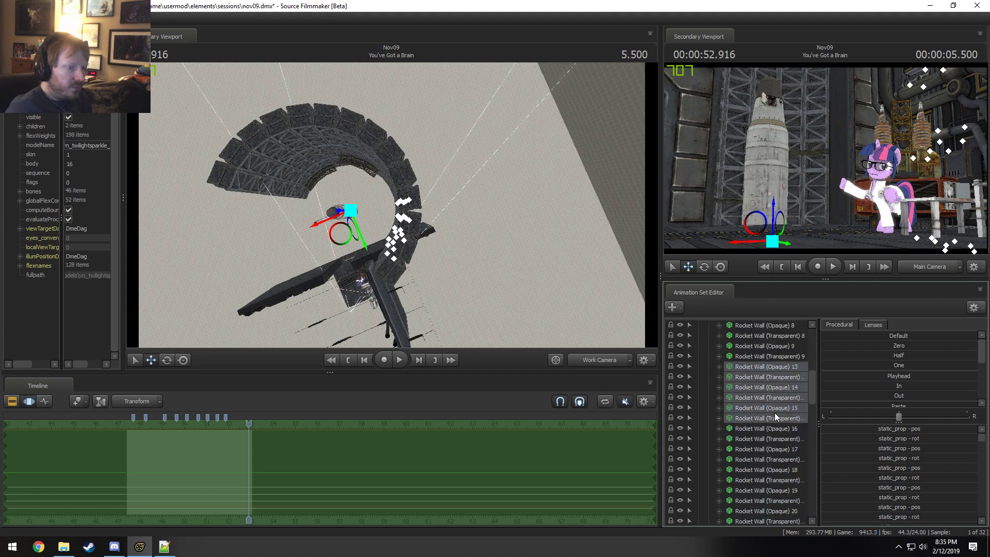
right_click(775, 410)
left_click(812, 272)
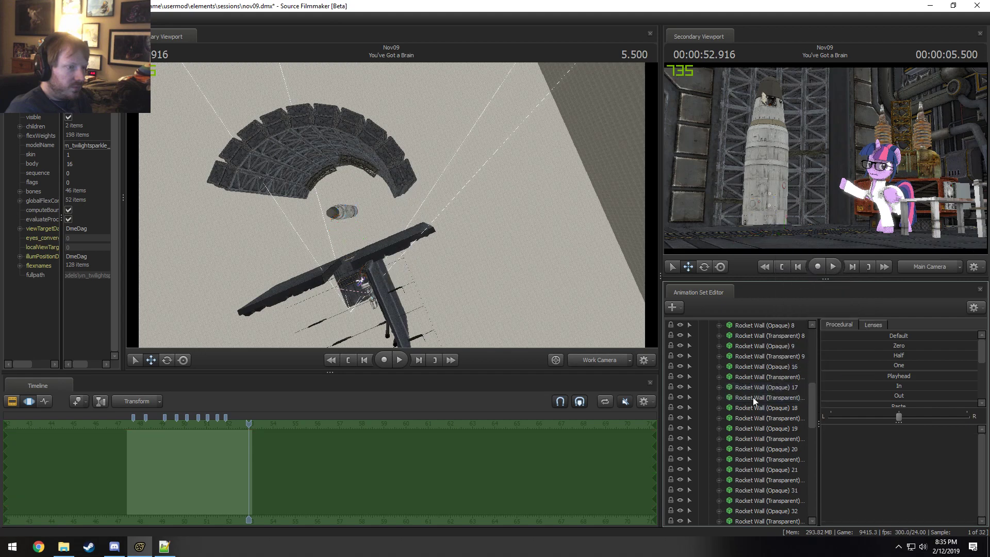
Step: Pull the next end column of the silo wall aside as a test and delete the opaque and transparent Rocket Wall 1 to 3
left_click_drag(392, 205, 471, 146)
key("z")
left_click_drag(409, 225, 506, 193)
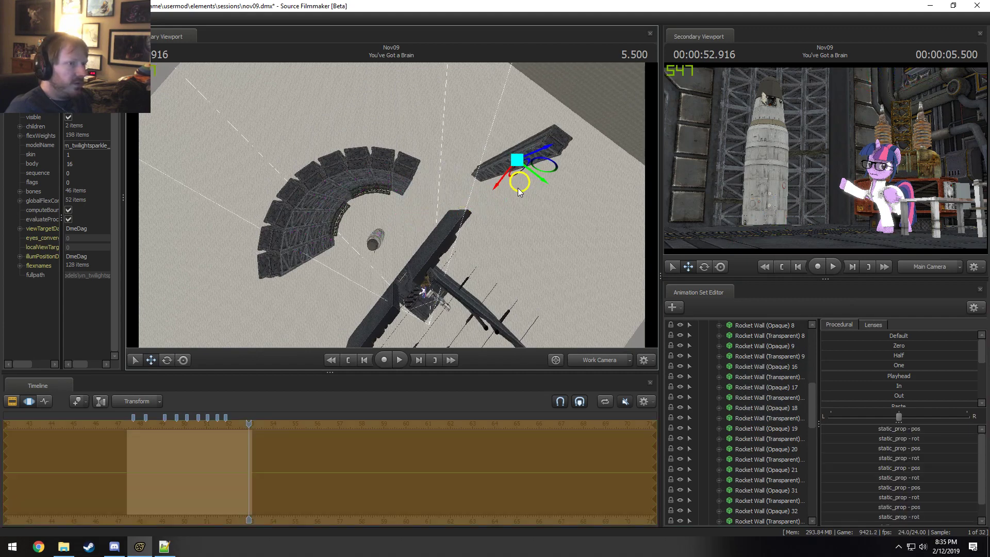
scroll(778, 468, "down", 1)
scroll(778, 468, "up", 6)
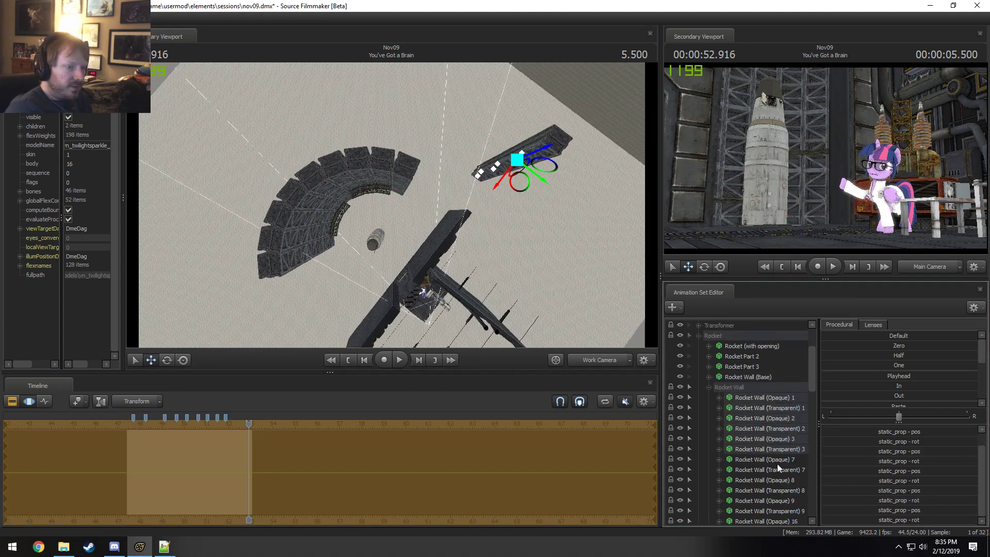
left_click_drag(772, 448, 781, 402)
right_click(781, 402)
left_click(813, 268)
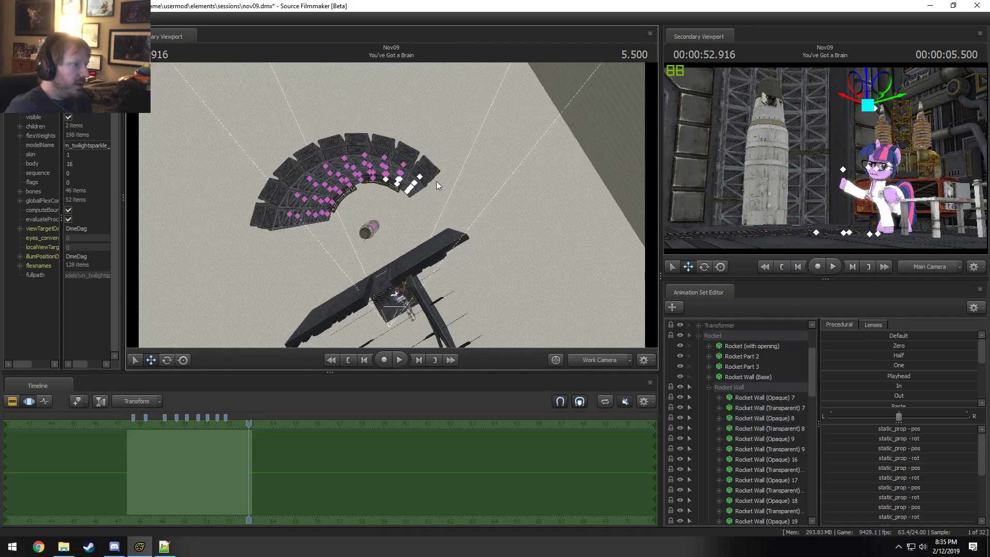
Step: Test-move the next end column of the silo wall and return to the Main Camera view in the Clip Editor
left_click(404, 191)
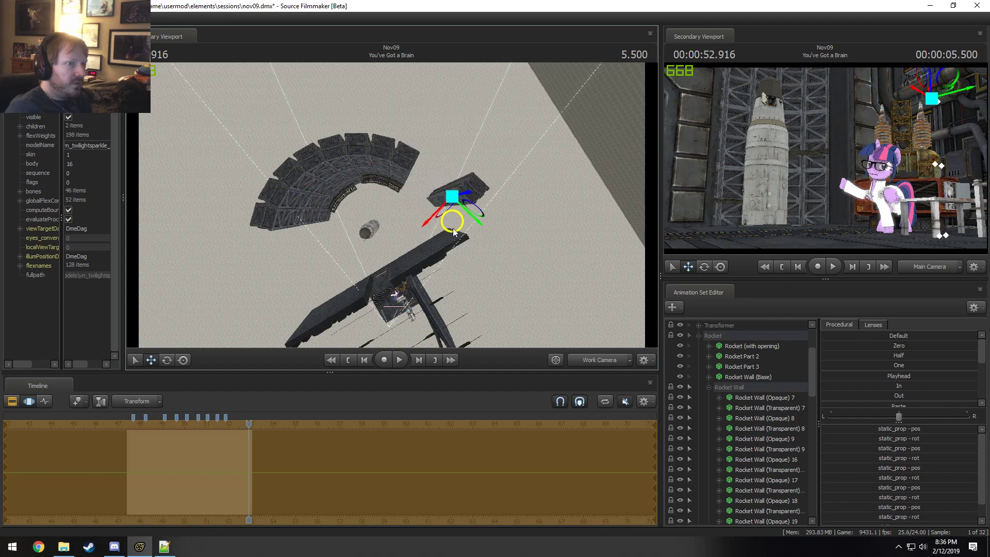
mouse_move(249, 446)
left_mouse_down()
mouse_move(235, 445)
mouse_move(249, 445)
left_mouse_up()
left_click_drag(356, 289, 356, 289)
key("x")
left_click(602, 363)
key("F2")
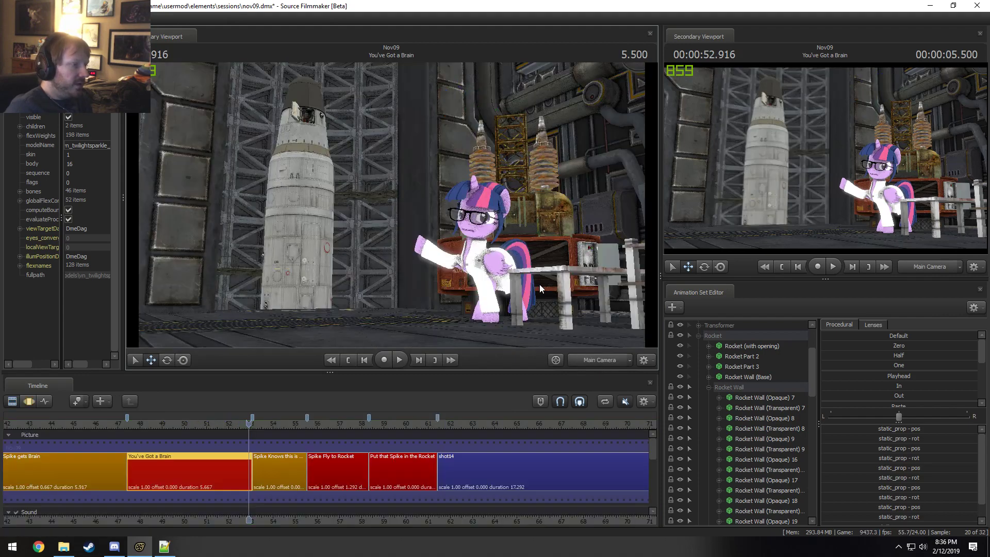
Step: Turn on lighting in the primary viewport and play the "You've Got a Brain" shot twice from near its start
right_click(539, 284)
left_click(556, 313)
left_click(132, 424)
key("space")
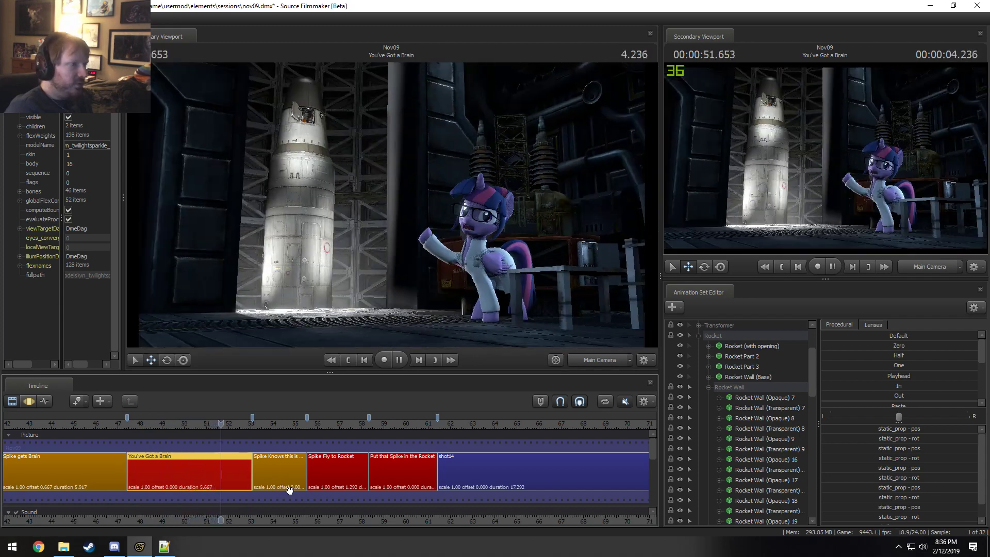
key("space")
left_click(138, 424)
key("space")
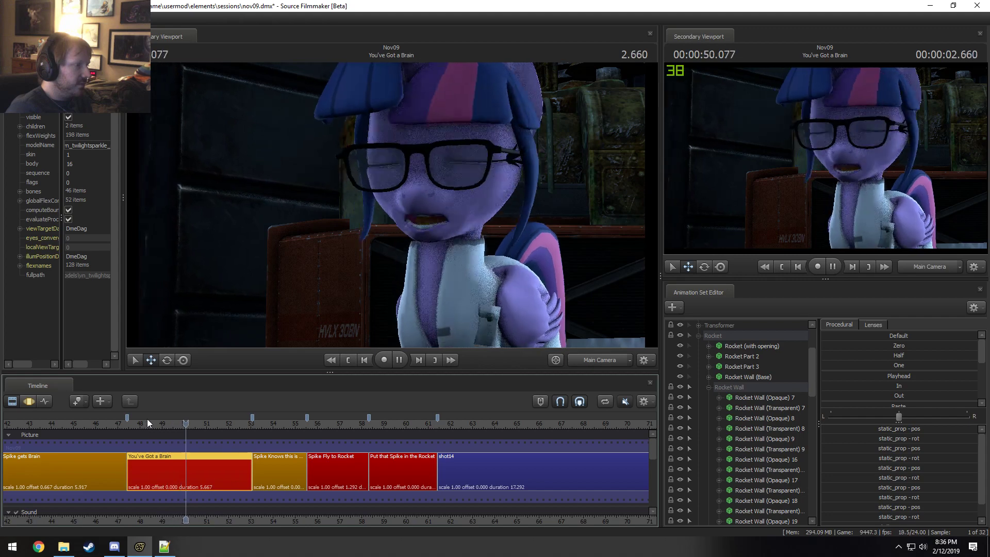
key("space")
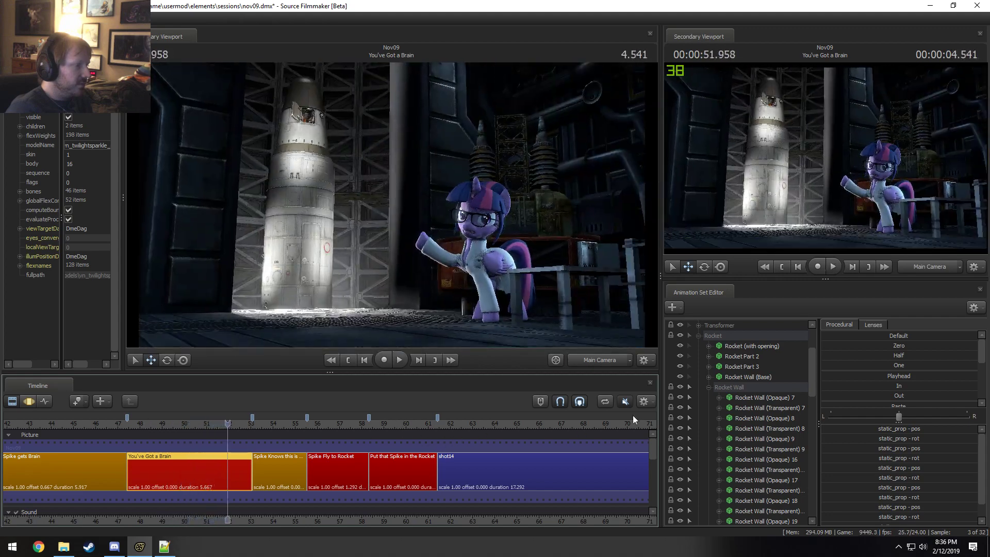
Step: Switch the primary viewport to the Work Camera, fly up towards the ceiling and turn lighting off
left_click(610, 360)
left_click_drag(515, 258, 643, 309)
key("s")
left_click_drag(479, 289, 597, 343)
right_click(406, 227)
left_click(438, 252)
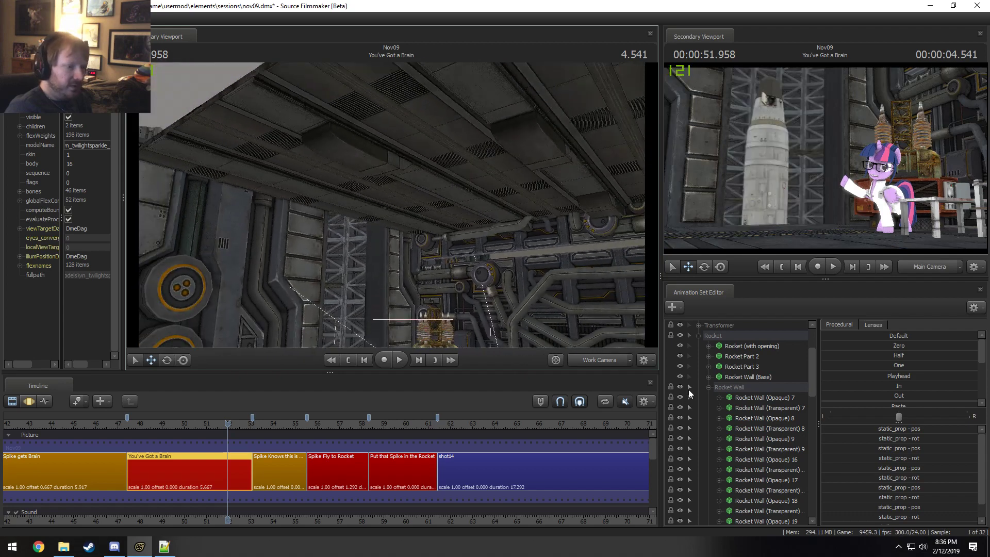
Step: Collapse the Rocket Wall, Catwalks and Rocket groups in the animation set list
scroll(703, 389, "up", 3)
left_click(708, 470)
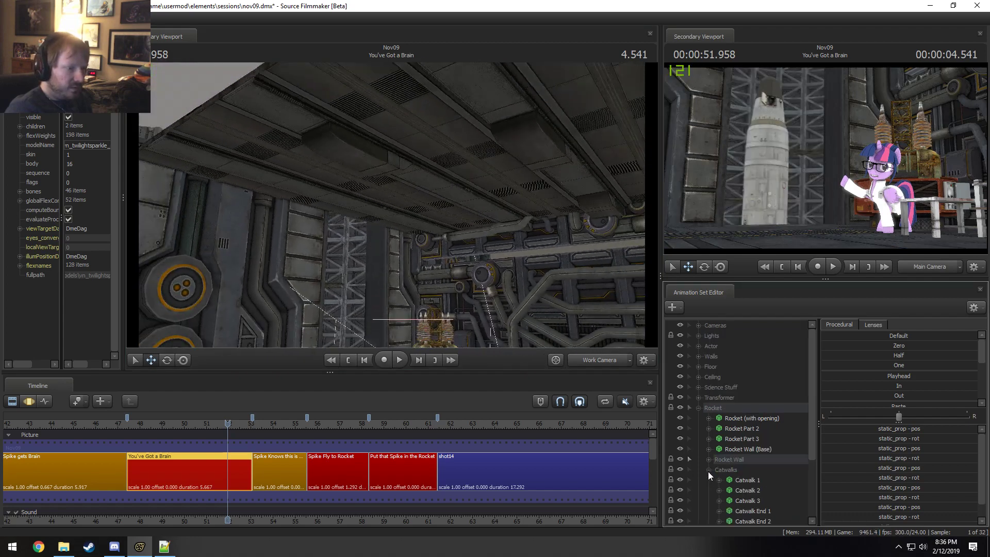
left_click(708, 470)
left_click(699, 407)
Step: Expand the Ceiling group and delete the Ceiling 1 animation set
left_click(698, 377)
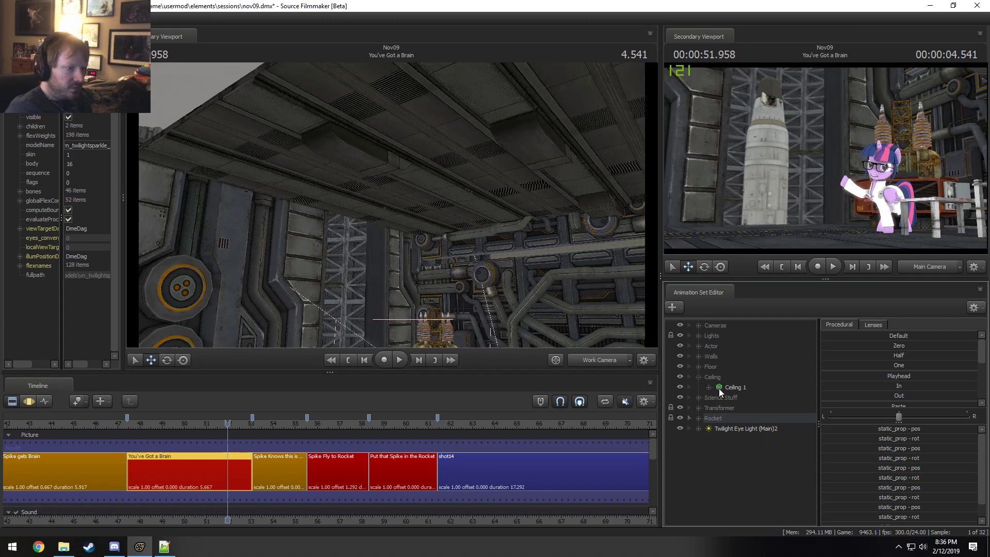
left_click(719, 387)
mouse_move(392, 206)
left_mouse_down()
mouse_move(480, 221)
mouse_move(455, 229)
mouse_move(384, 203)
mouse_move(400, 232)
mouse_move(392, 205)
left_mouse_up()
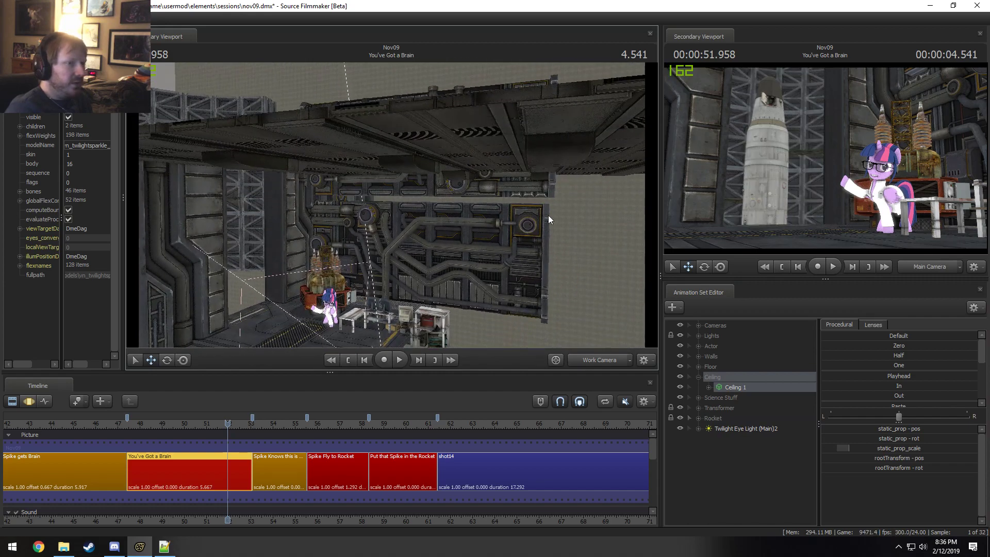
right_click(736, 386)
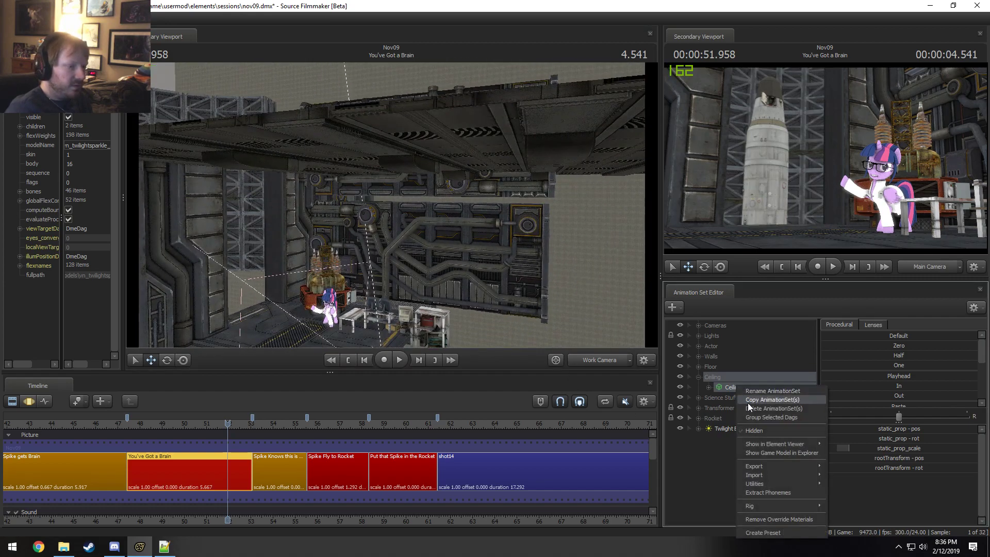
left_click(749, 404)
Step: Switch to the Motion Editor, expand the Walls group and select Wall Tech - Small 8
left_click_drag(418, 220, 384, 212)
key("w")
key("F3")
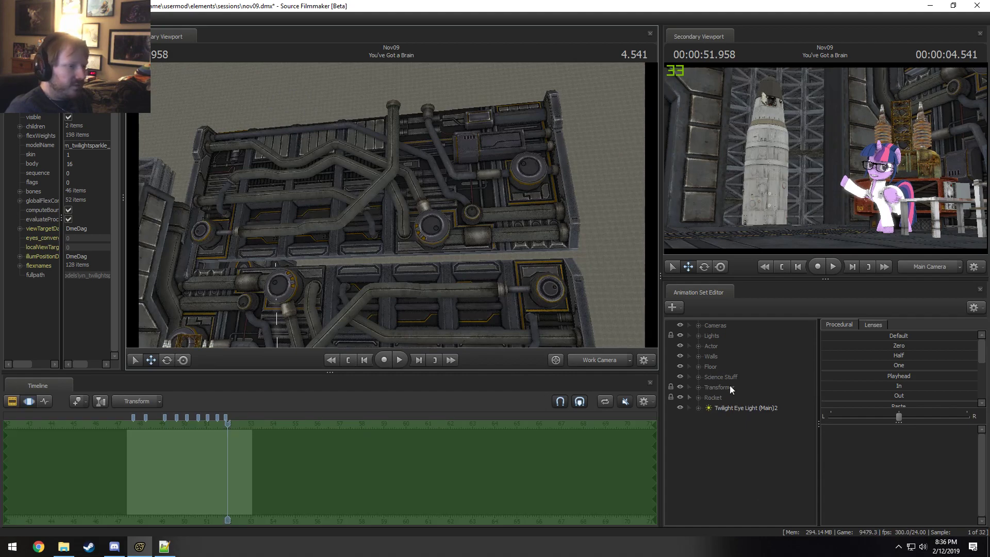
key("F2")
left_click(698, 357)
left_click(743, 376)
left_click(742, 368)
key("F3")
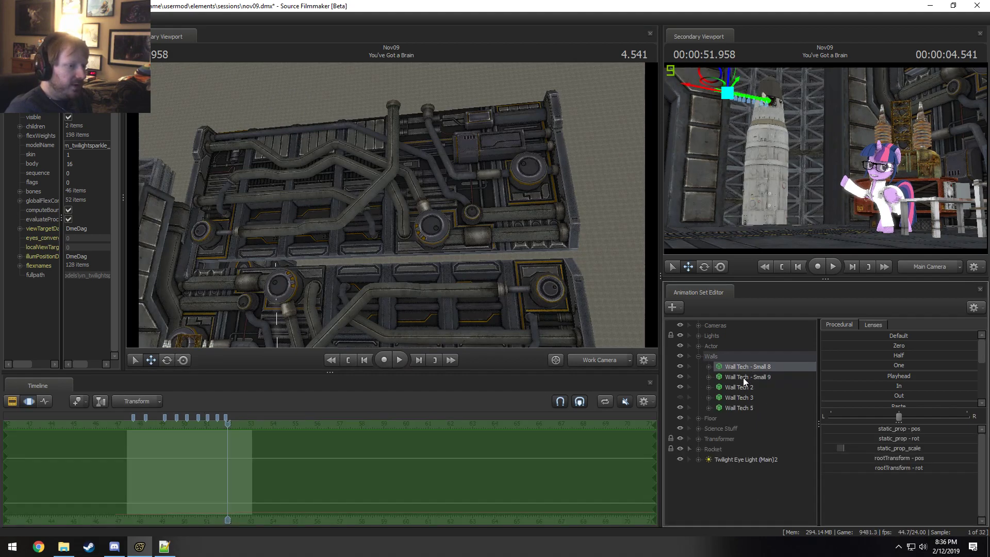
Step: Select Wall Tech - Small 9, Wall Tech 2, Wall Tech 3 and Wall Tech 5 in turn to locate each wall
left_click(743, 378)
left_click(741, 387)
left_click(741, 398)
left_click(740, 407)
left_click(734, 397)
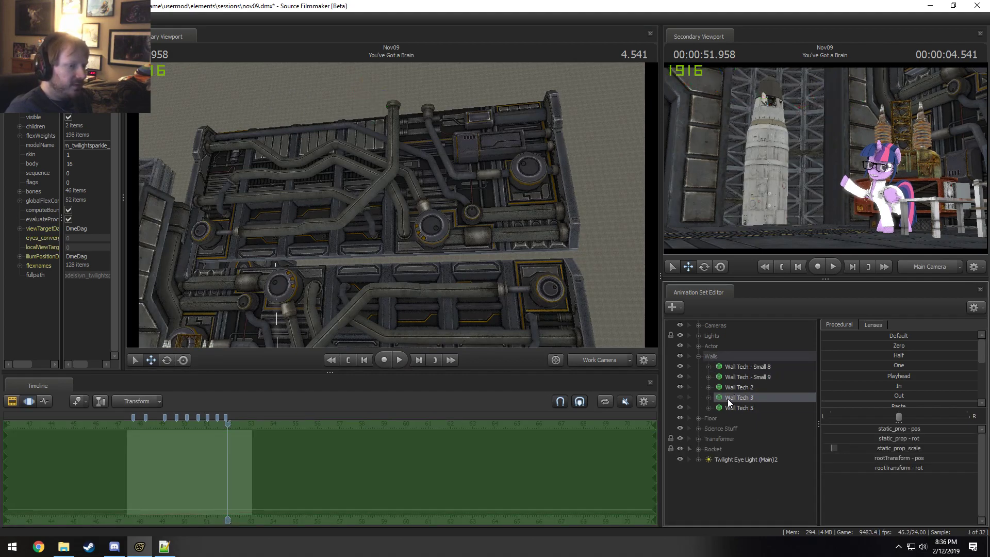
Step: Toggle the visibility of Wall Tech 3, inspect it in the scene and delete its animation set
double_click(675, 398)
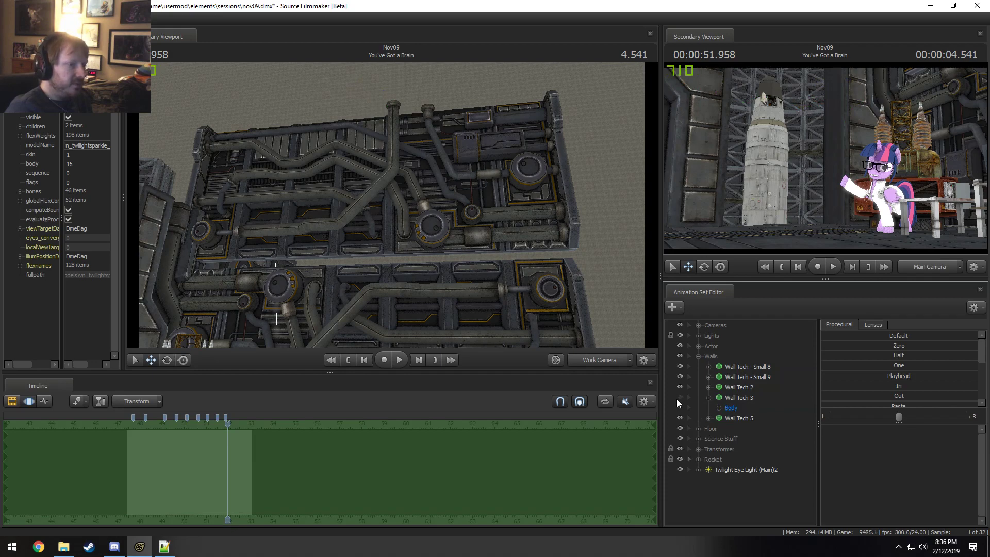
left_click(680, 397)
left_click(744, 396)
left_click_drag(417, 204, 361, 221)
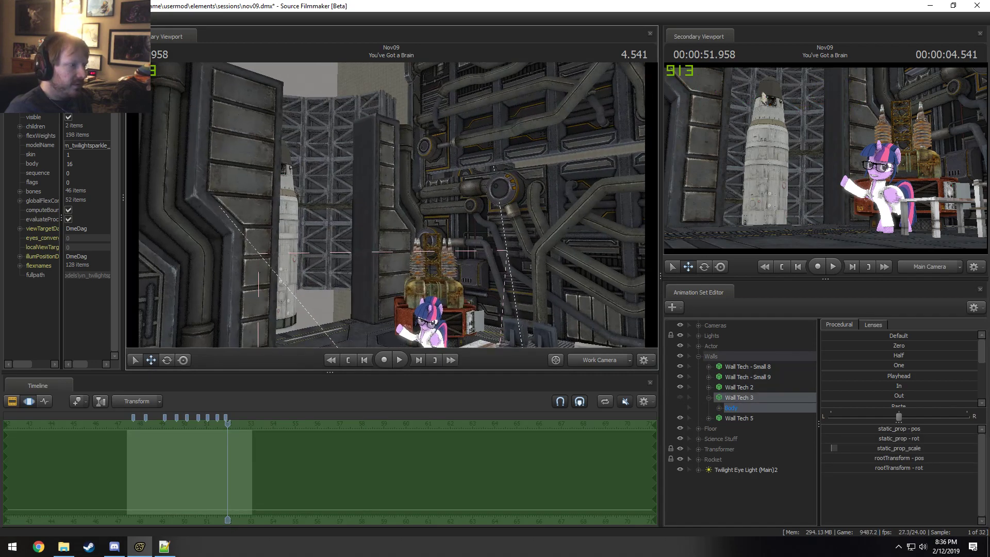
key("f")
left_click_drag(417, 204, 417, 228)
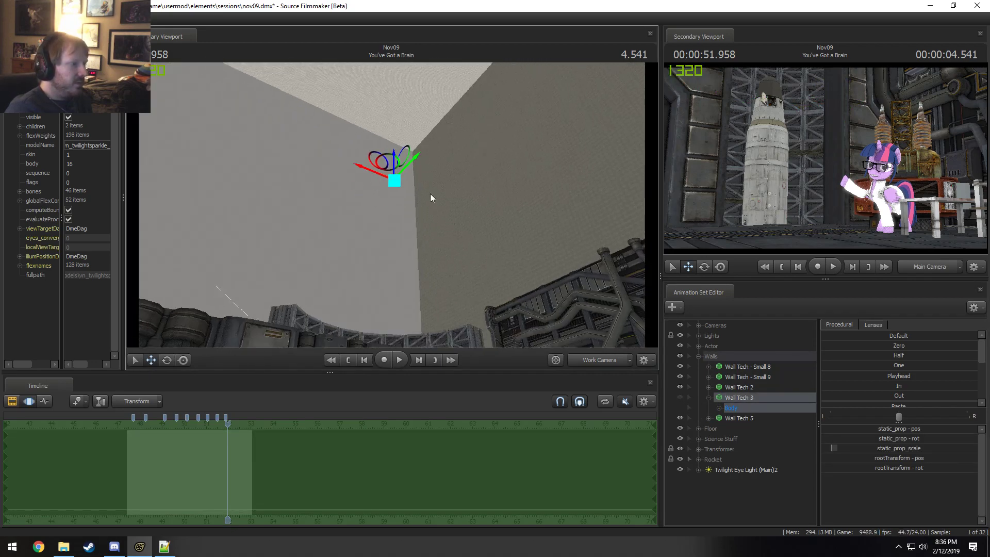
left_click(679, 397)
mouse_move(482, 293)
left_mouse_down("alt")
mouse_move(454, 310)
mouse_move(481, 293)
left_mouse_up("alt")
right_click(753, 397)
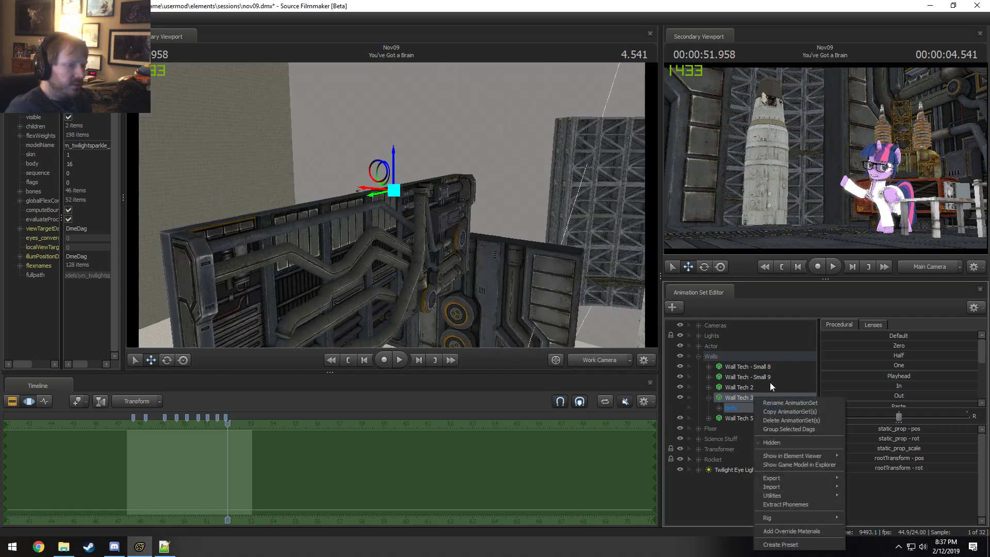
left_click(782, 420)
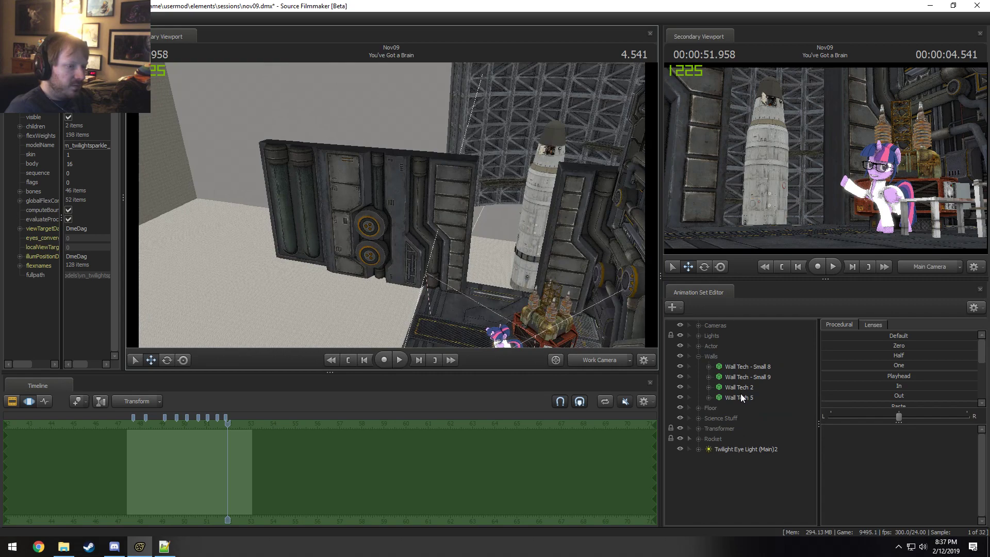
Step: Inspect the upper pipe wall and try deleting the Wall Tech 5 animation set
left_click(741, 394)
left_click_drag(332, 195, 392, 205)
right_click(737, 396)
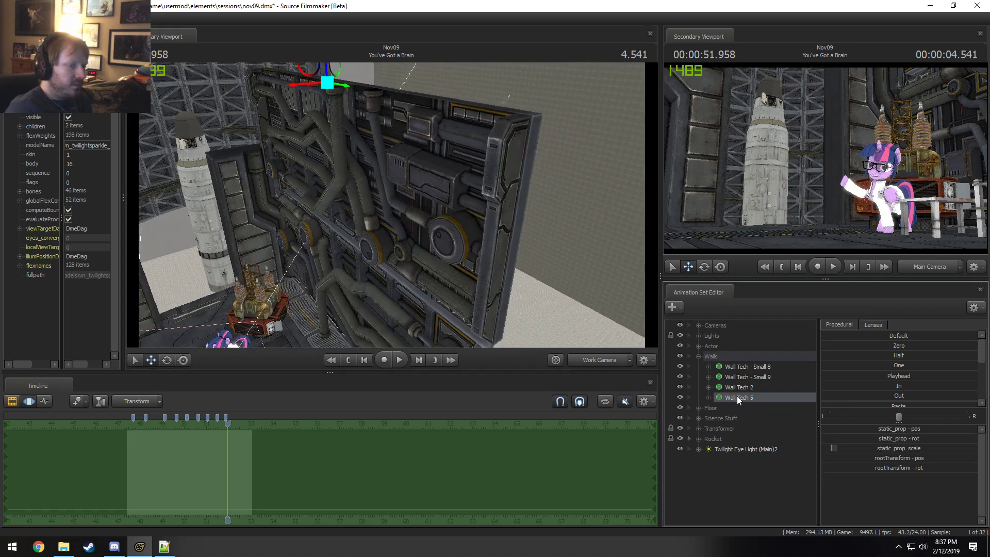
left_click(784, 420)
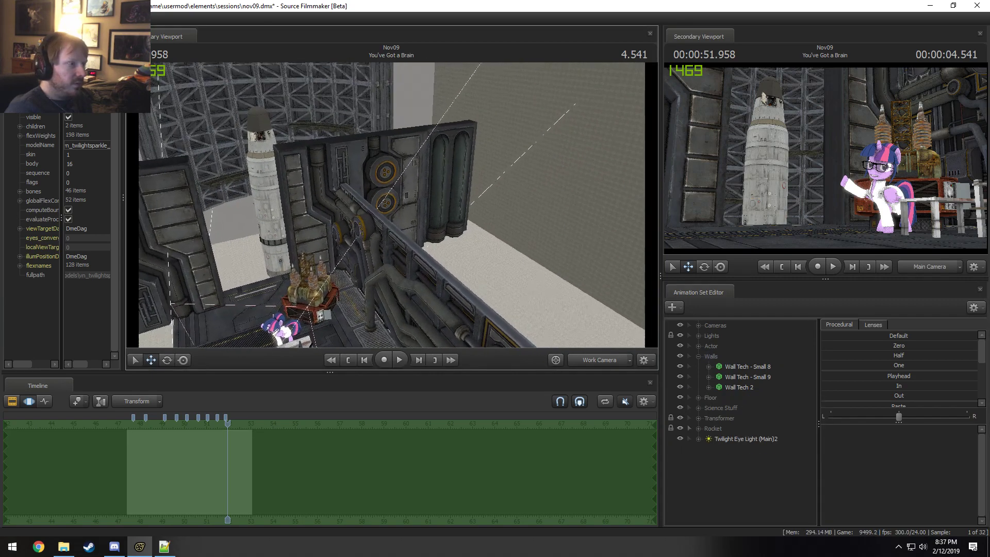
Step: Play the shot to check the Main Camera view and undo the last wall deletion
left_click_drag(391, 205, 416, 197)
key("space")
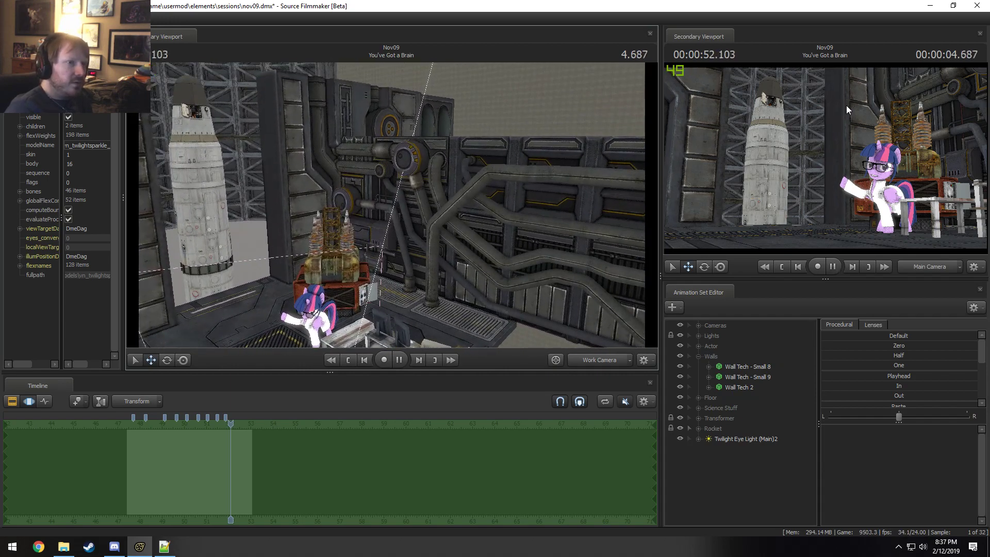
key("space")
key("ctrl+z")
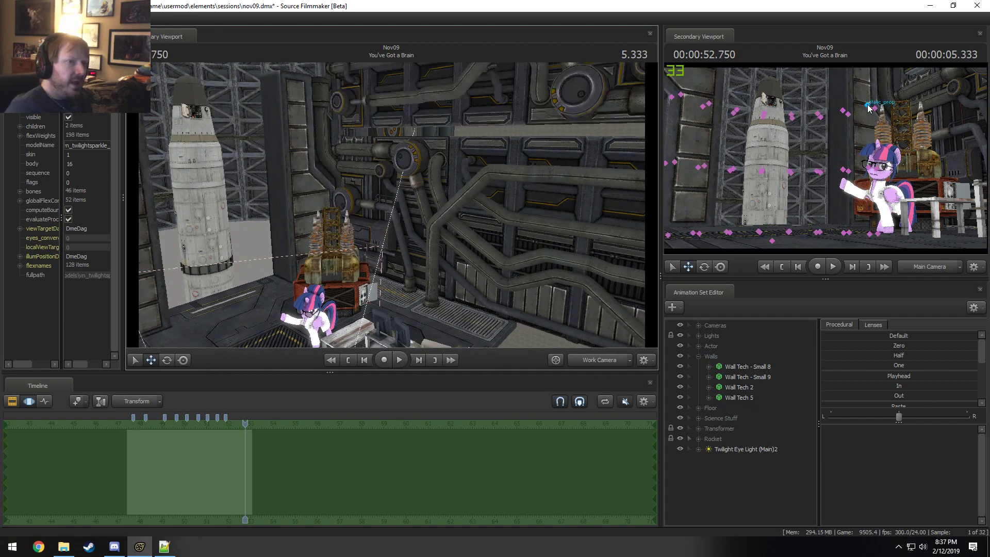
Step: Reframe the pipe walls and delete the Wall Tech 5 animation set
left_click_drag(416, 249, 464, 251)
key("F2")
key("F3")
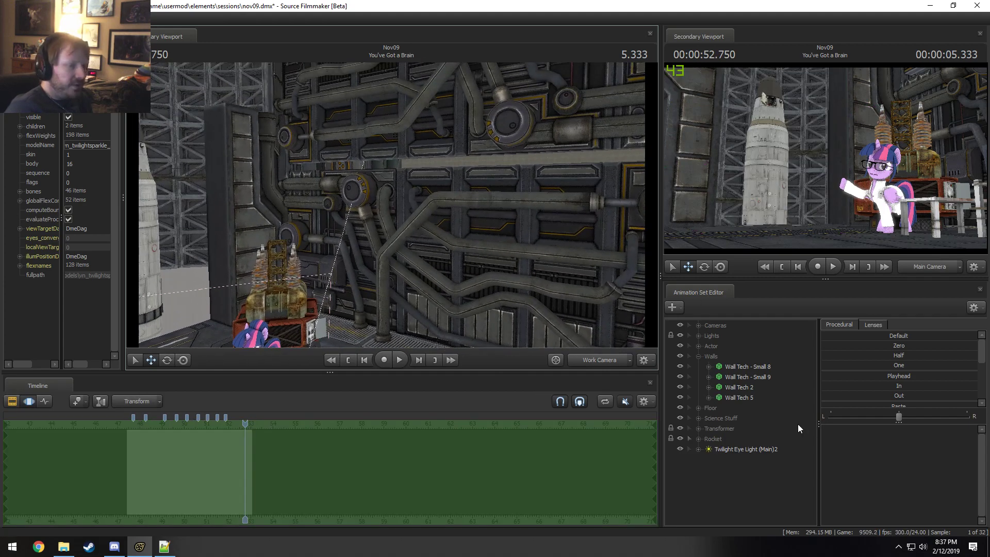
key("F2")
key("F3")
right_click(746, 397)
left_click(768, 419)
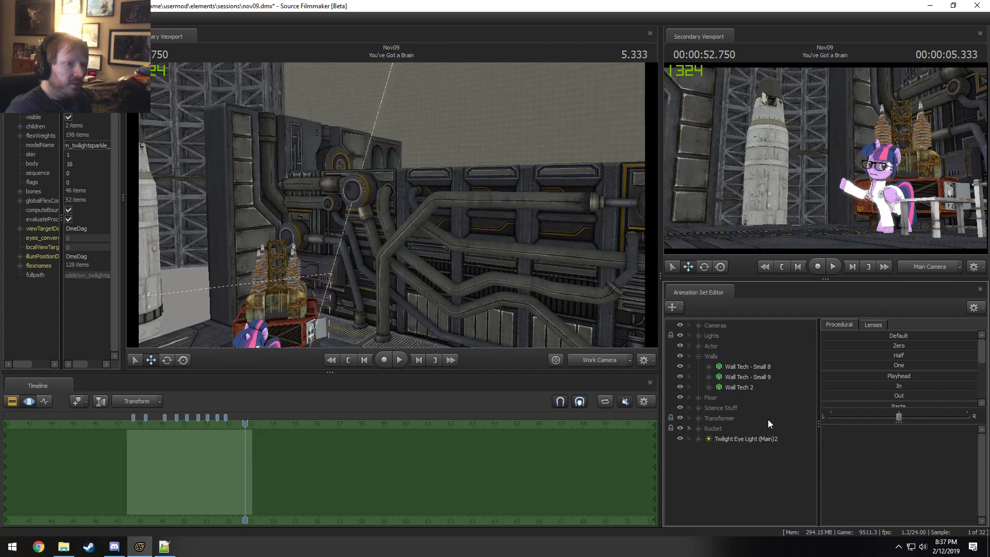
Step: Select the Wall Tech 2 animation set and inspect that wall and the surrounding floor in the scene
right_click(745, 388)
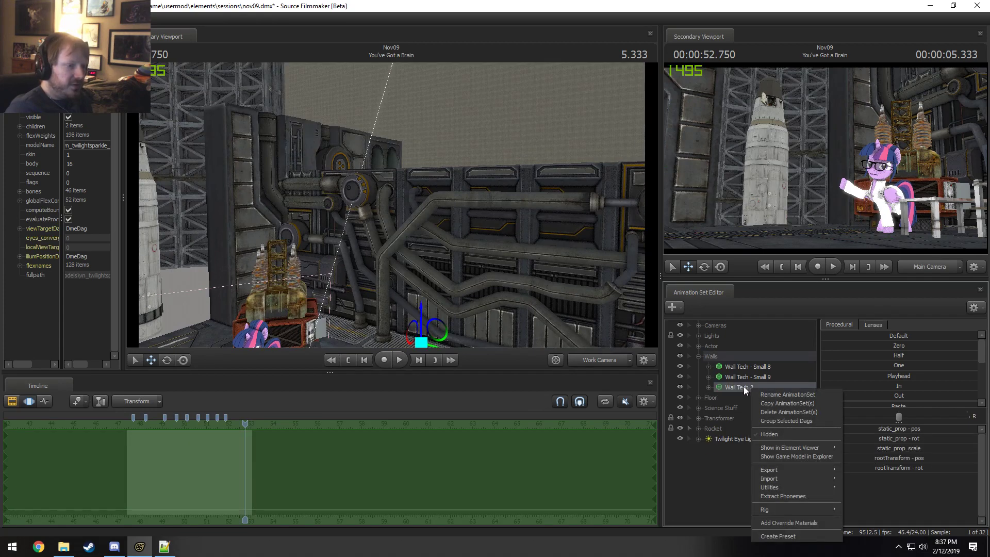
left_click(744, 387)
key("F2")
key("F3")
left_click_drag(881, 447, 884, 448)
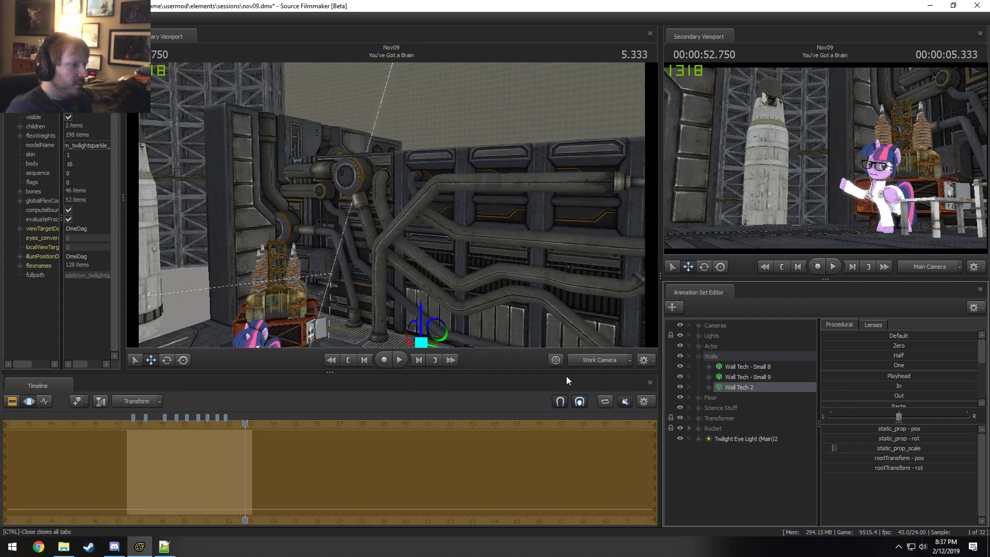
left_click_drag(431, 330, 441, 343)
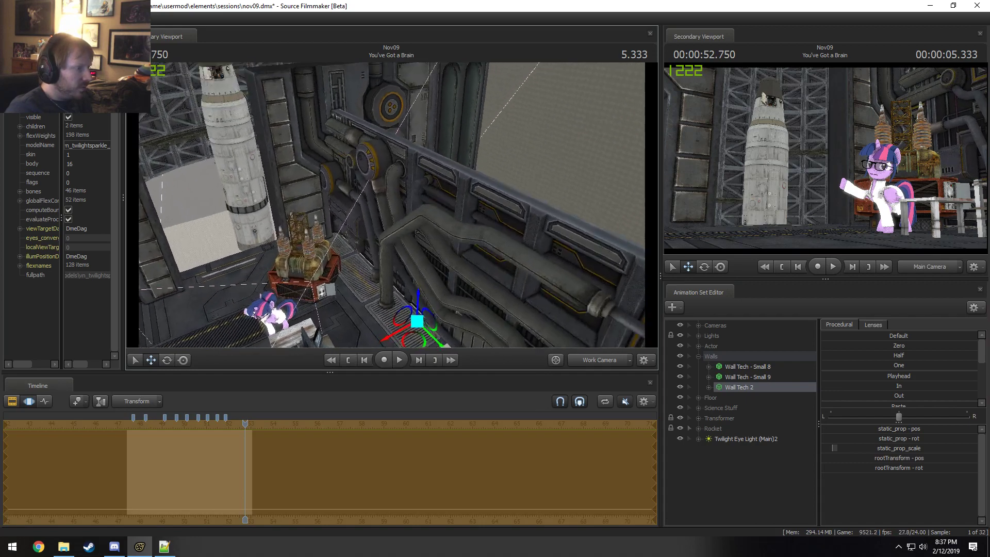
left_click_drag(641, 293, 642, 293)
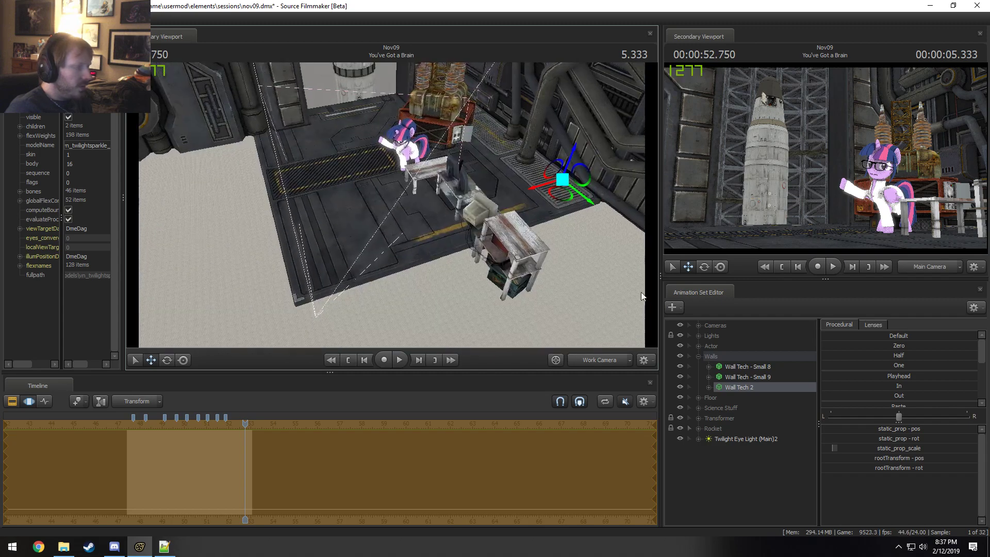
Step: Examine the Floor group around the character and play the end of the shot
left_click(710, 398)
left_click_drag(393, 209, 393, 207)
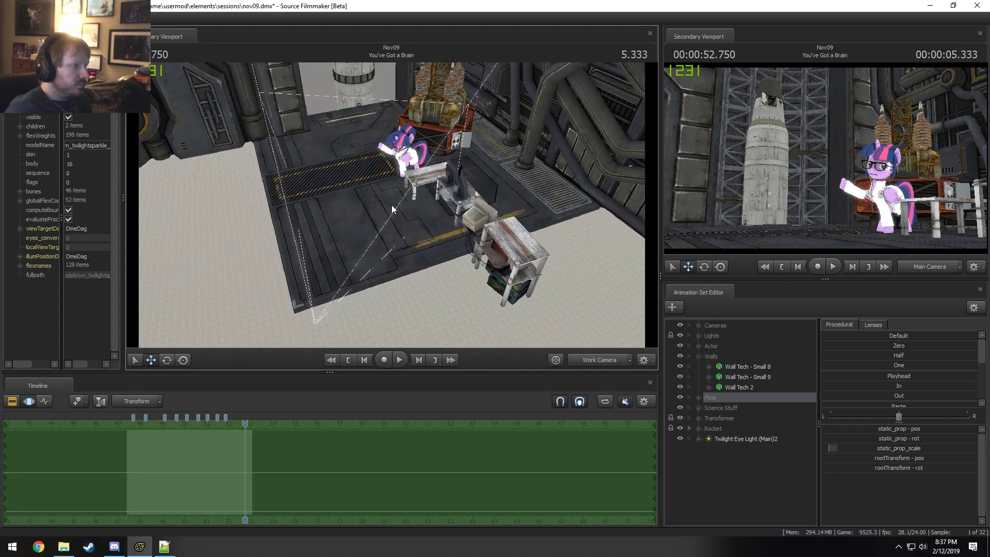
left_click_drag(371, 171, 380, 172)
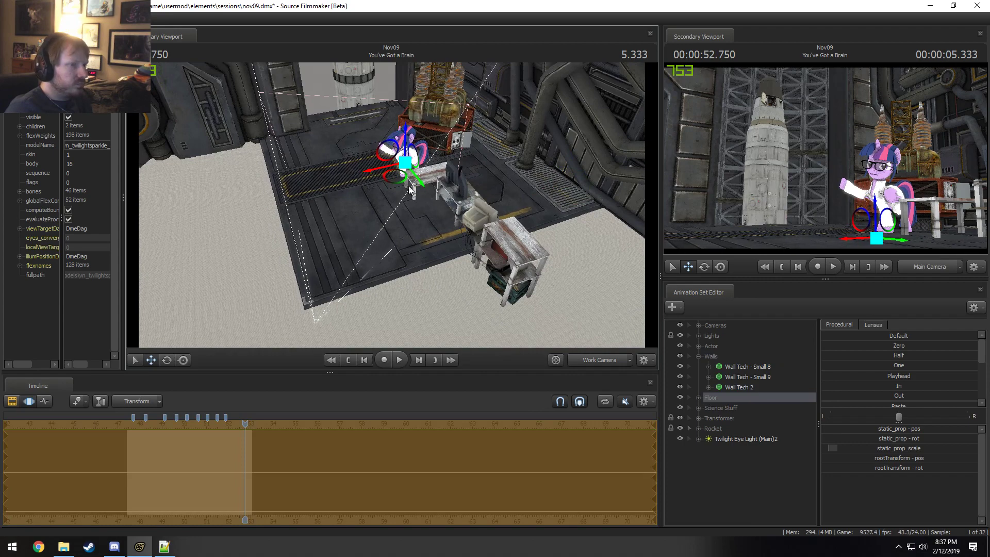
key("space")
key("space")
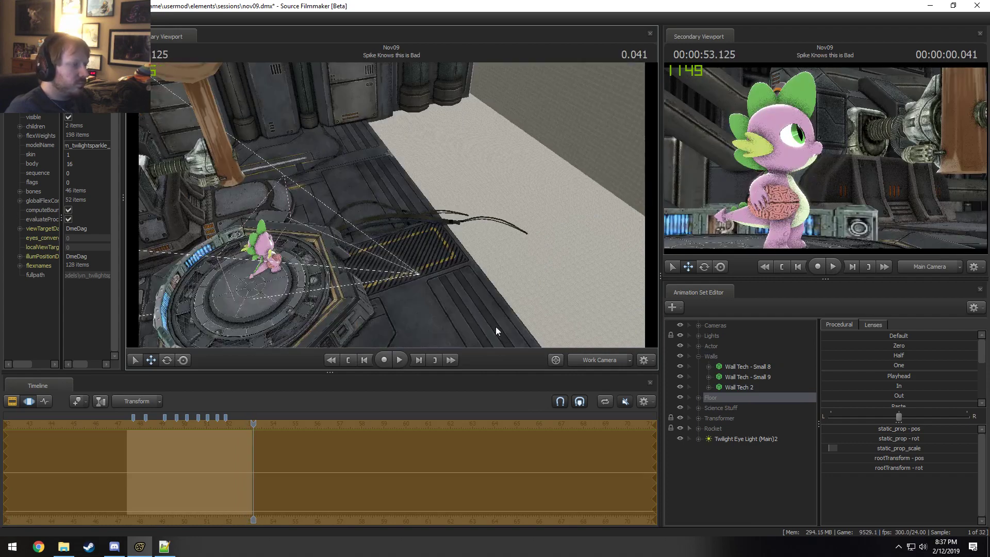
Step: Enable lighting and play the second half of the "You've Got a Brain" shot to check the lit Main Camera view
left_click_drag(255, 428, 197, 427)
right_click(399, 275)
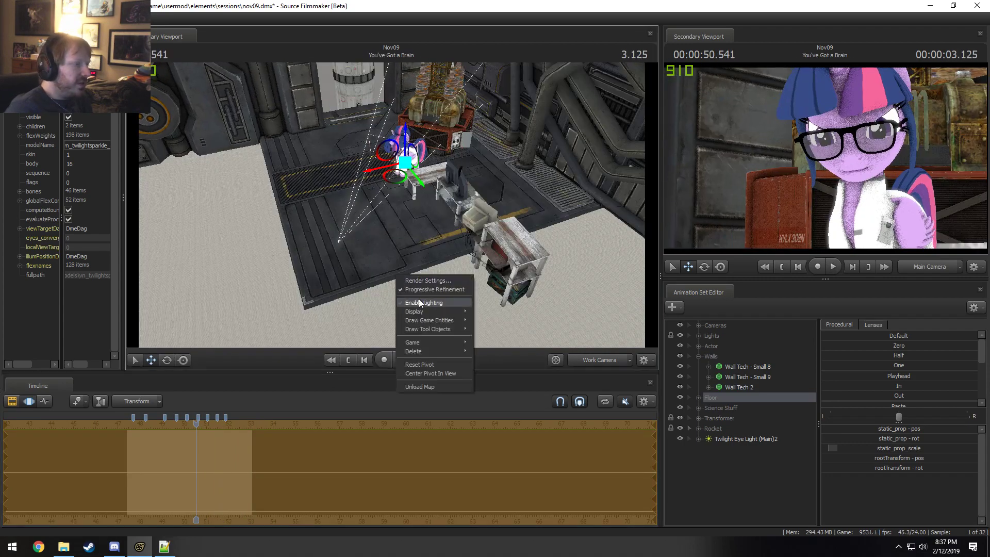
left_click(419, 301)
key("F2")
key("F3")
key("space")
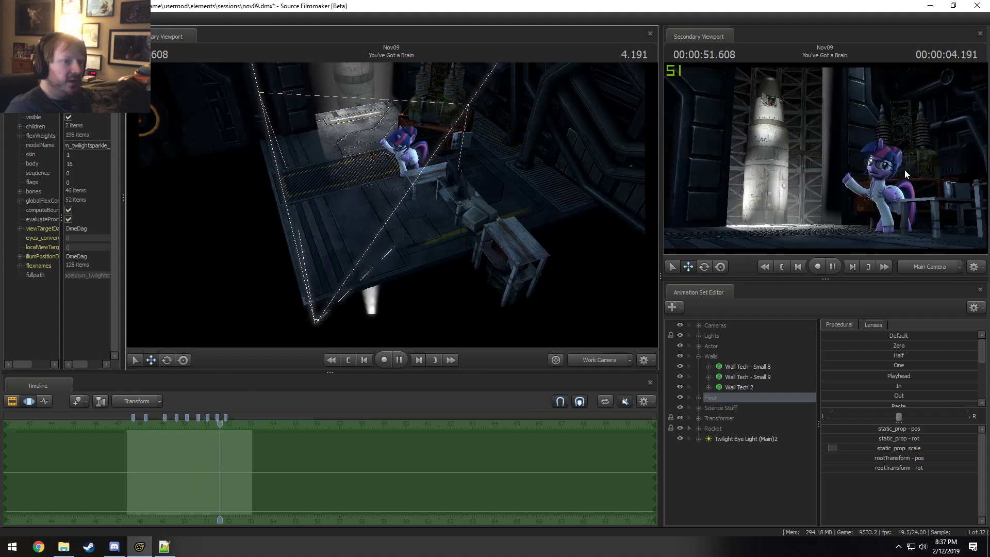
key("space")
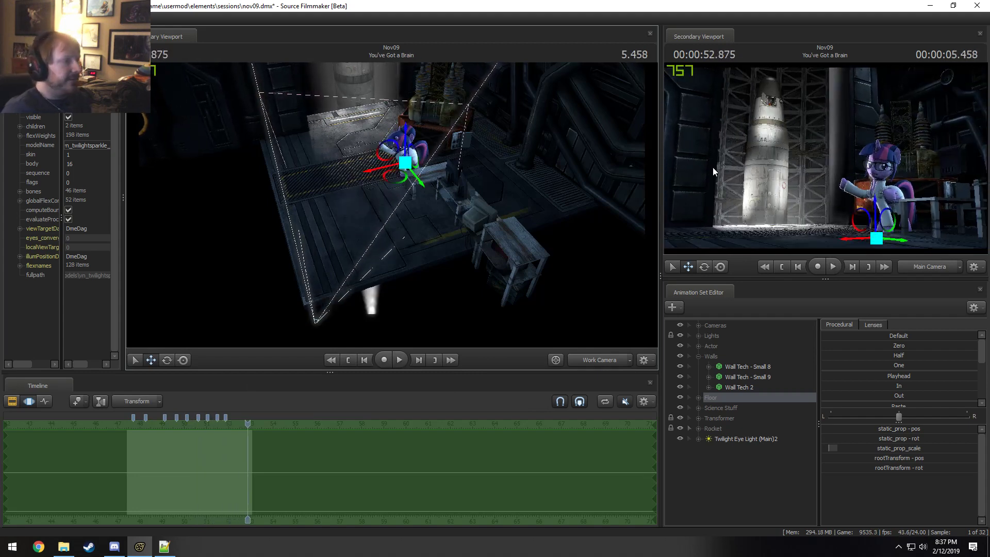
key("space")
key("space")
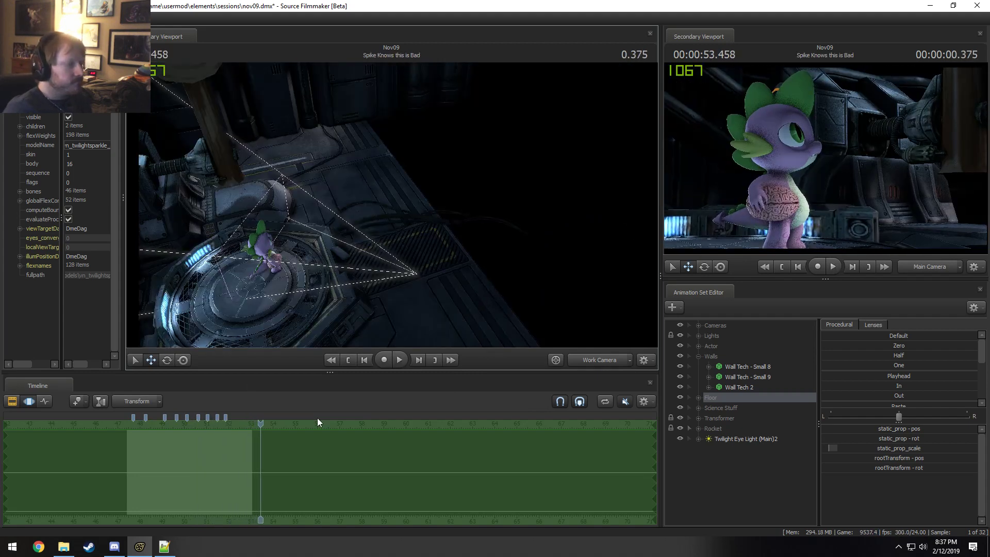
left_click(209, 424)
key("space")
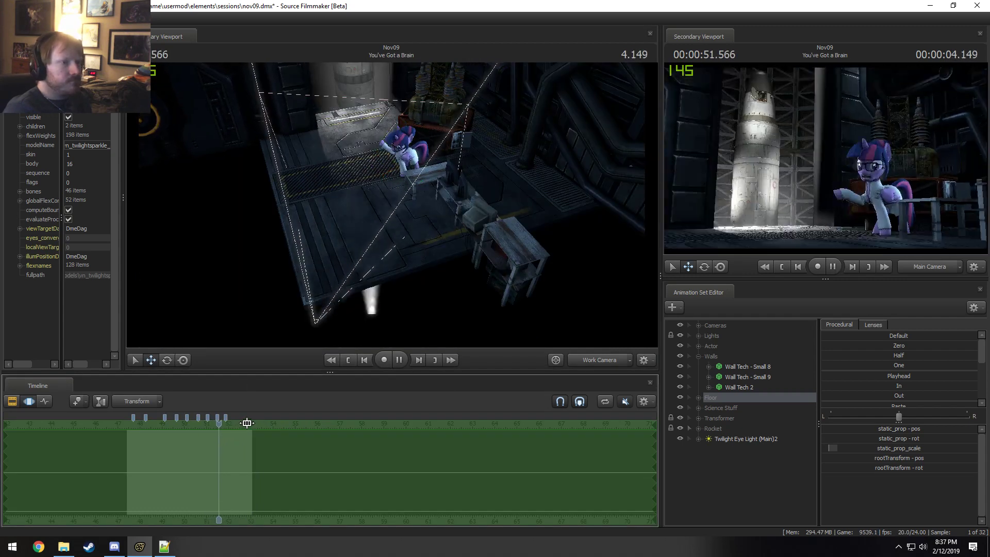
key("space")
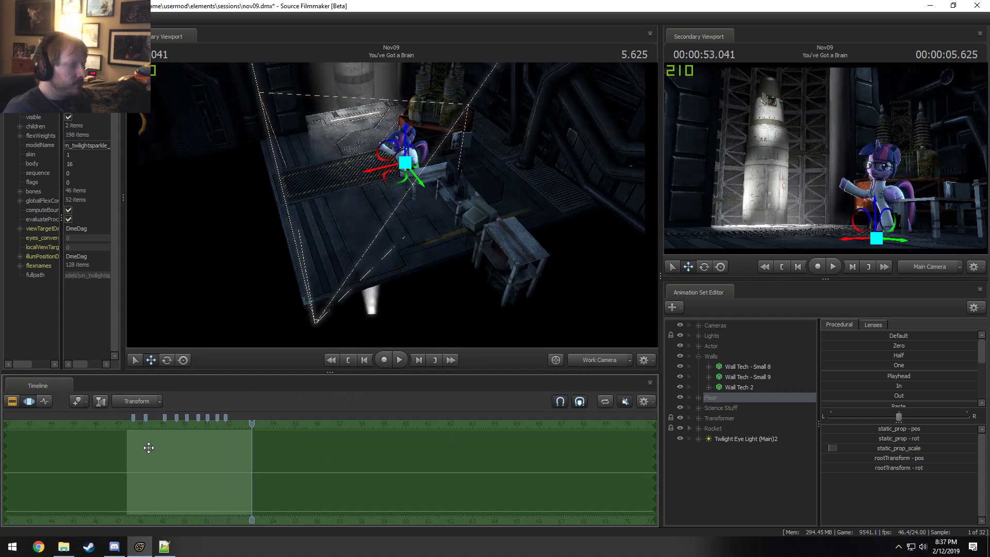
Step: Play the lit shot from near its beginning and show the timeline in the Clip Editor
key("F2")
key("F3")
left_click_drag(139, 426, 144, 436)
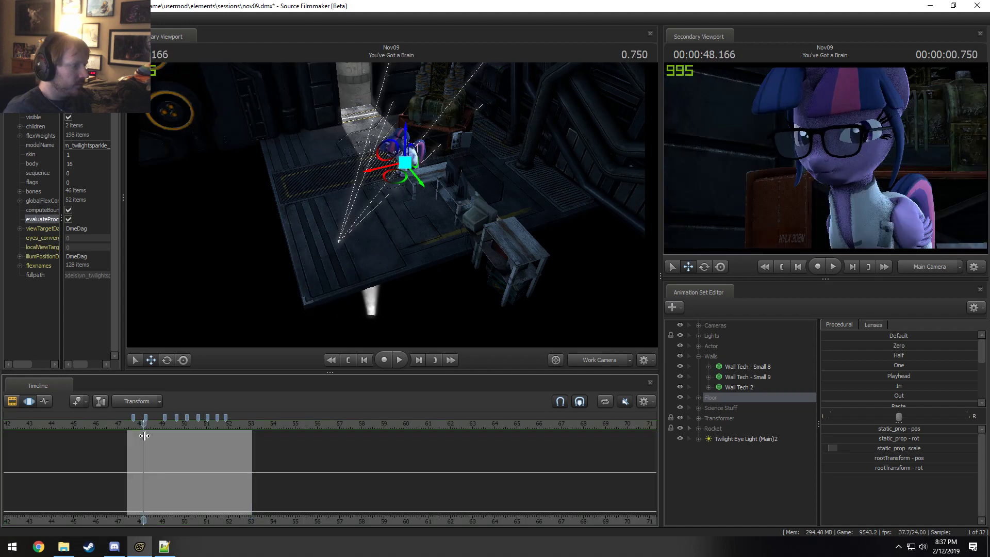
key("space")
key("F2")
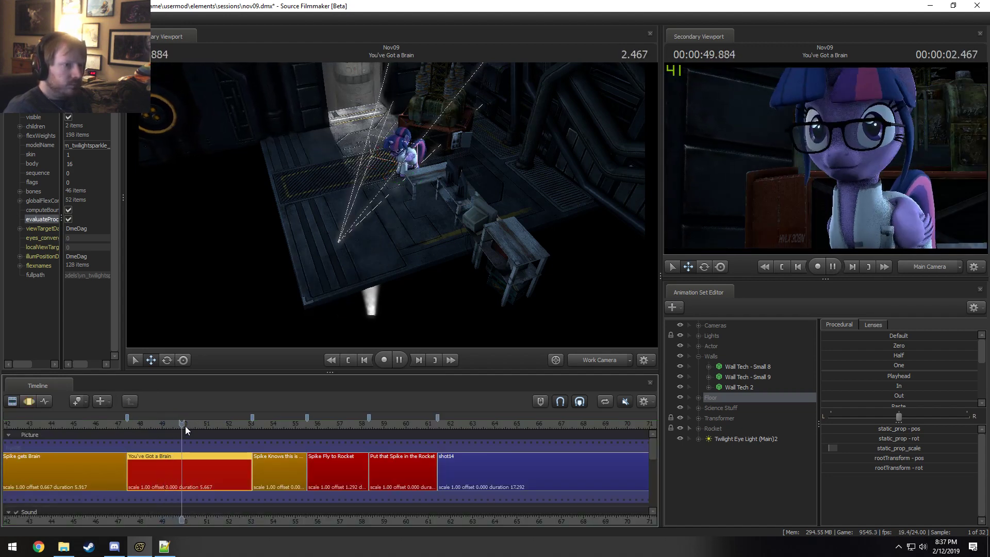
key("space")
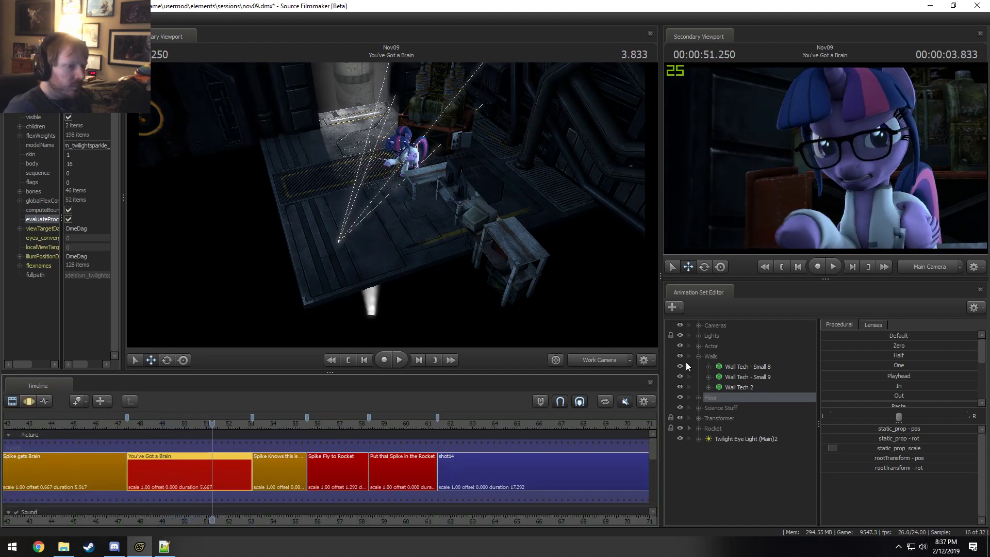
Step: Collapse the Walls group and review the contents of the Transformer, Science Stuff and Rocket groups
left_click(698, 356)
left_click(696, 386)
left_click(696, 386)
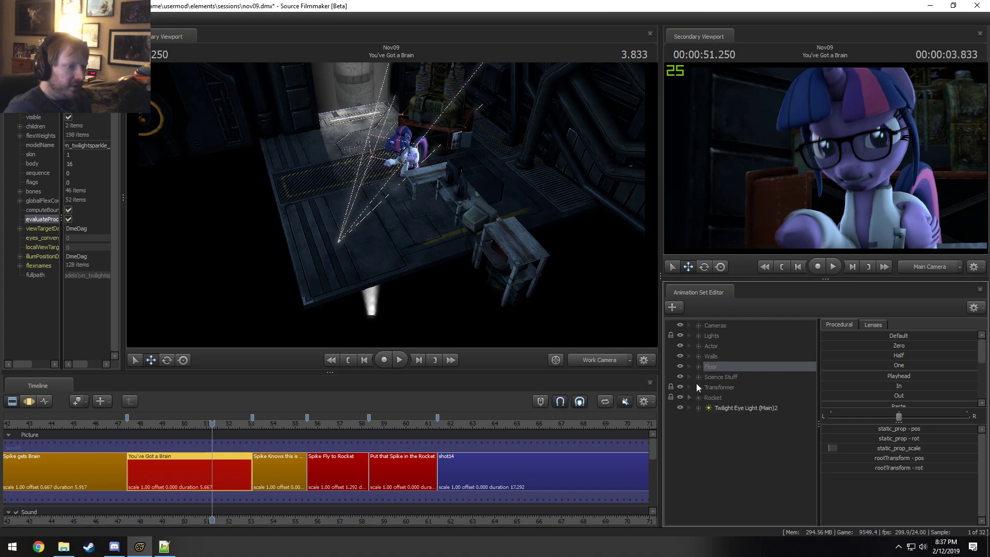
left_click(696, 387)
left_click(698, 376)
left_click(697, 395)
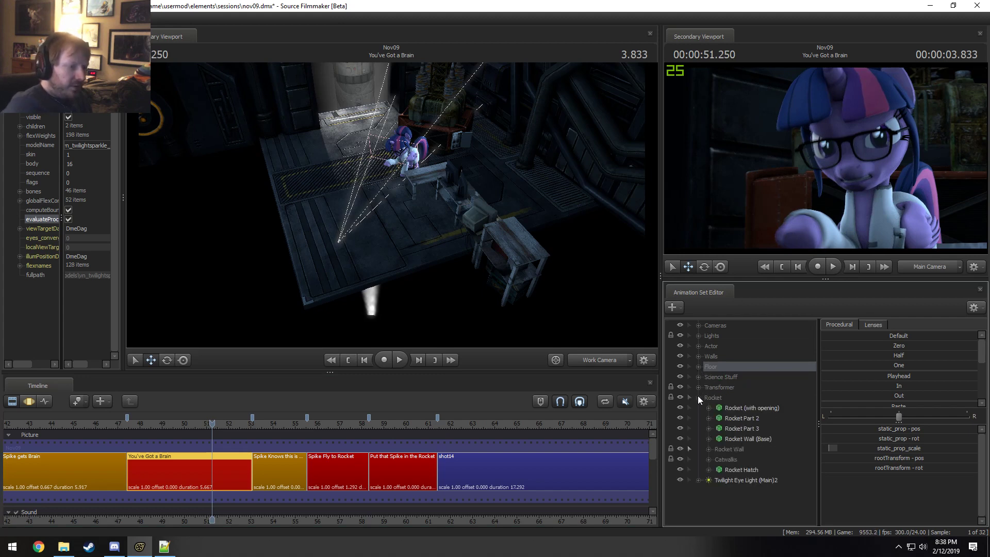
left_click(698, 396)
Step: Move Twilight Eye Light (Main)2 into the Lights group, directly below Twilight Eye Light (Main)
left_click_drag(721, 408, 727, 340)
left_click(699, 336)
scroll(722, 402, "down", 3)
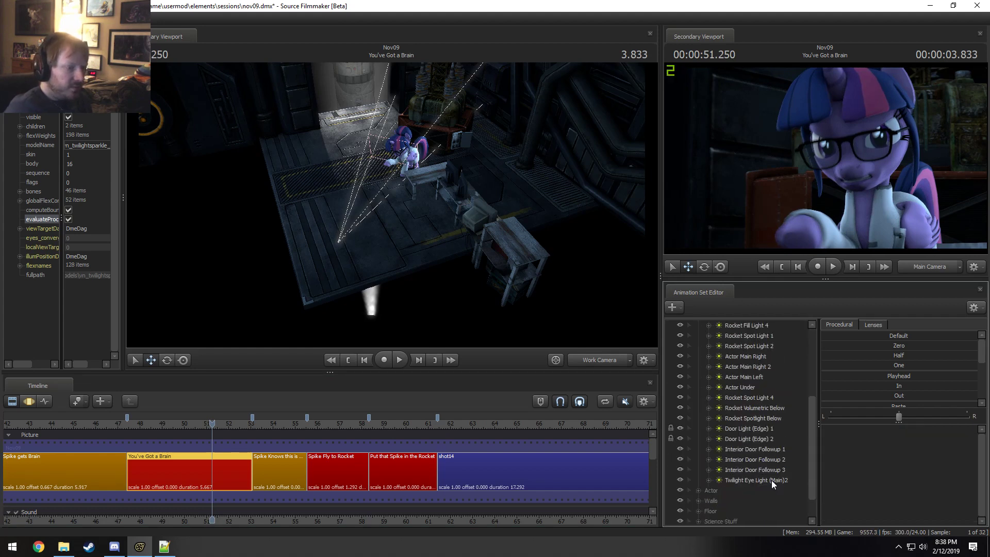
left_click_drag(772, 480, 760, 411)
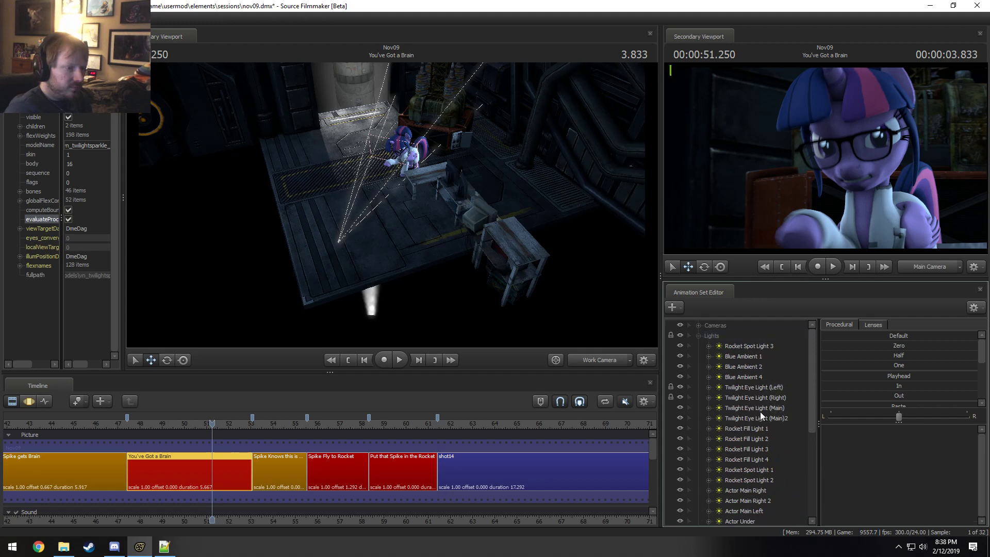
Step: Reorder the Lights group so Rocket Spot Light 3 sits directly below Rocket Spot Light 2
left_click(753, 347)
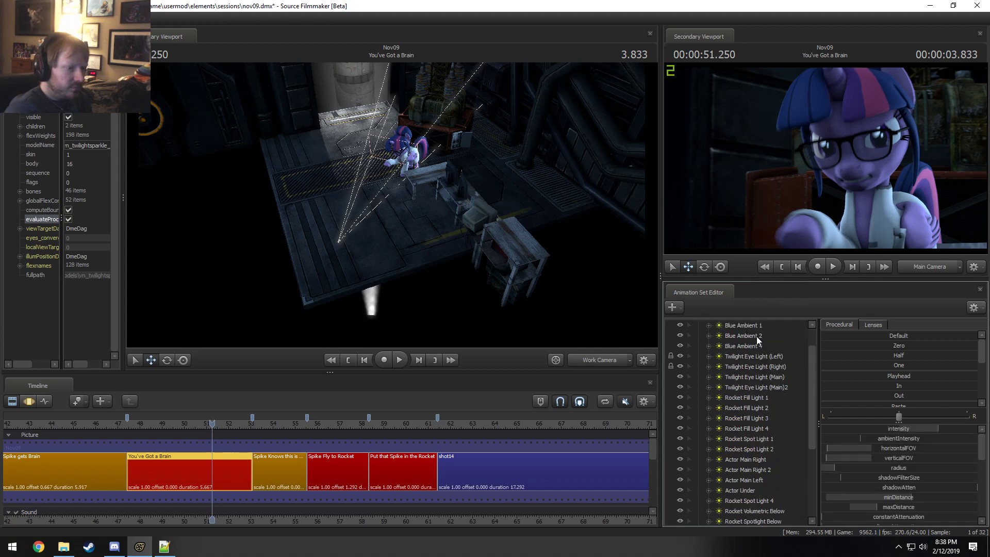
left_click_drag(756, 354, 767, 480)
scroll(760, 455, "up", 4)
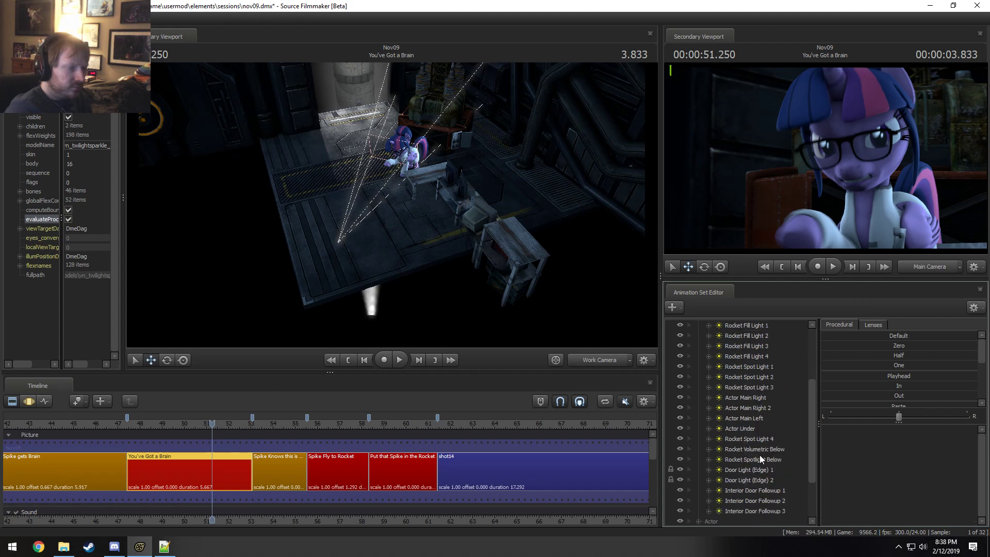
Step: Play a short stretch of the You've Got a Brain shot and stop it
key("space")
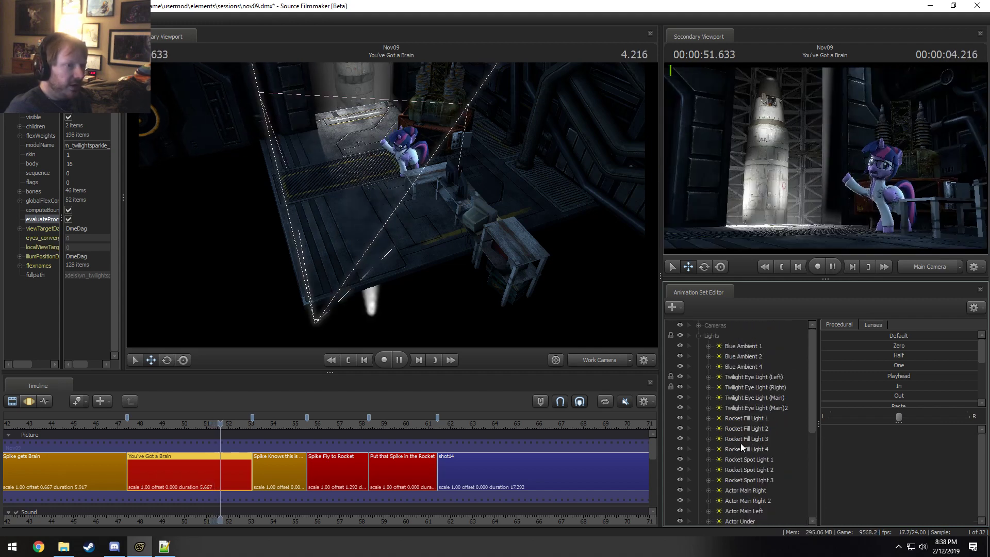
key("space")
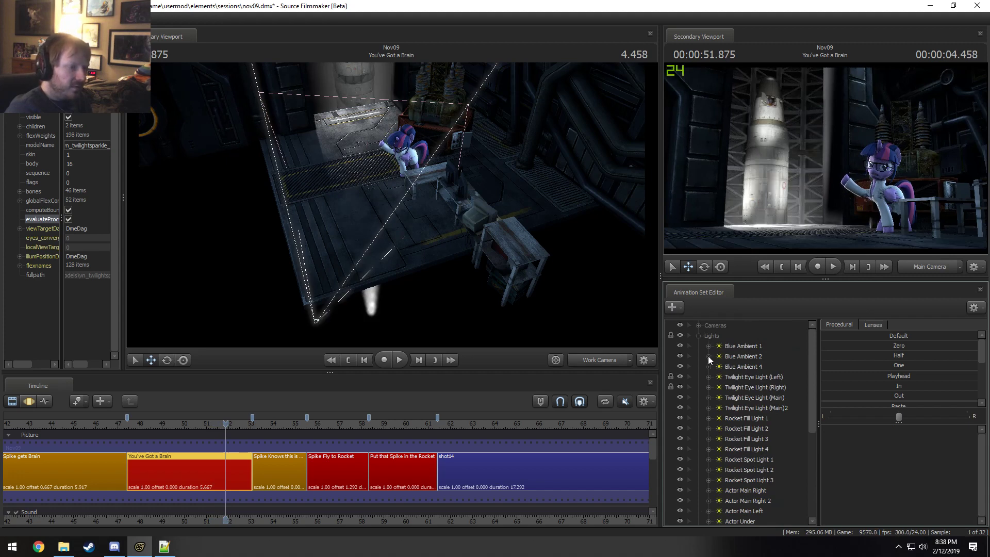
Step: Collapse the Lights group and delete the LIP SYNC animation set from the Actor group
left_click(698, 336)
left_click(699, 345)
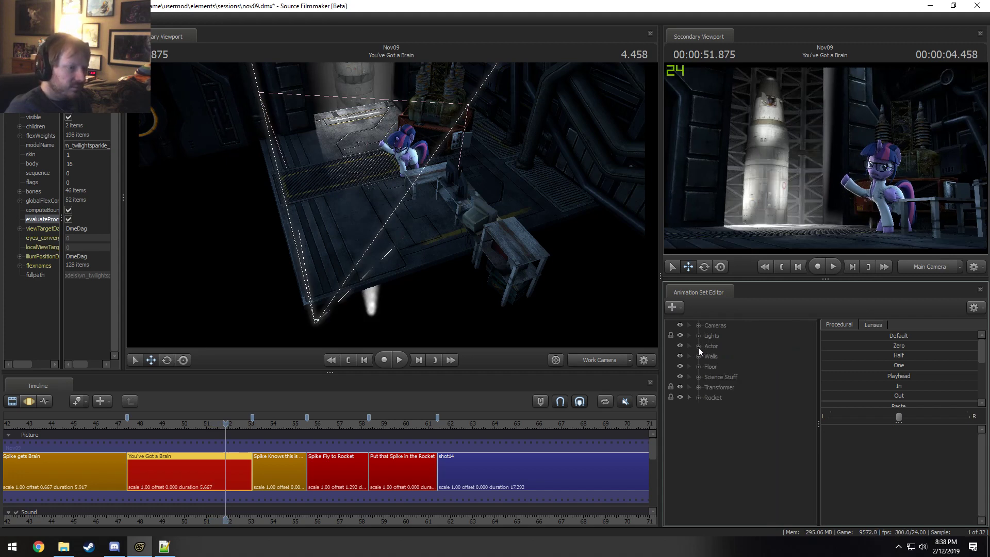
left_click(733, 366)
right_click(732, 364)
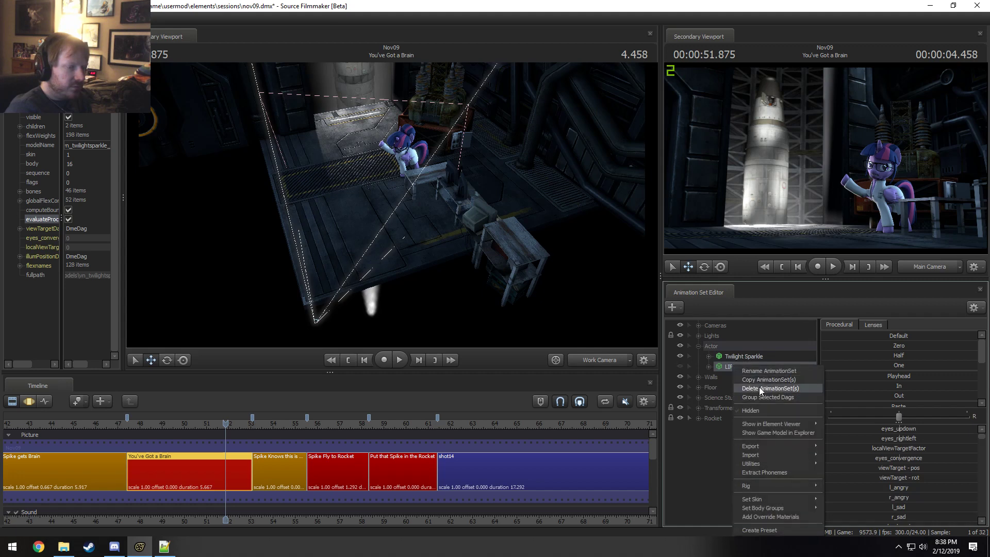
left_click(759, 387)
left_click(698, 367)
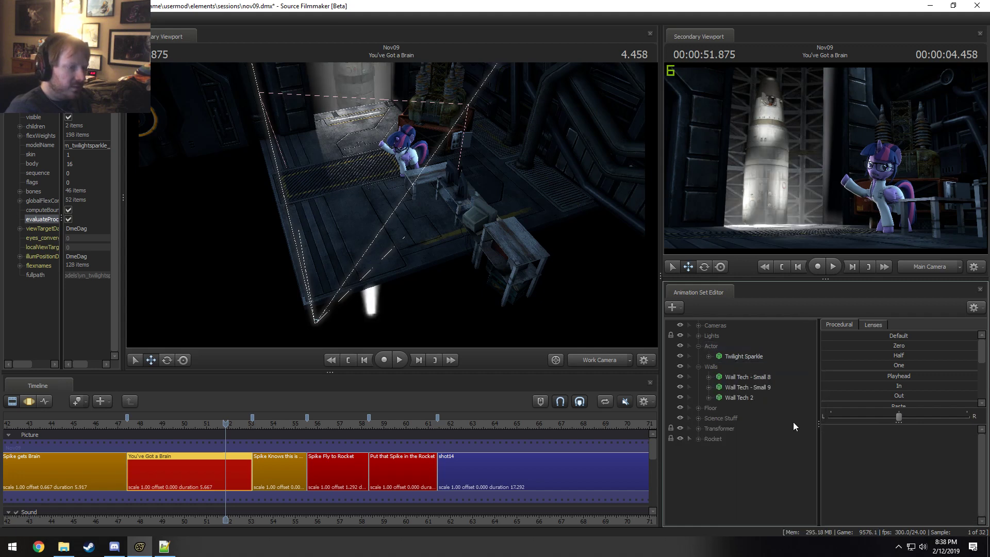
Step: Undo the deletion of the LIP SYNC animation set and save the session
key("ctrl+z")
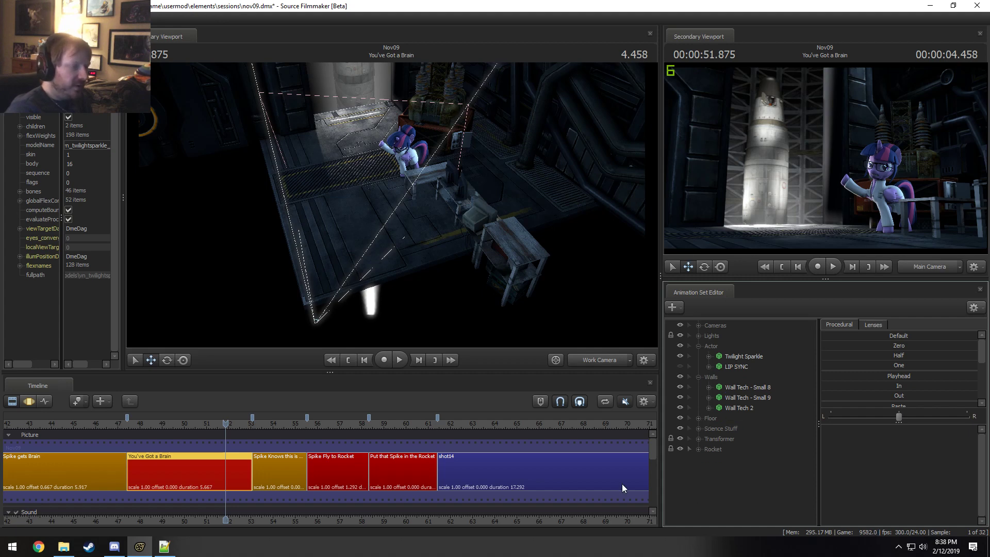
key("ctrl+s")
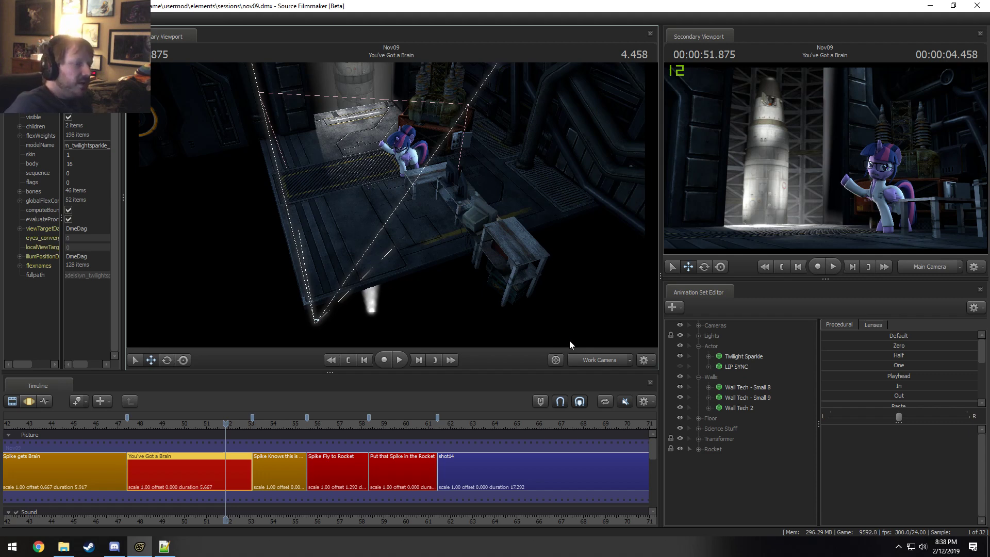
Step: Show the main camera in the primary viewport and set progressive refinement to 128 depth of field samples, choosing the motion blur sample count too
left_click(606, 359)
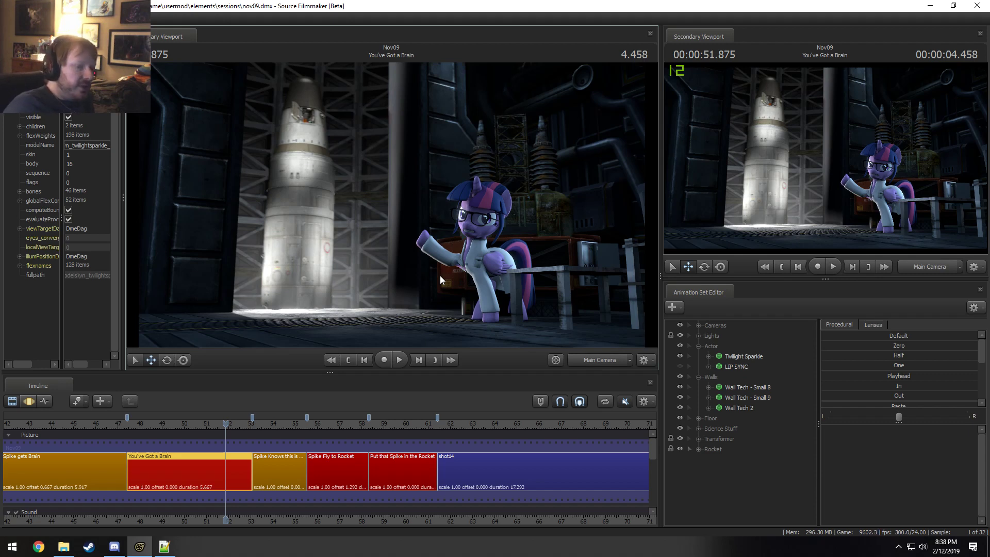
right_click(513, 160)
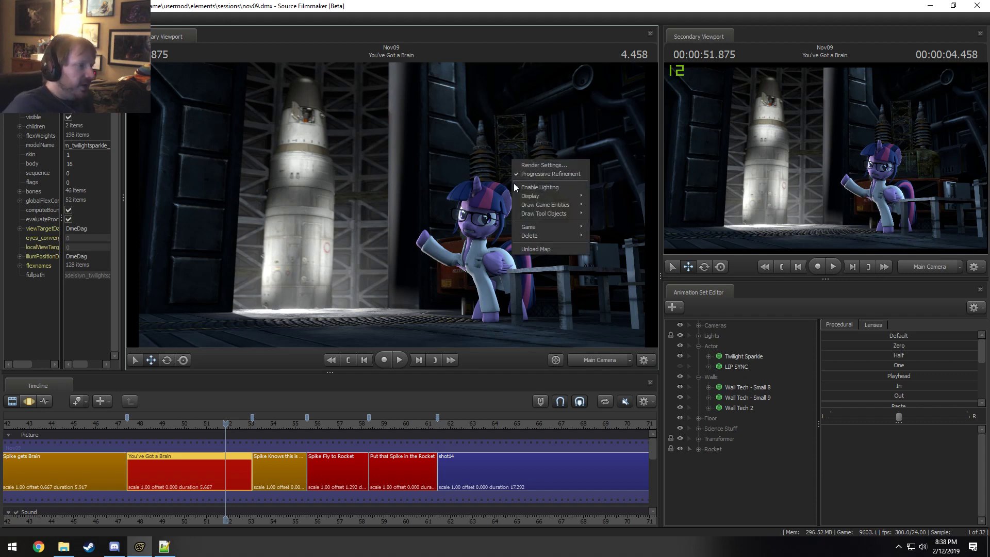
left_click(539, 165)
left_click(532, 233)
left_click(526, 278)
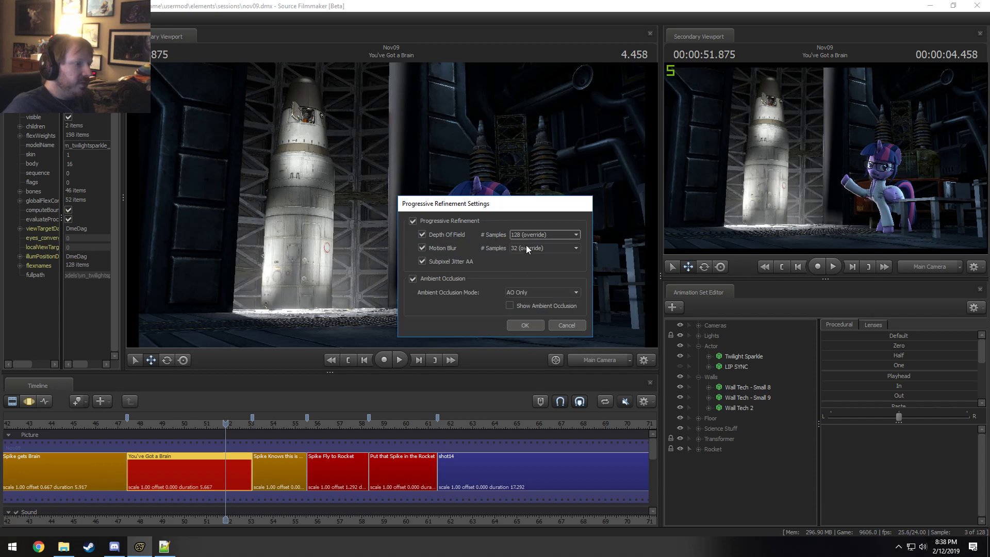
left_click(526, 248)
left_click(530, 288)
left_click(525, 325)
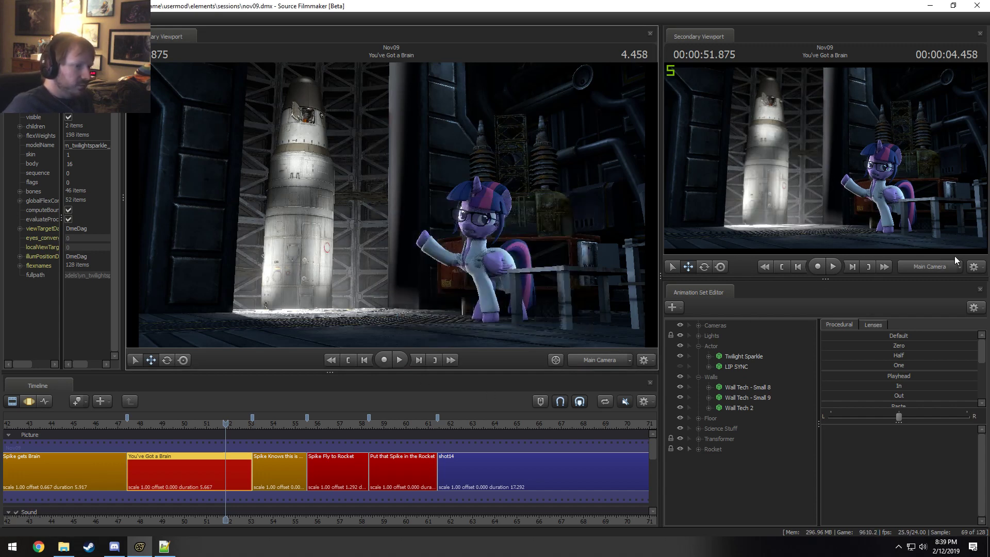
Step: Enlarge the primary viewport by shrinking the timeline and the element viewer, and show the work camera in the secondary viewport
key("F3")
left_click_drag(437, 372, 442, 469)
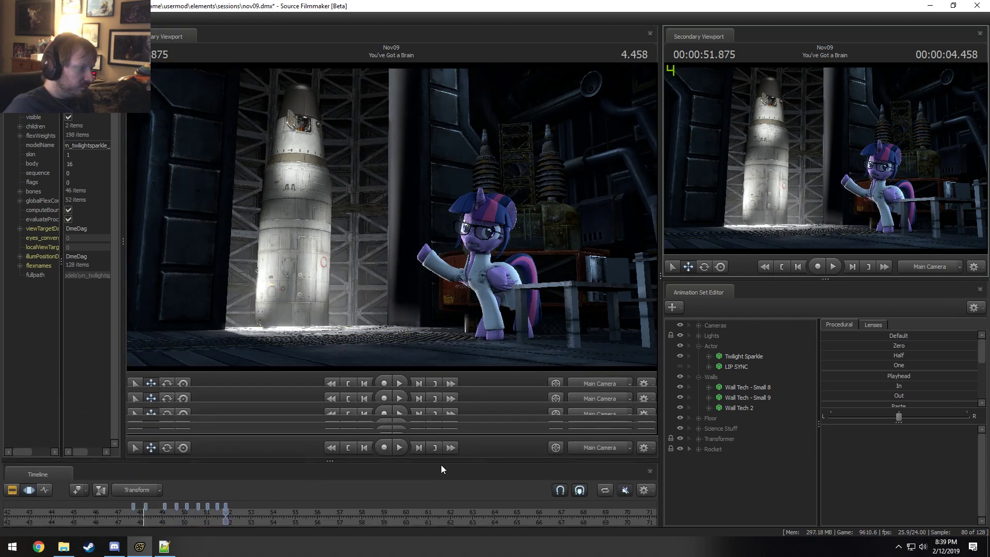
left_click_drag(123, 296, 28, 422)
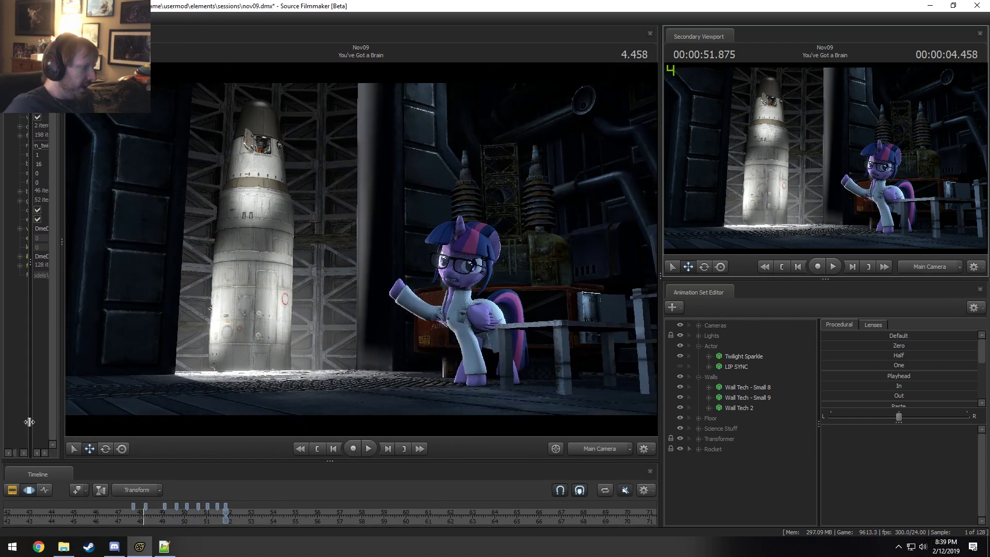
left_click(12, 491)
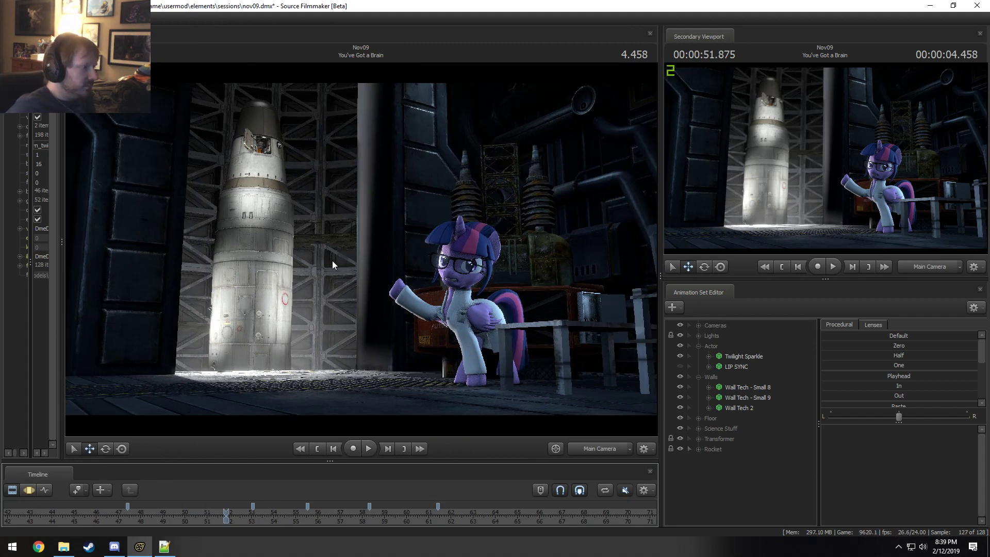
left_click(920, 270)
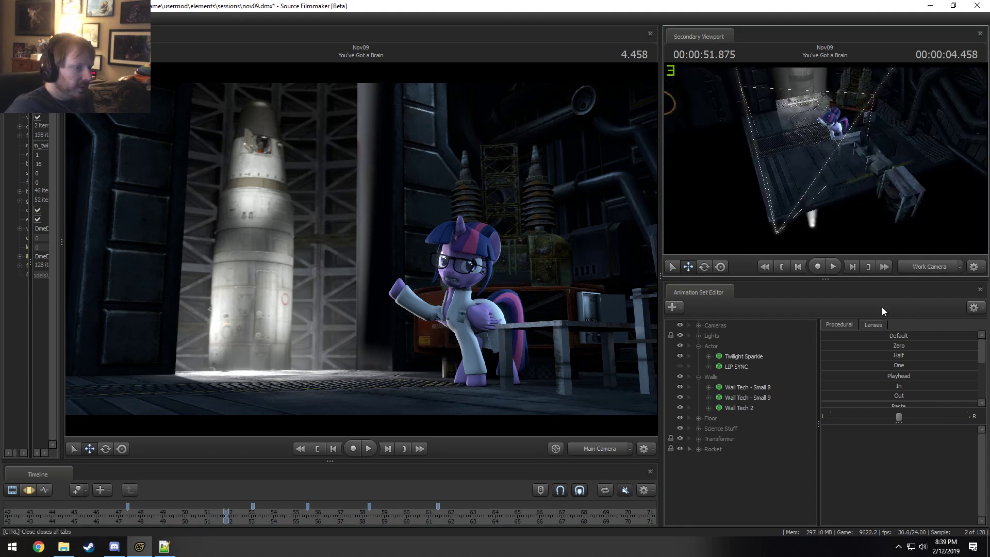
Step: Alternate between the motion editor and clip editor to compare the frame with and without progressive refinement
key("F4")
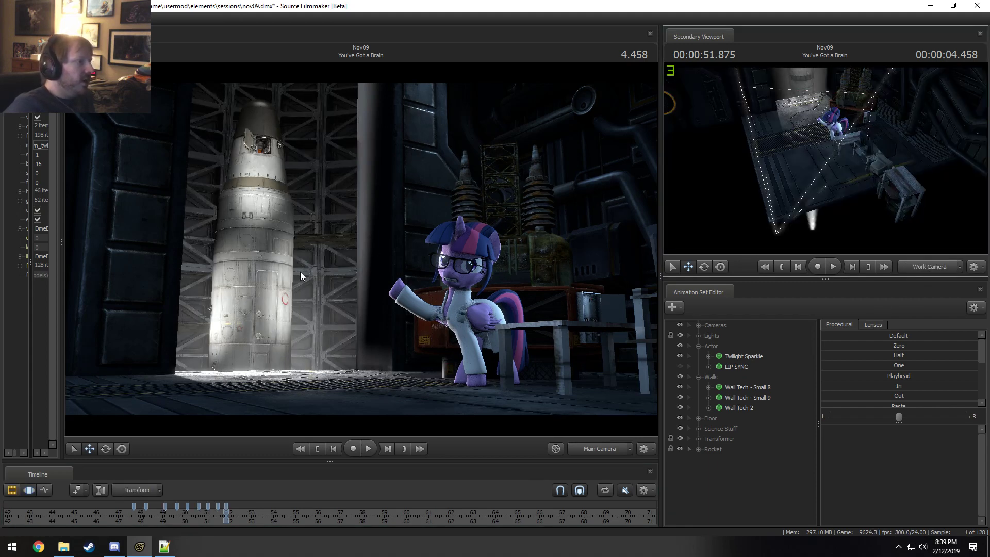
key("F2")
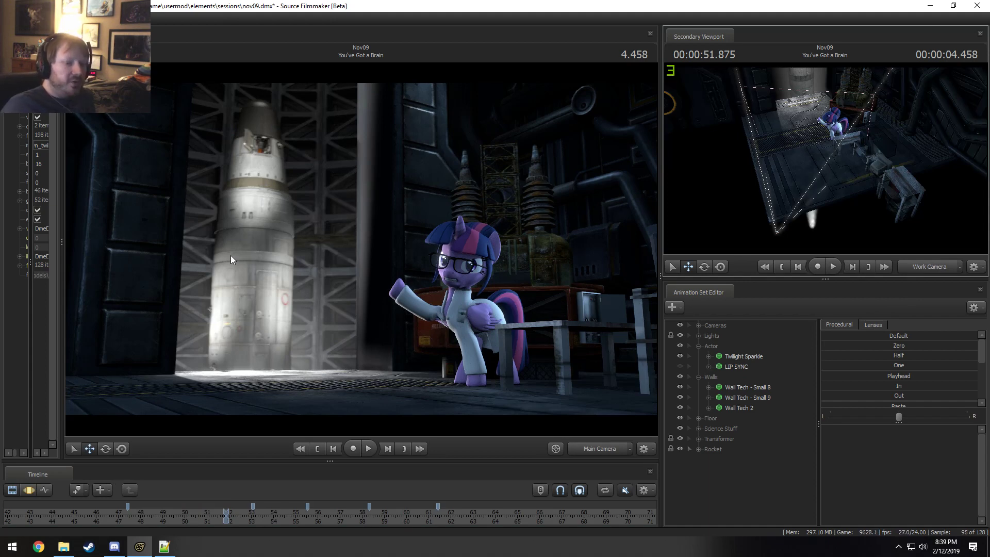
key("F3")
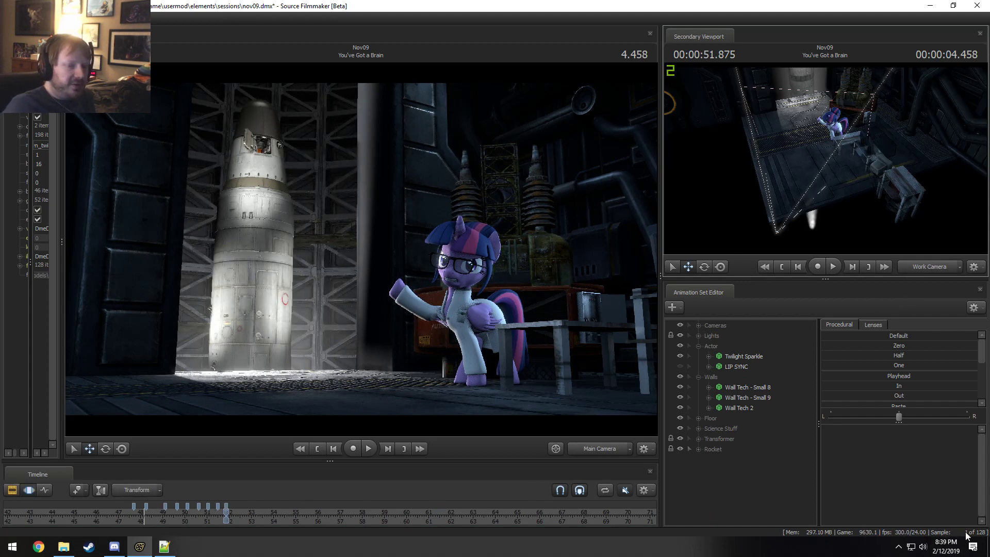
key("F2")
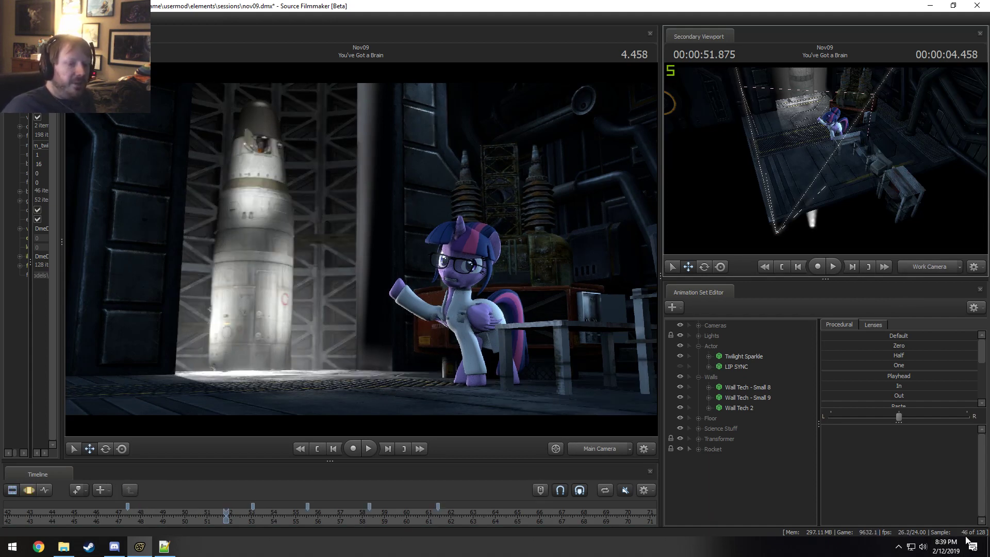
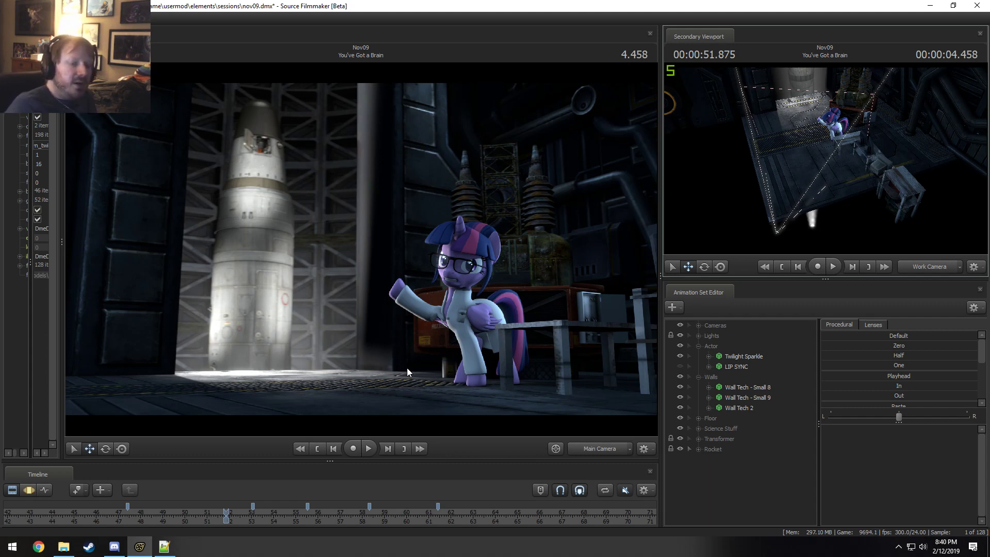
key("F2")
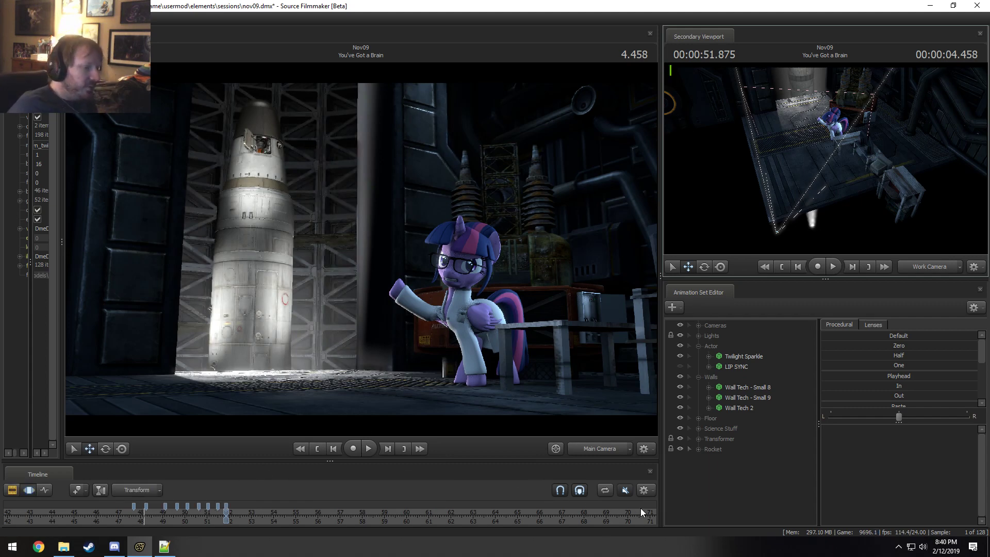
key("F2")
Step: Make the timeline taller and play back the You've Got a Brain shot to review Twilight's animation
left_click_drag(526, 461, 533, 414)
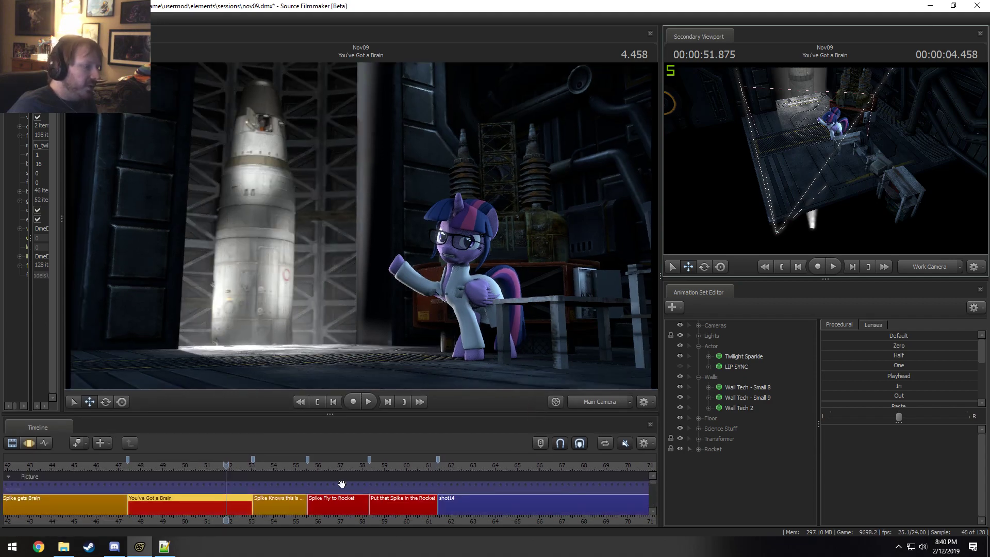
left_click(133, 464)
key("space")
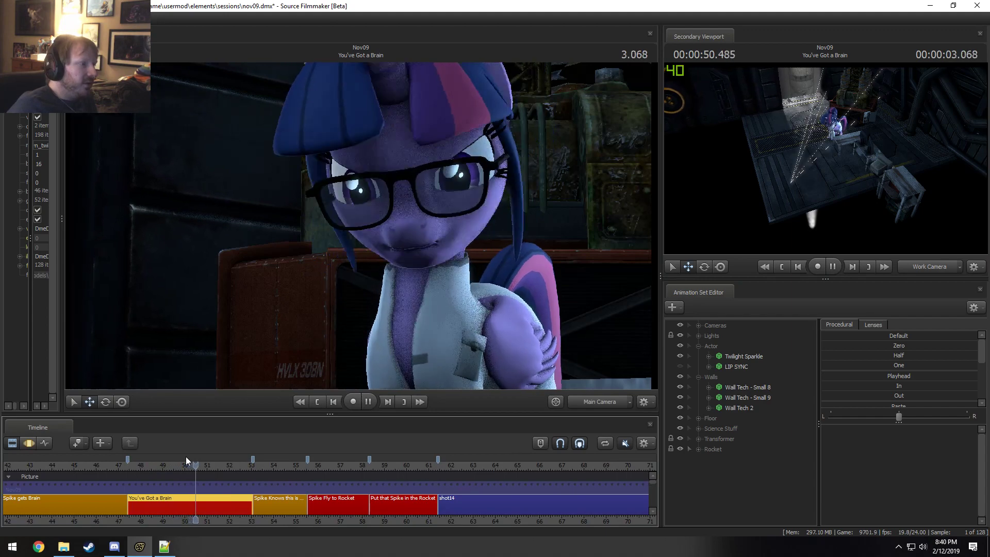
key("space")
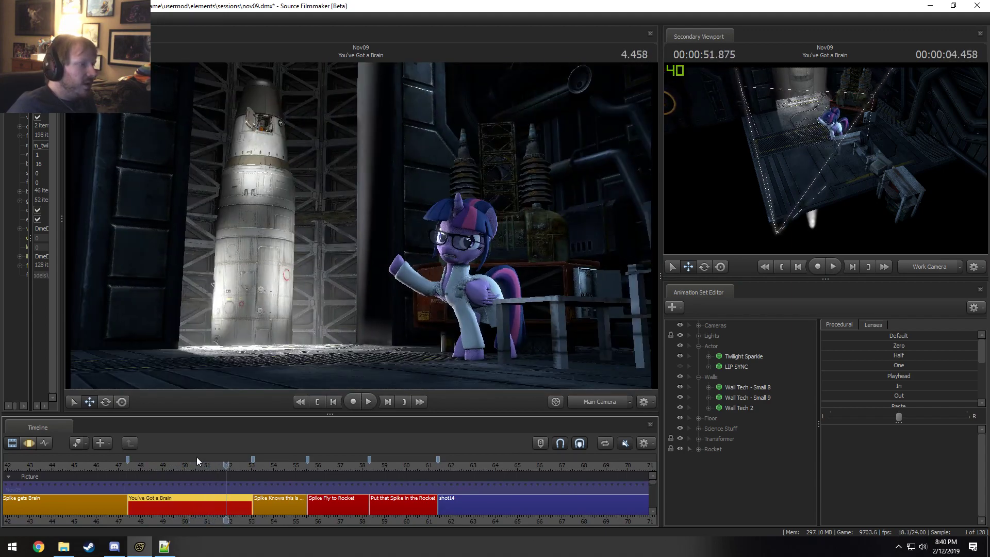
left_click(163, 465)
key("space")
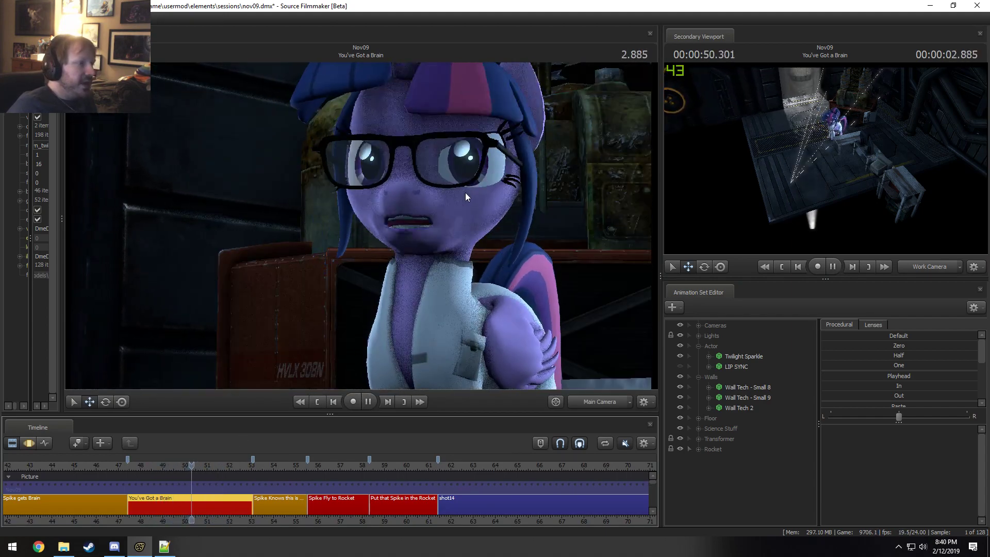
key("space")
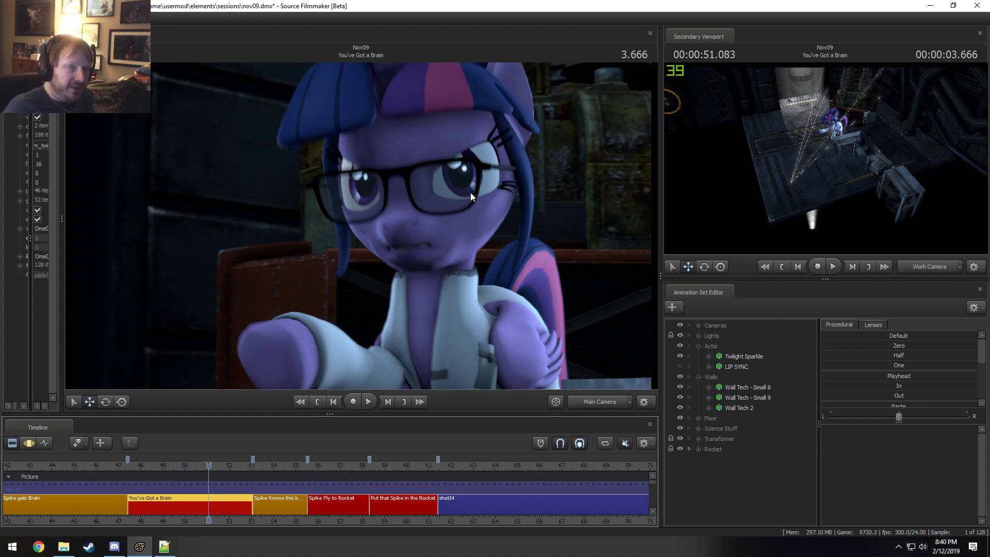
Step: Place the playhead near the start of the You've Got a Brain shot and copy the scene camera to the work camera
left_click(134, 465)
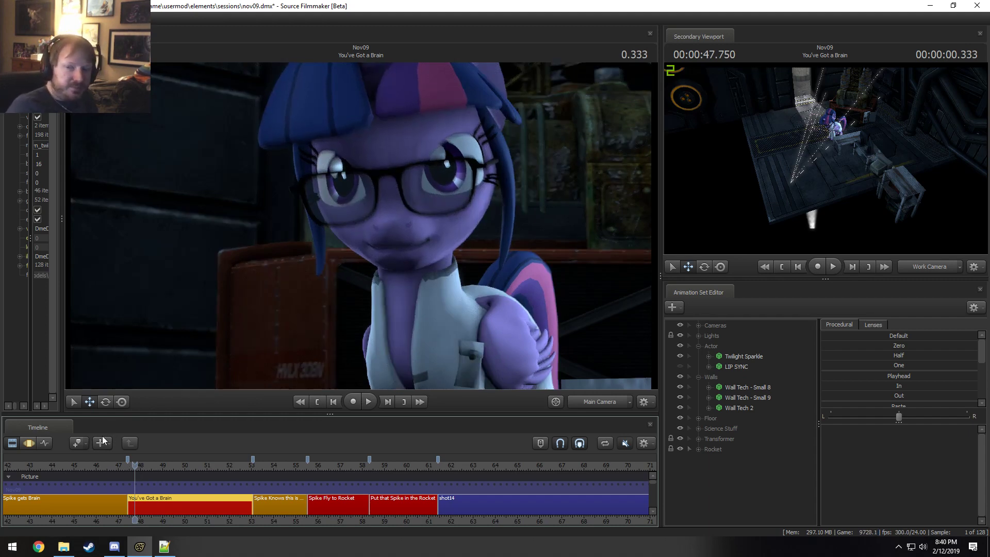
left_click_drag(135, 465, 131, 466)
scroll(132, 481, "down", 2)
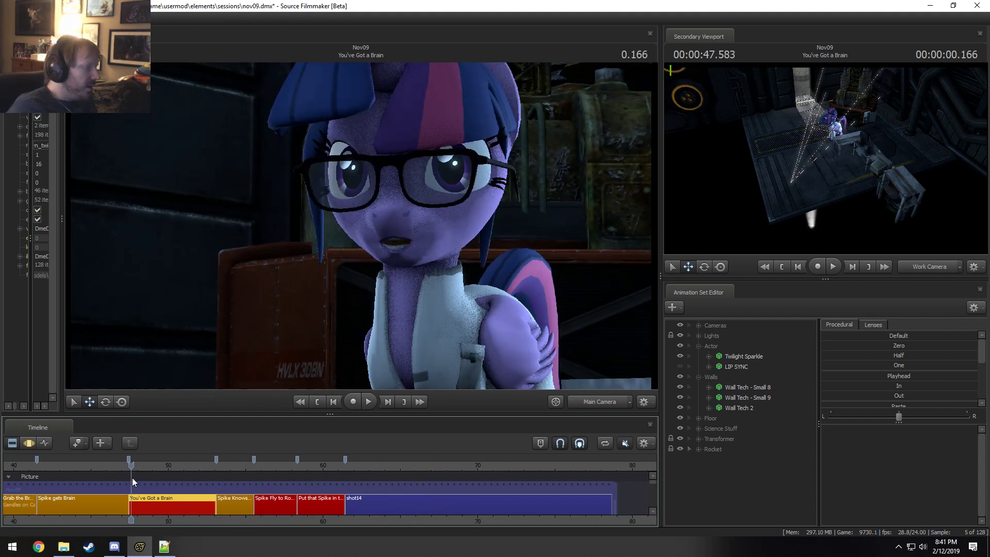
scroll(129, 485, "down", 3)
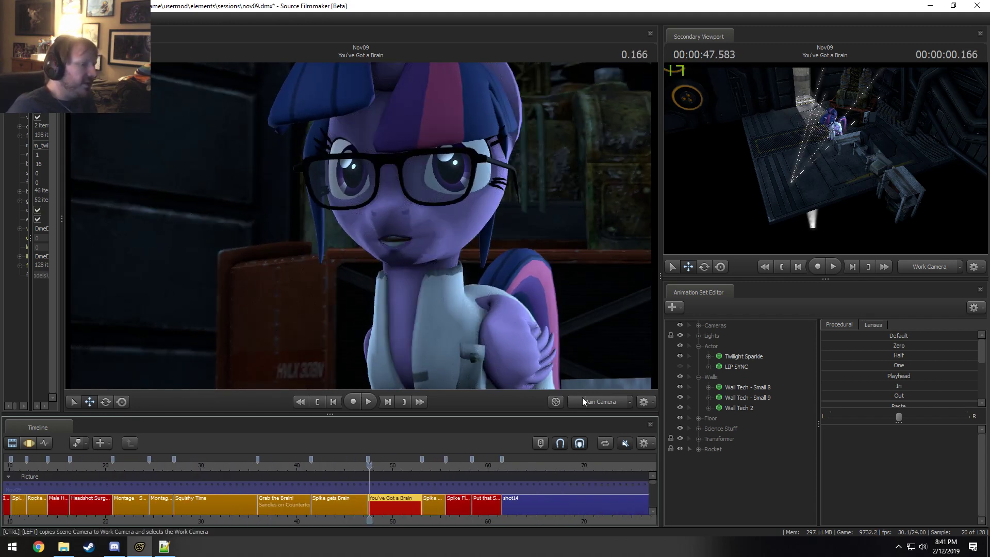
left_click(582, 401, "ctrl")
Step: Play a moment of the shot and fly the work camera around to inspect the rocket bay and surrounding walls
key("space")
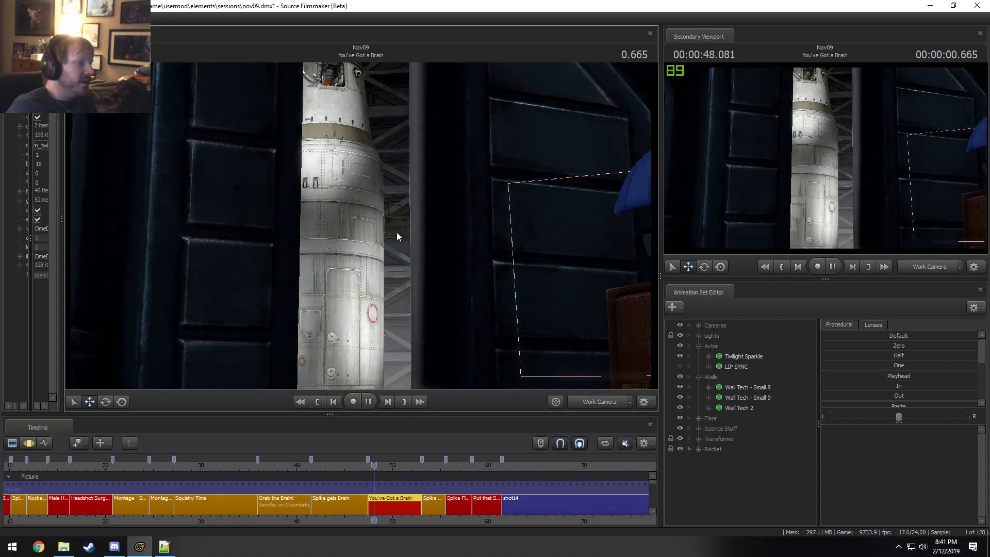
key("space")
key("s")
left_click_drag(397, 232, 453, 241)
key("w")
key("w")
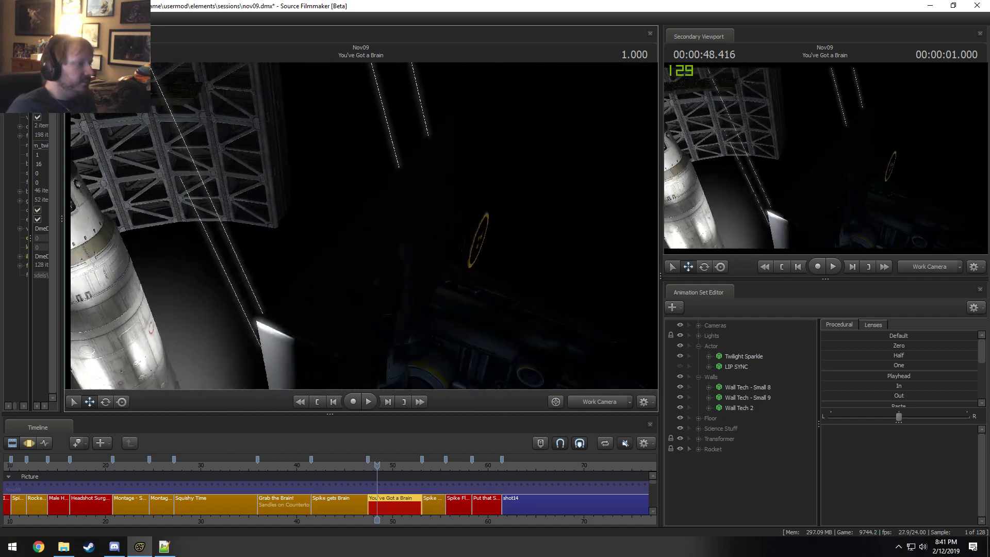
left_click_drag(361, 226, 361, 230)
left_click_drag(434, 206, 435, 164)
Step: Return the primary viewport to the main camera and play the Grab the Brain! shot from near its start
scroll(375, 475, "down", 5)
scroll(375, 476, "up", 5)
scroll(376, 475, "down", 5)
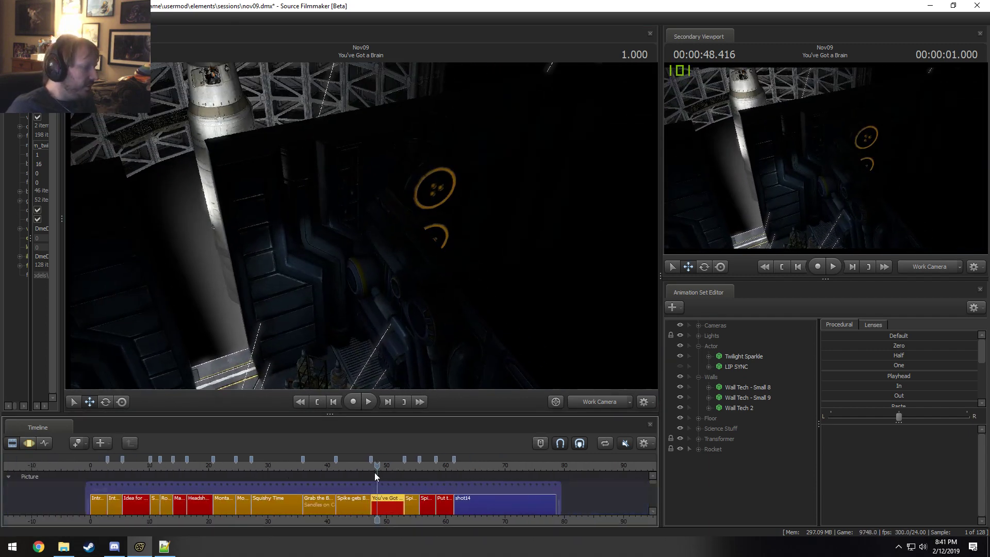
left_click_drag(374, 472, 316, 472)
left_click(603, 398)
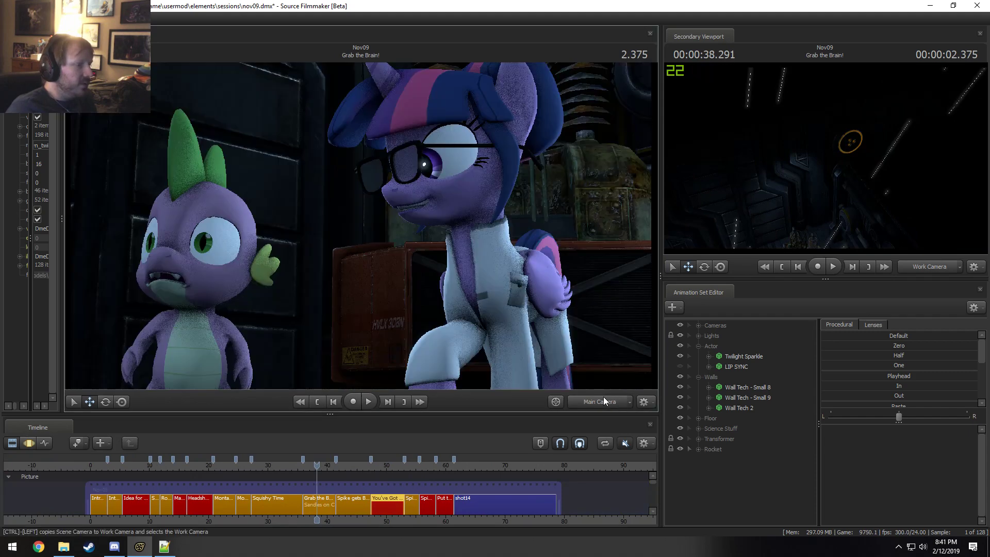
key("space")
key("space")
left_click(306, 465)
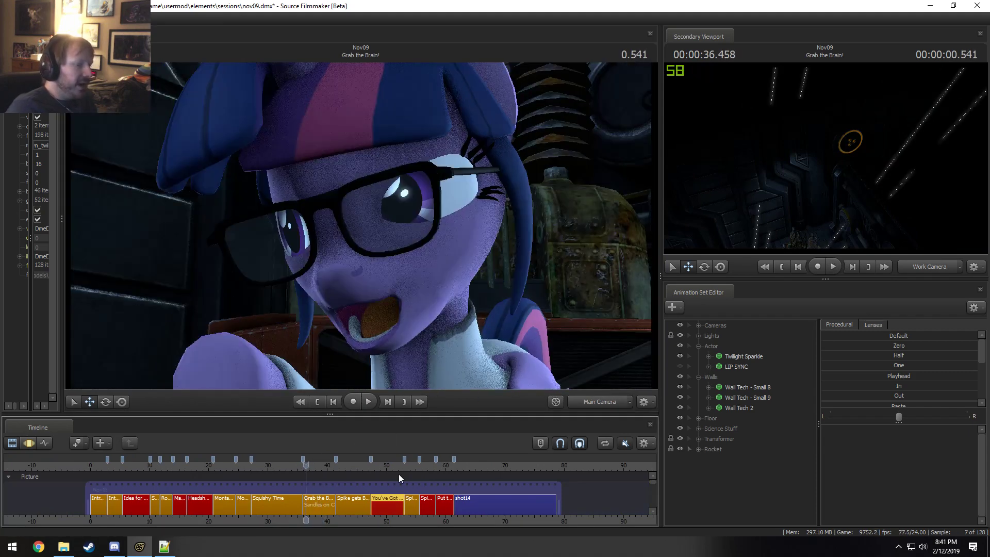
key("space")
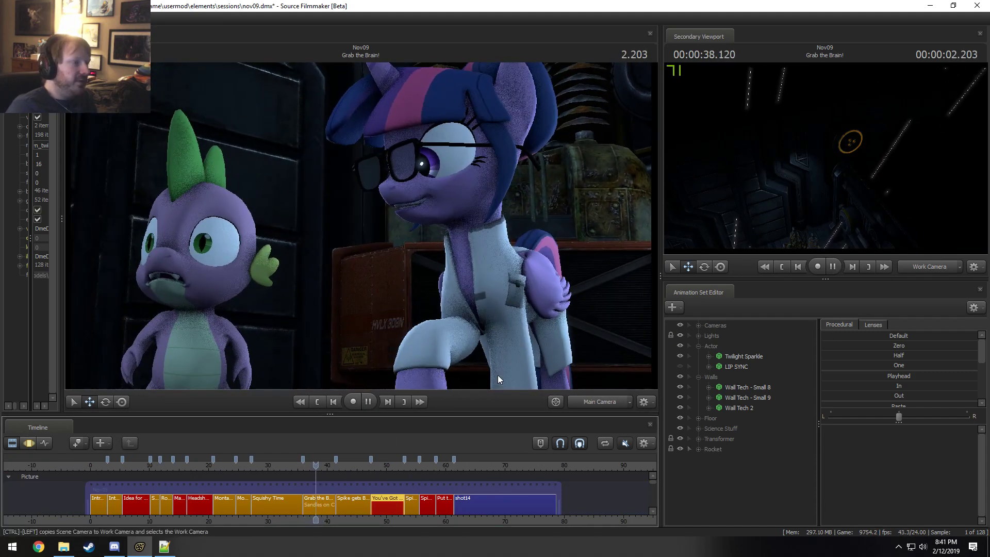
Step: Replay the opening of the Grab the Brain! shot and return the playhead to the early part of You've Got a Brain
left_click(306, 465)
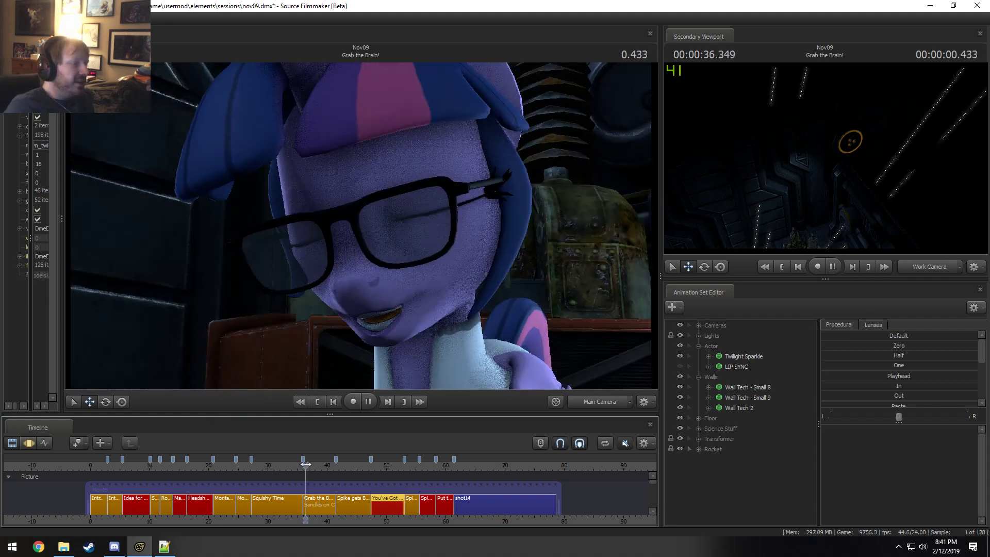
key("space")
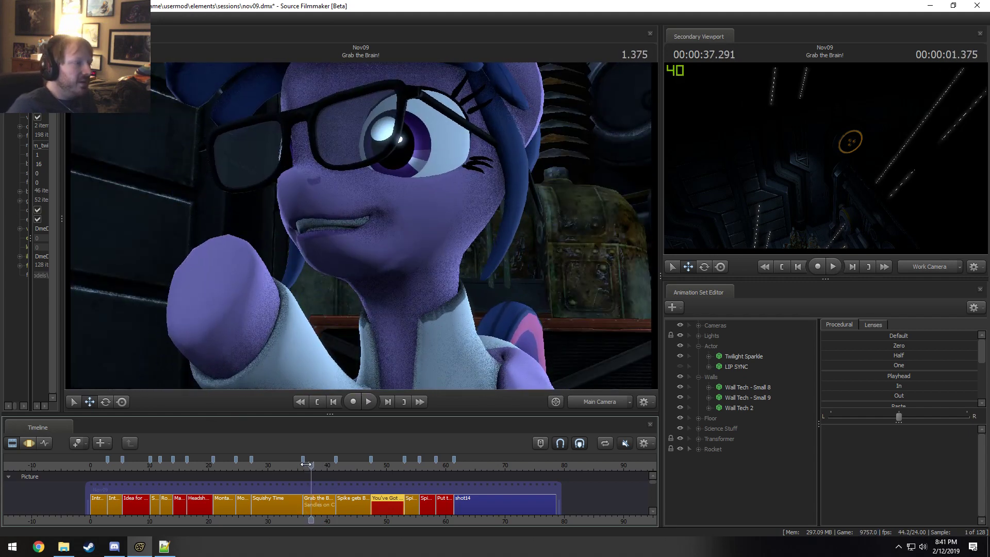
left_click(382, 467)
scroll(388, 502, "up", 5)
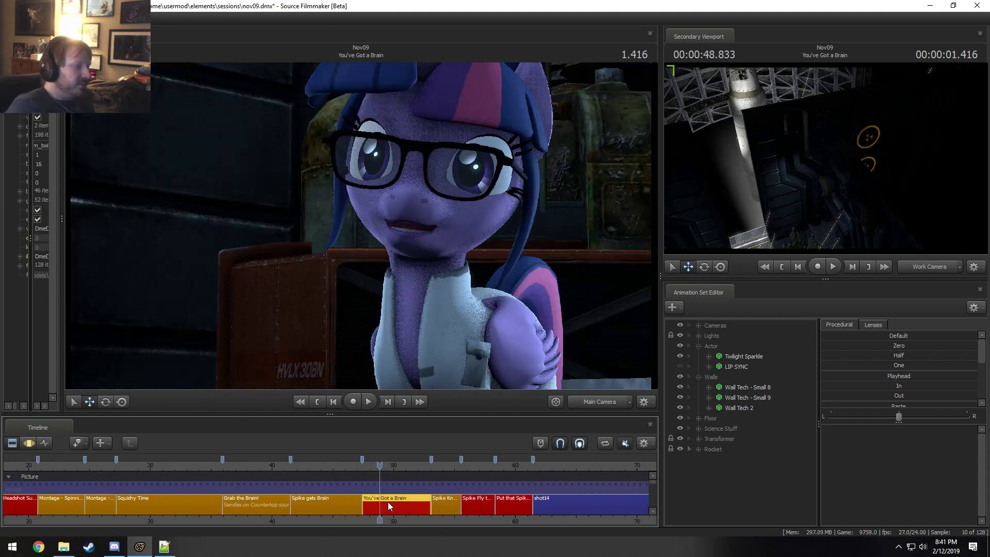
Step: Expand the Lights group and check the shadow options of the Twilight Eye Light (Main) lights
left_click(699, 336)
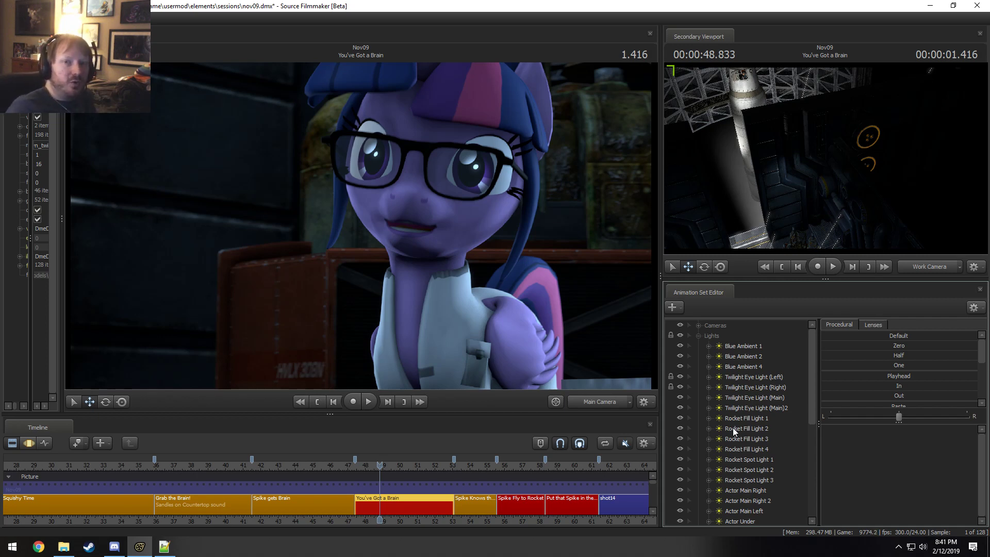
right_click(754, 413)
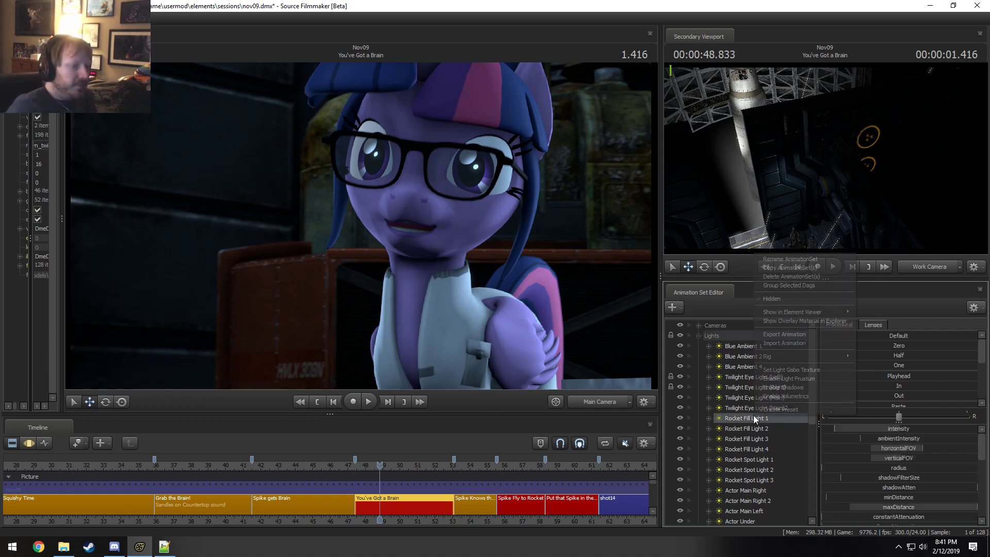
left_click(743, 401)
right_click(743, 400)
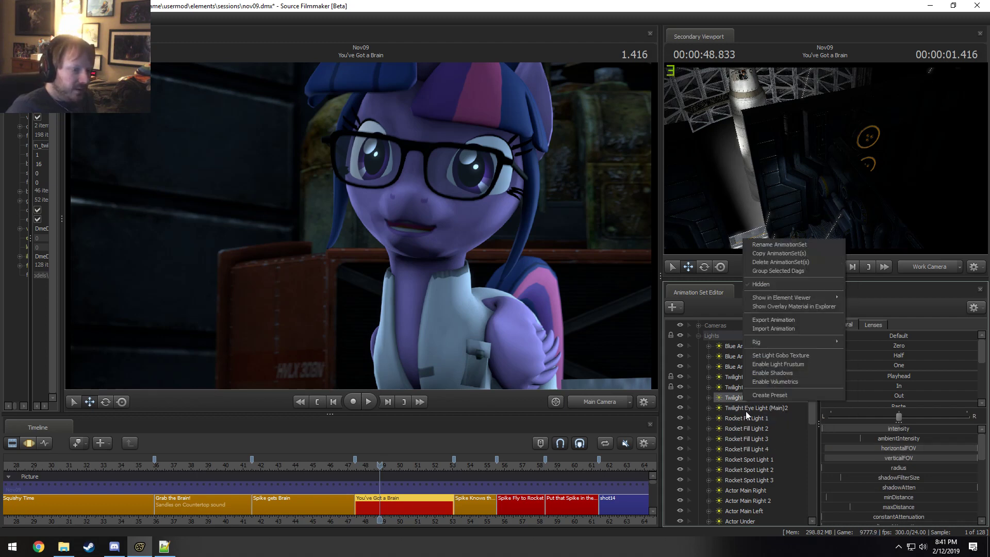
right_click(746, 411)
left_click(746, 398)
scroll(740, 443, "down", 3)
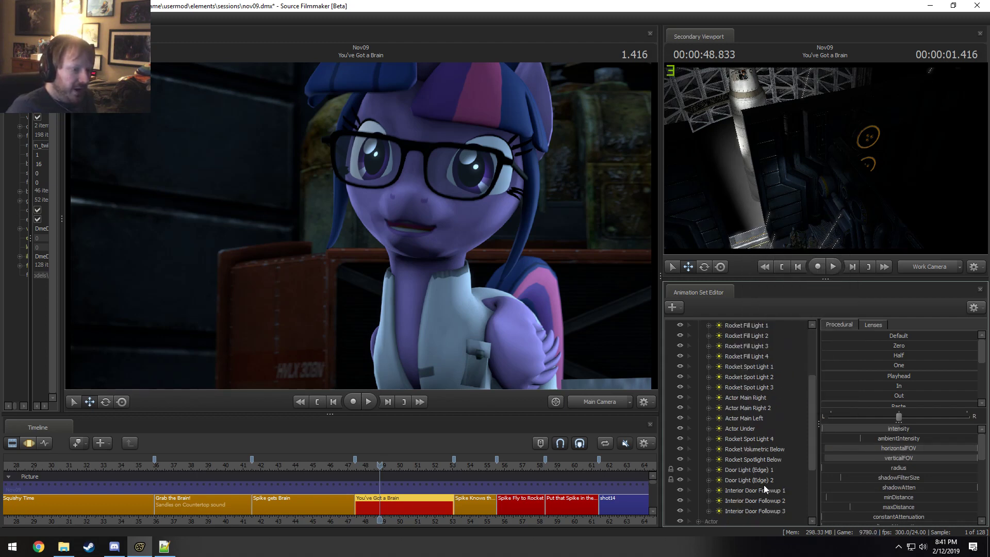
scroll(763, 469, "up", 3)
Step: View the scene through Blue Ambient 1 in the primary viewport and show the main camera in the secondary viewport
right_click(756, 346)
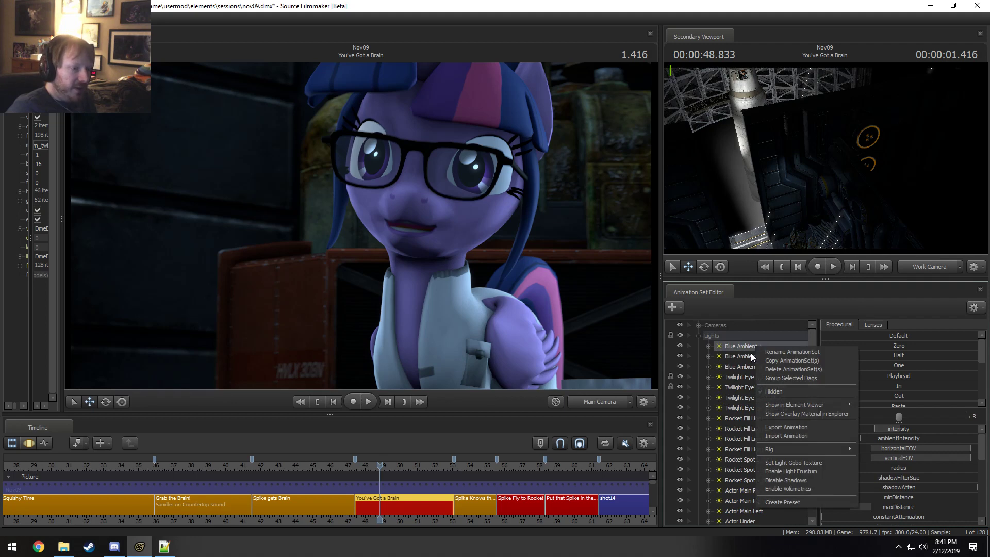
right_click(750, 353)
left_click(750, 348)
right_click(750, 348)
left_click(750, 347)
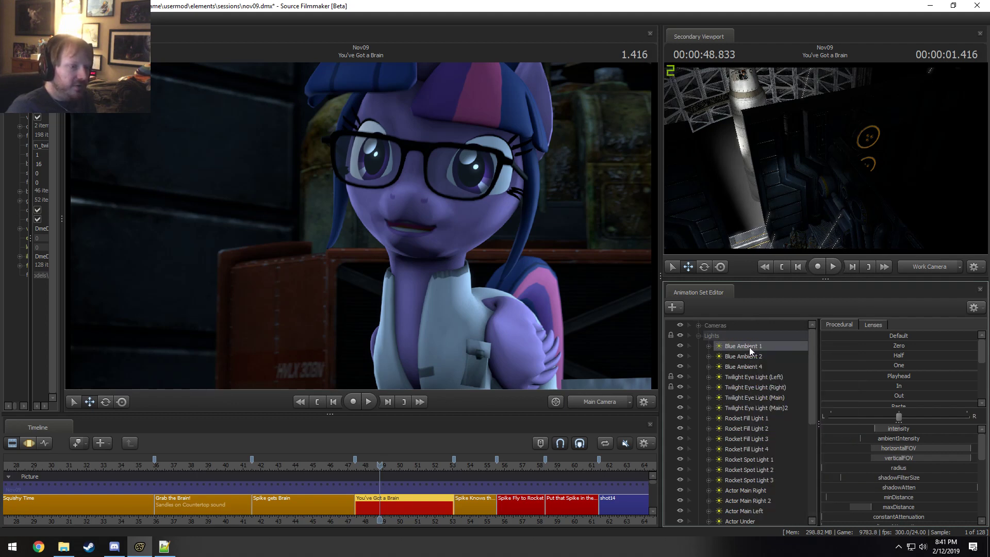
left_click_drag(750, 348, 470, 192)
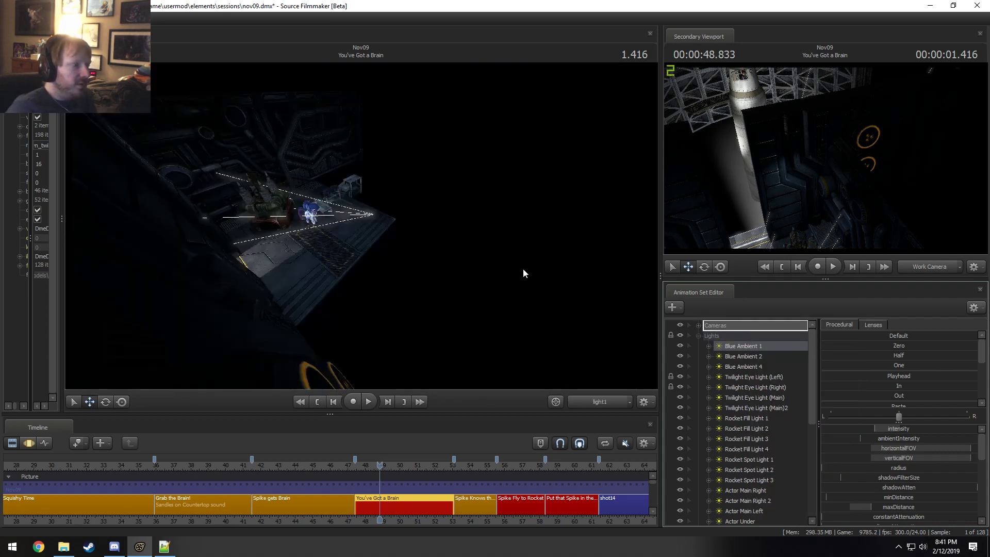
right_click(753, 349)
left_click(917, 269)
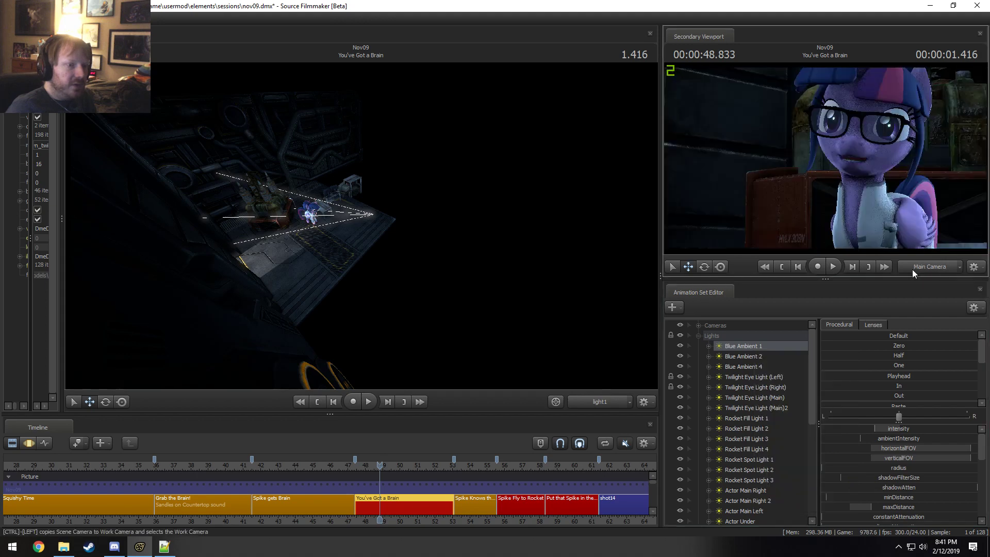
Step: Disable and re-enable Blue Ambient 1's shadows to compare their effect on Twilight's close-up
right_click(755, 345)
left_click(795, 476)
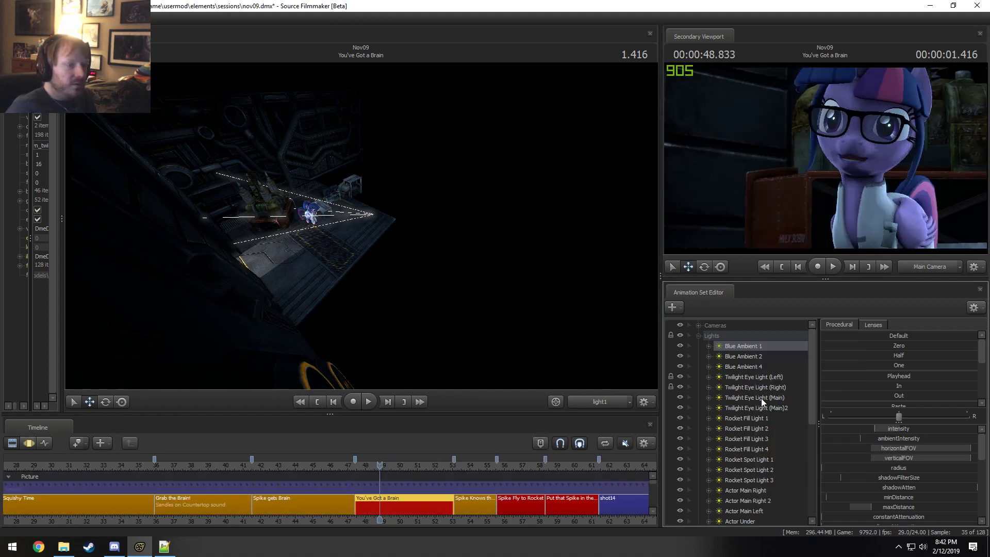
right_click(743, 348)
left_click(778, 482)
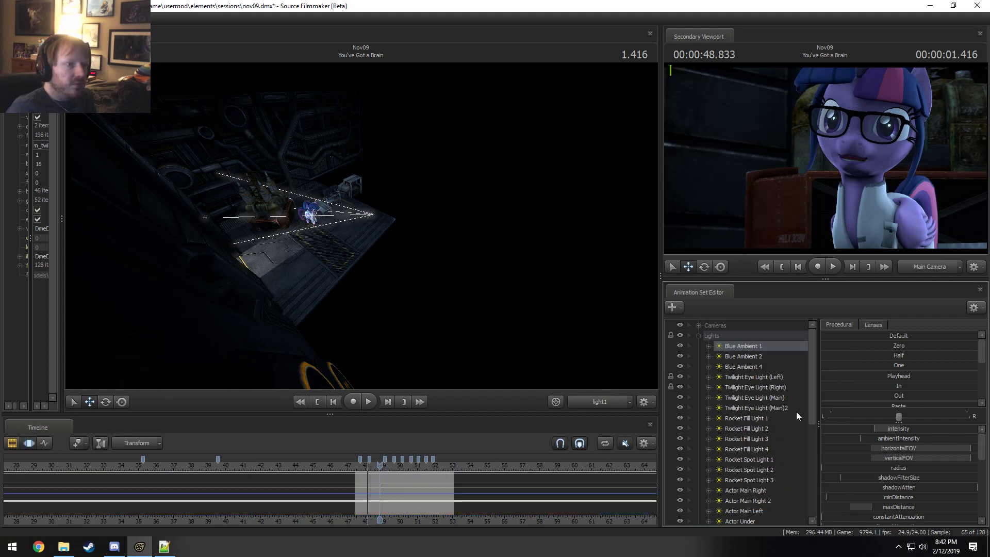
key("F2")
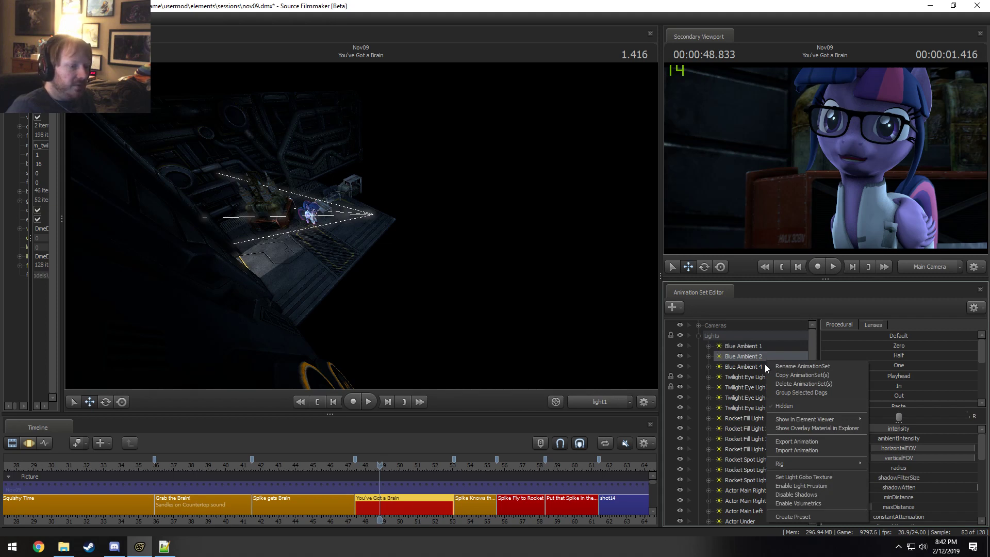
Step: View through Blue Ambient 2 in the primary viewport, toggle its shadows for comparison and leave them disabled
left_click_drag(751, 356, 399, 204)
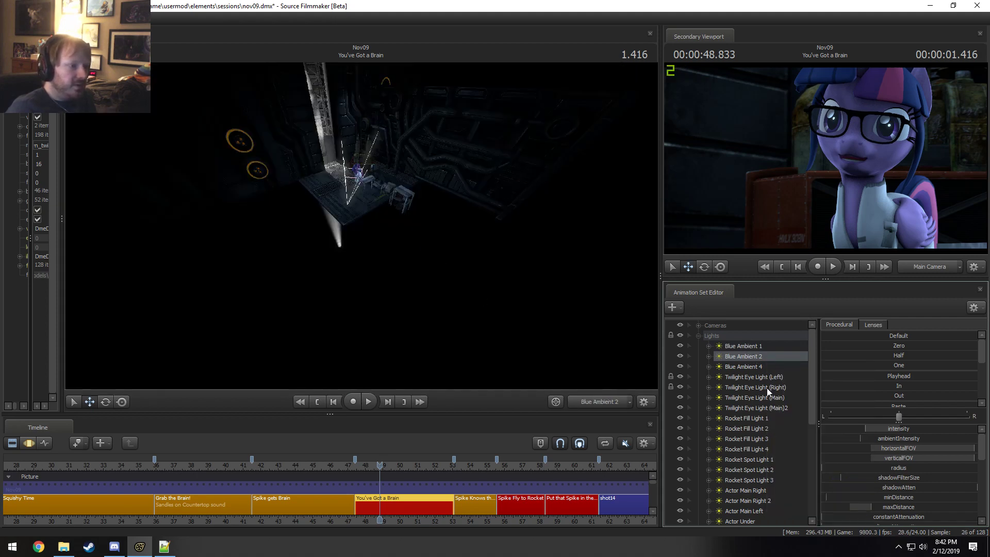
right_click(757, 356)
left_click(804, 488)
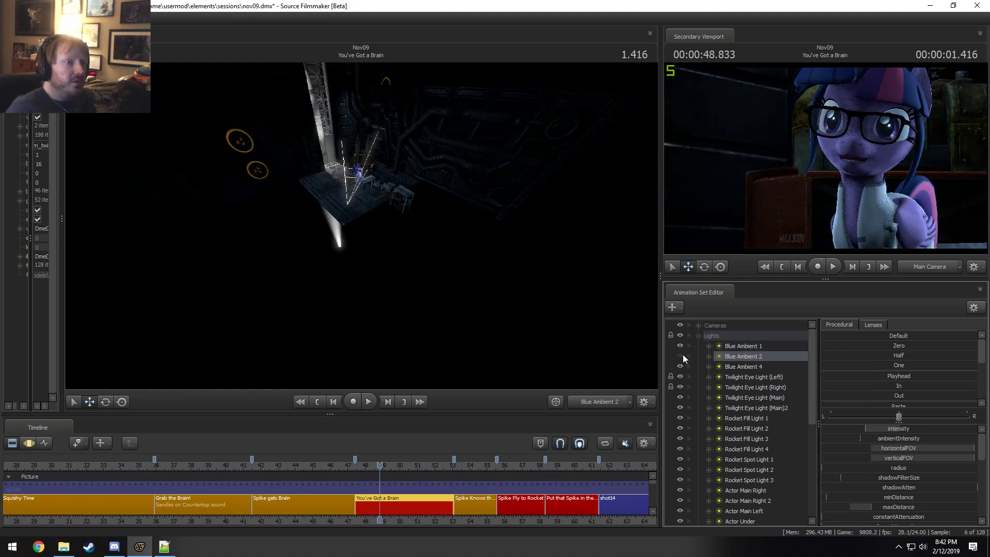
right_click(747, 354)
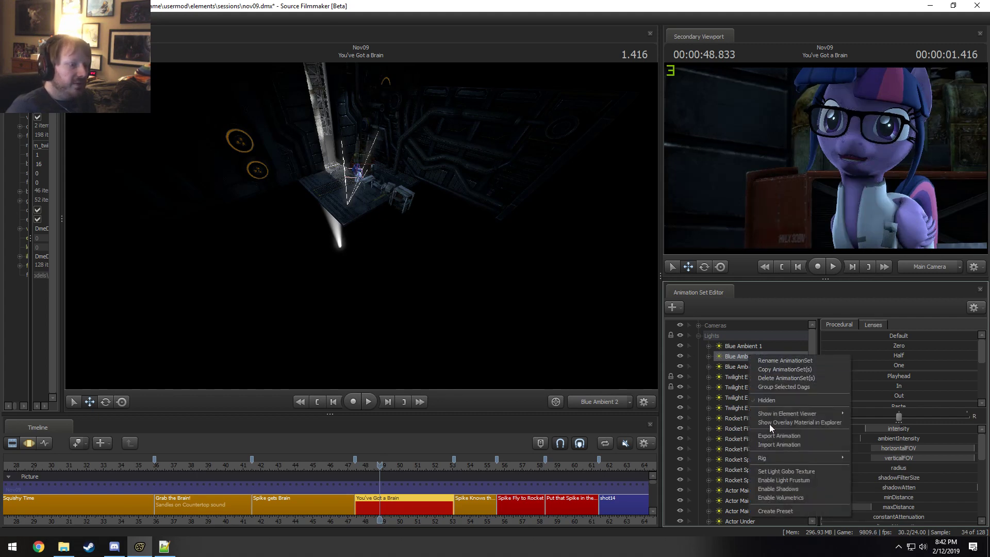
left_click(774, 488)
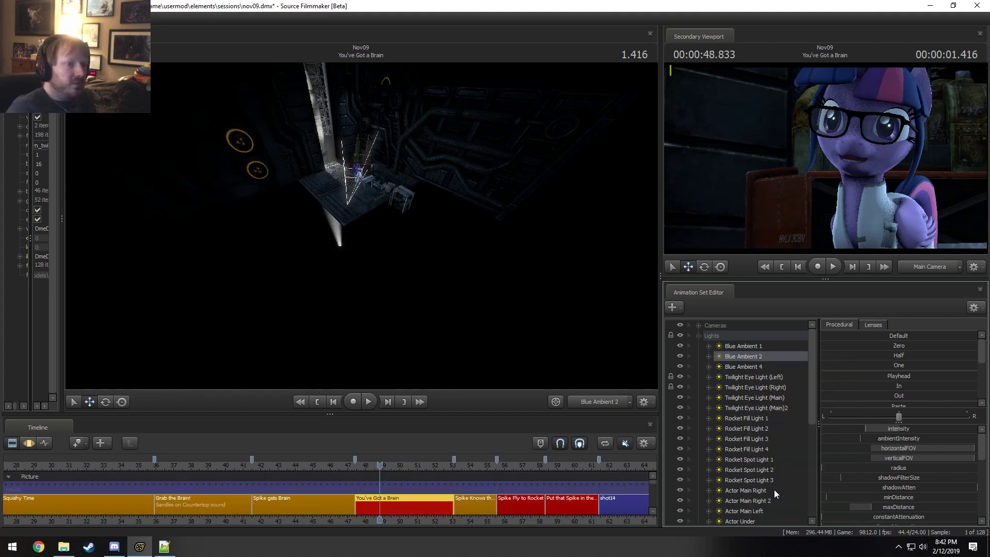
right_click(744, 354)
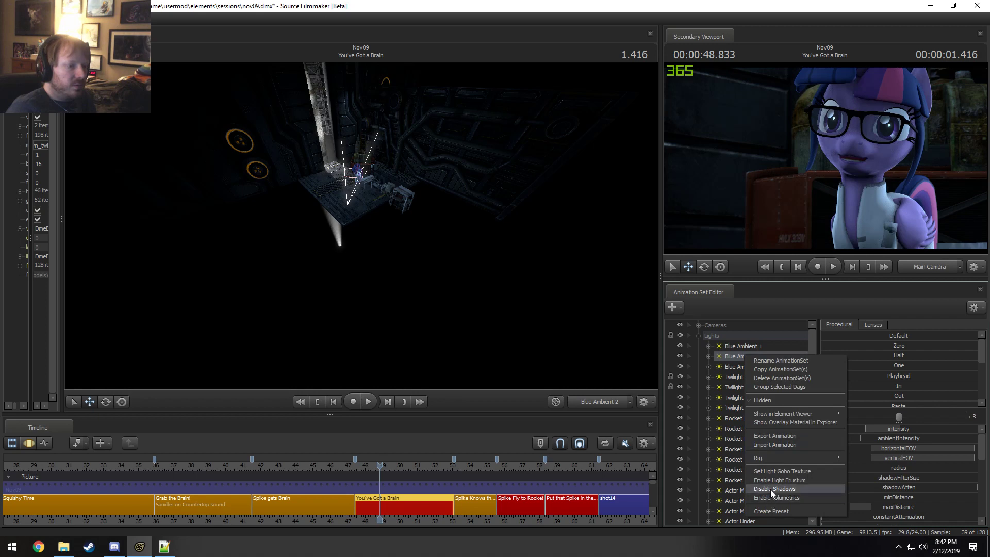
left_click(770, 489)
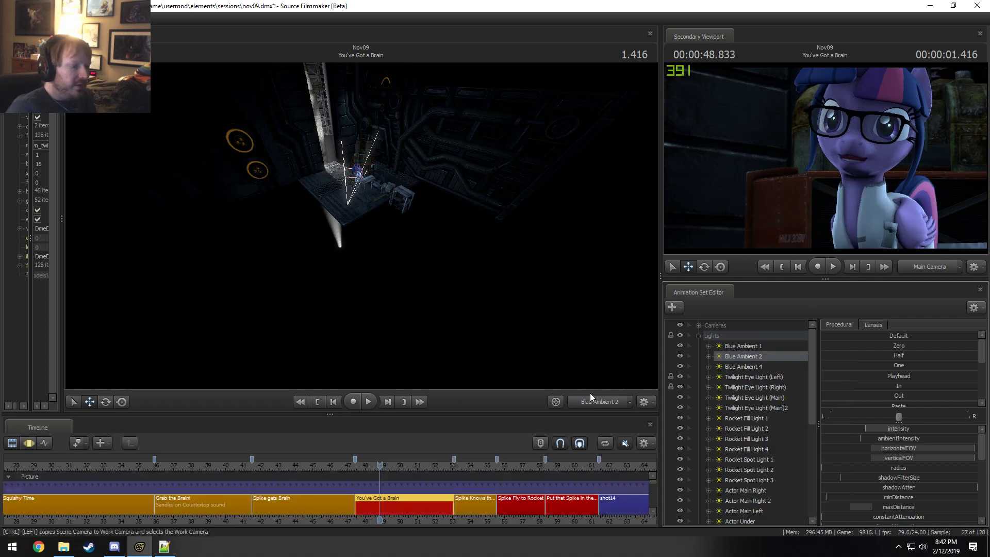
Step: Place the playhead near the end of You've Got a Brain and toggle Blue Ambient 2's shadows on and off again
left_click(449, 465)
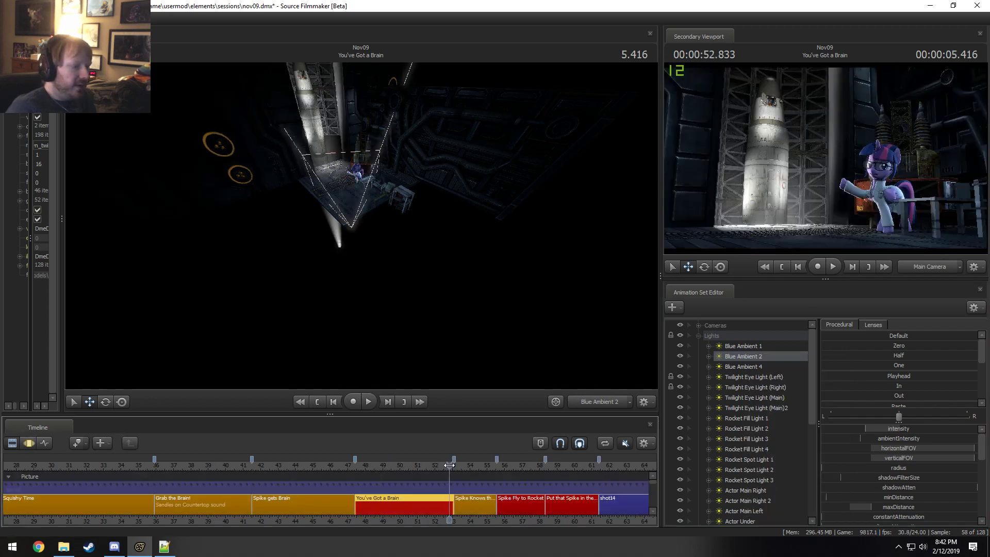
right_click(754, 356)
left_click(775, 486)
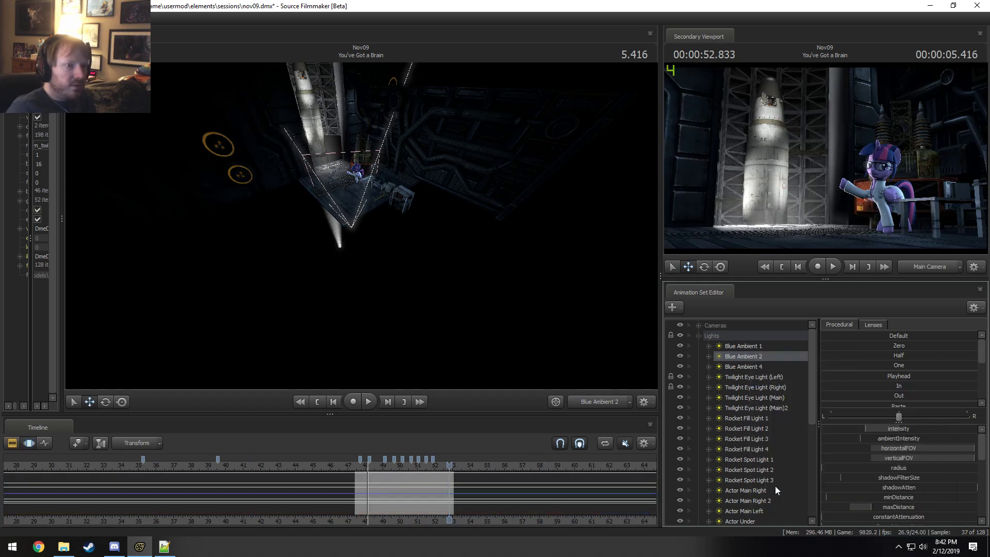
right_click(743, 356)
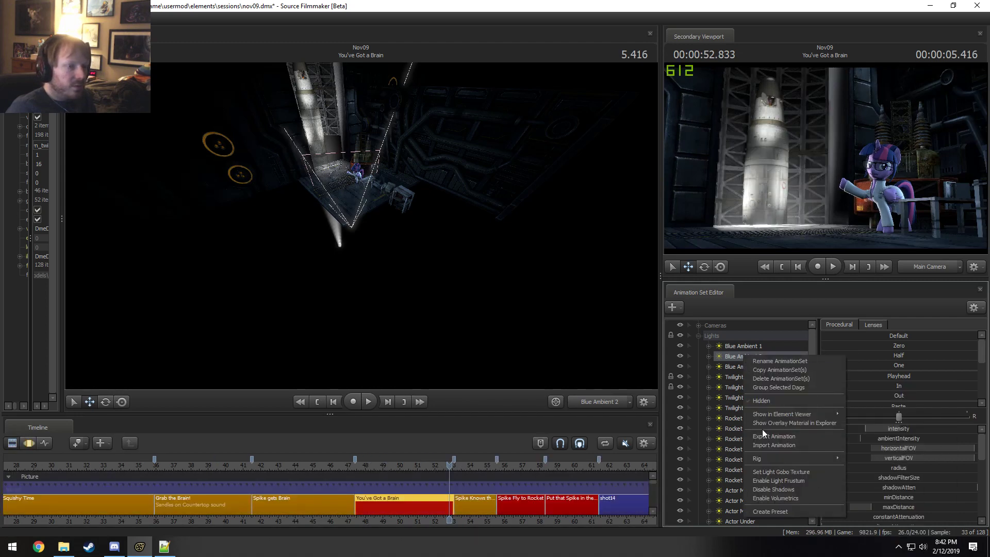
left_click(771, 490)
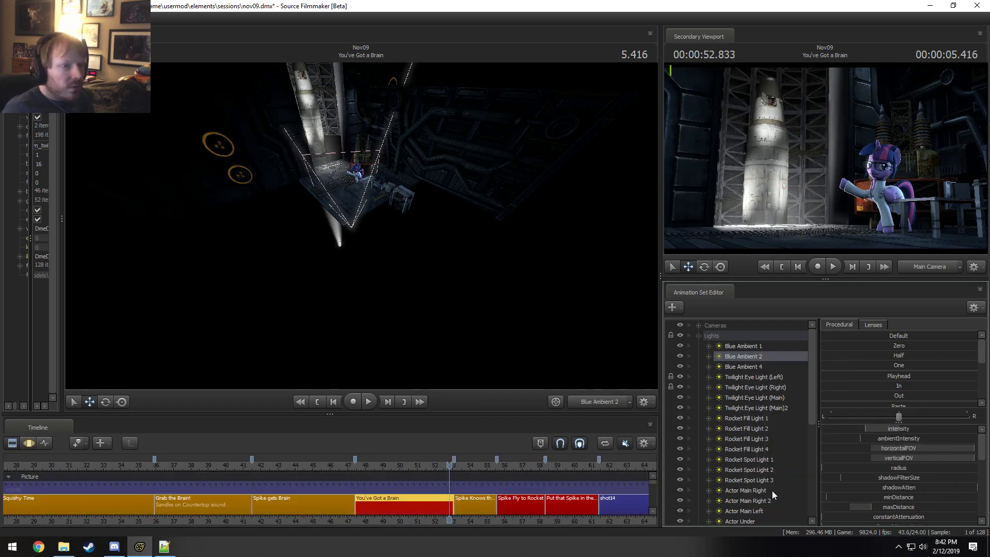
right_click(747, 355)
Step: Select Blue Ambient 4 and play back You've Got a Brain from near its start to review the lighting
left_click(740, 366)
left_click(370, 468)
key("space")
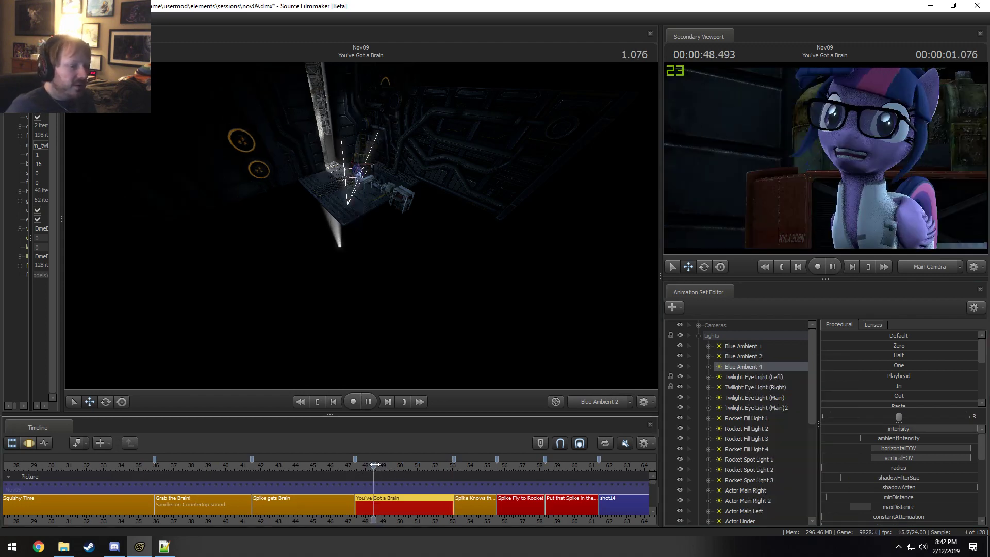
key("space")
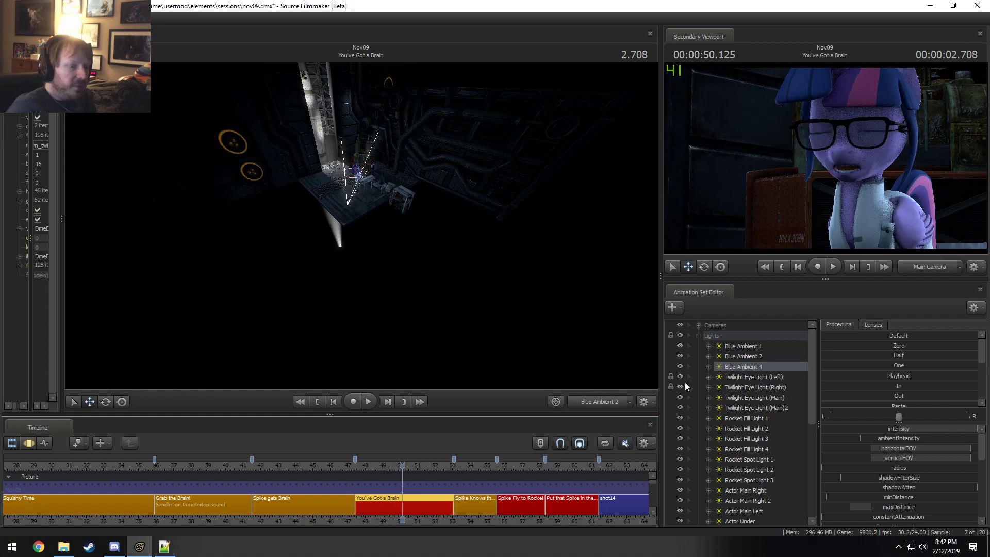
Step: Select Twilight Eye Light (Left), view the scene through Rocket Fill Light 1 and look over the shots on the timeline
left_click(744, 376)
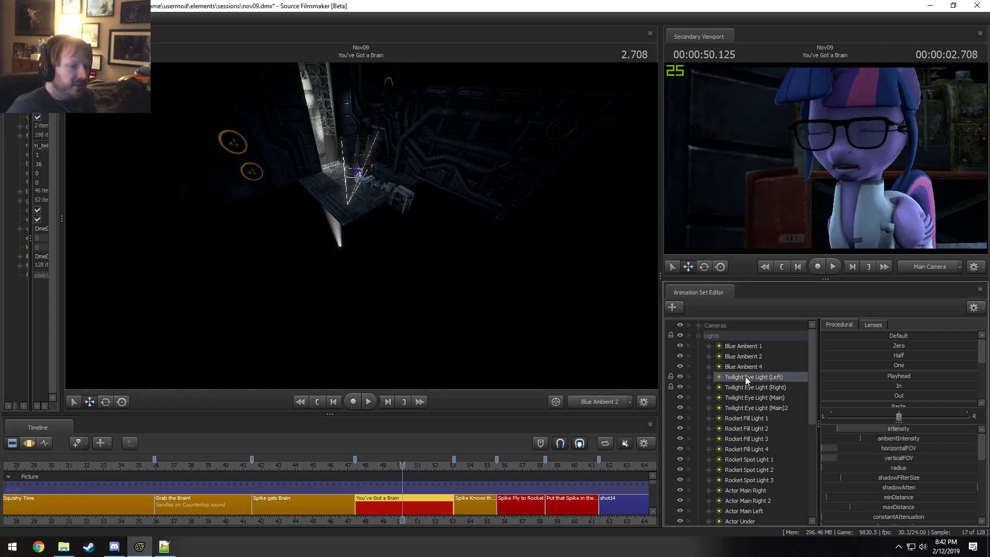
double_click(754, 418)
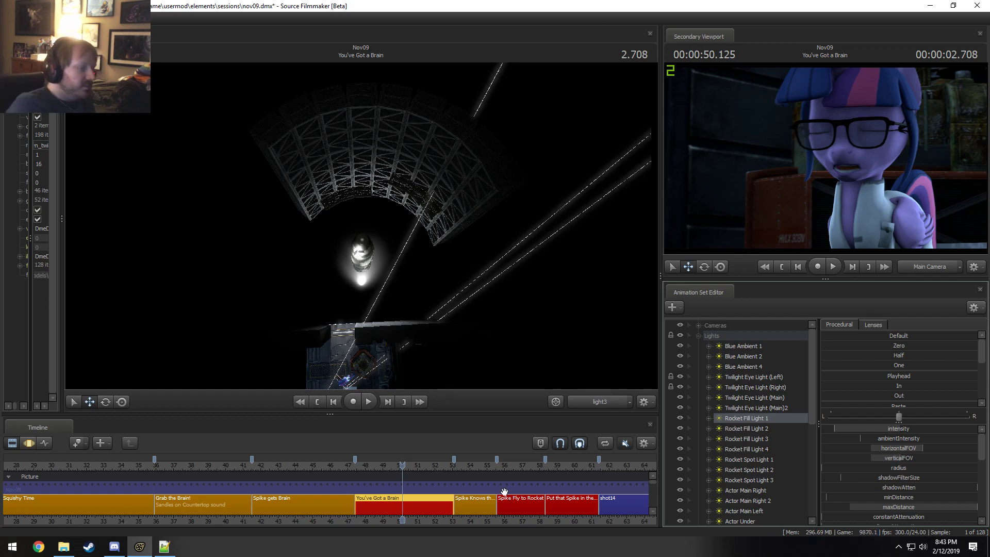
left_click_drag(470, 522, 400, 522)
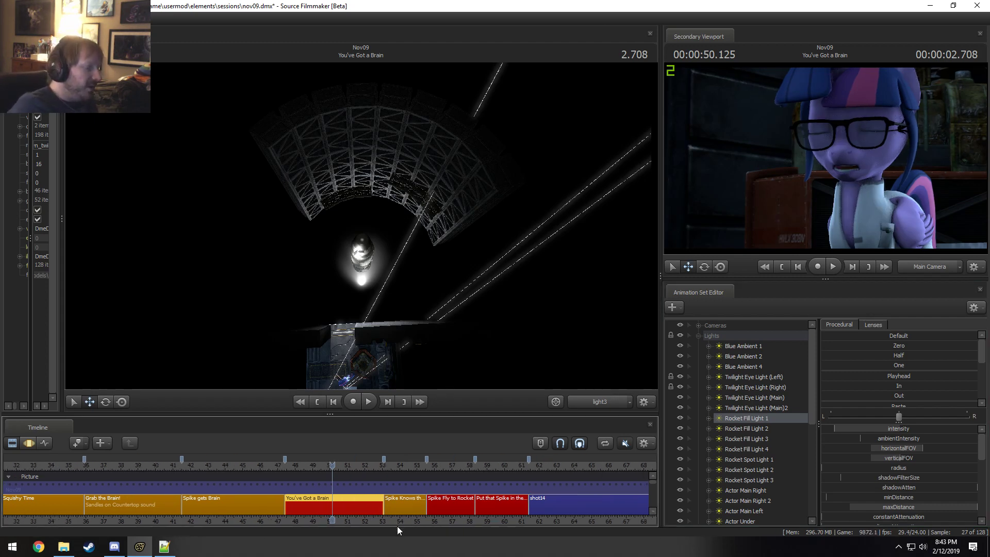
scroll(397, 526, "down", 3)
scroll(354, 481, "down", 1)
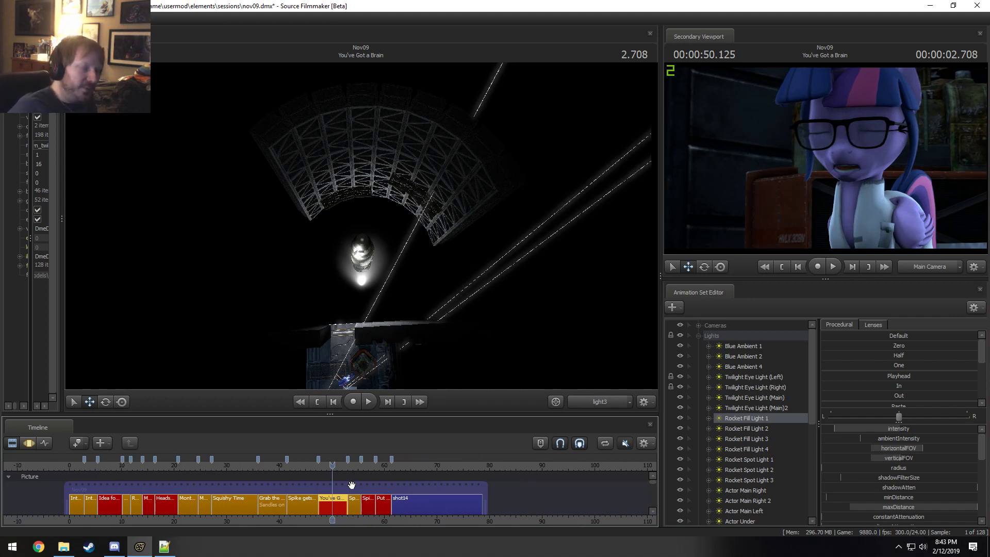
scroll(326, 477, "up", 3)
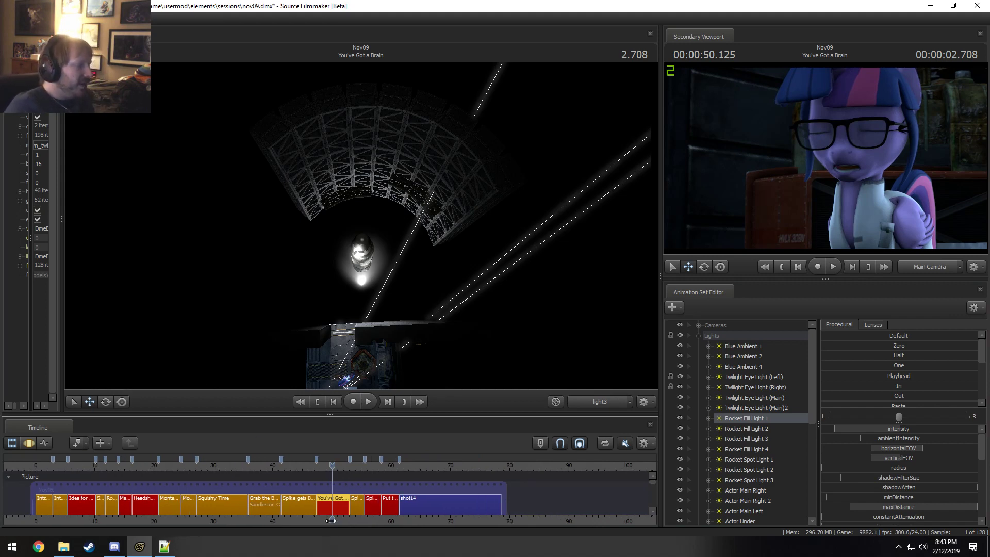
scroll(325, 477, "up", 1)
Step: Set both the depth of field and motion blur samples to 64 (override) in the progressive refinement settings
right_click(446, 215)
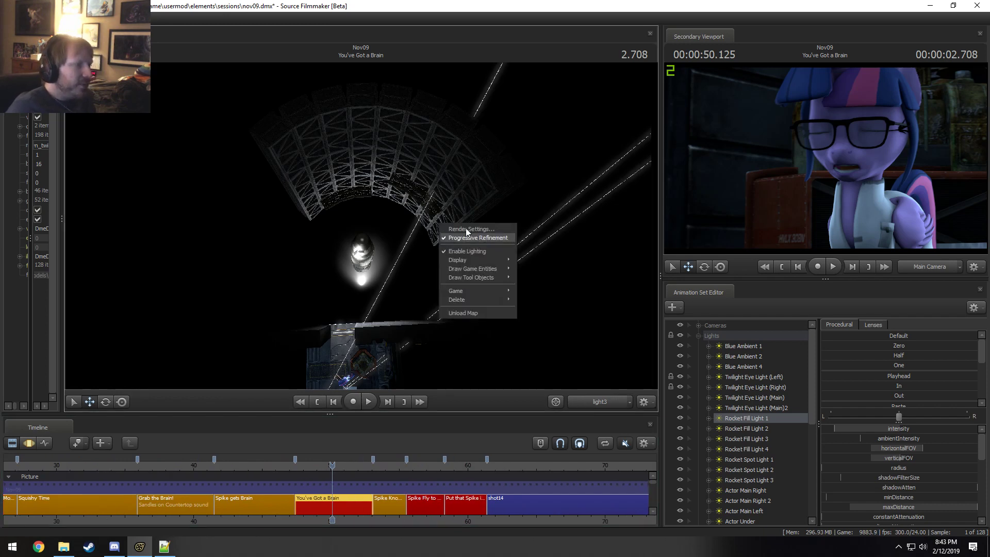
left_click(468, 225)
left_click(527, 235)
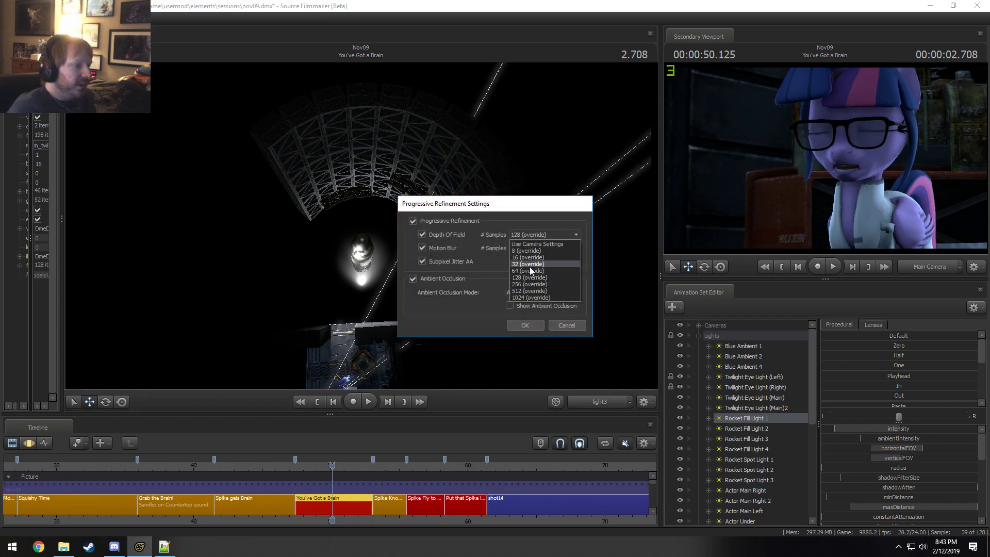
left_click(529, 264)
left_click(526, 235)
left_click(525, 270)
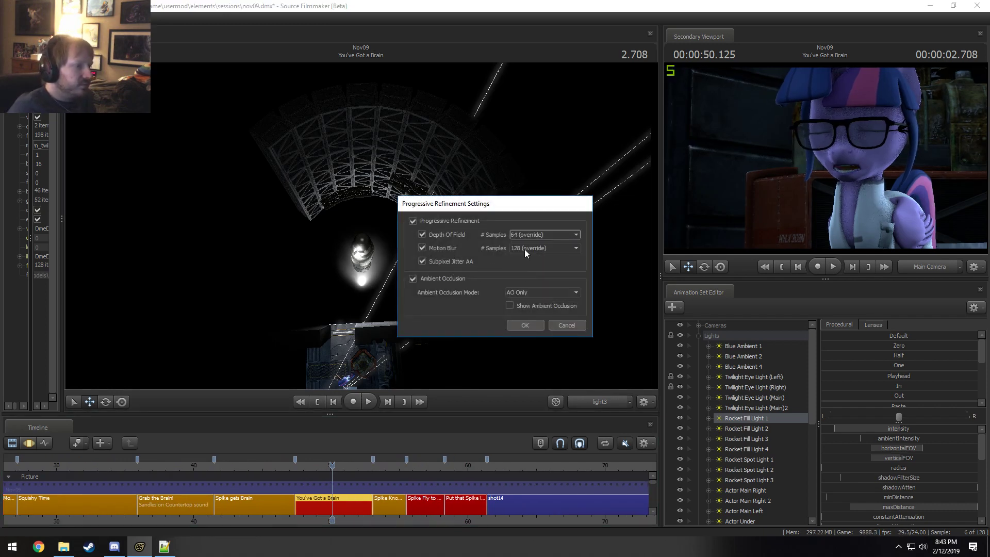
left_click(525, 248)
left_click(528, 284)
left_click(525, 325)
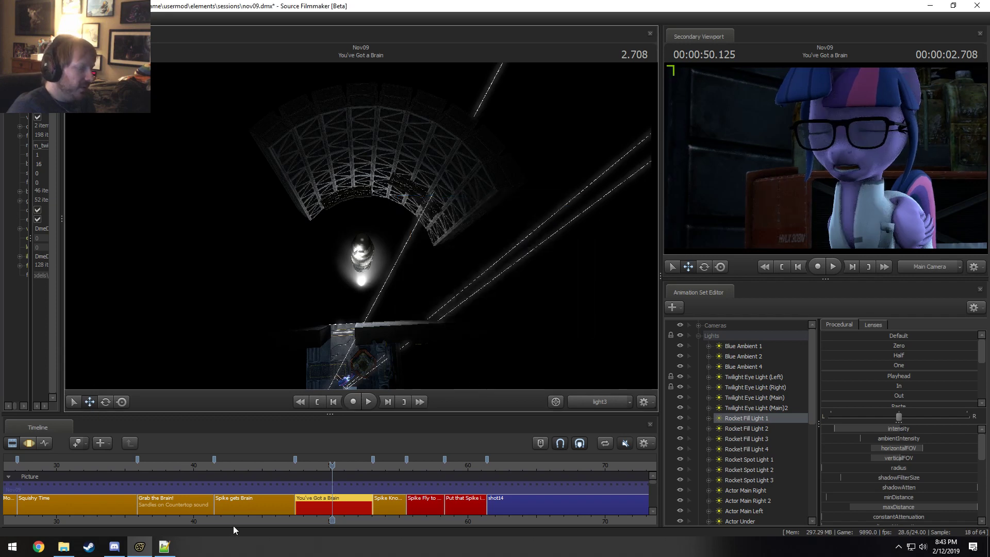
Step: Place the playhead about 3 seconds into You've Got a Brain and play back roughly one second of the shot
scroll(233, 525, "down", 1)
mouse_move(332, 463)
left_mouse_down()
mouse_move(346, 463)
mouse_move(337, 463)
left_mouse_up()
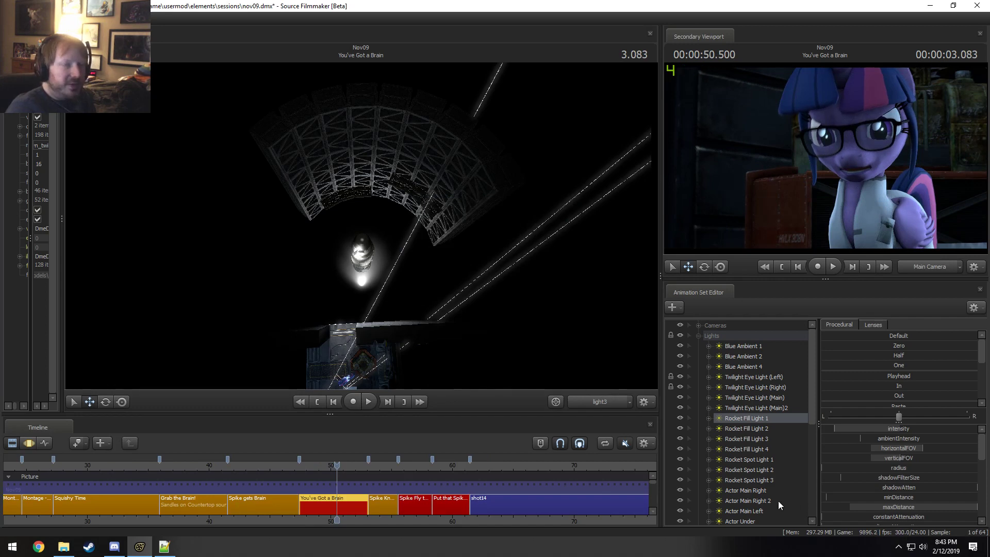
key("space")
key("space")
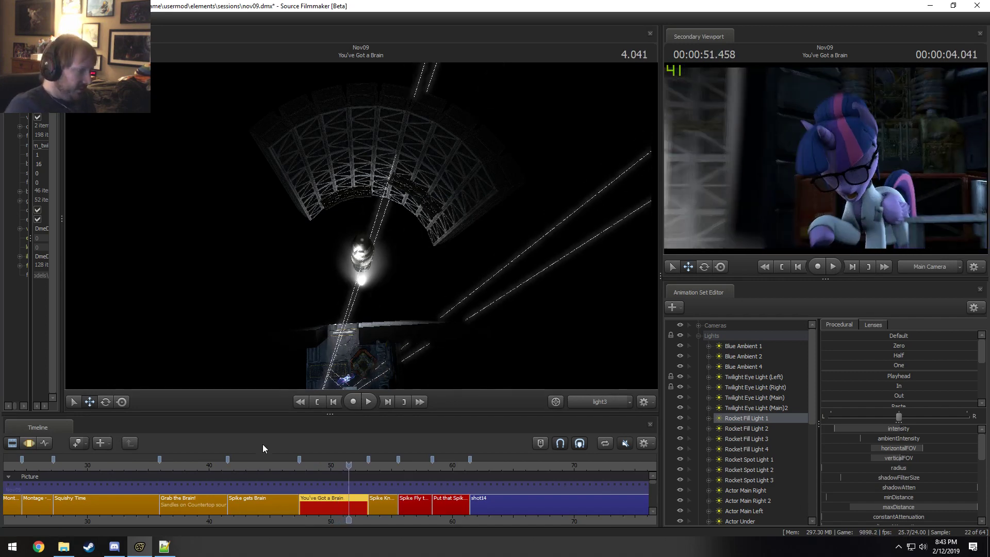
Step: Play back a short section near the start of Squishy Time and look over the shots on the timeline
scroll(156, 462, "down", 2)
scroll(156, 462, "down", 1)
left_click(178, 463)
key("space")
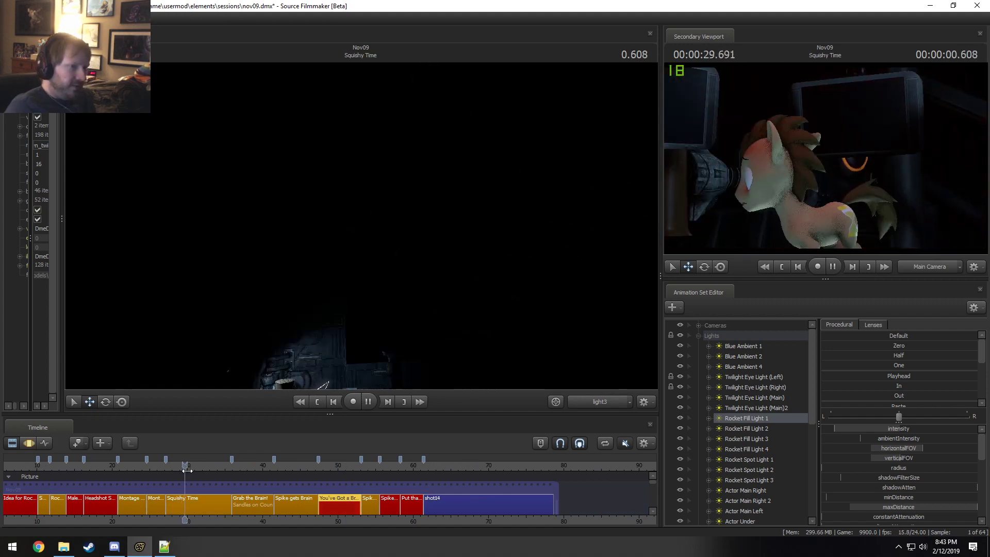
key("space")
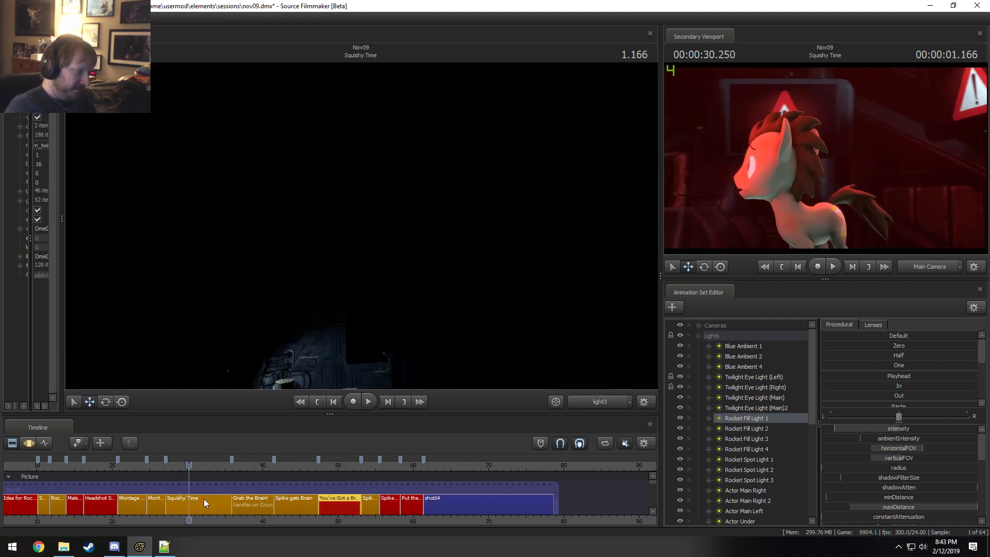
scroll(203, 499, "down", 2)
scroll(214, 503, "up", 2)
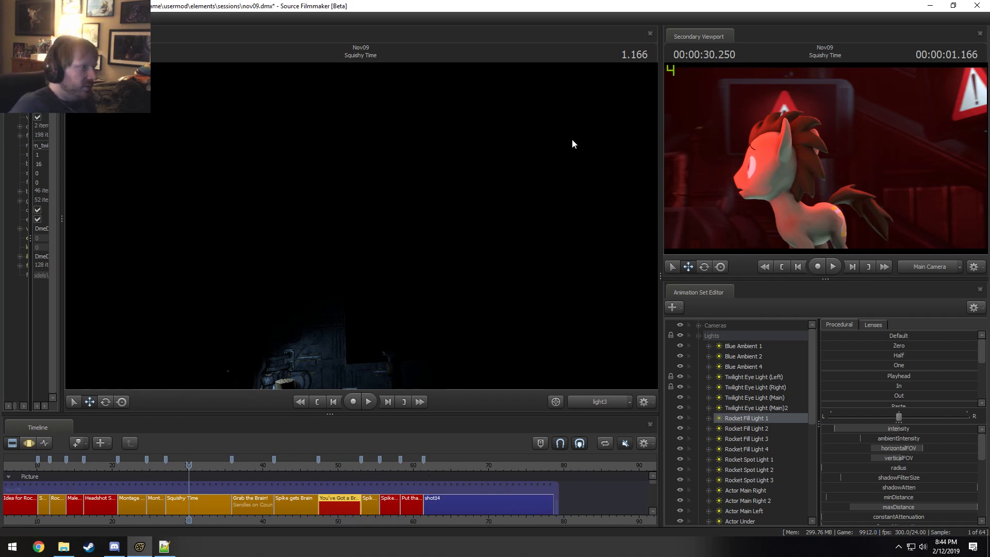
Step: Widen the element viewer, expand the session's render settings and set frameRate to 30
left_click_drag(61, 218, 201, 219)
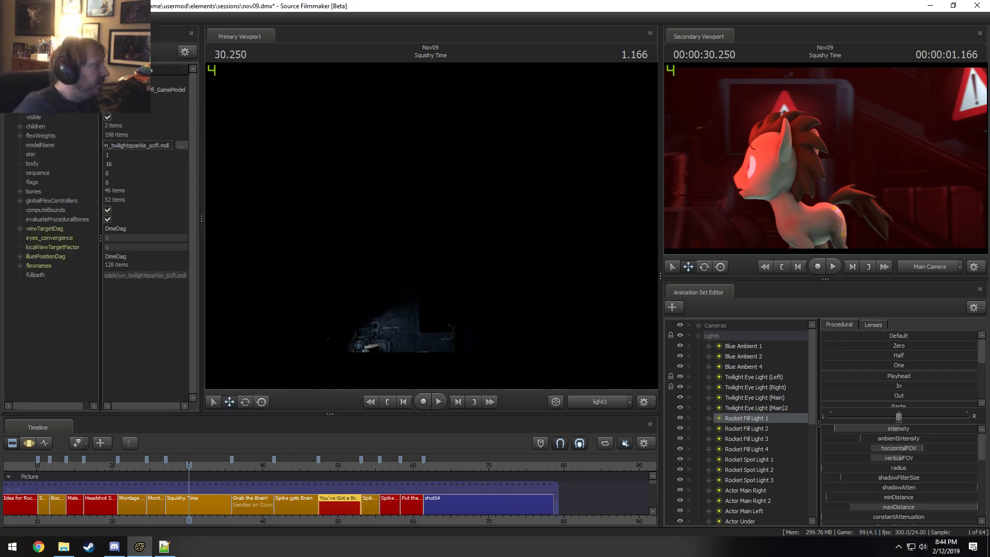
left_click(20, 135)
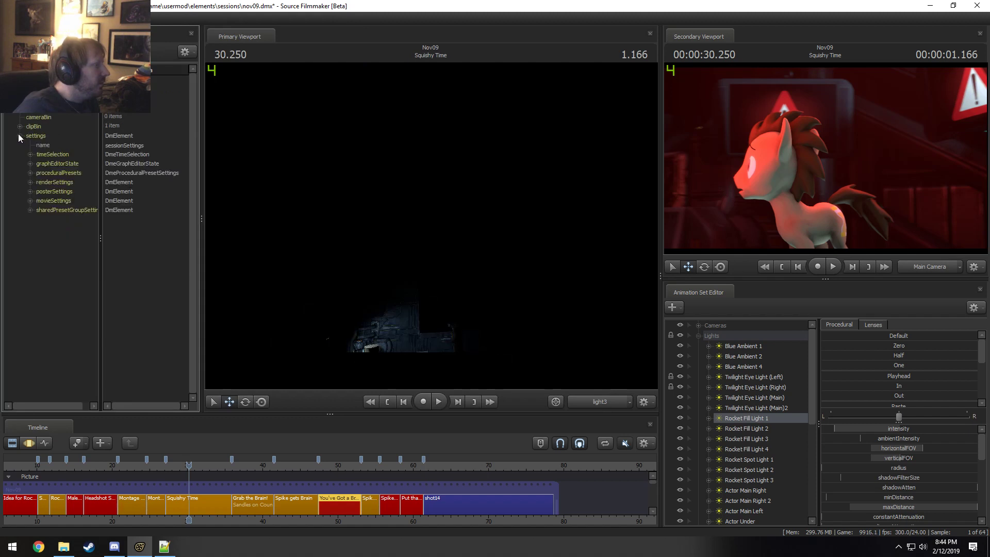
left_click(30, 182)
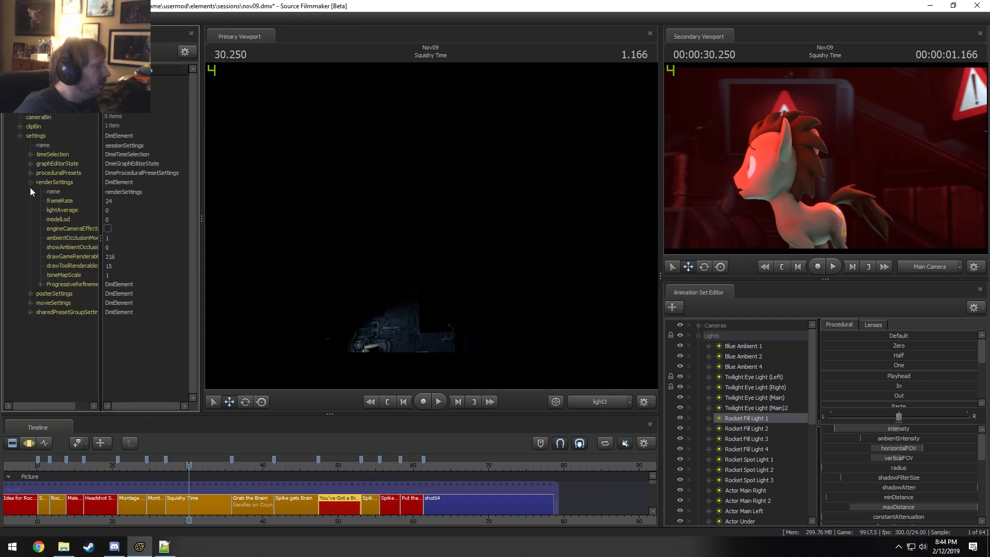
double_click(119, 200)
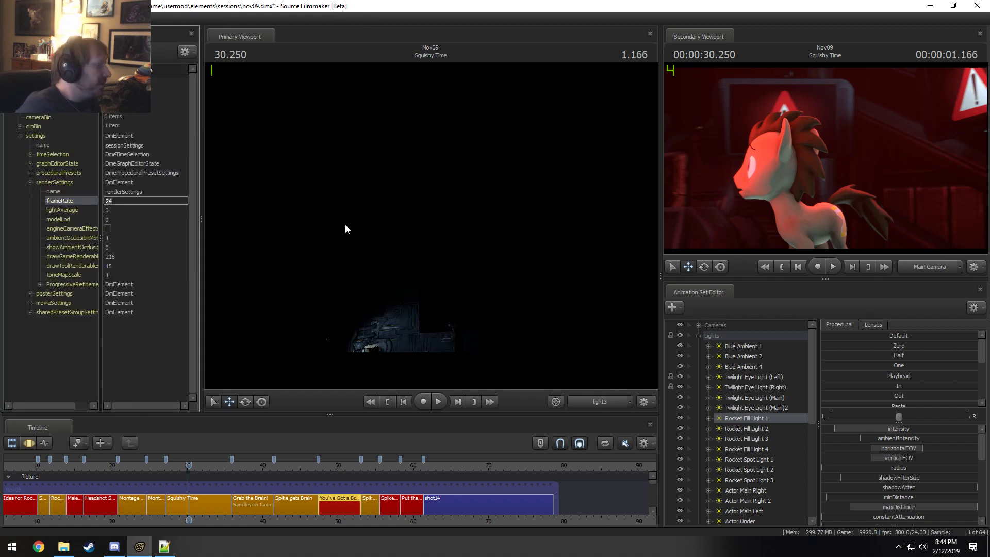
type("30")
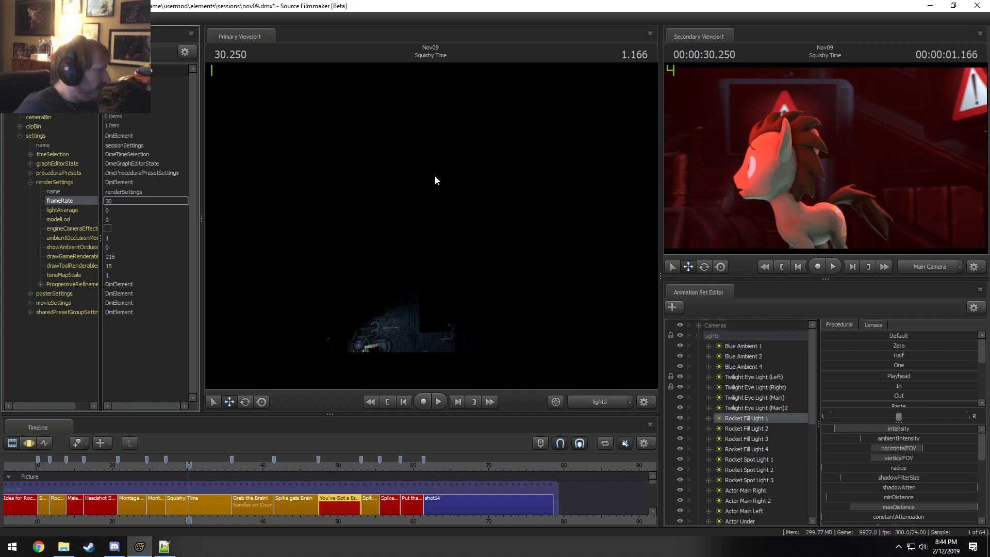
left_click(62, 210)
right_click(352, 159)
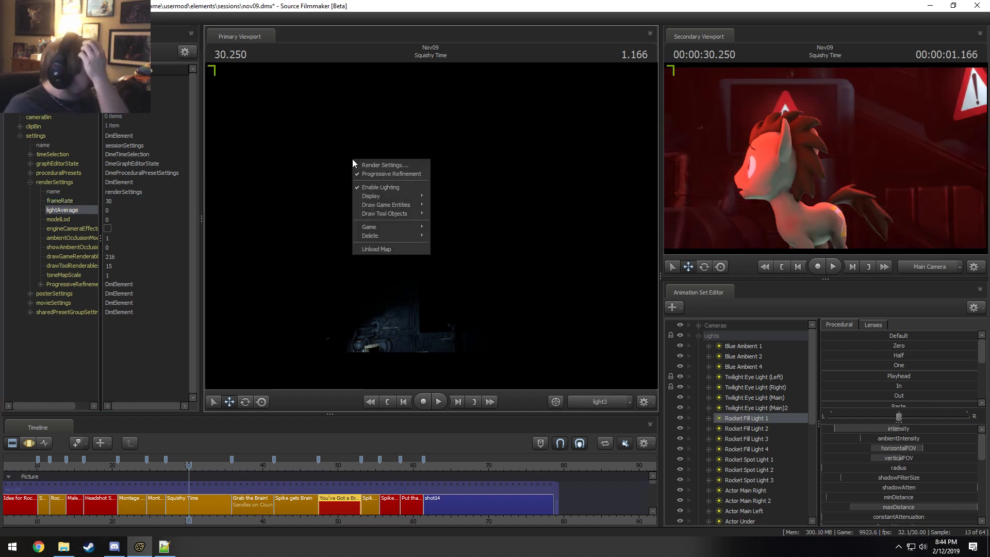
left_click(400, 174)
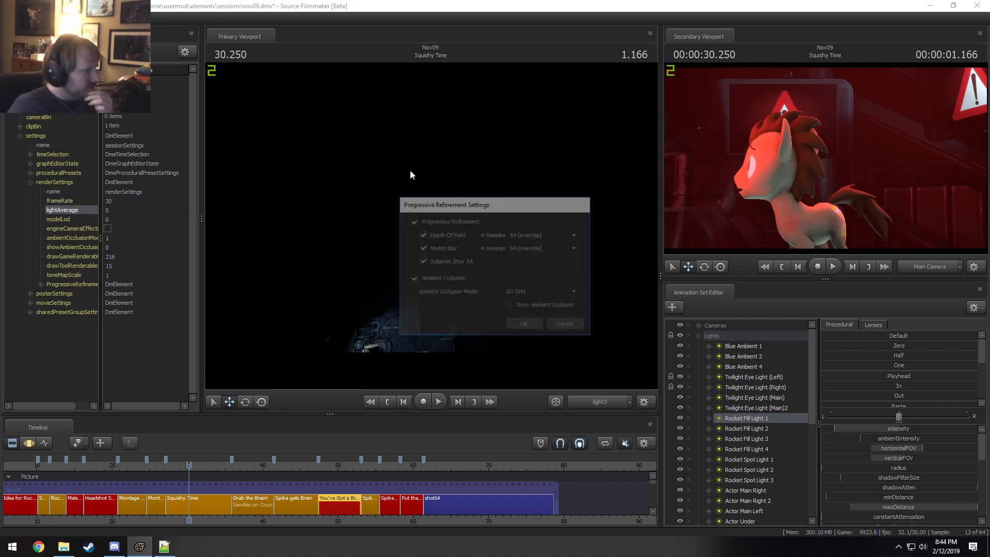
left_click(567, 326)
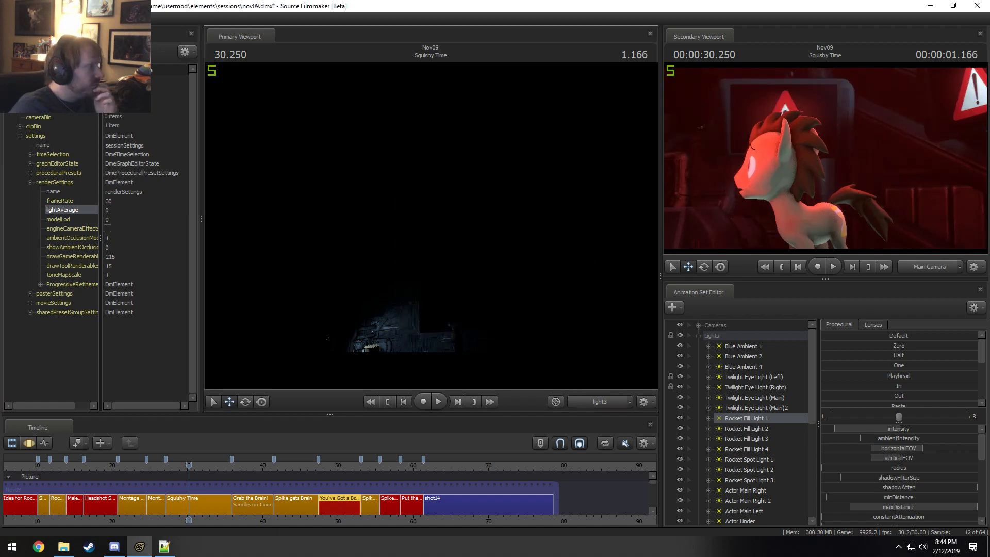
left_click(12, 18)
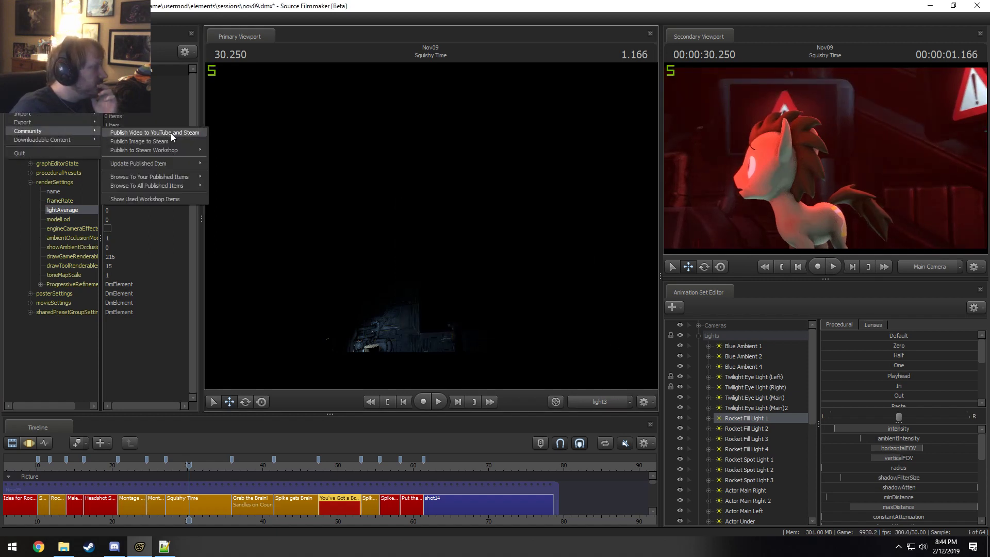
left_click(237, 141)
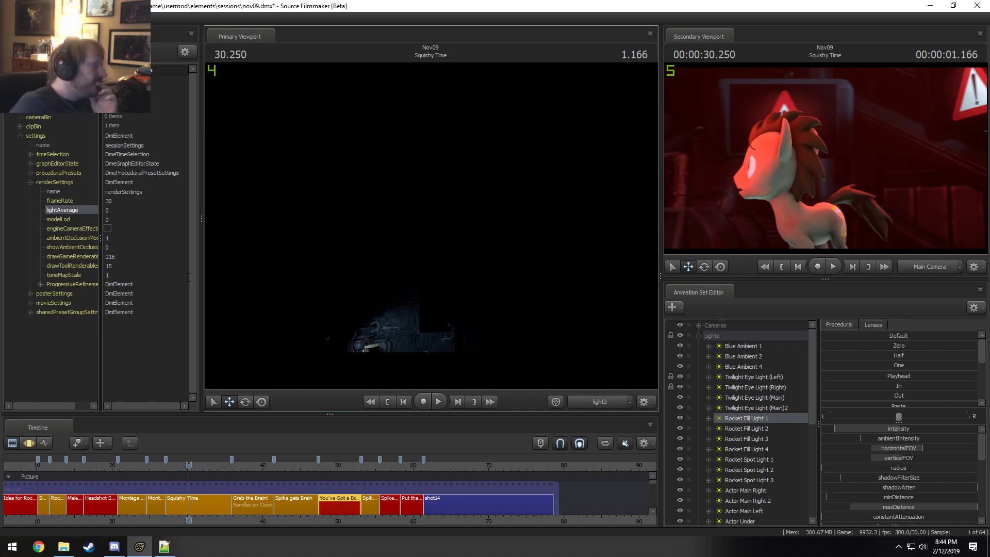
Step: Examine the session's procedural preset, poster, movie and shared preset group settings, collapsing each group again
left_click(30, 182)
left_click(29, 174)
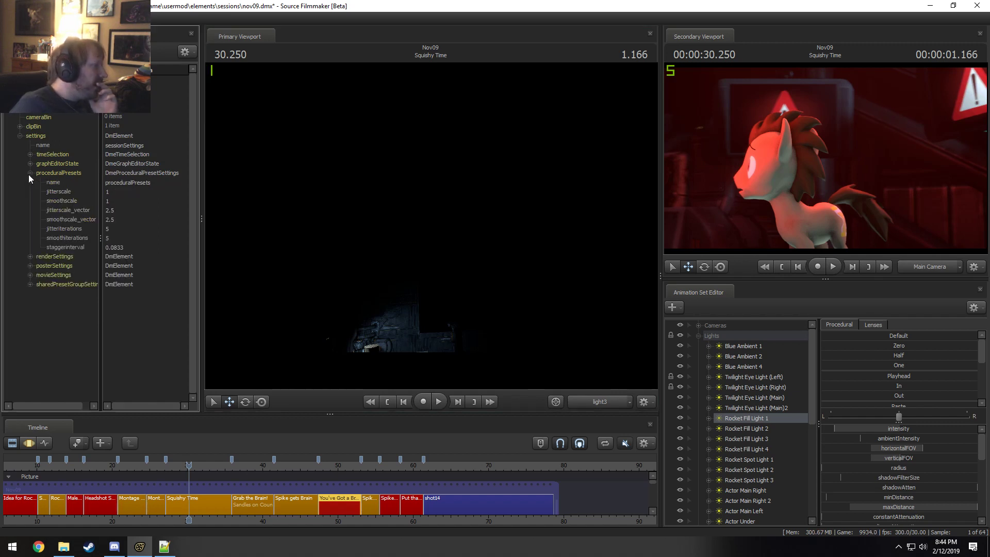
left_click(30, 173)
left_click(30, 191)
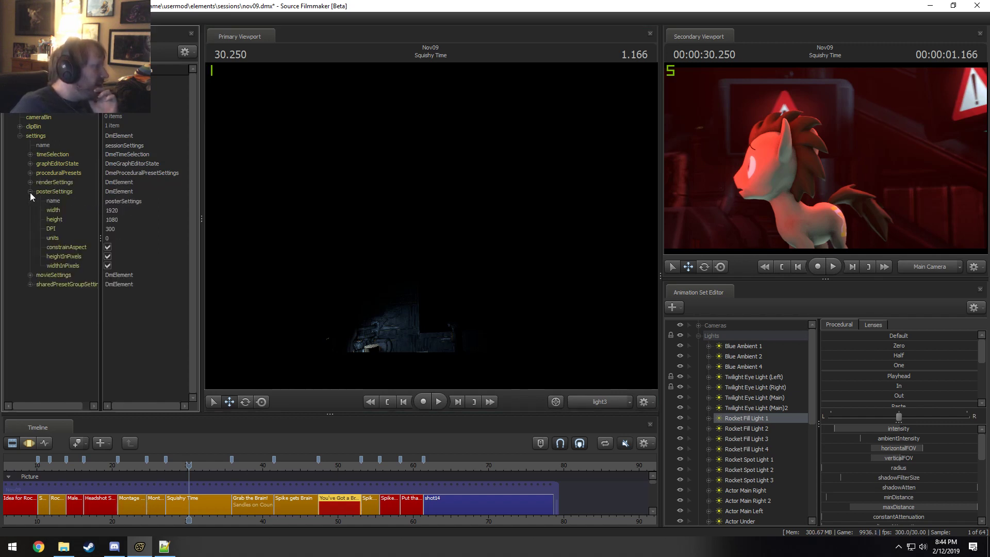
left_click(29, 192)
left_click(29, 201)
left_click(29, 201)
left_click(30, 210)
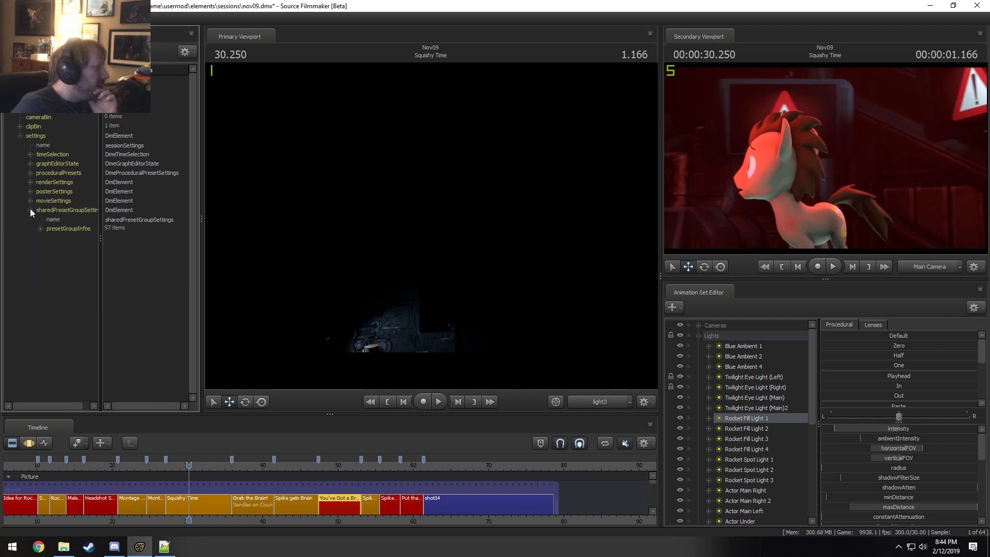
left_click(30, 210)
Step: Enlarge the timeline to show the picture and sound tracks and place the playhead at about 2 seconds in Introduction - Science Horse
middle_click_drag(280, 516, 490, 500)
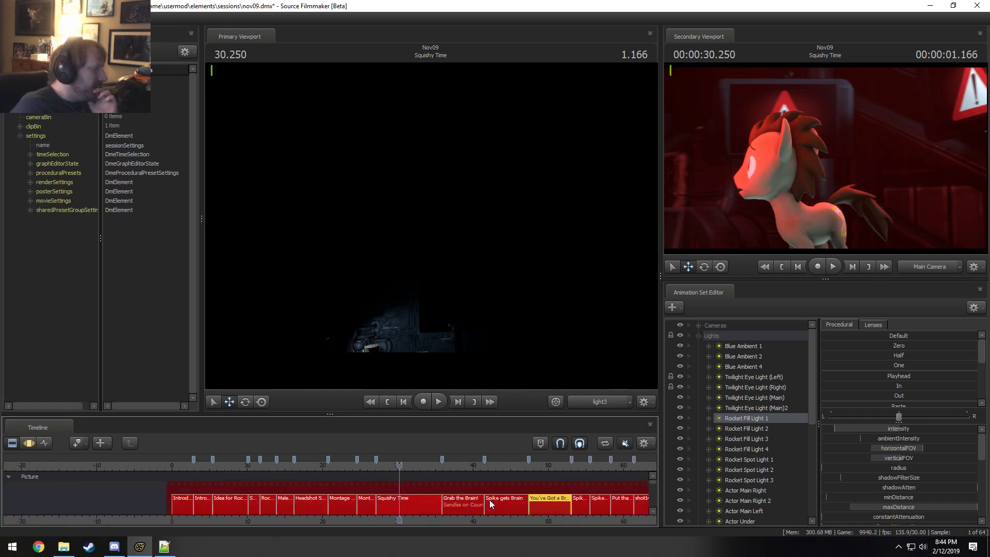
scroll(500, 497, "down", 3)
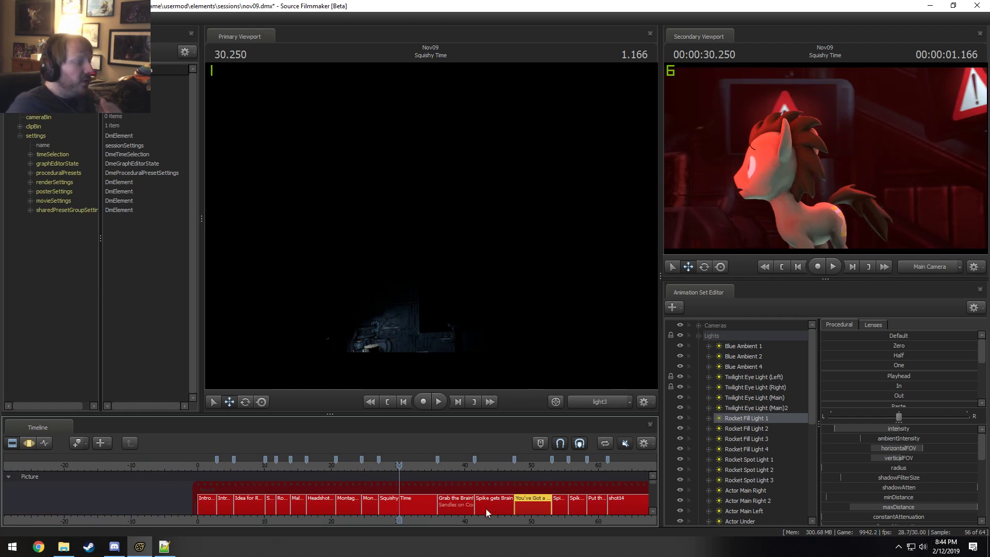
left_click_drag(467, 414, 454, 321)
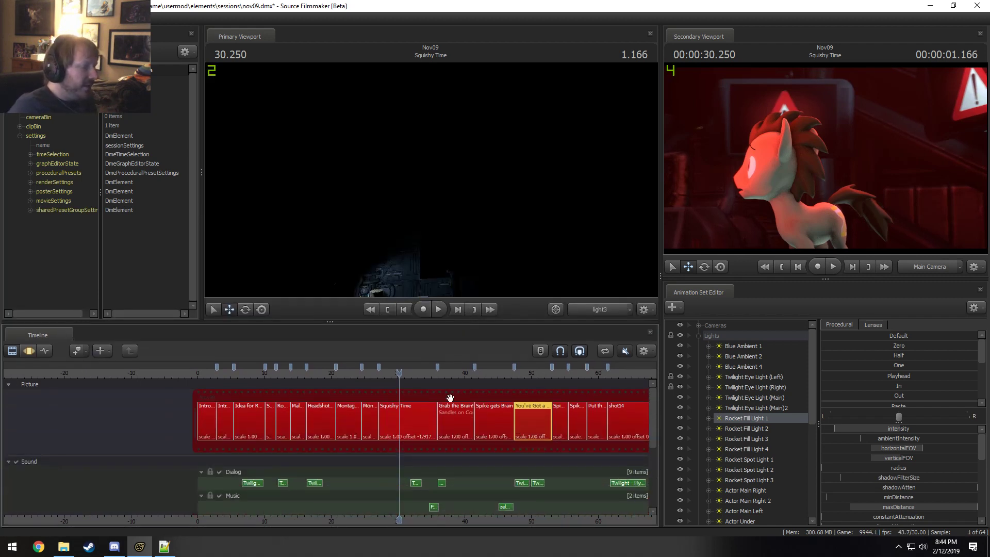
middle_click_drag(448, 518, 325, 517)
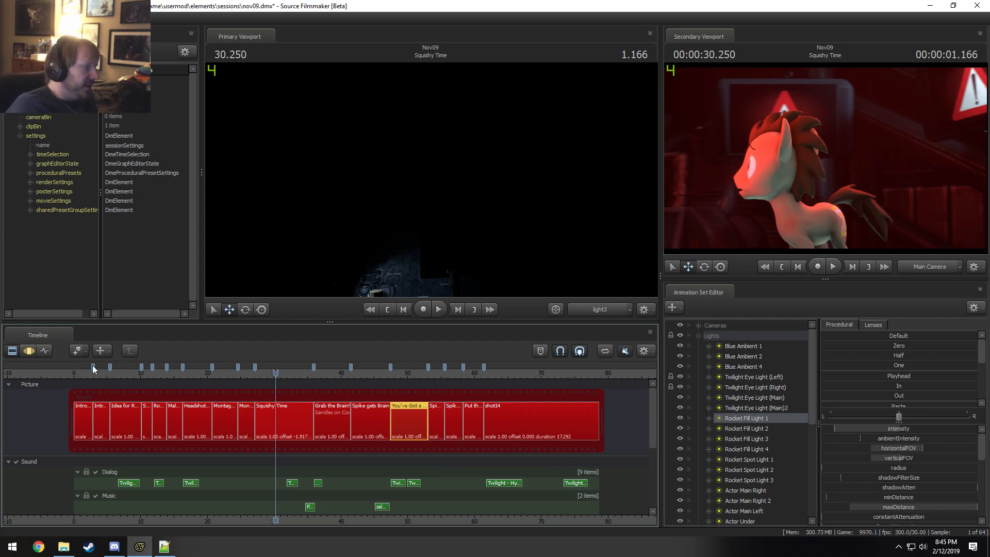
scroll(64, 438, "up", 5)
scroll(59, 459, "down", 4)
left_click(64, 377)
scroll(63, 380, "up", 8)
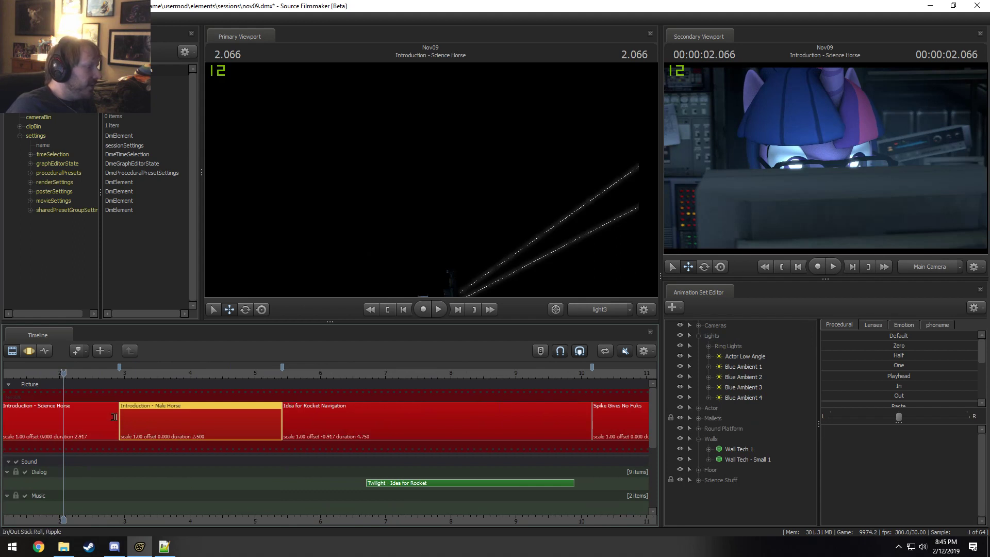
Step: Select both Introduction shots and shift the cut between them, giving Science Horse a duration of 2.900 and Male Horse 2.533
left_click(114, 419, "ctrl")
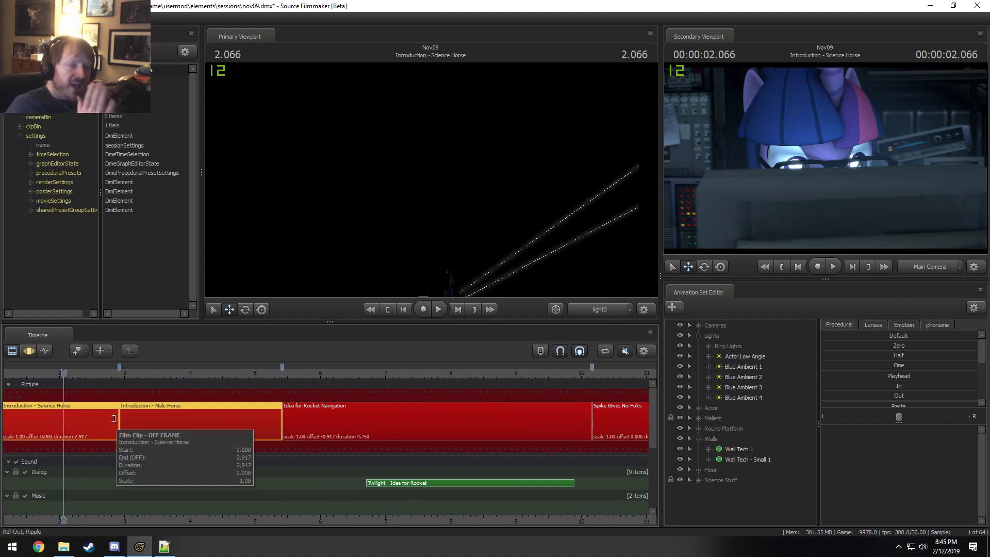
scroll(114, 419, "up", 4)
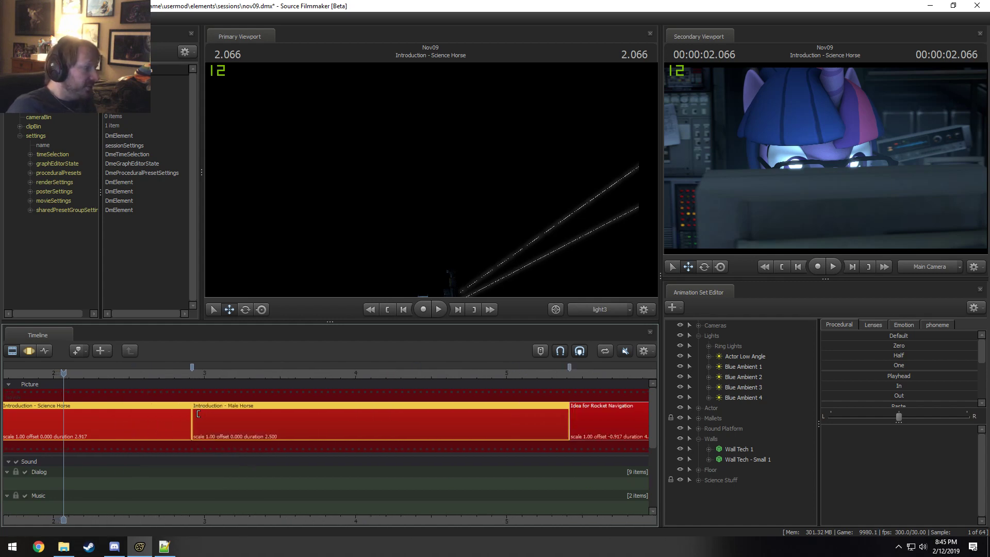
left_click_drag(192, 420, 189, 419)
scroll(311, 464, "down", 4)
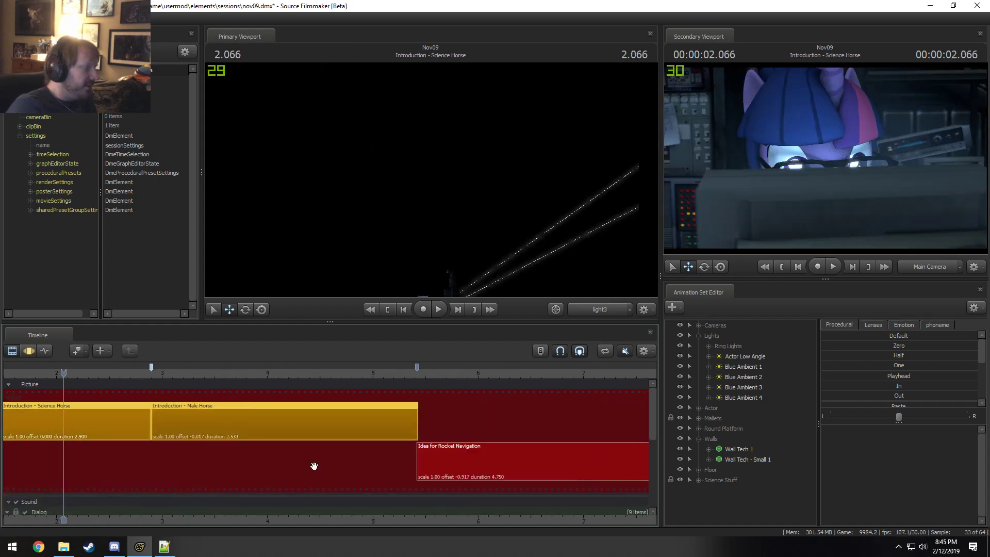
Step: Align the start of Idea for Rocket Navigation with the end of Introduction - Male Horse, giving it a duration of 4.733
left_click(400, 475)
left_click(336, 417)
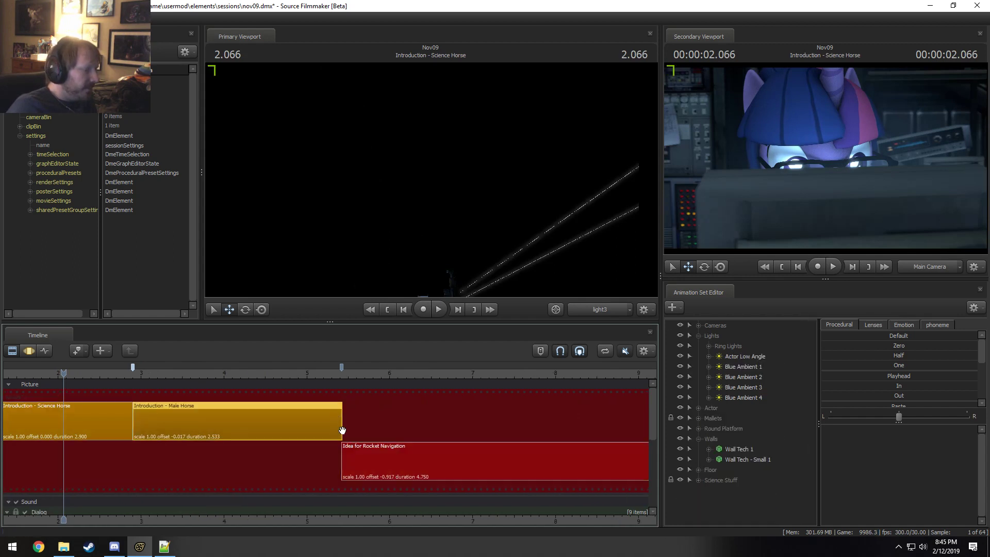
left_click_drag(337, 427, 342, 428)
left_click(341, 366)
scroll(350, 435, "down", 6)
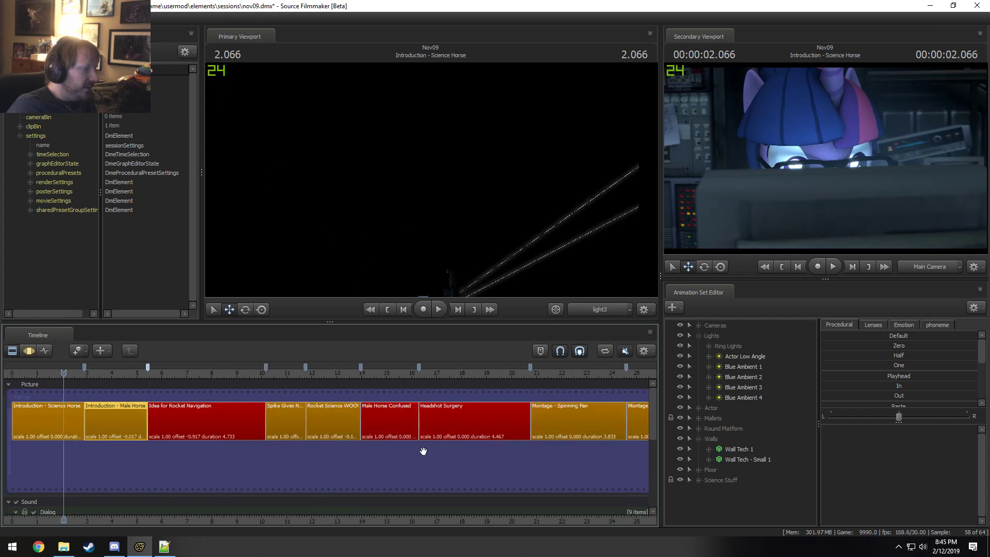
Step: Trim the start of Squishy Time at its overlap with Montage - Gears, giving an offset of -1.883 and a duration of 8.733
left_click(621, 371)
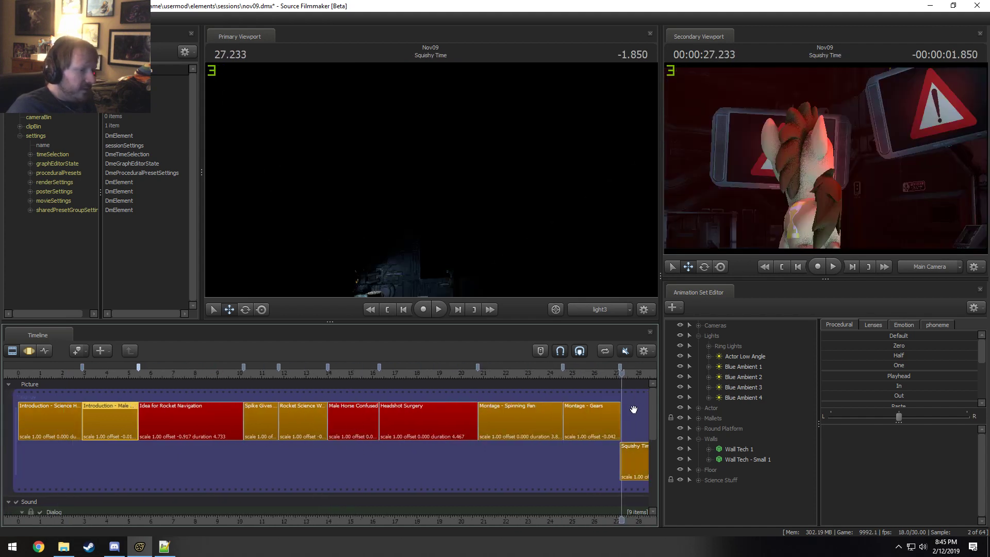
scroll(638, 458, "up", 5)
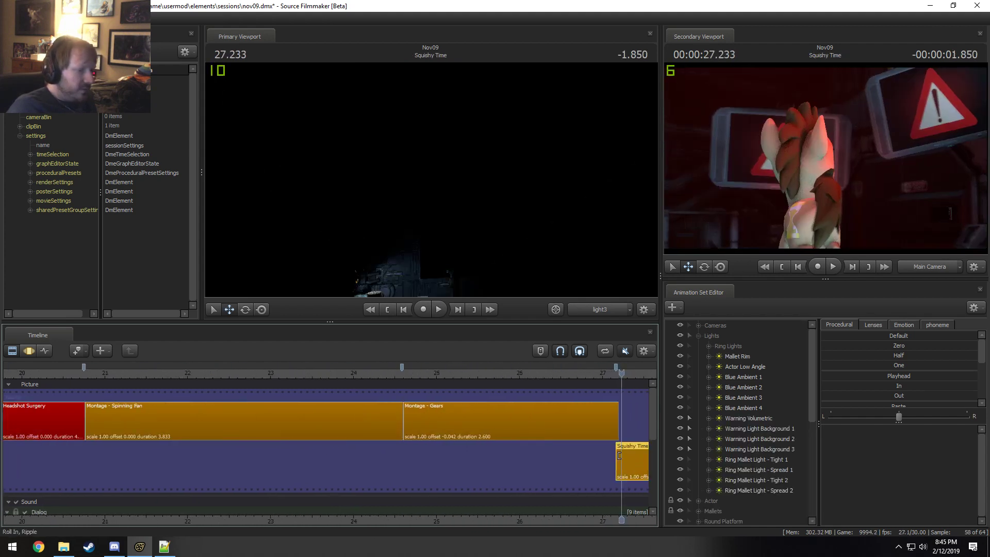
left_click_drag(623, 457, 625, 462)
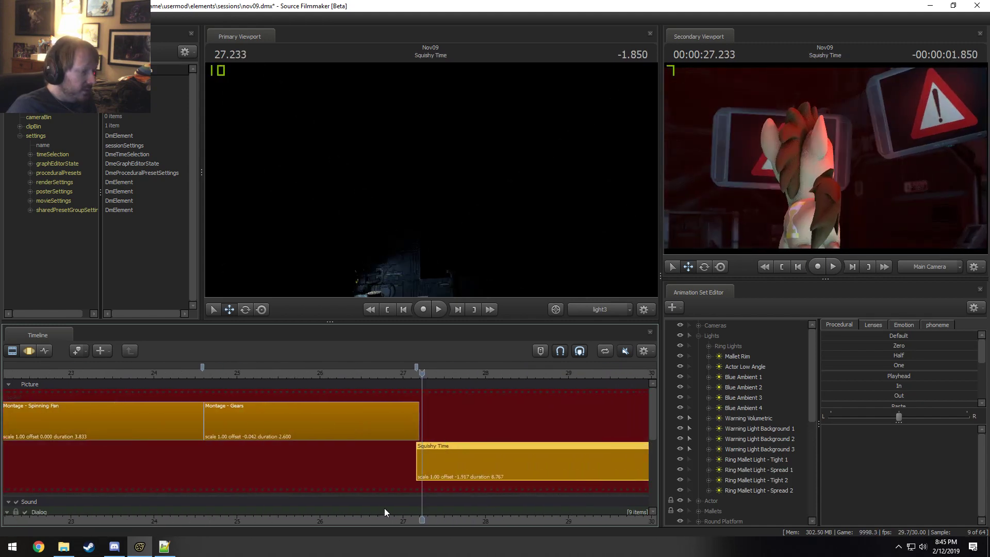
key("ctrl+z")
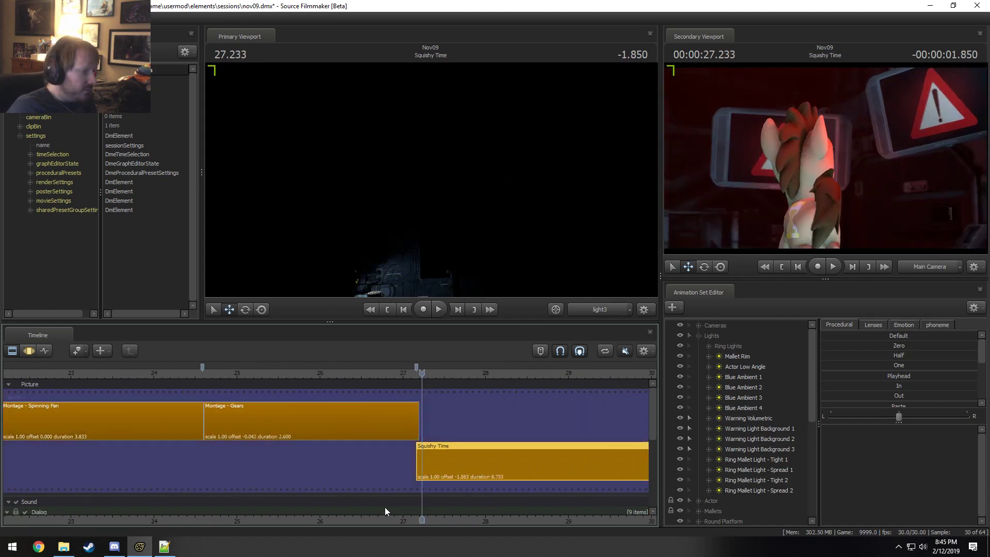
Step: Shorten Montage - Gears to a duration of 2.567 so it meets Squishy Time, and place the playhead on that cut
left_click(413, 421)
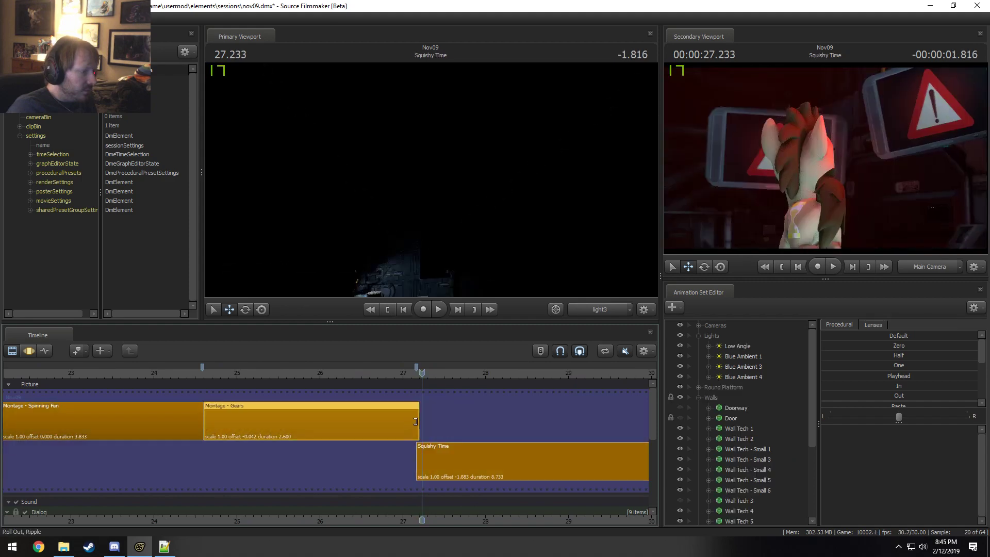
left_click_drag(413, 421, 416, 414)
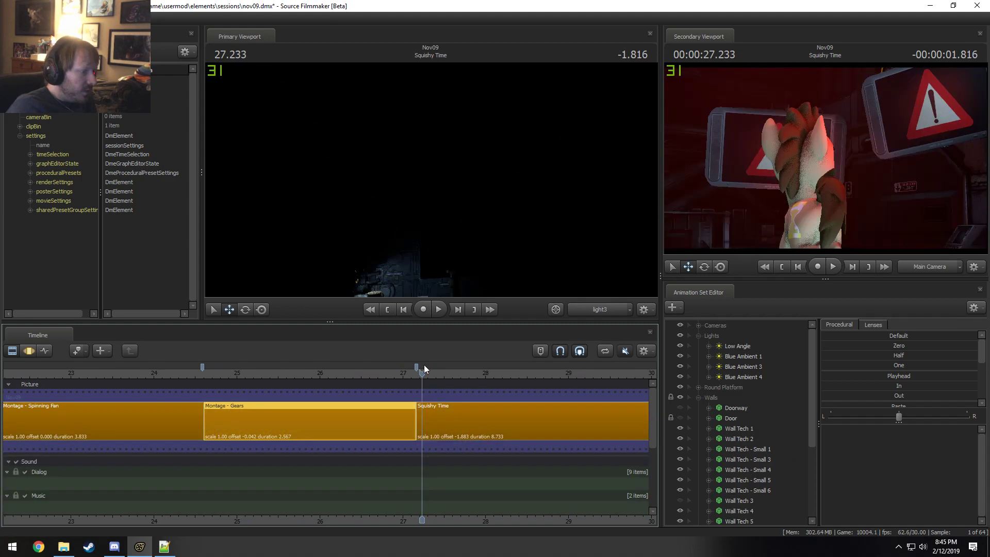
left_click_drag(422, 375, 416, 378)
scroll(416, 379, "up", 3)
scroll(417, 380, "down", 10)
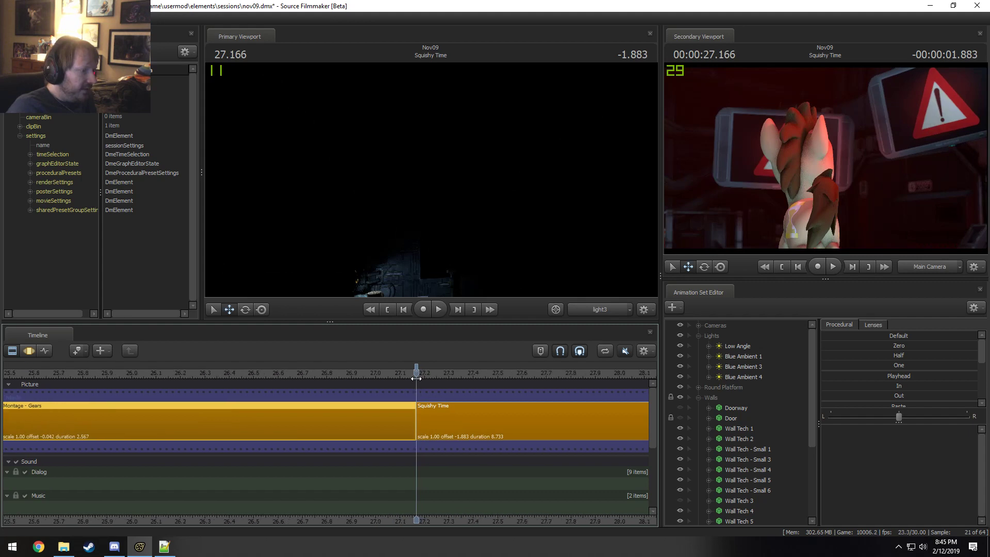
Step: Align the timeline bookmark at the start of Spike Gives No Fuks with the cut at 10.166
scroll(420, 381, "up", 3)
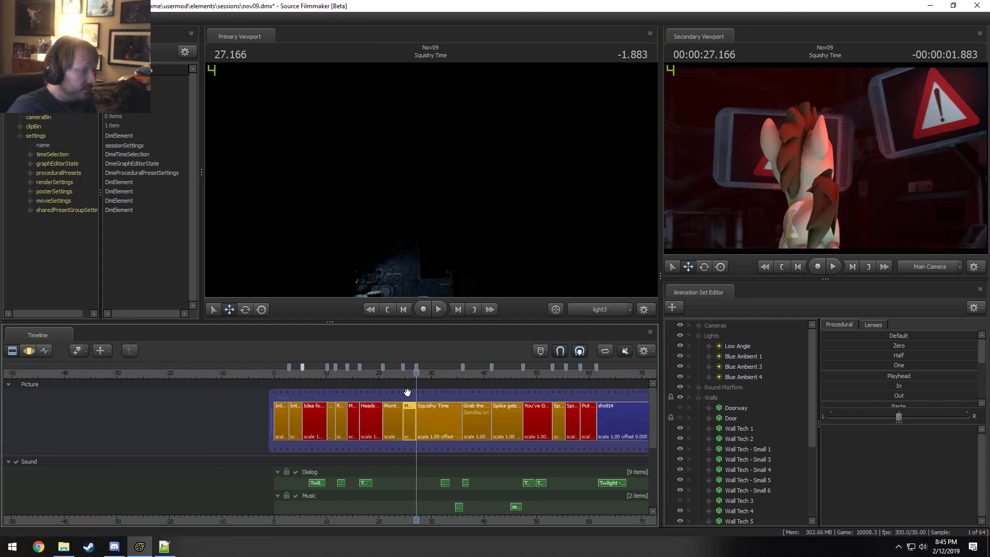
left_click(116, 370)
scroll(122, 376, "up", 5)
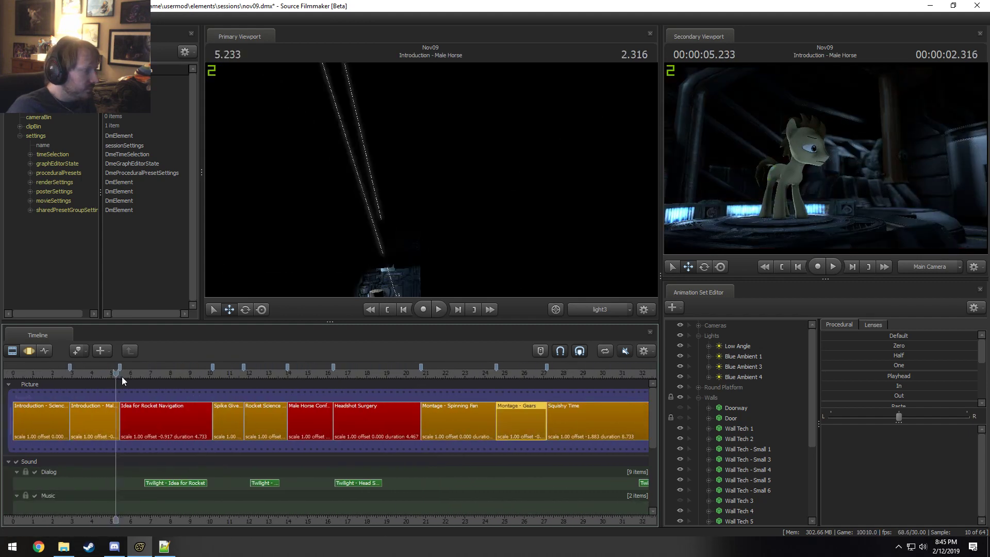
left_click(127, 375)
scroll(494, 389, "down", 1)
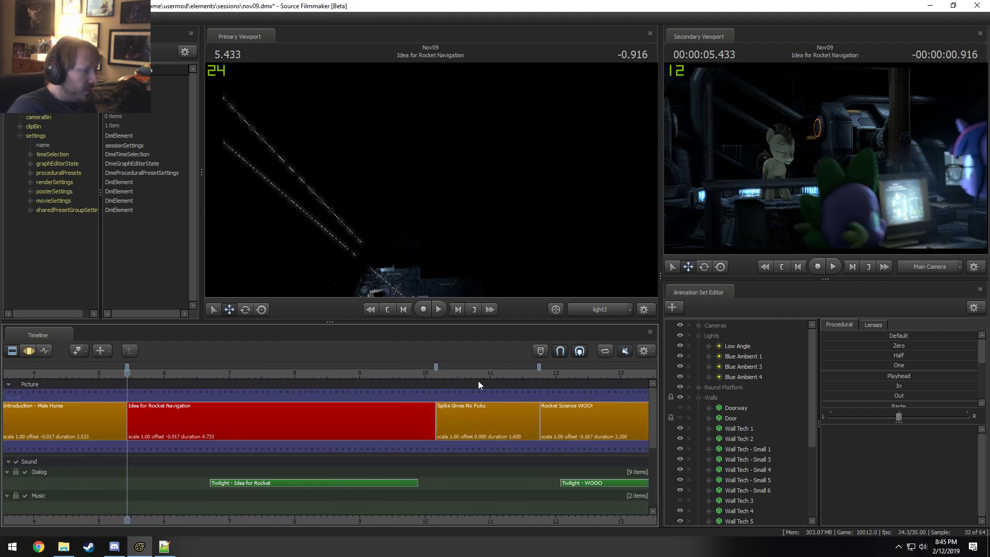
left_click_drag(442, 373, 436, 372)
scroll(437, 373, "up", 6)
scroll(516, 389, "down", 2)
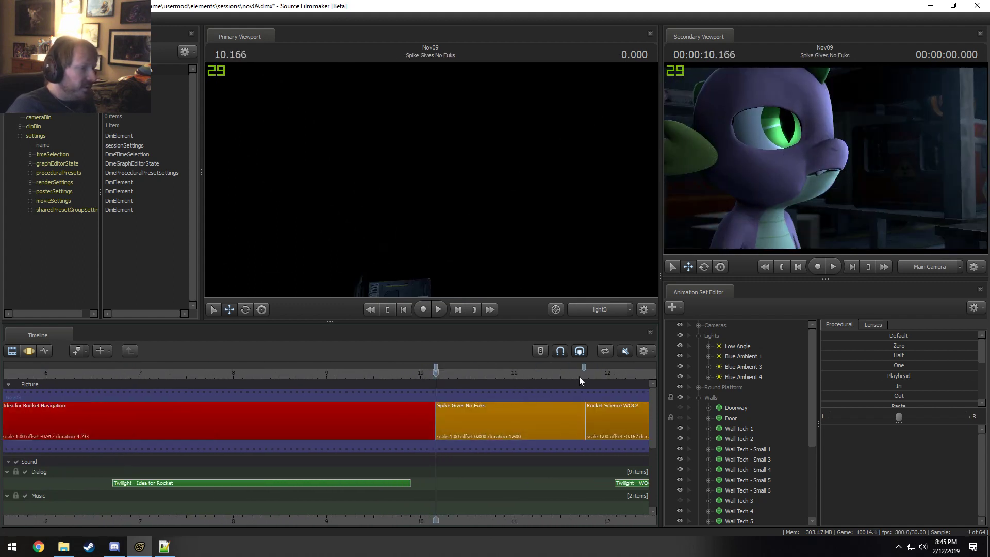
Step: Align the bookmarks at the starts of Rocket Science WOO! and Male Horse Confused with their shots' cuts
left_click(580, 376)
scroll(584, 377, "up", 5)
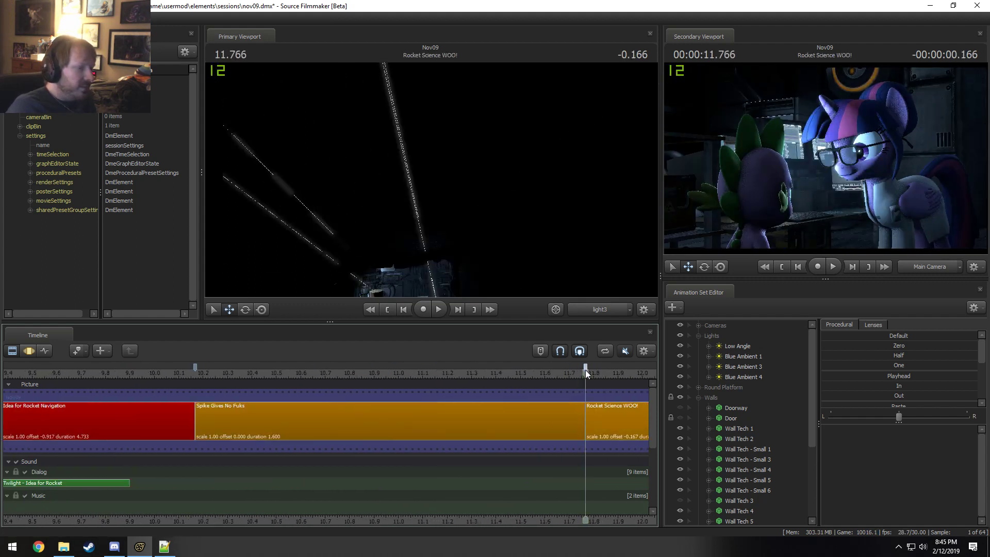
scroll(581, 382, "down", 5)
scroll(601, 524, "up", 3)
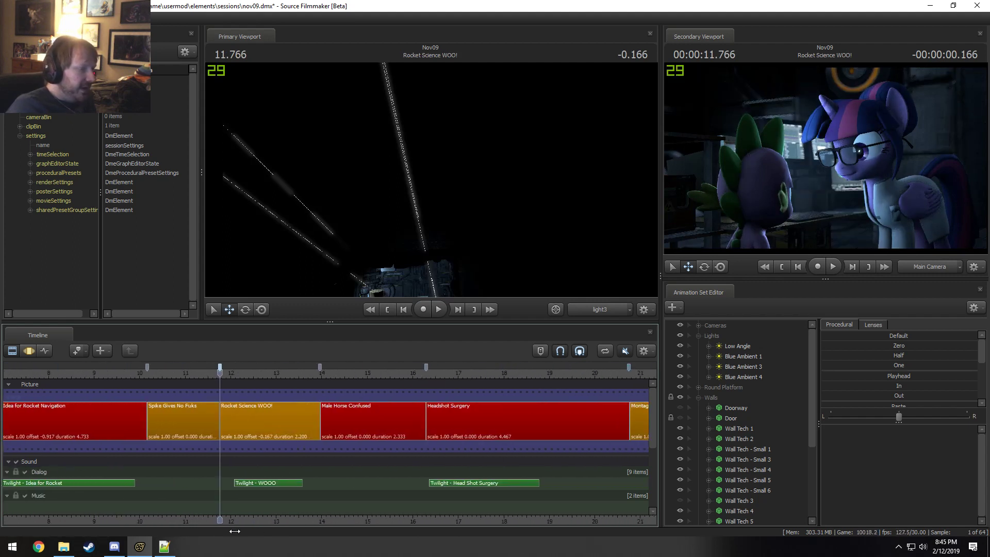
left_click(322, 375)
scroll(323, 378, "up", 2)
left_click_drag(323, 377, 312, 375)
left_click_drag(504, 377, 327, 384)
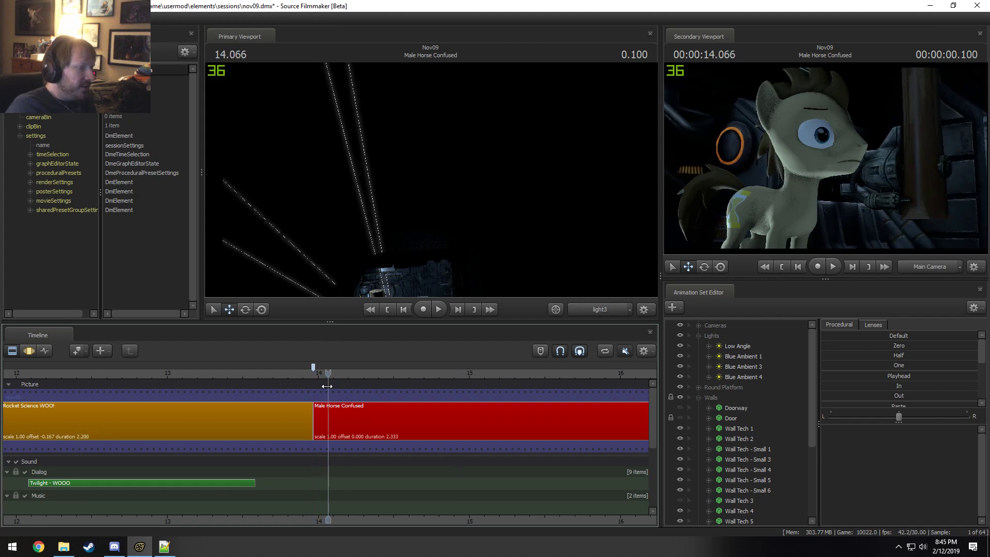
Step: Align the bookmark at the start of Headshot Surgery with the cut at 16.300
scroll(444, 464, "down", 3)
middle_click_drag(505, 524, 276, 412)
scroll(282, 389, "up", 1)
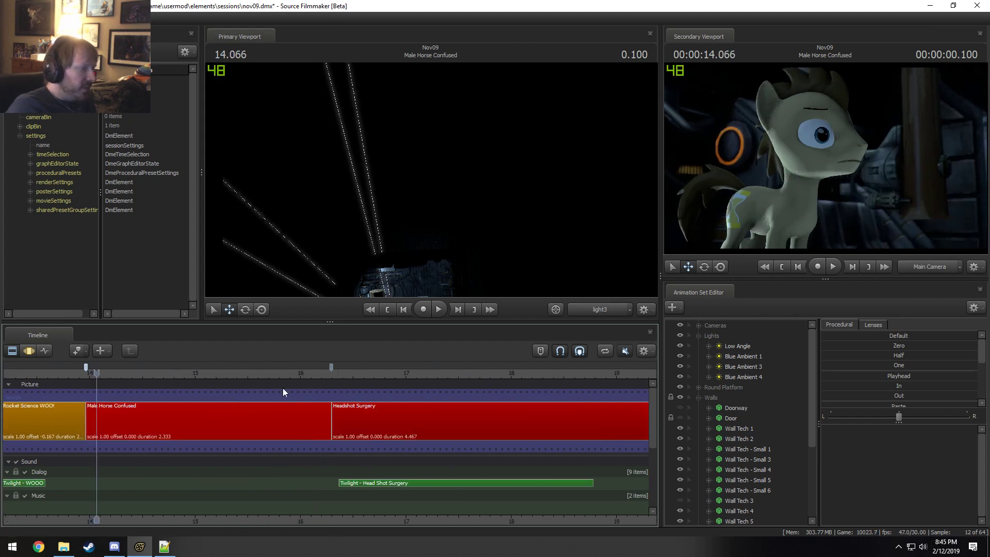
left_click(331, 371)
scroll(331, 370, "up", 2)
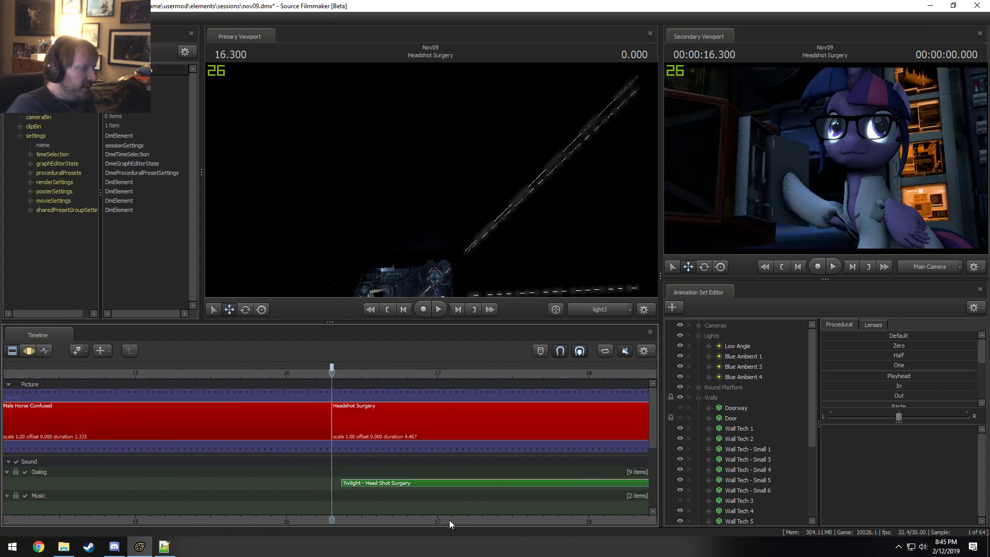
Step: Align the bookmark at the start of Montage - Spinning Fan with the cut at 20.766
scroll(486, 487, "down", 5)
left_click(563, 370)
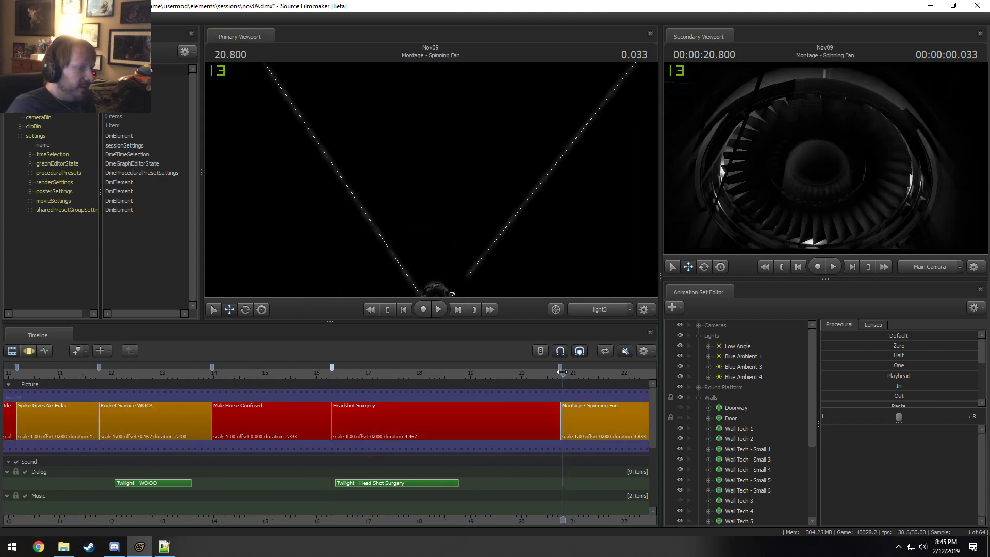
left_click(561, 371)
scroll(562, 370, "up", 4)
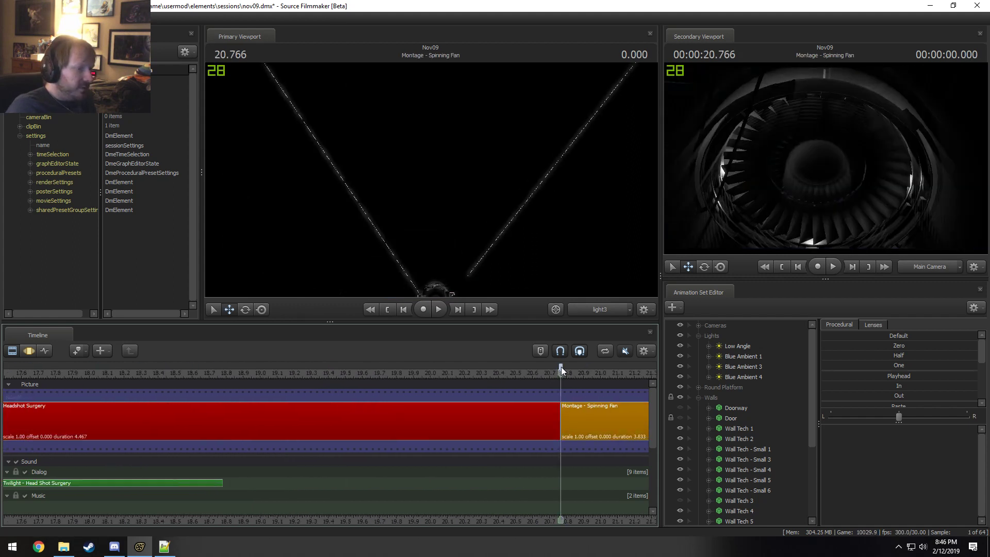
scroll(617, 497, "down", 5)
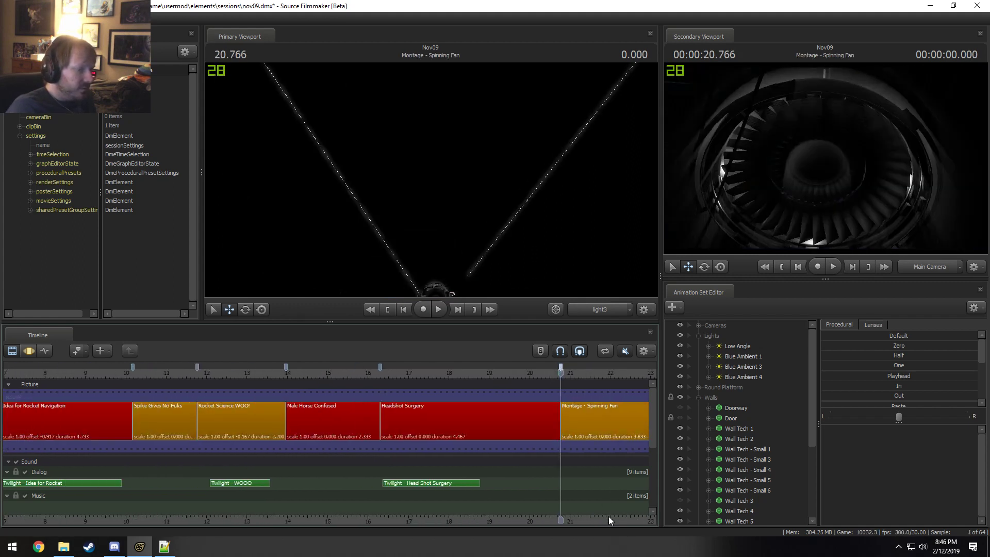
Step: Align the bookmarks at the starts of Montage - Gears and Squishy Time with the cuts at 24.600 and 27.166
left_click_drag(354, 374, 357, 368)
scroll(355, 373, "up", 3)
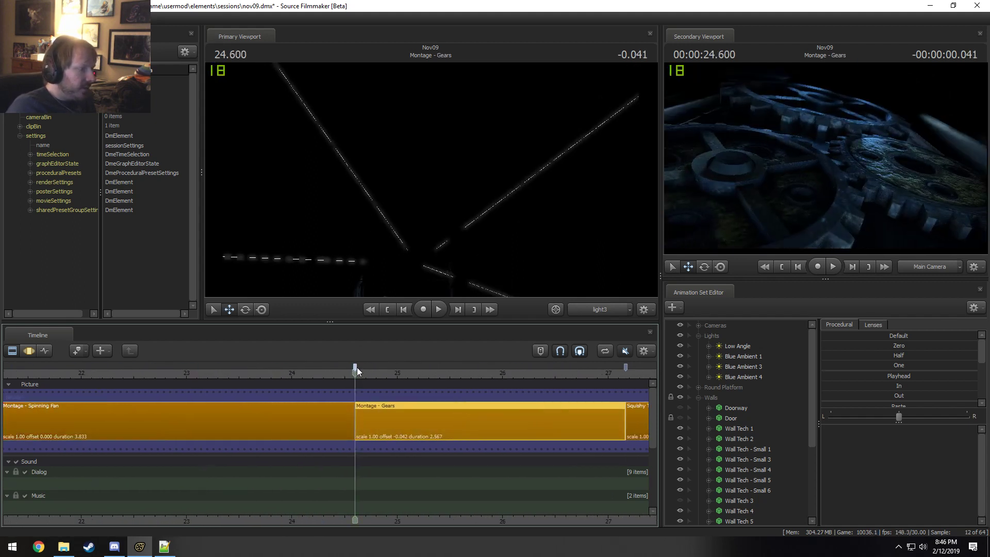
middle_click_drag(521, 514, 412, 508)
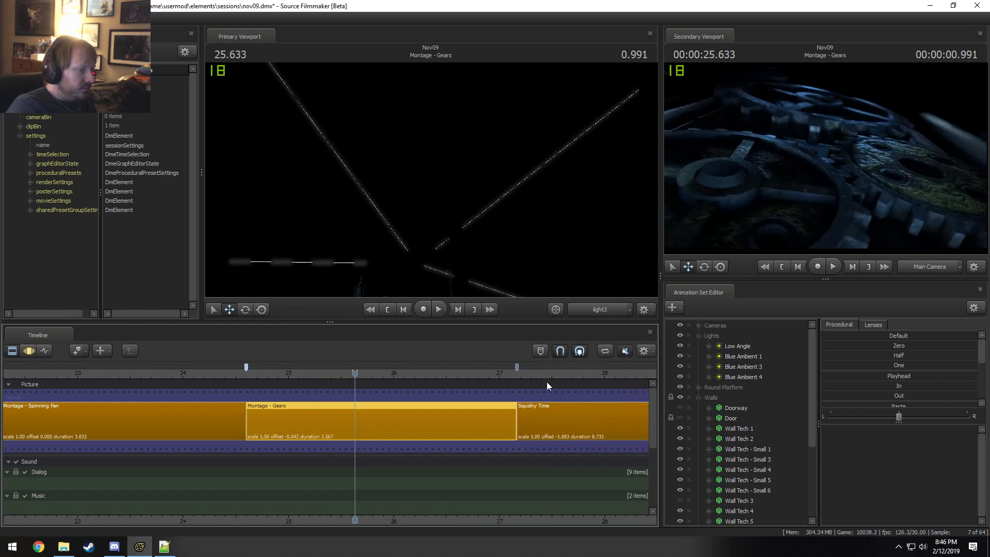
left_click(517, 373)
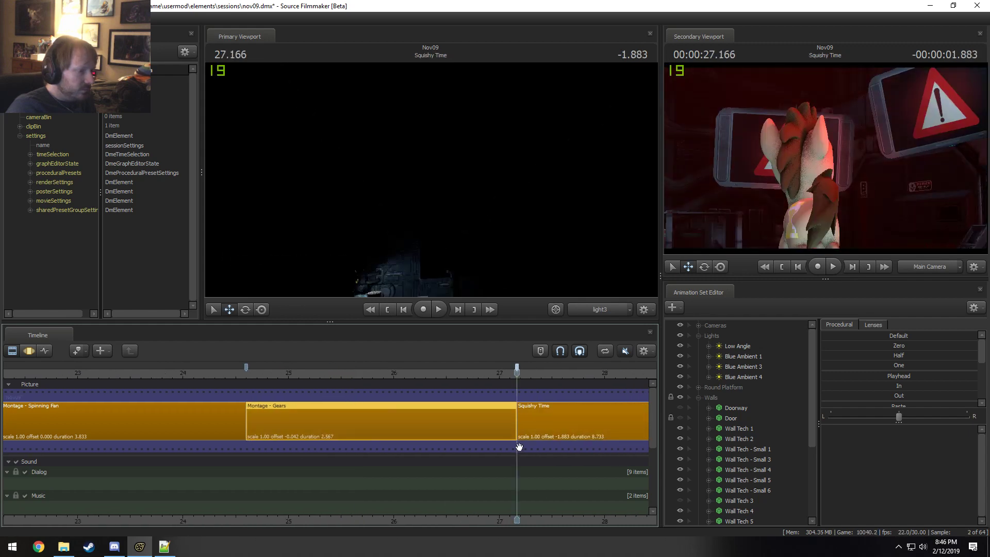
Step: Align the bookmarks for You've Got a Brain, Spike gets Brain and Grab the Brain! with the cuts where those shots start
scroll(539, 477, "down", 3)
scroll(538, 477, "down", 5)
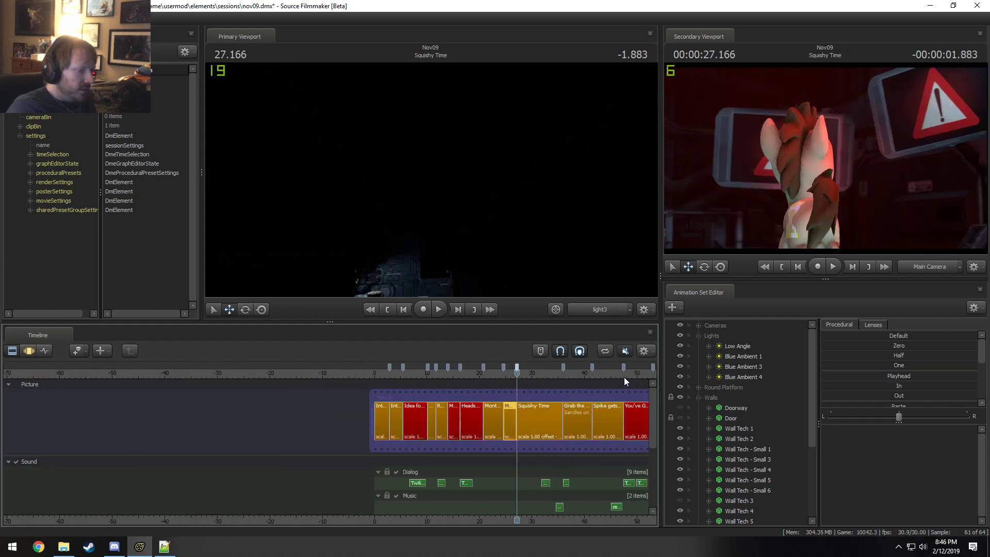
left_click(624, 373)
scroll(625, 377, "up", 6)
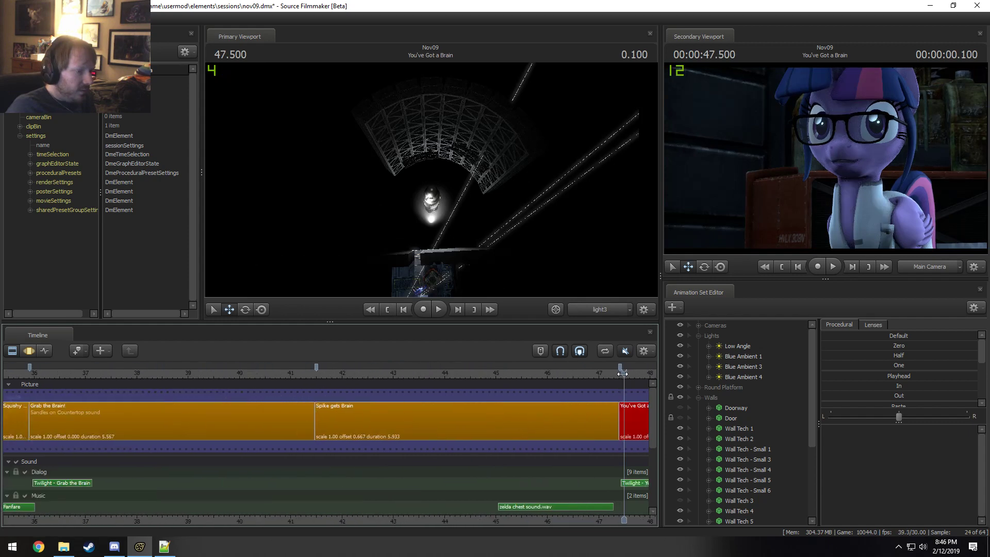
left_click(616, 373)
left_click(619, 374)
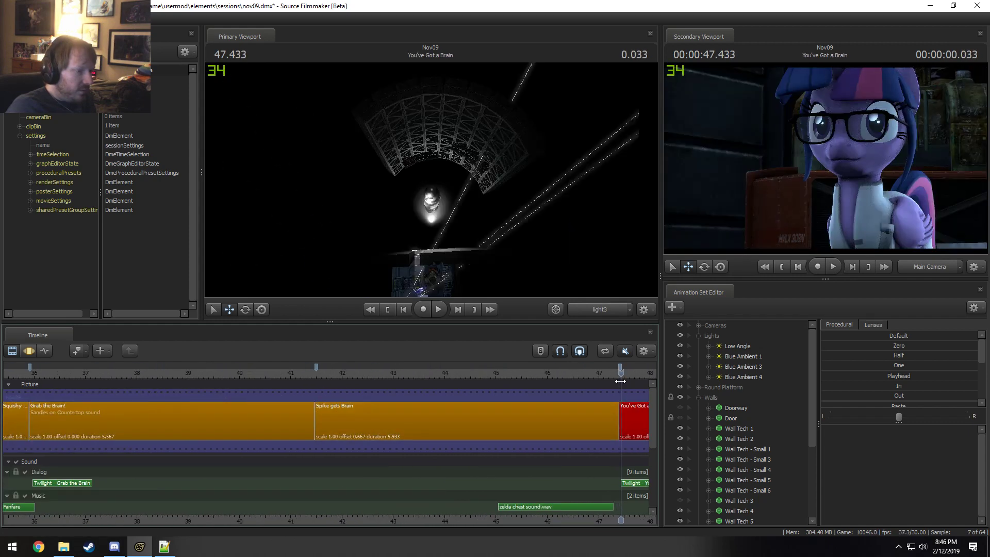
left_click_drag(620, 367, 618, 367)
left_click(318, 372)
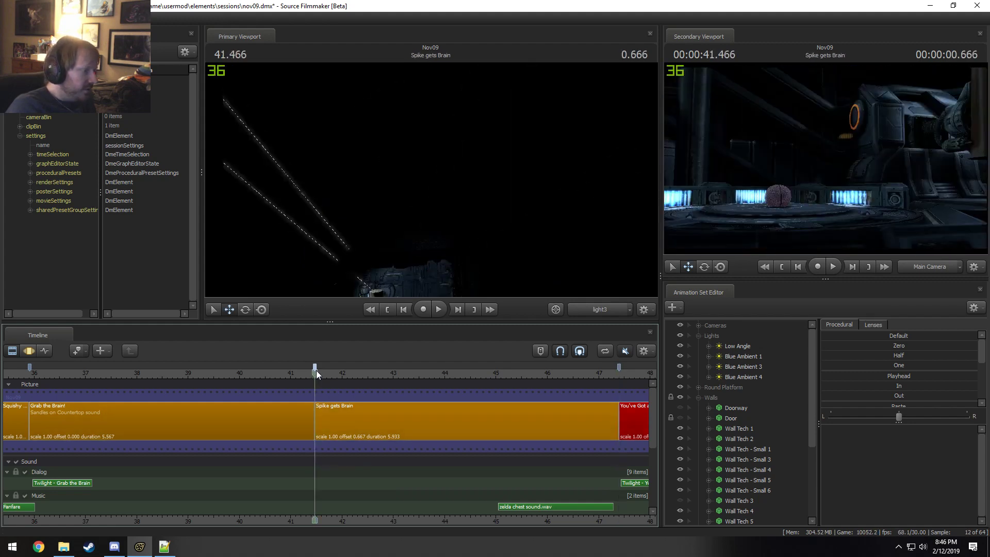
left_click(28, 372)
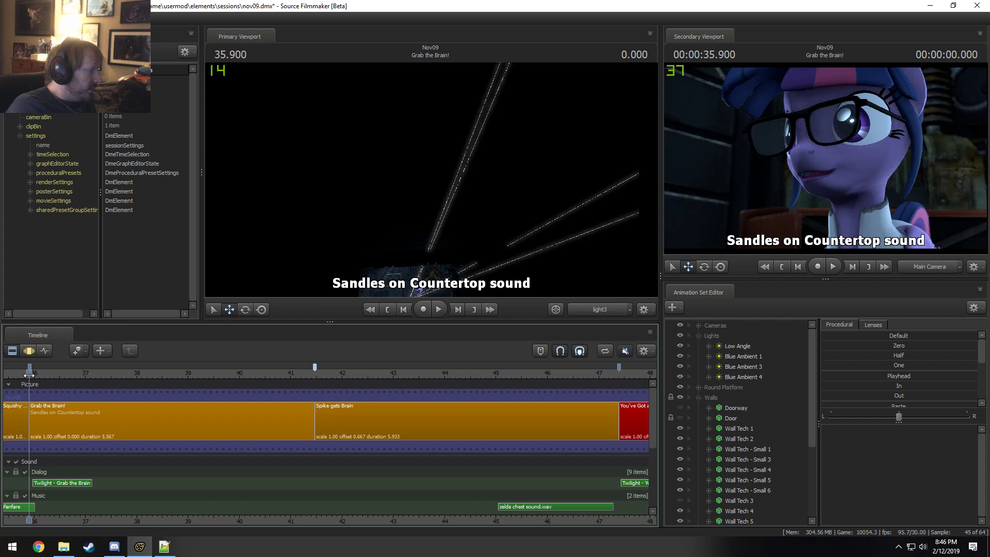
Step: Align the bookmarks at the starts of Spike Knows this is Bad and Spike Fly to Rocket with the cuts at 53.066 and 55.533
scroll(515, 478, "down", 5)
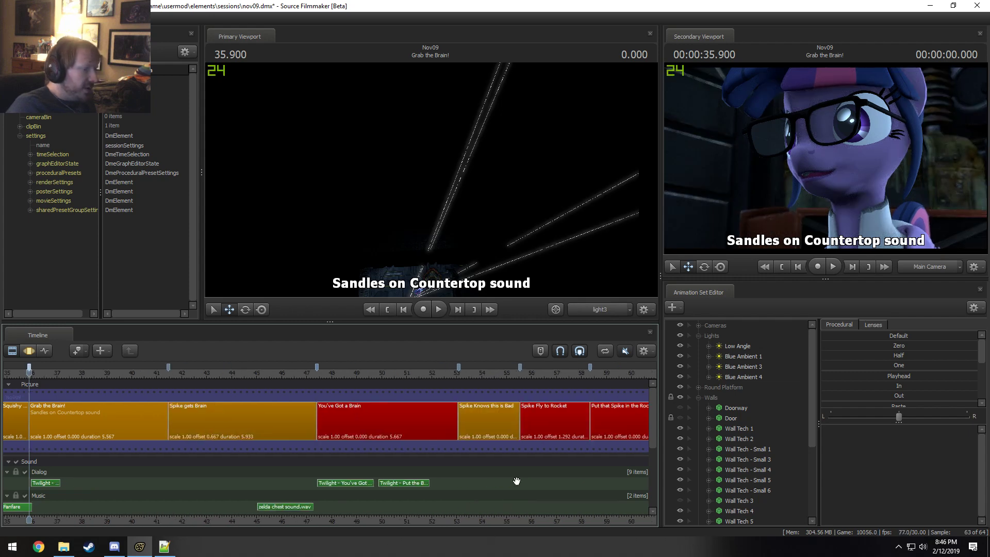
left_click(298, 372)
scroll(298, 375, "up", 5)
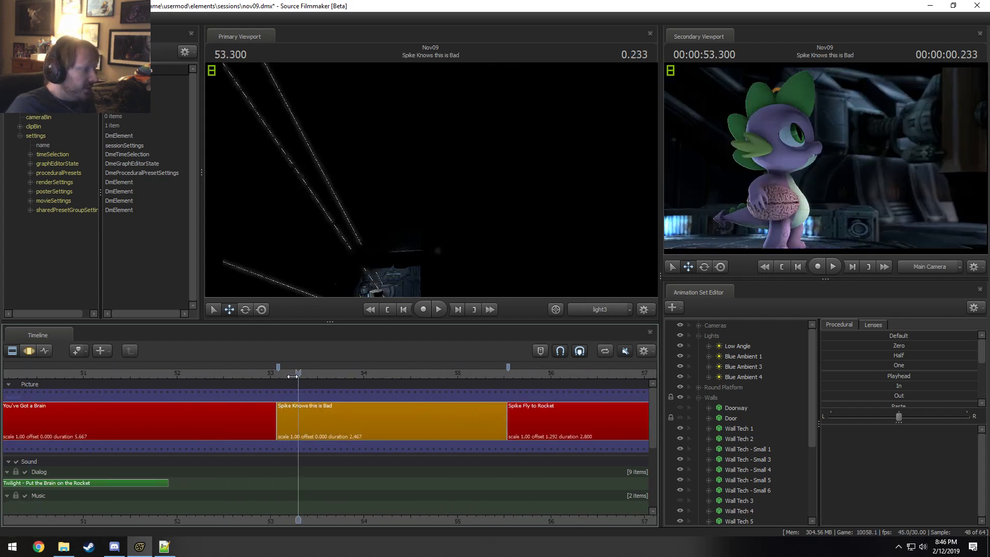
left_click(277, 381)
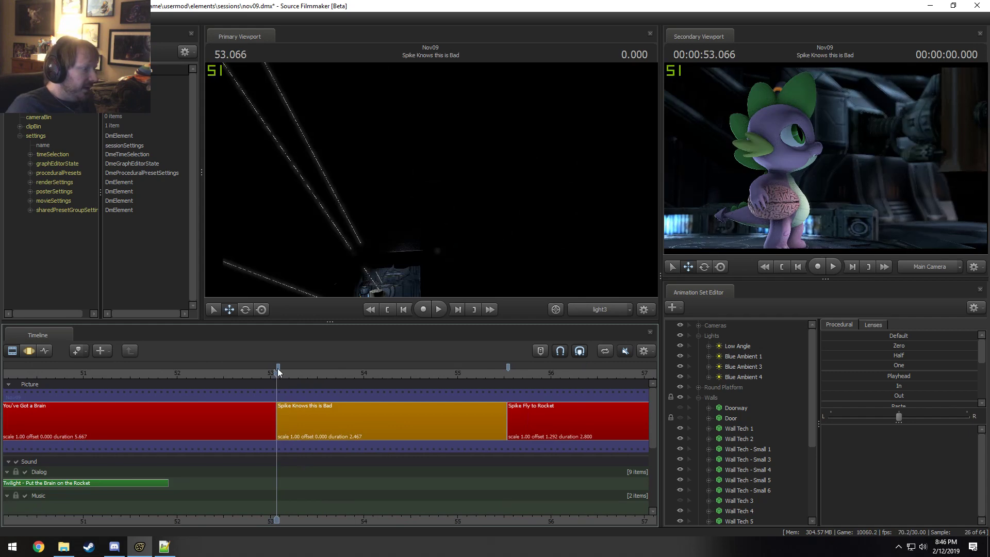
left_click(508, 372)
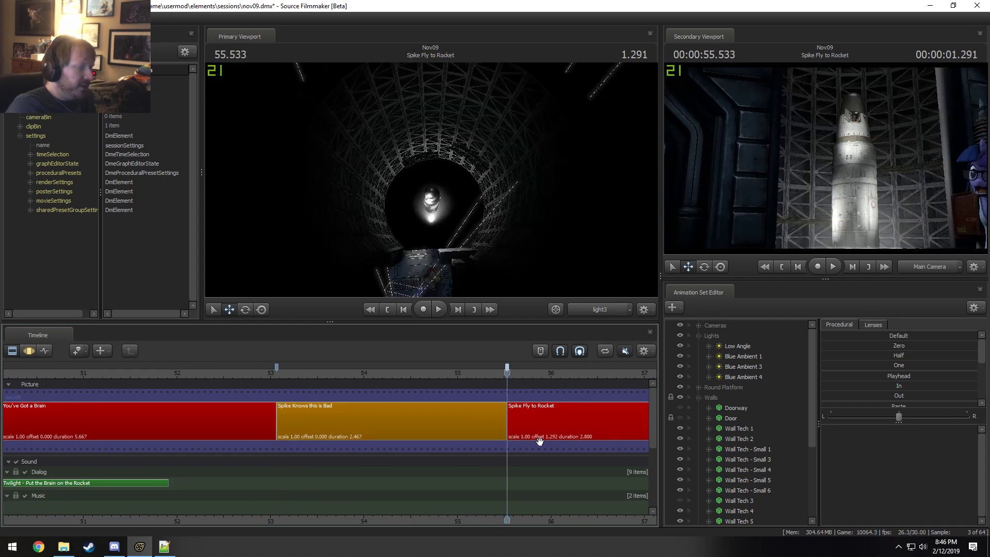
Step: Align the bookmarks at the starts of Put that Spike in the Rocket and shot14 with their shots' cuts
scroll(537, 437, "down", 3)
middle_click_drag(485, 397, 389, 397)
left_click(405, 372)
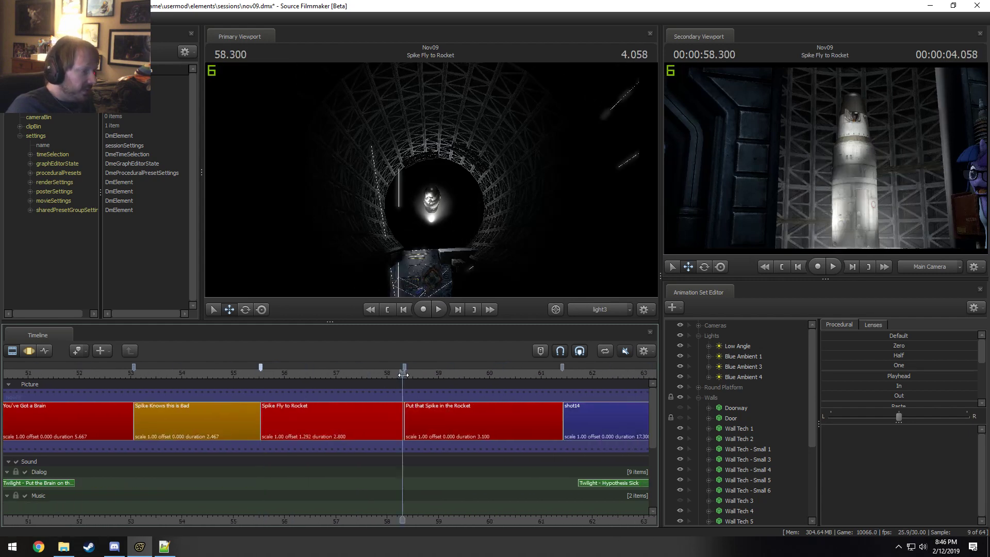
left_click(561, 372)
left_click(563, 372)
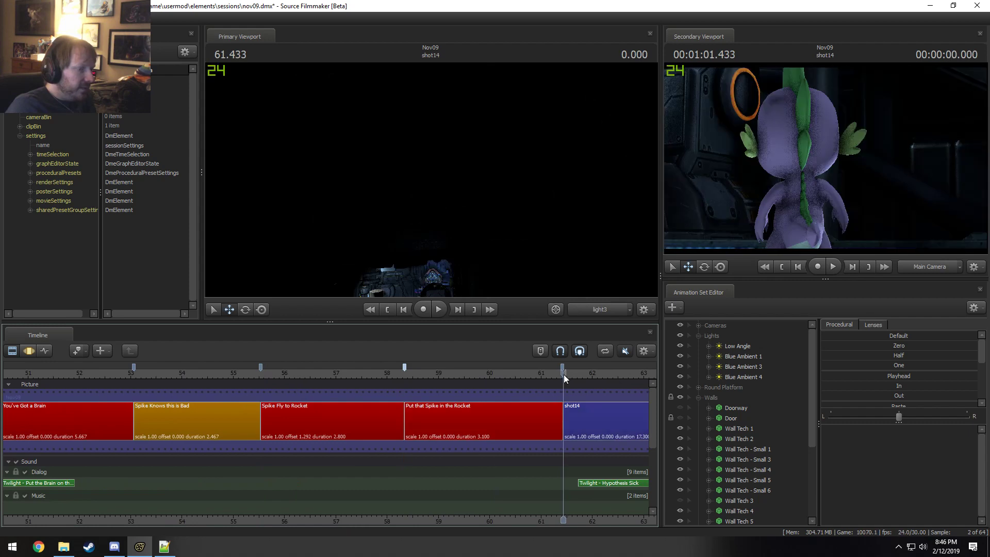
Step: Check the bookmarks at the starts of Introduction - Male Horse and Idea for Rocket Navigation against their cuts, and review the whole shot sequence
scroll(578, 408, "down", 6)
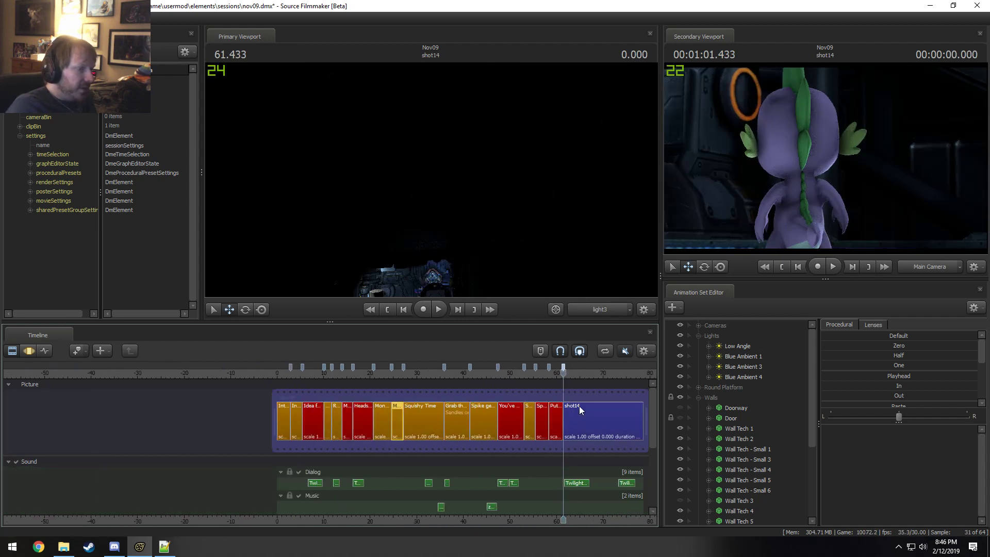
left_click(396, 373)
scroll(396, 373, "up", 8)
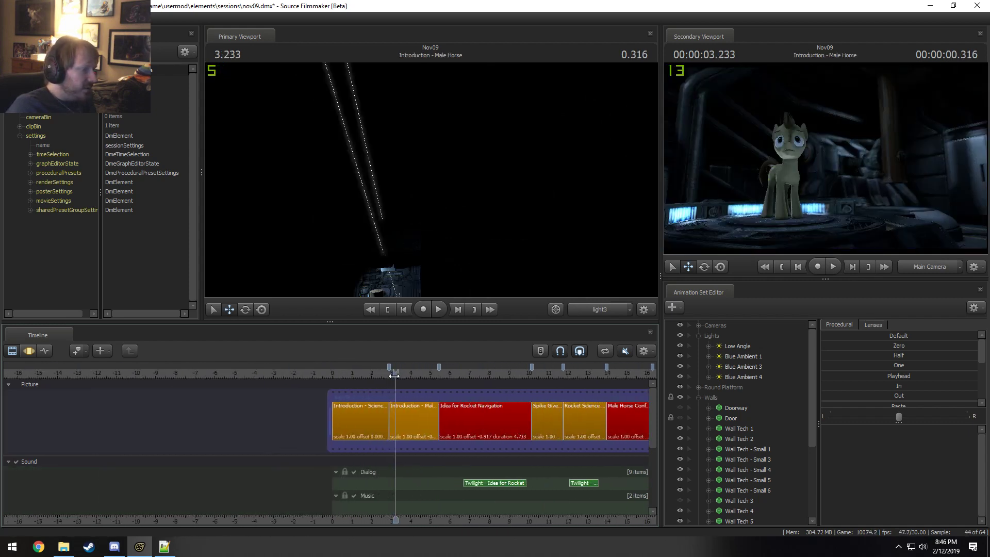
left_click_drag(396, 376, 383, 378)
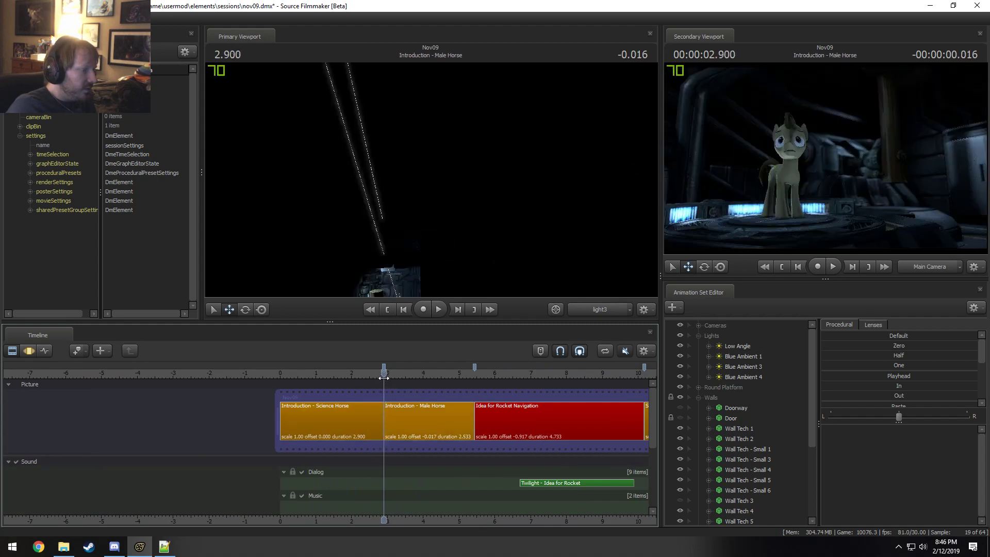
left_click_drag(475, 373, 474, 375)
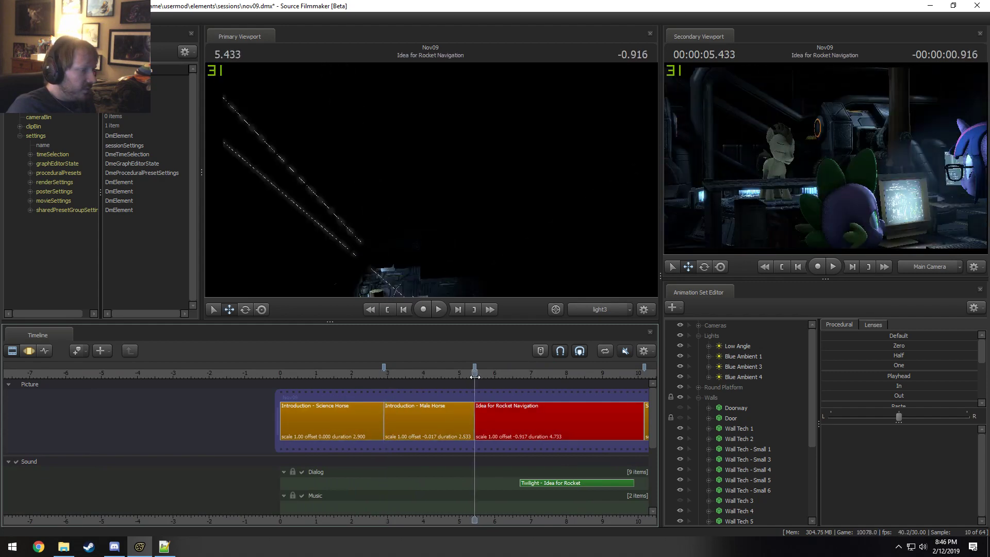
scroll(509, 397, "down", 10)
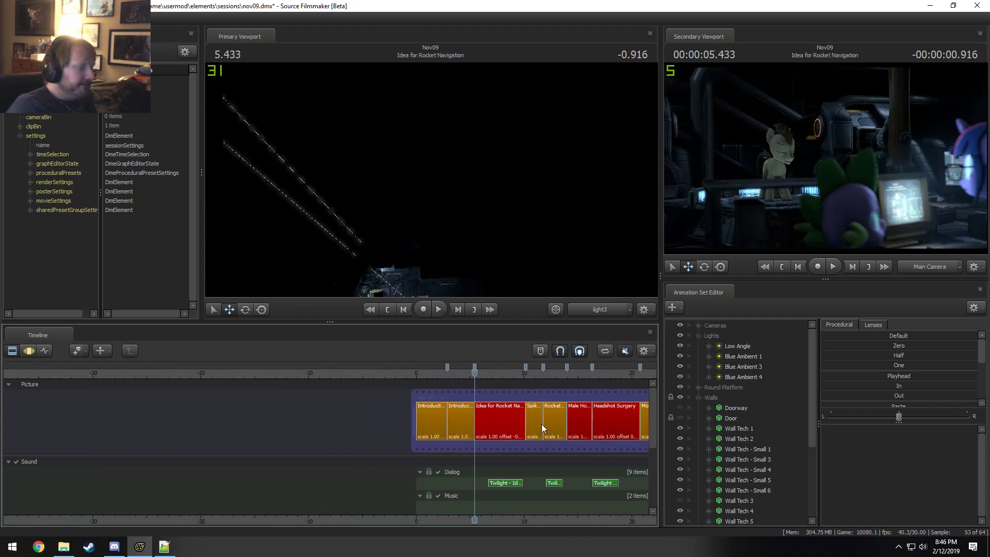
scroll(546, 525, "up", 6)
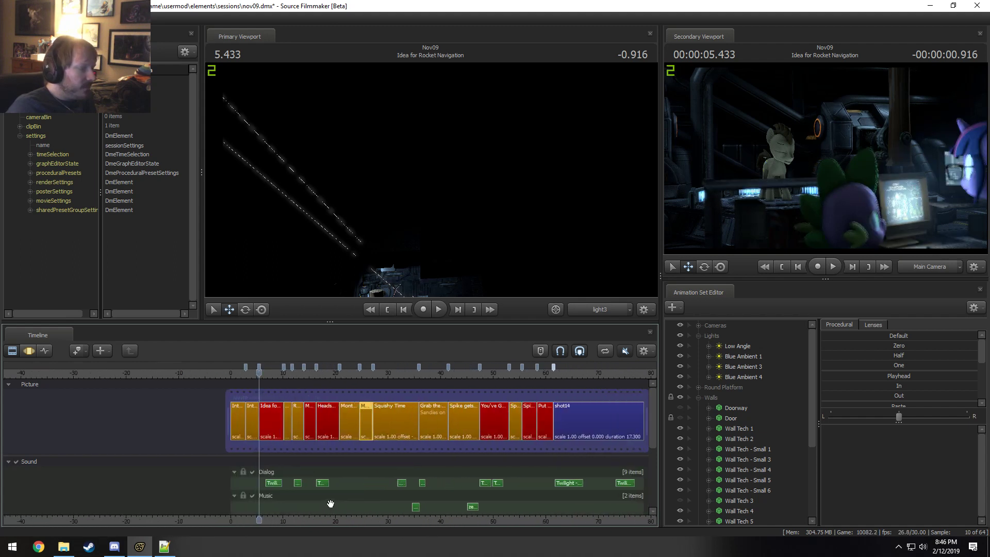
Step: Select the first Introduction shot, expand the Cameras group and show the Main Camera's attributes in the Element Viewer
left_click(209, 418)
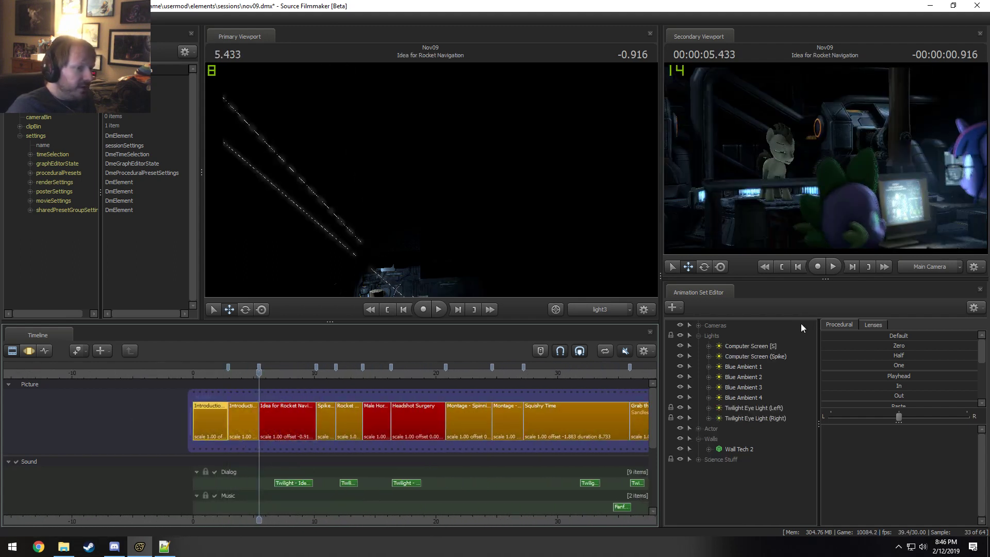
left_click(699, 326)
right_click(725, 335)
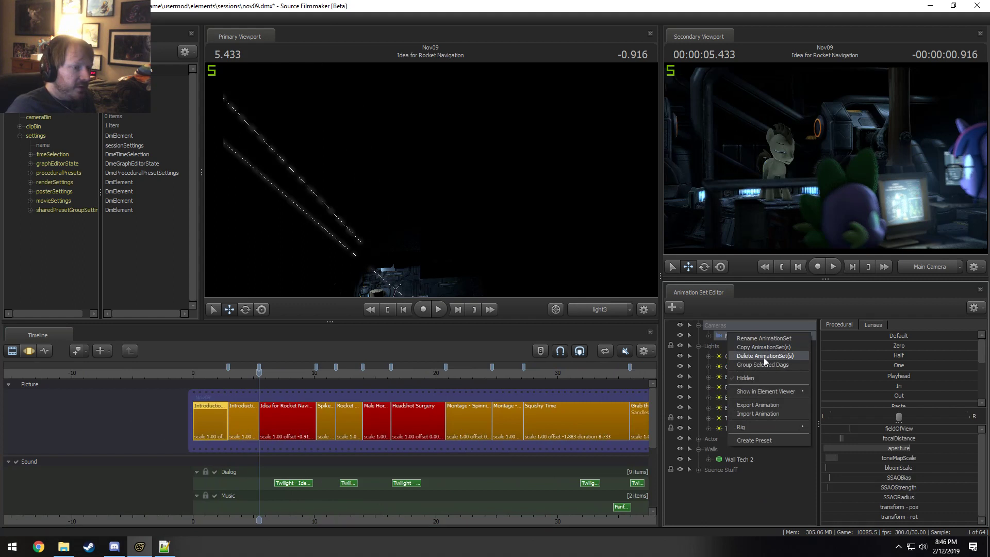
mouse_move(773, 392)
left_click(816, 399)
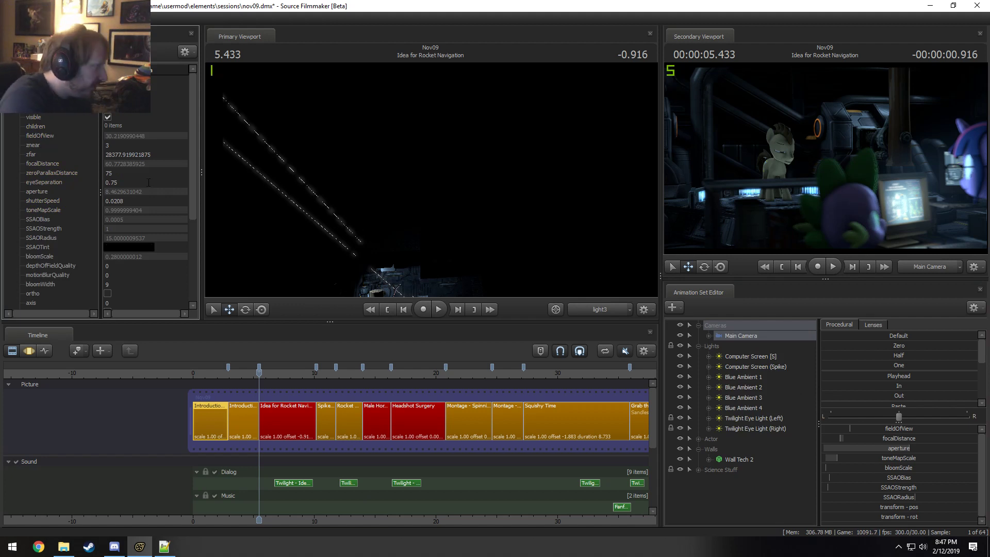
Step: Open the Windows Calculator and compute 1/48 to compare with the Main Camera's shutterSpeed
left_click(141, 202)
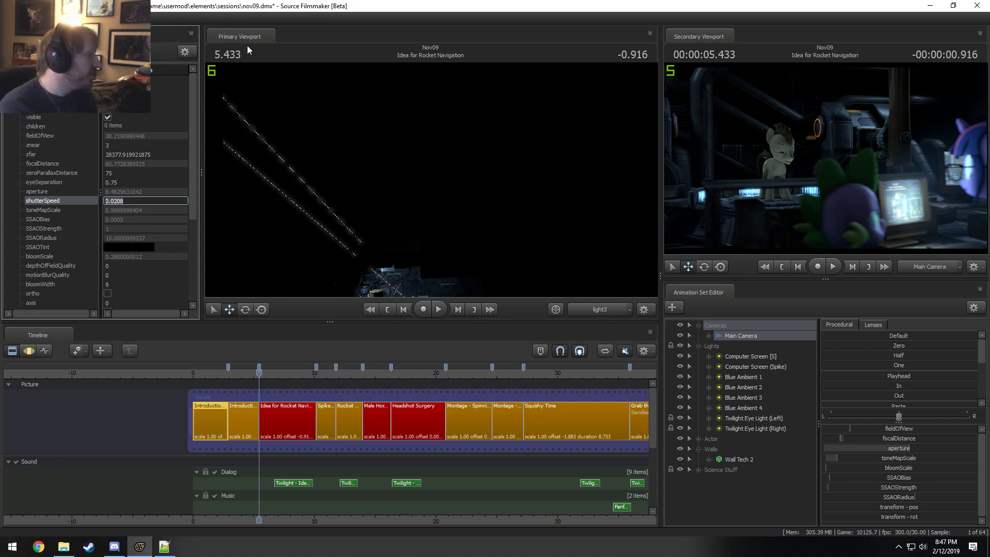
left_click(12, 546)
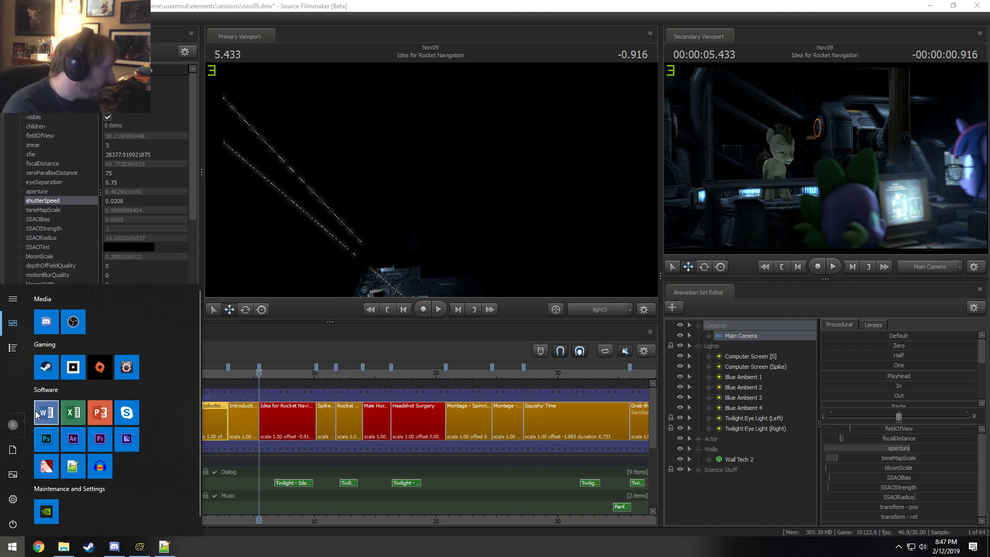
left_click(21, 342)
scroll(41, 412, "down", 3)
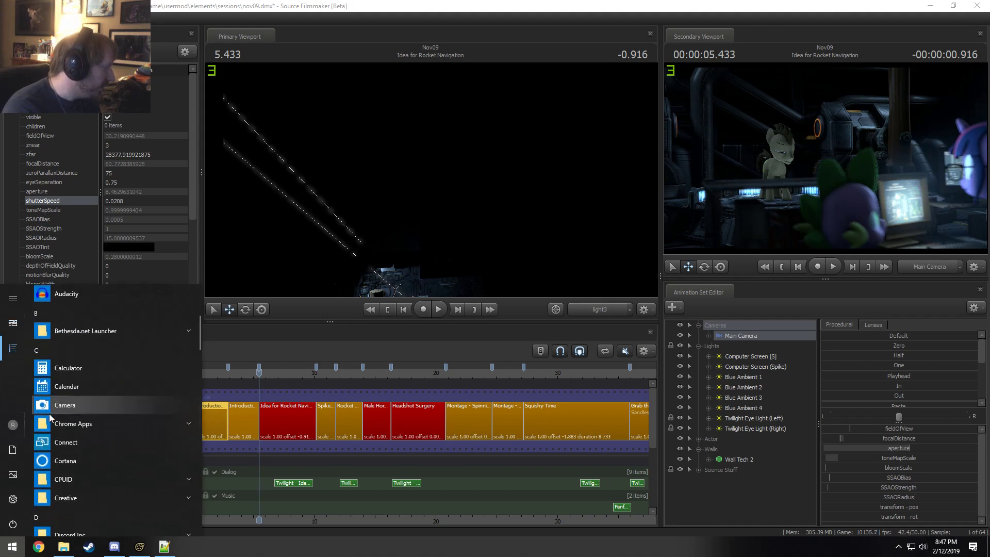
left_click(67, 368)
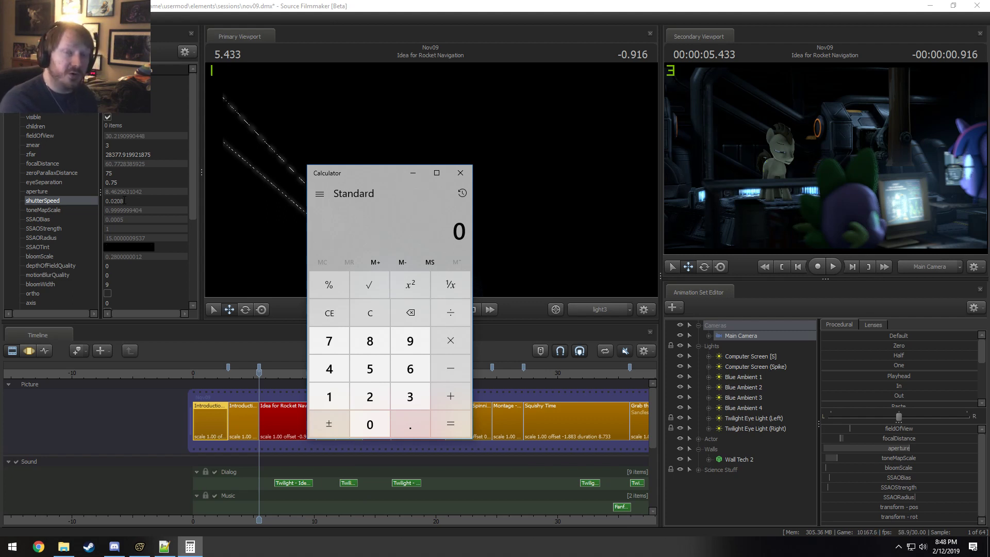
type("1/48")
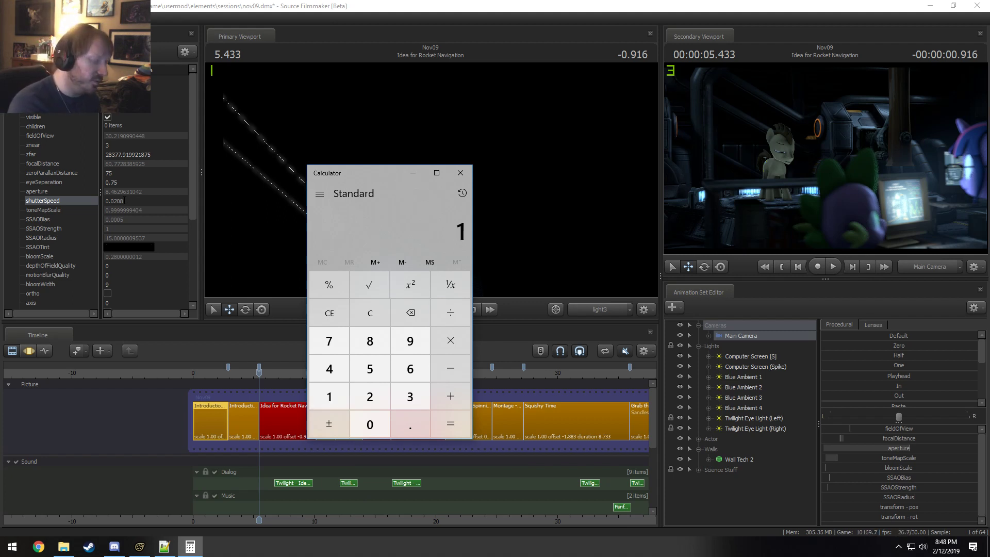
key("Return")
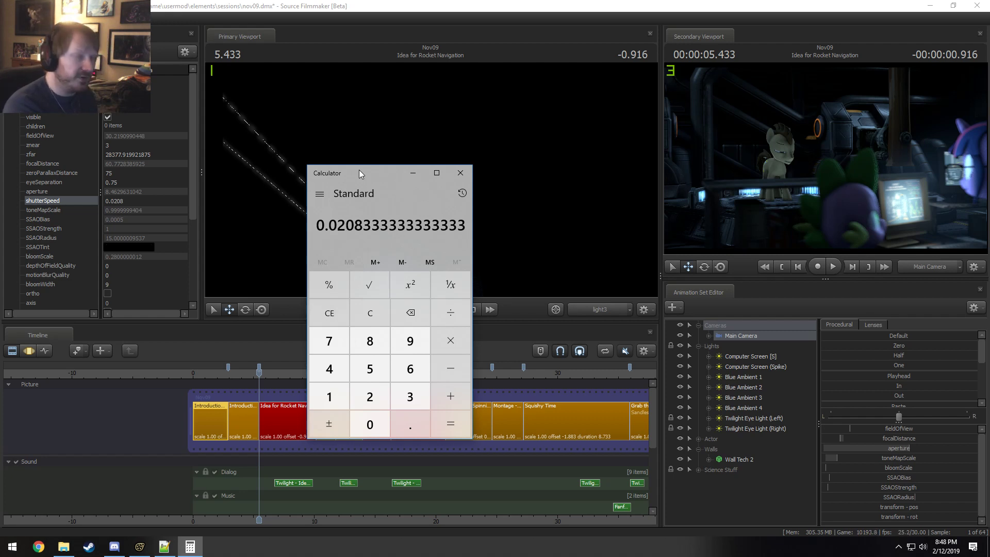
Step: Clear the calculation and compute 1/60 as the shutter speed for 30 frames per second
key("0")
key("minus")
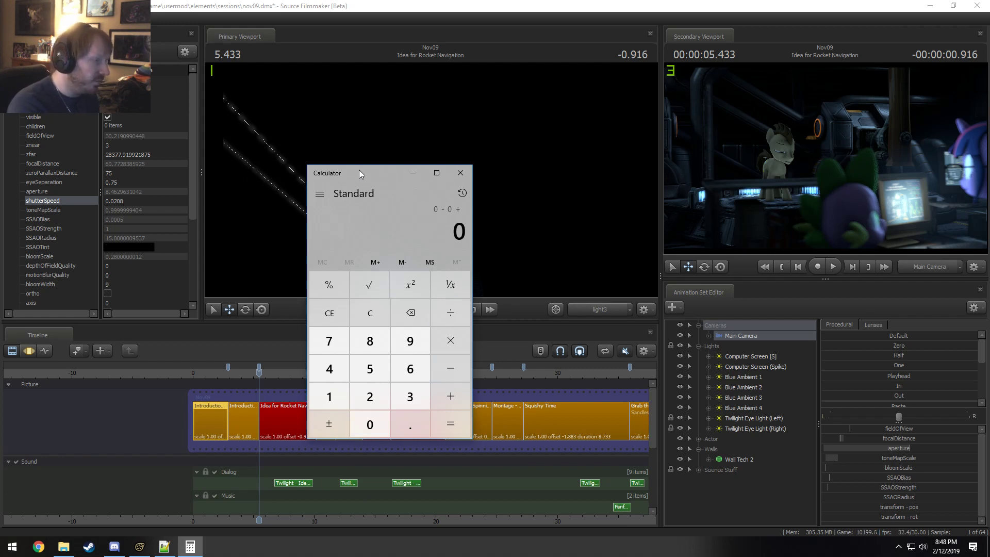
left_click(376, 328)
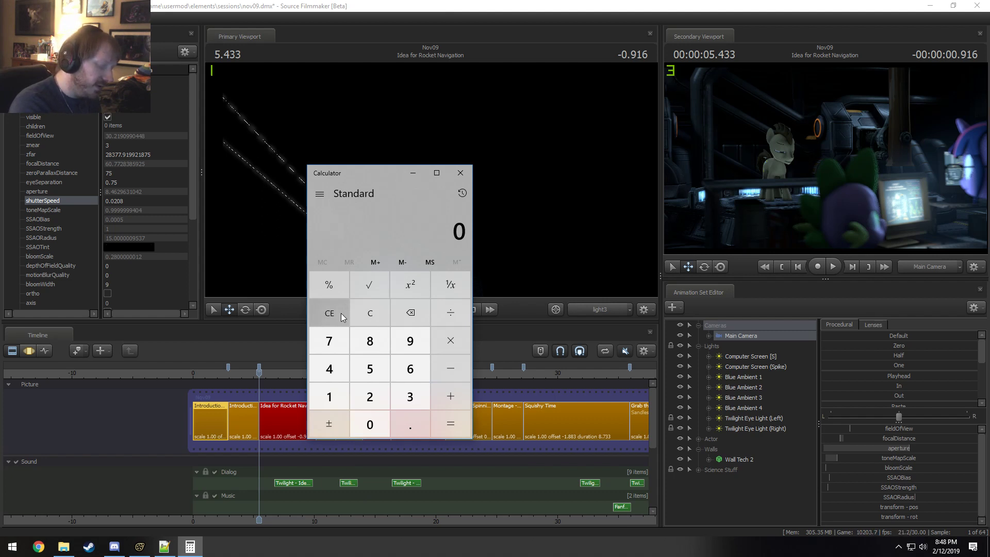
type("1/60")
key("Return")
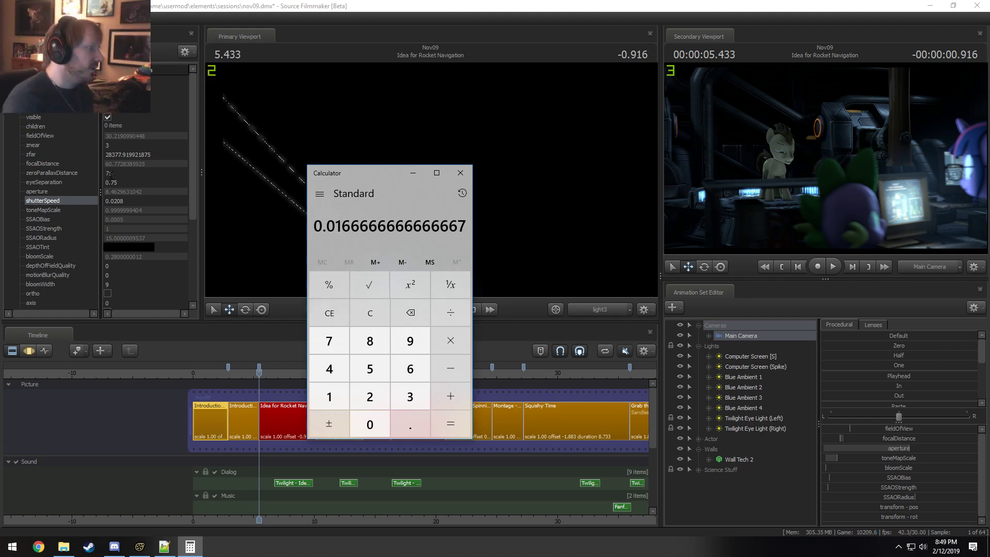
Step: Recheck the camera's shutterSpeed, compute 1/120 in Calculator for comparison, and close Calculator
left_click(123, 200)
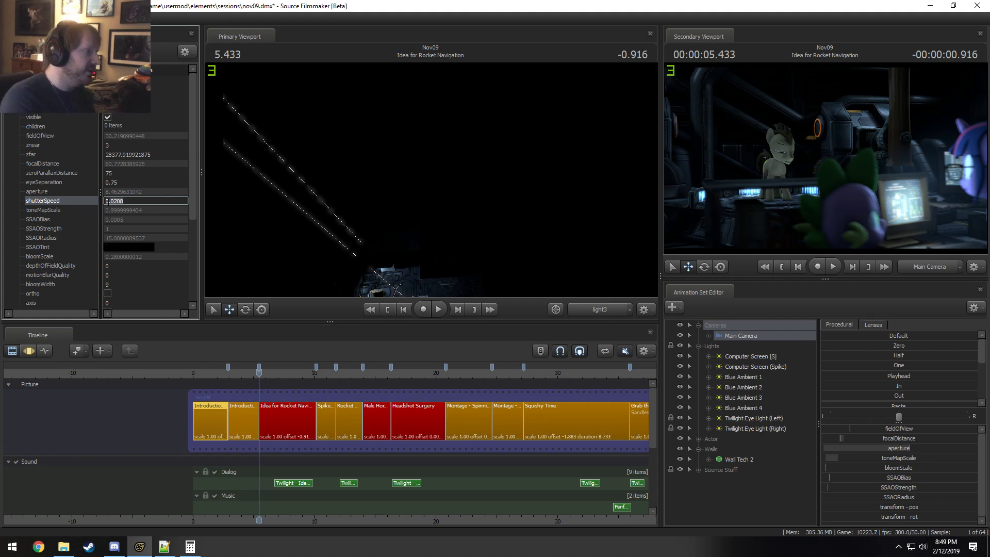
key("alt+Tab")
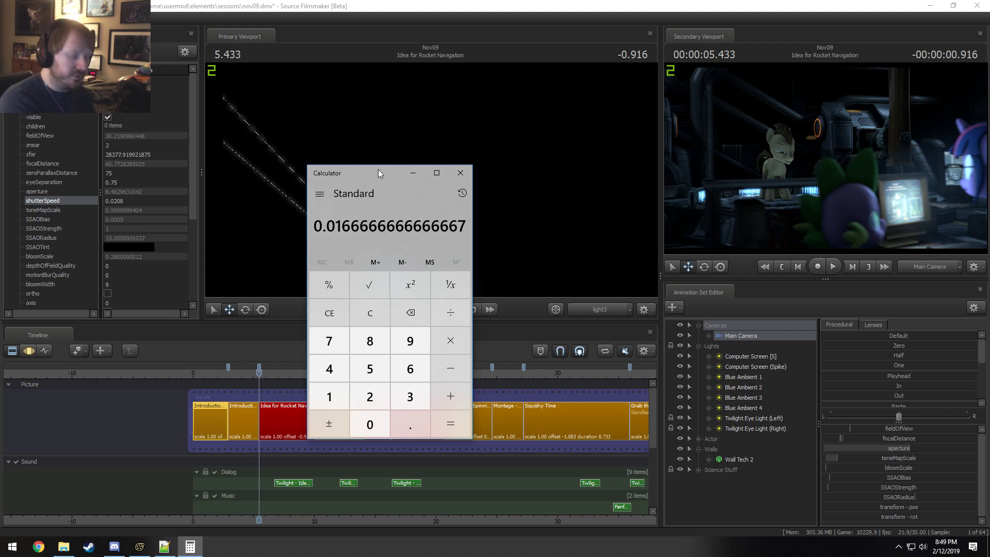
type("1/")
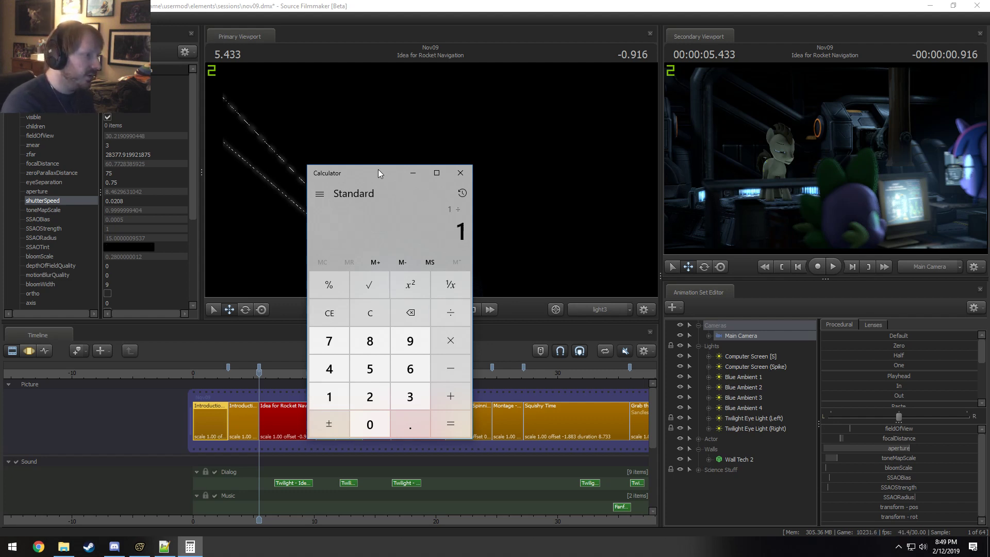
type("120")
key("Return")
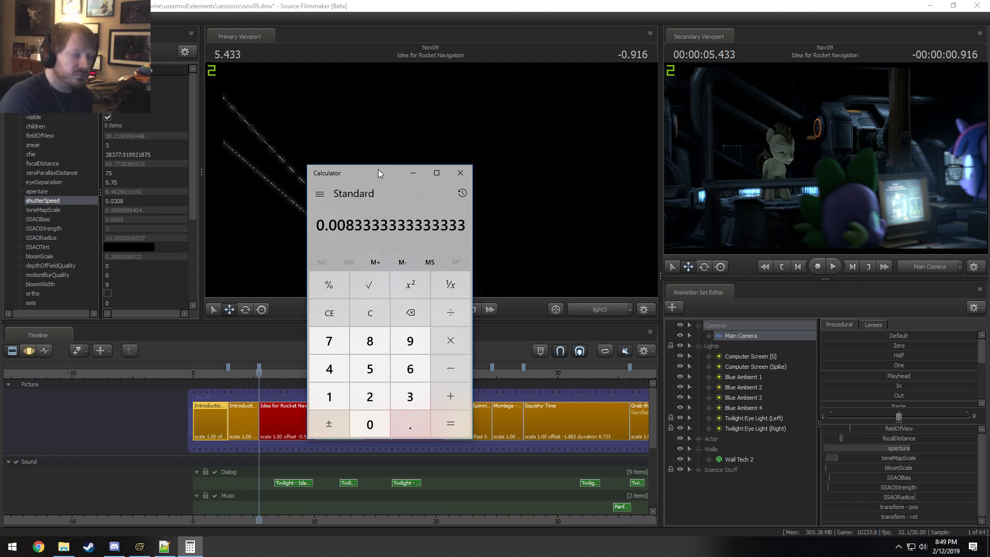
left_click(468, 170)
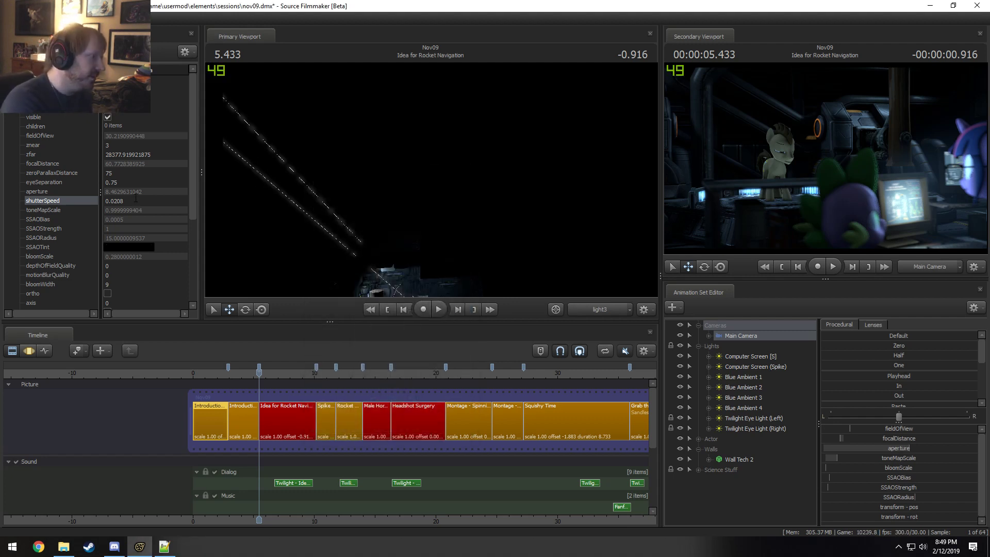
Step: Set the shutterSpeed of the first Introduction shot's Main Camera to 0.0167
left_click_drag(135, 201, 31, 191)
type("0.0166")
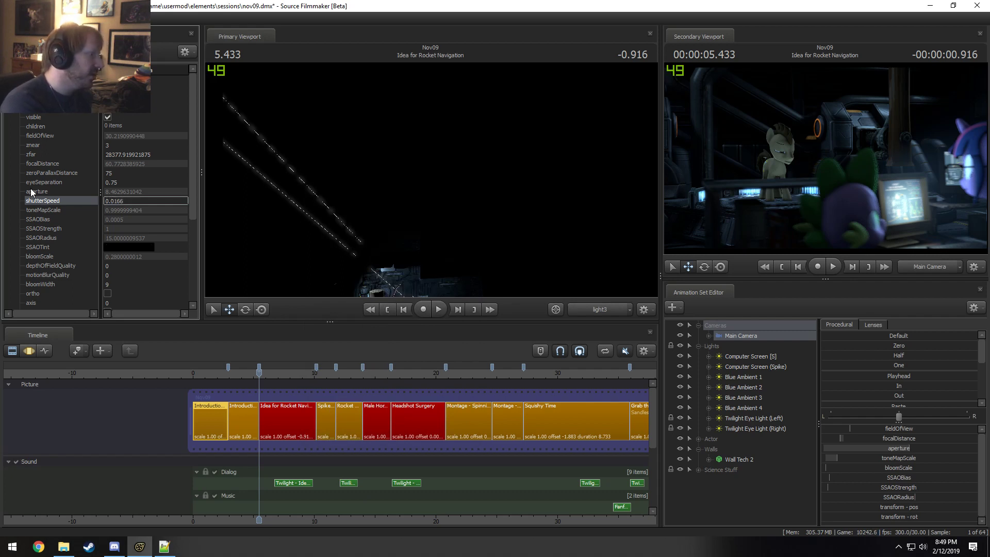
key("BackSpace")
type("7")
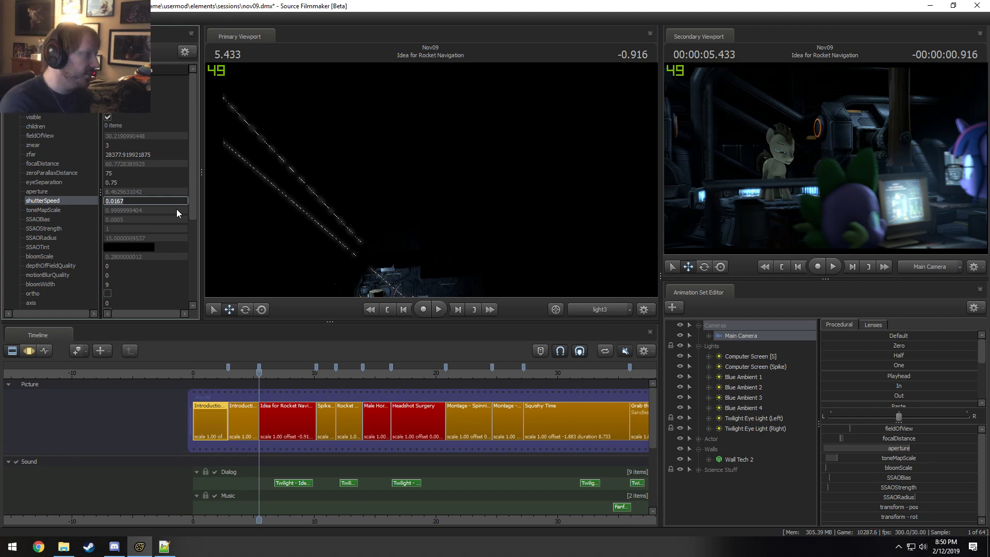
Step: Select the second Introduction shot, show its Main Camera in the Element Viewer and set shutterSpeed to 0.0167
left_click(250, 440)
right_click(755, 325)
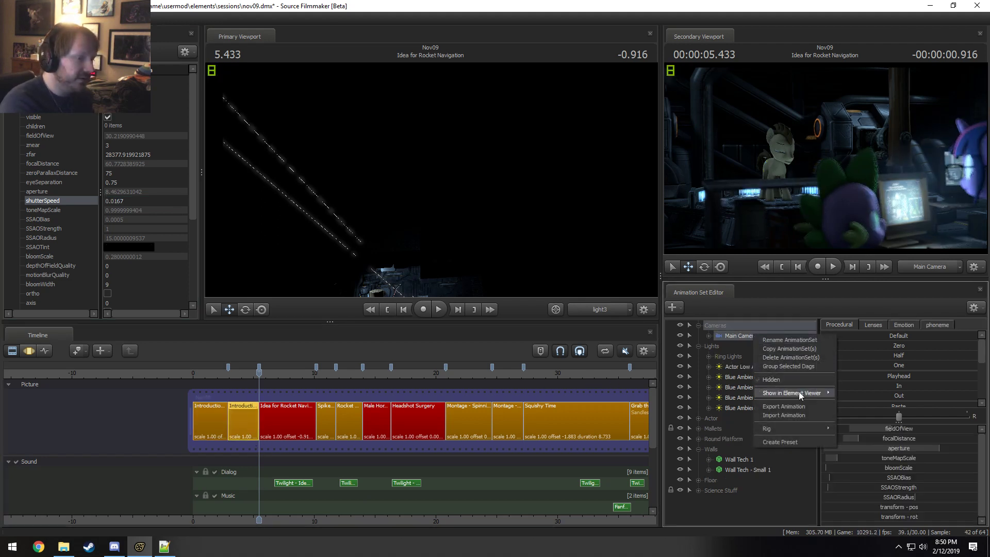
left_click(856, 403)
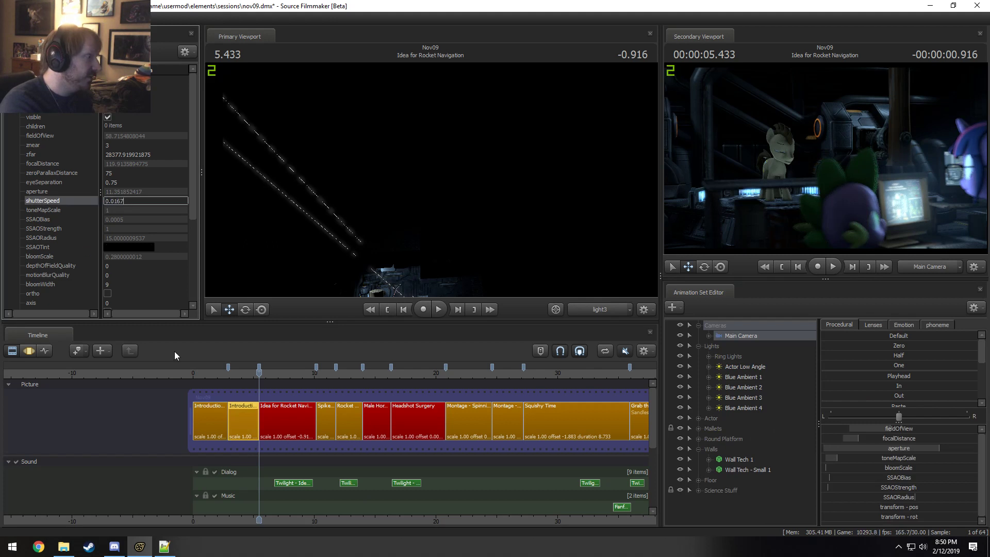
Step: Show the Main Camera of the Idea for Rocket Navigation shot in the Element Viewer and set its shutterSpeed to 0.0167
right_click(308, 424)
right_click(740, 337)
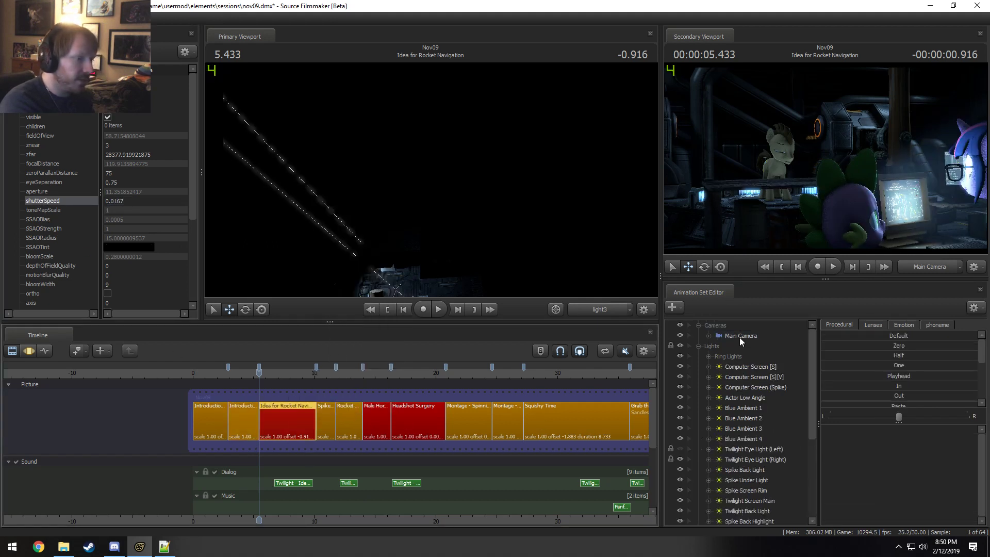
mouse_move(800, 399)
left_click(846, 408)
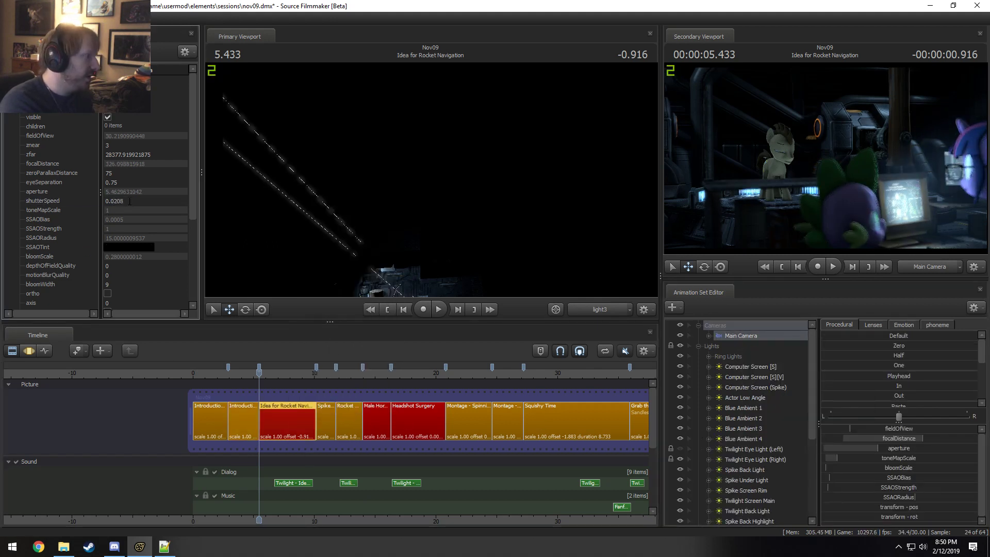
Step: Select the Spike shot after Idea for Rocket Navigation and set its Main Camera's shutterSpeed to 0.0167
left_click(331, 419)
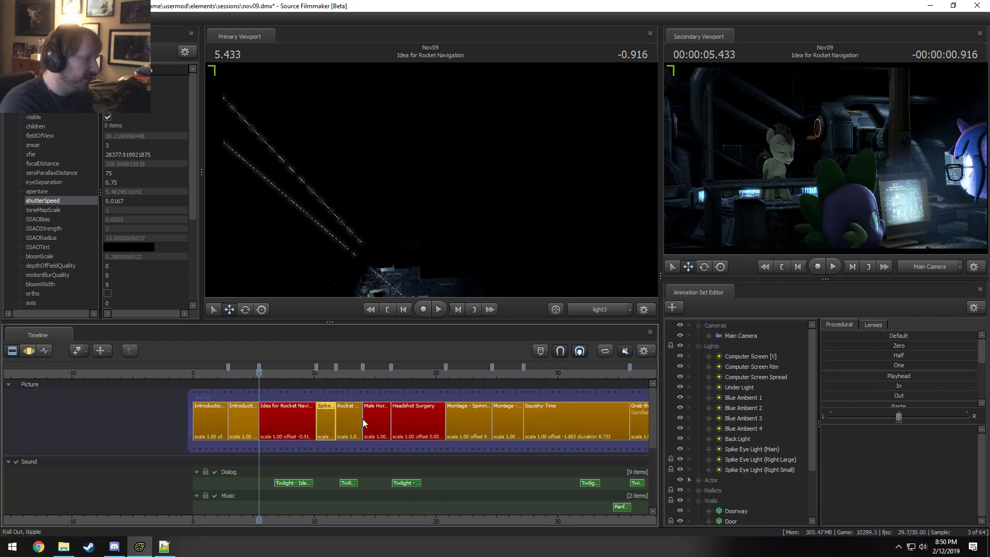
right_click(739, 338)
mouse_move(783, 397)
left_click(847, 407)
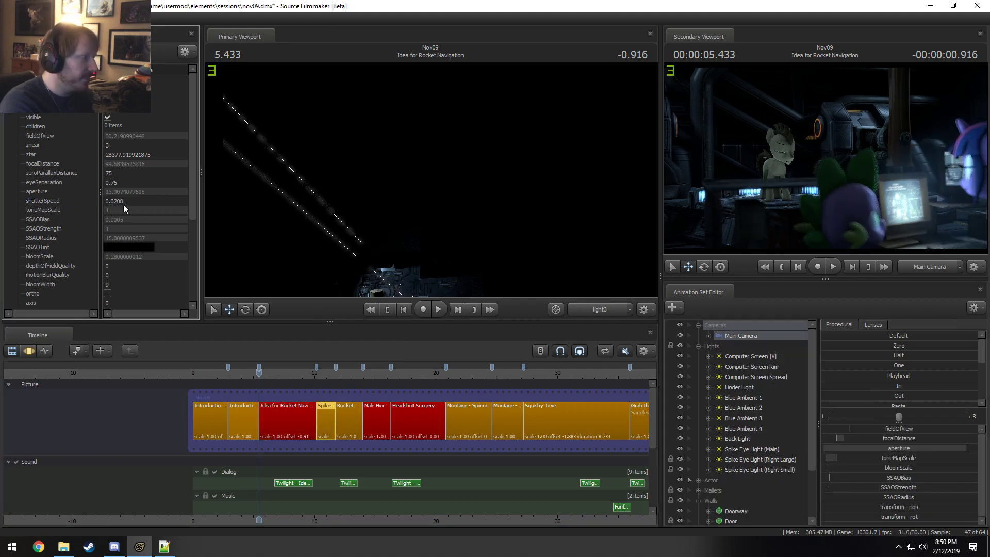
left_click(122, 201)
Step: Select the Rocket shot following the Spike shot and set its Main Camera's shutterSpeed to 0.0167
left_click(345, 422)
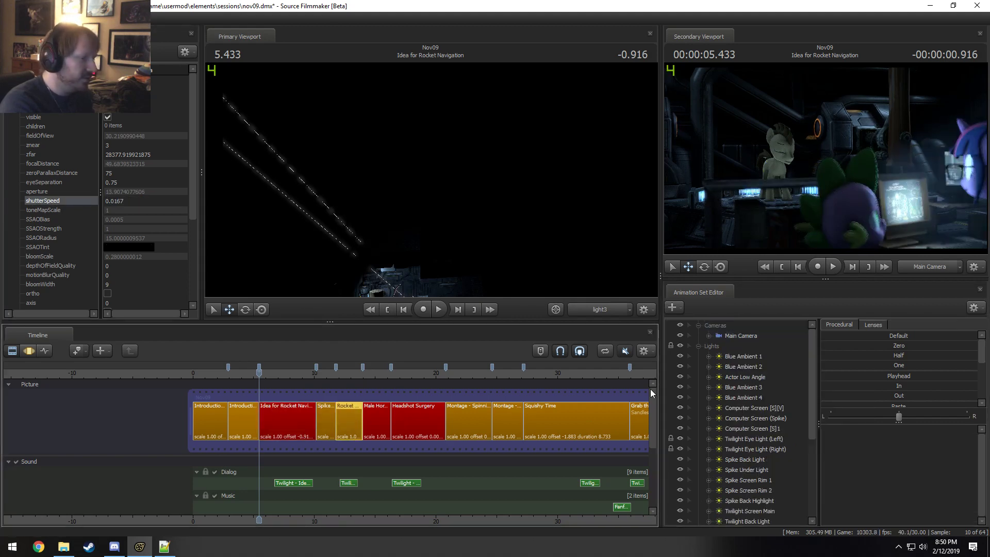
right_click(754, 339)
mouse_move(800, 393)
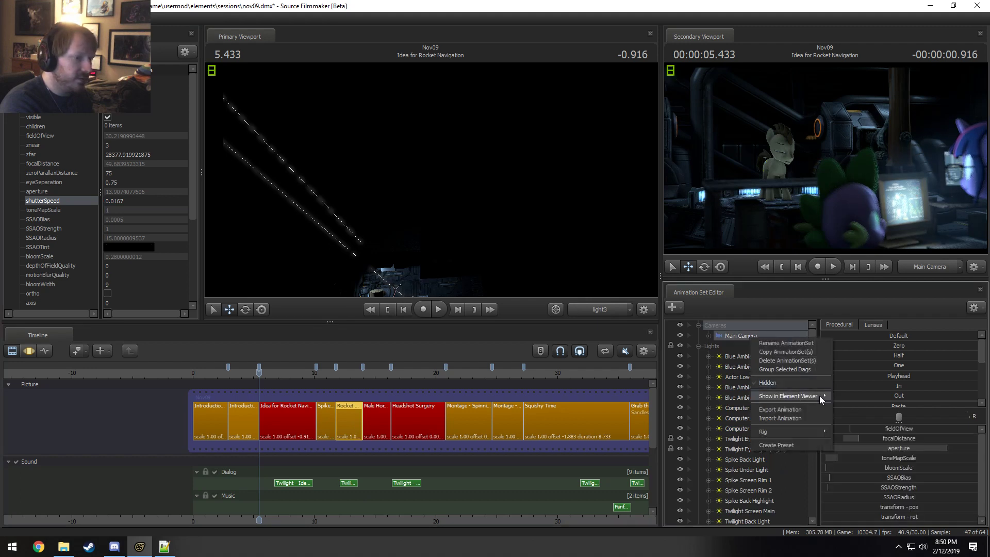
left_click(858, 401)
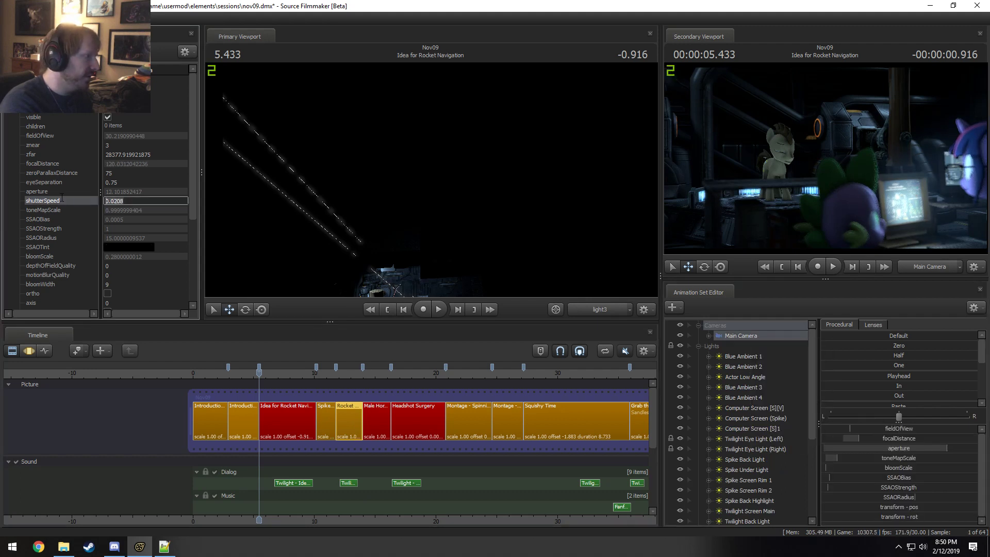
Step: Select the Male Horse shot before Headshot Surgery and set its Main Camera's shutterSpeed to 0.0167
left_click(366, 418)
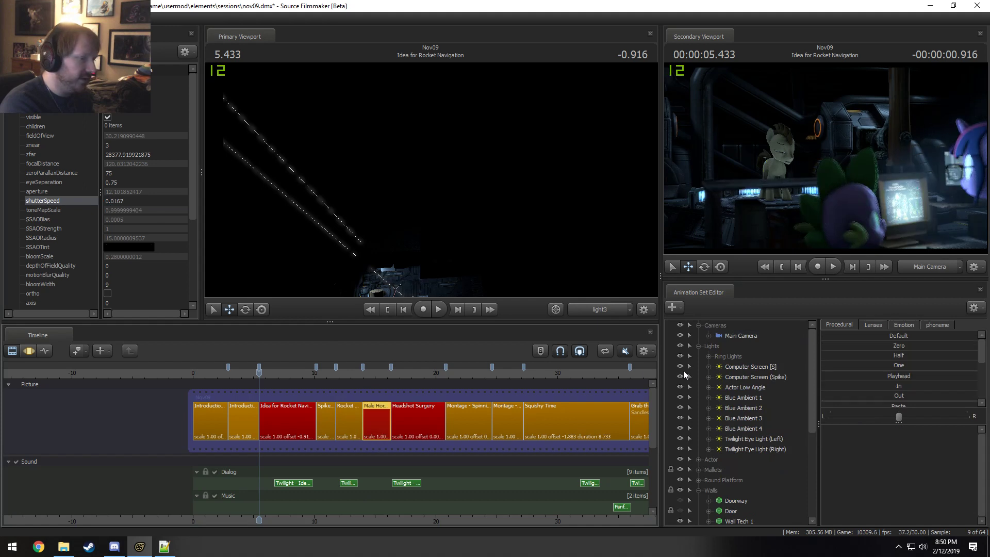
right_click(754, 335)
mouse_move(821, 397)
left_click(857, 404)
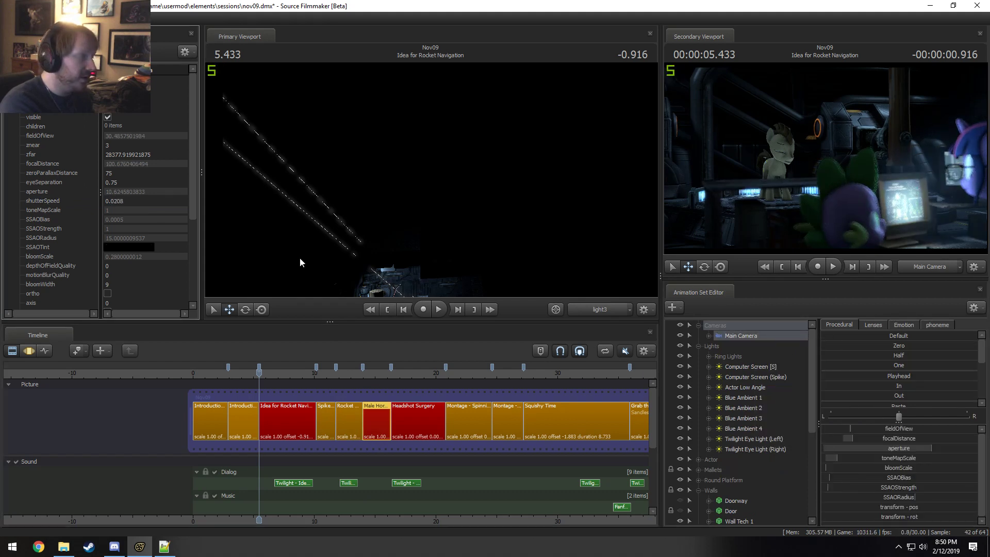
Step: Show the Headshot Surgery shot's Main Camera in the Element Viewer and set its shutterSpeed to 0.0167
left_click(419, 407)
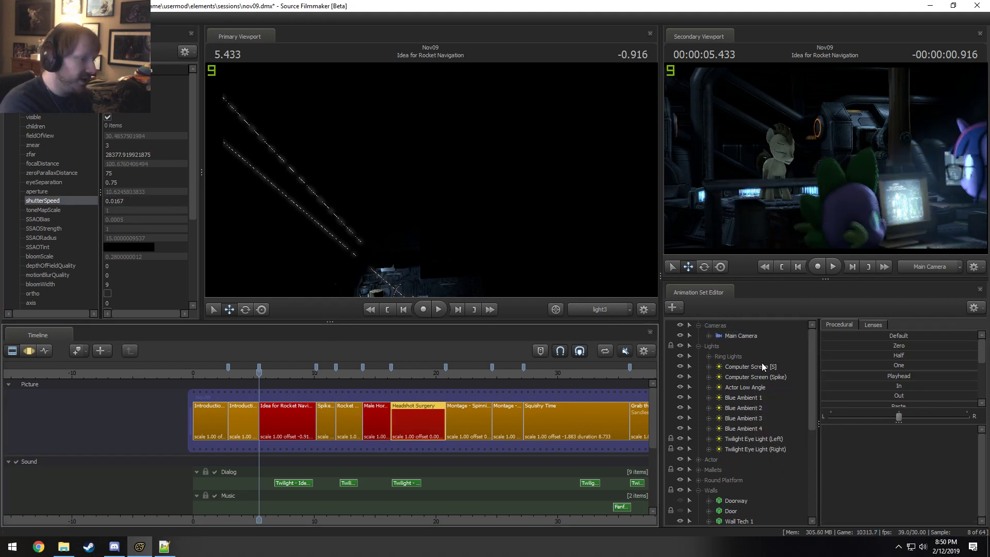
right_click(729, 336)
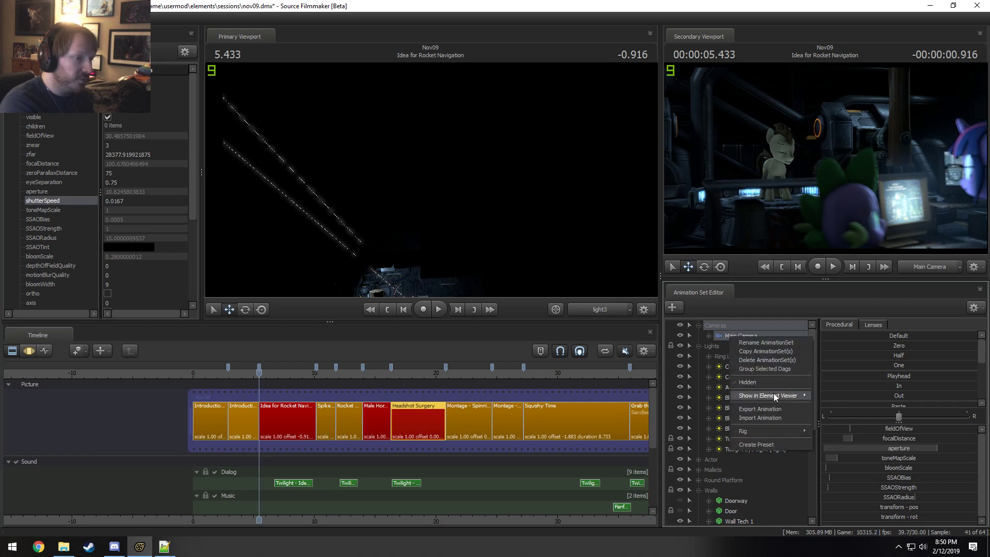
mouse_move(773, 392)
left_click(830, 404)
double_click(126, 201)
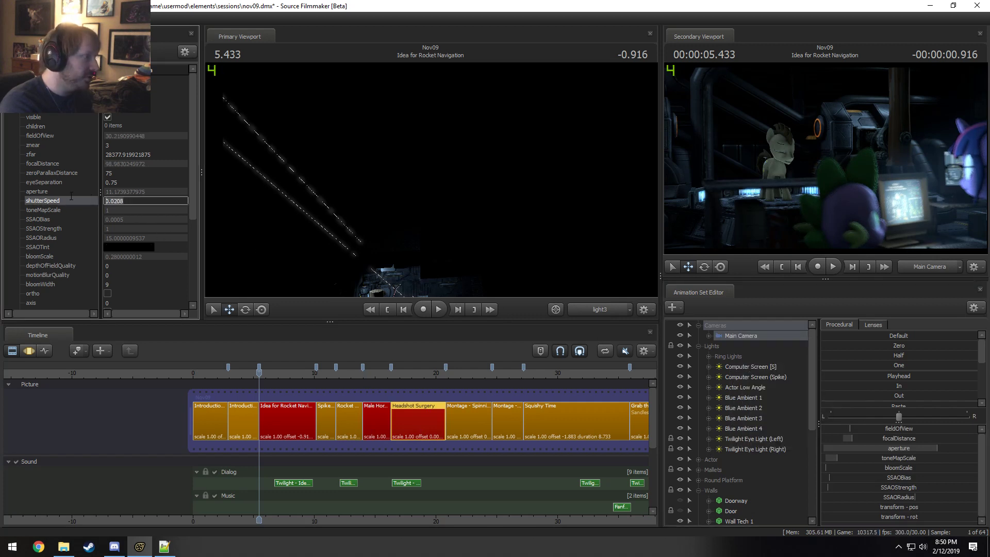
type("0.0167")
key("Return")
Step: Show the Main Camera of the first Montage shot in the Element Viewer and set its shutterSpeed to 0.0167
left_click(484, 422)
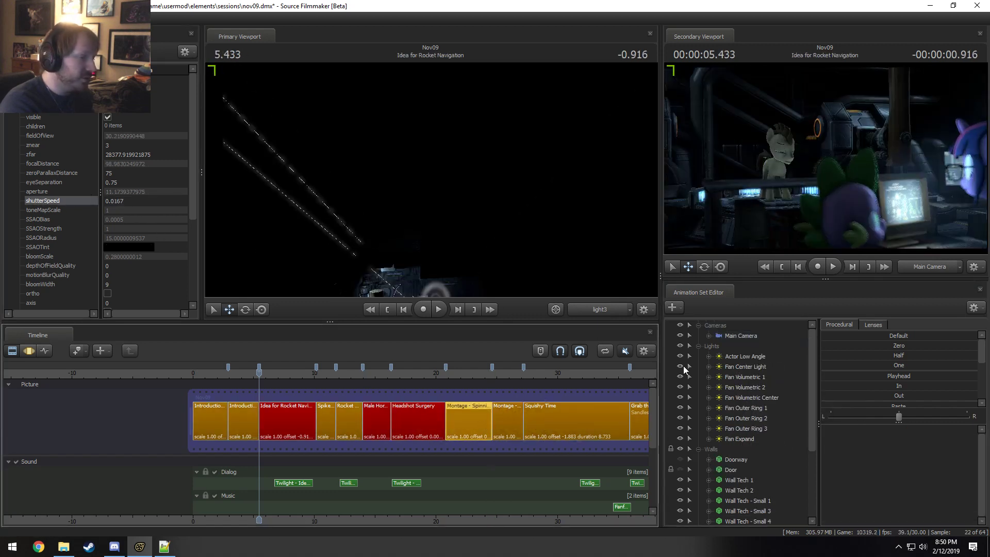
right_click(744, 336)
mouse_move(793, 395)
left_click(845, 404)
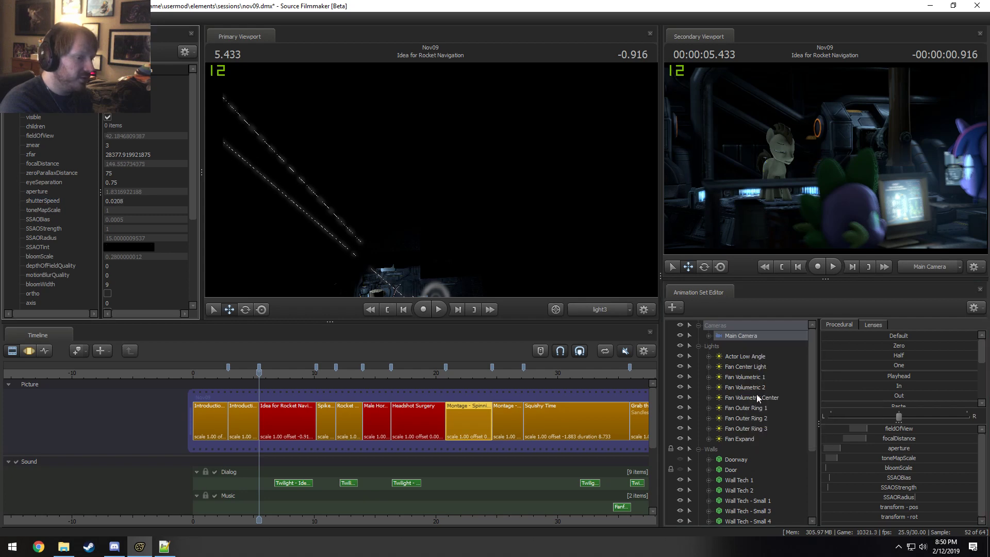
double_click(125, 201)
type("0.0167")
key("Return")
Step: Show the Main Camera of the second Montage shot, just before Squishy Time, and set its shutterSpeed to 0.0167
left_click(511, 417)
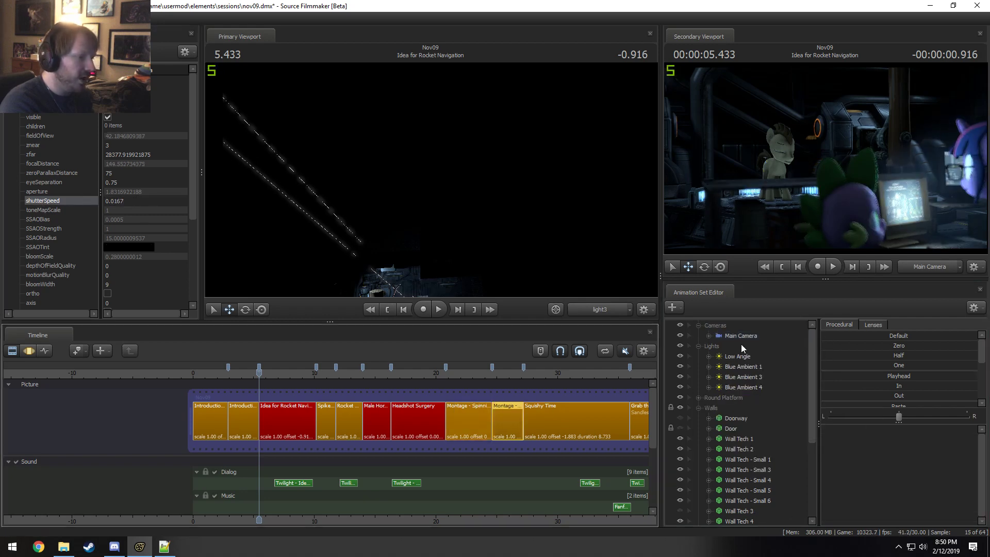
right_click(747, 339)
mouse_move(777, 394)
left_click(841, 398)
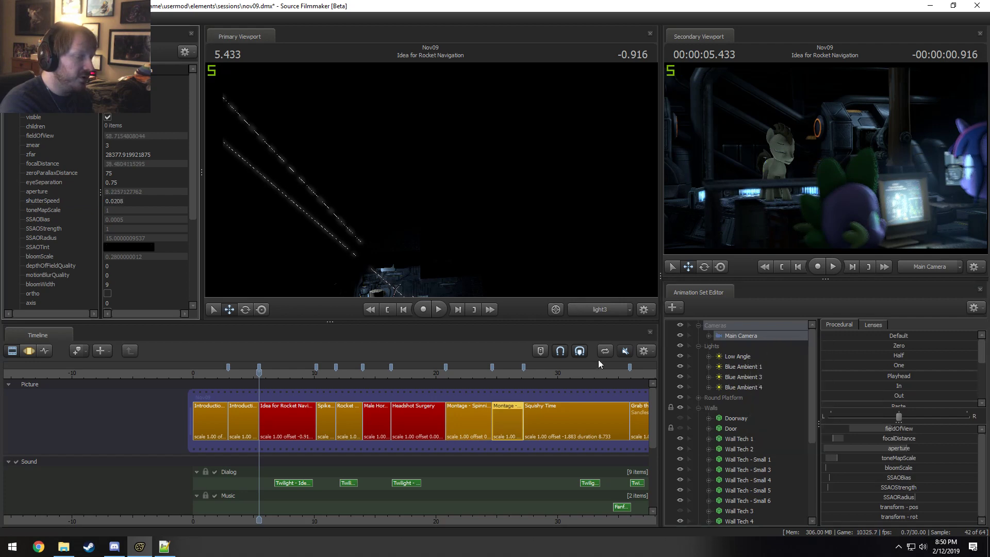
double_click(112, 202)
type("0.0167")
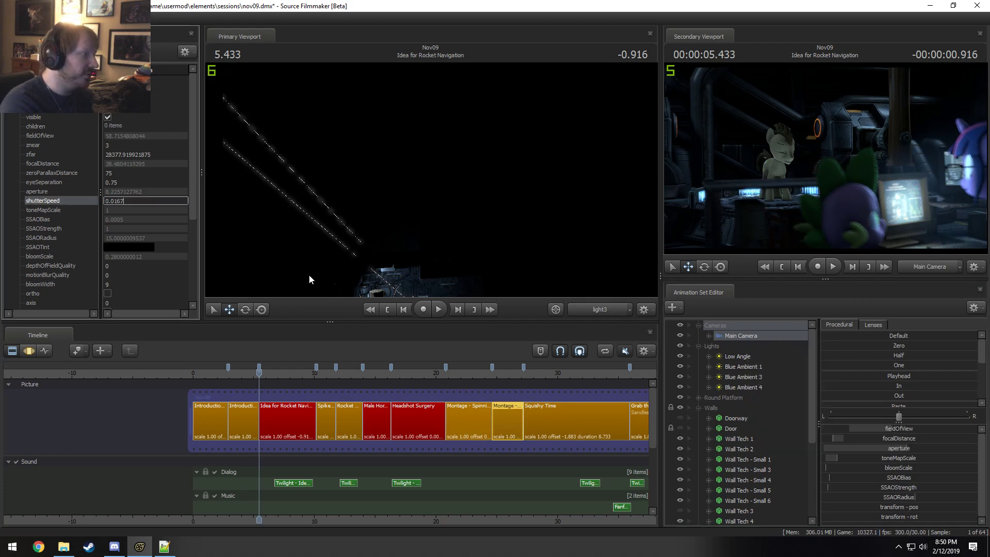
Step: Select the Squishy Time shot, show its Main Camera in the Element Viewer and set its shutterSpeed to 0.0167
left_click(585, 416)
middle_click_drag(545, 523, 335, 520)
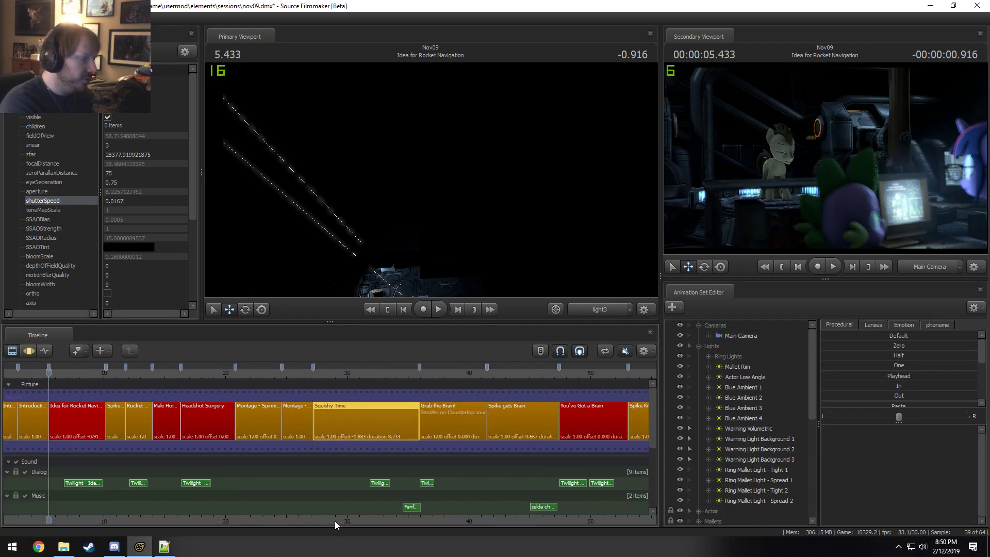
left_click(520, 368)
middle_click_drag(474, 516, 314, 462)
left_click(308, 412)
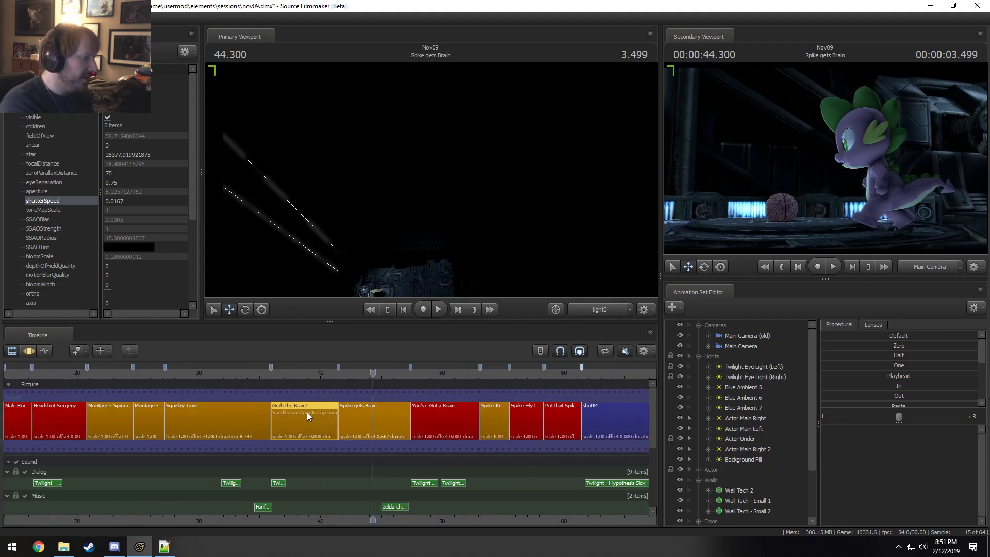
left_click(248, 413)
right_click(741, 344)
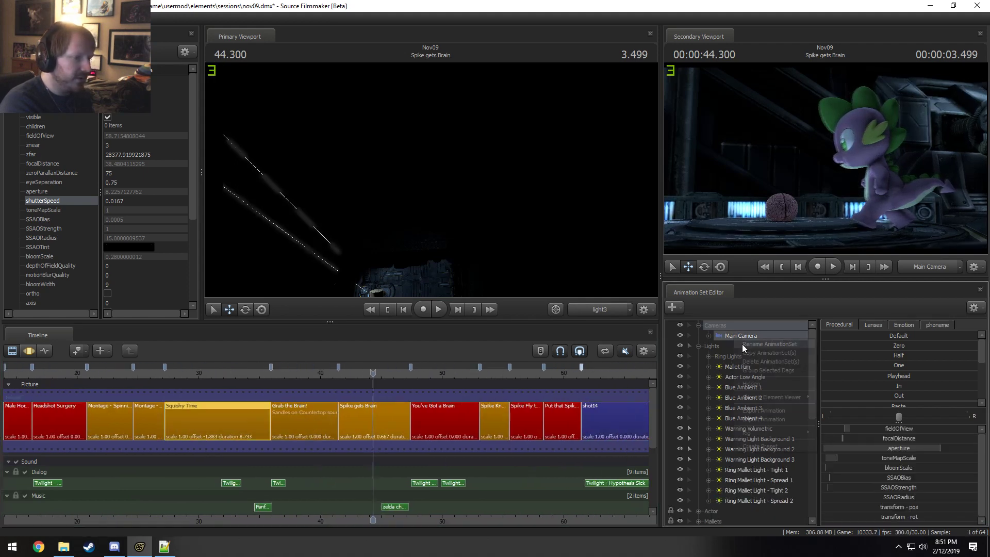
mouse_move(784, 397)
left_click(854, 405)
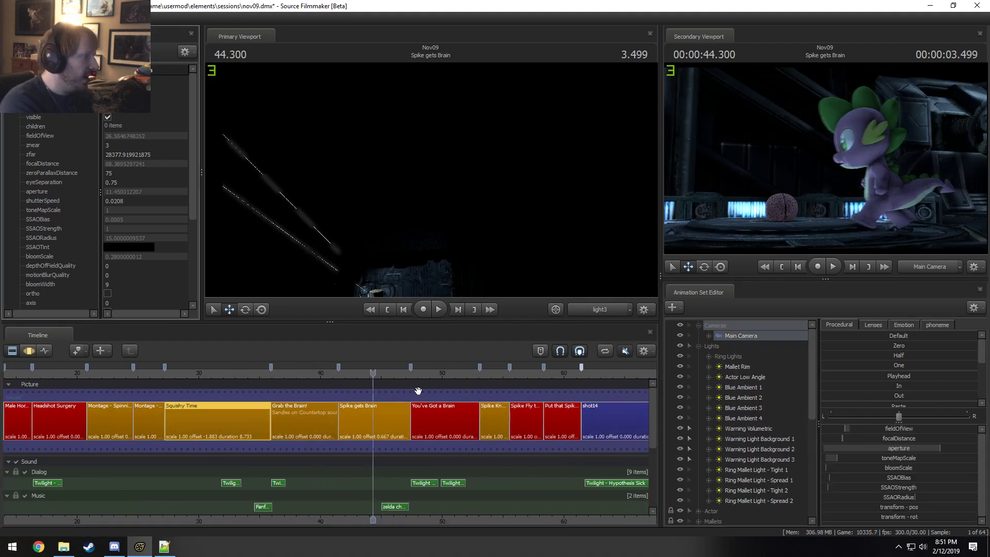
double_click(118, 201)
type("0.0167")
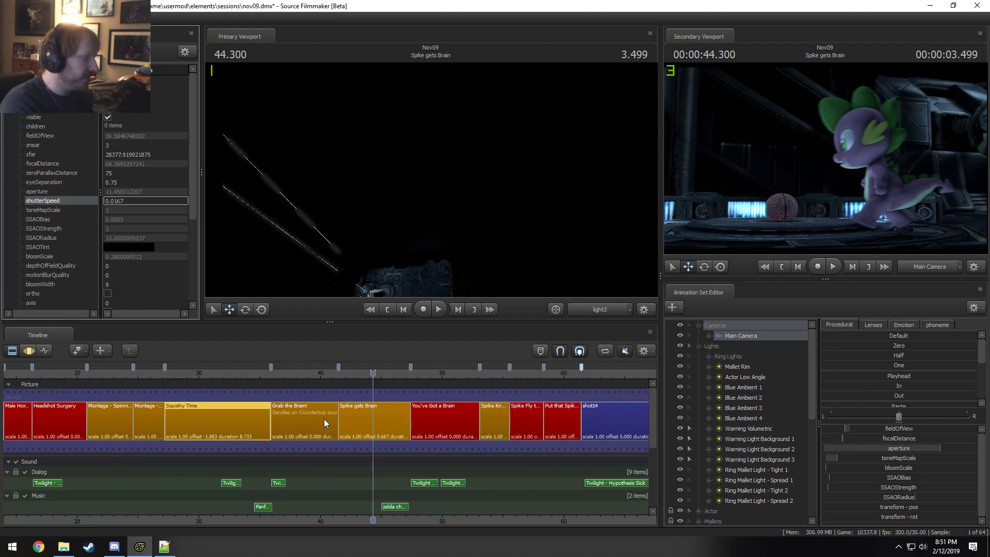
Step: Select the Grab the Brain! shot and show its current Main Camera's camera element in the Element Viewer
right_click(311, 423)
left_click(772, 348)
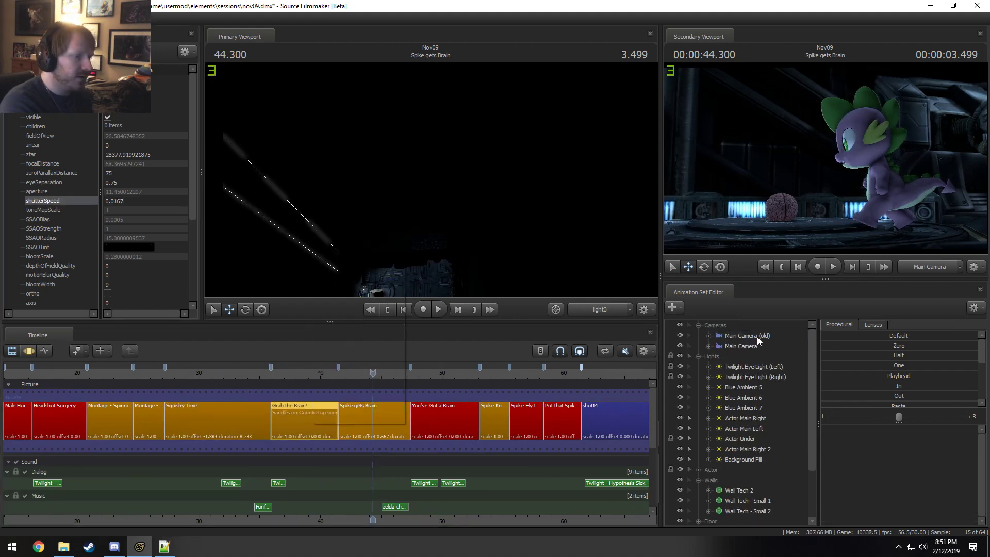
right_click(738, 347)
mouse_move(789, 406)
left_click(862, 408)
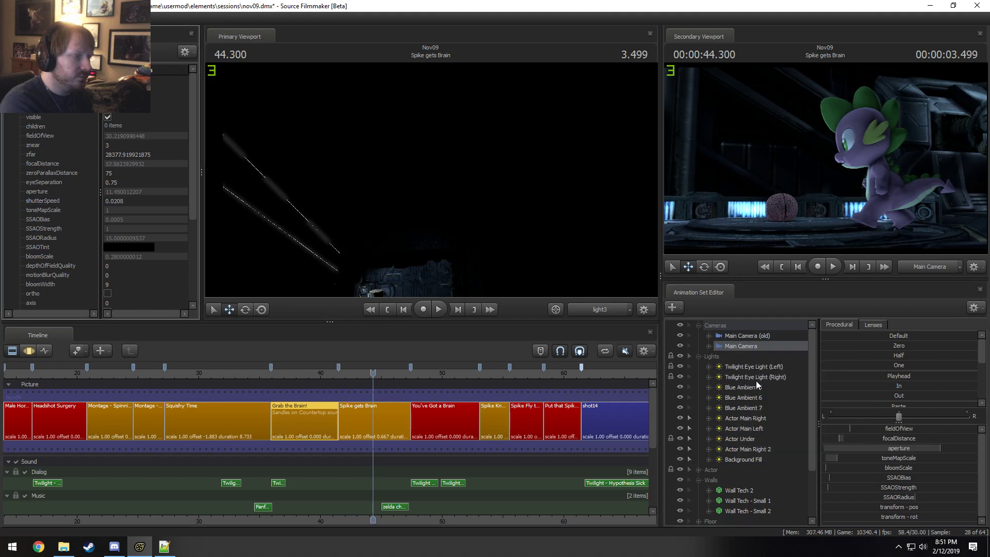
Step: Show the Grab the Brain! shot's Main Camera (old) in the Element Viewer and set its shutterSpeed to 0.0167
right_click(747, 338)
mouse_move(794, 396)
left_click(854, 407)
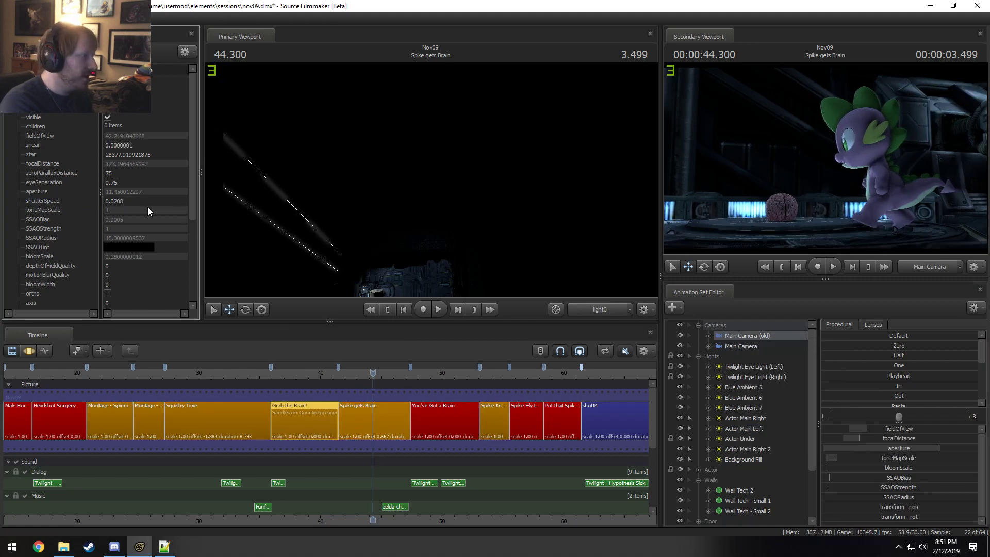
left_click(58, 201)
Step: Show the Spike gets Brain shot's Main Camera in the Element Viewer and set its shutterSpeed to 0.0167
left_click(384, 416)
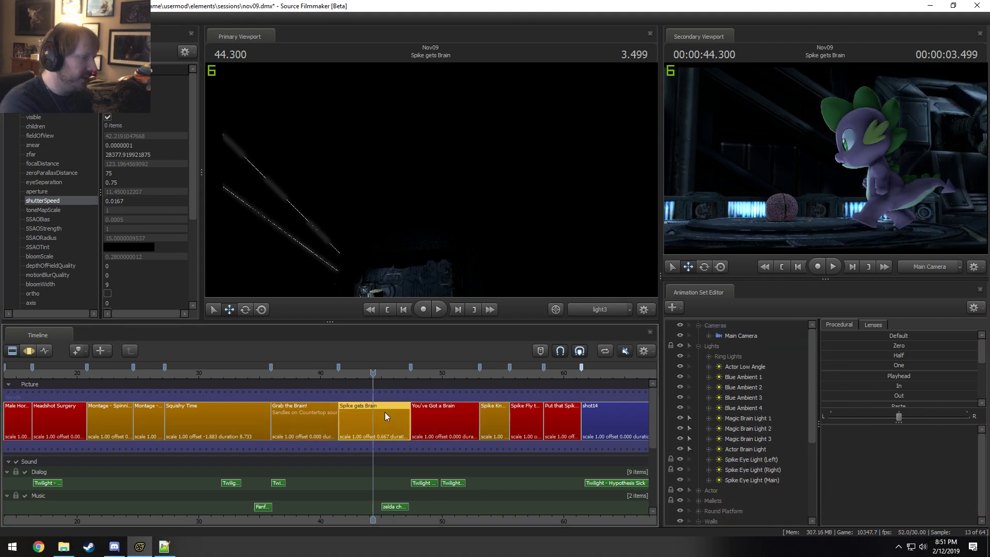
right_click(735, 333)
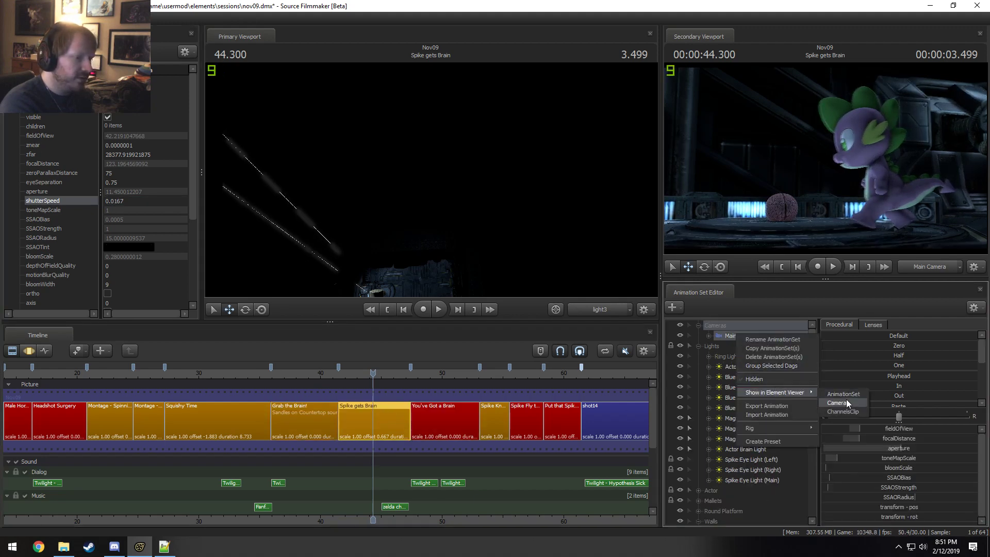
left_click(844, 402)
left_click(128, 201)
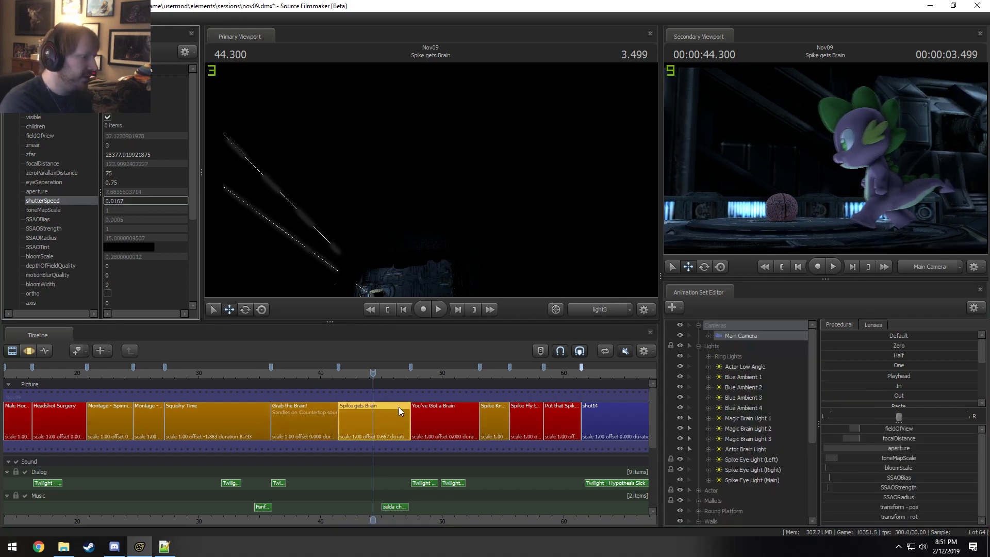
Step: Show the You've Got a Brain shot's Main Camera in the Element Viewer and set its shutterSpeed to 0.0167
left_click(444, 415)
right_click(747, 336)
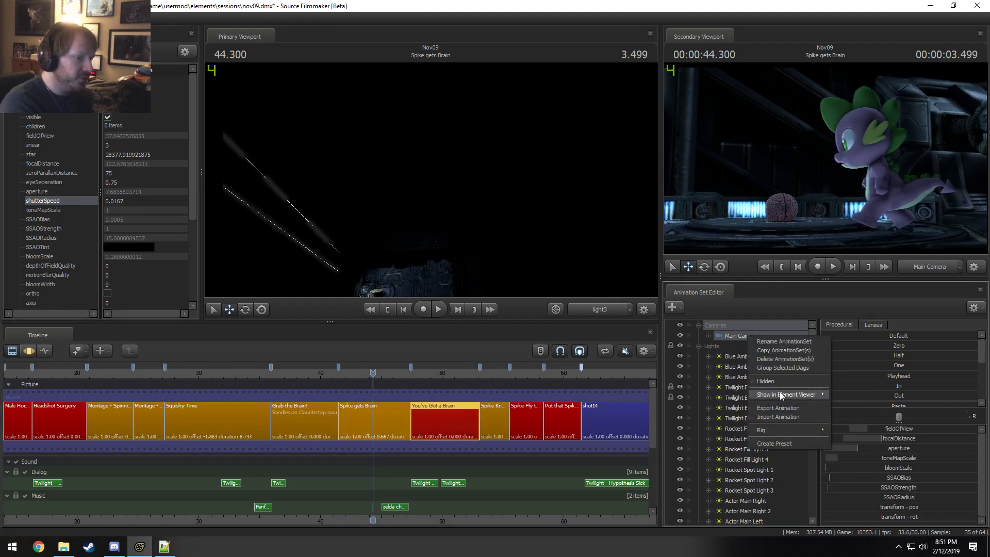
mouse_move(780, 393)
left_click(840, 398)
double_click(144, 200)
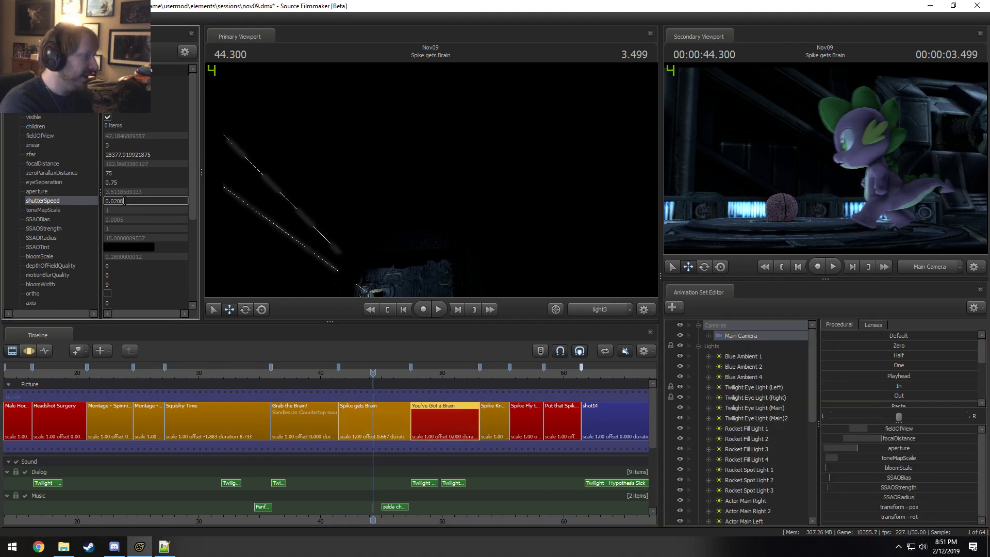
type("0.0167")
Step: Show the Spike Knows this is Bad shot's Main Camera in the Element Viewer and set its shutterSpeed to 0.0167
left_click(488, 413)
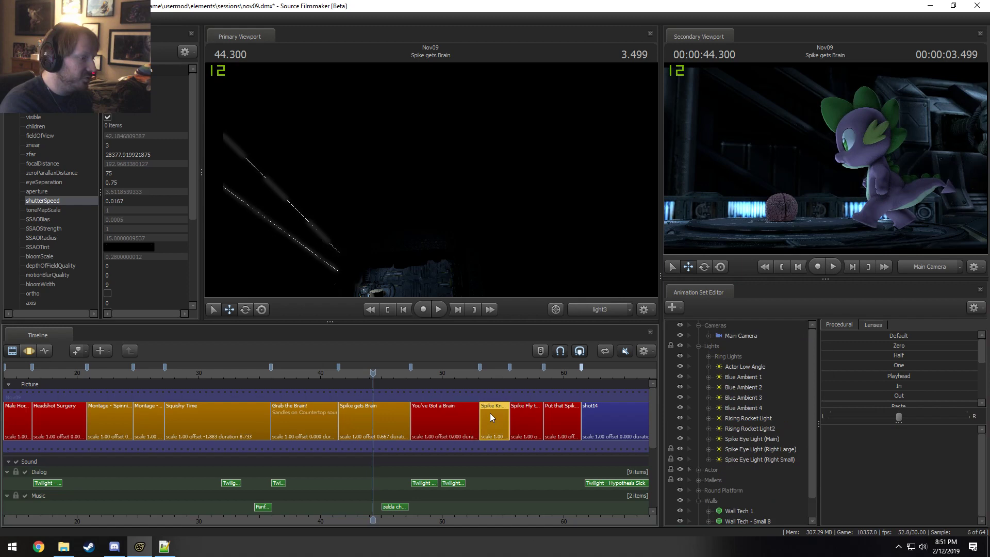
right_click(753, 337)
mouse_move(786, 395)
left_click(846, 398)
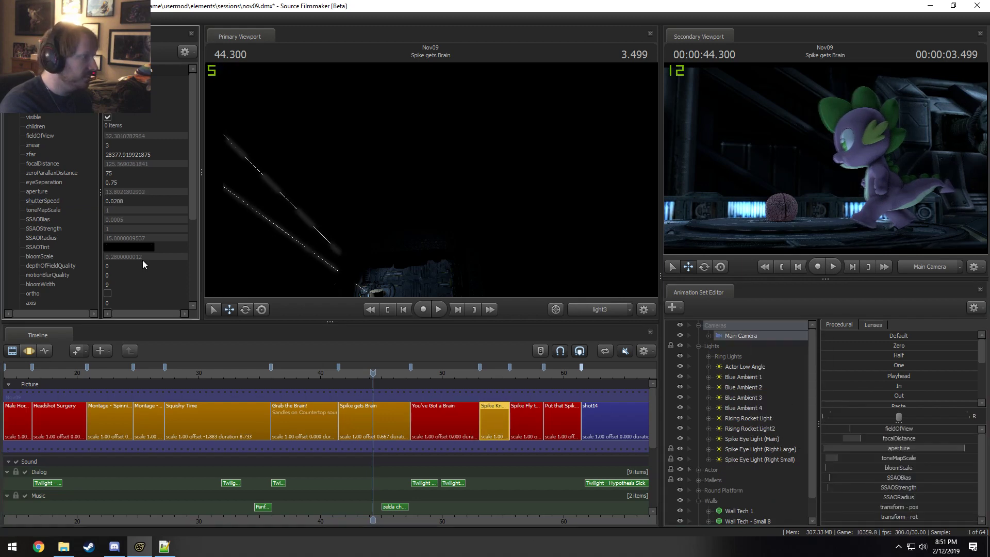
double_click(133, 201)
type("0.0167")
Step: Select the Spike Fly to Rocket shot, show its Main Camera in the Element Viewer and set its shutterSpeed to 0.0167
right_click(532, 436)
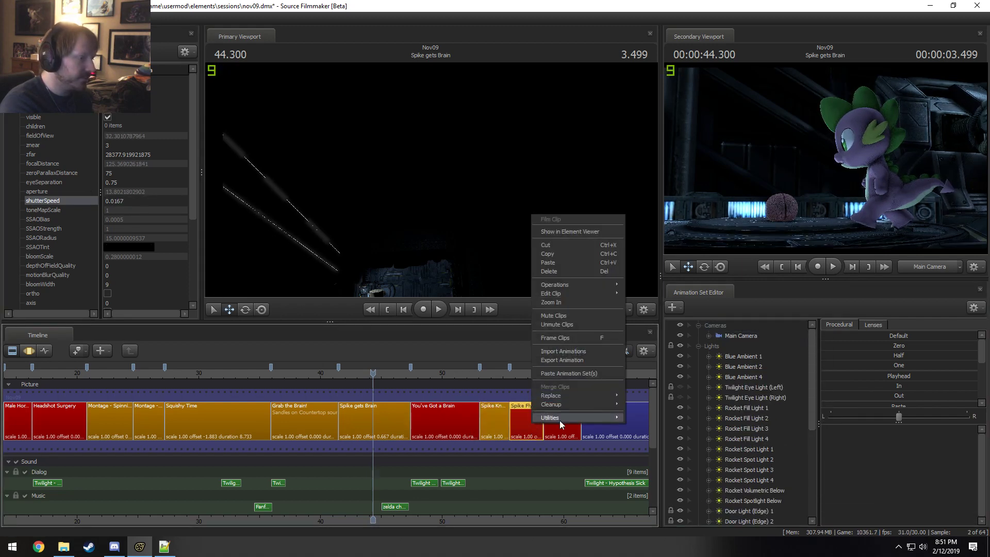
left_click(732, 369)
right_click(741, 337)
mouse_move(825, 397)
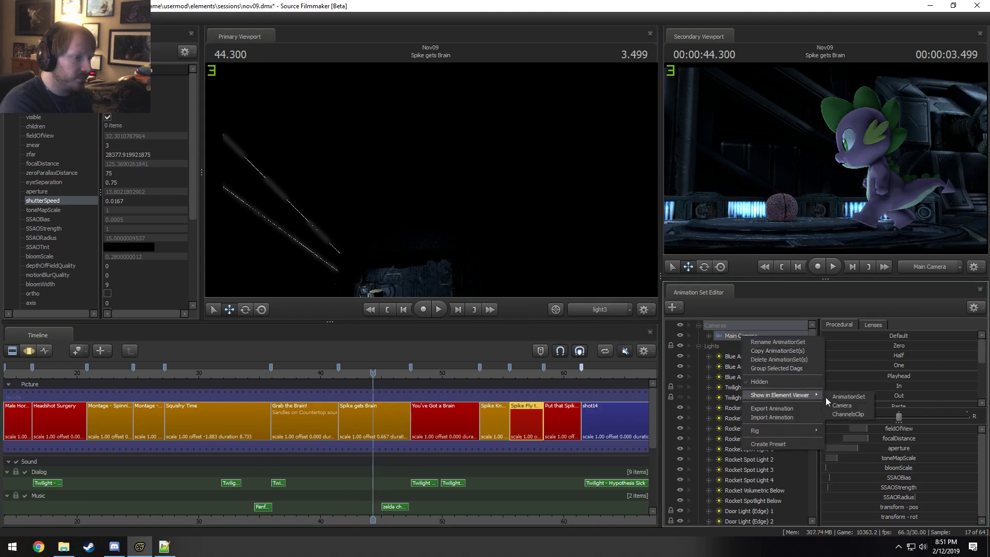
left_click(867, 405)
double_click(80, 199)
type("0.0167")
key("Return")
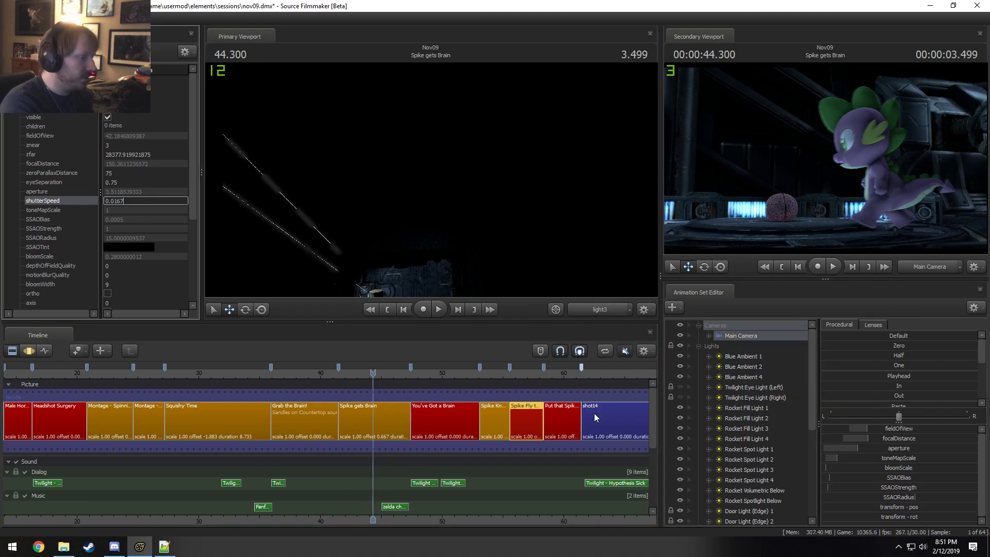
Step: Show the Put that Spike in the Rocket shot's Main Camera in the Element Viewer and set its shutterSpeed to 0.0167
left_click(562, 420)
right_click(752, 336)
mouse_move(797, 395)
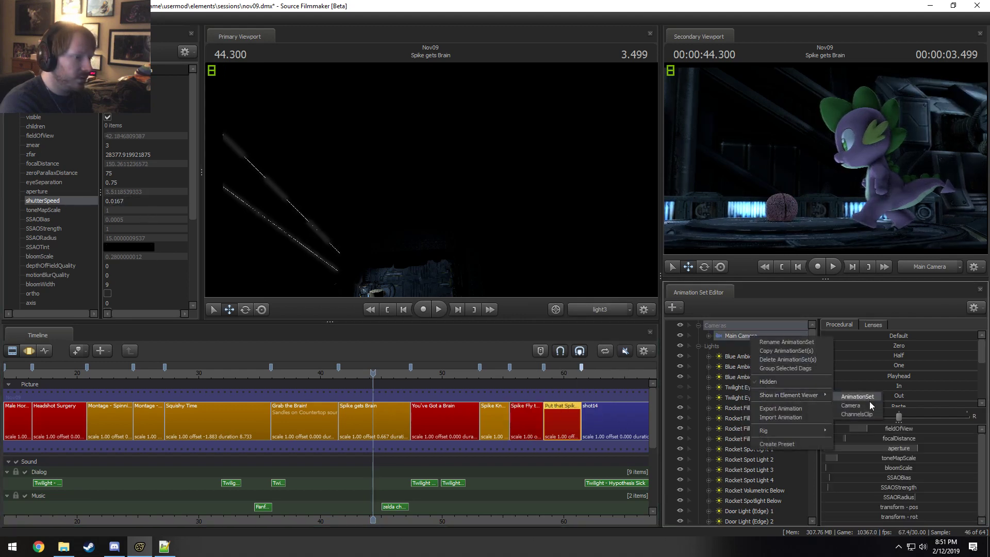
left_click(869, 402)
double_click(132, 201)
type("0.0167")
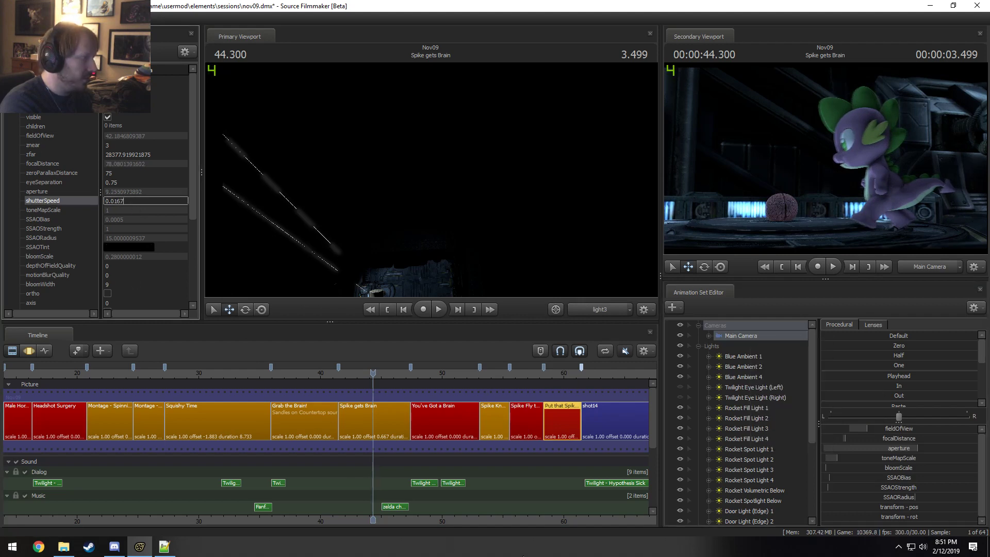
Step: Select shot14, show its Main Camera in the Element Viewer and set its shutterSpeed to 0.0167
middle_click_drag(555, 527, 302, 526)
left_click(372, 425)
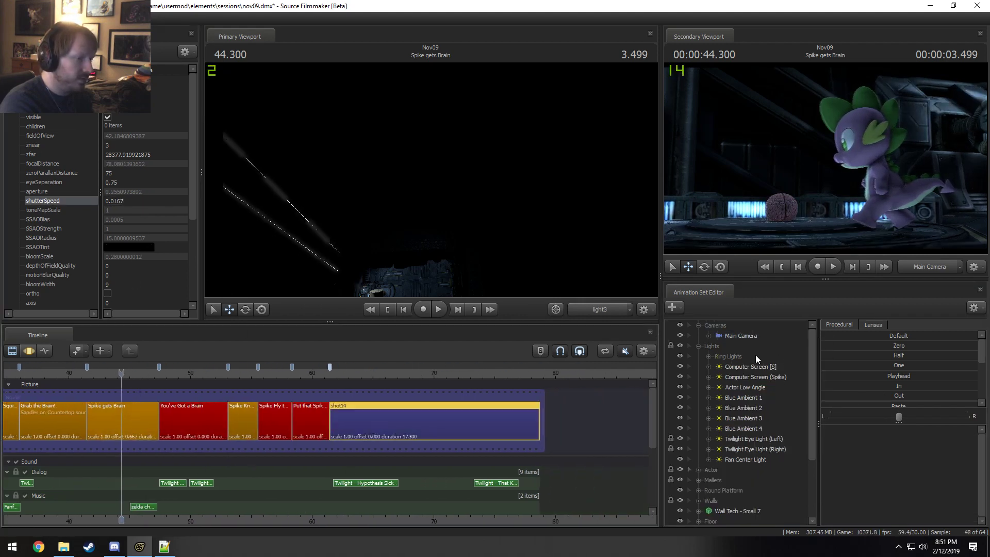
right_click(734, 339)
mouse_move(796, 395)
left_click(865, 407)
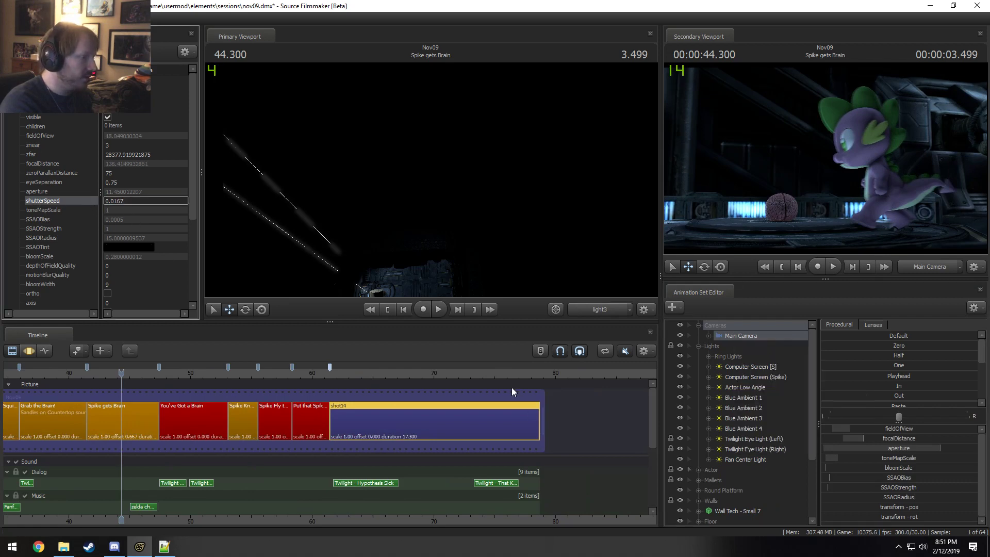
Step: Scrub through shot14, Spike gets Brain and the following shots up to Spike Knows this is Bad to examine the rendered frames
left_click(498, 370)
scroll(422, 380, "down", 2)
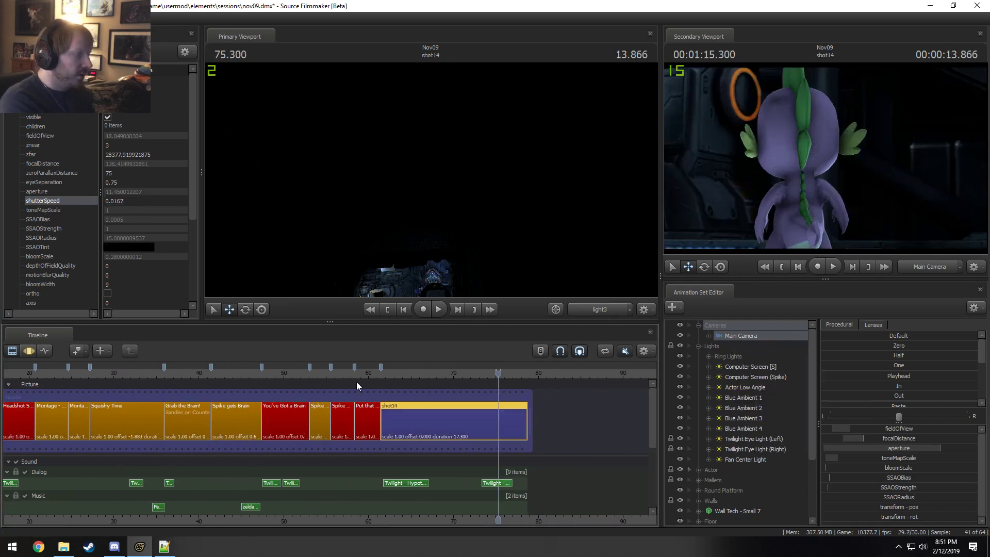
left_click_drag(280, 371, 218, 377)
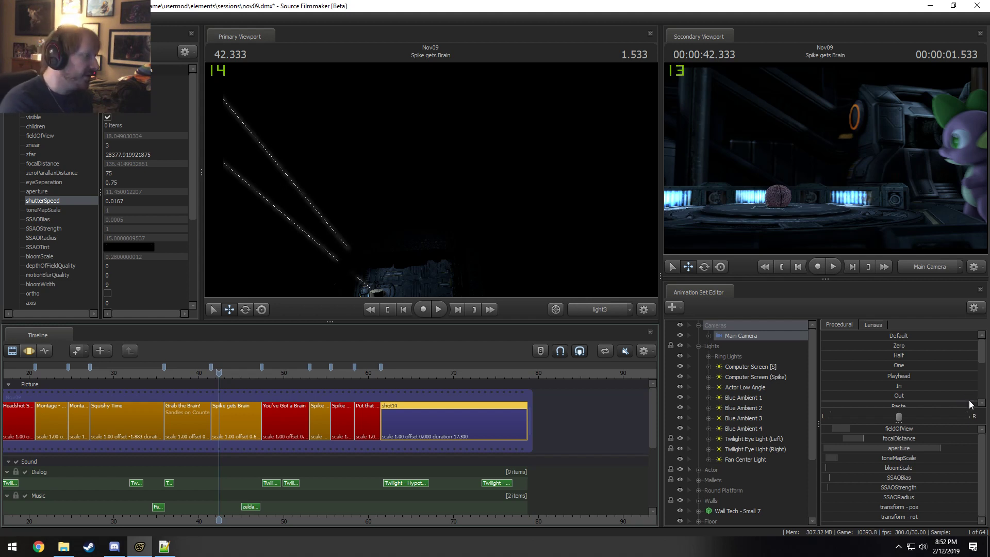
left_click(228, 437)
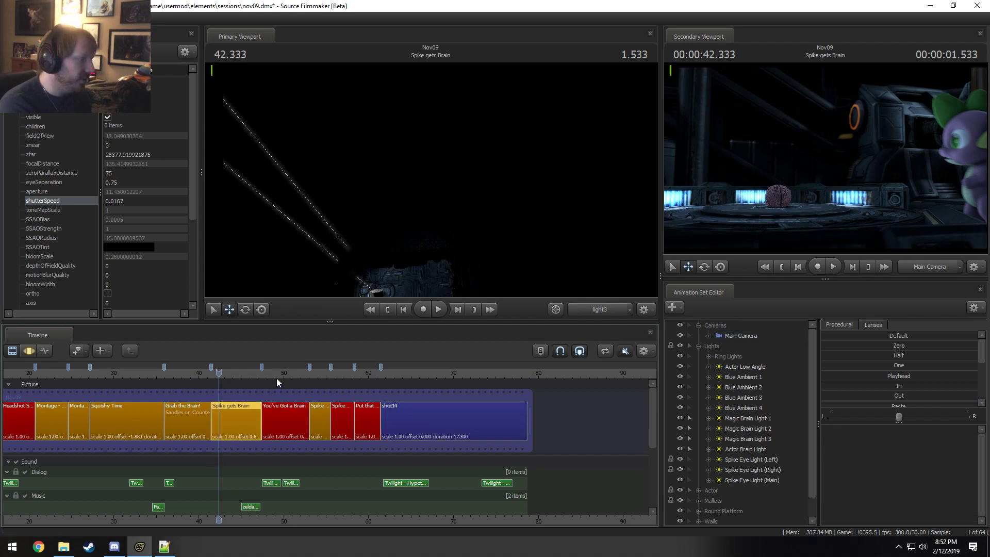
left_click_drag(207, 376, 201, 373)
left_click_drag(205, 376, 328, 407)
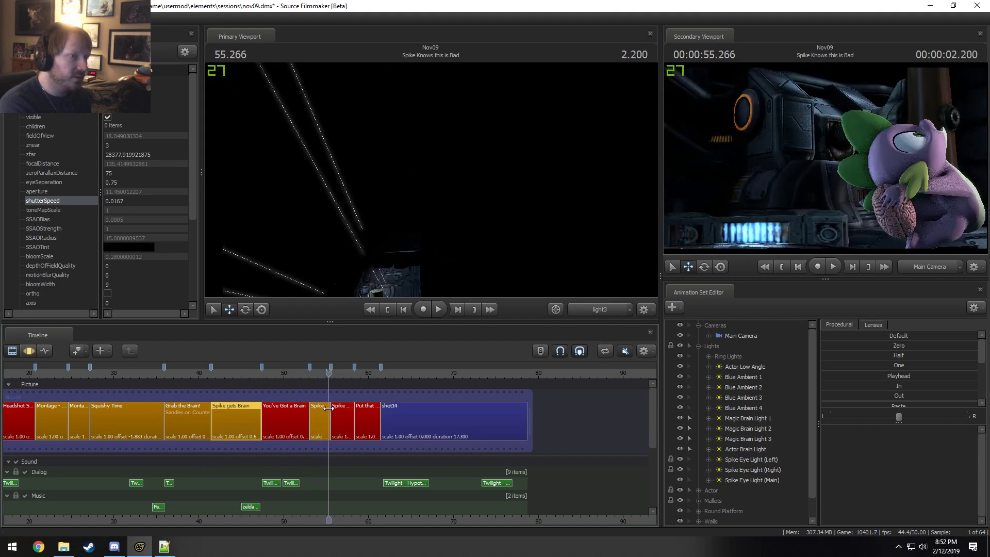
Step: Select the Spike Knows this is Bad shot, show its Main Camera in the Element Viewer and set its shutterSpeed to 0.0083
scroll(358, 456, "up", 3)
scroll(354, 465, "up", 2)
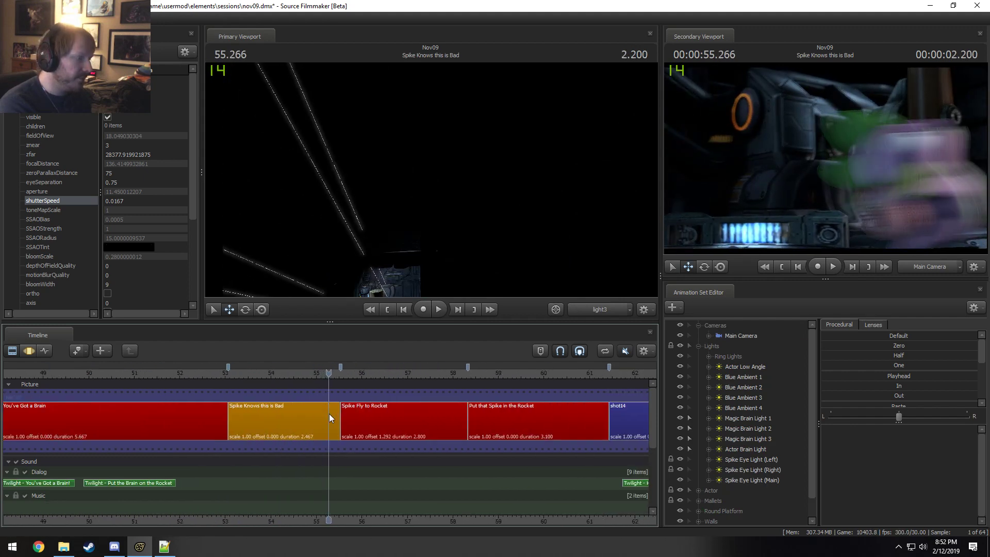
left_click(323, 412)
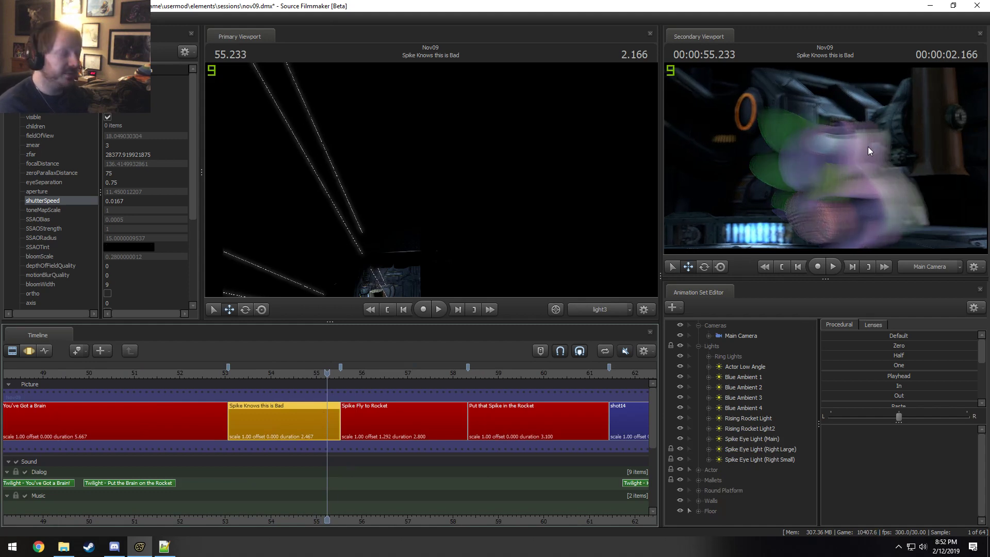
right_click(760, 340)
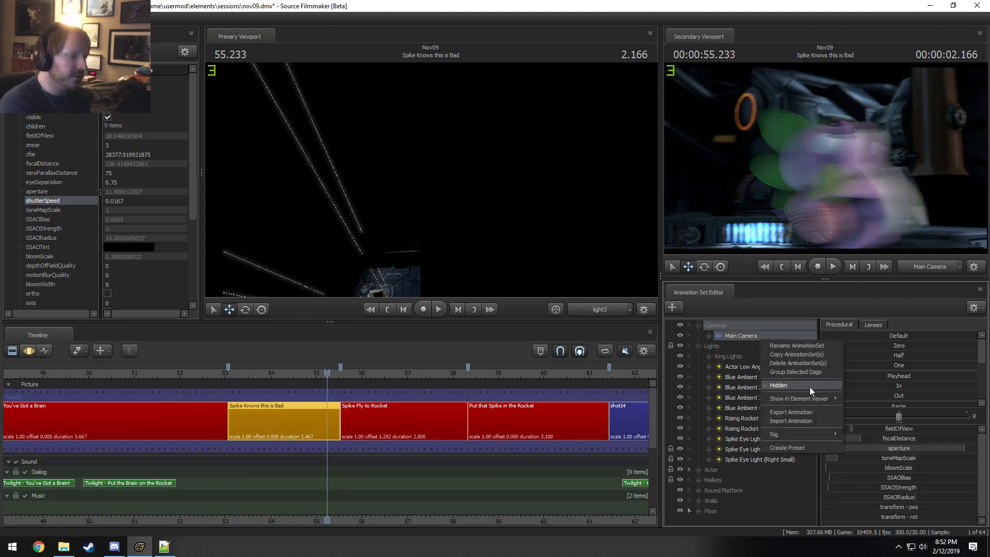
mouse_move(810, 398)
left_click(872, 407)
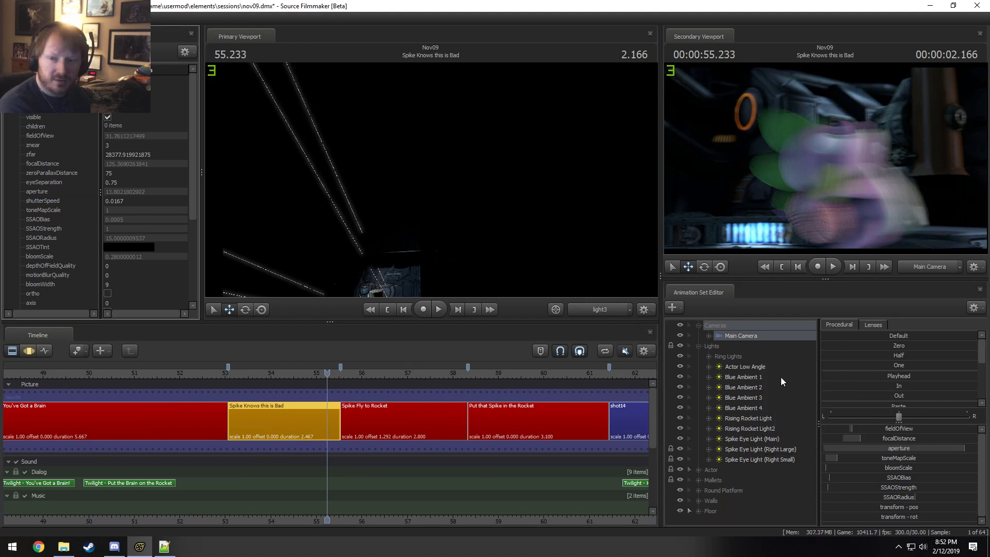
double_click(142, 200)
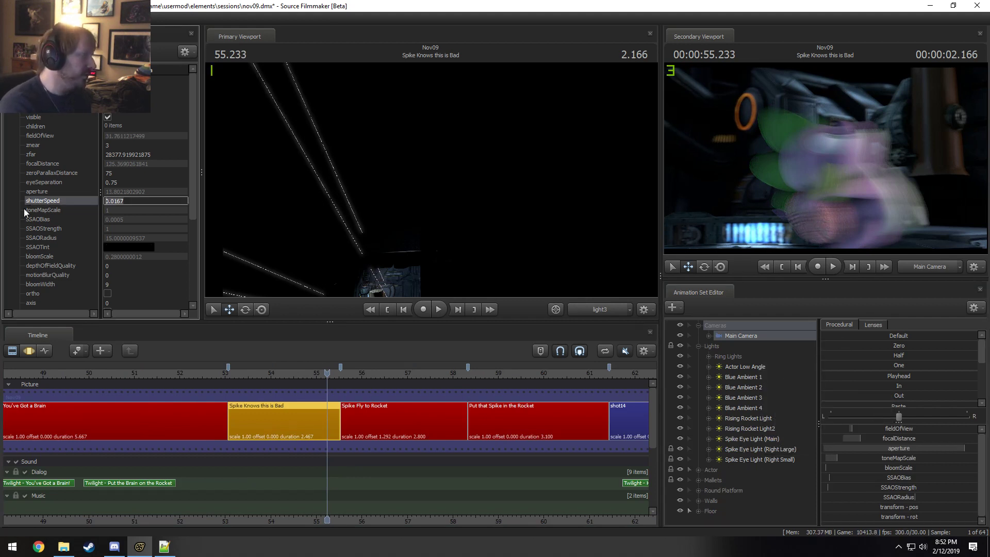
type("0.0083")
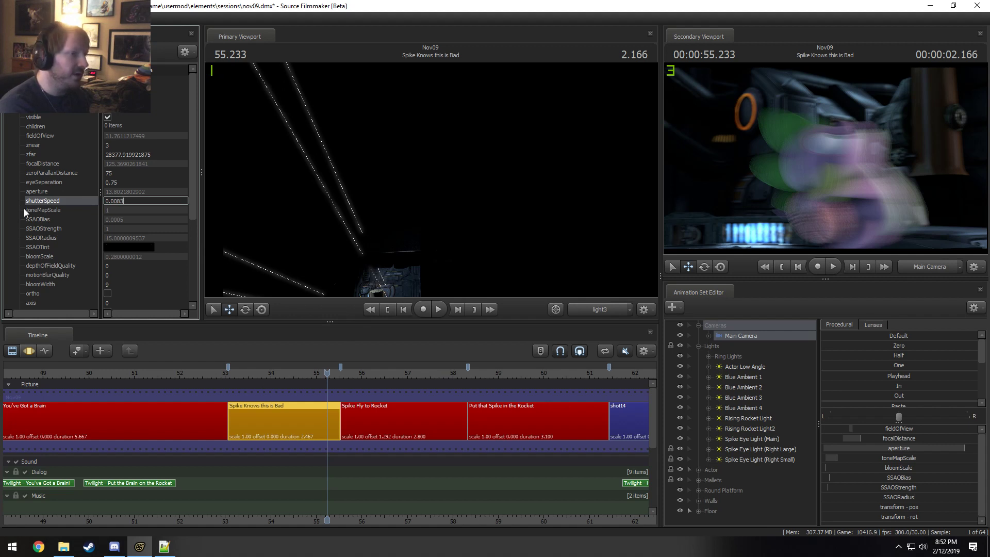
key("Return")
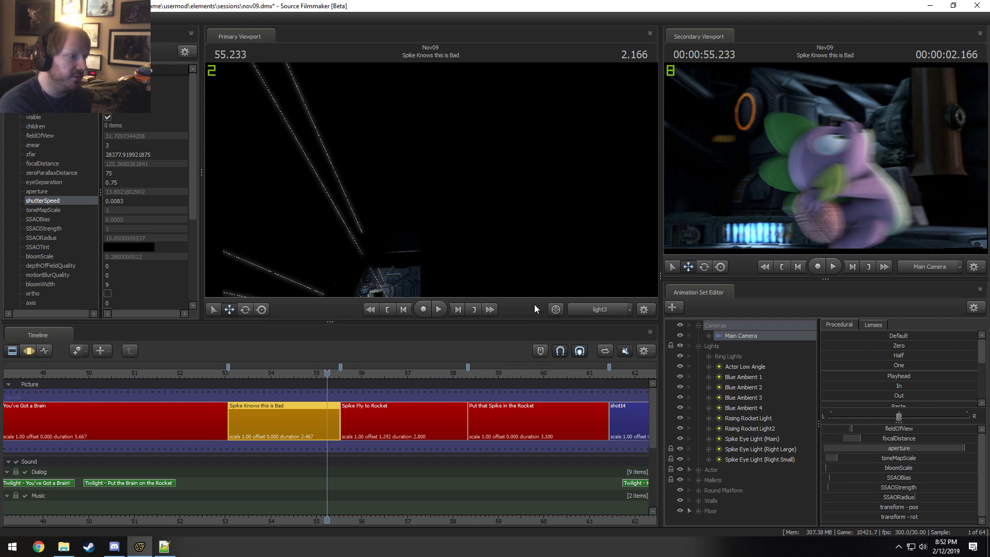
Step: Show the Main Camera in the primary viewport and the Work Camera in the secondary one, and make the primary viewport taller
left_click(589, 314)
left_click(589, 314)
left_click(935, 265)
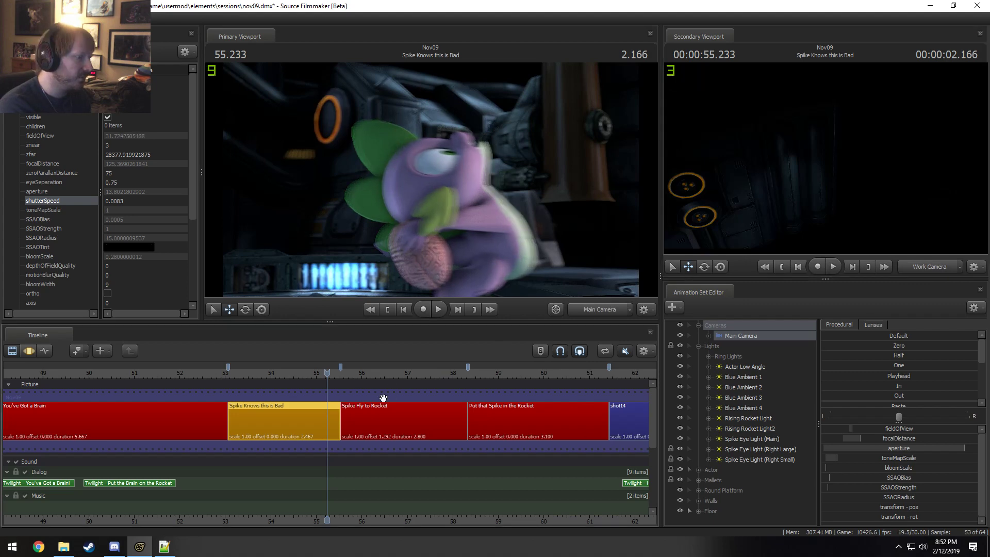
left_click_drag(332, 321, 330, 416)
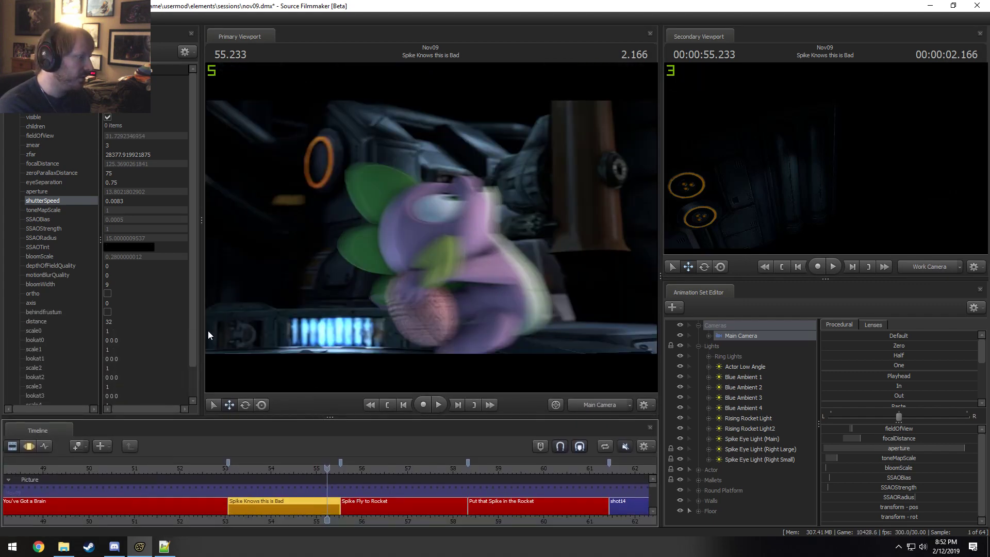
Step: Widen the primary viewport and set its Motion Blur samples to 128 (override) in the progressive refinement settings
left_click_drag(200, 330, 132, 376)
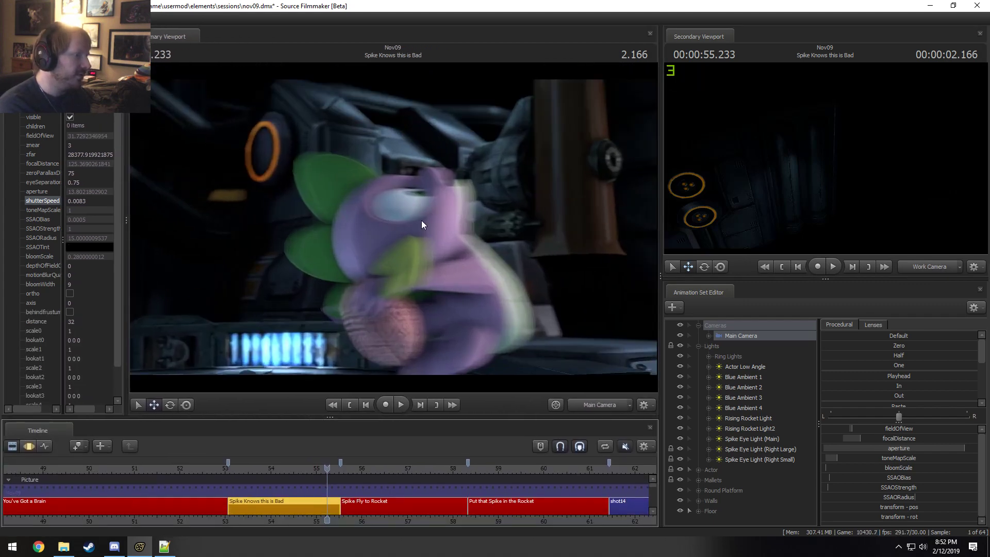
right_click(414, 196)
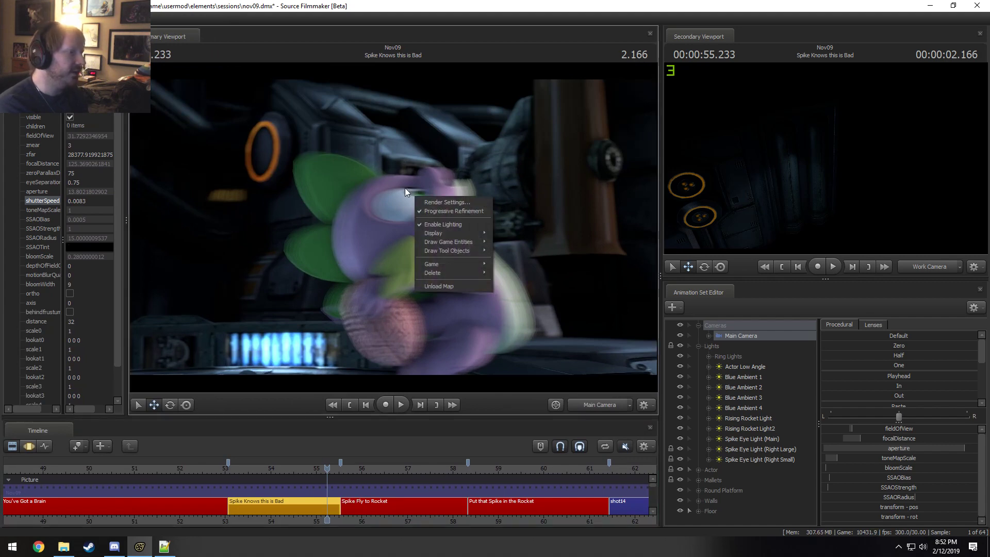
left_click(452, 203)
left_click(528, 247)
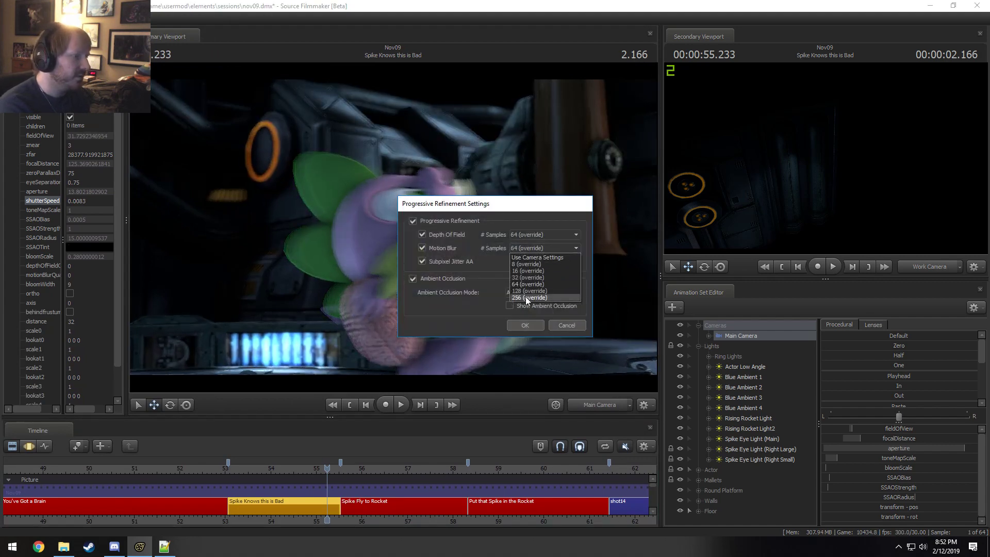
left_click(525, 293)
left_click(525, 325)
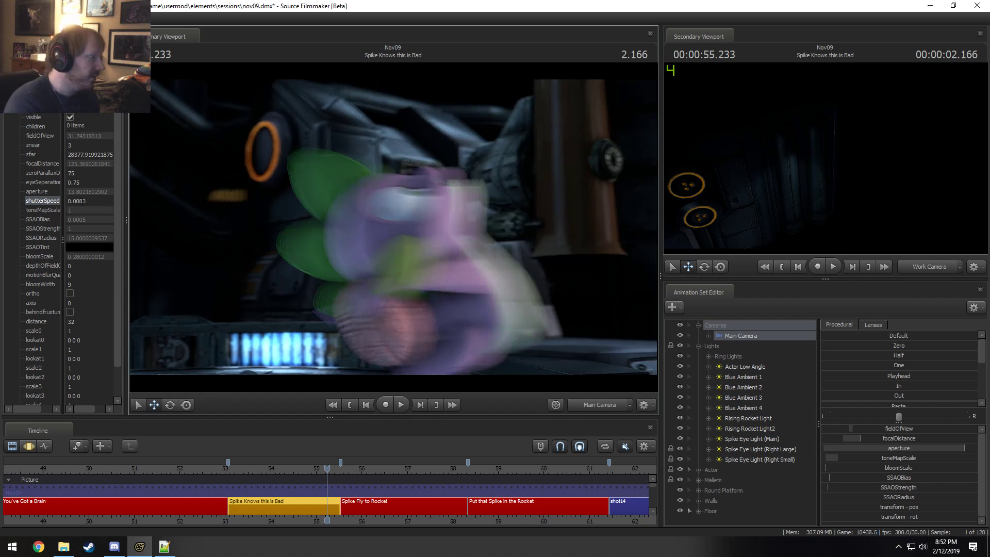
Step: Try shutterSpeed values of 0.0167, 0.0208 and 0.0083 on the Main Camera to compare the motion blur
double_click(32, 202)
type("0.0167")
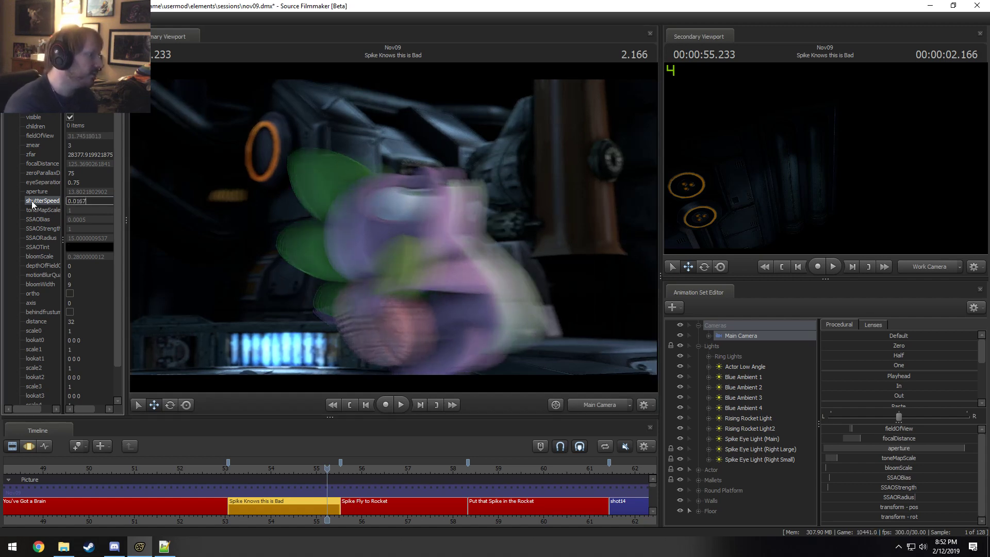
key("Return")
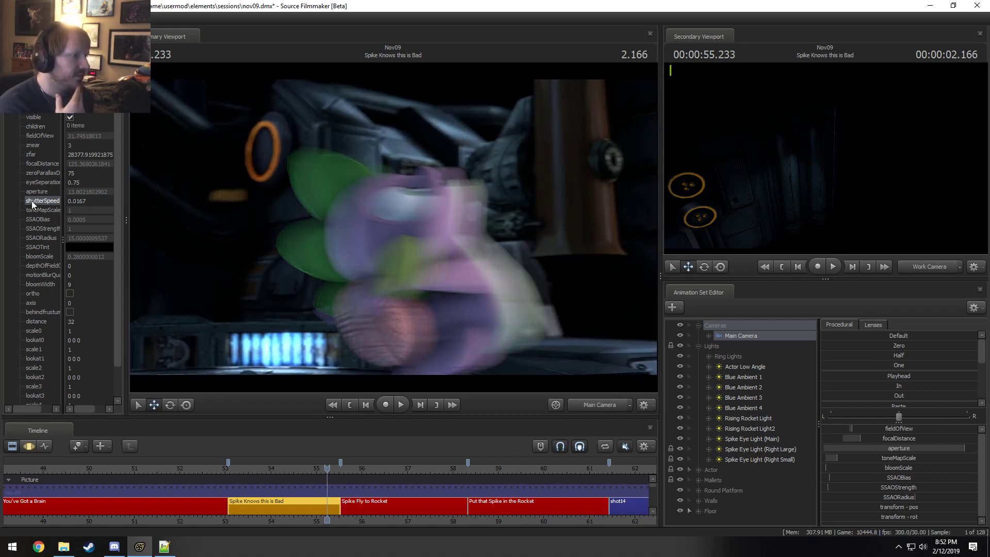
left_click(98, 202)
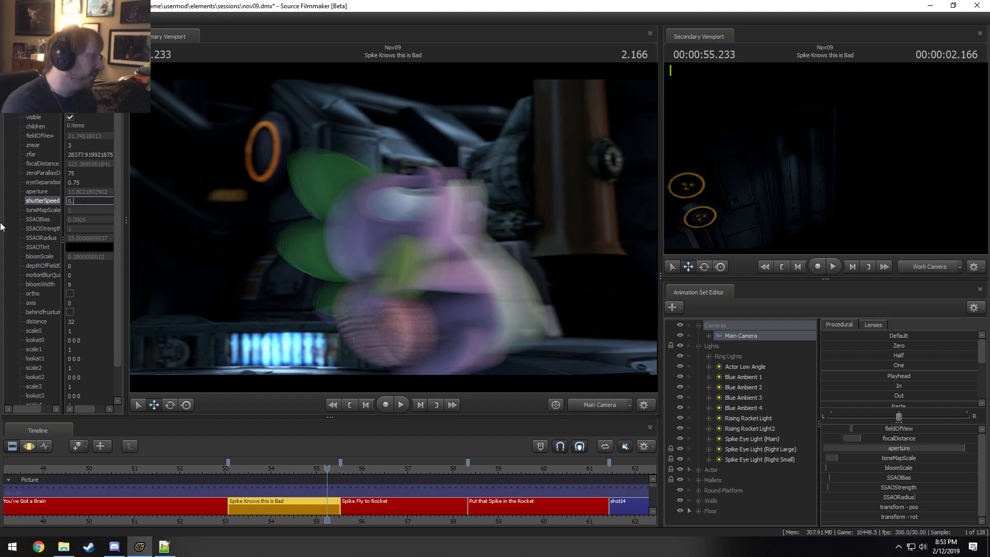
type("0.0208")
key("Return")
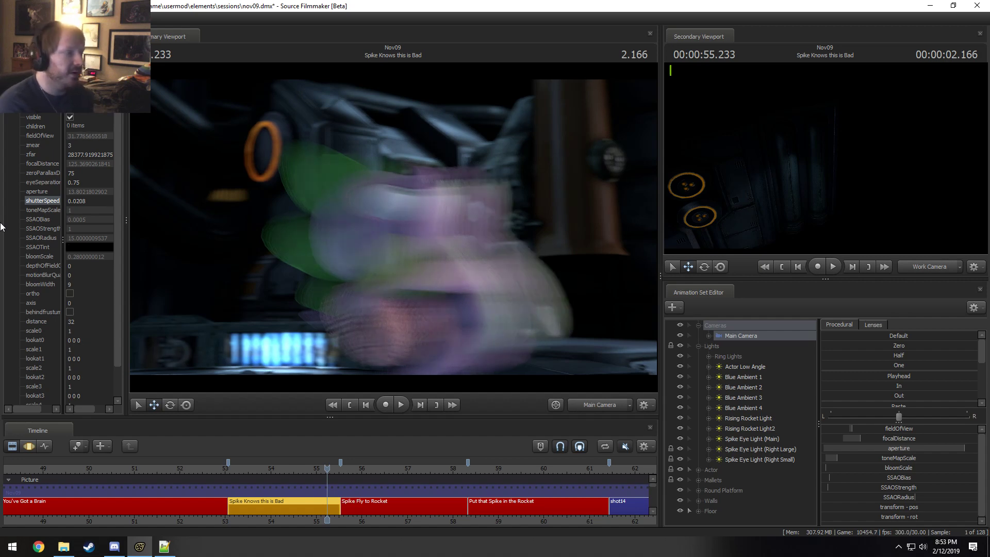
double_click(87, 202)
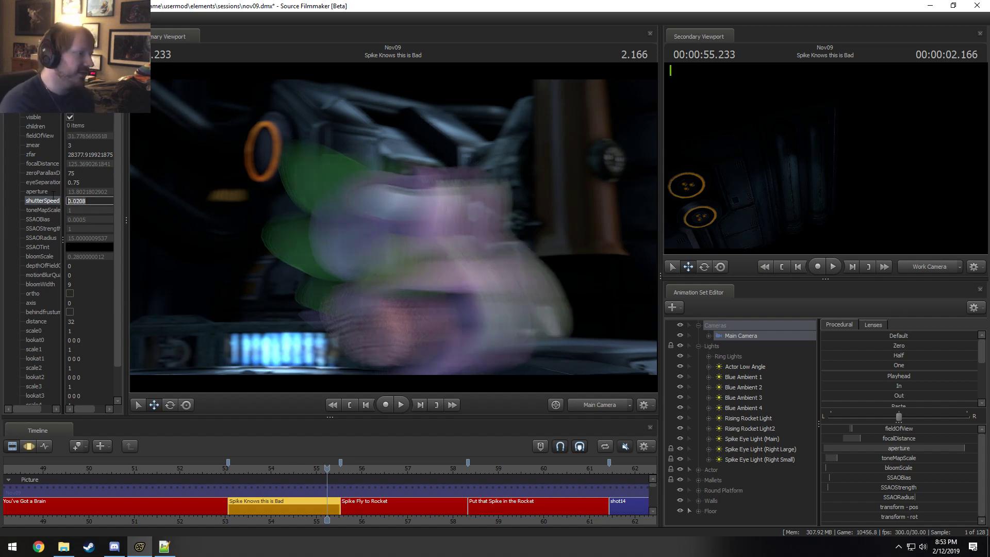
type("0.0083")
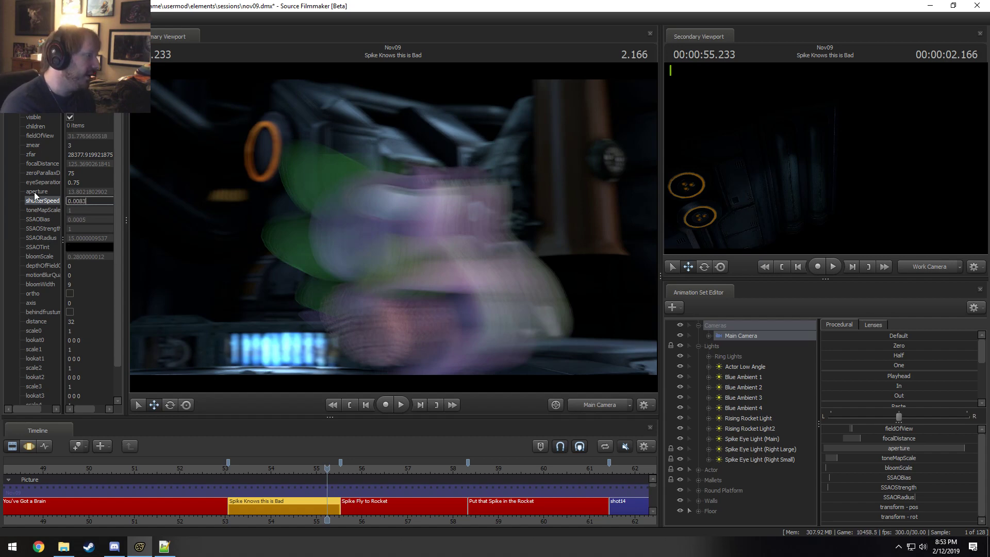
key("Return")
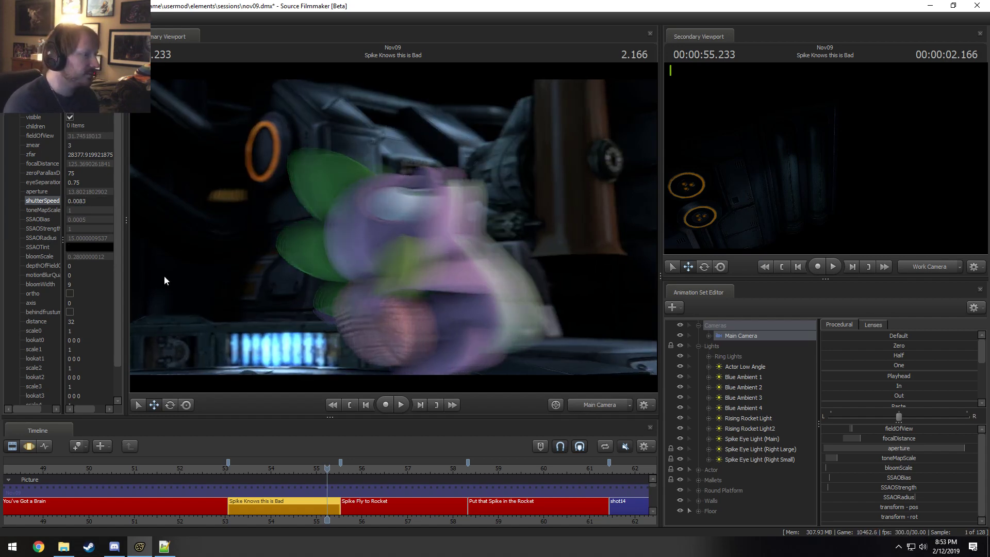
Step: Set the Main Camera's shutterSpeed to 0.0167 in the Element Viewer
left_click(90, 201)
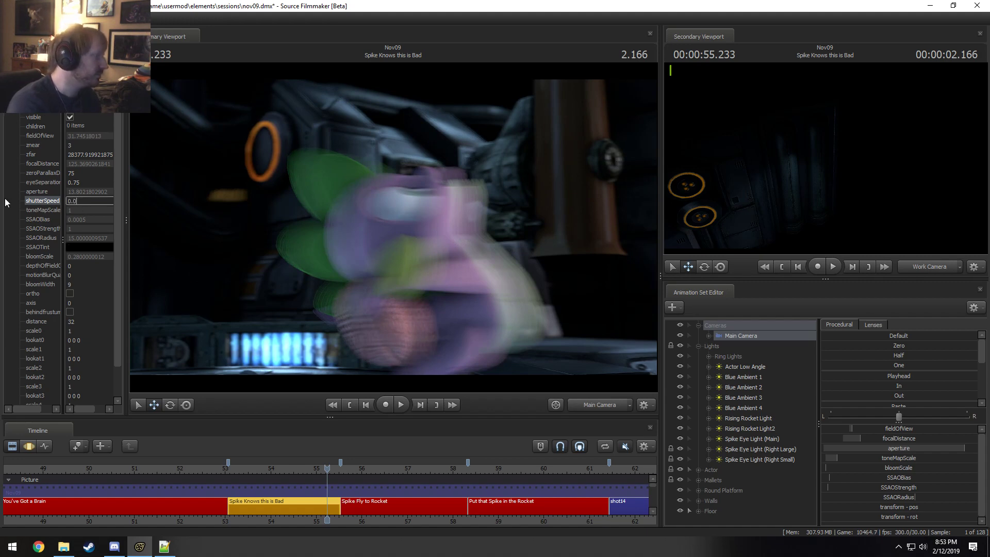
type("167")
key("Return")
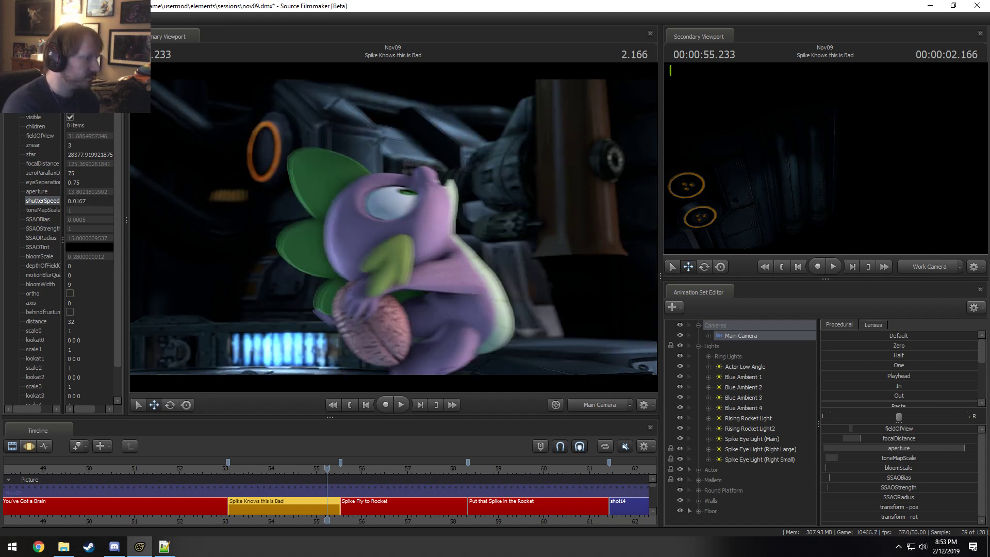
Step: Set the primary viewport's Motion Blur samples to 64 (override) and adjust the height between viewport and timeline
left_click_drag(439, 417, 439, 296)
right_click(459, 130)
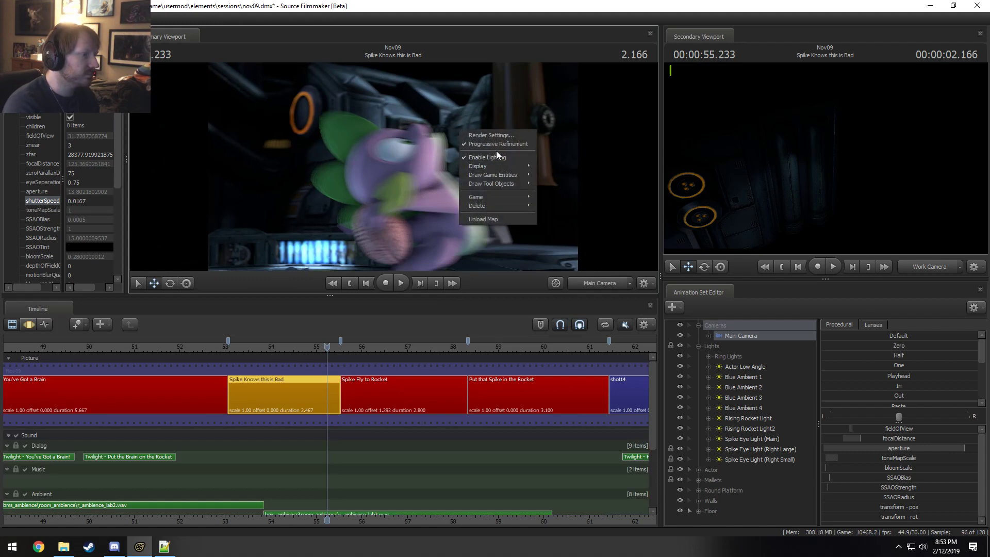
left_click(501, 136)
left_click(520, 248)
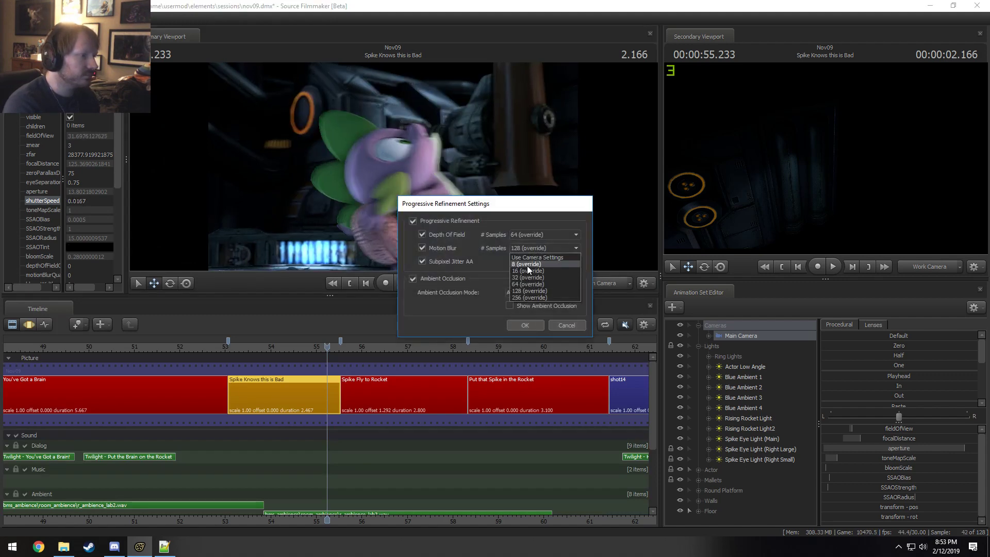
left_click(529, 282)
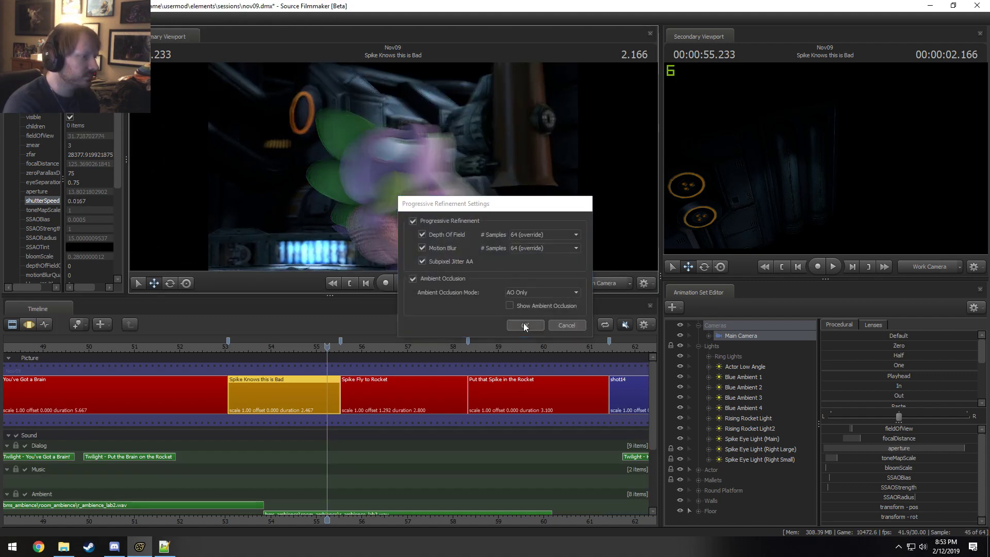
left_click(523, 324)
left_click_drag(465, 295, 460, 383)
Step: Open the primary viewport's progressive refinement settings and check the available Depth of Field sample options
right_click(508, 210)
left_click(530, 217)
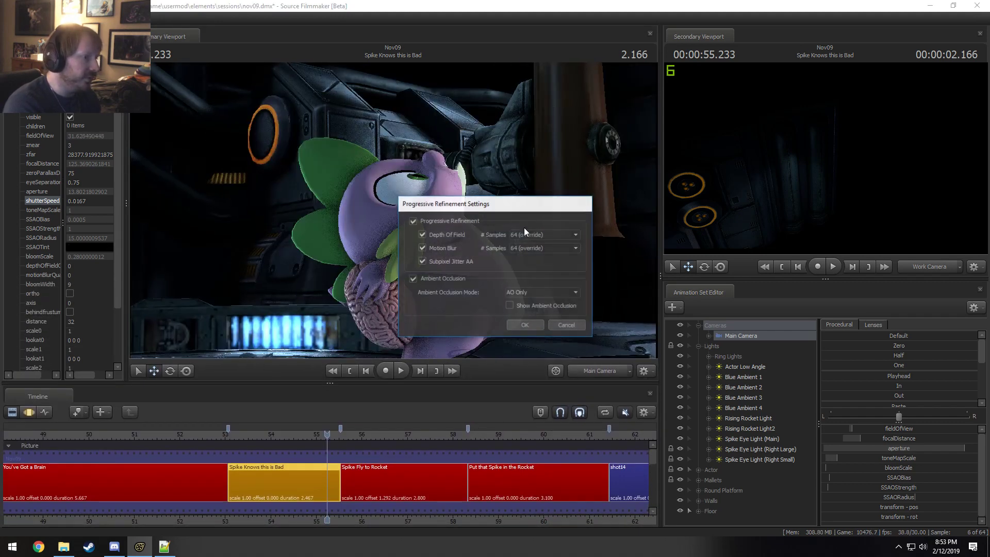
left_click(531, 236)
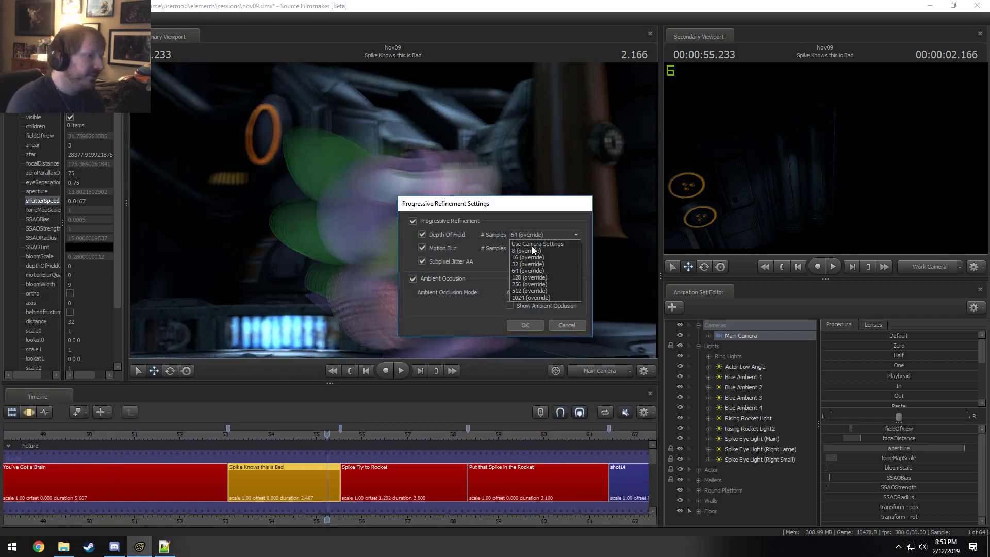
left_click(532, 236)
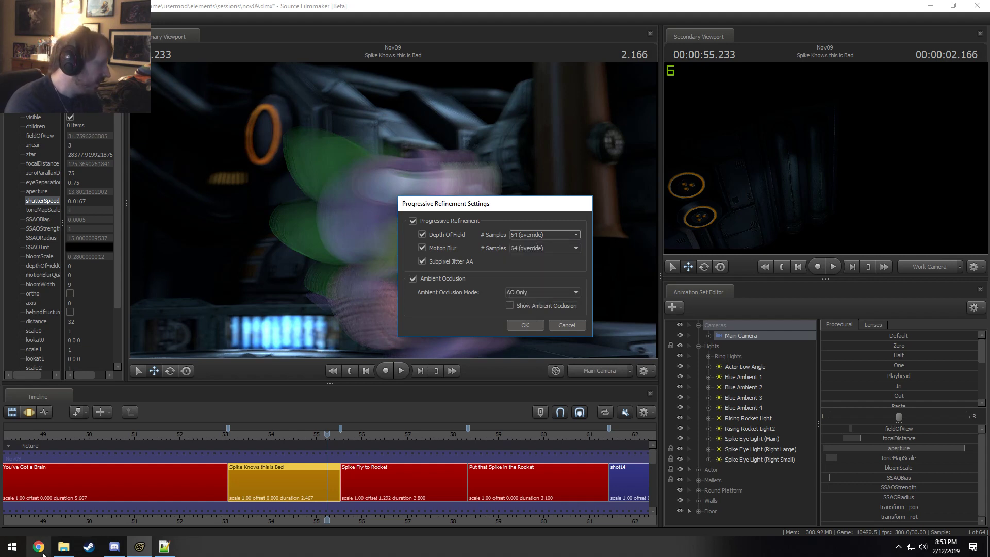
Step: Switch to File Explorer and look through the Pictures and Misc folders of Pony SFM for a reference image
left_click(63, 547)
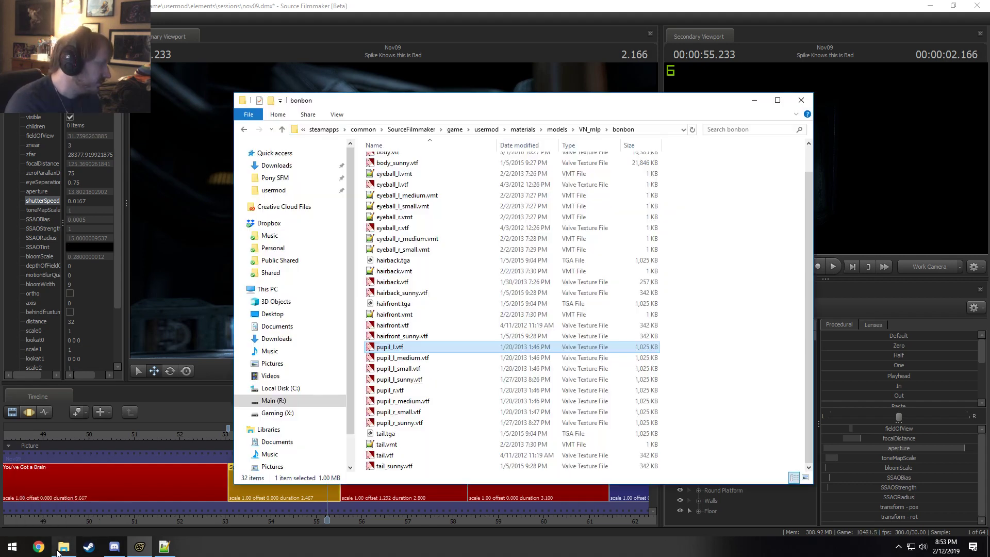
left_click(309, 180)
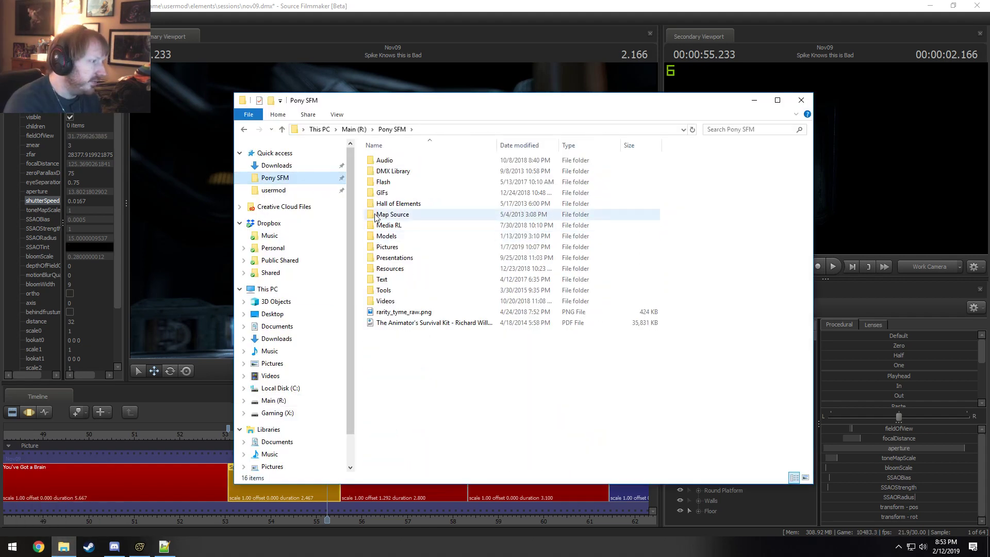
double_click(393, 252)
double_click(705, 175)
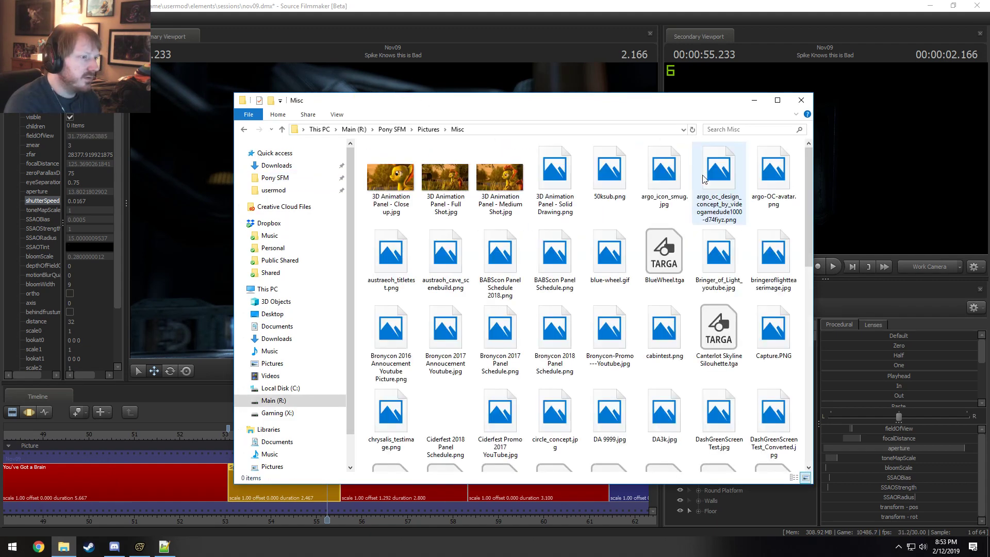
scroll(554, 303, "down", 10)
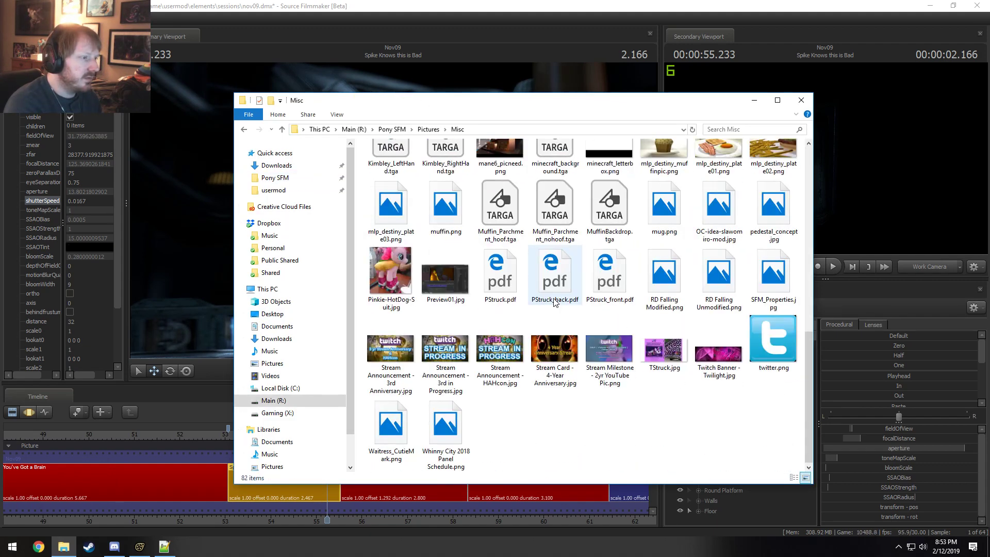
scroll(555, 303, "up", 3)
scroll(557, 302, "up", 6)
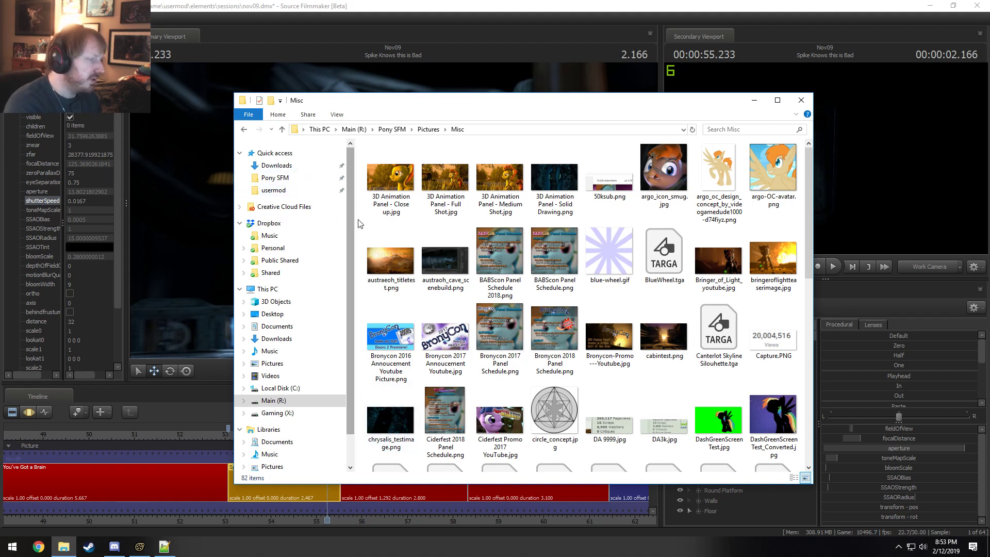
left_click(429, 129)
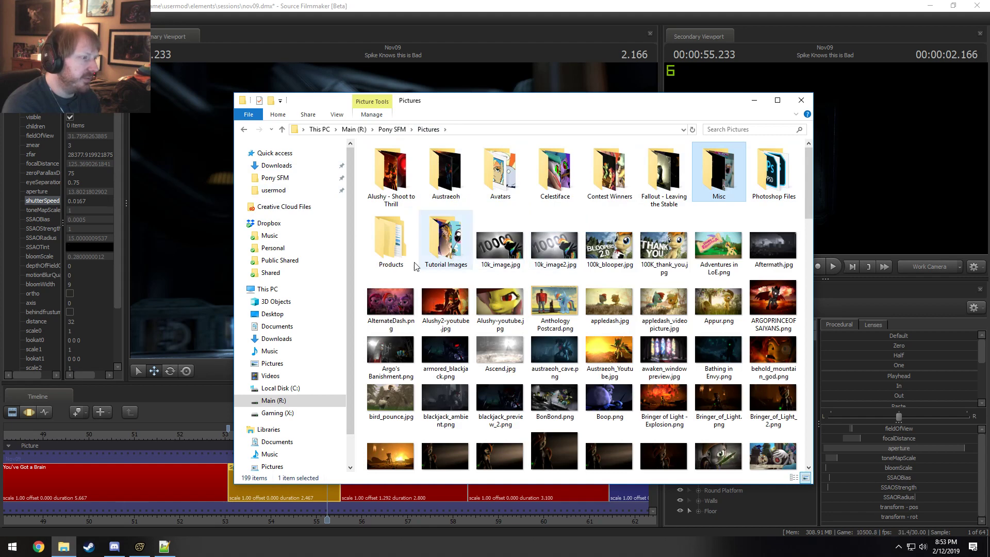
left_click(755, 100)
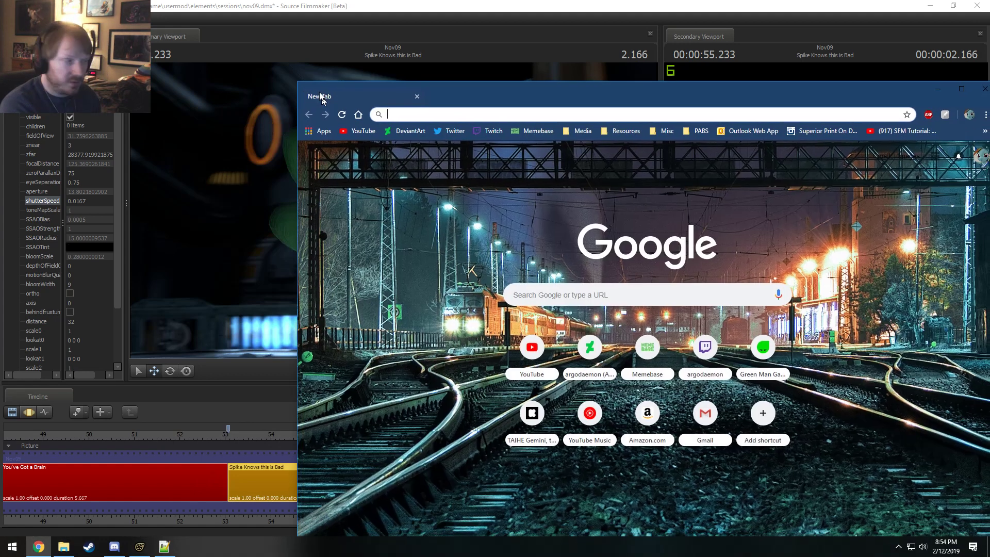
Step: Switch to Chrome, move its window into view and open the signed-in account's own profile on Twitter
left_click_drag(322, 95, 197, 24)
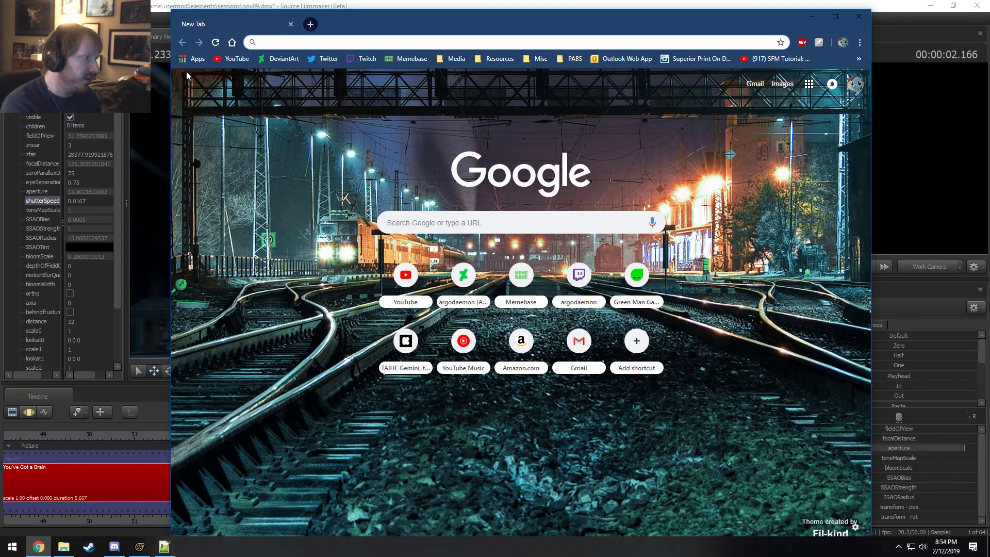
left_click(311, 61)
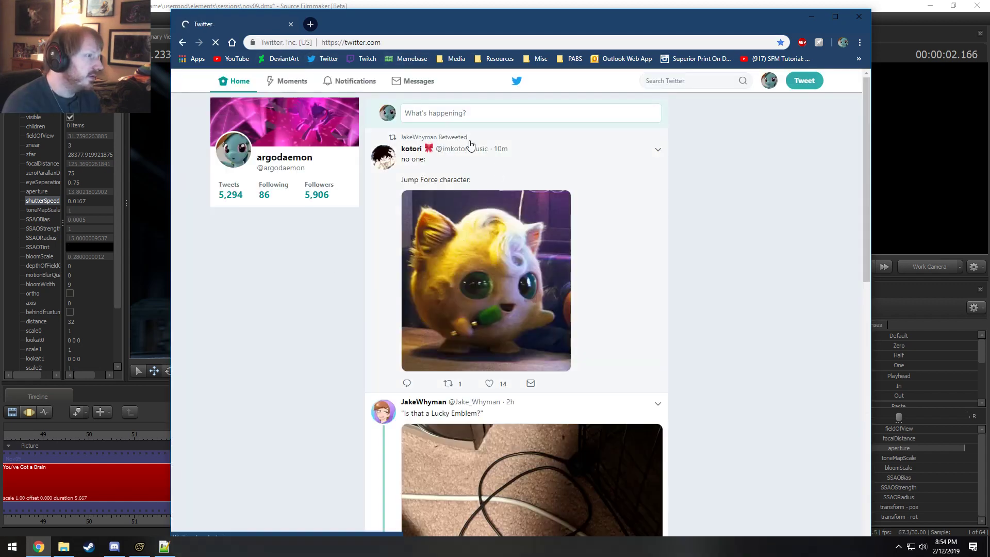
left_click(768, 80)
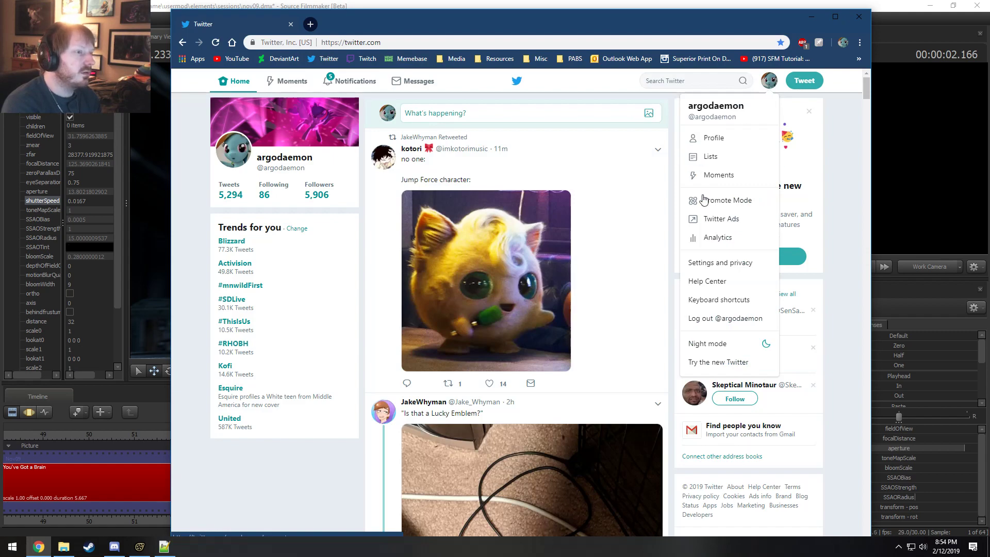
left_click(696, 143)
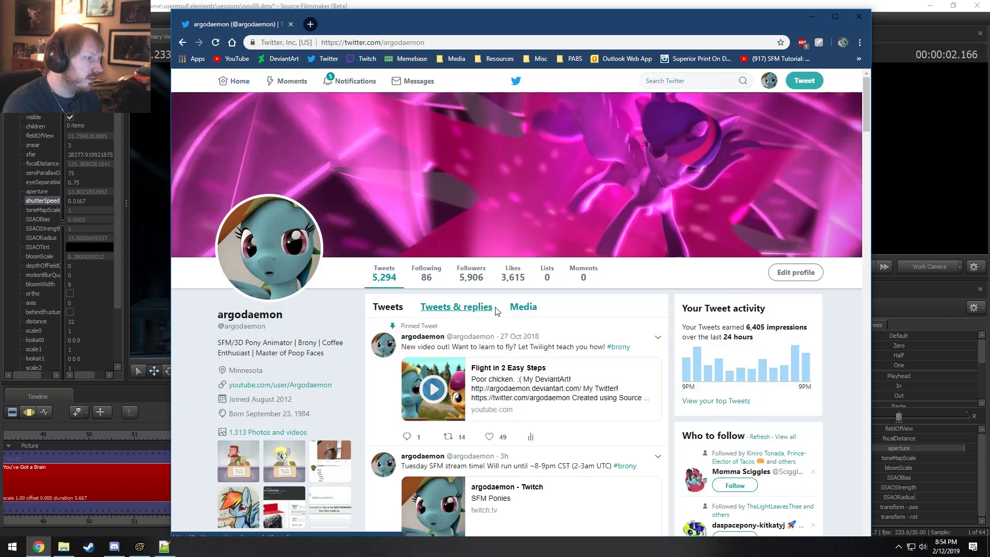
Step: Search the profile's media posts back to 30 Apr 2018 for the SFM Depth of Field pass comparison and open its image
scroll(583, 376, "down", 10)
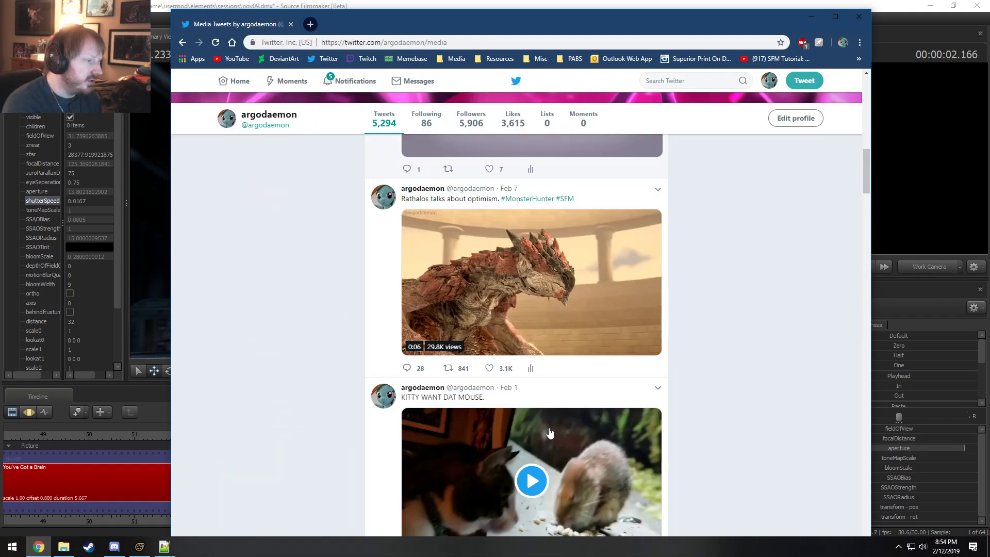
scroll(561, 413, "down", 15)
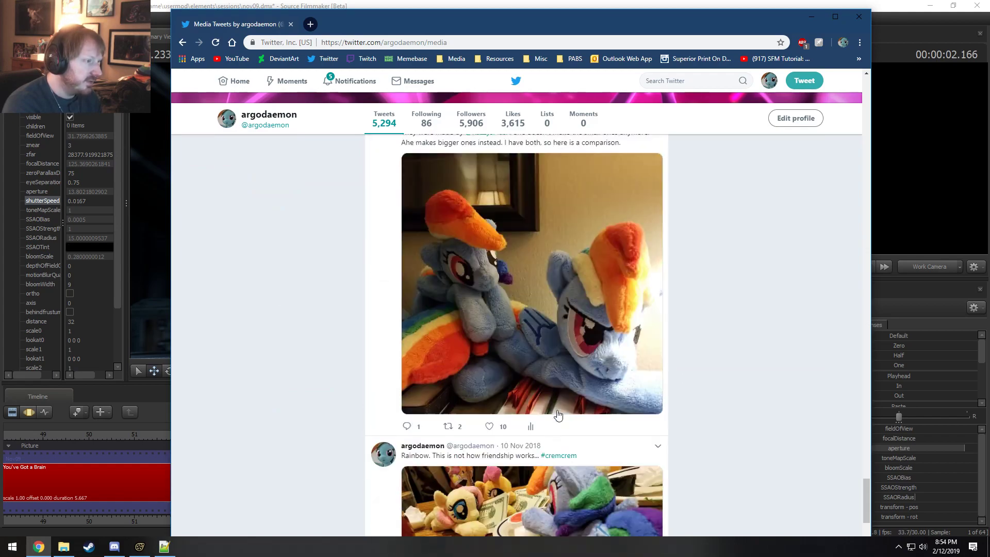
scroll(557, 416, "down", 15)
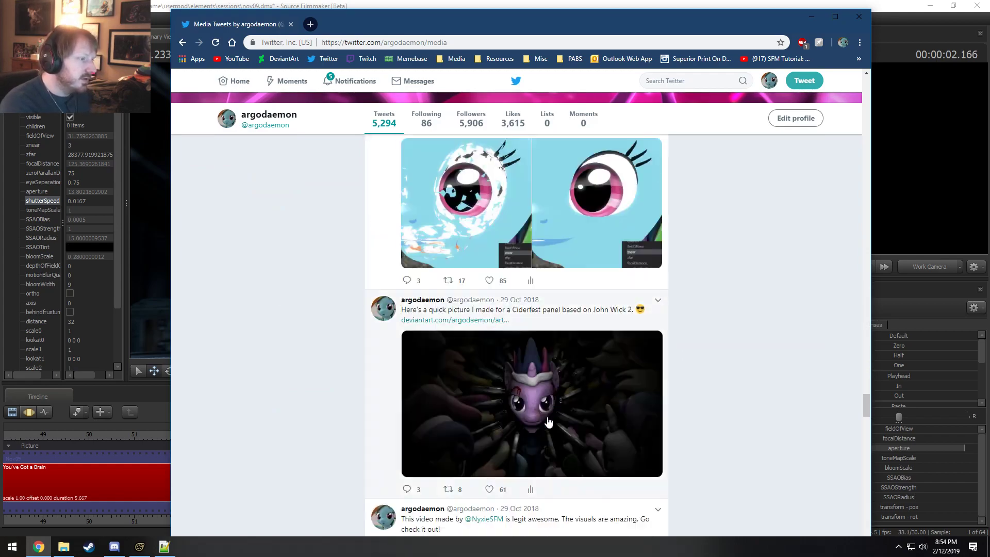
scroll(548, 422, "down", 5)
scroll(548, 422, "up", 20)
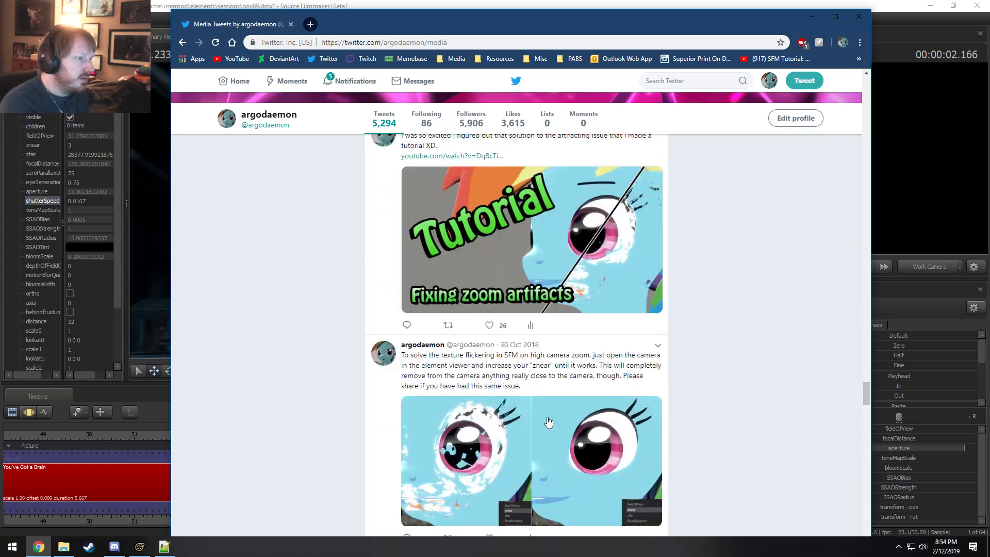
scroll(548, 421, "down", 20)
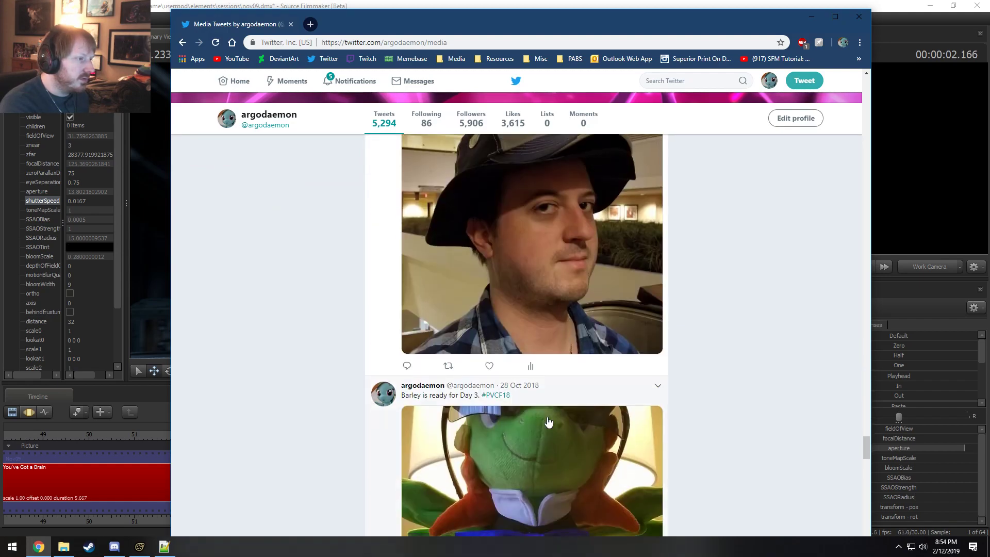
scroll(548, 421, "down", 20)
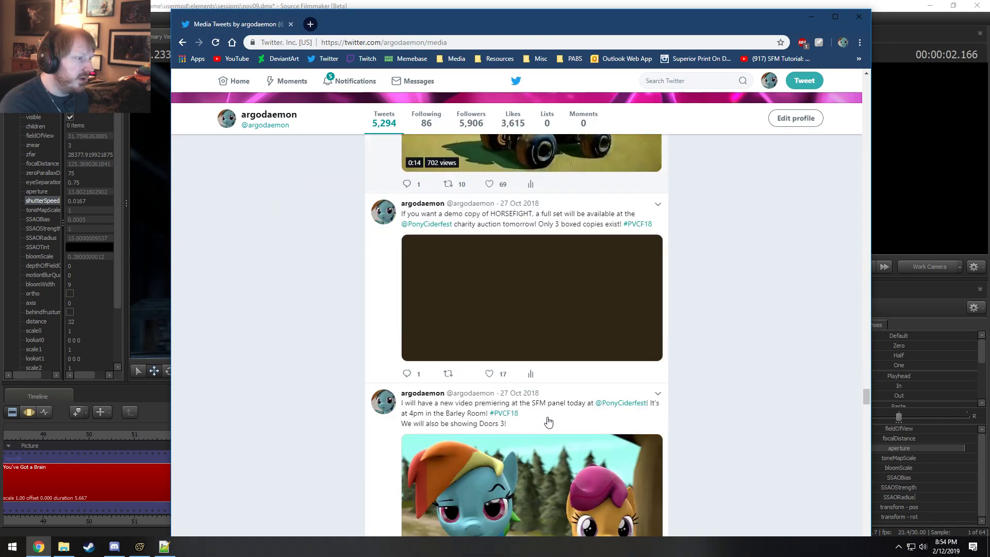
scroll(548, 422, "down", 20)
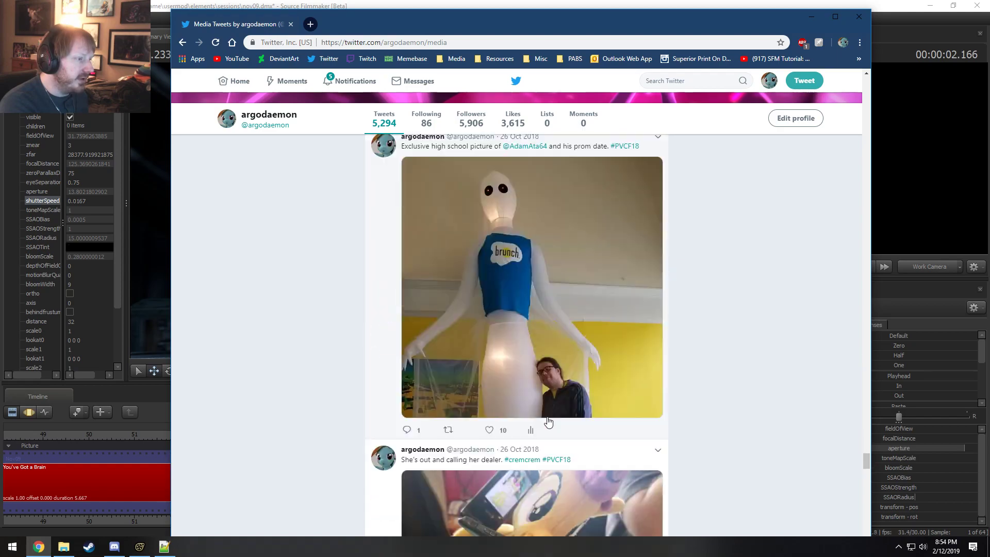
scroll(548, 421, "down", 20)
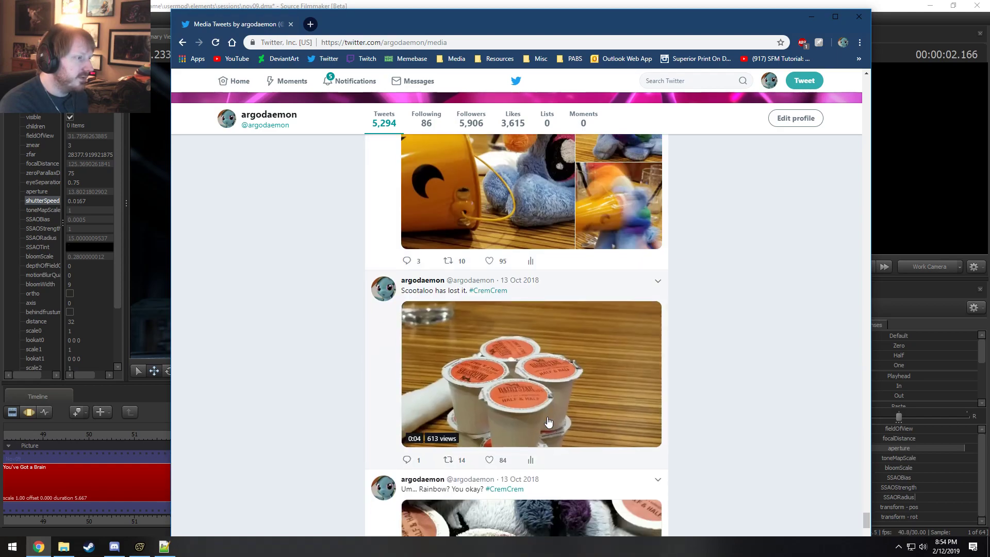
scroll(548, 422, "down", 20)
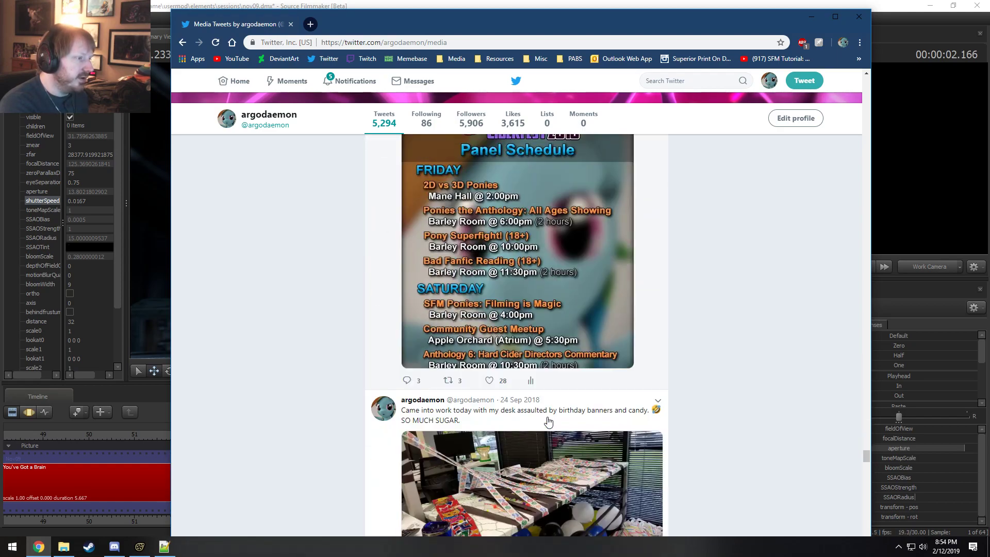
scroll(548, 422, "down", 20)
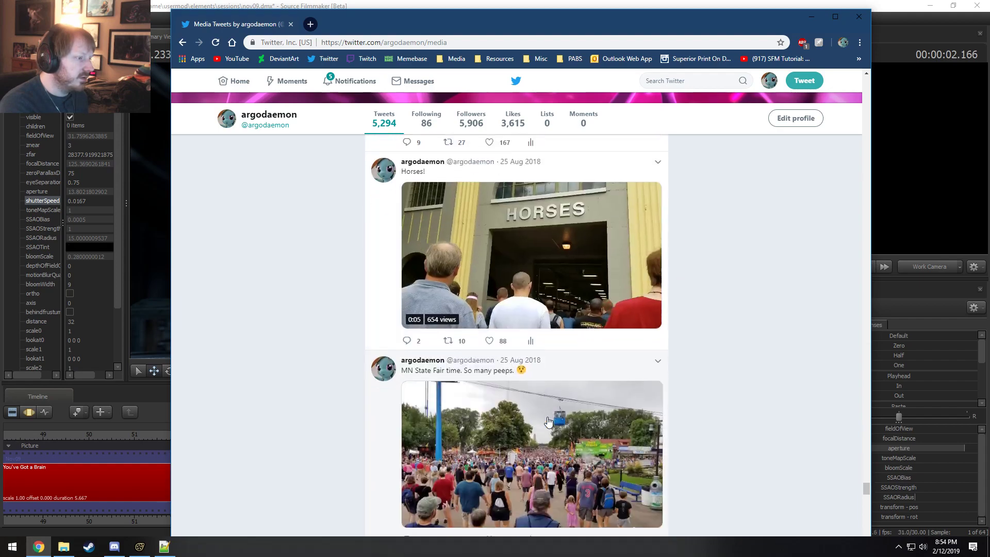
scroll(548, 422, "down", 20)
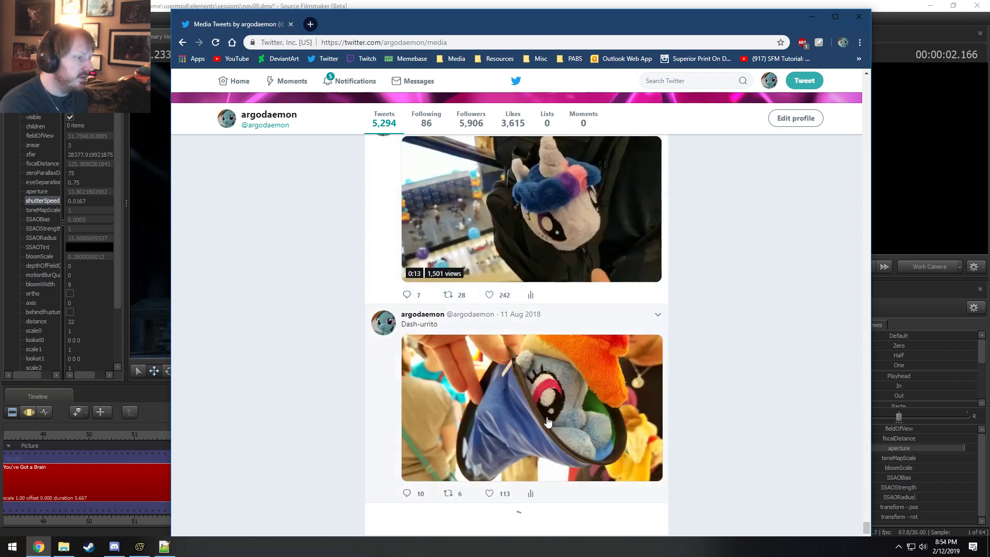
scroll(548, 421, "down", 20)
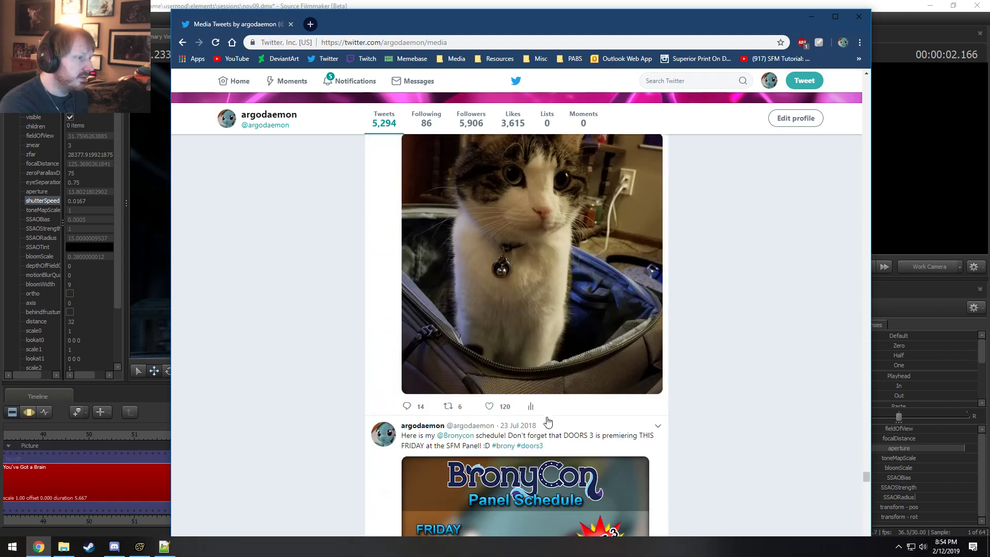
scroll(548, 422, "down", 20)
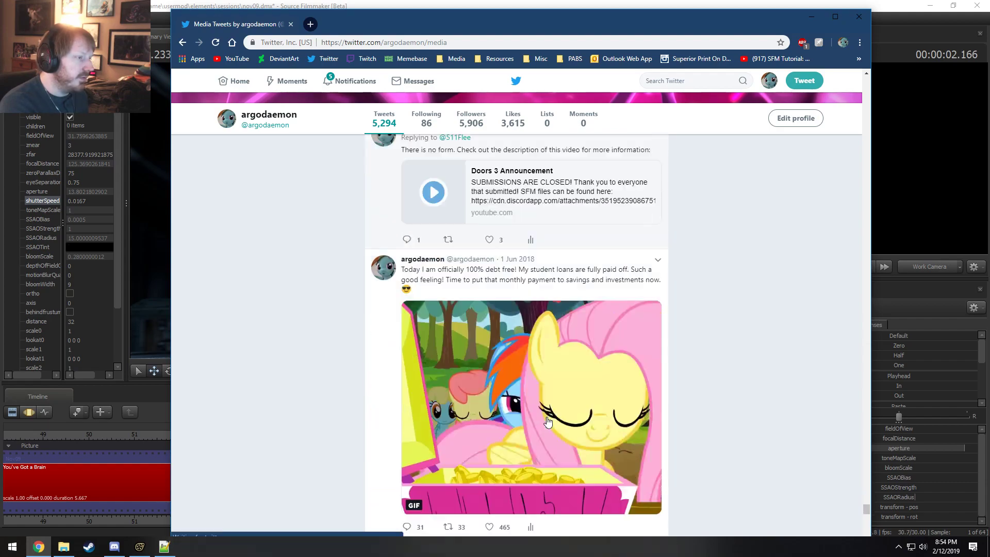
scroll(548, 422, "down", 20)
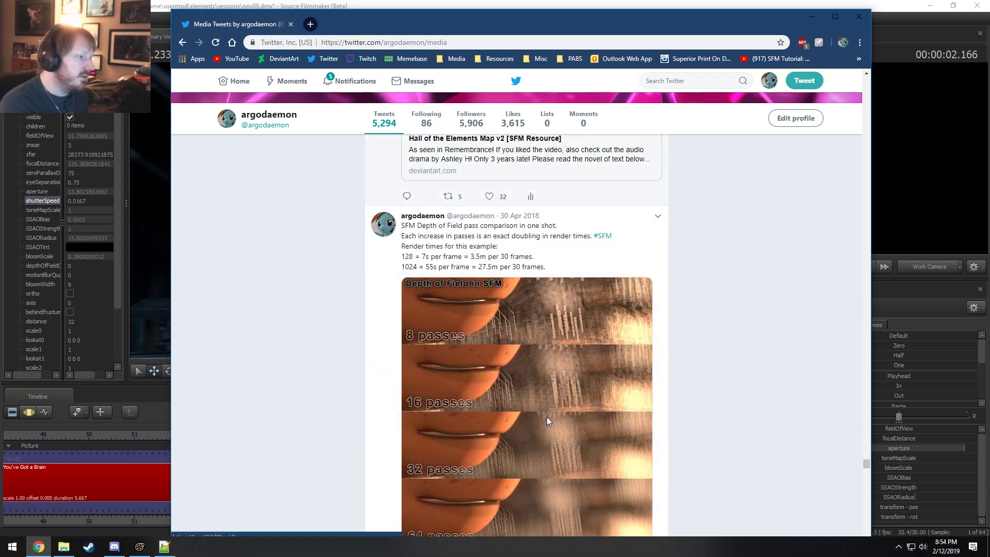
scroll(548, 422, "down", 10)
left_click(542, 328)
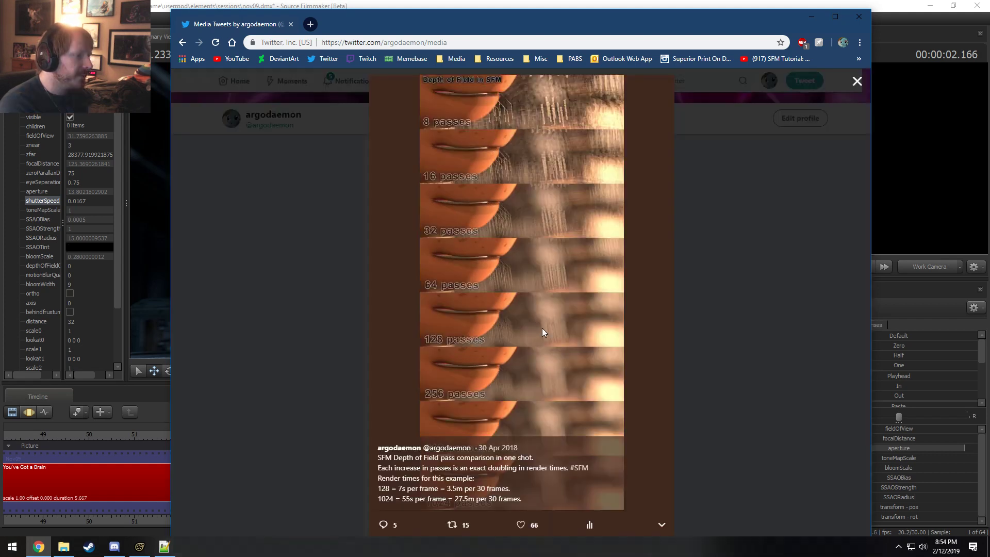
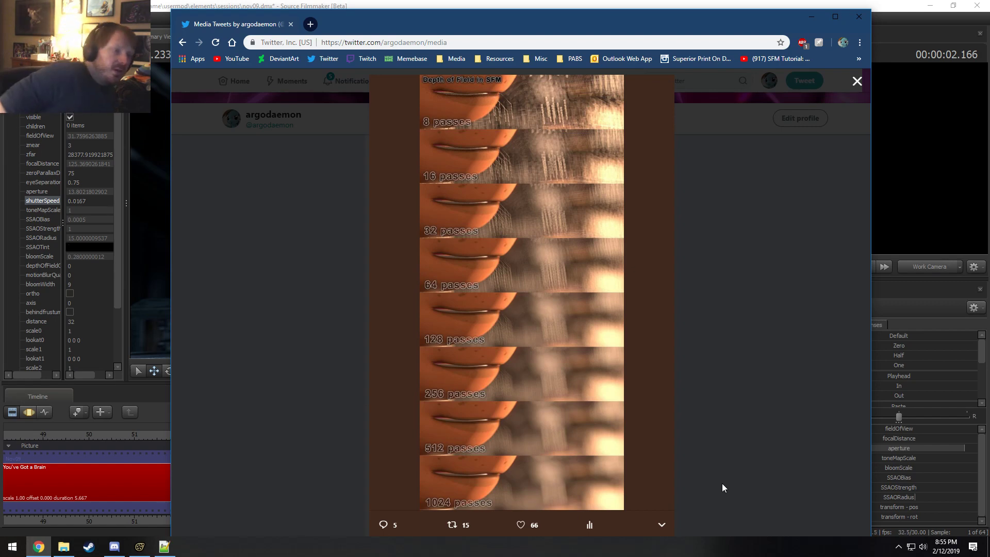
Step: Compare the Depth of Field image from 8 to 1024 passes, then close it and review the render times in the post
mouse_move(534, 87)
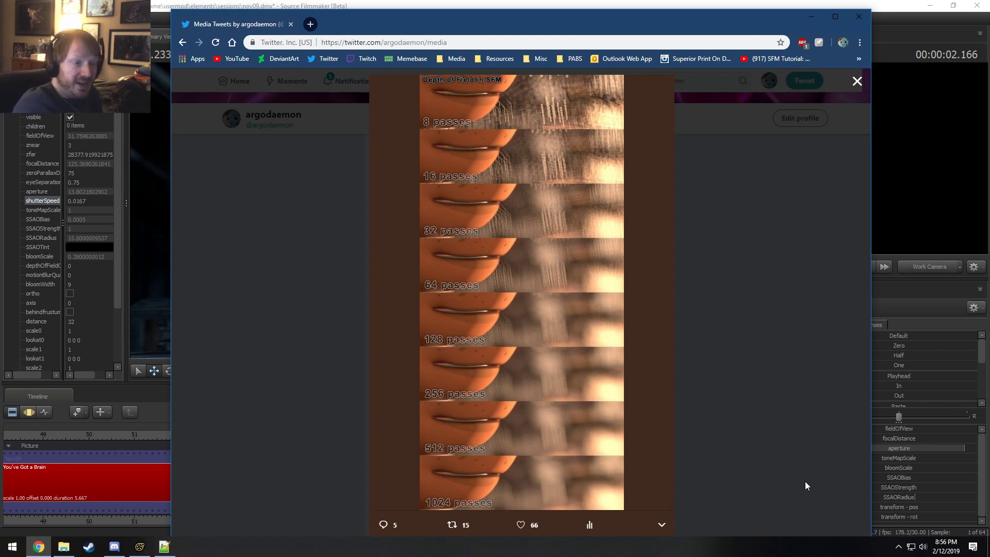
mouse_move(512, 502)
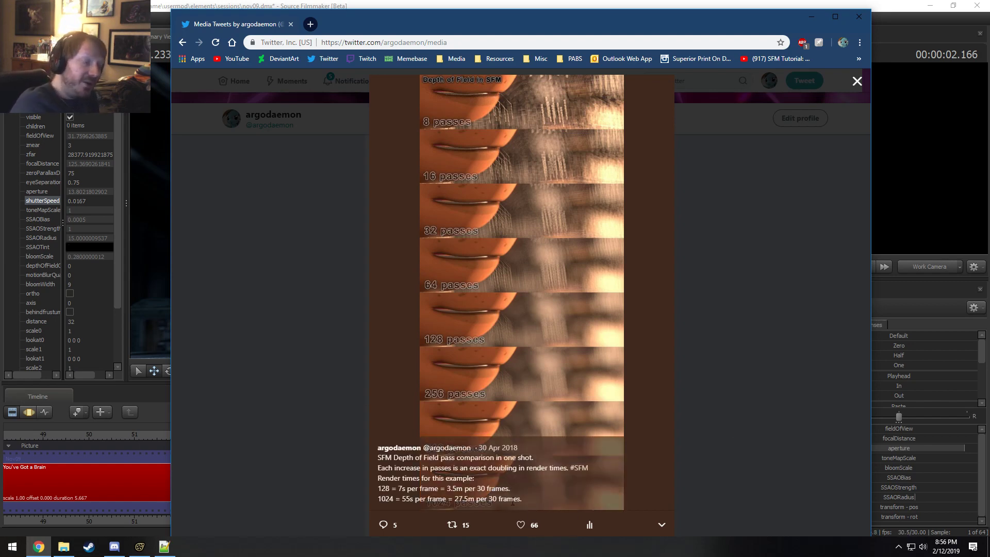
left_click(796, 363)
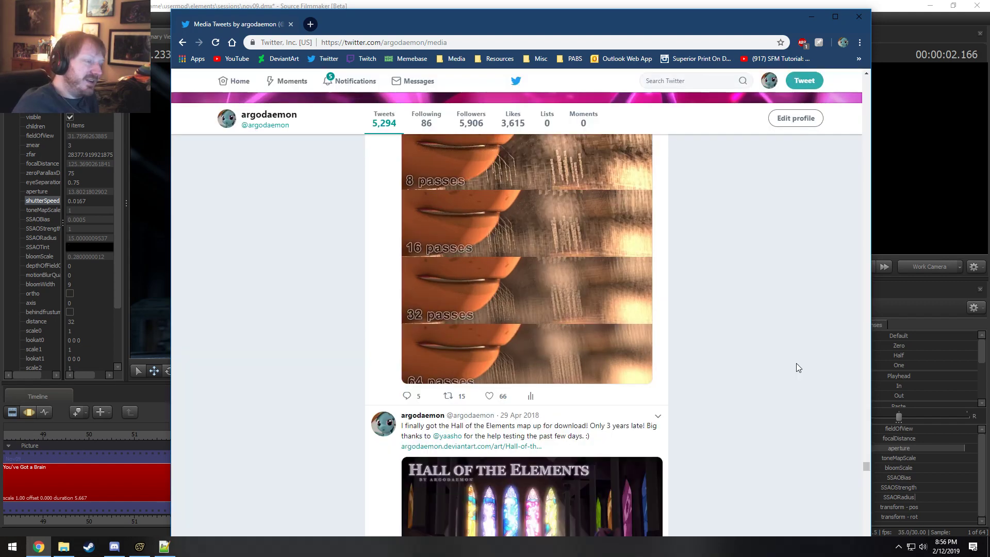
scroll(796, 364, "up", 9)
scroll(780, 380, "up", 1)
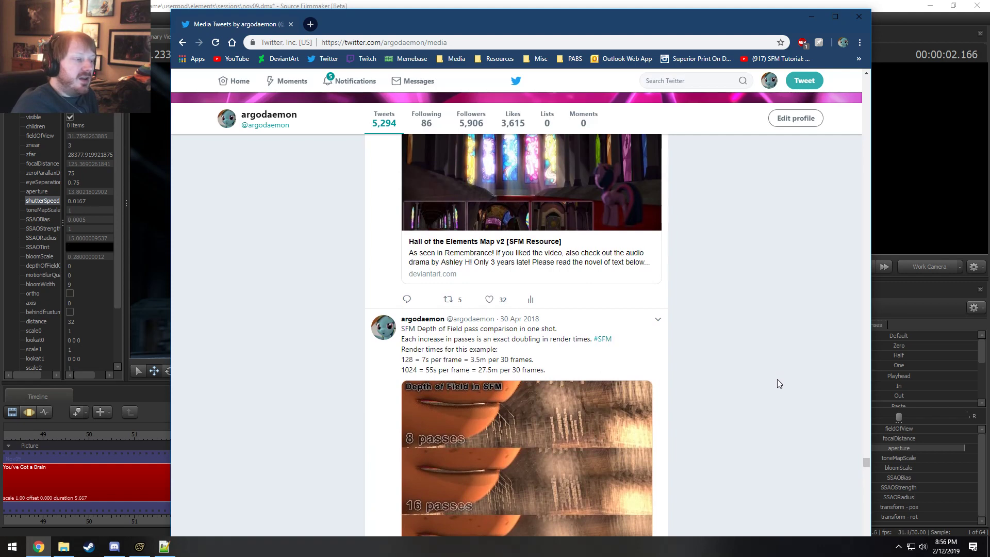
Step: Switch back to Source Filmmaker and scrub from the Spike Knows this is Bad shot back to 00:00:50.833 in You've Got a Brain
left_click(649, 6)
left_click(559, 325)
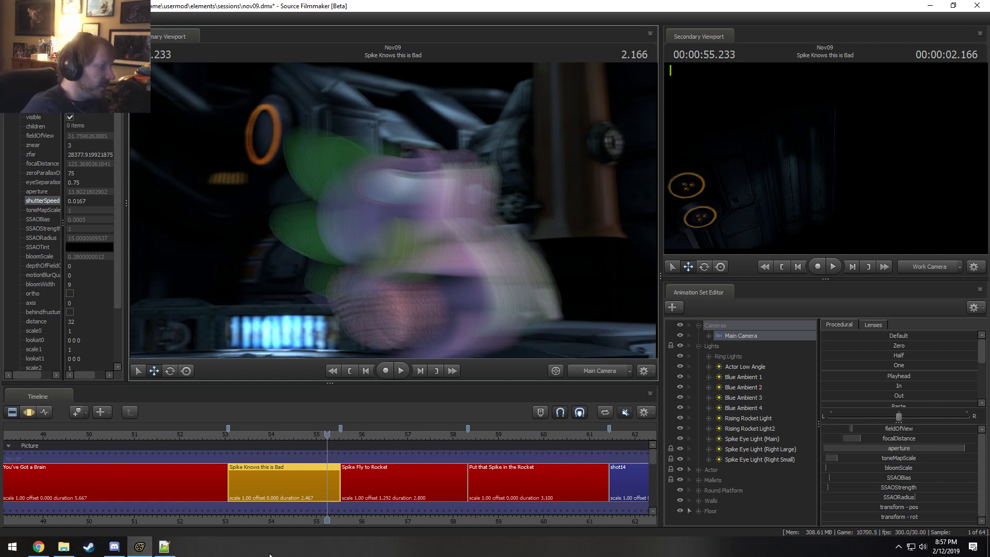
left_click(290, 432)
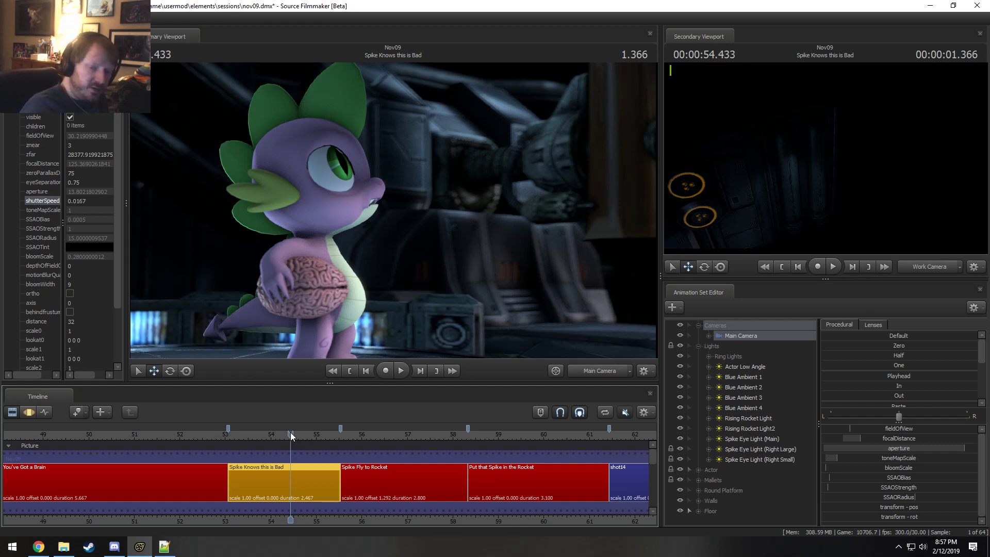
left_click_drag(272, 433, 126, 473)
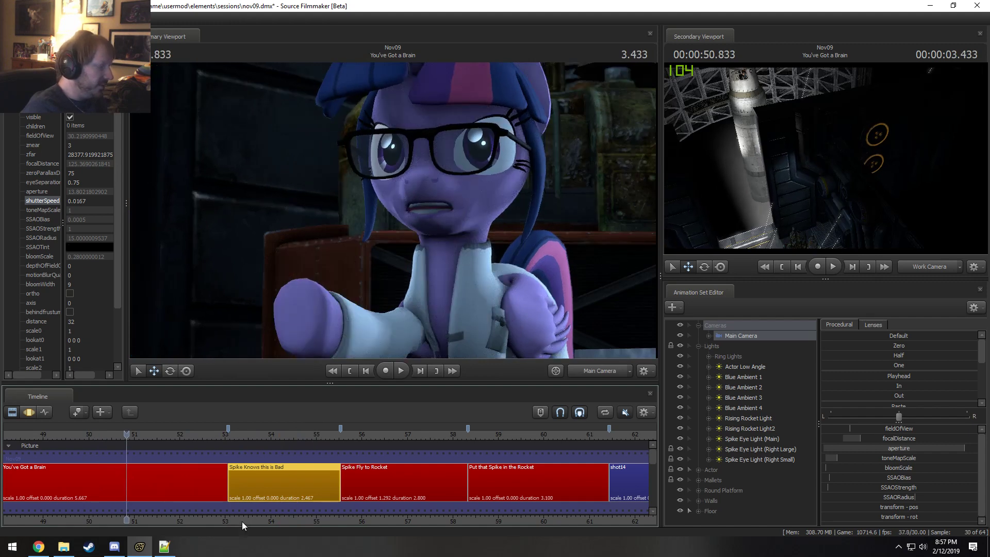
Step: Select the You've Got a Brain shot and play it back repeatedly from its start to review the motion
middle_click_drag(242, 521, 382, 524)
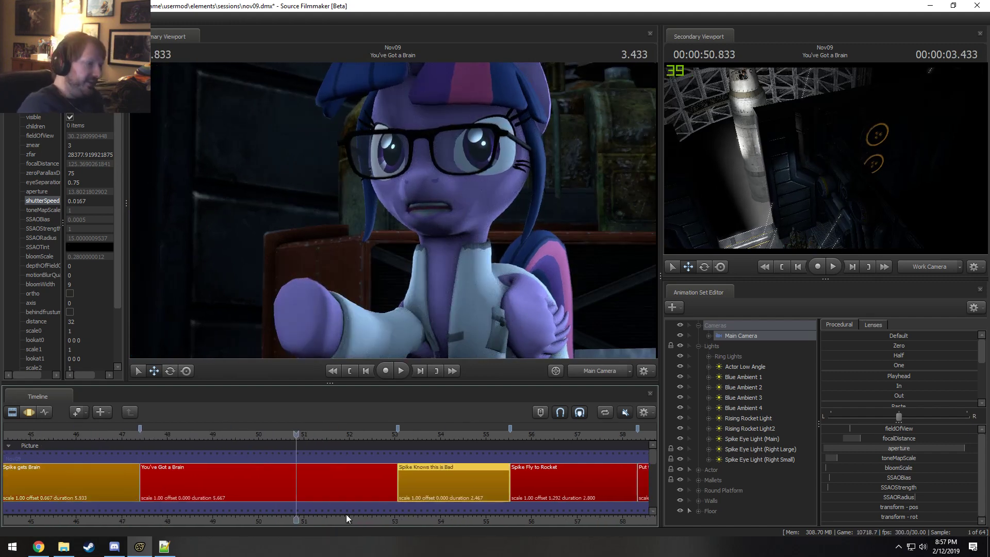
left_click(204, 486)
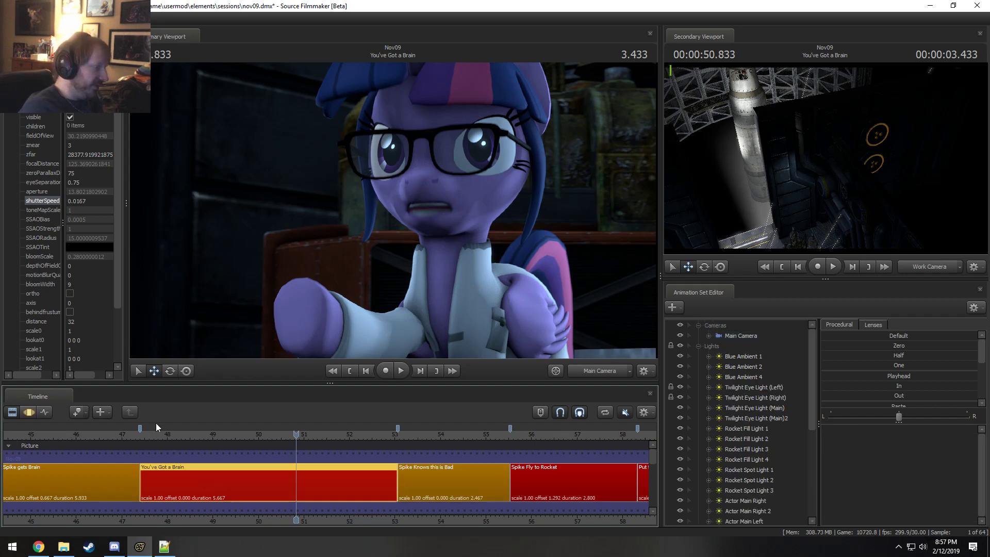
left_click(140, 436)
key("space")
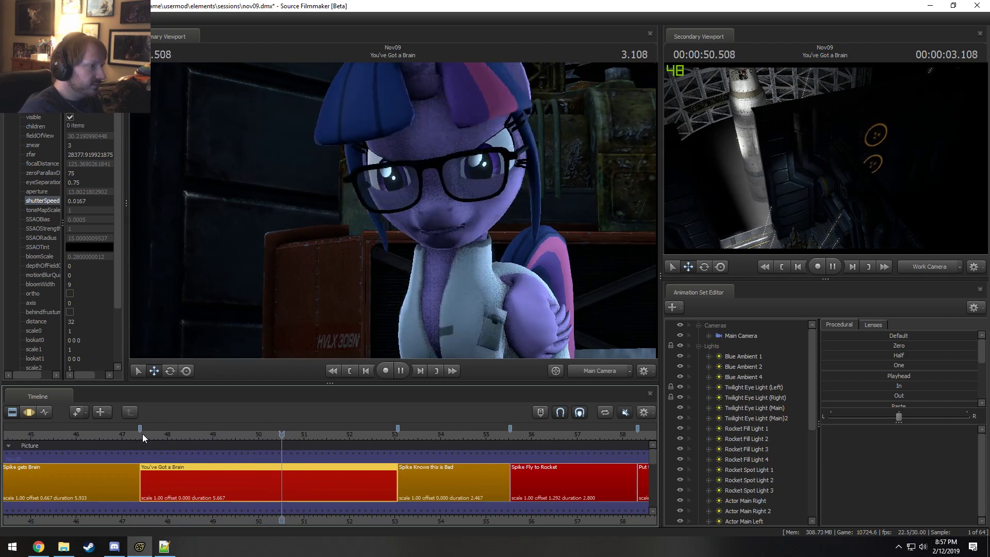
key("space")
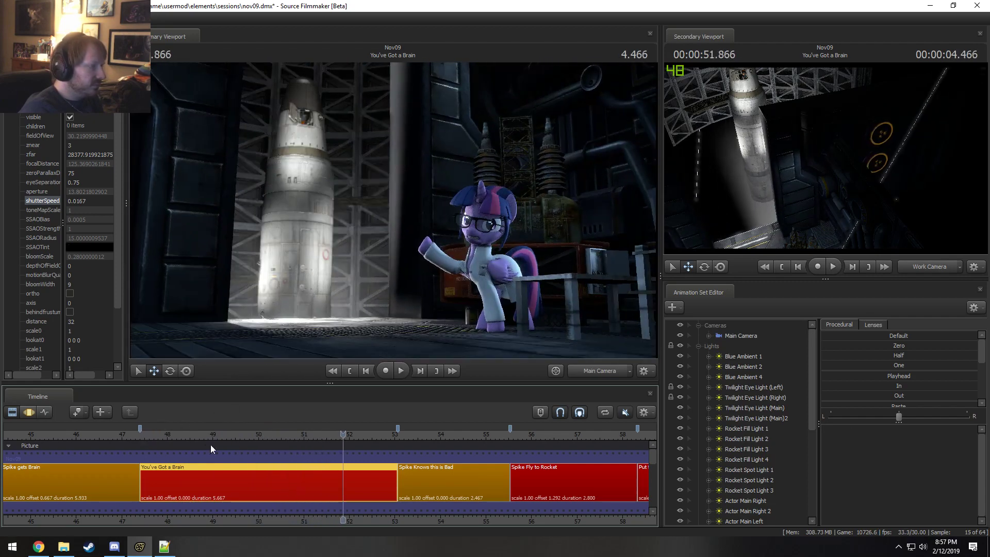
left_click(141, 434)
key("space")
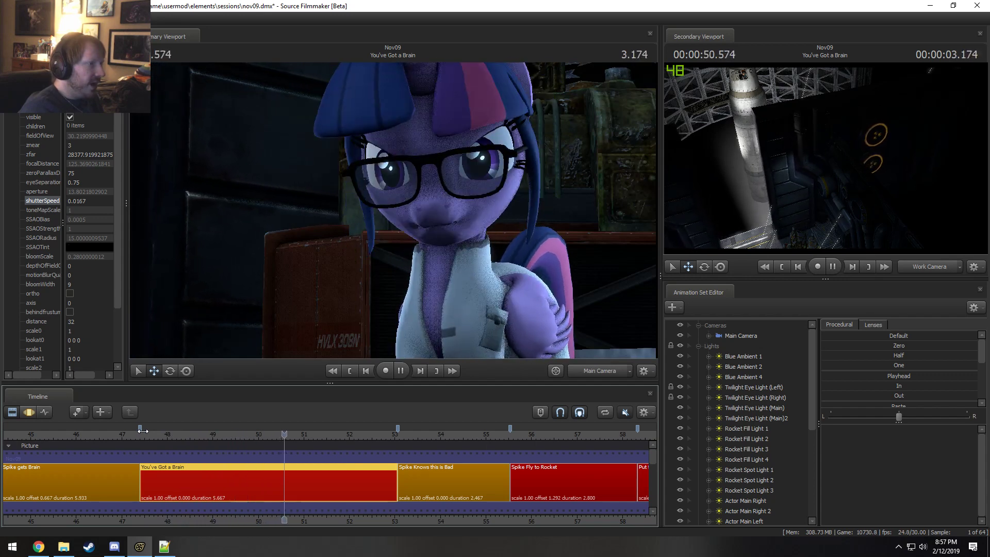
key("space")
left_click(141, 433)
key("space")
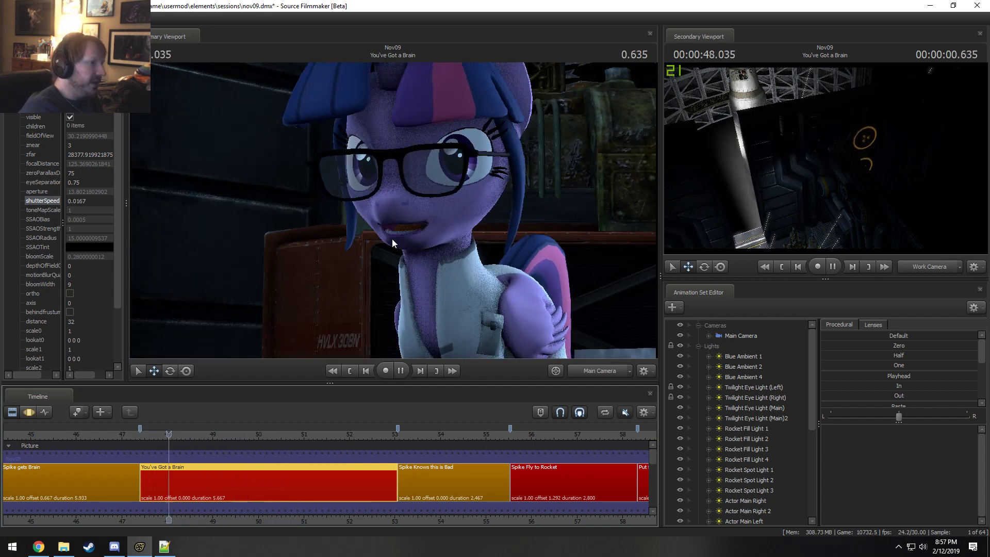
key("space")
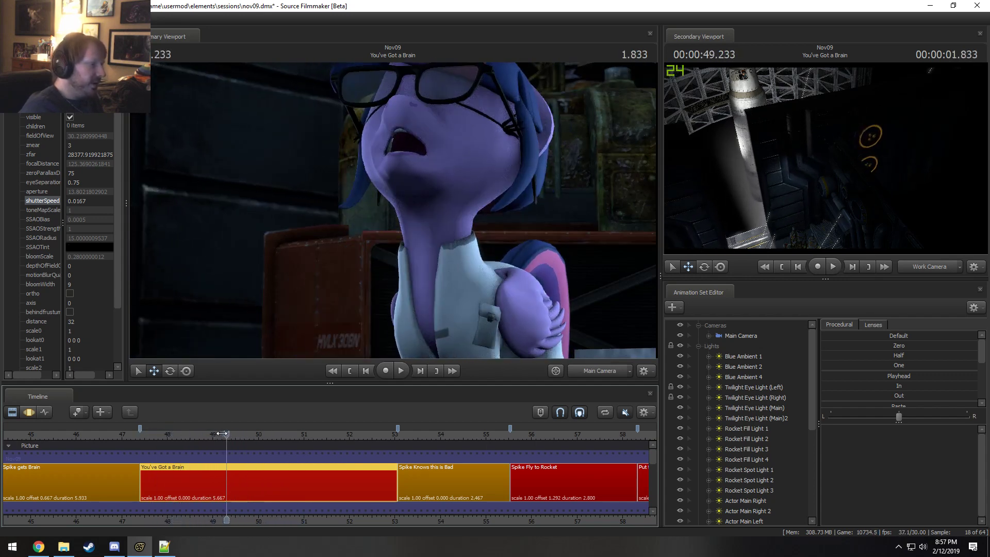
Step: Play back from early in You've Got a Brain through to the fast motion in the Spike Knows this is Bad shot
mouse_move(227, 432)
left_mouse_down()
mouse_move(186, 433)
mouse_move(221, 449)
left_mouse_up()
key("space")
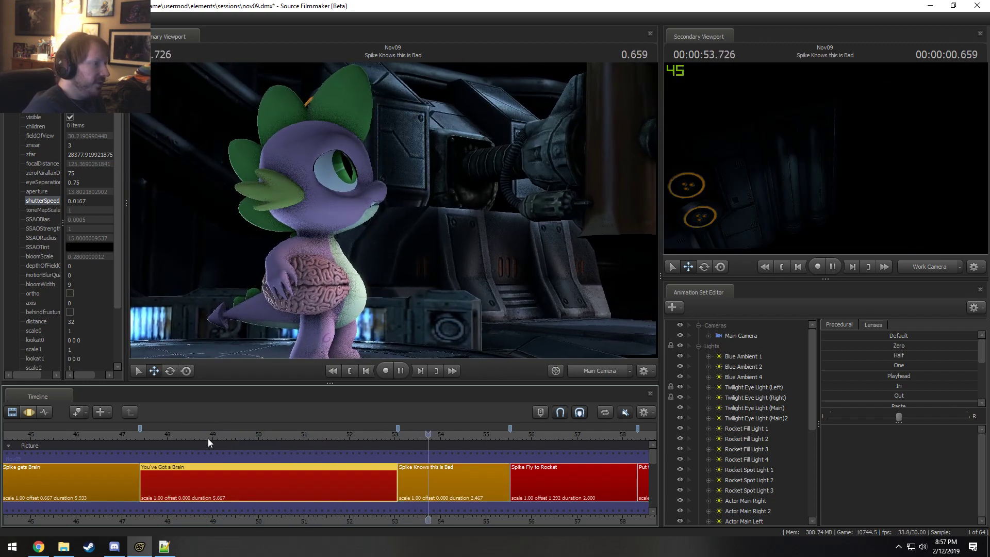
key("space")
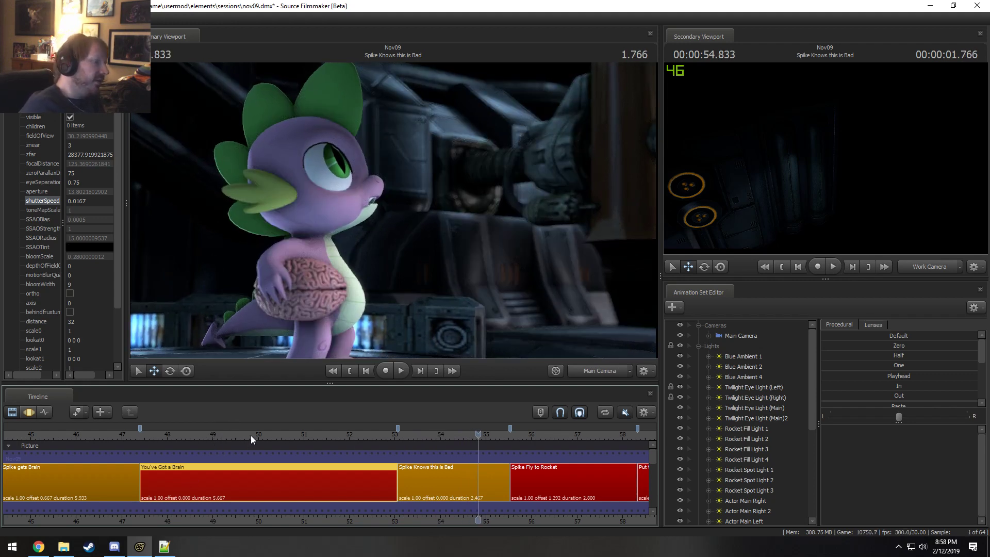
key("space")
key("space")
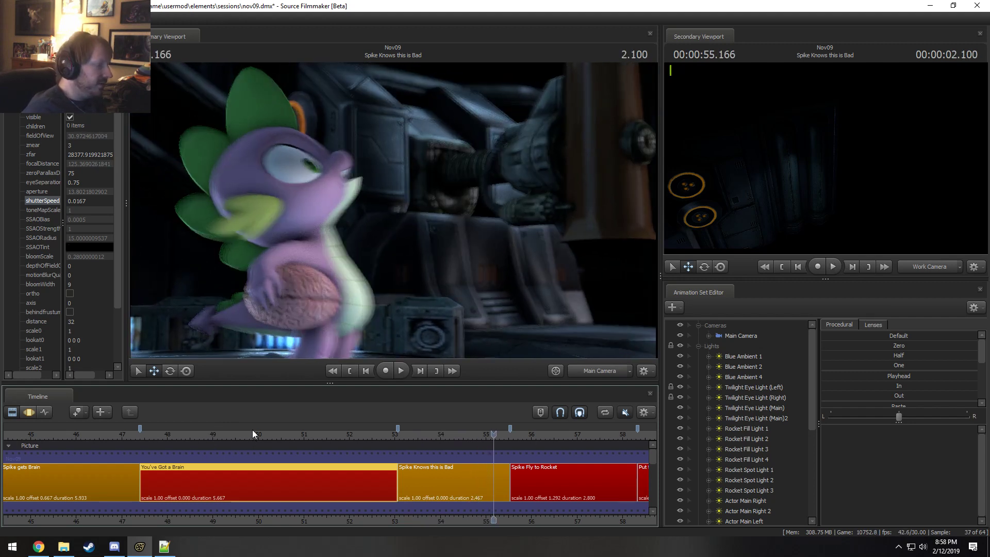
Step: Scrub to 00:00:55.033 in Spike Knows this is Bad and show all of the session's shots in the timeline
left_click(321, 439)
left_click_drag(321, 439, 487, 435)
scroll(481, 479, "down", 5)
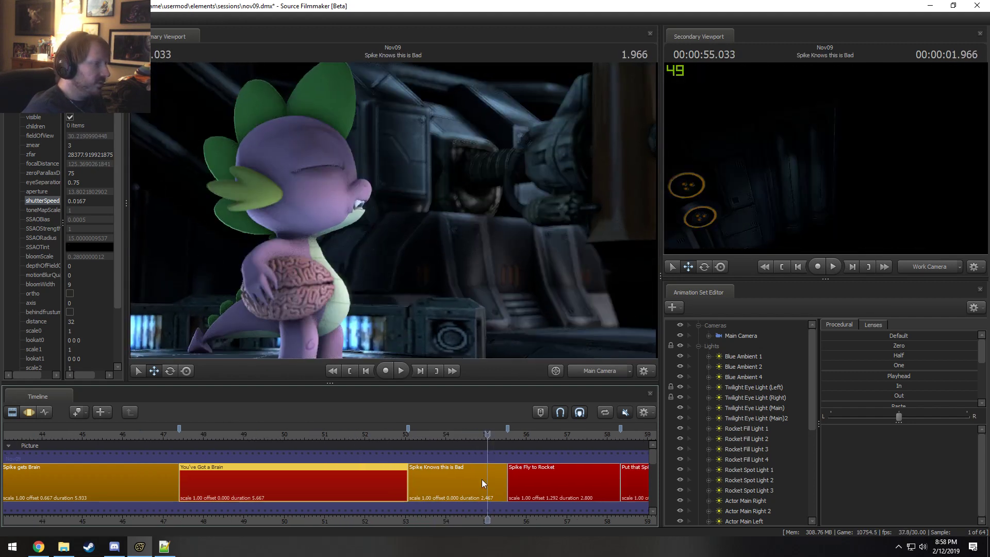
scroll(484, 479, "down", 3)
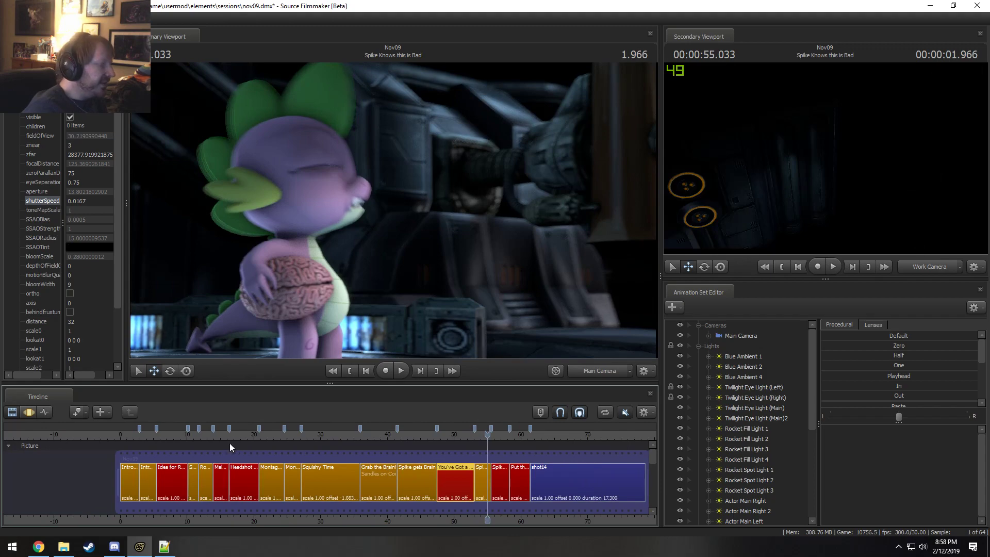
Step: Play back from the Idea for Rocket Navigation shot into Rocket Science WOO! to review the early shots
left_click_drag(128, 437, 179, 447)
scroll(179, 447, "up", 2)
scroll(179, 448, "up", 1)
left_click(144, 432)
key("space")
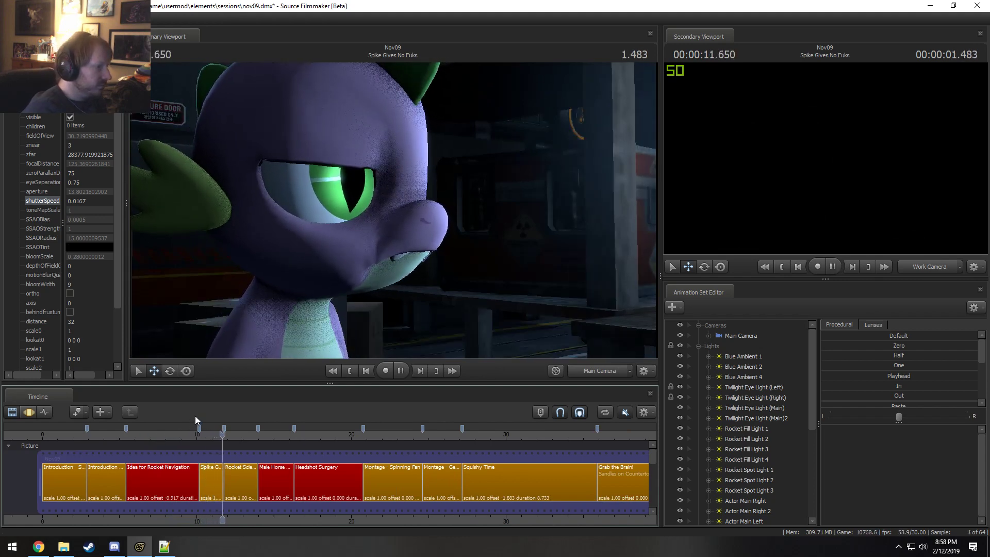
key("space")
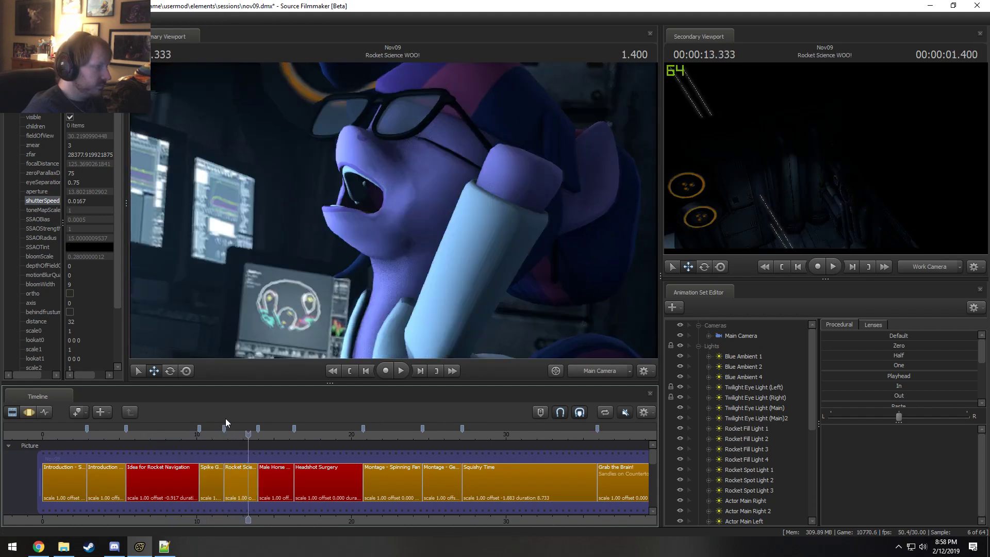
Step: Return to 00:00:11.666 in Spike Gives No Fuks, unmute the timeline audio and play back into Rocket Science WOO!
left_click(220, 436)
left_click(626, 412)
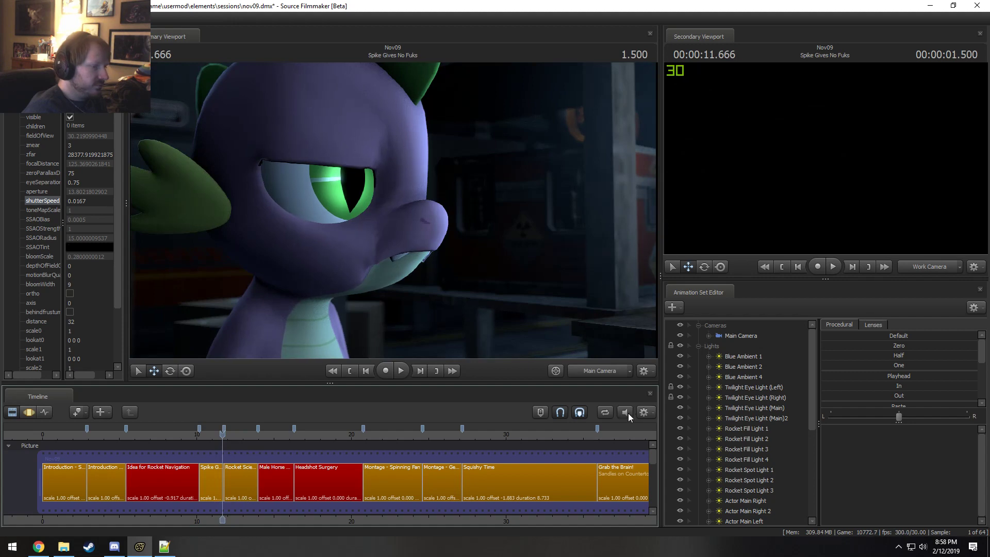
key("space")
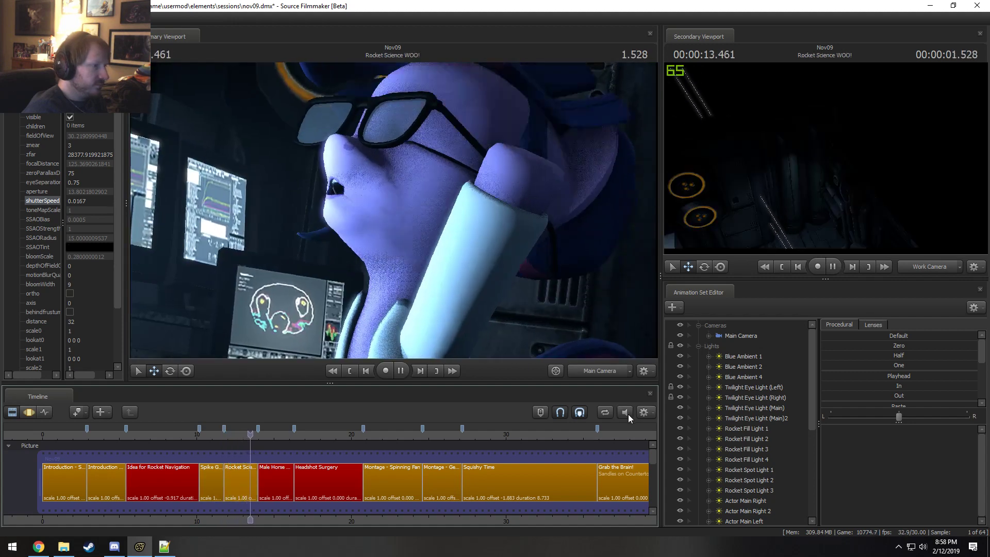
key("space")
Step: Disable lighting in the primary viewport and play back from the end of Spike Gives No Fuks into Rocket Science WOO!
left_click(221, 435)
right_click(414, 257)
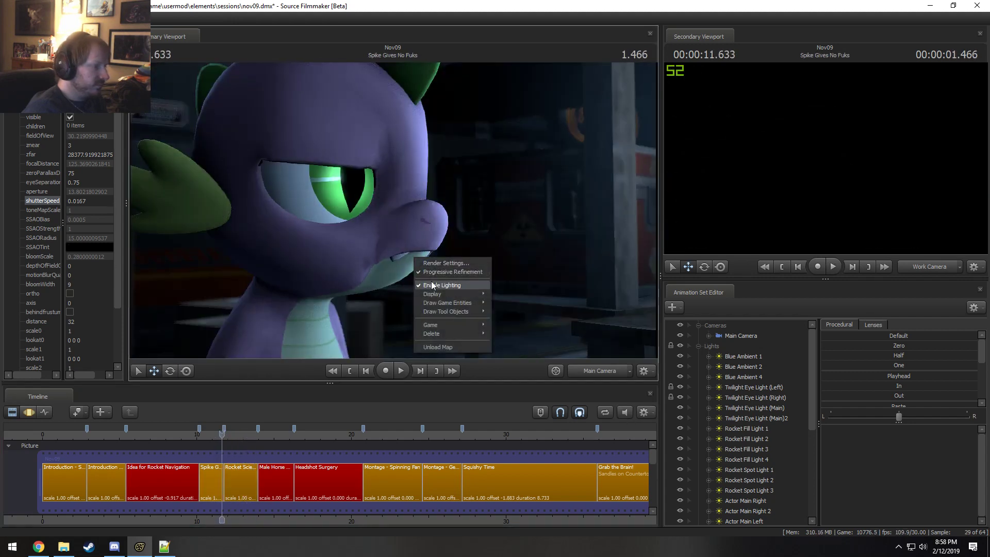
left_click(437, 284)
key("space")
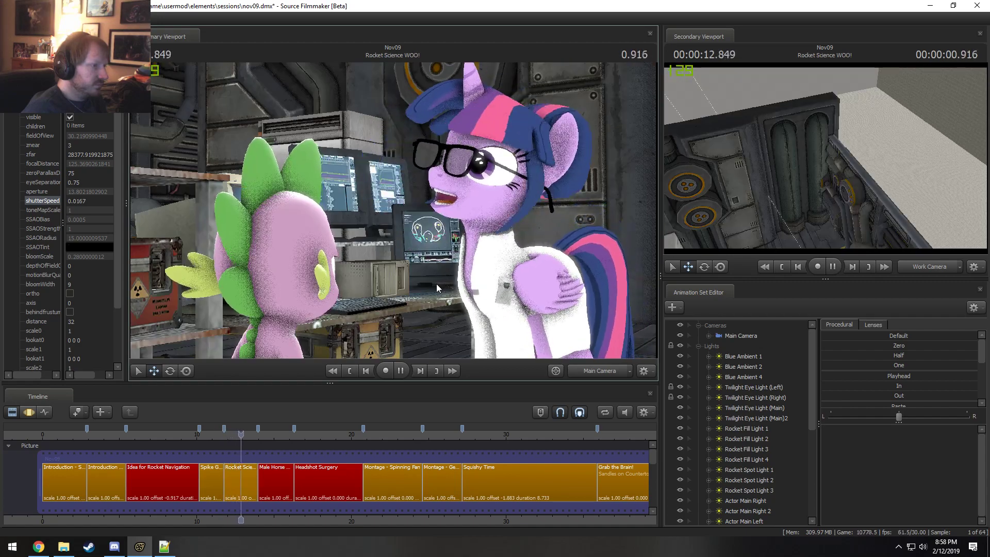
left_click(400, 371)
Step: Select the Rocket Science WOO! shot and open it in the Motion Editor with a time selection around 00:00:12.566
scroll(230, 478, "up", 2)
left_click(225, 477)
left_click(223, 434)
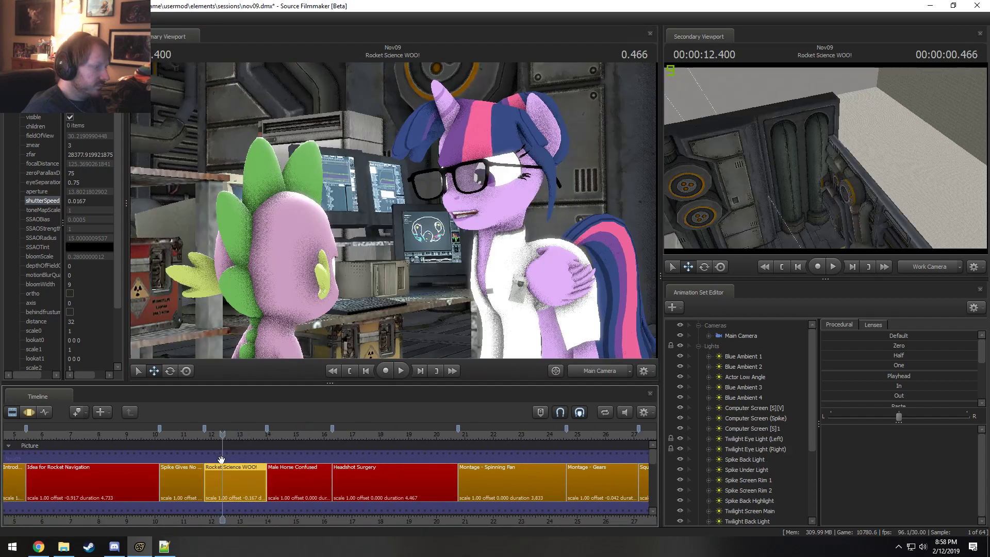
scroll(226, 487, "up", 3)
key("F3")
mouse_move(228, 486)
left_mouse_down()
mouse_move(236, 482)
mouse_move(215, 477)
mouse_move(280, 474)
mouse_move(271, 473)
left_mouse_up()
scroll(225, 480, "up", 3)
scroll(224, 479, "up", 2)
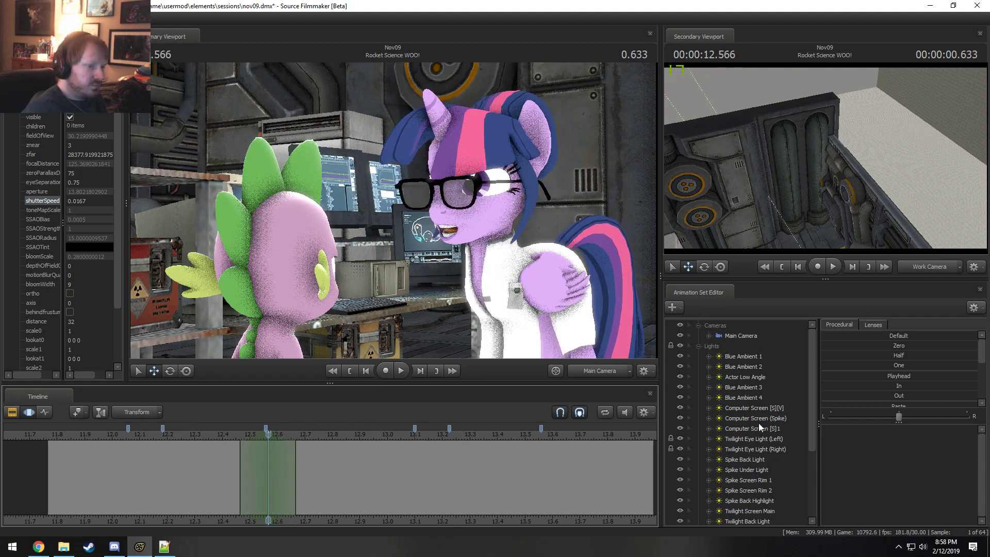
Step: Select Twilight Sparkle's Lower Face controls and reduce jaw_open to about a quarter around 00:00:12.566
left_click(699, 345)
left_click(698, 357)
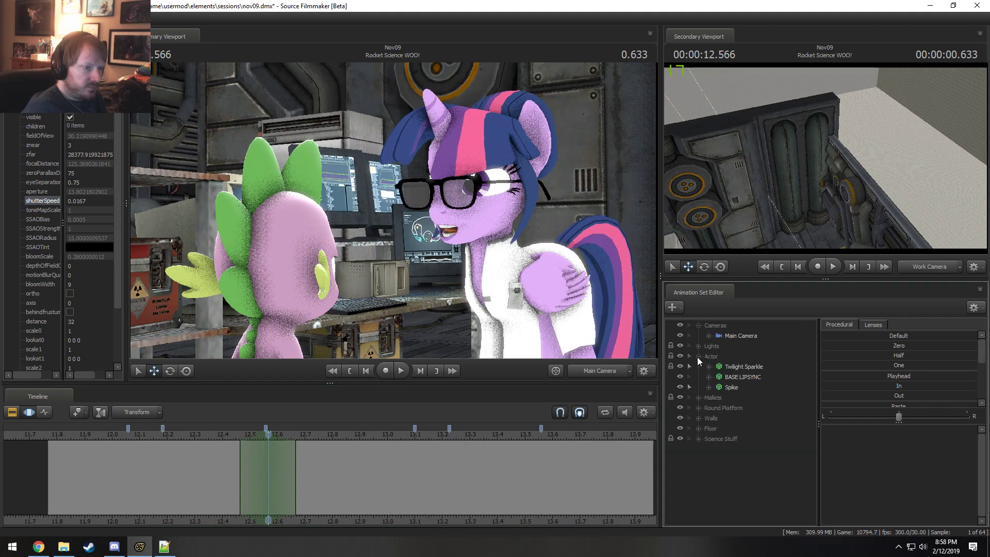
left_click(737, 366)
left_click(709, 367)
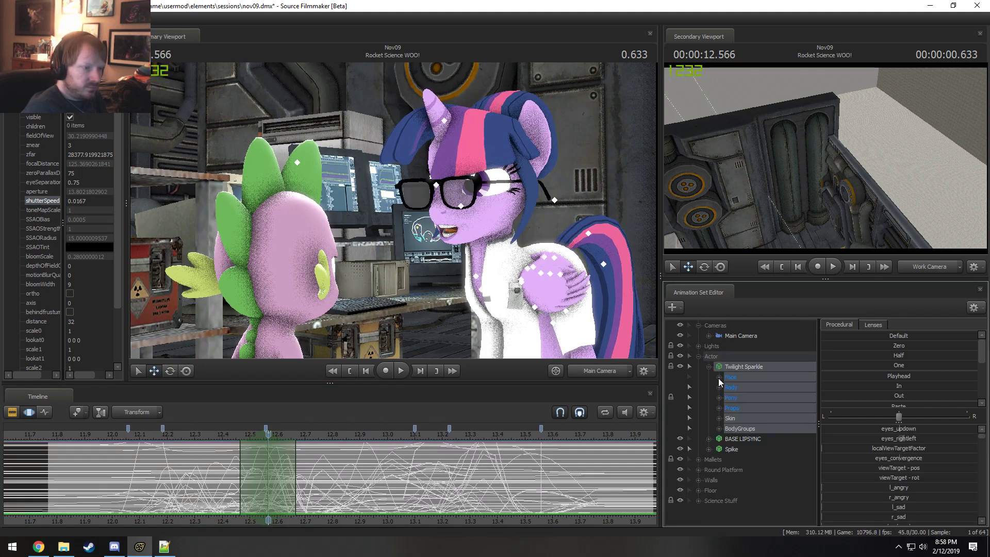
left_click(719, 377)
left_click(749, 418)
left_click_drag(885, 432, 859, 429)
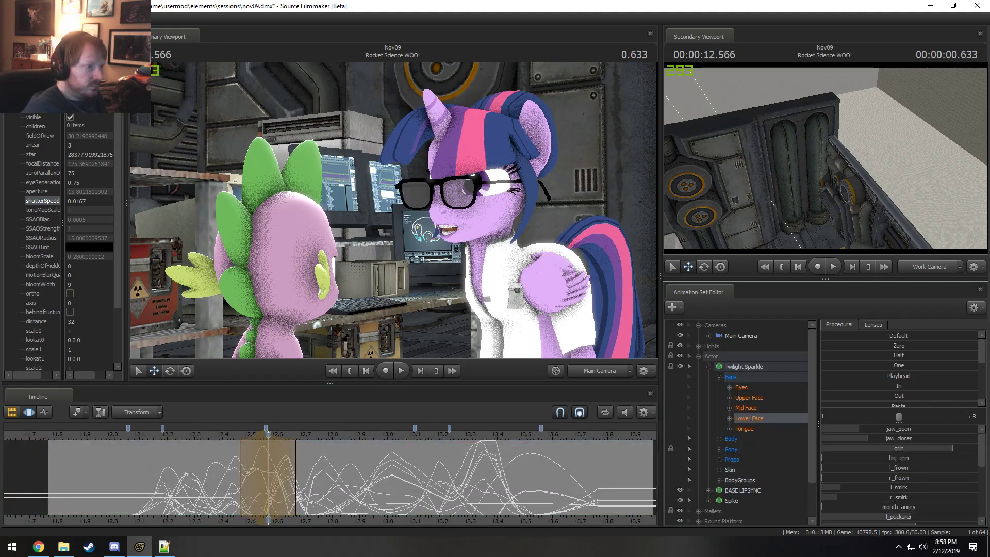
Step: Play back Rocket Science WOO! to check the mouth movement after the jaw edit
left_click_drag(312, 478, 272, 461)
key("space")
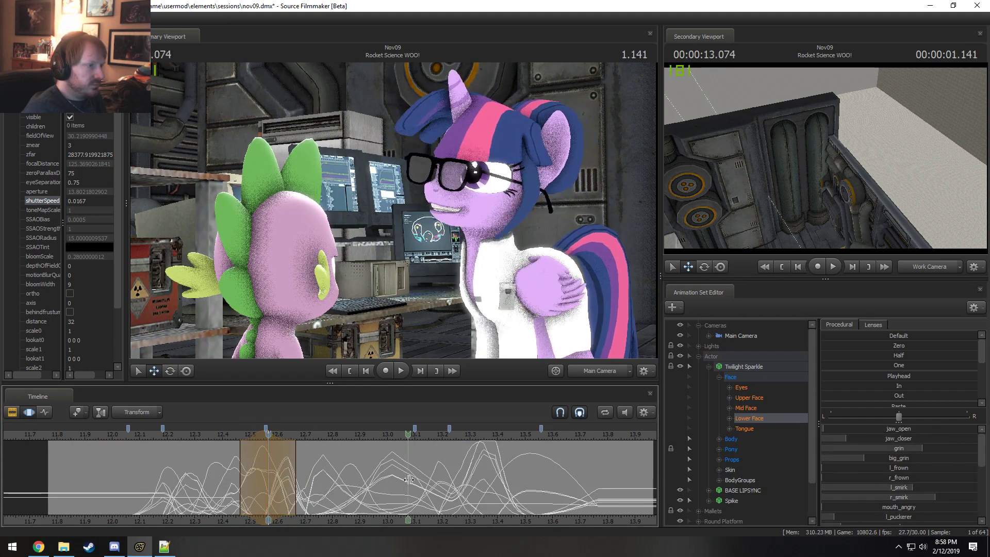
key("space")
Step: Around 00:00:12.733, reshape Twilight's mouth by lowering l_puckerer and r_puckerer, raising l_stretch, and increasing grin to about three quarters
mouse_move(197, 435)
left_mouse_down()
mouse_move(250, 454)
mouse_move(393, 461)
mouse_move(176, 464)
mouse_move(356, 487)
mouse_move(318, 487)
left_mouse_up()
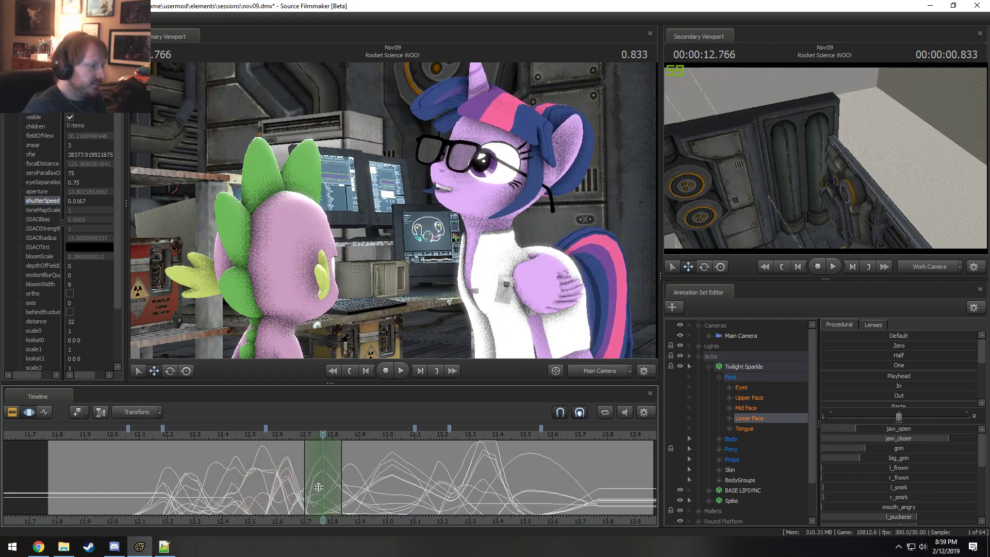
left_click_drag(305, 435, 278, 450)
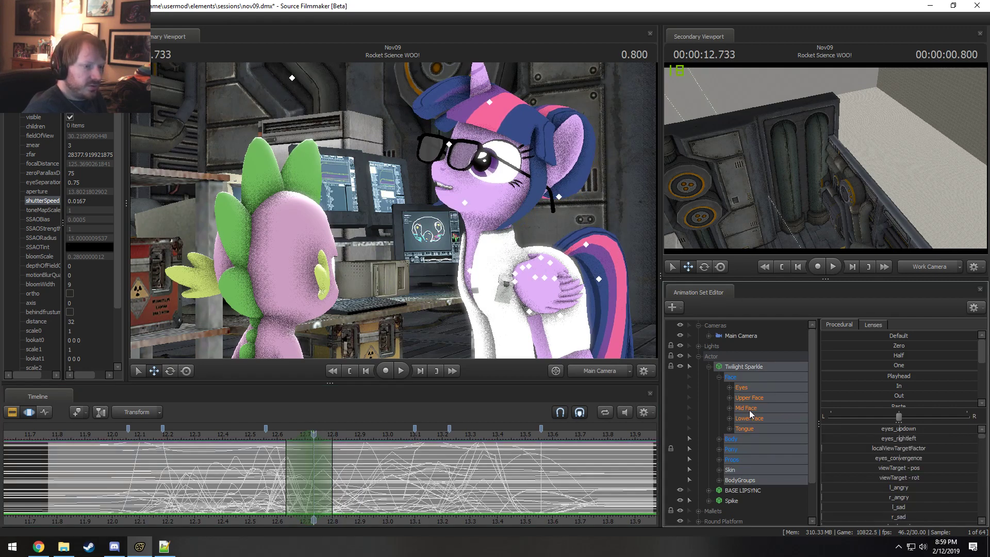
scroll(911, 484, "down", 2)
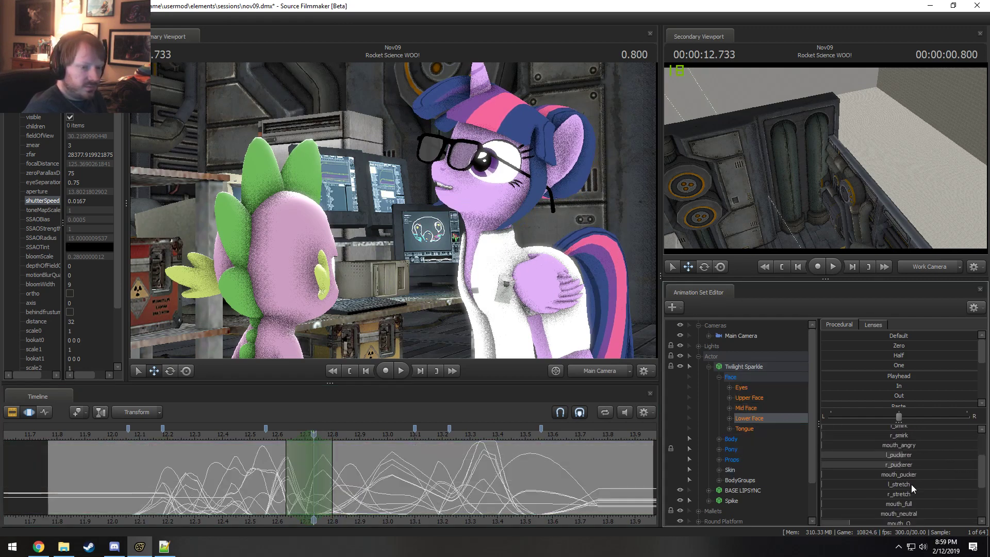
left_click_drag(908, 456, 858, 456)
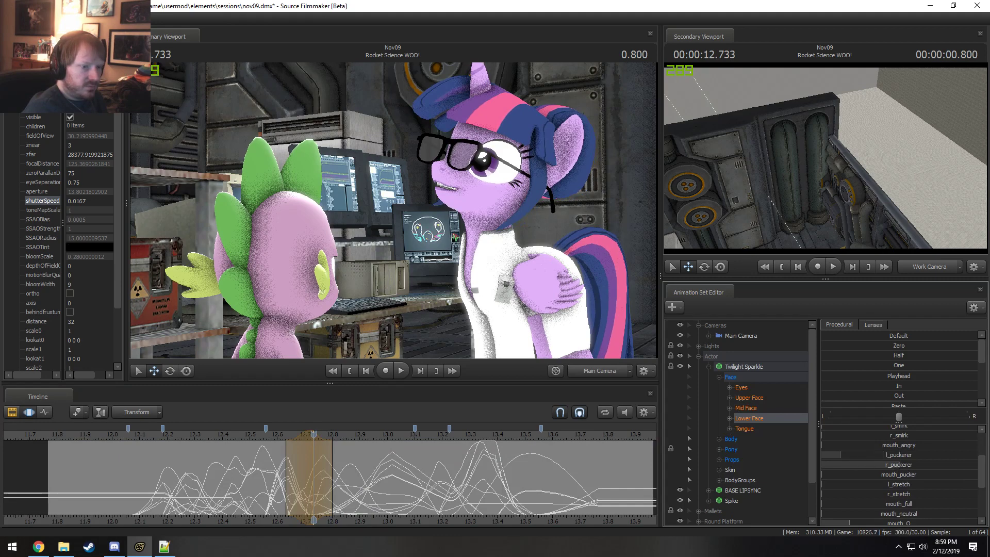
left_click_drag(847, 457, 838, 457)
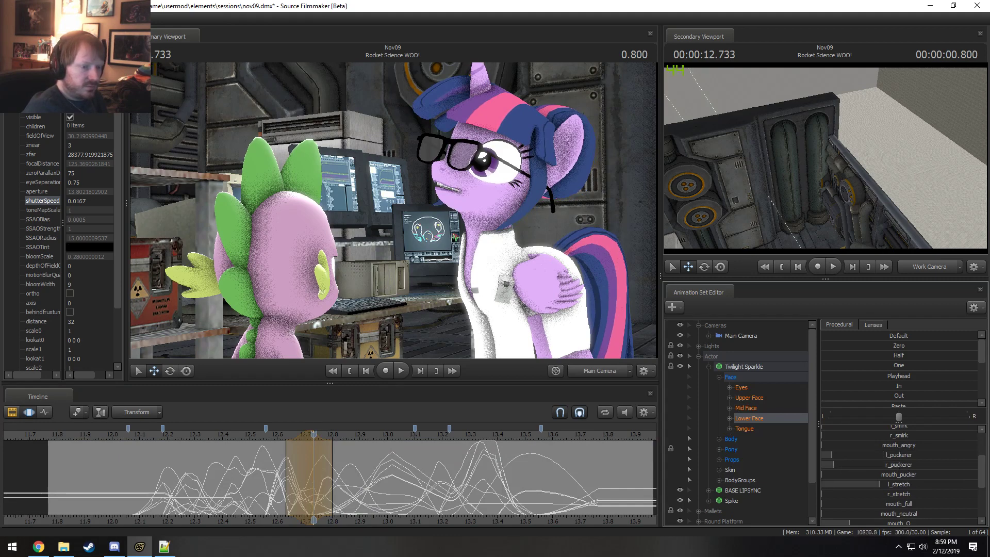
scroll(935, 499, "up", 2)
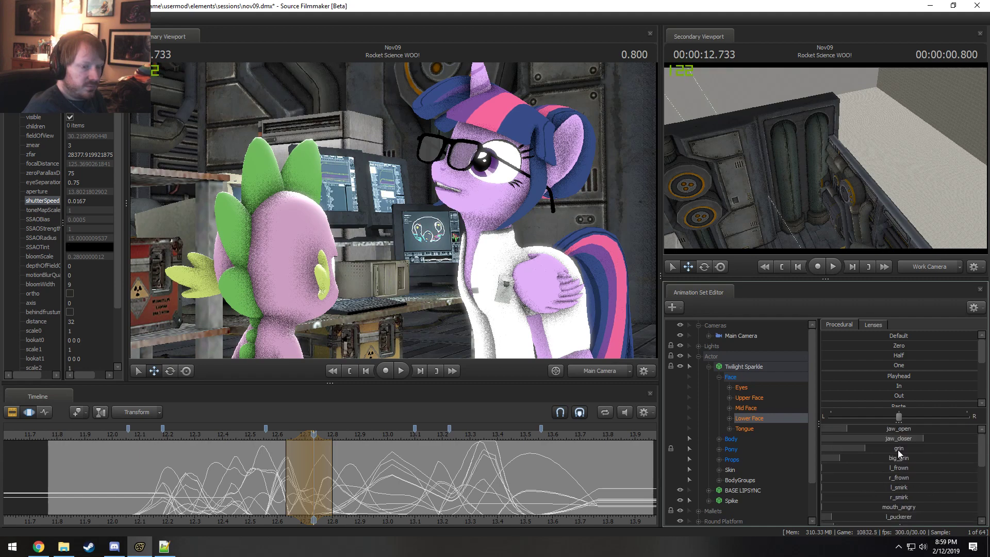
left_click_drag(865, 448, 940, 448)
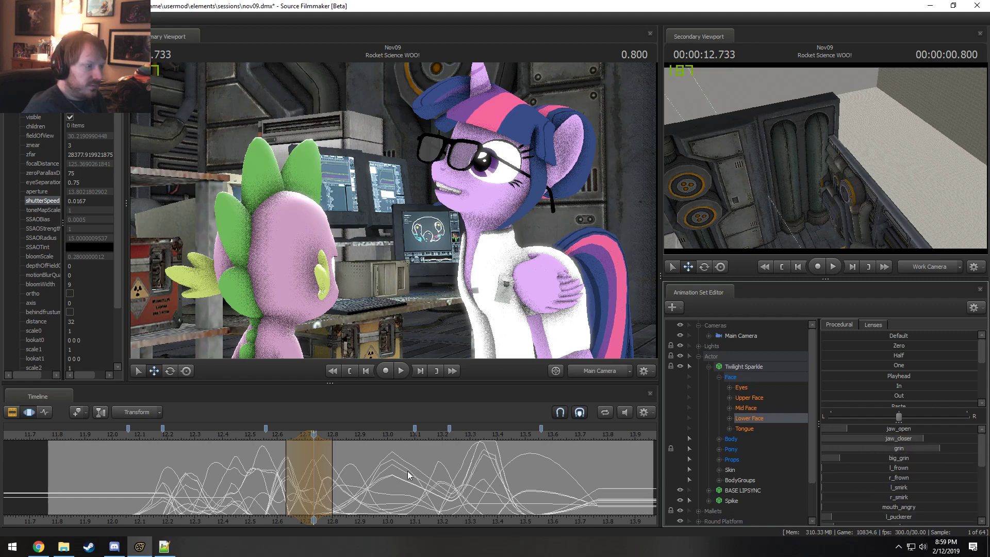
Step: Play back Rocket Science WOO! several times from near its start to review the adjusted lip sync
left_click_drag(259, 483, 313, 483)
key("space")
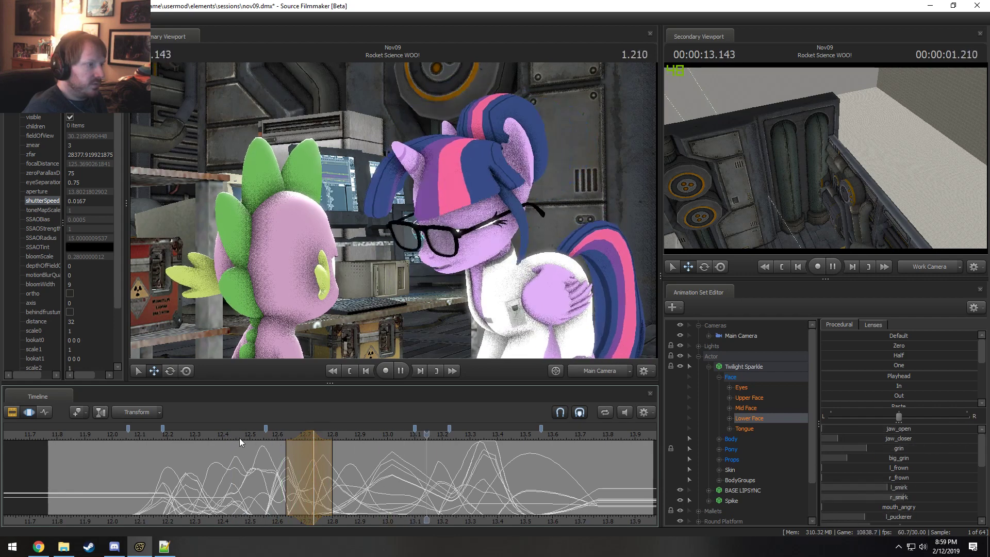
left_click(131, 437)
key("space")
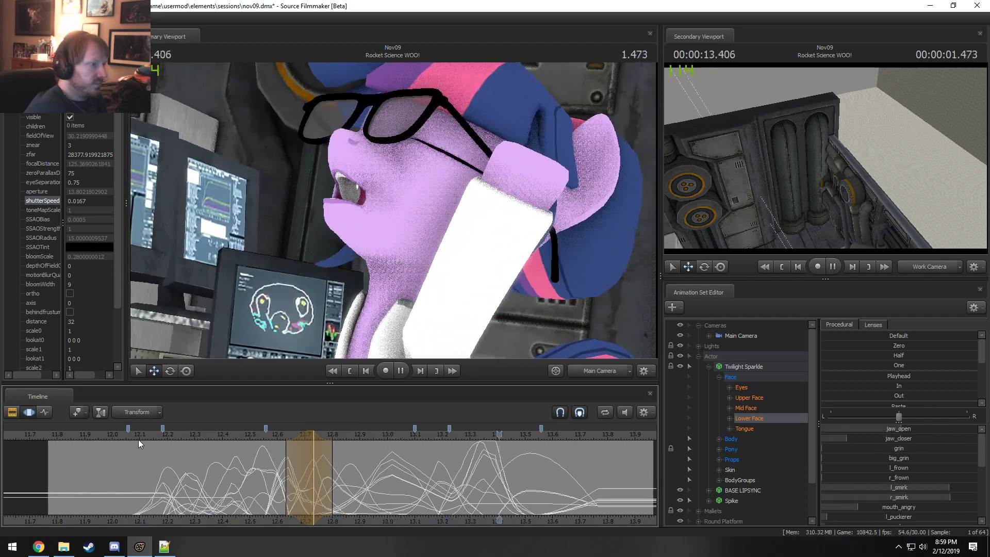
key("space")
left_click(138, 439)
key("space")
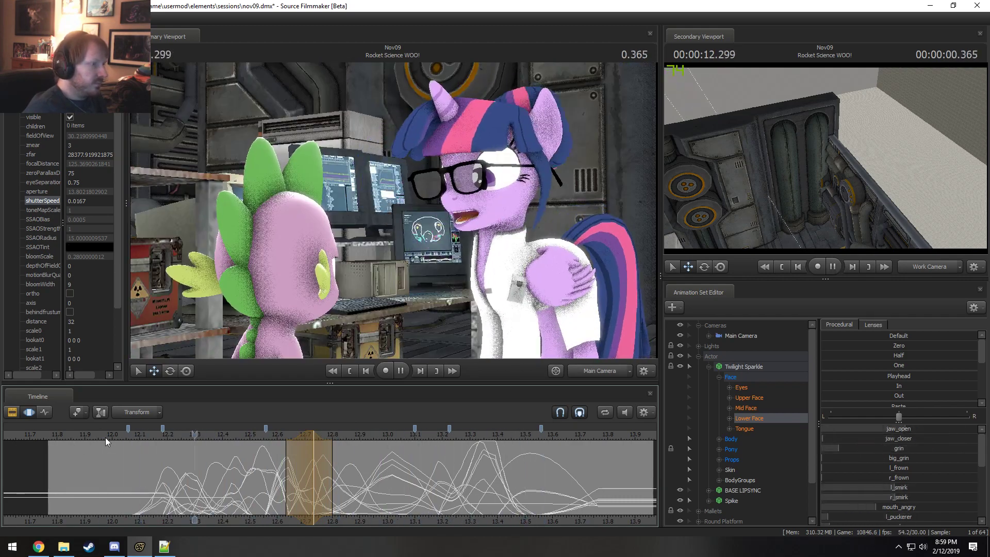
key("space")
Step: Make a time selection around 00:00:12.566 and rotate Twilight Sparkle's head bone slightly
key("shift")
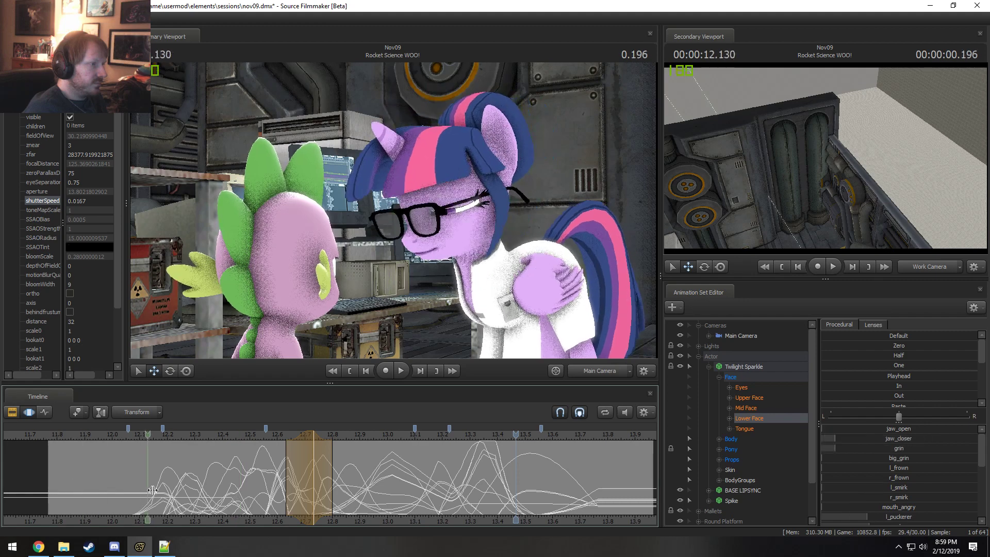
left_click_drag(278, 496, 266, 495, "shift")
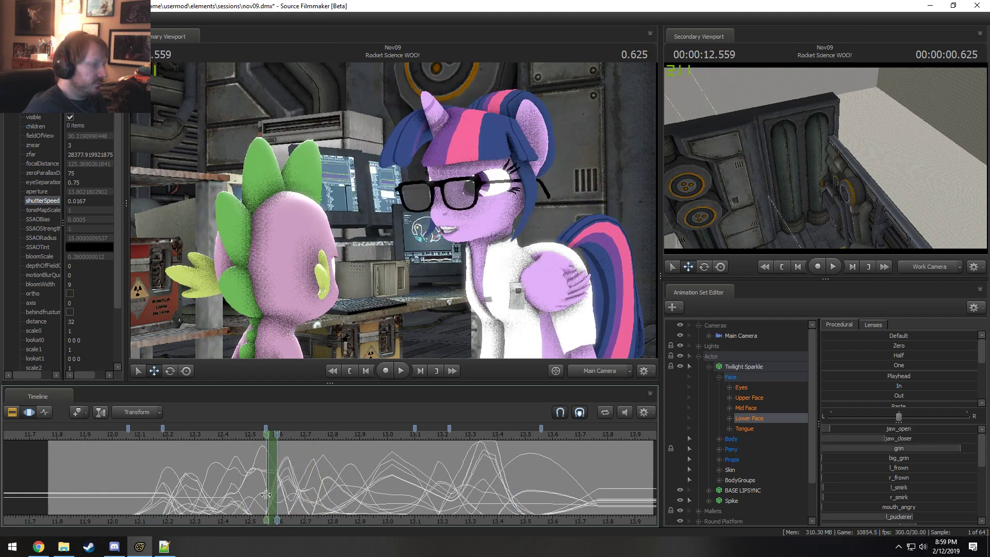
left_click(268, 495, "shift")
scroll(268, 494, "up", 6, "shift")
left_click(499, 210)
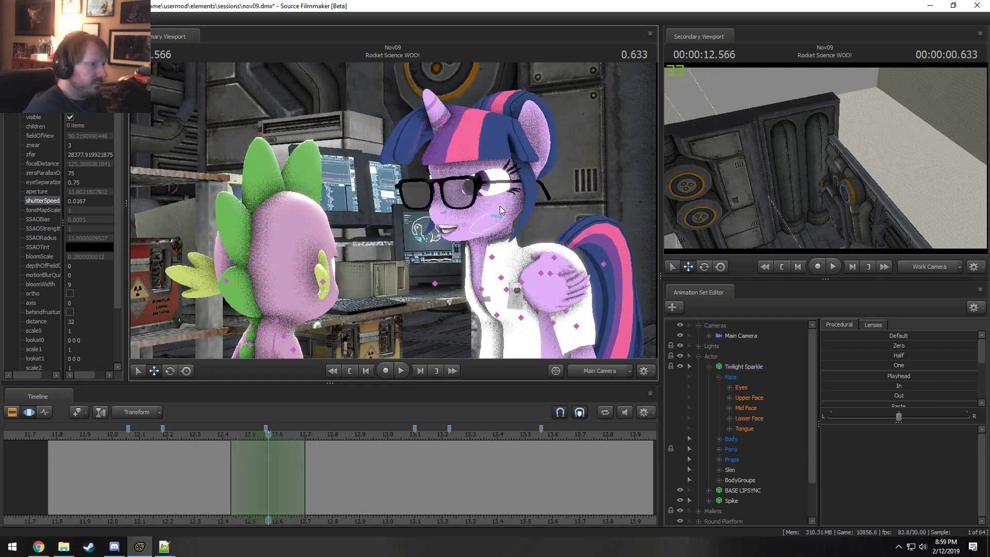
key("e")
left_click_drag(464, 243, 473, 247)
Step: Replay Rocket Science WOO! through 00:00:13.700 to review Twilight's head motion
key("space")
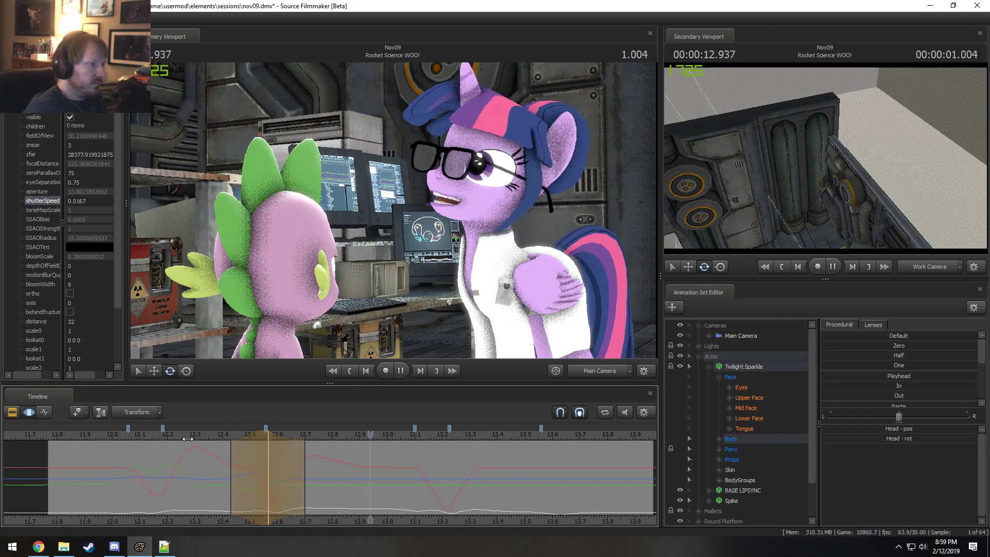
key("space")
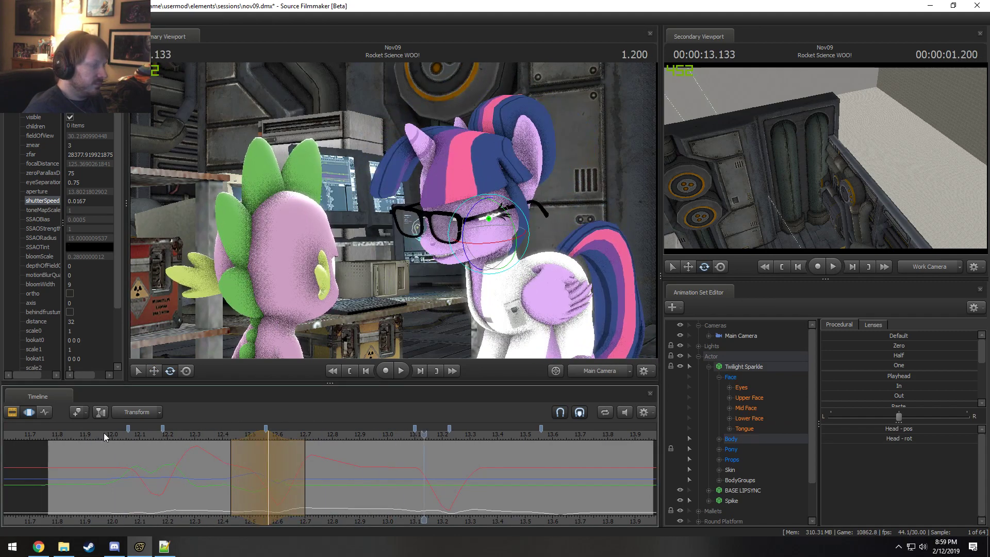
left_click(93, 438)
key("space")
key("space")
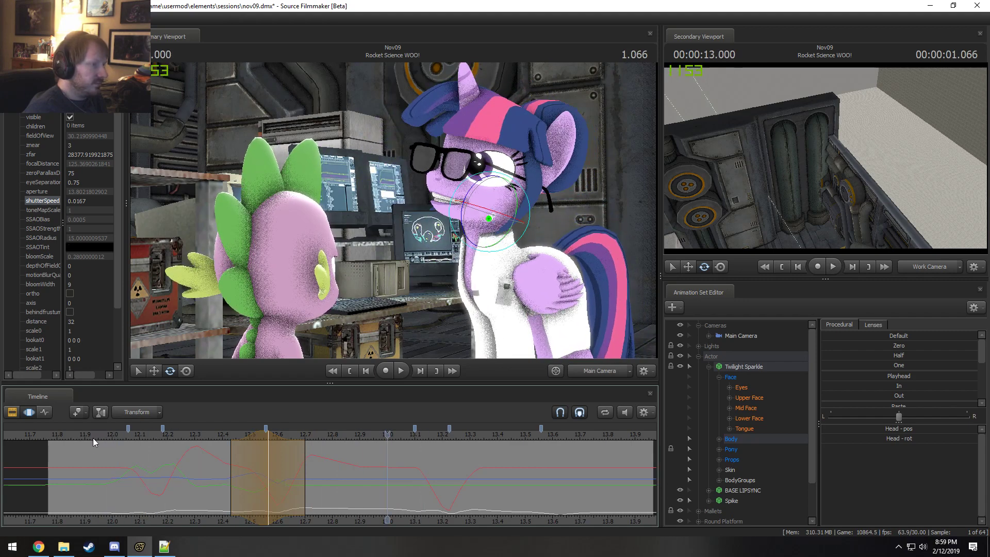
left_click(94, 429)
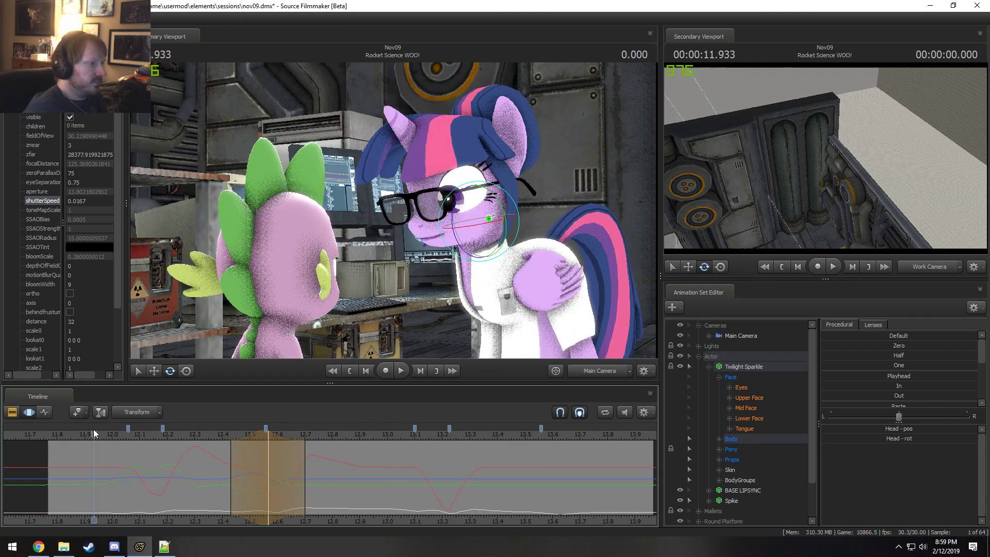
left_click(148, 436)
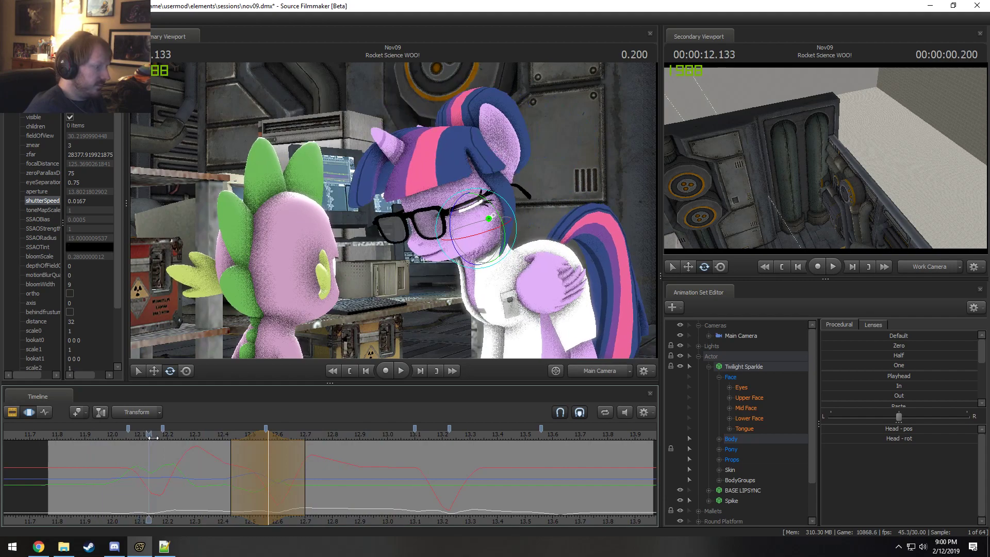
key("space")
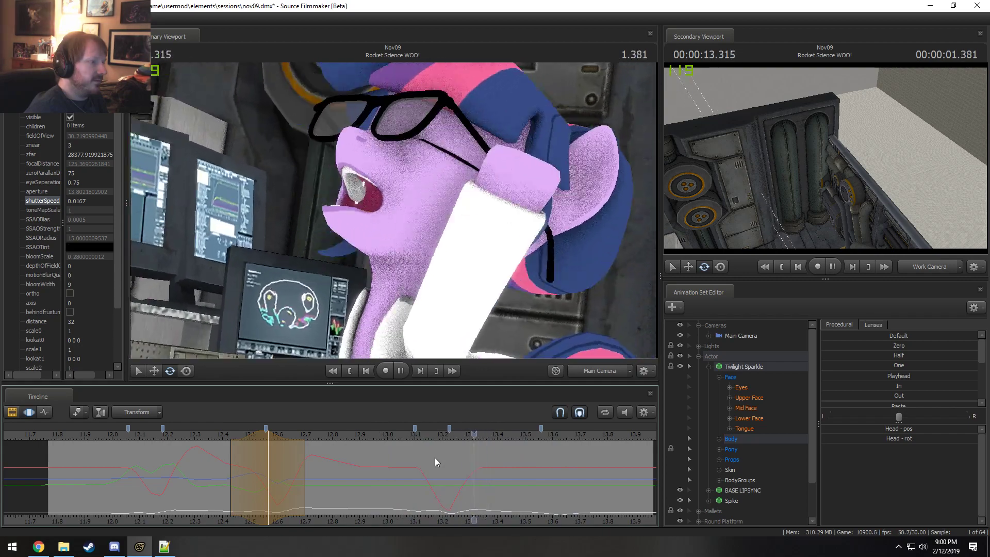
key("space")
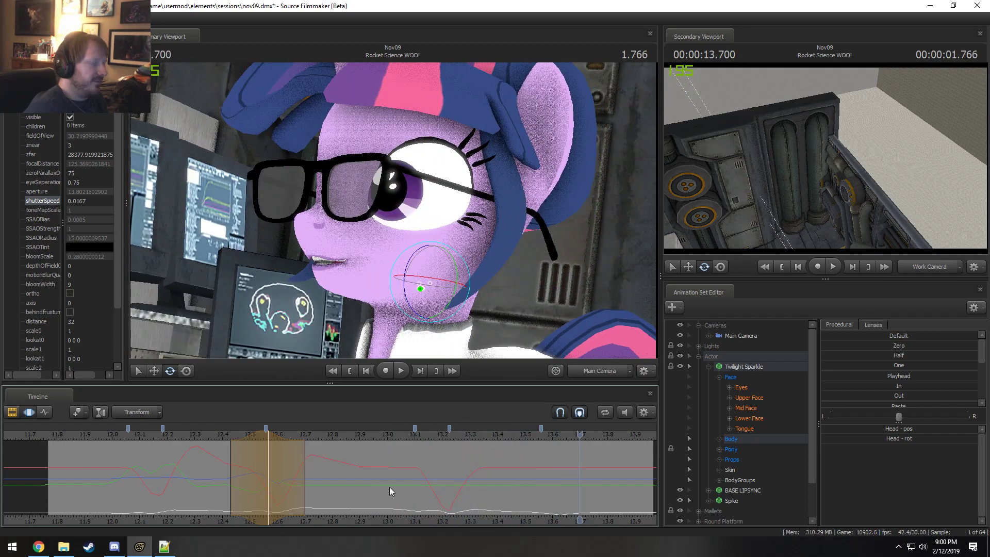
Step: Select Twilight Sparkle's Eyes controls, make a time selection around 00:00:12.566, and adjust eyes_updown slightly
key("shift")
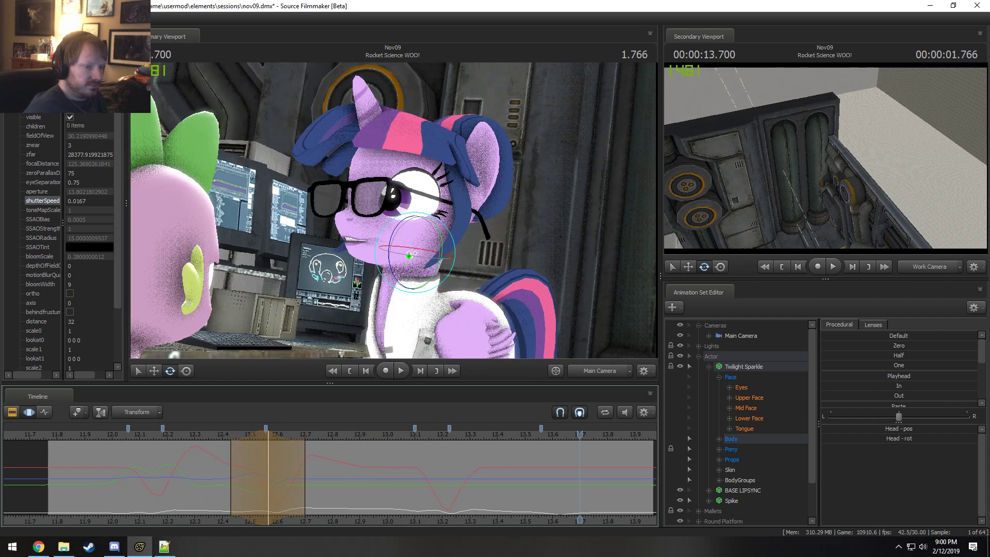
left_click(756, 390)
scroll(329, 467, "up", 2)
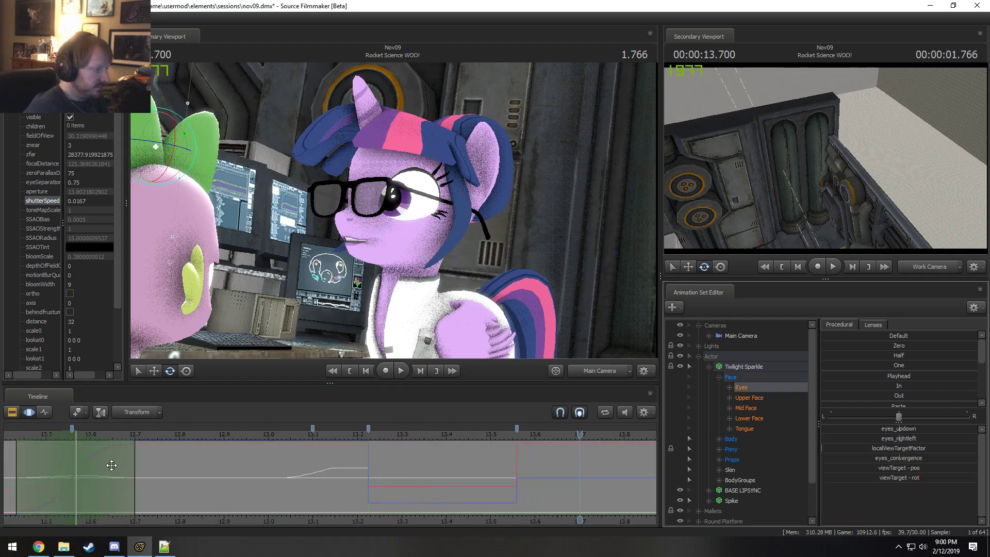
scroll(112, 467, "down", 1)
key("shift")
left_click(183, 483, "shift")
scroll(183, 483, "up", 4, "shift")
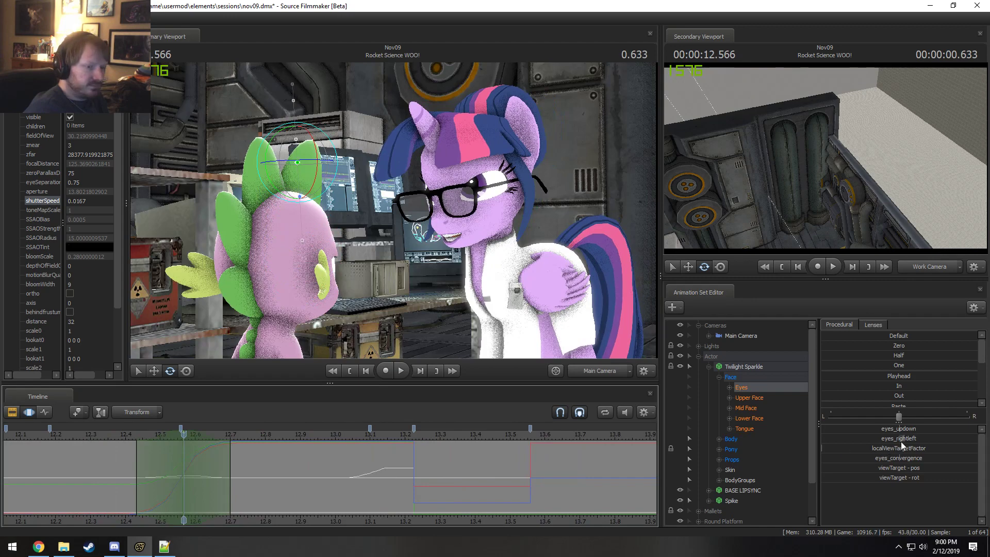
left_click_drag(914, 430, 915, 430)
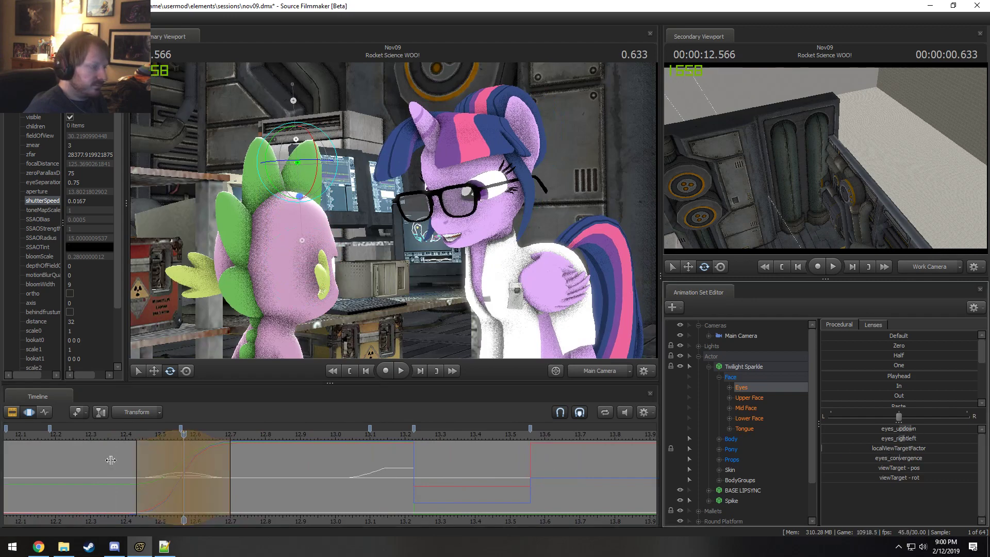
Step: Play back Rocket Science WOO! to review Twilight's eye movement around 00:00:12.566
key("shift")
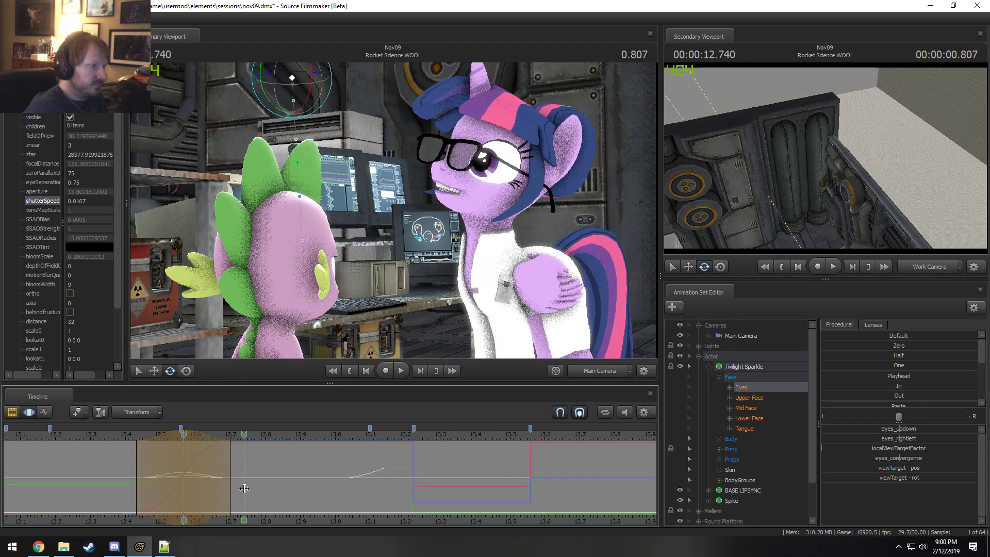
key("space")
key("space")
scroll(119, 459, "down", 4)
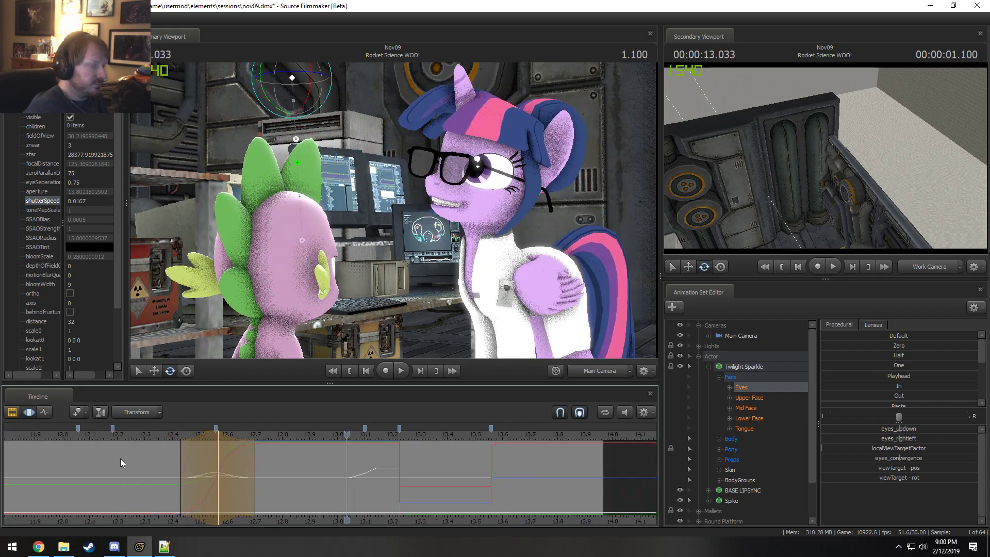
left_click(182, 436)
Step: Around 00:00:12.700, adjust Twilight's eyes slightly and extend the end of the edit's time selection to about 12.866
key("shift")
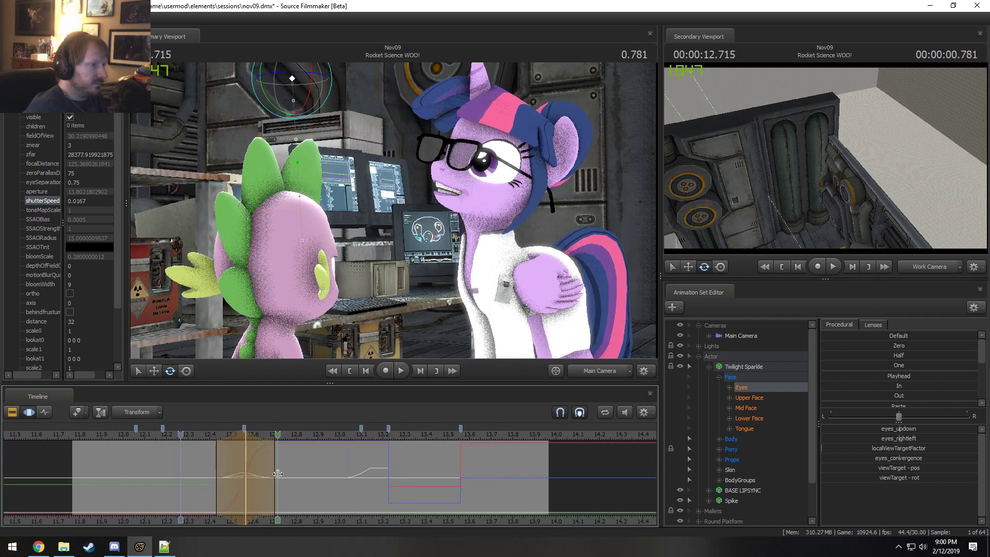
left_click(273, 478, "shift")
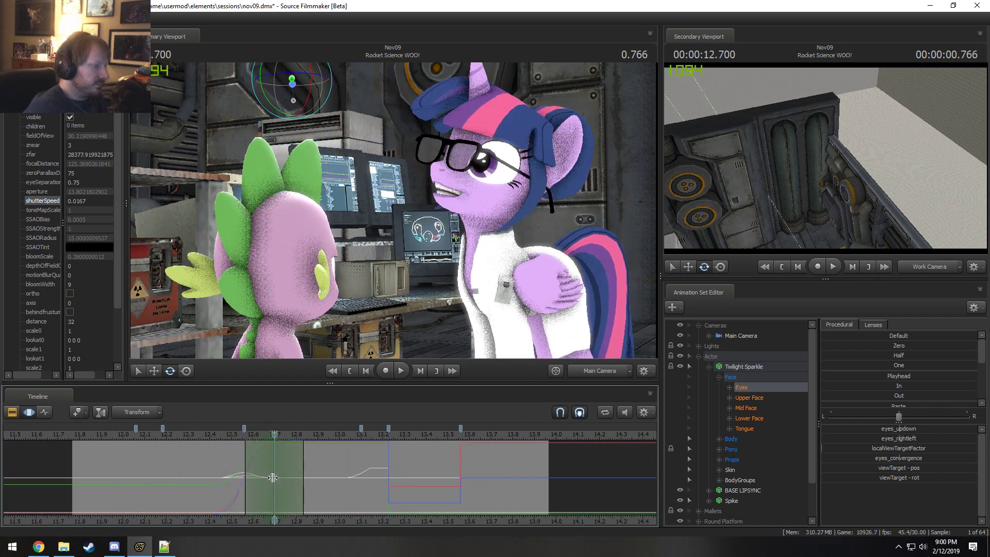
key("w")
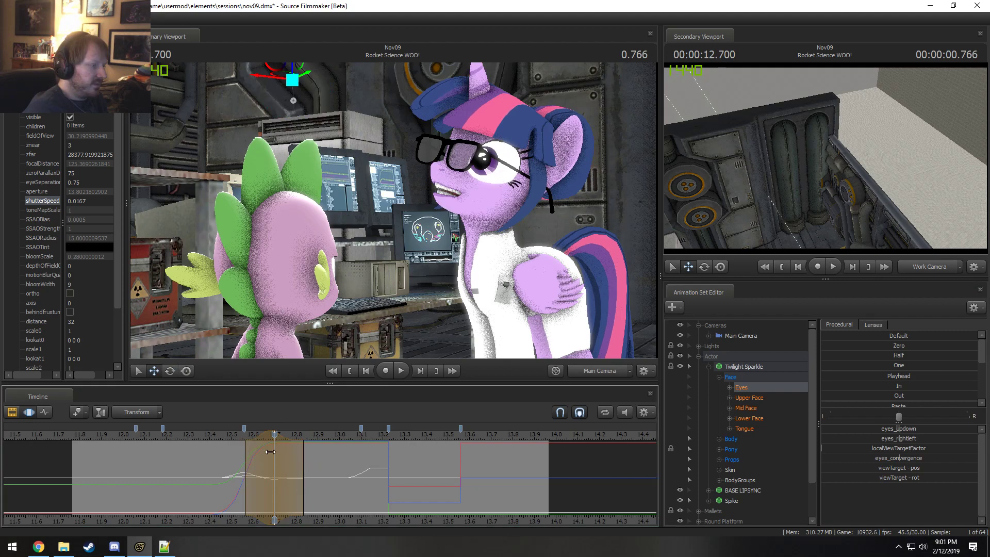
key("space")
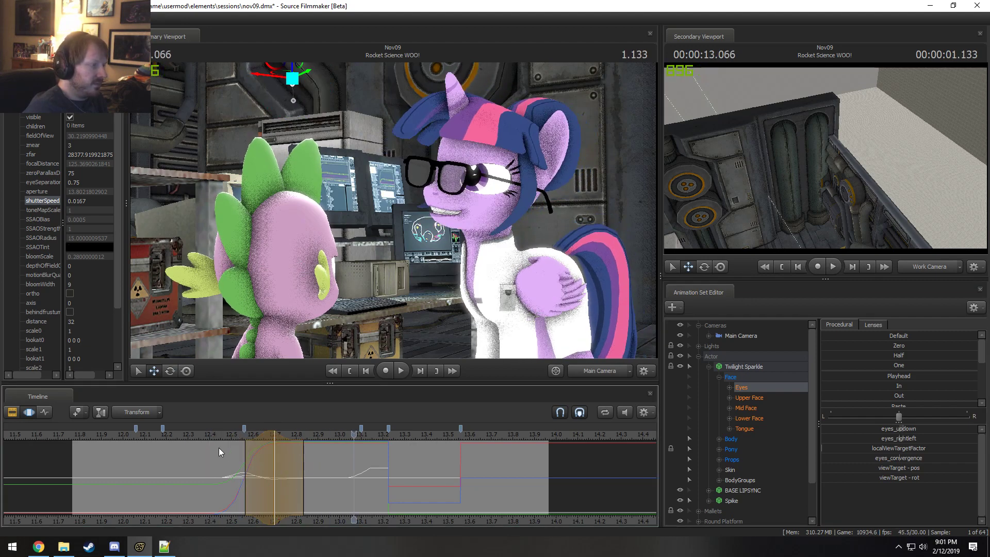
key("shift")
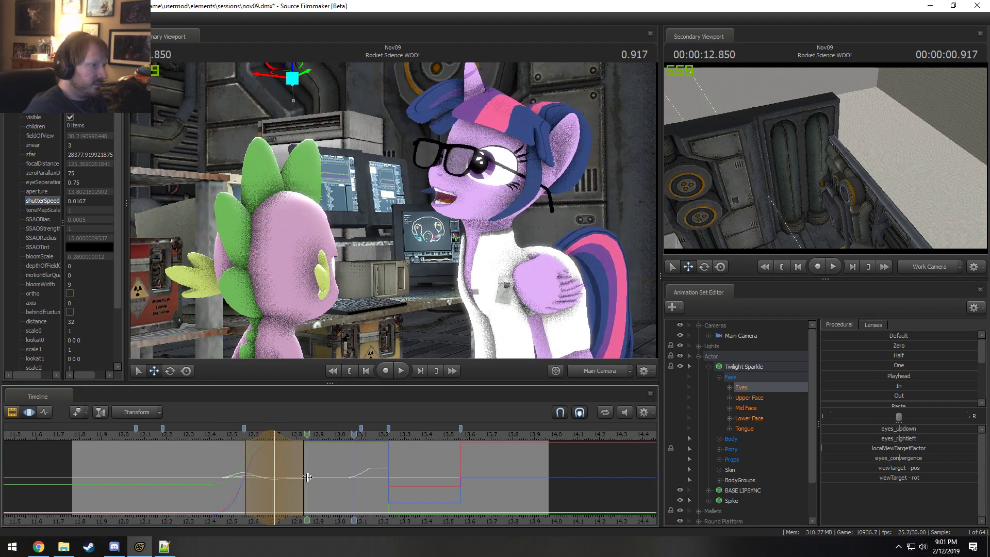
left_click_drag(304, 474, 311, 473)
key("shift")
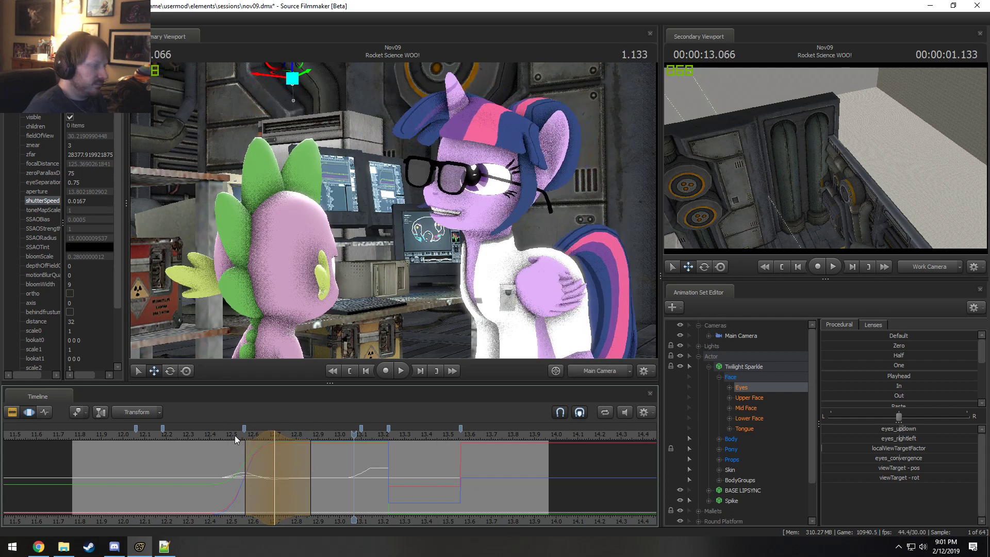
left_click(275, 449)
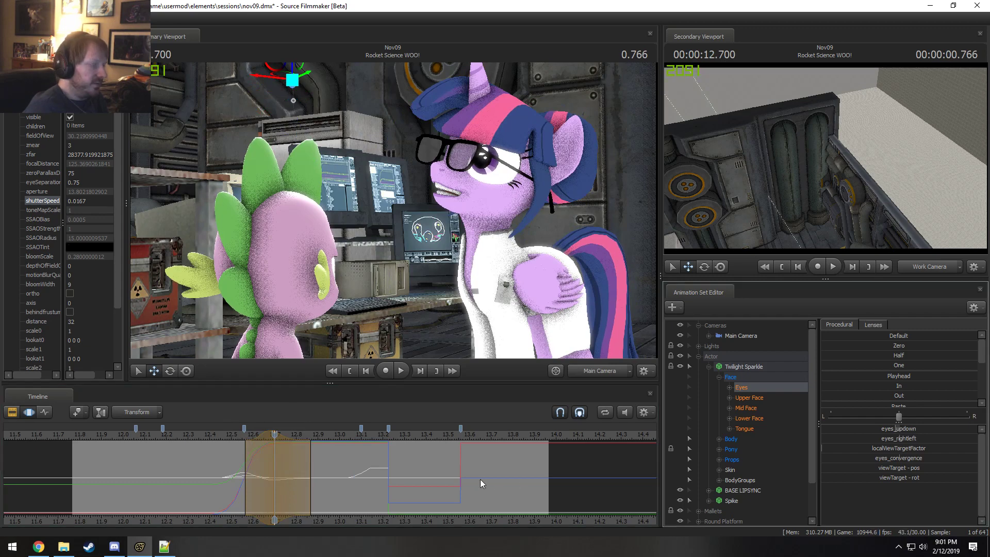
Step: Scrub back to about 00:00:12.433 and replay the shot to check the extended eye adjustment
left_click_drag(227, 436, 215, 435)
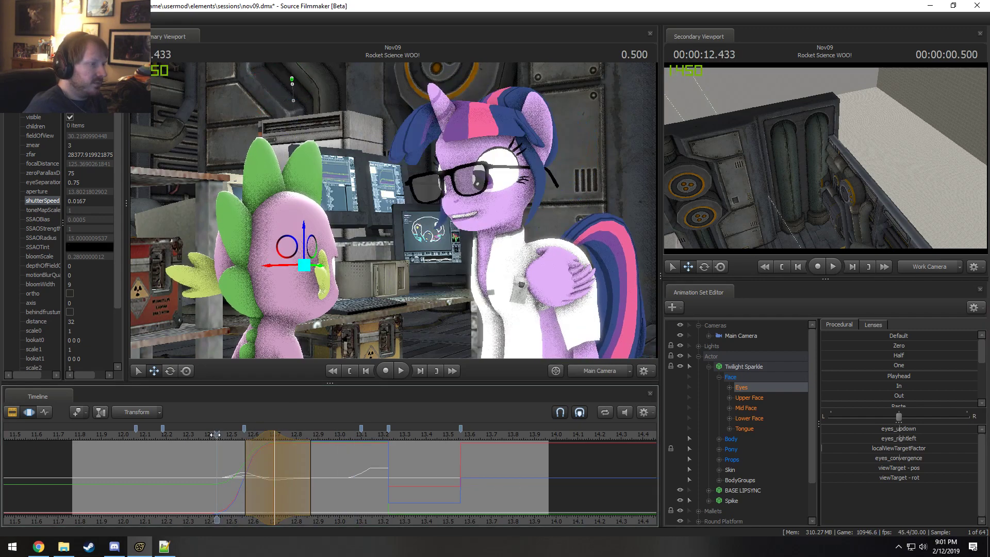
left_click(176, 436)
key("space")
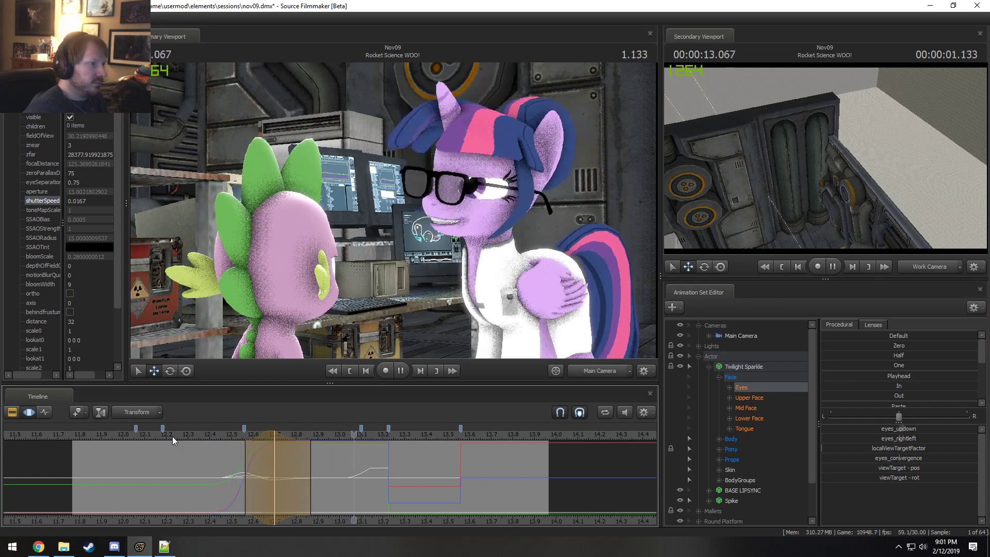
left_click(129, 431)
key("space")
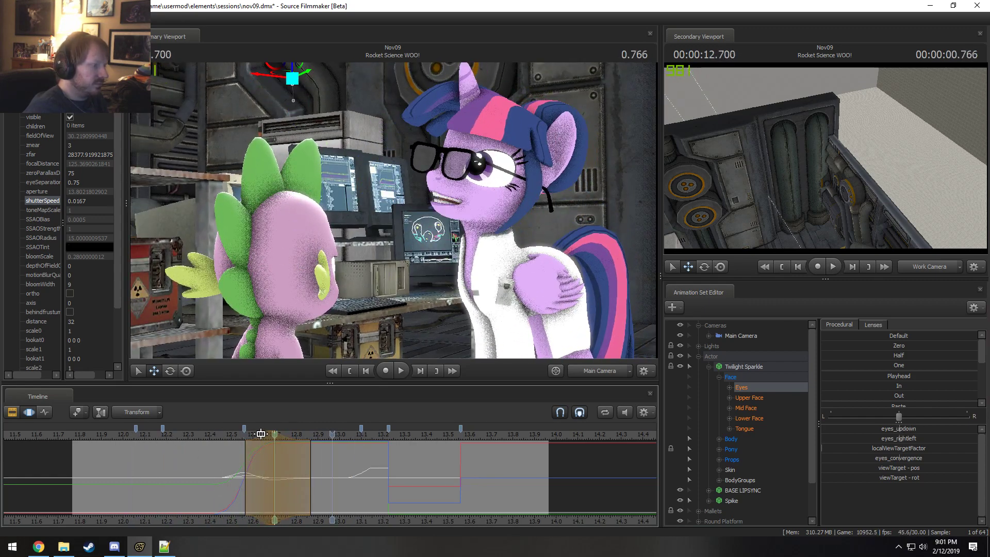
Step: Shift the eye adjustment's time selection later, centring it at about 00:00:12.733, and replay the movement
left_click_drag(261, 434, 268, 435)
left_click_drag(268, 438, 271, 475)
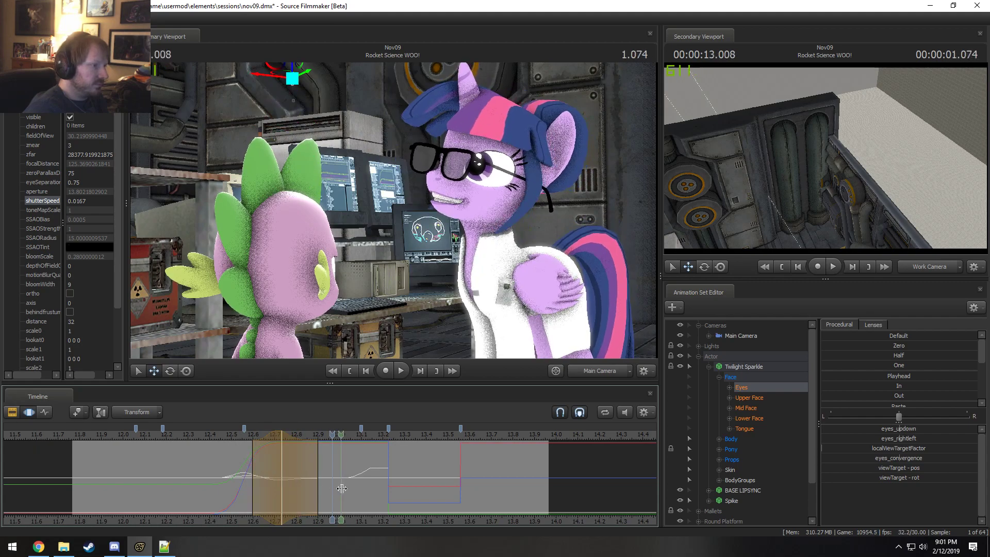
left_click(209, 435)
key("space")
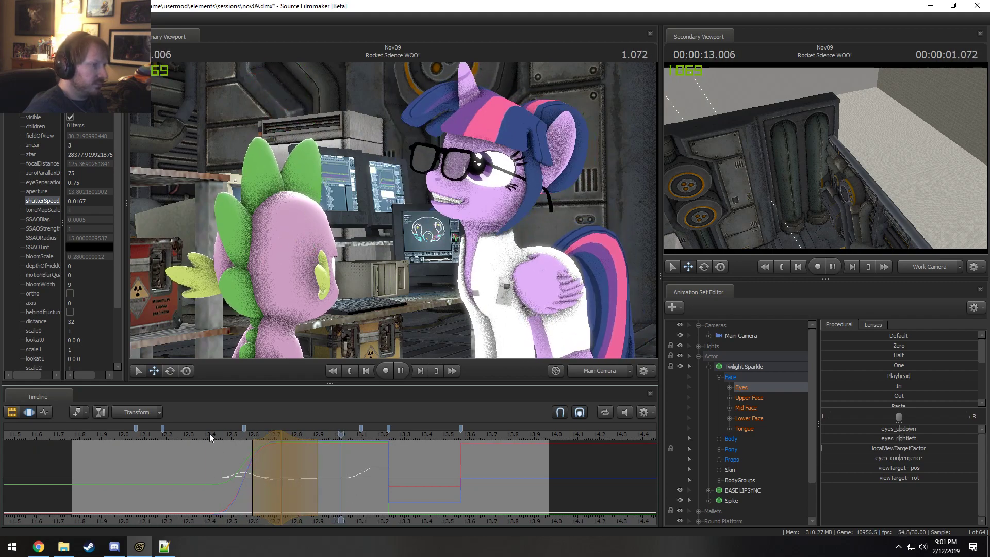
Step: Play the closing part of Rocket Science WOO! from about 00:00:13.433 to examine Twilight's eyes and face
left_click_drag(407, 470, 472, 481)
scroll(418, 486, "up", 2)
key("space")
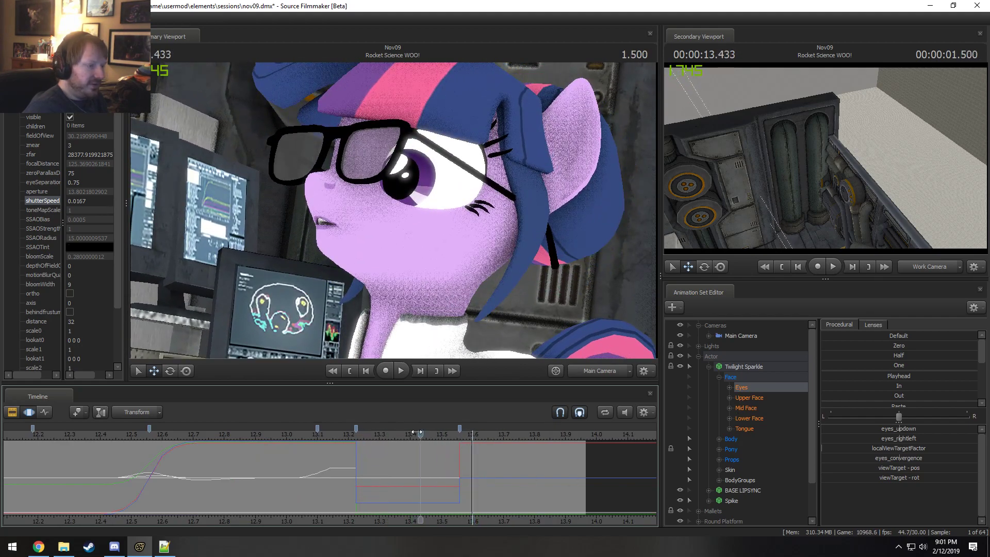
key("space")
Step: On Twilight's Upper Face controls, blend the abrupt change around 00:00:13.566 into a gradual transition and replay it
left_click(741, 400)
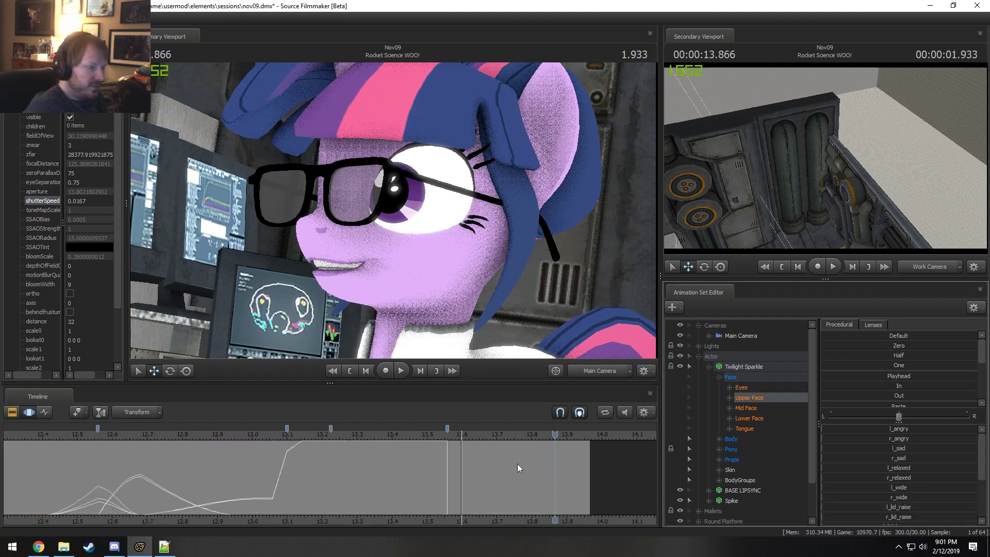
left_click_drag(518, 463, 433, 482)
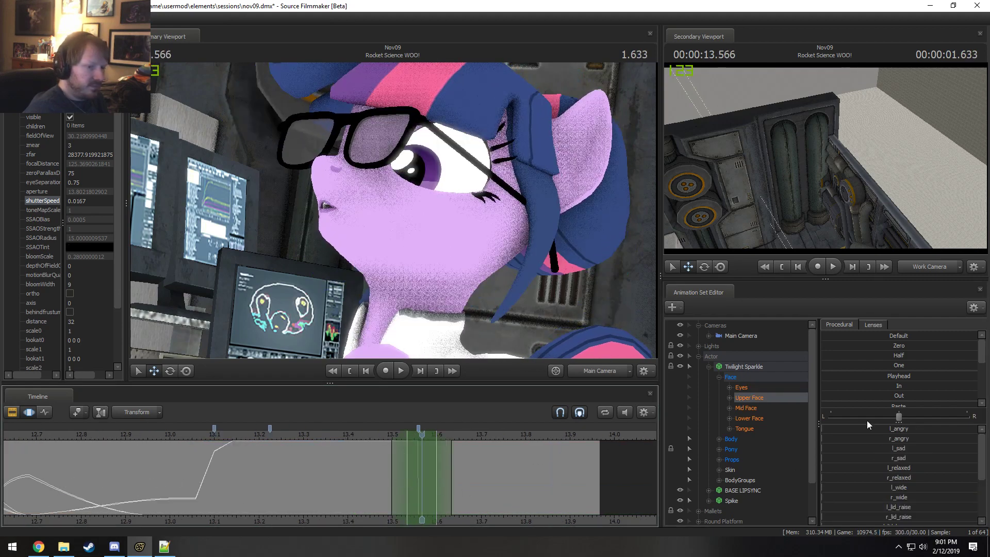
scroll(887, 398, "down", 3)
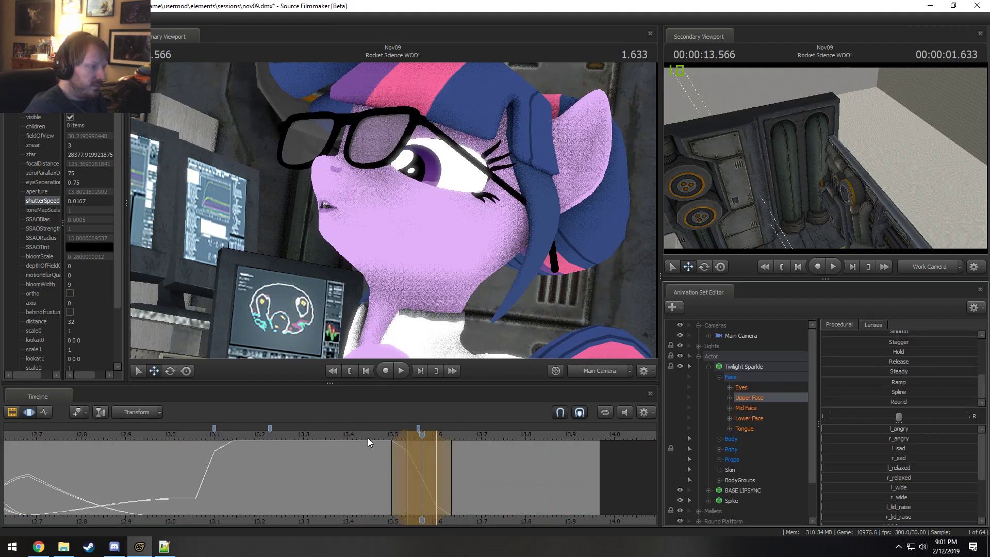
key("space")
key("space")
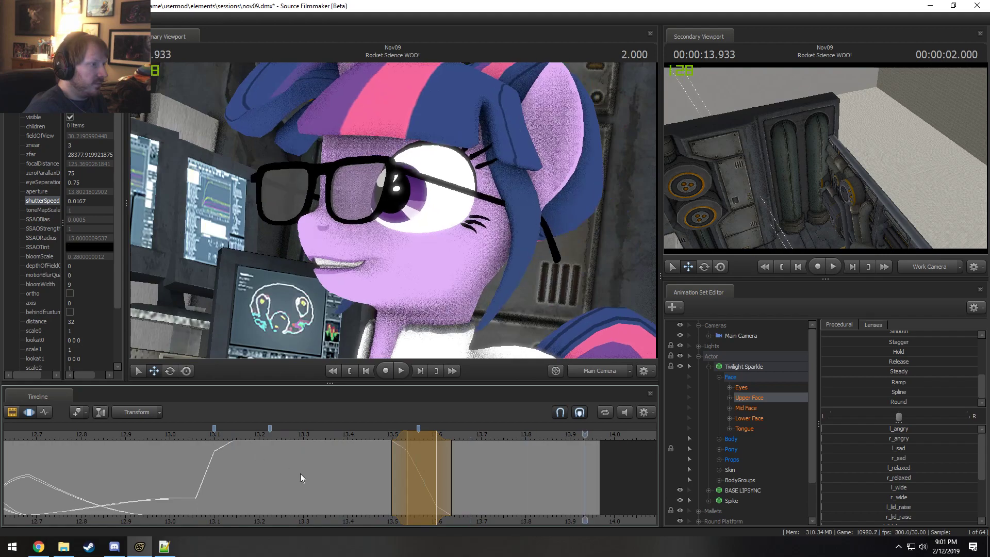
Step: Select Twilight's Eyes controls and apply the Out preset across the time selection from about 00:00:13.433 to 13.566
left_click(440, 508)
left_click_drag(439, 508, 418, 510)
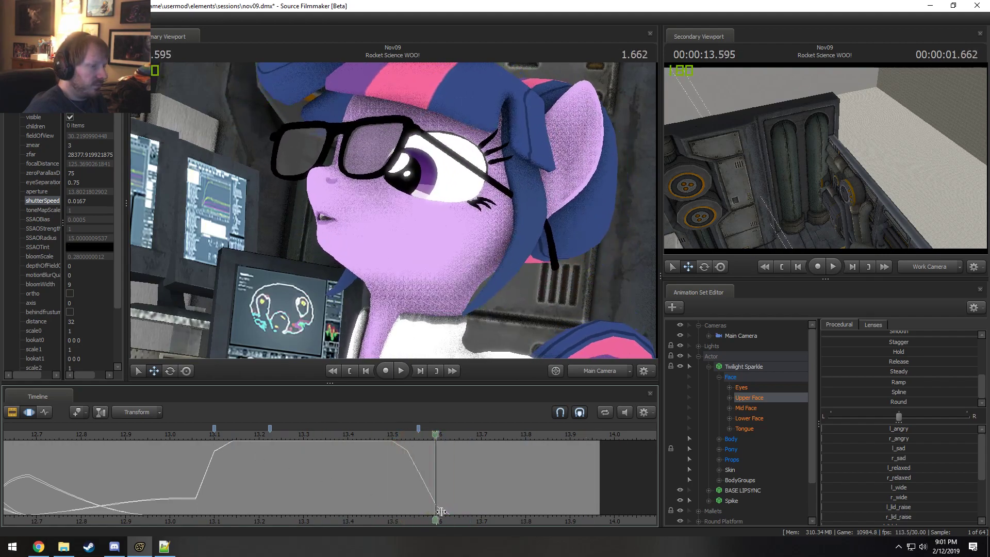
left_click(741, 387)
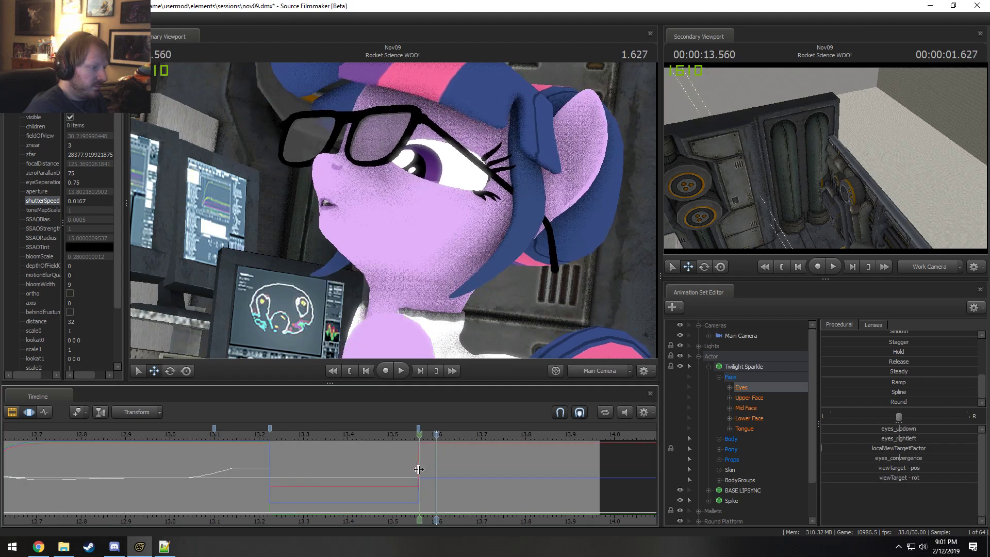
left_click_drag(420, 467, 363, 471, "shift")
scroll(908, 386, "up", 5)
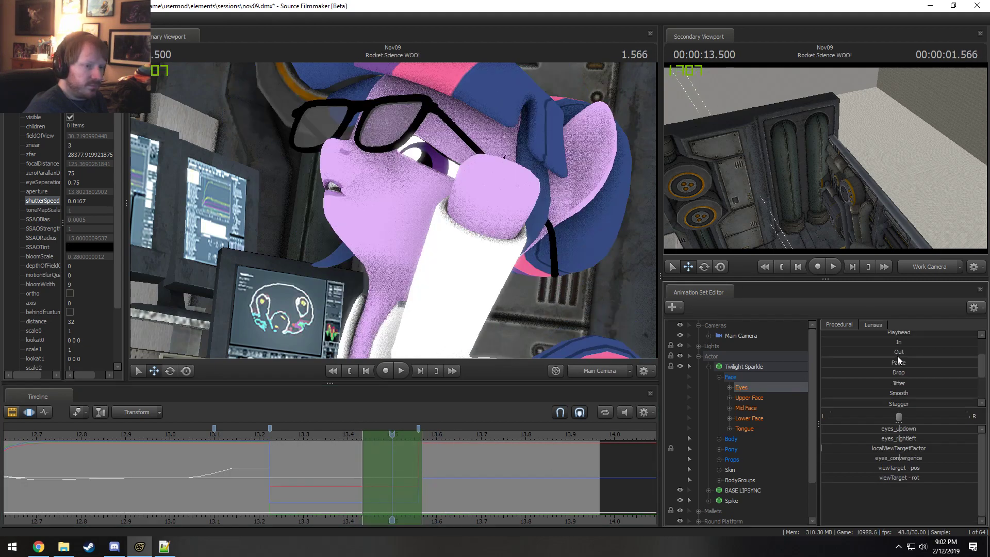
left_click(899, 396)
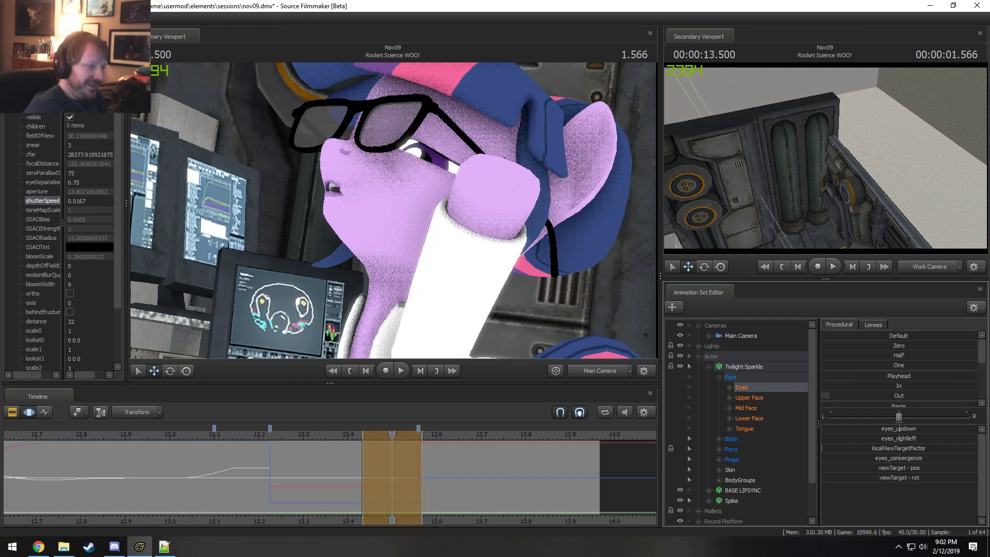
Step: Make a time selection from about 00:00:13.433 to 13.600, lower eyes_updown slightly, extend the selection's end to about 13.633, and replay
left_click(401, 457)
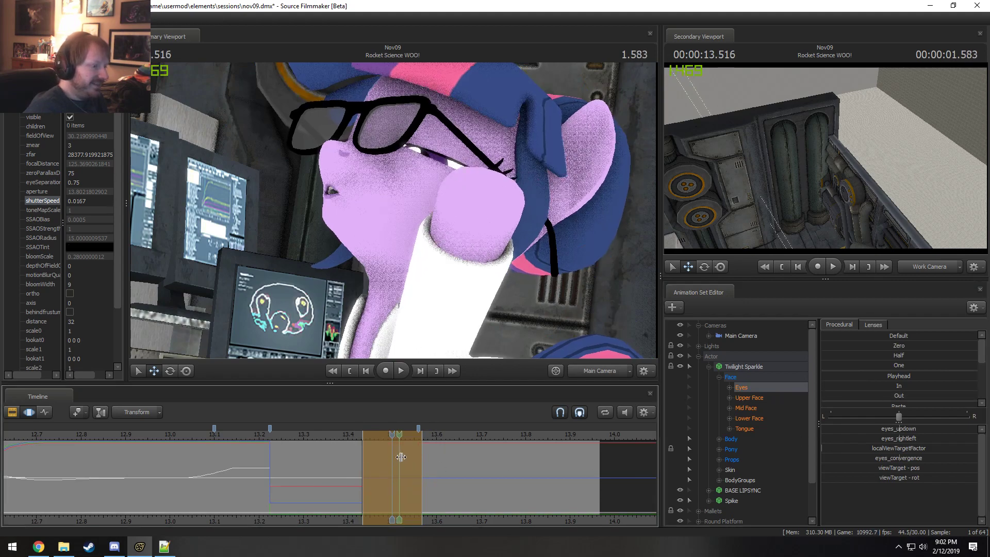
left_click_drag(422, 461, 363, 473)
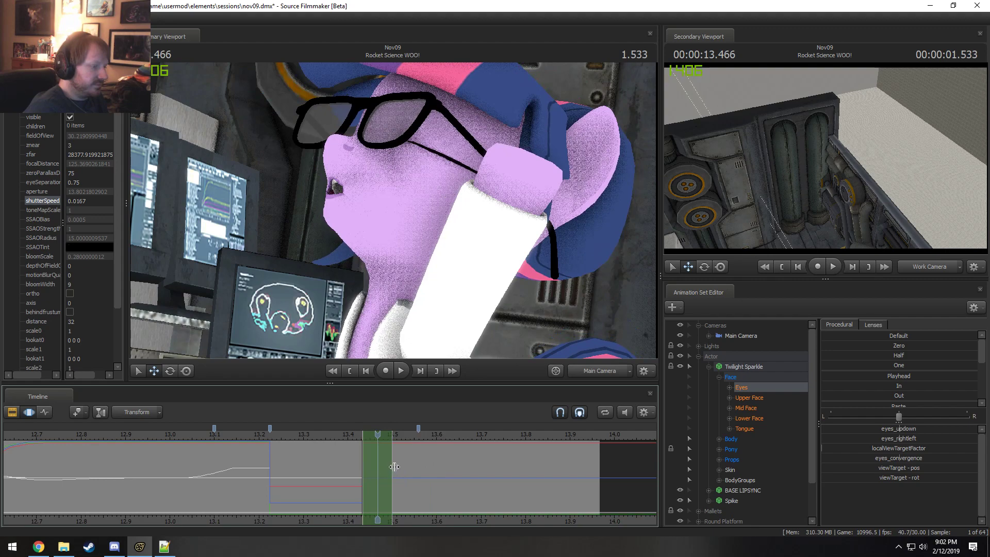
left_click_drag(397, 467, 448, 487)
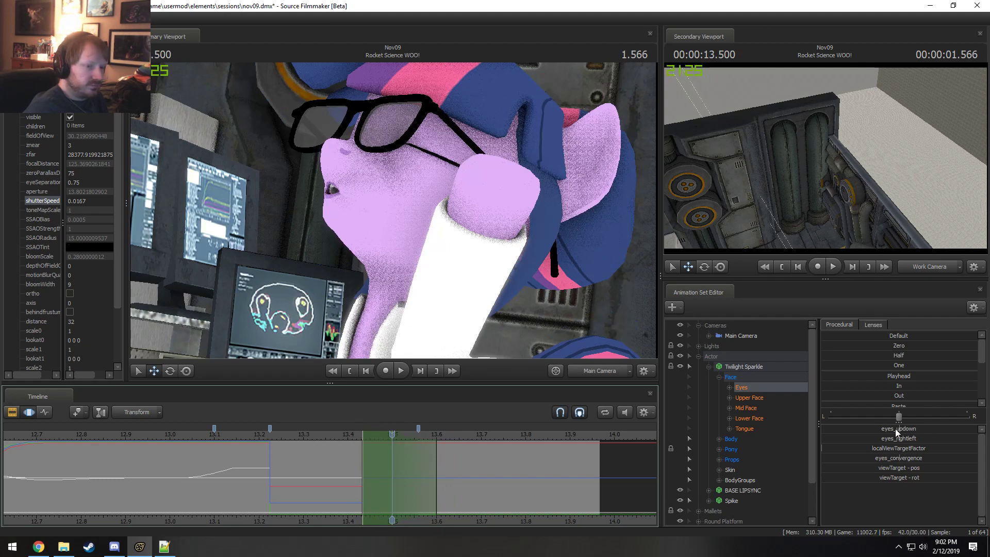
left_click_drag(895, 429, 897, 428)
mouse_move(392, 457)
left_mouse_down()
mouse_move(475, 472)
mouse_move(392, 454)
left_mouse_up()
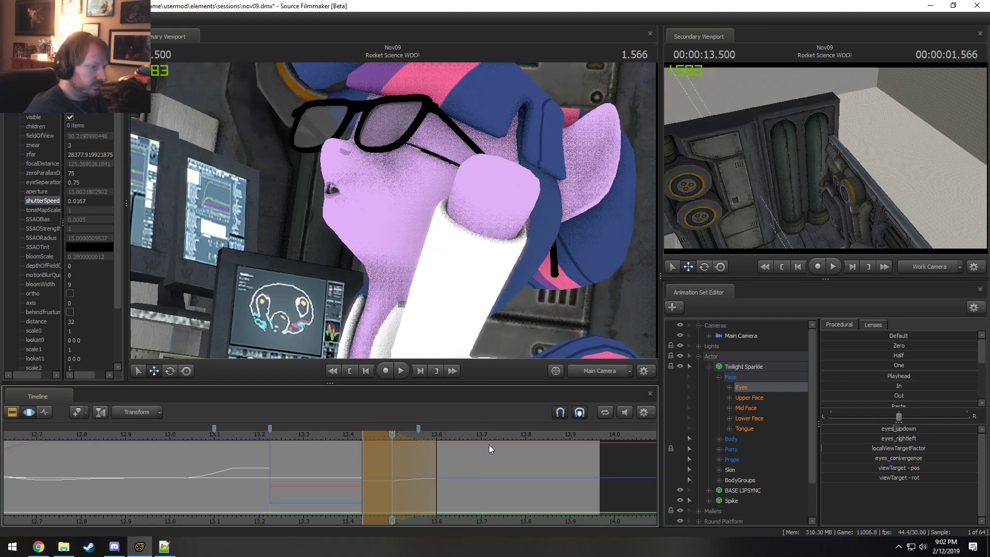
left_click_drag(393, 479, 477, 497)
key("space")
key("space")
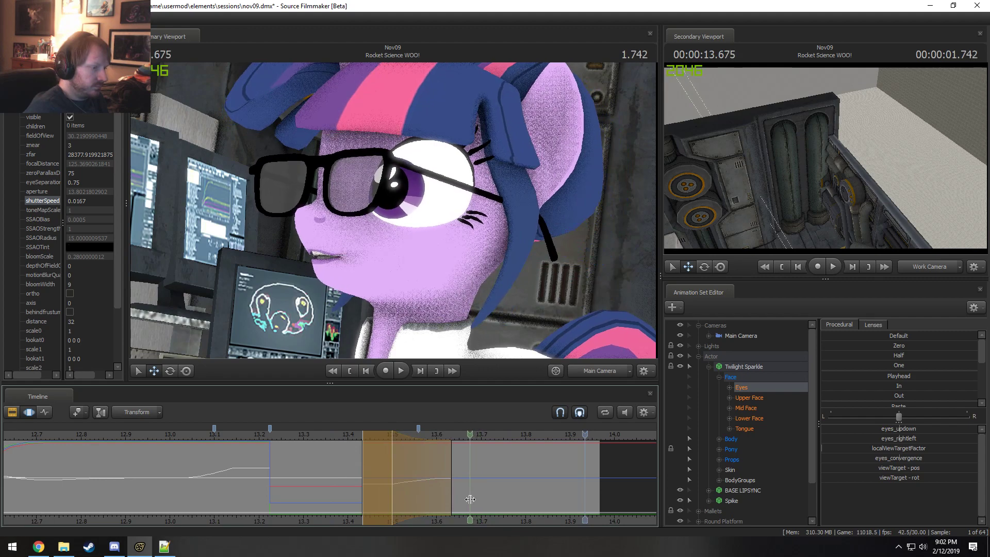
Step: Make a time selection around 00:00:13.666, adjust Twilight's eyes_updown slightly, and replay the end of the shot
left_click(470, 499, "shift")
scroll(470, 498, "up", 5, "shift")
scroll(471, 498, "down", 1, "shift")
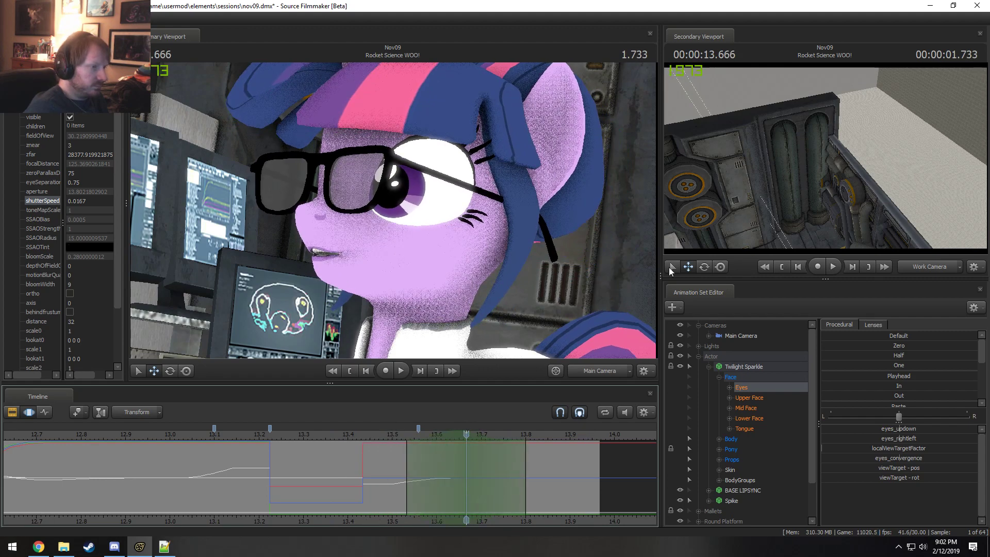
left_click(909, 433)
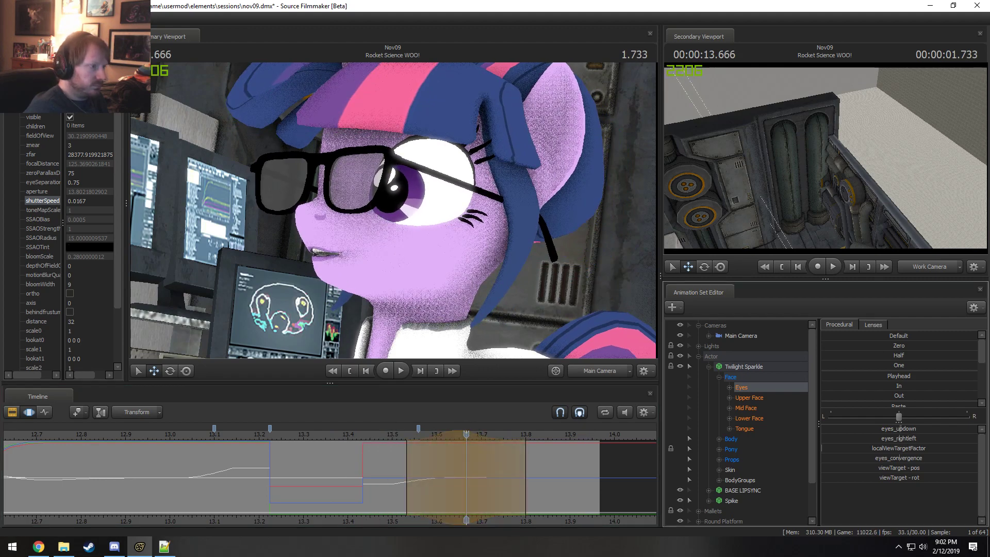
left_click_drag(472, 436, 289, 438)
key("space")
key("space")
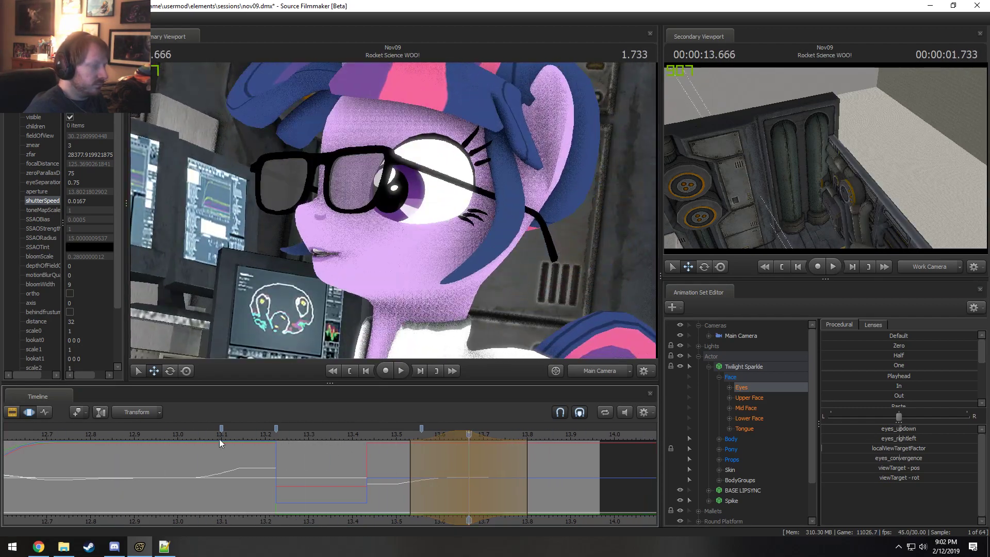
Step: Replay the shot up to about 00:00:12.500 and make a time selection from about 12.566 to 12.766 around 12.666
scroll(169, 442, "down", 3)
key("space")
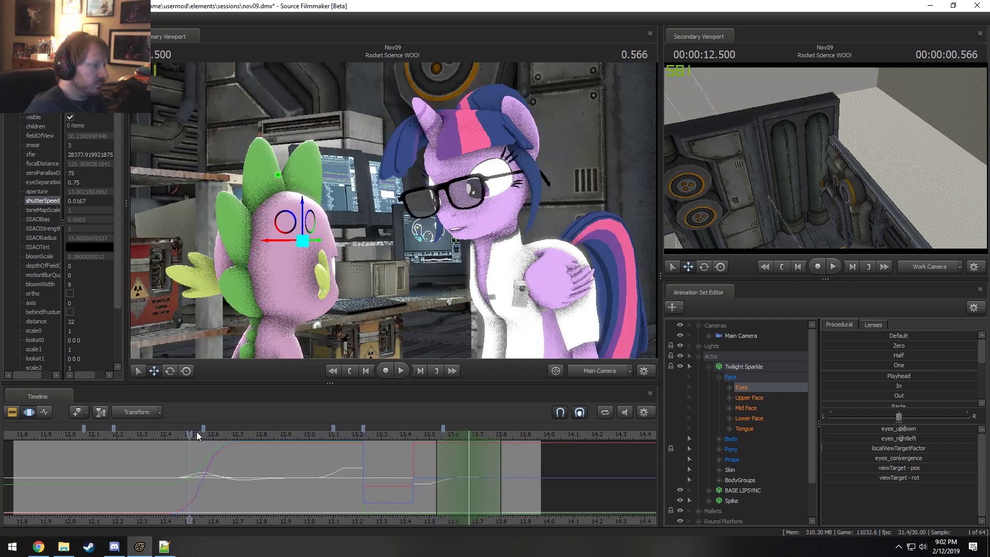
left_click_drag(197, 432, 229, 504)
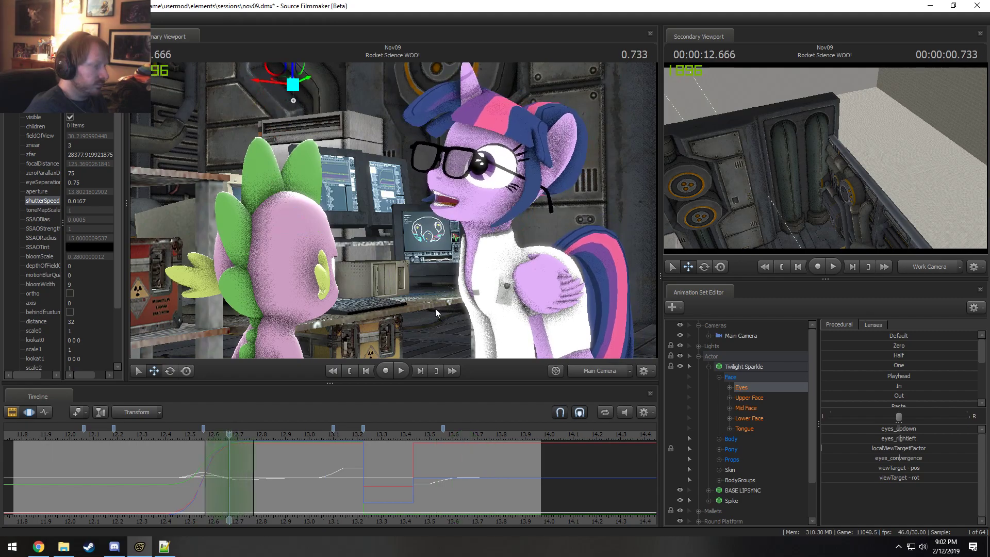
Step: Inspect Twilight's face and eye direction at 00:00:12.666 up close through the Work Camera, and return to the Main Camera
left_click_drag(632, 356, 632, 356)
key("w")
key("s")
key("d")
key("w")
key("s")
key("s")
key("w")
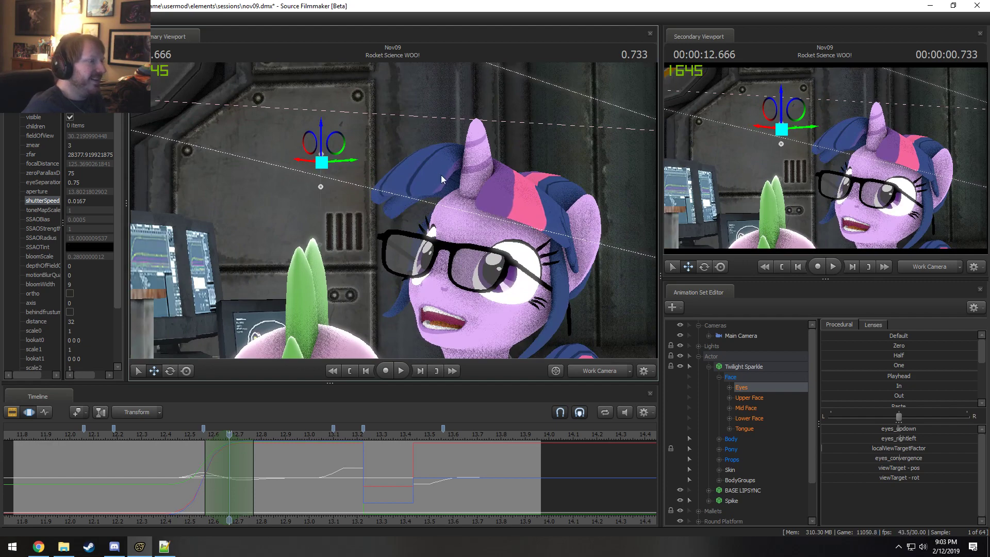
left_click_drag(441, 176, 393, 210)
key("r")
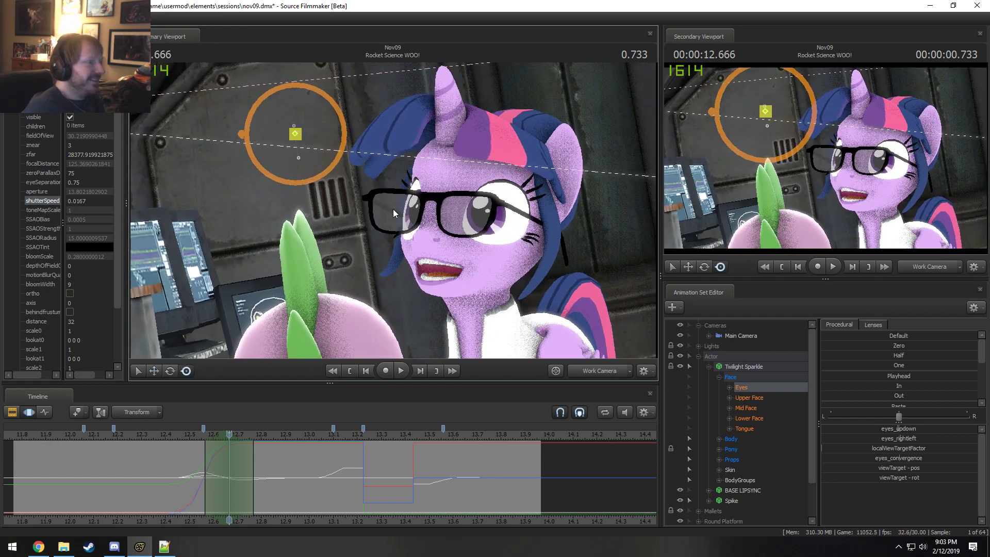
left_click_drag(597, 355, 392, 210)
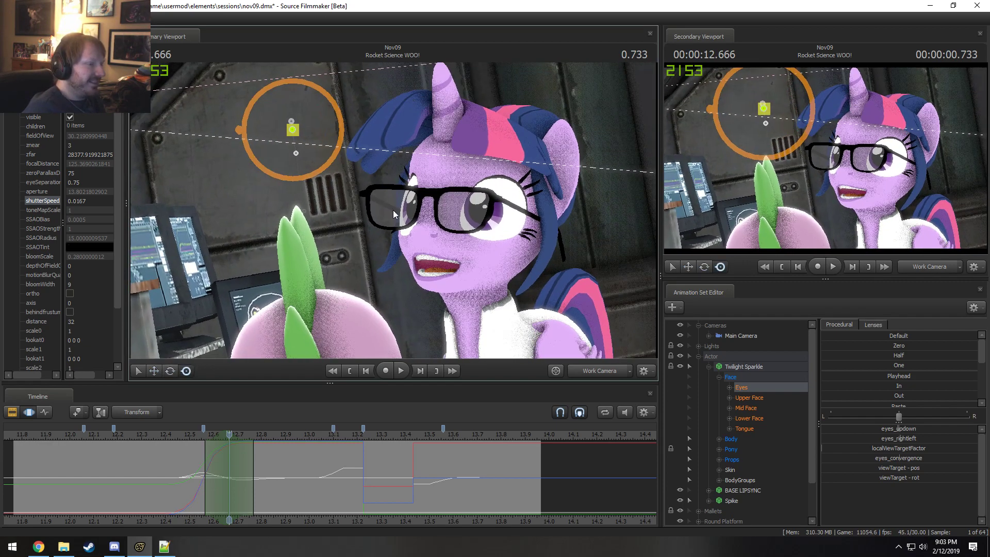
left_click(599, 371)
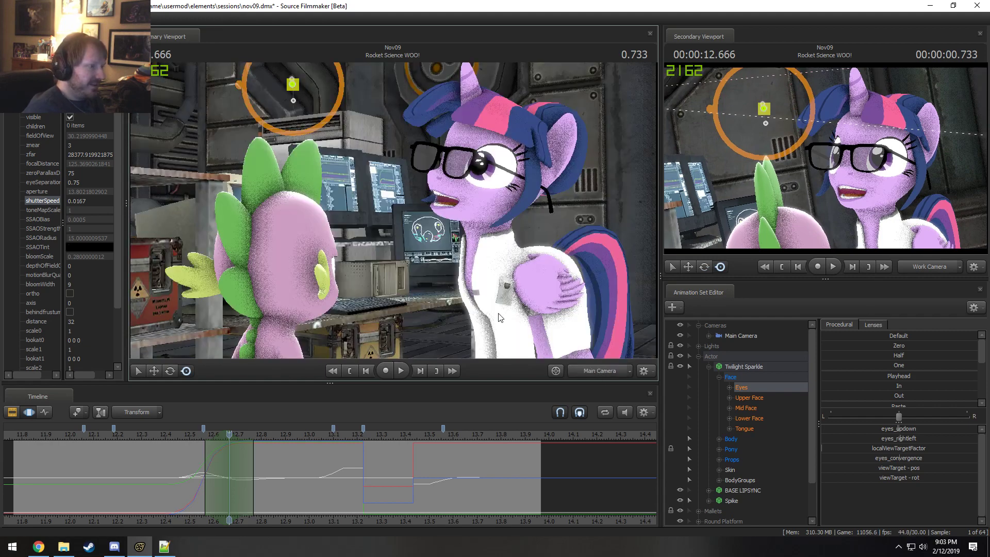
Step: Try moving Twilight's view target down, undo that move, lower eyes_updown slightly around 00:00:12.666 instead, and replay the head turn
left_click_drag(294, 68, 285, 124)
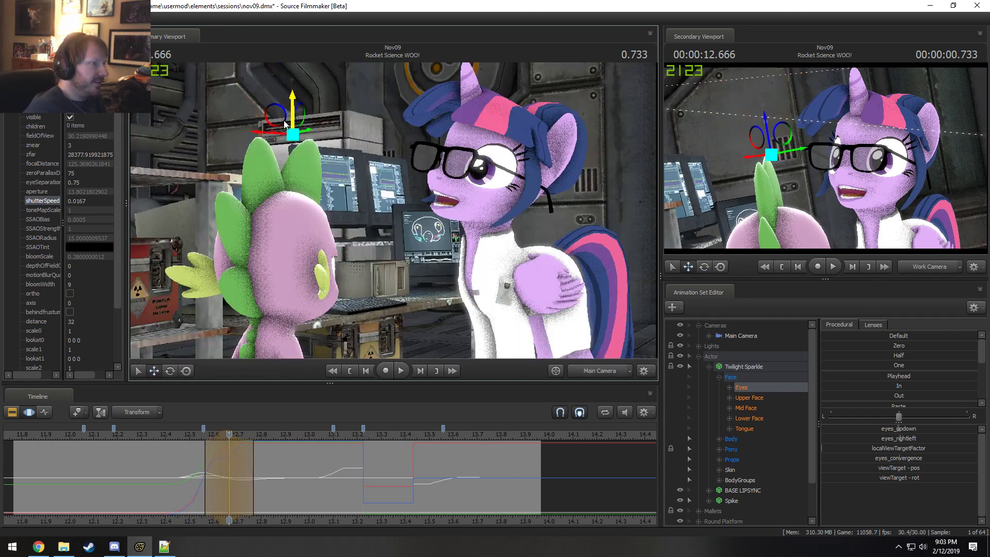
key("ctrl+z")
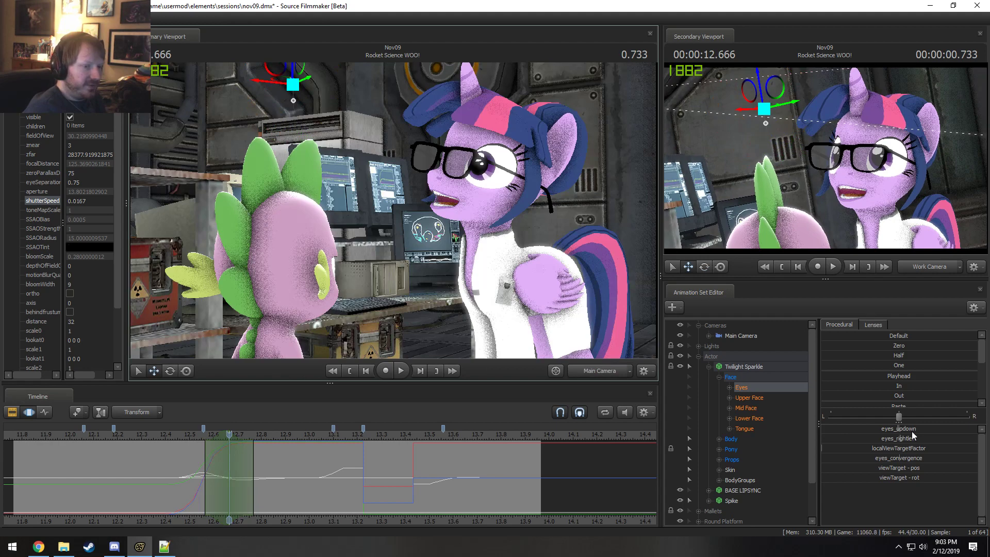
left_click_drag(912, 432, 913, 432)
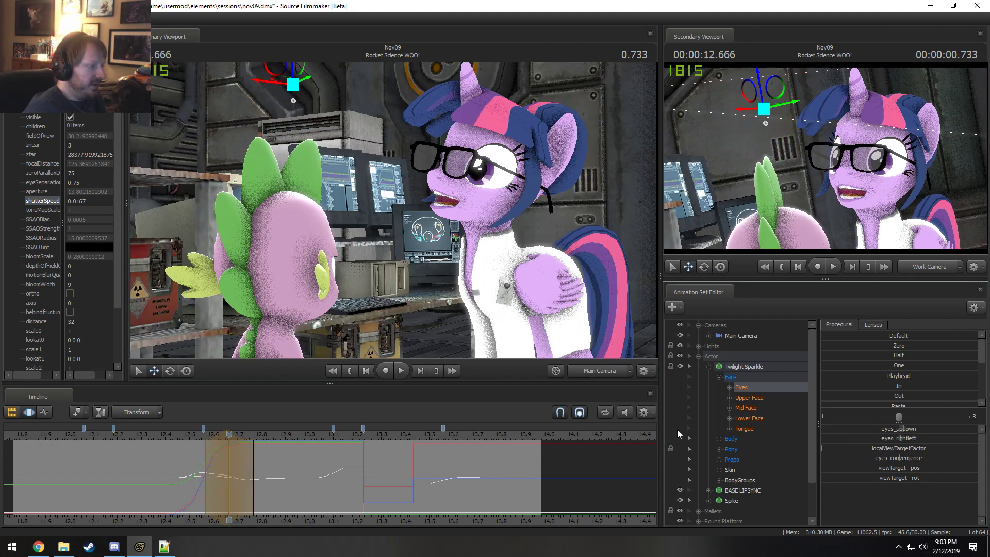
left_click(174, 434)
key("space")
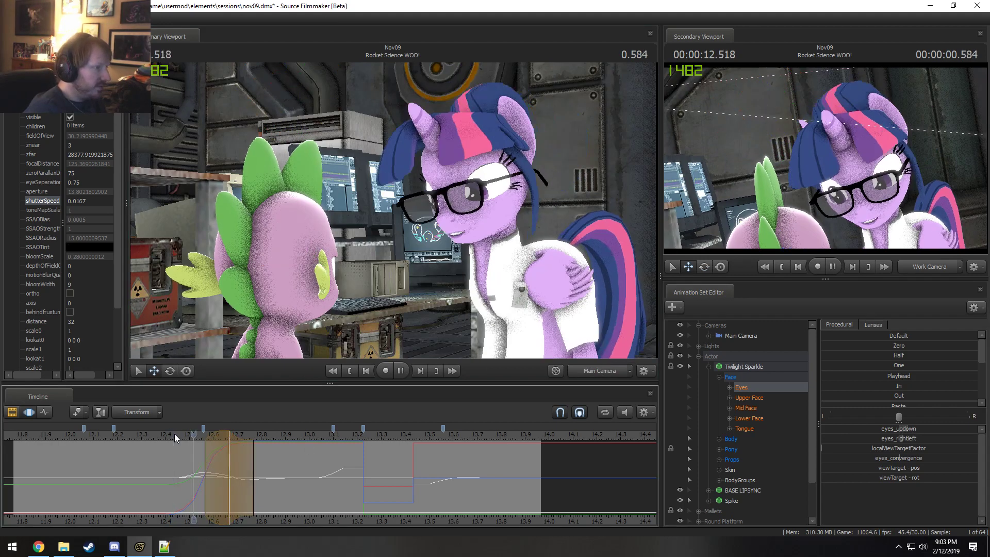
left_click(180, 435)
key("space")
left_click(181, 435)
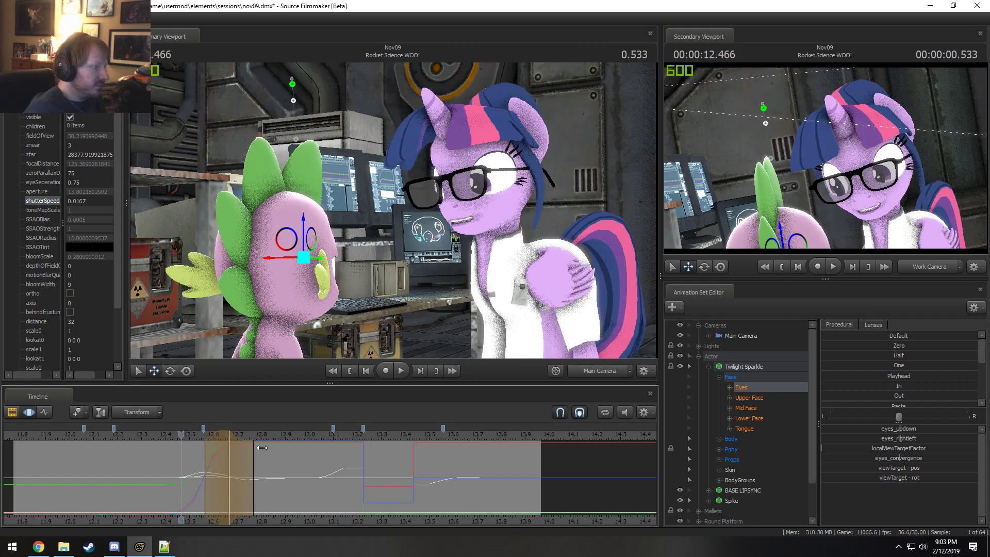
Step: Shift the eye adjustment's time selection slightly earlier to about 00:00:12.533 to 12.733 and replay the head turn from several start points
left_click_drag(225, 436, 216, 434)
left_click(160, 436)
key("space")
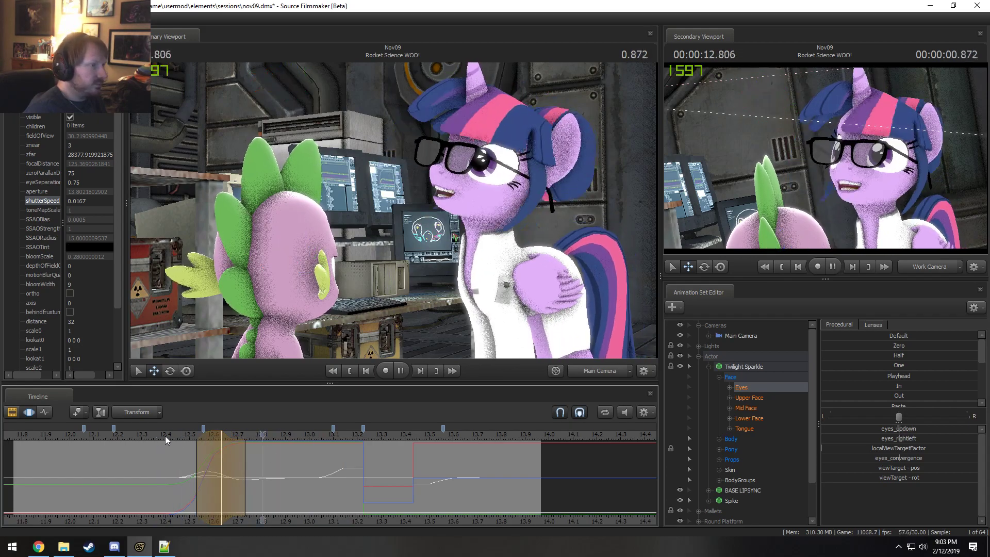
left_click(63, 432)
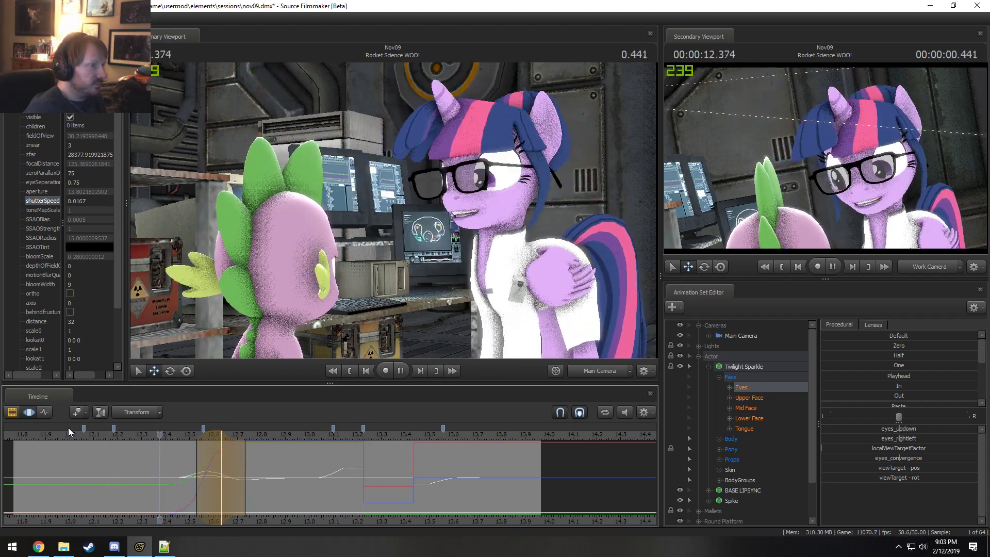
left_click(140, 430)
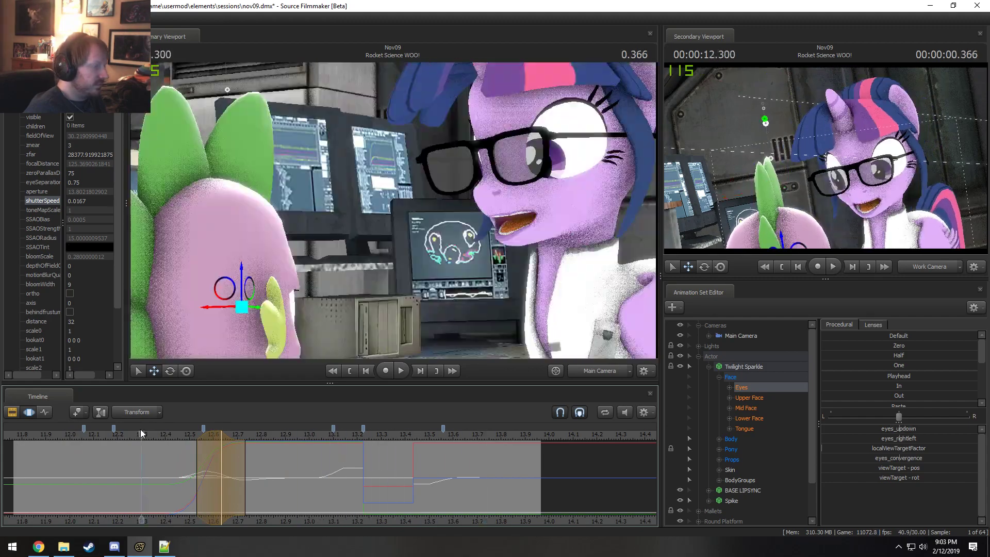
key("space")
left_click(153, 438)
key("space")
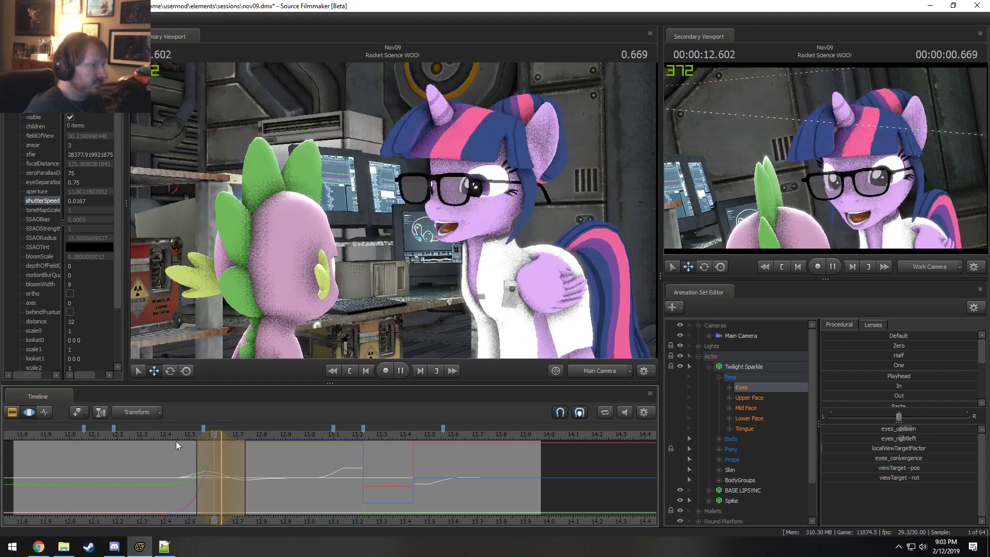
key("space")
Step: On Twilight's Upper Face, select about 00:00:12.533 to 12.933 around 12.666, raise l_wide and r_wide to nearly full, and replay
left_click_drag(197, 469, 341, 489, "shift")
left_click_drag(130, 441, 248, 475, "shift")
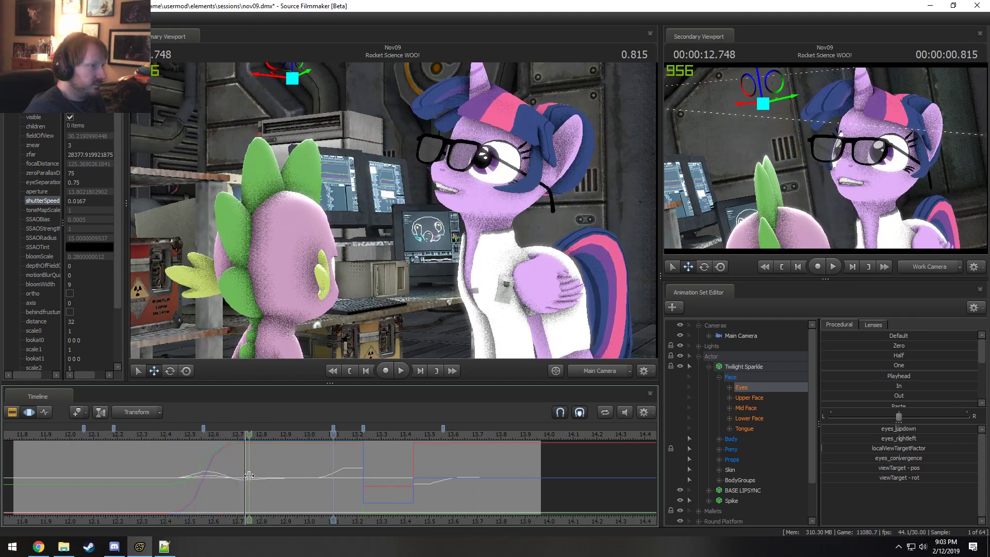
left_click(753, 397)
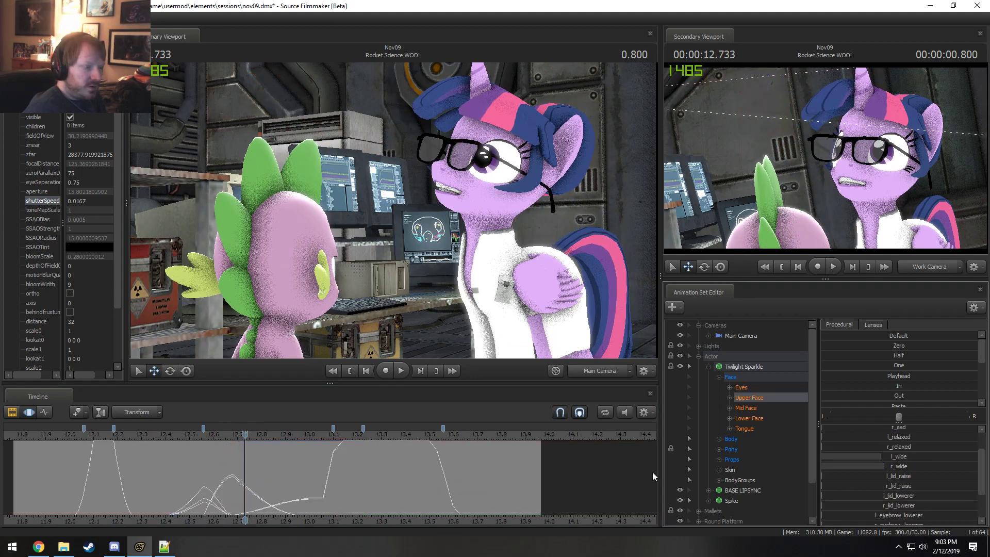
left_click_drag(265, 482, 293, 483, "shift")
scroll(234, 484, "up", 4)
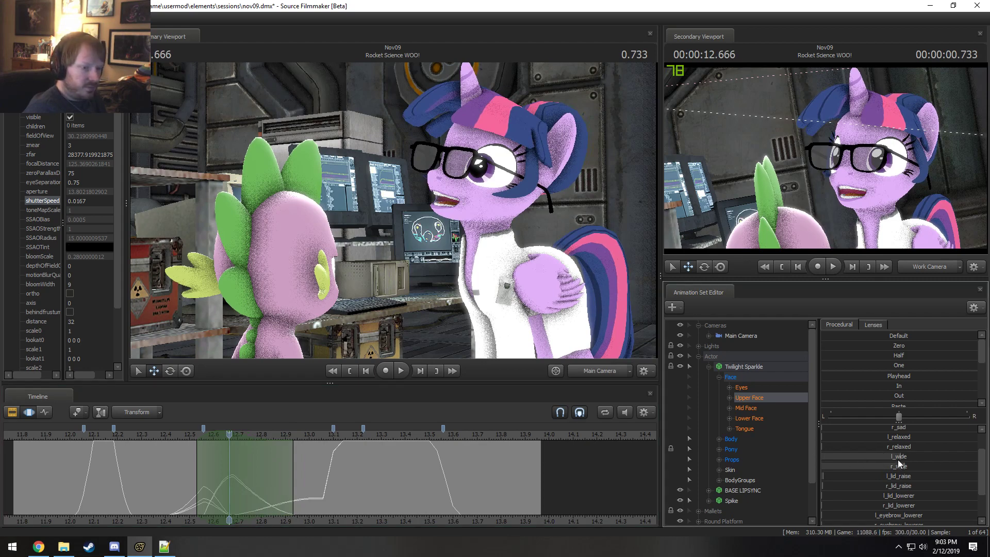
left_click_drag(899, 463, 944, 461)
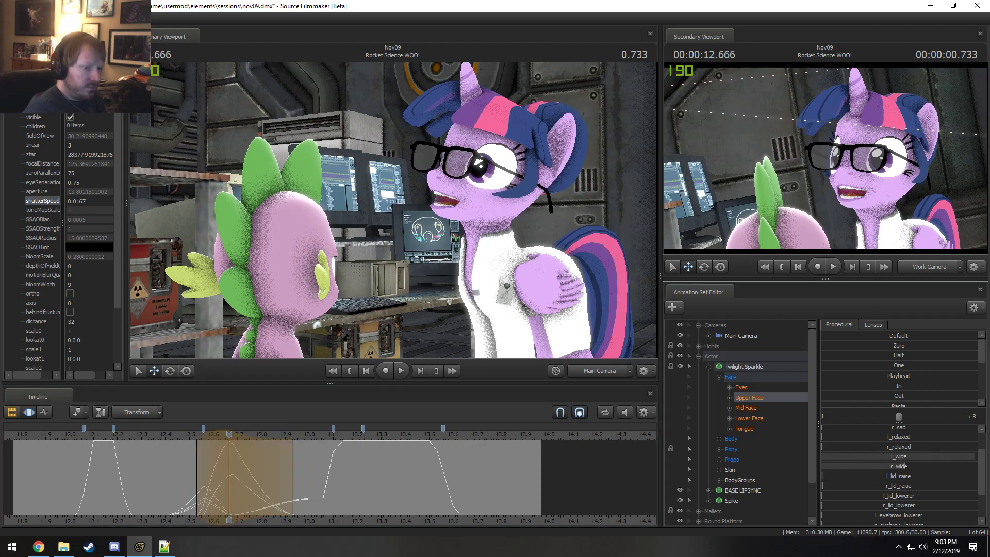
key("space")
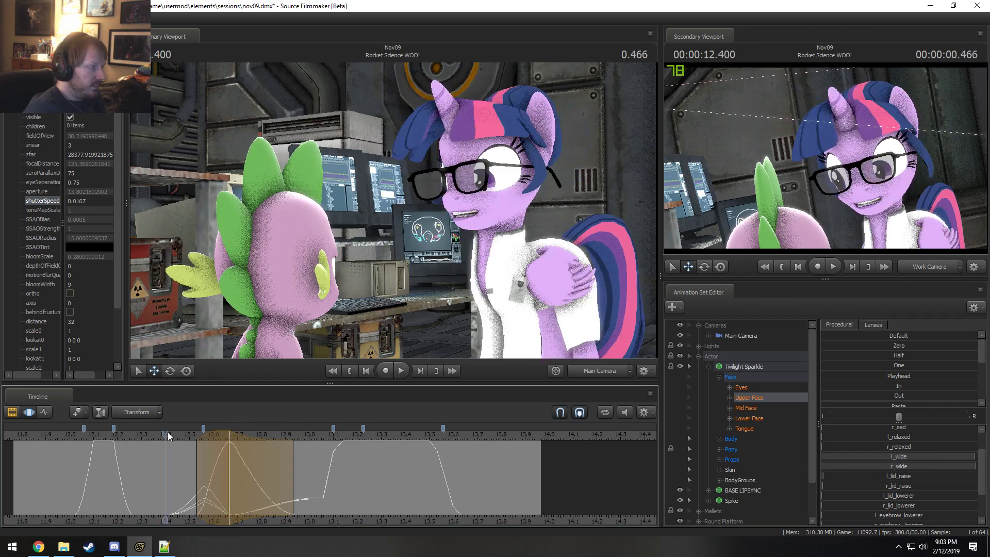
key("space")
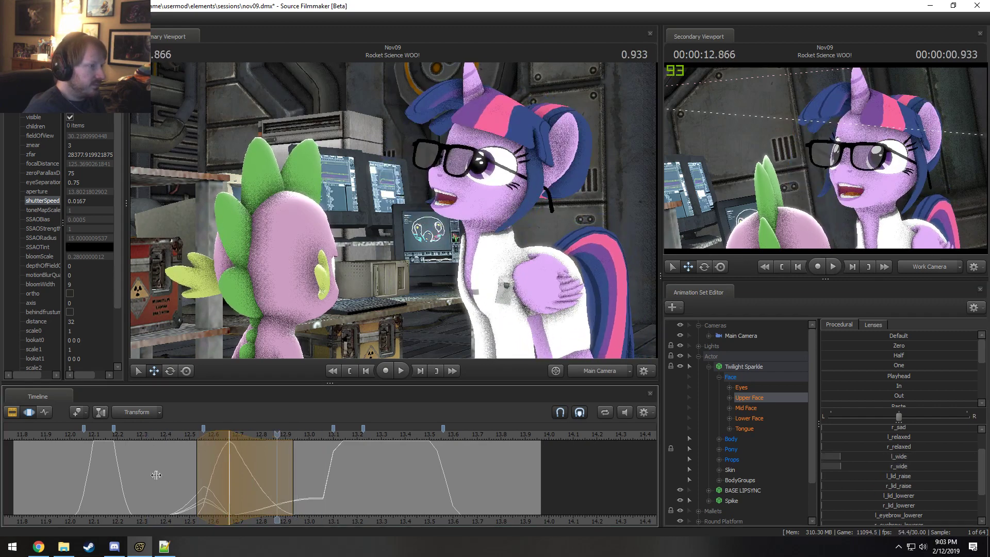
Step: Make a time selection from about 00:00:12.400 to 12.666 around 12.566 and adjust Twilight's eye_closer_left and eye_closer_right slightly
left_click_drag(156, 473, 201, 493)
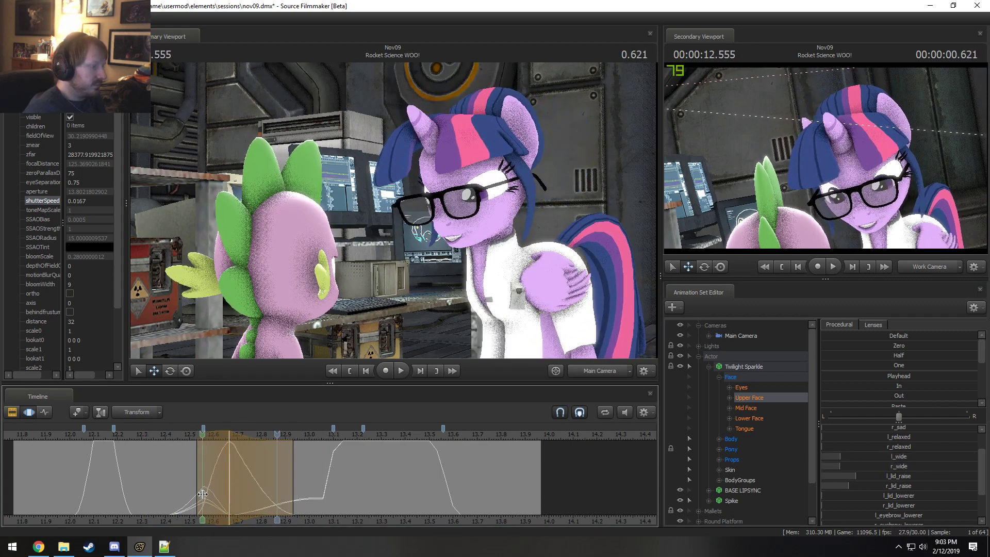
left_click(202, 494, "shift")
scroll(203, 493, "up", 3)
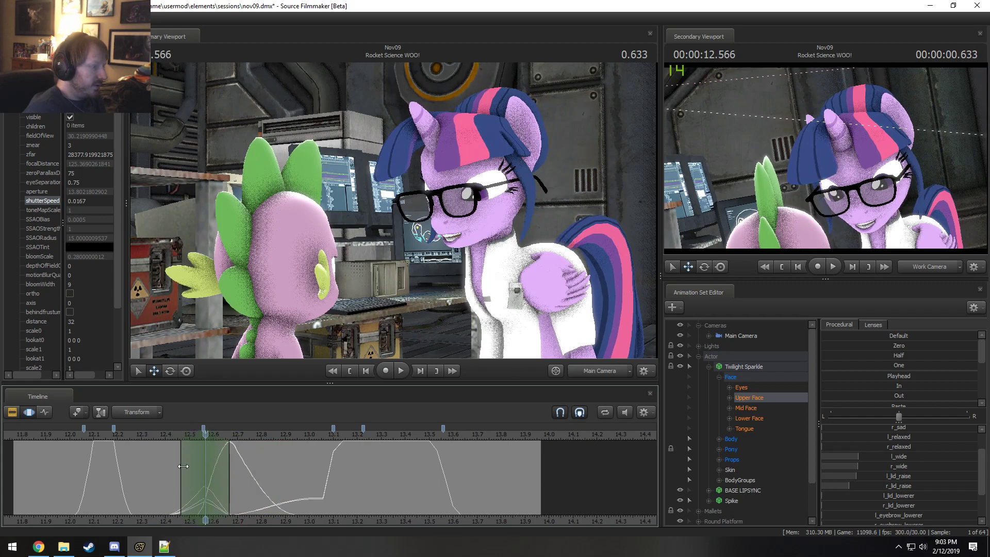
left_click_drag(183, 466, 167, 466)
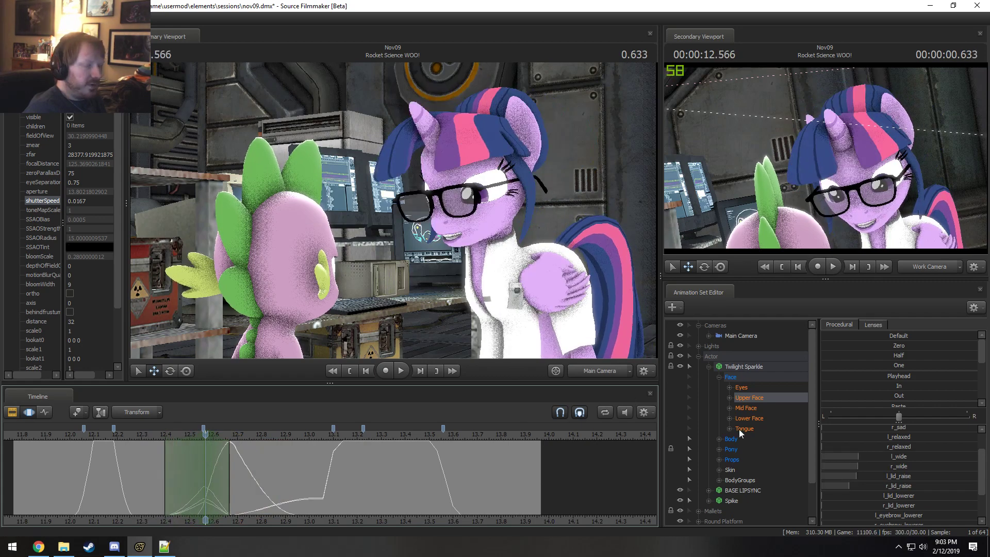
scroll(889, 475, "down", 2)
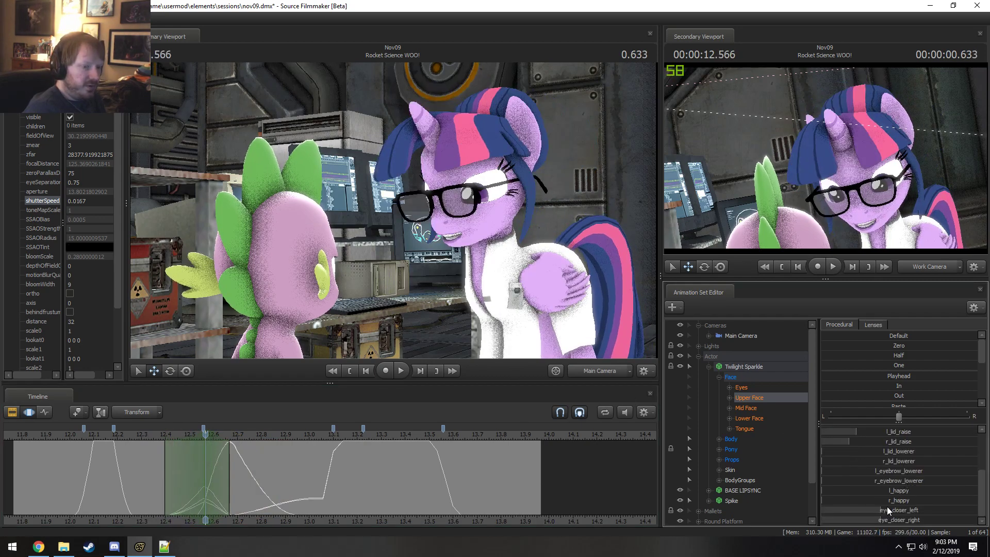
left_click_drag(887, 507, 889, 506)
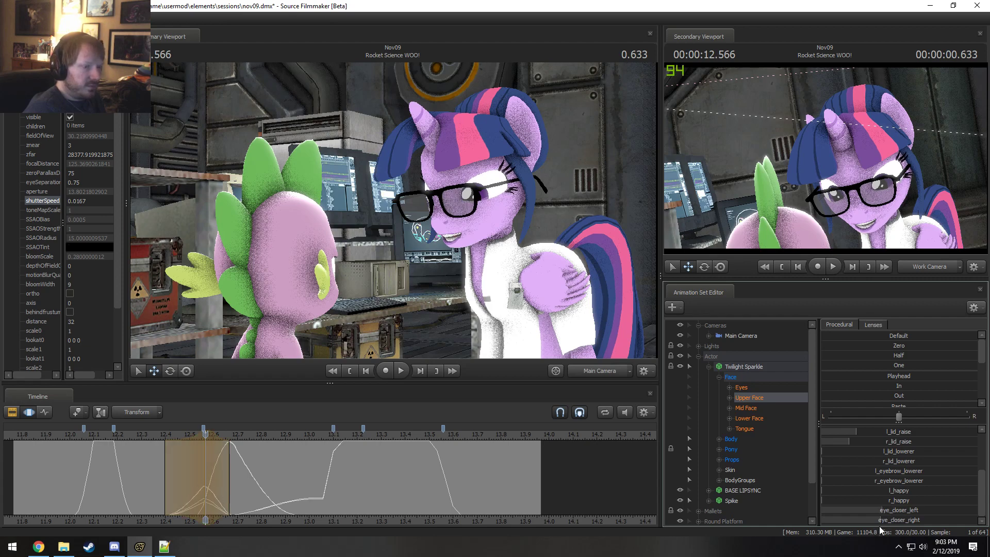
Step: Raise Twilight's l_lid_lowerer and r_lid_lowerer to about a quarter around 00:00:12.566 and replay the shot
scroll(875, 509, "up", 3)
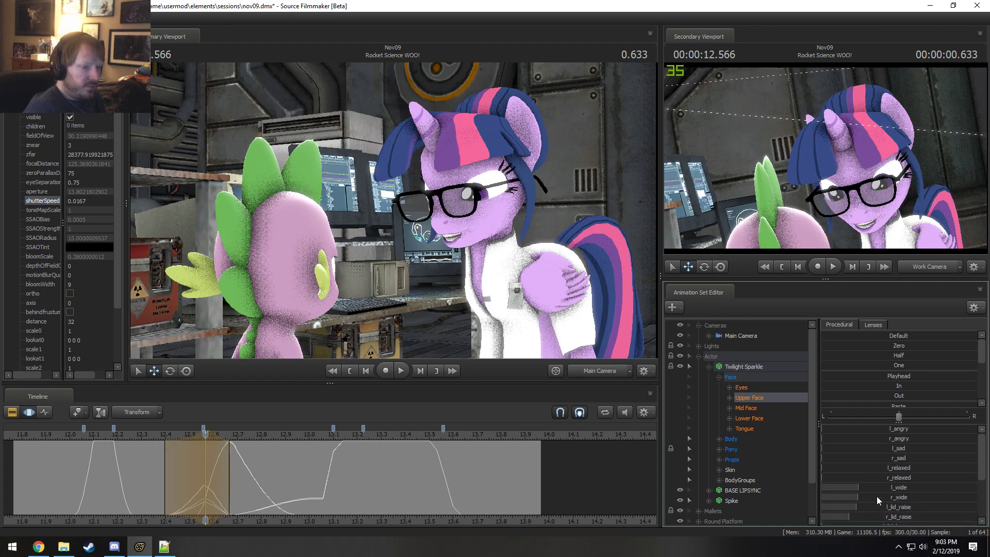
scroll(875, 505, "down", 1)
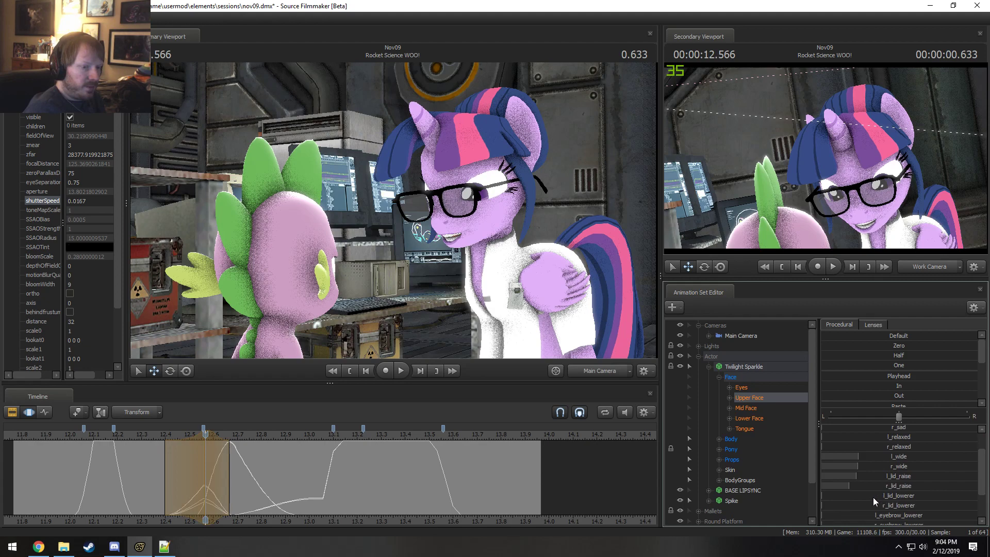
left_click_drag(873, 498, 893, 498)
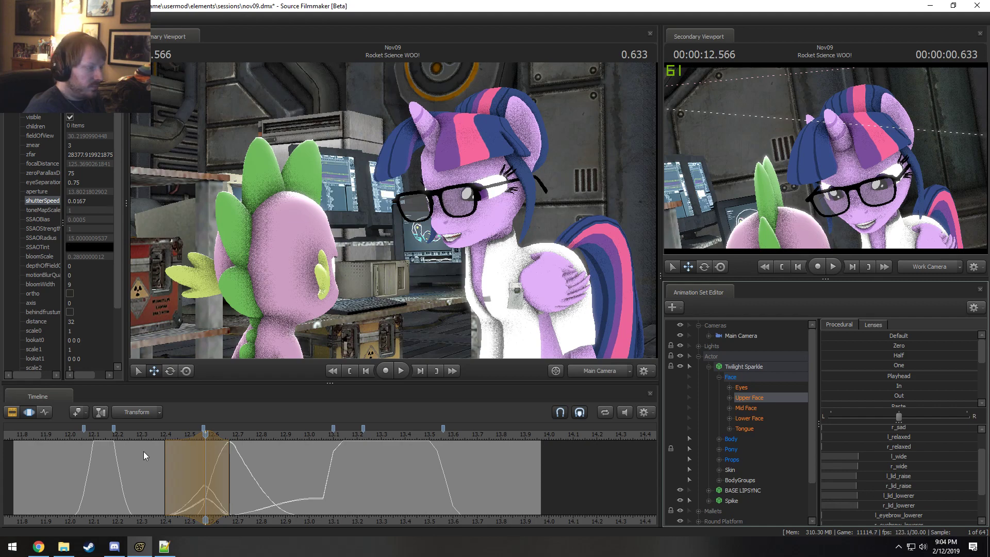
left_click(132, 434)
key("space")
left_click(60, 435)
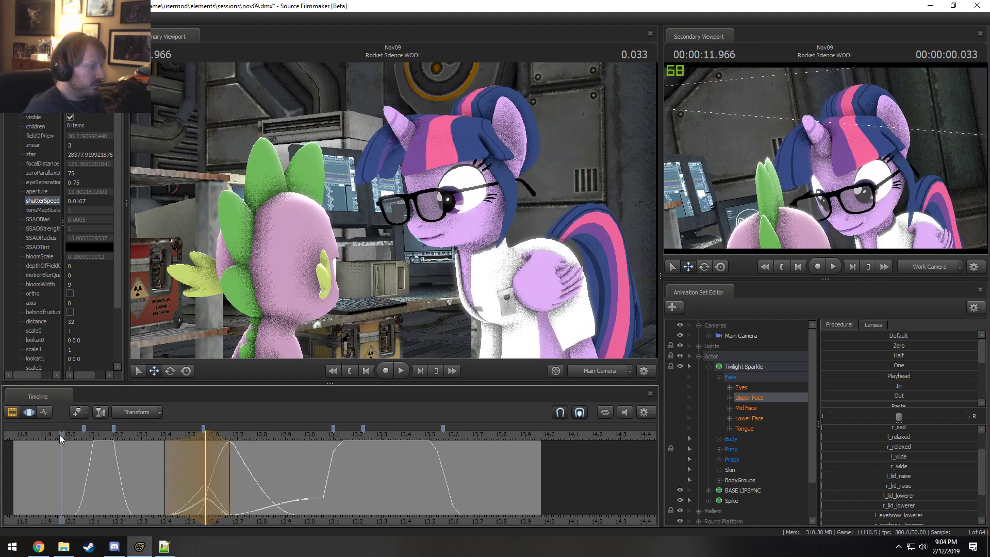
Step: Extend the start of the eyelid time selection to about 00:00:12.366 and replay the head turn
left_click_drag(162, 487, 157, 488)
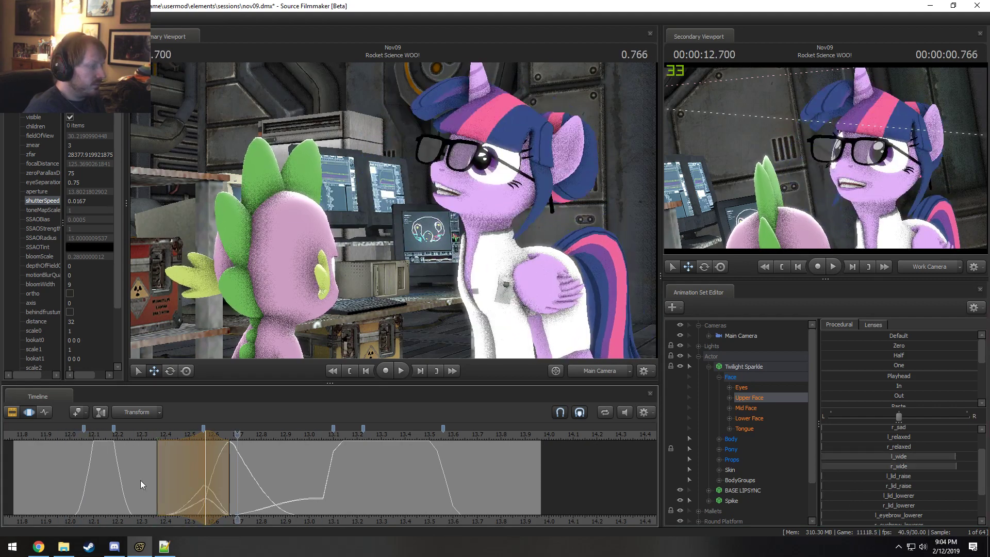
left_click(102, 434)
key("space")
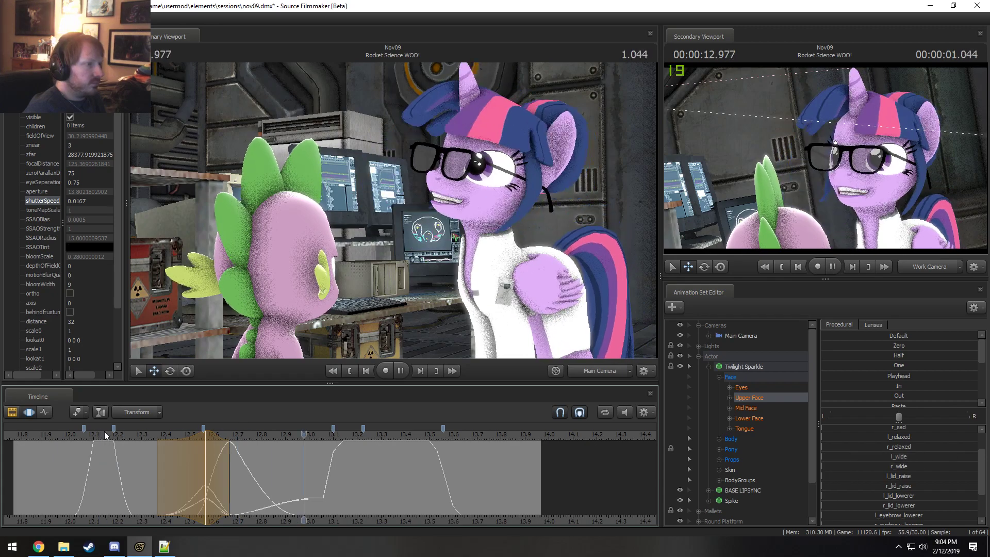
key("space")
Step: Make a time selection from about 00:00:12.766 to 13.100 around 12.933 and raise Twilight's eye_closer_left and eye_closer_right slightly
key("shift")
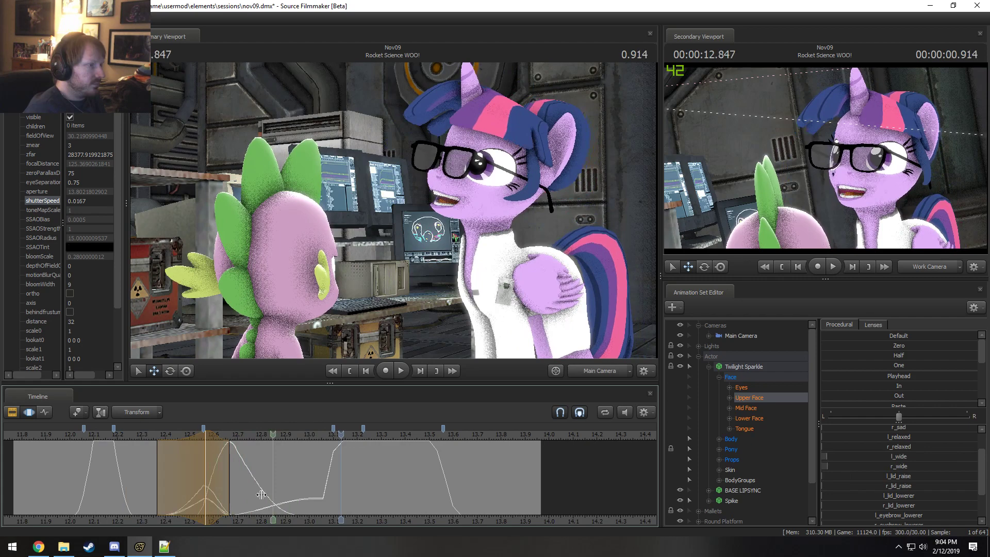
left_click(291, 499)
left_click_drag(291, 499, 252, 474)
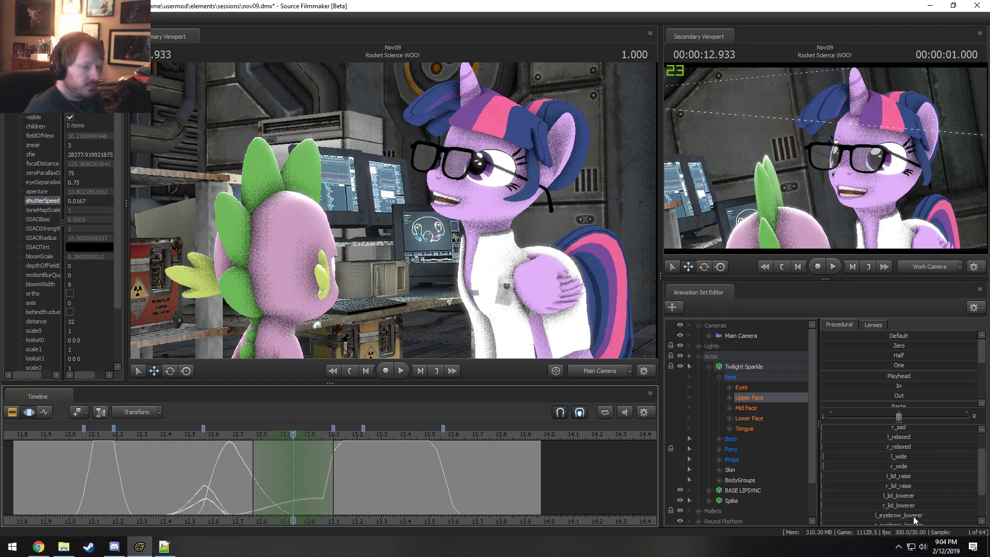
scroll(897, 522, "down", 1)
scroll(877, 522, "down", 1)
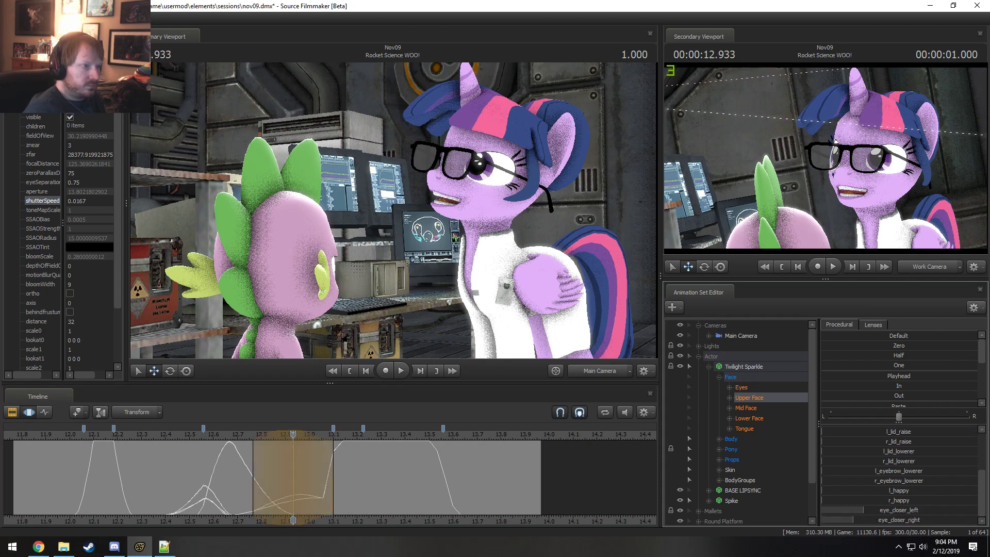
Step: Raise Twilight's eye_closer_right slightly, shift the eyelid time selection to about 00:00:12.733 to 13.033, and replay the head turn
left_click_drag(858, 520, 863, 520)
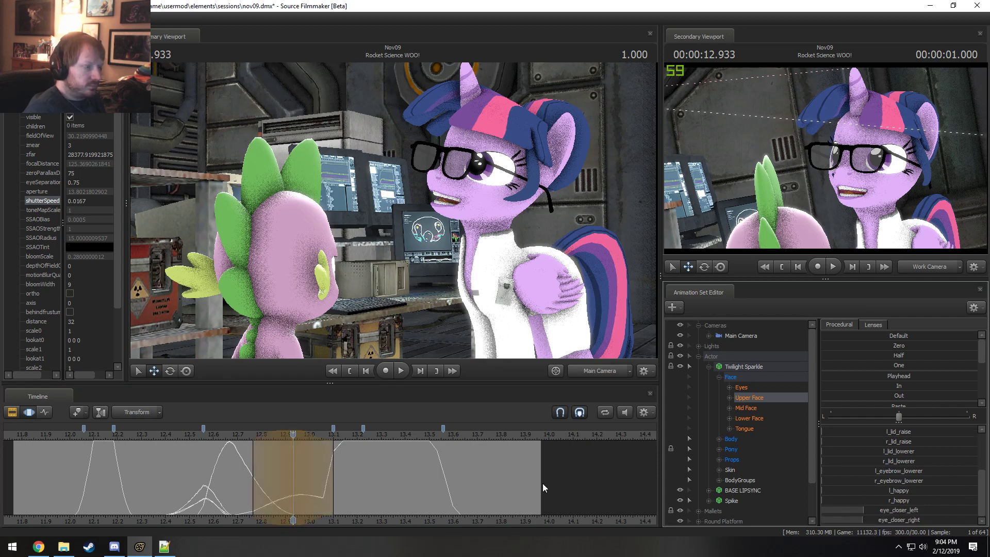
left_click(221, 436)
left_click_drag(344, 468, 336, 469)
left_click_drag(271, 438, 263, 437)
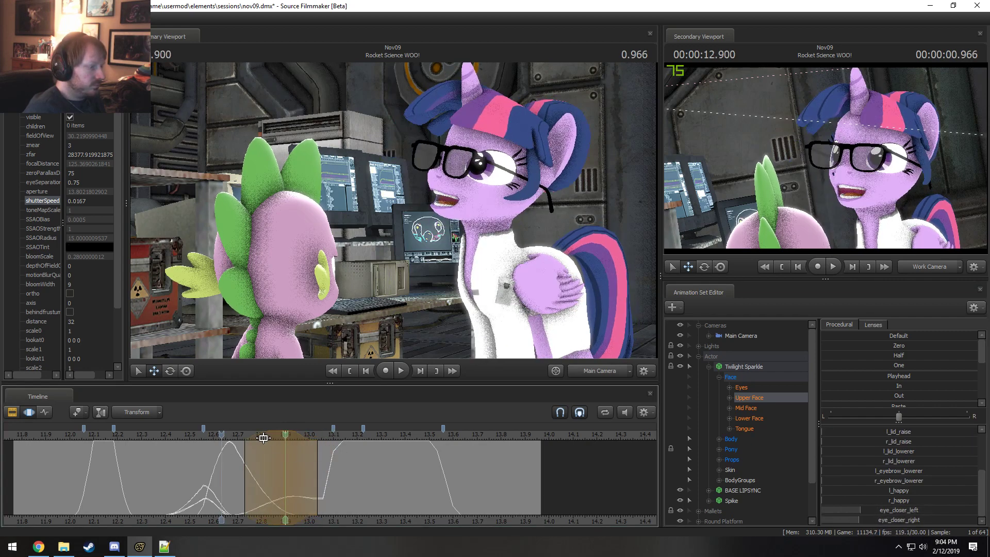
left_click_drag(202, 431, 187, 432)
key("space")
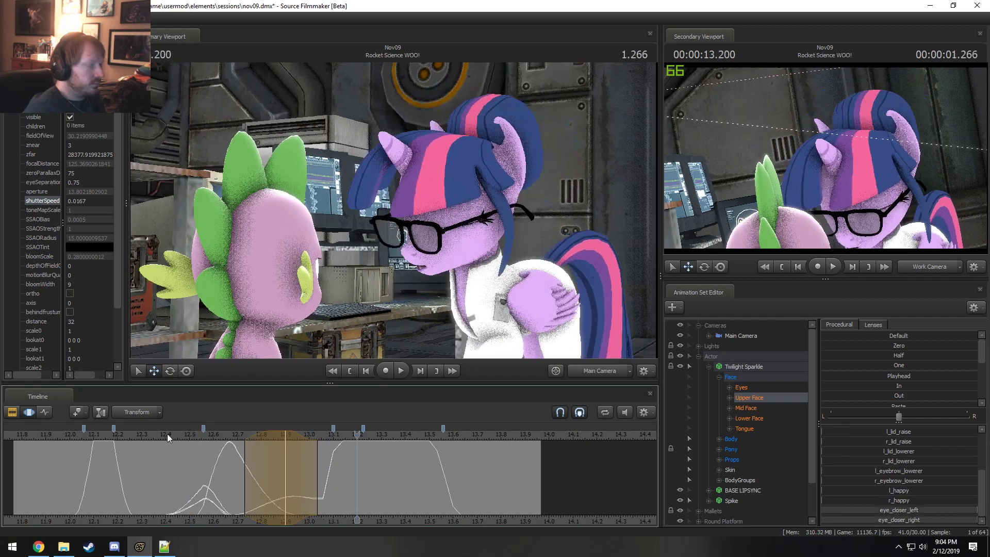
Step: Extend the end of the eyelid time selection to about 00:00:13.133 and replay the shot
left_click_drag(339, 477, 347, 477)
left_click(188, 438)
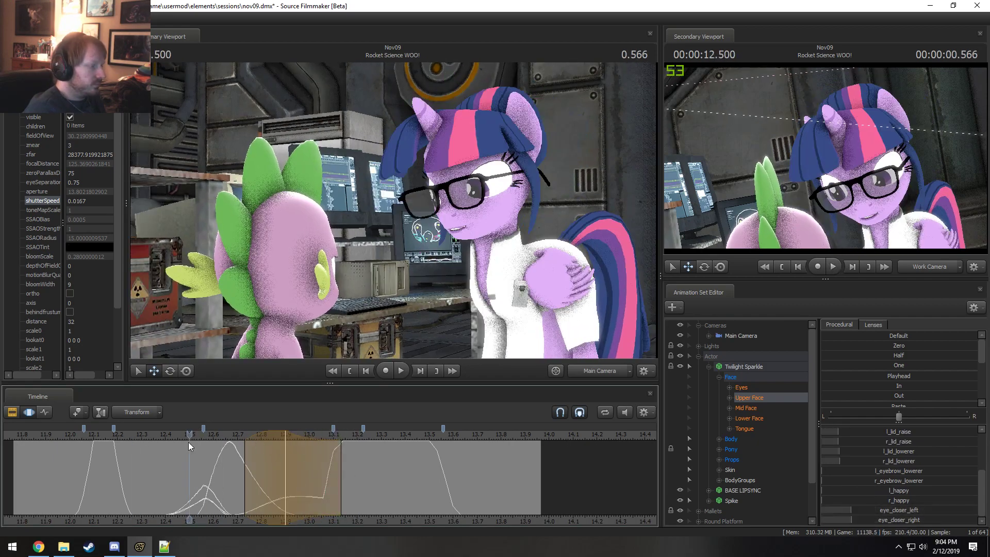
key("space")
left_click(108, 436)
key("space")
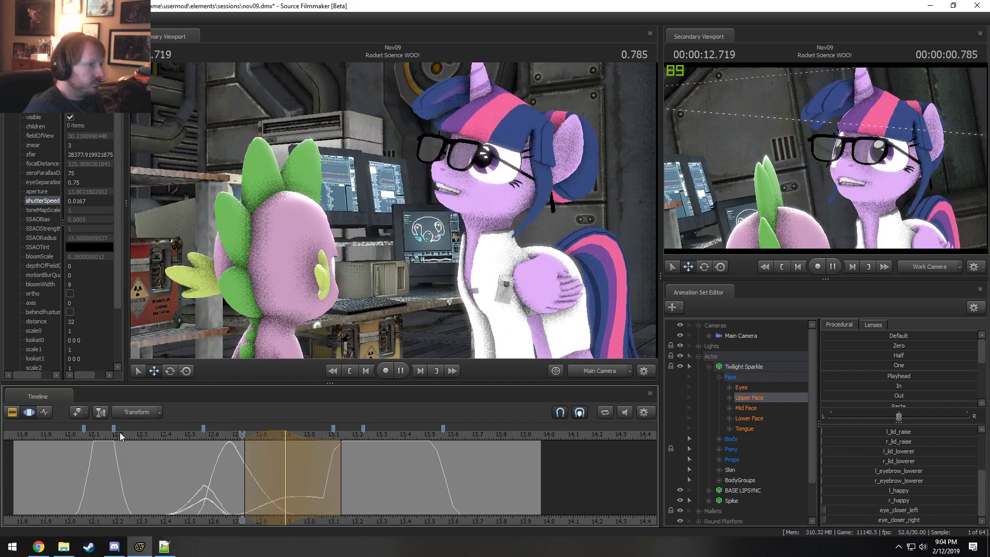
key("space")
Step: Make a time selection from about 00:00:13.033 to 13.366 with the ease-in ending near 13.133, and adjust Twilight's eyes_updown slightly
key("shift")
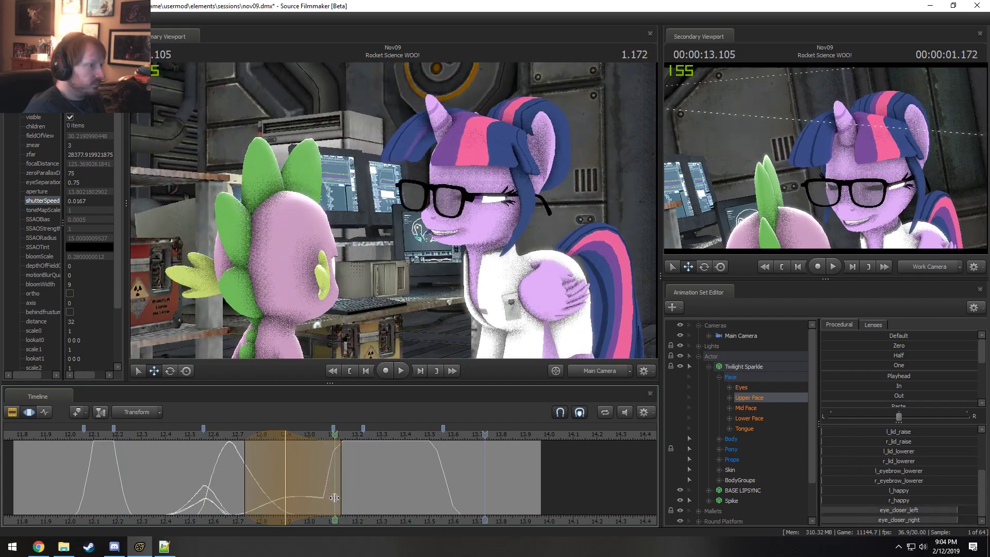
left_click_drag(341, 497, 397, 500, "shift")
left_click_drag(334, 489, 311, 489)
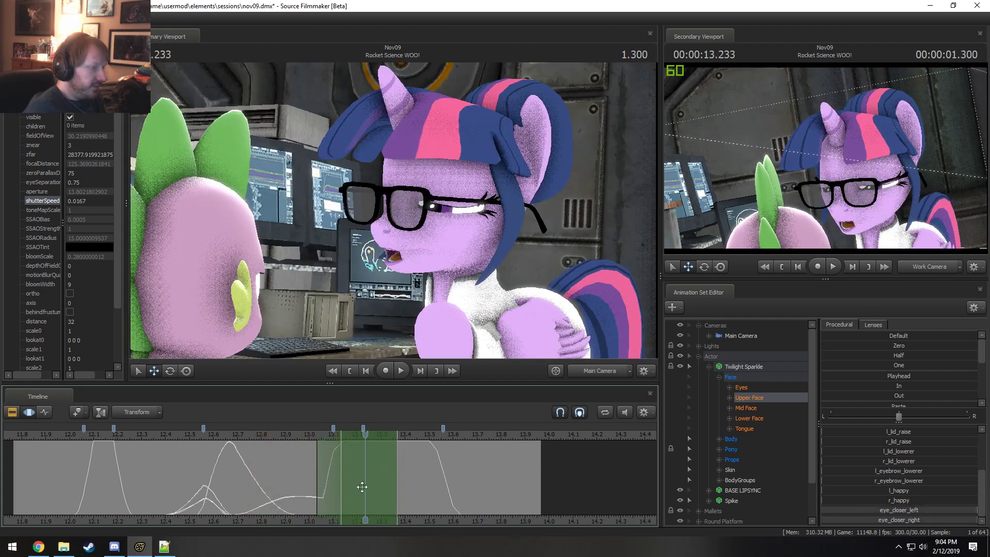
left_click(763, 388)
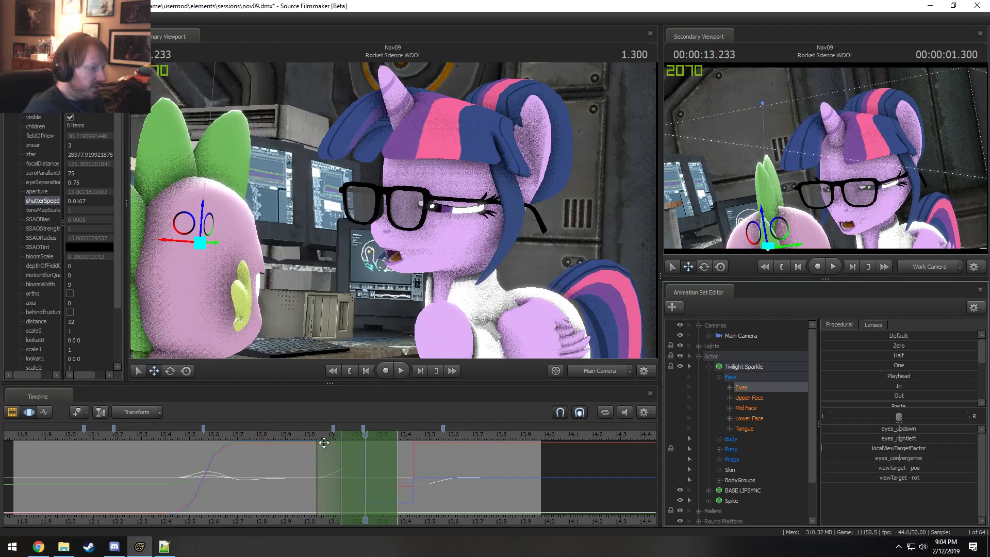
left_click_drag(913, 427, 910, 428)
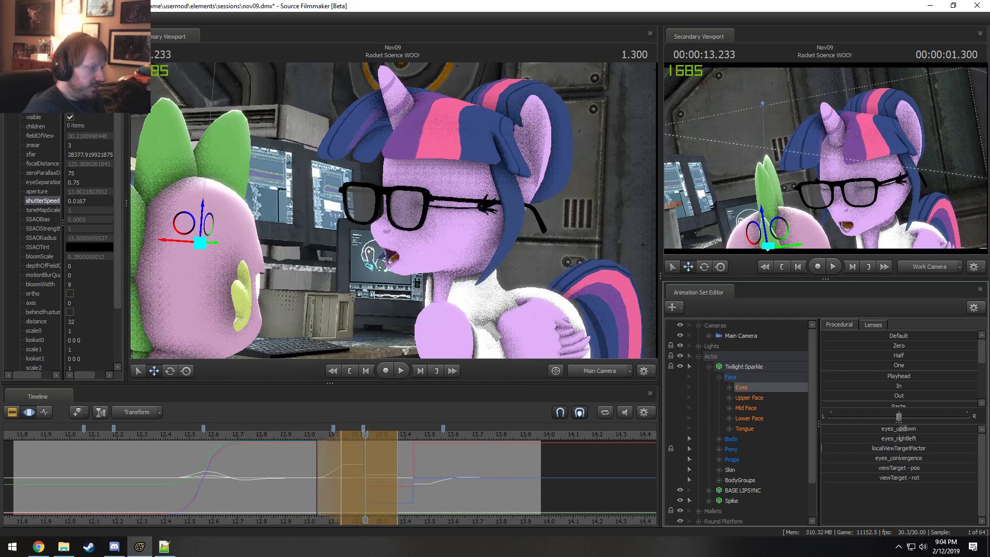
Step: Apply the In preset to Twilight's eyes from about 00:00:13.200 to 13.400 and the Out preset from about 13.400 to 13.433
left_click_drag(396, 453, 364, 464)
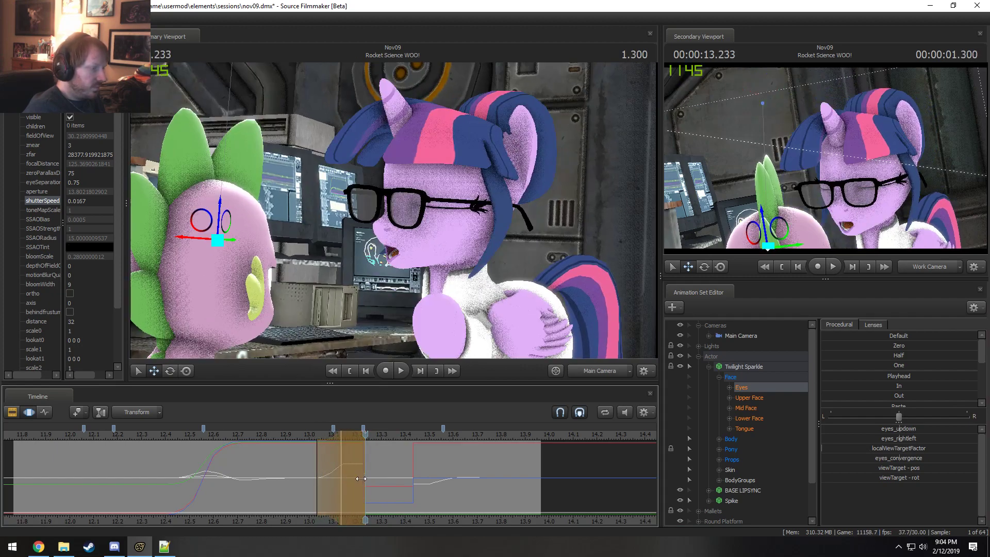
left_click_drag(363, 475, 344, 472)
left_click(899, 386)
scroll(369, 483, "up", 2)
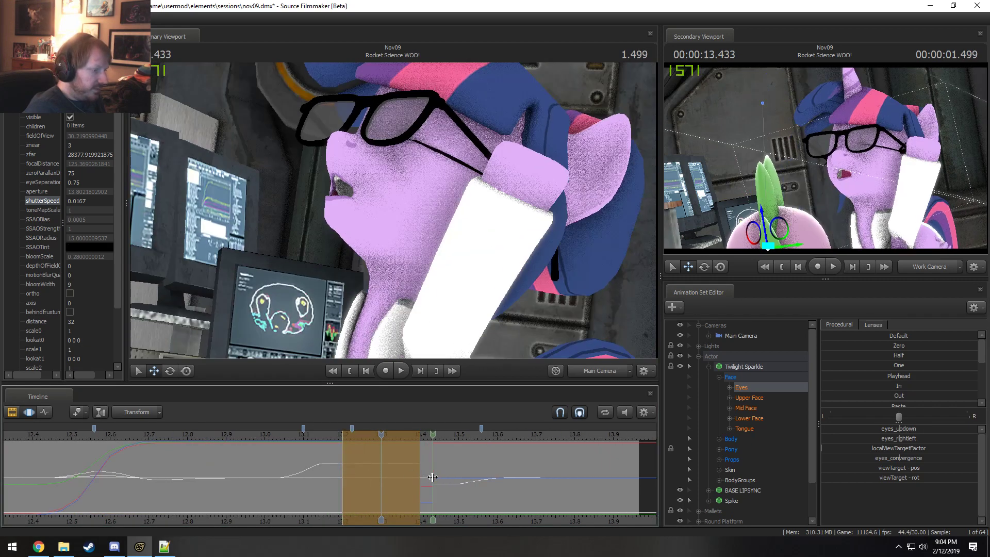
left_click(432, 477)
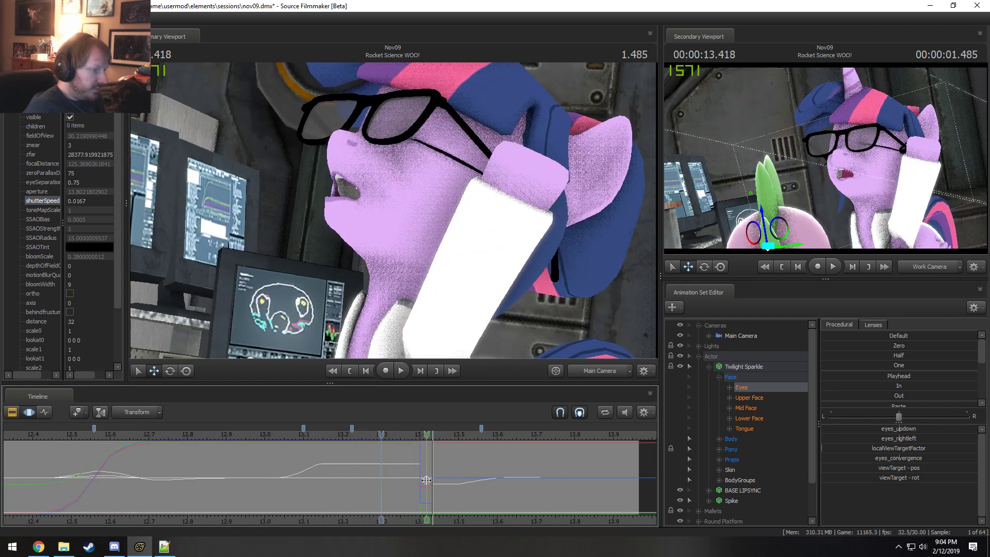
left_click(887, 392)
Step: Clear the eye time selection, leaving the playhead at 00:00:12.933, and save the Nov09 session
key("shift")
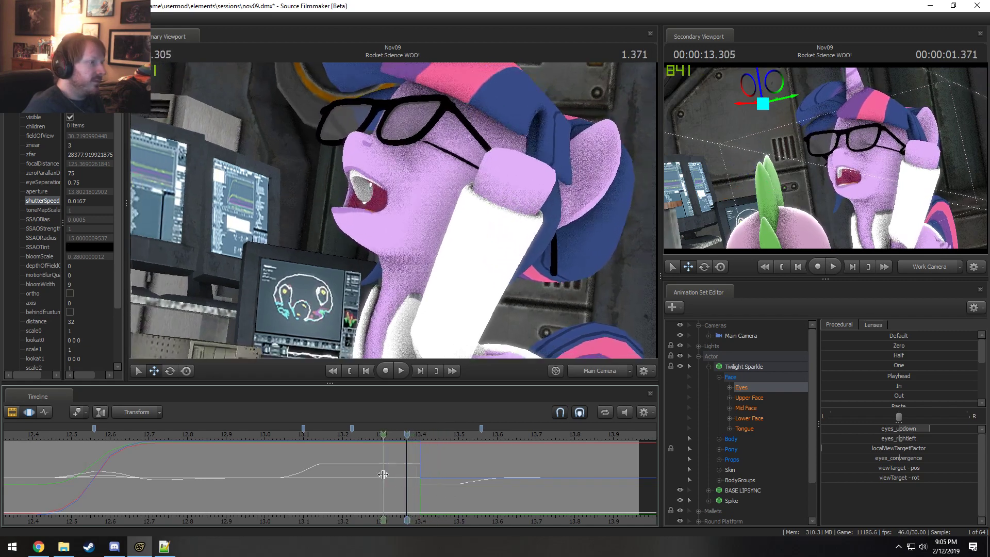
left_click(284, 495, "shift")
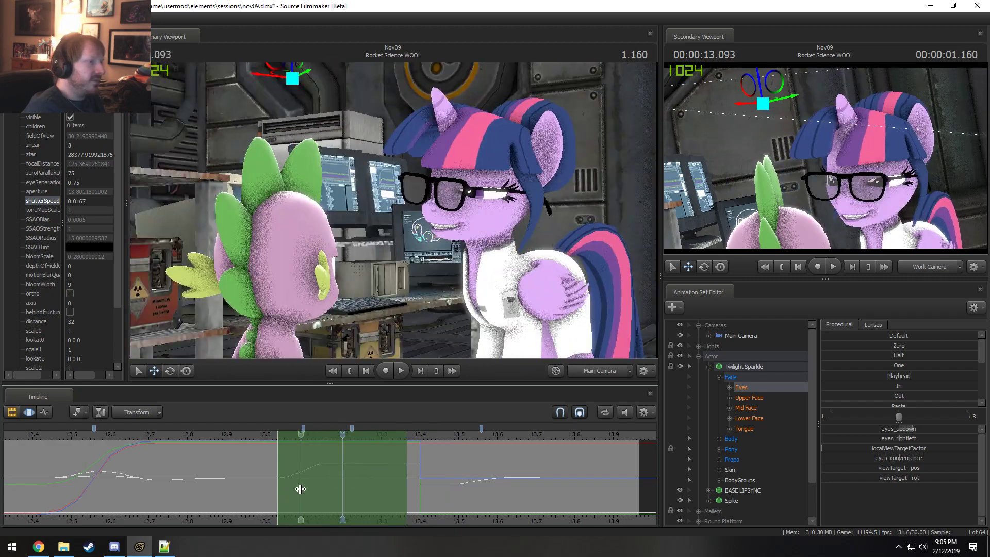
left_click(239, 483)
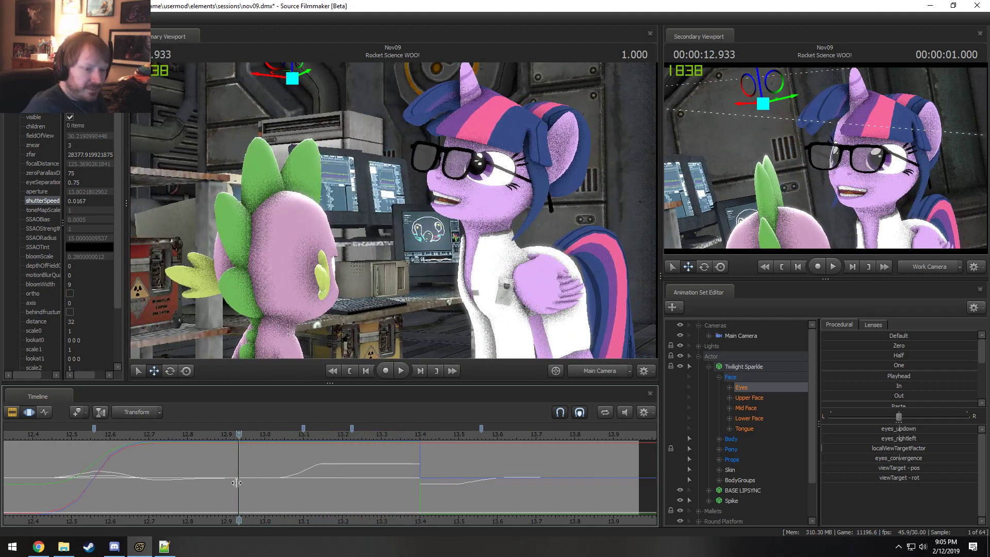
key("ctrl+s")
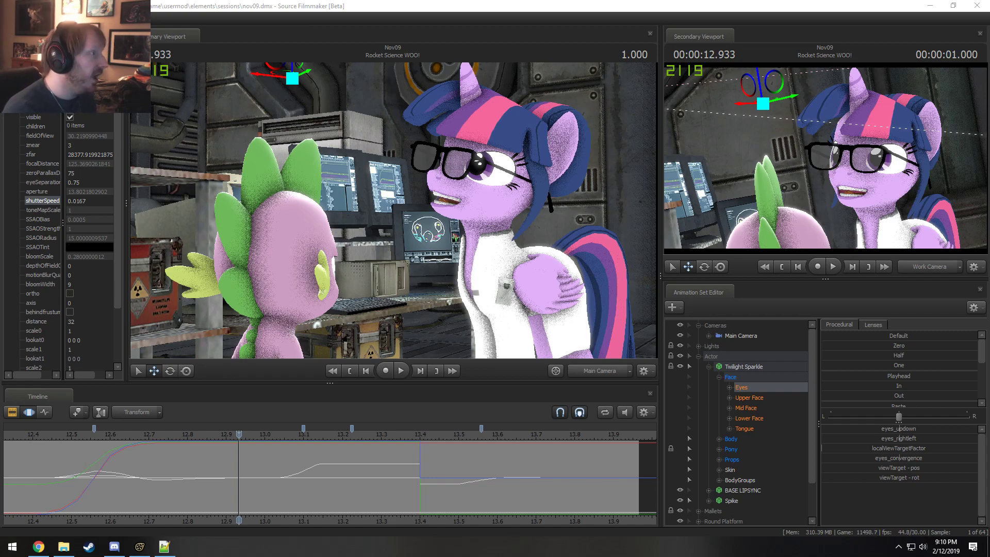
Step: Clear the desktop by exiting Source Filmmaker, minimizing the Twitter browser window, and closing Notepad++ and the Pictures folder window
left_click(393, 4)
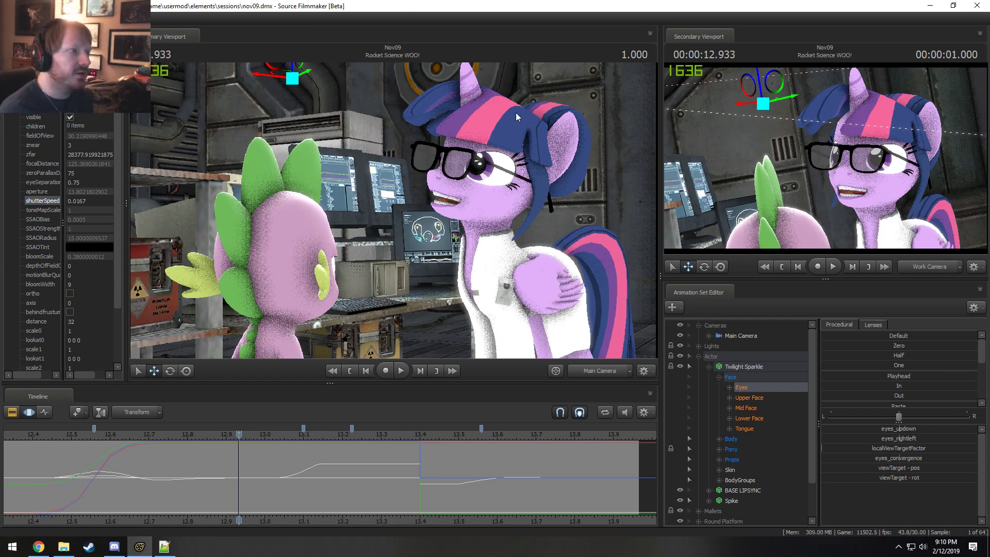
left_click(983, 14)
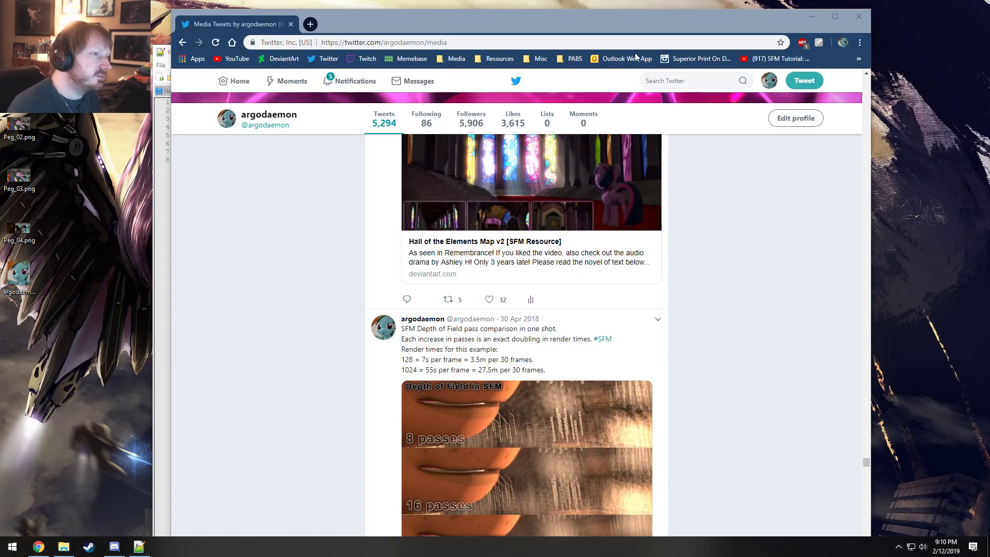
left_click(811, 16)
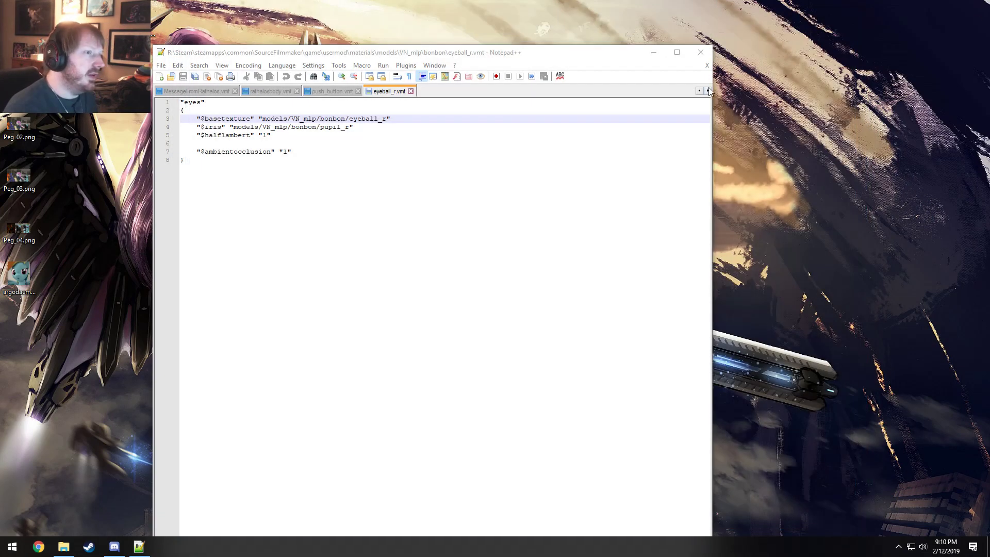
left_click(700, 55)
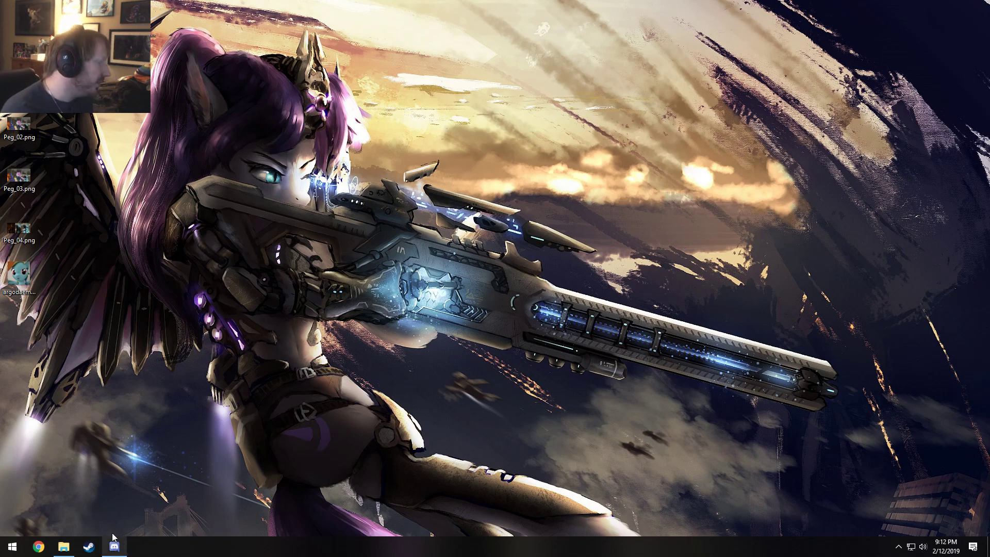
left_click(64, 547)
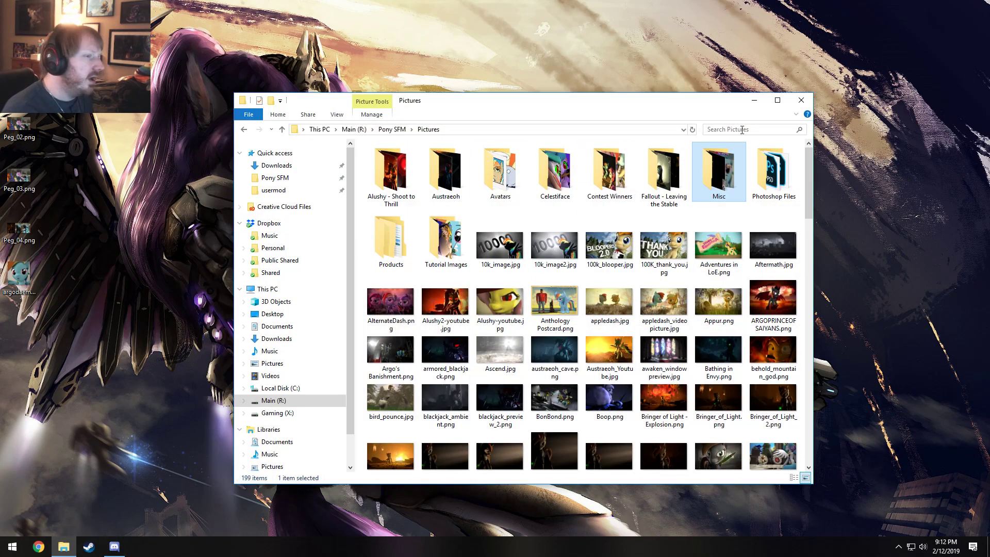
left_click(801, 100)
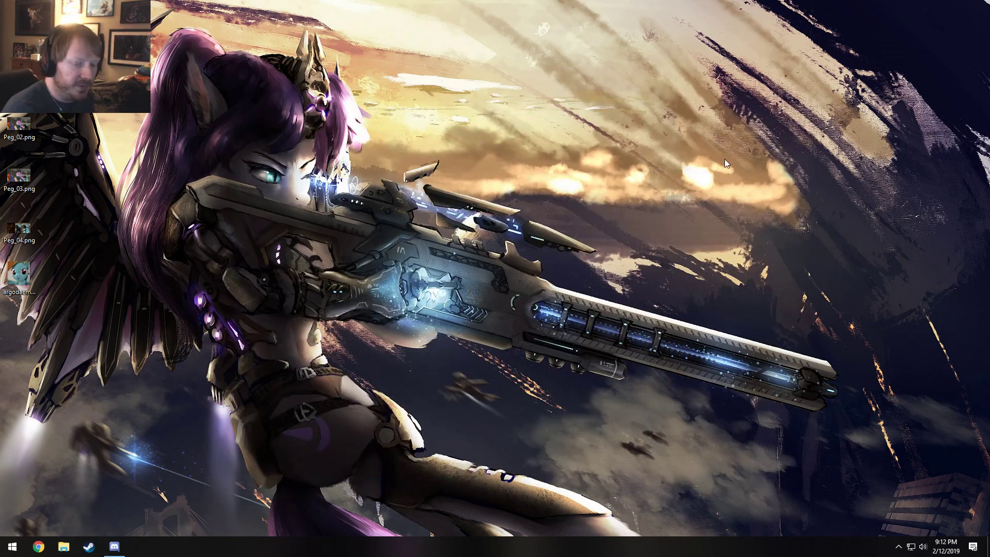